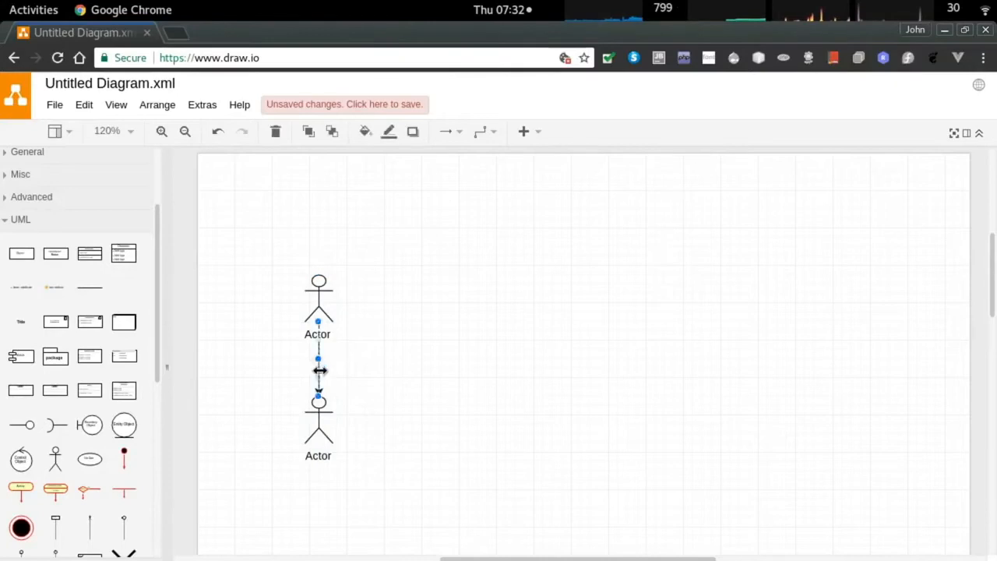
Delete the connector joining the two actors.
double_click(320, 458)
scroll(386, 427, down, 1)
click(395, 462)
click(318, 444)
key(Delete)
Reposition the actors so one stays left and two stand stacked on the right.
drag(318, 471, 694, 231)
click(701, 314)
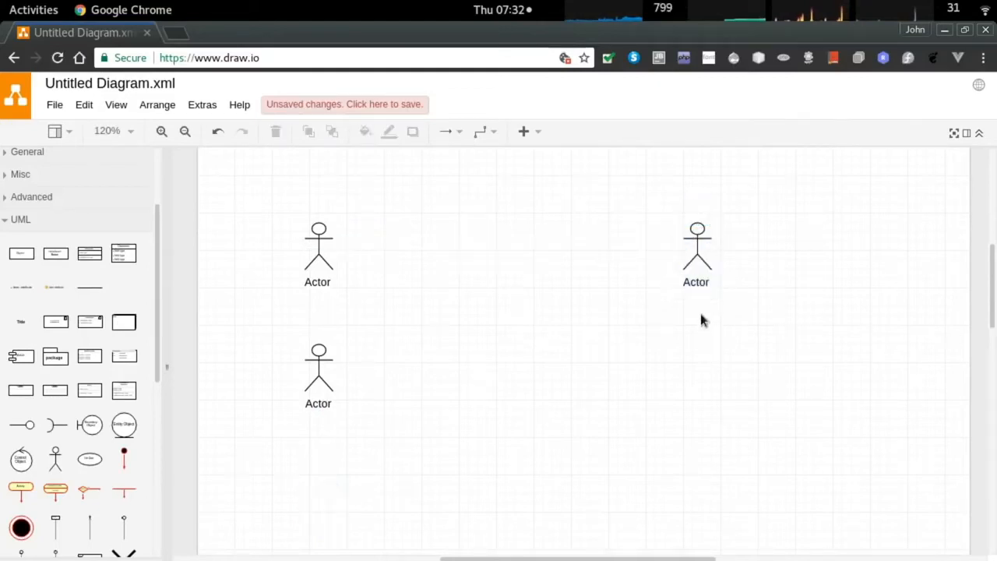
drag(319, 350, 699, 371)
click(504, 368)
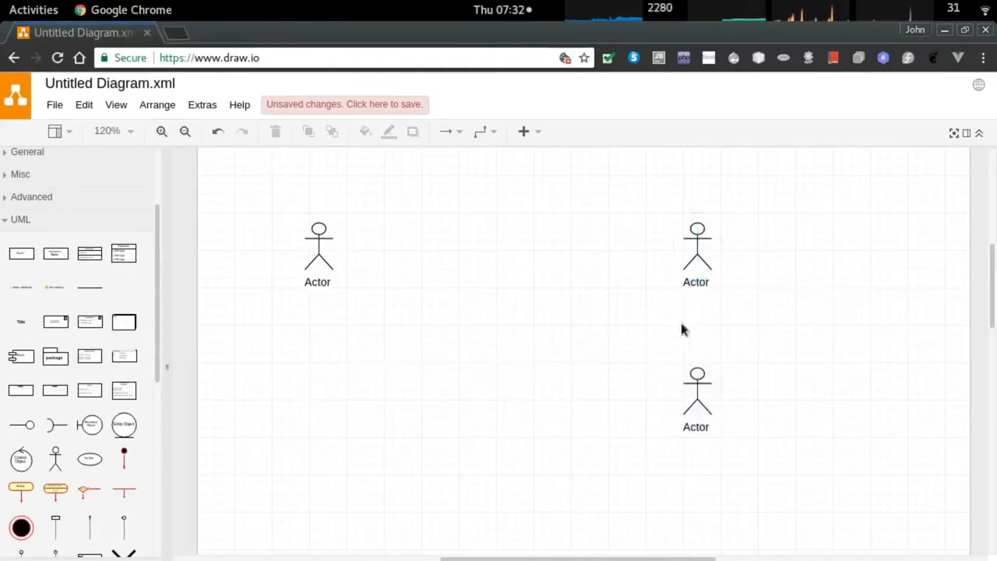
scroll(753, 280, down, 1)
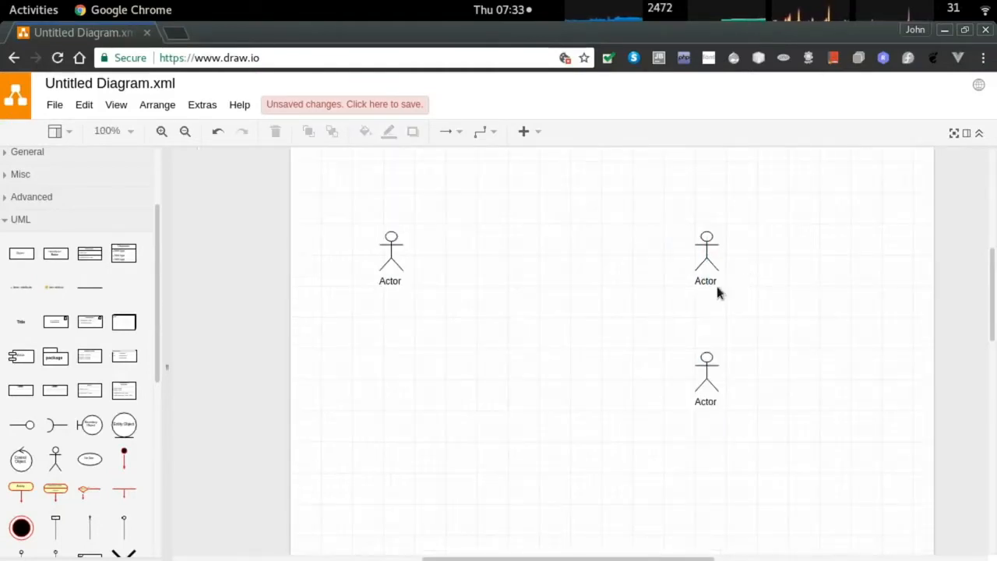
scroll(718, 283, up, 3)
Label the upper right actor Baker, the lower right Chef, and the left one Surveyer.
double_click(688, 287)
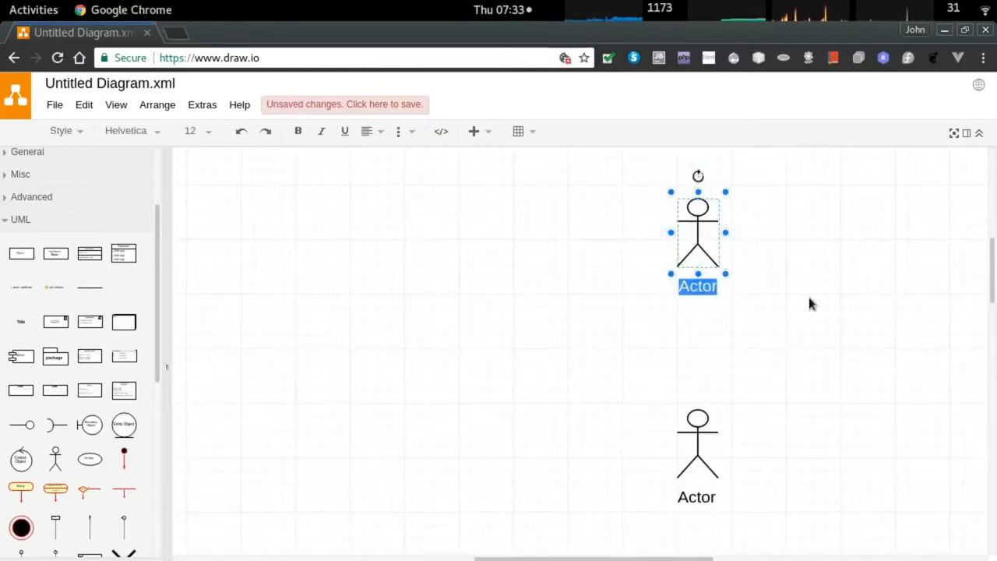
key(BackSpace)
text(Baker)
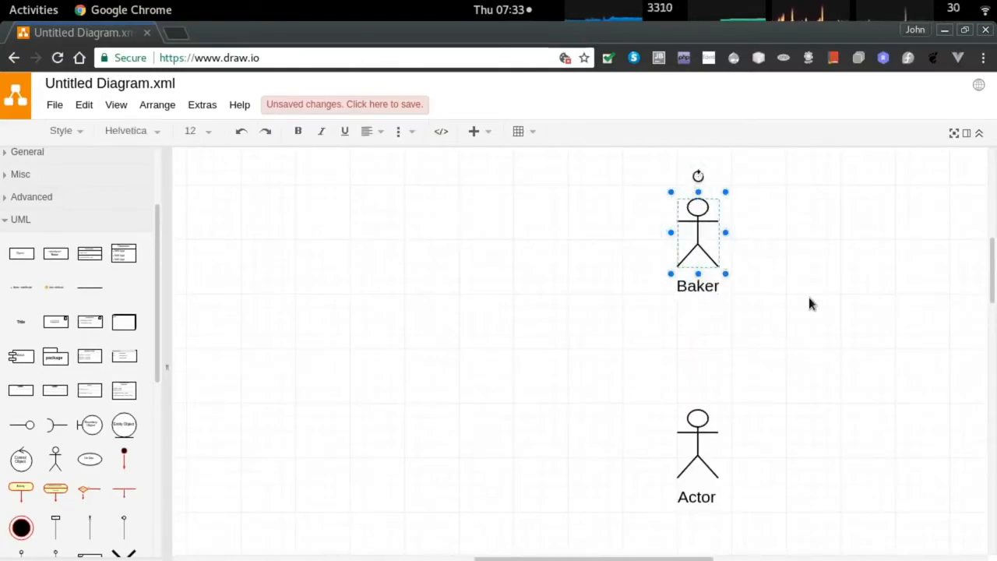
click(809, 297)
double_click(697, 498)
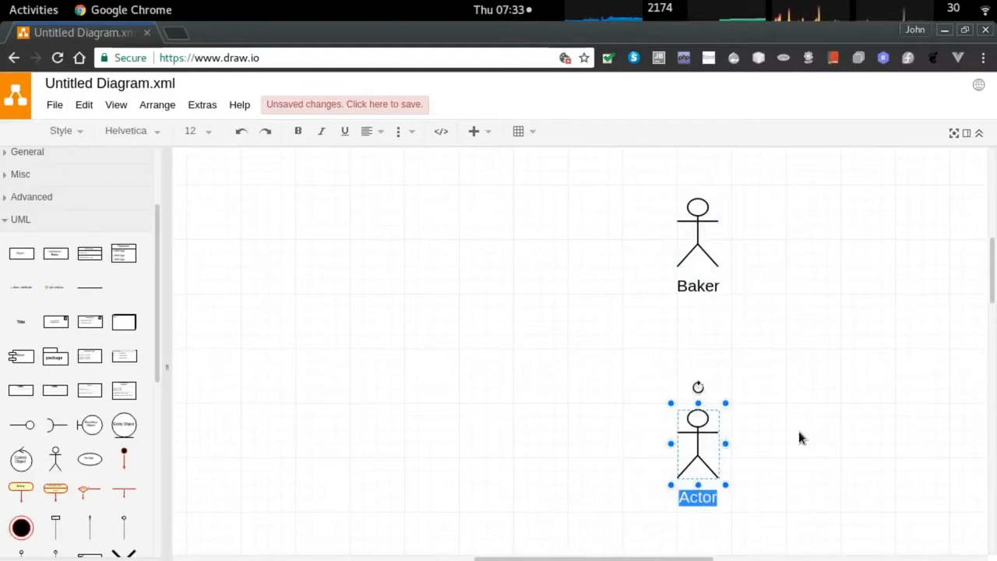
text(Chef)
scroll(346, 295, down, 1)
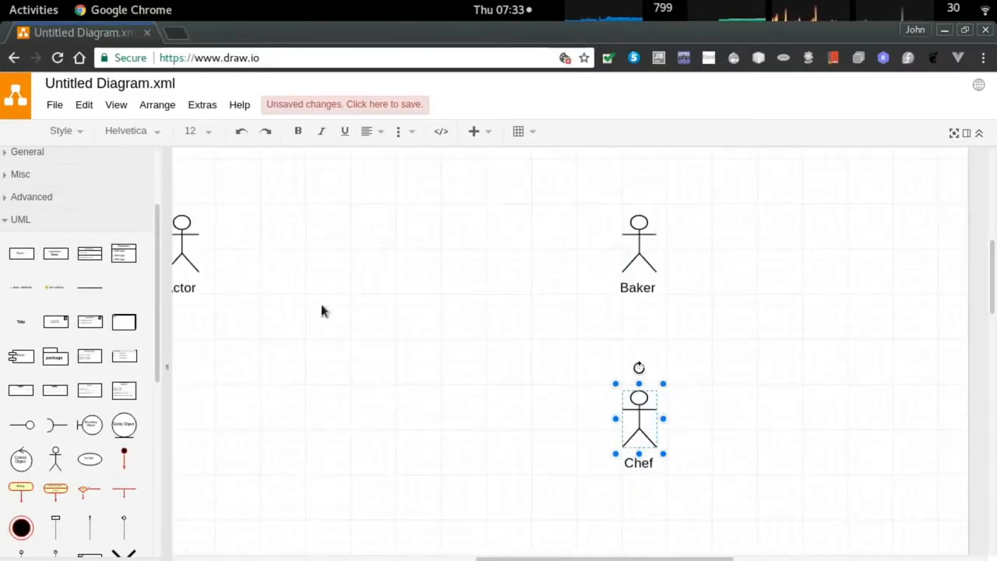
drag(246, 363, 353, 368)
click(354, 368)
double_click(282, 297)
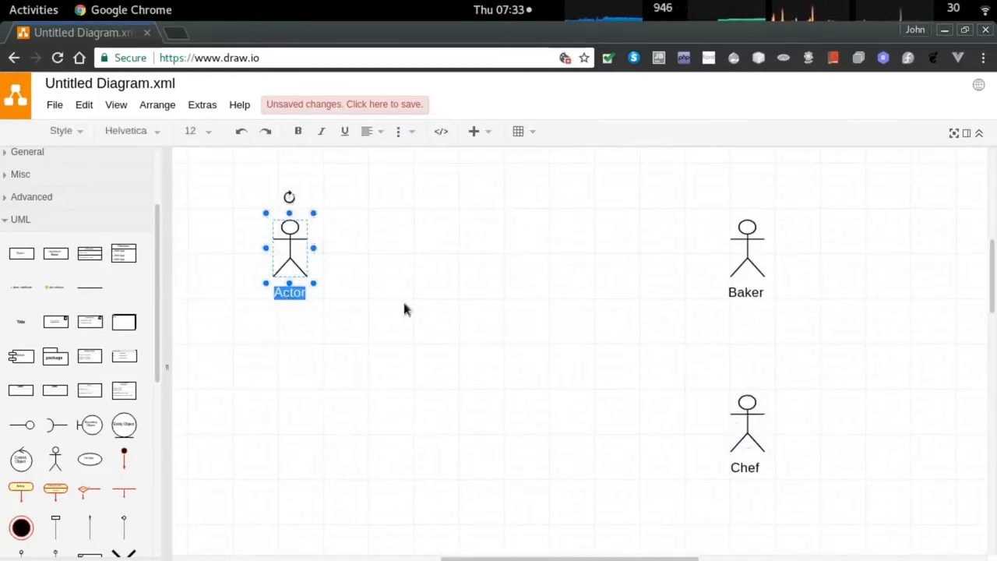
text(Surveyer)
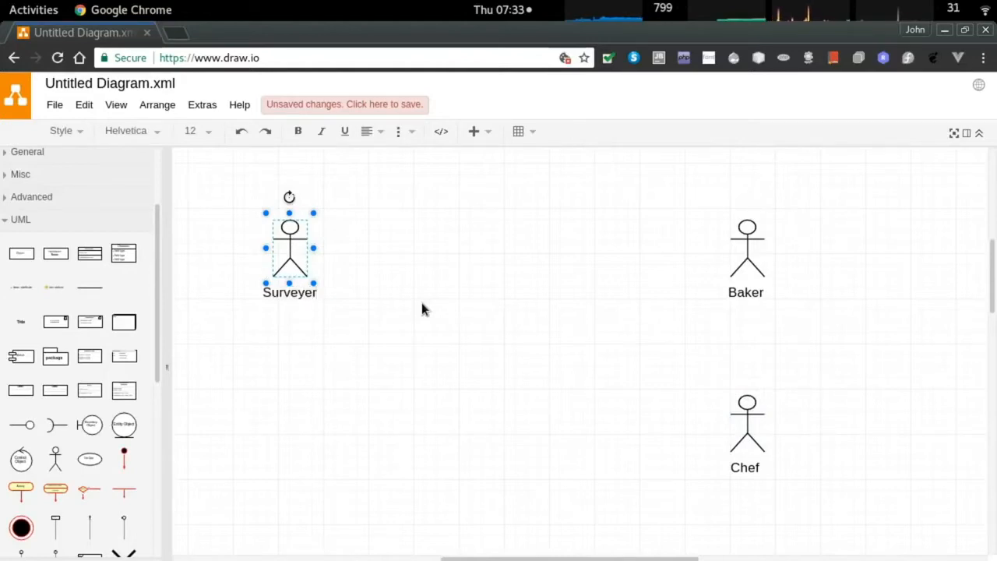
click(416, 303)
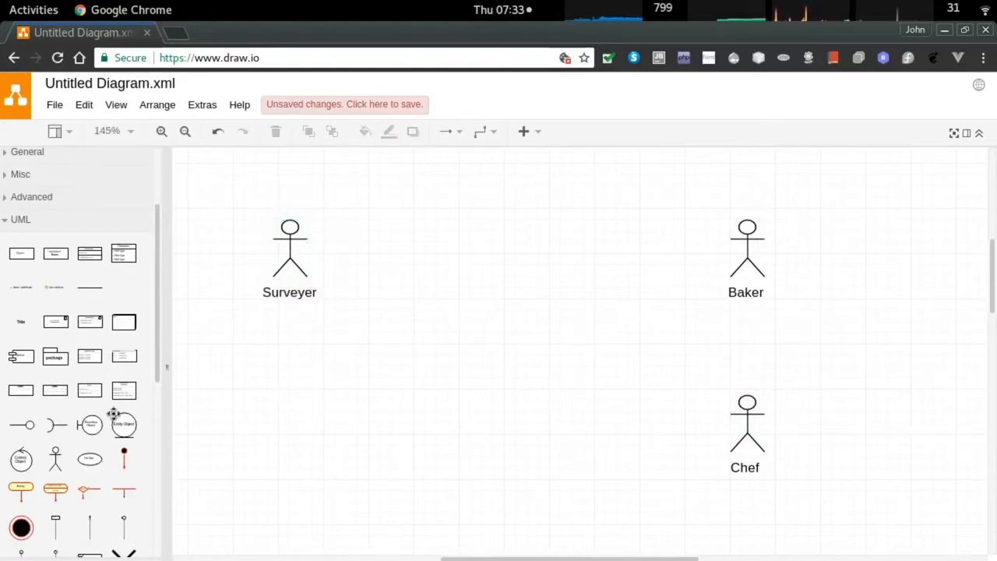
Add a use case labelled 'Survey Cupcake Batch' between Surveyer and Baker.
mouse_move(99, 476)
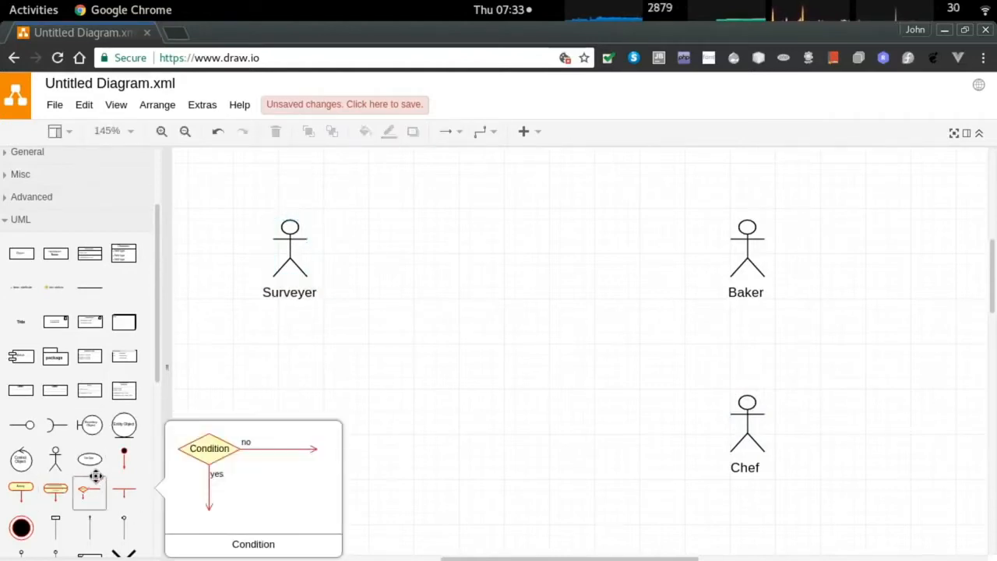
click(90, 459)
drag(311, 494, 484, 207)
double_click(511, 218)
text(Survey Cupcake Batch)
click(488, 296)
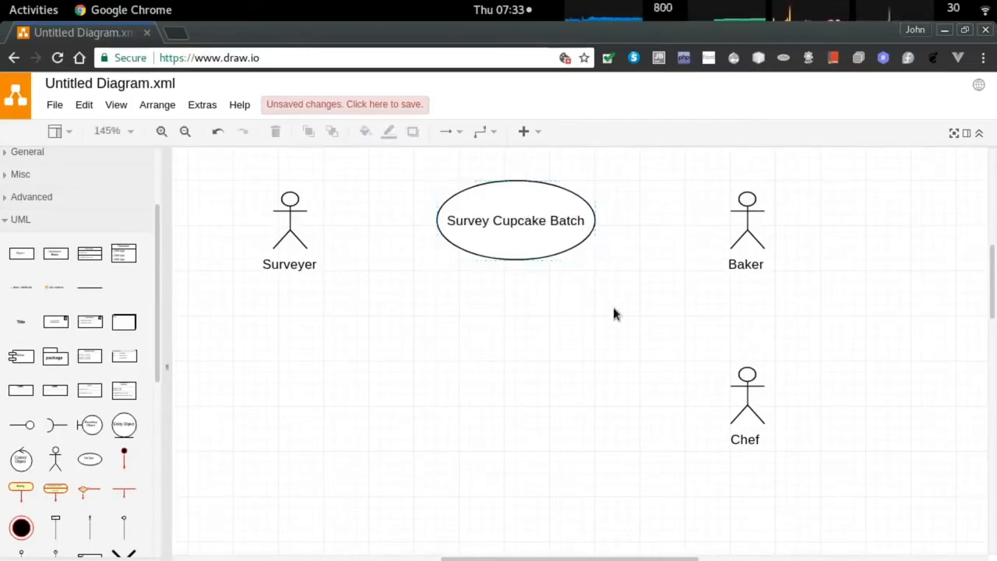
Move Chef and Baker further down on the right.
drag(747, 381, 747, 456)
drag(747, 204, 747, 310)
click(724, 298)
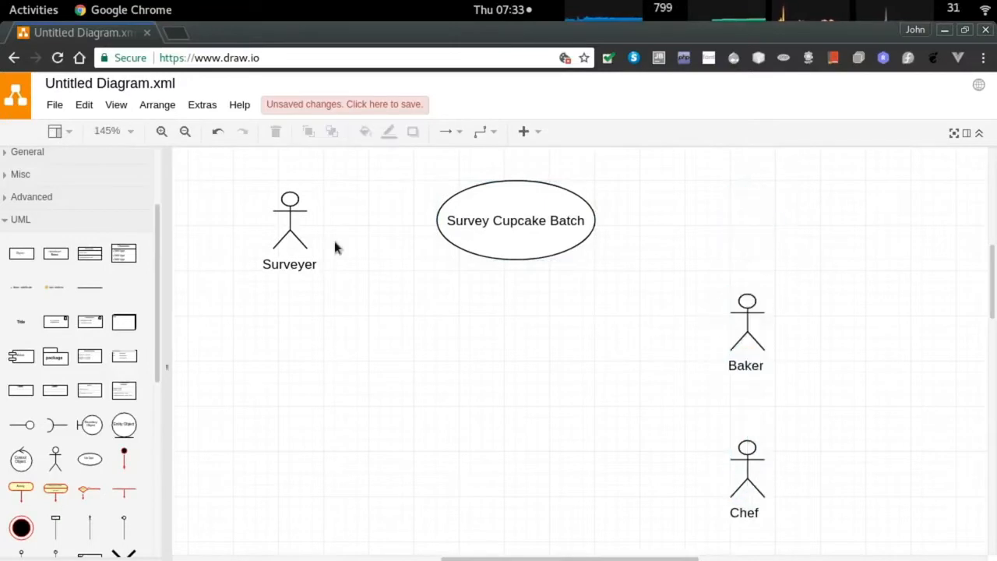
Connect Surveyer to Survey Cupcake Batch with an arrow.
click(290, 209)
drag(318, 221, 396, 265)
key(Escape)
click(290, 204)
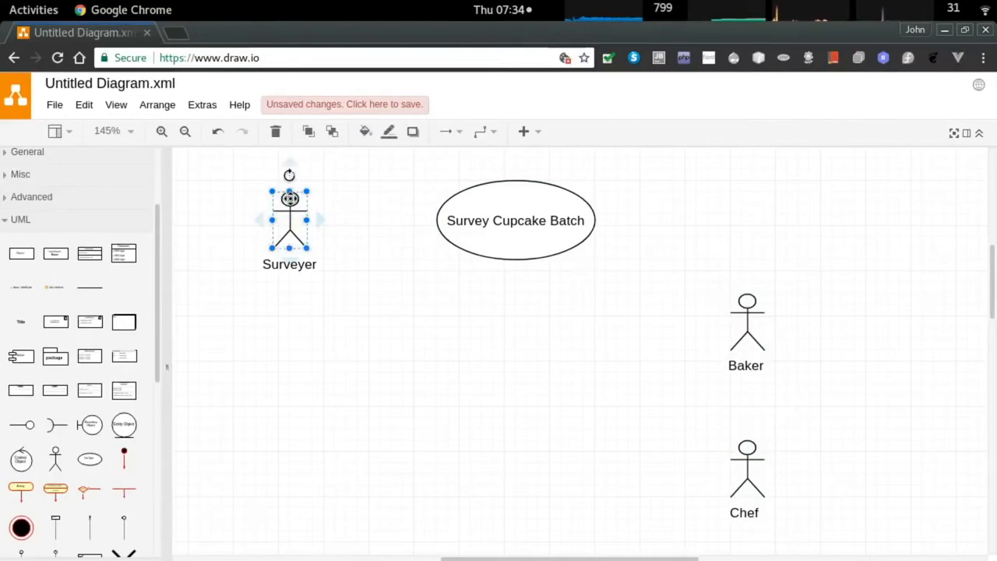
drag(321, 219, 438, 221)
click(511, 256)
drag(470, 256, 474, 323)
key(ctrl+z)
click(477, 353)
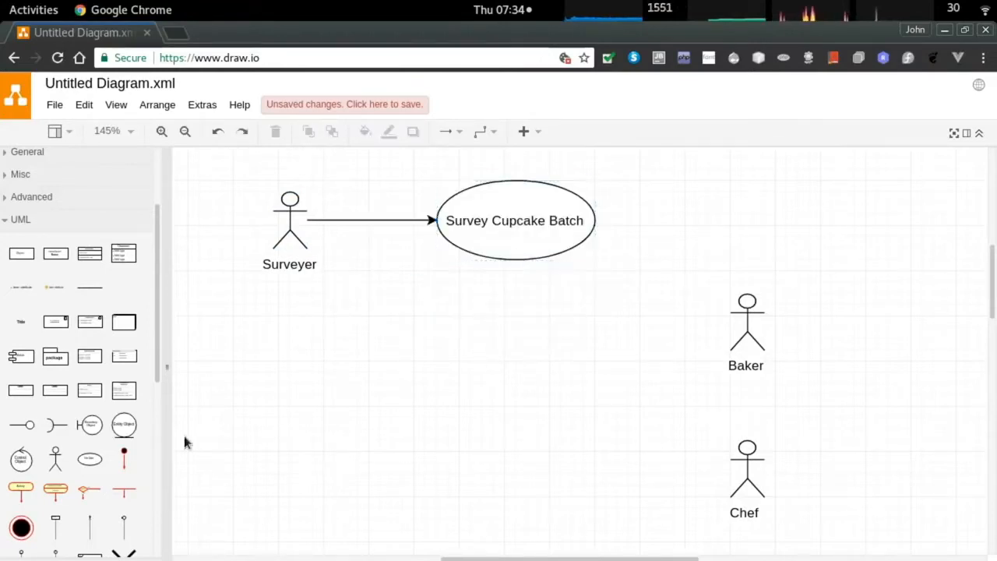
Add a use case labelled 'Submit Batch for Survey' below Survey Cupcake Batch.
click(89, 459)
drag(317, 479, 483, 229)
scroll(472, 512, up, 3)
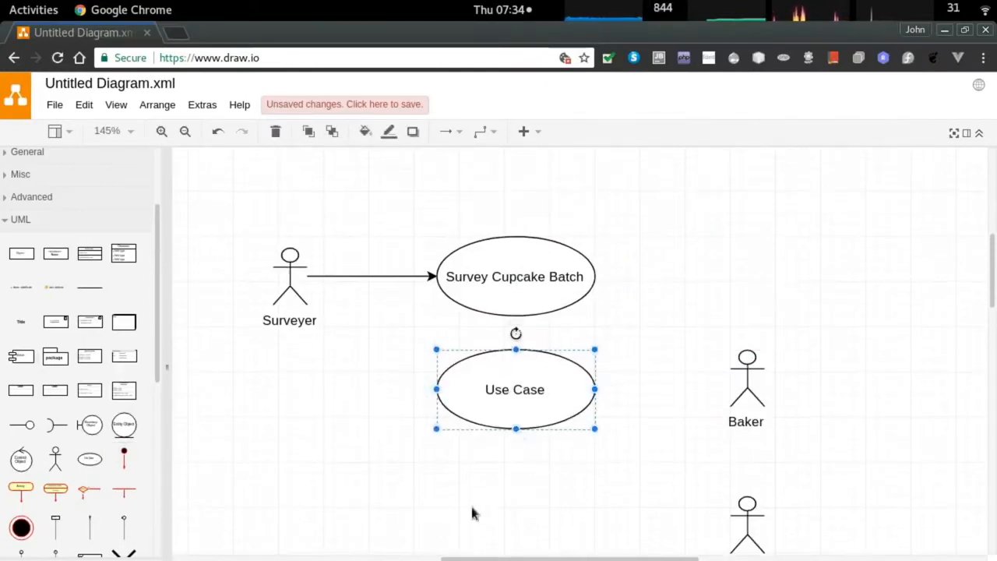
double_click(504, 392)
text(Submit batch for )
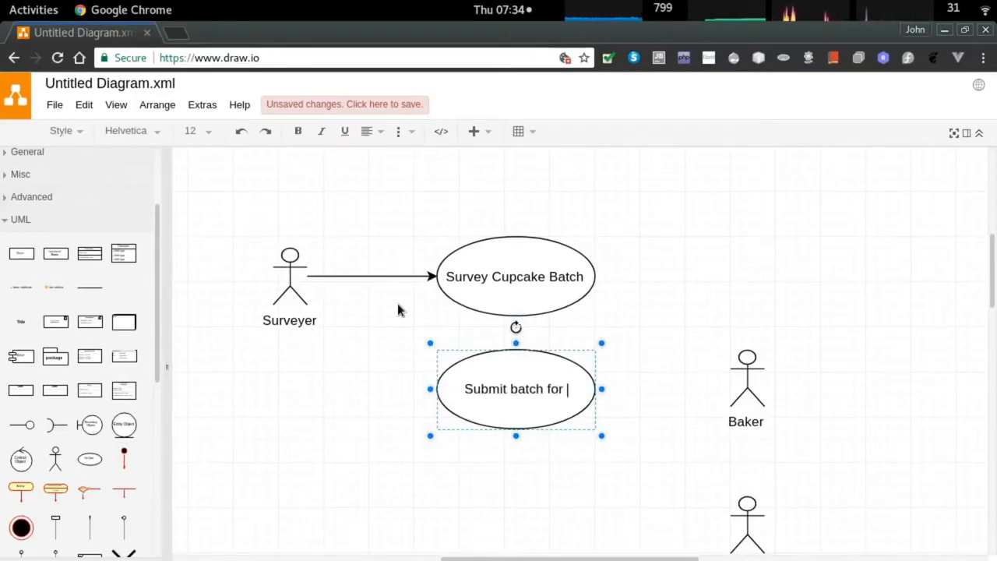
text(Surv)
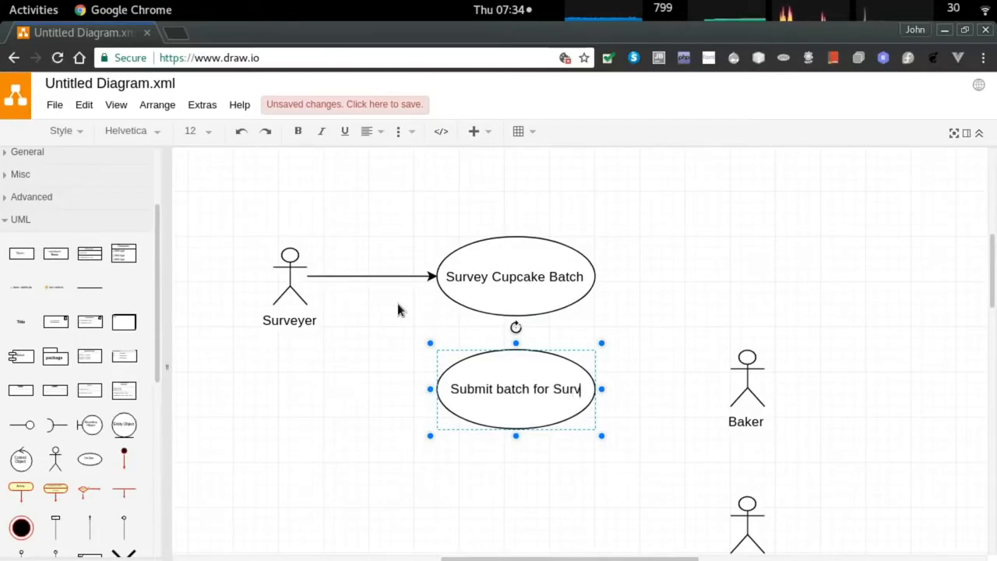
text(ey)
key(BackSpace)
text(B)
click(635, 331)
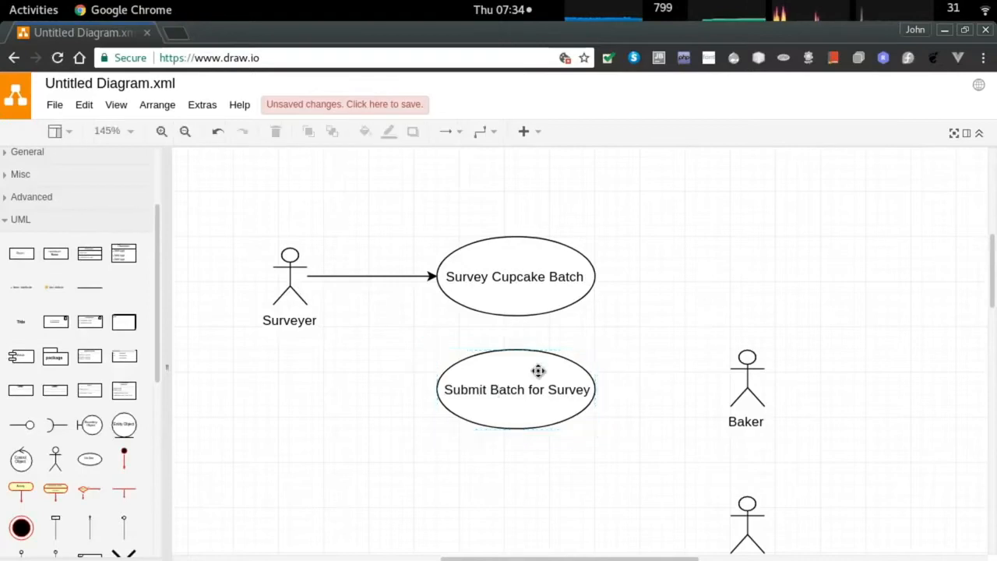
scroll(405, 329, down, 2)
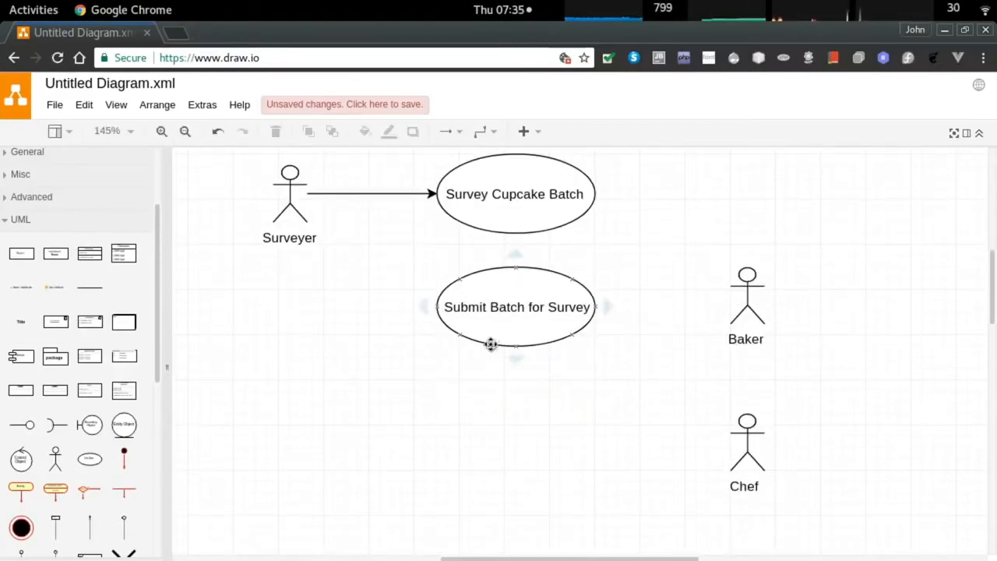
click(492, 344)
Add an 'Approve Cupcake Batch' use case below Submit Batch for Survey.
click(90, 459)
drag(309, 481, 481, 349)
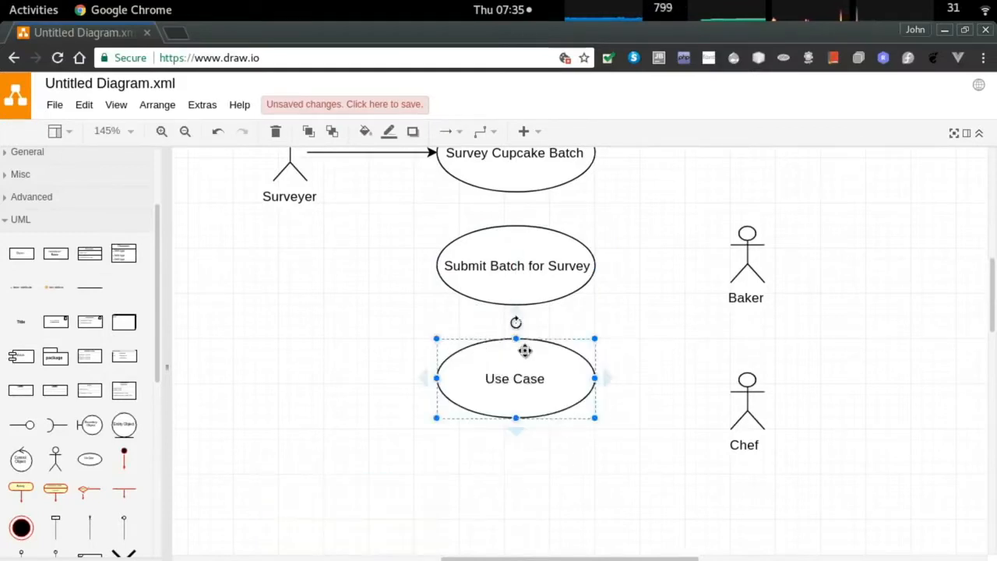
scroll(567, 388, up, 1)
double_click(502, 420)
text(Approve Cupcake )
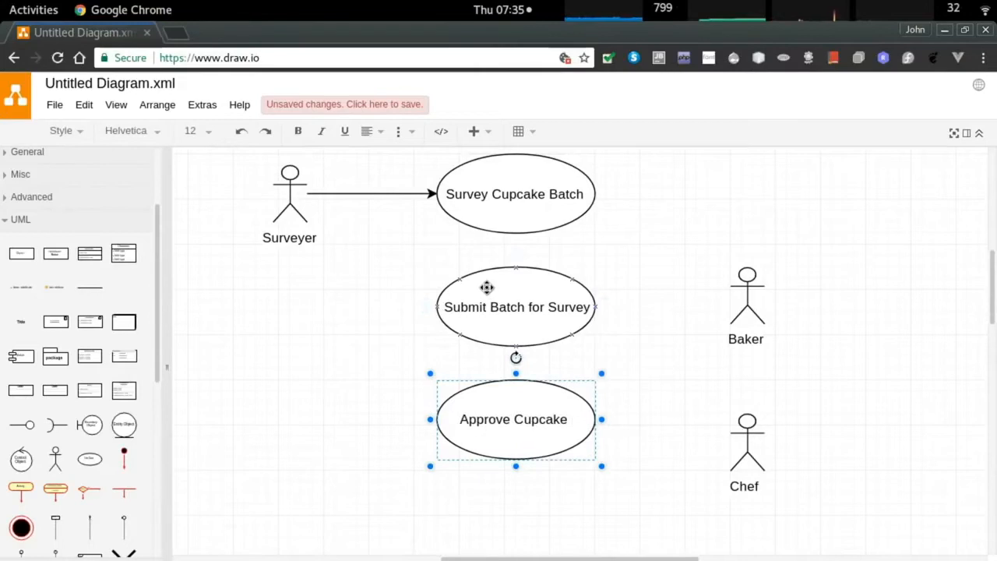
text(Batch)
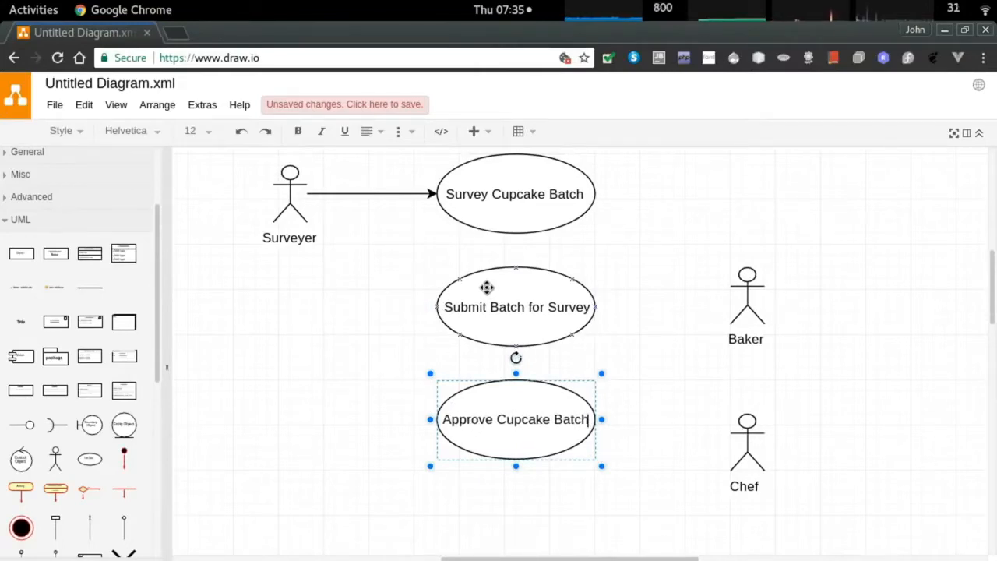
click(372, 321)
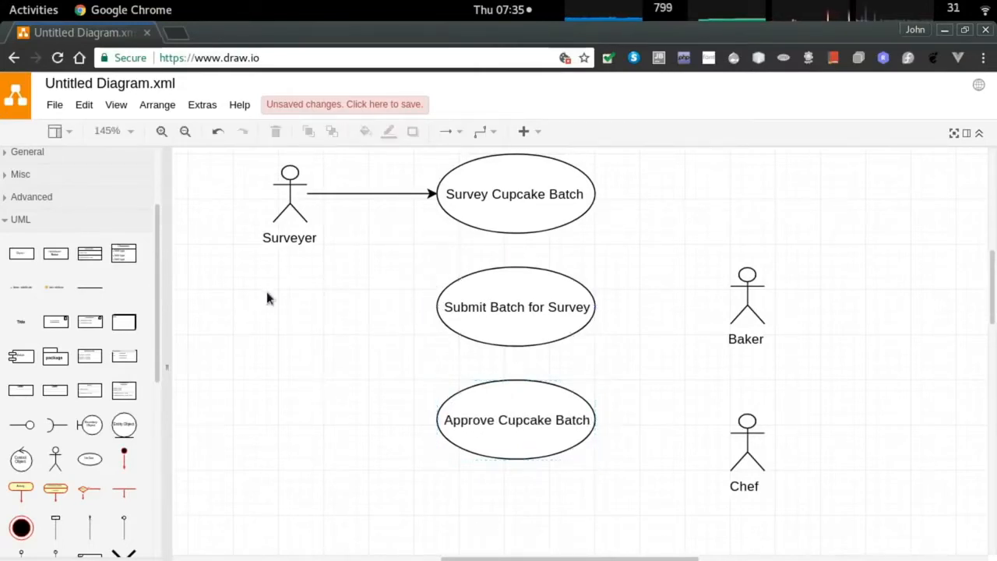
Connect Baker and Chef to Submit Batch for Survey, raise Baker, and link Chef to Approve Cupcake Batch.
drag(718, 295, 596, 306)
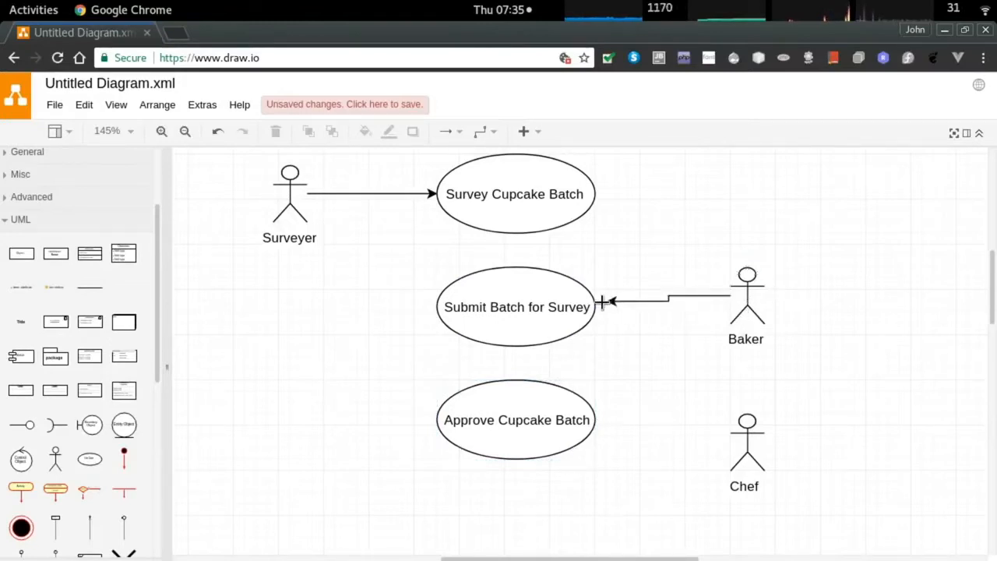
drag(718, 443, 596, 307)
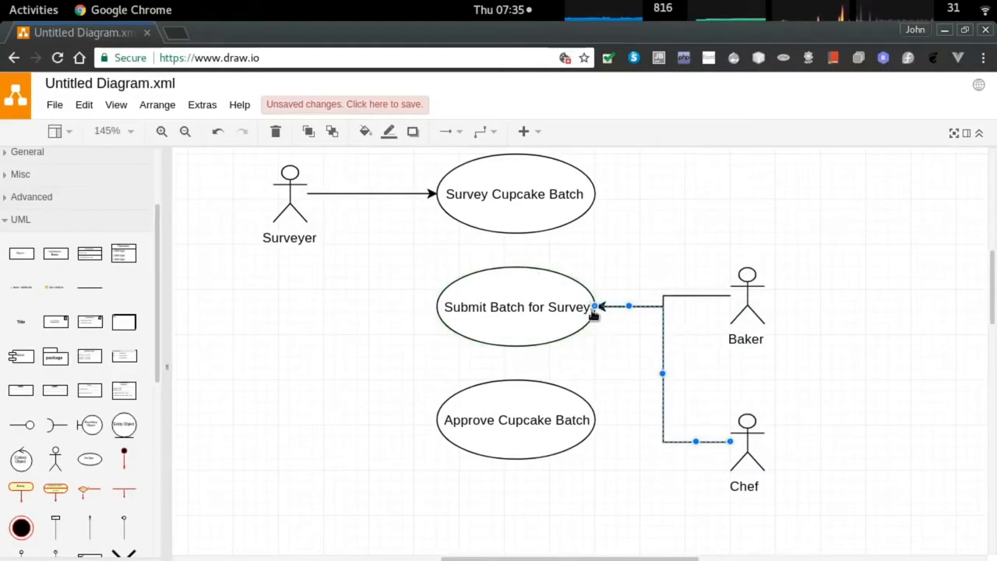
drag(748, 279, 746, 226)
click(712, 350)
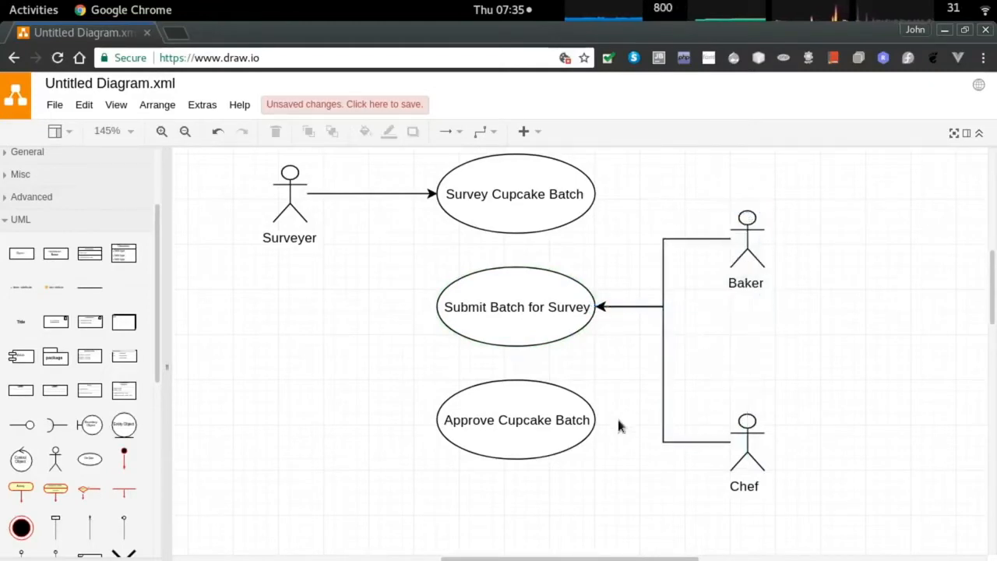
drag(717, 444, 597, 419)
Add a fourth use case ellipse below Approve Cupcake Batch.
scroll(694, 359, down, 1)
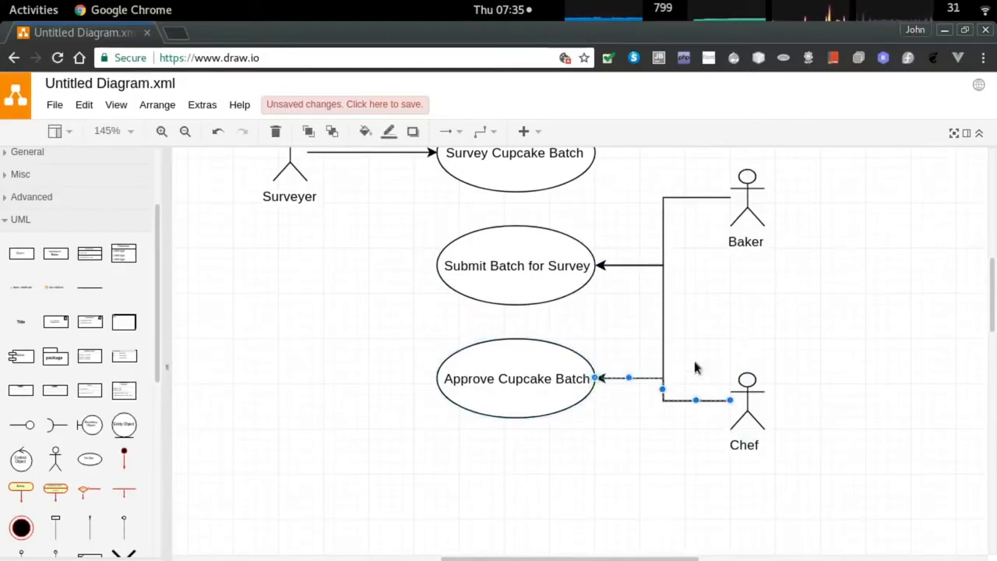
scroll(693, 357, down, 2)
scroll(617, 382, up, 1)
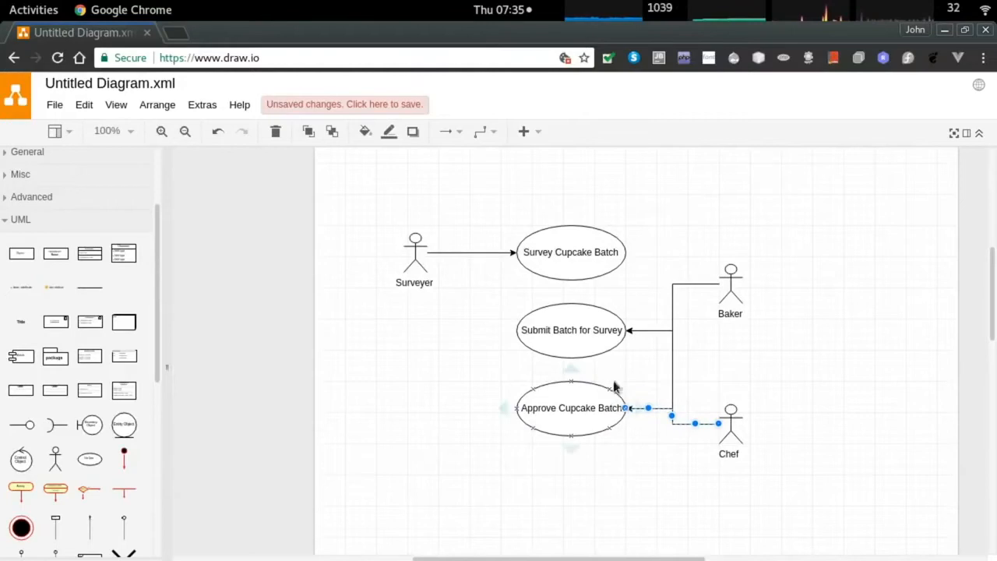
click(89, 458)
drag(421, 483, 537, 468)
Select all four use case ellipses.
click(570, 264)
shift+click(566, 316)
shift+click(563, 391)
shift+click(570, 473)
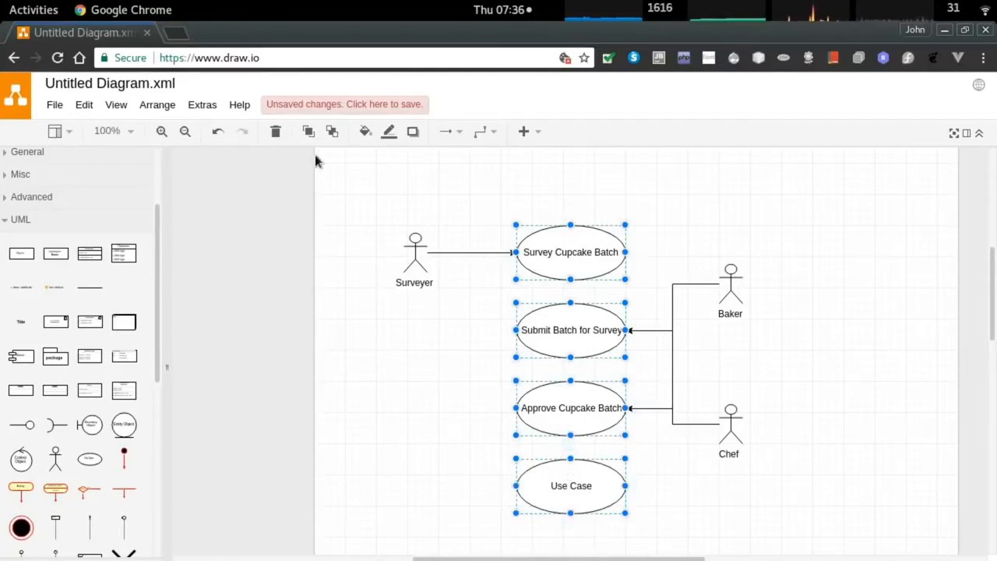
Distribute the four selected ellipses vertically with Arrange > Distribute > Vertical.
click(153, 105)
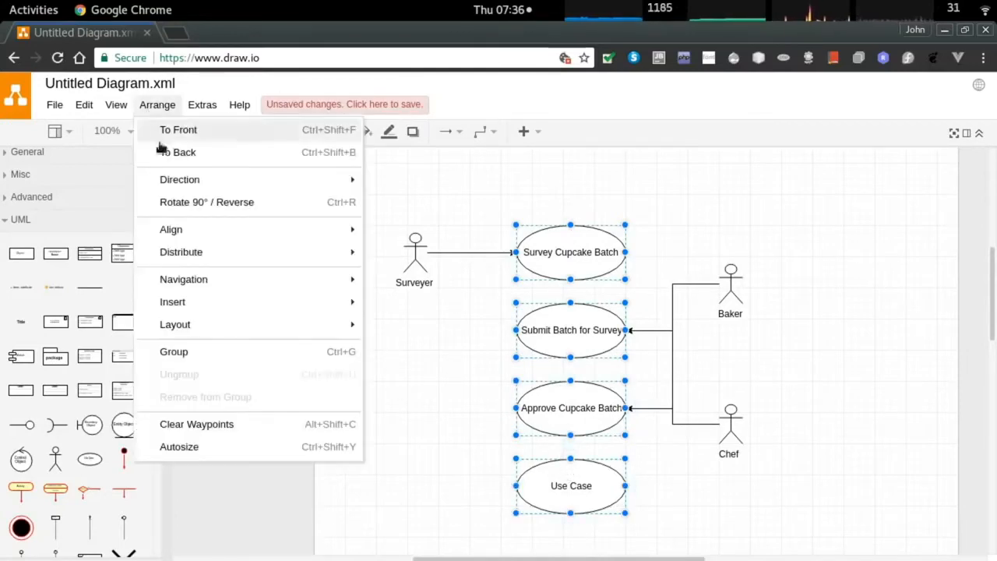
mouse_move(229, 254)
click(404, 278)
click(507, 396)
Rename the bottom Use Case ellipse to 'View Surveys'.
click(572, 483)
double_click(572, 483)
text(V)
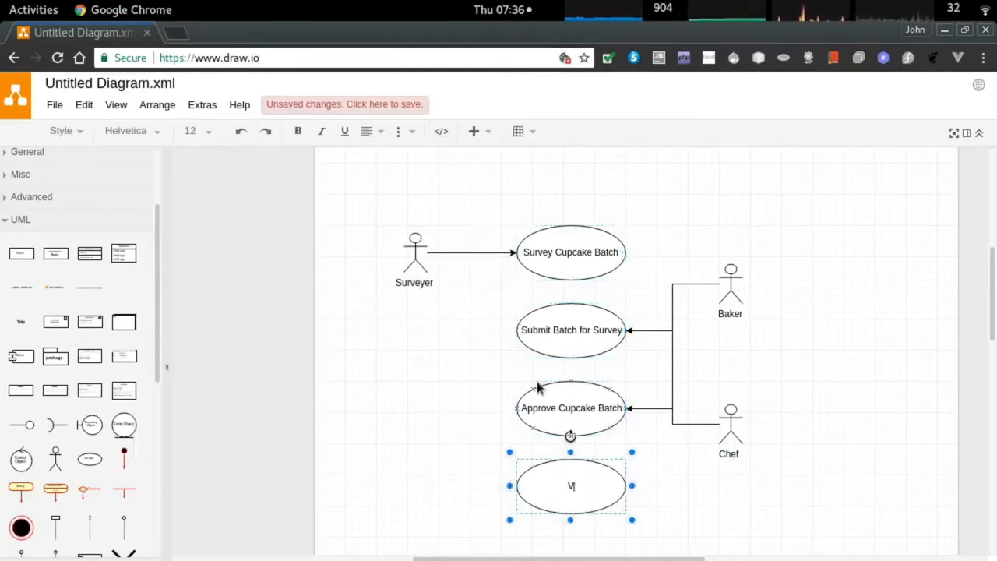
text(iew Surveys)
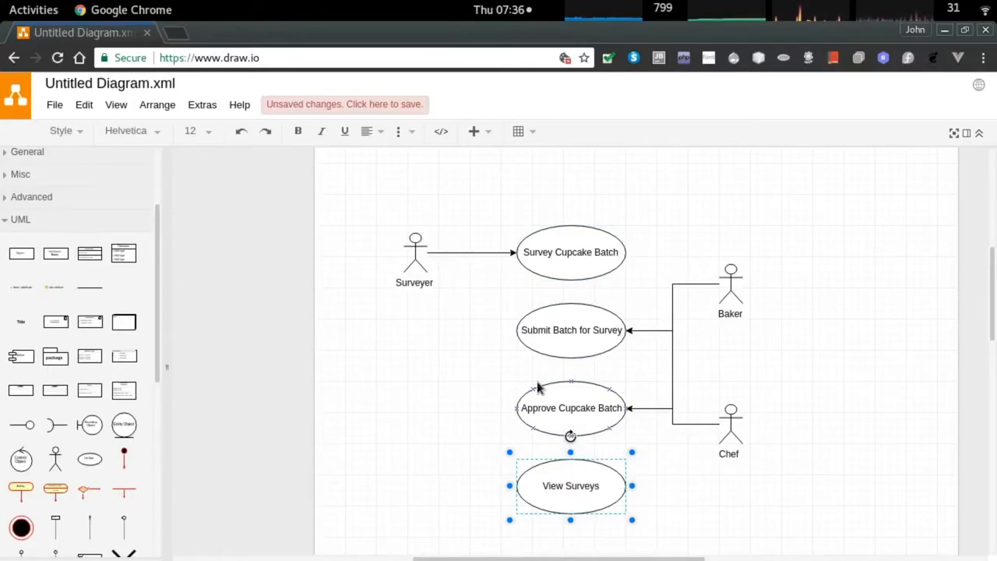
click(467, 369)
Connect both Chef and Baker to the View Surveys use case.
drag(711, 421, 626, 485)
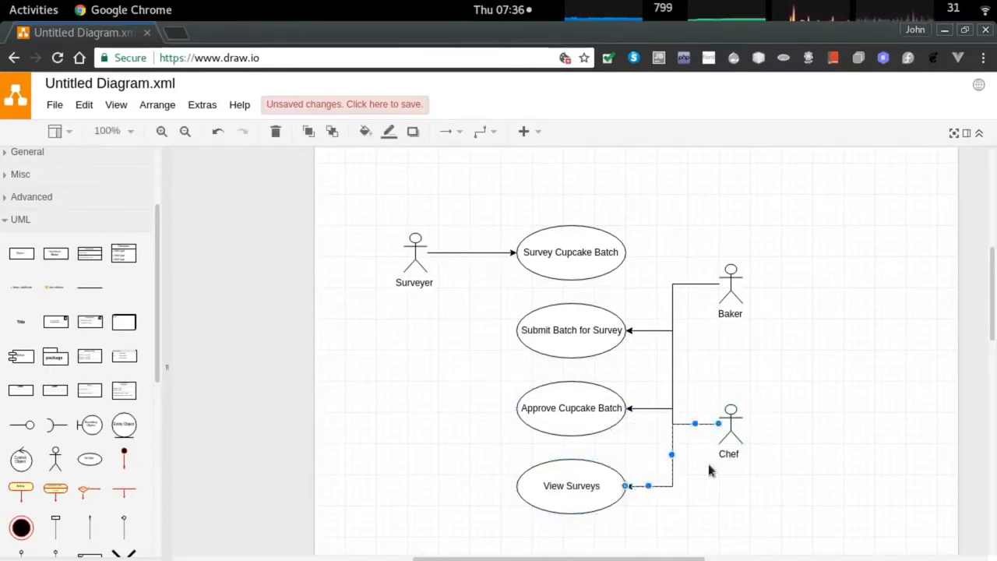
drag(706, 281, 626, 492)
click(722, 505)
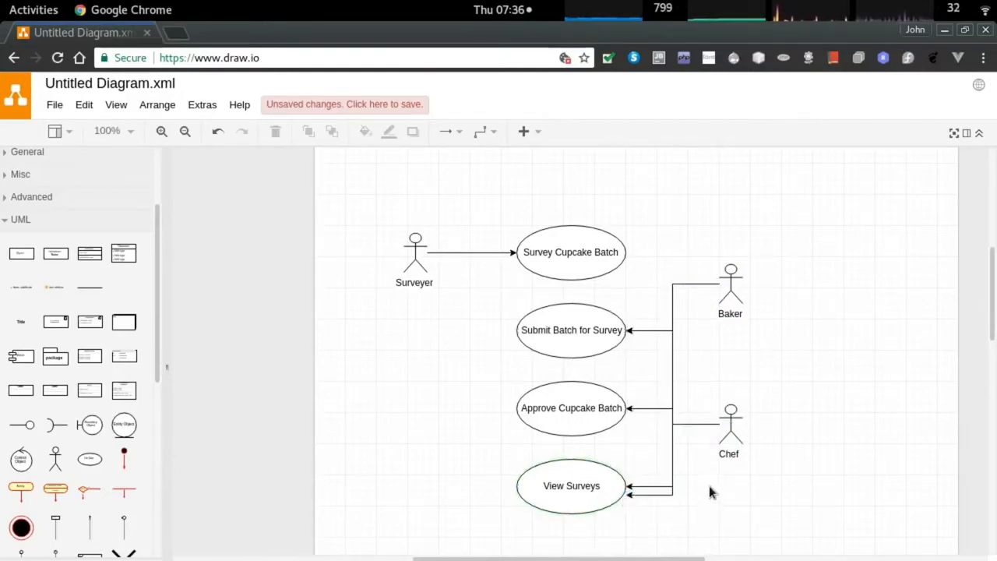
Shift Baker's connector segments left so they run apart from Chef's.
drag(671, 357, 656, 363)
click(732, 360)
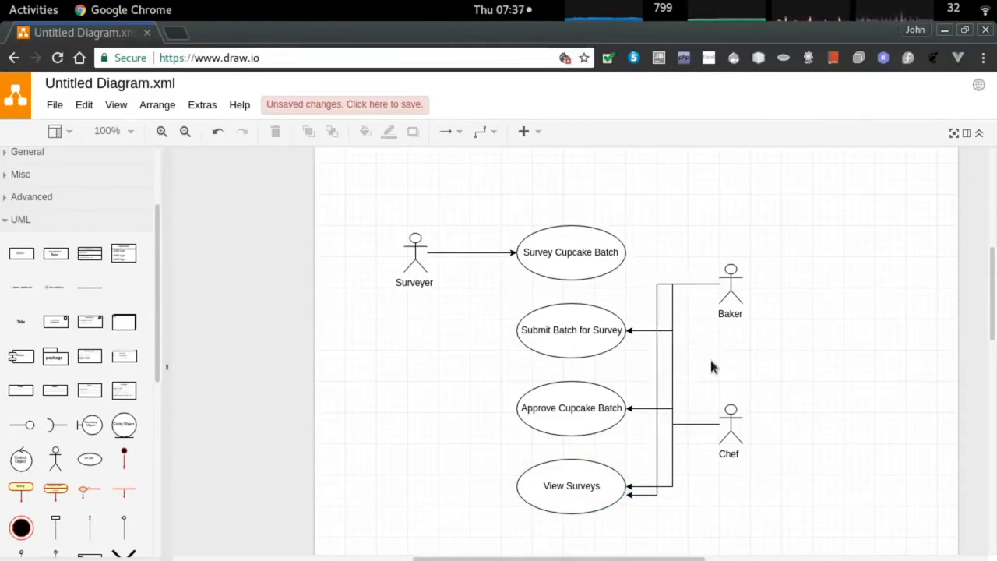
click(674, 308)
click(709, 363)
click(674, 307)
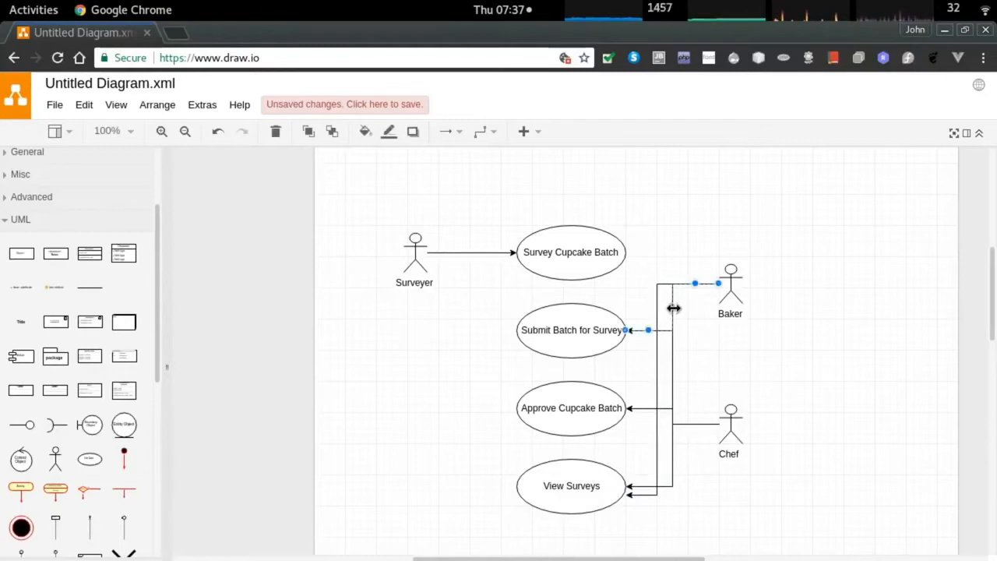
click(708, 321)
drag(672, 309, 655, 312)
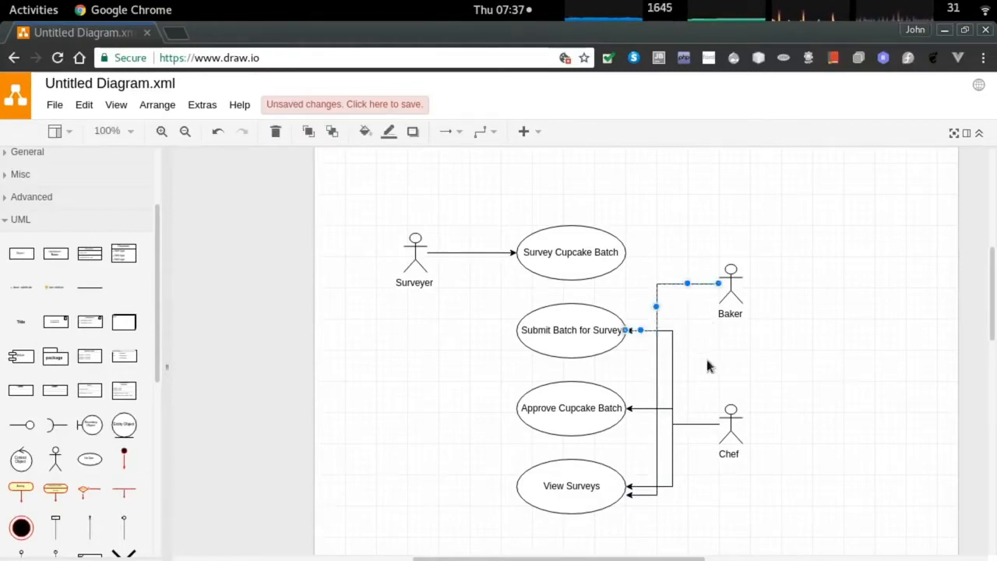
click(710, 363)
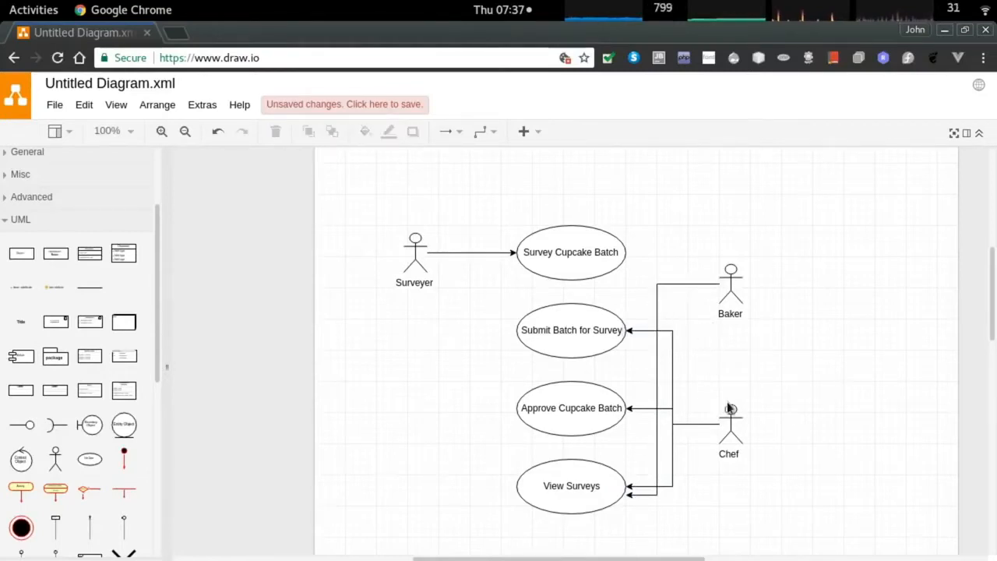
right_click(750, 478)
key(Escape)
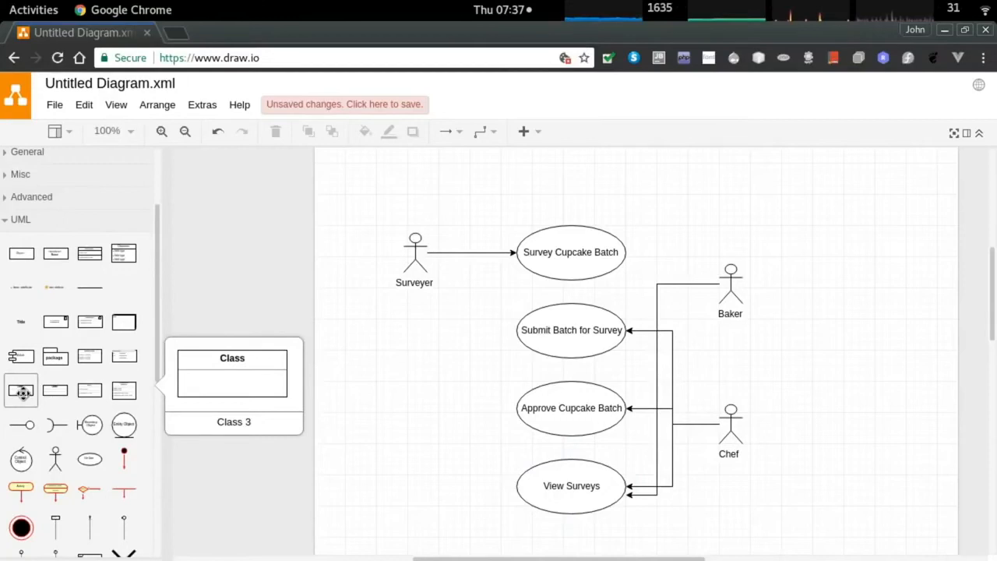
Locate the UML Frame shape in the sidebar, expanding General, and insert it.
mouse_move(89, 391)
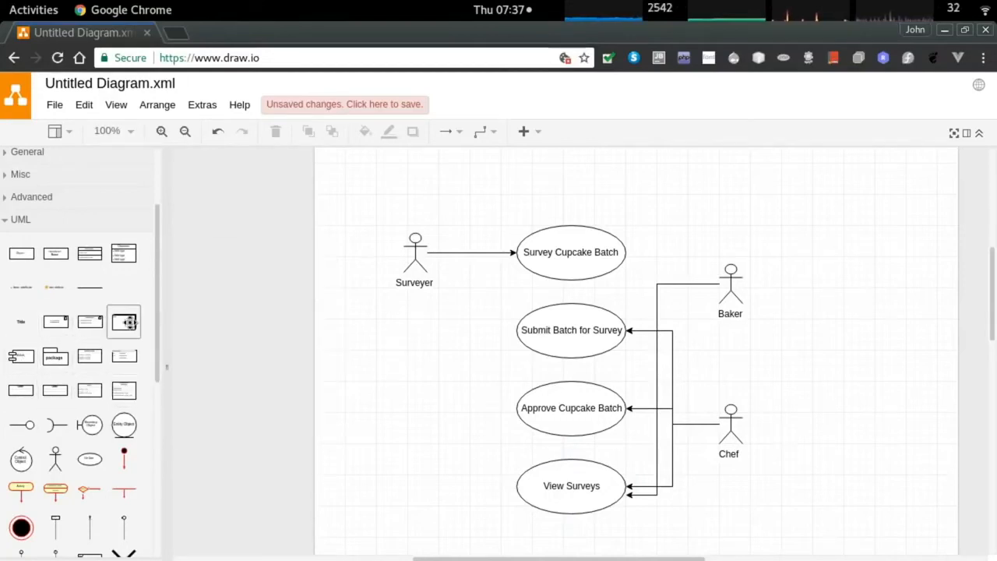
mouse_move(119, 259)
scroll(83, 455, down, 3)
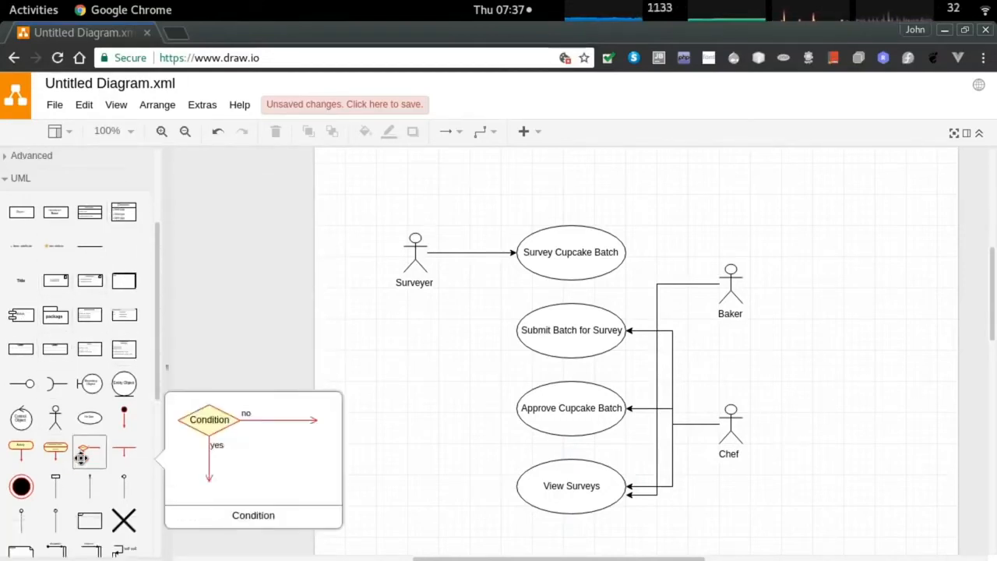
mouse_move(61, 483)
scroll(31, 473, down, 3)
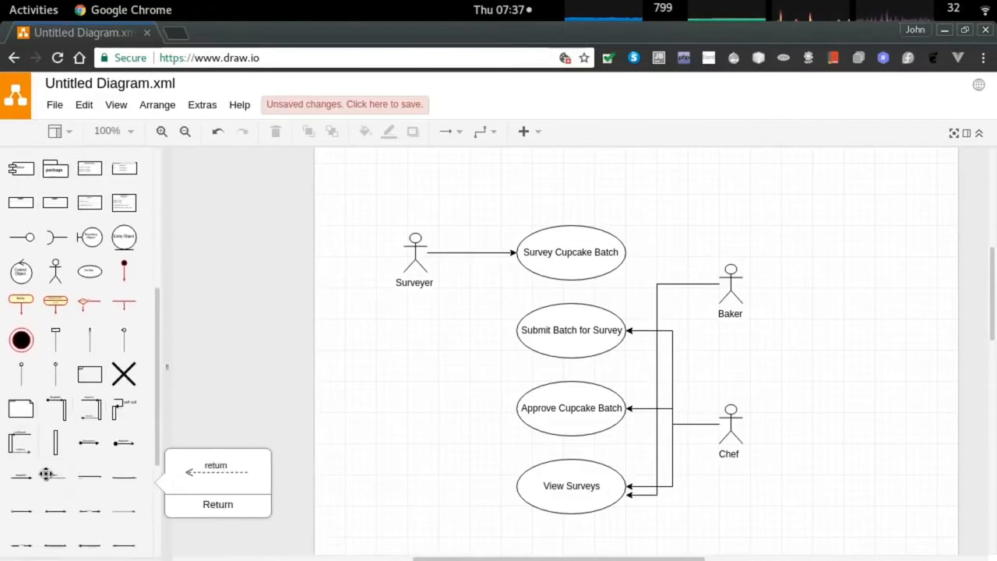
scroll(49, 484, up, 3)
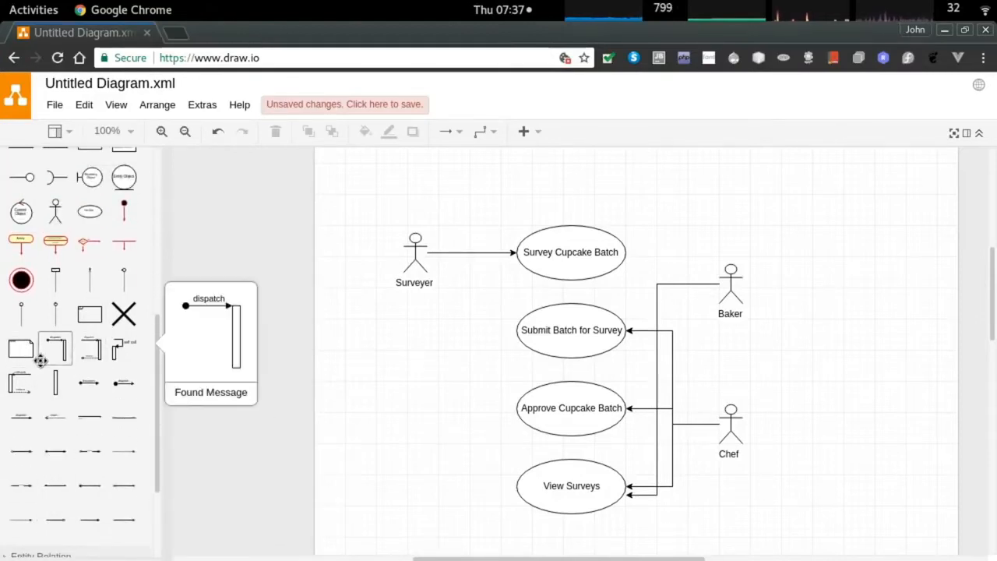
mouse_move(19, 362)
scroll(19, 362, up, 3)
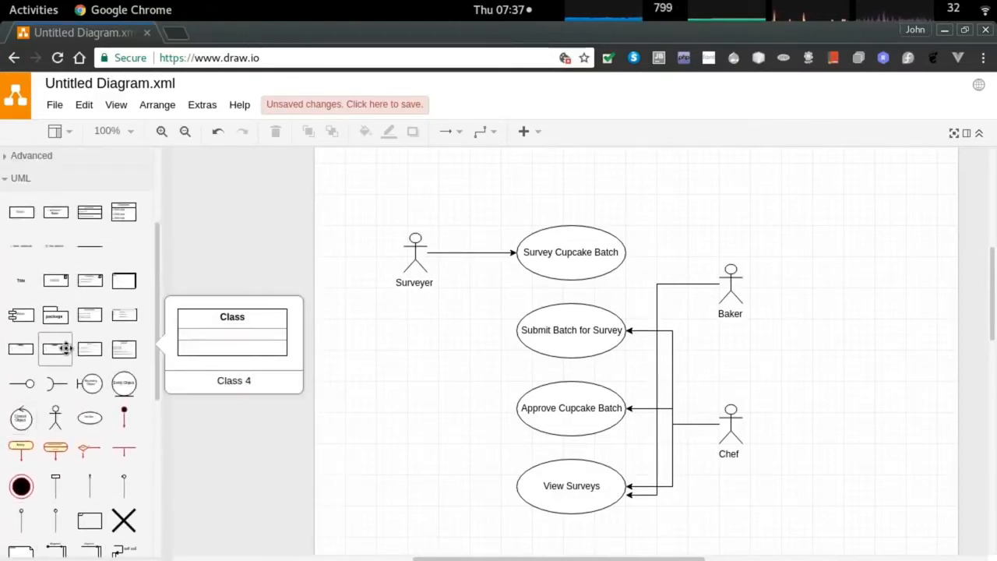
mouse_move(81, 312)
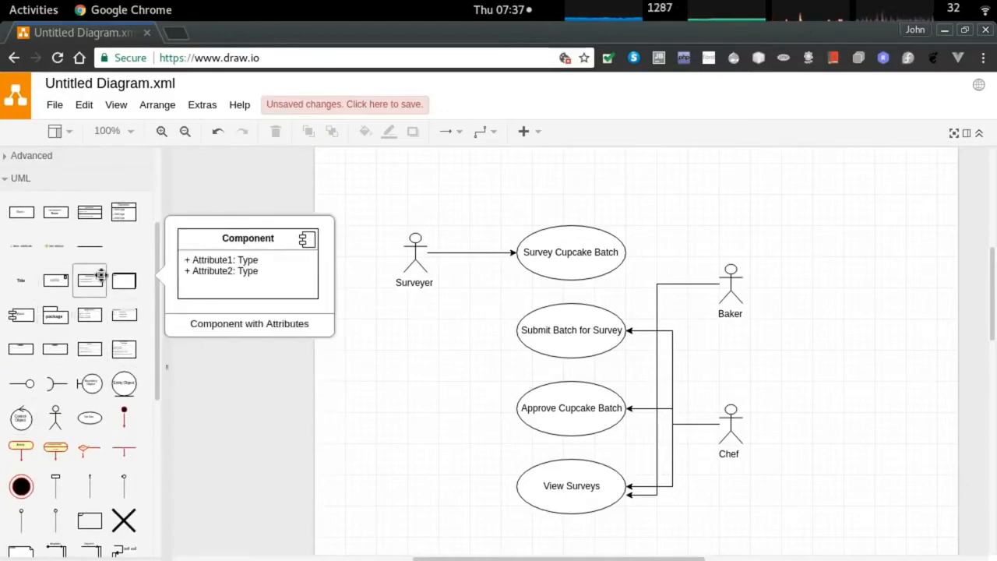
scroll(90, 269, up, 1)
mouse_move(92, 247)
mouse_move(14, 254)
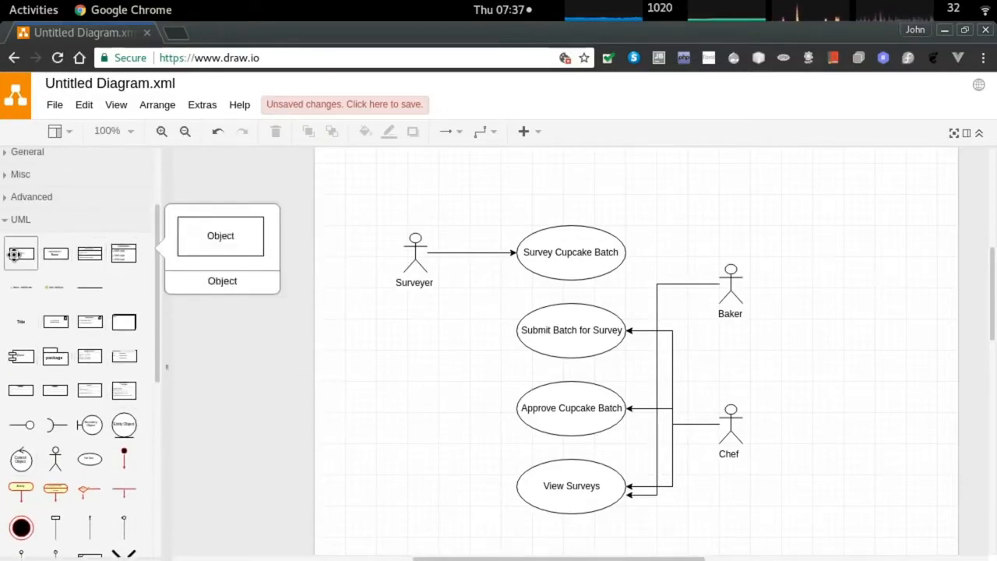
scroll(23, 257, up, 4)
click(31, 275)
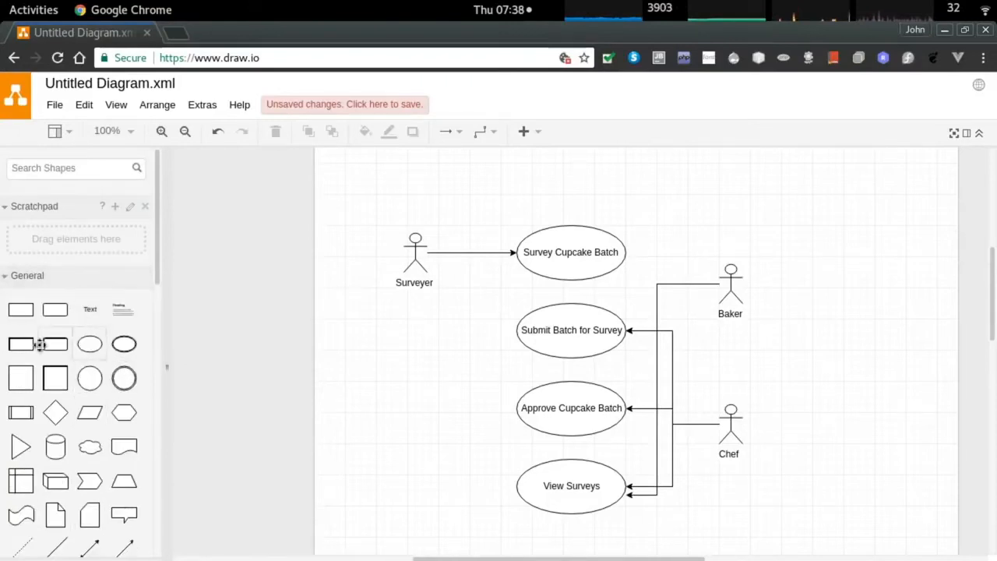
scroll(50, 414, down, 3)
mouse_move(49, 414)
scroll(49, 414, down, 4)
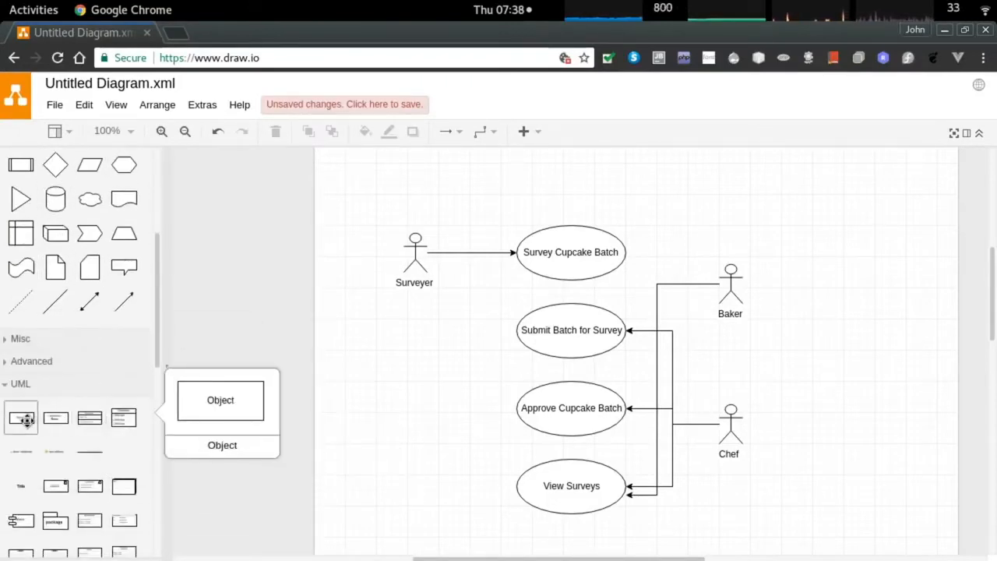
scroll(26, 421, down, 1)
scroll(85, 444, down, 1)
mouse_move(62, 438)
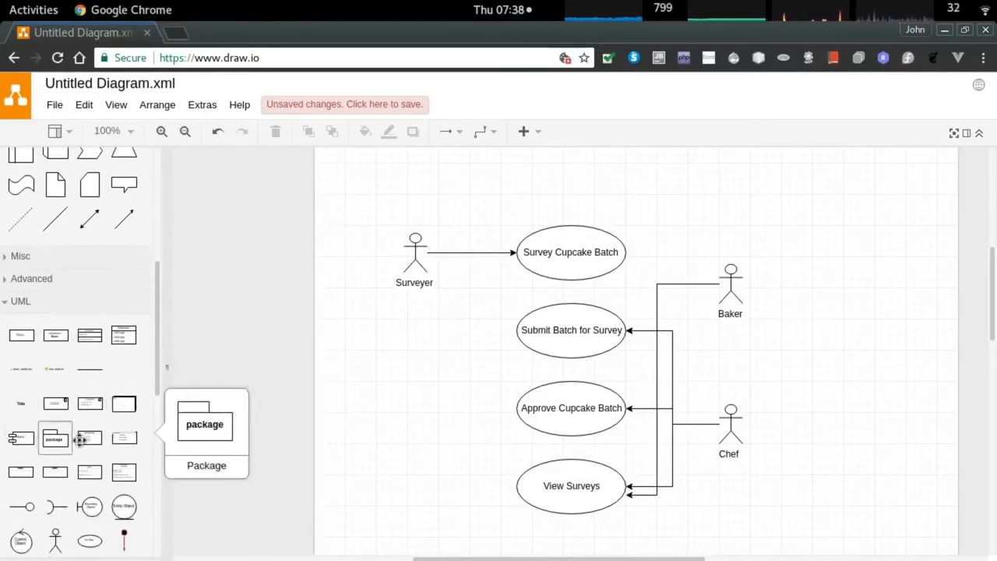
scroll(54, 436, down, 1)
mouse_move(117, 437)
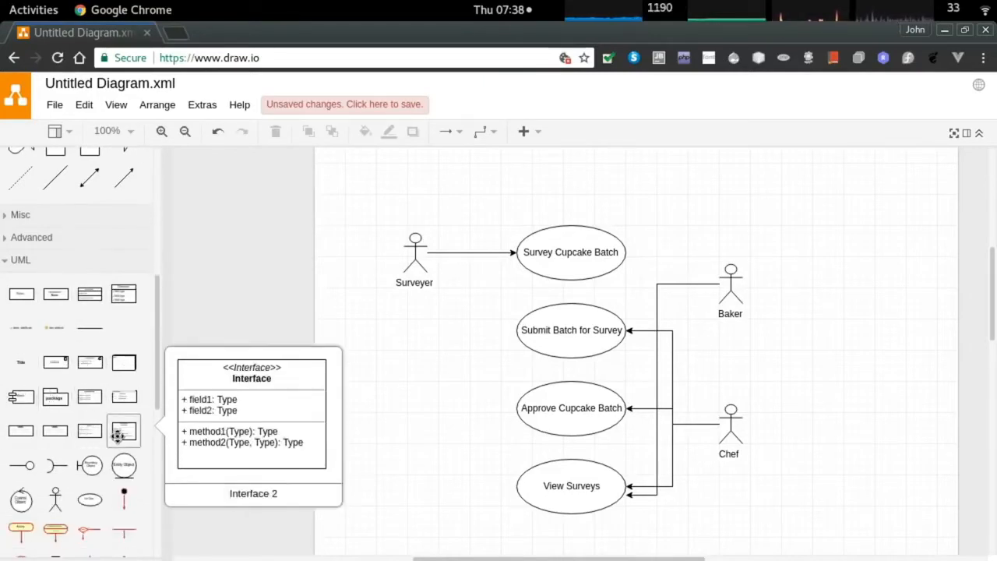
scroll(117, 436, down, 1)
scroll(118, 460, down, 1)
mouse_move(118, 459)
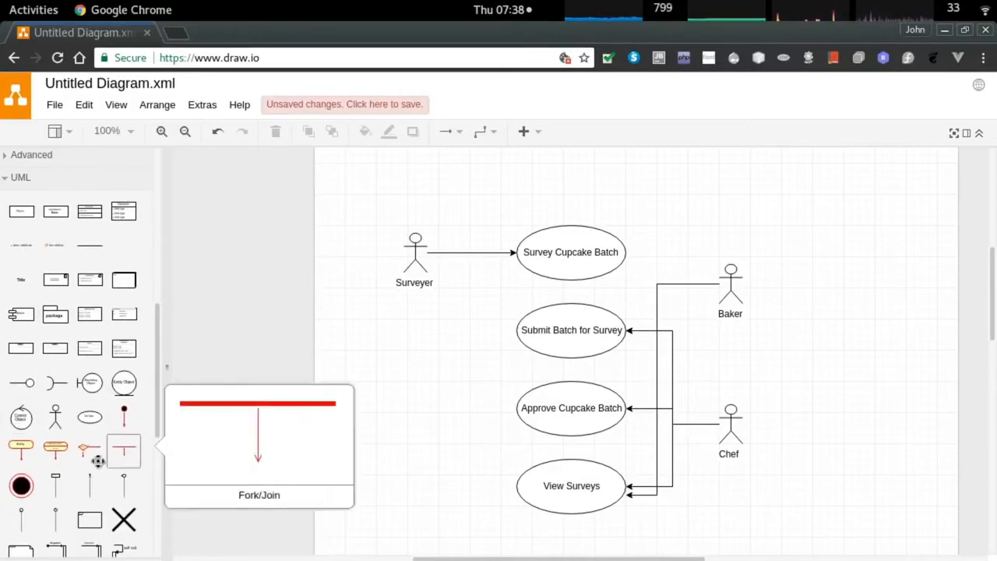
scroll(118, 460, down, 1)
click(89, 438)
Stretch the frame over the four use cases, title it 'Cupcake Survey System', and widen its tab.
drag(478, 398, 538, 163)
drag(462, 312, 470, 502)
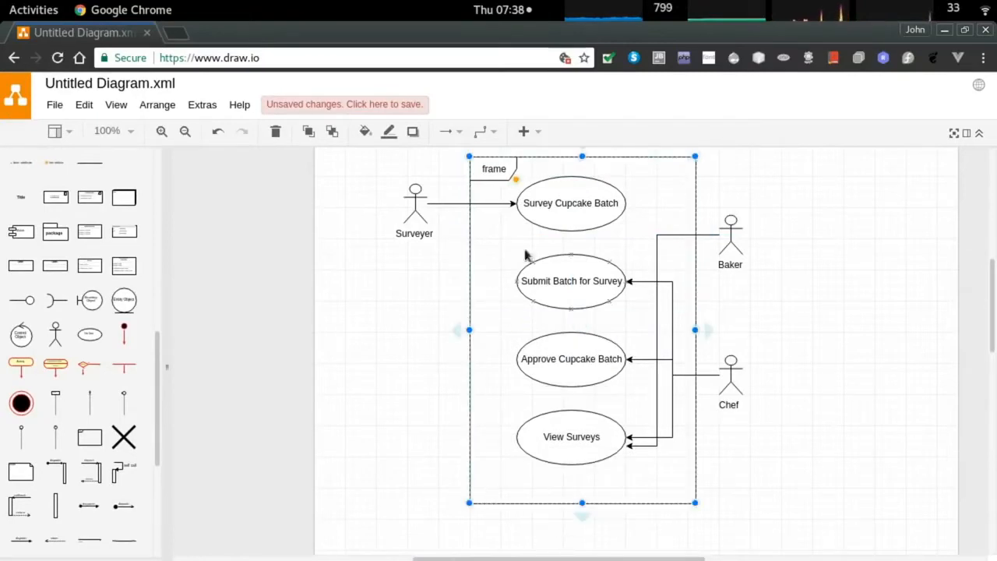
double_click(493, 169)
text(Cupcake Survey System)
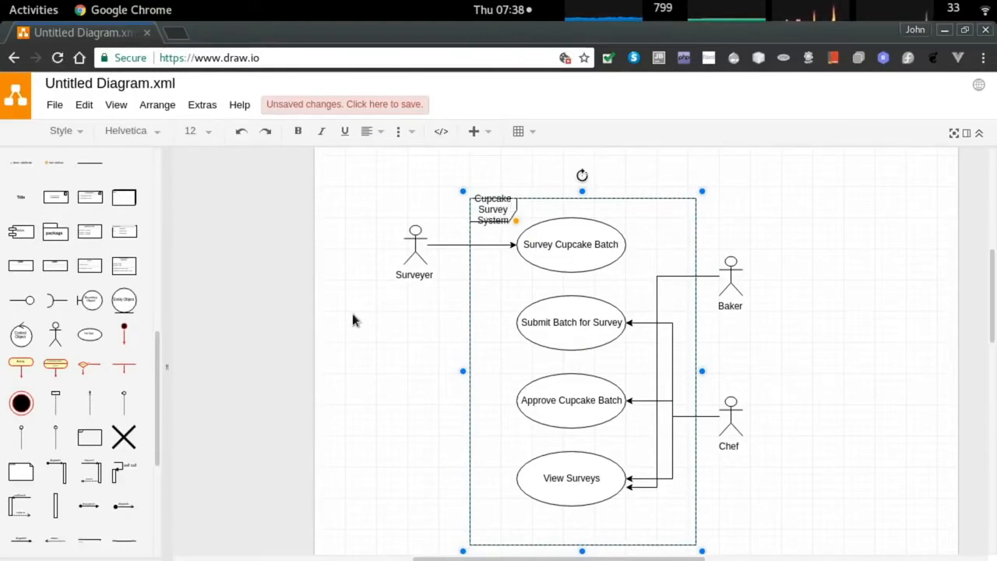
drag(516, 221, 594, 225)
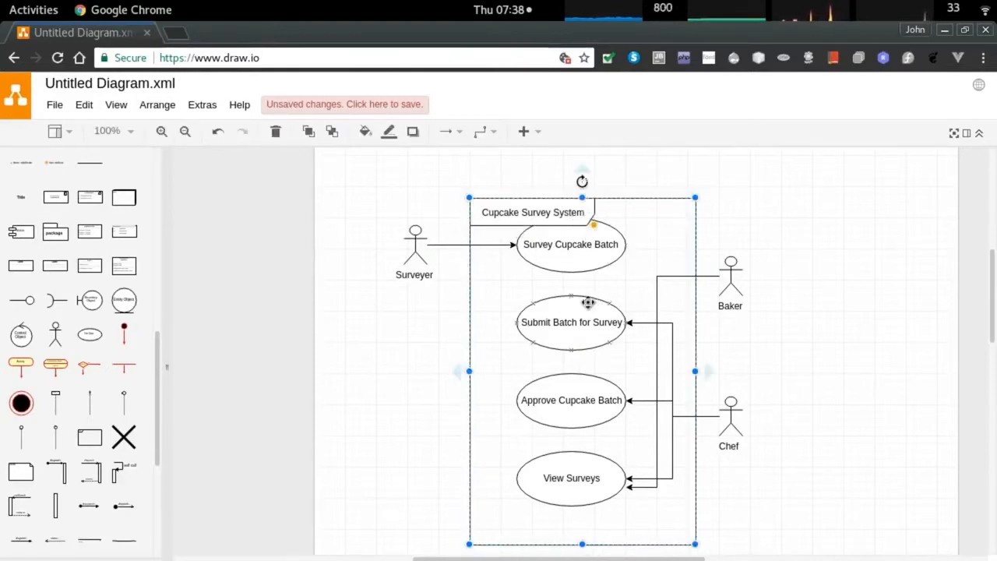
click(795, 223)
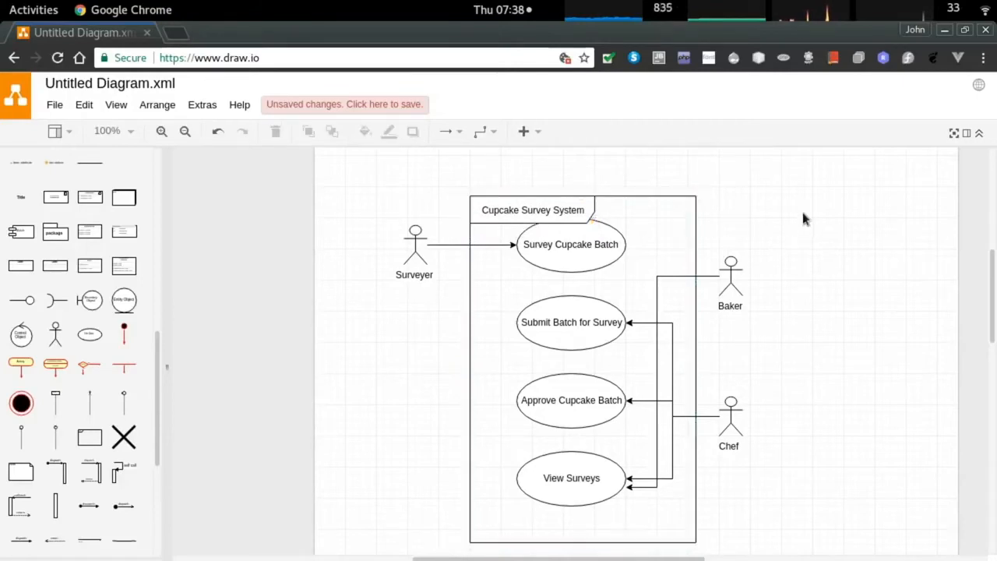
click(677, 197)
key(Up)
key(Up)
key(Up)
key(Up)
key(Up)
key(Up)
key(Up)
key(Up)
key(Up)
key(Up)
key(Up)
key(Up)
key(Up)
key(Up)
key(Up)
key(Up)
key(Up)
key(Up)
key(Up)
key(Up)
key(Up)
key(Up)
key(Up)
key(Up)
key(Up)
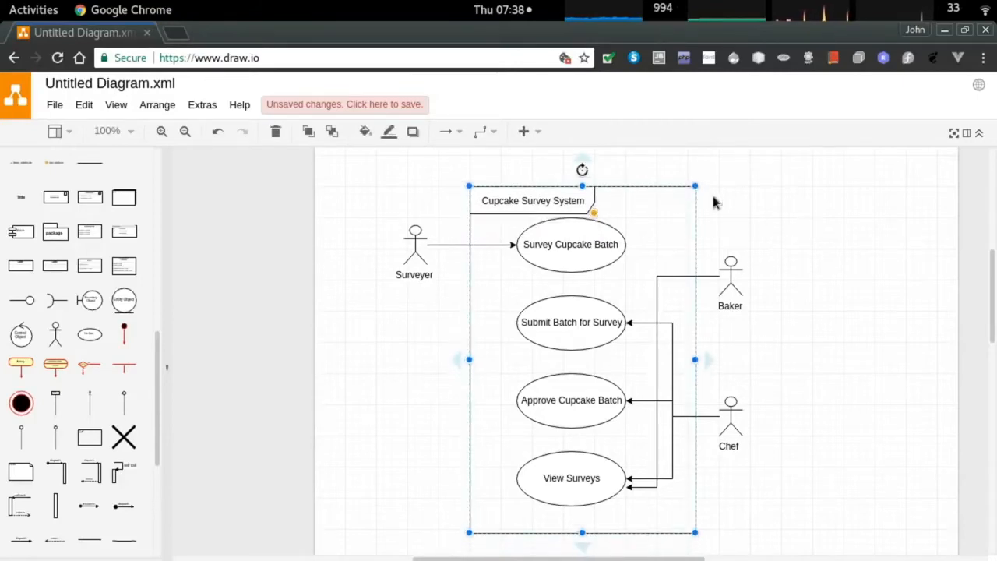
click(853, 429)
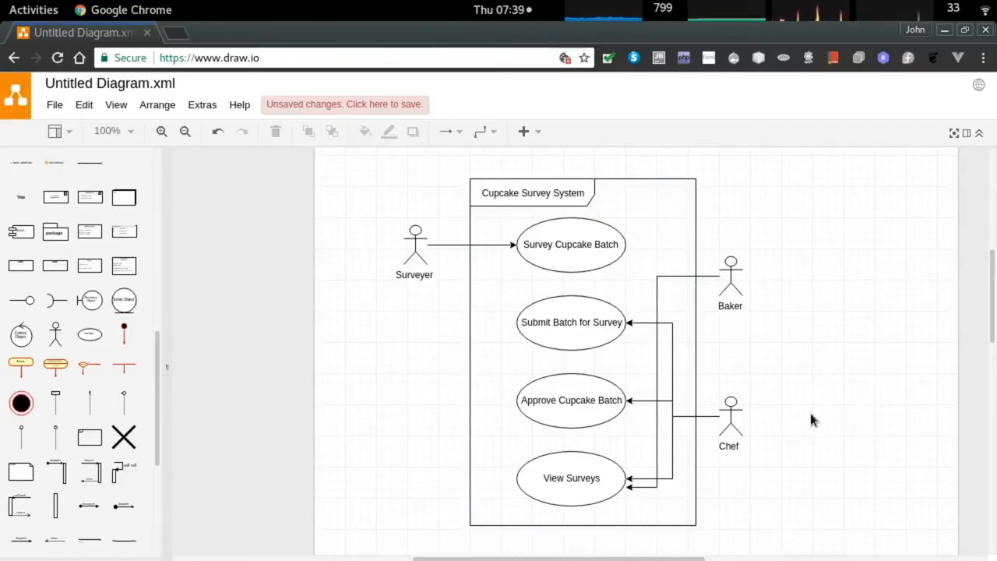
Take an area screenshot of the use case diagram with GNOME Screenshot.
key(super)
text(scree)
key(Return)
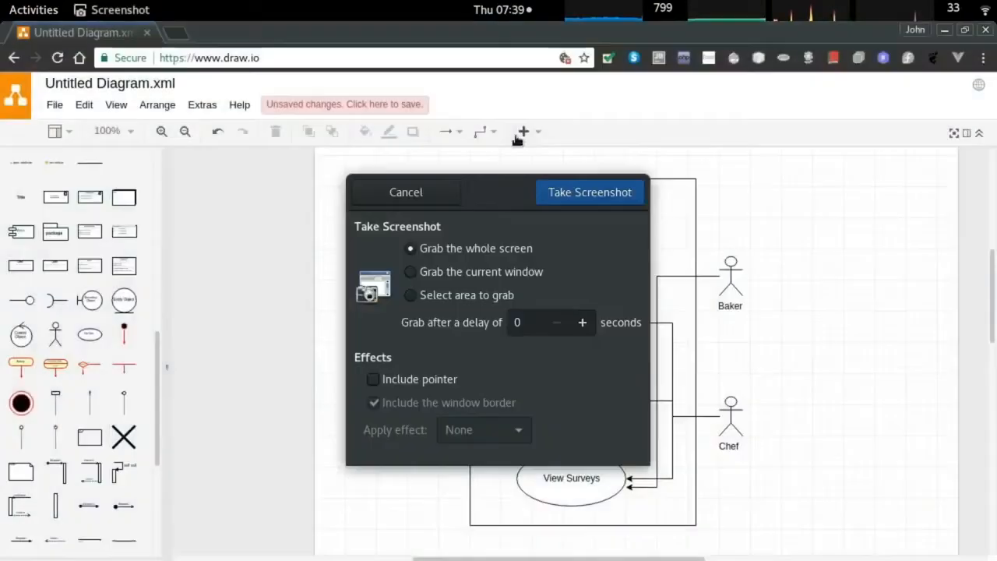
click(485, 292)
click(592, 195)
mouse_move(371, 170)
mouse_down()
mouse_move(806, 544)
mouse_move(762, 541)
mouse_up()
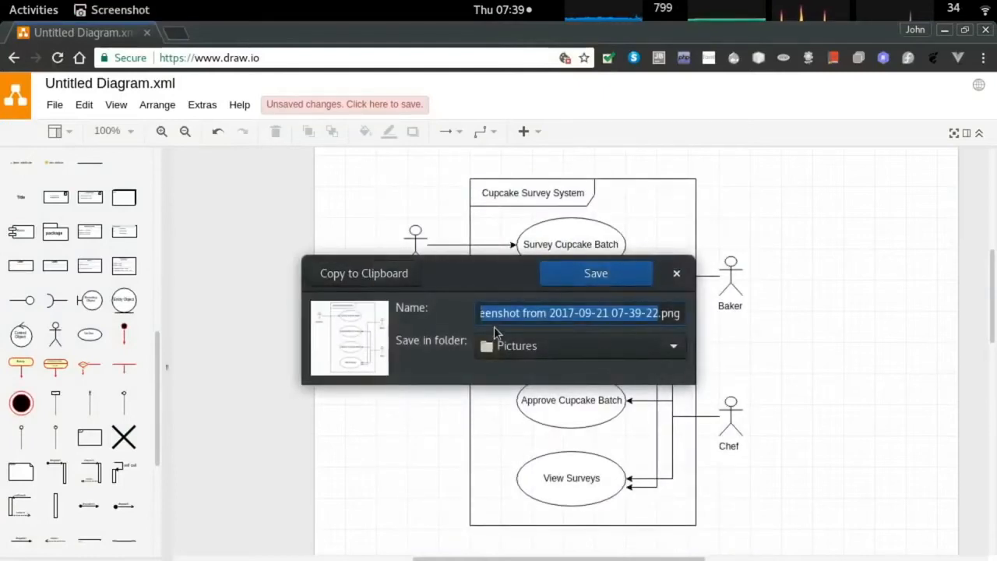
Save the screenshot as CSS_use_case_diagram in the Pictures folder.
text(use CSS_use_case_diagram)
click(507, 348)
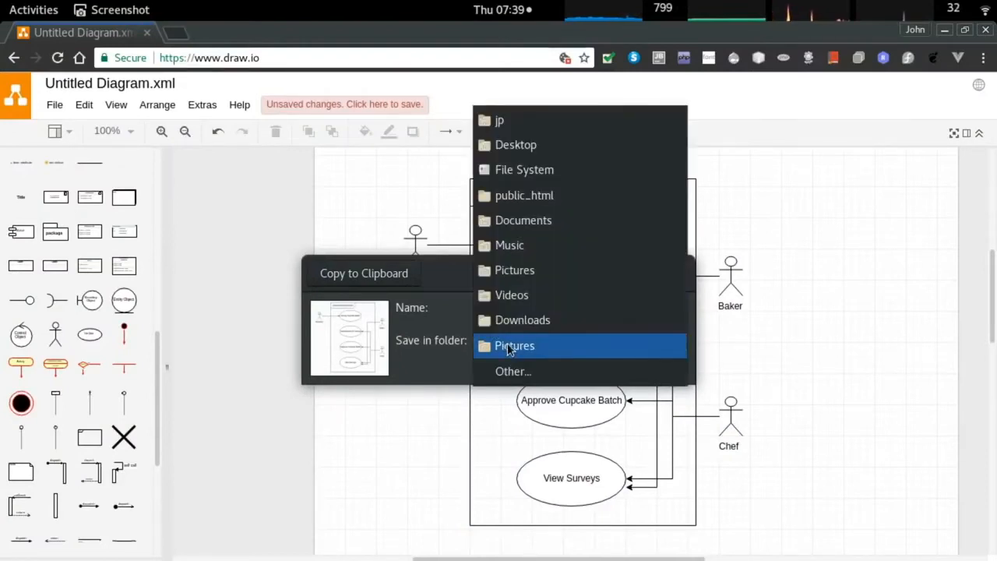
click(507, 348)
click(609, 274)
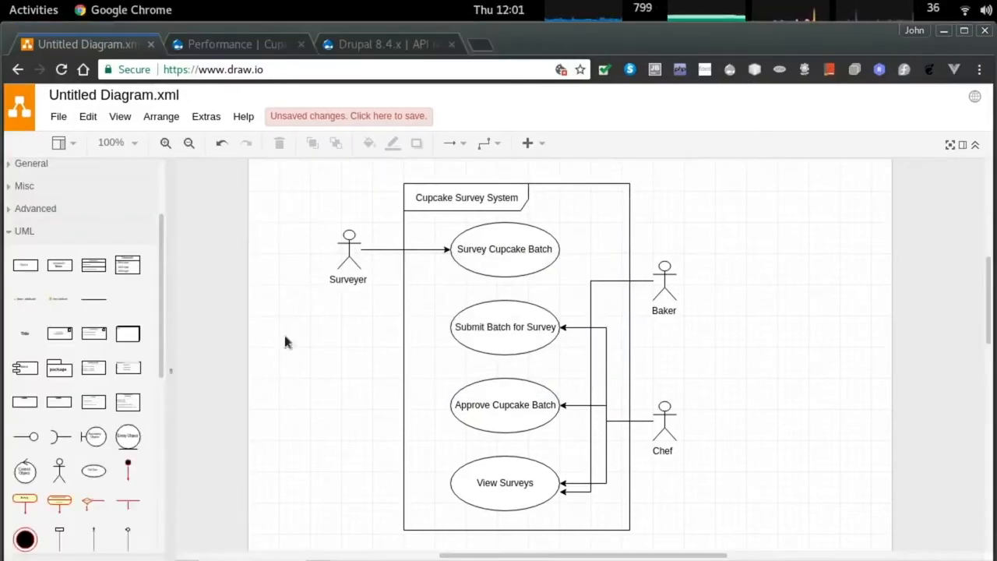
Add a UML Class box below the use case diagram and enlarge it.
click(94, 401)
scroll(322, 360, down, 3)
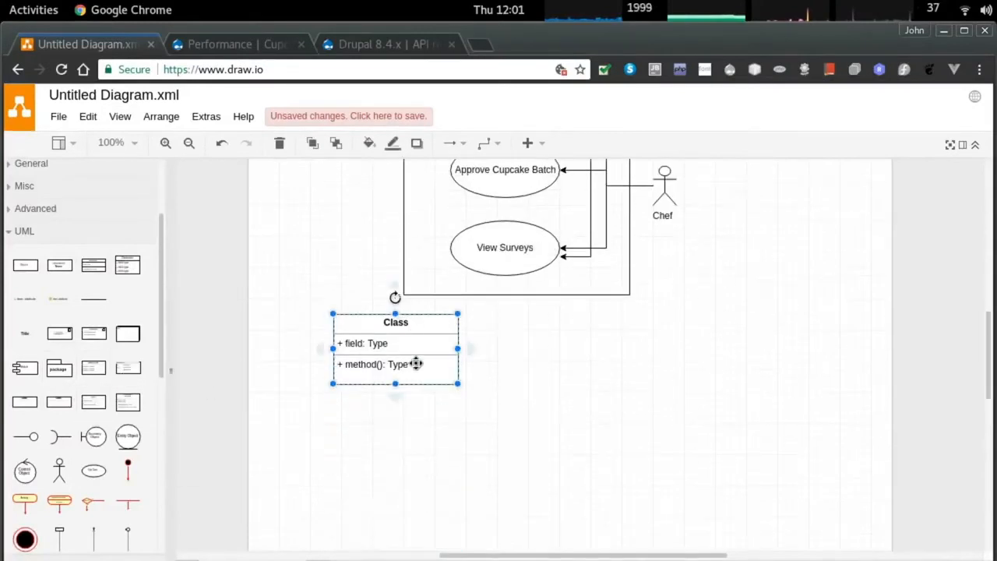
scroll(417, 364, down, 3)
drag(349, 193, 366, 337)
drag(464, 395, 520, 501)
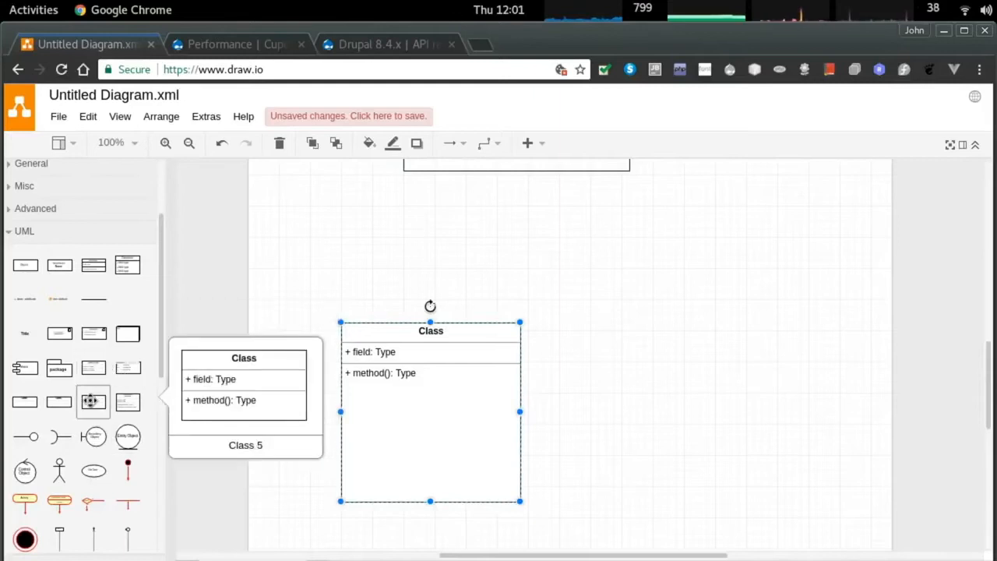
Add a second Class box beside the first and enlarge it to match.
click(91, 401)
drag(357, 479, 660, 289)
drag(763, 352, 822, 465)
click(439, 294)
Title the left class box 'Batch' and the right one 'Survey'.
double_click(428, 293)
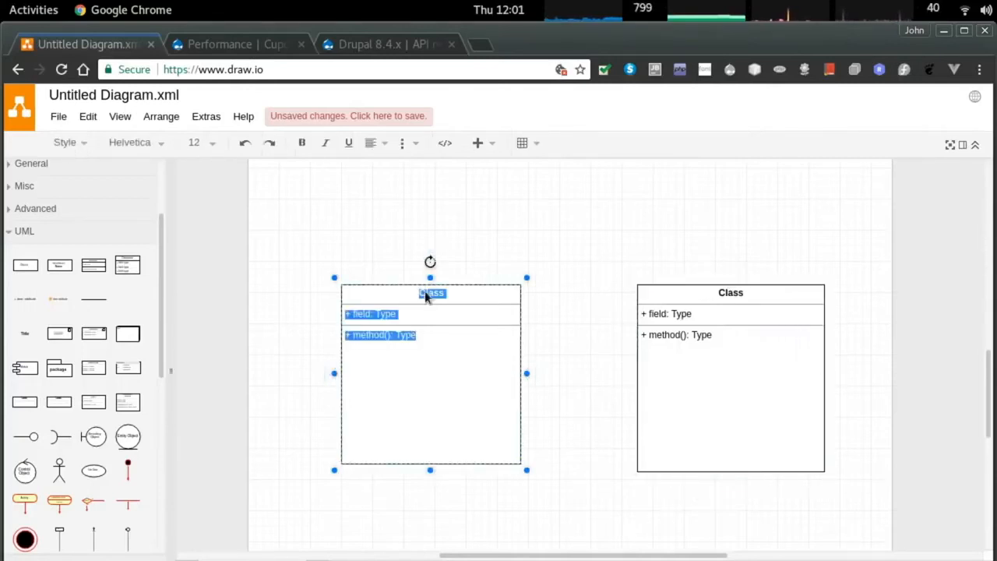
text(Batch)
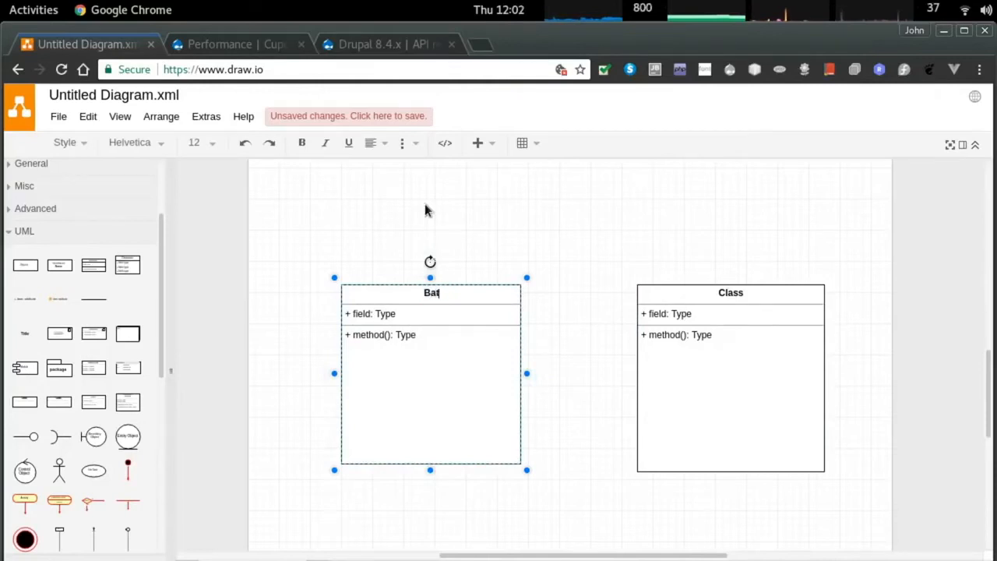
double_click(740, 293)
text(Survey)
Replace Batch's placeholder field with 'Date Baked: date' and add '+ Description: text'.
click(374, 313)
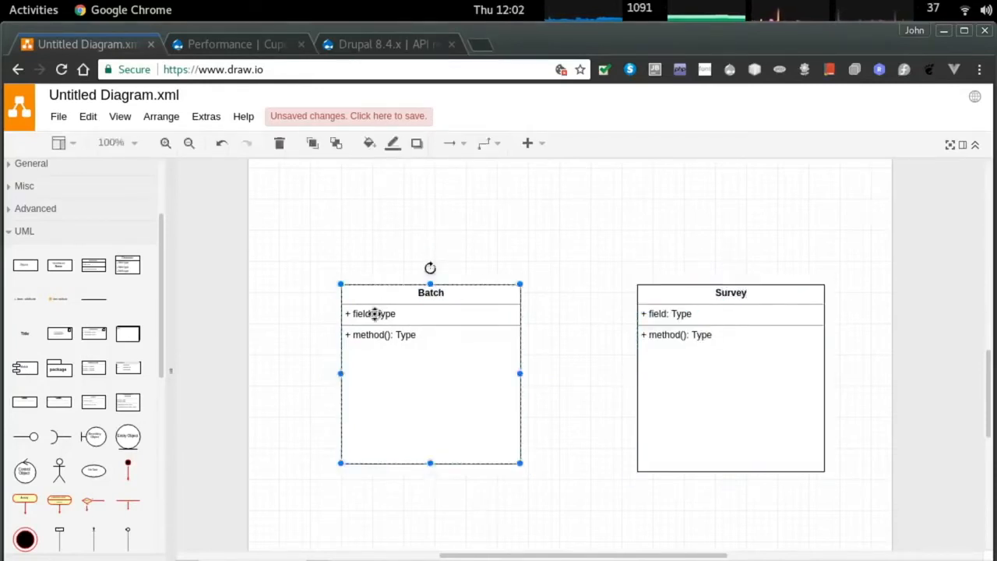
double_click(363, 313)
text(Date Baked:)
key(shift+End)
text(date)
key(Return)
text(+ D)
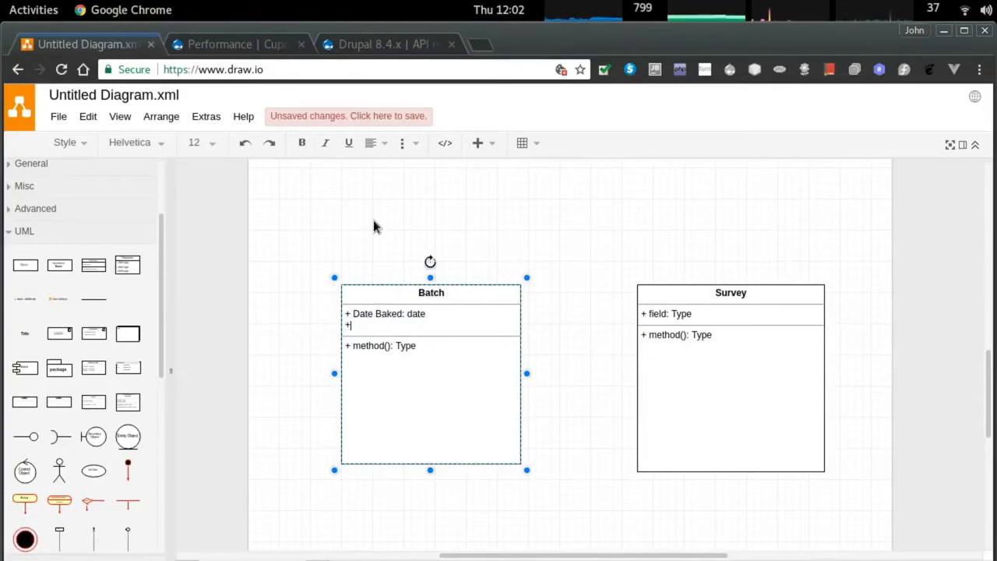
text(escript)
key(BackSpace)
key(BackSpace)
key(BackSpace)
text(ipton)
key(Left)
key(Left)
text(i)
key(End)
text(: text)
Add Paper Color, Icing Flavor and Sponge Flavor attributes to Batch, all typed string.
key(Return)
text(+ )
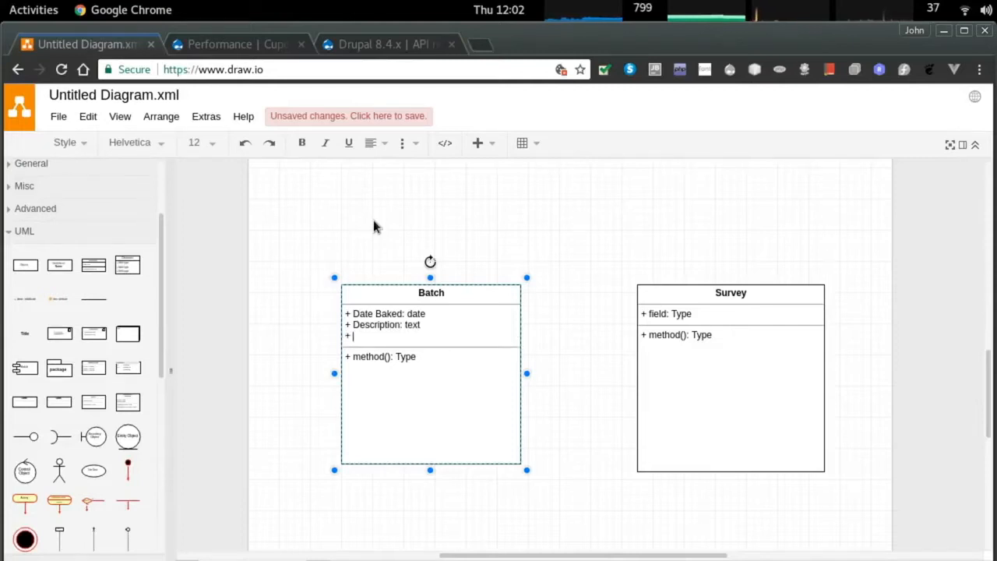
text(Paper Color)
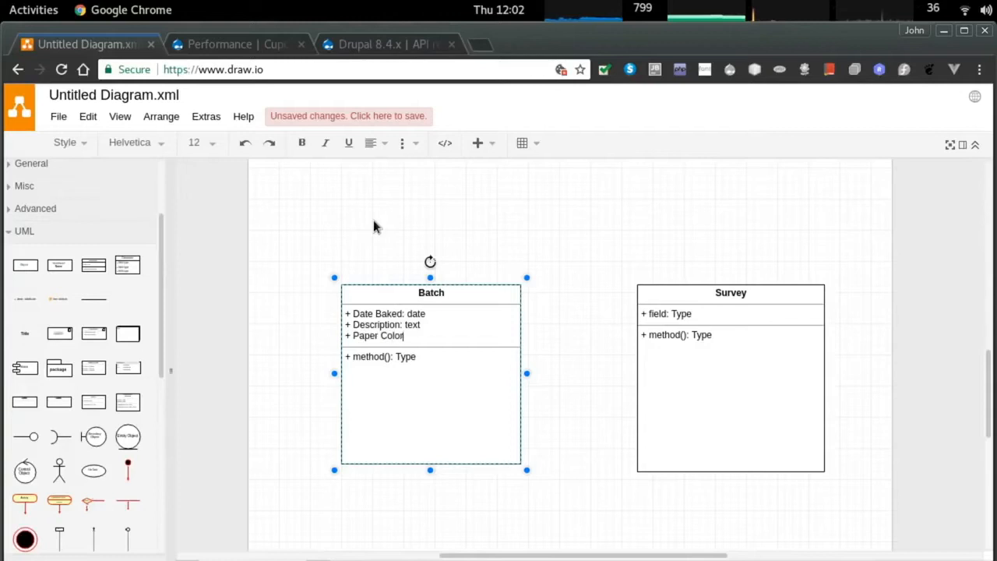
text(: string)
key(Return)
text(+ )
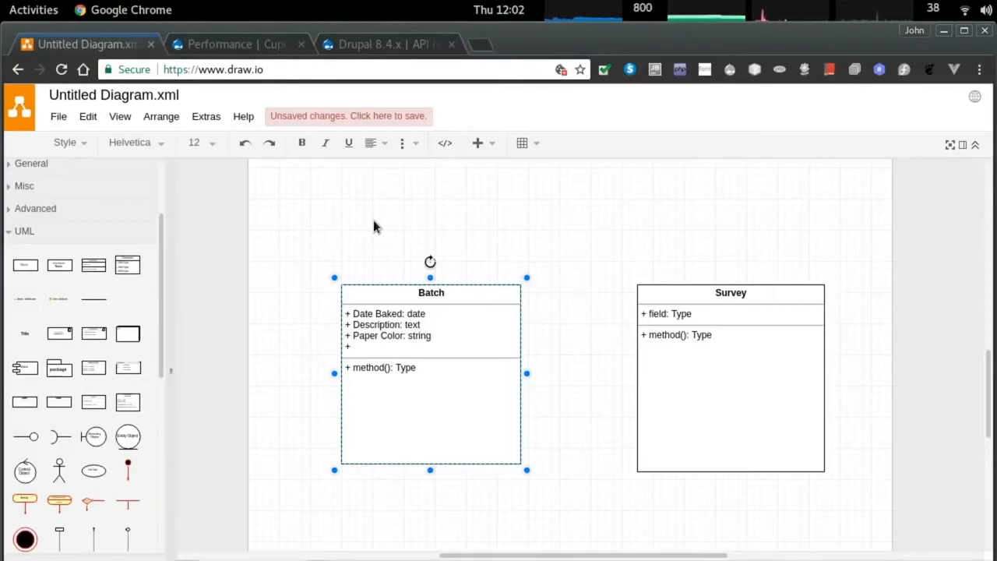
text(Icing Flavor: string)
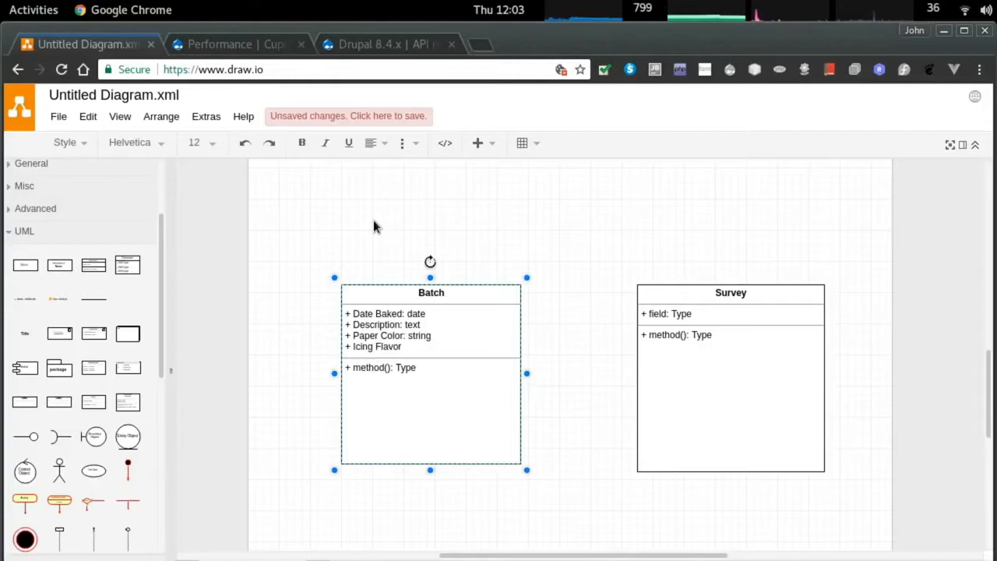
key(Return)
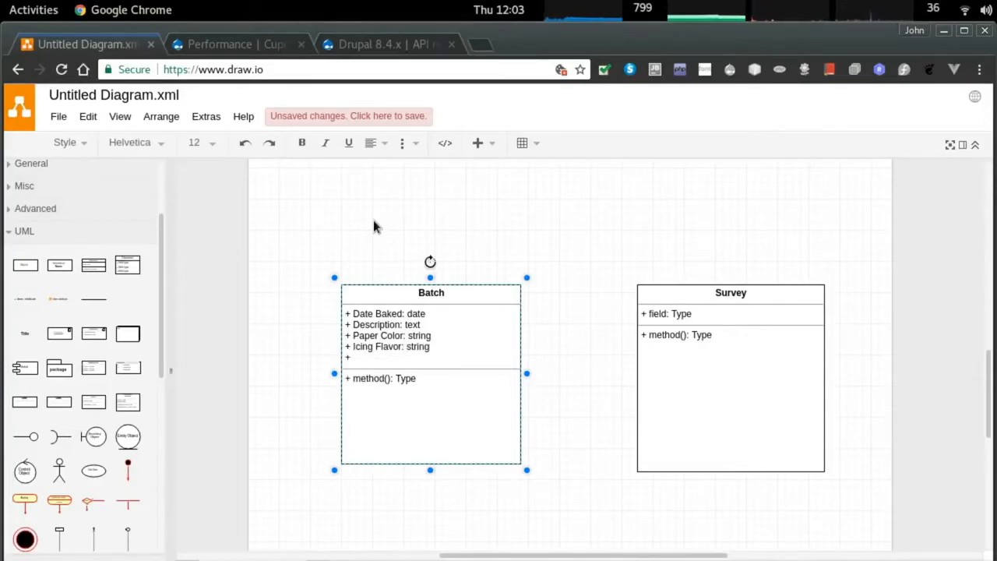
text(+ Sponge Flavor: string)
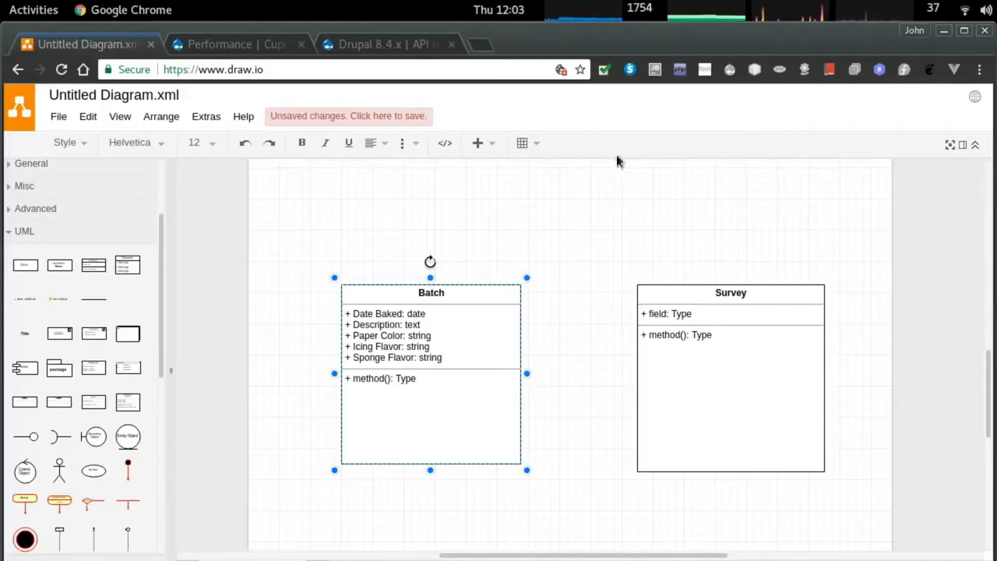
Replace Survey's placeholder field with 'Batch Choice: Batch' and add '+ Overall Taste: int'.
click(659, 318)
double_click(659, 315)
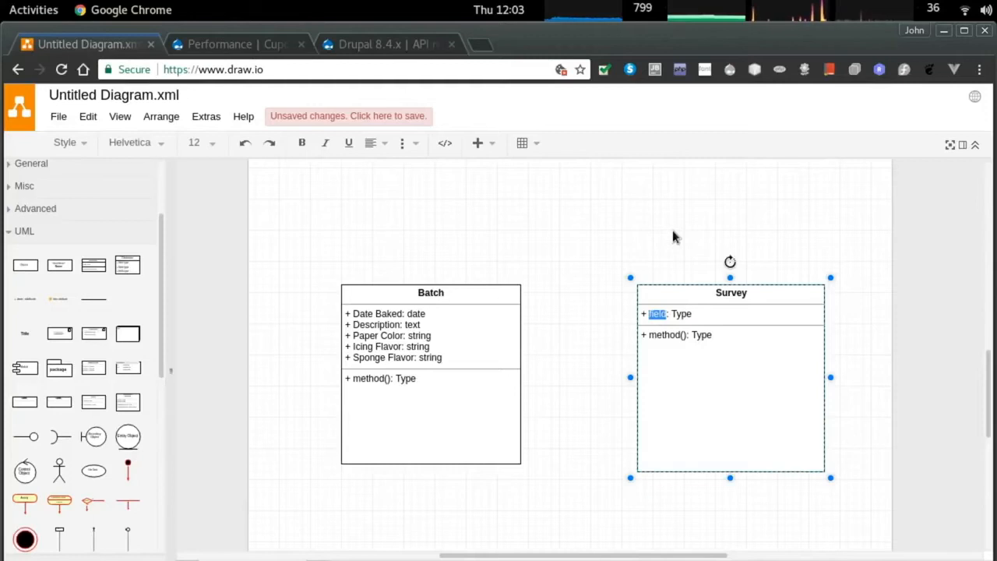
text(Batch Choice)
key(Right)
key(Right)
key(shift+Right)
key(shift+Right)
key(shift+Right)
key(shift+Right)
text(Batch)
key(Return)
text(+ )
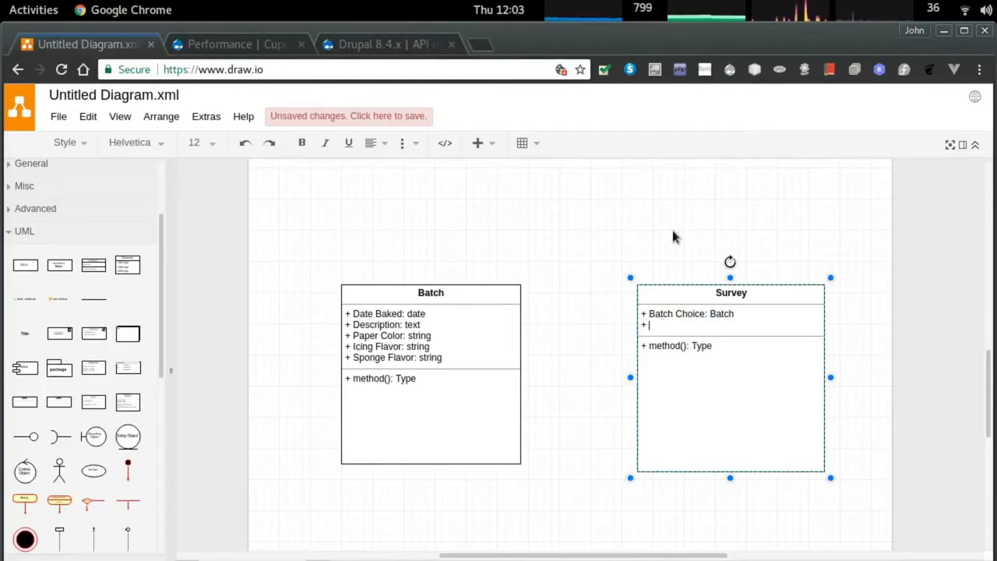
text(Overall)
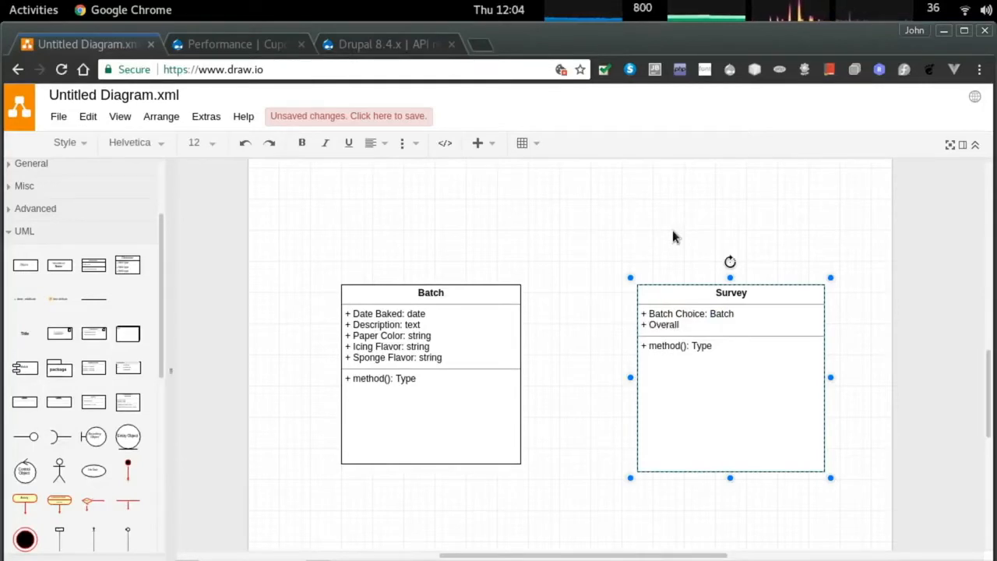
text( Taste: )
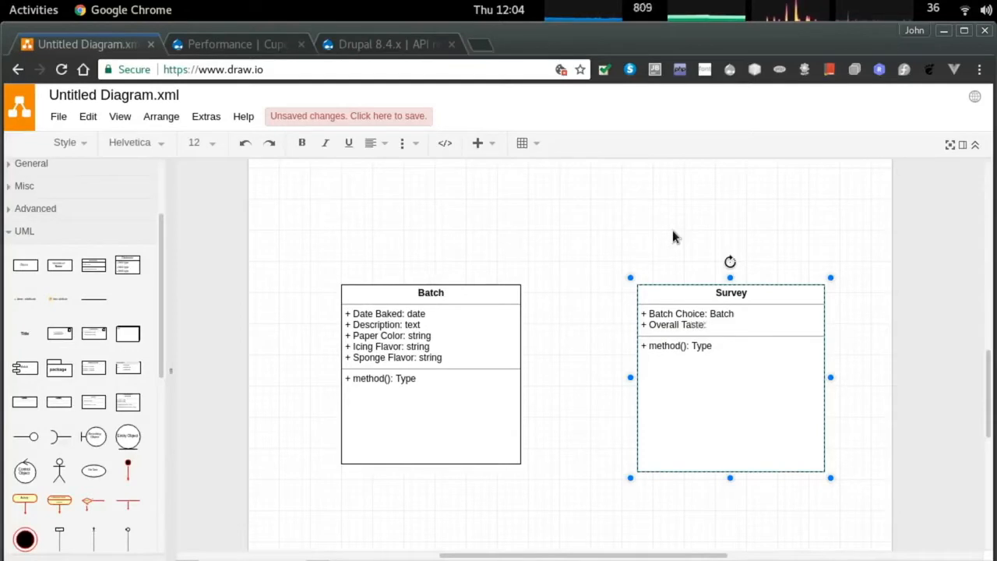
text(int)
Add Sponge Taste, Icing Taste and Presentation as int, plus 'Date of Survey: date'.
key(Return)
text(+ Sponge Fla)
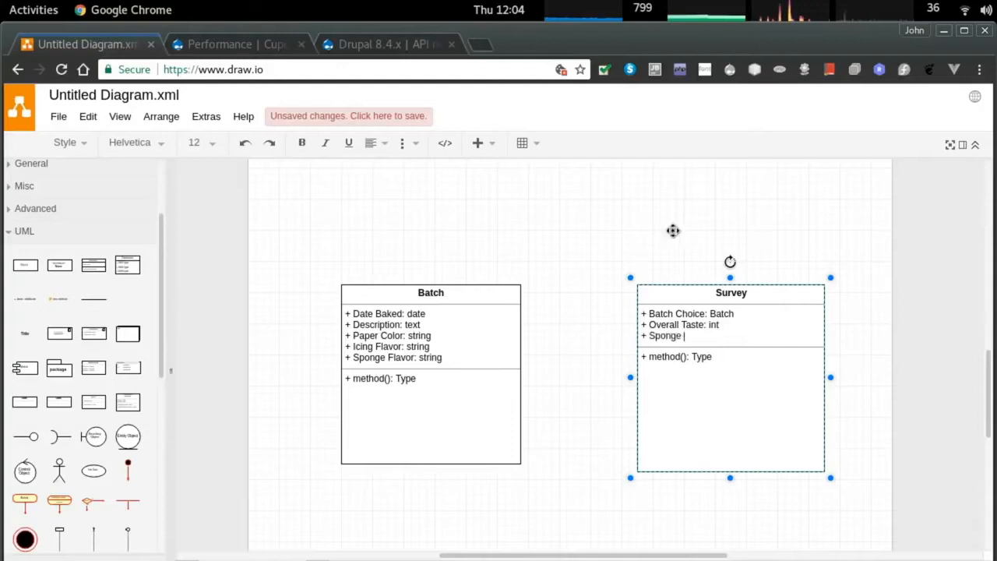
key(BackSpace)
key(BackSpace)
text(Taste: int)
key(Return)
text(+ )
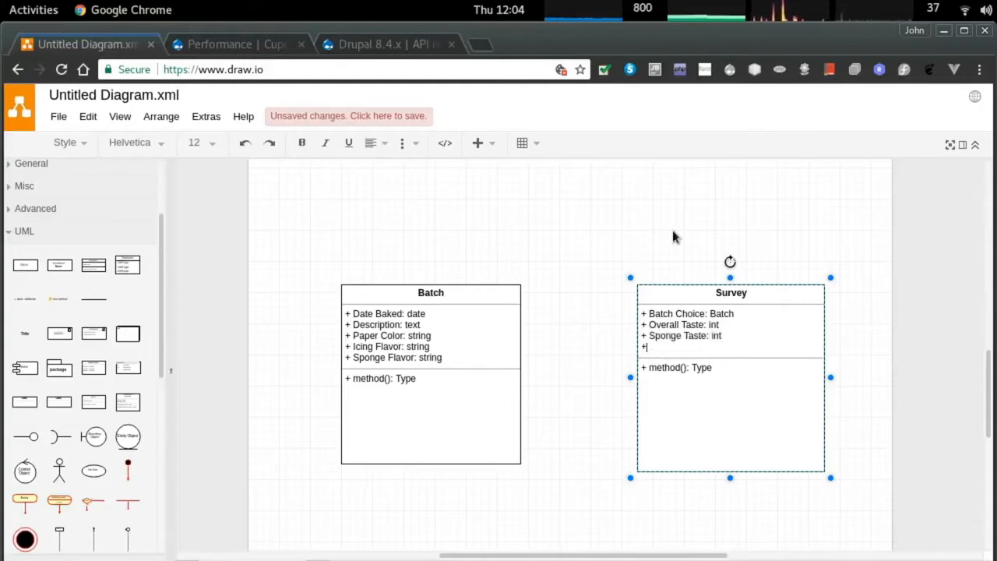
text(Icing Taste: int)
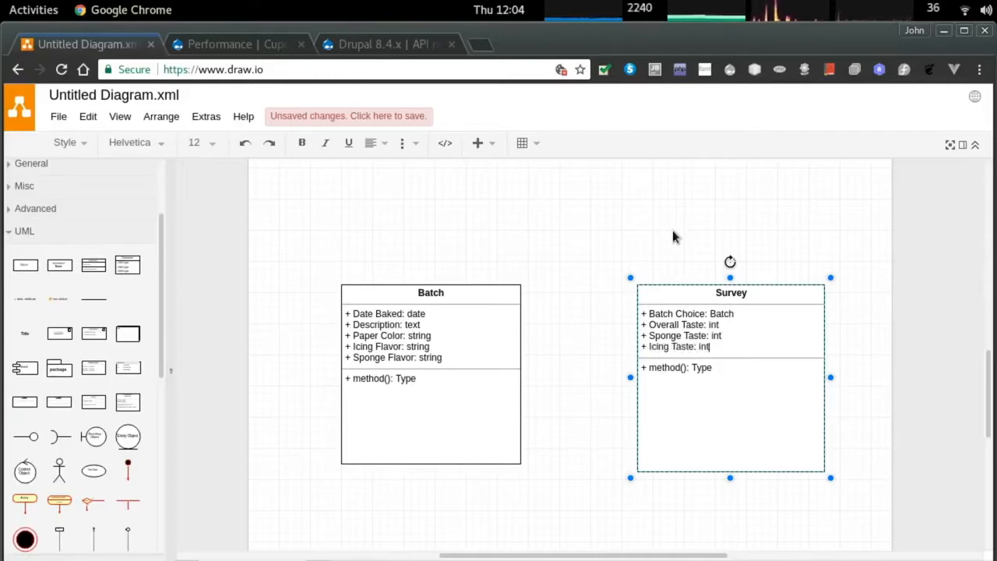
key(Return)
text(+ Prese)
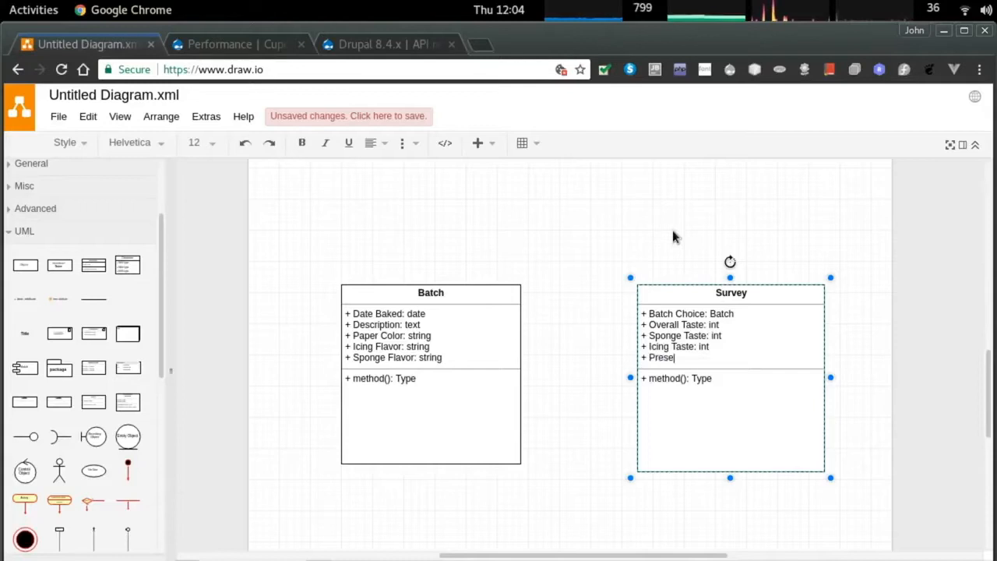
text(ntation: int)
key(Return)
text(+ )
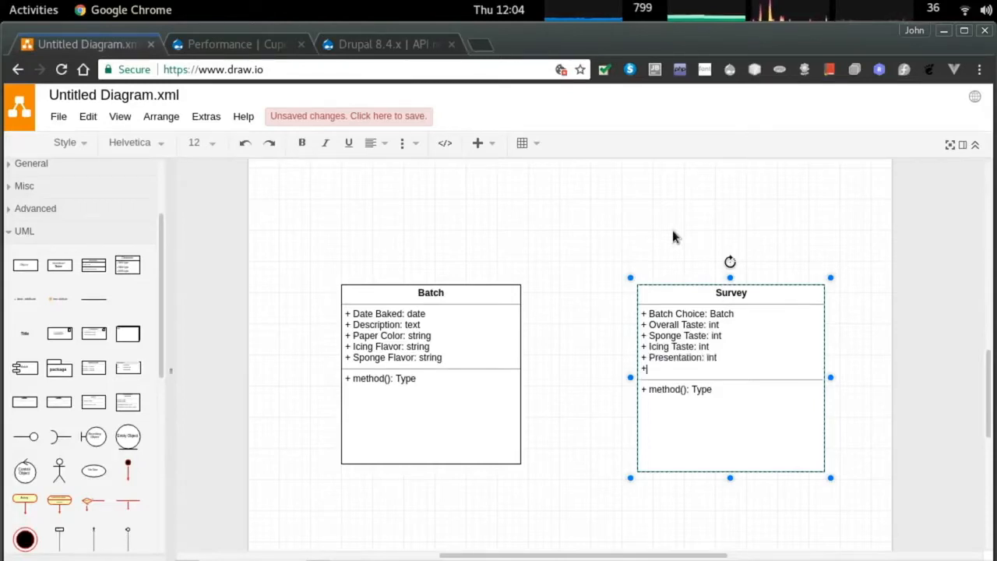
text(Da)
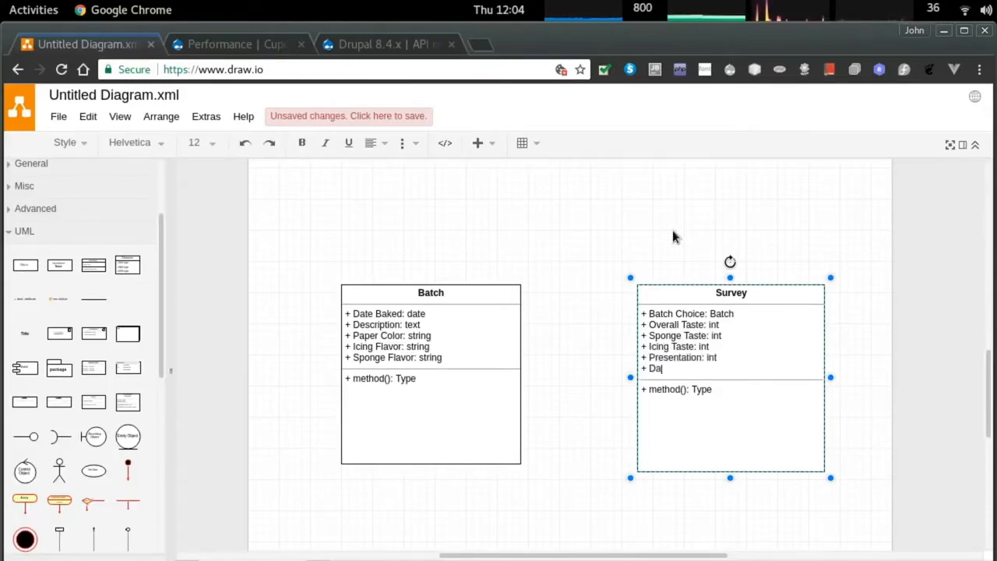
text(te of Survey:)
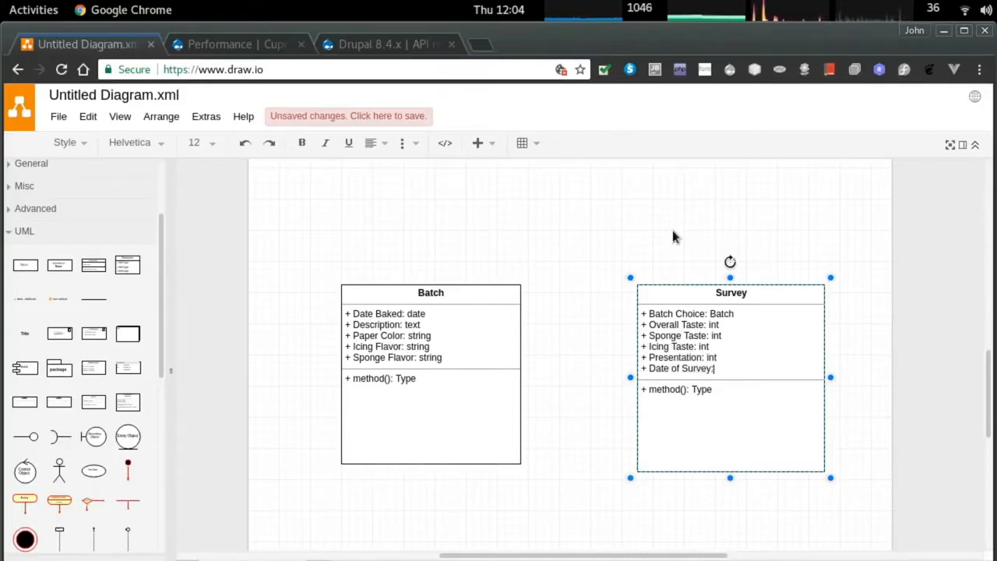
text( date)
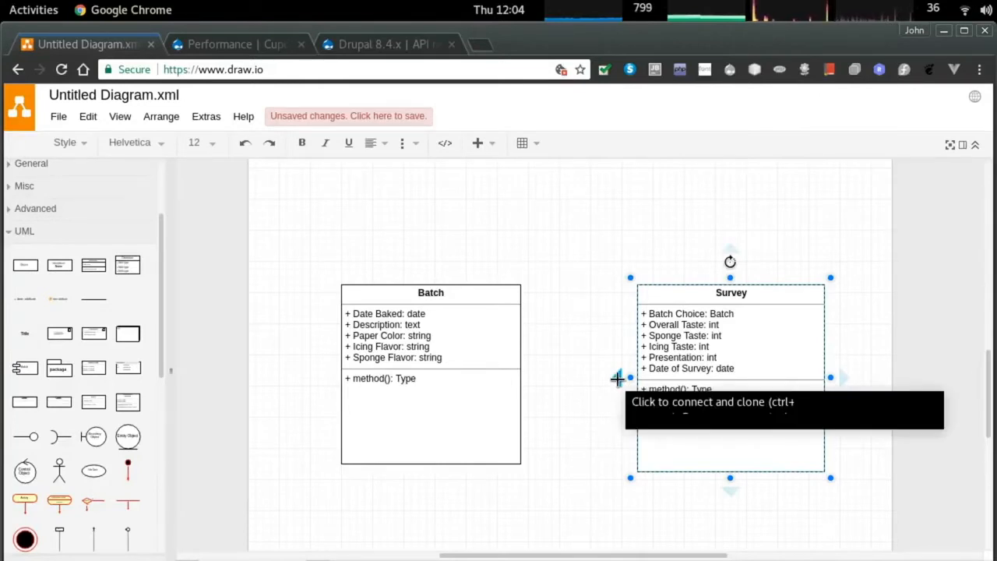
Connect Survey to Batch with an arrow labelled '1 : 1'.
drag(617, 379, 520, 376)
click(483, 291)
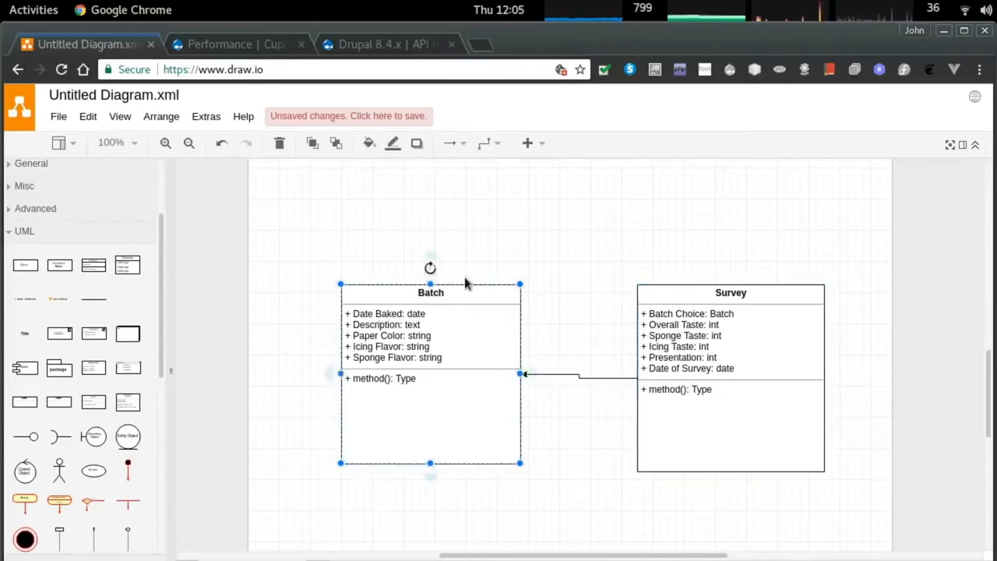
click(582, 241)
click(549, 377)
double_click(547, 377)
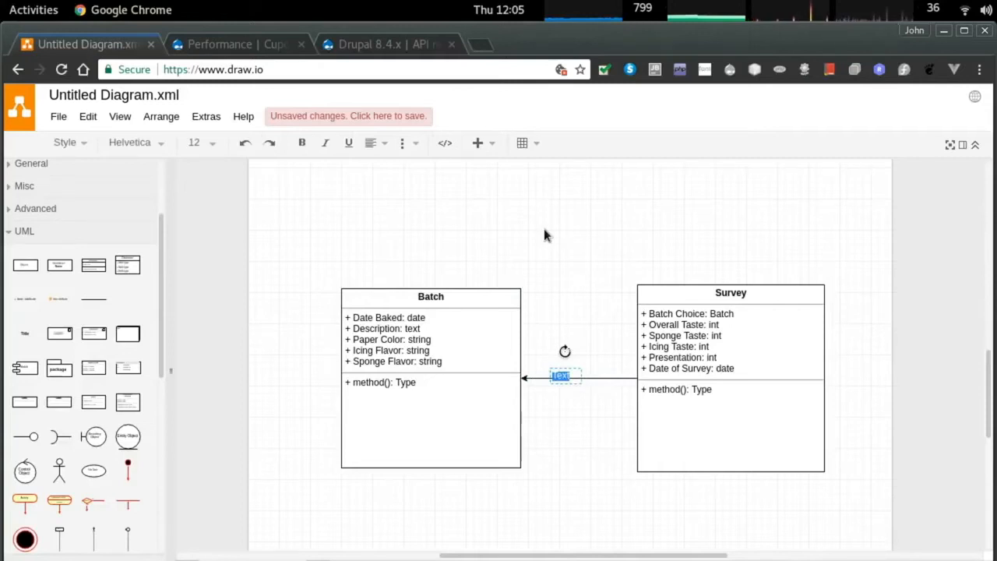
text(1 : 1)
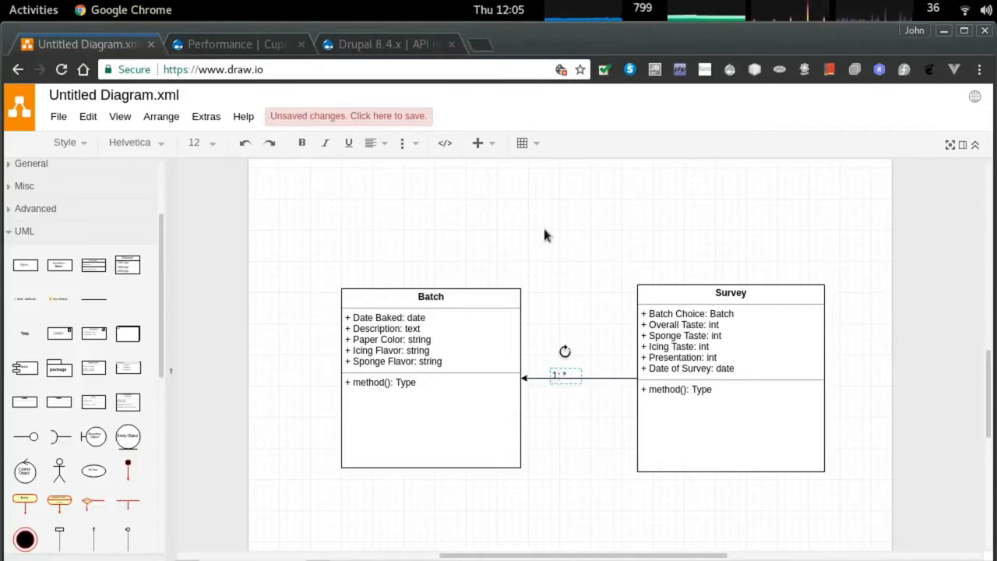
Nudge the 1: * multiplicity label into position near Batch.
click(571, 427)
click(558, 372)
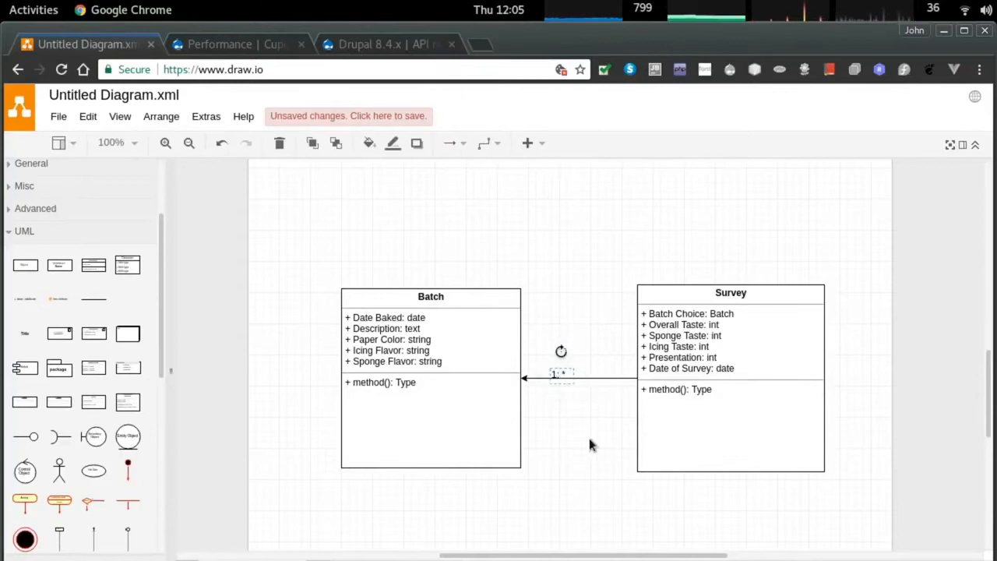
key(Left)
key(Left)
key(Left)
key(Left)
key(Left)
key(Left)
key(Left)
key(Left)
key(Left)
key(Left)
key(Left)
key(Left)
key(Left)
key(Left)
key(Left)
key(Left)
key(Left)
key(Left)
key(Left)
key(Left)
key(Right)
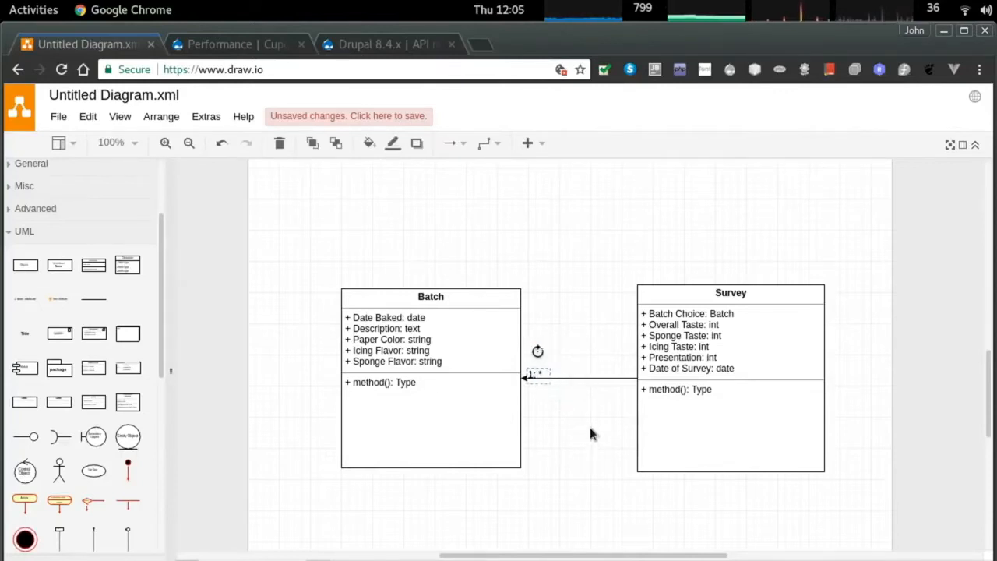
click(590, 428)
Replace the old connector with a new arrow drawn from Batch to Survey.
click(588, 380)
key(Delete)
click(534, 372)
click(552, 432)
click(469, 393)
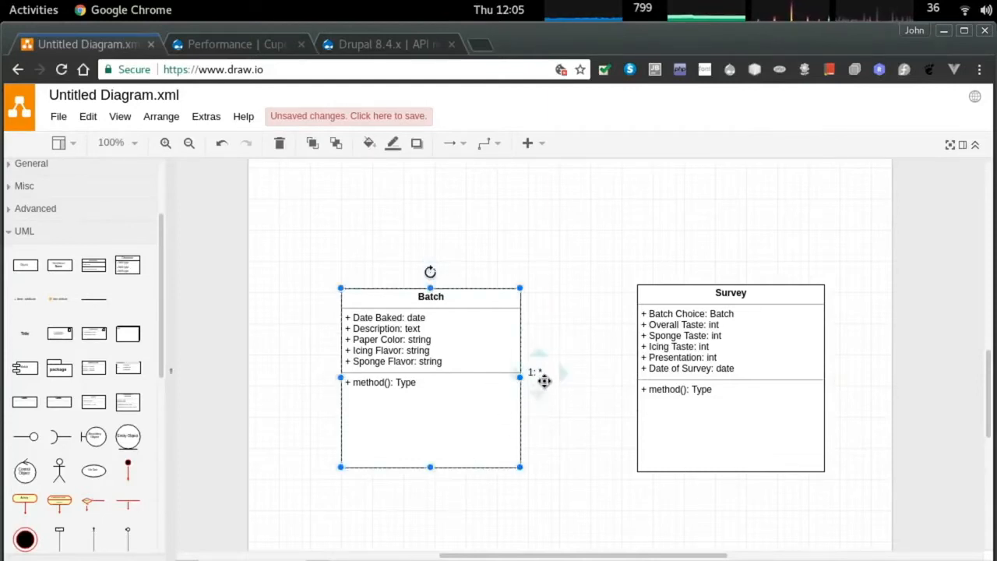
drag(538, 374, 636, 378)
click(567, 446)
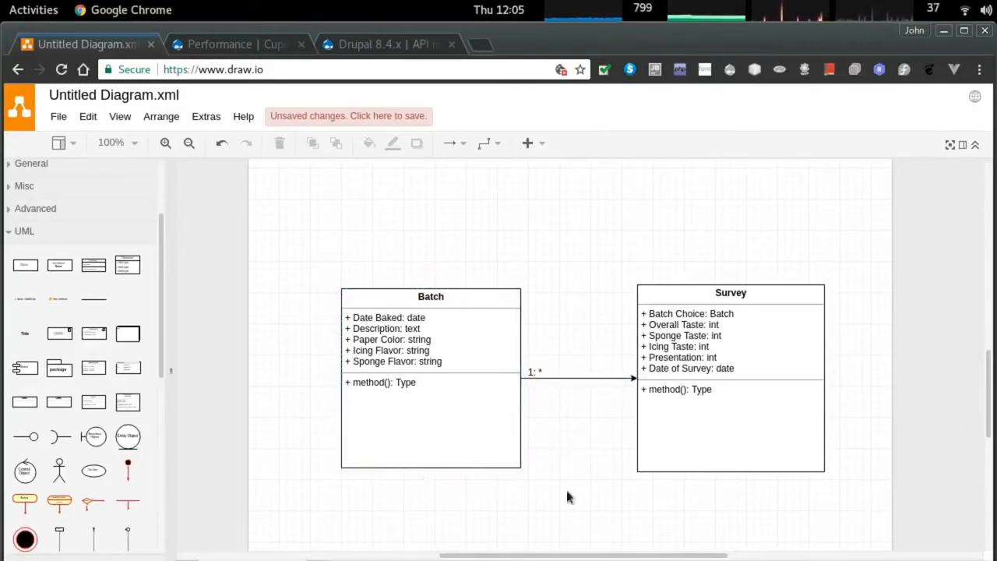
Delete the placeholder method rows from both the Batch and Survey classes.
double_click(363, 382)
key(BackSpace)
double_click(686, 390)
key(BackSpace)
click(586, 481)
Place an :Object lifeline below the diagrams and duplicate it into a row of four.
scroll(846, 428, up, 1)
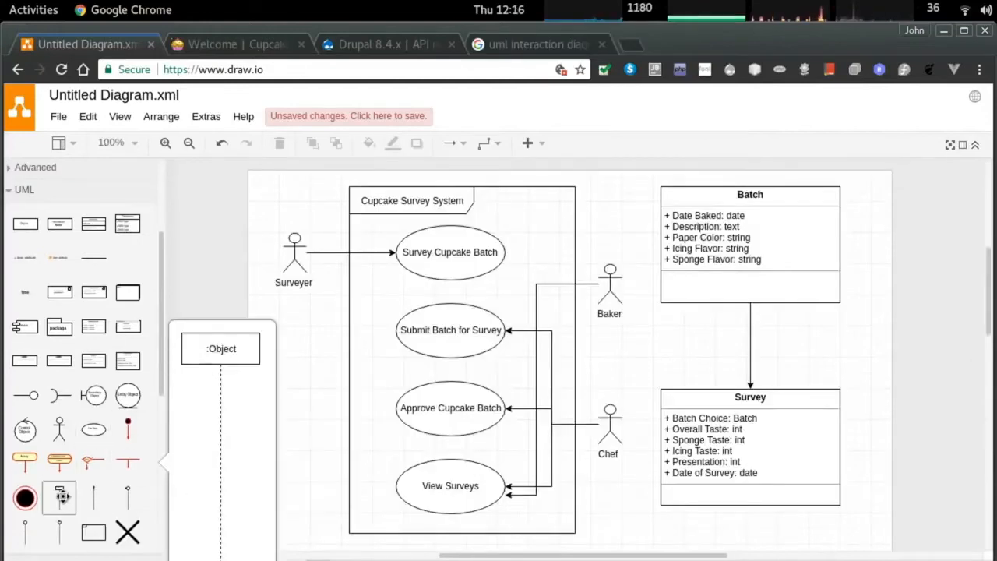
drag(59, 499, 300, 369)
scroll(386, 381, down, 3)
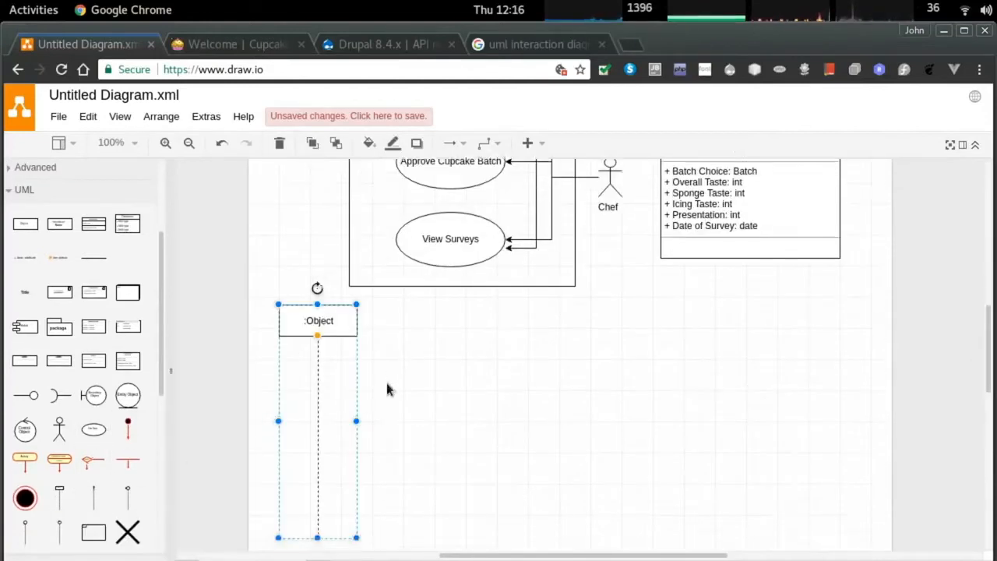
scroll(511, 348, down, 4)
scroll(529, 363, up, 2)
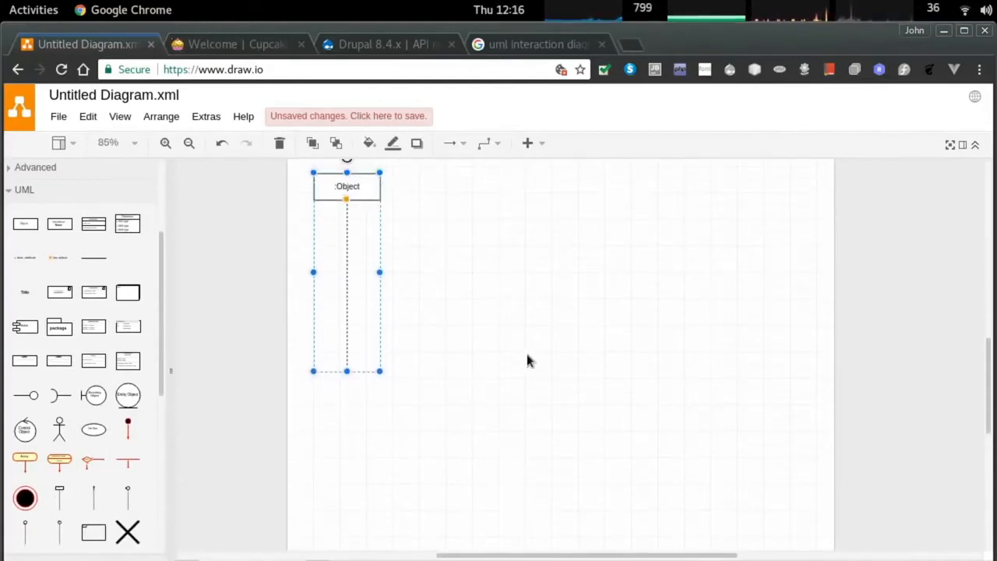
drag(363, 181, 645, 220)
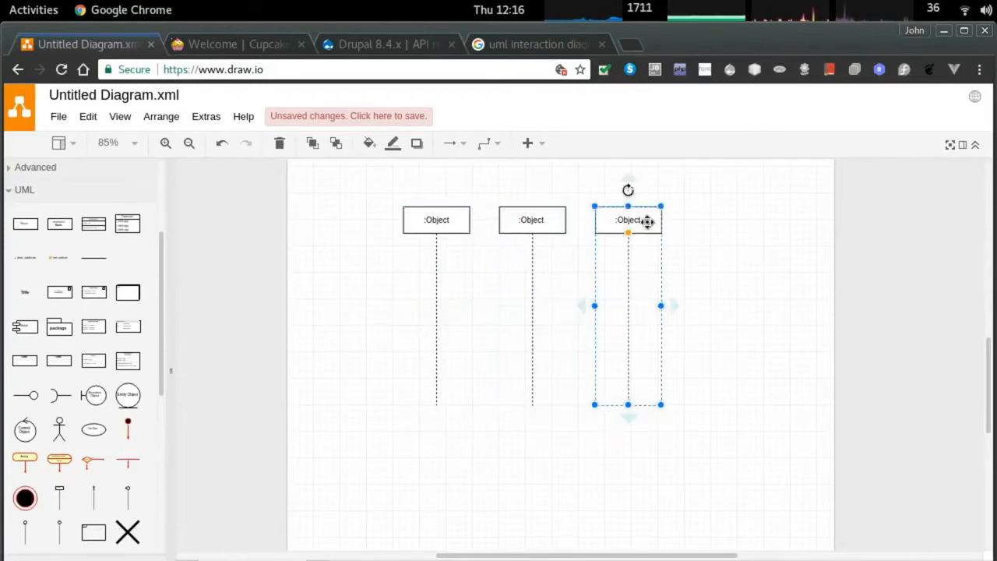
key(ctrl+d)
drag(628, 285, 740, 222)
Select all four lifelines and check the arrangement options without changing them.
click(653, 226)
shift+click(552, 222)
shift+click(433, 232)
shift+click(708, 217)
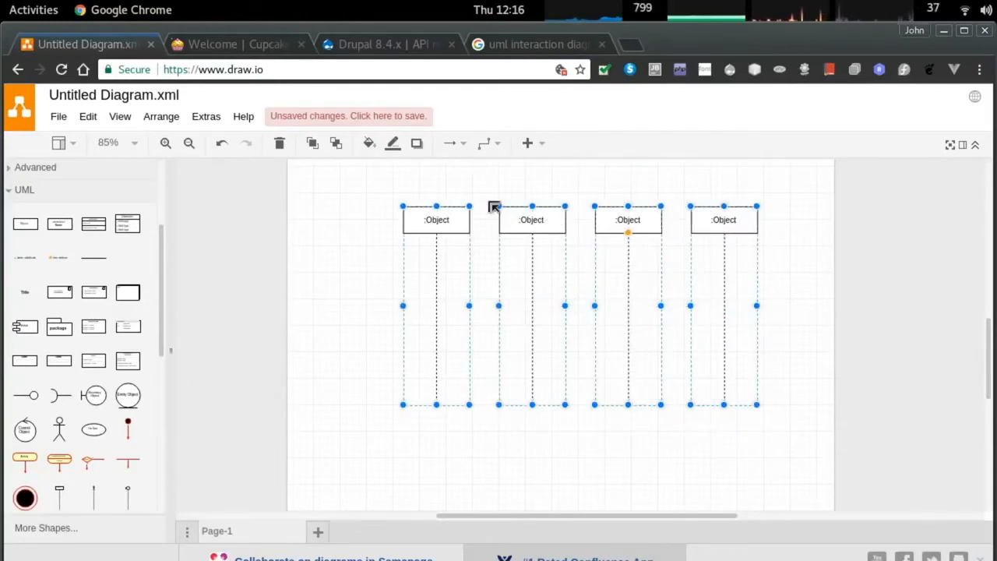
click(153, 116)
mouse_move(352, 271)
click(382, 267)
click(356, 286)
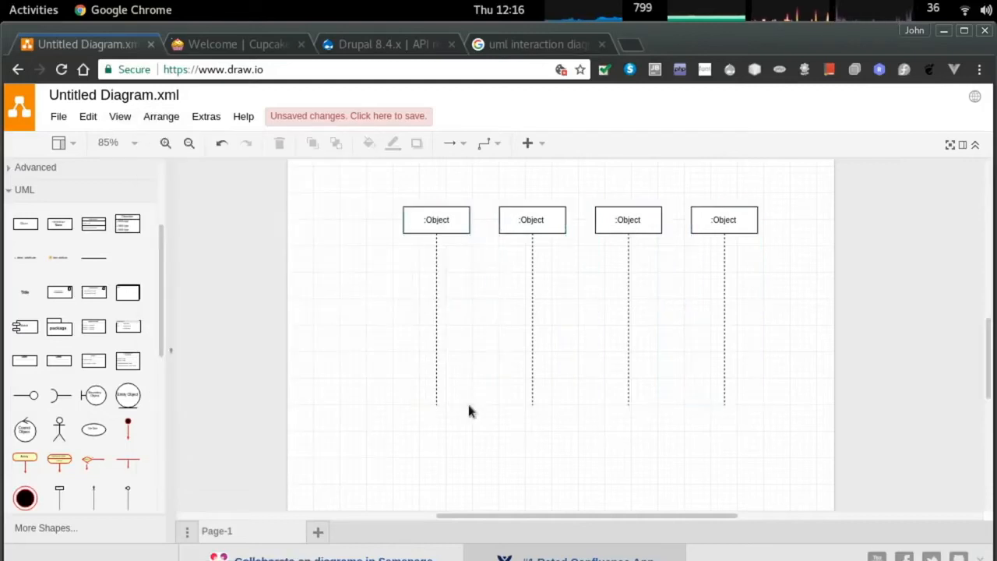
Stretch all four lifelines down to the same longer length.
click(436, 391)
shift+click(549, 385)
shift+click(629, 380)
shift+click(725, 373)
drag(436, 401, 437, 457)
scroll(523, 429, down, 3)
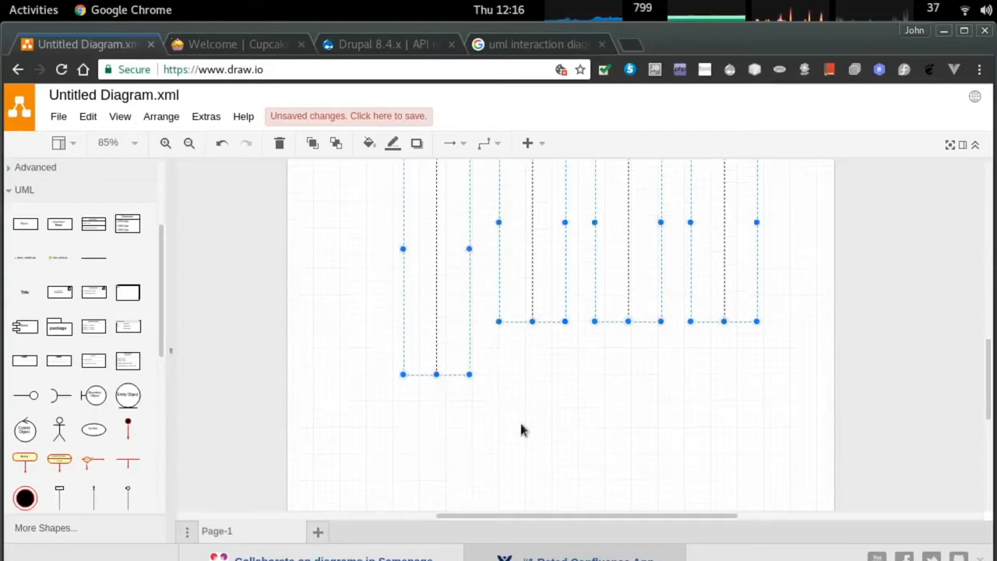
scroll(451, 343, up, 2)
drag(436, 413, 436, 483)
drag(532, 363, 532, 482)
drag(628, 363, 627, 482)
click(724, 468)
click(730, 318)
drag(725, 364, 725, 482)
Insert a dispatch message arrow into the first lifeline and label it 'Baker Create'.
click(603, 390)
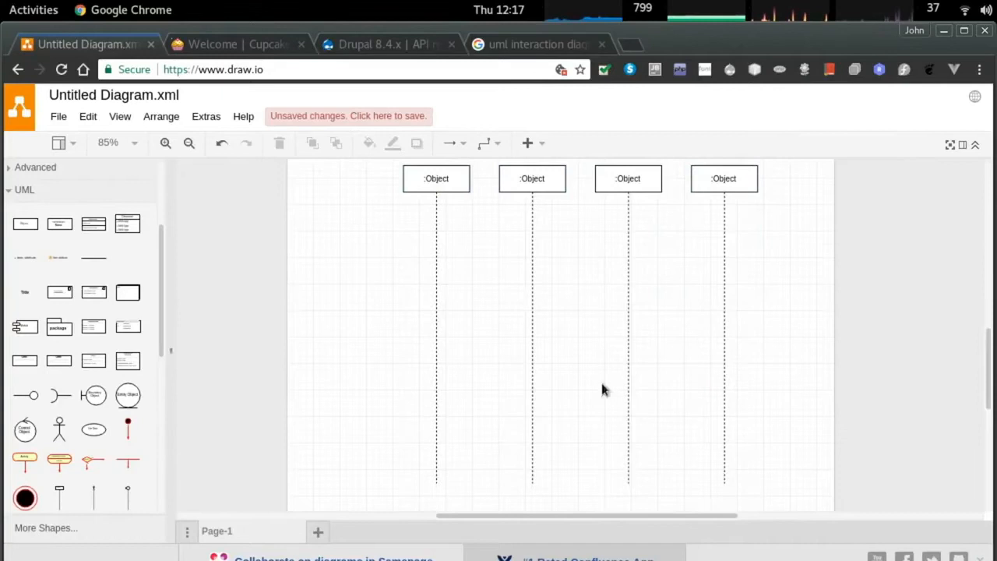
scroll(476, 351, up, 1)
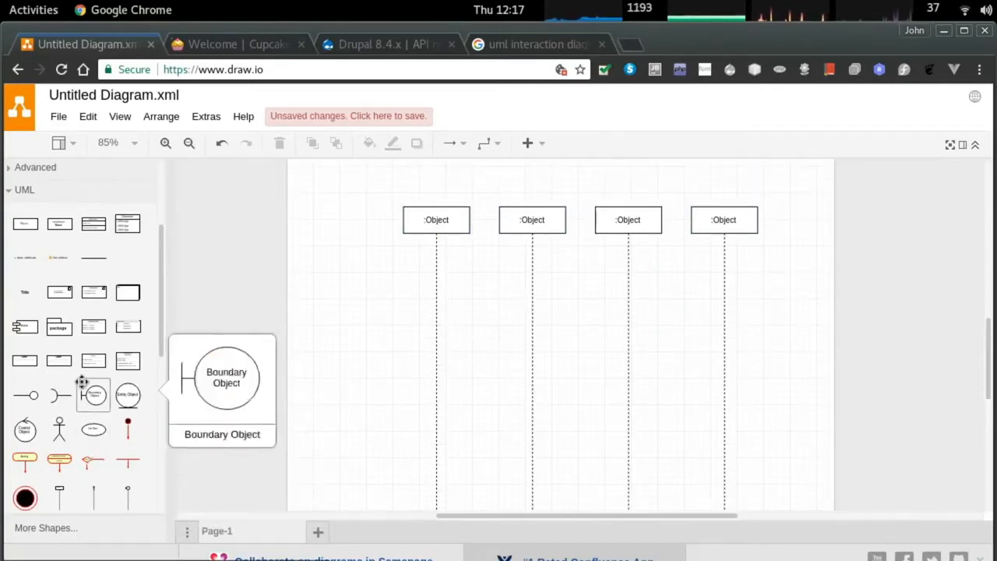
mouse_move(89, 258)
scroll(82, 356, down, 3)
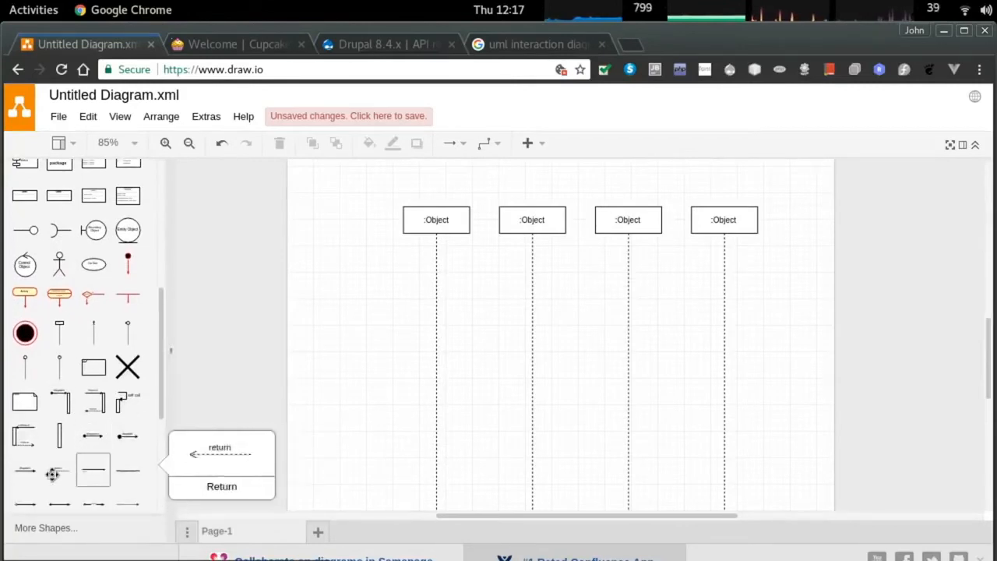
click(26, 471)
drag(326, 513, 422, 326)
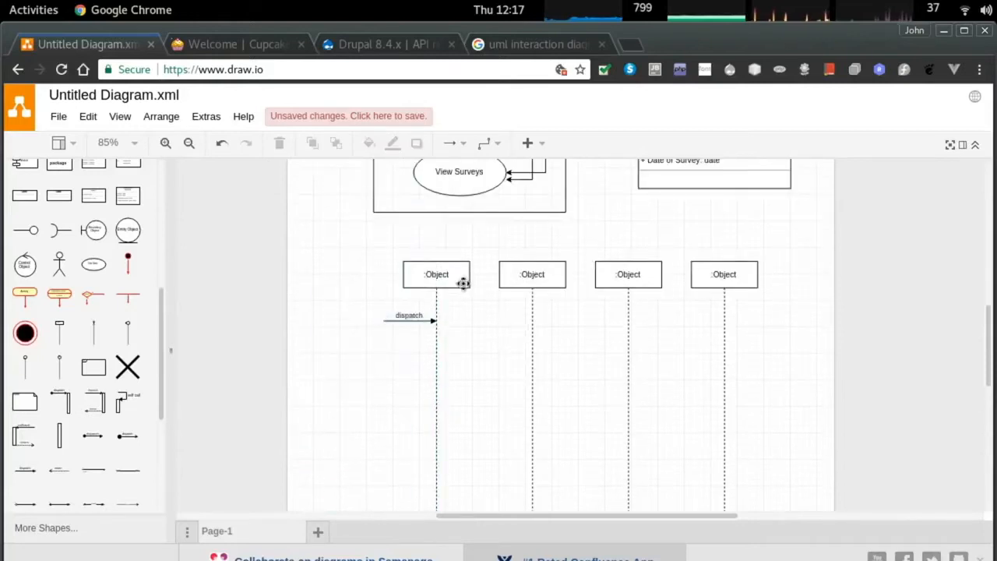
double_click(401, 313)
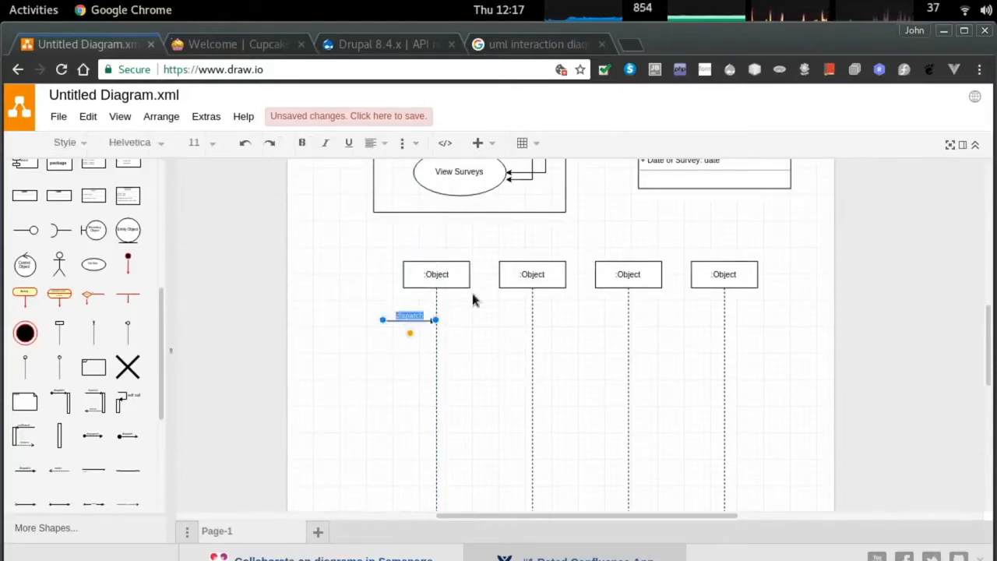
text(Baker)
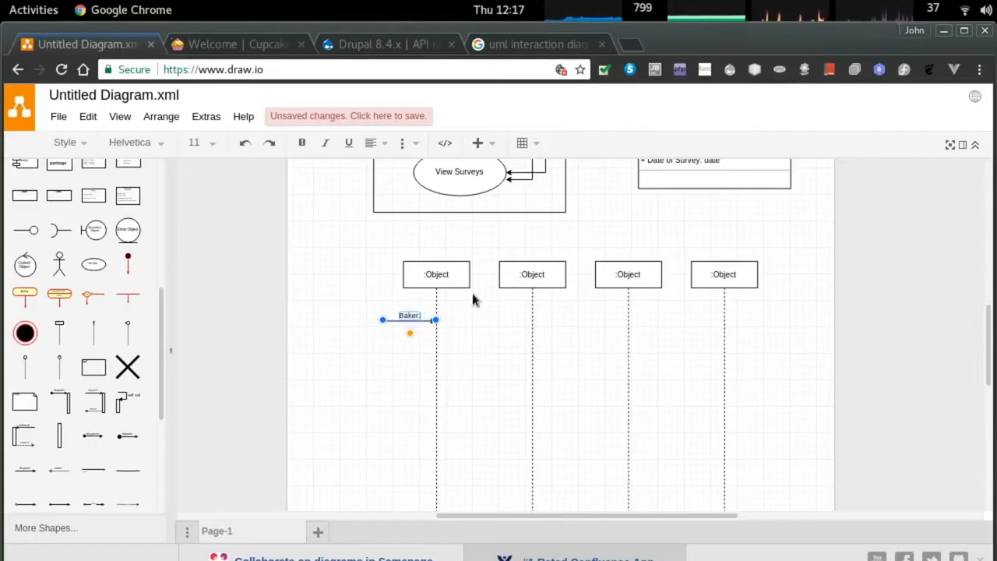
text( Cieate)
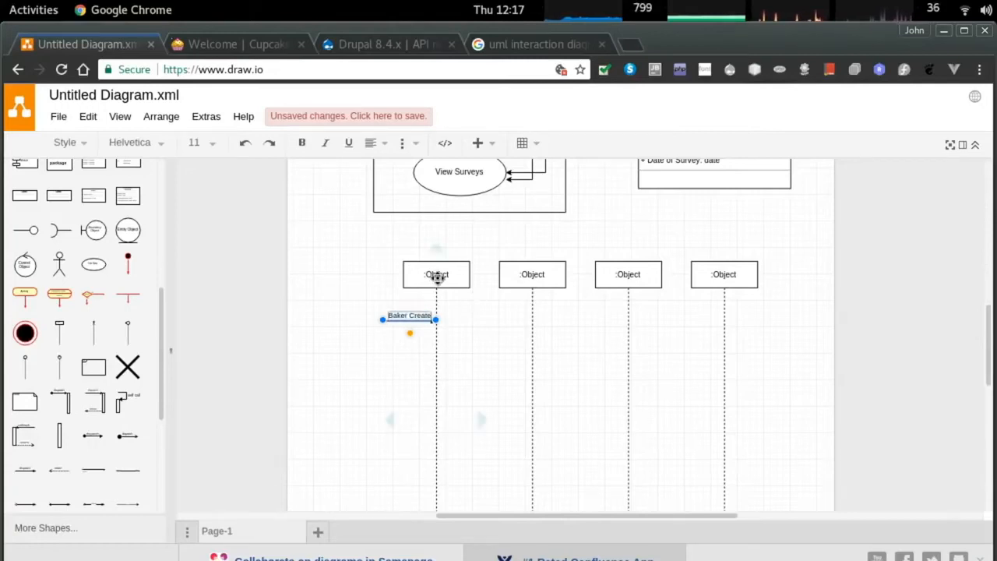
scroll(627, 220, up, 4)
scroll(627, 220, down, 3)
click(439, 316)
Rename the first lifeline to ':Survey (Draft)' on two lines.
double_click(438, 316)
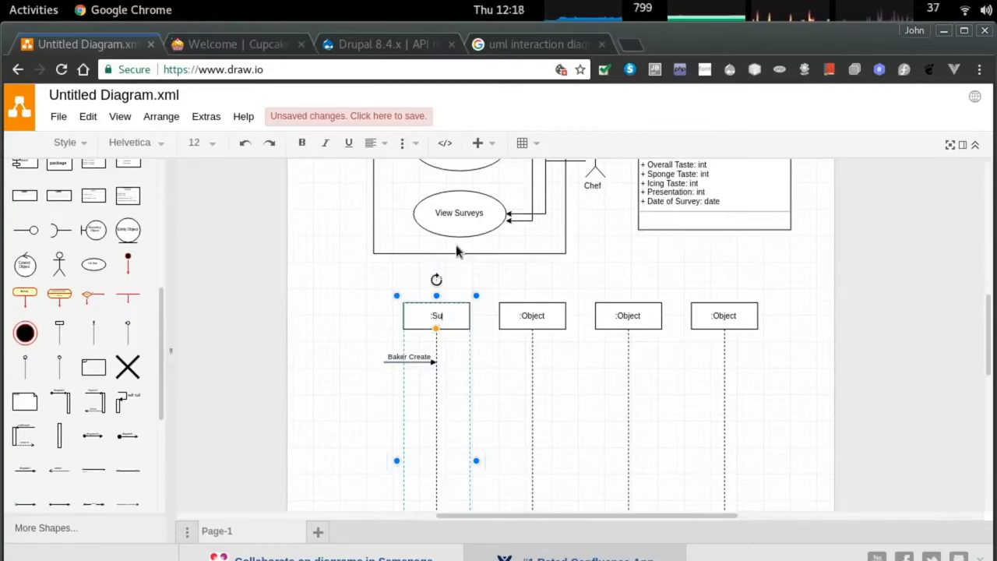
text(:Survey)
key(Return)
text((Di)
click(345, 327)
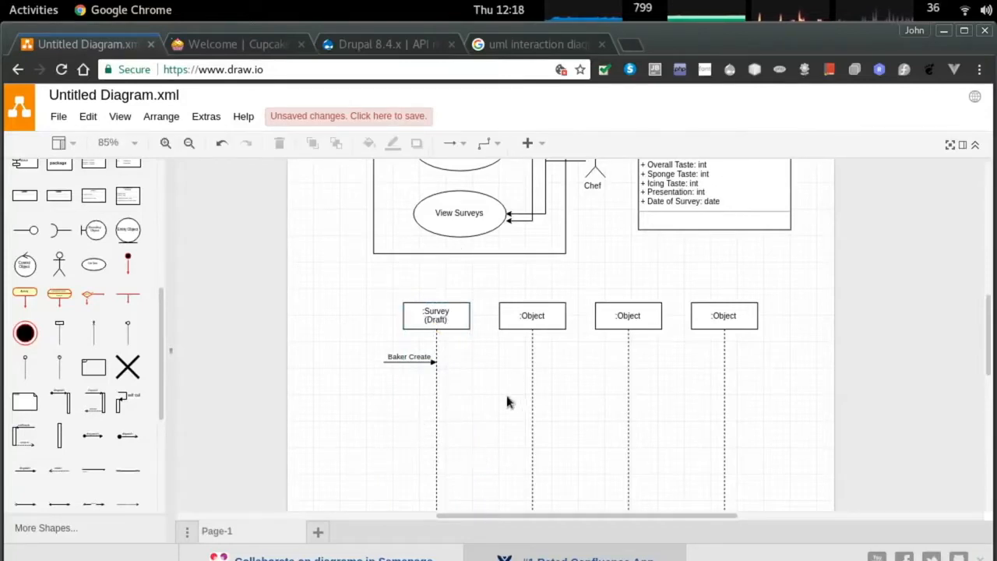
Rename the second lifeline to ':Survey (Publish)' on two lines.
double_click(529, 315)
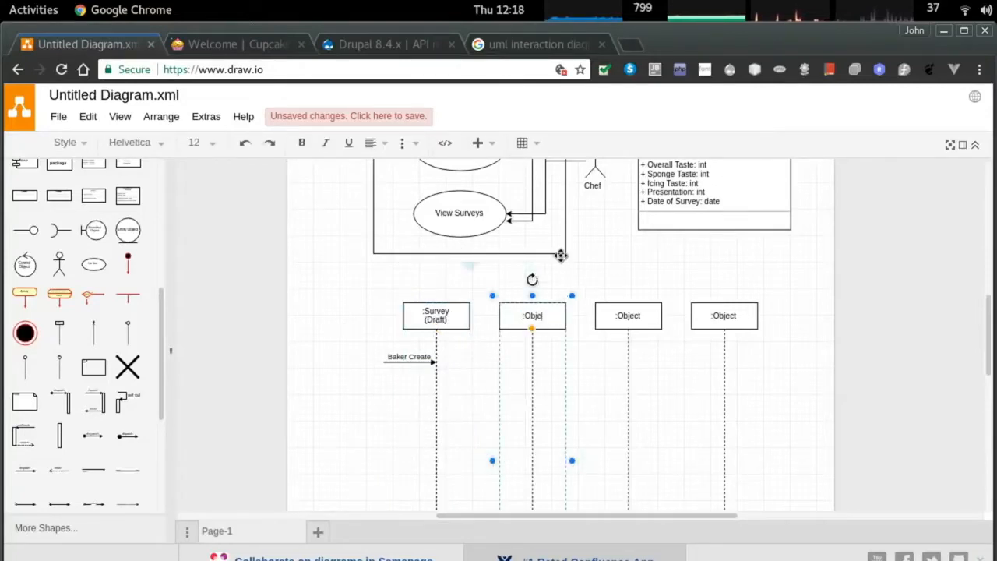
text(:Survey)
key(Return)
text(()
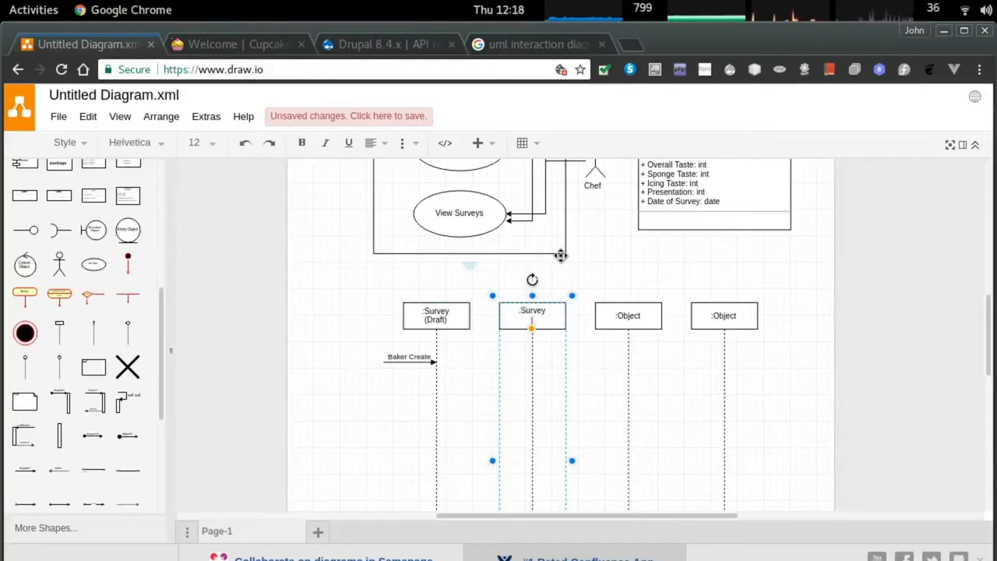
text(Publish))
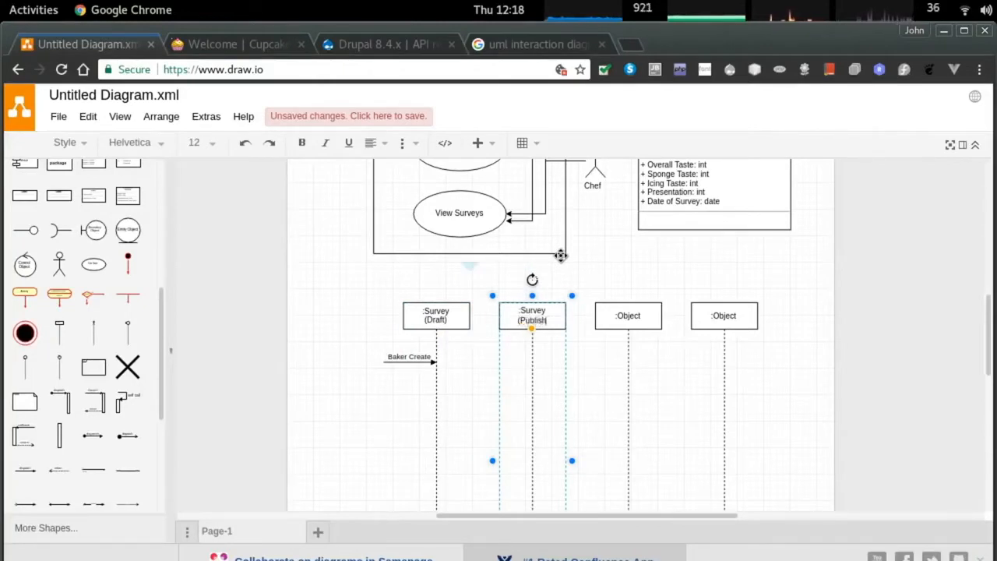
click(383, 396)
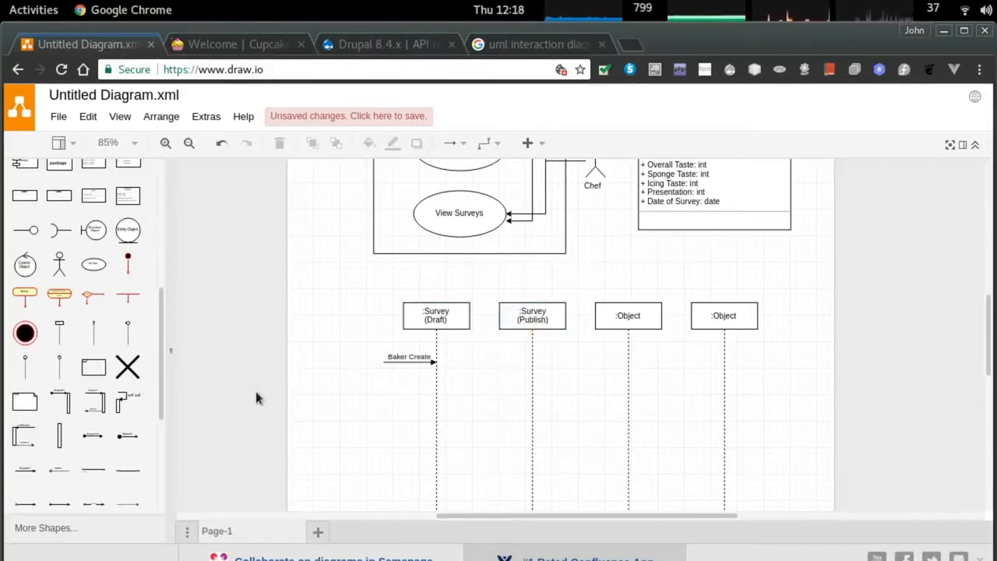
Insert another dispatch message and move it onto the :Survey (Draft) lifeline.
click(92, 436)
drag(385, 452, 462, 266)
scroll(489, 370, up, 2)
scroll(467, 380, down, 4)
key(ctrl+z)
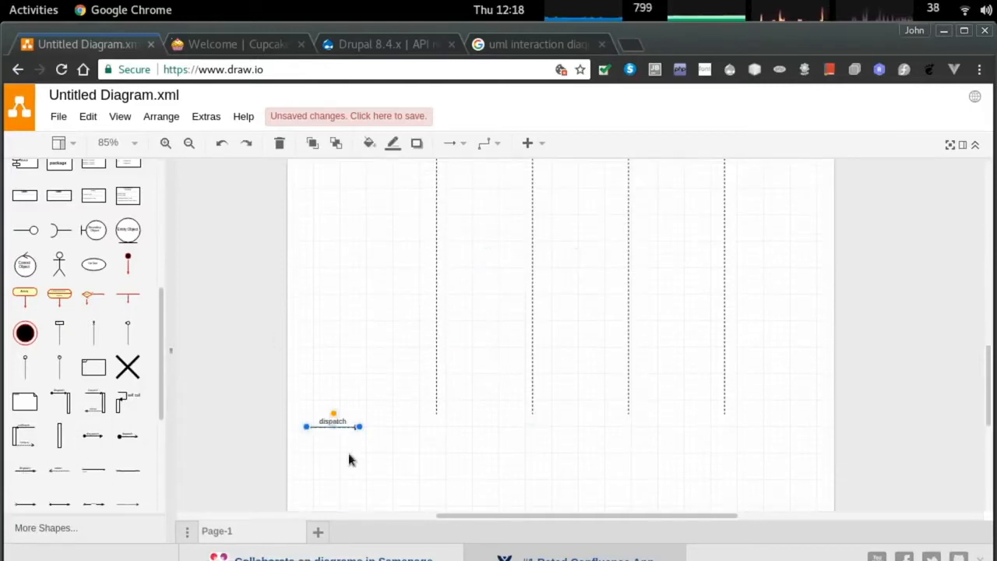
drag(318, 436, 456, 313)
scroll(476, 288, up, 3)
Attach the message ends between Draft and Publish and label it 'Chef Approves'.
click(468, 318)
click(446, 314)
mouse_move(455, 313)
mouse_down()
mouse_move(497, 313)
mouse_move(437, 313)
mouse_up()
click(467, 316)
click(479, 314)
click(521, 338)
click(481, 307)
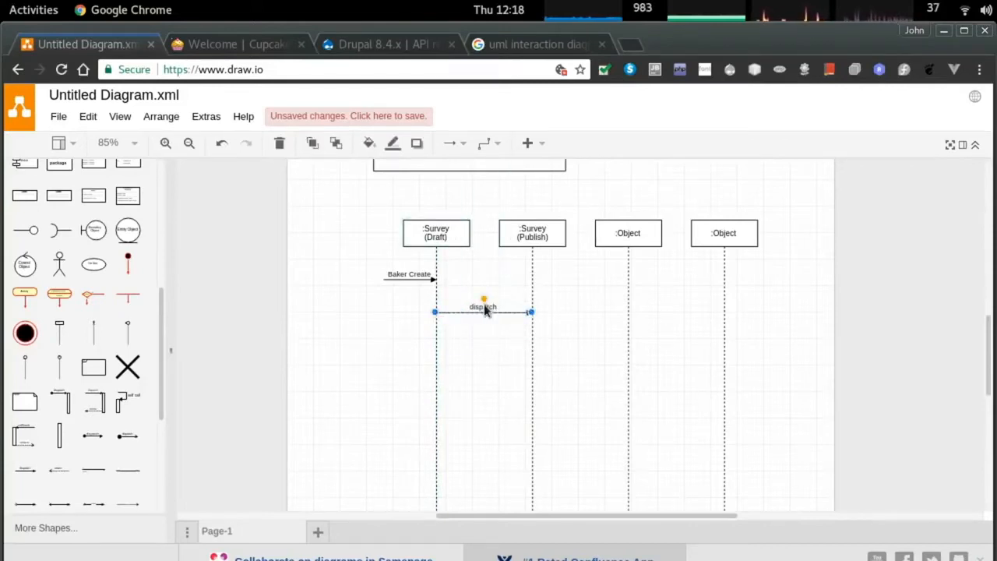
double_click(482, 307)
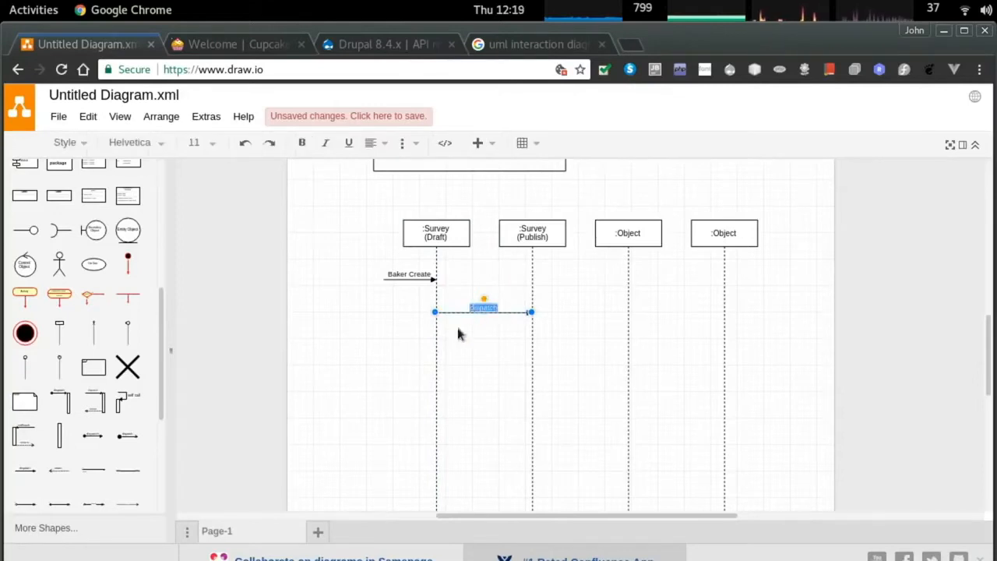
text(Chef Approves)
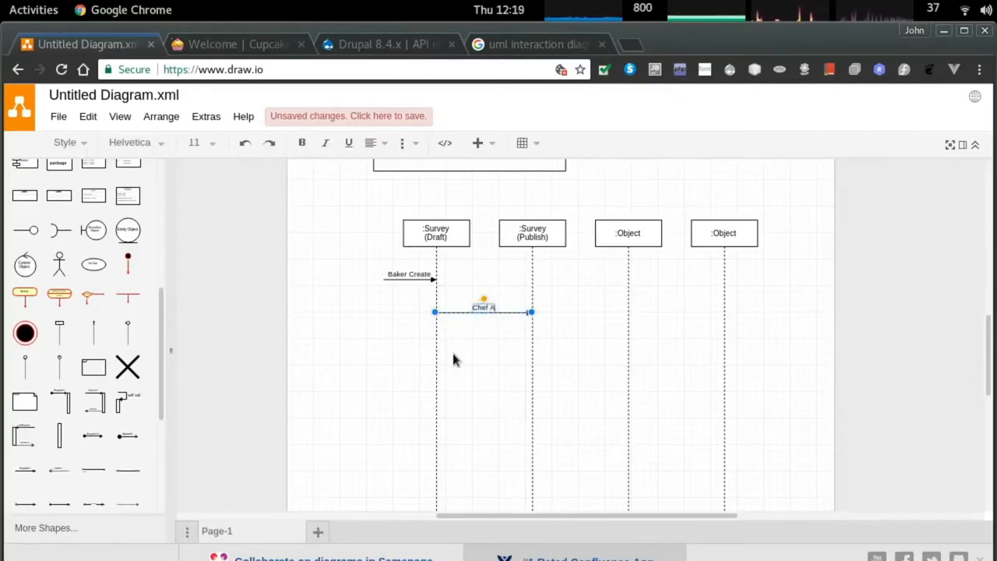
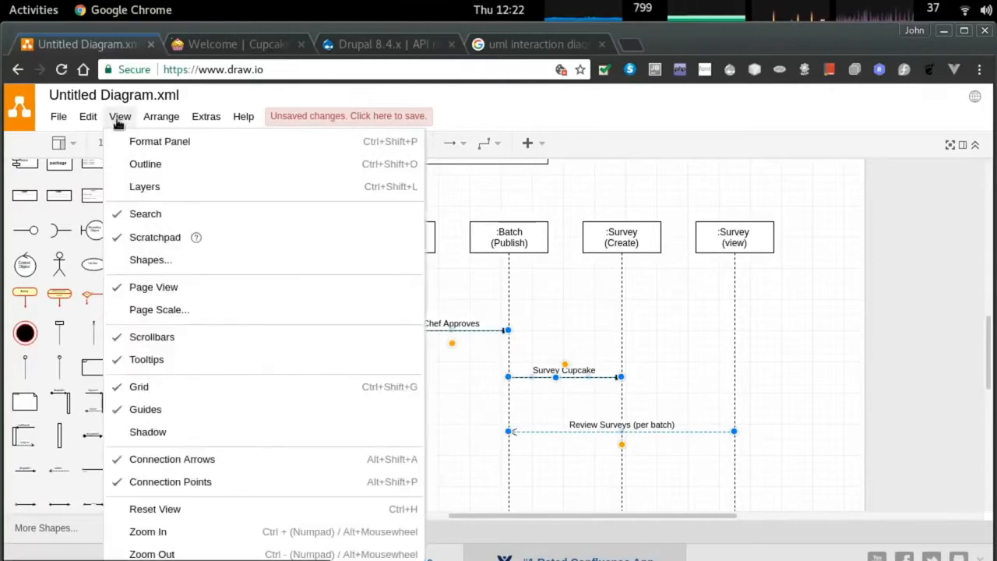
Remove the stray text label accidentally added to the empty canvas.
mouse_move(164, 123)
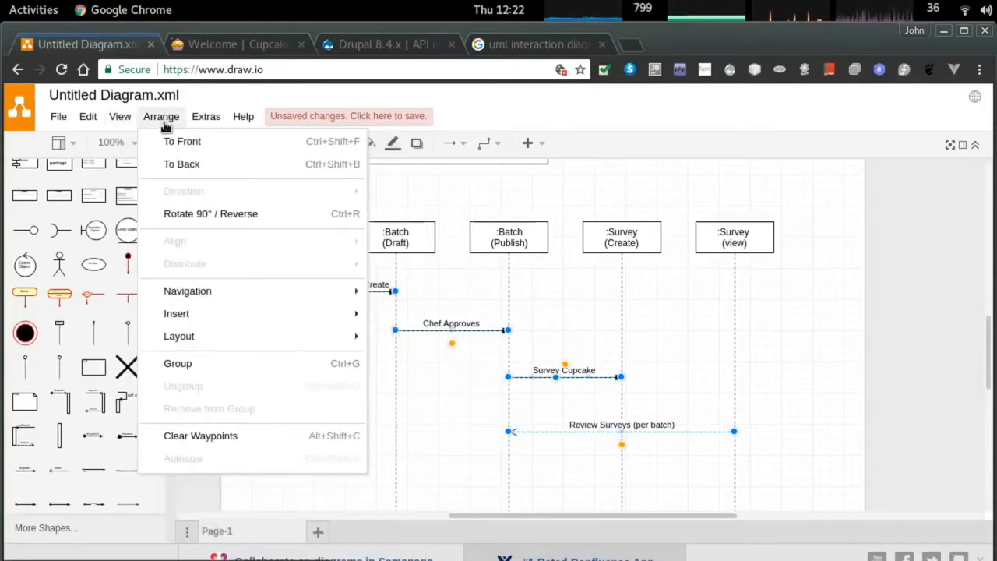
double_click(210, 261)
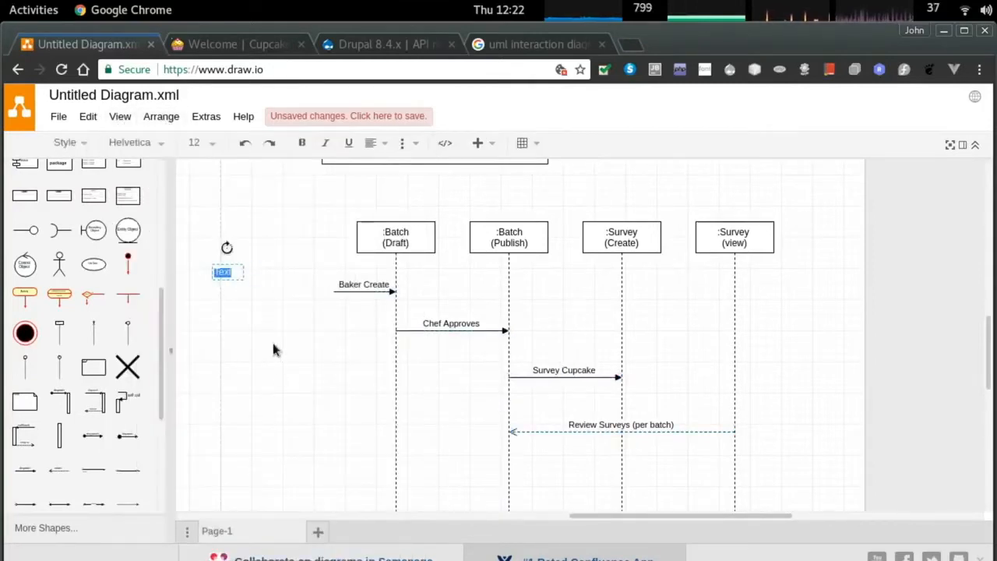
key(Escape)
key(Delete)
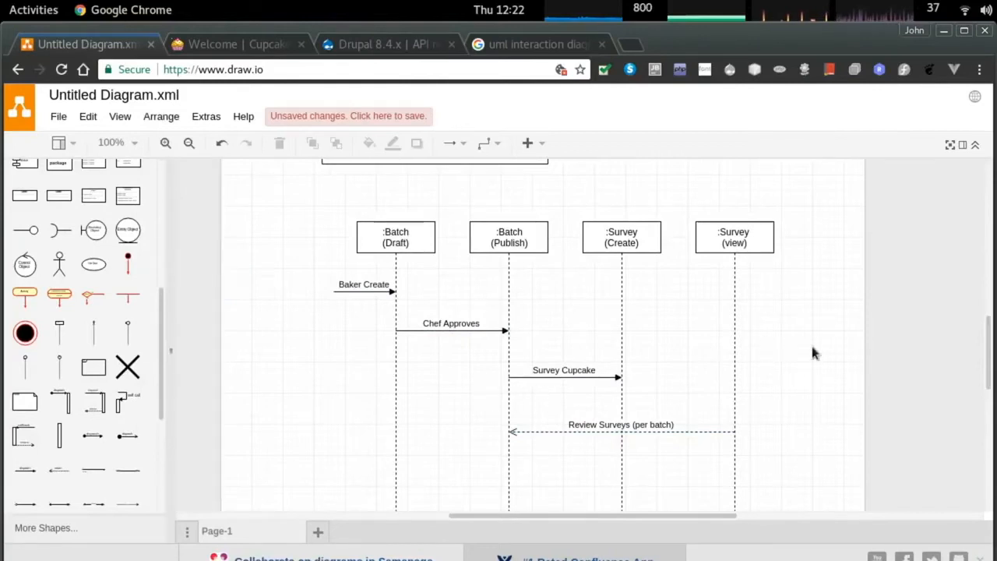
scroll(800, 282, down, 1)
ctrl+scroll(798, 280, up, 1)
scroll(798, 280, up, 1)
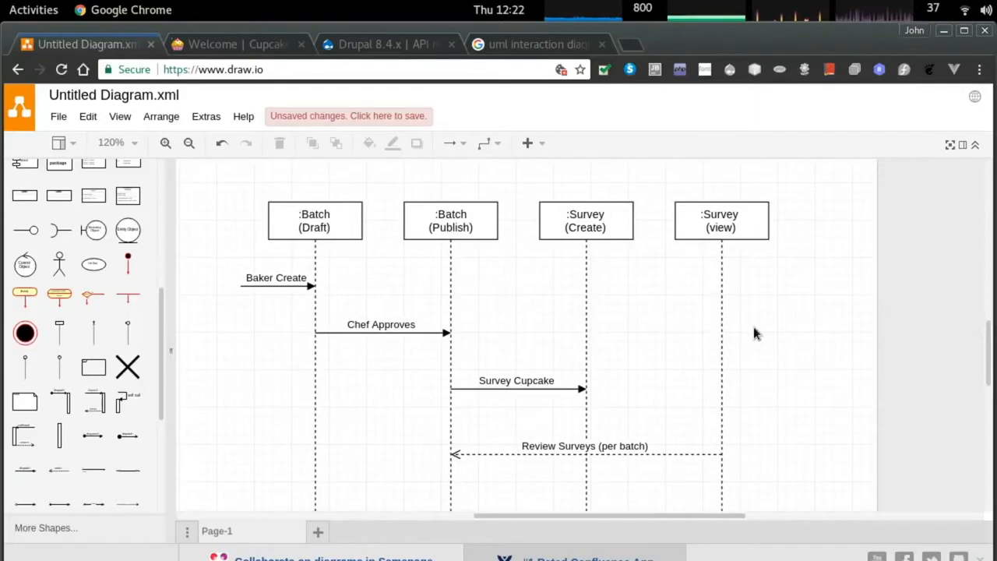
scroll(754, 319, up, 5)
ctrl+scroll(264, 308, down, 1)
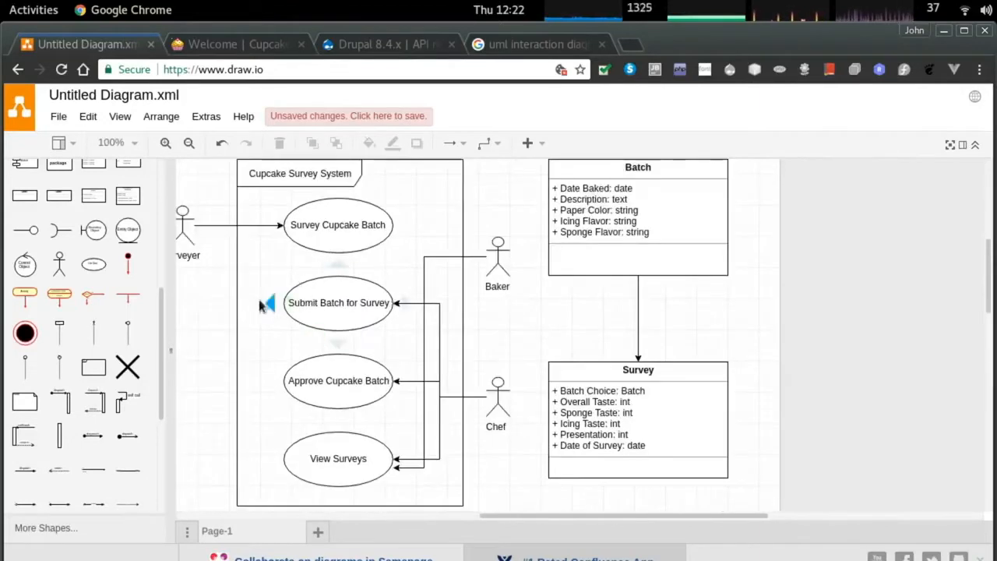
scroll(581, 322, down, 5)
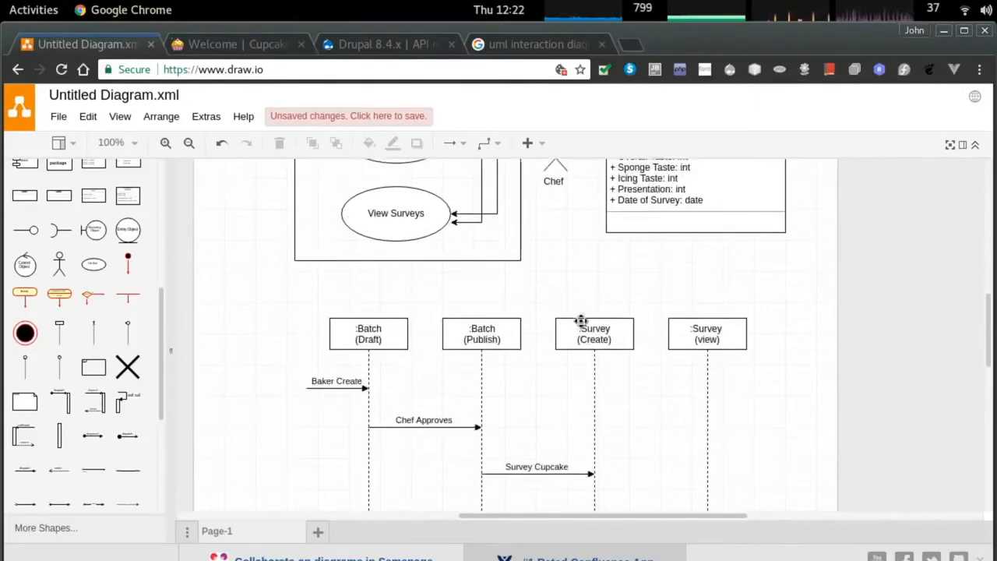
Relabel the Survey Cupcake message to 'Surveyor Reviews Cupcake'.
double_click(522, 343)
click(530, 343)
text(er)
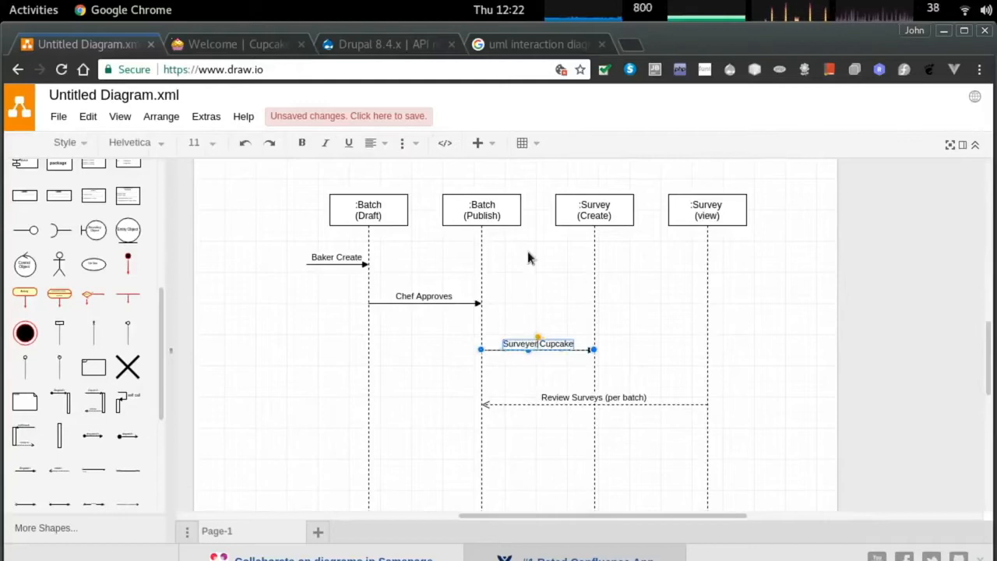
text( review )
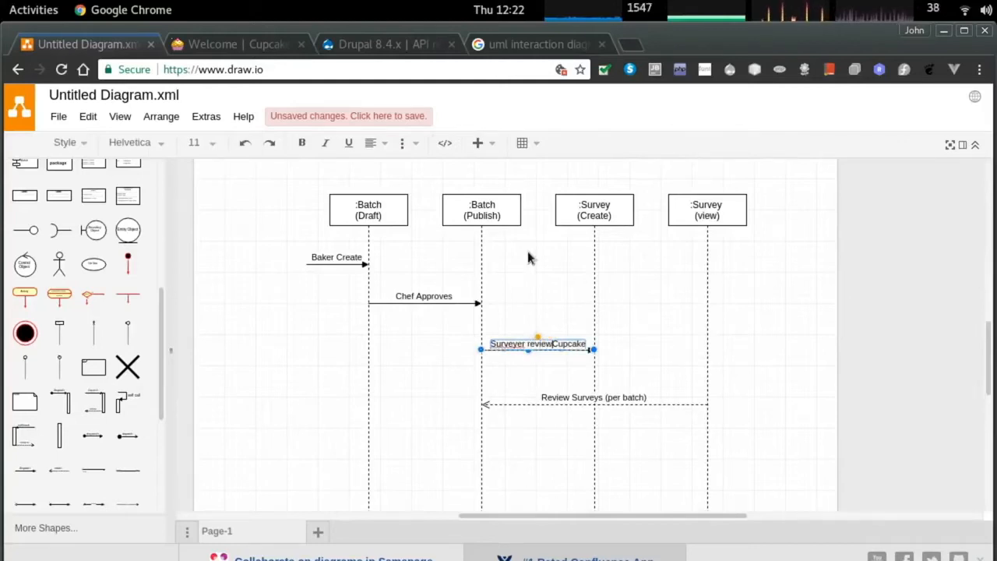
text(s)
key(Left)
key(Left)
key(Left)
key(Left)
key(Left)
key(Left)
key(BackSpace)
text(S)
key(BackSpace)
text(R)
key(Left)
key(Left)
key(Left)
key(BackSpace)
text(o)
click(712, 328)
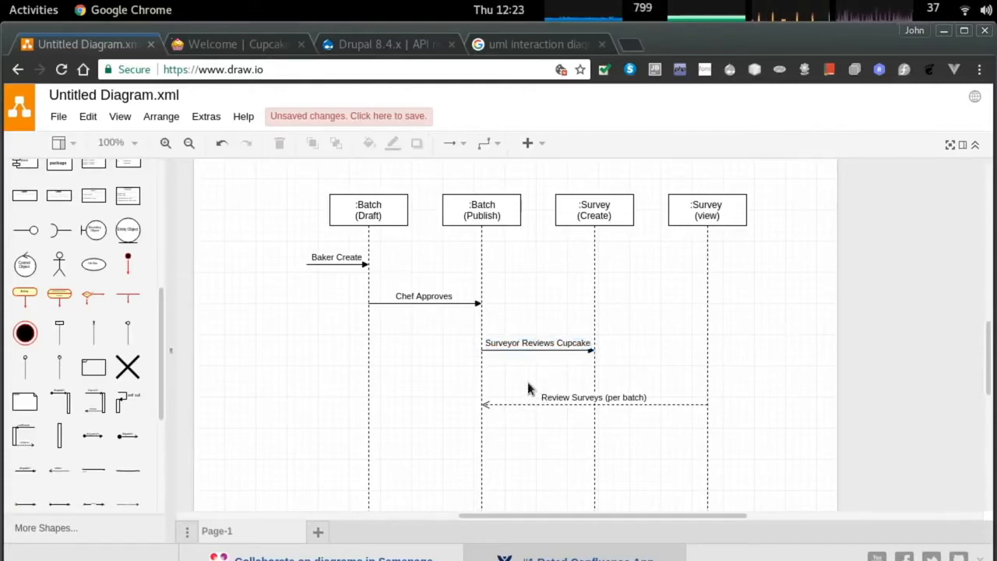
Delete the accidental duplicate Surveyer actor.
scroll(296, 314, up, 9)
double_click(236, 266)
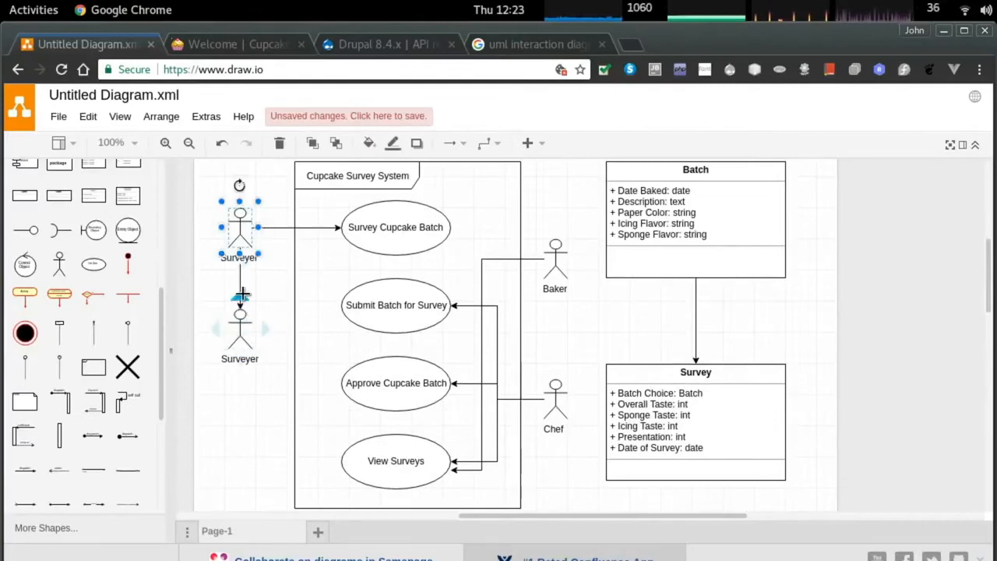
click(237, 324)
key(Delete)
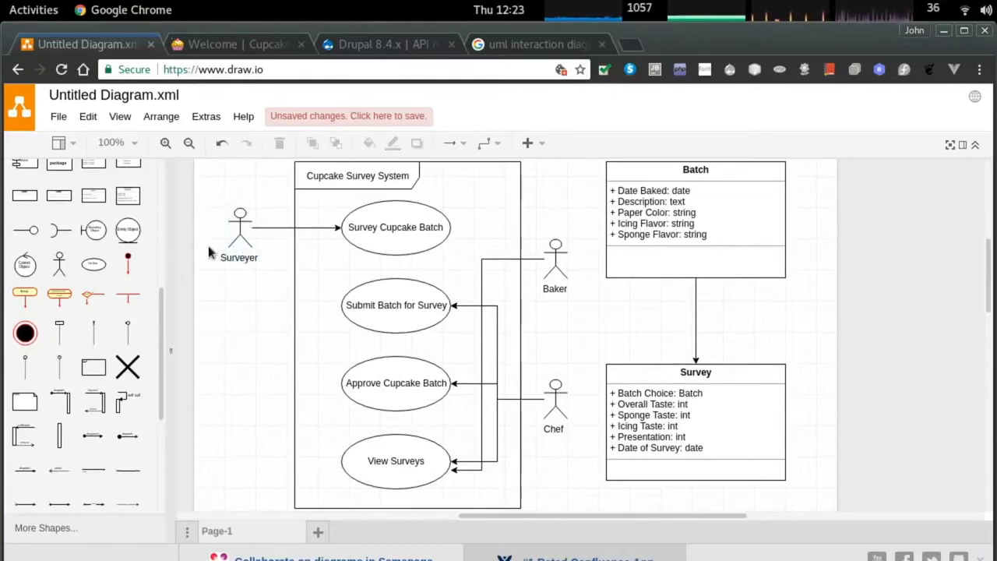
Correct the actor's name from 'Surveyer' to 'Surveyor' and recentre the diagrams.
scroll(208, 251, up, 4)
double_click(272, 270)
click(308, 274)
key(BackSpace)
key(BackSpace)
text(or)
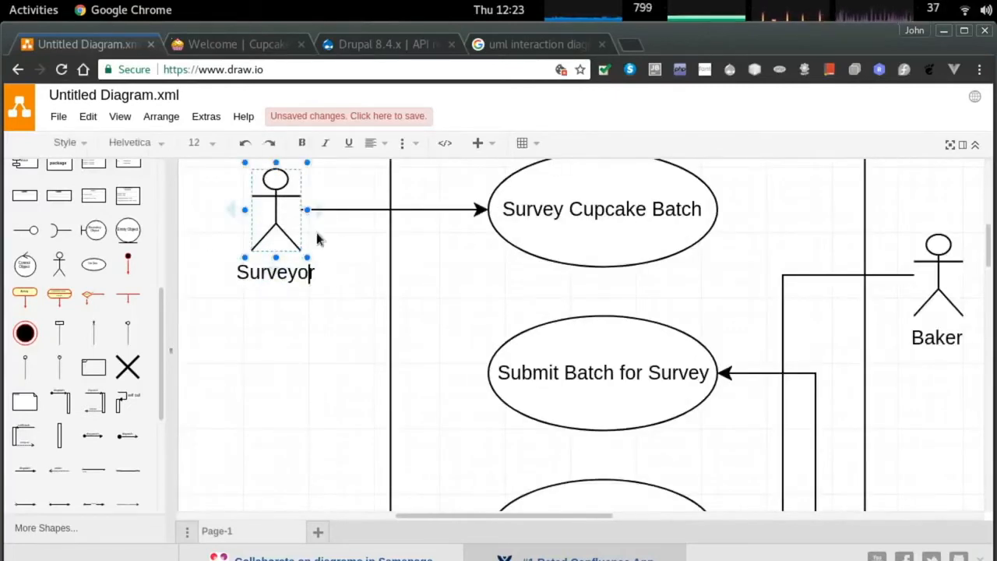
click(312, 323)
scroll(666, 359, down, 7)
drag(764, 421, 561, 336)
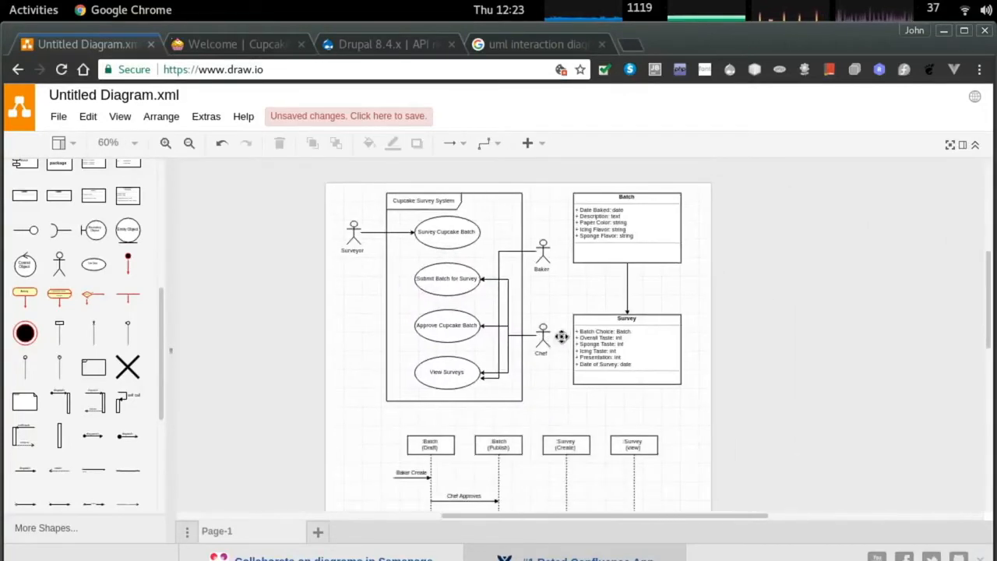
Look over the finished diagrams, then choose File > Save as for Untitled Diagram.xml.
scroll(562, 337, up, 3)
scroll(535, 319, up, 1)
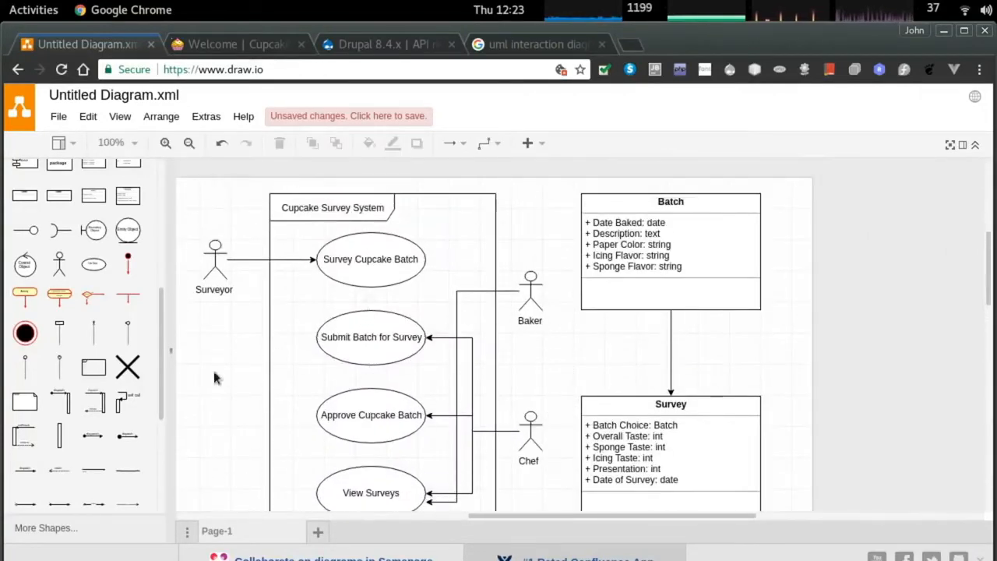
scroll(454, 432, down, 1)
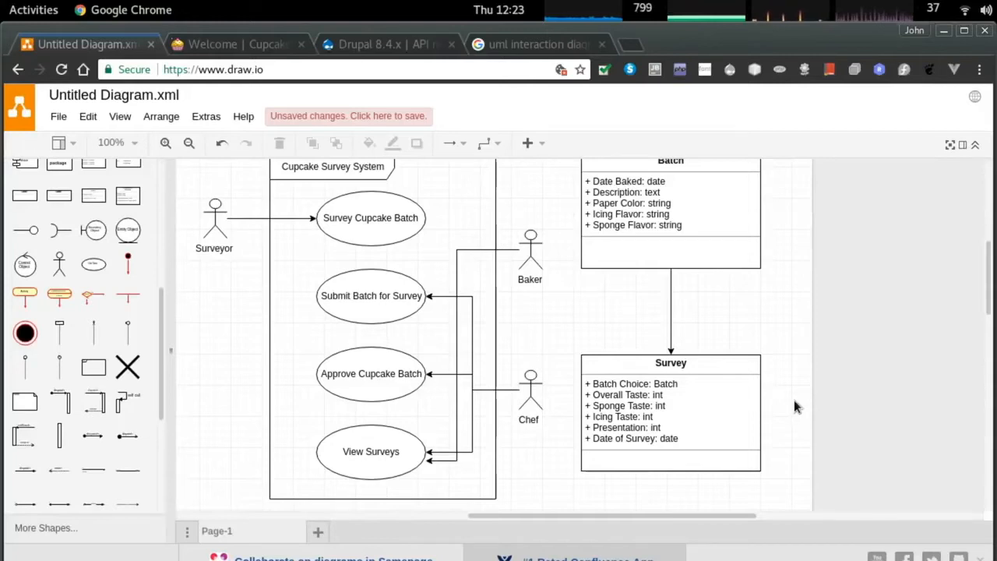
scroll(794, 400, up, 1)
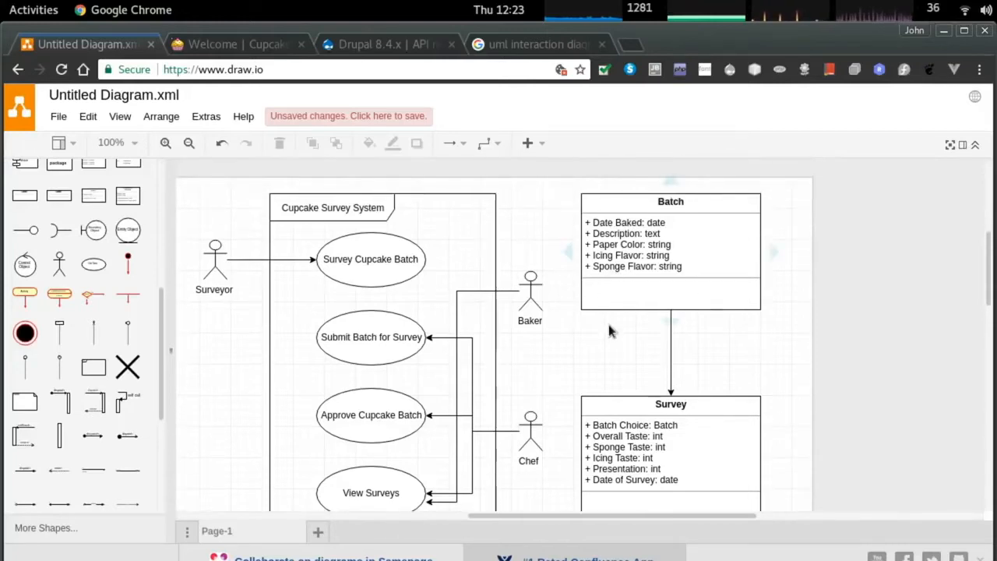
scroll(608, 324, down, 10)
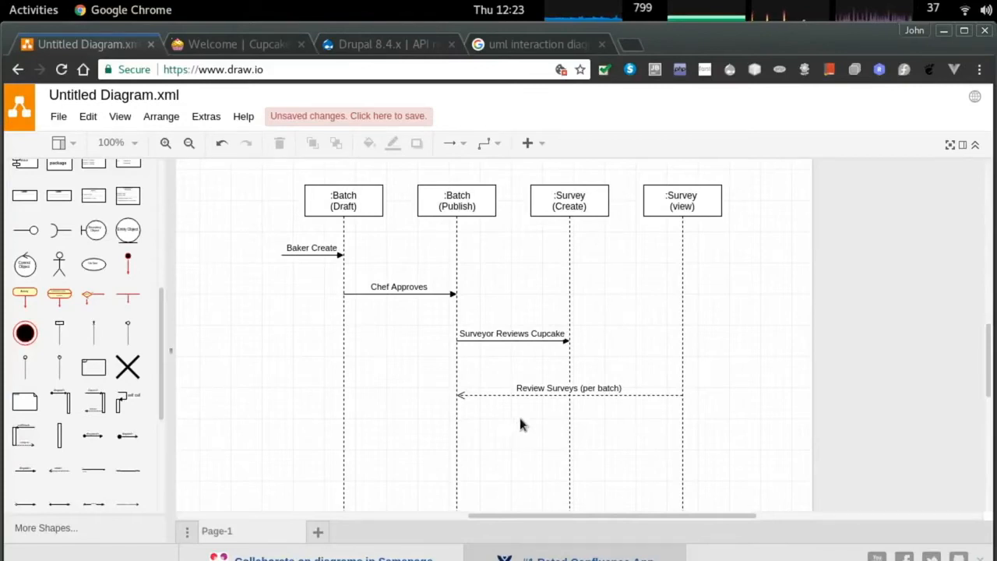
scroll(522, 425, down, 2)
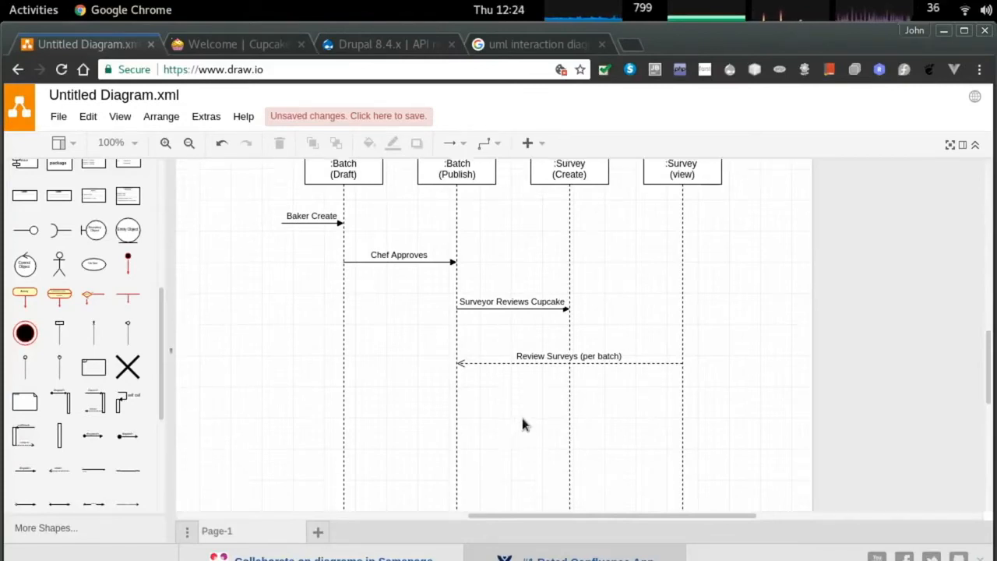
scroll(530, 392, down, 6)
click(62, 116)
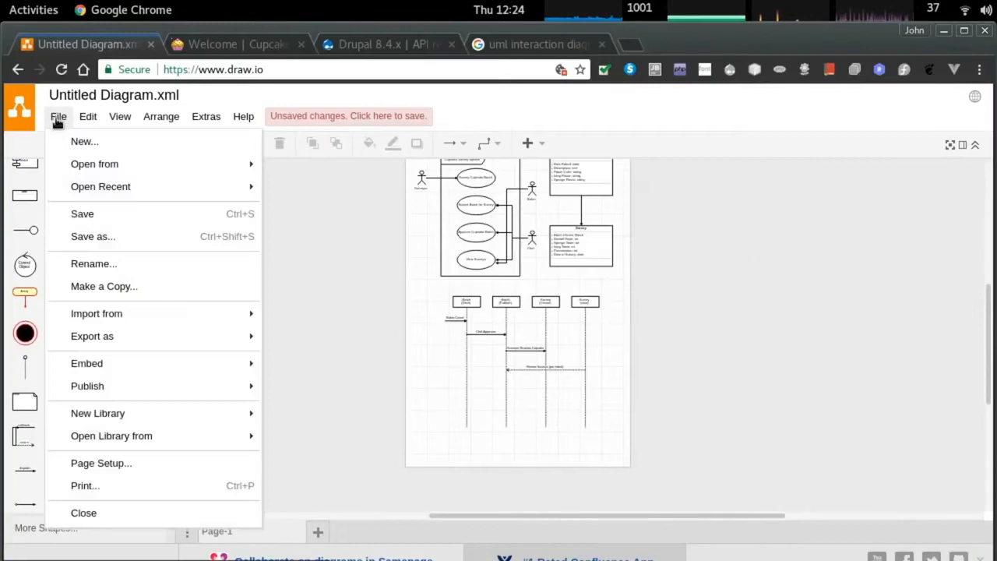
click(130, 237)
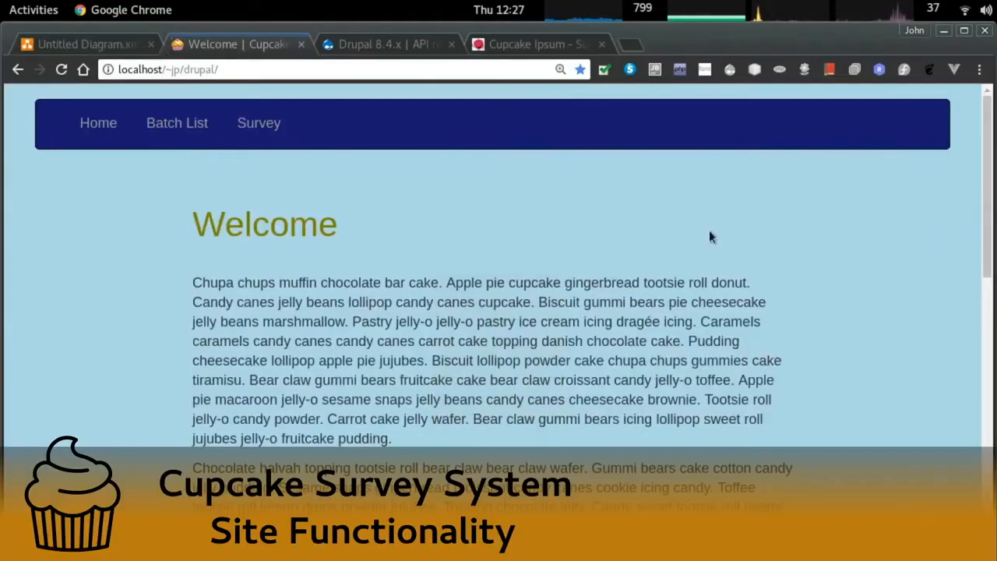
key(ctrl+plus)
key(ctrl+plus)
key(ctrl+plus)
key(ctrl+plus)
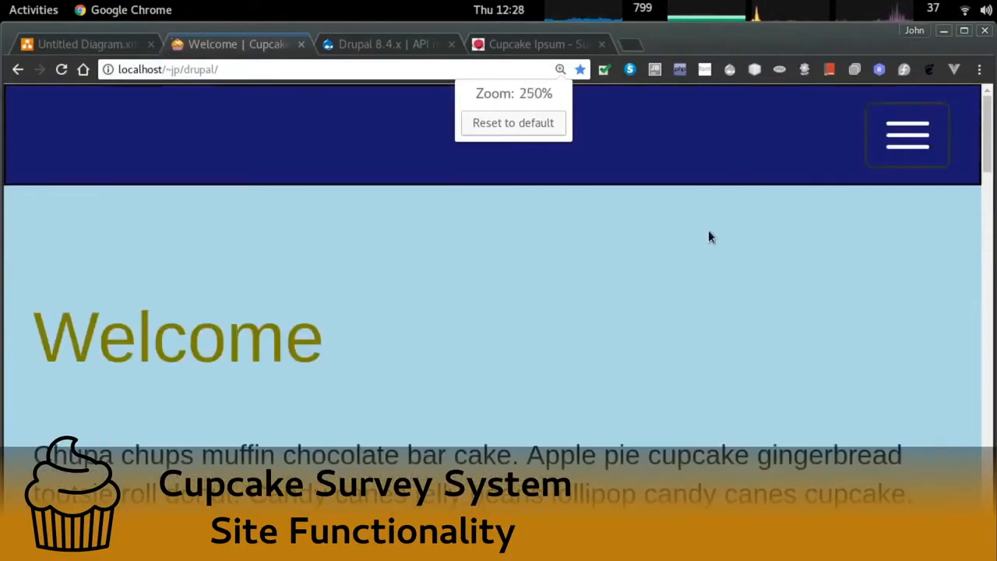
Log in to the Drupal Cupcakes site with the site username and password.
key(ctrl+minus)
key(ctrl+minus)
key(ctrl+minus)
key(ctrl+minus)
scroll(699, 234, down, 8)
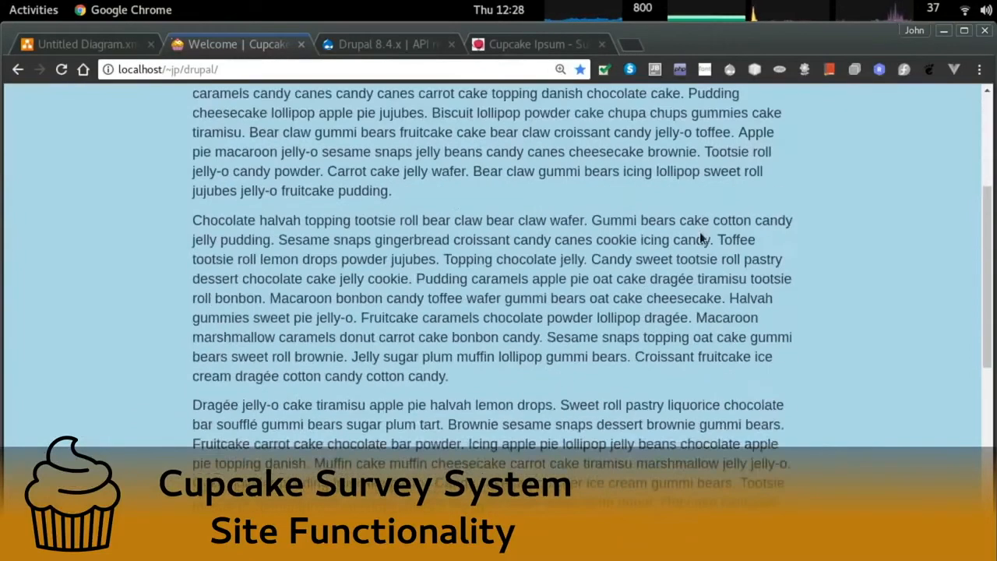
click(931, 520)
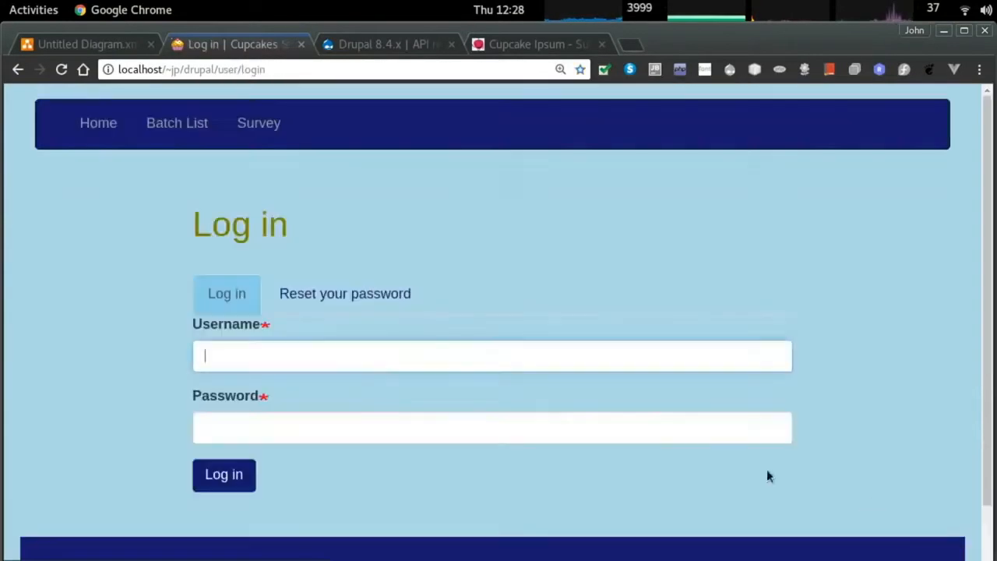
text(baker)
key(Tab)
text(•••)
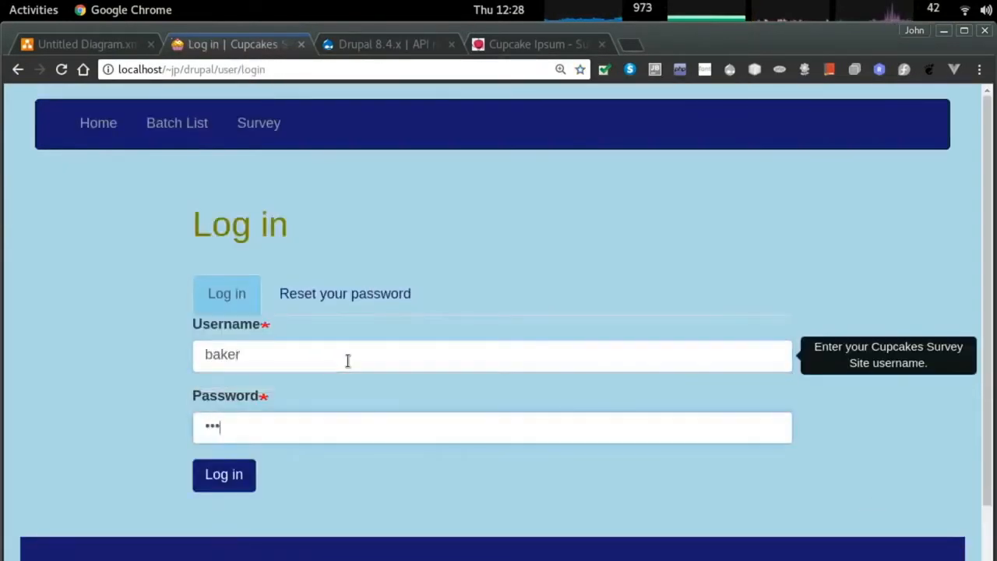
text(•••••)
key(Return)
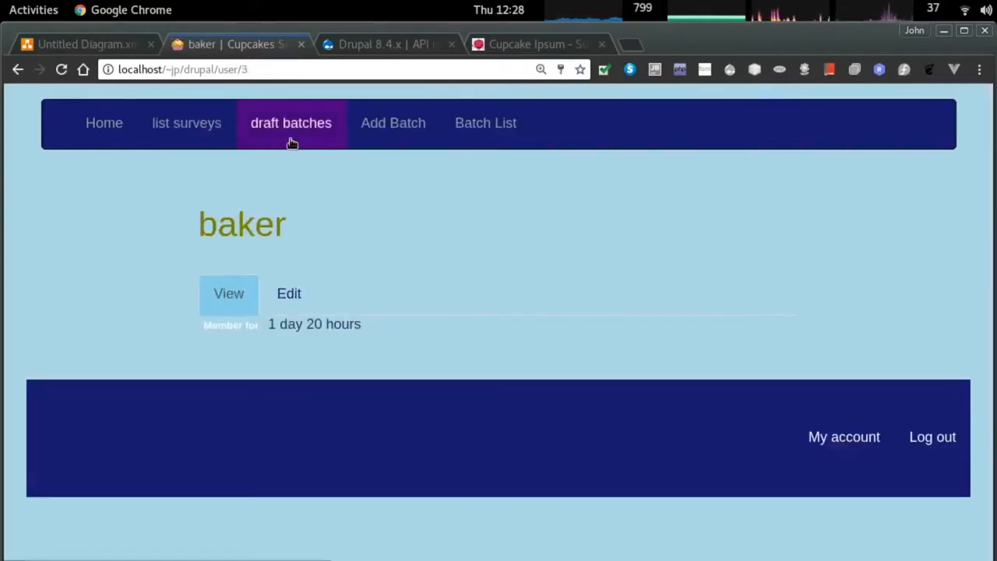
Browse the survey list and Batch List, then open the Create batch form.
click(216, 133)
scroll(213, 361, down, 1)
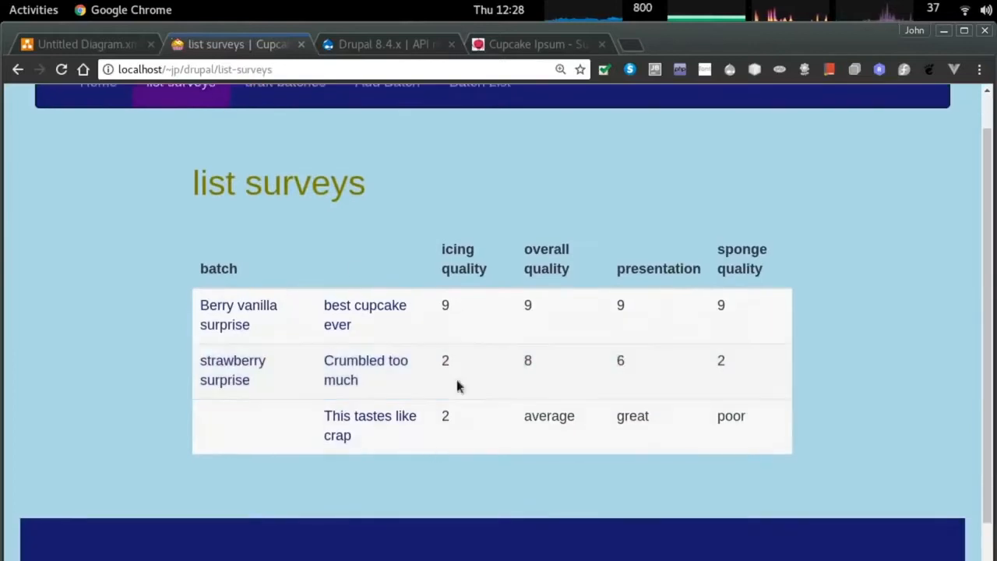
scroll(459, 385, up, 1)
click(496, 129)
scroll(492, 329, down, 10)
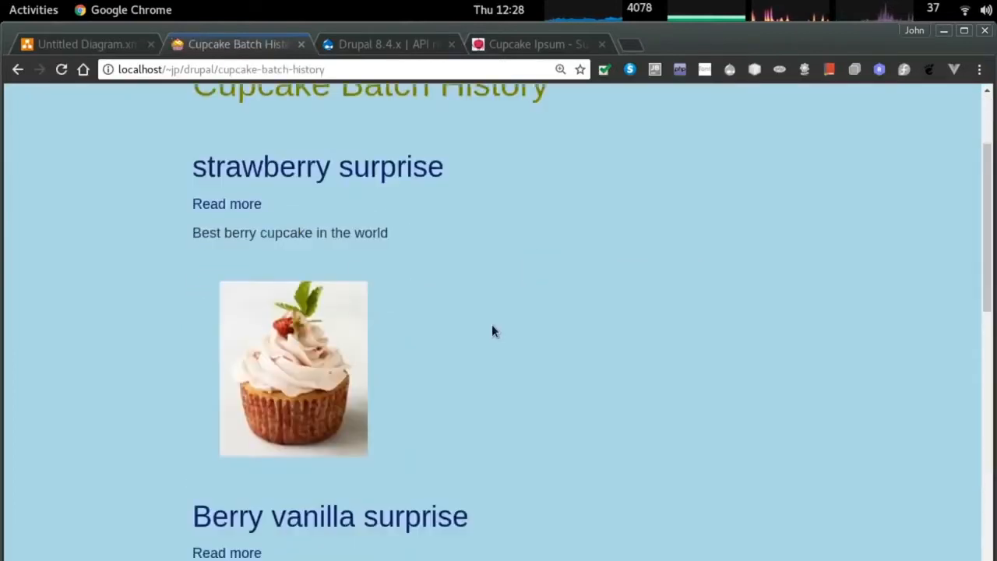
scroll(510, 328, up, 8)
scroll(516, 327, up, 4)
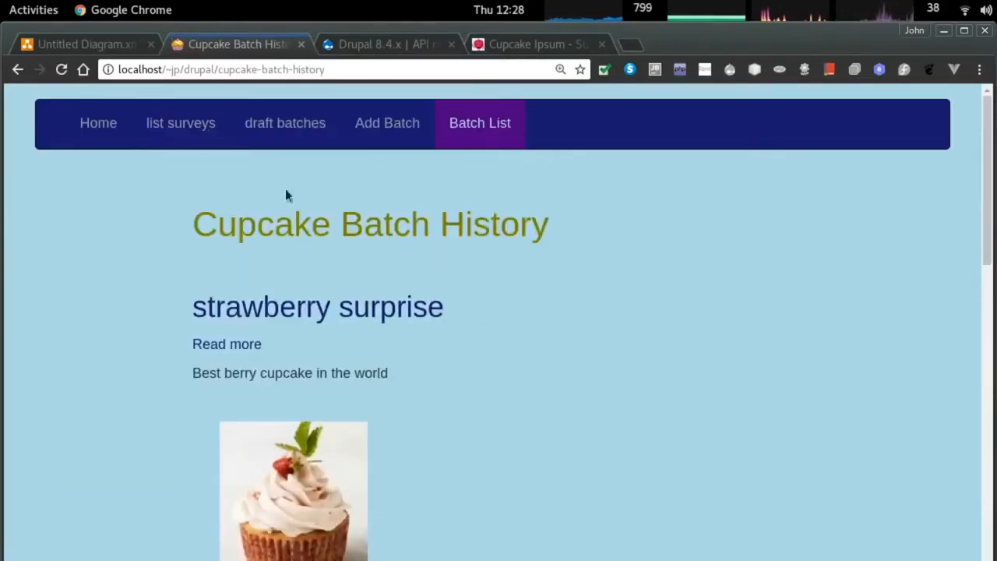
click(384, 125)
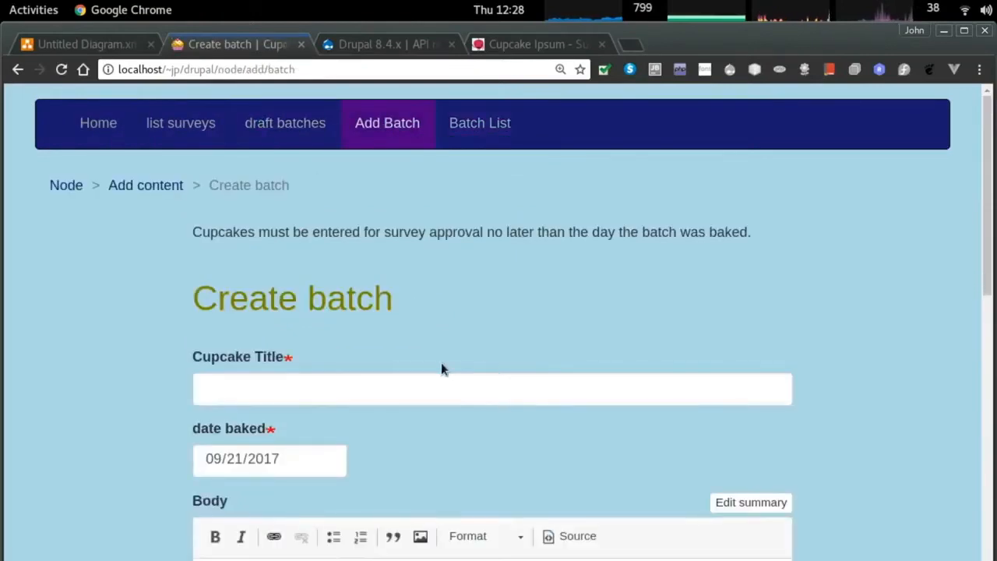
Title the new batch 'Lemon Lime Bliss' and start writing its body description.
text(Lime)
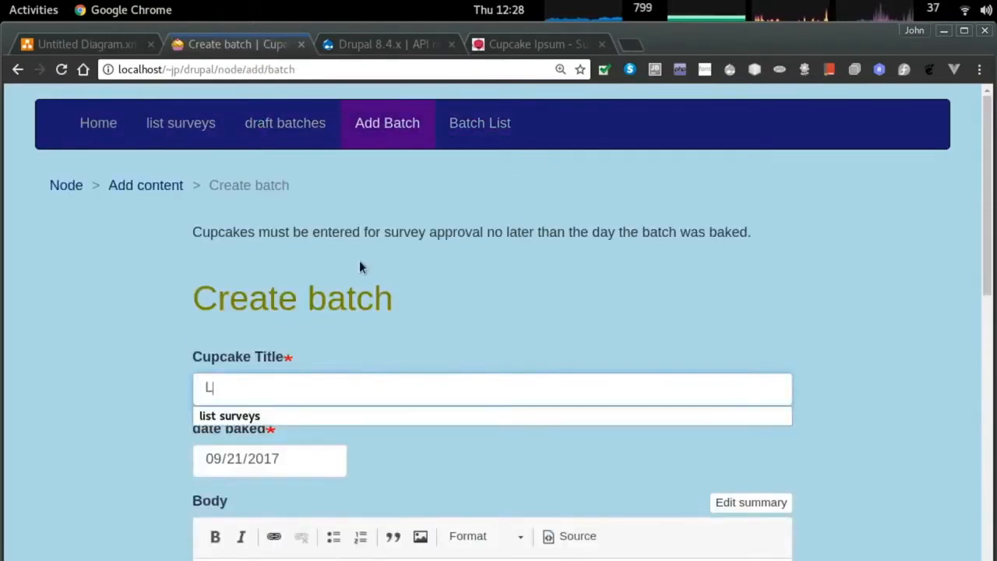
key(BackSpace)
key(BackSpace)
key(BackSpace)
key(BackSpace)
text(Lemon Lime Bliss)
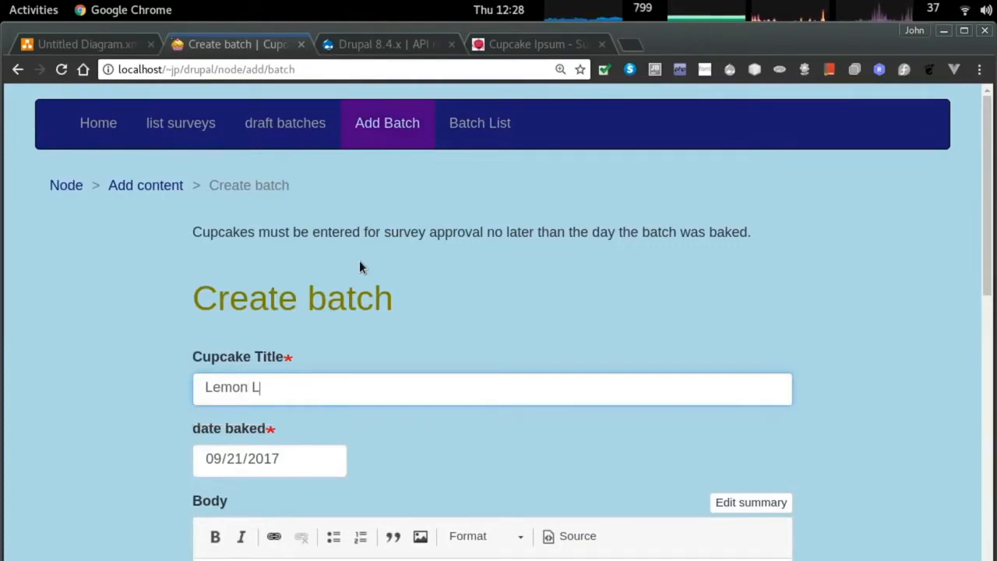
scroll(270, 390, down, 2)
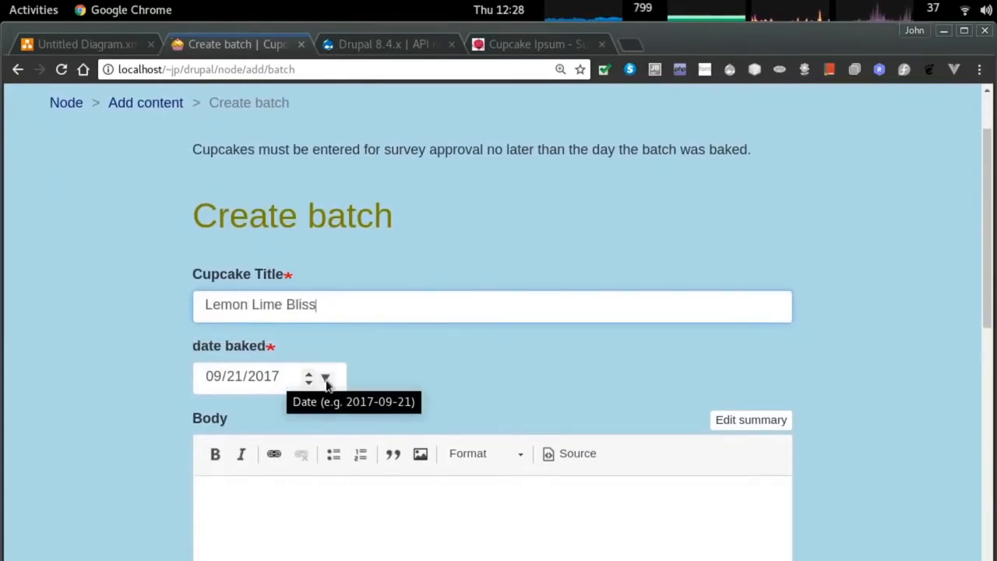
scroll(350, 382, down, 5)
click(359, 339)
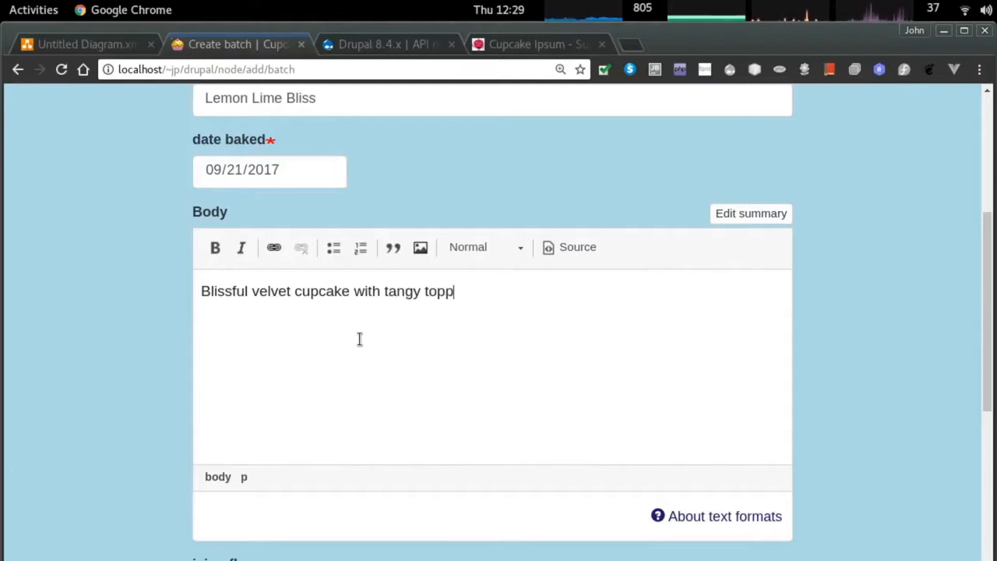
key(ctrl+t)
Search Google Images for 'lemon cupcake'.
text(lemo)
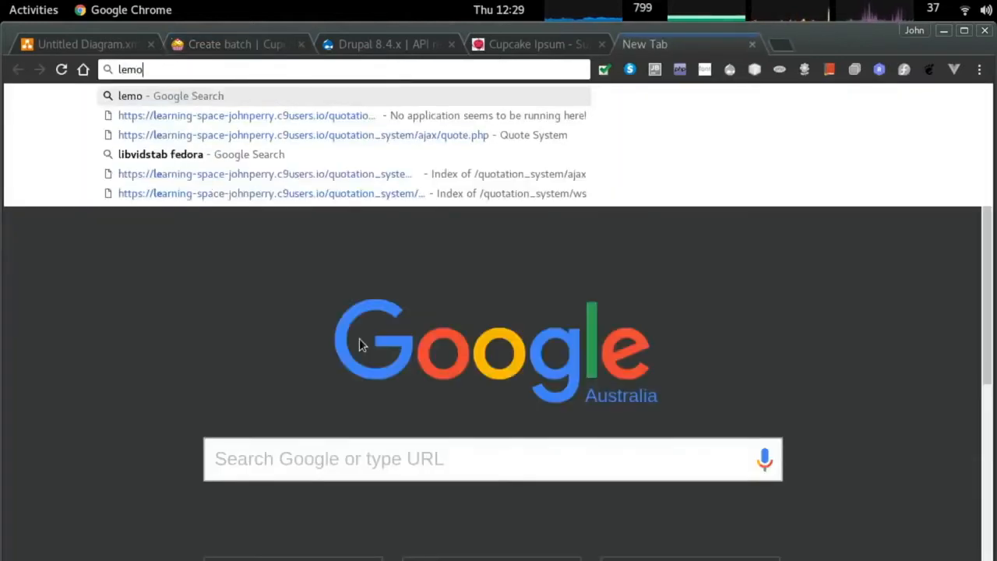
text(n cupcake)
key(Return)
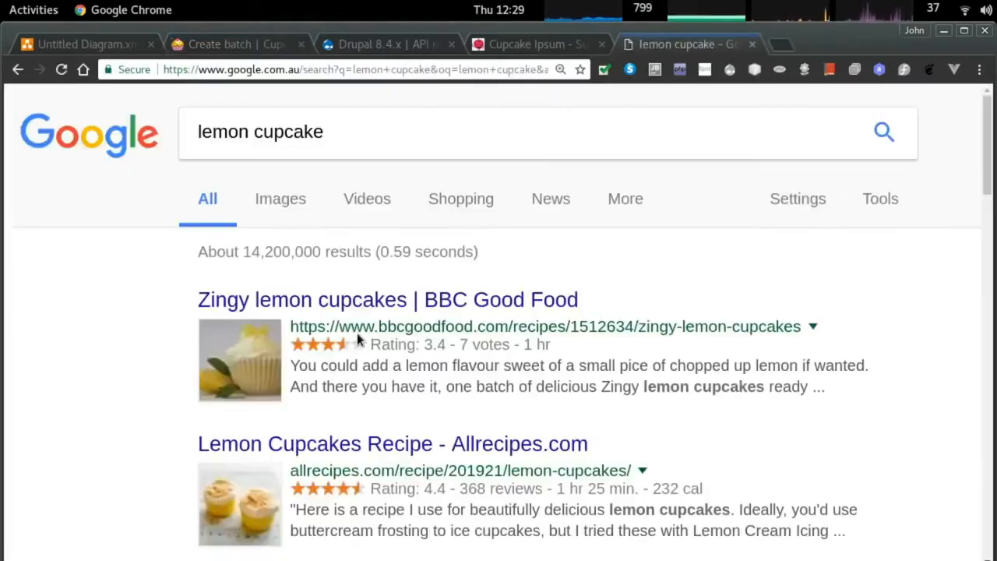
click(290, 212)
scroll(373, 386, down, 5)
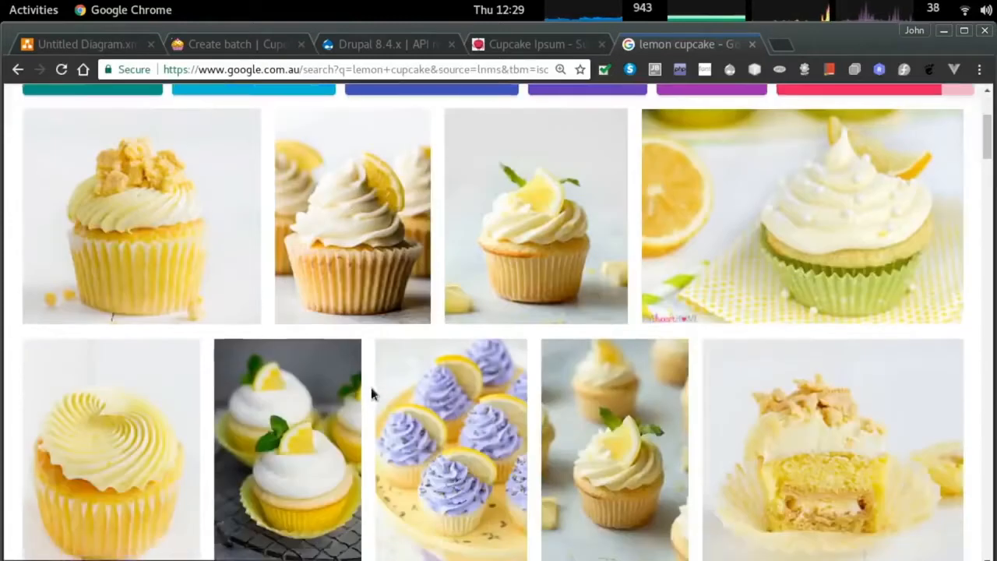
scroll(373, 389, down, 1)
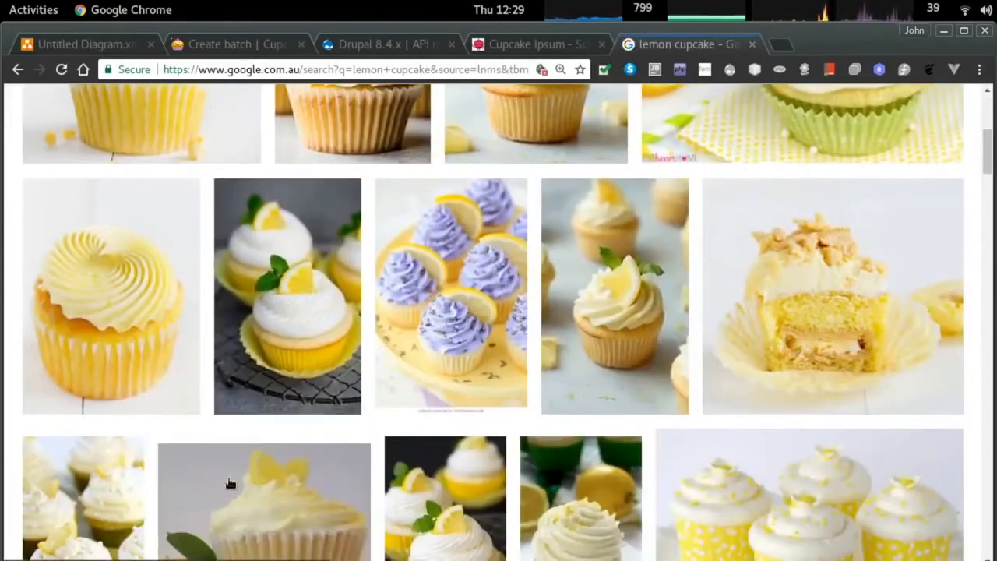
Screenshot the yellow swirl cupcake as lemon_bliss.png in Pictures, then close the extra tabs.
key(super)
text(scree)
key(Return)
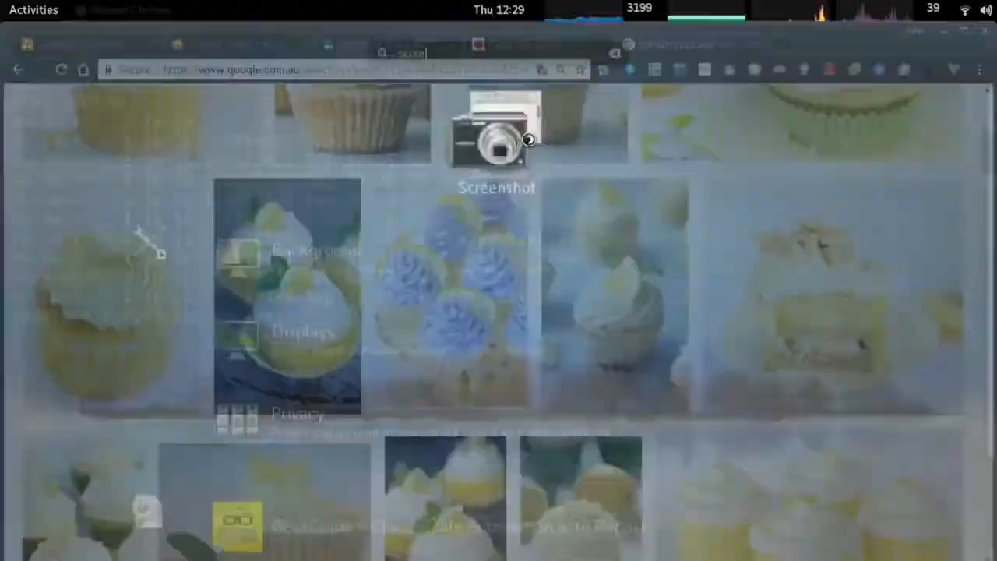
click(496, 293)
click(585, 192)
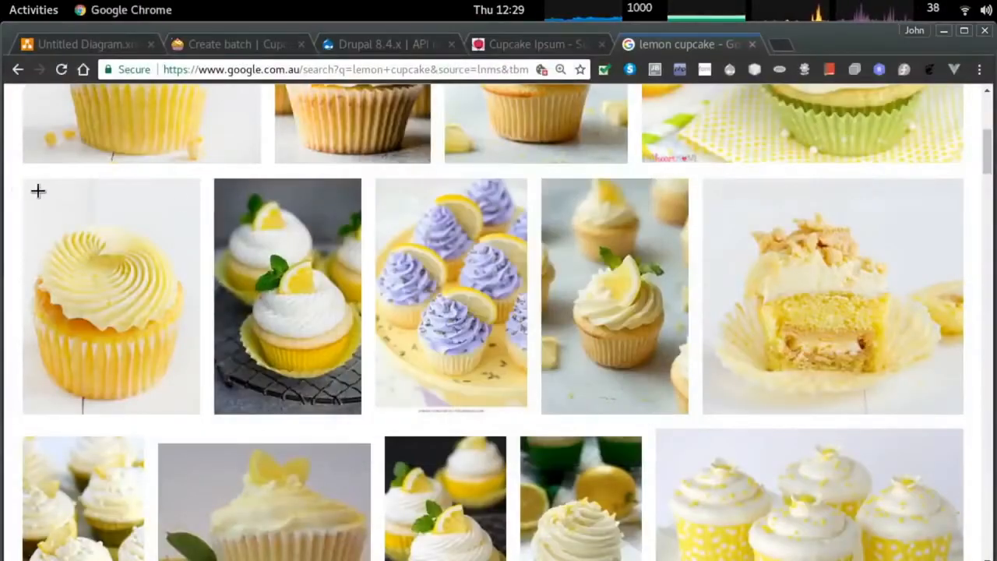
drag(26, 189, 194, 407)
text(lemon)
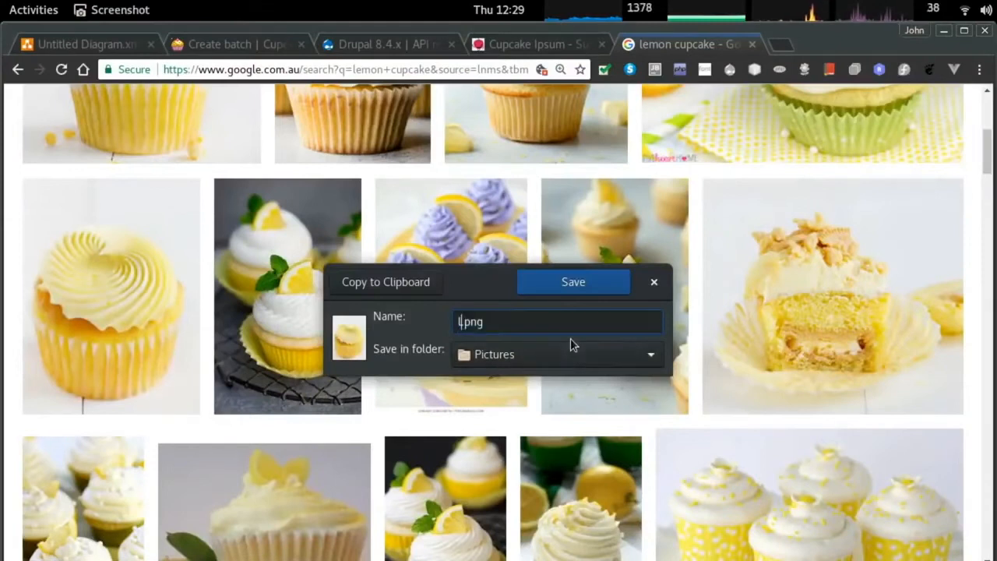
text(_bliss)
key(Return)
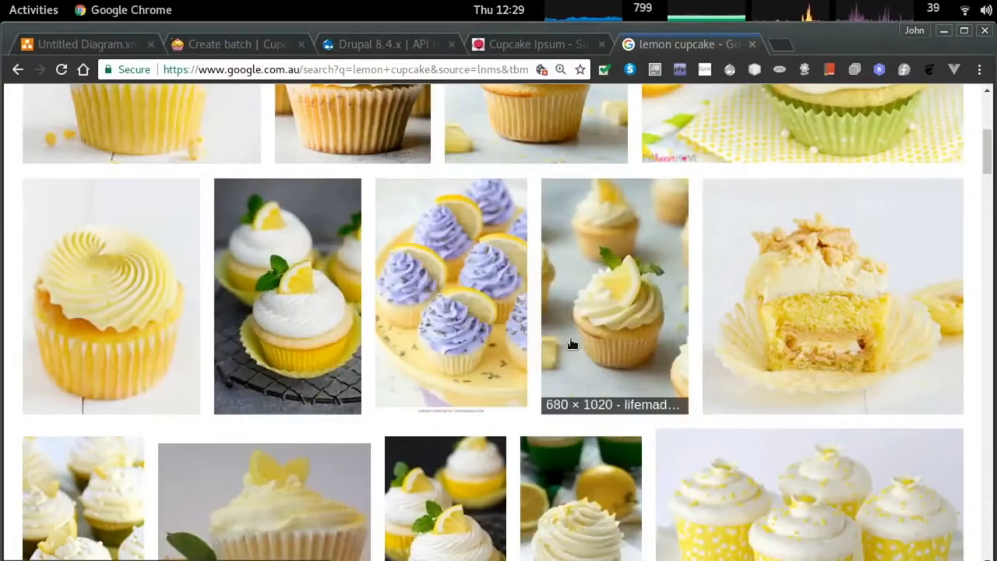
key(ctrl+w)
key(ctrl+w)
key(ctrl+Tab)
key(ctrl+Tab)
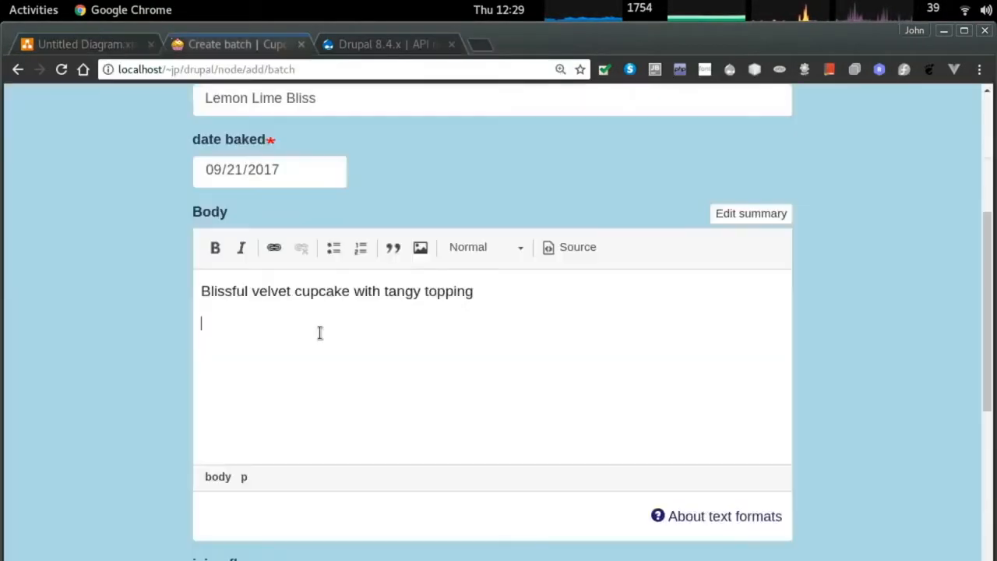
Upload lemon_bliss.png into the body with alt text 'Lemon Bliss', aligned left.
click(421, 247)
click(299, 233)
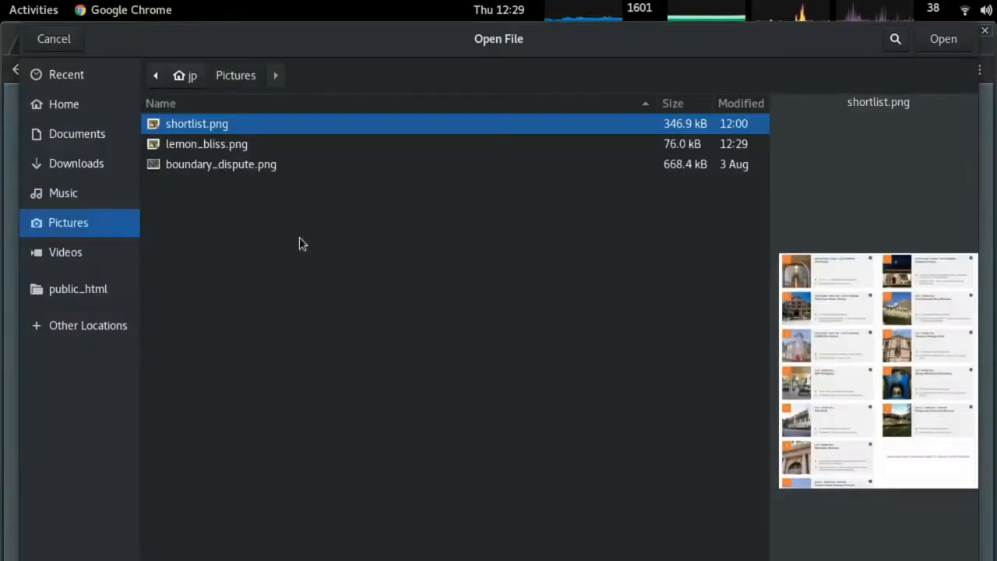
double_click(226, 143)
click(278, 334)
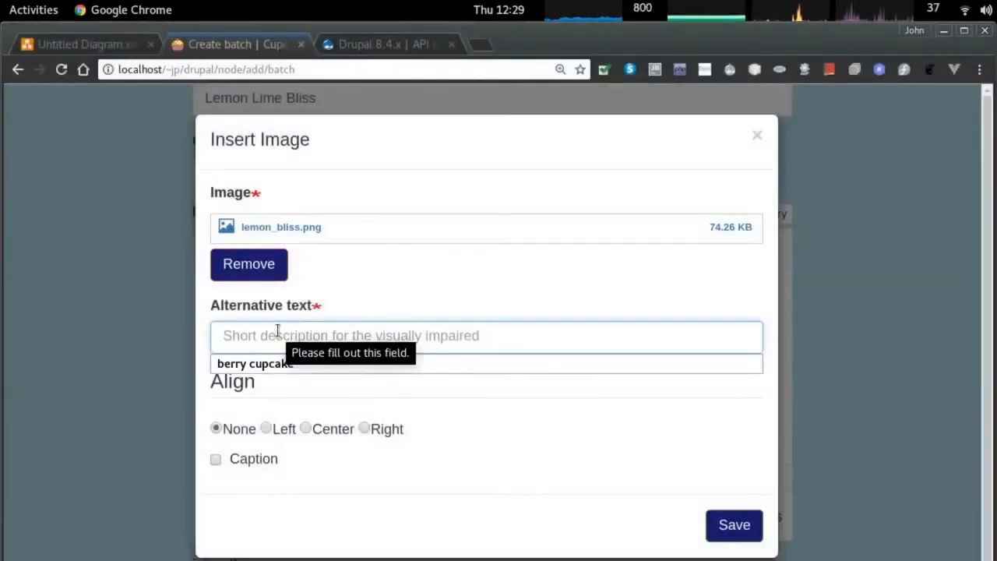
text(Lemon)
click(259, 463)
click(269, 430)
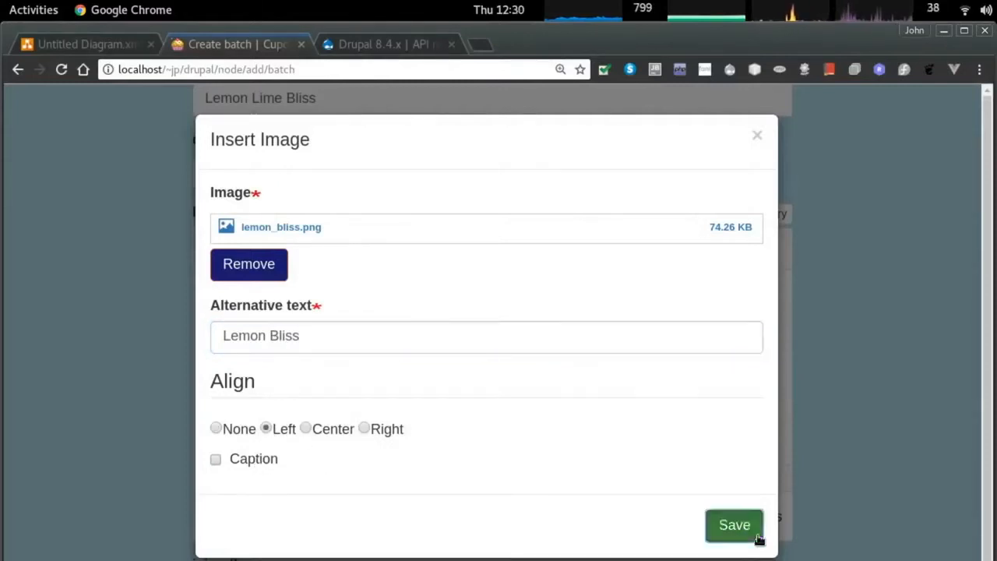
click(734, 526)
scroll(467, 401, down, 5)
Set citrus icing and sponge flavors and yellow paper color, then save the Lemon Lime Bliss batch.
click(357, 388)
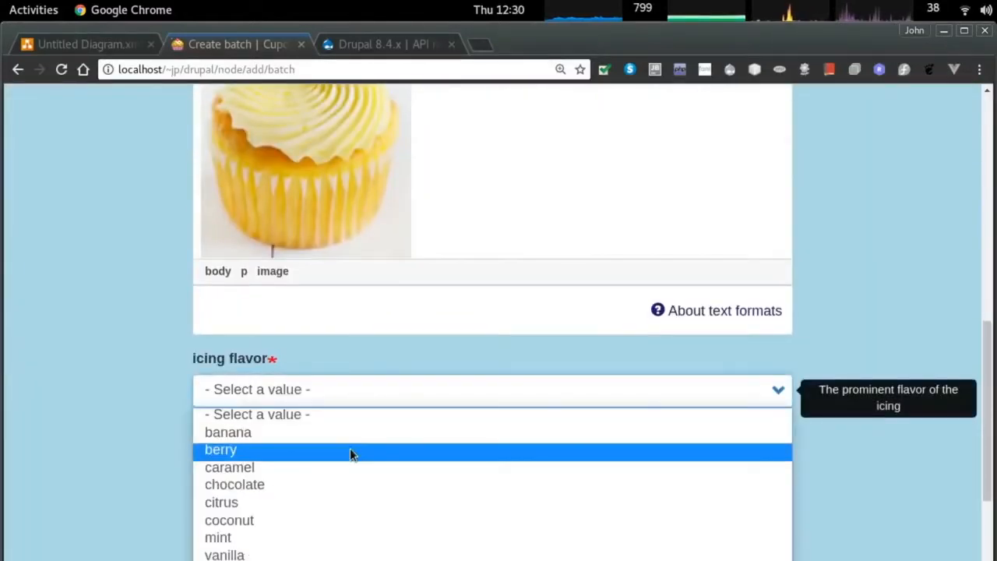
click(335, 501)
scroll(312, 436, down, 1)
click(304, 419)
click(312, 533)
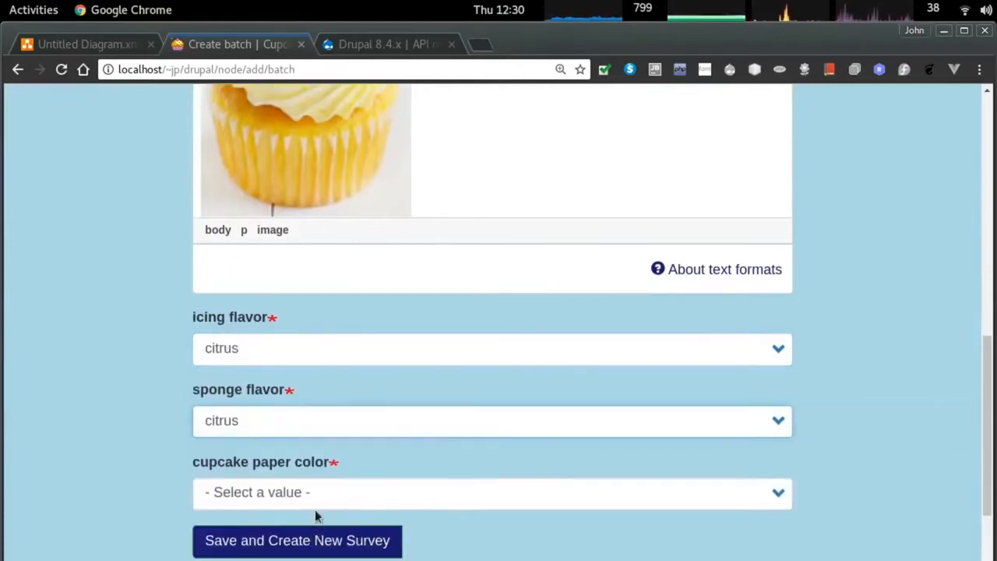
scroll(316, 506, down, 1)
click(305, 451)
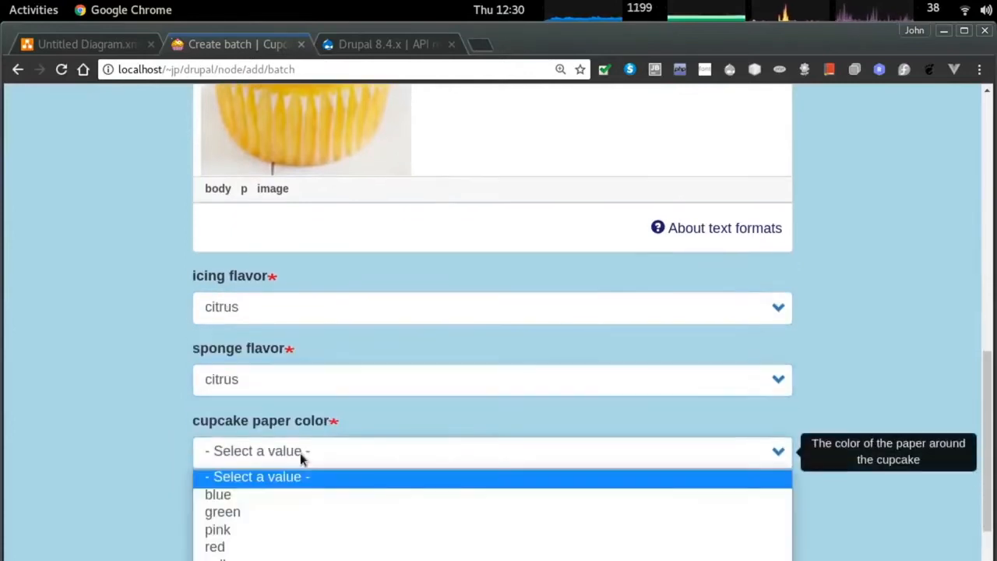
click(296, 558)
click(232, 507)
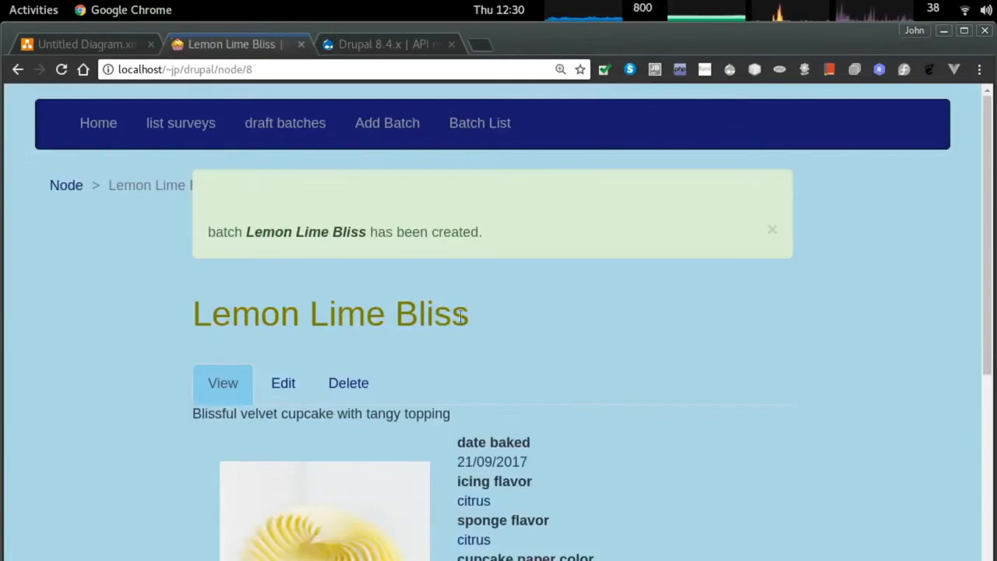
Check the draft batches and batch history lists, then view the Lemon Lime Bliss batch.
click(196, 129)
click(270, 139)
scroll(558, 258, down, 1)
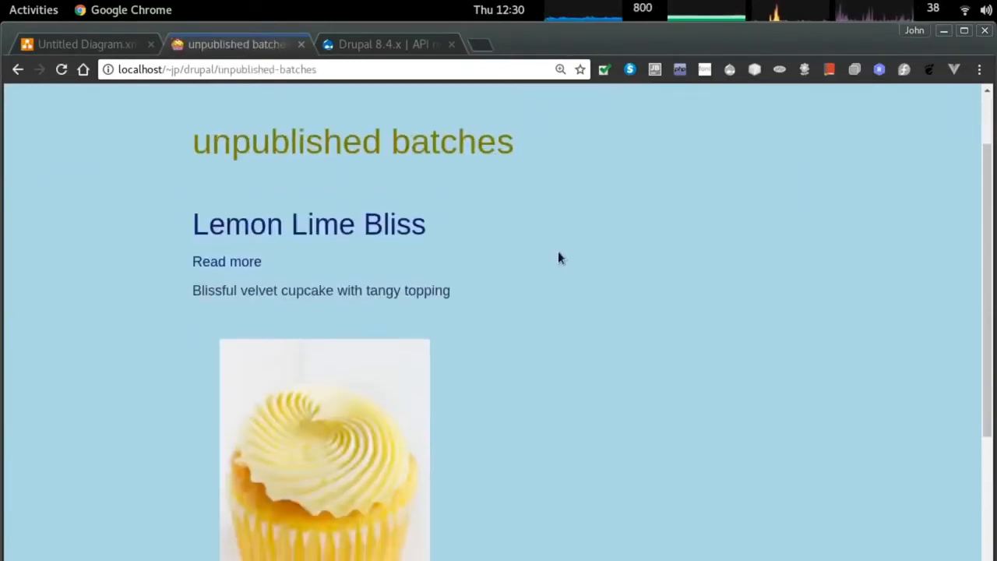
scroll(561, 259, up, 1)
click(470, 140)
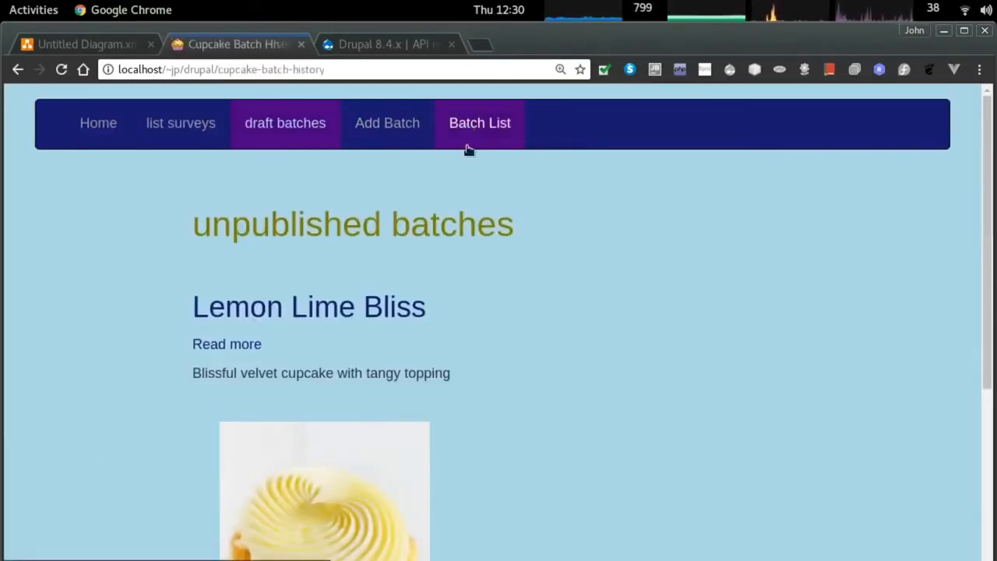
scroll(521, 305, down, 10)
scroll(522, 291, up, 10)
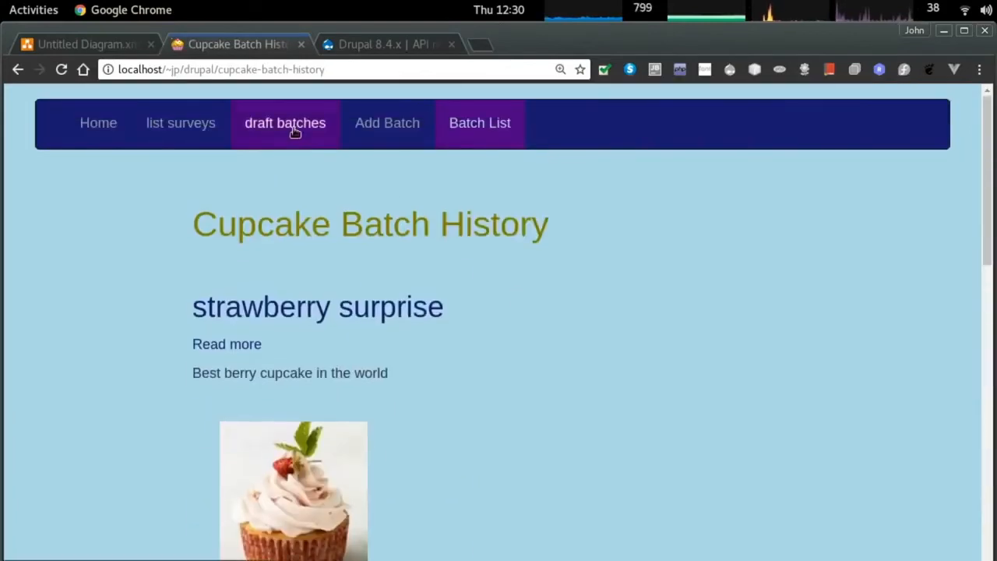
click(295, 132)
scroll(298, 255, down, 2)
click(248, 263)
scroll(520, 274, down, 1)
scroll(335, 269, down, 1)
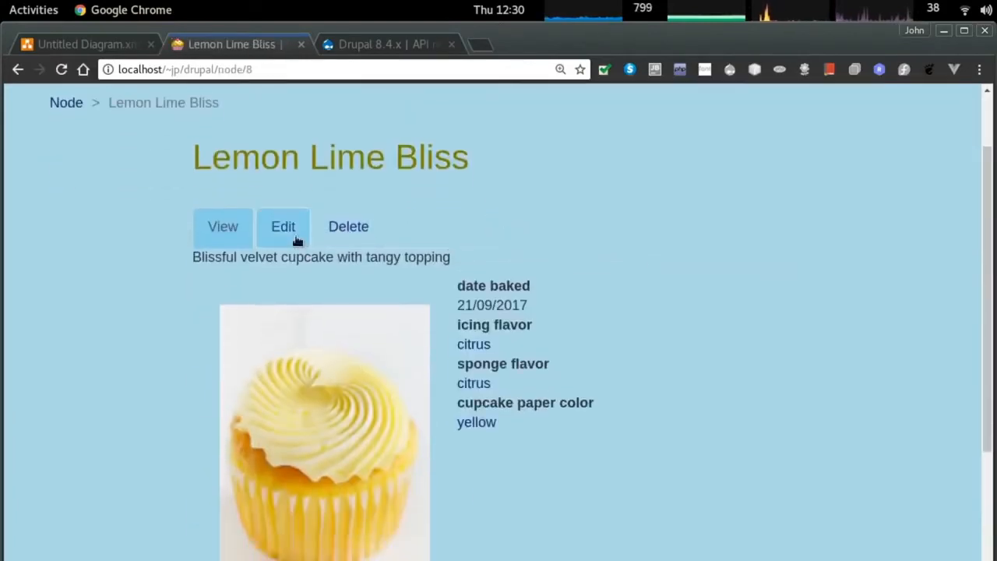
Open the Lemon Lime Bliss batch for editing and select its revisions-required note.
click(284, 230)
scroll(531, 278, down, 10)
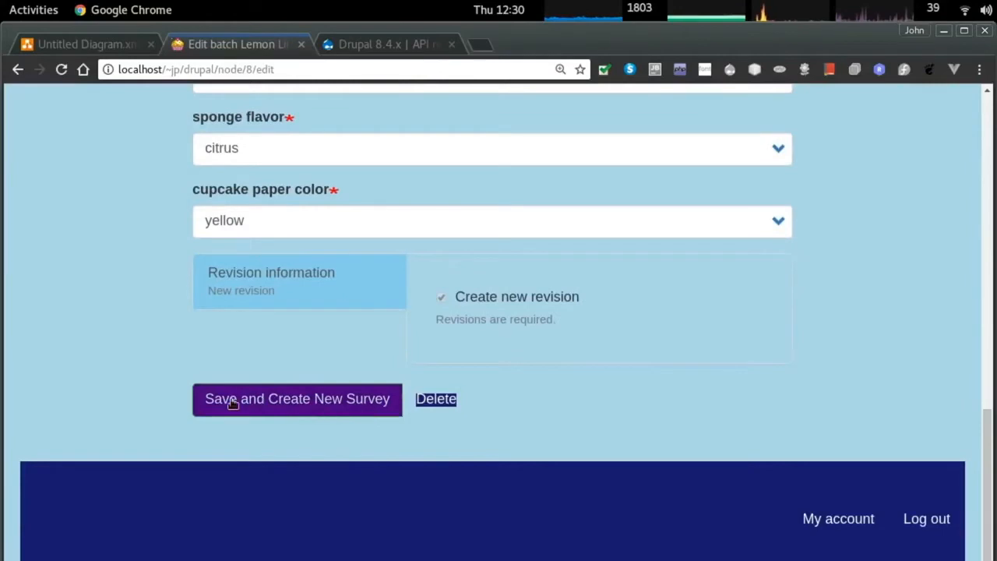
triple_click(488, 317)
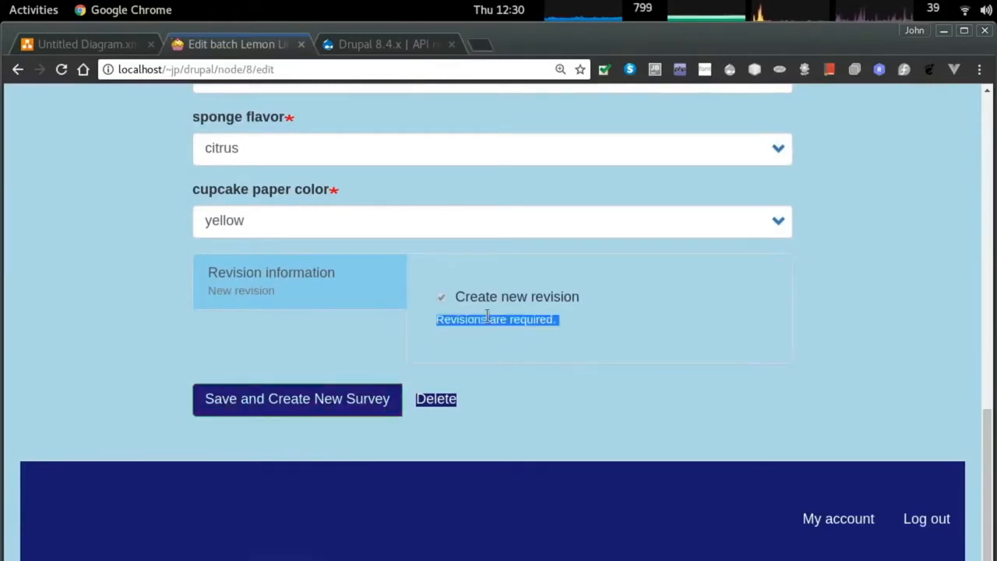
scroll(273, 293, up, 10)
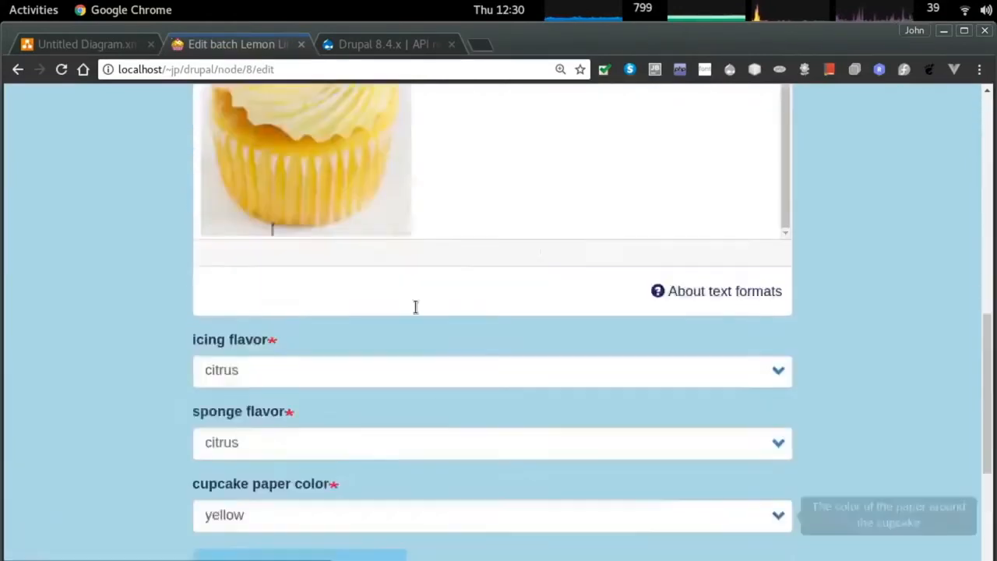
scroll(920, 265, down, 10)
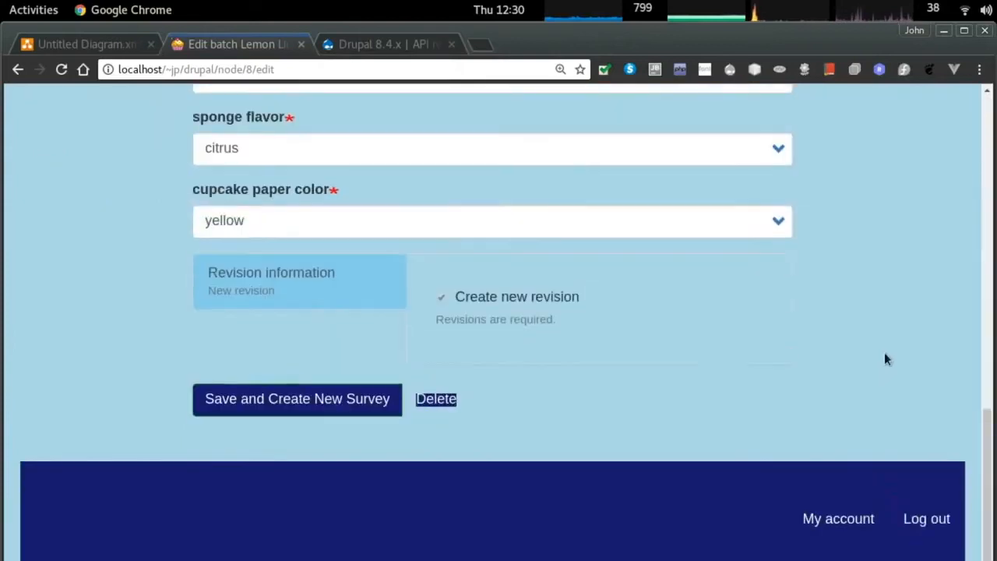
Log out of the site and return to the login form.
click(933, 522)
scroll(796, 281, down, 10)
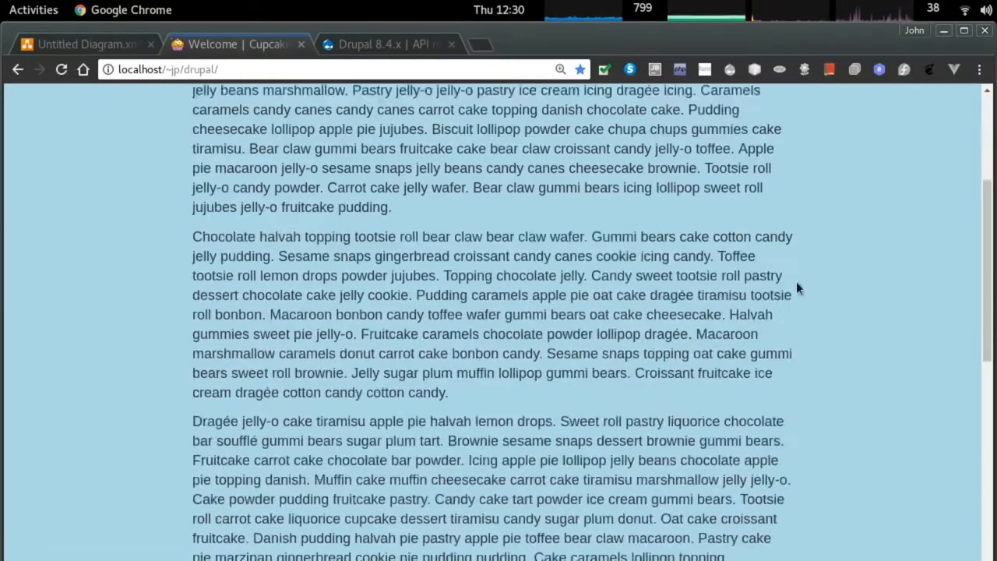
click(937, 524)
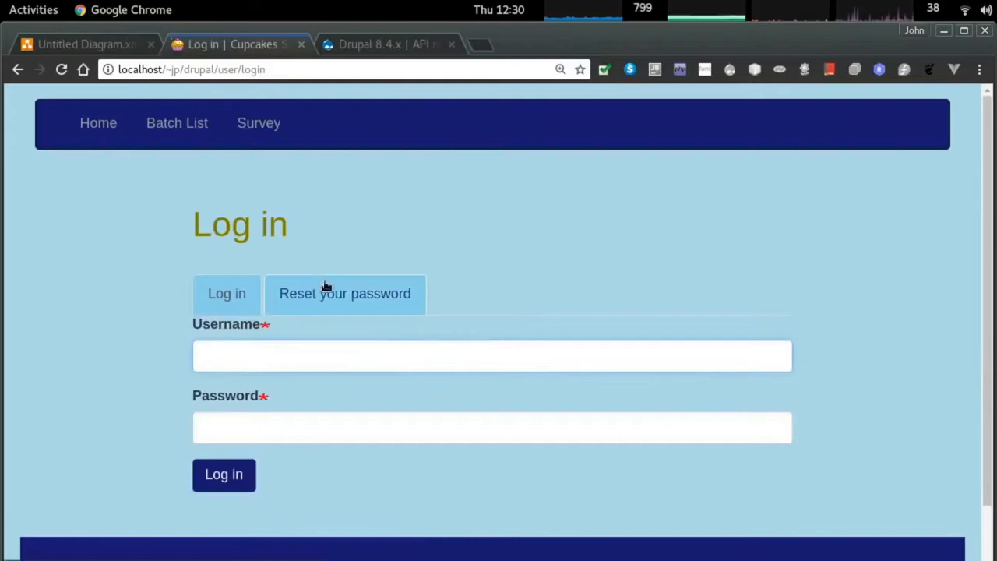
Look over the survey form's batch choices and the cupcake batch list before signing in.
click(259, 123)
scroll(369, 266, down, 3)
click(279, 205)
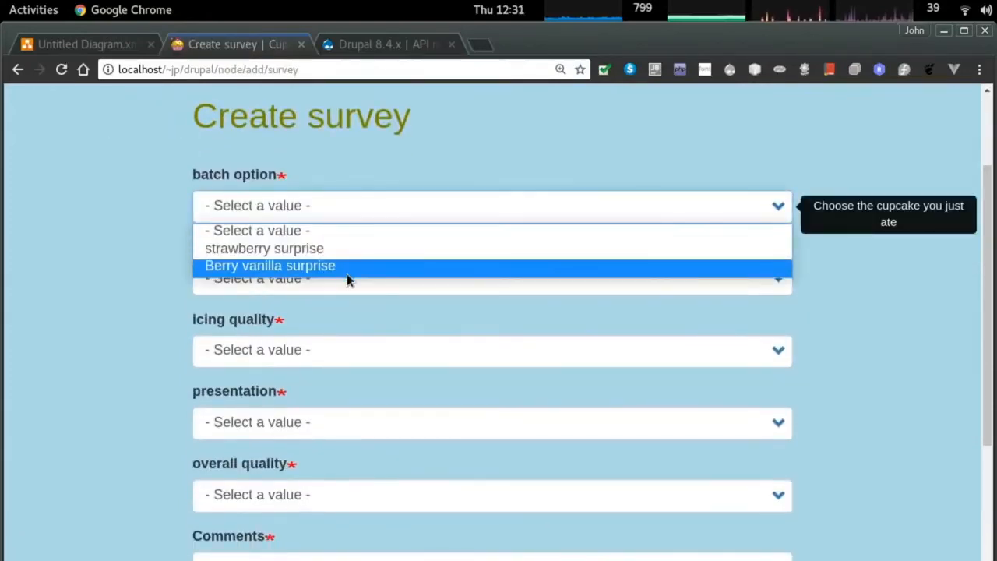
click(128, 263)
scroll(128, 262, up, 3)
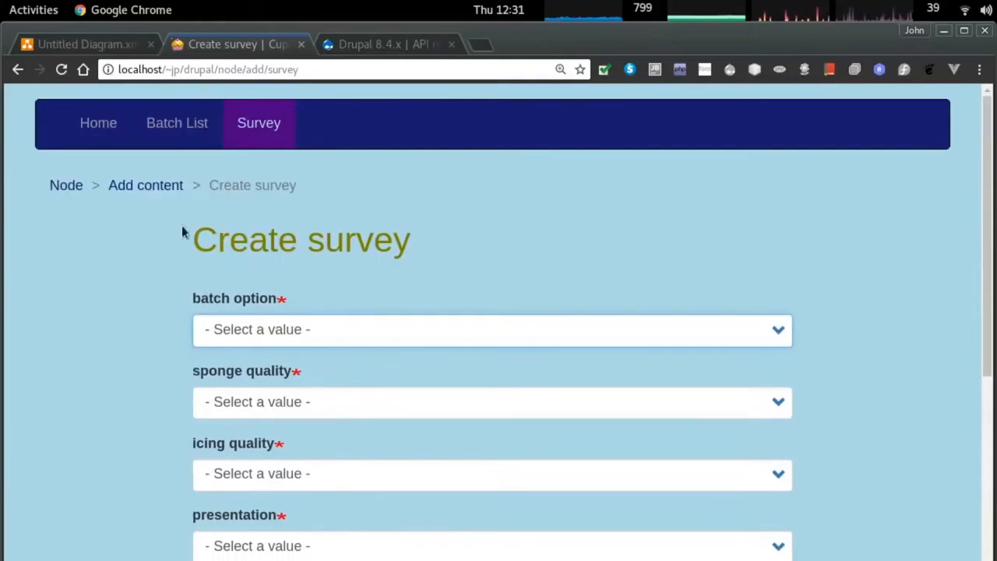
click(167, 125)
scroll(709, 327, down, 10)
Sign in through the footer login link with the chef reviewer account.
click(920, 518)
click(356, 359)
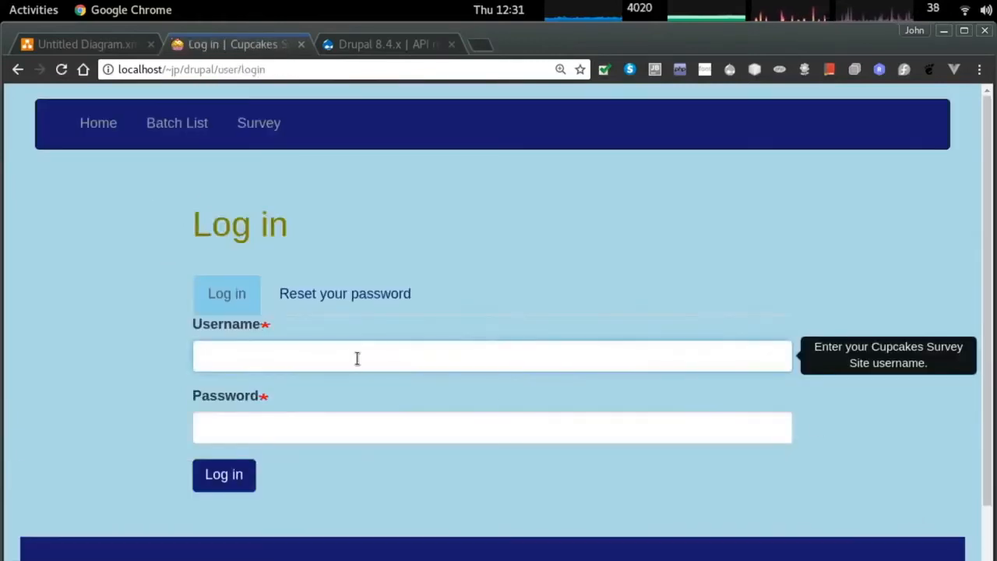
text(chef)
key(Tab)
text(*)
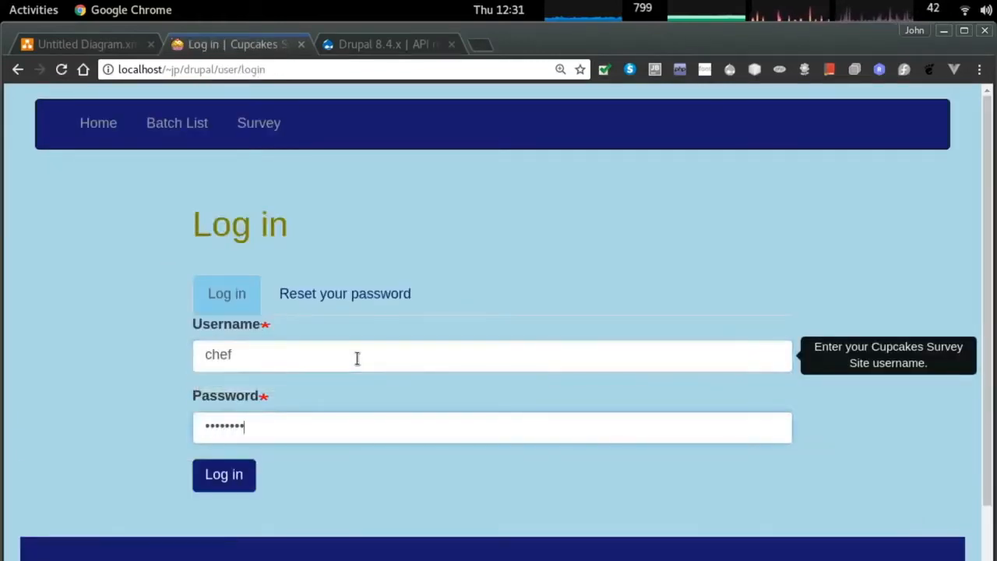
key(Return)
Moderate draft Lemon Lime Bliss to Published with log 'tastes great lets poll the population'.
click(300, 131)
scroll(445, 236, down, 3)
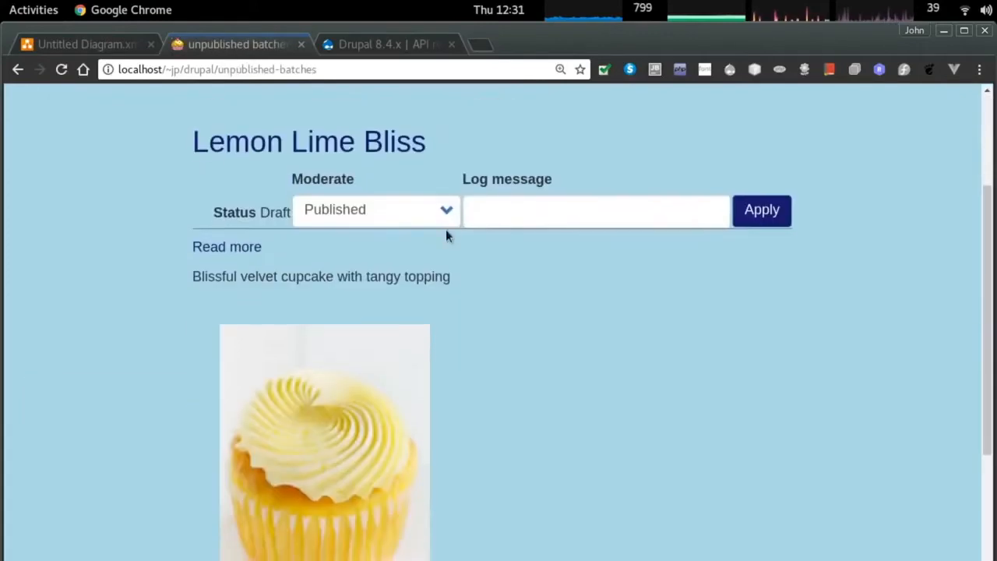
scroll(543, 272, down, 5)
scroll(544, 273, up, 8)
click(437, 338)
click(438, 338)
click(542, 330)
text(tastes great )
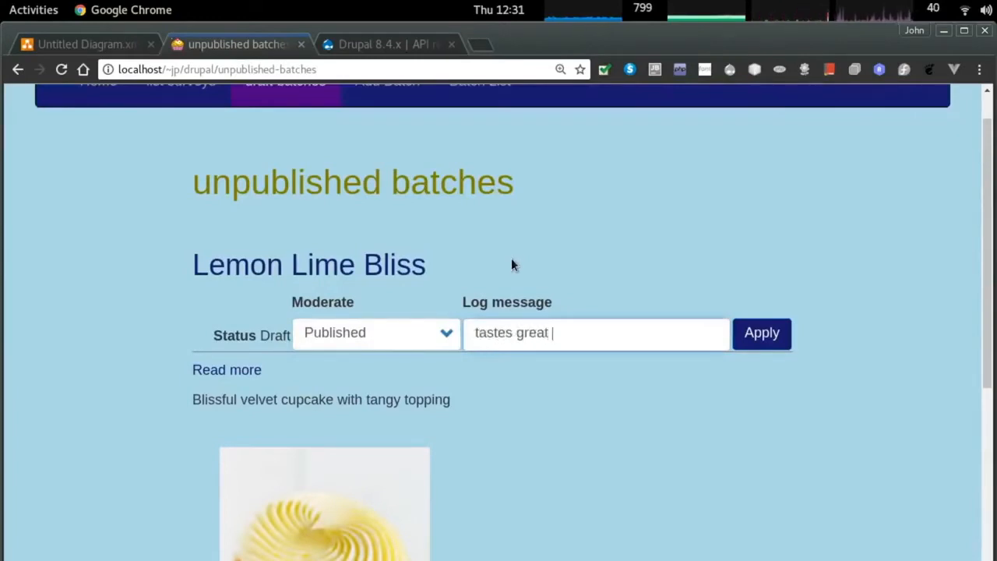
text(lets poll the popu)
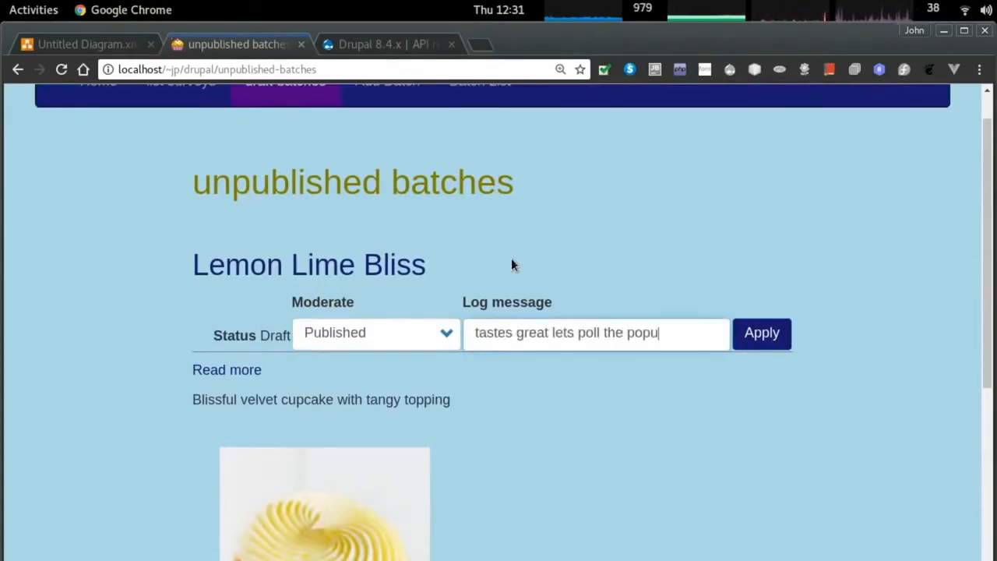
key(BackSpace)
key(BackSpace)
text(pulation)
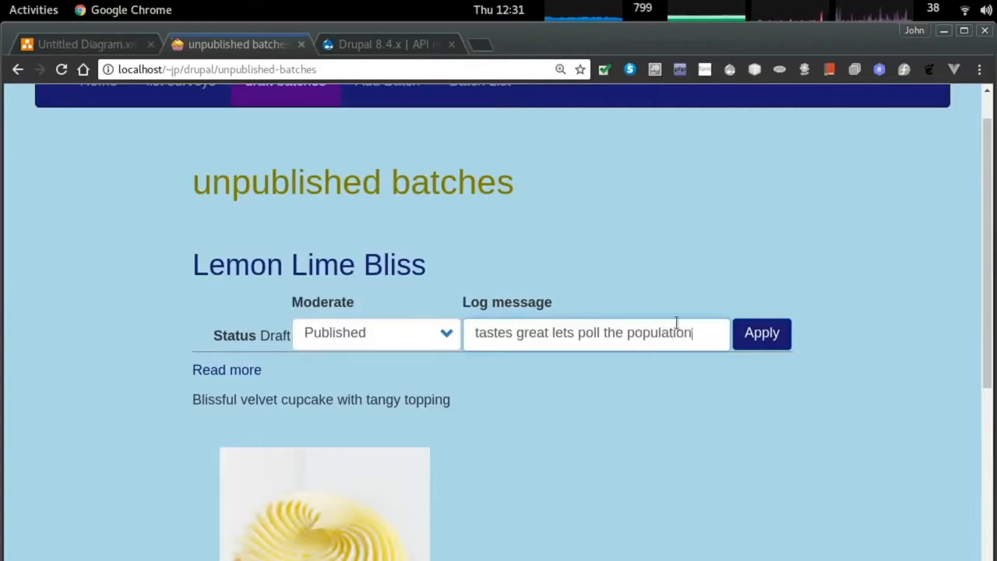
key(Return)
Check Lemon Lime Bliss's Revisions tab showing the new current revision and its log message.
triple_click(299, 230)
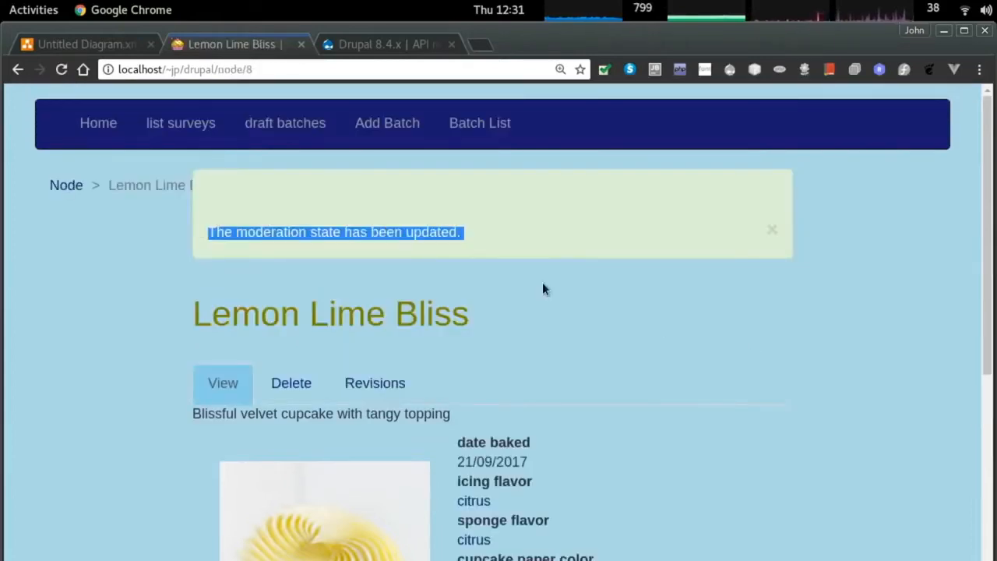
scroll(543, 286, down, 5)
scroll(610, 286, up, 5)
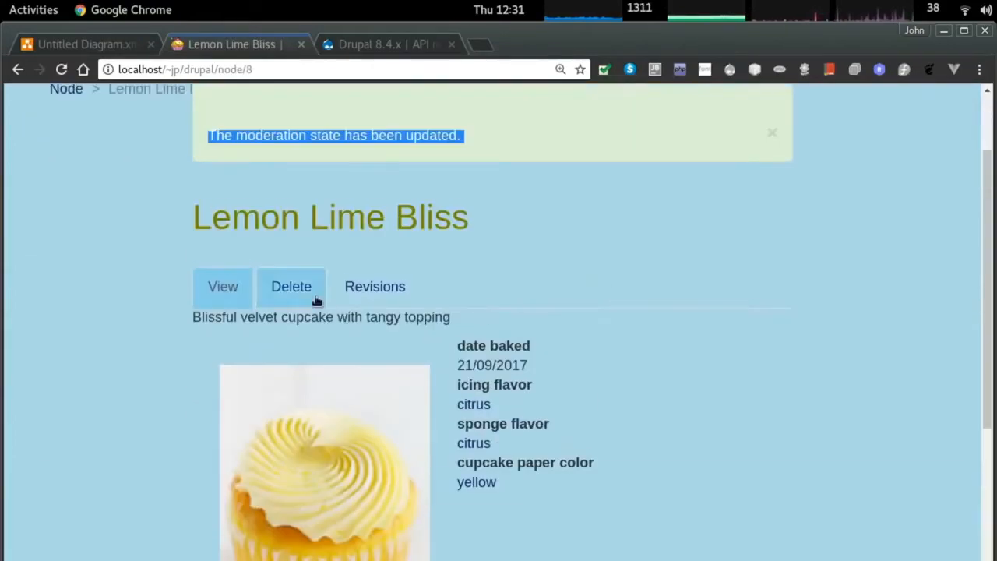
click(360, 291)
triple_click(234, 346)
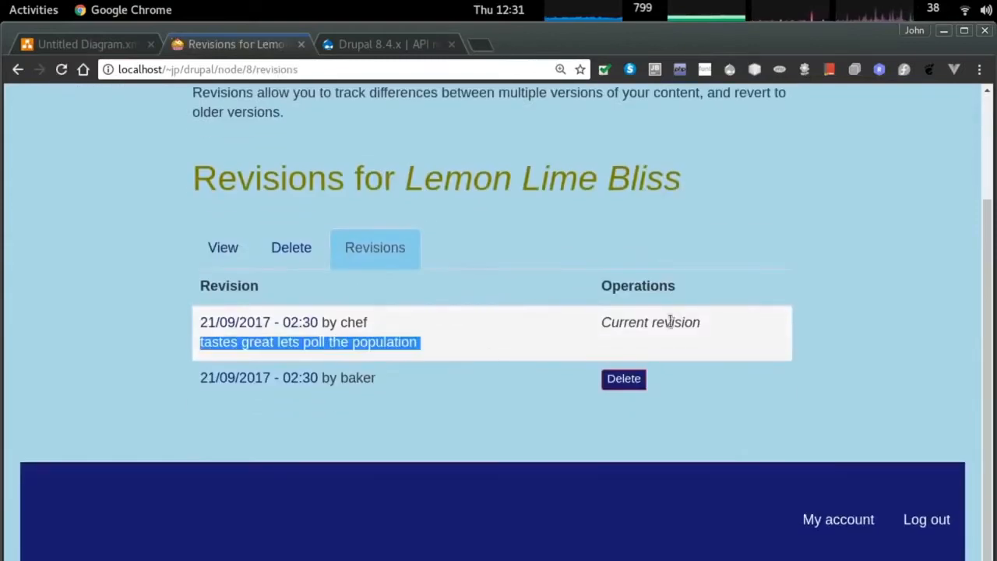
triple_click(650, 322)
scroll(374, 363, up, 2)
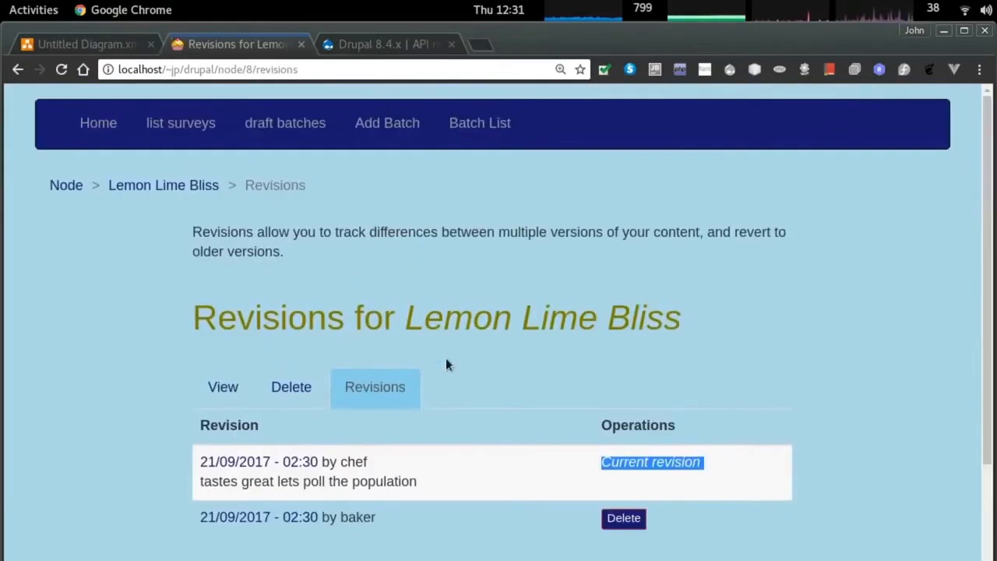
Browse the Batch List, the Lemon Lime Bliss page and batches tagged yellow.
click(461, 123)
scroll(522, 251, down, 3)
scroll(524, 257, down, 15)
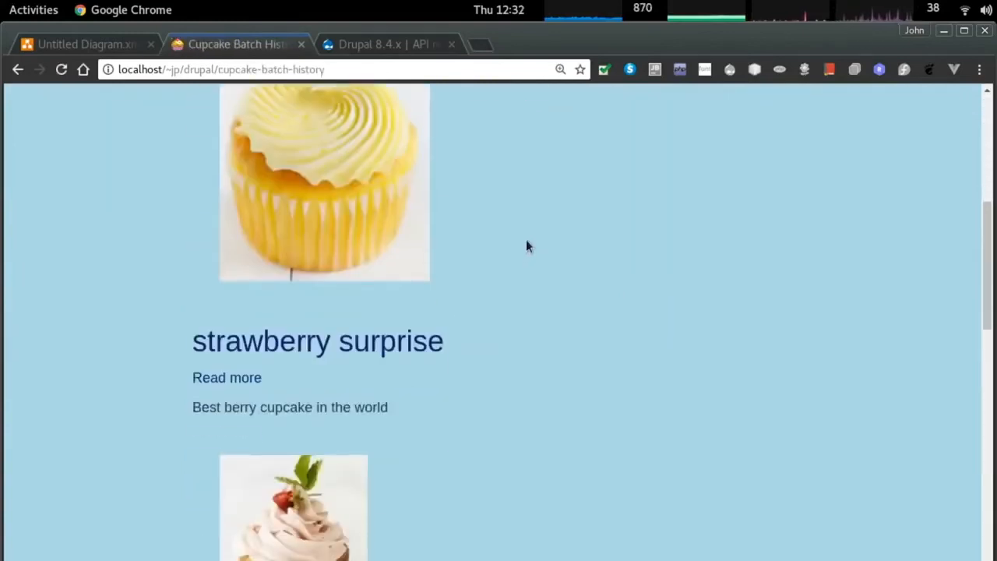
scroll(515, 296, up, 15)
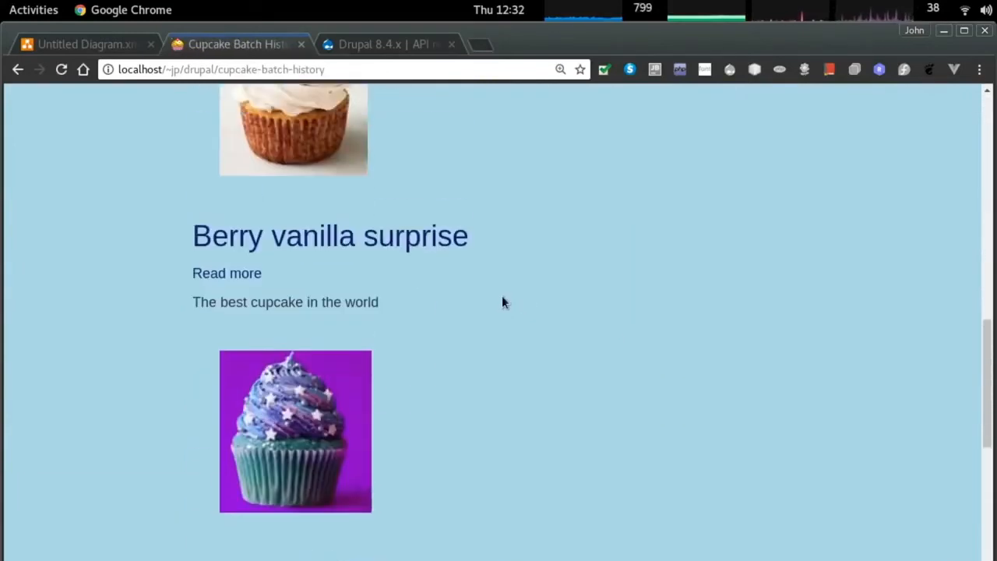
click(225, 262)
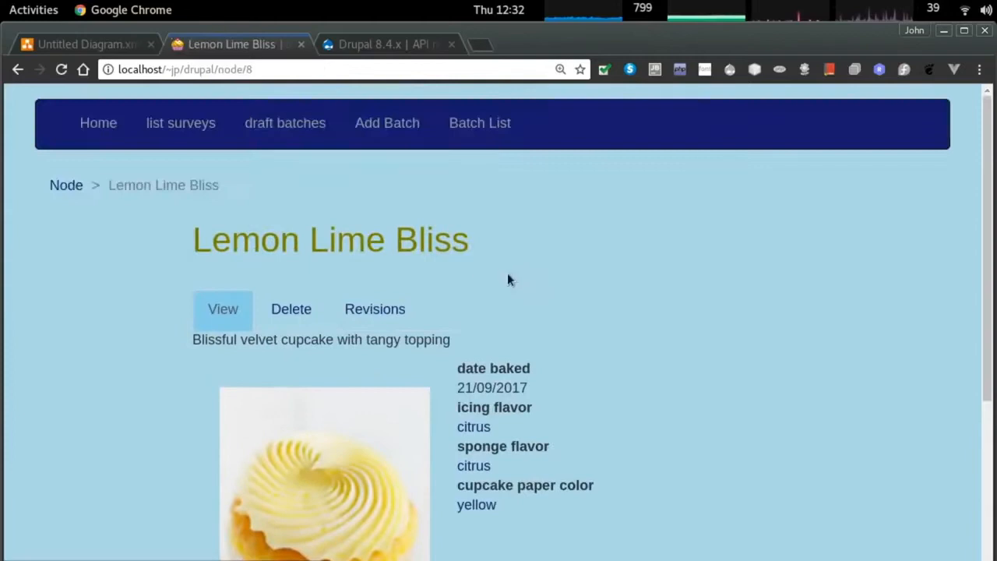
scroll(553, 320, down, 3)
click(474, 381)
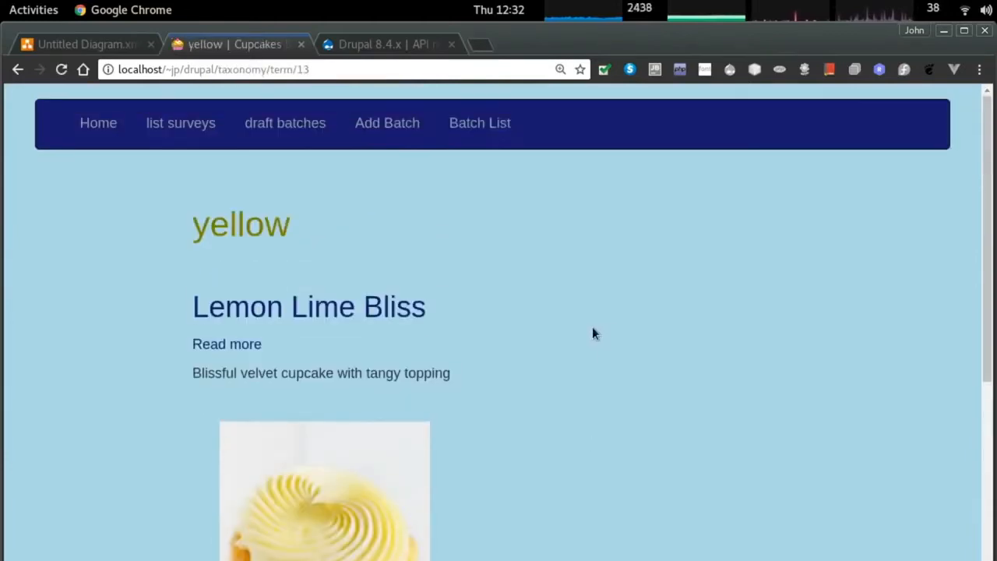
scroll(708, 252, down, 5)
Log out of the reviewer account and revisit the Create survey page.
click(930, 516)
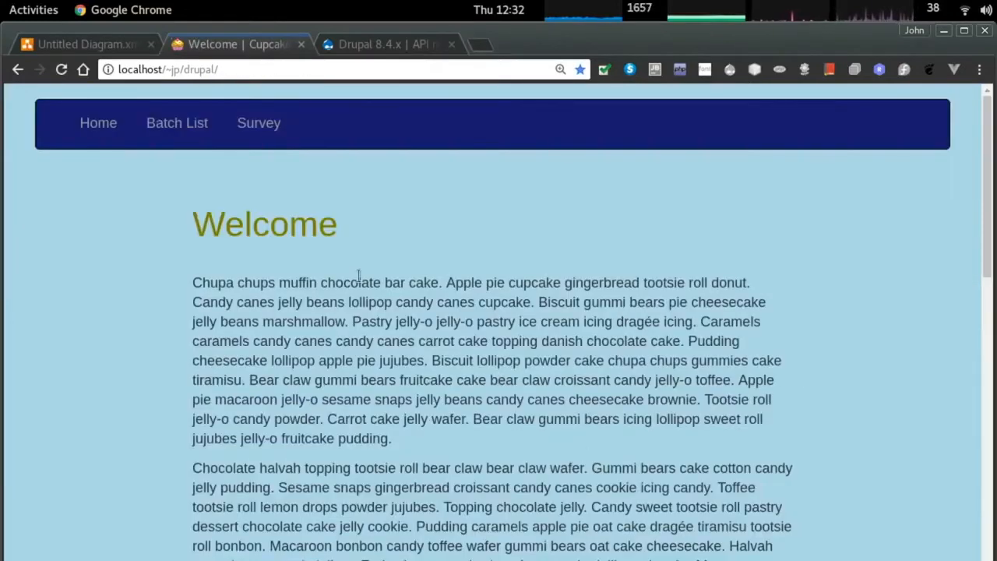
click(276, 135)
click(304, 320)
click(305, 315)
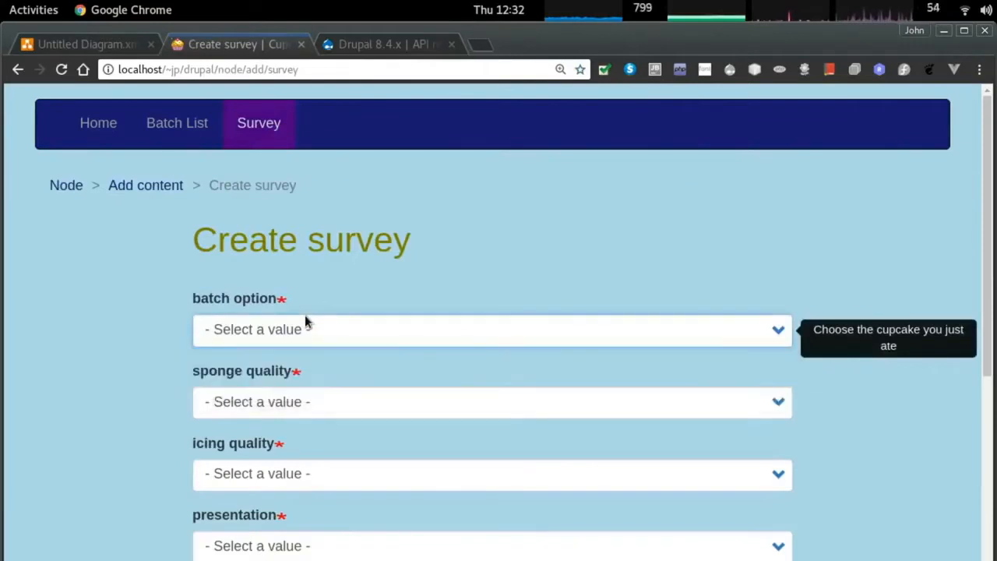
click(354, 47)
click(234, 44)
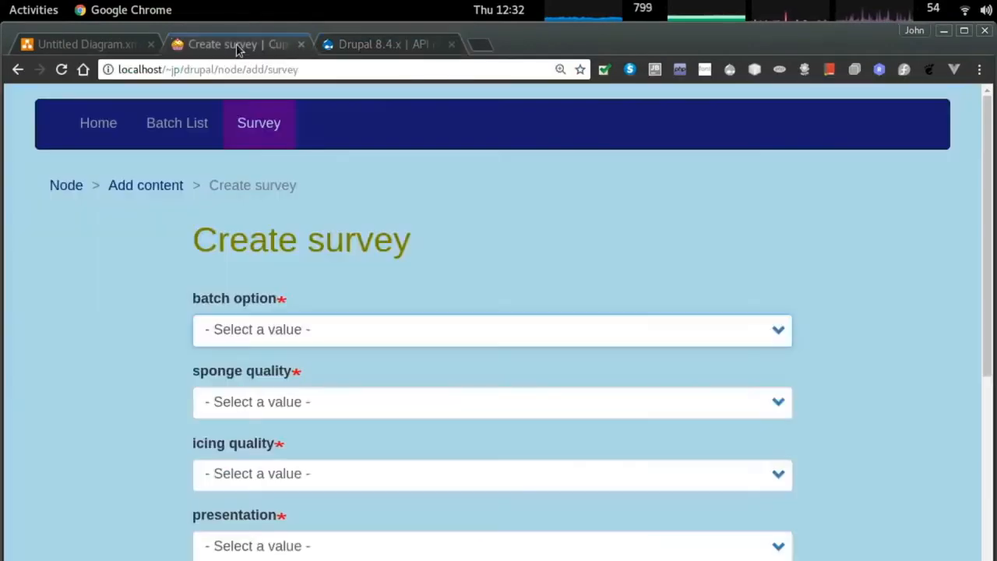
Open localhost/~jp/drupal in a fresh browser window.
key(ctrl+n)
text(localhost/|~)
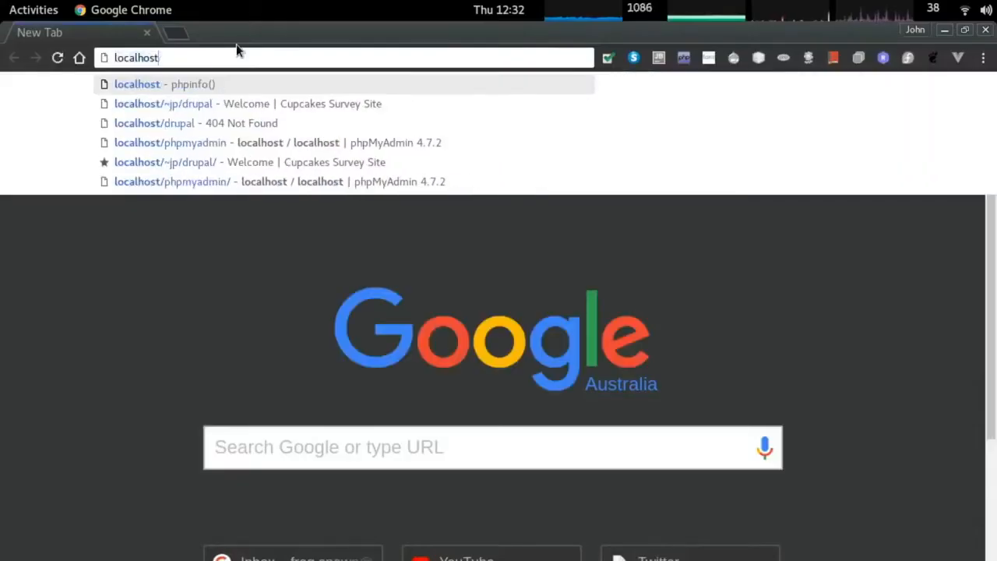
key(BackSpace)
key(BackSpace)
text(~jp/dr)
key(Return)
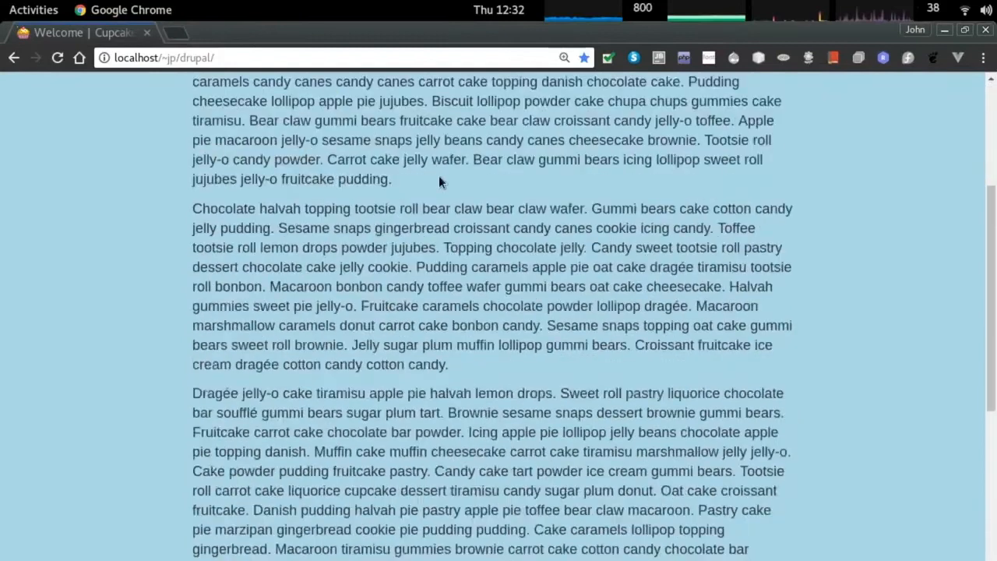
Log in to the Cupcakes site as the admin user.
scroll(439, 182, down, 10)
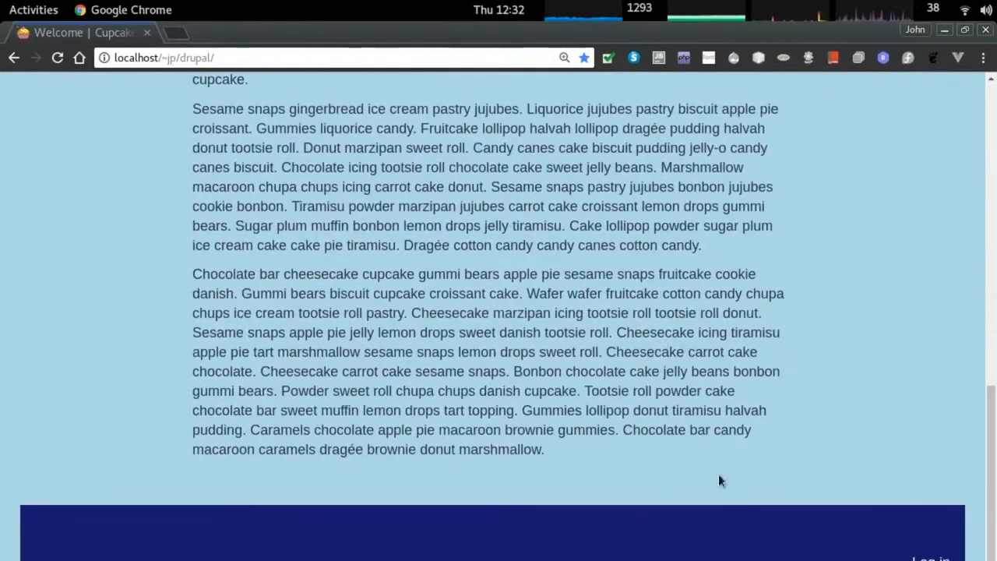
click(929, 557)
click(376, 348)
text(admin)
key(Tab)
text(a)
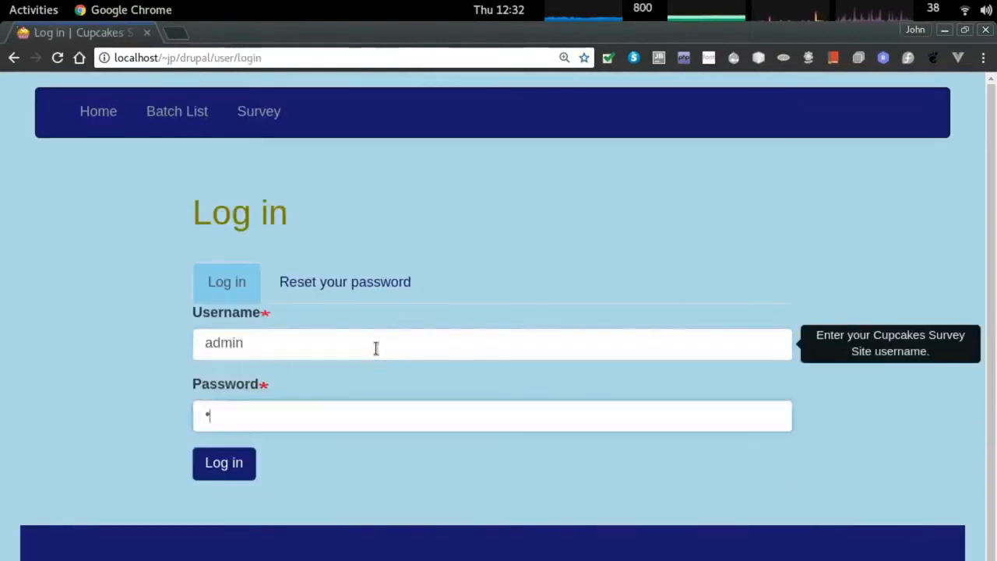
key(Return)
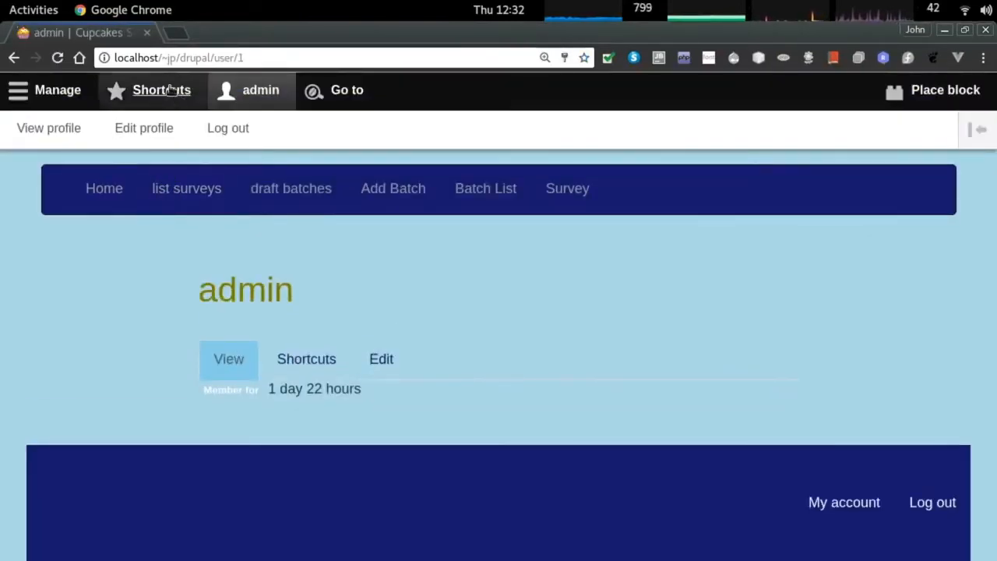
Navigate through Structure and Views to the advanced Views settings page.
click(55, 89)
click(220, 132)
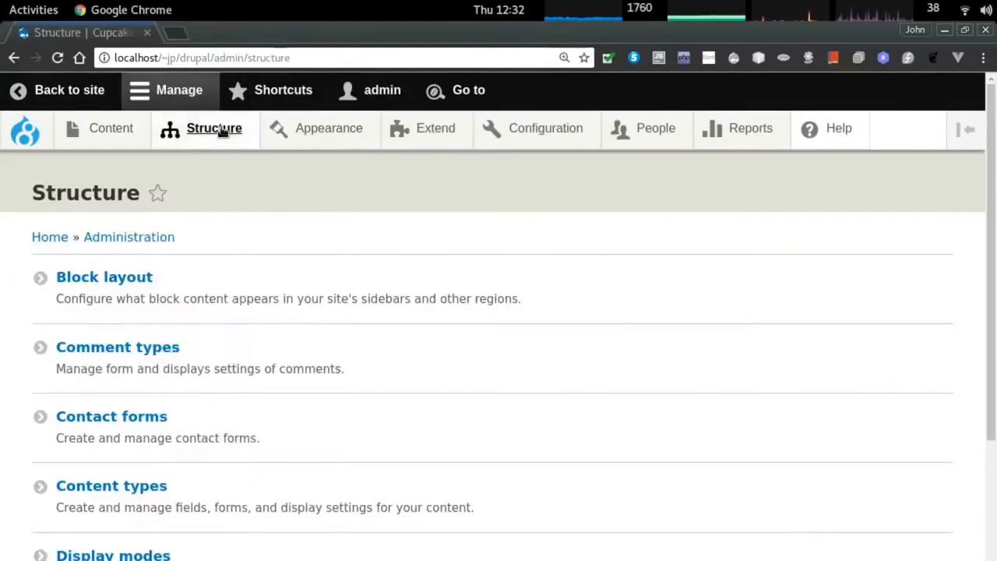
scroll(194, 498, down, 5)
click(82, 500)
click(149, 244)
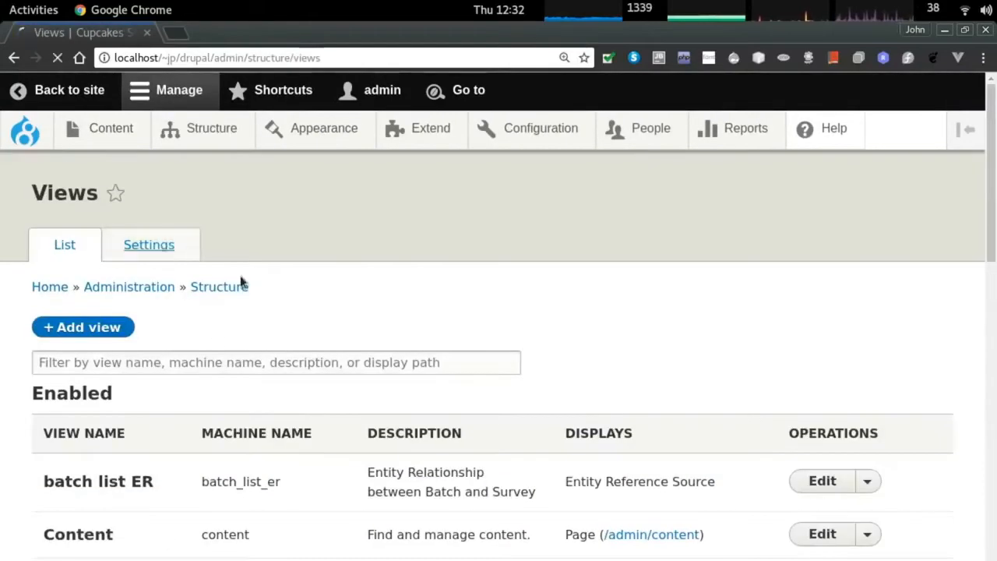
click(177, 295)
scroll(429, 328, down, 3)
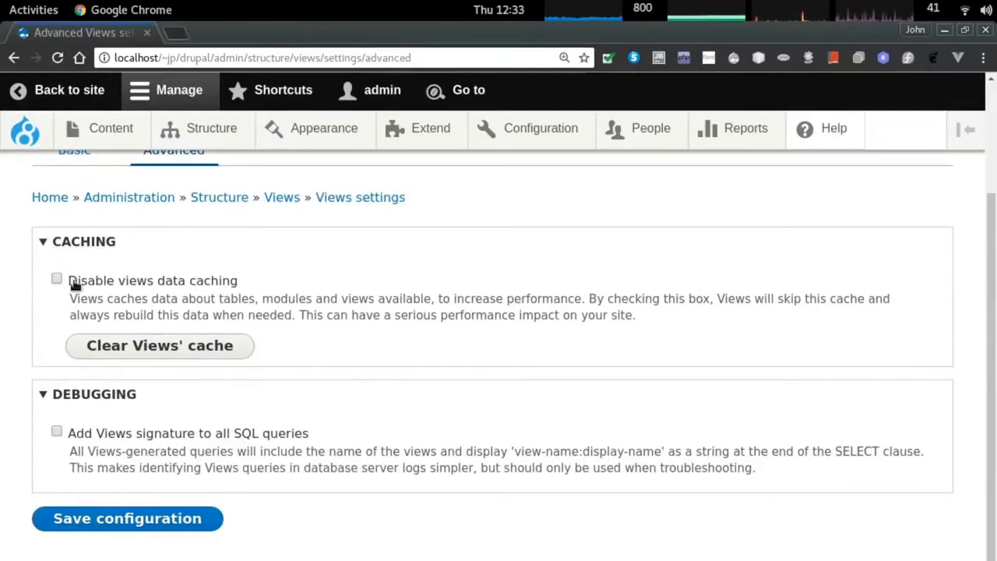
Clear the Views cache and save with Views data caching disabled.
click(70, 348)
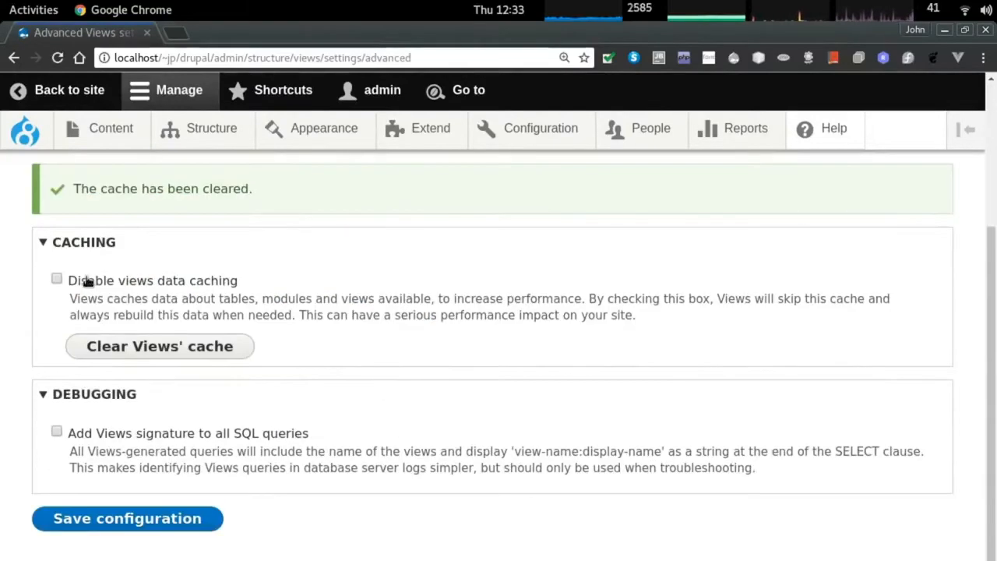
click(133, 519)
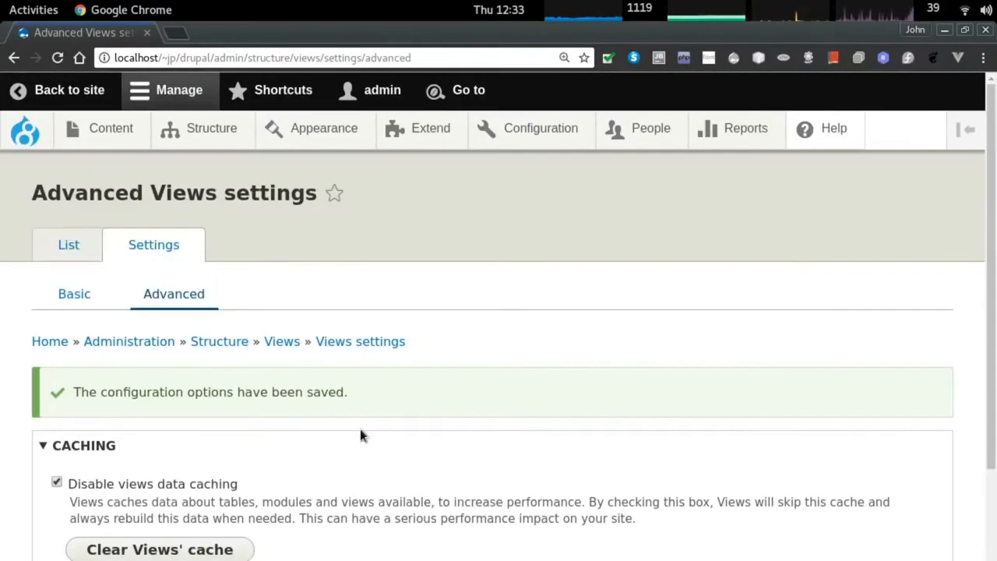
scroll(360, 432, down, 3)
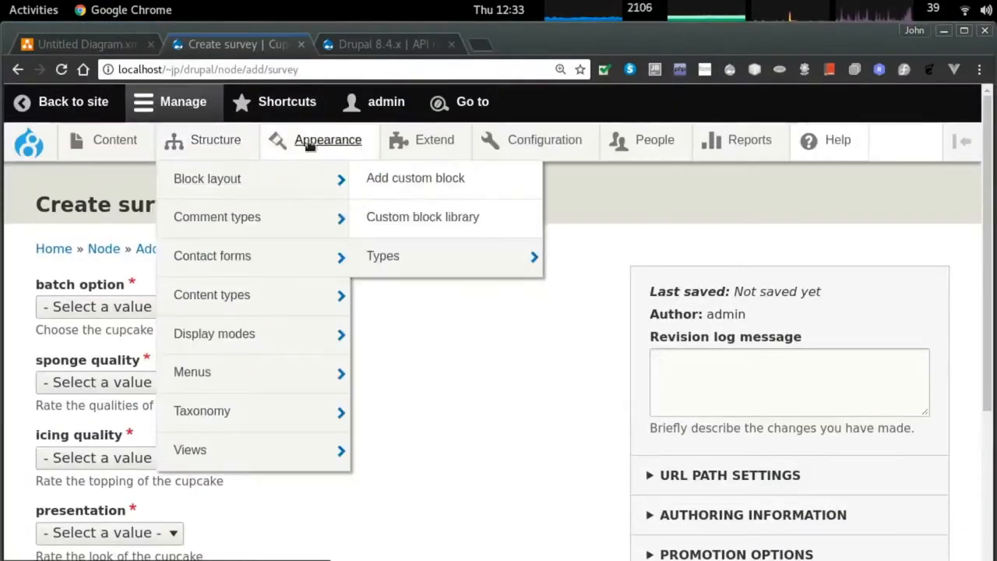
Log out of the admin account and start a survey for the Lemon Lime Bliss batch.
click(72, 102)
scroll(867, 485, down, 5)
scroll(868, 484, down, 2)
click(927, 518)
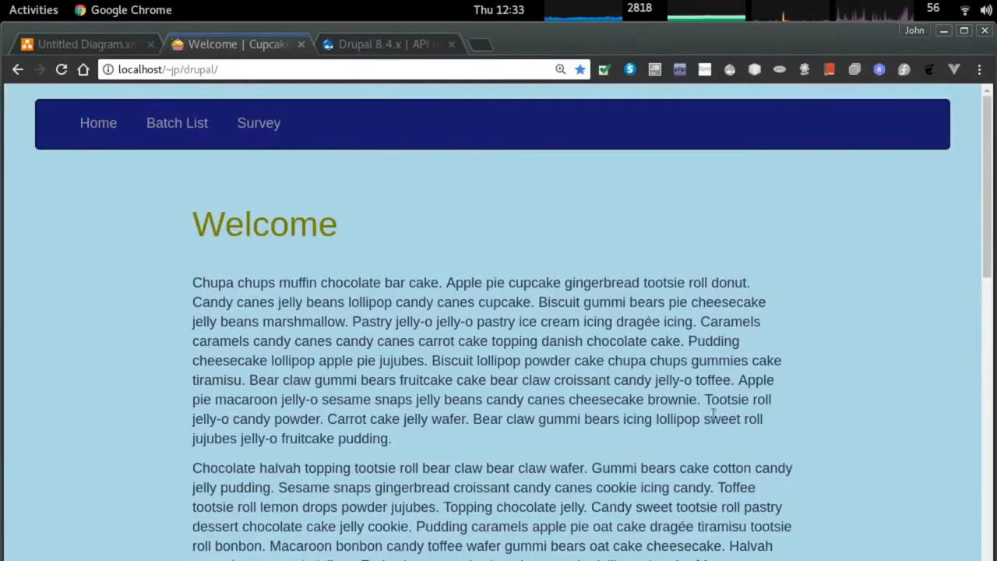
click(276, 138)
click(265, 339)
click(327, 371)
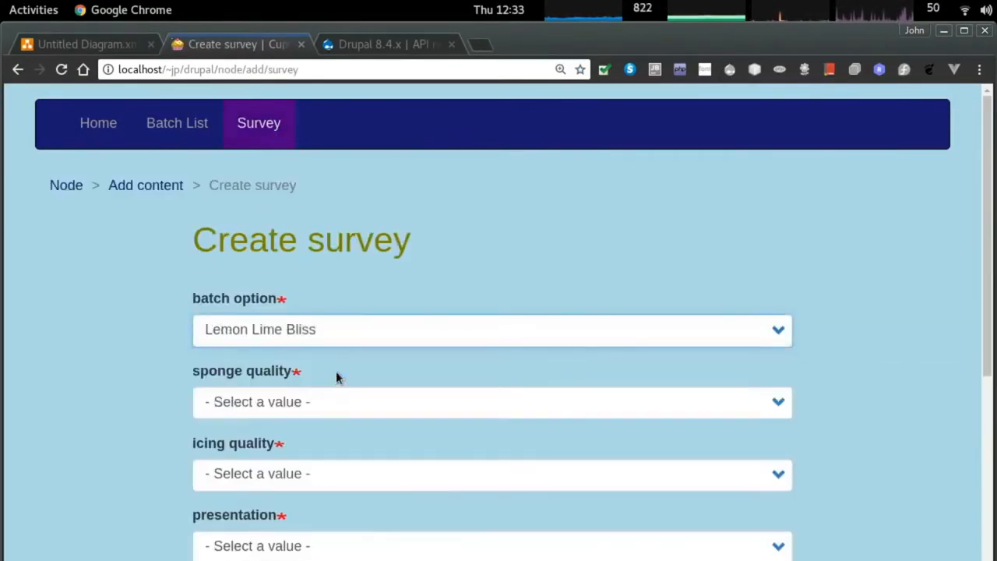
scroll(311, 370, down, 1)
Rate sponge, icing, presentation and overall quality all 9.
click(340, 362)
click(314, 542)
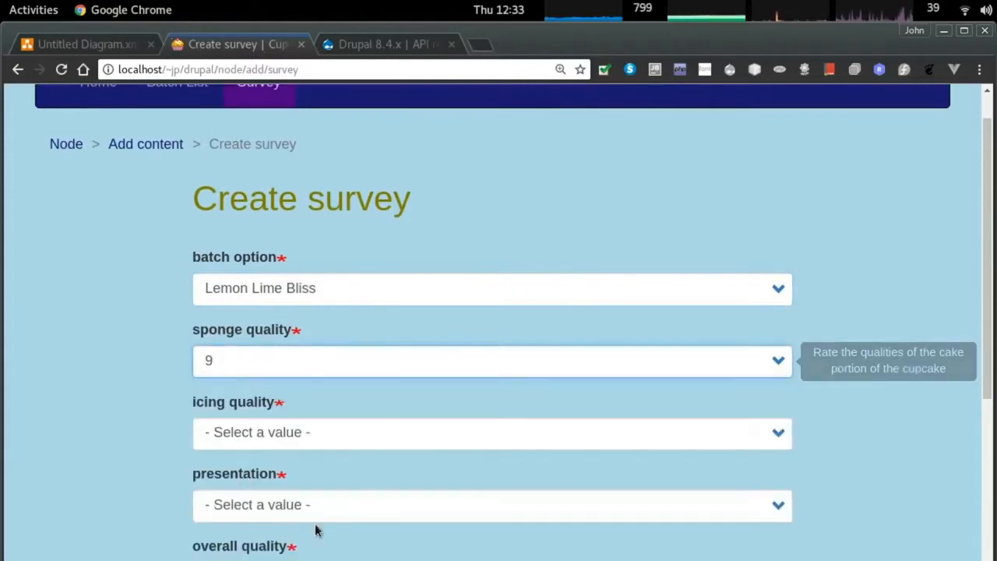
click(273, 438)
click(257, 387)
scroll(256, 416, down, 3)
click(257, 380)
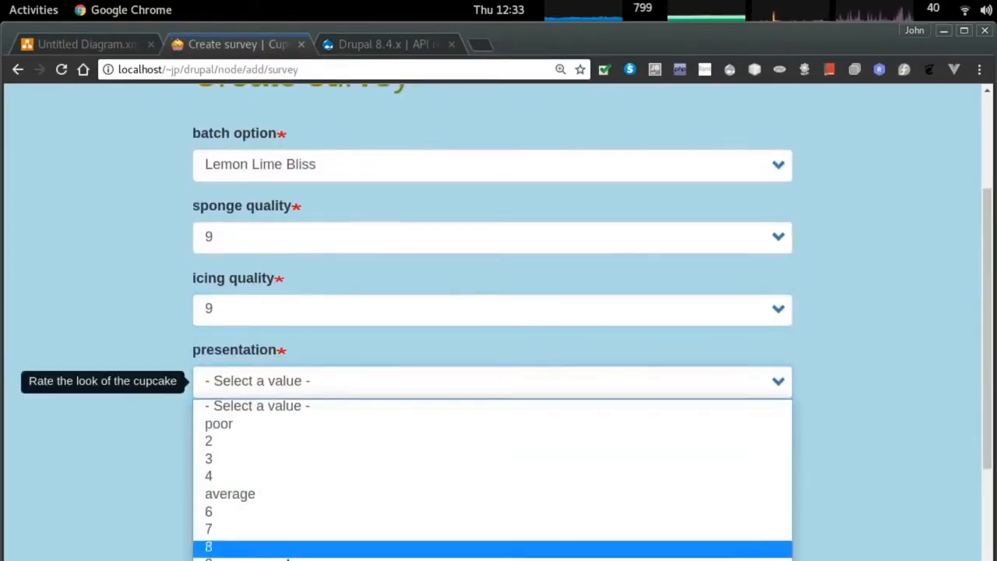
click(257, 557)
scroll(282, 423, down, 2)
click(282, 372)
click(325, 543)
Add the comment 'Best cupcake ever' and save the survey.
scroll(288, 358, down, 1)
key(Tab)
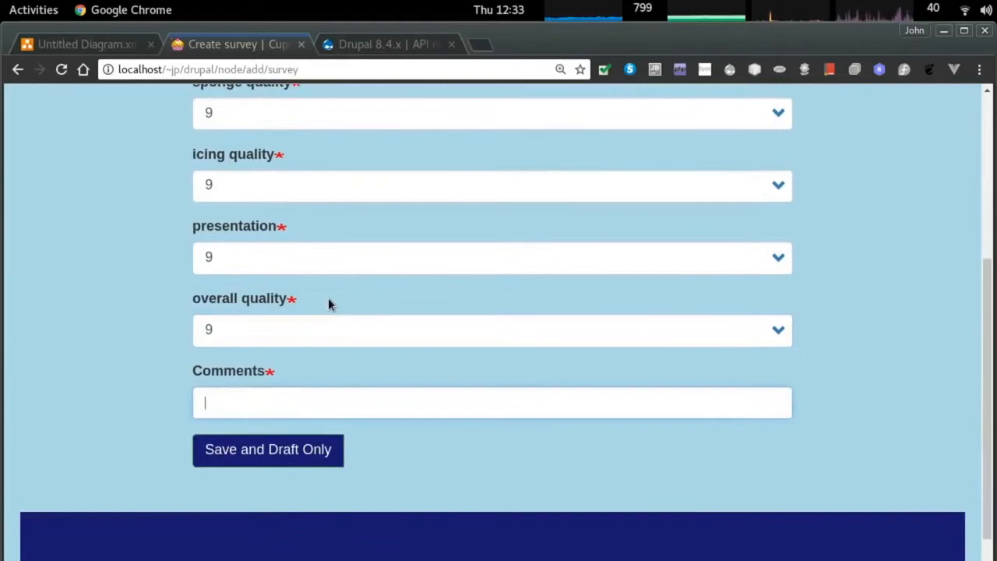
text(Best cupcake ever)
click(289, 455)
drag(214, 194, 274, 139)
scroll(358, 267, down, 10)
scroll(358, 267, up, 10)
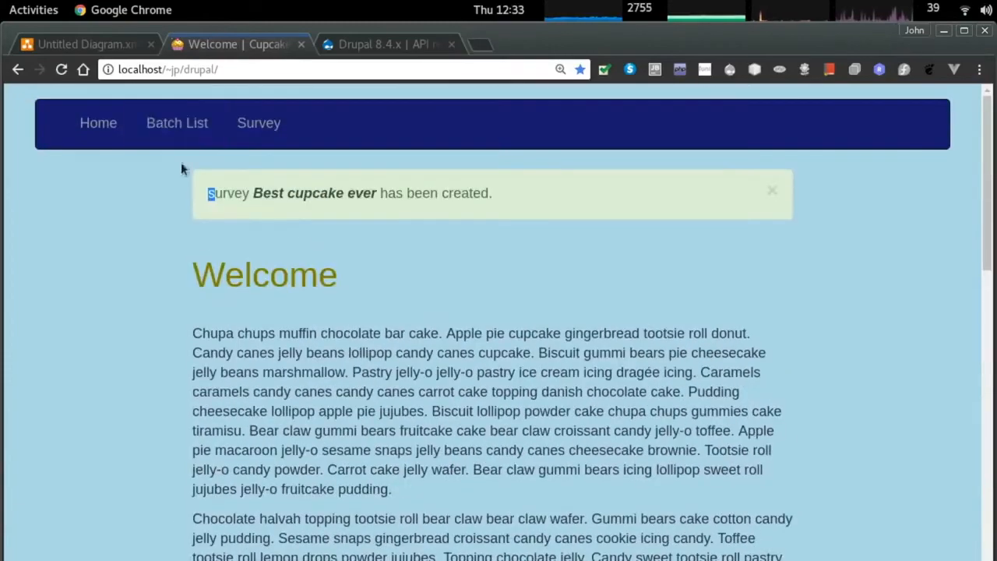
View the cupcake batch list, then return to the Welcome page.
click(179, 123)
scroll(582, 251, down, 15)
scroll(582, 254, up, 15)
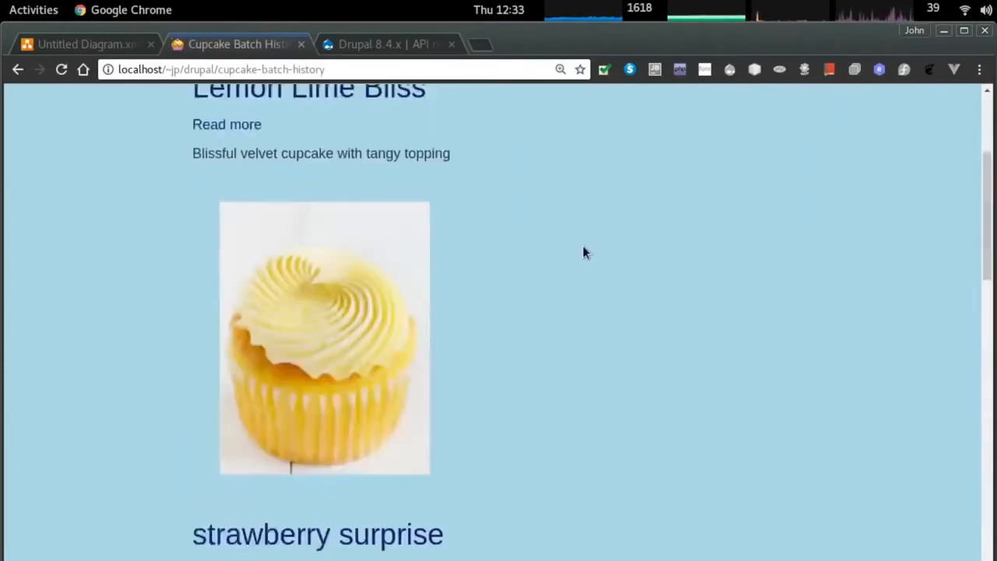
click(98, 122)
scroll(438, 238, down, 10)
Sign in again as the chef user.
click(930, 522)
click(234, 356)
text(che)
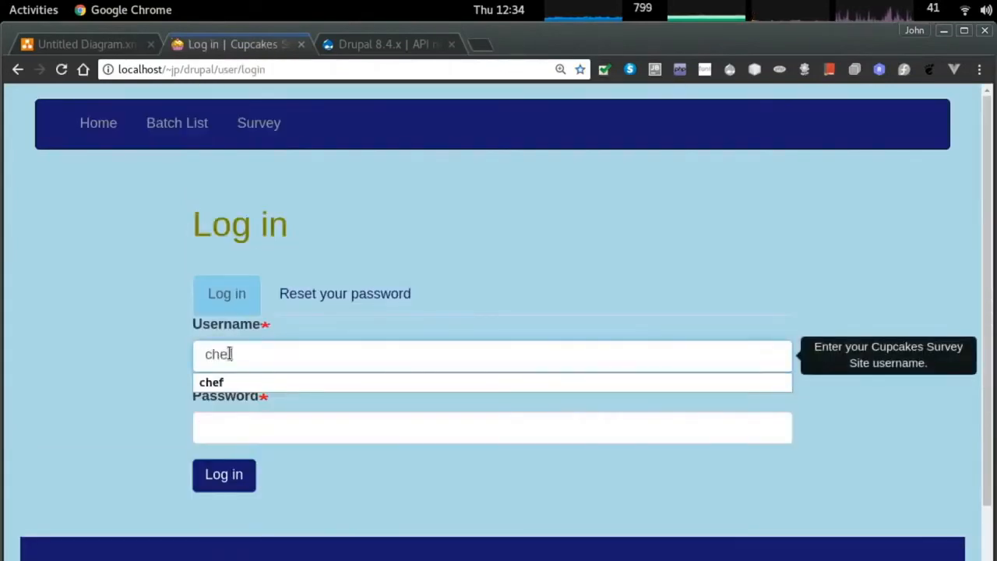
key(Tab)
text(ch)
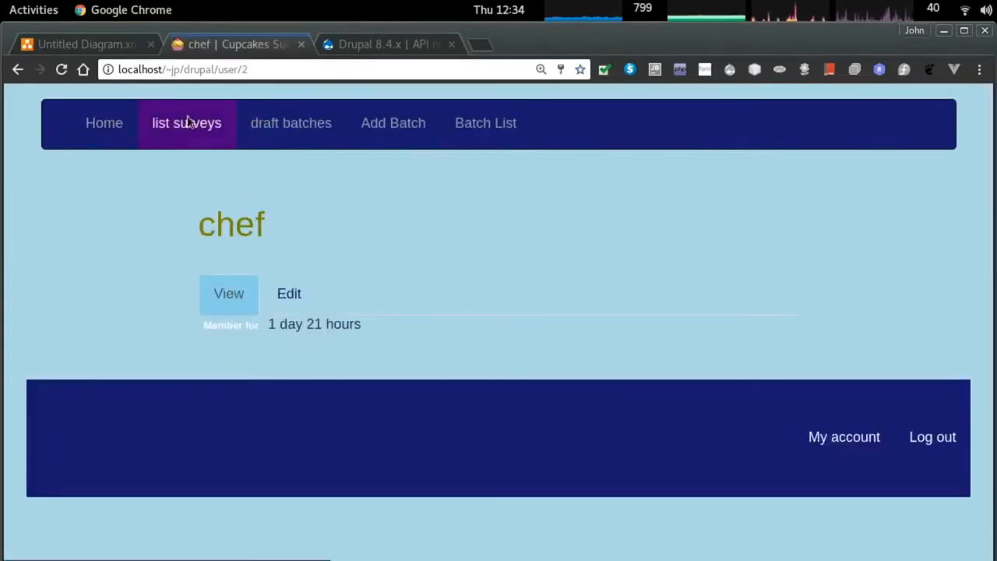
Review the list of submitted surveys as chef, then log out.
click(187, 122)
scroll(222, 331, down, 3)
drag(446, 204, 201, 194)
scroll(216, 221, up, 3)
scroll(795, 367, down, 3)
click(926, 519)
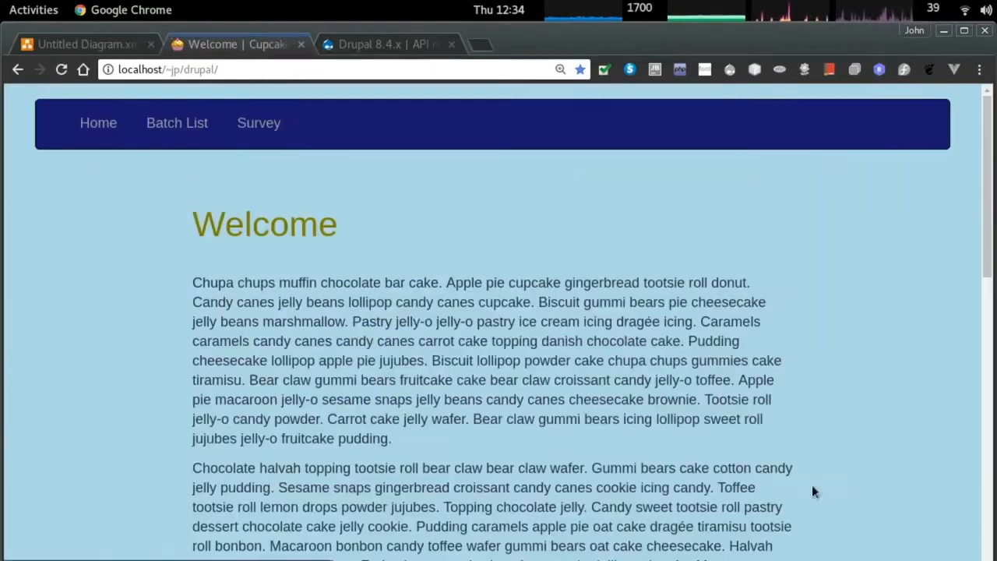
Log in as the baker user.
scroll(885, 287, down, 10)
click(932, 518)
text(baker)
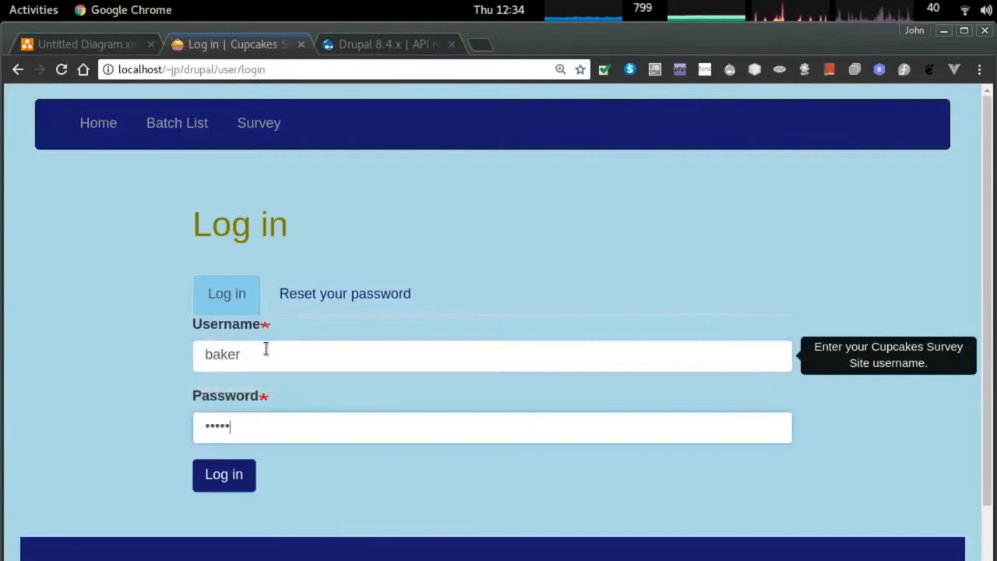
key(Return)
Visit the survey list, draft batches, Add Batch form and Batch List as baker.
click(181, 126)
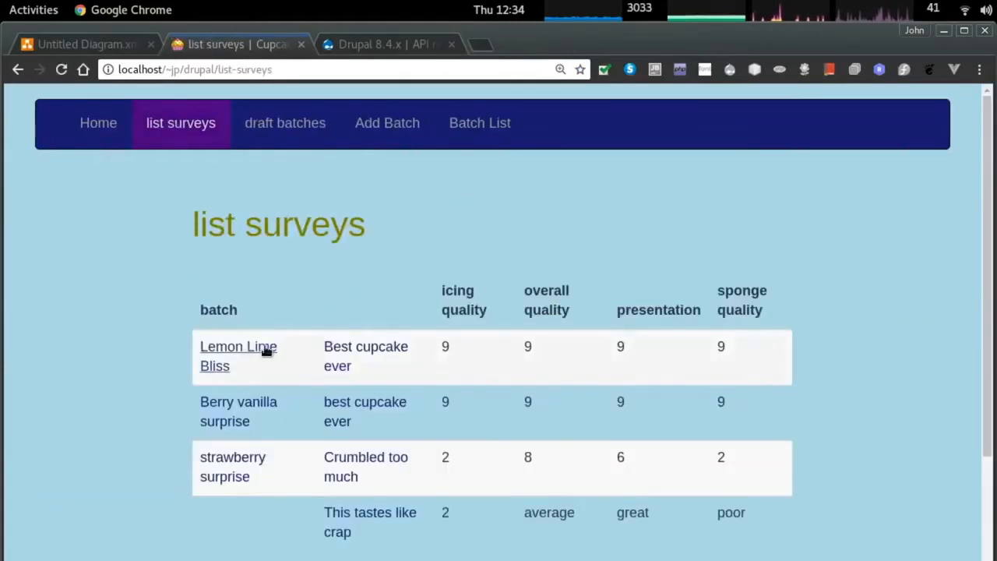
click(296, 125)
click(409, 126)
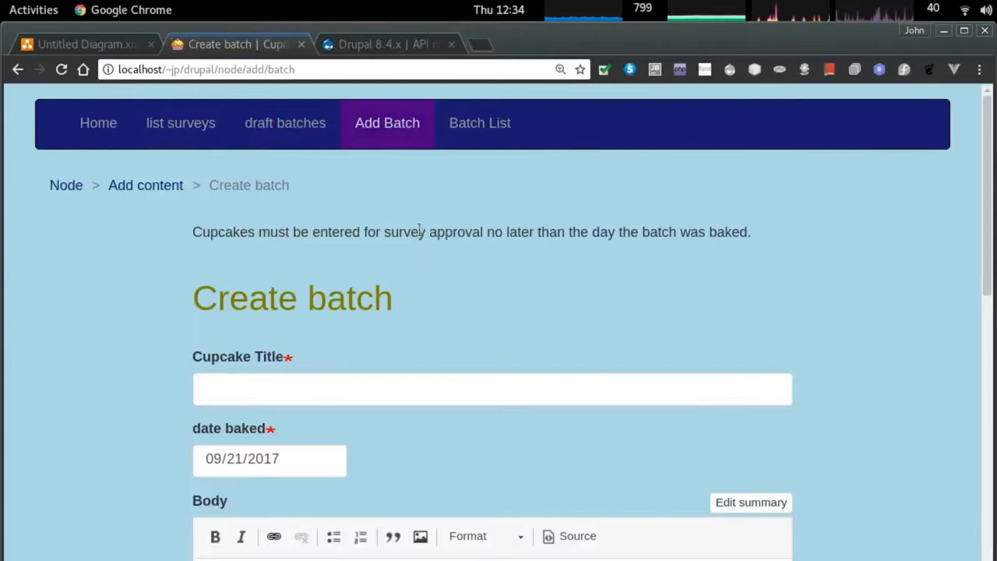
click(486, 124)
scroll(436, 265, down, 2)
scroll(446, 261, up, 2)
Return home, log out, and load the drupal.org homepage in a new tab.
click(98, 123)
scroll(592, 256, down, 10)
click(937, 516)
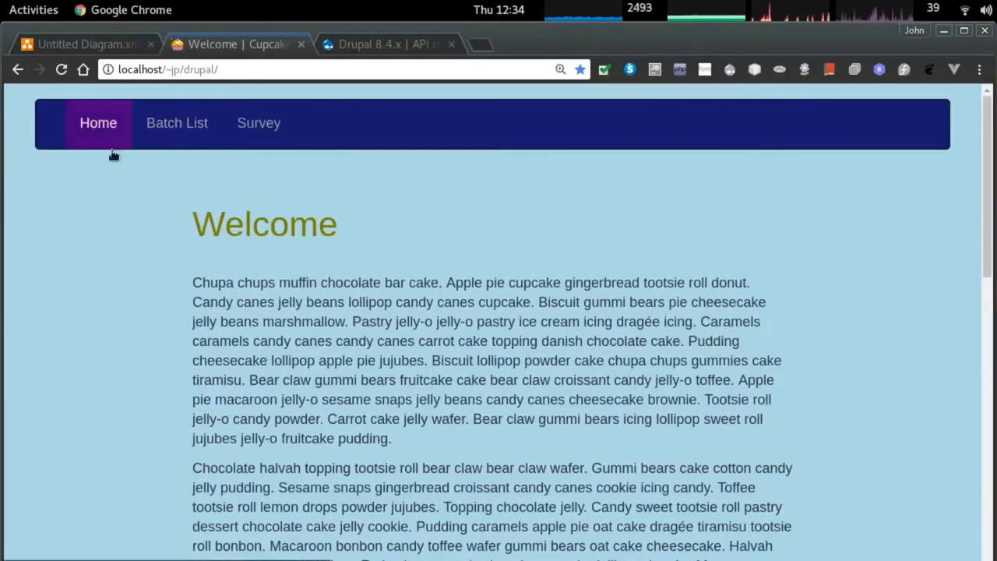
scroll(499, 311, down, 10)
scroll(499, 311, up, 5)
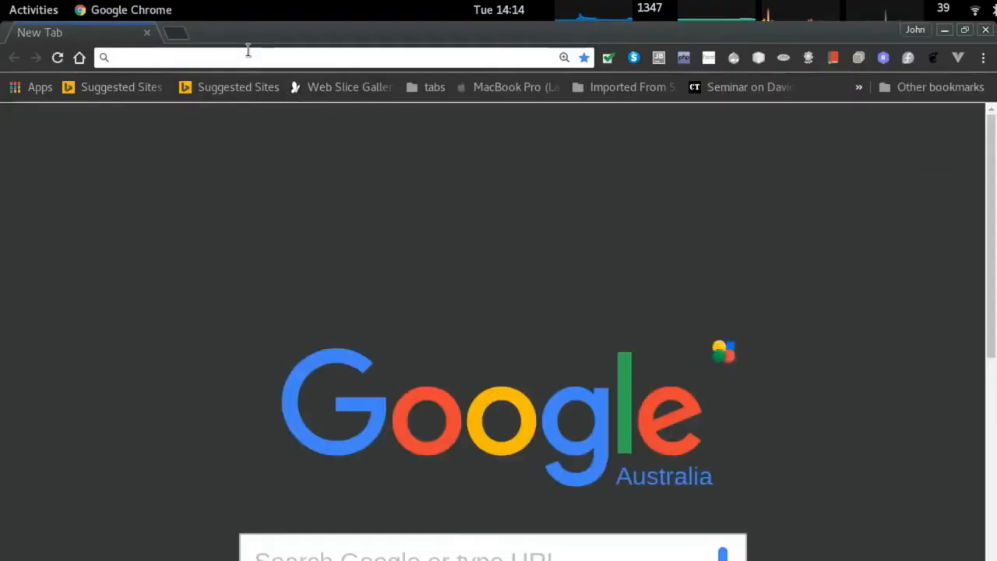
text(dr)
key(Return)
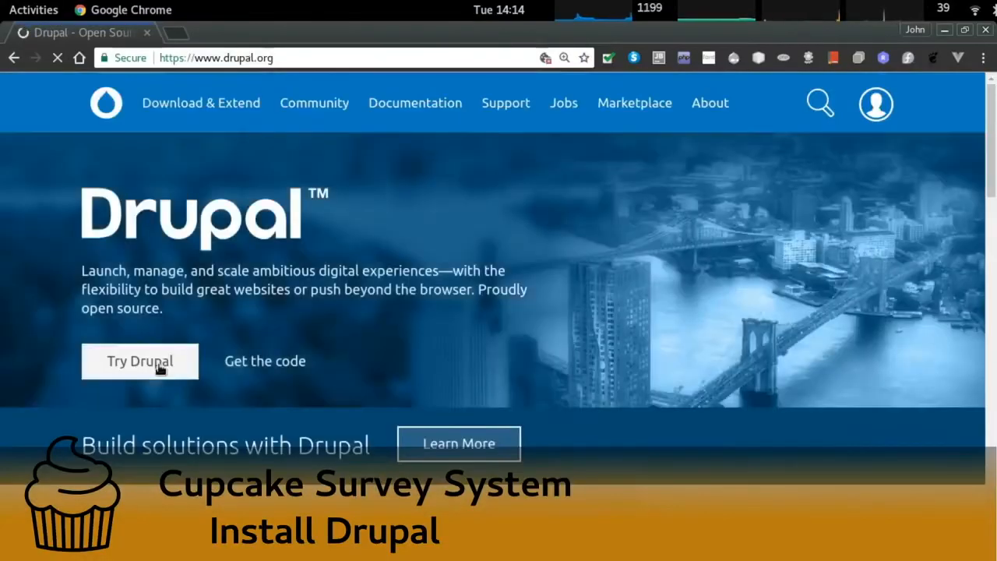
From Download & Extend and the Drupal 8.3.7 release page, open the Modules and Themes listings in tabs.
click(201, 103)
scroll(345, 378, down, 6)
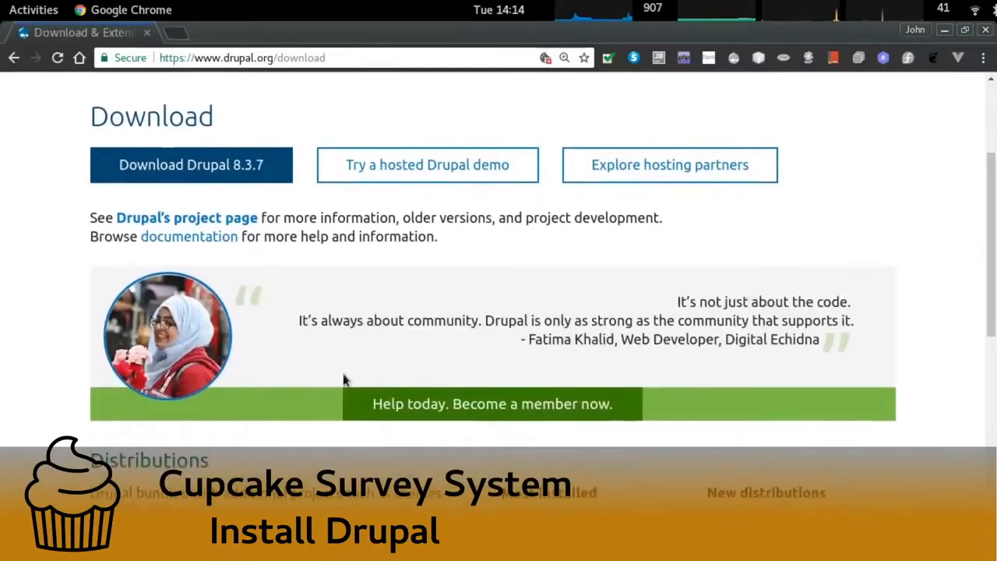
scroll(315, 387, up, 4)
scroll(315, 384, up, 1)
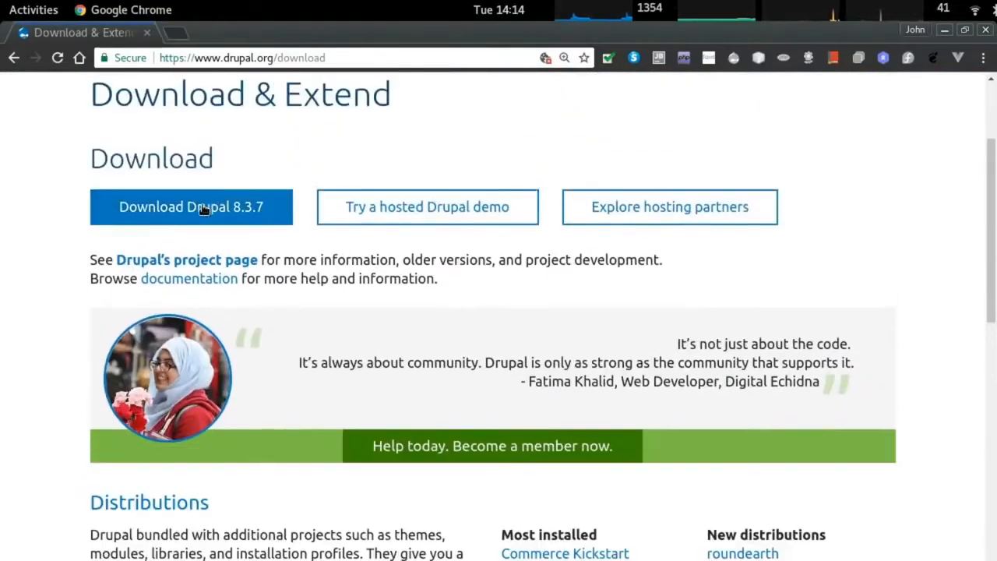
click(202, 209)
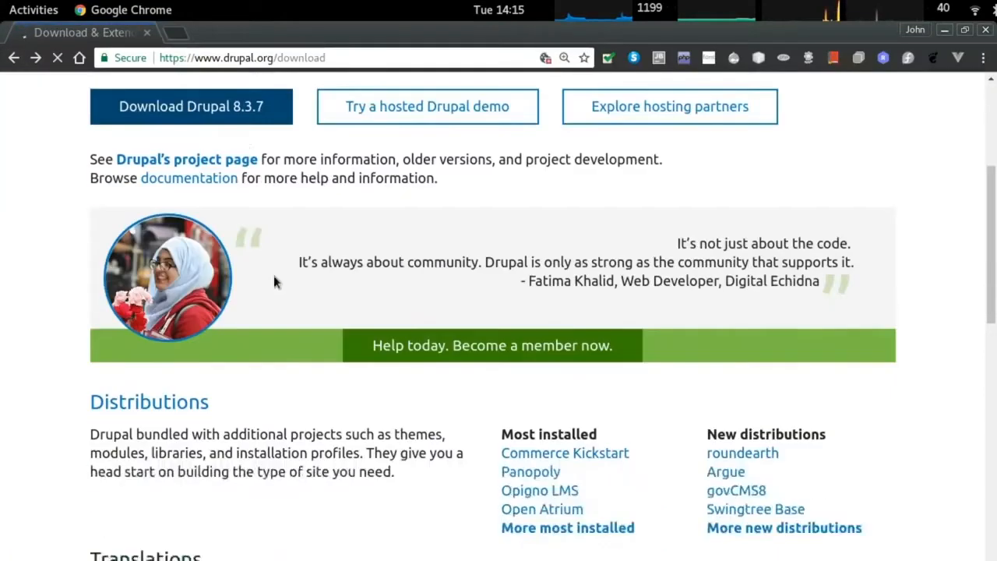
scroll(280, 284, down, 6)
right_click(132, 303)
click(152, 312)
click(138, 456)
Filter the module listing to 8.x core compatibility and run the search.
key(ctrl+Tab)
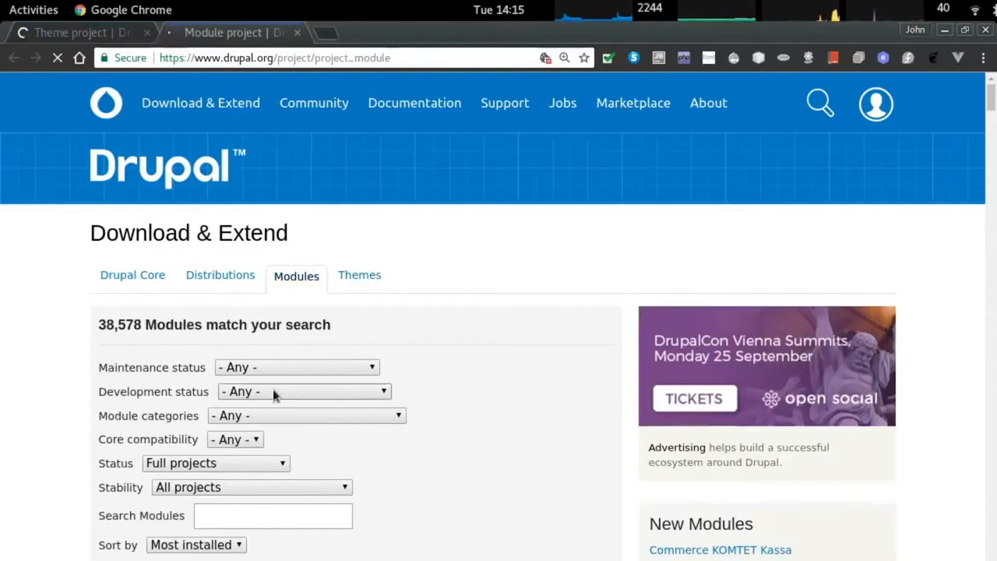
click(234, 398)
click(224, 457)
scroll(211, 408, down, 3)
click(128, 406)
Filter the theme listing to 8.x core compatibility and run the search.
key(ctrl+shift+Tab)
scroll(429, 361, down, 2)
click(234, 333)
click(232, 375)
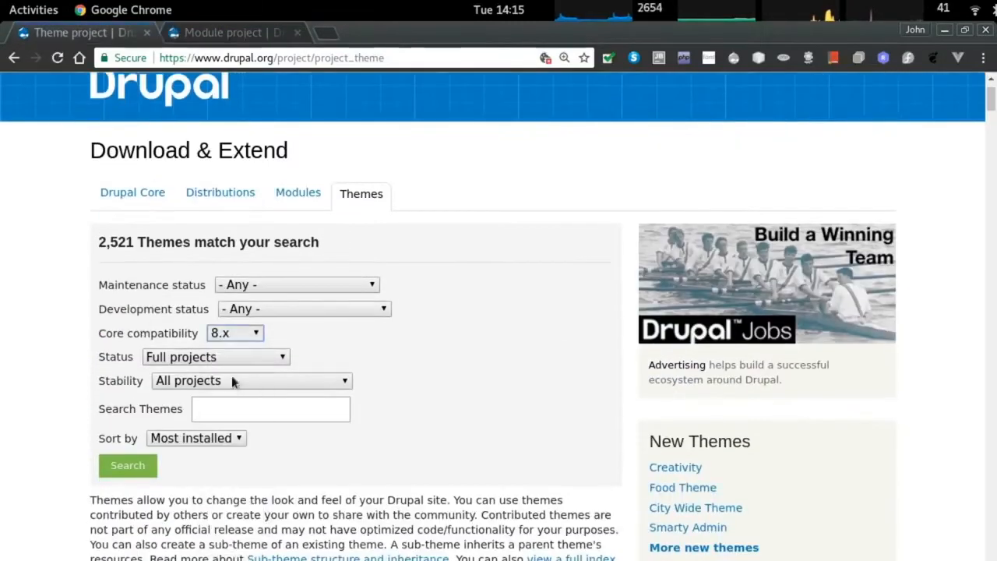
click(128, 465)
scroll(267, 366, down, 8)
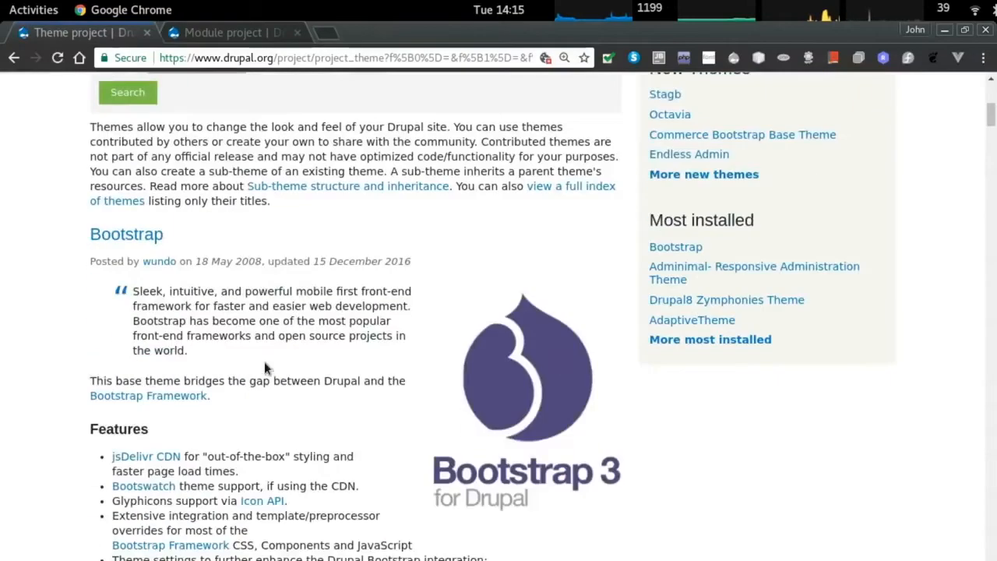
scroll(127, 235, up, 3)
Return to the 8.x module results and bring up the Token module's link options.
key(ctrl+Tab)
scroll(253, 362, down, 6)
scroll(139, 225, up, 1)
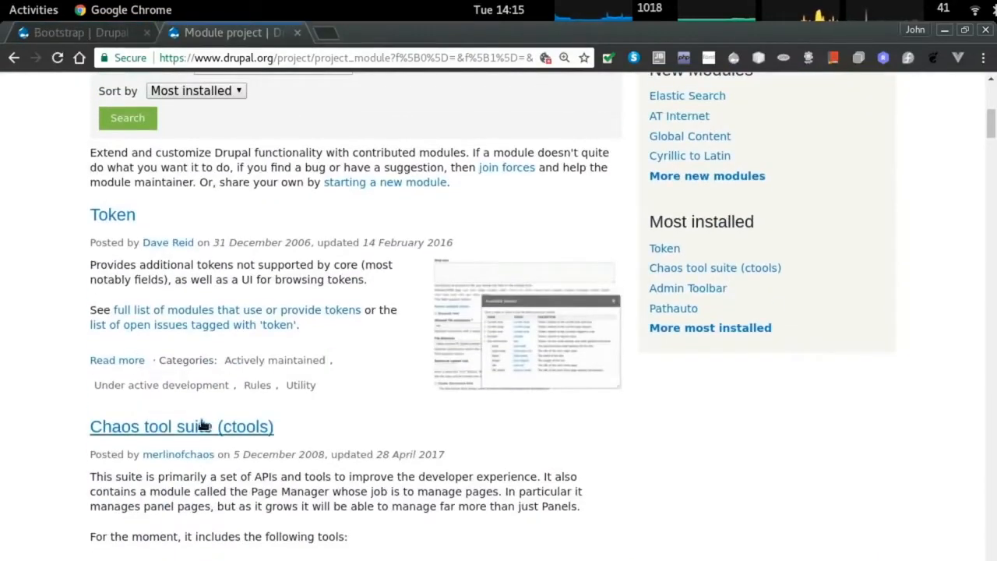
right_click(127, 220)
Open the Token, Chaos tool suite and Admin Toolbar project pages in new tabs.
click(172, 229)
scroll(104, 382, down, 1)
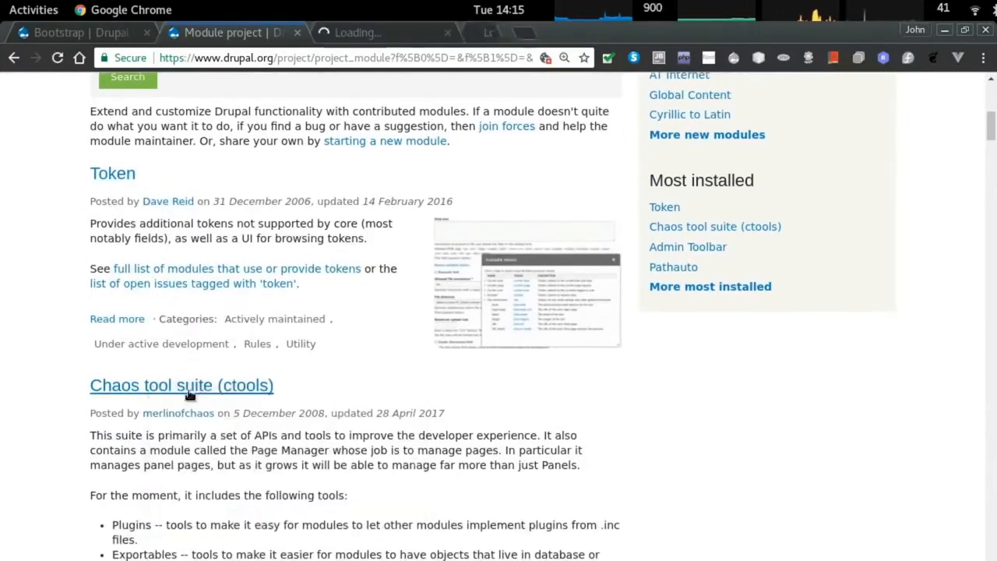
middle_click(187, 390)
scroll(213, 362, down, 10)
middle_click(167, 344)
scroll(211, 338, down, 6)
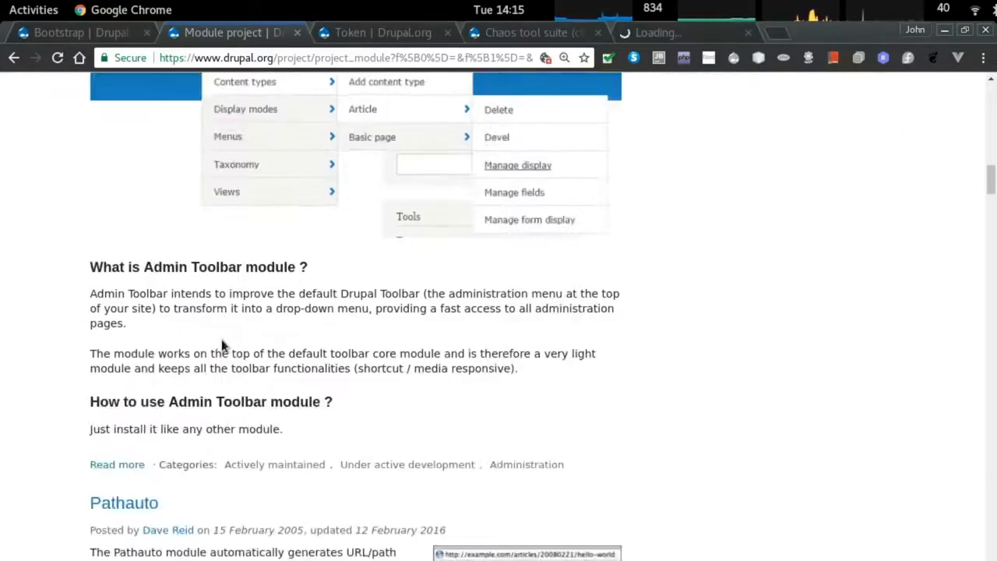
scroll(158, 338, down, 2)
scroll(213, 341, up, 2)
Open the Pathauto, Entity Reference Revisions and Devel project pages in new tabs.
right_click(139, 300)
click(187, 312)
scroll(214, 325, down, 5)
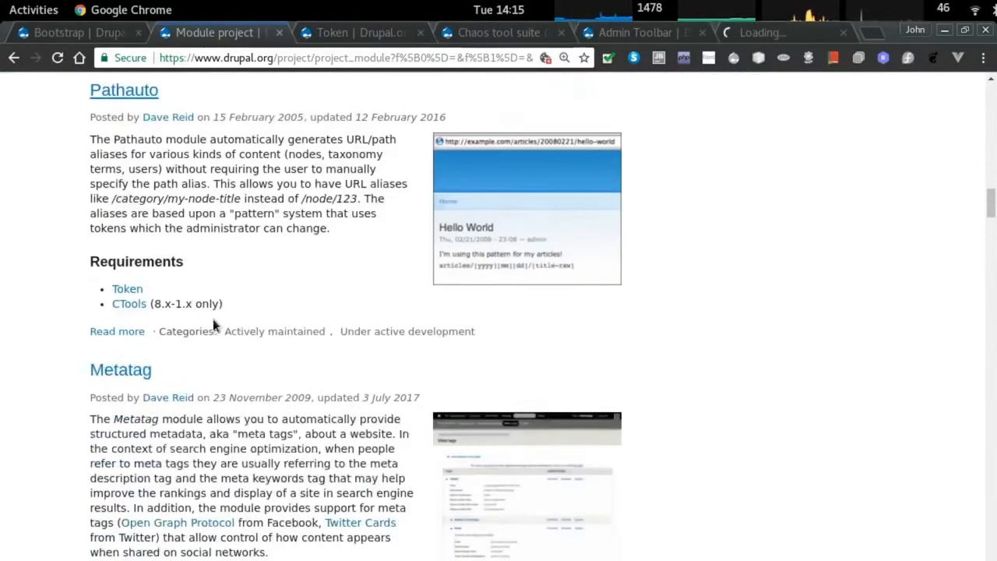
scroll(216, 322, down, 5)
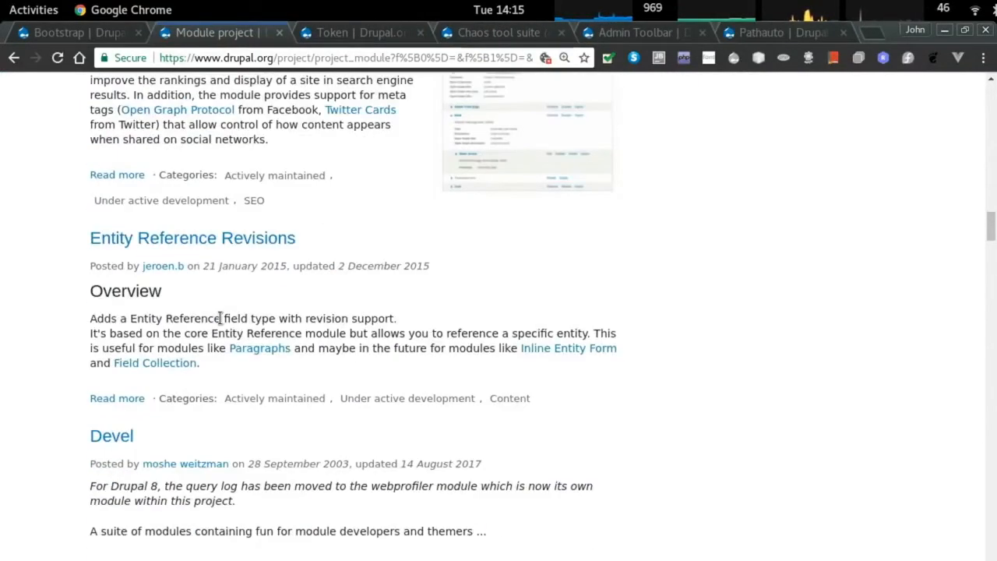
right_click(195, 242)
click(218, 247)
scroll(227, 267, down, 4)
right_click(125, 233)
click(226, 246)
scroll(236, 260, down, 1)
scroll(236, 260, down, 7)
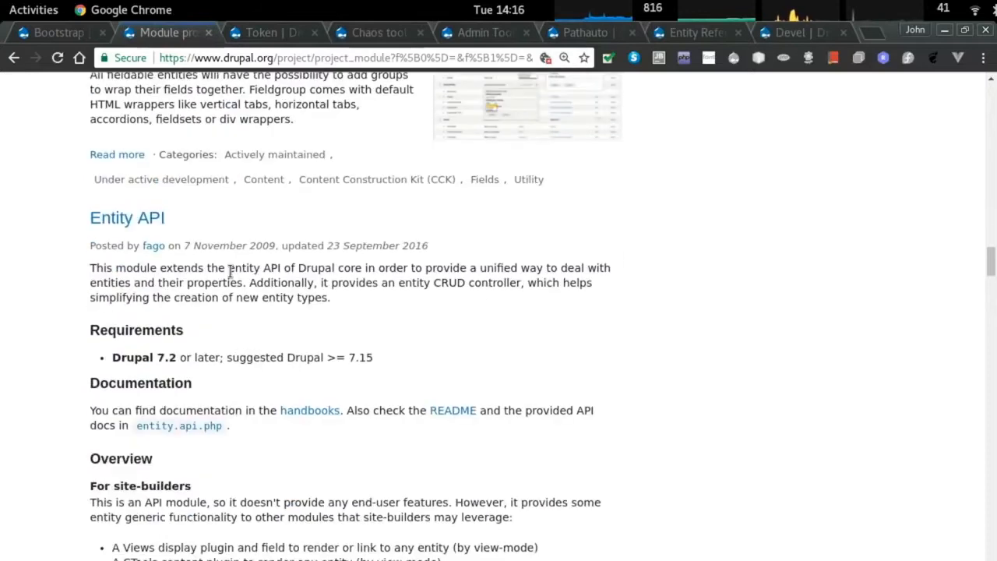
Open Entity API and Paragraphs in new tabs, then go to the Token tab.
right_click(163, 223)
click(167, 230)
scroll(234, 250, down, 7)
right_click(164, 261)
click(163, 267)
scroll(198, 287, down, 5)
key(ctrl+Tab)
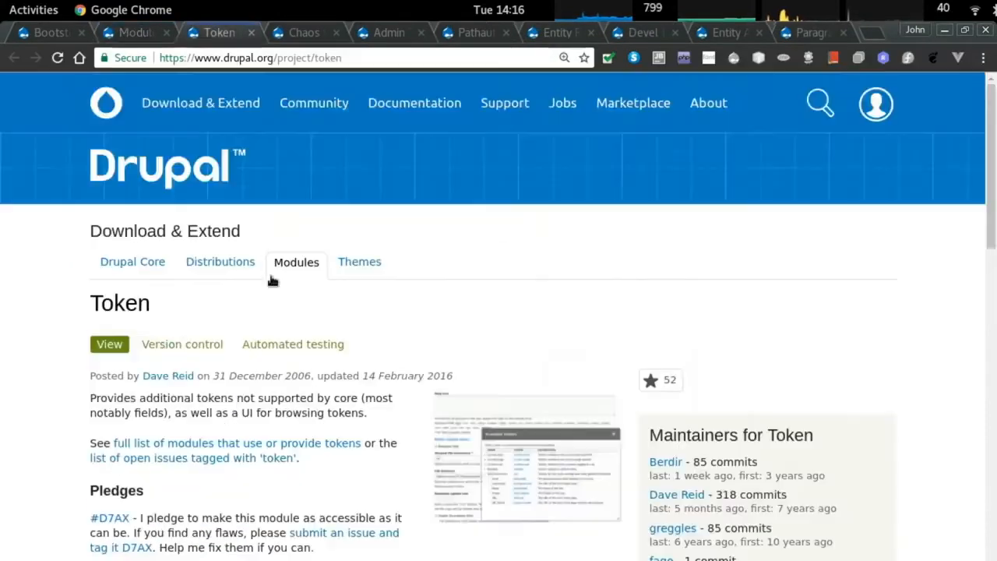
Reach the 8.x releases on the Token, Chaos tool suite, Admin Toolbar and Pathauto tabs.
scroll(236, 294, down, 7)
scroll(236, 297, up, 1)
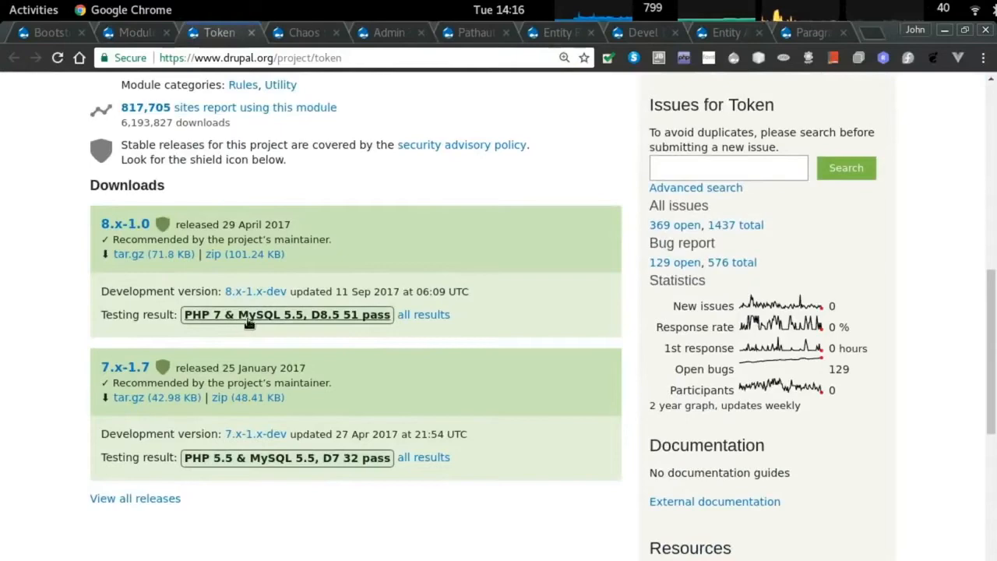
key(ctrl+Tab)
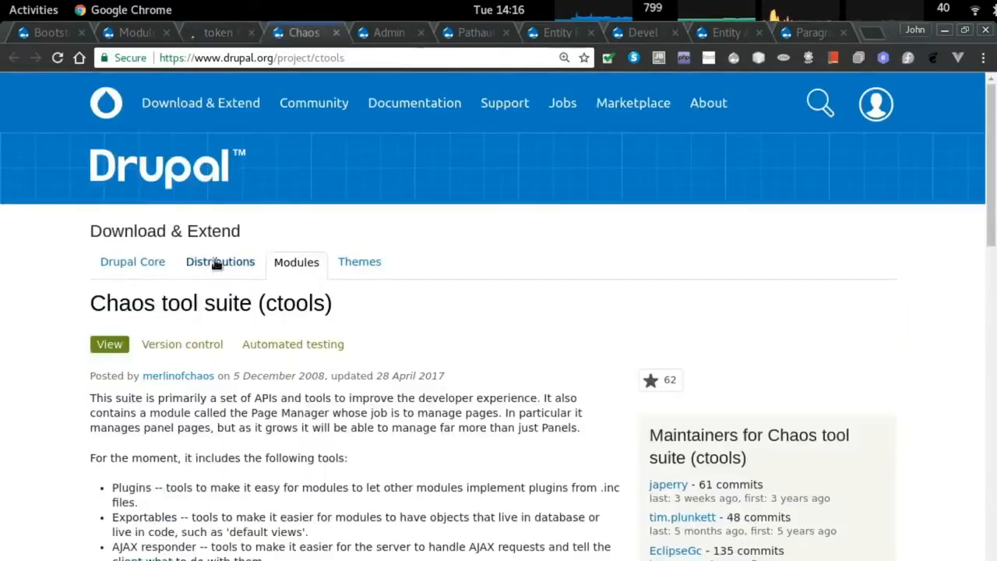
scroll(278, 263, down, 10)
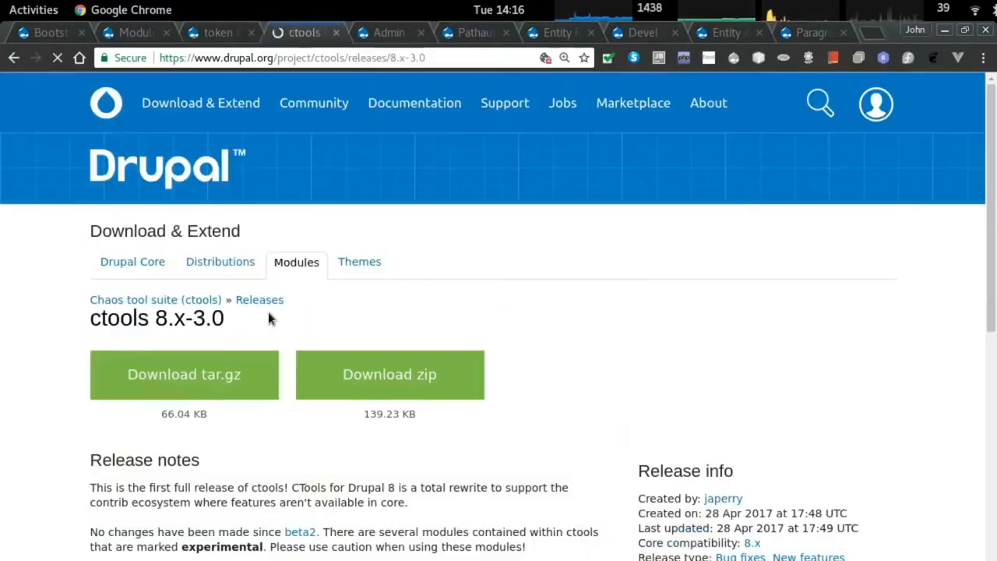
key(ctrl+shift+Tab)
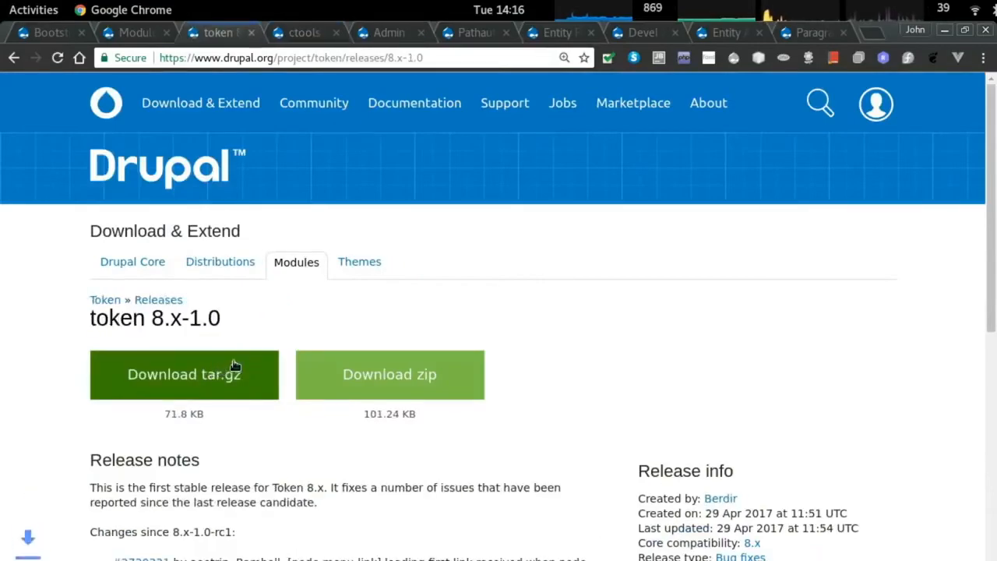
key(ctrl+Tab)
key(ctrl+Tab)
scroll(212, 320, down, 15)
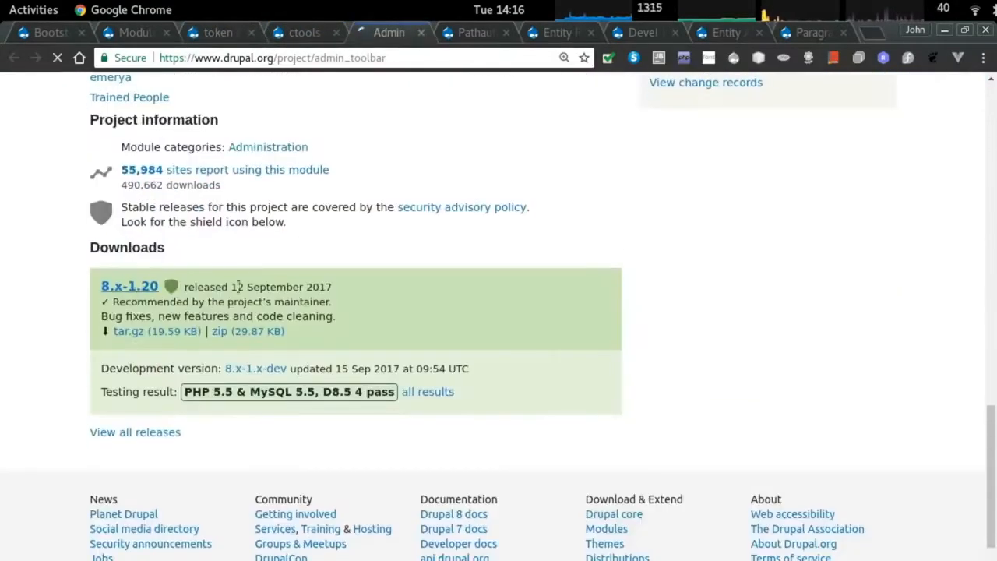
key(ctrl+Tab)
scroll(286, 284, down, 15)
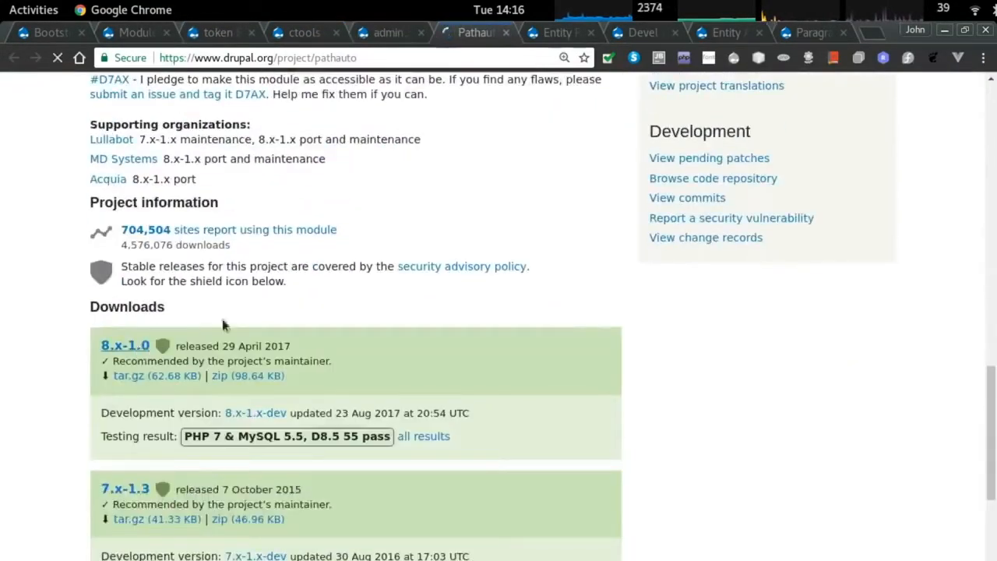
Download the Admin Toolbar and Pathauto 8.x tar.gz archives.
key(ctrl+shift+Tab)
scroll(218, 310, down, 2)
click(216, 296)
key(ctrl+Tab)
scroll(157, 339, down, 2)
click(205, 291)
Download the Entity Reference Revisions and Devel 8.x-1.0 tar.gz archives.
key(ctrl+Tab)
scroll(200, 308, down, 3)
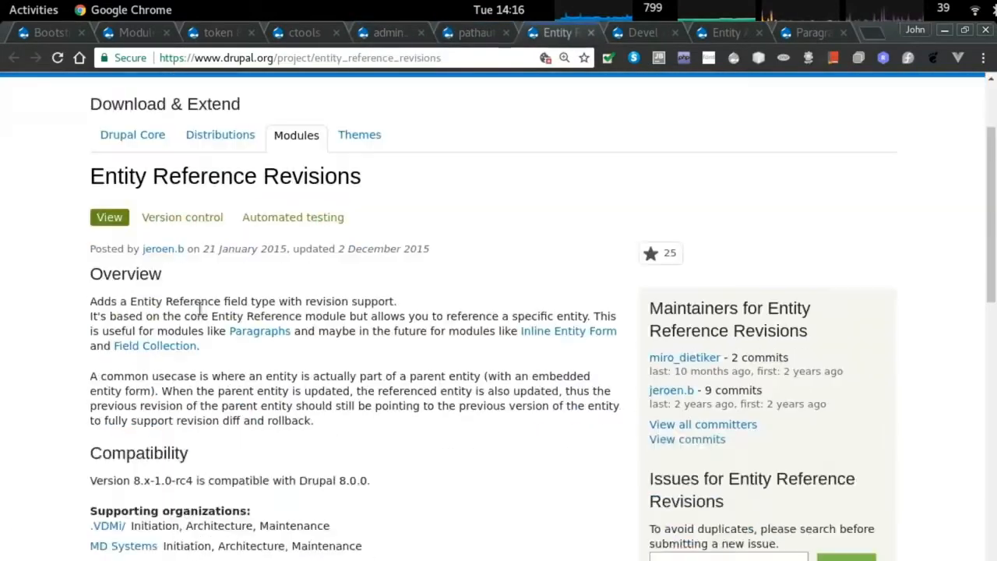
scroll(195, 312, down, 5)
key(ctrl+Tab)
scroll(245, 318, down, 10)
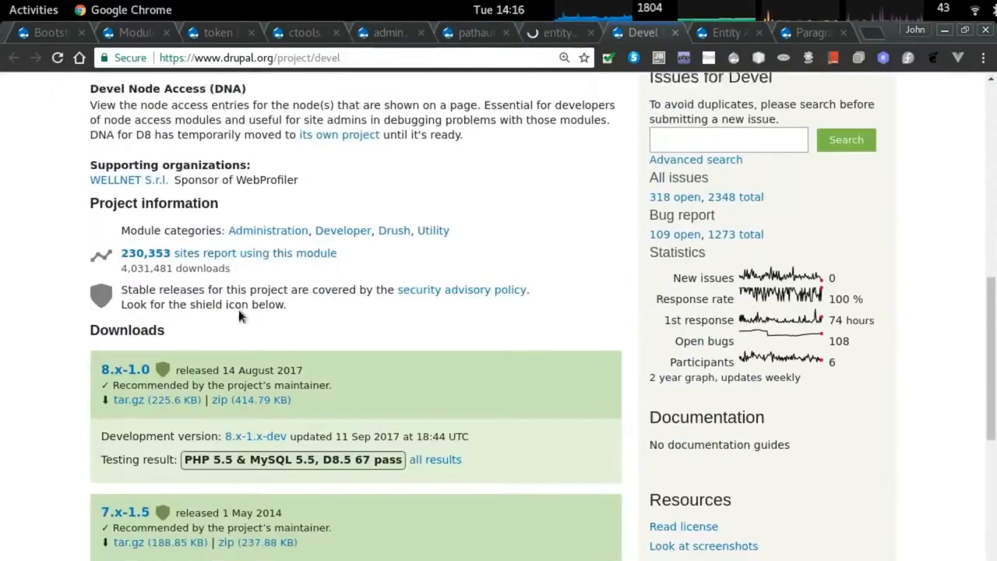
click(136, 357)
key(ctrl+shift+Tab)
click(191, 357)
key(ctrl+Tab)
scroll(201, 336, down, 1)
click(198, 318)
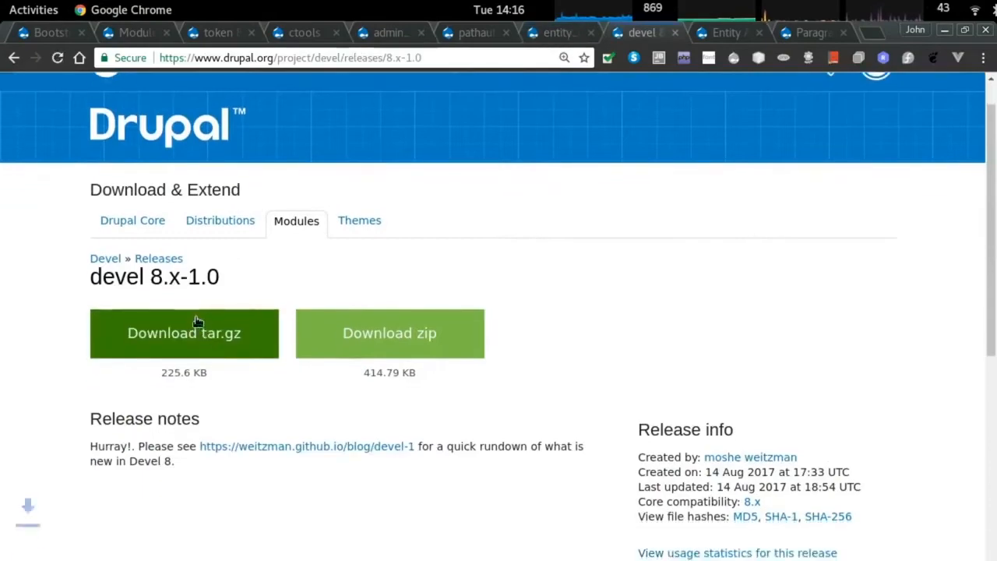
Open the Paragraphs 8.x-1.1 release and download the Entity API tar.gz archive.
key(ctrl+Tab)
scroll(201, 316, down, 20)
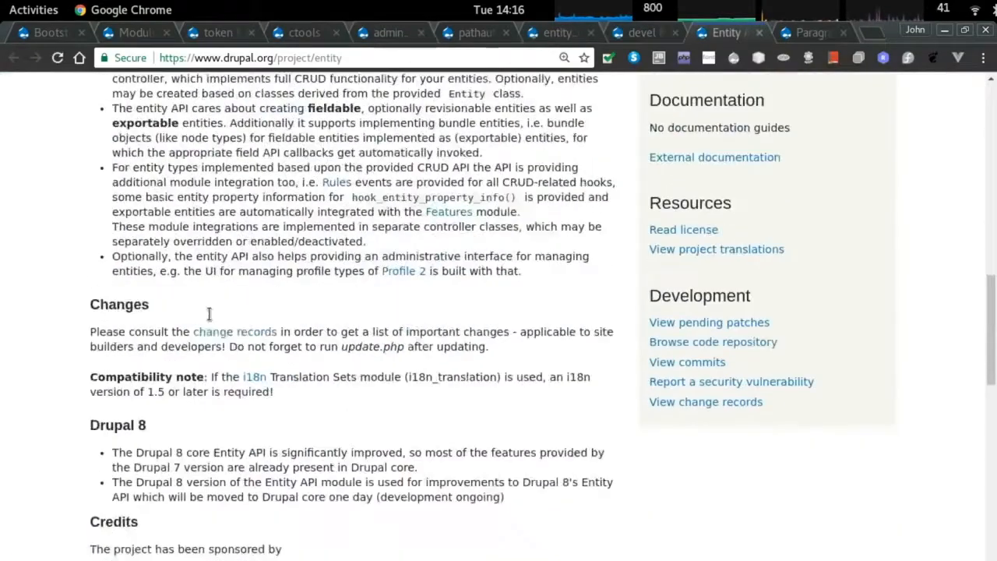
key(ctrl+Tab)
scroll(180, 302, down, 15)
scroll(201, 300, down, 15)
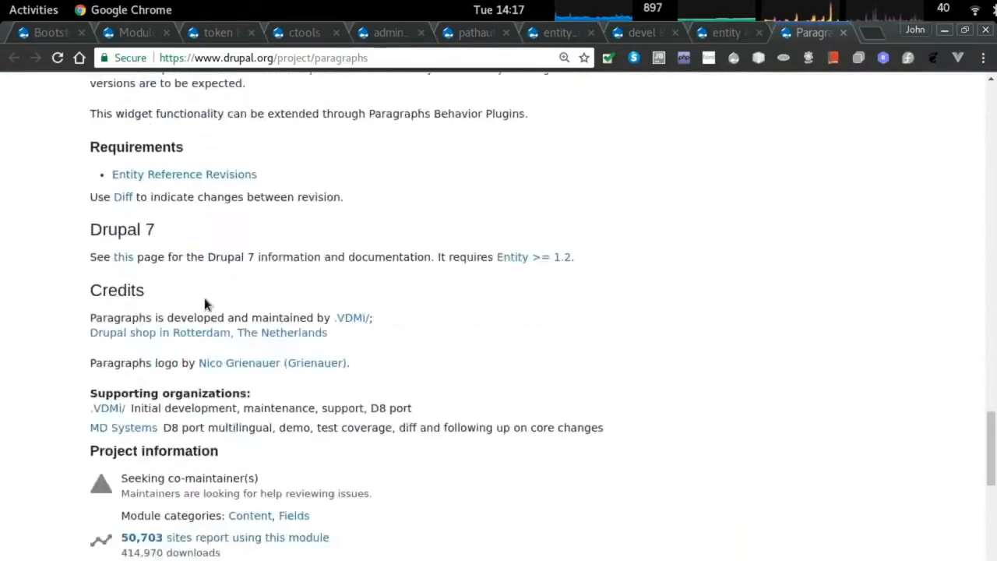
scroll(179, 262, up, 2)
click(125, 282)
key(ctrl+shift+Tab)
scroll(195, 218, down, 5)
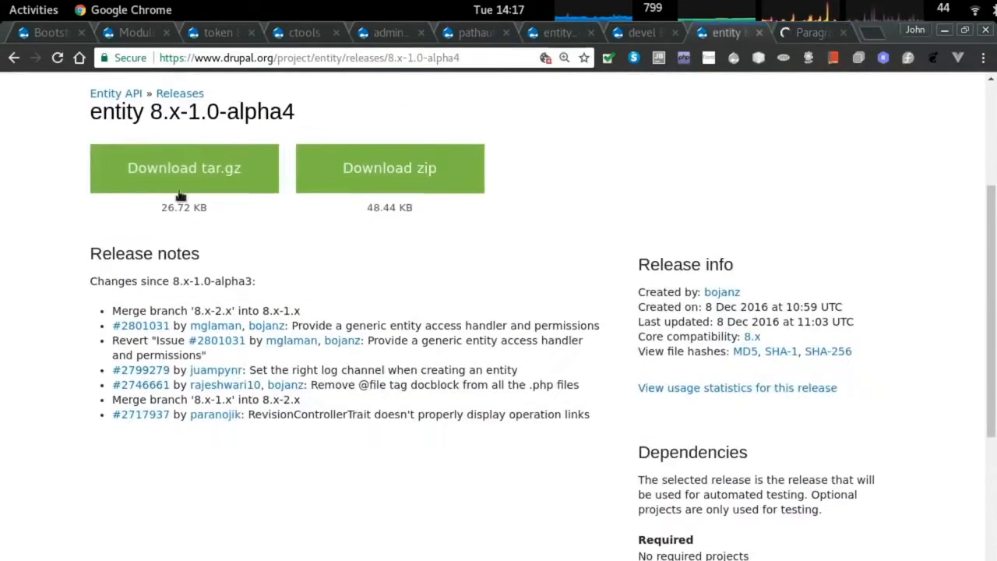
click(179, 190)
Cycle through the tabs back to the module search results page.
key(ctrl+Tab)
scroll(187, 265, down, 2)
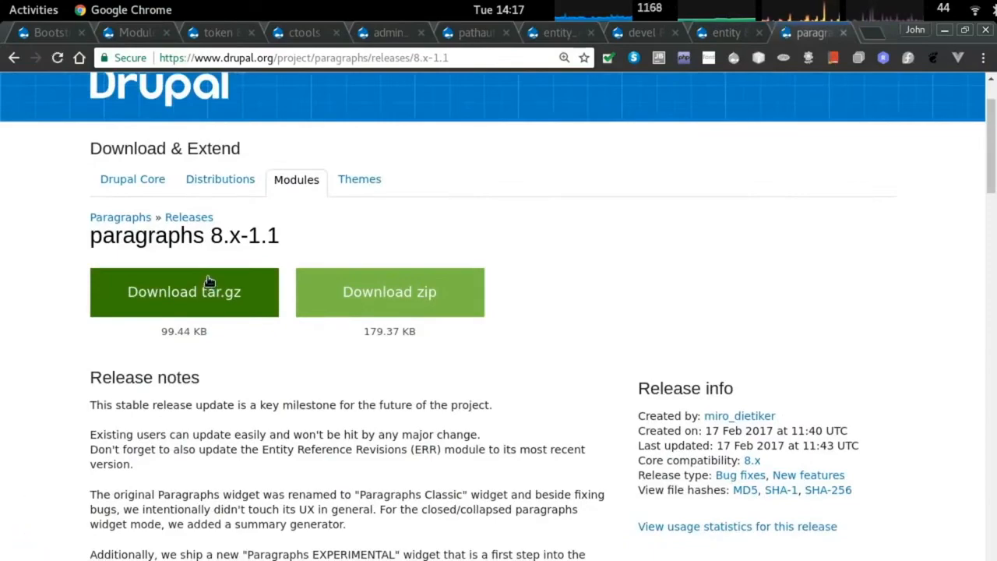
key(ctrl+shift+Tab)
key(ctrl+shift+Tab)
key(ctrl+shift+Tab)
key(ctrl+shift+Tab)
key(ctrl+shift+Tab)
key(ctrl+shift+Tab)
key(ctrl+shift+Tab)
key(ctrl+shift+Tab)
key(ctrl+shift+Tab)
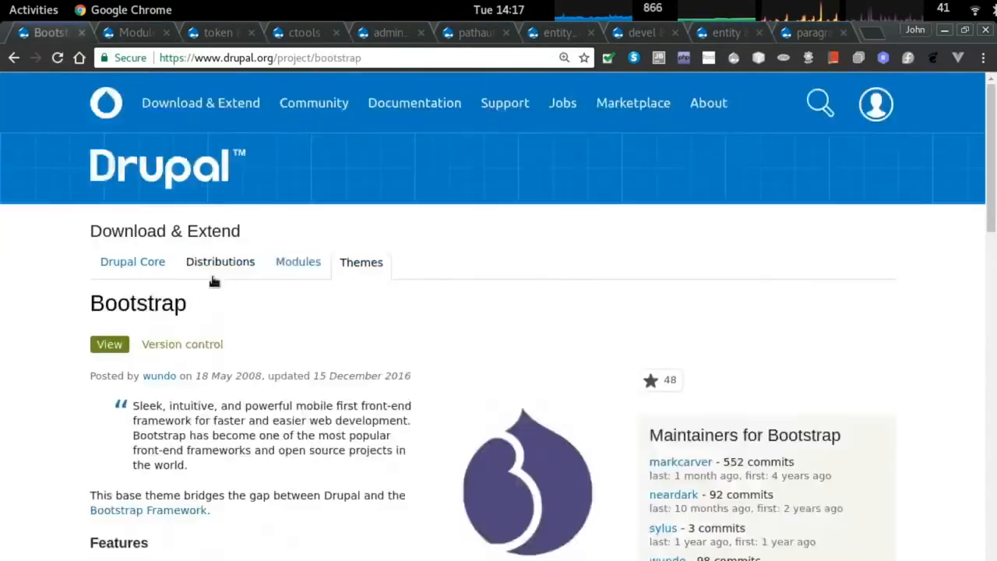
key(ctrl+Tab)
scroll(233, 261, up, 15)
scroll(221, 241, down, 2)
Search modules for 'coffee' and open the Coffee 8.x-1.0-beta2 release.
click(243, 431)
text(coffee)
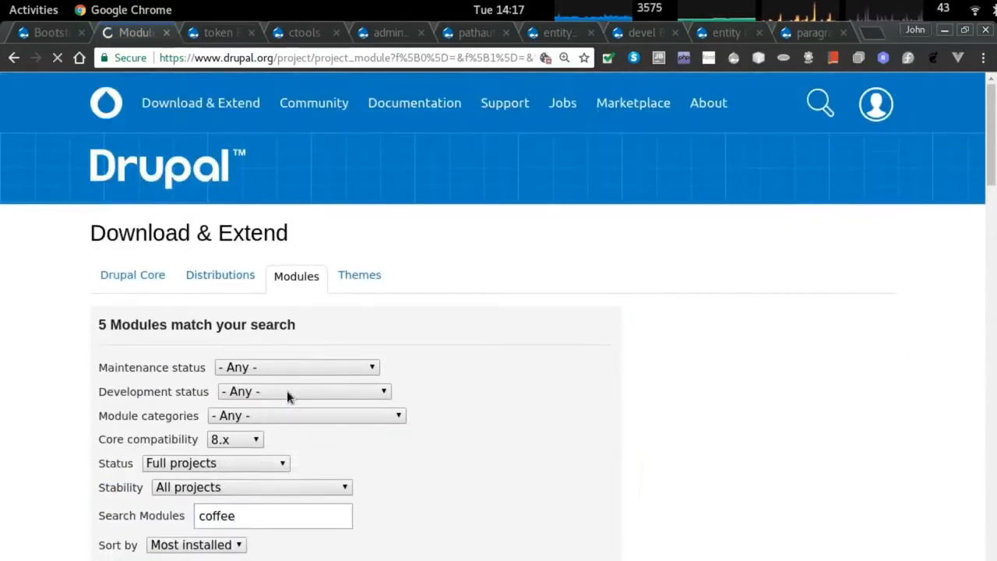
scroll(286, 390, down, 15)
scroll(359, 366, down, 1)
scroll(351, 366, up, 10)
scroll(346, 365, down, 10)
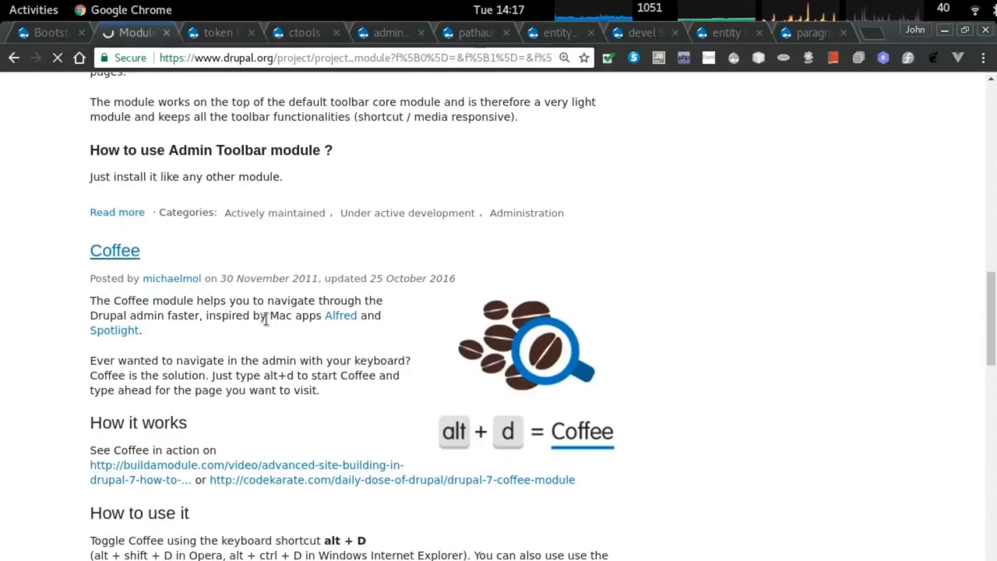
scroll(265, 315, down, 10)
click(161, 381)
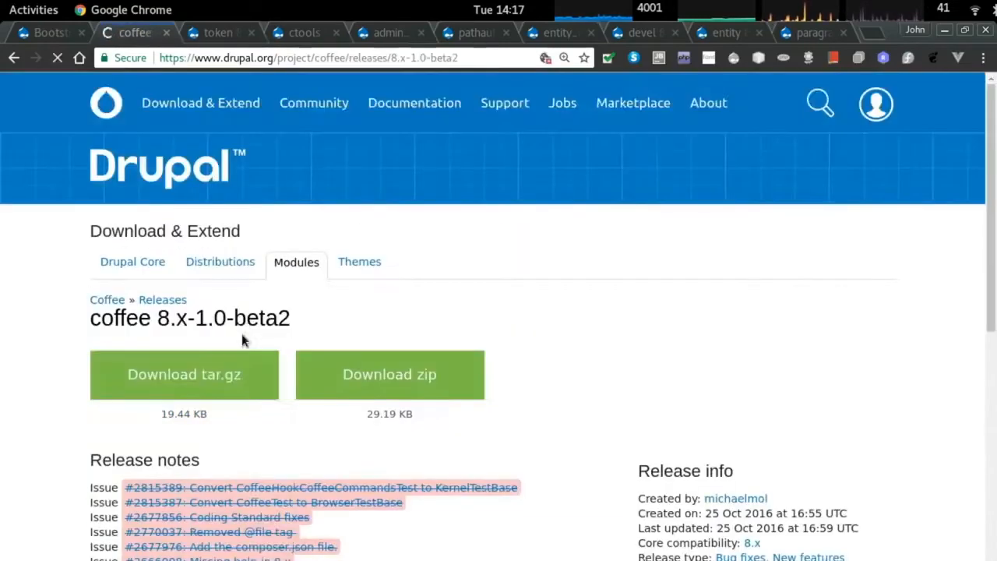
scroll(241, 335, down, 1)
Leave the browser and launch a terminal from the overview.
key(ctrl+Tab)
key(ctrl+Tab)
key(ctrl+Tab)
key(ctrl+Tab)
key(ctrl+Tab)
key(ctrl+Tab)
key(ctrl+Tab)
key(ctrl+Tab)
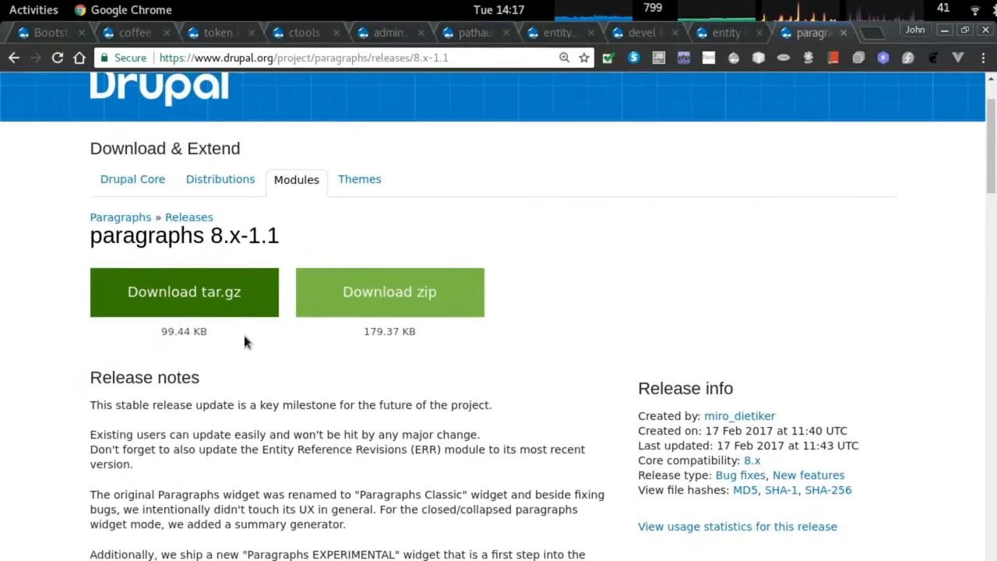
key(alt+Tab)
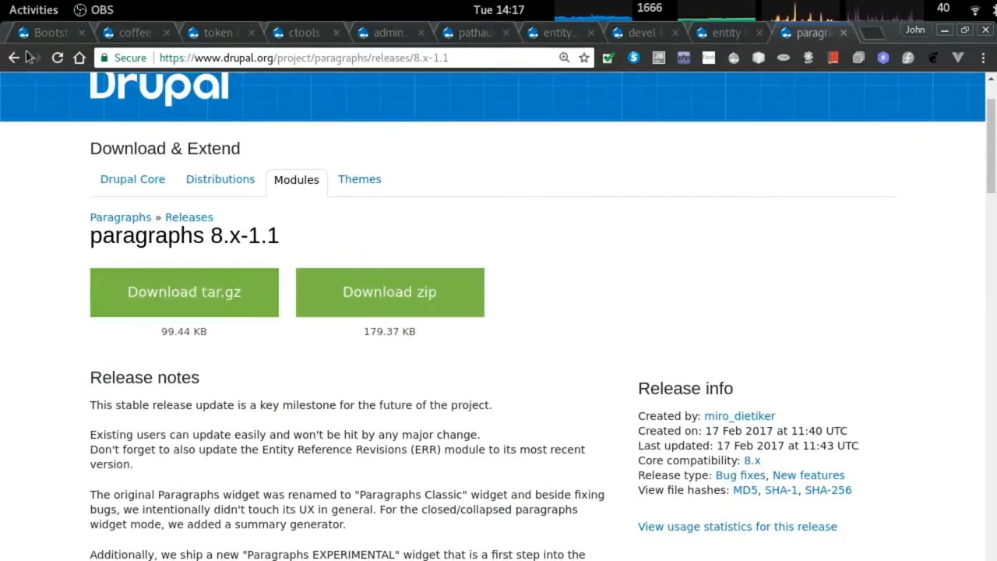
key(super)
click(31, 341)
In public_html, extract ~/Downloads/drupal-8.3.7.tar.gz with tar -xzvf, then return to the browser.
text(cd)
key(Return)
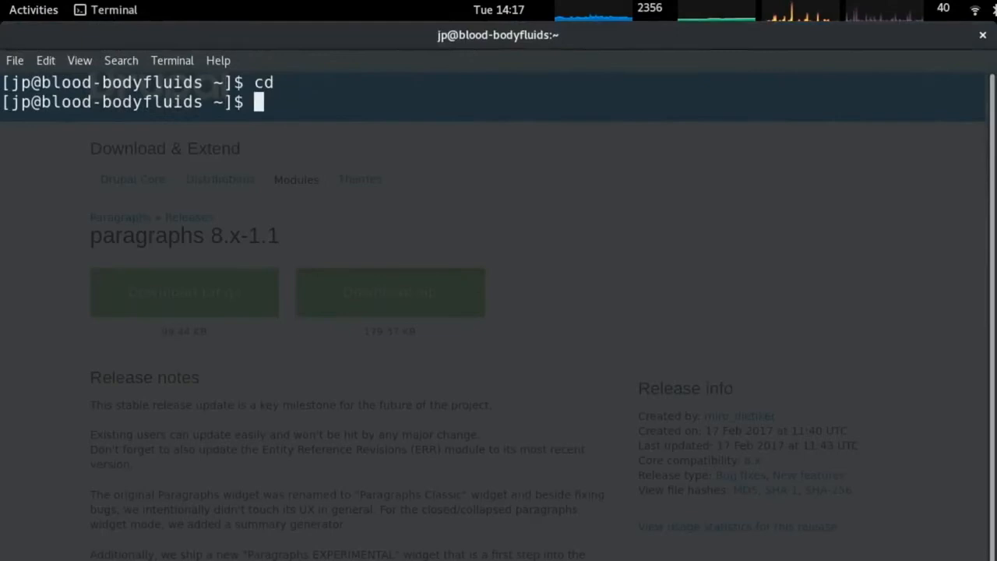
text(cd public_html/)
key(Return)
text(t)
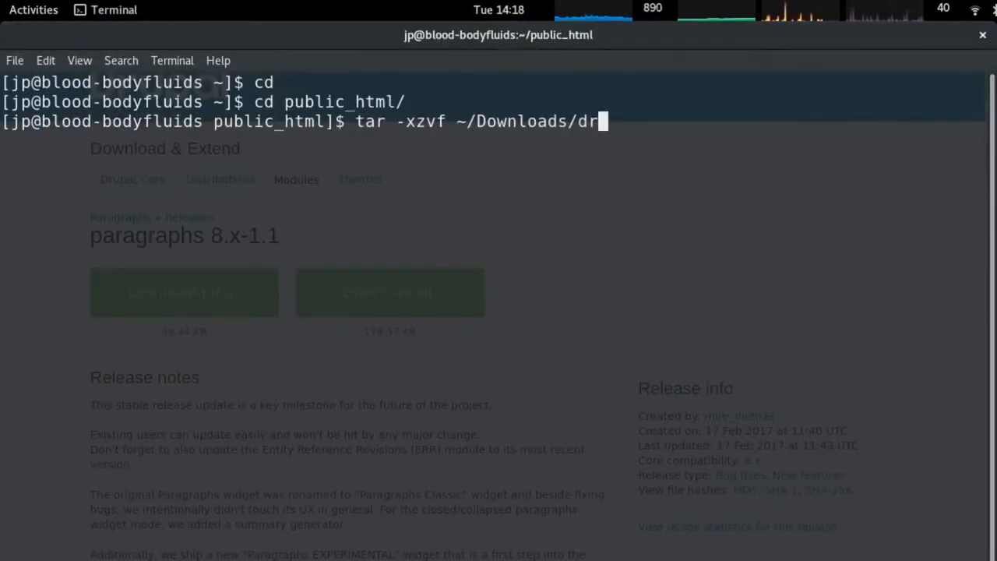
key(Tab)
text(-8)
key(Tab)
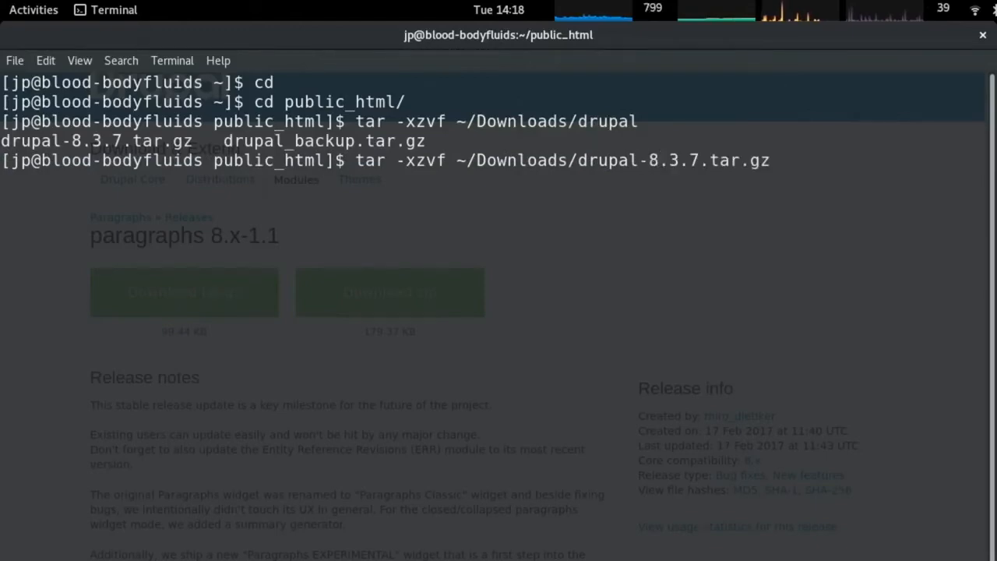
key(Return)
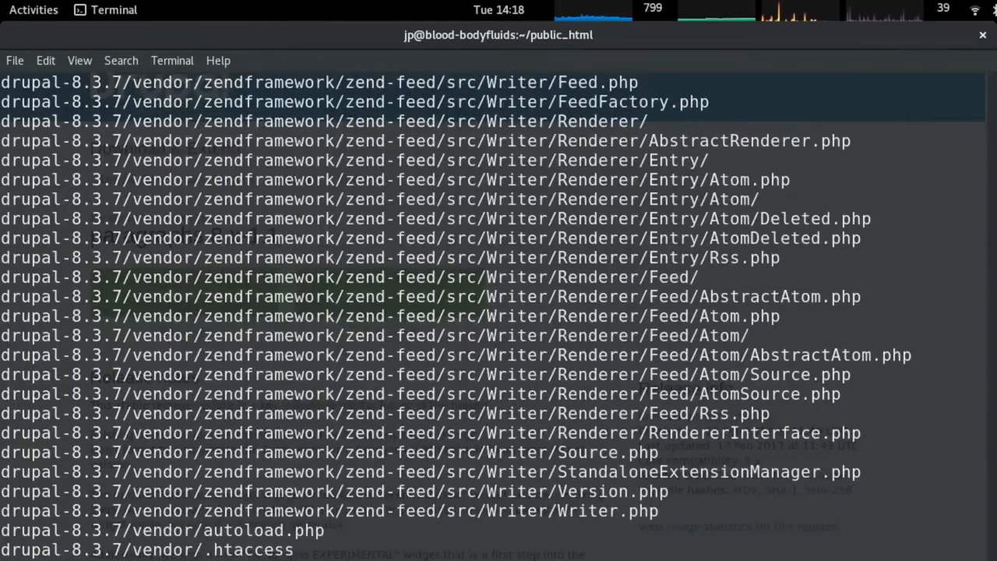
key(alt+Tab)
key(alt+Tab)
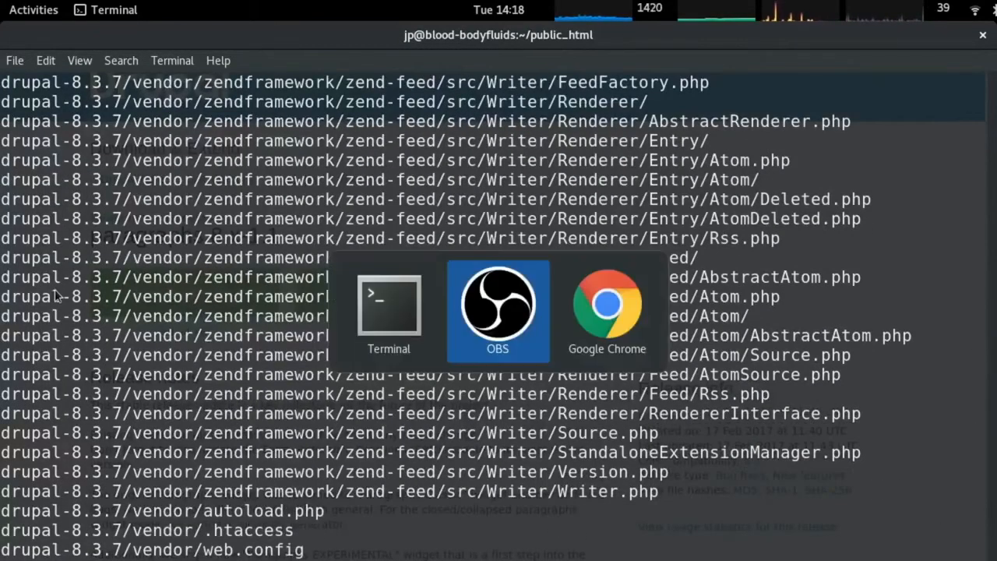
click(55, 292)
Load localhost/~jp/drupal, choose the Standard profile, and note the file system and settings file errors.
key(ctrl+n)
text(localhost)
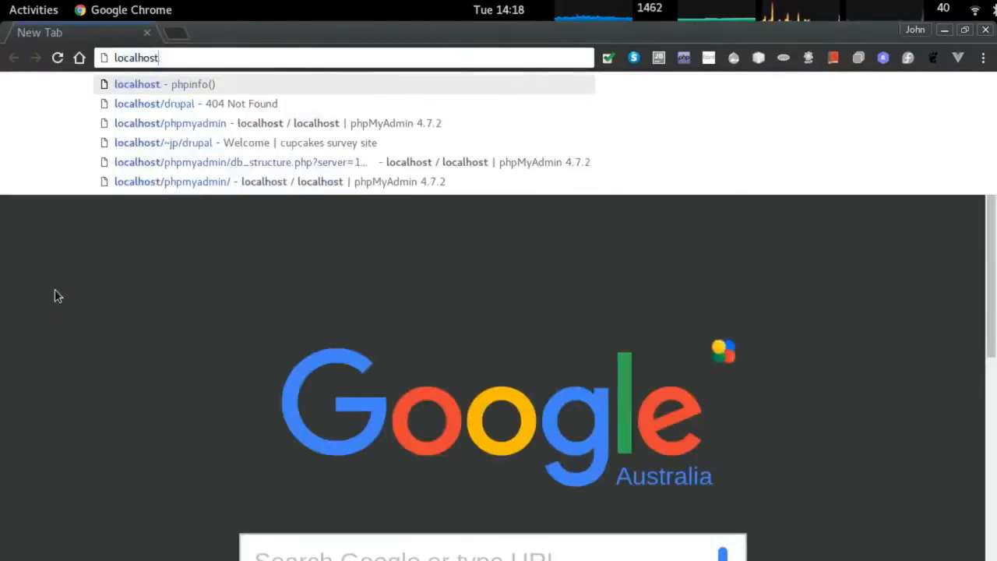
text(/~jp/drupal)
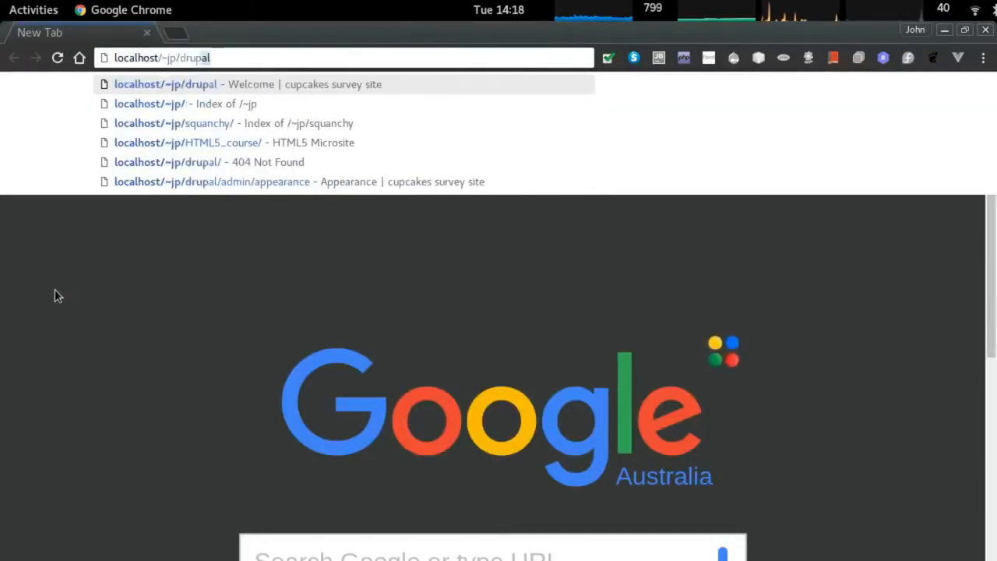
key(Return)
key(Return)
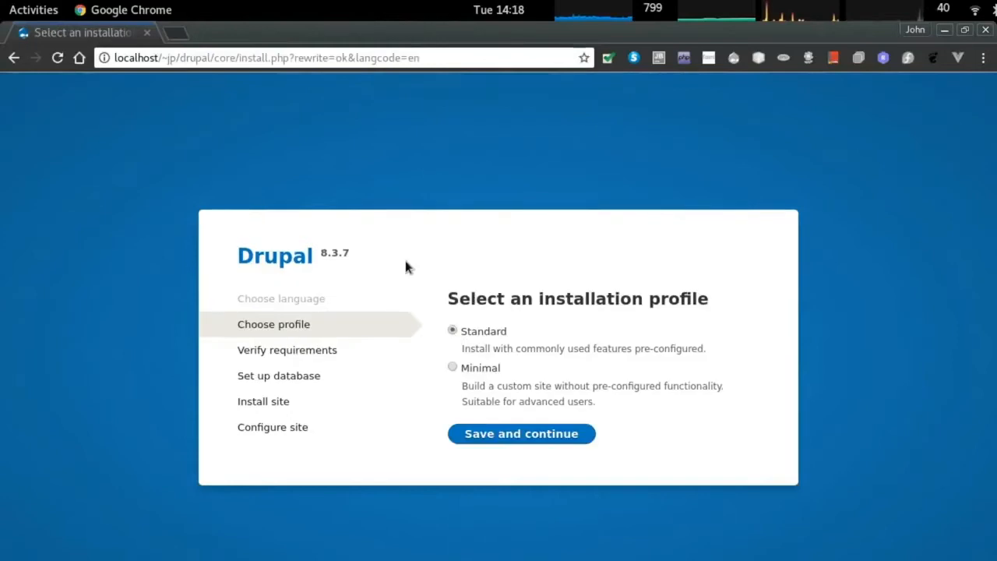
click(485, 434)
triple_click(536, 274)
scroll(535, 308, down, 1)
triple_click(517, 377)
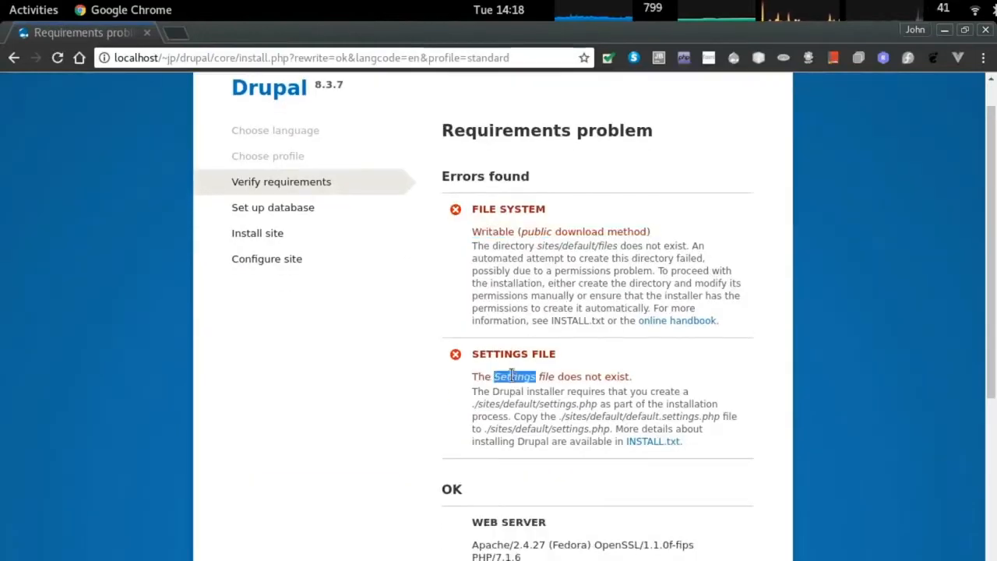
key(alt+Tab)
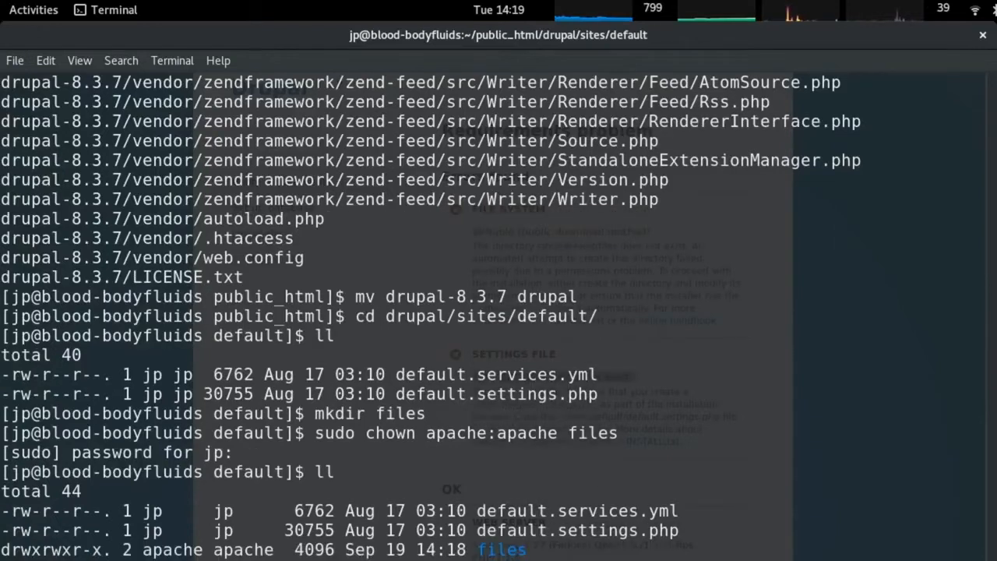
Recheck the requirements page and select the sites/default/files path in the error.
key(alt+Tab)
scroll(436, 257, down, 4)
scroll(487, 351, down, 3)
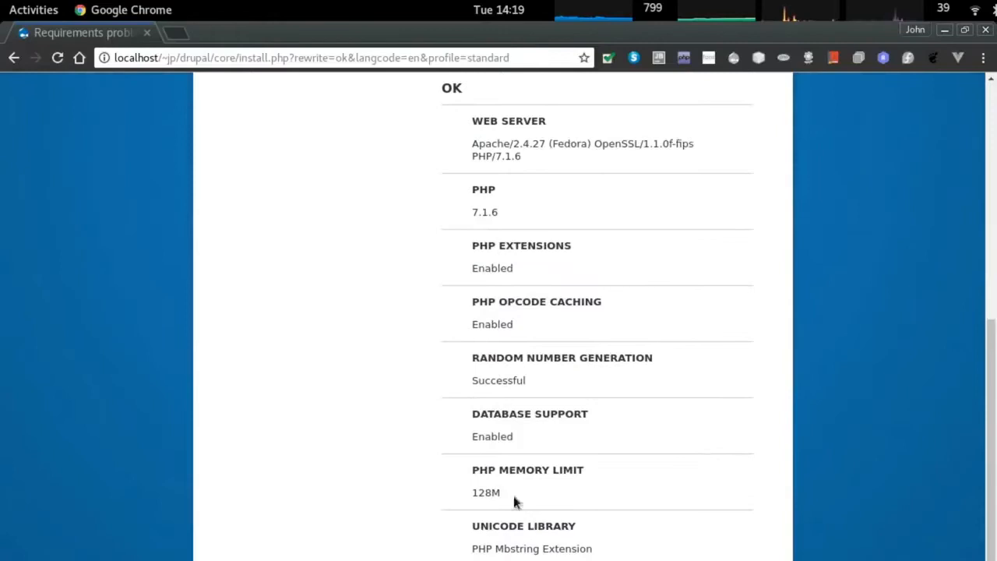
scroll(717, 465, up, 8)
triple_click(561, 273)
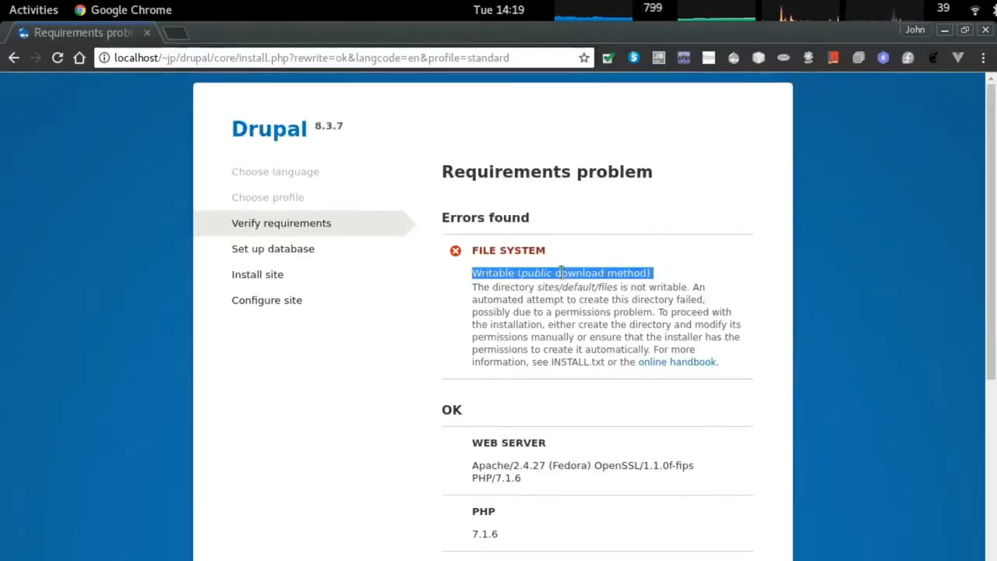
drag(538, 287, 625, 289)
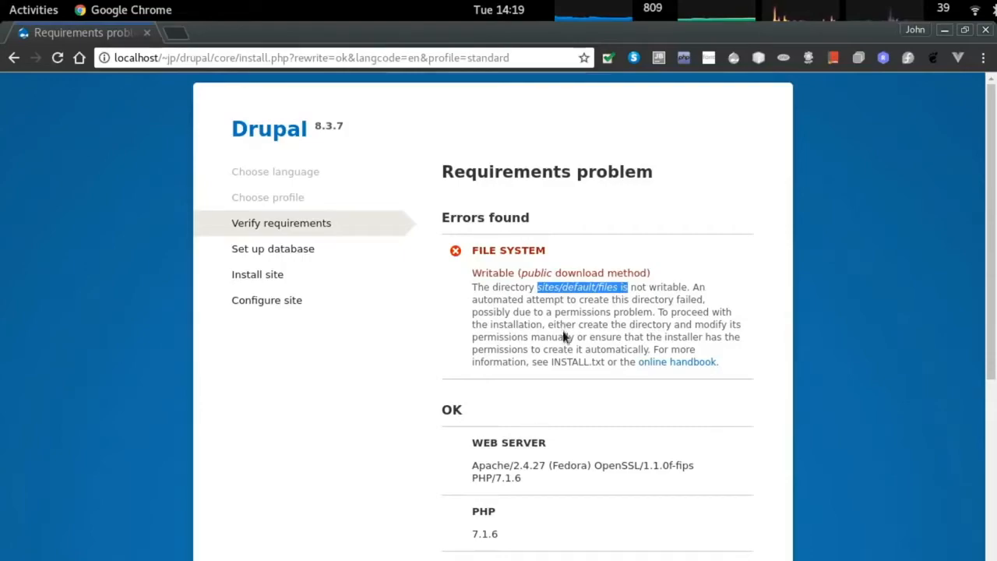
In the terminal, change into the files directory and list its contents with ll.
key(alt+Tab)
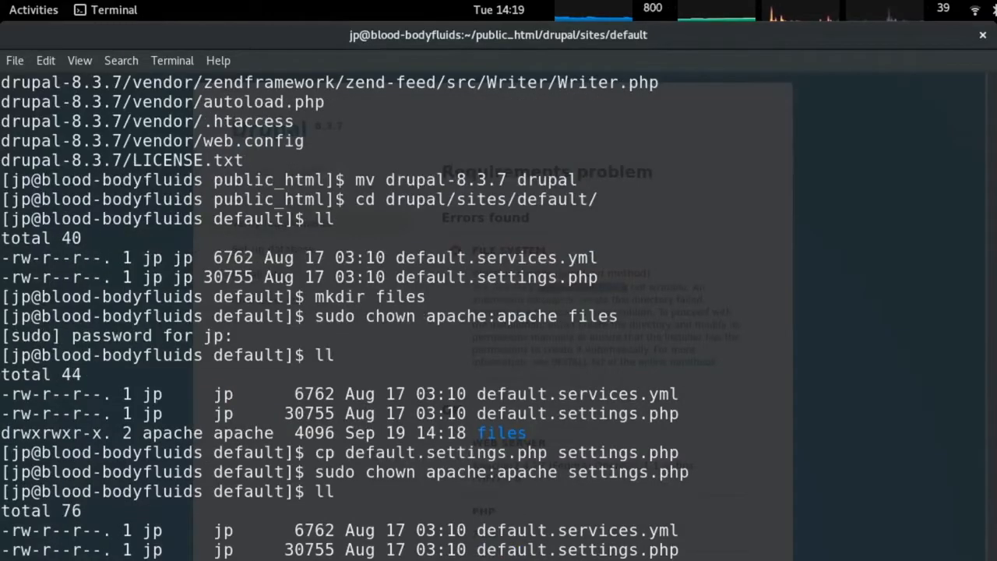
key(Return)
text(ll)
key(Return)
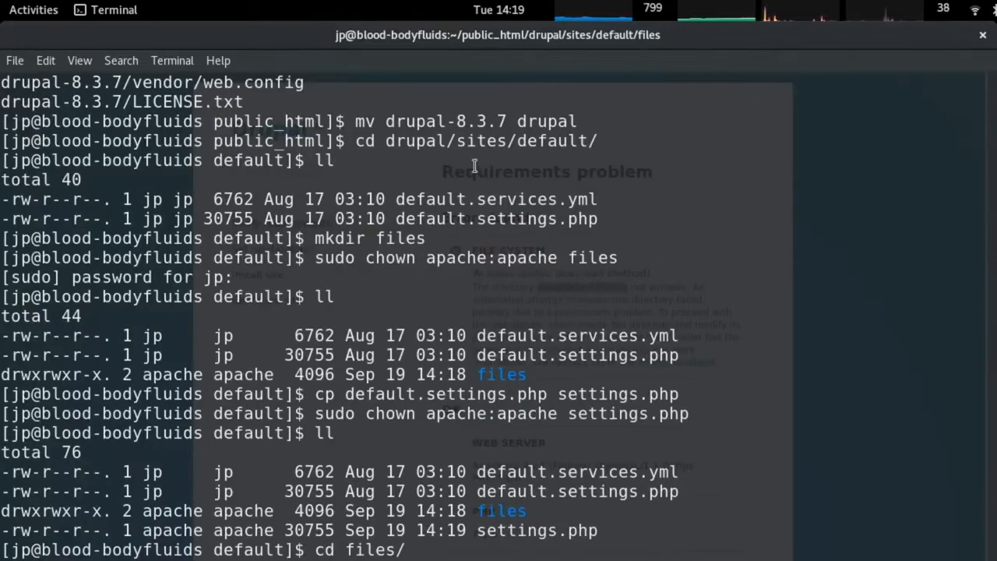
key(super)
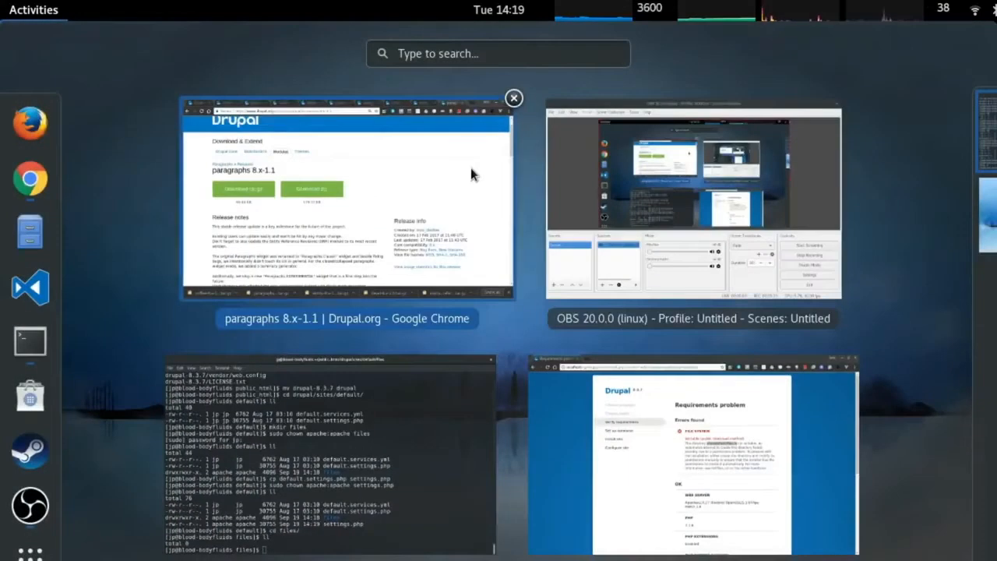
Launch SELinux Troubleshooter and view the details of httpd's denied access to the files directory.
text(sel)
click(471, 168)
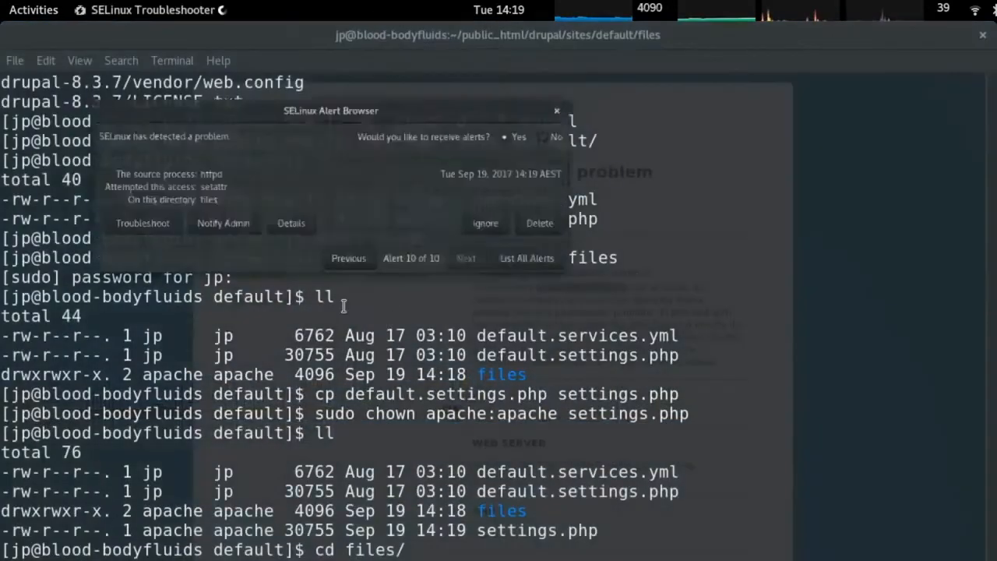
click(287, 219)
scroll(316, 436, down, 10)
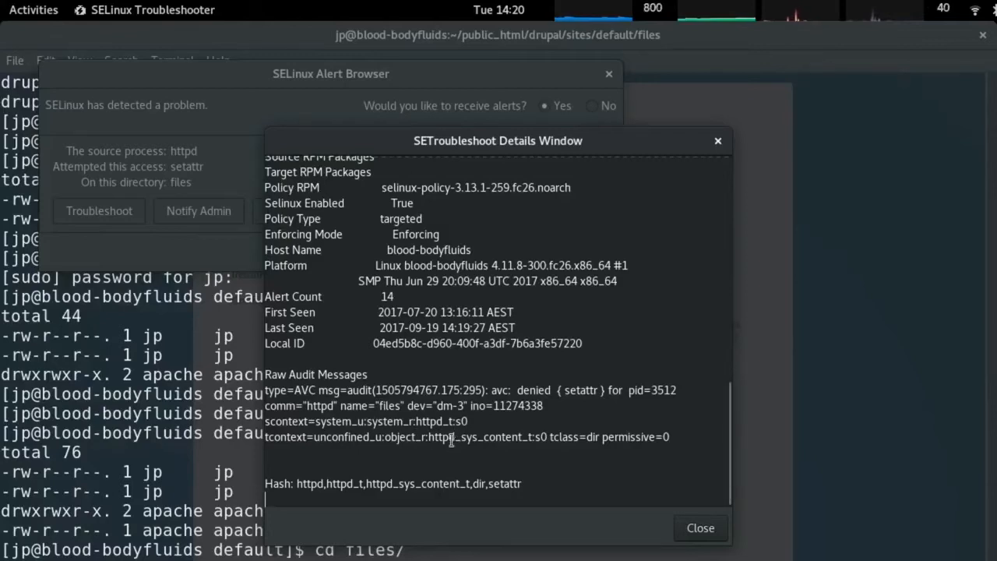
scroll(468, 421, up, 5)
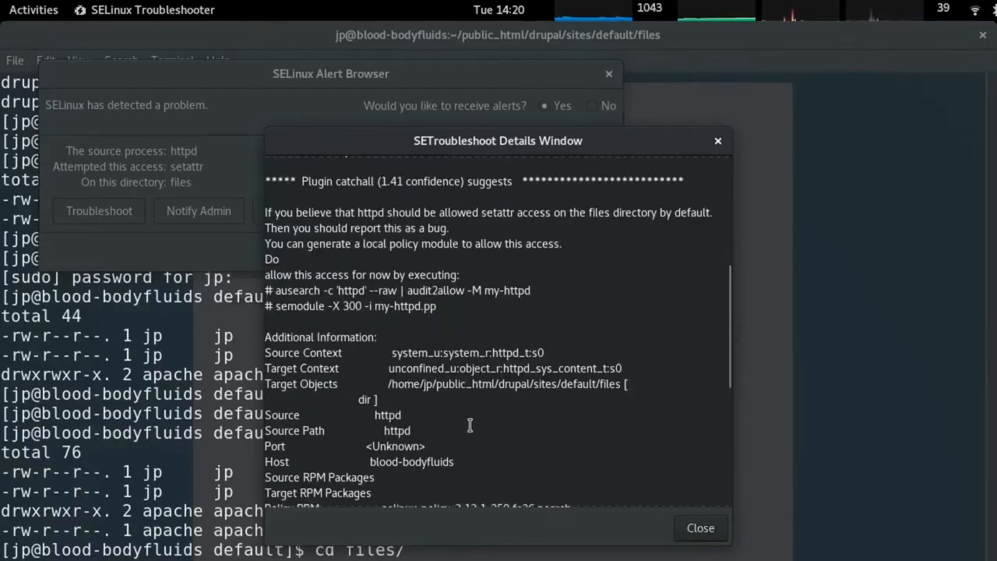
scroll(470, 424, up, 1)
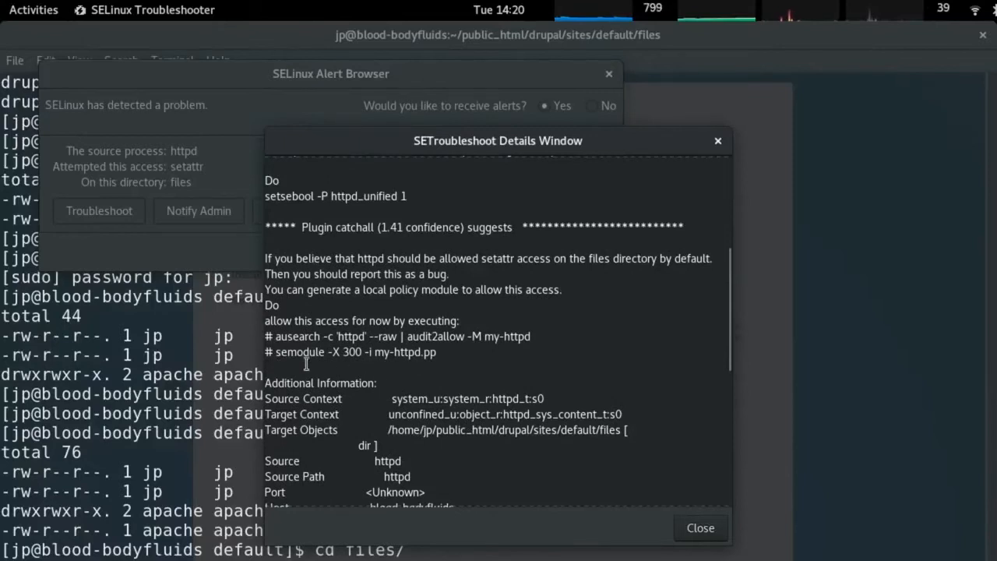
scroll(328, 366, up, 3)
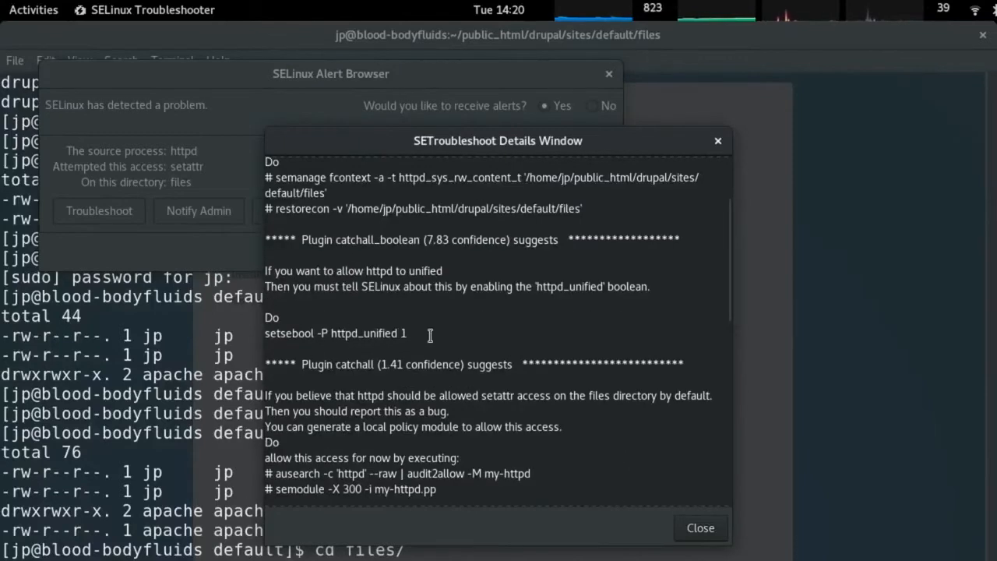
scroll(429, 334, up, 3)
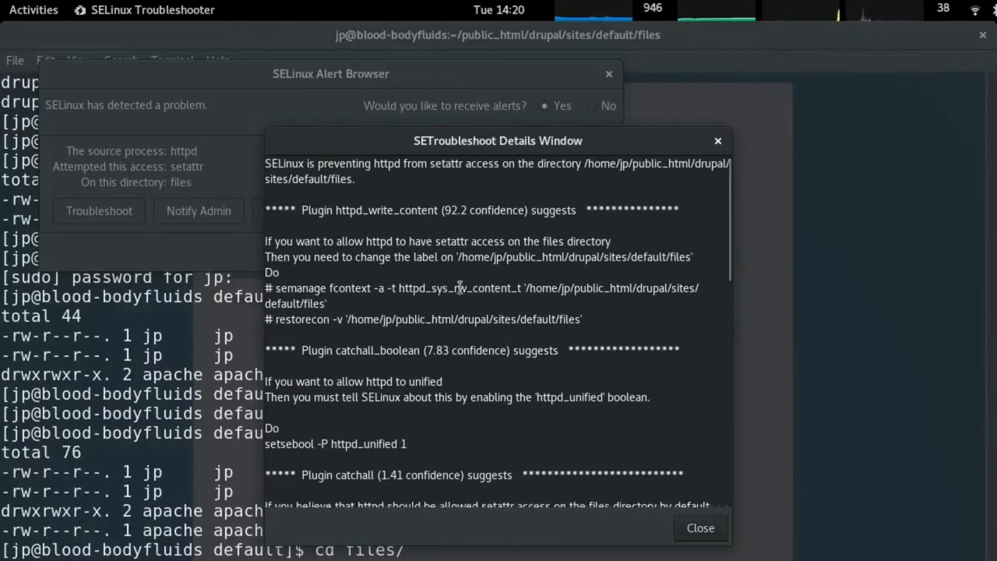
Copy the suggested semanage fcontext relabel command and paste it into Terminal.
drag(277, 294, 400, 310)
right_click(341, 306)
click(374, 325)
click(136, 427)
right_click(137, 405)
click(183, 484)
key(Return)
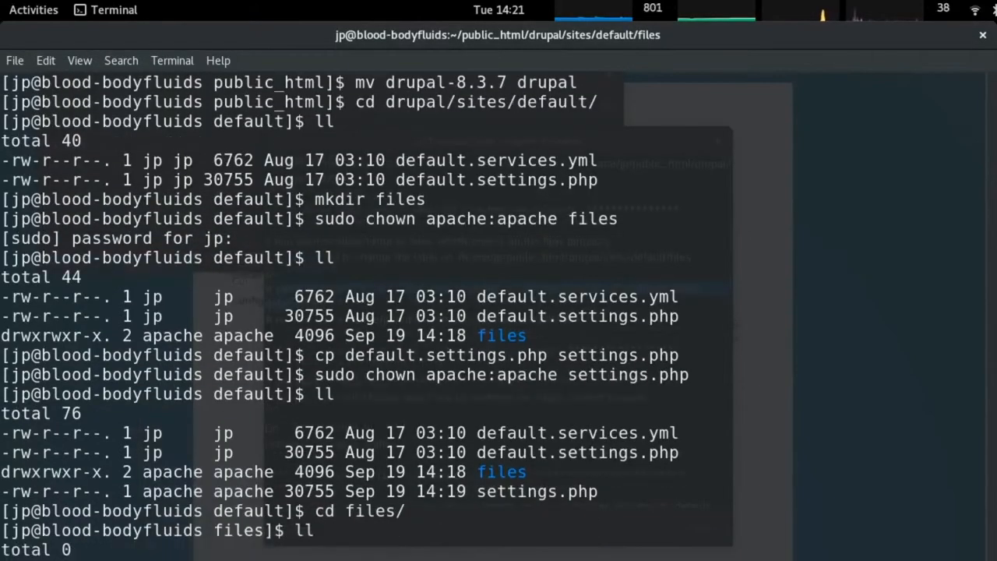
Run semanage fcontext to label the files directory httpd_sys_rw_content_t, then check directory listings.
key(alt+Tab)
key(alt+Tab)
scroll(385, 361, down, 5)
scroll(640, 441, up, 5)
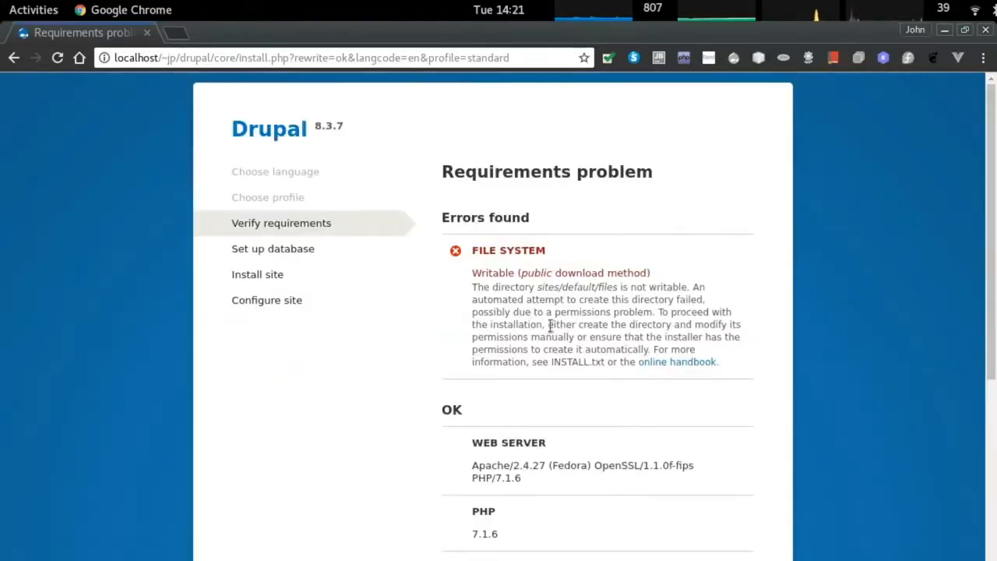
key(alt+Tab)
key(ctrl+shift+v)
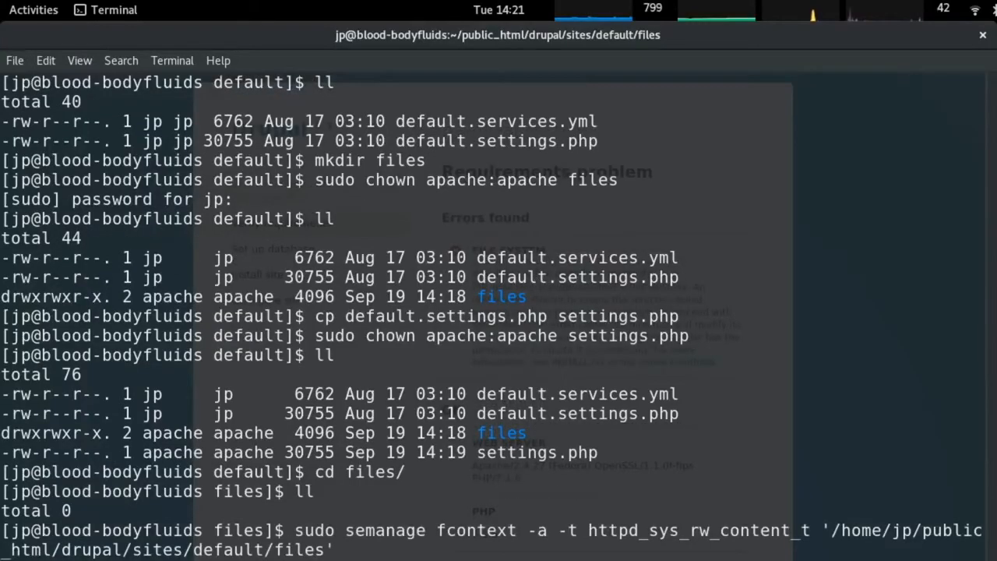
key(Return)
text(ll)
key(Return)
text(ls -laF)
key(Return)
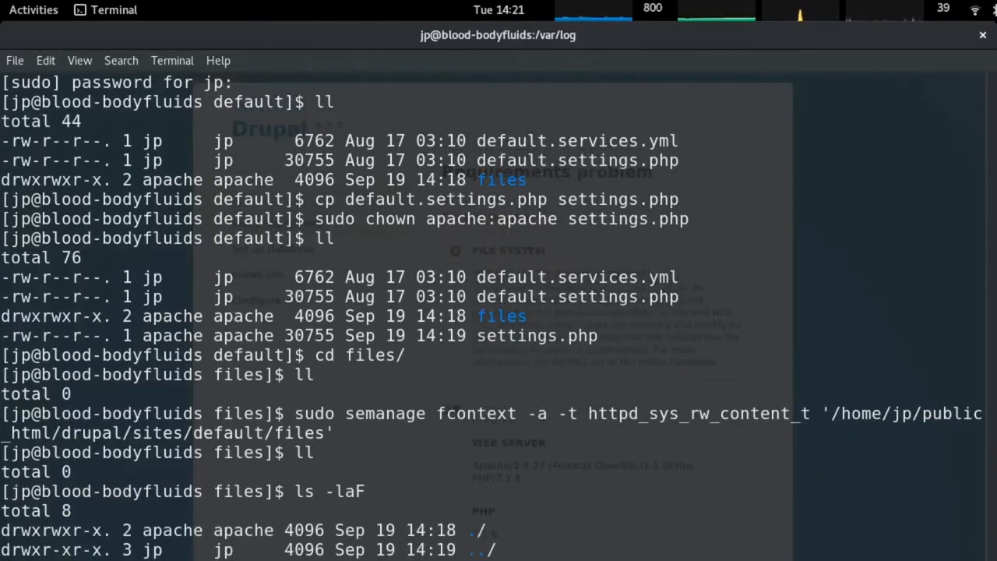
text(cd ..)
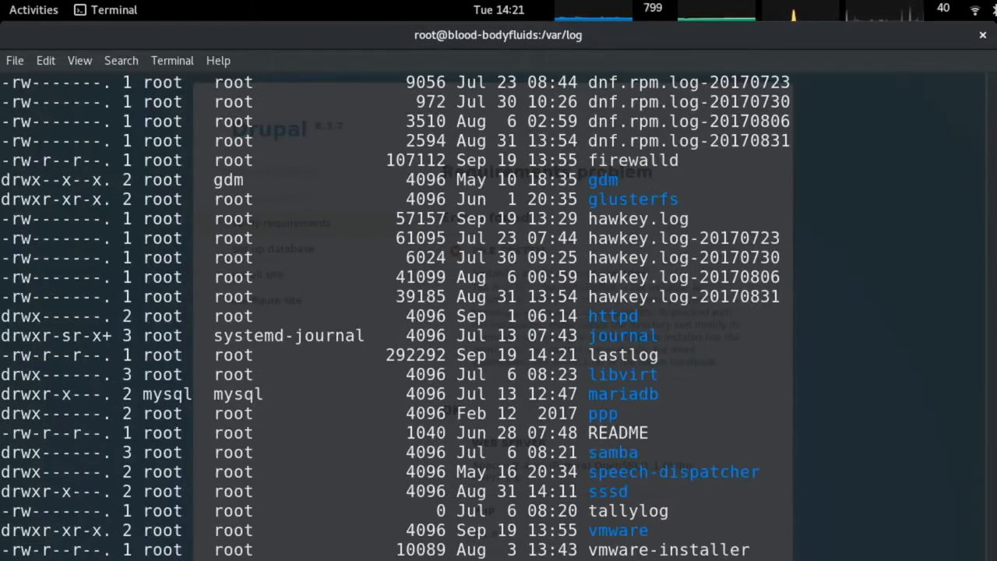
text(ls)
key(Return)
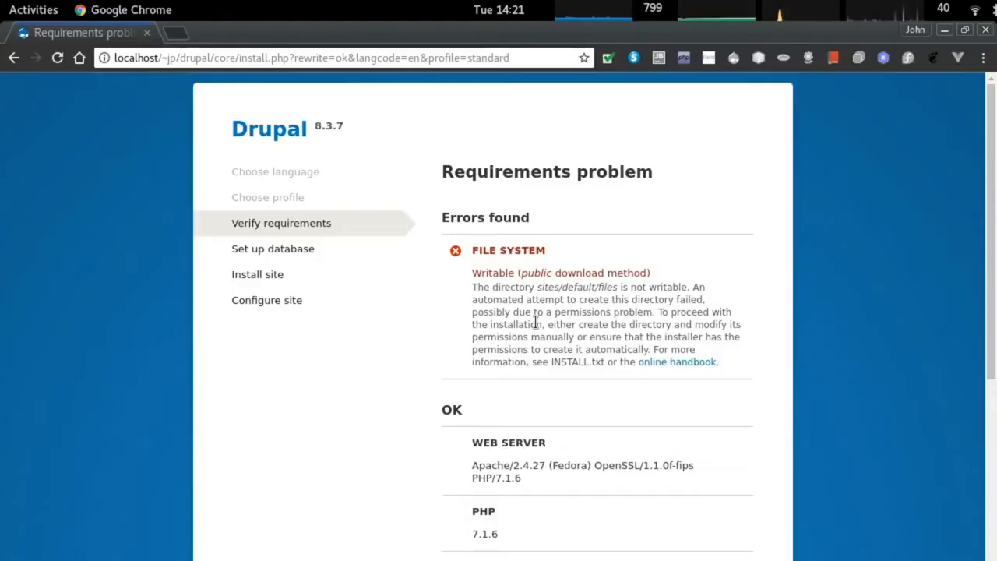
Run the suggested restorecon -v on the files directory and reload the Drupal installer.
key(alt+Tab)
key(alt+Tab)
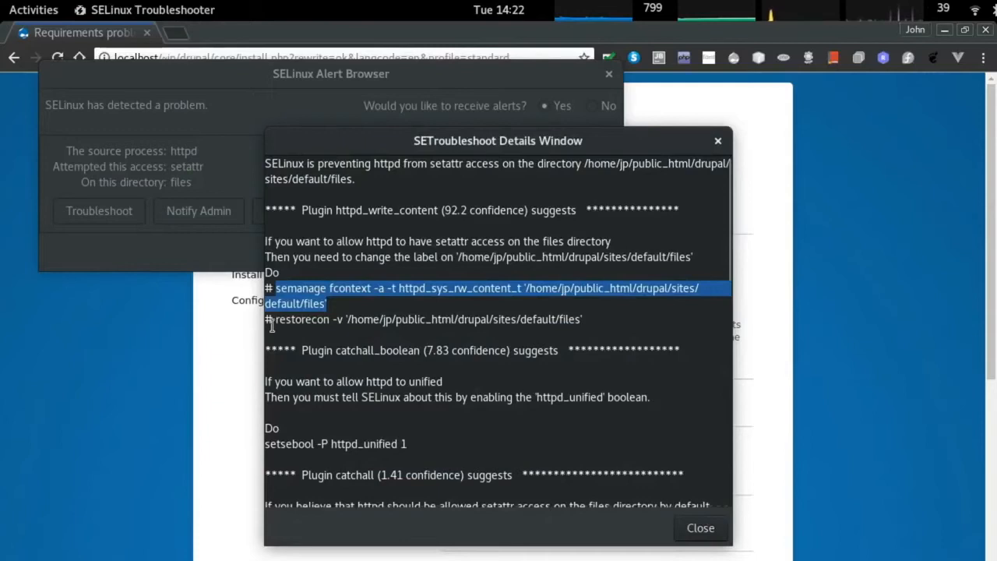
drag(276, 319, 582, 319)
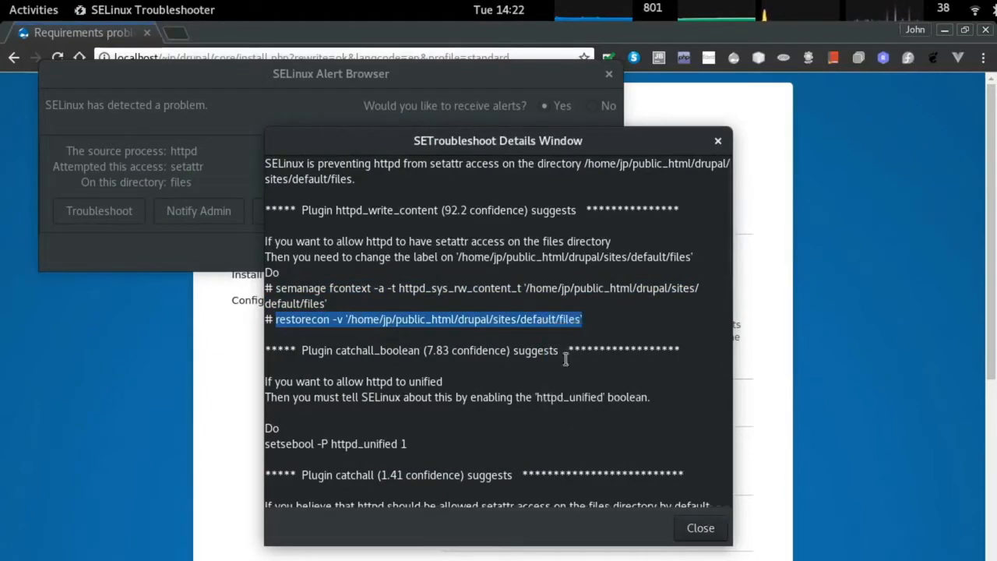
key(alt+Tab)
key(alt+Tab)
right_click(218, 468)
click(241, 385)
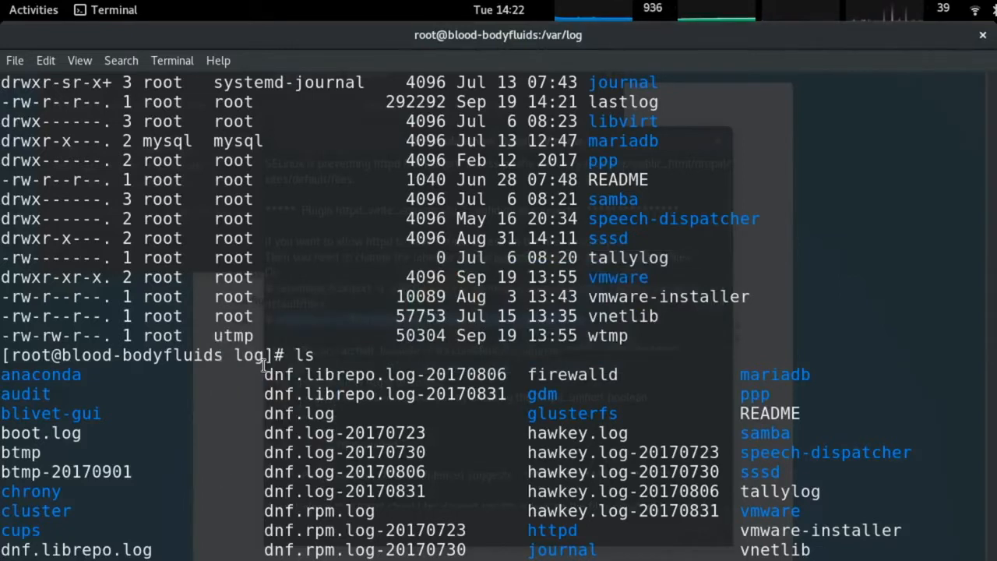
scroll(263, 360, down, 1)
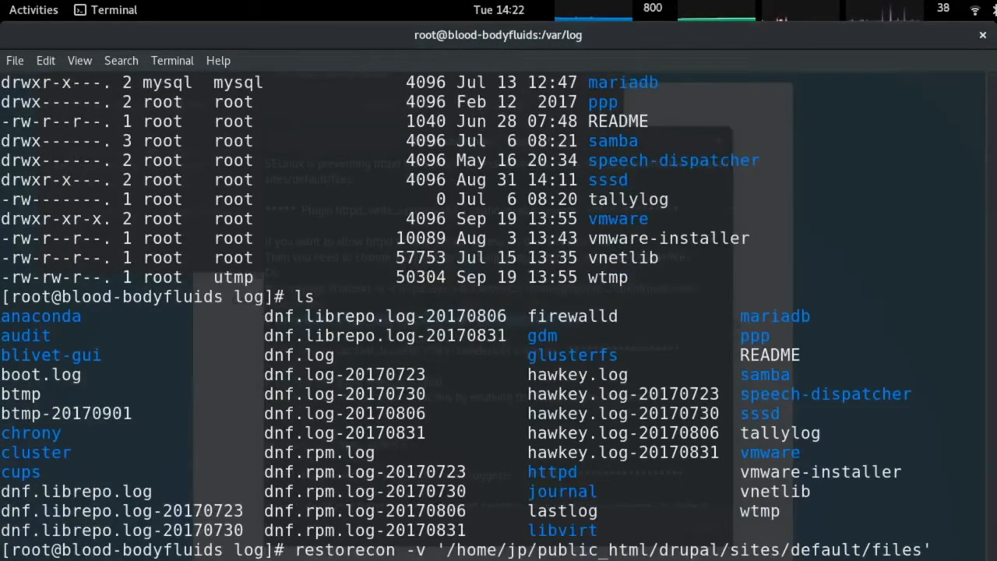
key(Return)
key(alt+Tab)
key(alt+Tab)
scroll(304, 310, down, 5)
key(F5)
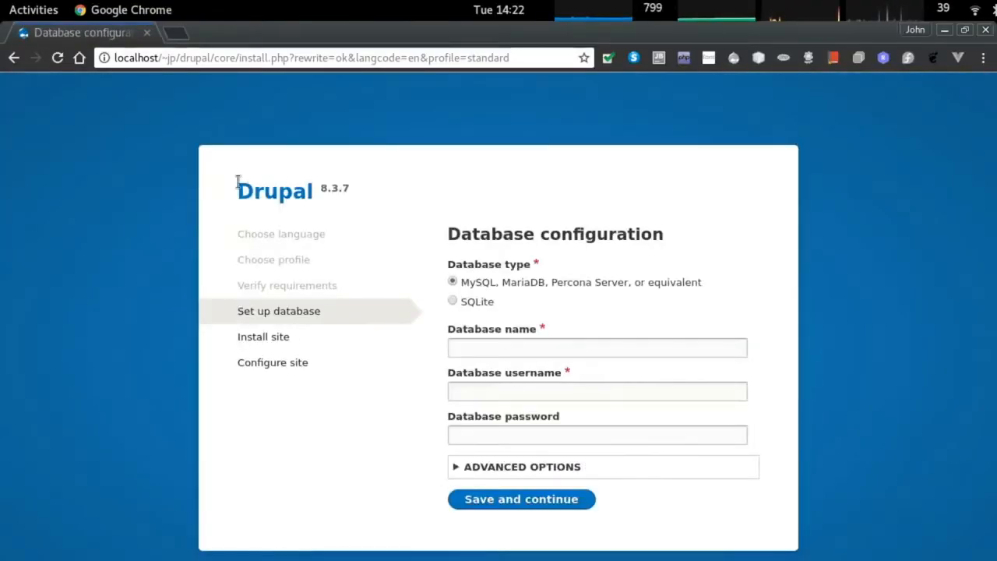
Create an empty database named drupal in phpMyAdmin at localhost/phpmyadmin.
click(176, 33)
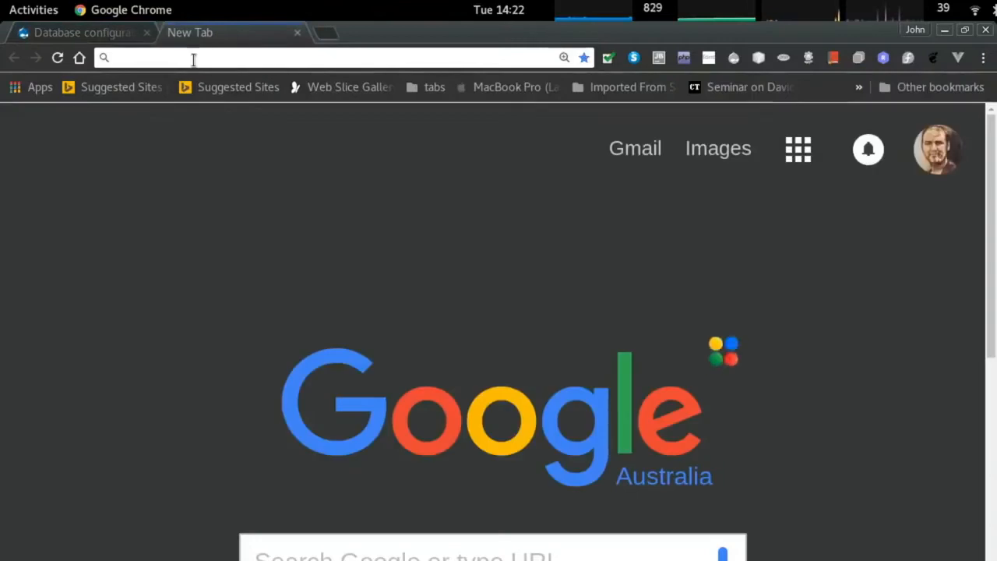
text(localhost/phpm)
key(Return)
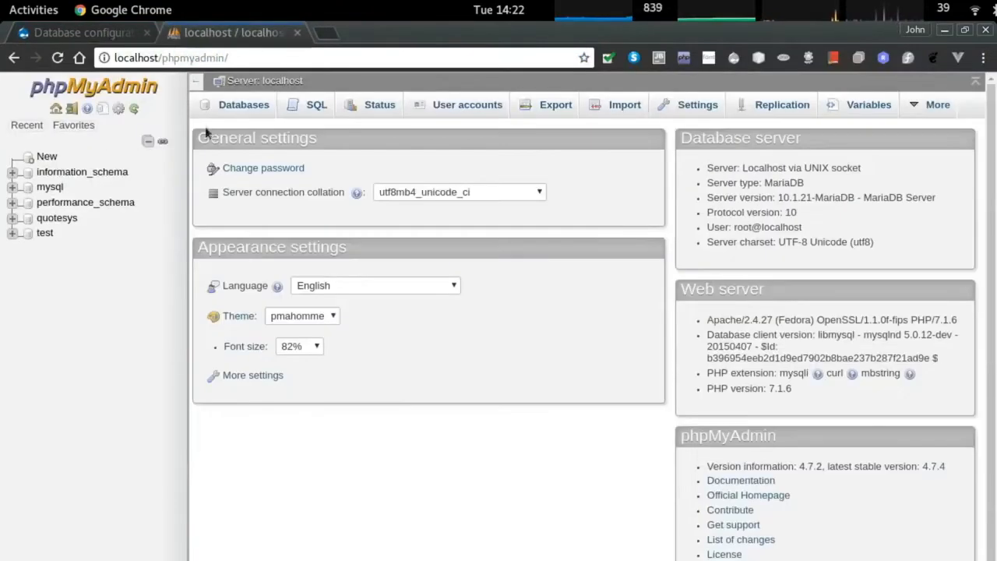
click(245, 104)
click(284, 211)
text(drupl)
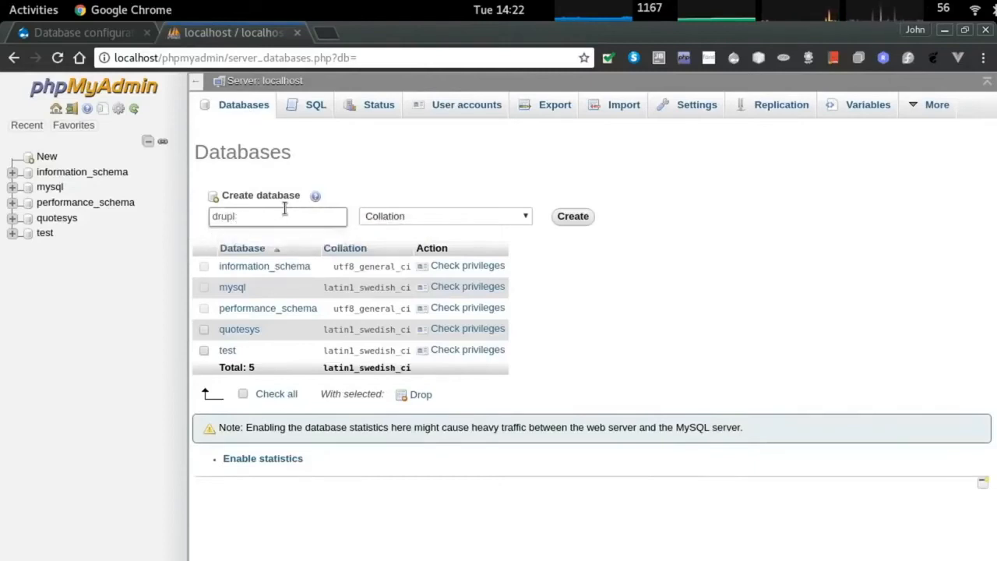
key(Return)
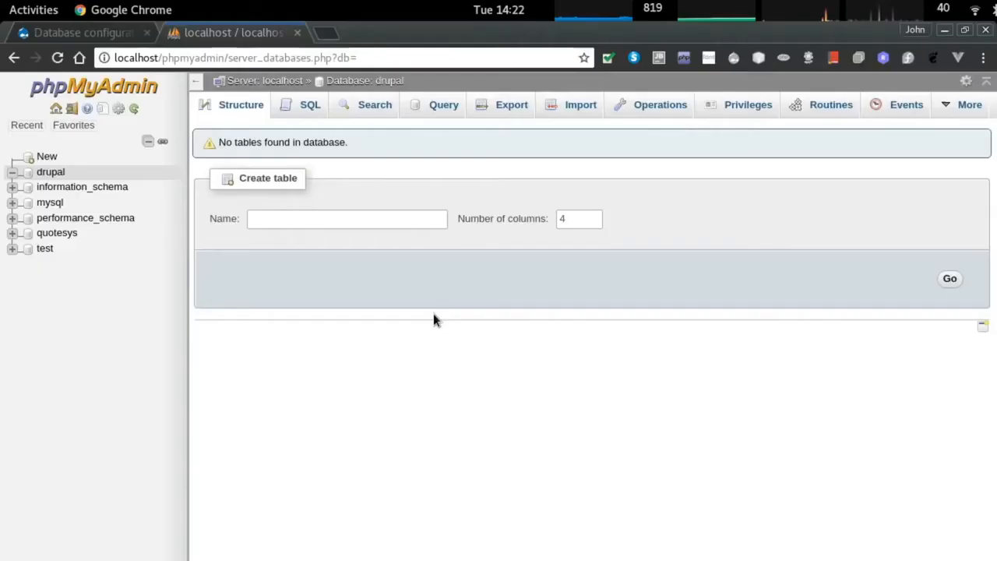
key(ctrl+shift+Tab)
click(502, 333)
Enter database name drupal and username root with a blank password, then run the installation.
text(drupal)
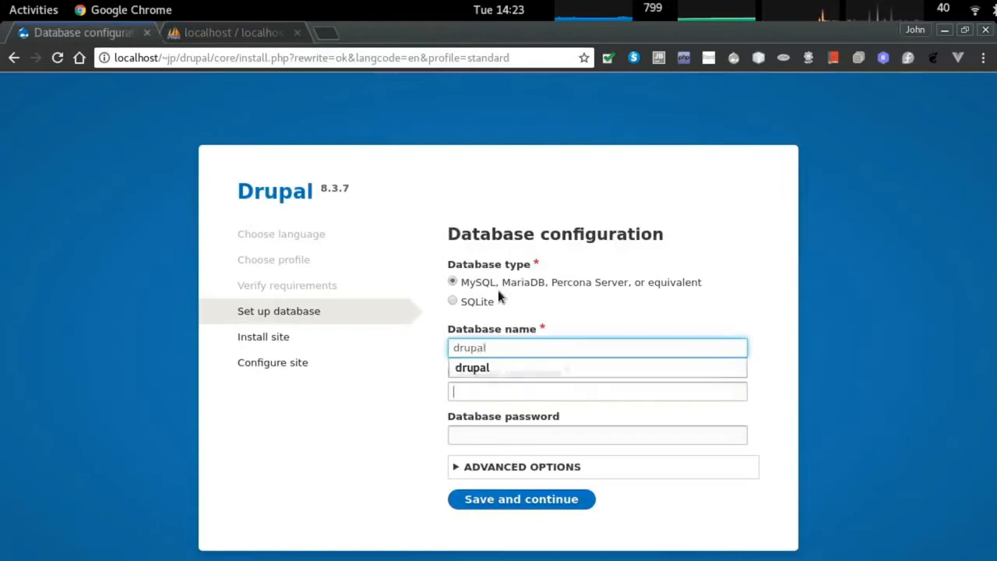
key(Tab)
text(root)
click(496, 436)
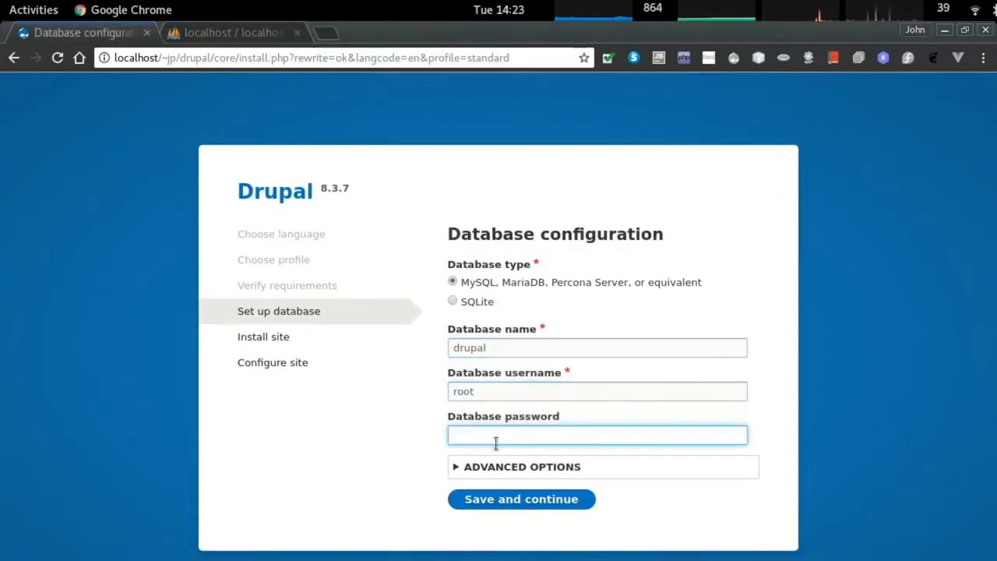
key(Return)
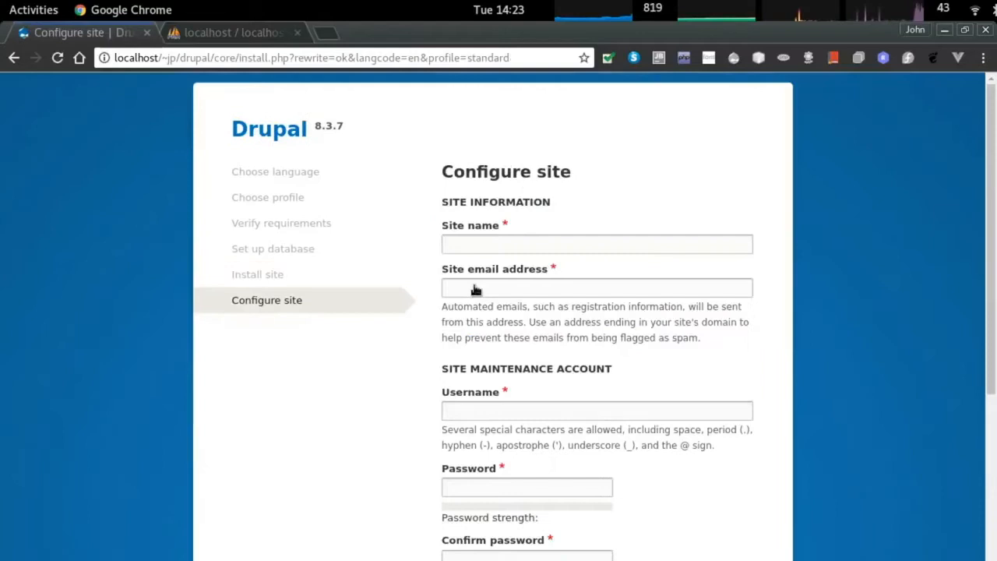
click(466, 243)
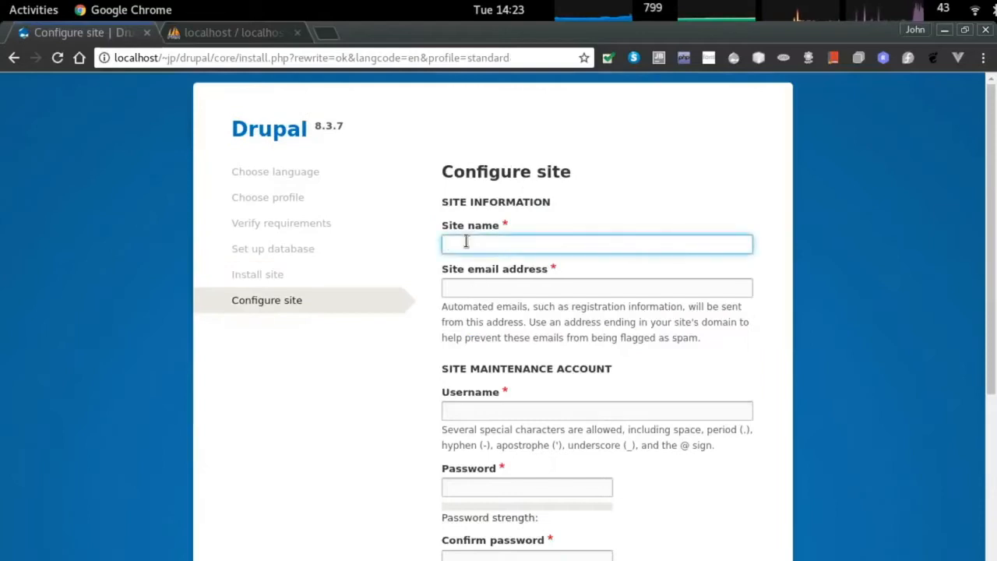
Name the site 'Cupcakes Survey Site', enter the site e-mail, and create the admin account and password.
text(c)
text(upcakes)
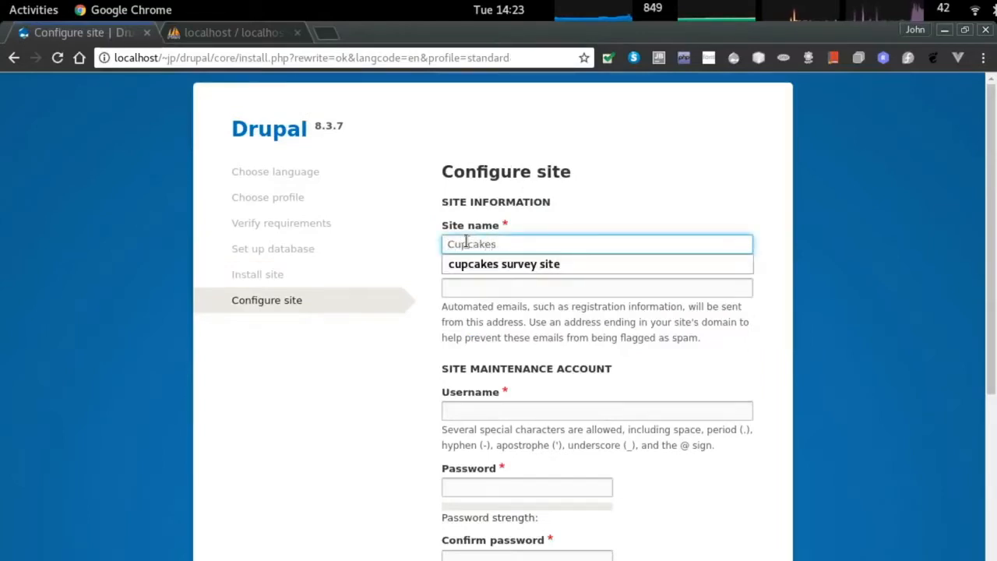
text( Survey Site)
key(Tab)
text(john@john.com)
key(Tab)
text(admin)
key(Tab)
text(aadmin123)
key(Tab)
text(ad)
Choose Australia as default country, disable automatic update checks, and save the configuration.
scroll(533, 264, down, 5)
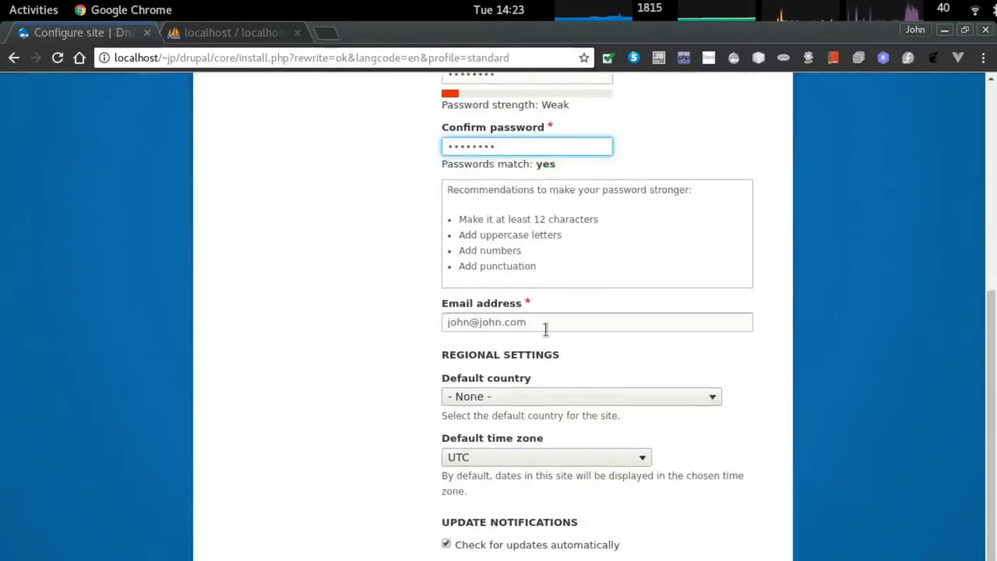
click(515, 398)
key(a)
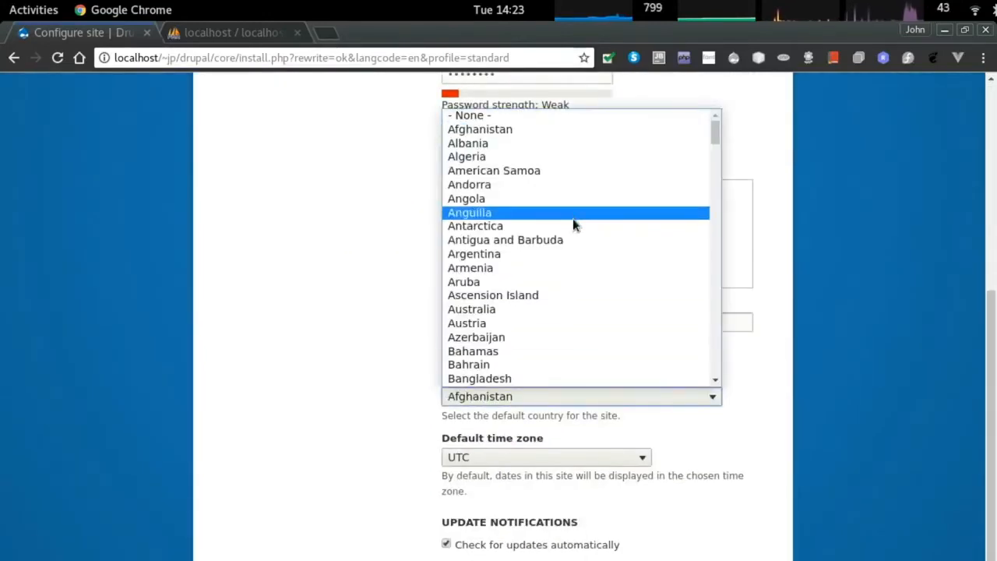
click(556, 310)
scroll(529, 352, down, 2)
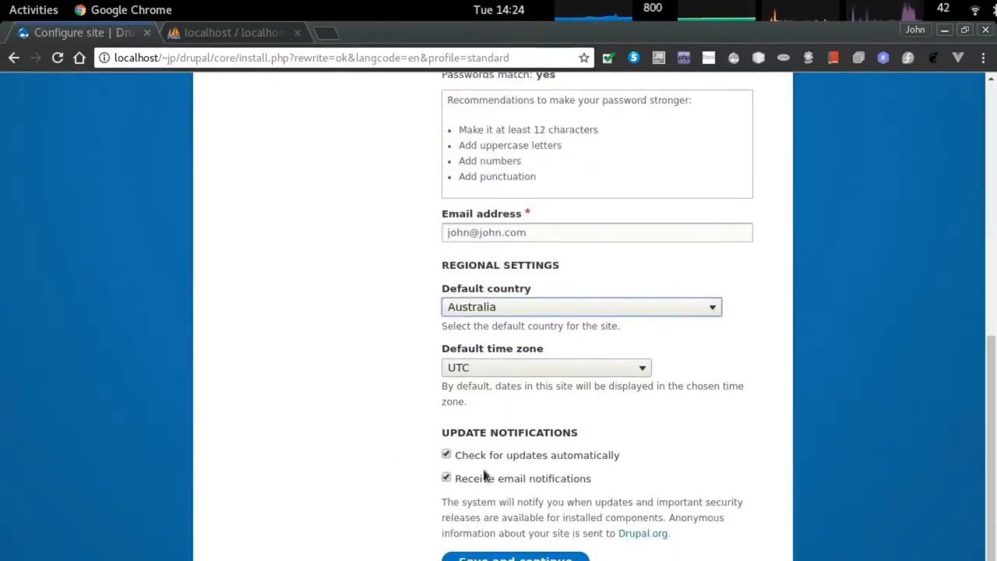
click(494, 456)
click(515, 556)
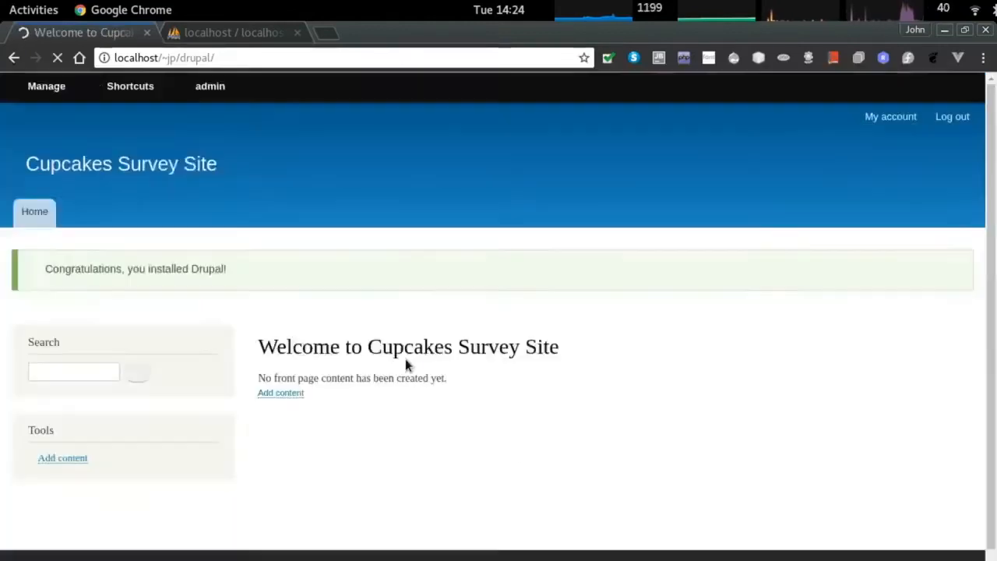
Open Drupal's Content admin page via Structure, then change into the modules folder in Terminal.
click(125, 118)
click(44, 117)
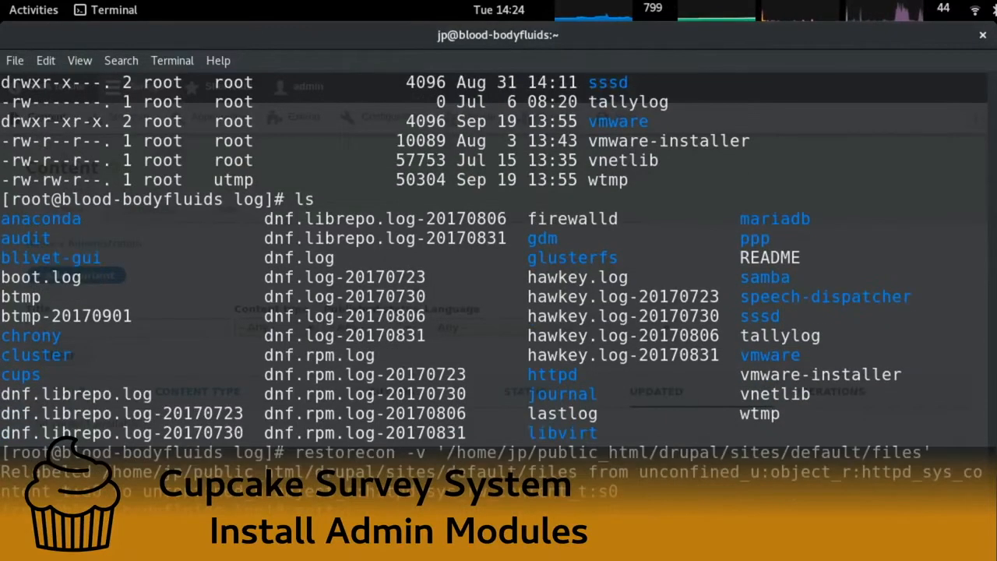
key(Return)
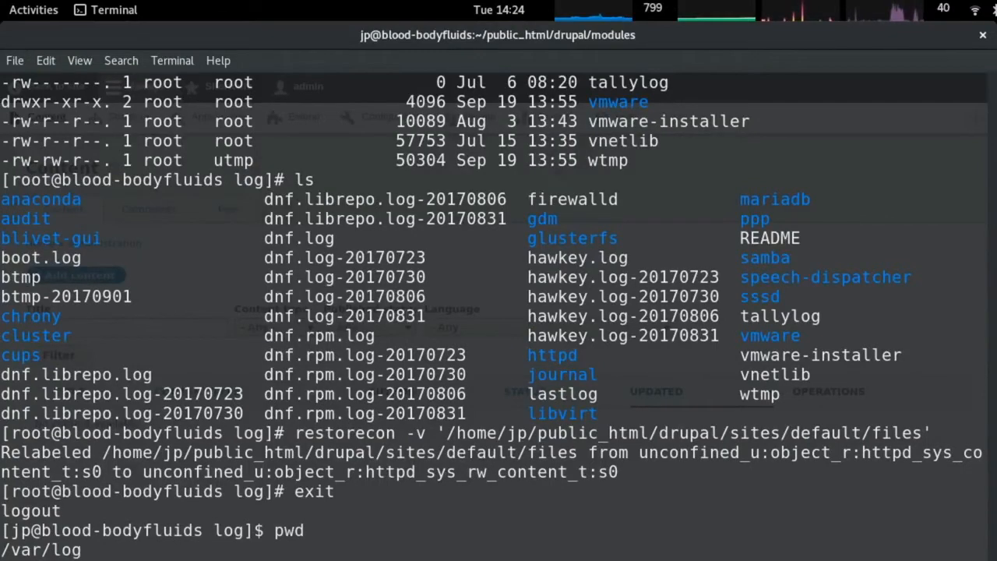
Extract the Coffee and Admin Toolbar module archives with tar.
key(Return)
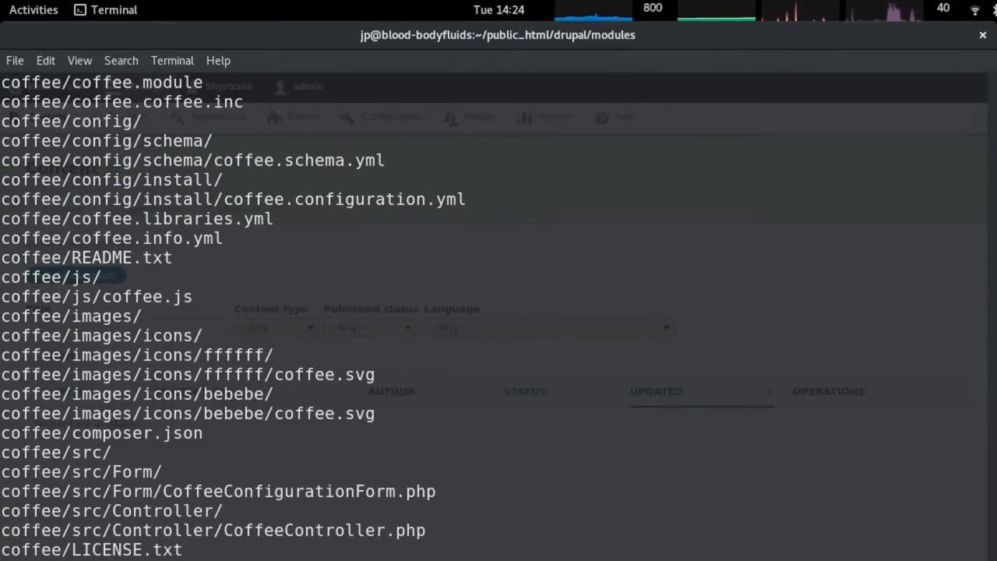
key(alt+Tab)
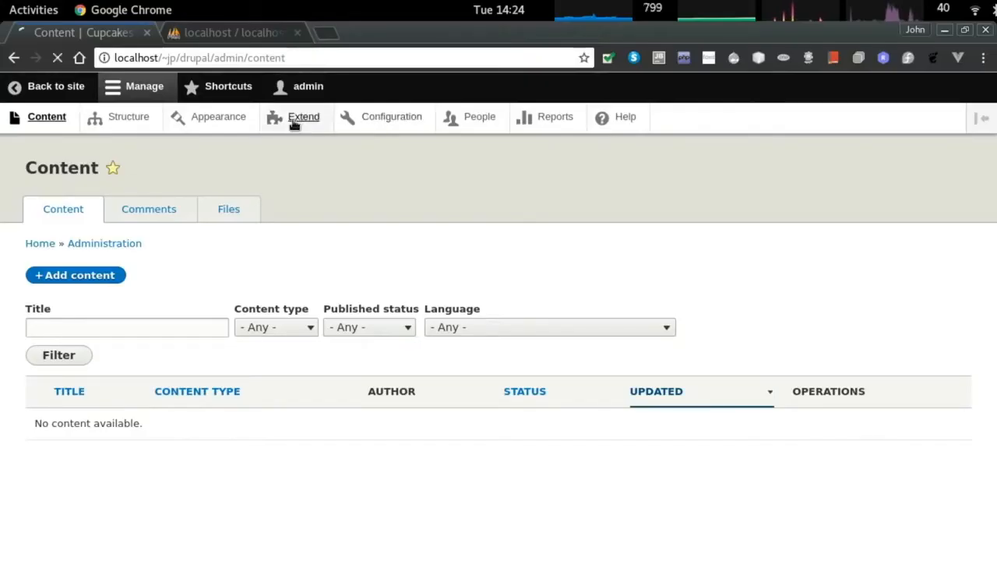
Install the Coffee, Admin Toolbar and Admin Toolbar Extra Tools modules from the Extend page.
click(102, 328)
text(coffee)
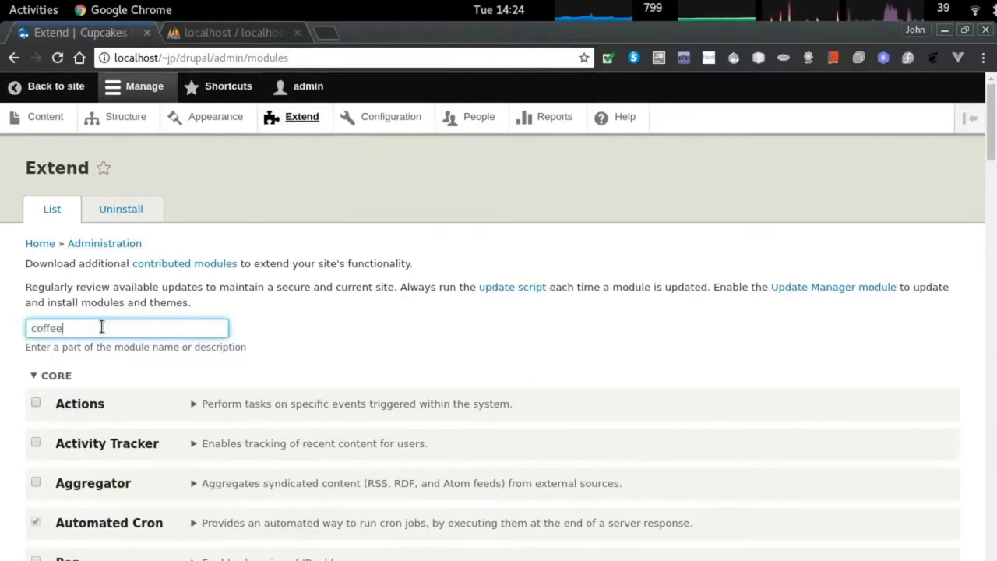
click(38, 402)
click(62, 462)
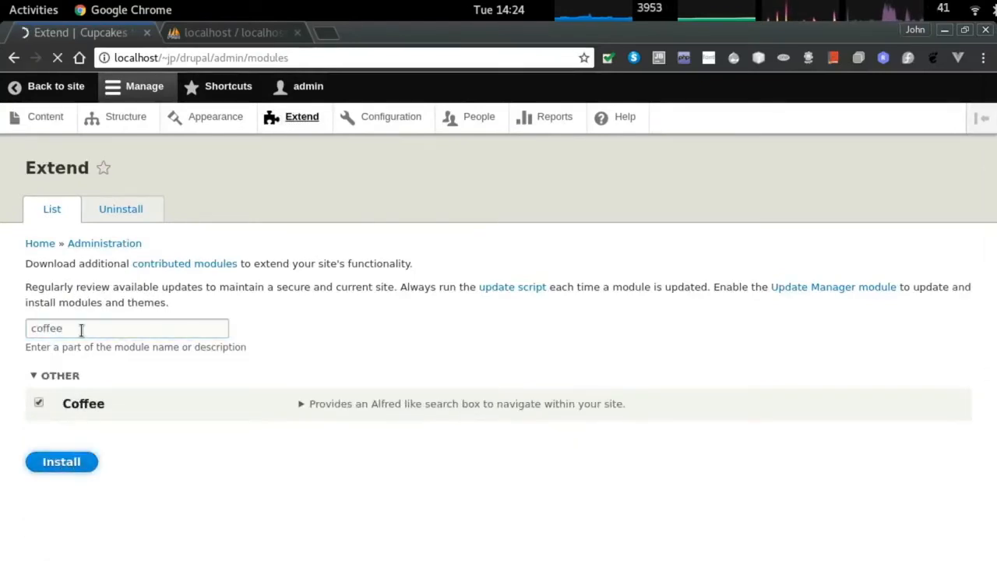
click(78, 383)
text(admin)
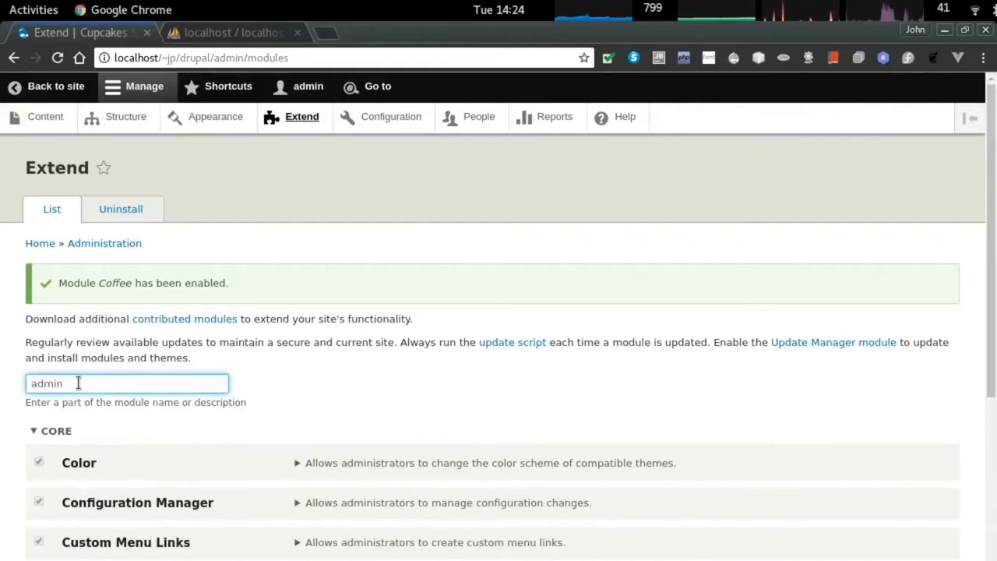
scroll(186, 333, down, 6)
click(38, 409)
click(38, 449)
click(71, 560)
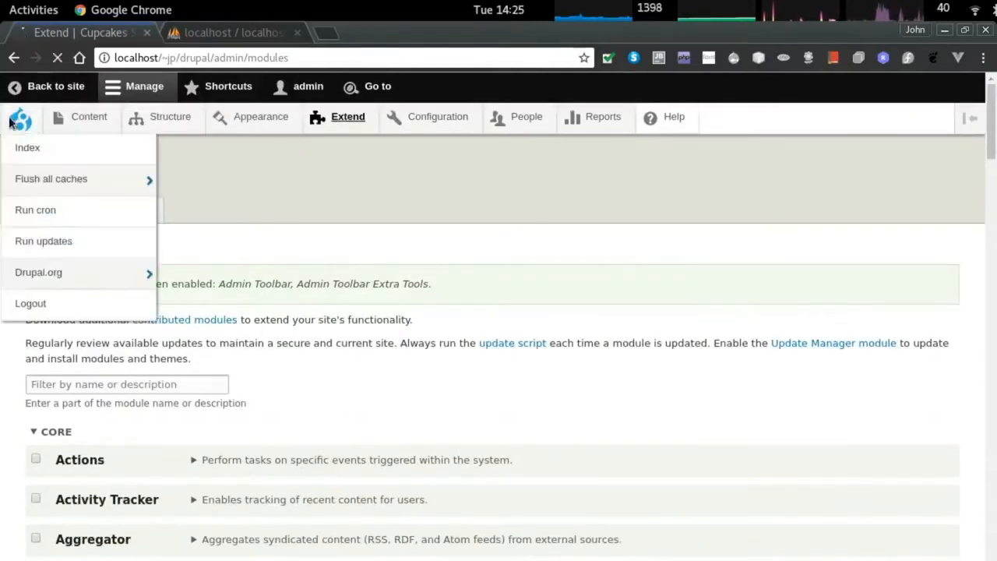
Bookmark the site's front page in the browser.
click(20, 119)
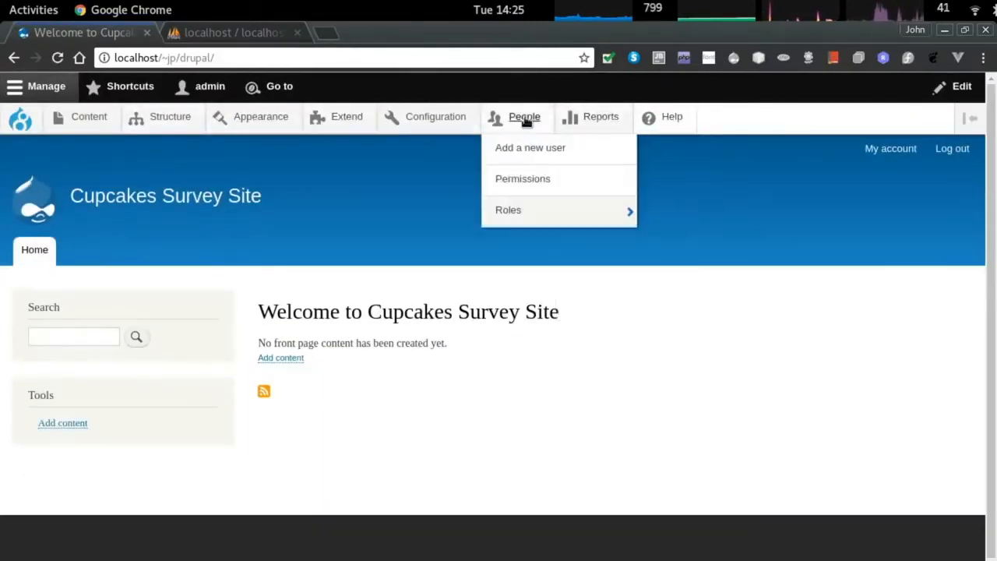
key(ctrl+d)
key(Escape)
key(ctrl+shift+d)
key(Escape)
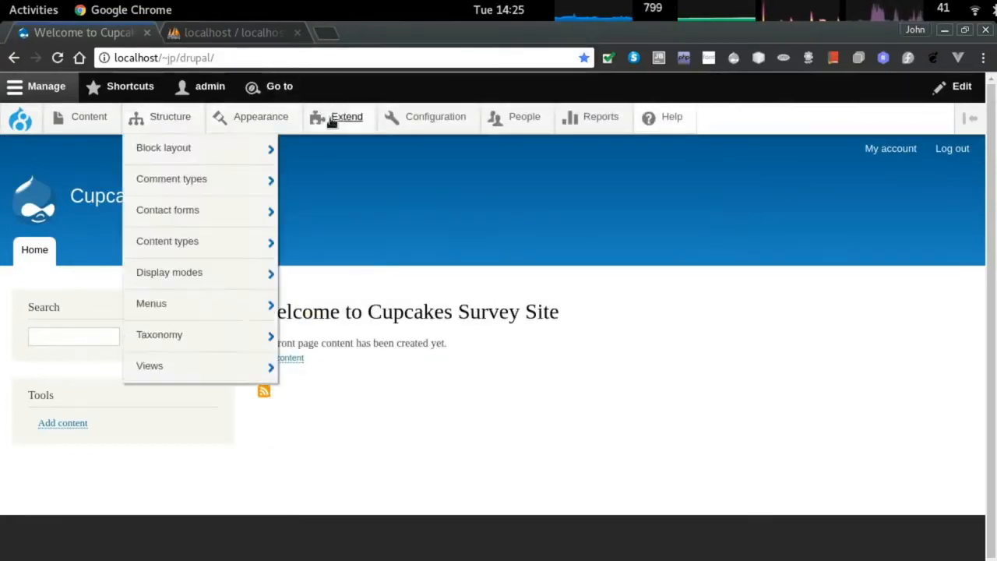
Filter the module list for coffee and view the Coffee module's details.
click(355, 118)
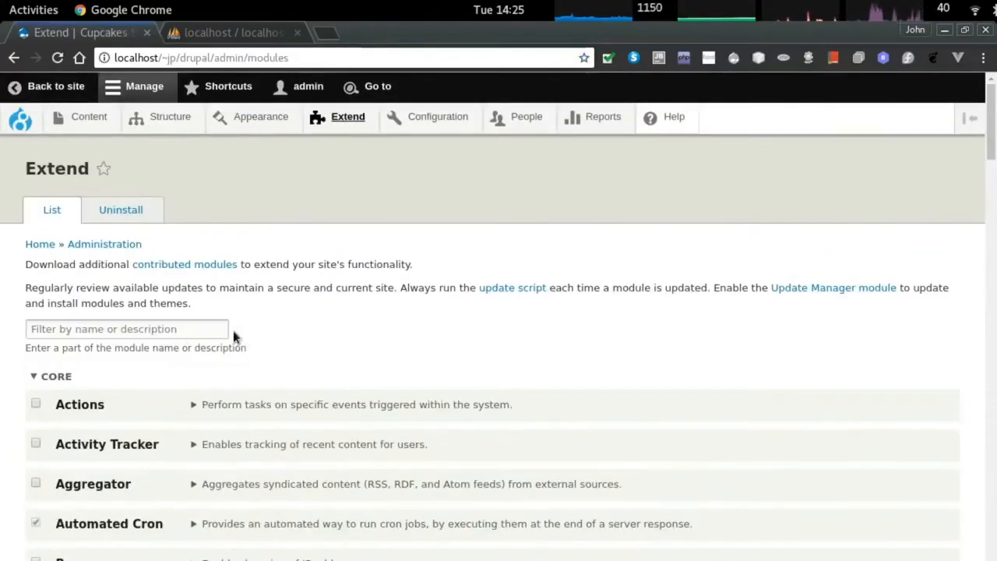
click(111, 324)
text(coffee)
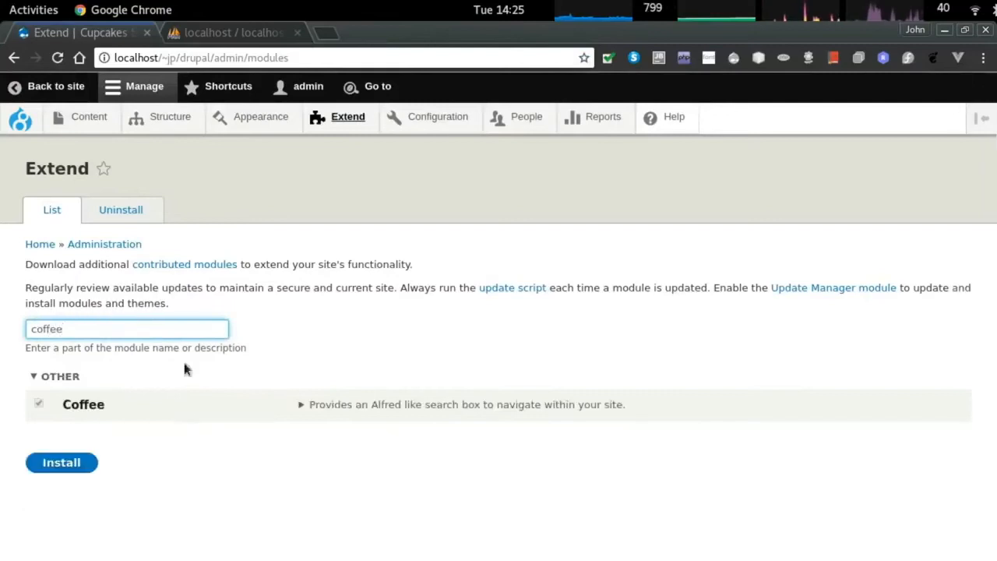
click(367, 401)
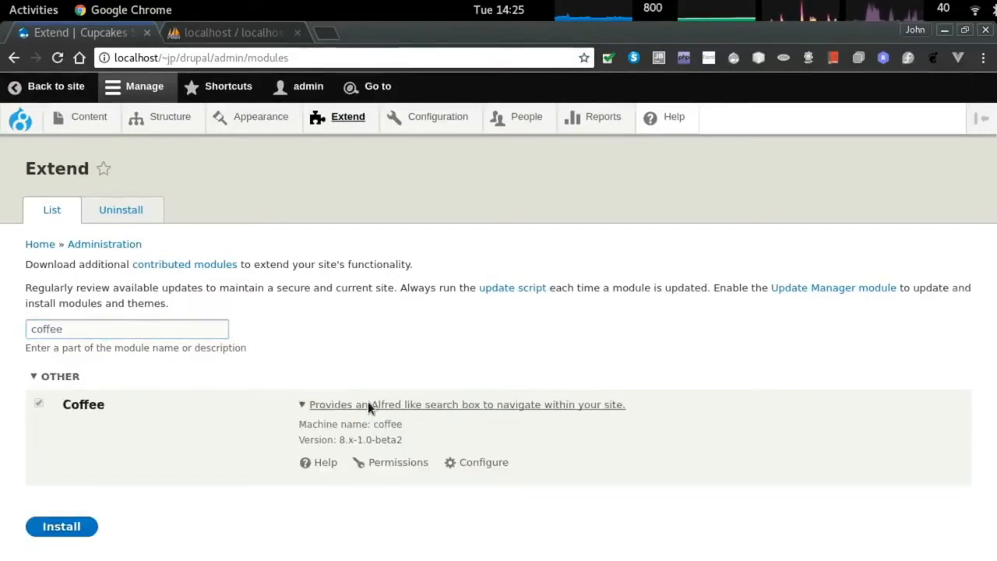
Use Coffee search (Alt+D) to start a Basic page titled 'Welcome' with body 'This is the new homepage'.
key(alt+d)
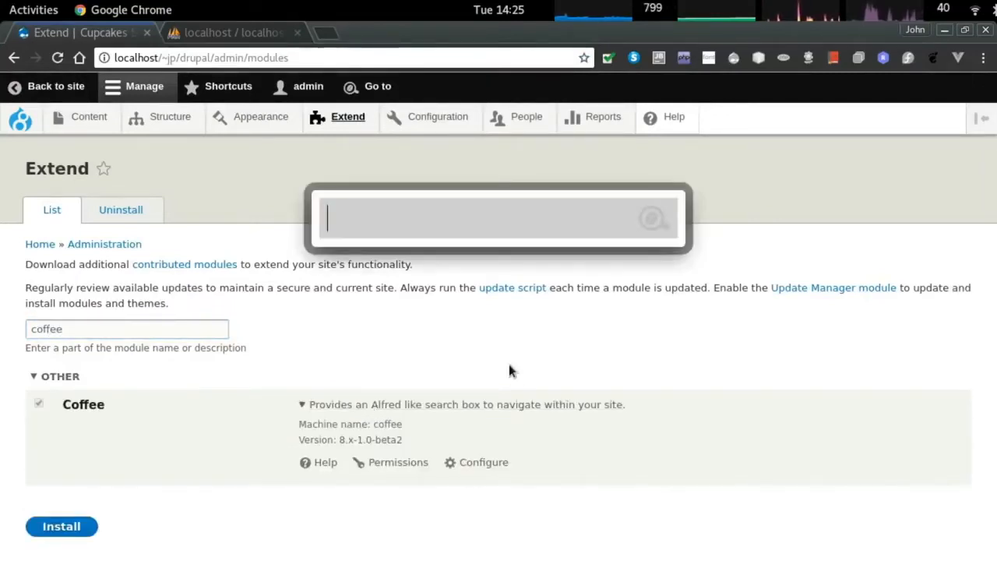
text(content)
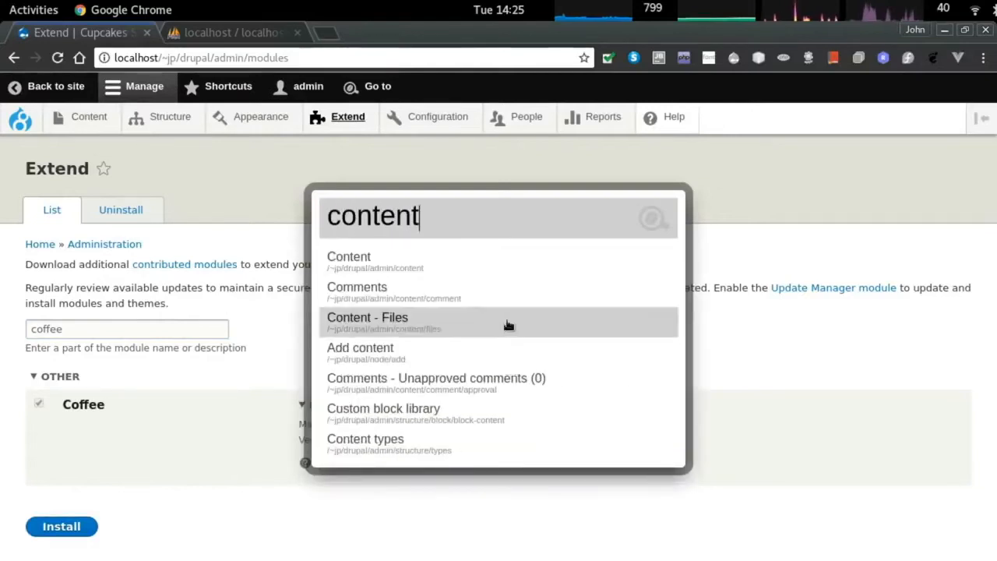
click(452, 354)
click(78, 292)
click(106, 250)
text(Welcome)
key(Tab)
text(This is the new ho)
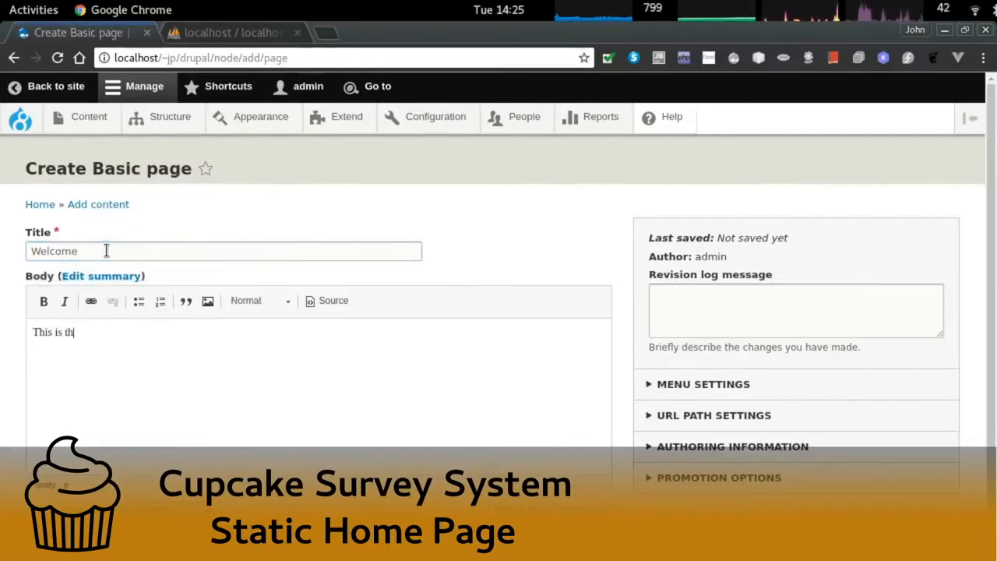
text(mepage)
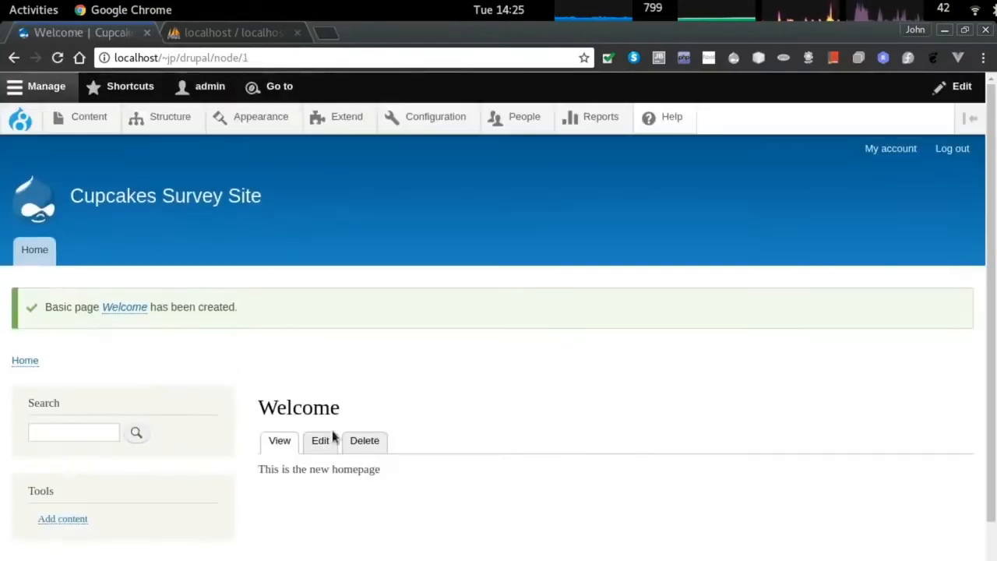
Set the Default front page in Basic site settings to /node/1 and save the configuration.
drag(213, 58, 394, 74)
key(ctrl+c)
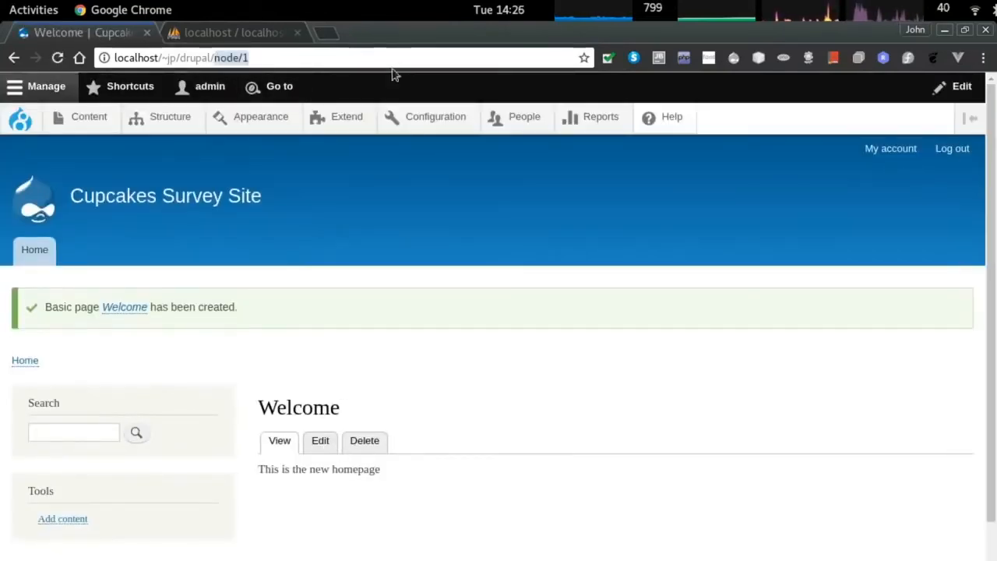
click(436, 117)
scroll(583, 421, down, 3)
scroll(570, 442, down, 2)
scroll(620, 335, up, 2)
click(576, 219)
scroll(125, 515, down, 2)
triple_click(198, 416)
key(ctrl+v)
scroll(236, 421, down, 3)
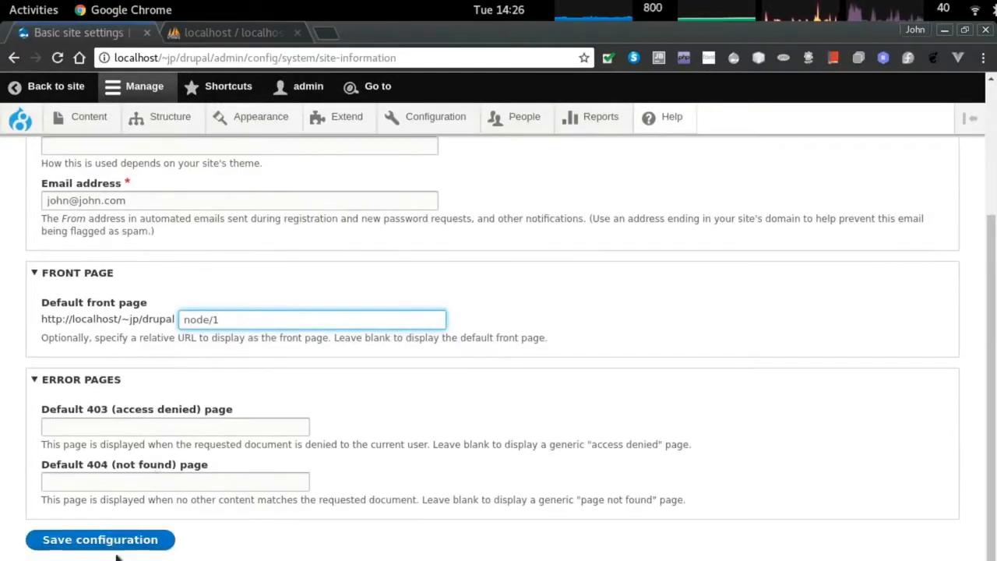
click(108, 539)
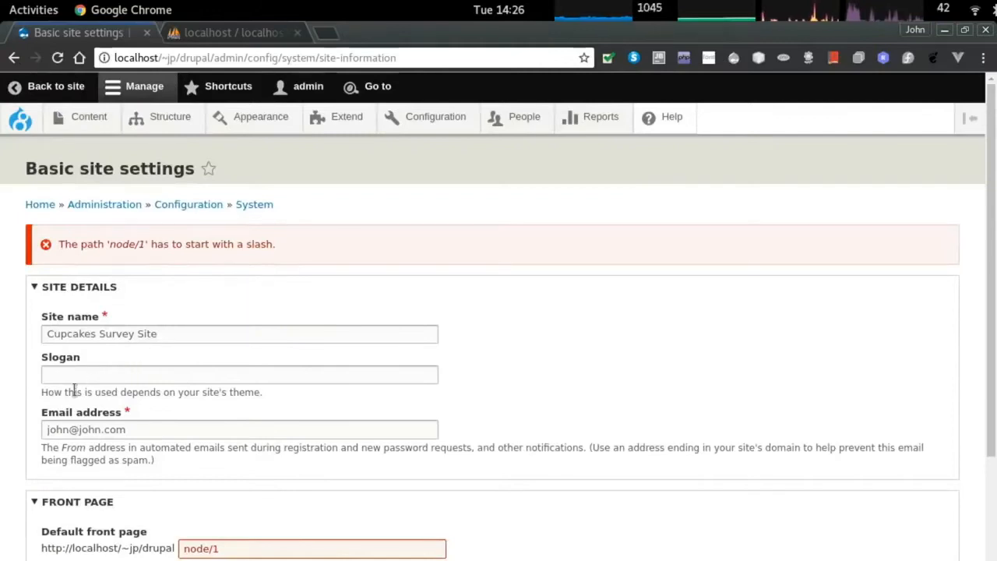
scroll(186, 478, down, 1)
text(/)
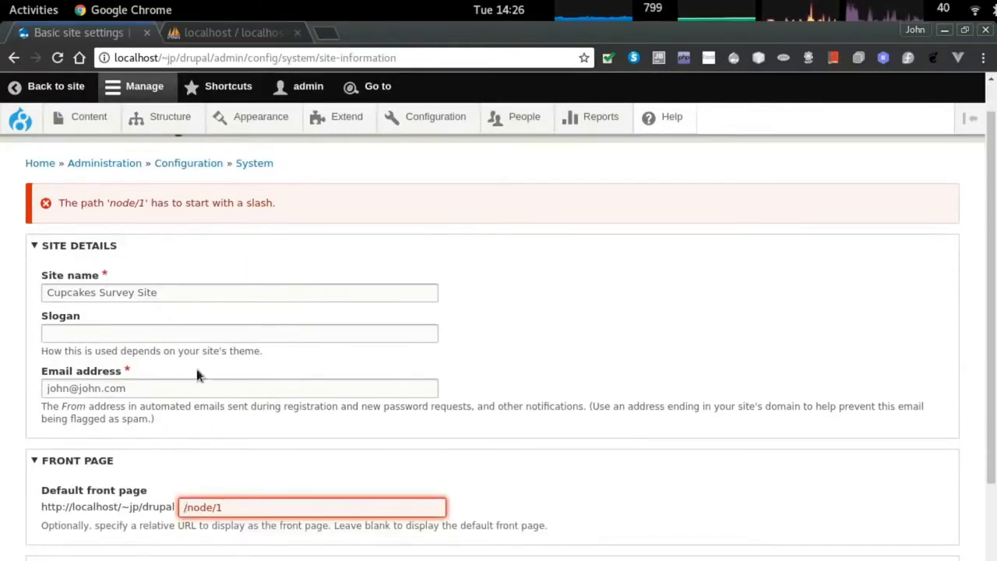
scroll(196, 366, down, 5)
click(101, 538)
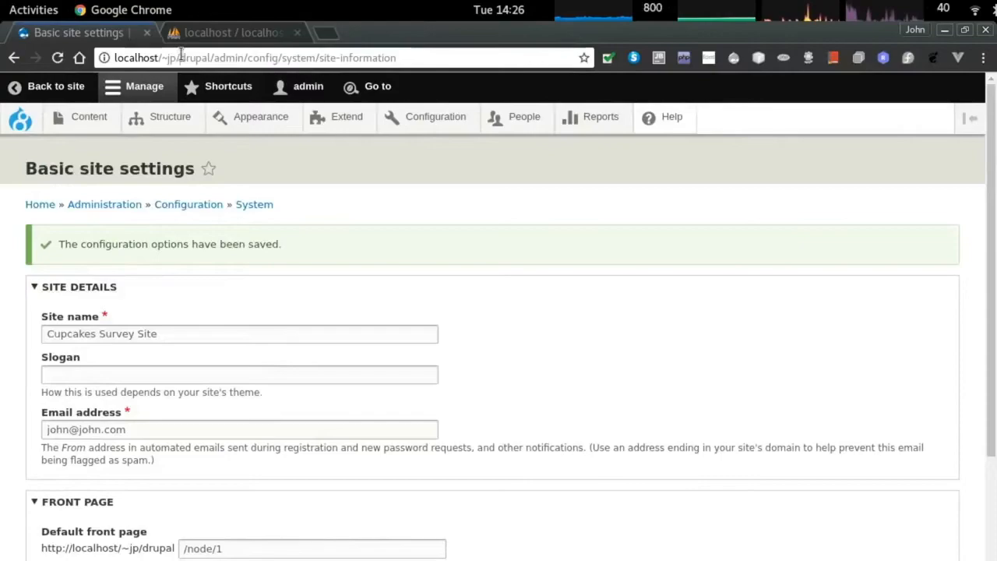
Load the site root in a private window to verify the Welcome homepage, then return to Terminal.
click(254, 58)
key(BackSpace)
key(ctrl+shift+n)
text(http://localhost/~jp/drupal/admin/config/system/site-information)
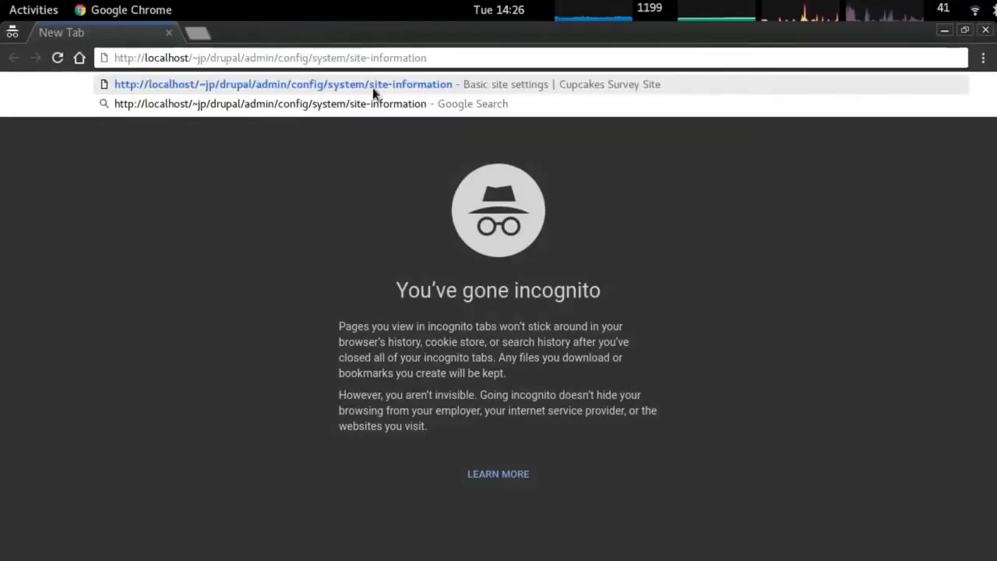
key(BackSpace)
key(BackSpace)
key(BackSpace)
key(BackSpace)
key(BackSpace)
key(BackSpace)
key(BackSpace)
key(BackSpace)
key(BackSpace)
key(BackSpace)
key(BackSpace)
key(BackSpace)
key(BackSpace)
key(BackSpace)
key(BackSpace)
key(BackSpace)
key(BackSpace)
key(BackSpace)
key(BackSpace)
key(BackSpace)
key(Return)
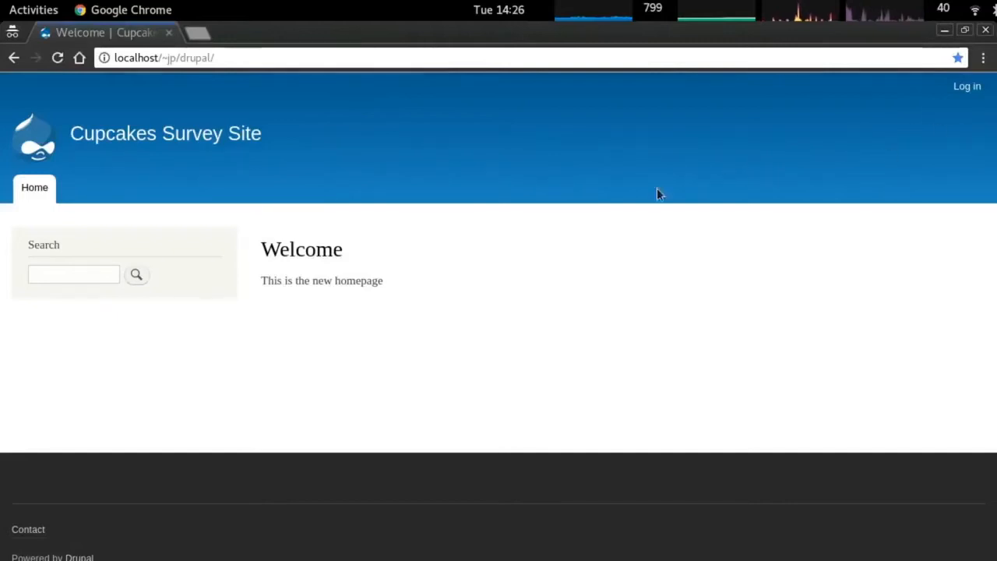
key(alt+Tab)
key(alt+Tab)
key(Escape)
Move from the working folder into drupal/themes and list it, finding only README.txt.
text(pwd)
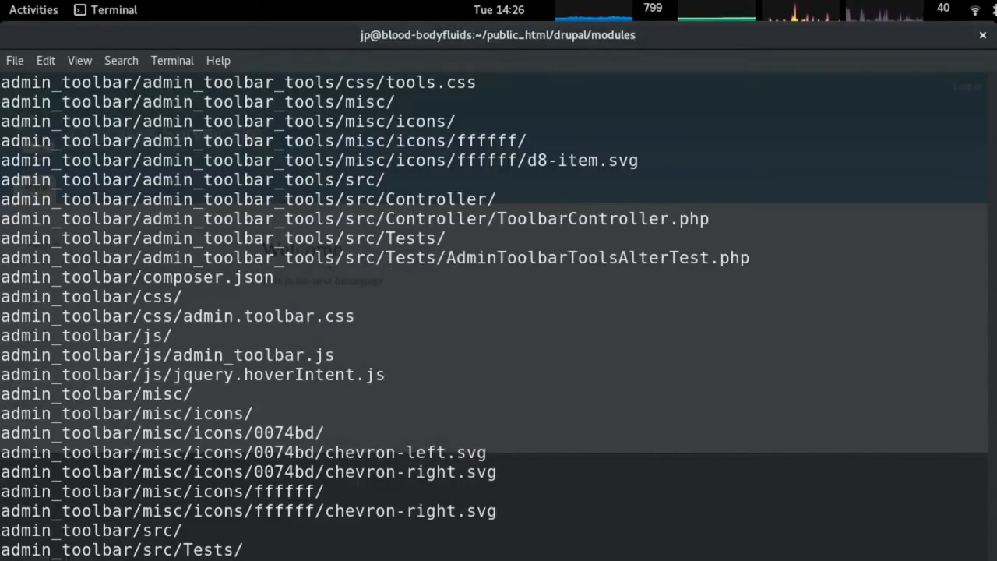
key(Return)
text(cd ..)
key(Return)
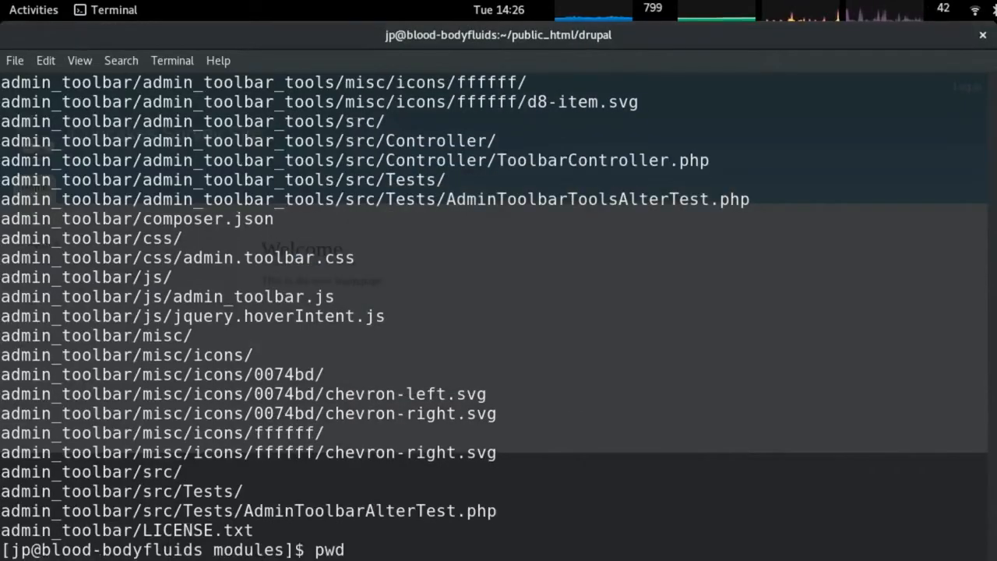
text(cd themes/)
key(Return)
text(ll)
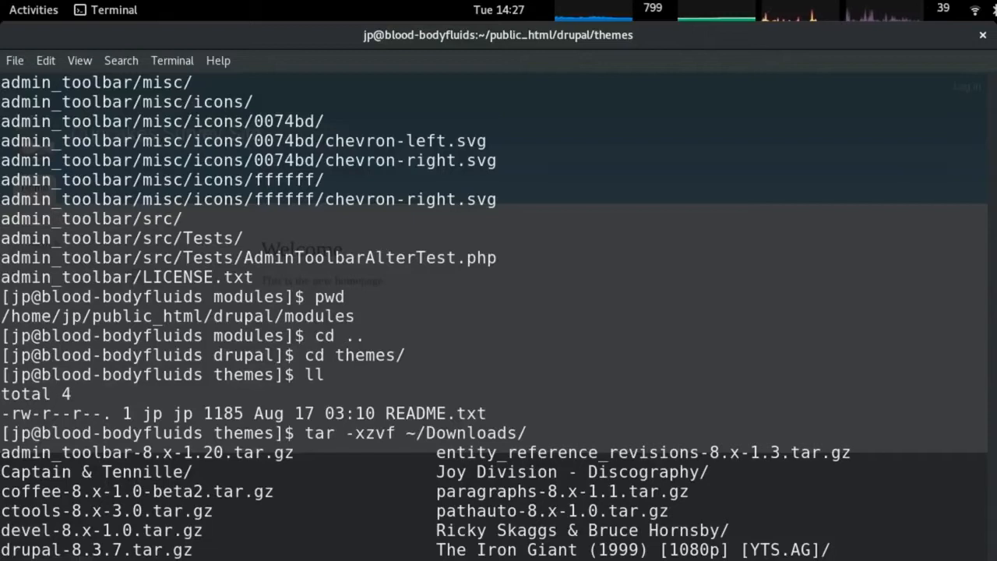
scroll(499, 316, down, 1)
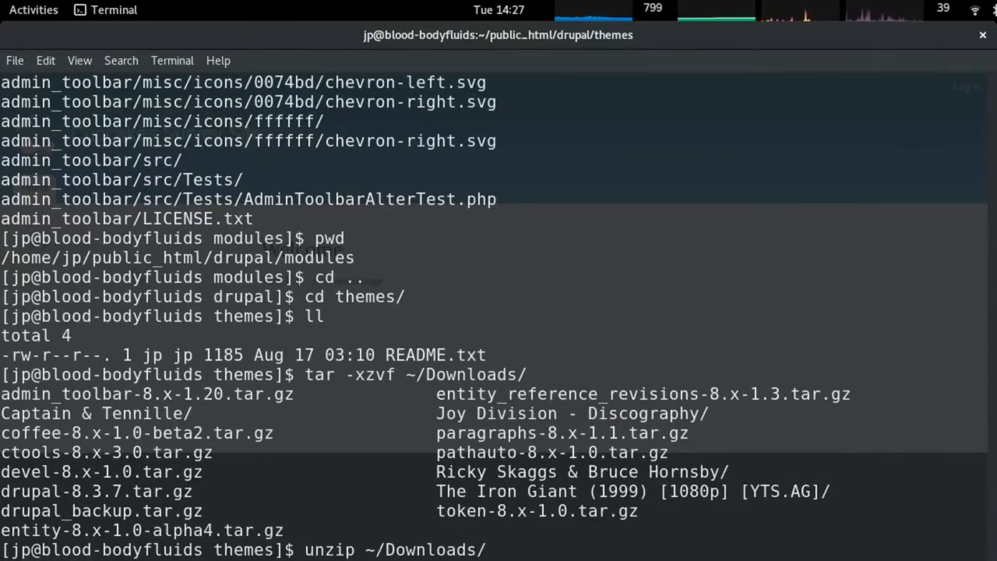
key(alt+Tab)
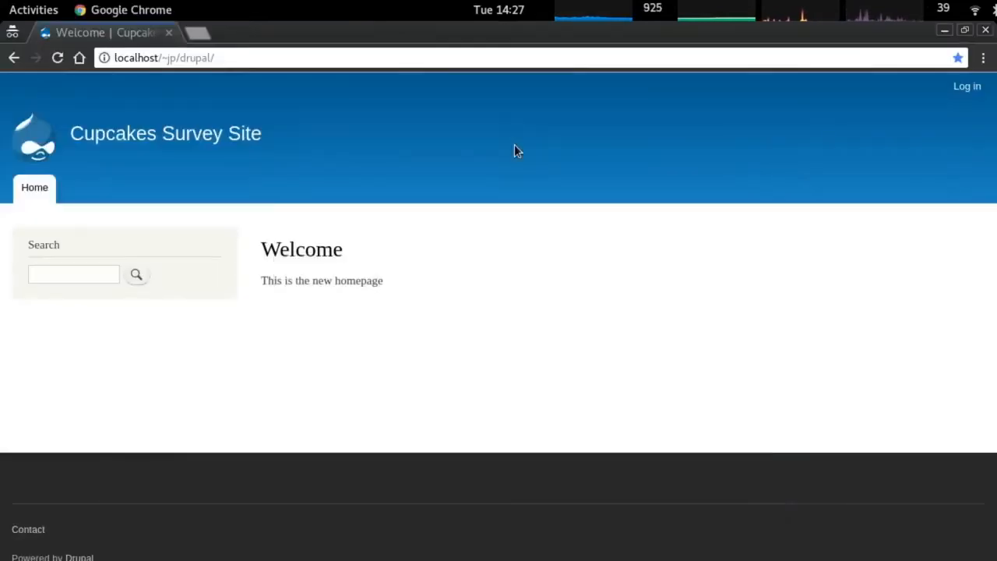
Close the old module download tabs and download the Bootstrap 8.x-3.5 release as tar.gz.
key(alt+grave)
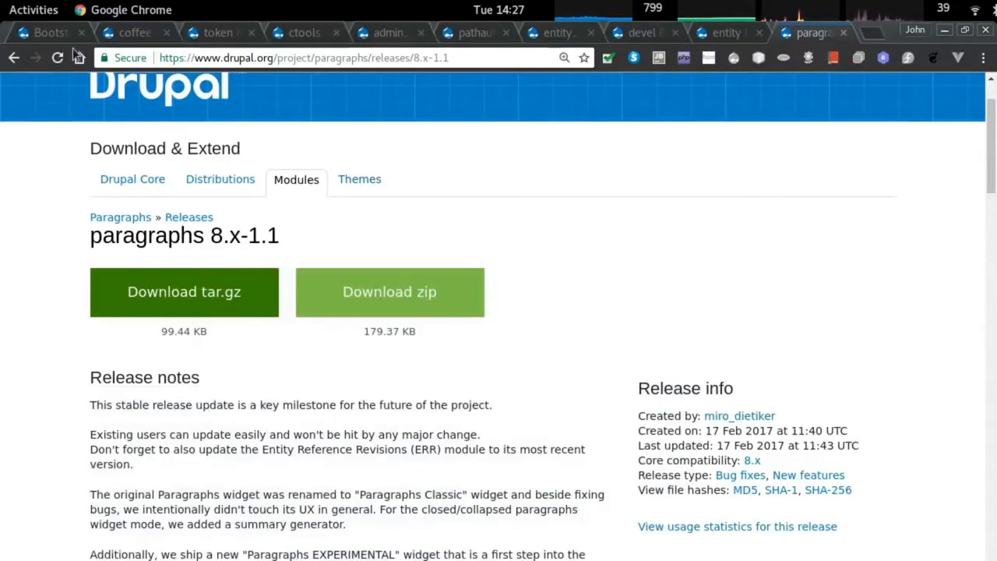
key(ctrl+w)
key(ctrl+w)
key(ctrl+w)
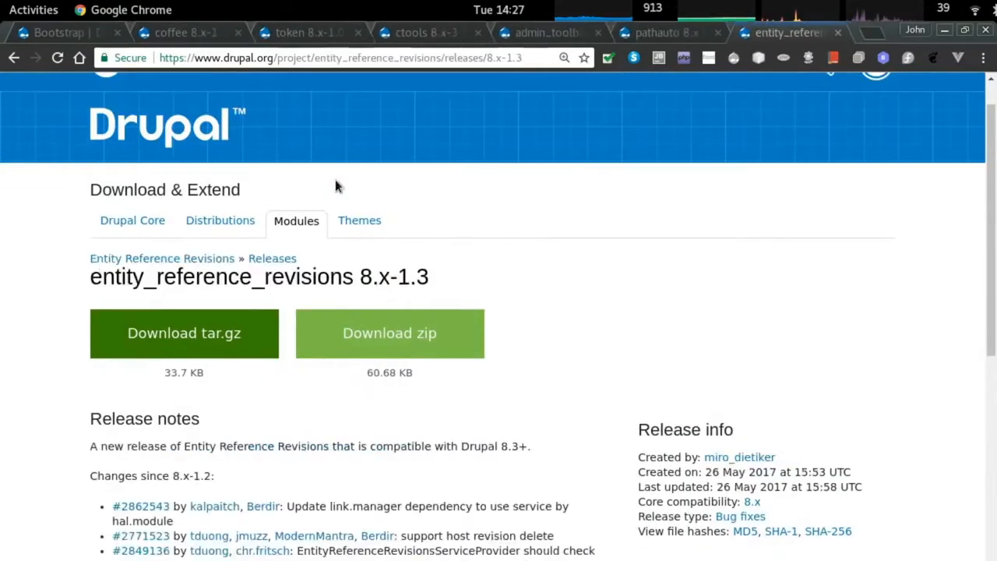
key(ctrl+w)
key(ctrl+w)
key(ctrl+w)
key(ctrl+w)
key(ctrl+w)
key(ctrl+w)
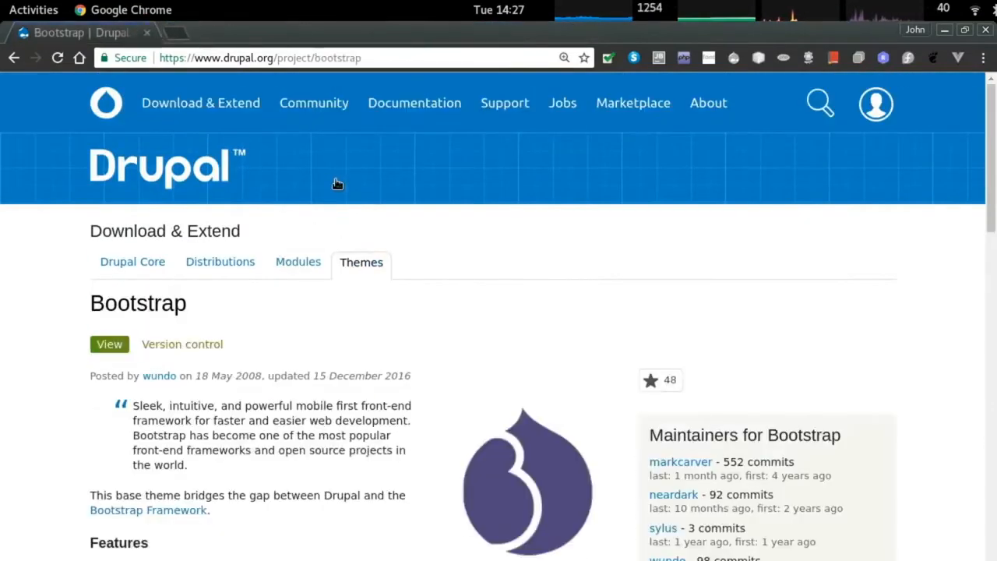
scroll(337, 183, down, 15)
click(125, 229)
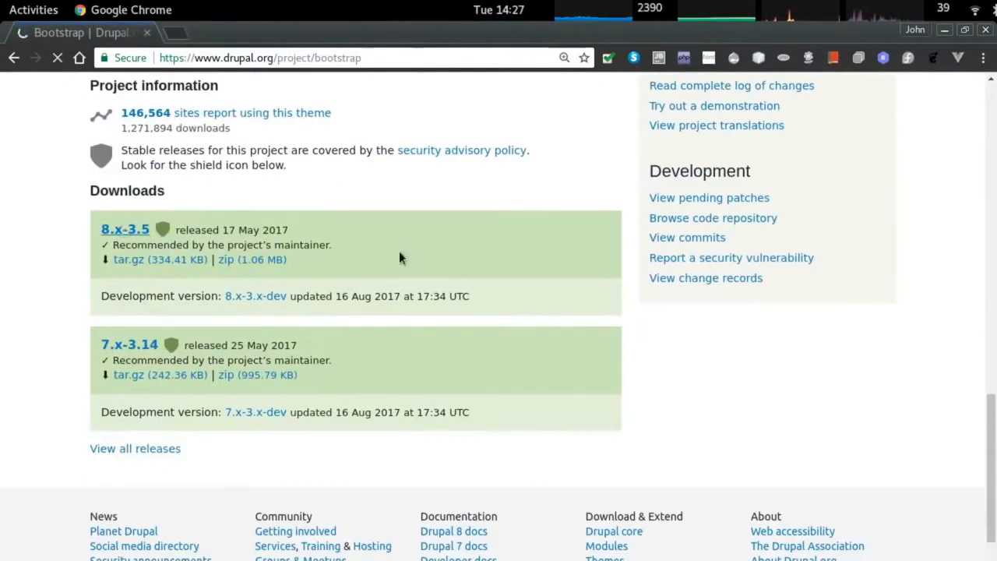
click(249, 358)
key(alt+Tab)
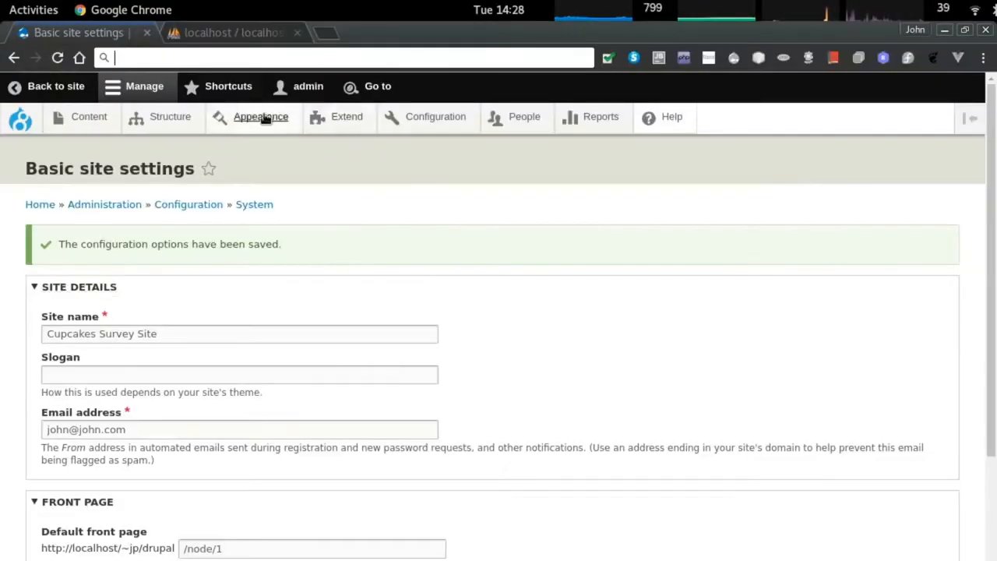
Confirm the Appearance page lists Bootstrap 8.x-3.5 under Uninstalled themes.
click(263, 116)
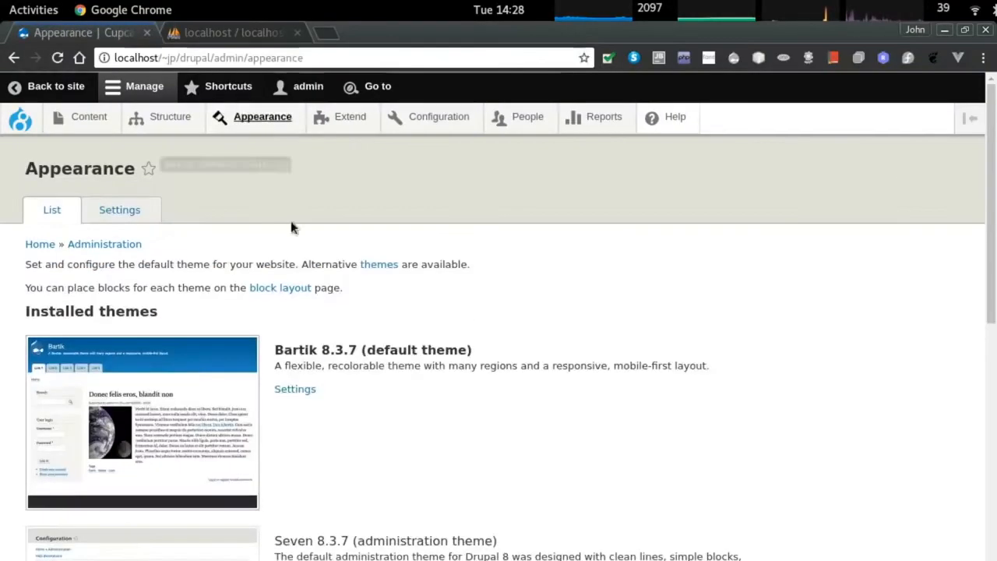
scroll(312, 280, down, 3)
scroll(320, 302, down, 3)
triple_click(78, 402)
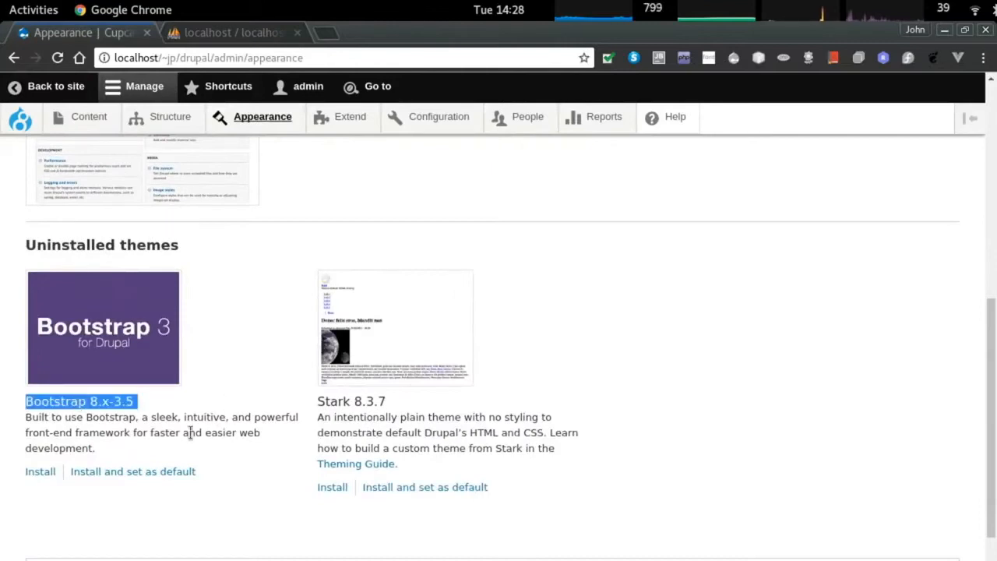
scroll(322, 403, down, 2)
scroll(322, 403, up, 3)
key(alt+Tab)
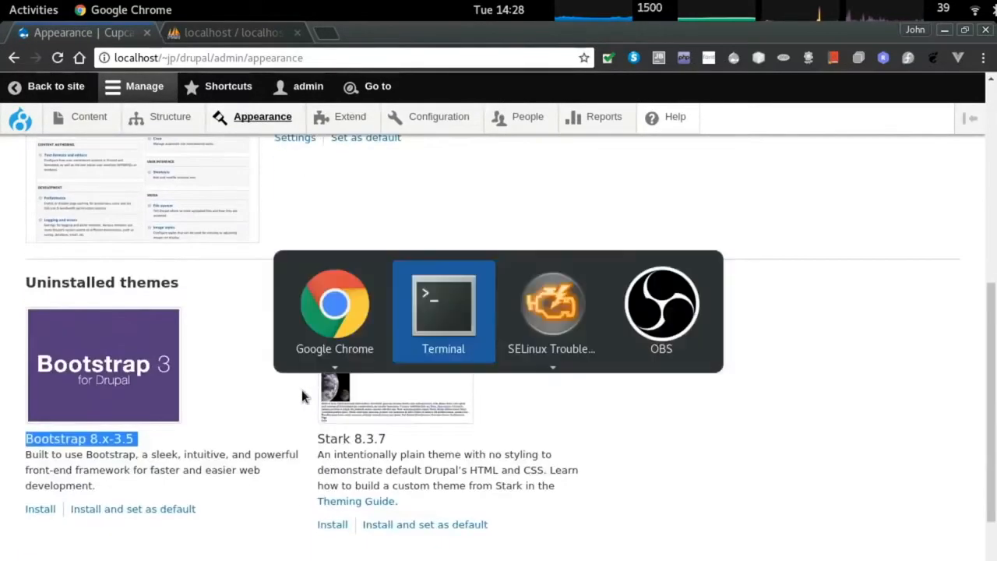
List the bootstrap theme folder, then its starterkits folder, to find the cdn kit.
key(Return)
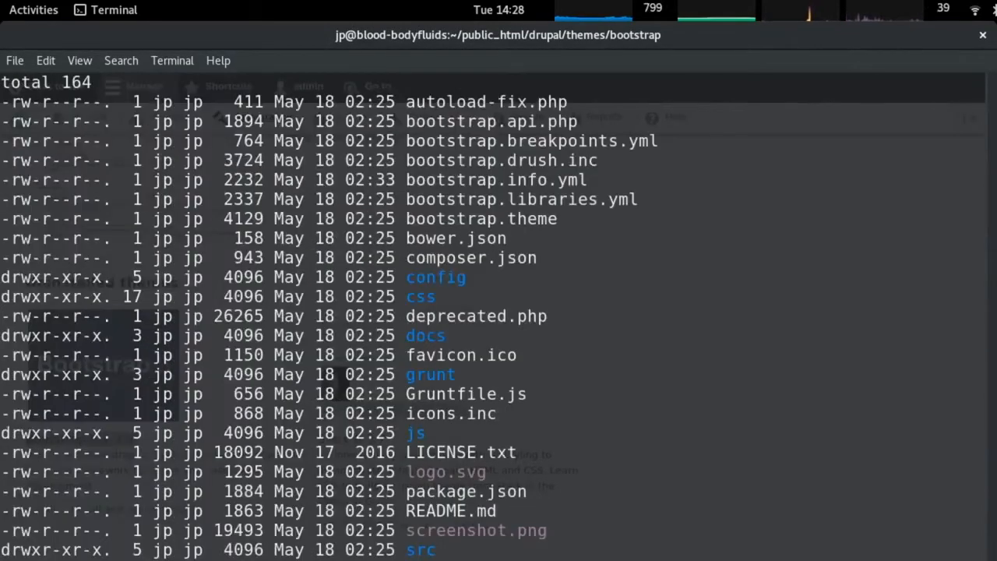
key(Return)
text(ls)
key(Return)
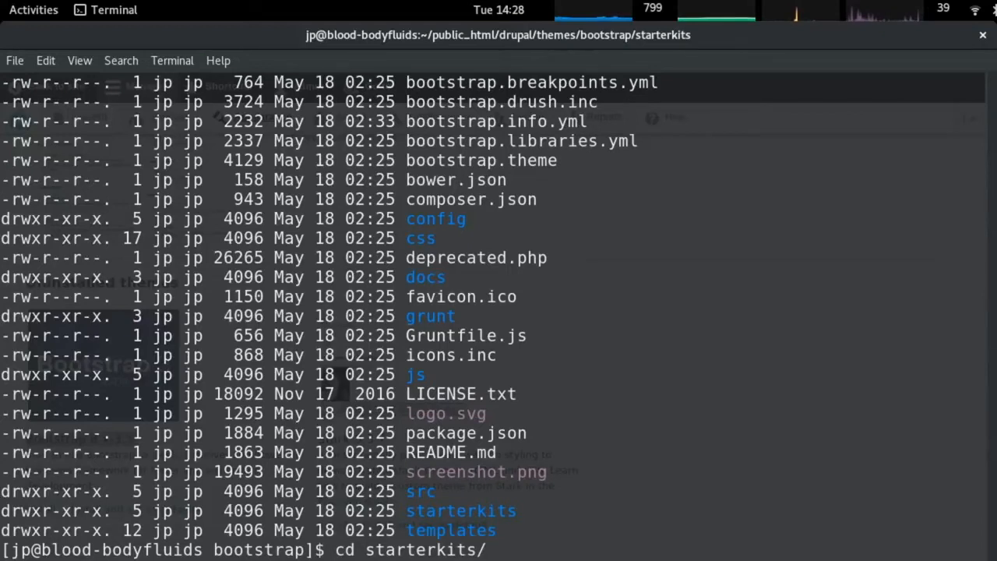
key(Return)
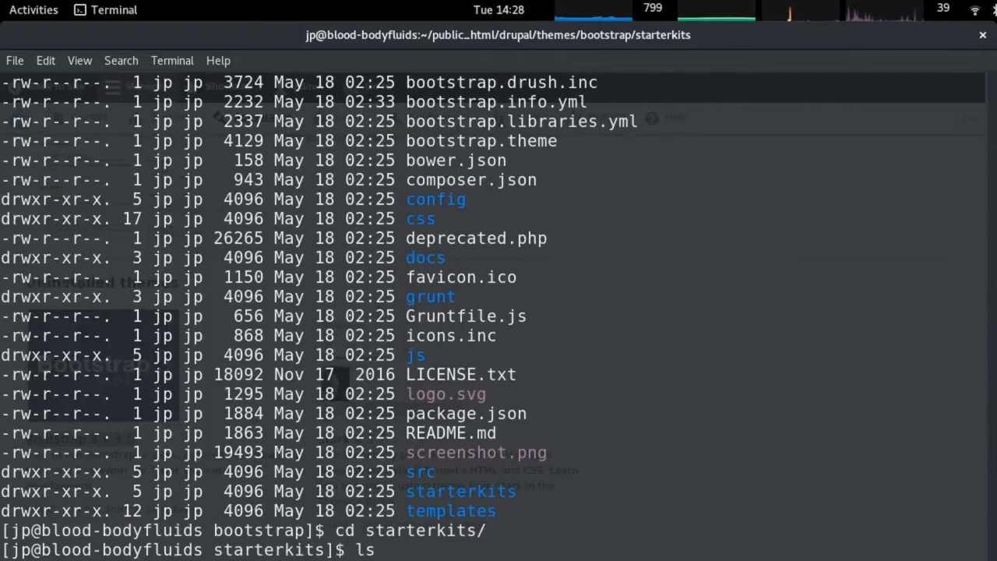
Copy the cdn starter kit to ~/public_html/drupal/themes/cupcake_bs and move back up.
key(Return)
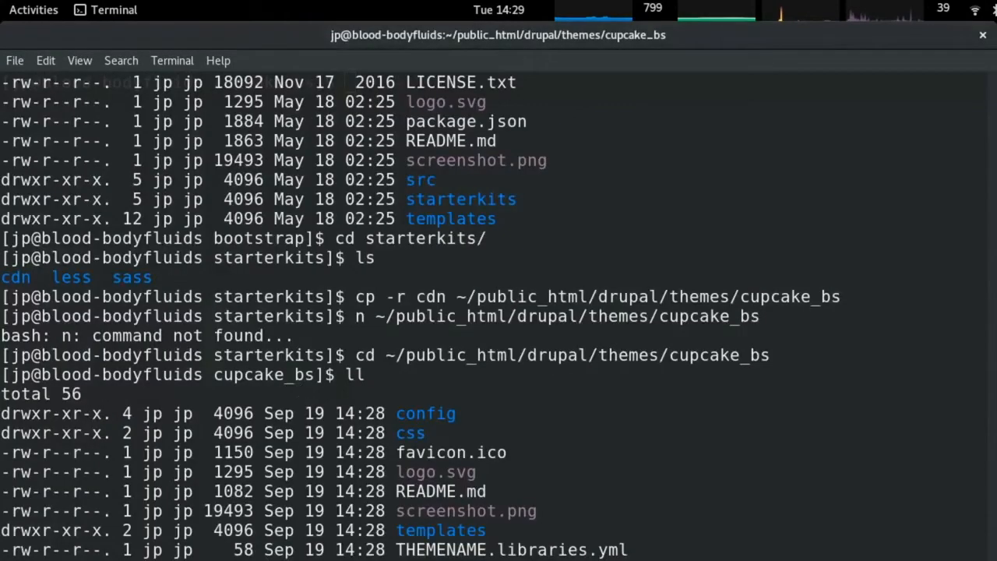
key(Return)
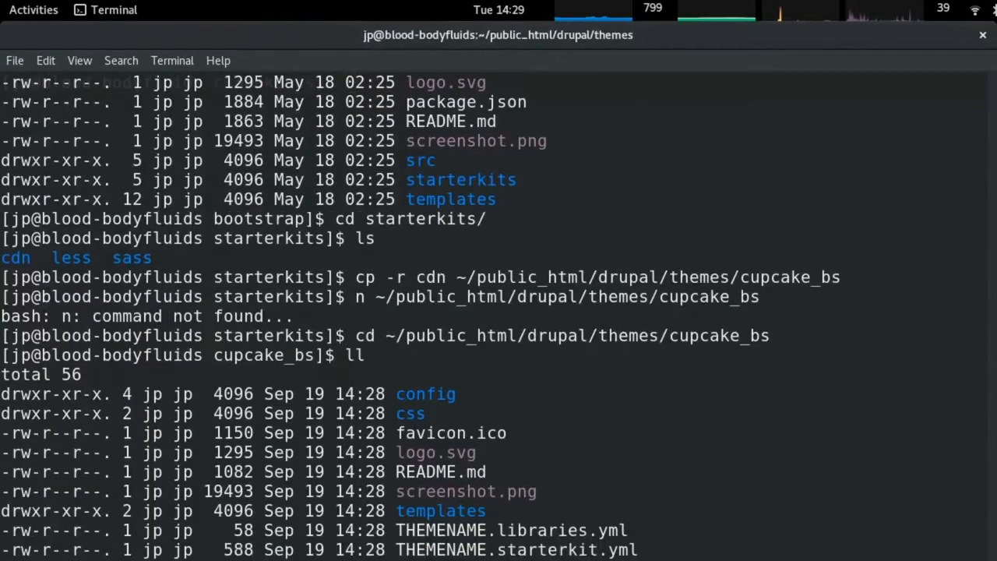
key(Return)
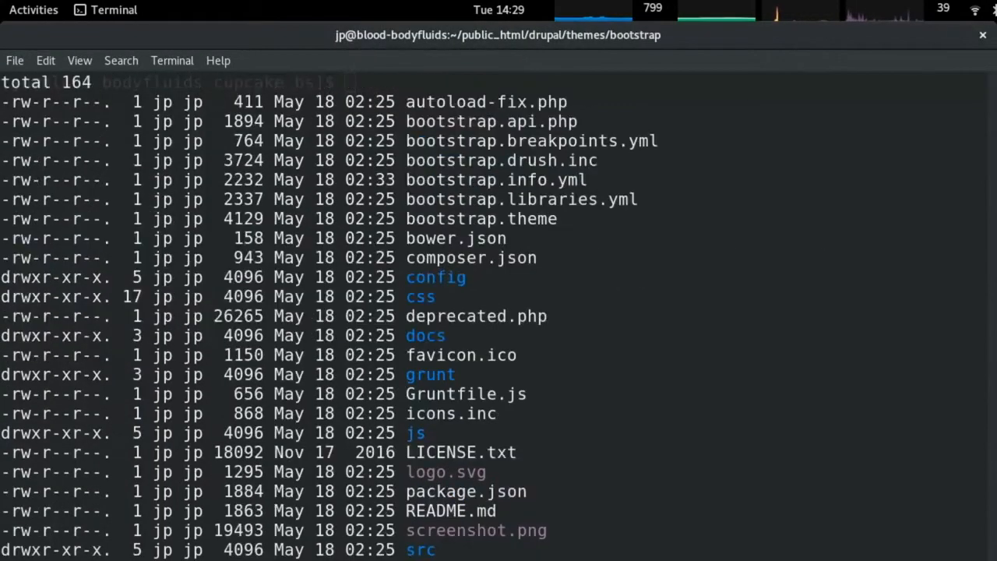
Open Bootstrap's docs/Sub-Theming.md and select installation steps 1–3 for a starter kit sub-theme.
text(cd docs/)
key(Return)
text(ll)
key(Return)
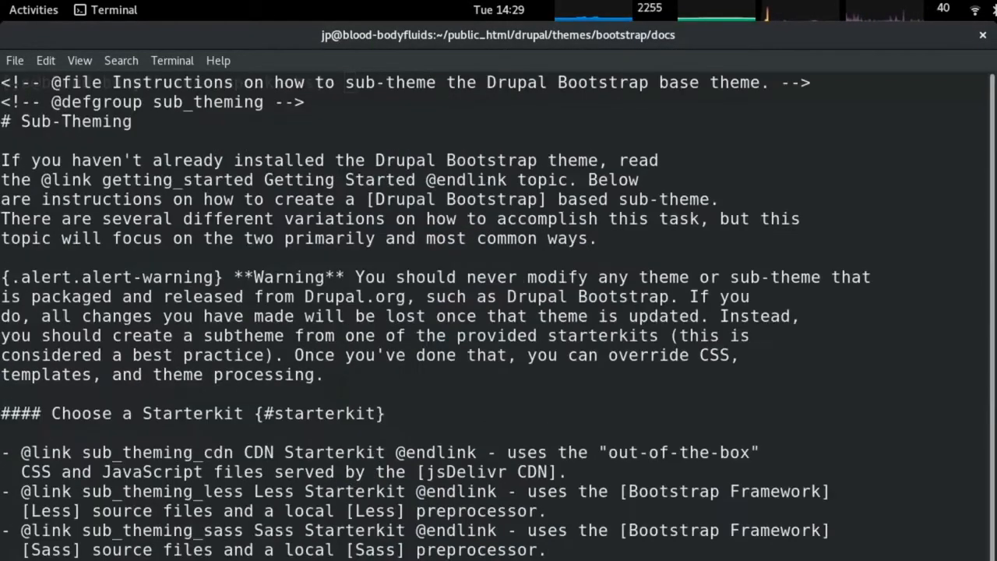
scroll(498, 312, down, 5)
scroll(198, 356, down, 3)
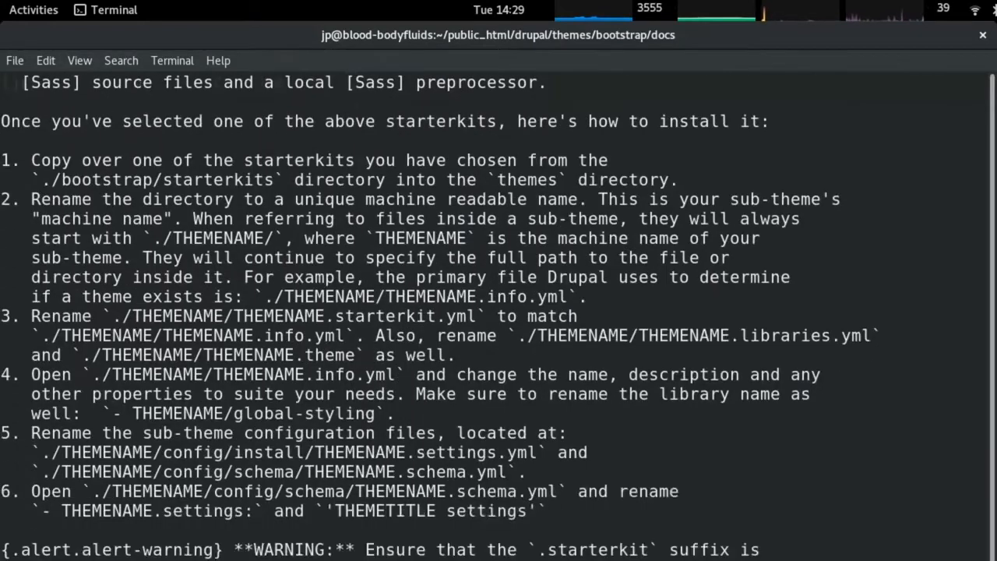
drag(2, 121, 786, 274)
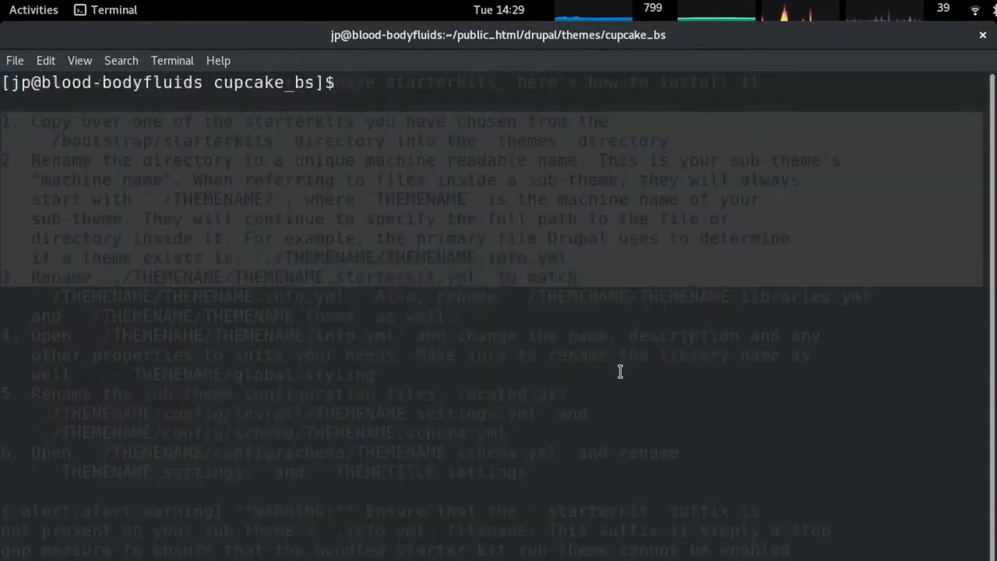
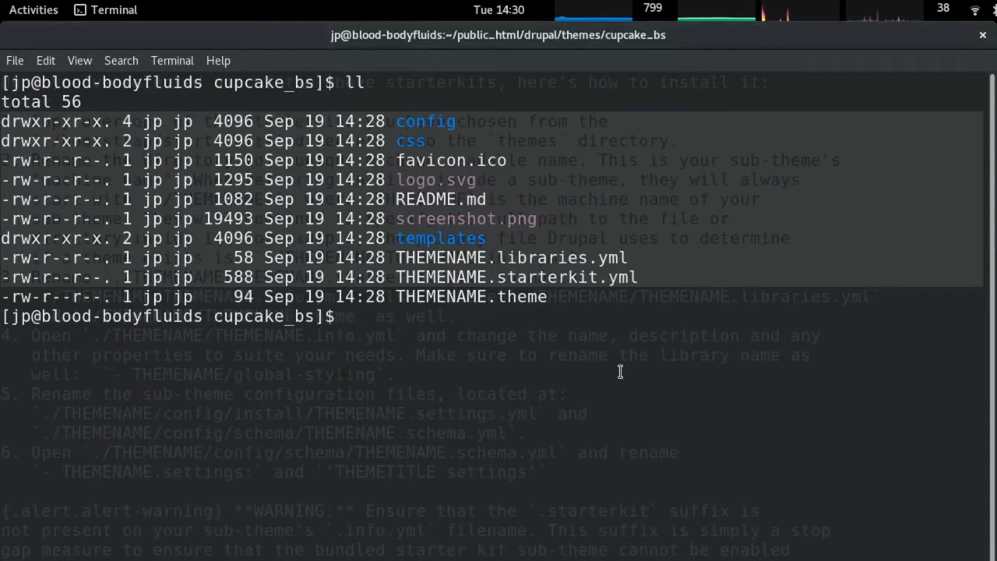
Rename THEMENAME.starterkit.yml to cupcake_bs.yml and THEMENAME.theme to cupcake_bs.theme.
text(mv TH)
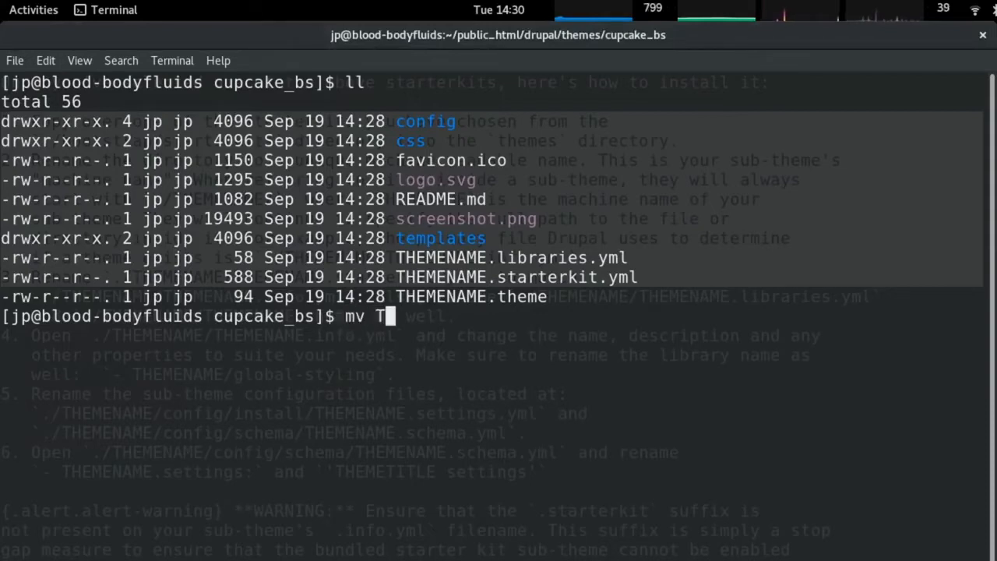
key(Tab)
text(sta)
key(Tab)
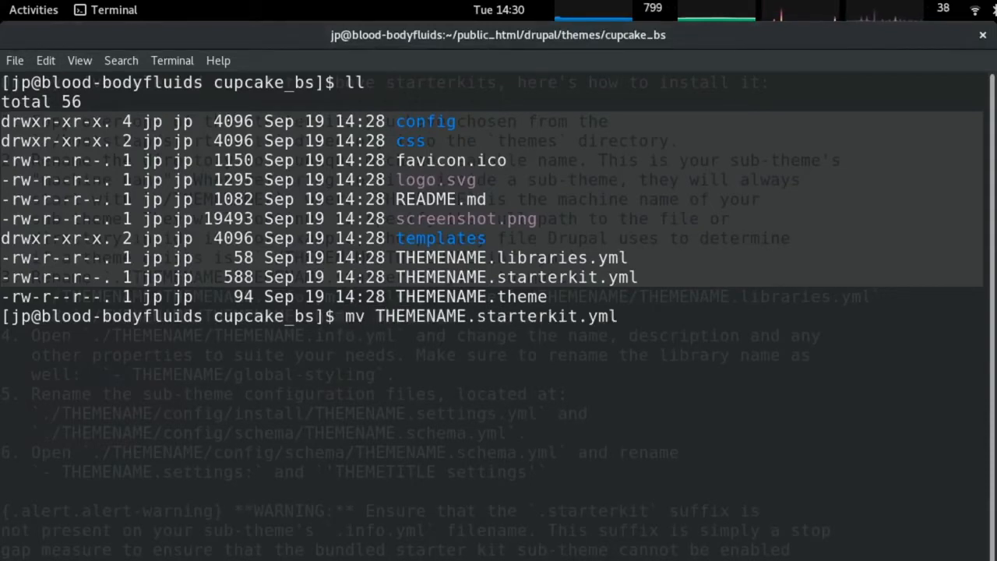
text(cupcake_bs)
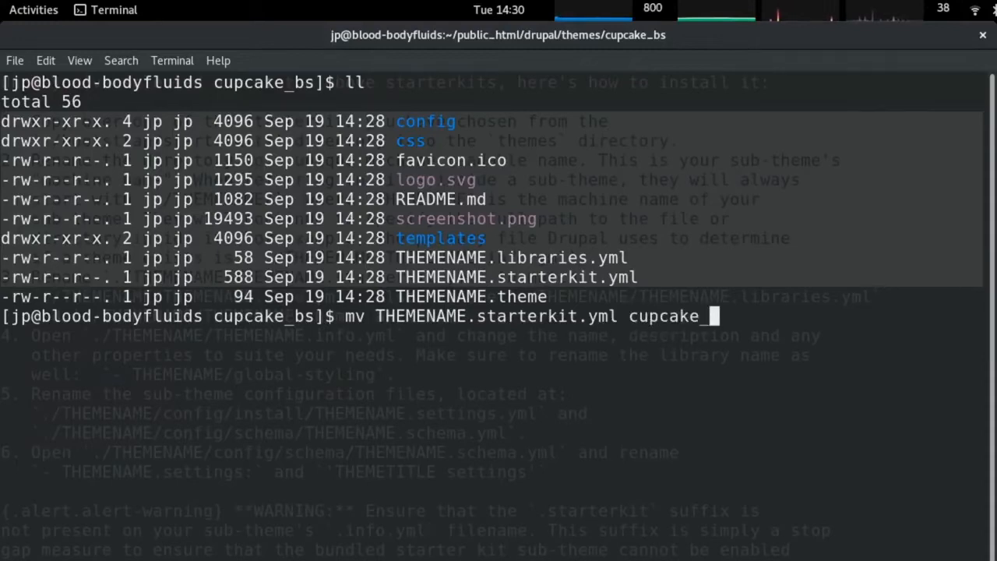
text(.yml)
key(Return)
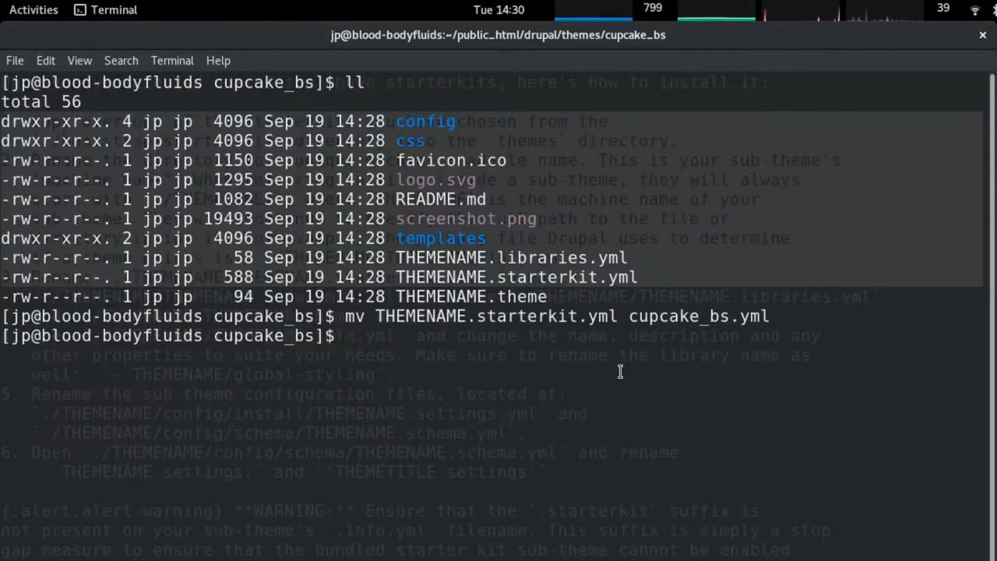
text(mv T)
key(Tab)
text(t)
key(Tab)
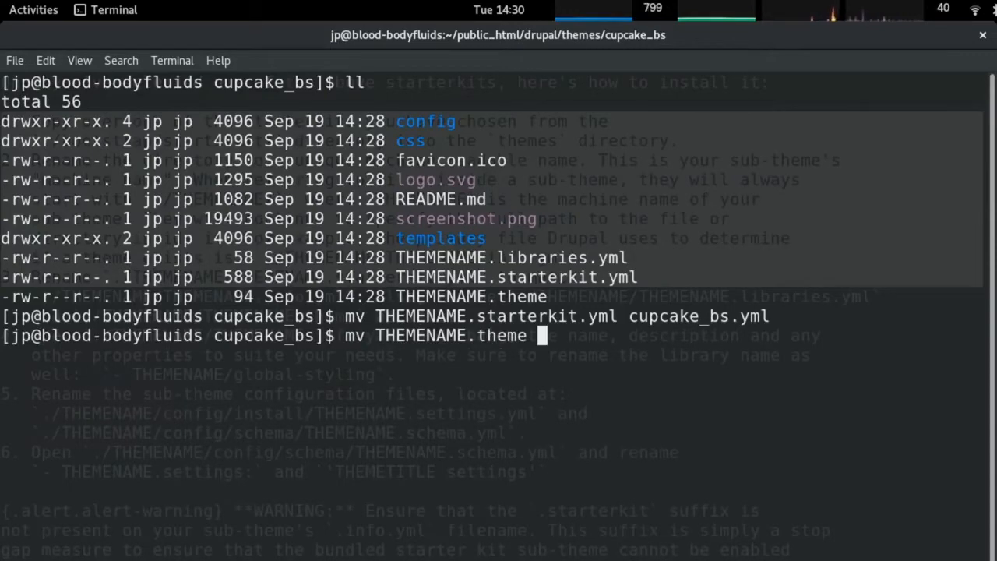
text(cupcake_bs.theme)
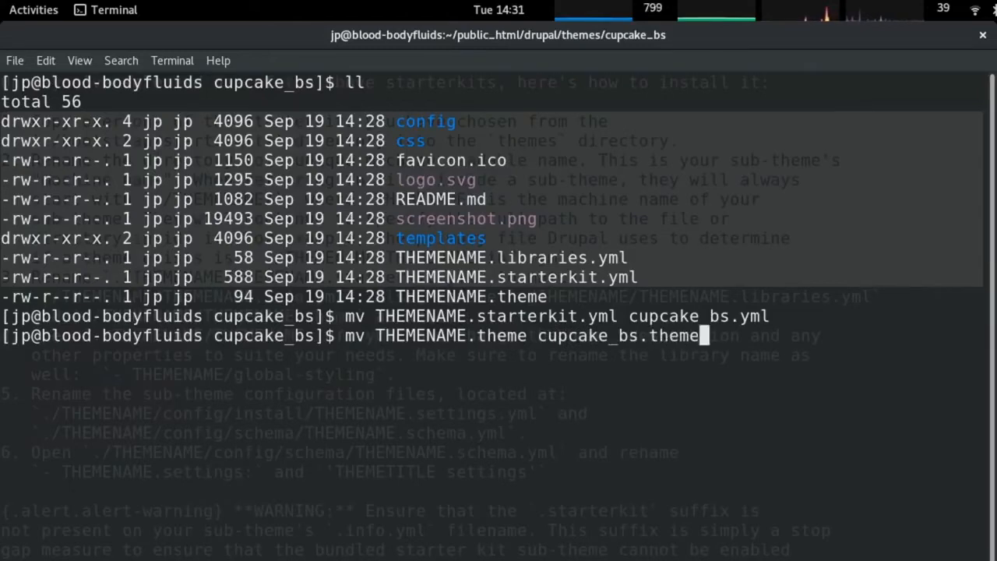
key(Return)
Rename THEMENAME.libraries.yml to cupcake_bs.libraries.yml while checking step 3 of the install docs.
text(mv T)
key(Tab)
text(l)
key(Tab)
text(cupcake_bs.)
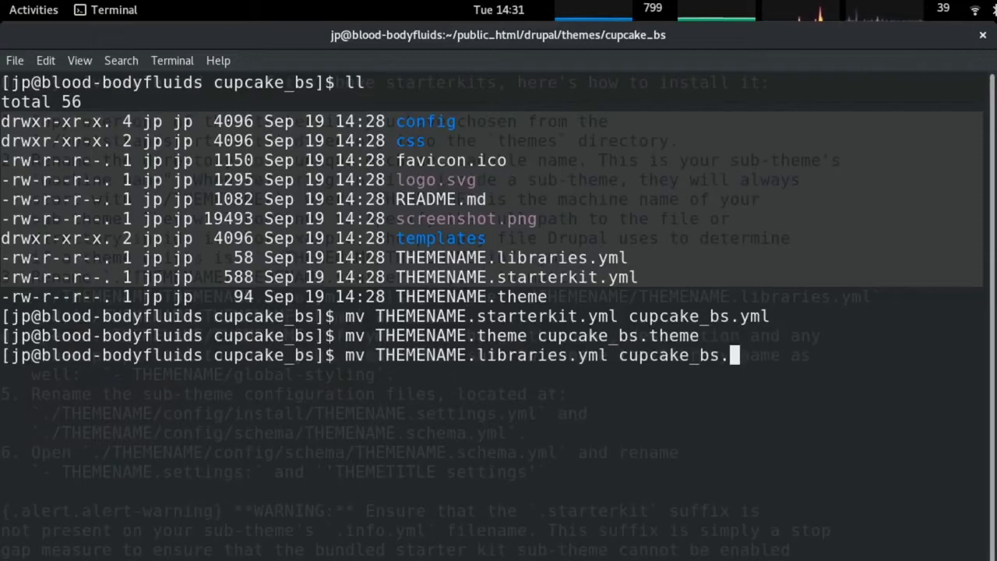
text(libraries.y)
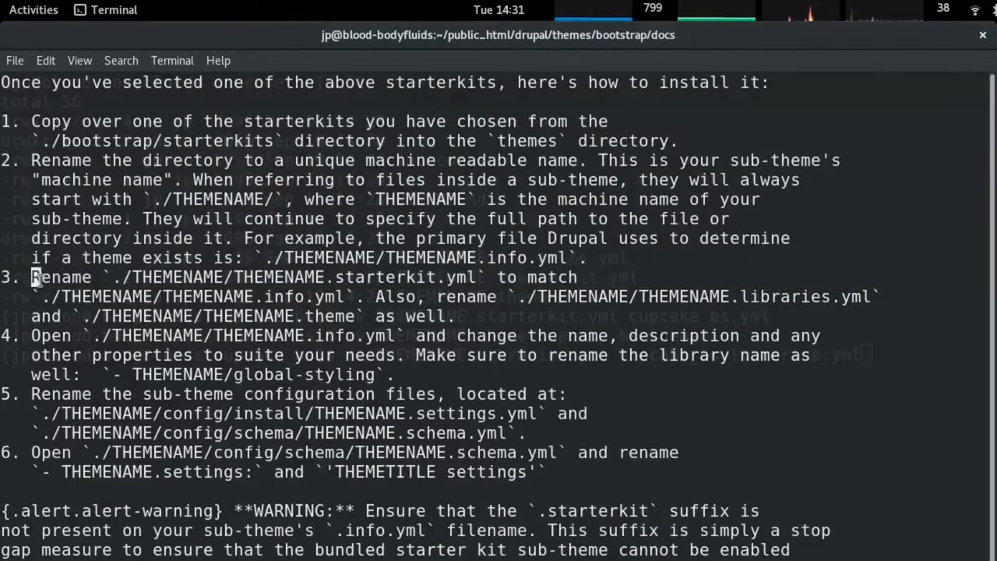
drag(35, 278, 578, 306)
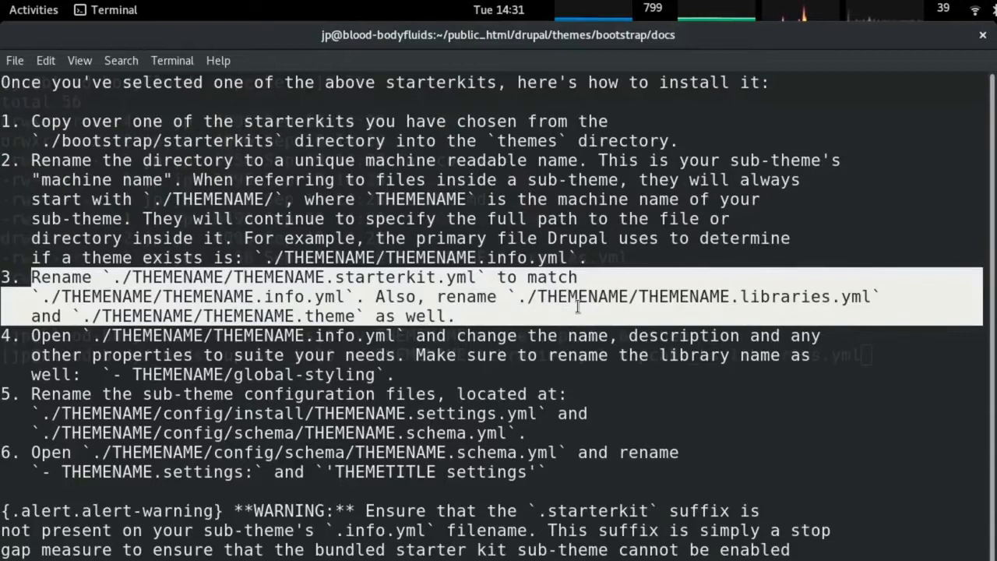
mouse_move(578, 306)
mouse_down()
mouse_move(583, 298)
mouse_move(579, 311)
mouse_up()
key(alt+Tab)
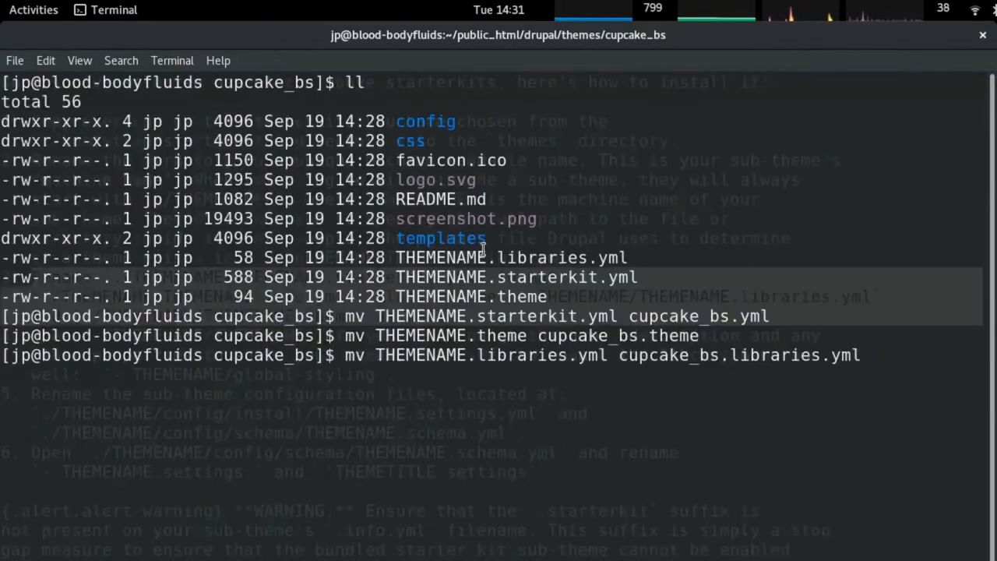
key(Return)
Rename cupcake_bs.yml to cupcake_bs.info.yml.
text(mv )
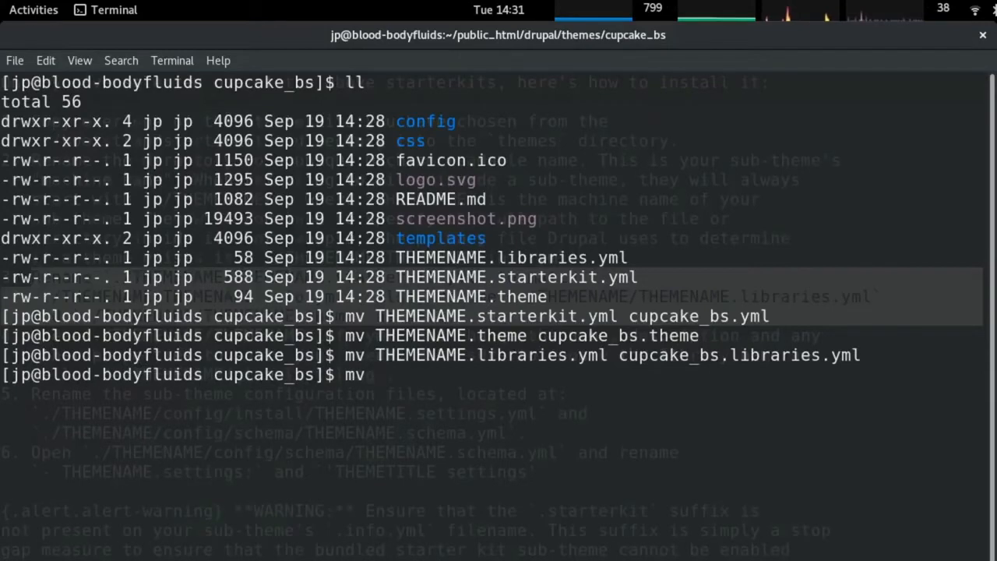
text(c)
key(Tab)
text(y)
key(Tab)
text(c)
key(Tab)
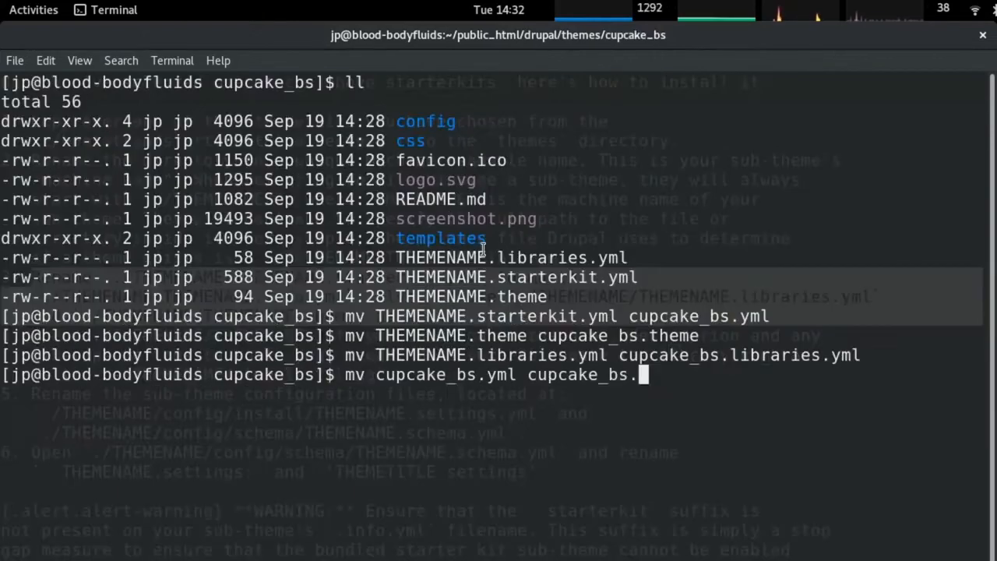
text(info.yml)
key(Return)
In vi, replace the THEMETITLE and THEMENAME placeholders in cupcake_bs.info.yml with cupcake_bs, then save.
text(vi c)
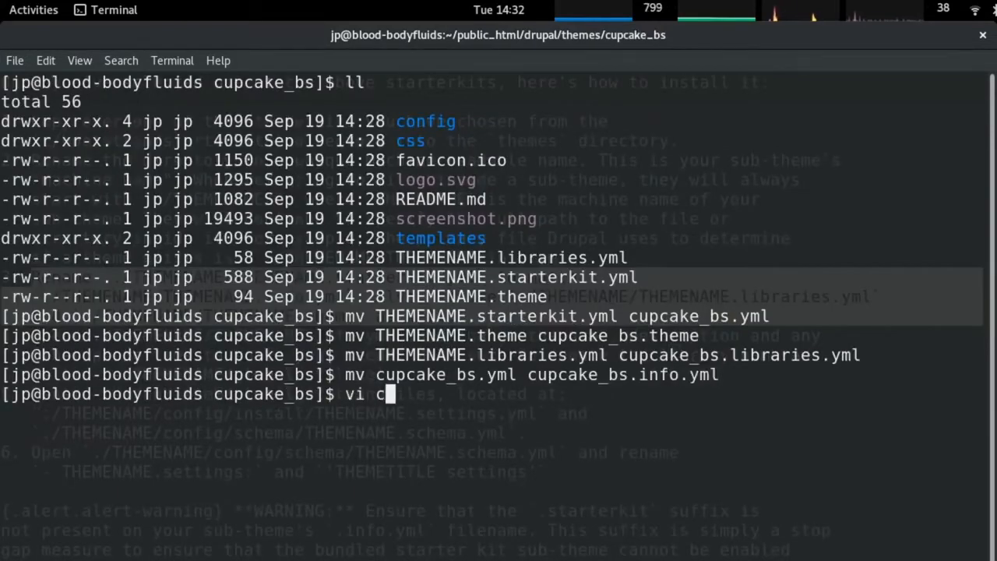
key(Tab)
text(i)
key(Tab)
key(Return)
key(Down)
key(Down)
key(Down)
key(Down)
key(Right)
key(Right)
key(Right)
key(Right)
key(Right)
key(Right)
key(Right)
key(Right)
key(Left)
key(x)
key(x)
key(x)
key(x)
key(x)
key(x)
key(x)
key(x)
key(x)
text(icupcake_bs)
key(Delete)
key(Down)
key(Down)
key(Down)
key(Down)
key(Down)
key(Down)
key(Down)
key(Down)
key(Down)
key(Down)
key(Down)
key(Down)
key(Down)
key(Down)
key(Down)
key(Down)
key(Down)
key(Down)
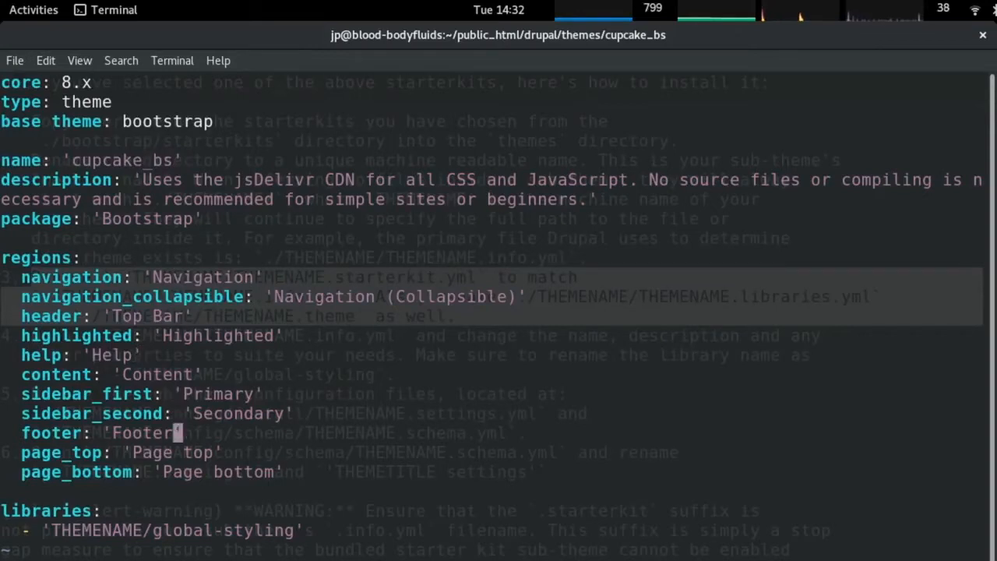
key(Left)
key(Left)
key(Left)
key(Left)
key(Left)
key(Left)
key(Left)
key(Left)
key(Left)
key(Left)
key(Left)
key(Left)
key(x)
key(x)
key(x)
key(x)
key(x)
key(x)
key(x)
key(x)
key(x)
text(icupcake_bs)
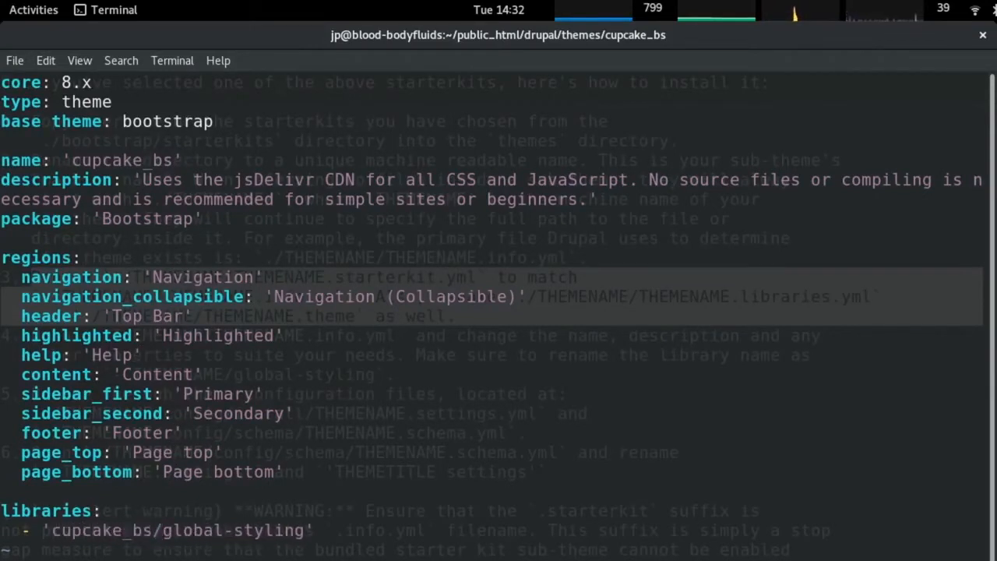
key(Escape)
text(:wq)
key(Return)
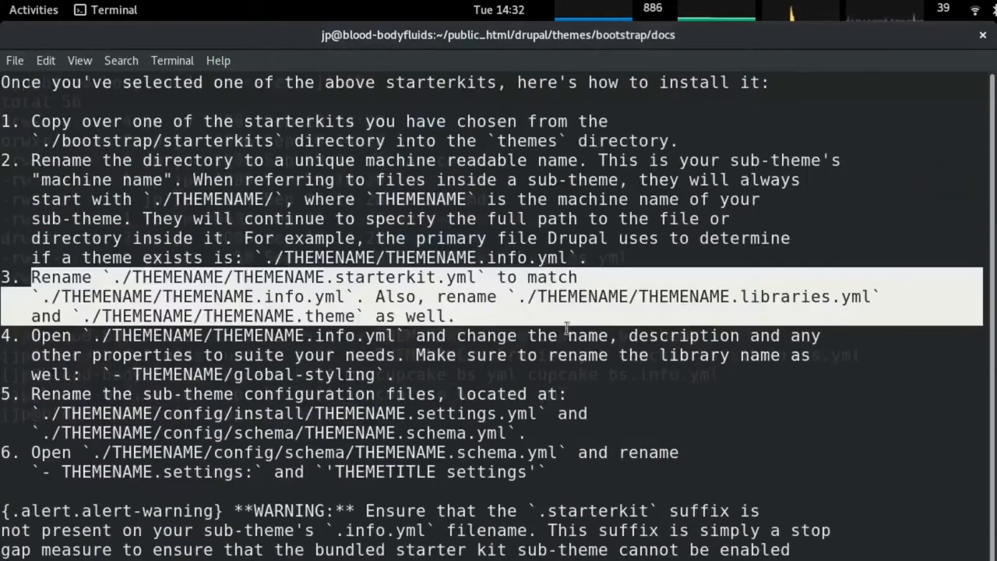
Read step 4 of the docs, then reopen cupcake_bs.info.yml to review it and quit without changes.
drag(481, 369, 14, 335)
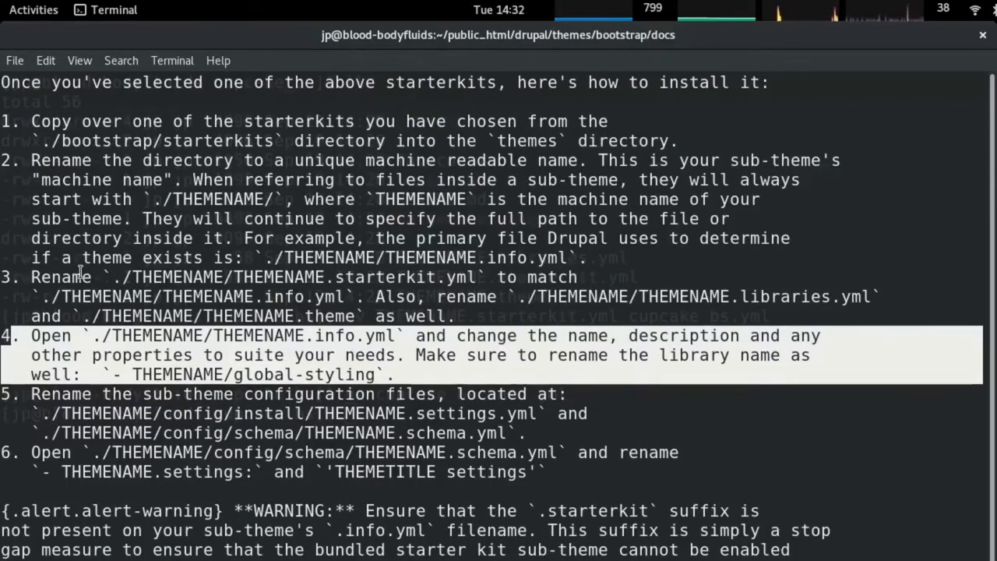
key(alt+Tab)
key(Up)
key(Return)
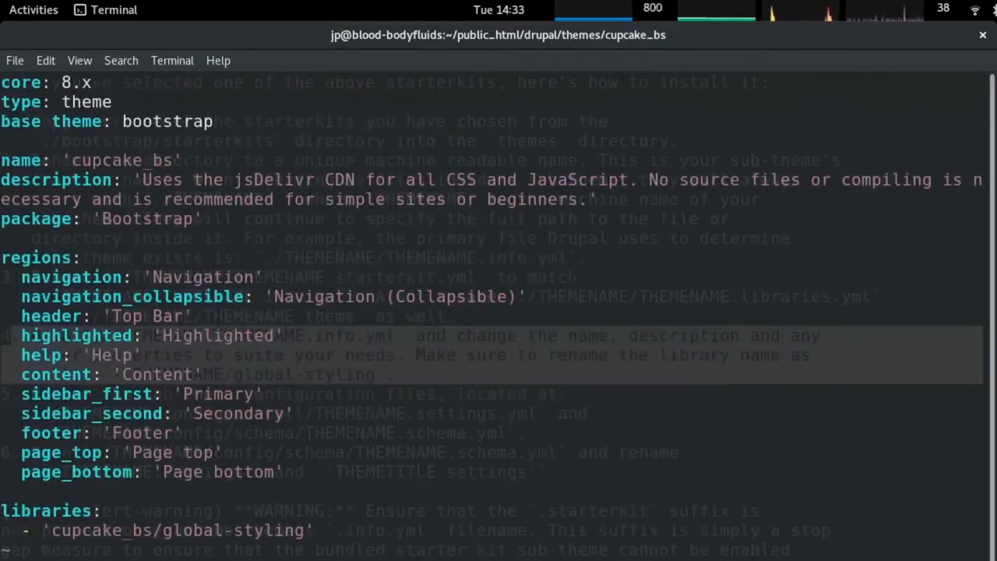
key(Up)
key(Up)
key(Up)
key(Up)
key(Up)
key(Up)
key(Up)
key(Up)
key(Up)
key(Up)
key(Up)
key(Up)
key(Up)
key(Down)
key(Up)
key(Down)
key(Down)
key(Down)
key(Down)
key(Down)
key(Down)
key(Down)
key(Down)
key(Down)
key(Down)
key(Down)
key(Up)
key(Up)
key(Up)
key(Up)
key(Up)
key(Up)
key(Up)
key(Up)
key(Up)
key(Up)
key(Up)
key(Up)
key(Up)
key(Up)
key(Up)
key(Up)
key(Up)
key(Up)
key(Up)
key(Down)
key(Down)
key(Down)
key(Right)
key(Right)
key(Right)
key(Right)
key(Right)
key(Right)
key(Right)
key(Right)
key(Right)
key(Right)
key(Right)
key(Right)
key(Right)
key(Down)
key(Down)
text(:q)
key(Return)
key(alt+Tab)
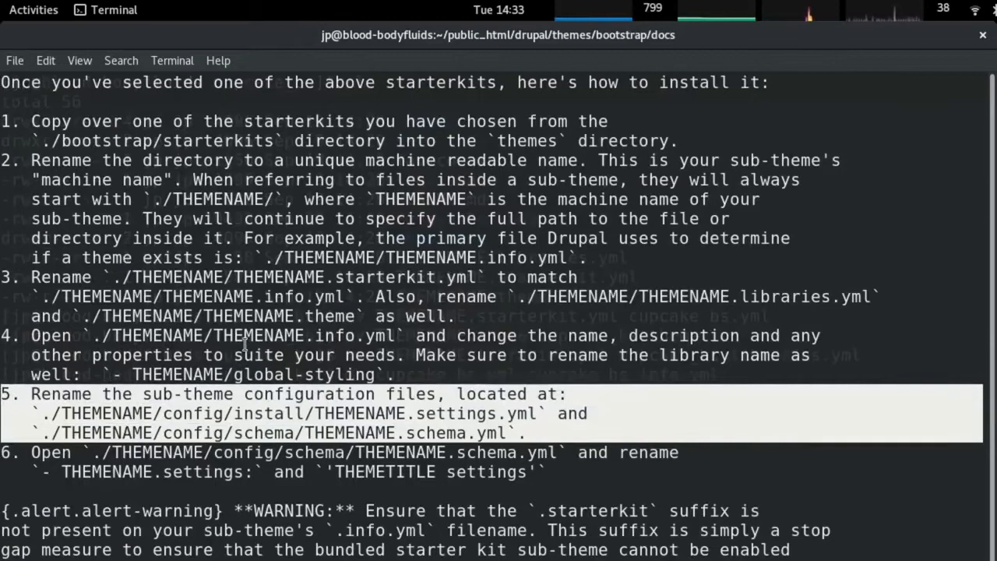
key(alt+Tab)
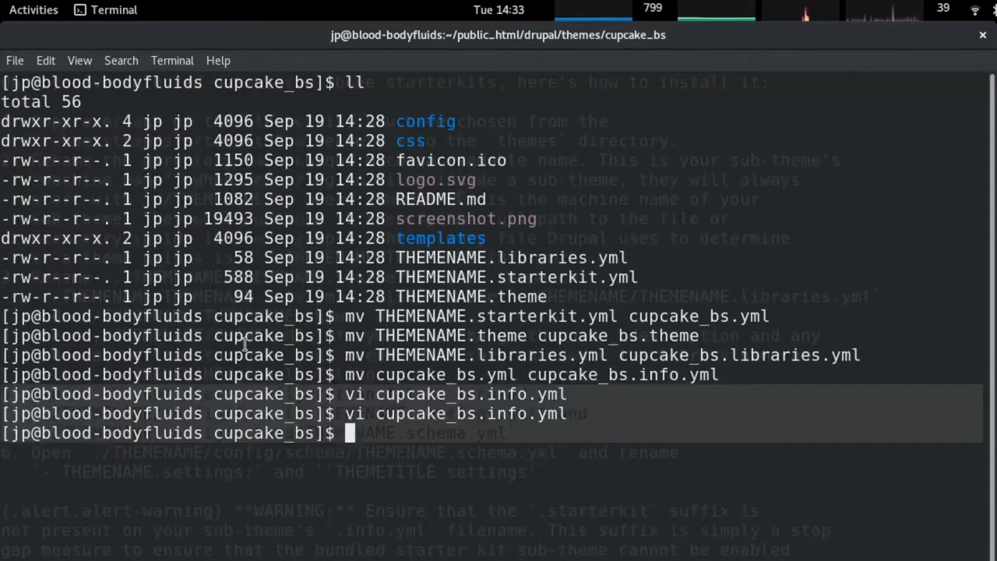
In config/install, rename THEMENAME.settings.yml to cupcake_bs.settings.yml and inspect it.
text(cd config/install/)
key(Return)
text(ll)
key(Return)
text(mv T)
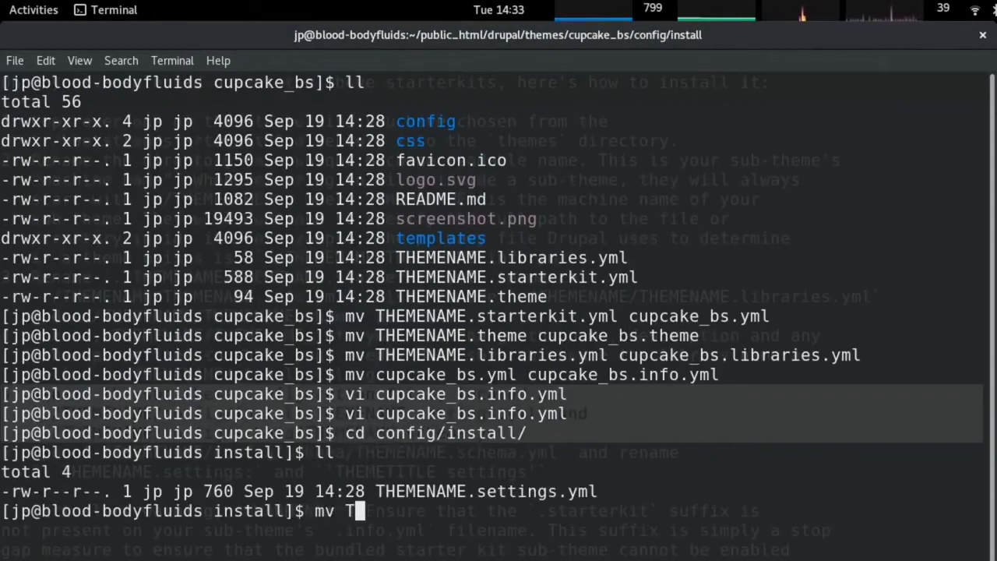
key(Tab)
text(cu)
key(BackSpace)
key(BackSpace)
key(Tab)
key(ctrl+Left)
key(ctrl+Left)
key(Left)
key(BackSpace)
key(BackSpace)
key(BackSpace)
key(BackSpace)
key(BackSpace)
key(BackSpace)
key(BackSpace)
key(BackSpace)
key(BackSpace)
text(cupcake_bs)
key(Return)
text(vi cupcake_bs.settings.yml)
key(Return)
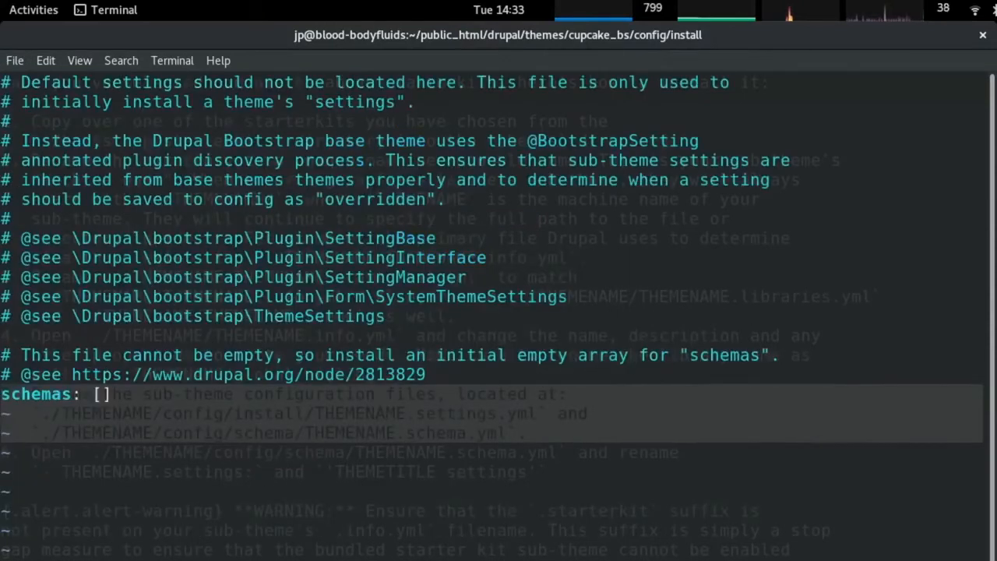
text(:q)
key(Return)
In config/schema, change the THEMETITLE label in cupcake_bs.schema.yml to cupcake_bs and save.
text(cd ..)
key(Return)
text(ll)
key(Return)
text(cd schema/)
key(Return)
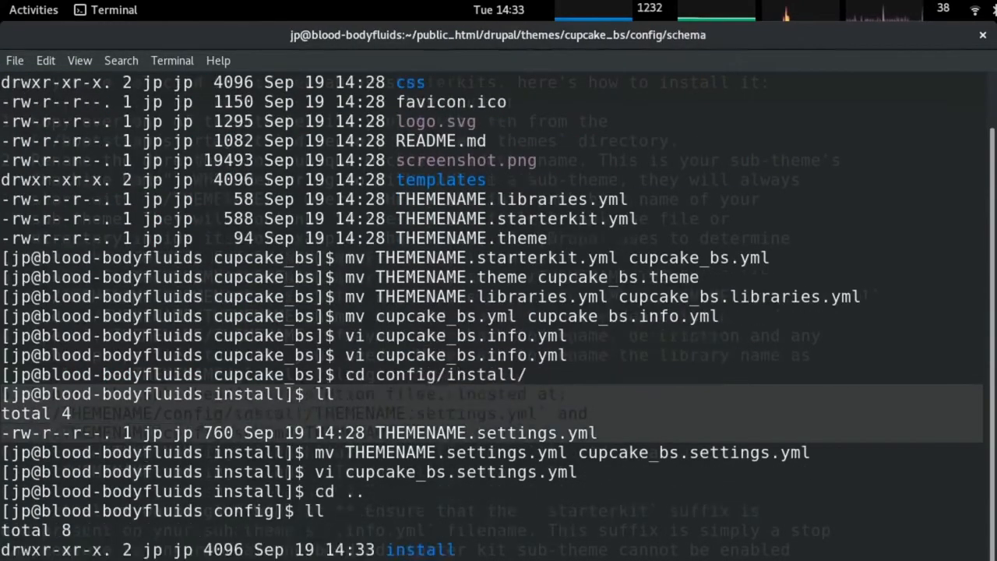
text(ll)
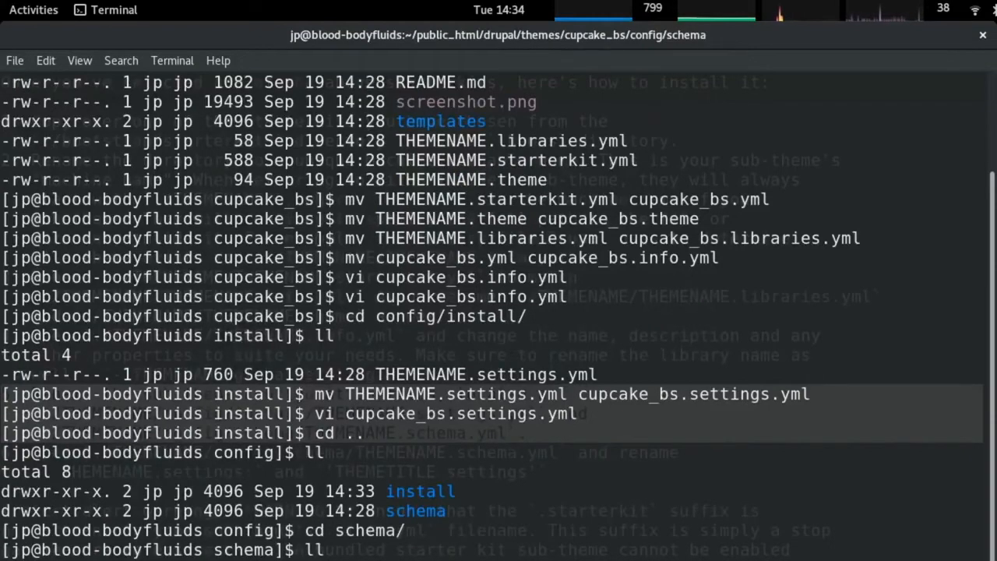
key(Return)
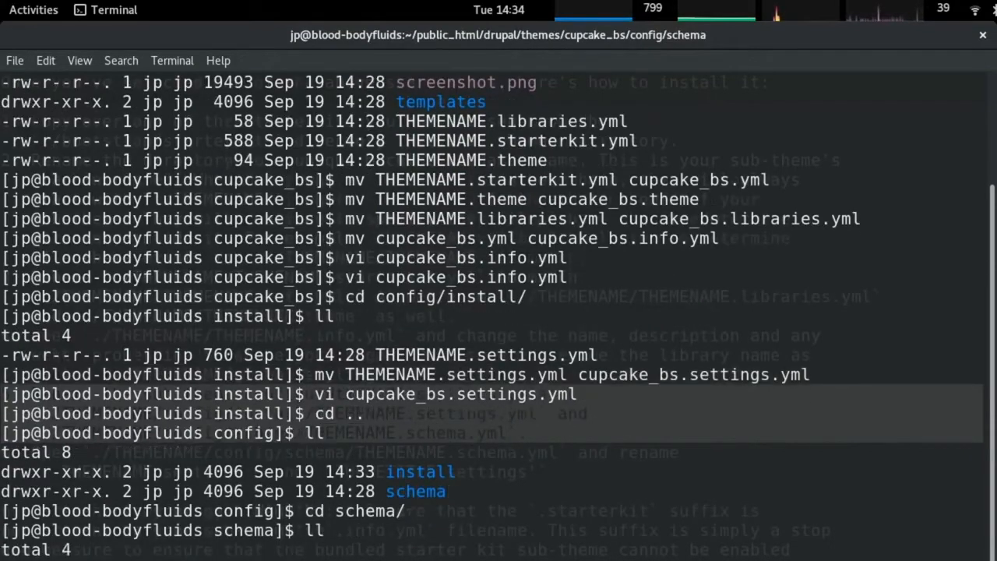
text(vi cupcake_bs.schema.yml)
key(Return)
key(j)
key(j)
key(j)
key(w)
key(w)
key(w)
key(w)
key(x)
key(x)
key(x)
key(x)
key(x)
key(x)
key(x)
key(x)
key(x)
key(x)
text(i cupcake_bs settings')
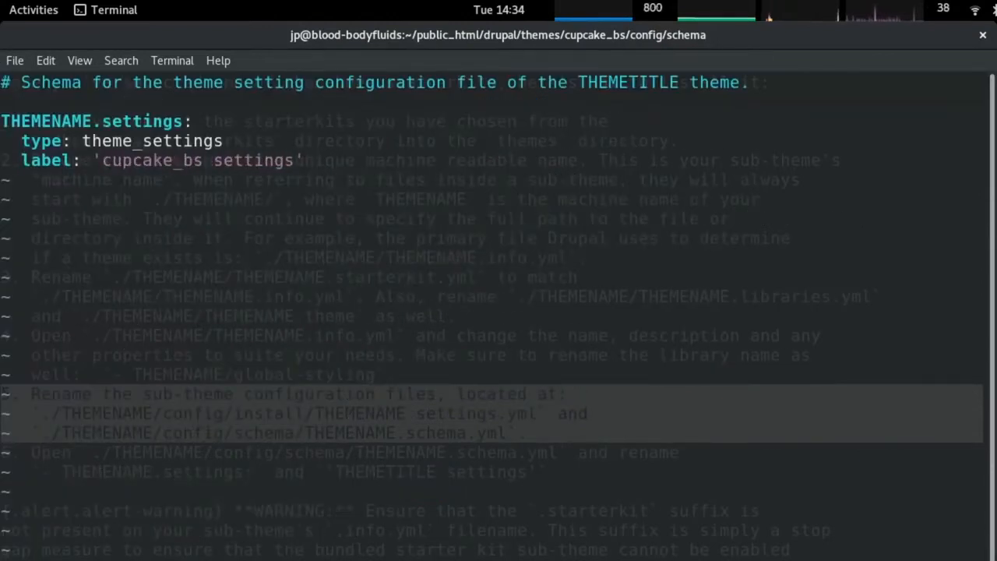
key(Escape)
text(:wq)
key(Return)
Read the starterkit suffix warning in the Sub-Theming docs, then go to the Drupal Appearance page.
key(alt+Tab)
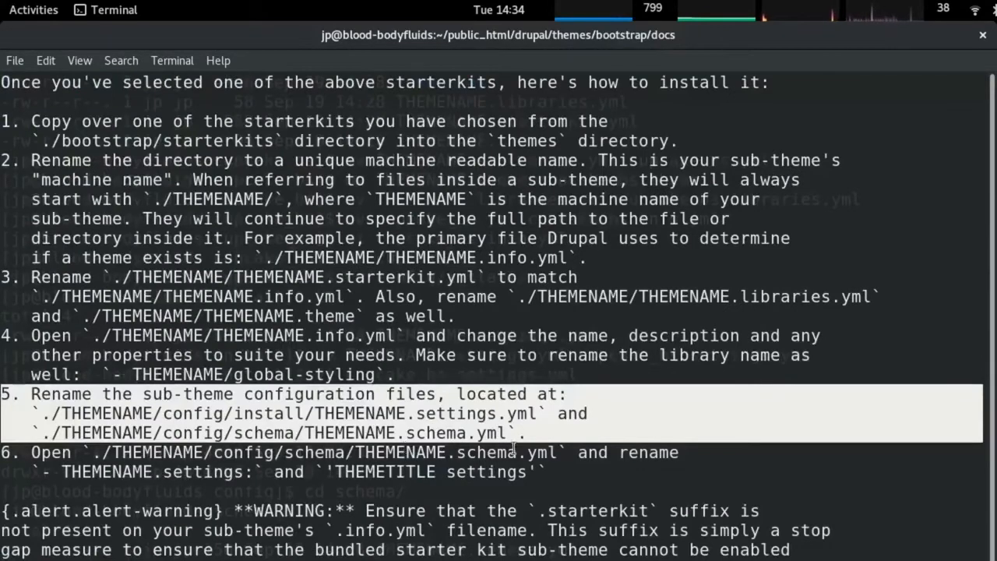
scroll(328, 469, down, 3)
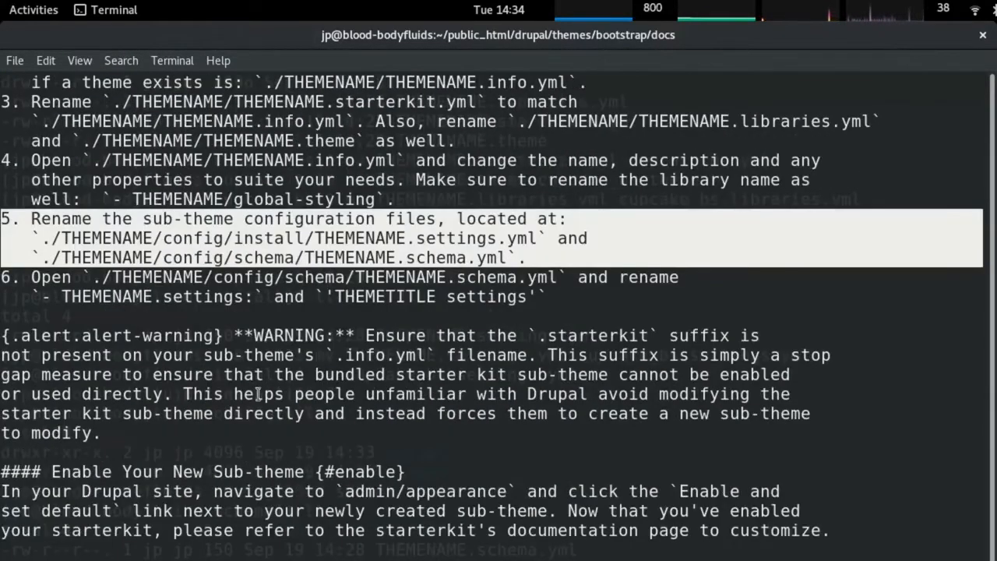
triple_click(410, 335)
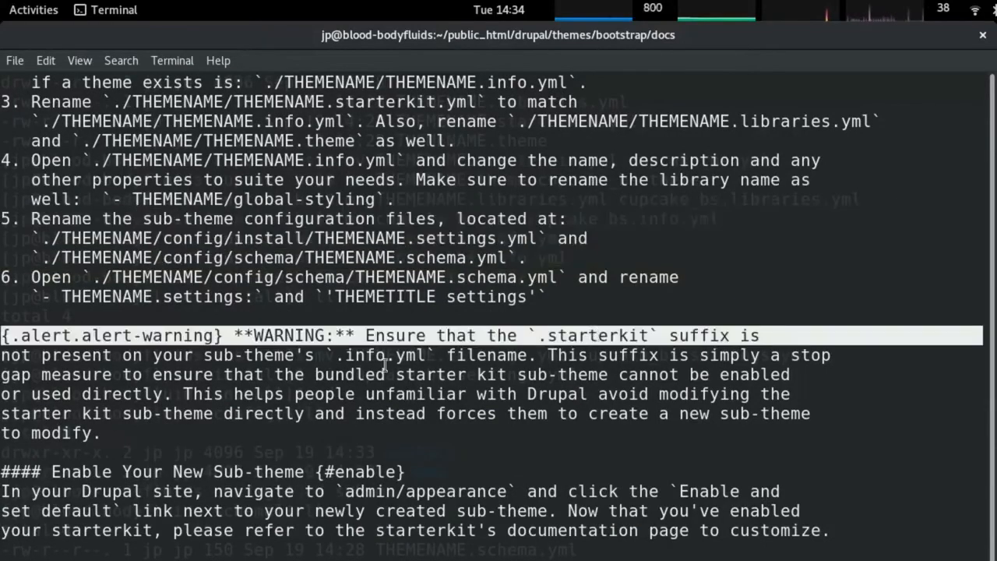
double_click(236, 355)
click(544, 343)
scroll(544, 342, up, 1)
scroll(544, 343, down, 1)
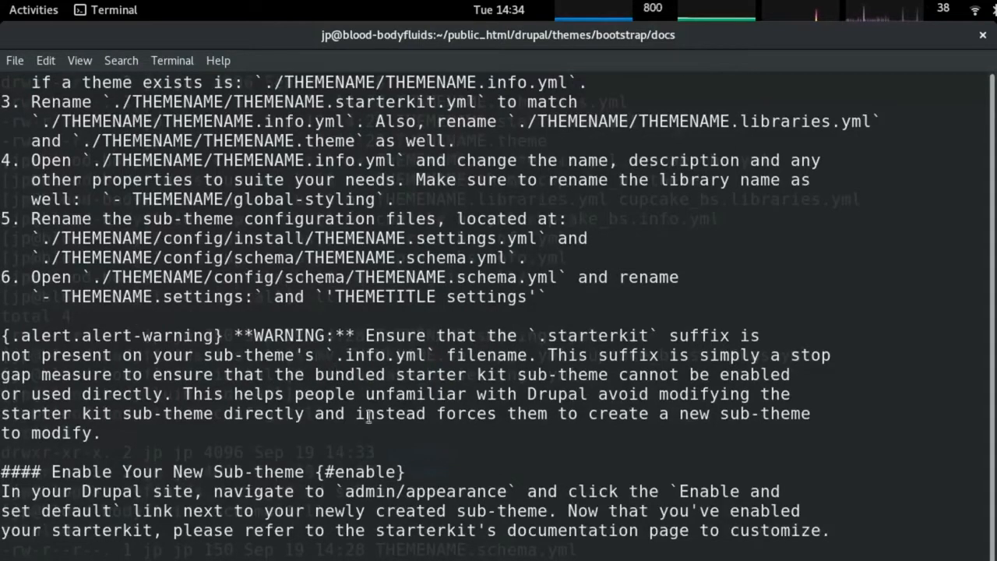
drag(130, 440, 5, 336)
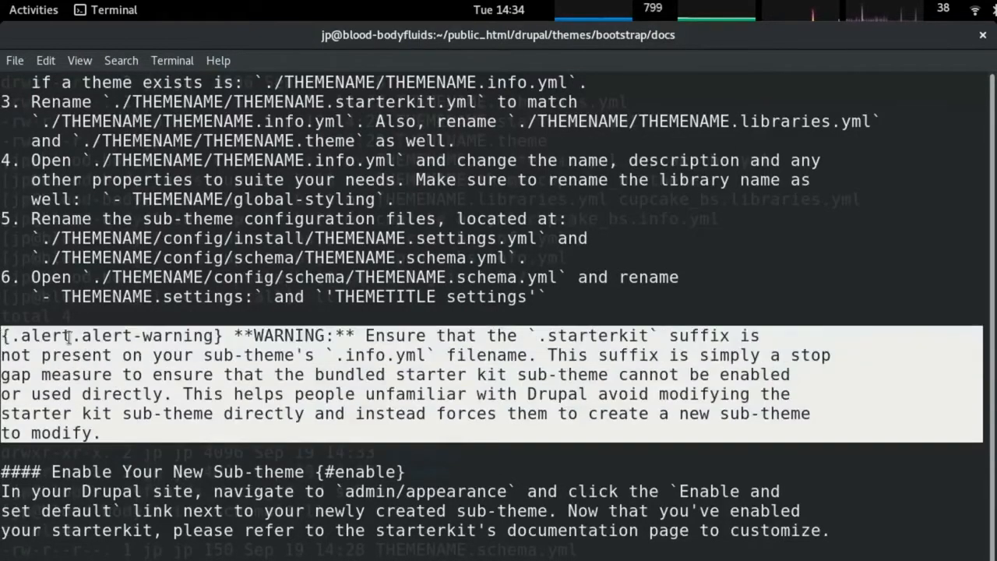
scroll(78, 340, down, 2)
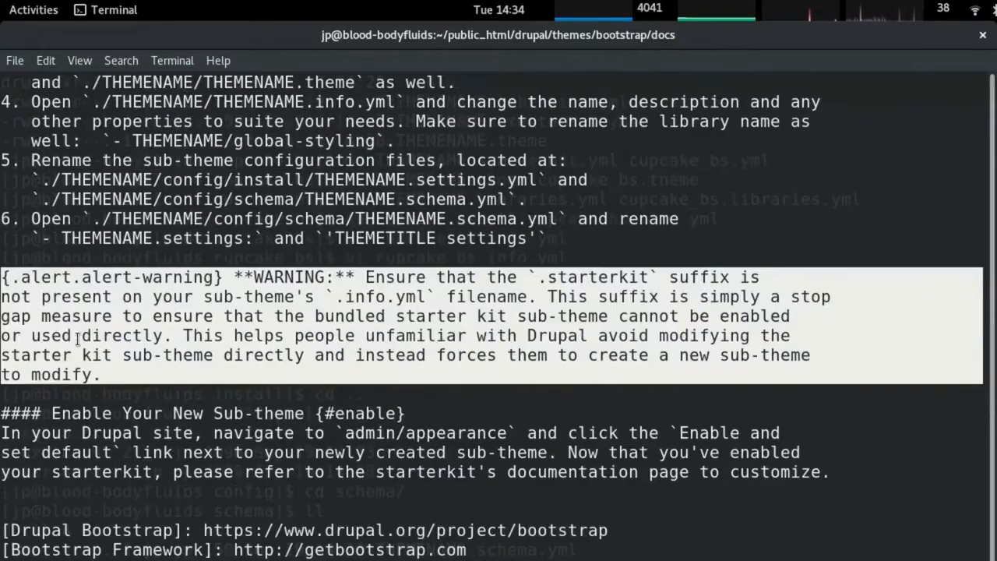
key(alt+Tab)
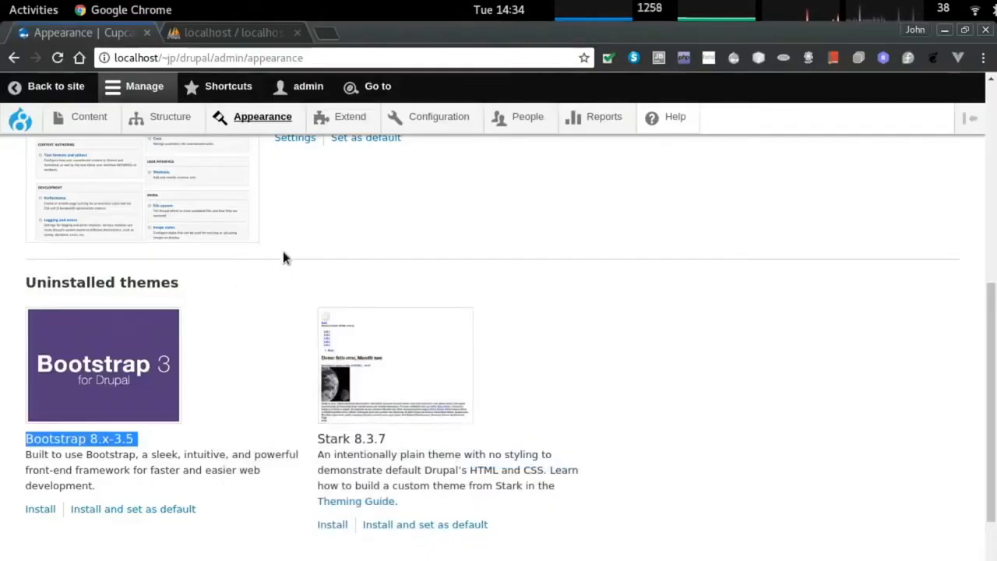
Refresh the Appearance theme list and reload the incognito homepage to see cupcake_bs.
click(256, 118)
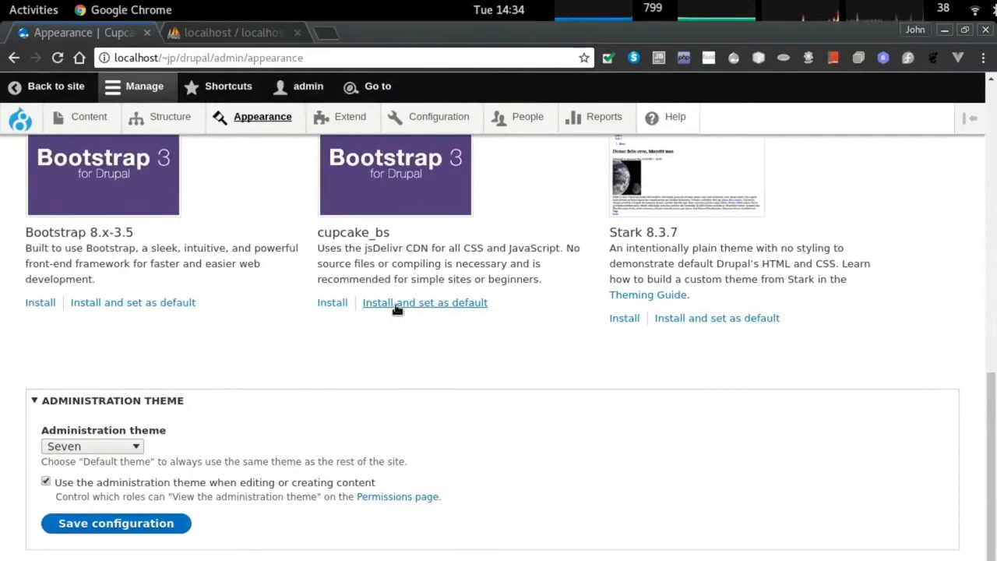
key(alt+grave)
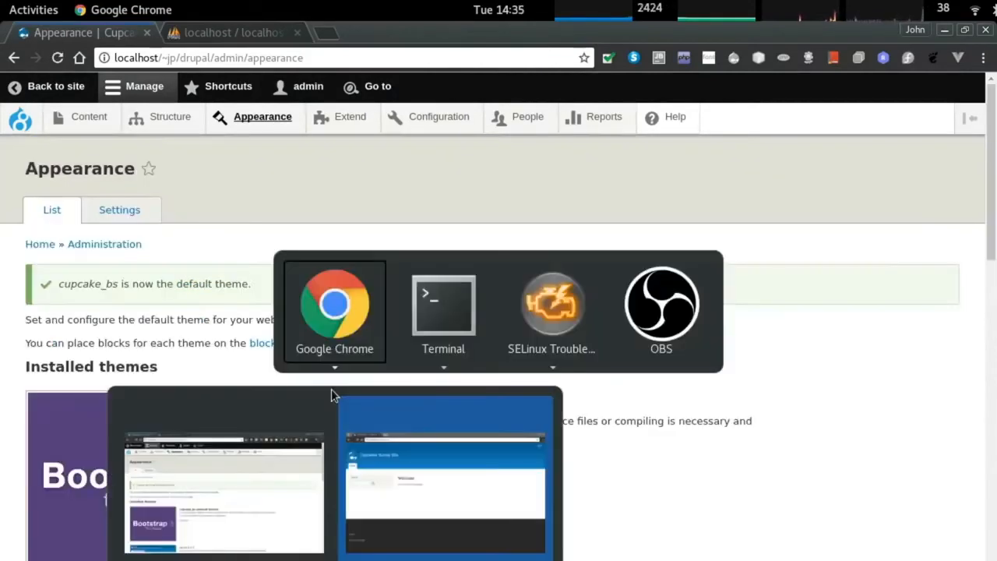
key(F5)
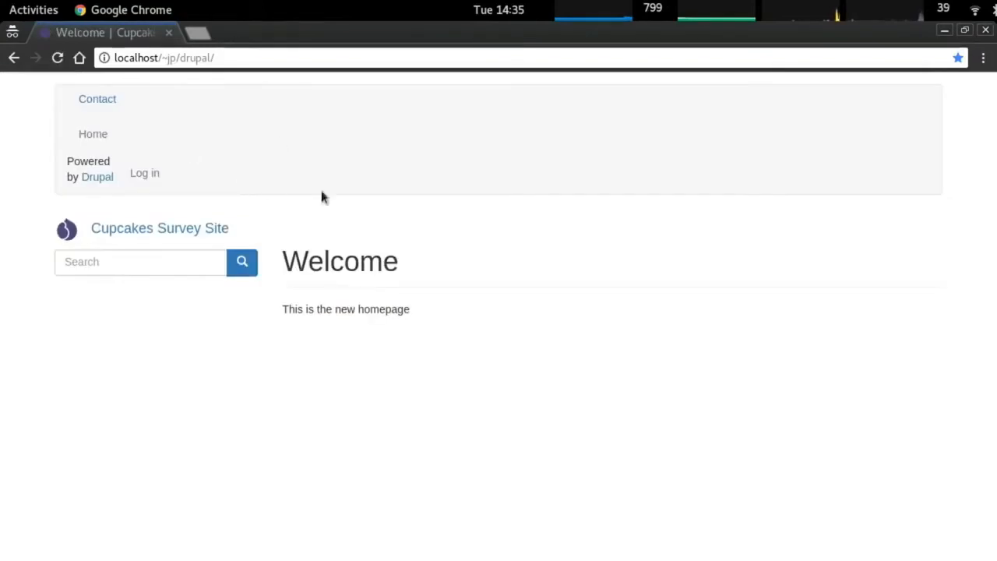
Dismiss the SELinux alert windows covering the terminal.
key(alt+Tab)
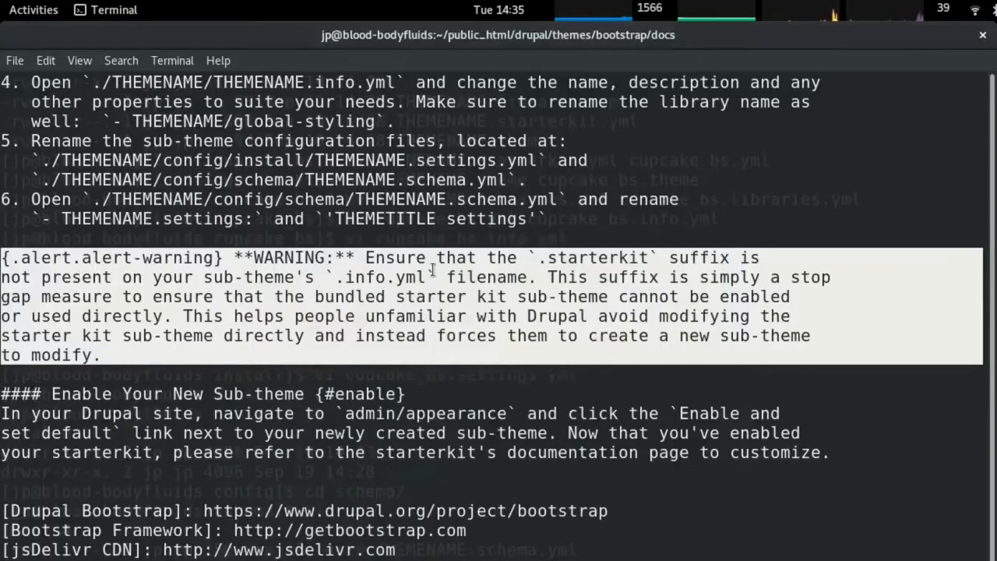
key(alt+Tab)
key(alt+Tab)
key(Escape)
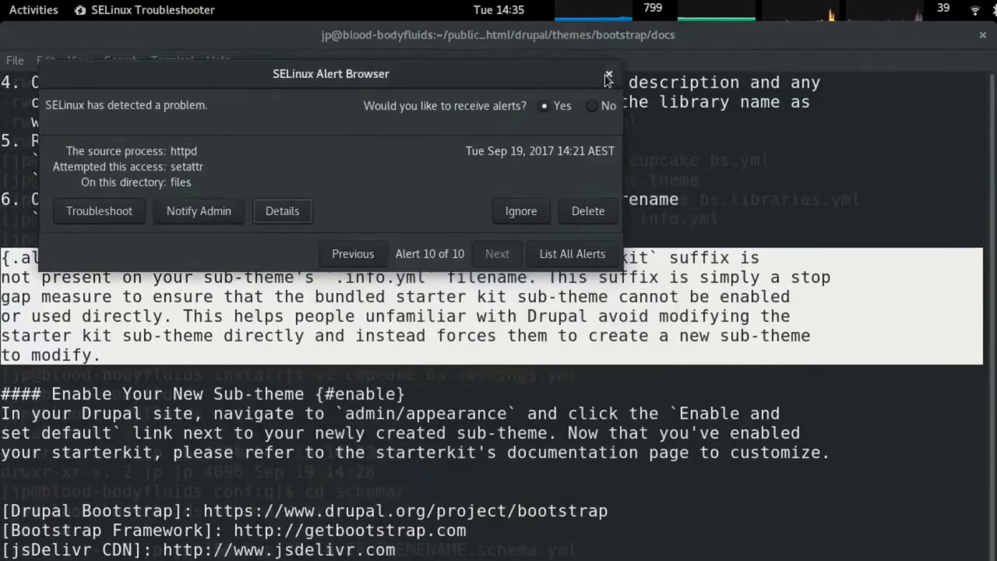
click(608, 76)
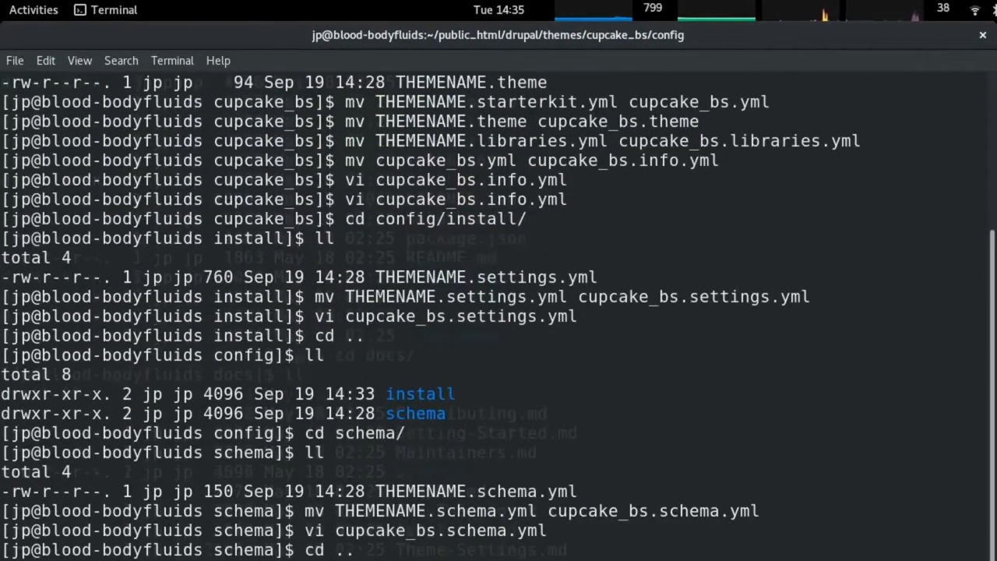
Add a body rule with background-color: lightblue to the cupcake_bs stylesheet and save it.
key(Return)
text(ls)
key(Return)
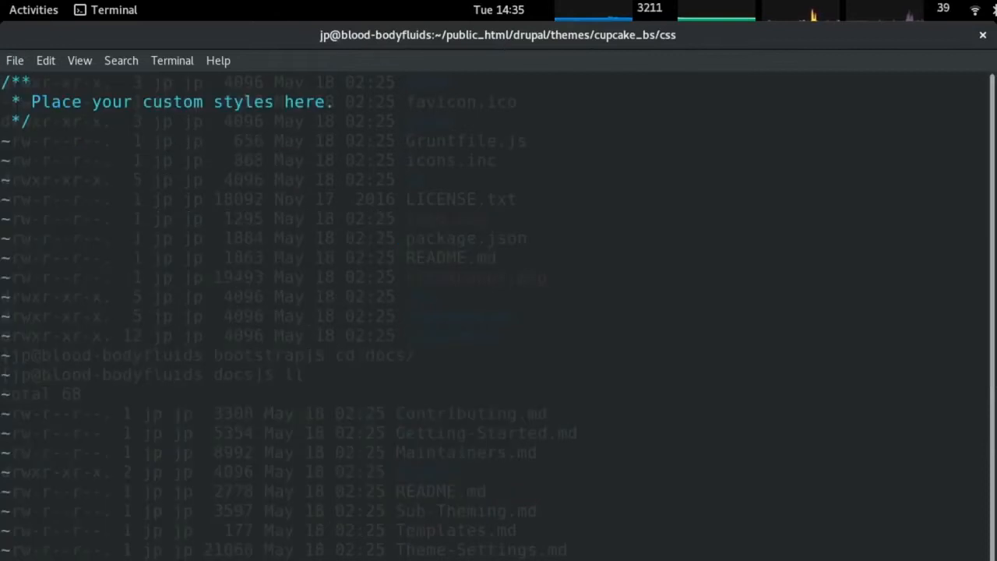
key(shift+g)
text(obody {)
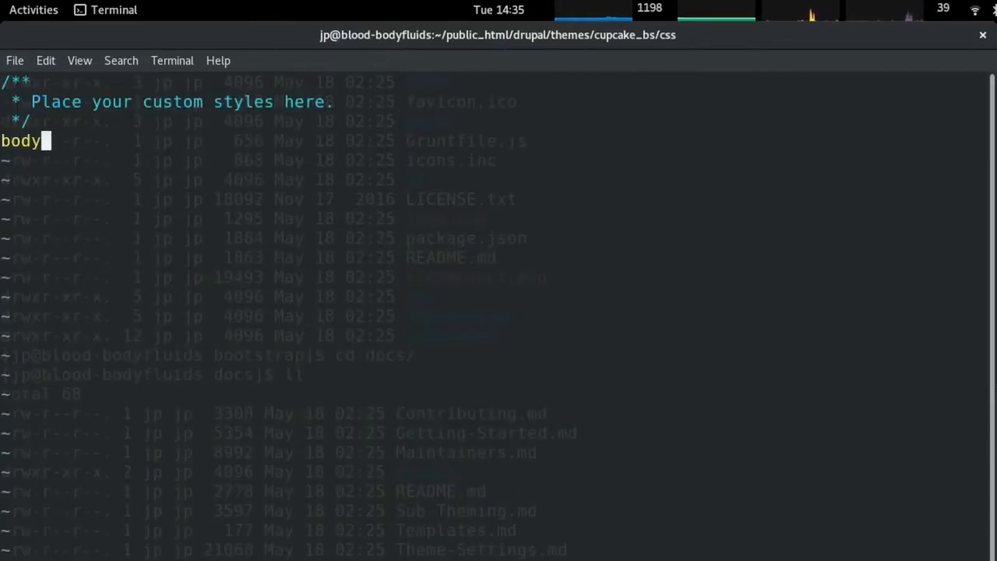
key(Return)
key(Tab)
text(backgorund)
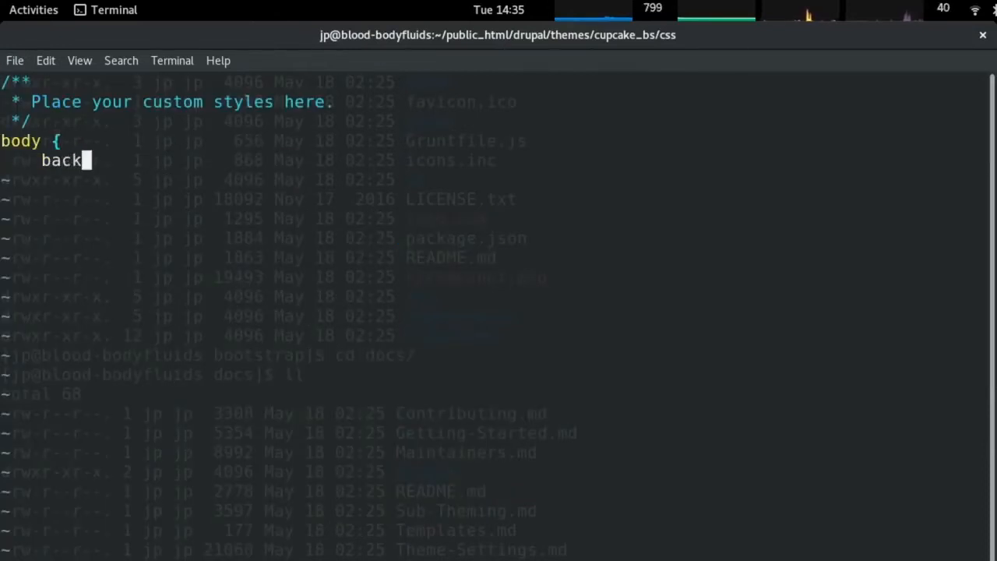
key(BackSpace)
key(BackSpace)
key(BackSpace)
key(BackSpace)
key(BackSpace)
key(BackSpace)
text(ground)
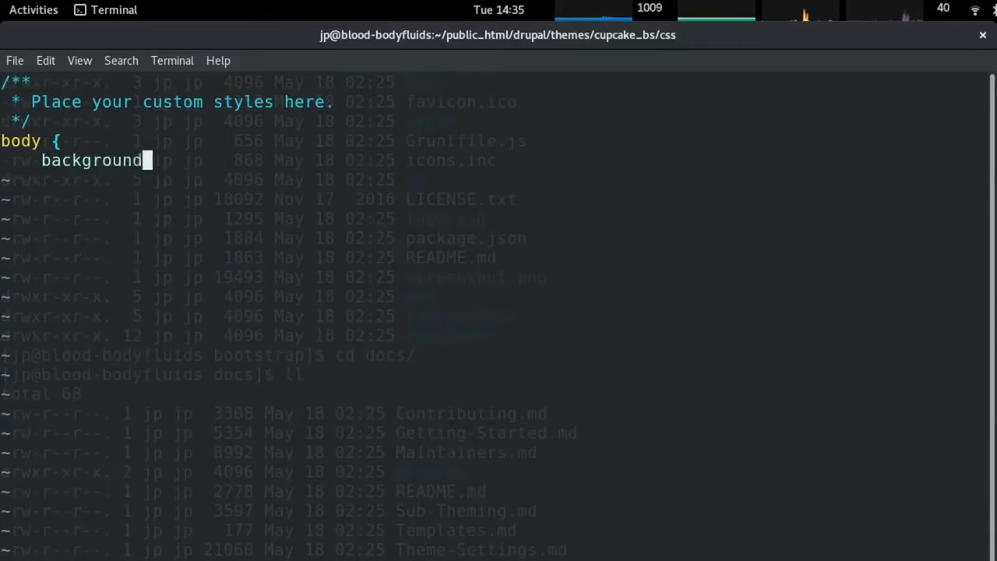
text(-color: lightblue;)
key(Return)
key(Escape)
text(:wq)
key(Return)
key(alt+Tab)
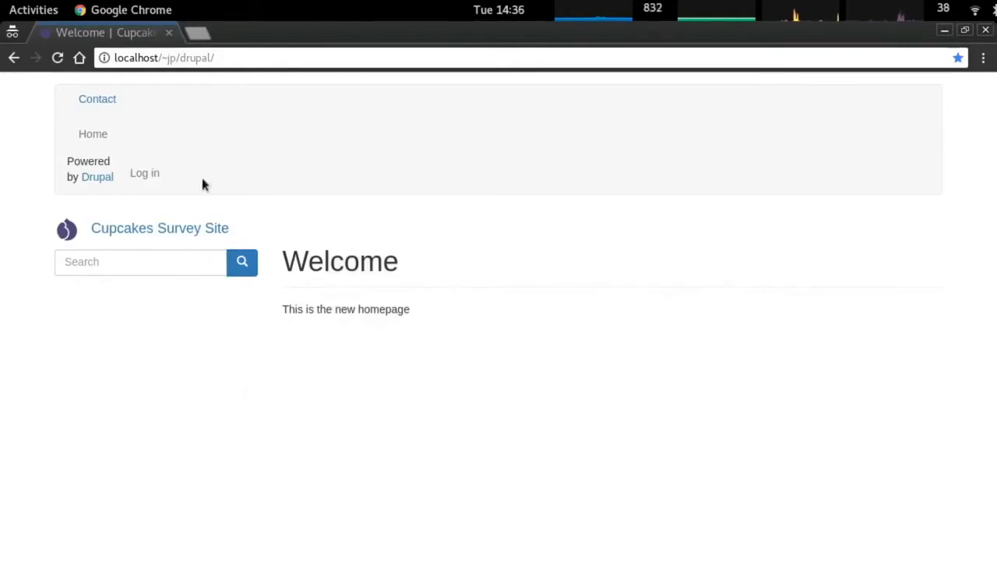
Reload the homepage, shorten the property to background: lightblue, and open developer tools.
key(ctrl+r)
key(alt+Tab)
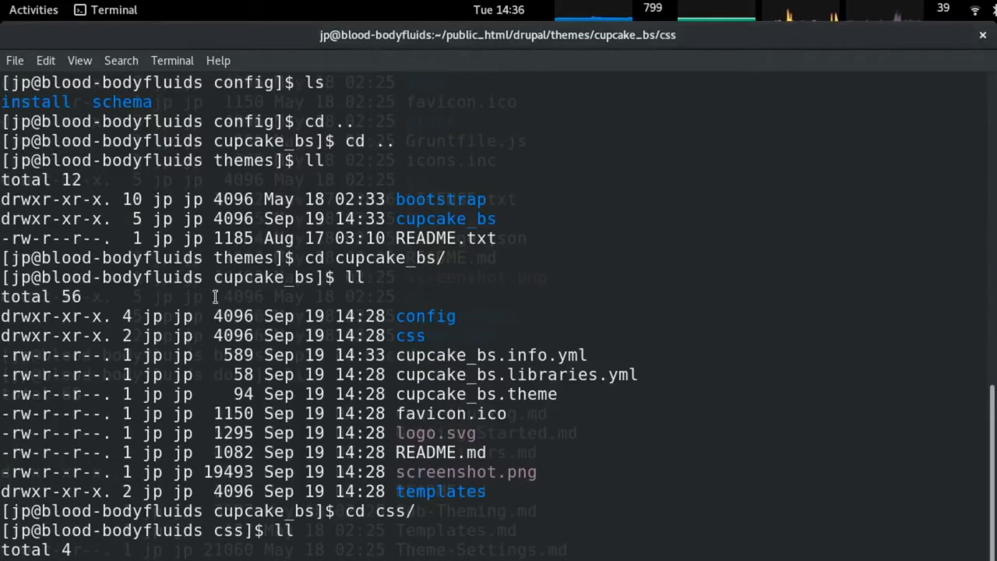
key(Up)
key(Return)
key(Up)
key(Right)
key(Right)
key(Right)
key(Right)
key(Right)
key(Right)
key(Right)
key(Right)
key(Right)
key(Right)
key(Right)
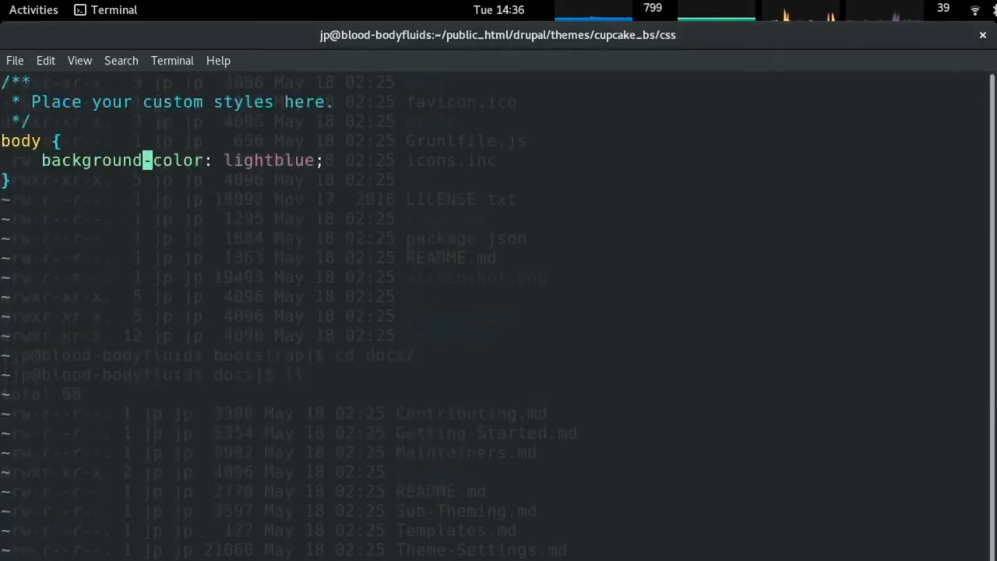
key(x)
key(x)
key(x)
key(x)
key(x)
key(x)
key(alt+Tab)
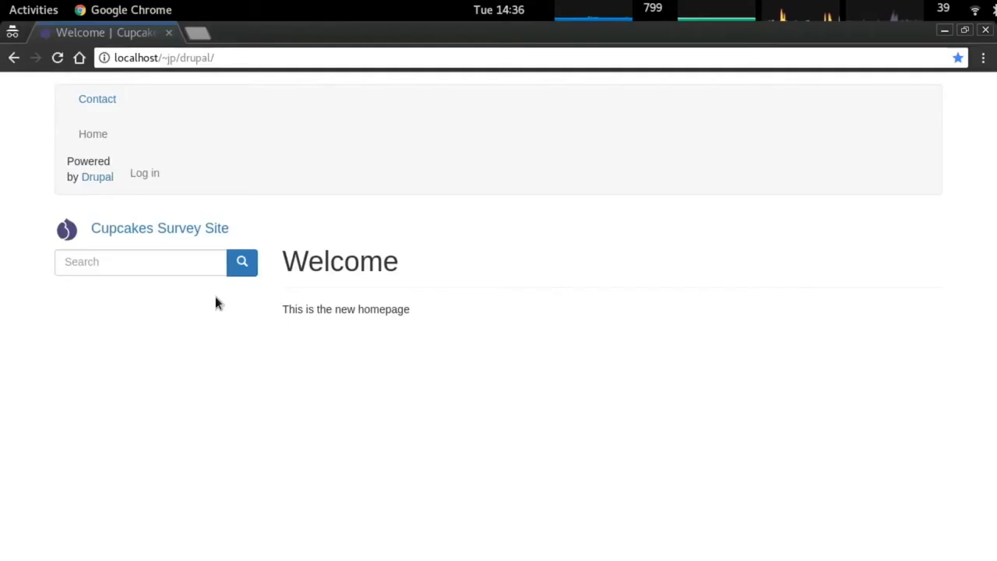
key(alt+Tab)
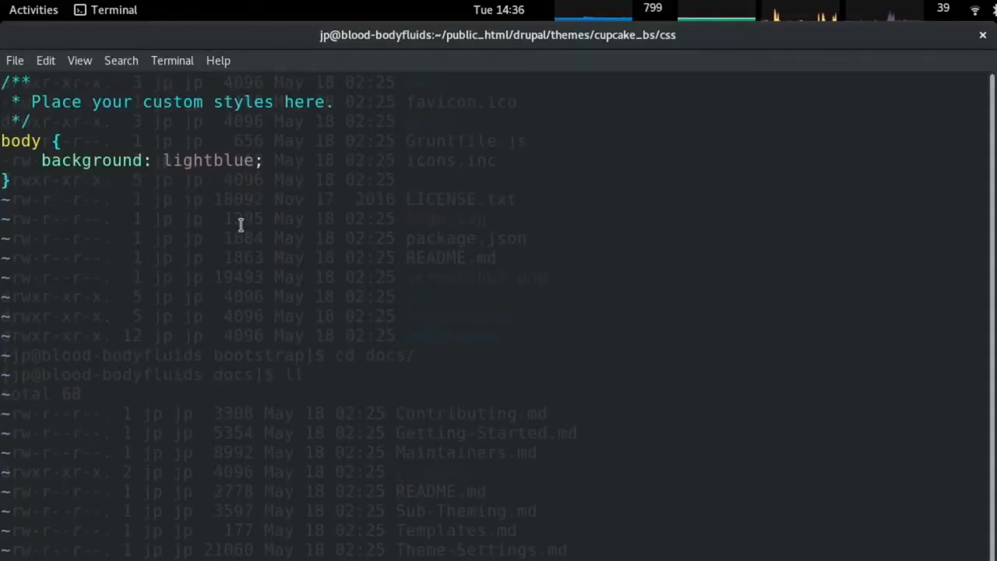
key(alt+Tab)
key(ctrl+shift+i)
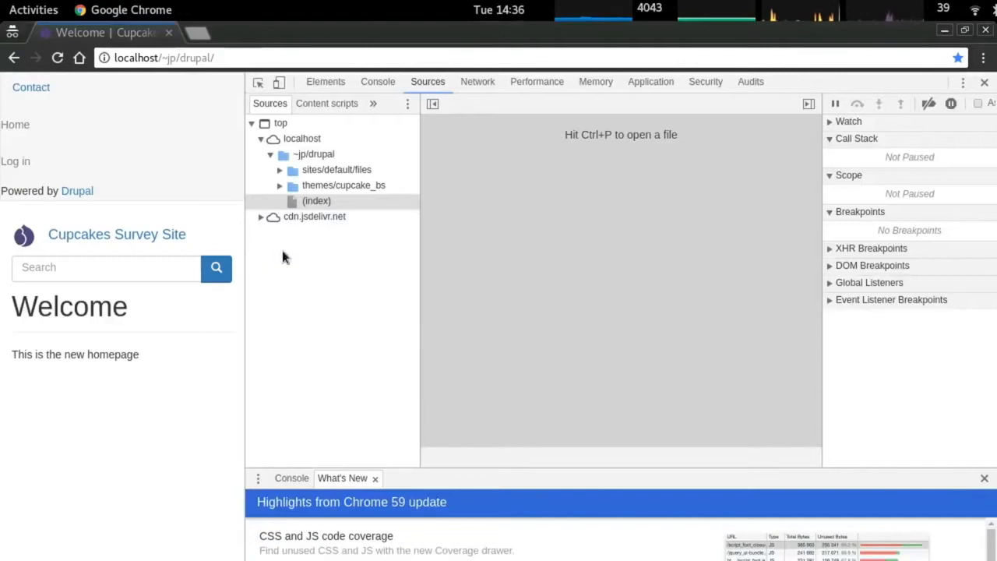
Widen the page and inspect the Welcome heading's markup in DevTools.
drag(246, 276, 560, 280)
right_click(92, 267)
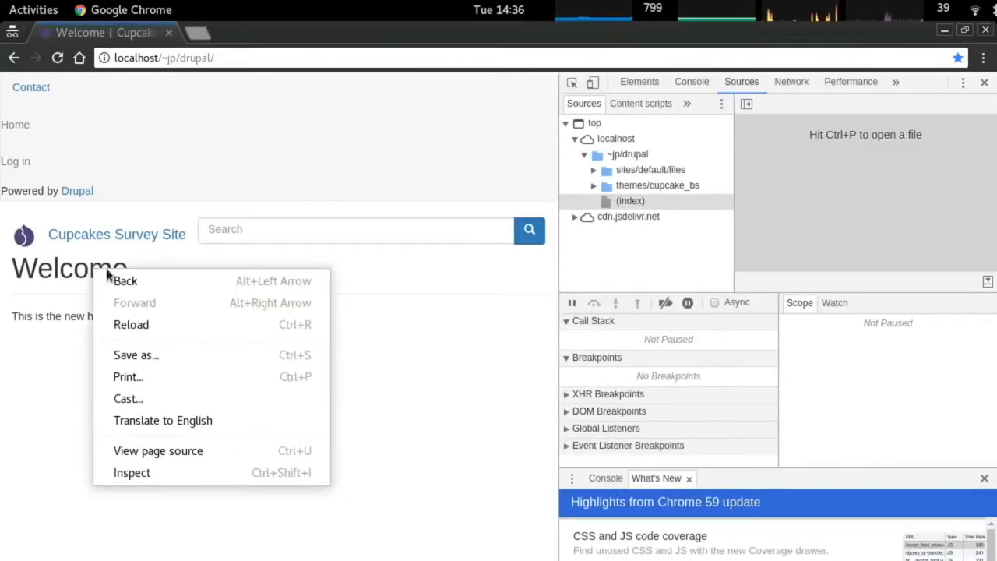
click(205, 473)
click(662, 134)
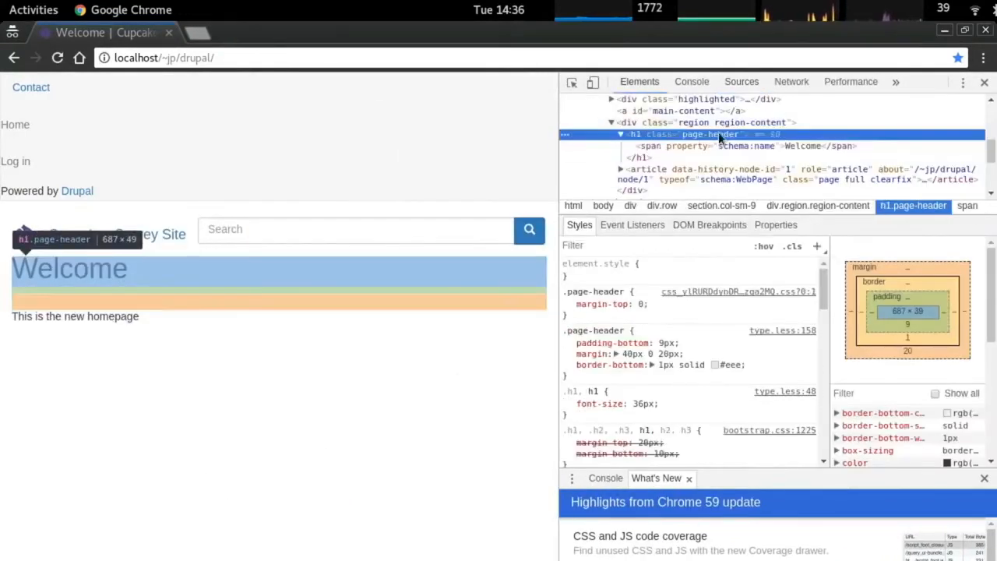
click(635, 123)
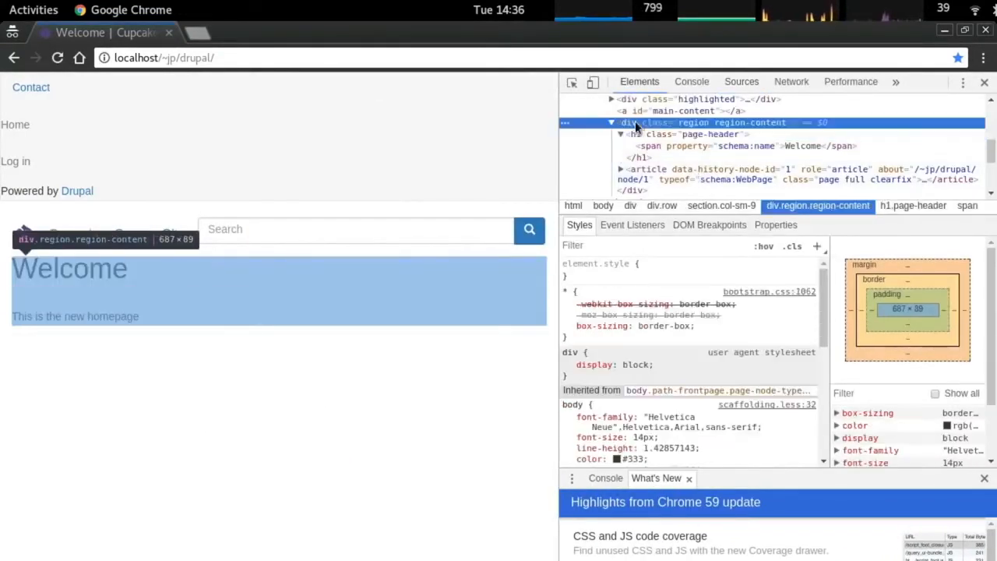
double_click(735, 123)
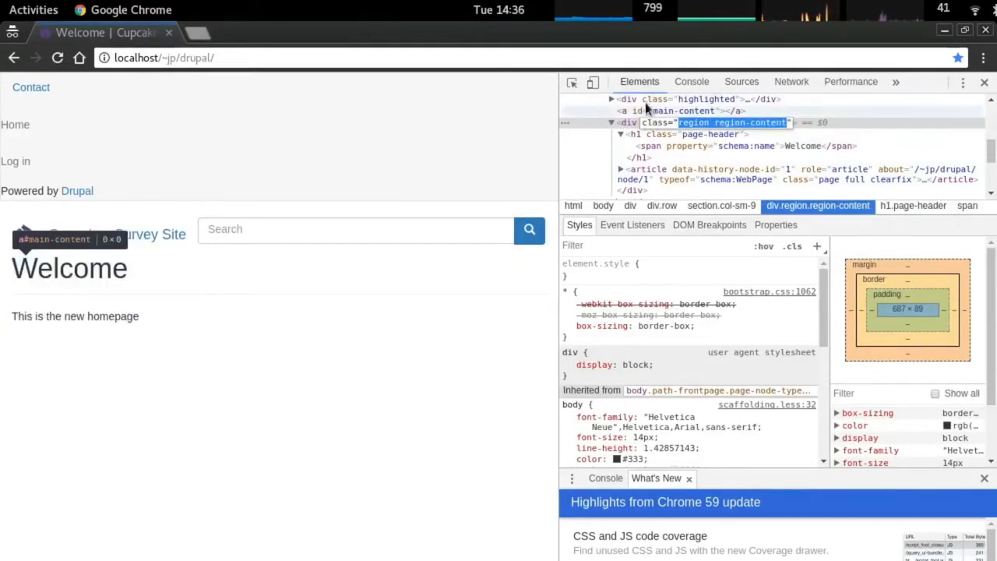
Select the h1.page-header element and copy its page-header class name.
scroll(663, 134, up, 1)
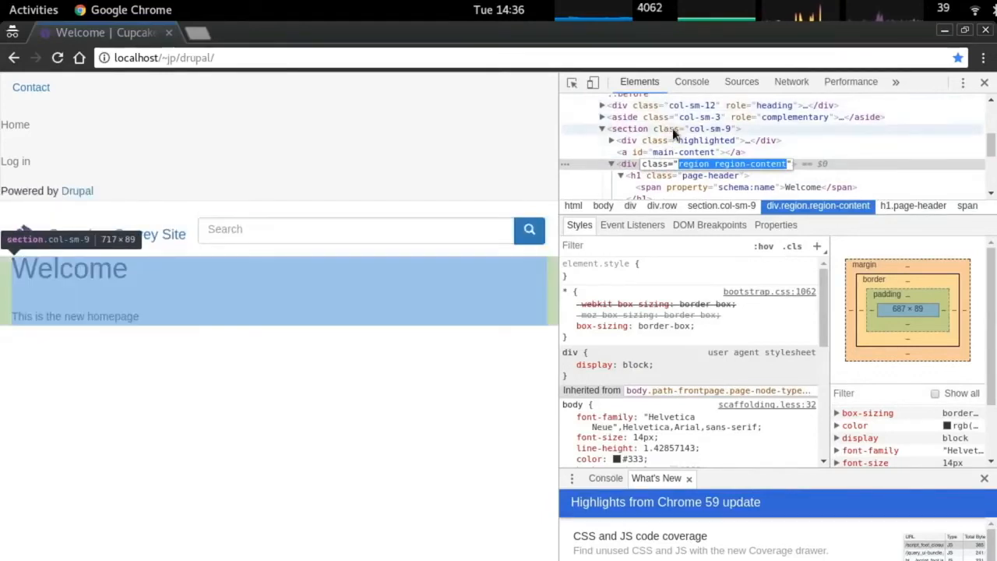
click(672, 128)
click(672, 140)
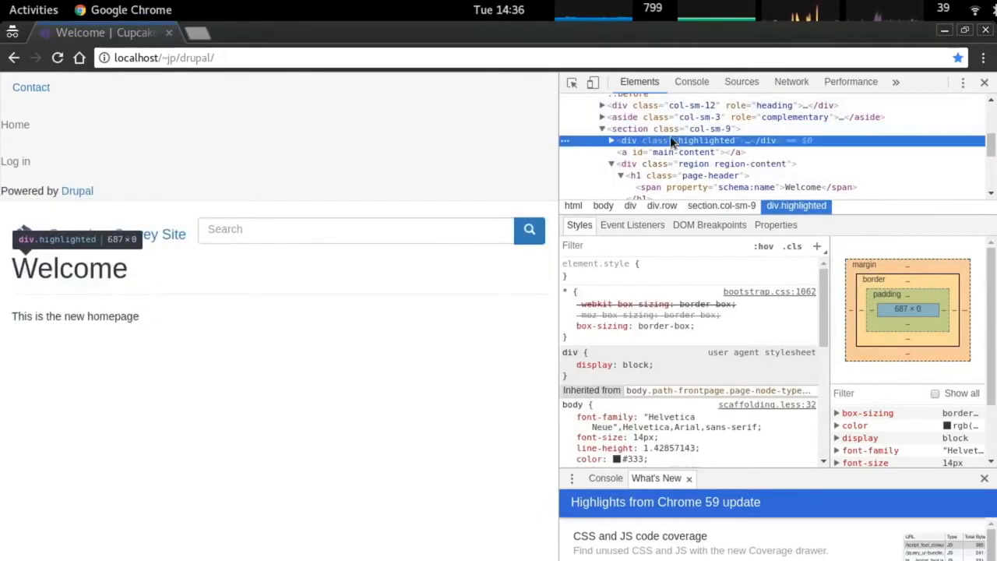
click(673, 163)
scroll(674, 163, down, 1)
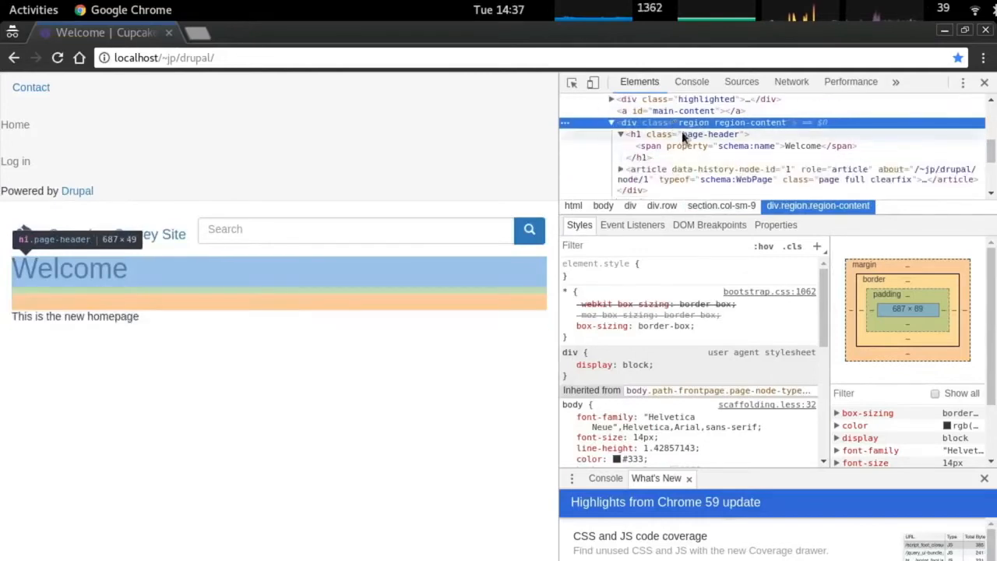
click(705, 135)
double_click(714, 133)
right_click(714, 133)
click(748, 166)
key(alt+Tab)
Add a .page-header rule with 'color: olive;' below the body rule in the stylesheet.
key(shift+g)
key(o)
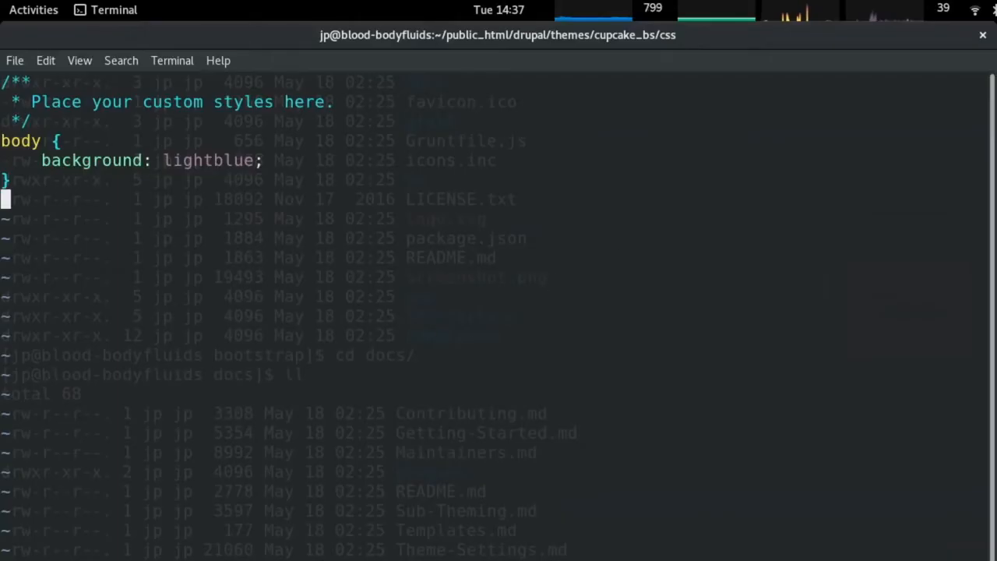
text(.)
right_click(414, 261)
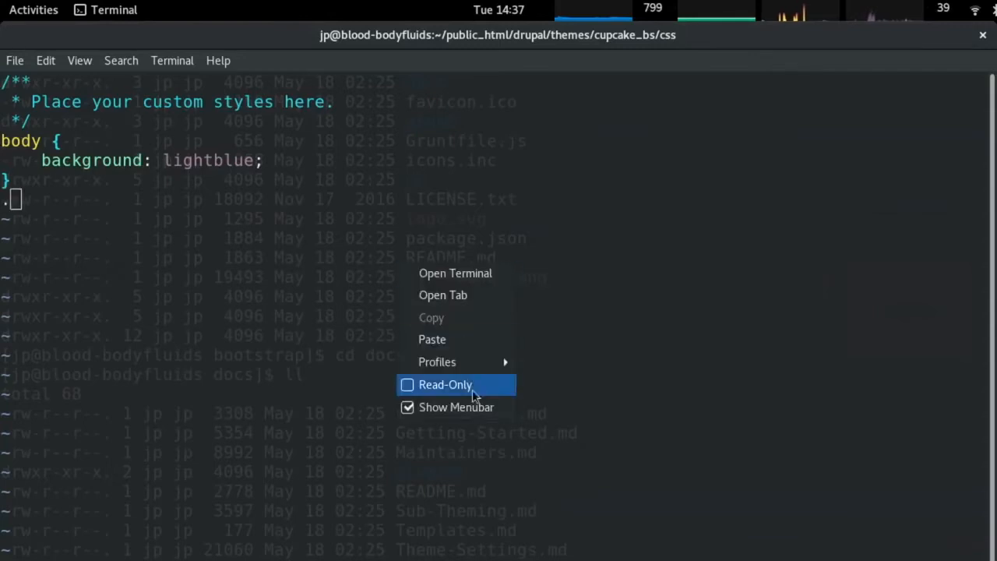
click(475, 338)
text({)
key(Return)
key(Tab)
text(c)
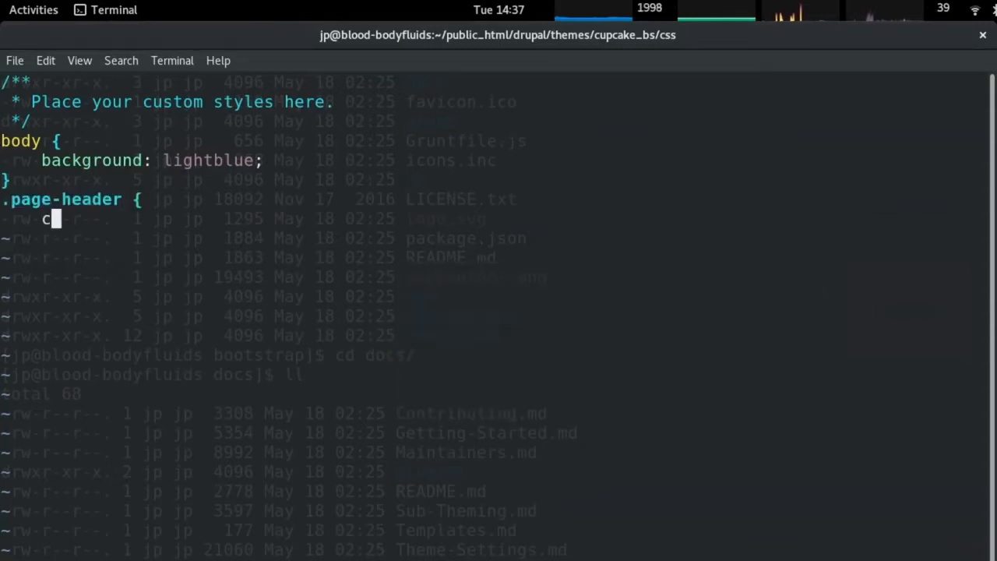
text(olor: olive;)
key(Return)
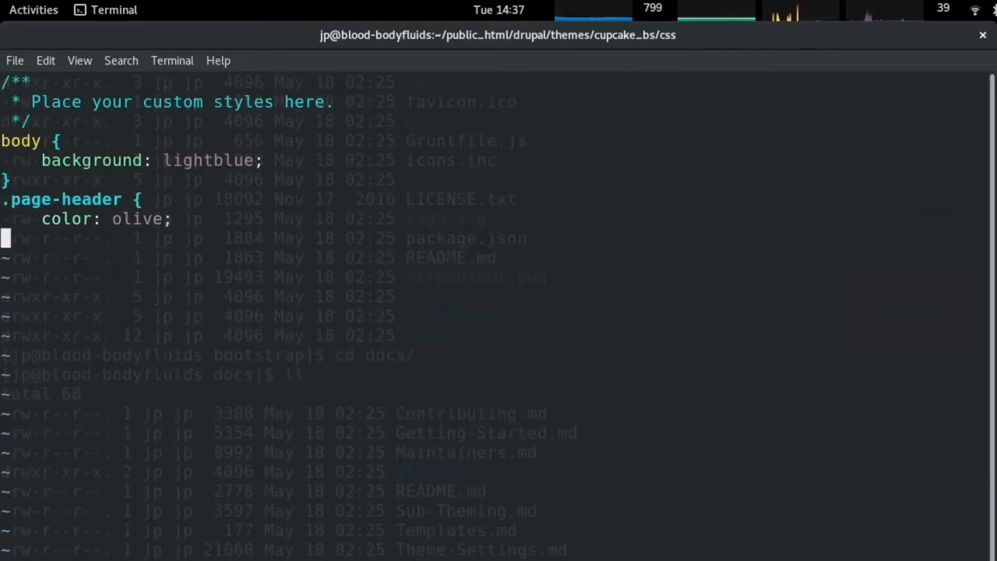
text(})
Reload the homepage and inspect the Welcome heading's h1.page-header element.
key(alt+Tab)
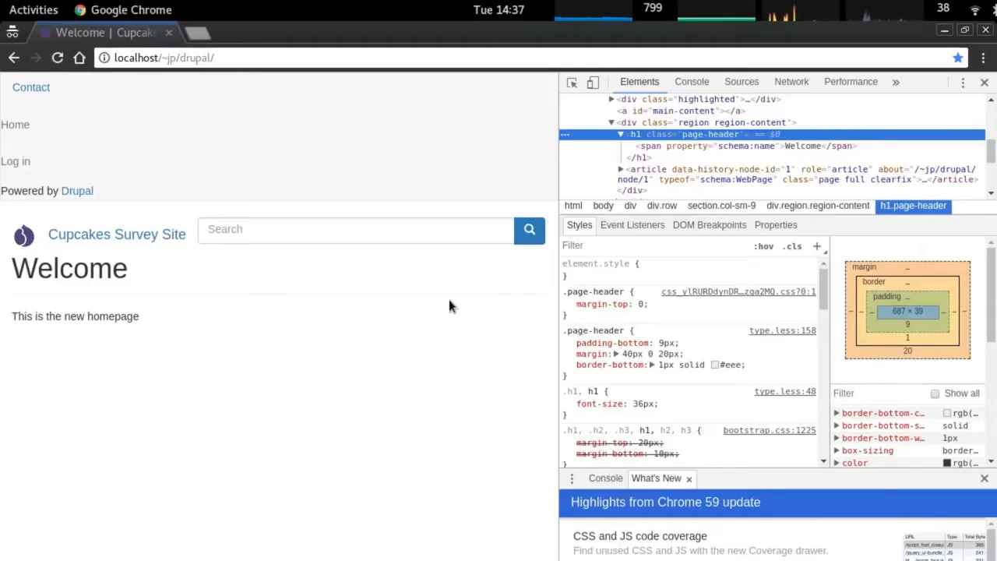
key(ctrl+r)
right_click(70, 274)
click(171, 483)
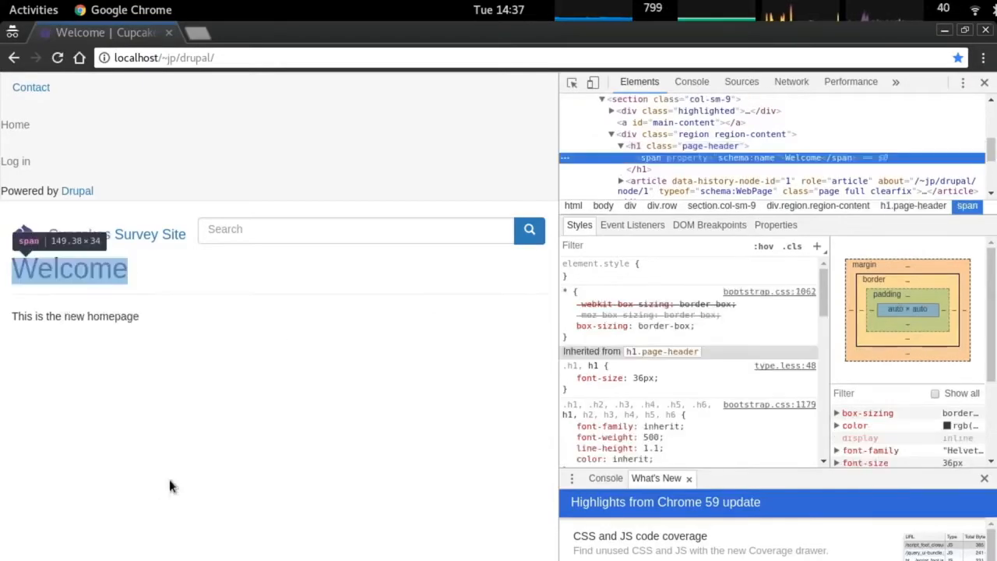
click(686, 146)
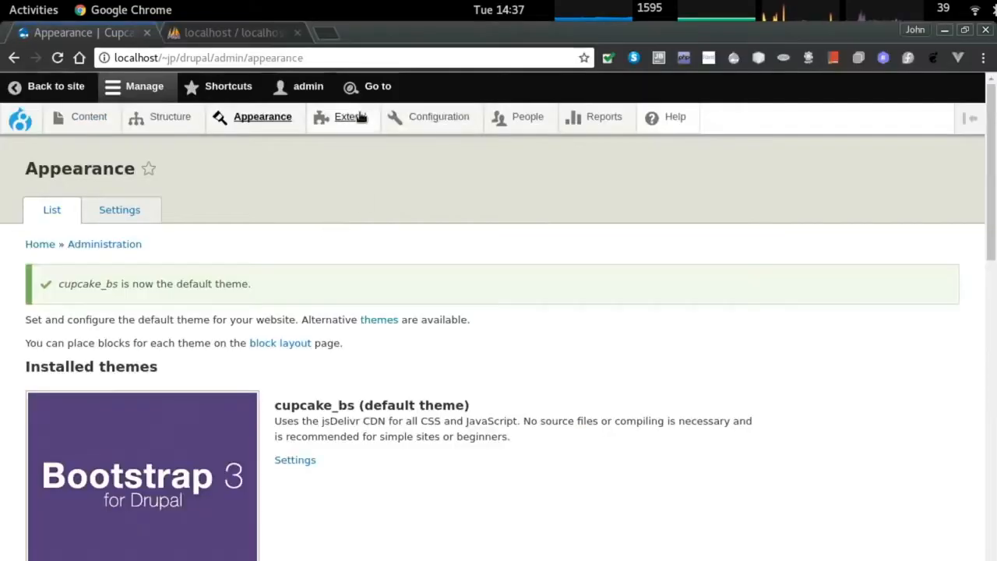
click(427, 117)
Clear all of Drupal's caches from the Performance settings page.
scroll(133, 475, down, 5)
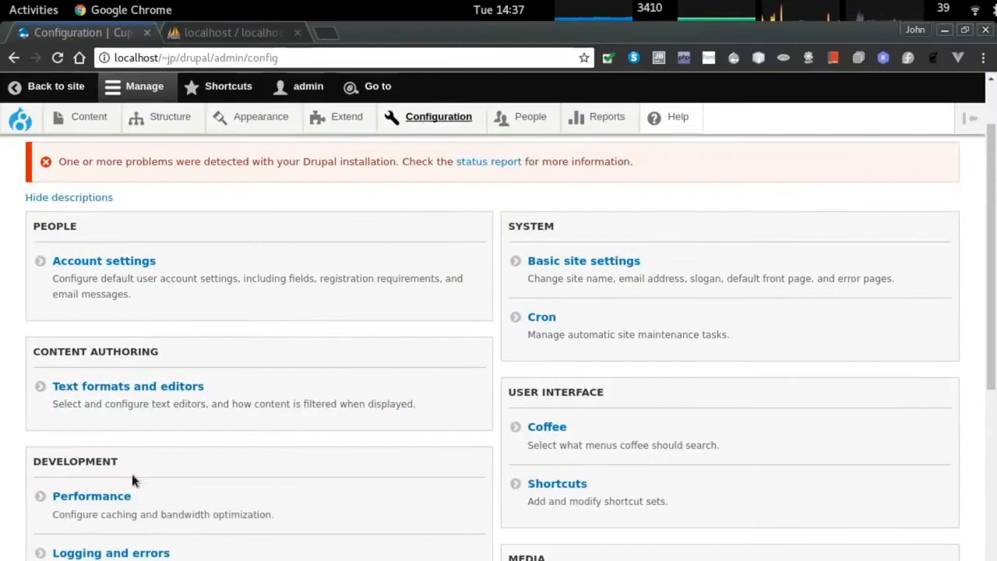
click(105, 460)
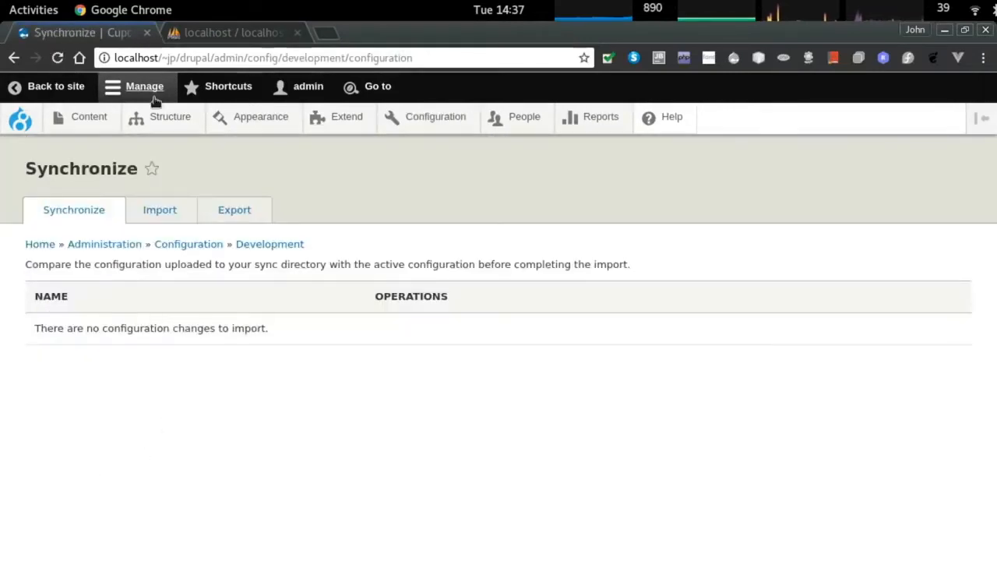
mouse_move(447, 124)
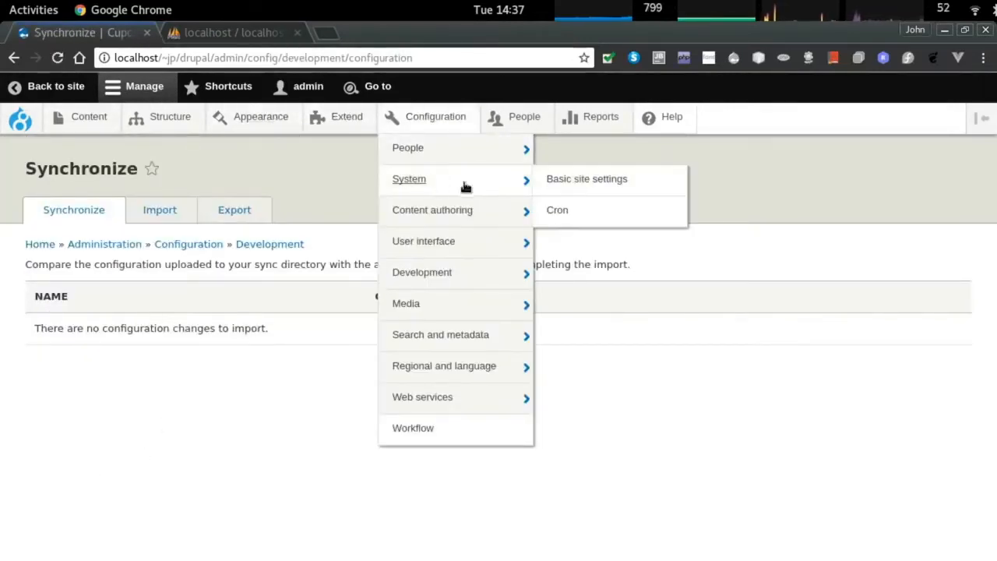
click(553, 275)
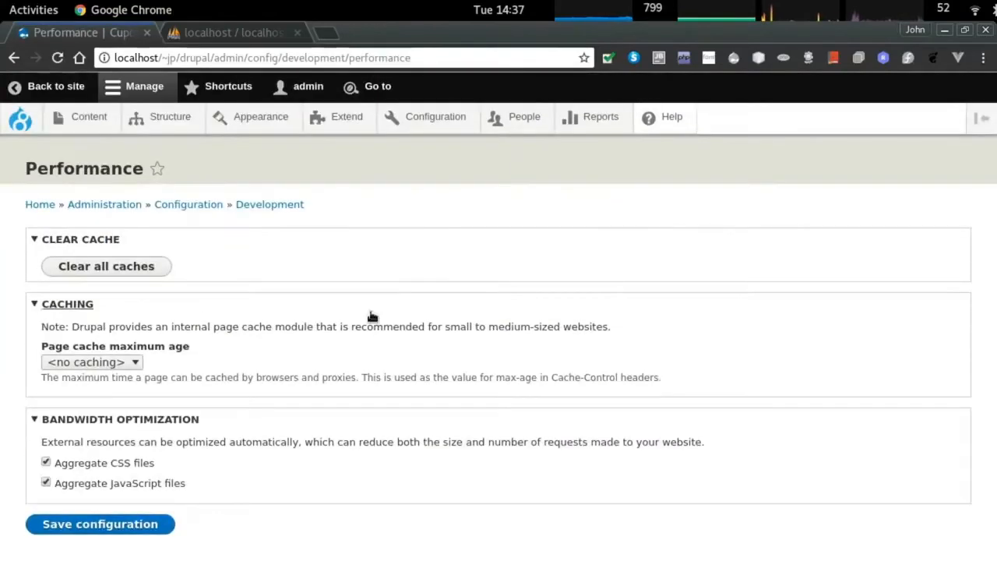
click(101, 267)
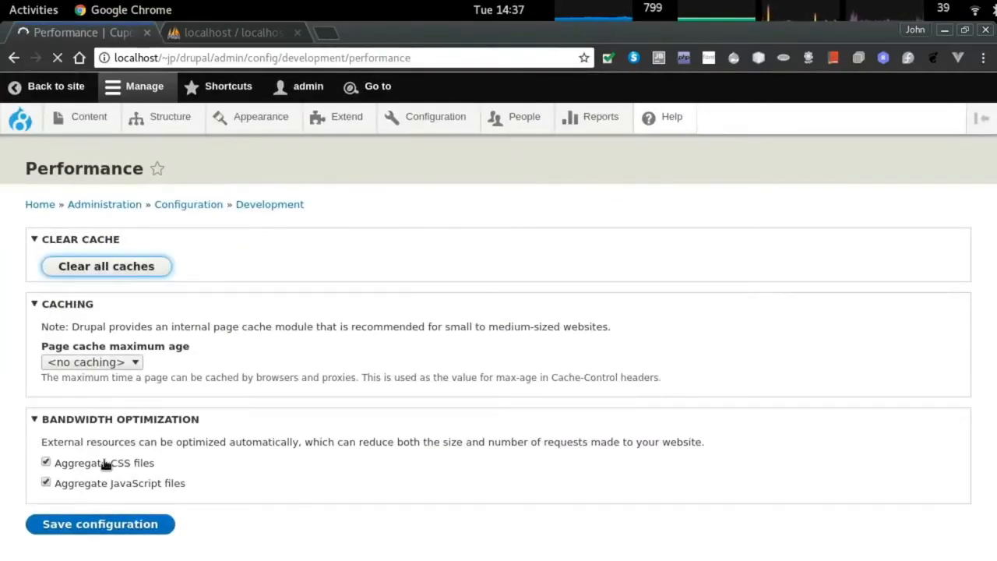
Turn off CSS and JavaScript aggregation and save the performance configuration.
click(92, 512)
click(90, 533)
scroll(89, 551, down, 1)
click(91, 543)
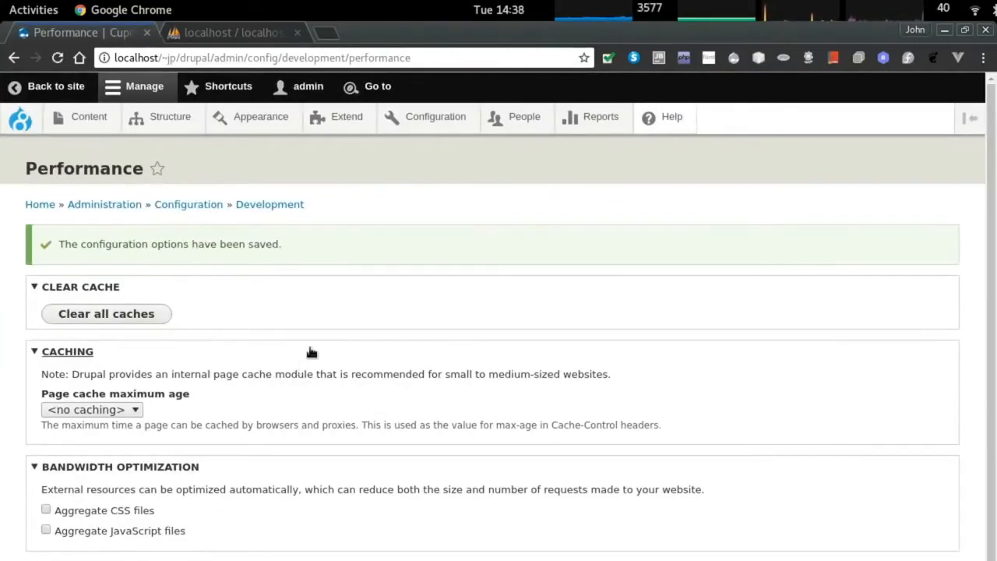
key(alt+Tab)
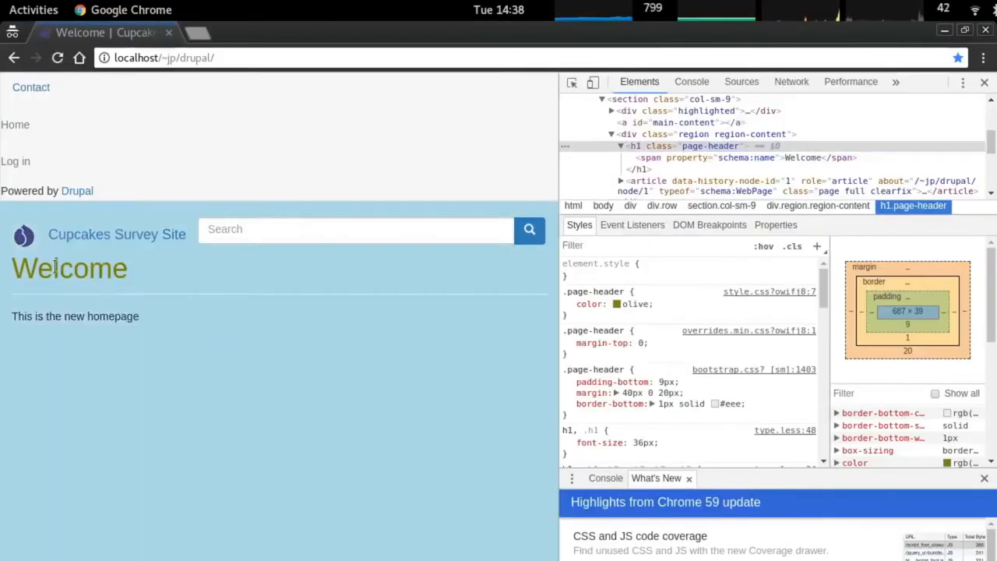
Close DevTools to view the light-blue homepage with the olive Welcome heading full width.
triple_click(459, 288)
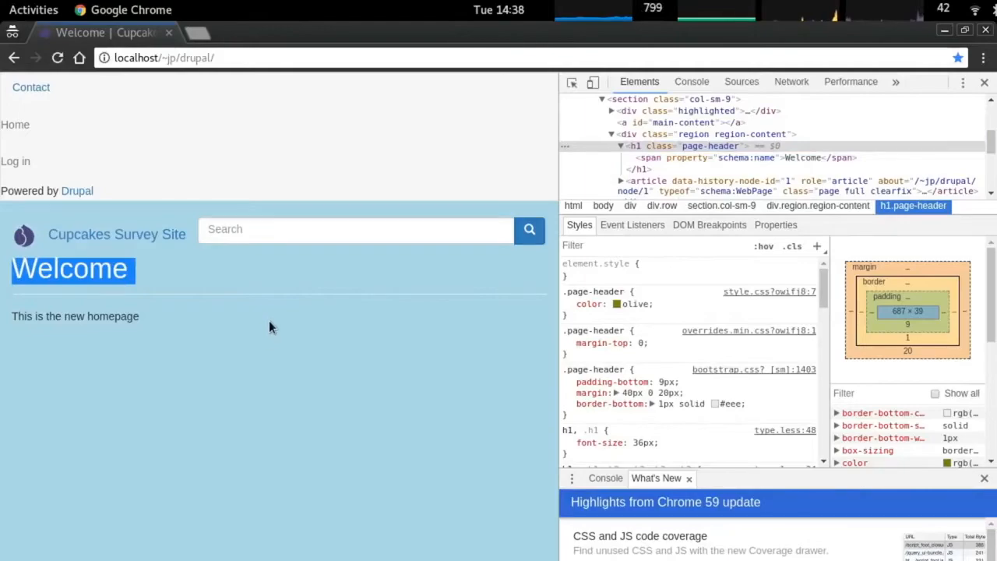
key(alt+Tab)
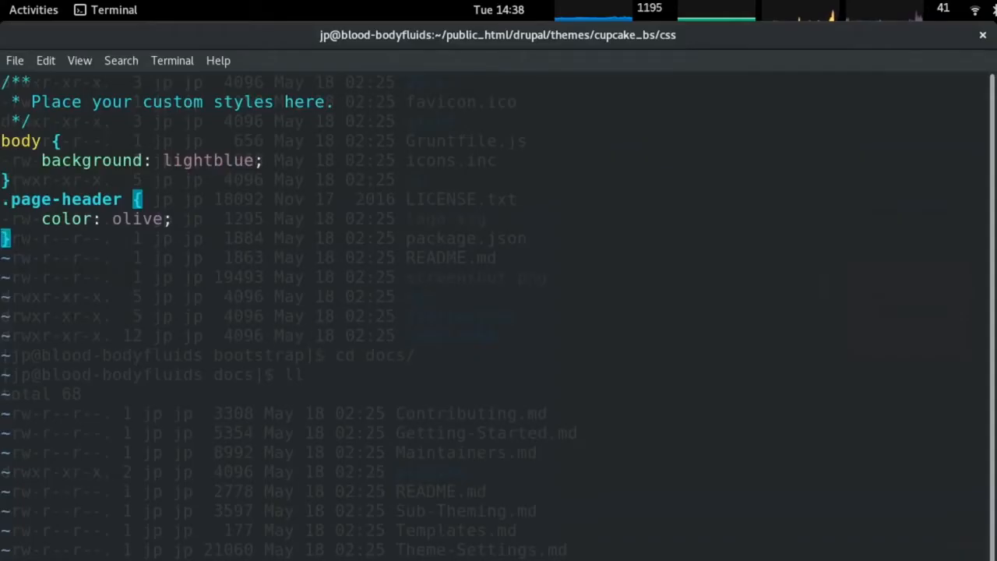
key(alt+Tab)
key(F12)
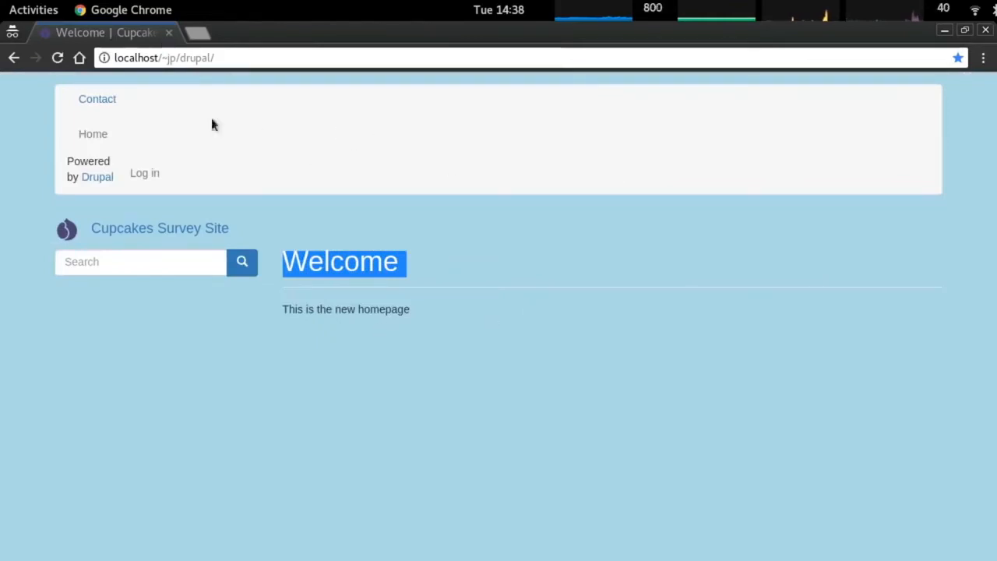
Return to the Drupal admin window's Configuration page.
key(alt+Tab)
scroll(436, 289, down, 1)
scroll(239, 202, up, 1)
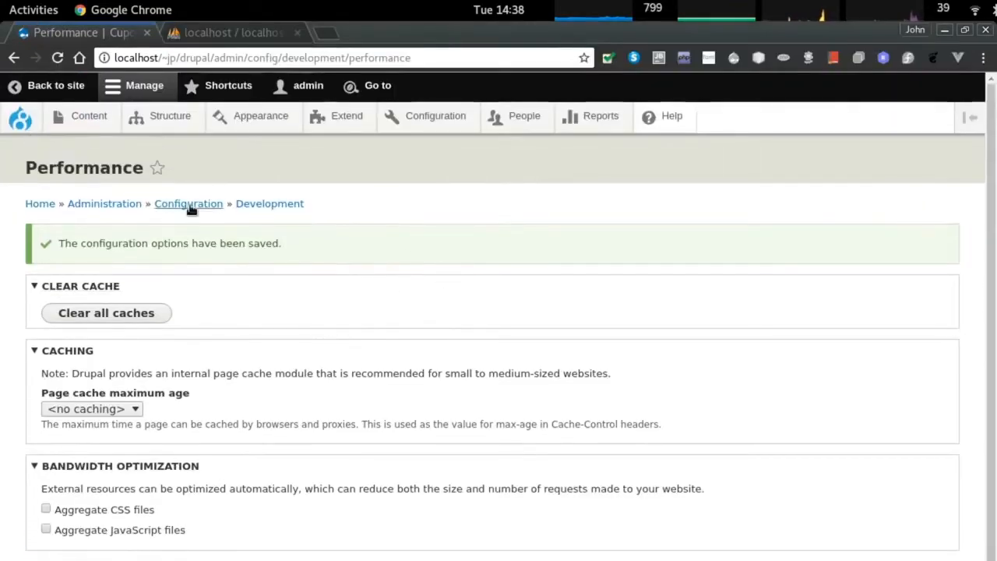
click(415, 119)
Edit the Default long date format, using the PHP date reference, to add the 'j' day code.
scroll(673, 283, down, 2)
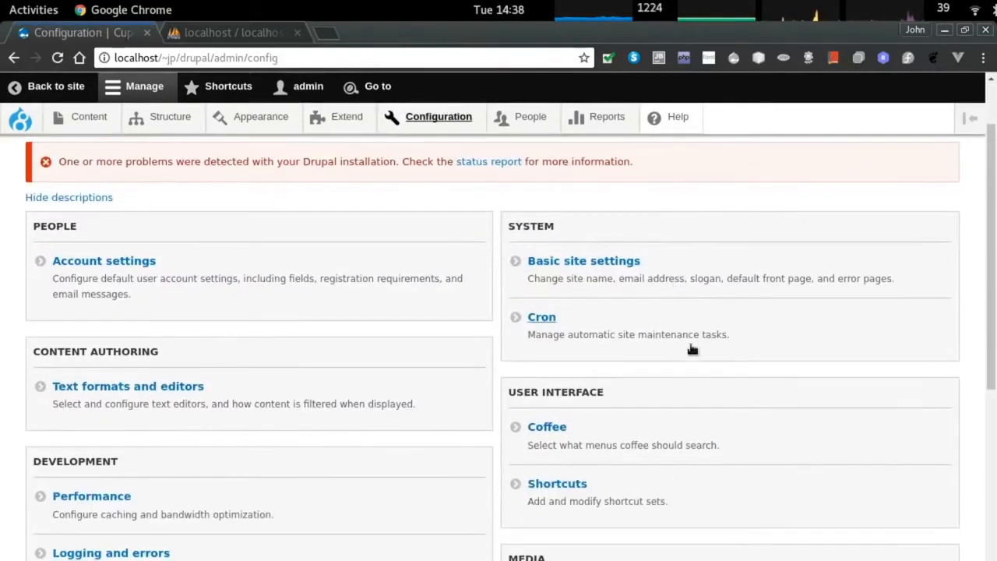
scroll(596, 440, down, 10)
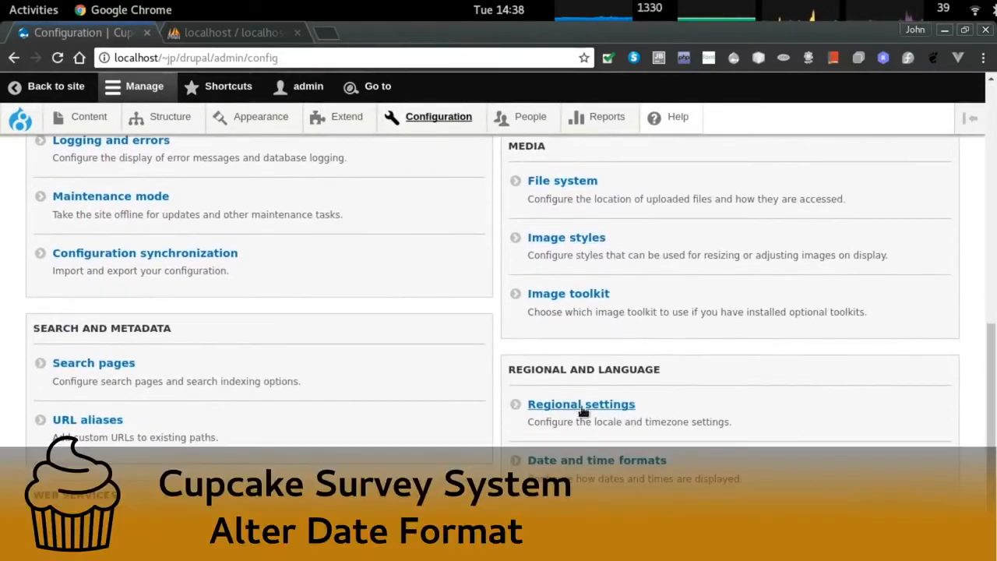
click(577, 422)
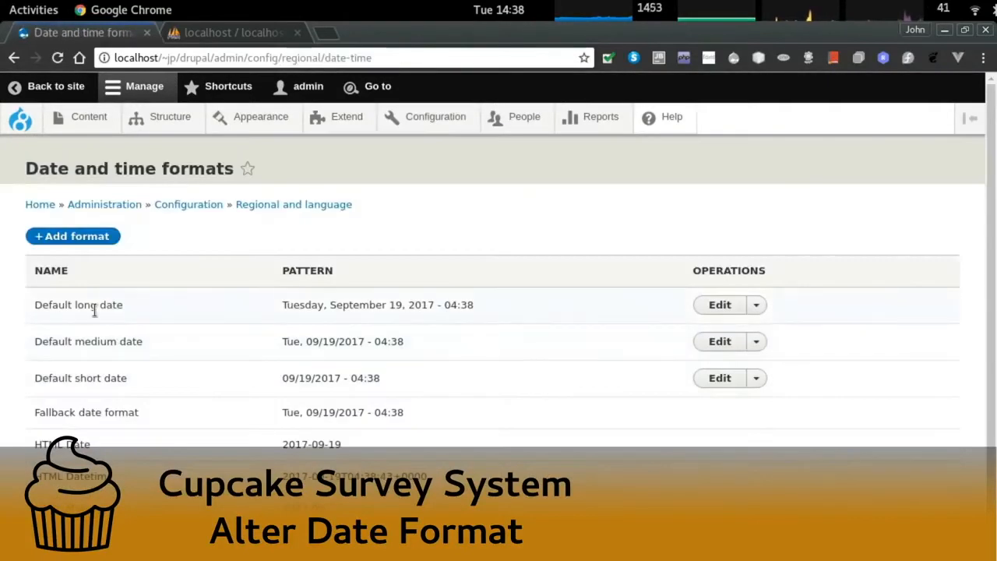
click(732, 308)
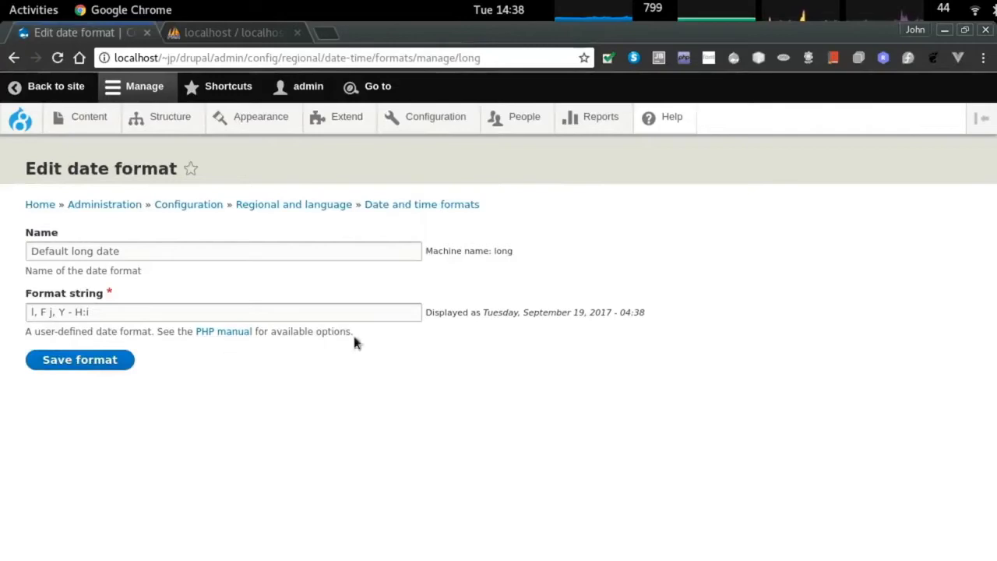
click(214, 333)
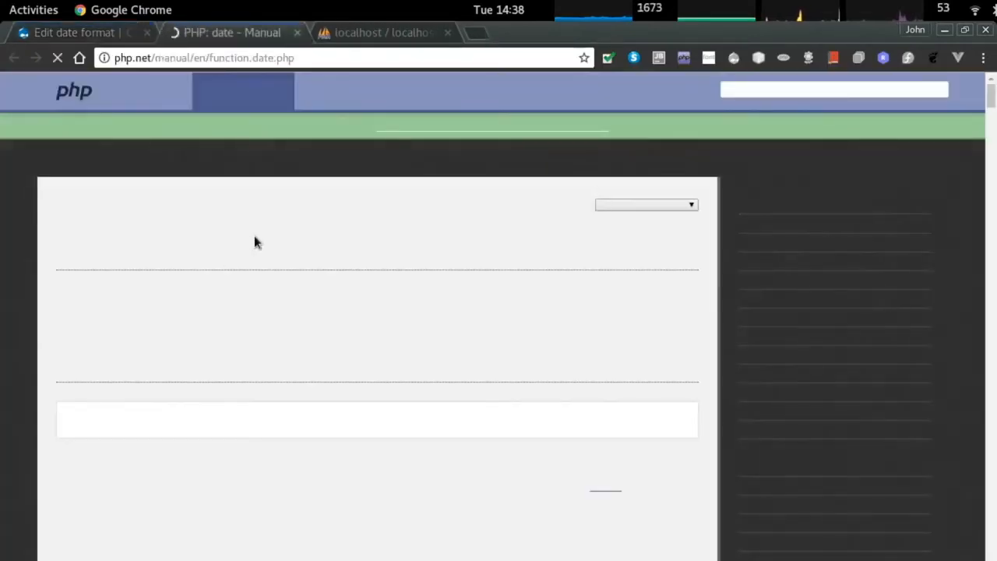
scroll(261, 248, down, 10)
key(ctrl+minus)
key(ctrl+minus)
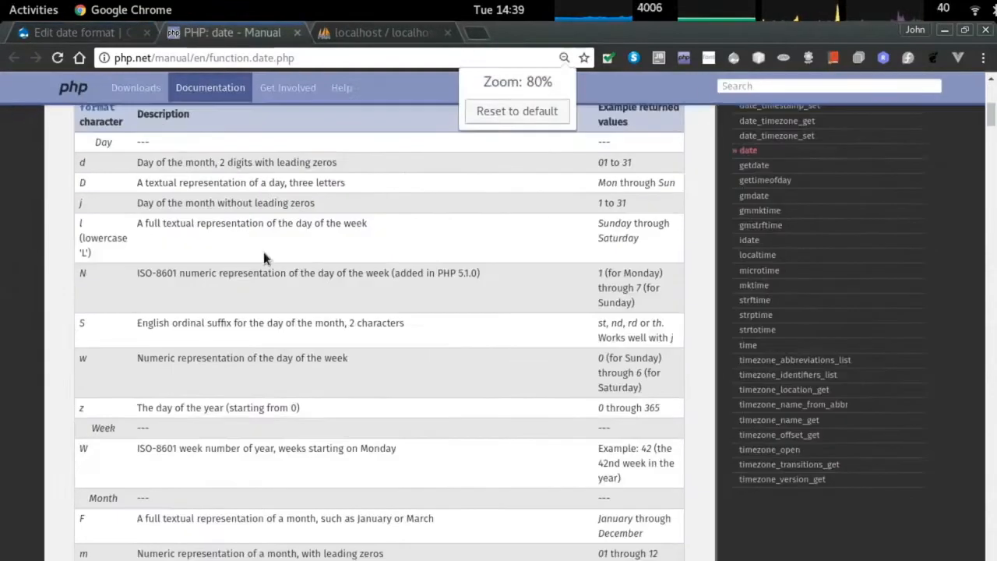
key(ctrl+Page_Up)
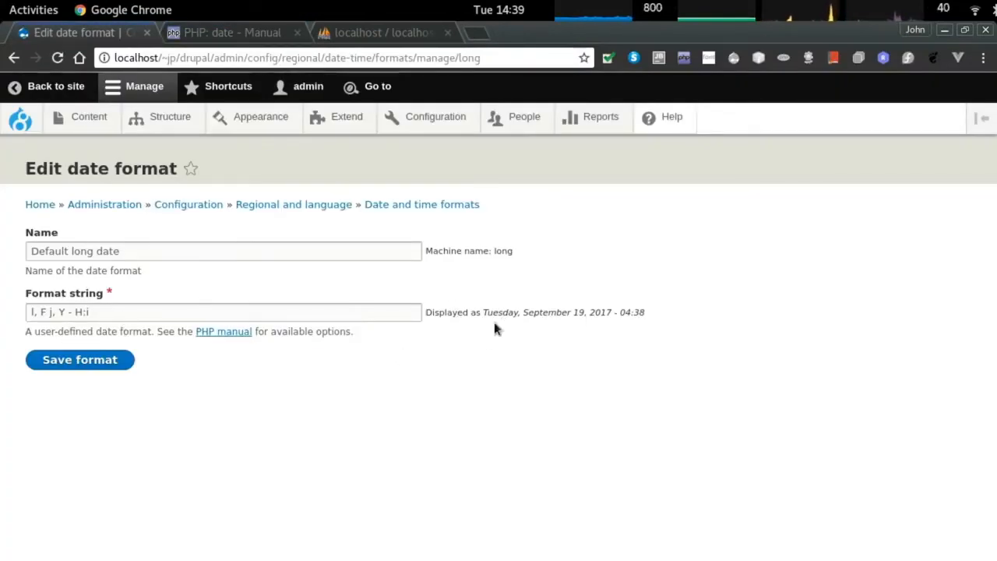
click(51, 315)
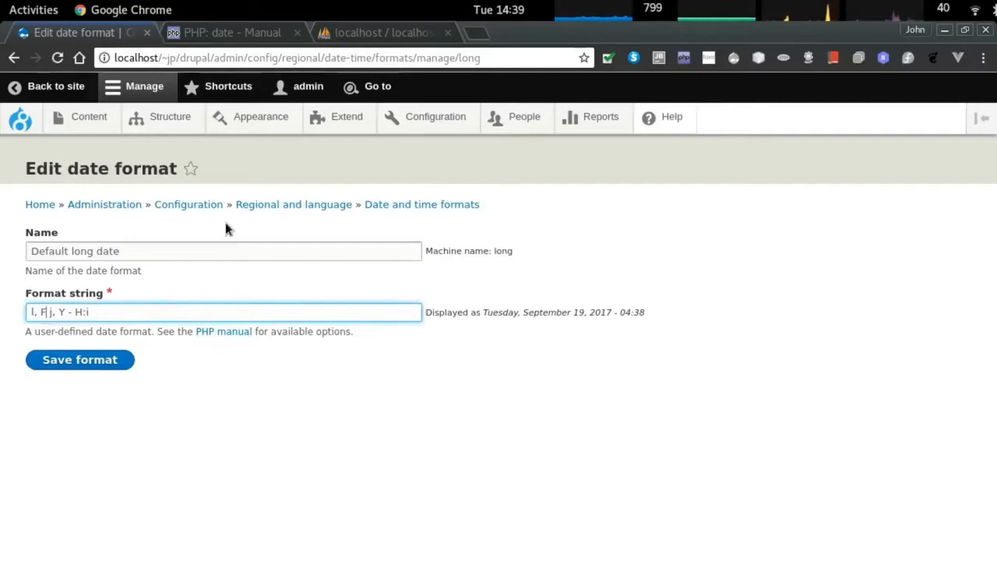
key(BackSpace)
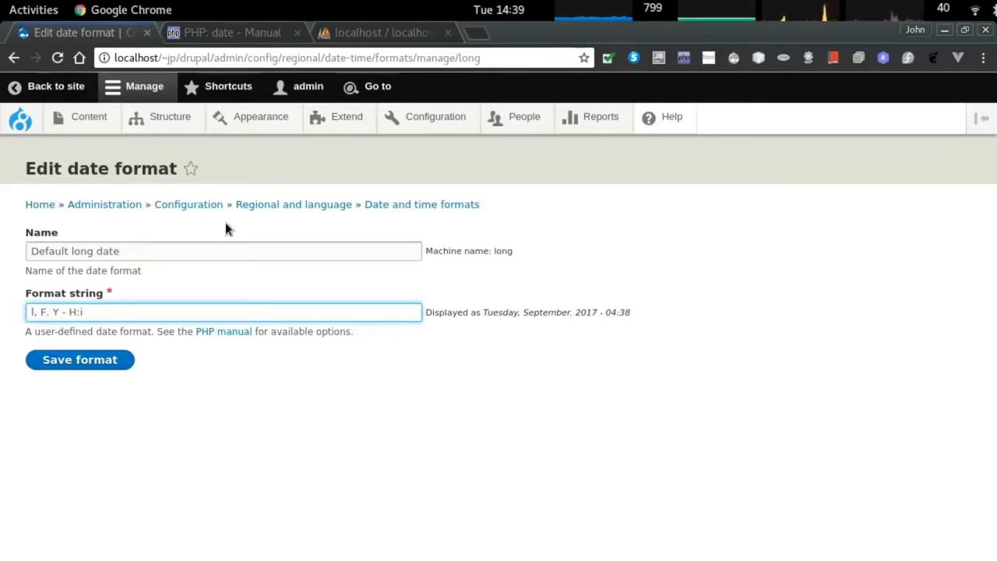
text(j)
click(102, 360)
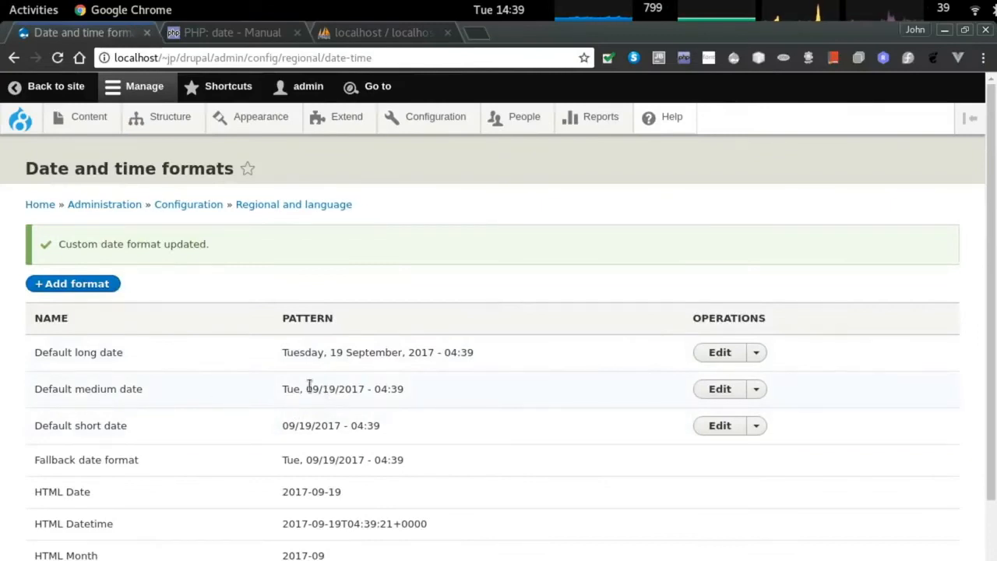
Make the Default medium and short date formats day-first with 'd/' and save each.
click(706, 392)
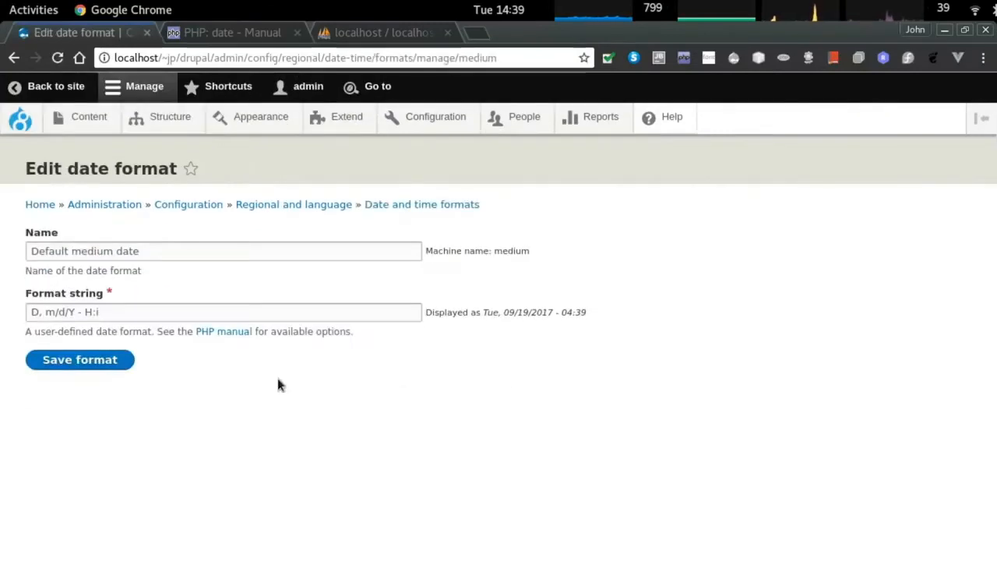
click(60, 315)
key(Right)
key(shift+Left)
key(BackSpace)
key(BackSpace)
text(d/)
click(81, 362)
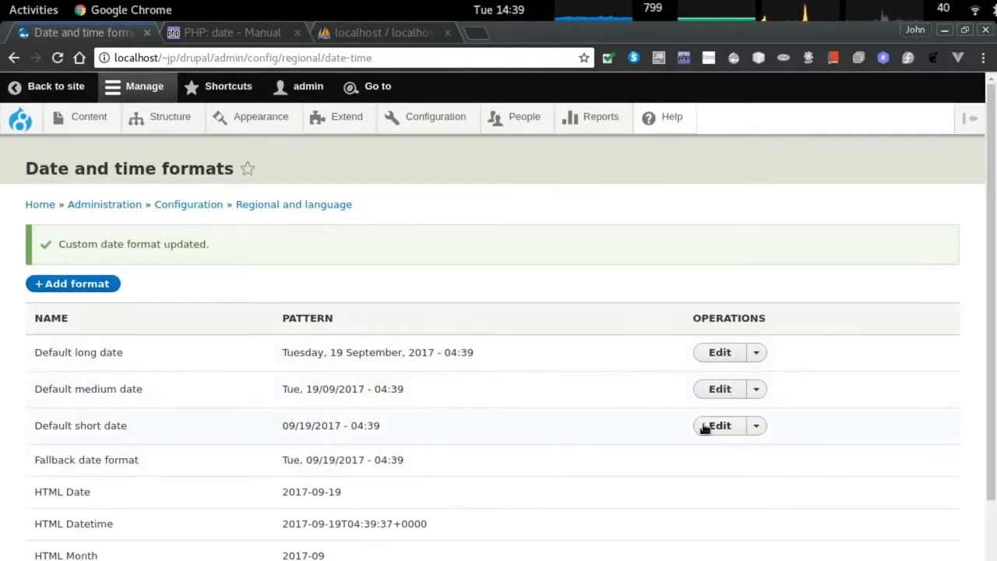
click(705, 429)
click(50, 313)
key(BackSpace)
key(BackSpace)
key(Left)
text(d/)
click(92, 360)
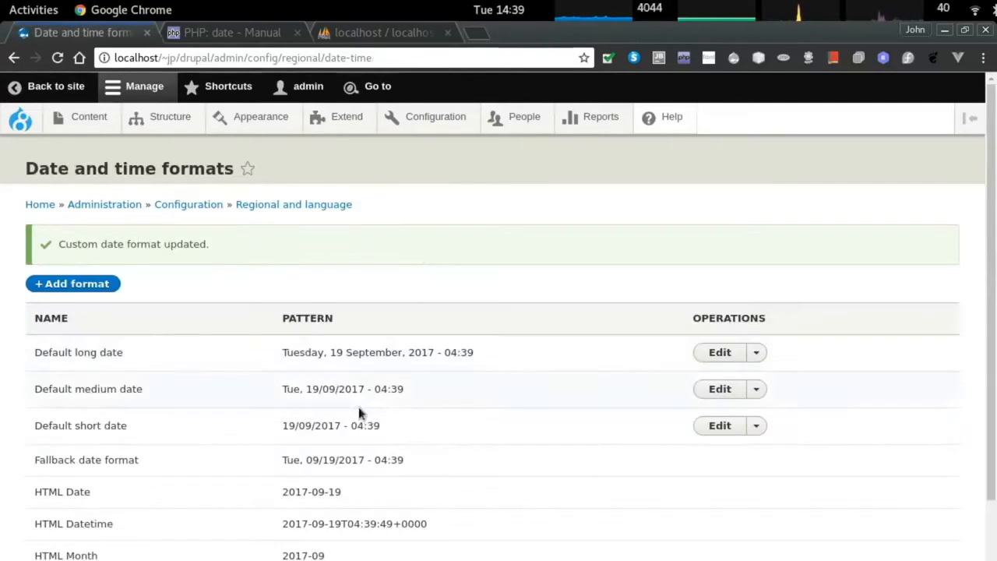
Review each date format's extra operations, then return to the Configuration overview.
scroll(194, 423, down, 1)
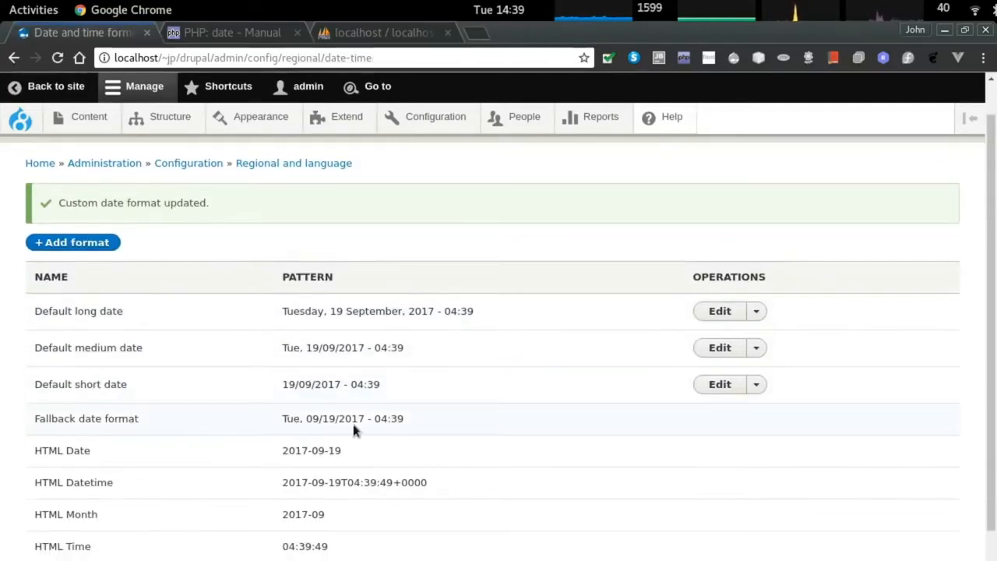
scroll(583, 410, down, 3)
scroll(569, 421, up, 4)
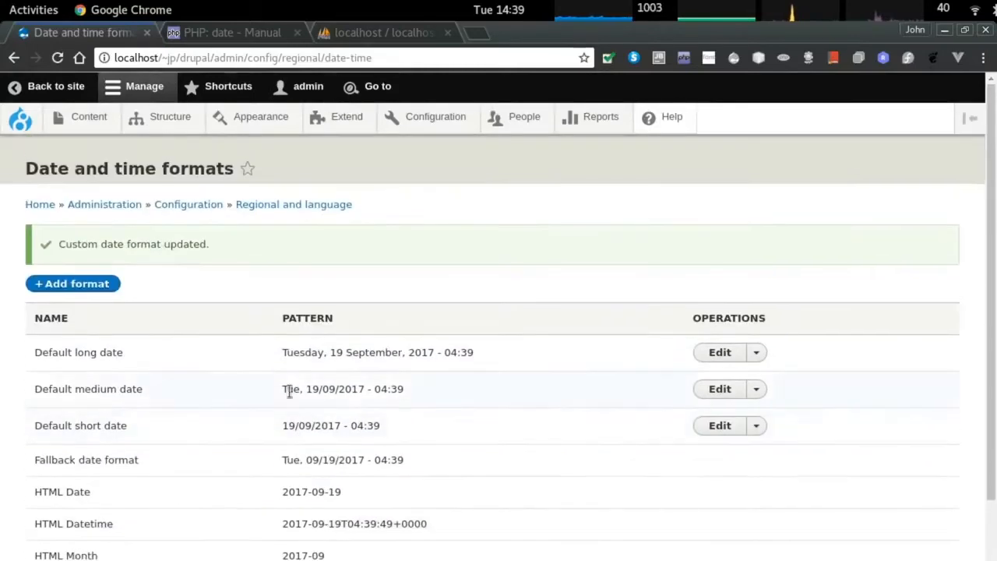
click(755, 352)
click(756, 389)
click(760, 426)
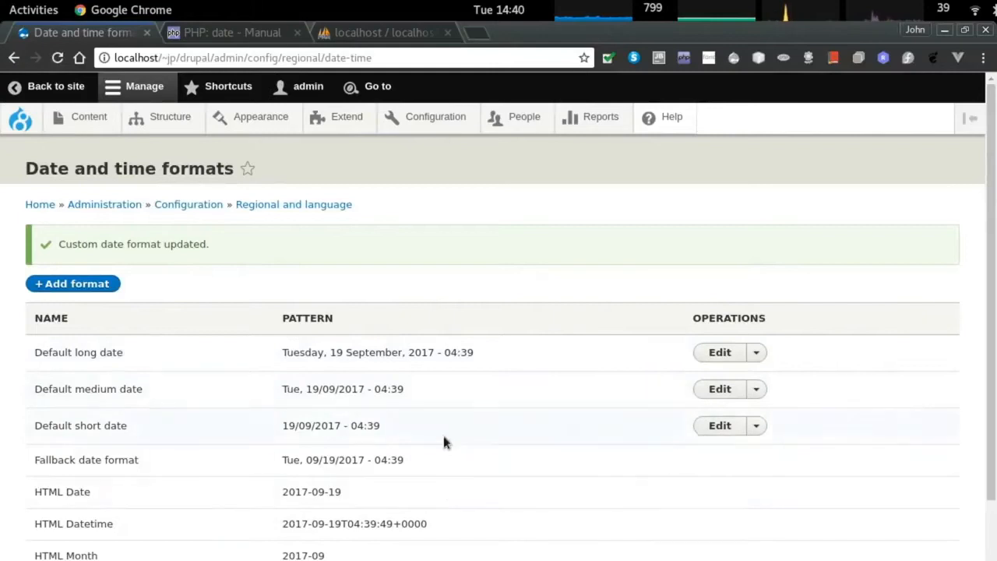
scroll(350, 405, down, 3)
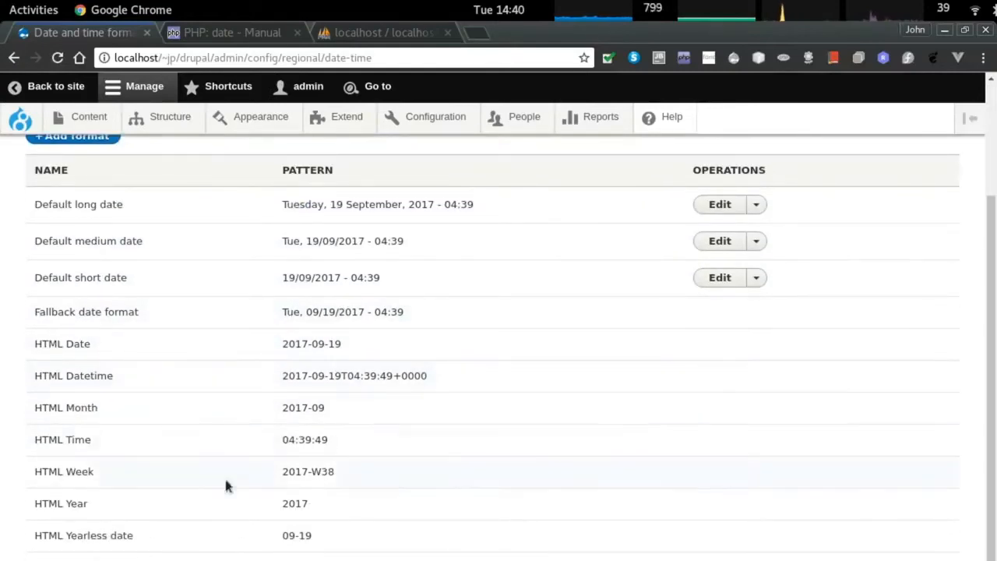
scroll(696, 436, up, 3)
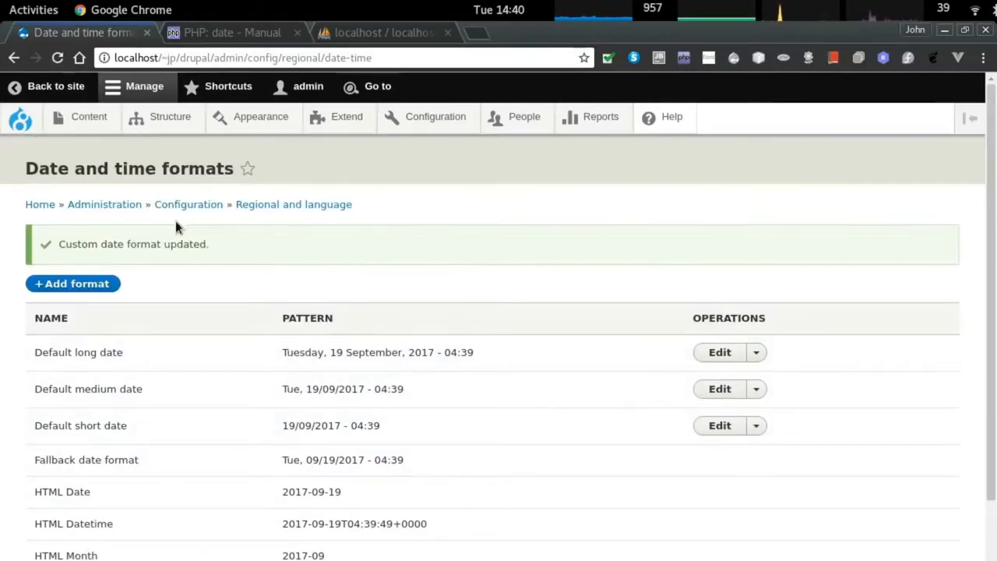
click(265, 208)
scroll(509, 342, down, 4)
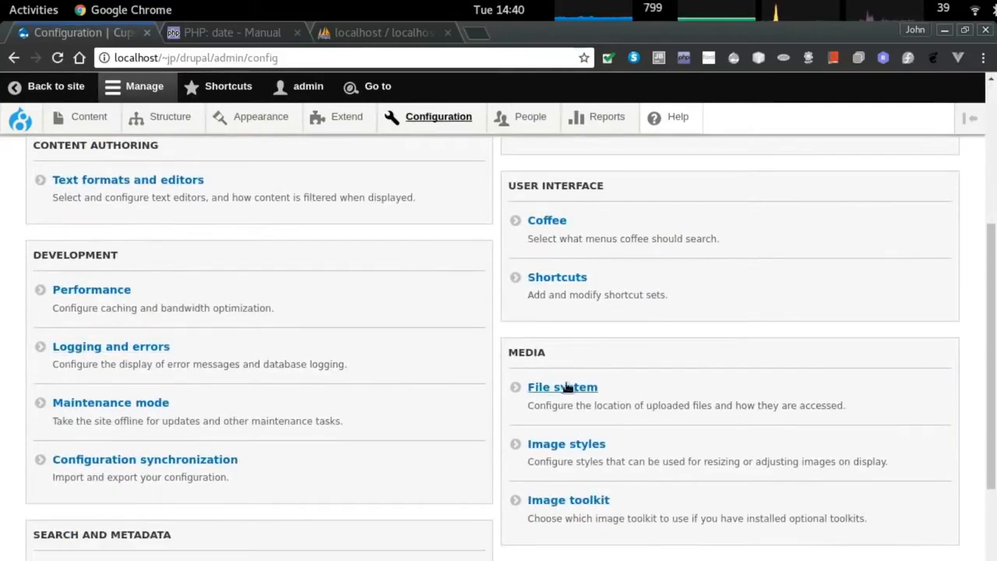
scroll(561, 390, down, 5)
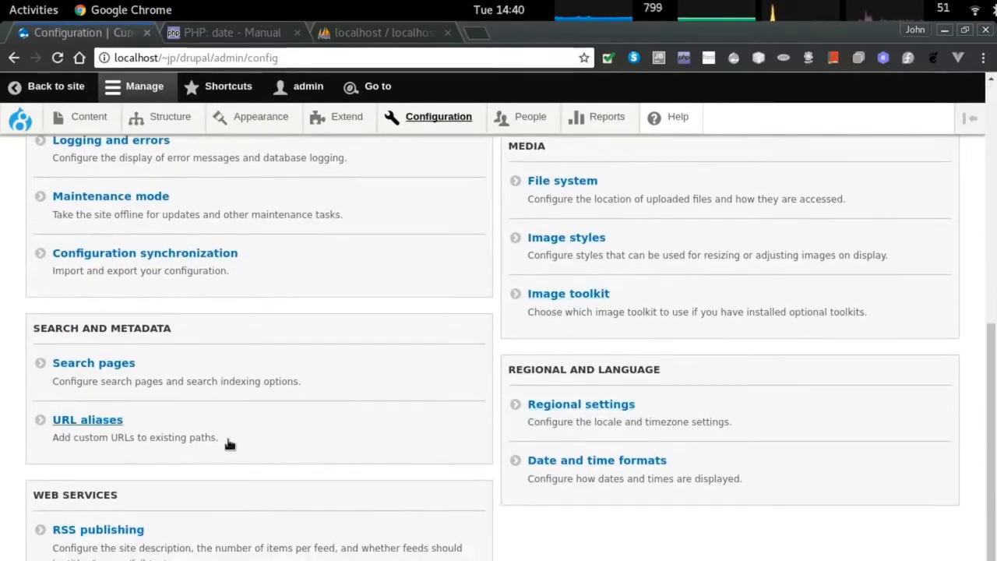
scroll(233, 448, down, 1)
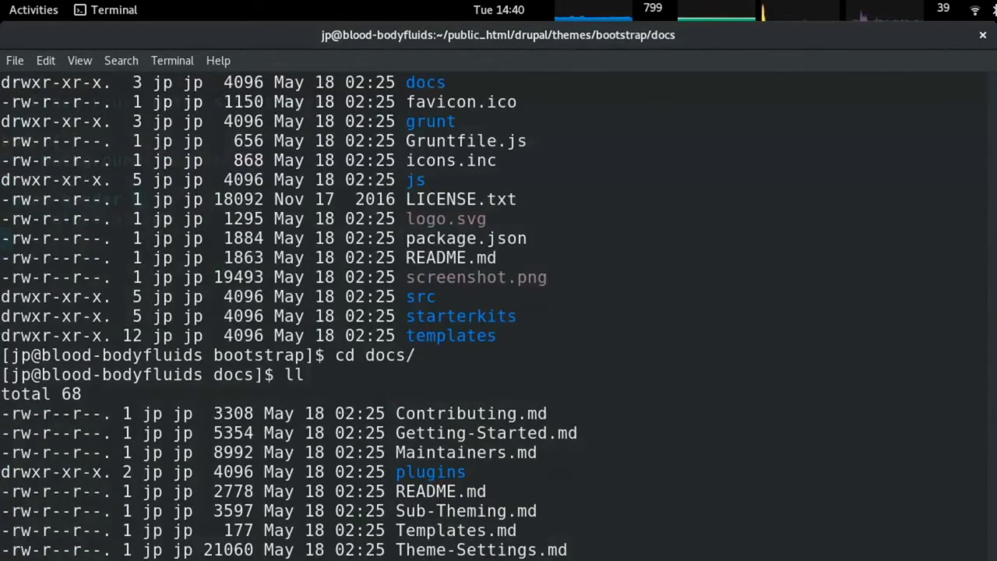
Move from docs up to the Drupal root and into its modules folder, unpacking the devel archive.
scroll(498, 312, down, 4)
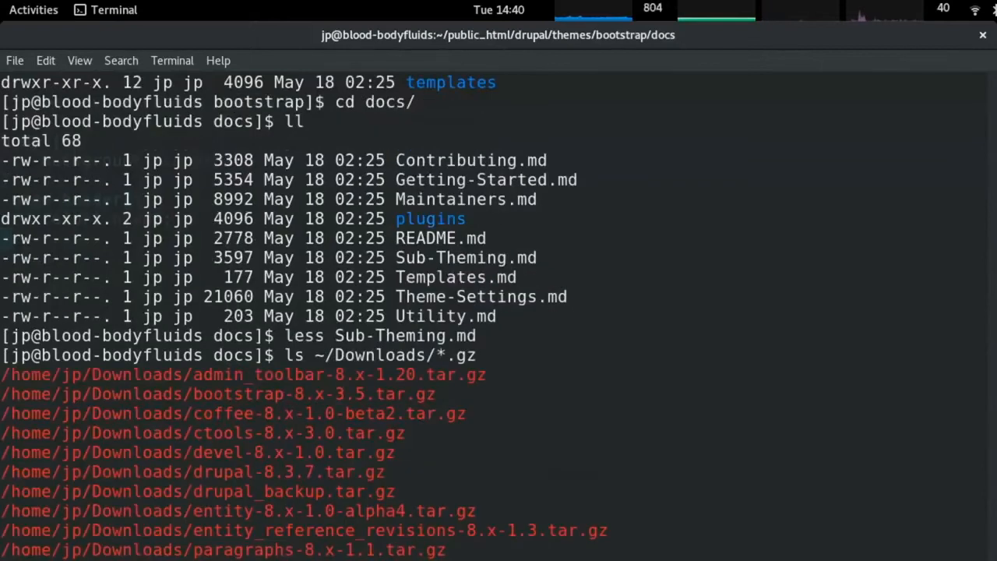
key(Return)
key(Up)
key(Return)
key(Up)
key(Return)
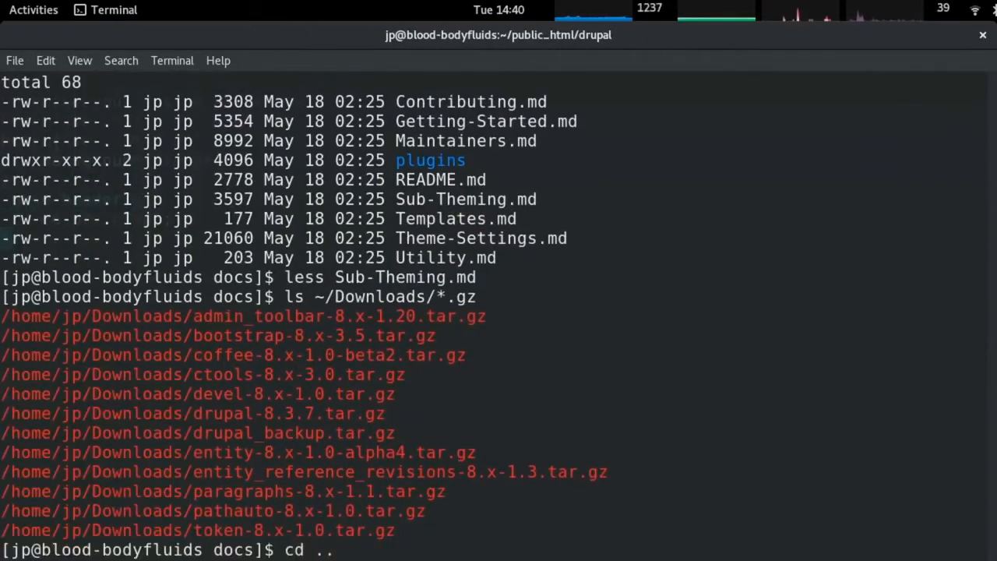
key(Return)
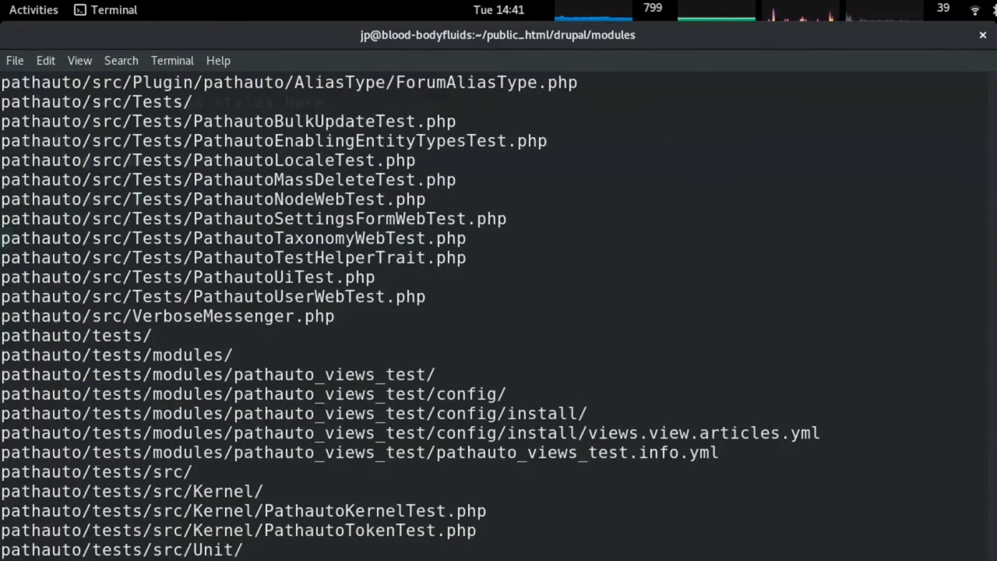
key(alt+Tab)
On the Extend page, tick Responsive Image and Syslog, checking Responsive Image's requirements.
mouse_move(275, 123)
click(345, 117)
scroll(304, 288, down, 6)
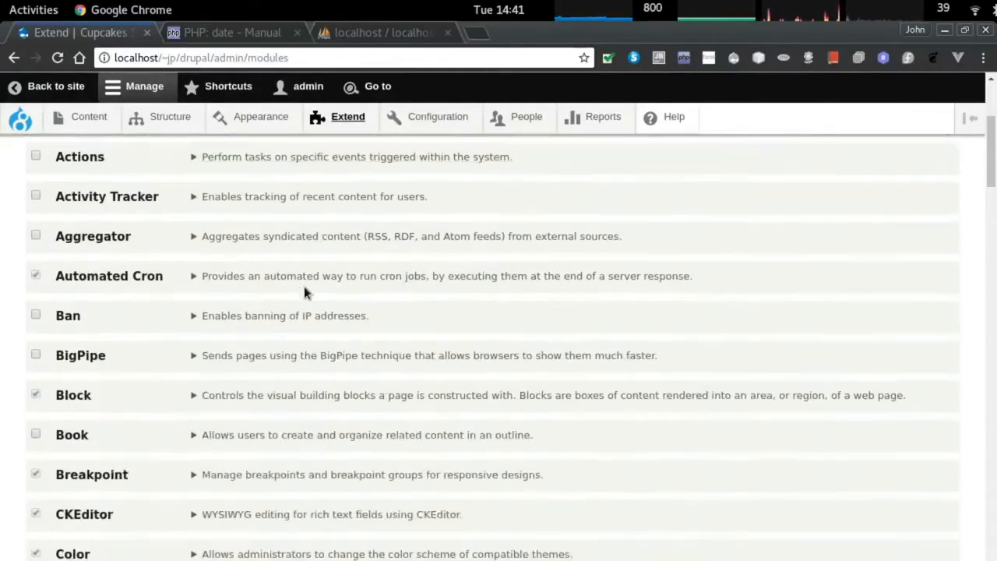
scroll(309, 288, down, 12)
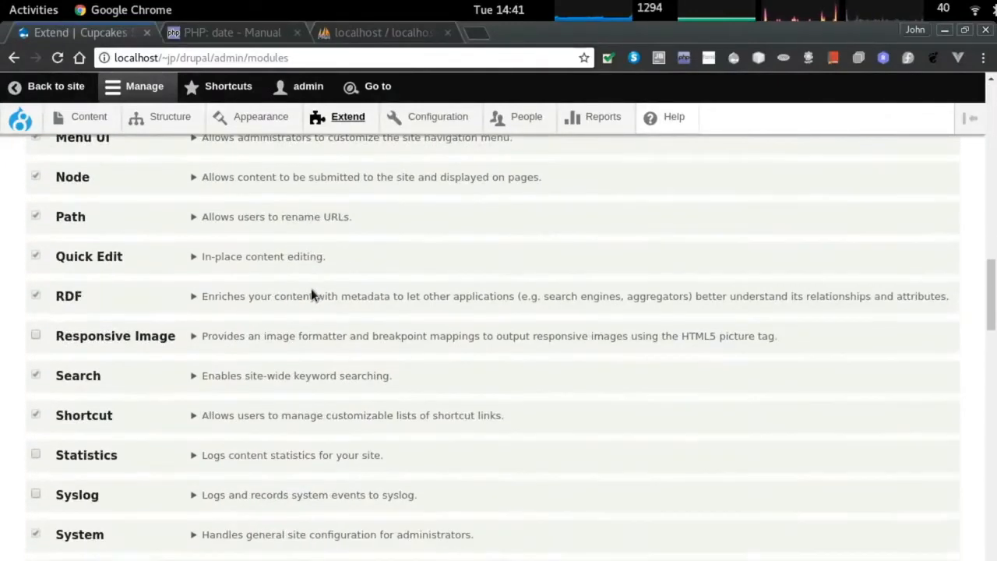
click(92, 336)
scroll(91, 332, down, 1)
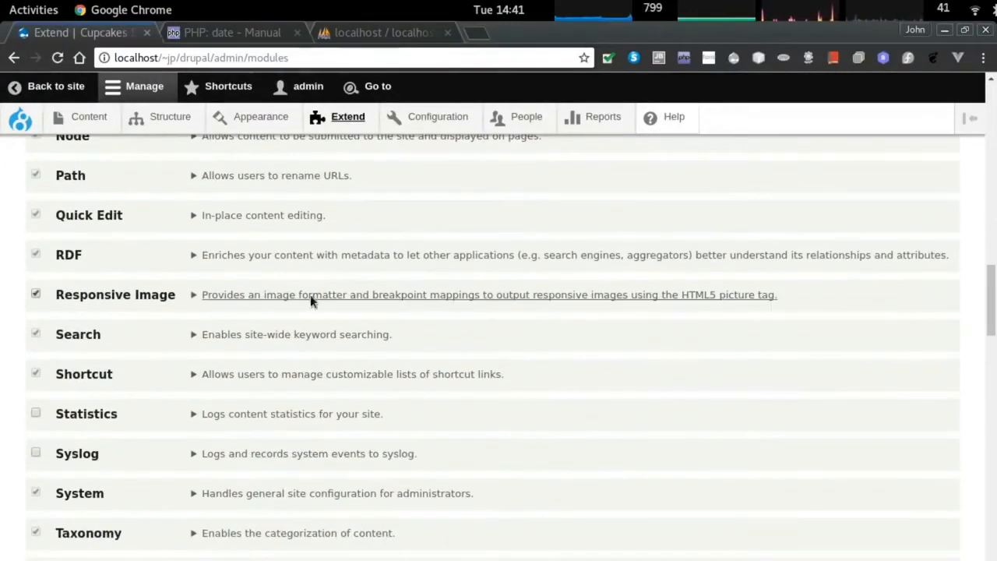
click(310, 295)
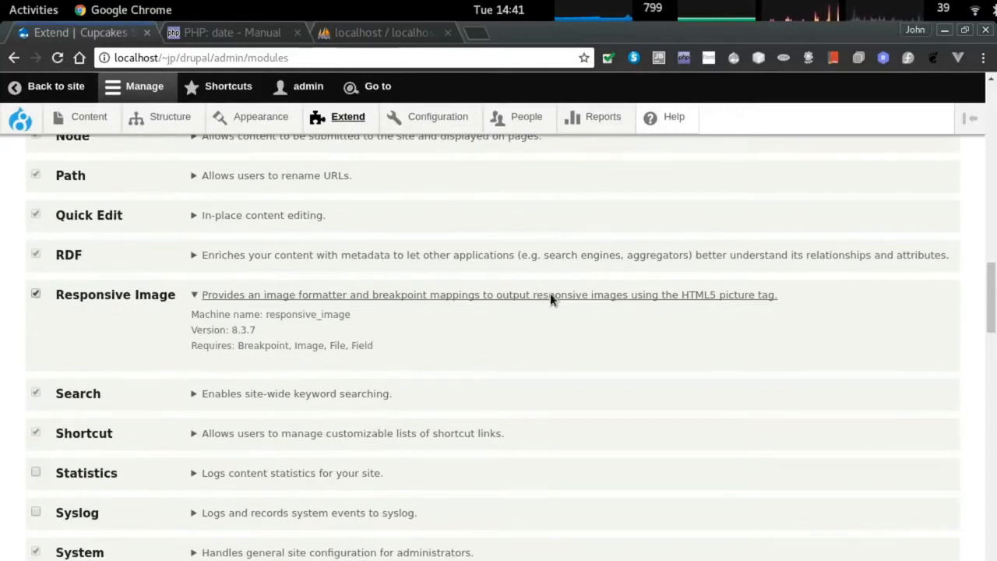
scroll(173, 352, down, 4)
click(35, 346)
Tick Content Moderation, Field Layout, Inline Form Errors and Place Blocks.
scroll(242, 335, down, 7)
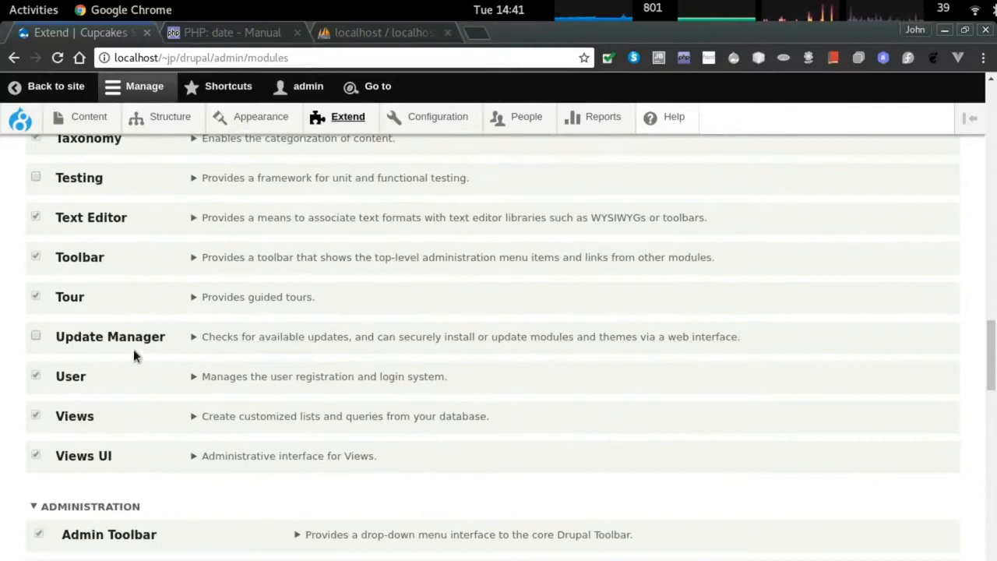
scroll(148, 355, down, 1)
scroll(153, 353, down, 3)
scroll(249, 356, down, 3)
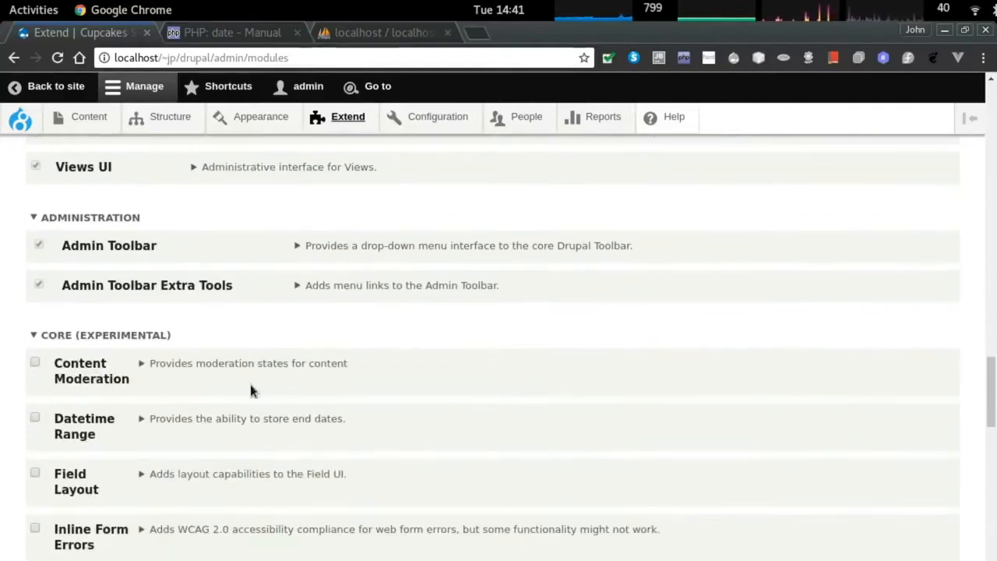
scroll(239, 390, down, 1)
click(35, 322)
scroll(147, 343, down, 2)
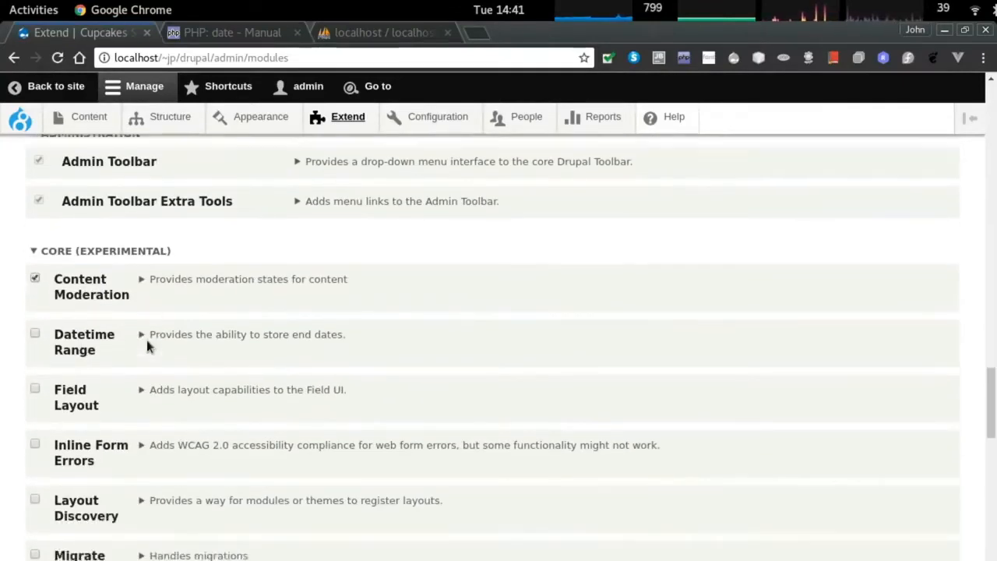
click(34, 348)
scroll(169, 364, down, 1)
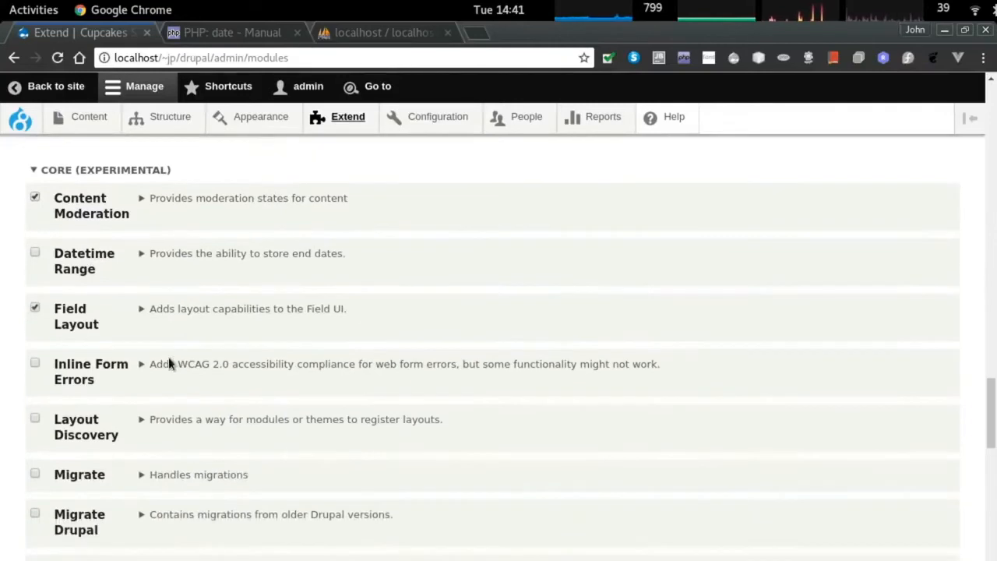
scroll(34, 366, down, 2)
click(34, 280)
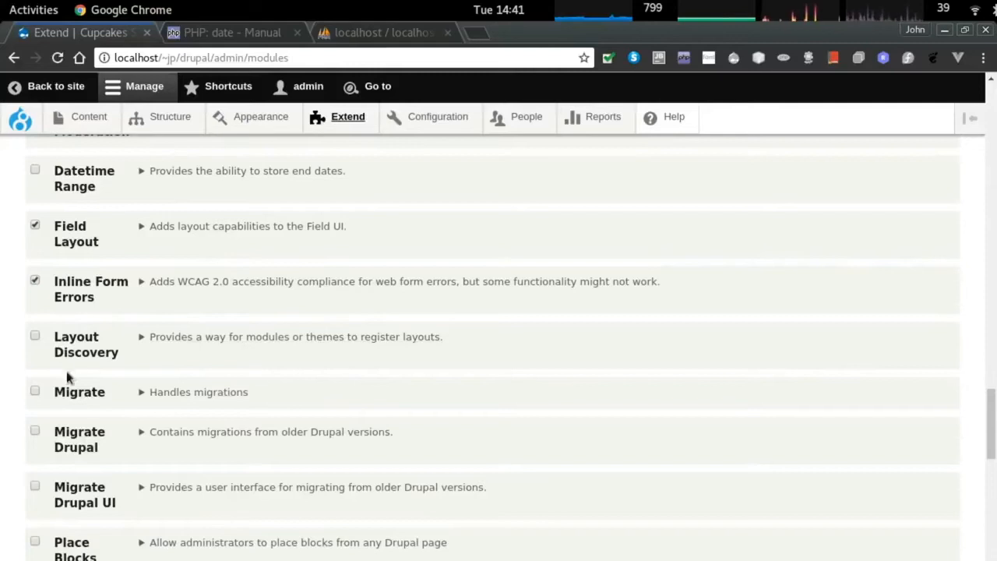
scroll(36, 358, down, 3)
scroll(41, 406, down, 1)
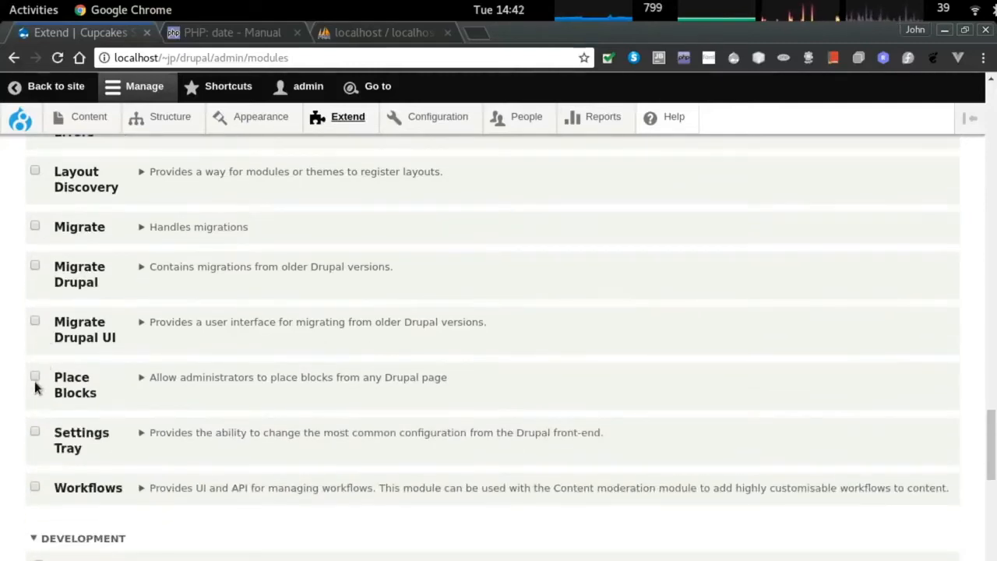
click(35, 375)
Tick Workflows, Devel and Telephone.
scroll(45, 405, down, 1)
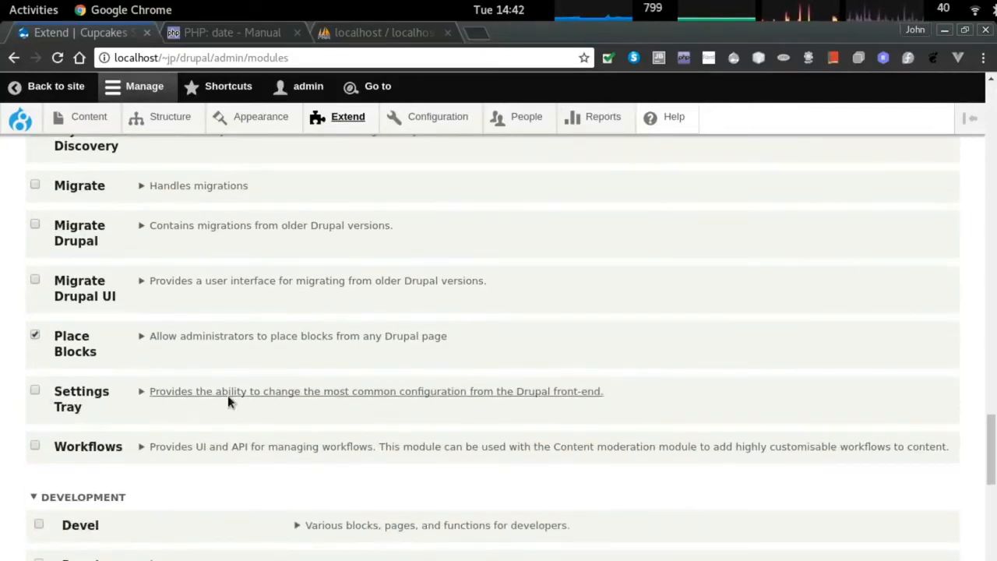
scroll(46, 406, down, 1)
click(35, 404)
scroll(187, 389, down, 4)
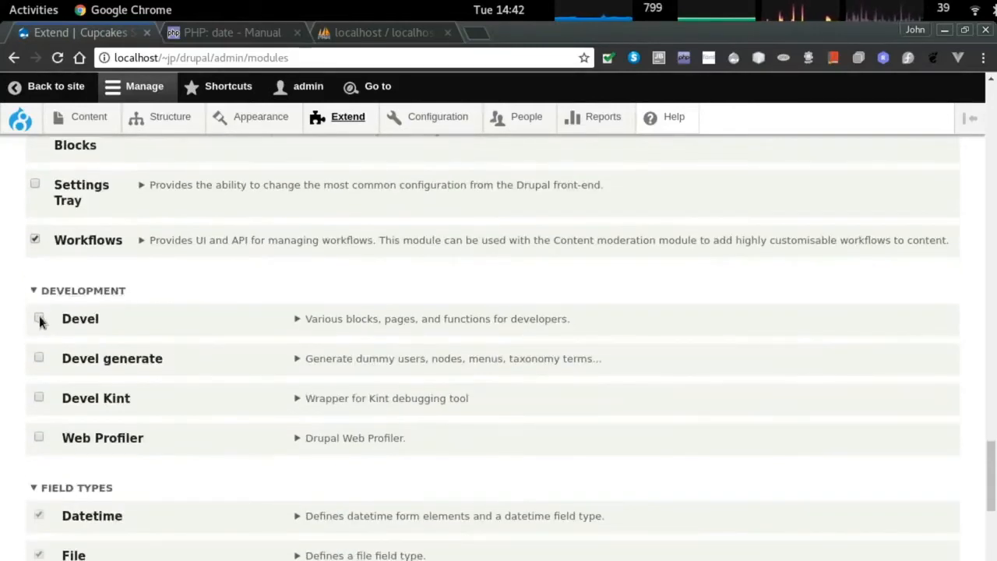
click(39, 318)
scroll(173, 329, down, 4)
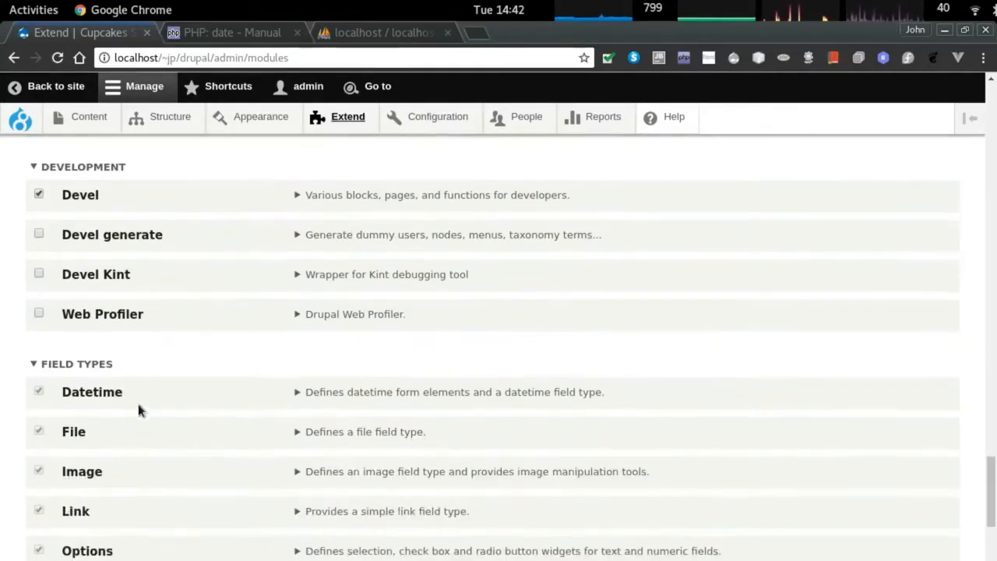
scroll(117, 382, down, 4)
click(39, 383)
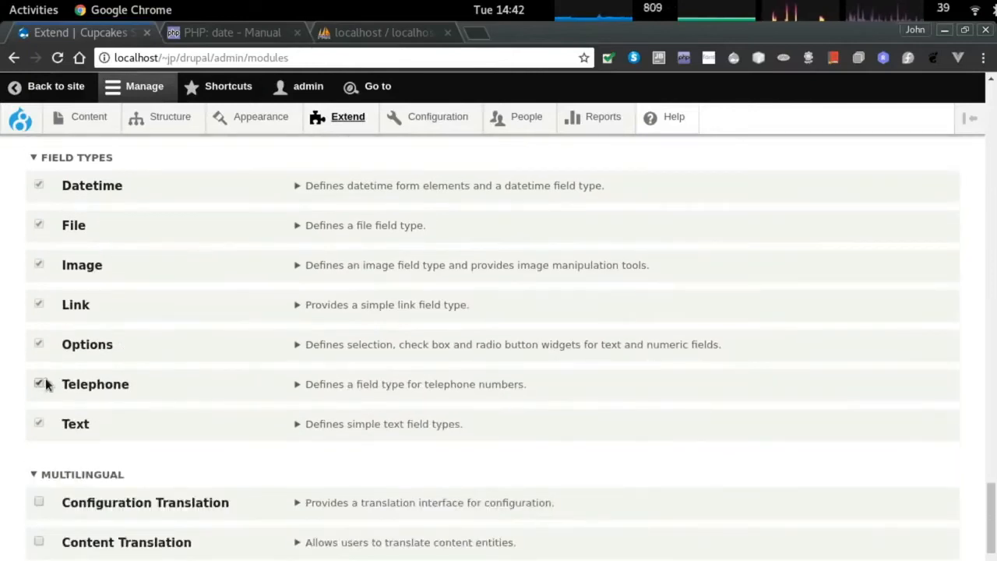
scroll(171, 358, down, 7)
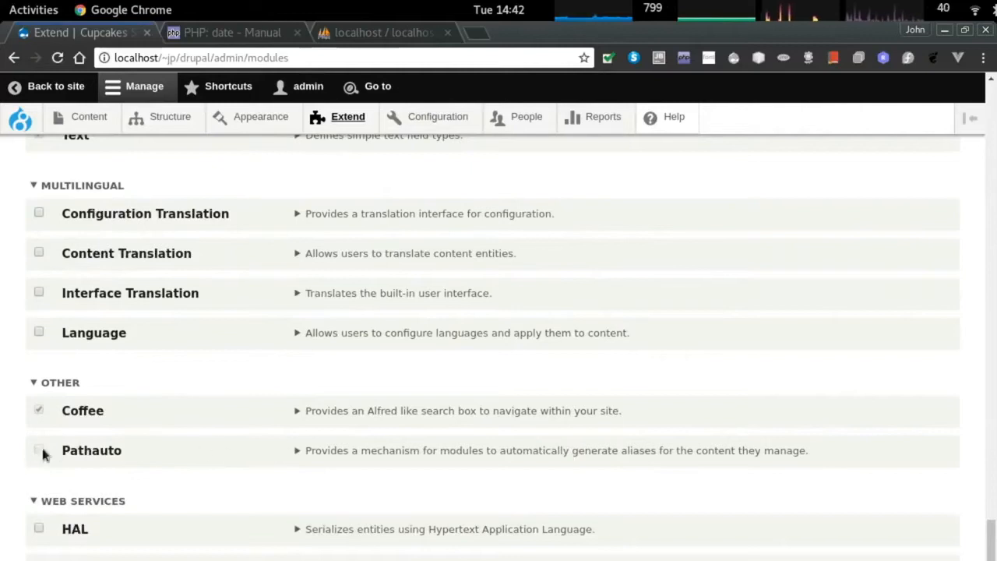
Expand Pathauto's details and select its missing Ctools and Token requirements.
click(336, 451)
scroll(405, 479, down, 1)
double_click(350, 461)
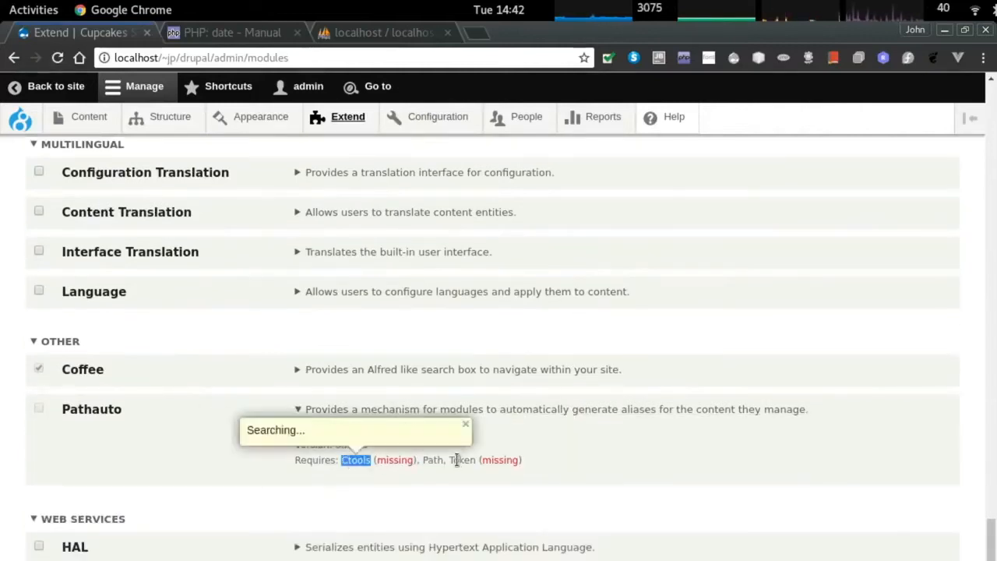
double_click(458, 461)
Unpack the pathauto, ctools and token archives into the modules folder and list it with ll.
key(alt+Tab)
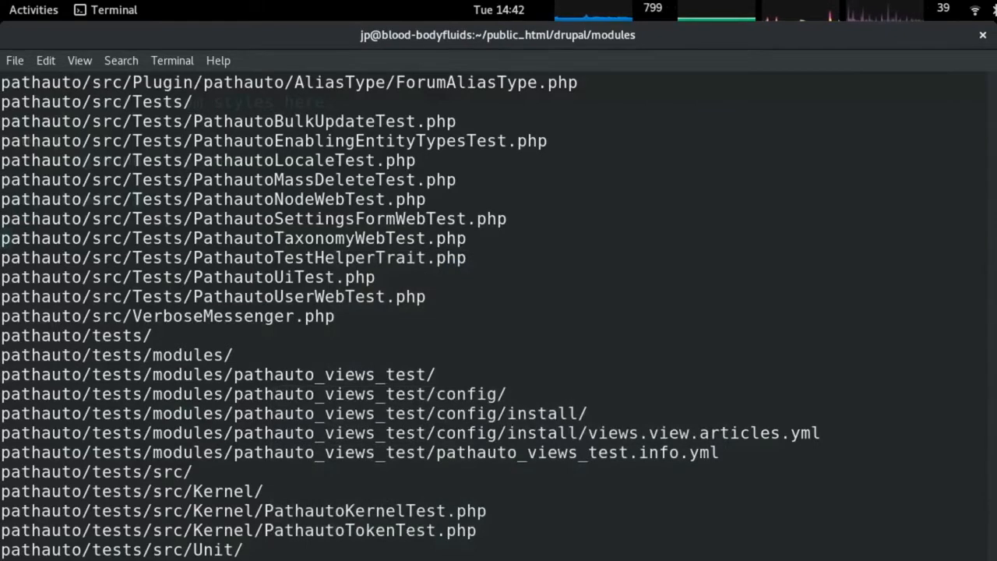
key(Return)
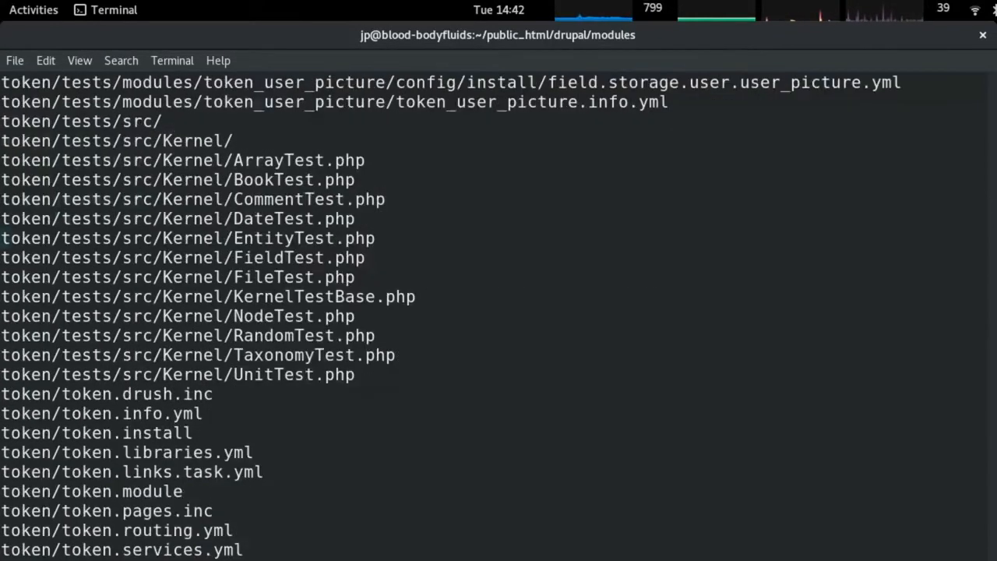
text(ll)
key(Return)
Load drupal.org in a new browser tab.
key(alt+Tab)
key(ctrl+t)
text(drupal.org)
key(Return)
Browse the drupal.org module directory, limited to 8.x-compatible modules.
scroll(287, 370, down, 20)
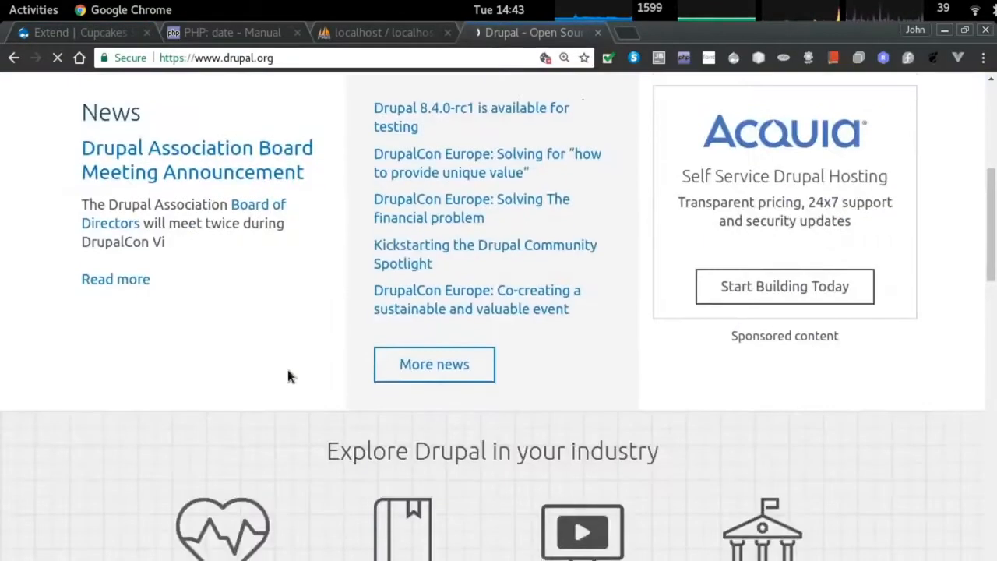
scroll(291, 368, up, 20)
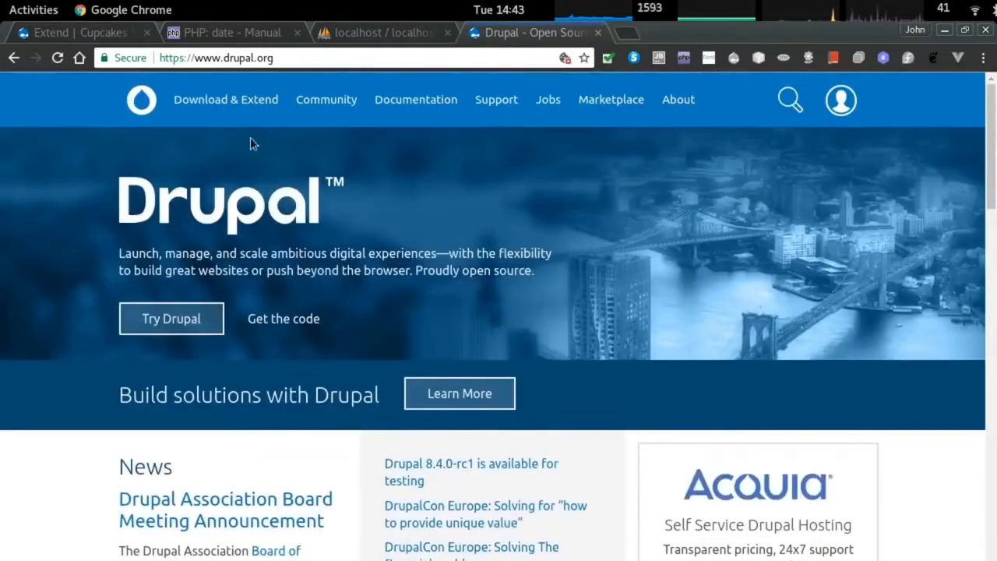
click(226, 99)
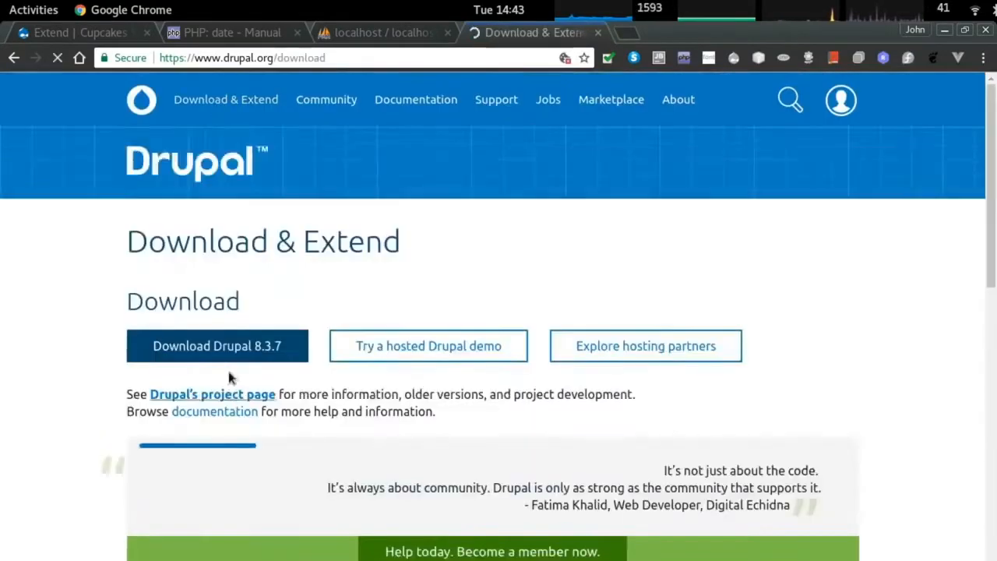
scroll(226, 382, down, 10)
click(164, 415)
click(265, 473)
click(260, 406)
click(273, 438)
Search drupal.org modules for 'token' and compare with the module list in the terminal.
click(264, 472)
text(token)
key(alt+Tab)
scroll(264, 449, up, 20)
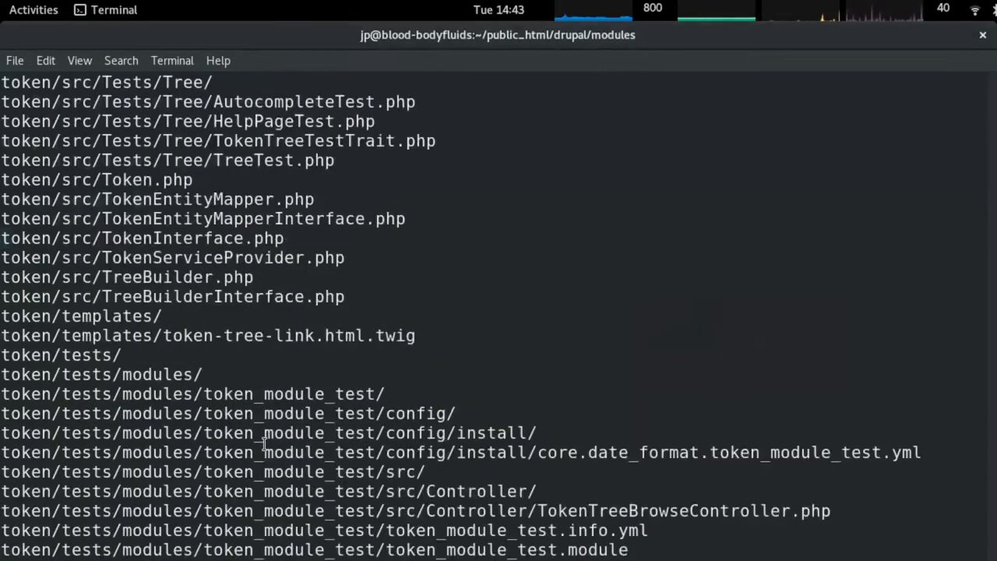
key(alt+Tab)
key(alt+Tab)
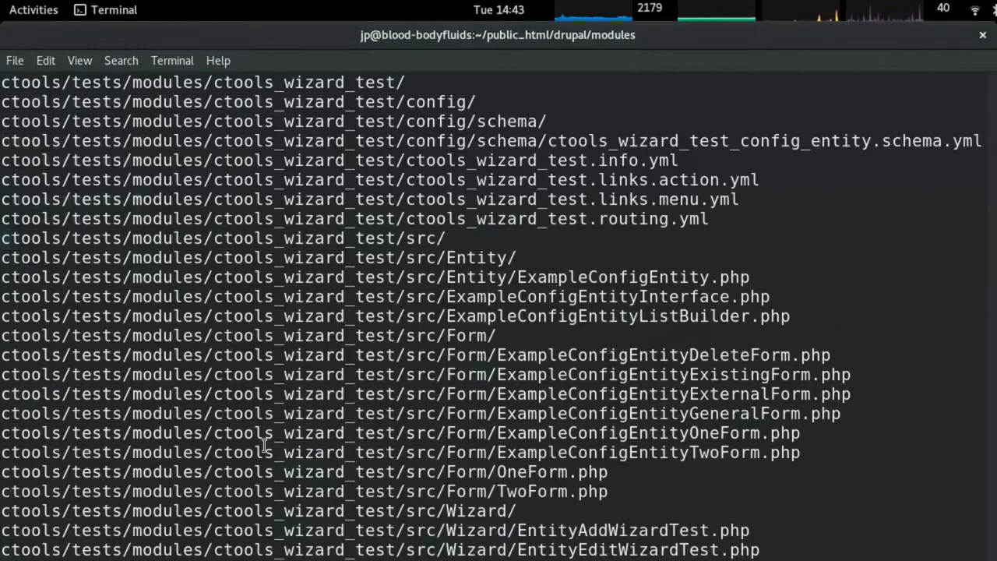
scroll(275, 442, down, 20)
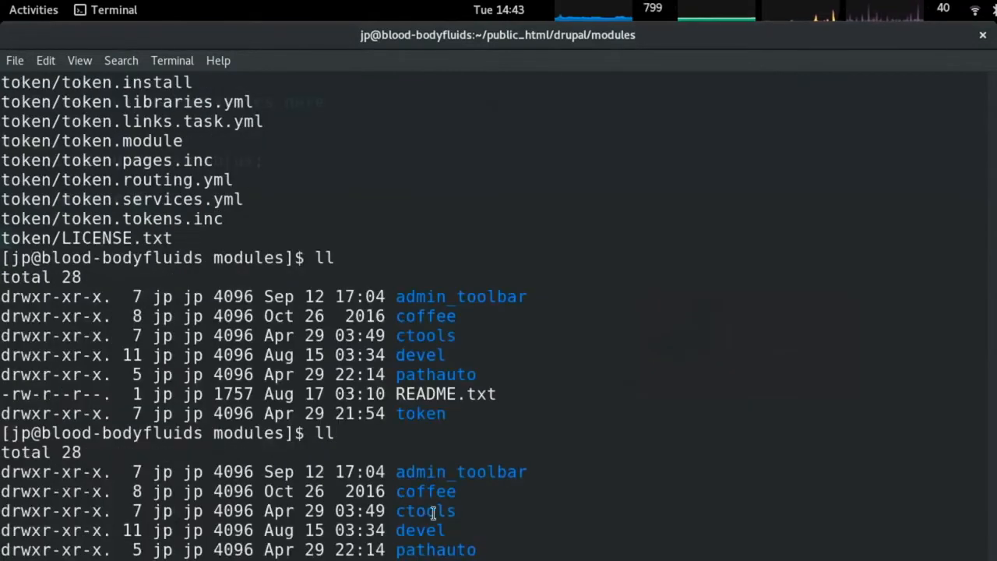
key(alt+Tab)
Replace the search term with 'path' and browse the matching modules.
double_click(240, 475)
text(path)
scroll(251, 483, down, 5)
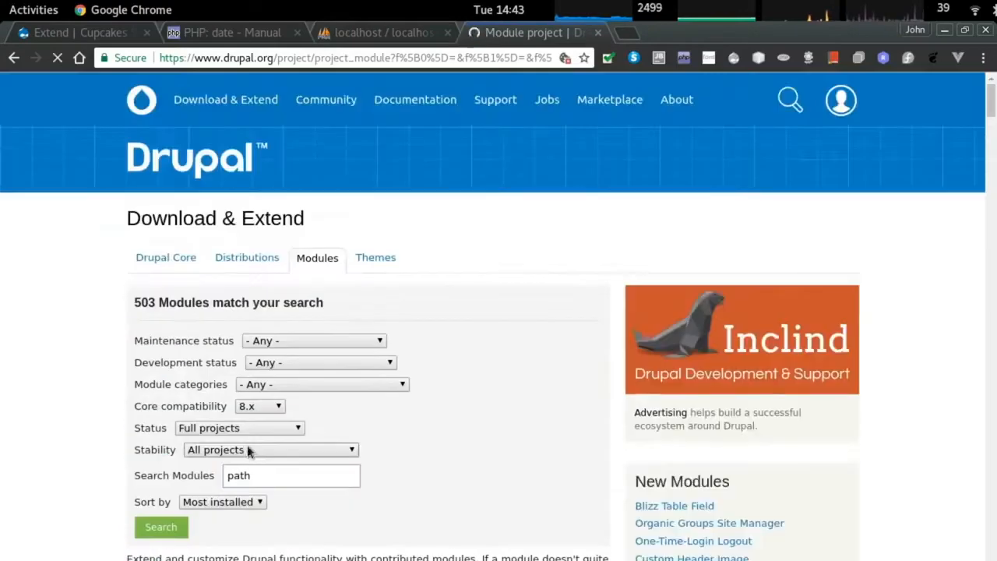
scroll(251, 459, down, 10)
scroll(251, 441, down, 15)
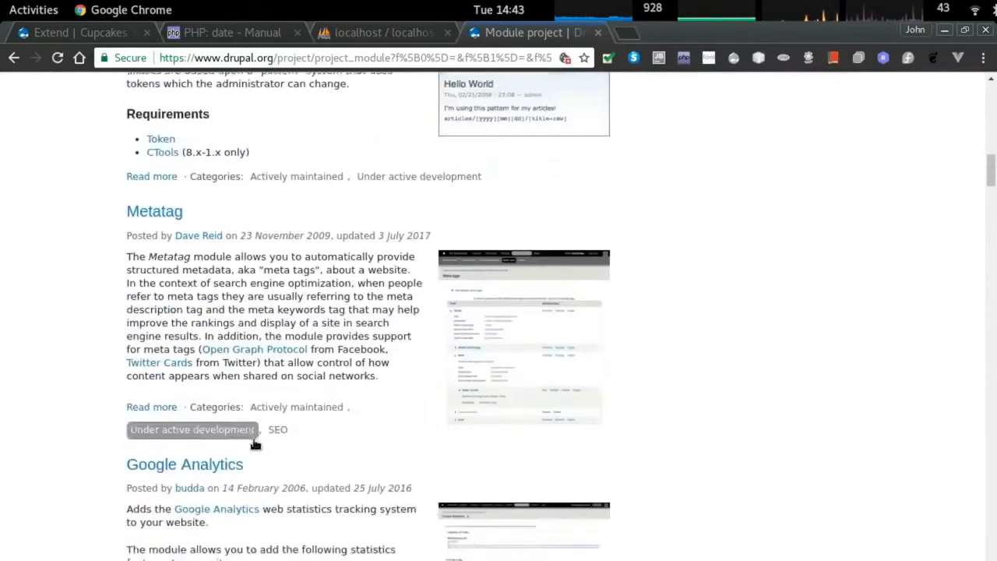
scroll(253, 429, down, 15)
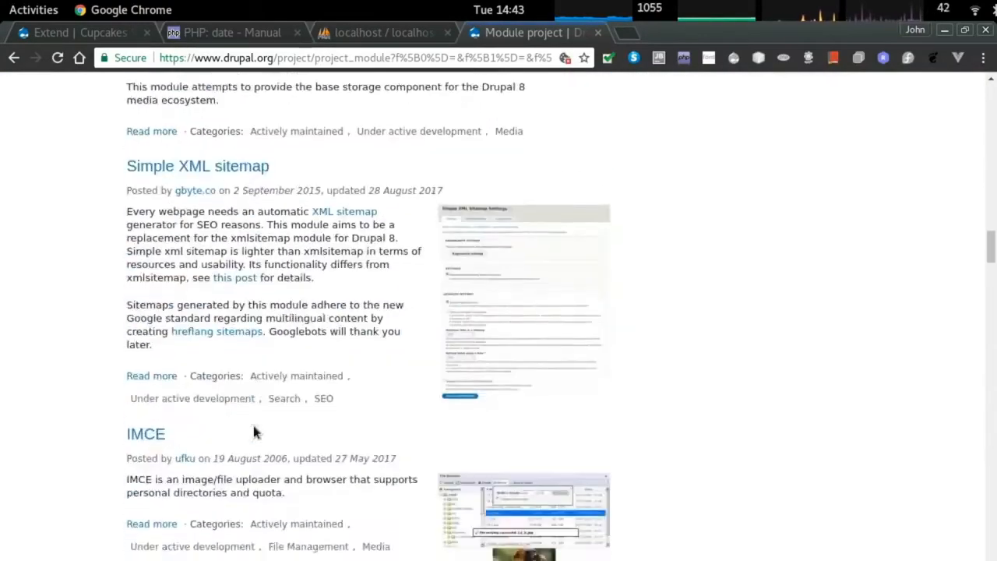
scroll(254, 425, down, 15)
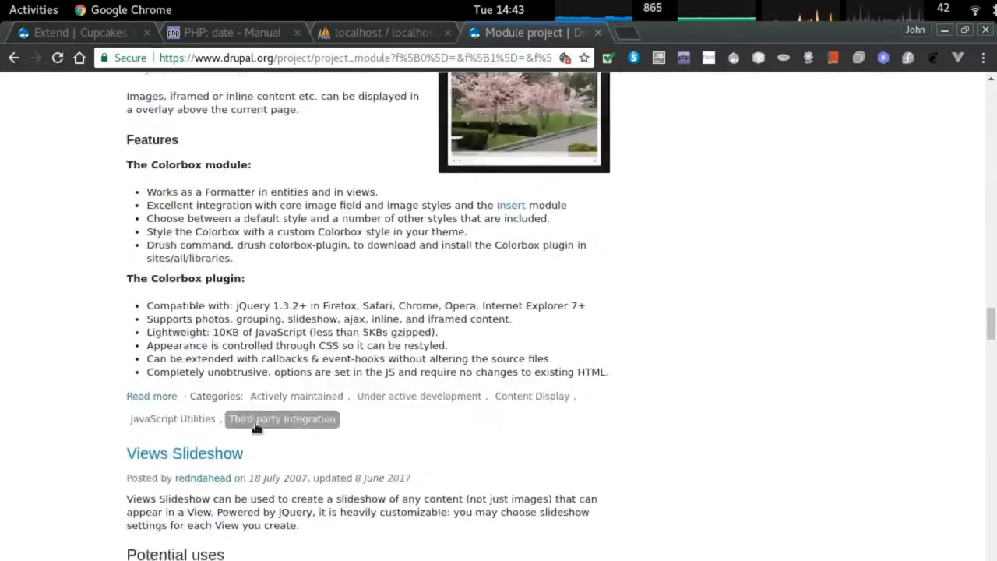
scroll(258, 421, down, 6)
Install the checked modules from the site's Extend page.
key(ctrl+Page_Up)
key(ctrl+Page_Up)
key(ctrl+Page_Up)
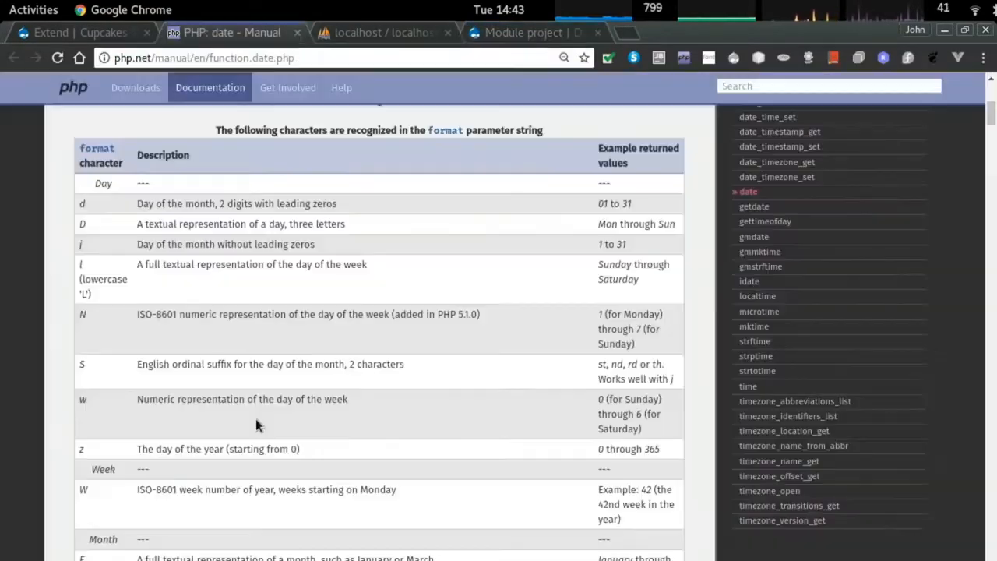
click(452, 460)
double_click(437, 460)
scroll(298, 480, down, 1)
scroll(297, 479, down, 3)
click(86, 534)
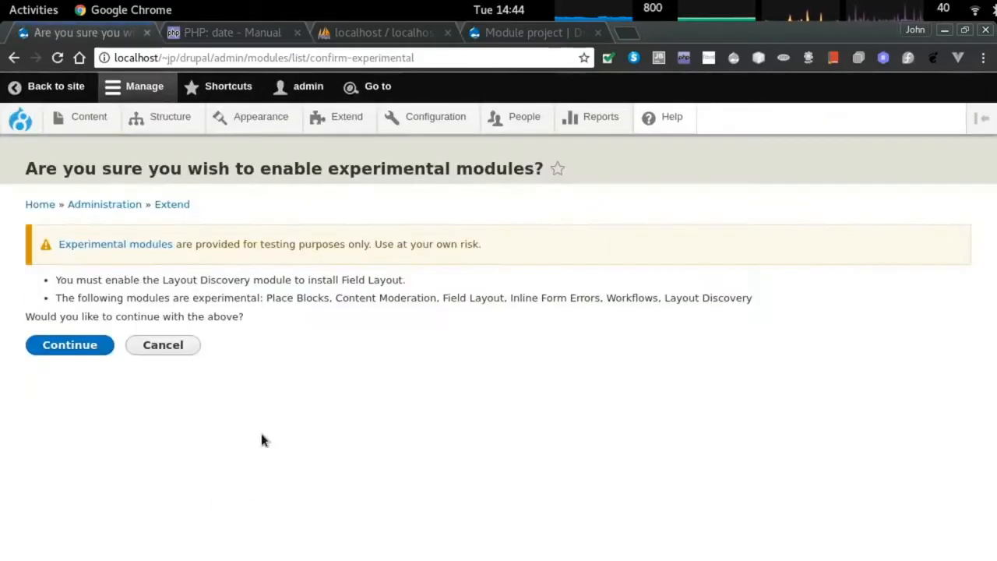
Confirm enabling the experimental modules, including Layout Discovery, and review the module list.
click(76, 347)
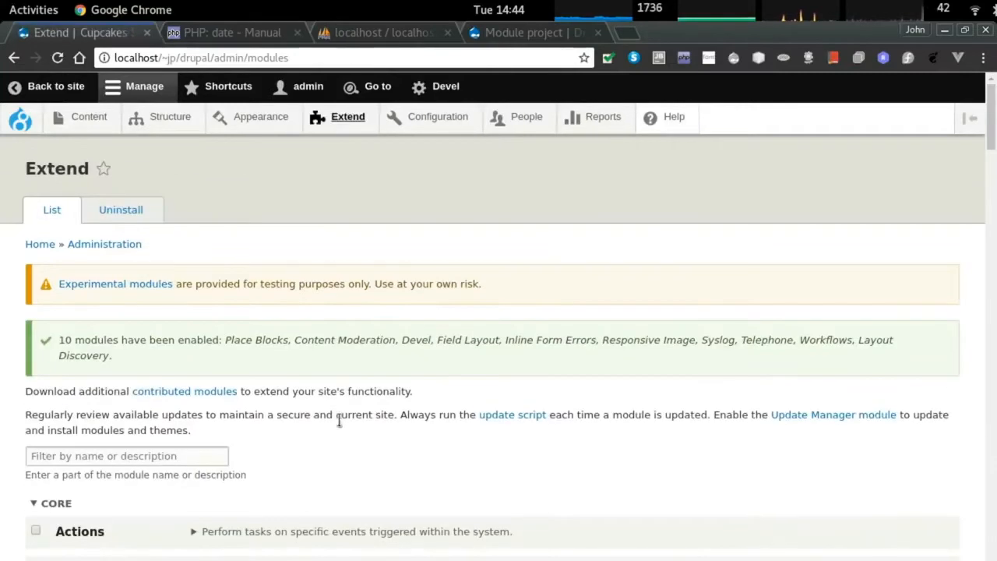
scroll(338, 428, down, 20)
scroll(272, 422, up, 2)
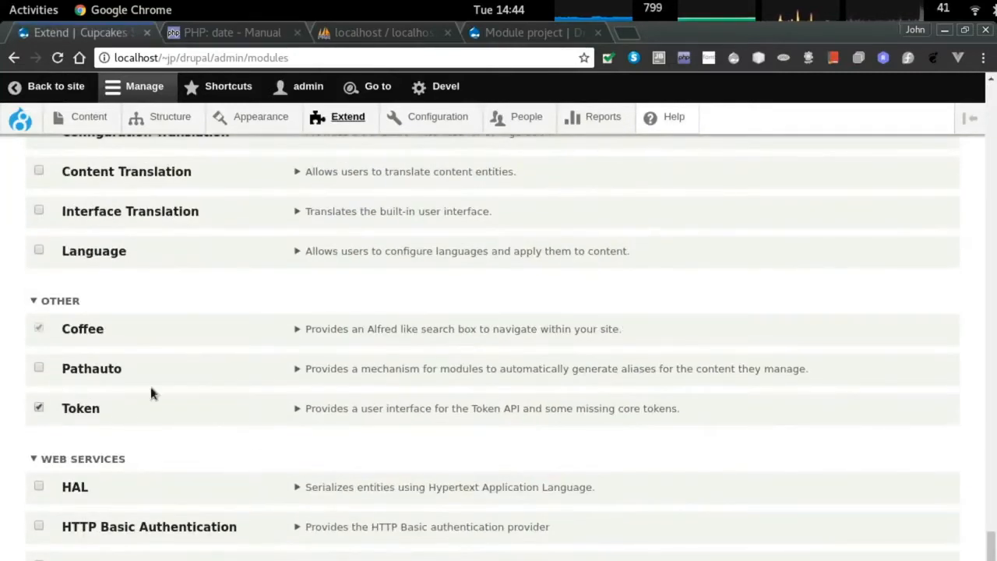
scroll(239, 394, up, 10)
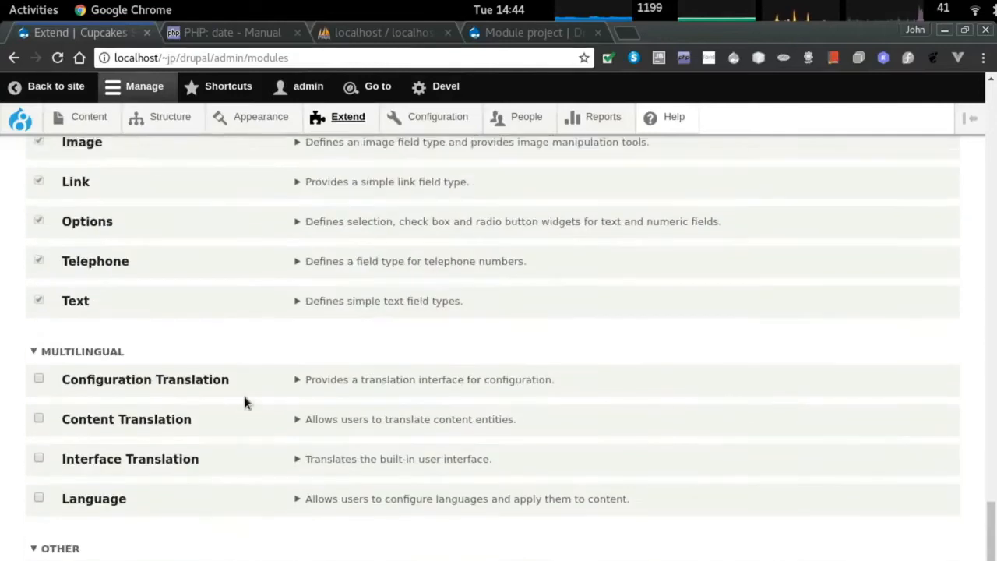
scroll(255, 402, up, 5)
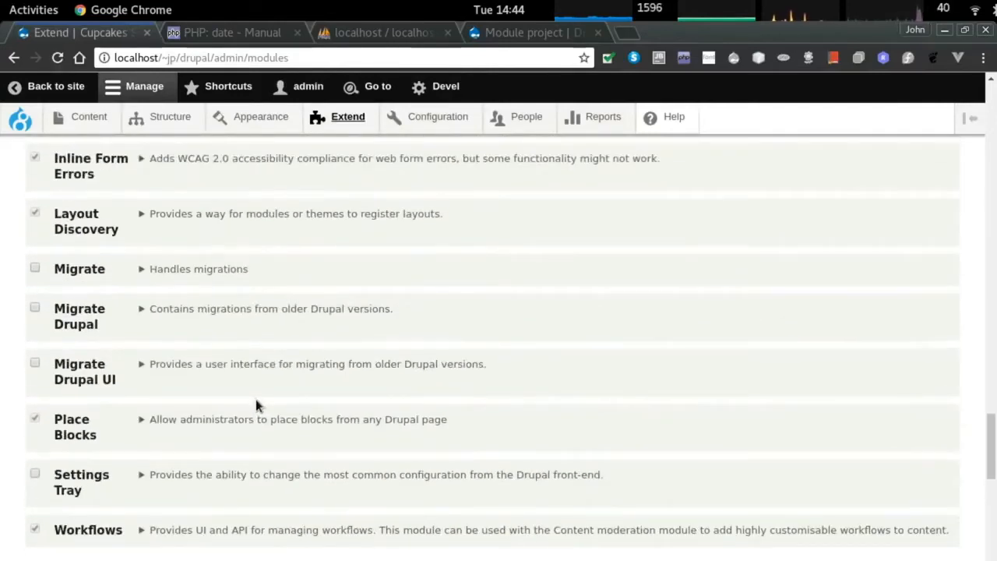
scroll(260, 409, down, 3)
key(Home)
scroll(81, 373, down, 2)
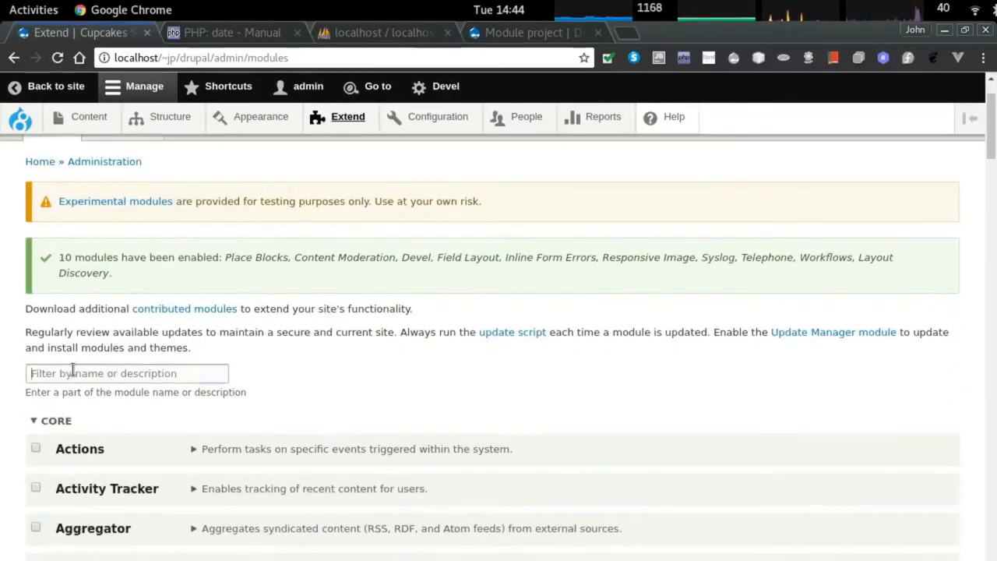
Filter the module list by 'ctoo' and install Chaos tools.
click(74, 372)
text(cyt)
text(ctoo)
scroll(94, 368, down, 3)
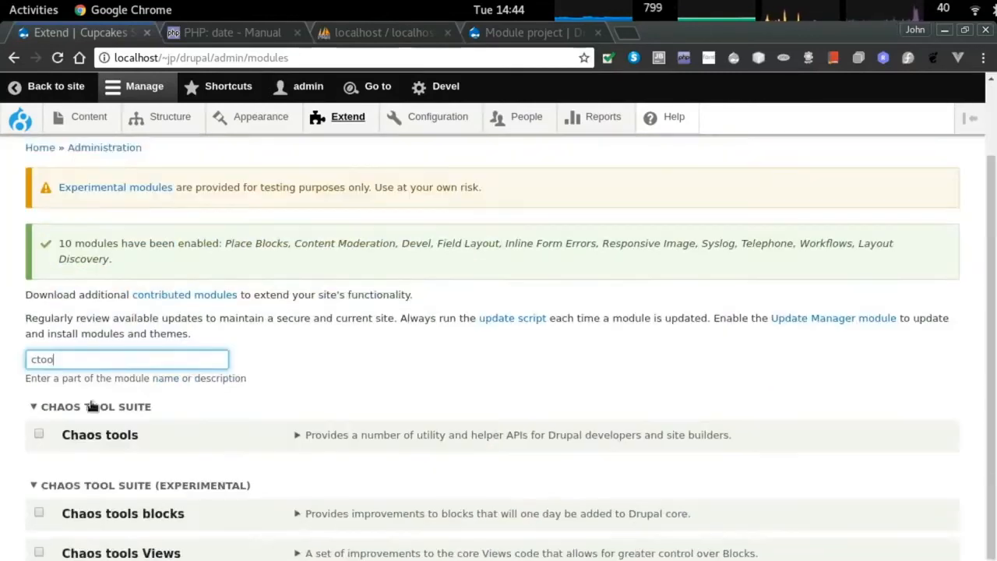
click(38, 406)
key(Return)
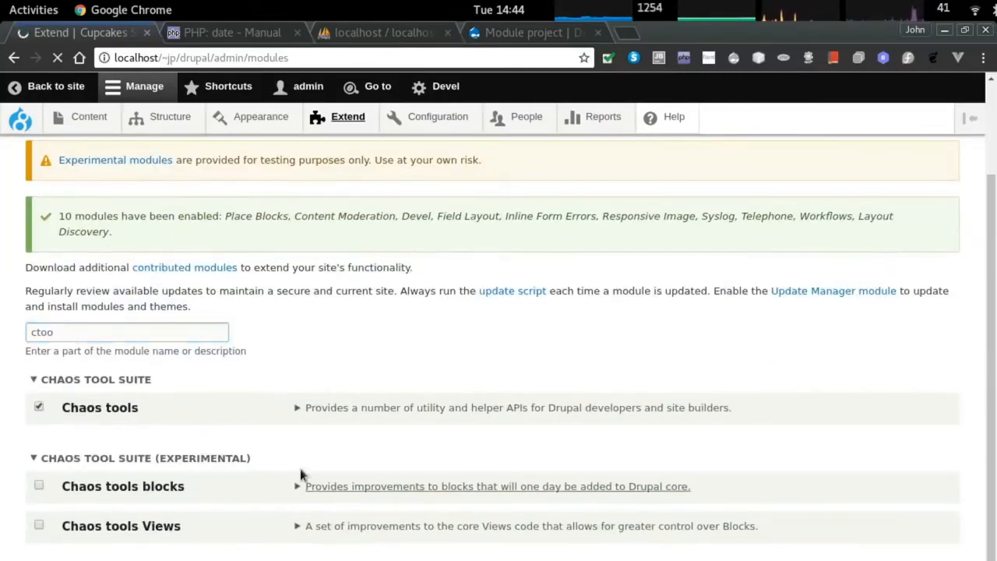
Inspect the Pathauto module details, then go to the Configuration overview.
scroll(295, 448, down, 2)
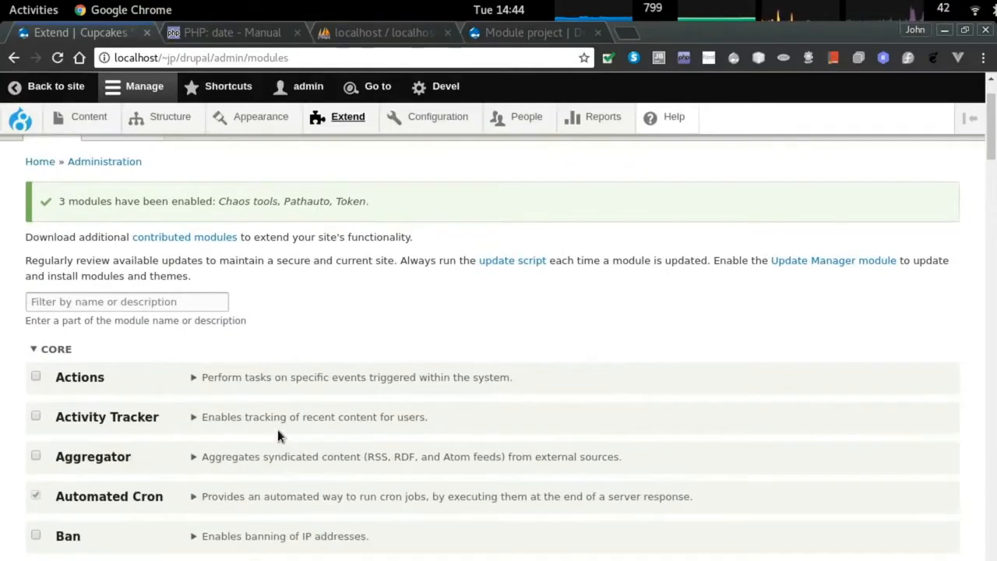
key(End)
scroll(263, 446, up, 2)
click(321, 328)
scroll(307, 374, up, 15)
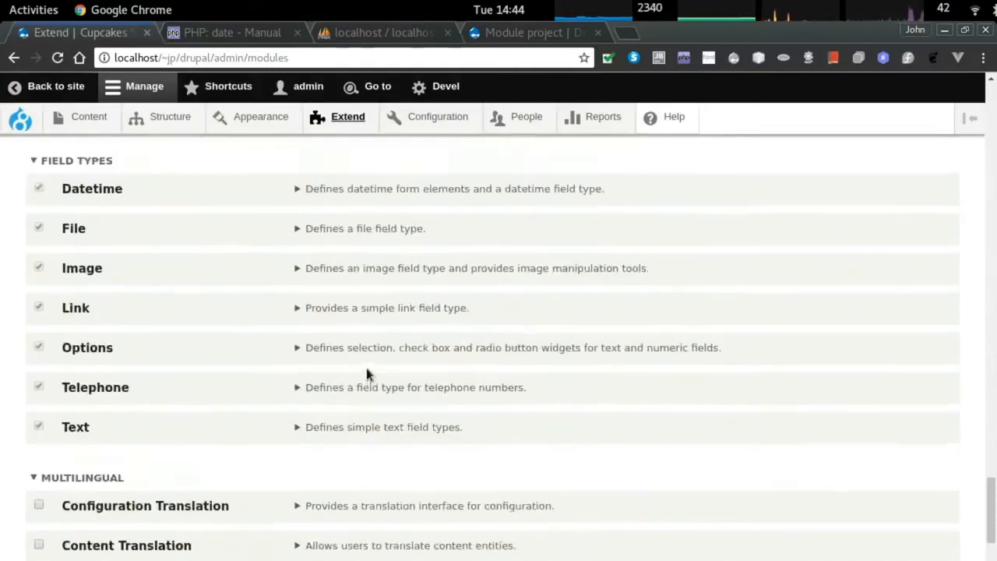
click(438, 116)
scroll(657, 350, down, 3)
scroll(656, 349, down, 3)
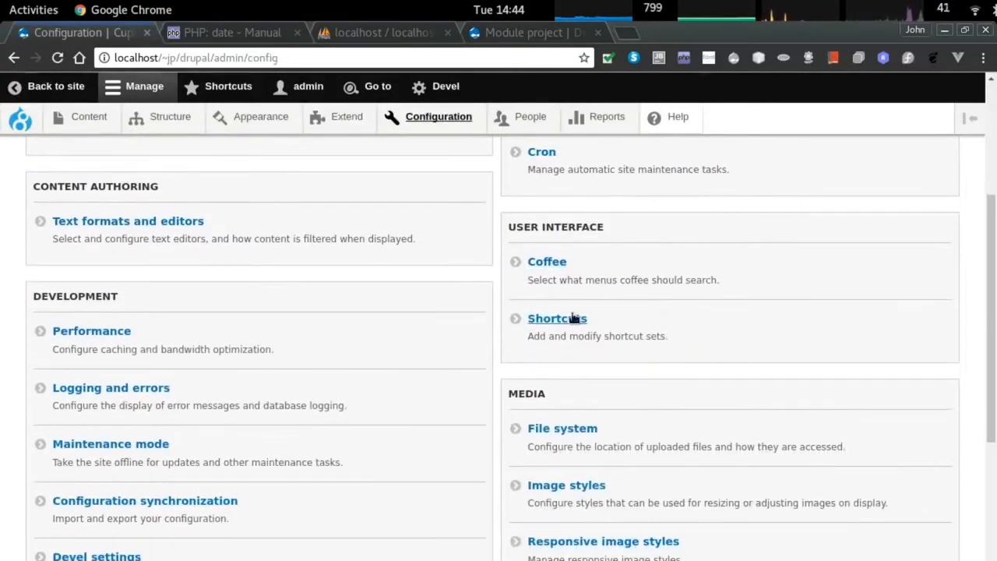
Open and save the maintenance mode settings, then return to the Configuration overview.
scroll(499, 436, down, 2)
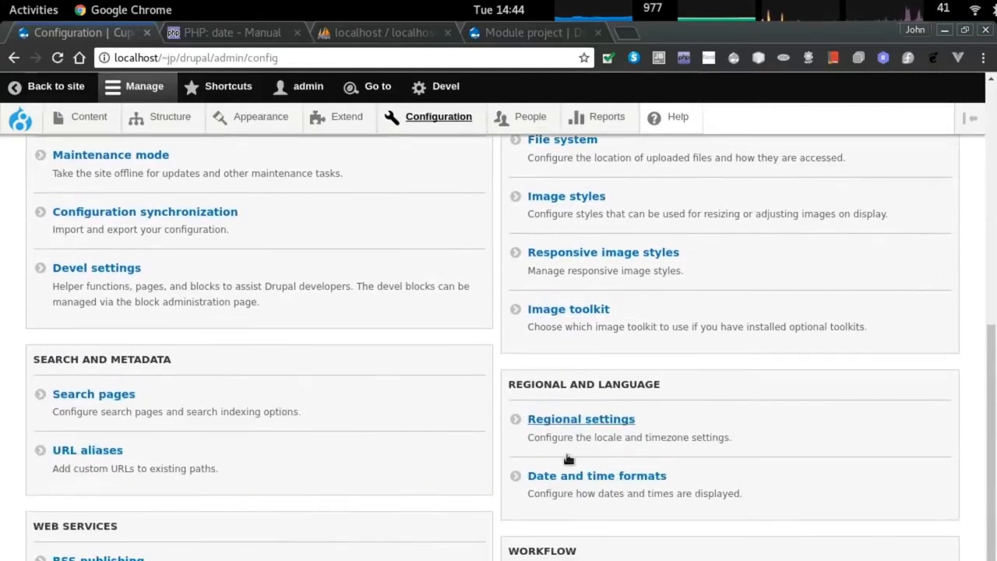
scroll(192, 528, up, 1)
scroll(222, 445, up, 3)
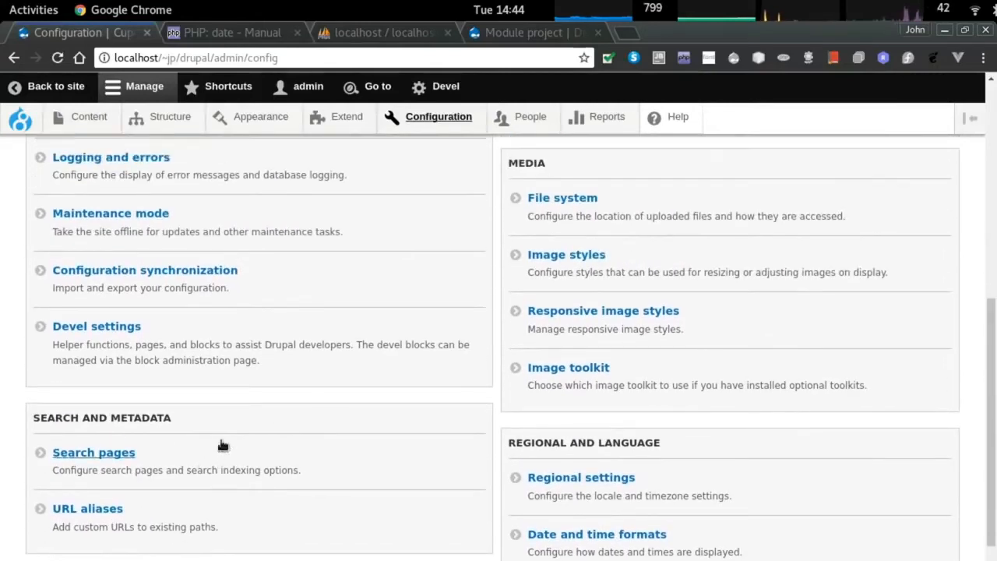
scroll(262, 388, up, 3)
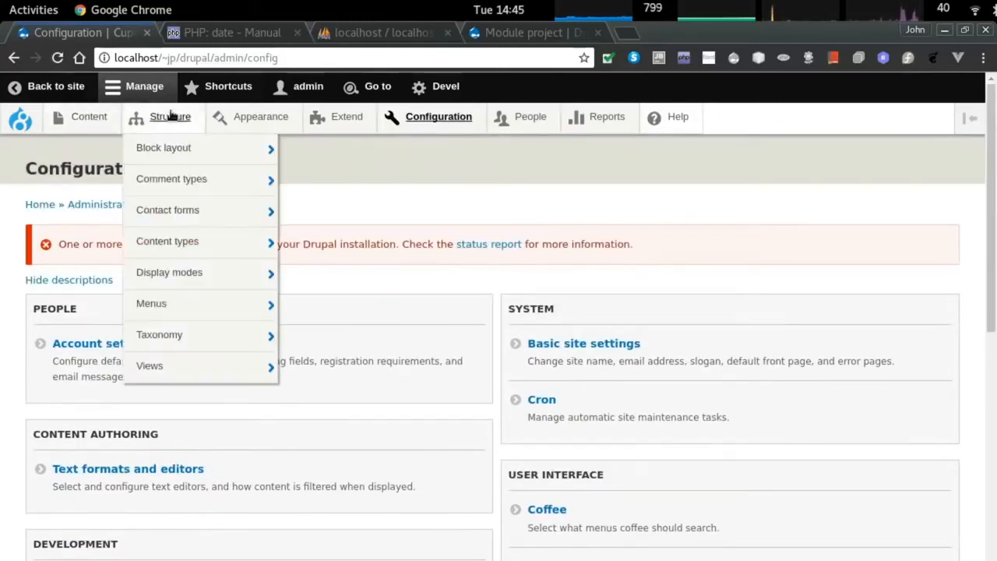
scroll(349, 333, down, 3)
click(94, 445)
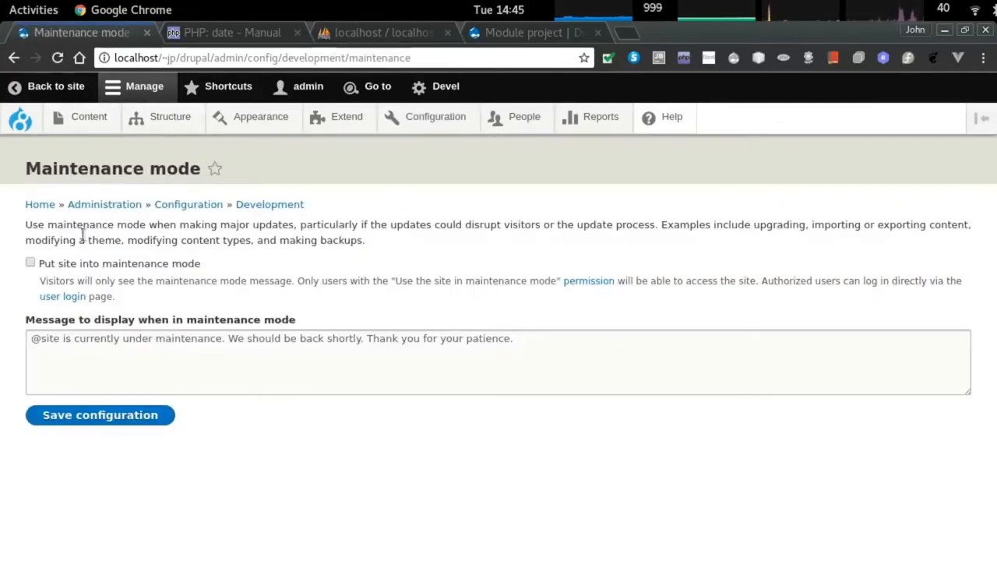
click(101, 414)
mouse_move(243, 116)
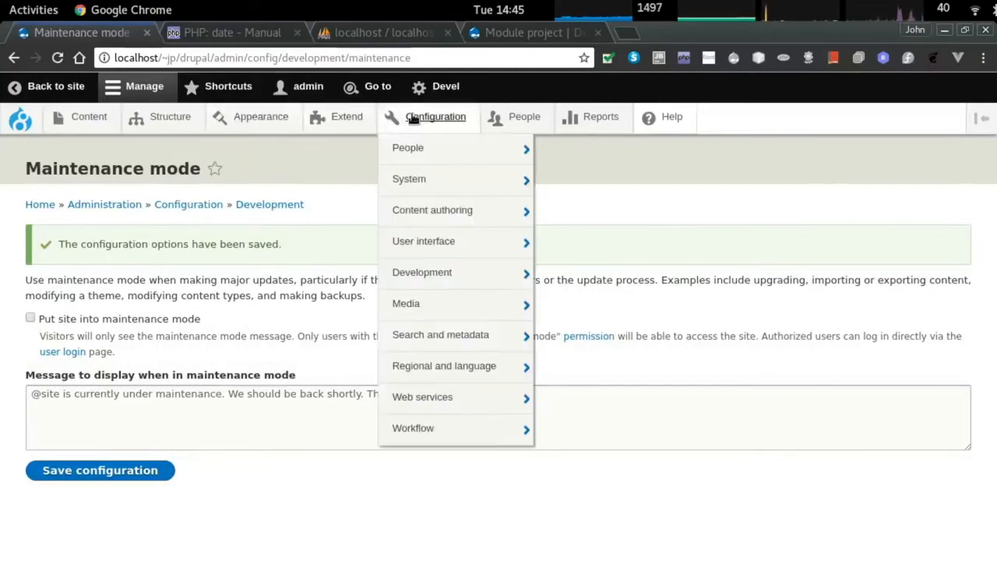
click(425, 116)
Open the Performance settings and refresh the public homepage in the private window.
scroll(133, 345, down, 1)
scroll(144, 343, down, 2)
click(148, 370)
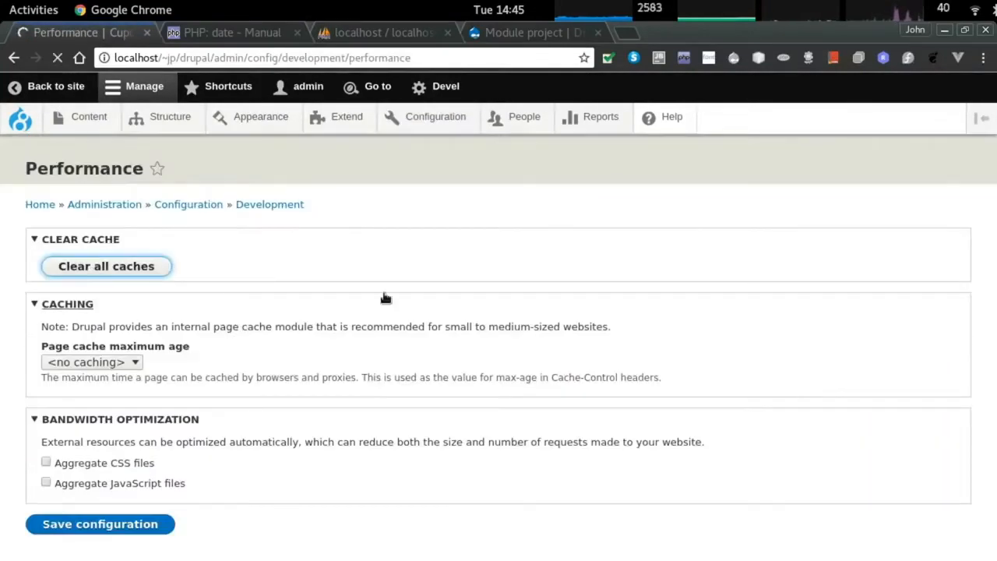
key(alt+Tab)
key(F5)
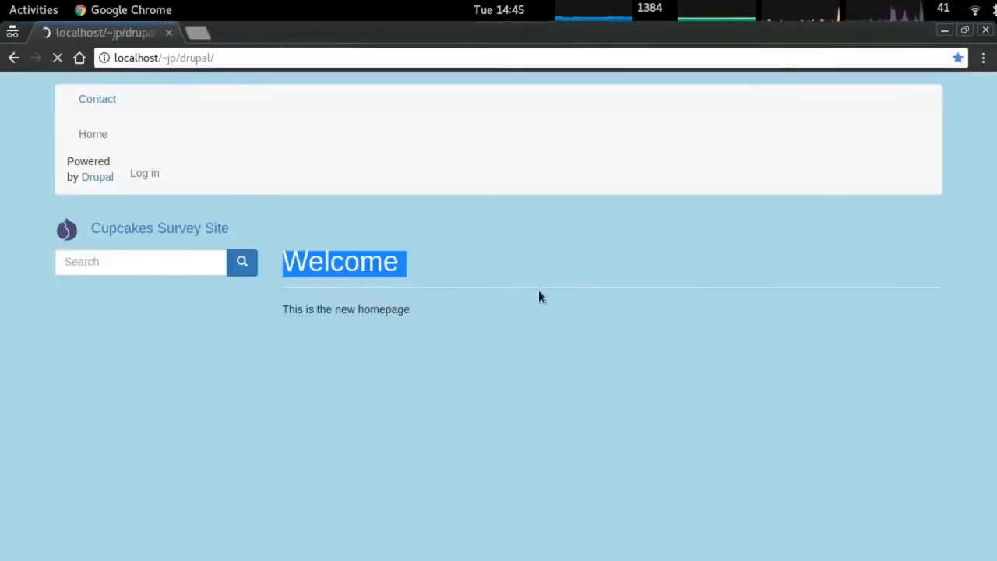
key(alt+Tab)
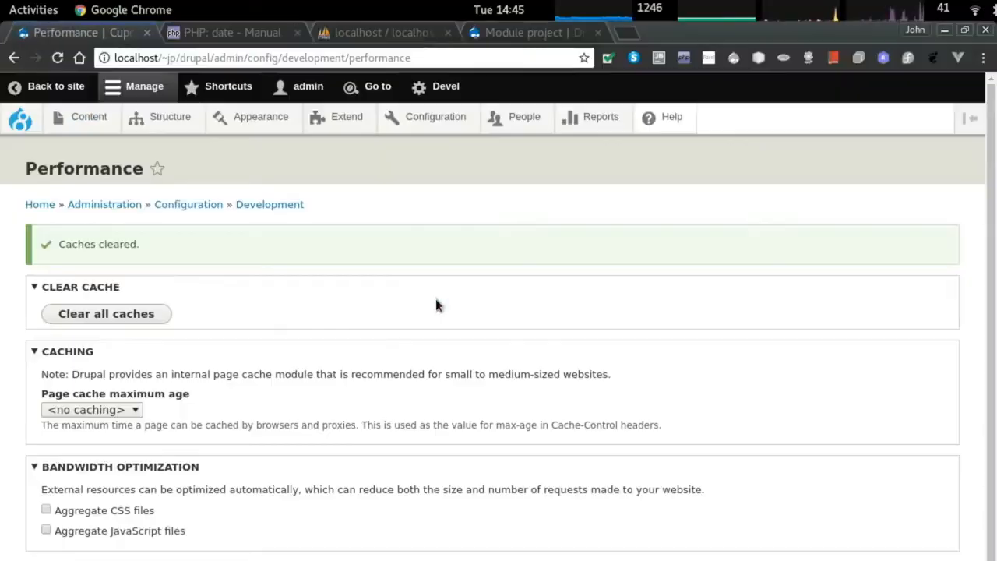
Turn on 'Put site into maintenance mode' and save the configuration.
mouse_move(244, 121)
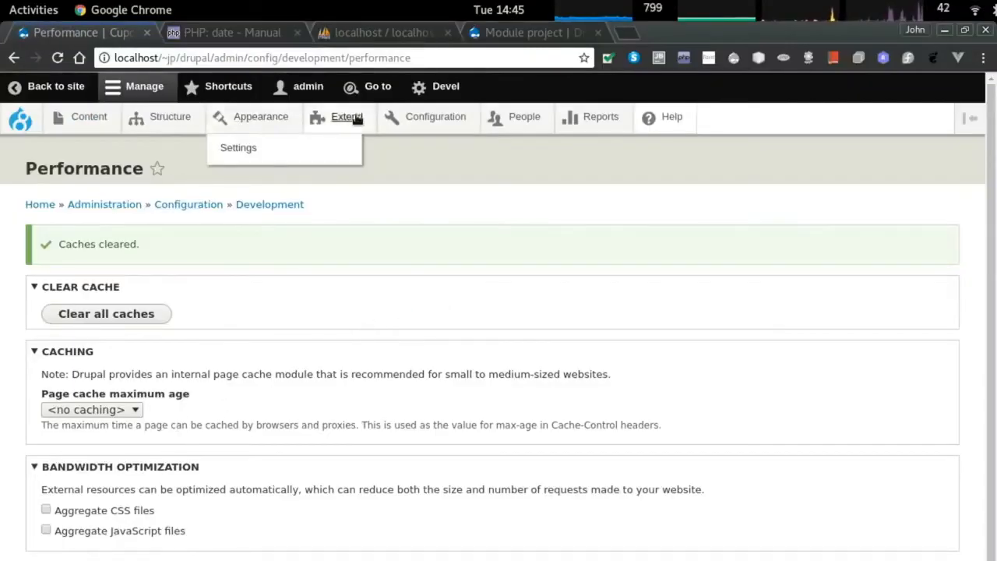
click(435, 117)
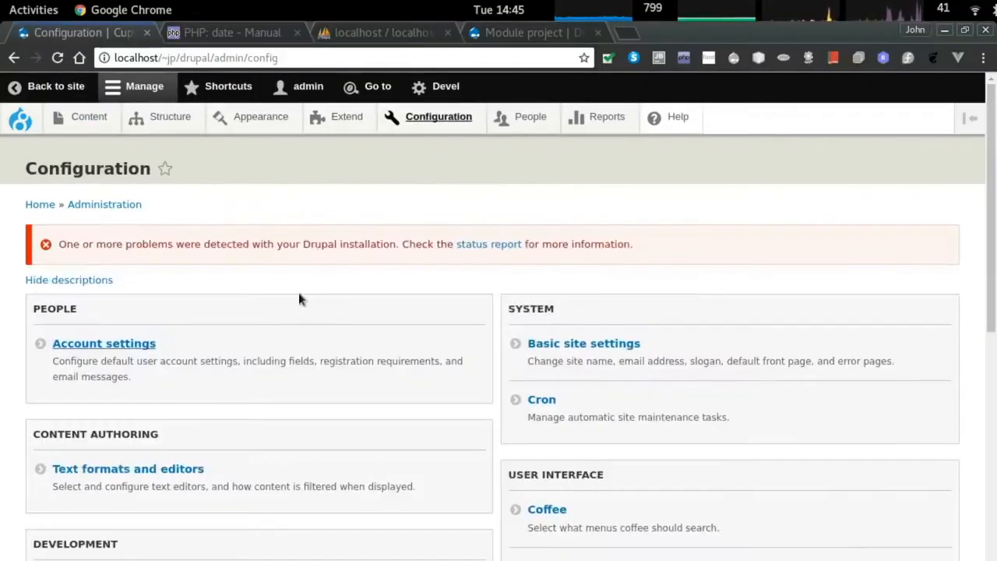
scroll(312, 296, down, 5)
click(164, 401)
click(32, 260)
click(85, 413)
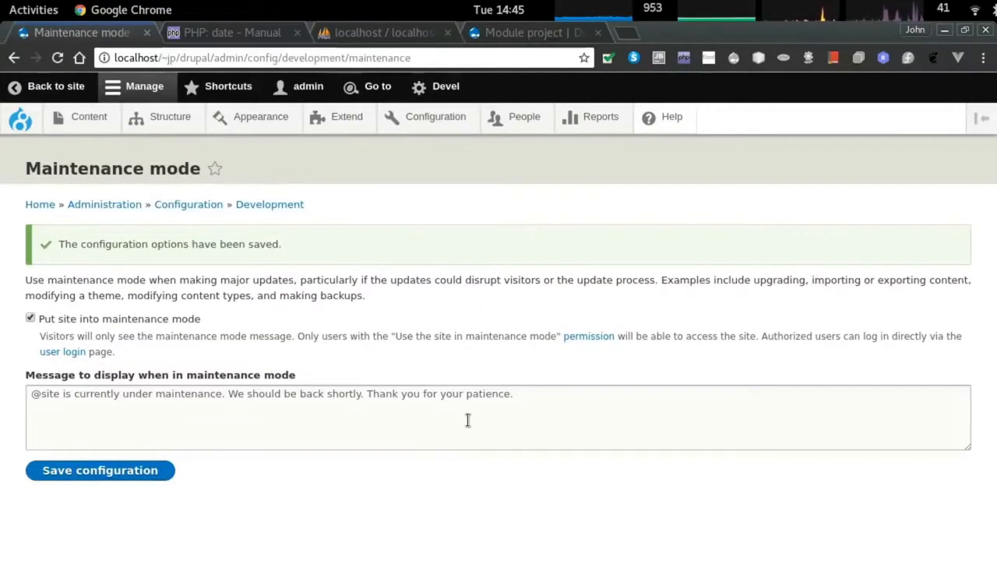
Check the site in the private window, then go back to Configuration.
key(alt+Tab)
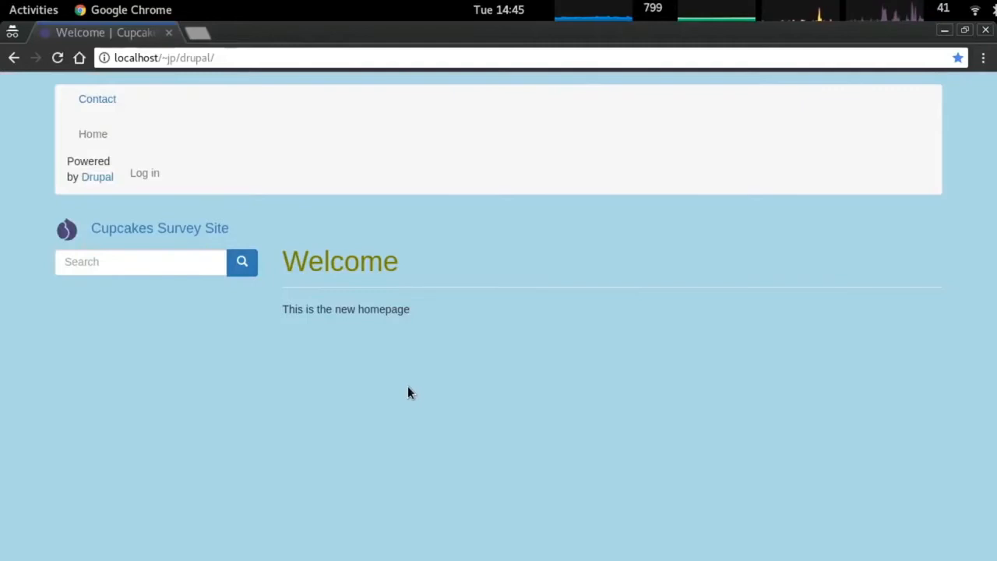
key(alt+Tab)
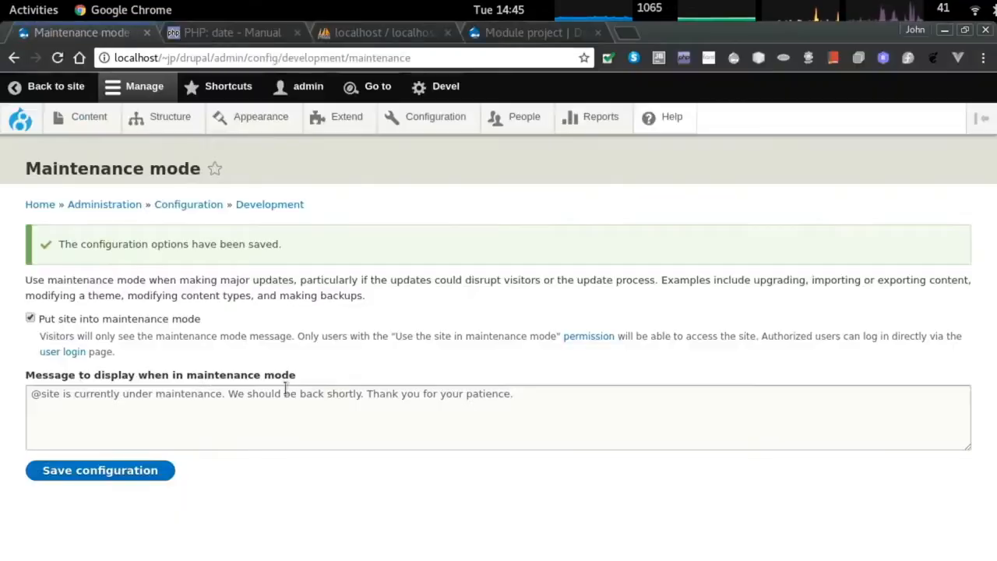
click(200, 205)
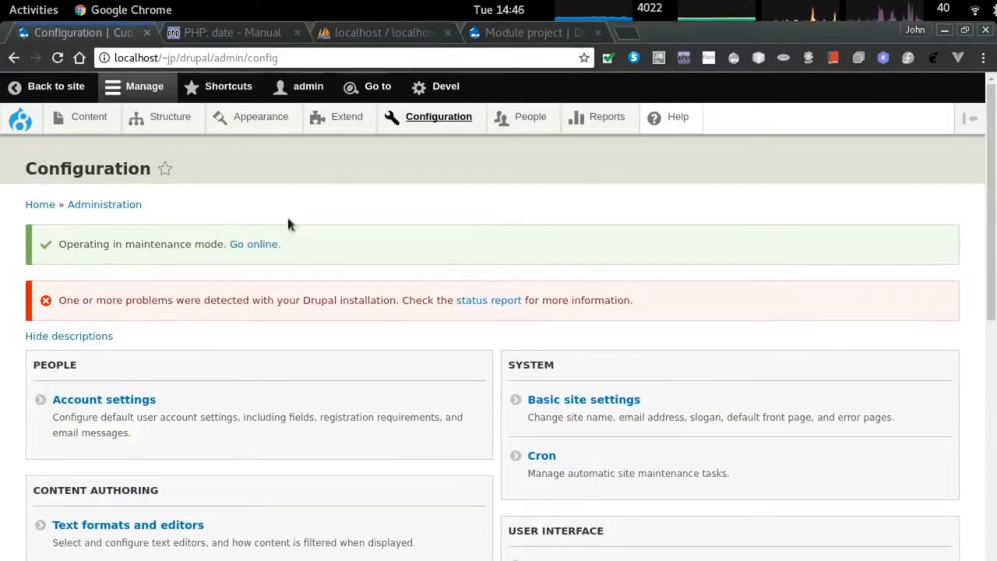
click(23, 6)
Load localhost/~jp/drupal/ in Firefox as a visitor, then open the Status report in Chrome.
click(31, 123)
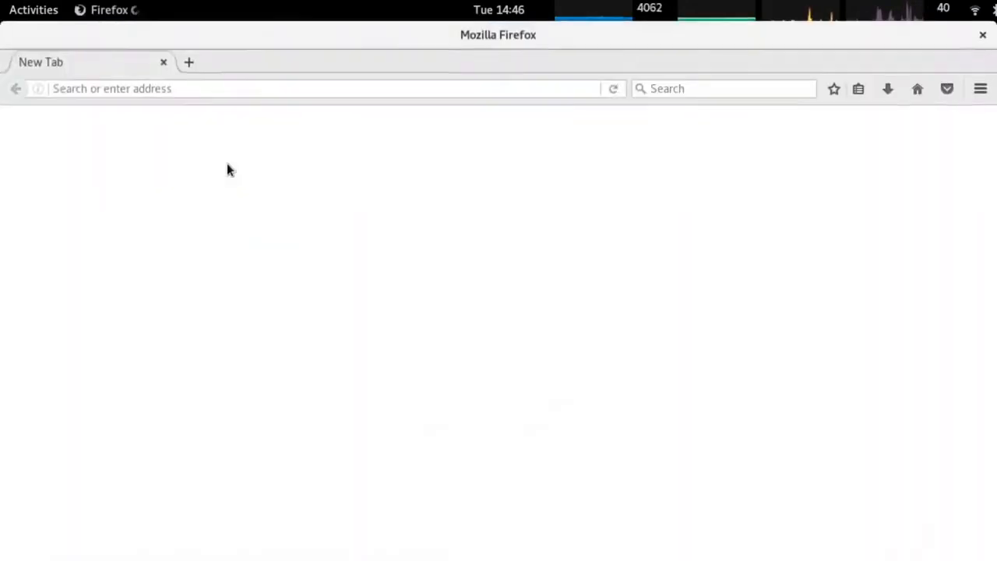
key(ctrl+l)
text(localhost/~jh)
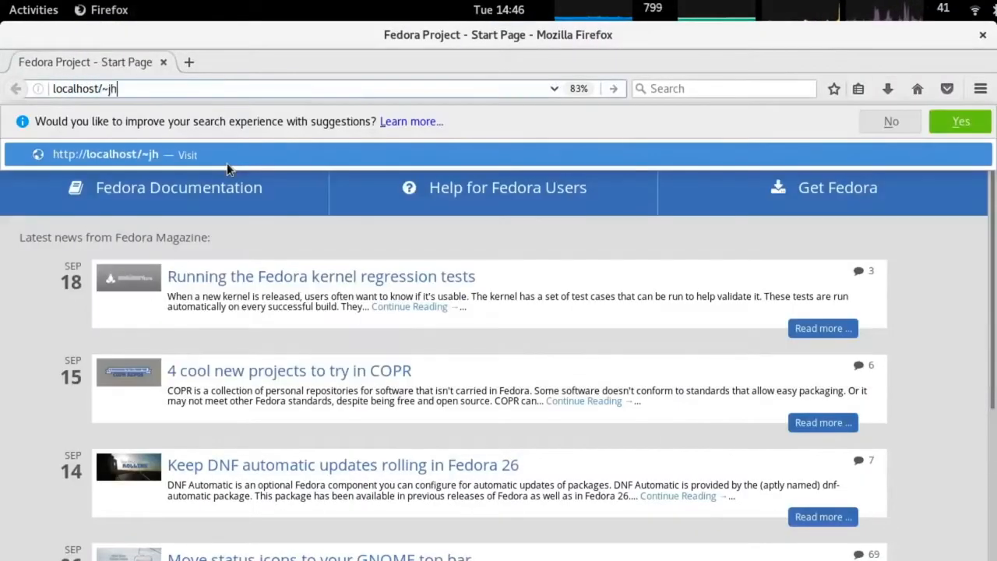
key(BackSpace)
text(p/drupal/)
key(Return)
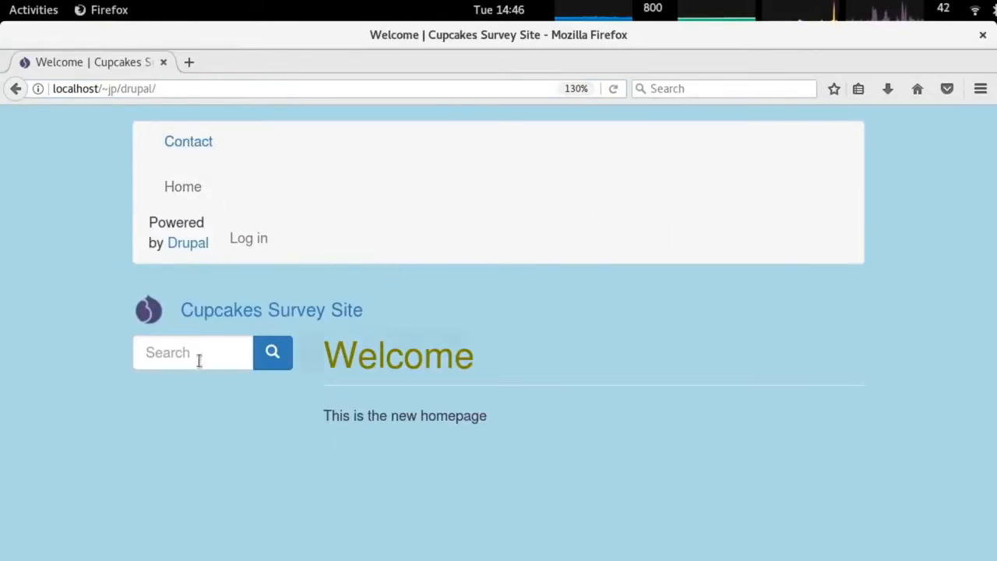
key(alt+Tab)
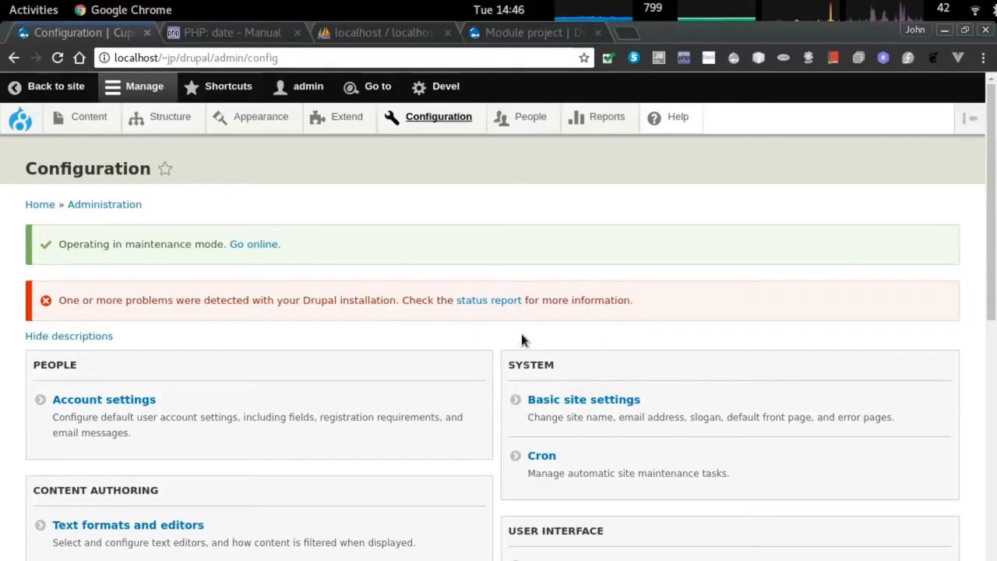
click(474, 300)
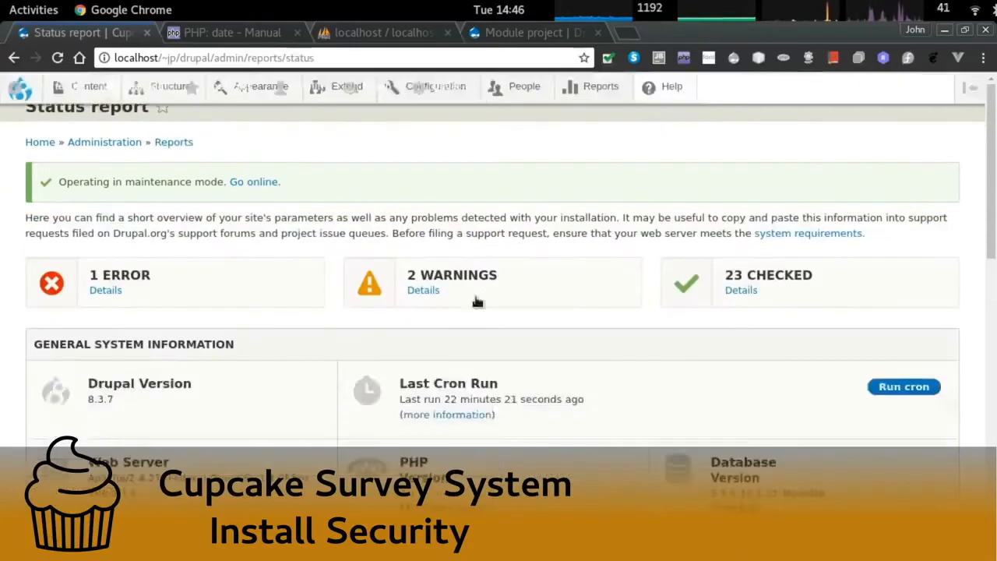
Review the error details and the experimental-module and update-notification warnings.
click(105, 353)
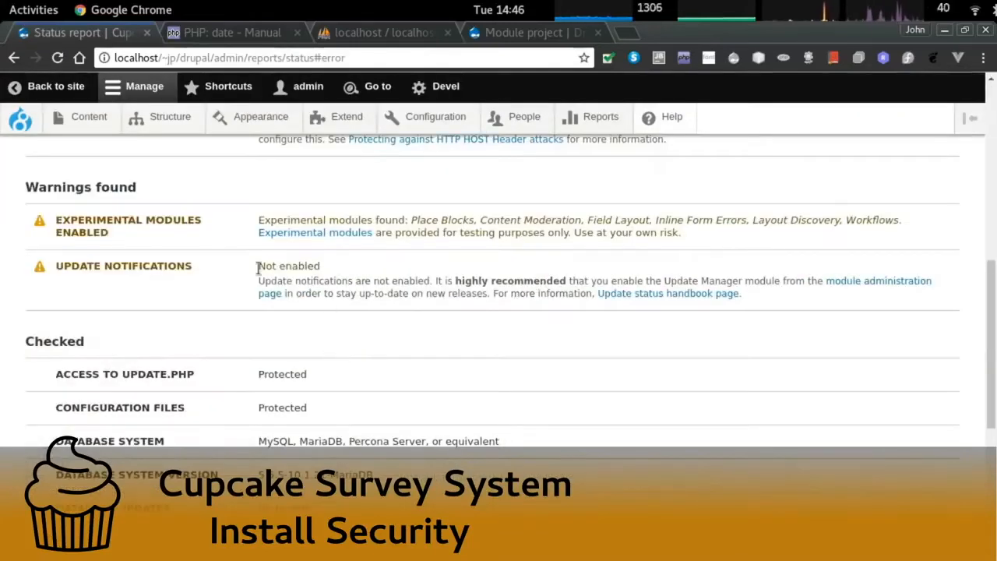
triple_click(148, 222)
triple_click(176, 269)
double_click(315, 264)
triple_click(315, 264)
scroll(519, 301, down, 4)
scroll(522, 307, up, 7)
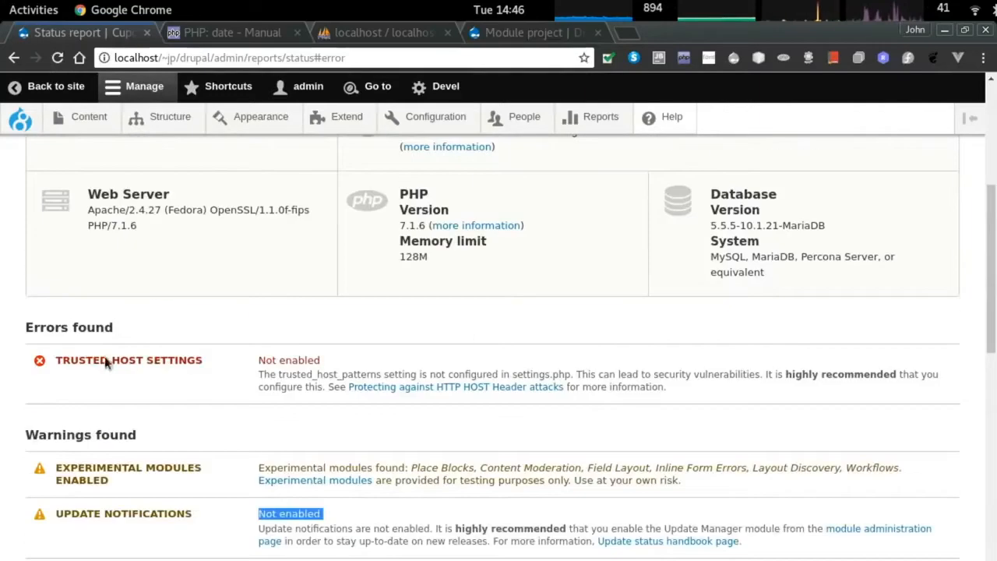
Open the 'Protecting against HTTP HOST Header attacks' article in a new tab.
drag(287, 374, 259, 374)
right_click(428, 388)
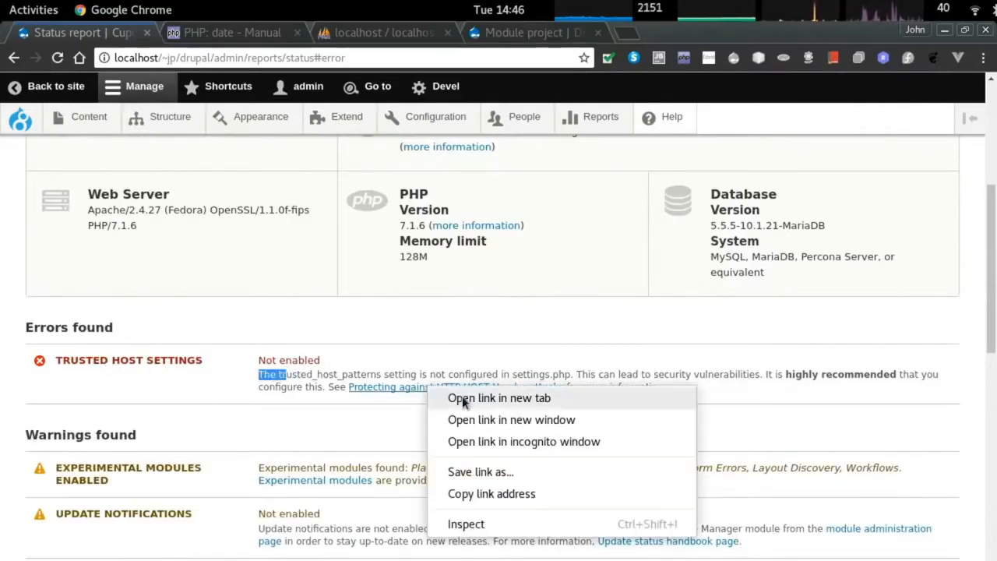
click(462, 398)
key(ctrl+Tab)
Copy the $settings['trusted_host_patterns'] example from the Trusted host security section.
scroll(375, 350, down, 15)
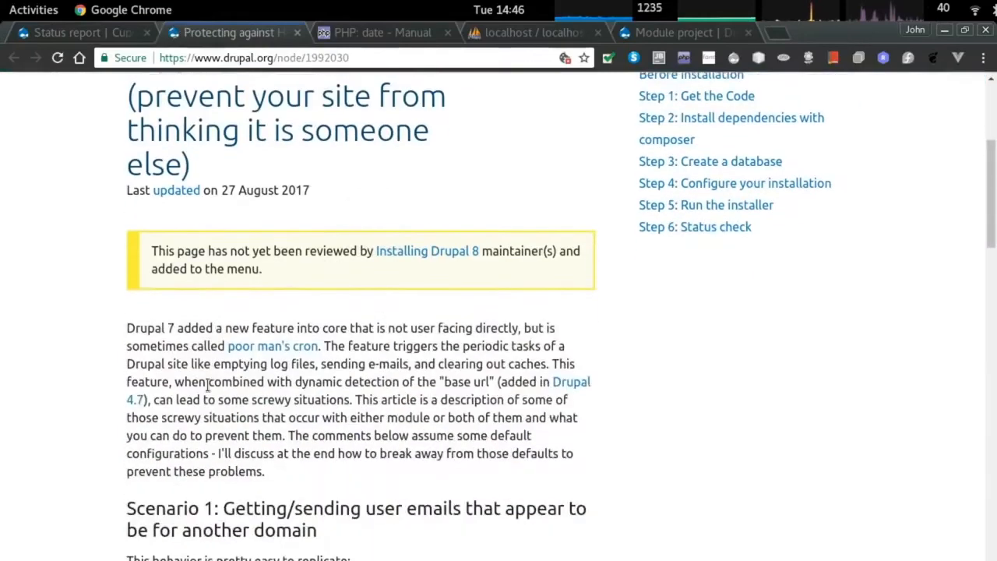
scroll(292, 379, down, 11)
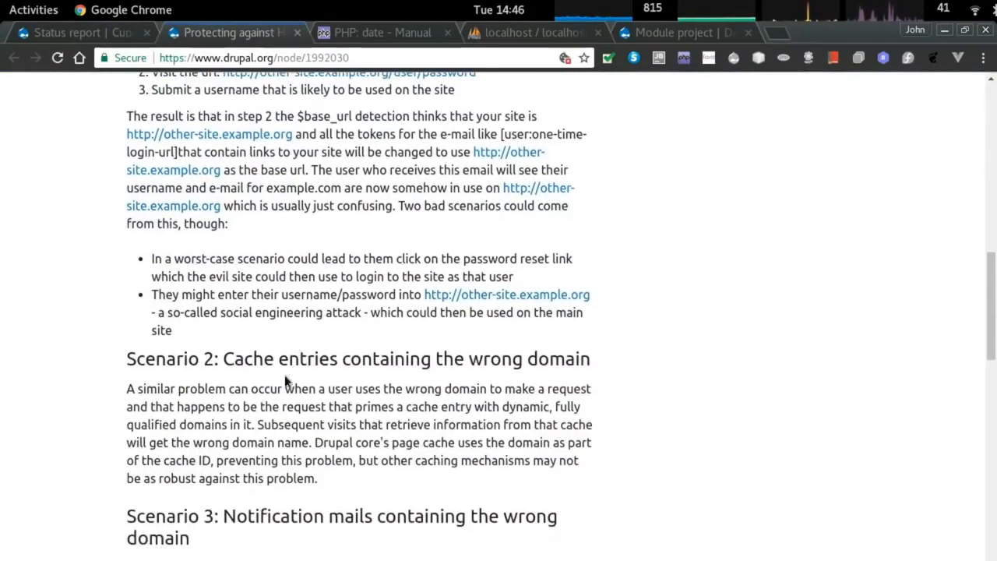
scroll(234, 376, down, 8)
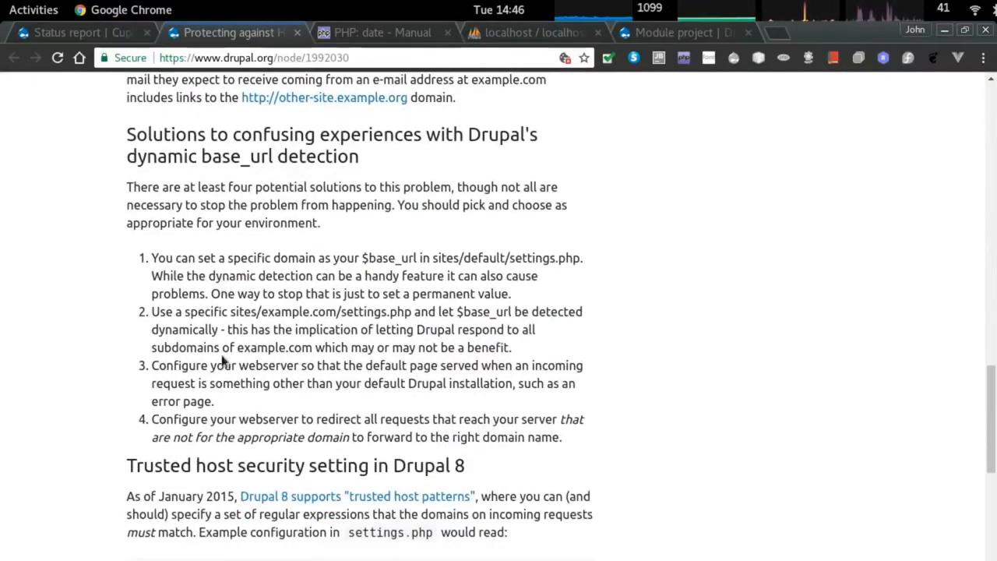
scroll(221, 414, down, 3)
scroll(221, 415, down, 2)
drag(169, 406, 138, 364)
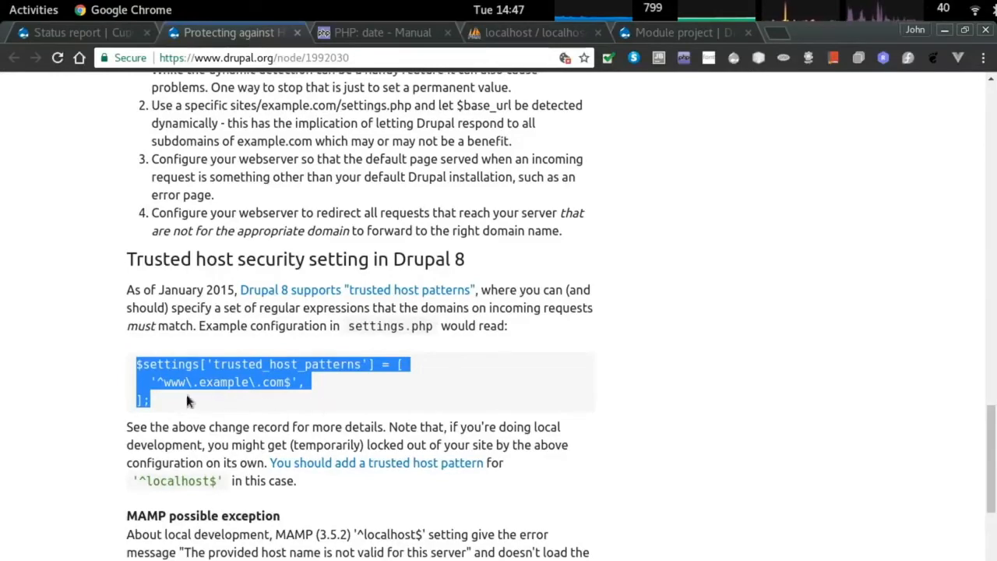
Return to the home directory in Terminal with cd.
key(alt+Tab)
key(alt+Tab)
text(cd)
key(Return)
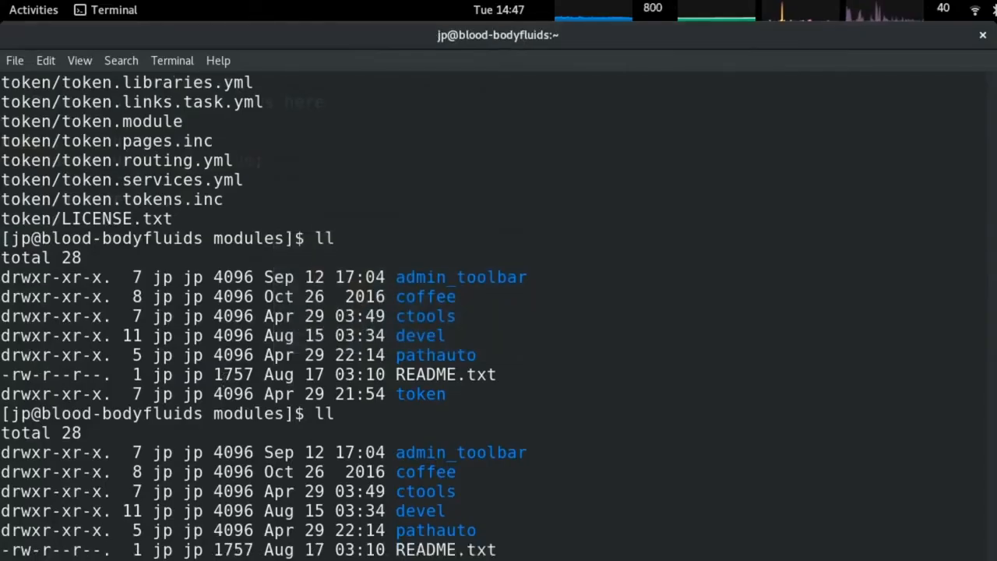
Open sites/default/settings.php in vi and paste the trusted_host_patterns block at the end.
key(Return)
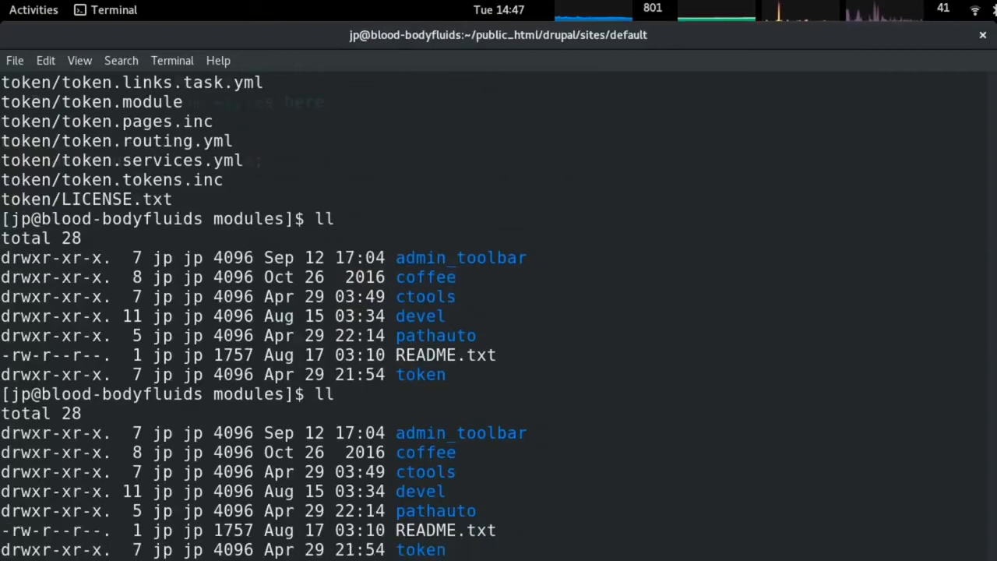
key(Return)
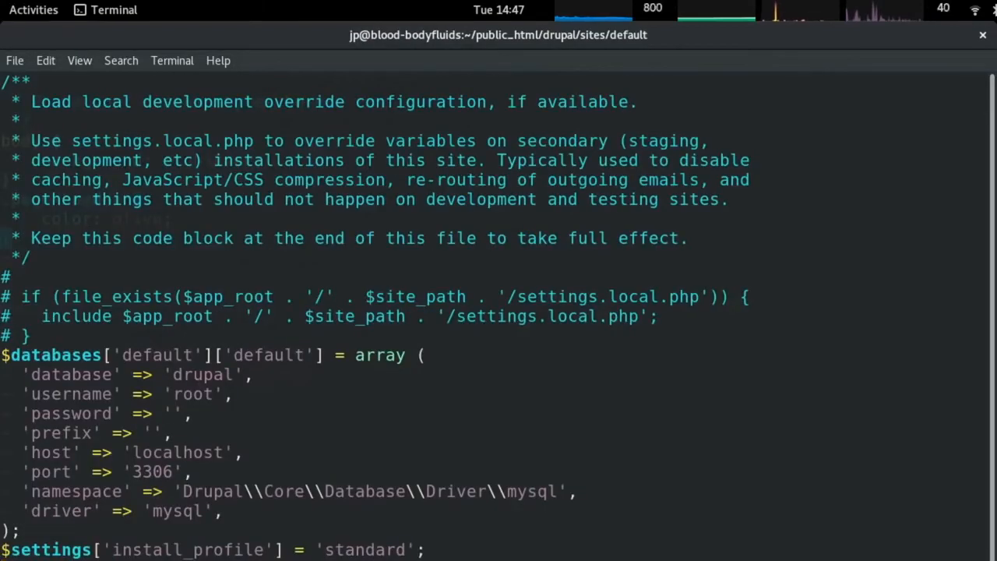
scroll(198, 350, down, 2)
right_click(198, 350)
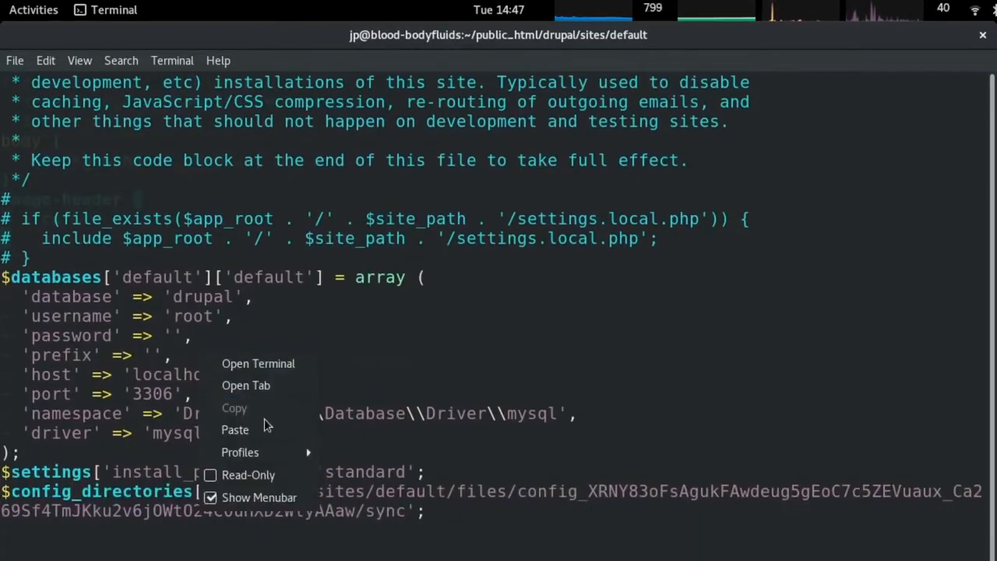
click(265, 427)
Delete the blank lines and replace www\.example\.com with localhost in the pattern.
key(Up)
key(Up)
key(Up)
key(Up)
key(d)
key(d)
key(d)
key(d)
key(d)
key(d)
key(Down)
key(Right)
key(Right)
key(Right)
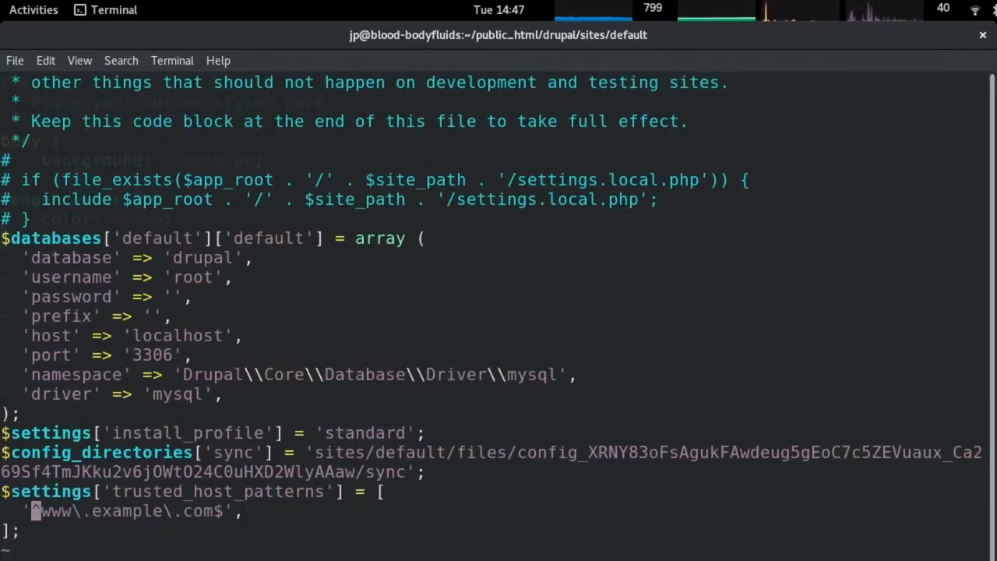
key(Right)
key(Right)
key(Right)
key(Right)
key(Right)
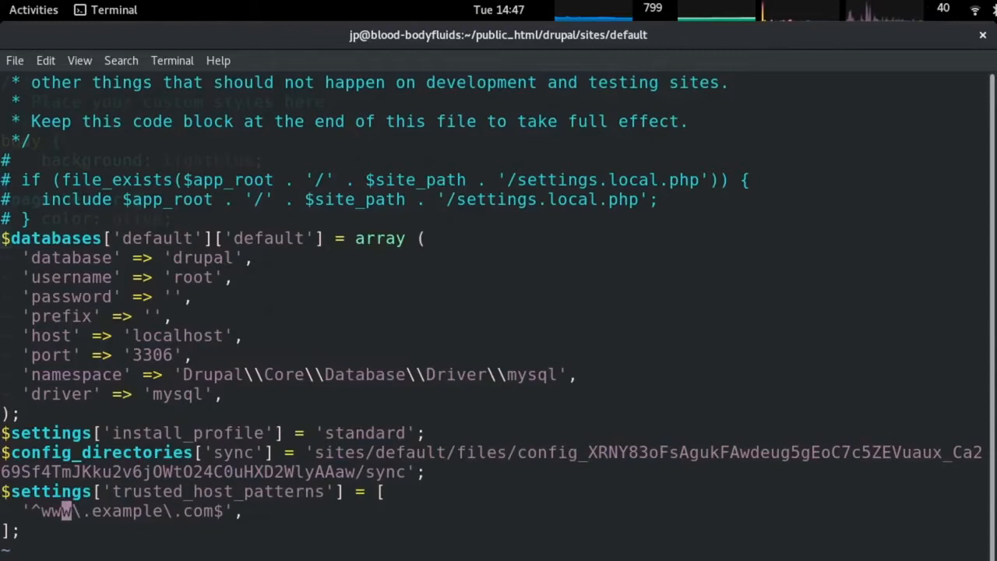
key(Left)
key(Left)
key(Left)
key(Left)
key(Left)
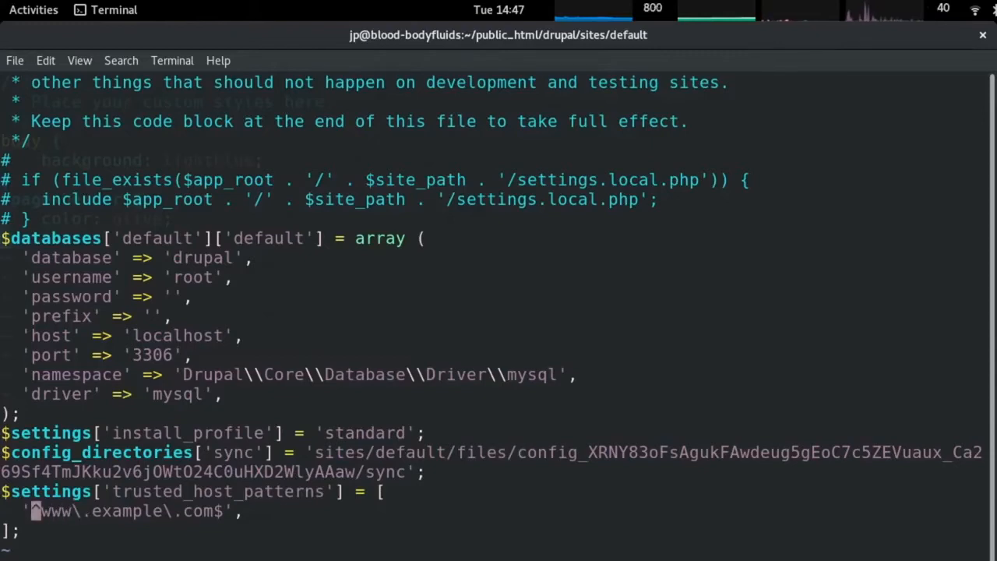
key(Right)
key(Delete)
key(Delete)
key(Delete)
key(Delete)
key(Delete)
key(Delete)
key(Delete)
key(Delete)
key(Delete)
key(Delete)
key(Delete)
key(Delete)
key(Delete)
key(Delete)
text(localhos)
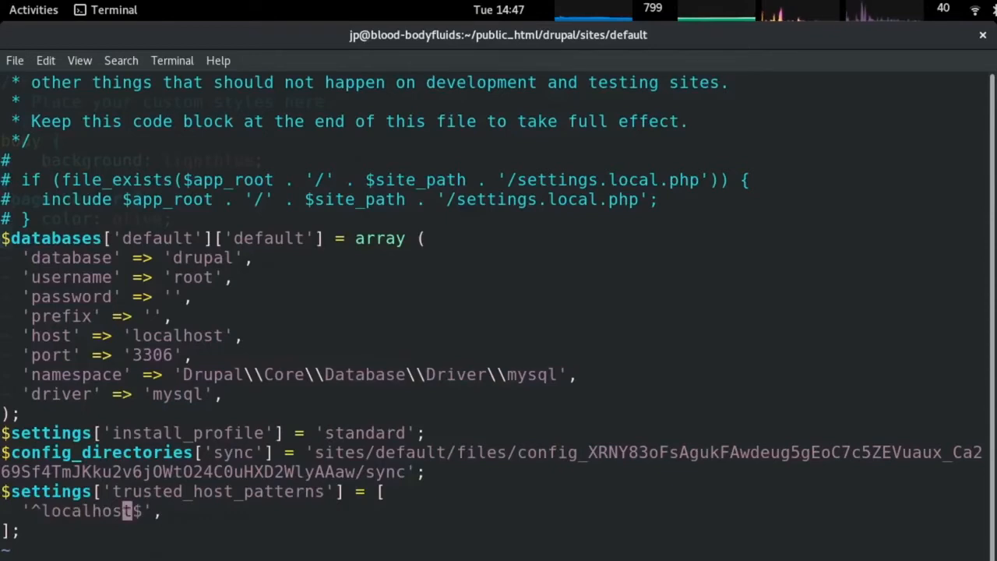
key(alt+Tab)
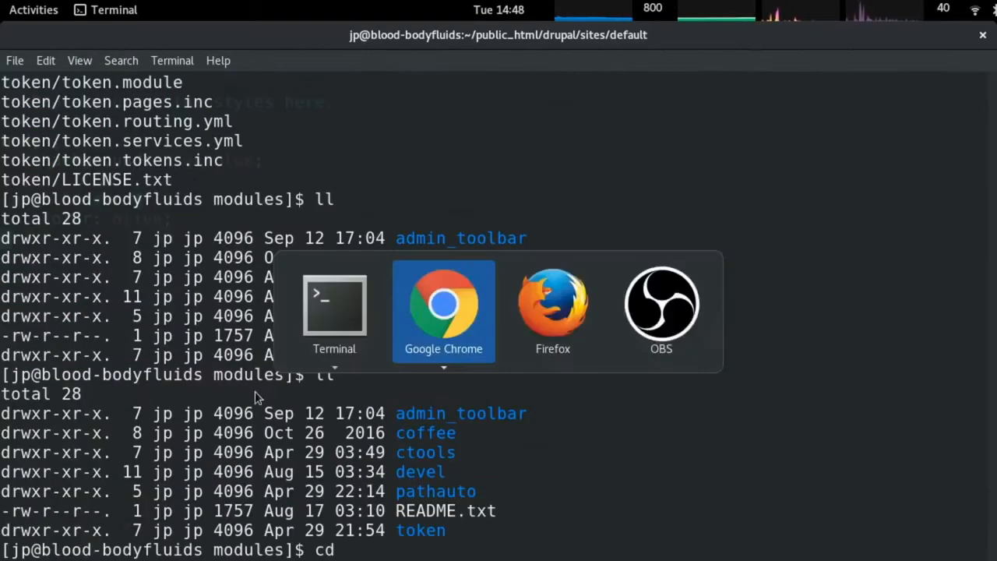
Reload the Cupcakes homepage in the incognito window as a visitor.
key(ctrl+Tab)
key(ctrl+Tab)
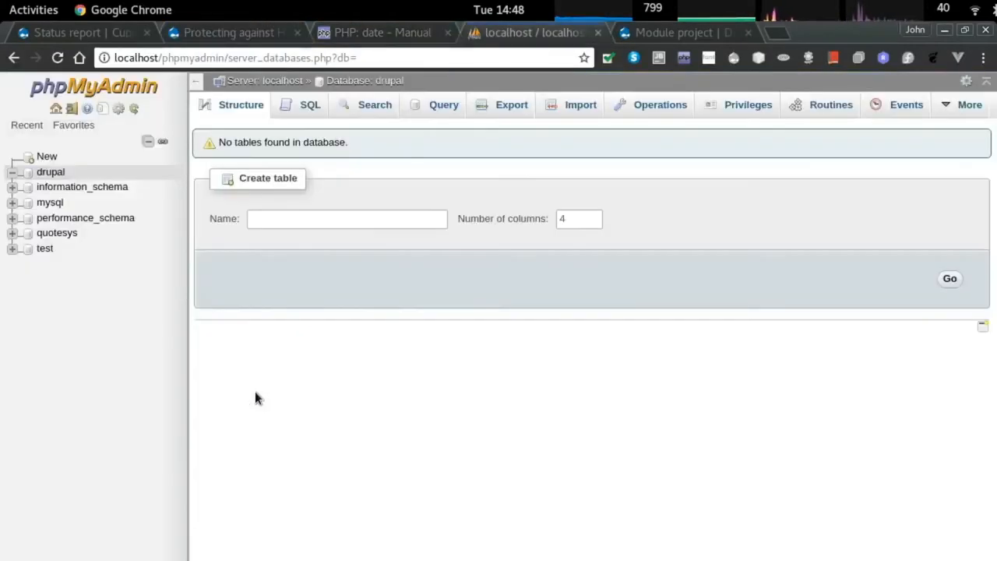
key(alt+grave)
key(ctrl+l)
key(Return)
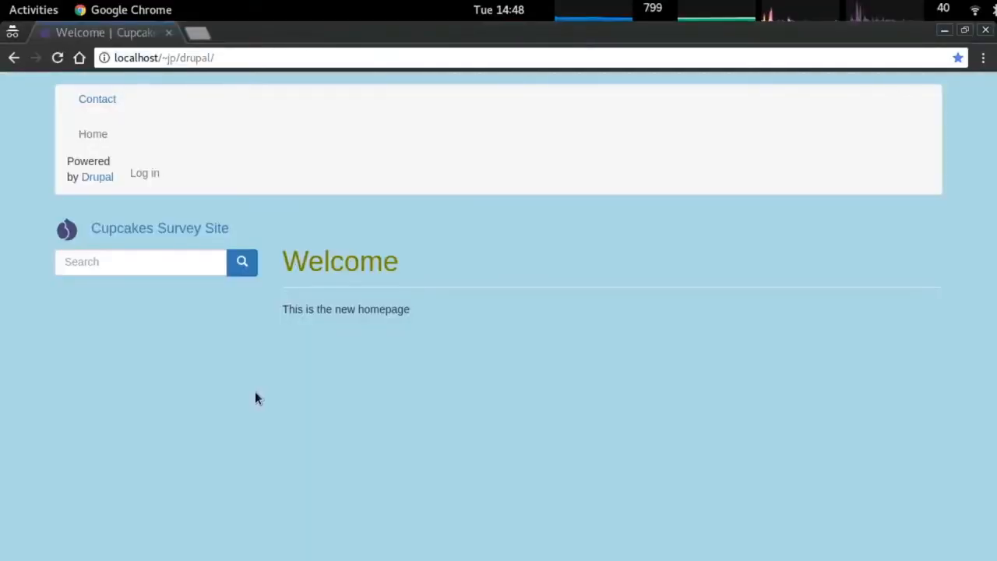
Move from the Status report to the Extend and Content admin pages.
key(alt+Tab)
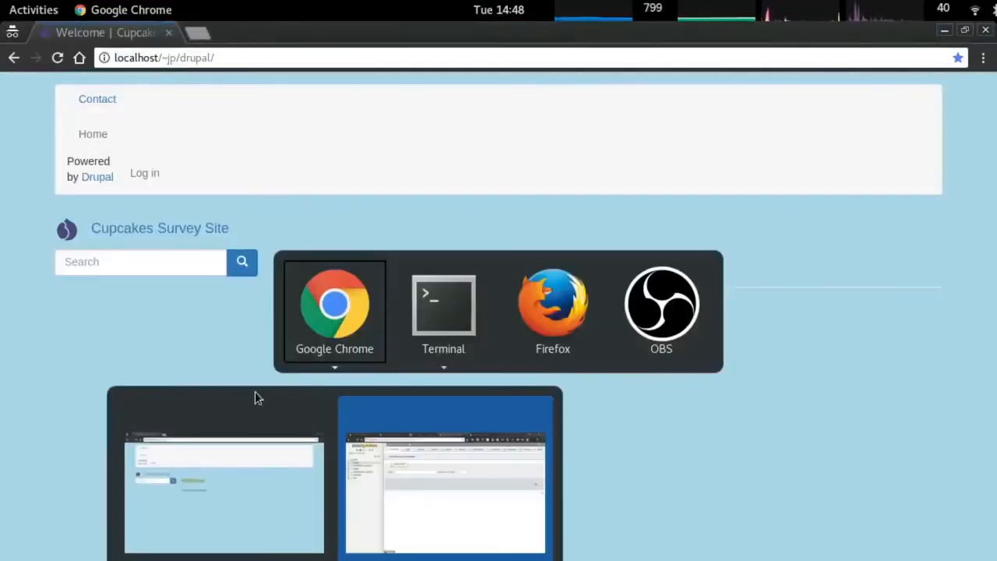
key(ctrl+Tab)
key(ctrl+Tab)
key(ctrl+Tab)
key(ctrl+Tab)
key(ctrl+Tab)
key(ctrl+Tab)
key(ctrl+Tab)
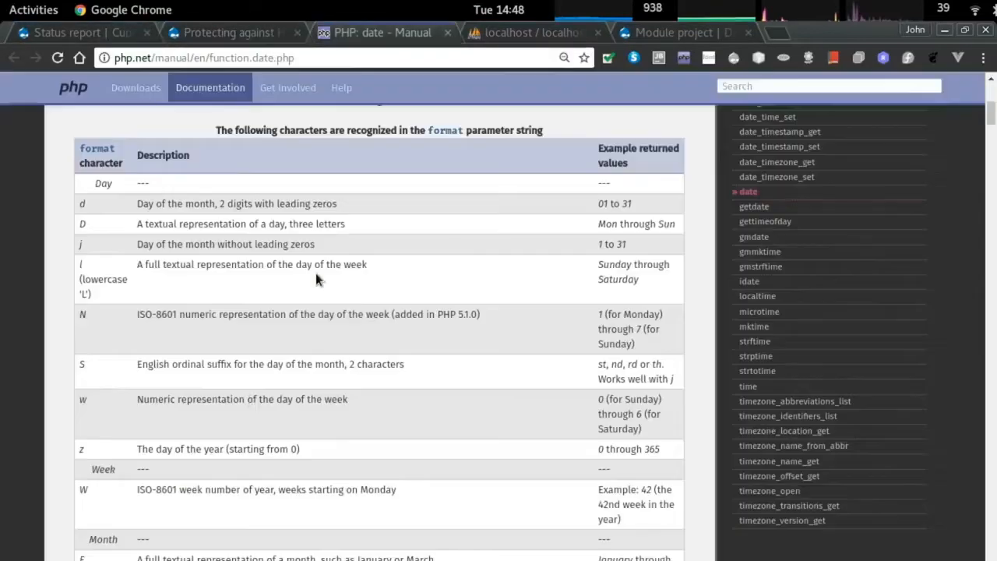
scroll(140, 132, up, 3)
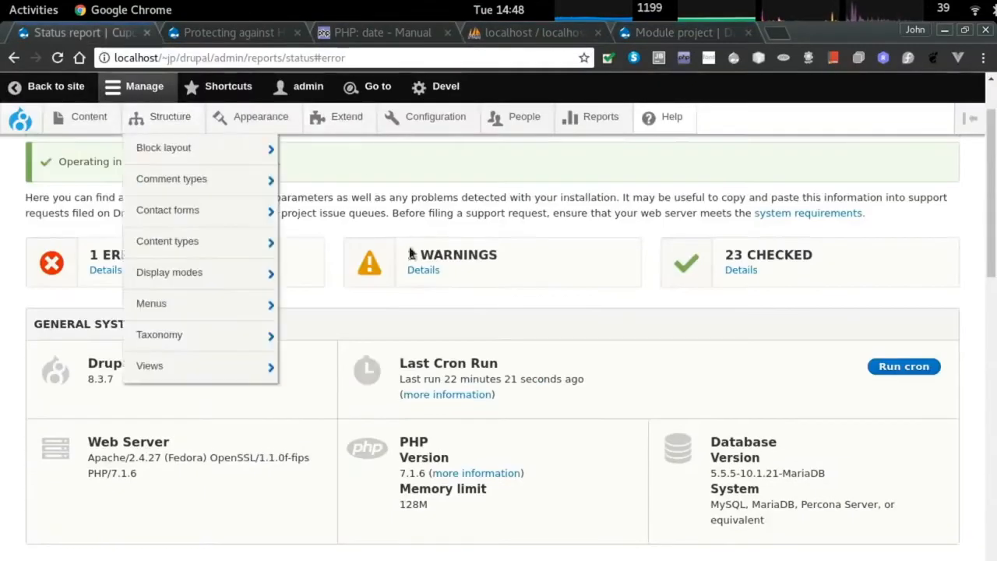
scroll(155, 178, up, 2)
click(346, 118)
scroll(360, 335, down, 3)
scroll(364, 324, up, 3)
click(87, 117)
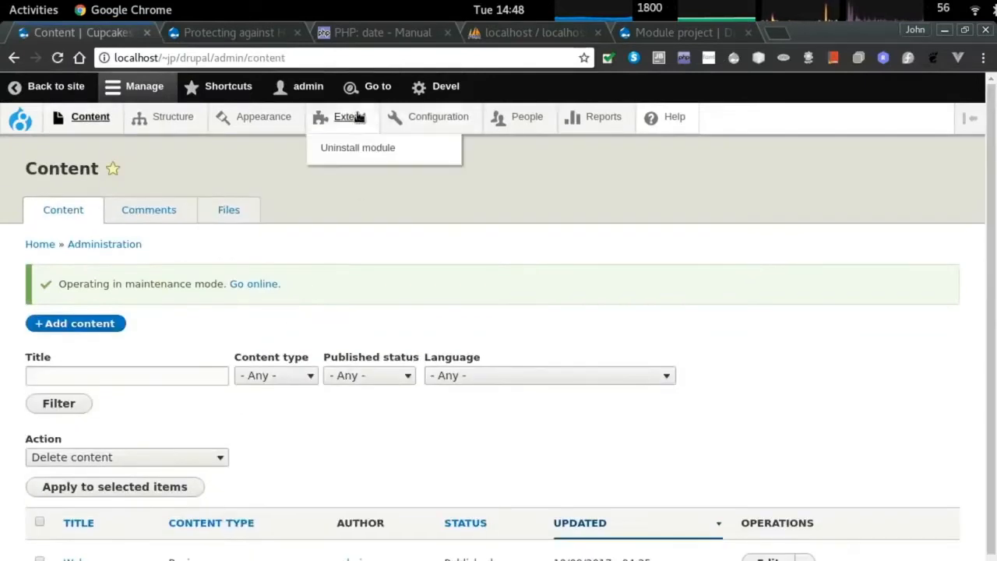
click(348, 117)
Close the leftover trusted host, PHP manual, reference and phpMyAdmin tabs.
key(ctrl+Tab)
key(ctrl+w)
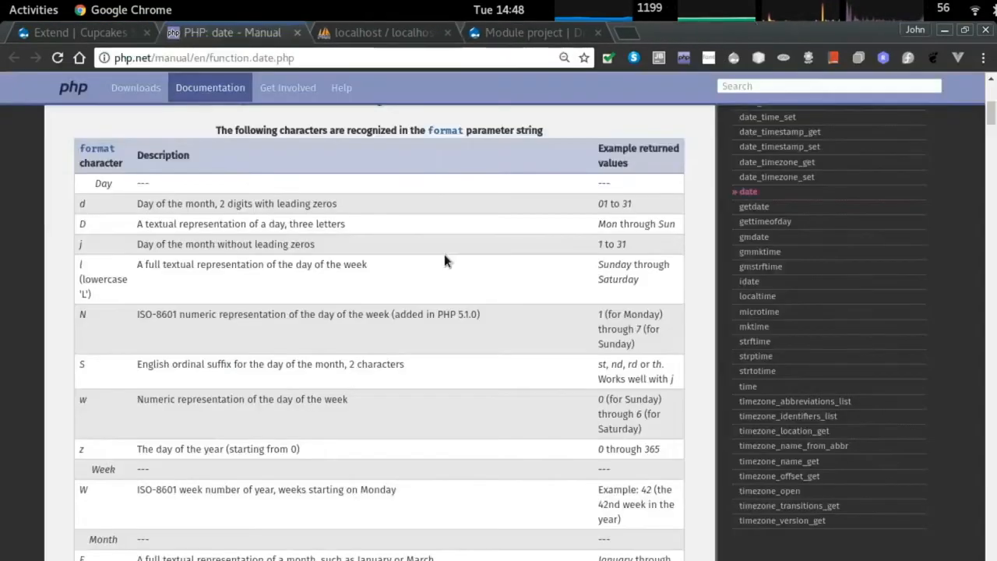
key(ctrl+w)
key(ctrl+w)
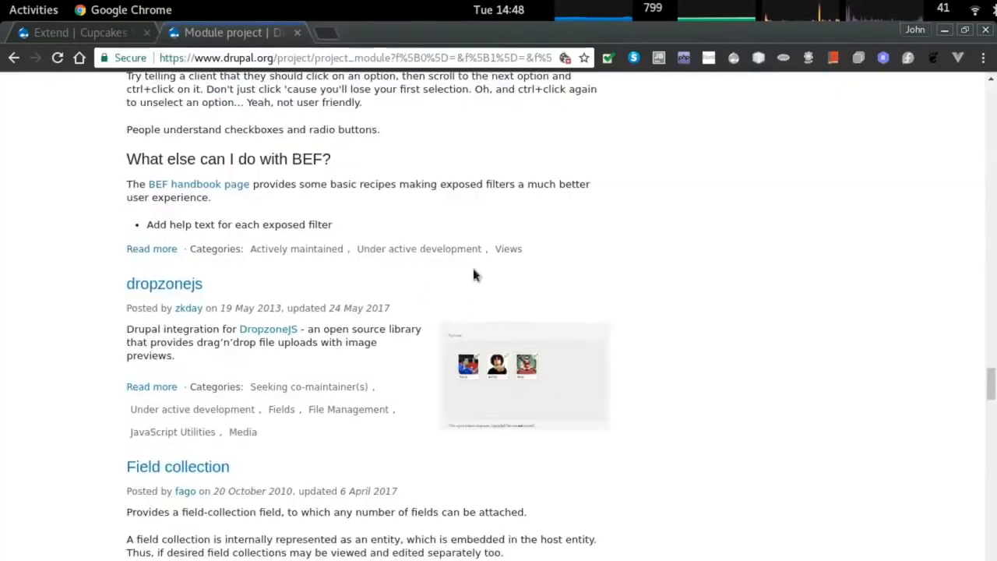
scroll(472, 257, up, 5)
click(478, 247)
scroll(477, 245, up, 4)
key(ctrl+w)
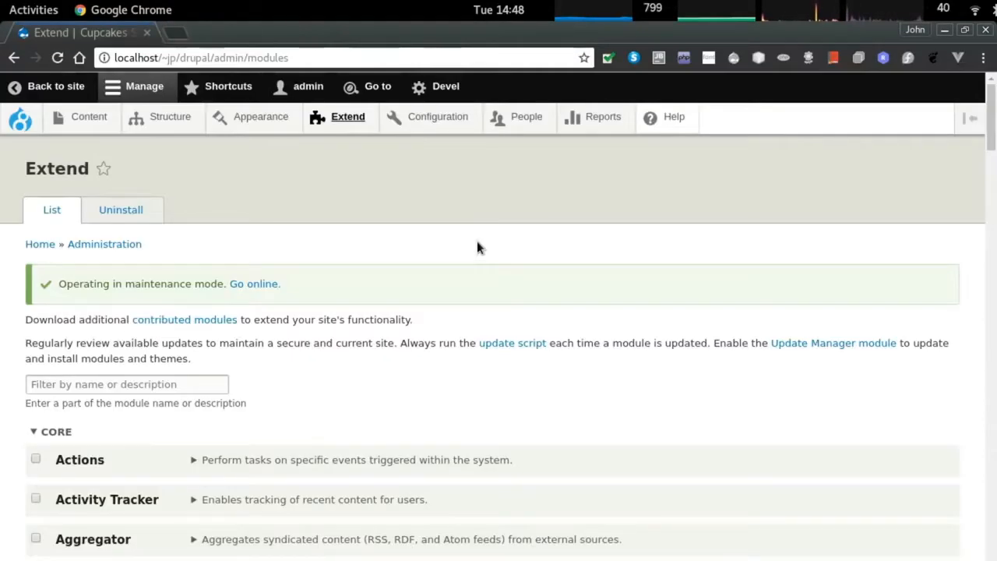
Clear all of the site's caches from the Performance settings page.
mouse_move(343, 118)
click(260, 123)
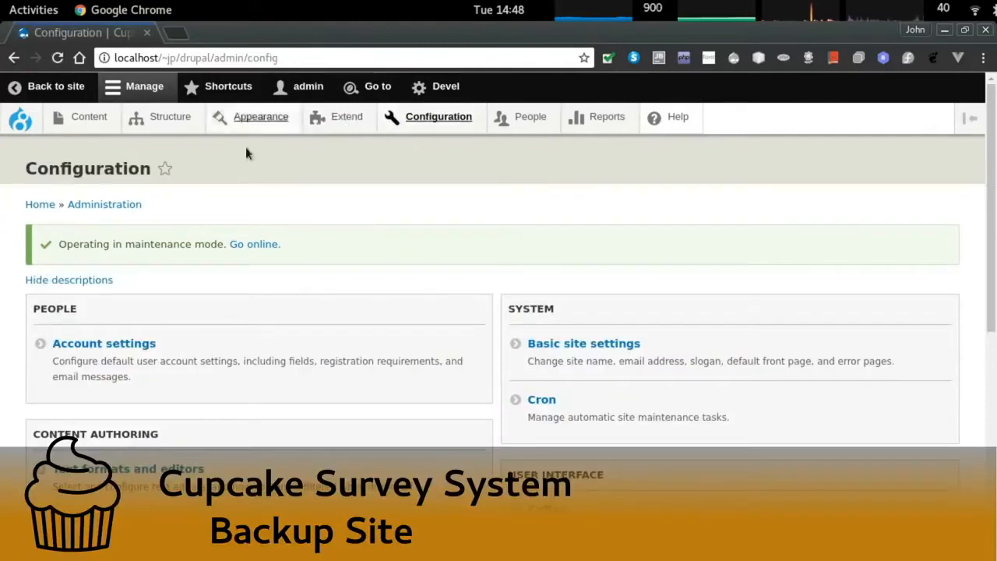
scroll(117, 354, down, 3)
click(107, 332)
click(113, 312)
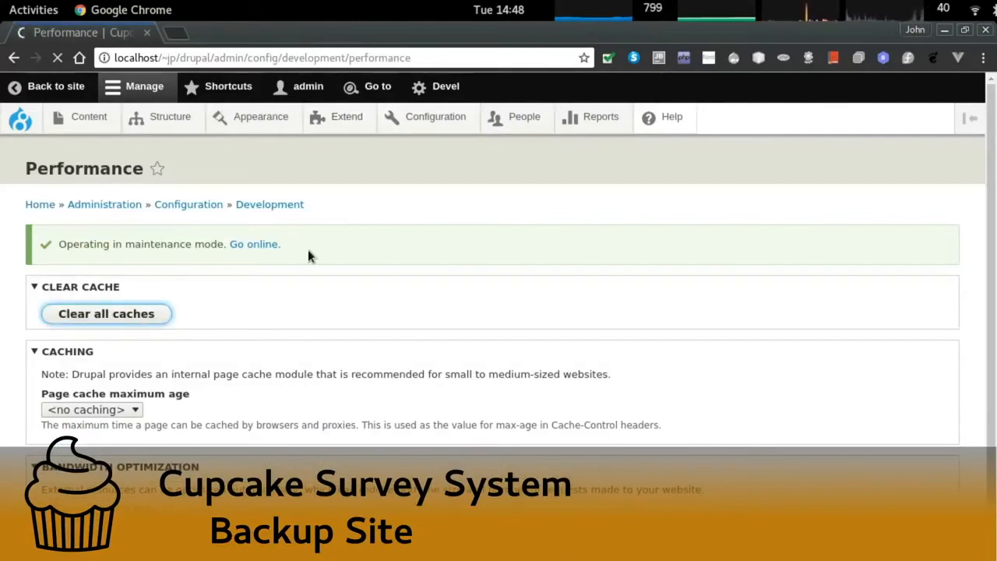
Open the Maintenance mode settings under Configuration.
mouse_move(323, 123)
click(420, 117)
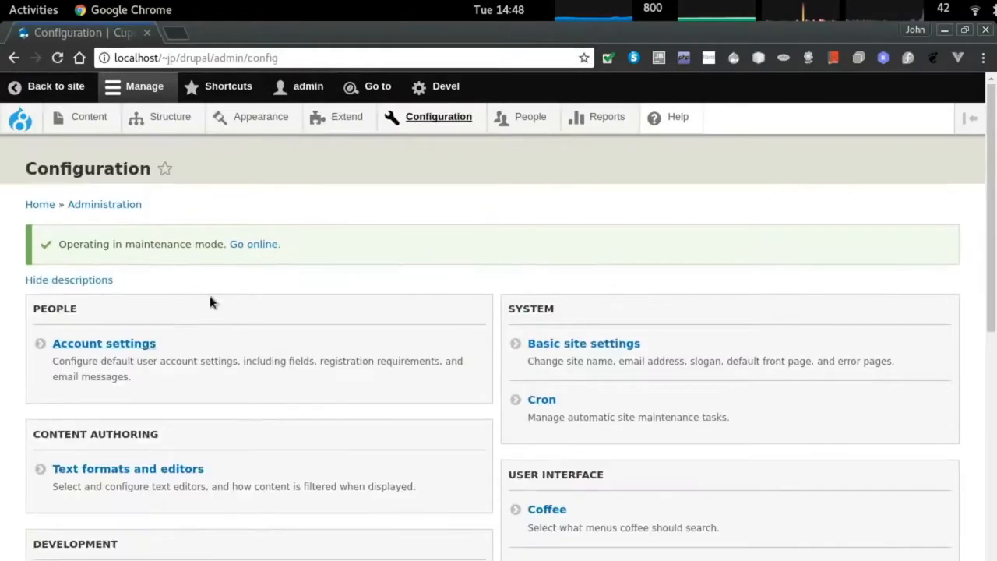
scroll(209, 300, down, 5)
click(112, 362)
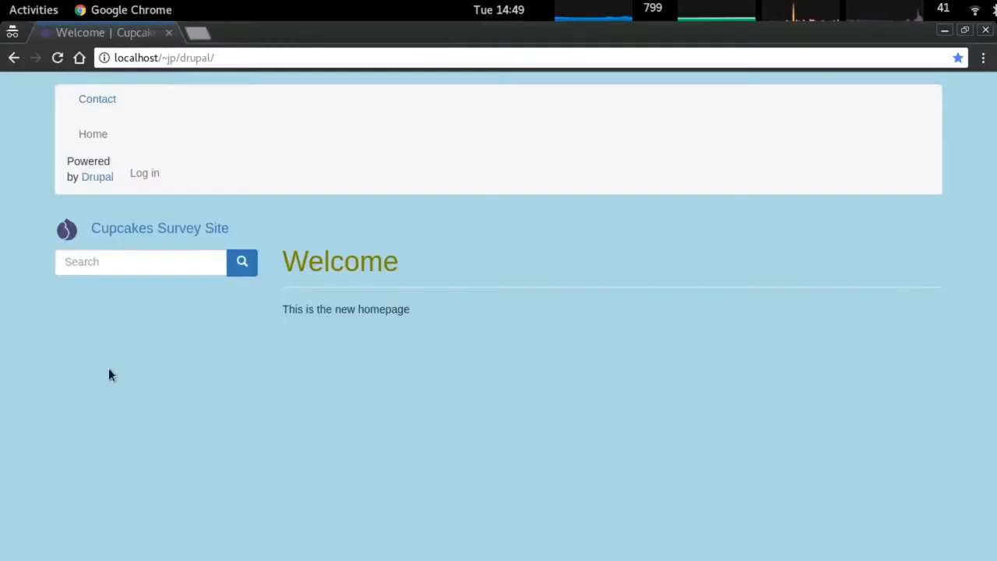
Search 'asdfasfd' on the public site and confirm the Site under maintenance page appears.
click(147, 259)
text(asdfasfd)
key(Return)
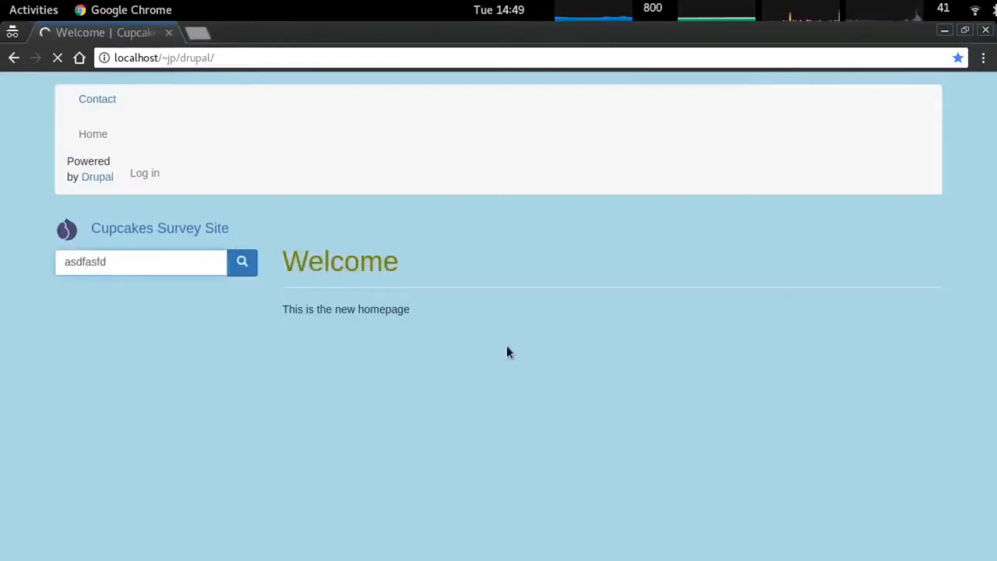
triple_click(184, 178)
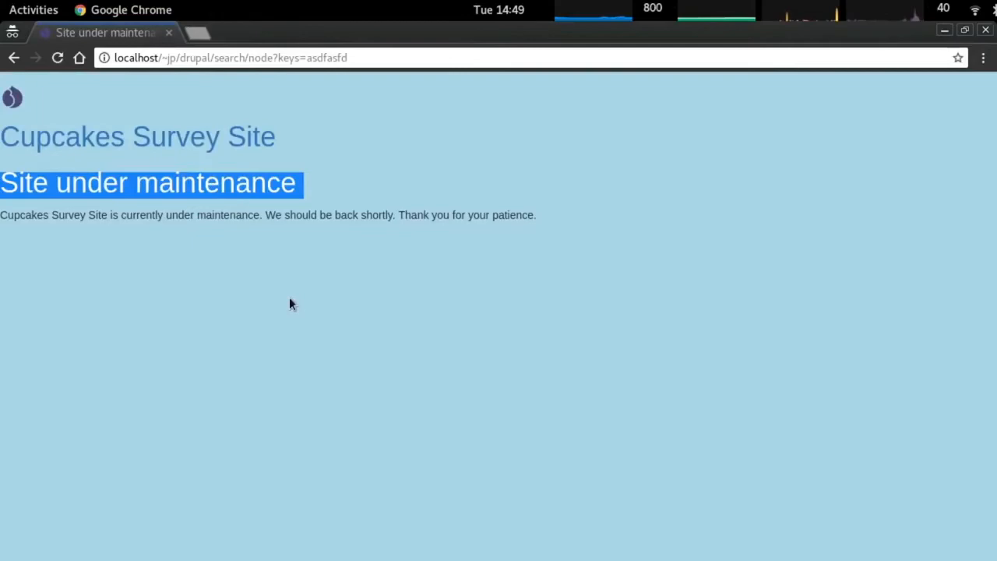
In the terminal, move up out of the sites/default folder with cd ..
key(alt+Tab)
text(cd ..)
key(Return)
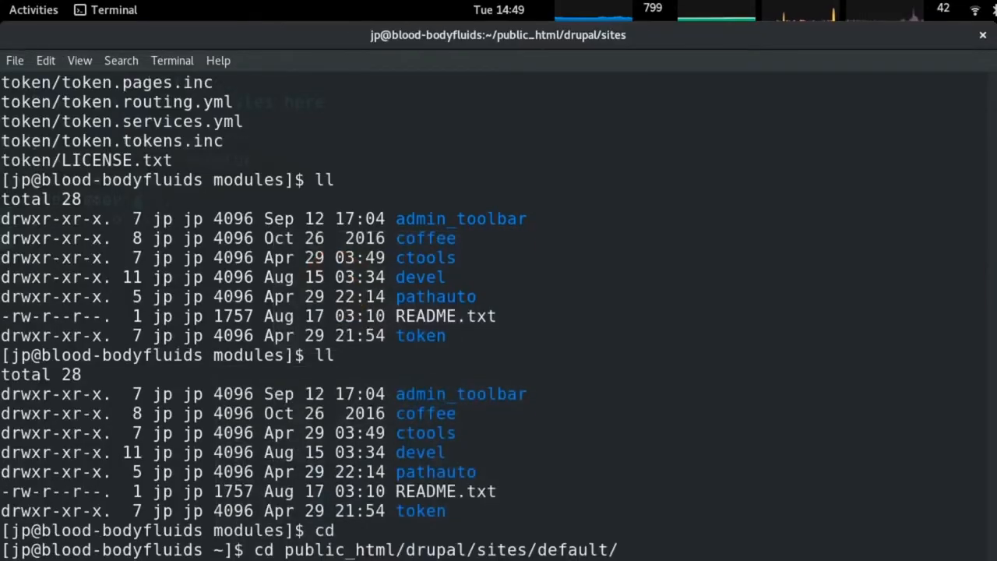
List the sites folder contents and return to the home directory.
text(ls)
key(Return)
text(cd ..)
key(Return)
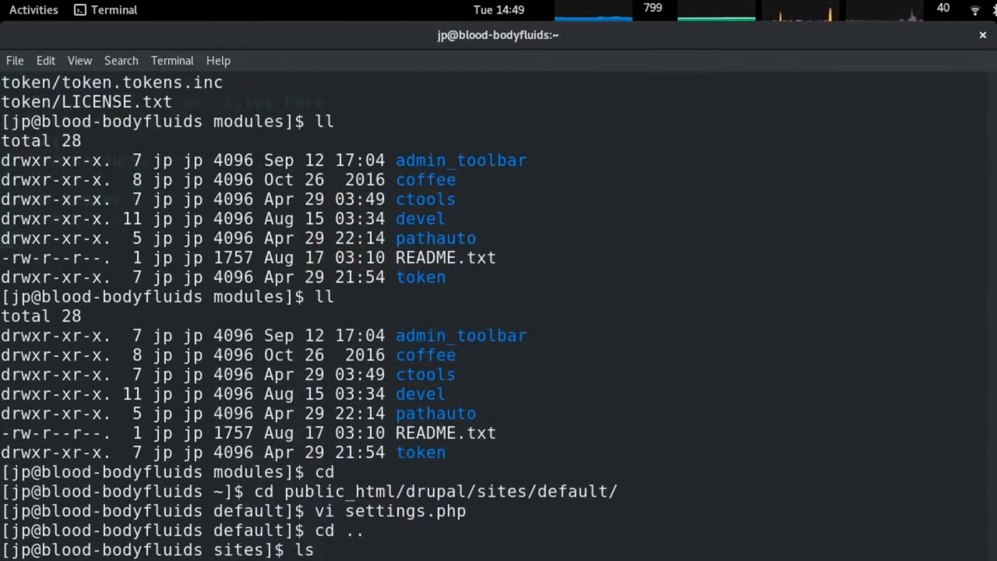
key(Return)
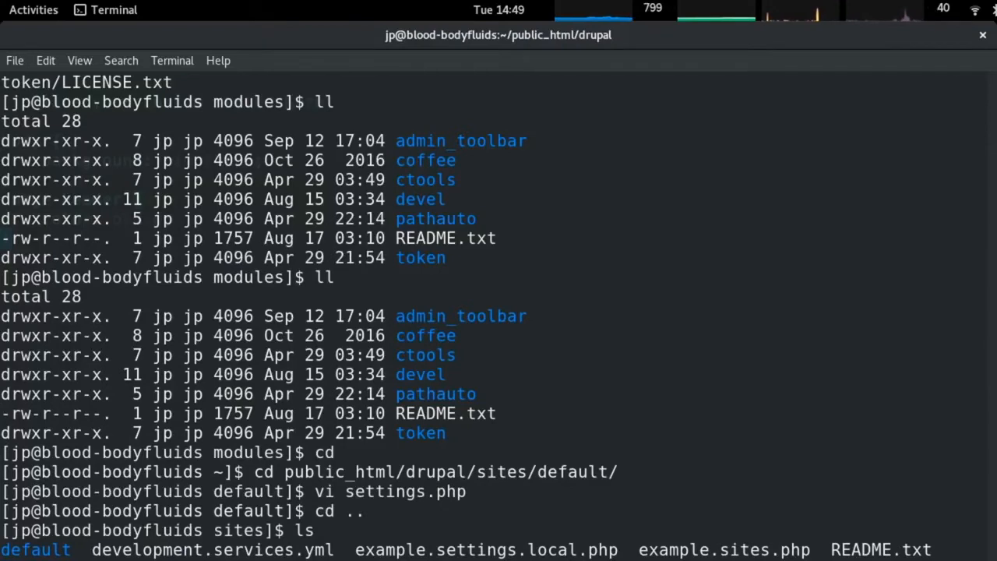
Dump the drupal database to drupal.sql and list files to confirm the backup archive.
text(cd)
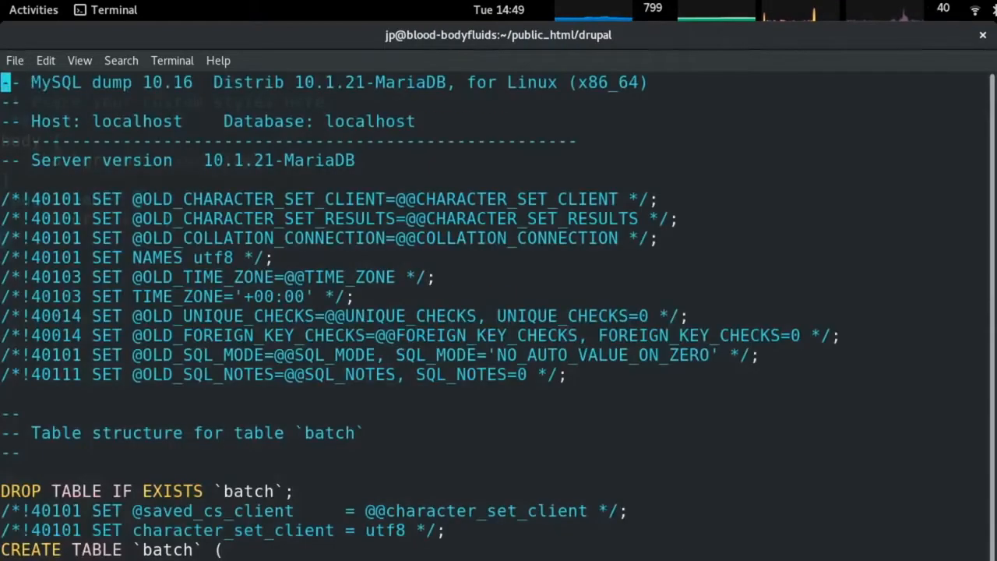
key(Page_Down)
key(Page_Down)
key(Page_Down)
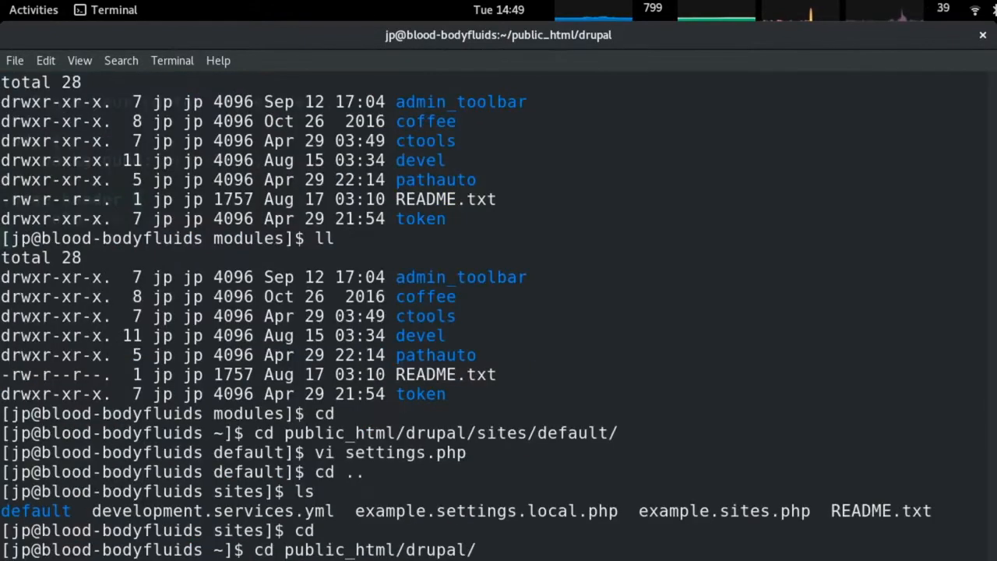
key(Return)
text(mysqldump -u root drupal > drupal.sql)
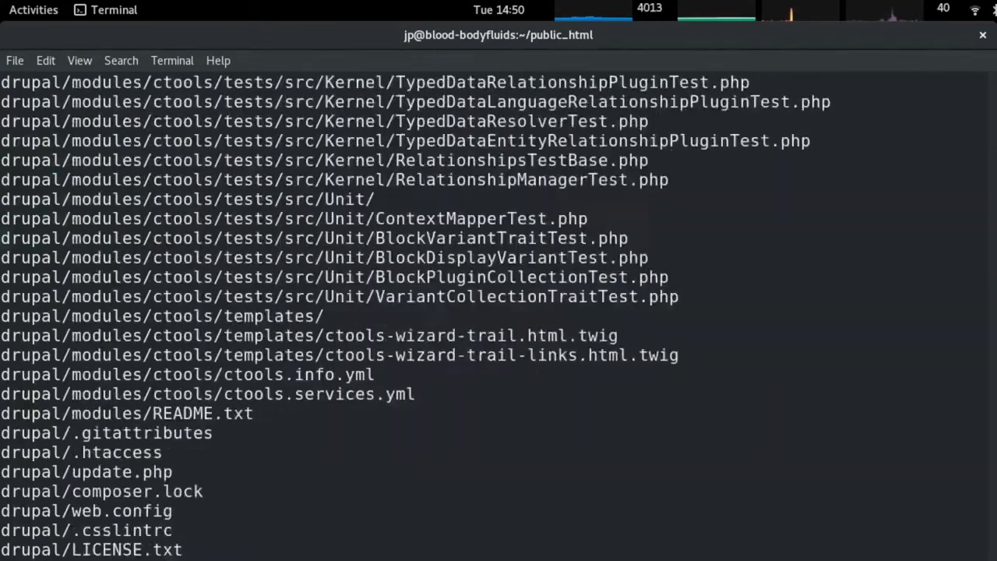
text(ll)
key(Return)
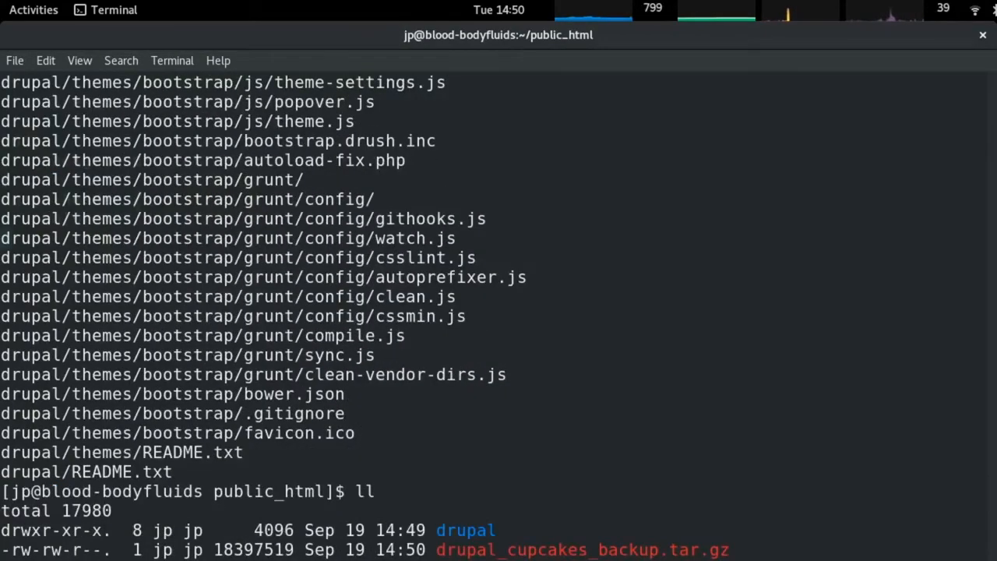
key(alt+Tab)
key(alt+Tab)
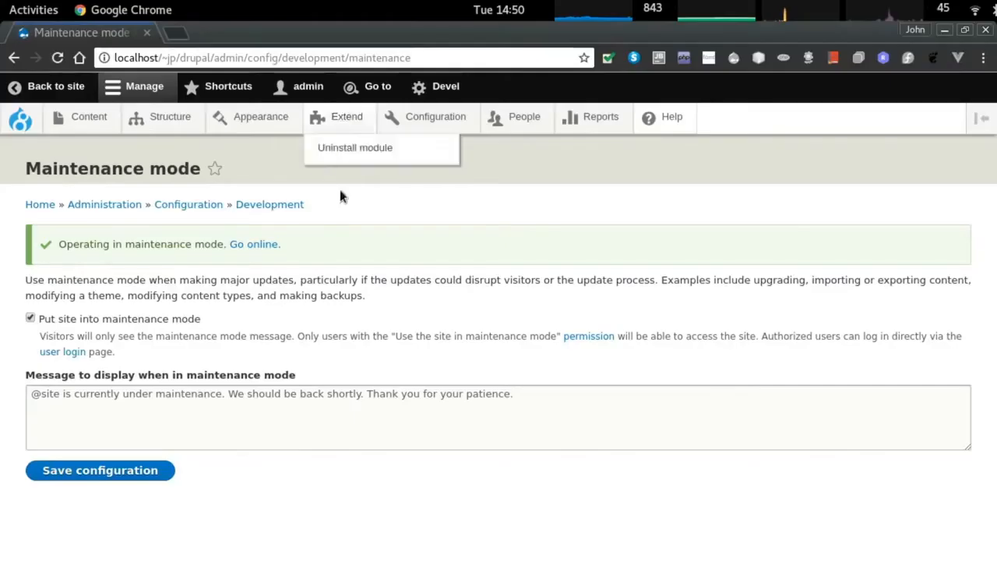
Save maintenance mode as off and reload the public homepage to confirm it loads.
click(99, 479)
key(alt+Tab)
key(alt+Tab)
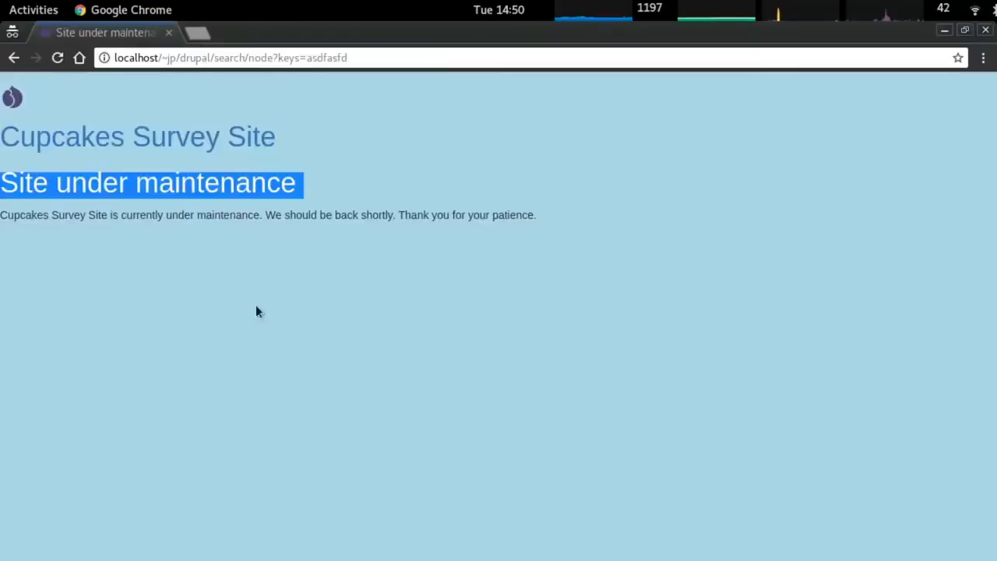
key(F5)
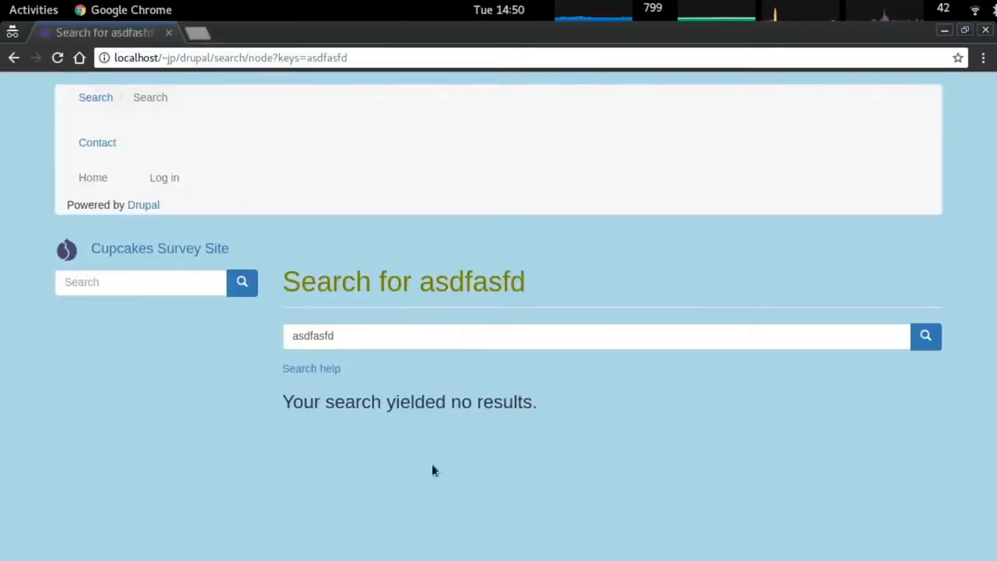
click(90, 179)
Return to the admin browser window and open the Structure page.
key(alt+Tab)
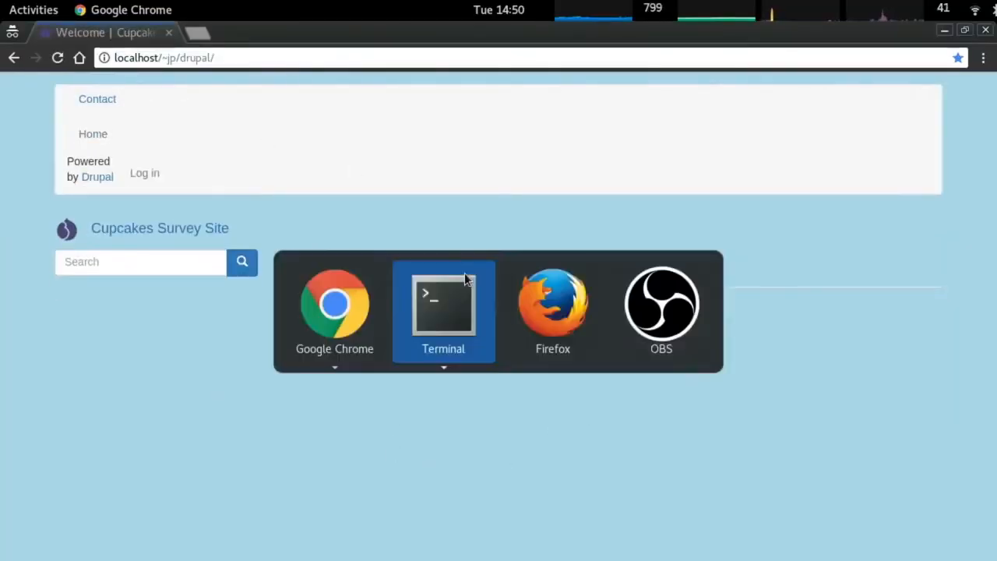
key(alt+Tab)
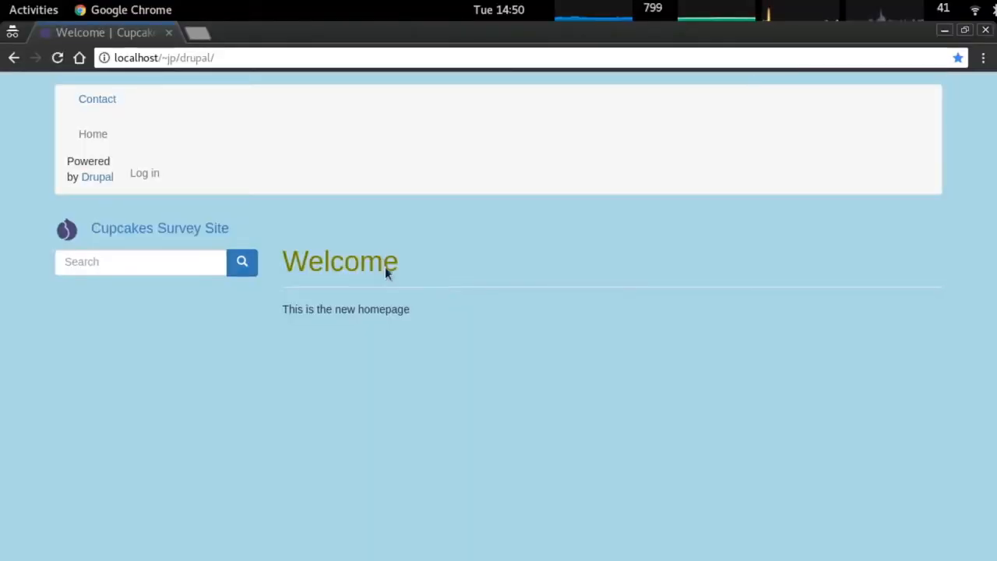
key(alt+Tab)
click(173, 118)
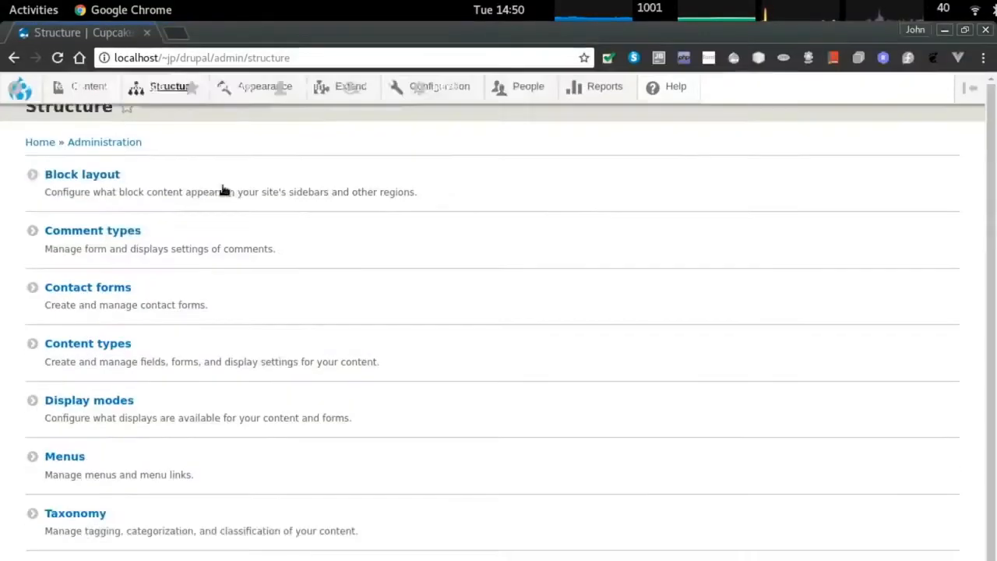
In Block layout, move Tools into Footer and Site branding into Secondary.
click(99, 236)
scroll(340, 265, down, 5)
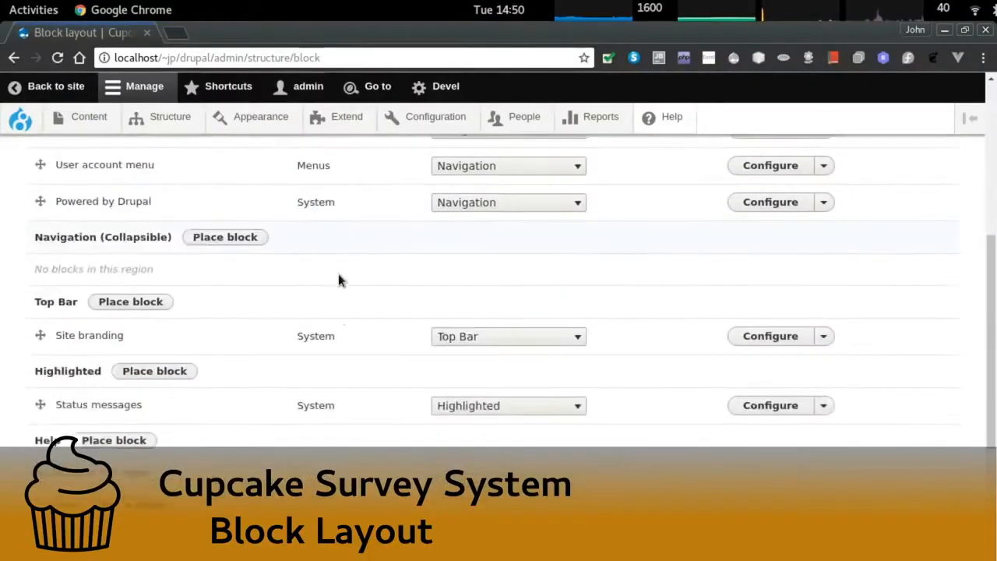
scroll(338, 273, down, 5)
scroll(96, 372, down, 1)
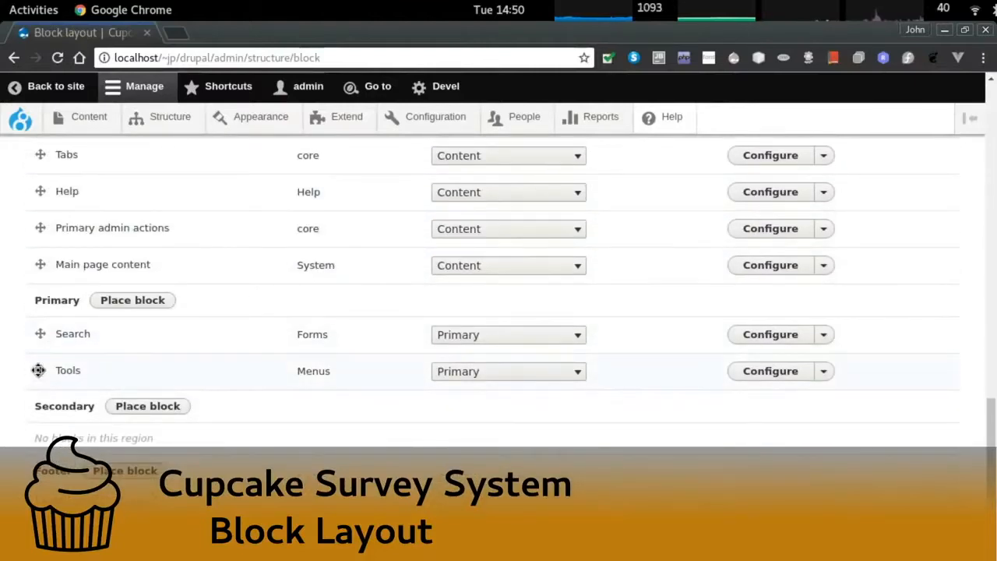
drag(39, 370, 38, 467)
drag(37, 367, 98, 256)
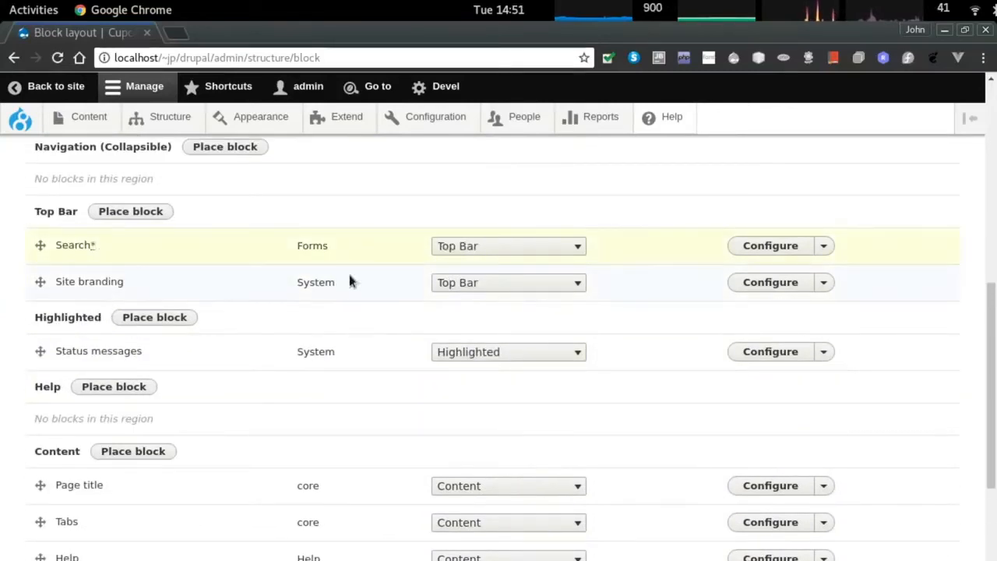
click(483, 283)
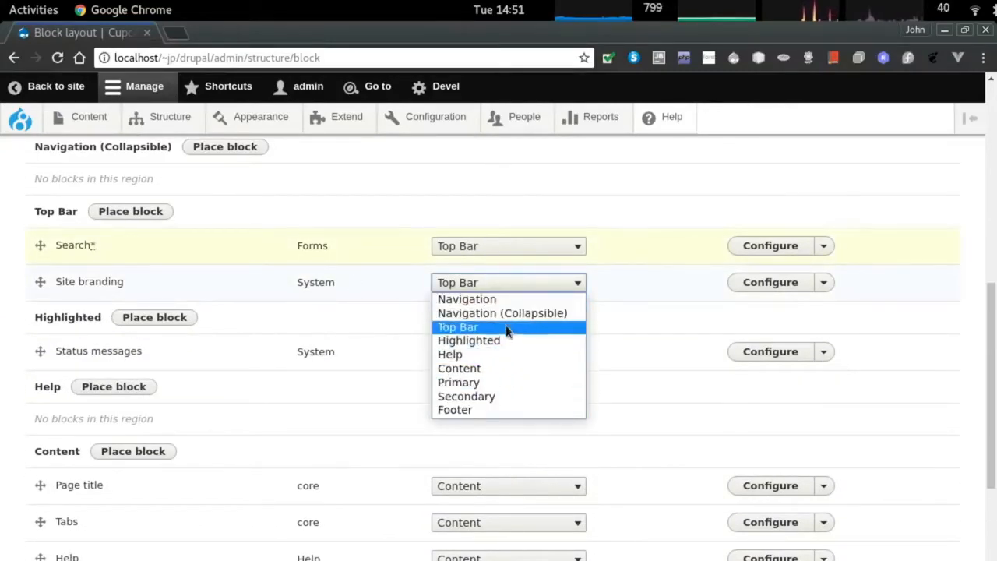
click(2, 331)
drag(40, 282, 130, 438)
Remove the Site branding block from the layout.
scroll(87, 394, up, 12)
scroll(158, 457, down, 7)
scroll(133, 400, down, 9)
scroll(136, 455, down, 4)
click(826, 433)
click(826, 433)
click(826, 433)
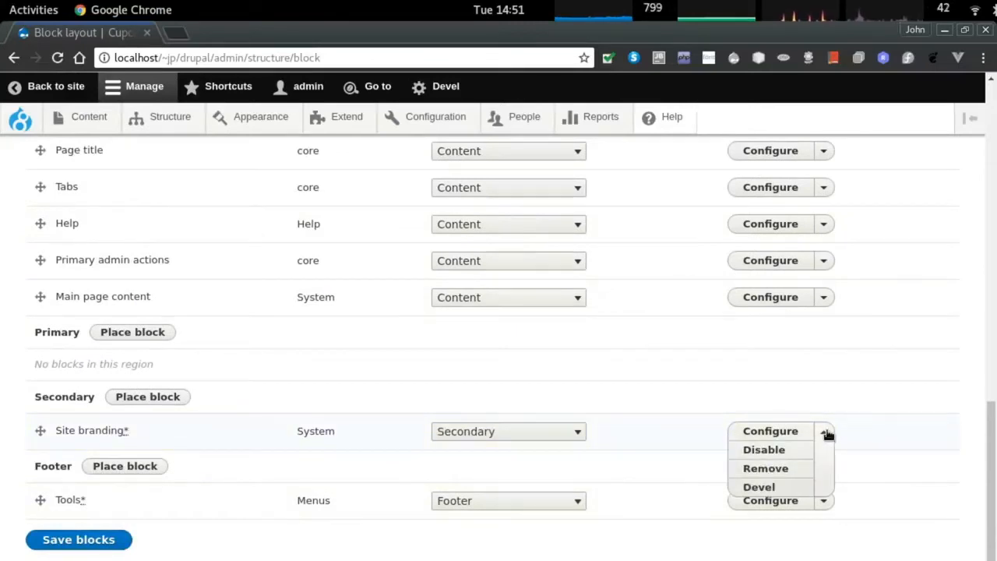
click(766, 469)
click(67, 251)
Move Tools into Footer, Search above Primary, and remove the Powered by Drupal block.
scroll(293, 362, down, 5)
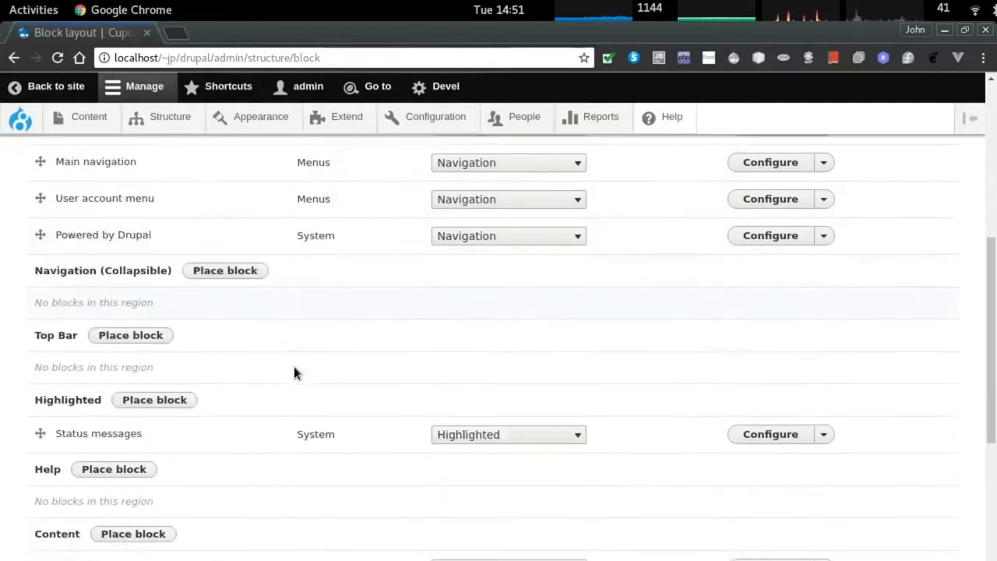
scroll(294, 366, down, 5)
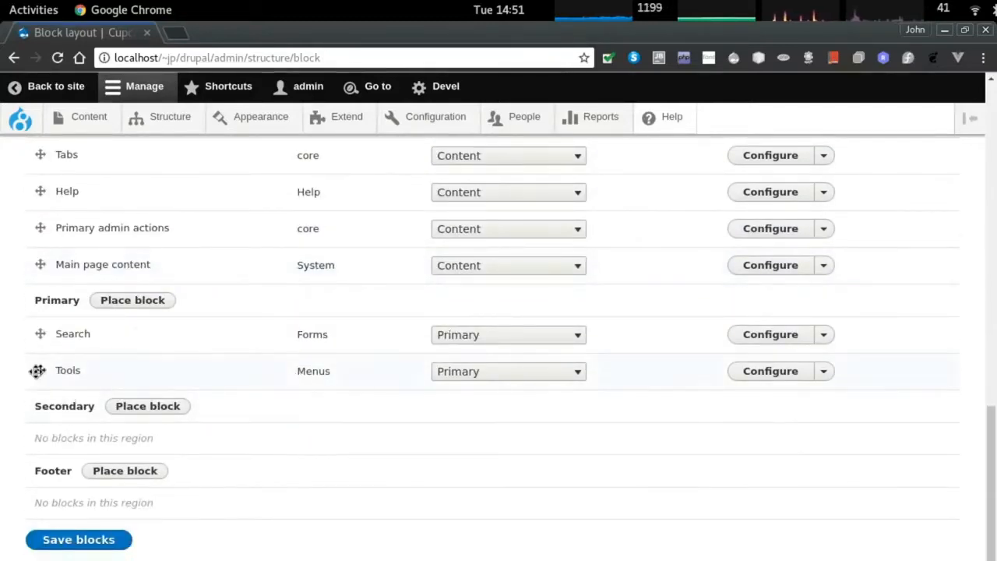
drag(43, 370, 129, 474)
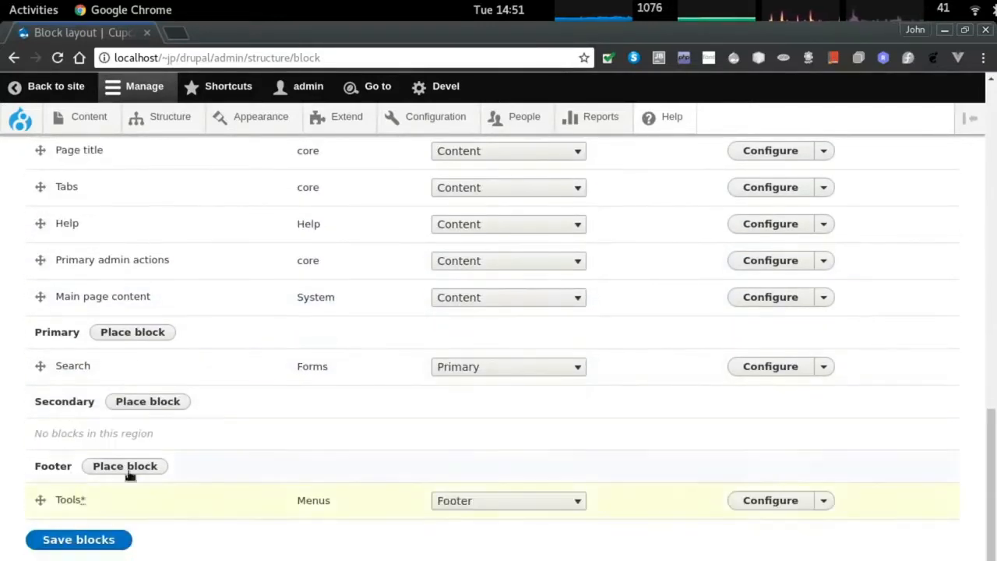
drag(40, 365, 107, 438)
click(823, 406)
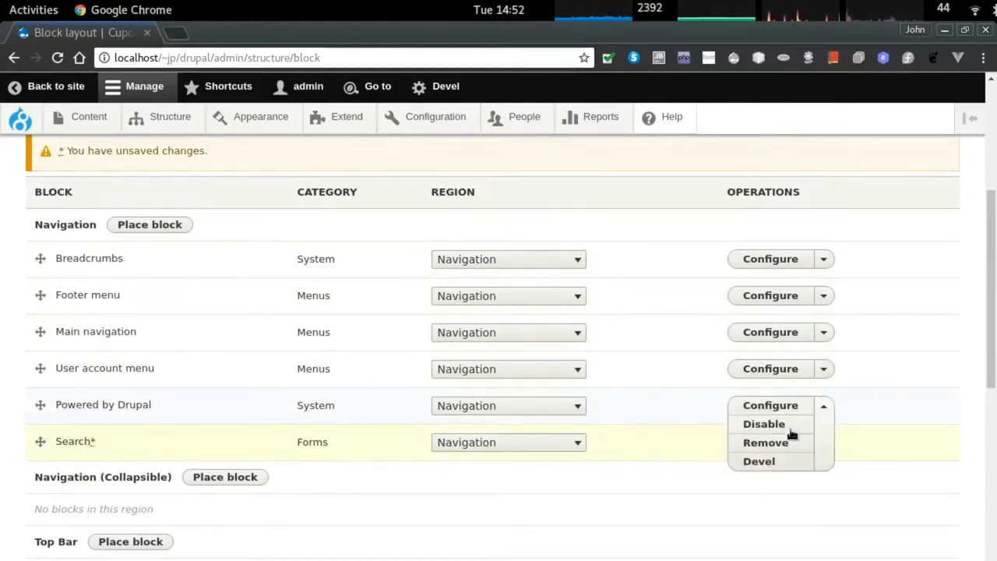
click(776, 443)
click(67, 253)
Place Search at the top of Navigation and save the block layout.
scroll(278, 402, down, 10)
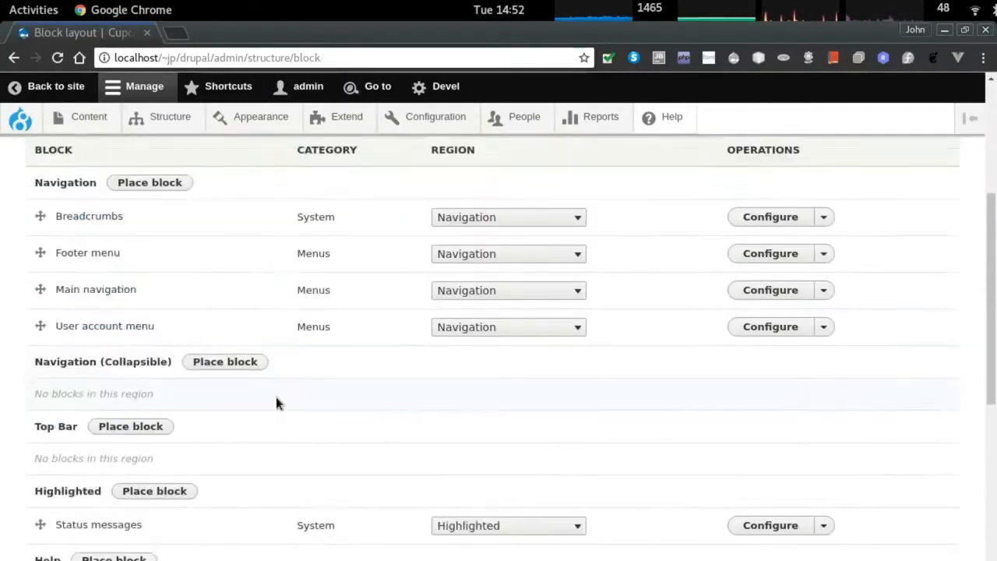
scroll(37, 451, up, 1)
scroll(37, 451, down, 1)
drag(38, 370, 86, 348)
scroll(44, 307, up, 10)
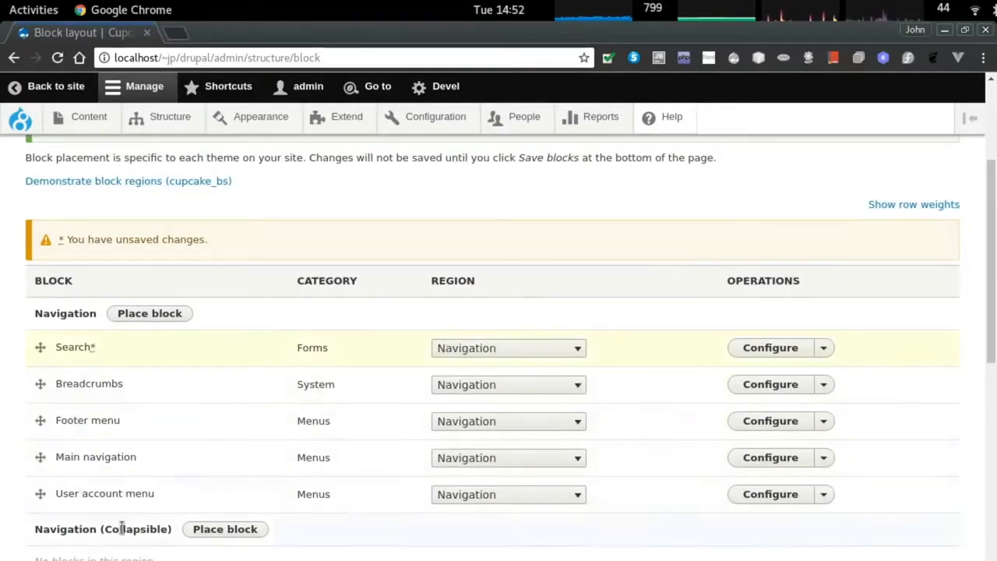
scroll(78, 467, down, 10)
click(73, 540)
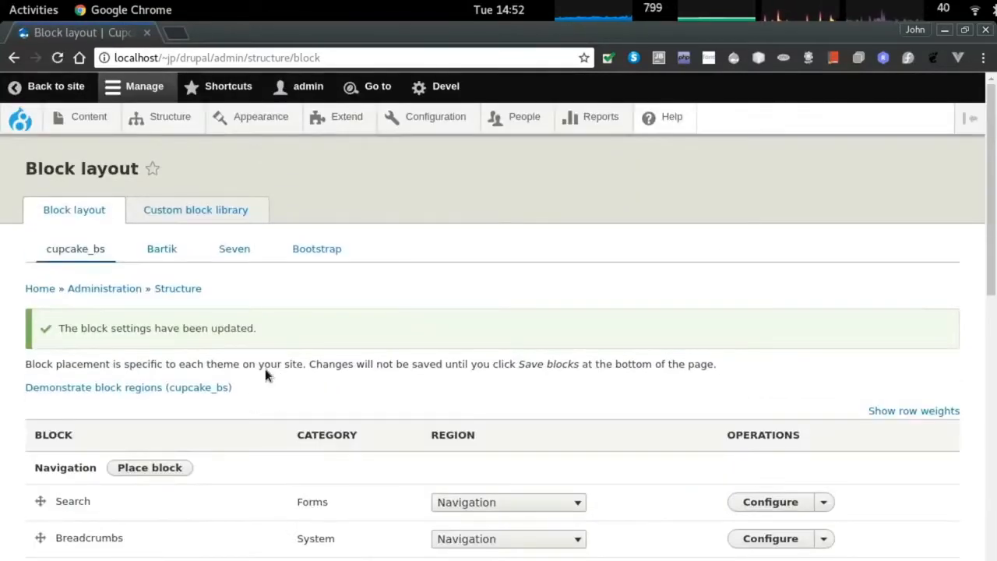
Compare the live homepage with the block layout, then return to the Structure page.
key(alt+Tab)
key(alt+Tab)
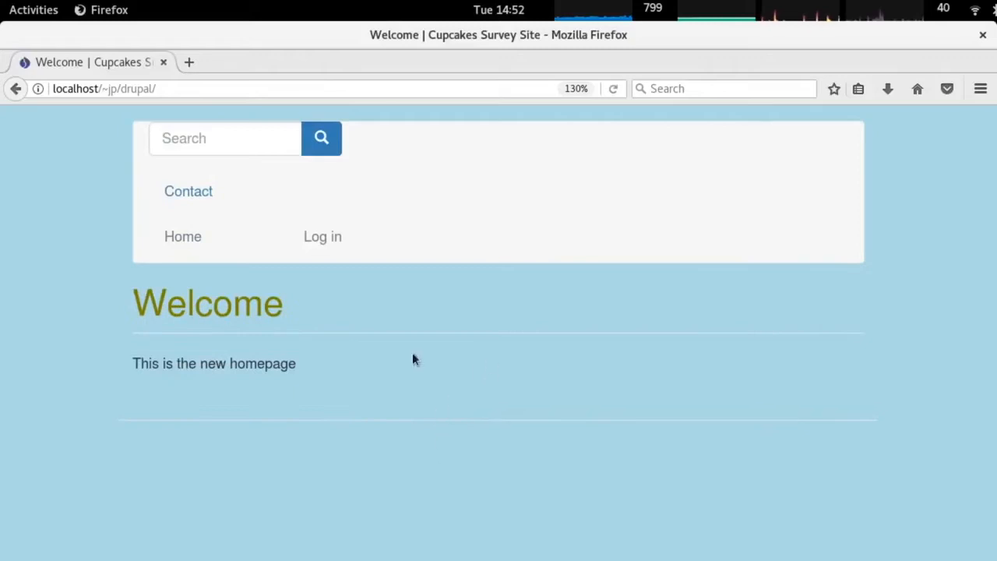
double_click(207, 369)
key(alt+Tab)
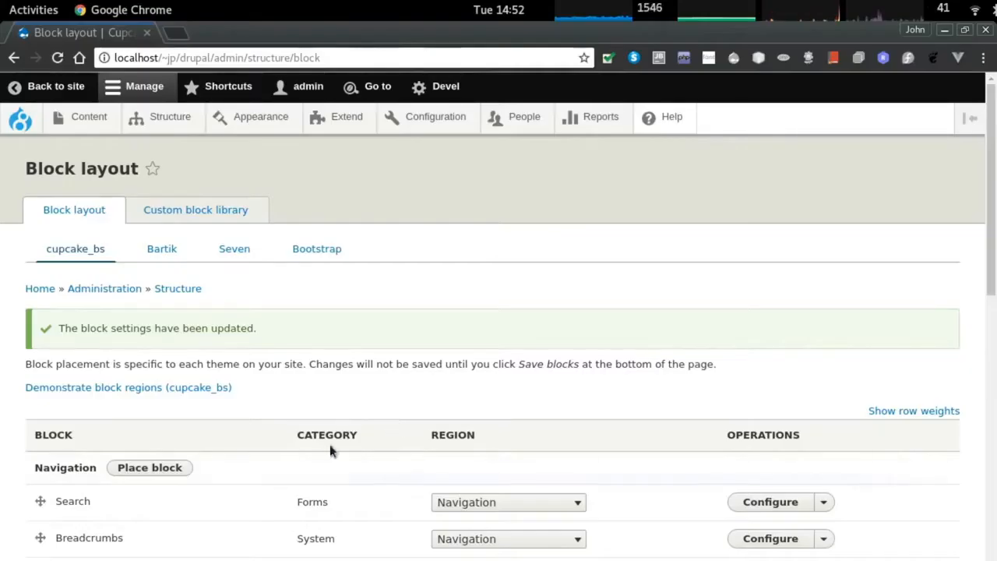
key(alt+Tab)
key(alt+Tab)
click(170, 117)
Add a content type named 'batch' described as 'A set of freshly baked cupcakes'.
scroll(105, 384, down, 1)
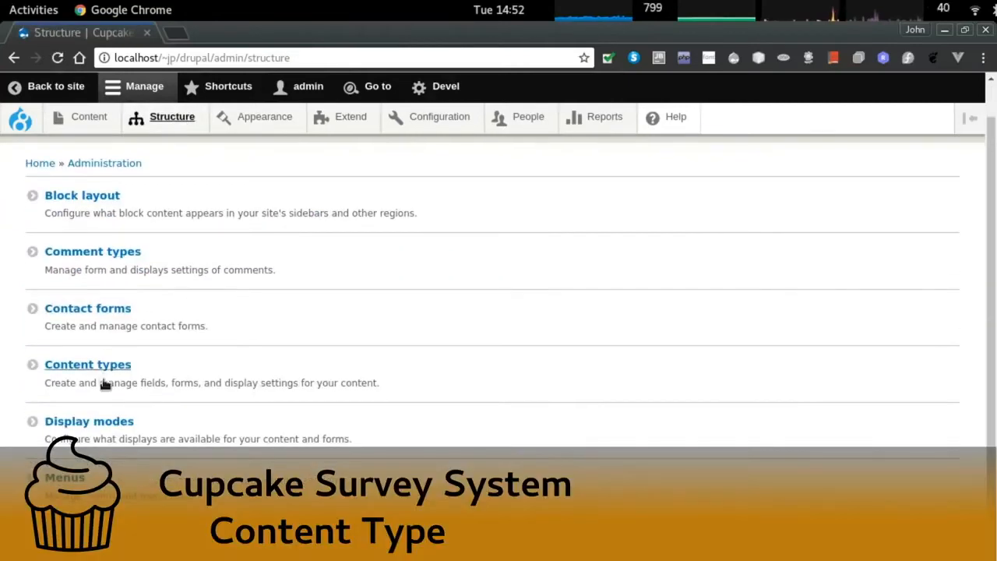
click(119, 366)
click(110, 235)
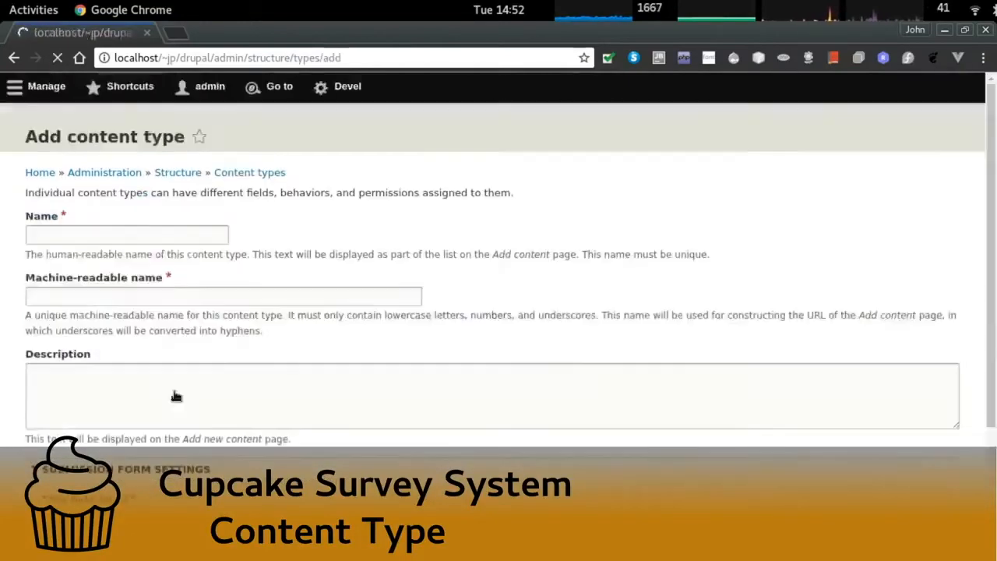
click(77, 262)
text(batch)
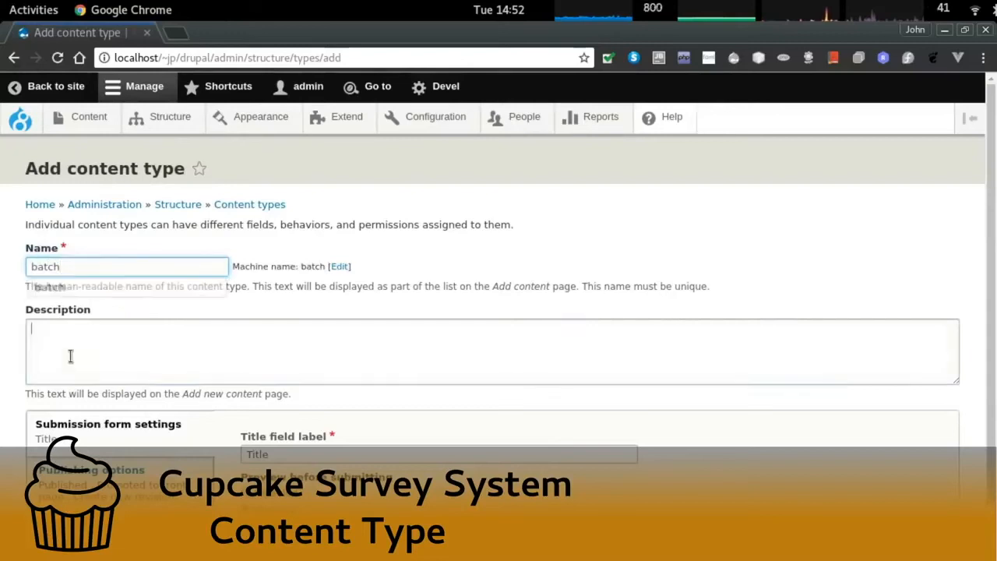
click(77, 341)
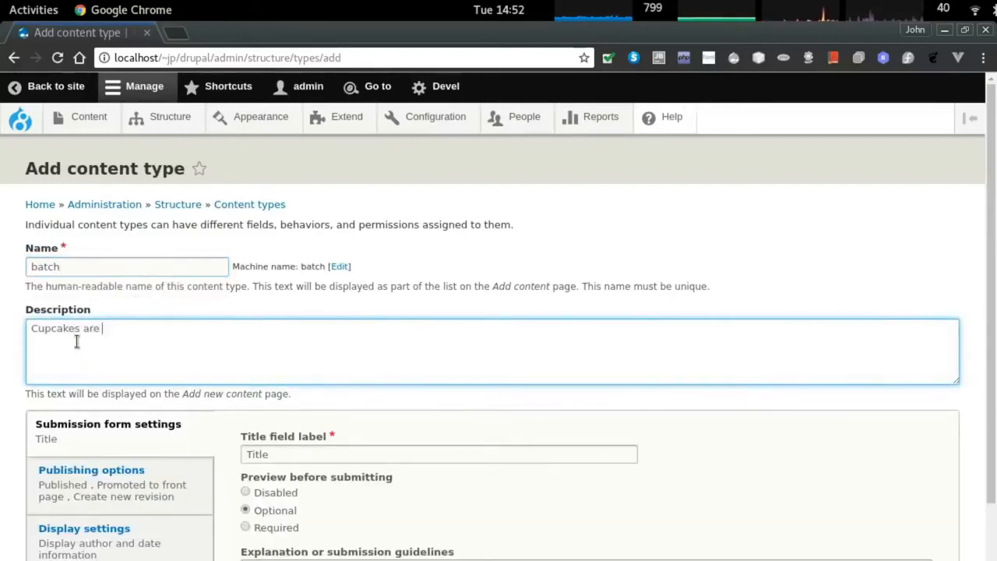
key(BackSpace)
key(BackSpace)
key(BackSpace)
key(BackSpace)
key(BackSpace)
key(BackSpace)
key(BackSpace)
key(BackSpace)
key(BackSpace)
key(BackSpace)
key(BackSpace)
key(BackSpace)
key(BackSpace)
key(BackSpace)
key(BackSpace)
key(BackSpace)
key(BackSpace)
key(BackSpace)
key(BackSpace)
key(BackSpace)
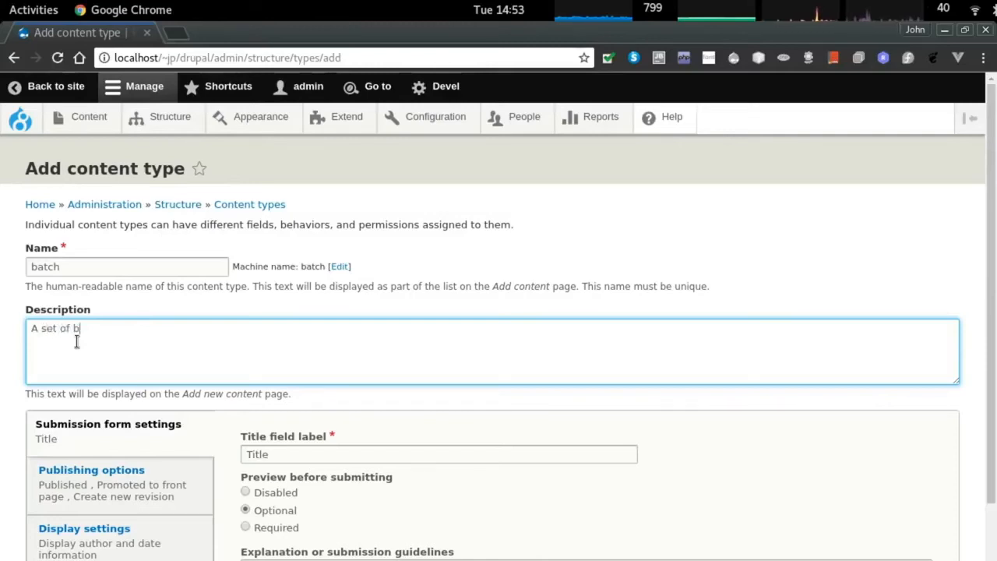
text(A set of freshly baked cupcakes)
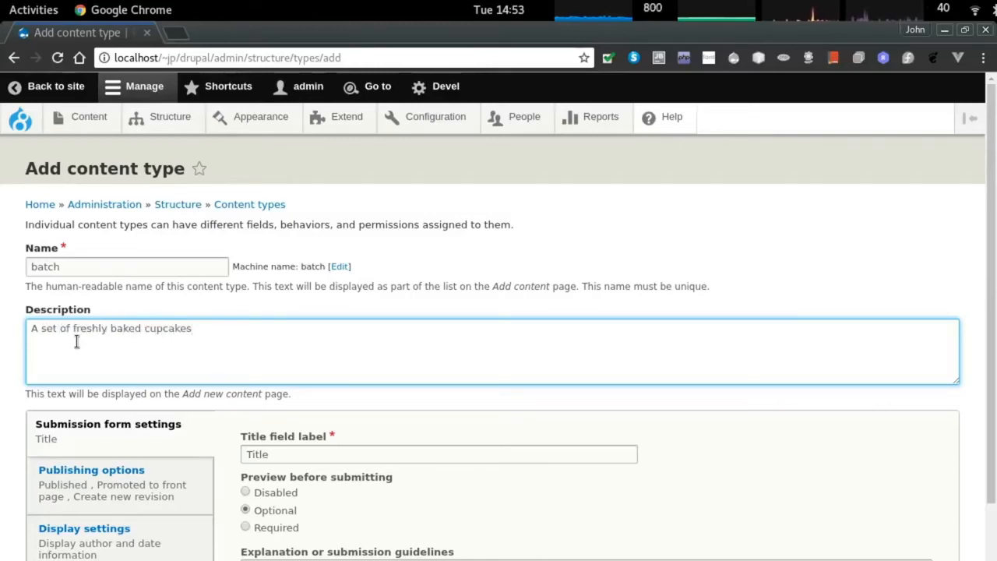
Disable preview, publishing, promotion, revisions, author display and Main navigation, then save batch.
scroll(302, 376, down, 3)
click(244, 369)
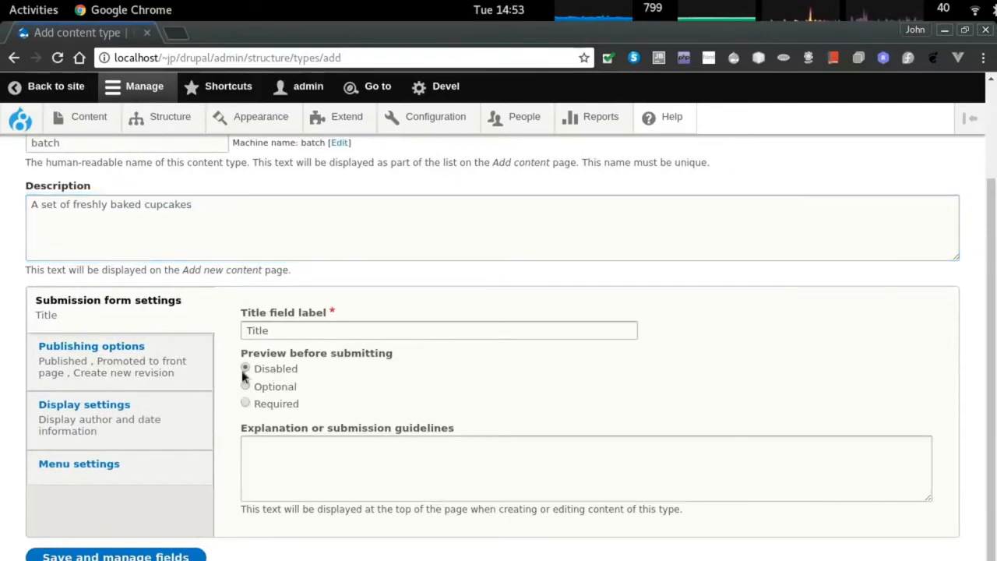
click(85, 362)
click(263, 358)
click(279, 376)
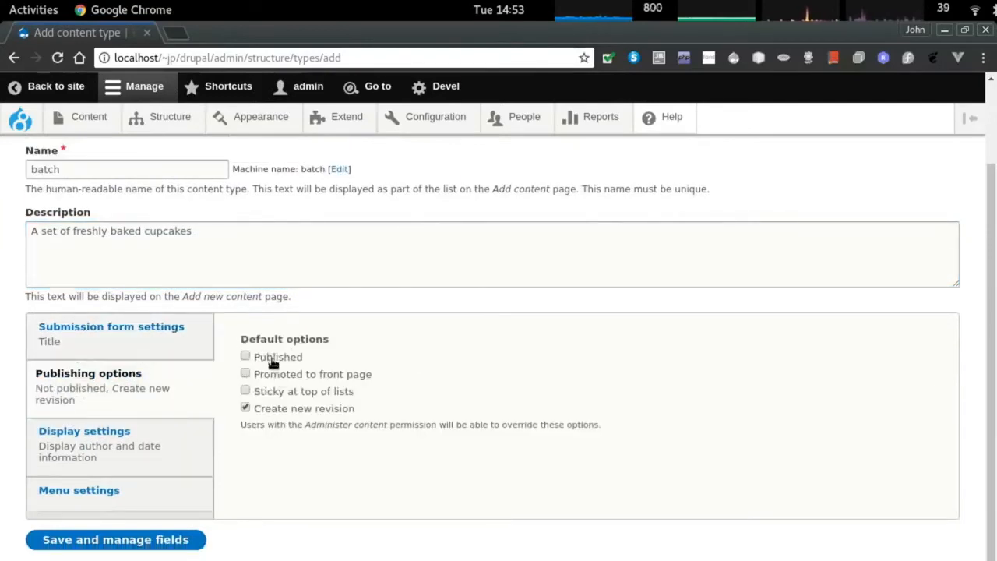
click(268, 411)
click(145, 441)
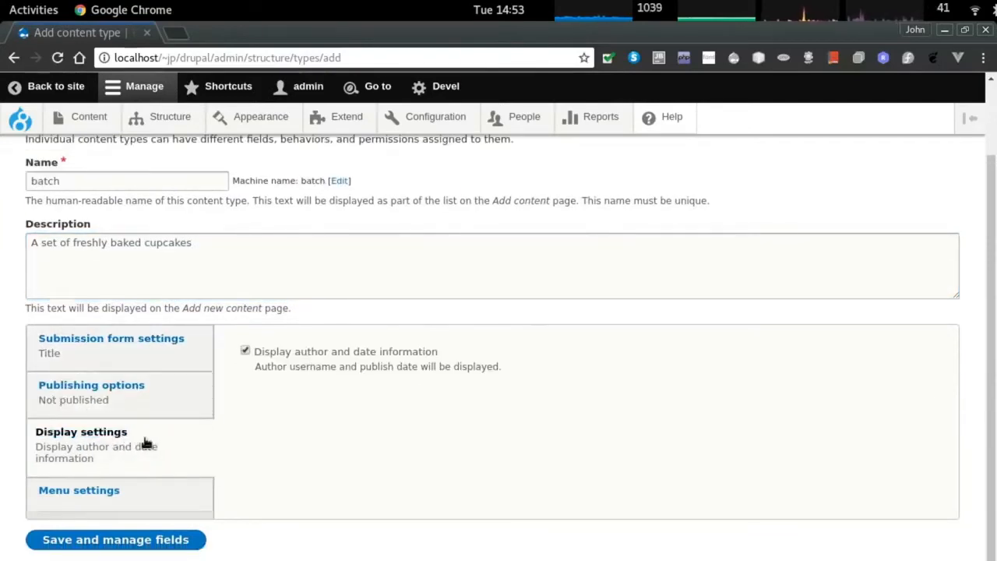
click(279, 352)
click(111, 488)
click(294, 387)
click(161, 537)
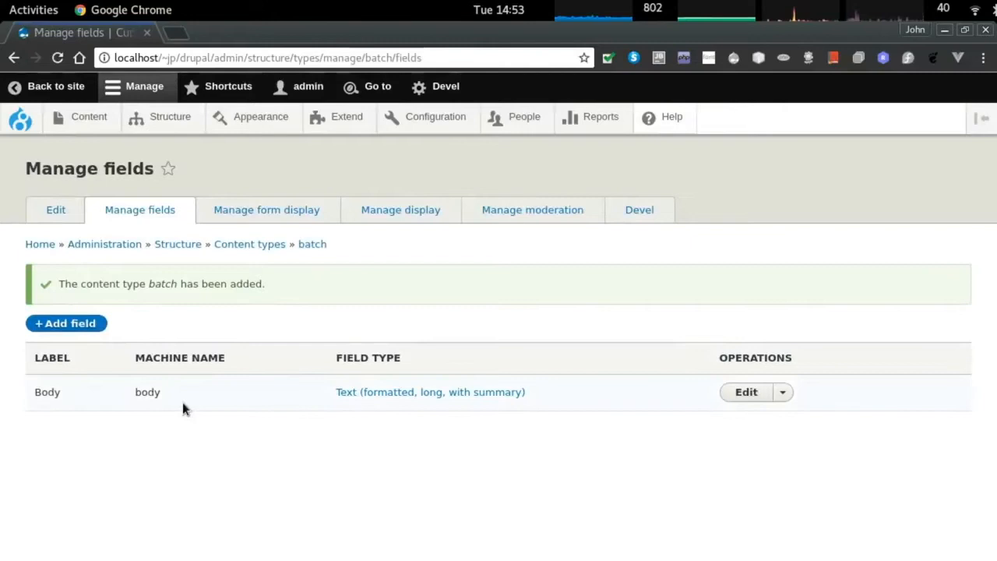
Add a new Date field labelled 'date baked' to the batch content type.
click(76, 319)
click(201, 251)
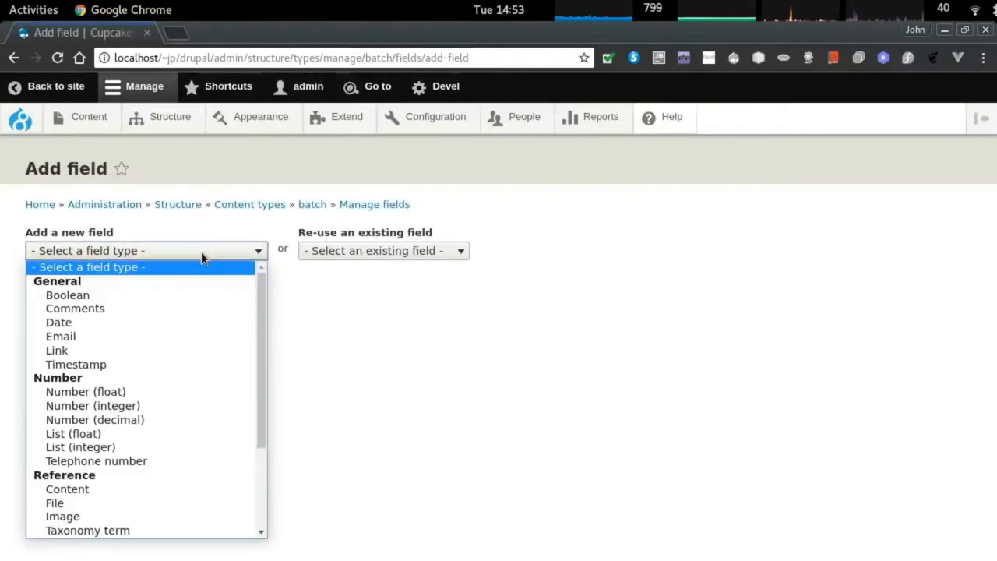
click(197, 324)
click(127, 303)
text(date b)
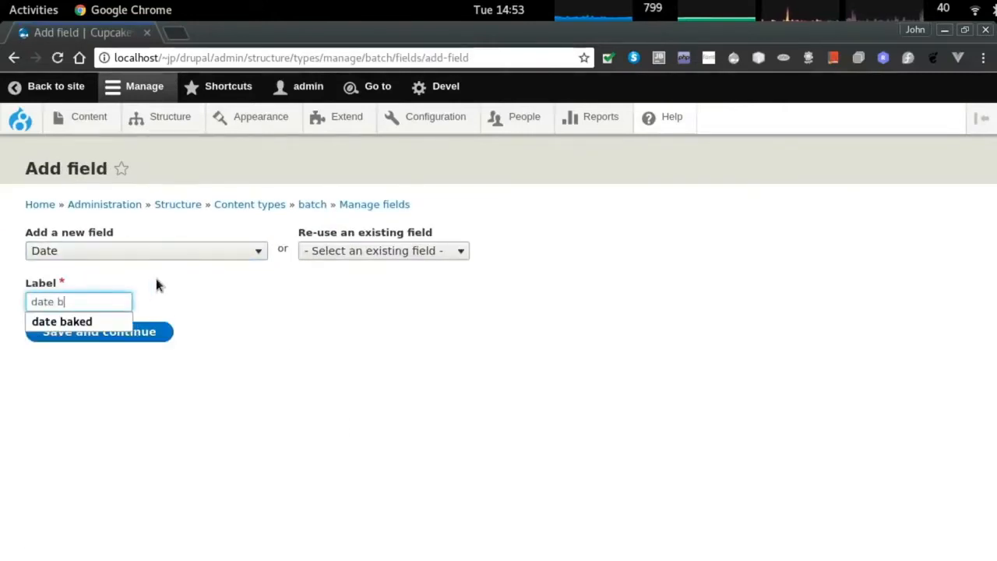
text(aked)
click(186, 368)
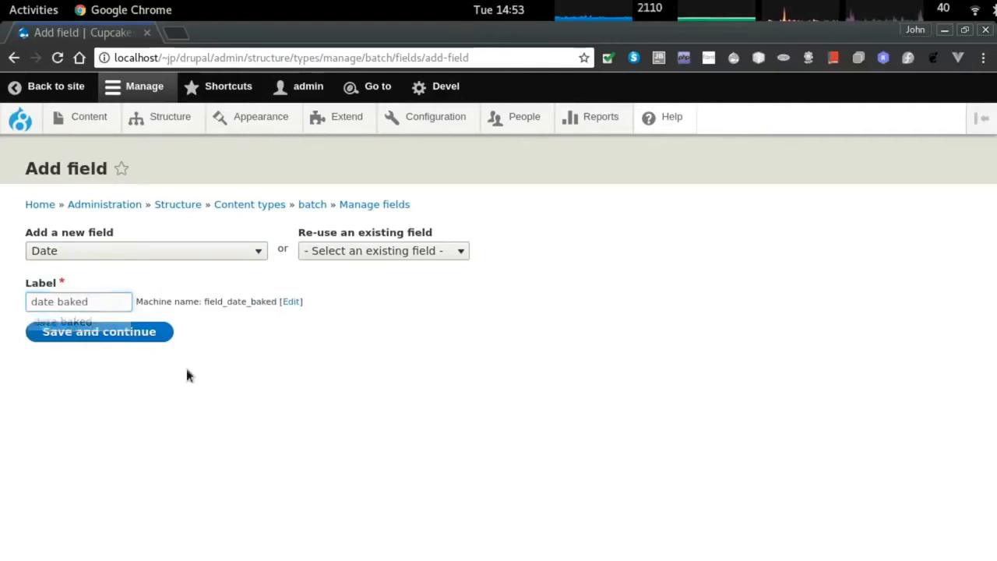
key(Return)
Make date baked a date-only, required field defaulting to the current date.
click(107, 333)
click(99, 362)
click(99, 425)
scroll(133, 356, down, 2)
click(87, 267)
text(T)
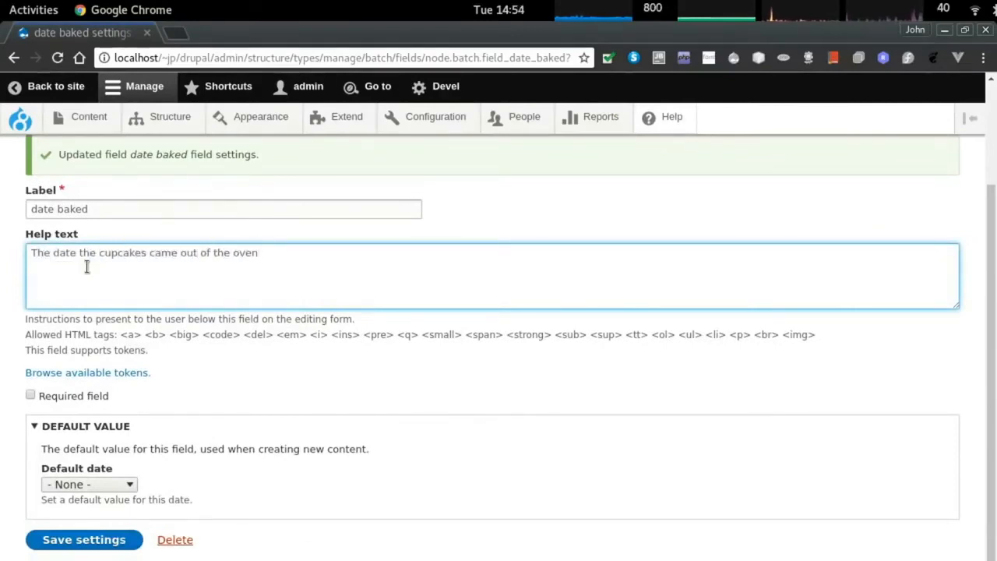
click(77, 401)
click(109, 485)
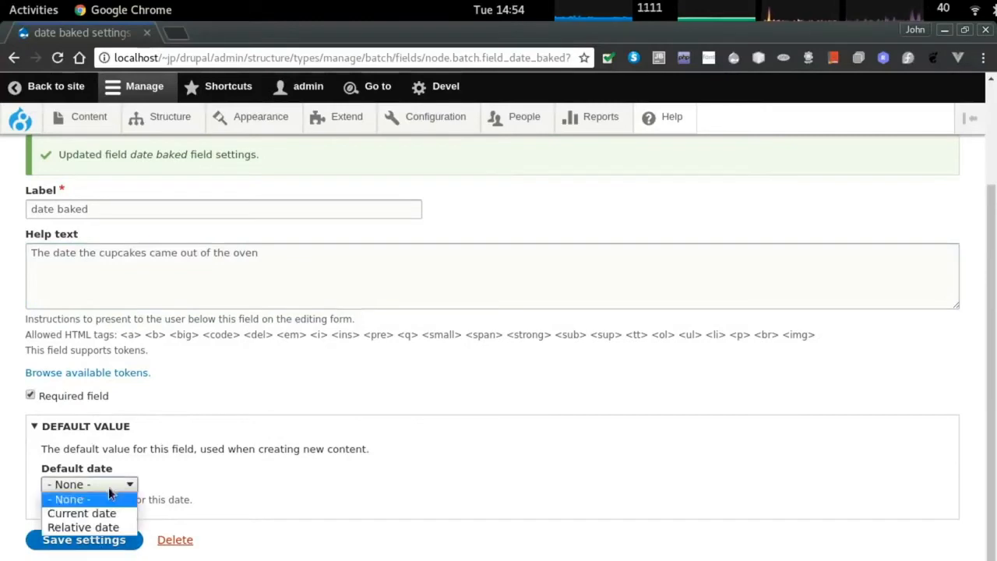
click(128, 519)
click(109, 539)
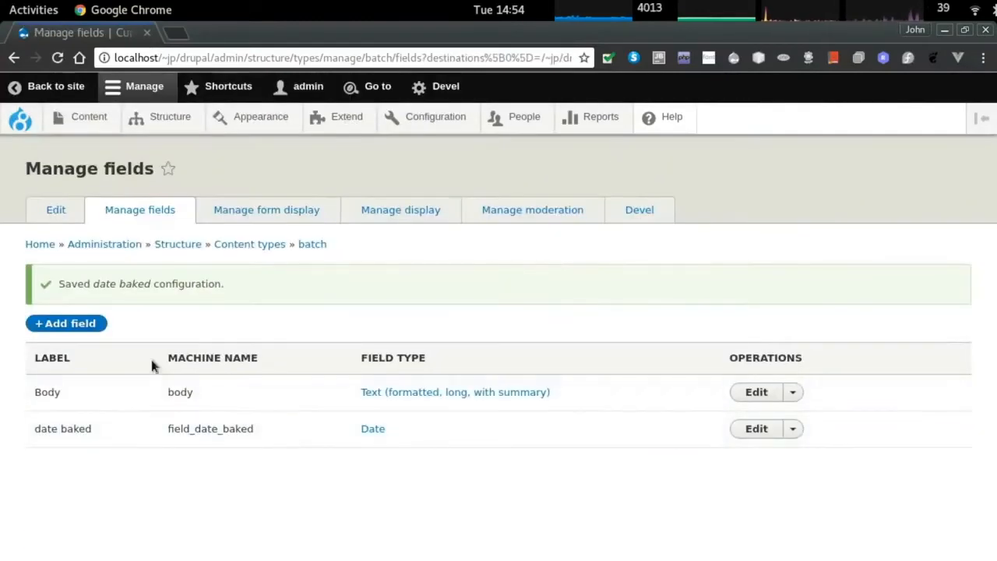
Check the date baked widget in Manage form display, keeping Date and time.
click(276, 212)
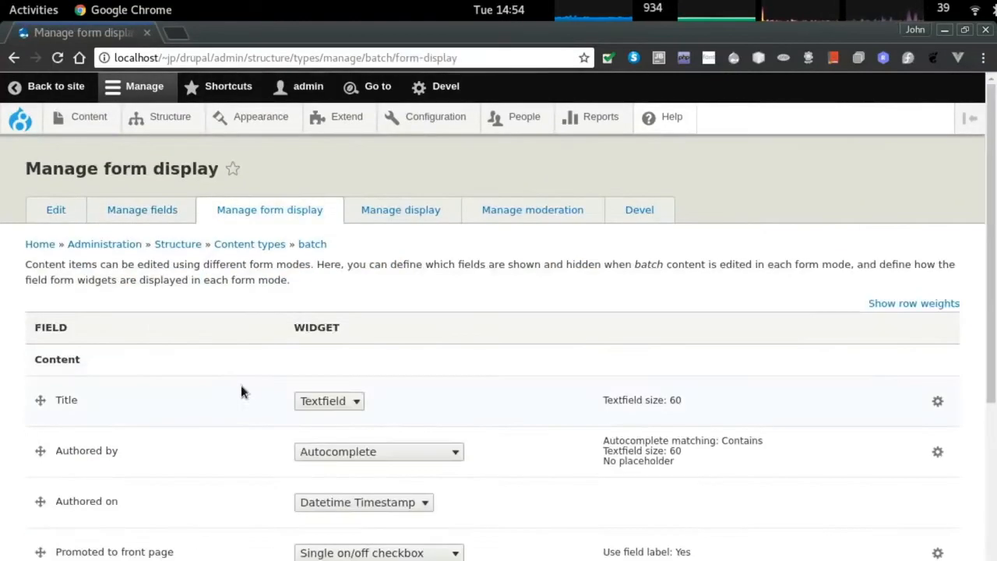
scroll(238, 413, down, 4)
click(347, 466)
click(367, 470)
click(368, 470)
click(369, 470)
scroll(189, 496, up, 7)
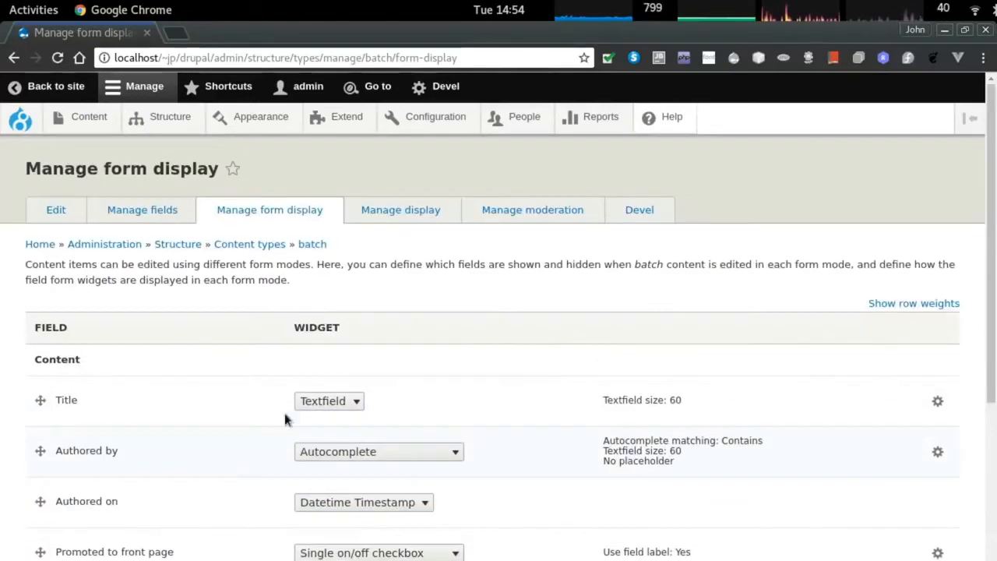
Review Body's label setting in Manage display, then return to batch's field list.
click(401, 211)
scroll(372, 403, down, 2)
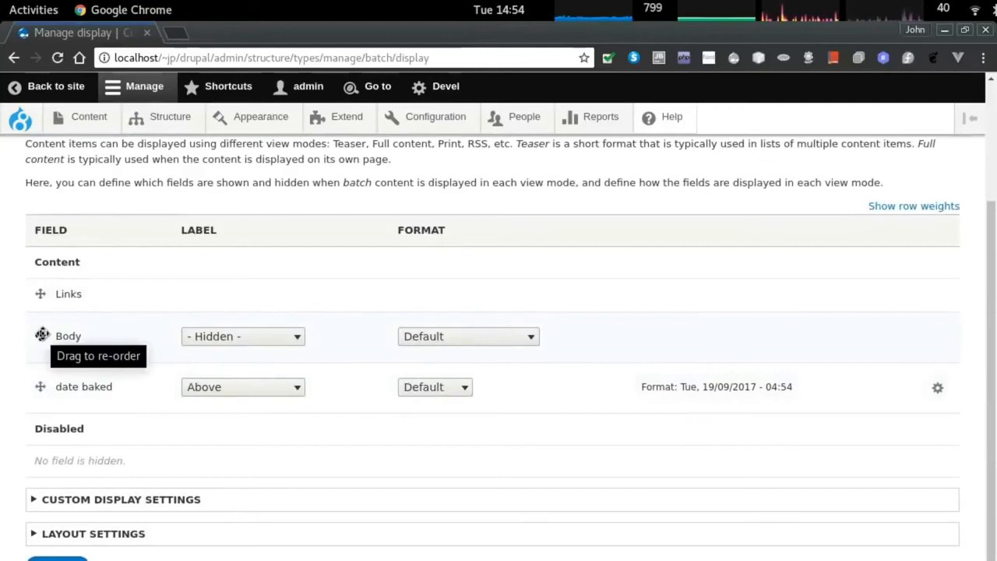
click(219, 338)
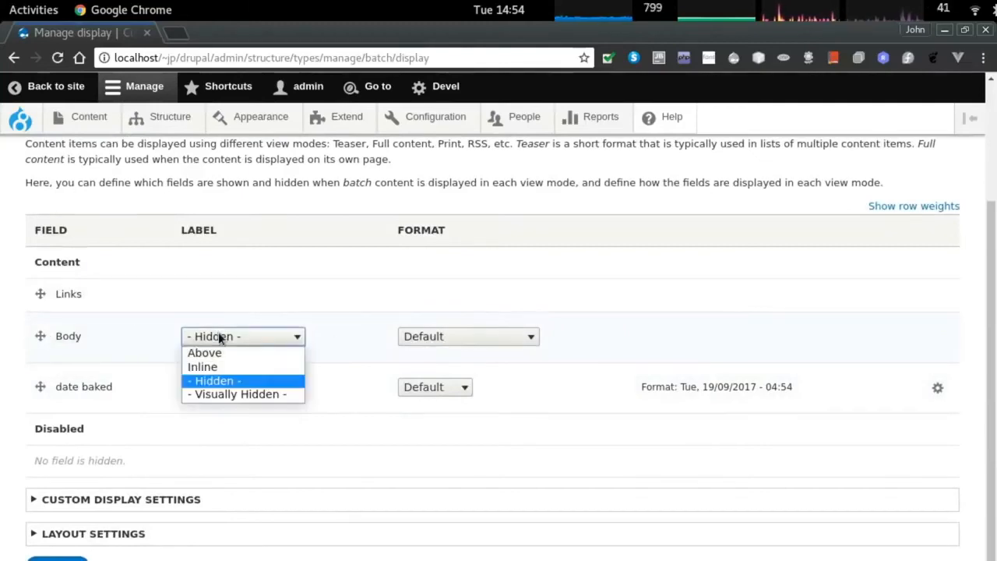
click(219, 337)
scroll(276, 276, up, 3)
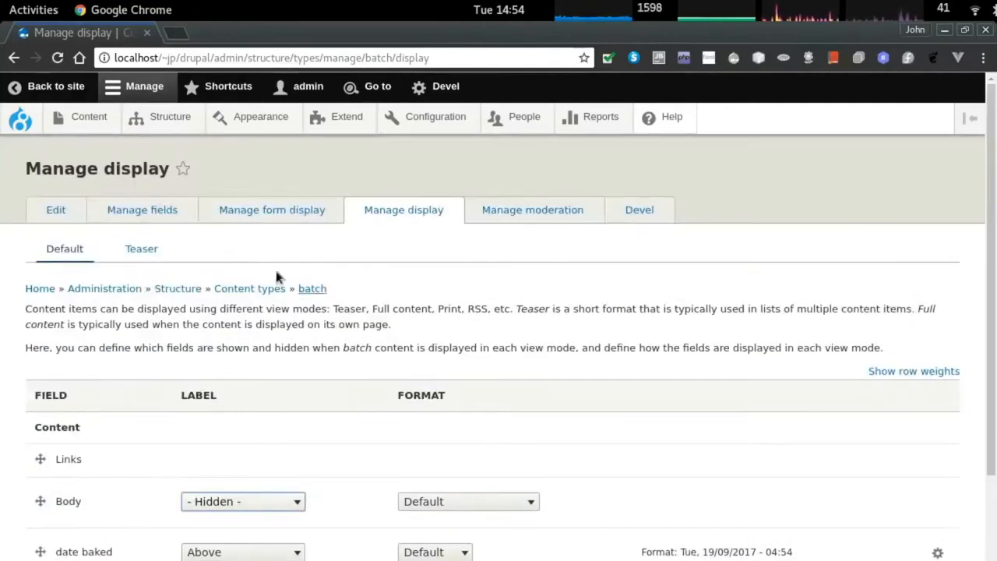
click(147, 215)
click(795, 346)
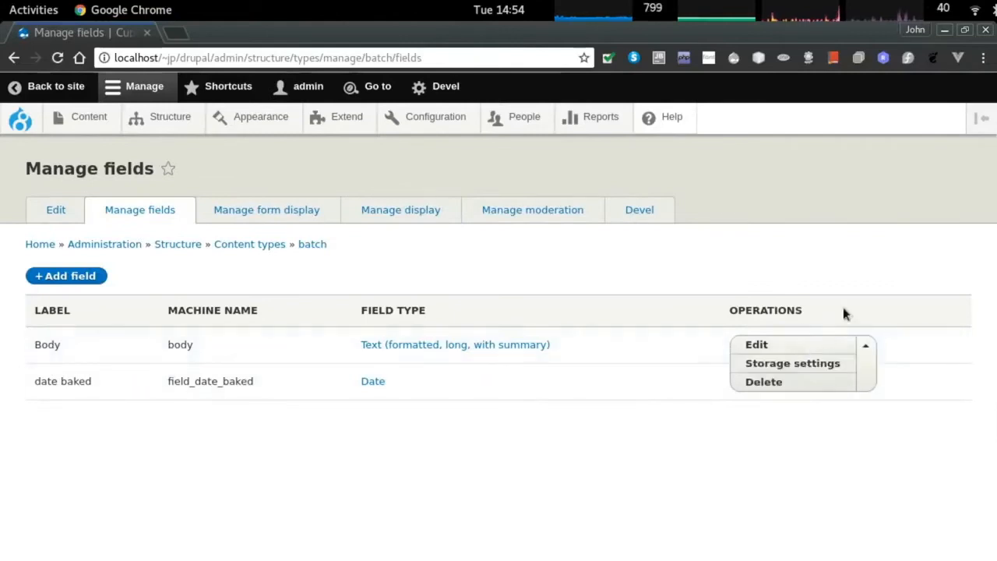
Move the Body row below date baked in Manage form display and save.
click(261, 211)
scroll(224, 398, down, 5)
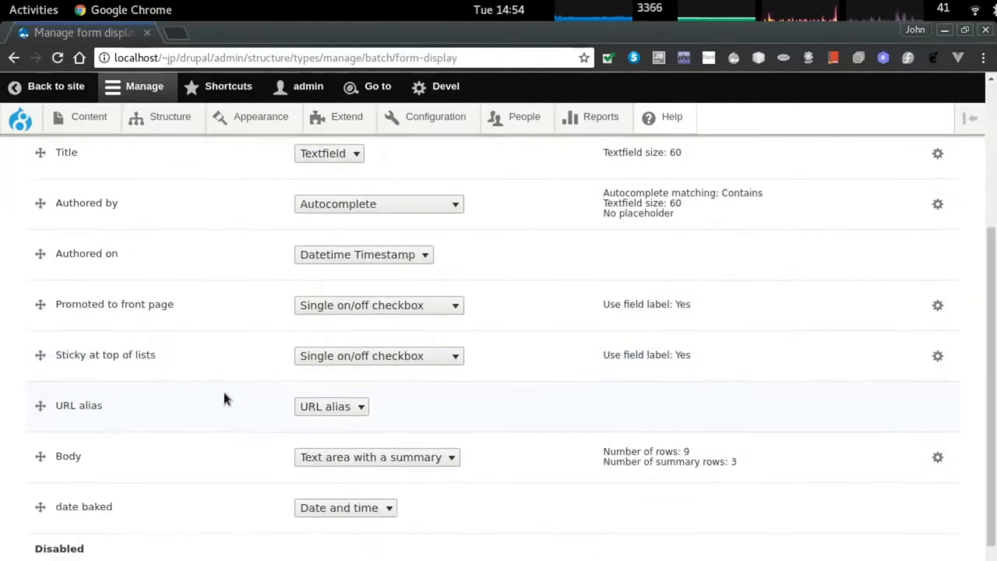
scroll(224, 397, up, 2)
scroll(44, 341, down, 5)
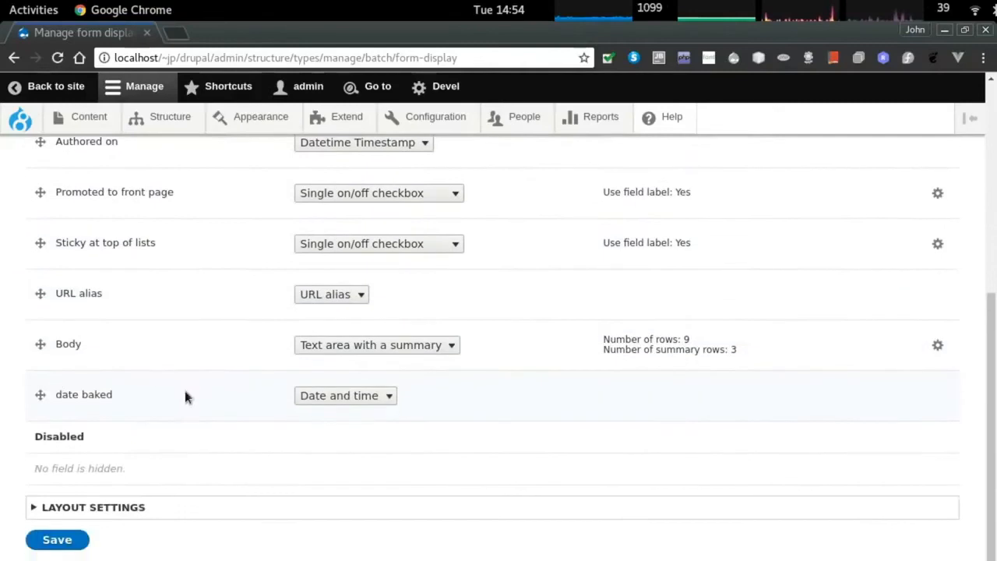
drag(40, 343, 43, 393)
click(57, 539)
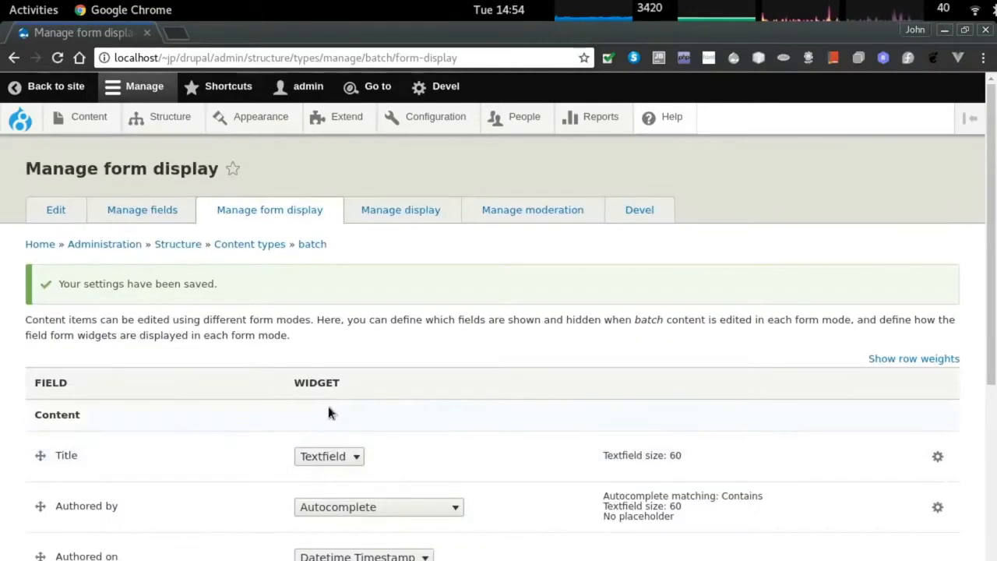
Open batch's Manage moderation tab and view the available workflows.
click(548, 213)
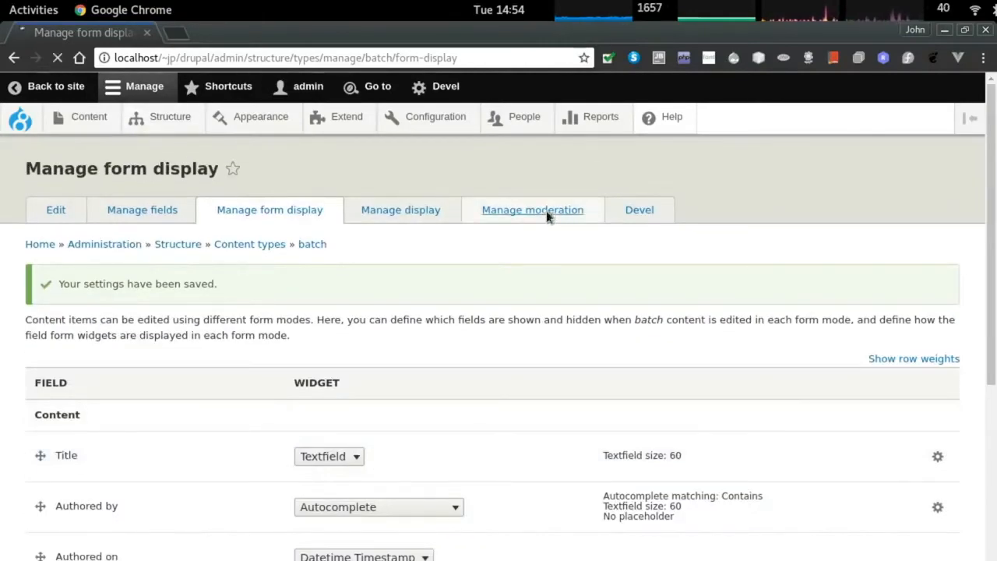
click(119, 292)
click(119, 291)
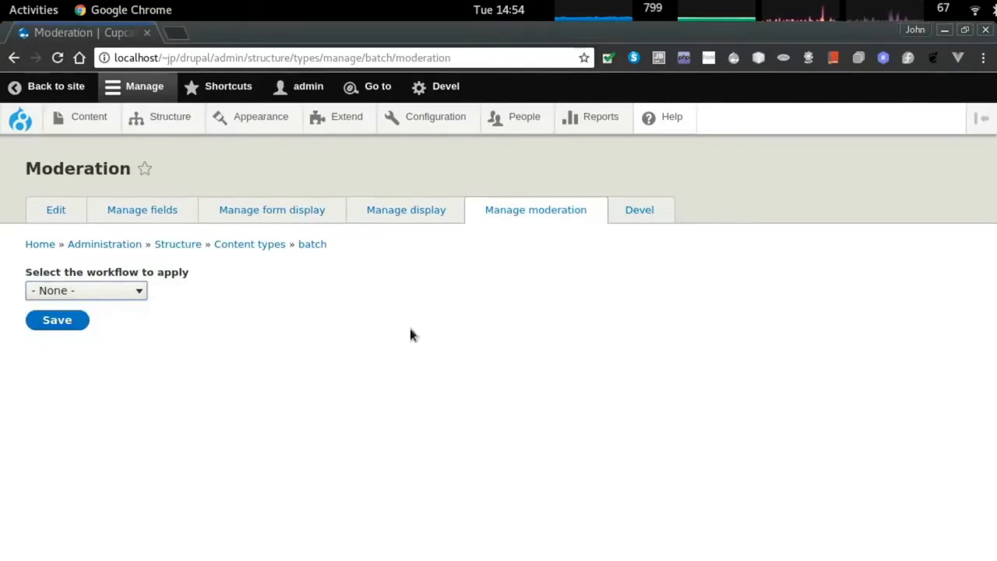
Create a Content moderation workflow named 'survey approval'.
mouse_move(434, 117)
mouse_move(446, 438)
click(569, 428)
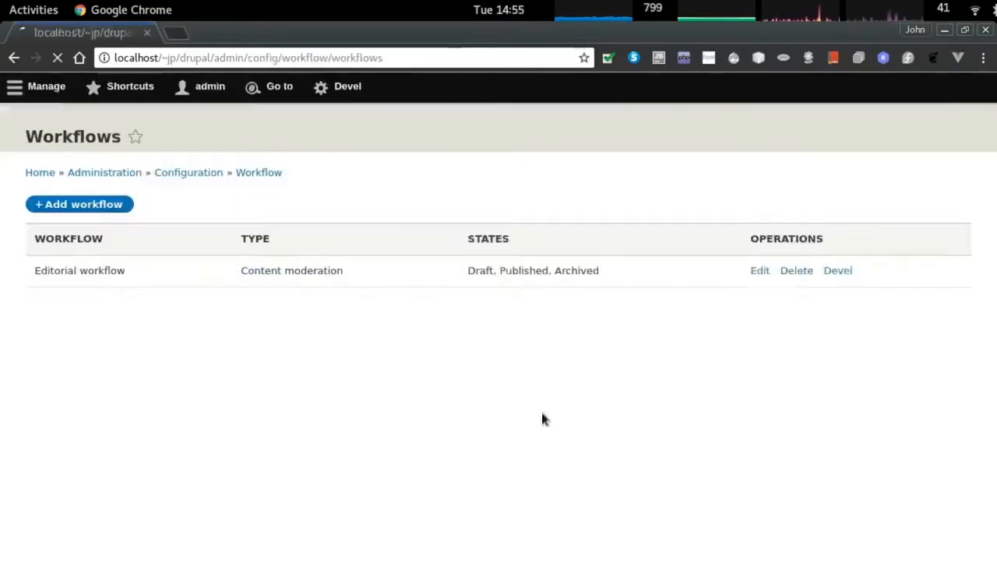
click(95, 234)
click(97, 249)
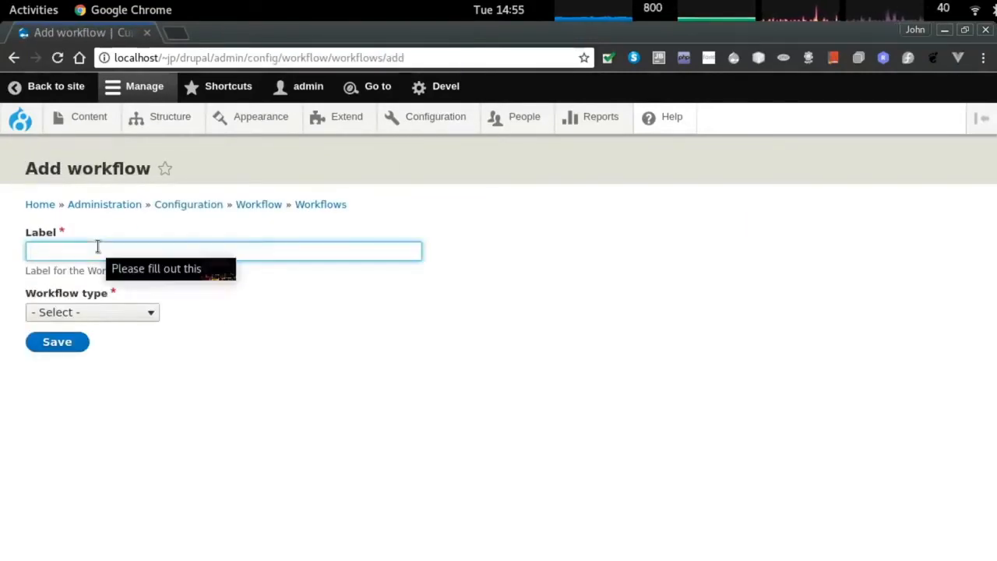
text(survey approval)
click(125, 314)
click(94, 359)
click(63, 343)
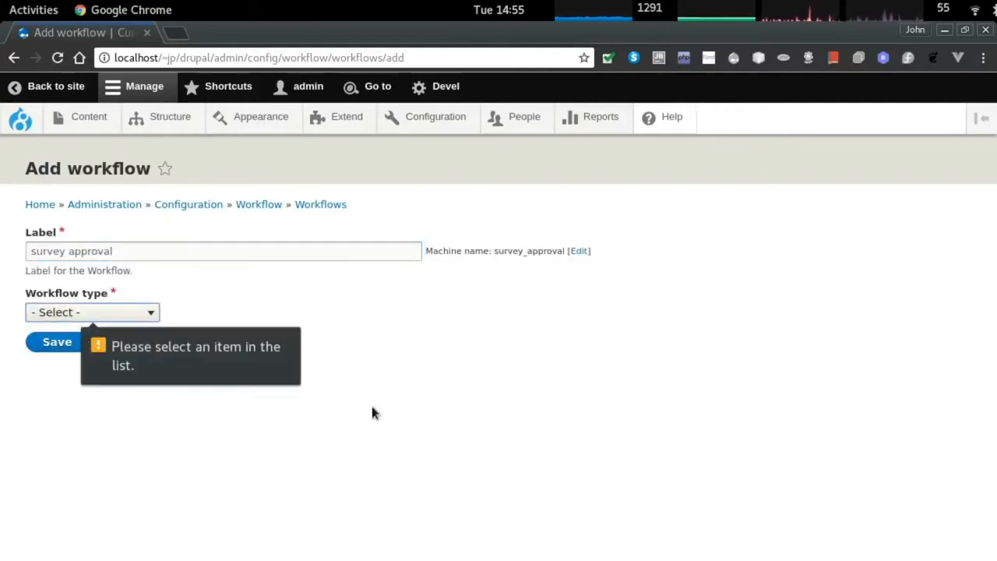
click(114, 315)
click(99, 348)
click(61, 343)
Add a 'pending' state placed before Published and save the workflow.
scroll(389, 366, down, 4)
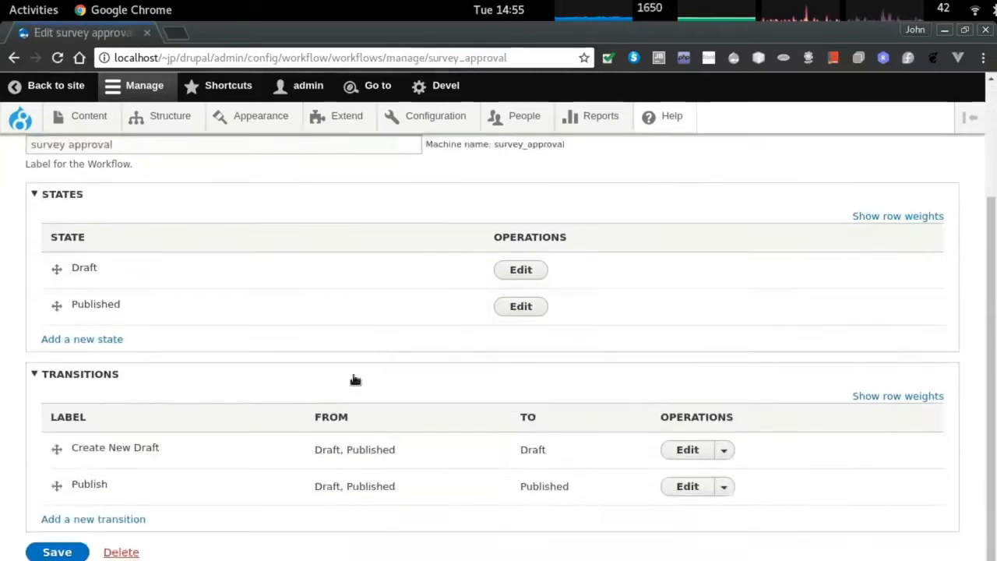
scroll(78, 312, up, 1)
click(67, 367)
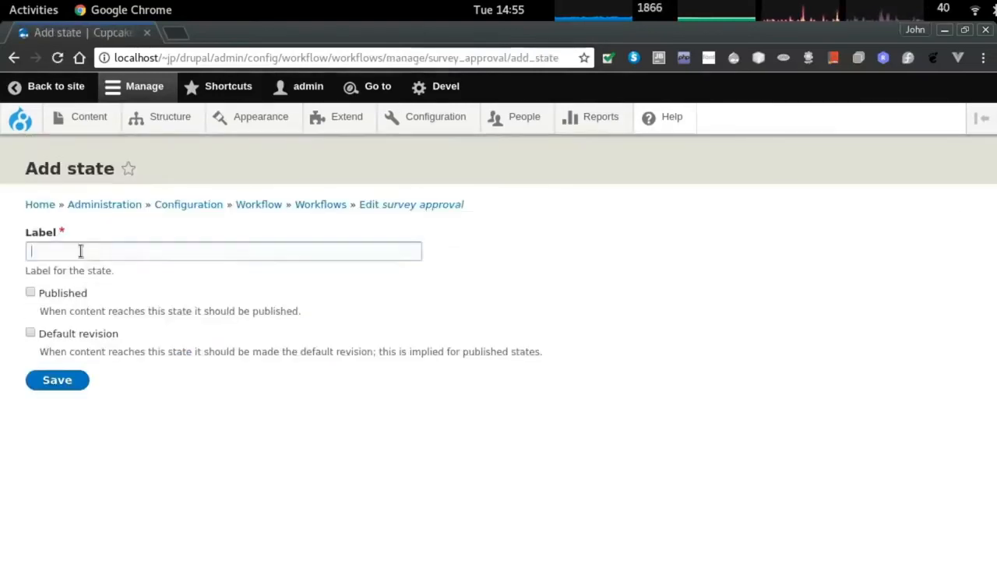
text(pending)
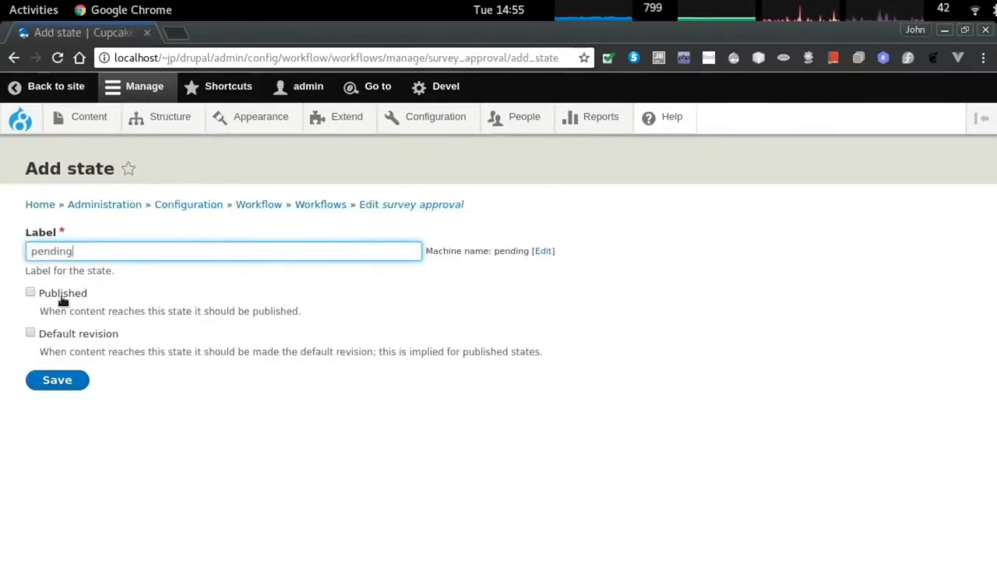
click(59, 381)
scroll(285, 372, down, 2)
drag(49, 414, 60, 365)
scroll(272, 468, down, 1)
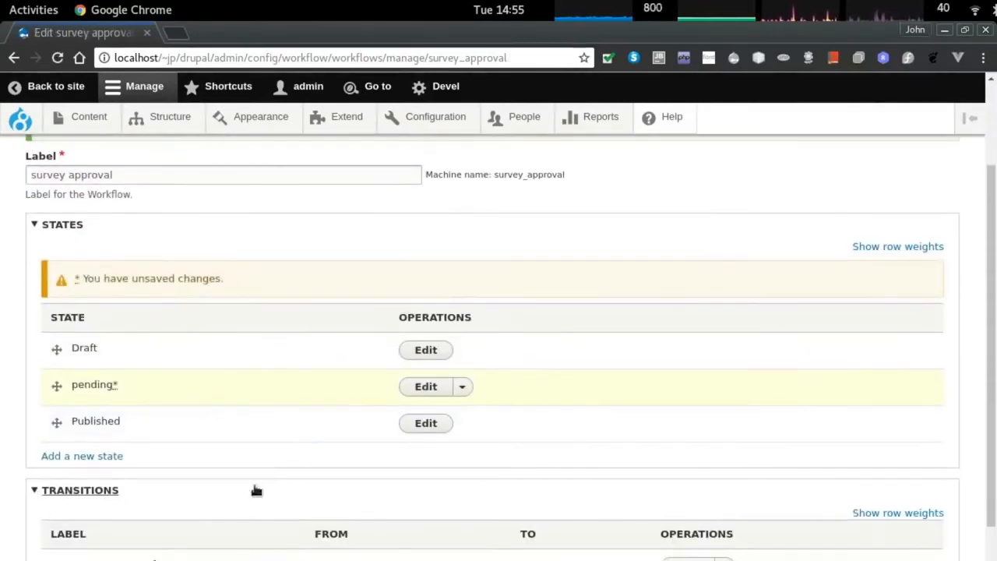
scroll(228, 495, down, 3)
click(52, 538)
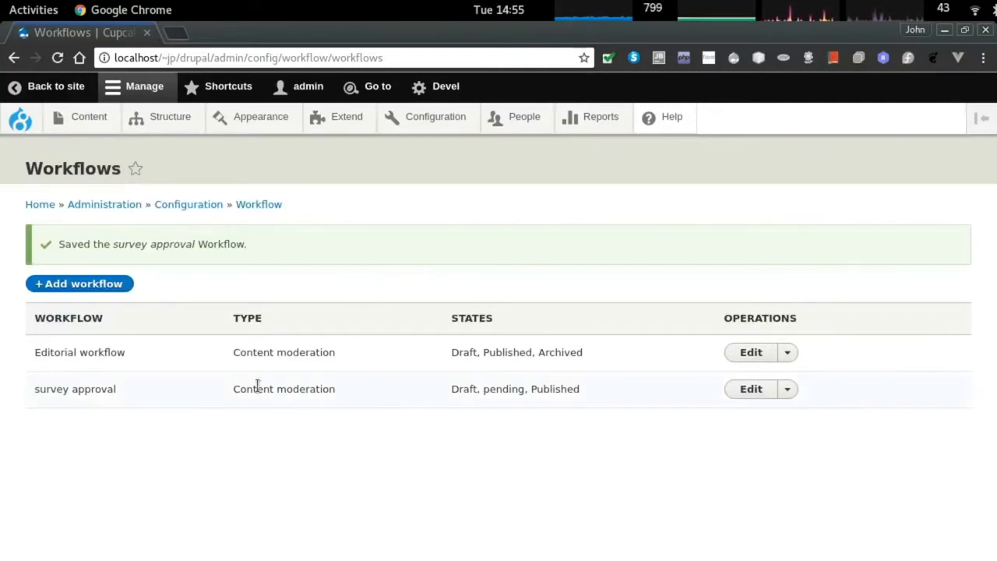
Make Create New Draft run from Draft and pending instead of Published.
click(750, 389)
scroll(268, 392, down, 4)
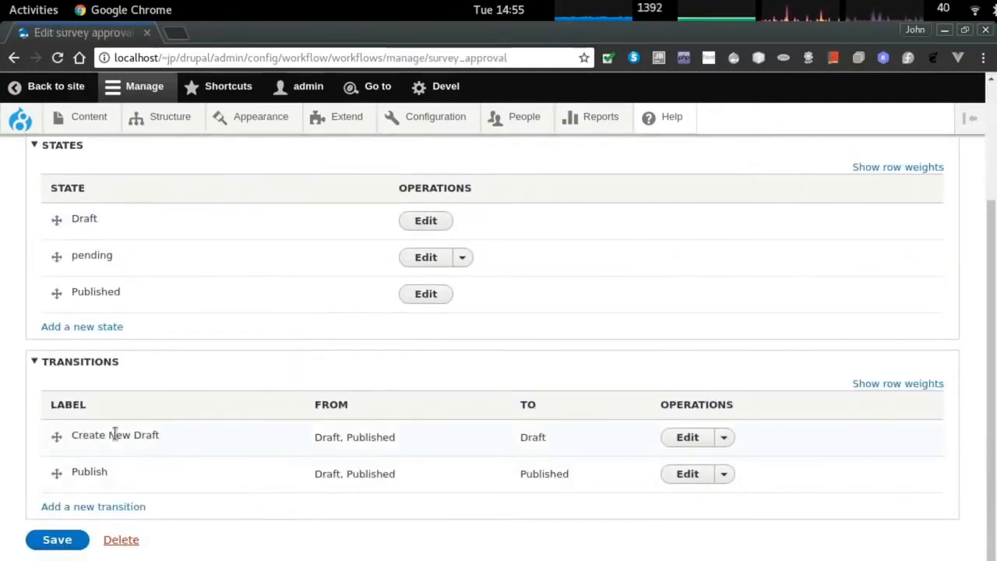
click(707, 441)
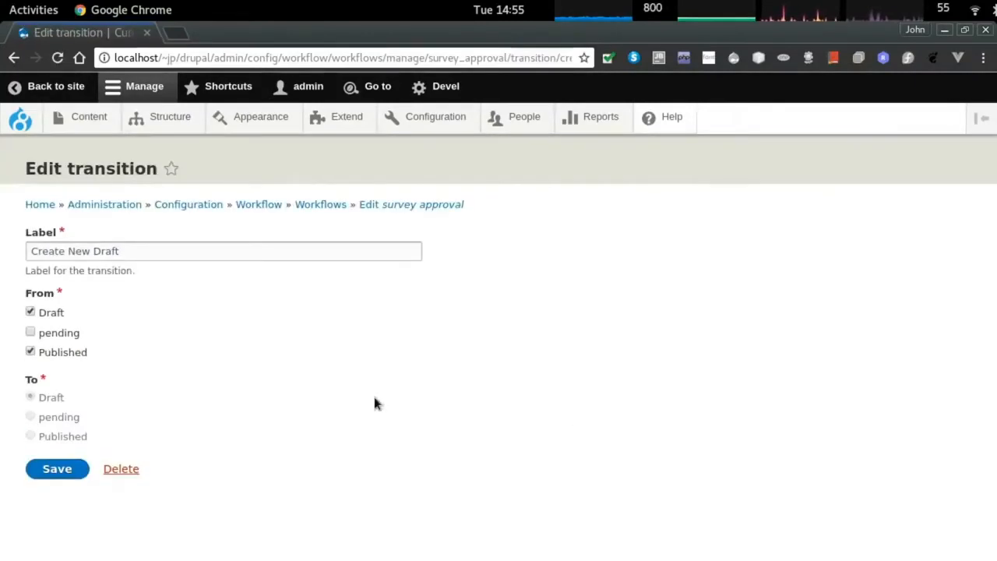
click(51, 335)
click(56, 353)
click(59, 469)
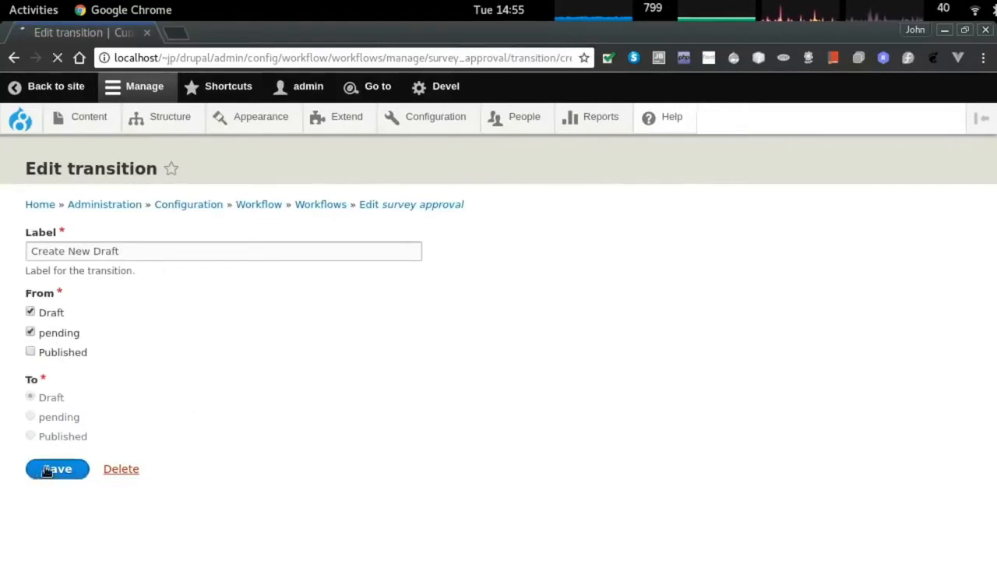
Make Publish run from pending and Published only, then save the workflow.
scroll(250, 468, down, 3)
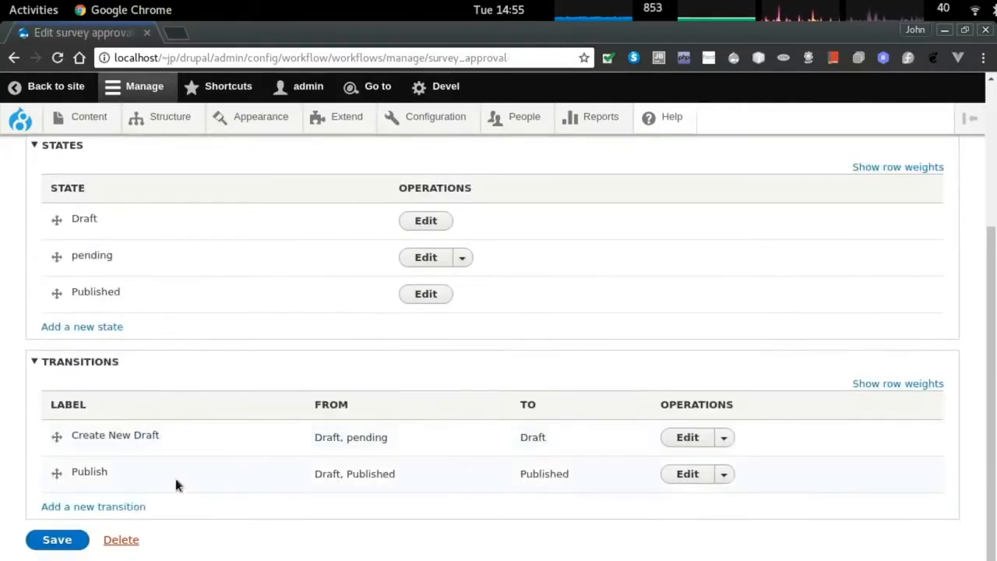
click(687, 475)
click(51, 335)
click(61, 318)
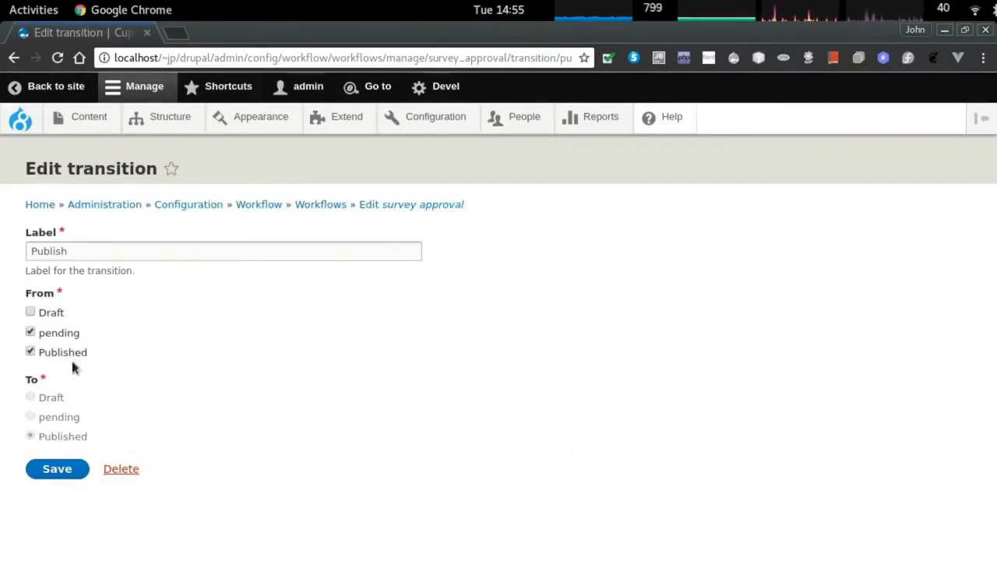
click(67, 468)
scroll(389, 426, down, 1)
scroll(390, 426, down, 3)
click(55, 539)
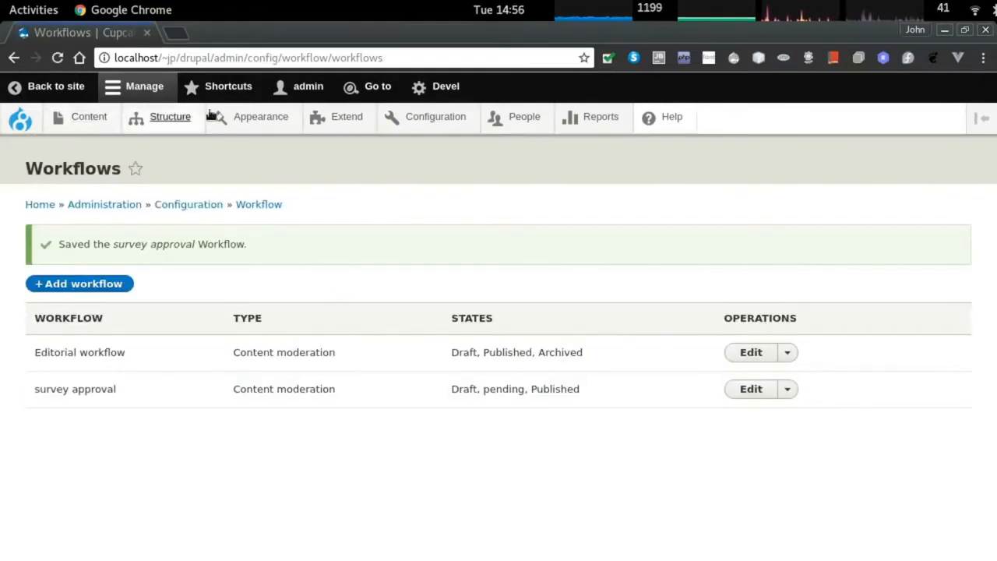
Select 'survey approval' in batch's Manage moderation settings and save.
click(168, 117)
click(92, 117)
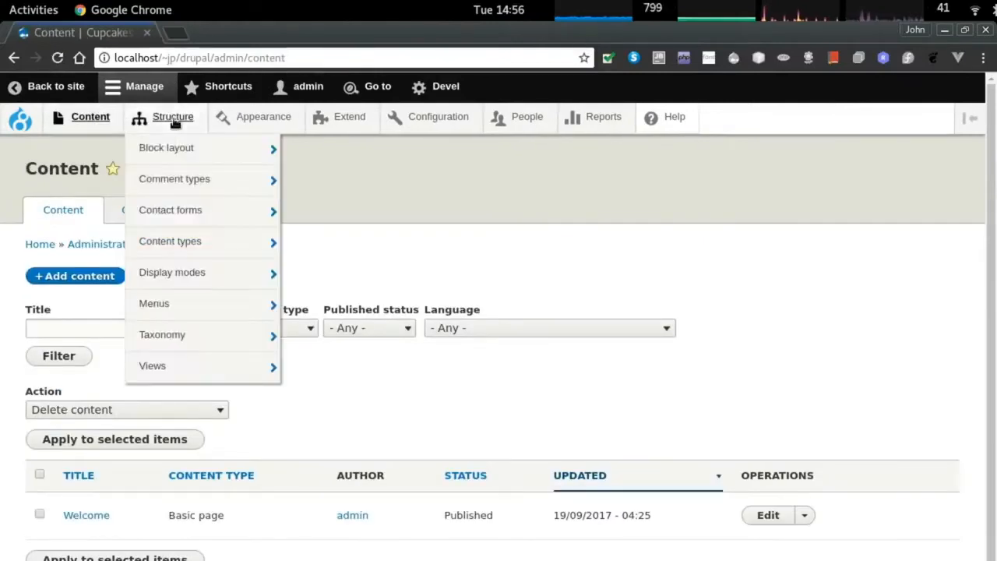
click(168, 117)
scroll(74, 526, down, 3)
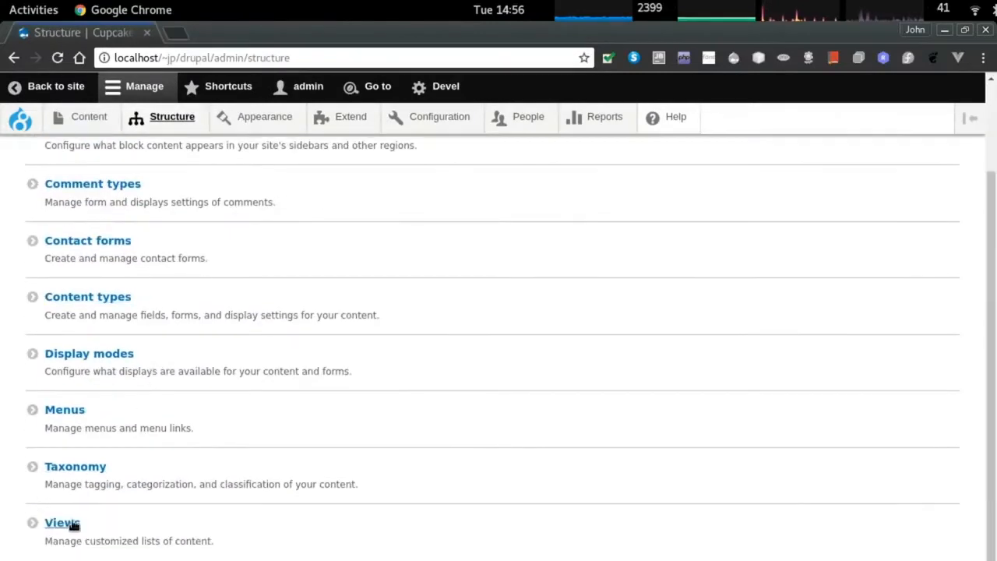
click(94, 296)
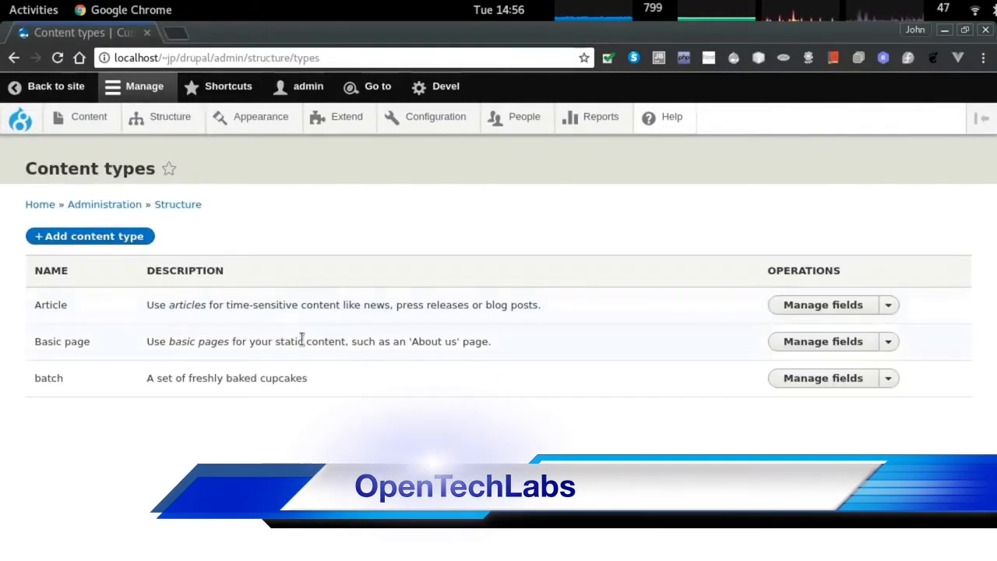
click(834, 382)
click(540, 210)
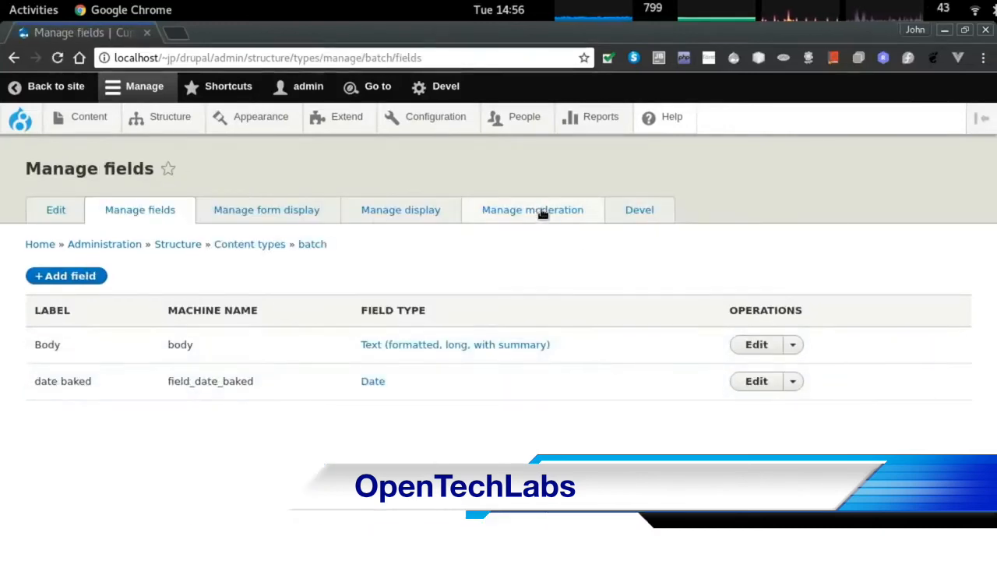
click(97, 292)
click(119, 334)
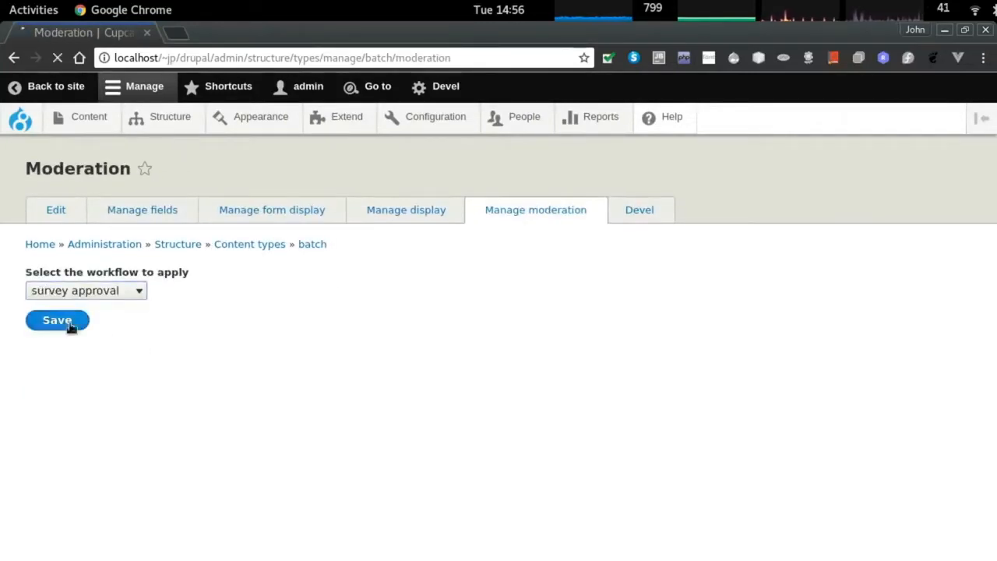
click(58, 318)
Look through batch's debug, display and field pages, then return to Content types.
click(627, 220)
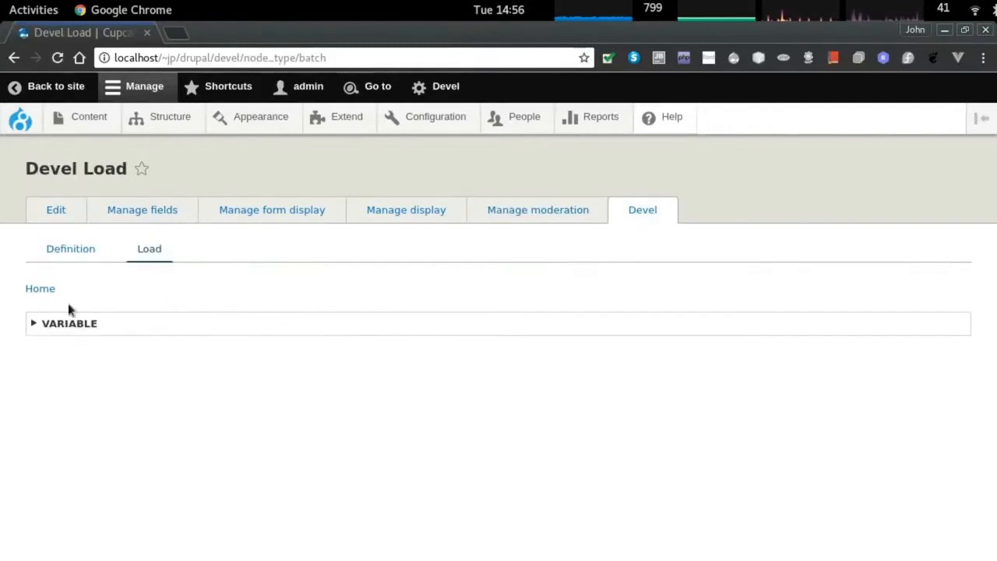
click(67, 249)
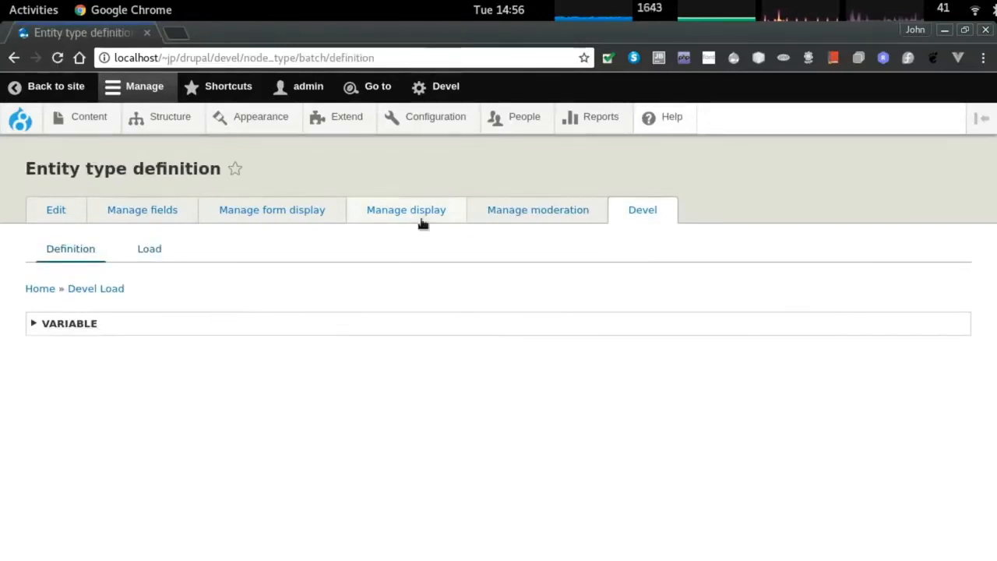
click(421, 222)
click(130, 212)
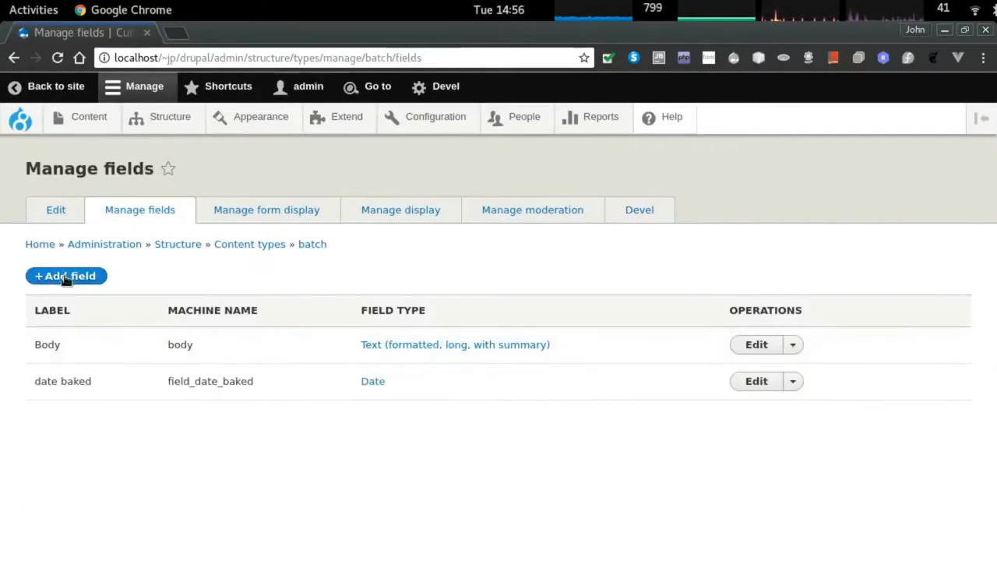
click(66, 277)
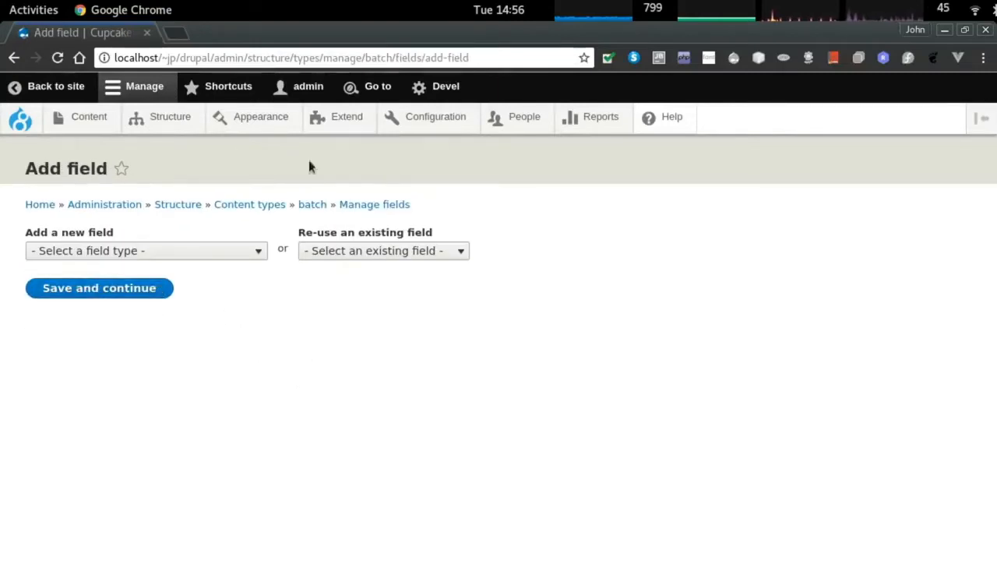
click(257, 205)
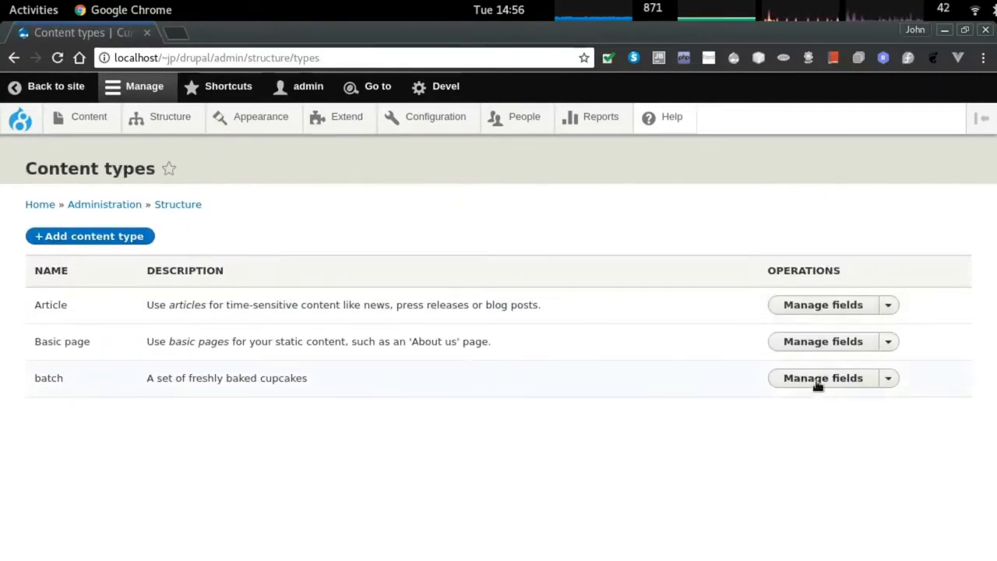
Rename batch's title field label to 'Cupcake Title'.
click(818, 384)
click(55, 209)
scroll(316, 387, down, 1)
double_click(271, 438)
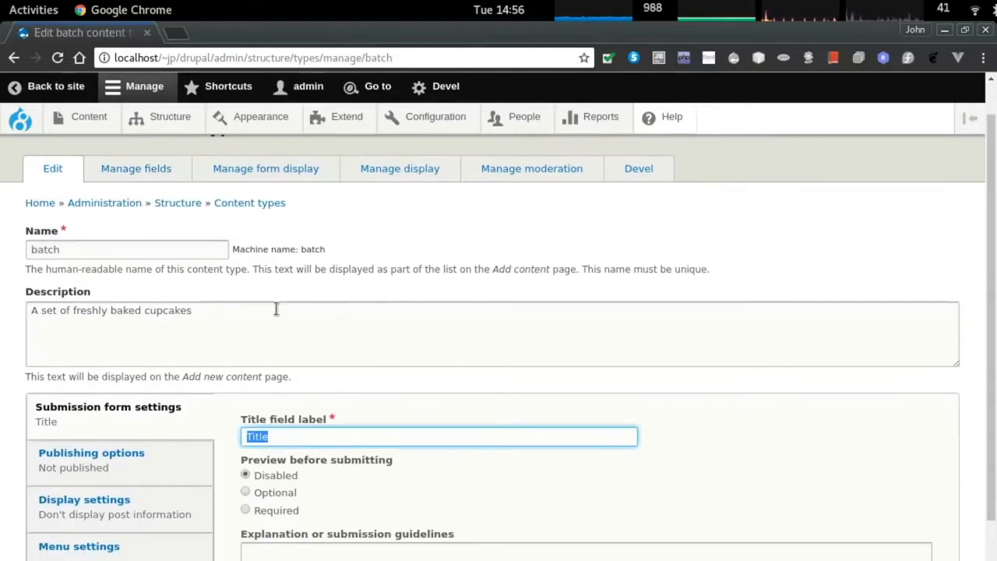
text(Cupcake Title)
scroll(304, 368, down, 2)
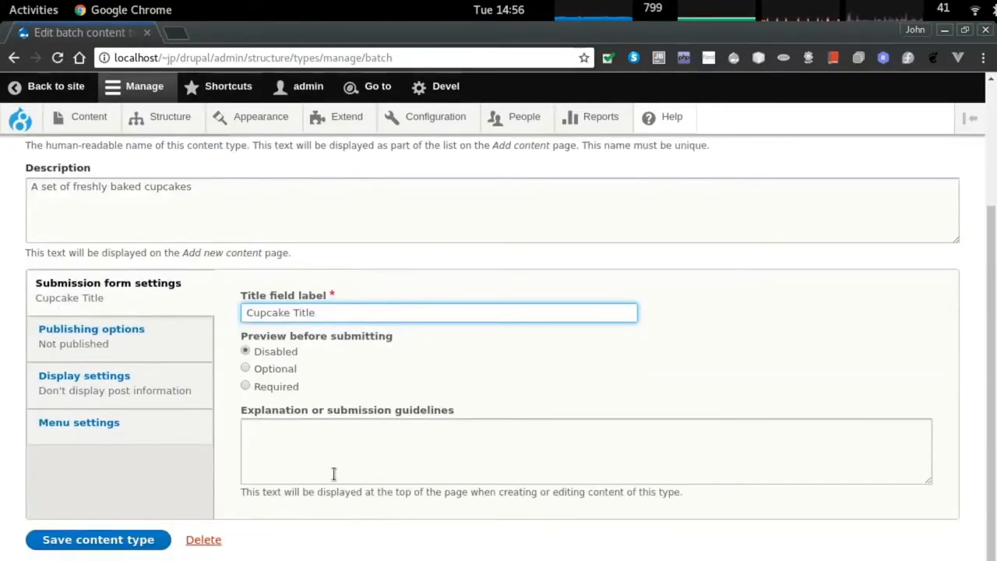
Finish the submission guidelines sentence ending 'as baked.' and save the batch content type.
click(304, 450)
text(C)
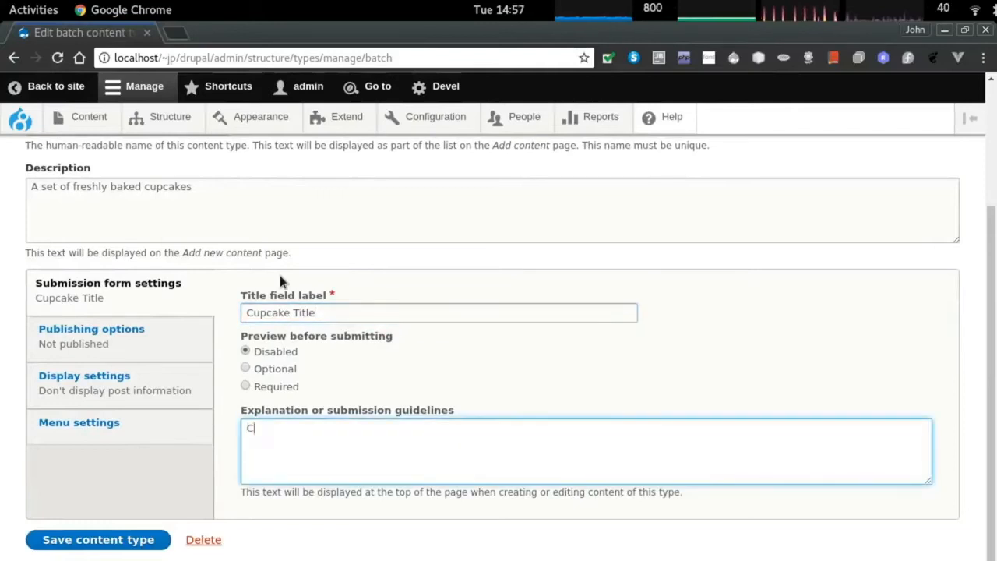
text(upcakes must be entered for survey approval no later than the day the b)
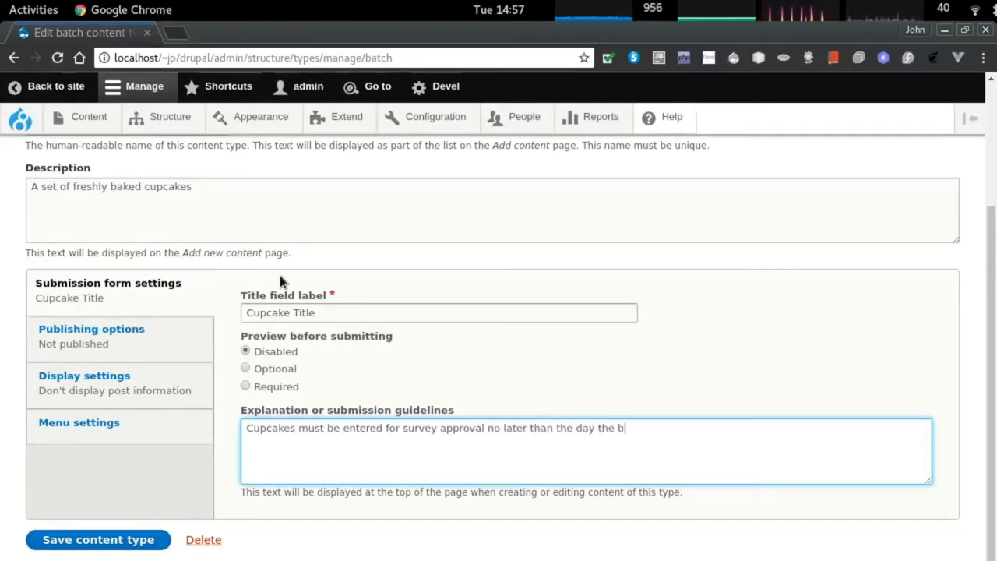
text(as baked.)
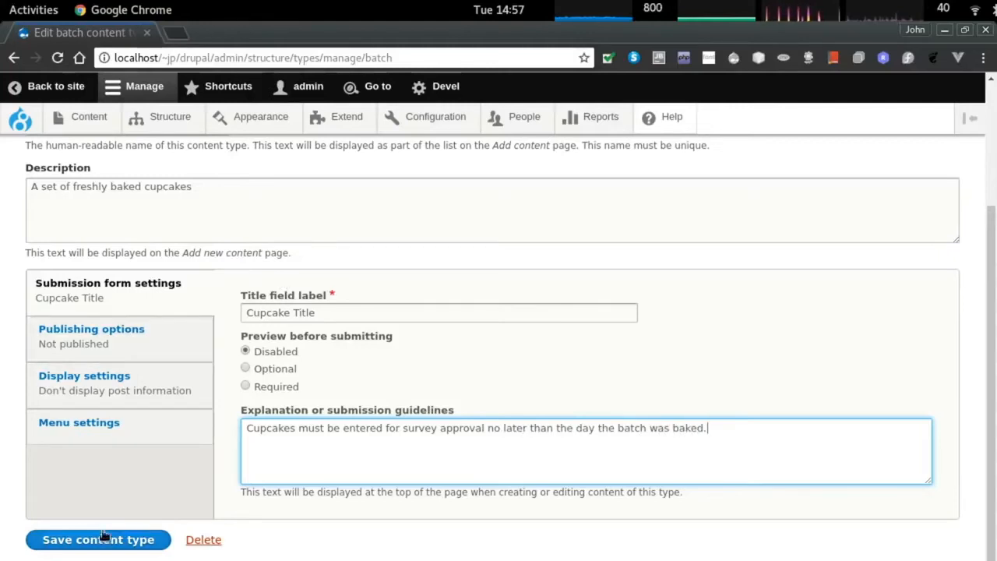
click(102, 539)
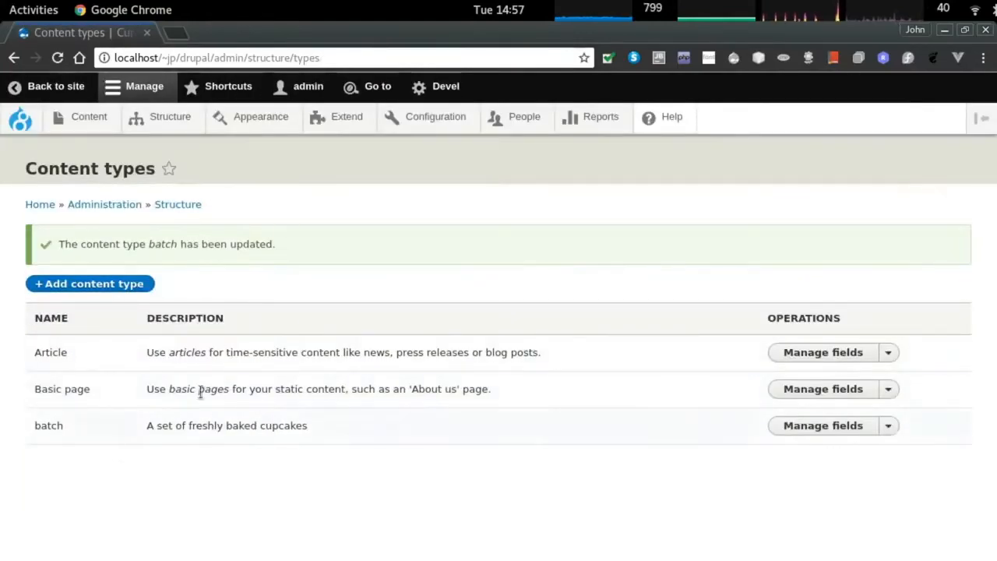
Go to Structure > Taxonomy.
click(170, 117)
scroll(122, 478, down, 3)
click(76, 467)
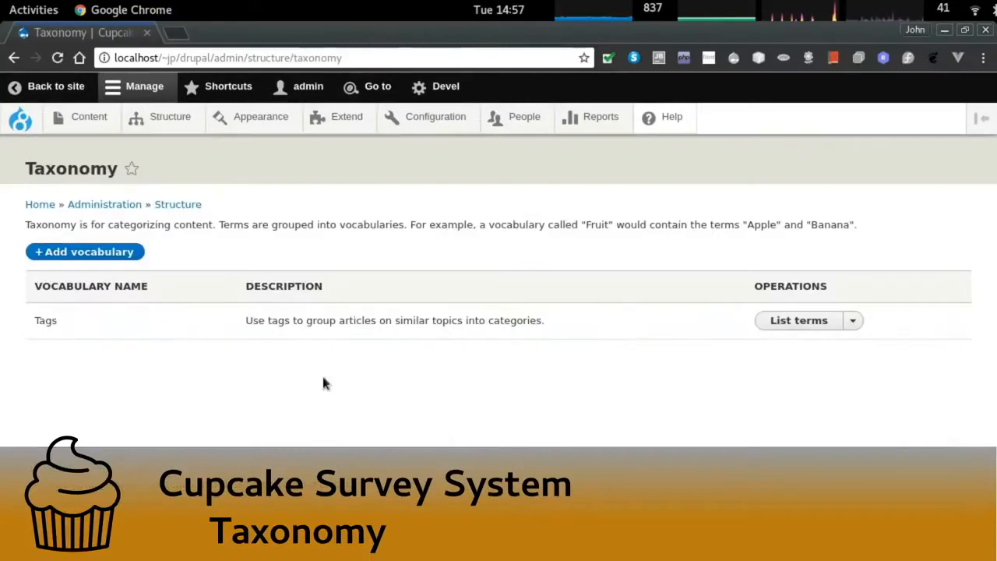
Save a new 'flavours' vocabulary described as all the flavours a cupcake sponge or icing can have.
click(84, 251)
click(80, 250)
text(flavour)
click(93, 291)
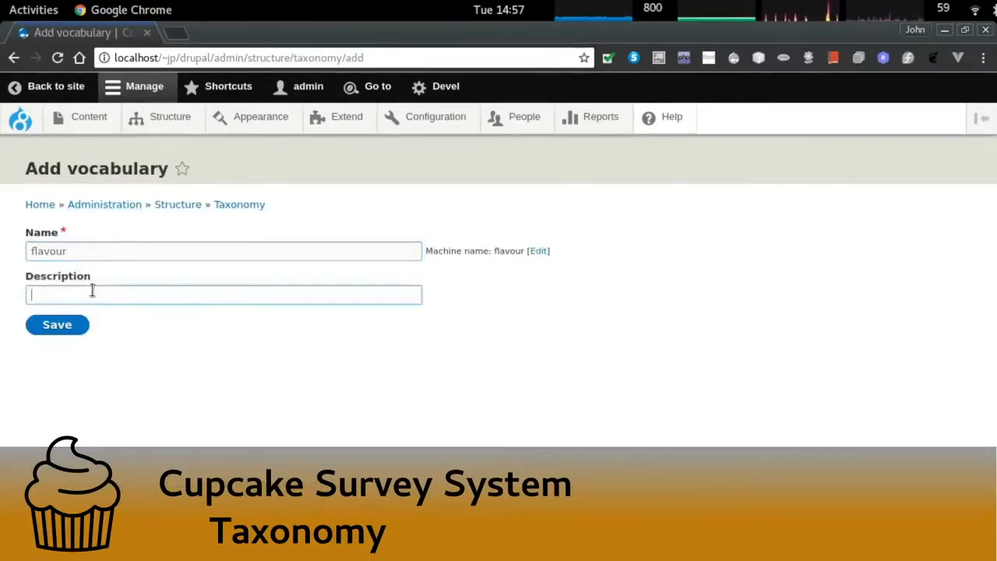
text(s)
double_click(109, 250)
text(sa)
key(BackSpace)
key(BackSpace)
text(Fla)
key(BackSpace)
key(BackSpace)
key(BackSpace)
text(f)
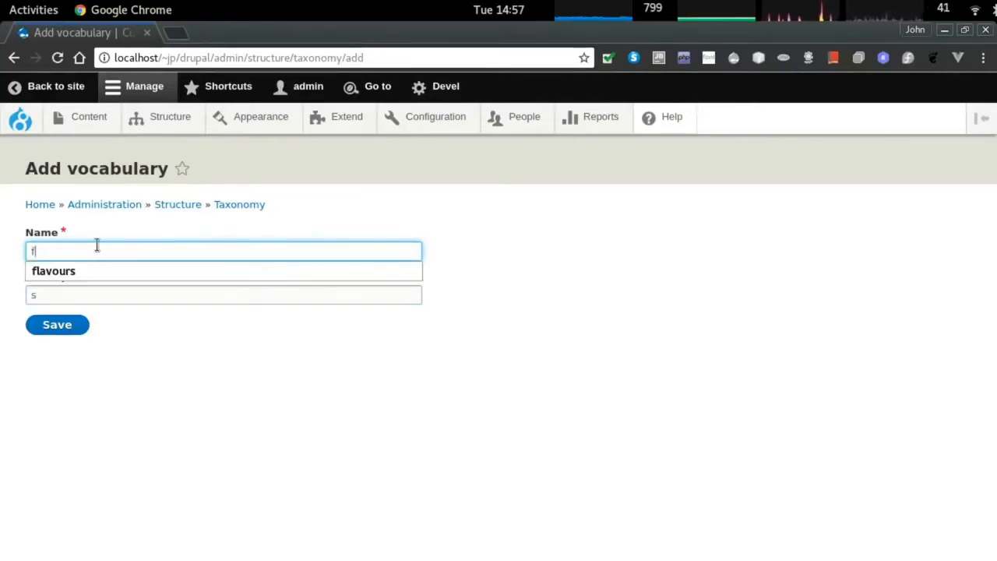
text(lavours)
key(Tab)
key(Tab)
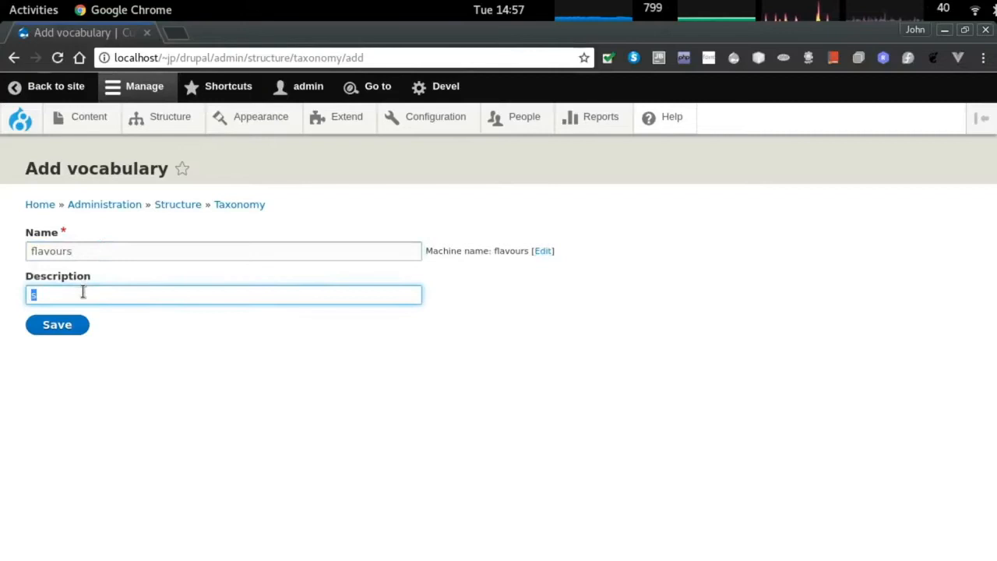
text(A long list of all the flavou)
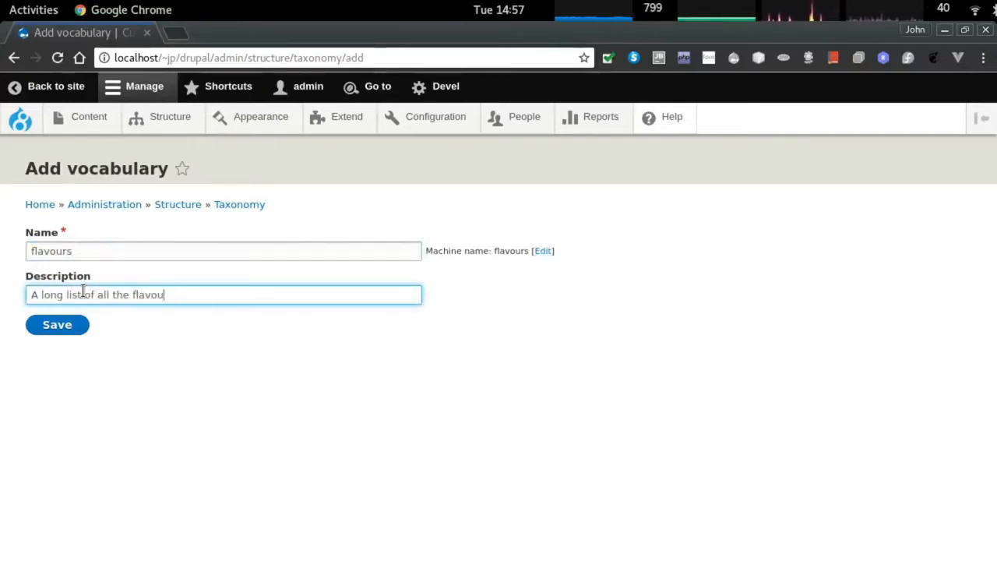
text(r thac)
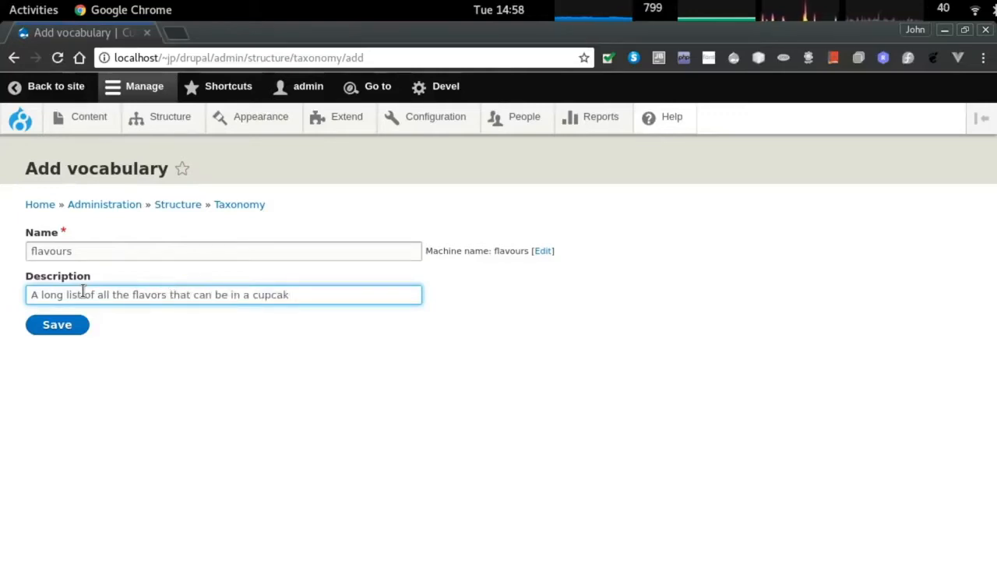
text(e or icing)
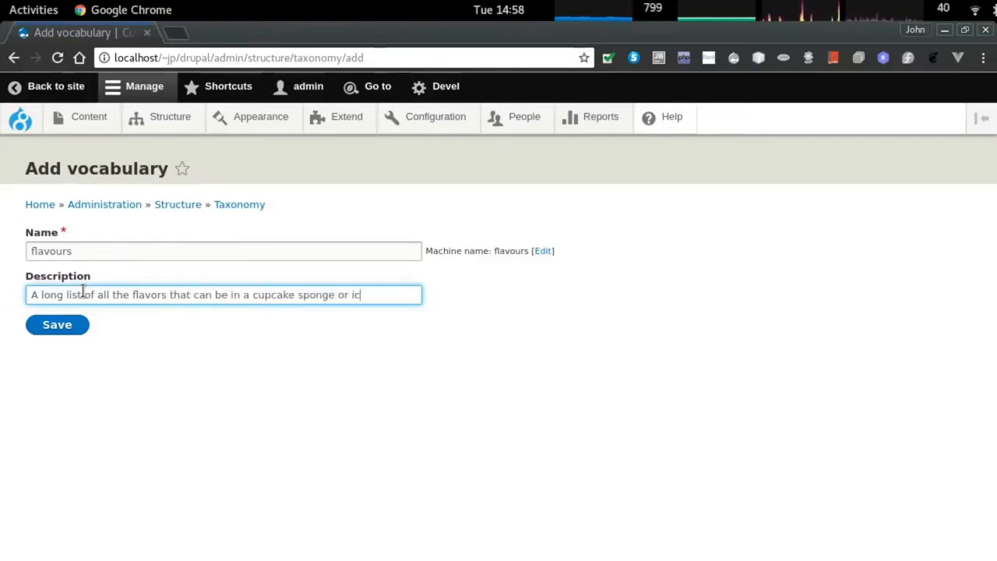
click(58, 325)
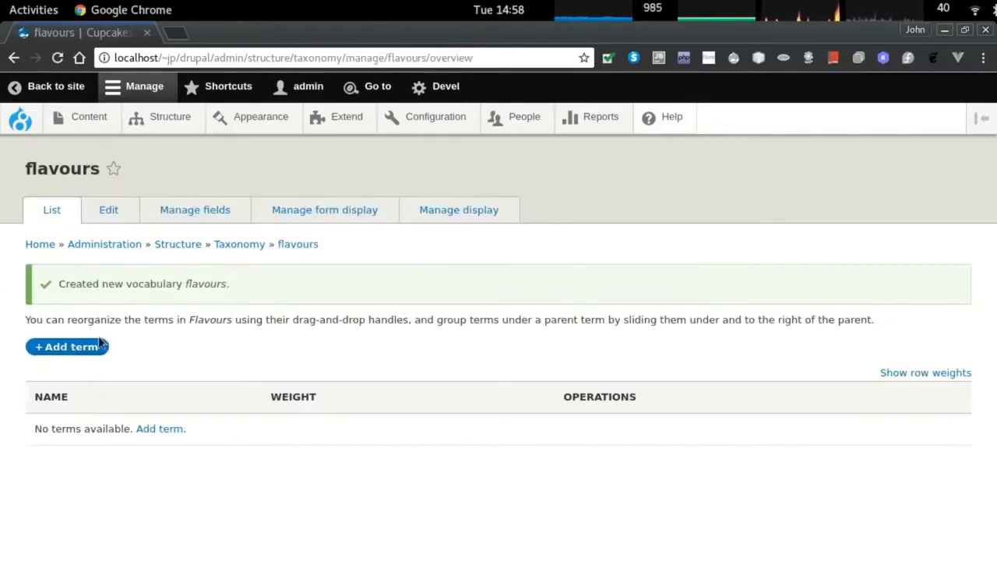
Add a 'chocolate' term to the flavours vocabulary.
click(67, 346)
click(78, 250)
text(chocooate)
scroll(104, 531, down, 3)
click(58, 539)
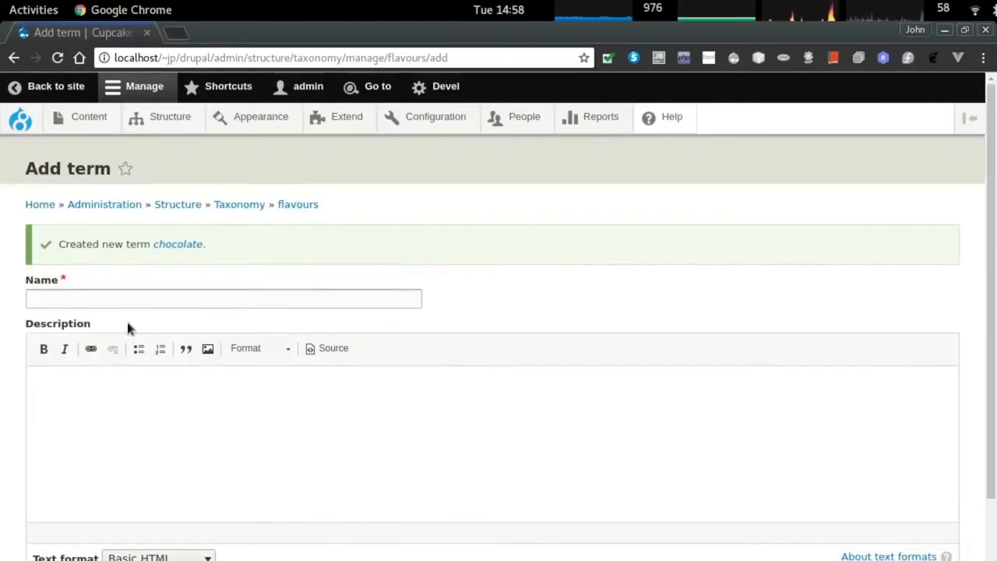
Add a 'strawberry' term to flavours.
click(82, 300)
text(straw)
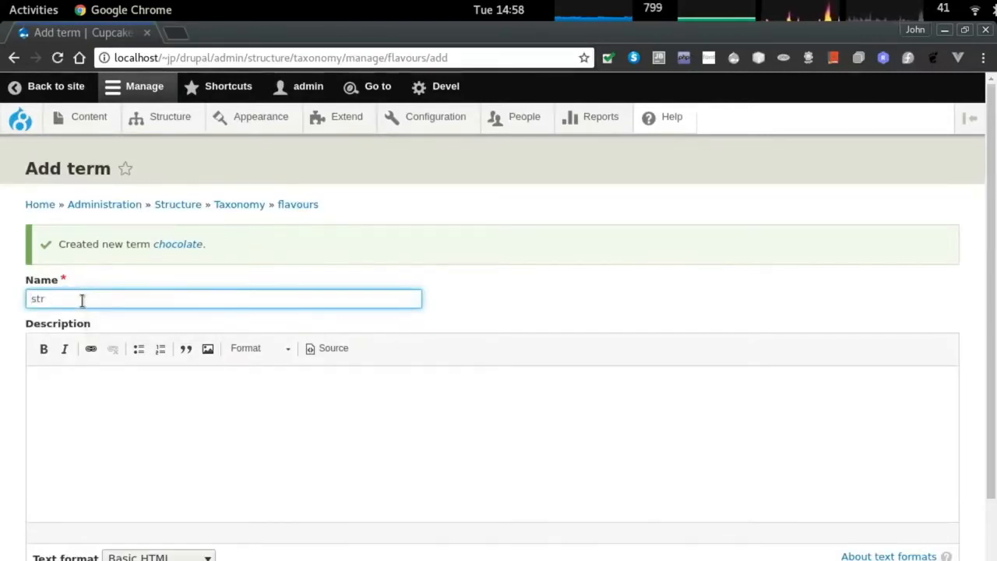
key(BackSpace)
key(BackSpace)
key(BackSpace)
text(berry)
scroll(80, 299, down, 3)
click(60, 539)
Add the 'caramel' and 'citrus' terms.
click(57, 298)
text(caram)
scroll(63, 304, down, 3)
click(56, 538)
text(c)
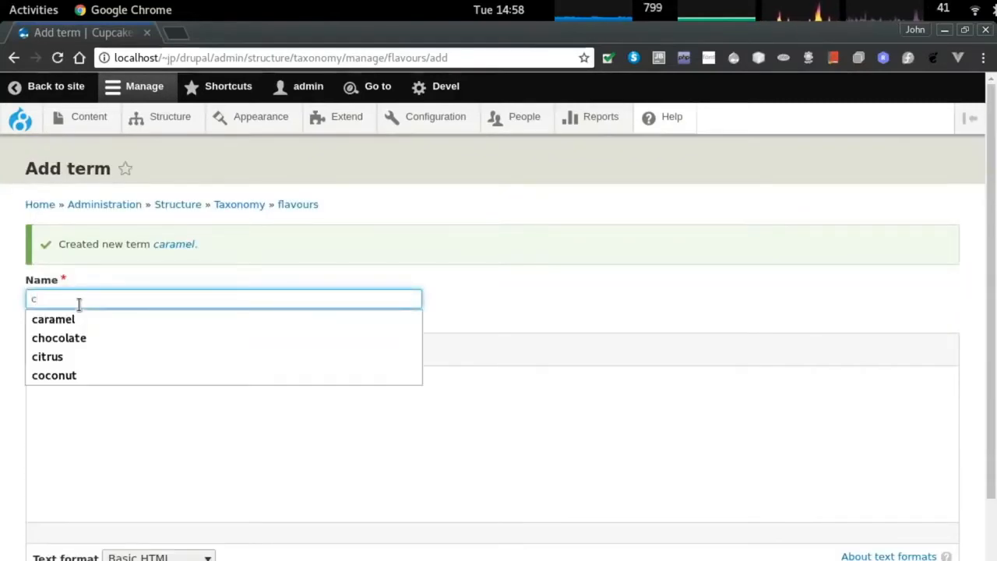
text(itrus)
key(Return)
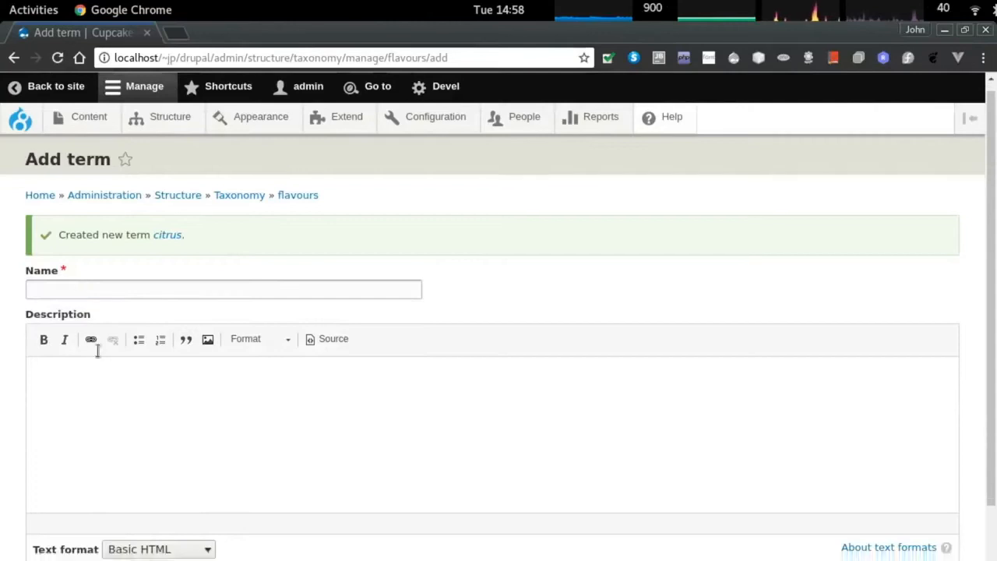
Add the 'vanilla', 'coconut' and 'banana' terms.
text(vanilla)
key(Return)
text(coconut)
key(Return)
text(banana)
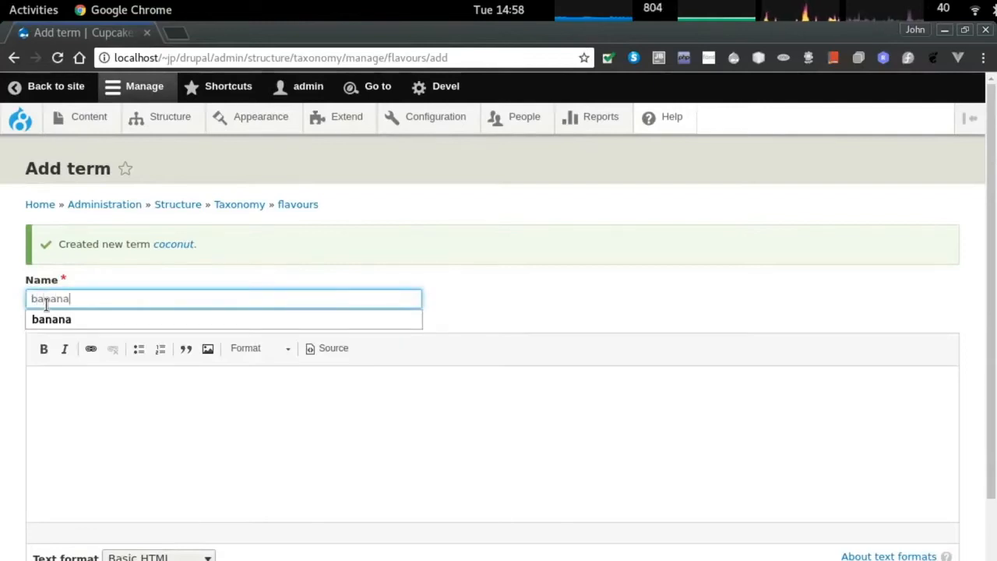
key(Return)
Add a 'mint' term instead of pineapple.
text(pin)
key(BackSpace)
key(BackSpace)
key(BackSpace)
text(mint)
key(Return)
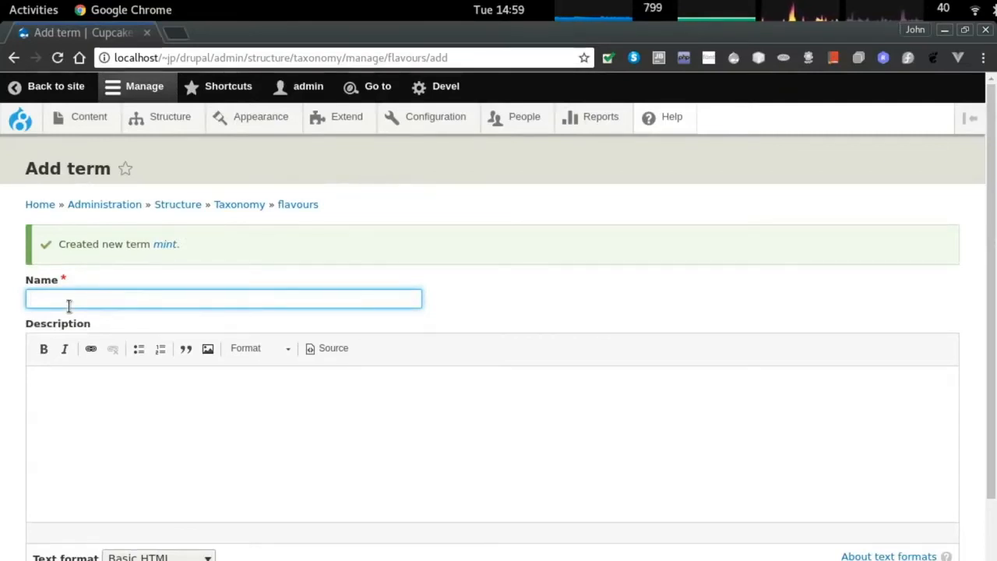
Add the 'white chocolate' term, fixing its misspelling before saving.
text(white chocol)
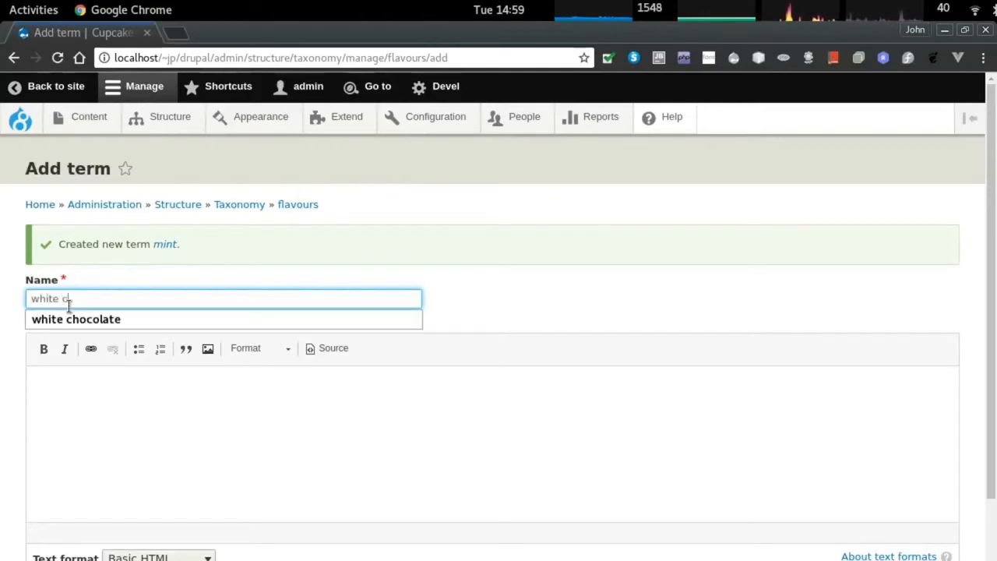
text(cholo)
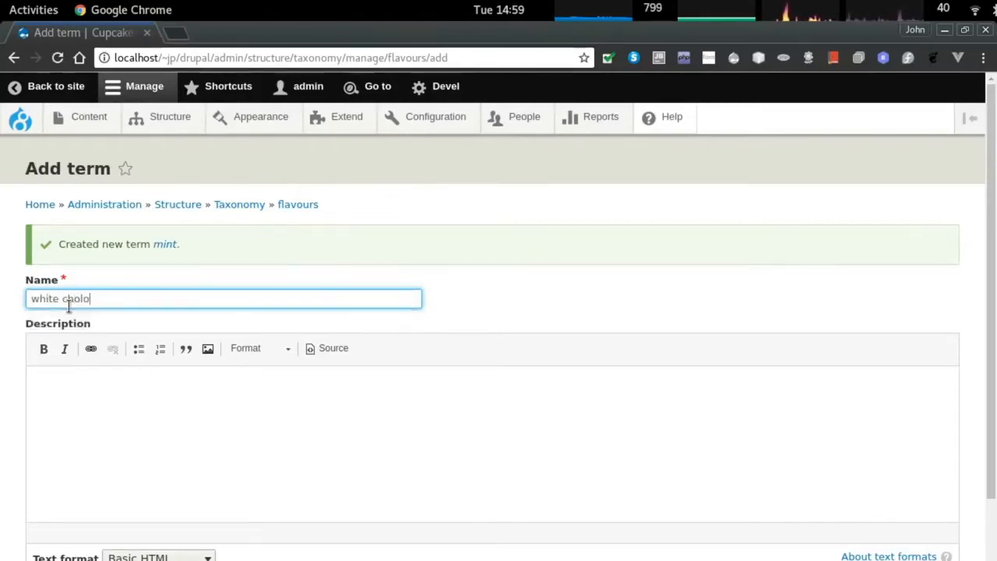
key(BackSpace)
key(BackSpace)
key(BackSpace)
text(ocolate)
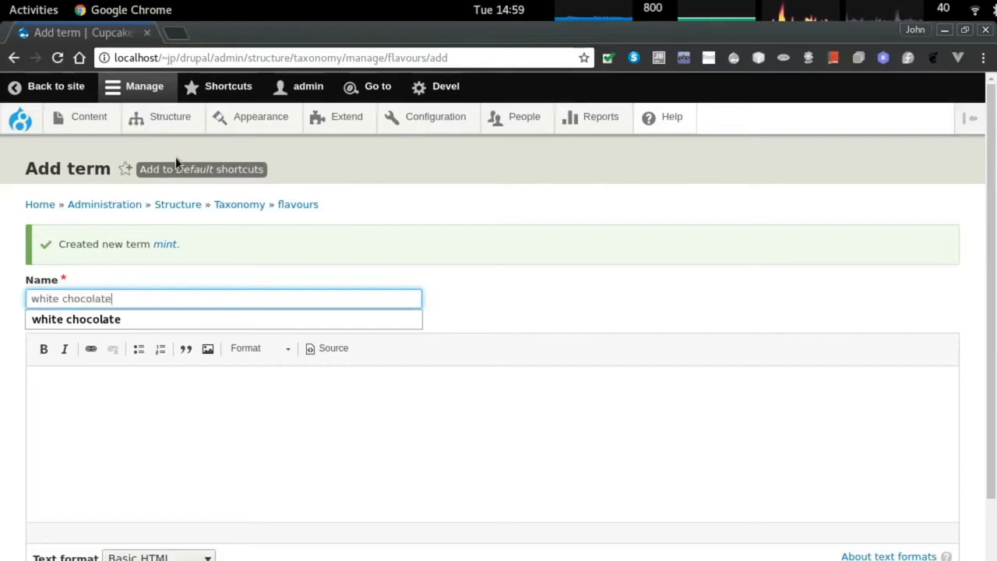
scroll(175, 157, down, 2)
click(54, 538)
click(143, 300)
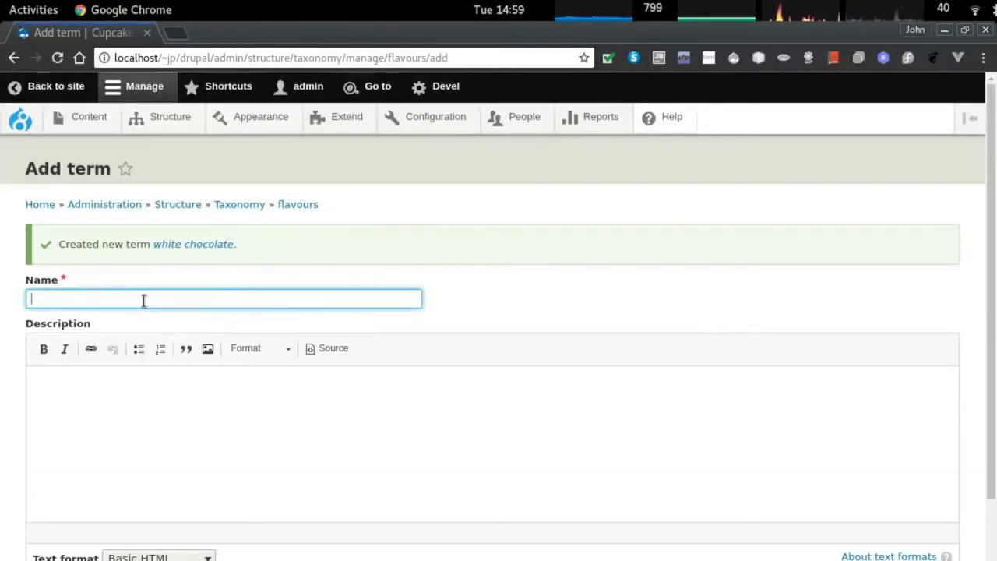
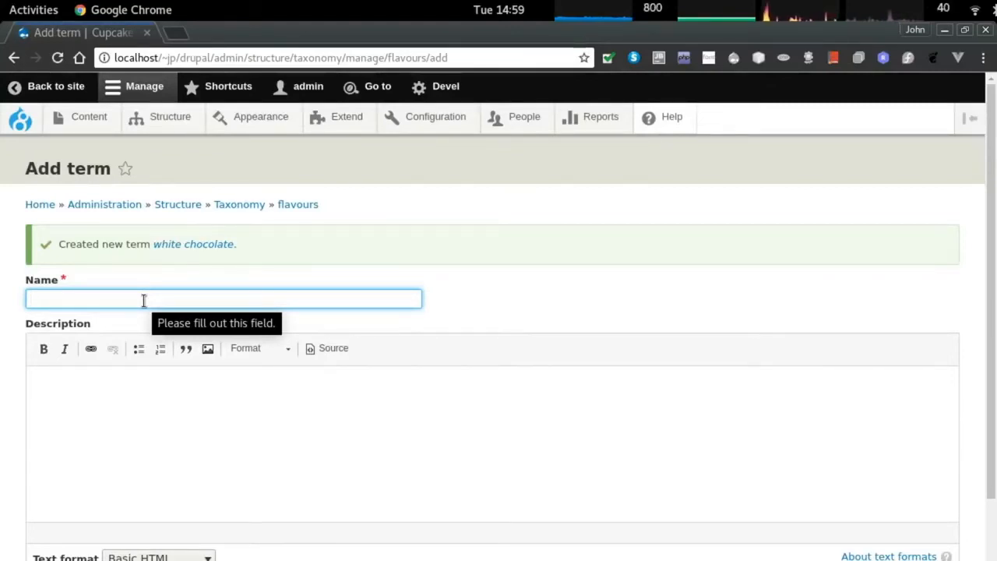
Review the nine flavours terms ending with white chocolate, then go to the Comment types page.
click(242, 205)
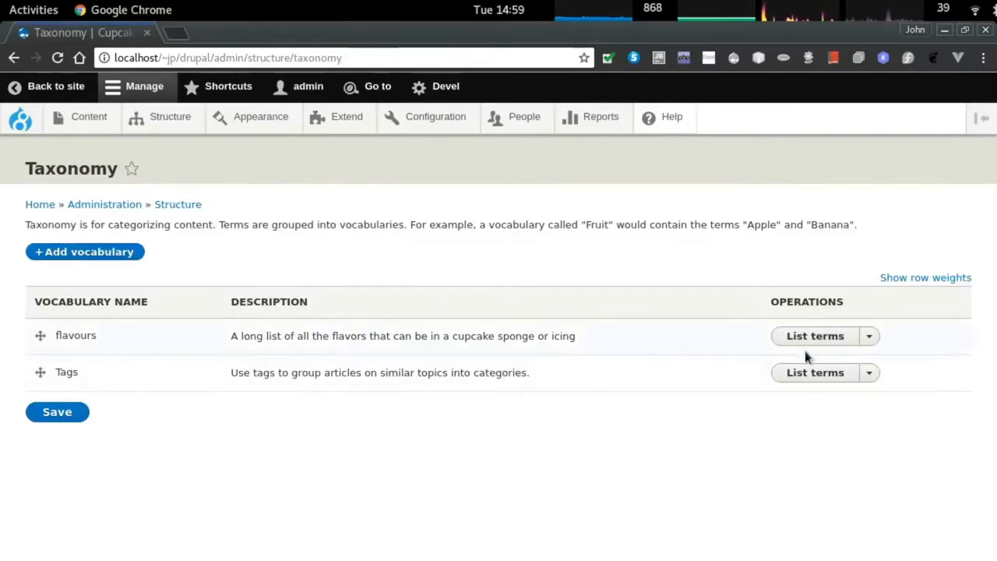
click(811, 340)
scroll(546, 359, down, 2)
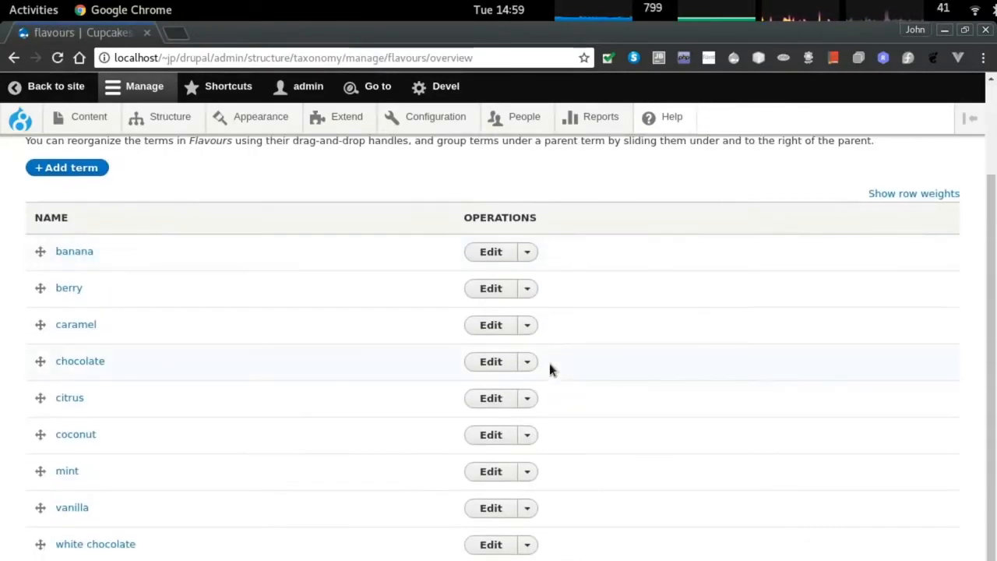
scroll(549, 363, up, 2)
click(175, 116)
click(115, 311)
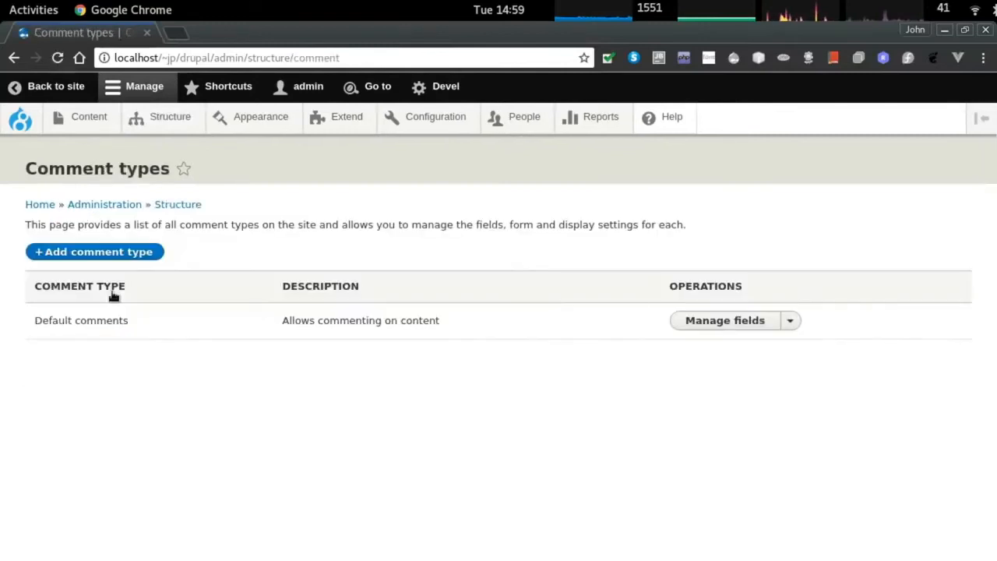
Go to the Manage fields page of the batch content type.
click(177, 119)
click(100, 423)
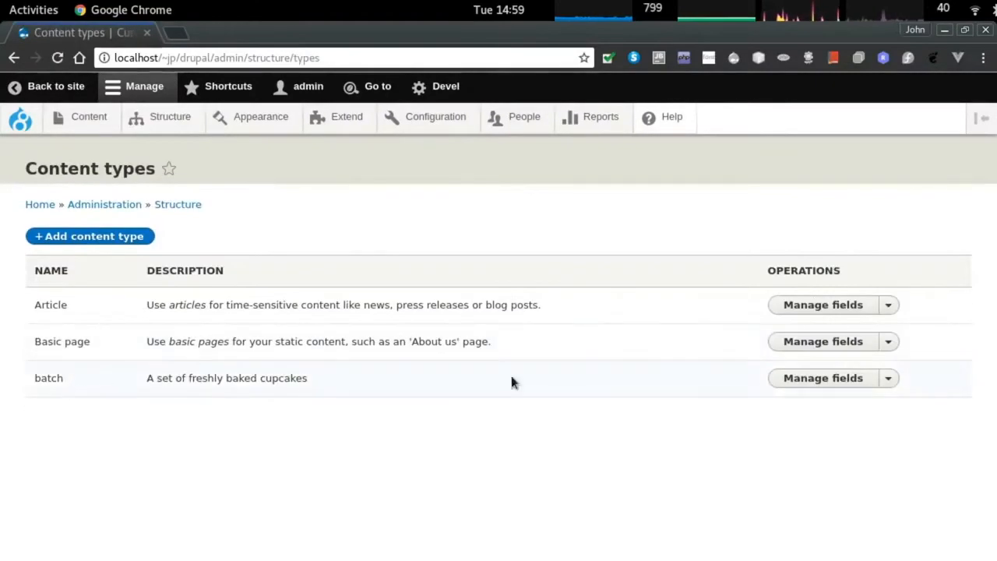
click(783, 379)
Add a Taxonomy term field labelled 'icing flavor' to batch, keeping default storage settings.
click(87, 273)
click(201, 249)
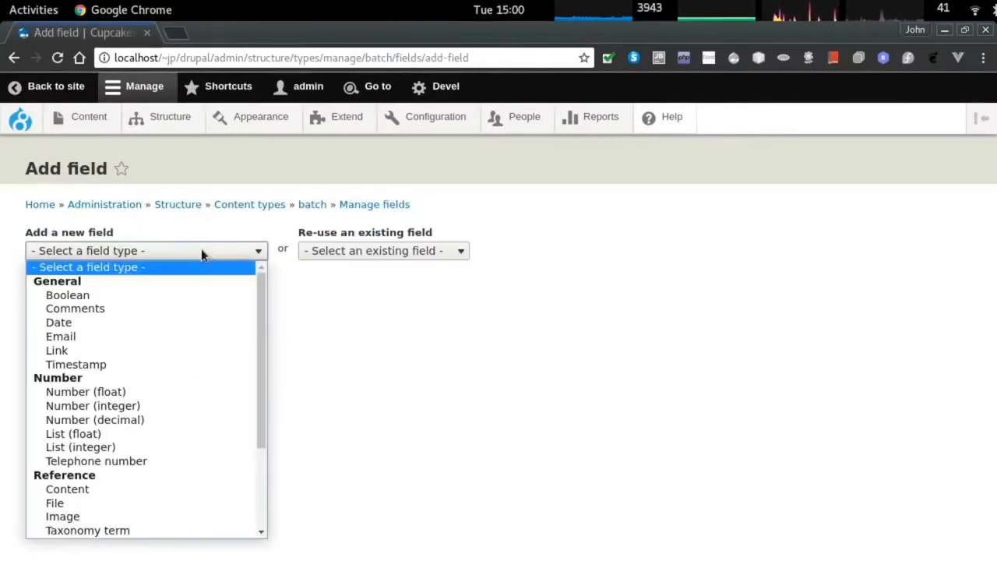
scroll(150, 433, down, 3)
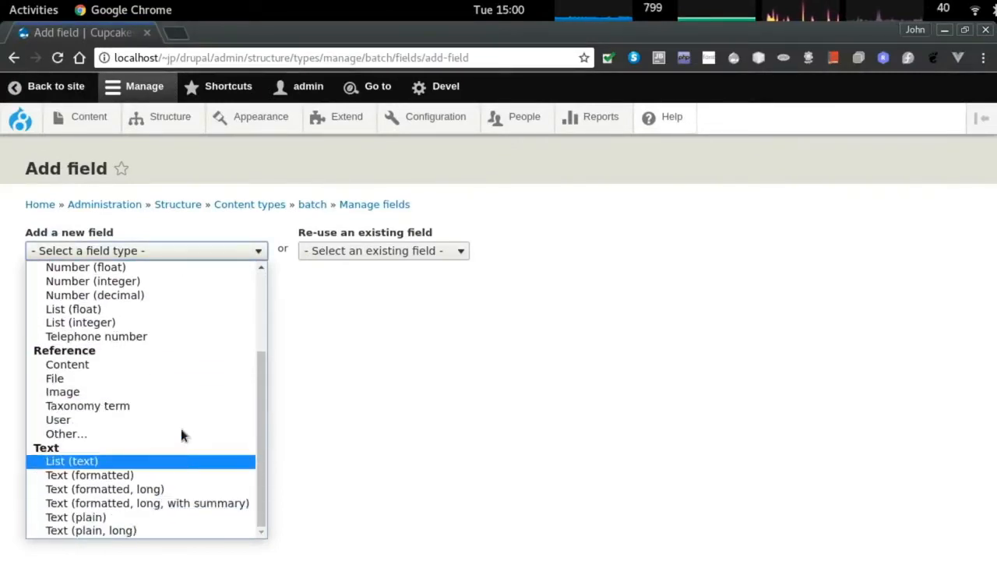
click(176, 406)
click(68, 297)
text(ic)
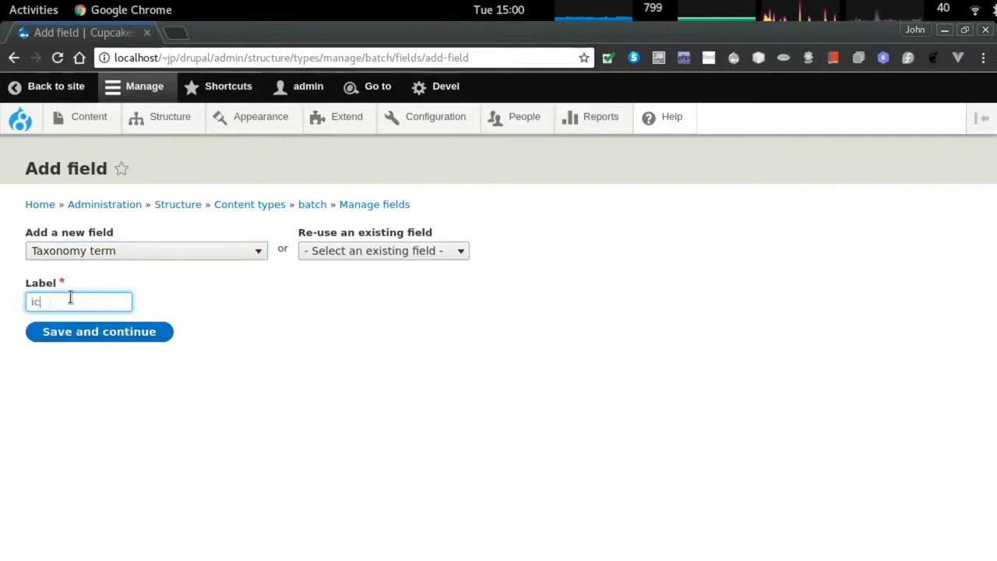
text(ing flavor)
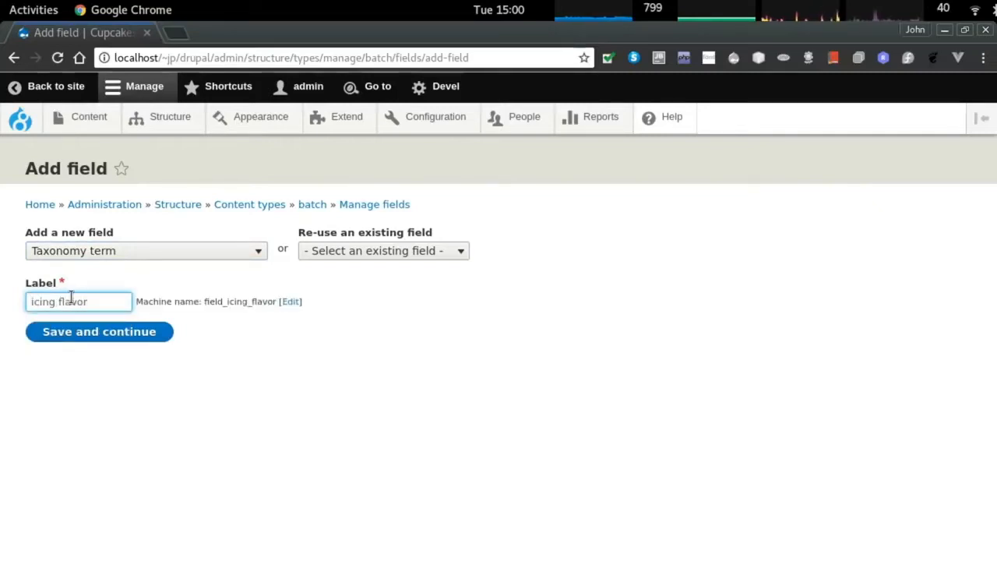
click(94, 328)
click(65, 377)
click(64, 377)
click(89, 331)
click(89, 331)
click(106, 407)
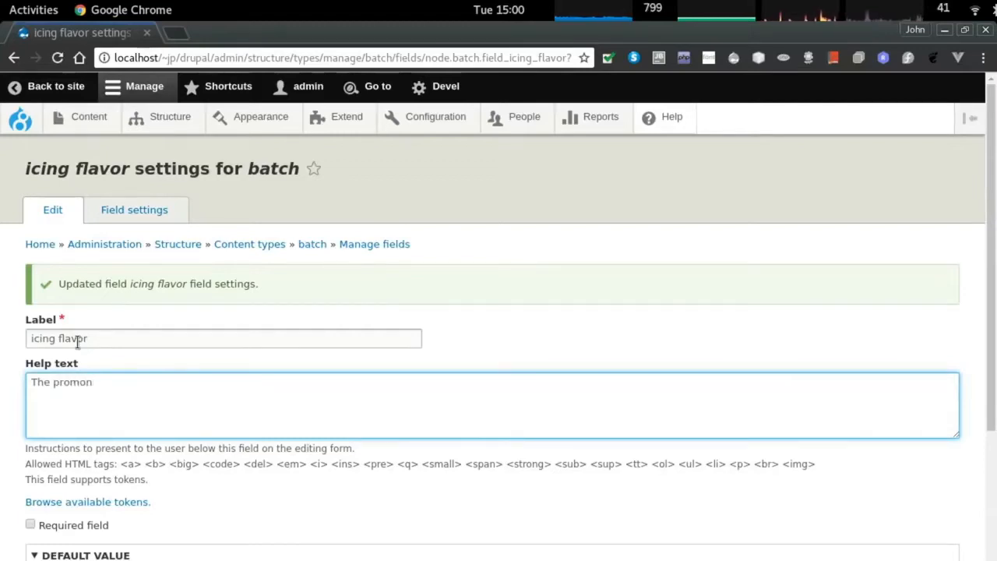
Give icing flavor help text about the icing's prominent flavor, require it, and restrict to flavours.
text(ent)
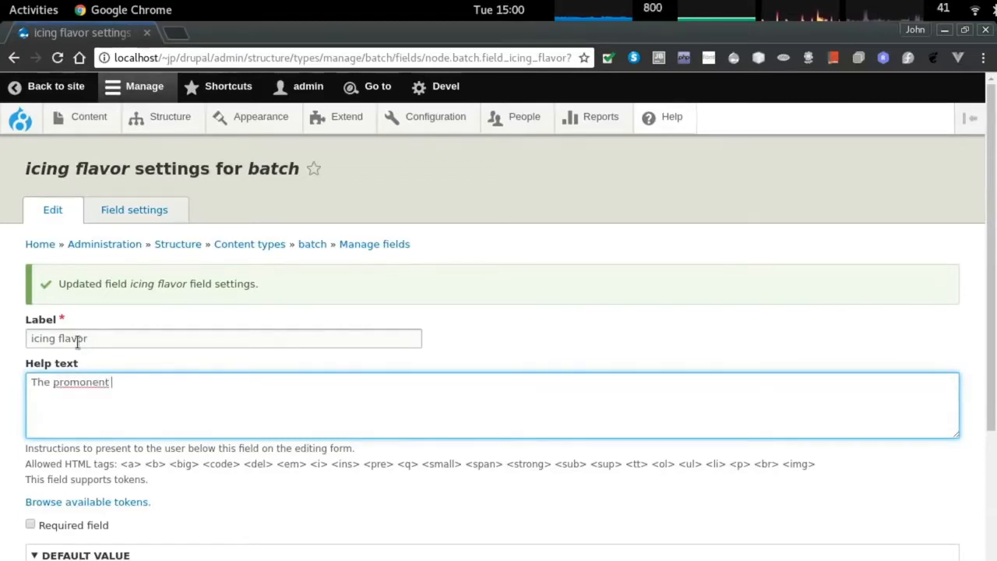
right_click(90, 381)
click(202, 122)
text(flavour of the icing)
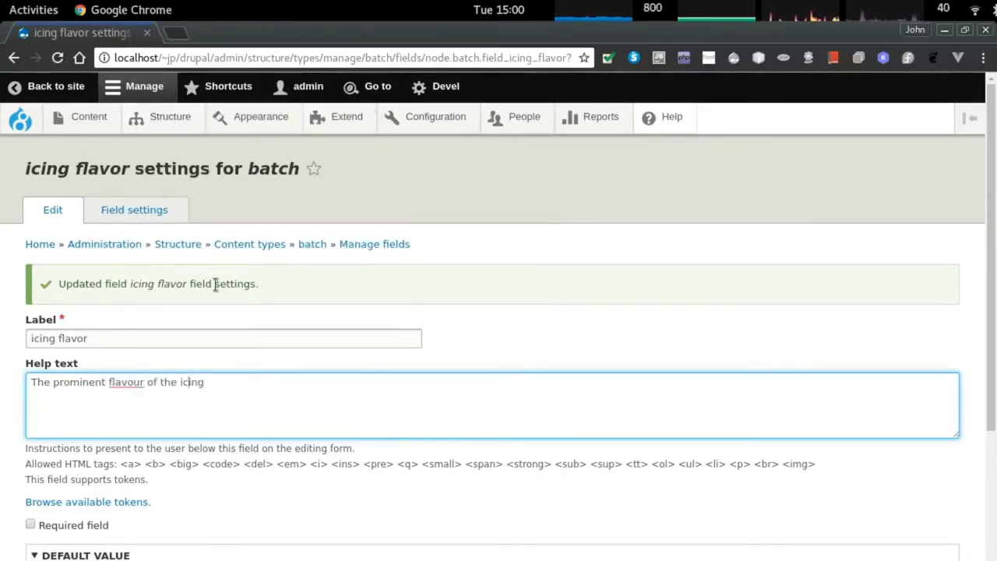
right_click(124, 380)
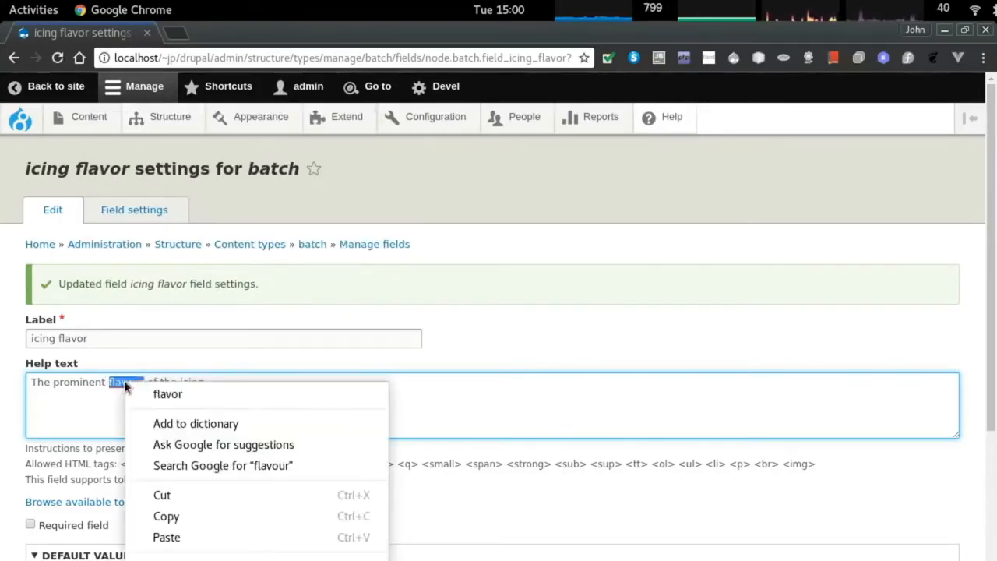
click(174, 395)
click(227, 389)
scroll(147, 460, down, 1)
click(69, 484)
scroll(70, 485, down, 3)
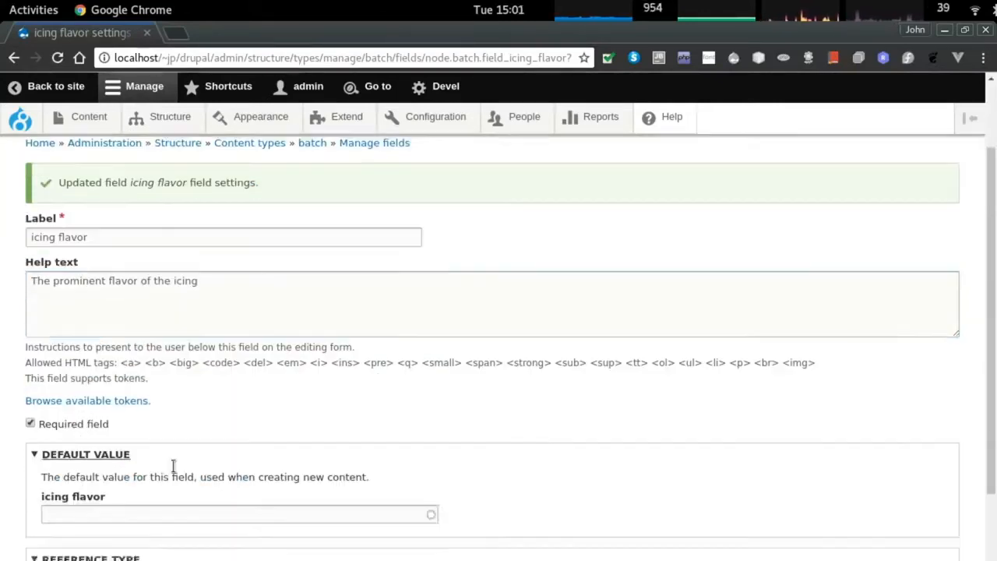
click(72, 494)
click(76, 539)
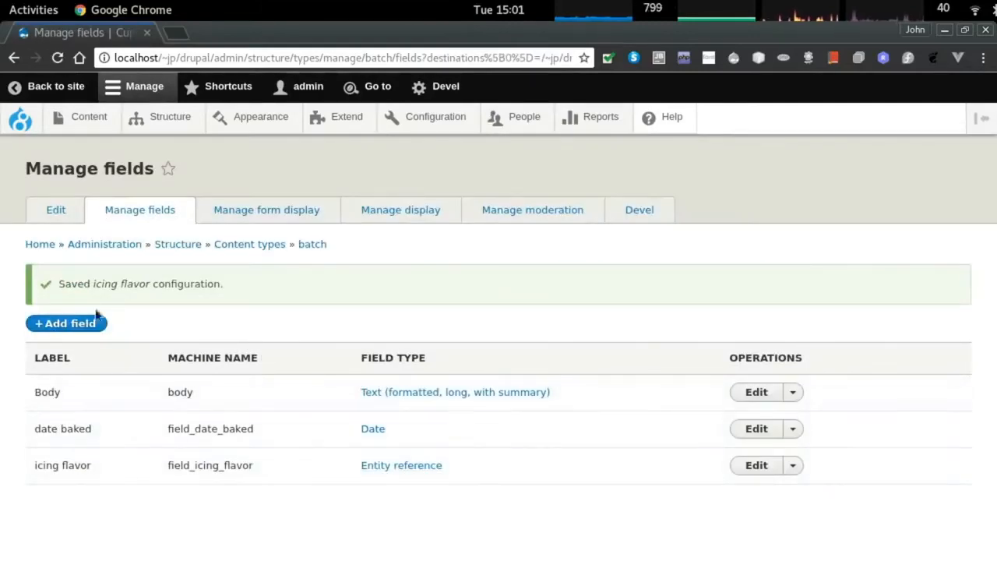
Add another Taxonomy term field to batch, initially labelled 'sponge flavour'.
click(66, 324)
click(90, 253)
scroll(154, 427, down, 3)
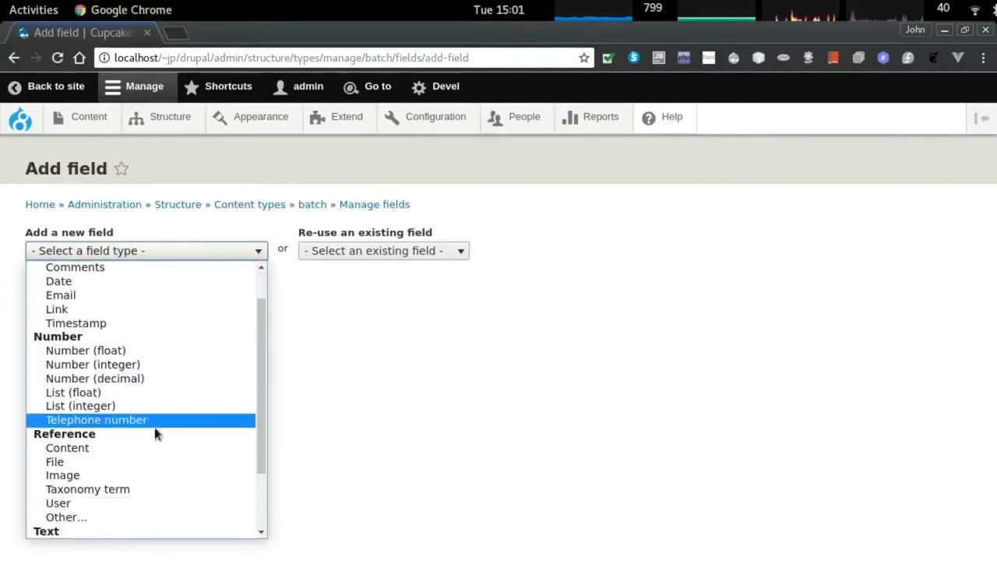
click(129, 411)
text(sponge flavour)
click(116, 332)
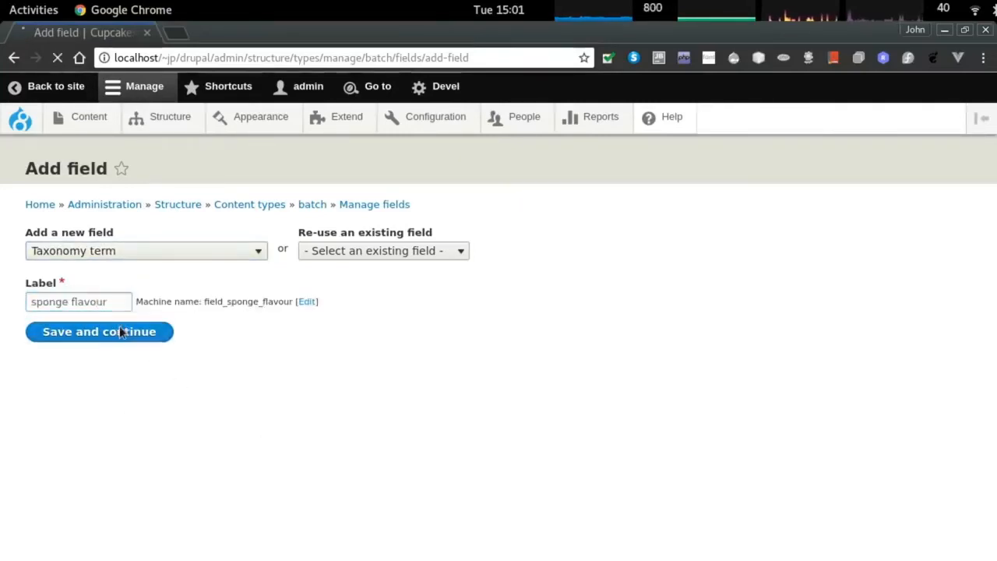
click(92, 407)
Rename it 'sponge flavor', add dominant-flavor help text, require it, restrict to flavours, and save.
click(90, 390)
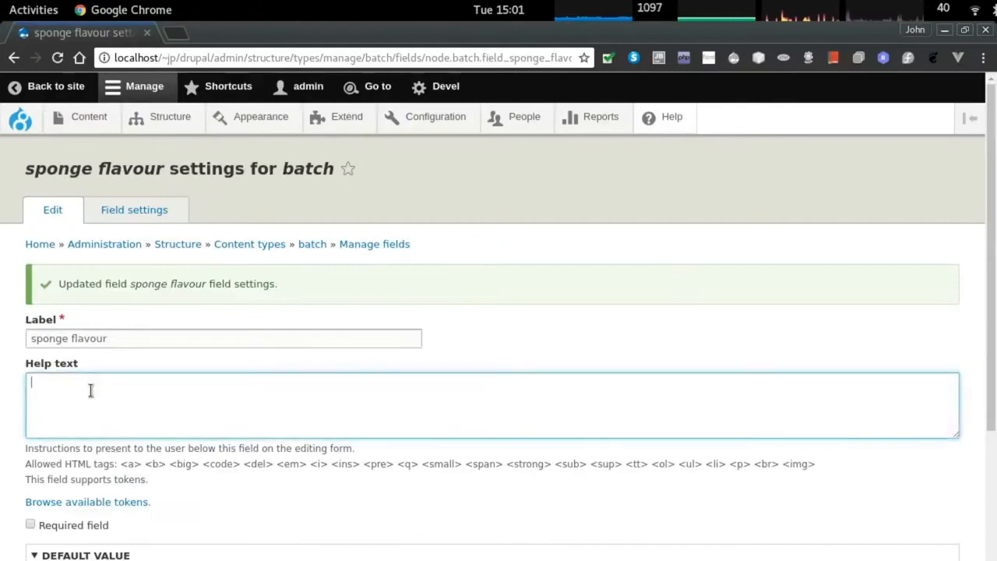
text(the dominant flavour)
click(134, 389)
key(BackSpace)
click(103, 338)
key(BackSpace)
click(103, 383)
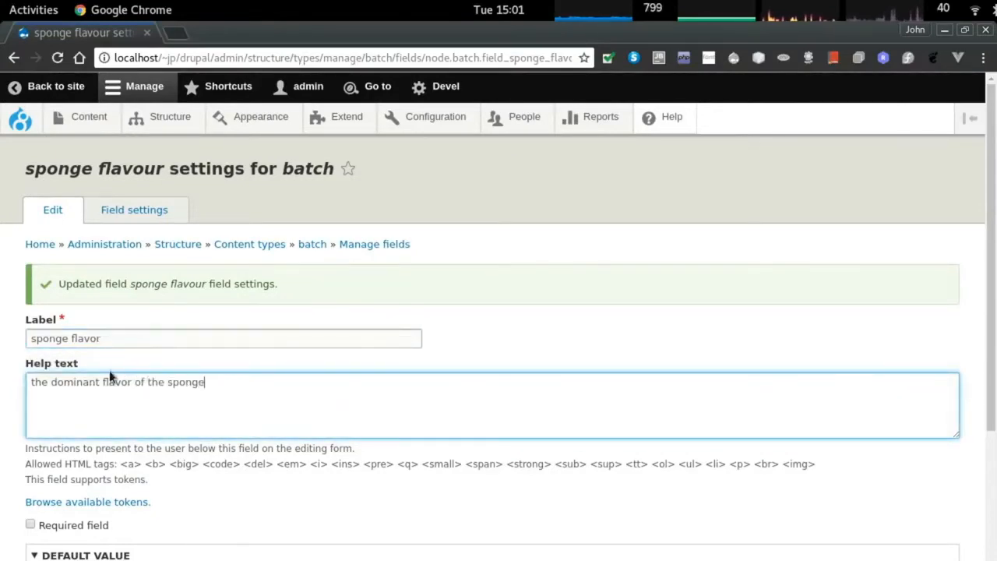
scroll(116, 389, down, 2)
click(32, 441)
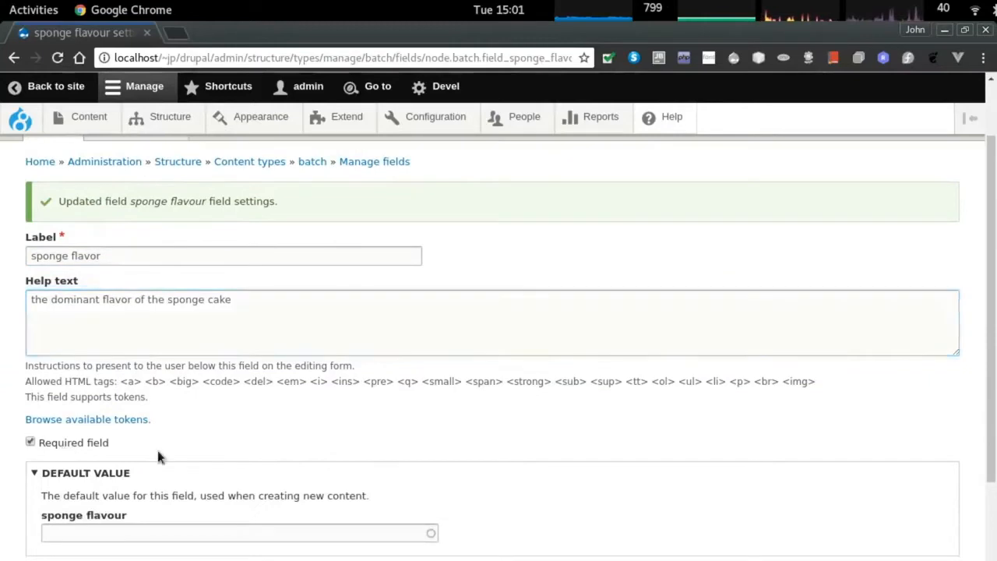
scroll(159, 452, down, 5)
click(46, 494)
click(113, 539)
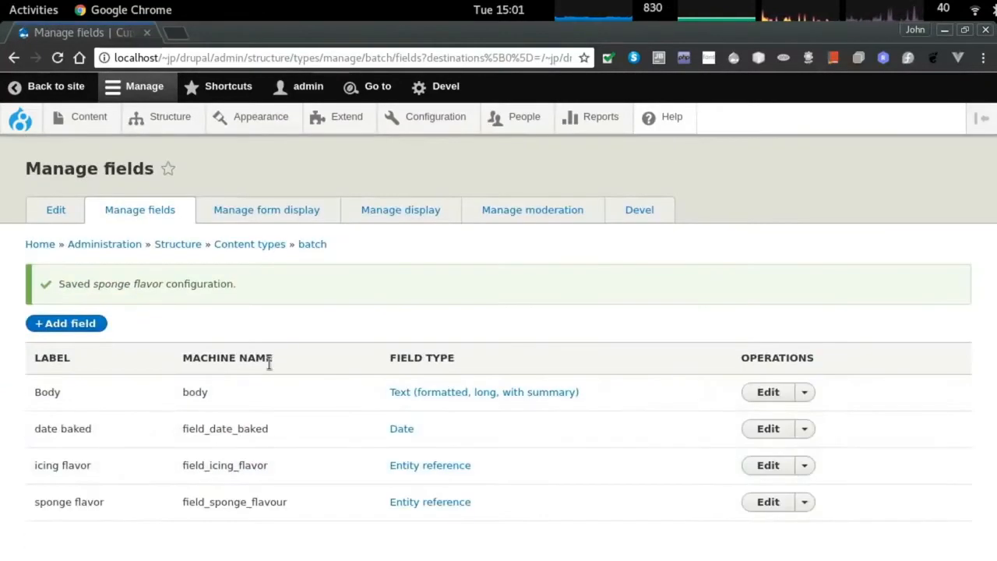
Set the sponge flavor and icing flavor widgets to Select list on batch's form display and save.
click(269, 210)
scroll(303, 443, down, 10)
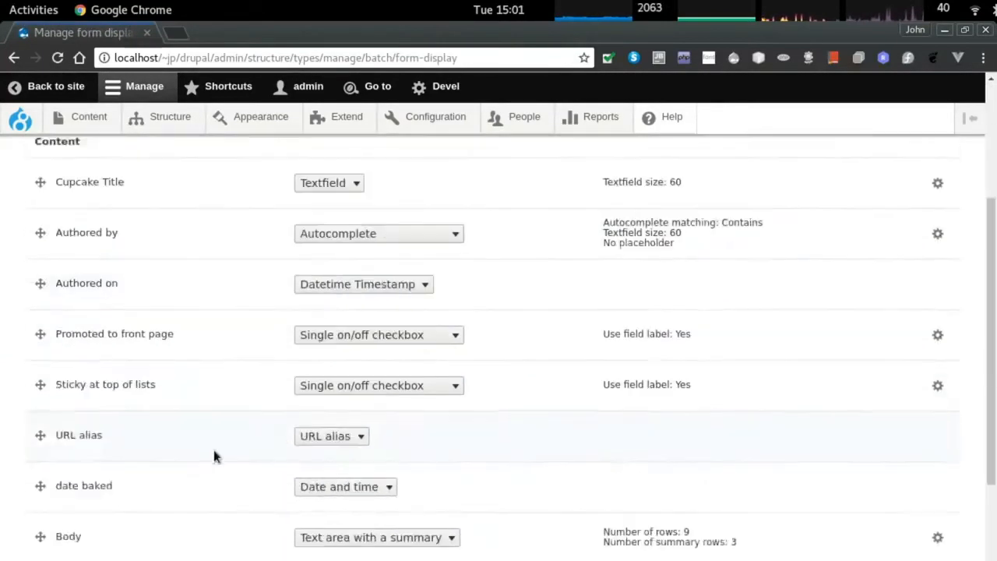
click(360, 395)
click(335, 439)
click(351, 345)
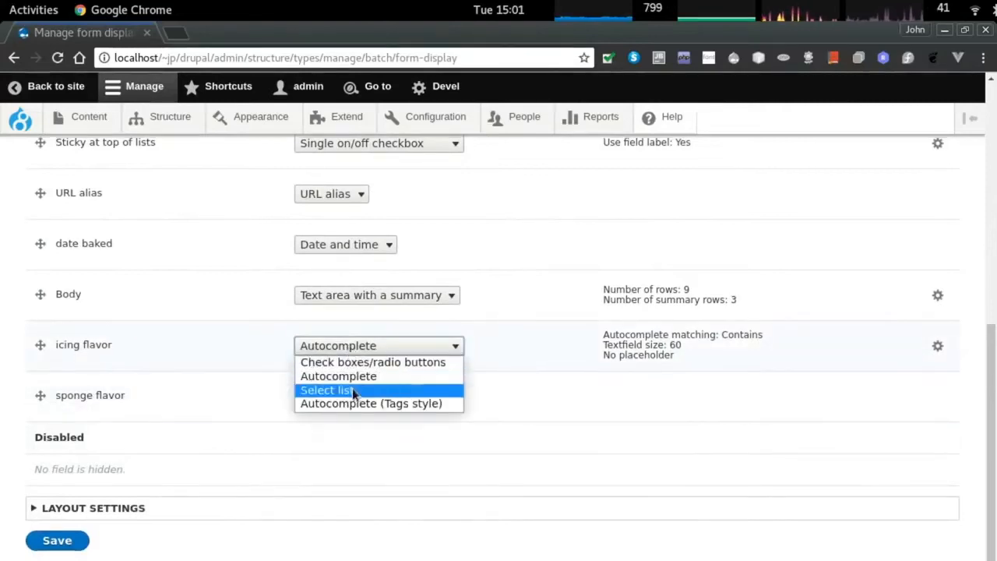
click(332, 389)
click(57, 539)
click(167, 205)
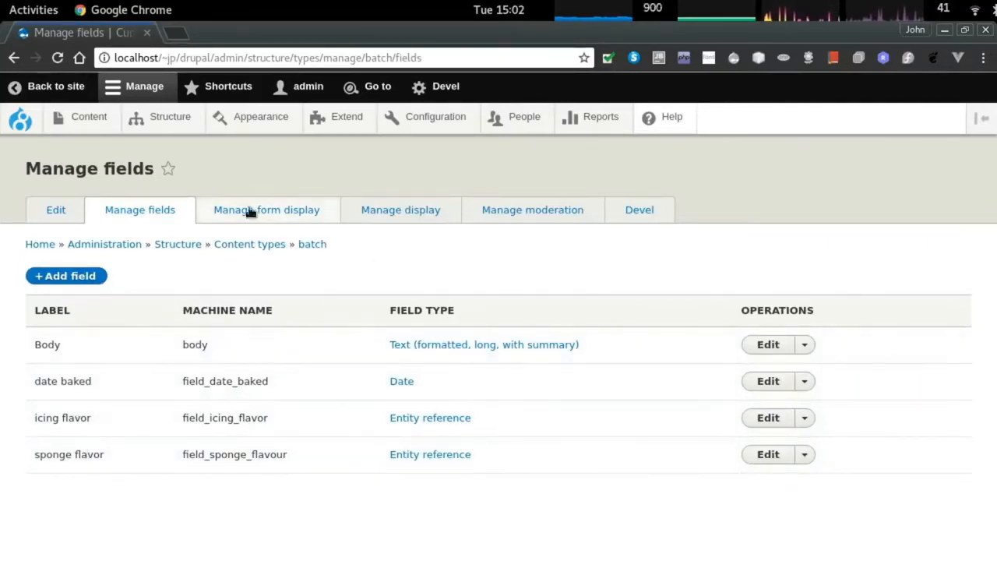
click(168, 117)
Create a new taxonomy vocabulary named 'paper color'.
scroll(149, 372, down, 3)
click(76, 470)
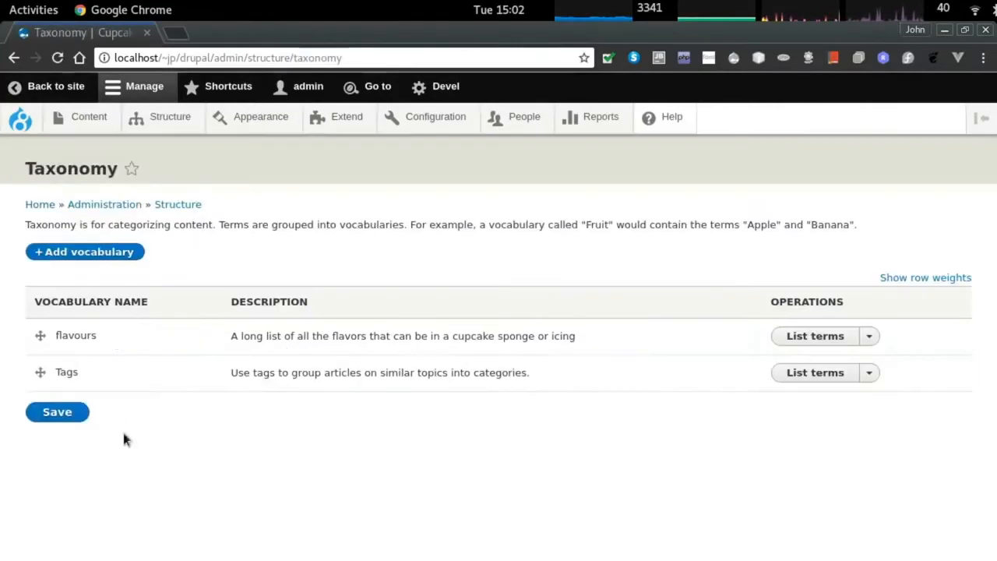
click(76, 252)
click(75, 251)
text(paper color)
key(Tab)
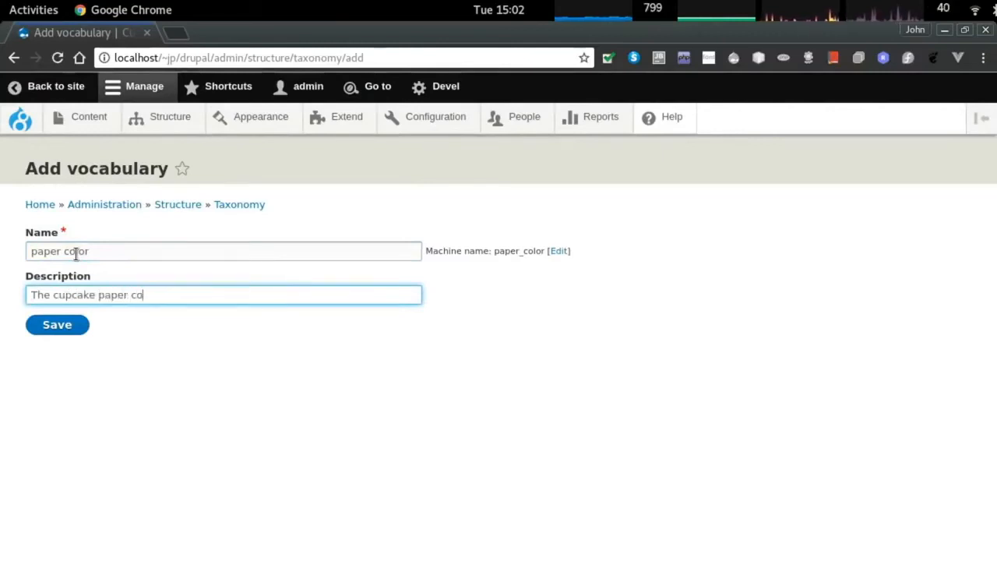
click(78, 325)
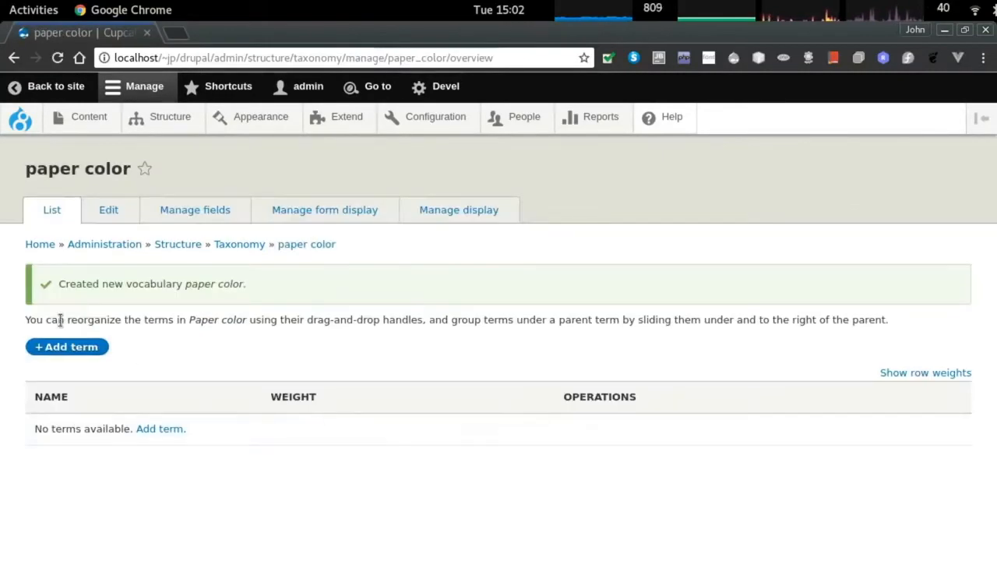
Add the terms 'red', 'pink' and 'blue' to paper color.
click(63, 345)
click(78, 258)
text(red)
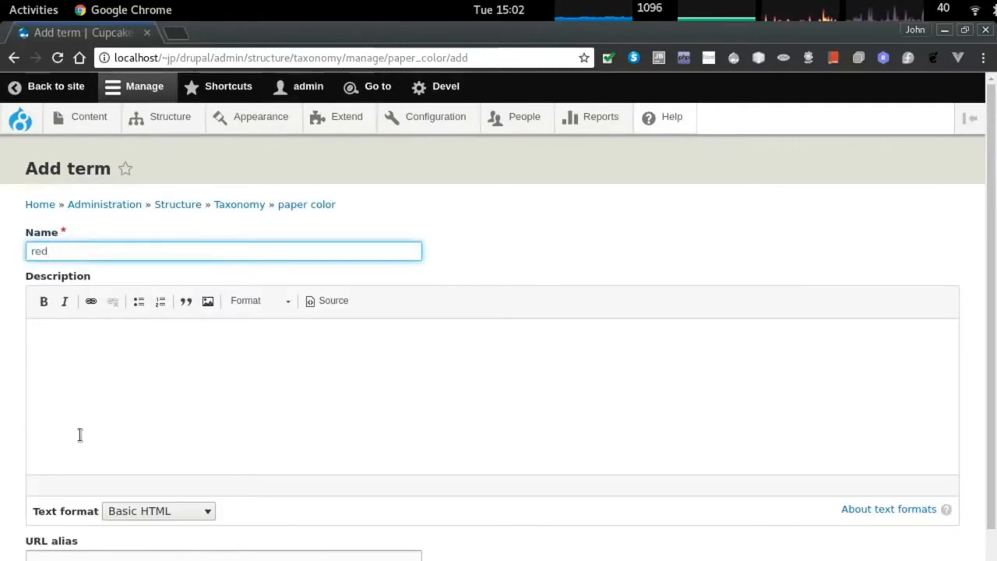
scroll(79, 435, down, 3)
click(57, 538)
click(65, 304)
text(pink)
scroll(66, 436, down, 3)
click(61, 542)
click(77, 299)
text(blue)
scroll(78, 350, down, 3)
click(56, 537)
Add the 'yellow' and 'green' terms, then return to the Taxonomy overview.
click(69, 297)
text(y)
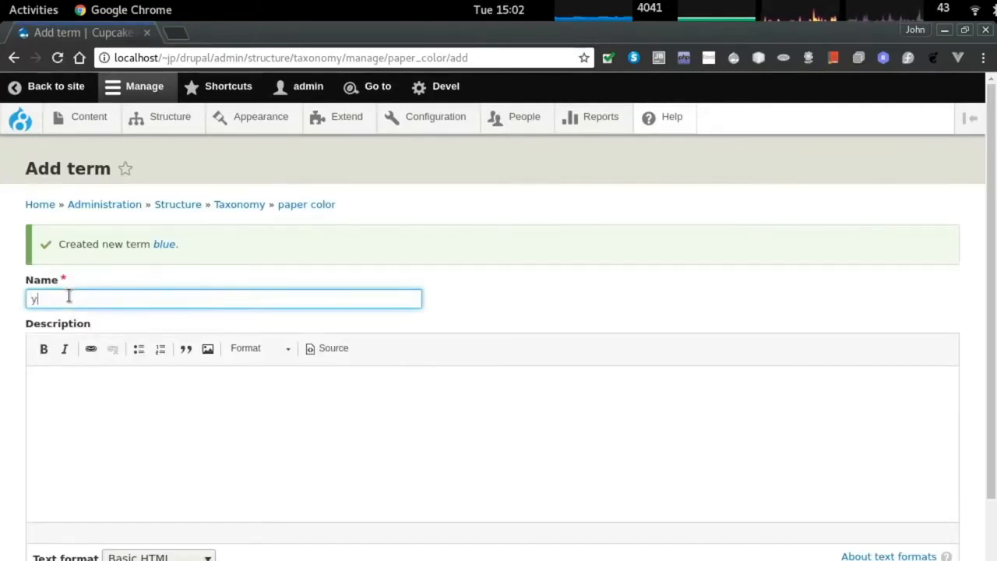
text(ellow)
key(Return)
click(67, 294)
text(green)
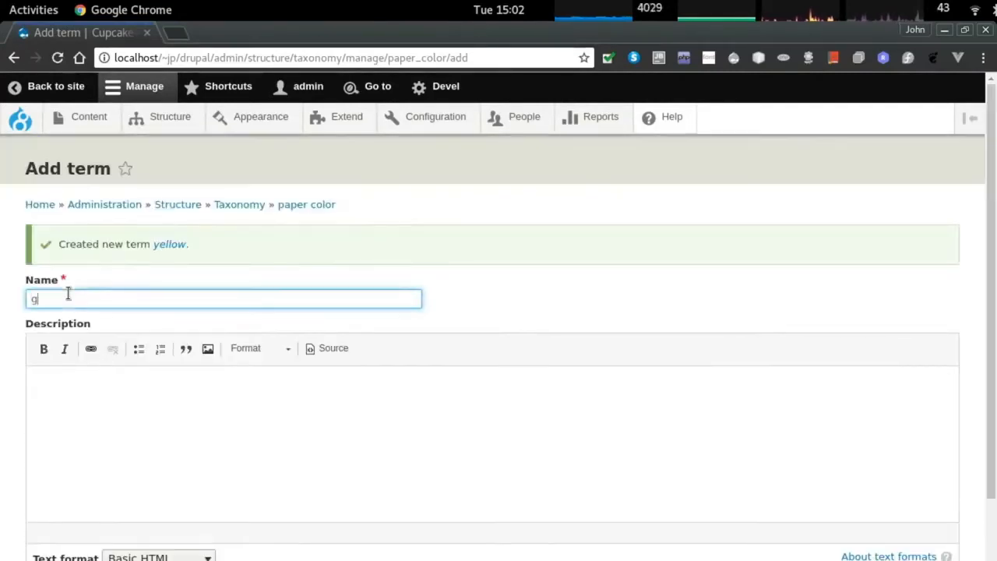
scroll(91, 400, down, 3)
key(Return)
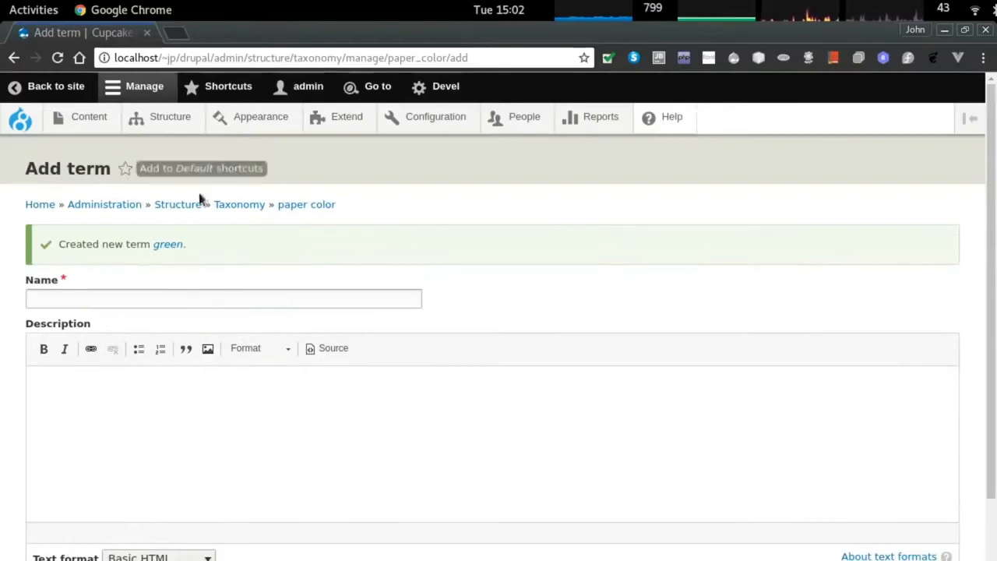
click(234, 207)
triple_click(291, 372)
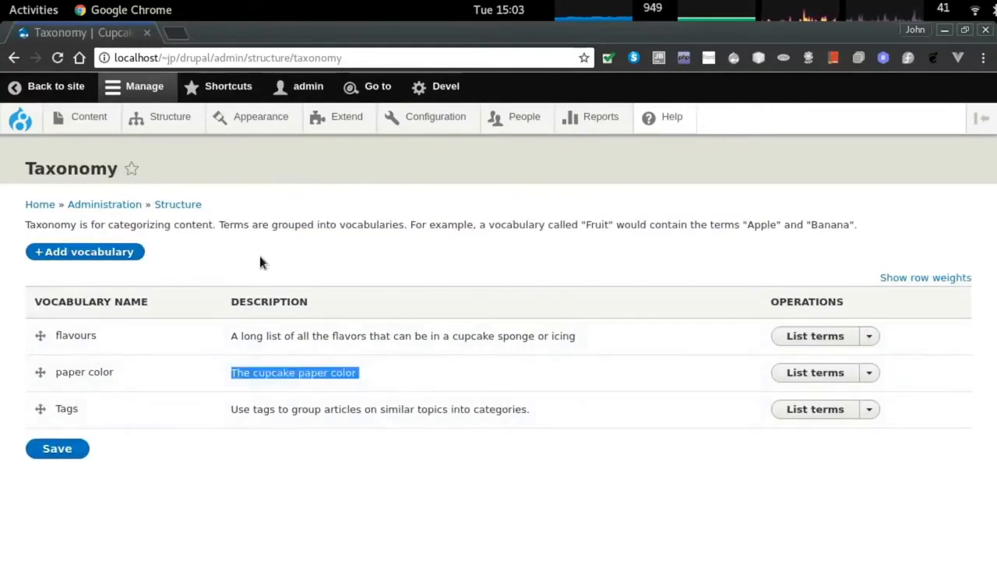
Go to the batch content type's Manage fields page.
click(168, 117)
click(98, 296)
click(176, 118)
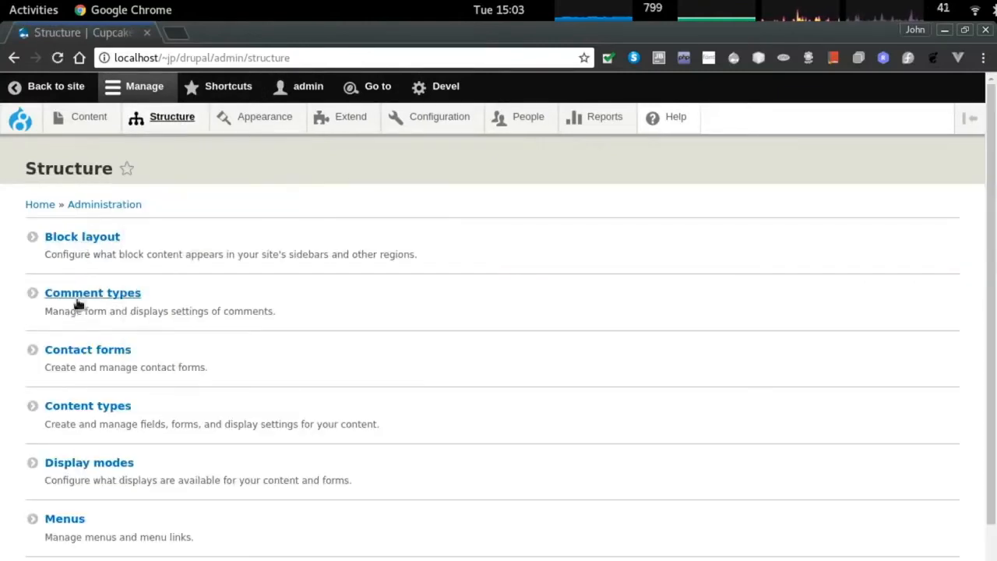
click(89, 408)
click(804, 378)
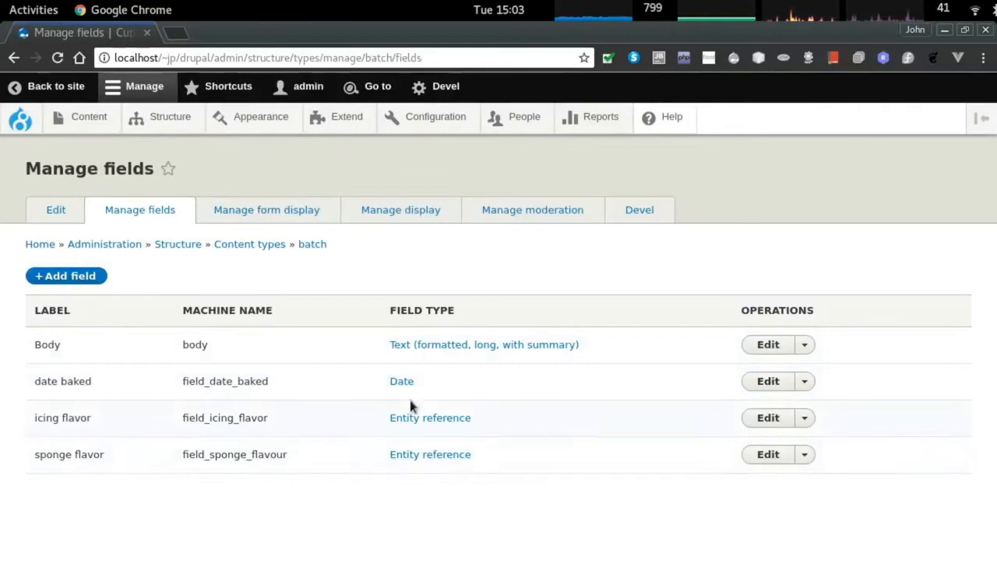
Add a Taxonomy term field labelled 'cupcake paper color' to batch with default storage.
click(69, 275)
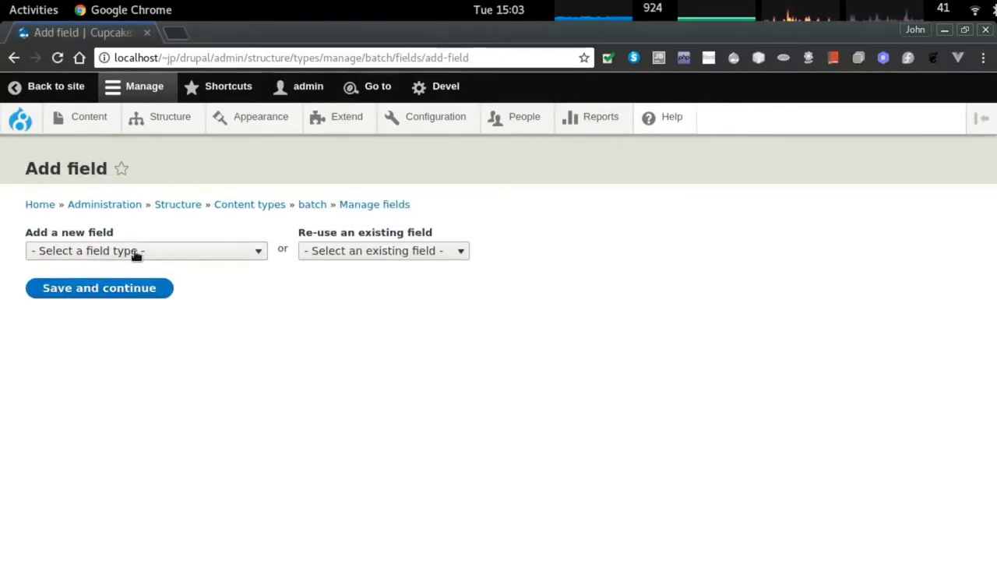
click(133, 250)
scroll(155, 499, down, 1)
click(155, 495)
click(74, 304)
text(cupcake paper color)
key(Tab)
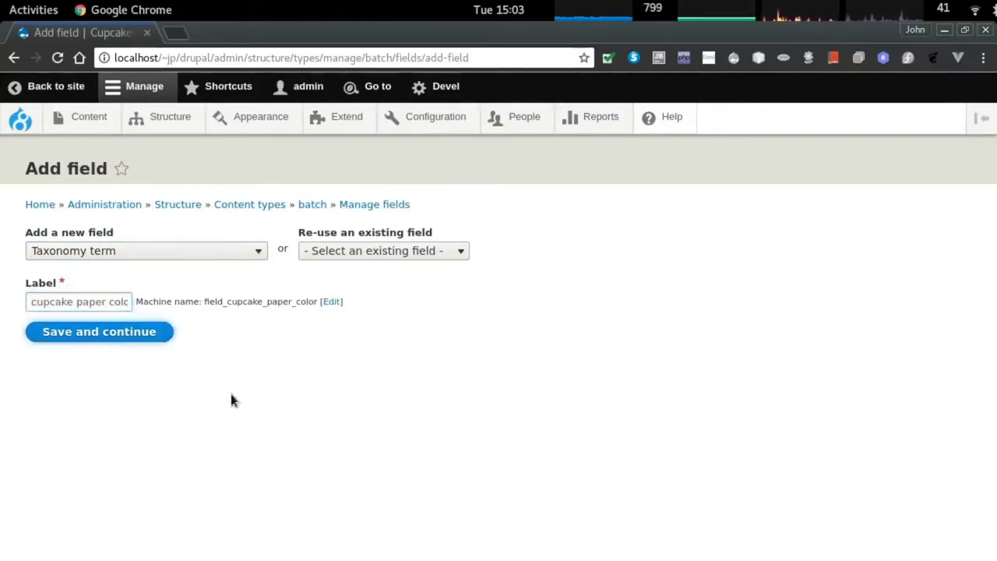
click(146, 333)
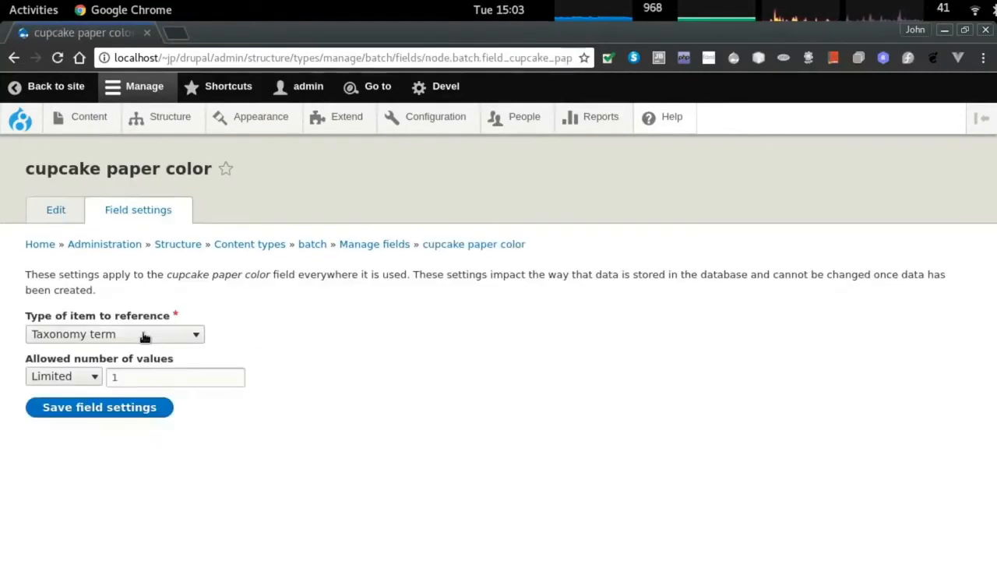
click(92, 405)
Add help text 'The color of the paper around the cupcake', require it, restrict to paper color, save.
click(76, 392)
text(The color of the paper around the cupcake)
scroll(98, 408, down, 1)
click(101, 441)
scroll(116, 421, down, 3)
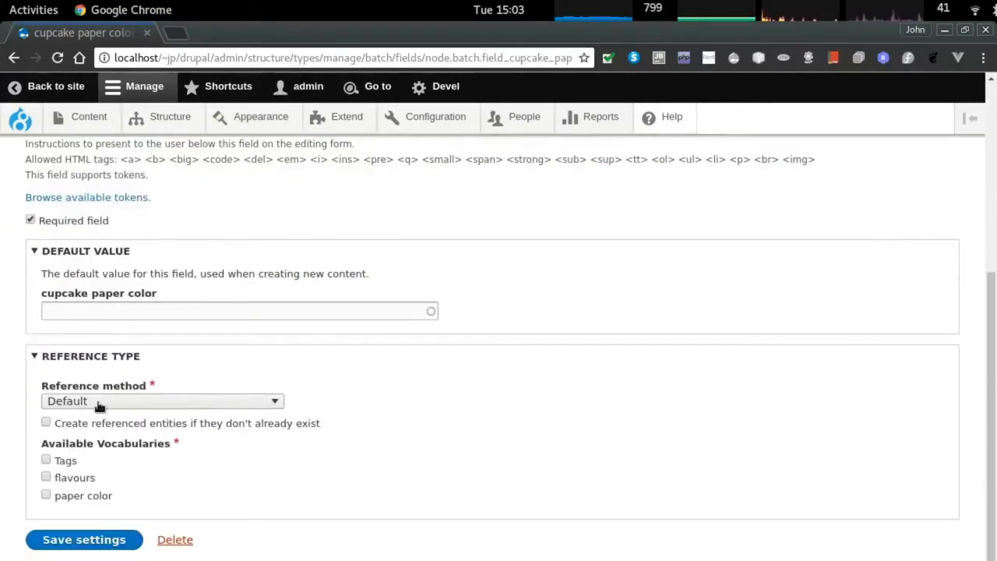
click(76, 495)
click(90, 539)
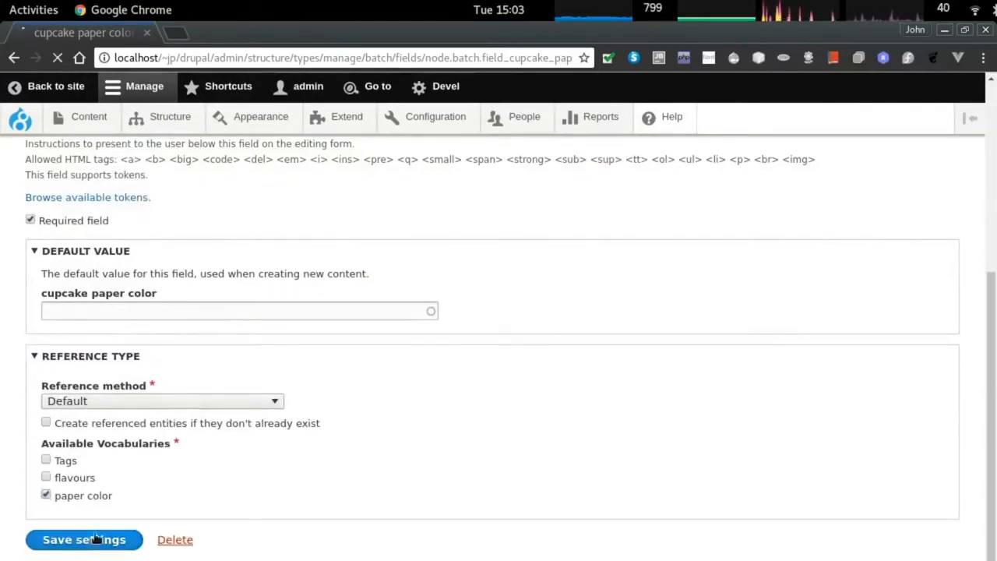
click(251, 202)
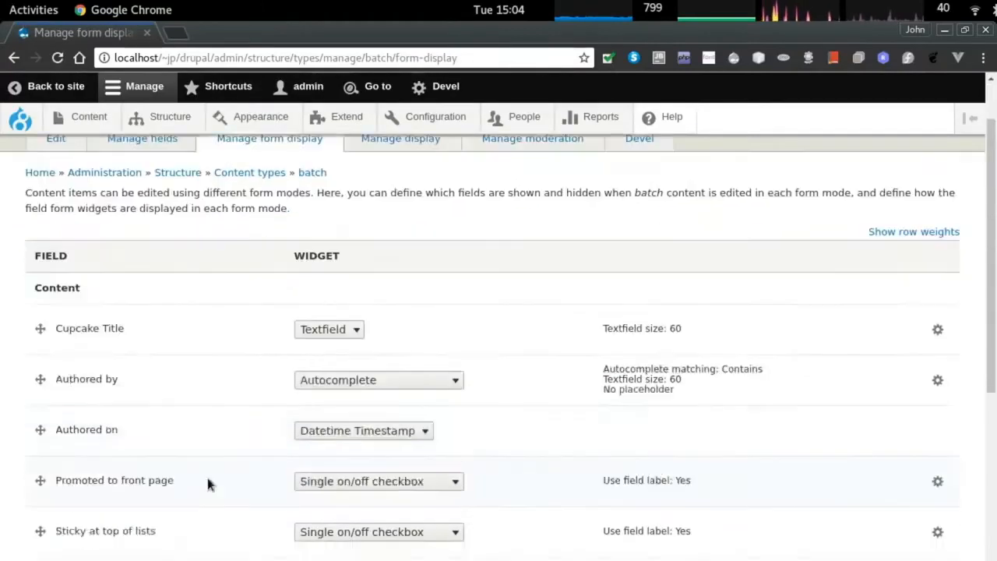
Set the cupcake paper color widget to Select list and save the form display.
scroll(208, 481, down, 10)
click(378, 411)
click(385, 455)
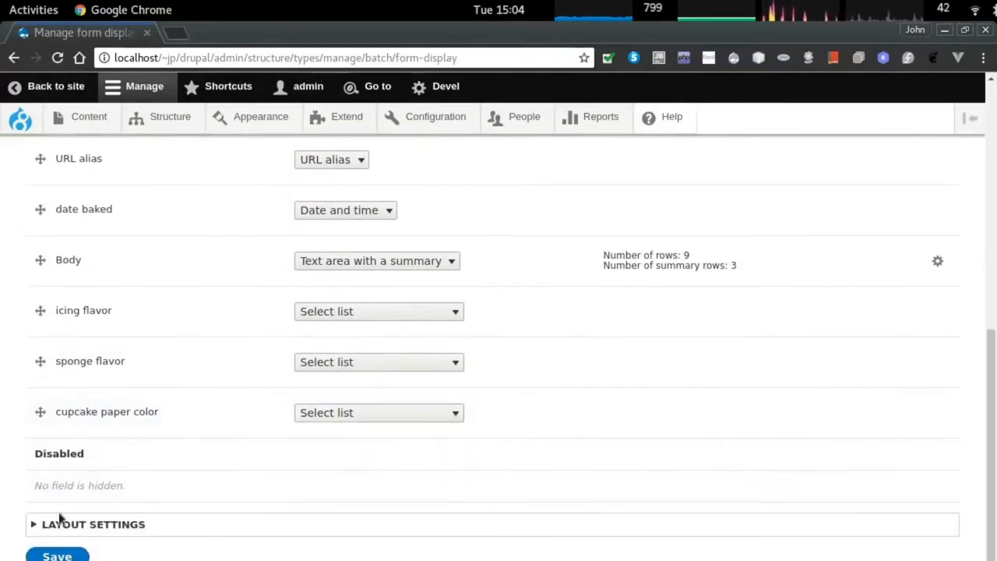
click(57, 554)
Switch batch's form display to the Two column layout and save.
scroll(311, 455, down, 4)
scroll(292, 462, down, 3)
click(86, 508)
scroll(126, 484, down, 1)
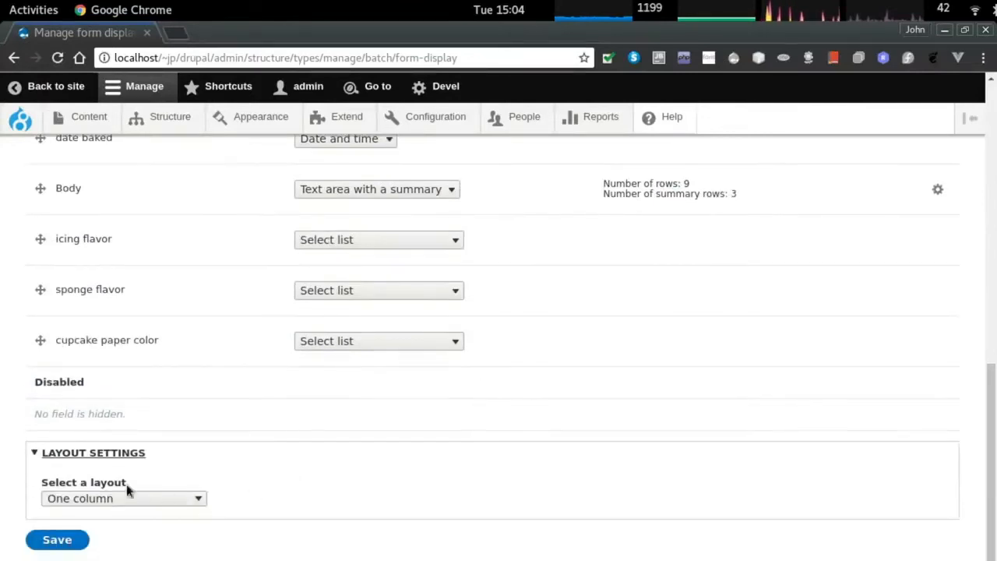
click(137, 497)
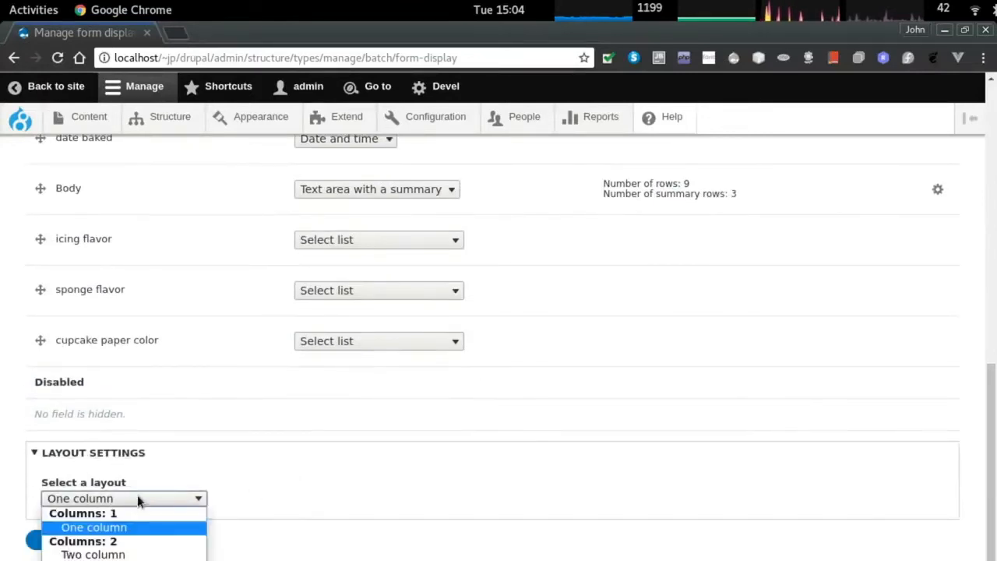
click(162, 555)
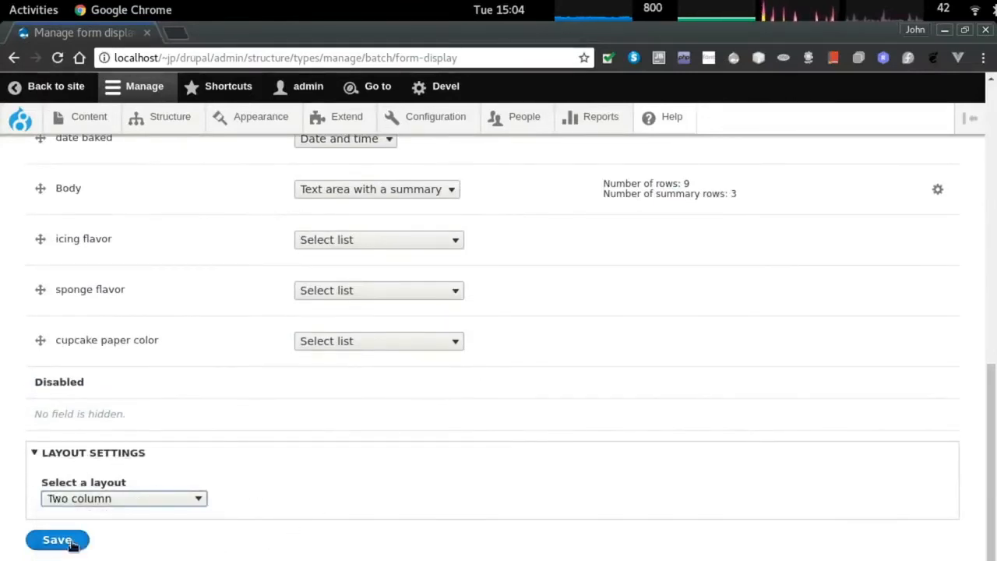
click(54, 539)
Open the Create batch form in a new browser tab.
mouse_move(73, 108)
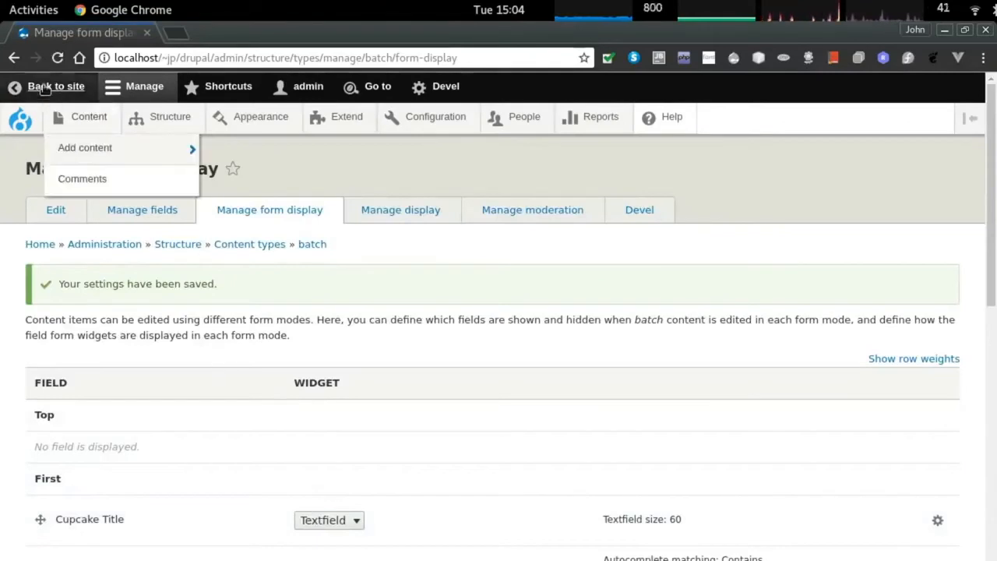
mouse_move(84, 147)
right_click(225, 210)
click(248, 221)
click(236, 34)
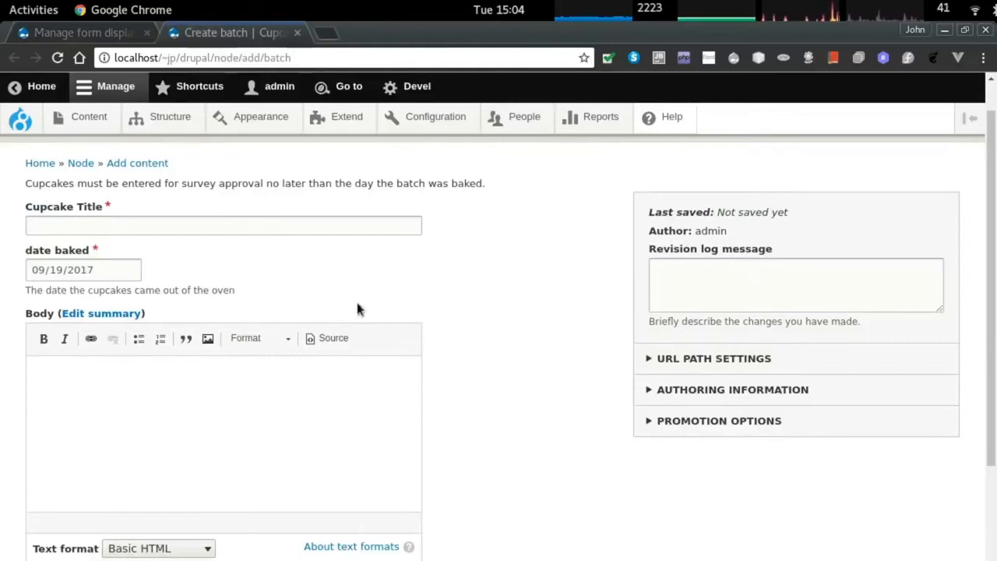
Set the batch's icing flavor to berry, sponge to vanilla and paper color to green.
scroll(122, 389, down, 5)
click(121, 389)
click(97, 435)
click(87, 450)
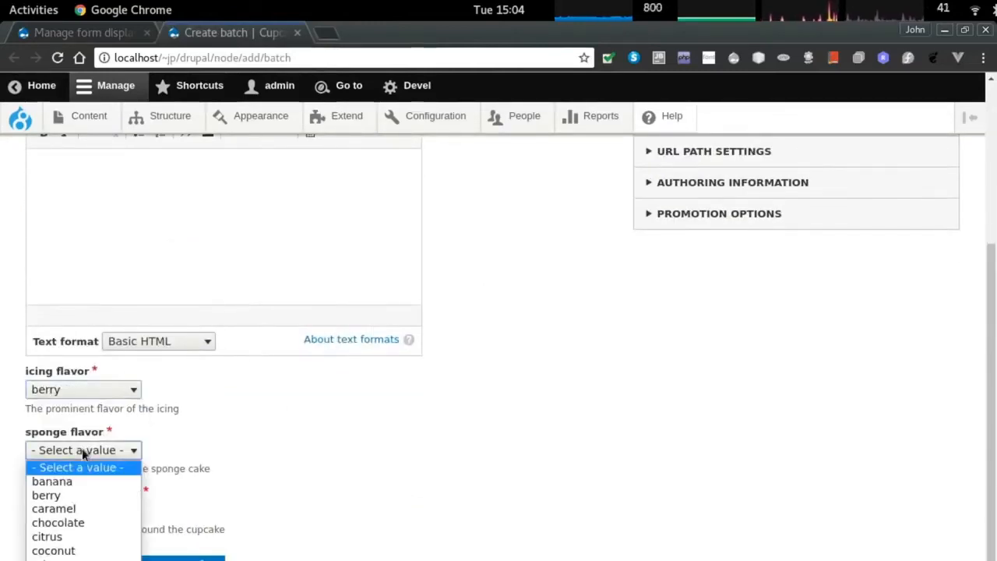
click(81, 559)
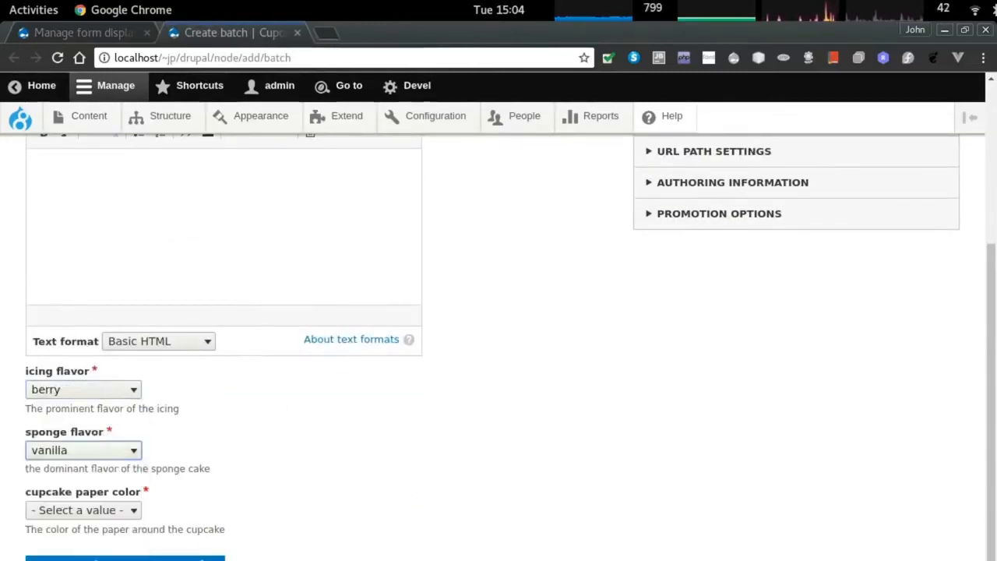
click(86, 510)
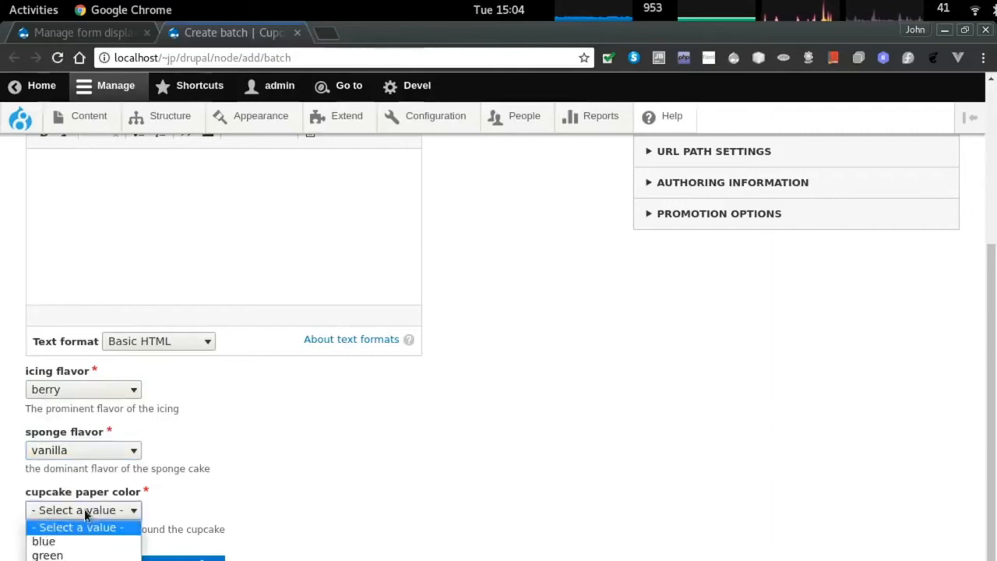
click(83, 557)
Title the batch 'Berry vanilla surprise' and begin the body with 'The best cupcake in the world'.
scroll(109, 211, up, 6)
click(72, 266)
text(Berry )
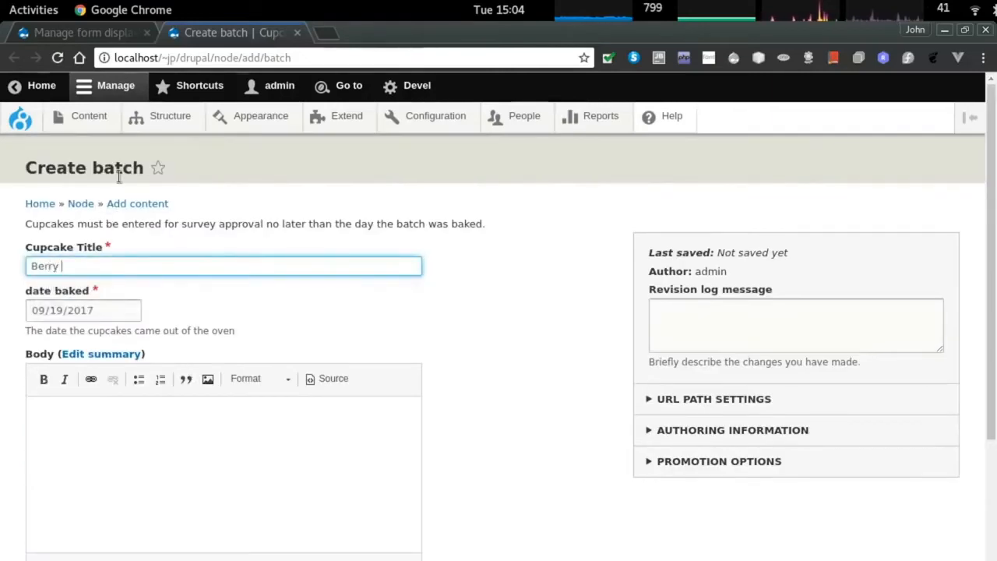
text(vanilla surprise)
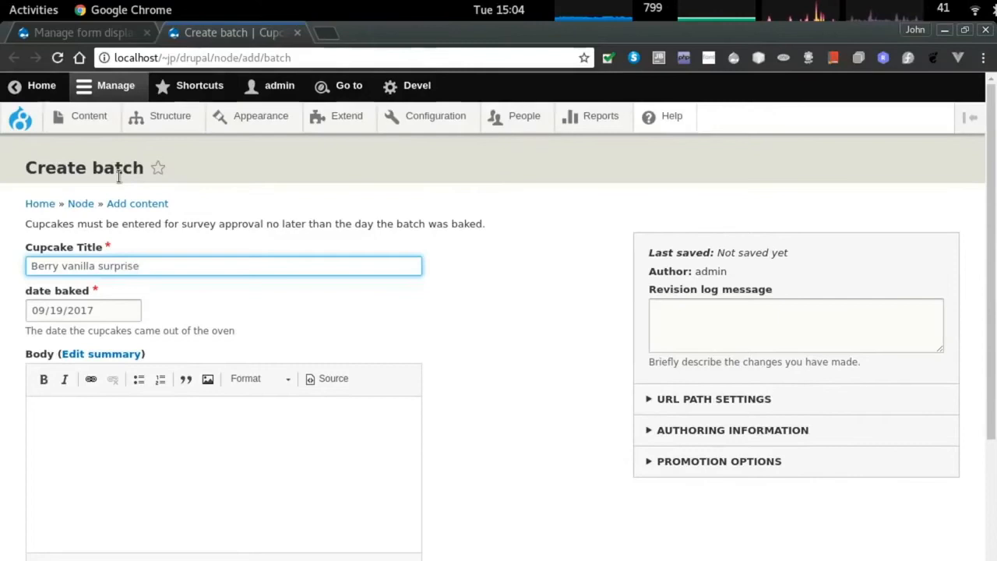
scroll(175, 370, down, 3)
click(172, 381)
click(172, 382)
click(120, 269)
text(The best cupca)
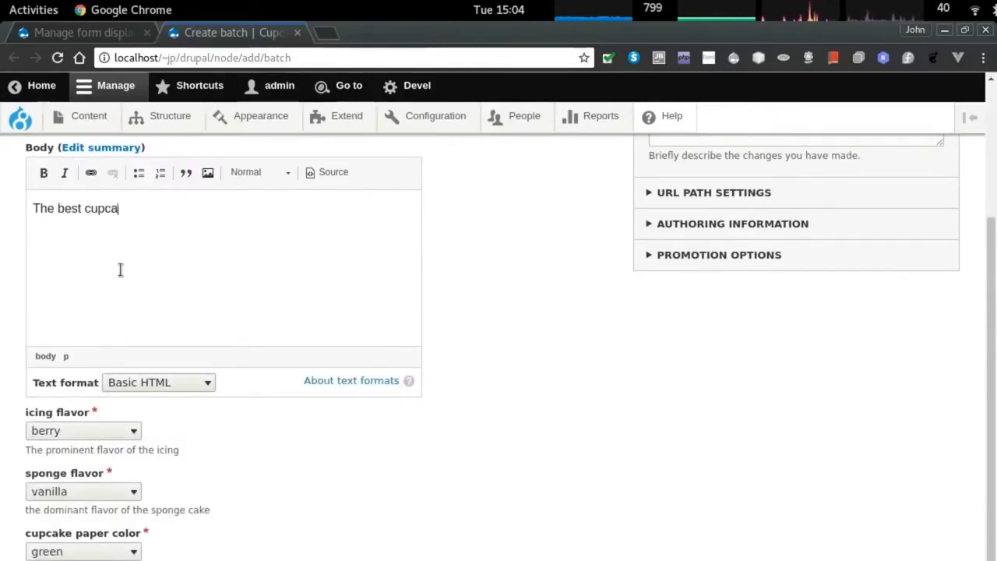
text(ke in the world)
Search Google for cupcakes in a new tab and view the image results.
key(ctrl+t)
text(cupcakes)
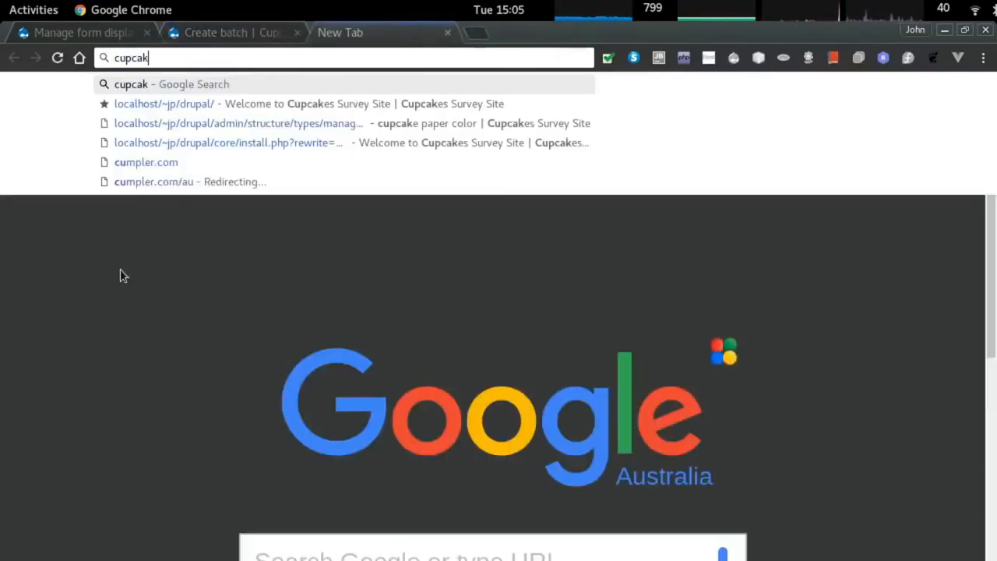
key(Return)
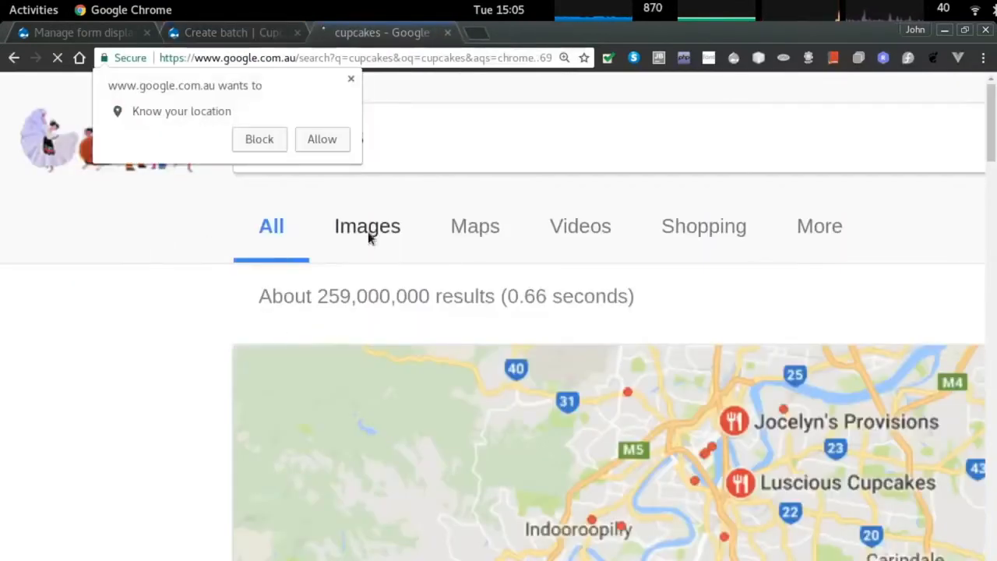
click(368, 231)
scroll(150, 436, down, 1)
scroll(150, 435, down, 3)
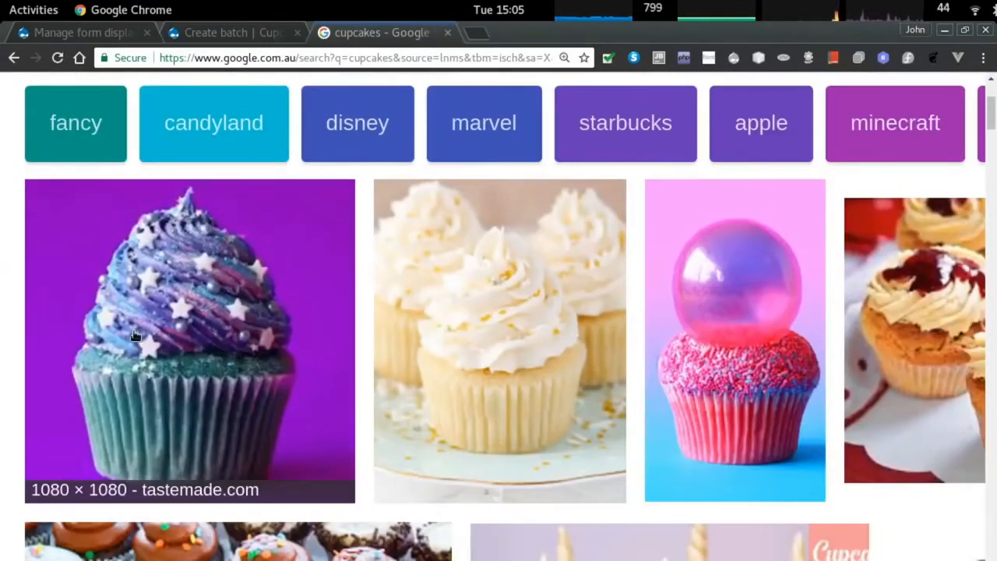
Launch the Screenshot tool and reset the browser page zoom to 100%.
key(super)
text(screen)
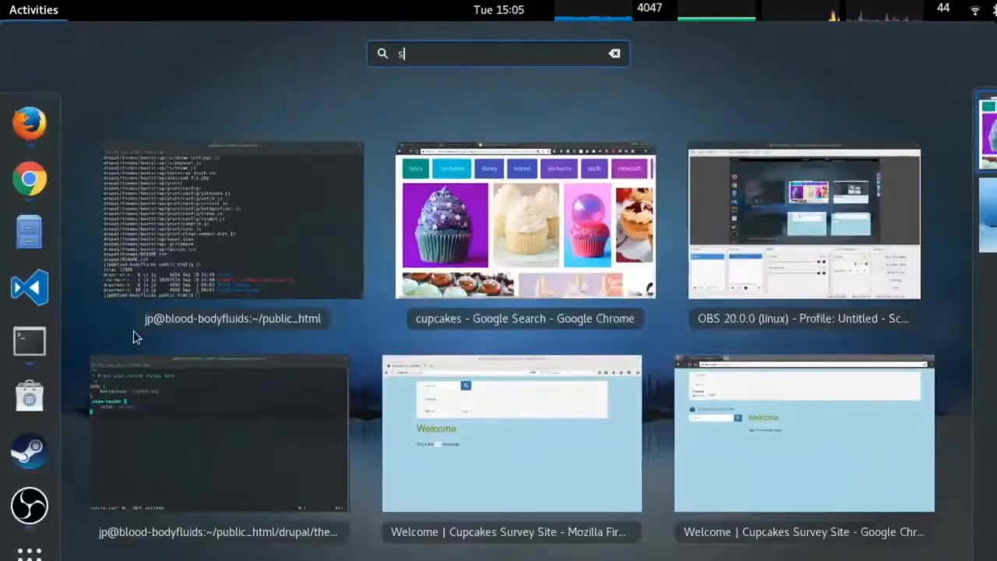
key(Return)
key(alt+Tab)
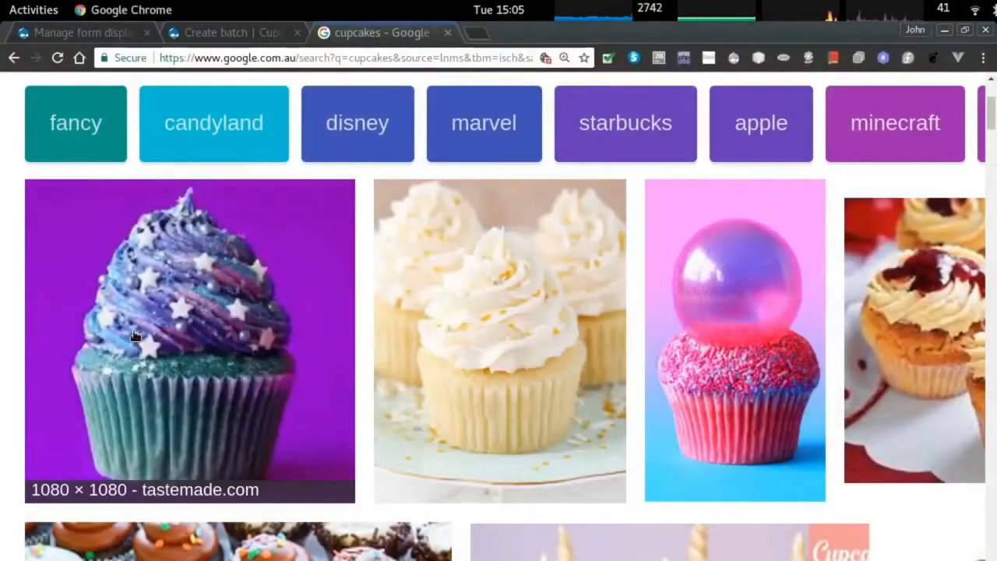
key(ctrl+0)
key(alt+Tab)
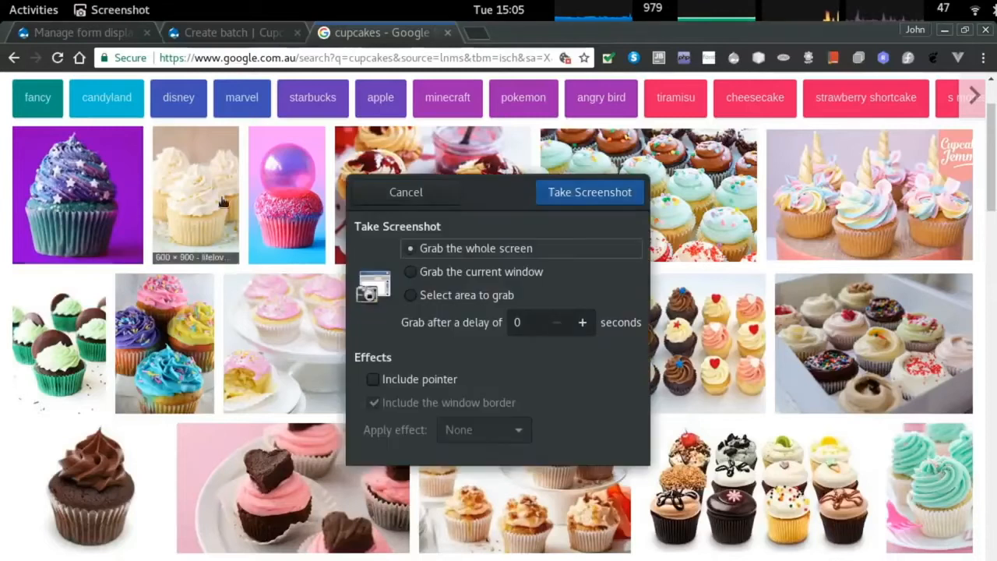
Capture the purple starry cupcake image as an area screenshot saved as berry_cupcake.png.
click(454, 297)
click(572, 194)
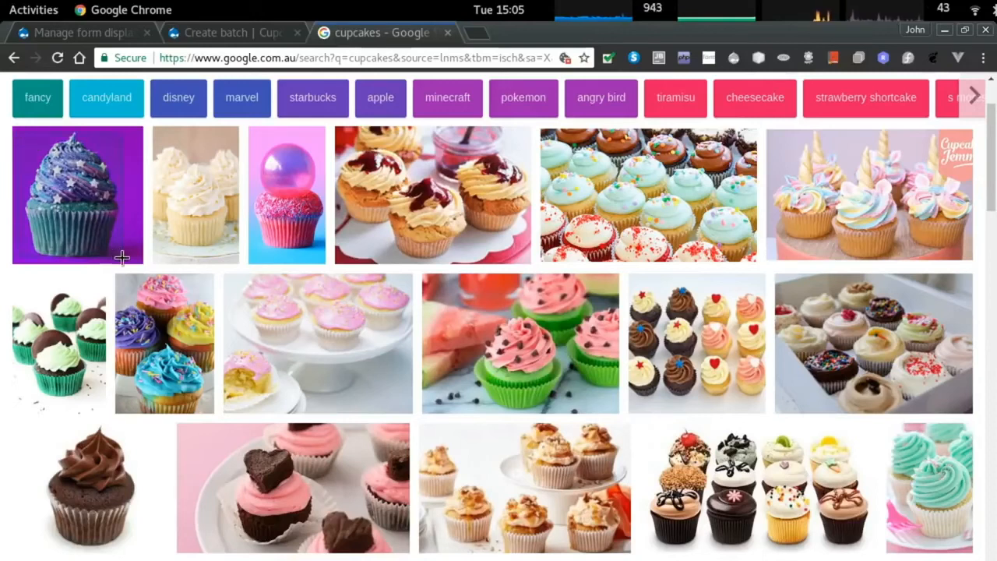
drag(135, 261, 145, 268)
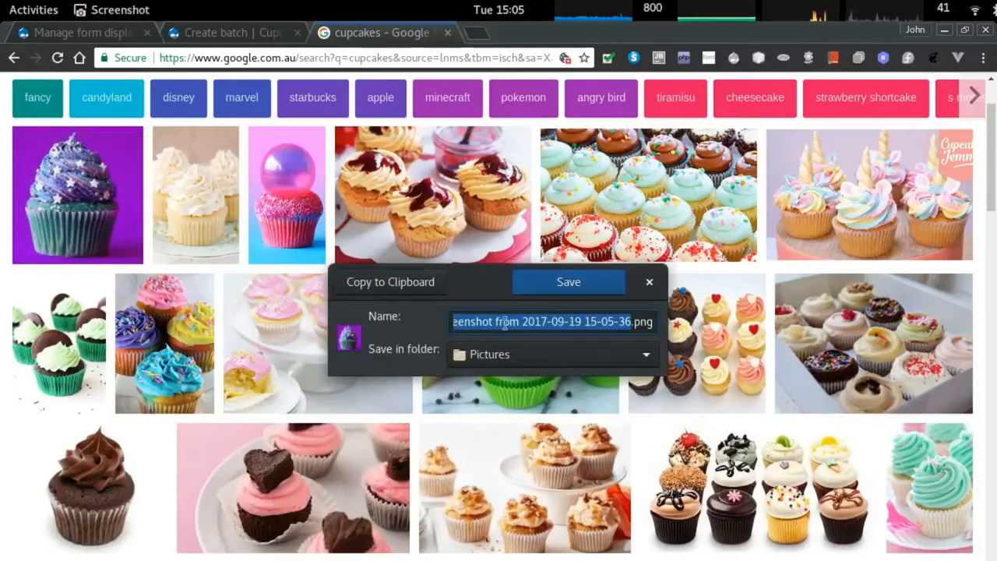
text(berry_cupcake)
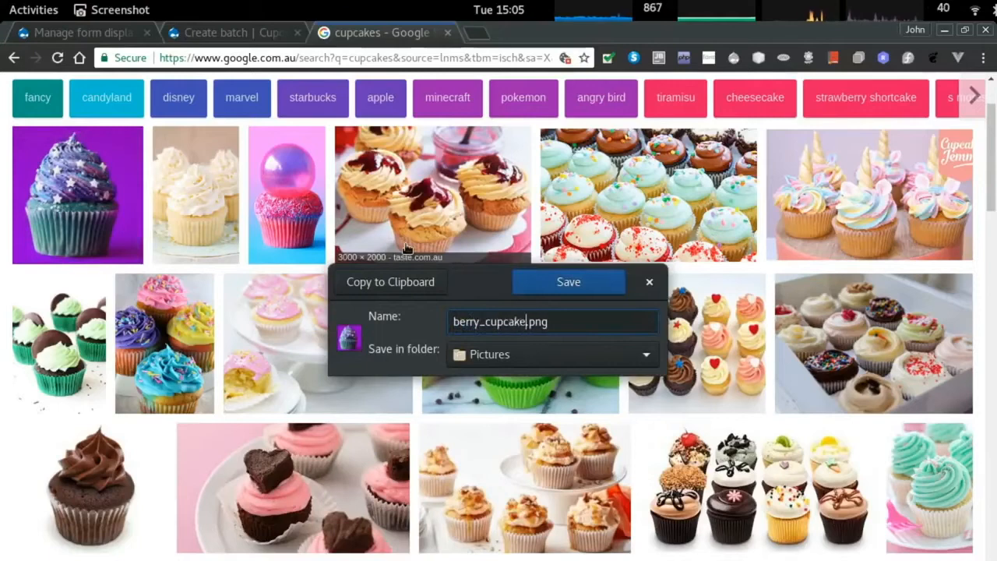
key(Return)
Close the image search tab and start a new paragraph after the body sentence.
key(ctrl+w)
click(231, 210)
key(Return)
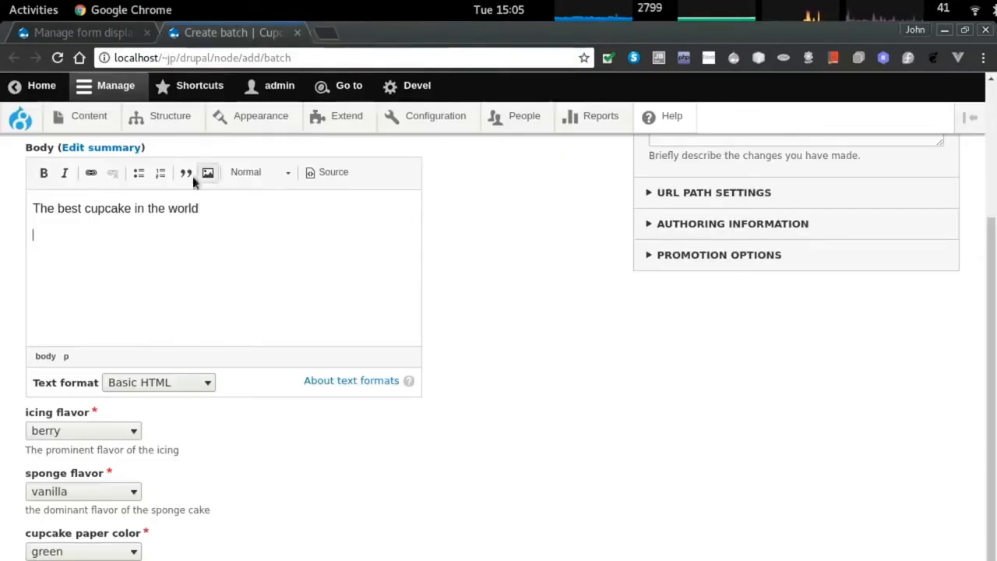
Insert berry_cupcake.png from Pictures into the body with alt text and left alignment, then save the batch.
click(207, 172)
click(371, 304)
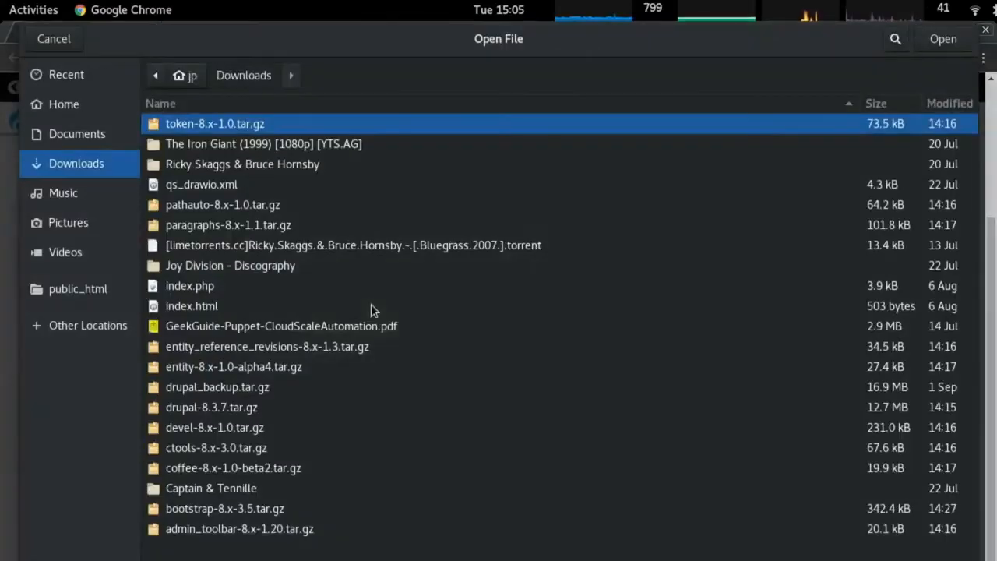
click(70, 222)
click(205, 148)
double_click(205, 148)
click(343, 456)
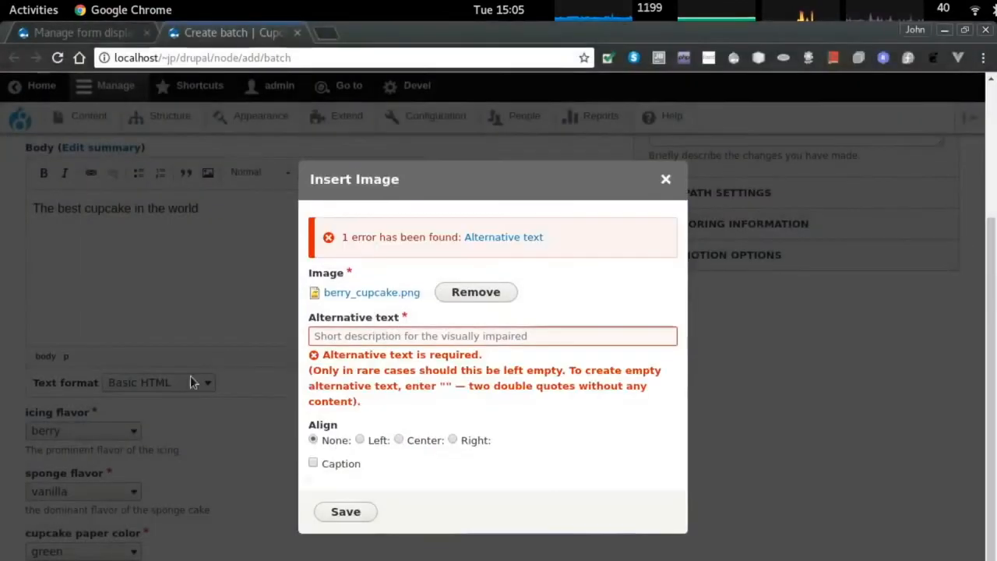
click(470, 339)
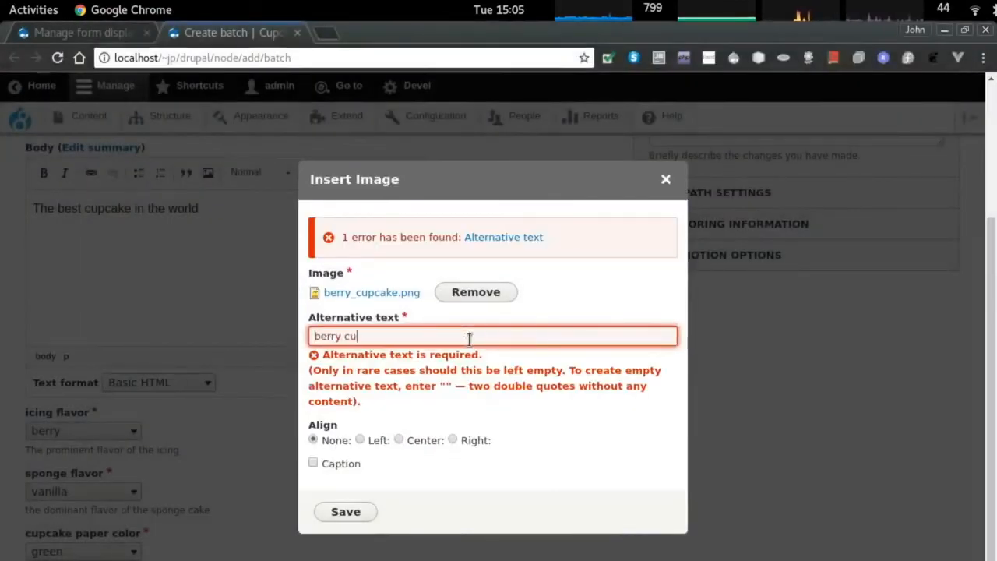
click(345, 511)
scroll(64, 409, down, 2)
click(125, 545)
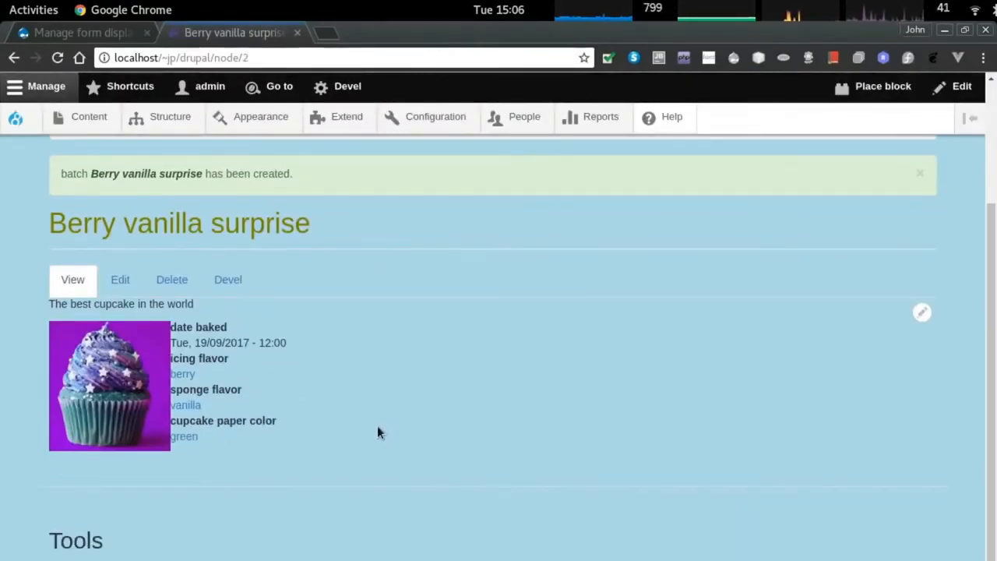
Select the displayed date baked value, then open the batch Manage display settings.
triple_click(267, 341)
click(277, 345)
triple_click(238, 343)
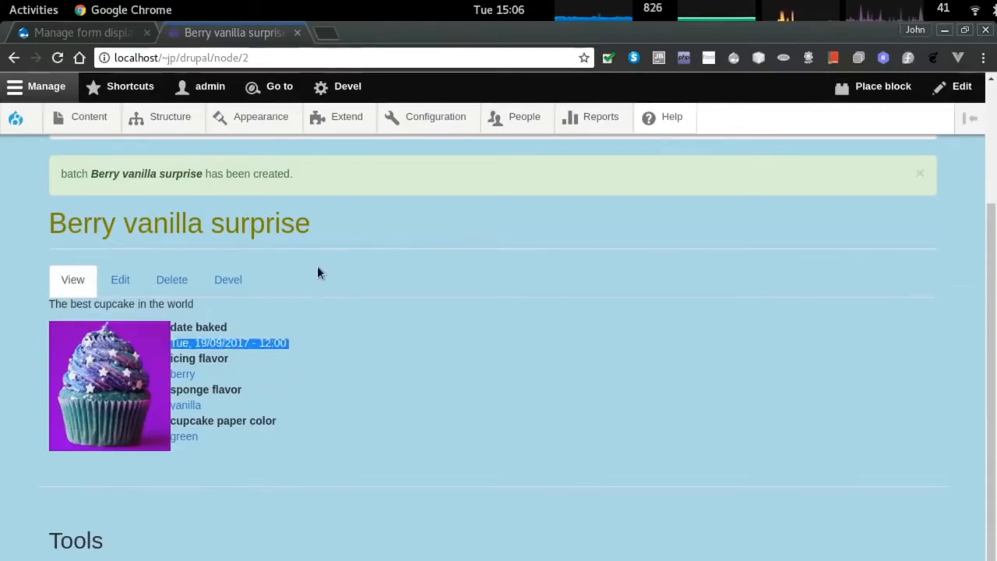
key(ctrl+Page_Up)
click(412, 212)
scroll(355, 328, down, 5)
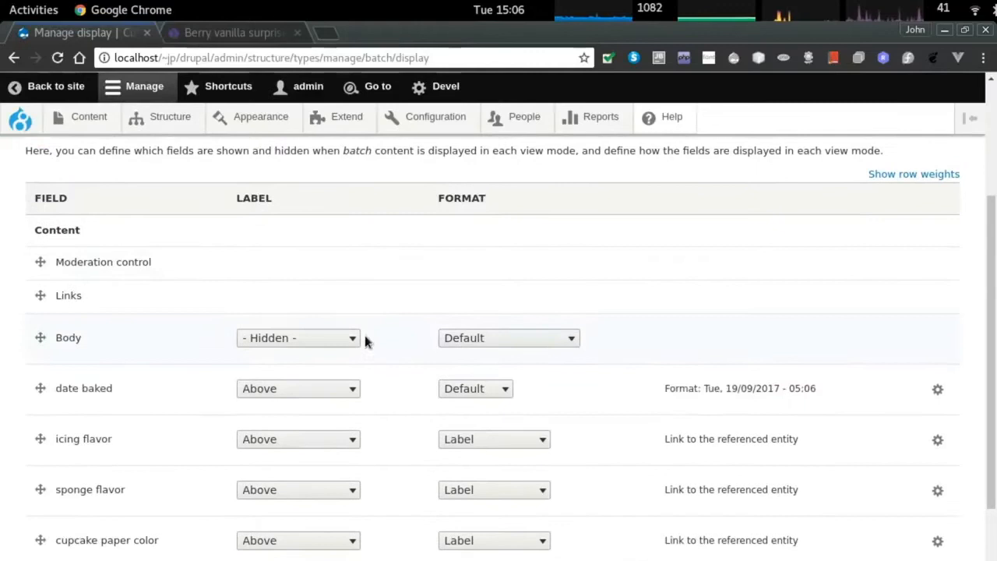
Review the date baked field's format, label and date format choices without changing them.
click(488, 380)
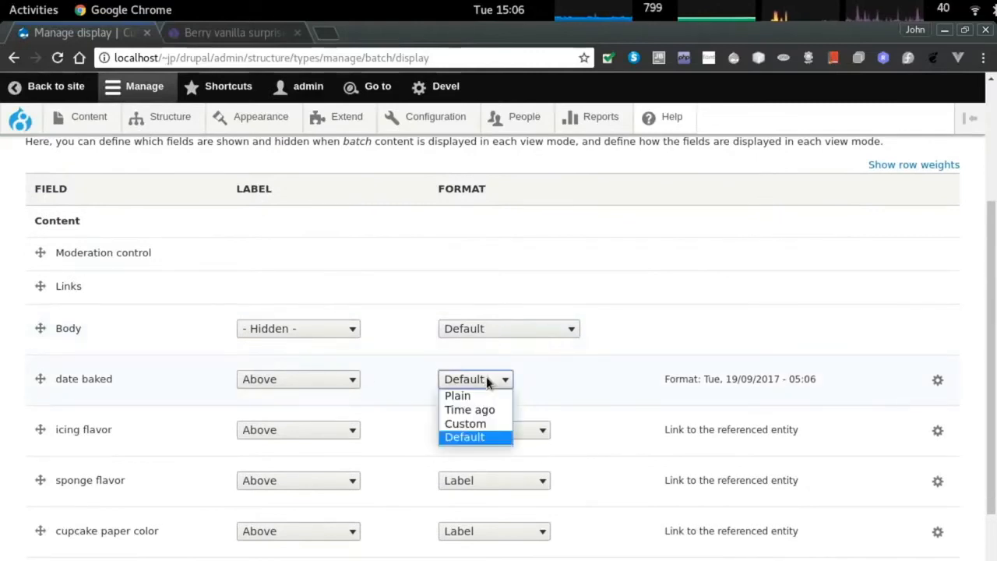
click(310, 382)
click(329, 384)
click(938, 380)
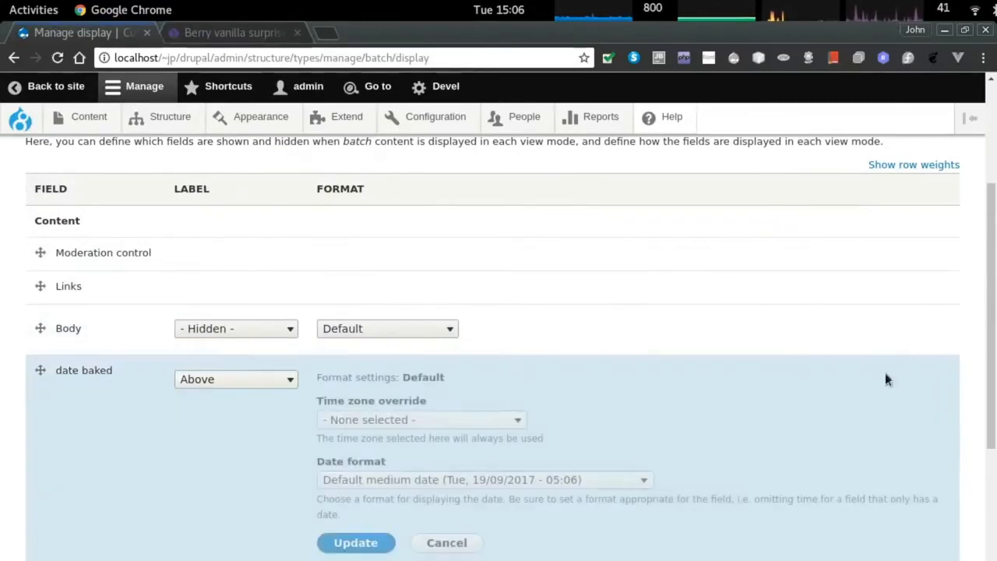
click(408, 481)
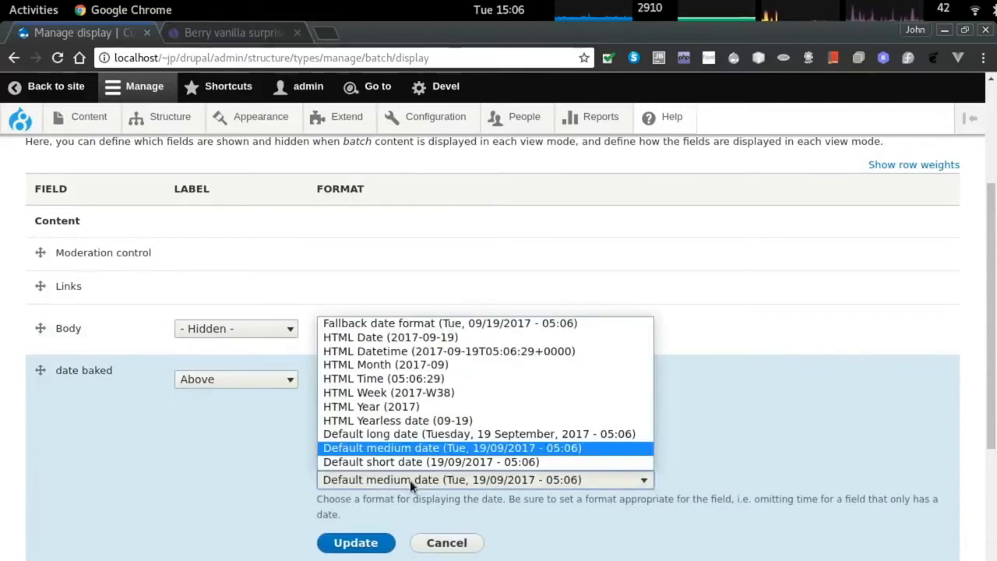
click(411, 480)
click(410, 481)
click(410, 481)
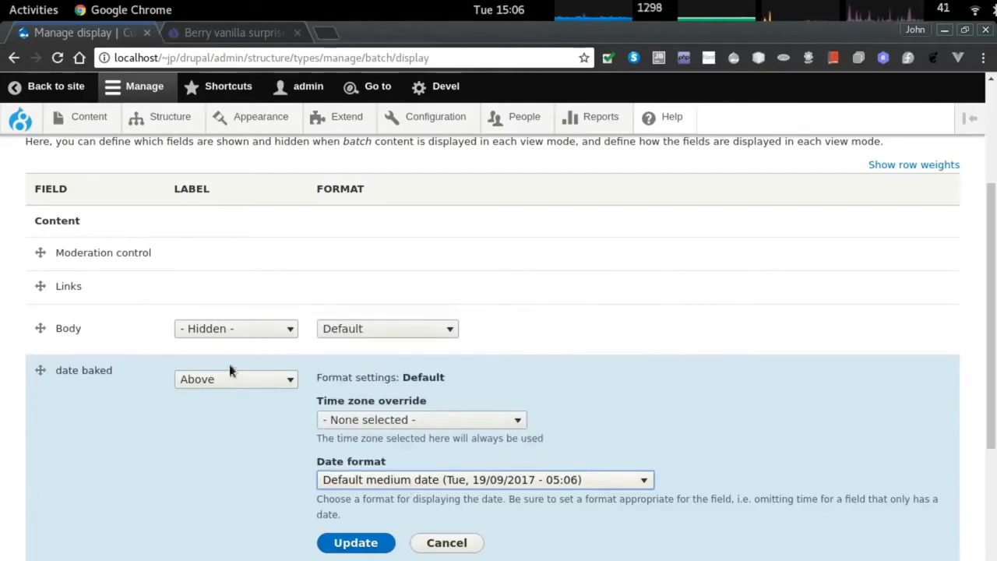
right_click(435, 118)
Open the Configuration page in a new tab and find the Date and time formats list.
click(475, 127)
key(ctrl+Tab)
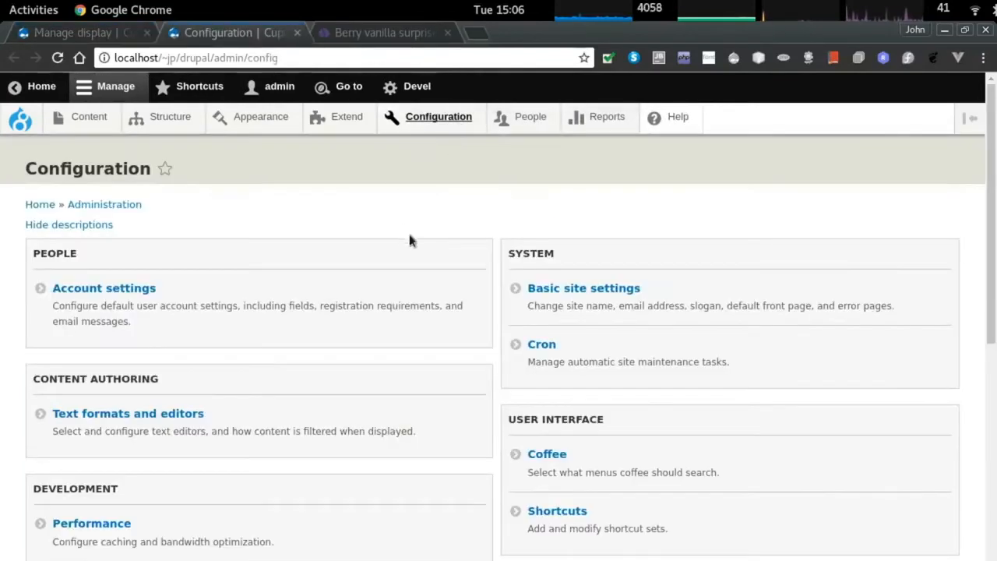
scroll(637, 359, down, 8)
scroll(637, 358, down, 6)
scroll(619, 397, up, 3)
scroll(663, 316, down, 2)
click(592, 374)
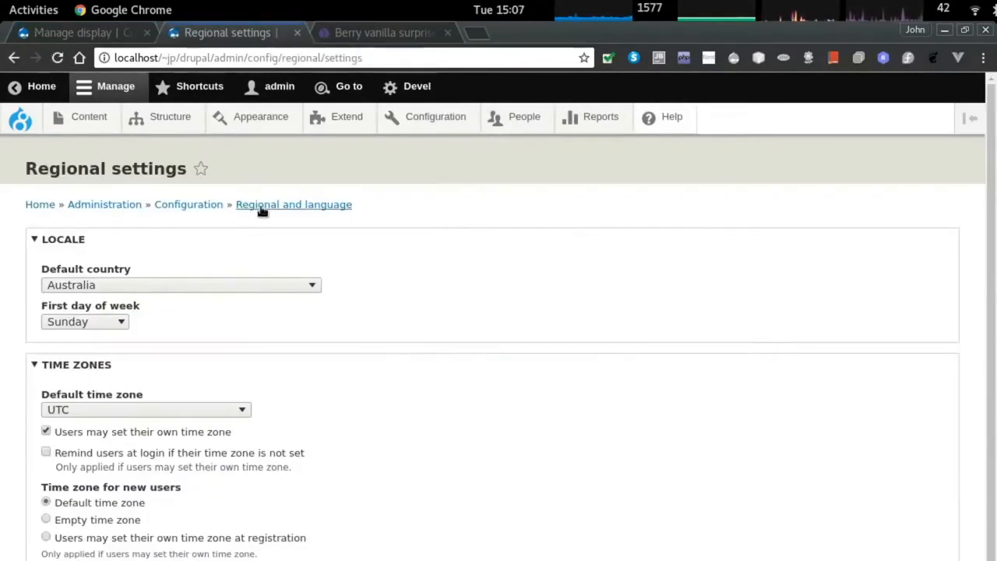
scroll(393, 364, down, 2)
scroll(393, 364, up, 2)
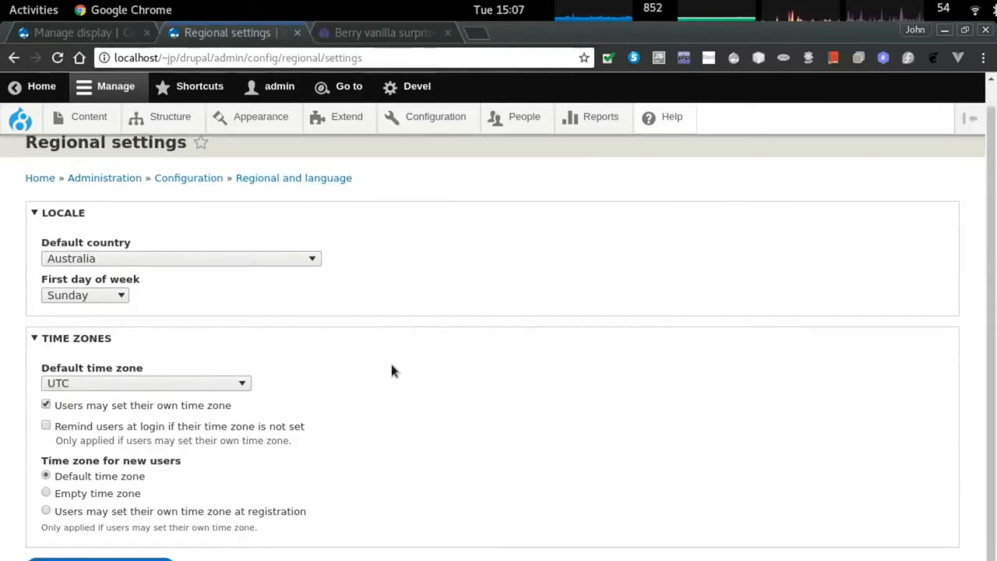
click(189, 205)
key(ctrl+f)
text(date)
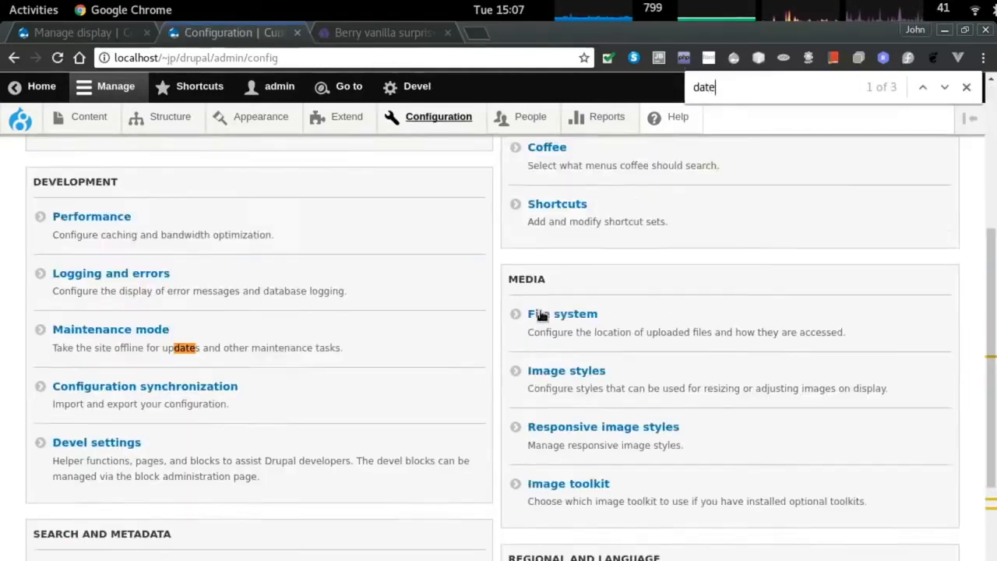
scroll(543, 318, down, 2)
scroll(543, 351, down, 3)
click(545, 445)
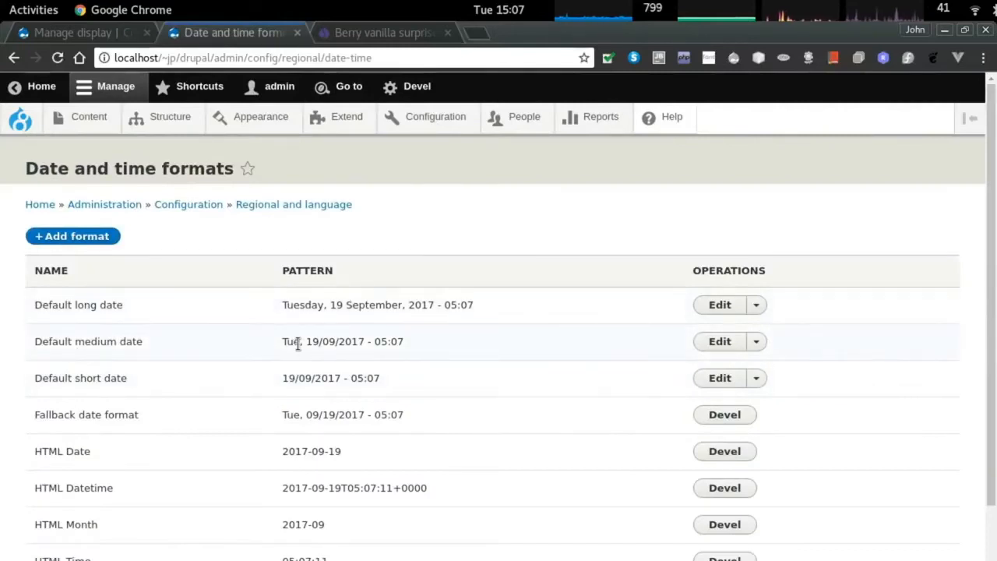
Grab the Default short date pattern, leaving that format unsaved.
click(710, 380)
double_click(99, 351)
triple_click(124, 353)
key(ctrl+c)
key(BackSpace)
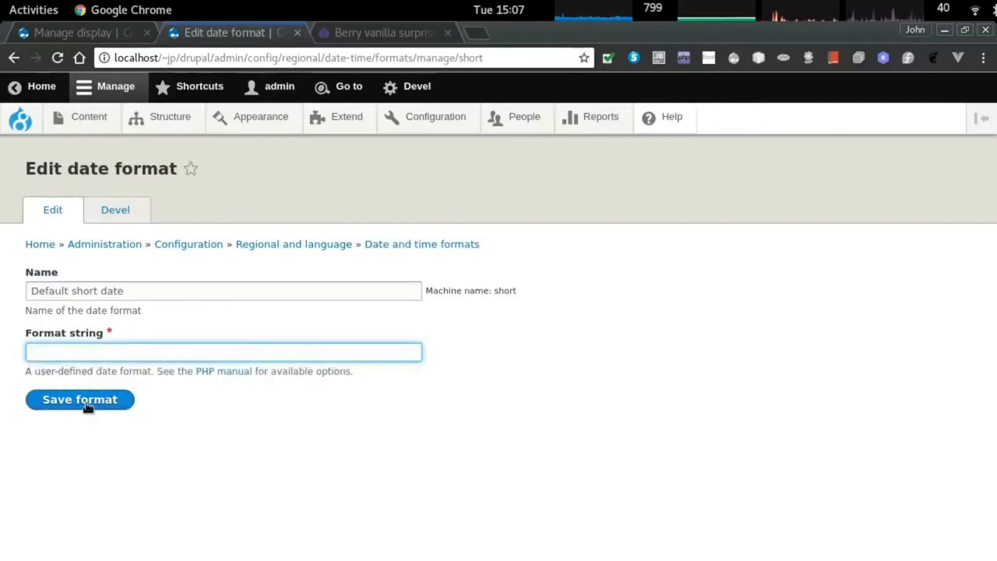
click(402, 245)
Add a date format 'Short - No time' with pattern d/m/Y, dropping the time part.
click(117, 237)
click(91, 250)
text(shorte)
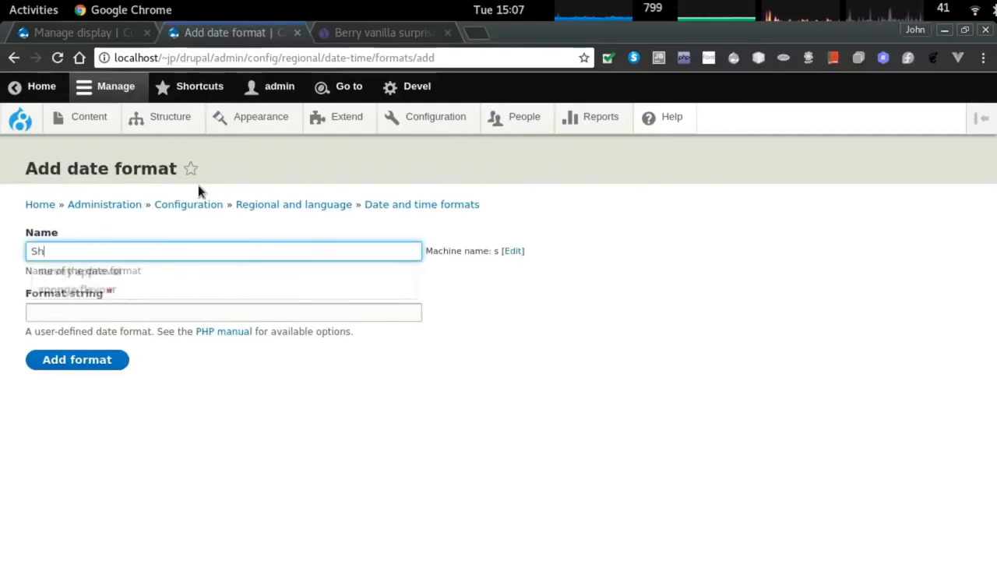
key(BackSpace)
key(BackSpace)
key(BackSpace)
key(BackSpace)
key(BackSpace)
key(BackSpace)
text(Short - No time)
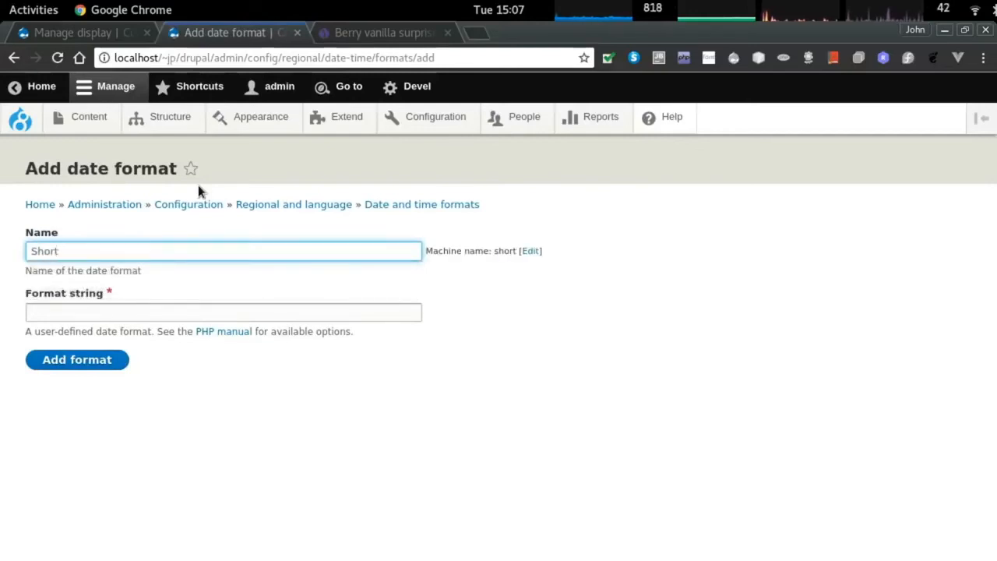
key(Tab)
click(133, 312)
key(ctrl+v)
key(BackSpace)
key(BackSpace)
key(BackSpace)
key(BackSpace)
key(BackSpace)
click(68, 365)
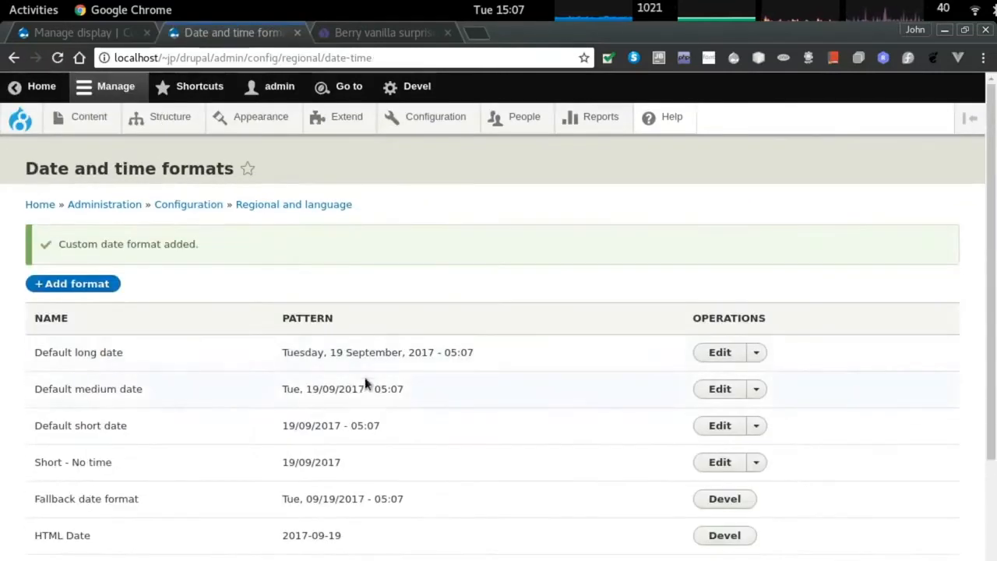
triple_click(81, 420)
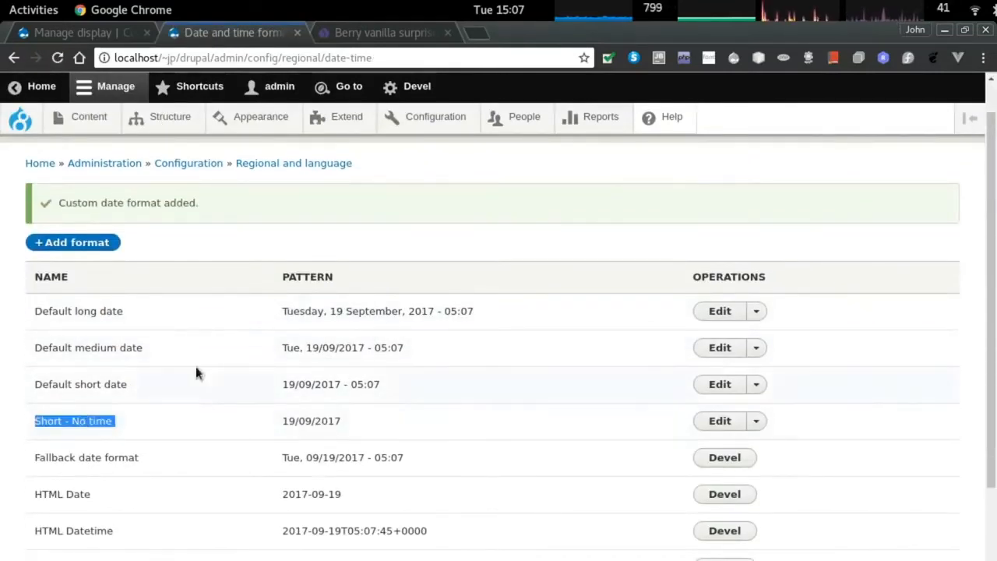
Return to the batch display settings and cancel the open date baked settings.
key(ctrl+Page_Up)
scroll(387, 436, down, 2)
click(443, 458)
scroll(390, 413, up, 7)
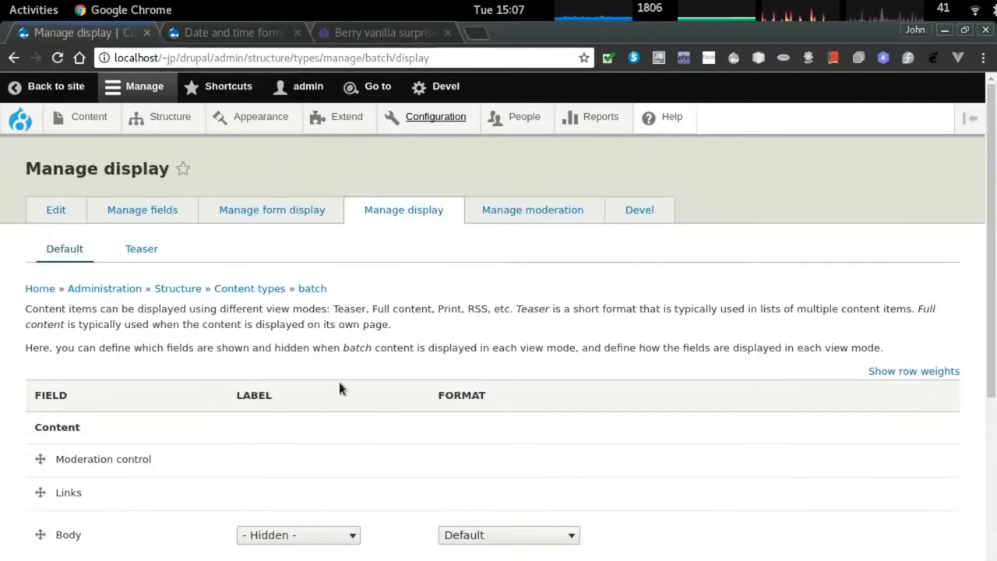
Set the date baked display to the Short - No time format and save the batch display.
scroll(105, 447, down, 5)
click(55, 538)
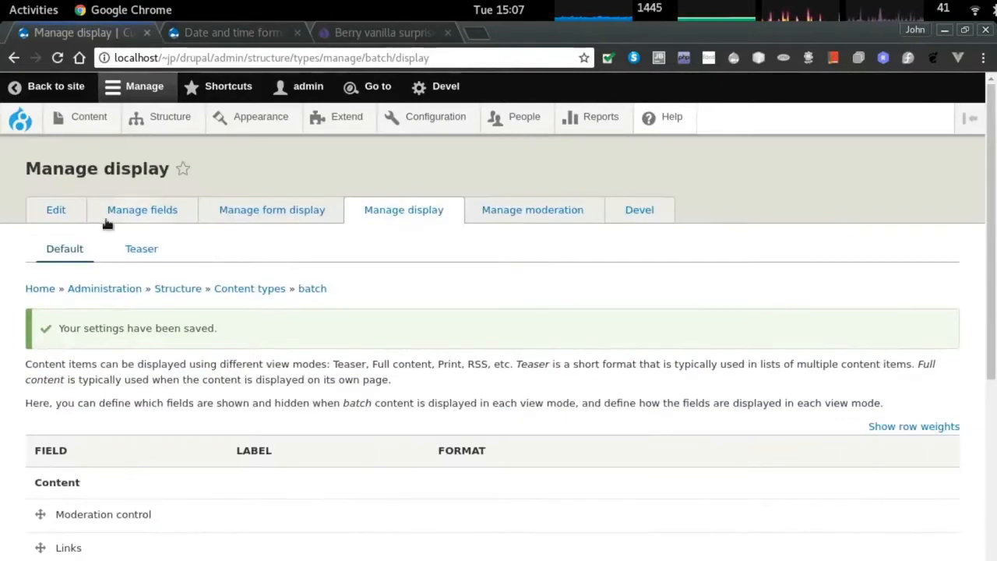
click(56, 210)
click(395, 218)
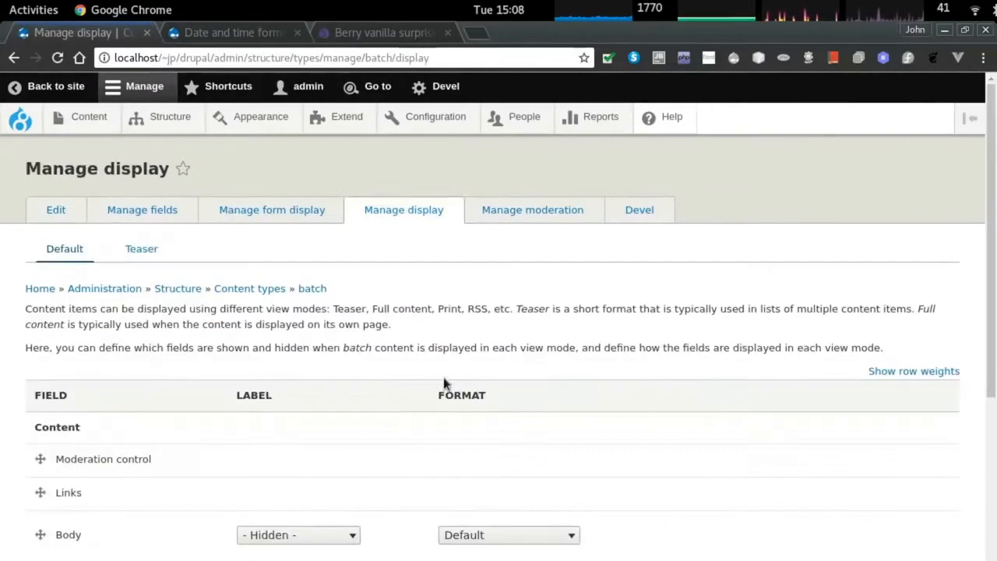
scroll(129, 335, down, 3)
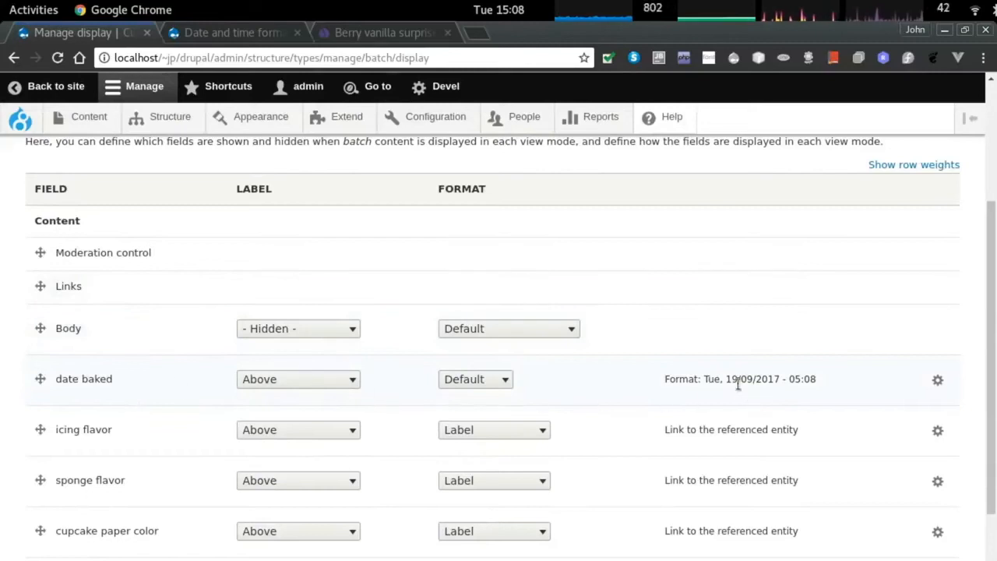
click(938, 379)
click(378, 438)
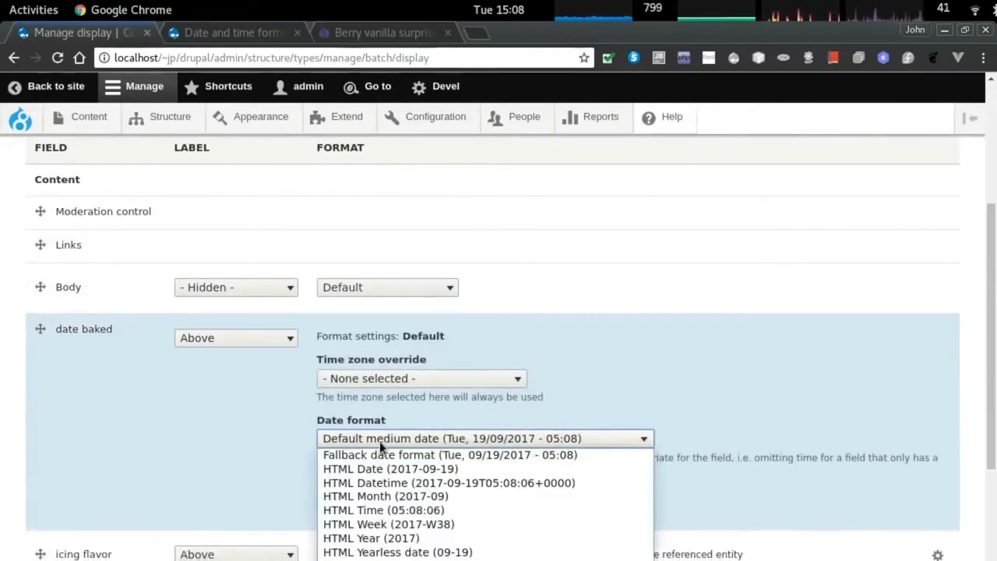
click(401, 559)
click(350, 501)
scroll(466, 411, down, 2)
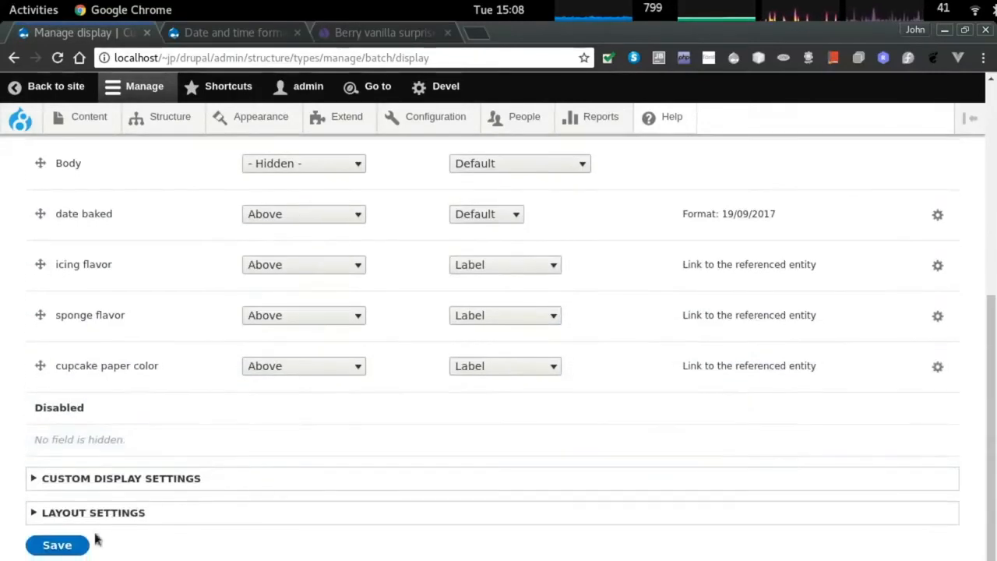
click(89, 541)
Reload the Berry vanilla surprise page and check the date shows as 19/09/2017.
key(alt+Tab)
key(alt+Tab)
key(ctrl+Tab)
key(ctrl+Tab)
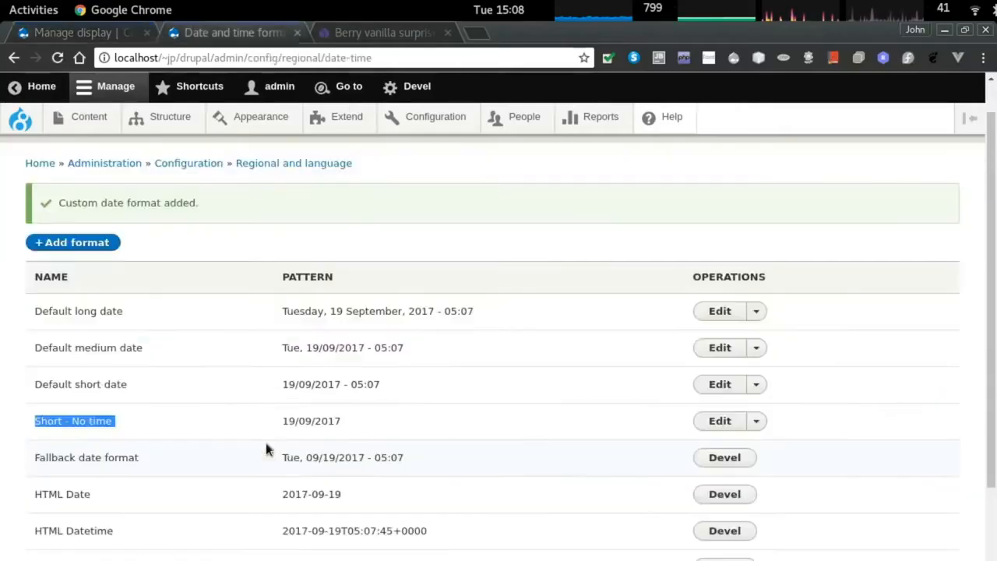
key(F5)
drag(194, 374, 364, 349)
click(216, 427)
Inspect the cupcake image's markup and styles in DevTools.
right_click(124, 401)
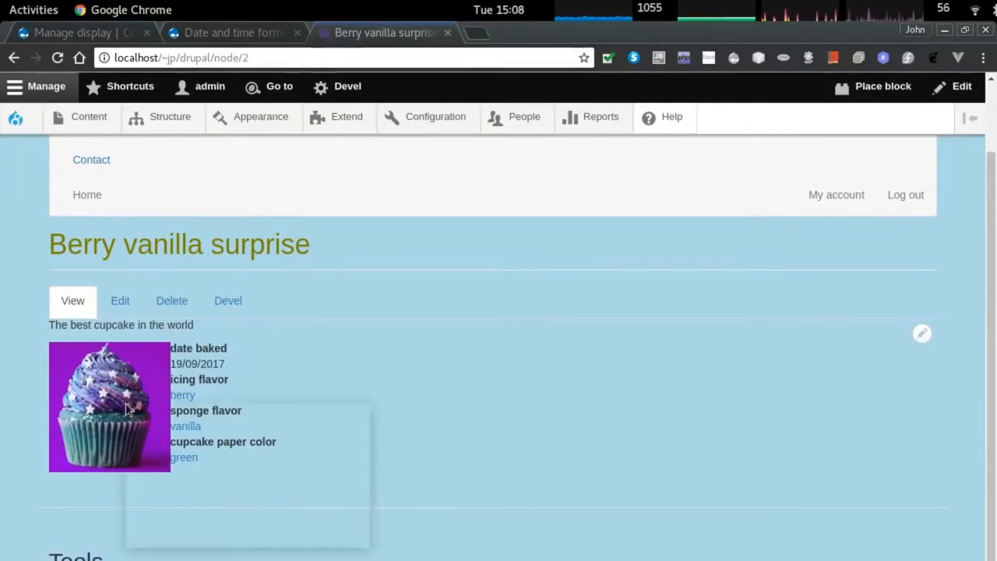
click(200, 534)
click(691, 118)
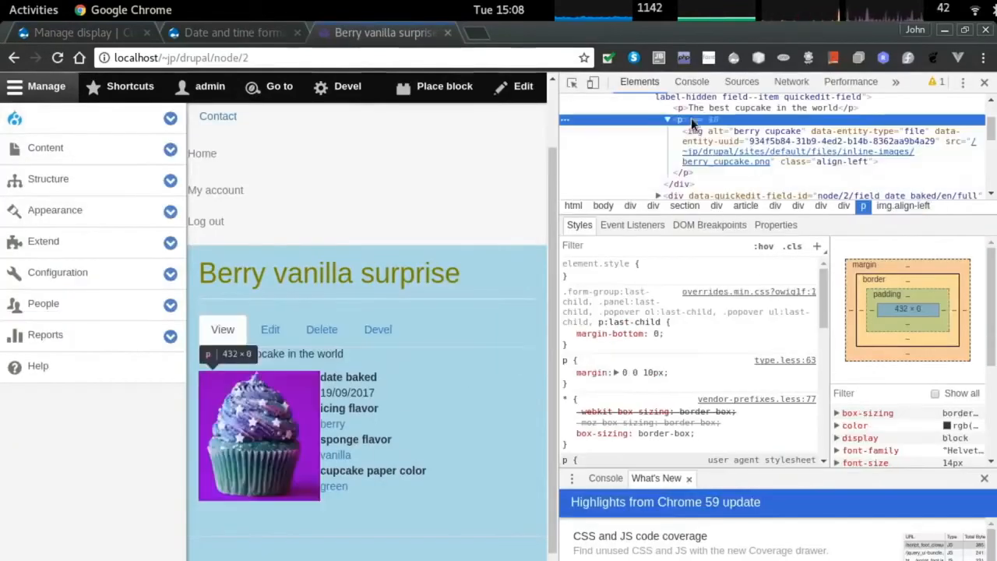
click(708, 139)
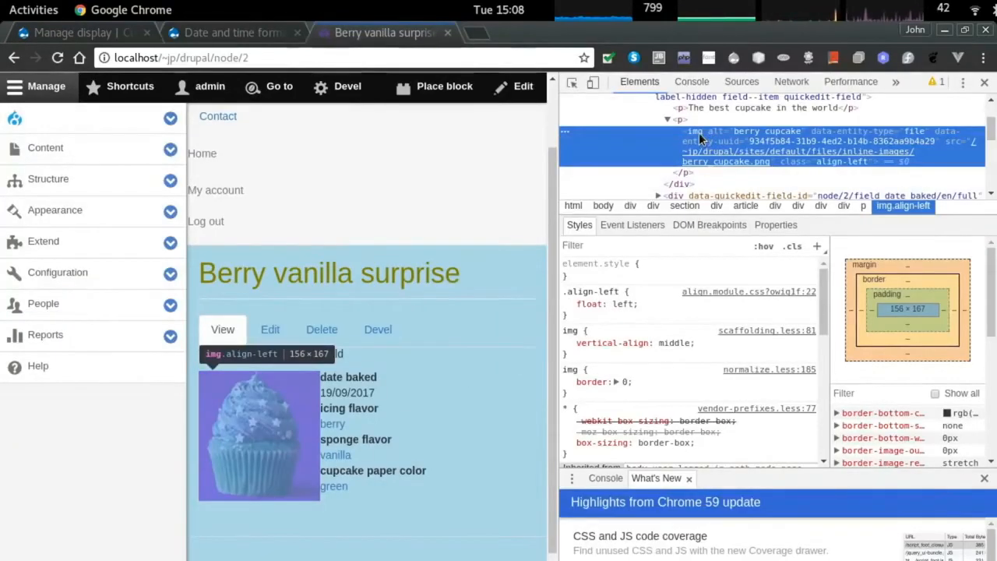
Add an img { padding: 2em; } rule to the cupcake_bs theme's style.css in vim.
key(alt+Tab)
key(alt+Tab)
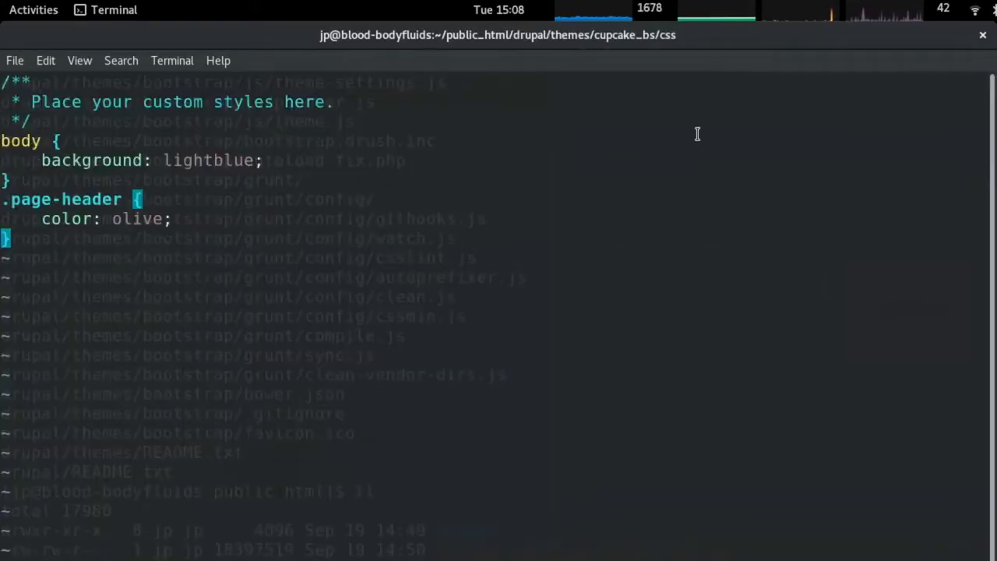
text(oimg {)
key(Return)
key(Tab)
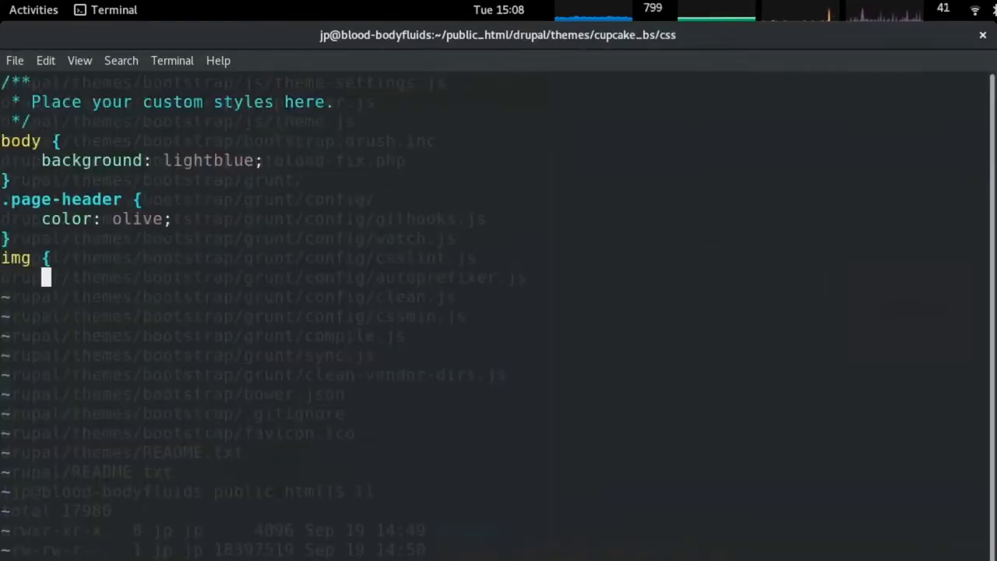
text(padding: 2em;)
key(Return)
text(})
key(Escape)
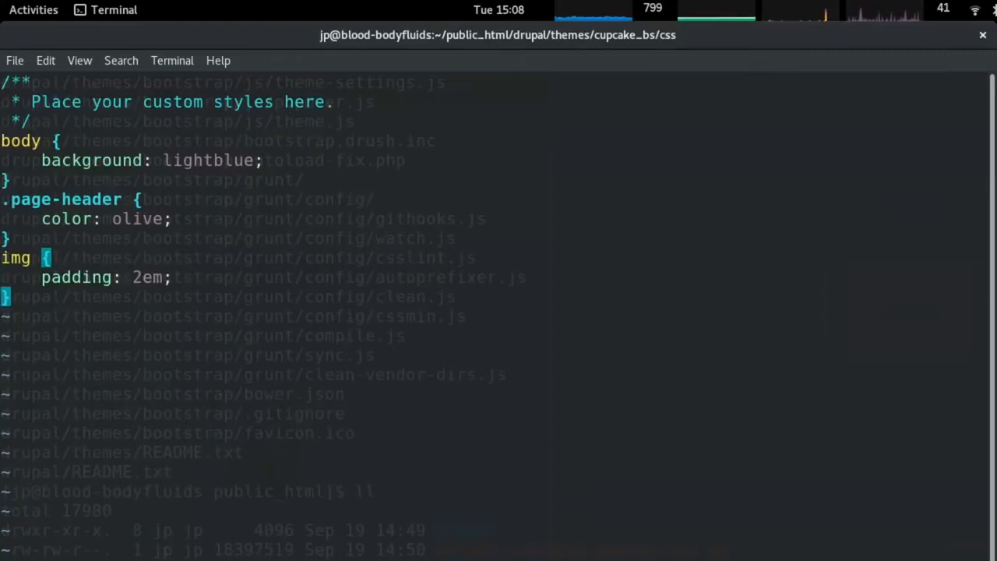
key(alt+Tab)
key(alt+Tab)
key(alt+shift+Tab)
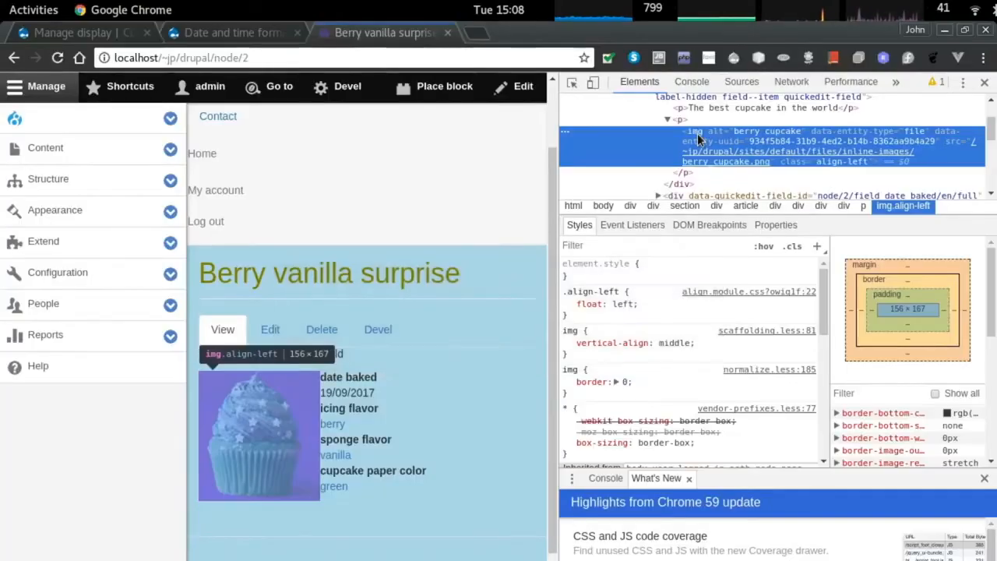
Reload the cupcake page with DevTools closed and refresh the anonymous homepage to see the 2em padding.
key(ctrl+r)
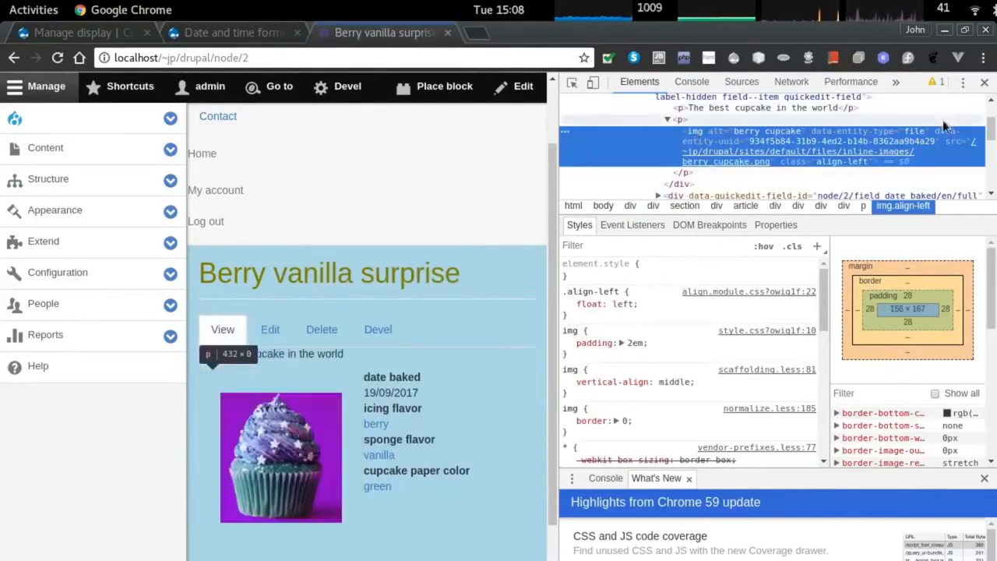
key(F12)
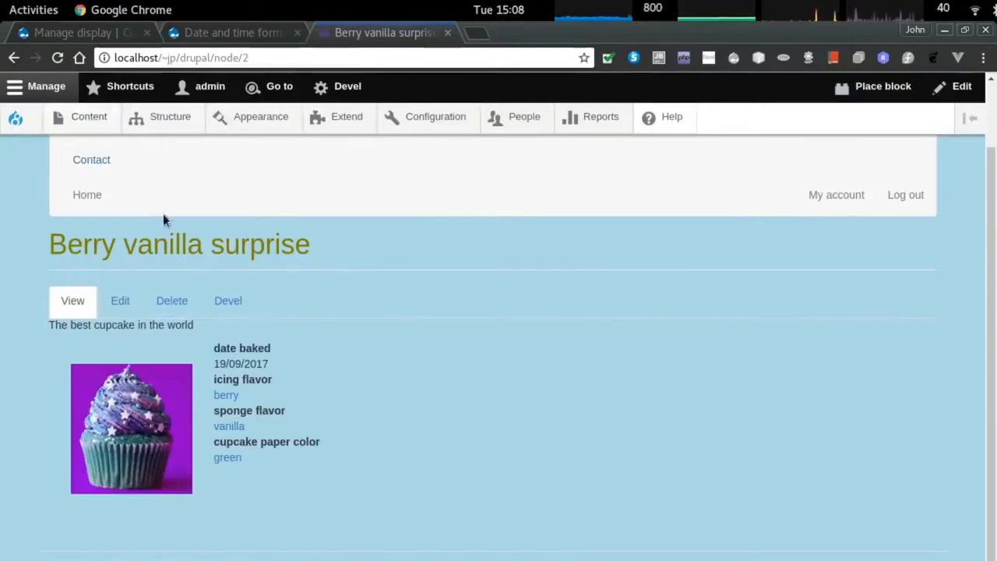
key(ctrl+Page_Up)
scroll(363, 279, up, 2)
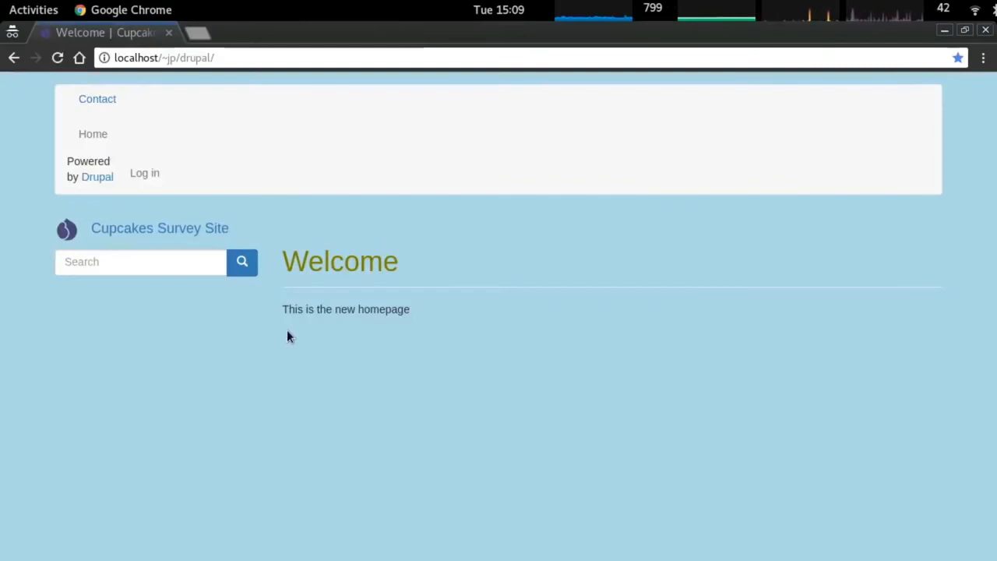
key(F5)
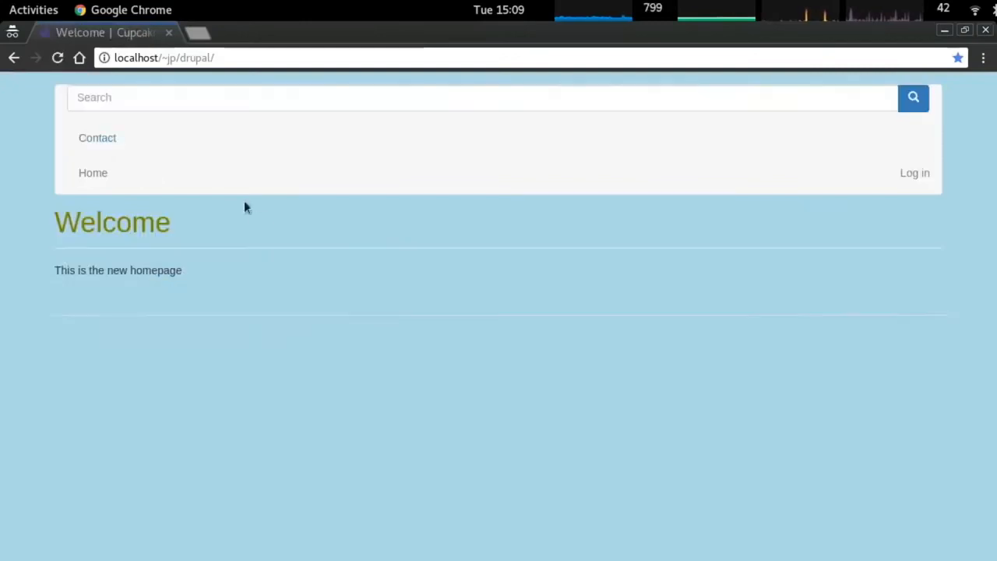
key(alt+Tab)
key(alt+Tab)
key(alt+Tab)
key(alt+Tab)
key(alt+Tab)
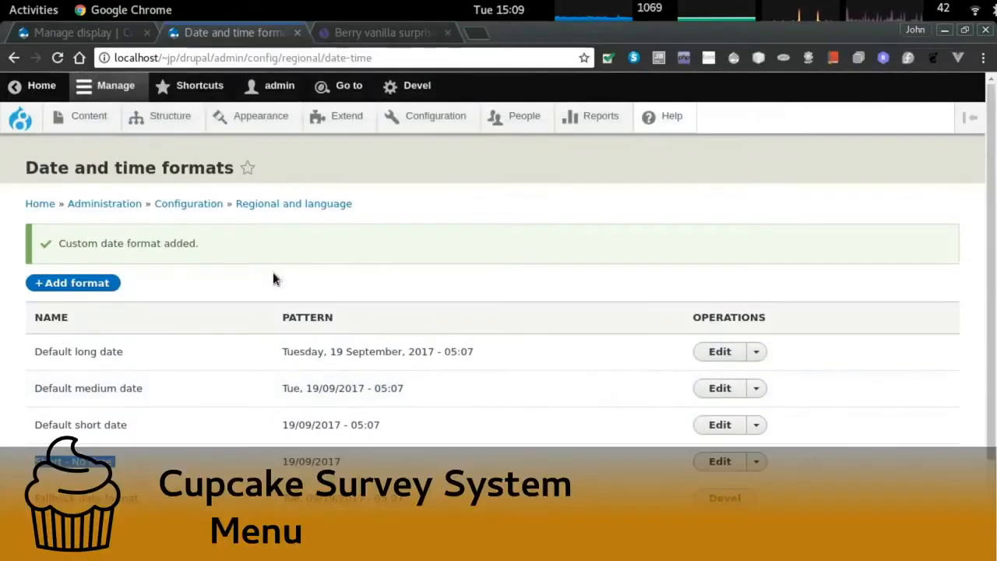
From Structure > Views, start a new view named Cupcake Batch History.
click(167, 117)
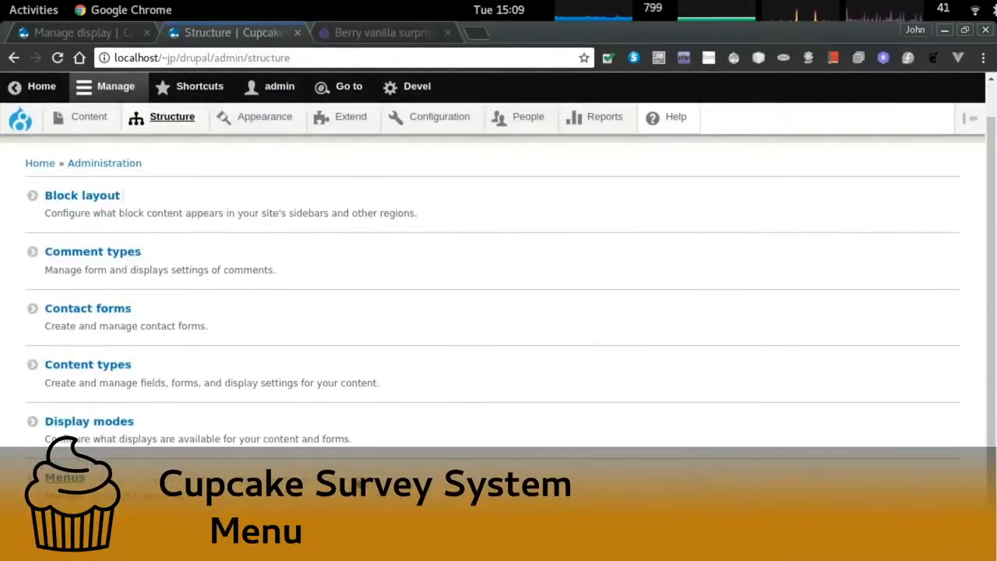
scroll(272, 460, down, 2)
click(61, 523)
scroll(289, 432, down, 5)
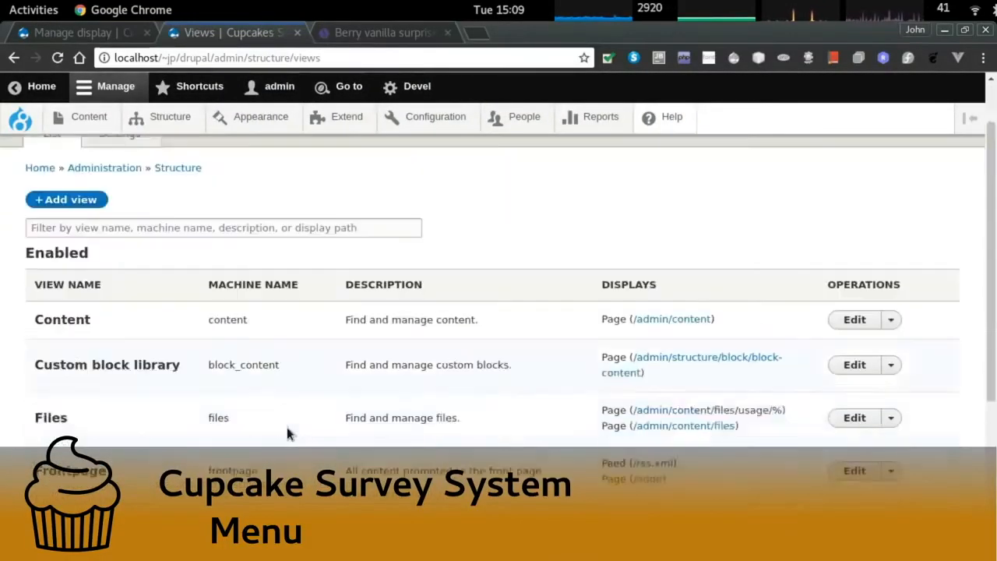
scroll(284, 431, down, 2)
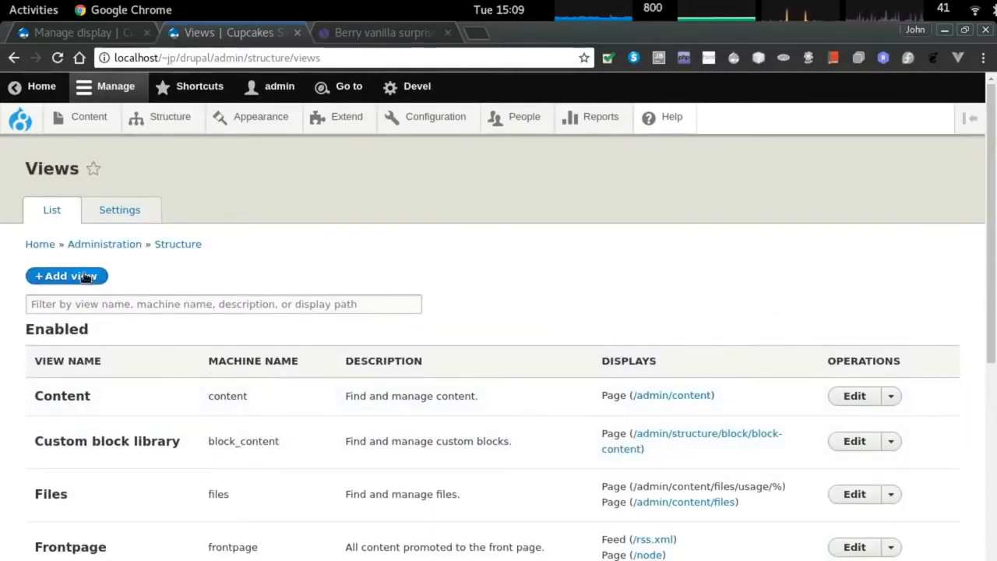
scroll(67, 232, down, 1)
click(67, 232)
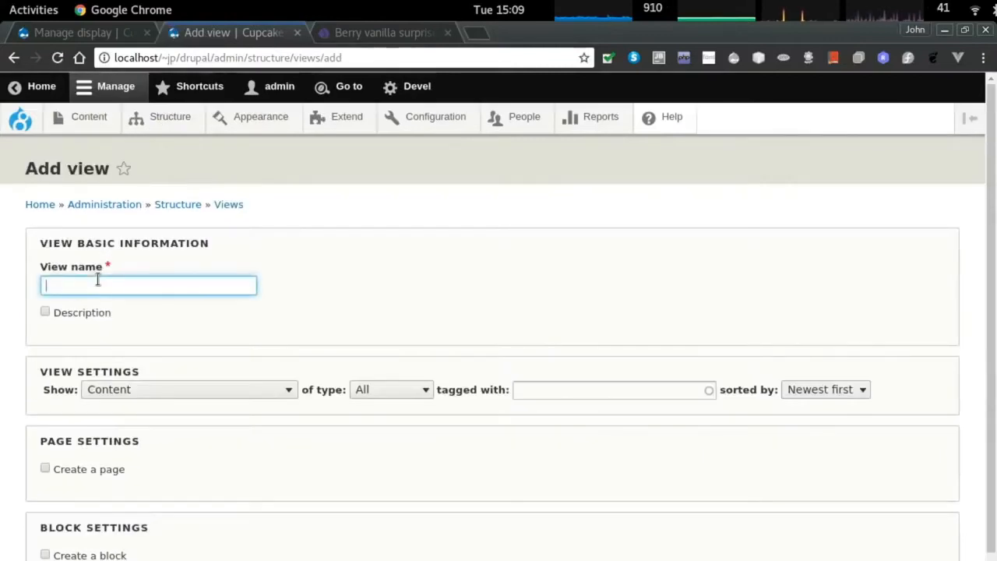
text(Cupcake Batch History)
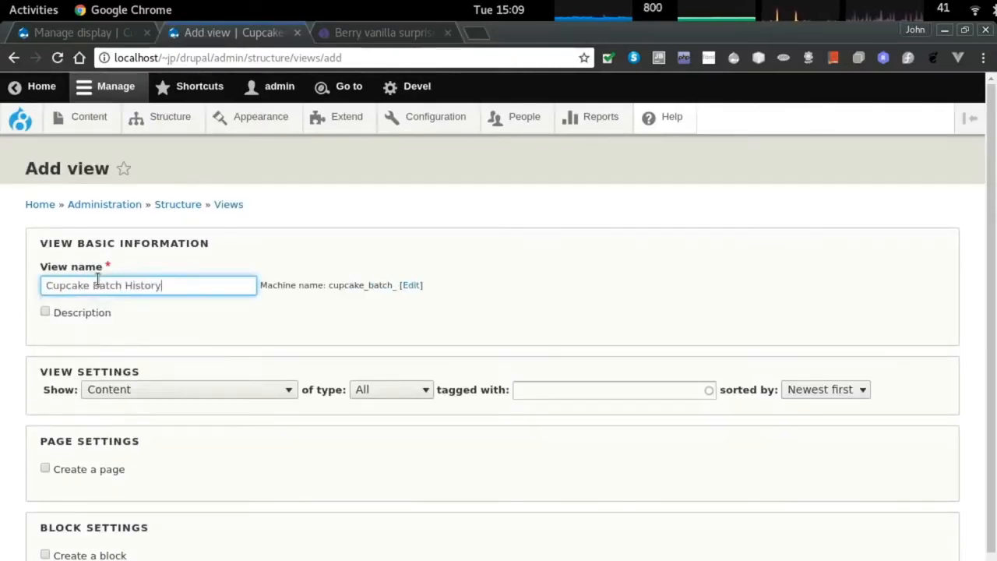
Show Content of type batch, create a page, and save the view for editing.
click(390, 389)
click(402, 432)
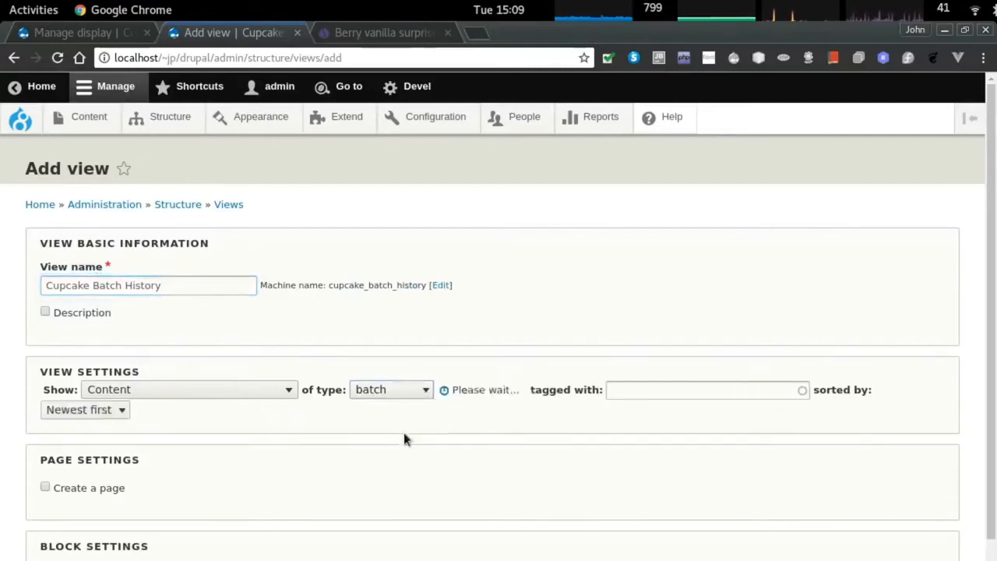
scroll(140, 407, down, 2)
click(57, 402)
scroll(86, 437, down, 5)
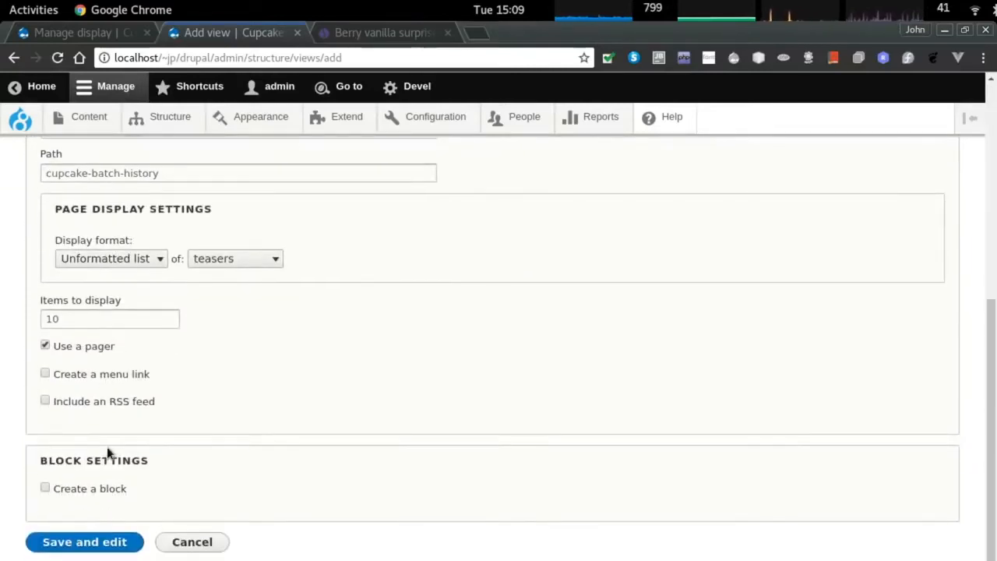
click(111, 539)
Open the view's path setting in a new tab, then close that tab.
scroll(410, 402, down, 1)
middle_click(427, 410)
key(ctrl+Tab)
key(ctrl+w)
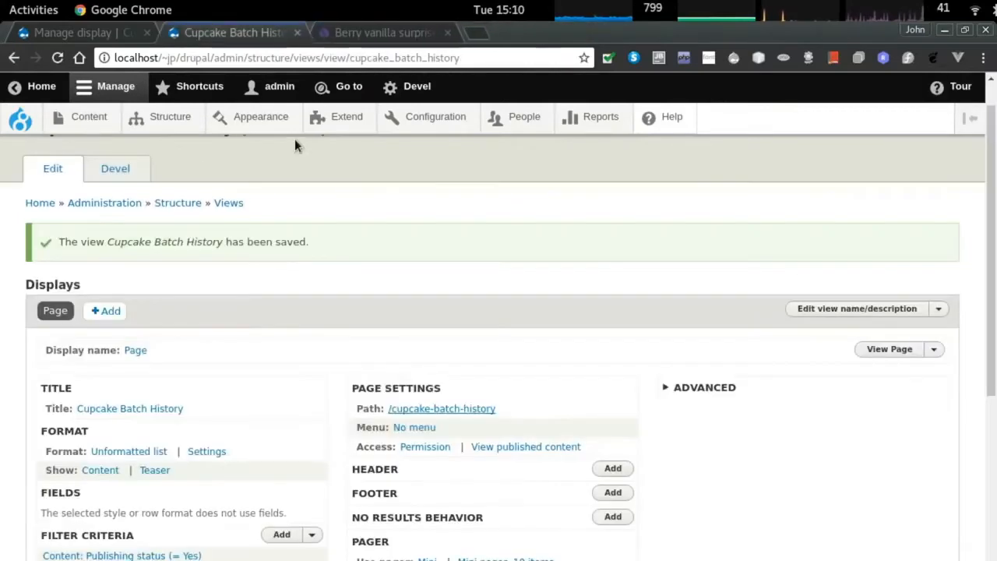
In the Berry vanilla surprise tab, clear node/2 from the address bar.
click(367, 33)
drag(217, 62, 414, 56)
key(BackSpace)
text(Cu)
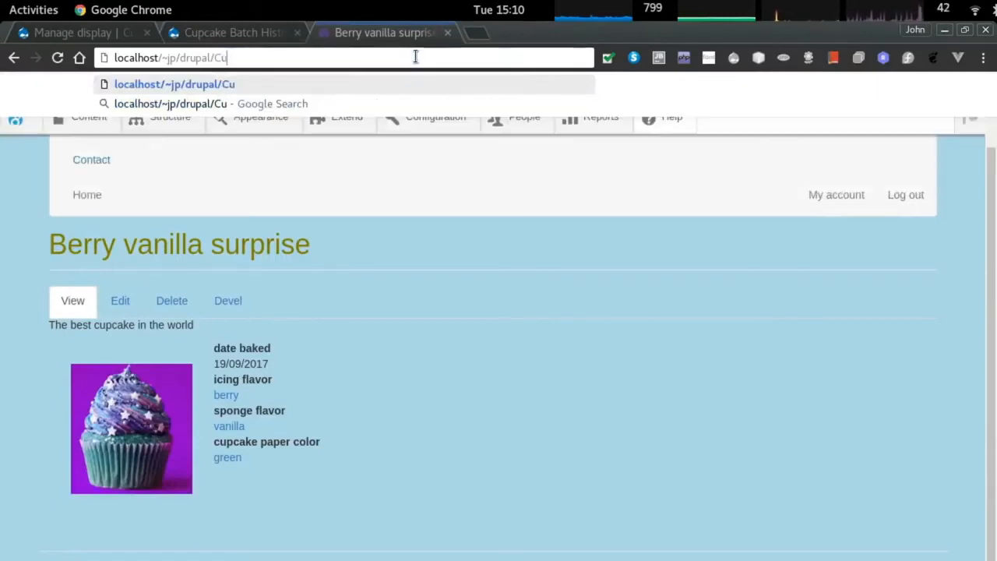
text(p)
text(cake_batc)
key(BackSpace)
key(BackSpace)
key(BackSpace)
key(BackSpace)
text(Batch)
key(ctrl+BackSpace)
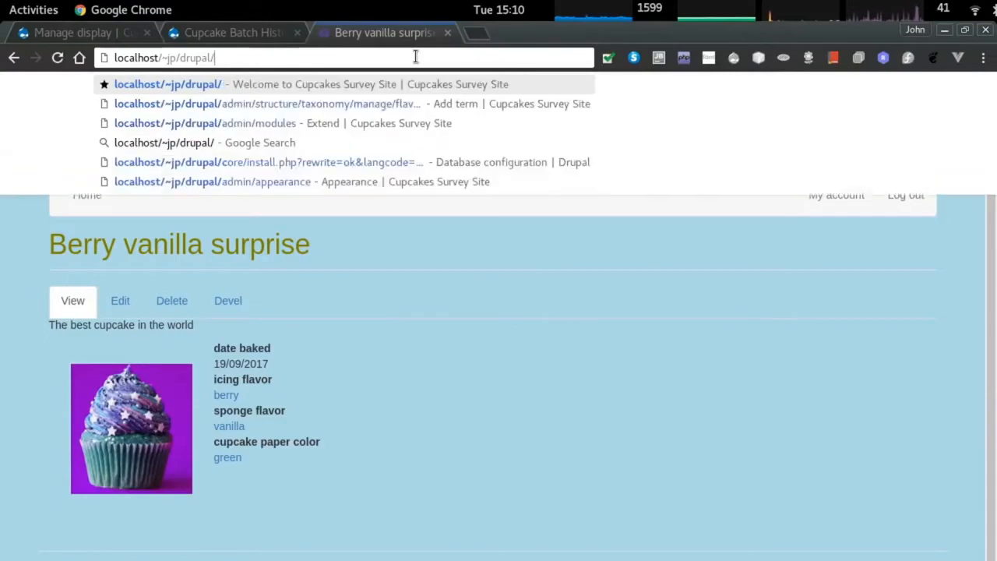
Copy the /cupcake-batch-history path from the view and load that page.
key(ctrl+Page_Up)
drag(498, 408, 389, 408)
key(ctrl+c)
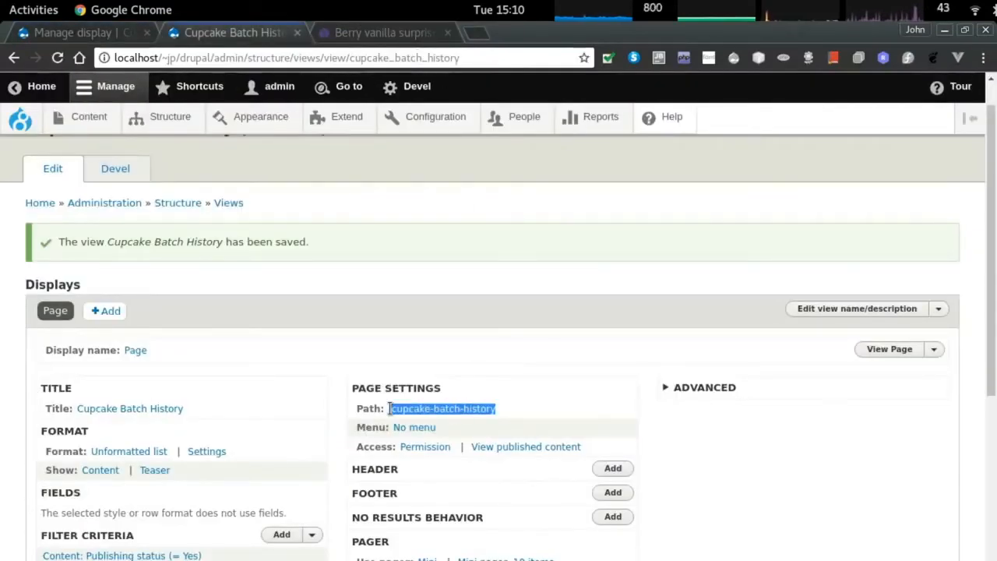
key(ctrl+Page_Down)
key(ctrl+v)
key(Return)
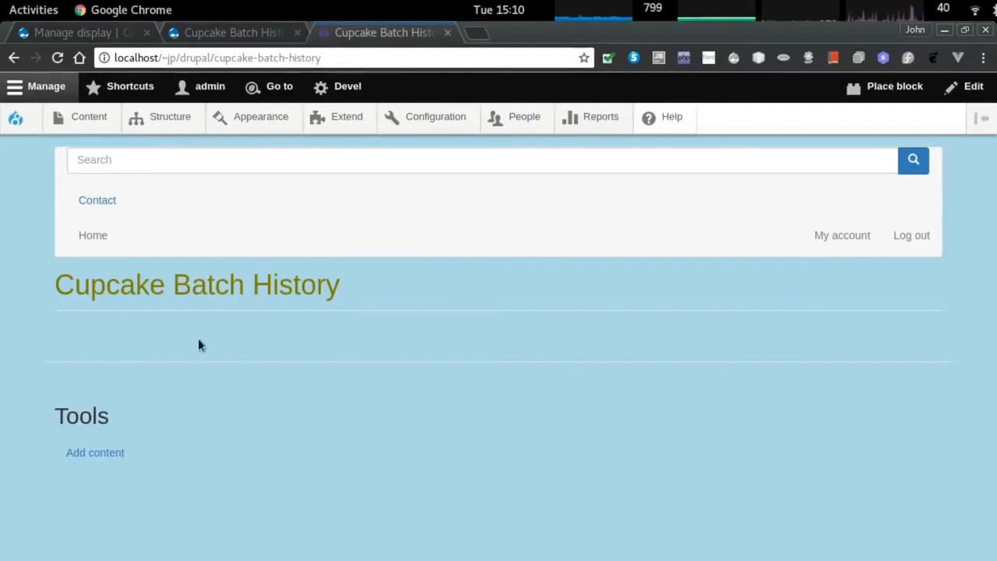
Return to the view editor, then go to the batch Manage display tab.
key(ctrl+Page_Up)
scroll(265, 405, down, 5)
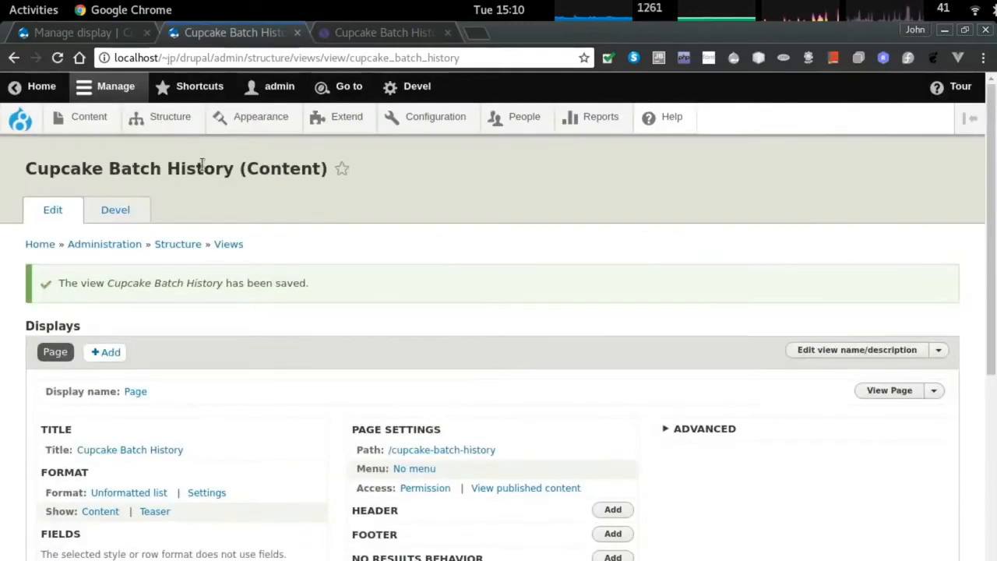
mouse_move(91, 127)
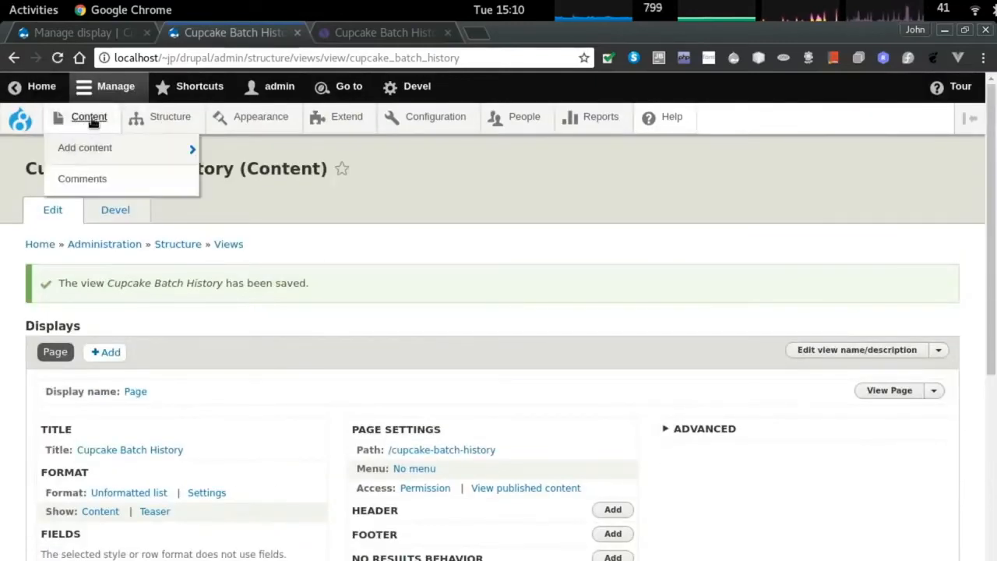
key(ctrl+Tab)
key(ctrl+Tab)
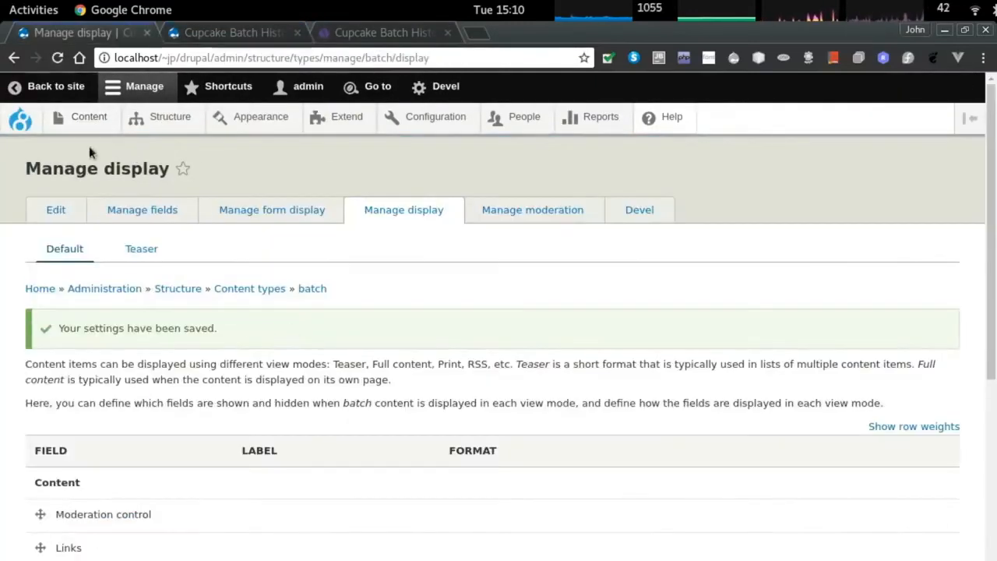
Open Berry vanilla surprise for editing from the Content list.
click(89, 118)
scroll(190, 468, down, 2)
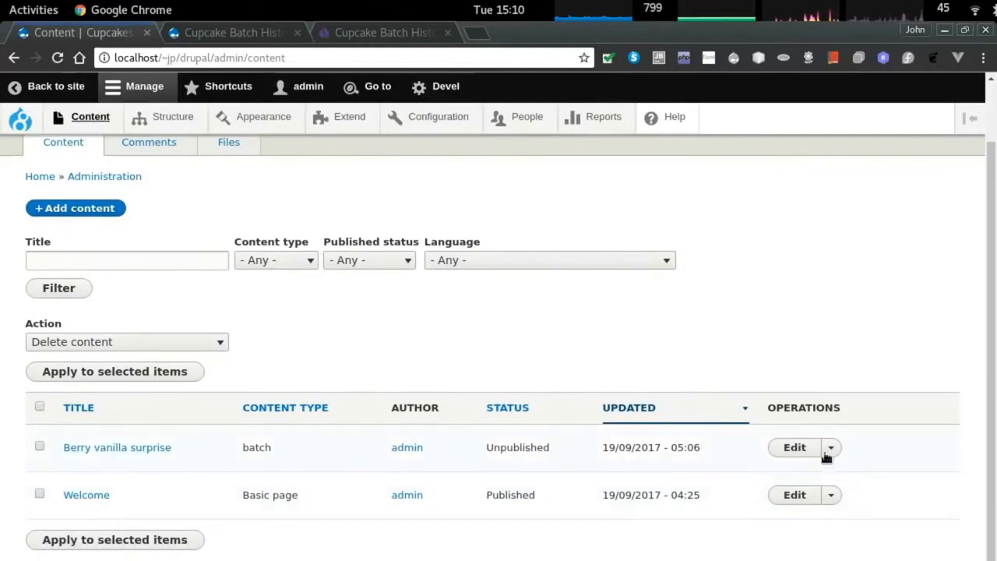
double_click(535, 450)
click(793, 447)
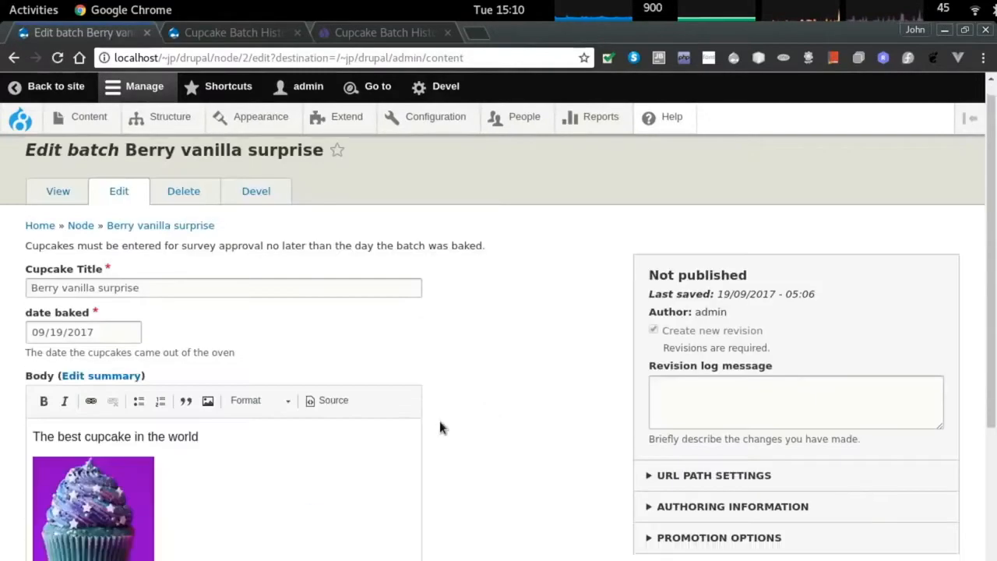
Save Berry vanilla surprise as a new unpublished draft and view its batch page.
scroll(201, 549, down, 5)
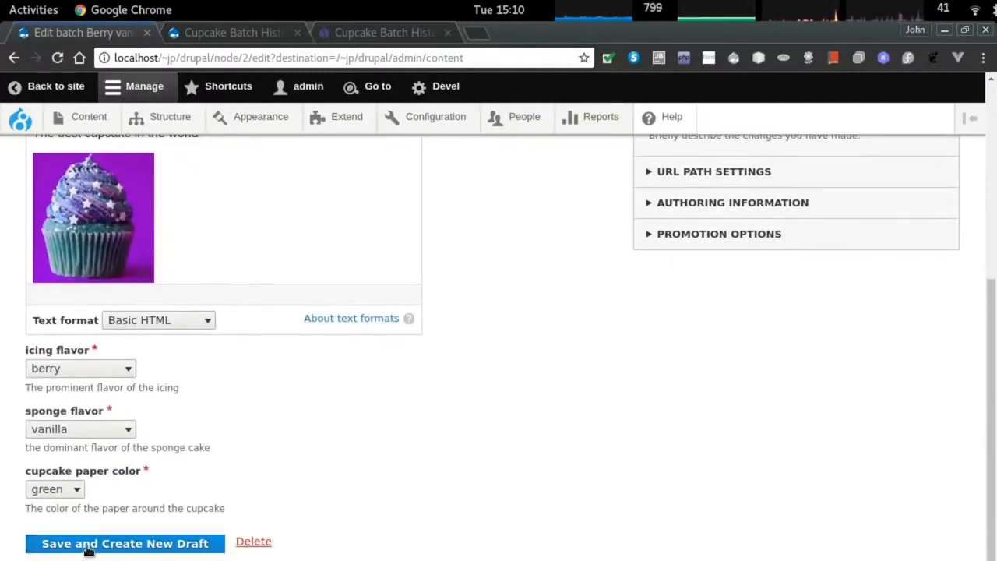
scroll(283, 447, up, 5)
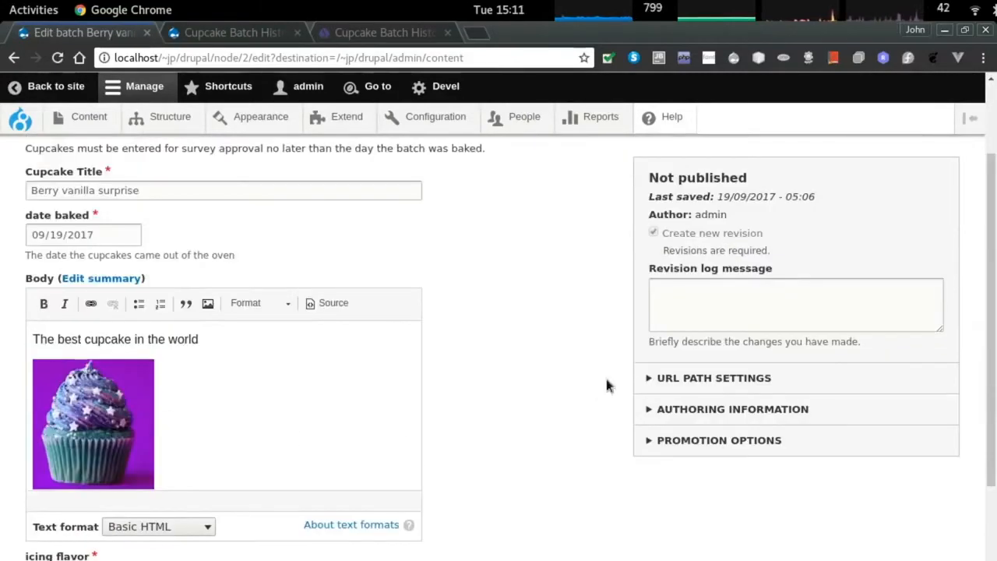
scroll(608, 385, up, 3)
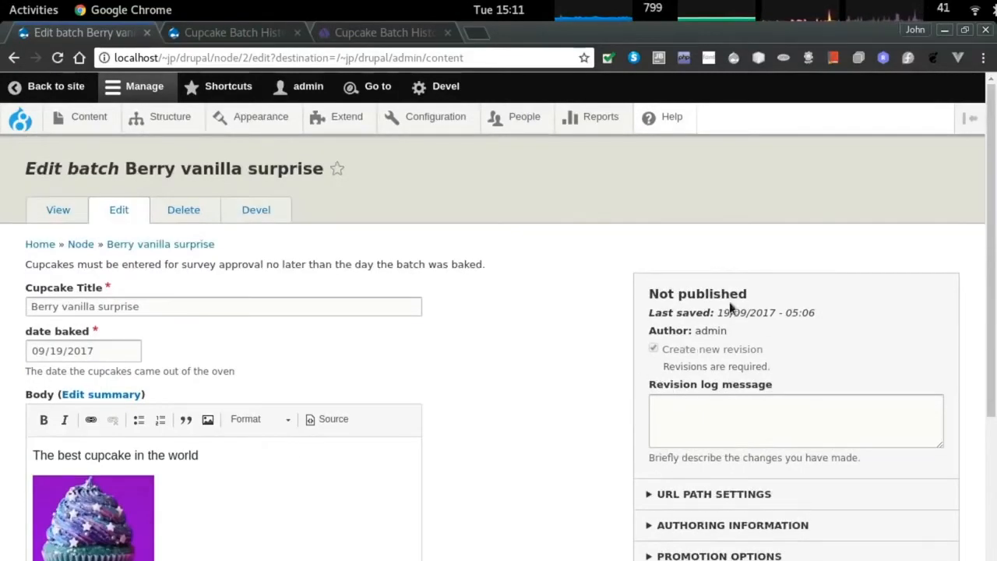
scroll(730, 309, down, 4)
scroll(272, 442, down, 4)
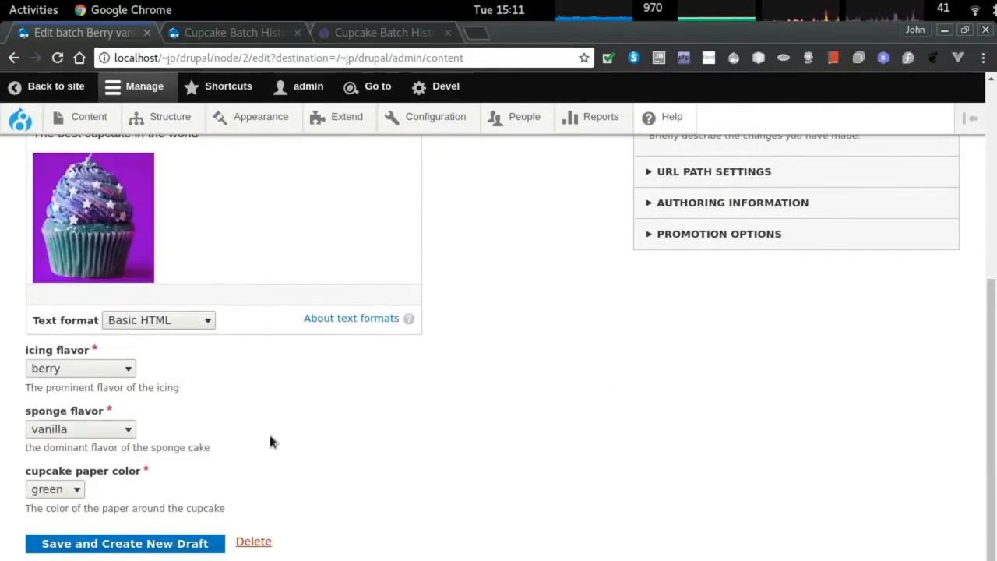
click(123, 543)
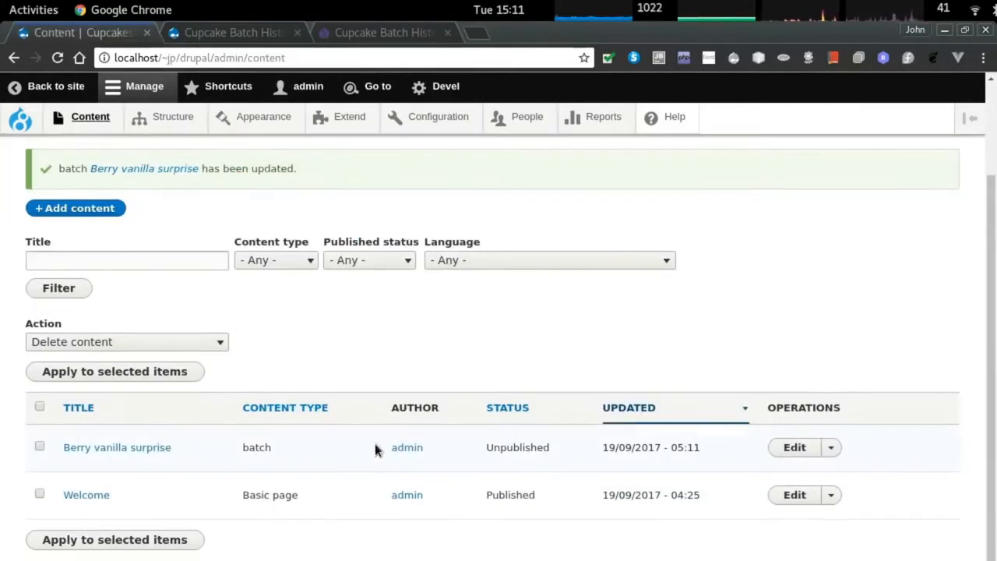
click(160, 448)
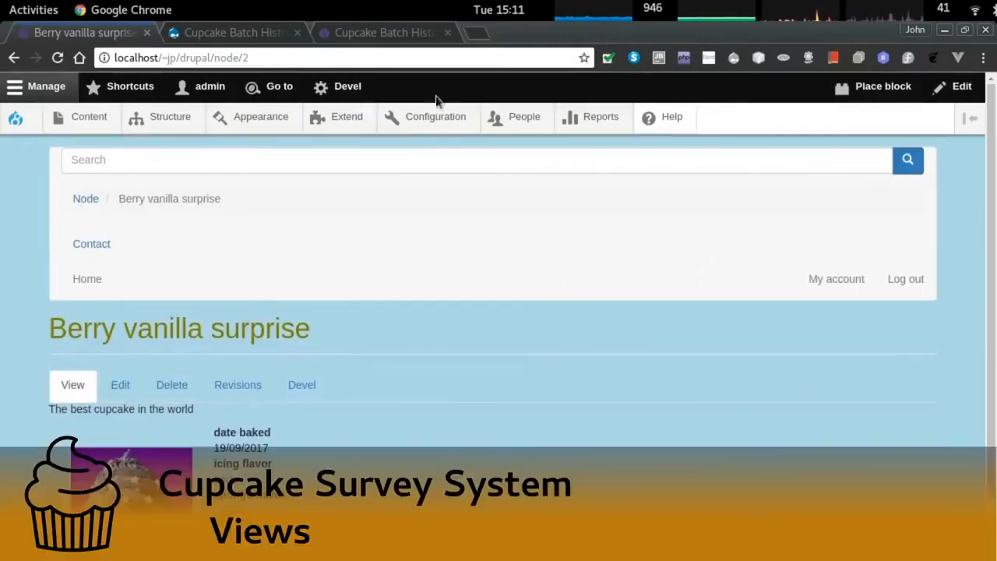
click(438, 120)
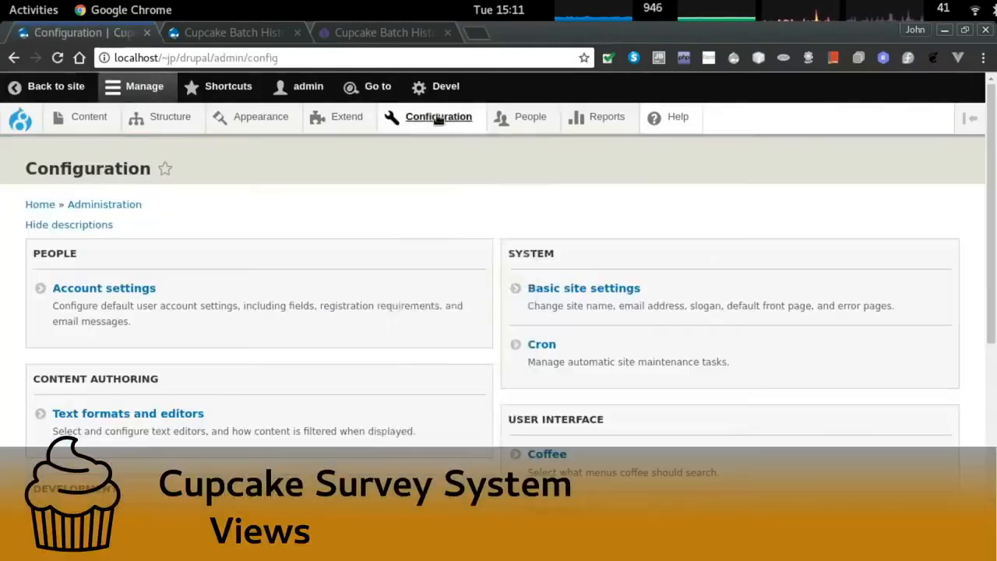
Edit the survey approval workflow, replacing 'survey' in its label with 'Batches for survey'.
scroll(678, 390, down, 12)
click(560, 502)
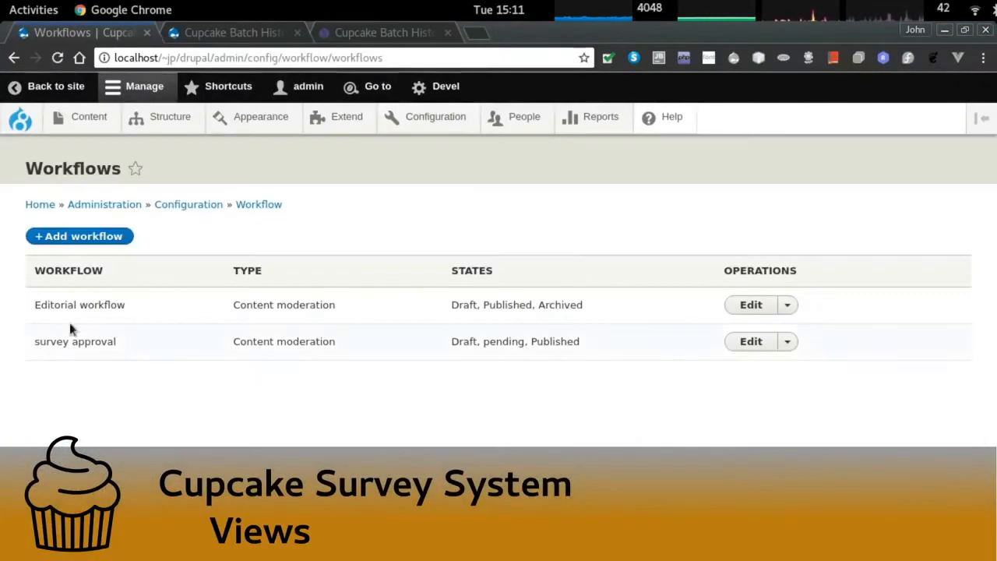
click(750, 341)
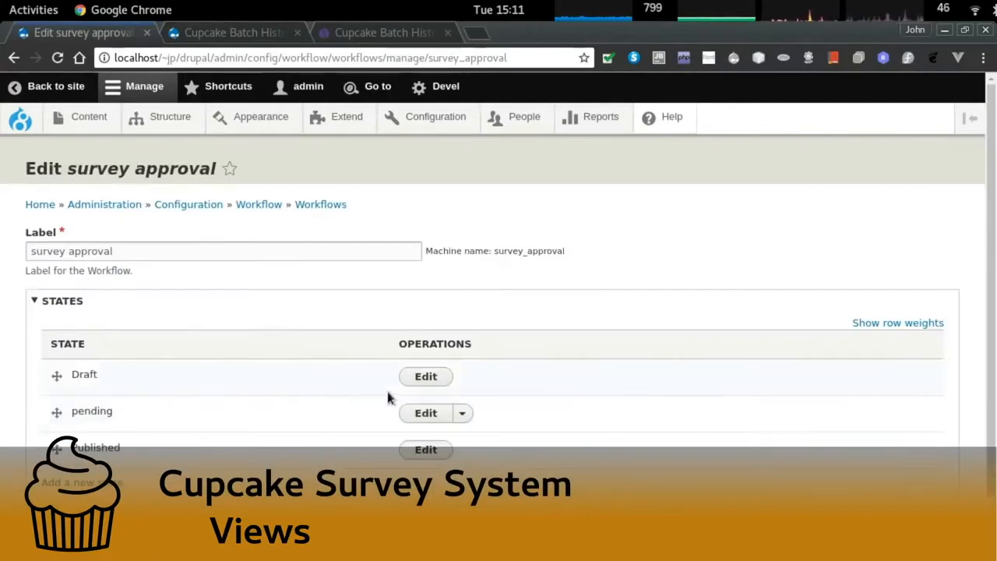
double_click(48, 251)
text(Batches for)
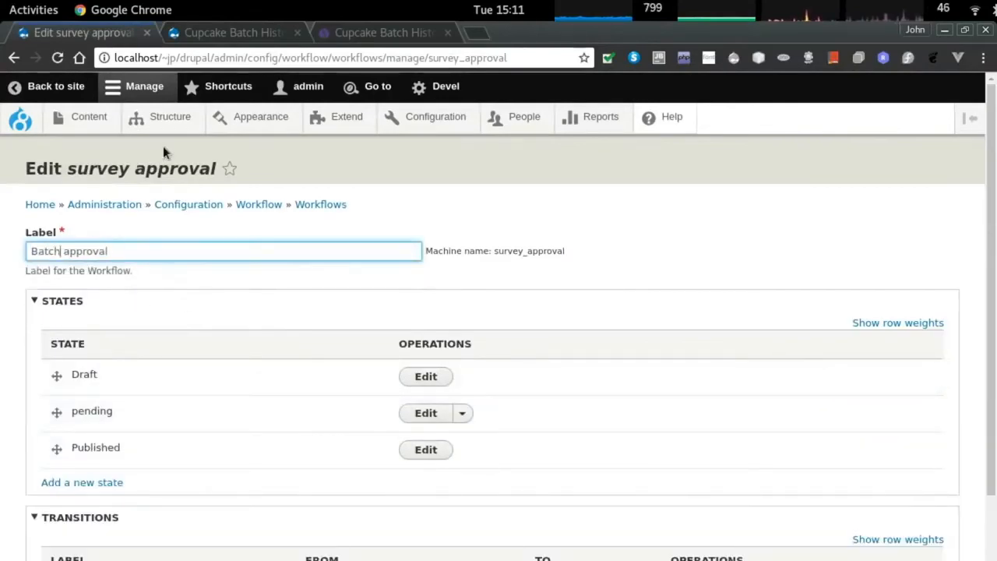
text( survey)
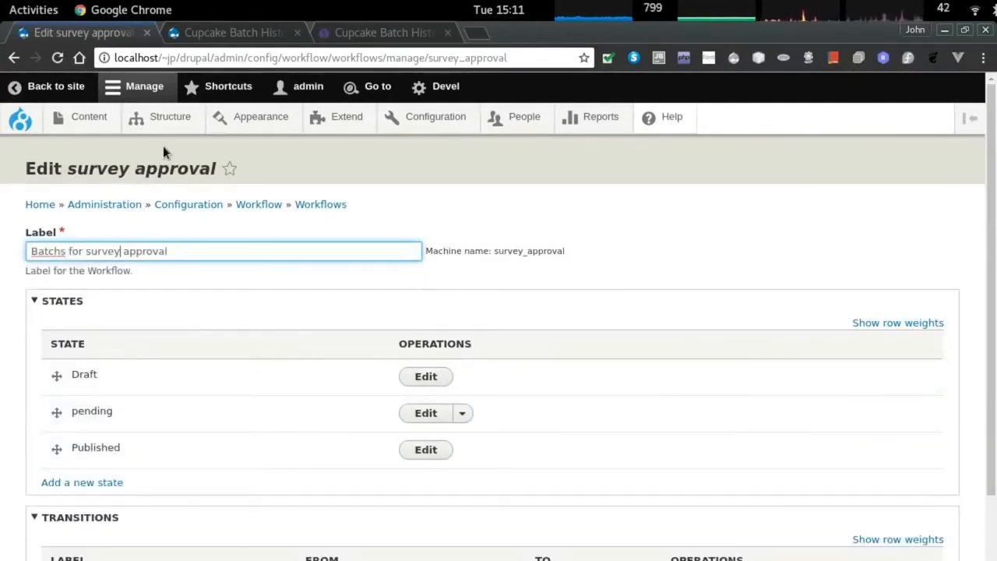
key(Home)
key(Right)
key(Right)
key(Right)
key(Right)
key(Right)
text(e)
Delete the Create New Draft and Publish transitions from the workflow.
scroll(153, 322, down, 2)
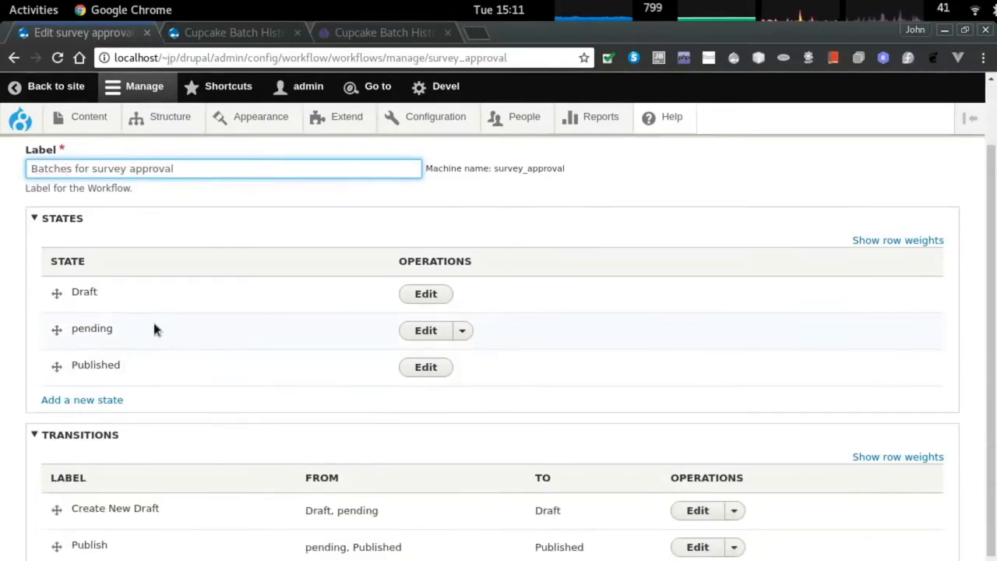
click(462, 331)
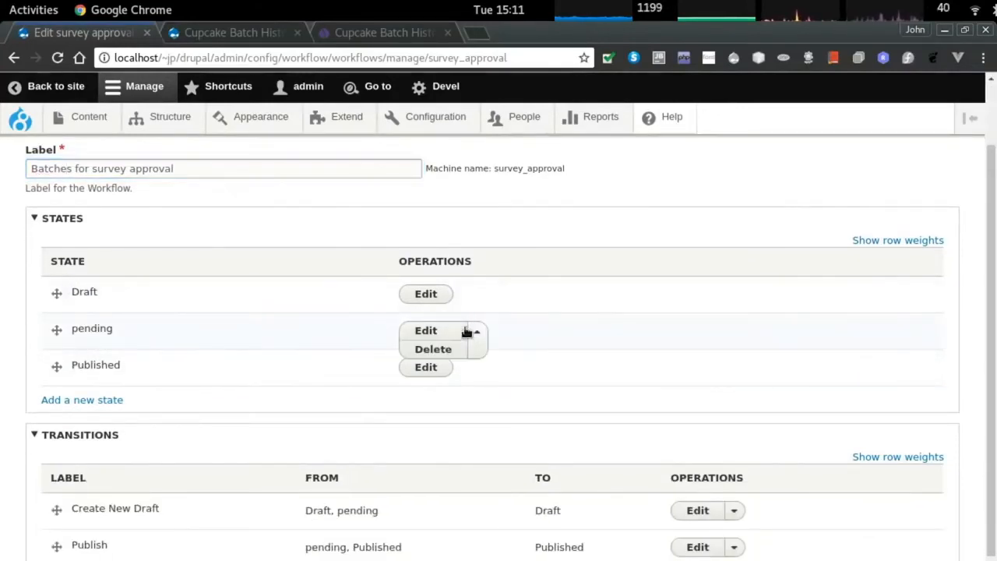
scroll(263, 360, down, 2)
triple_click(102, 437)
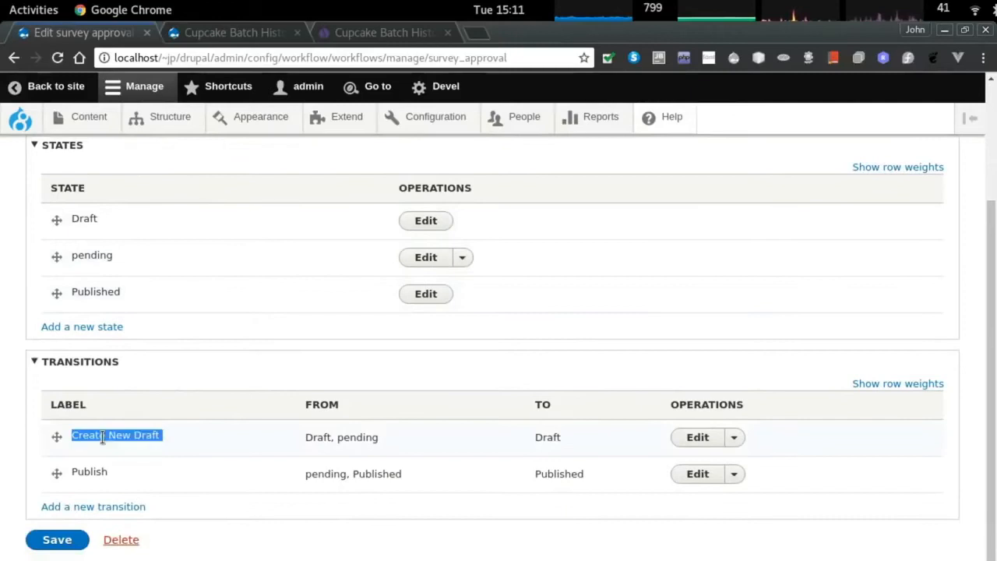
click(698, 437)
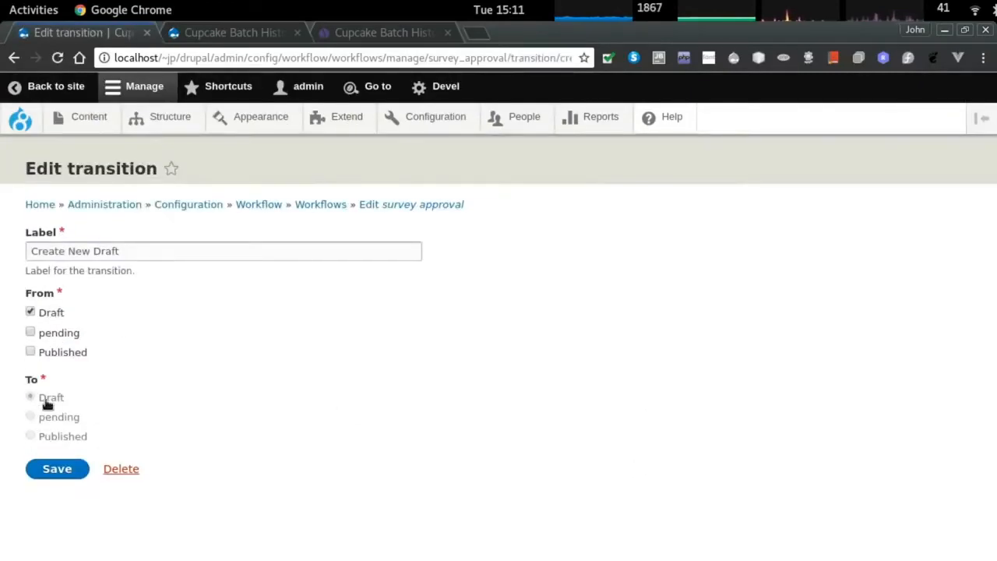
click(131, 471)
click(70, 251)
scroll(327, 425, down, 3)
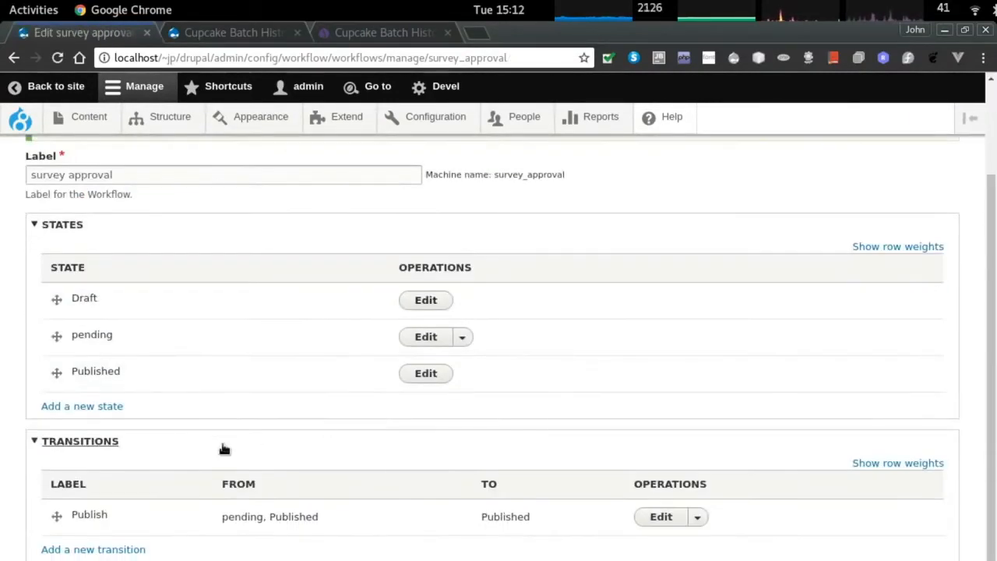
scroll(224, 449, down, 1)
click(661, 475)
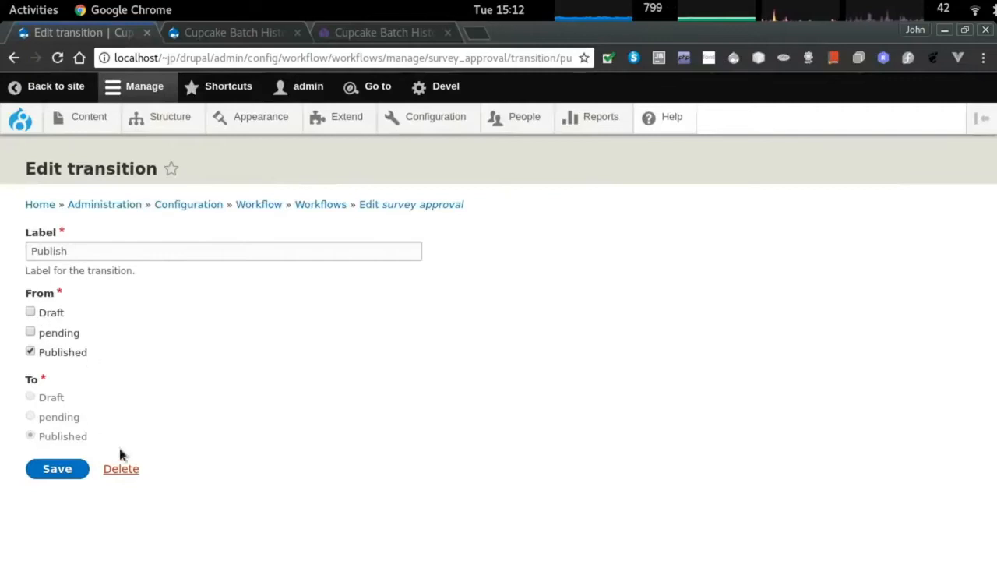
click(123, 468)
click(63, 251)
Delete the pending state from the workflow.
scroll(101, 471, down, 2)
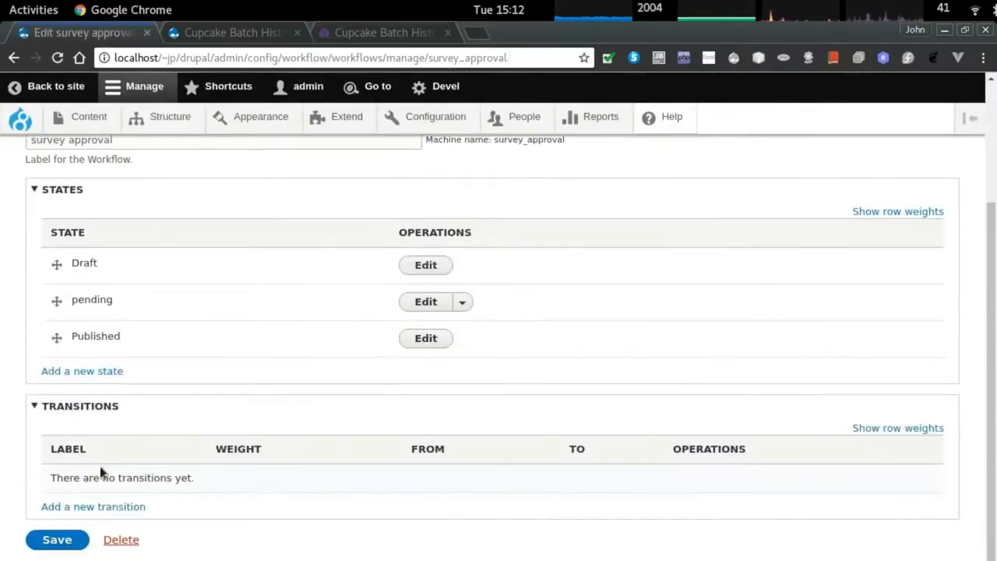
click(463, 301)
click(426, 319)
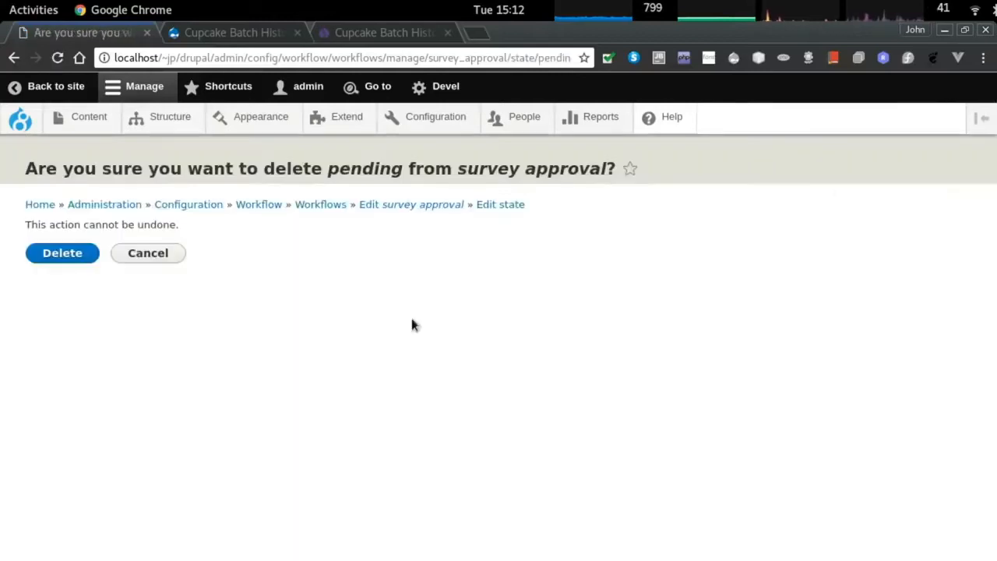
click(67, 262)
scroll(234, 405, down, 2)
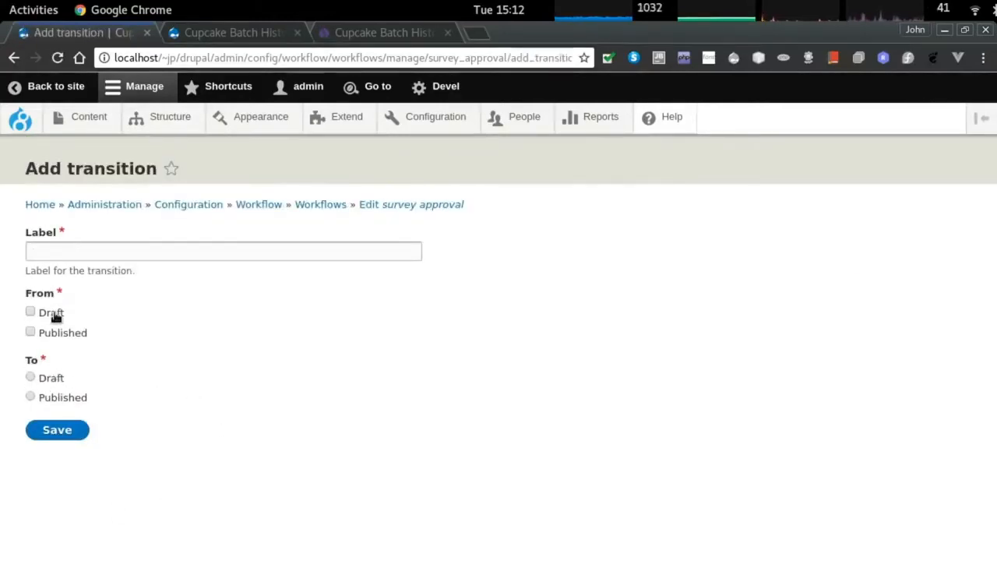
Add a Publish transition from Draft to Published.
click(54, 397)
click(68, 253)
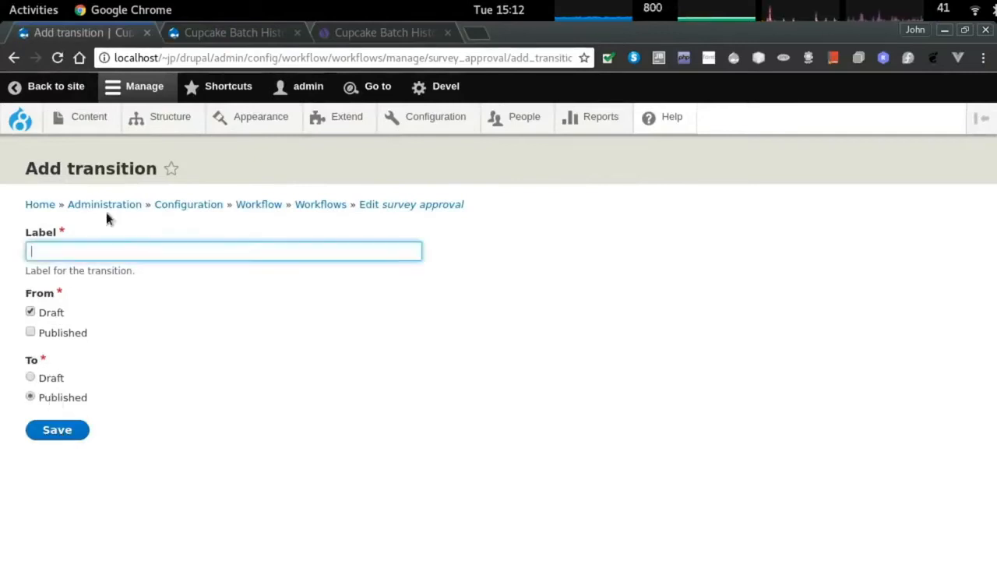
text(Publish)
key(Return)
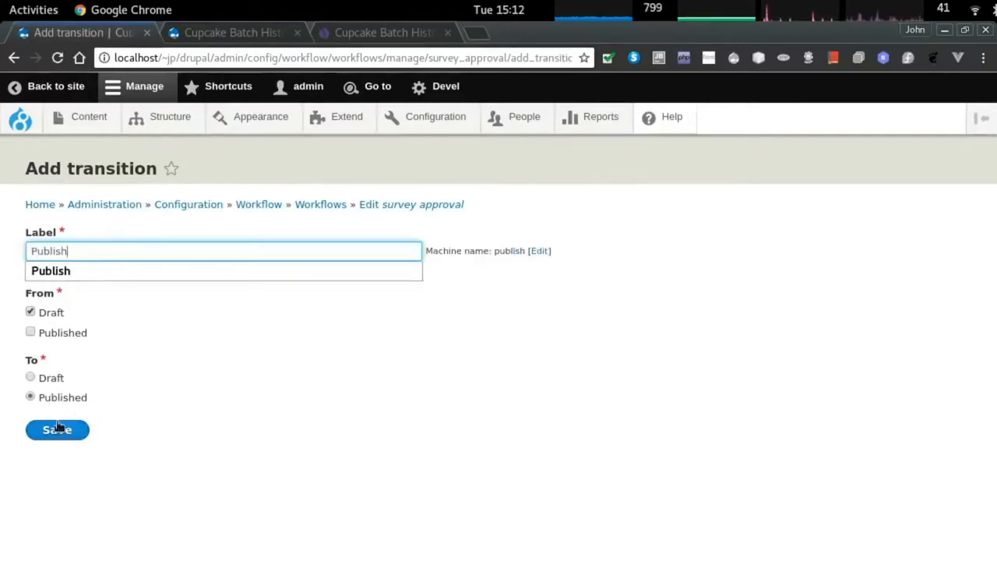
Rename the transition to Approve and save the survey approval workflow.
scroll(231, 390, down, 3)
click(596, 475)
double_click(80, 252)
text(Approve)
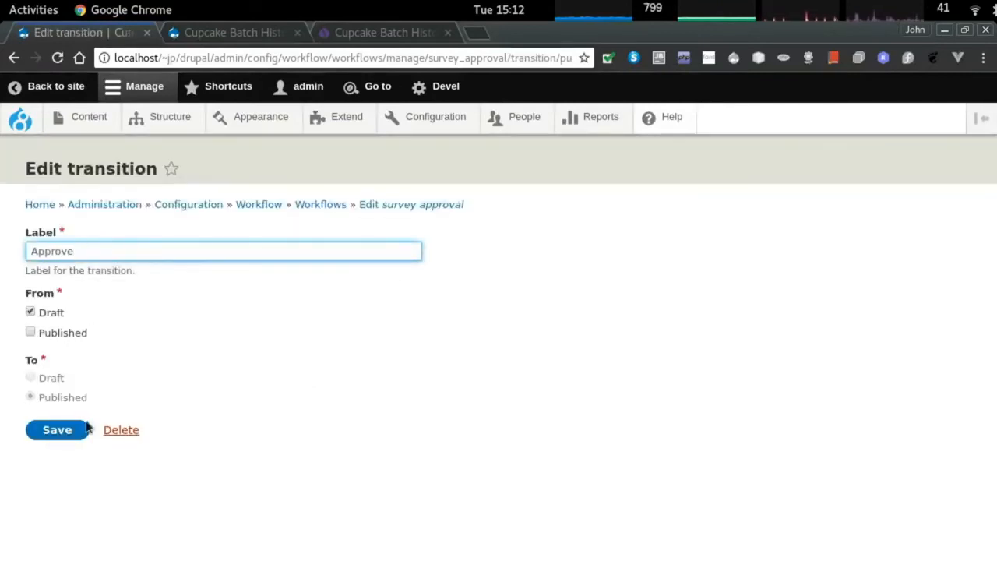
click(85, 428)
scroll(351, 444, down, 3)
click(57, 539)
key(ctrl+Tab)
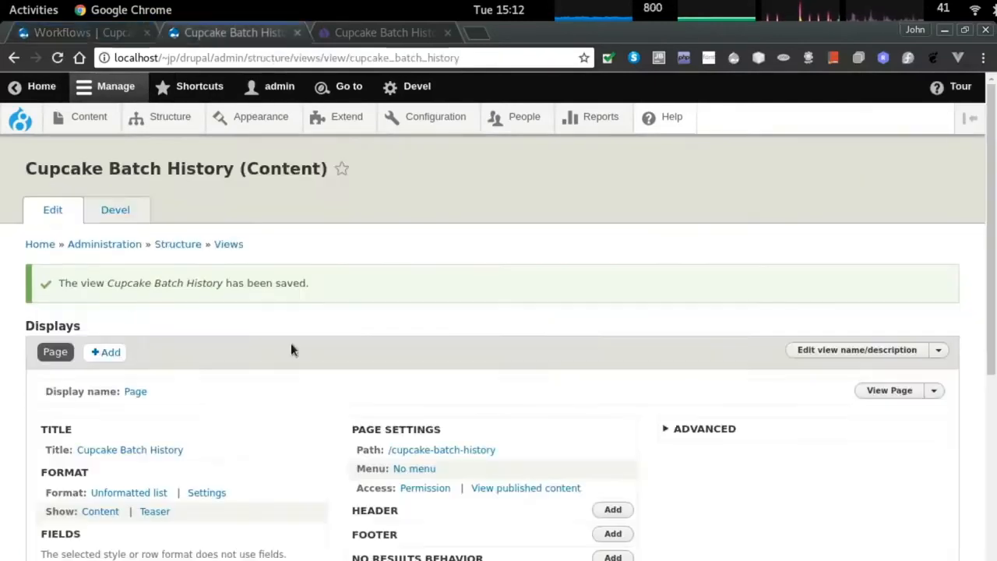
Save and approve the Berry vanilla surprise batch from the Content list.
key(alt+Tab)
key(Escape)
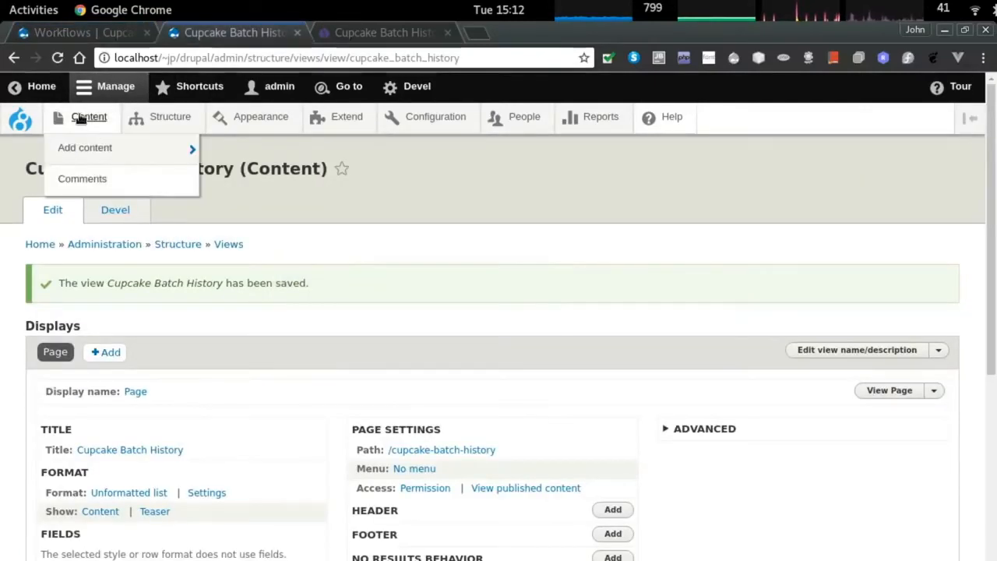
key(ctrl+shift+Tab)
click(87, 117)
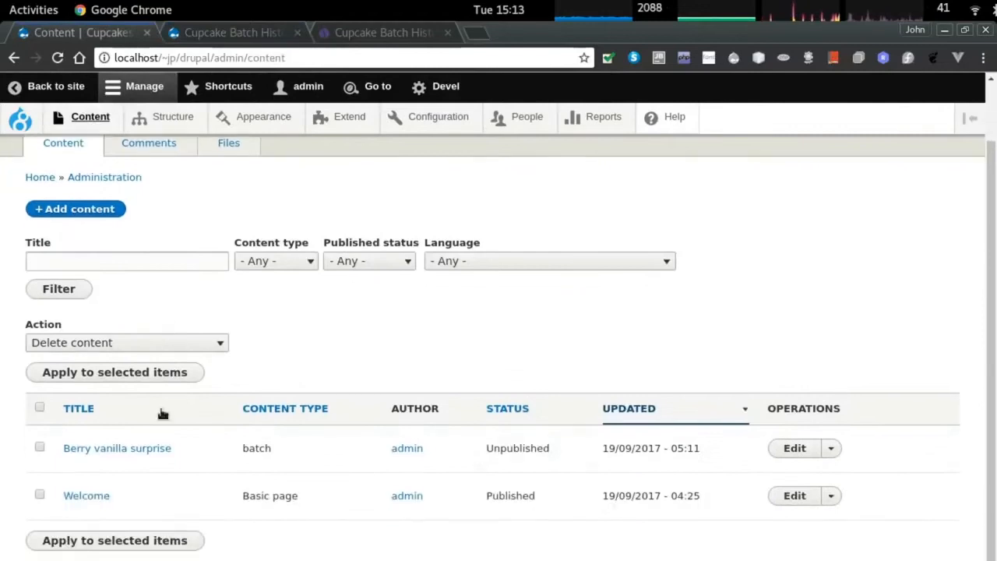
click(829, 448)
click(808, 451)
scroll(251, 477, down, 8)
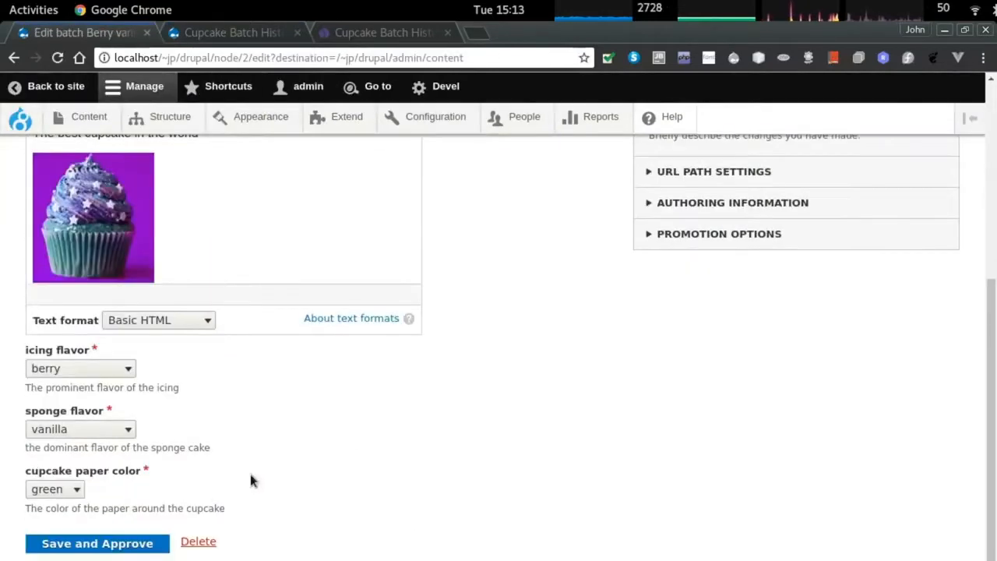
click(97, 543)
Confirm the batch is Published and reload the Cupcake Batch History page to see it listed.
scroll(345, 427, down, 3)
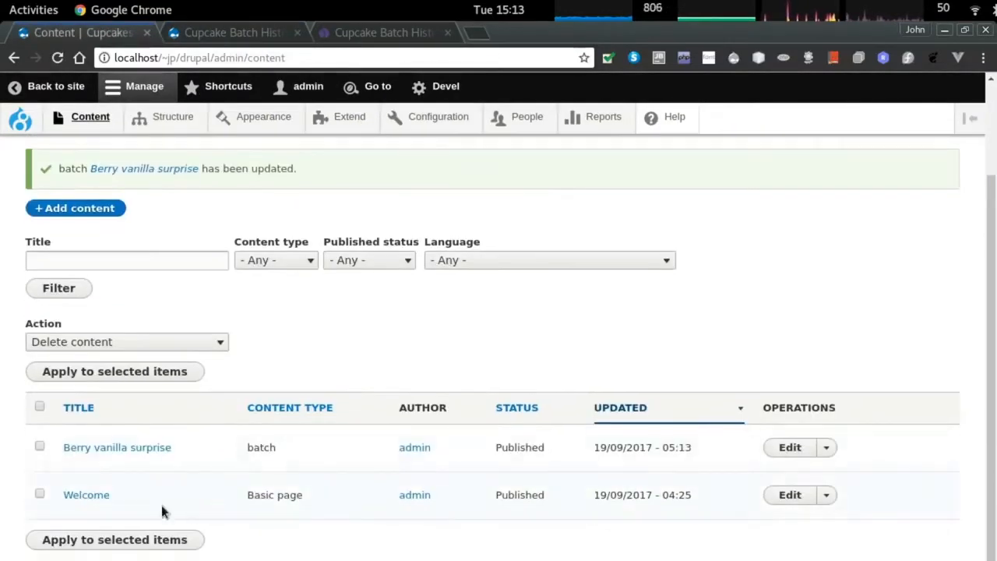
double_click(516, 448)
key(ctrl+Tab)
key(ctrl+Tab)
key(ctrl+r)
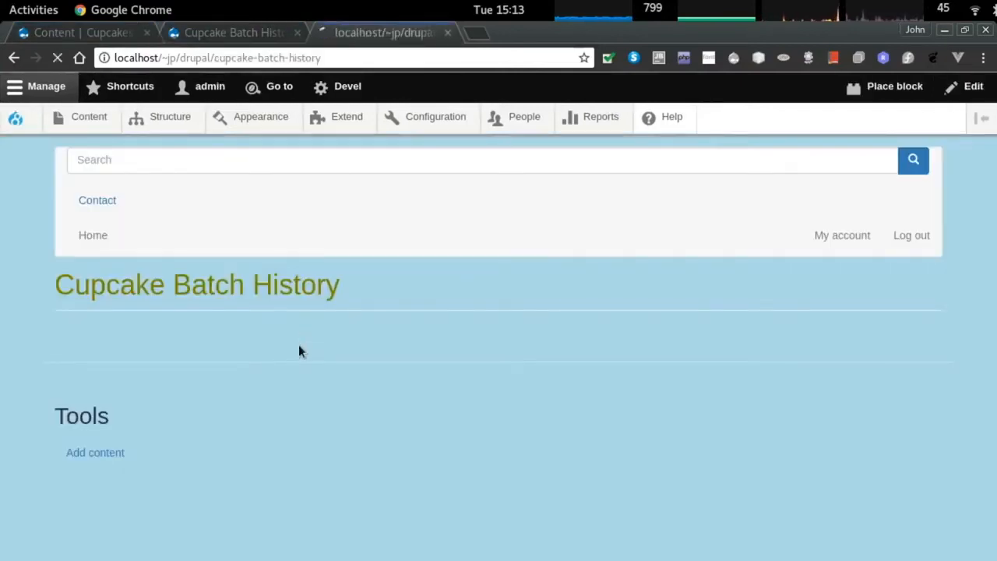
scroll(303, 388, up, 3)
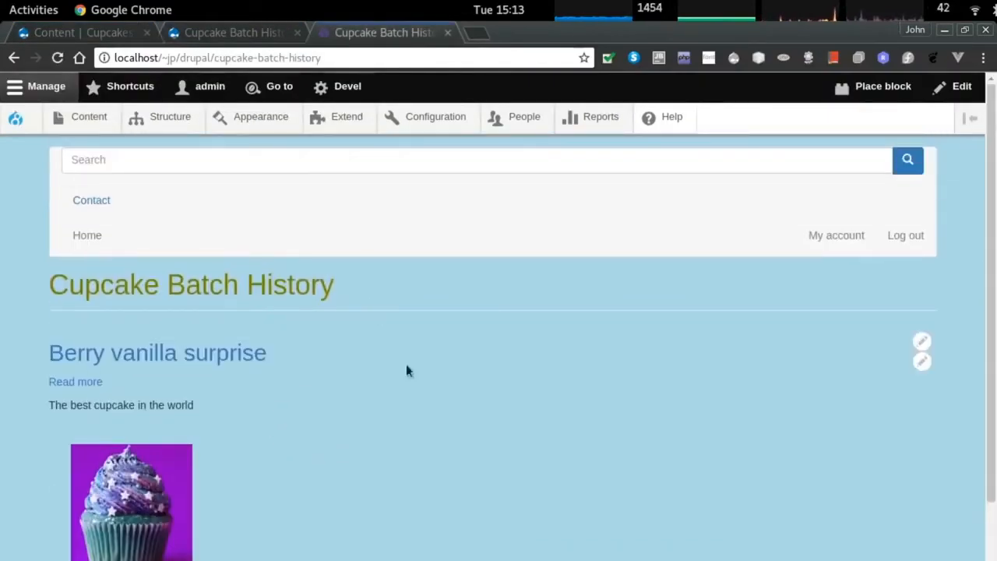
drag(325, 58, 113, 58)
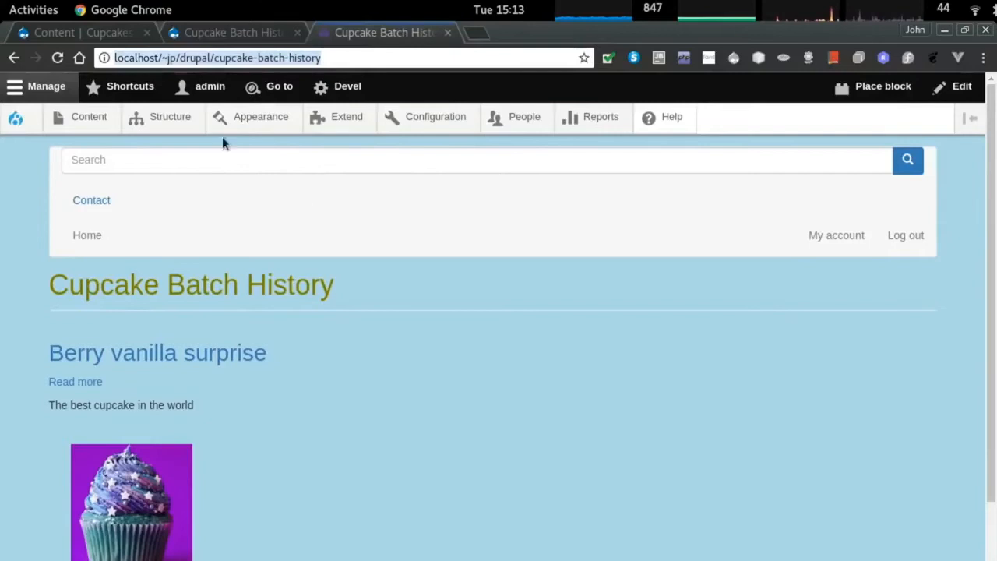
Go to Structure and open the Menus administration page.
click(171, 117)
scroll(232, 300, down, 2)
scroll(231, 309, up, 2)
key(alt+Left)
drag(366, 58, 212, 48)
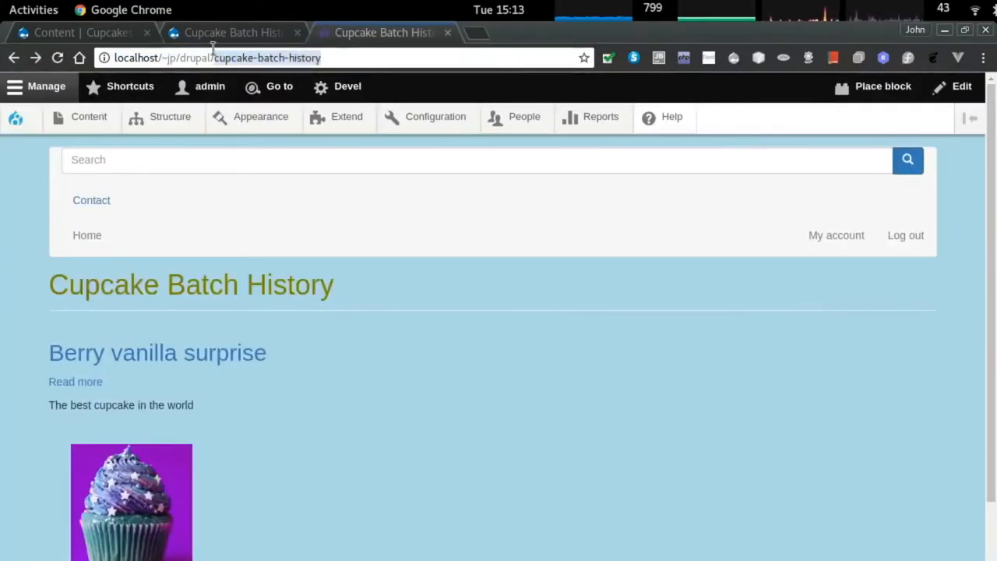
click(176, 118)
scroll(88, 441, down, 1)
scroll(87, 441, down, 1)
click(67, 435)
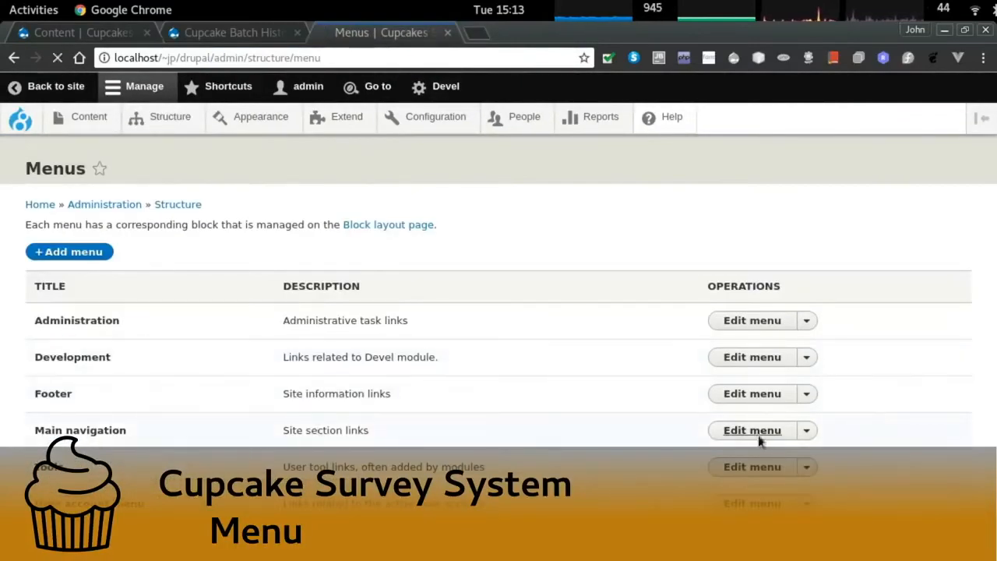
Open the Main navigation menu and save it.
click(755, 433)
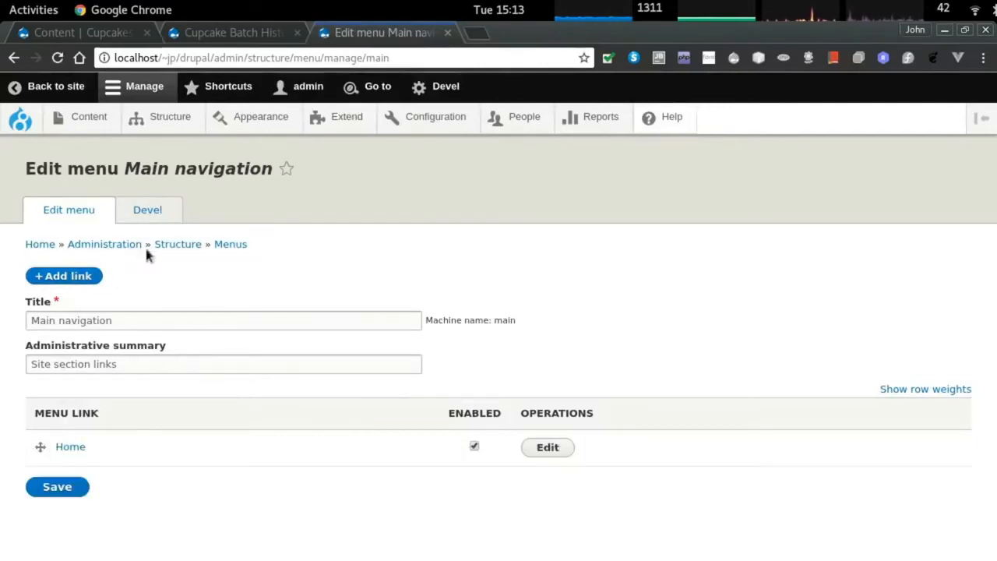
click(228, 245)
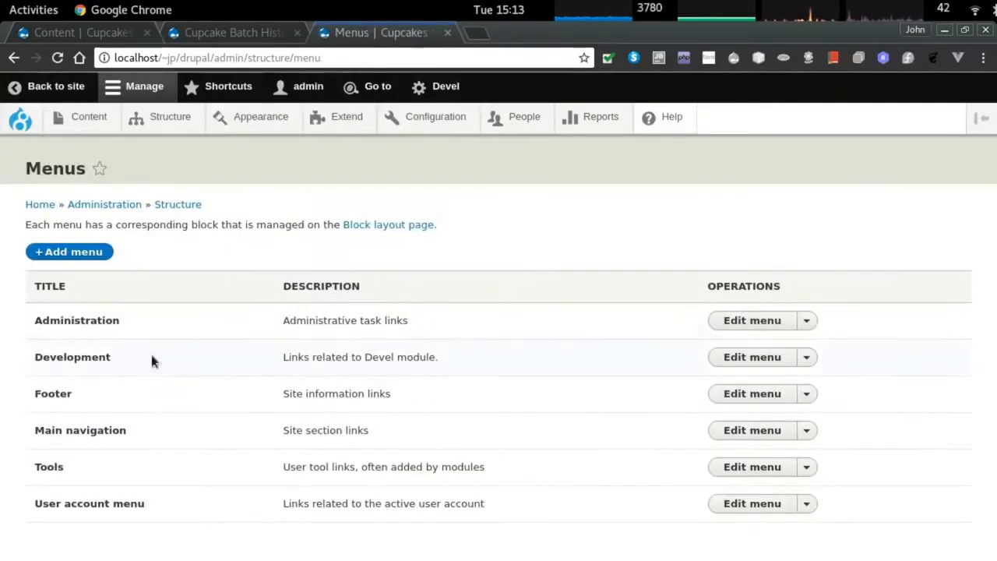
click(726, 433)
click(64, 318)
click(100, 360)
click(57, 486)
Add a 'Batch List' link to /cupcake-batch-history described as 'List all cupcakes'.
click(68, 322)
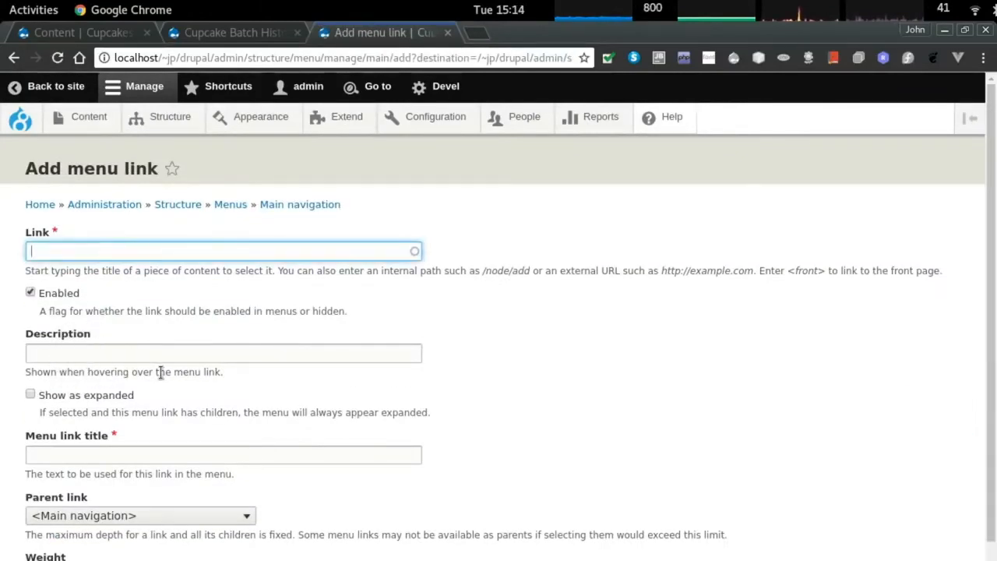
text(/cupcake-batch-history)
click(35, 253)
key(BackSpace)
click(109, 353)
text(List all cupcakes)
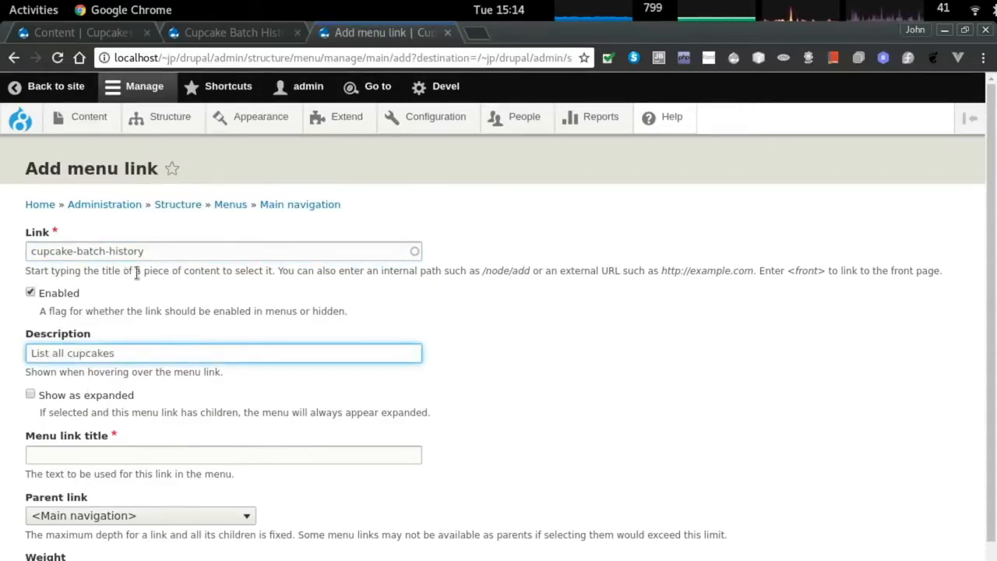
key(Return)
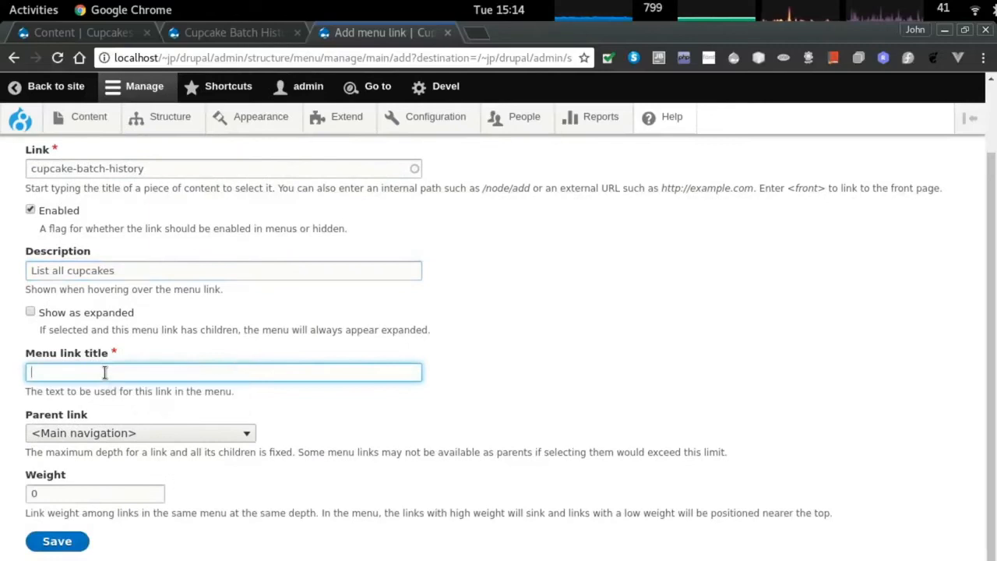
text(Batch List)
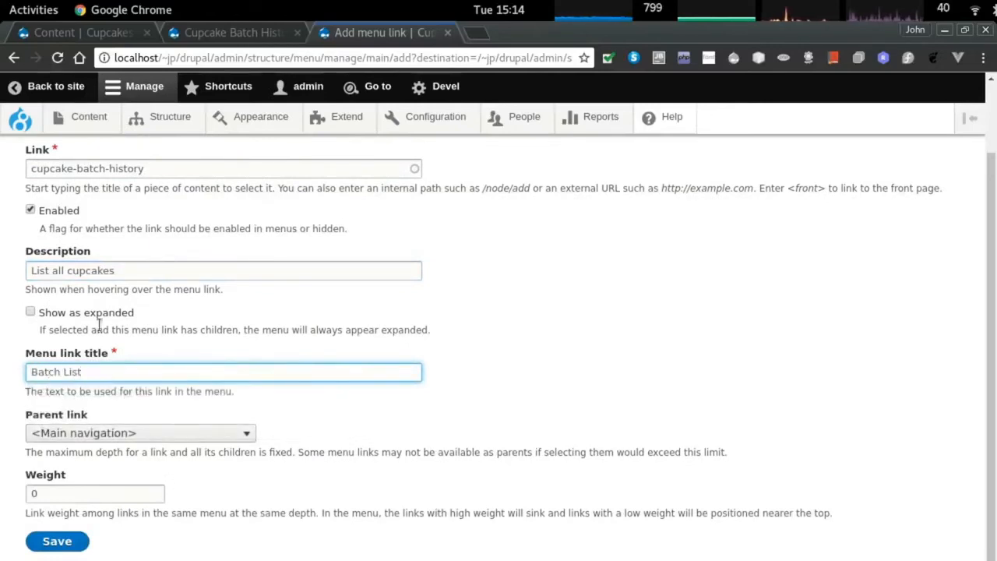
click(57, 541)
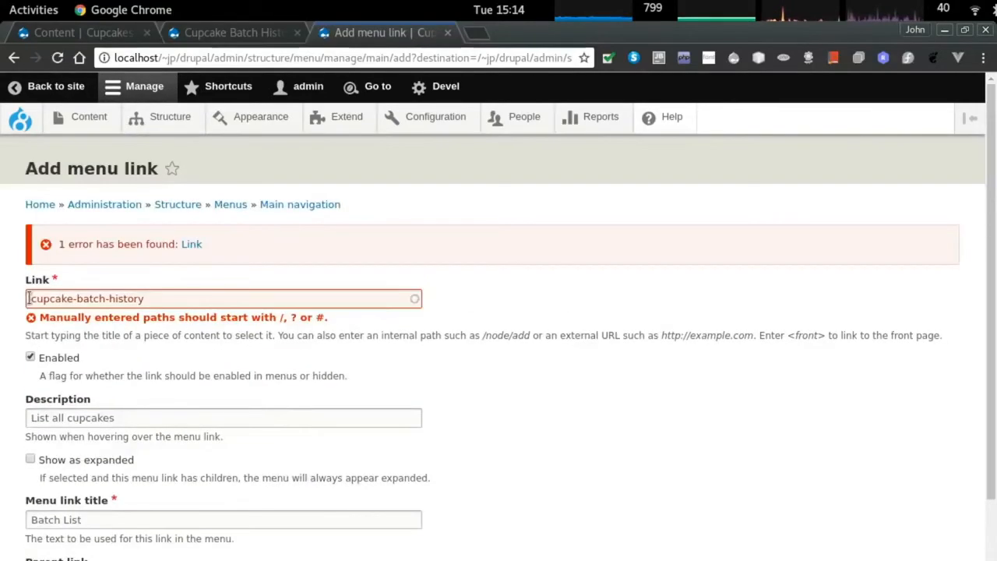
text(/)
scroll(67, 245, down, 2)
click(54, 539)
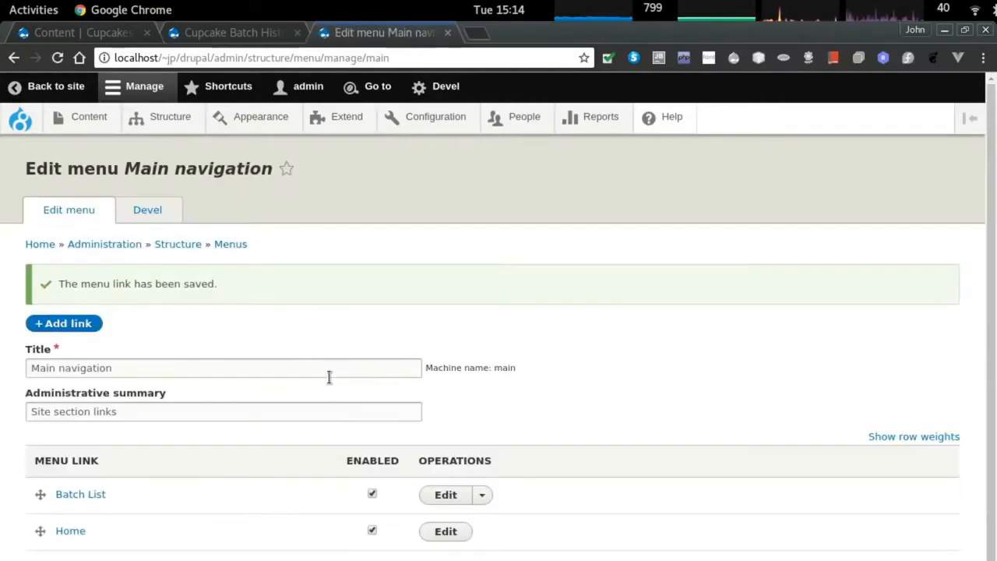
On the public site, open Batch List and check the Berry vanilla surprise listing and page.
scroll(329, 379, down, 1)
key(alt+Tab)
key(F5)
click(220, 242)
scroll(456, 386, down, 3)
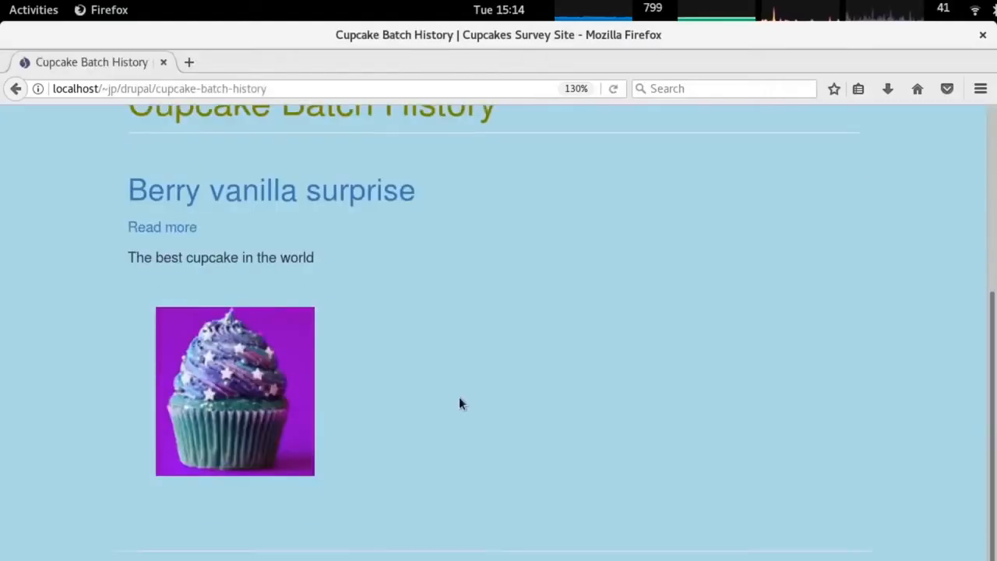
triple_click(259, 261)
click(143, 226)
drag(460, 437, 362, 296)
click(614, 263)
triple_click(222, 258)
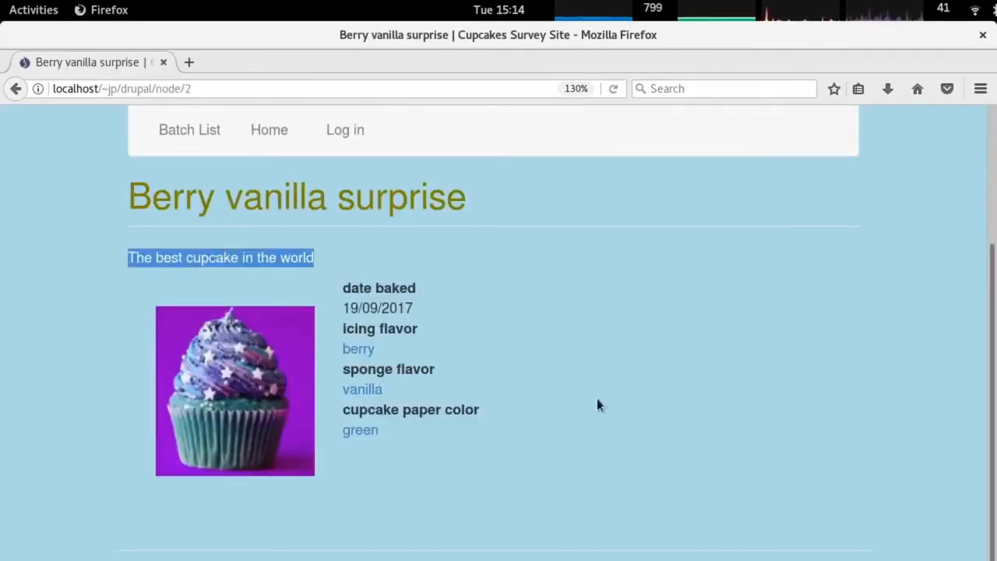
click(596, 398)
scroll(568, 324, up, 2)
key(alt+Tab)
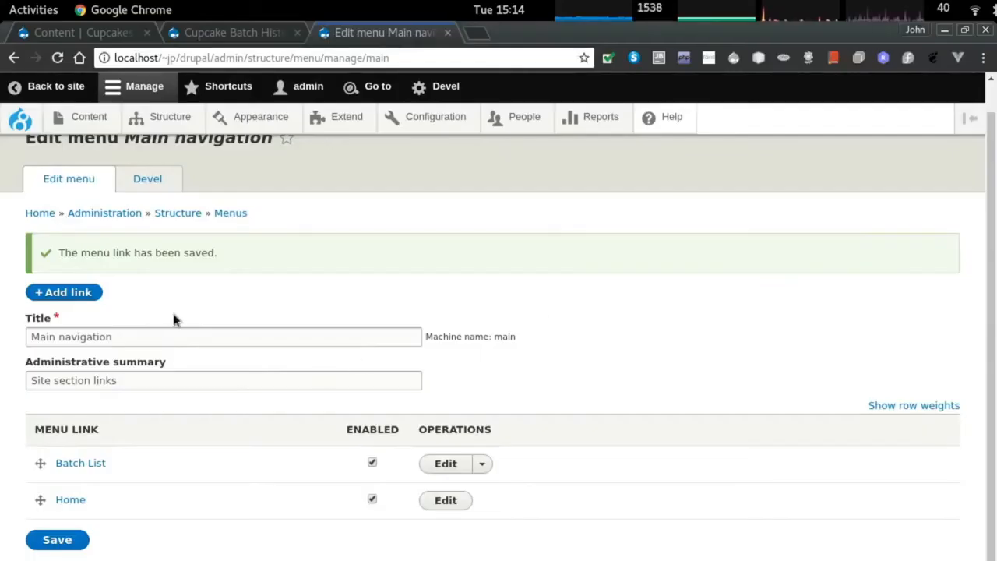
Go to Appearance and open the cupcake_bs theme settings.
scroll(173, 319, up, 1)
click(267, 117)
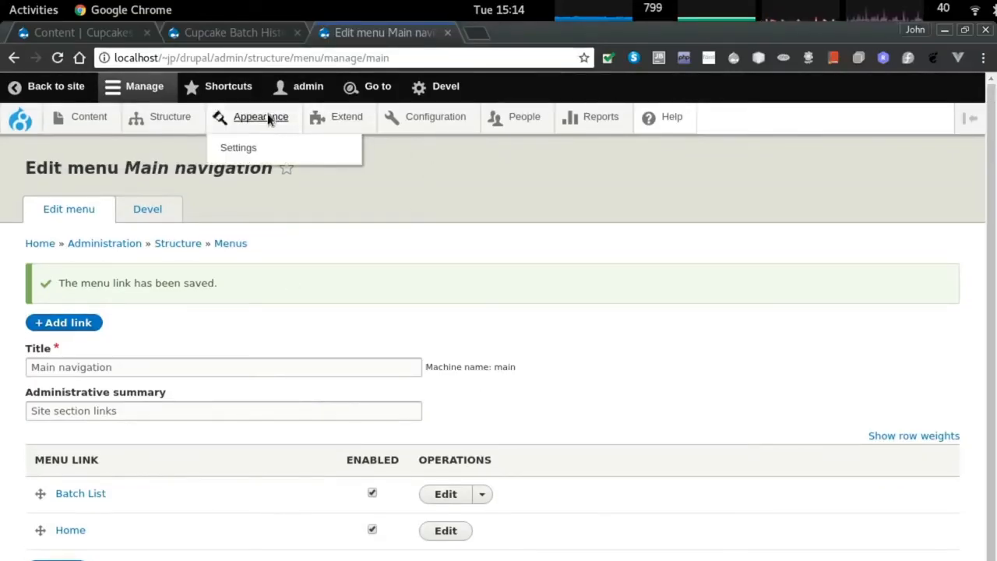
scroll(309, 309, down, 7)
scroll(307, 336, up, 4)
scroll(308, 336, up, 5)
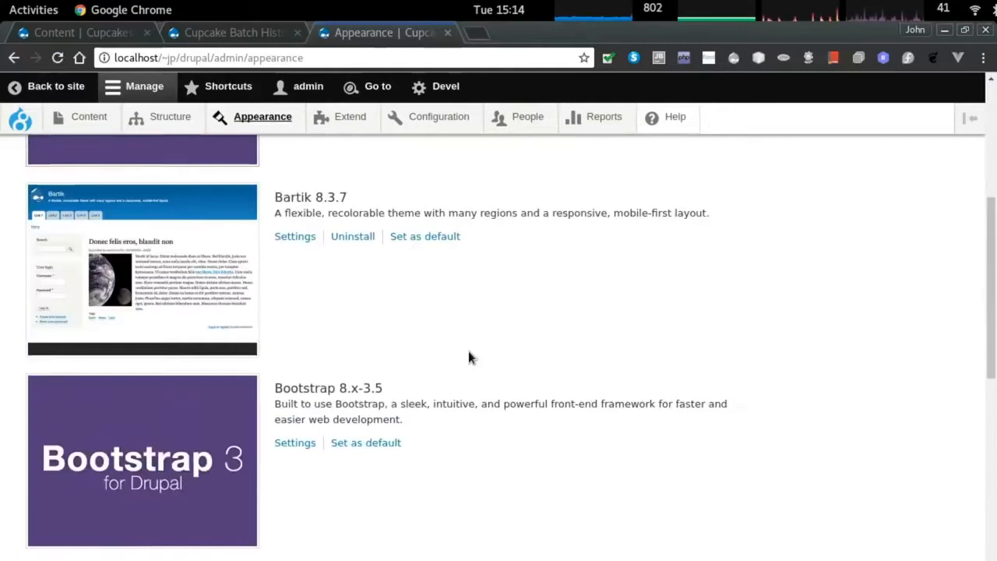
click(308, 408)
In the Favicon options, untick 'Use the favicon supplied by the theme' and bring up Choose File.
scroll(156, 339, down, 7)
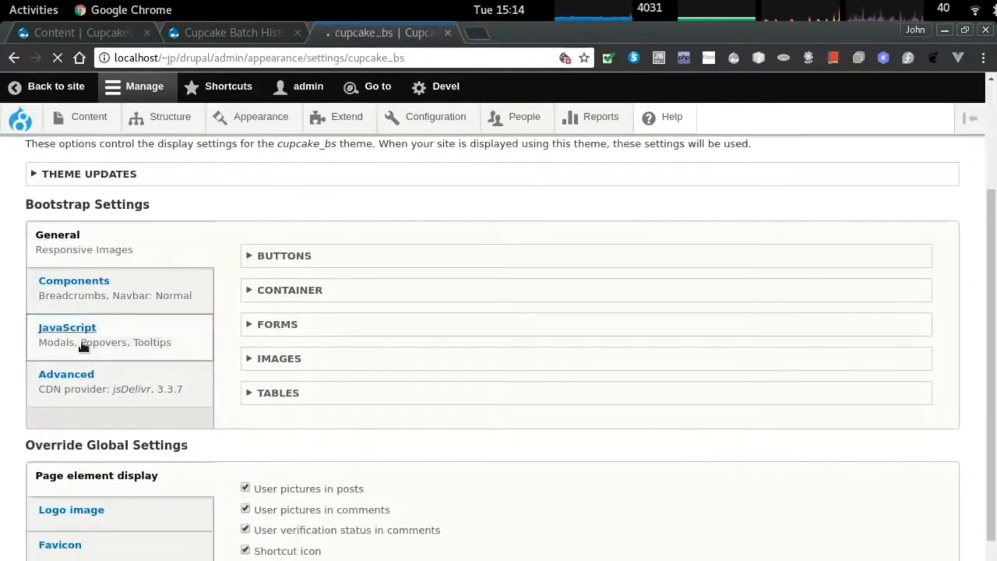
click(71, 434)
click(292, 453)
scroll(308, 452, down, 2)
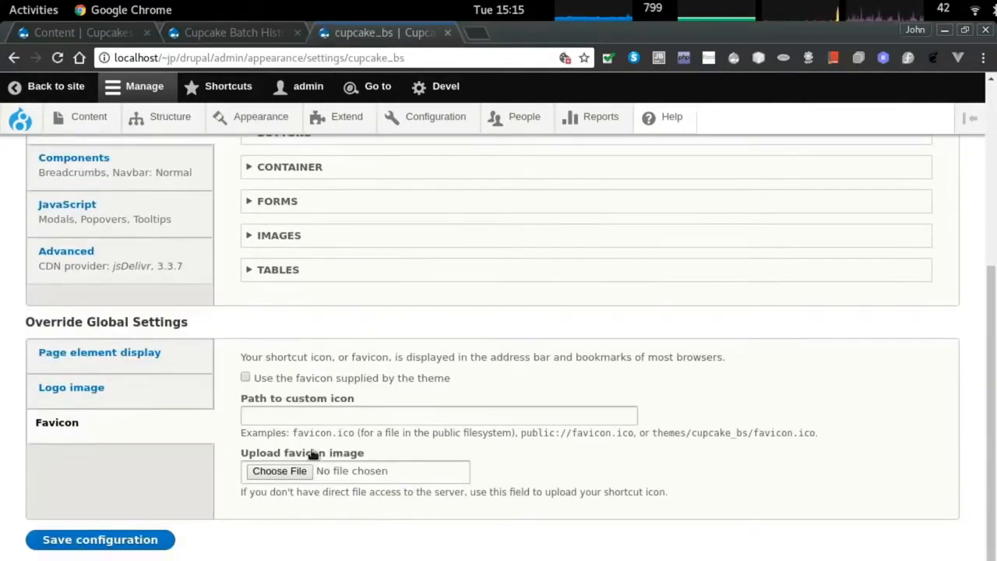
click(297, 471)
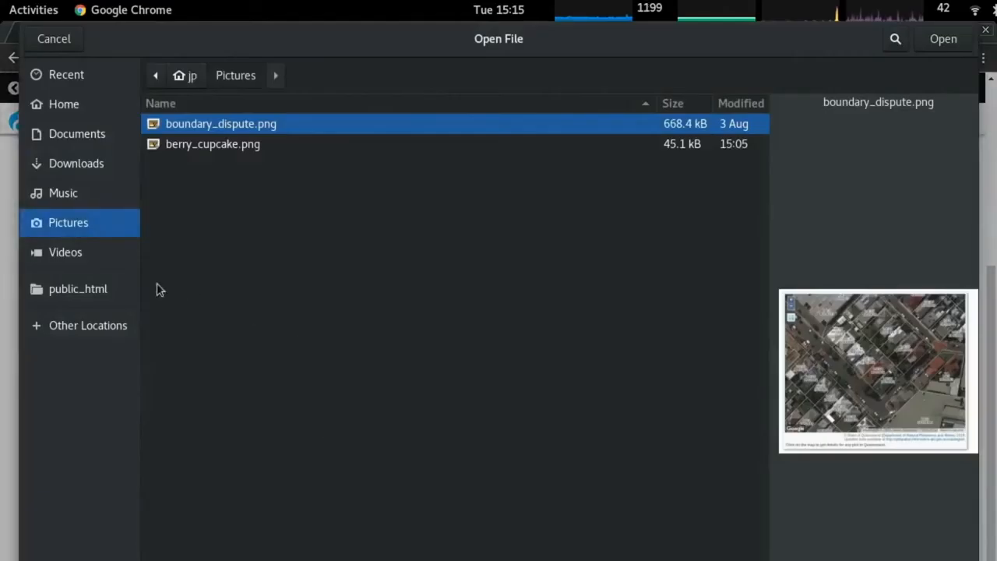
Browse Documents, Downloads, Pictures, Videos, Recent and public_html in the file chooser.
click(89, 134)
click(97, 161)
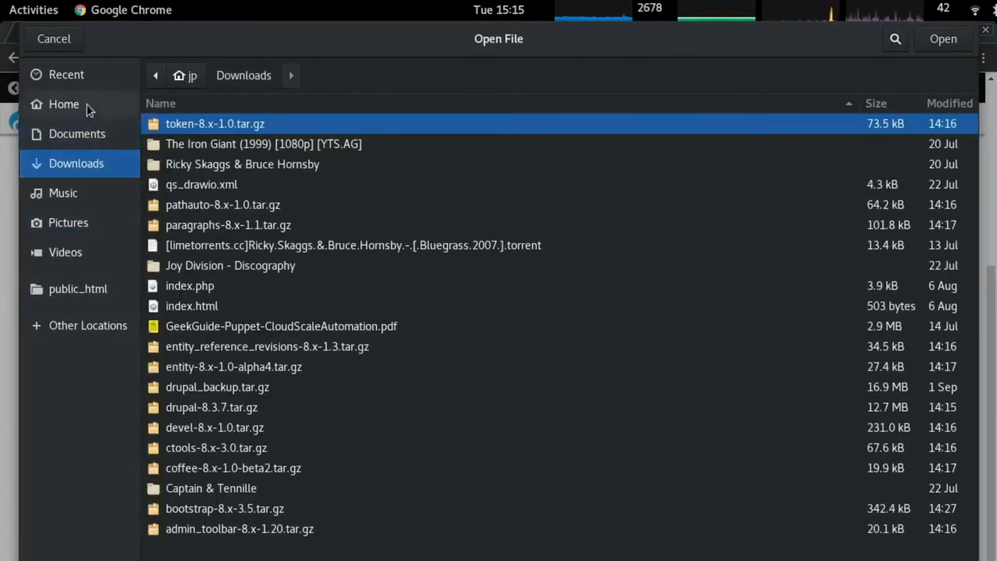
click(89, 226)
click(74, 260)
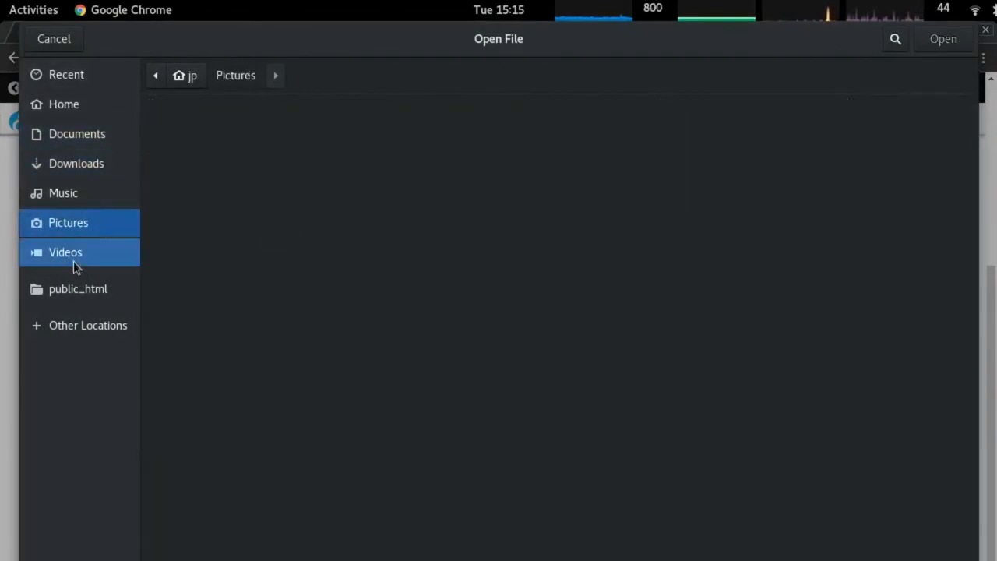
click(85, 74)
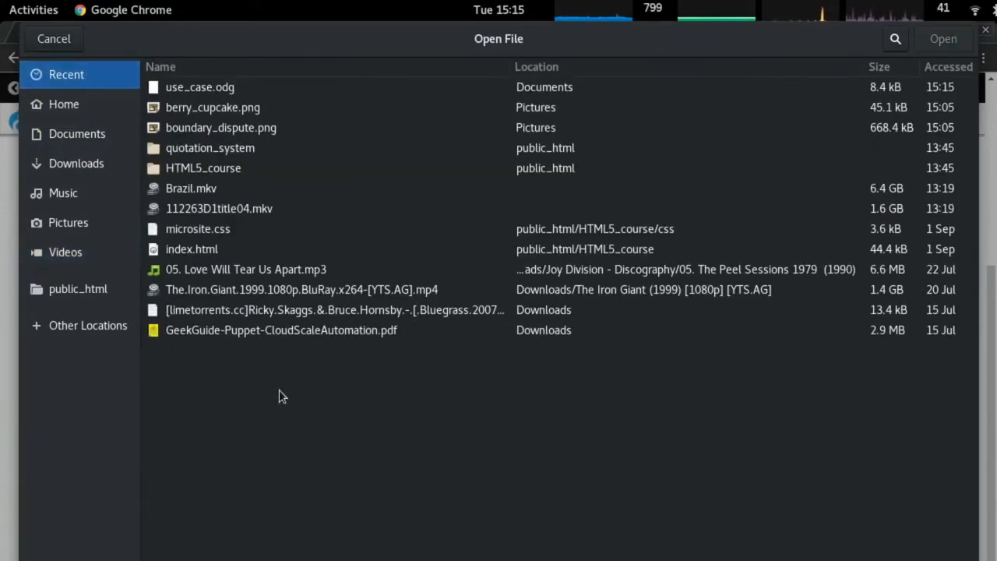
click(78, 293)
Look through Videos, Pictures, Music, Downloads, Documents, home and Recent, then cancel and switch to the terminal.
click(66, 254)
click(86, 222)
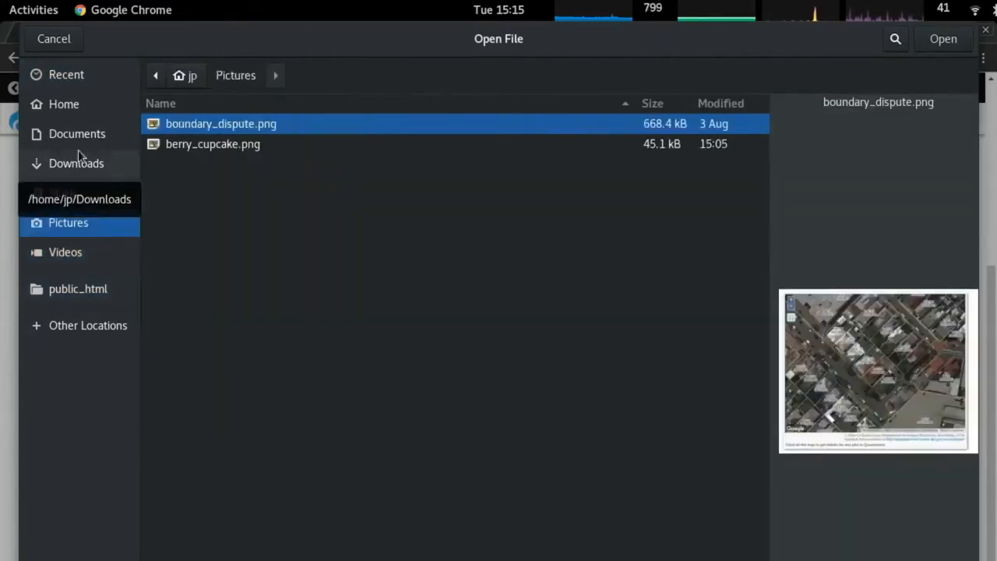
click(74, 194)
click(94, 162)
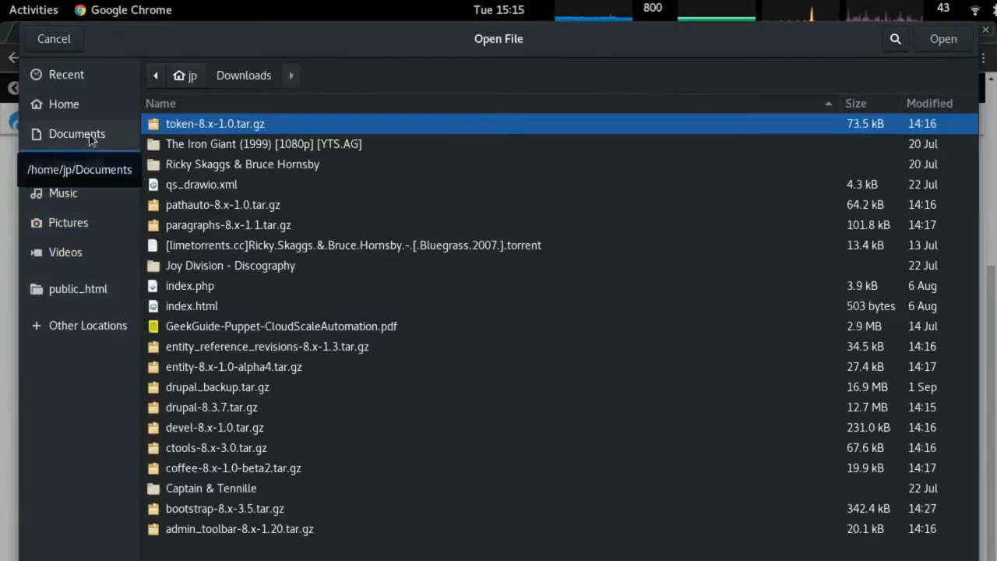
click(88, 129)
click(80, 101)
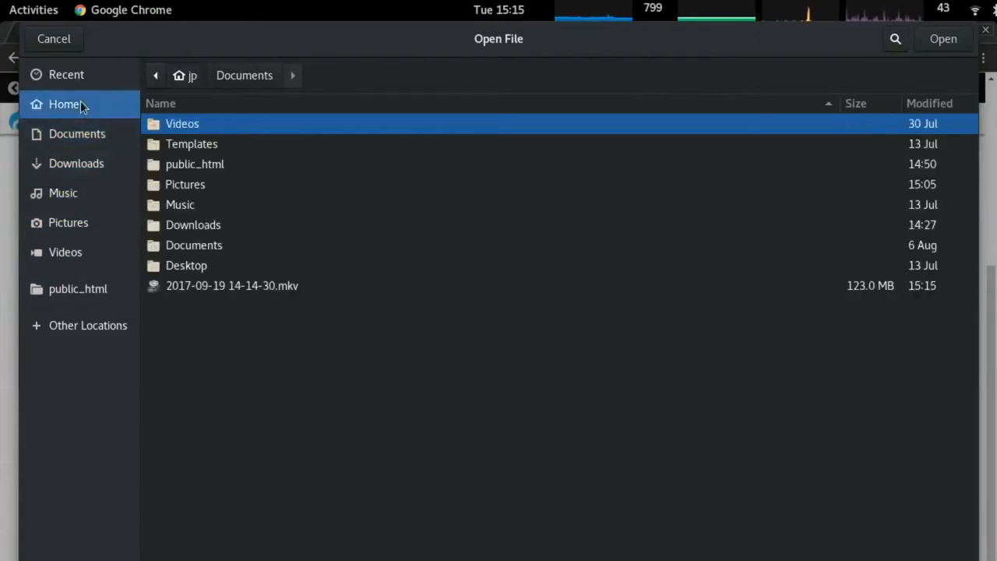
click(74, 77)
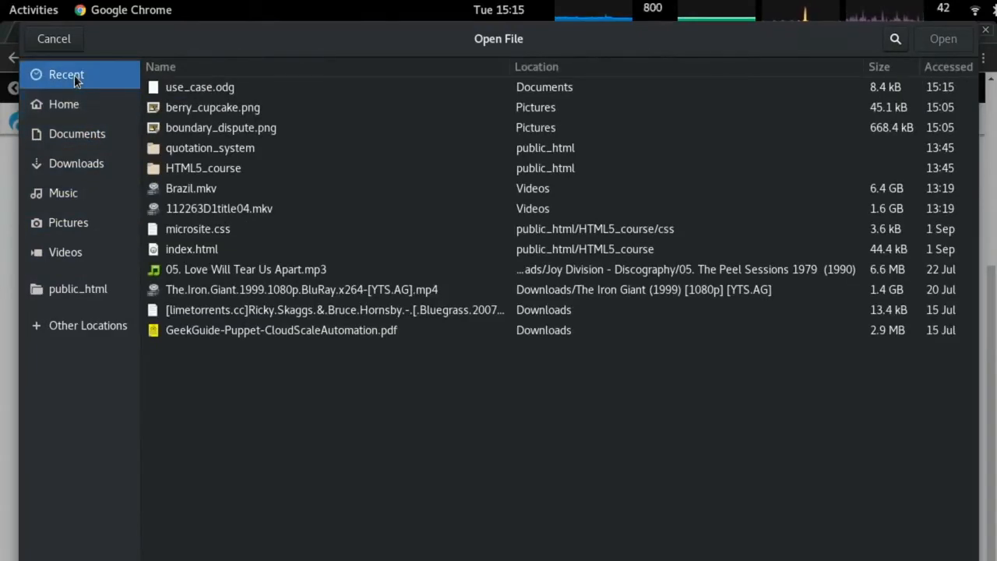
key(Escape)
key(alt+Tab)
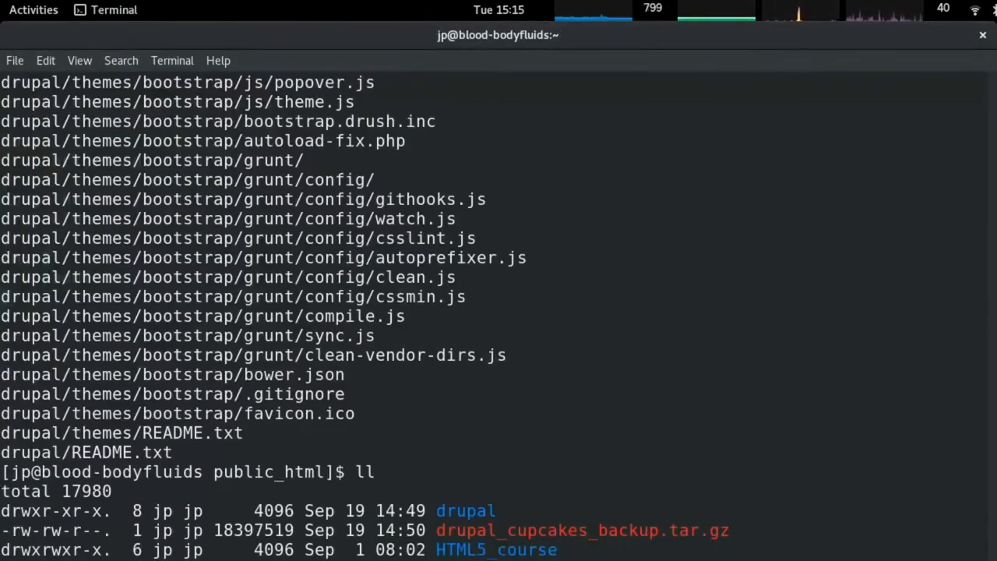
Scroll through the favicon.ico search results, then return to Drupal's cupcake_bs settings page.
scroll(499, 311, down, 3)
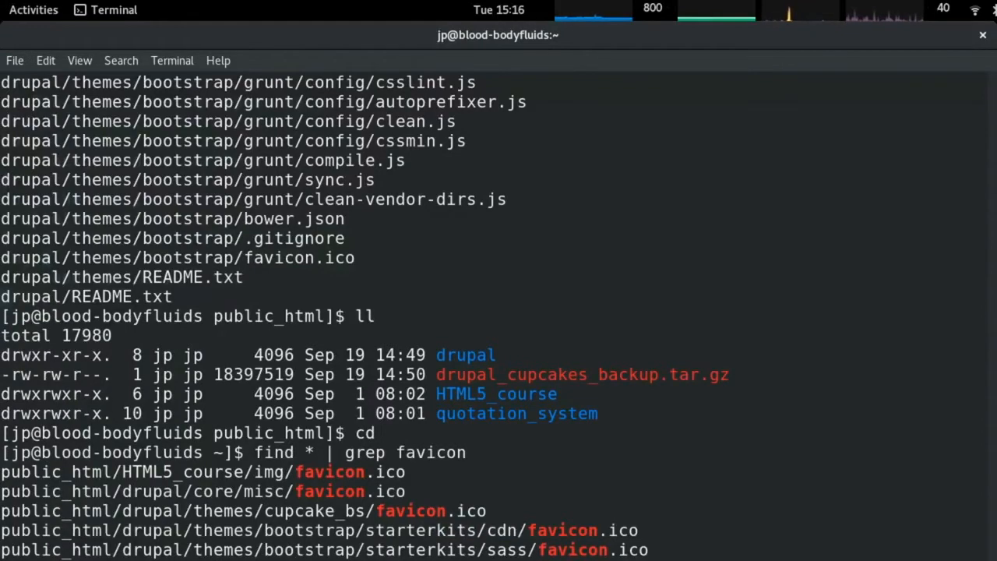
key(alt+Tab)
scroll(421, 280, up, 6)
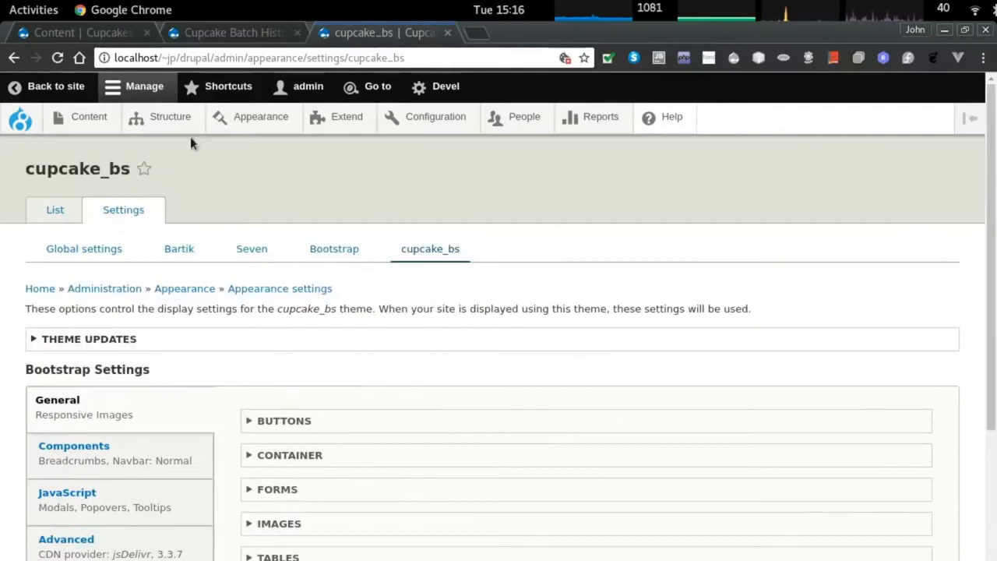
Start a 'survey' content type with a description, title label 'Comments' and preview disabled.
click(184, 123)
click(122, 407)
click(144, 237)
click(64, 267)
text(survey)
click(124, 350)
text(Survey the quali)
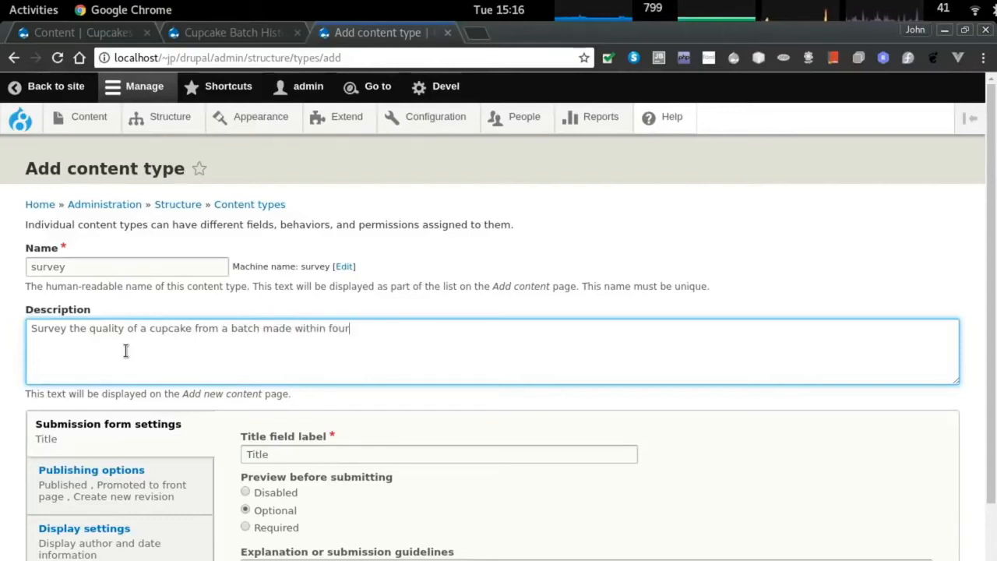
scroll(185, 319, down, 2)
key(Tab)
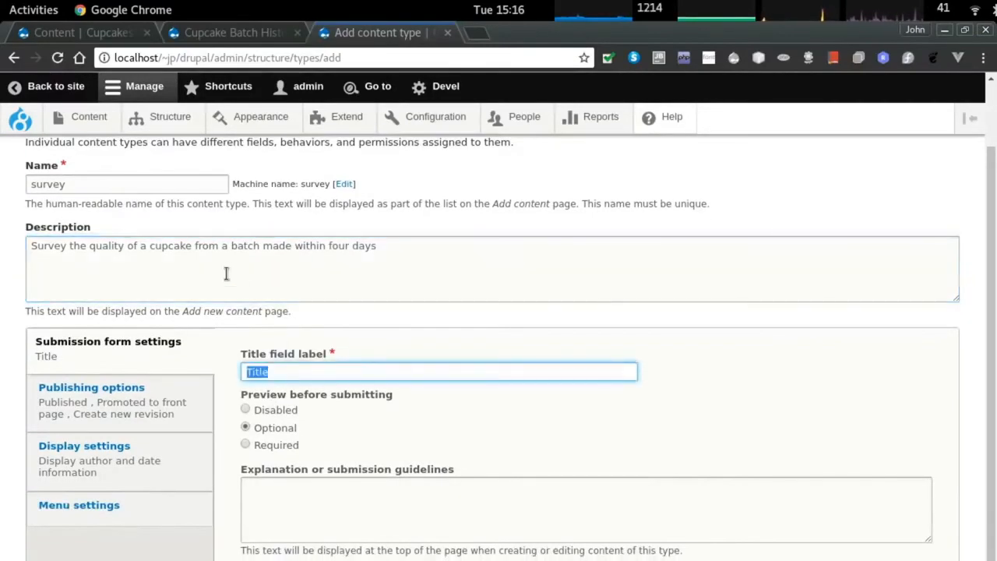
text(Comments)
click(245, 410)
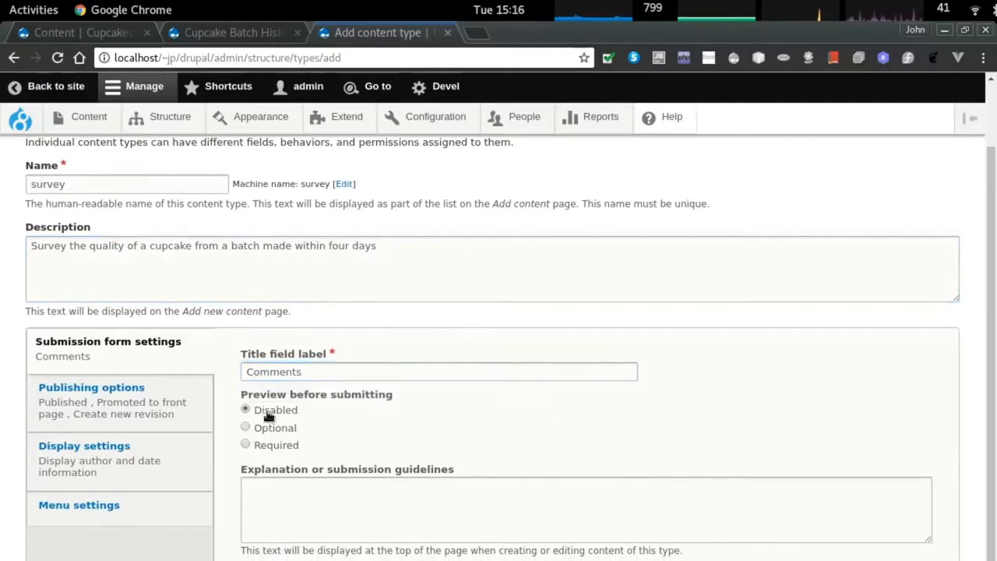
Turn off published, promoted, new revision, author/date display and Main navigation, then save the type.
scroll(89, 371, down, 2)
click(89, 366)
click(269, 358)
click(276, 377)
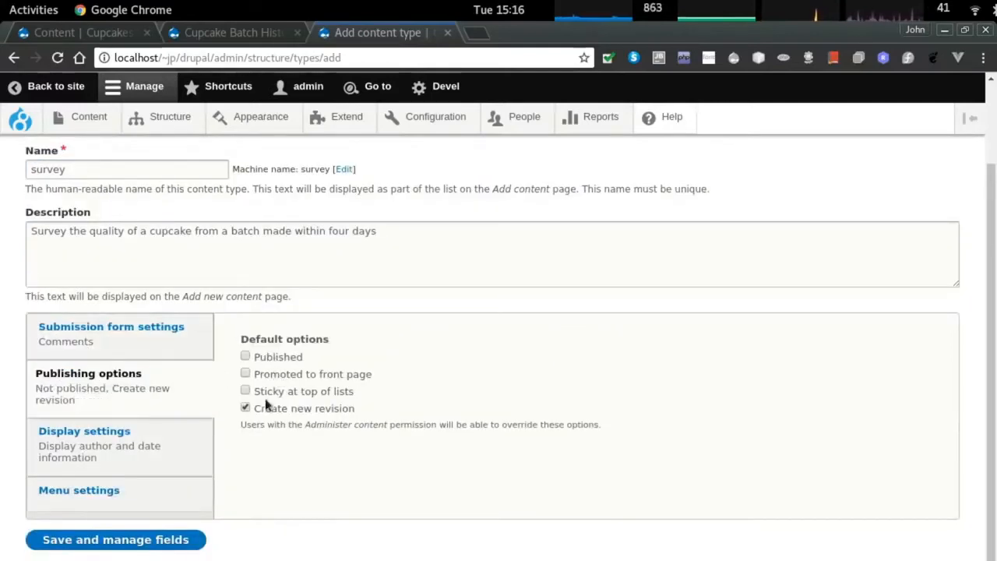
click(265, 410)
click(104, 443)
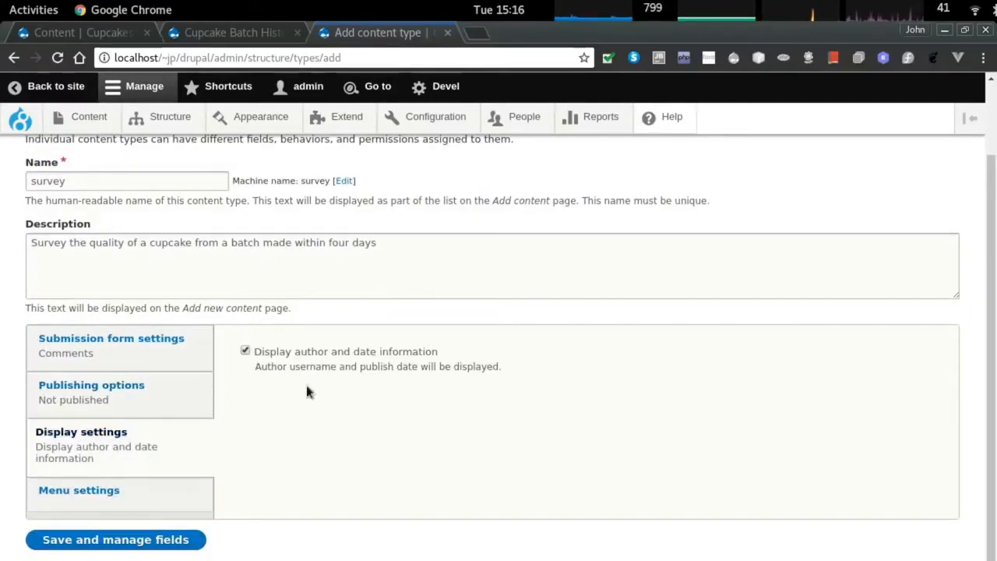
click(245, 351)
click(156, 487)
click(273, 389)
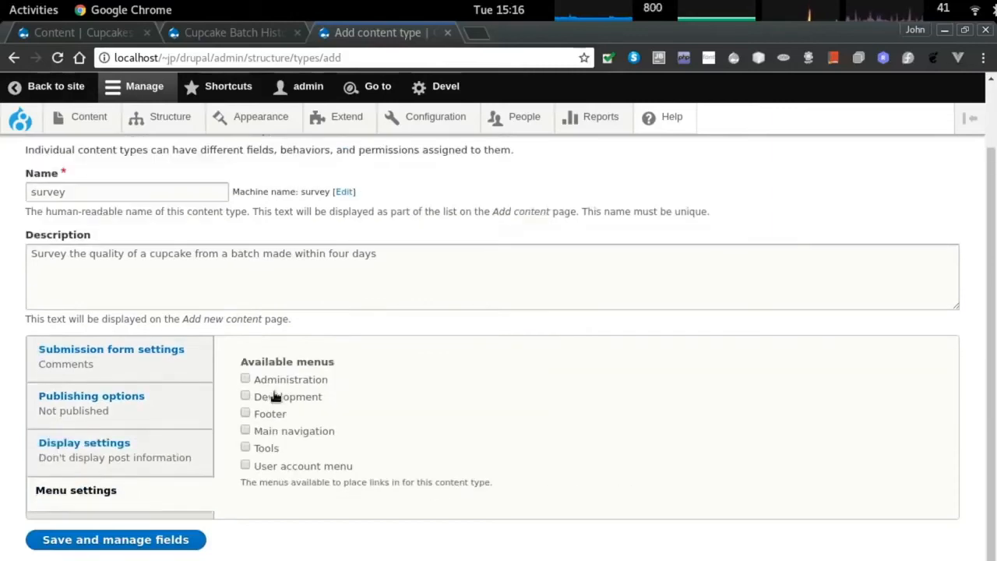
click(92, 546)
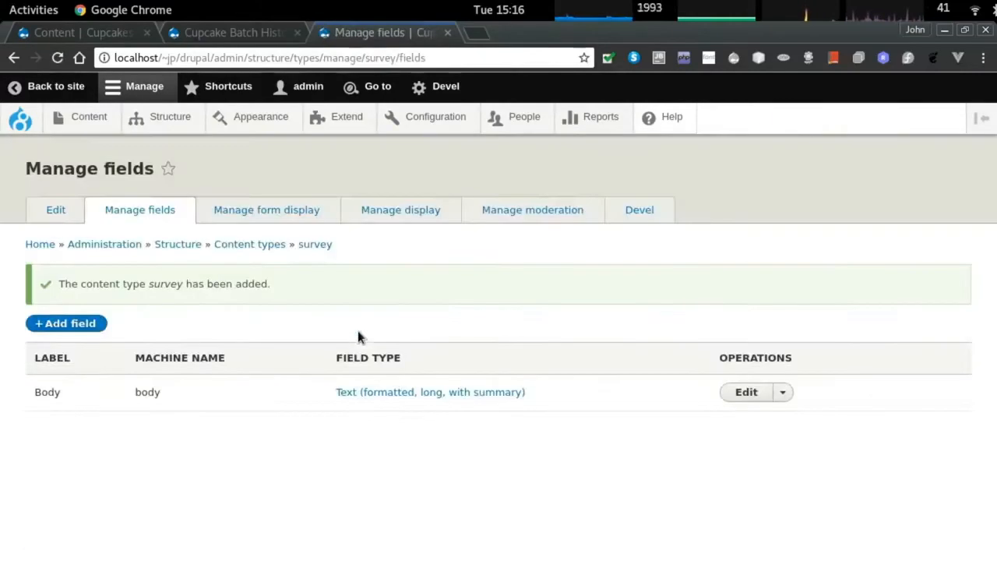
Delete the Body field and add a List (integer) field labelled 'sponge quality'.
click(785, 394)
click(755, 431)
click(58, 409)
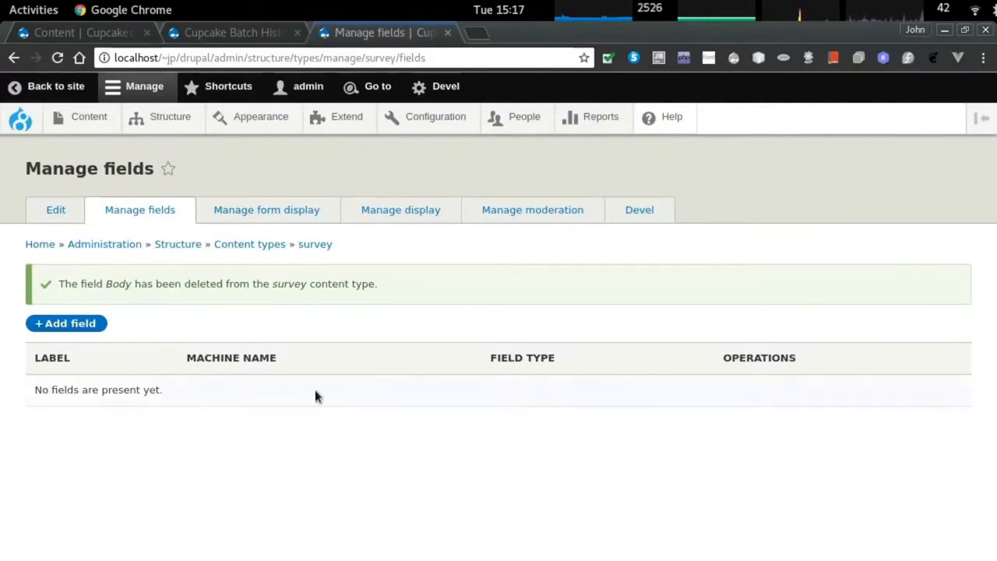
click(78, 323)
click(95, 251)
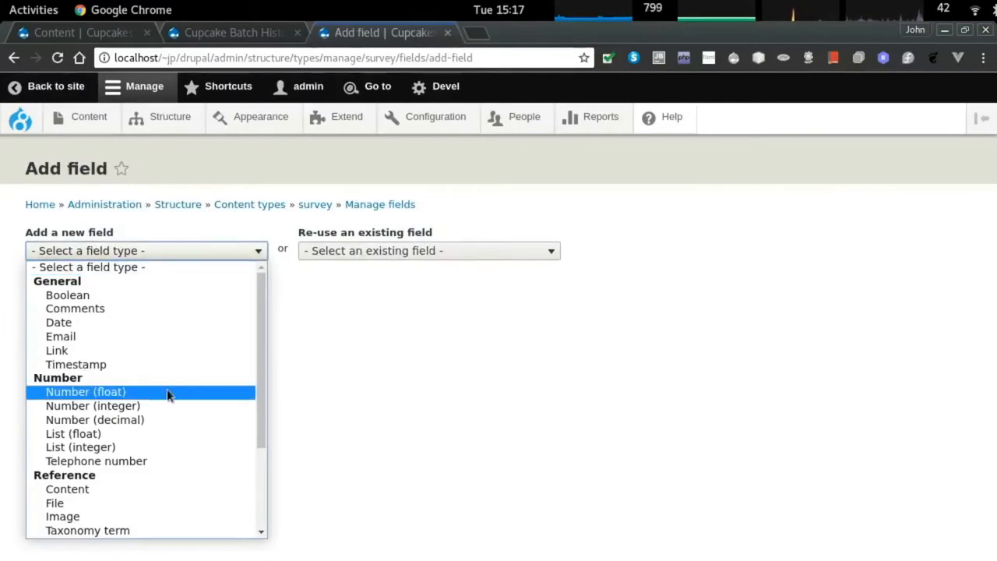
click(165, 434)
click(121, 243)
click(141, 450)
click(80, 296)
text(sponge quality)
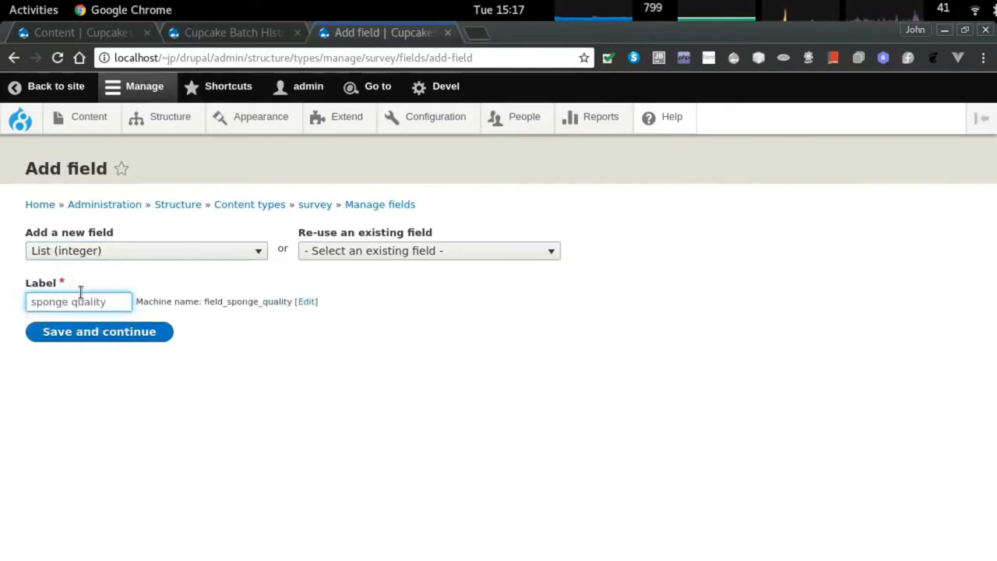
click(97, 337)
Select the sponge quality allowed values and save its field storage settings.
click(80, 345)
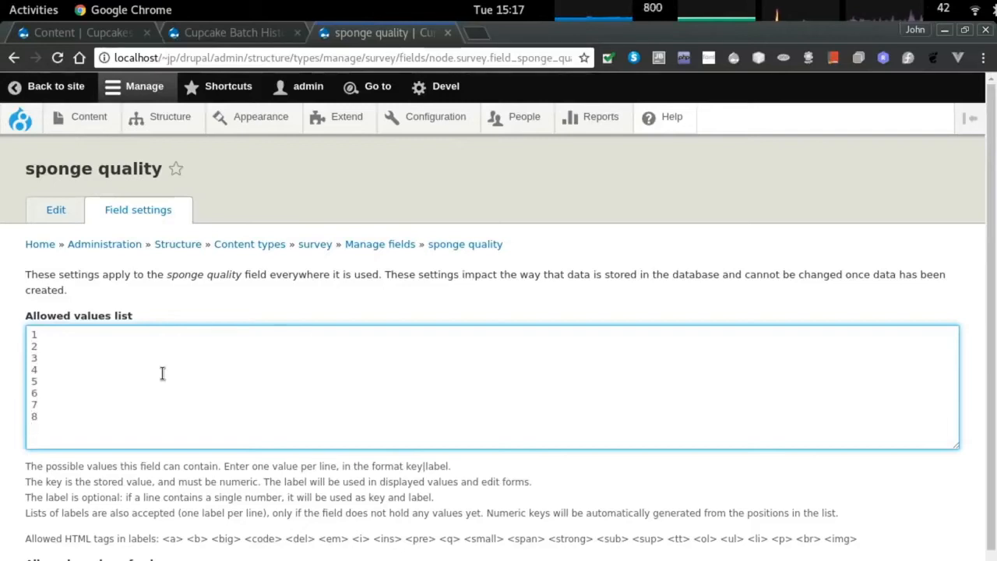
key(ctrl+a)
key(ctrl+c)
scroll(160, 386, down, 3)
click(132, 526)
Give sponge quality help text 'Rate the qualities of the cake', make it required with no default, and save.
click(83, 394)
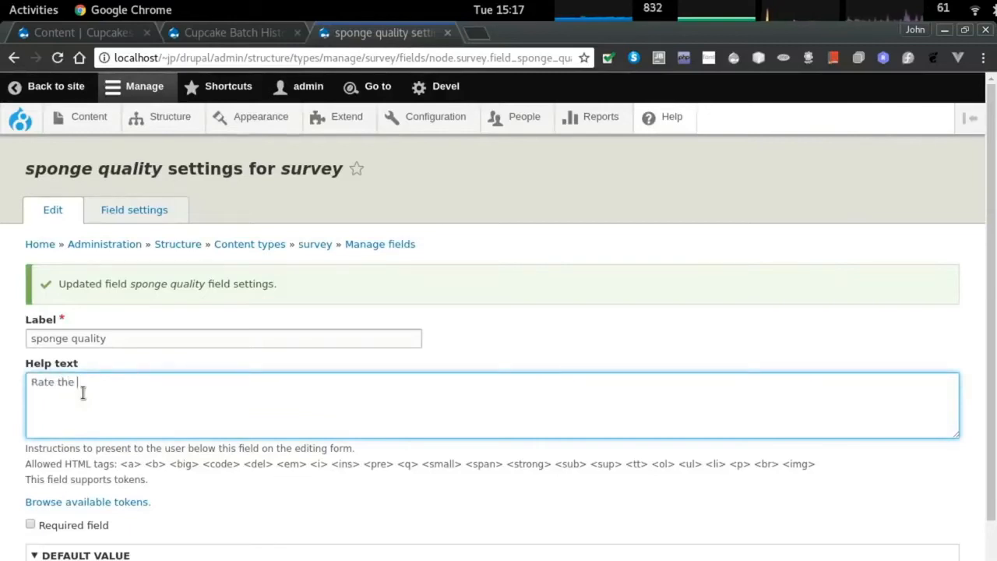
text(Rate the qualities of the cake portion of the)
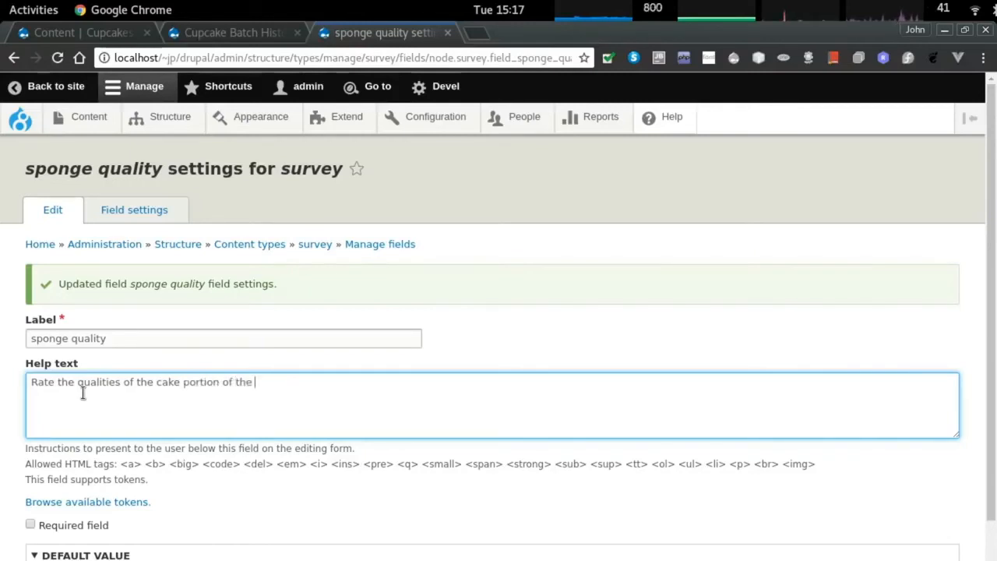
scroll(83, 394, down, 3)
click(67, 411)
click(87, 498)
click(90, 500)
click(87, 498)
click(88, 498)
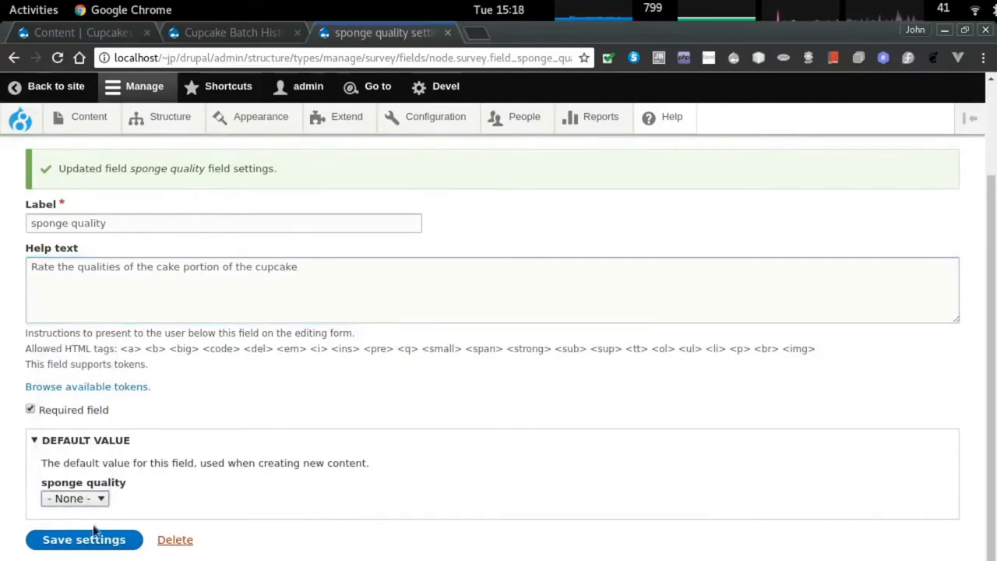
click(92, 539)
click(84, 323)
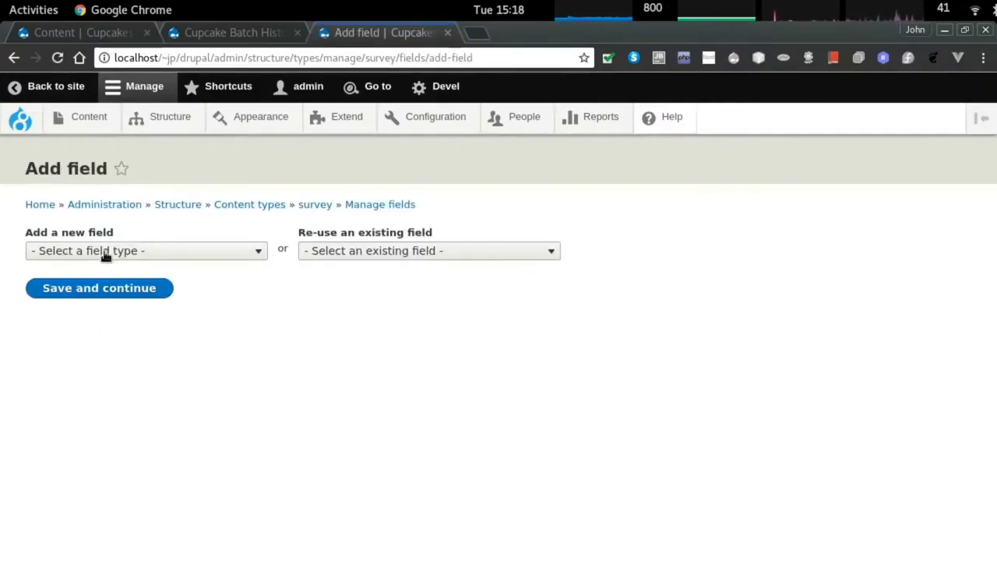
Add a List (integer) 'icing quality' field with pasted allowed values 1 to 10.
click(102, 252)
click(135, 454)
click(80, 299)
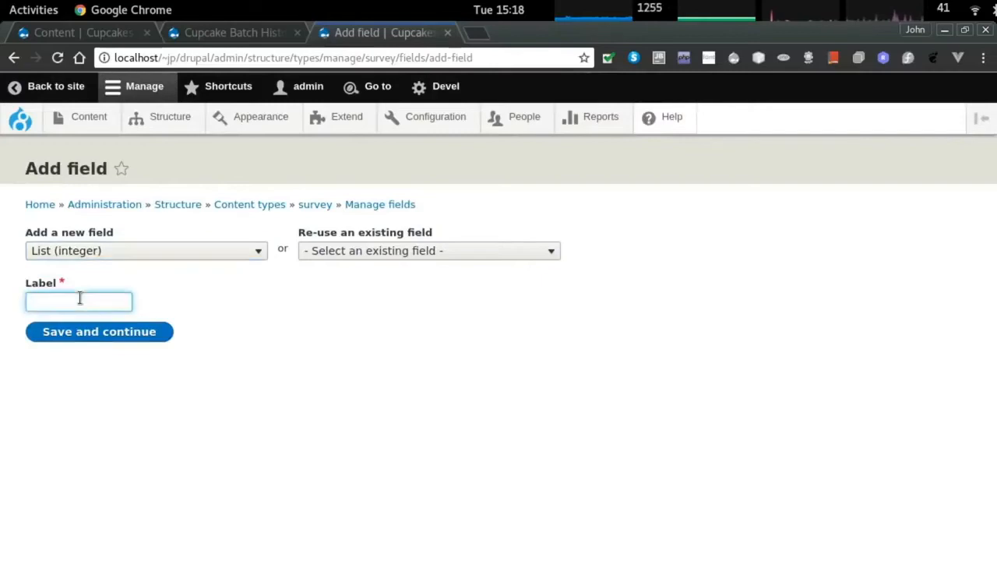
text(icing quality)
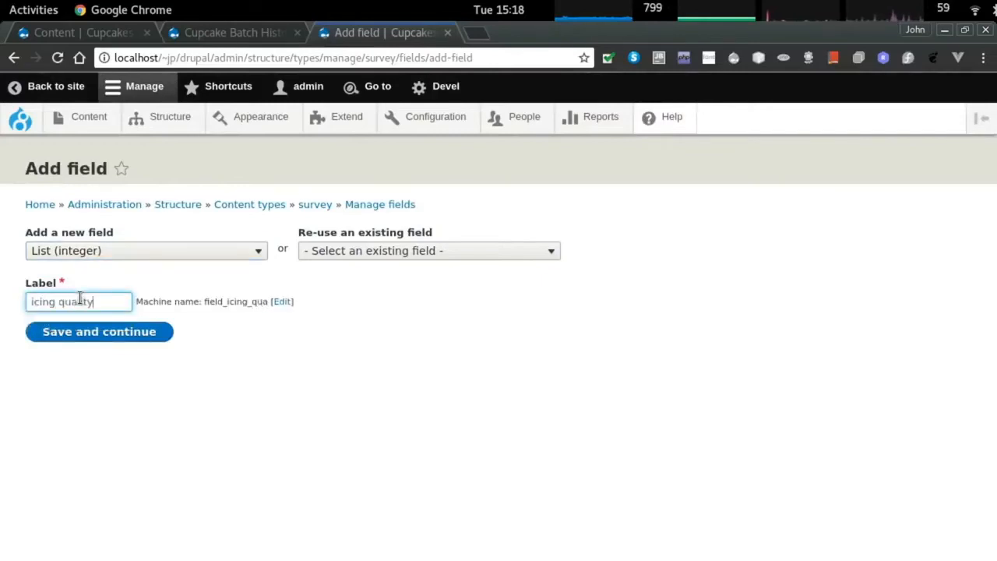
click(116, 332)
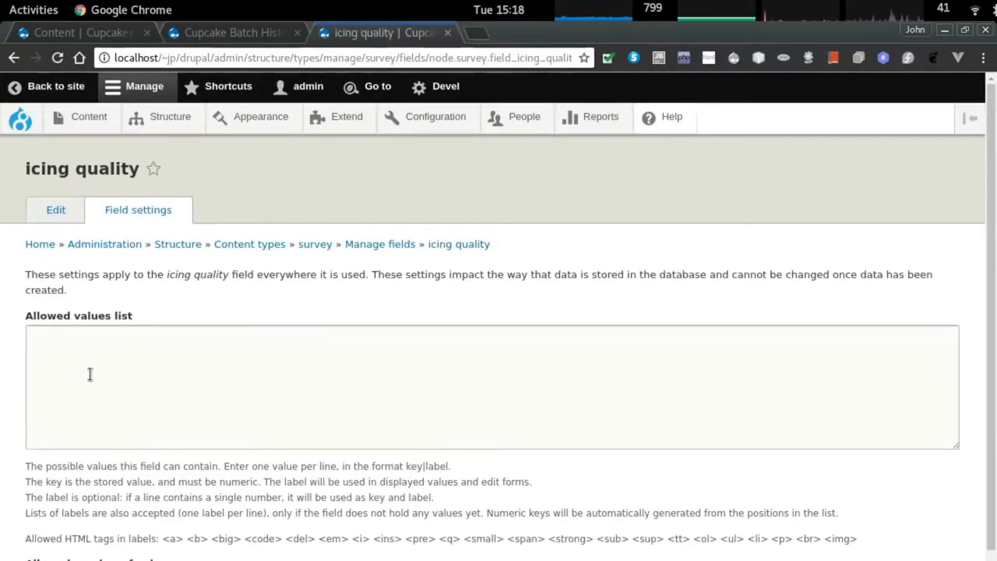
key(ctrl+a)
key(ctrl+v)
scroll(67, 335, down, 2)
click(86, 540)
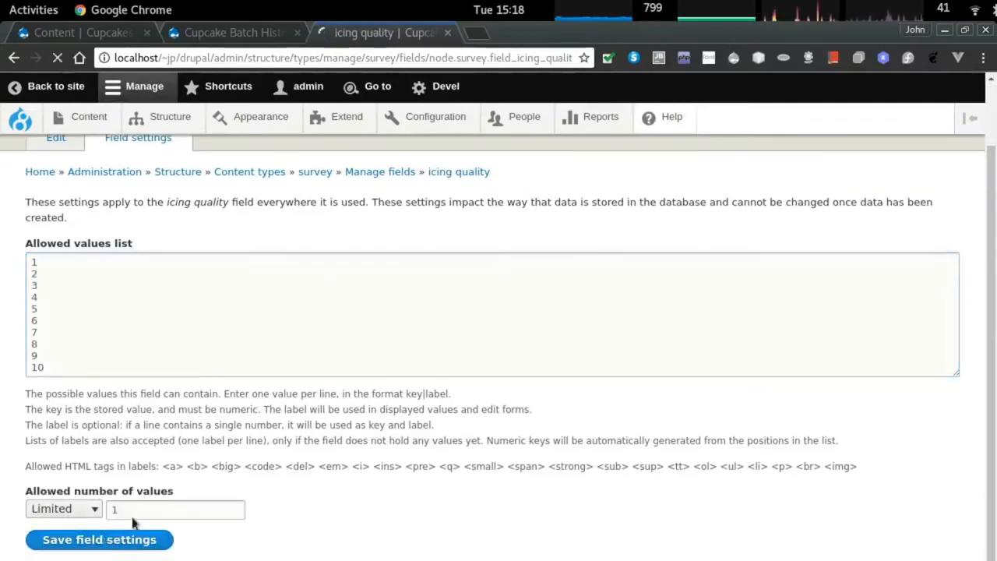
Give icing quality help text 'Rate the topping of the cupcake', make it required with no default, and save.
click(94, 396)
text(Rate the topping of the cupcakes)
key(BackSpace)
scroll(93, 363, down, 3)
click(31, 408)
click(82, 501)
click(82, 501)
click(78, 538)
Add a List (integer) 'overall quality' field with allowed values 1 through 10.
click(56, 326)
click(85, 253)
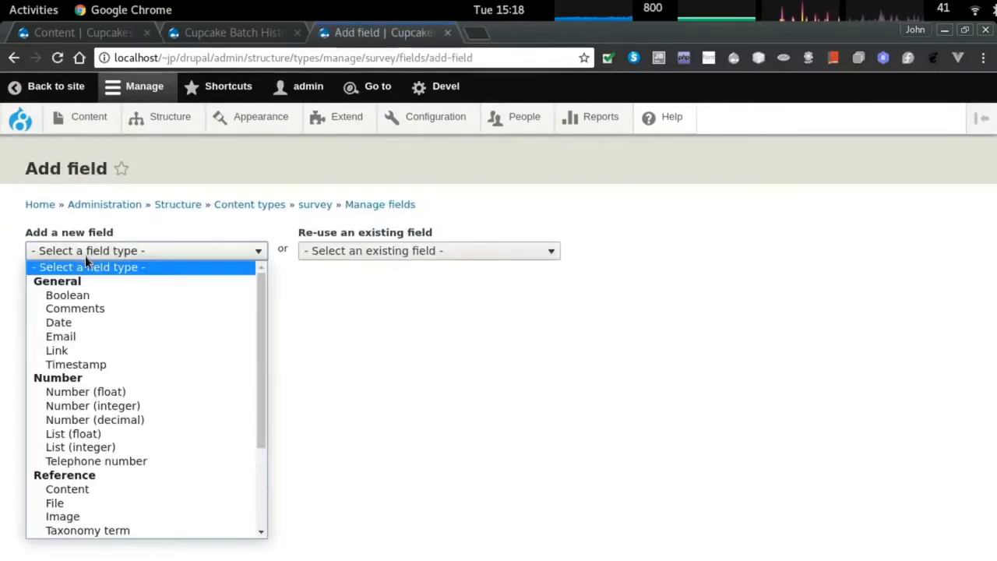
click(128, 448)
click(67, 302)
text(overall quality)
click(154, 332)
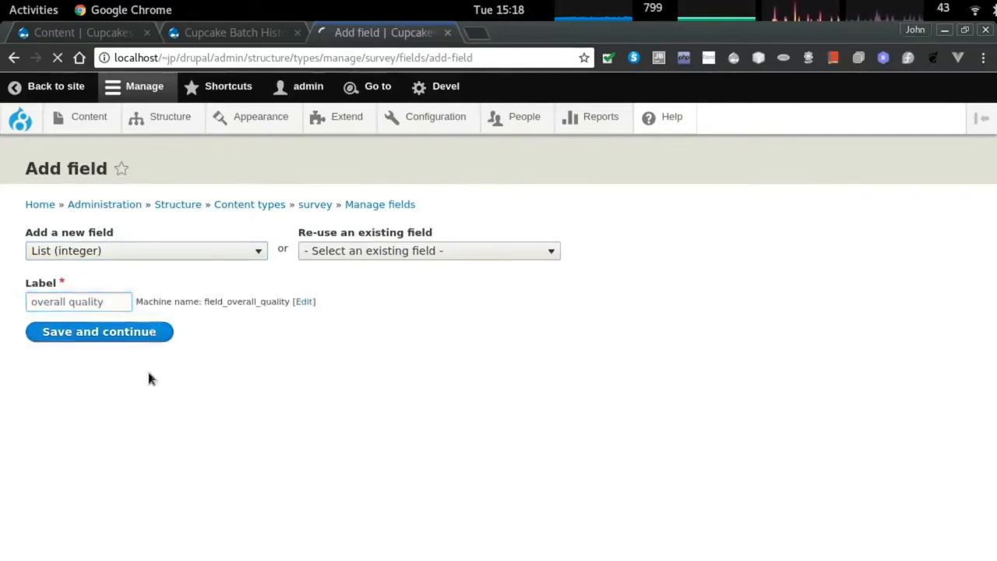
click(107, 382)
text(1 2 3 4 5 6 7 8 9 10)
scroll(112, 399, down, 2)
click(124, 539)
Save overall quality with help text 'Rate the overall eating experience'.
click(63, 402)
text(Rate the overal)
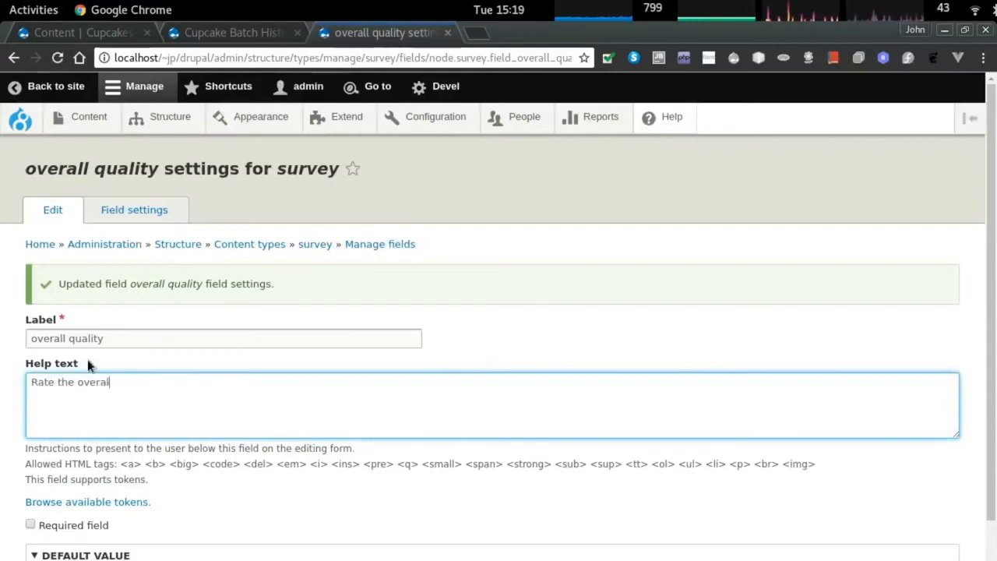
text(l eating experienc)
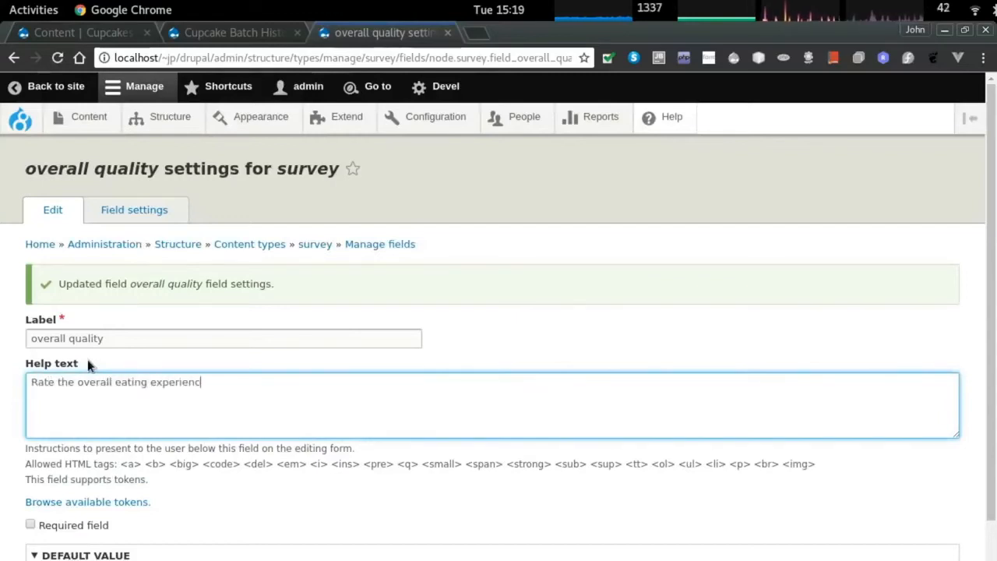
text(e)
scroll(107, 407, down, 2)
click(78, 456)
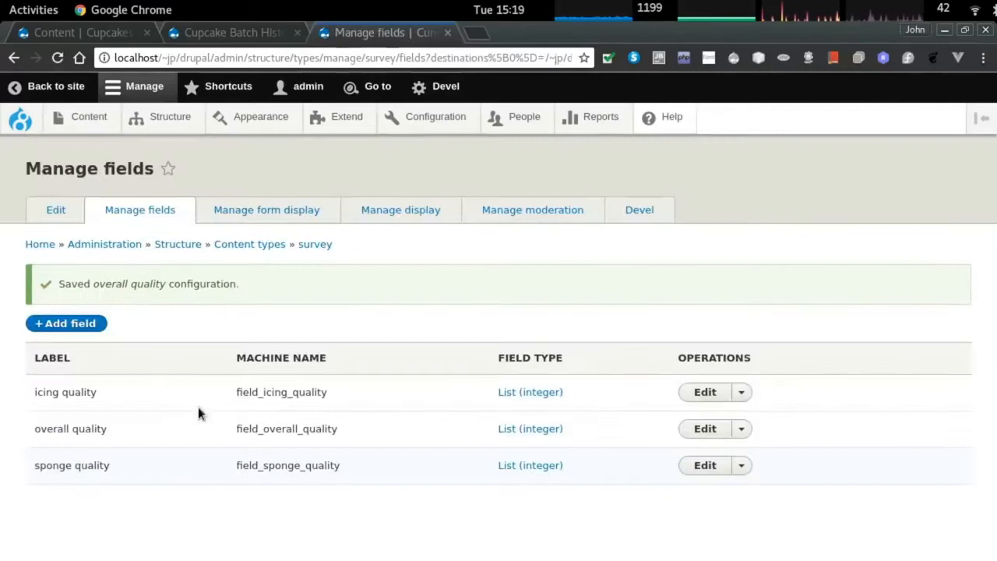
Add a List (integer) 'presentation' field and save its allowed values storage settings.
click(67, 322)
click(106, 251)
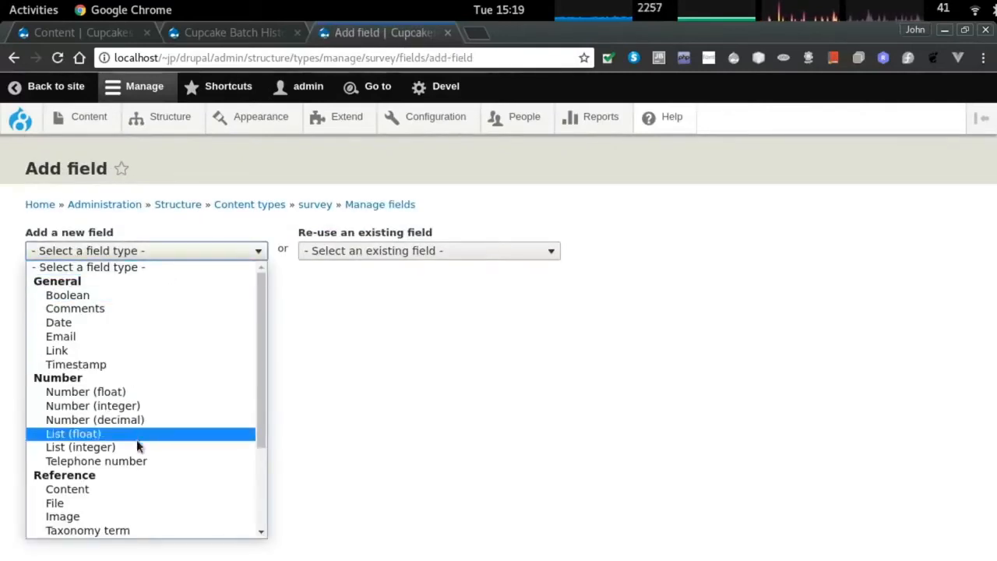
click(137, 447)
click(77, 294)
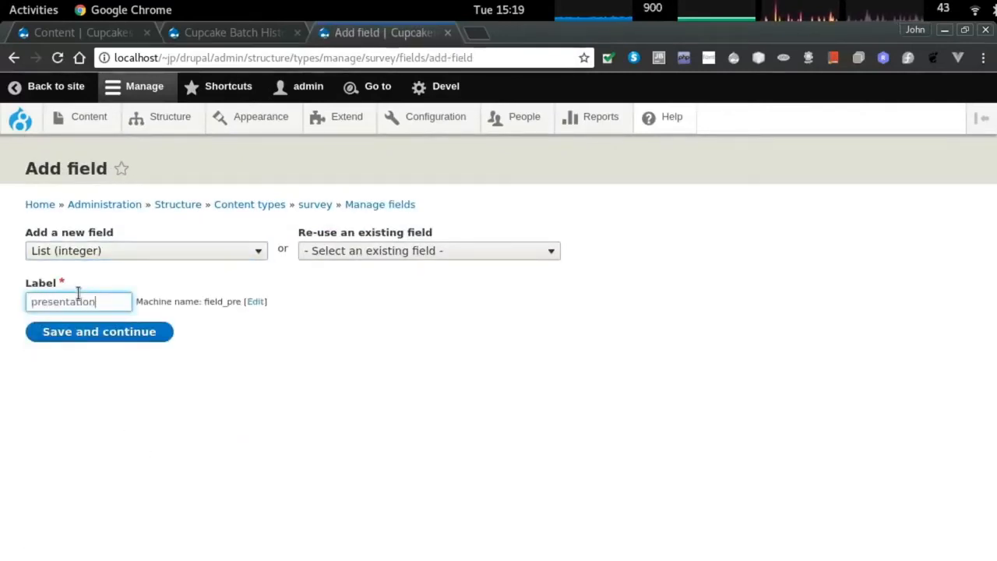
click(148, 332)
click(77, 355)
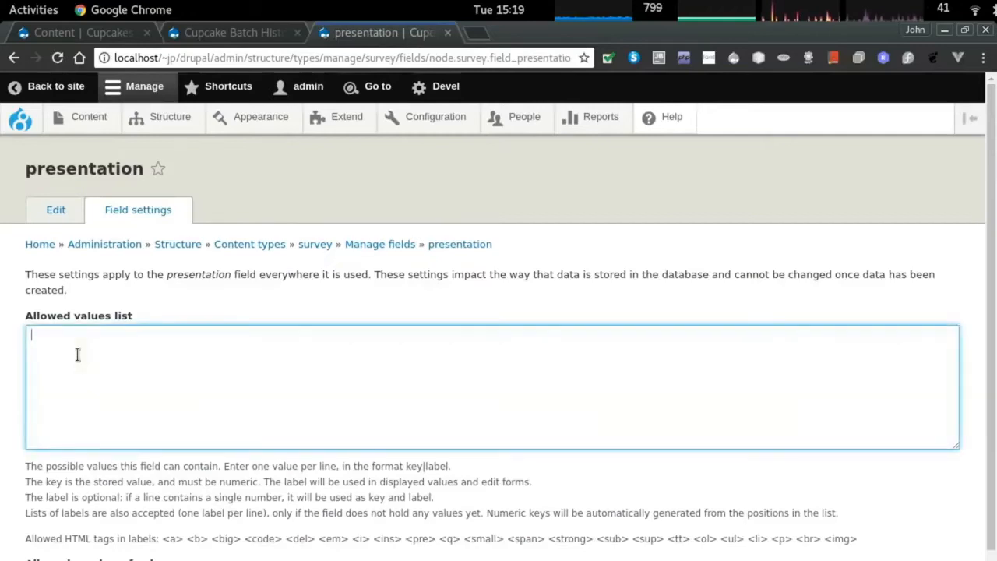
scroll(90, 436, down, 2)
click(82, 540)
Give presentation help text 'Rate the look of the cupcake', make it required, and save.
click(79, 380)
text(Rate the look of the cup)
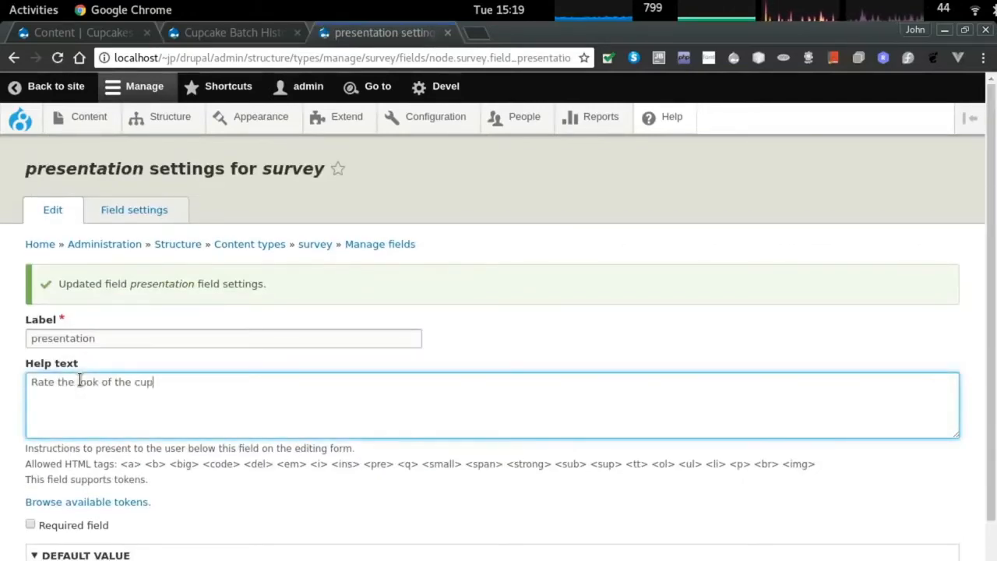
text(cake)
scroll(79, 380, down, 3)
click(30, 409)
click(80, 540)
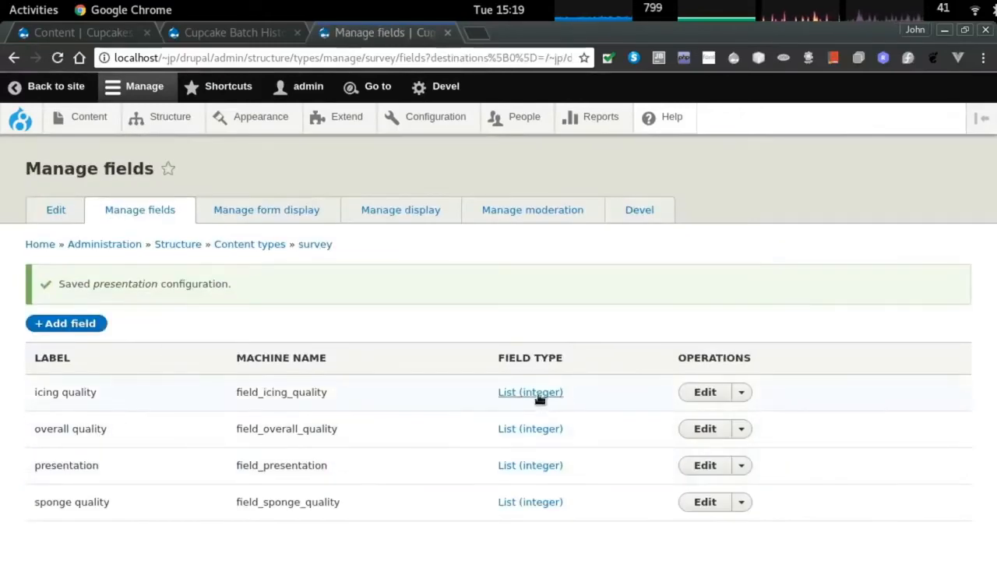
click(697, 394)
Relabel icing quality's allowed values as 1 poor, 5 average, 10 great and save.
click(129, 210)
click(87, 332)
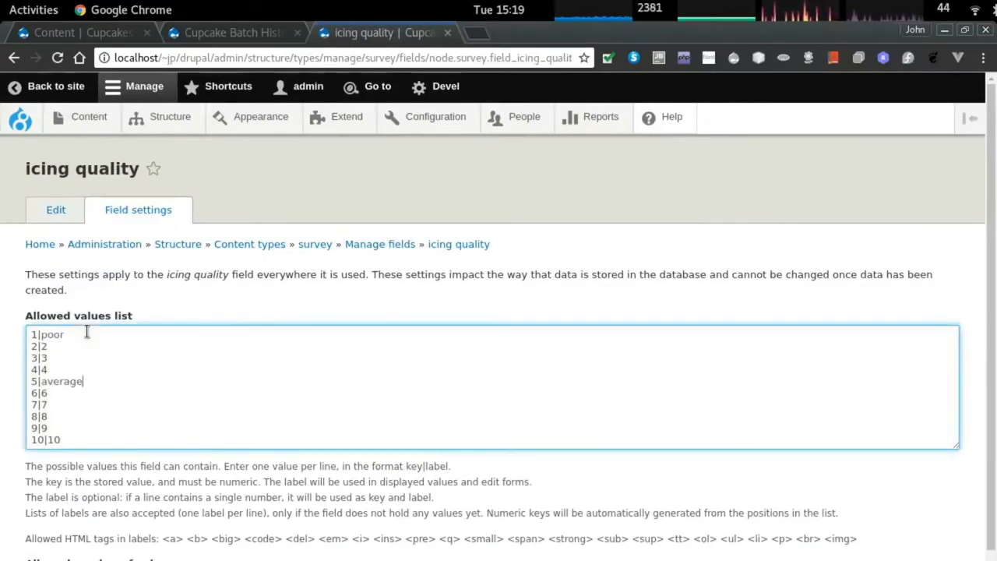
scroll(122, 361, down, 2)
key(ctrl+a)
key(ctrl+c)
click(102, 538)
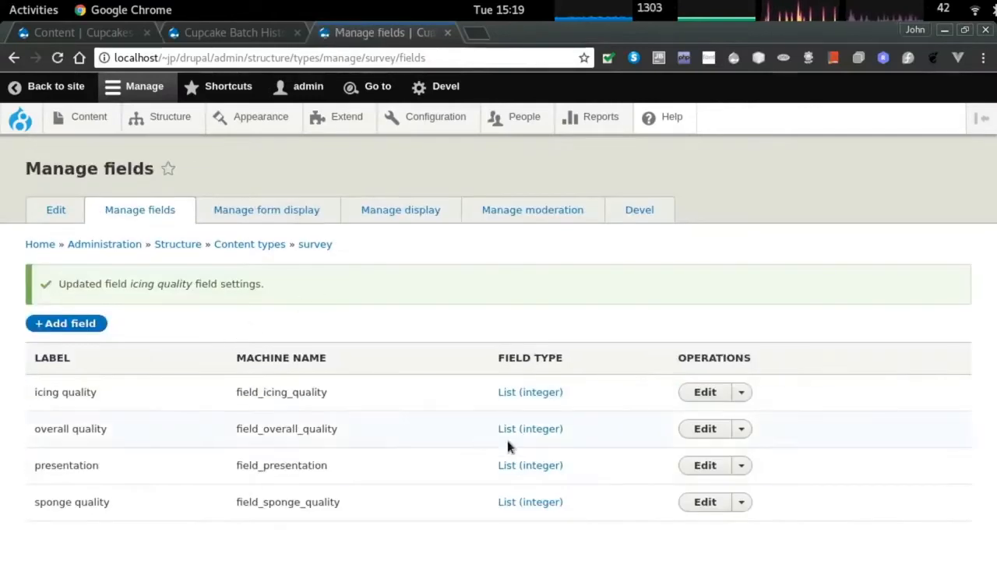
Paste the same poor/average/great labels into presentation's allowed values and save.
click(705, 465)
click(138, 210)
click(85, 390)
key(ctrl+a)
key(ctrl+v)
scroll(85, 389, down, 2)
click(102, 538)
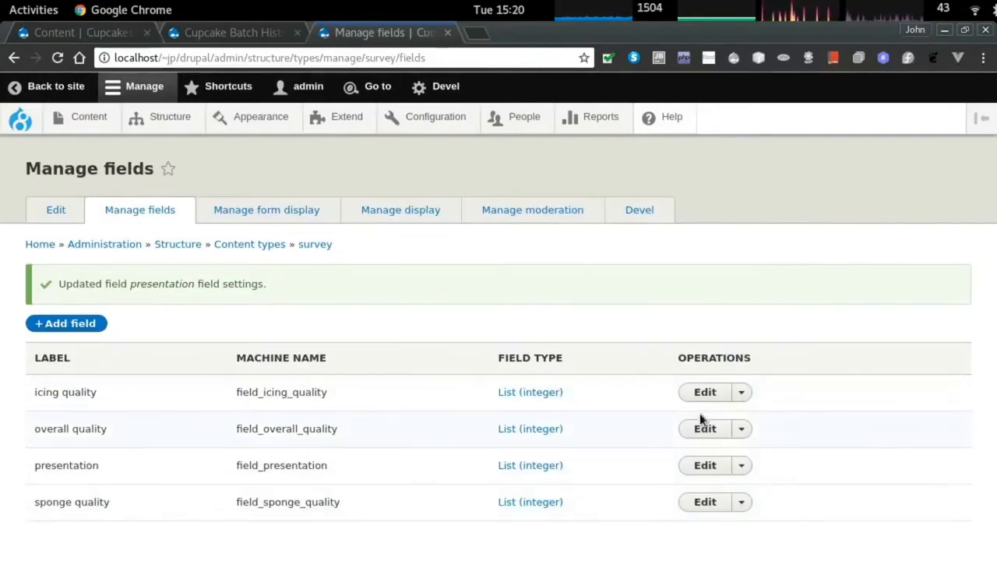
Check icing quality's values, then relabel overall quality as 1 poor, 5 average, 10 great.
click(705, 396)
click(133, 212)
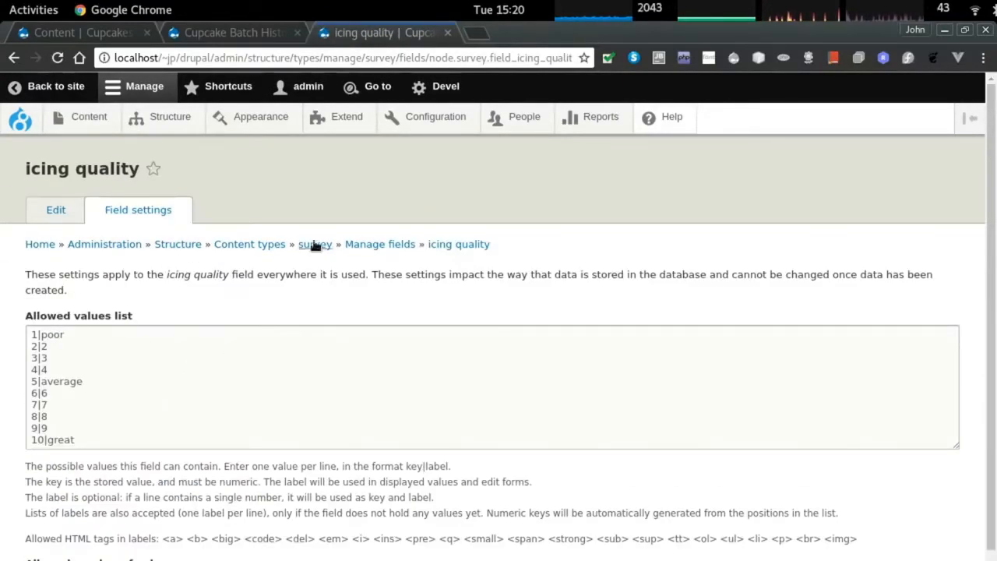
click(380, 245)
click(710, 386)
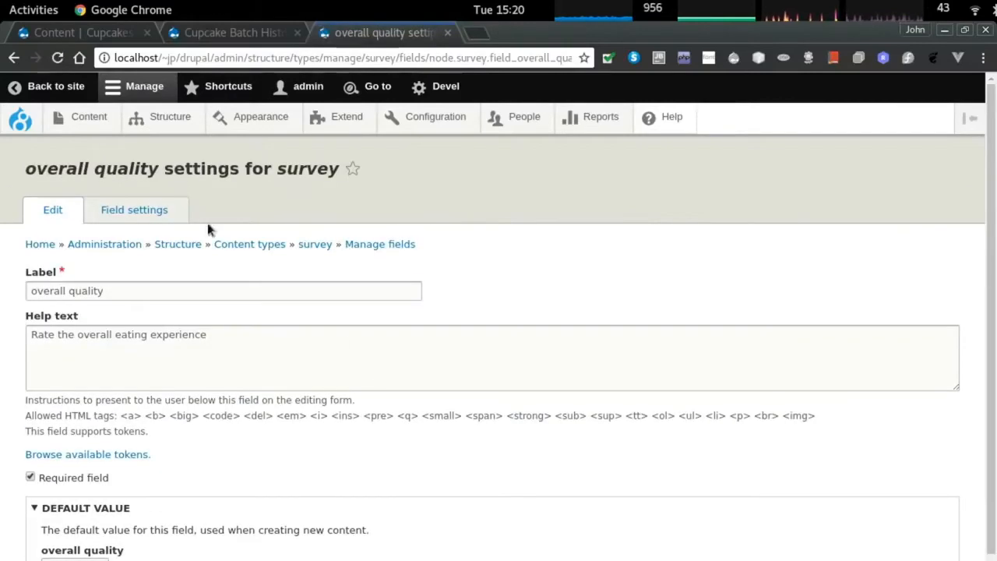
click(134, 211)
click(101, 370)
key(ctrl+a)
key(ctrl+v)
key(Tab)
key(Return)
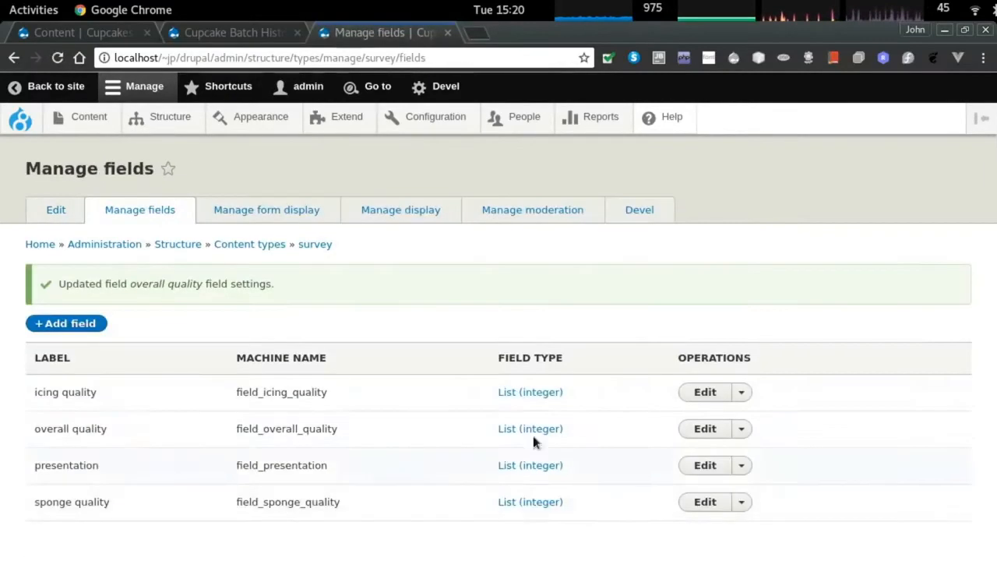
Check presentation's values, then paste the poor/average/great list into sponge quality and save.
click(705, 465)
click(136, 210)
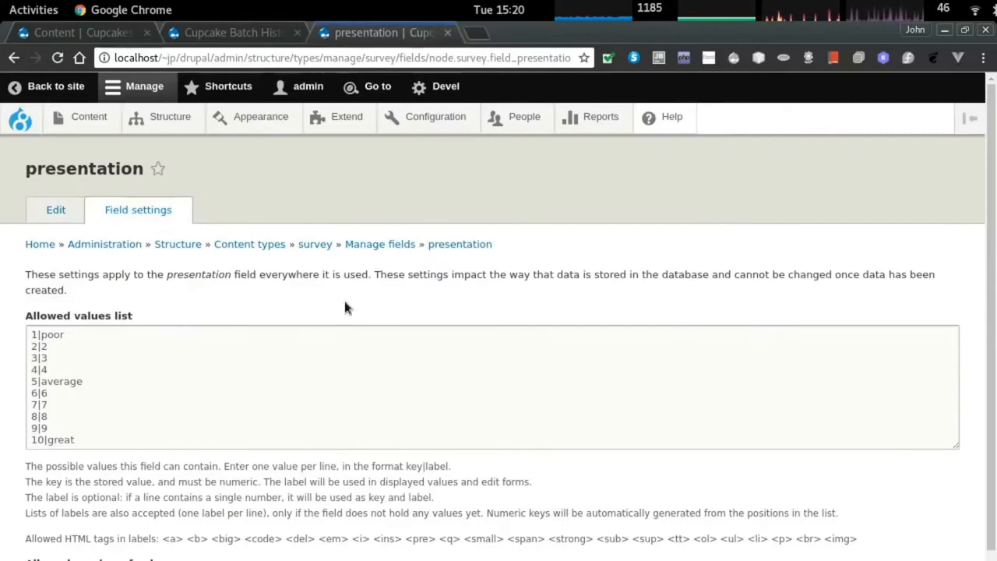
click(375, 245)
click(708, 455)
click(134, 210)
click(100, 358)
key(ctrl+a)
key(ctrl+v)
key(Tab)
key(Return)
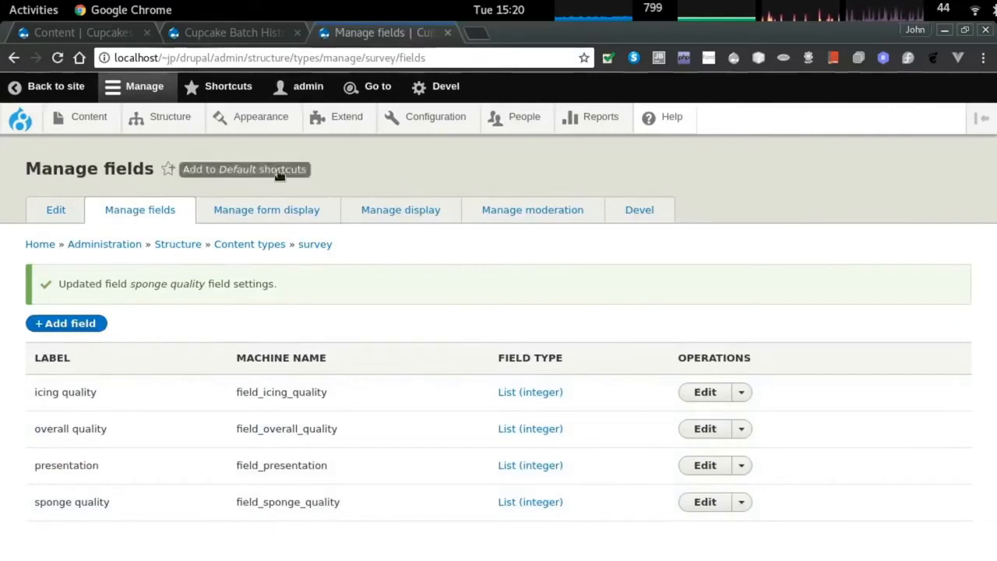
Create a Content moderation workflow named 'never publish'.
click(536, 211)
mouse_move(418, 123)
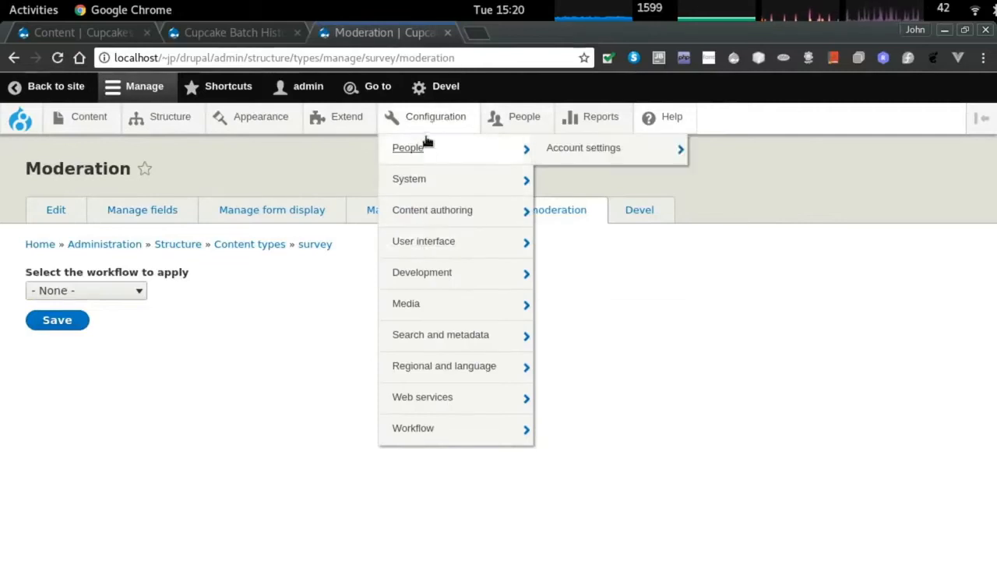
mouse_move(349, 123)
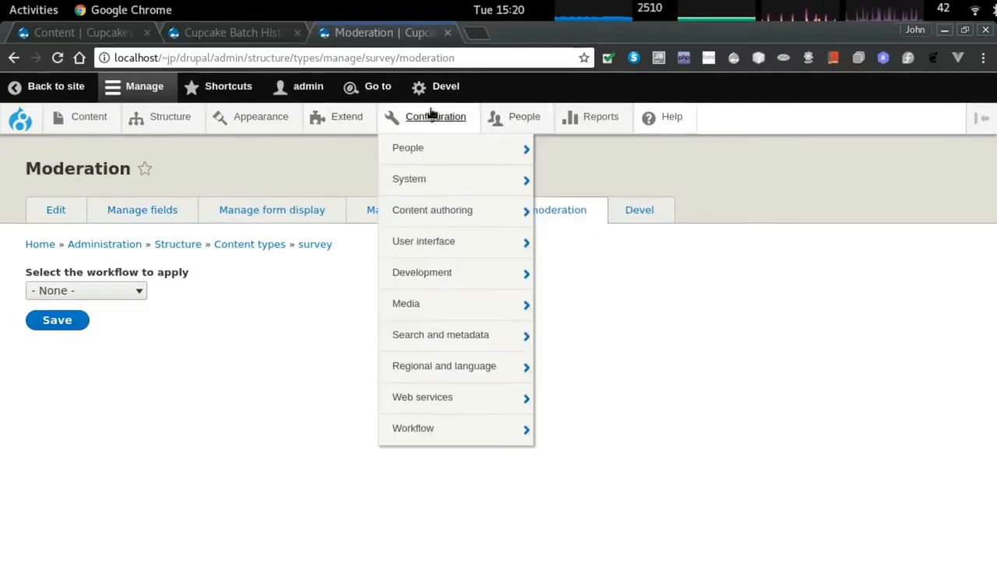
mouse_move(484, 429)
click(563, 429)
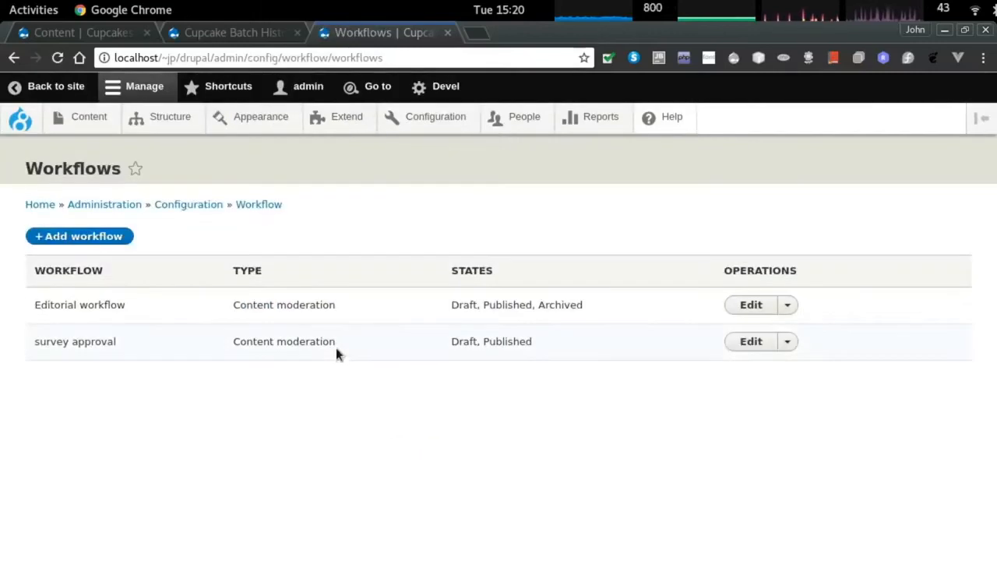
click(56, 232)
click(72, 250)
text(never publish)
click(102, 317)
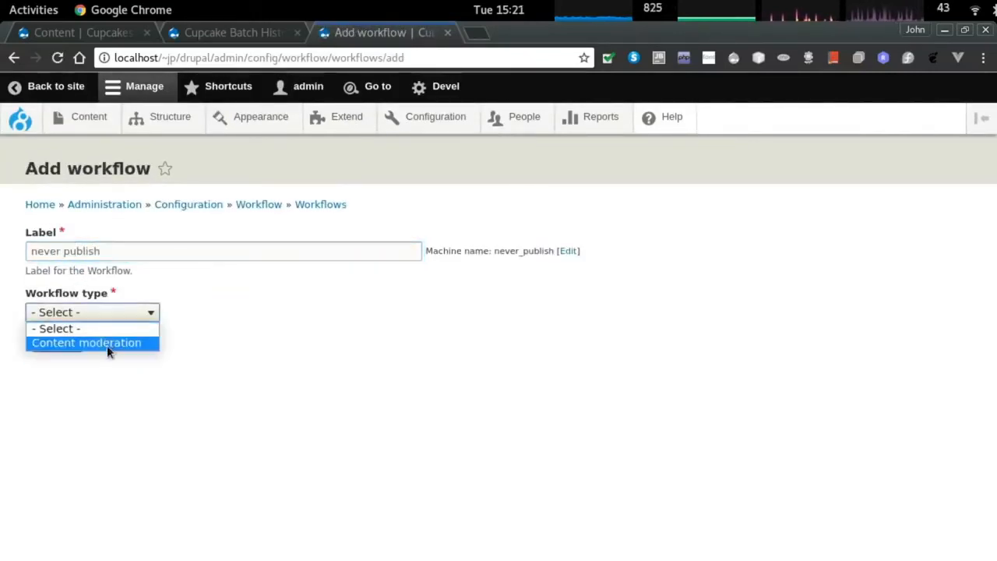
click(107, 343)
click(64, 343)
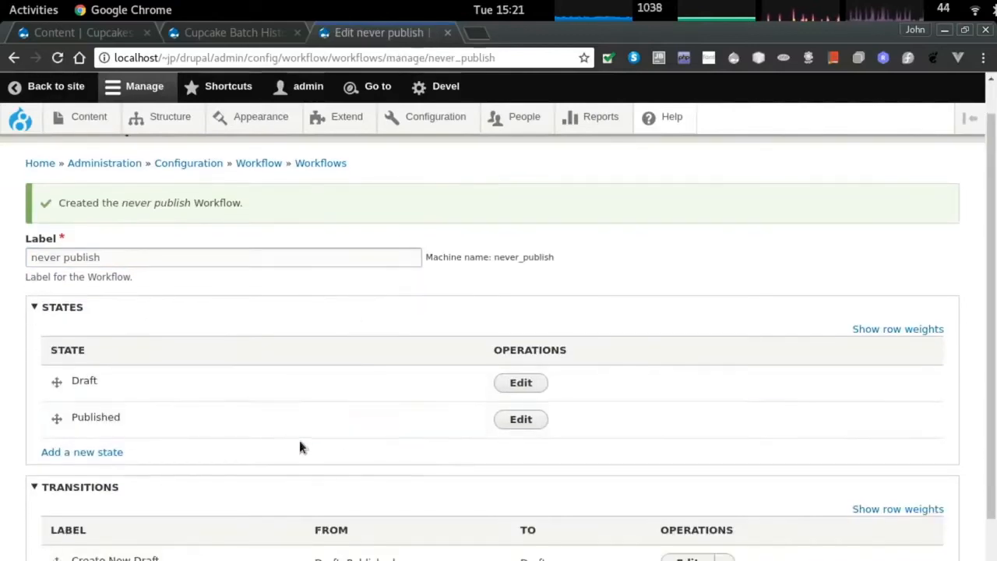
Delete the Publish transition, limit Create New Draft to Draft only, and save the workflow.
scroll(300, 441, down, 3)
click(724, 474)
click(694, 492)
click(61, 251)
scroll(263, 439, down, 3)
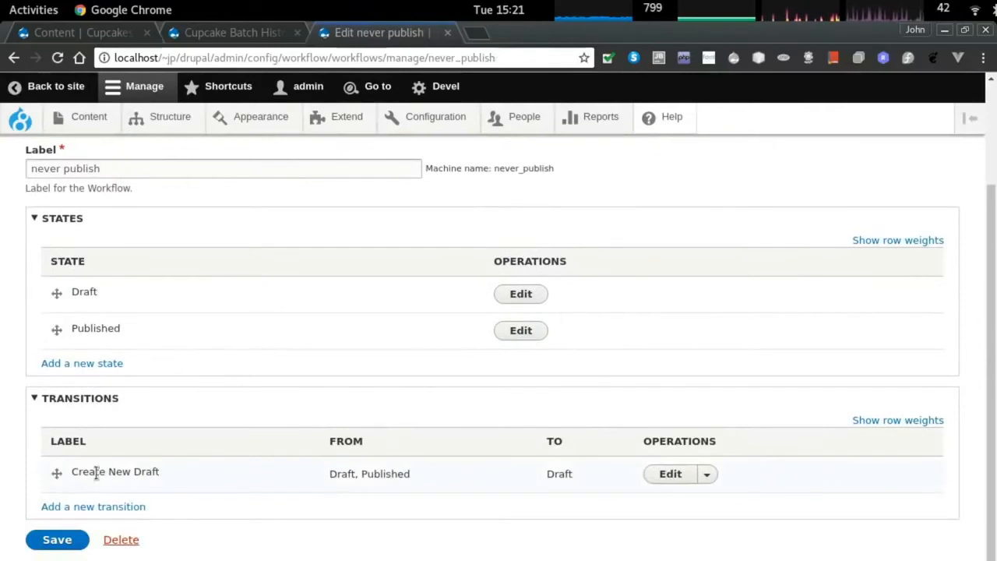
click(669, 474)
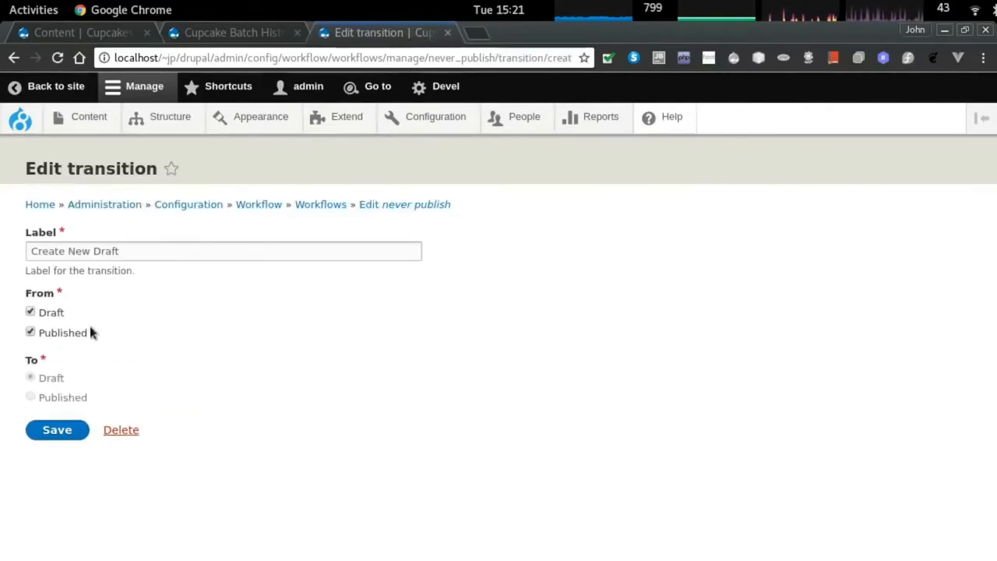
click(55, 429)
scroll(232, 512, down, 3)
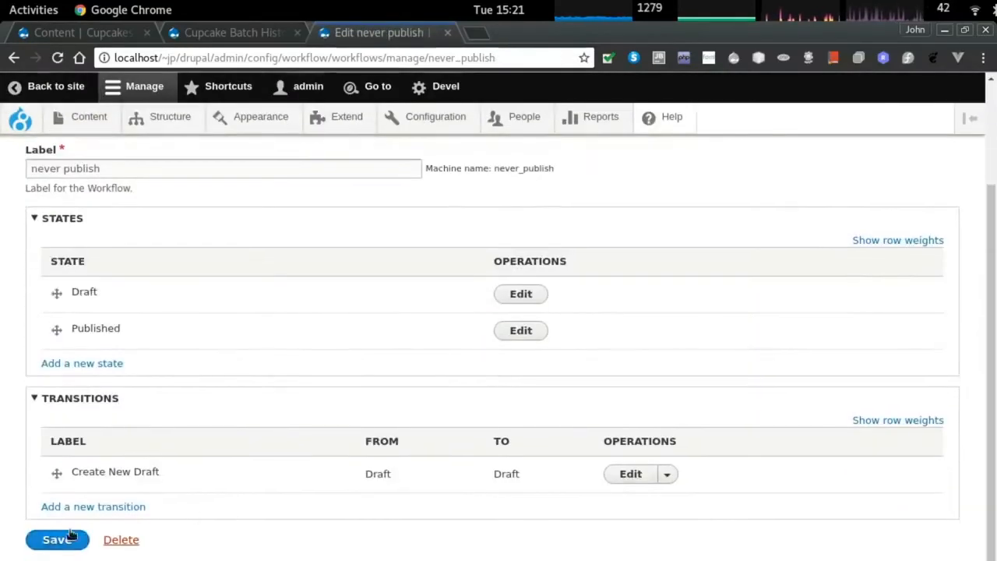
click(55, 537)
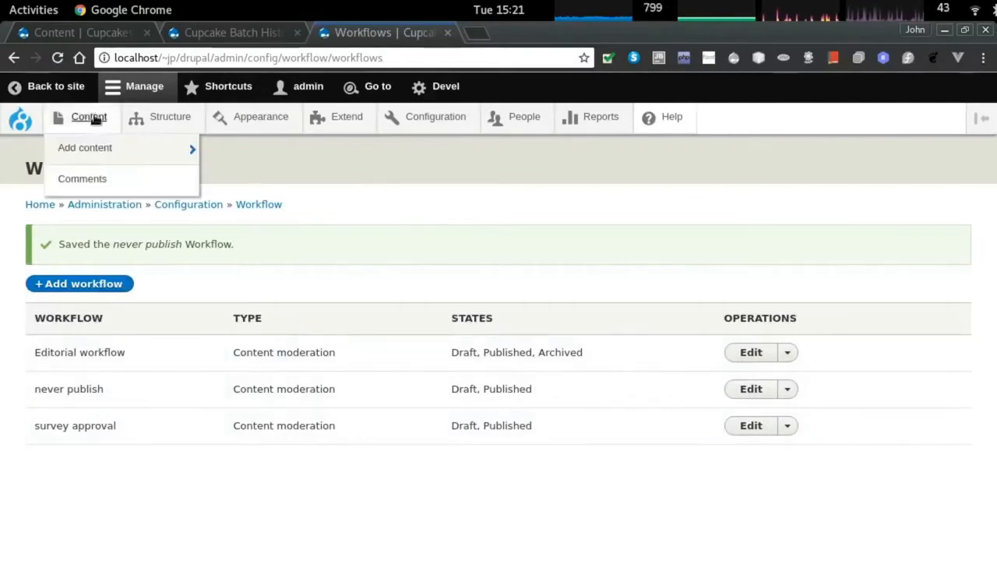
Apply the never publish workflow to the survey content type's moderation settings.
mouse_move(163, 119)
mouse_move(189, 246)
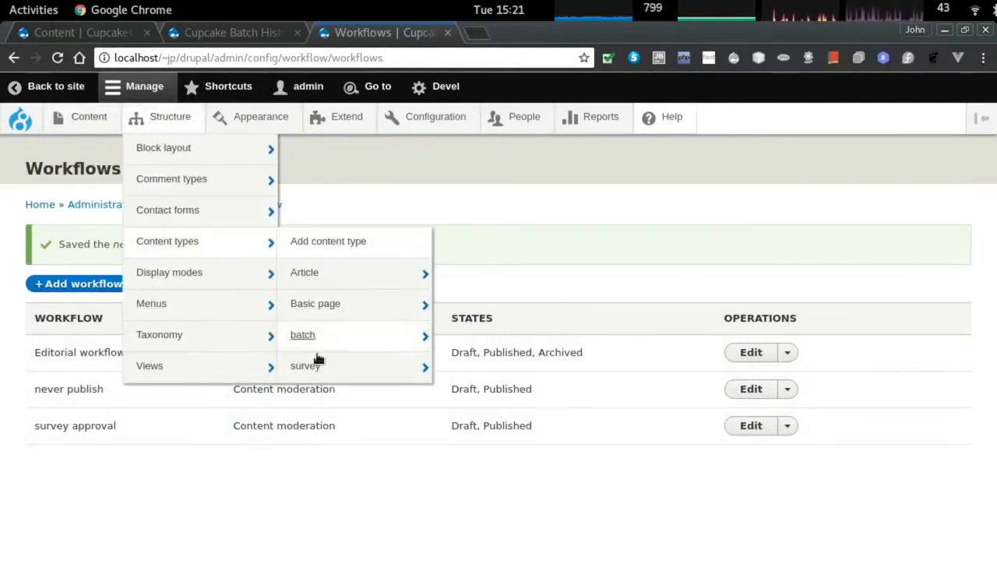
mouse_move(312, 363)
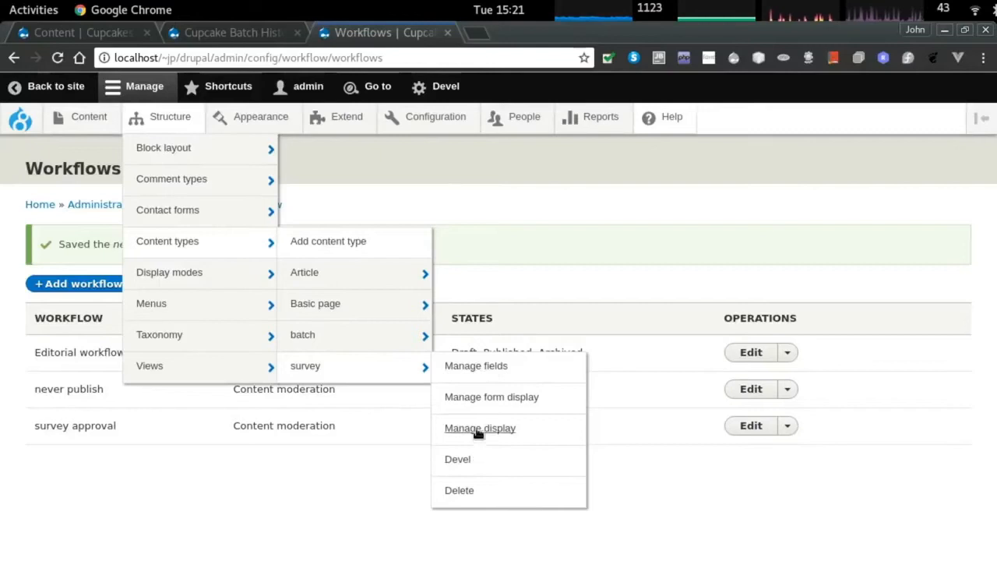
click(317, 368)
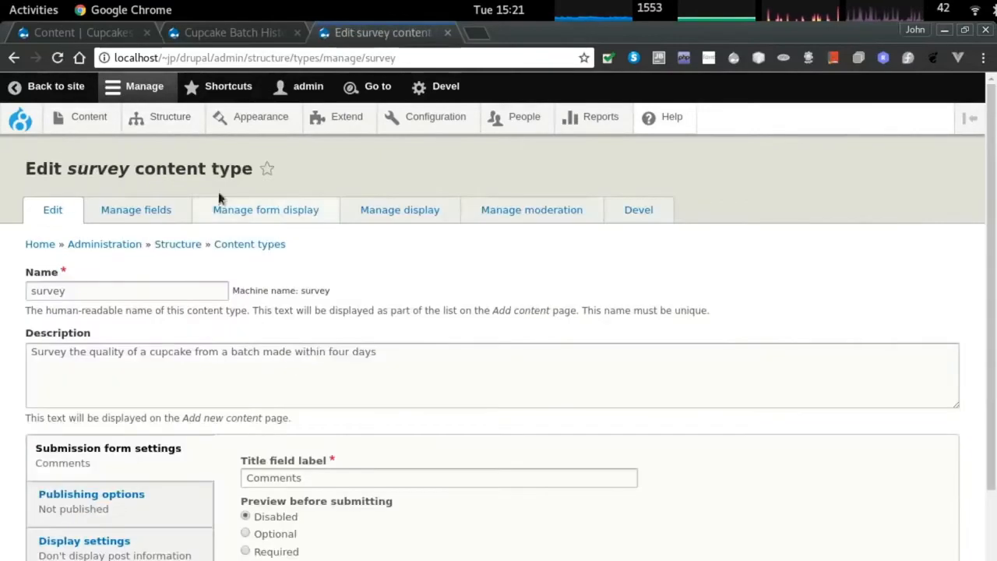
click(535, 216)
click(138, 290)
click(71, 335)
click(57, 320)
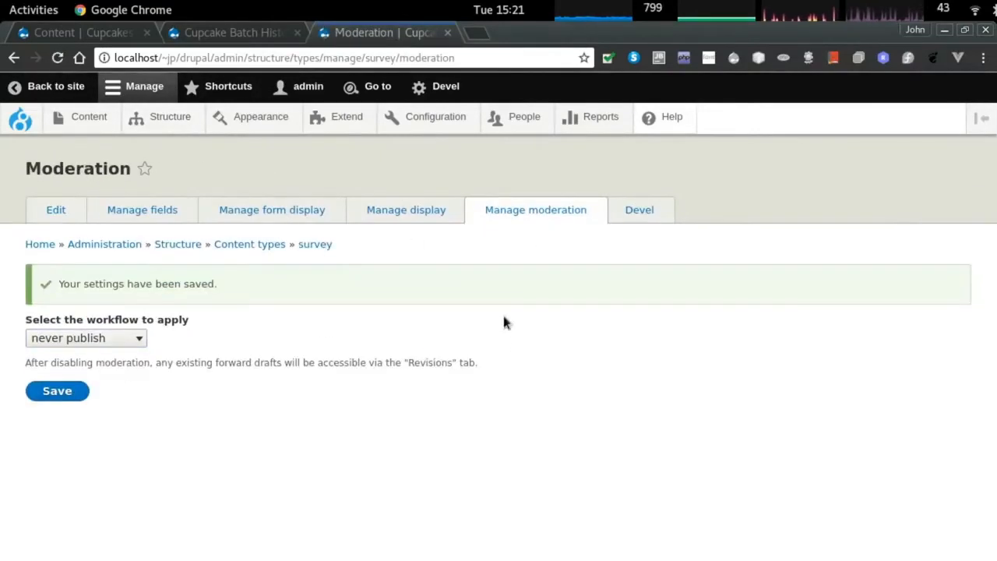
Set the survey's Manage display layout to Two column and save.
click(423, 209)
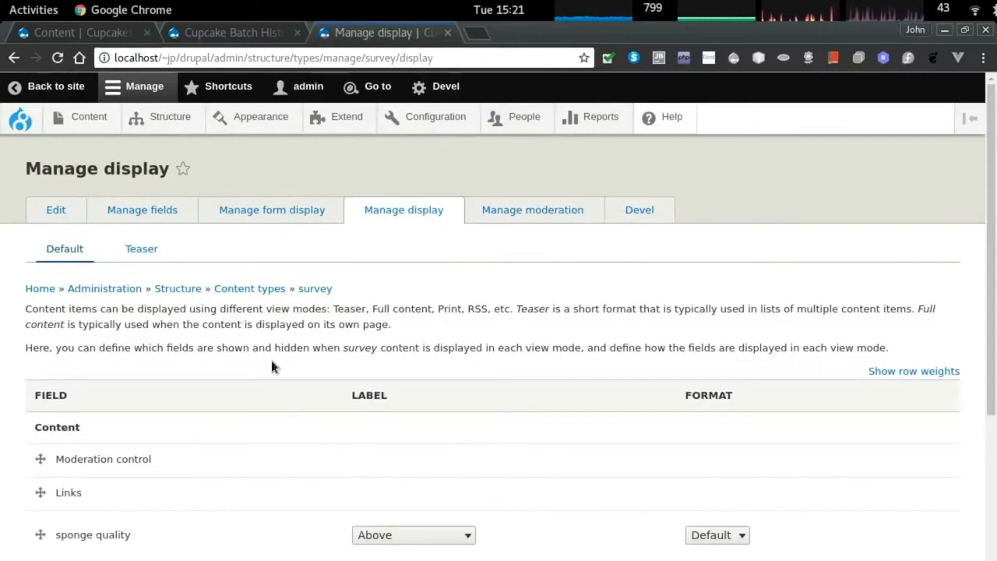
click(264, 209)
scroll(445, 411, down, 1)
scroll(419, 233, up, 1)
click(416, 221)
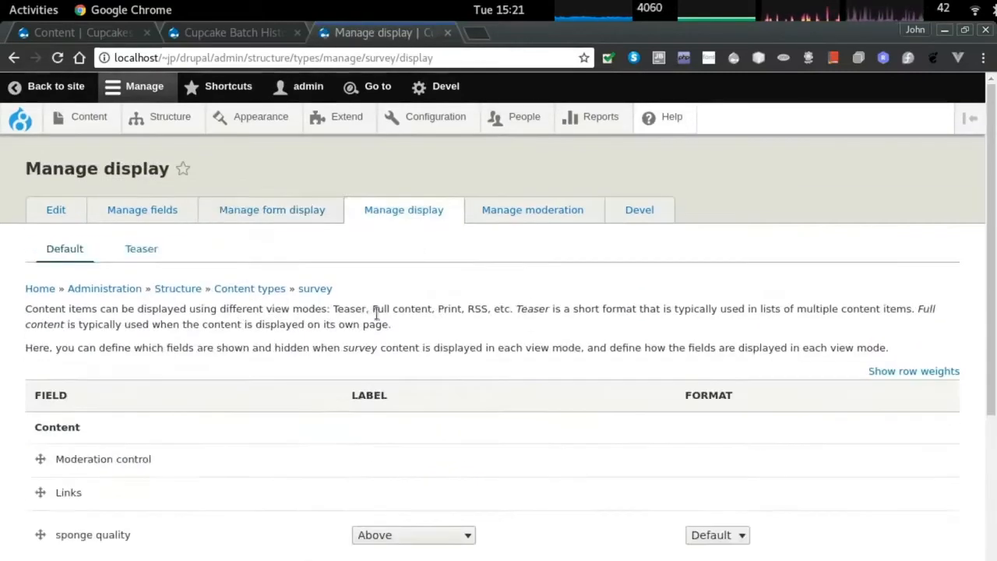
scroll(251, 454, down, 4)
click(107, 508)
scroll(106, 505, down, 1)
click(107, 500)
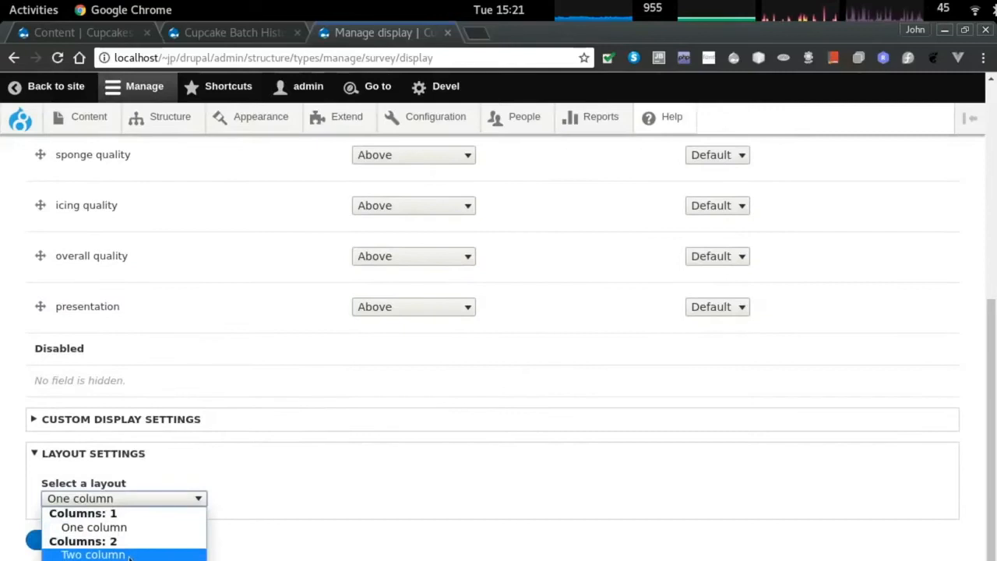
click(145, 555)
click(64, 540)
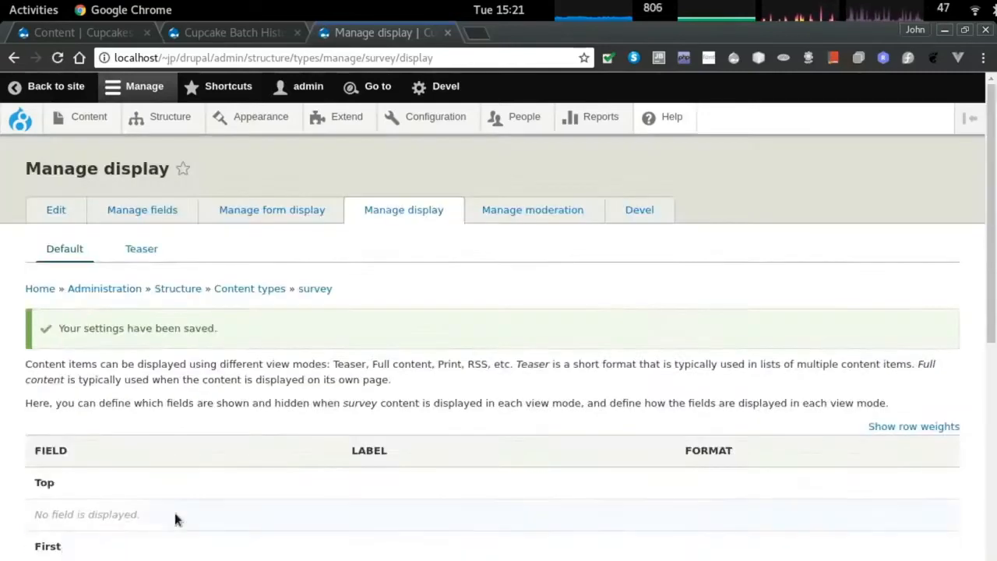
Start a new survey from Content > Add content.
scroll(183, 513, down, 10)
click(116, 473)
scroll(193, 486, down, 3)
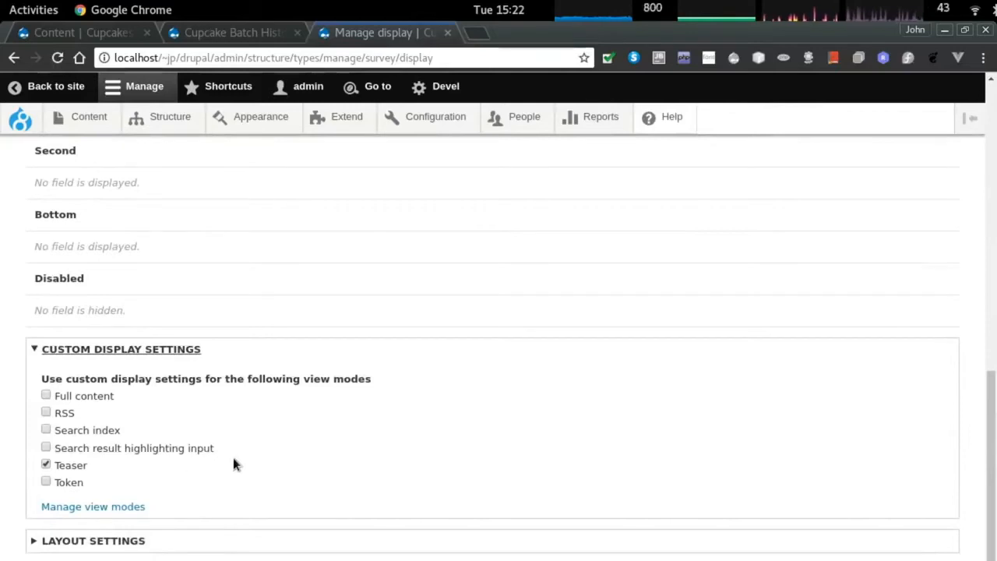
scroll(233, 463, up, 15)
click(84, 118)
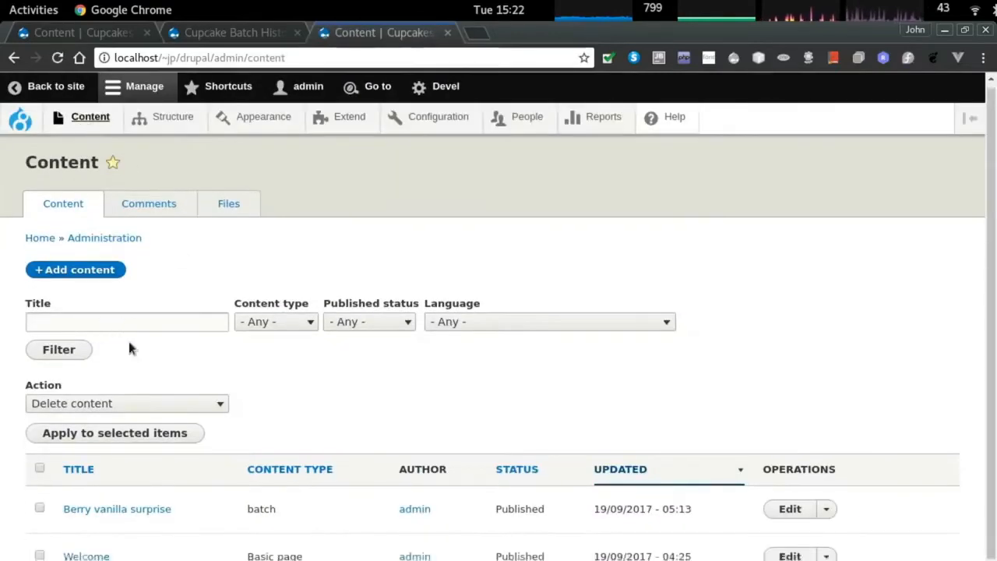
scroll(148, 389, down, 2)
click(95, 204)
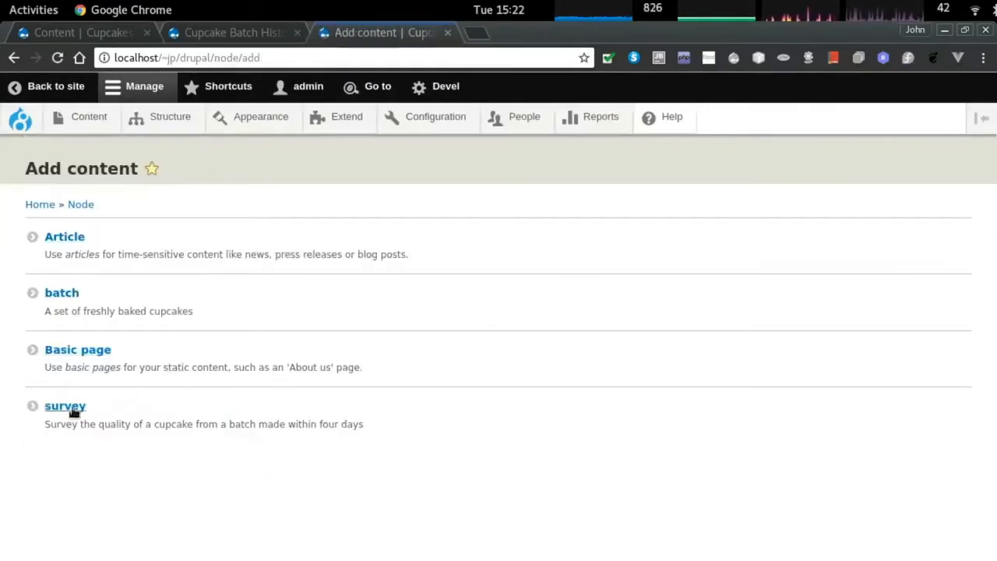
click(72, 412)
Rate sponge poor, icing 2, overall average, presentation great, comment 'This tastes like crap', and save.
click(86, 296)
click(86, 325)
click(68, 355)
click(70, 399)
click(69, 415)
click(55, 501)
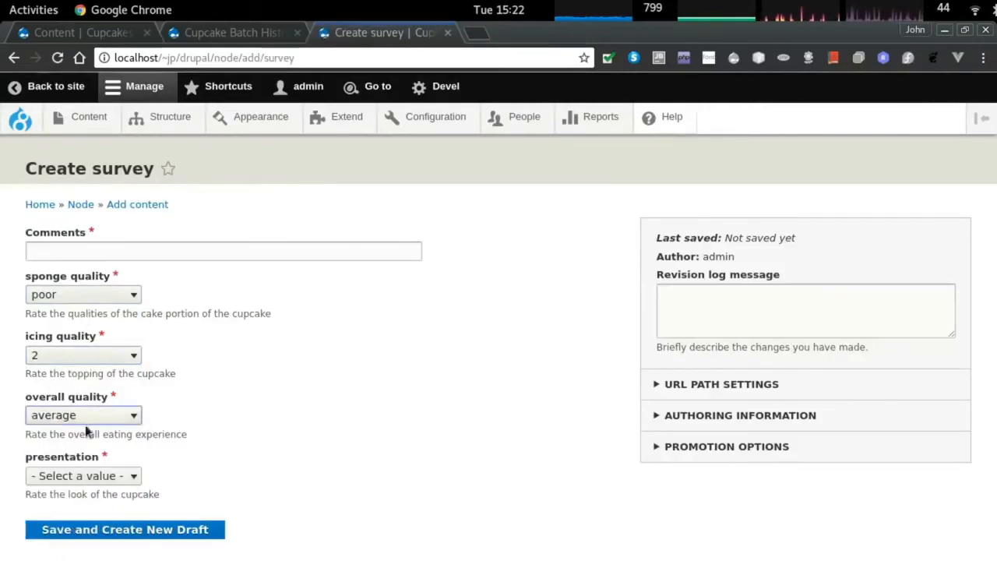
click(78, 474)
click(74, 458)
click(134, 250)
text(This tastes)
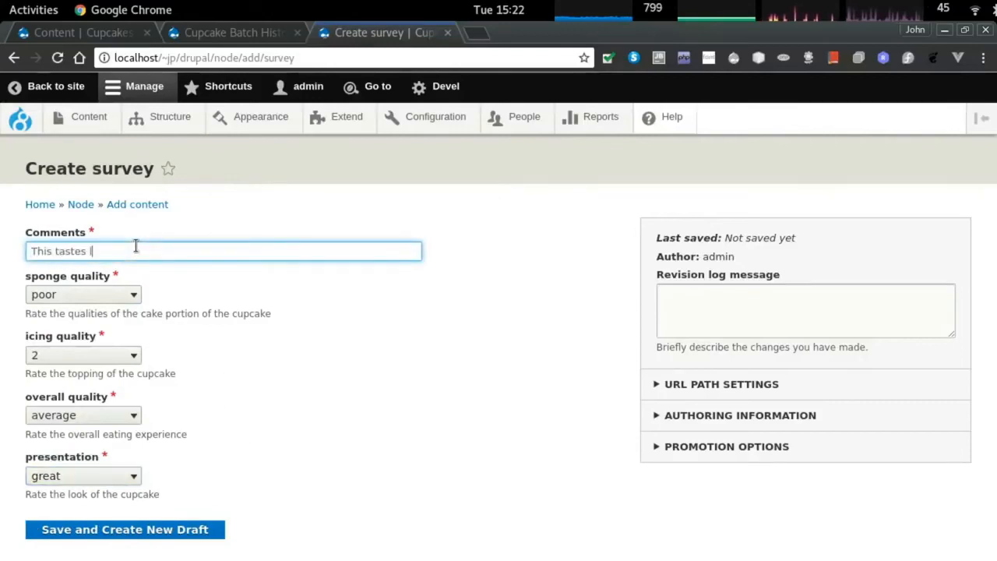
click(162, 530)
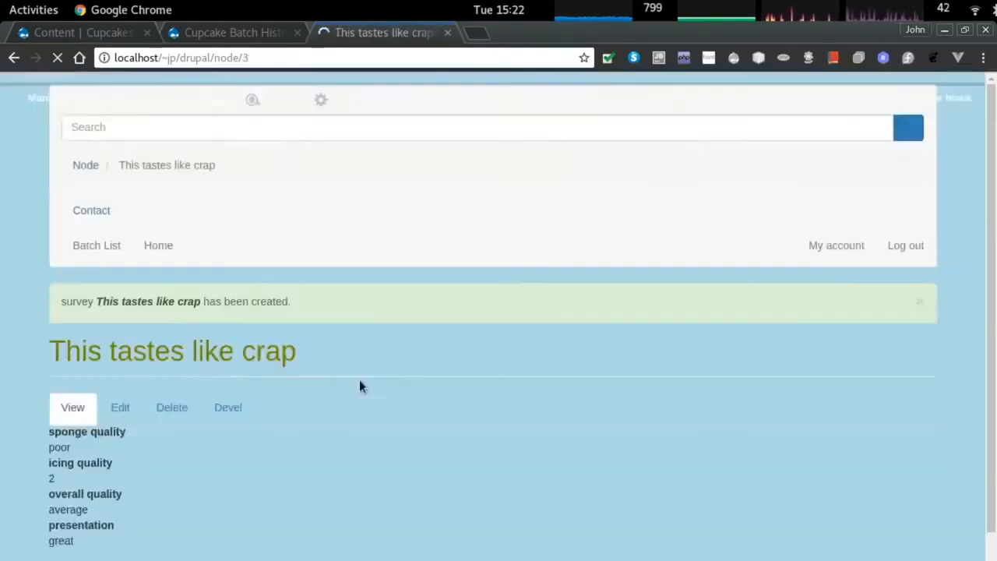
Review the saved survey page and return to the content admin list.
scroll(335, 380, down, 3)
drag(86, 445, 32, 335)
click(172, 360)
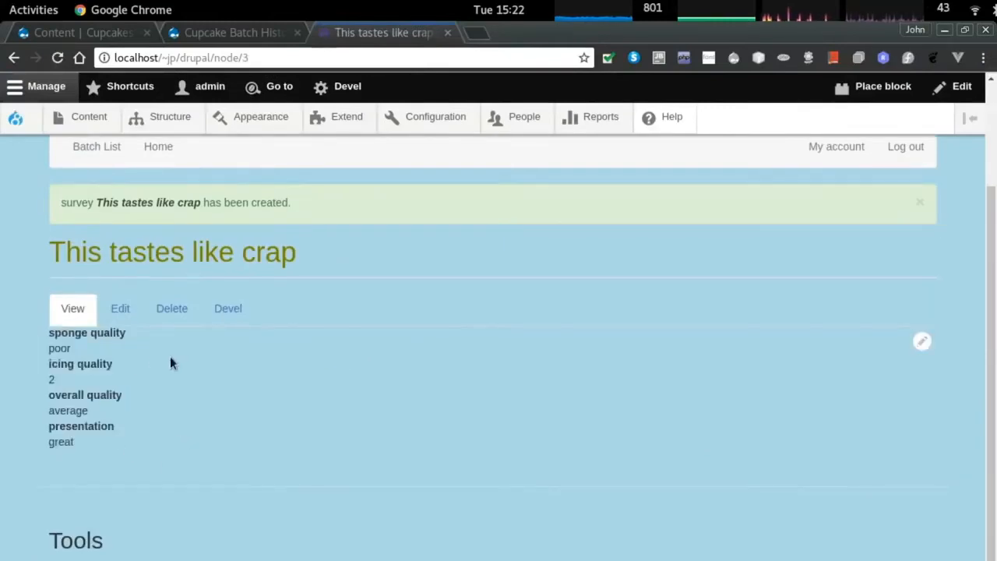
key(ctrl+1)
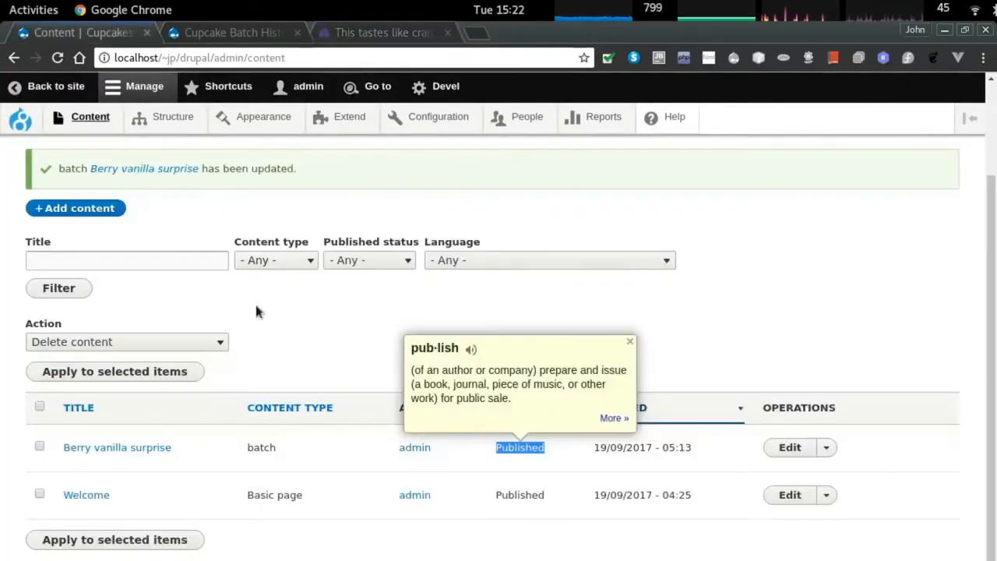
Go to the survey content type's Manage display page.
click(167, 117)
mouse_move(167, 129)
mouse_move(149, 241)
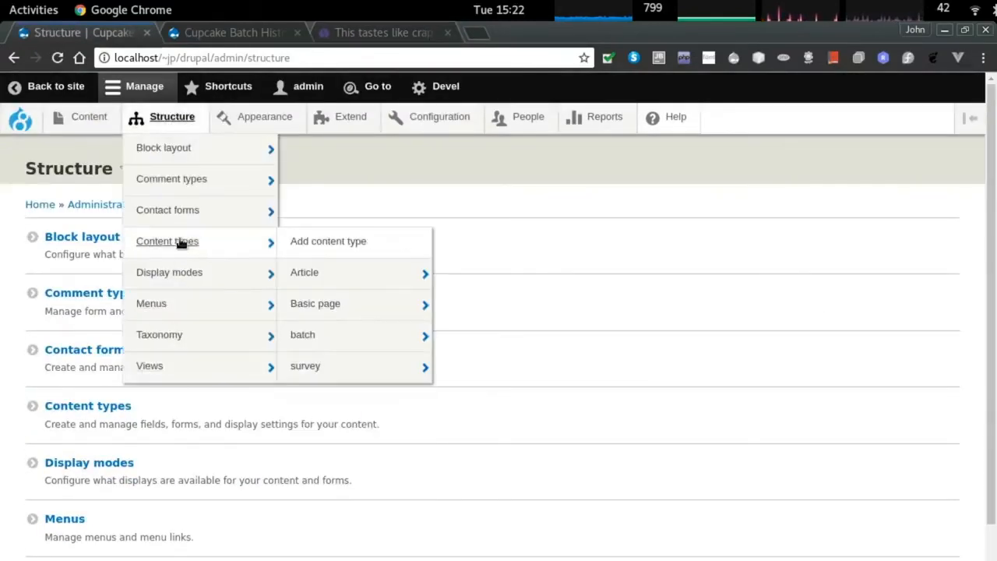
click(304, 365)
click(390, 218)
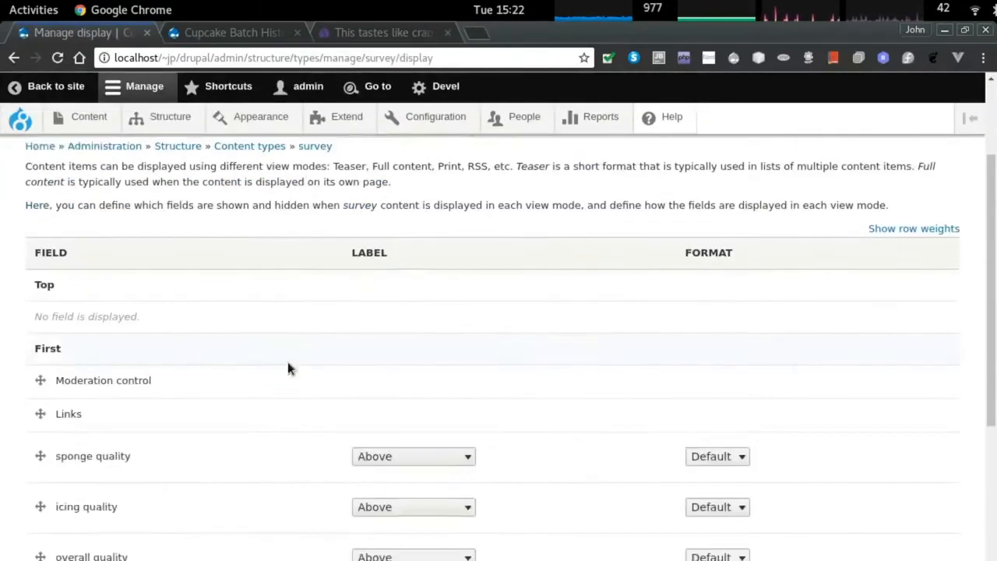
scroll(287, 359, down, 3)
Set the sponge, icing, overall quality and presentation labels to Inline and save.
click(407, 351)
click(407, 382)
click(400, 401)
click(399, 431)
click(398, 453)
click(401, 483)
click(406, 502)
click(402, 534)
scroll(53, 545, down, 3)
scroll(52, 548, down, 3)
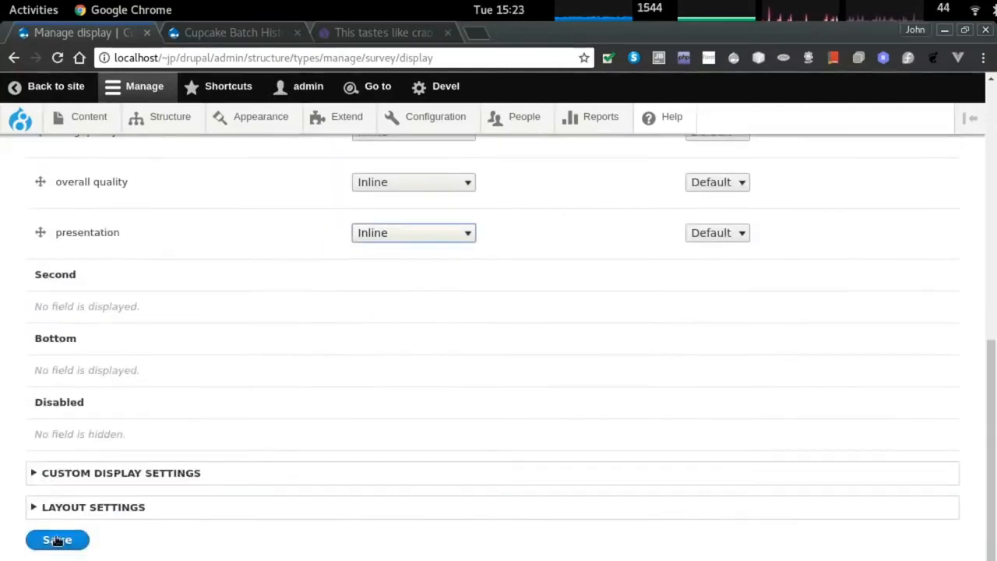
click(51, 536)
Reload the 'This tastes like crap' survey page to see the inline labels.
key(ctrl+Tab)
key(ctrl+Tab)
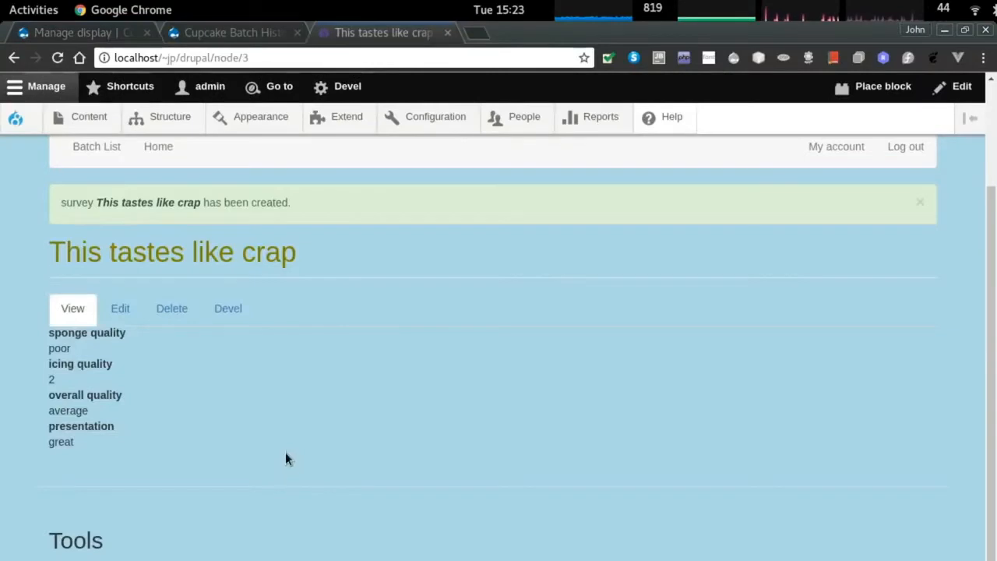
key(F5)
key(ctrl+shift+Tab)
key(ctrl+Tab)
key(ctrl+Tab)
scroll(251, 429, down, 2)
scroll(245, 432, up, 2)
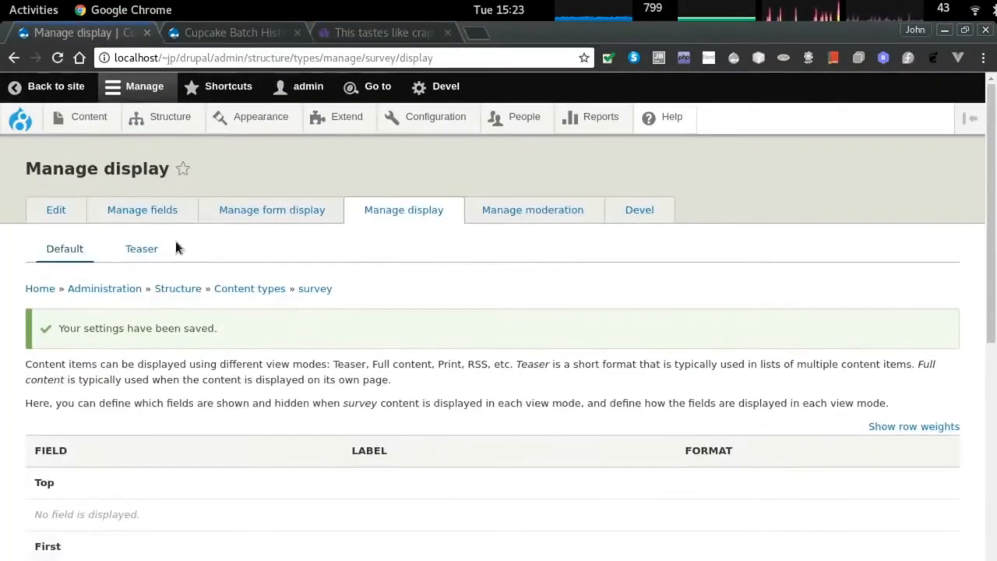
Move overall quality below presentation in the survey's form display and save.
click(308, 210)
scroll(249, 356, down, 2)
drag(39, 194, 178, 507)
drag(39, 425, 143, 474)
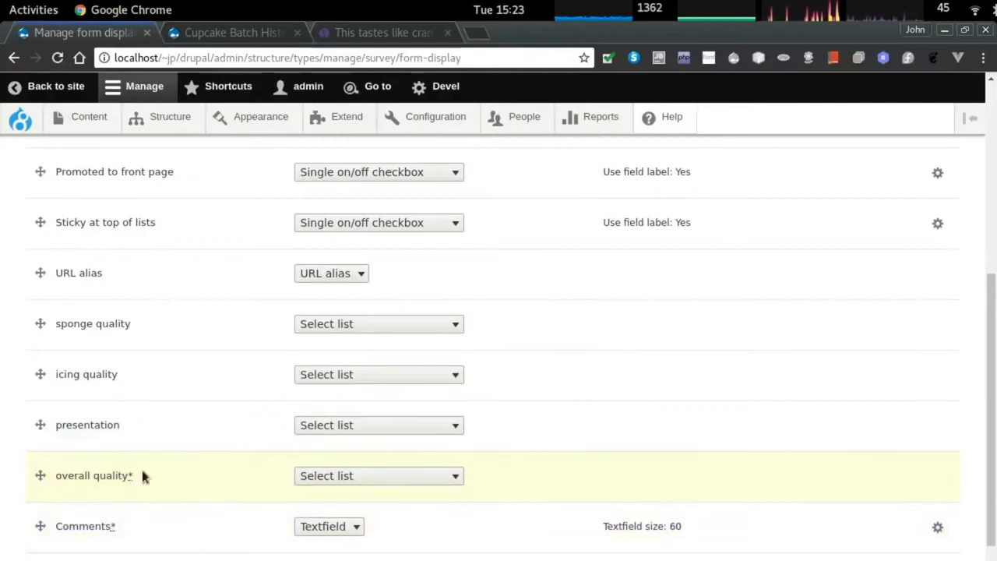
scroll(117, 498, down, 3)
click(70, 538)
Switch the survey form display layout to two columns and save.
scroll(210, 421, down, 10)
drag(110, 507, 43, 507)
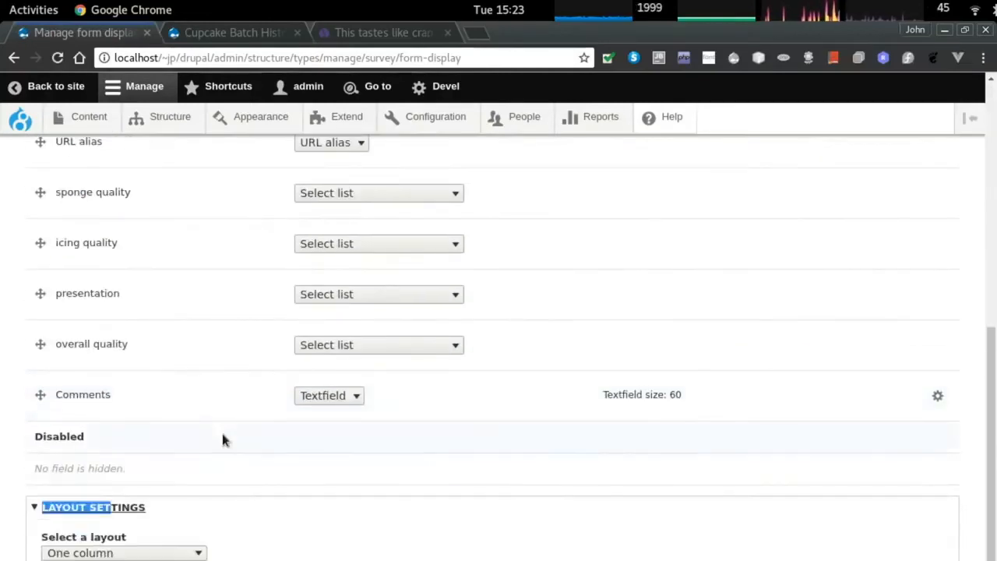
scroll(223, 439, down, 1)
click(133, 499)
click(62, 552)
click(61, 547)
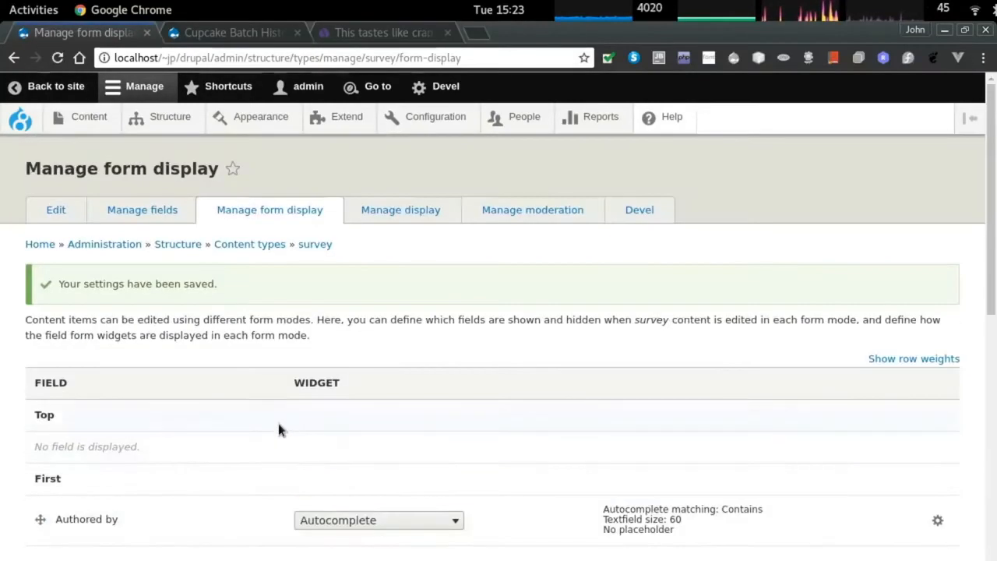
Confirm the new field order on the survey's edit form, then visit the front page.
key(ctrl+Tab)
key(ctrl+Tab)
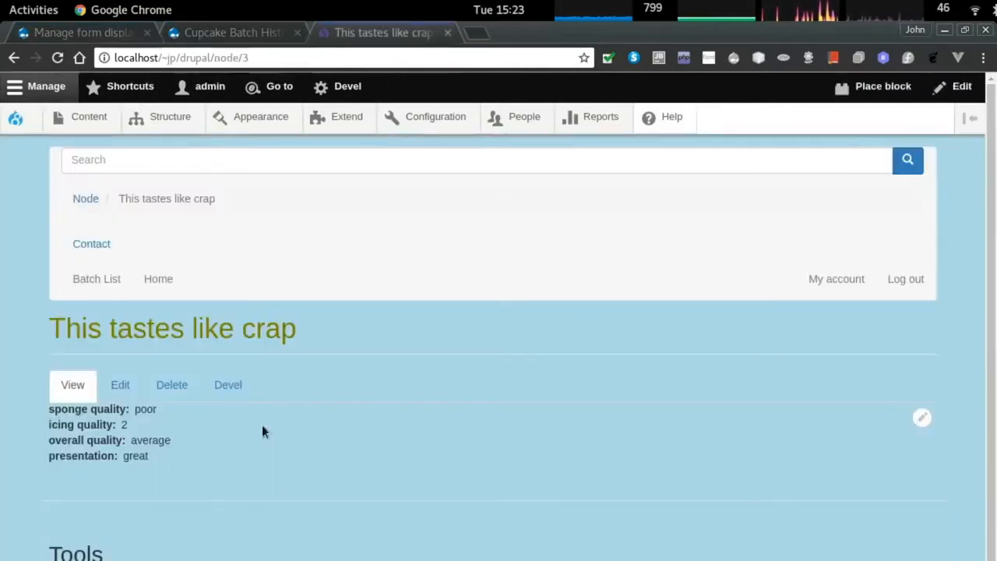
click(120, 385)
click(117, 243)
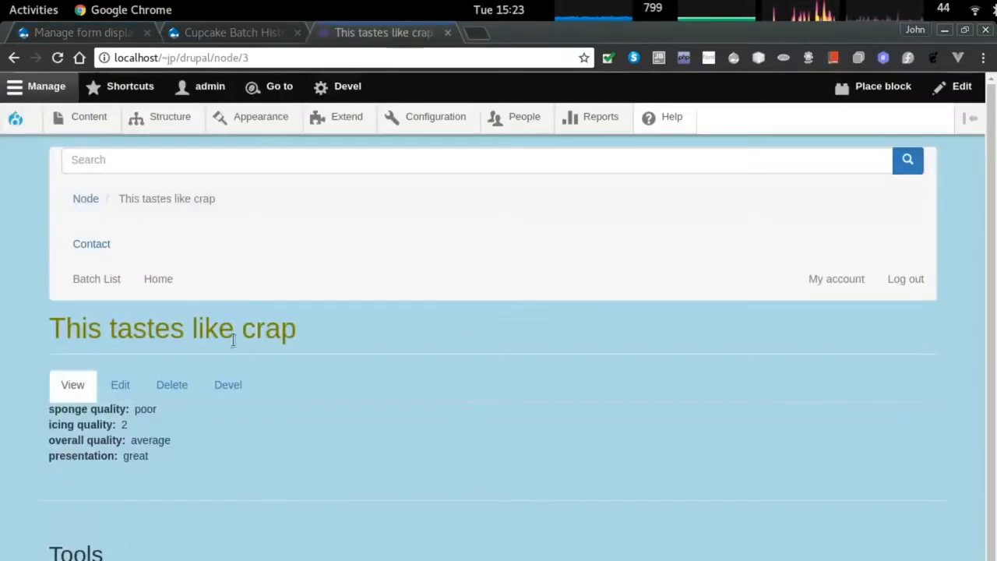
click(120, 385)
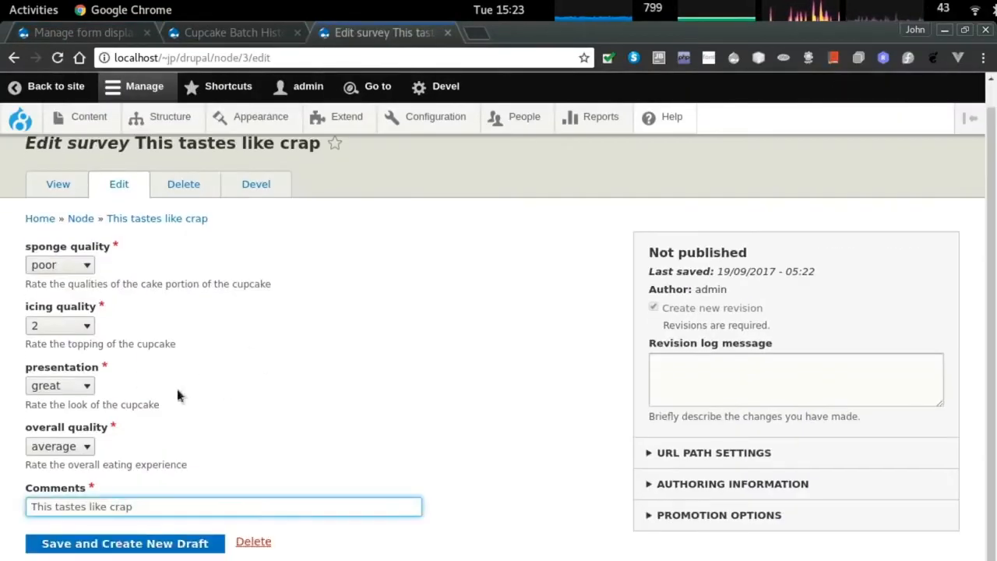
click(80, 219)
key(ctrl+Tab)
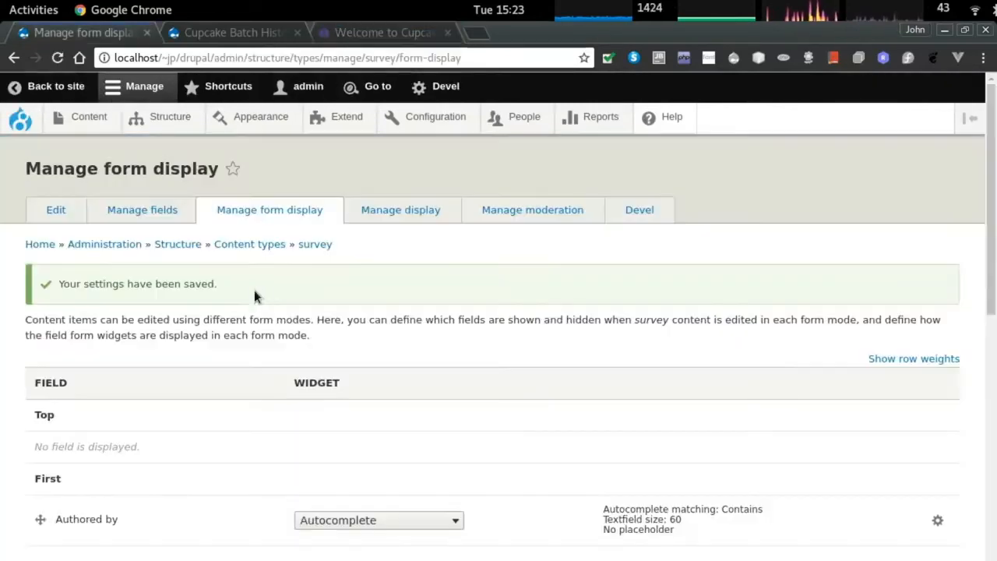
Check the Devel page of the Cupcake Batch History view, then return to the view.
key(ctrl+Tab)
scroll(261, 280, down, 5)
scroll(320, 273, up, 3)
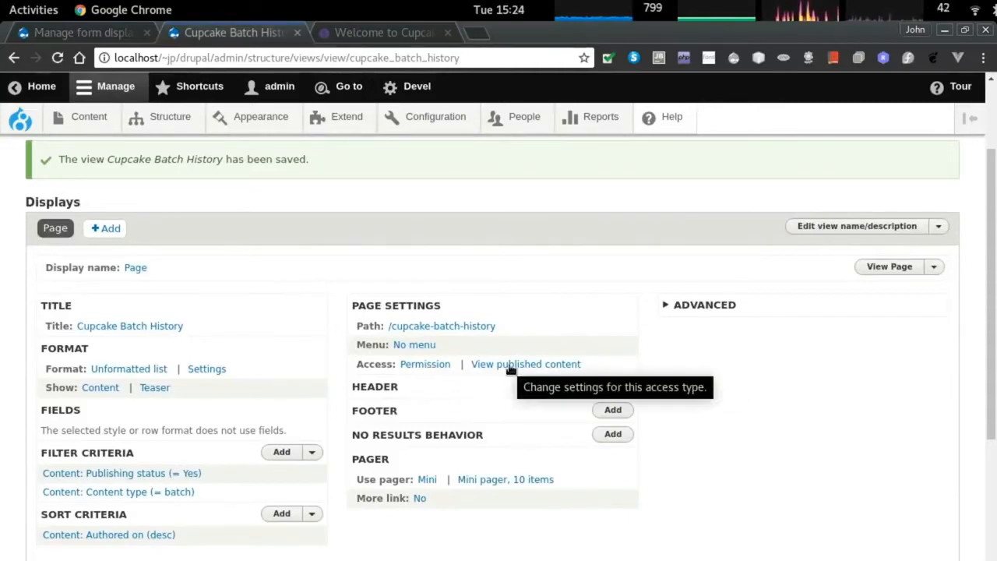
scroll(464, 425, down, 5)
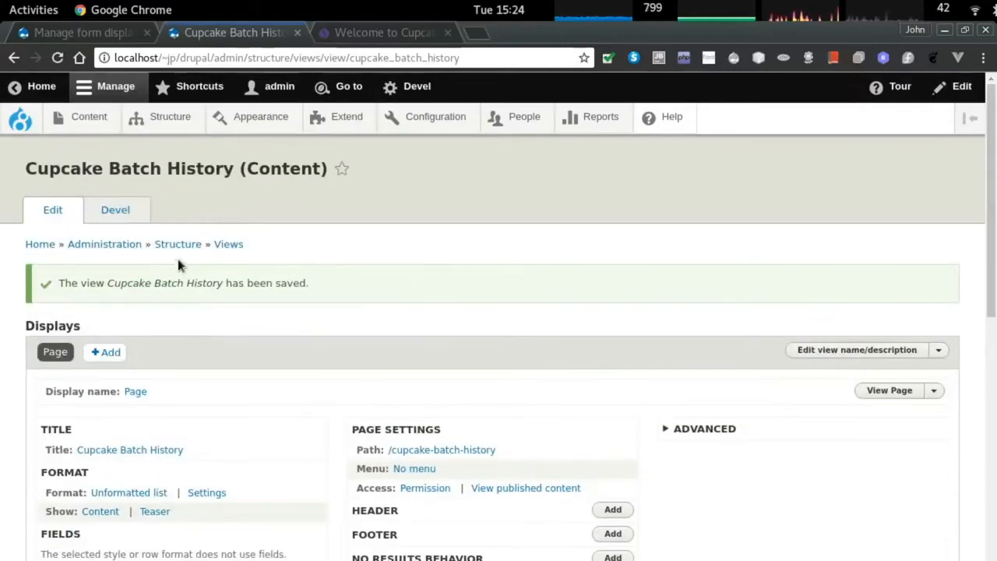
click(116, 211)
click(73, 217)
Find the Devel module in the Extend module list by filtering for 'deve'.
click(170, 117)
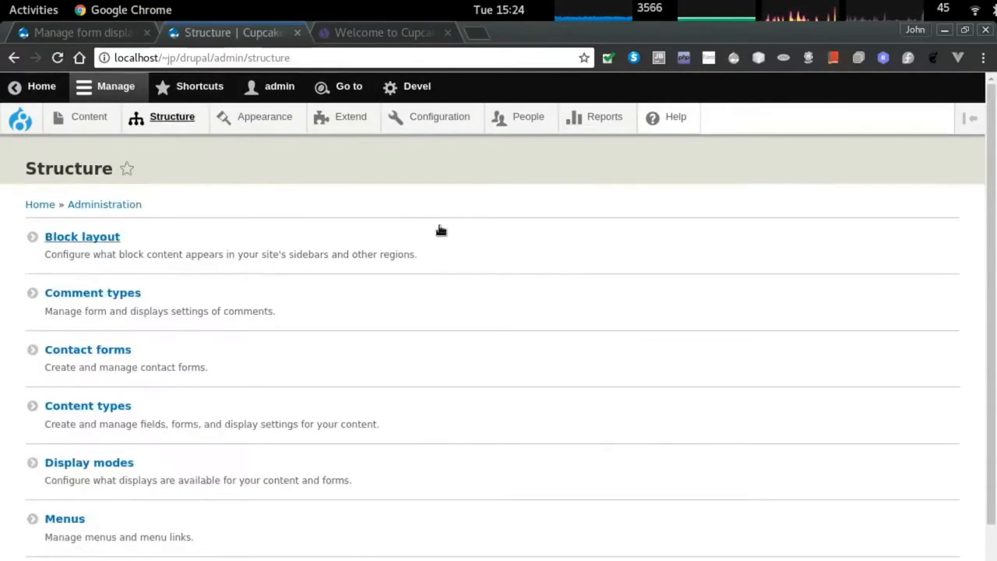
scroll(440, 230, down, 3)
scroll(396, 216, up, 3)
click(349, 117)
click(133, 330)
text(deve)
scroll(156, 405, down, 2)
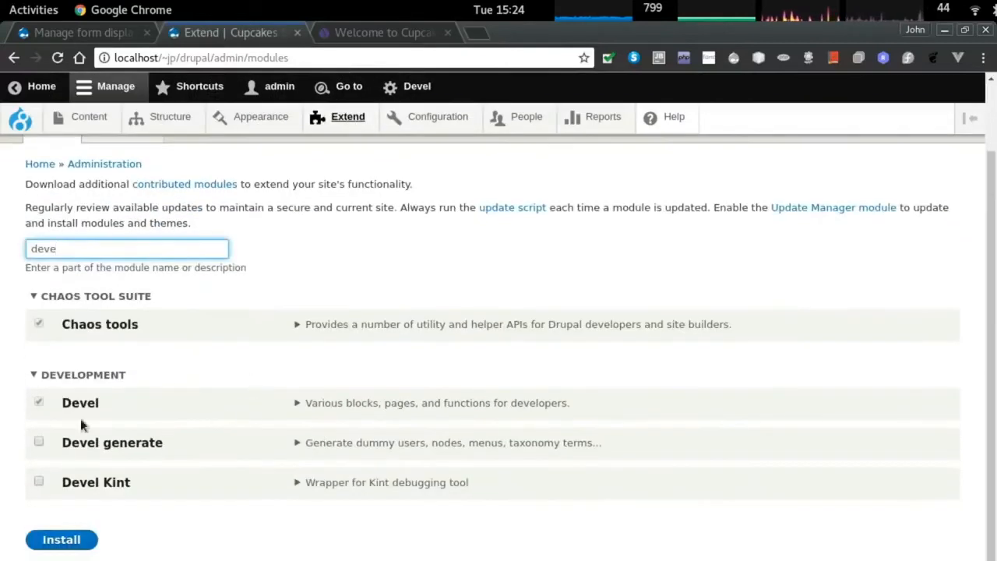
scroll(152, 156, up, 2)
Tick Devel on the Uninstall list filtered by 'deve' and confirm uninstalling it.
click(129, 211)
click(116, 289)
text(deve)
click(40, 437)
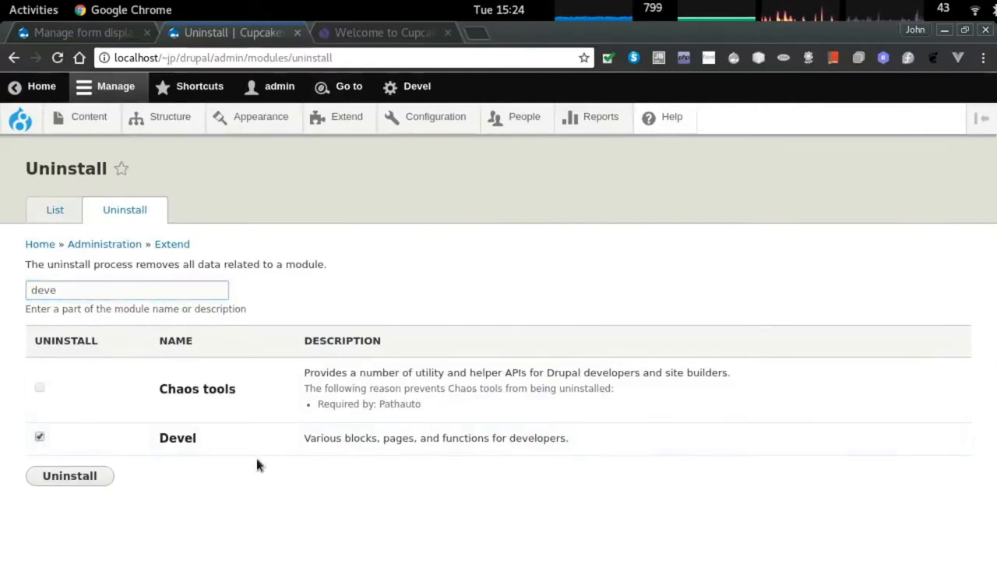
click(69, 477)
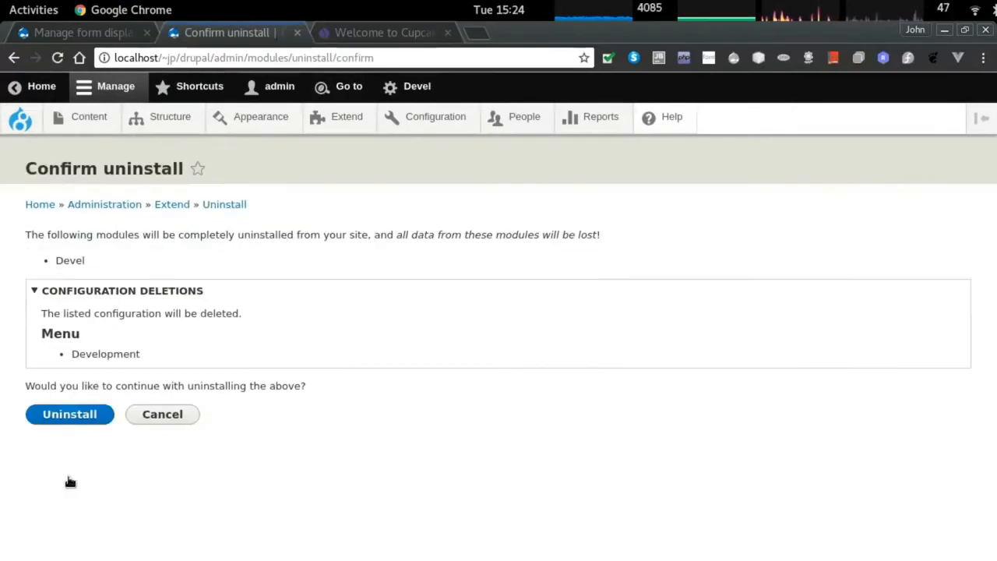
click(71, 414)
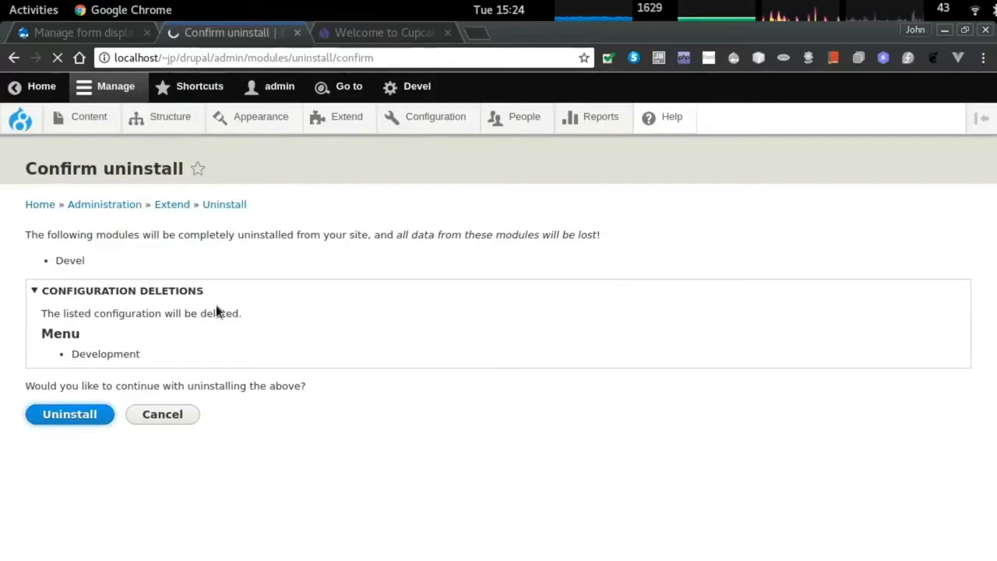
click(91, 117)
Check the survey's Unpublished status in the content list.
mouse_move(162, 118)
key(ctrl+Tab)
key(ctrl+shift+Tab)
scroll(341, 323, down, 3)
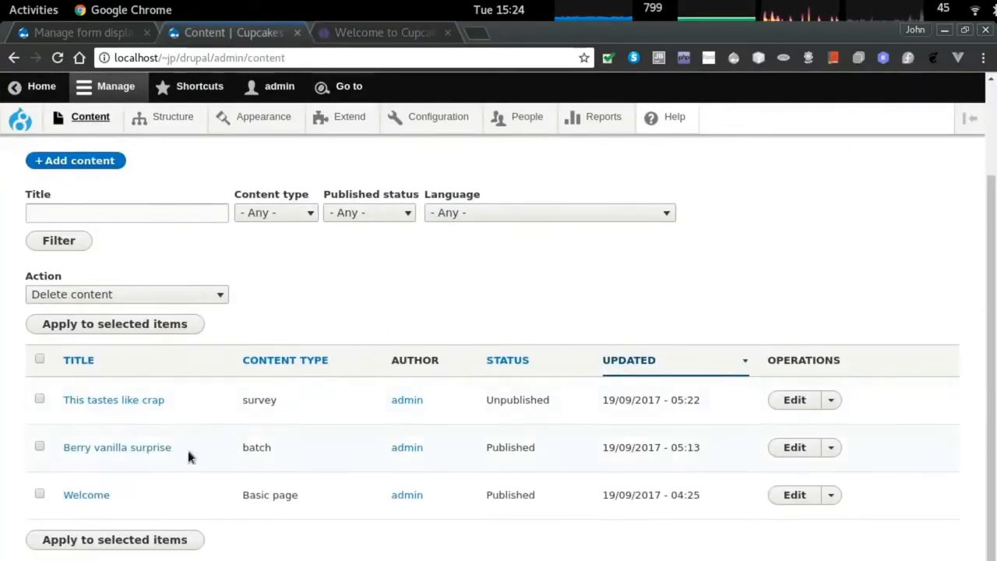
double_click(533, 400)
click(597, 473)
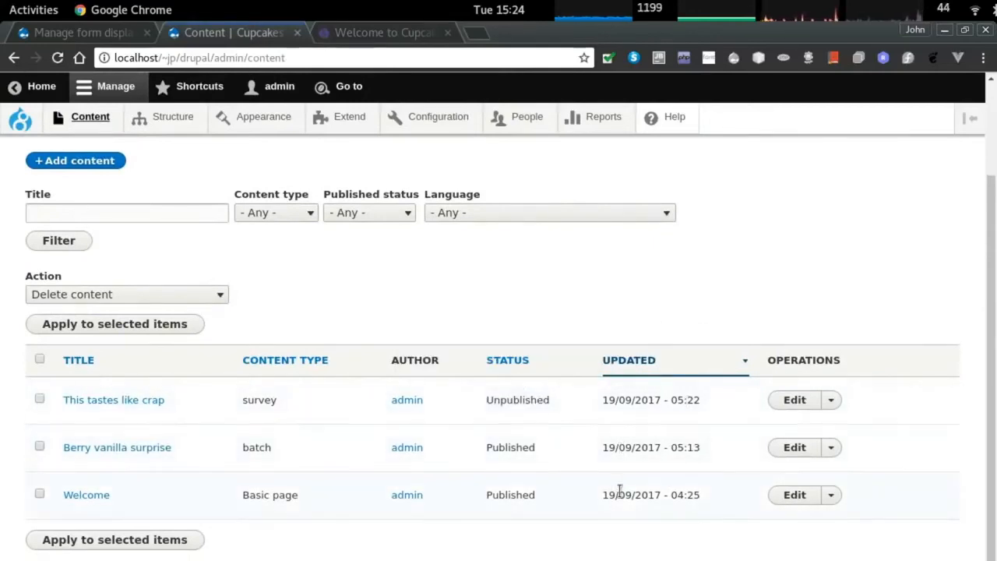
scroll(420, 405, up, 3)
Open the Create survey form and copy its node/add/survey address.
mouse_move(164, 117)
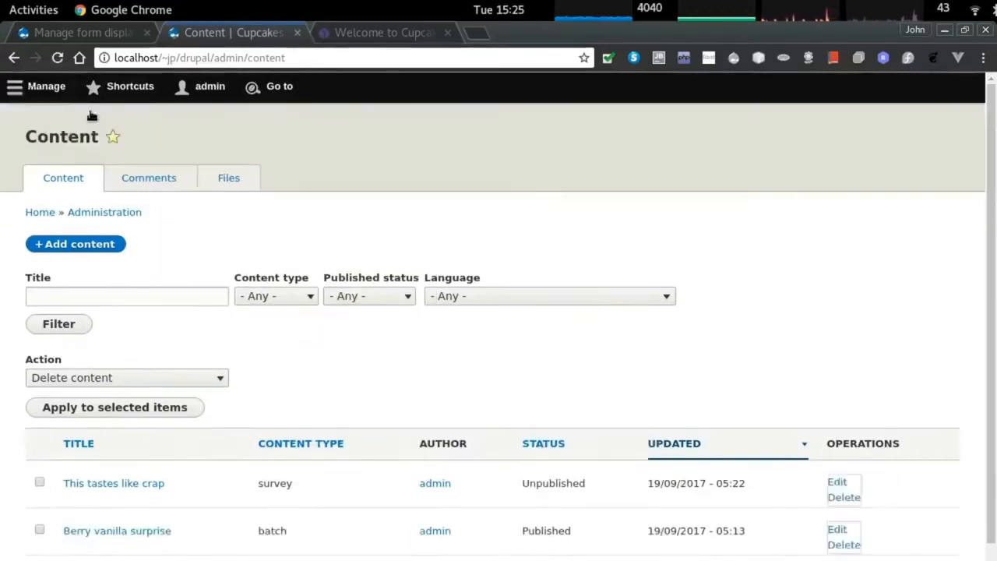
mouse_move(91, 117)
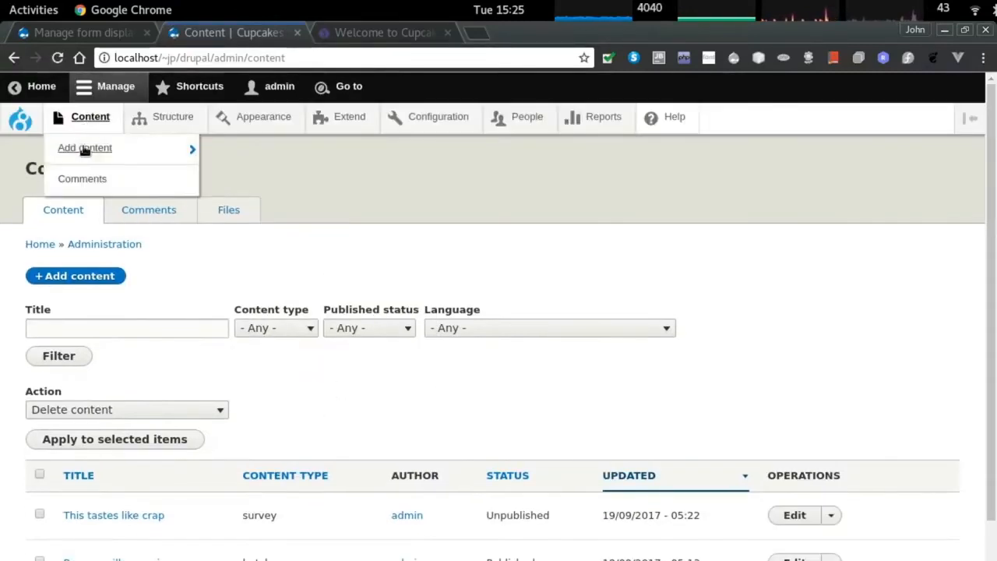
mouse_move(89, 147)
click(234, 243)
drag(215, 58, 296, 58)
key(ctrl+c)
Open the Main navigation menu for editing from Structure > Menus.
click(168, 117)
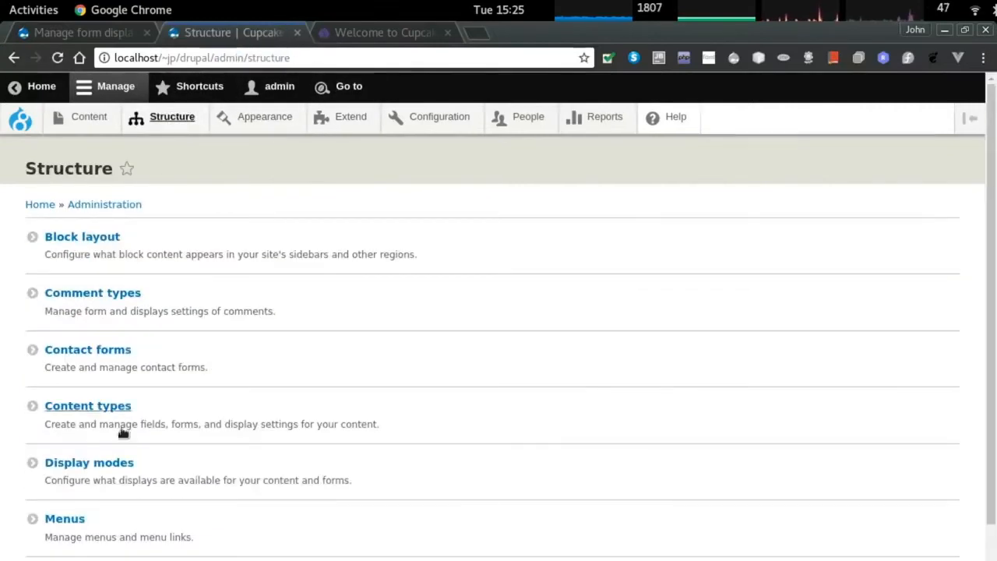
click(82, 519)
click(738, 396)
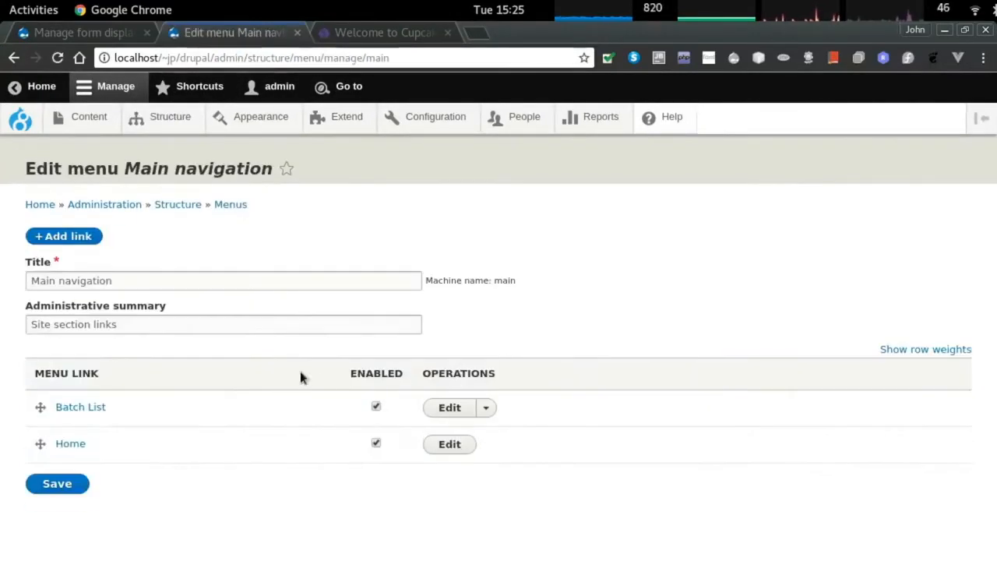
Save a new 'Survey' menu link to /node/add/survey described as 'Add new survey'.
click(64, 236)
click(77, 250)
key(ctrl+v)
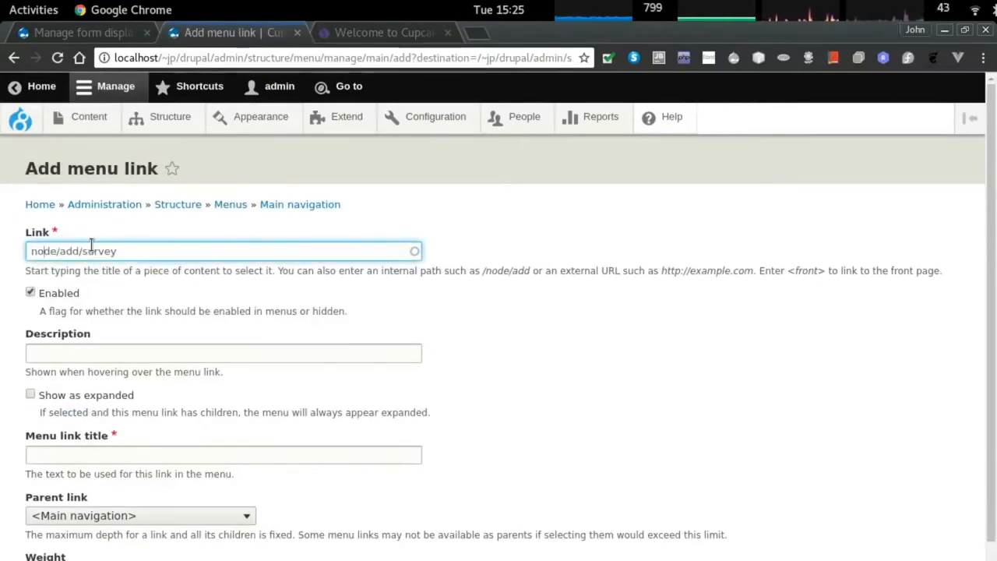
click(88, 449)
text(Survey)
click(102, 347)
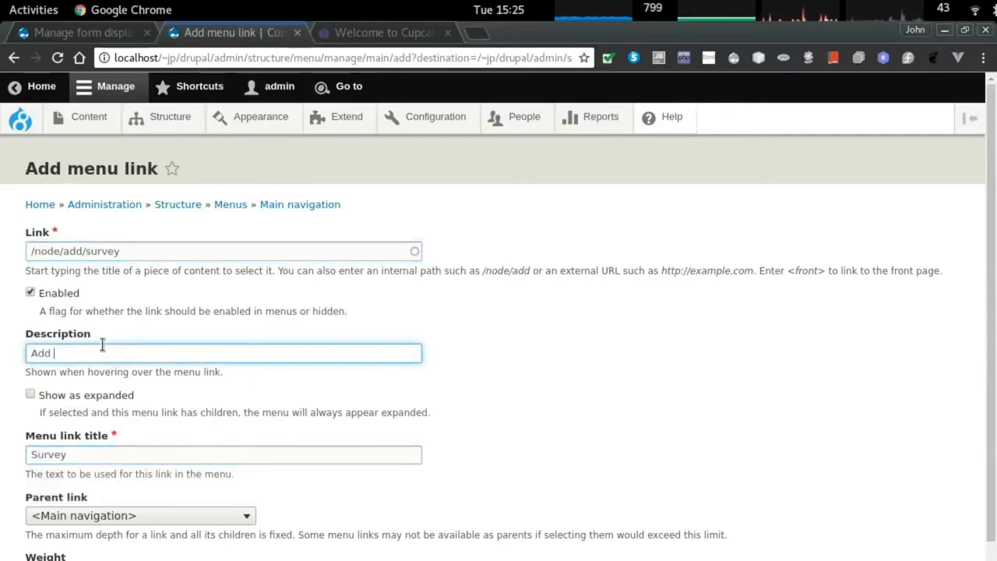
scroll(109, 390, down, 2)
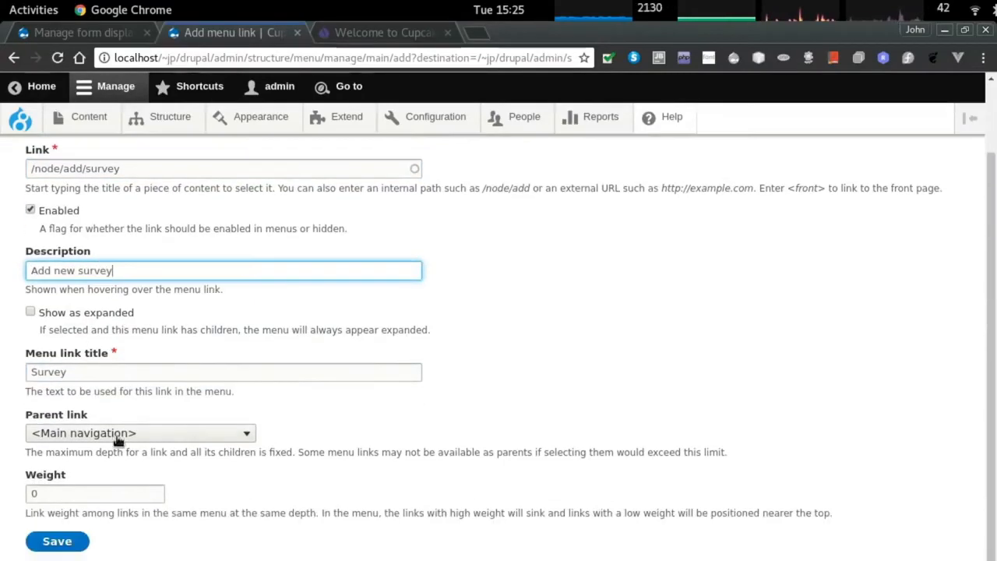
click(56, 542)
Switch to the public site in Firefox and refresh it.
key(alt+Tab)
key(alt+Tab)
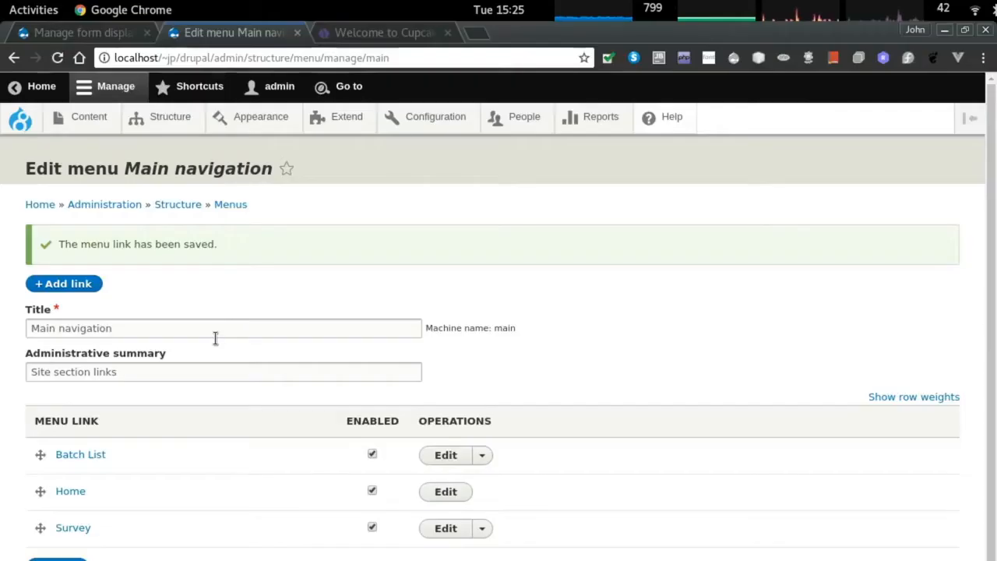
key(alt+Tab)
key(F5)
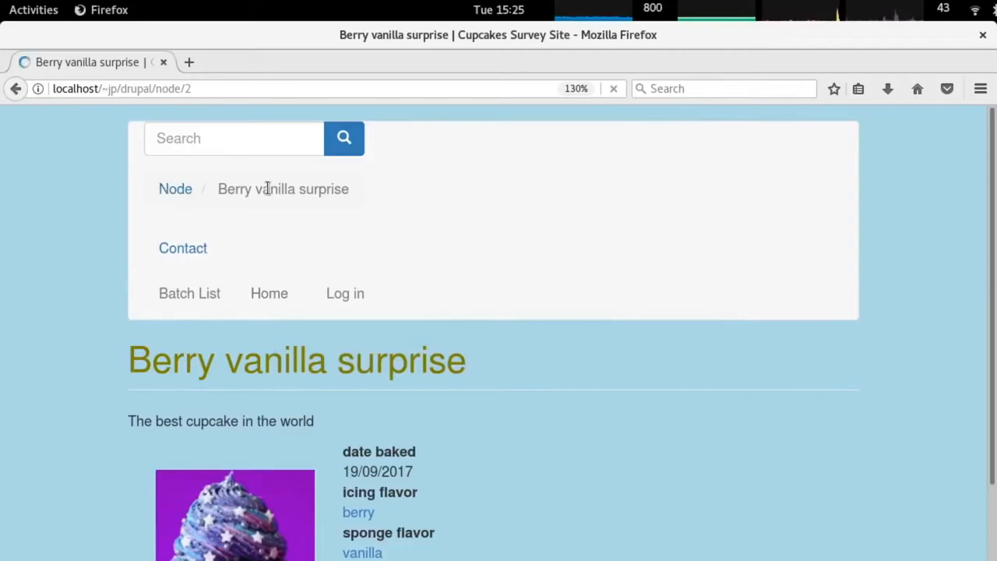
Visit the public Home, Contact and Log in pages, then the admin Configuration page.
click(181, 196)
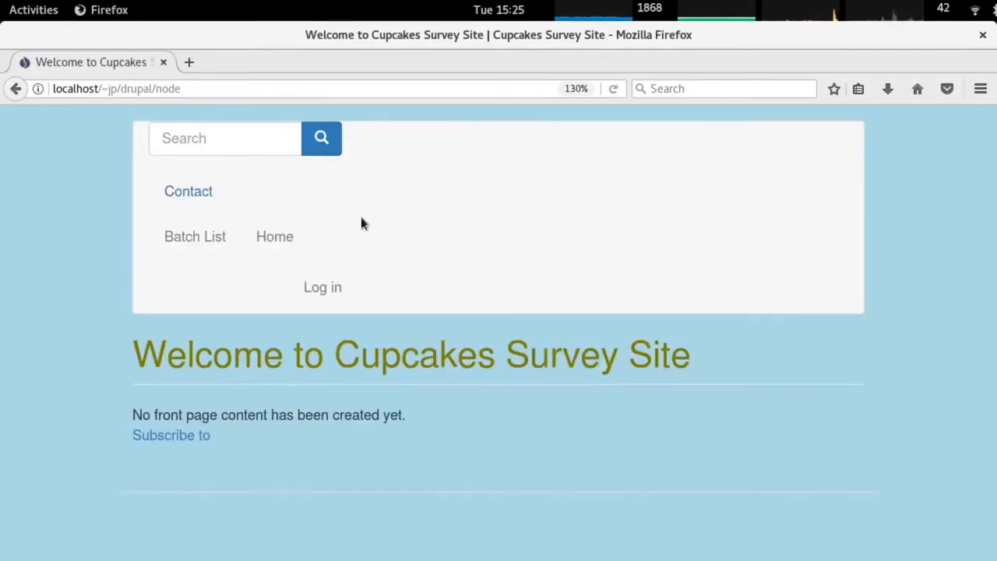
click(187, 195)
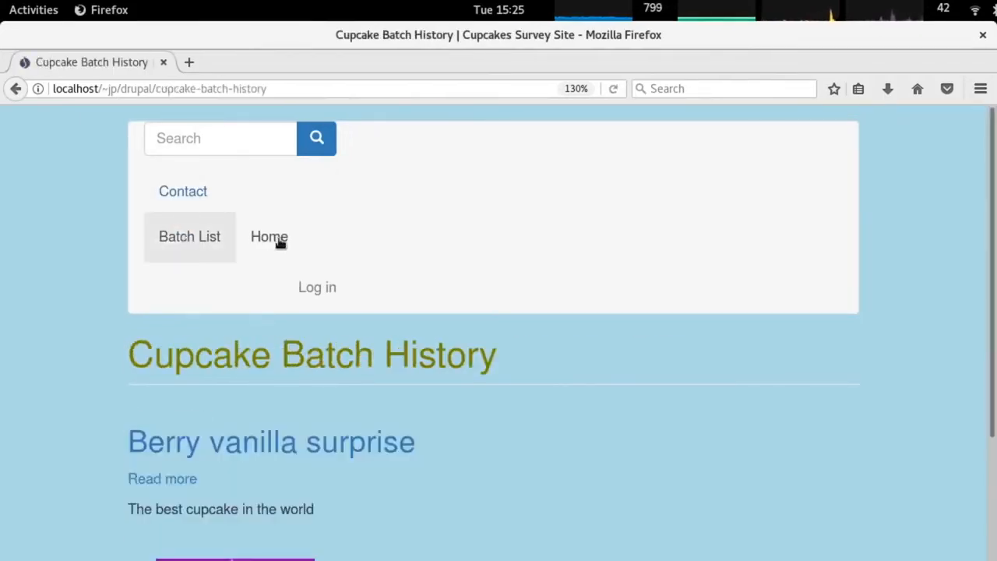
click(277, 238)
click(323, 287)
scroll(330, 327, down, 3)
scroll(319, 303, up, 3)
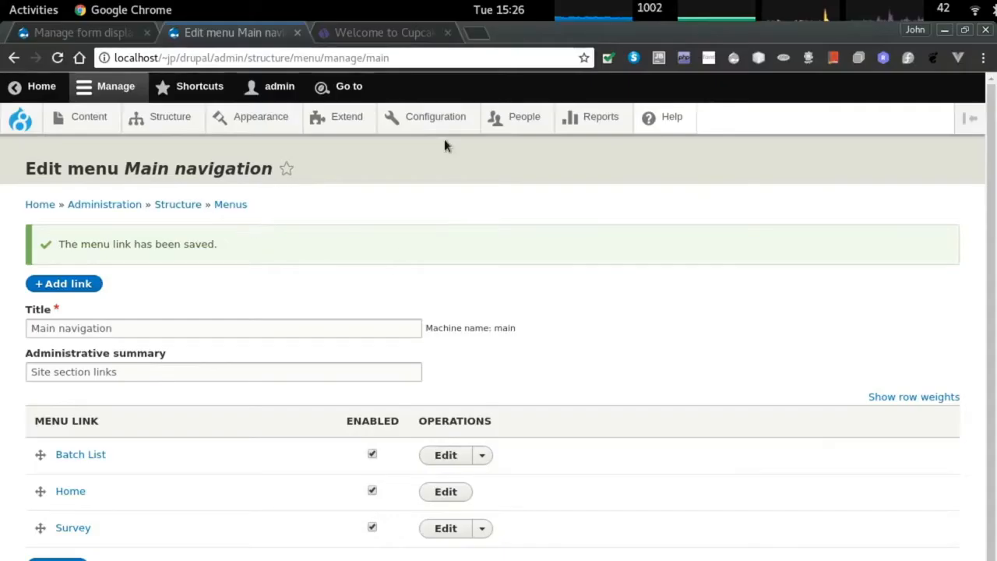
click(436, 117)
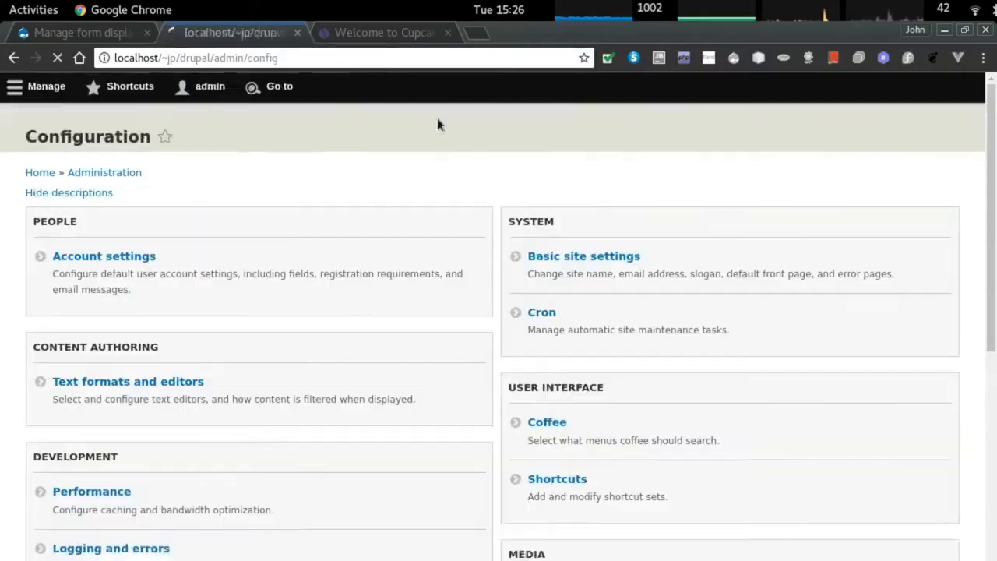
Grant Anonymous the 'survey: Create new content' permission, save it, and return to Firefox.
click(536, 124)
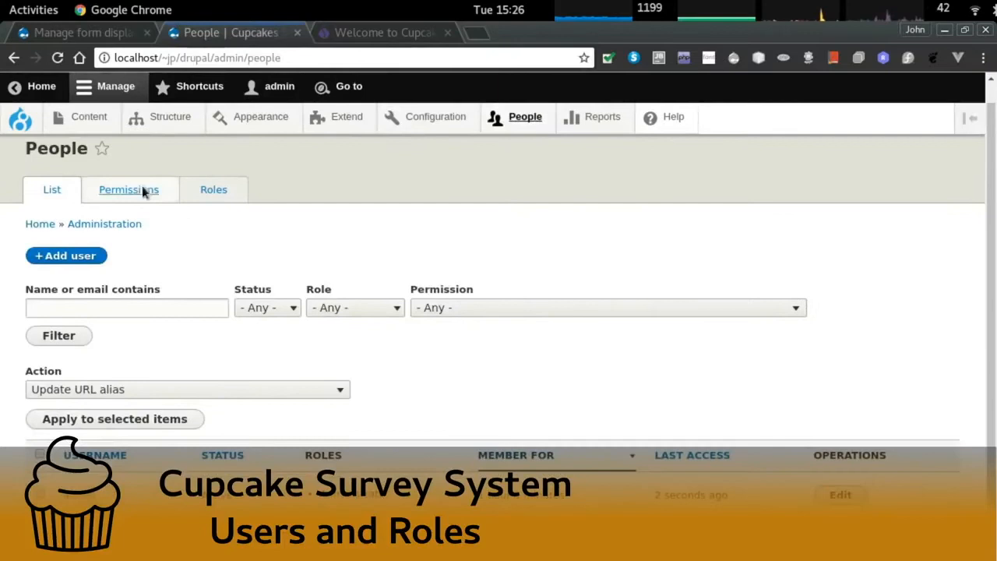
click(145, 192)
key(ctrl+f)
text(survey)
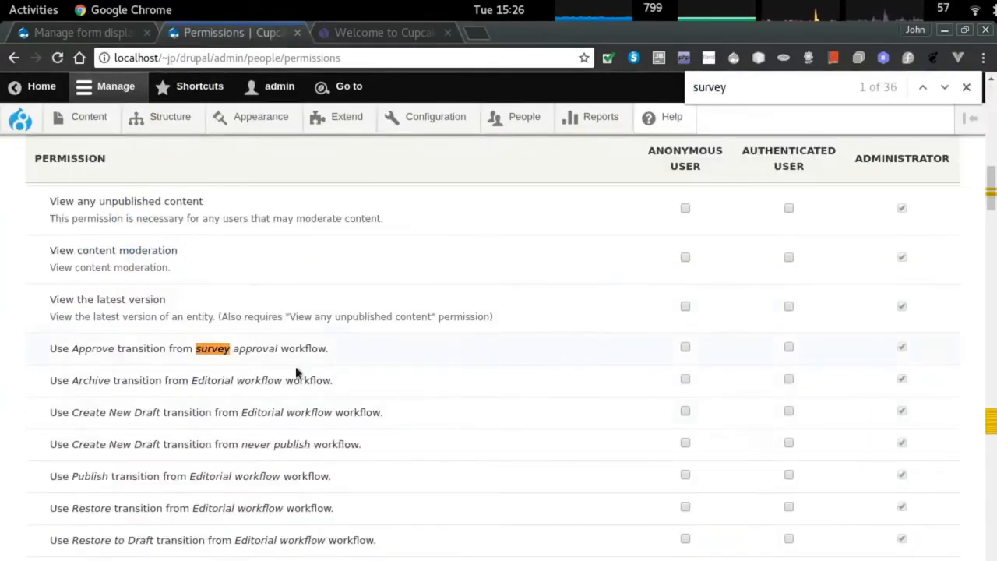
key(Return)
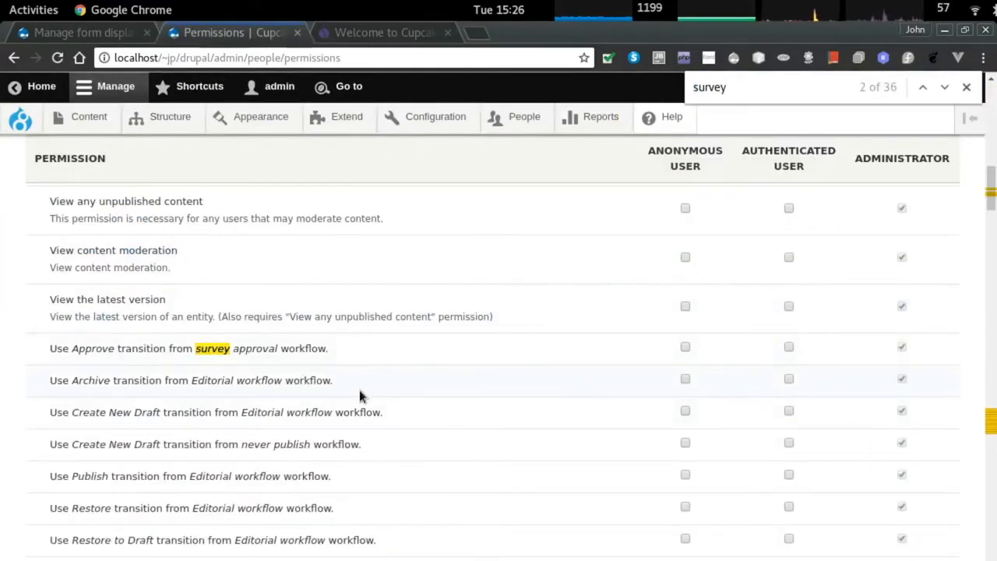
key(Return)
key(Return)
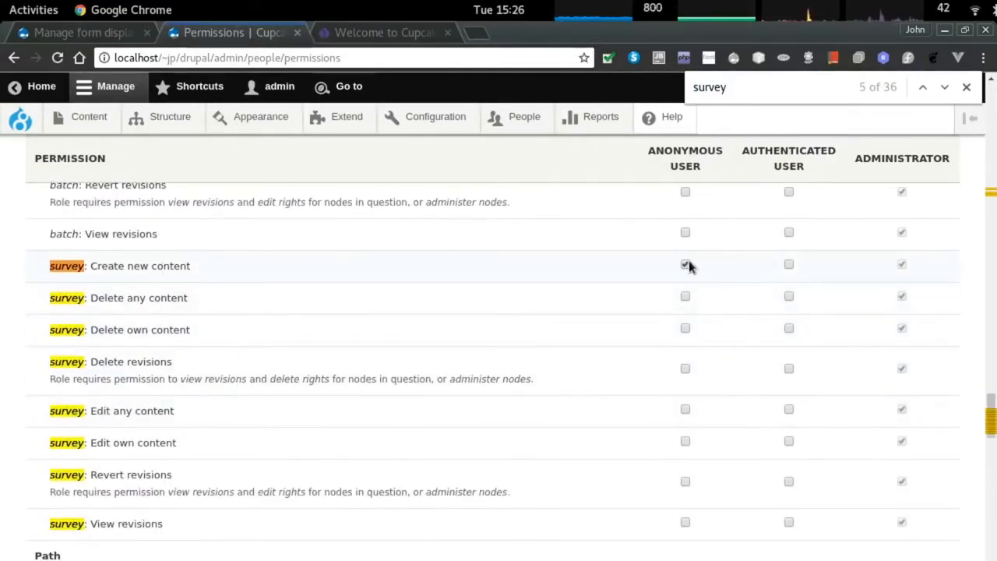
scroll(278, 419, down, 20)
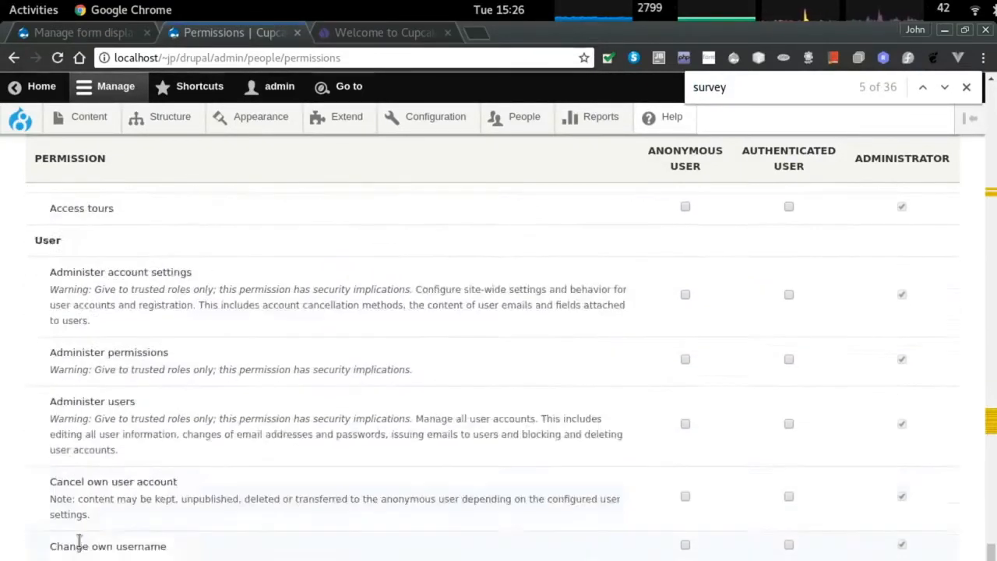
click(81, 538)
key(alt+Tab)
scroll(280, 407, down, 3)
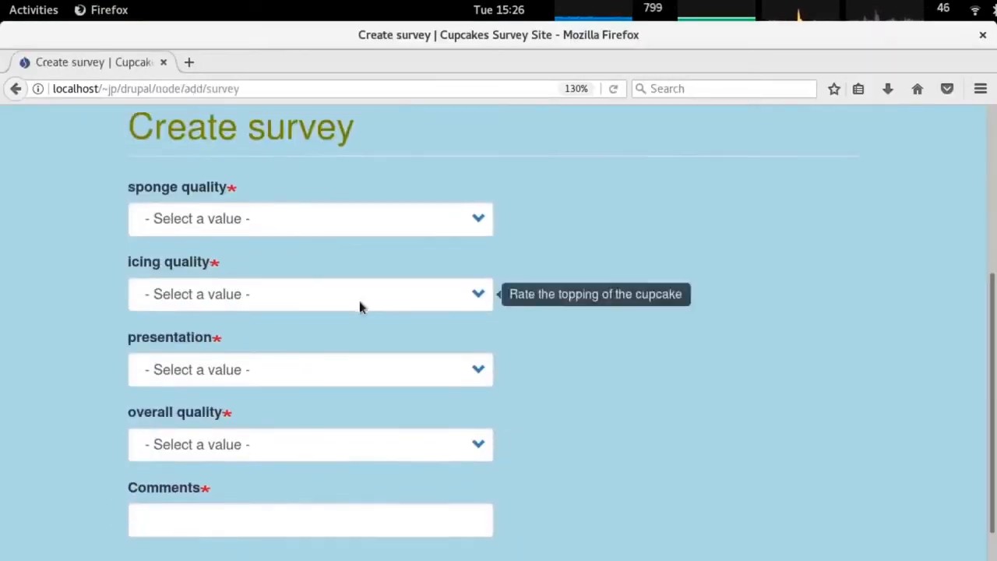
Open the anonymous Create survey form through the new Survey menu link.
scroll(256, 207, up, 4)
scroll(416, 304, down, 5)
scroll(312, 250, up, 5)
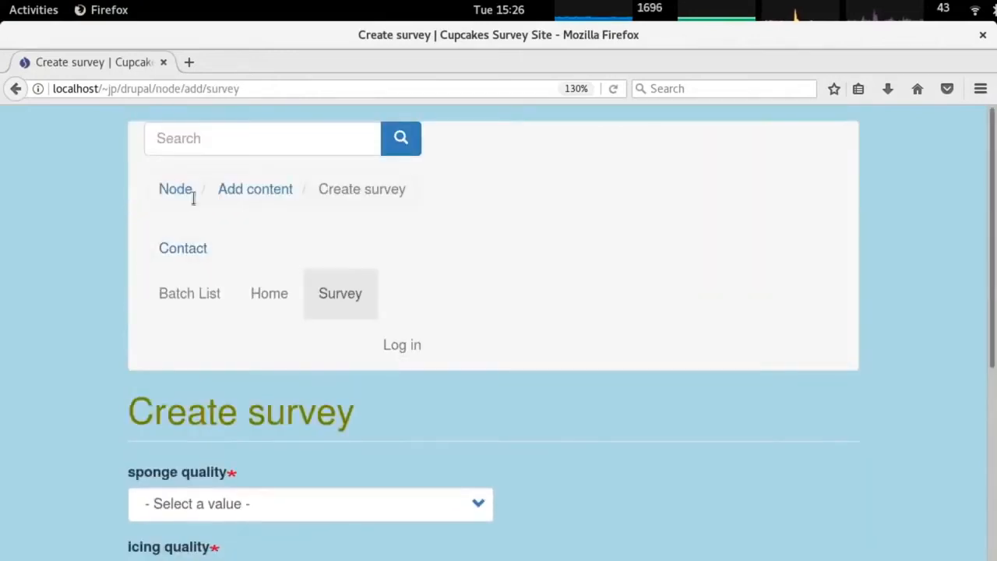
click(191, 194)
click(185, 198)
click(338, 242)
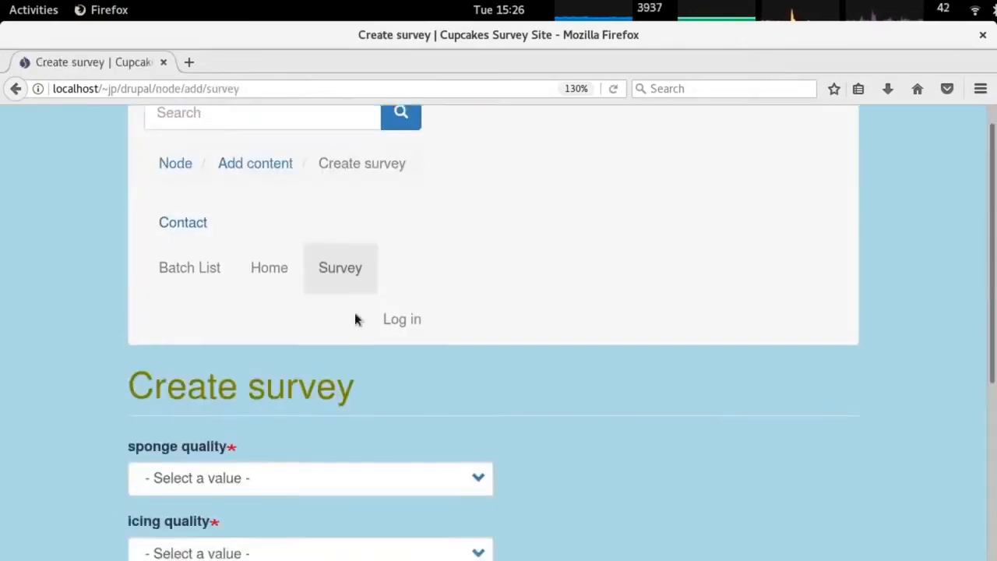
scroll(301, 405, down, 5)
scroll(252, 392, up, 2)
scroll(300, 185, down, 1)
scroll(171, 369, up, 4)
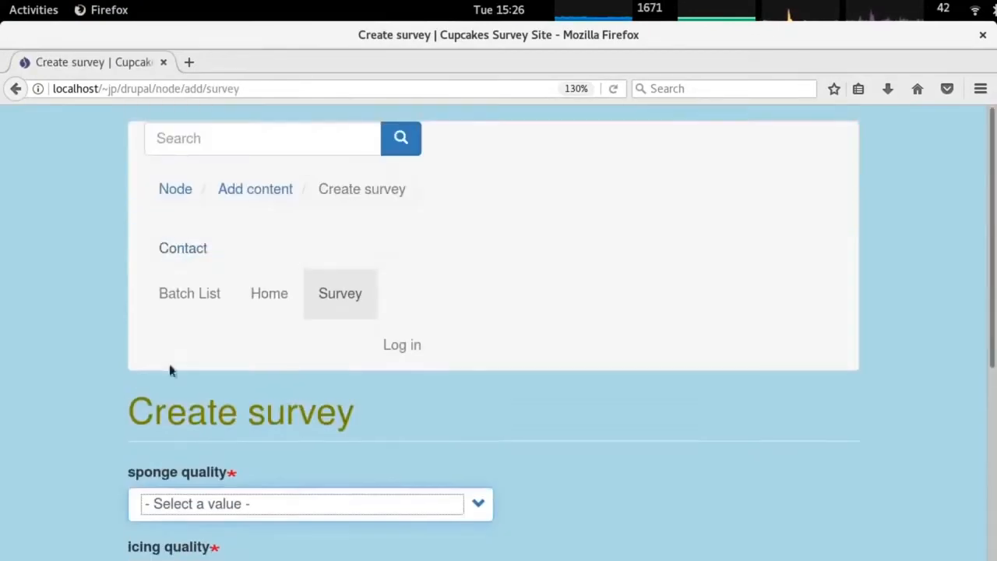
scroll(226, 319, down, 3)
Look through the icing, presentation and overall quality rating choices.
click(212, 404)
click(211, 404)
click(226, 476)
click(226, 476)
double_click(237, 554)
scroll(543, 405, up, 3)
scroll(543, 406, down, 3)
scroll(285, 256, up, 3)
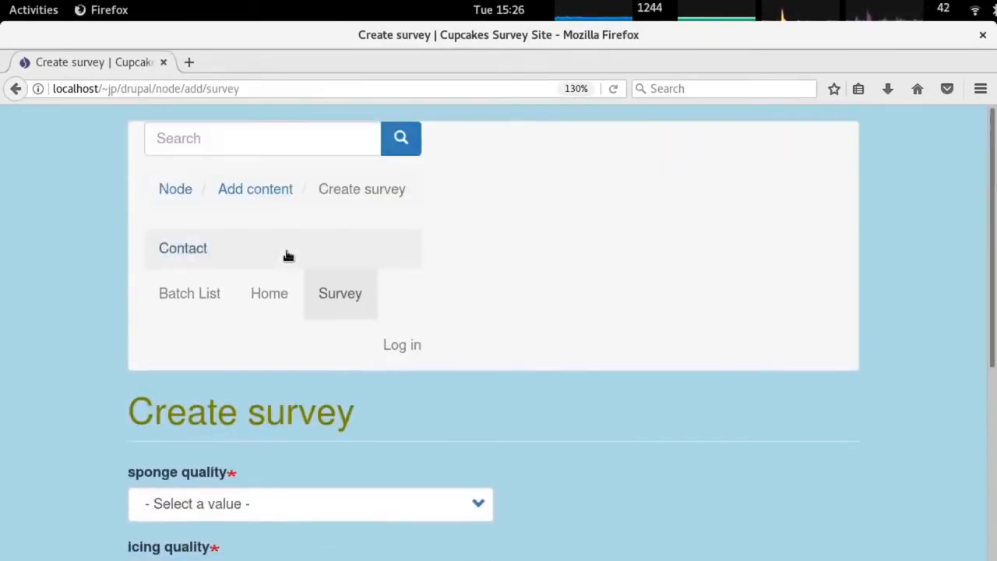
scroll(257, 394, down, 7)
Enter 'asdfasdfasdf' in Comments, then return to the admin Permissions page.
click(194, 366)
text(asdfasdfasdf)
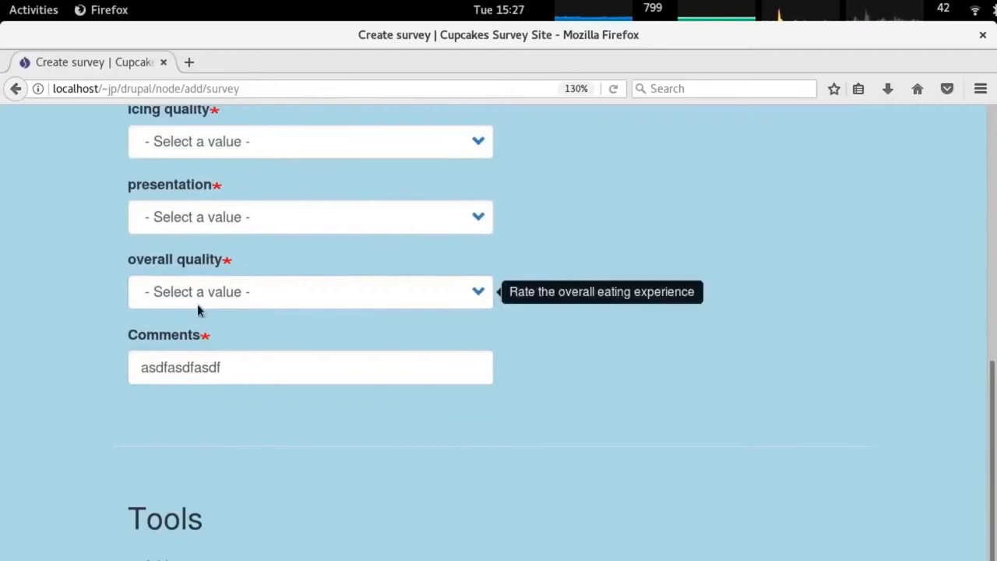
key(alt+Tab)
scroll(129, 319, down, 2)
scroll(136, 296, up, 2)
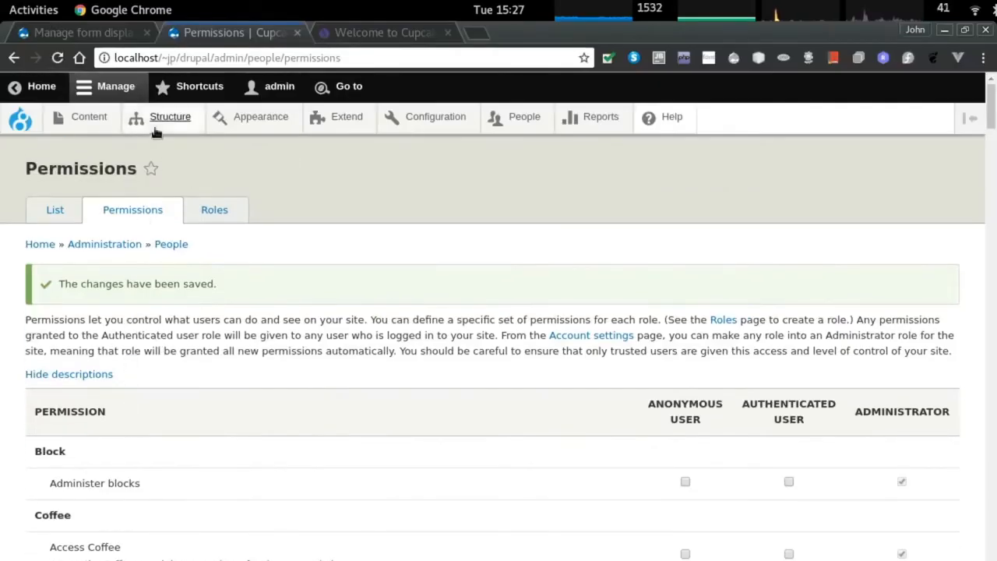
In the survey's Manage form display, set the Comments textfield size to 120.
click(165, 117)
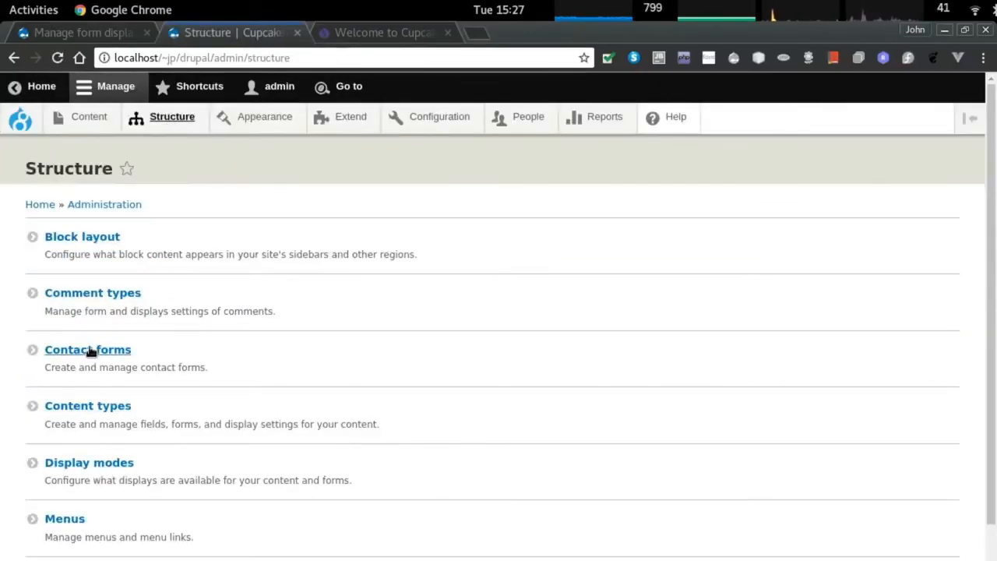
click(93, 406)
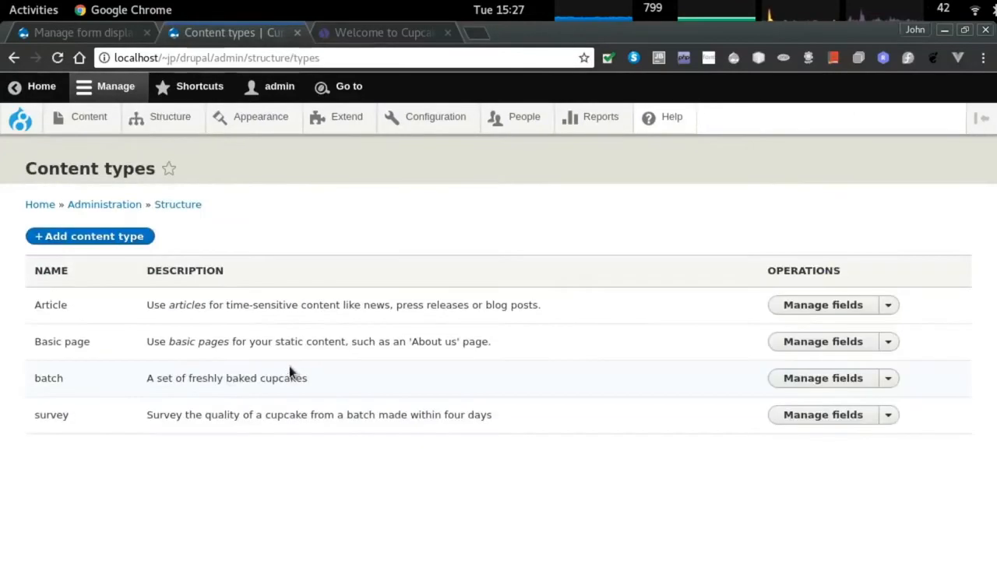
click(784, 419)
click(245, 214)
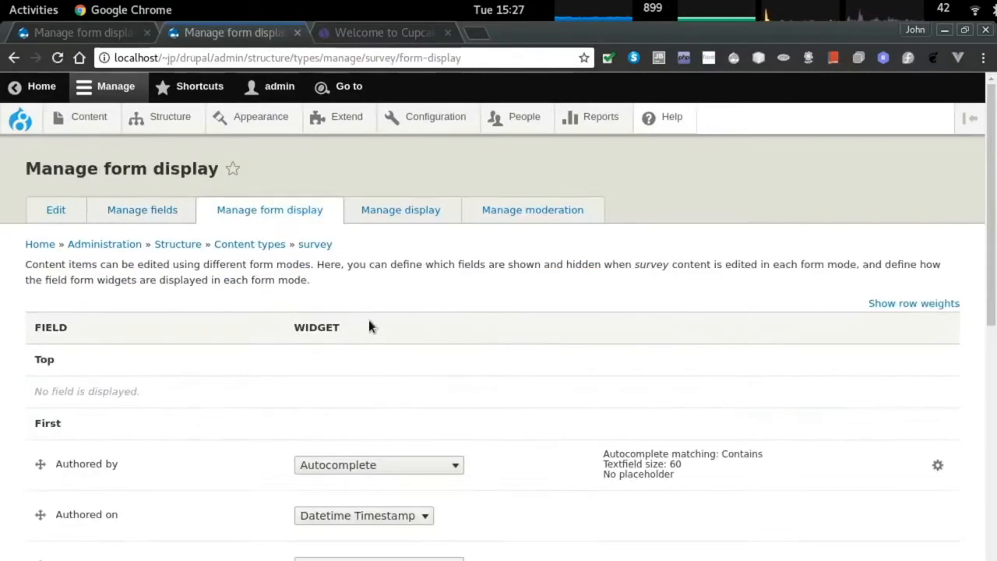
scroll(365, 324, down, 3)
scroll(359, 326, down, 6)
click(335, 300)
click(937, 300)
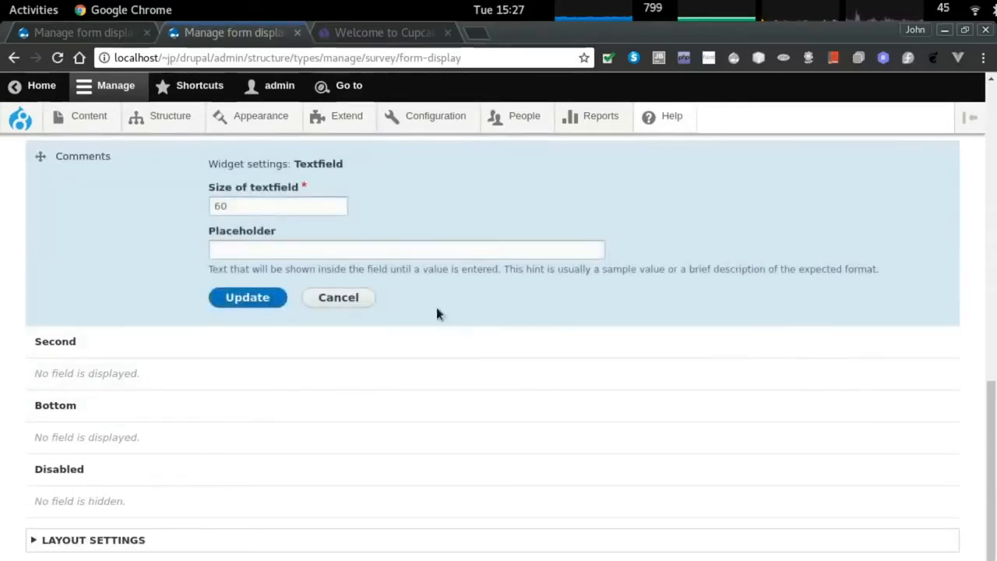
double_click(271, 246)
text(12)
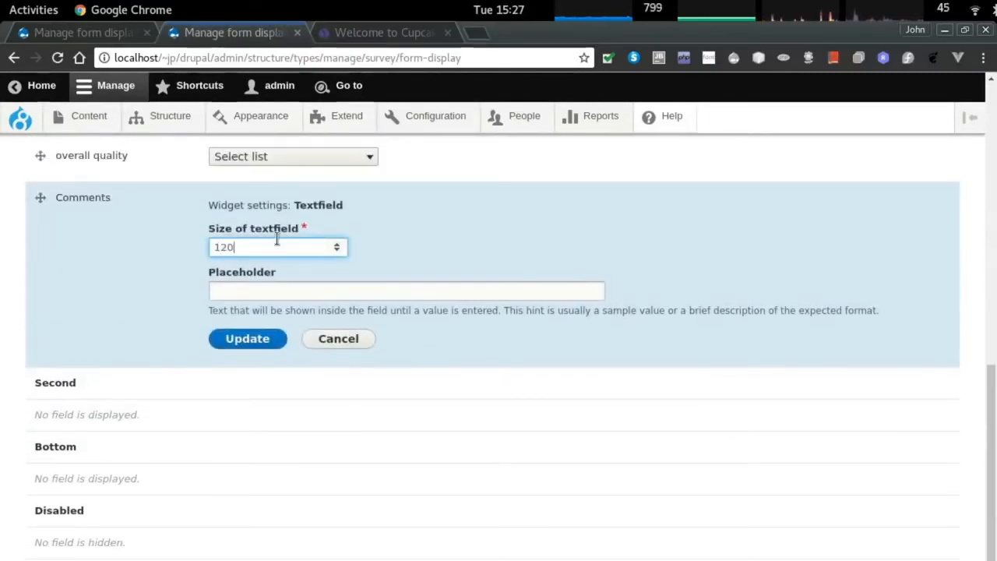
click(262, 338)
key(alt+Tab)
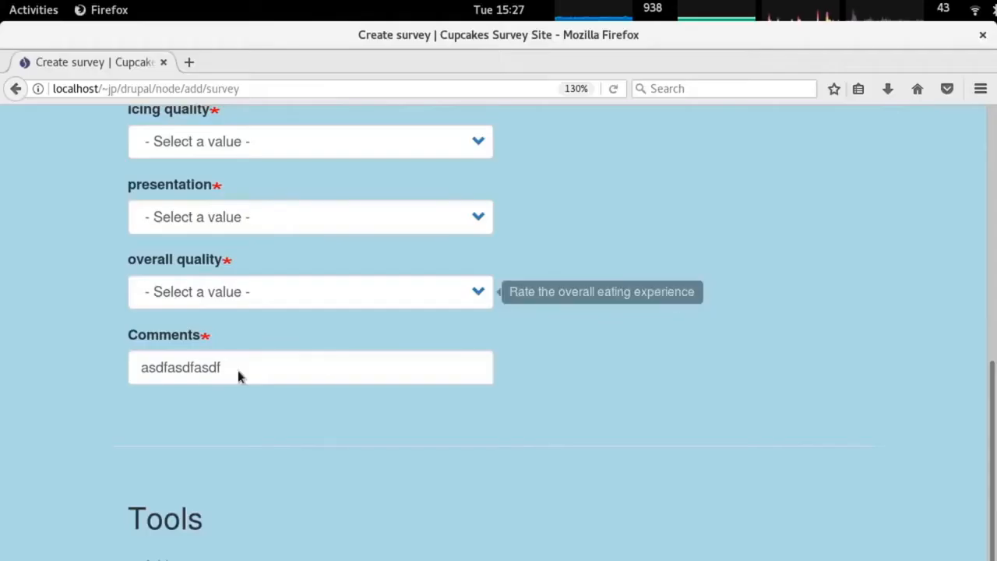
Reload the public survey form and inspect the Comments field's markup and label styles.
scroll(376, 399, up, 4)
scroll(377, 412, down, 4)
key(F5)
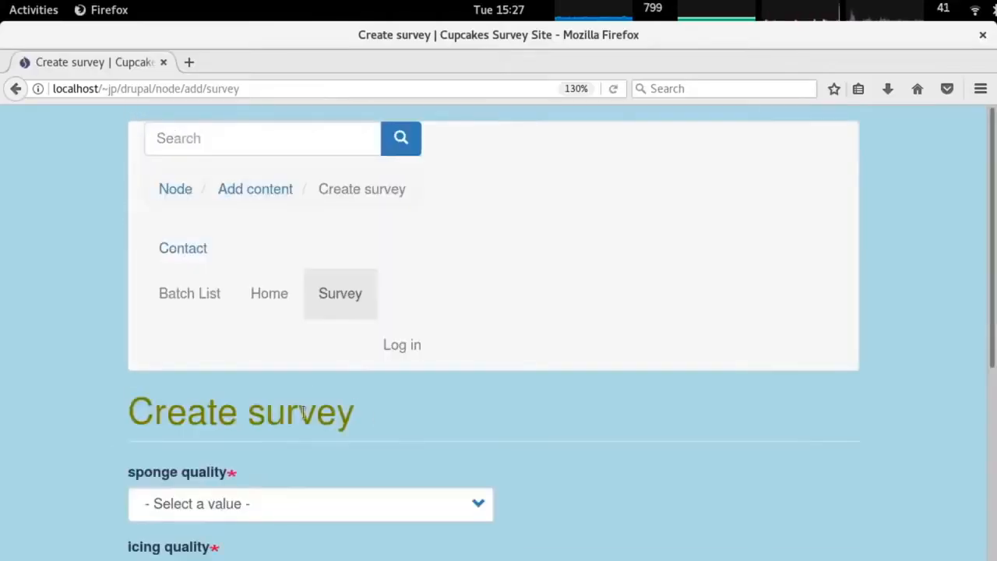
right_click(271, 445)
click(308, 441)
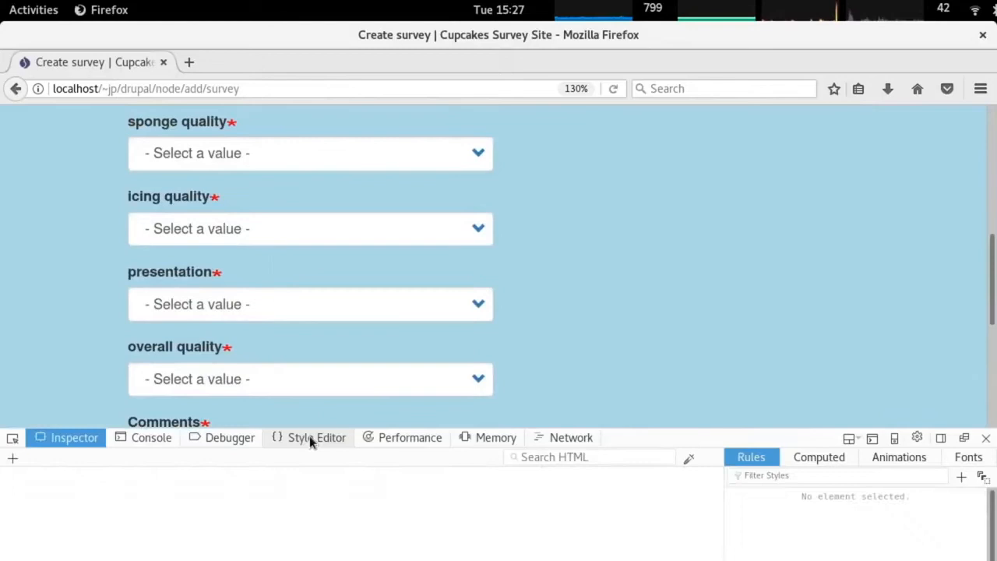
click(272, 515)
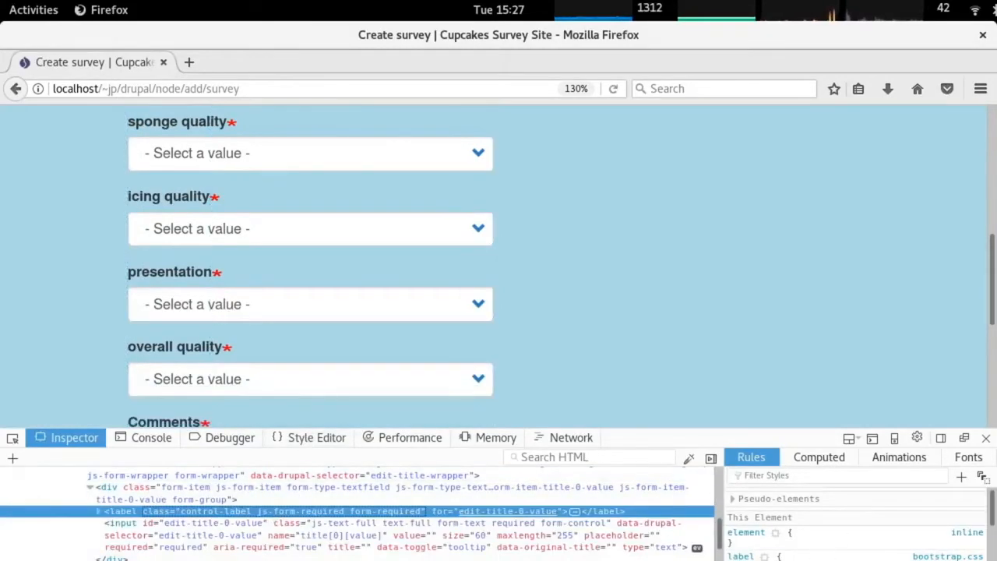
key(alt+Tab)
scroll(551, 240, up, 10)
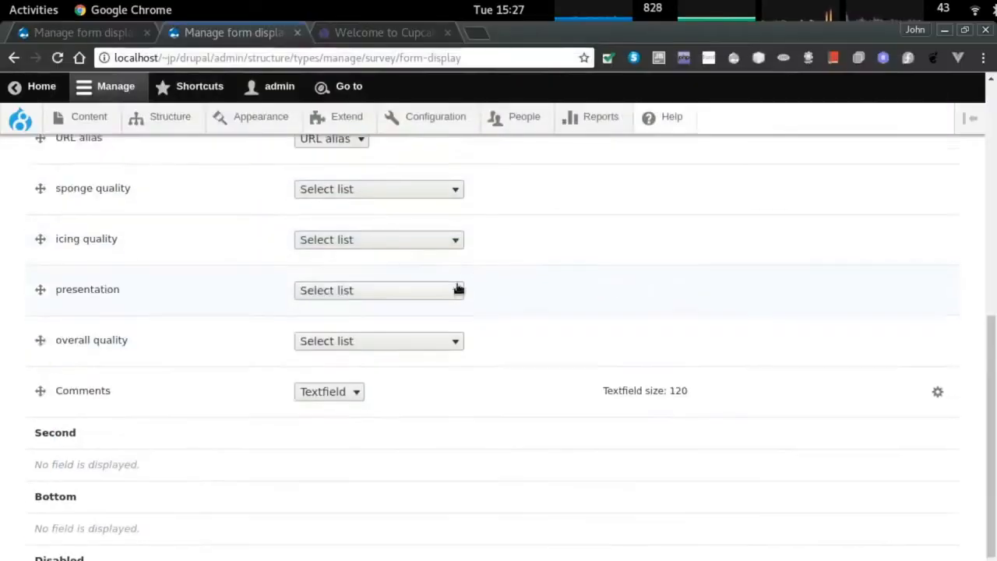
click(86, 116)
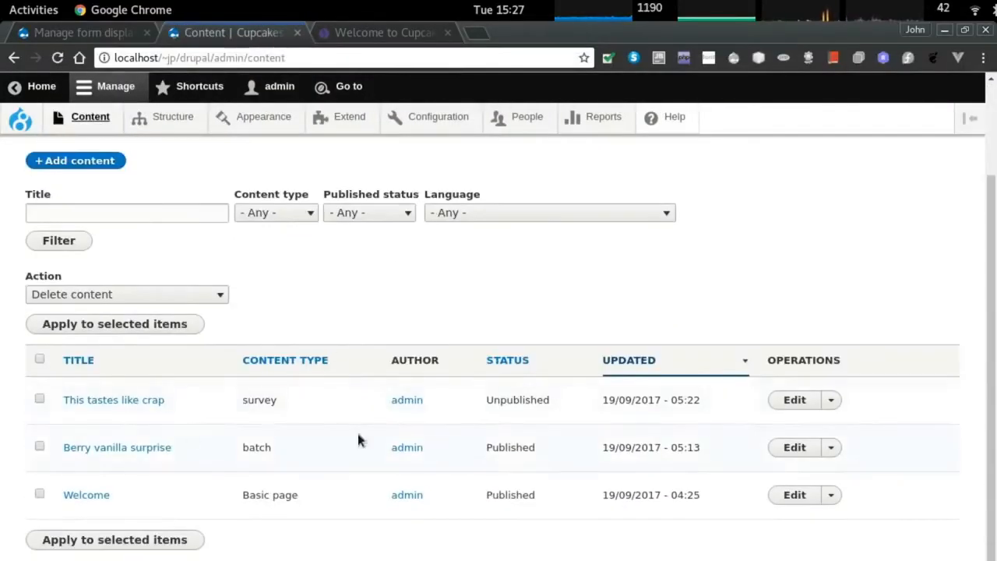
Add a new role named 'baker'.
scroll(552, 244, up, 2)
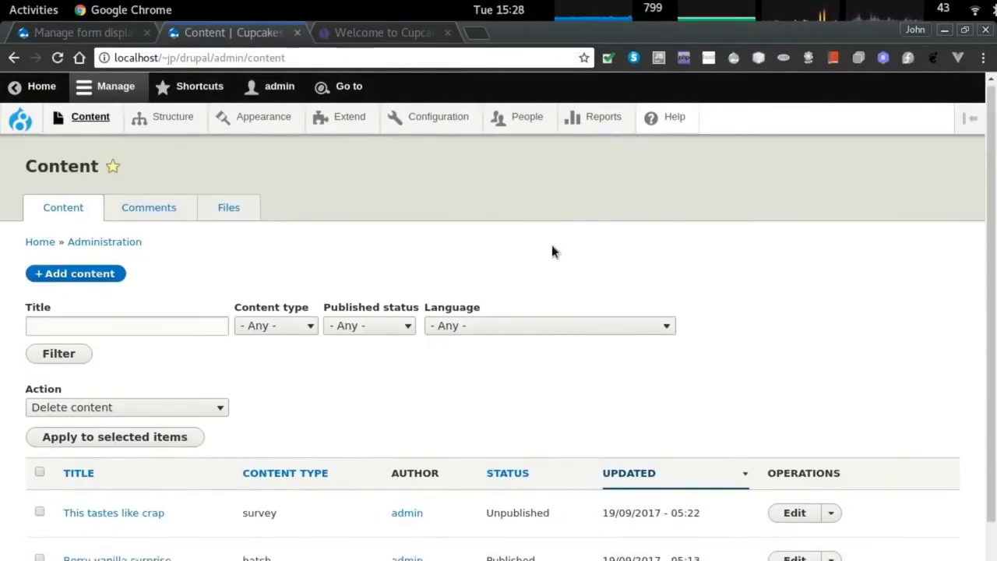
click(532, 117)
click(216, 193)
click(64, 322)
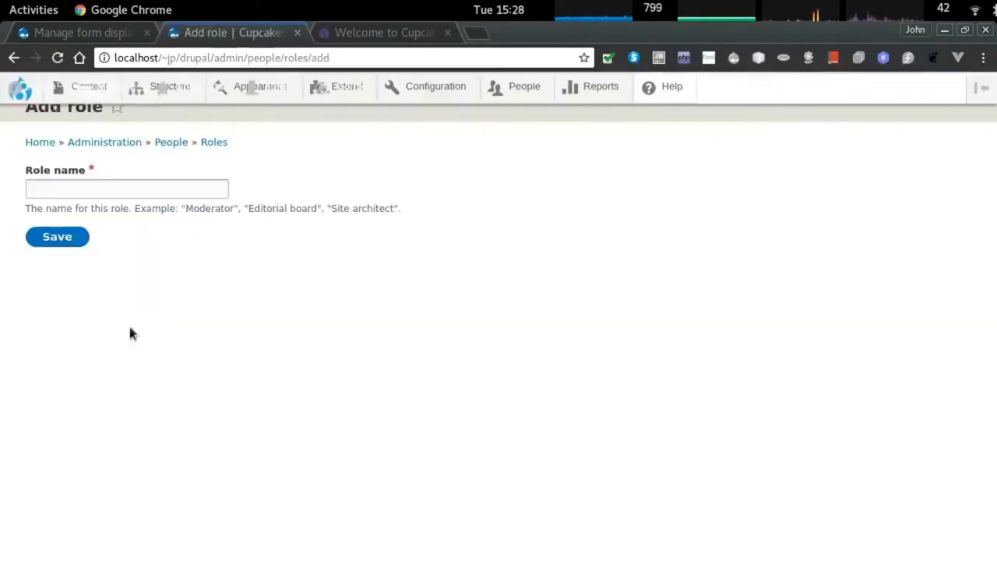
click(111, 251)
text(baker)
key(Return)
Add a second new role named 'chef'.
scroll(80, 413, down, 2)
click(58, 308)
click(83, 255)
text(chef)
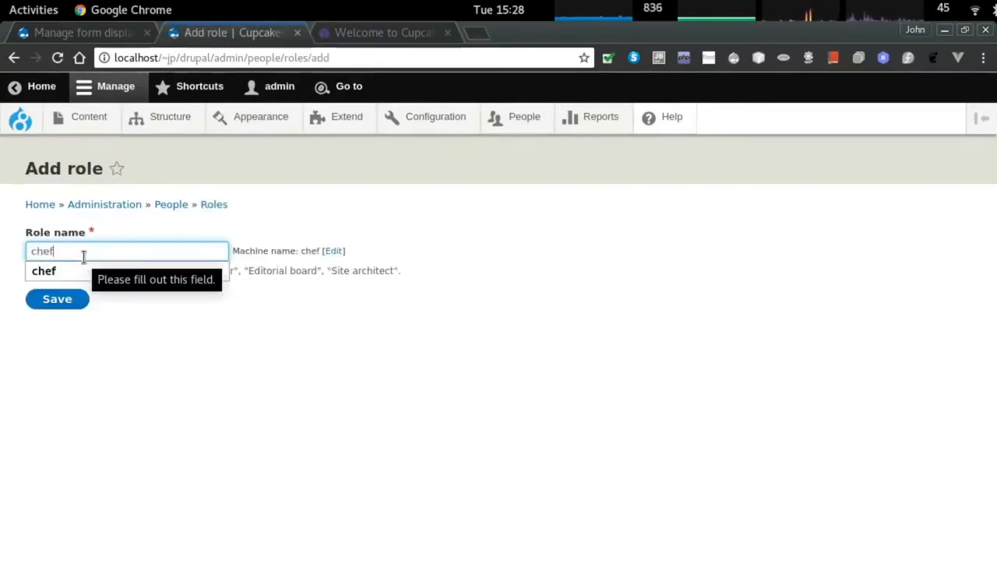
click(82, 321)
click(68, 302)
Open the Permissions page and search it for 'batch'.
scroll(374, 394, down, 3)
scroll(370, 374, up, 3)
click(133, 210)
scroll(277, 229, down, 5)
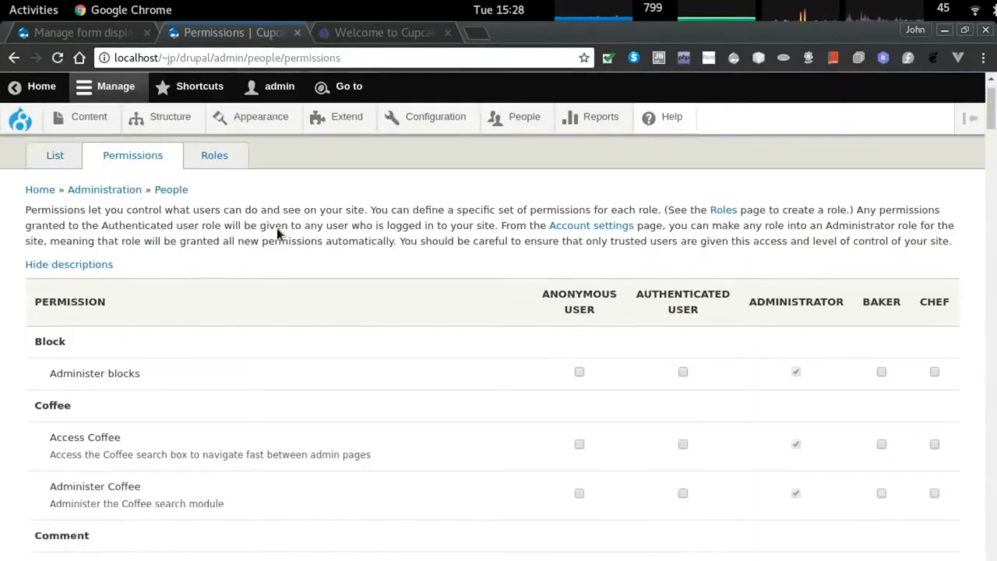
key(ctrl+f)
text(batch)
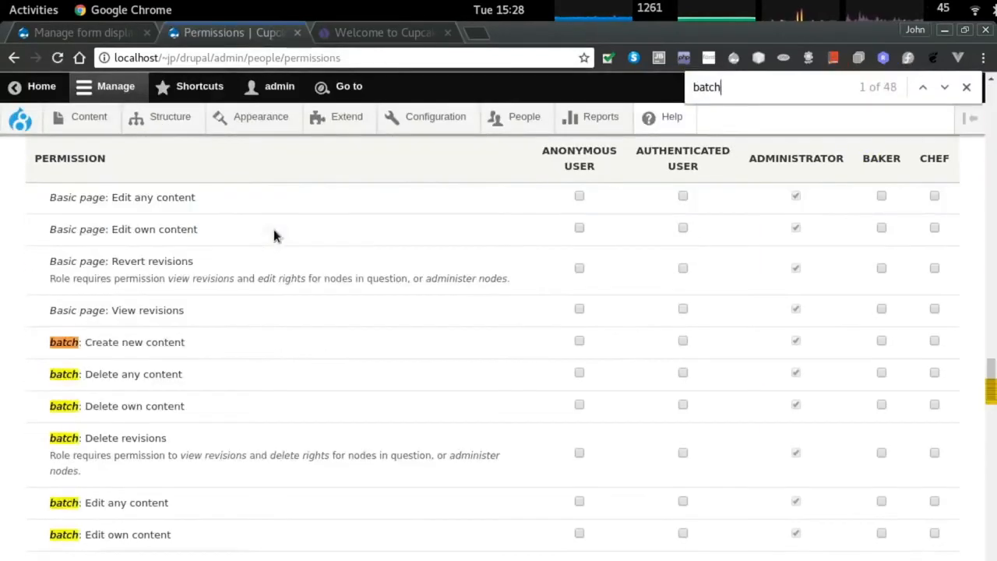
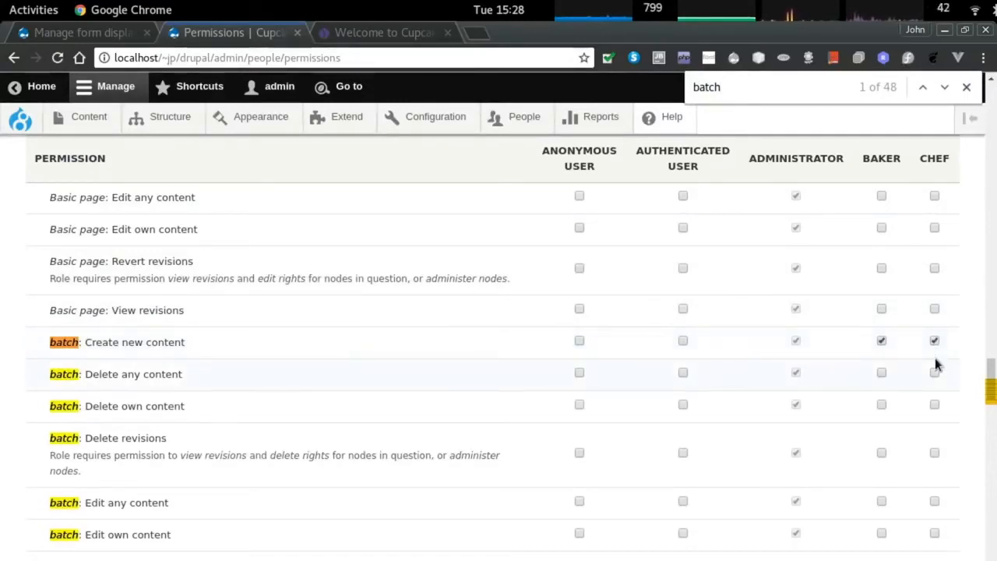
Grant batch delete-own, delete-revisions, edit-own, revert and view-revisions permissions for chefs and bakers.
click(935, 406)
scroll(935, 407, down, 1)
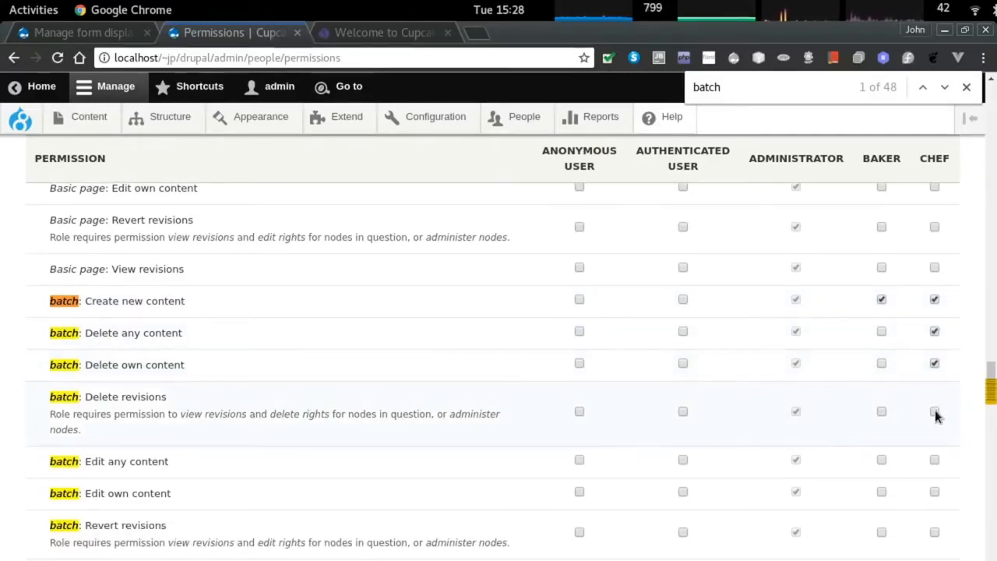
click(936, 412)
scroll(937, 417, down, 1)
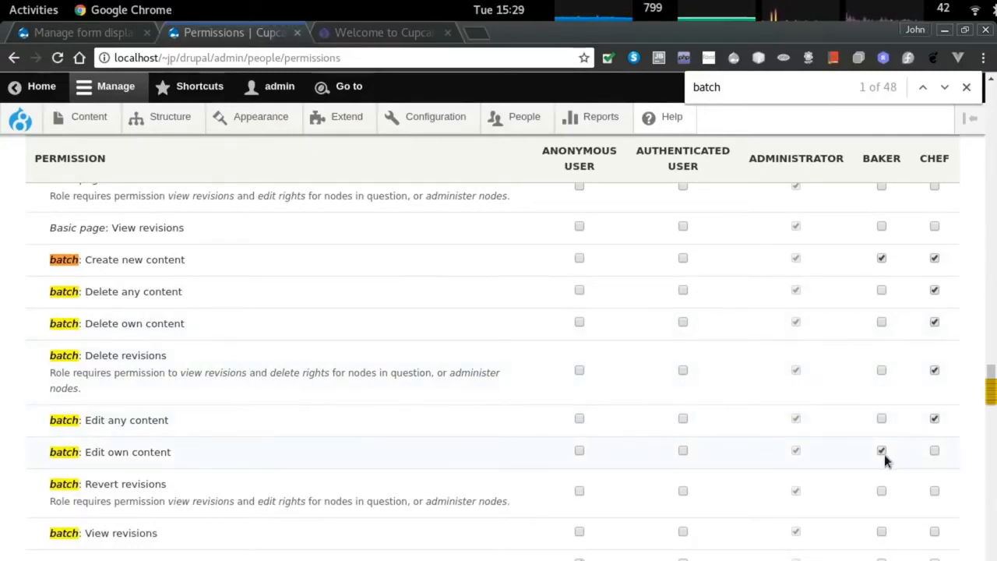
click(935, 452)
scroll(935, 453, down, 1)
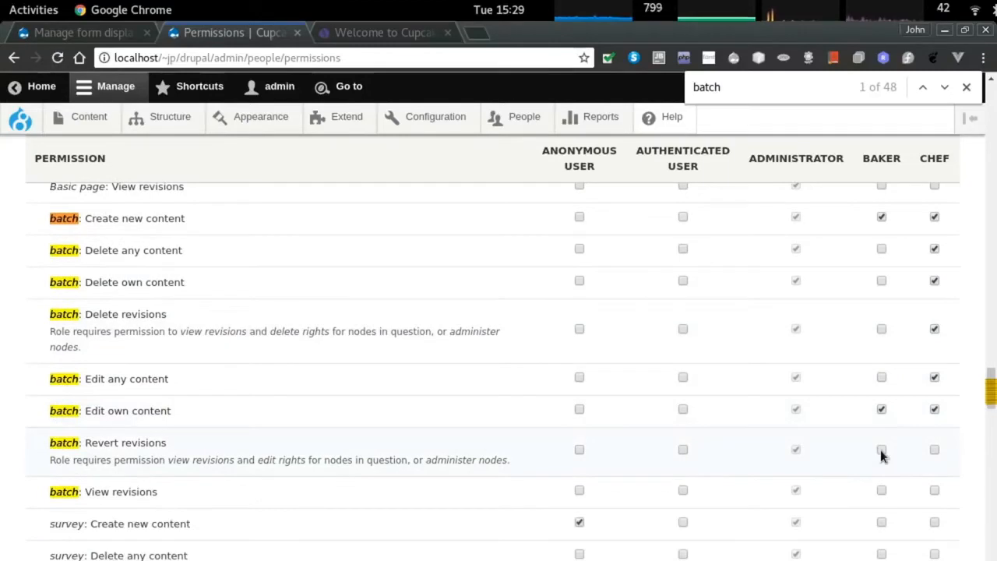
click(882, 450)
scroll(884, 456, down, 1)
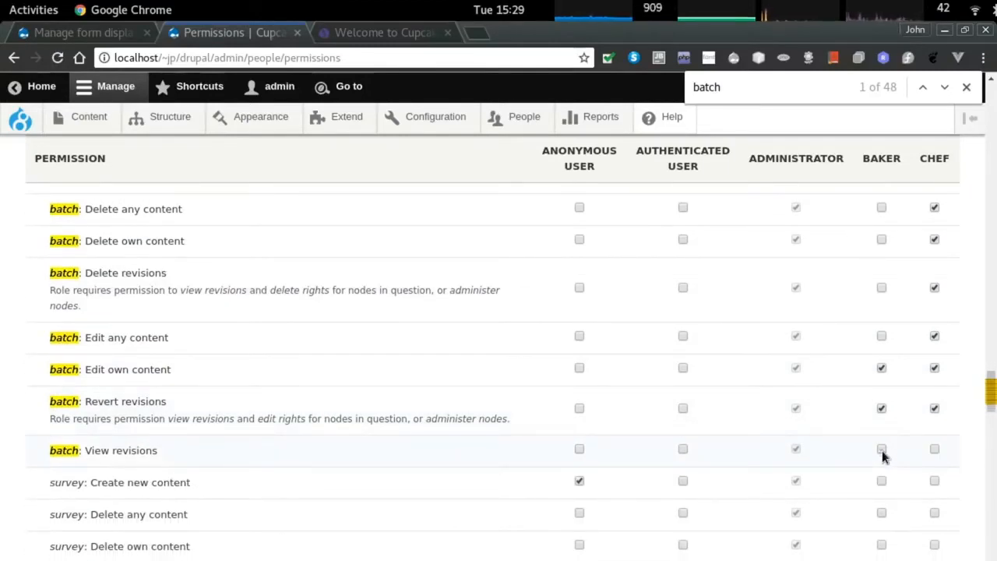
click(935, 451)
scroll(936, 450, down, 1)
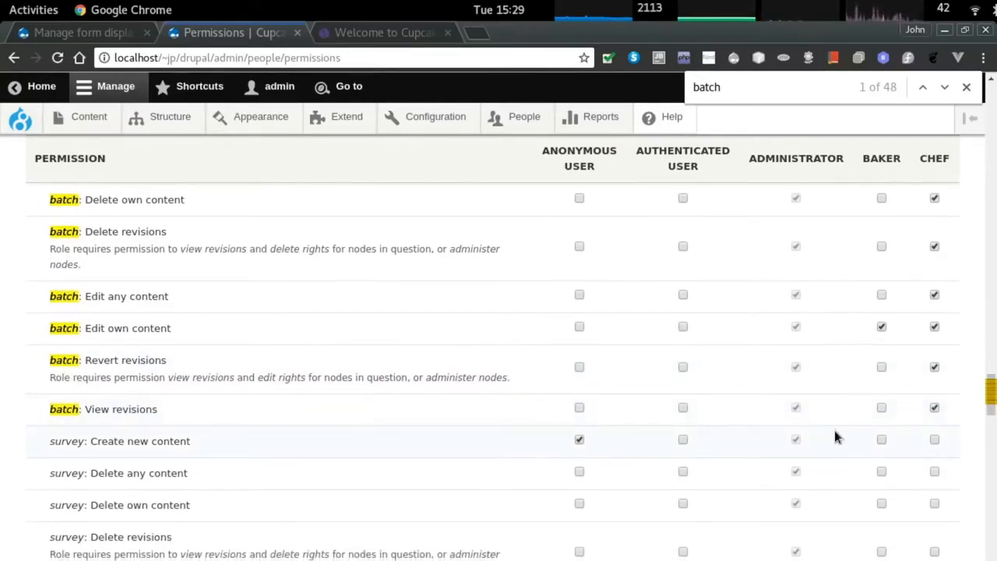
Review the permission grid and save the batch permission changes.
scroll(834, 430, up, 1)
scroll(834, 433, down, 4)
scroll(832, 441, down, 3)
scroll(832, 442, up, 2)
scroll(832, 441, down, 5)
scroll(833, 435, down, 3)
scroll(835, 436, up, 8)
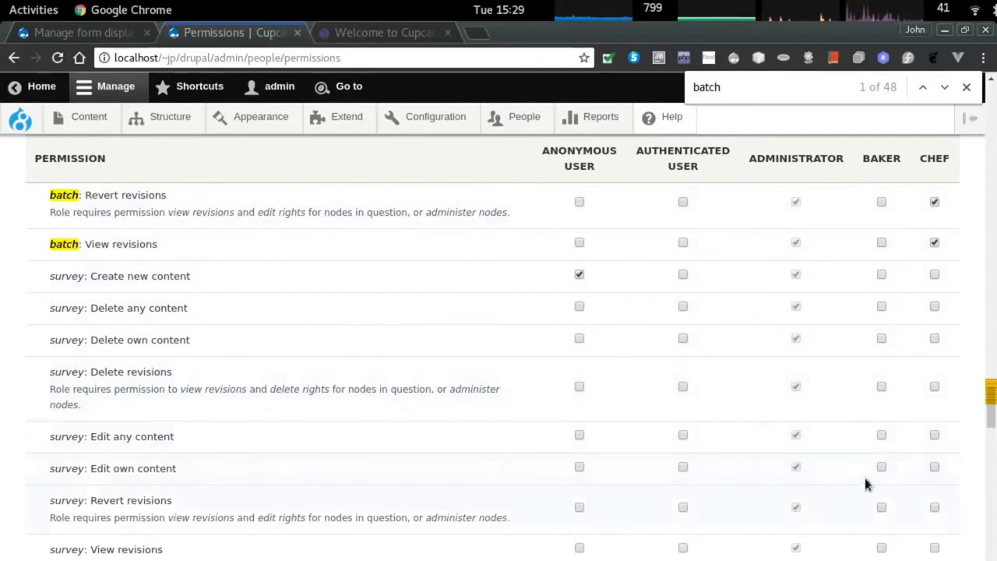
scroll(865, 476, down, 1)
scroll(861, 480, down, 1)
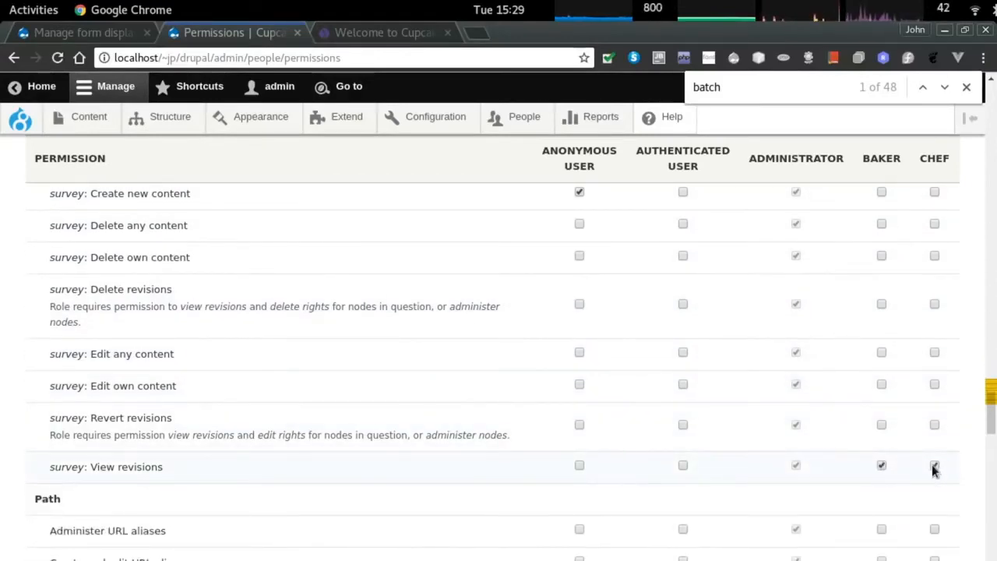
scroll(657, 466, down, 12)
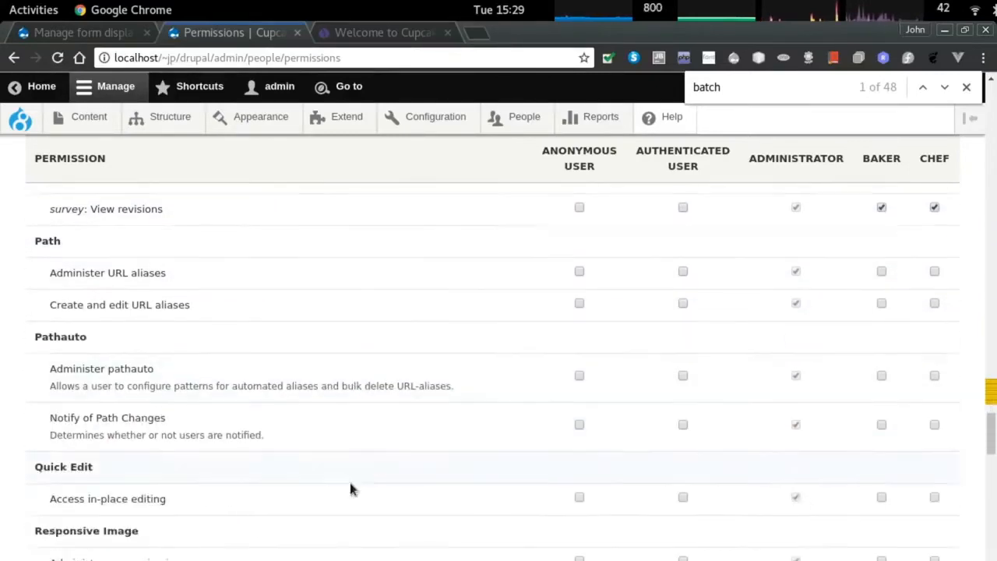
scroll(306, 485, down, 20)
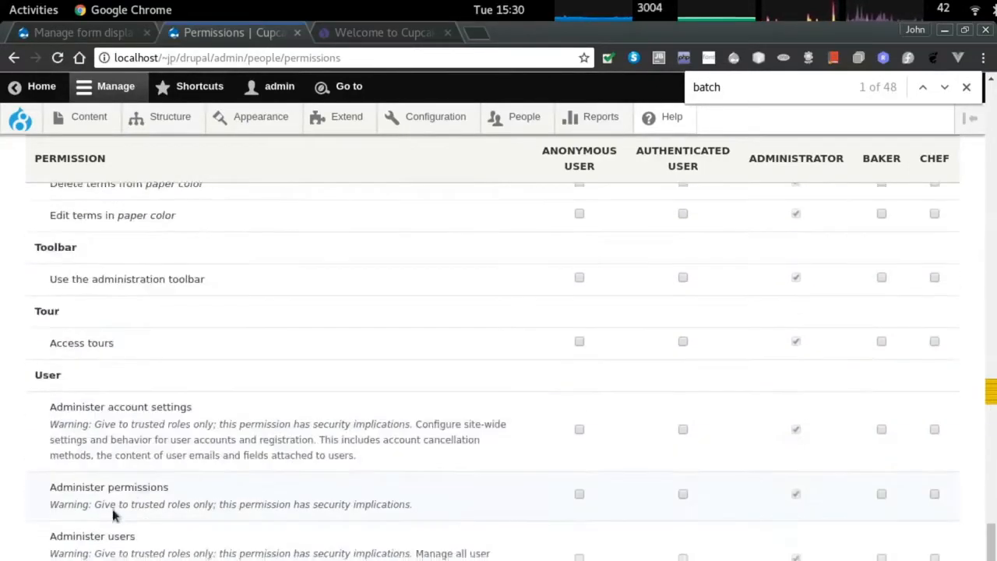
click(101, 529)
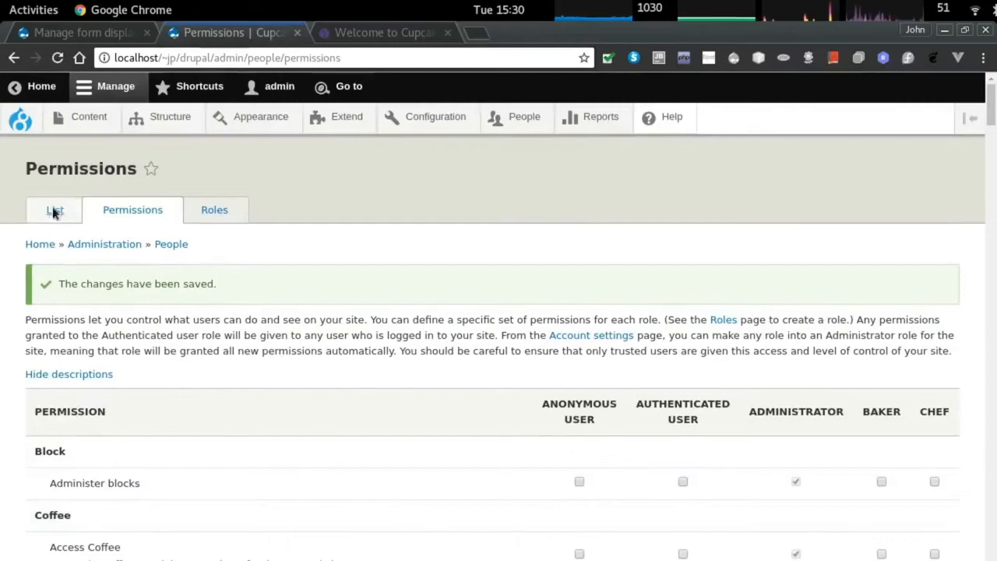
Create a user account named chef with an e-mail, a password and the chef role.
click(53, 211)
click(66, 255)
click(94, 254)
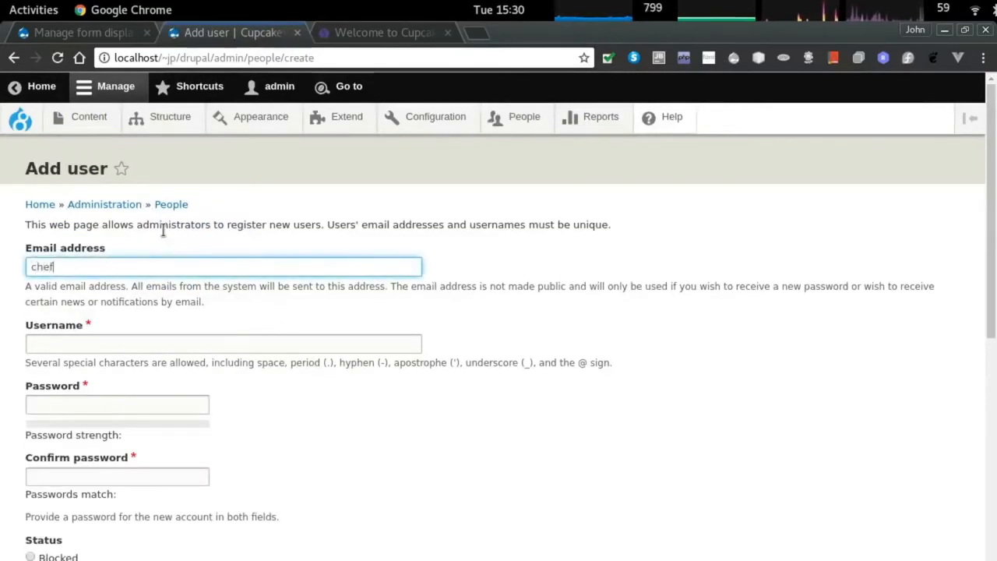
text(chef@chef.com)
key(Tab)
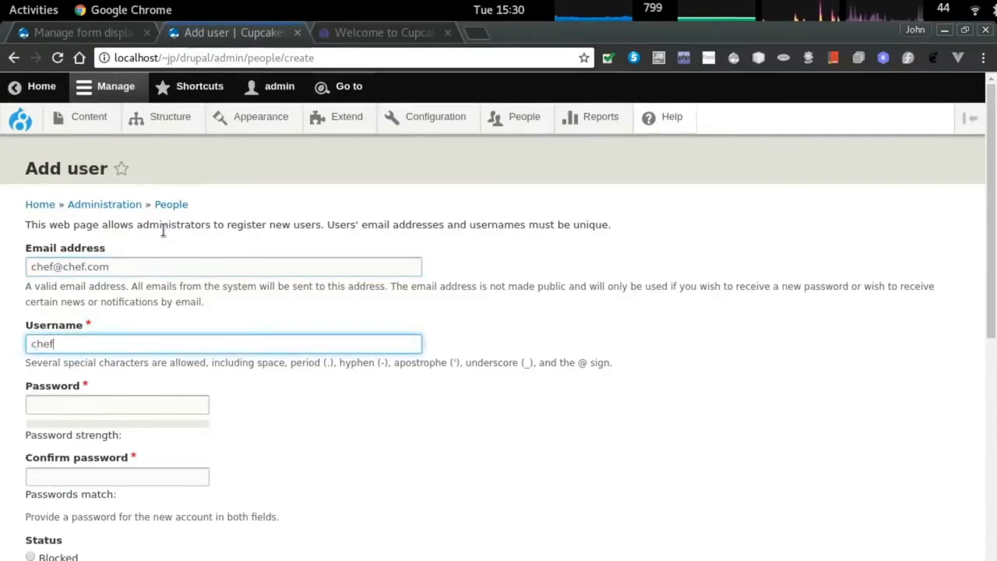
key(Tab)
text(ch)
key(Tab)
text(chefche)
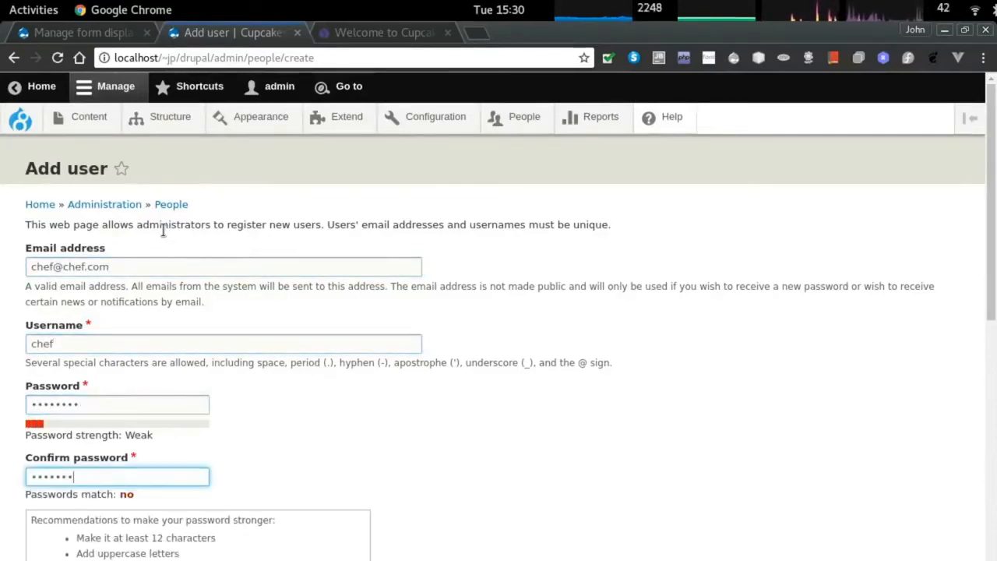
text(f)
scroll(170, 243, down, 5)
scroll(57, 451, down, 2)
click(42, 476)
scroll(178, 445, down, 6)
scroll(77, 468, down, 3)
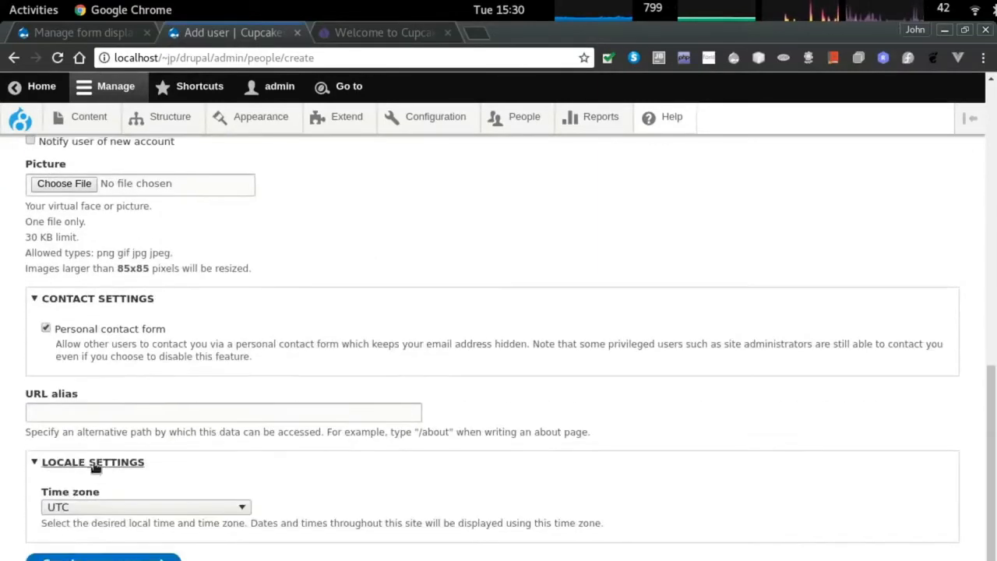
click(86, 555)
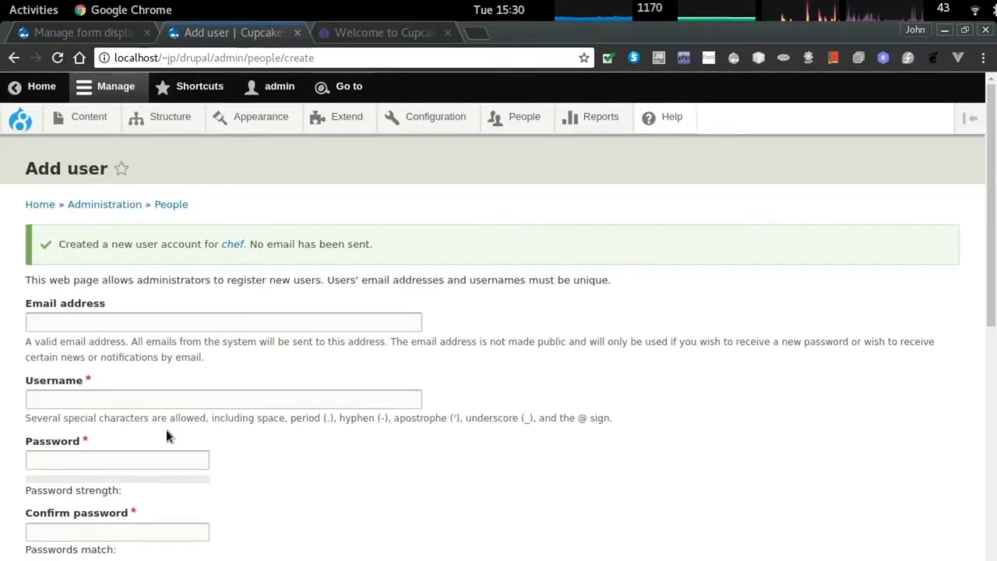
Create a user account named baker with the baker role, then view the People list.
click(75, 319)
scroll(82, 364, down, 1)
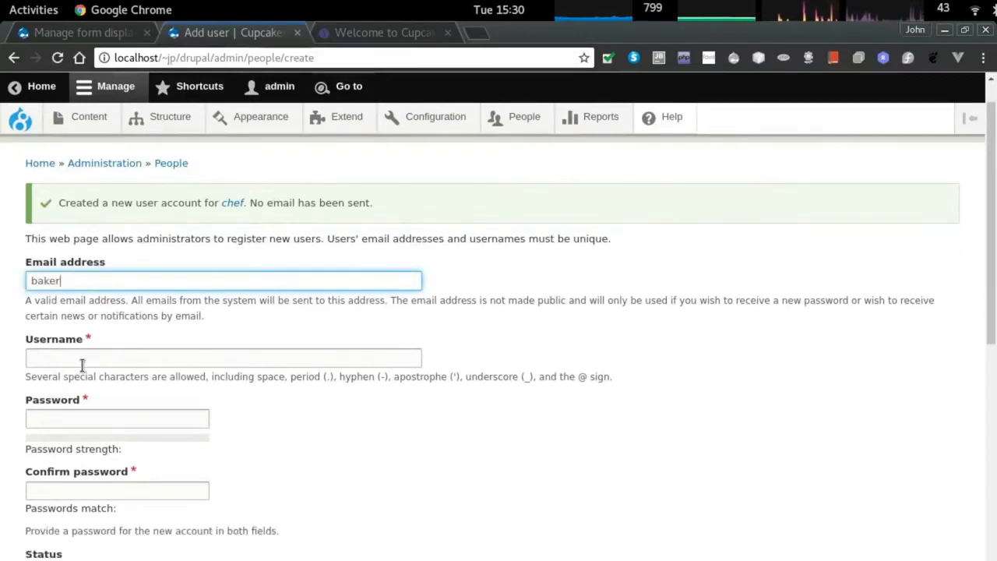
text(@baker)
key(Tab)
text(baker)
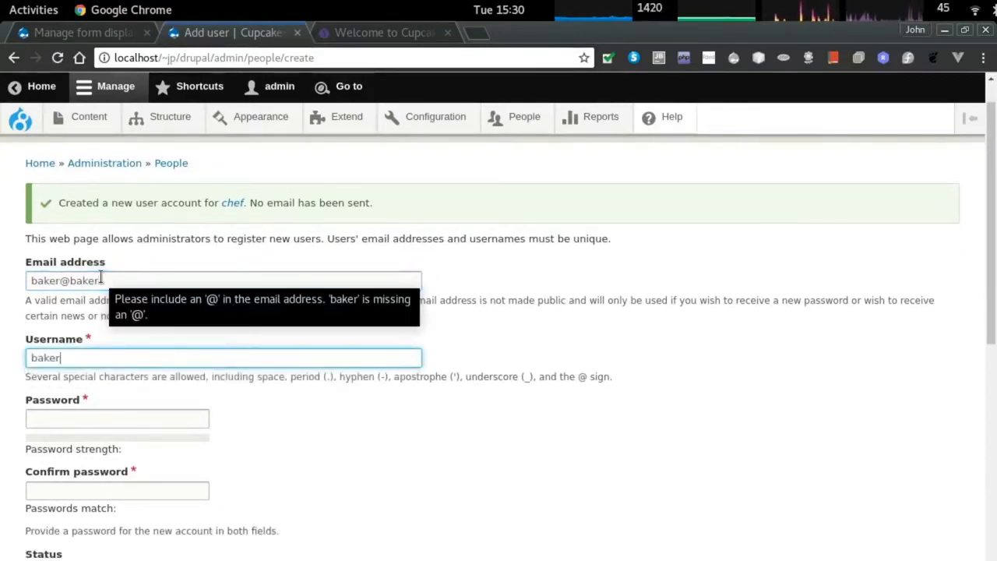
key(Tab)
text(bassword)
key(Tab)
text(pass)
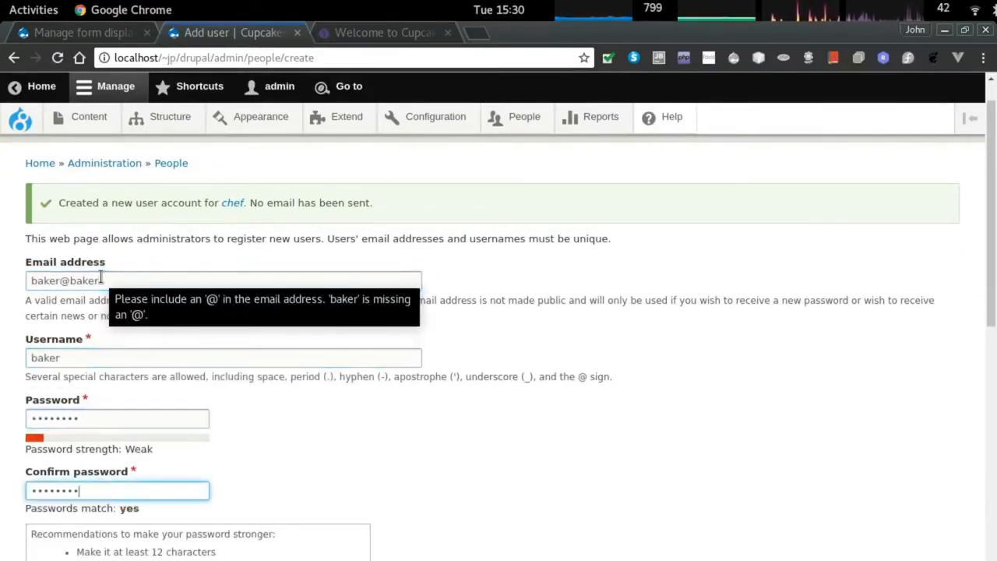
text(word)
scroll(60, 461, down, 8)
click(33, 433)
scroll(39, 437, down, 2)
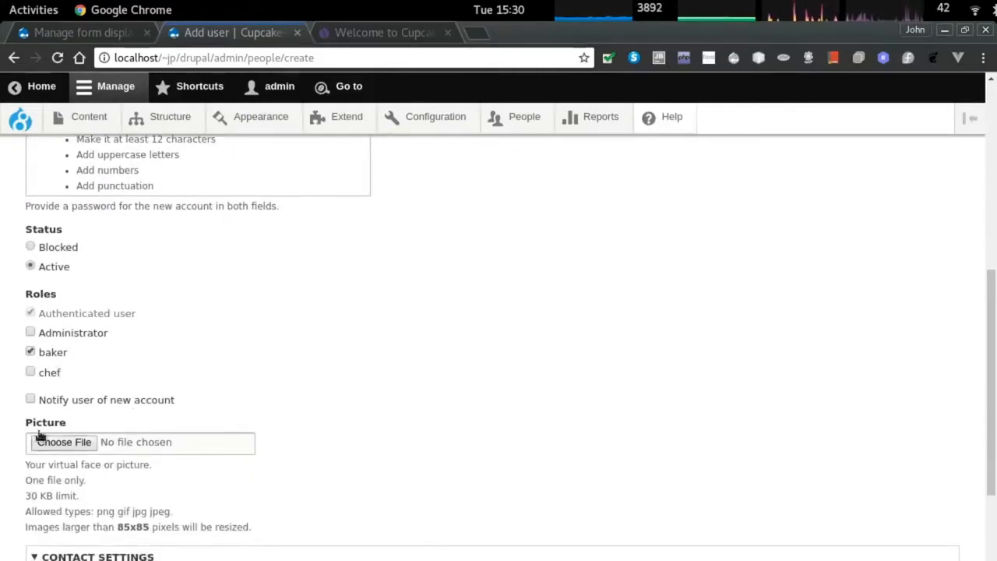
scroll(93, 403, down, 7)
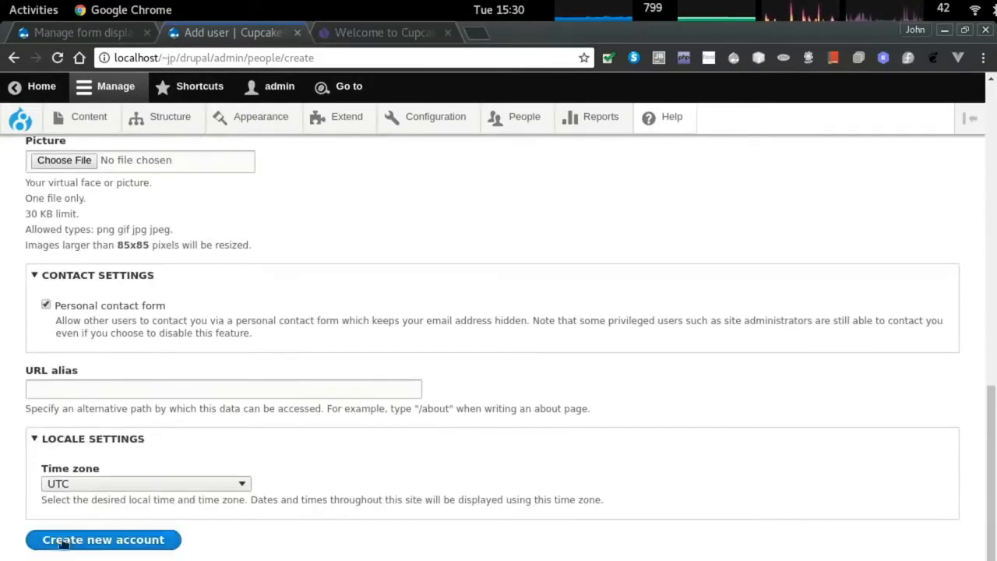
click(78, 538)
click(169, 207)
scroll(119, 464, down, 2)
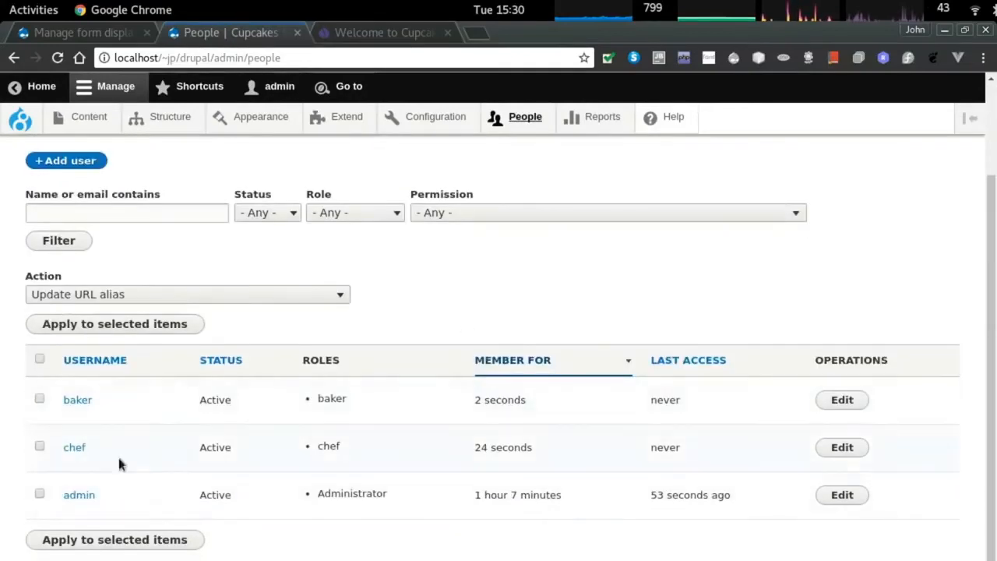
Launch Firefox and load the Cupcakes site at localhost/~jp/drupal/.
key(alt+Tab)
key(alt+Tab)
key(alt+shift+Tab)
mouse_move(2, 2)
text(f)
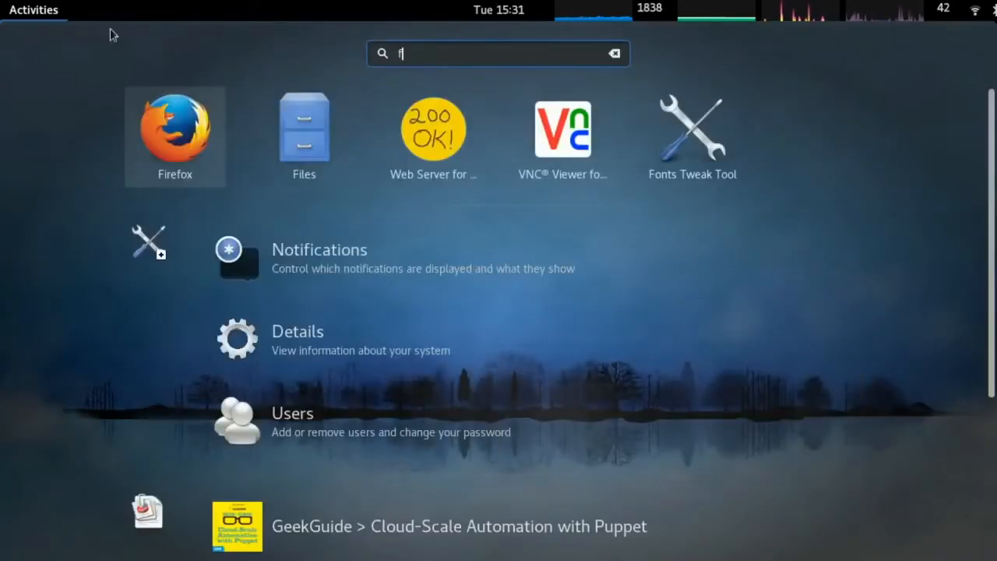
click(165, 125)
click(214, 89)
text(localhost/)
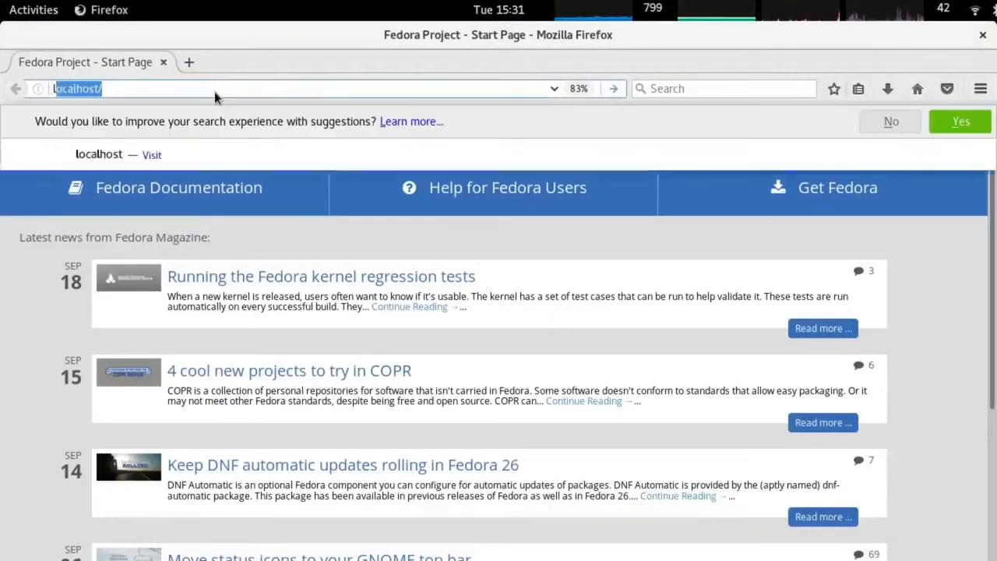
text(~jp/drupal/)
key(Return)
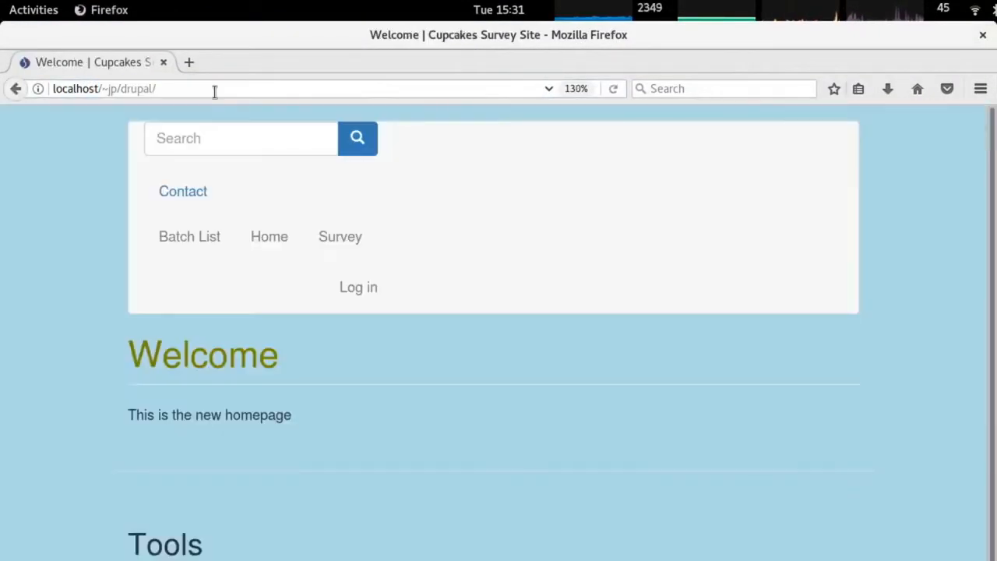
Log in to the site as the baker user and dismiss the save-password prompt.
click(349, 287)
text(c)
text(aker)
key(Tab)
text(ba)
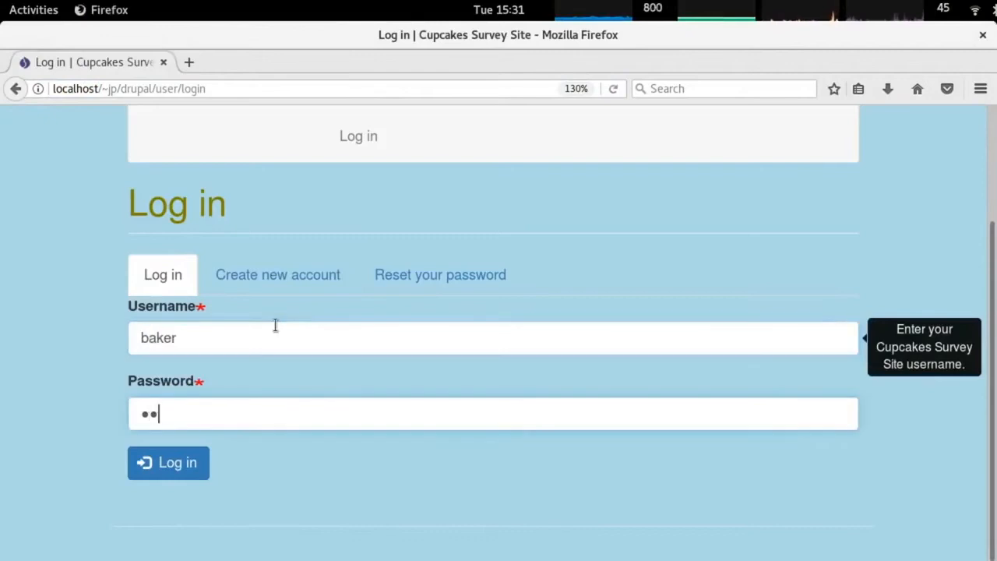
key(Return)
click(342, 460)
Open the Create batch form and bring up the page context menu to inspect it.
scroll(342, 459, down, 1)
click(171, 554)
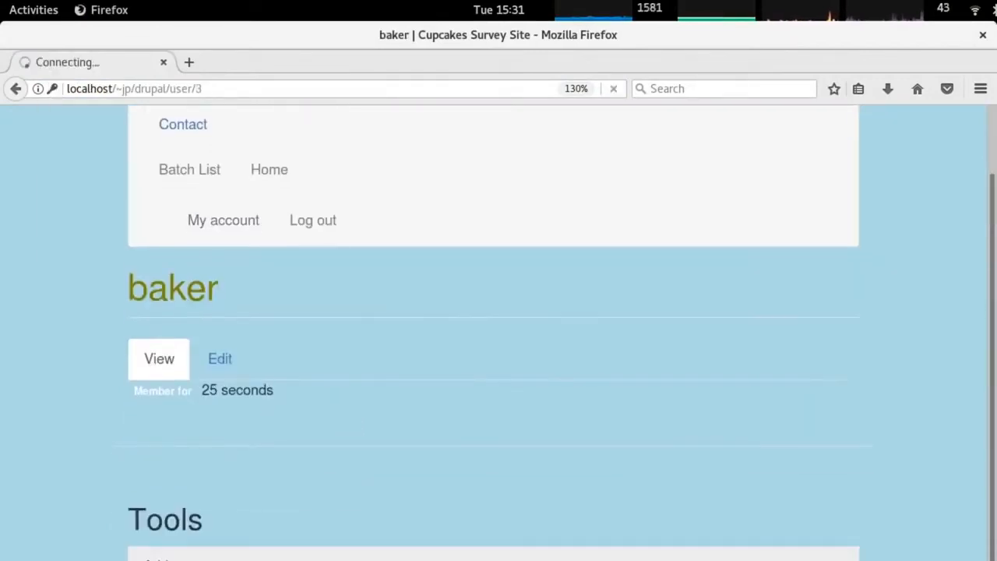
scroll(539, 377, down, 15)
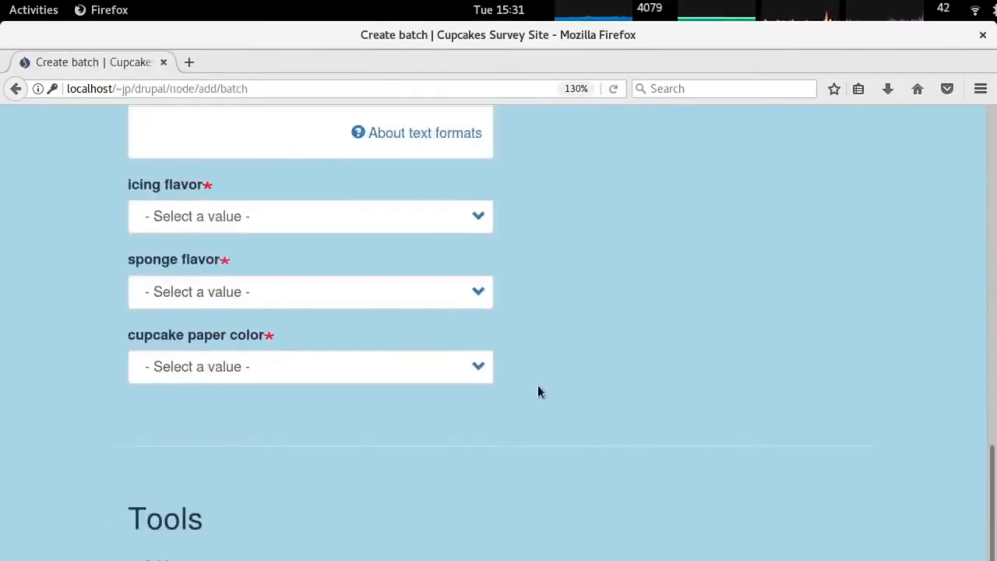
scroll(538, 385, up, 15)
scroll(530, 382, down, 4)
click(224, 303)
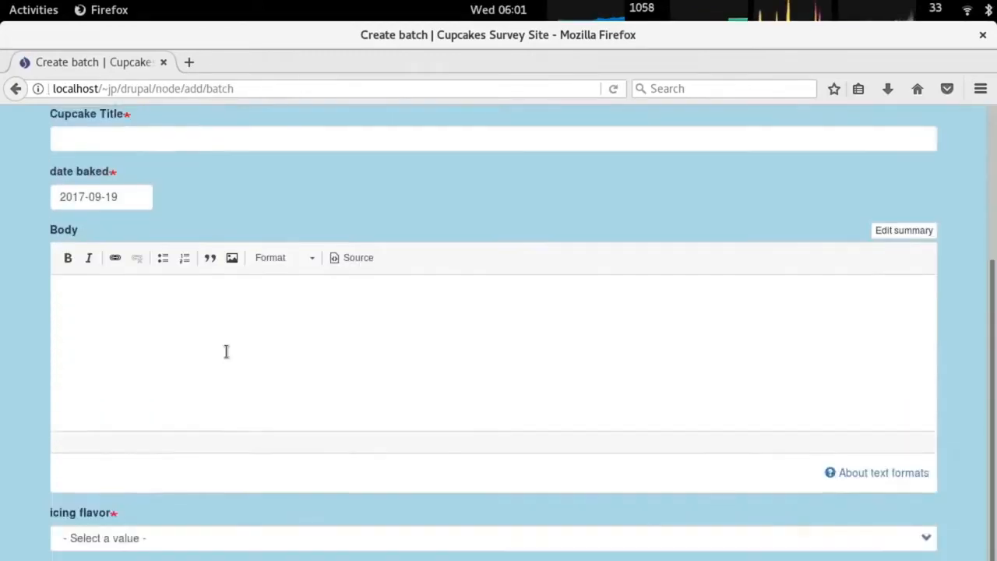
scroll(225, 351, down, 2)
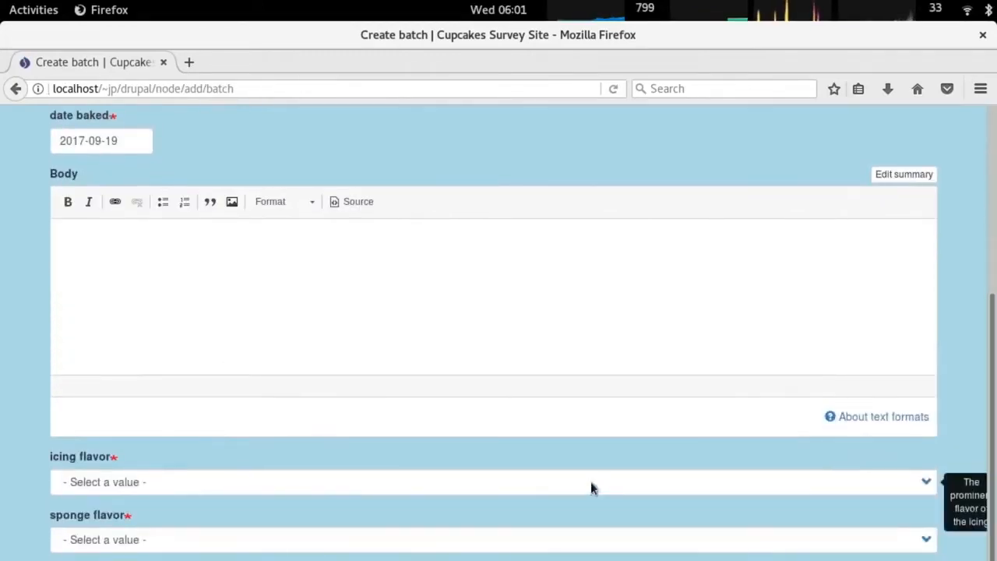
scroll(196, 313, up, 4)
scroll(196, 313, down, 3)
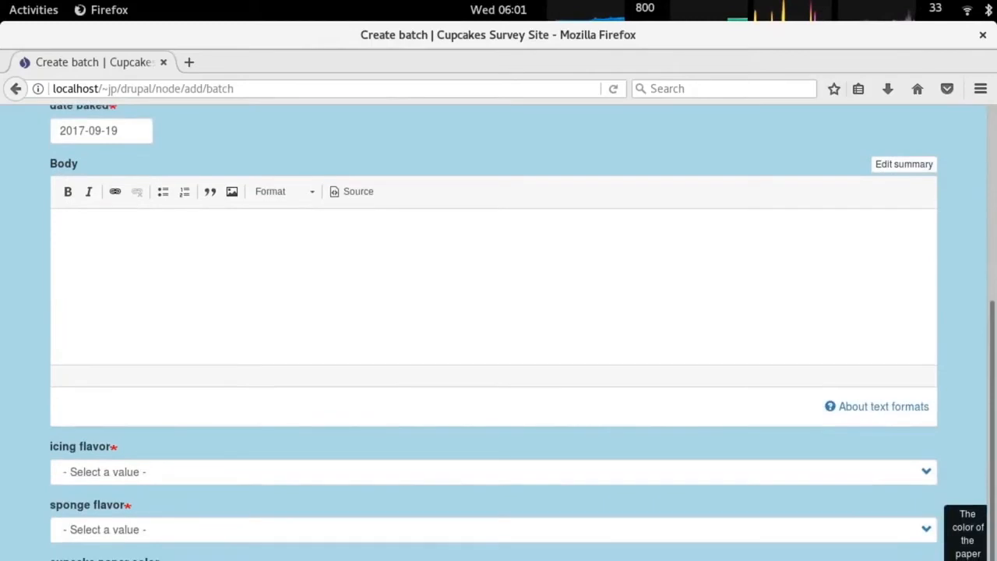
right_click(267, 373)
Inspect the form markup, expanding the vertical-tabs container and the entity-meta block.
click(335, 546)
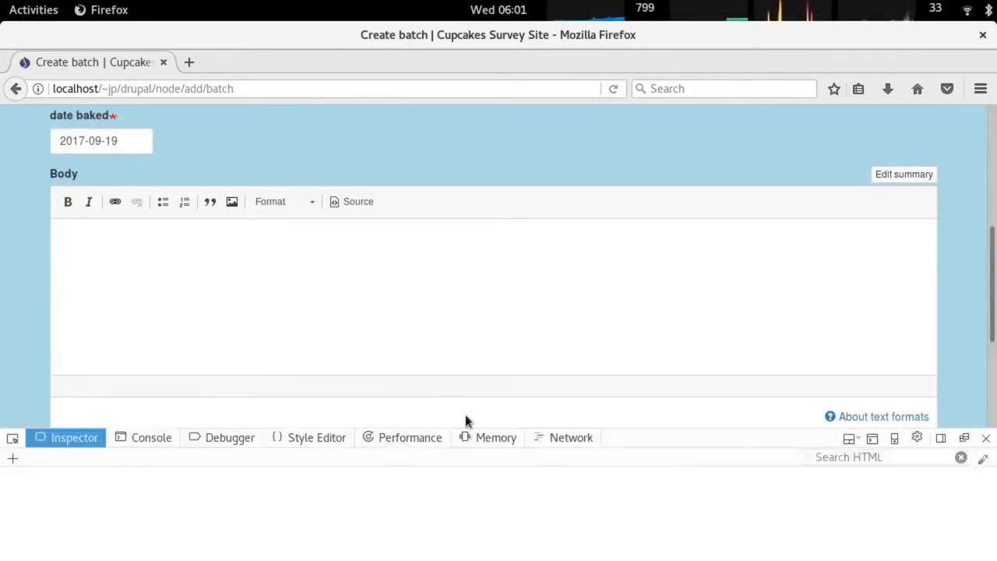
scroll(233, 530, down, 5)
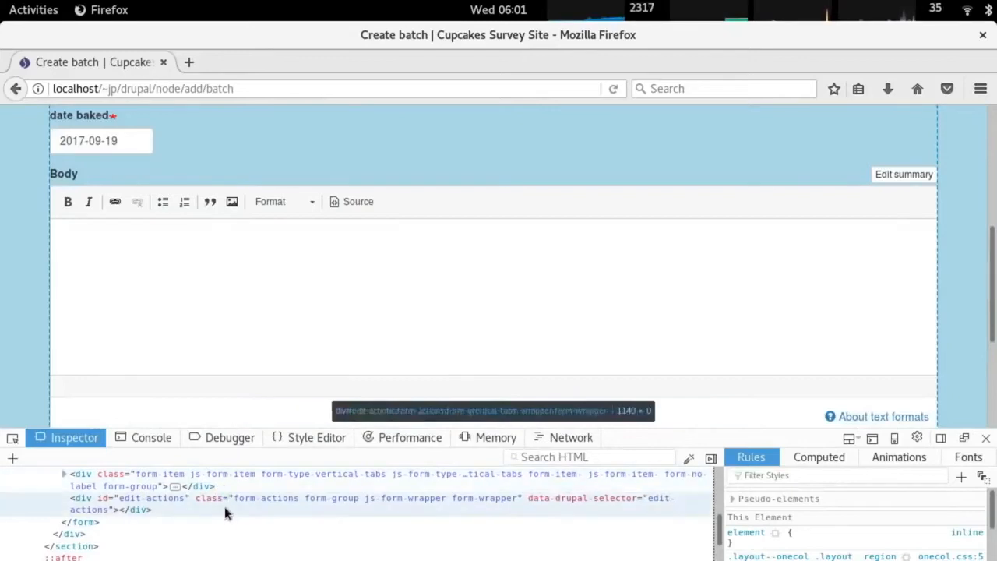
scroll(224, 506, up, 2)
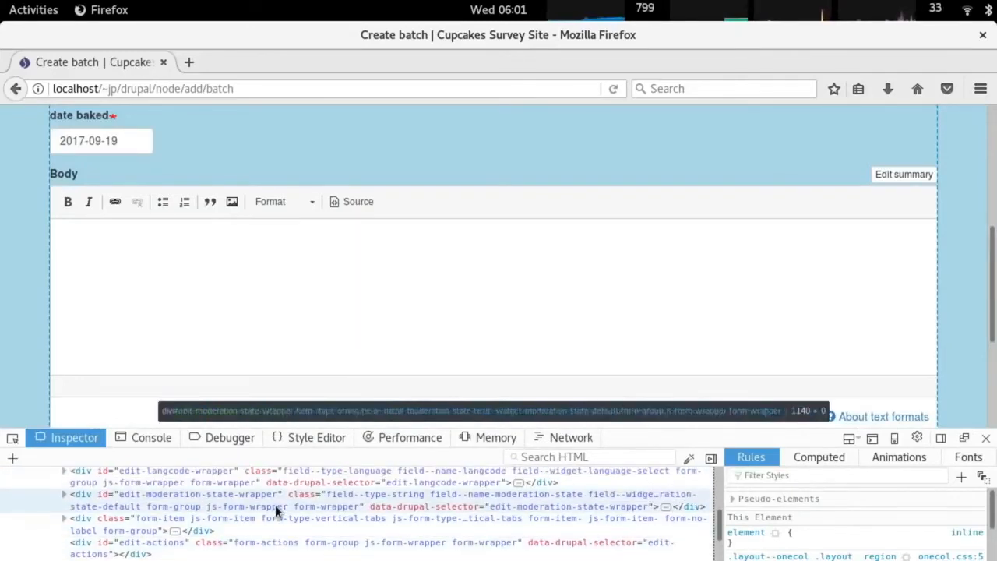
click(66, 518)
click(66, 518)
scroll(66, 519, down, 1)
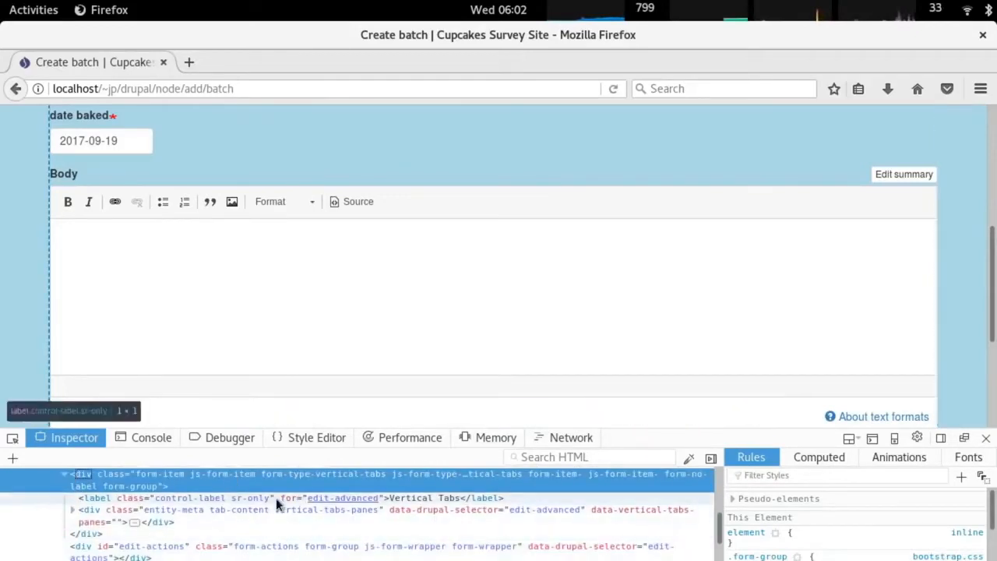
double_click(170, 521)
scroll(190, 532, down, 1)
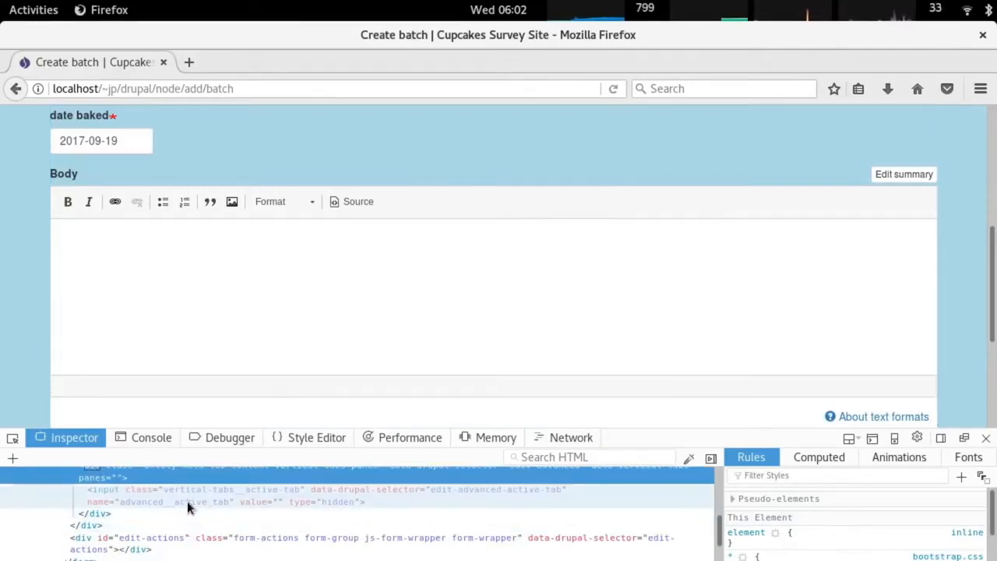
scroll(12, 378, down, 5)
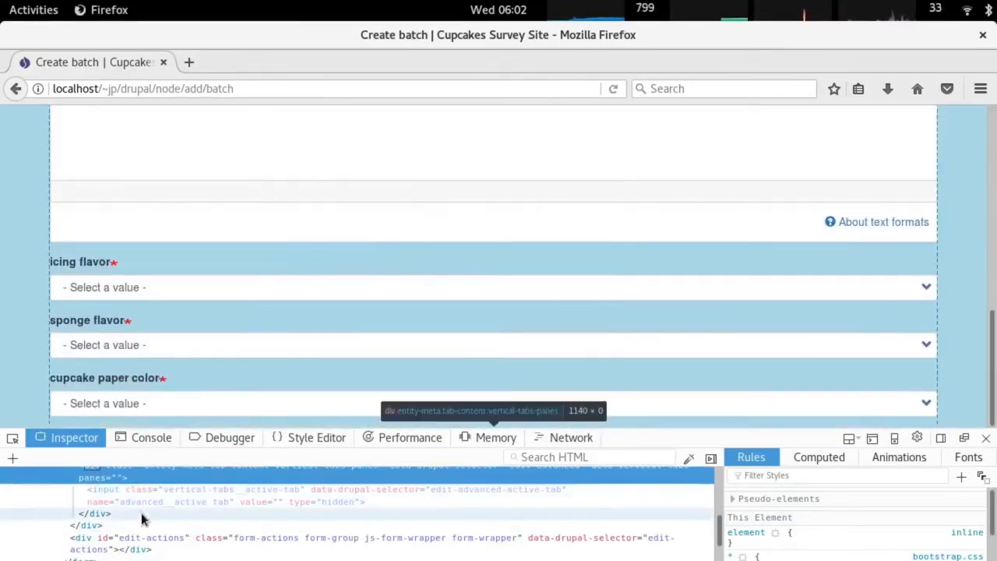
scroll(141, 512, up, 3)
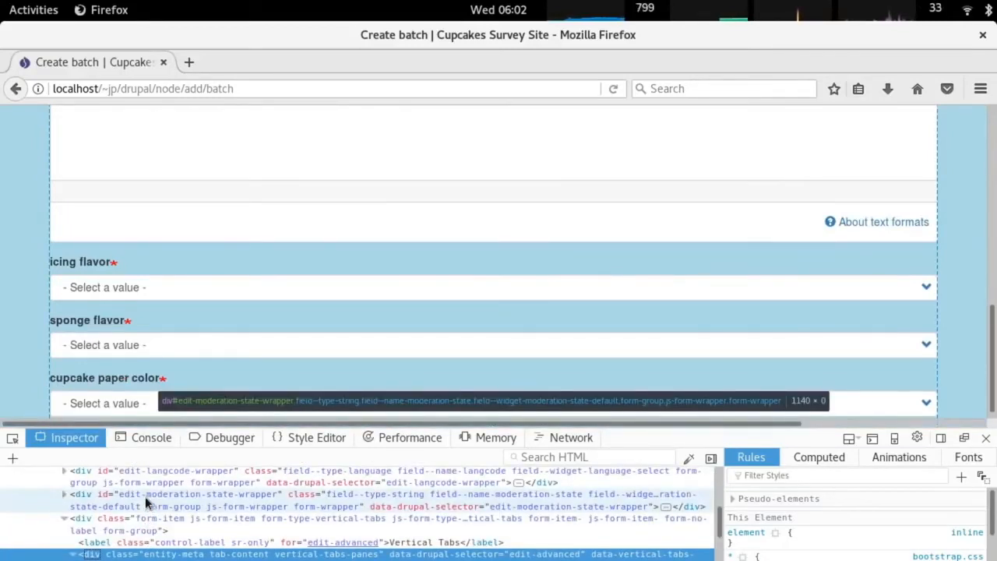
Close the developer tools with F12 and switch back to the Drupal admin in Chrome.
key(F12)
key(alt+Tab)
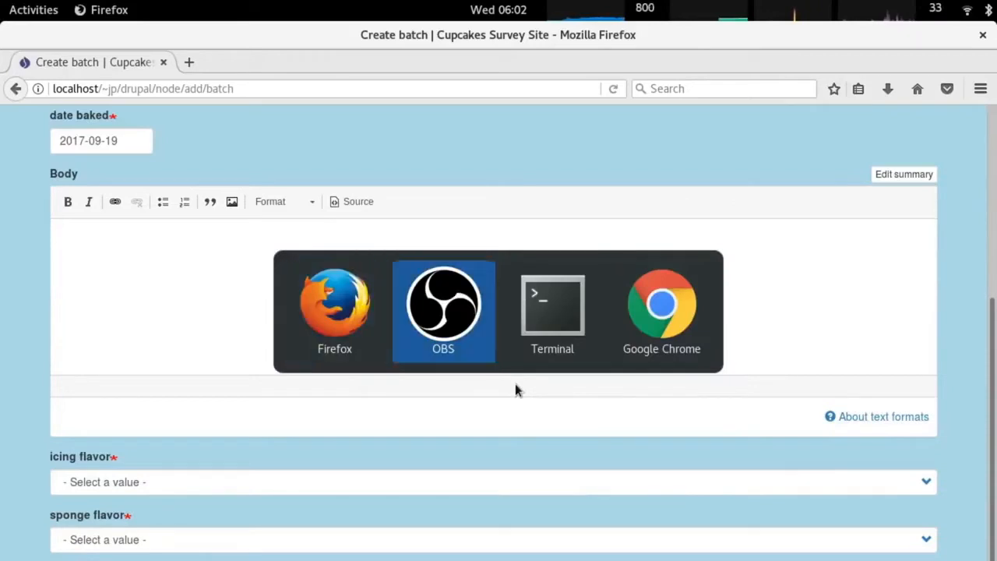
key(alt+Tab)
key(alt+Tab)
Remove the Authenticated role's permission to create new batch content.
click(572, 121)
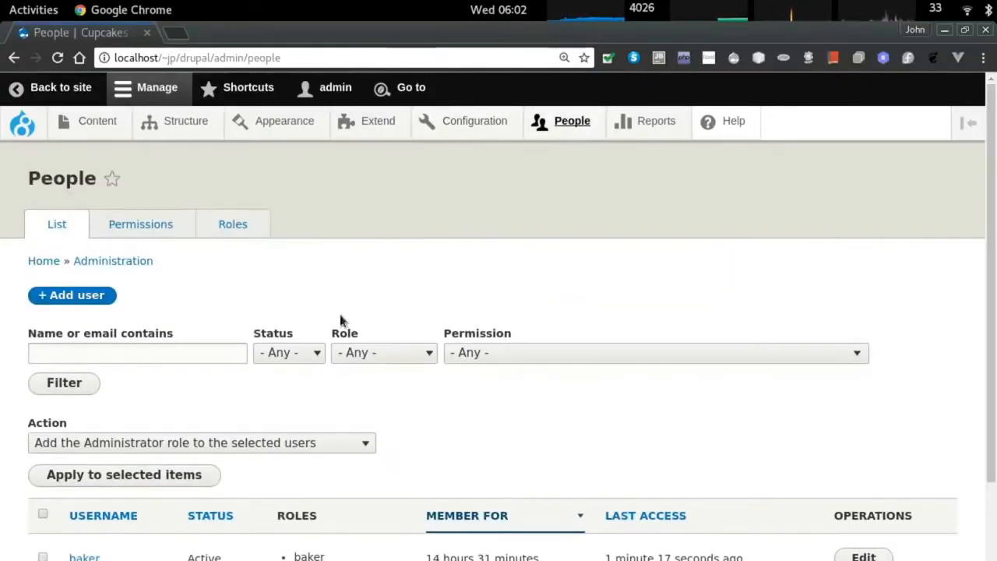
click(125, 225)
text(batch)
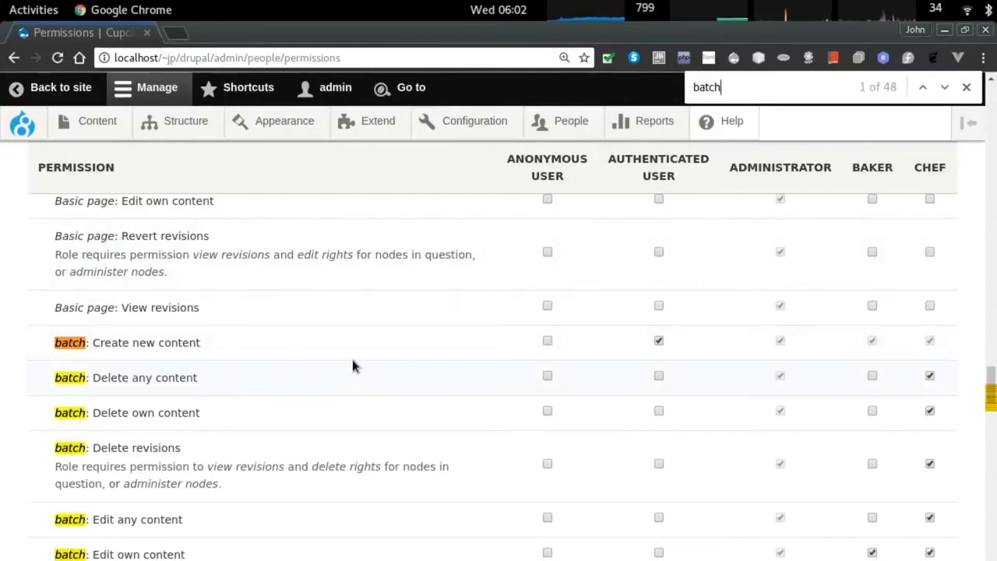
key(Return)
scroll(374, 355, down, 4)
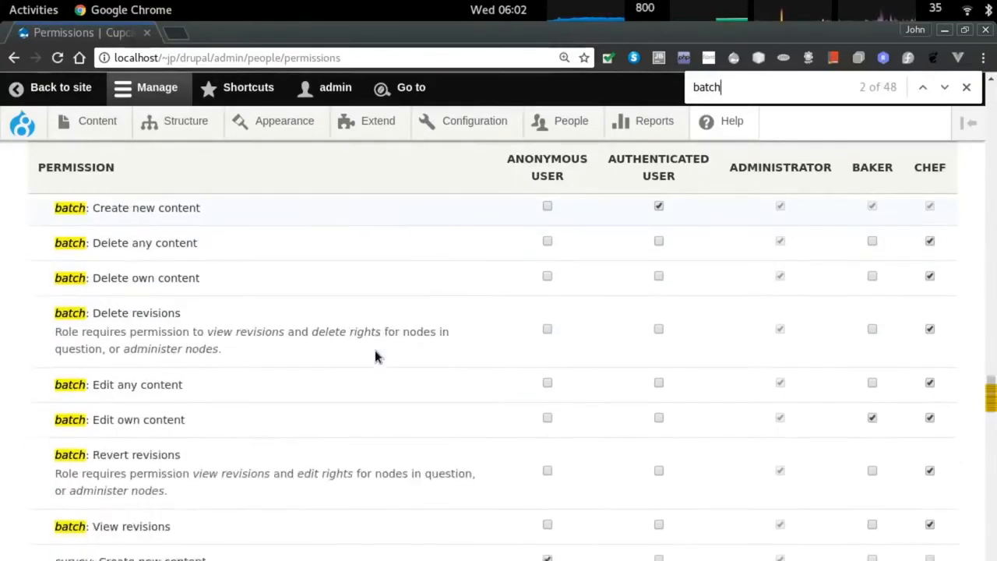
scroll(376, 354, up, 1)
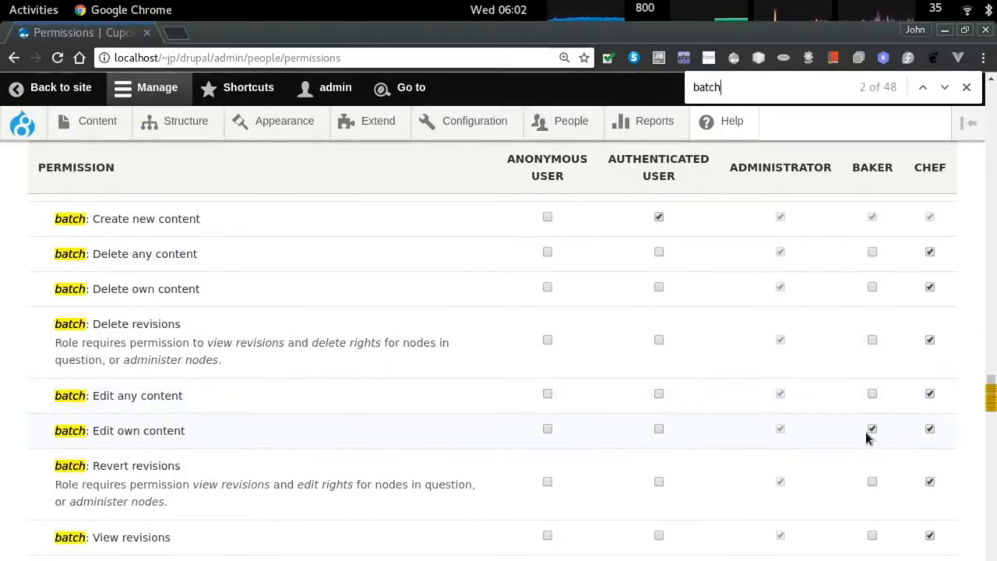
scroll(868, 436, up, 1)
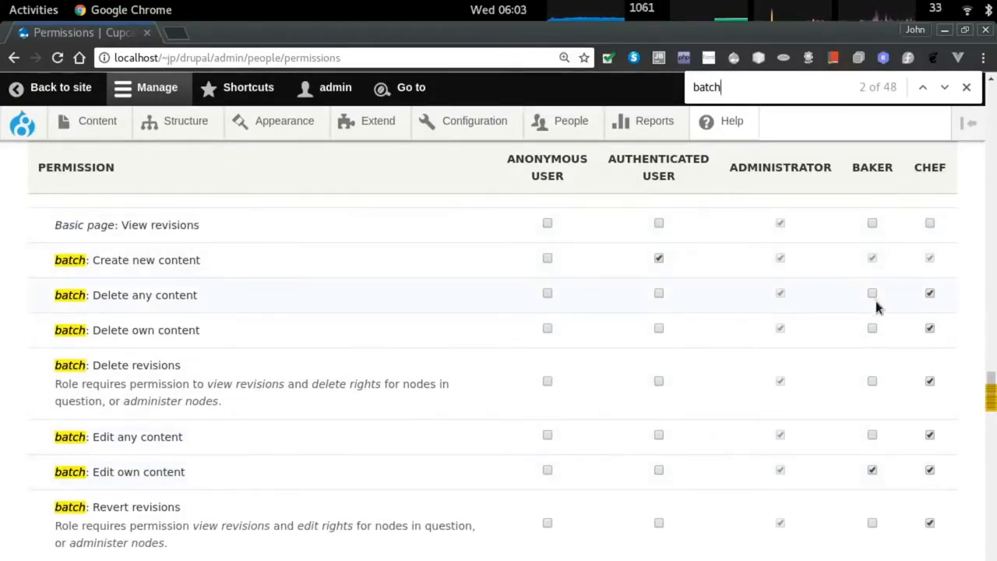
scroll(876, 301, up, 1)
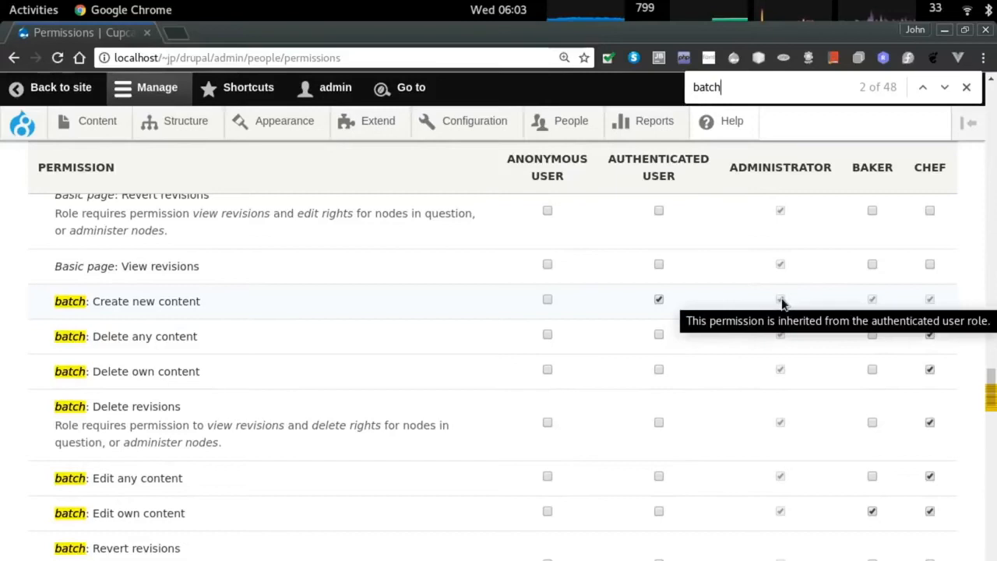
click(660, 300)
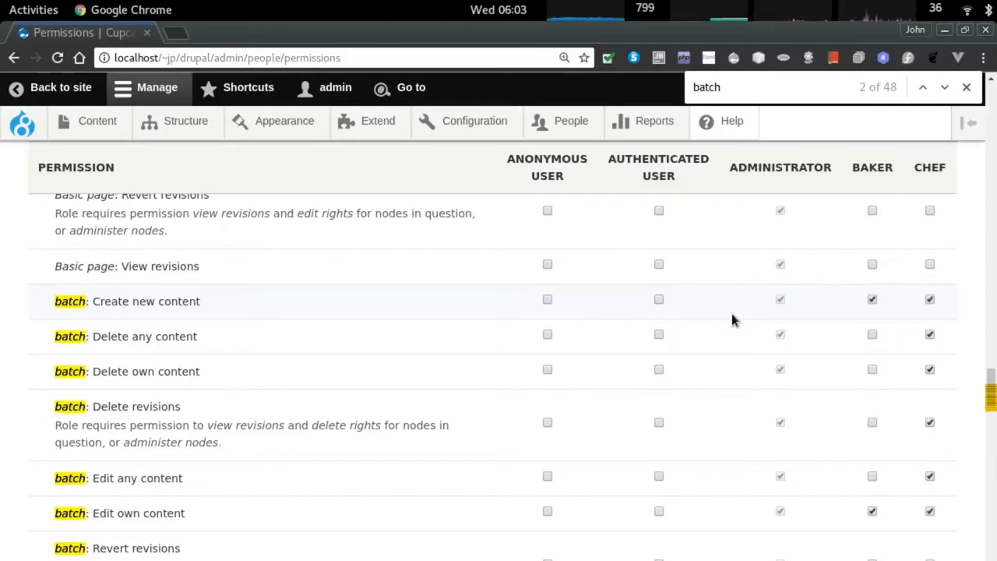
Find the workflow permissions and let chefs use the Editorial Publish transition.
scroll(732, 313, up, 15)
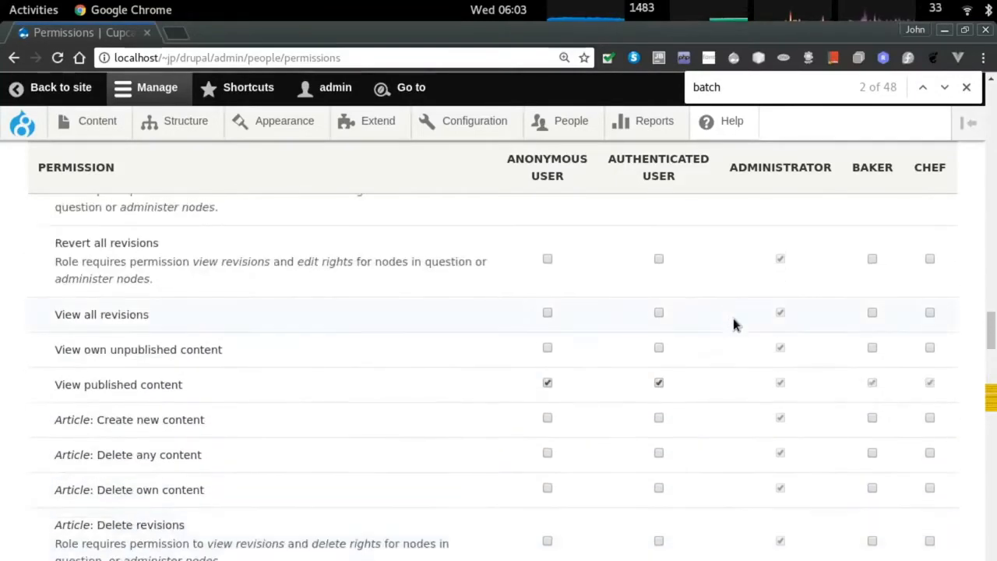
scroll(734, 318, up, 3)
key(ctrl+f)
text(workflow)
key(Return)
key(Return)
key(Return)
scroll(562, 361, up, 20)
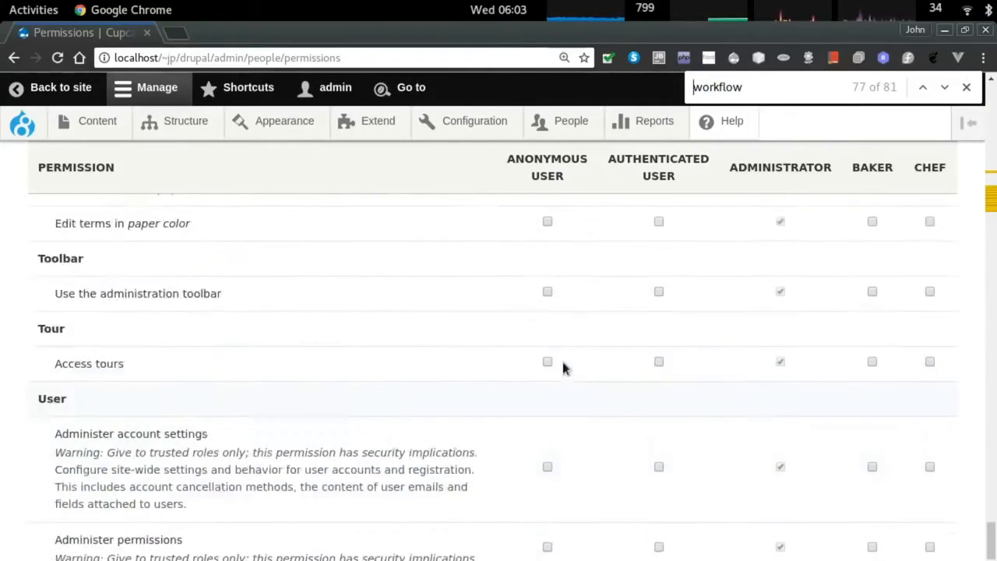
scroll(563, 366, down, 2)
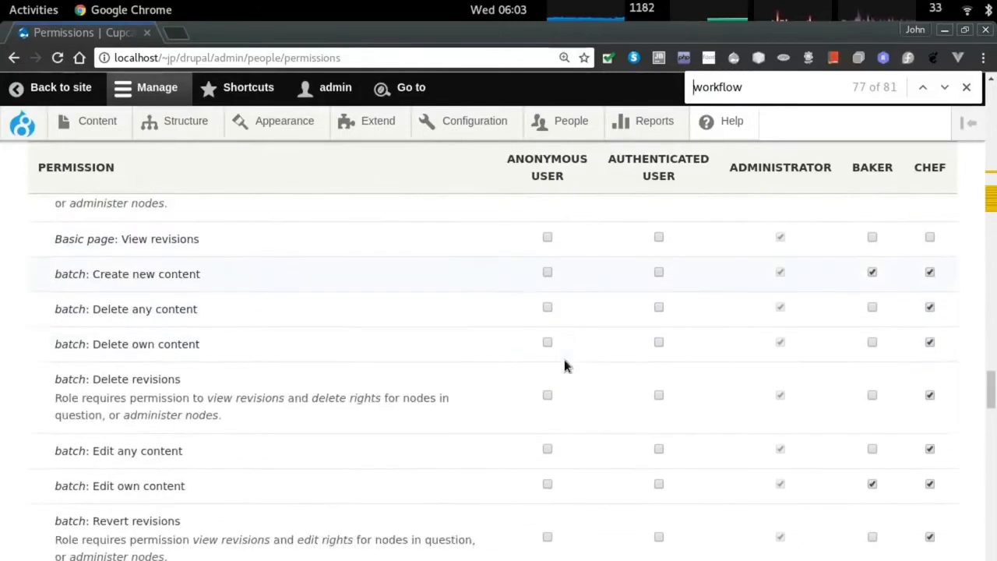
scroll(241, 310, up, 10)
scroll(349, 313, up, 8)
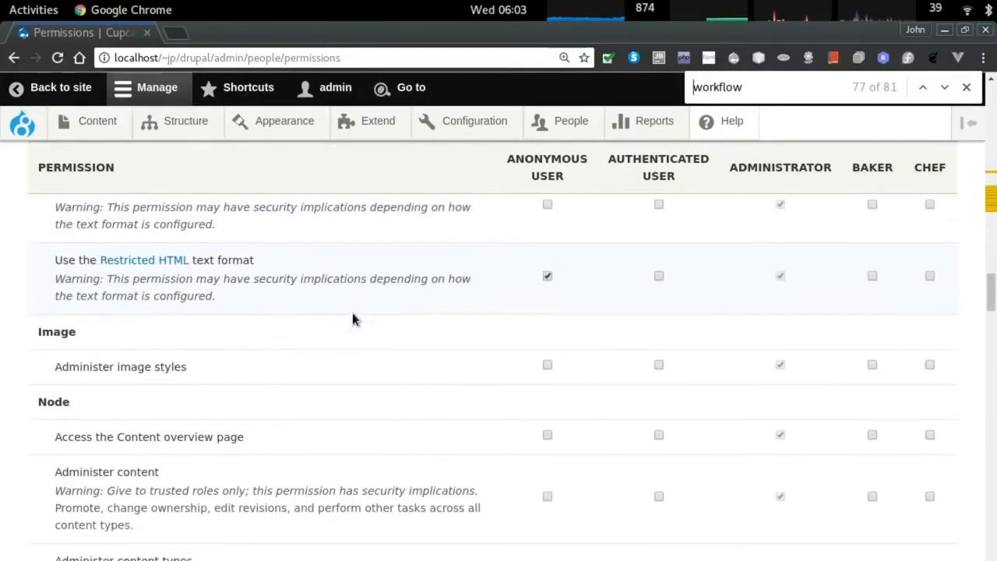
scroll(352, 313, up, 10)
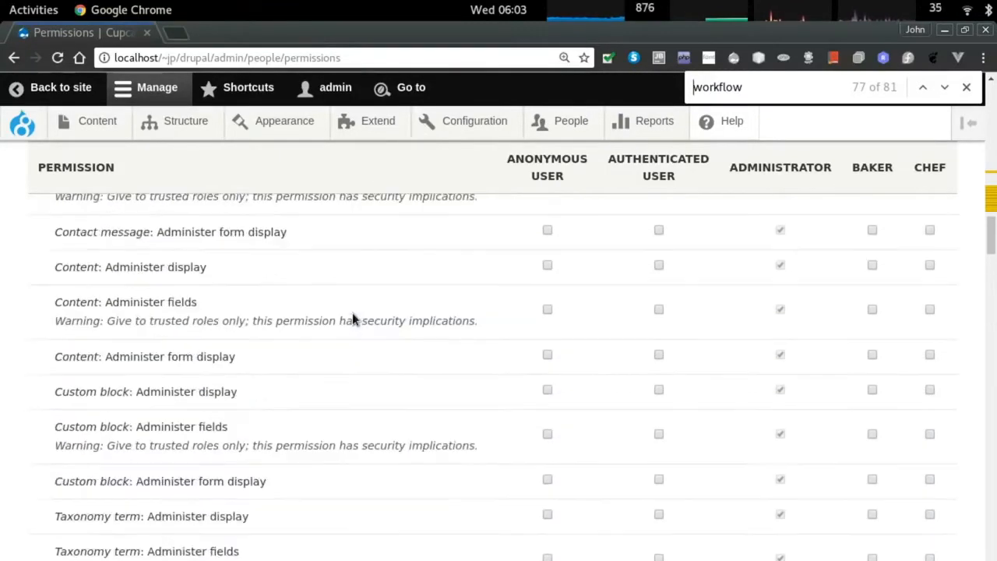
scroll(352, 313, up, 5)
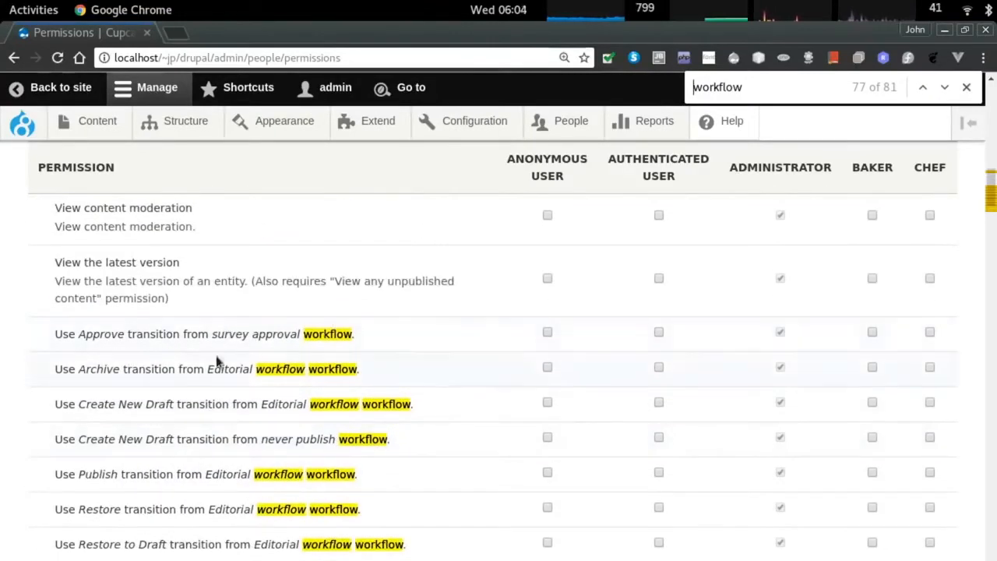
scroll(172, 355, down, 1)
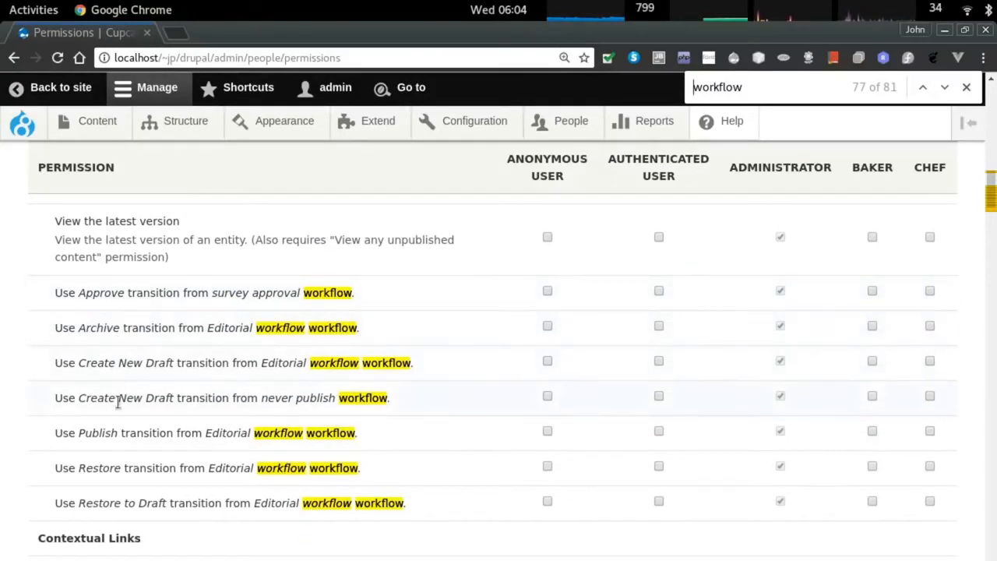
scroll(267, 361, down, 1)
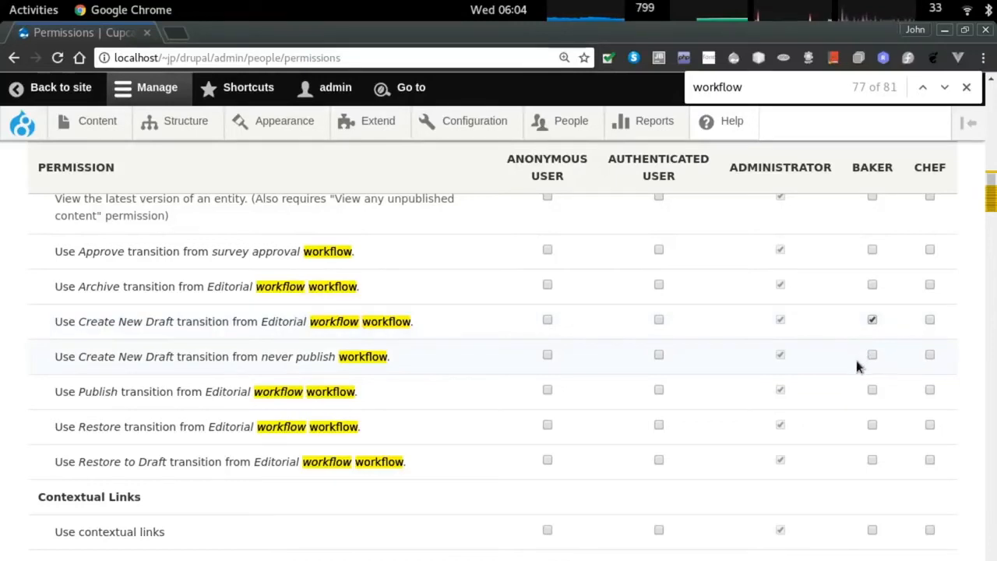
click(930, 392)
Save the permissions and go to the Workflows list under Configuration.
scroll(605, 452, down, 1)
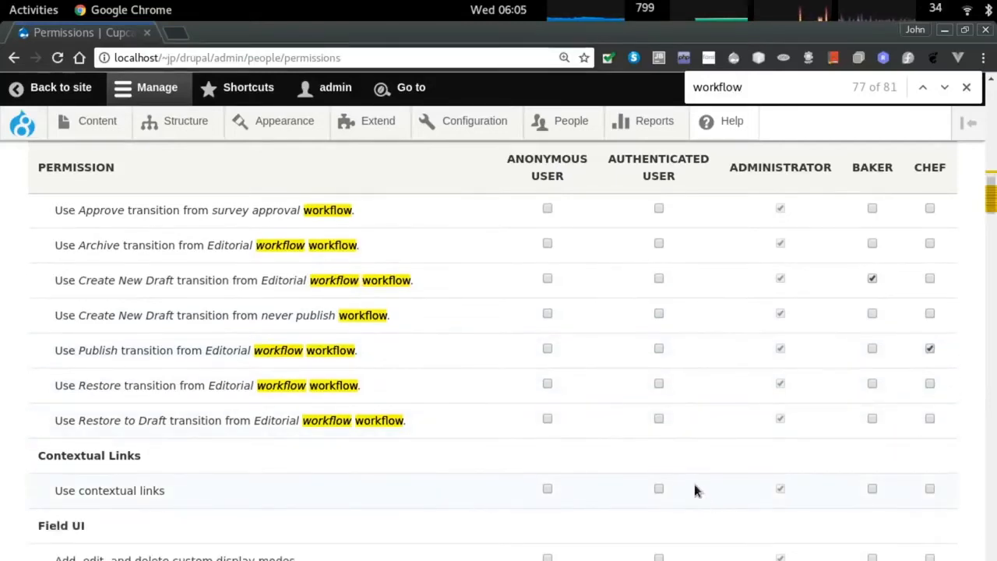
scroll(694, 487, down, 20)
scroll(521, 475, down, 4)
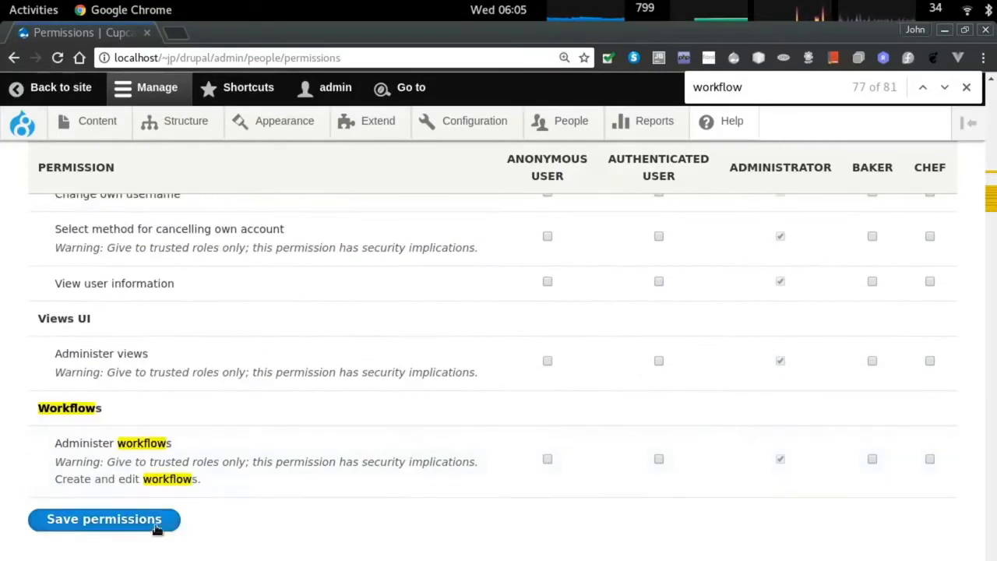
click(78, 519)
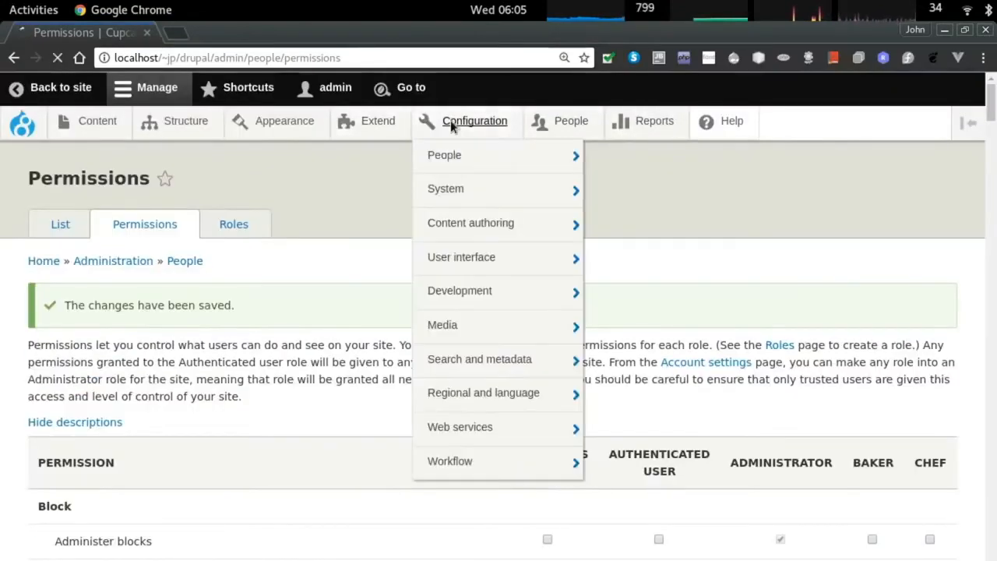
click(456, 123)
scroll(534, 272, down, 10)
click(563, 490)
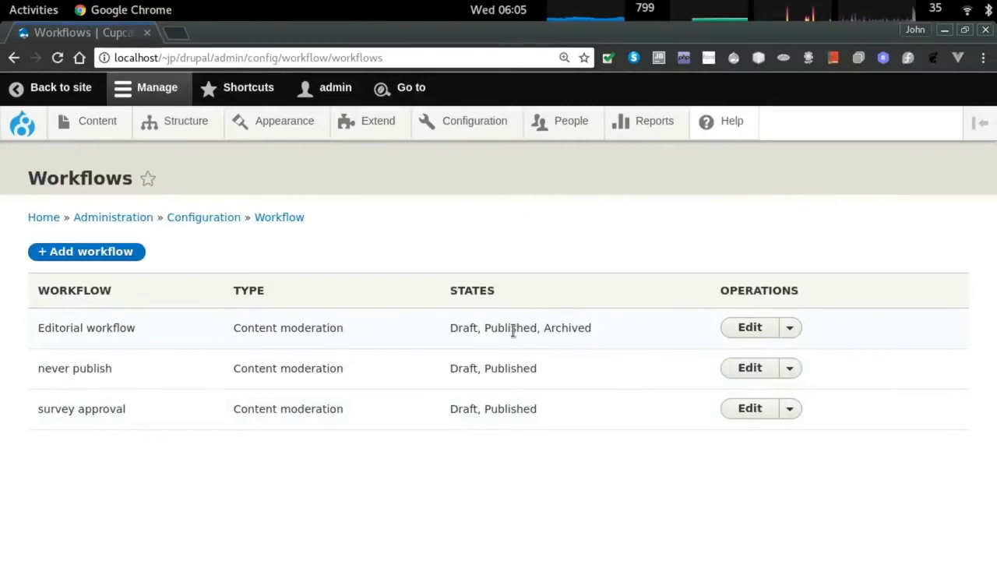
Edit the survey approval workflow to view its Draft and Published states.
triple_click(500, 409)
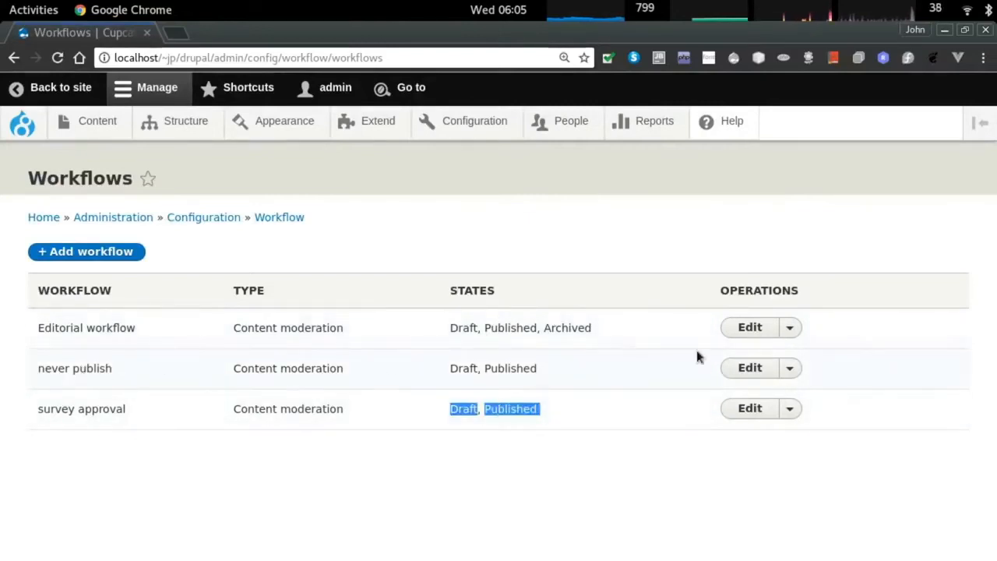
click(749, 408)
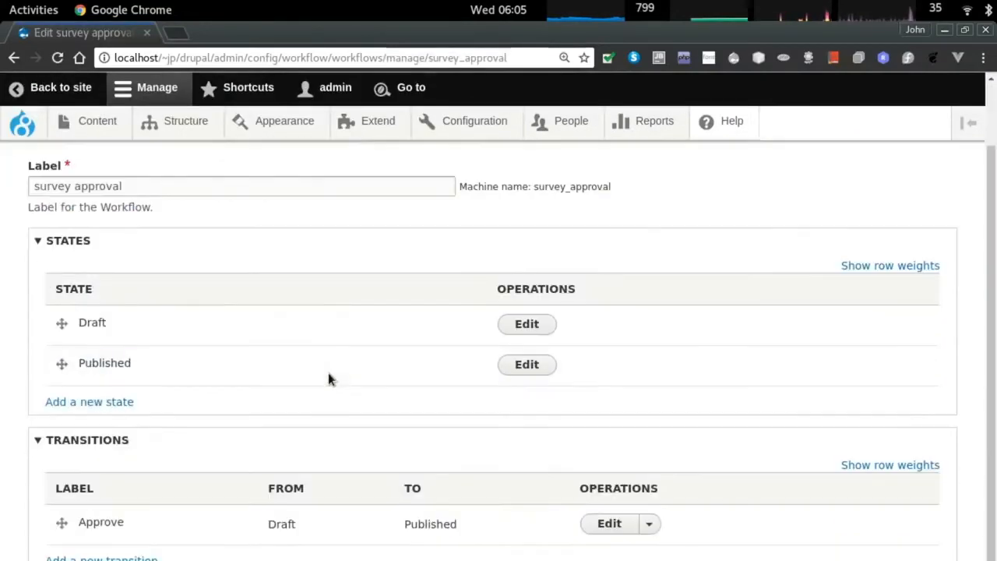
scroll(356, 330, down, 2)
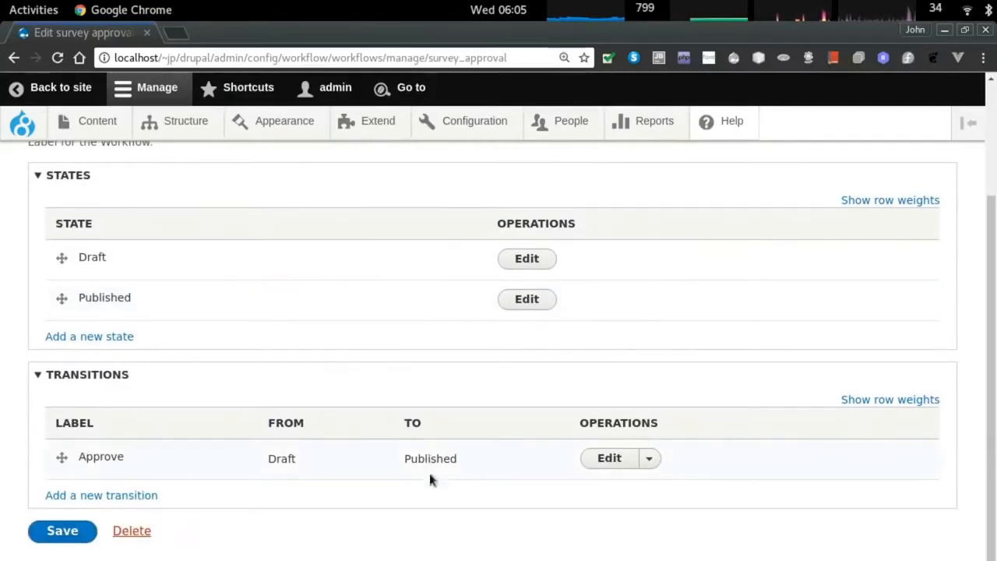
scroll(361, 452, up, 2)
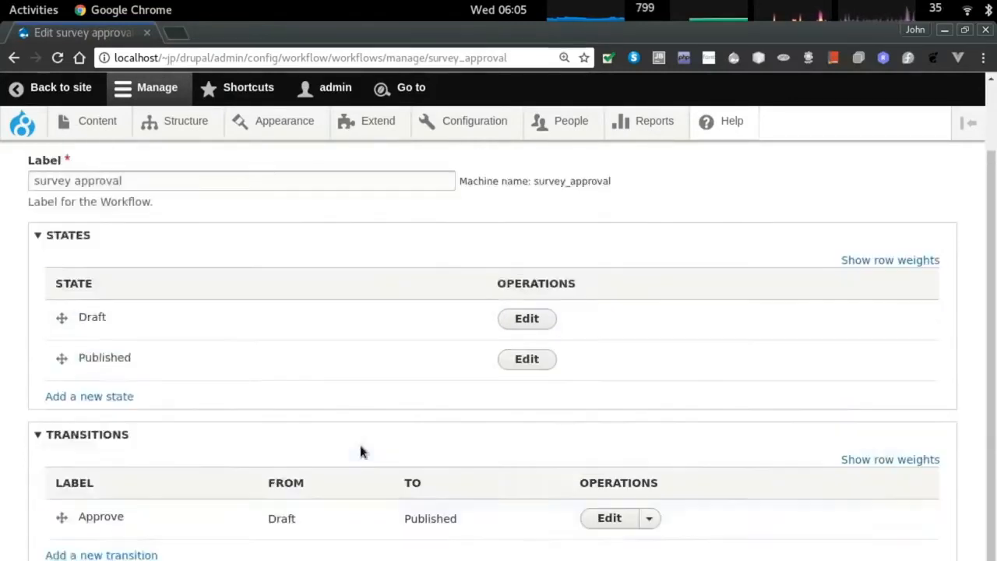
scroll(361, 449, up, 2)
Check the Create batch form in Firefox, then return to the workflow's States and Transitions tables.
key(alt+Tab)
scroll(383, 324, up, 1)
scroll(381, 335, down, 1)
scroll(363, 455, up, 1)
scroll(377, 432, down, 1)
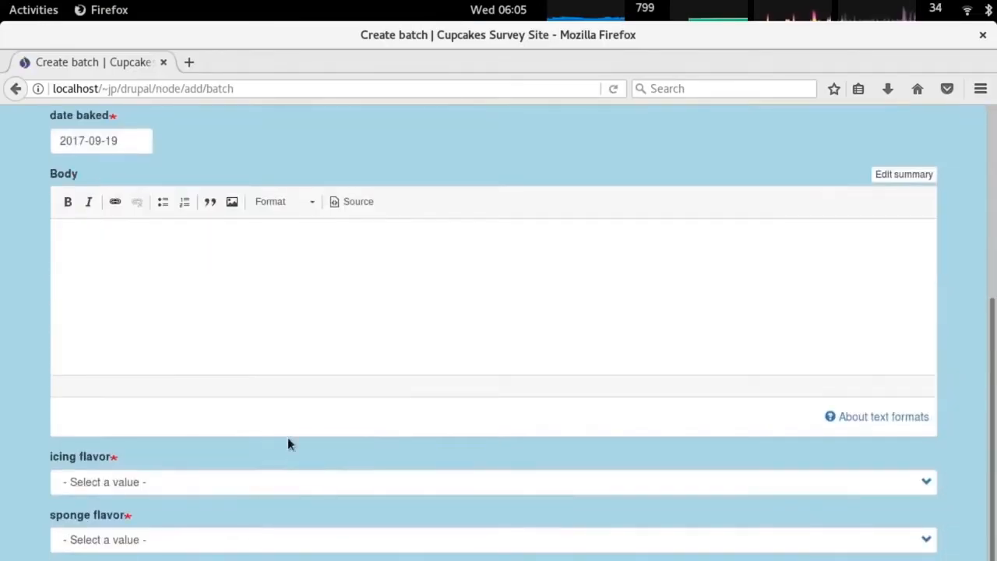
scroll(308, 431, up, 4)
key(alt+Tab)
scroll(478, 364, down, 3)
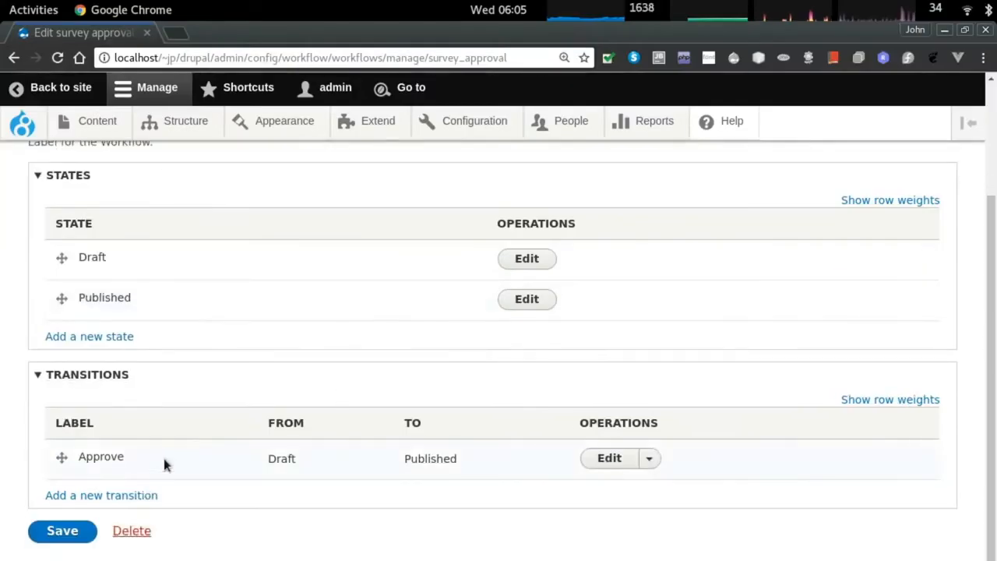
scroll(164, 462, up, 2)
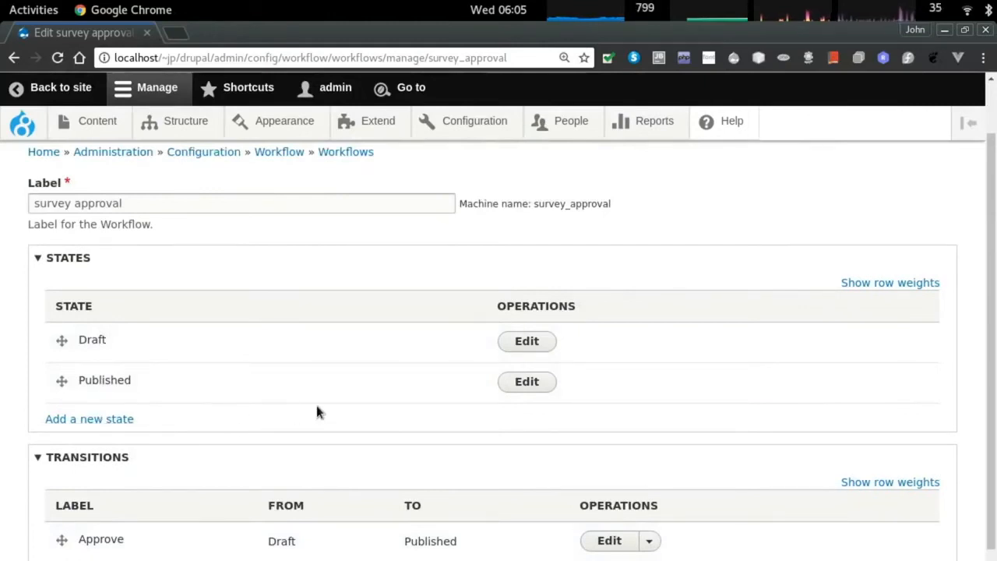
scroll(317, 412, down, 2)
Delete the survey approval workflow's existing Approve transition.
click(592, 459)
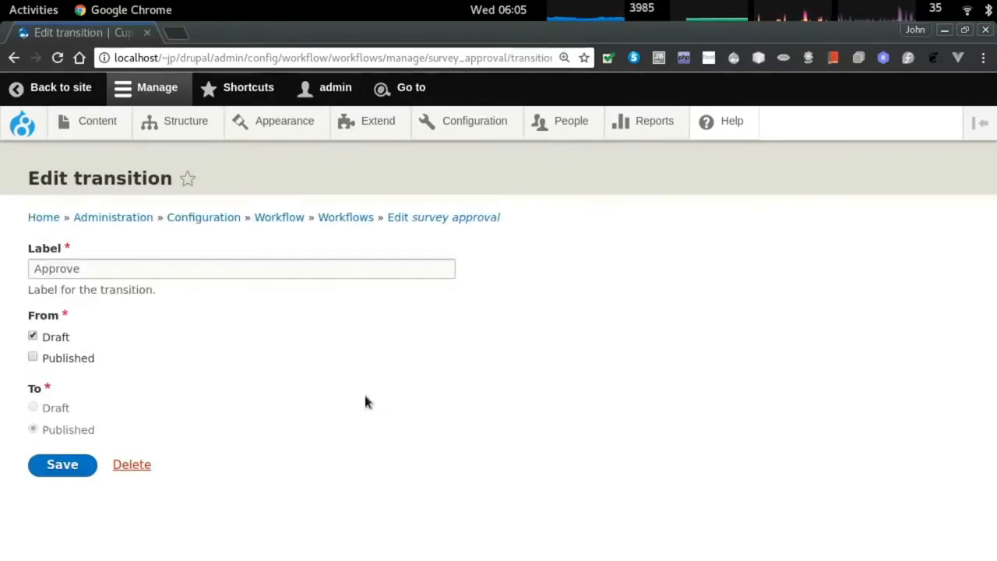
click(55, 337)
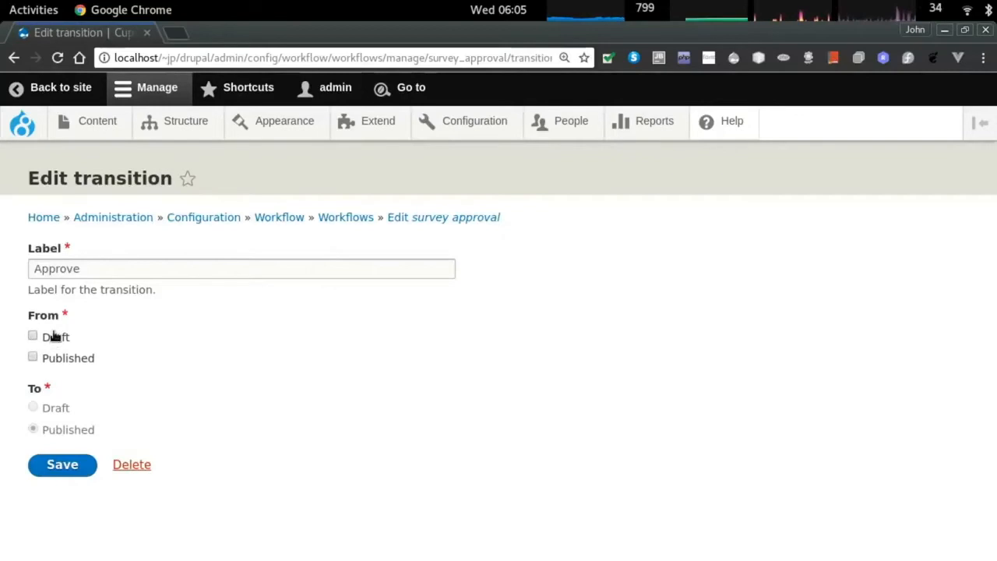
click(56, 339)
click(49, 360)
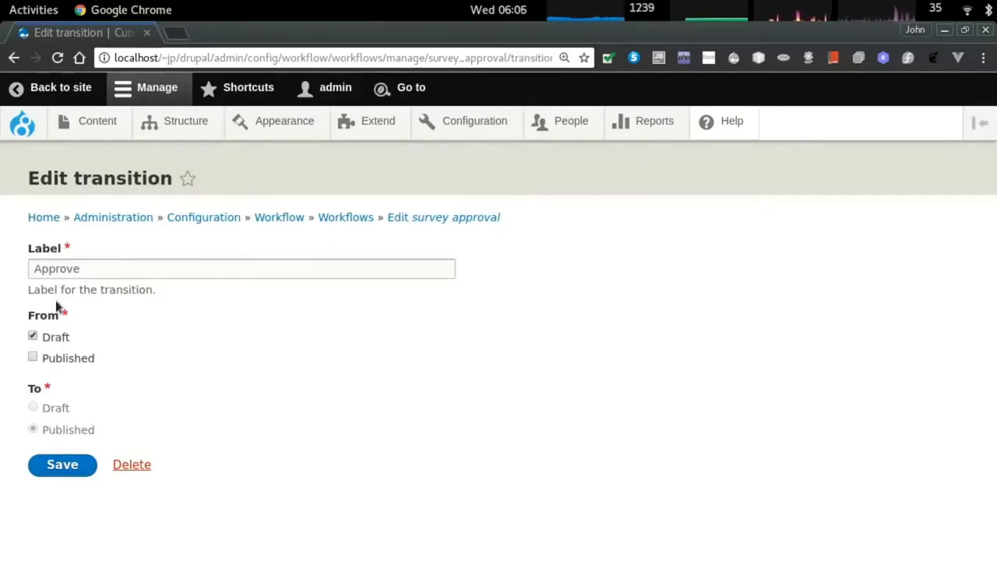
click(130, 465)
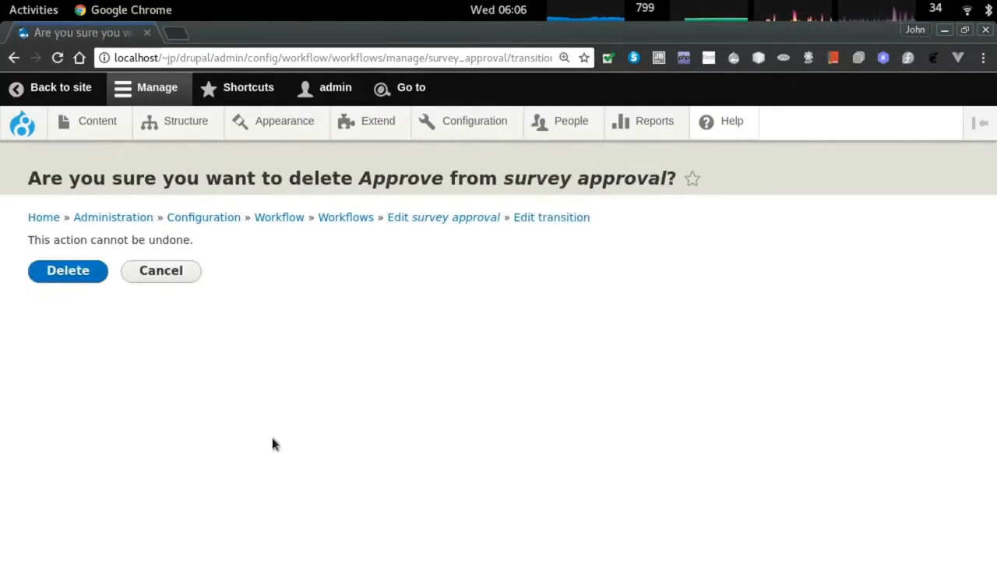
click(67, 269)
scroll(152, 313, down, 3)
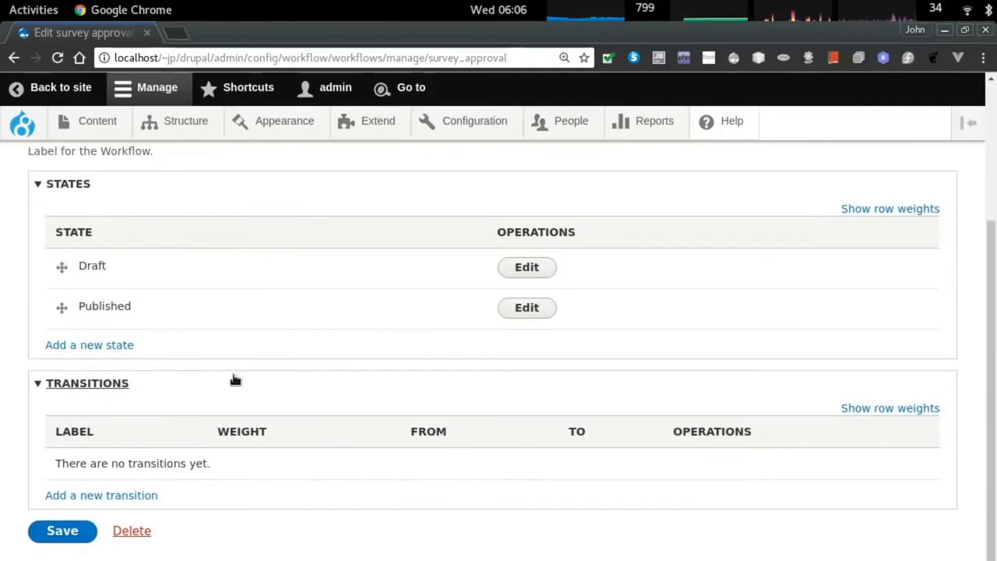
Add a new Approve transition from Draft to Published and save the survey approval workflow.
click(101, 496)
click(51, 337)
drag(39, 430, 96, 431)
click(33, 429)
click(104, 268)
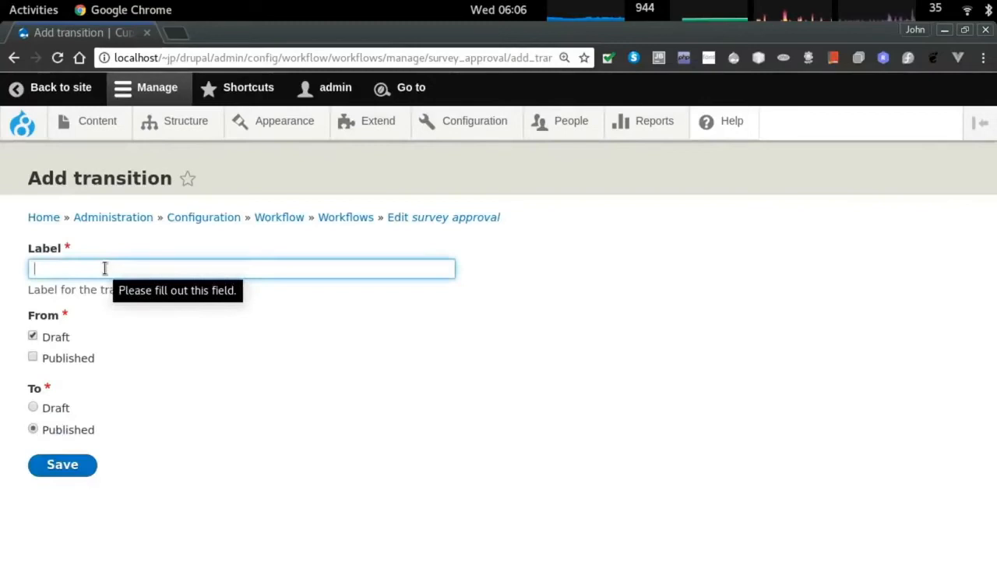
text(Approve)
click(59, 465)
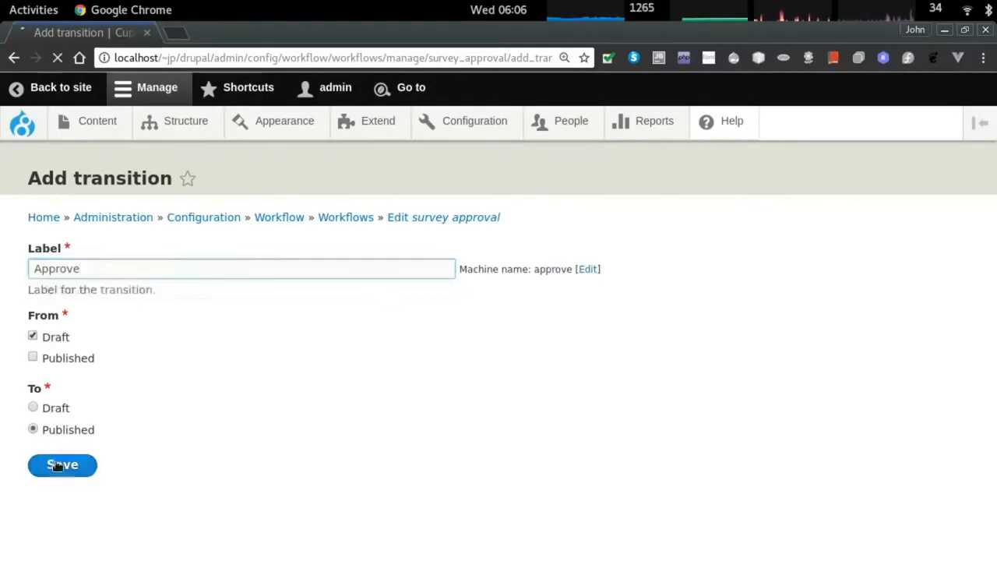
scroll(212, 417, down, 3)
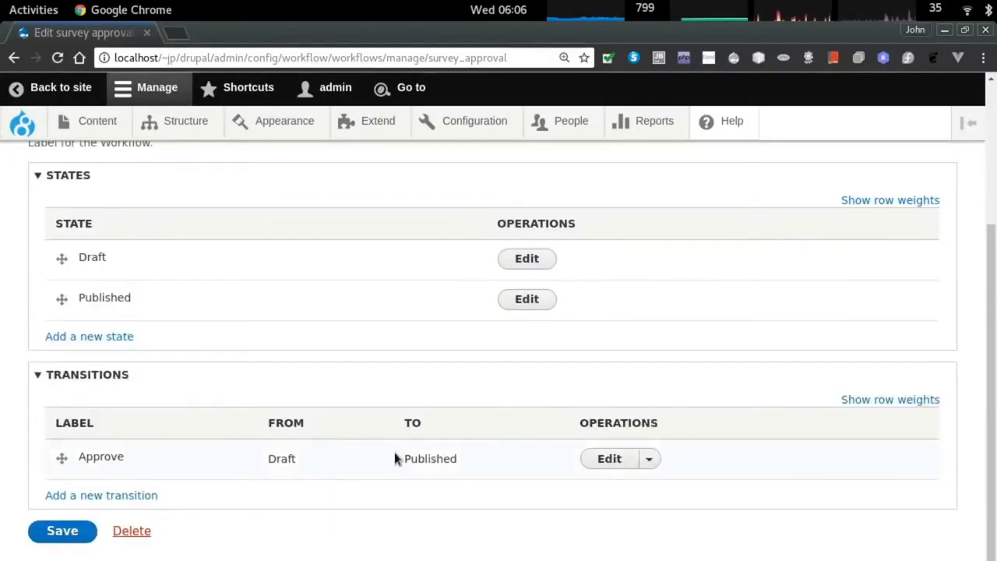
scroll(335, 397, up, 2)
scroll(72, 503, down, 2)
click(59, 530)
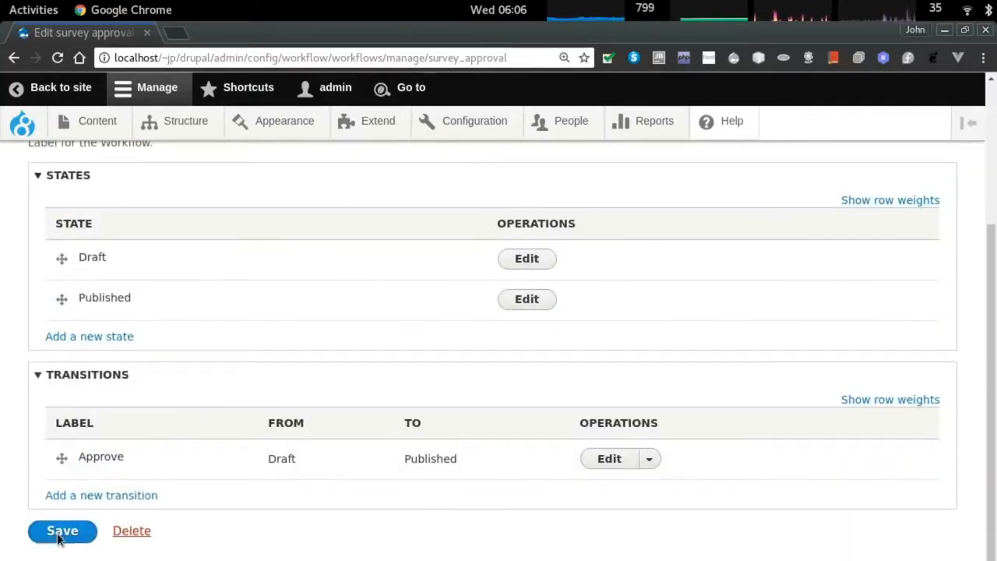
click(749, 421)
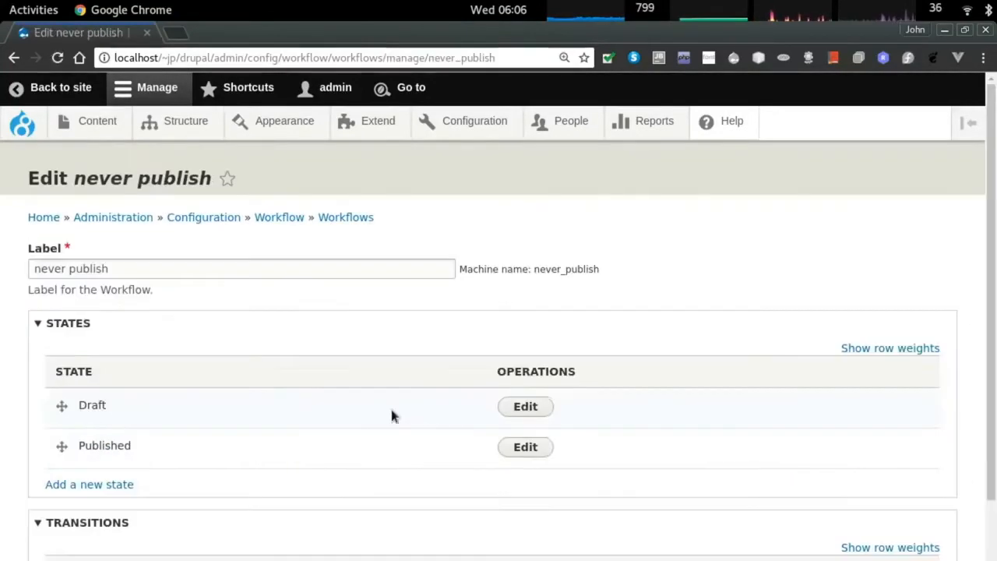
Look at the never publish workflow's Published state, then reopen survey approval for editing.
scroll(264, 388, down, 3)
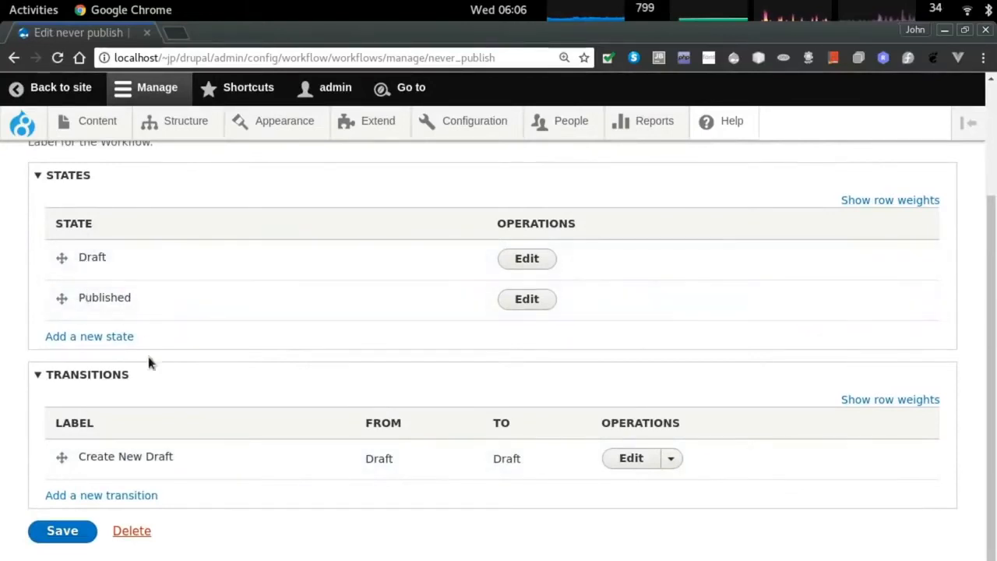
click(527, 299)
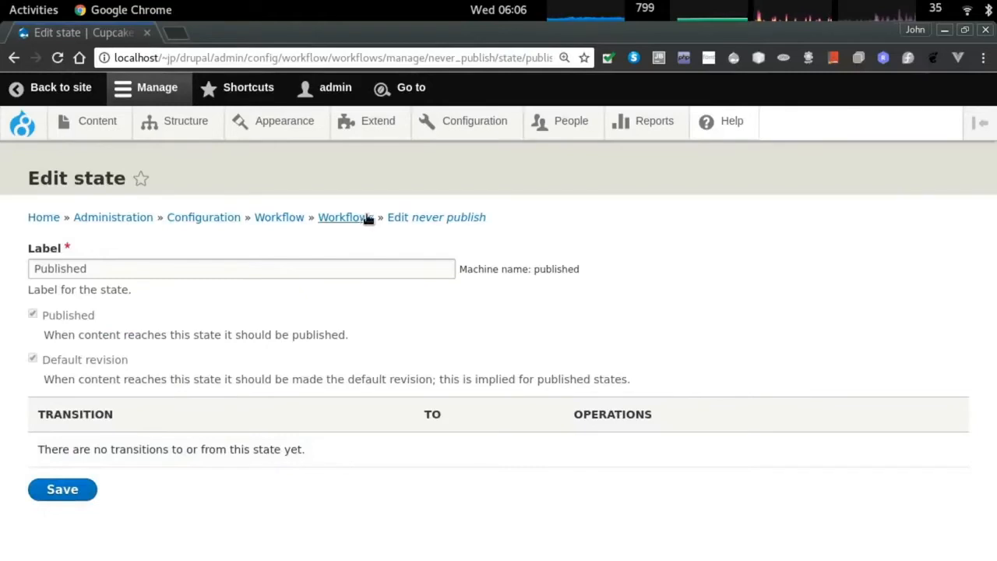
click(268, 217)
click(102, 260)
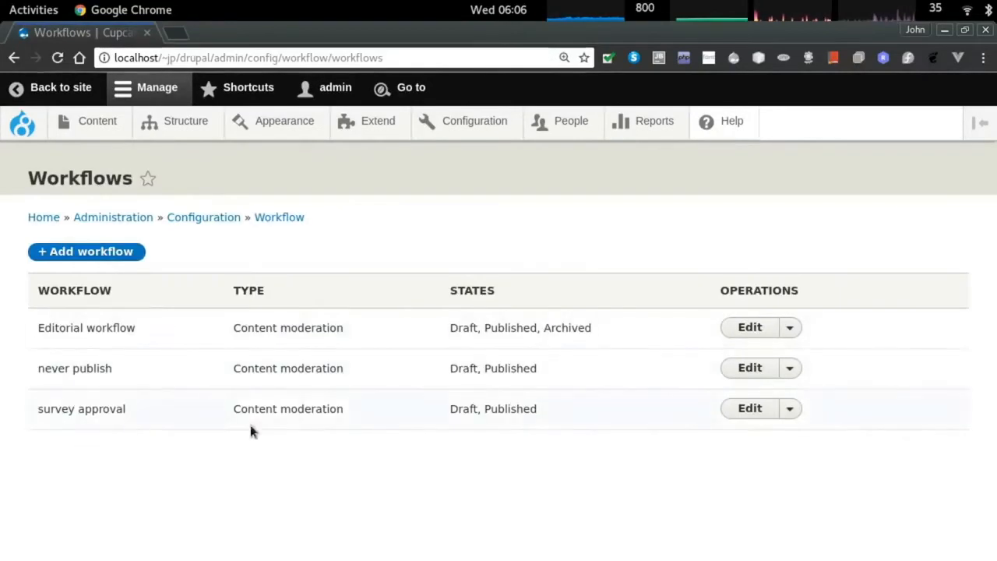
click(750, 409)
scroll(436, 429, down, 3)
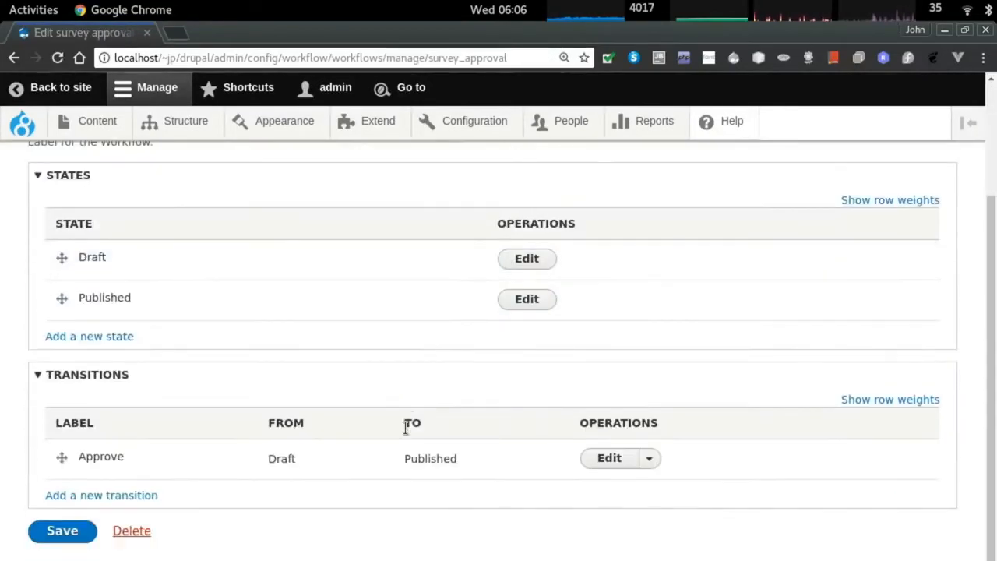
Add a Draft-to-Draft transition labelled 'Create New Survey' and save the workflow.
click(85, 499)
click(55, 339)
click(67, 410)
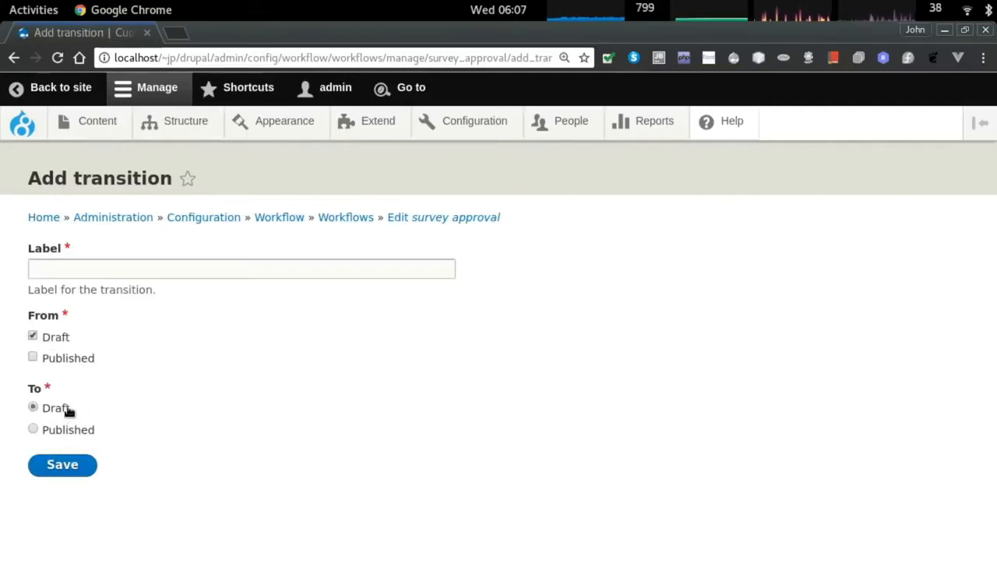
click(65, 266)
text(Crate)
key(BackSpace)
key(BackSpace)
key(BackSpace)
key(BackSpace)
text(eate)
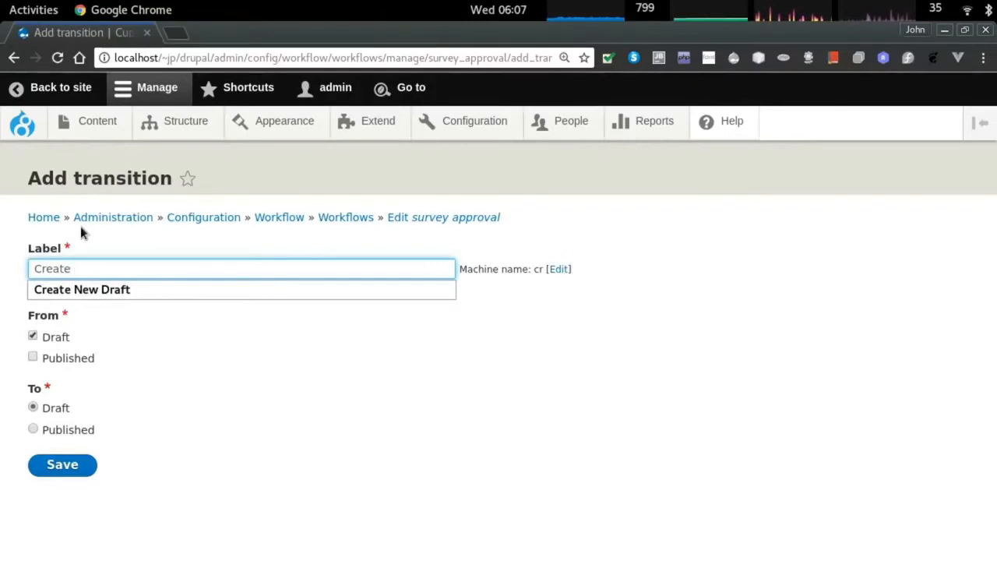
text( New Survey)
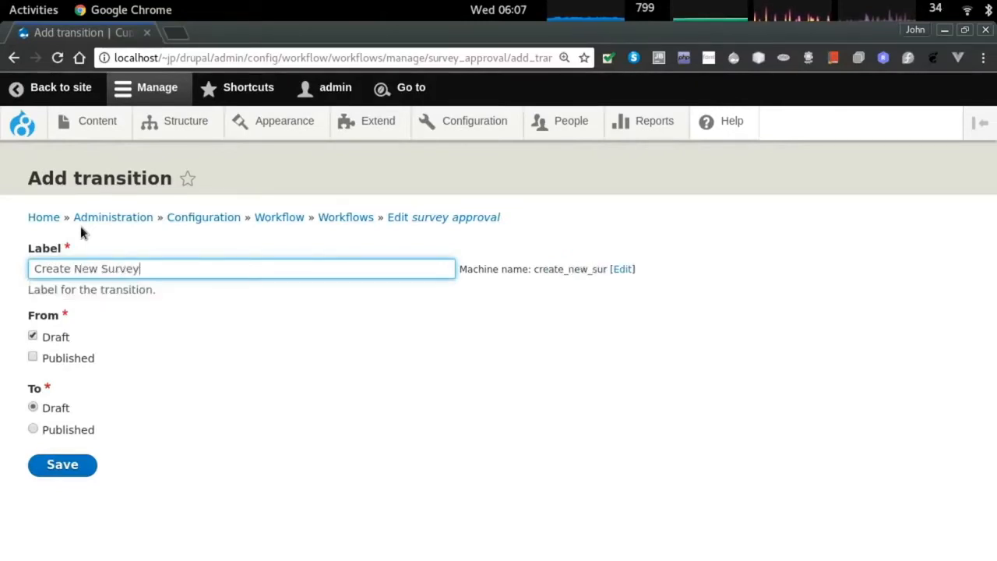
click(46, 459)
scroll(255, 427, down, 3)
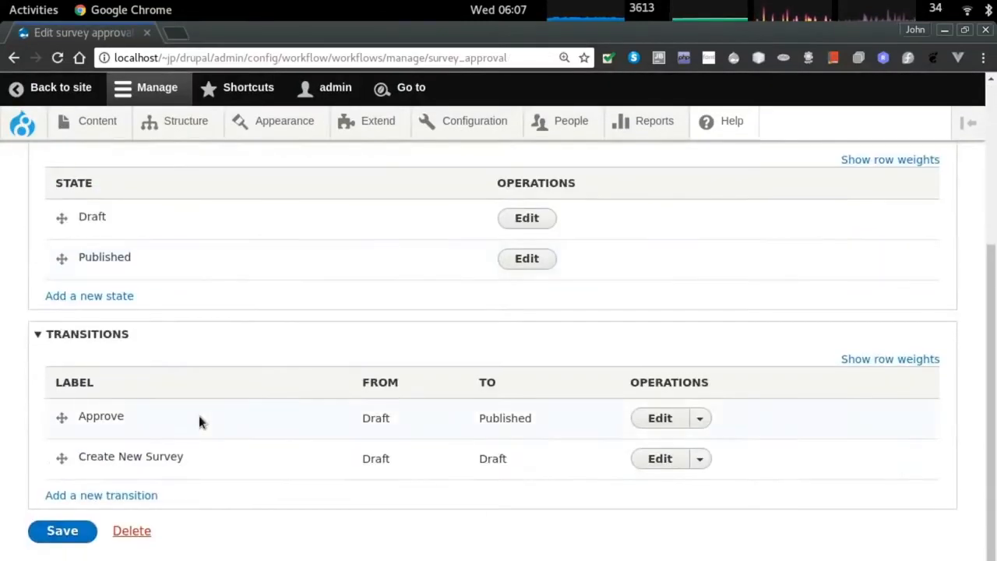
drag(61, 461, 60, 429)
scroll(60, 429, down, 1)
click(63, 530)
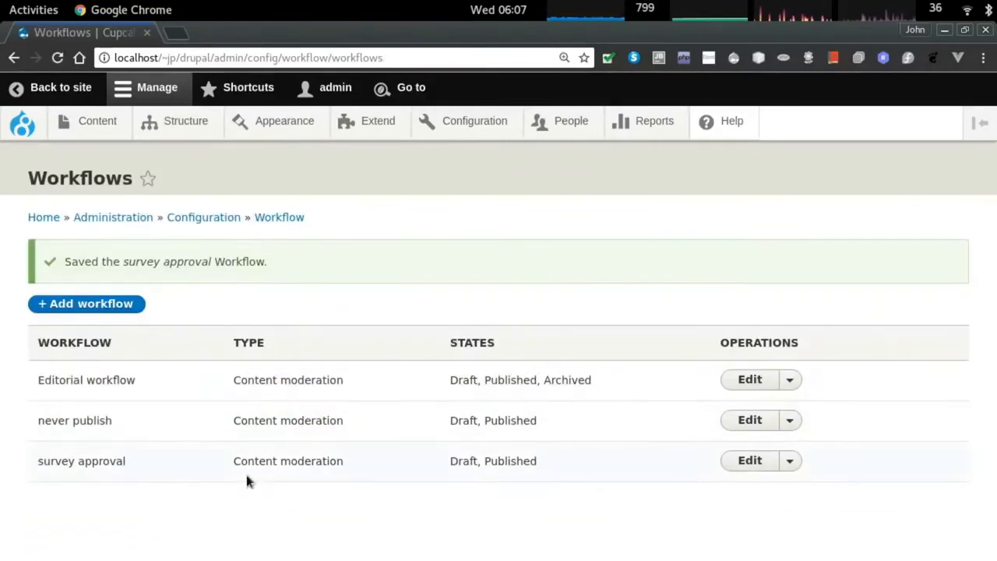
click(563, 123)
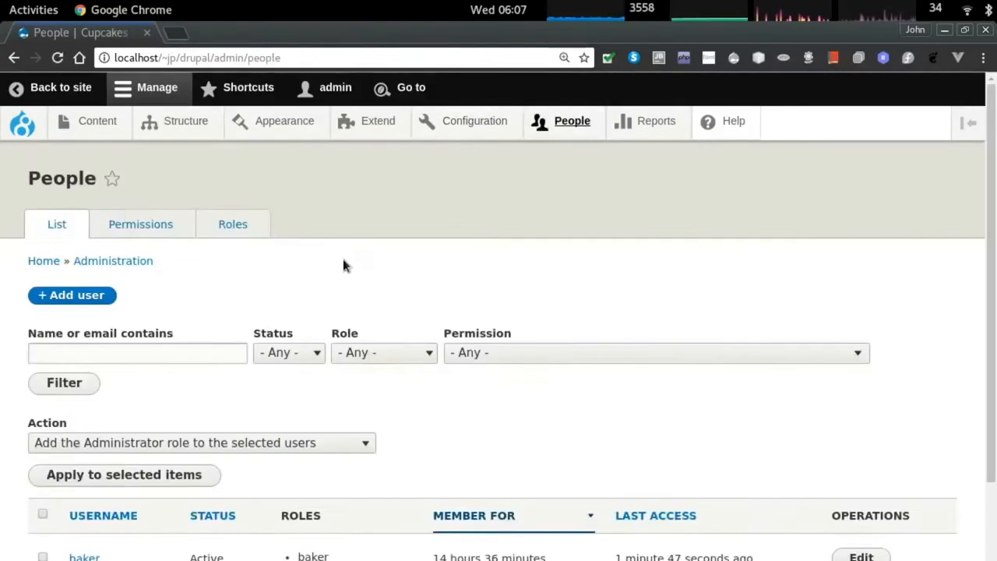
On the role permissions page, let chefs use the survey approval Approve transition.
scroll(345, 265, down, 3)
scroll(254, 186, up, 3)
click(144, 226)
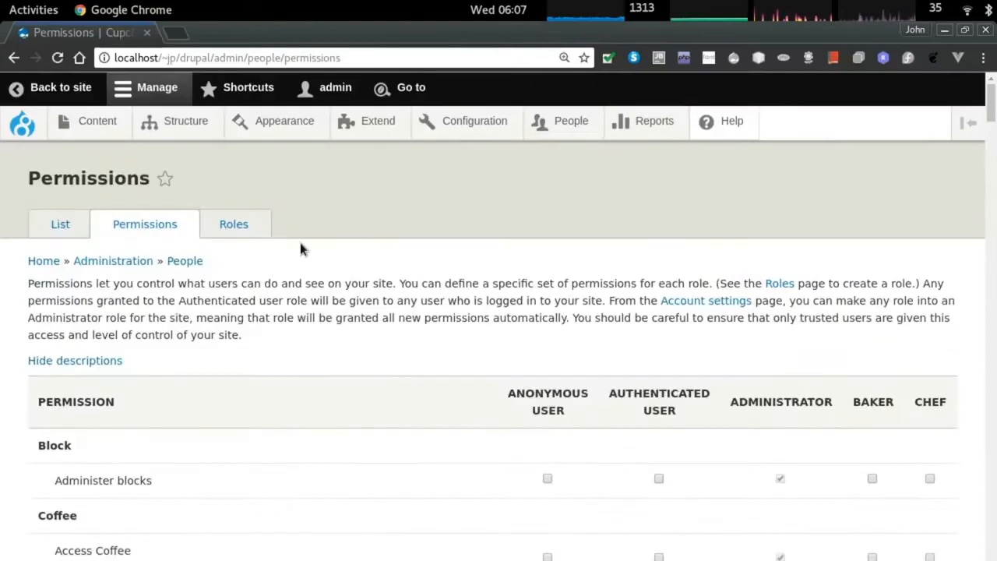
key(ctrl+f)
text(survey)
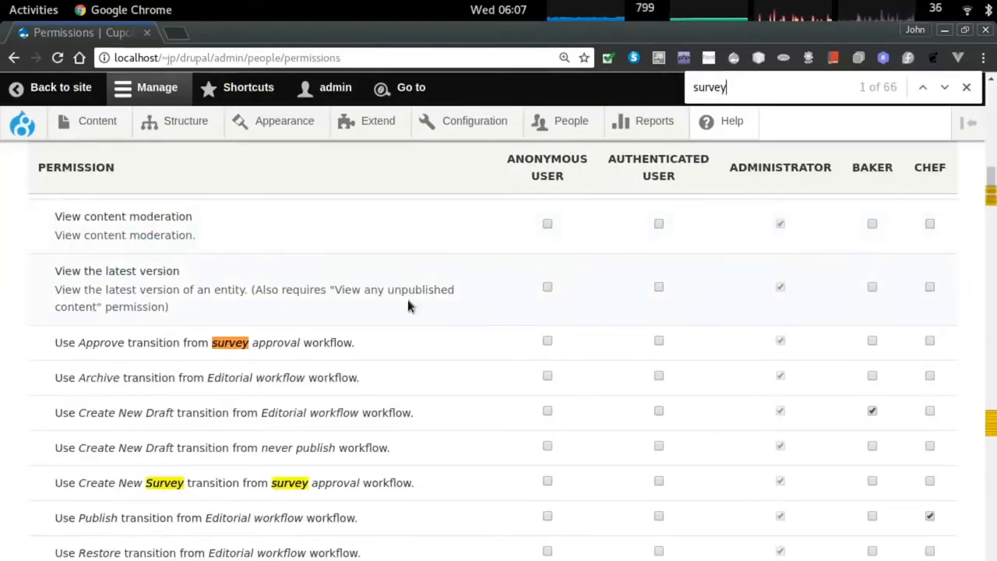
click(930, 341)
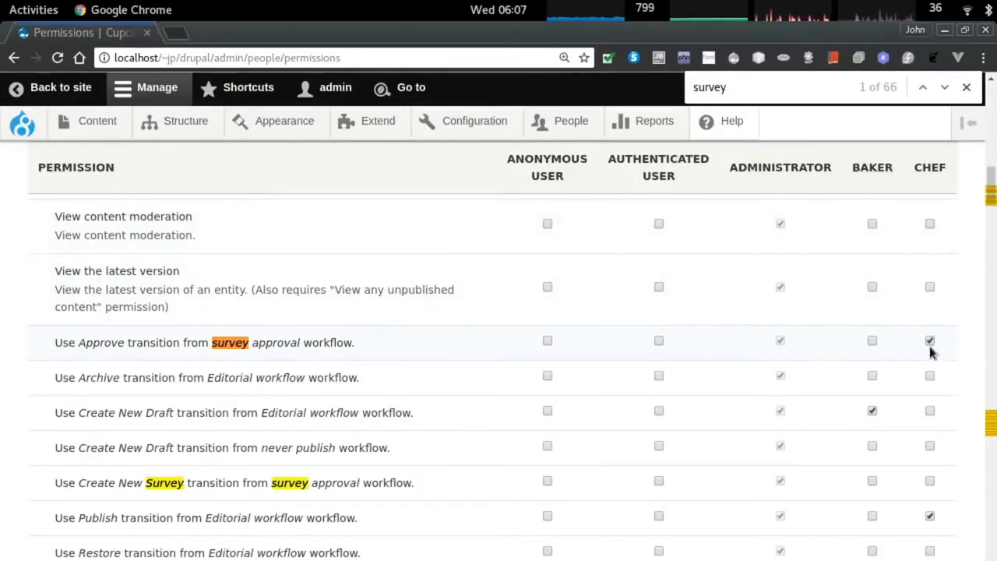
scroll(942, 378, down, 1)
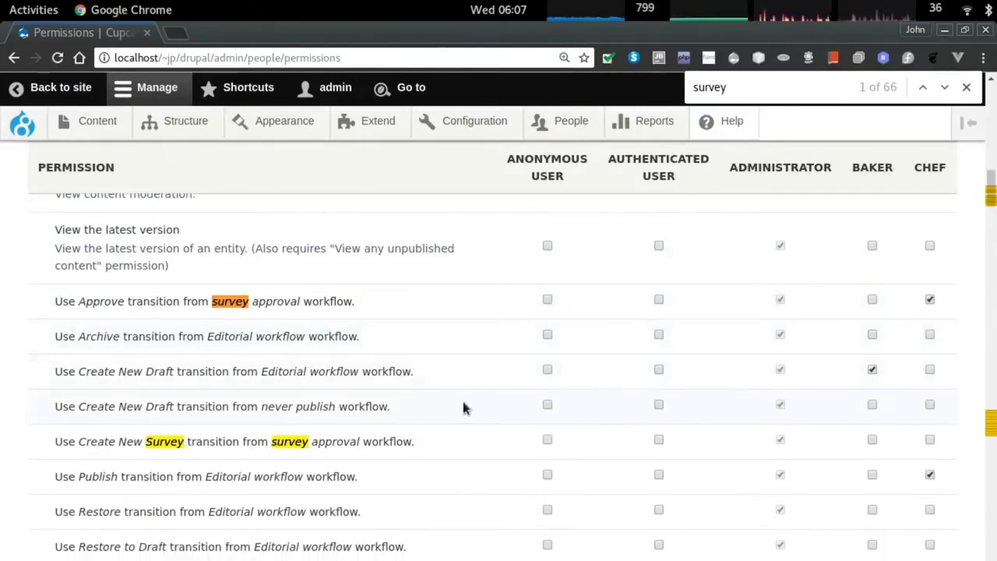
scroll(432, 372, down, 1)
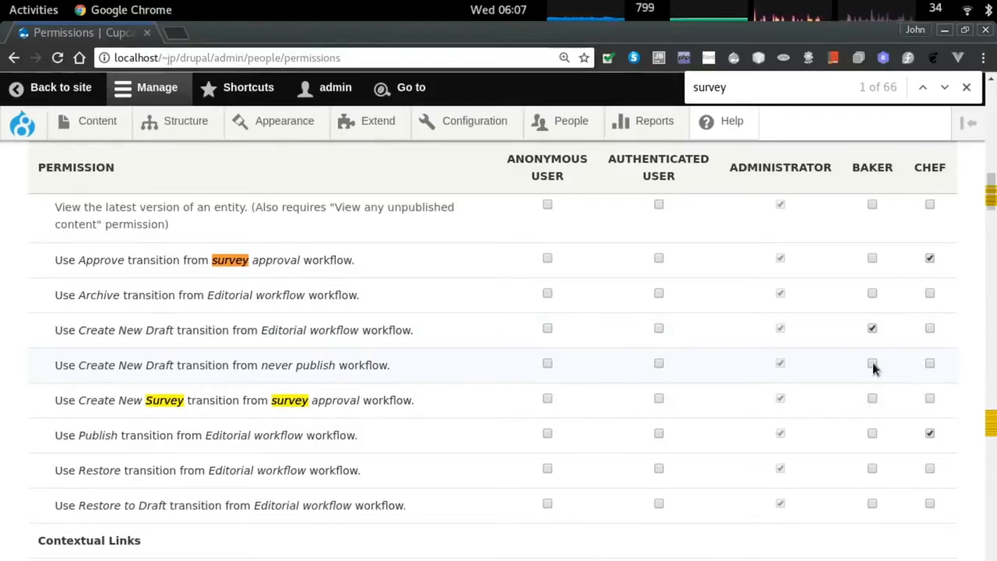
Grant authenticated users never publish's Create New Draft, and bakers and chefs Create New Survey.
click(659, 365)
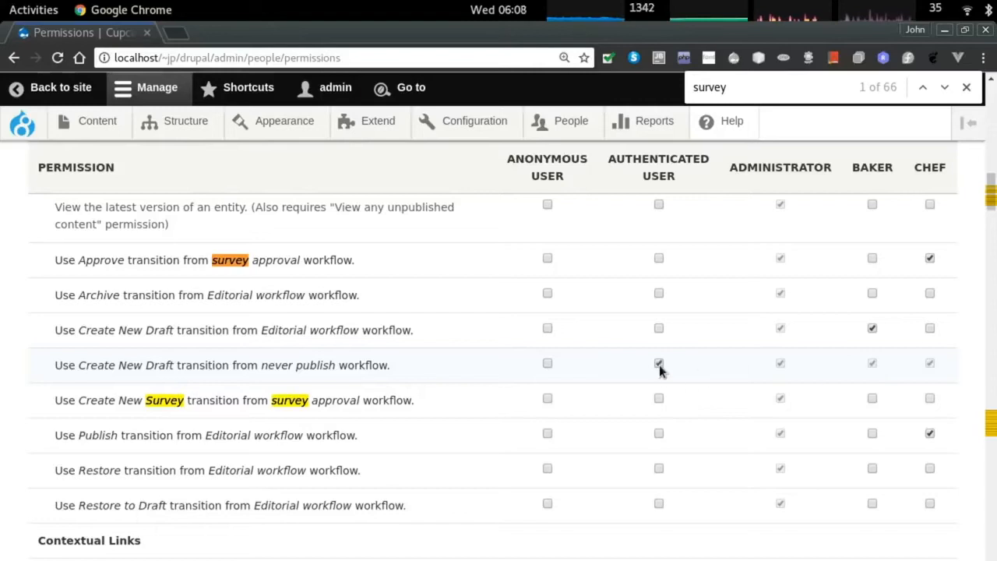
scroll(659, 370, down, 1)
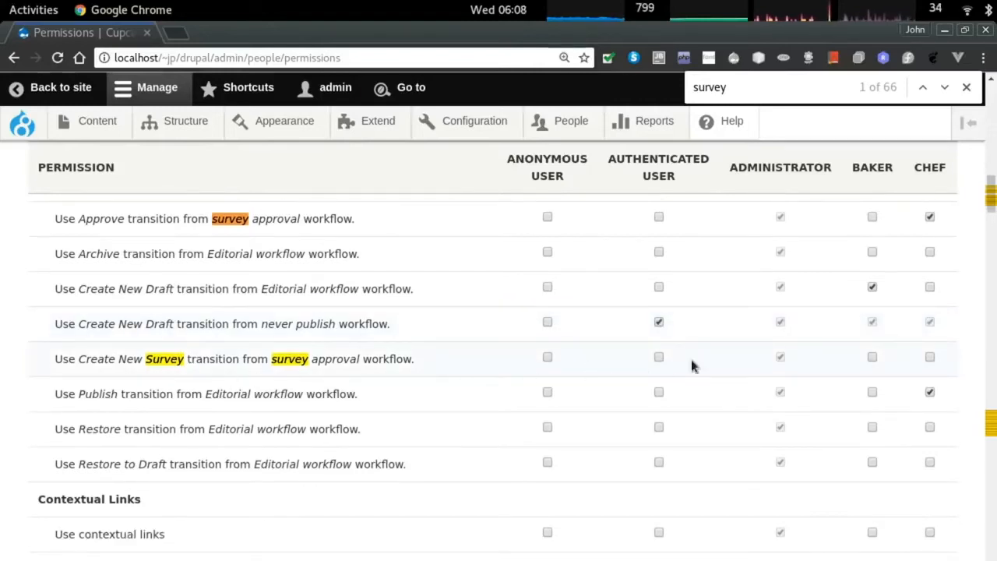
click(873, 359)
click(930, 358)
scroll(784, 354, down, 1)
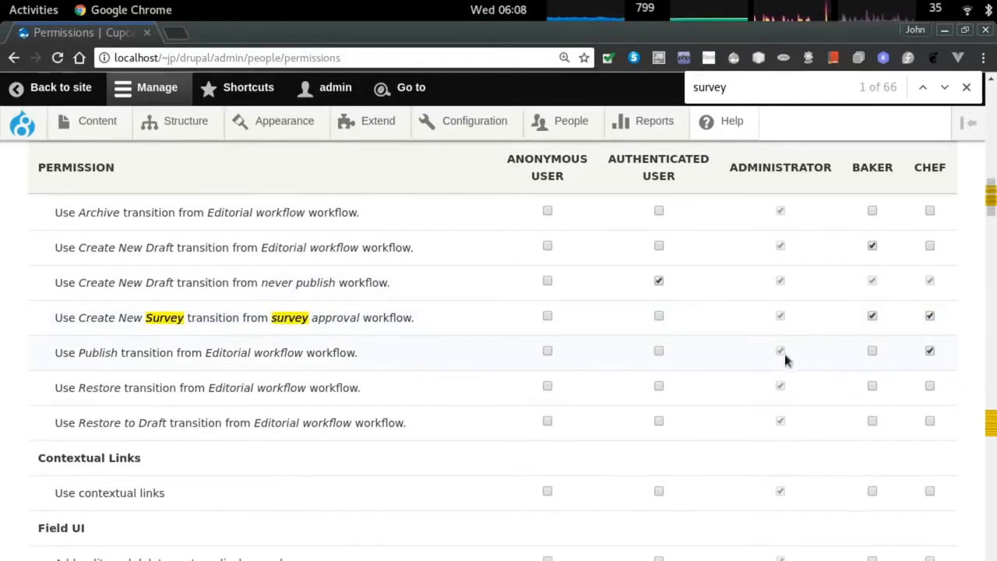
scroll(900, 357, down, 1)
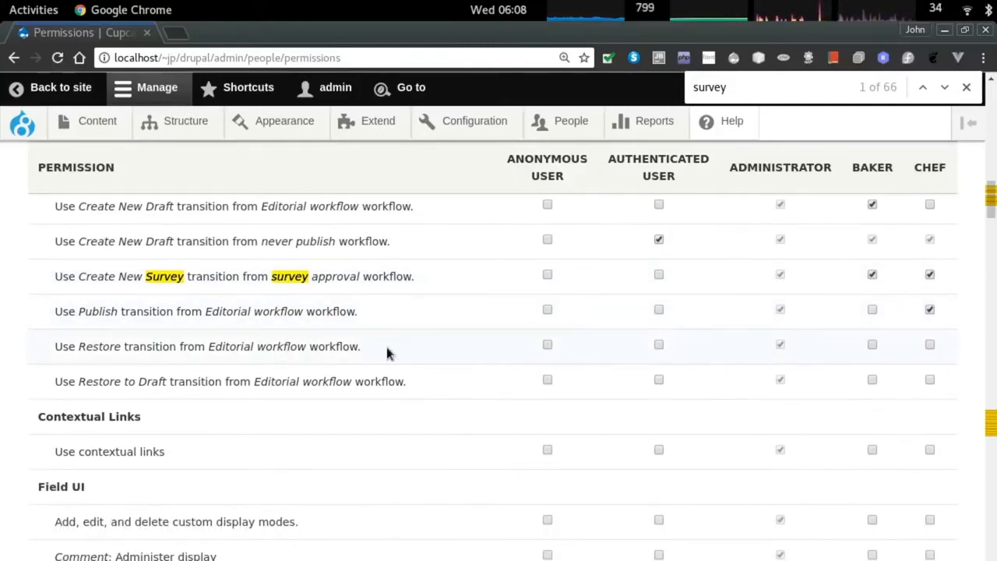
Let chefs use the Editorial workflow Restore transition and save the permissions.
click(928, 346)
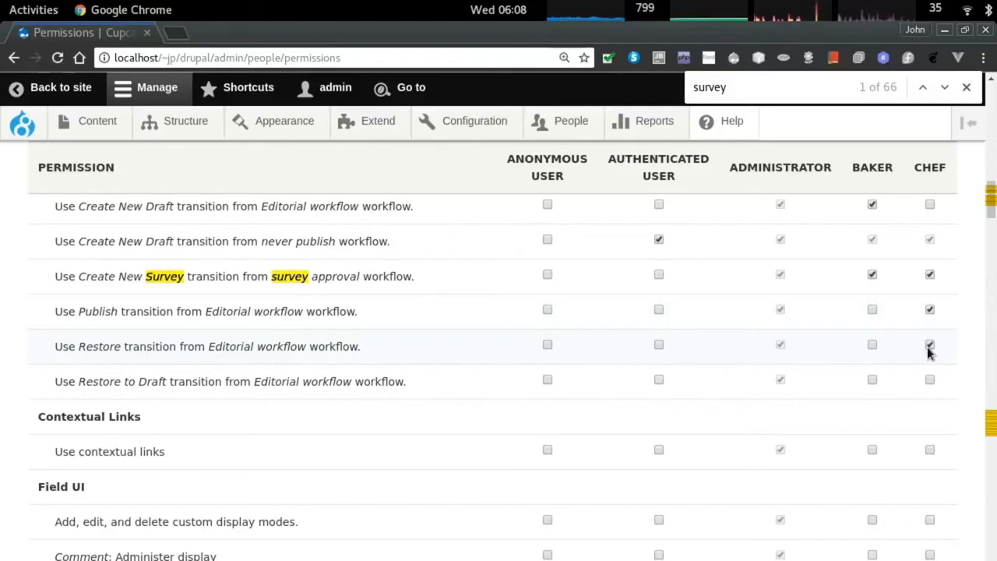
scroll(923, 352, down, 1)
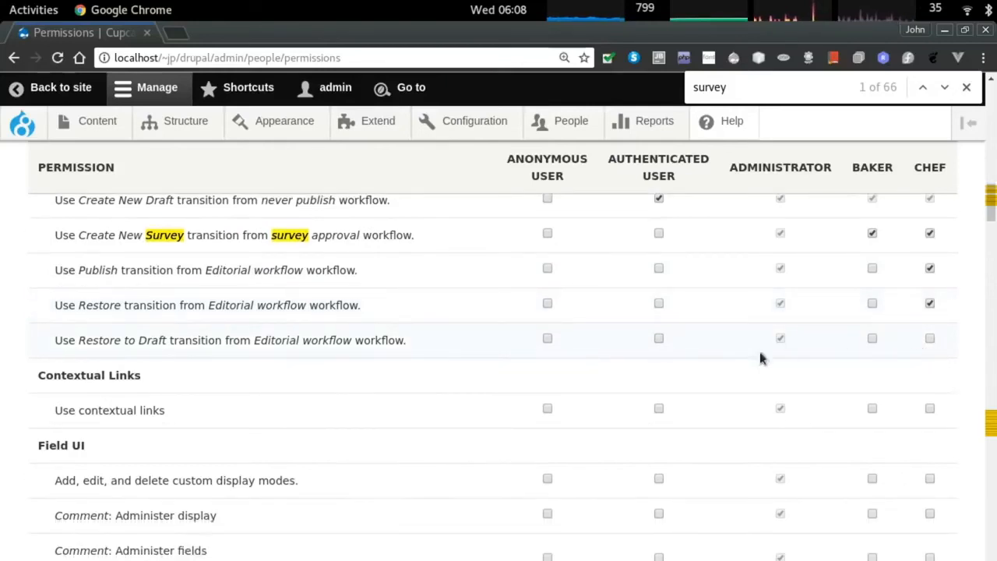
scroll(683, 323, down, 20)
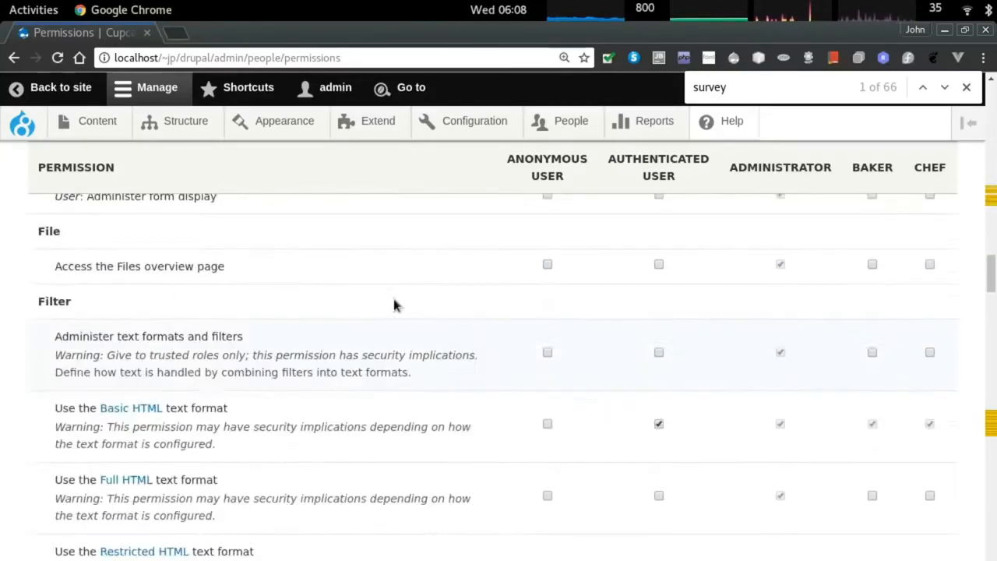
scroll(115, 521, down, 20)
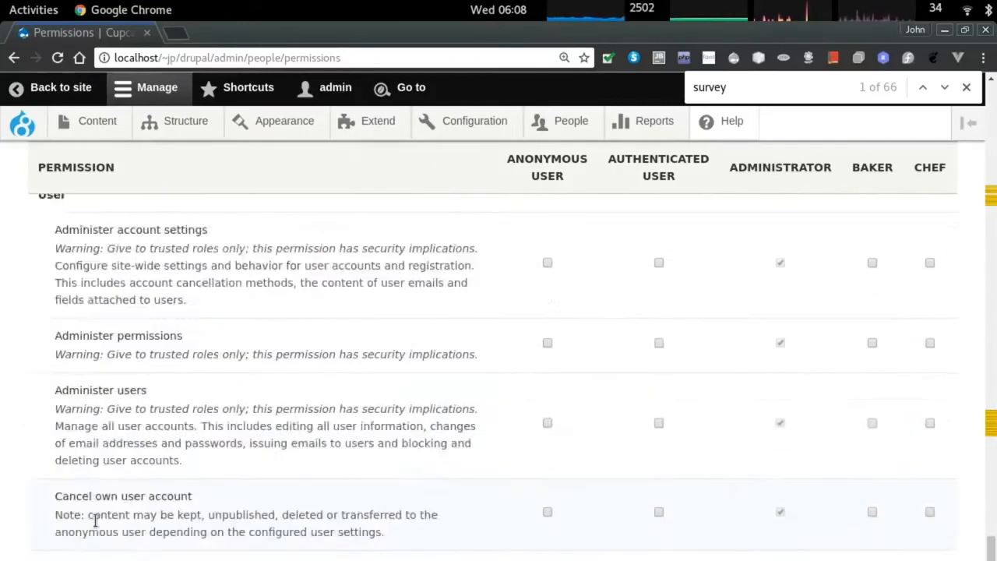
click(84, 520)
Open the Workflows administration page, then return to the batch creation form.
key(alt+Tab)
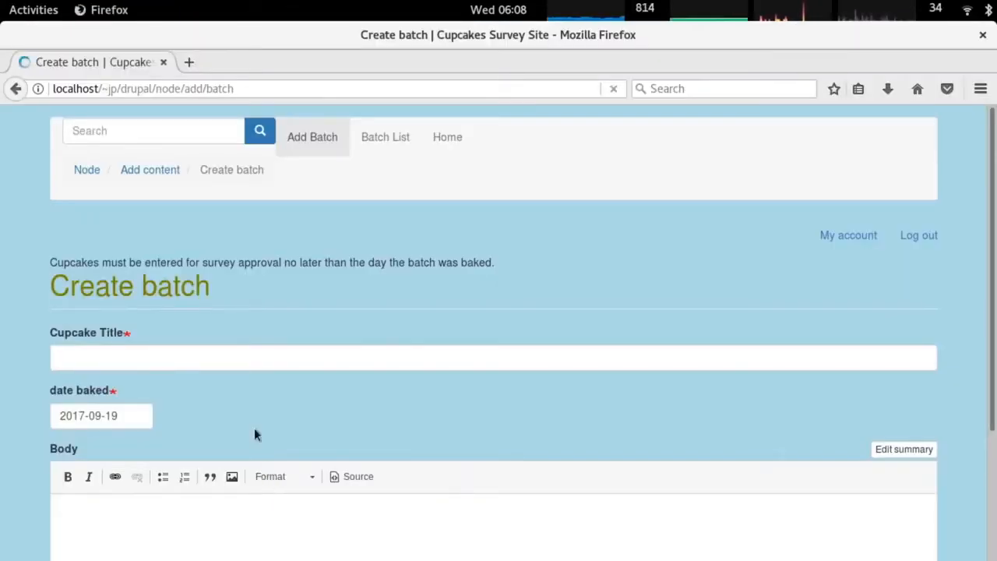
scroll(251, 436, down, 5)
key(alt+Tab)
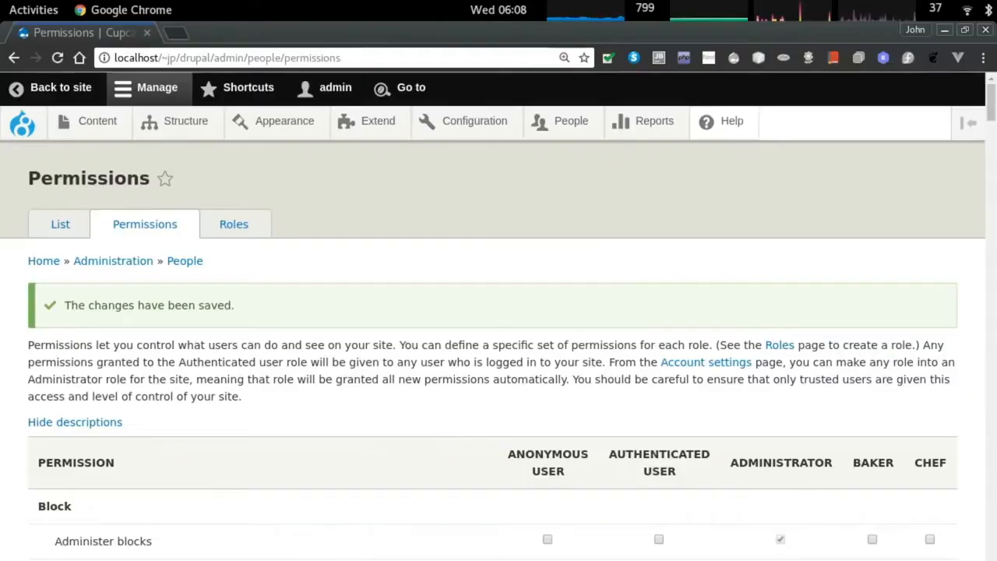
scroll(468, 190, down, 5)
mouse_move(461, 123)
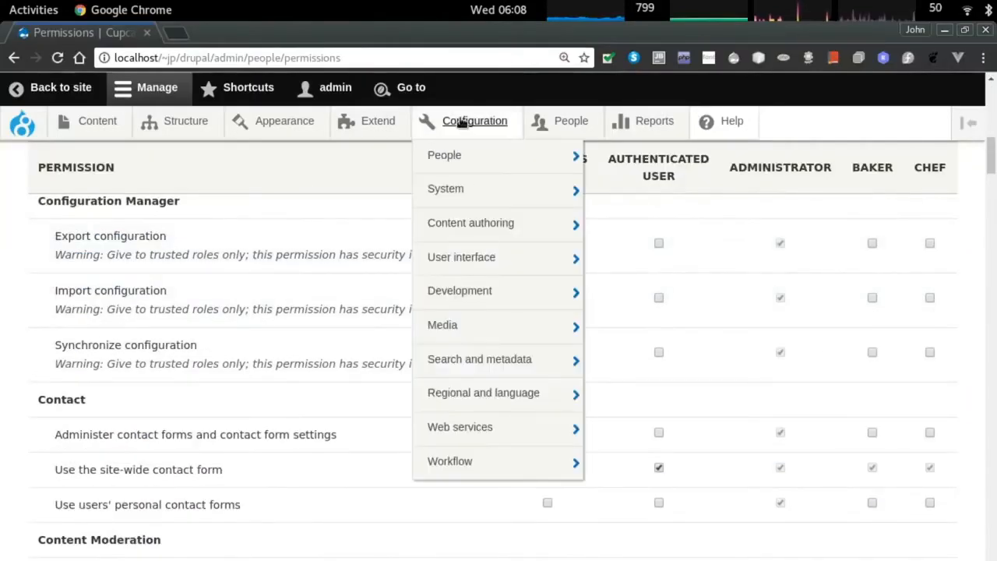
click(466, 462)
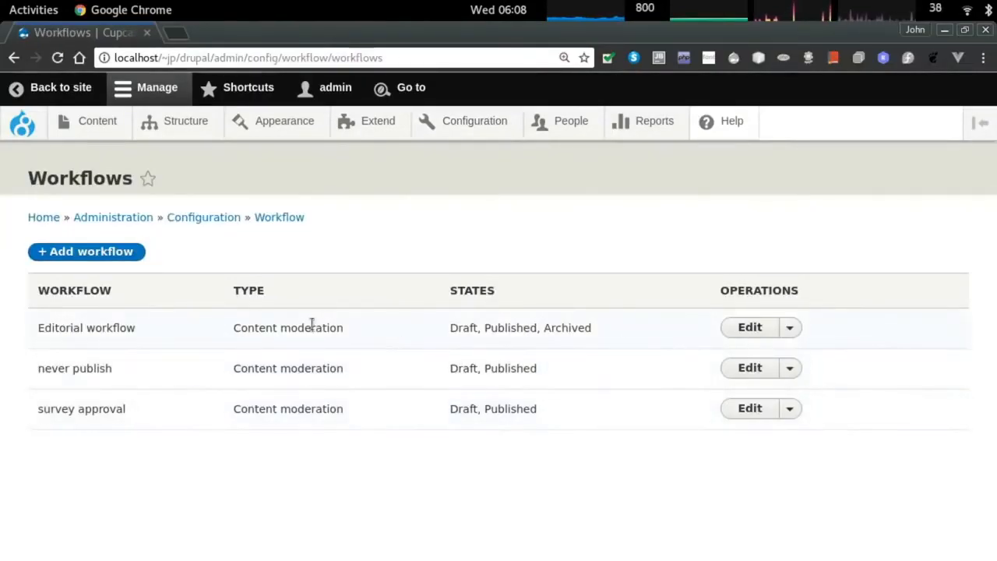
key(alt+Tab)
scroll(225, 228, up, 5)
Enter the cupcake title 'strawberry surprise' and a baked date of 2017-09-20.
click(87, 278)
text(strawberry surprise)
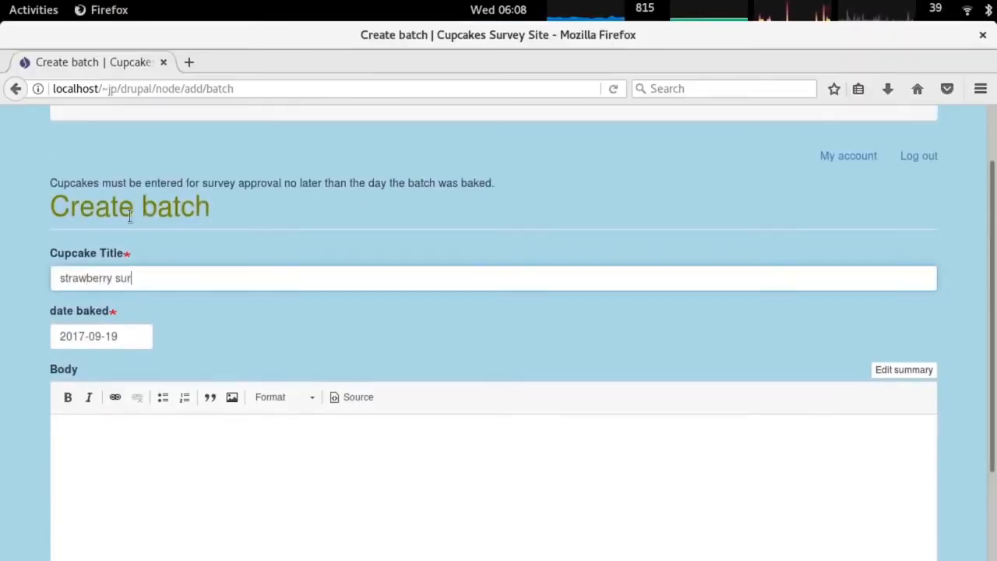
key(Tab)
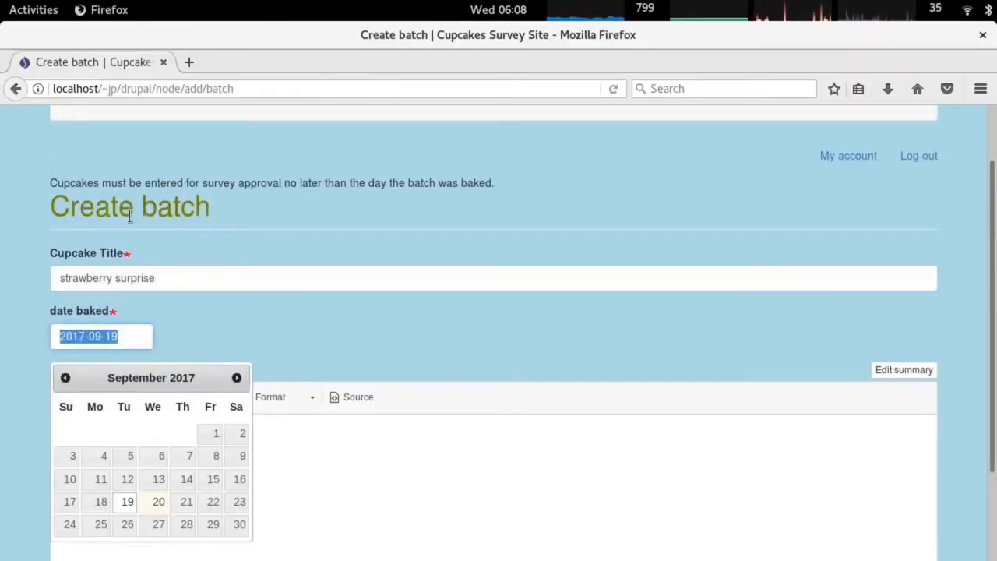
click(159, 502)
scroll(122, 452, down, 5)
Choose berry icing, vanilla sponge and red cupcake paper for the batch.
click(120, 458)
click(117, 339)
click(117, 514)
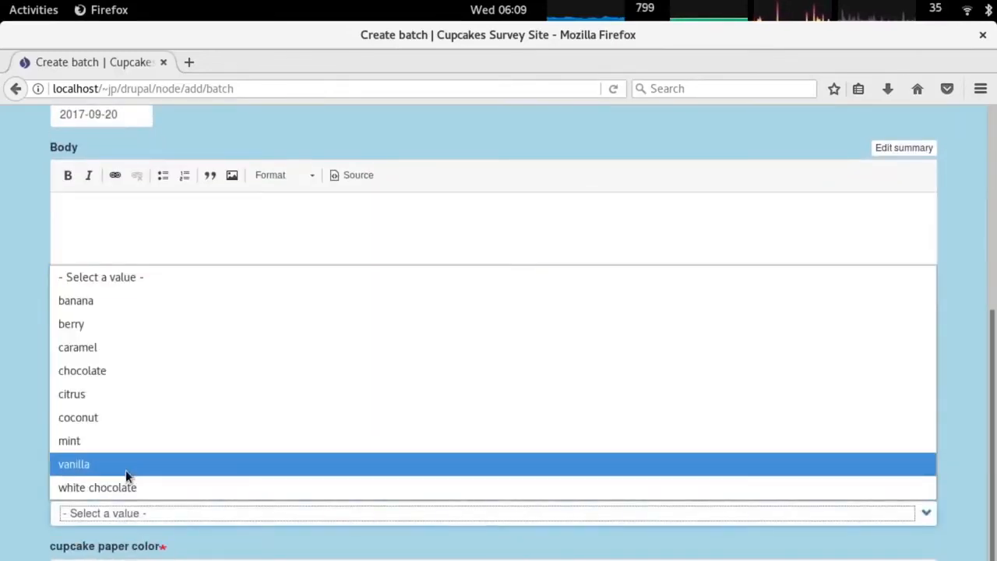
click(126, 466)
click(105, 456)
click(110, 266)
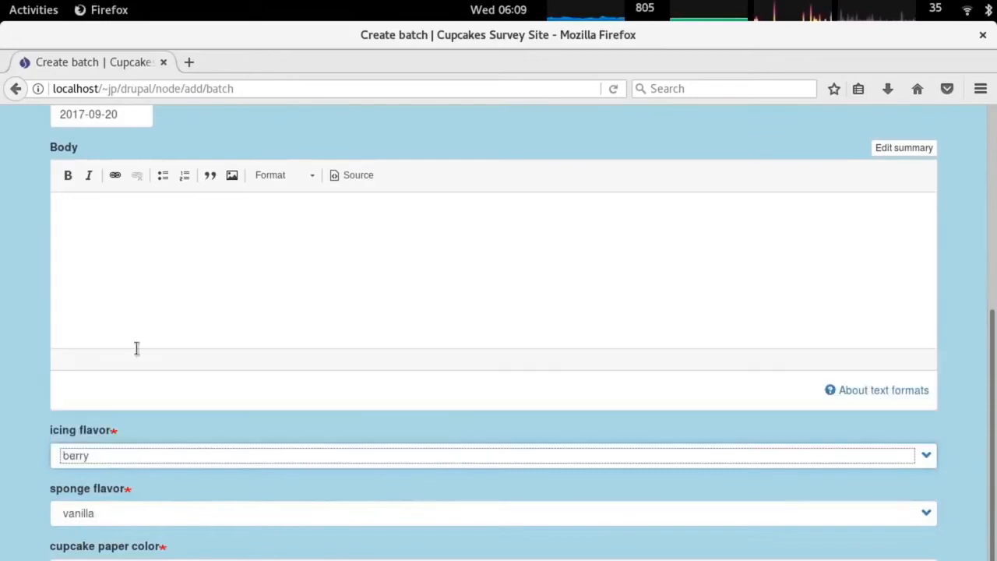
click(137, 558)
click(135, 527)
scroll(120, 348, up, 2)
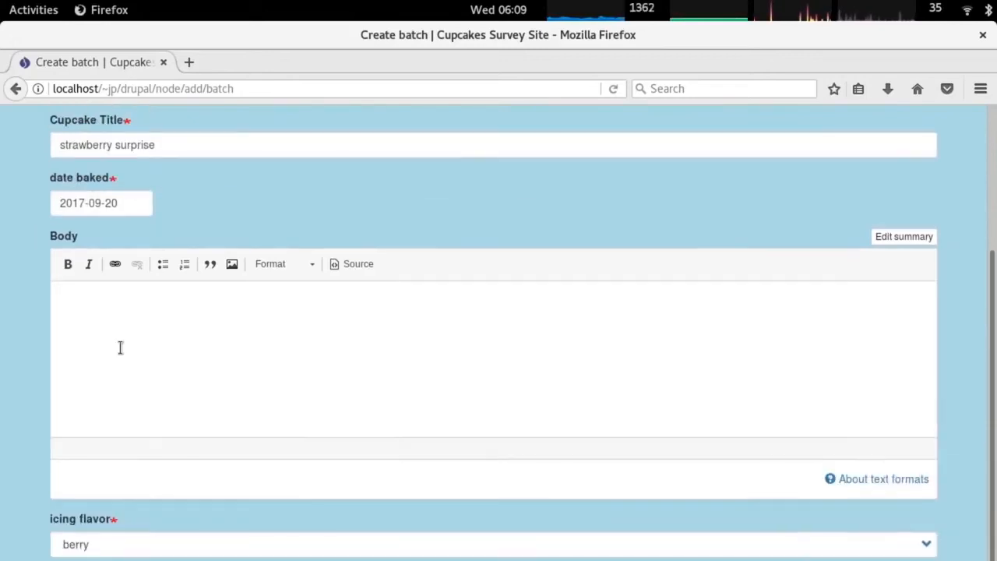
key(ctrl+t)
Search Google Images for strawberry cupcake.
text(s)
text(berry cupcake)
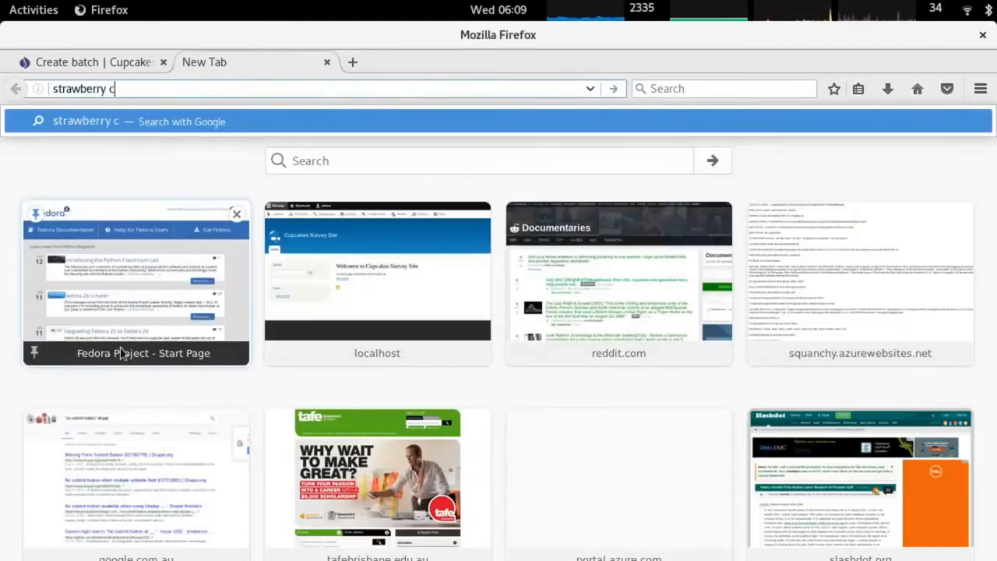
key(Return)
click(200, 191)
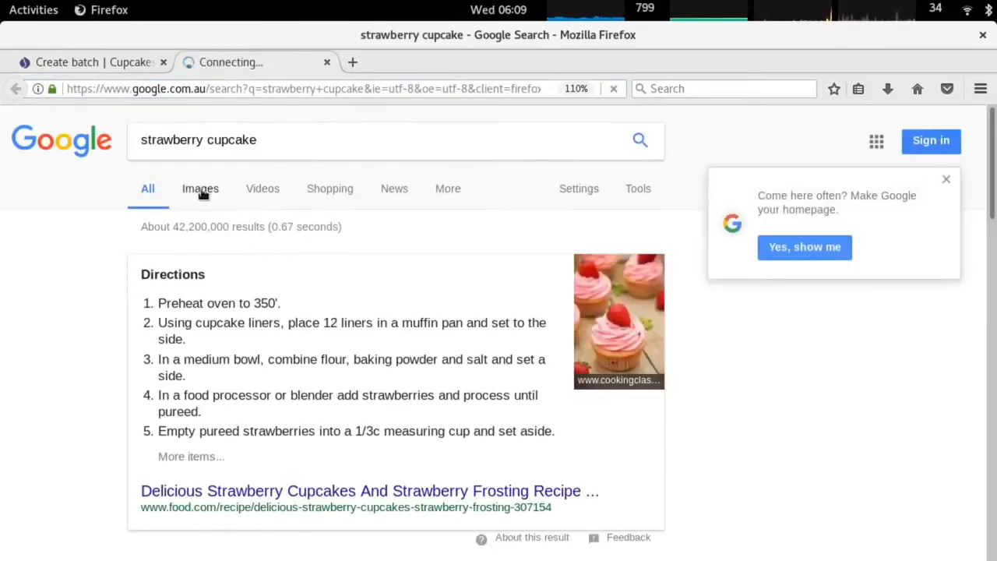
scroll(609, 383, down, 1)
scroll(608, 383, down, 5)
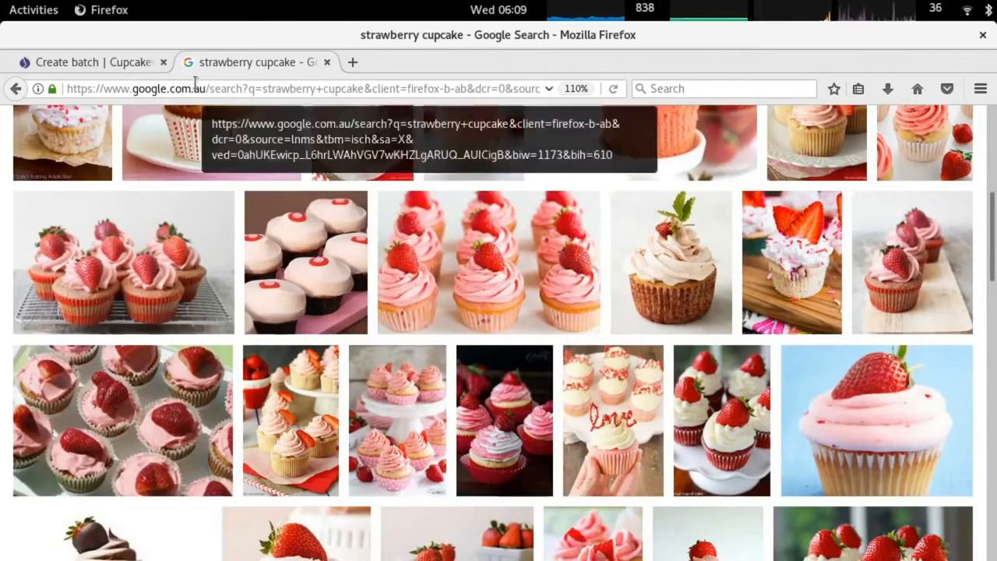
Capture an area screenshot of one cupcake picture, saved as strawberry_cupcake.png.
mouse_move(0, 0)
text(scre)
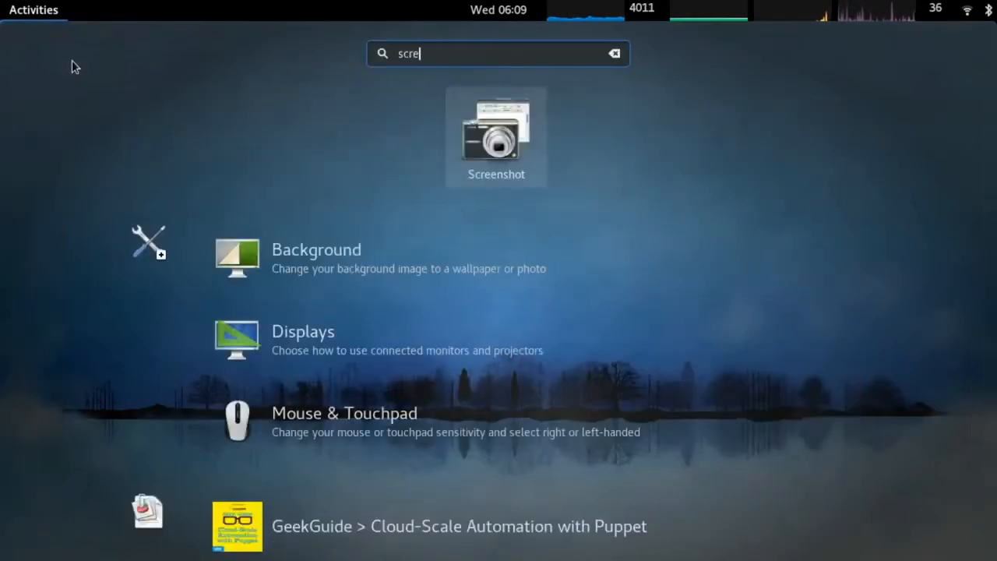
key(Return)
click(466, 295)
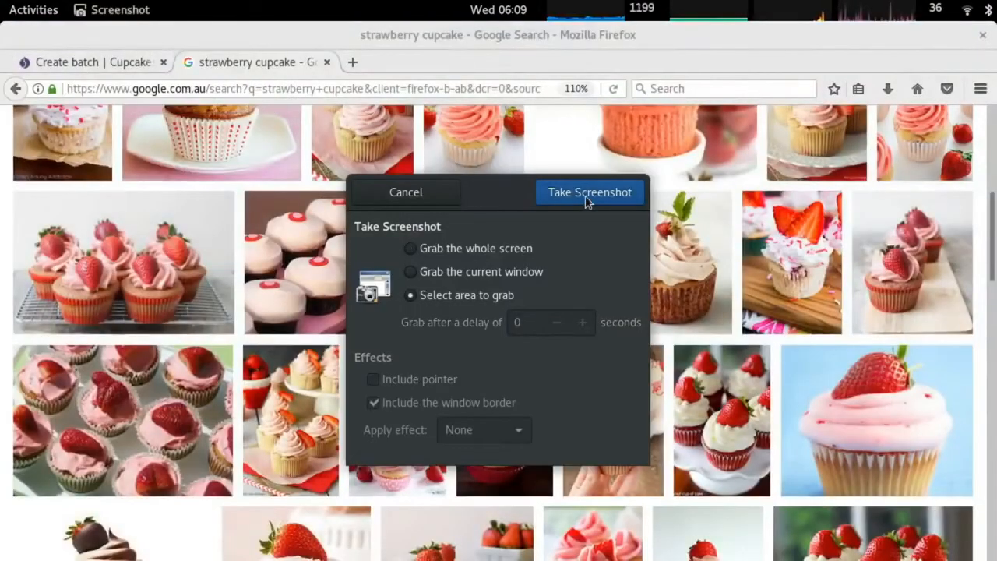
click(586, 195)
drag(614, 193, 731, 333)
text(strawberry_cupcake)
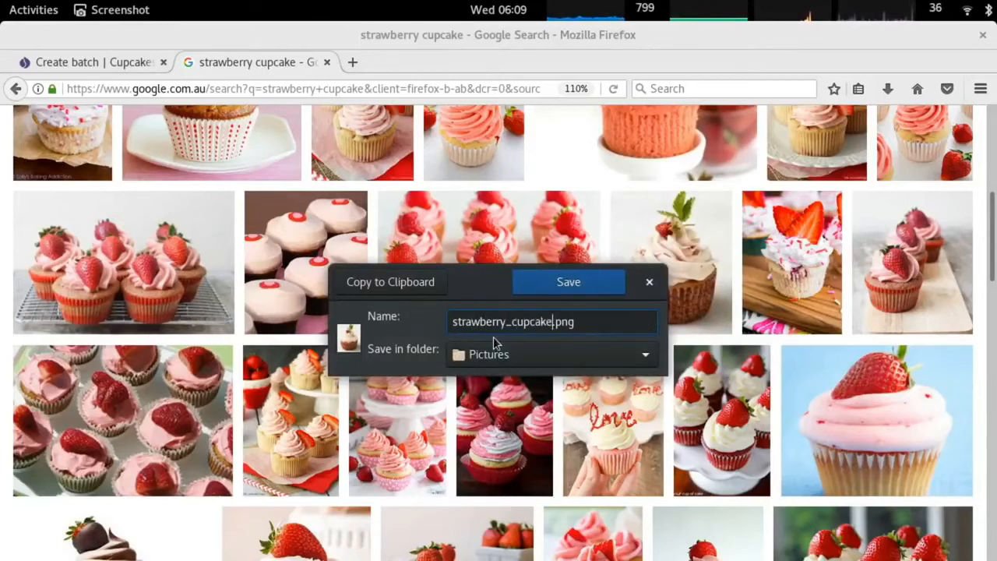
key(Return)
Close the image results and return to the batch form's body field.
key(alt+Tab)
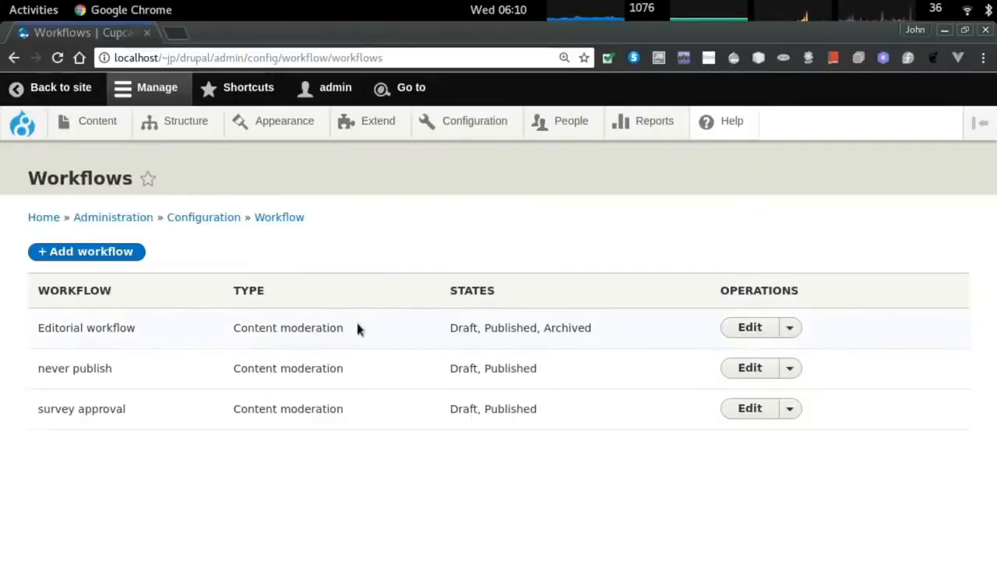
key(alt+Tab)
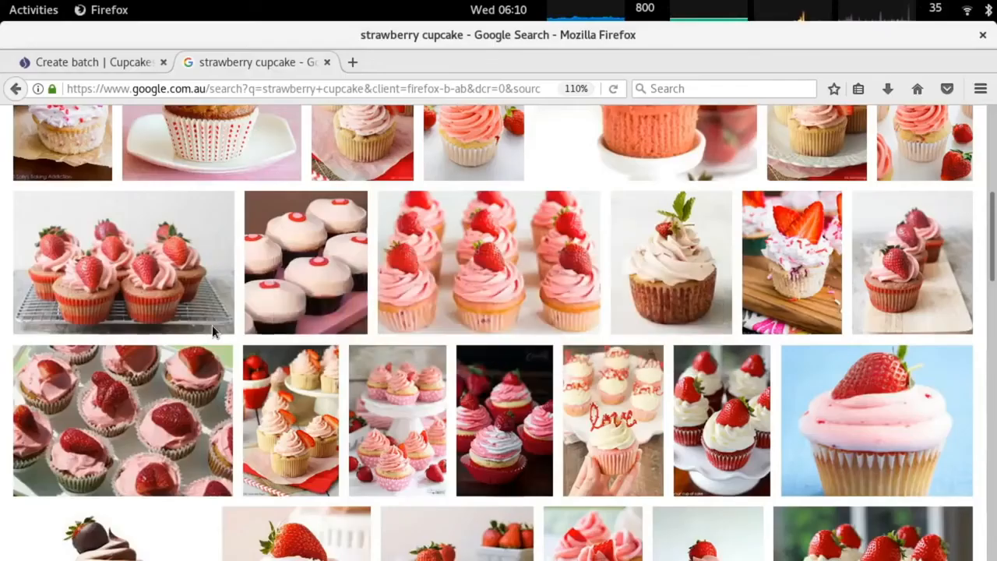
key(ctrl+w)
click(73, 324)
Type 'Best berry cupcake in the world' and insert strawberry_cupcake.png, left-aligned, into the body.
text(Best berry cupcake in the world)
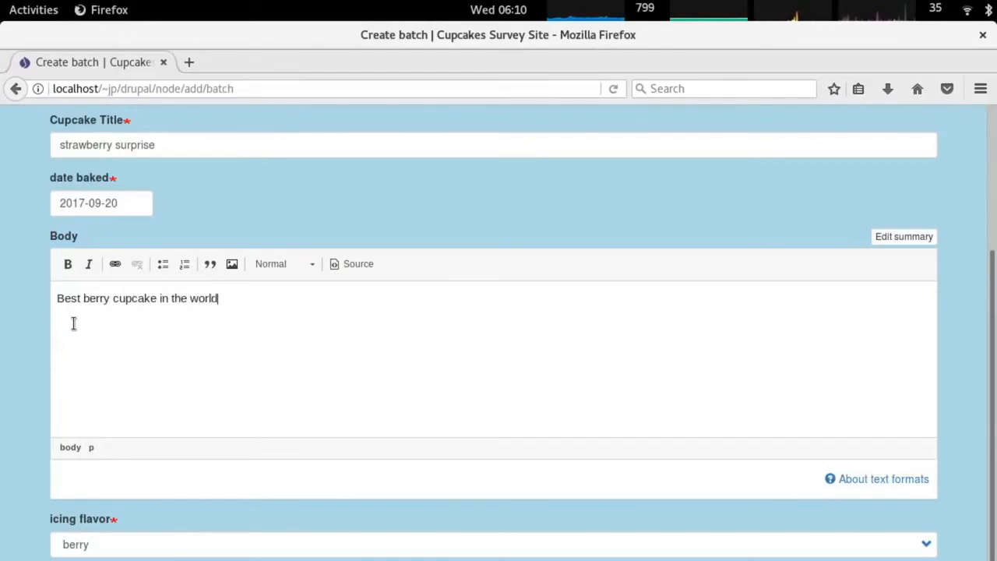
click(232, 264)
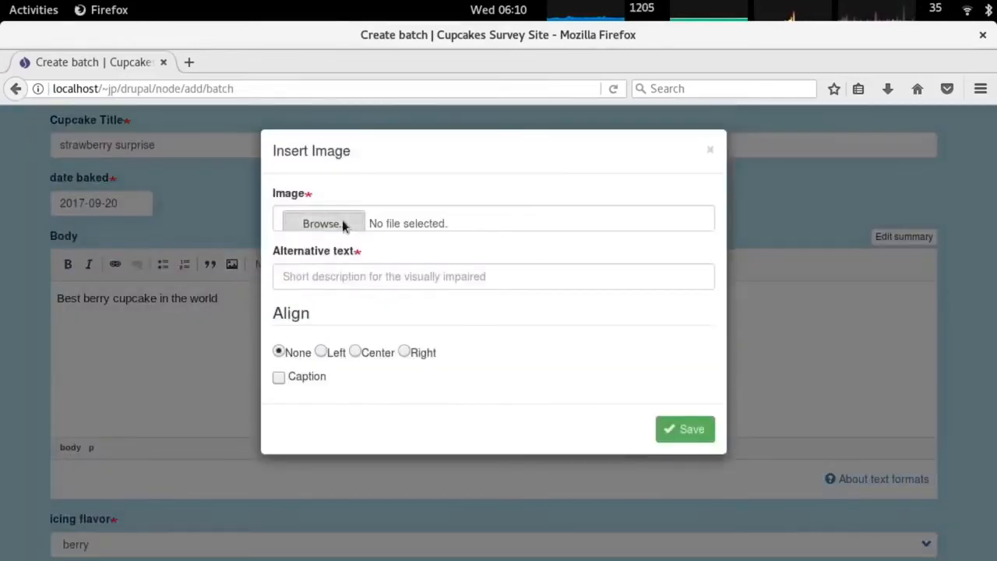
click(342, 220)
double_click(223, 123)
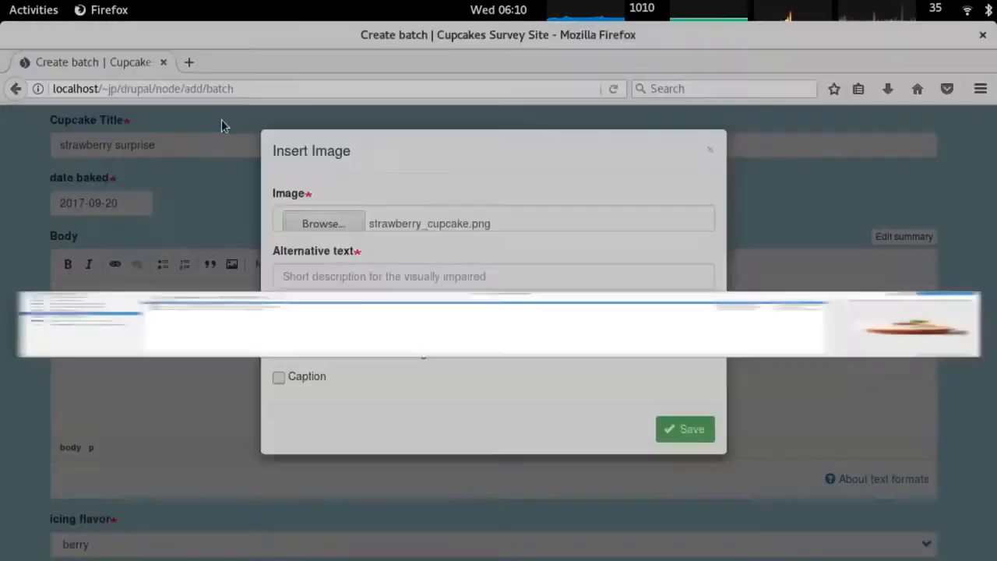
text(best berry cupcake)
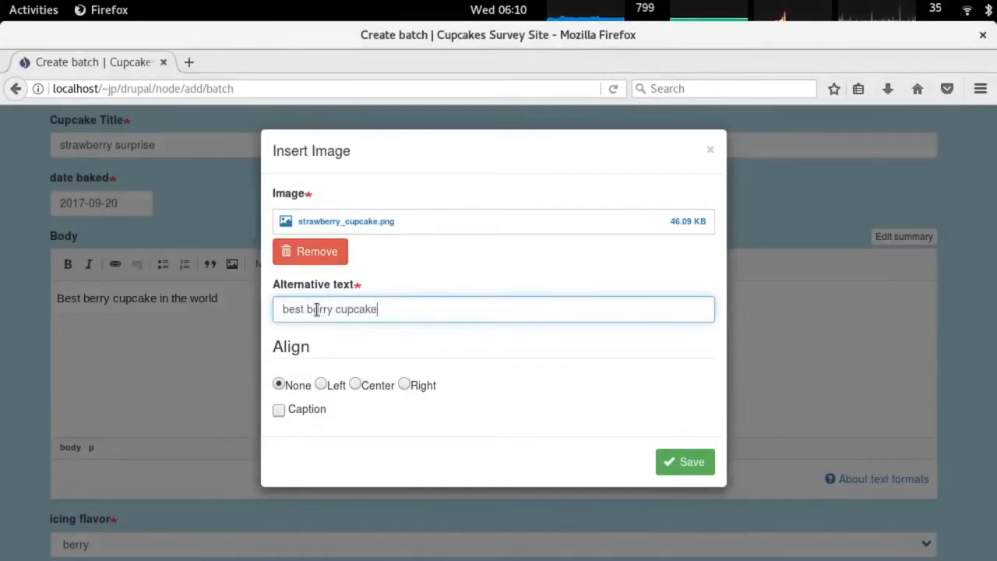
click(320, 385)
click(670, 462)
scroll(240, 418, down, 2)
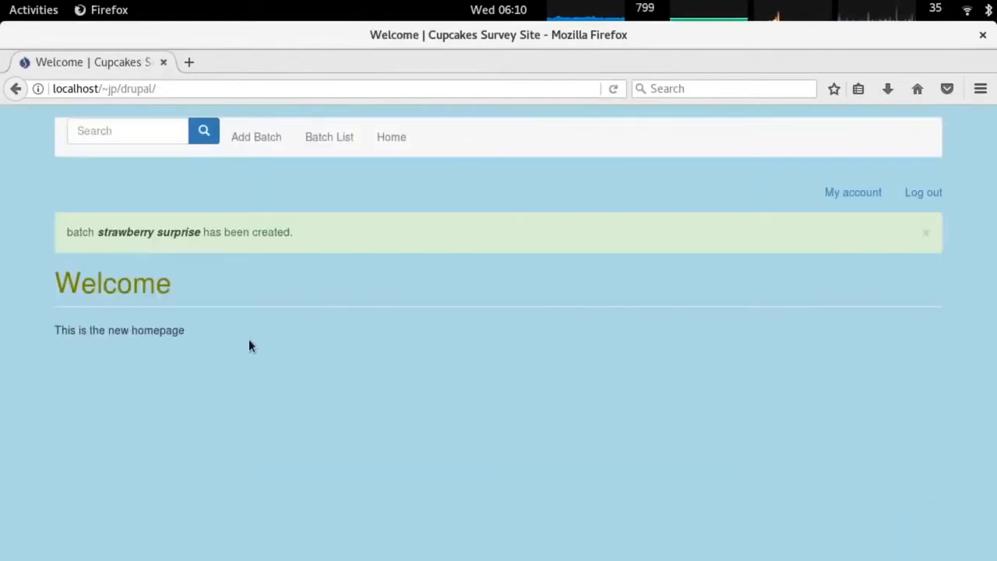
key(alt+Tab)
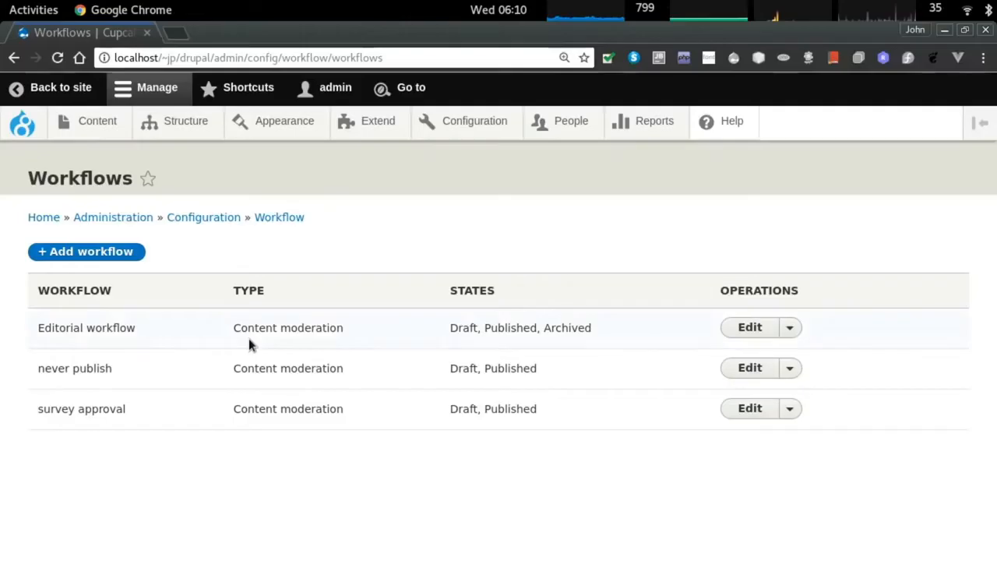
Confirm in the content list that strawberry surprise and the 'This tastes like crap' survey are Unpublished.
click(102, 129)
scroll(335, 343, down, 5)
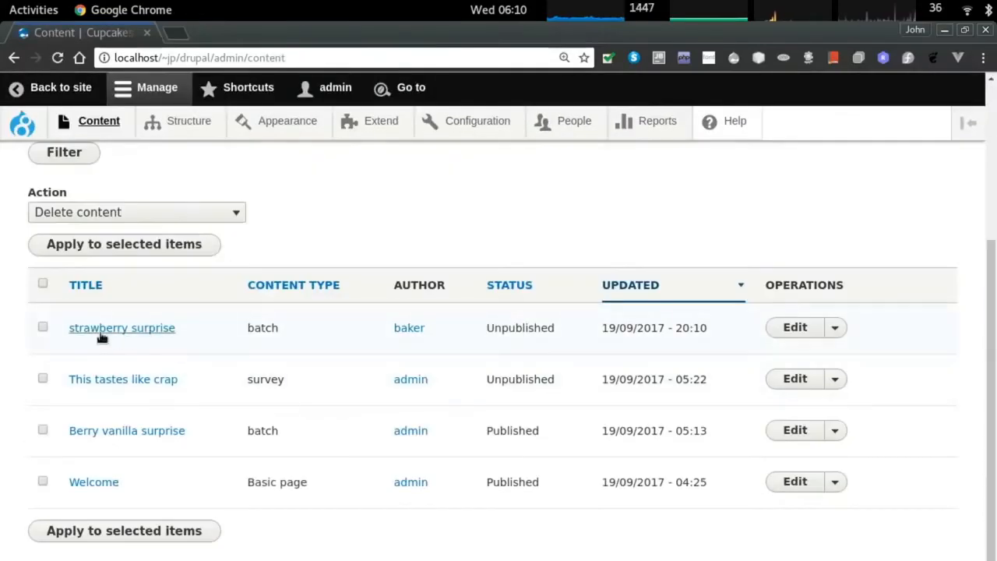
double_click(541, 333)
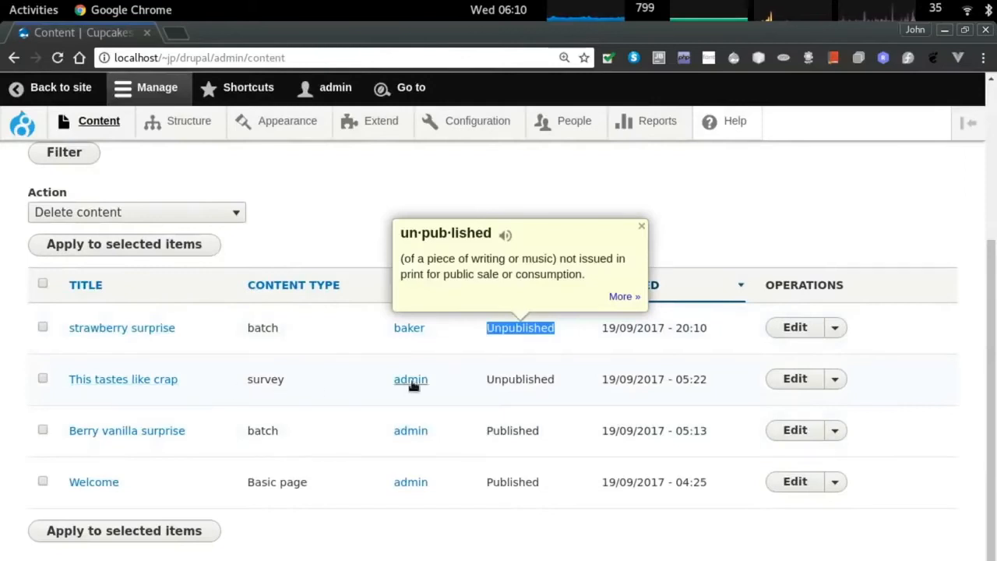
double_click(521, 379)
click(164, 380)
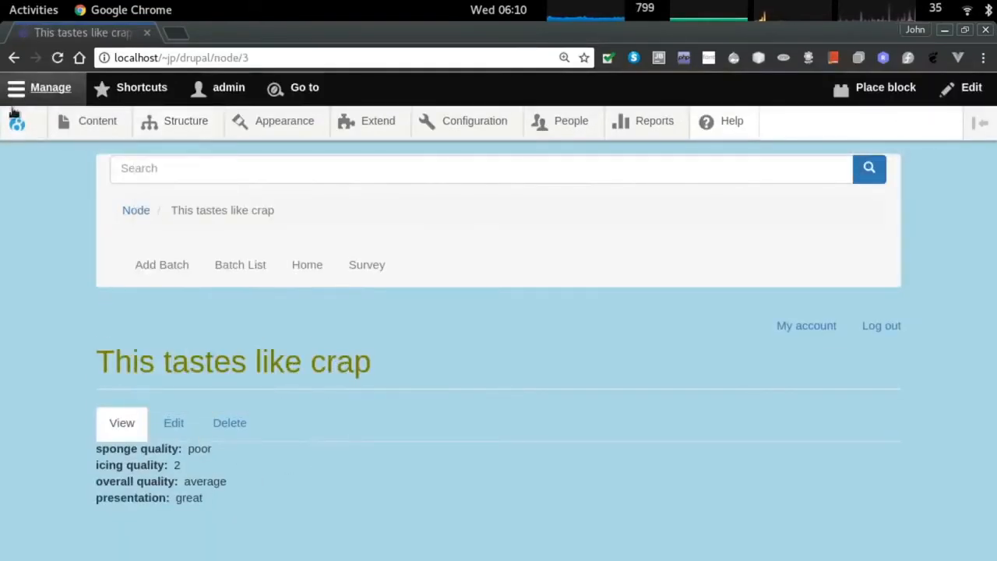
click(94, 128)
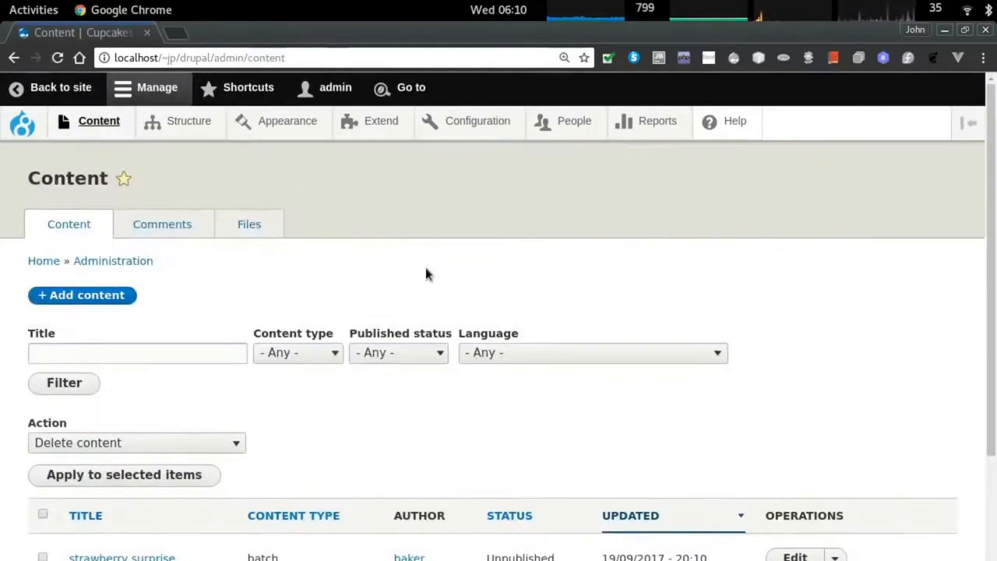
scroll(433, 274, down, 3)
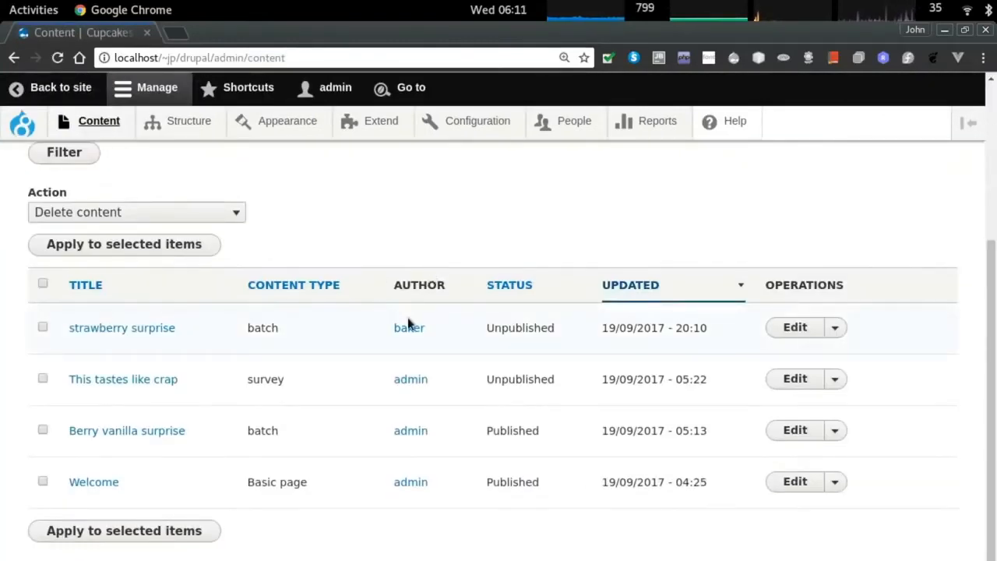
key(ctrl+shift+n)
In a private window, load localhost/~jp/drupal and log in as chef with its password.
text(localhost/)
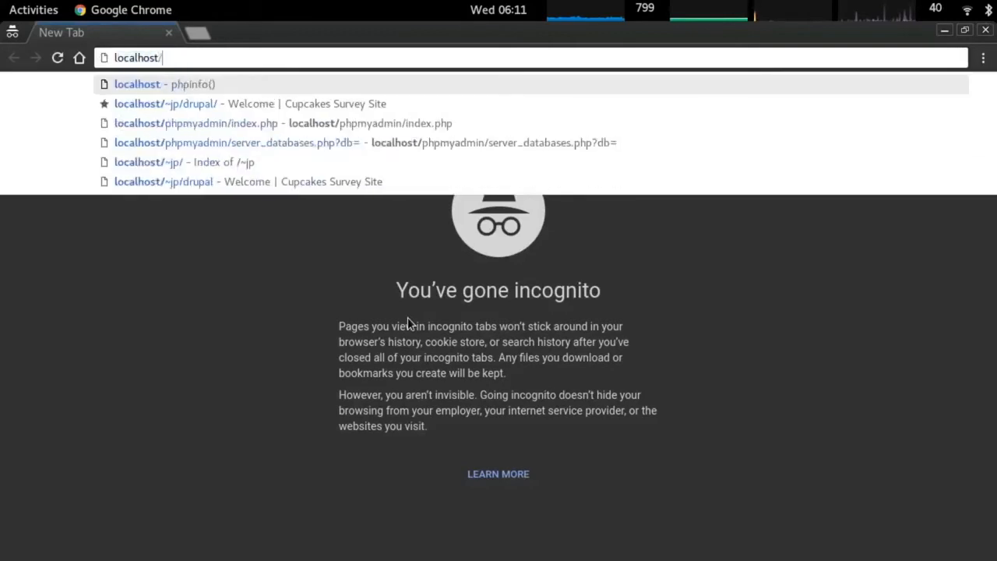
text(~jp/drupal)
key(Return)
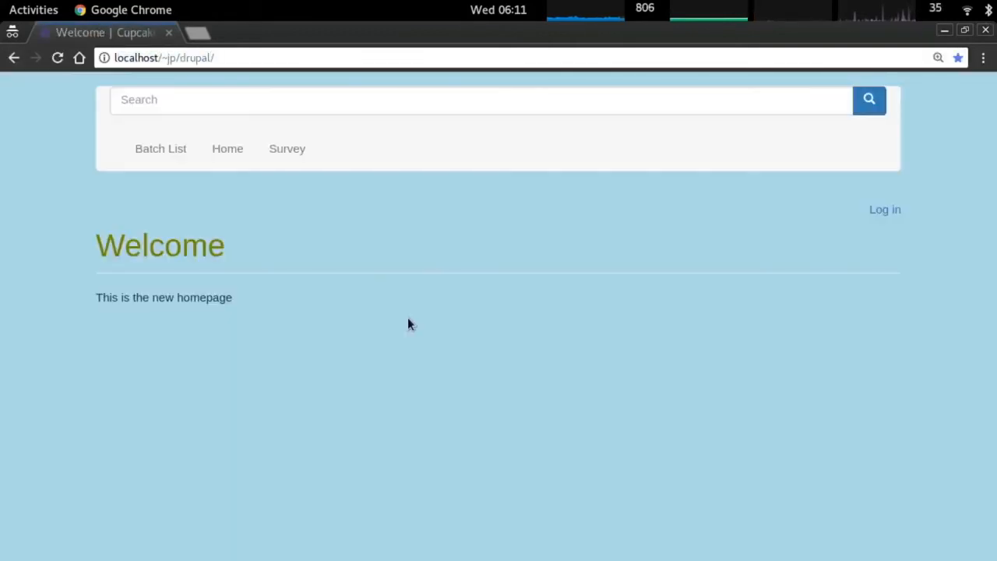
click(885, 210)
text(chef)
key(Tab)
text(••••••••)
key(Return)
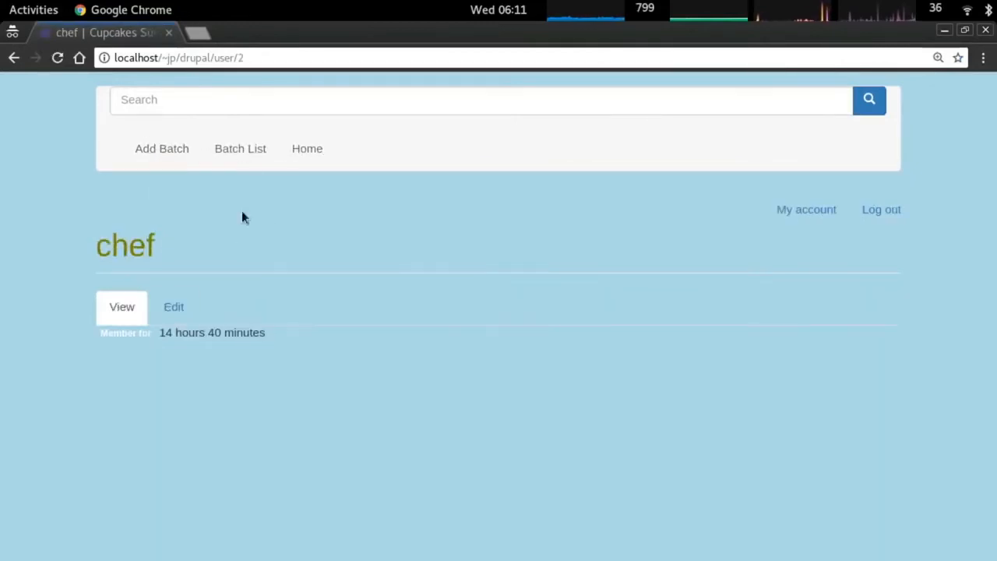
Check the chef's account edit form and the cupcake batch list, then return to the admin window.
click(174, 306)
scroll(401, 481, down, 8)
scroll(296, 432, up, 8)
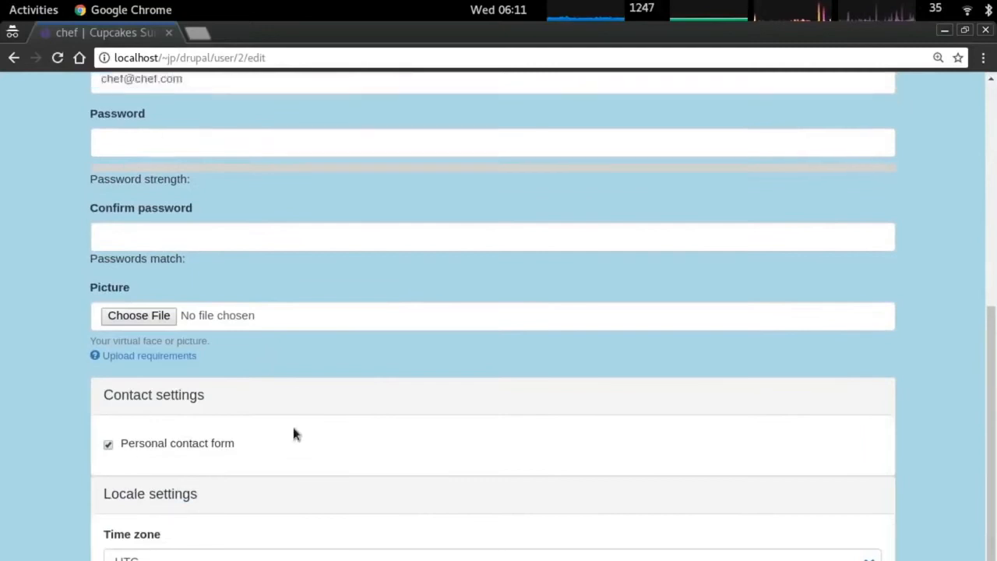
click(237, 198)
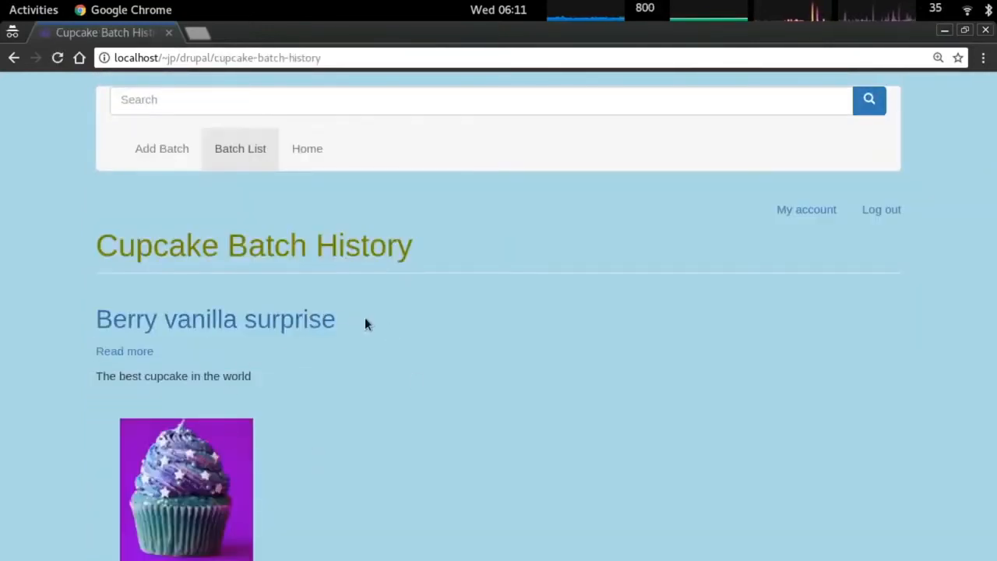
key(alt+Tab)
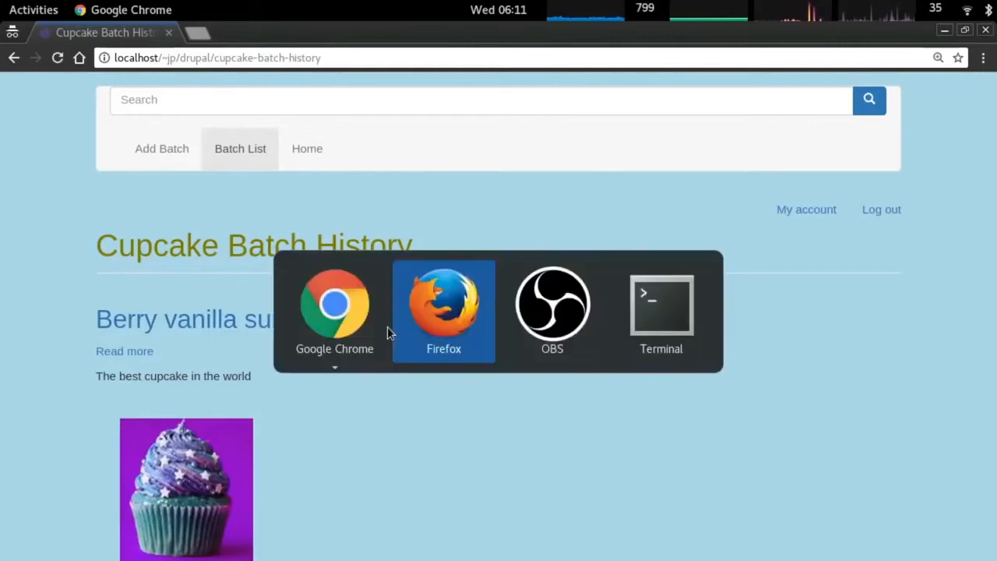
key(alt+Tab)
key(alt+Tab)
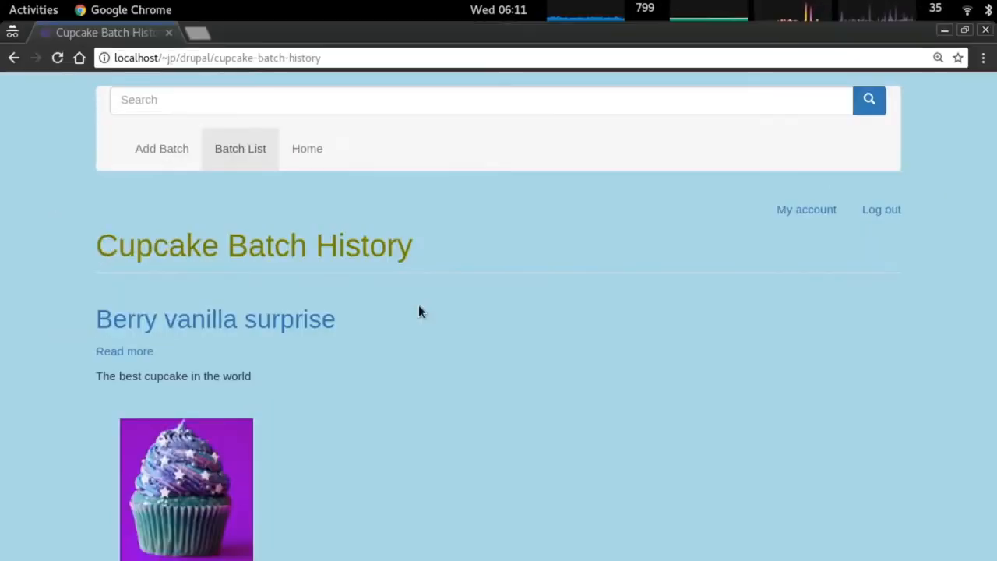
key(alt+grave)
mouse_move(174, 127)
mouse_move(184, 390)
click(376, 395)
Start a view 'unpublished batches' of Batch content, with a description and a page display.
click(61, 306)
text(unpublished batch)
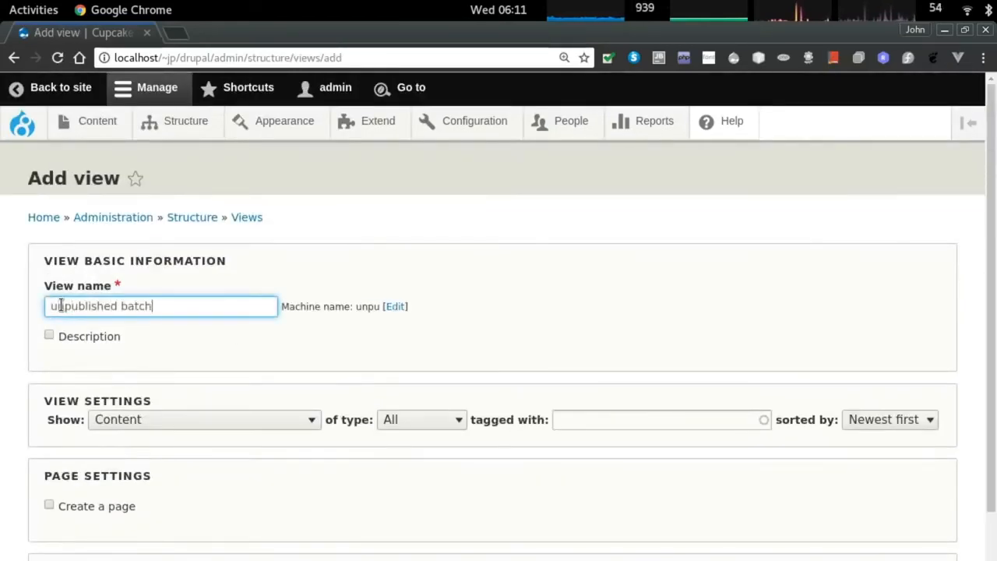
text(es)
click(92, 339)
click(92, 360)
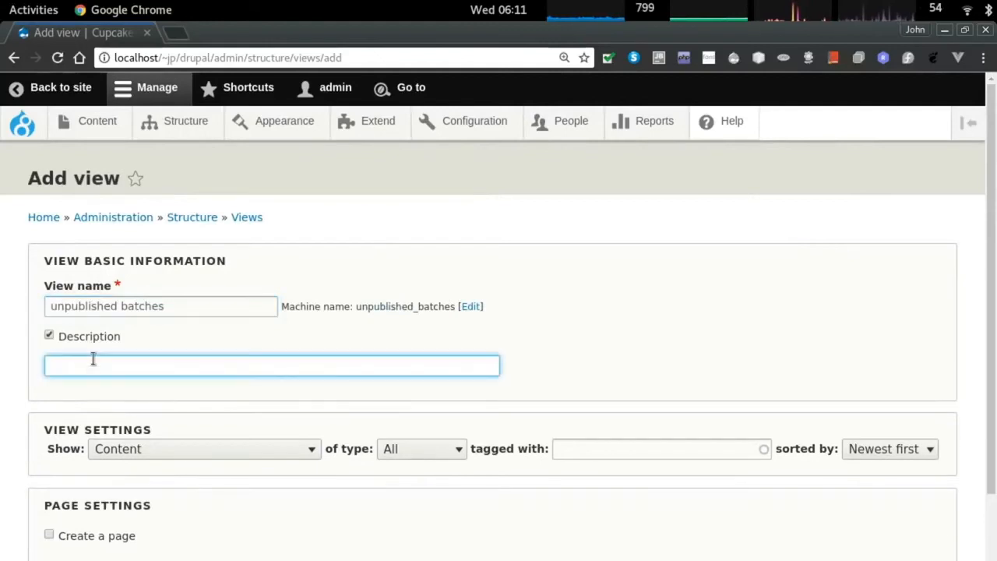
text(List unpublished b)
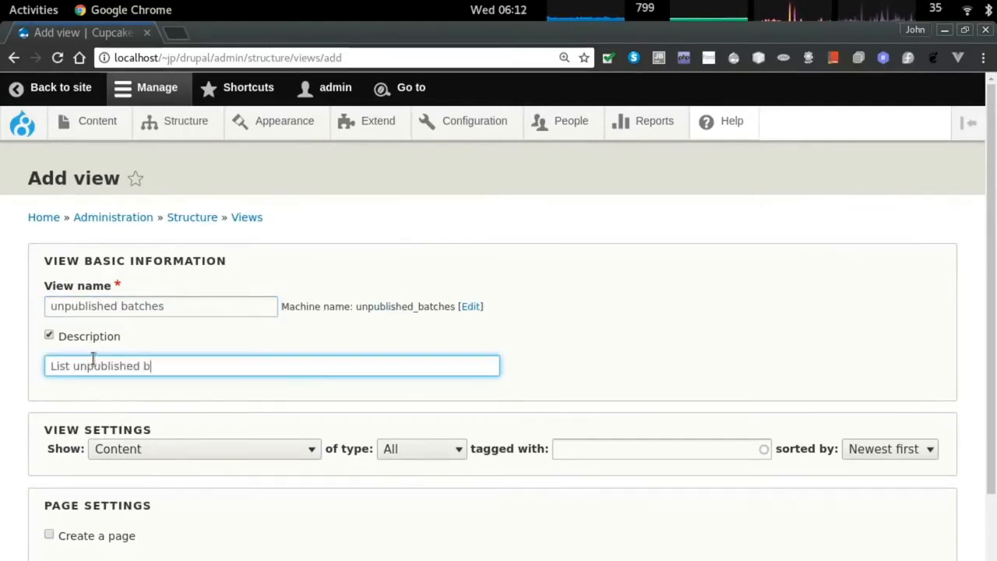
text(cu)
key(BackSpace)
key(BackSpace)
key(BackSpace)
key(BackSpace)
key(BackSpace)
key(BackSpace)
key(BackSpace)
key(BackSpace)
key(BackSpace)
key(BackSpace)
key(BackSpace)
key(BackSpace)
key(BackSpace)
key(BackSpace)
key(BackSpace)
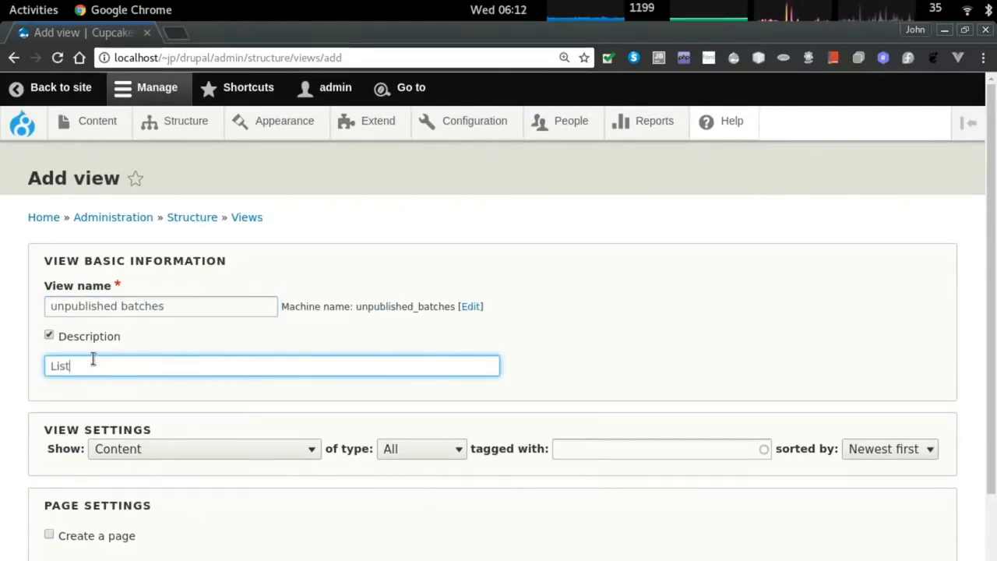
text(cupcake batches that are deserving of a survey)
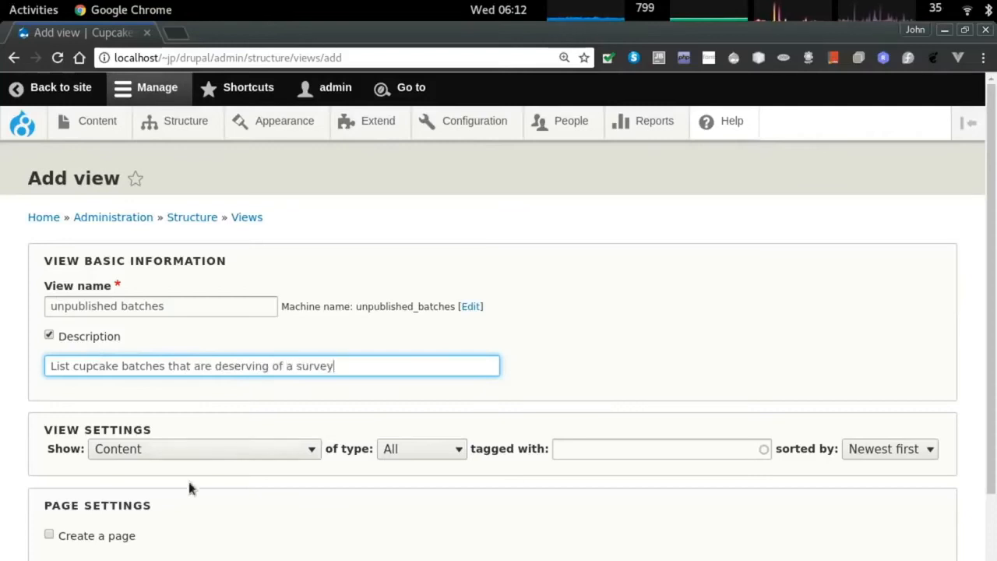
click(420, 448)
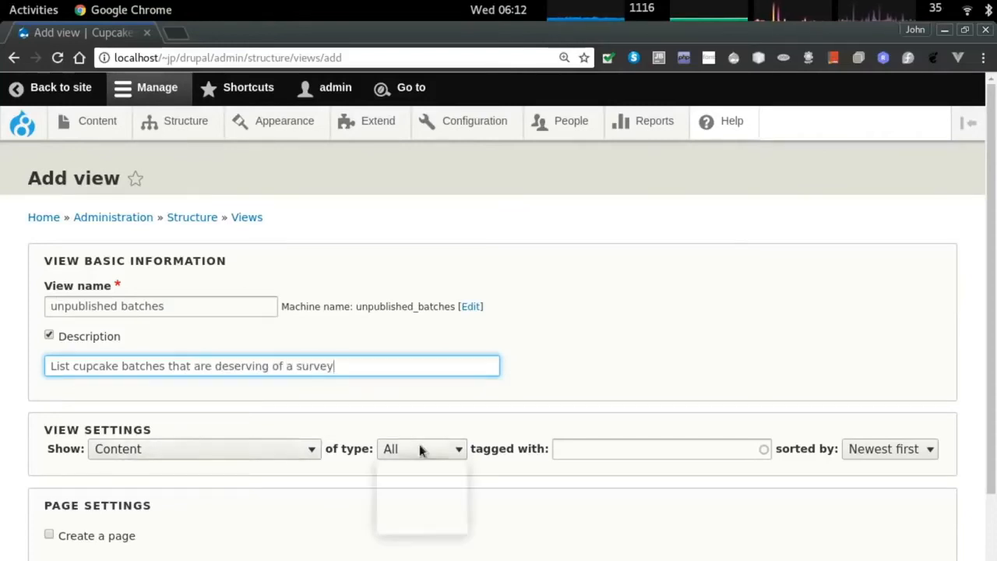
click(411, 496)
scroll(303, 471, down, 3)
click(102, 382)
scroll(117, 436, down, 5)
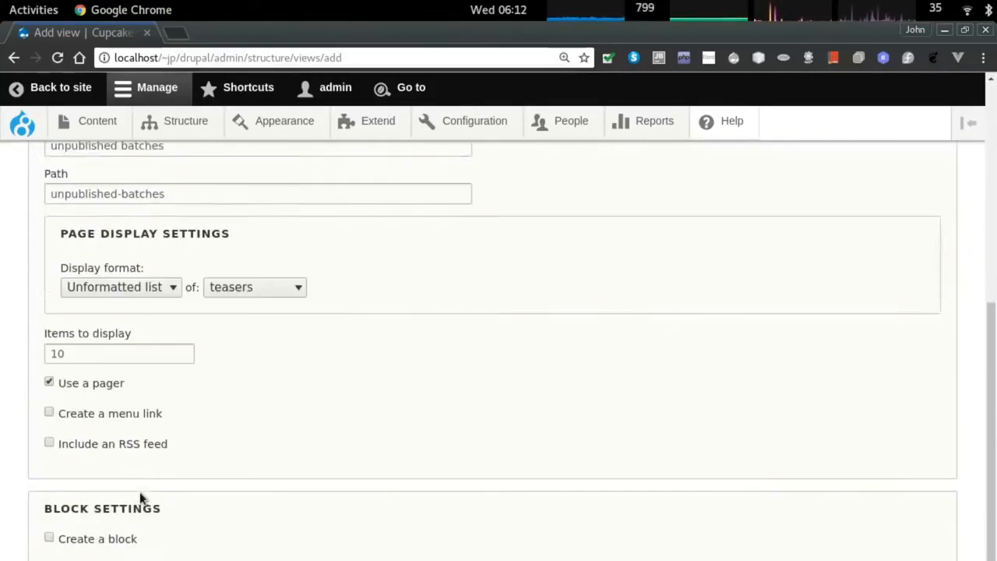
click(102, 530)
Set the Publishing status filter to 'Is not equal to Yes', apply it, and save the view.
scroll(219, 460, down, 2)
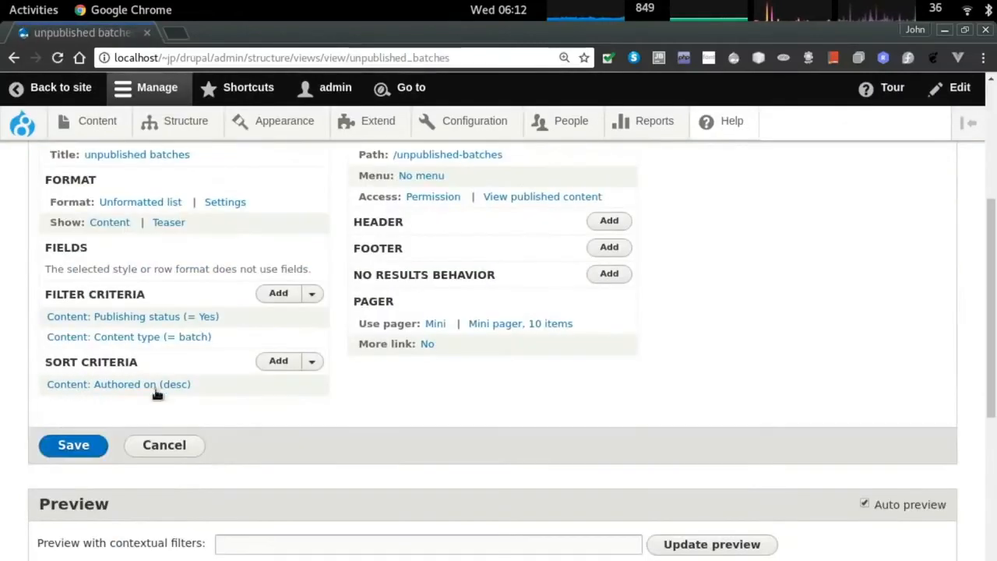
click(161, 317)
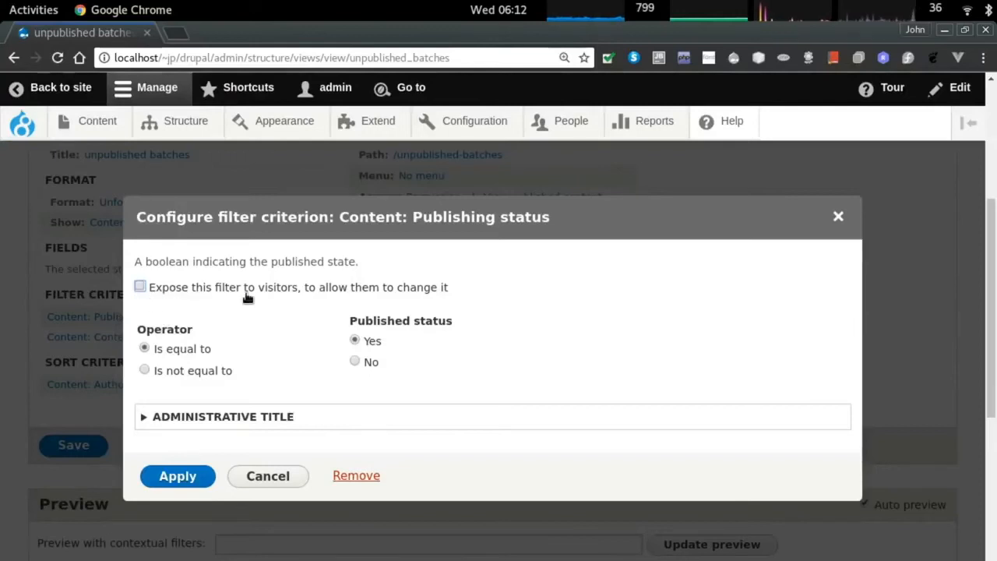
click(223, 416)
scroll(246, 348, down, 1)
scroll(350, 349, up, 1)
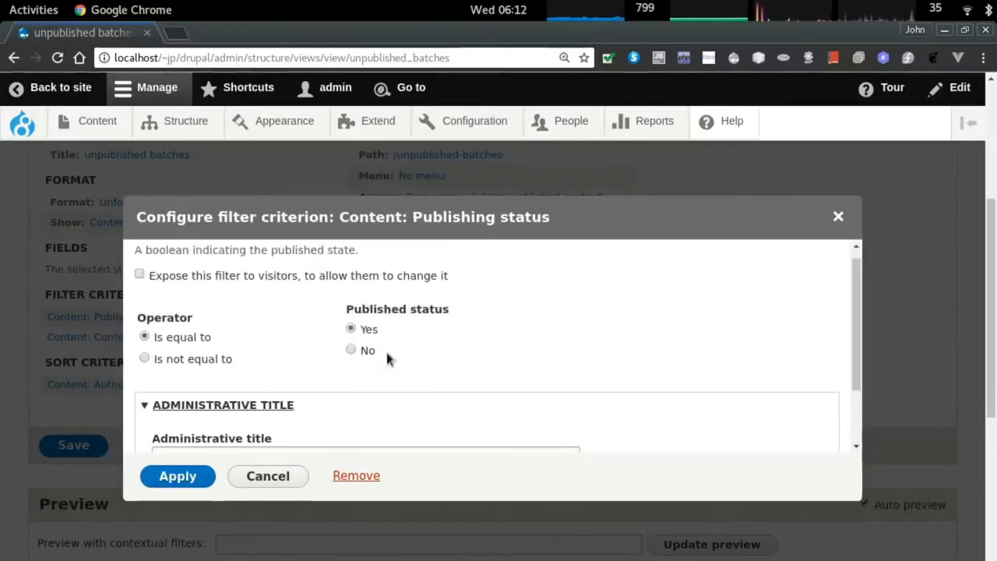
click(372, 351)
scroll(444, 358, down, 5)
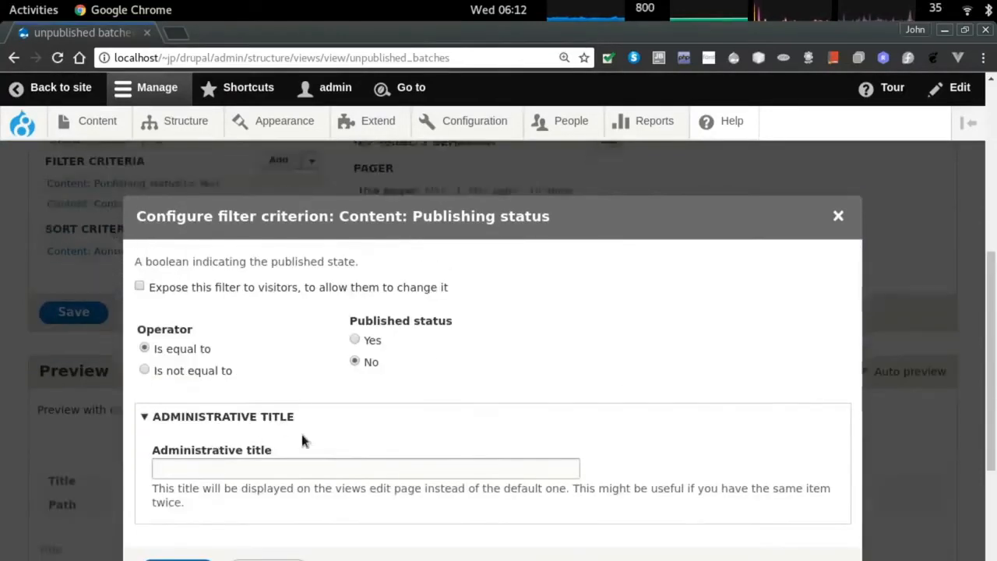
click(196, 324)
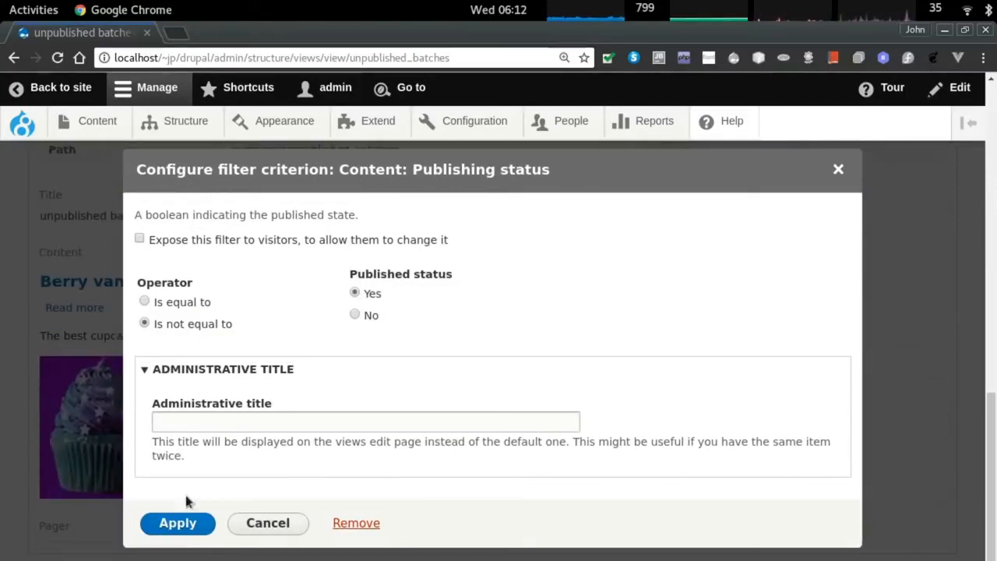
click(193, 522)
click(73, 476)
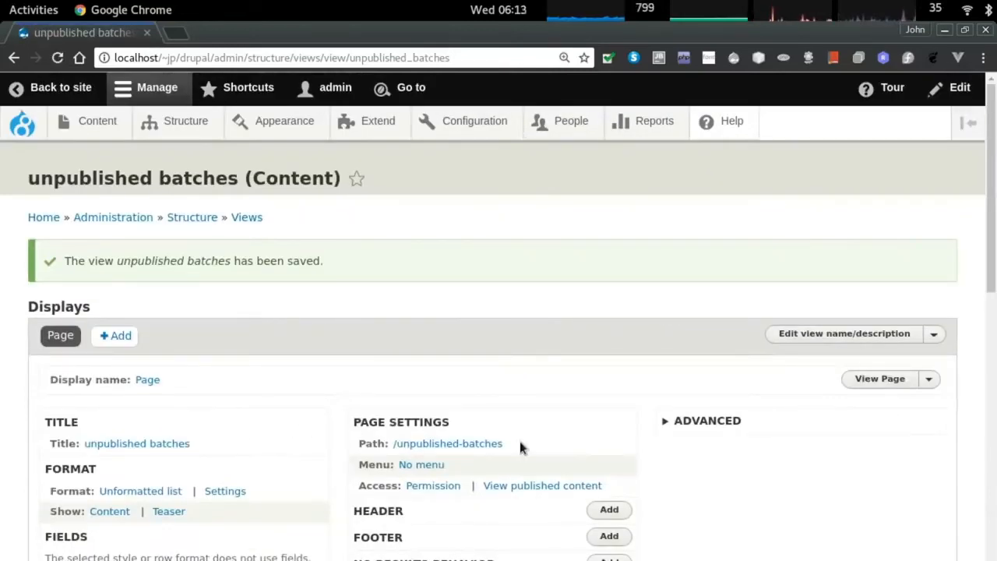
drag(519, 443, 393, 442)
key(ctrl+c)
Open Content in a new tab and load the /unpublished-batches page there.
key(ctrl+t)
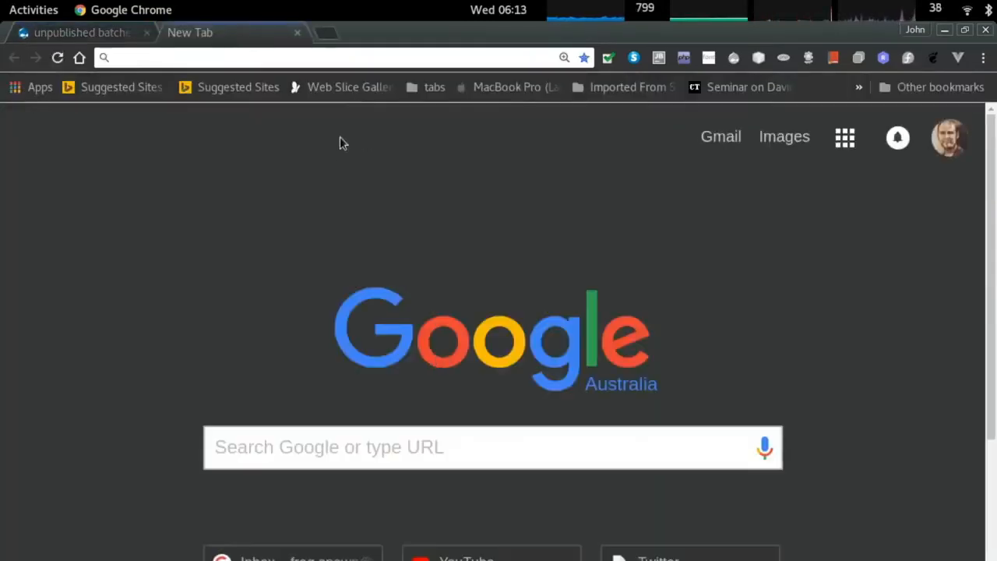
key(ctrl+shift+Tab)
right_click(97, 121)
click(156, 136)
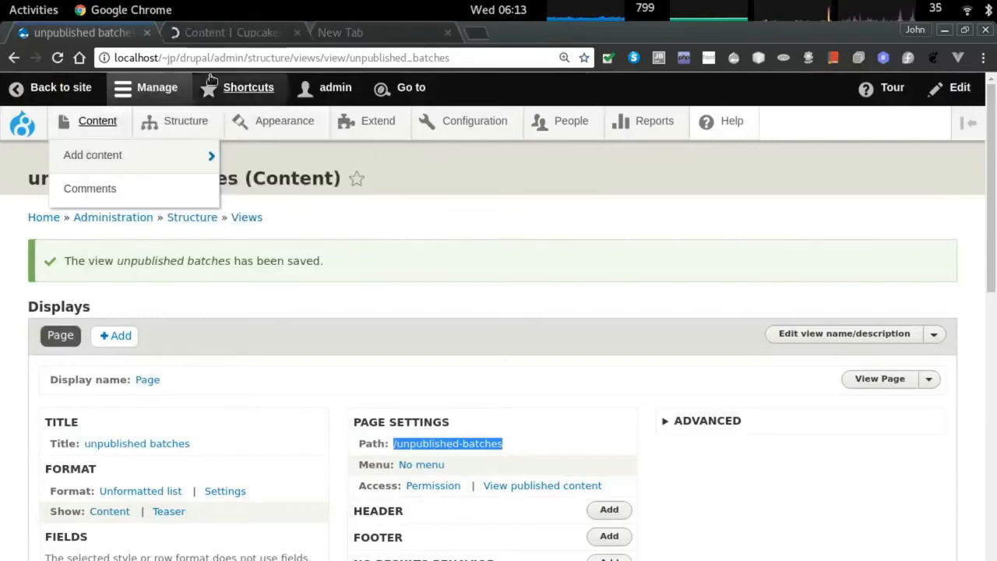
click(226, 32)
drag(212, 58, 502, 54)
key(ctrl+v)
key(Return)
scroll(527, 327, down, 3)
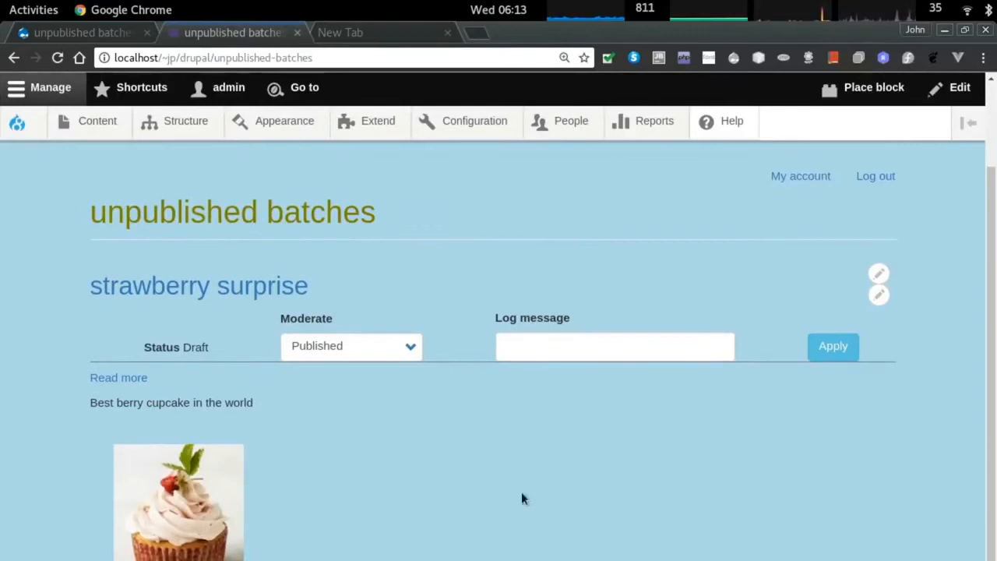
scroll(402, 383, up, 2)
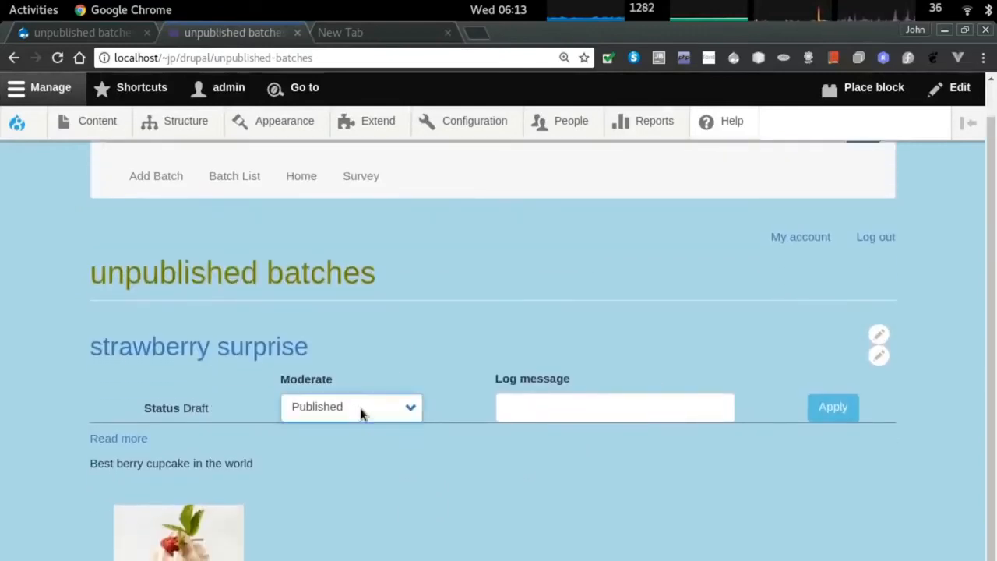
Check strawberry surprise's Draft status and open its full batch page.
double_click(195, 408)
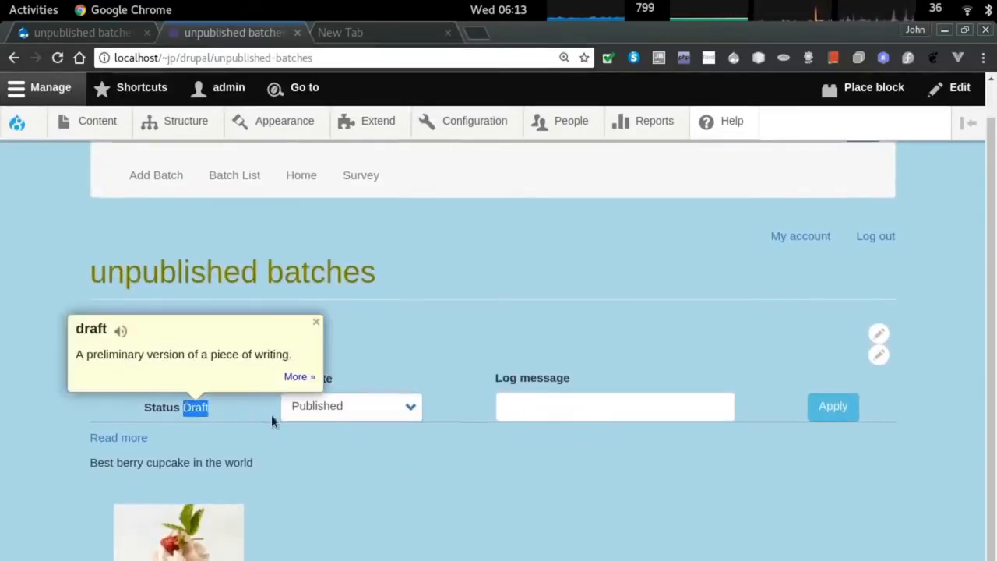
scroll(357, 448, down, 2)
click(361, 348)
click(371, 431)
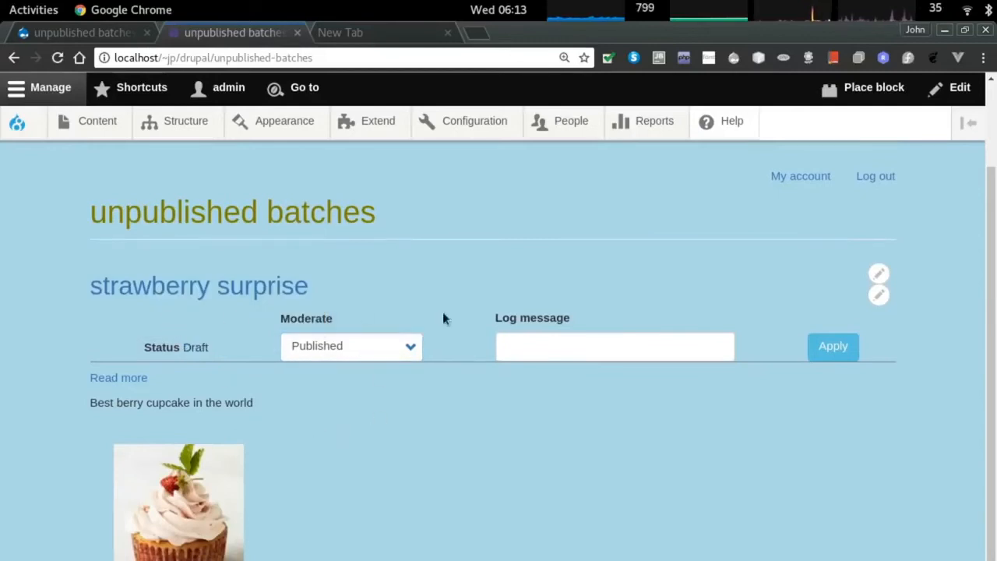
click(532, 343)
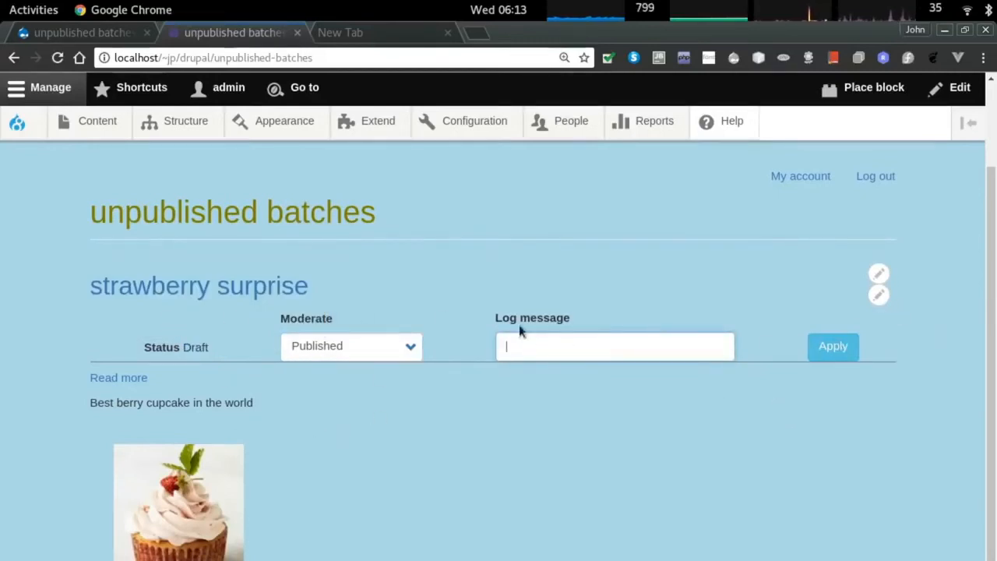
double_click(198, 403)
click(246, 445)
click(121, 376)
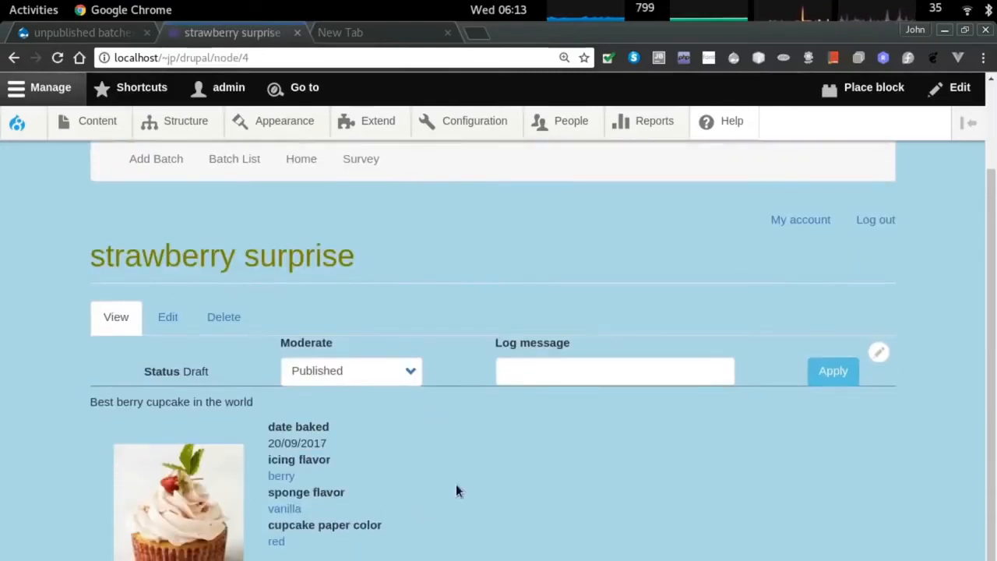
scroll(458, 491, up, 3)
Add a Main navigation link to /unpublished-batches titled 'draft batches'.
mouse_move(180, 127)
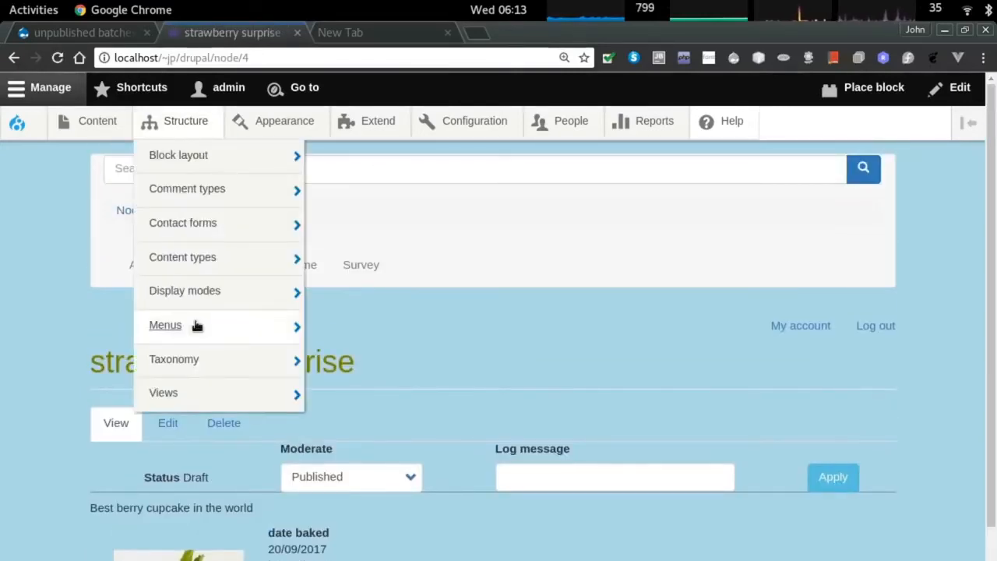
mouse_move(197, 325)
click(357, 427)
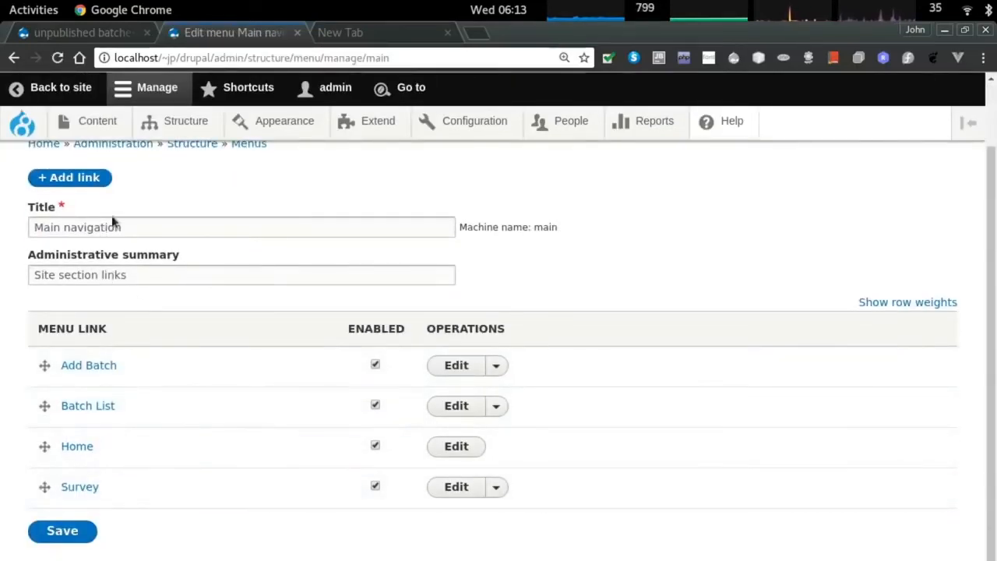
click(74, 178)
click(71, 267)
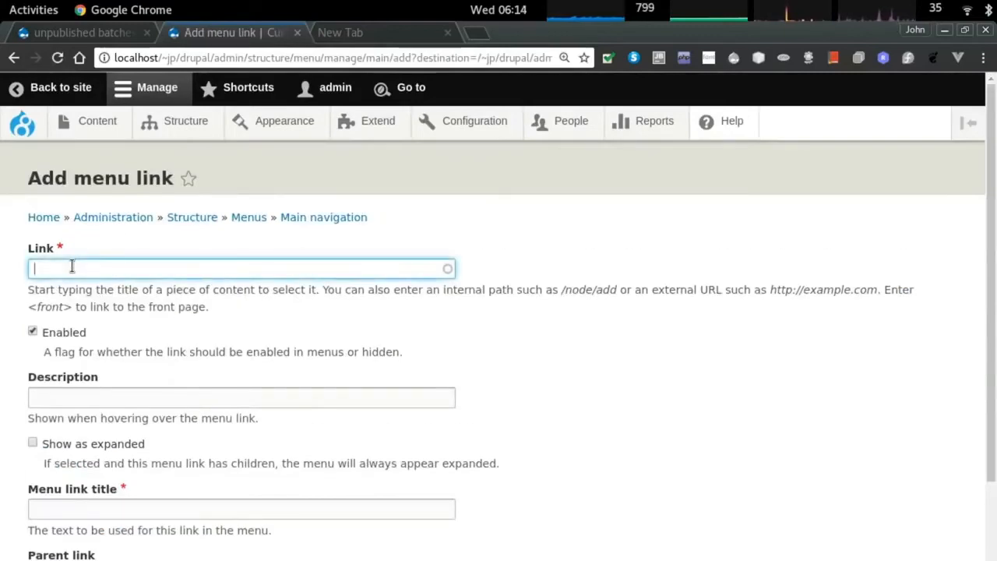
key(ctrl+v)
key(Tab)
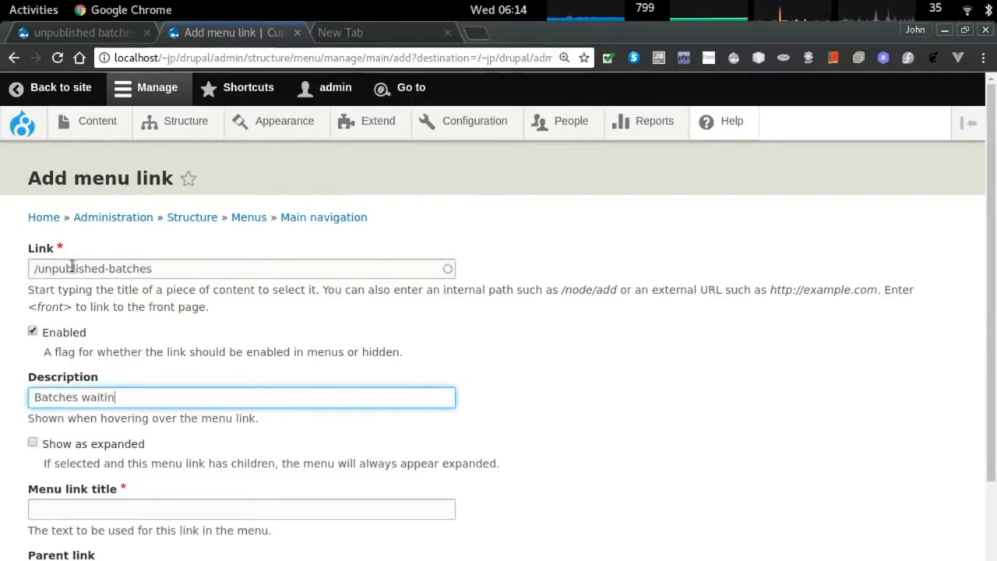
scroll(89, 422, down, 1)
click(95, 468)
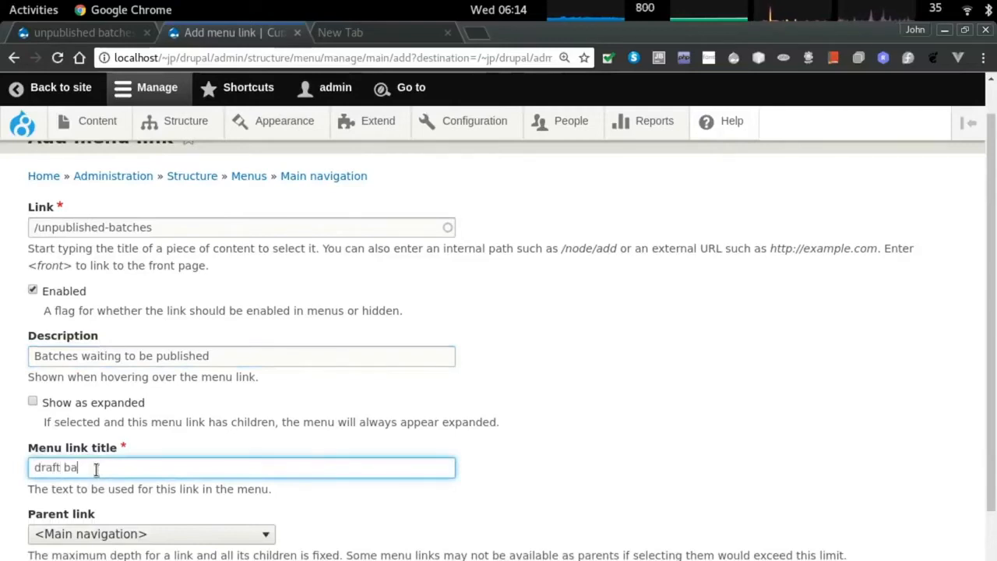
text(draft batches)
scroll(95, 469, down, 3)
click(62, 530)
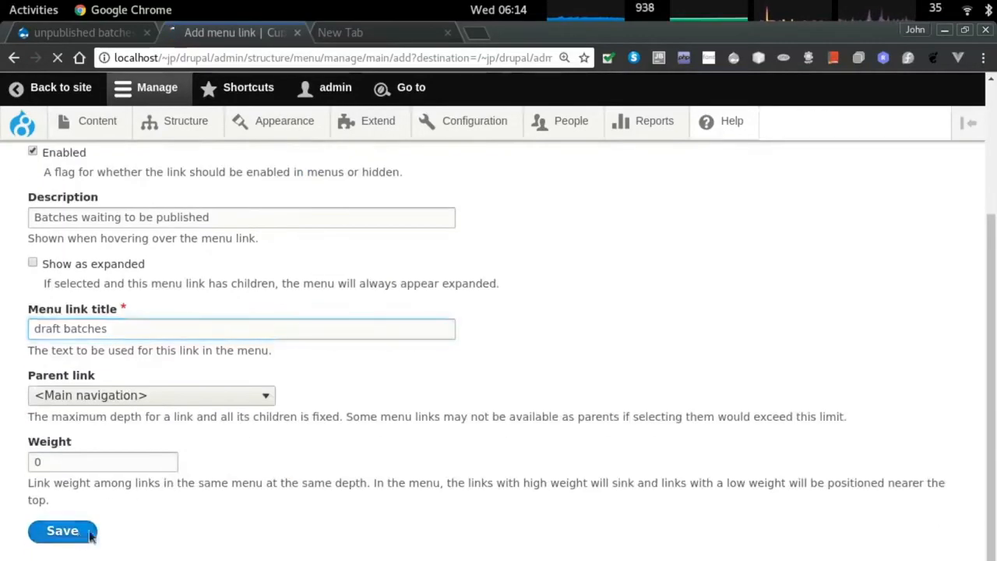
Move draft batches just below Batch List and save the menu order.
drag(44, 486, 44, 388)
key(alt+Tab)
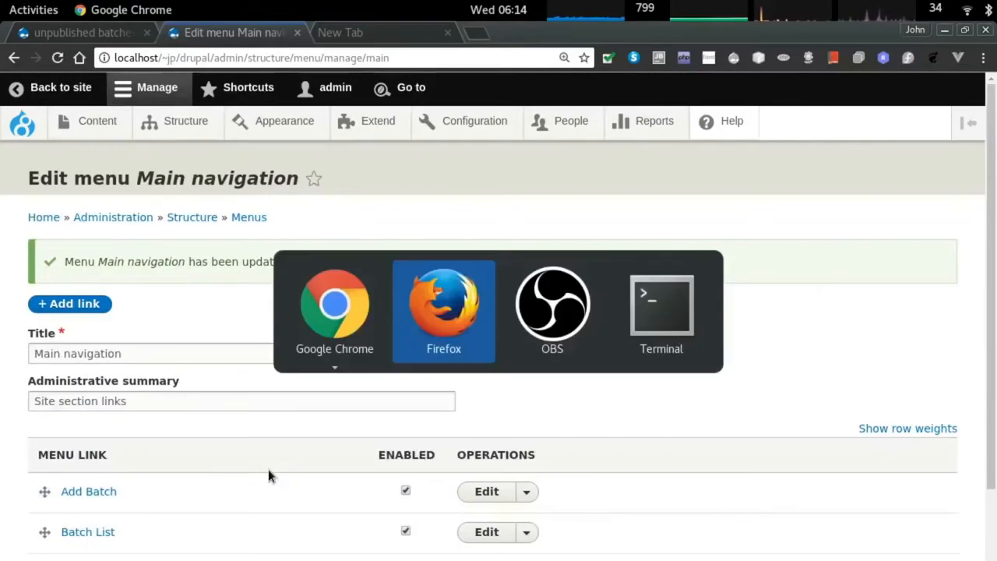
key(alt+shift+Tab)
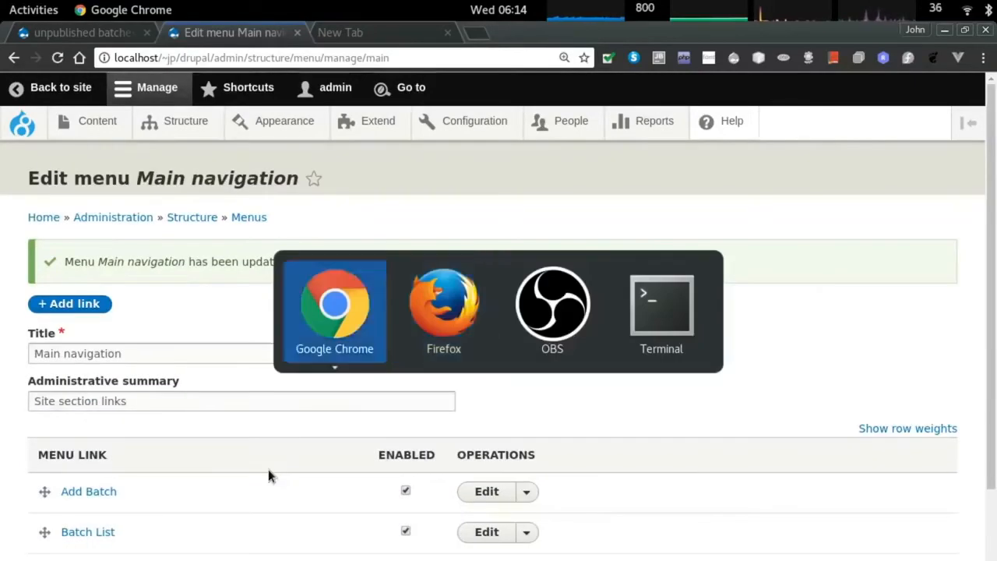
key(F5)
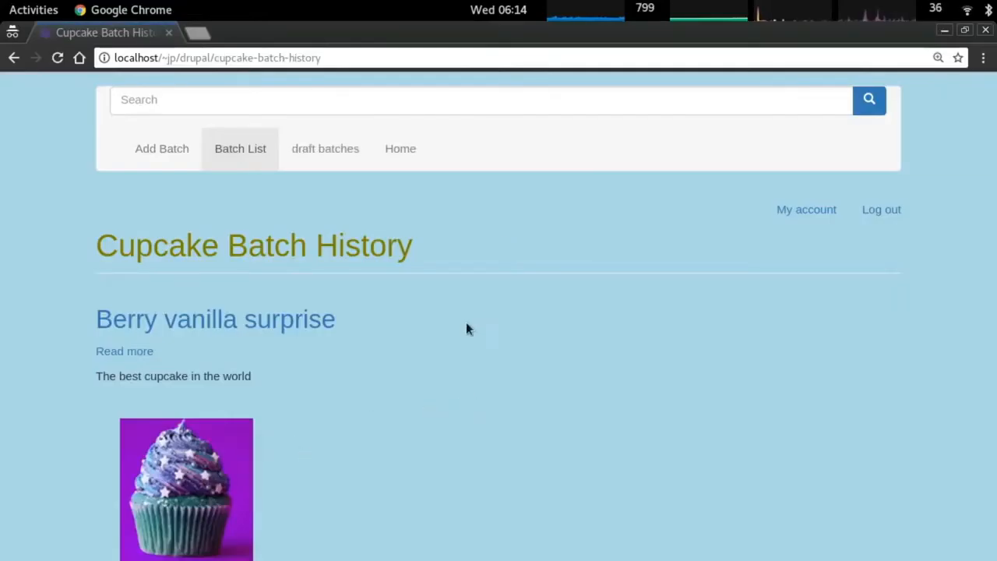
click(329, 150)
click(131, 384)
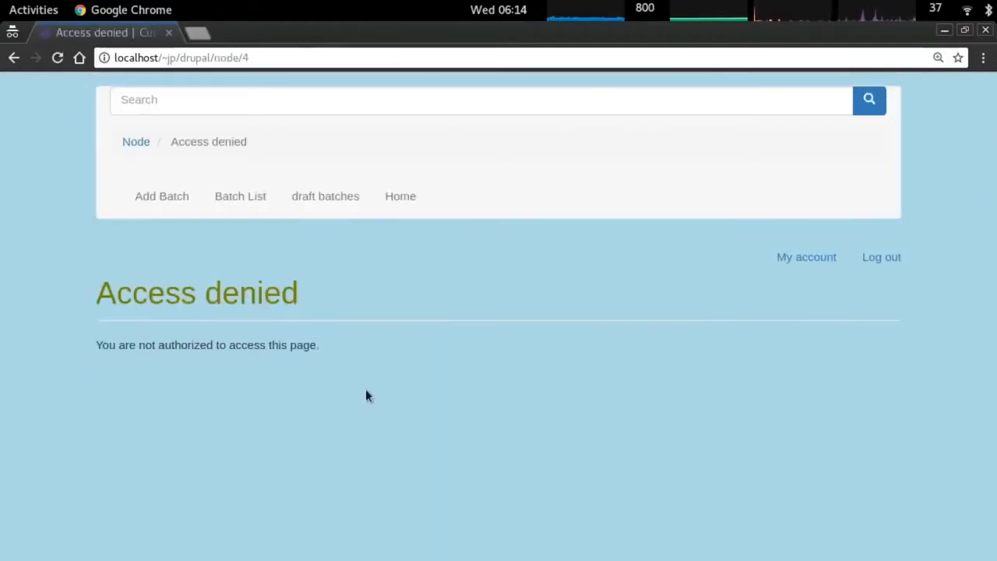
click(311, 196)
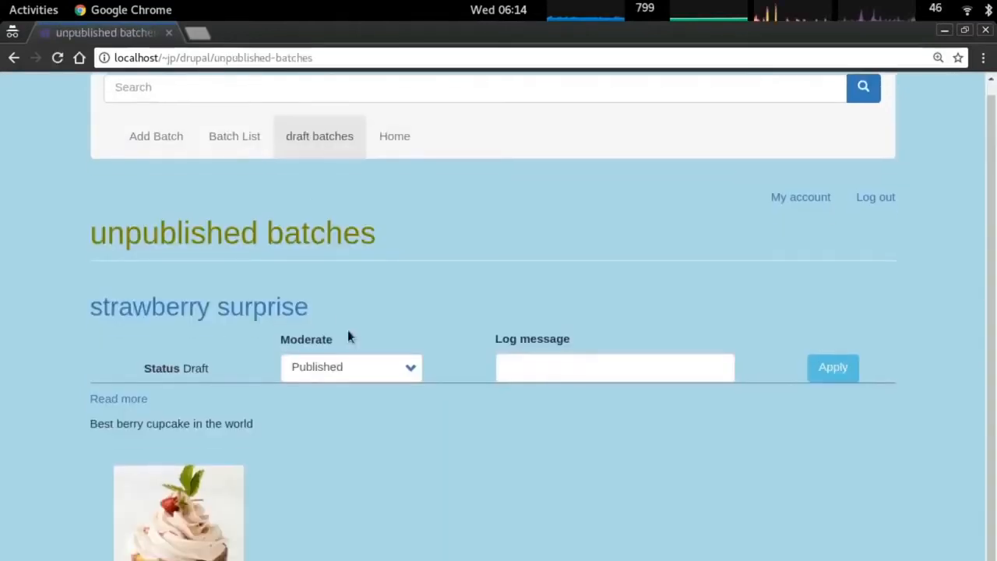
scroll(327, 389, down, 1)
key(alt+Tab)
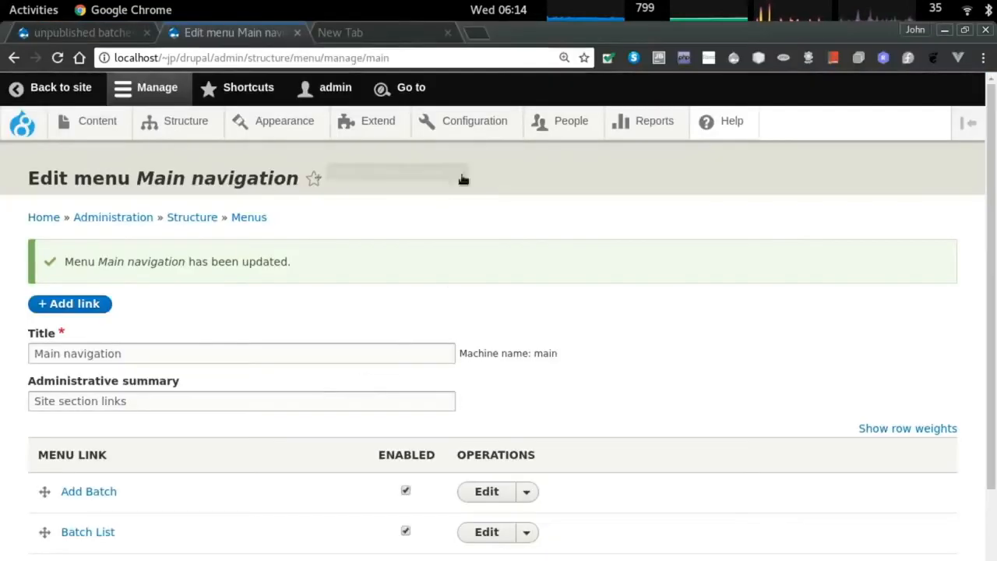
click(574, 124)
Open the role Permissions page and search it for 'batch'.
scroll(363, 325, down, 4)
scroll(363, 325, up, 4)
click(140, 211)
key(ctrl+f)
text(batch)
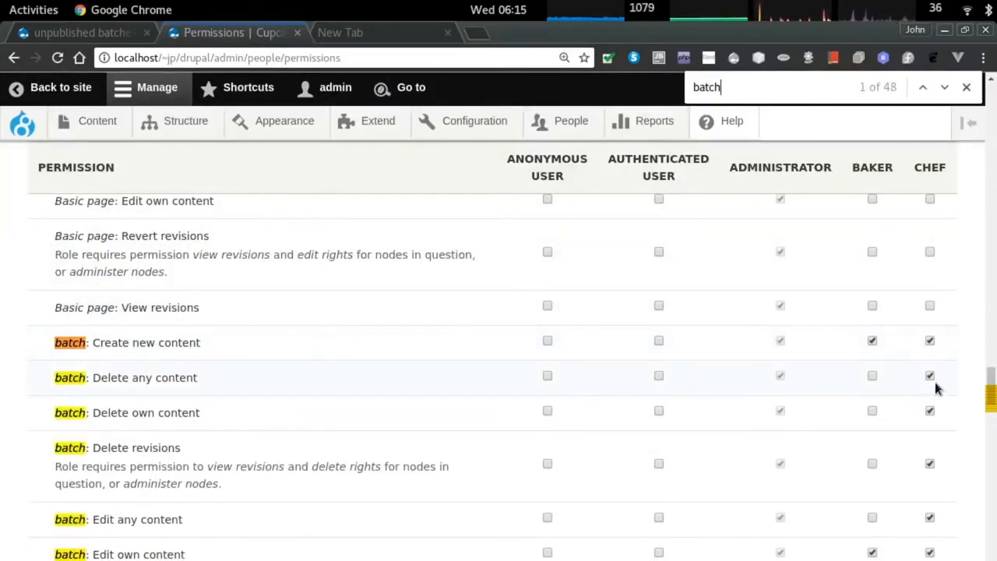
Scroll through the batch permission rows comparing the Baker and Chef grants.
scroll(937, 388, down, 3)
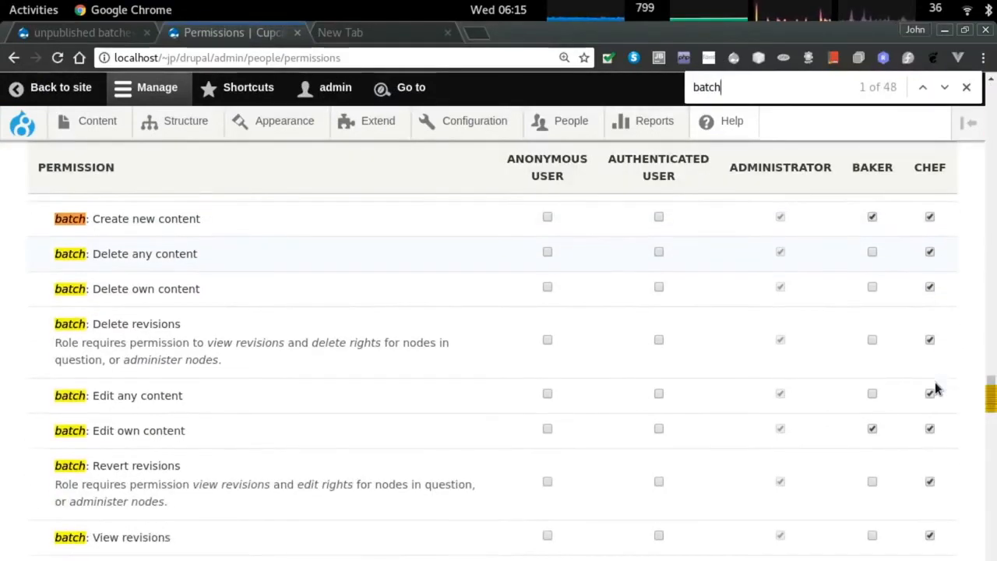
scroll(938, 388, down, 3)
scroll(915, 415, up, 6)
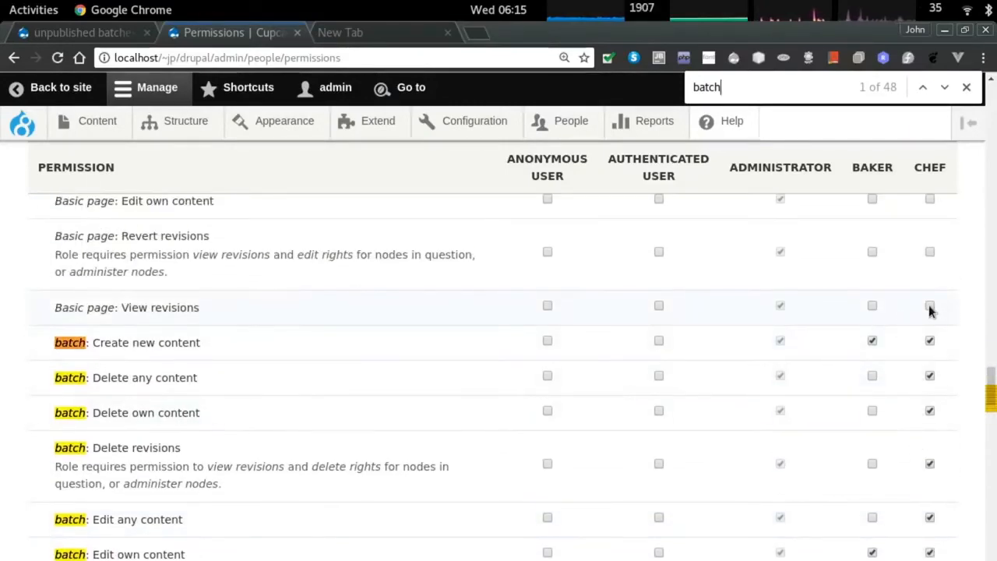
scroll(929, 311, down, 4)
scroll(928, 311, down, 3)
scroll(864, 373, down, 2)
scroll(864, 367, down, 3)
scroll(861, 364, up, 12)
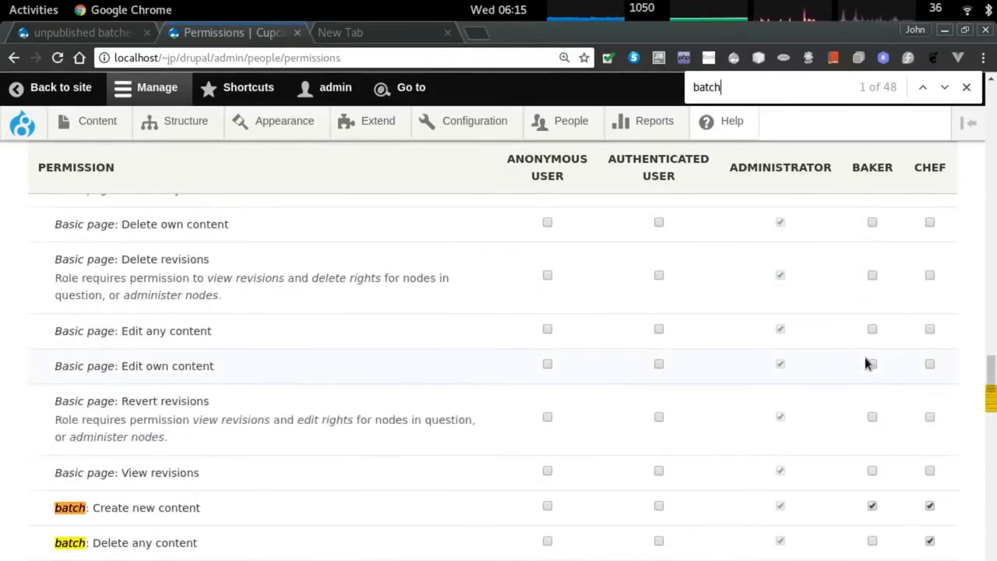
scroll(867, 364, up, 10)
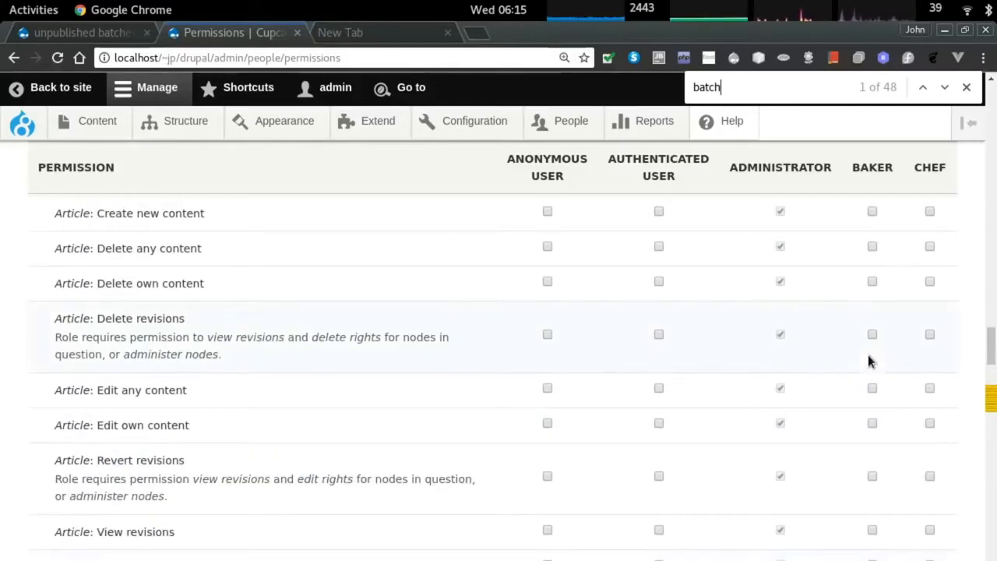
scroll(871, 360, down, 1)
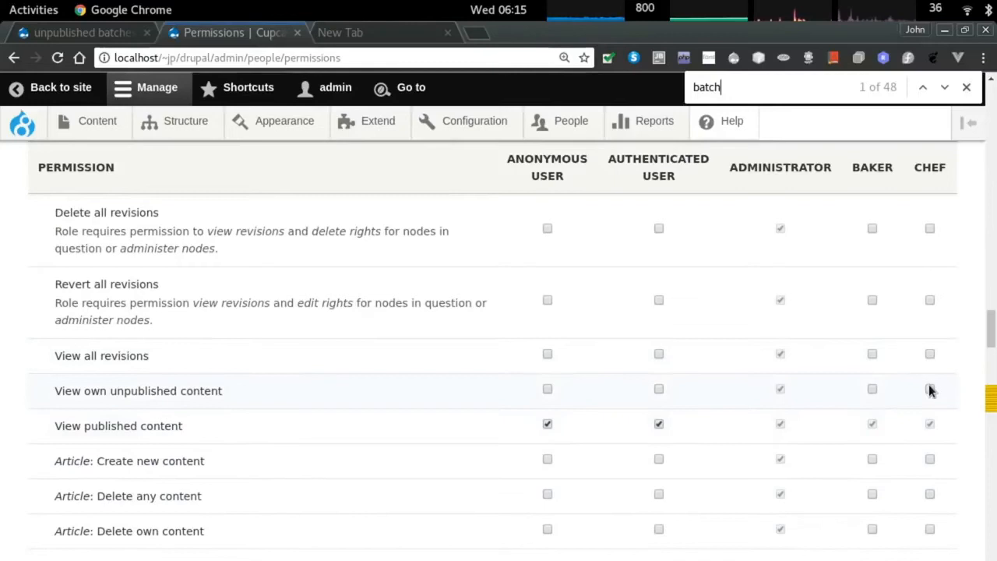
scroll(929, 391, up, 4)
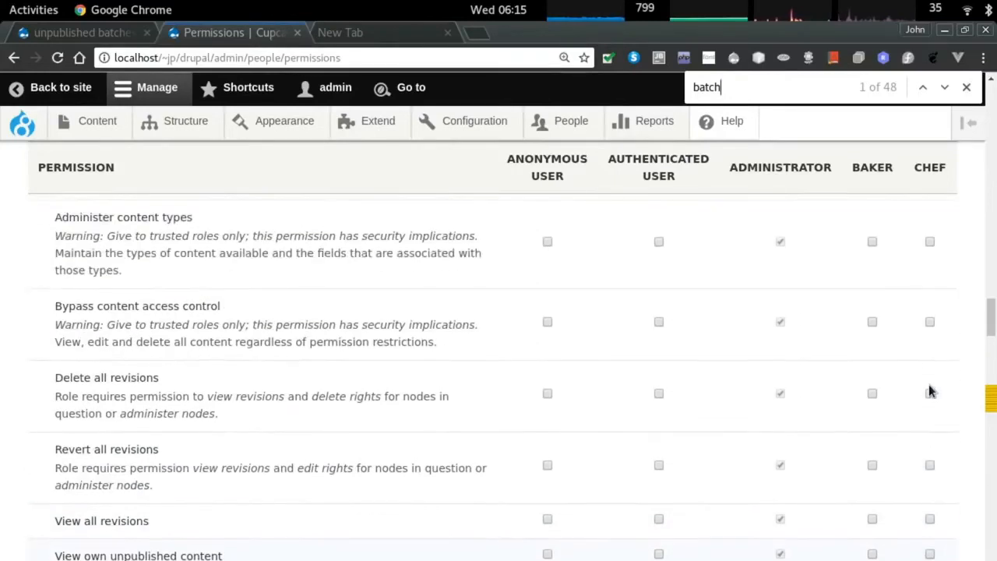
scroll(415, 390, up, 2)
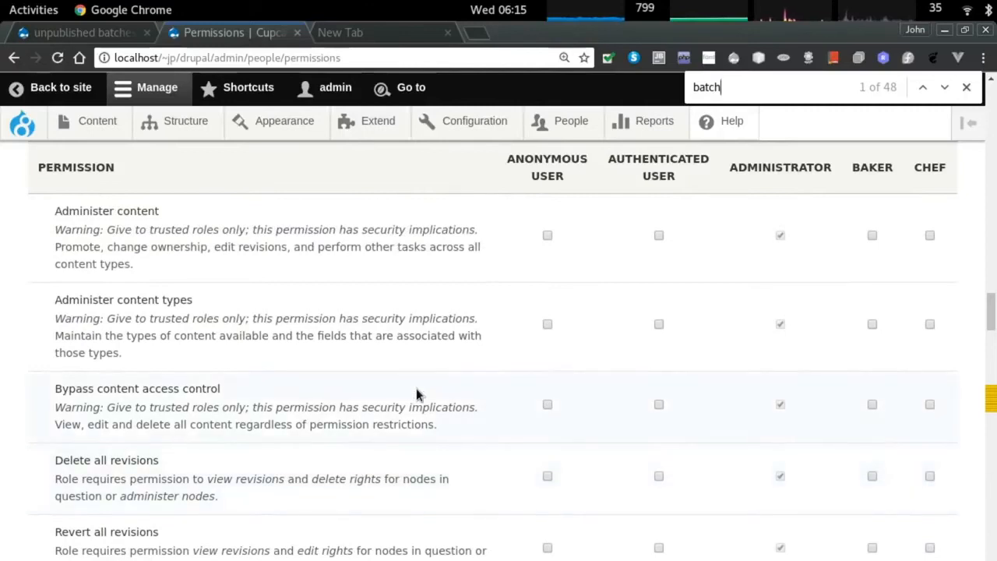
scroll(416, 391, up, 1)
scroll(476, 389, down, 2)
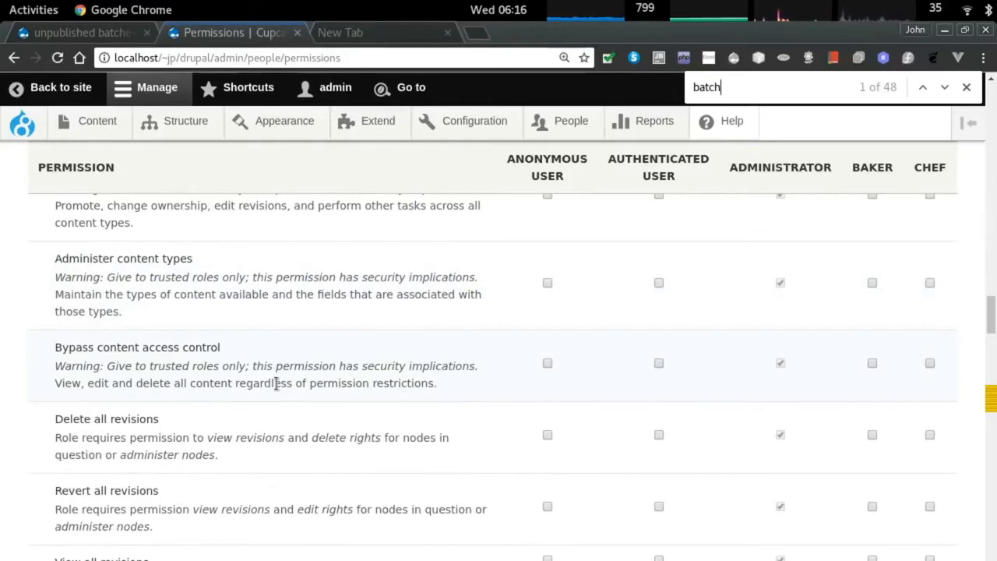
scroll(388, 381, down, 12)
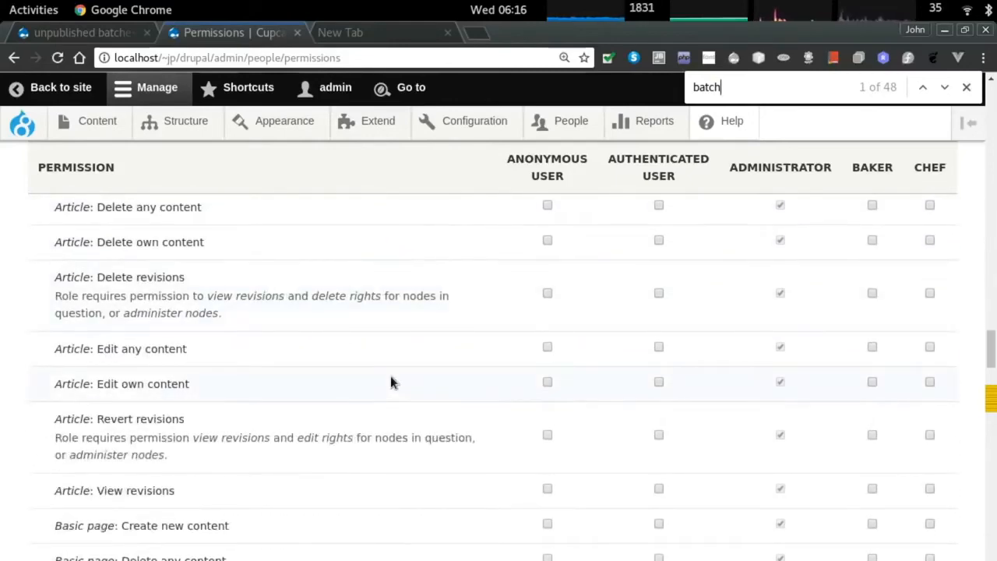
key(alt+Tab)
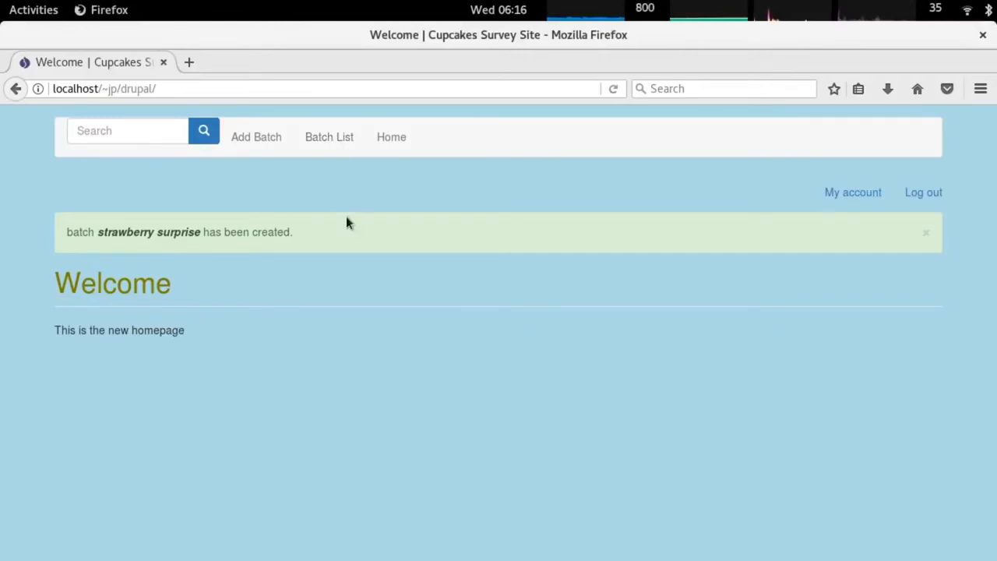
Reload the site, open draft batches, and try strawberry surprise's full page.
key(F5)
click(420, 146)
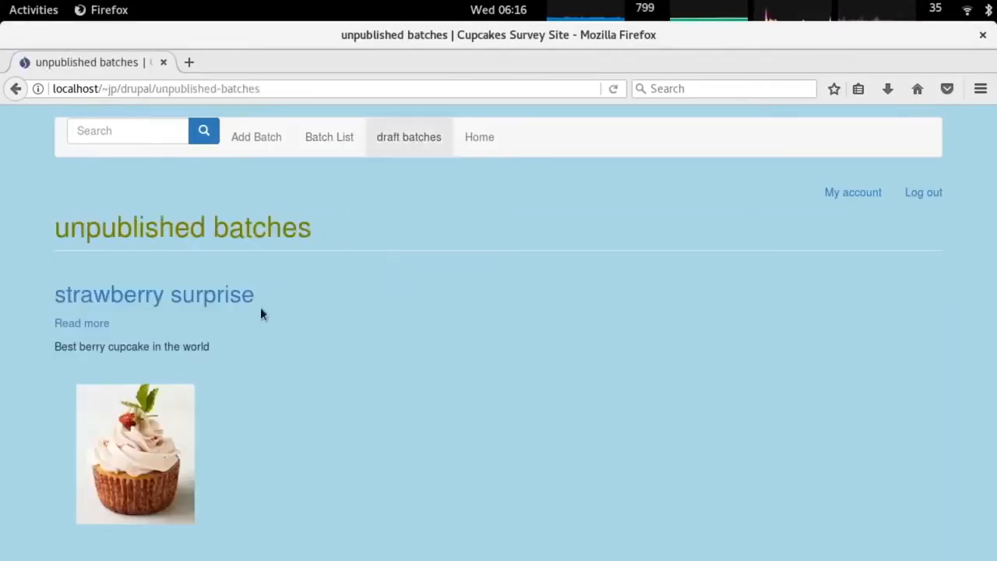
click(92, 322)
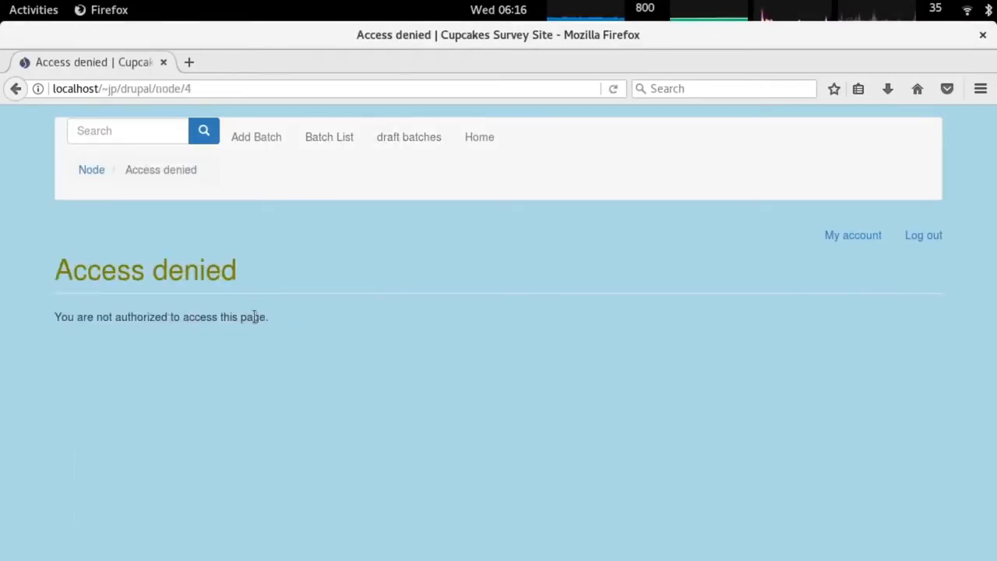
Open Berry vanilla surprise from Batch List, then retry strawberry surprise and select its denial message.
click(333, 140)
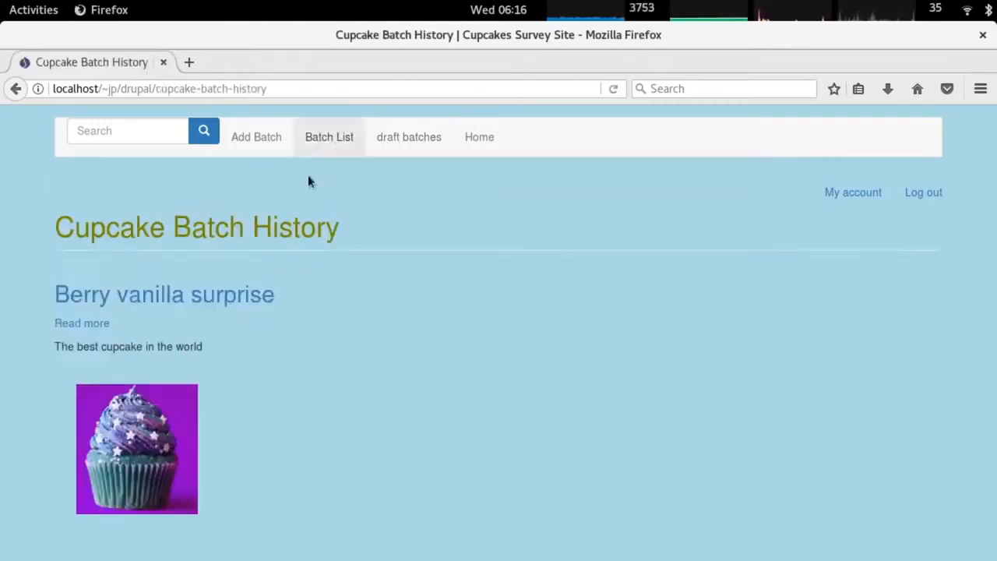
click(93, 323)
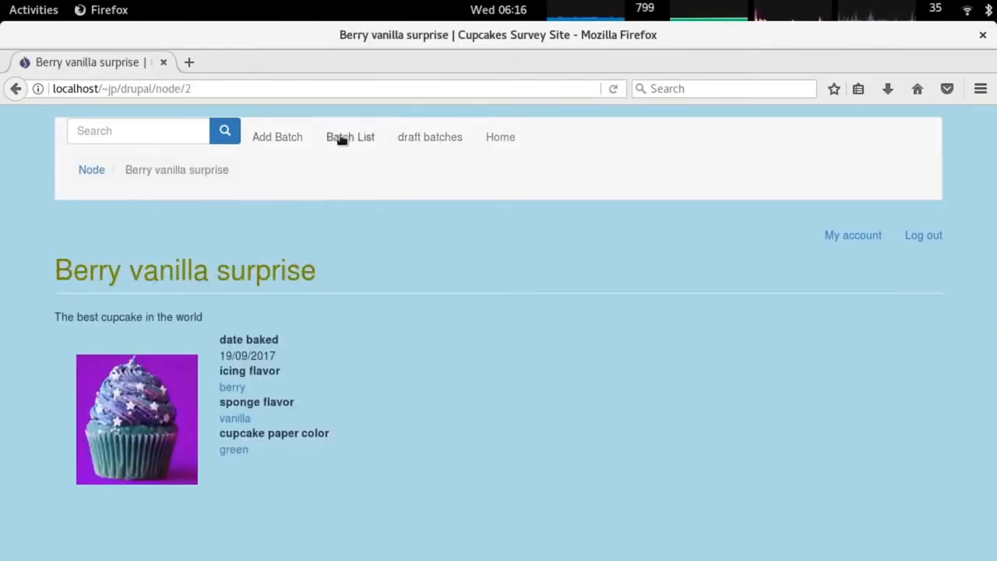
click(441, 139)
click(92, 324)
triple_click(185, 325)
key(alt+Tab)
key(alt+Tab)
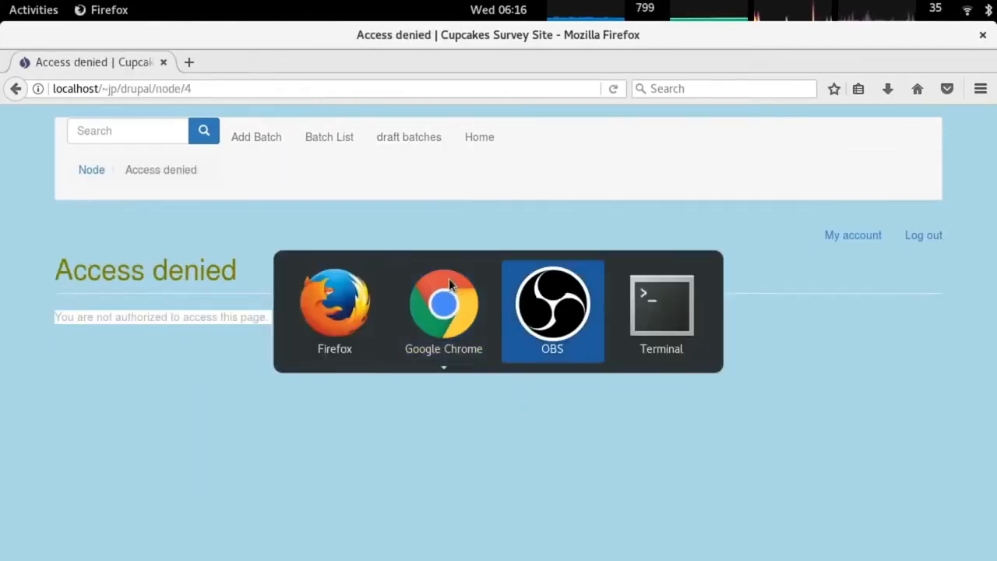
key(alt+Tab)
key(alt+Tab)
key(alt+Tab)
key(alt+Tab)
key(alt+Tab)
key(alt+Tab)
key(alt+Tab)
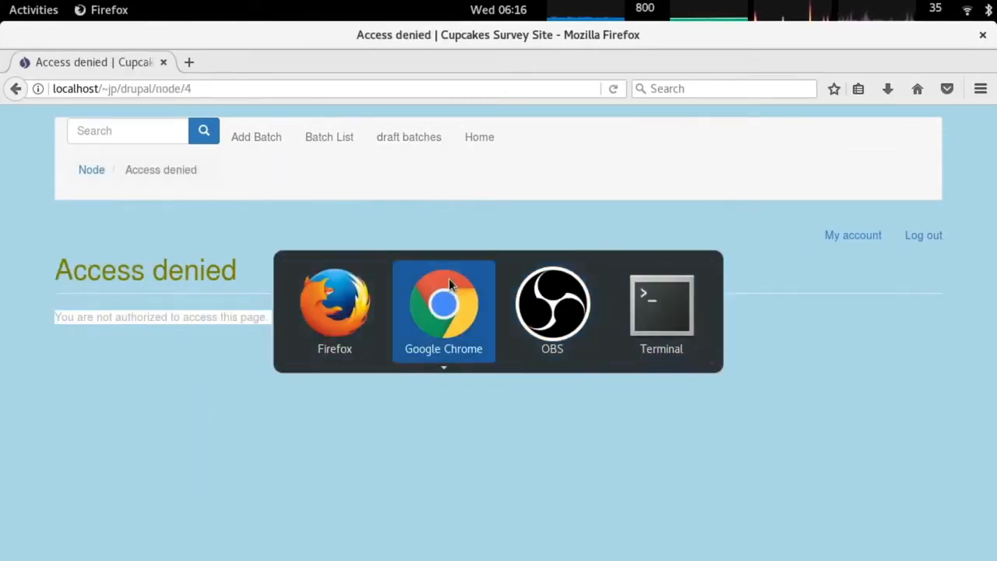
scroll(388, 301, down, 8)
Scroll the Permissions page and select the 'Content: Administer display' permission name.
scroll(388, 301, up, 20)
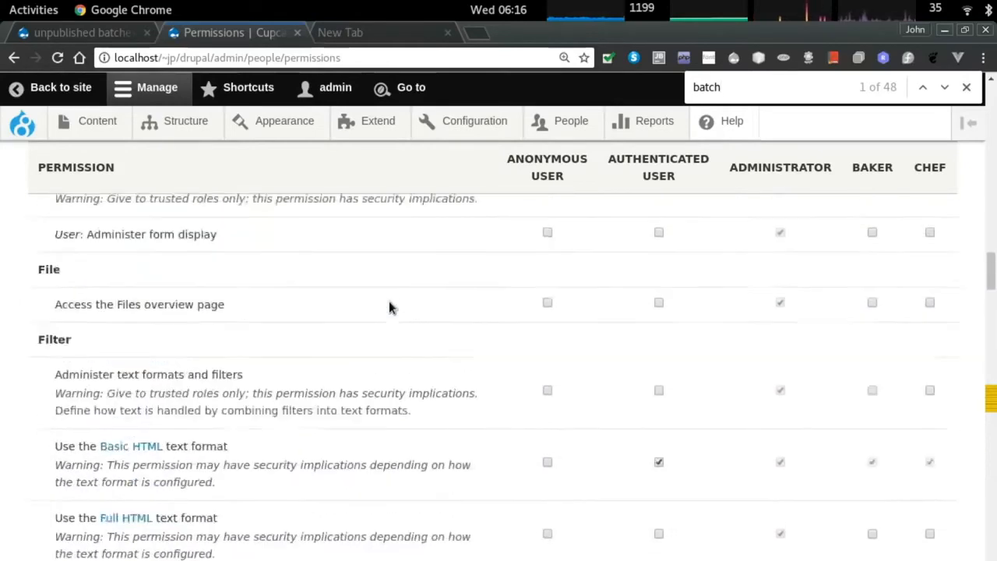
scroll(388, 300, up, 5)
scroll(327, 304, up, 1)
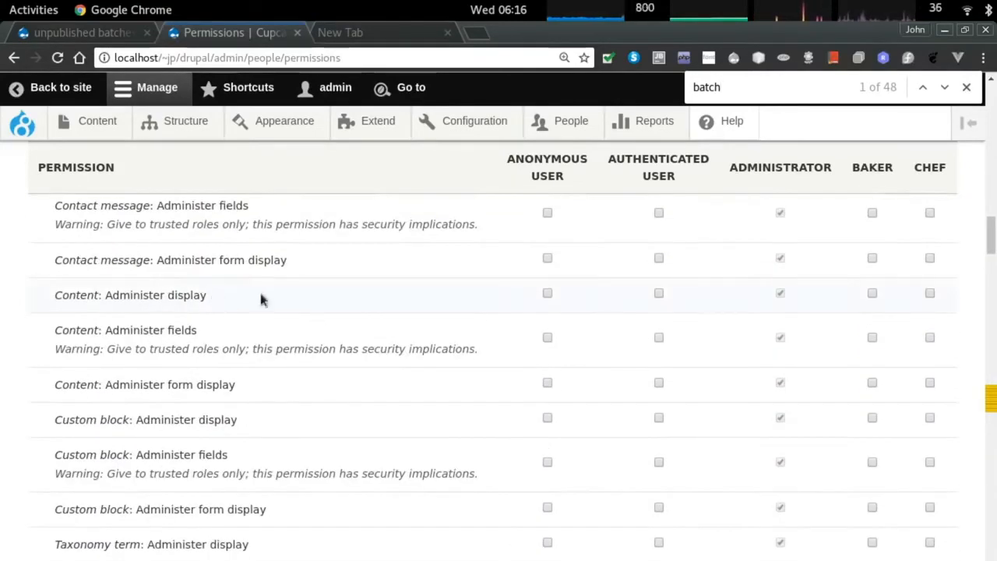
scroll(261, 300, up, 1)
triple_click(112, 335)
scroll(122, 347, down, 2)
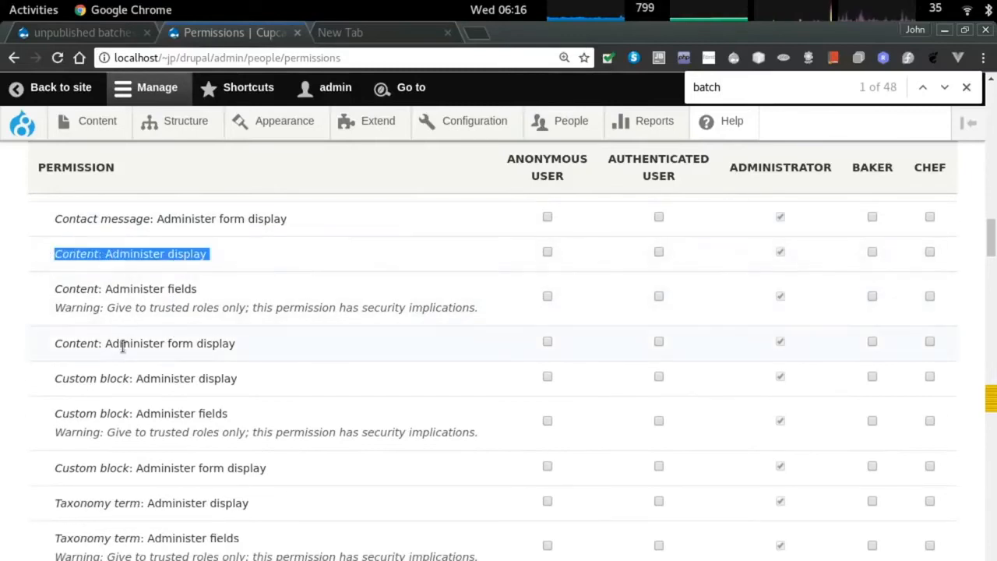
scroll(133, 344, down, 2)
scroll(133, 312, down, 9)
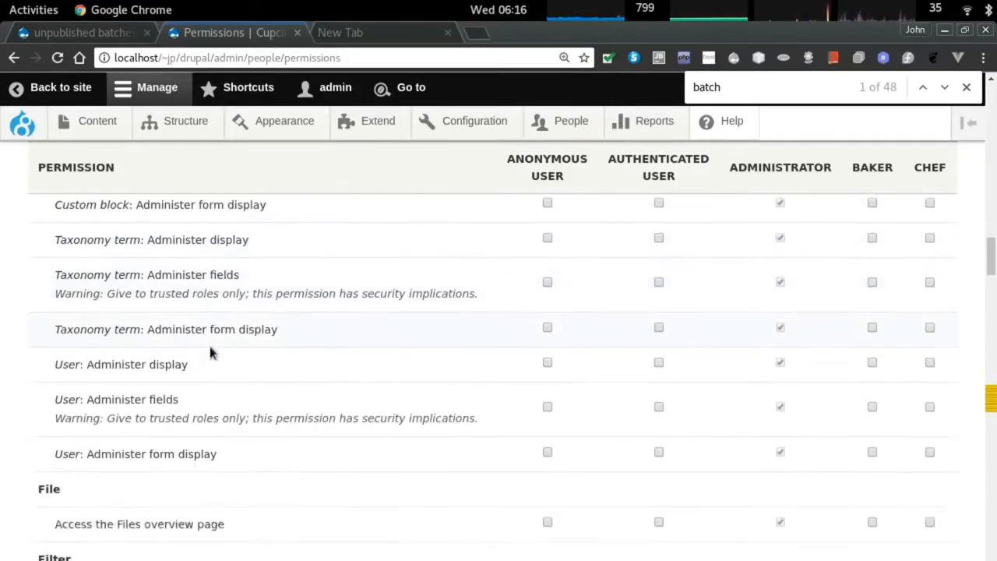
scroll(136, 350, down, 13)
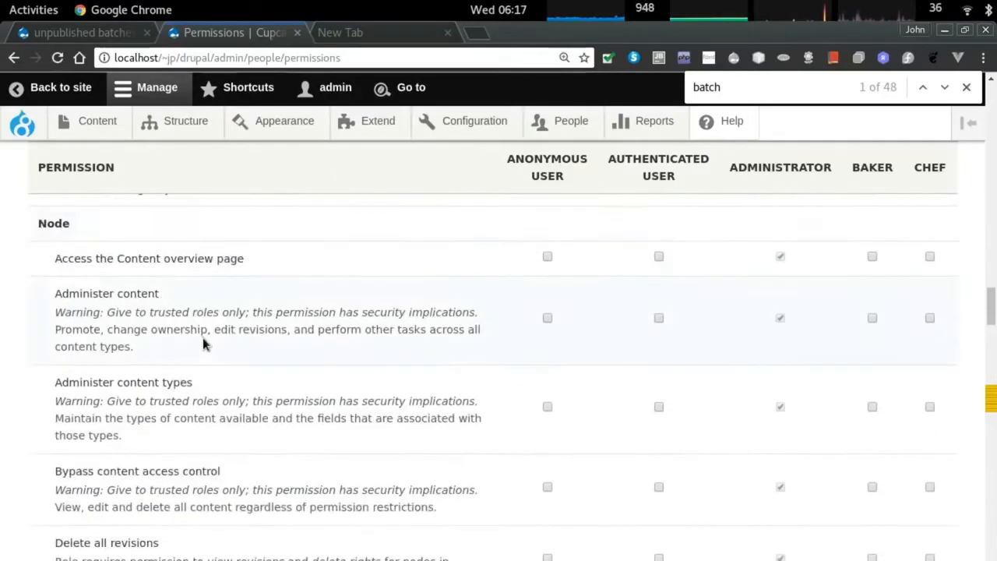
scroll(203, 338, up, 5)
Confirm in the Content list that strawberry surprise is Unpublished.
click(101, 138)
scroll(239, 336, down, 5)
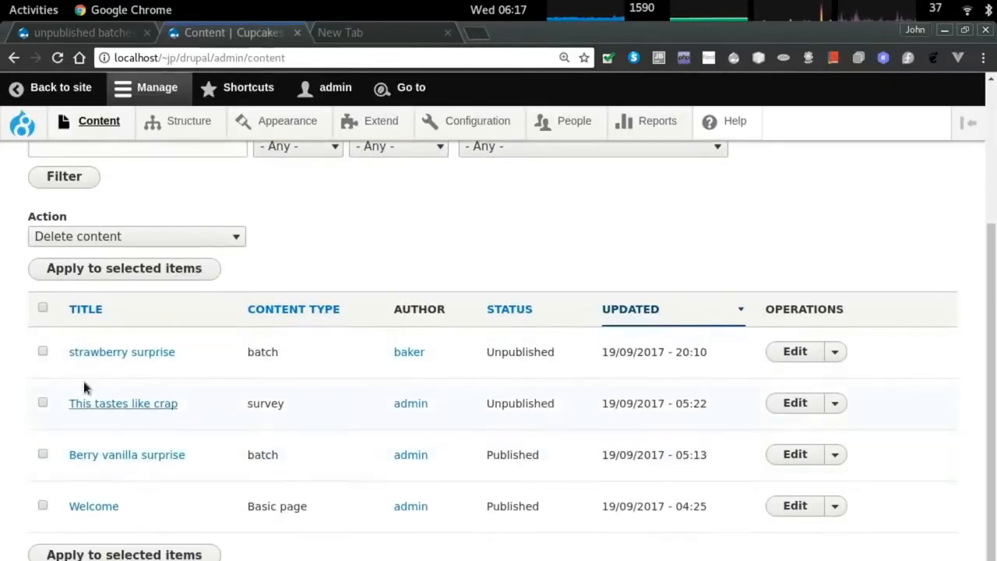
double_click(522, 352)
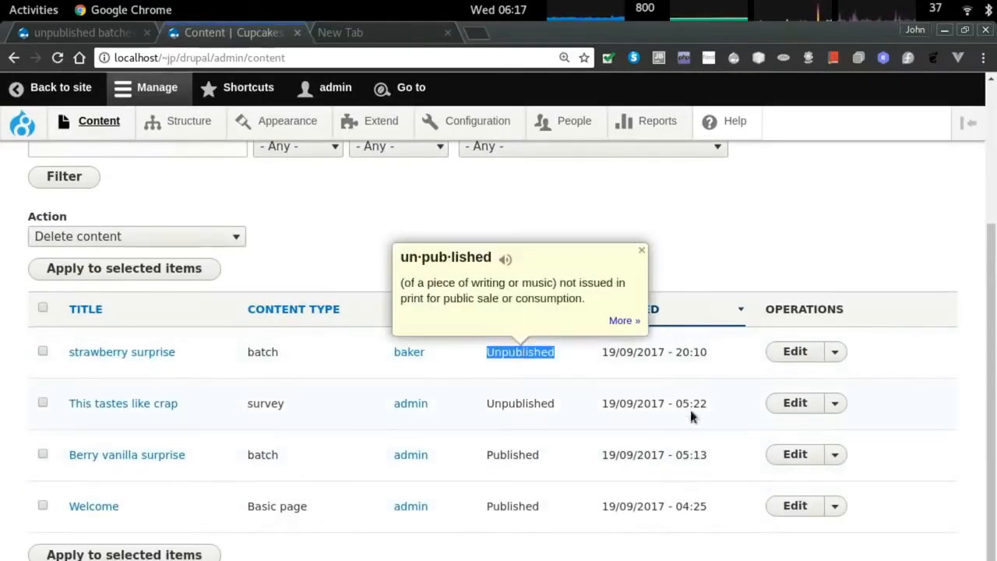
scroll(645, 339, up, 3)
click(460, 339)
key(alt+Tab)
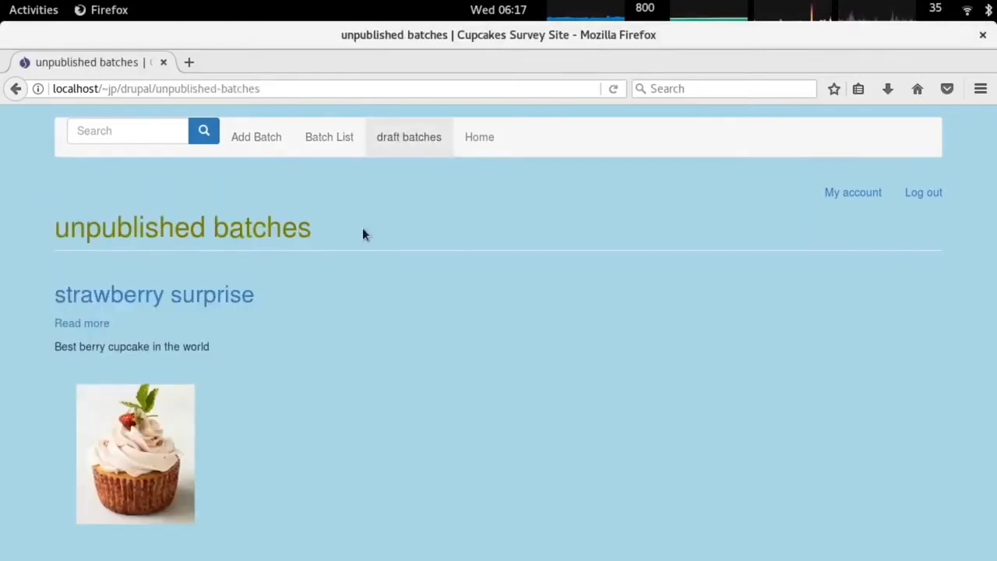
Open a private window and load the /unpublished-batches URL as an anonymous visitor.
key(alt)
click(19, 64)
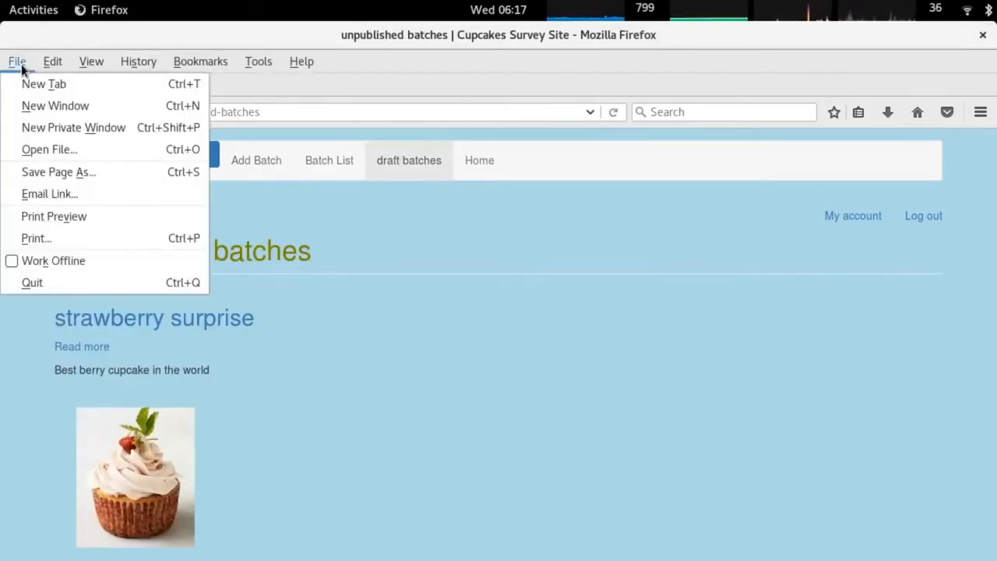
click(74, 127)
key(alt+Tab)
key(alt+Tab)
key(alt+Tab)
key(alt+Tab)
click(162, 88)
key(ctrl+x)
key(alt+Tab)
key(ctrl+v)
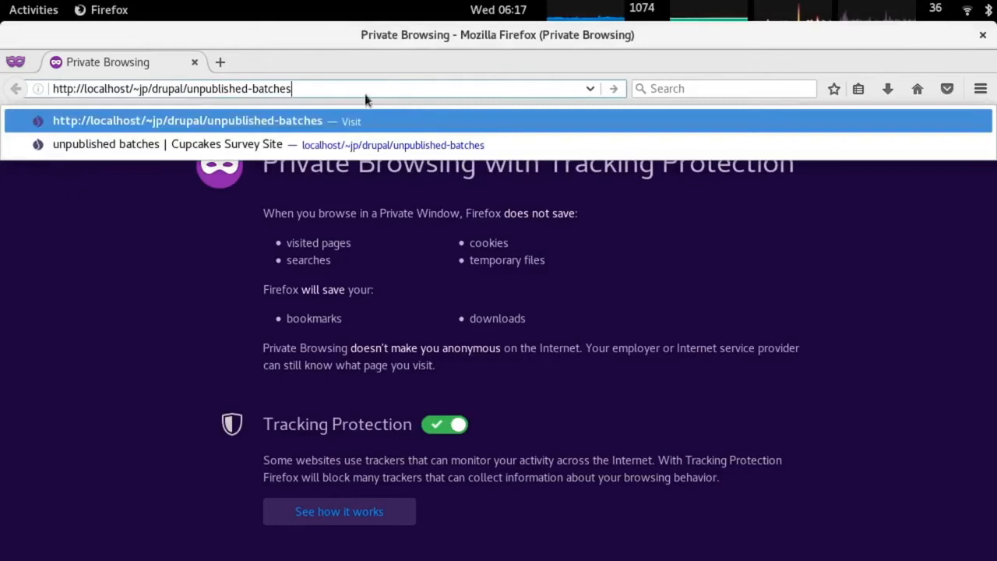
key(Return)
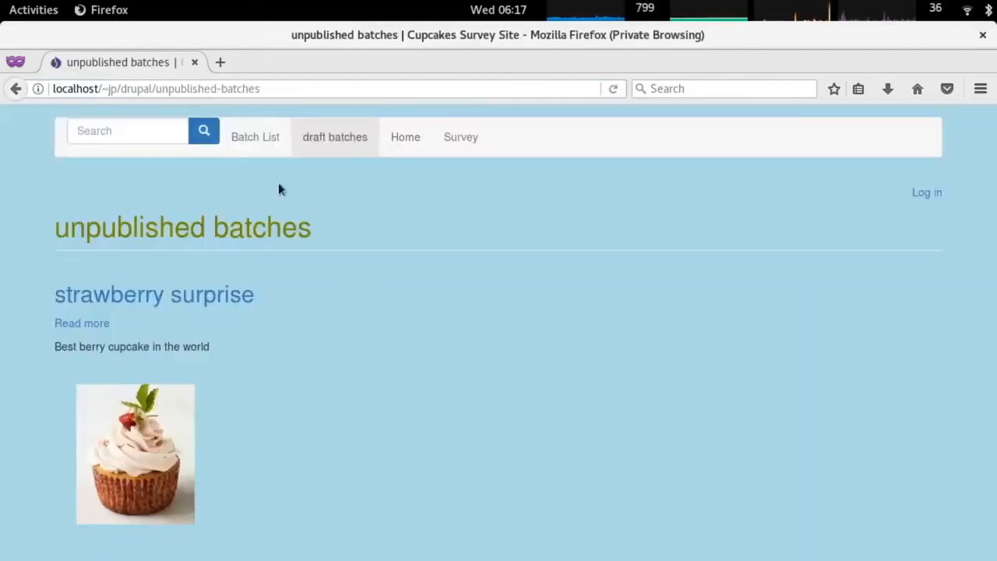
Browse Batch List, draft batches, Home and Survey as the anonymous visitor.
click(253, 137)
click(339, 140)
click(403, 138)
click(454, 138)
click(388, 136)
Return to the admin browser's unpublished batches view settings tab.
key(alt+Tab)
key(ctrl+t)
key(ctrl+shift+Tab)
scroll(332, 269, down, 2)
key(ctrl+Tab)
key(ctrl+Tab)
scroll(384, 275, down, 2)
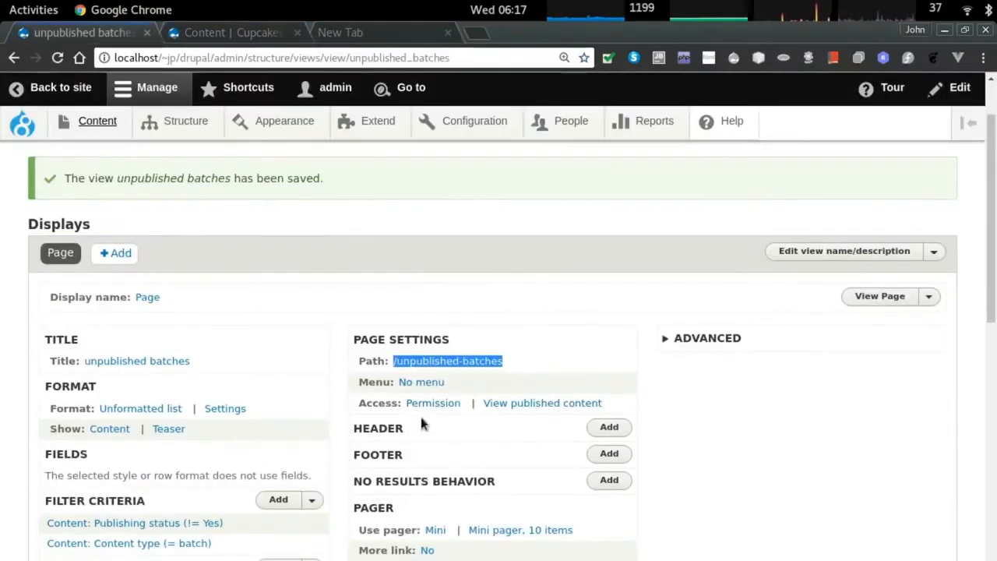
Restrict the unpublished batches view to the 'View all revisions' permission and save the view.
click(432, 403)
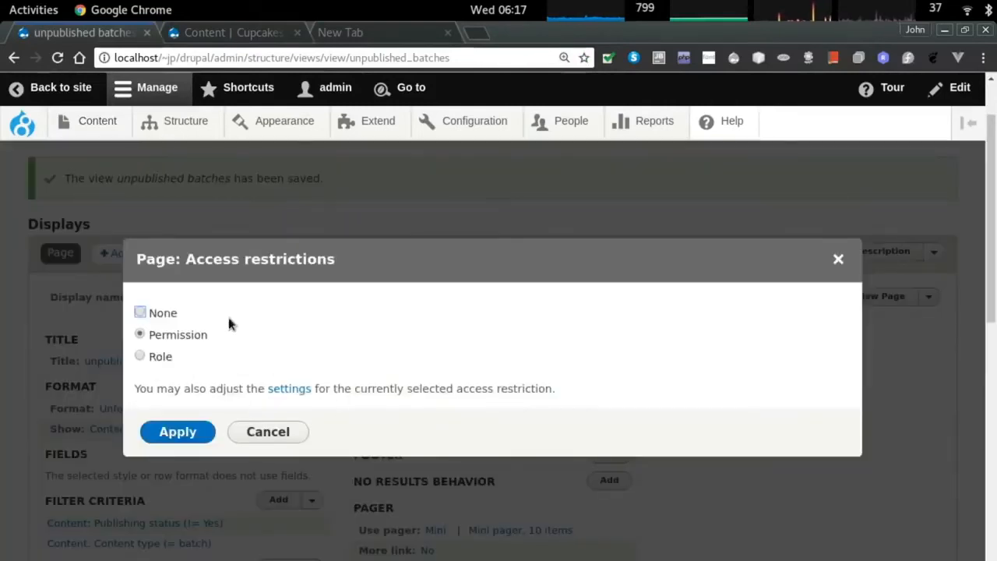
scroll(227, 321, down, 1)
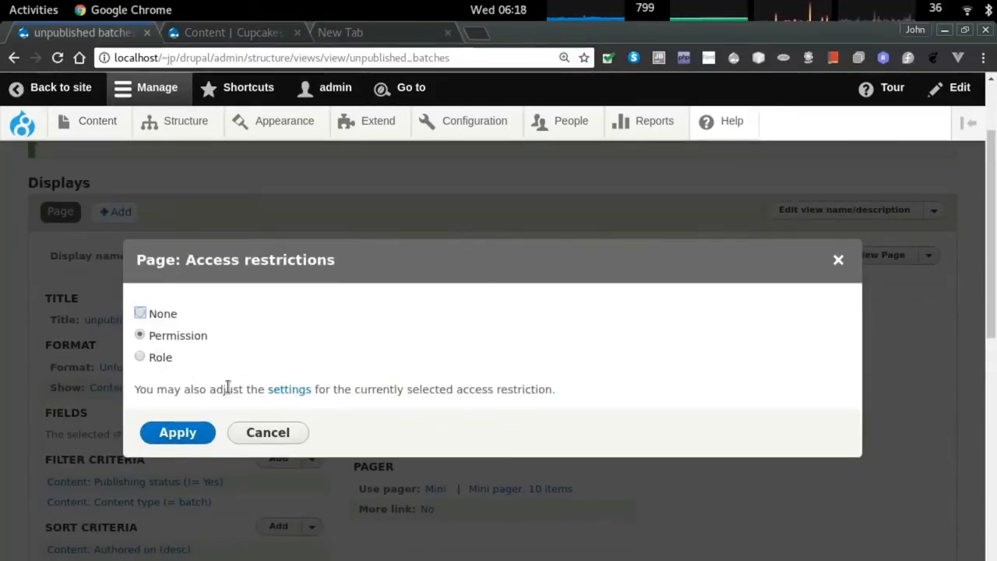
click(286, 389)
click(280, 348)
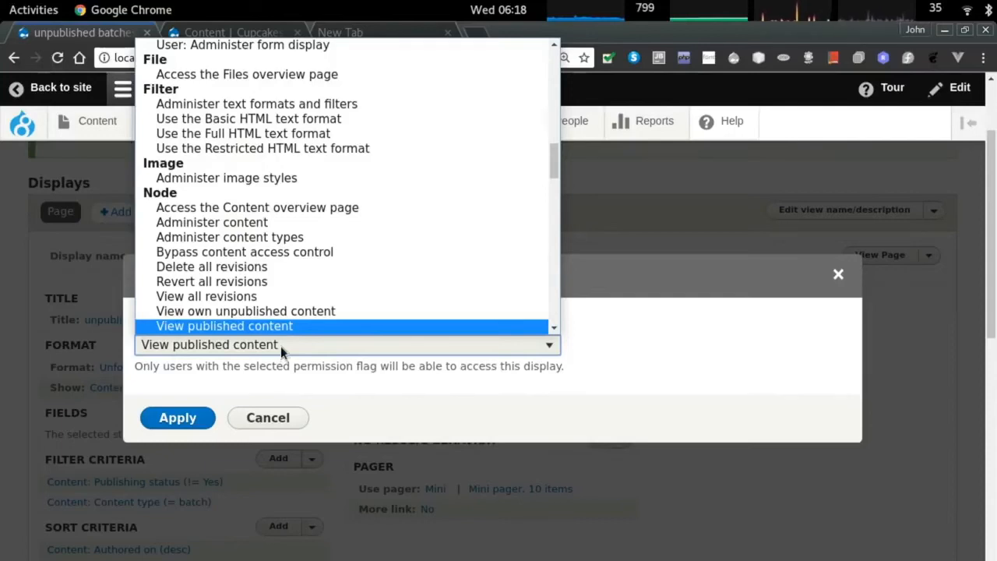
click(270, 297)
click(183, 416)
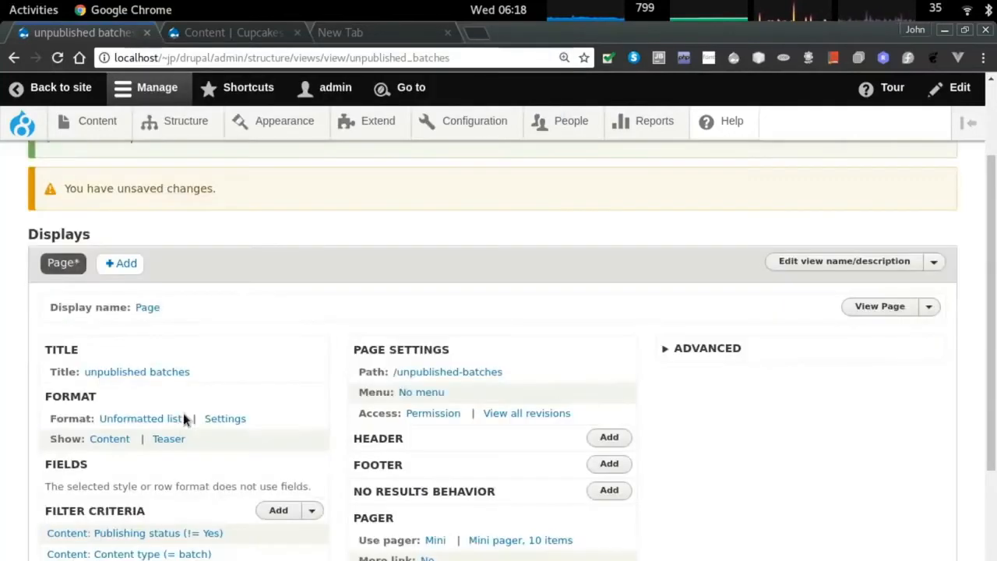
scroll(387, 422, down, 5)
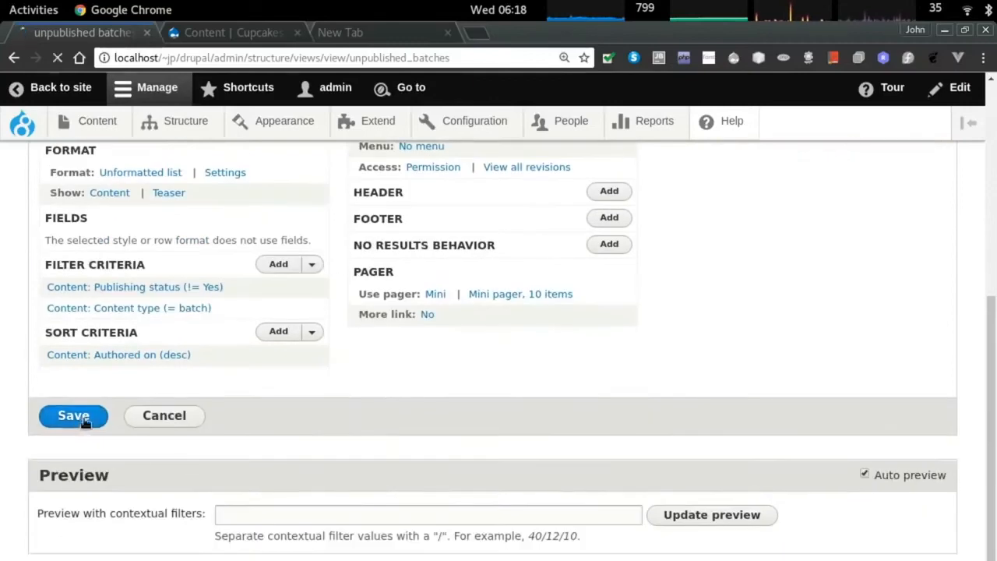
click(71, 414)
Reload the test browser windows to check the new access restriction on unpublished batches.
key(alt+Tab)
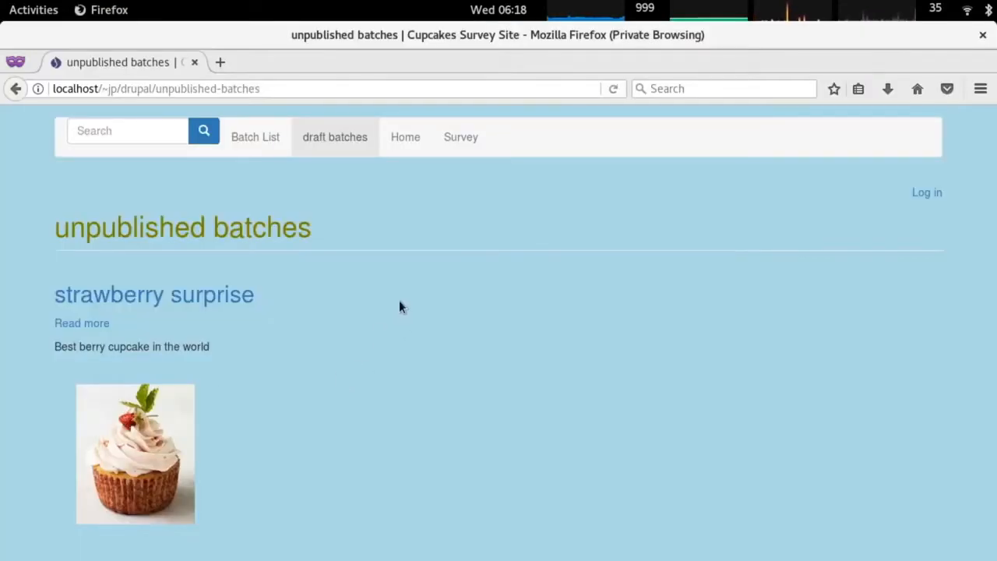
key(F5)
click(255, 137)
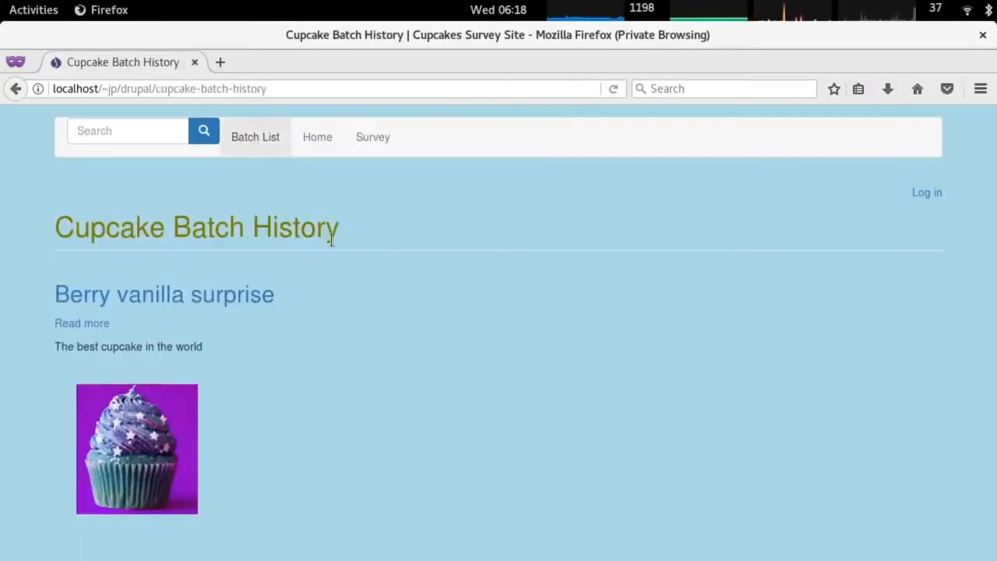
key(alt+grave)
key(F5)
As the logged-in user, reload draft batches and browse Batch List, Home and Add Batch.
key(alt+Tab)
key(ctrl+Tab)
key(alt+grave)
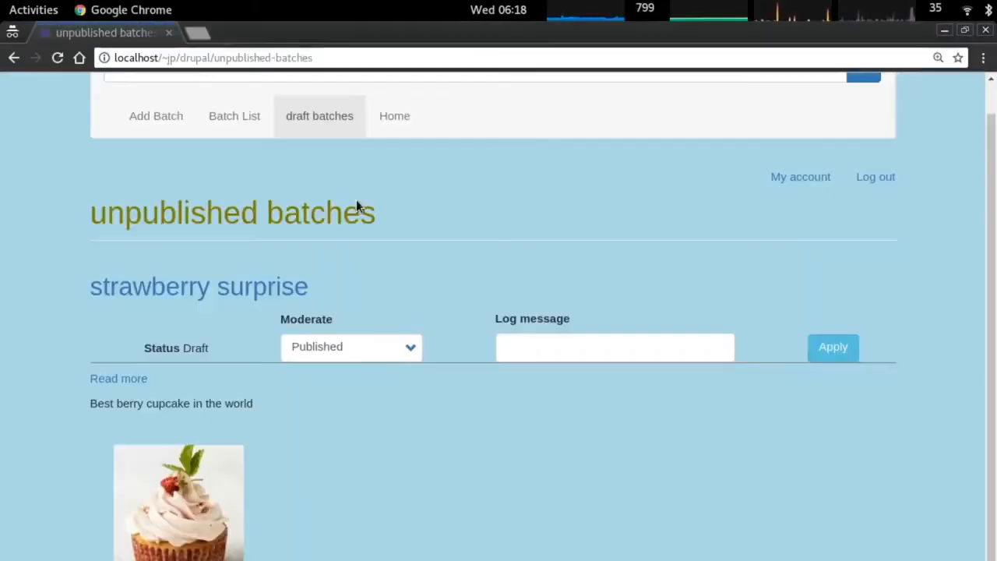
key(F5)
click(249, 150)
click(314, 150)
click(178, 151)
key(alt+Tab)
key(alt+Tab)
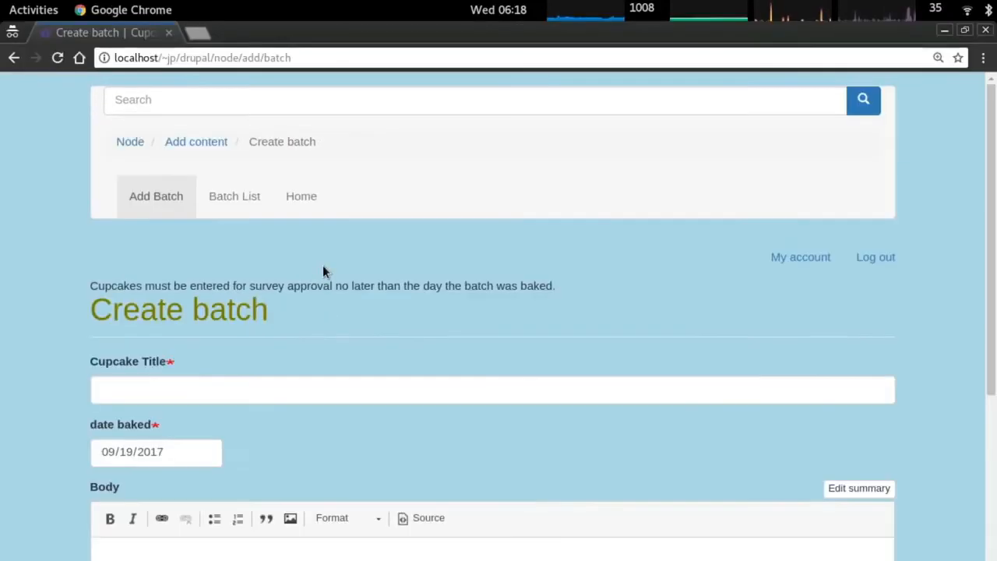
key(alt+Tab)
key(Escape)
key(alt+grave)
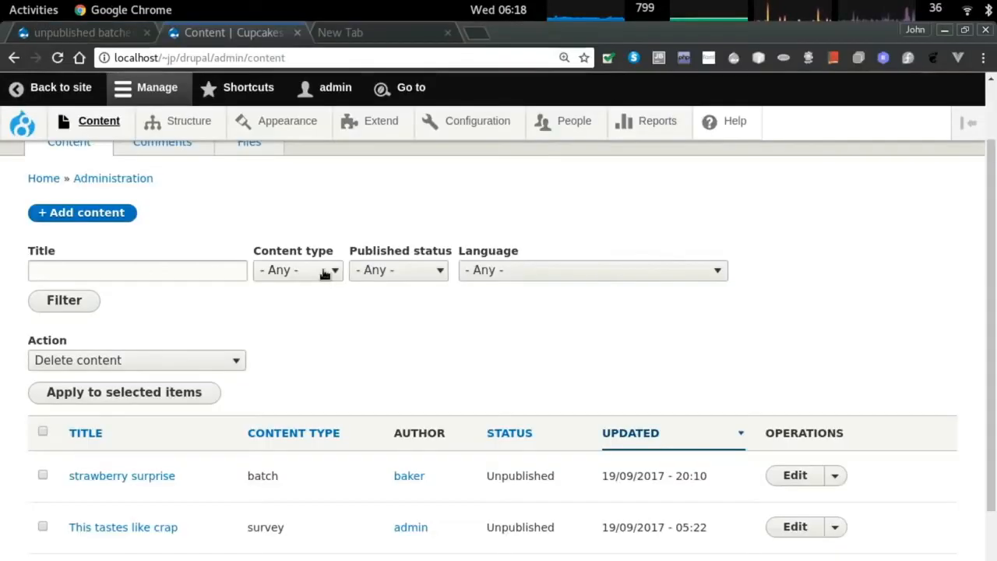
key(ctrl+Tab)
key(ctrl+Tab)
scroll(441, 455, down, 1)
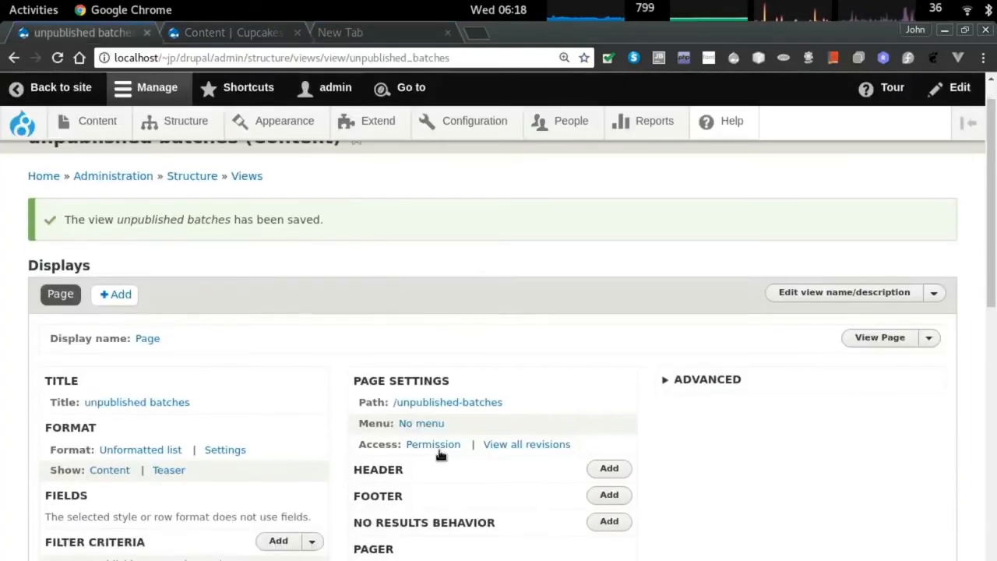
Change the view's required permission to 'batch: Delete any content' and save the view.
click(512, 445)
click(274, 345)
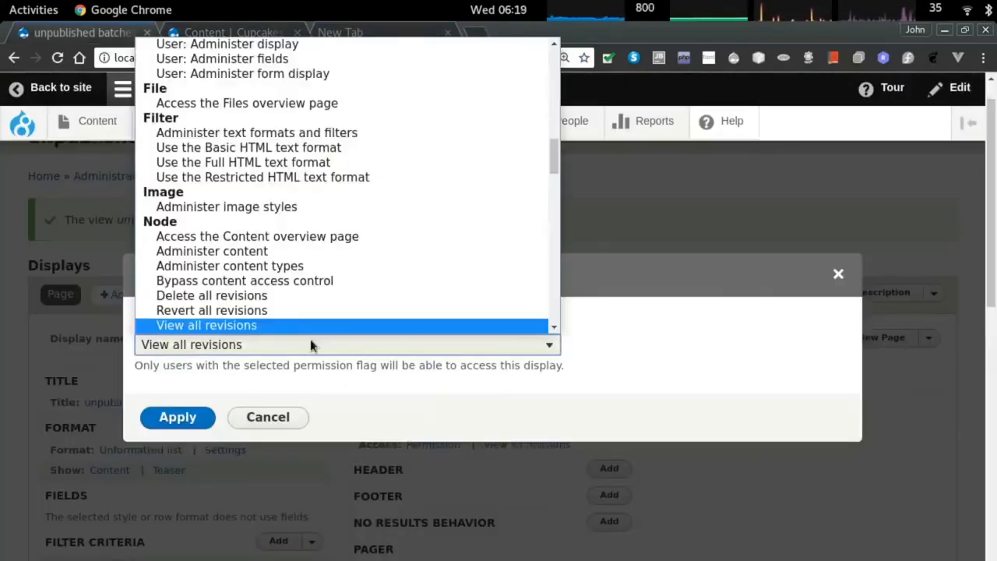
scroll(399, 259, down, 2)
scroll(398, 257, down, 8)
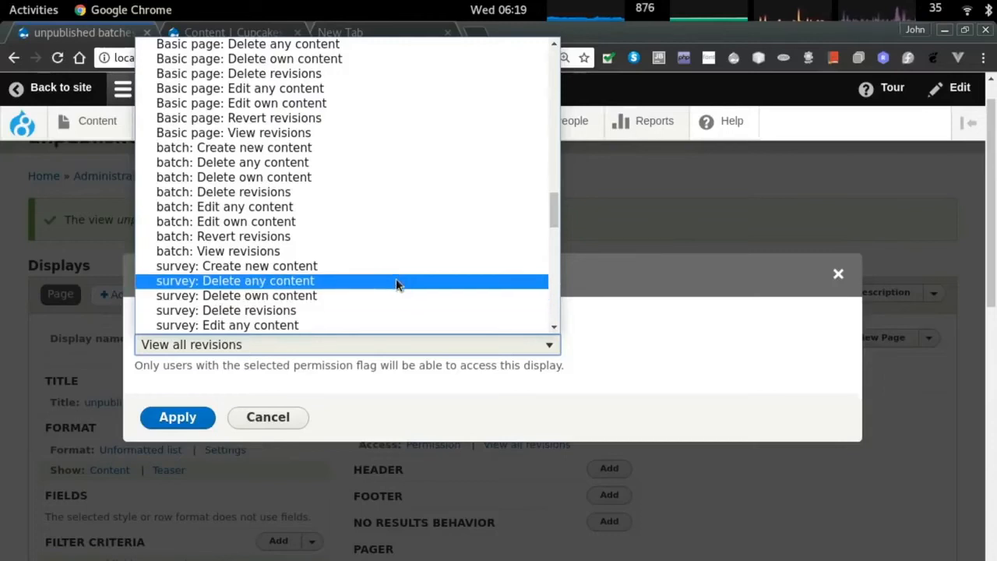
click(362, 162)
click(191, 417)
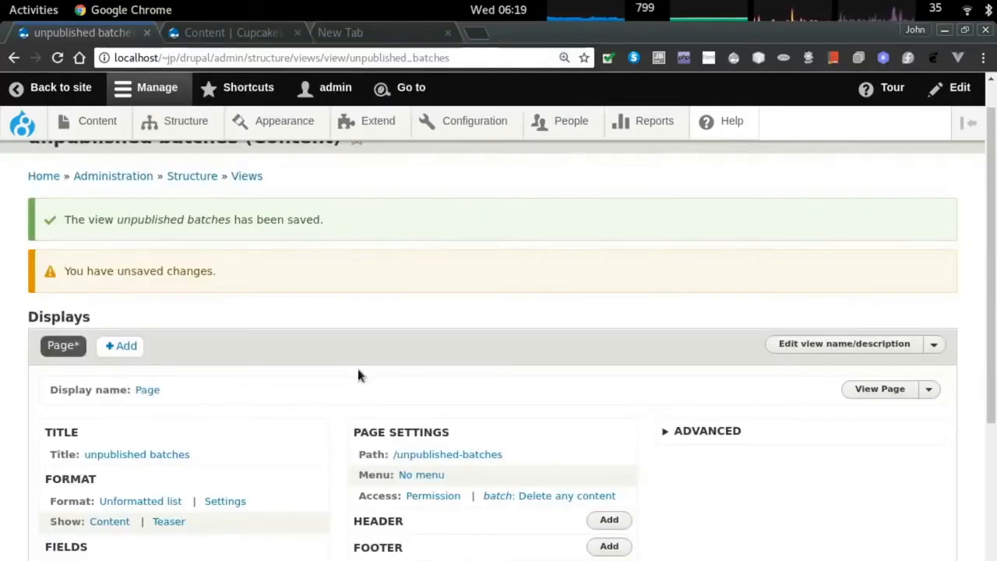
scroll(151, 459, down, 5)
click(71, 418)
In the logged-in window, open draft batches and the strawberry surprise batch, then go back.
key(alt+Tab)
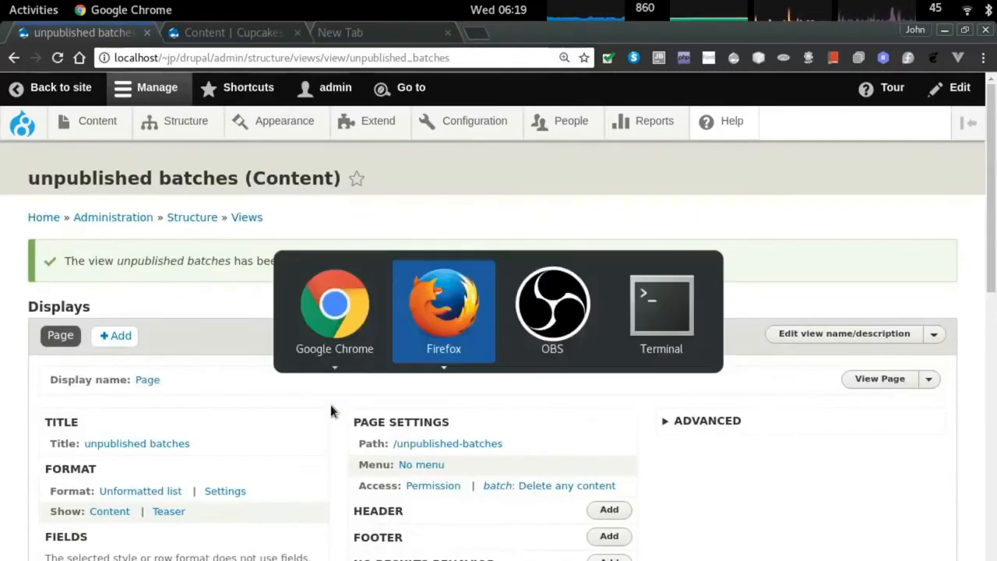
key(F5)
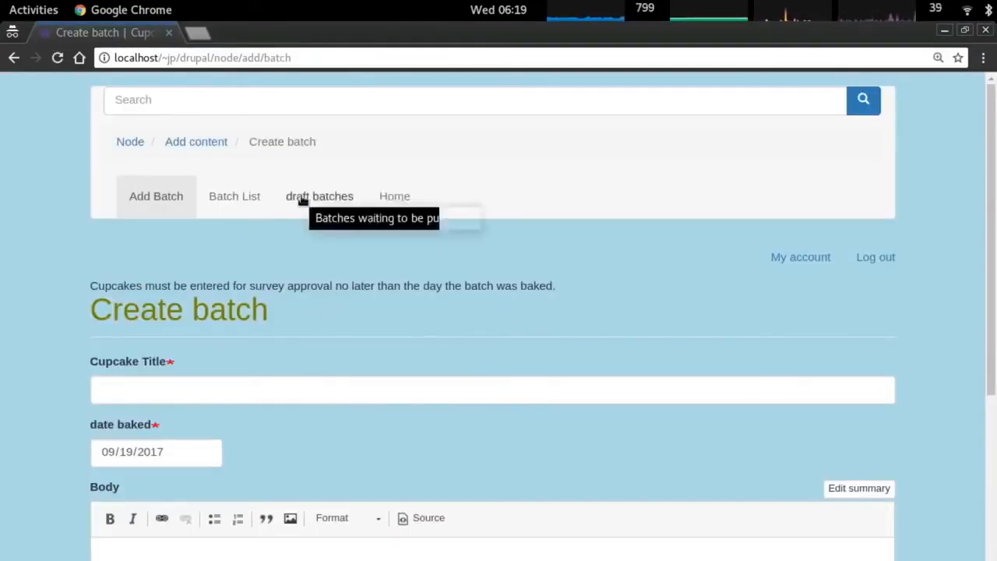
click(302, 200)
click(123, 382)
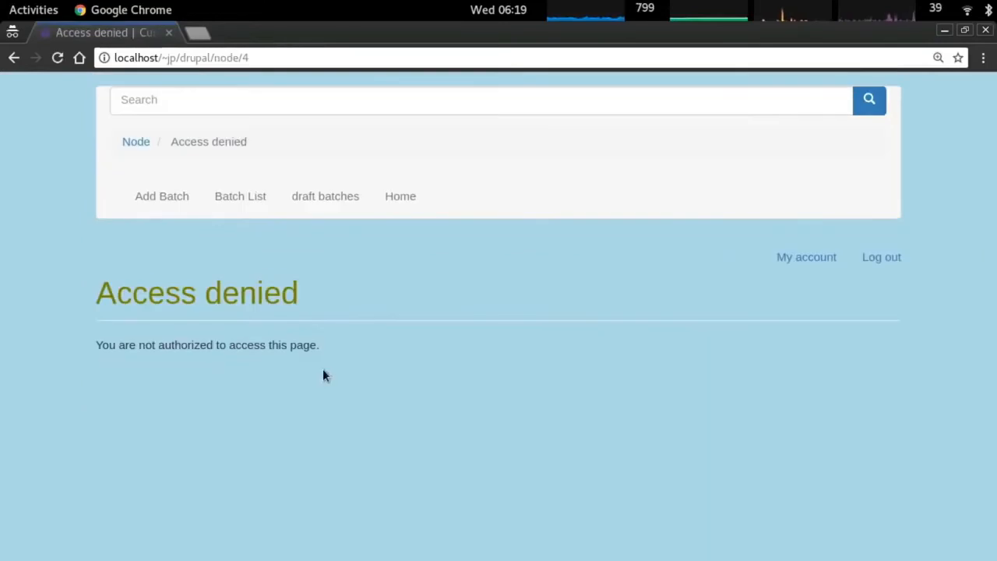
key(alt+Left)
Browse Batch List, Add Batch and Home in the other browser, then draft batches as logged-in user.
key(alt+Tab)
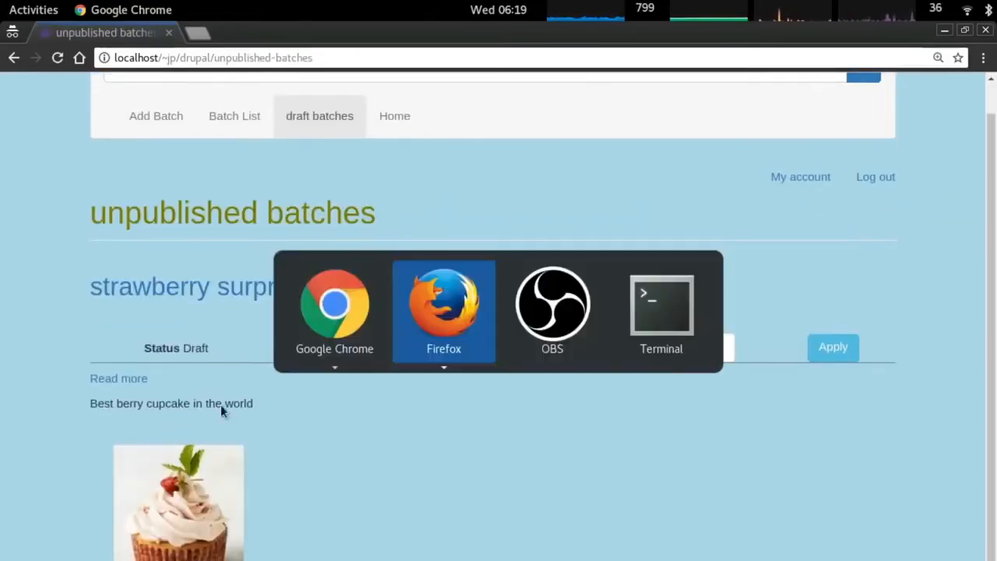
click(327, 138)
click(265, 138)
click(391, 138)
key(alt+Tab)
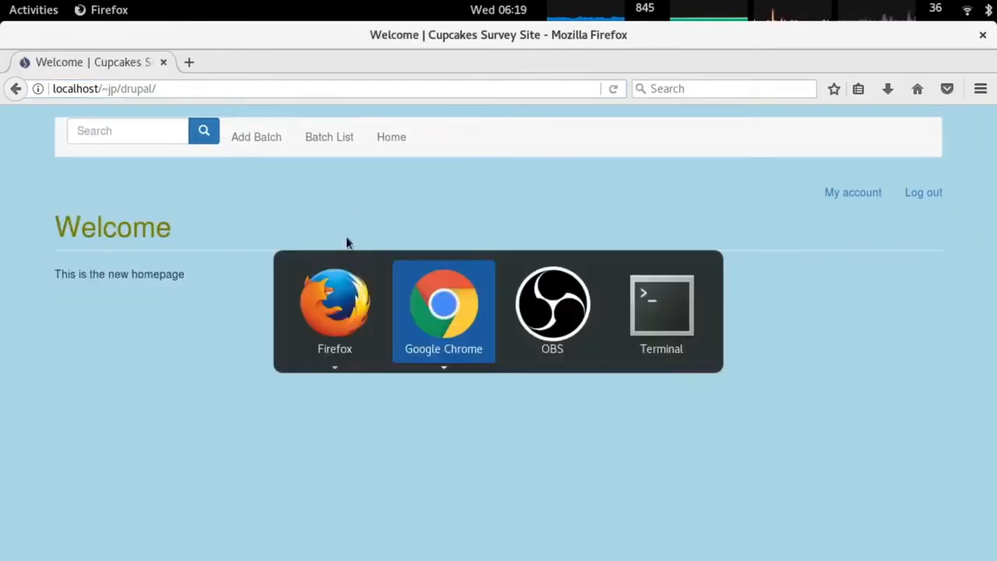
click(154, 116)
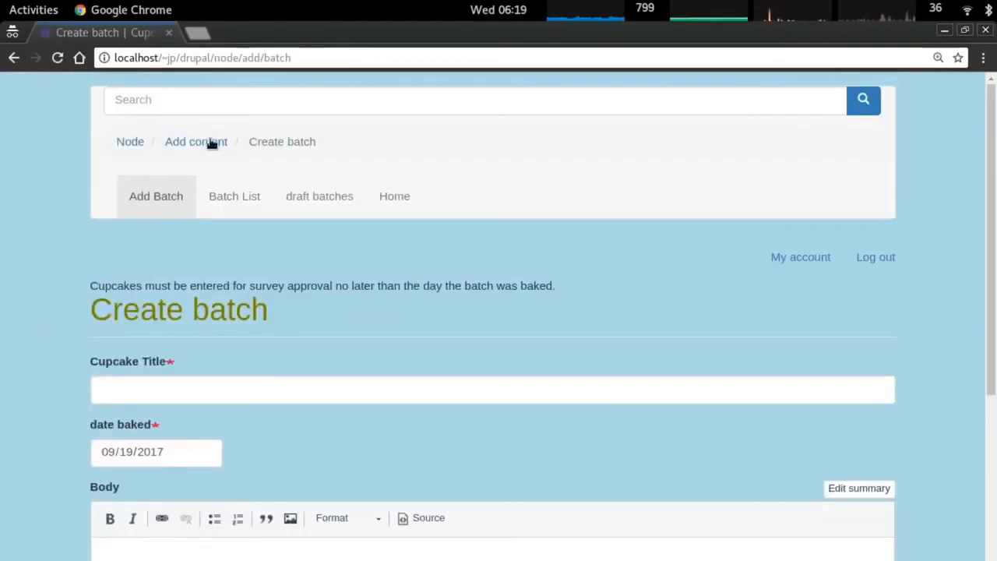
click(253, 197)
click(325, 152)
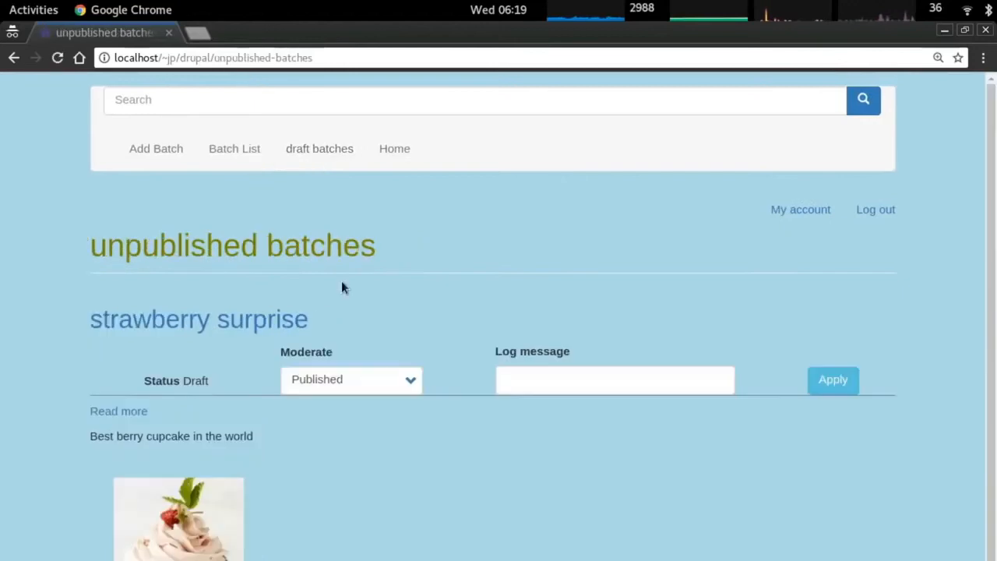
In the anonymous private window, visit the Home page and the Survey form.
key(alt+grave)
key(alt+Tab)
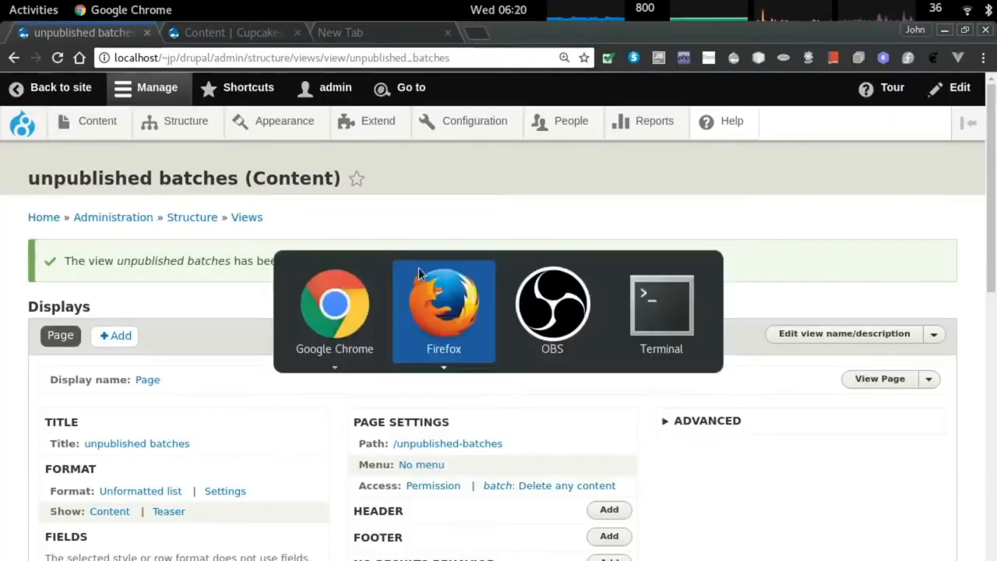
key(alt+grave)
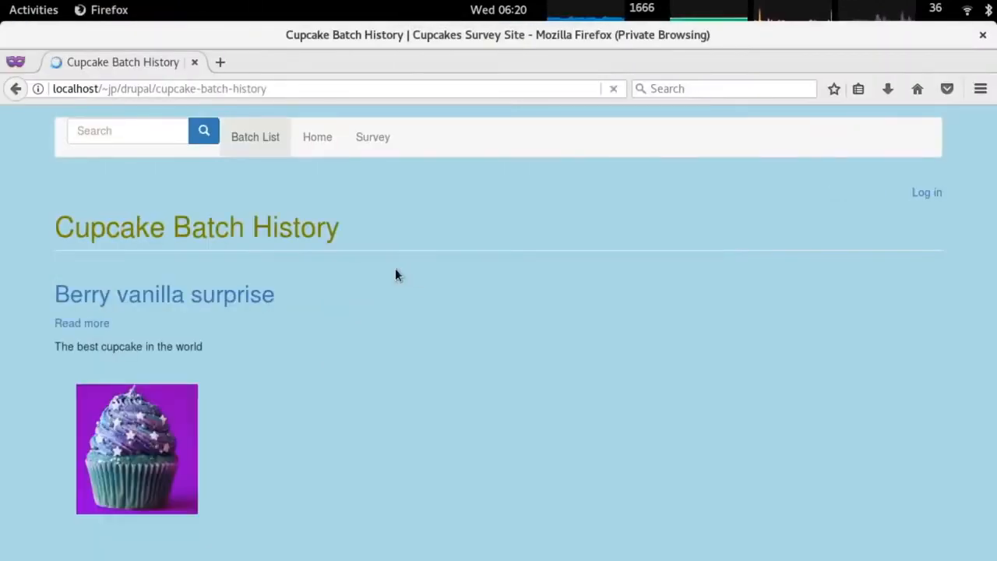
click(323, 136)
click(382, 140)
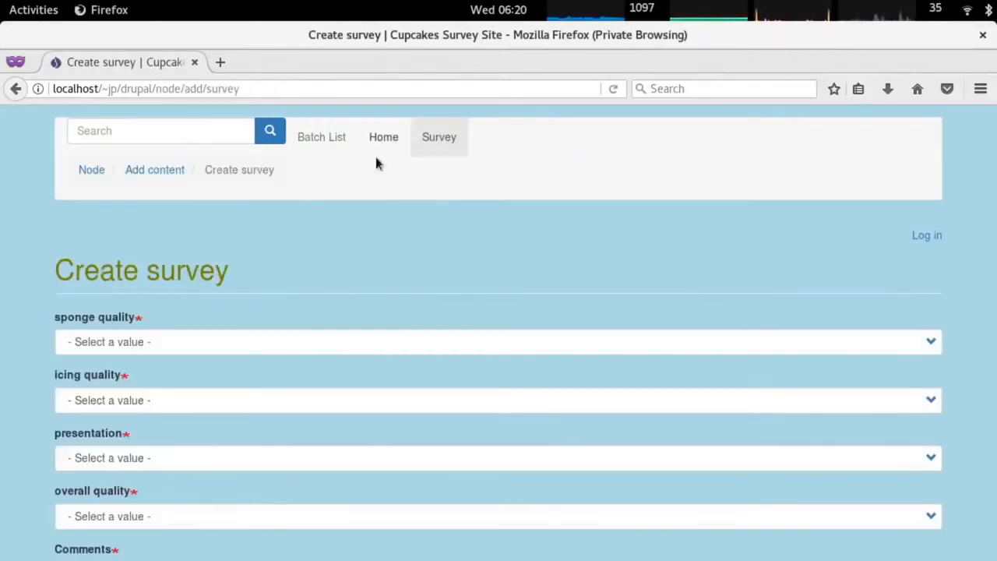
Load the unpublished batches view settings in a new admin tab from the pasted address.
key(alt+Tab)
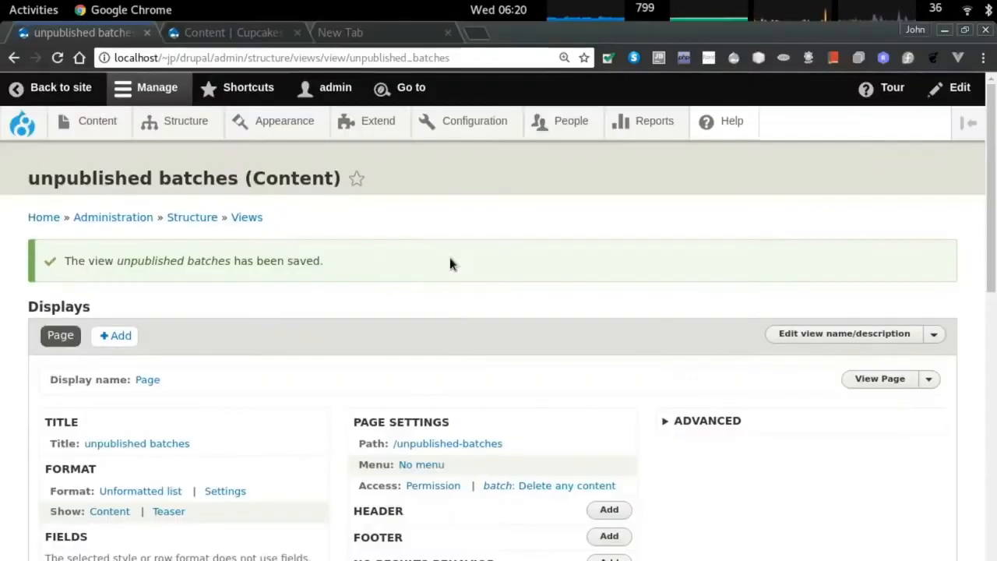
key(ctrl+3)
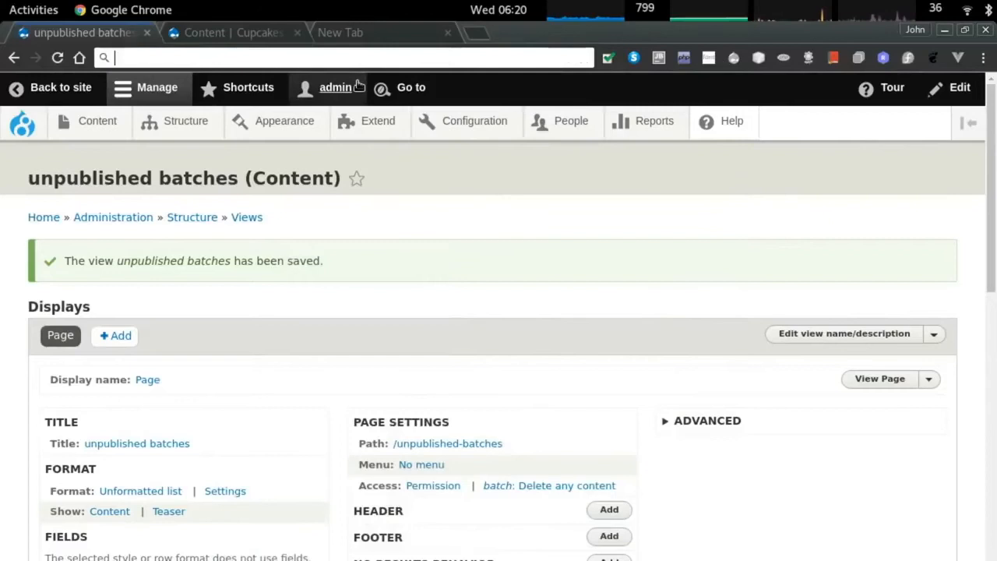
click(269, 52)
text(http://localhost/~jp/drupal/admin/structure/views/view/unpublished_batches)
key(Return)
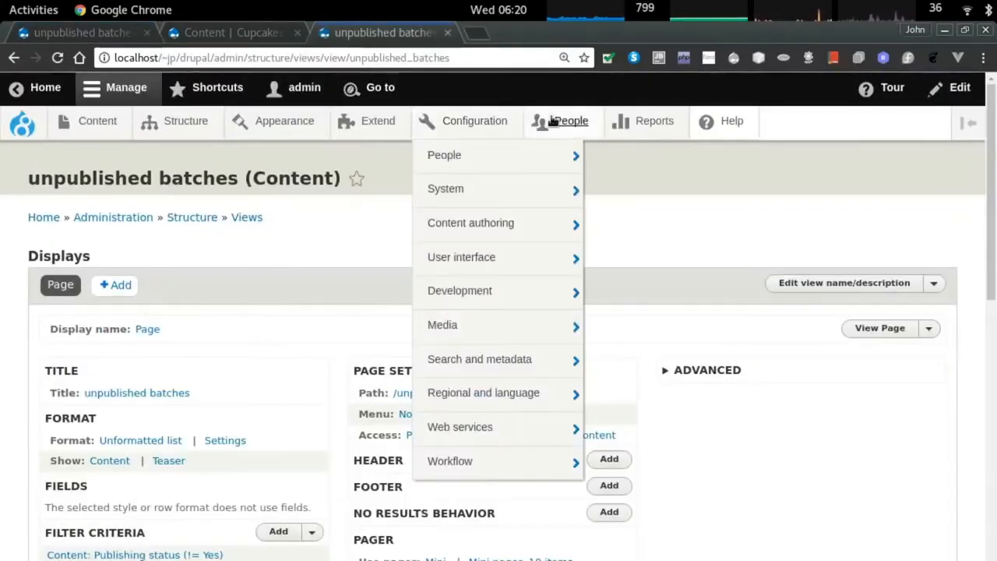
Open the role Permissions page and search it for 'batch'.
click(562, 123)
click(140, 224)
scroll(379, 215, down, 10)
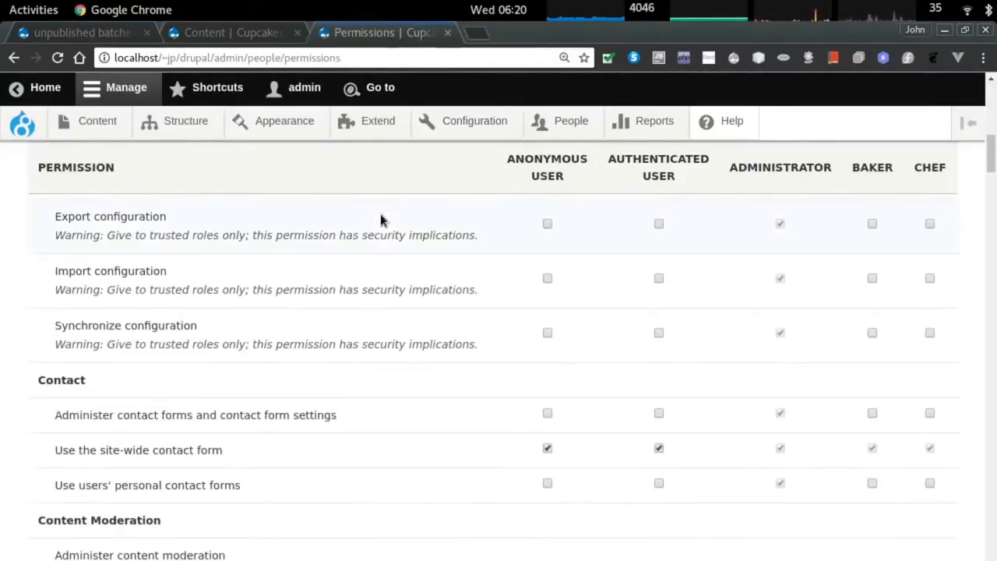
key(ctrl+f)
text(batch)
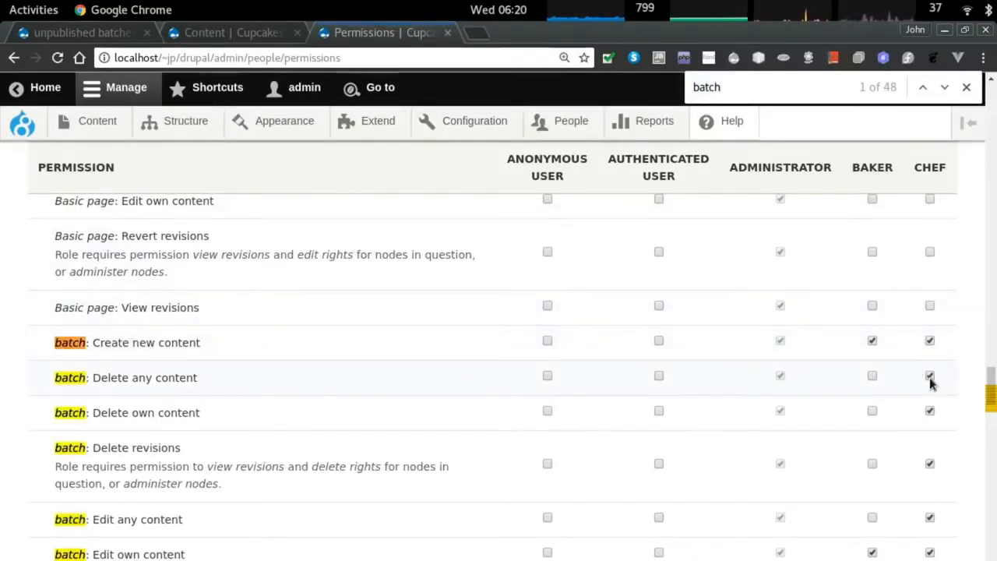
Review the batch permission rows for Baker and Chef and save the permissions.
scroll(930, 378, down, 3)
scroll(930, 382, down, 3)
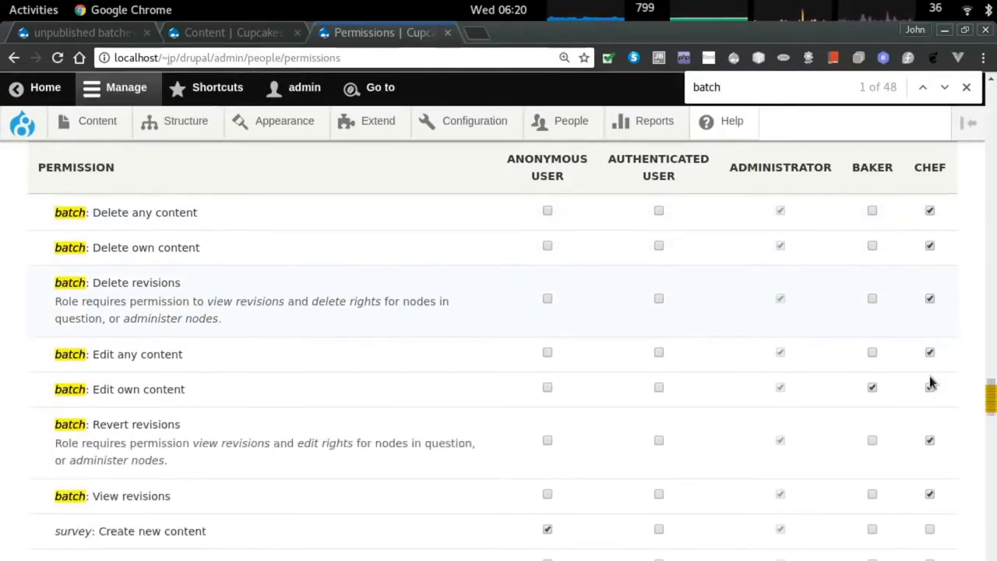
scroll(939, 381, down, 1)
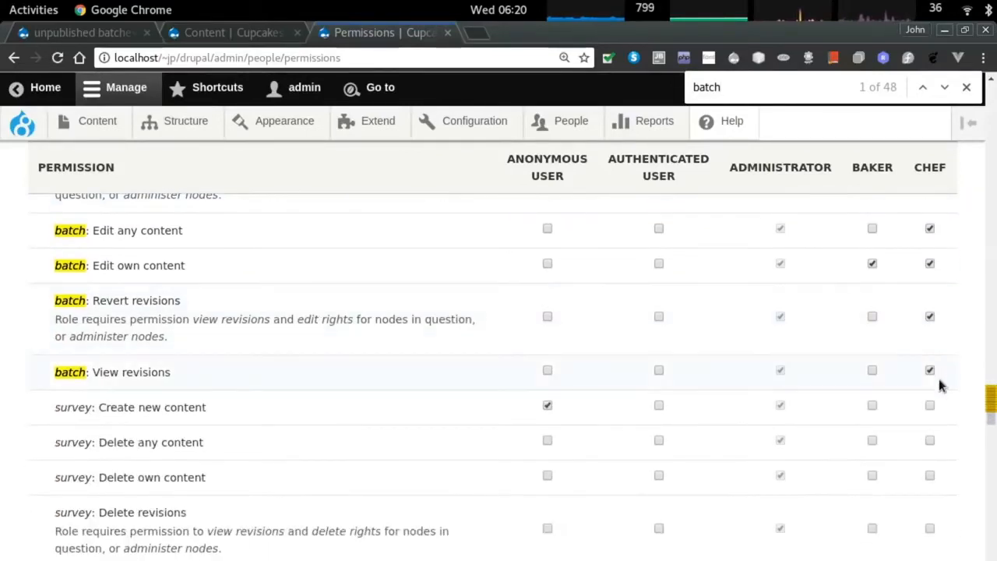
scroll(934, 375, up, 4)
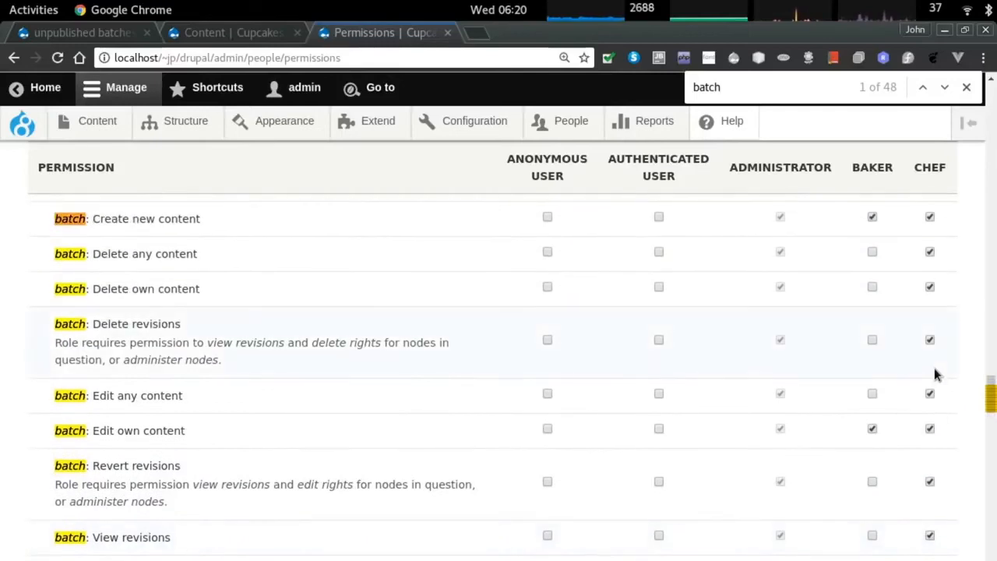
scroll(935, 374, down, 1)
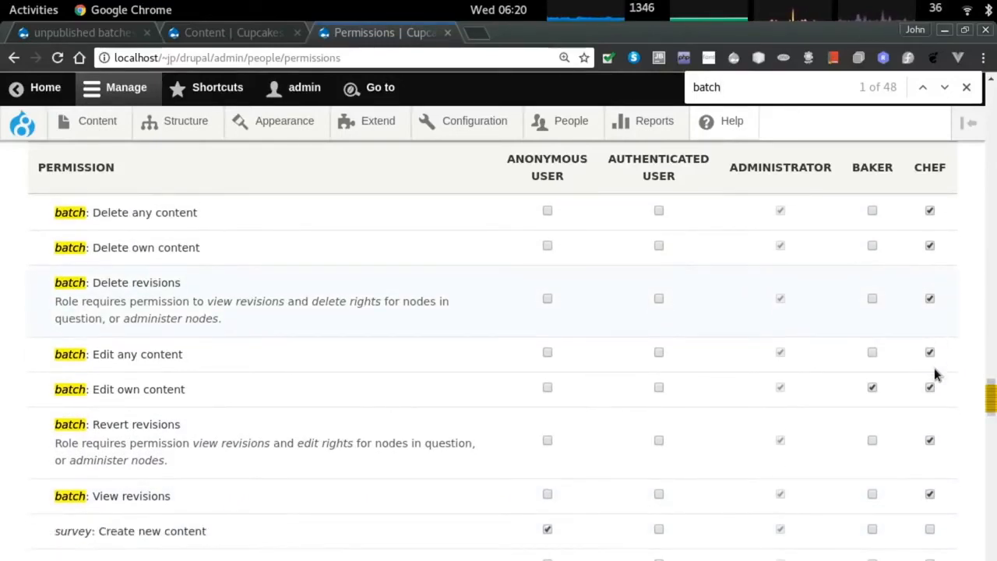
scroll(863, 286, up, 1)
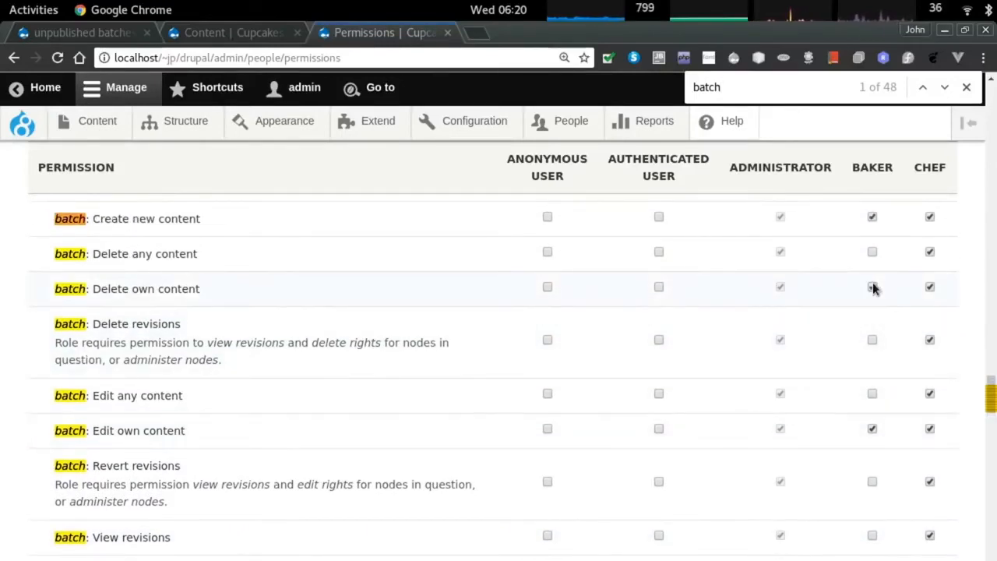
scroll(907, 329, down, 3)
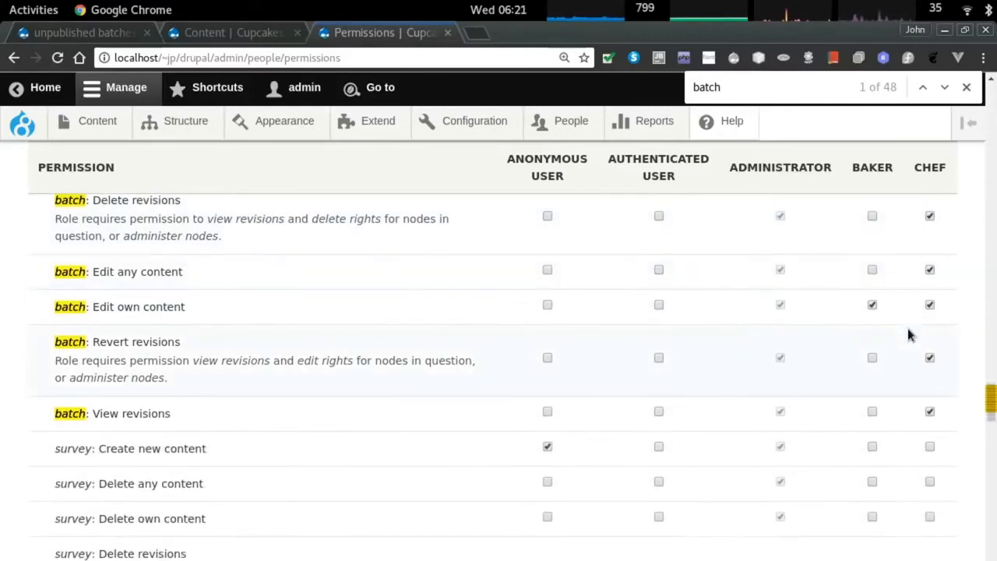
scroll(908, 334, down, 2)
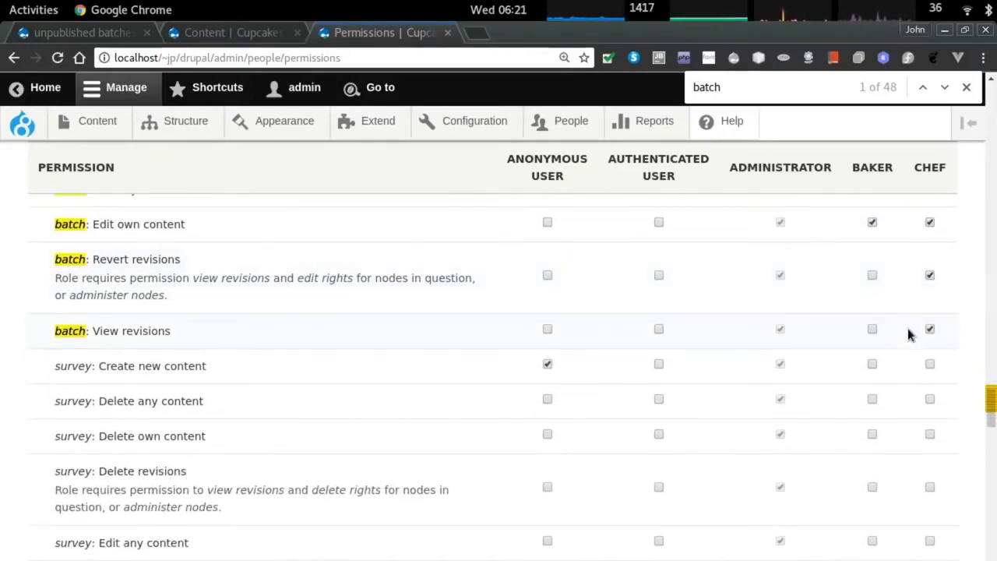
scroll(908, 331, down, 6)
scroll(911, 330, up, 15)
scroll(465, 327, down, 7)
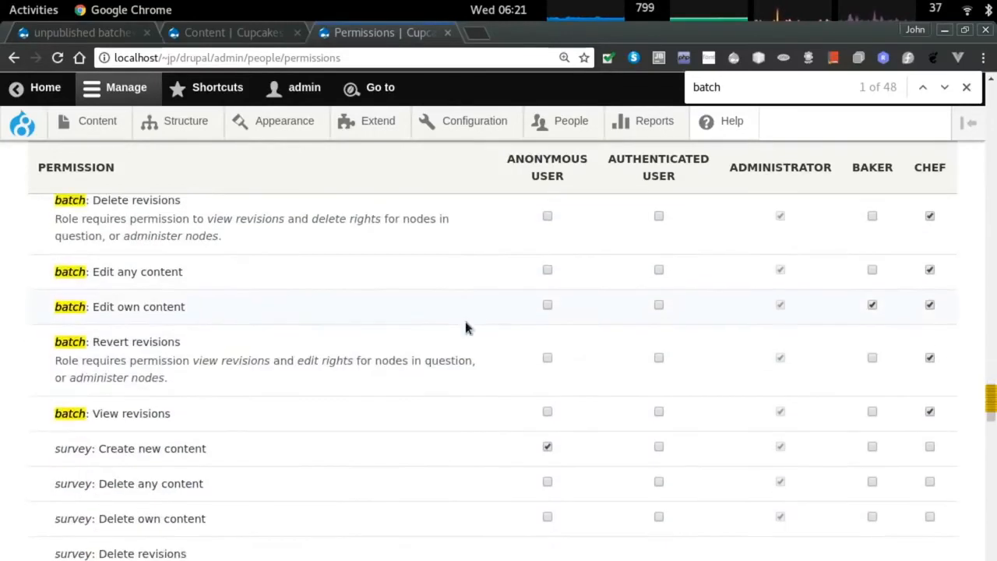
scroll(385, 381, down, 20)
click(64, 521)
key(ctrl+f)
Search the Permissions page for 'view' and scroll through the matching permission rows.
text(view)
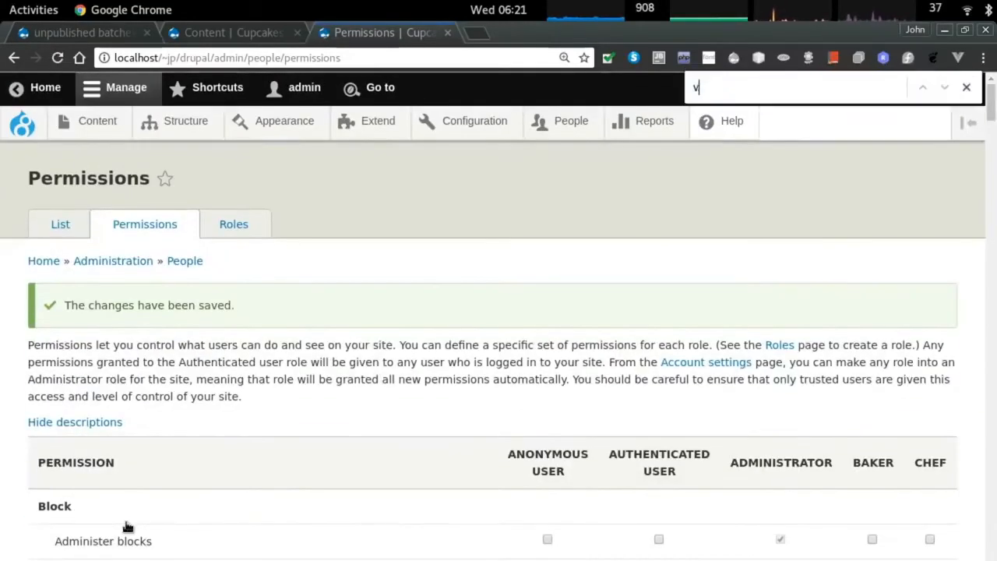
key(Return)
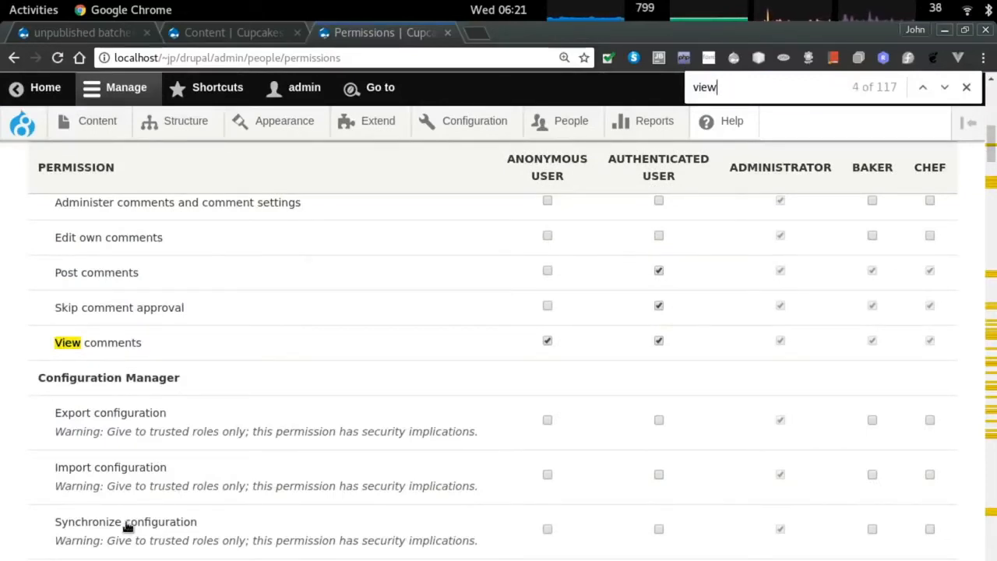
scroll(127, 528, down, 10)
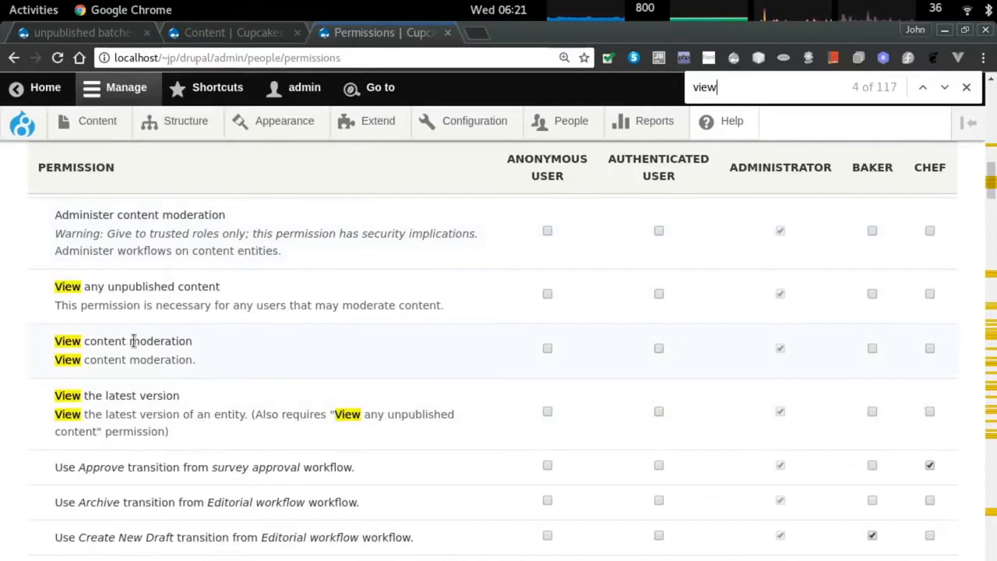
scroll(116, 381, down, 10)
scroll(241, 389, down, 10)
scroll(242, 380, down, 5)
scroll(306, 380, down, 4)
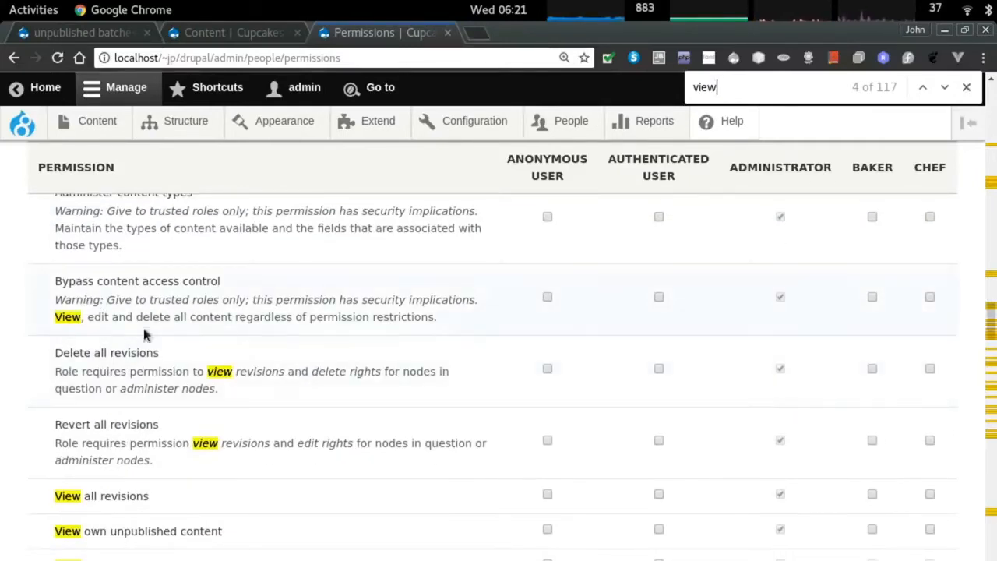
scroll(328, 399, down, 5)
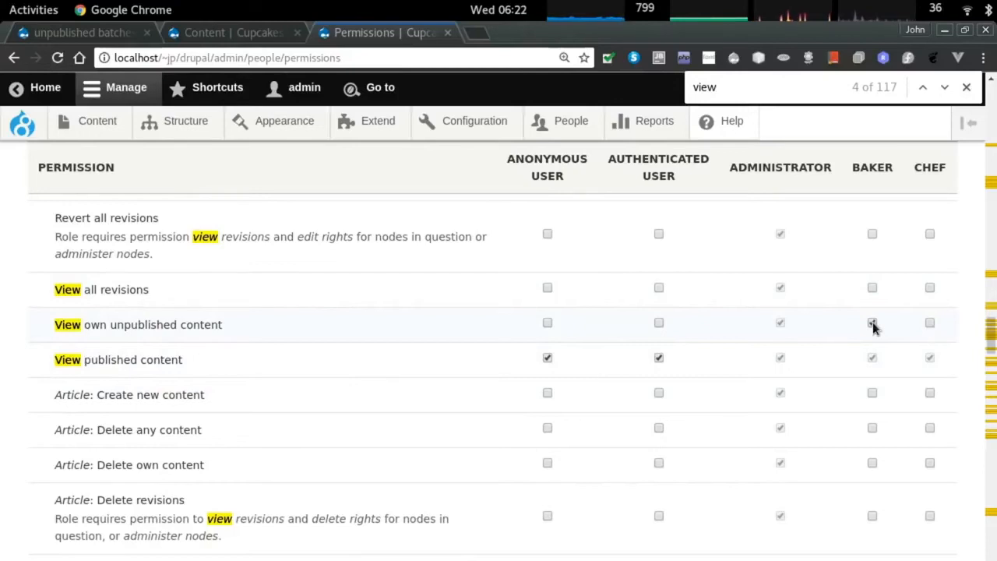
scroll(884, 358, down, 2)
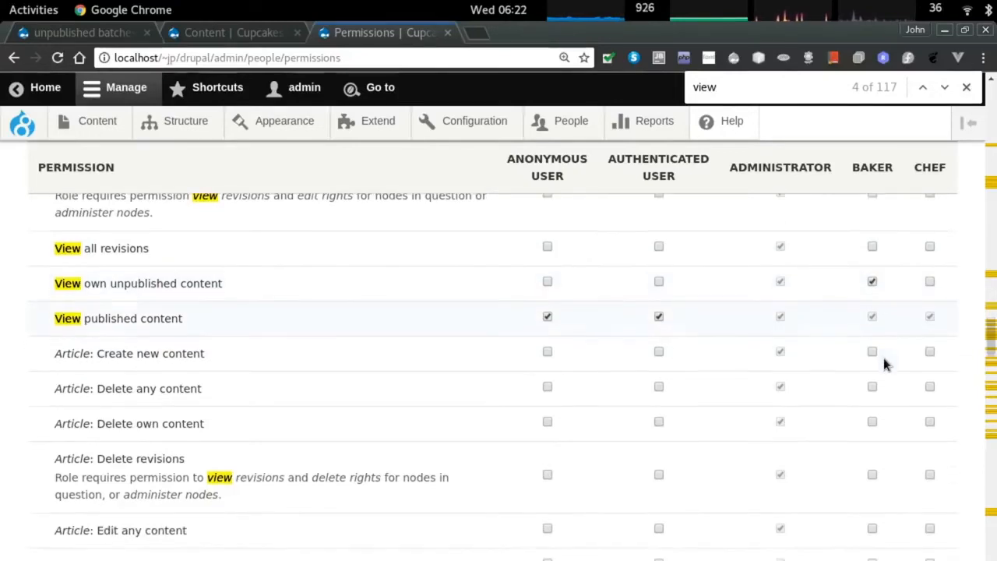
scroll(884, 357, up, 2)
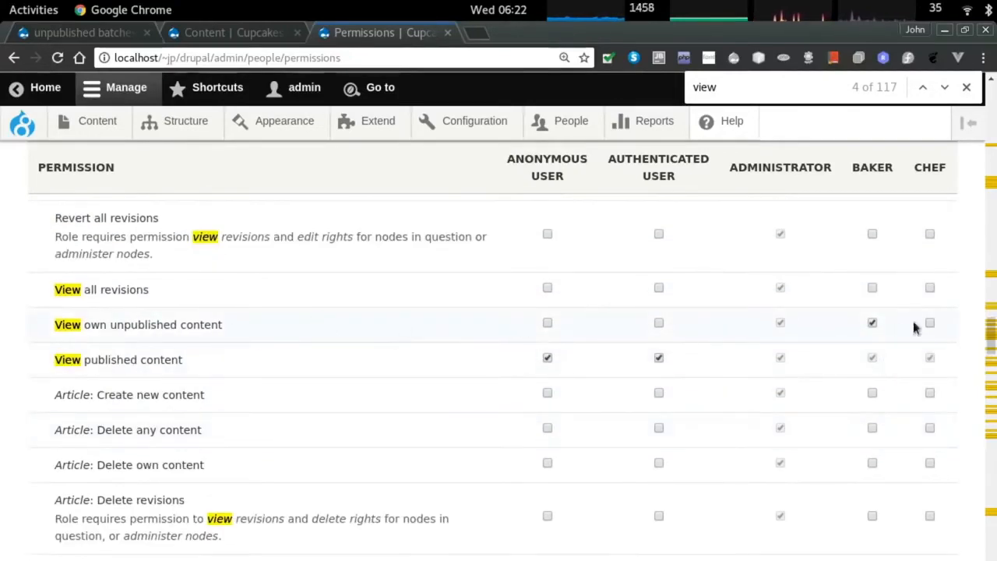
scroll(863, 334, up, 1)
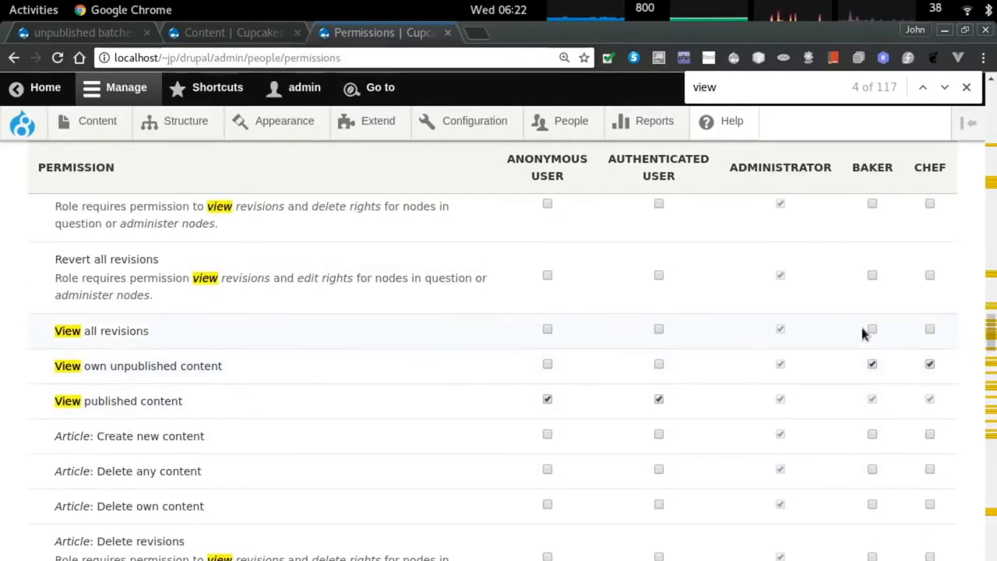
scroll(862, 333, down, 2)
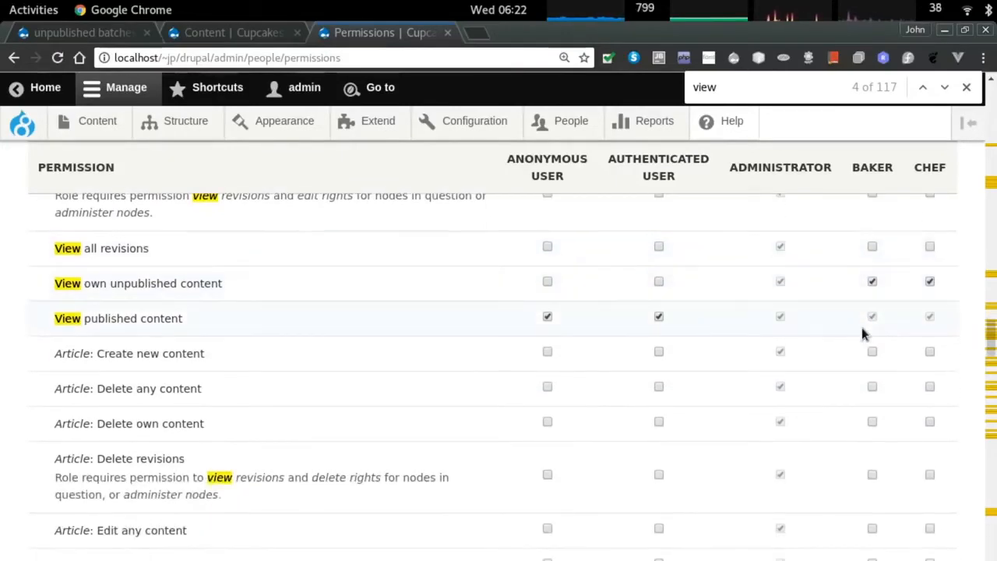
scroll(863, 334, down, 4)
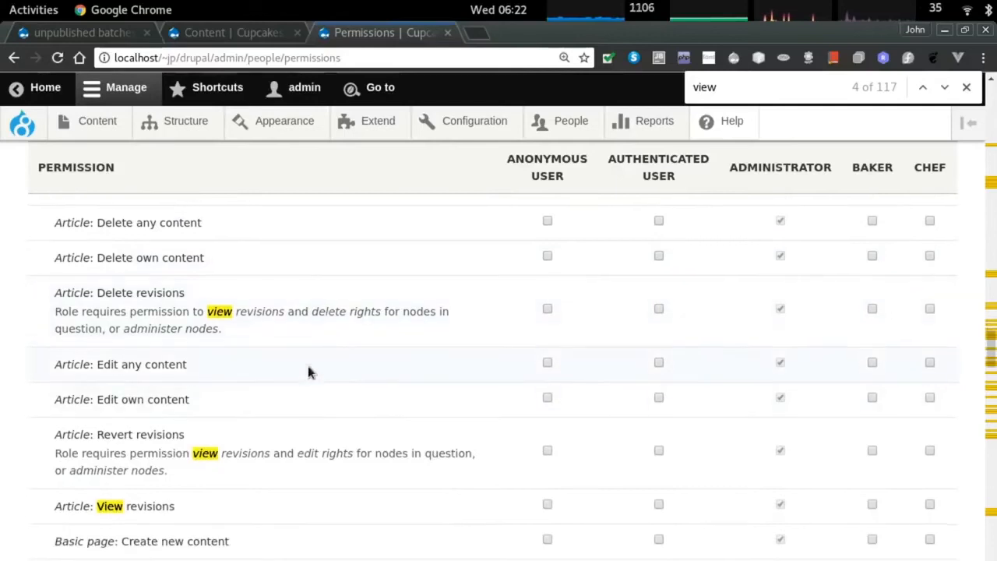
scroll(265, 380, down, 2)
scroll(202, 388, down, 1)
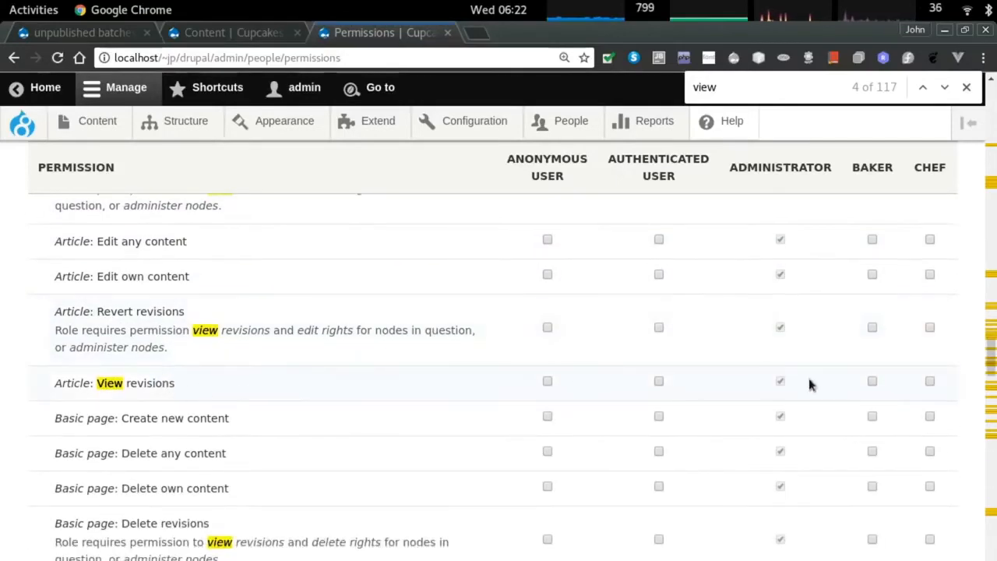
scroll(872, 381, down, 1)
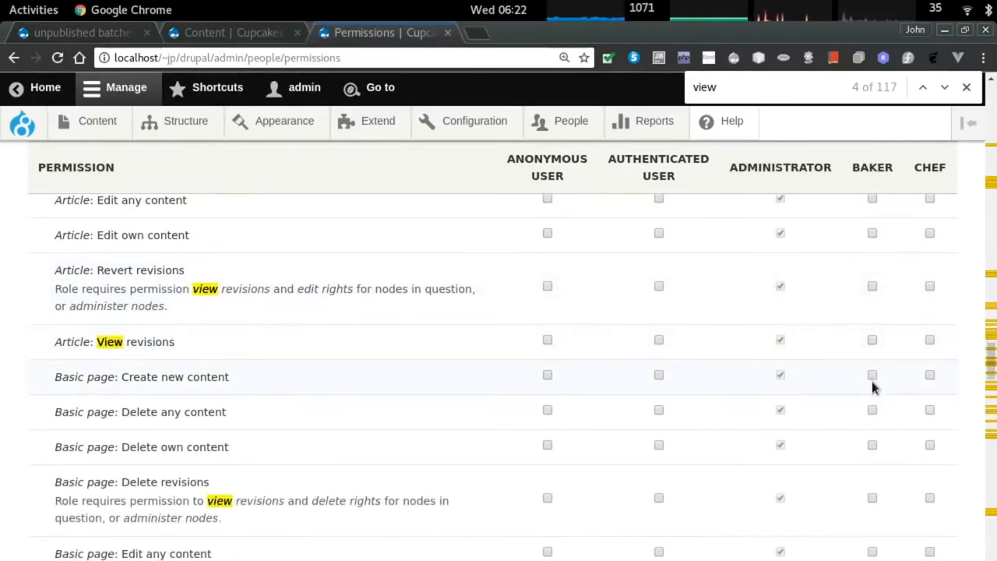
scroll(872, 381, up, 1)
Grant Baker the 'batch: View revisions' permission and save the role permissions.
right_click(873, 382)
scroll(751, 319, up, 9)
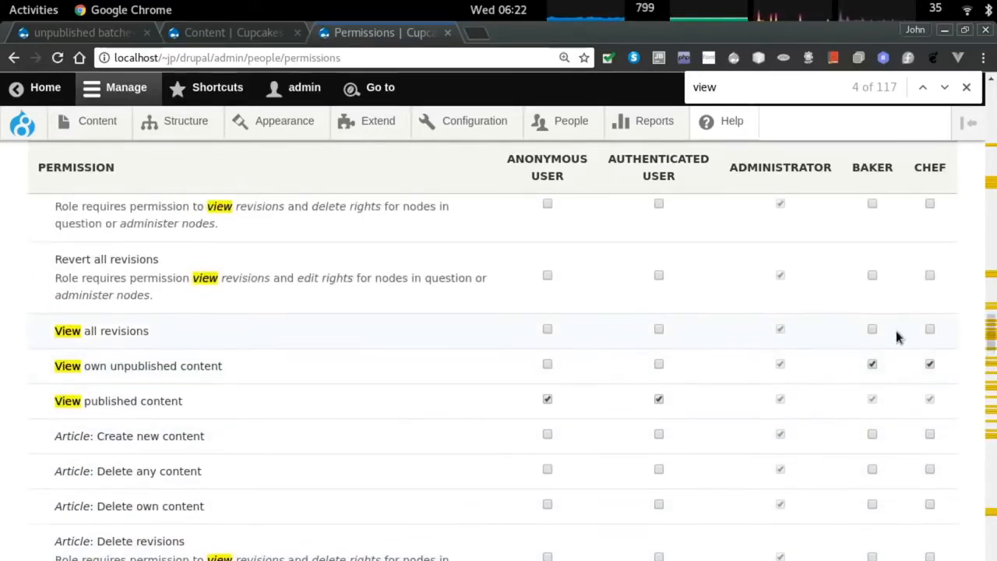
scroll(896, 331, down, 1)
scroll(896, 330, down, 5)
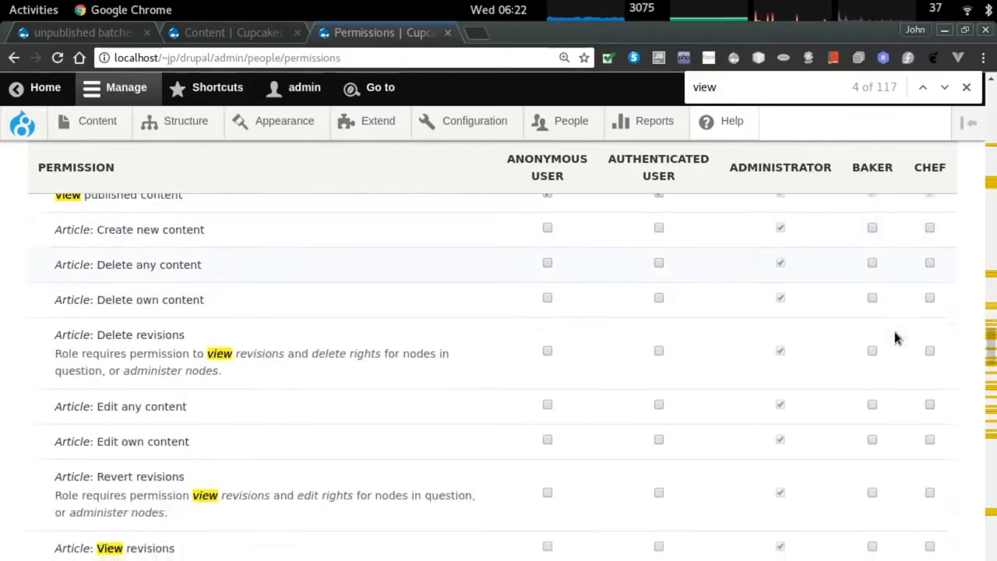
scroll(374, 331, down, 4)
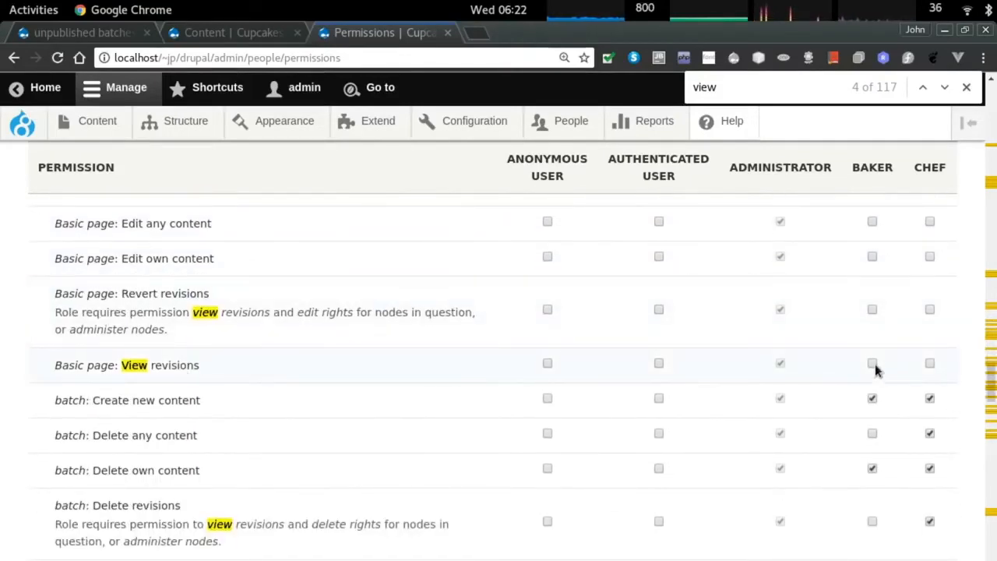
scroll(875, 371, down, 3)
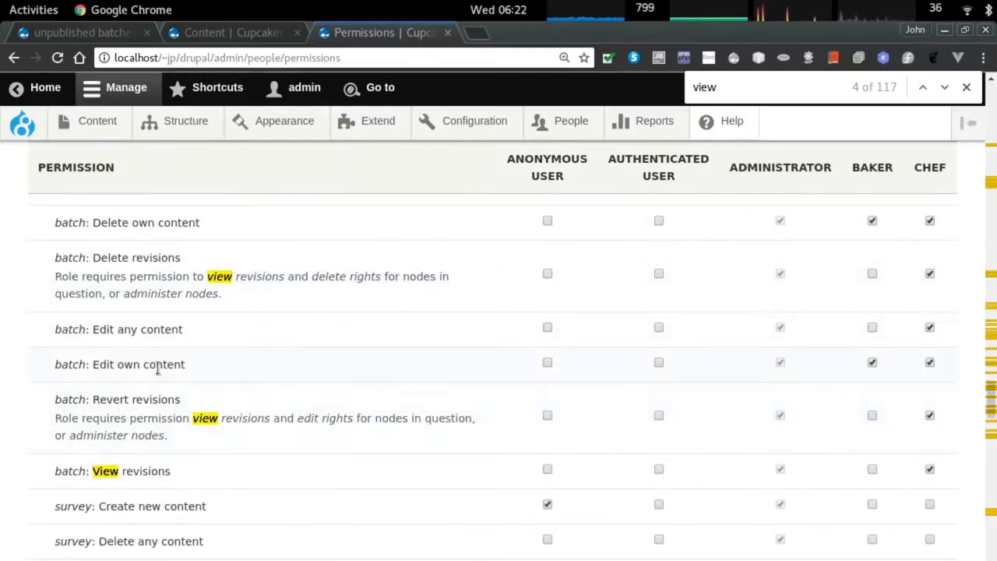
scroll(223, 393, down, 1)
click(873, 429)
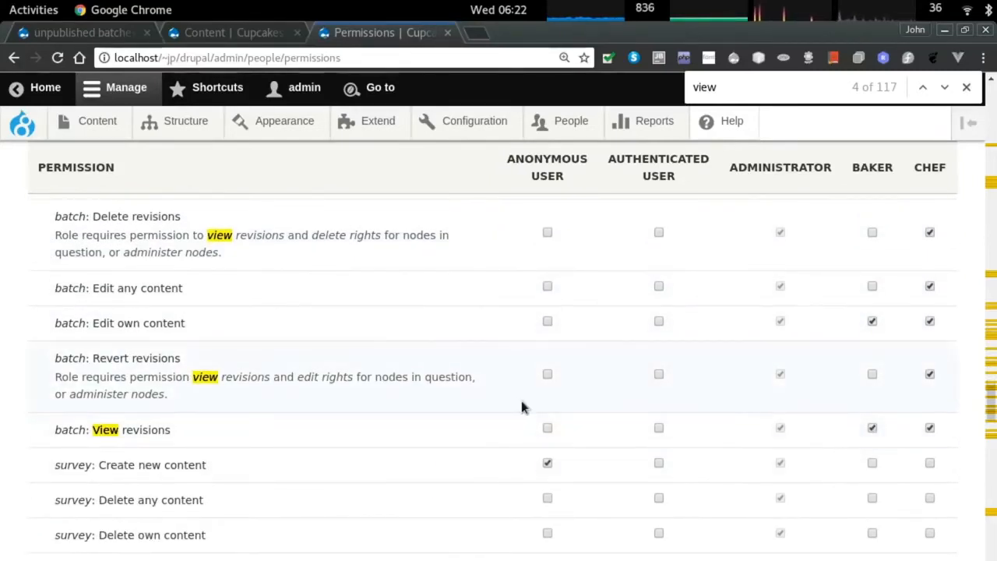
scroll(379, 396, down, 3)
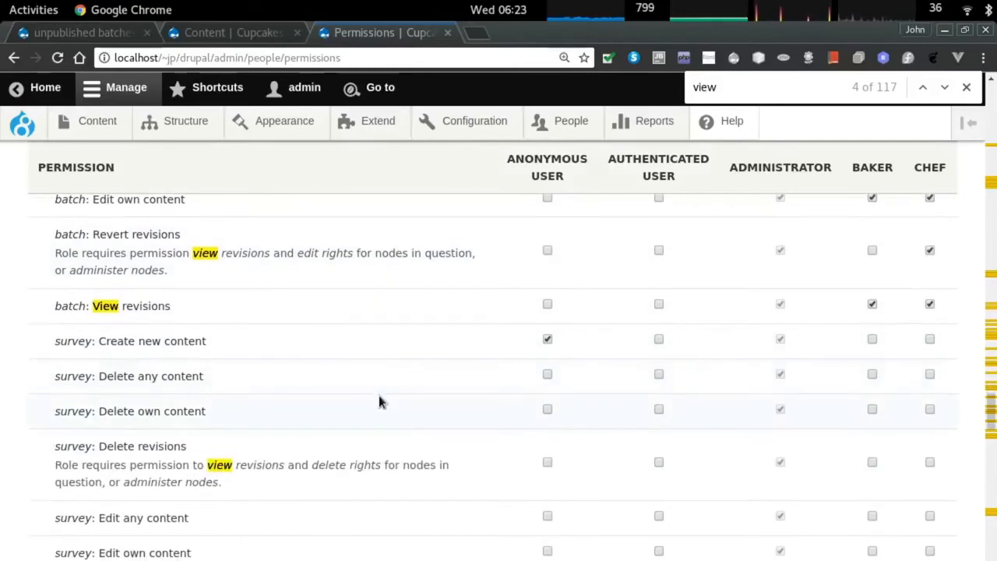
scroll(378, 395, down, 10)
scroll(367, 394, down, 15)
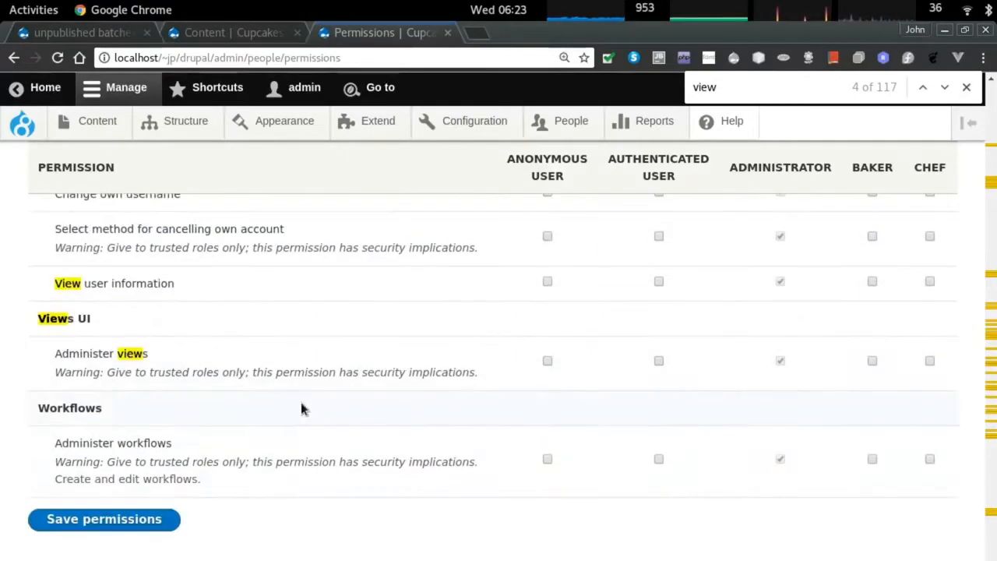
click(101, 519)
In the Firefox window, reload the Create survey page and move between it and the Welcome homepage.
key(alt+Tab)
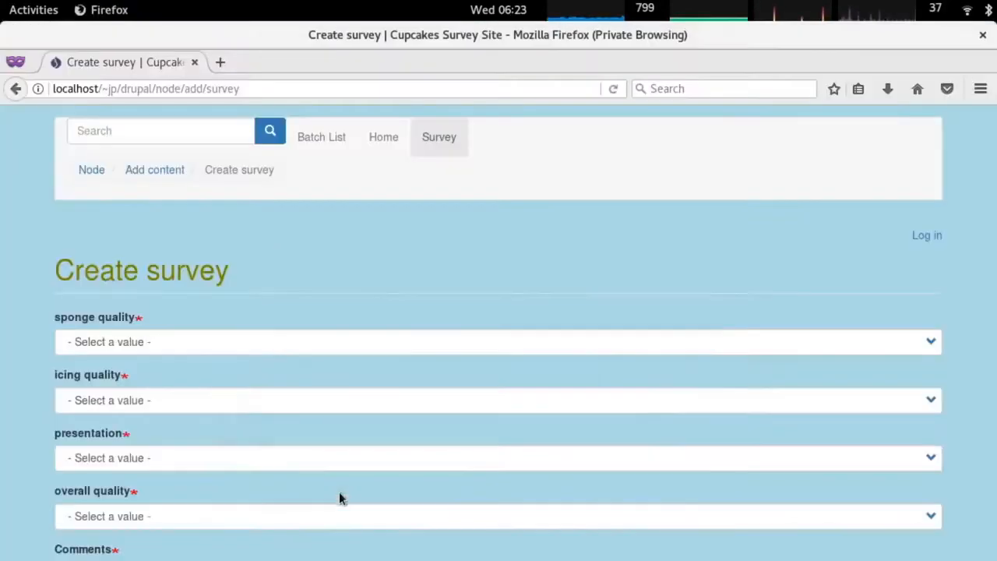
key(F5)
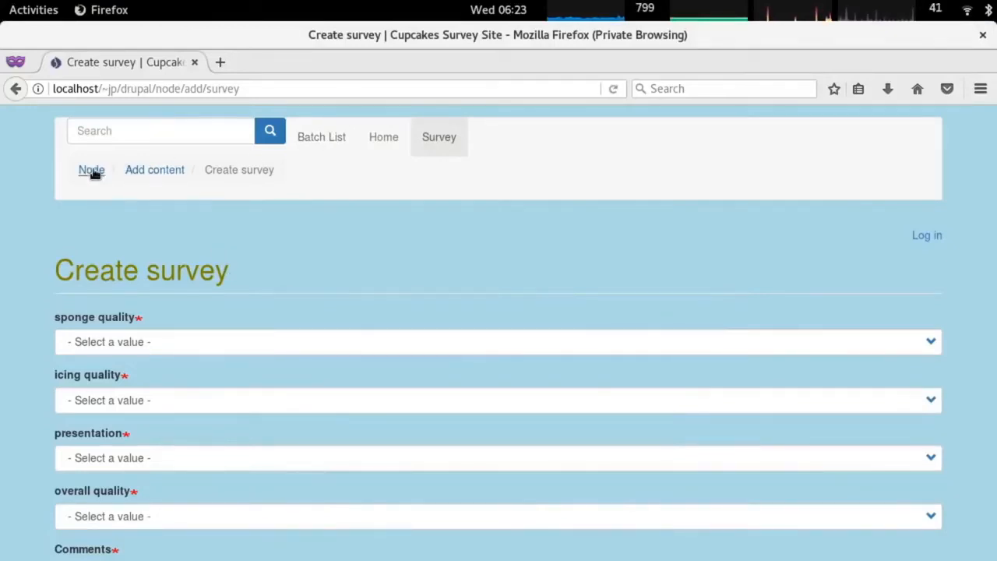
click(384, 144)
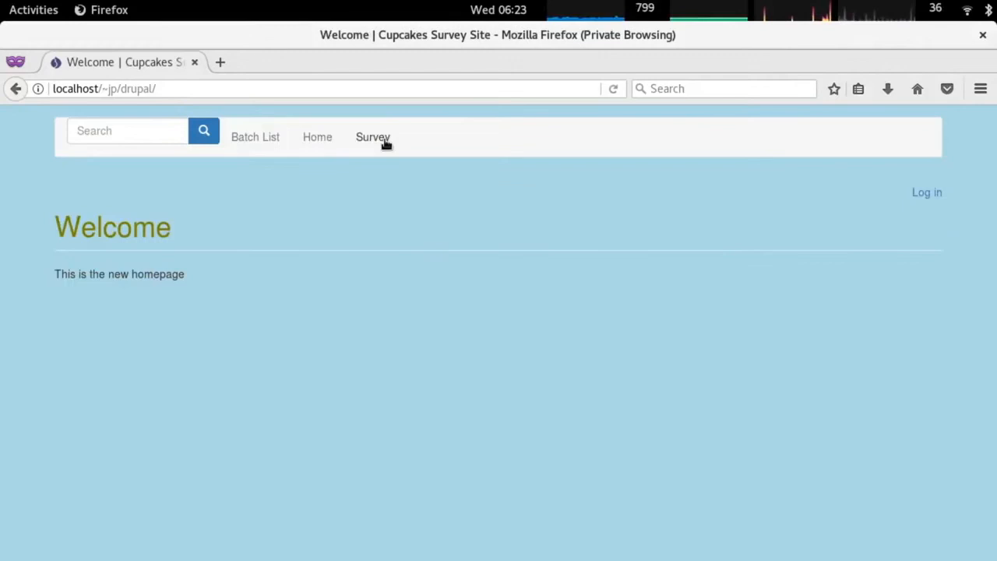
click(374, 142)
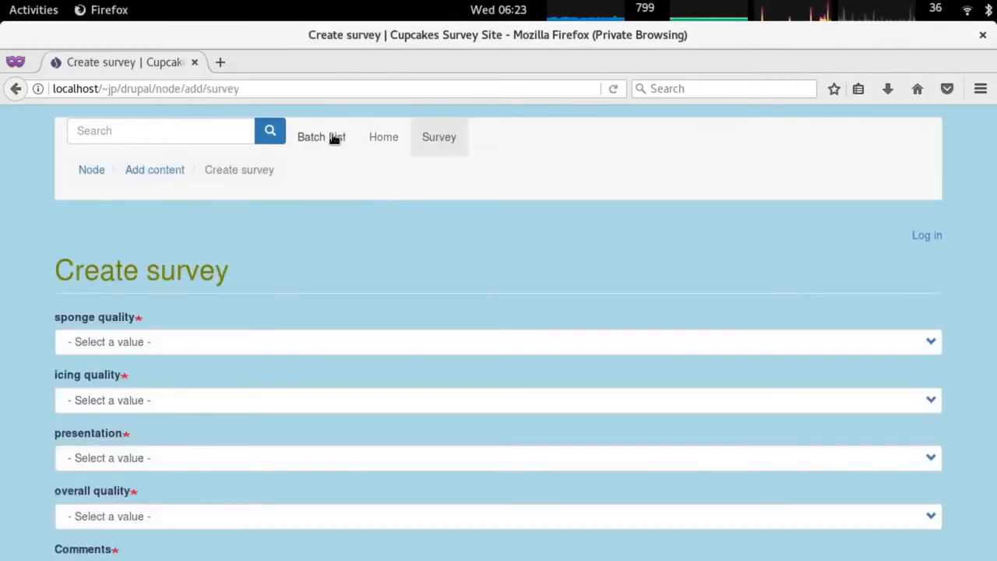
click(383, 138)
In another browser window, visit the Batch List, Home and Add Batch pages.
key(alt+Tab)
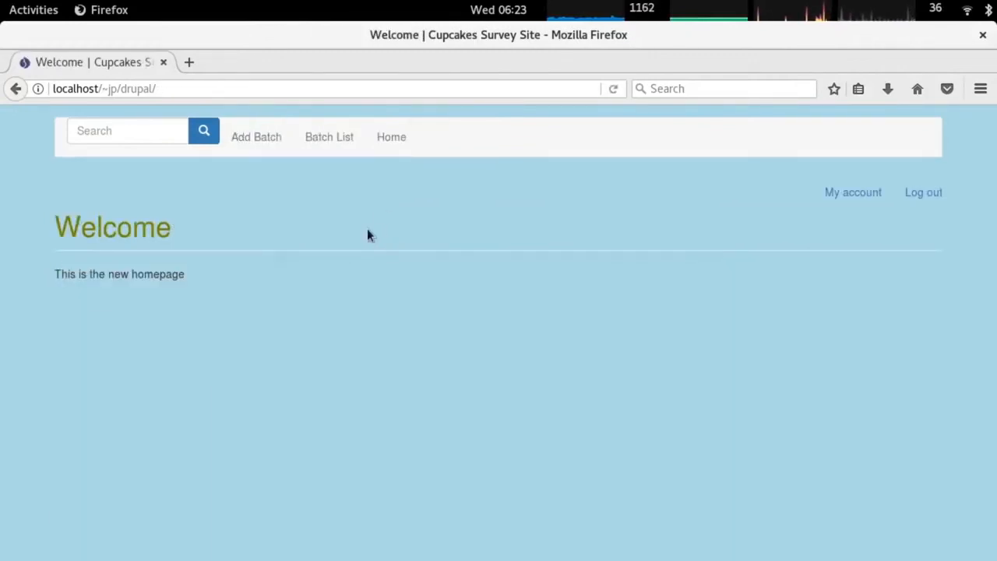
click(327, 138)
click(391, 138)
click(245, 136)
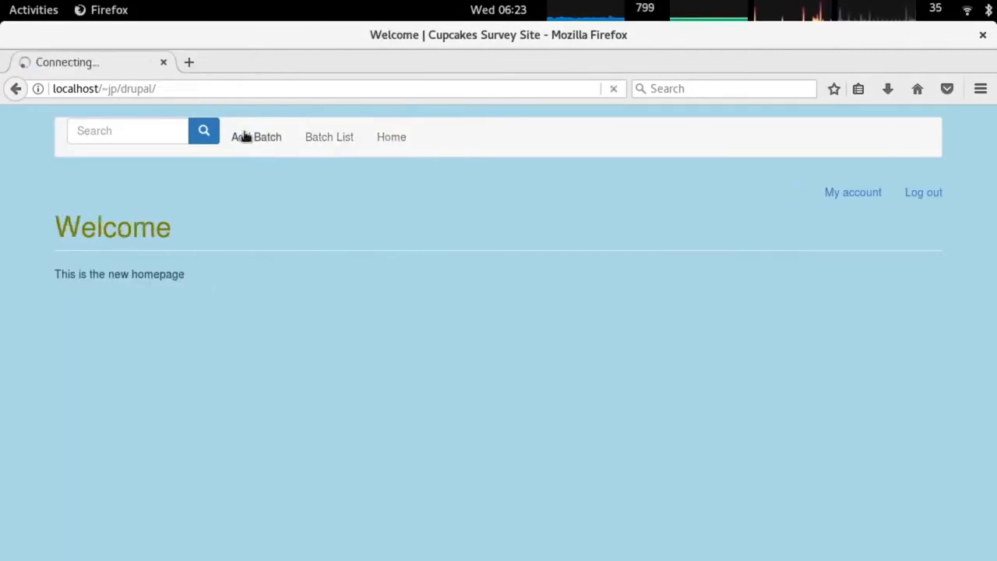
scroll(354, 281, down, 4)
Open strawberry surprise from unpublished batches, confirm Access denied, and return to admin content.
key(alt+Tab)
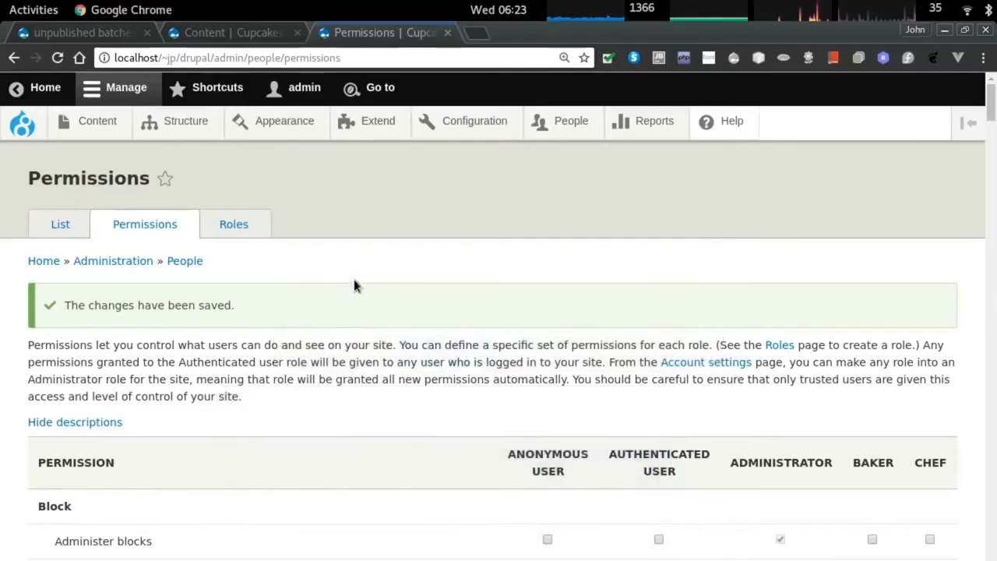
key(ctrl+Page_Up)
key(alt+Tab)
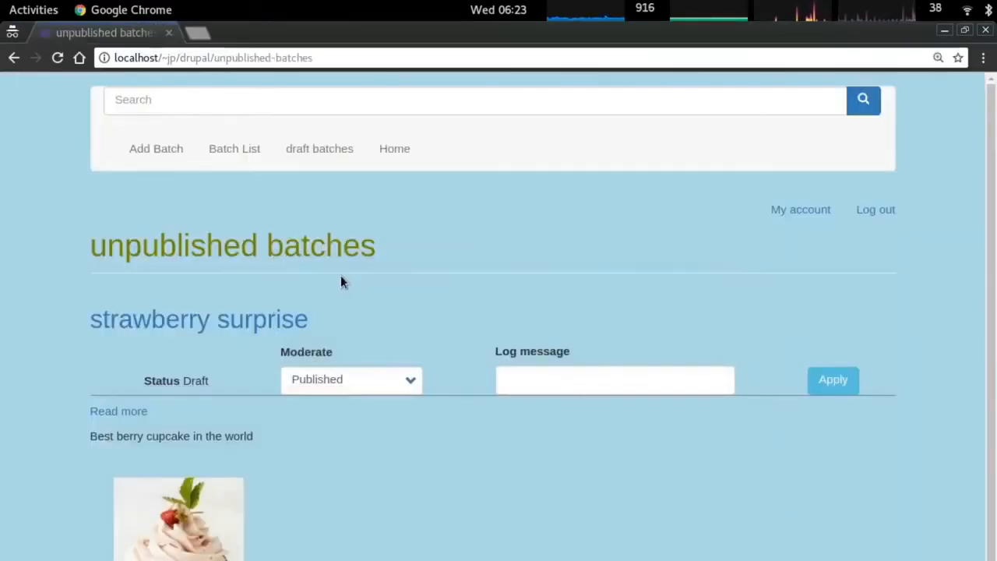
scroll(326, 274, down, 1)
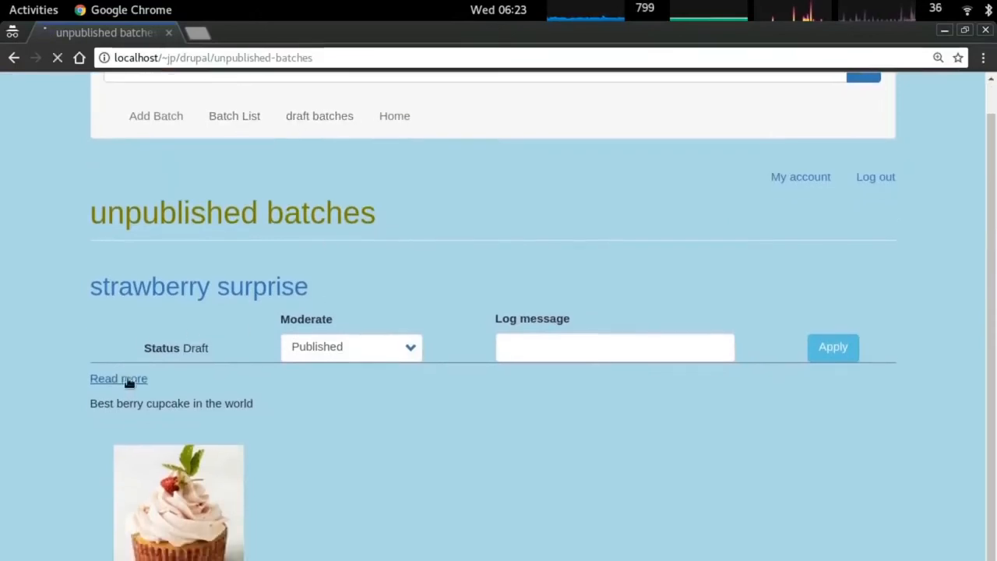
click(124, 379)
triple_click(215, 347)
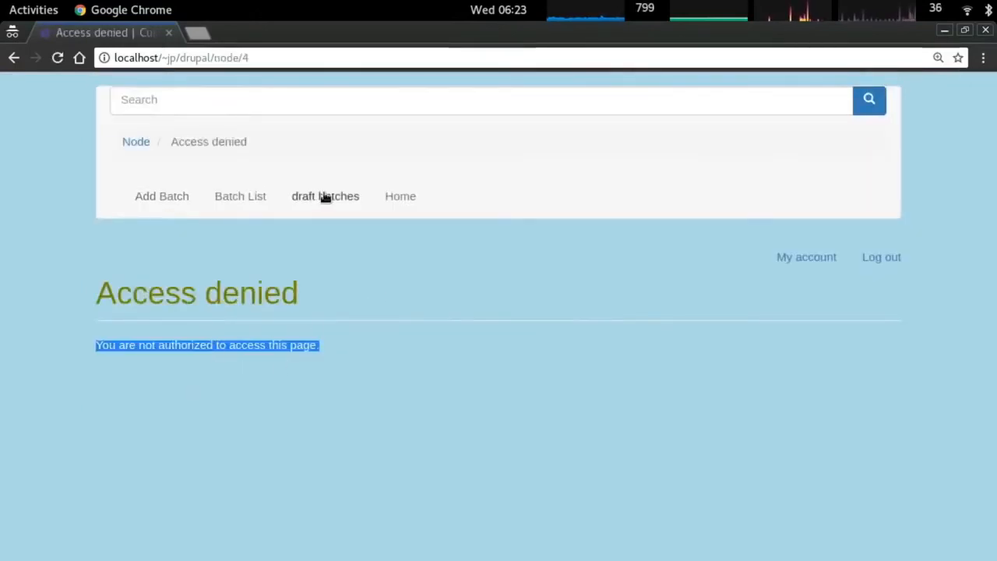
key(alt+Tab)
Open Recent log messages and view the details of the latest access-denied entry.
mouse_move(656, 125)
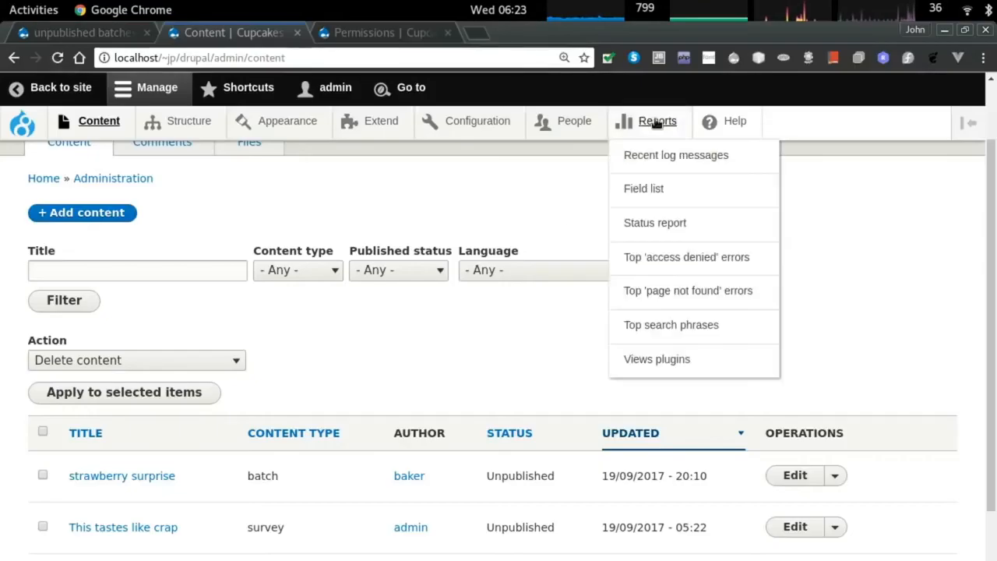
click(675, 156)
scroll(487, 256, down, 3)
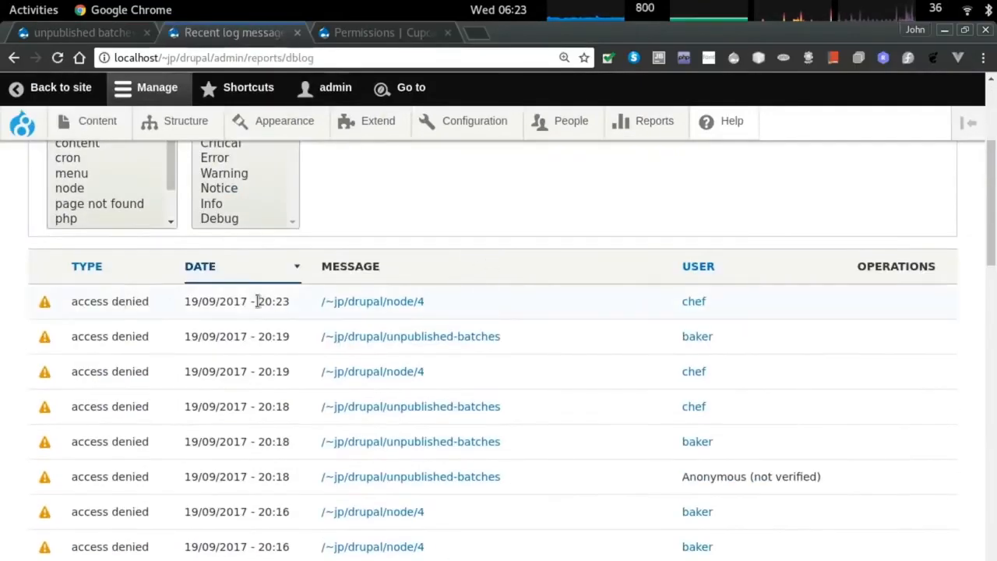
click(382, 305)
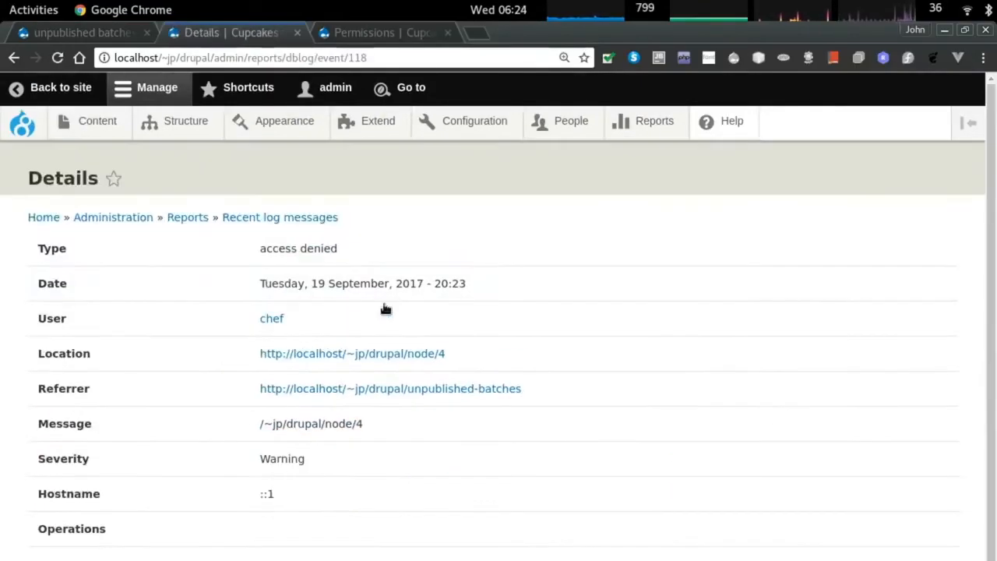
double_click(291, 459)
click(328, 304)
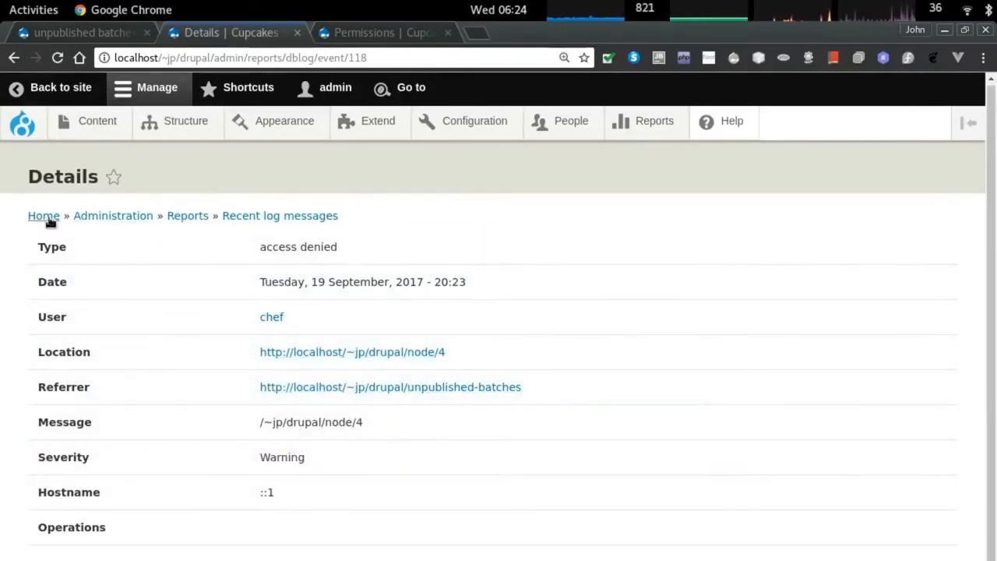
Browse the reports overview and the Views plugins report, then return to the Permissions page.
click(190, 216)
scroll(501, 353, down, 2)
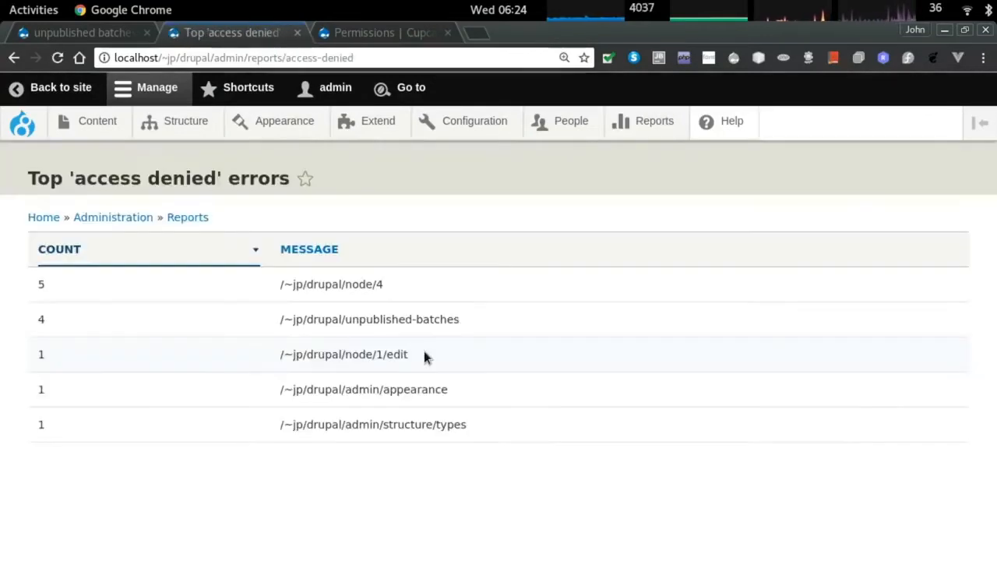
key(alt+Left)
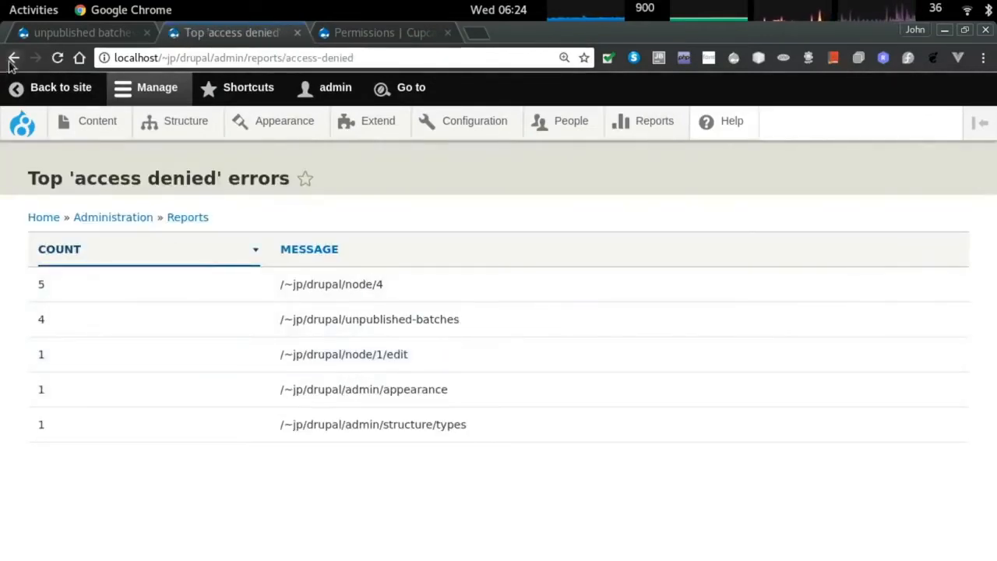
scroll(341, 396, down, 2)
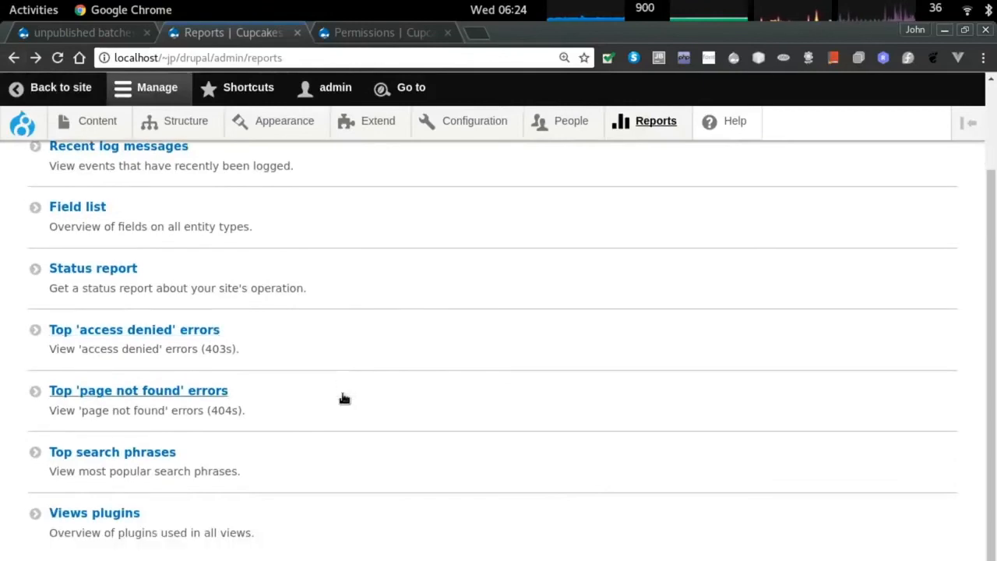
click(134, 518)
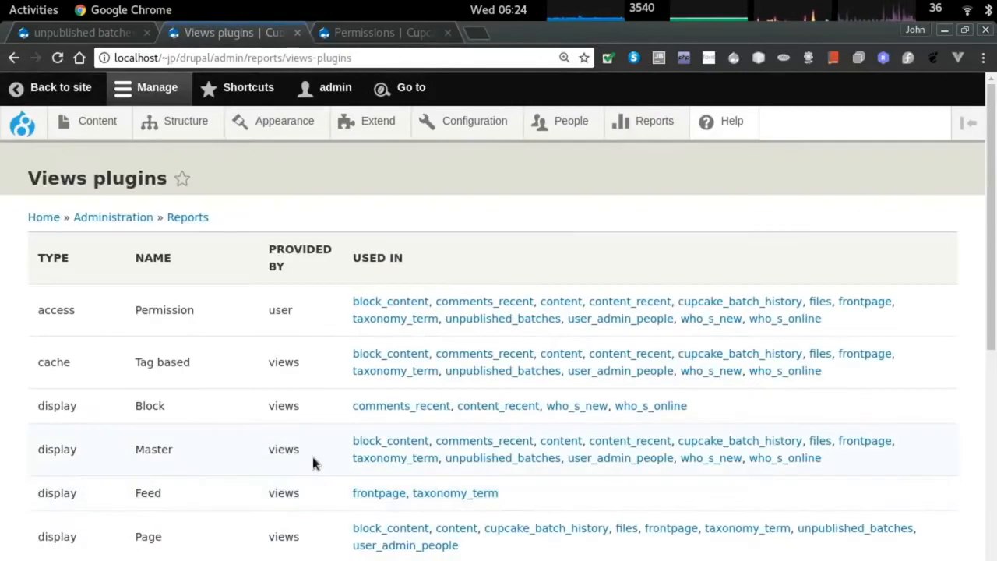
key(ctrl+Tab)
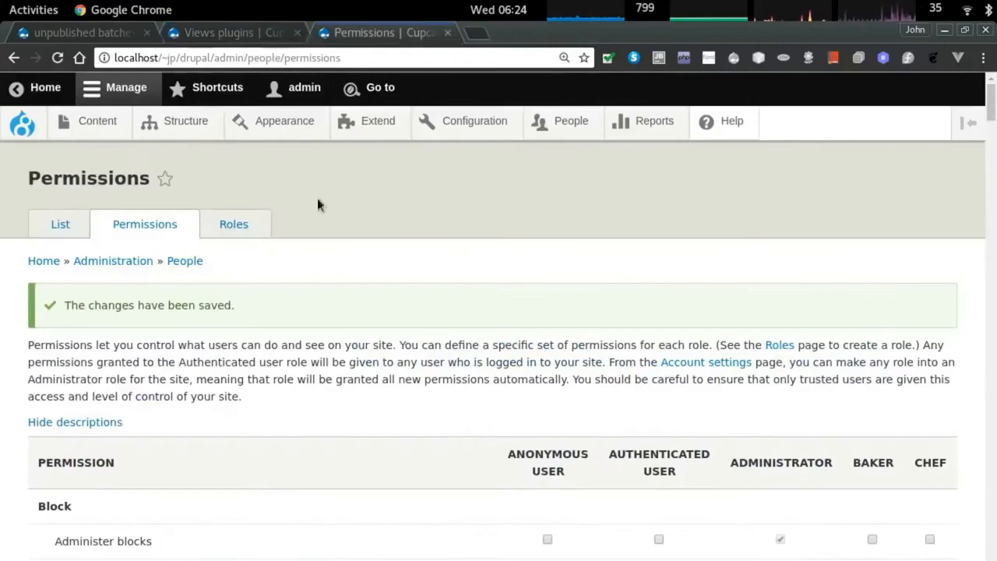
scroll(483, 269, down, 3)
scroll(477, 239, up, 3)
key(alt+Tab)
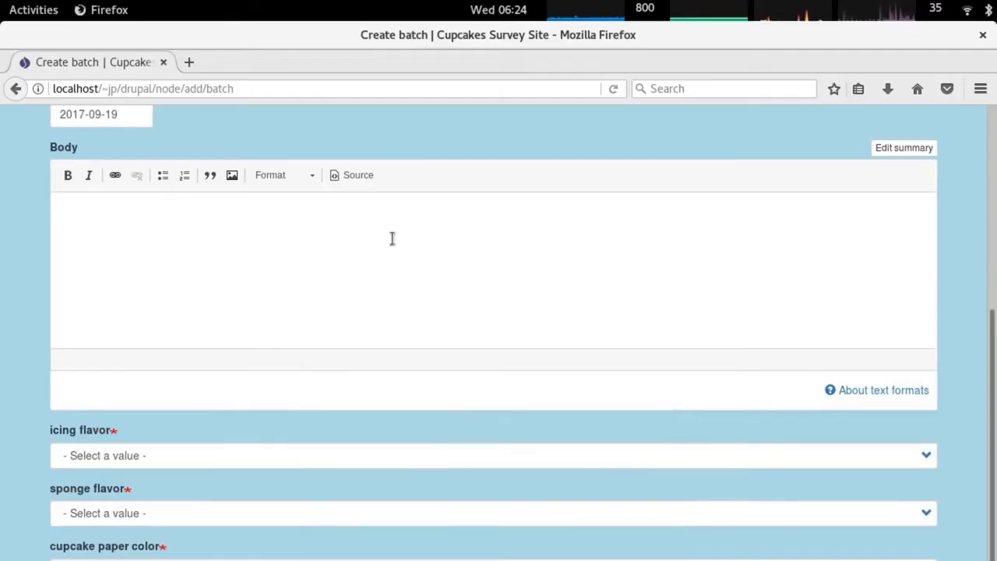
scroll(367, 240, up, 5)
key(alt+Tab)
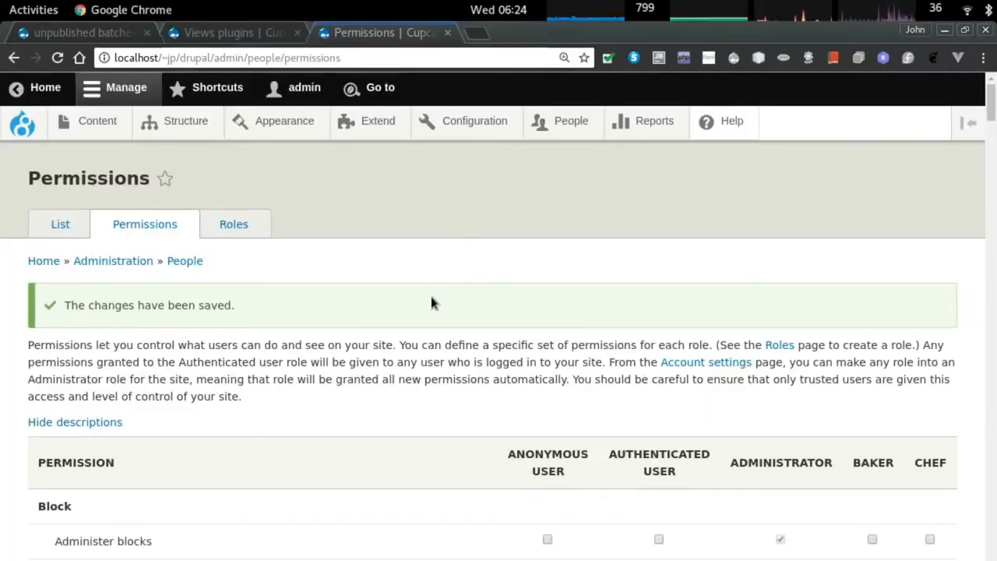
scroll(431, 297, down, 3)
key(ctrl+f)
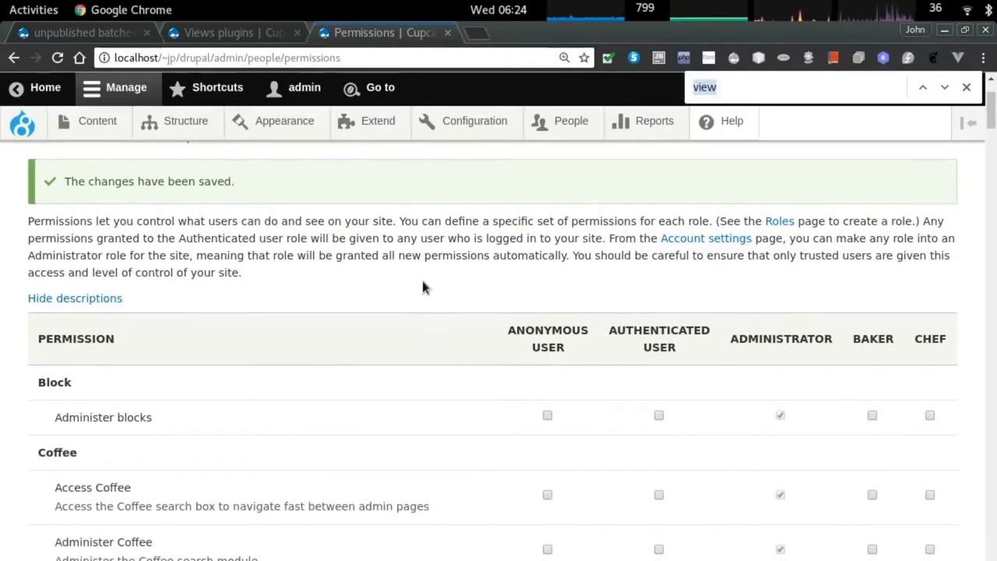
text(batch)
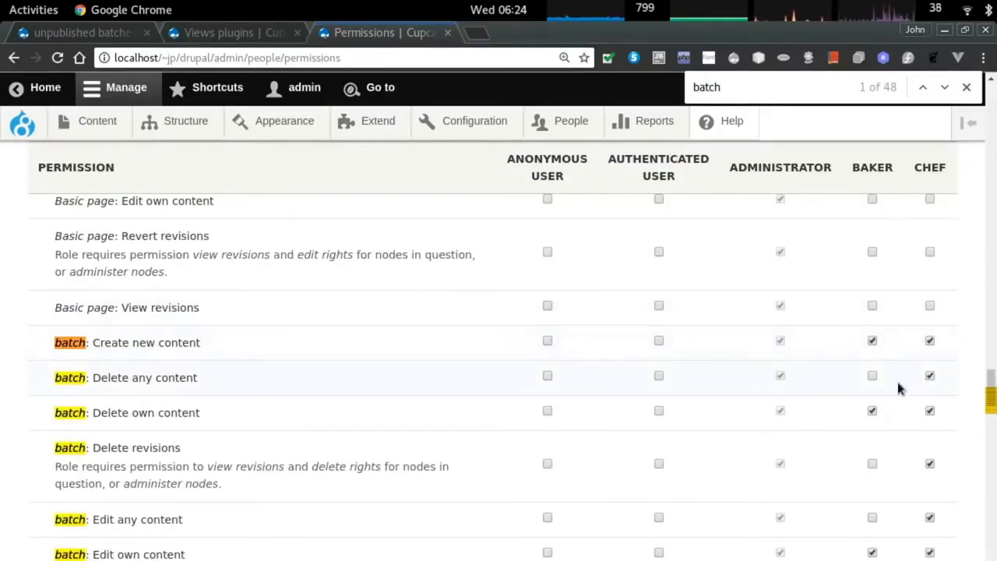
scroll(873, 370, down, 3)
scroll(882, 442, down, 3)
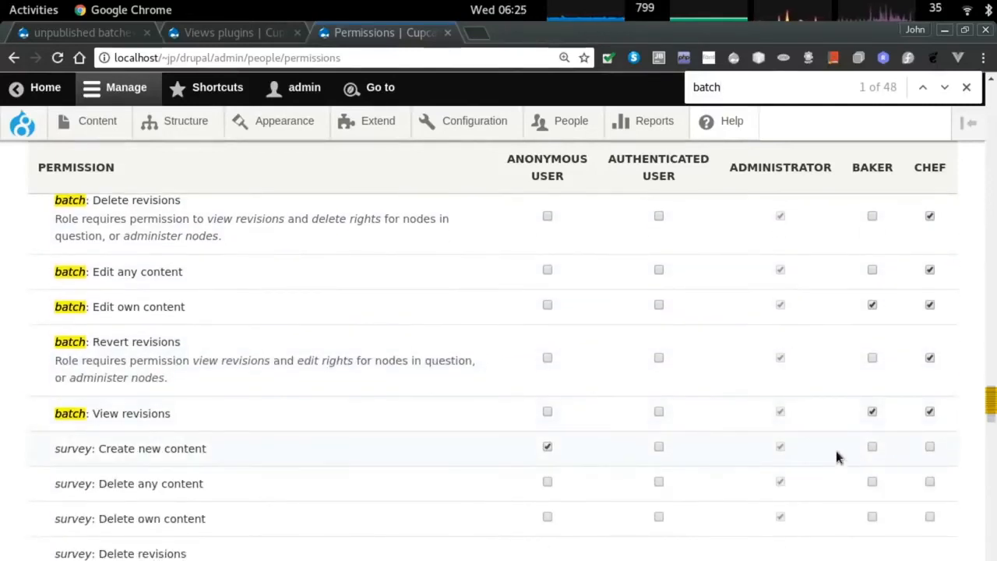
scroll(698, 460, up, 1)
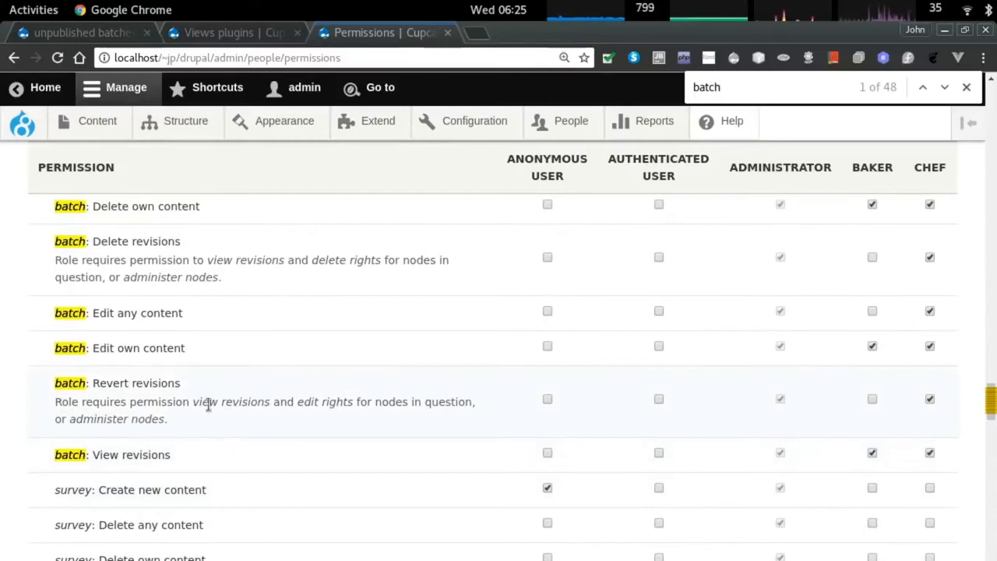
drag(288, 402, 391, 415)
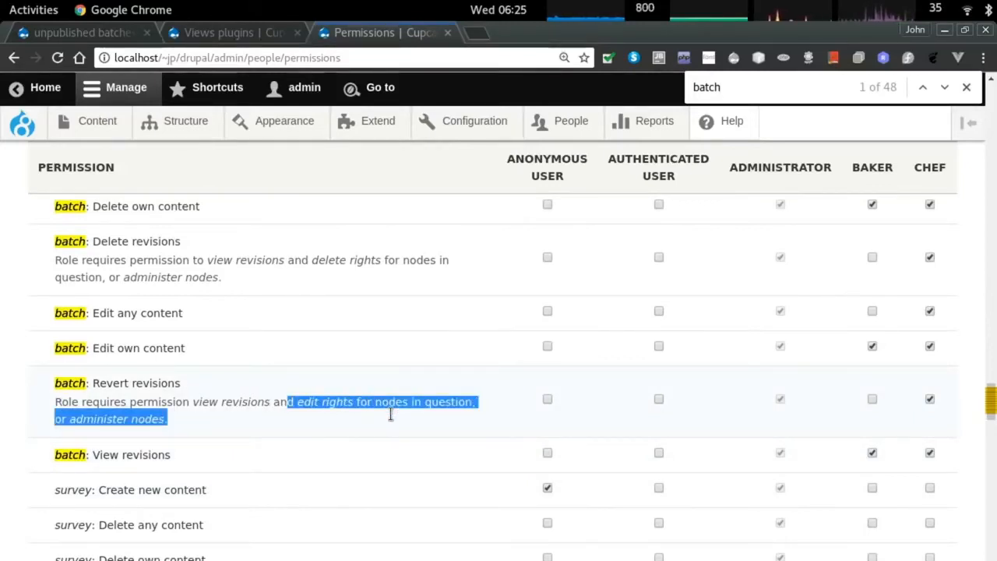
scroll(382, 413, up, 10)
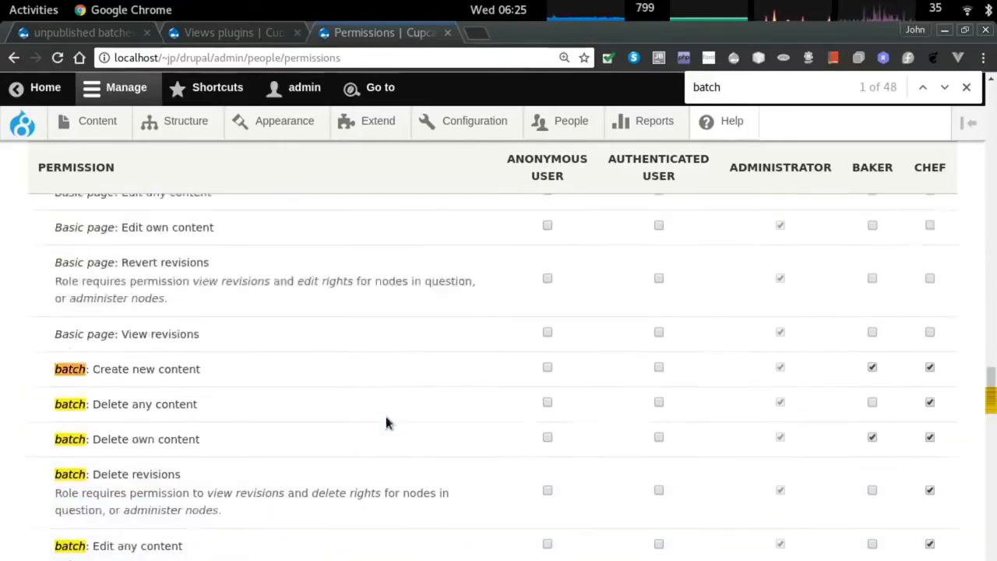
scroll(386, 419, up, 8)
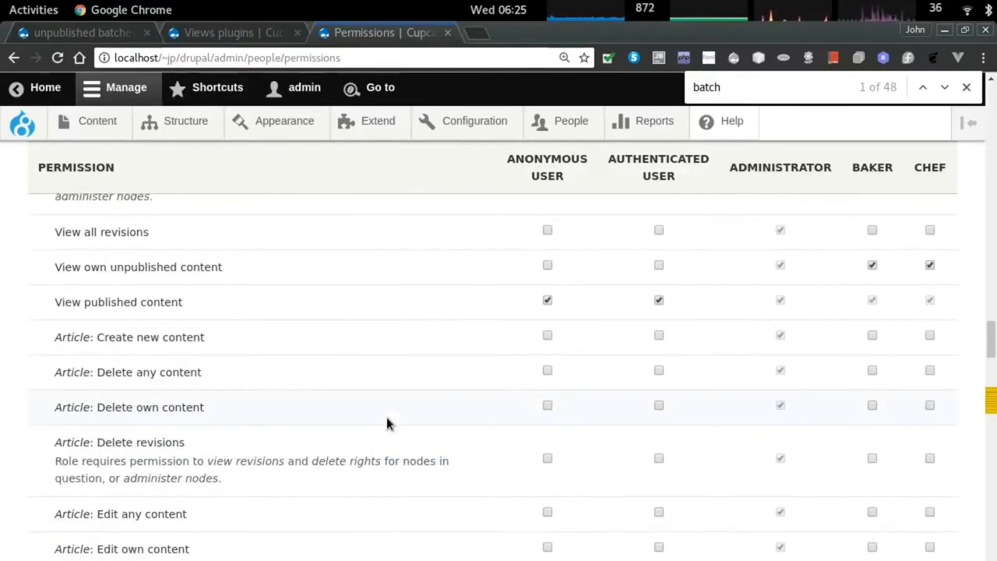
scroll(386, 420, up, 5)
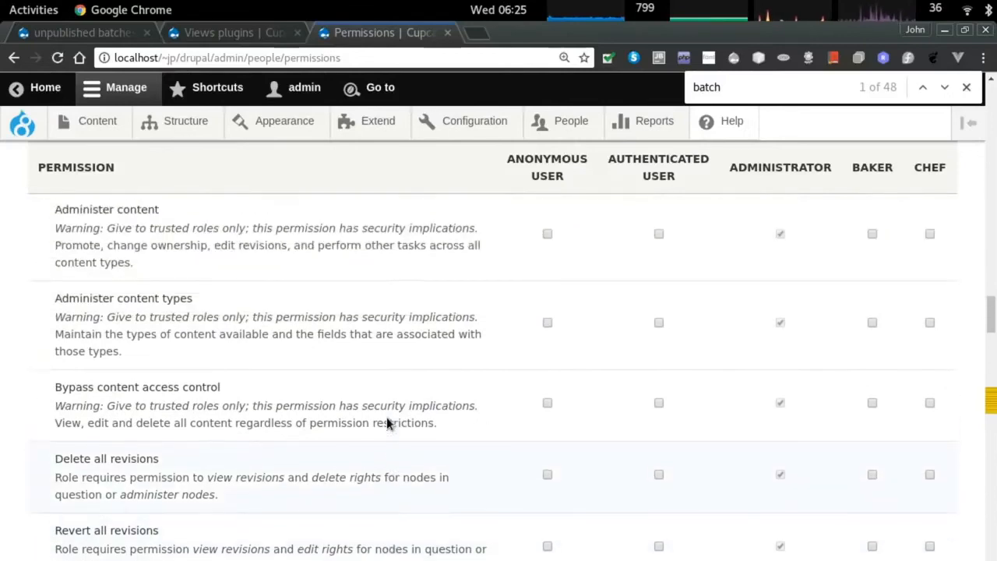
scroll(259, 382, up, 1)
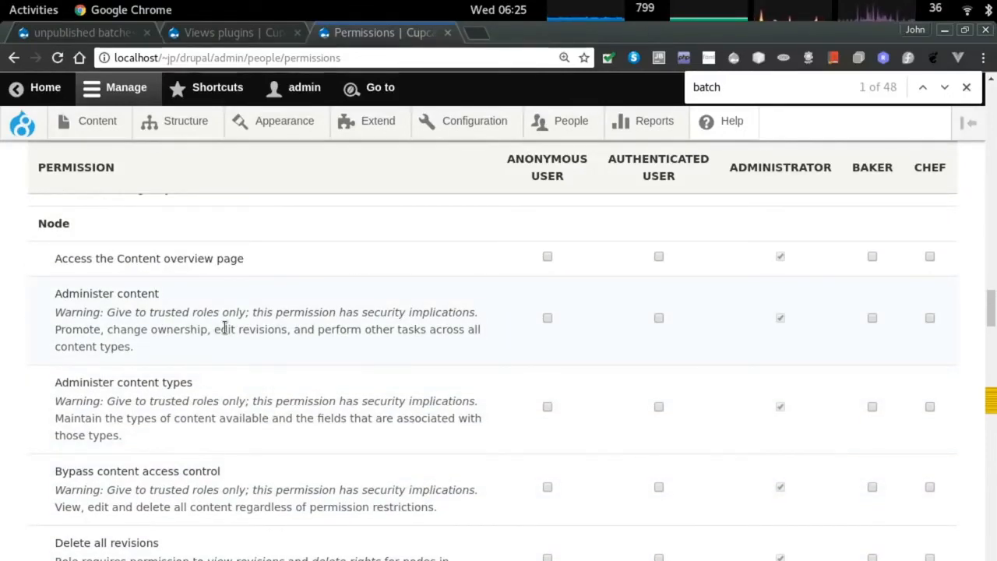
scroll(224, 328, up, 1)
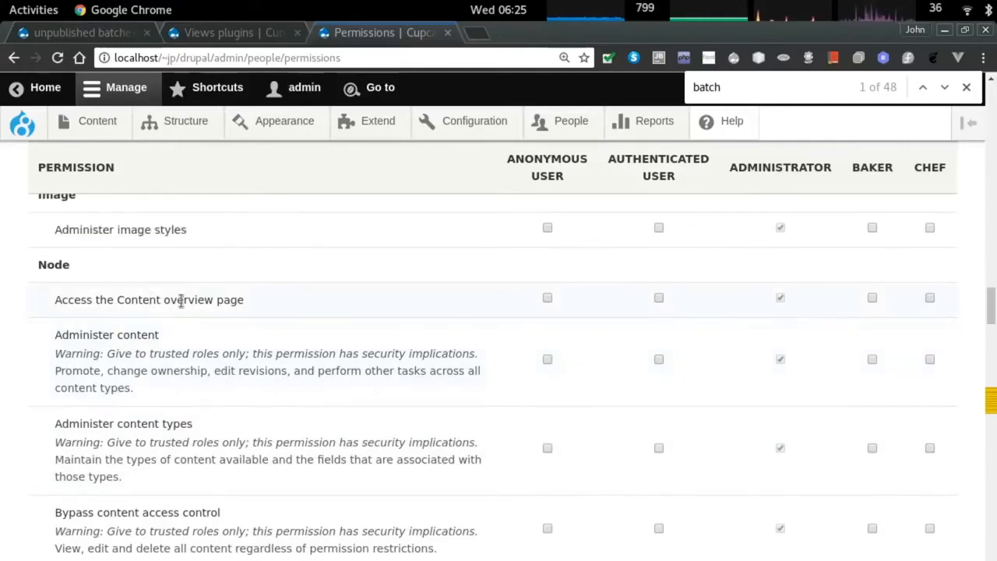
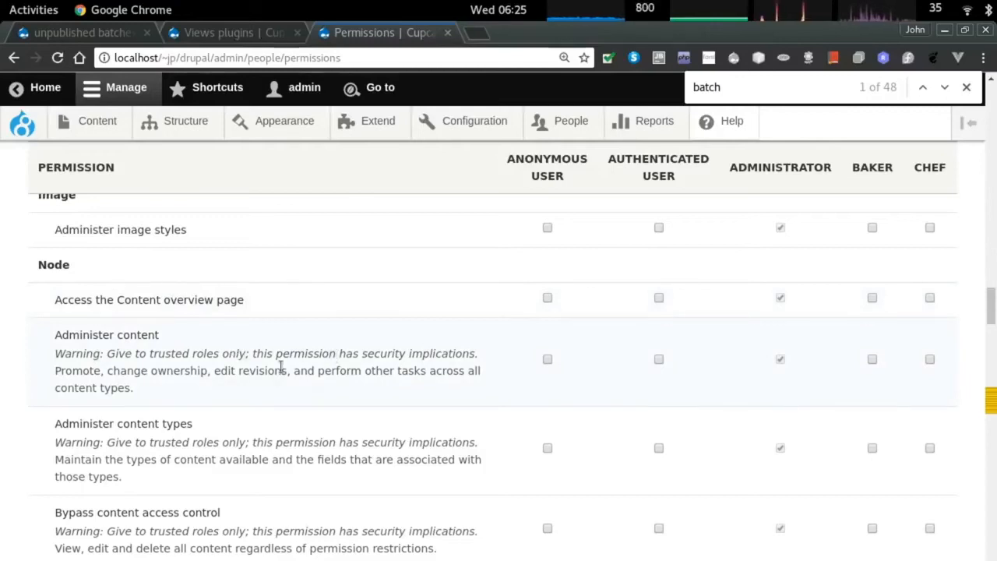
Grant the Chef role Administer content, save the permissions, and switch to the chef's browser window.
click(930, 360)
key(End)
click(101, 518)
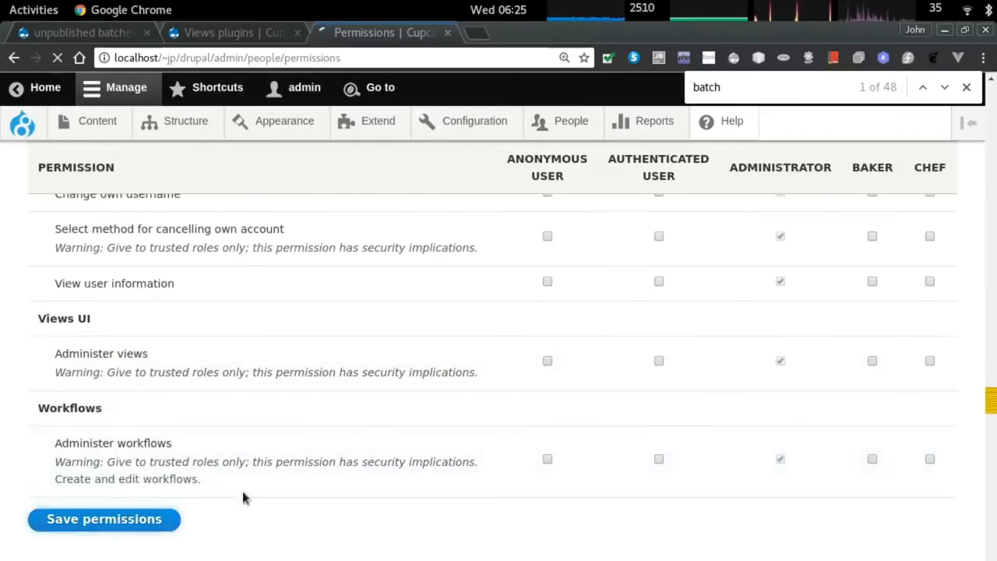
key(alt+Tab)
key(alt+grave)
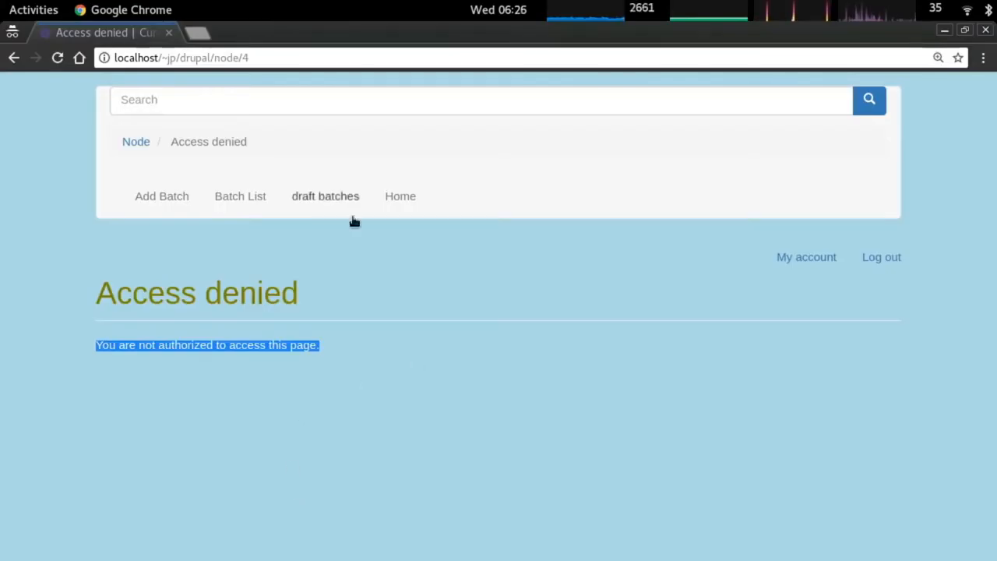
As chef, try twice to open strawberry surprise from the unpublished batches list.
click(309, 201)
scroll(187, 379, down, 1)
click(146, 379)
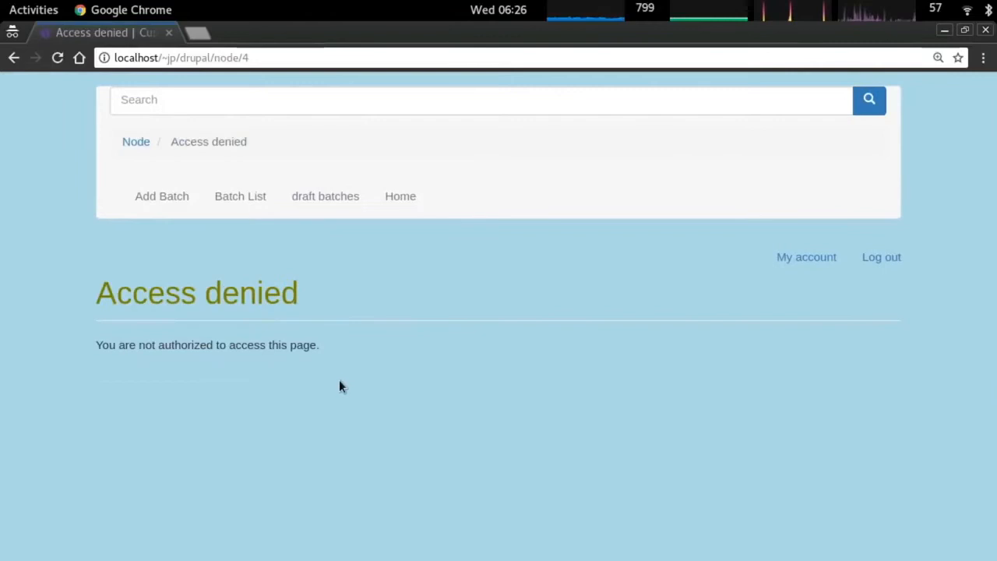
click(331, 212)
scroll(126, 386, down, 1)
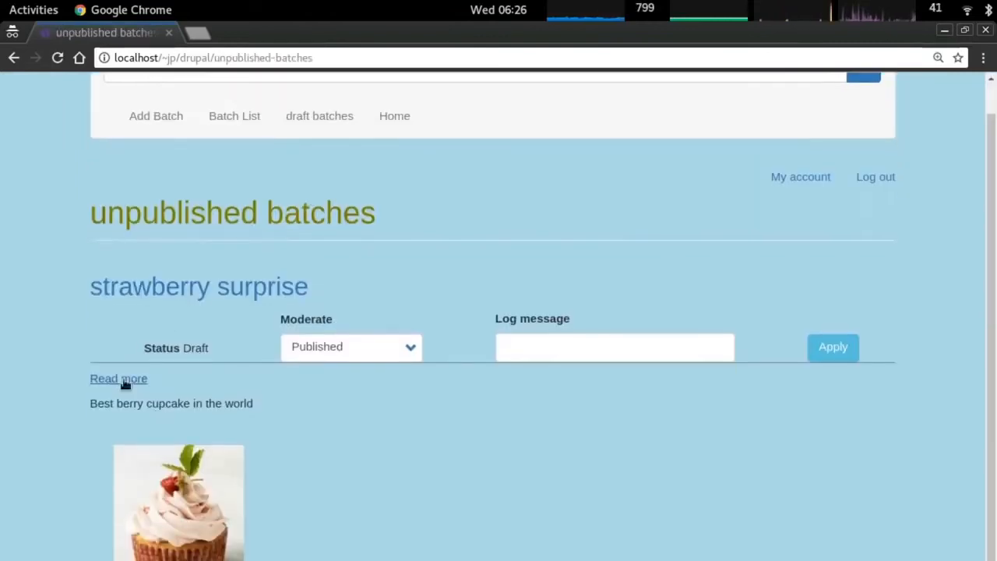
click(123, 381)
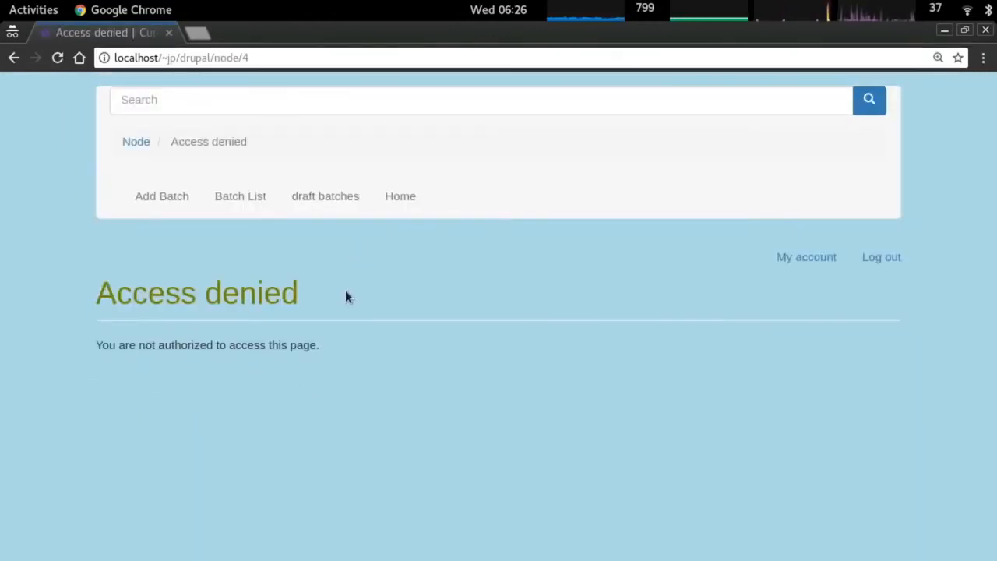
As chef, visit My account, Cupcake Batch History, unpublished batches, and the home page.
click(810, 257)
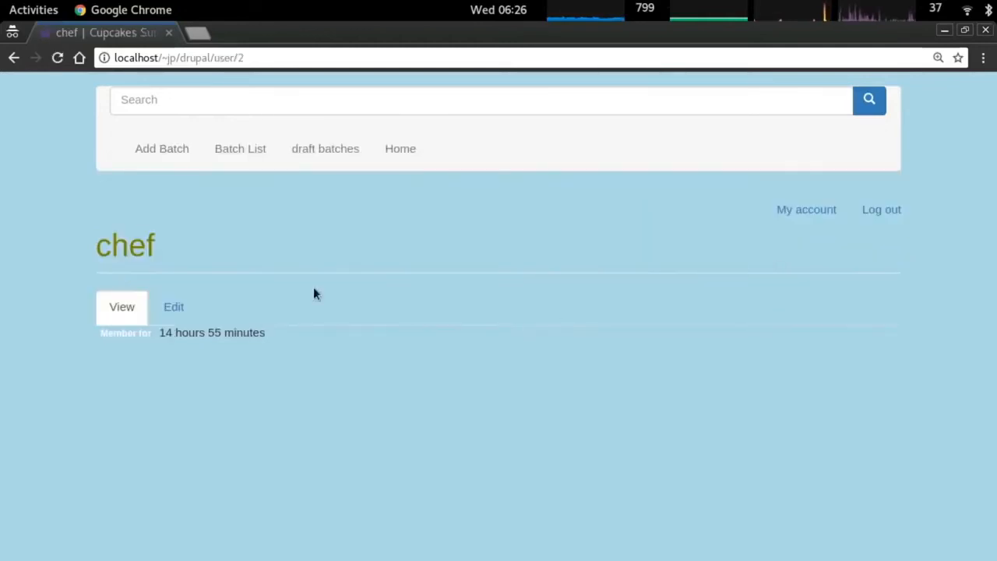
click(231, 204)
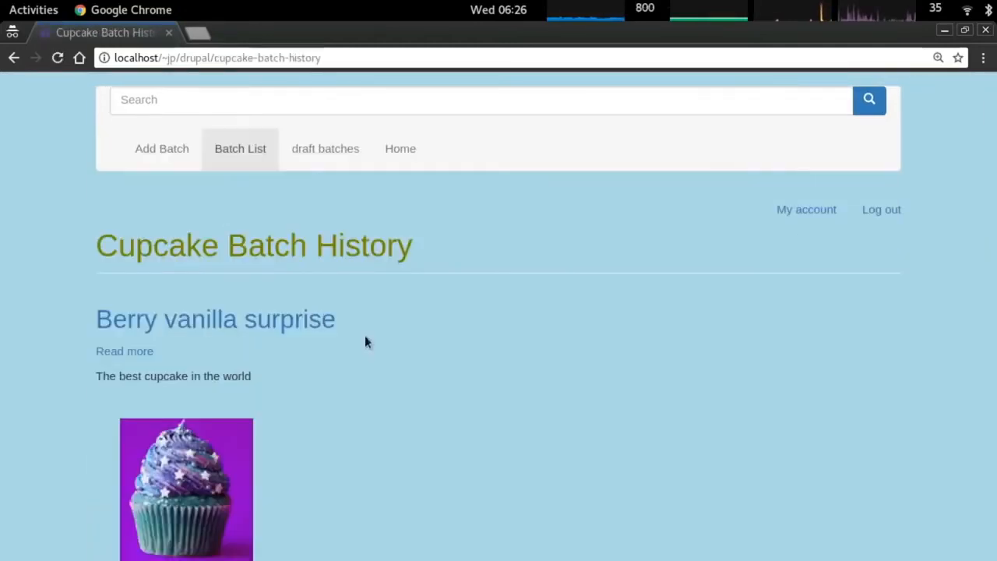
click(318, 152)
scroll(279, 356, down, 1)
scroll(278, 356, up, 1)
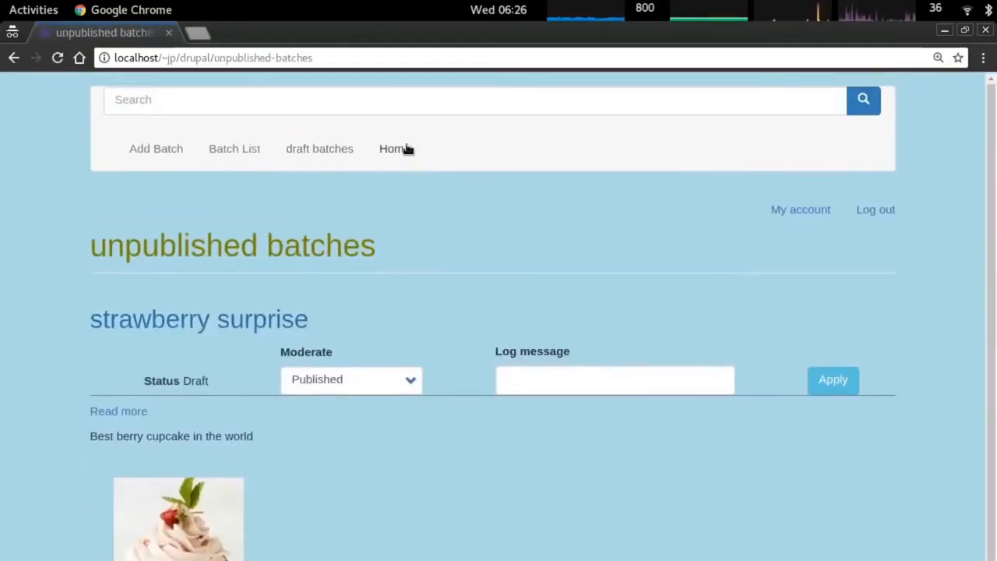
click(405, 148)
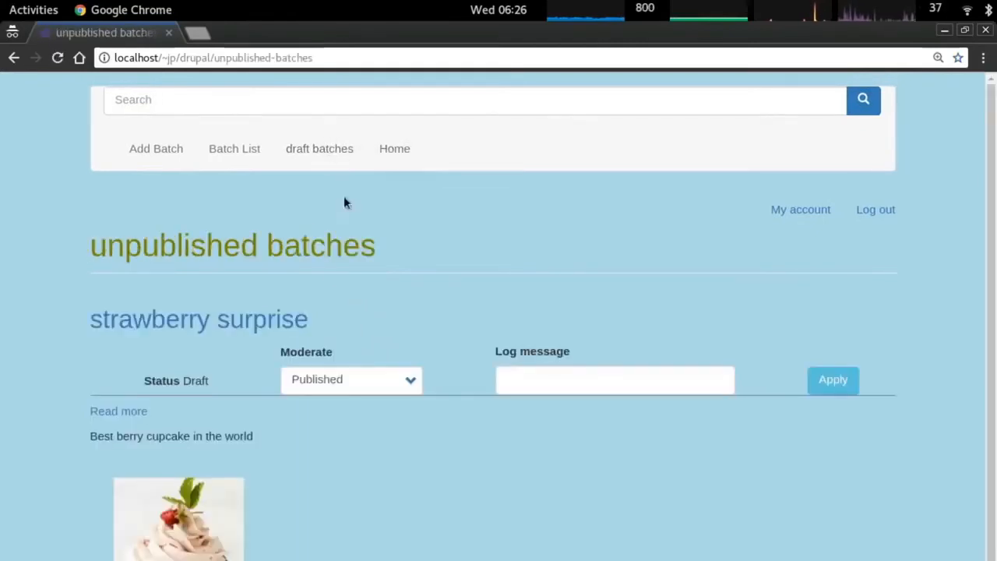
scroll(403, 252, down, 1)
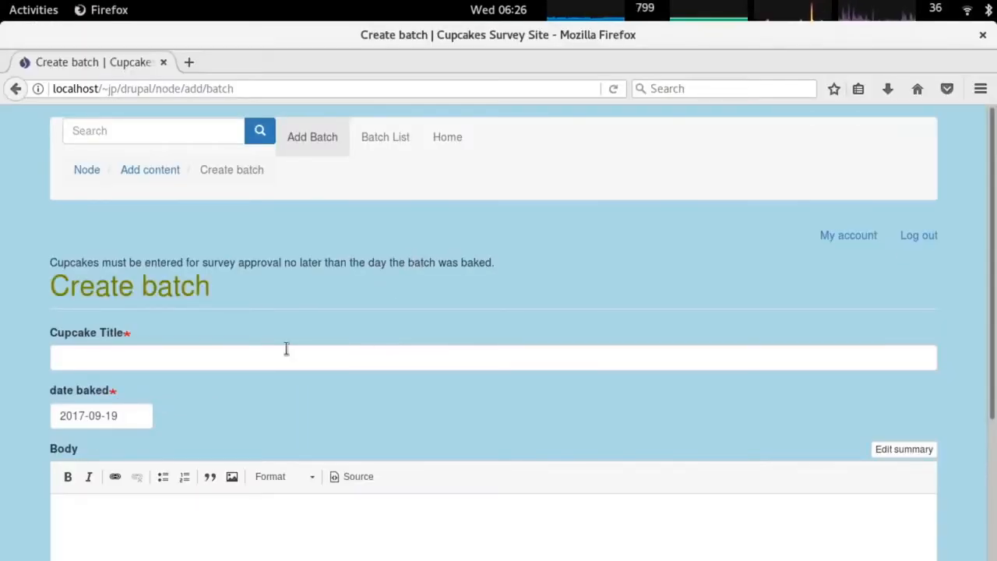
As baker, visit My account, the Create batch form, and Cupcake Batch History.
click(848, 235)
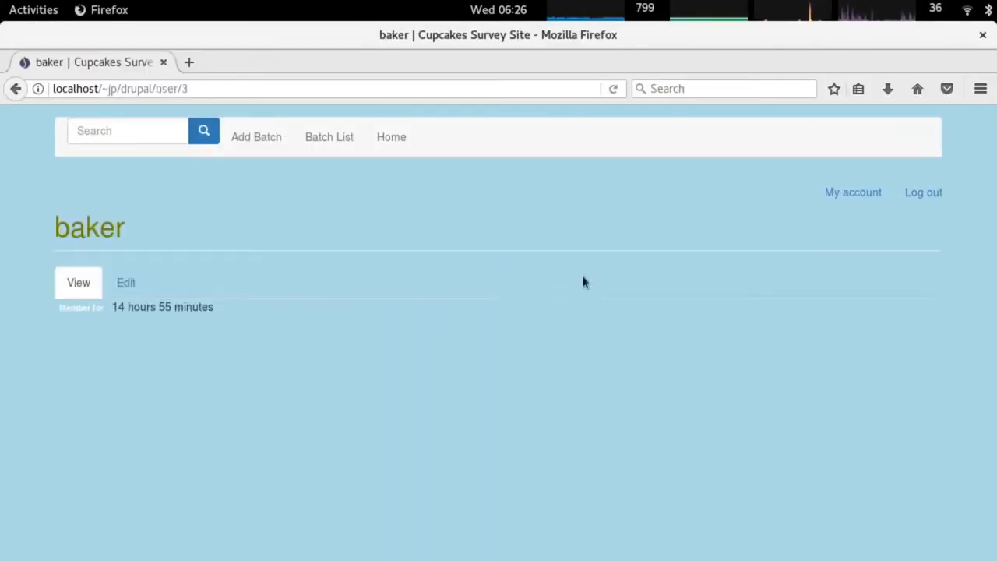
click(257, 140)
click(385, 139)
Return to the admin browser and open the Content overview.
key(alt+Tab)
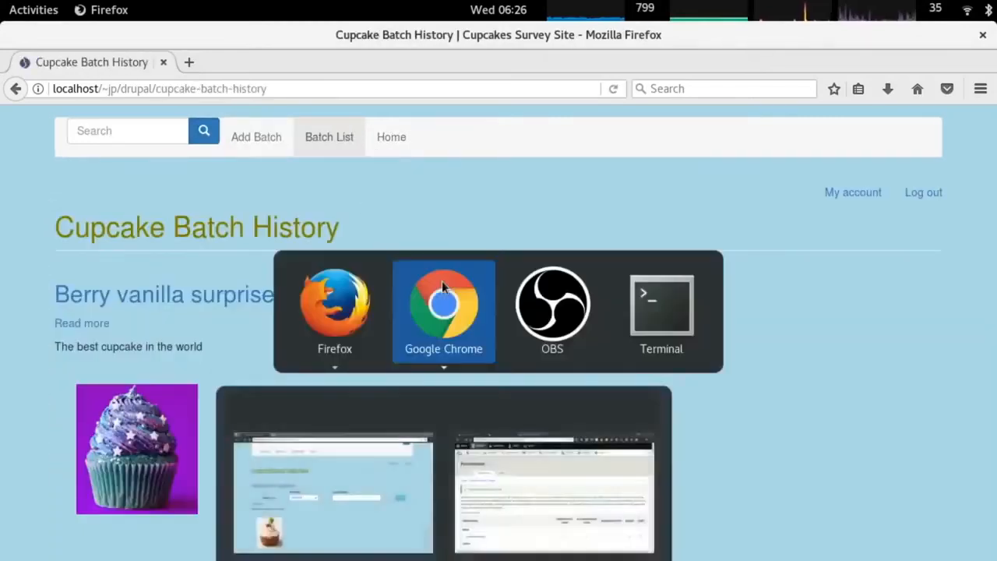
key(alt+grave)
click(88, 125)
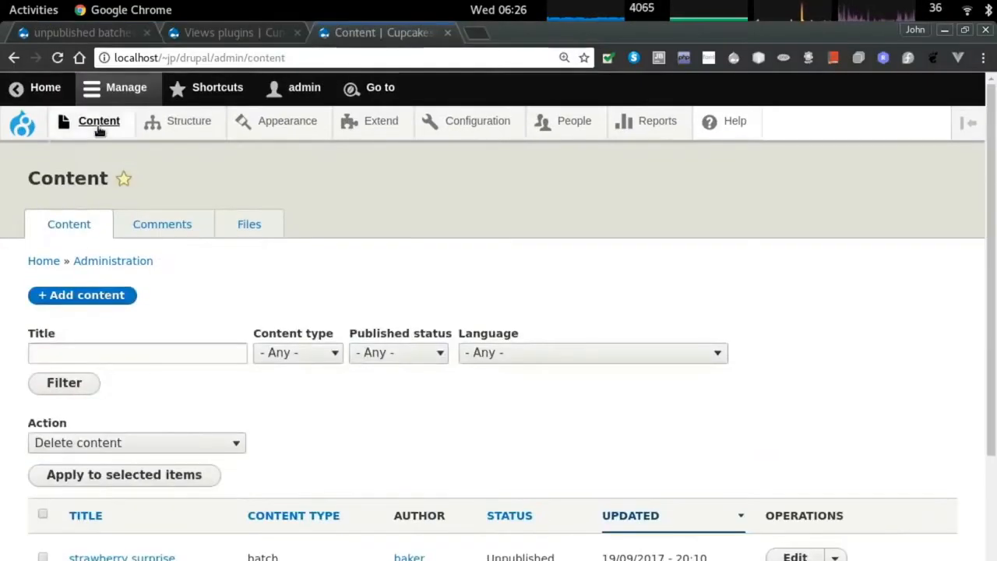
Edit the strawberry surprise batch and save it with Save and Approve to publish it.
scroll(521, 340, down, 3)
click(109, 327)
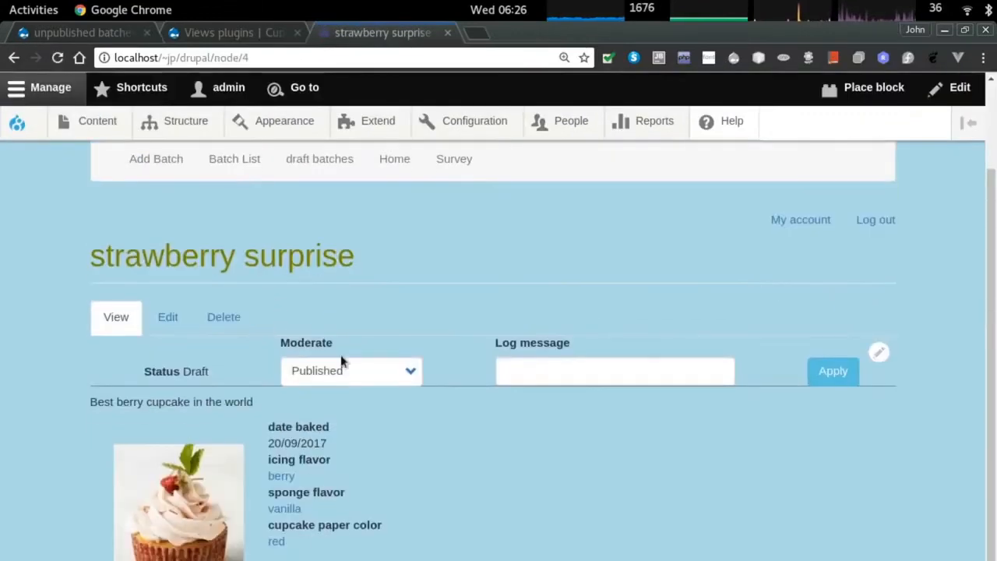
click(167, 317)
scroll(413, 392, down, 3)
scroll(416, 395, up, 2)
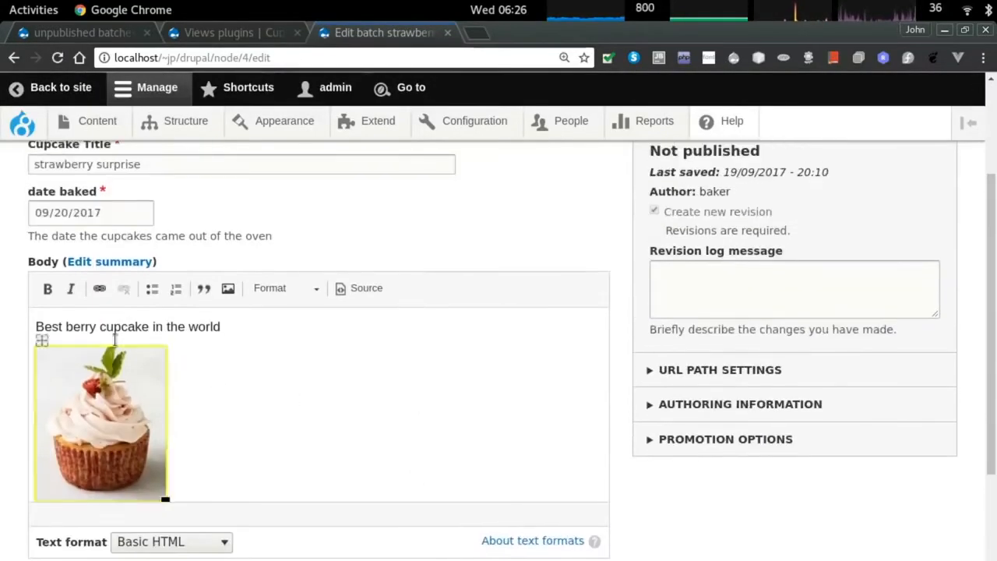
double_click(100, 327)
scroll(358, 366, down, 5)
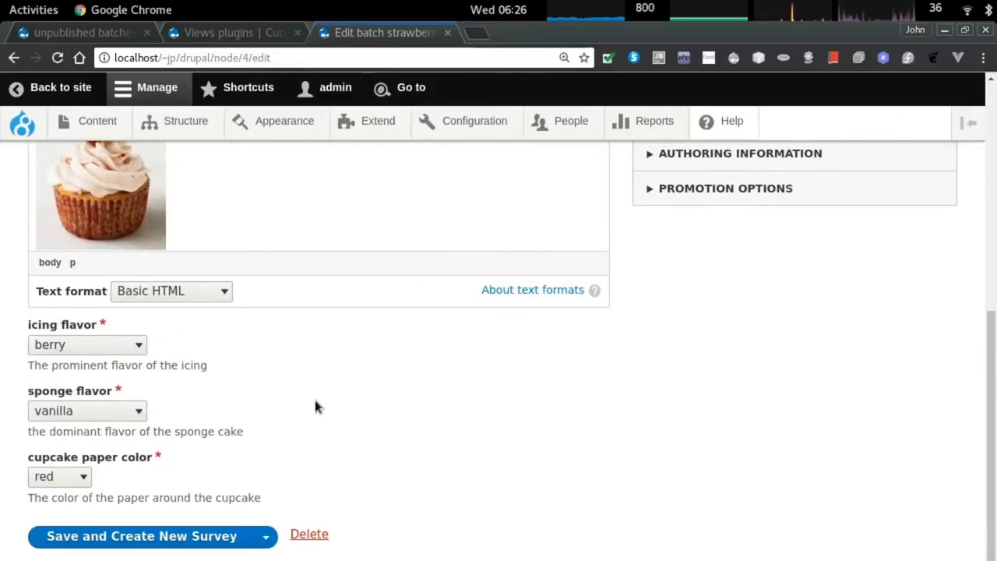
click(266, 537)
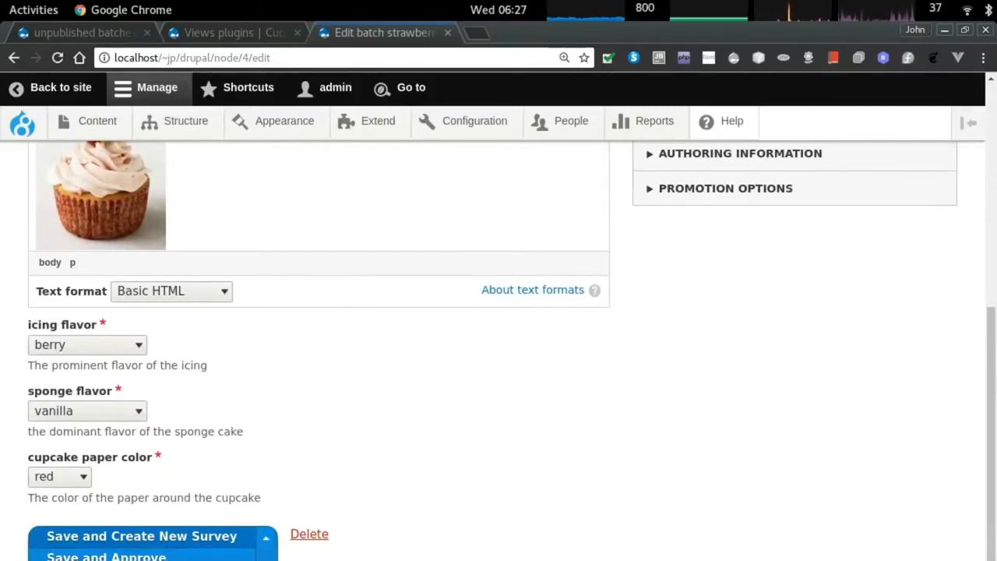
click(267, 538)
click(263, 553)
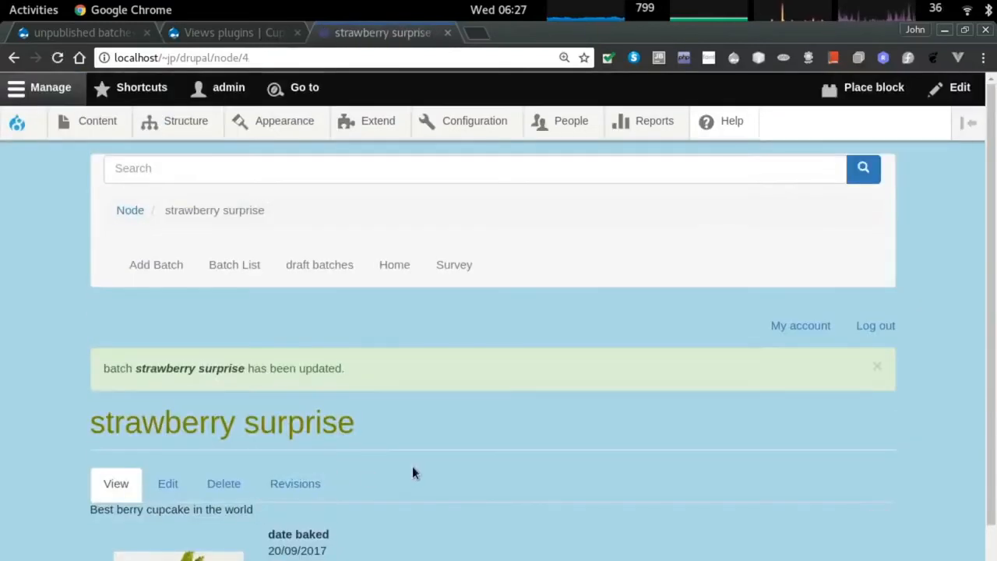
Confirm strawberry surprise shows Published in Content and appears in the baker's Cupcake Batch History.
click(101, 123)
scroll(282, 363, down, 3)
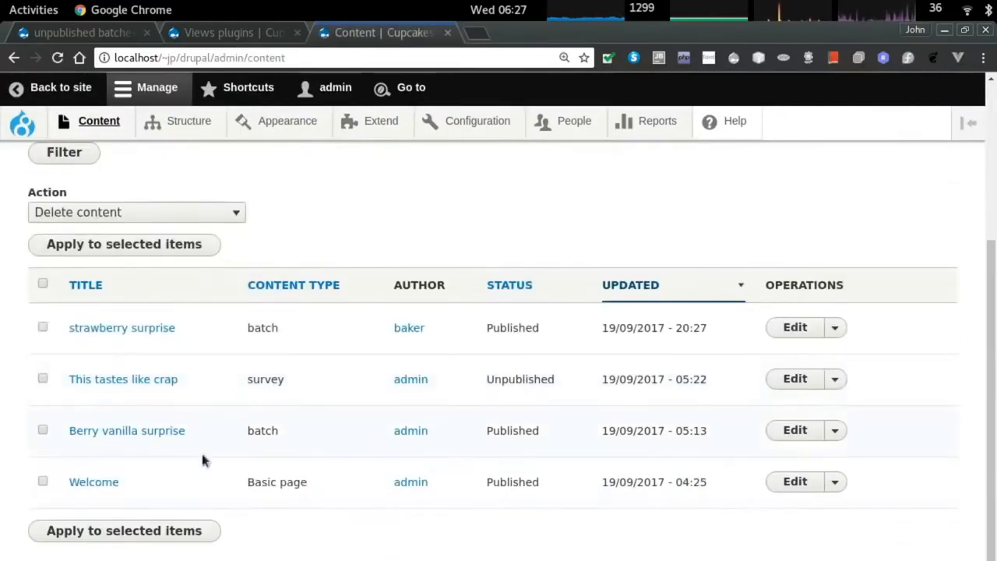
double_click(527, 327)
key(alt+Tab)
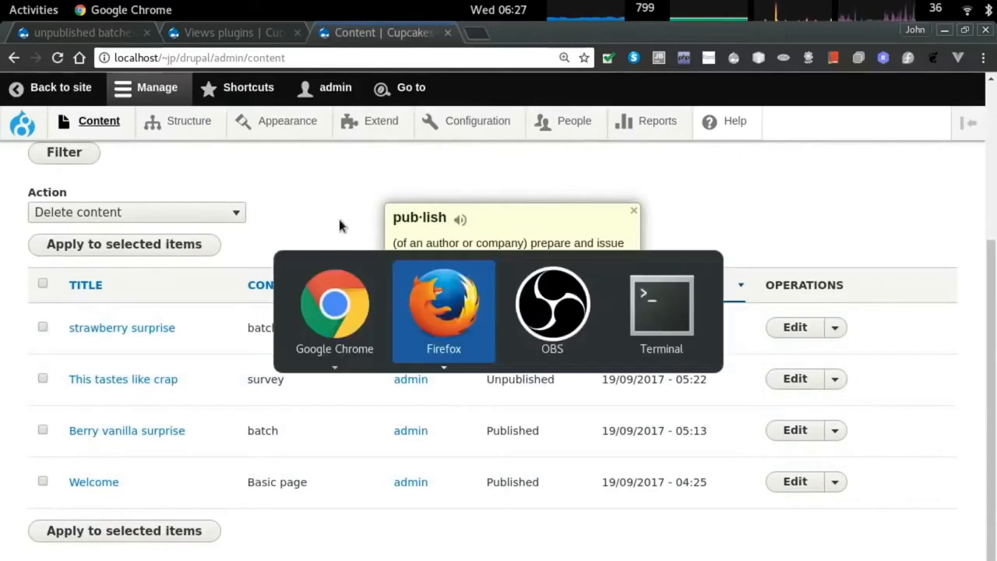
click(327, 138)
scroll(428, 297, down, 5)
scroll(429, 297, up, 3)
scroll(429, 297, down, 3)
scroll(429, 299, up, 3)
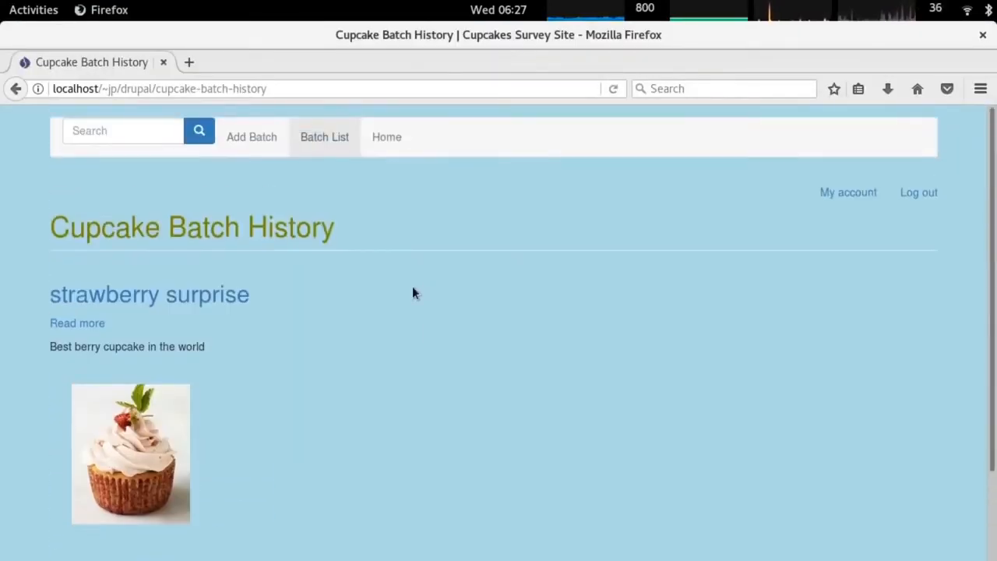
scroll(412, 291, down, 3)
Back in the admin window, open the Structure administration page.
key(alt+Tab)
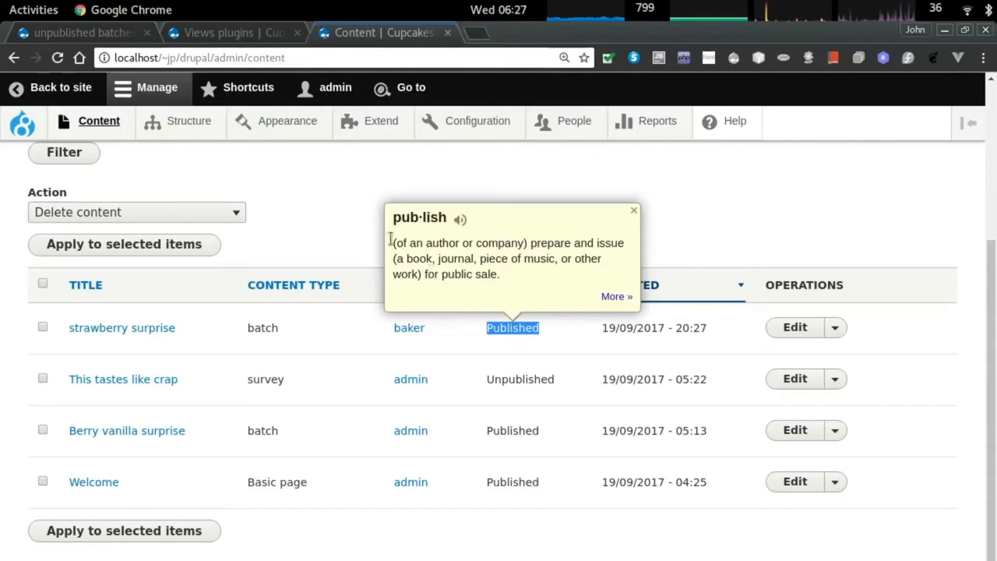
click(198, 122)
scroll(223, 345, down, 3)
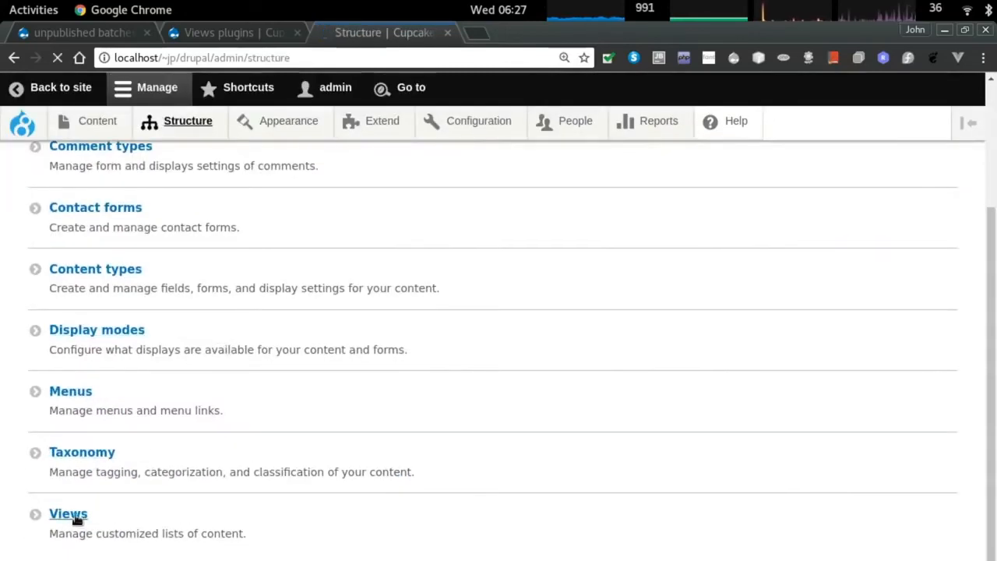
Start a new view named 'batch list ER' with the description 'Entity Relationship'.
scroll(234, 401, up, 3)
click(71, 294)
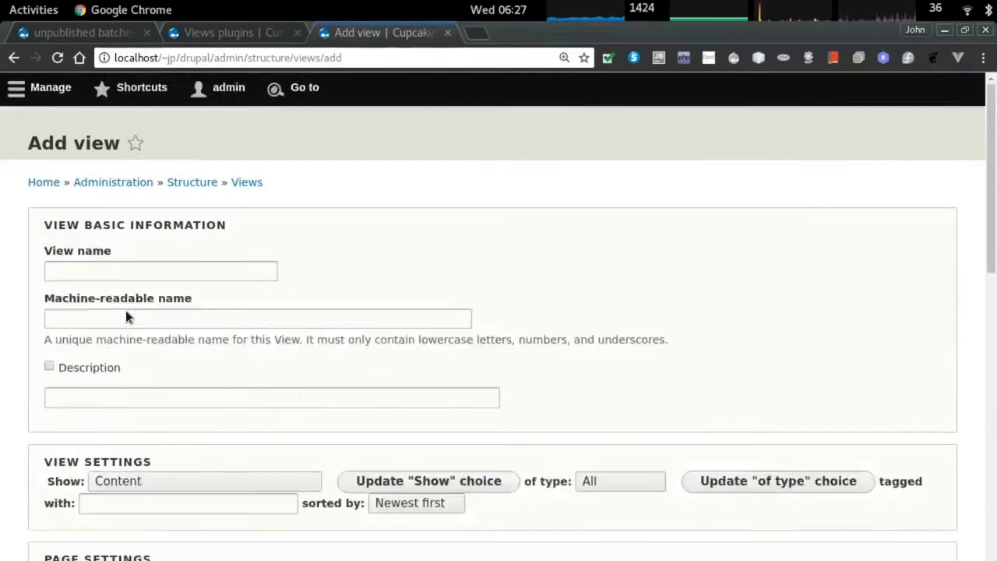
click(124, 309)
text(batch list ER)
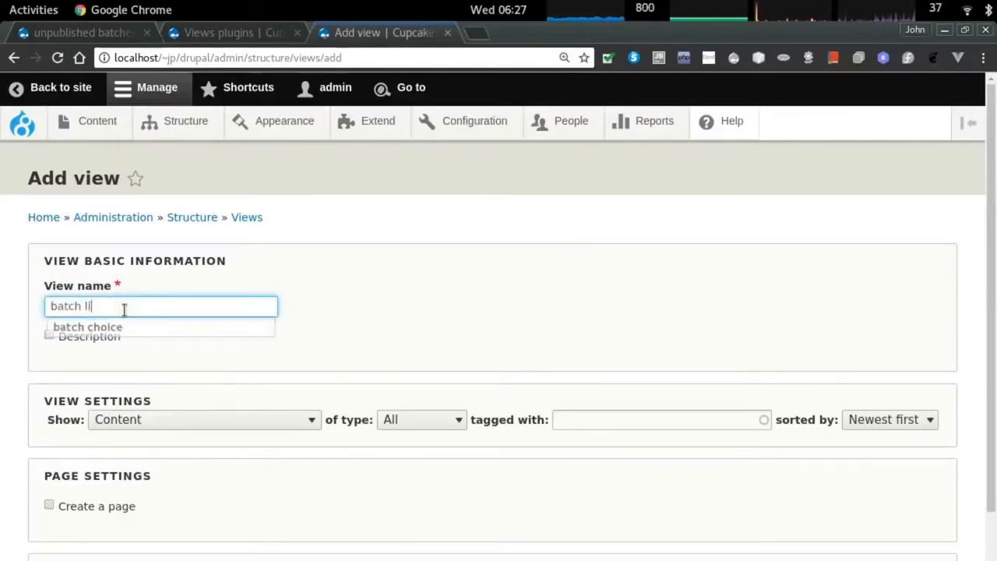
click(105, 344)
click(90, 367)
text(Entity Relationship between Batch and Survey)
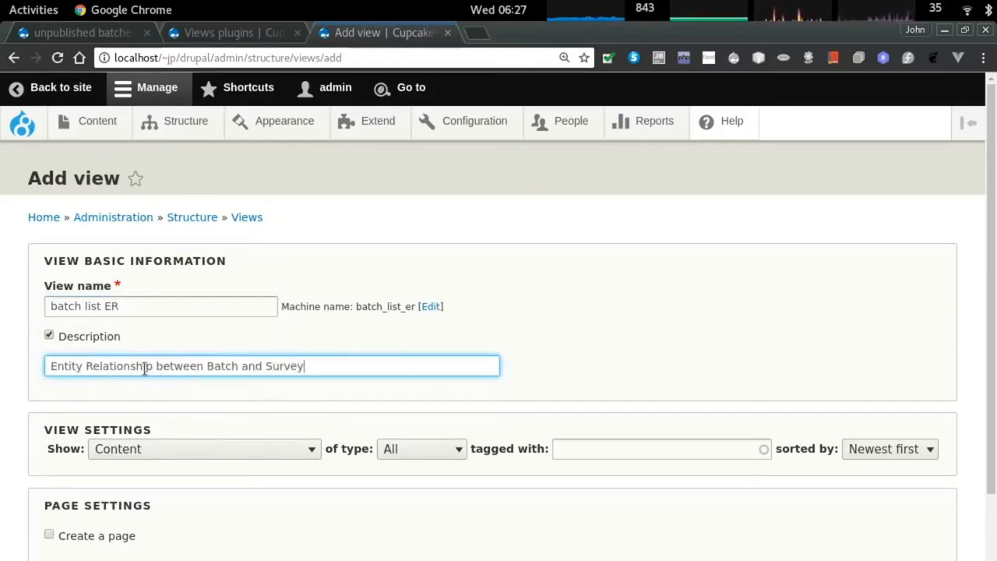
Limit the view to batch content, save and edit it, and list the display types.
click(421, 449)
click(420, 494)
scroll(194, 443, down, 2)
click(92, 530)
click(129, 336)
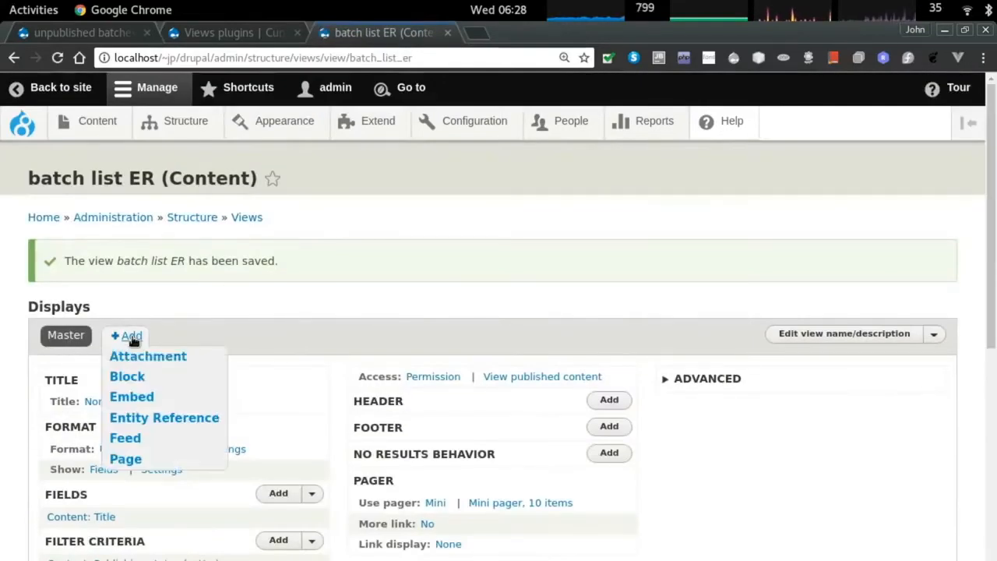
Add an Entity Reference display and apply its list format to this display only.
click(163, 418)
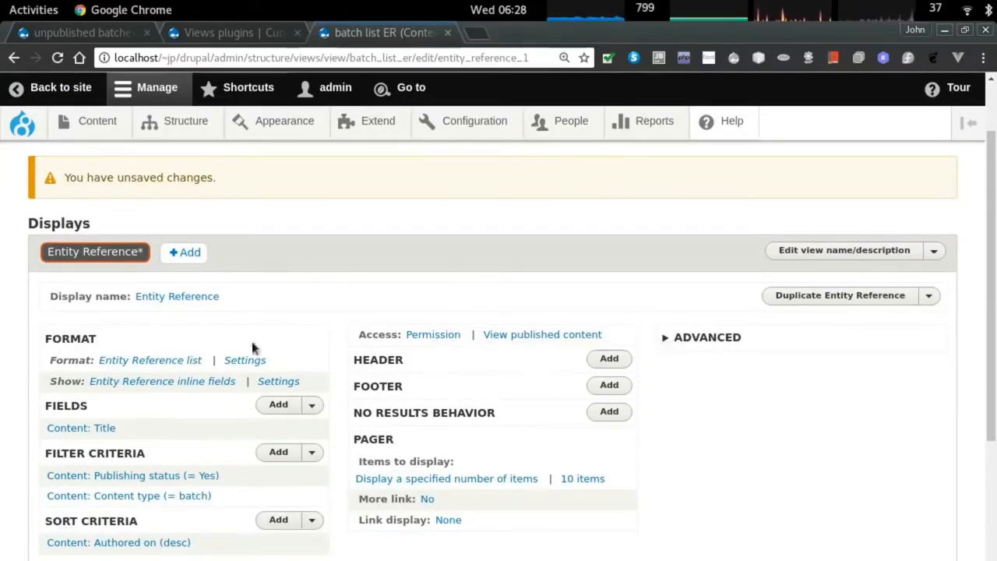
click(166, 360)
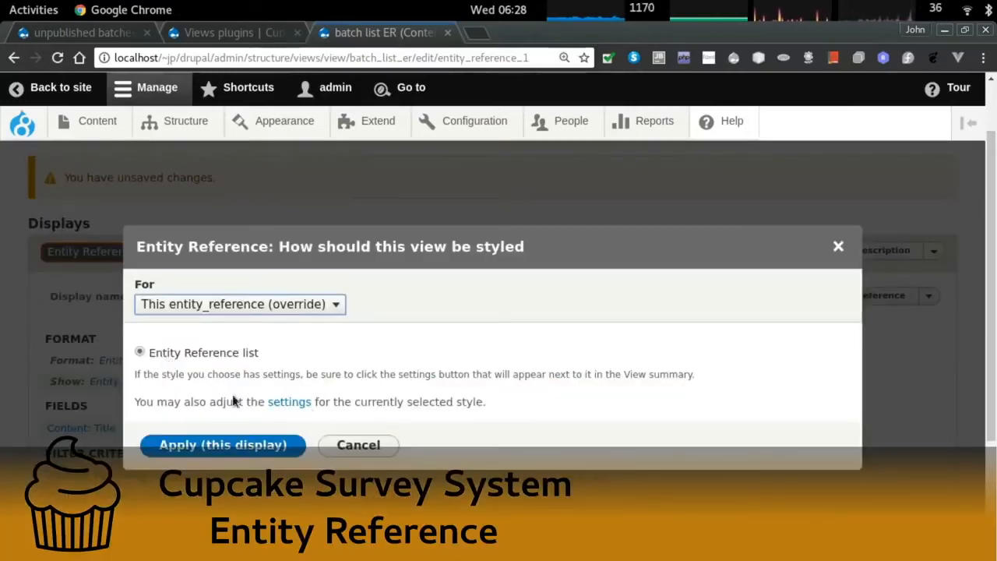
click(337, 305)
click(332, 336)
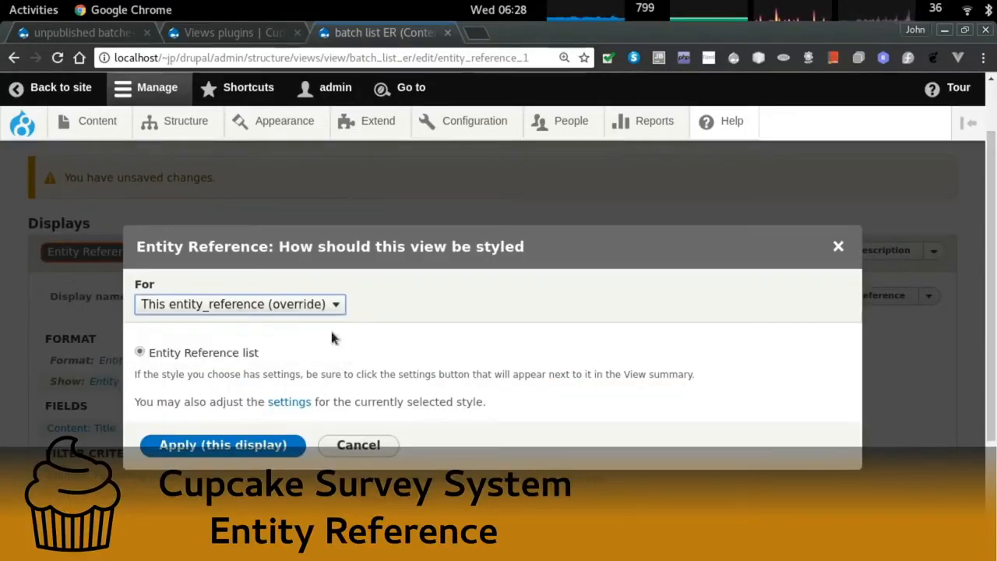
click(294, 445)
click(156, 350)
click(183, 421)
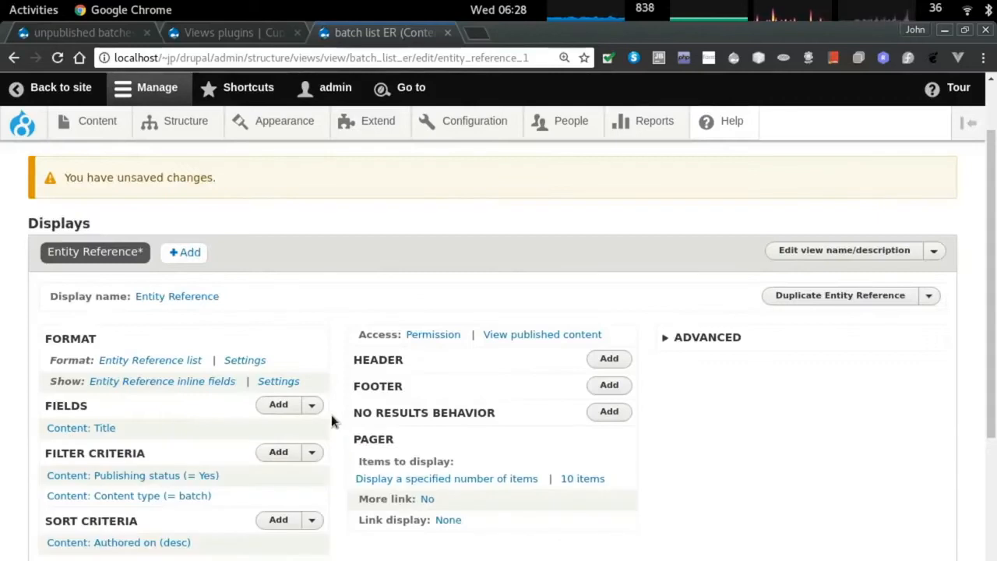
scroll(105, 312, down, 2)
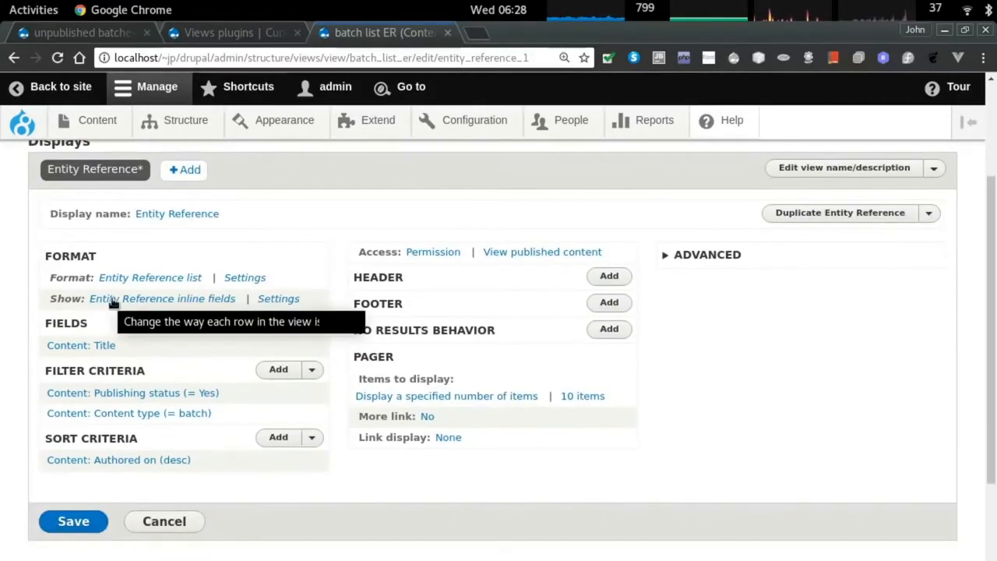
Apply the inline-fields row style settings for the Entity Reference display, then open Add filter.
click(113, 302)
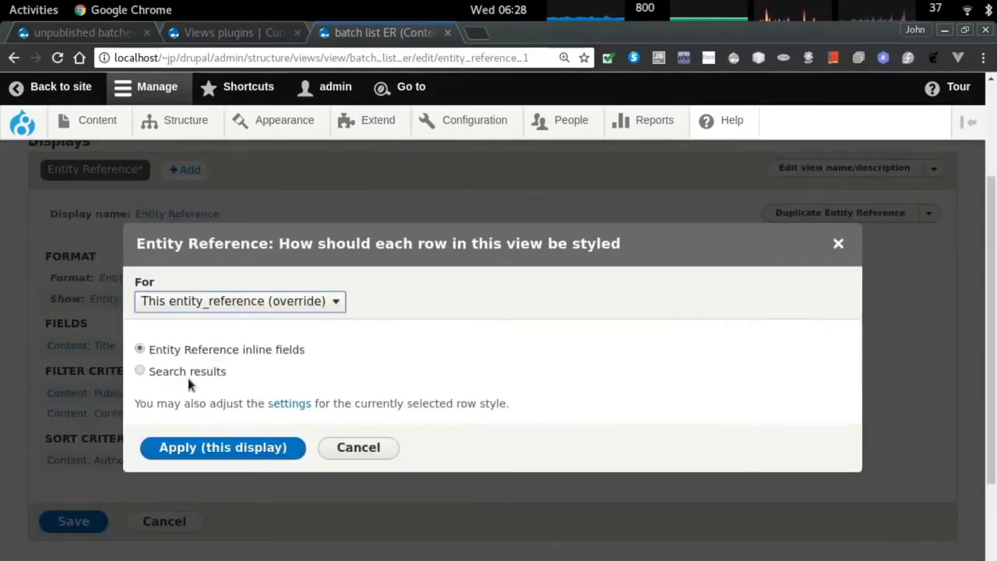
click(293, 405)
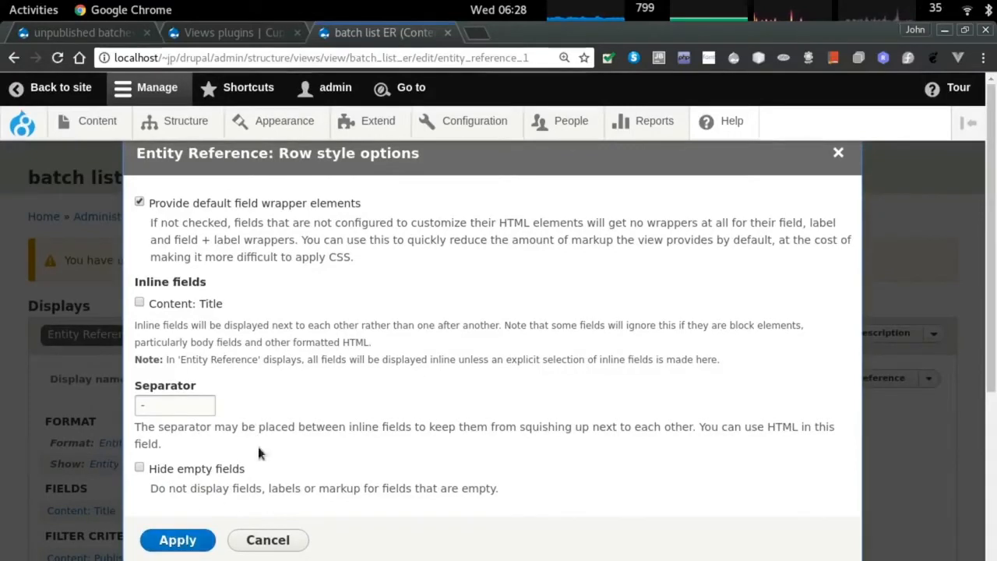
click(162, 542)
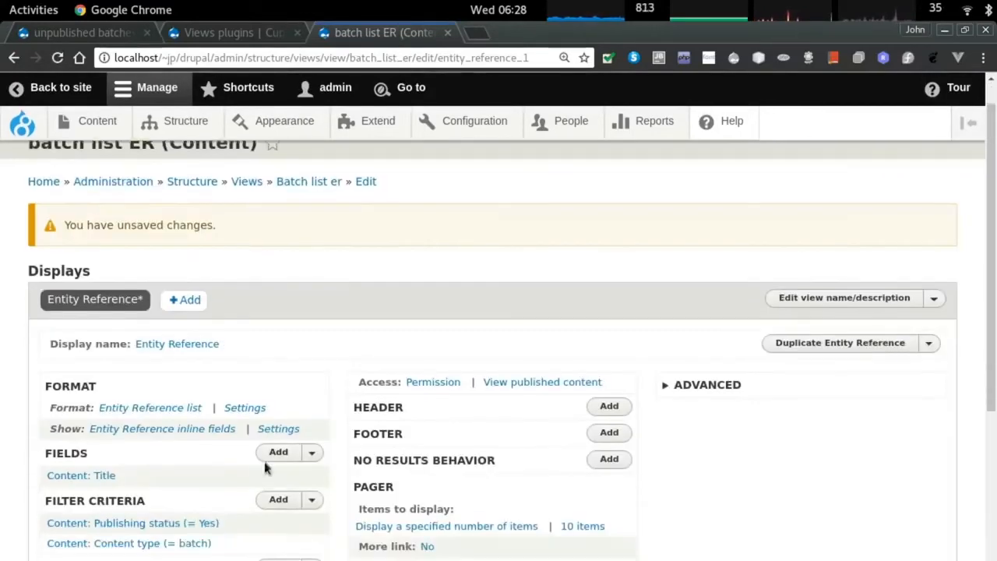
scroll(140, 437, down, 1)
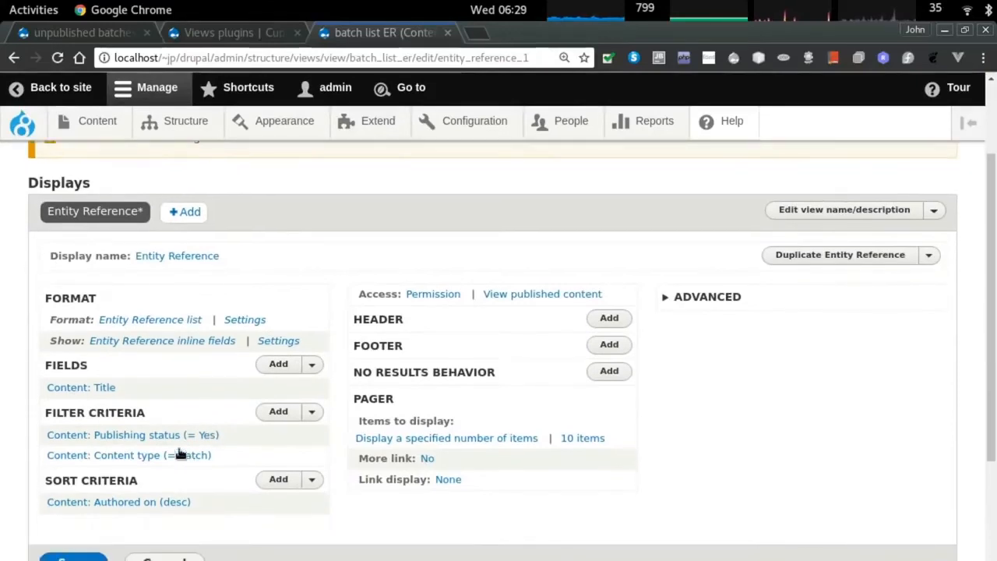
scroll(120, 438, down, 1)
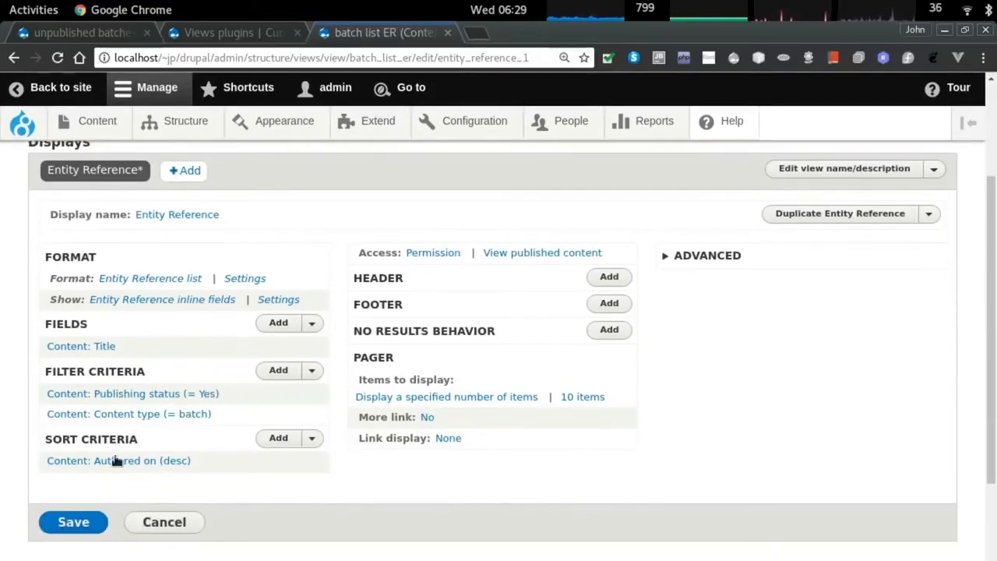
click(275, 371)
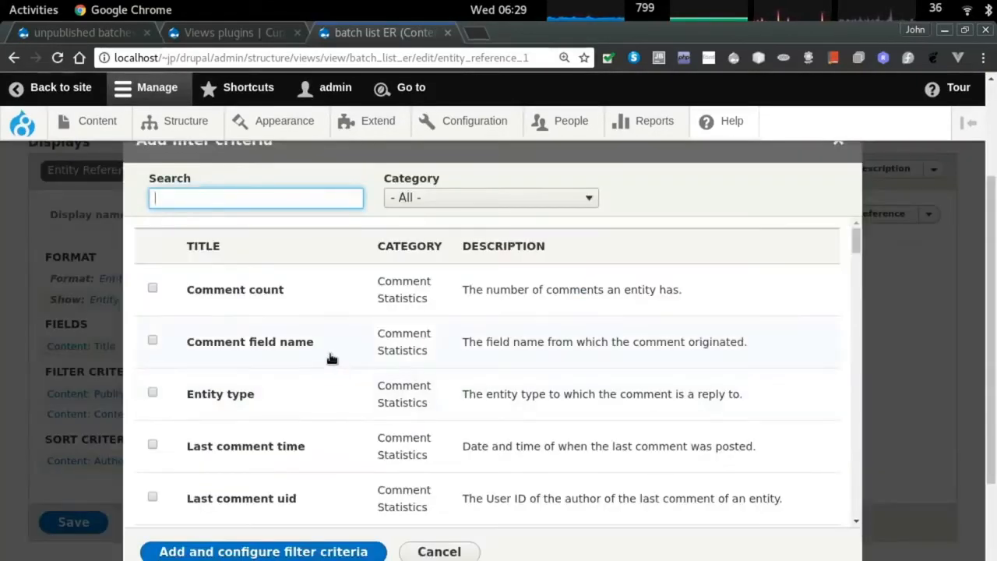
Find and select the date baked field as a new filter criterion.
scroll(326, 360, down, 4)
key(ctrl+f)
text(ba)
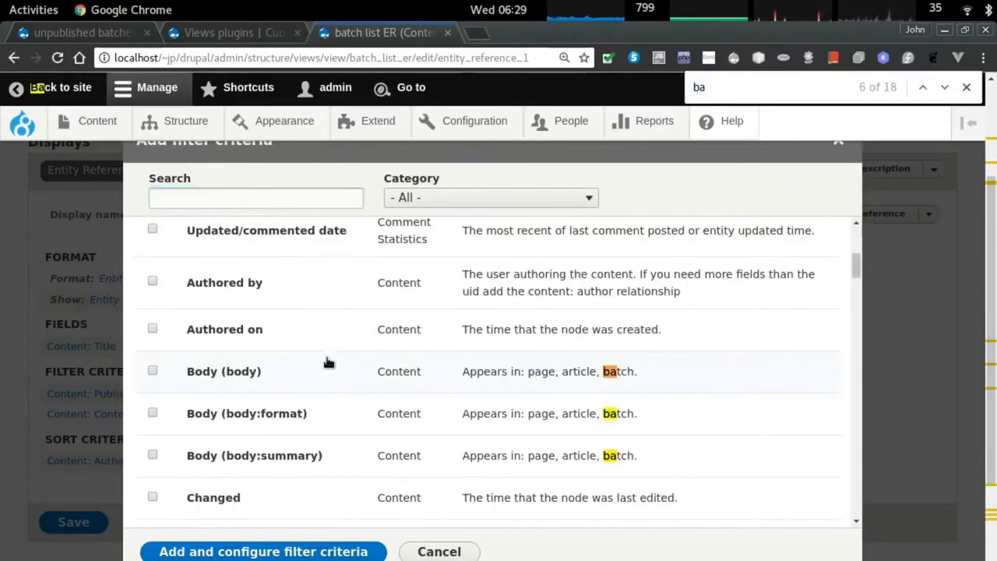
text(ked)
scroll(366, 374, down, 5)
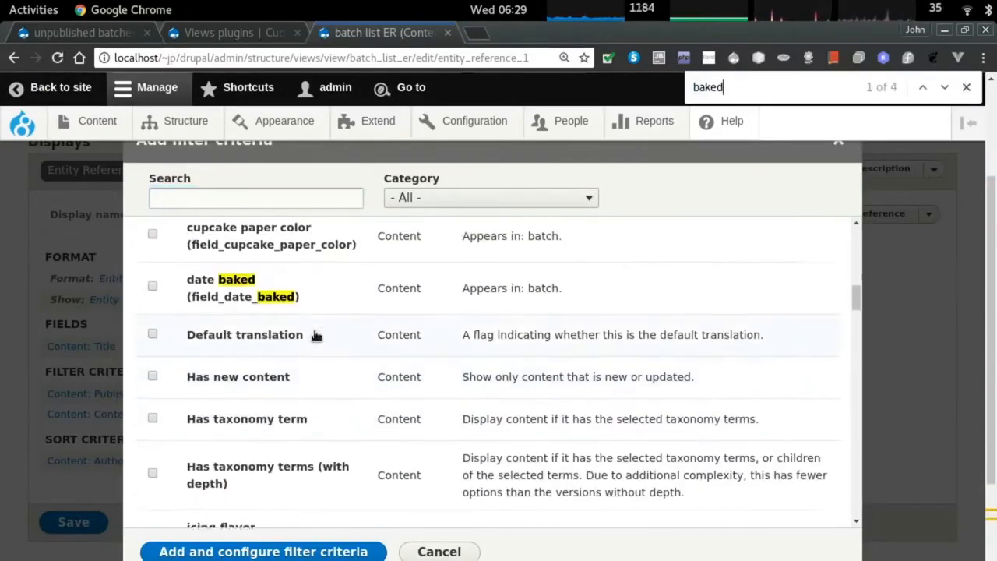
click(153, 310)
click(238, 553)
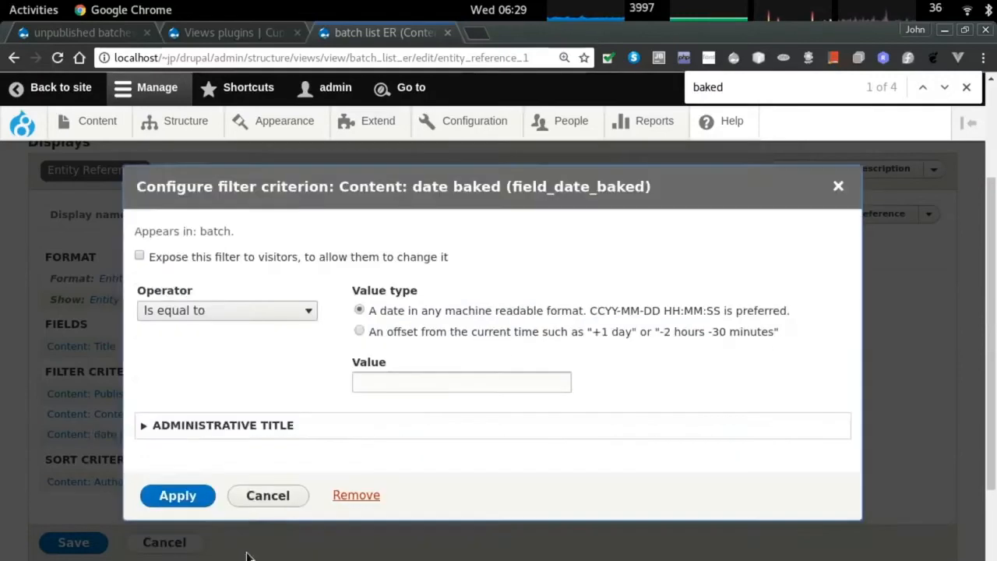
Set the date baked filter to an offset comparison with operator Is greater than or equal to.
click(238, 310)
click(238, 310)
click(359, 332)
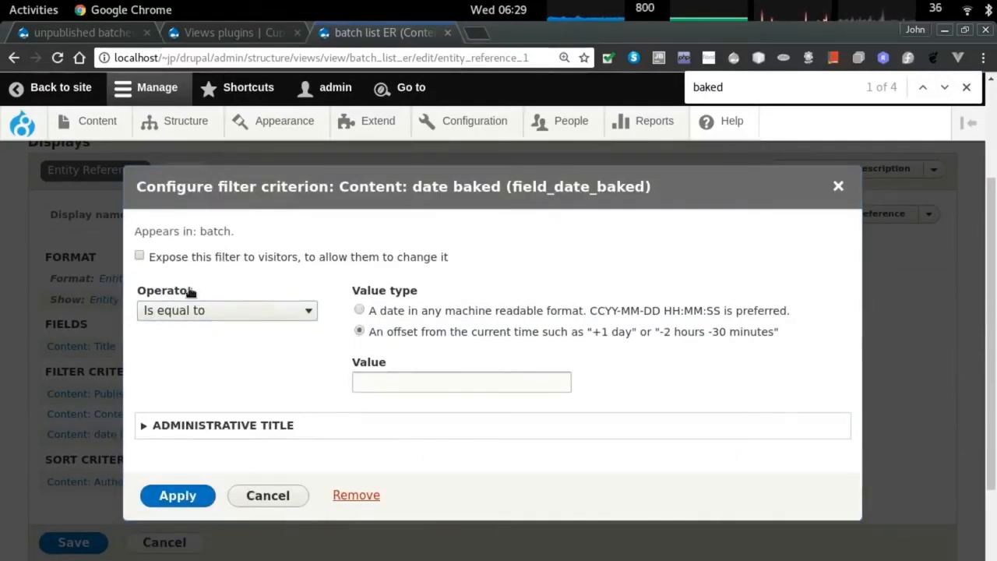
click(222, 311)
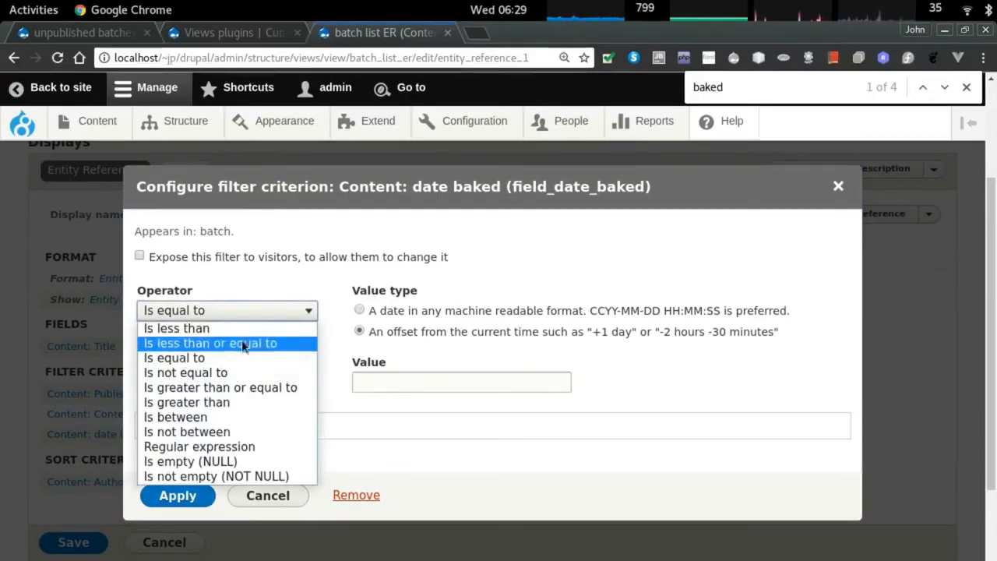
click(260, 402)
click(252, 315)
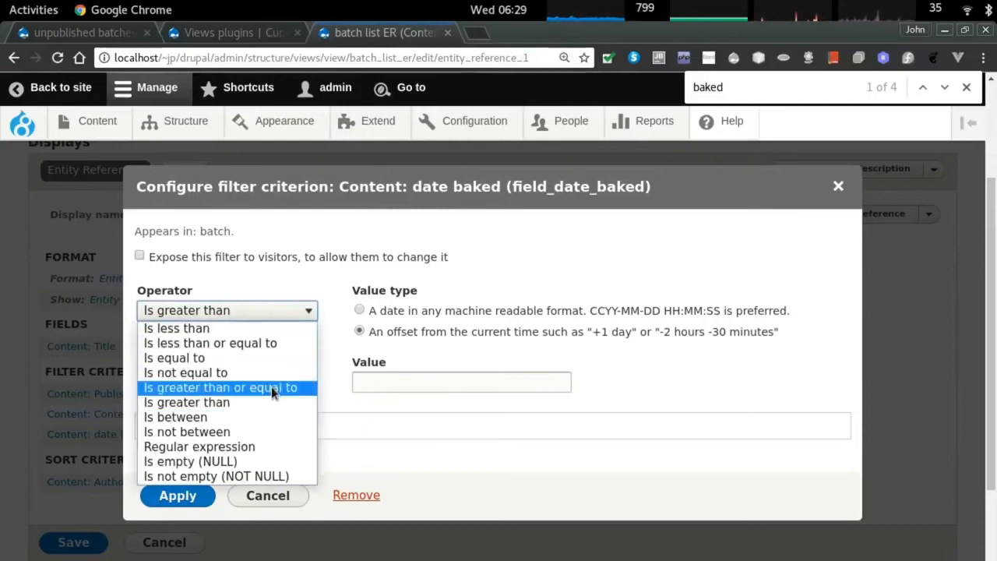
click(272, 386)
Enter the offset value -5 days and apply the date baked filter.
click(385, 383)
text(-5 days)
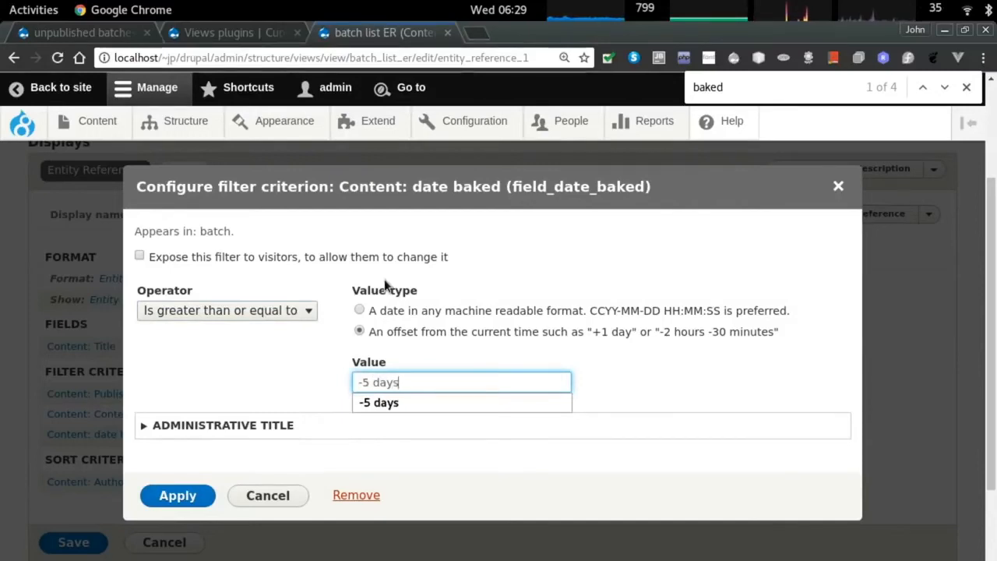
click(606, 349)
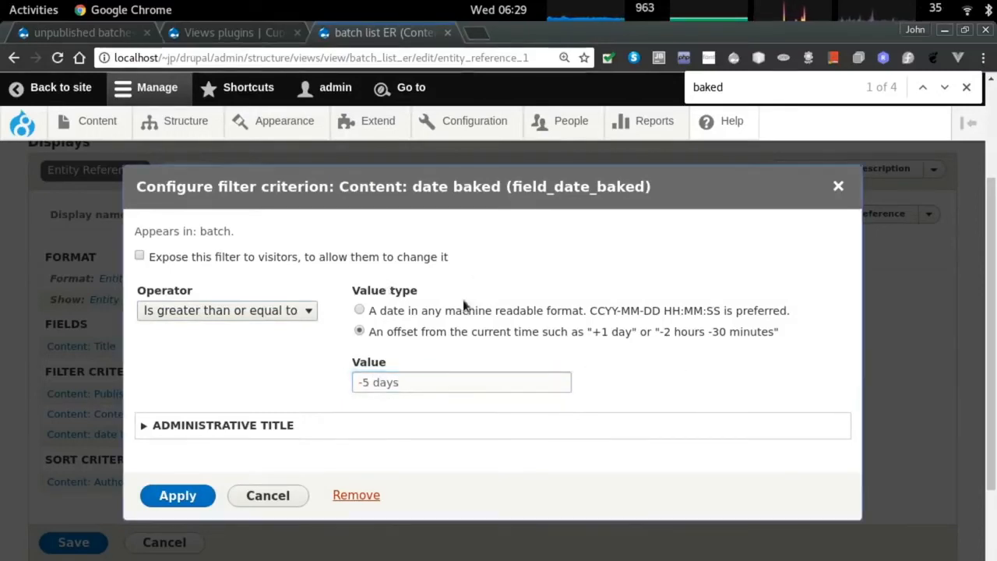
click(216, 427)
scroll(256, 403, down, 2)
click(177, 486)
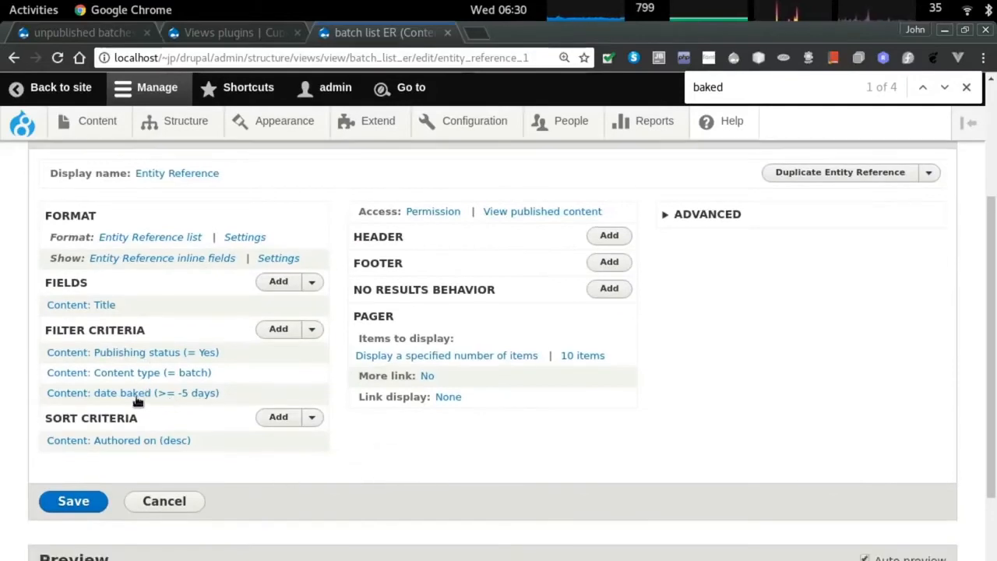
Save the batch list ER view, review its preview, and switch to the Views plugins report.
click(74, 501)
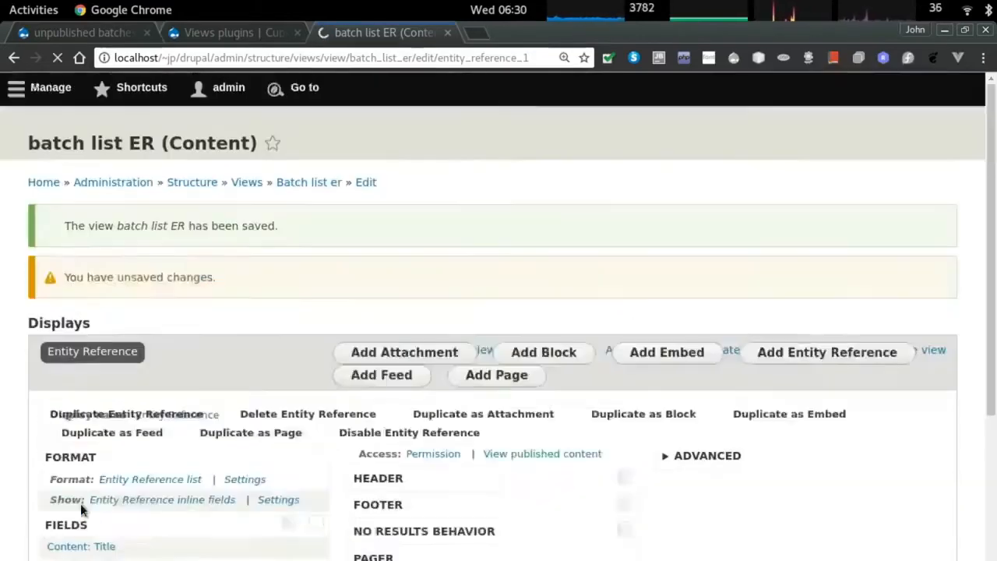
scroll(236, 453, down, 5)
scroll(237, 458, down, 2)
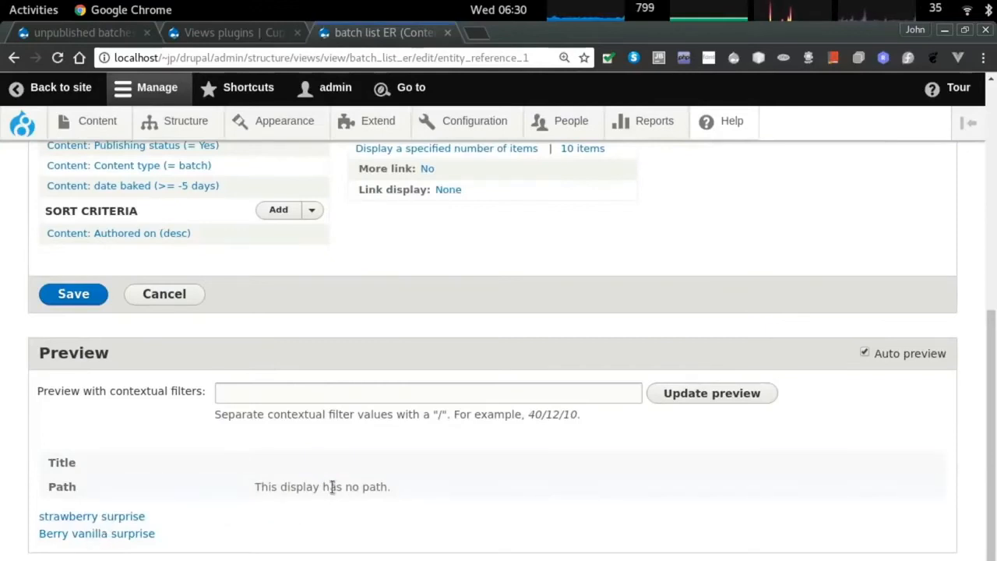
scroll(334, 477, up, 7)
scroll(335, 477, down, 1)
scroll(296, 493, up, 4)
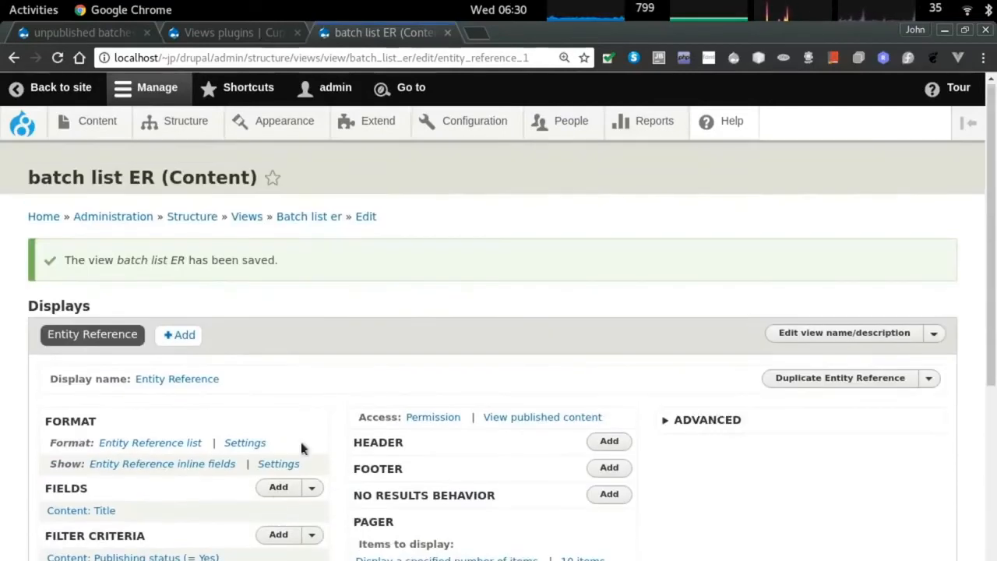
mouse_move(176, 127)
key(ctrl+shift+Tab)
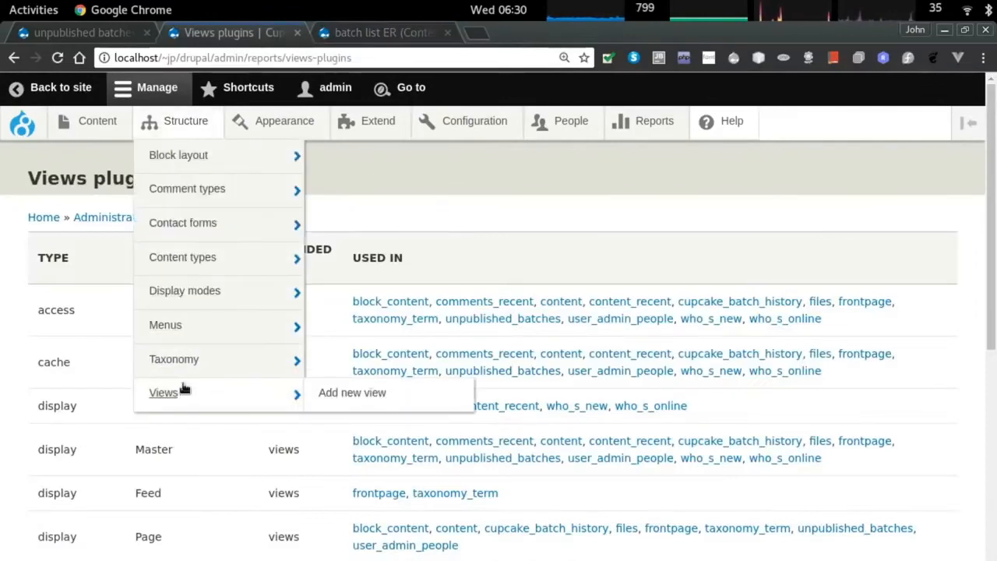
Open the survey content type's fields and browse field types for a new field.
mouse_move(250, 260)
mouse_move(337, 392)
click(526, 393)
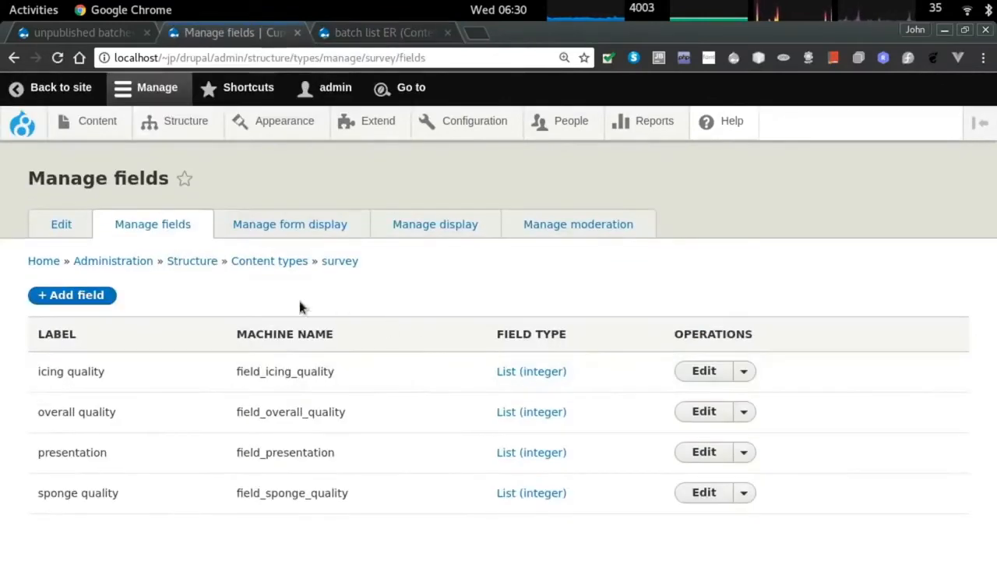
click(83, 295)
click(124, 268)
scroll(142, 300, down, 3)
scroll(198, 401, down, 1)
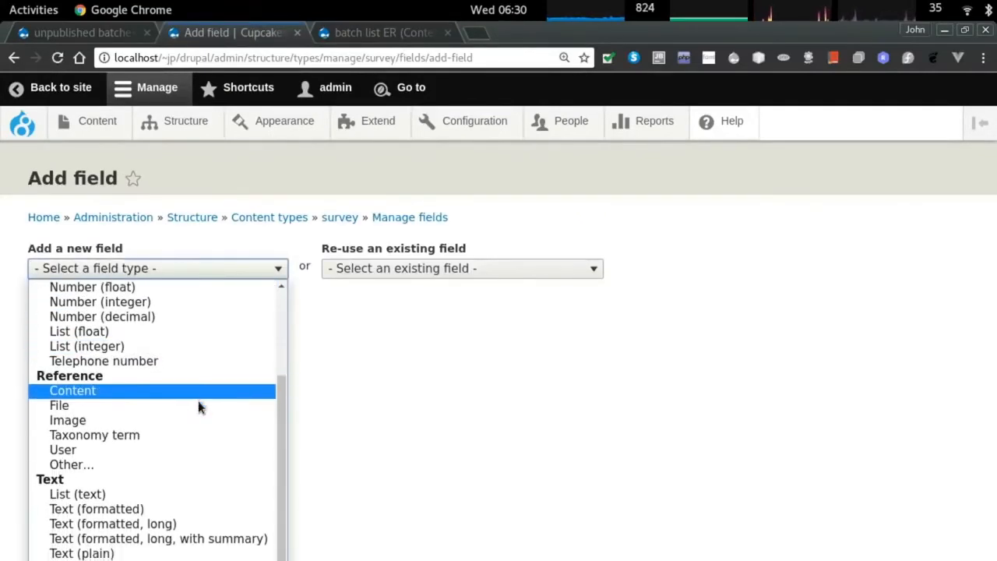
scroll(200, 433, up, 4)
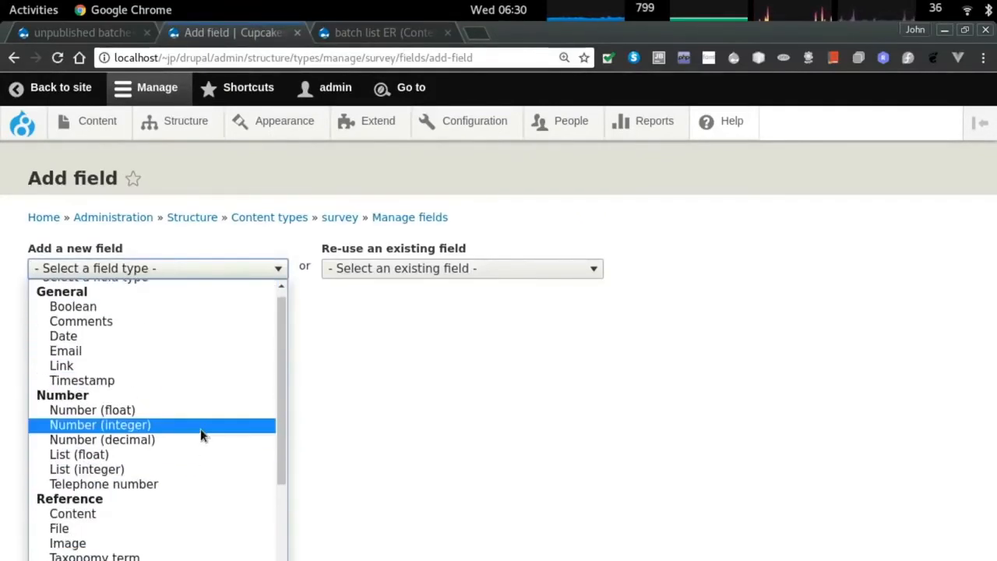
scroll(211, 458, up, 1)
scroll(219, 451, down, 2)
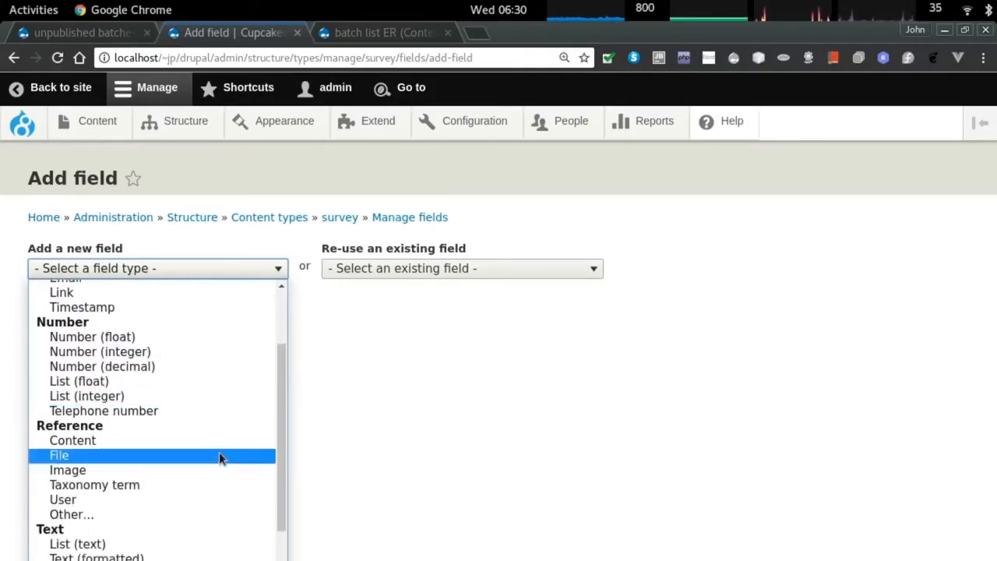
scroll(187, 420, down, 1)
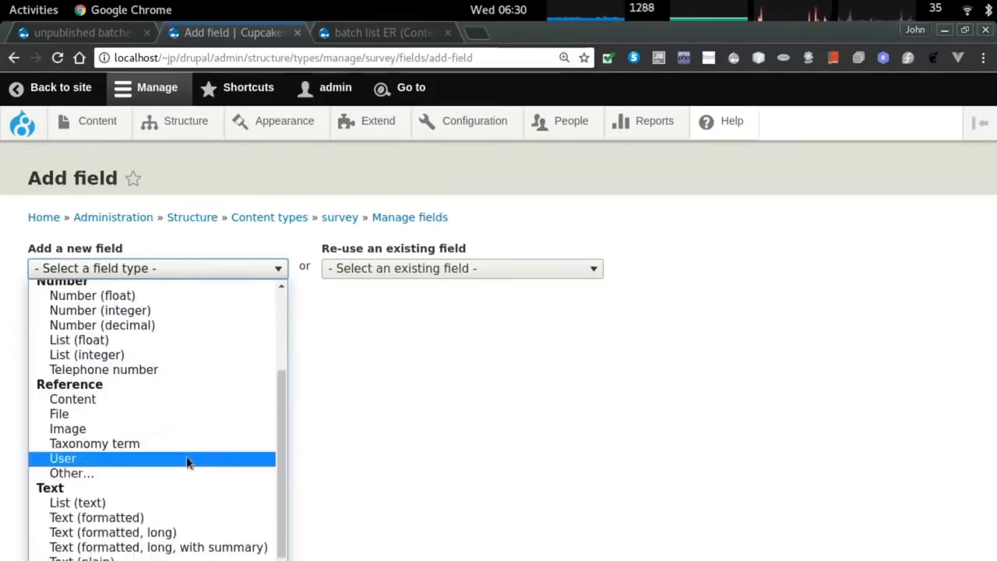
scroll(195, 455, down, 1)
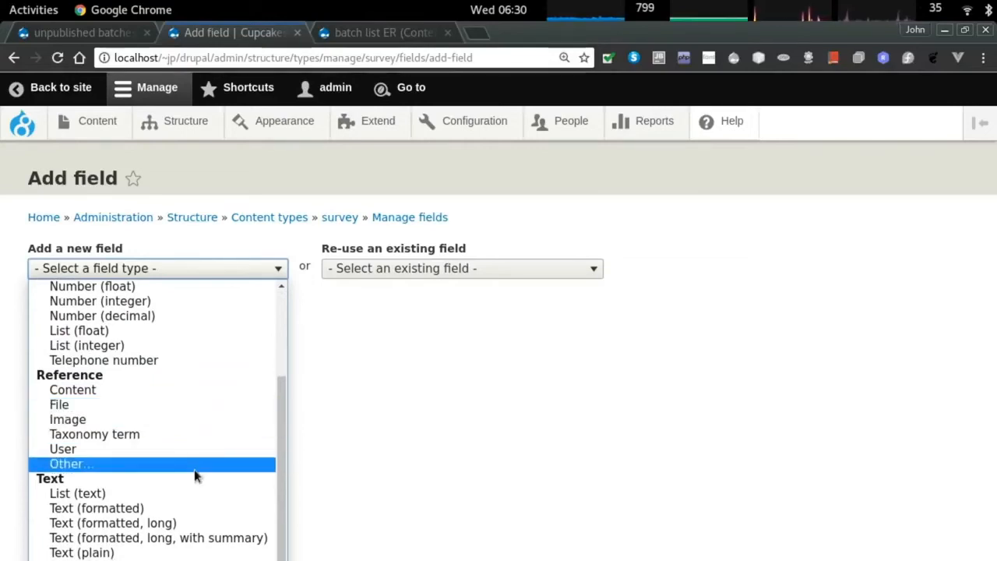
Create a content reference field labelled 'batch option' targeting Taxonomy term items.
click(182, 390)
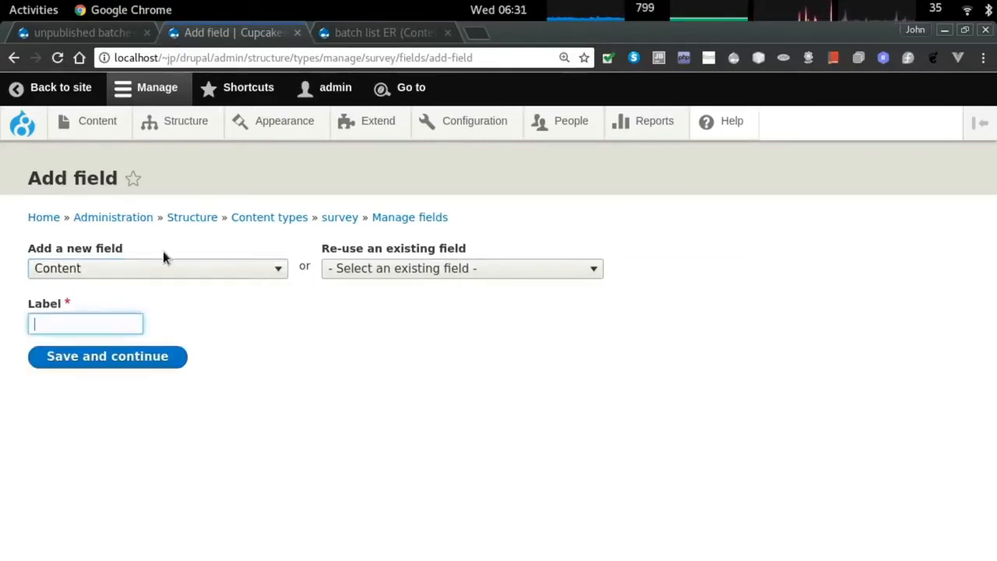
text(batch)
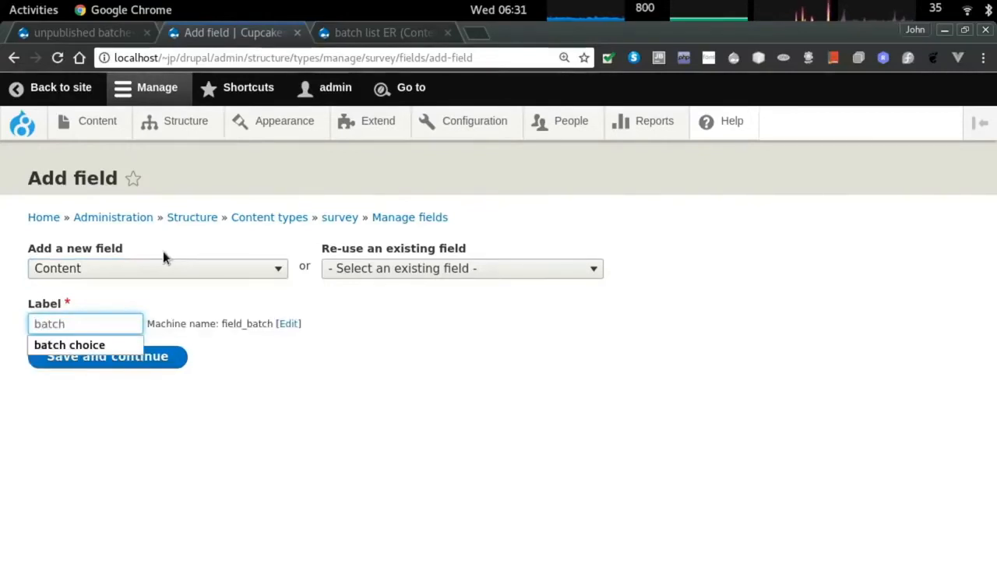
text( option)
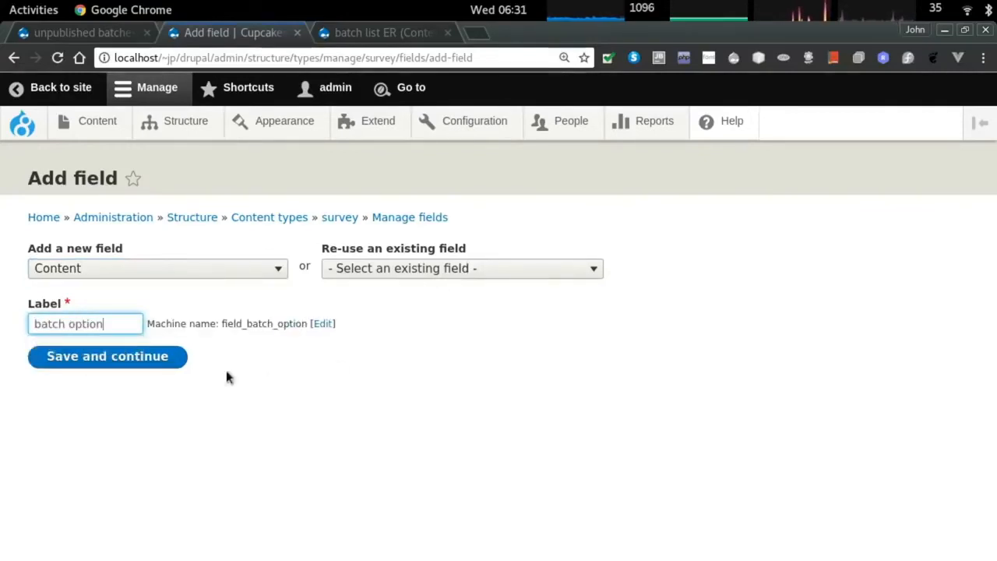
key(Return)
click(137, 362)
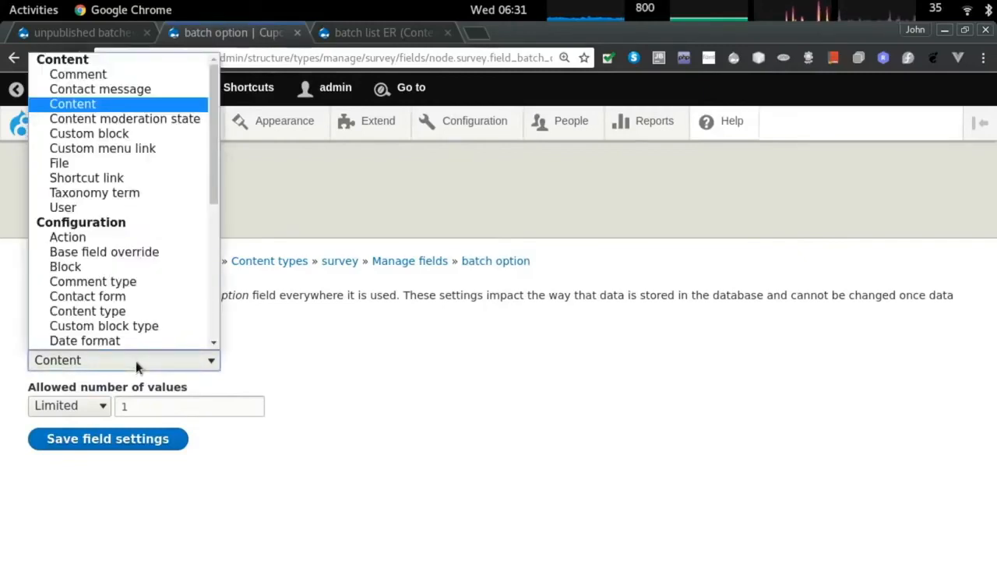
scroll(156, 322, down, 1)
scroll(166, 316, up, 1)
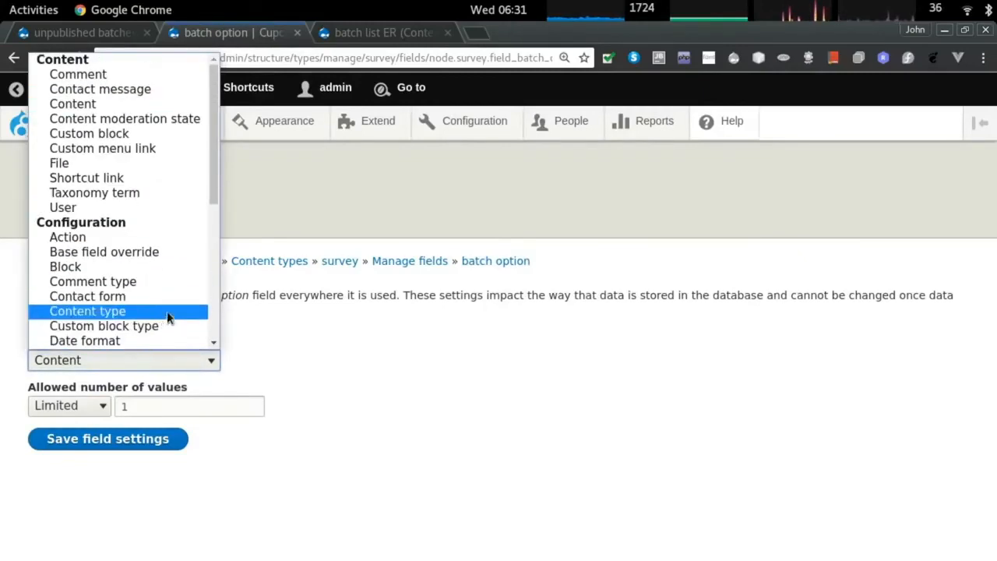
scroll(163, 301, down, 4)
scroll(164, 301, down, 2)
scroll(164, 302, up, 6)
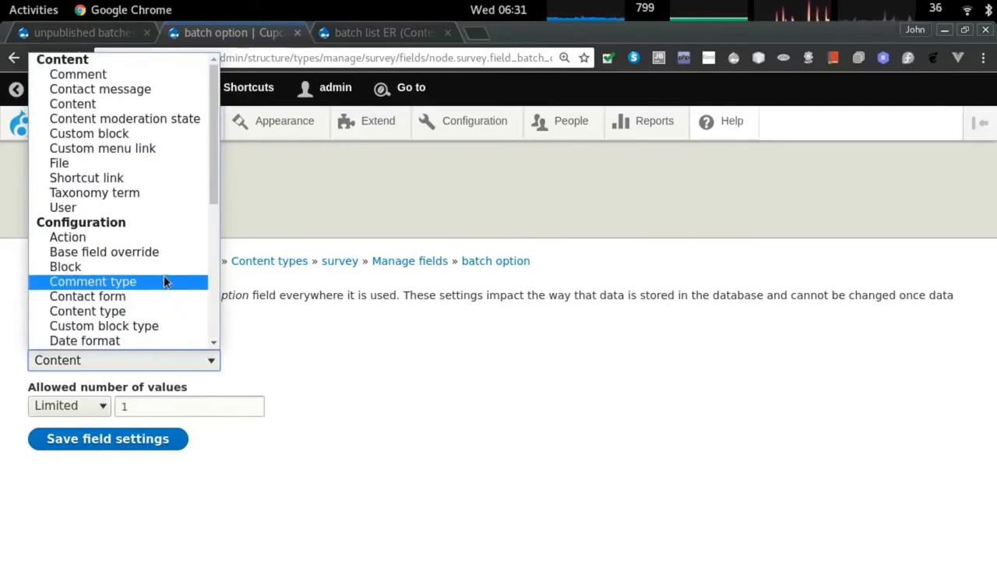
click(161, 193)
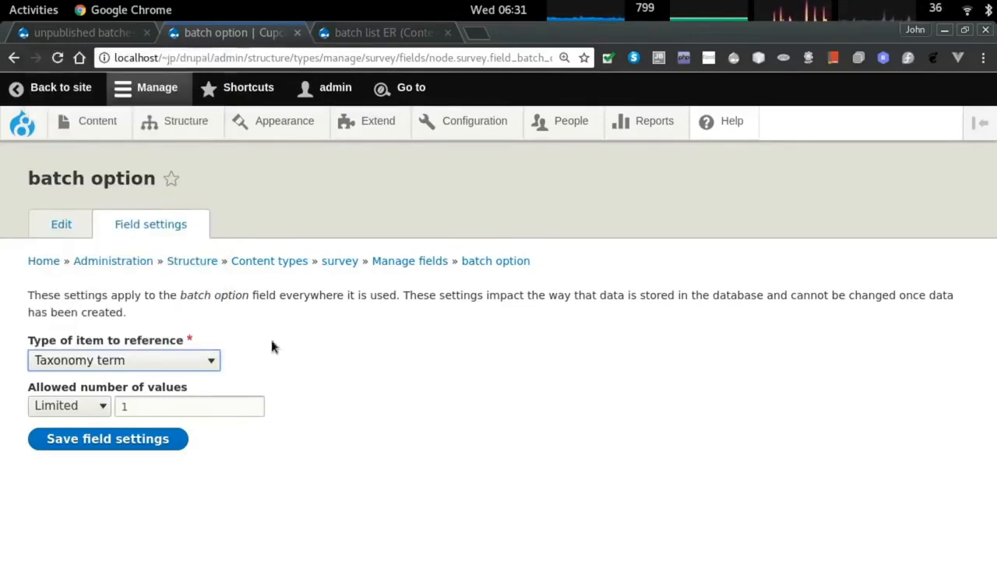
click(115, 443)
Set batch option to reference through an entity reference view and make it required.
scroll(361, 412, down, 5)
click(108, 381)
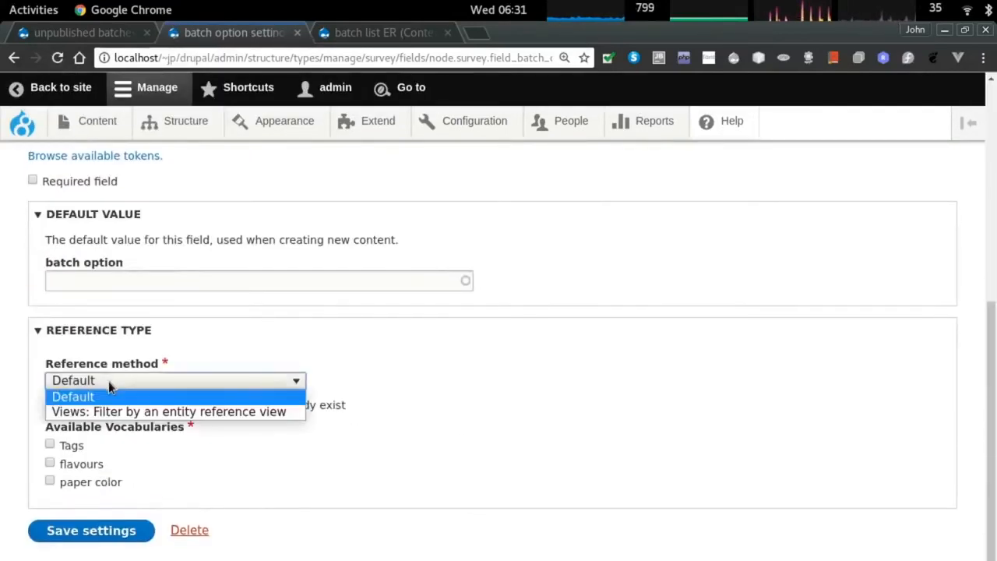
click(136, 412)
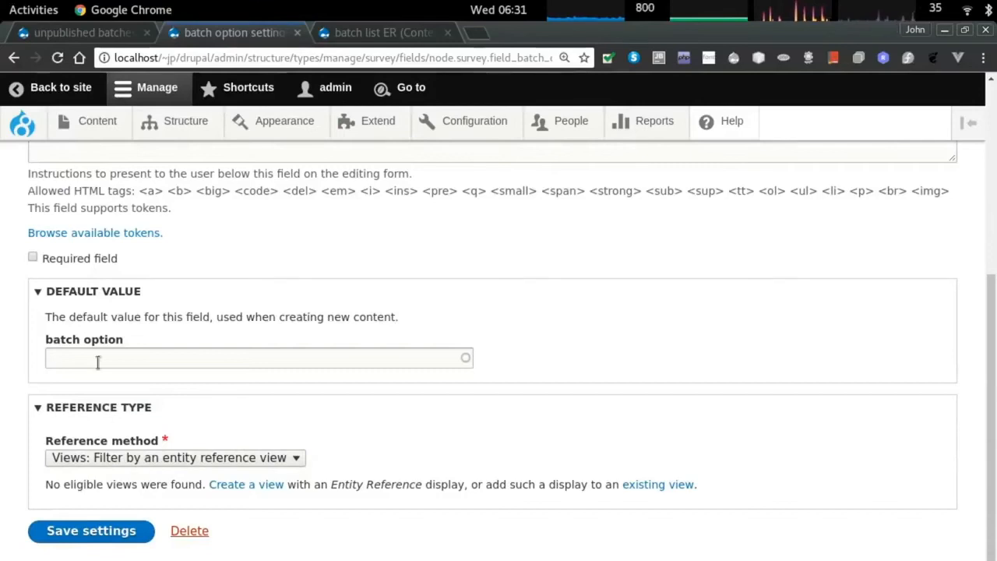
click(78, 260)
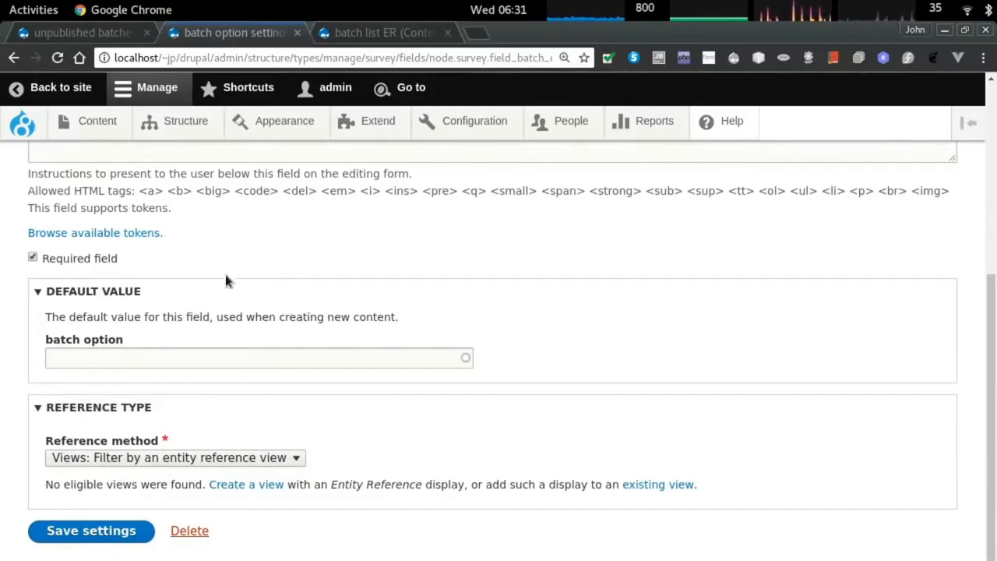
Delete the batch option field, confirm, and begin adding a new field.
click(181, 536)
click(78, 426)
click(93, 348)
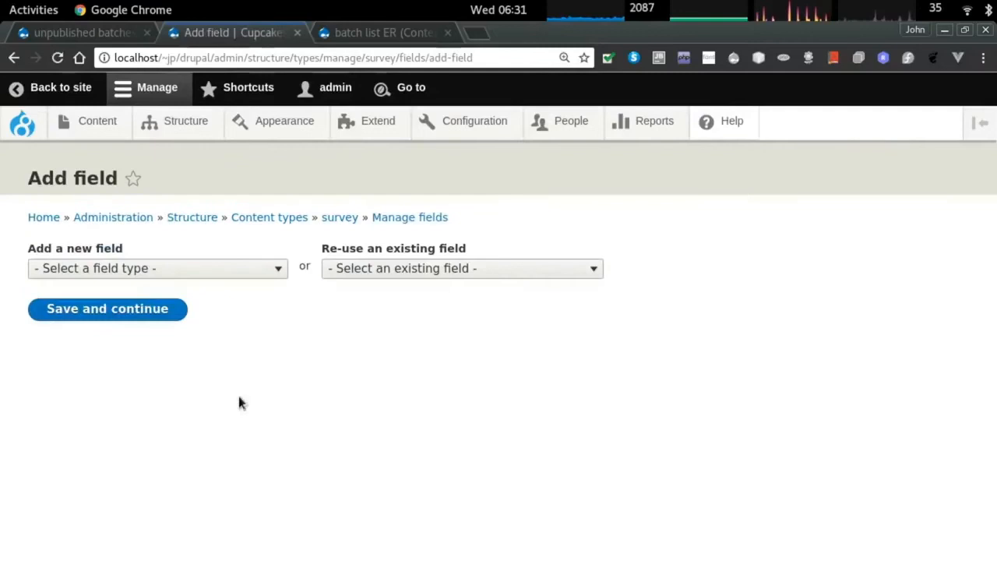
Add a new Other... field to surveys labelled 'batch option'.
click(169, 270)
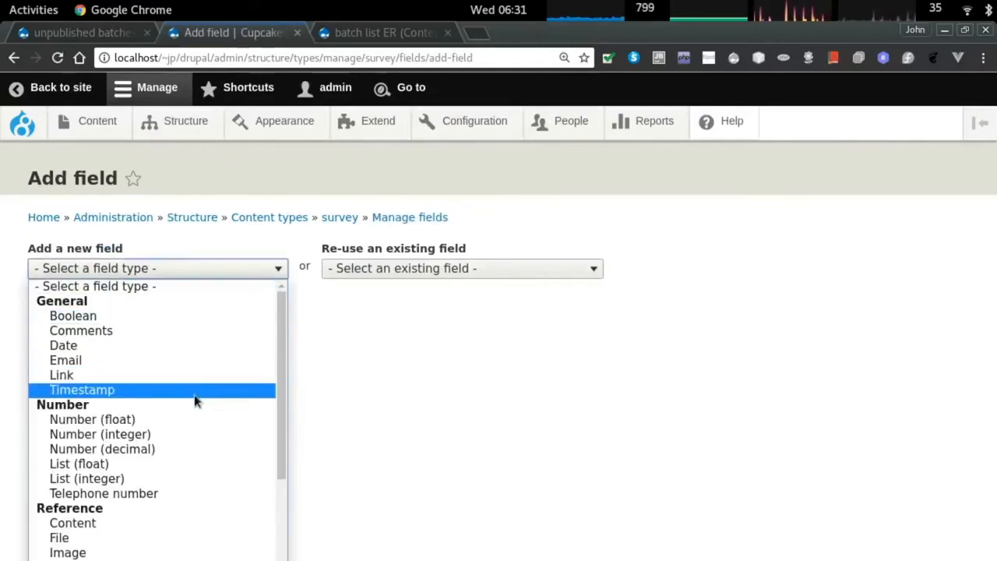
scroll(201, 421, down, 3)
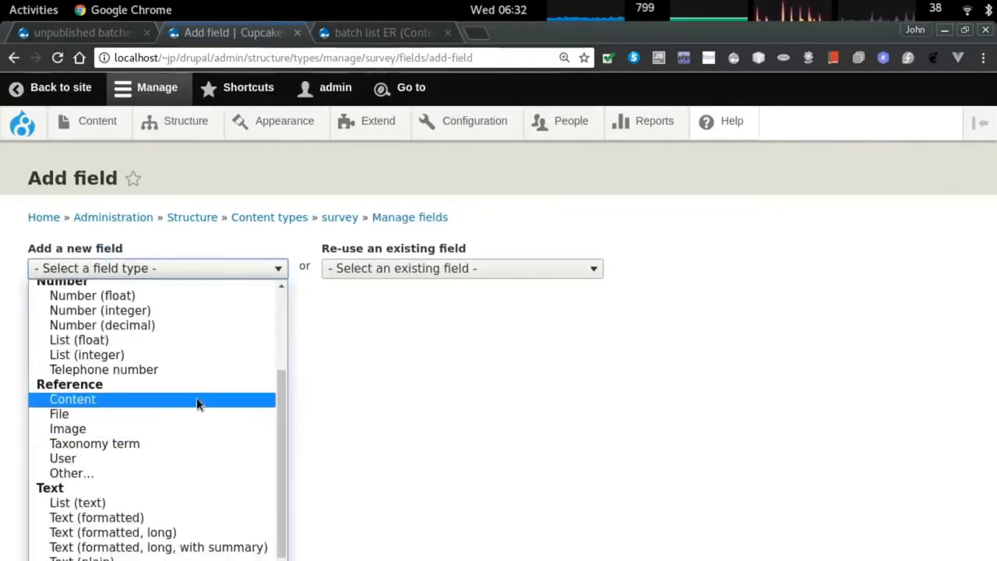
click(187, 473)
click(81, 322)
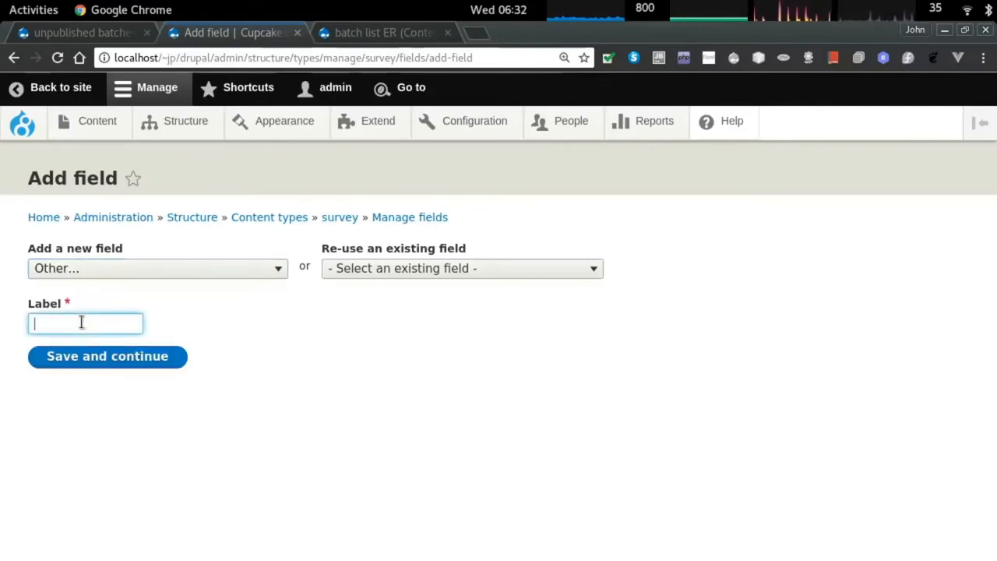
text(batch)
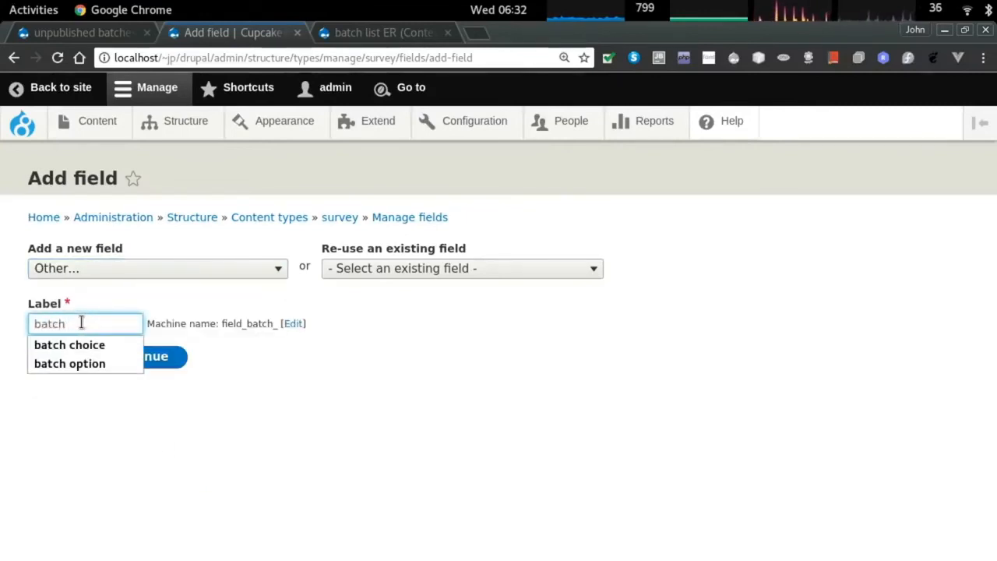
key(Down)
key(Down)
click(82, 363)
click(85, 363)
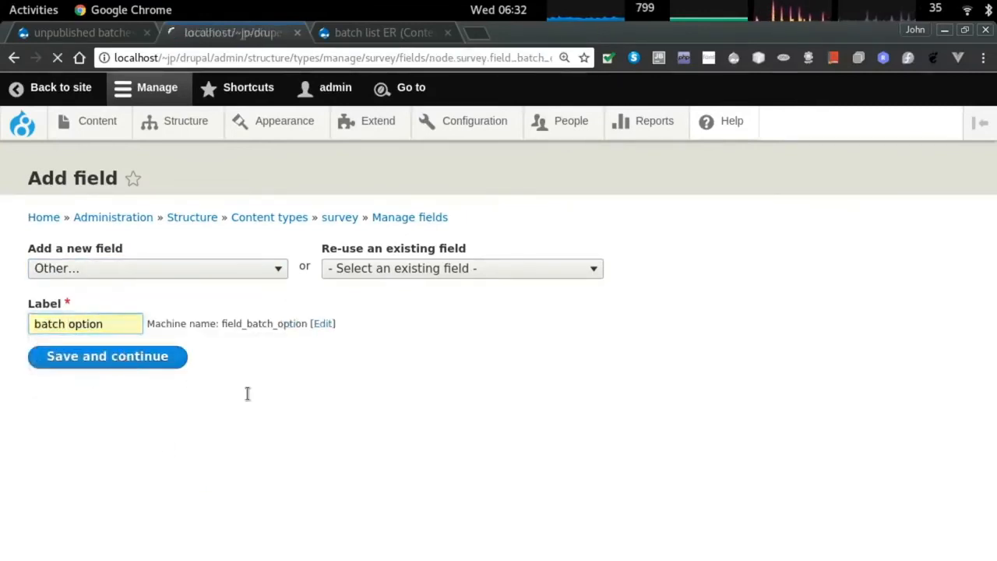
Set the field's reference method to Views, using the batch_list_er view.
scroll(148, 429, down, 5)
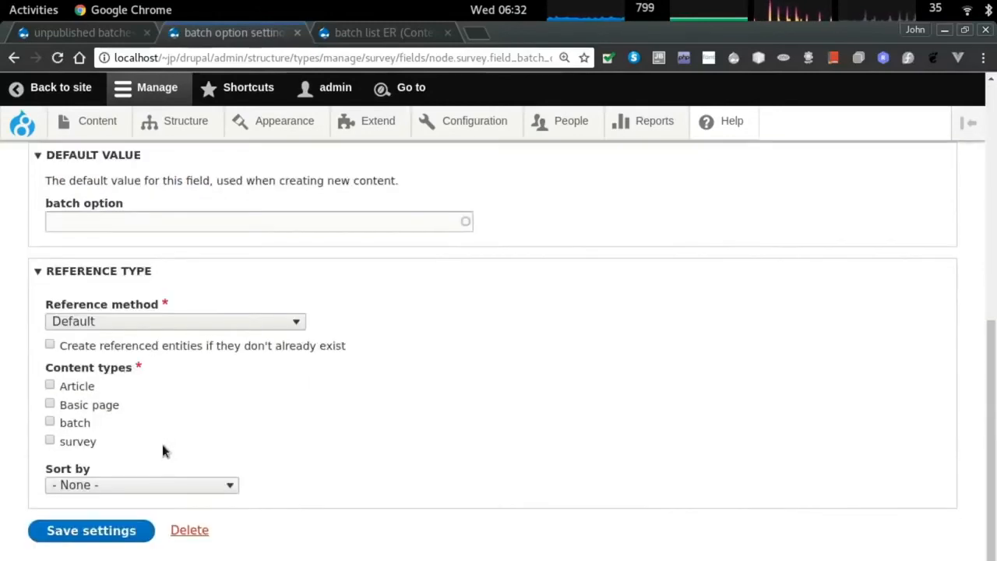
click(113, 320)
click(192, 352)
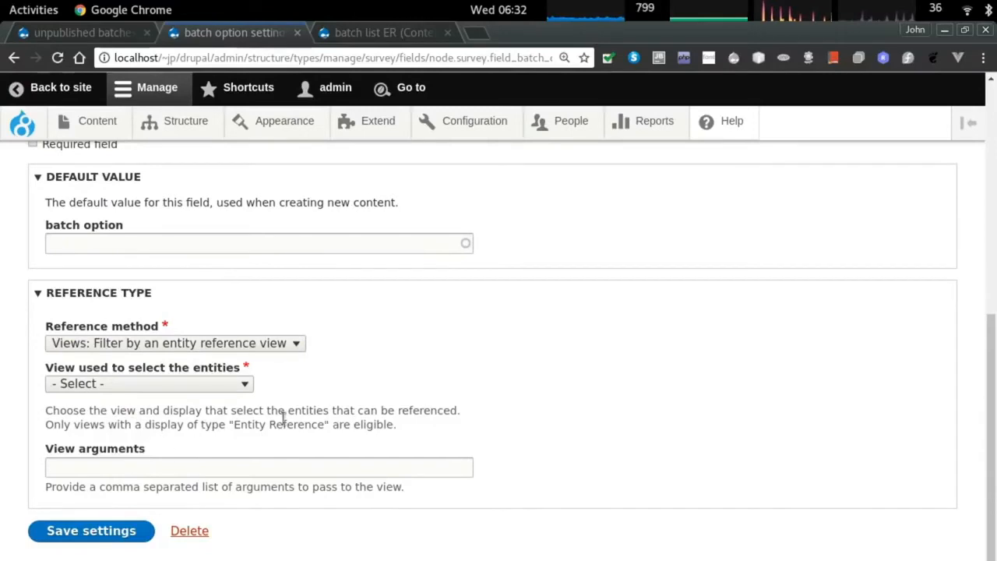
click(148, 384)
click(148, 413)
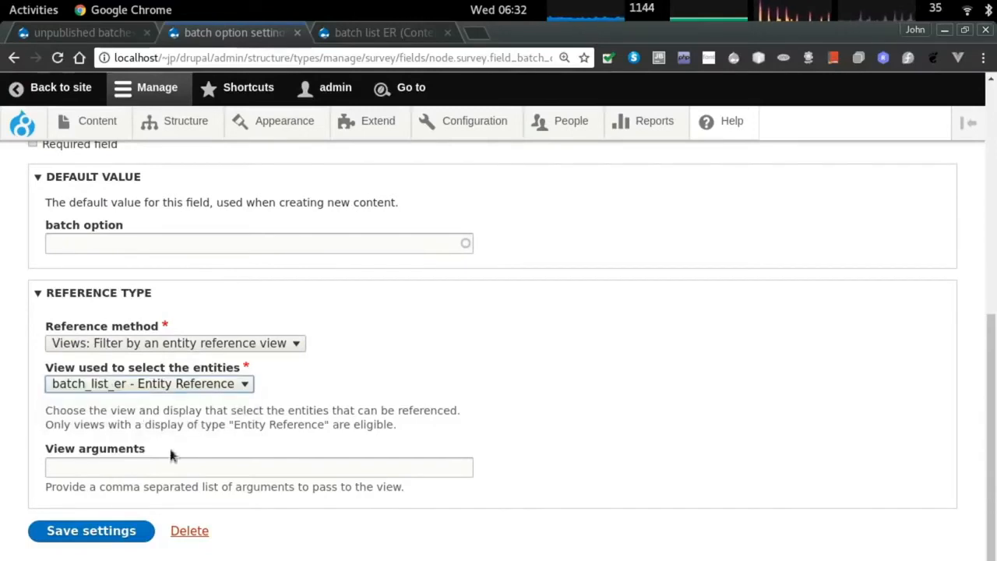
Add help text 'Choose the cupcake you just ate' and save the batch option field settings.
scroll(148, 413, up, 2)
scroll(141, 348, up, 7)
click(83, 353)
text(Choose the cupcake you ju)
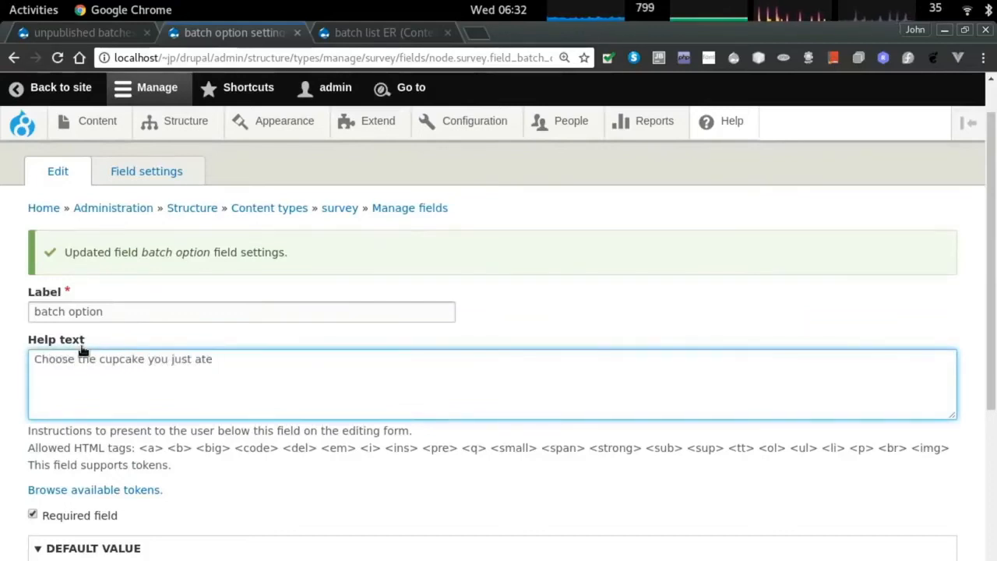
text(st ate)
scroll(149, 424, down, 5)
click(101, 534)
scroll(269, 458, down, 2)
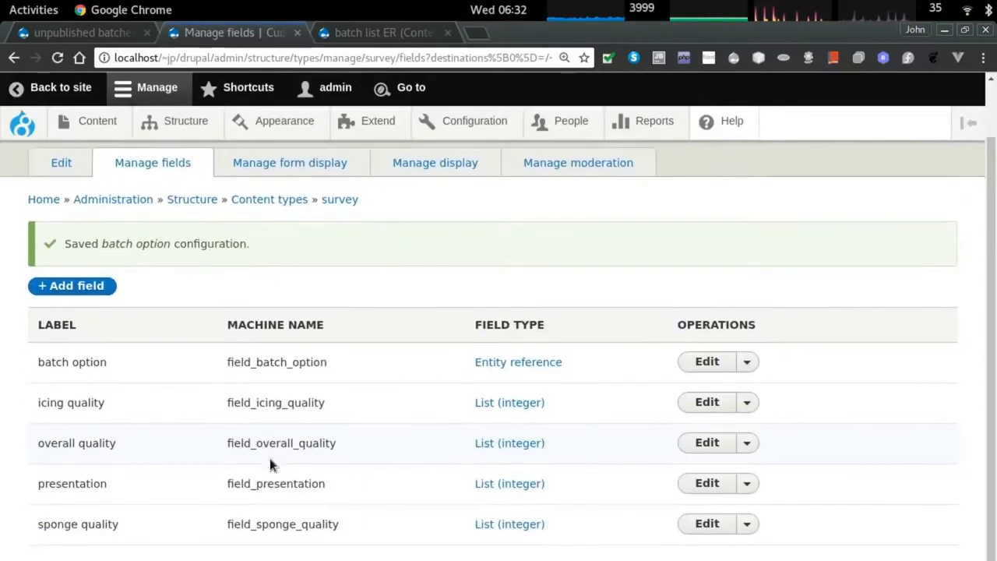
scroll(265, 224, up, 2)
click(265, 225)
scroll(273, 402, down, 5)
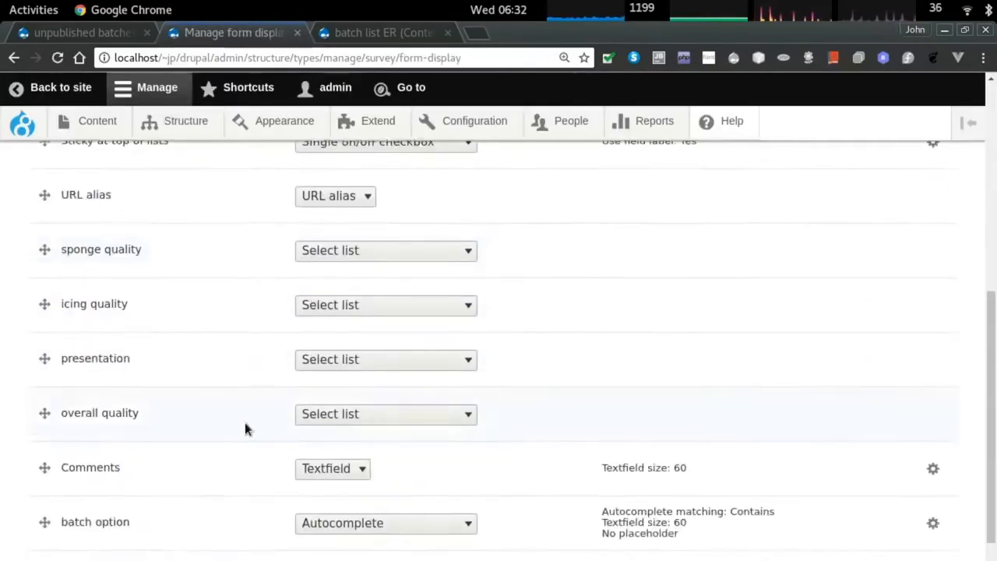
Make the batch option widget a Select list and save the form display.
scroll(245, 423, down, 3)
click(349, 374)
click(322, 419)
click(60, 532)
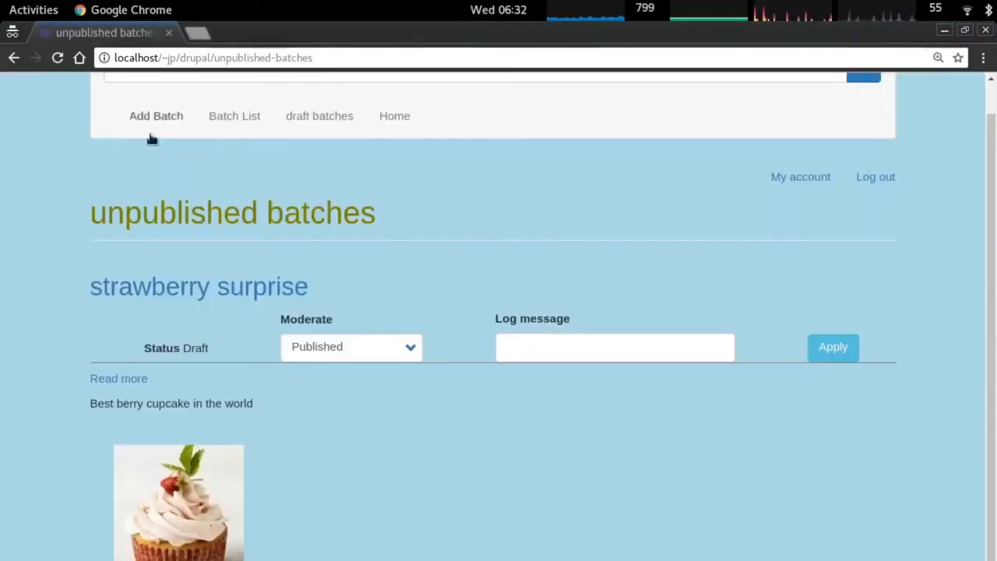
scroll(226, 129, up, 1)
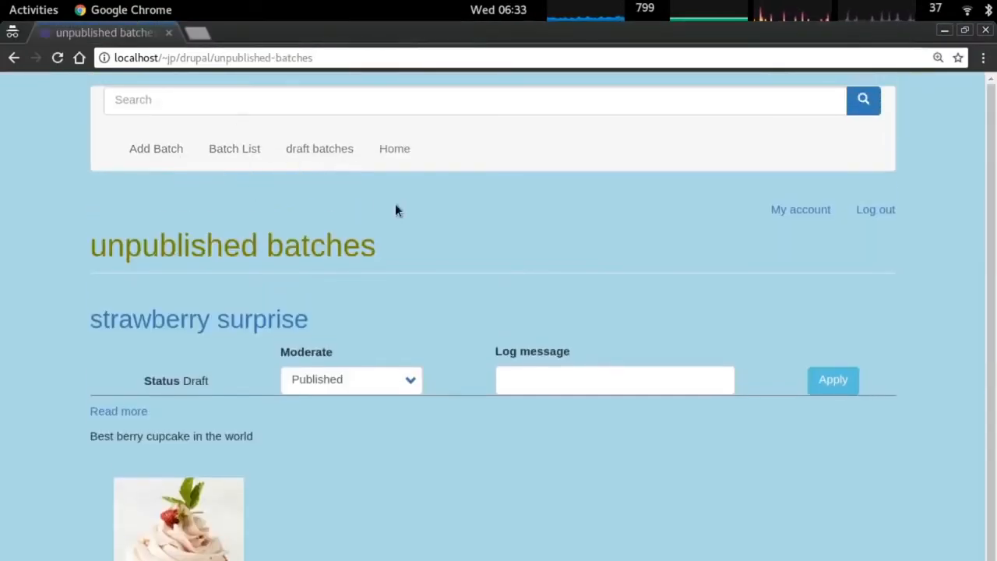
In the private window, open the public survey form and check the available batch choices.
key(alt+Tab)
key(alt+grave)
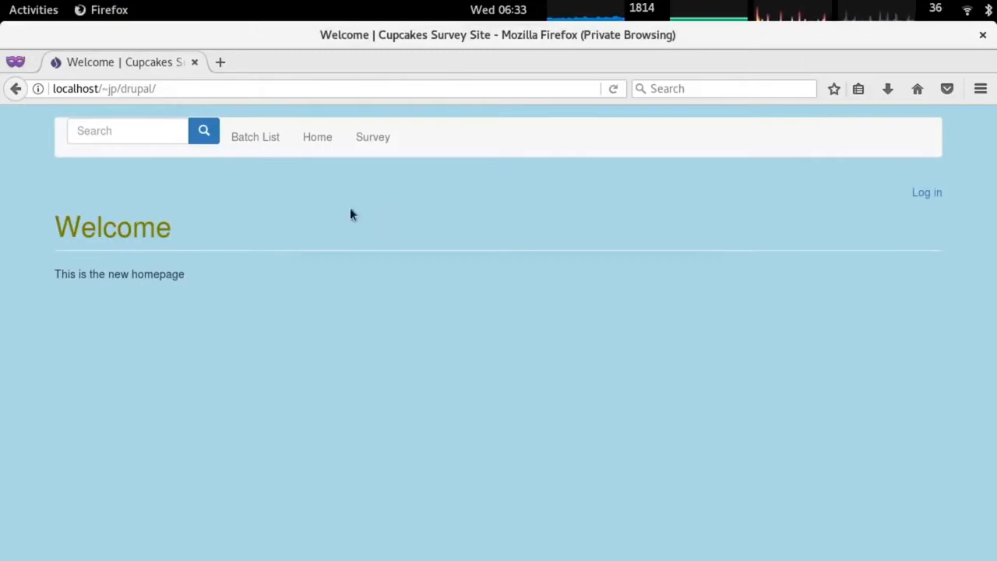
click(372, 137)
scroll(239, 302, down, 1)
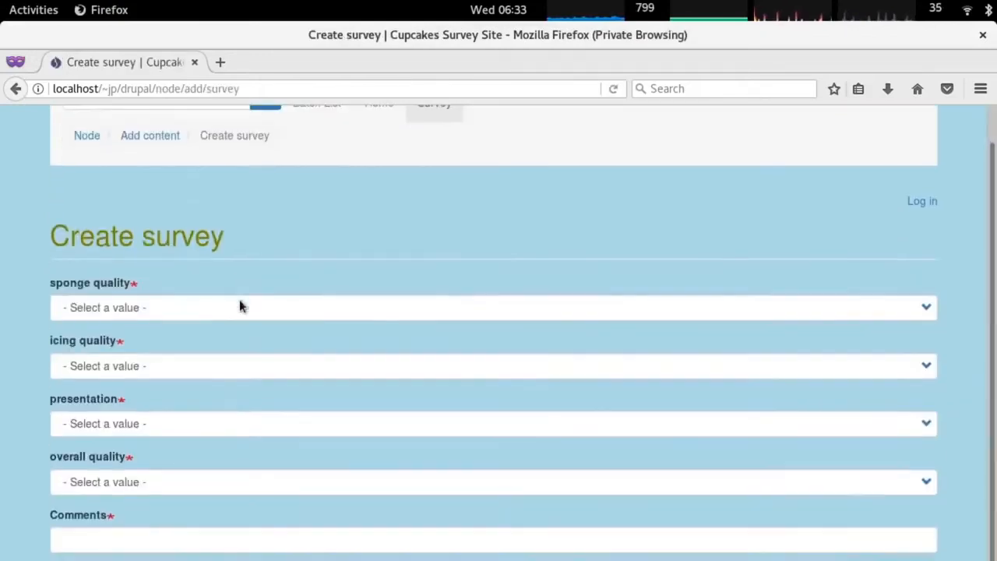
click(226, 560)
click(222, 560)
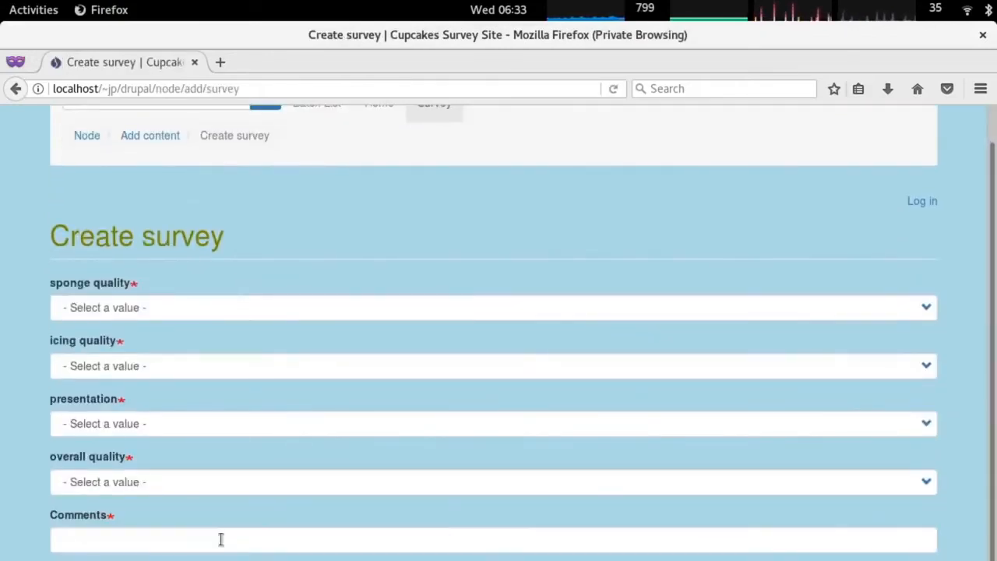
Rate sponge 2, icing 7, presentation 8, overall 8 and enter the comment 'asdfasdf'.
click(129, 309)
click(131, 379)
click(129, 366)
click(126, 290)
click(122, 424)
click(126, 339)
click(117, 481)
click(126, 402)
click(144, 540)
text(asdfasdf)
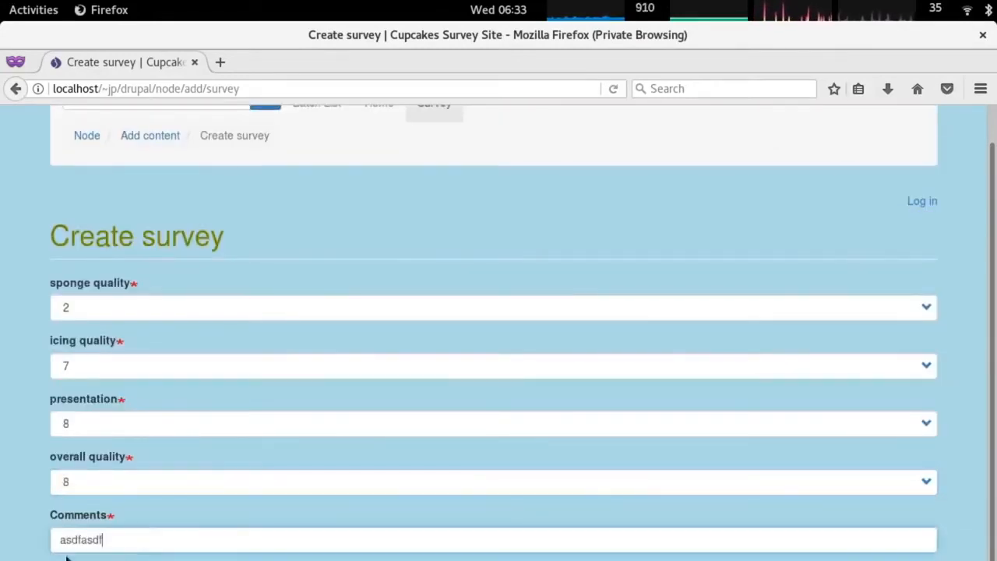
key(alt+Tab)
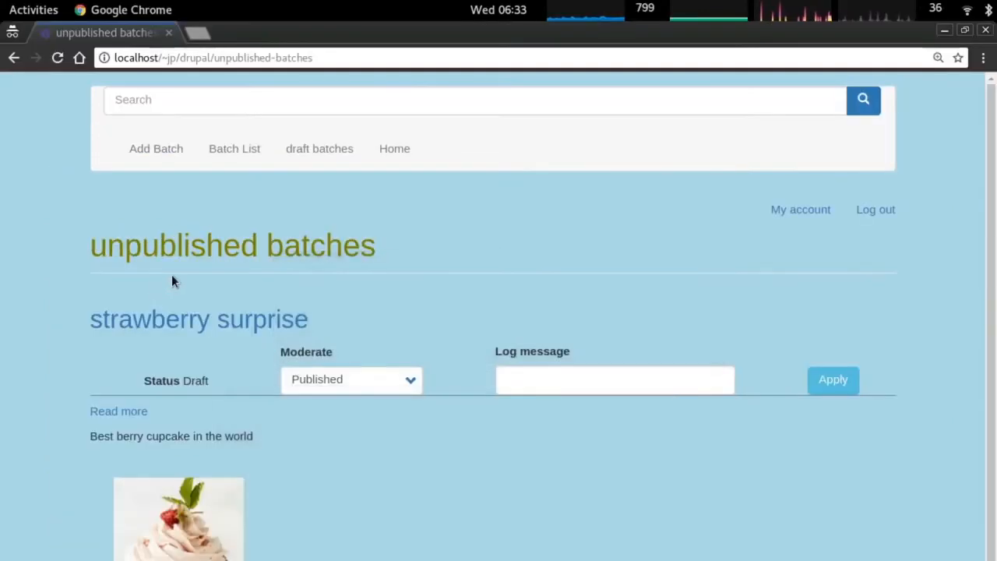
key(ctrl+Tab)
Move the batch option field above Comments on the survey form and save the order.
scroll(272, 281, down, 10)
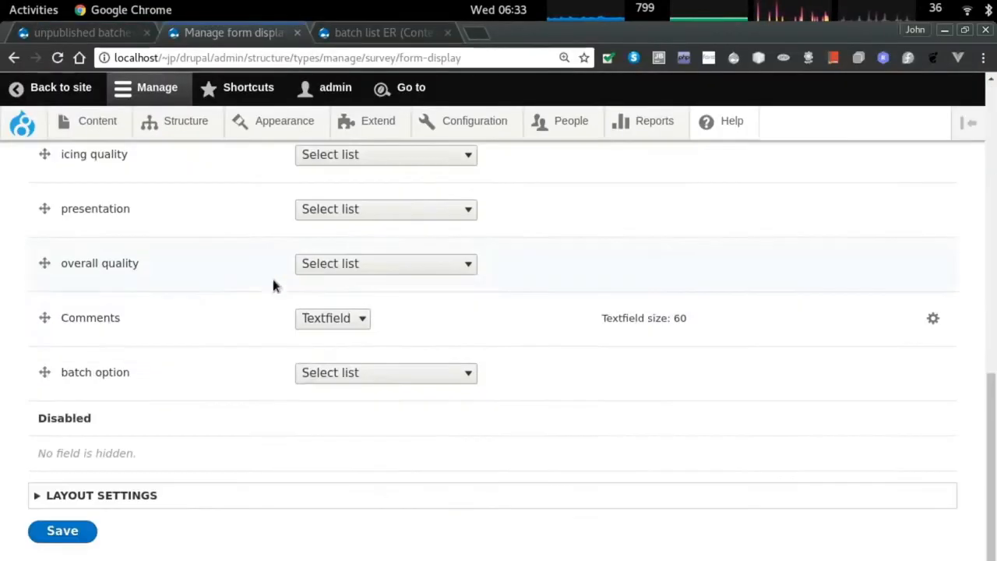
drag(44, 370, 45, 173)
drag(47, 139, 260, 320)
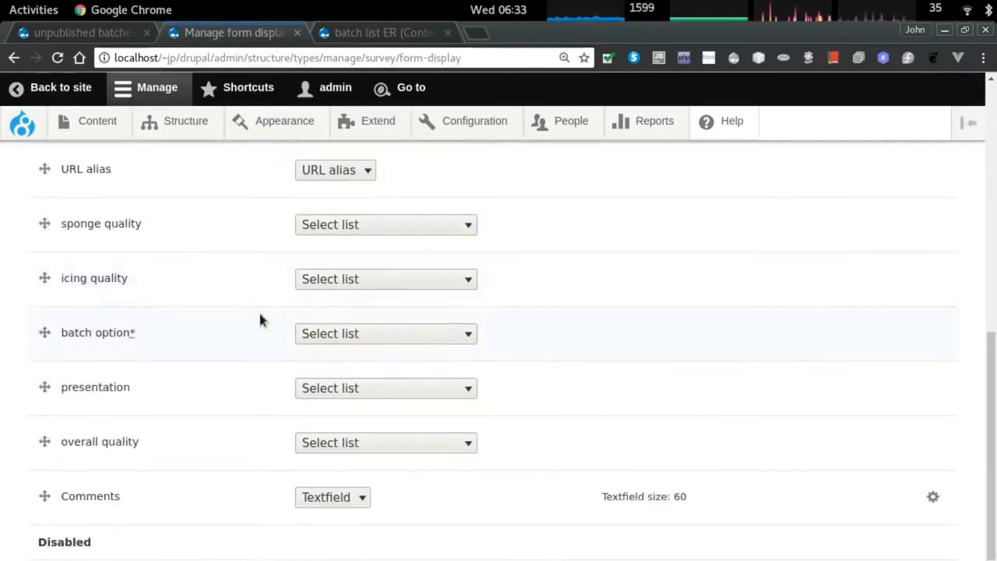
drag(47, 334, 39, 226)
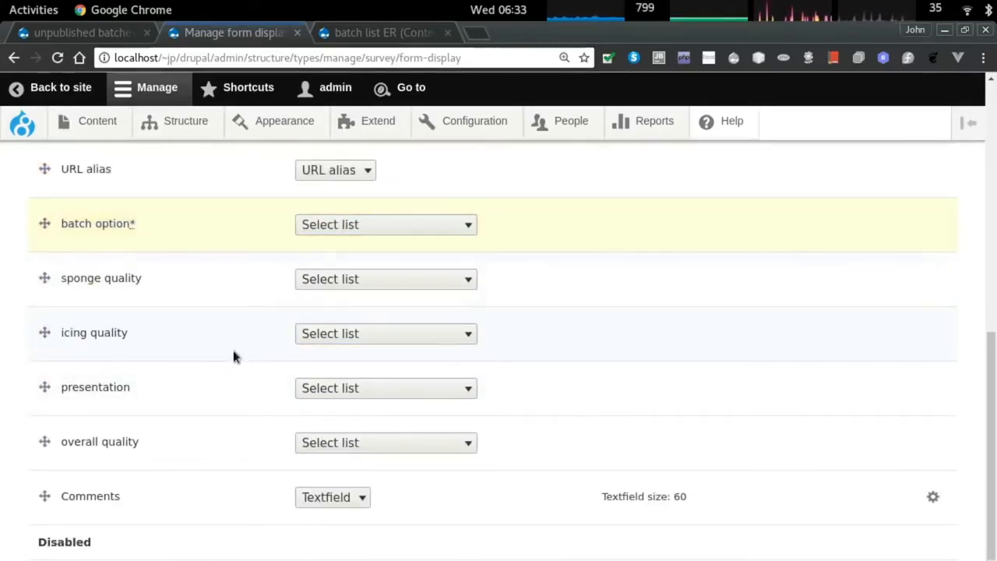
scroll(44, 508, down, 3)
click(56, 529)
Let anonymous users view survey revisions and save the permissions.
mouse_move(563, 123)
click(567, 188)
key(ctrl+f)
text(bat)
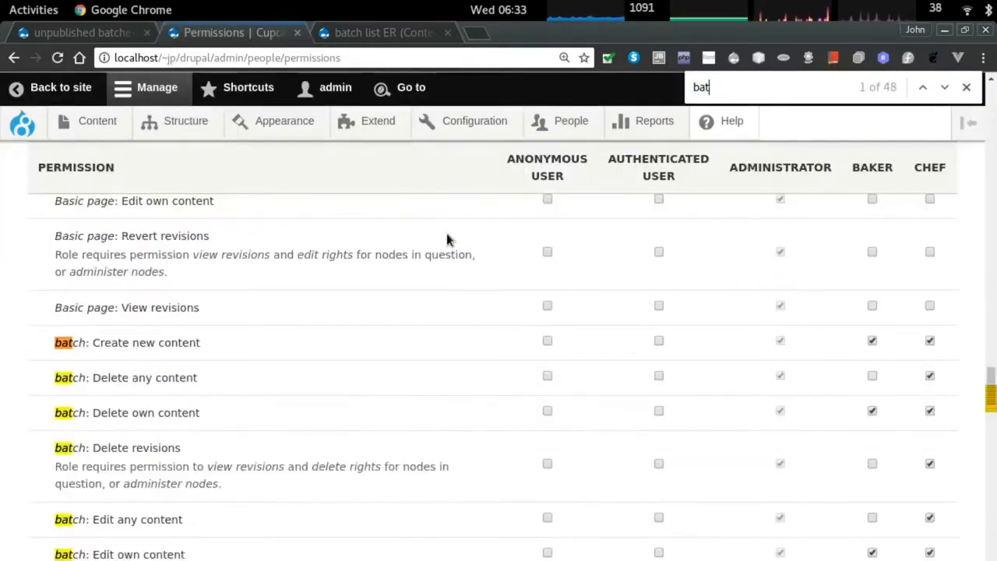
text(chsurvy)
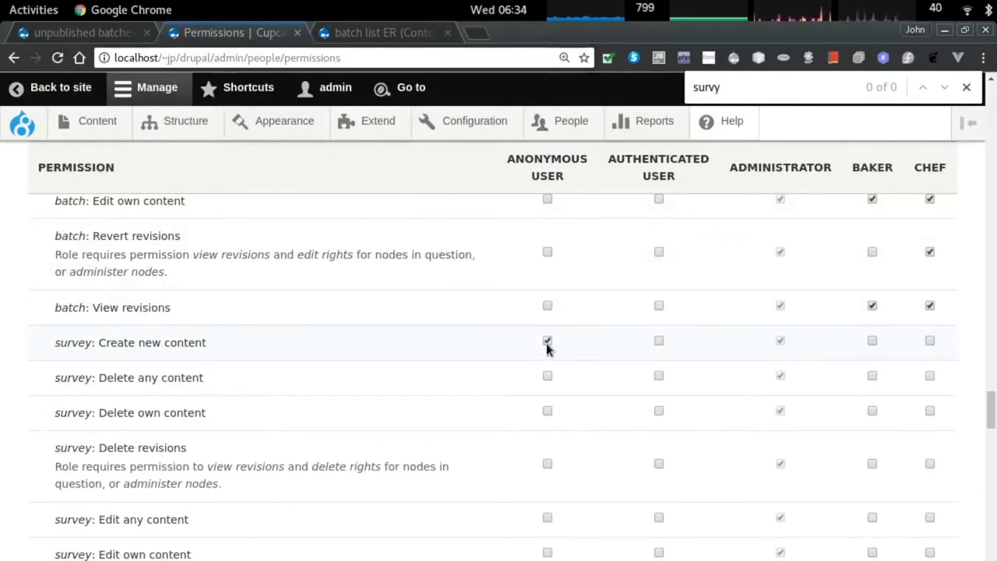
scroll(546, 349, down, 4)
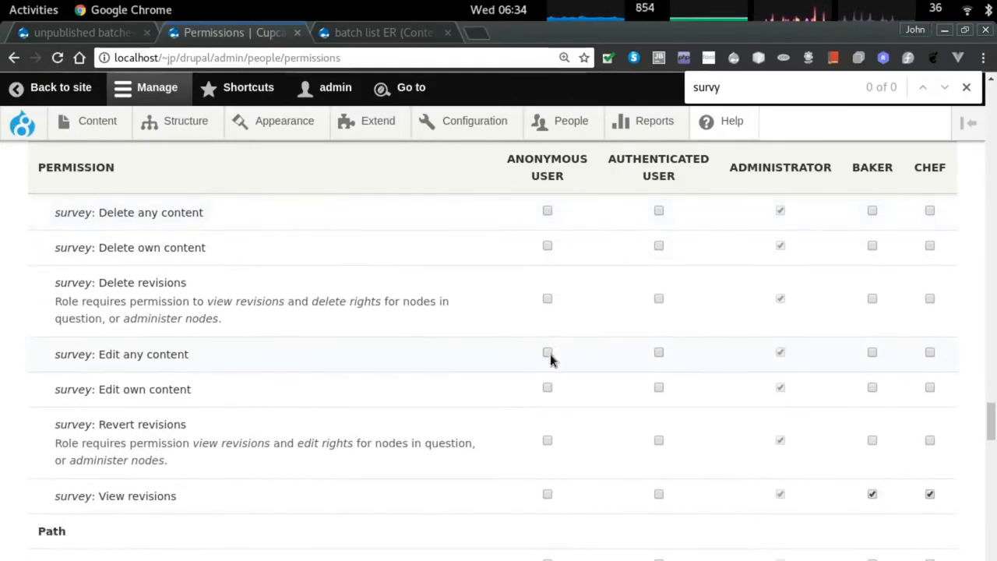
scroll(550, 392, down, 1)
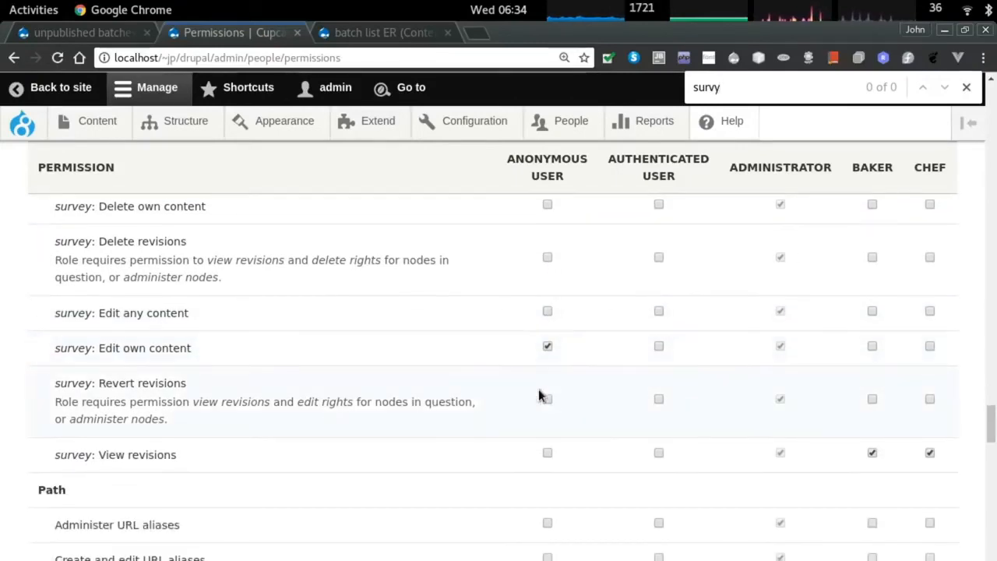
click(547, 454)
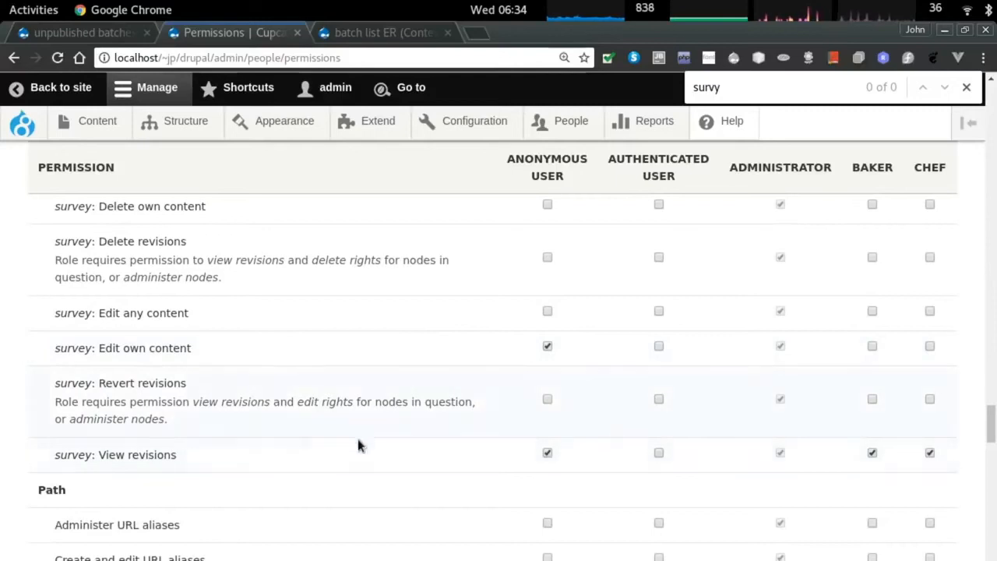
scroll(246, 451, down, 20)
scroll(154, 490, down, 5)
click(102, 519)
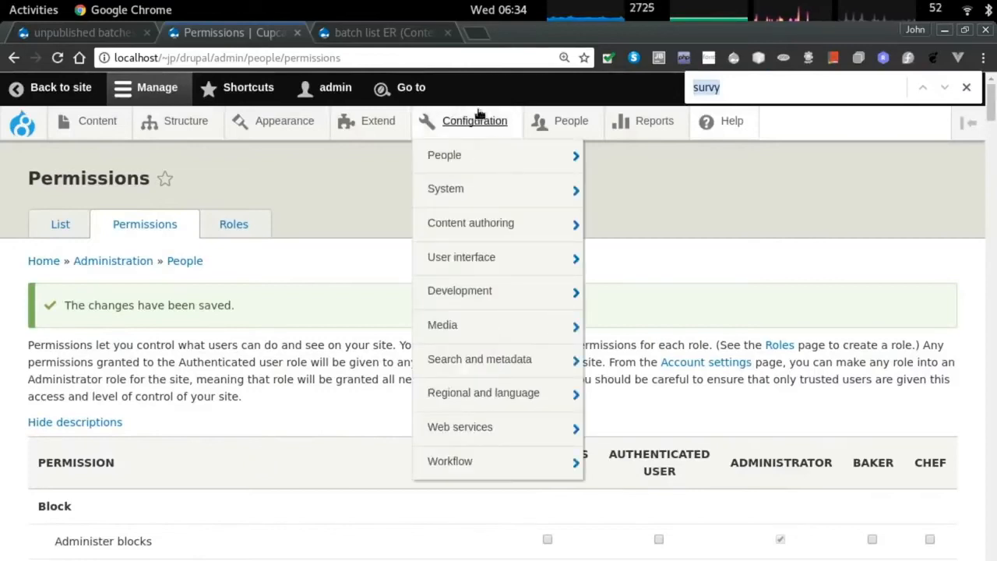
Rename the never publish workflow's Create New Draft transition to 'Draft Only' and save the workflow.
mouse_move(474, 123)
key(ctrl+Tab)
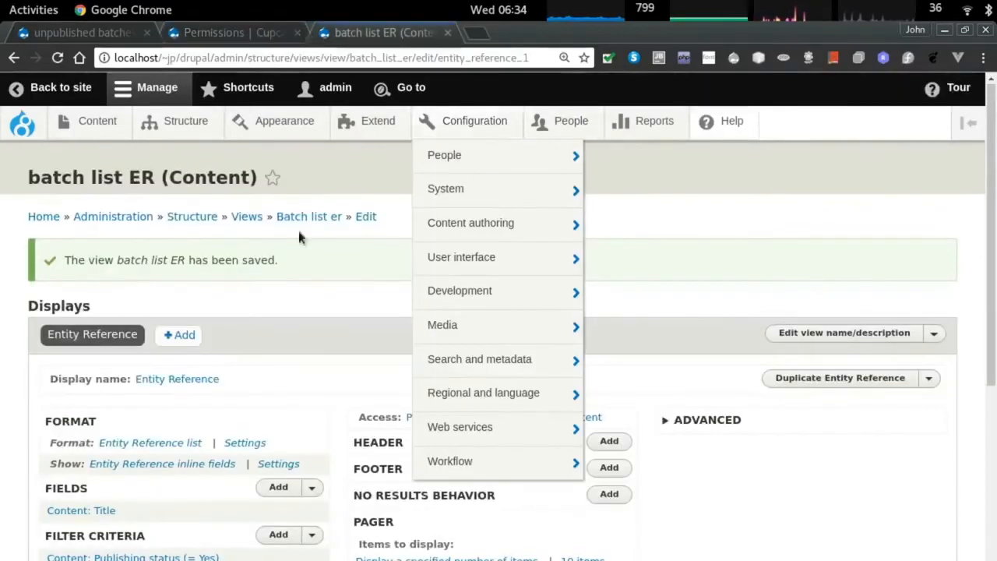
mouse_move(506, 476)
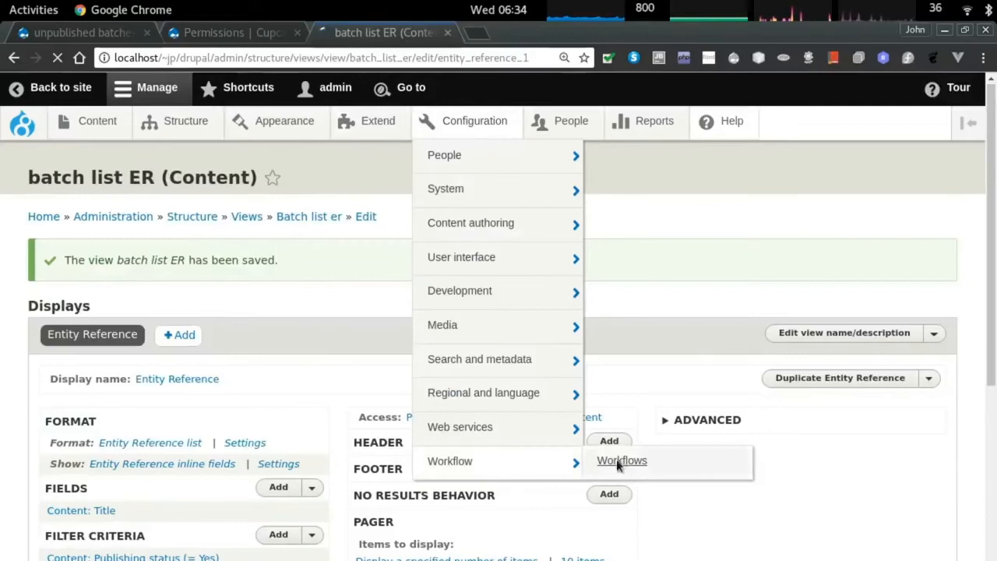
click(619, 461)
click(746, 373)
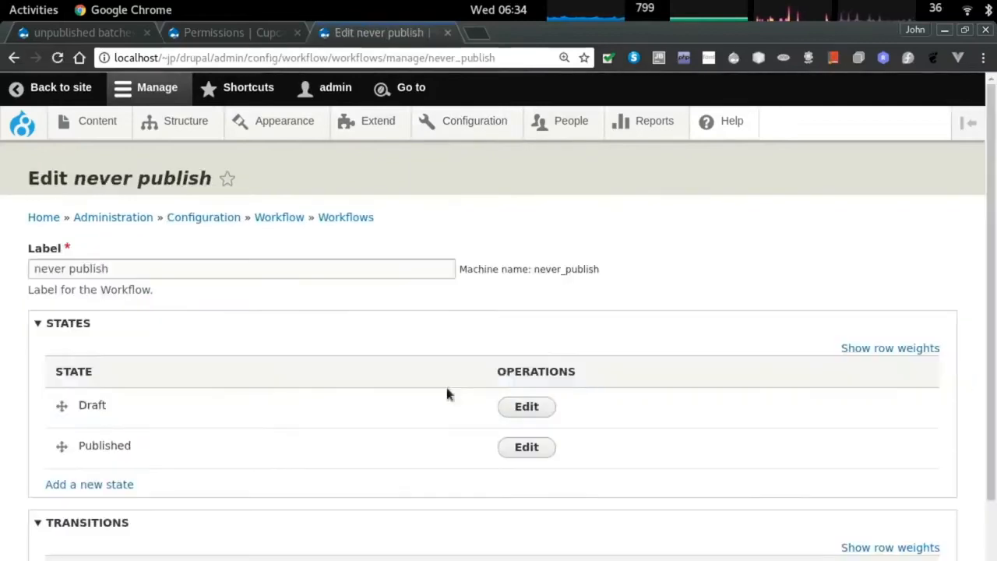
scroll(448, 394, down, 3)
click(608, 461)
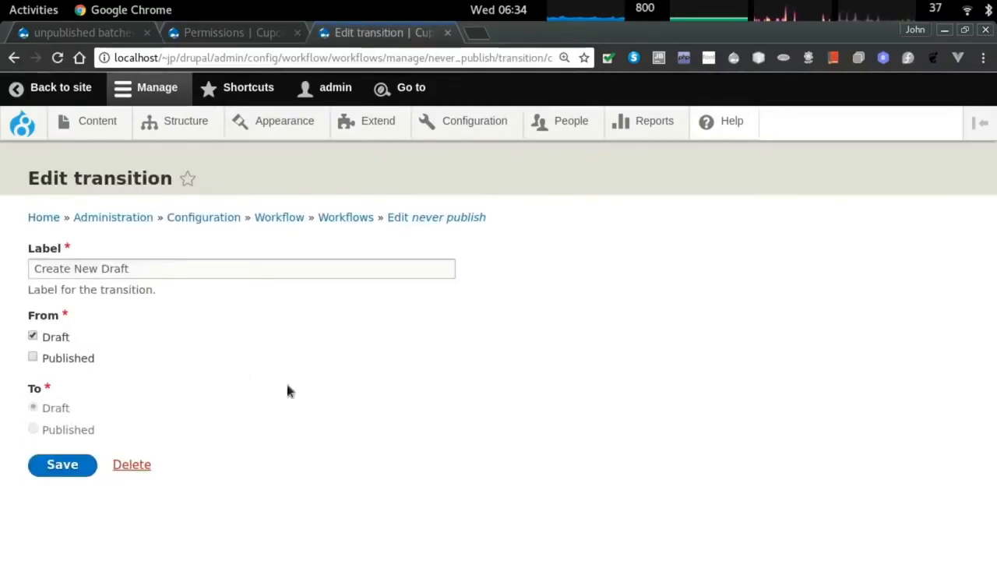
triple_click(138, 268)
text(Draft Only)
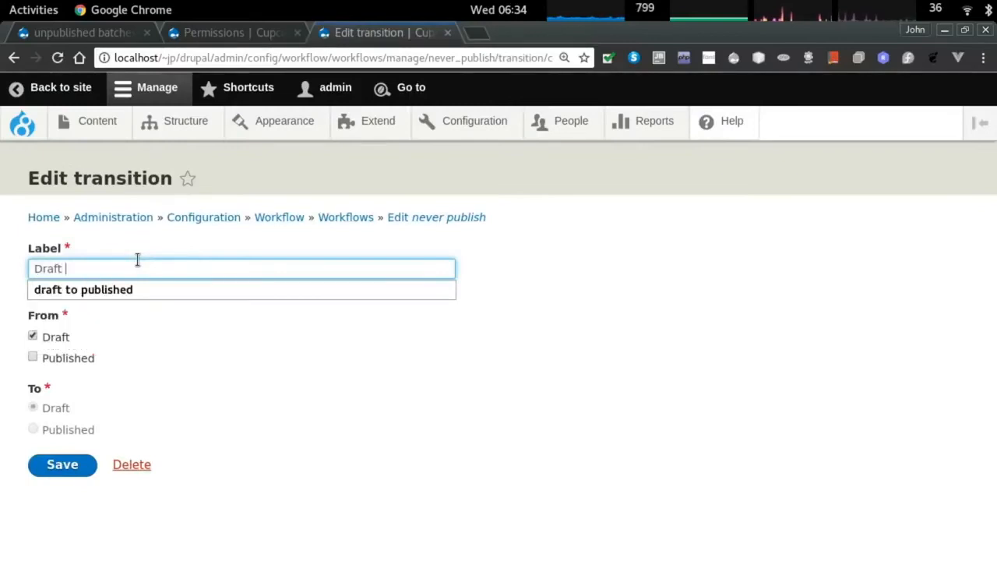
click(63, 460)
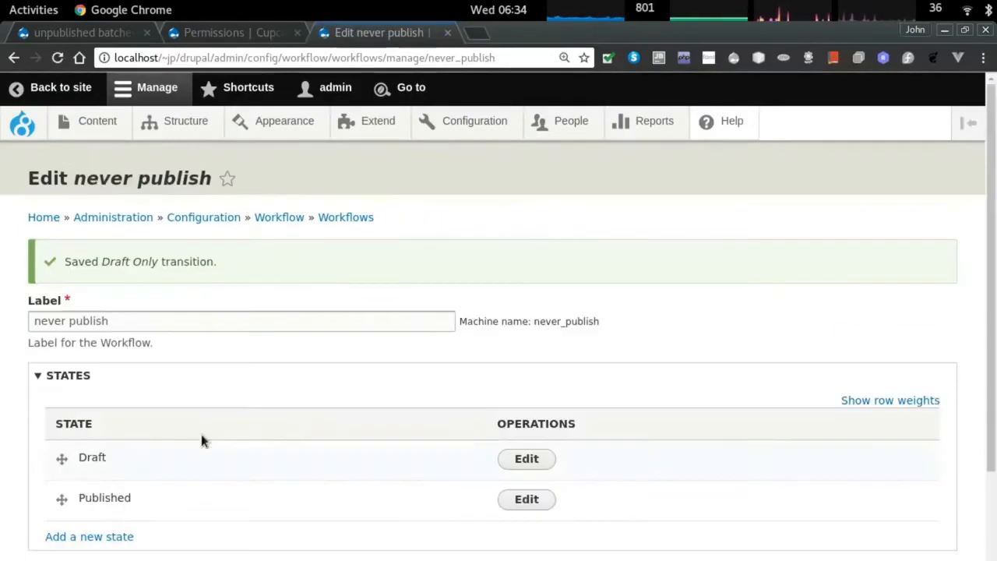
scroll(175, 492, down, 4)
click(62, 558)
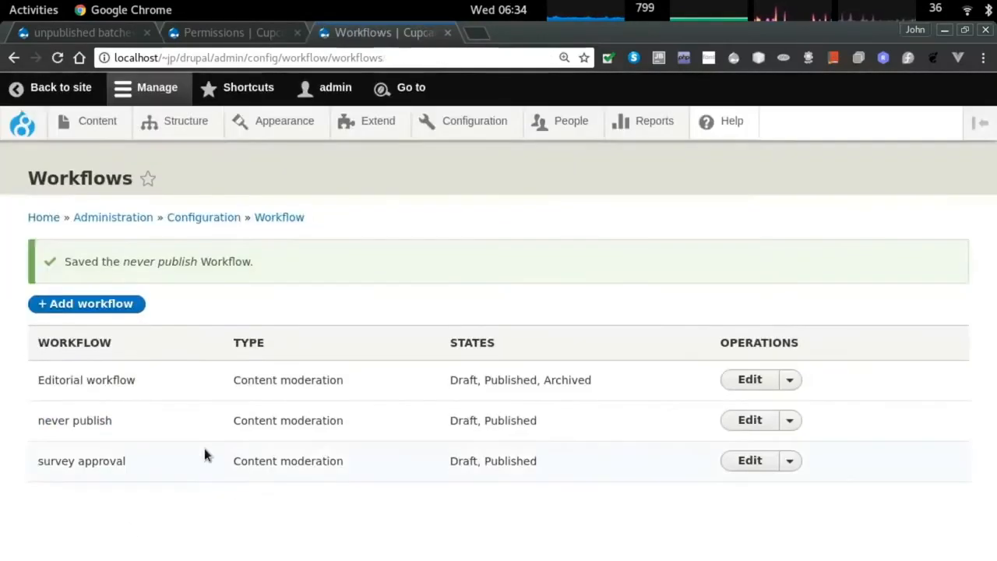
Grant the Draft Only transition permission to Anonymous and remove it from Authenticated.
key(ctrl+Page_Up)
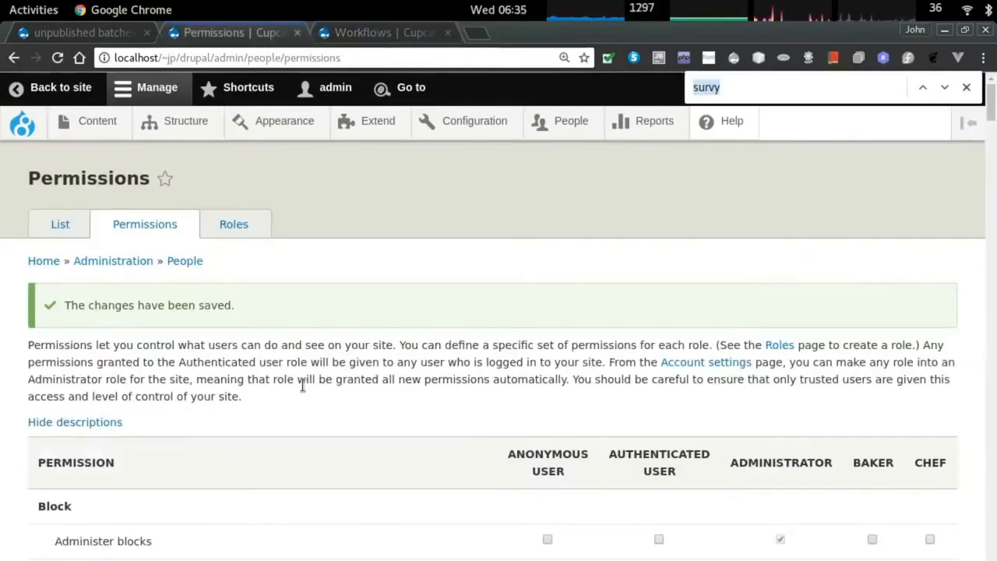
key(F5)
key(ctrl+f)
text(draft only)
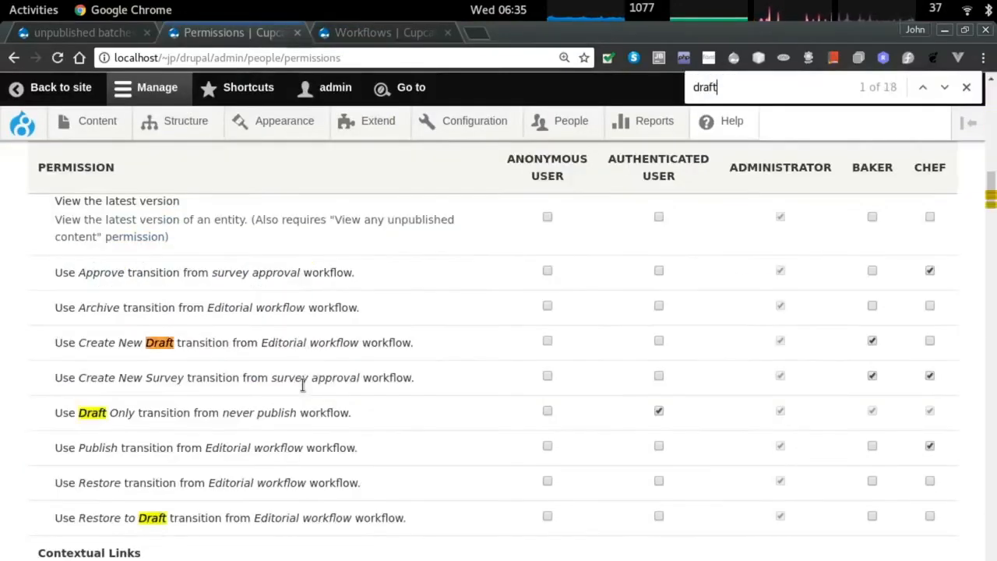
click(548, 412)
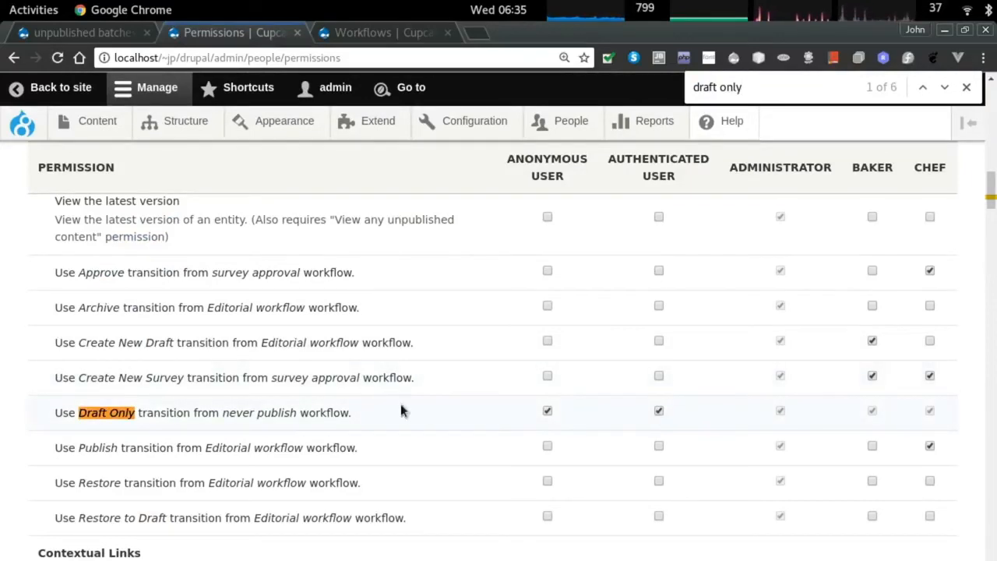
click(658, 411)
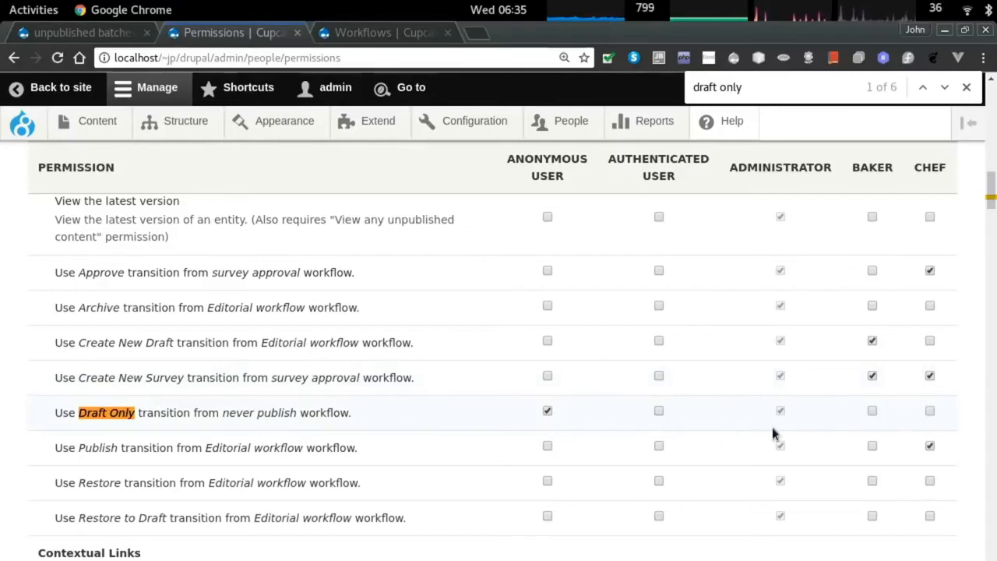
scroll(553, 441, down, 1)
scroll(552, 443, down, 1)
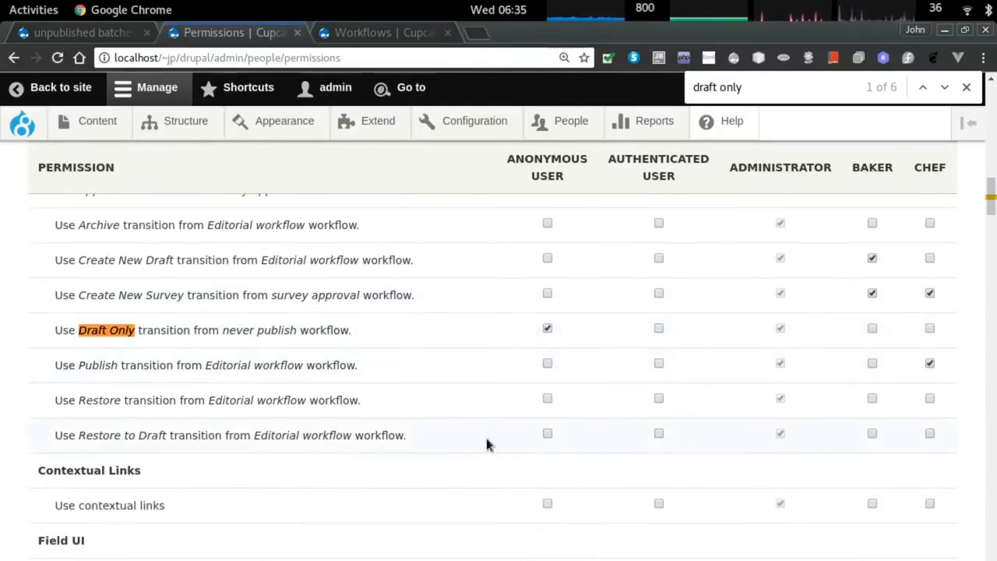
Search the permissions for 'never' and save the permission changes.
key(ctrl+f)
text(never)
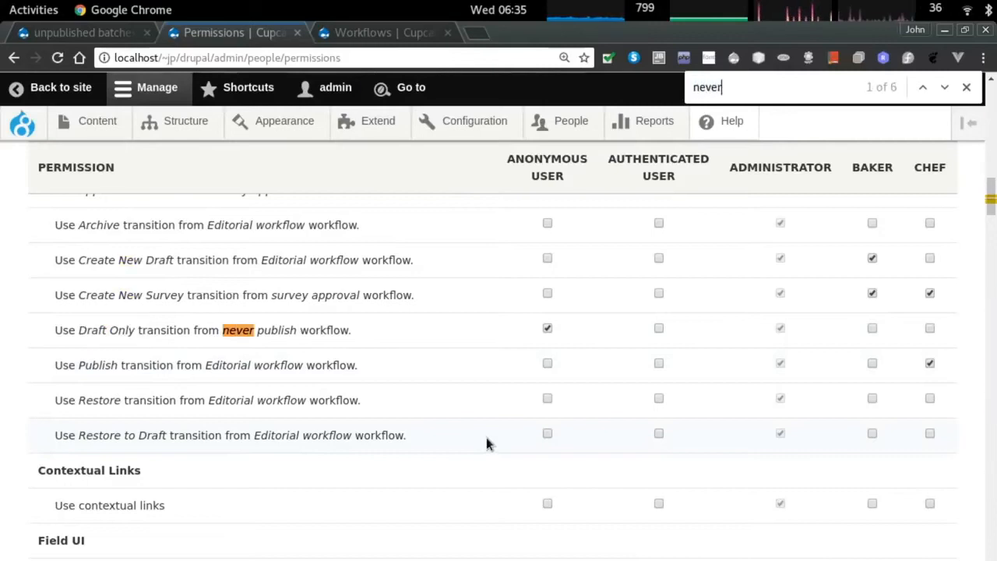
key(ctrl+f)
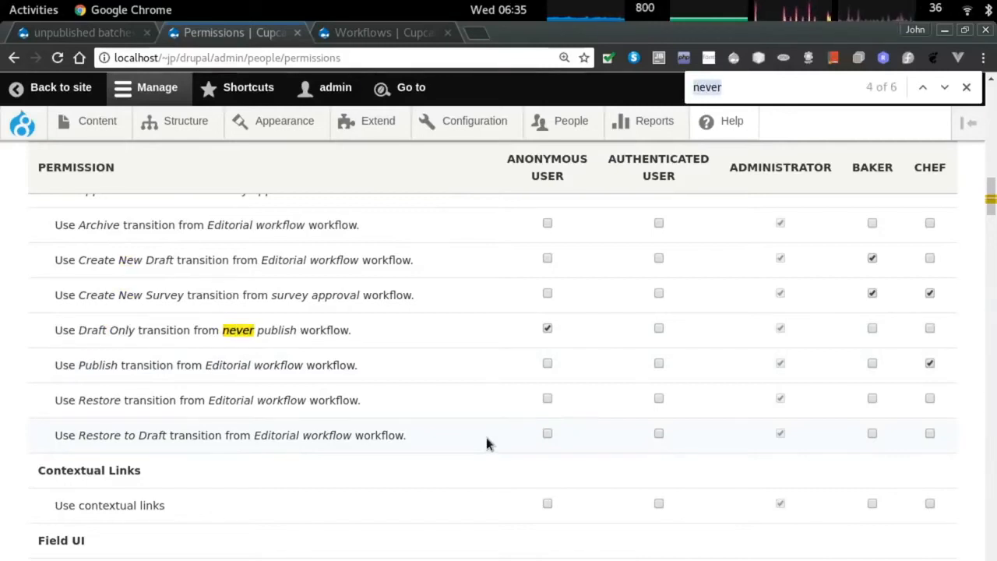
scroll(487, 442, down, 15)
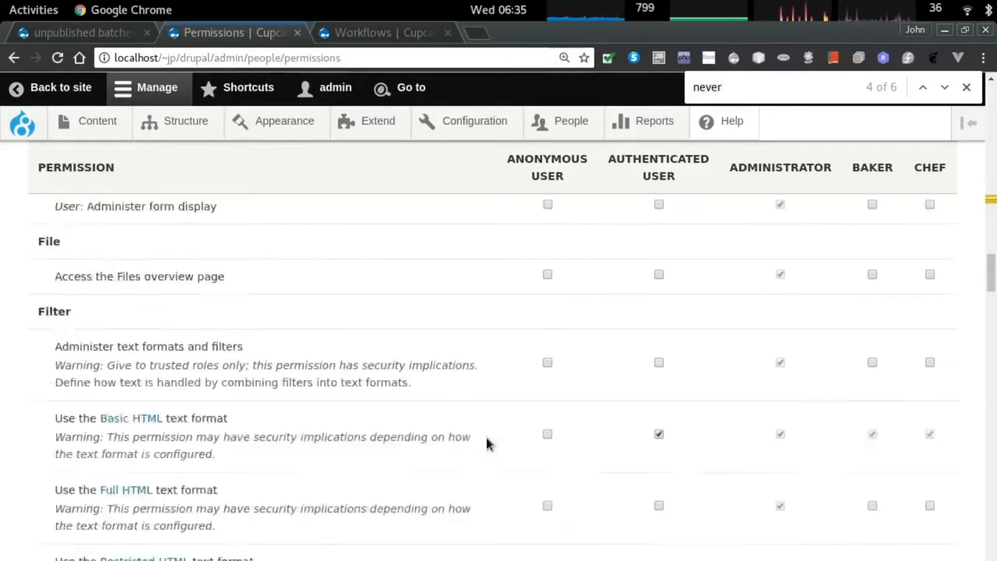
scroll(486, 443, down, 10)
click(167, 519)
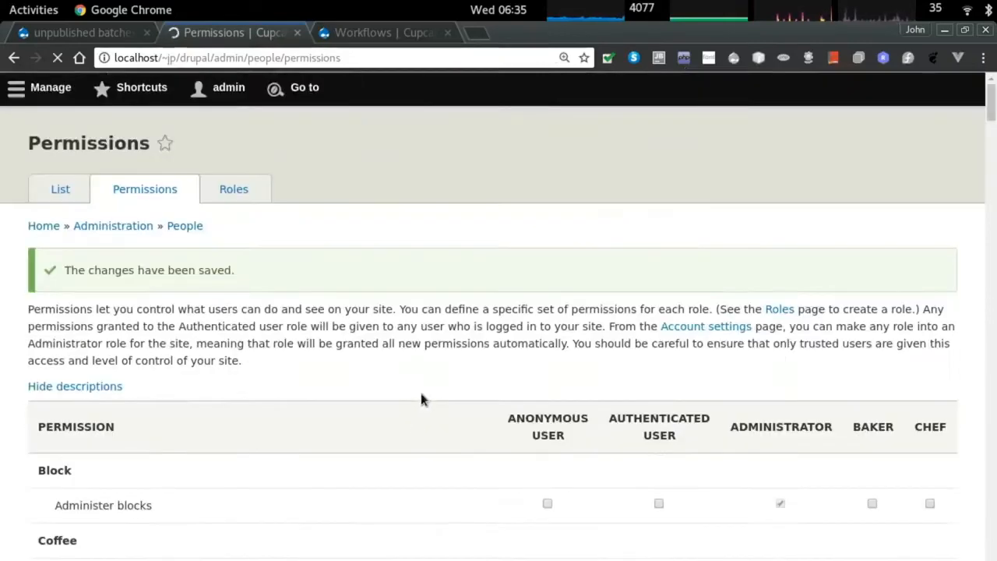
key(alt+Tab)
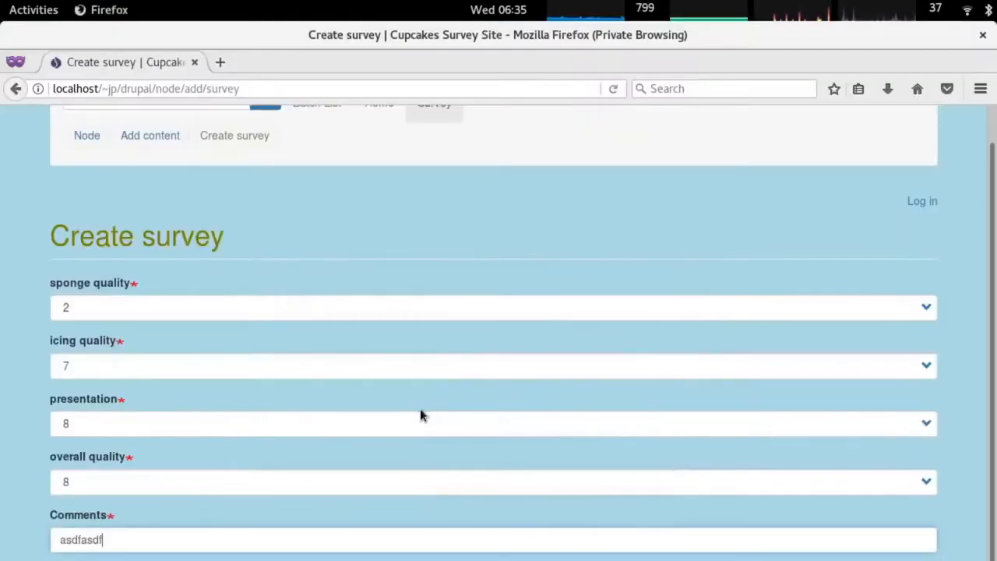
On the reloaded visitor form, pick batch strawberry surprise and rate sponge 2 and icing 2.
key(F5)
scroll(185, 527, down, 1)
click(143, 281)
click(179, 335)
click(144, 337)
click(155, 408)
click(122, 399)
click(117, 185)
Rate presentation 6 and submit the visitor's survey.
click(140, 458)
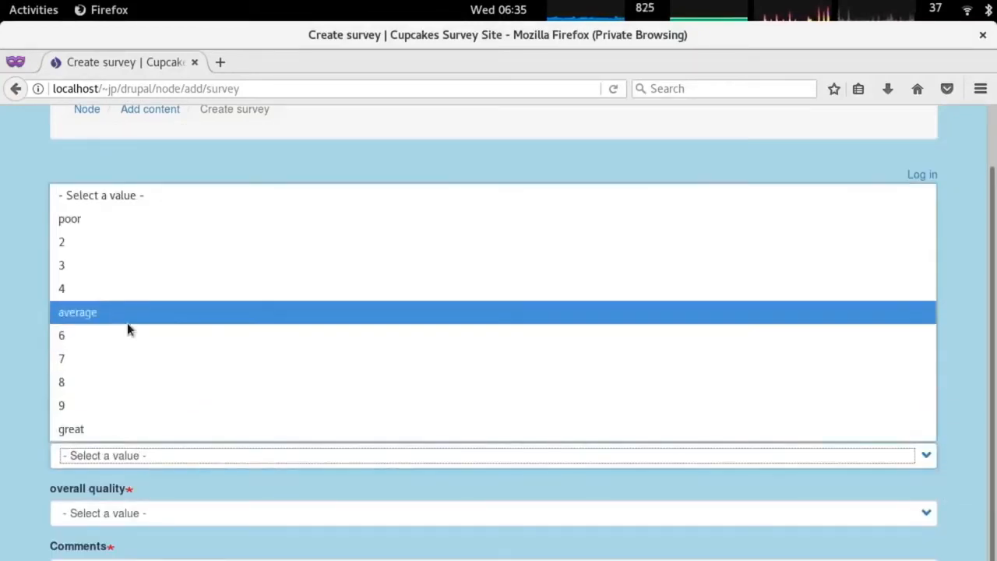
click(128, 335)
click(131, 514)
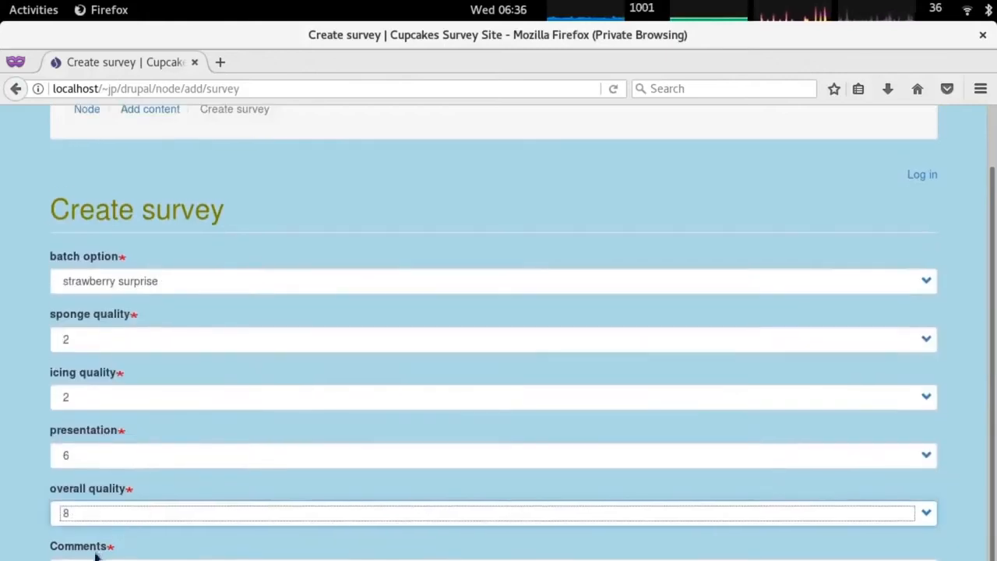
click(95, 556)
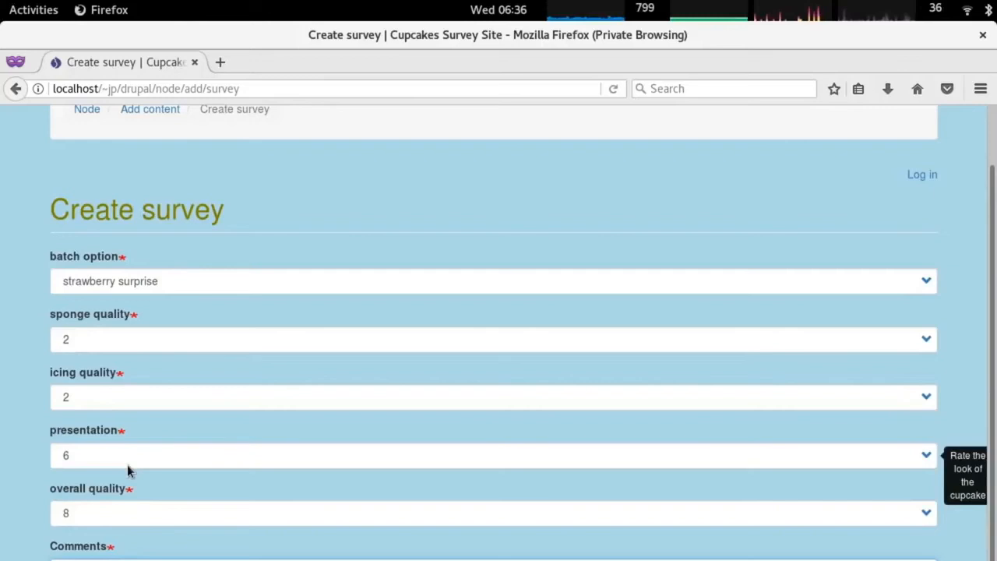
click(78, 559)
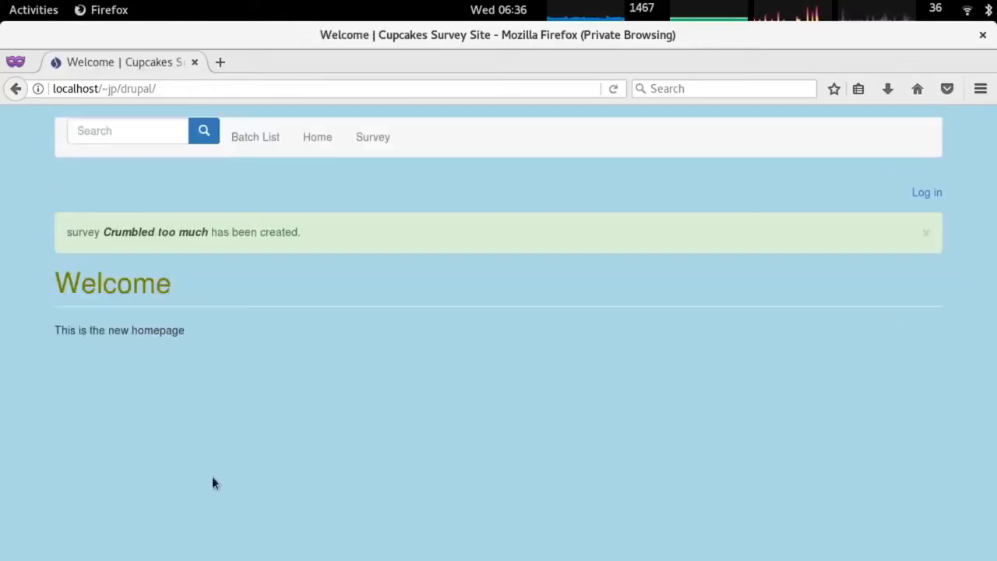
triple_click(288, 232)
In the admin window, open the anonymous 'Crumbled too much' survey for editing, then go to Structure.
key(alt+Tab)
mouse_move(98, 127)
scroll(370, 272, down, 5)
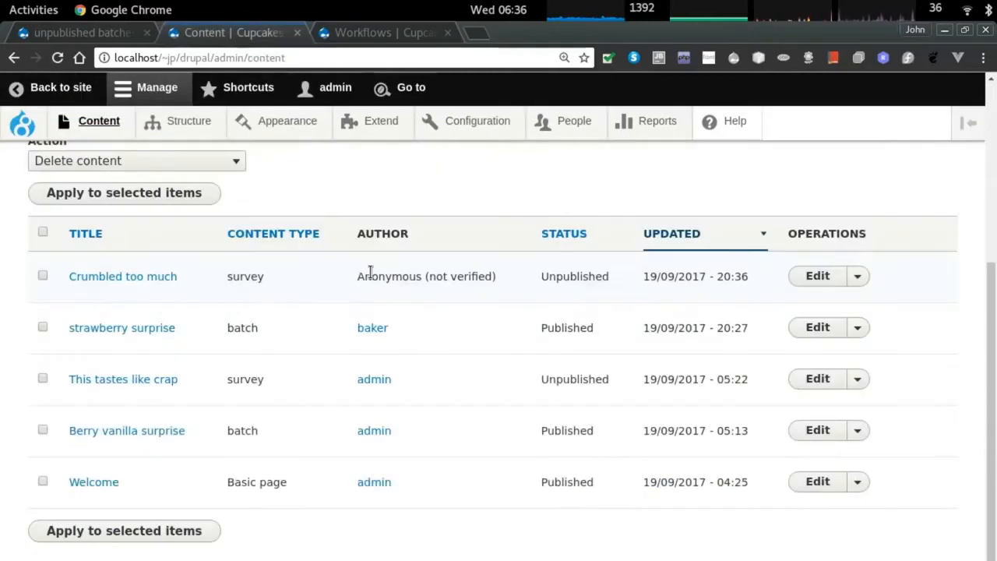
triple_click(481, 279)
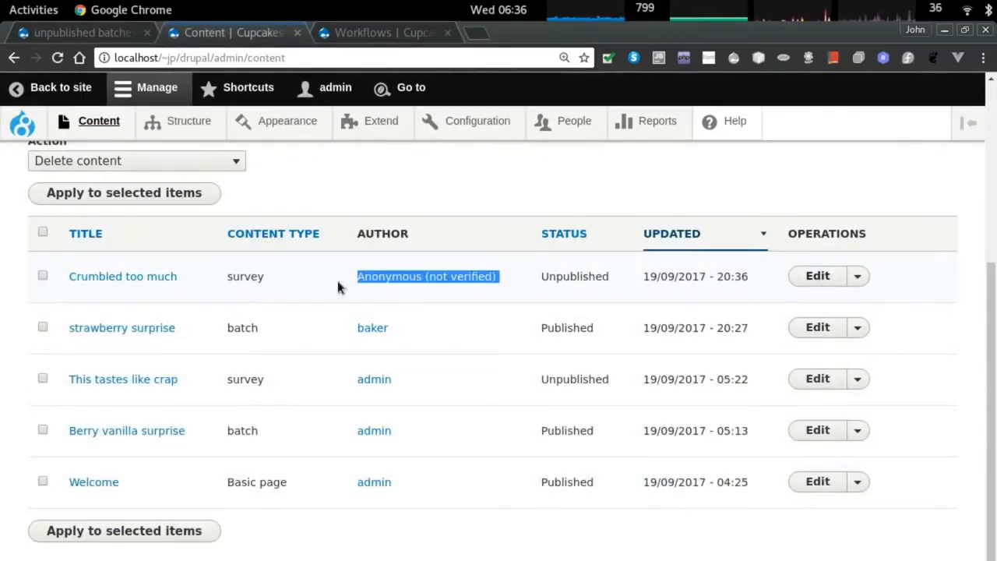
click(817, 276)
scroll(238, 406, down, 3)
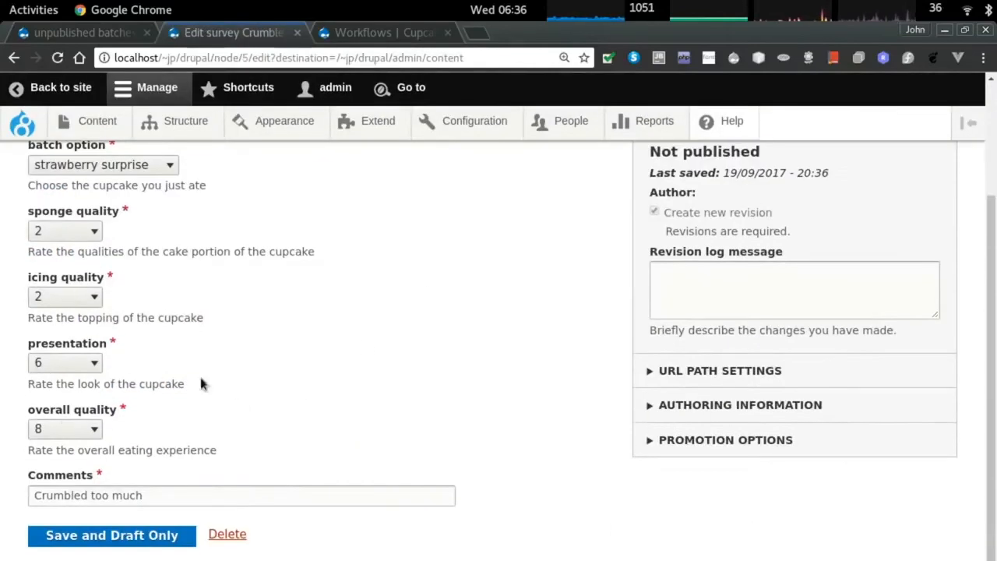
scroll(200, 382, up, 2)
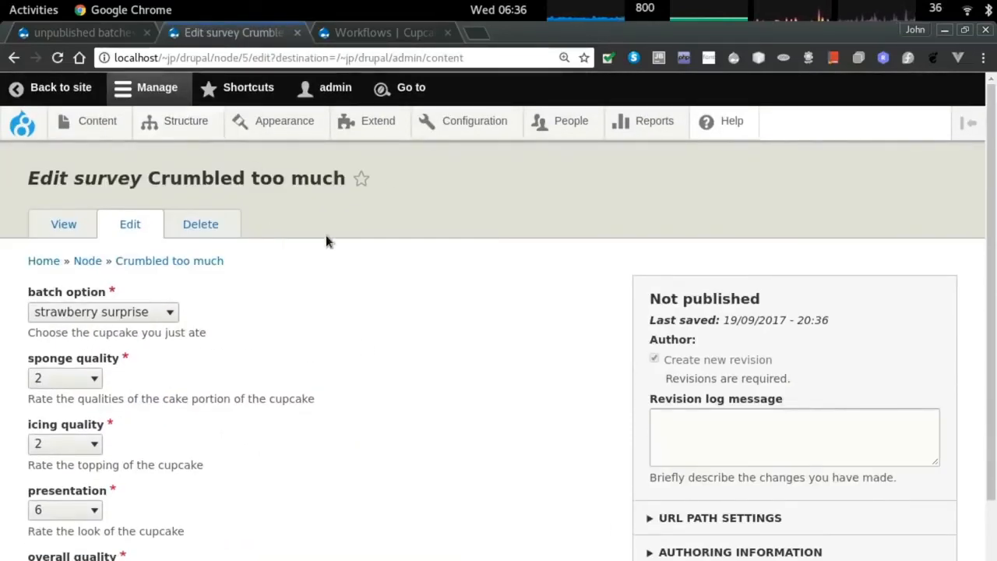
click(183, 123)
scroll(231, 392, down, 3)
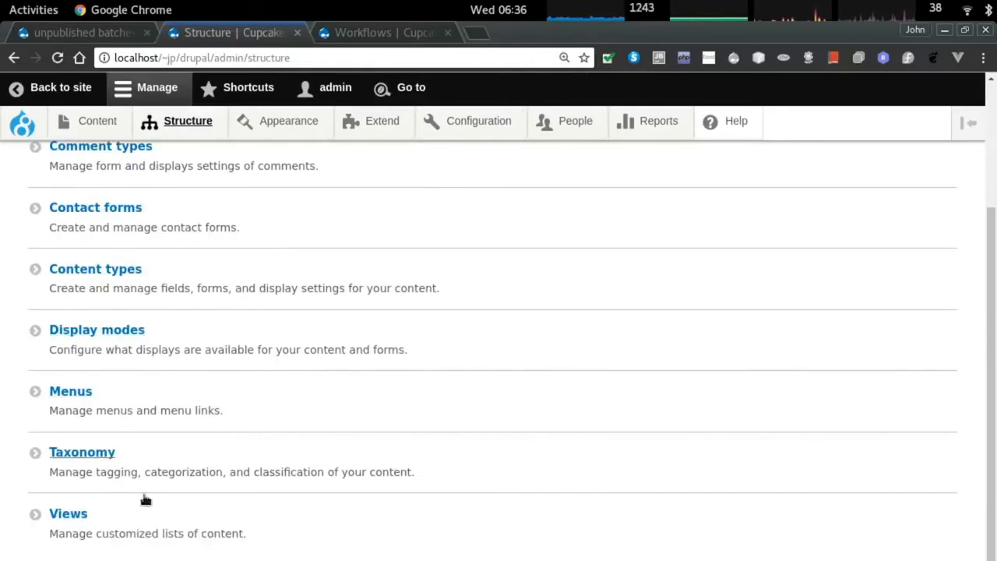
Start a new view named 'list surveys' with the description 'list all the surveys that c'.
click(67, 517)
scroll(282, 406, down, 3)
scroll(282, 406, down, 5)
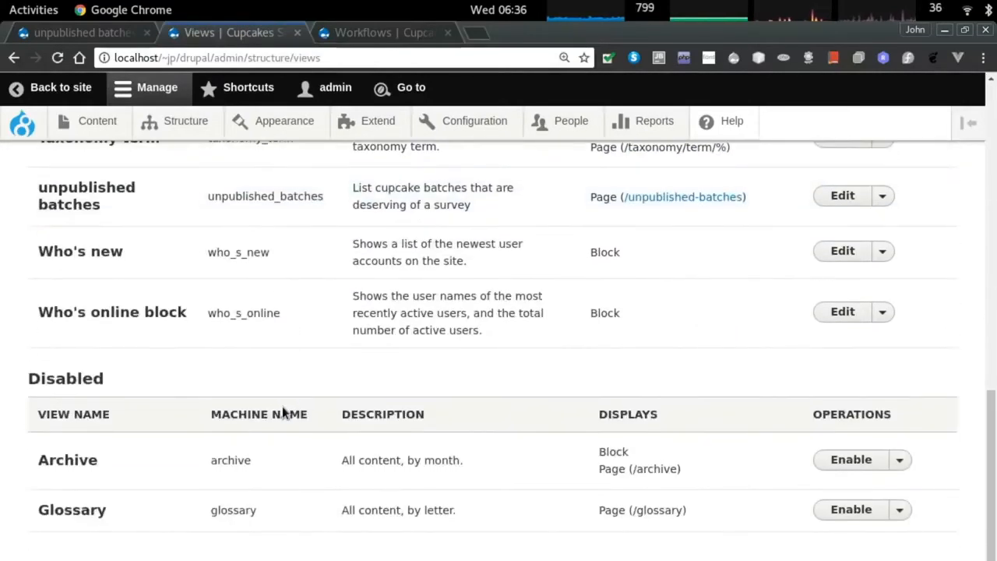
scroll(278, 401, up, 10)
click(47, 296)
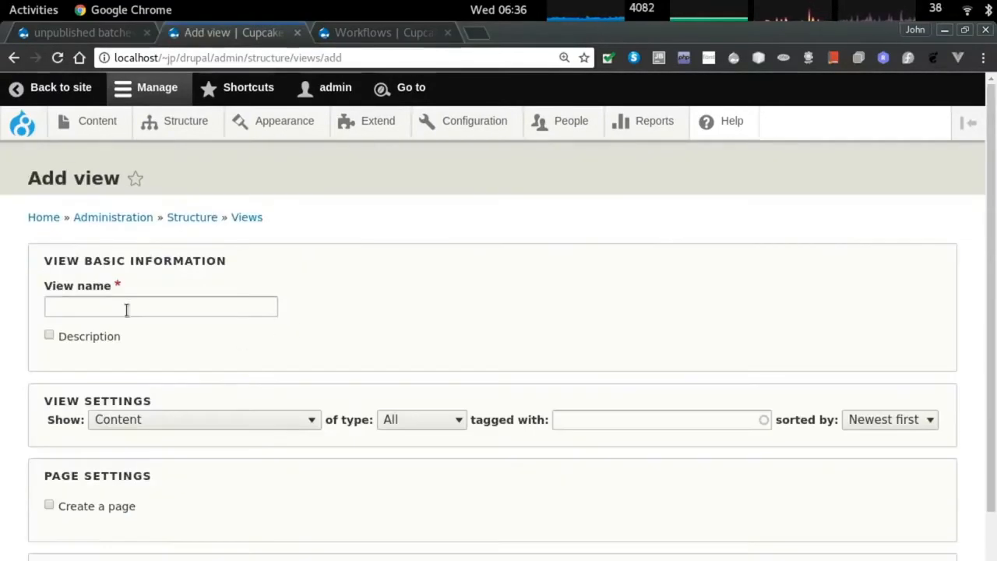
text(list surveys)
scroll(110, 301, down, 1)
click(92, 296)
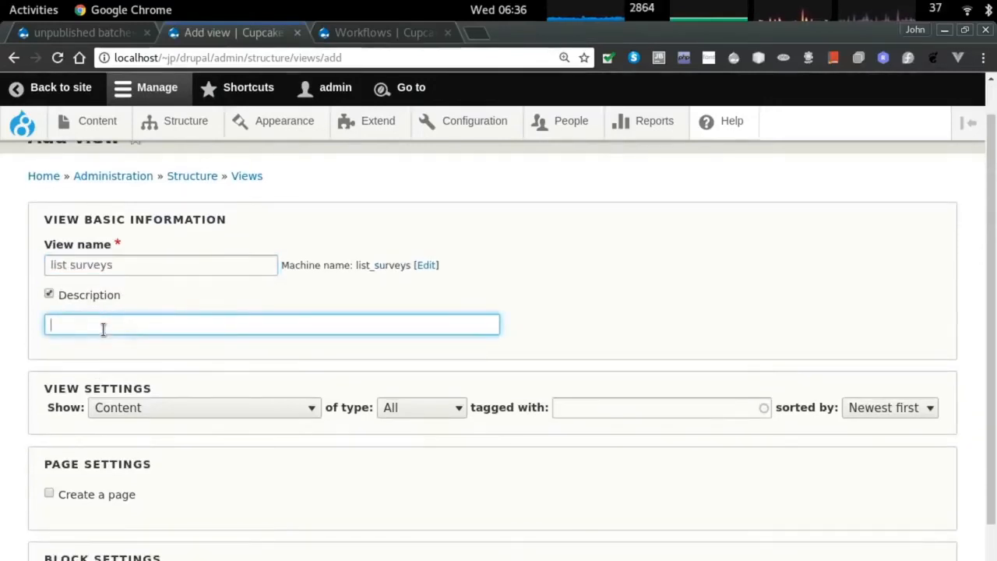
text(list all the surveys that came in)
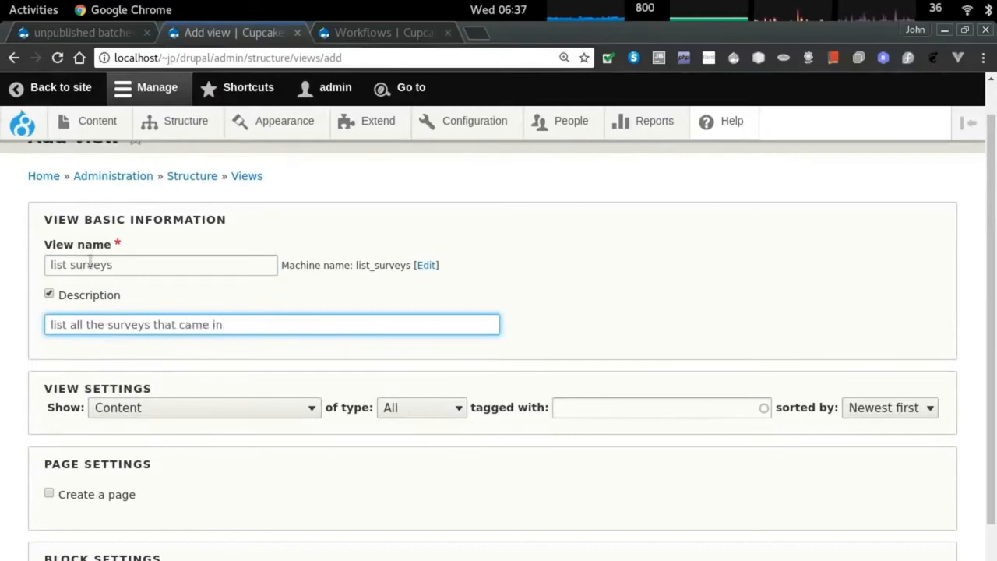
Limit the view to survey content, give it a page, and save it for editing.
scroll(416, 332, down, 2)
click(416, 327)
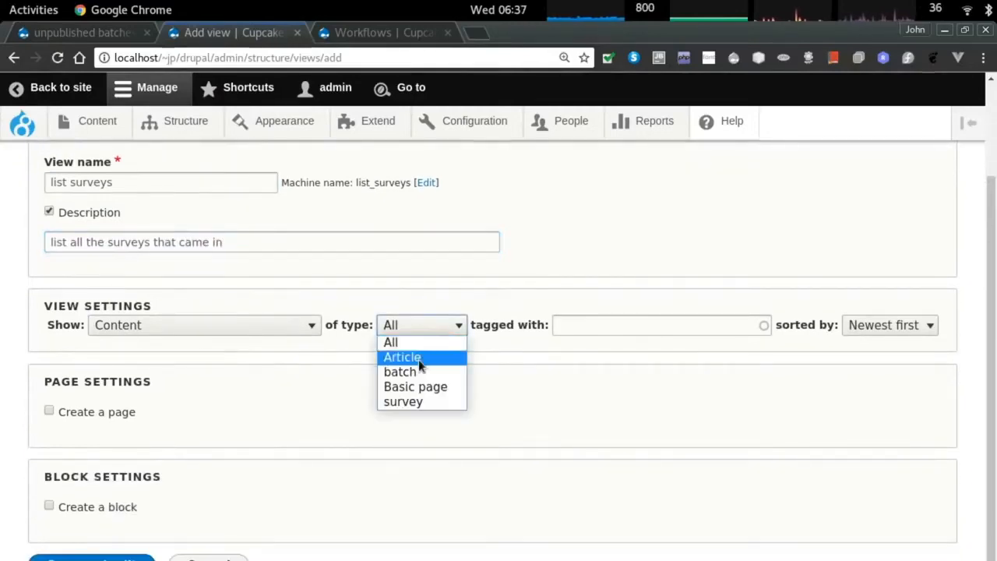
click(424, 401)
scroll(78, 386, down, 1)
click(78, 379)
scroll(101, 516, down, 7)
scroll(102, 515, down, 2)
click(82, 536)
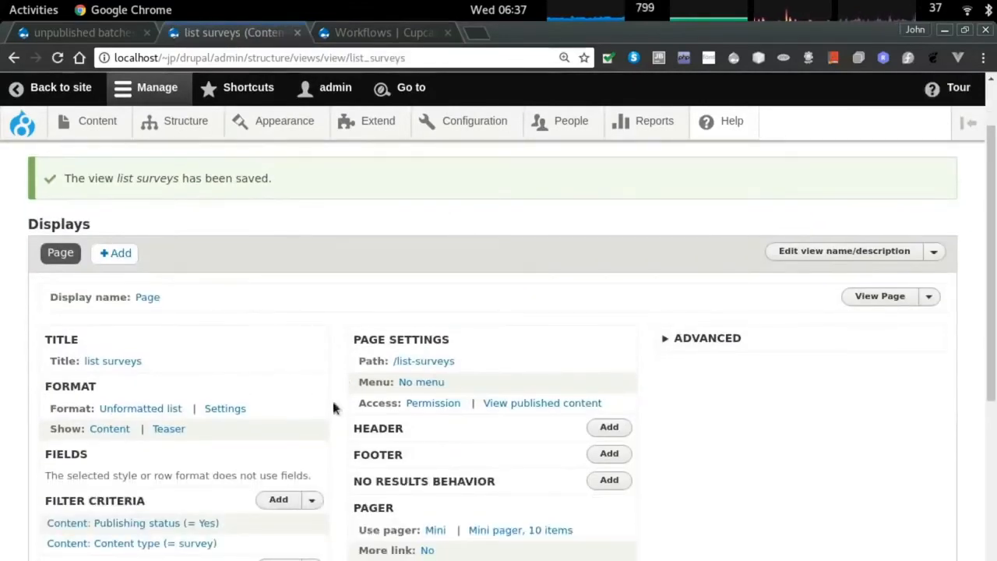
Review the view page's menu and access settings, leaving both unchanged.
click(419, 382)
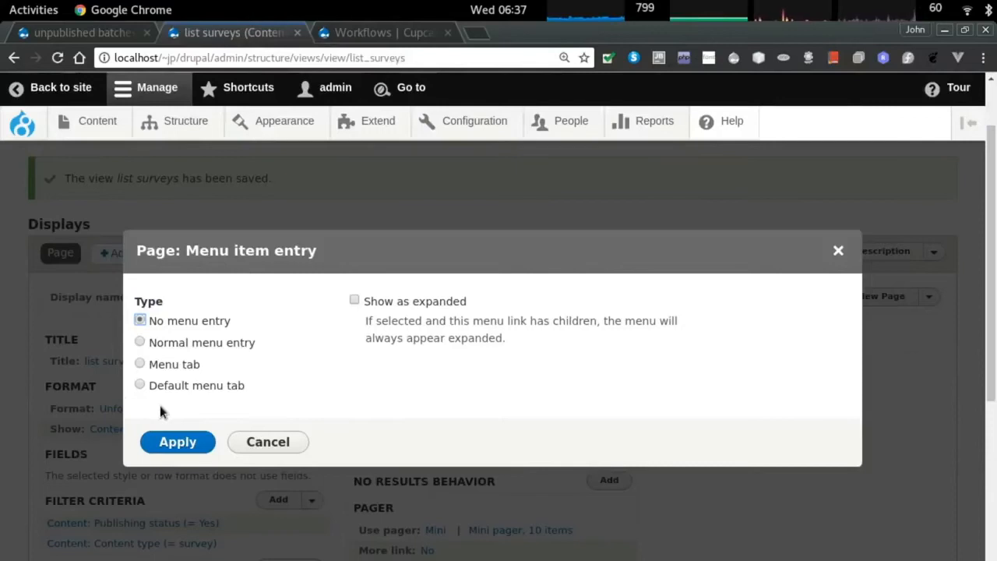
click(257, 438)
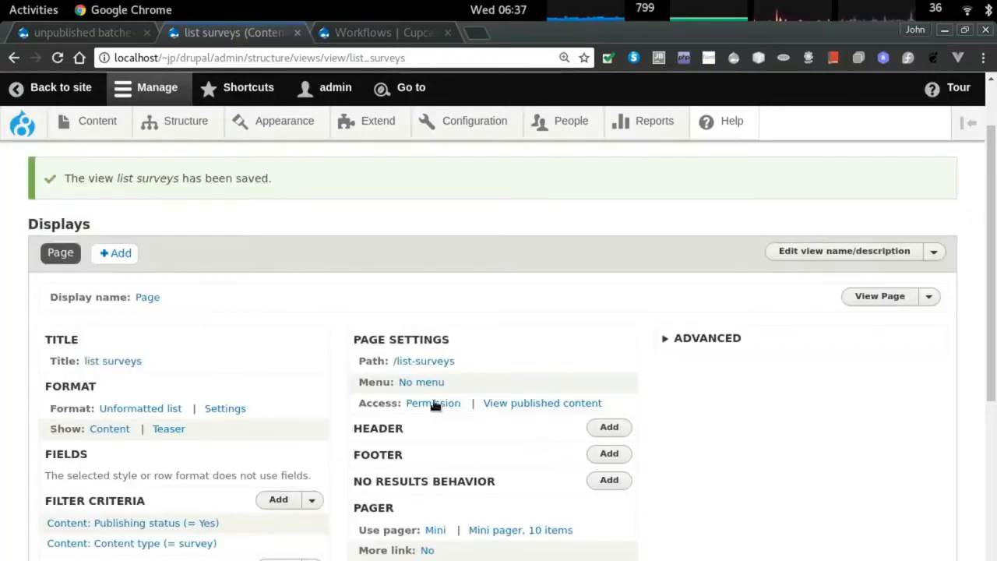
click(508, 403)
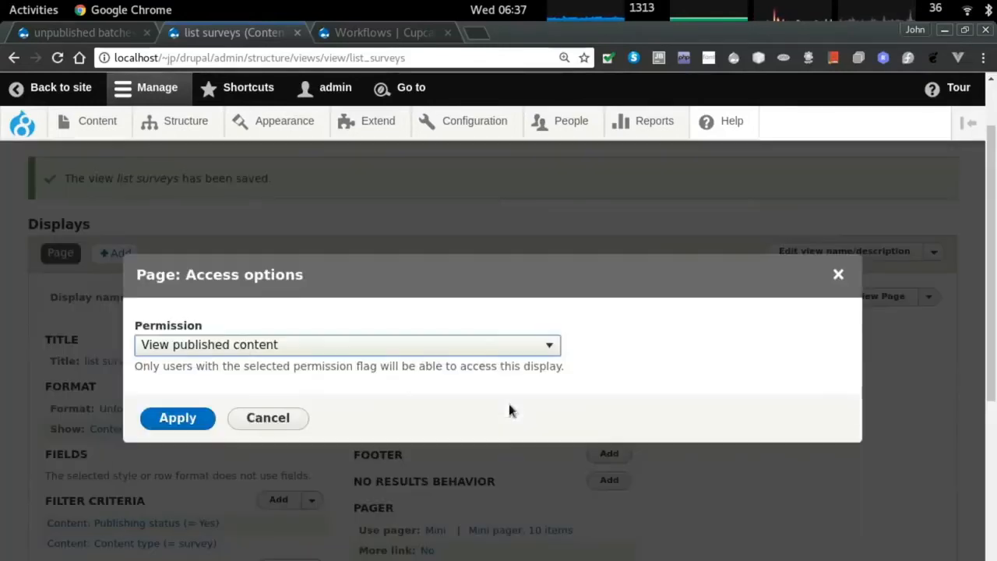
click(239, 344)
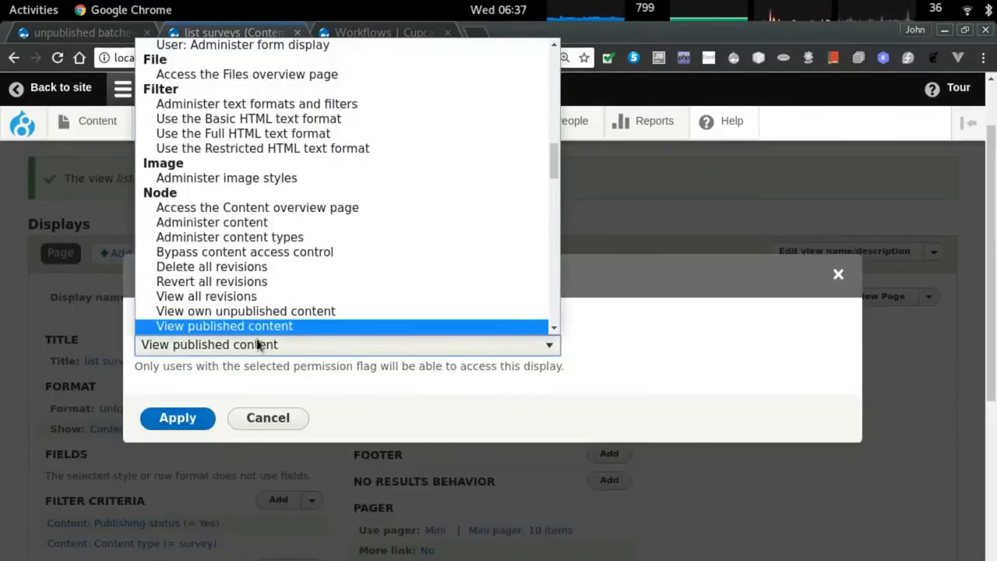
scroll(361, 279, down, 2)
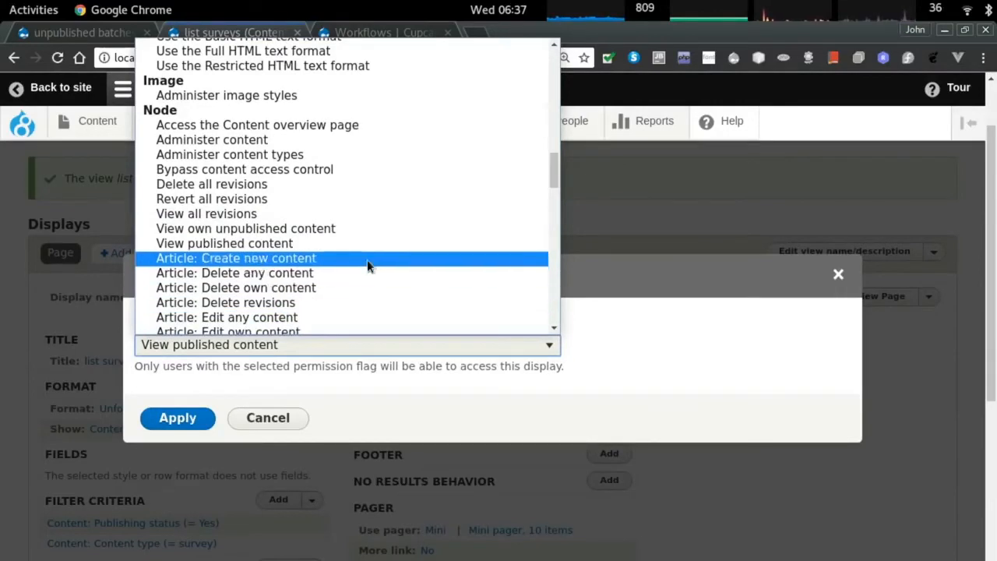
scroll(367, 259, down, 6)
scroll(371, 261, down, 3)
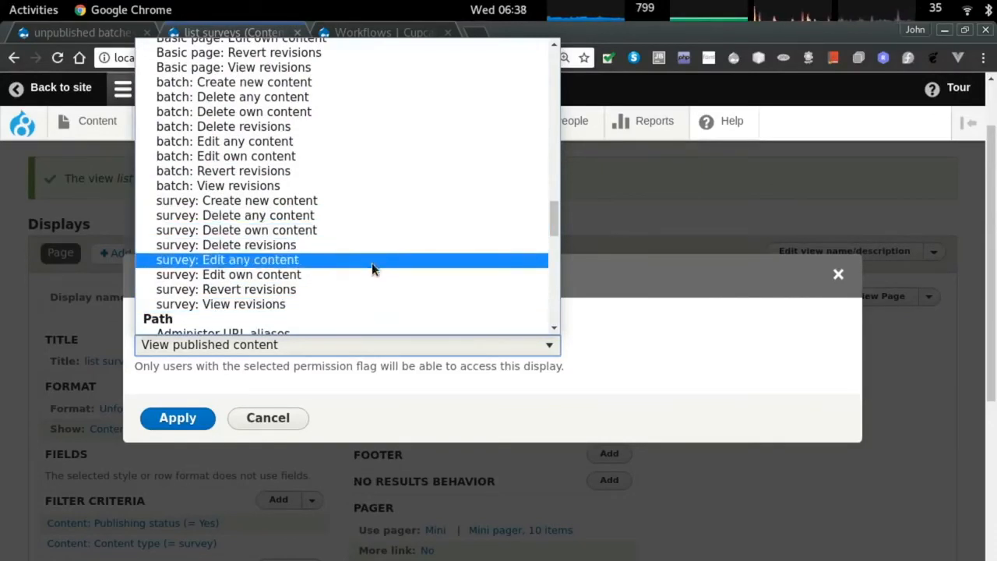
scroll(377, 299, up, 5)
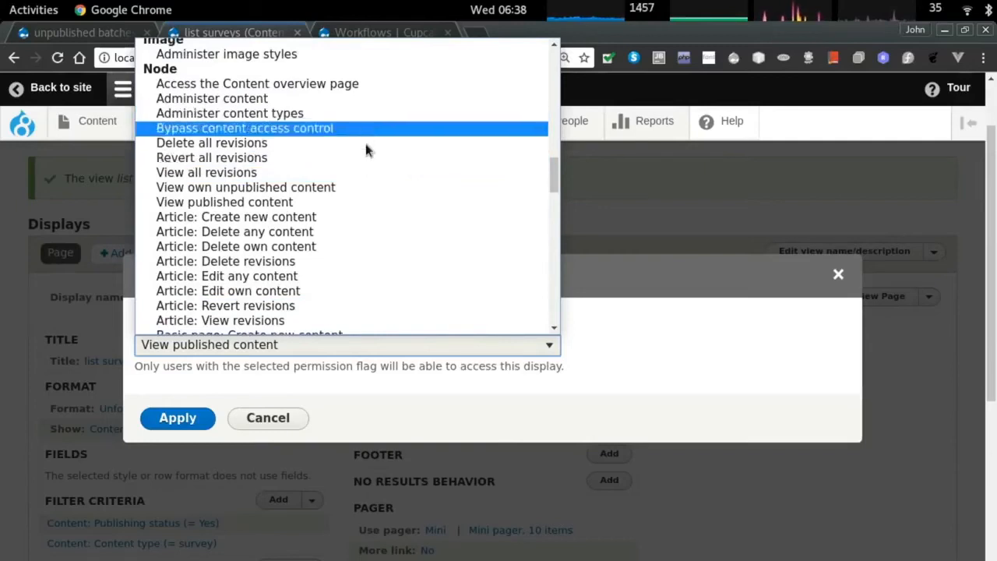
scroll(371, 158, down, 3)
scroll(372, 158, down, 5)
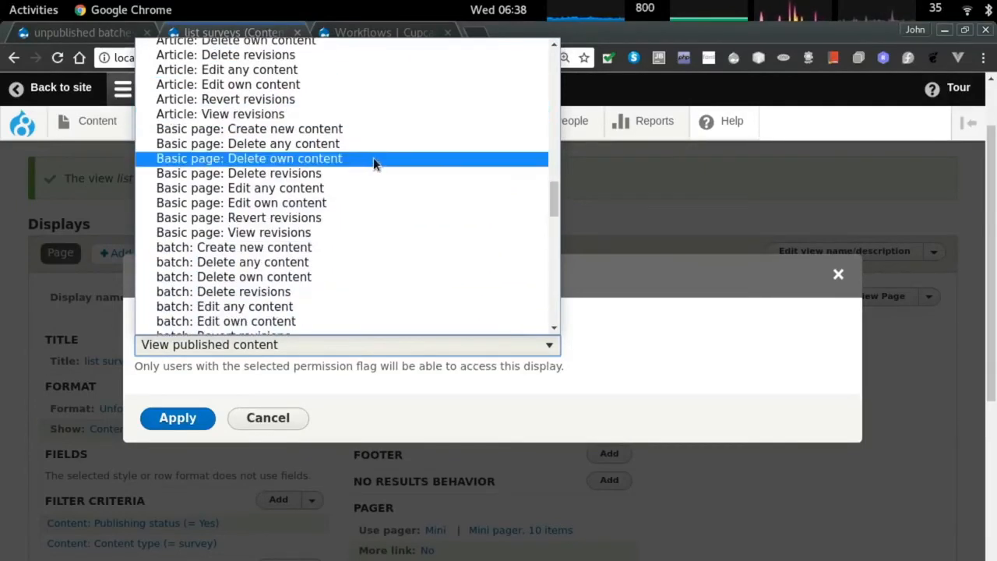
click(268, 418)
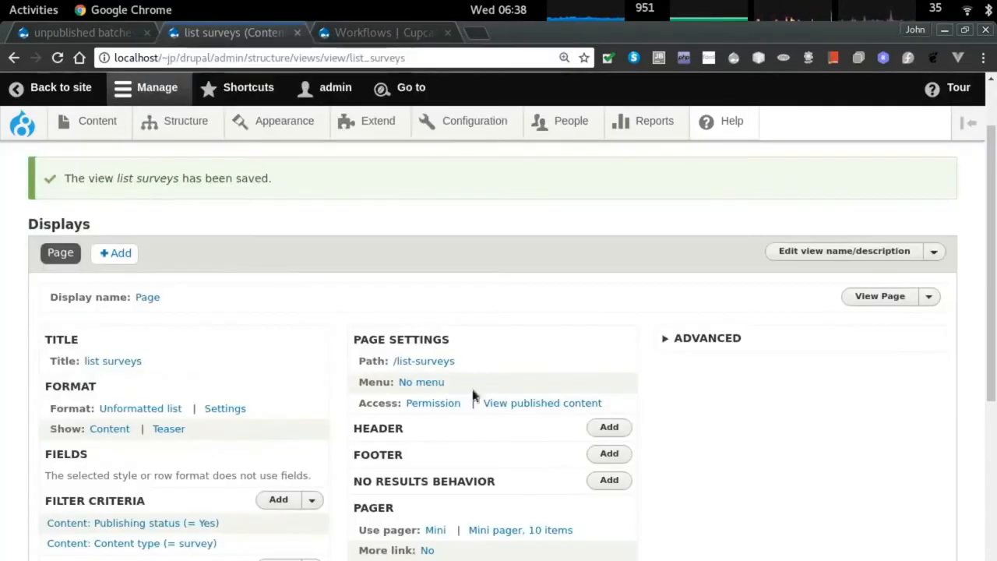
Set the Publishing status filter to 'Is not equal to' Yes and apply it.
scroll(468, 386, down, 1)
scroll(199, 417, down, 1)
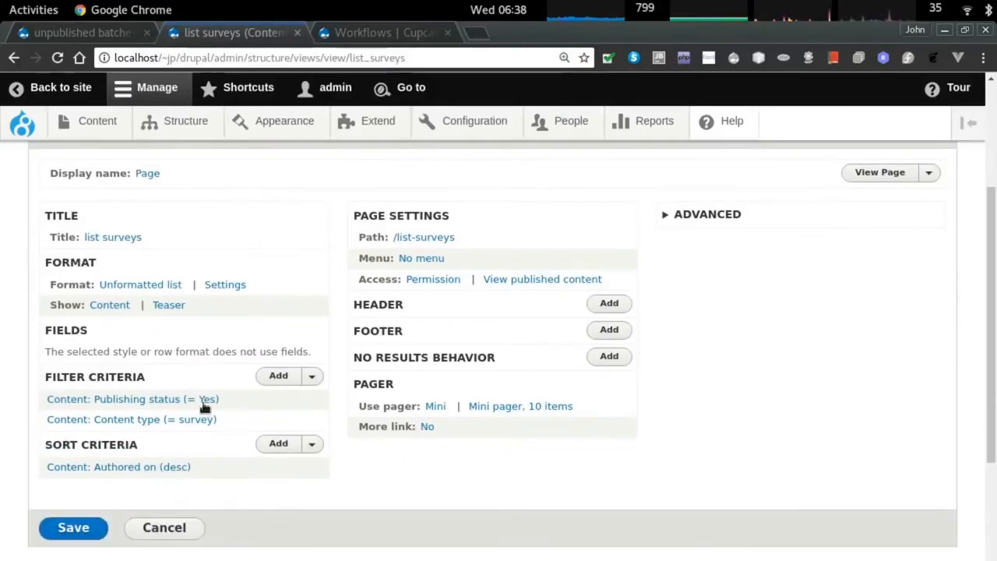
click(153, 404)
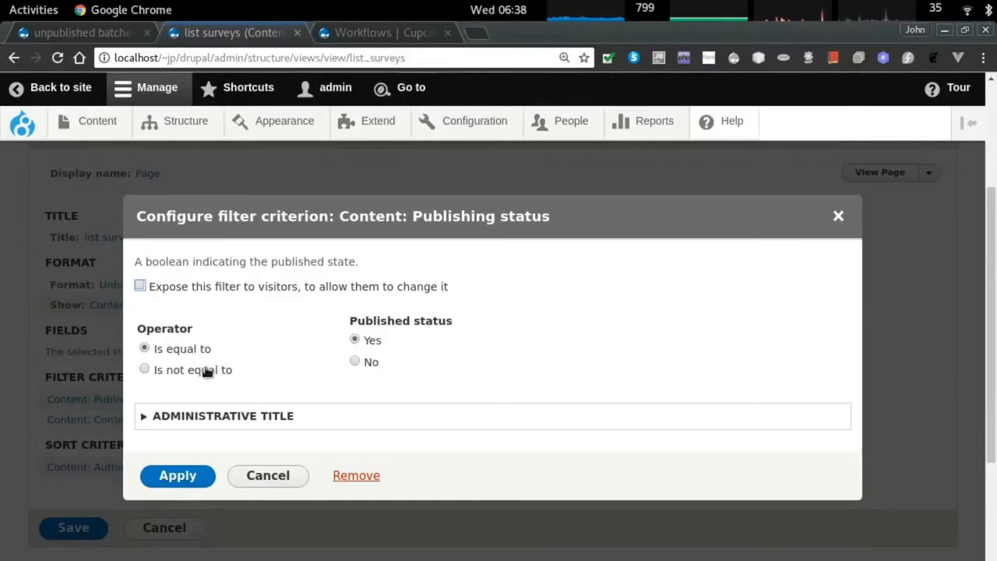
click(207, 371)
click(178, 472)
scroll(241, 427, down, 1)
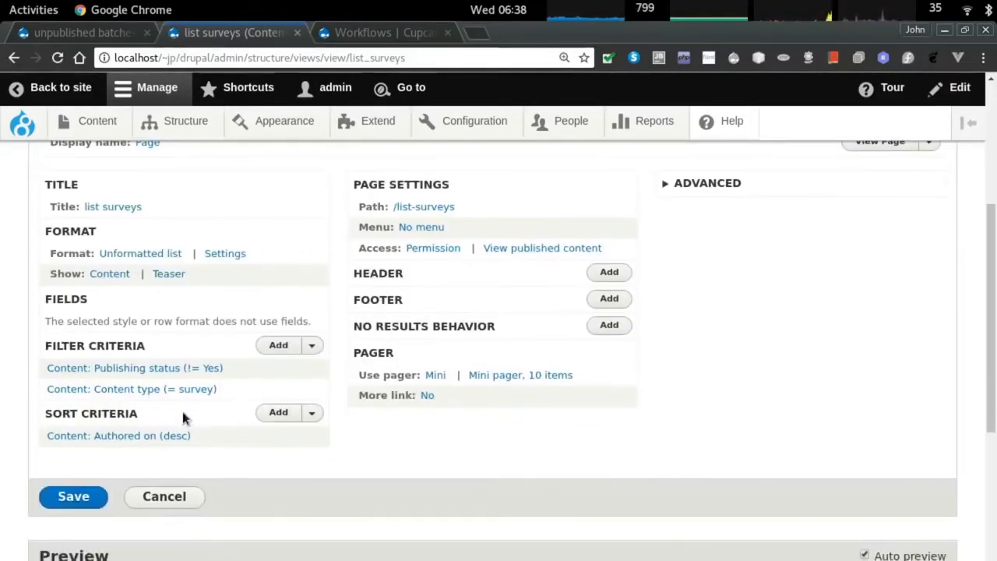
scroll(243, 413, up, 2)
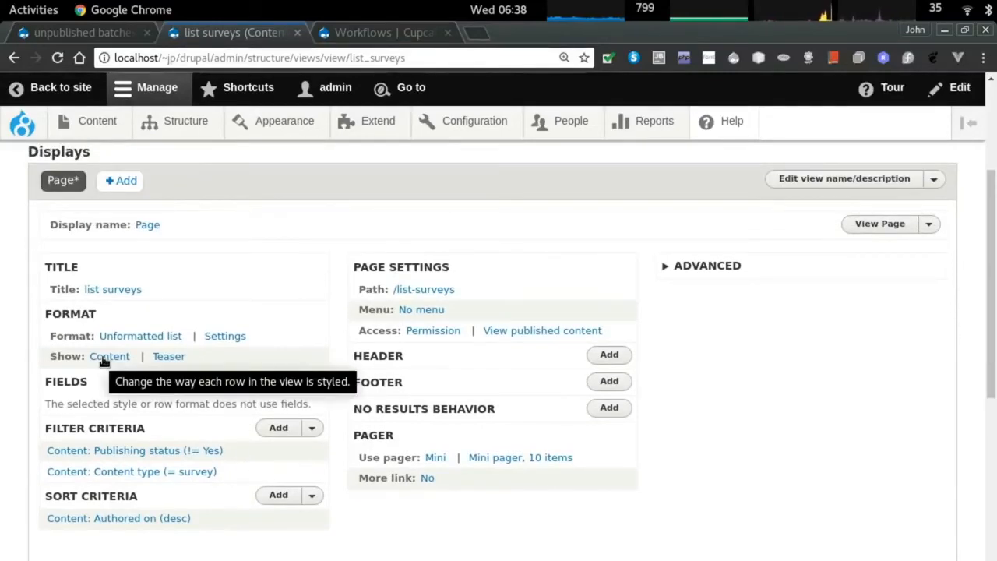
click(123, 338)
Switch the view format to an ungrouped Table and apply its style options.
click(153, 338)
click(186, 452)
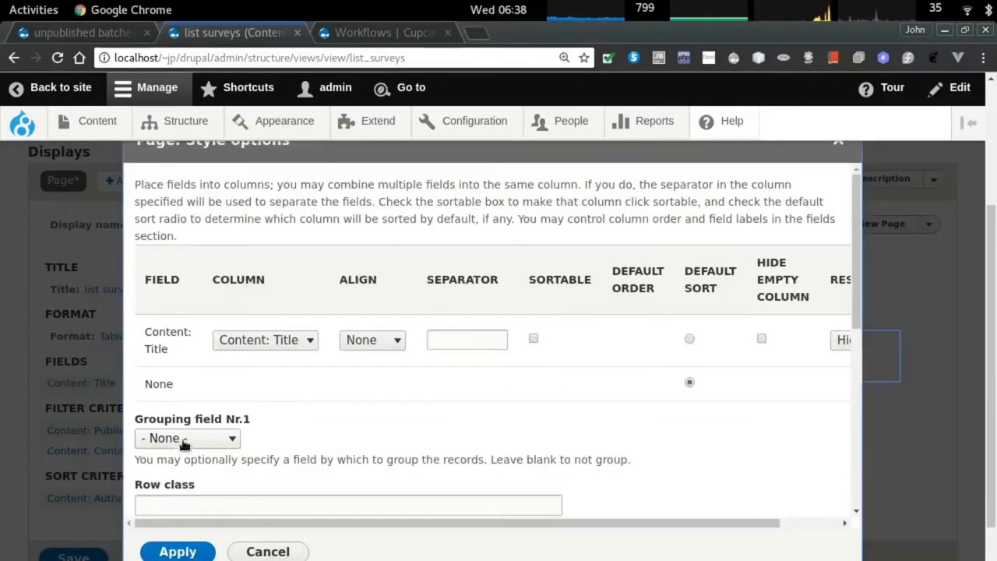
scroll(400, 372, down, 3)
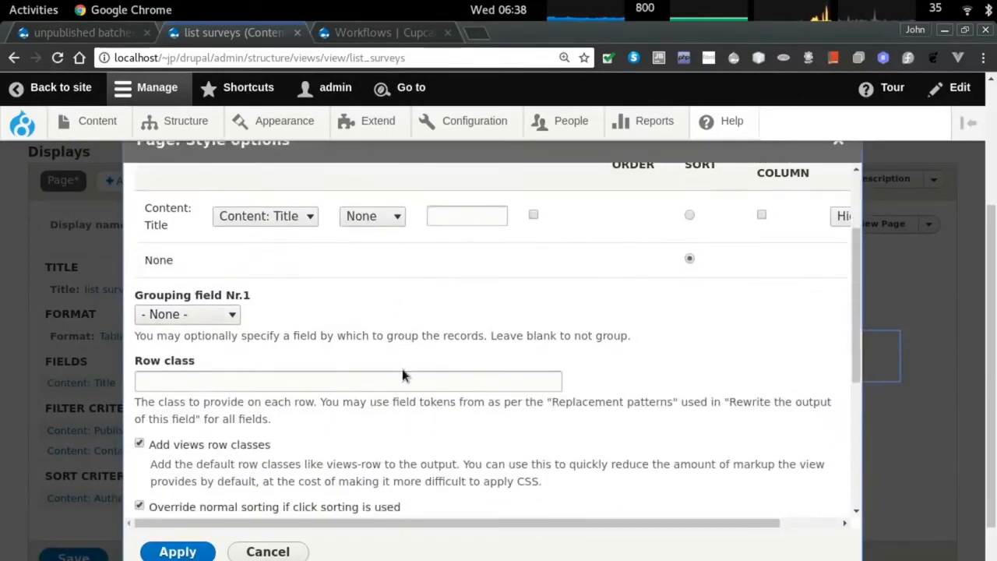
click(197, 316)
click(197, 317)
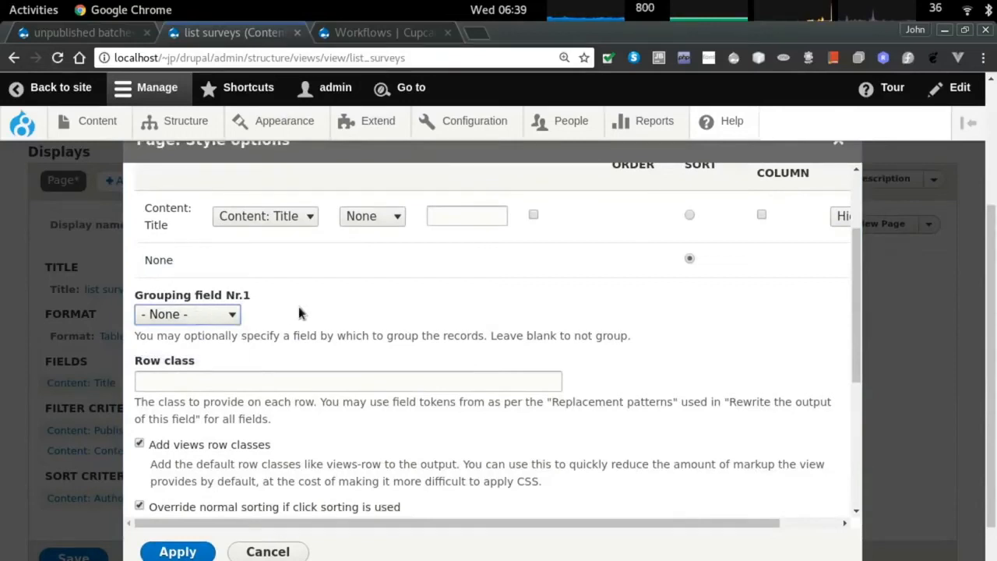
scroll(298, 306, down, 5)
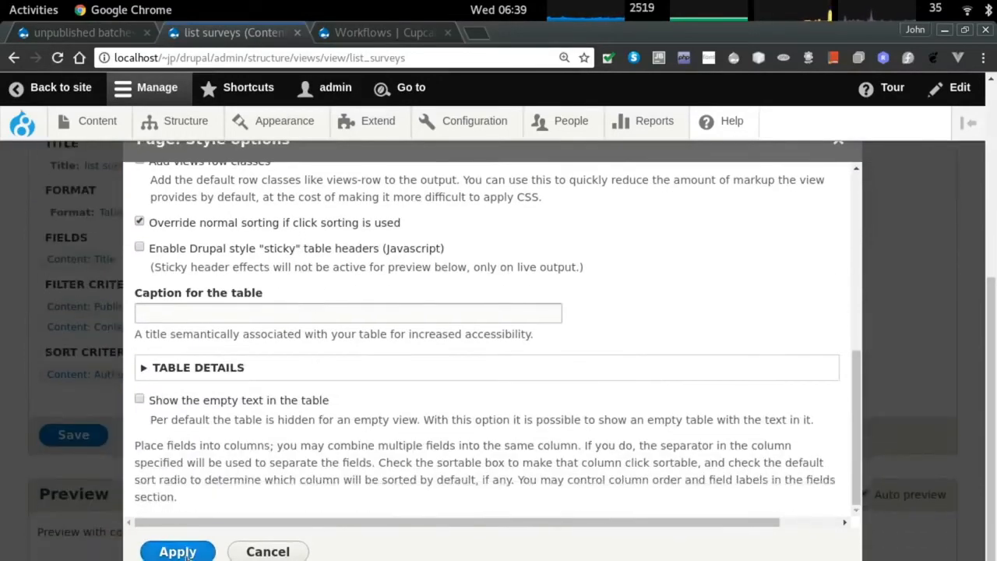
click(177, 551)
In Add fields, tick sponge quality, overall quality and icing quality, leaving sponge flavor unticked.
click(284, 358)
scroll(286, 360, down, 5)
key(ctrl+f)
text(bay)
scroll(342, 382, down, 20)
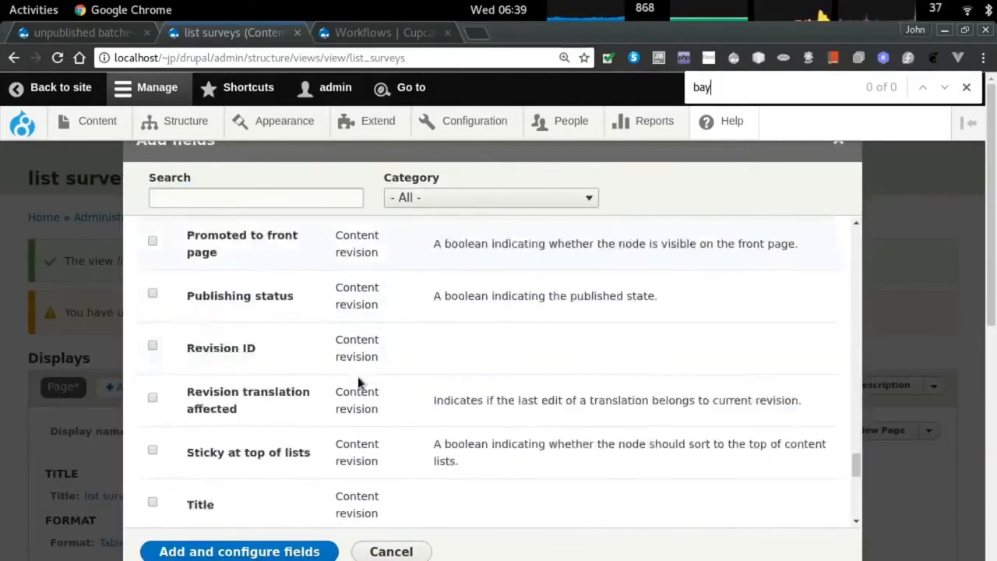
scroll(356, 376, down, 6)
scroll(356, 376, up, 10)
scroll(356, 378, up, 10)
scroll(357, 383, up, 5)
click(153, 477)
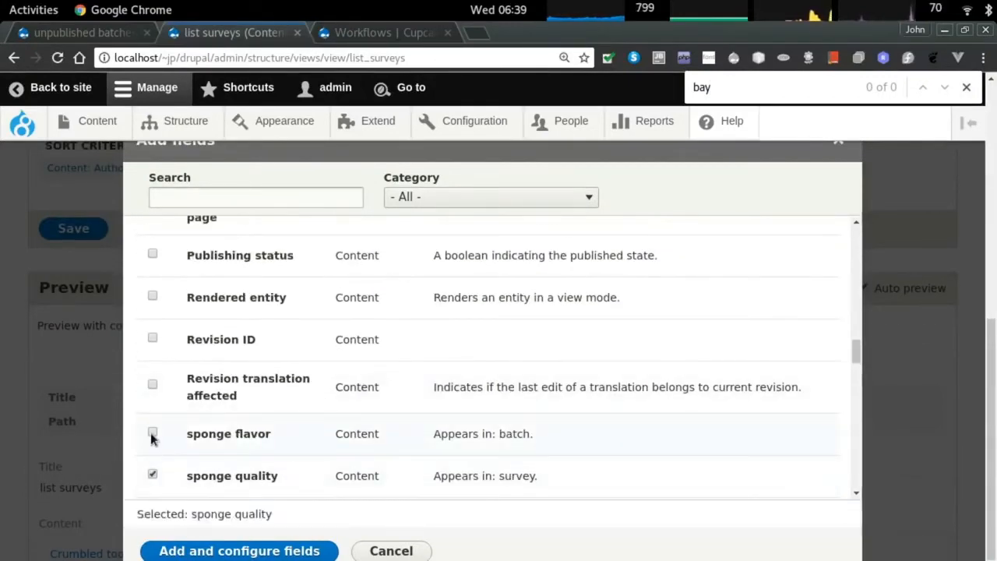
scroll(155, 439, up, 5)
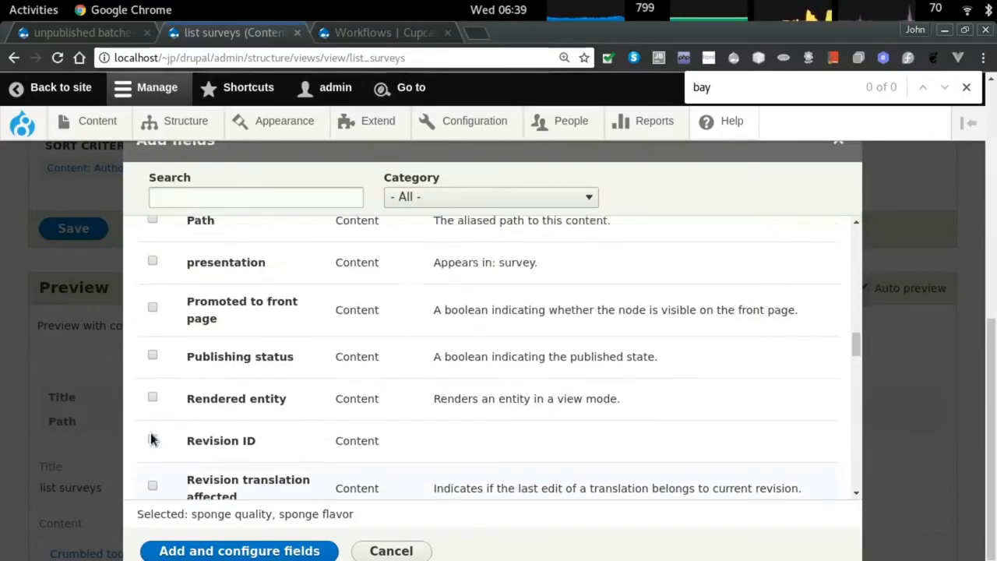
scroll(156, 421, up, 1)
click(153, 364)
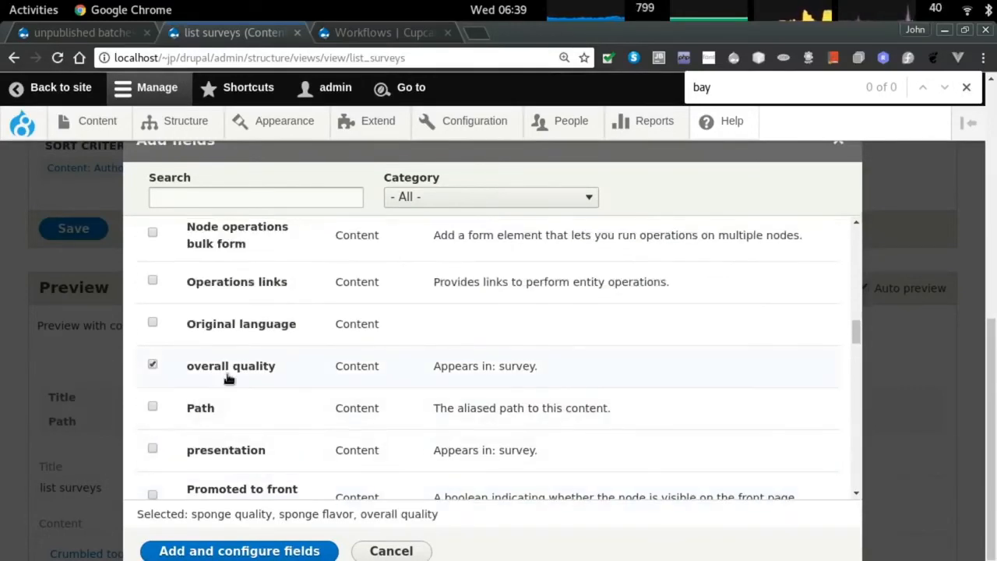
scroll(226, 382, up, 2)
scroll(226, 384, up, 2)
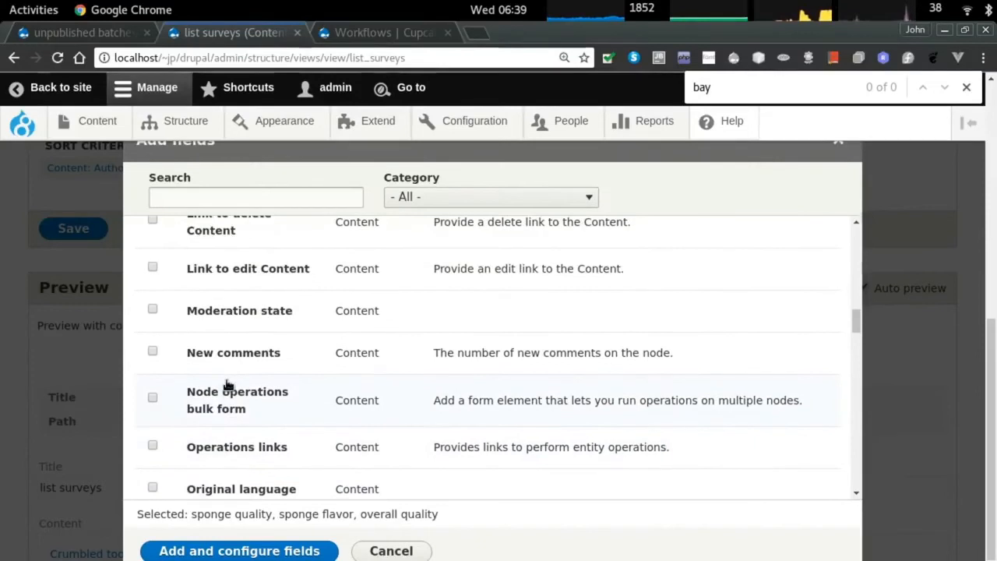
scroll(226, 384, up, 7)
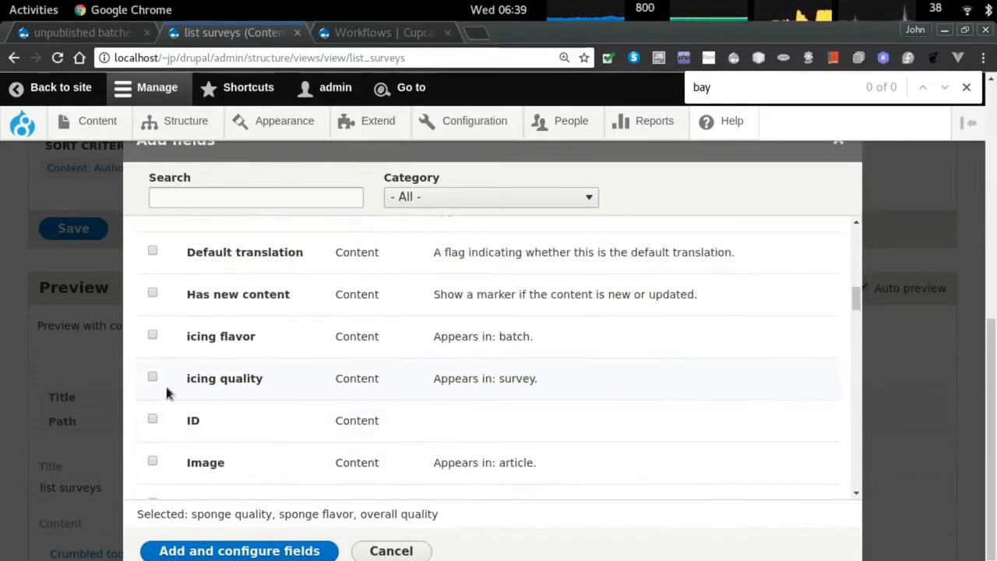
click(153, 379)
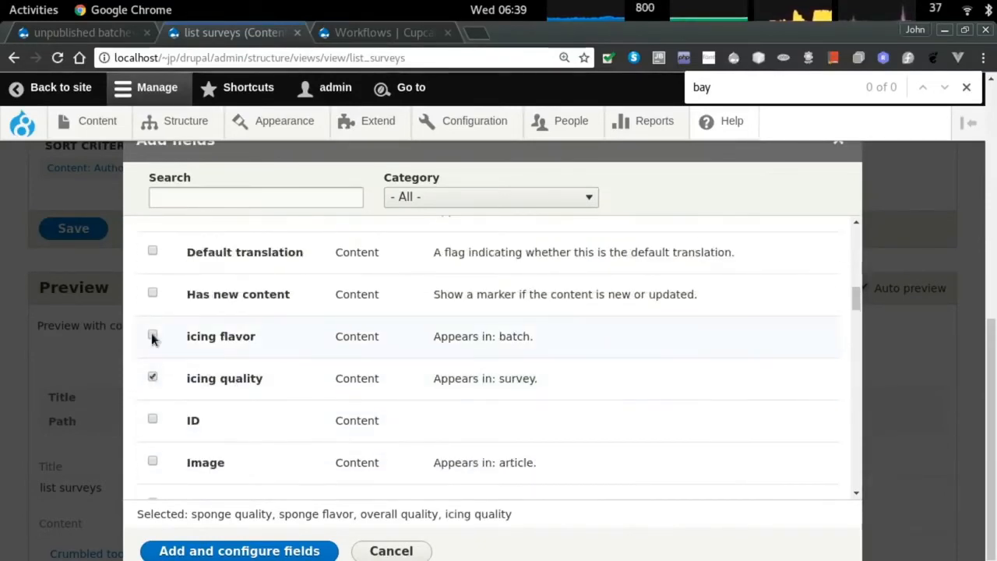
scroll(256, 389, down, 10)
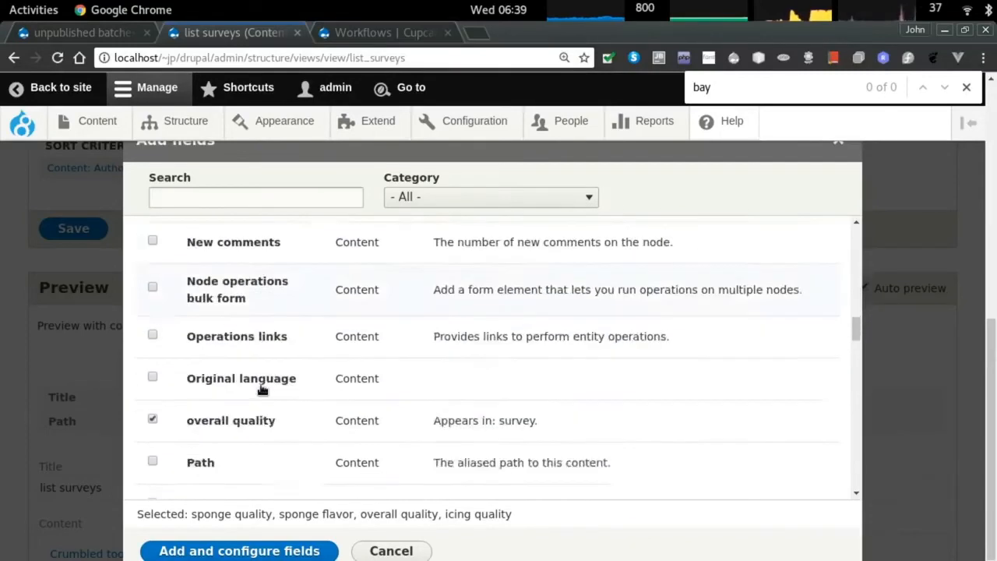
scroll(263, 389, down, 5)
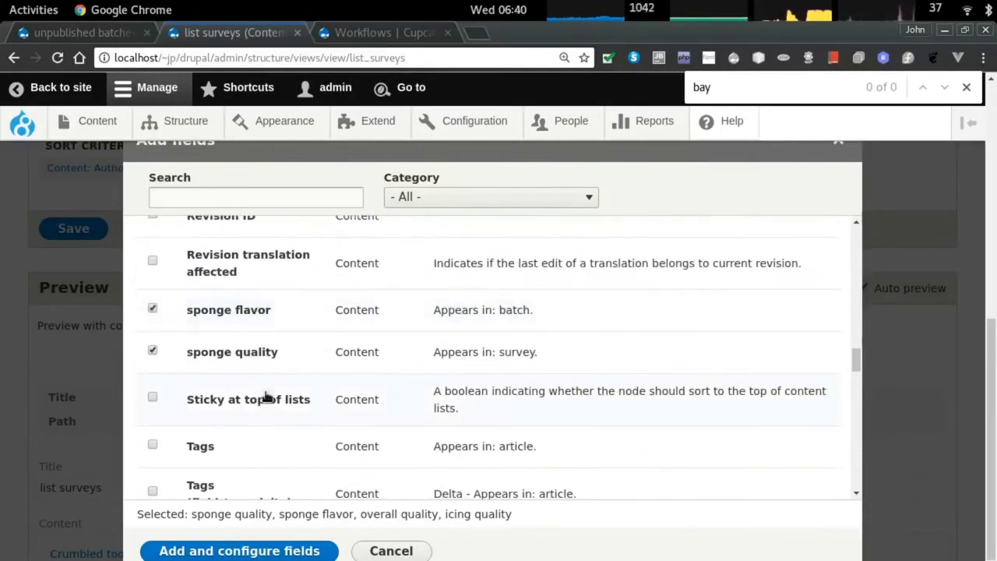
click(153, 309)
Search the available fields and also tick presentation and batch option.
click(456, 196)
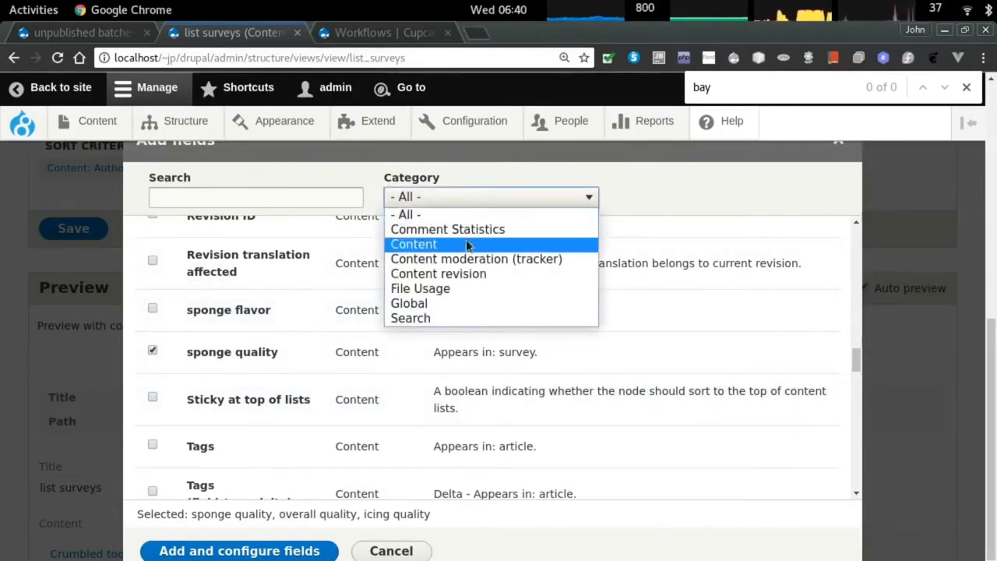
click(256, 193)
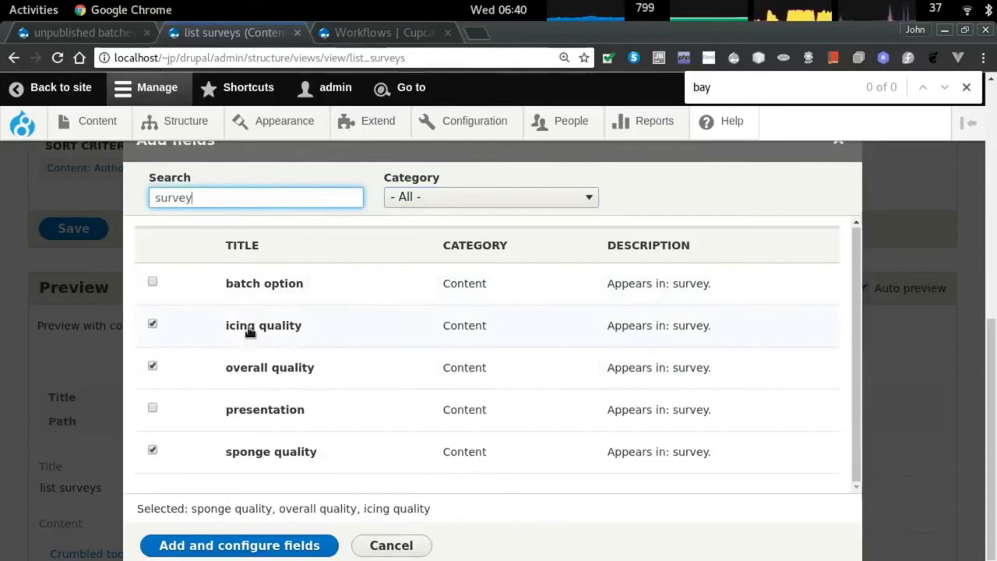
click(152, 412)
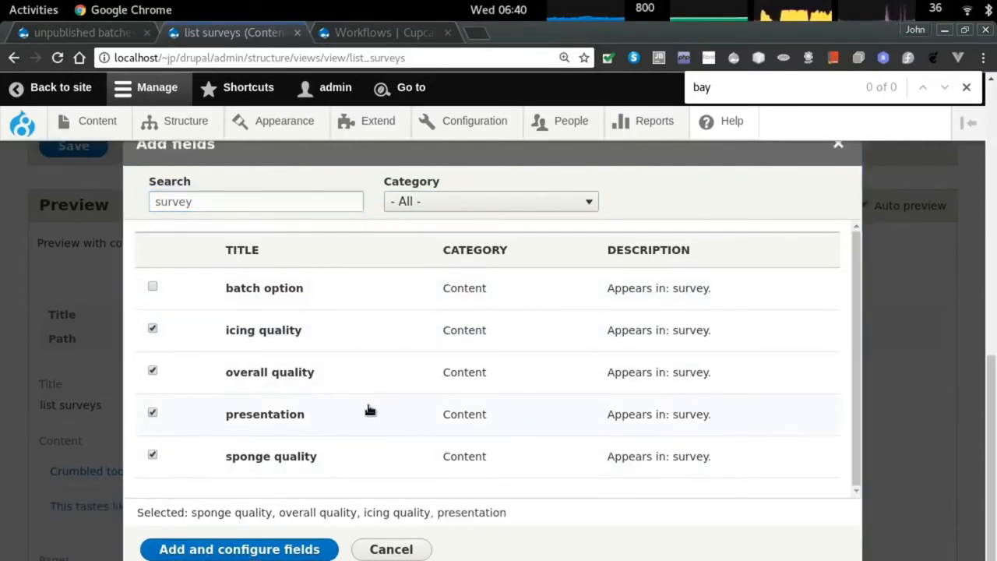
click(152, 287)
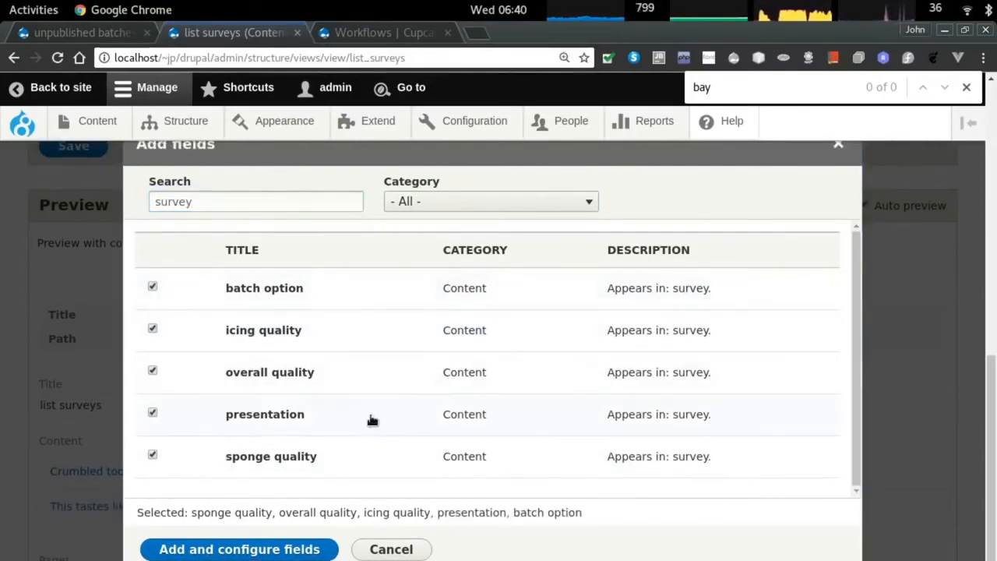
Add the five fields, shortening batch option's label to 'batch' and accepting the others' defaults.
click(289, 550)
double_click(205, 257)
key(BackSpace)
click(215, 551)
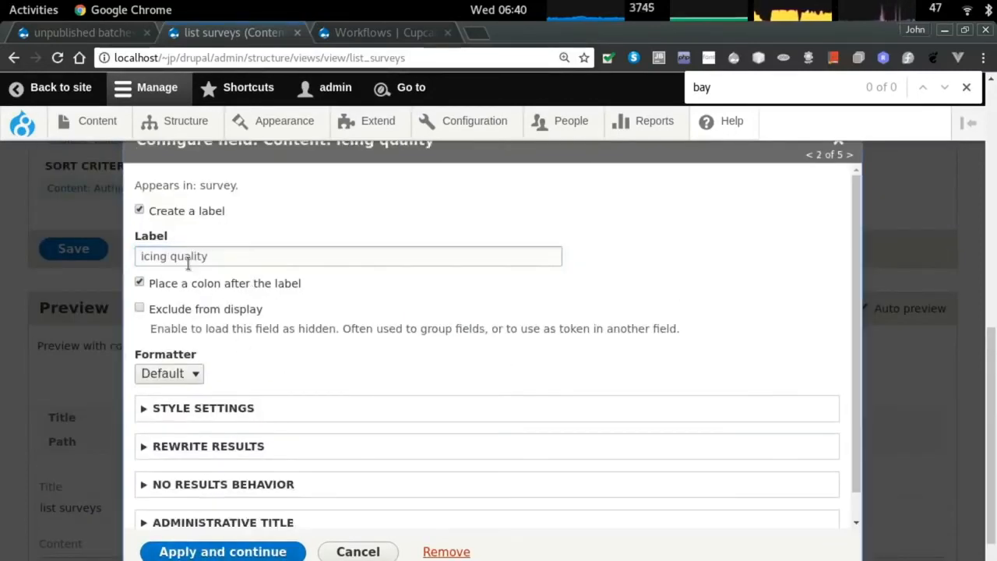
click(217, 550)
click(221, 552)
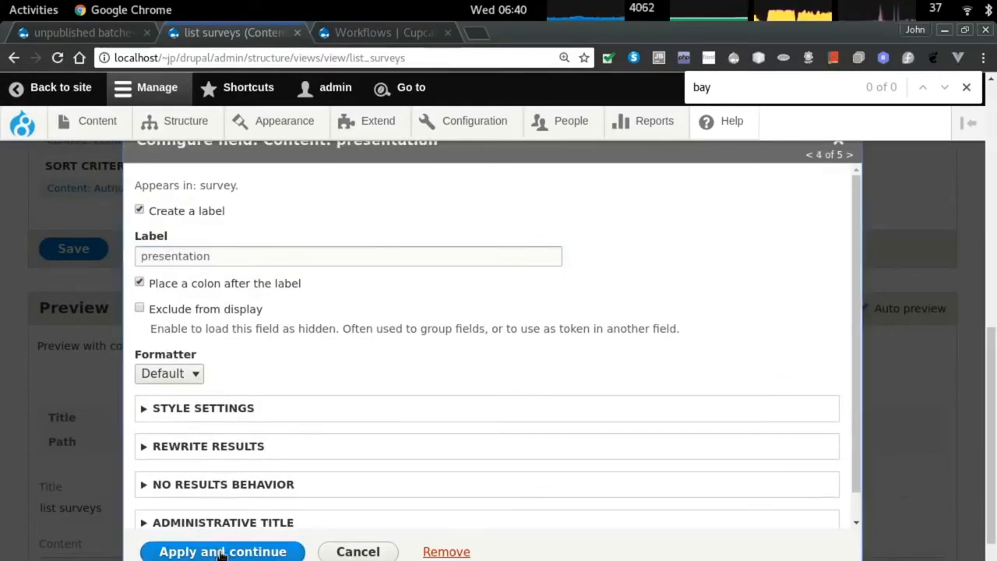
click(221, 551)
click(221, 552)
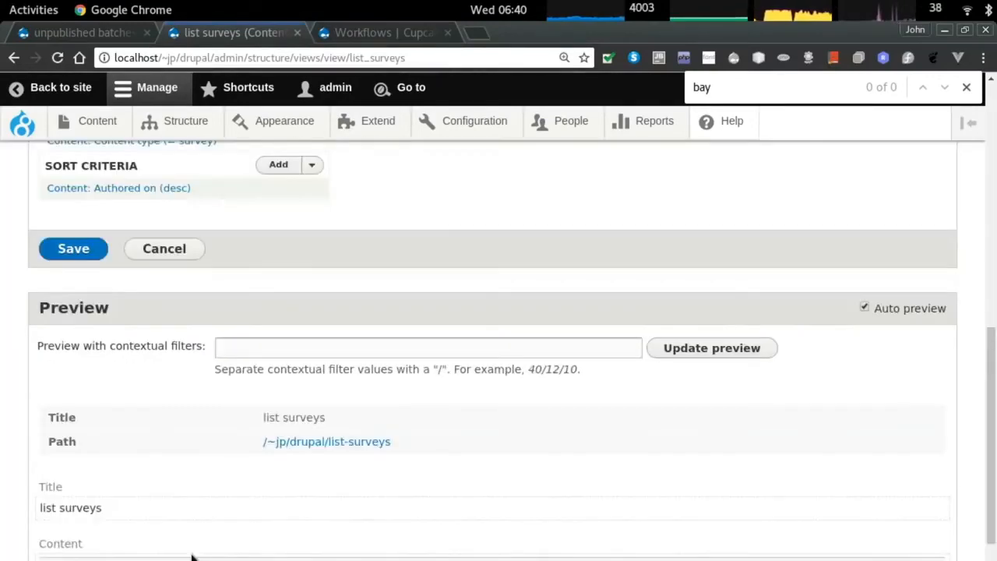
Rearrange the fields so Content: Title comes after batch option.
scroll(245, 466, down, 4)
scroll(437, 446, down, 1)
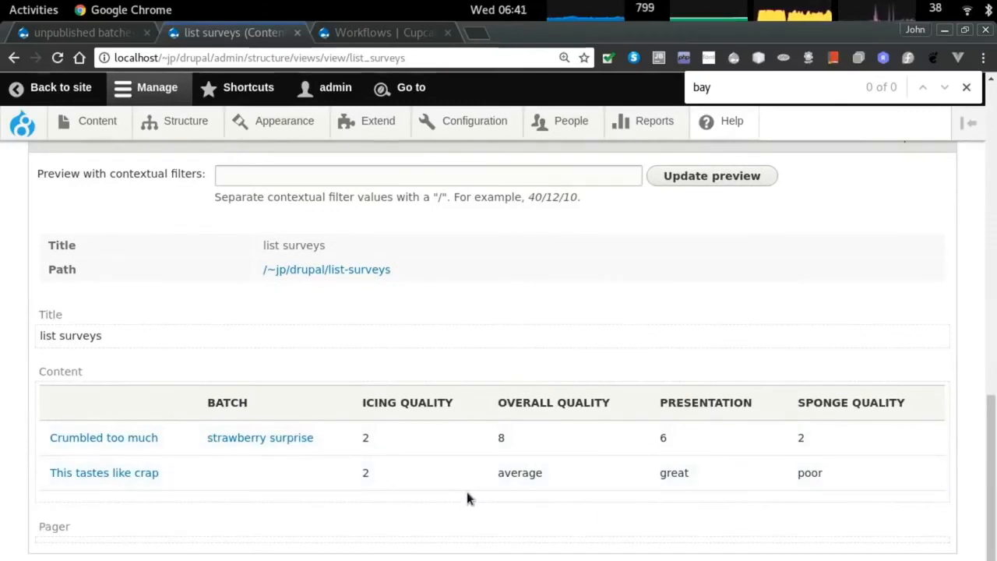
scroll(187, 439, up, 10)
scroll(265, 372, down, 1)
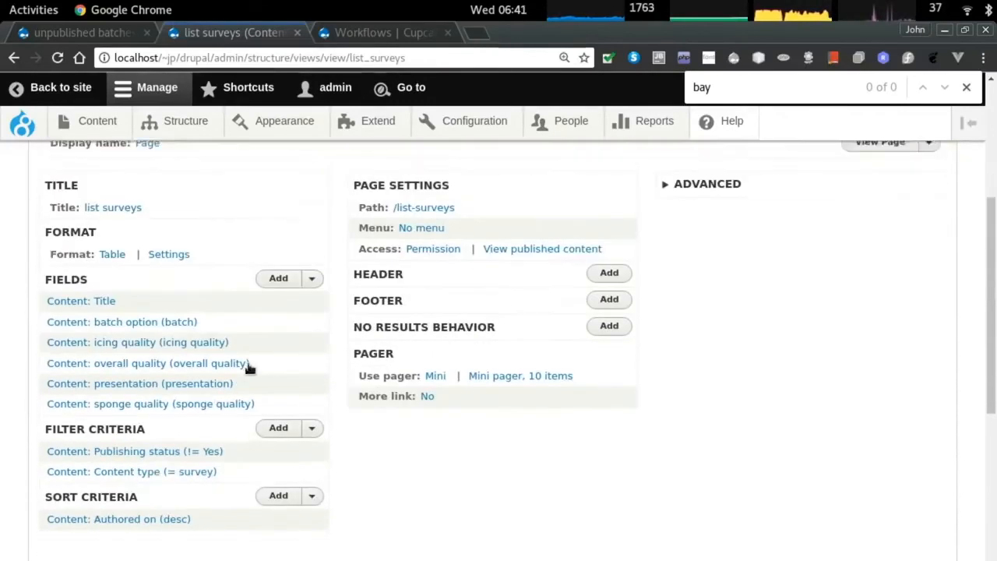
scroll(197, 465, up, 1)
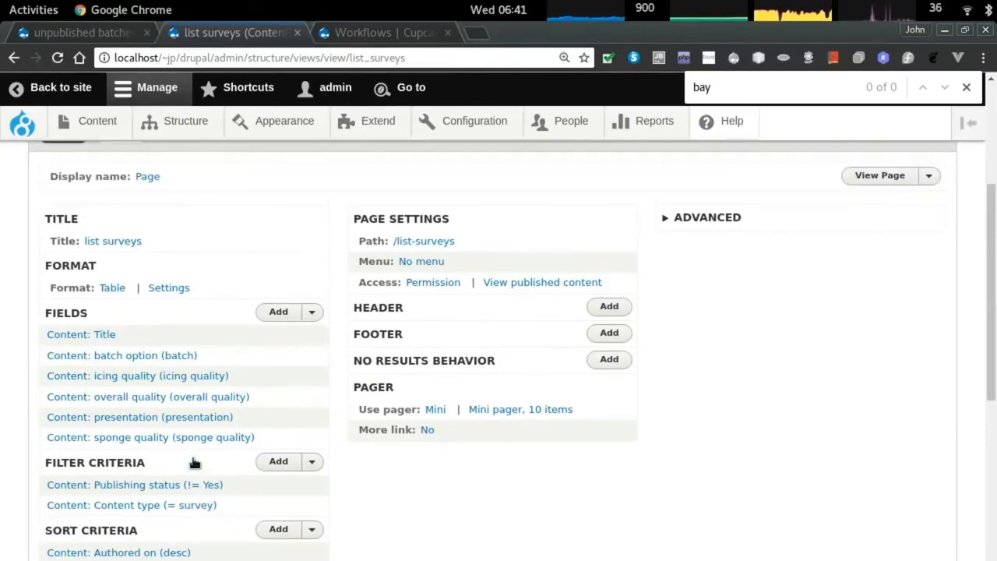
click(315, 313)
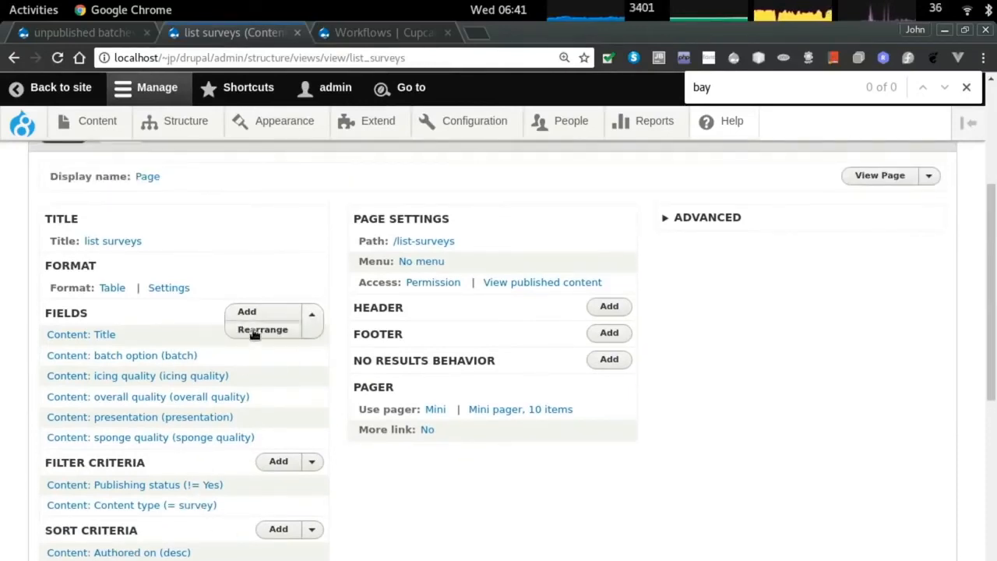
click(254, 331)
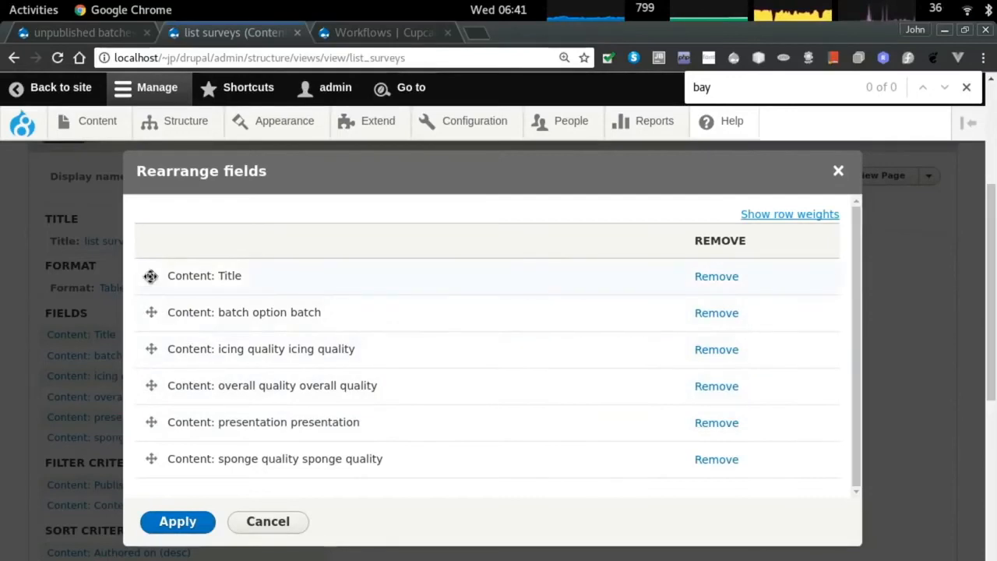
drag(149, 276, 164, 320)
click(178, 521)
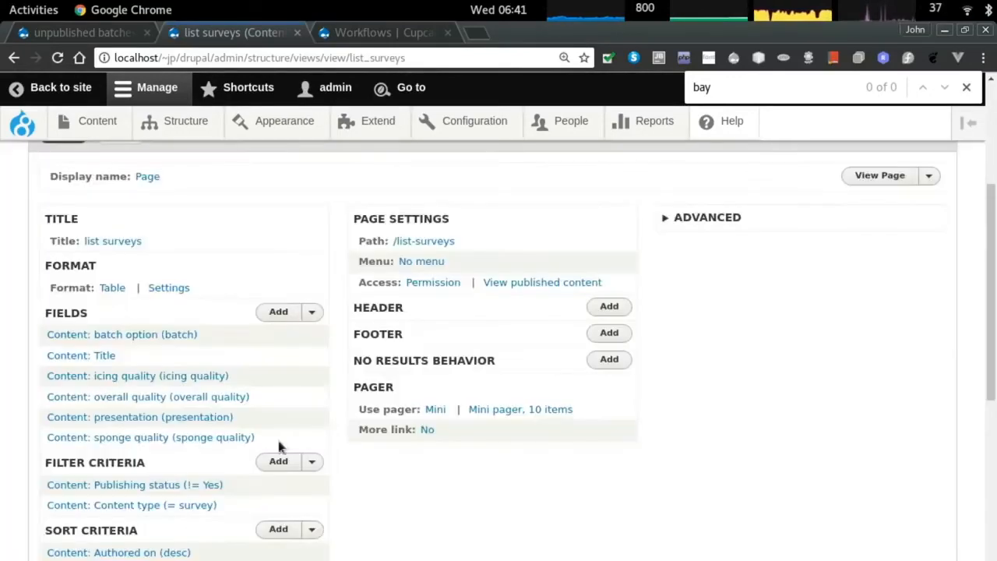
Save the list surveys view and copy its /list-surveys path.
scroll(284, 447, down, 1)
click(116, 556)
scroll(282, 424, down, 9)
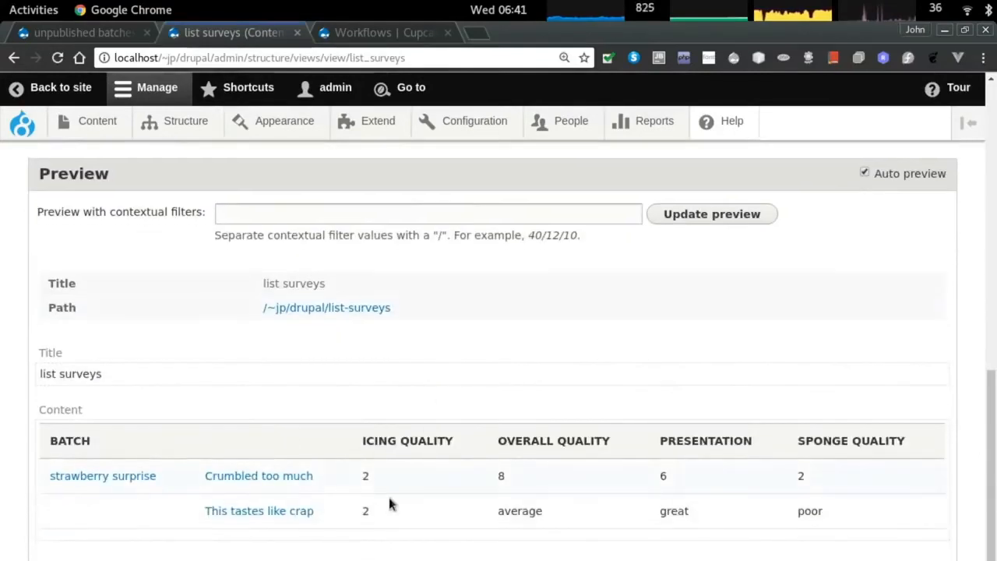
scroll(237, 464, up, 3)
scroll(173, 413, up, 8)
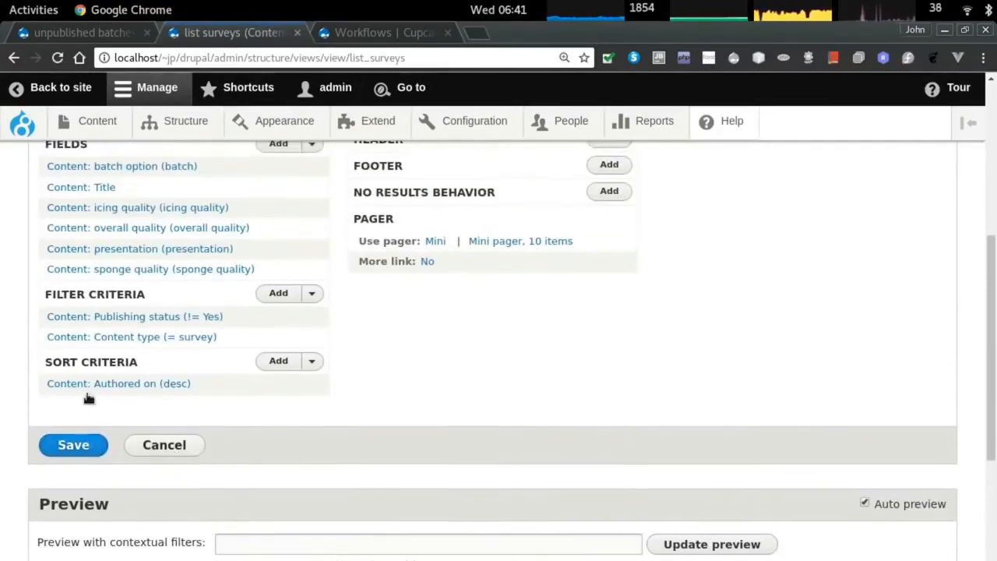
scroll(187, 392, up, 2)
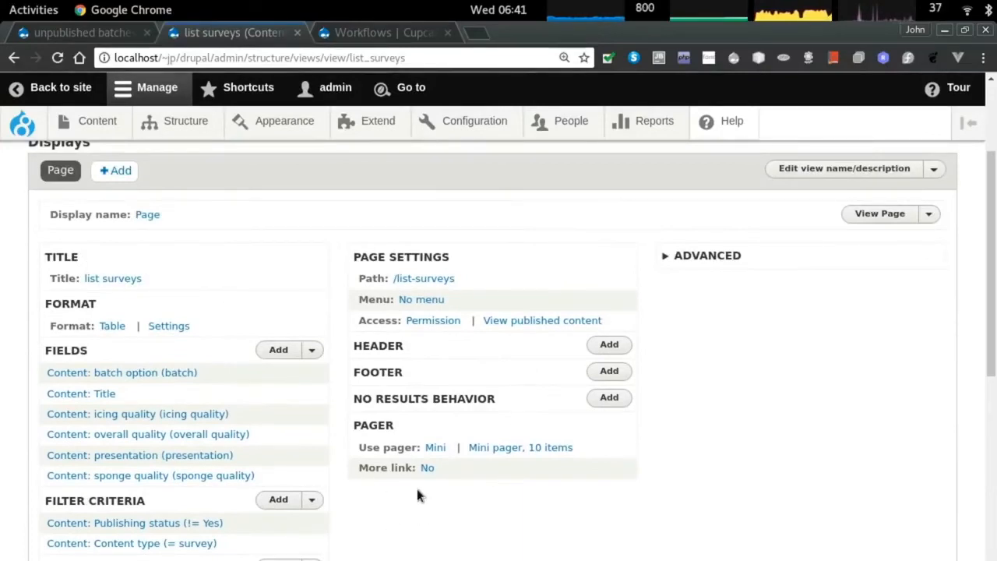
scroll(340, 417, down, 1)
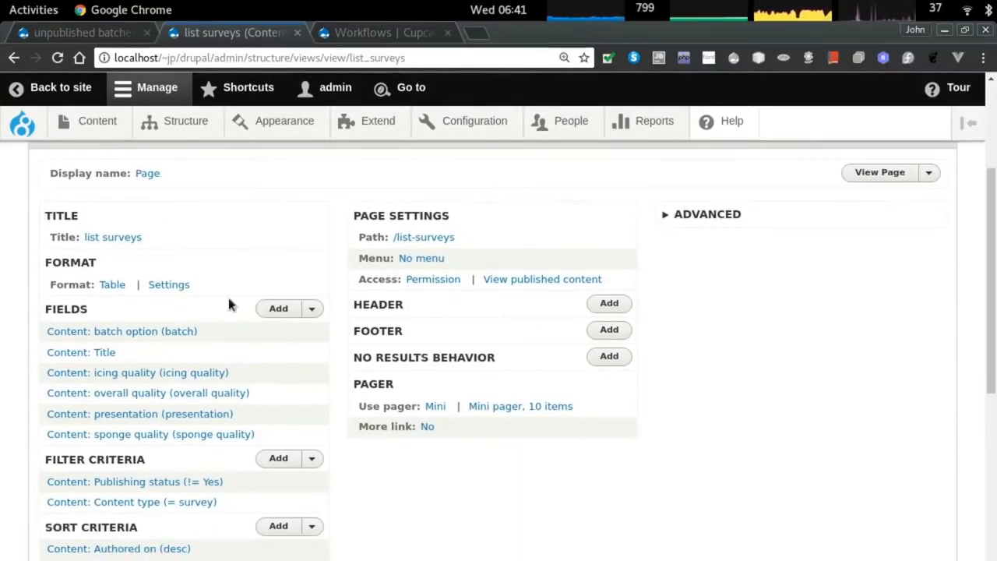
scroll(230, 302, down, 2)
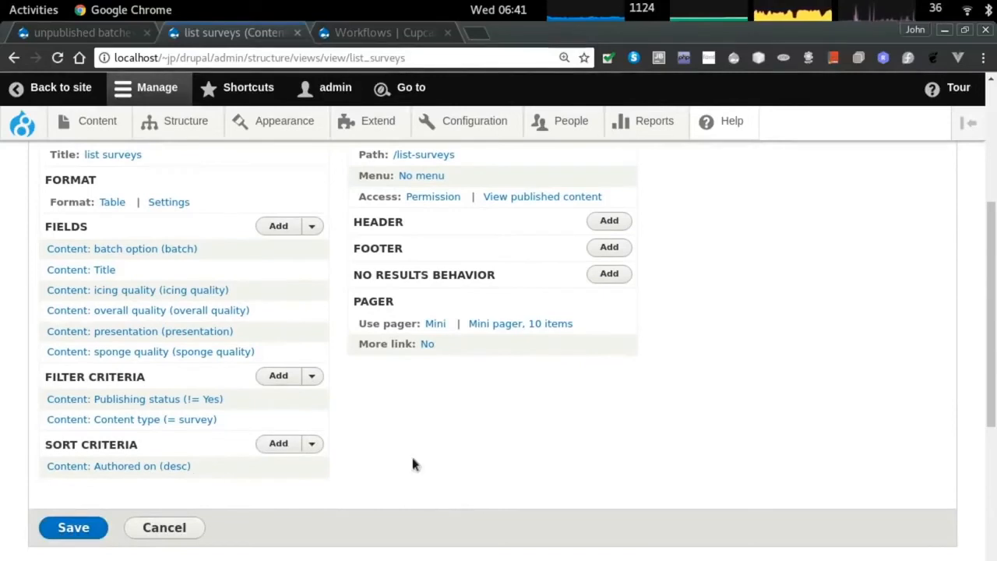
scroll(395, 473, up, 7)
scroll(414, 425, down, 1)
scroll(414, 425, up, 1)
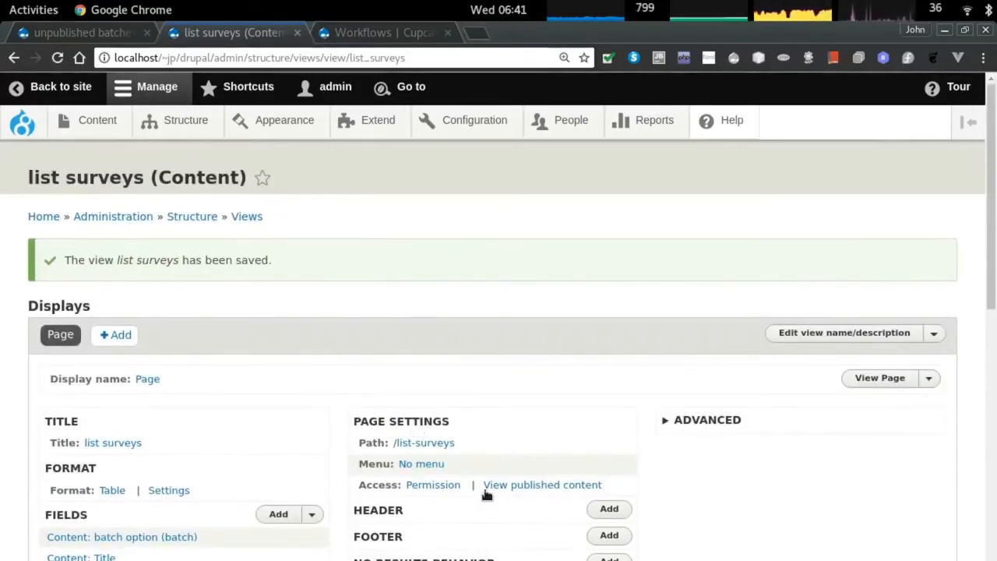
drag(471, 441, 403, 446)
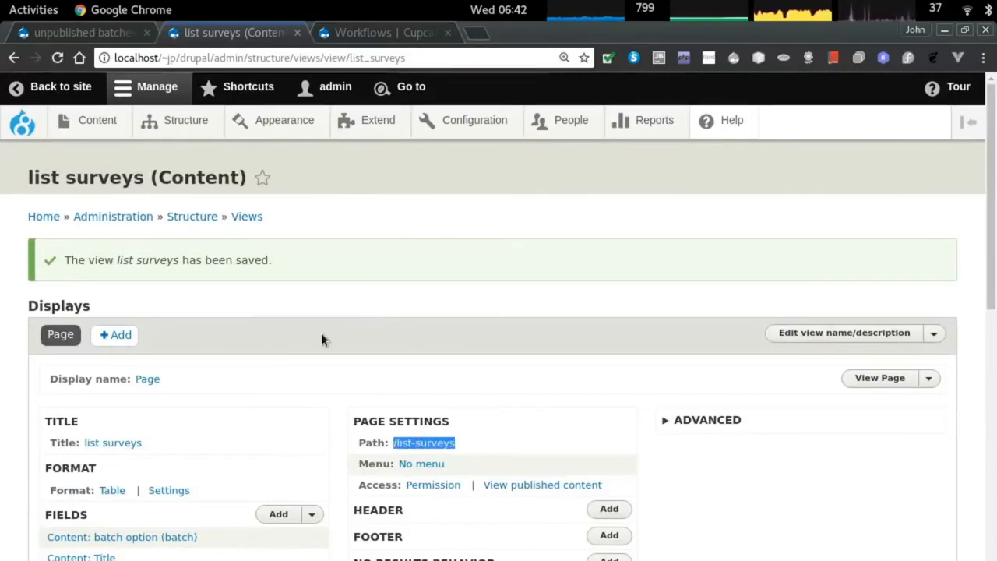
key(ctrl+Tab)
Start a new Main navigation menu link pointing to the pasted /list-surveys path.
mouse_move(196, 127)
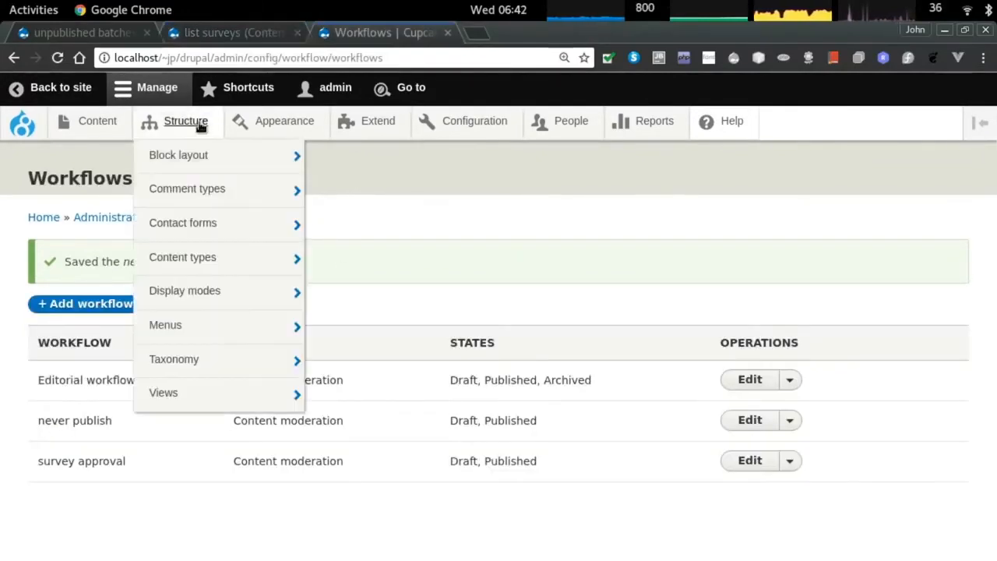
mouse_move(167, 384)
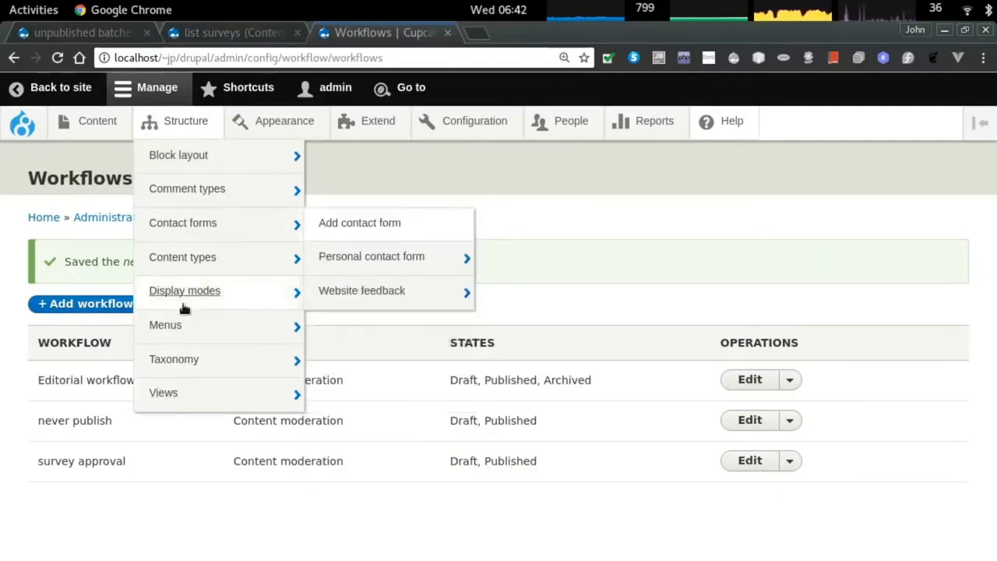
mouse_move(257, 325)
mouse_move(344, 405)
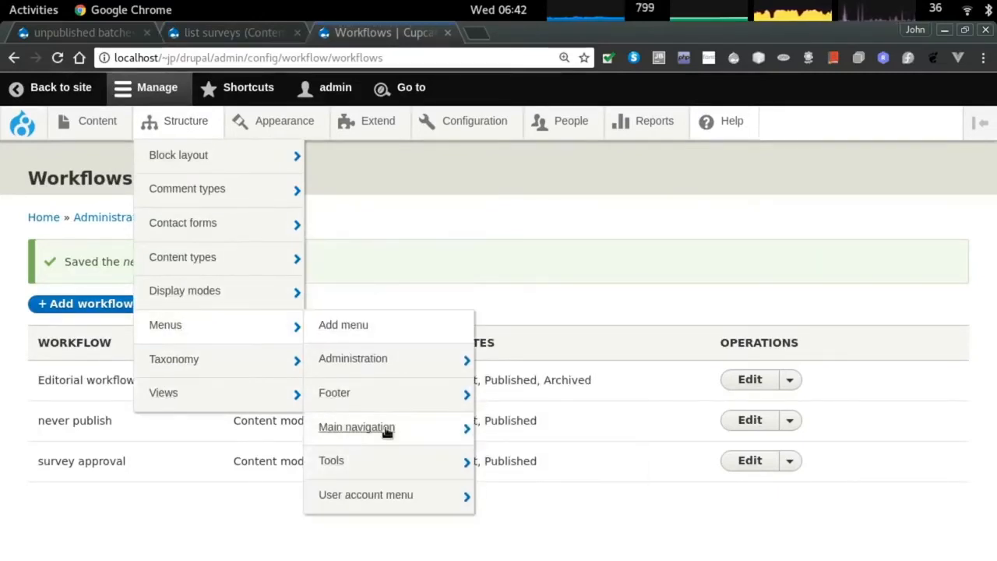
click(350, 427)
click(70, 258)
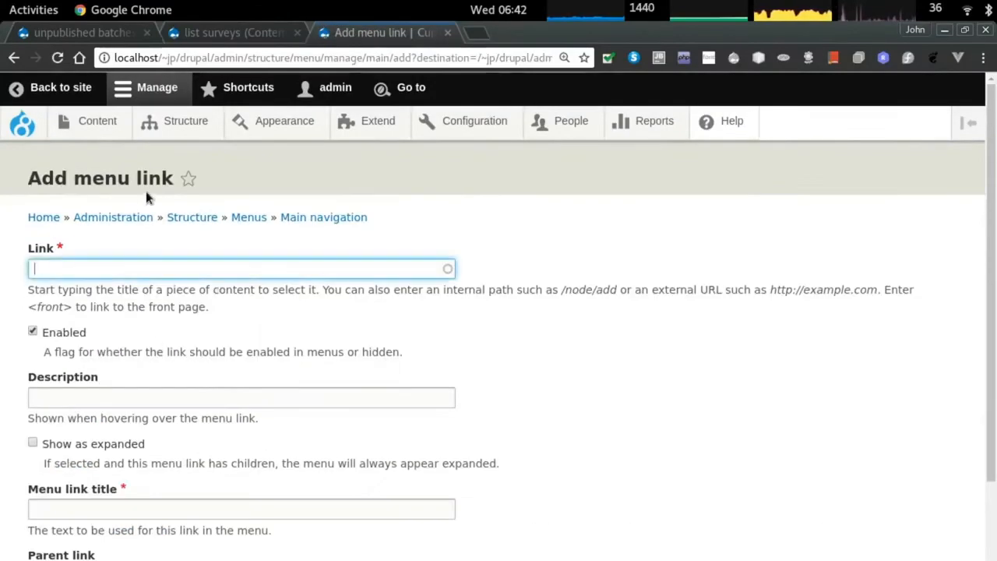
text(/list-surveys)
Give the link a description starting 'List the' and the title 'list surveys', then save it.
click(132, 396)
text(List the)
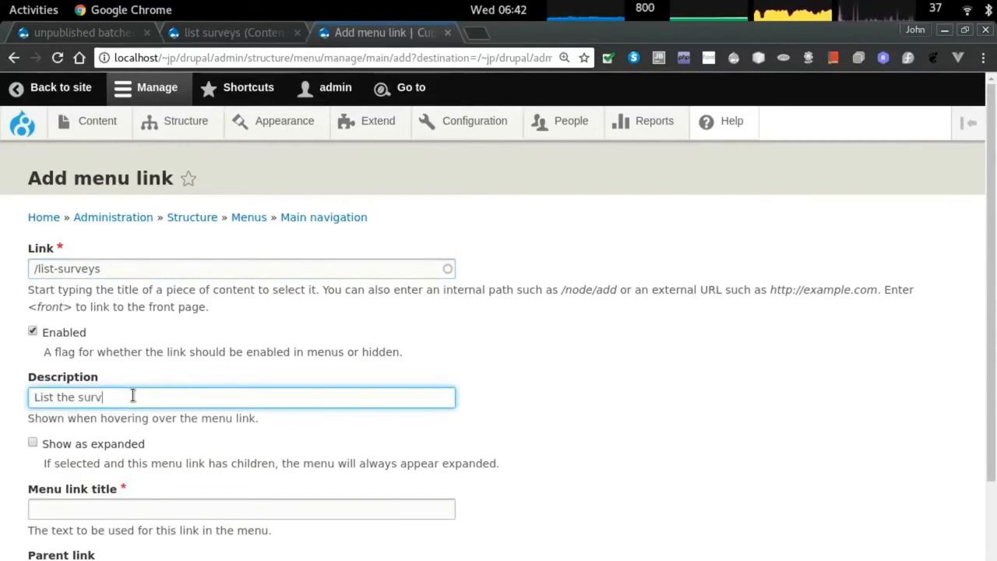
scroll(132, 395, down, 2)
click(123, 421)
text(list surve)
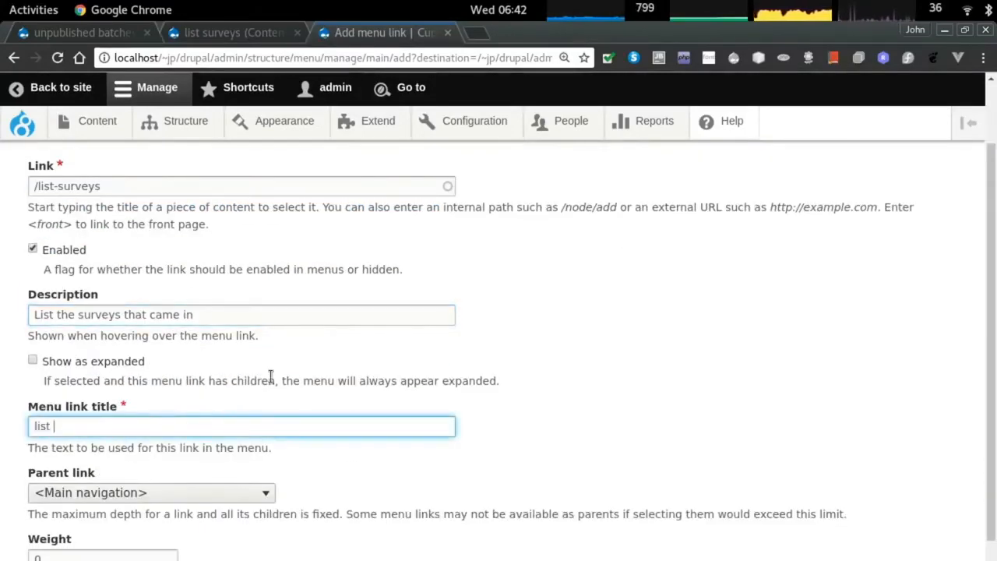
click(92, 531)
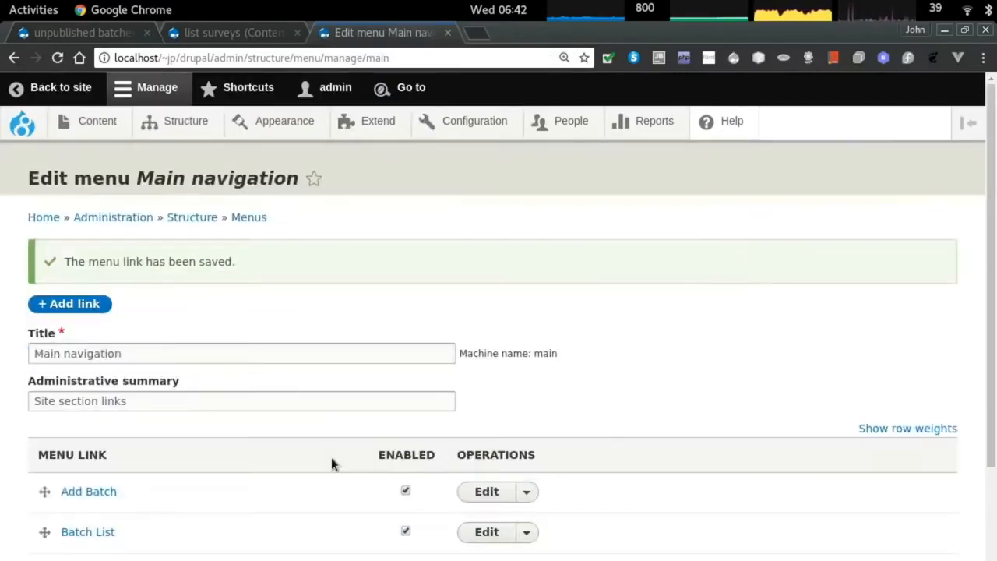
scroll(335, 460, down, 3)
key(alt+Tab)
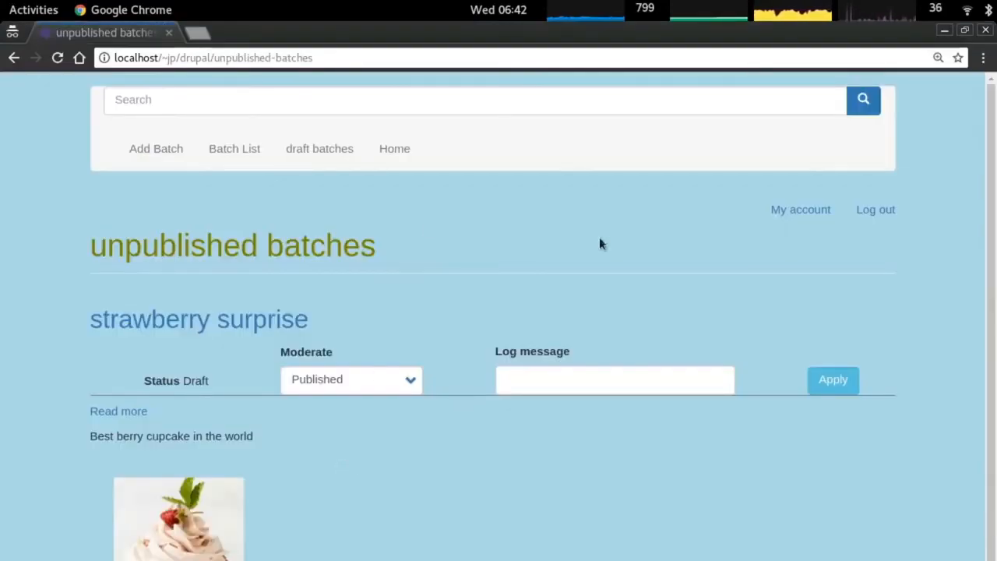
Reload the front end, open the list surveys page, and refresh Firefox's Batch List page.
key(F5)
click(471, 148)
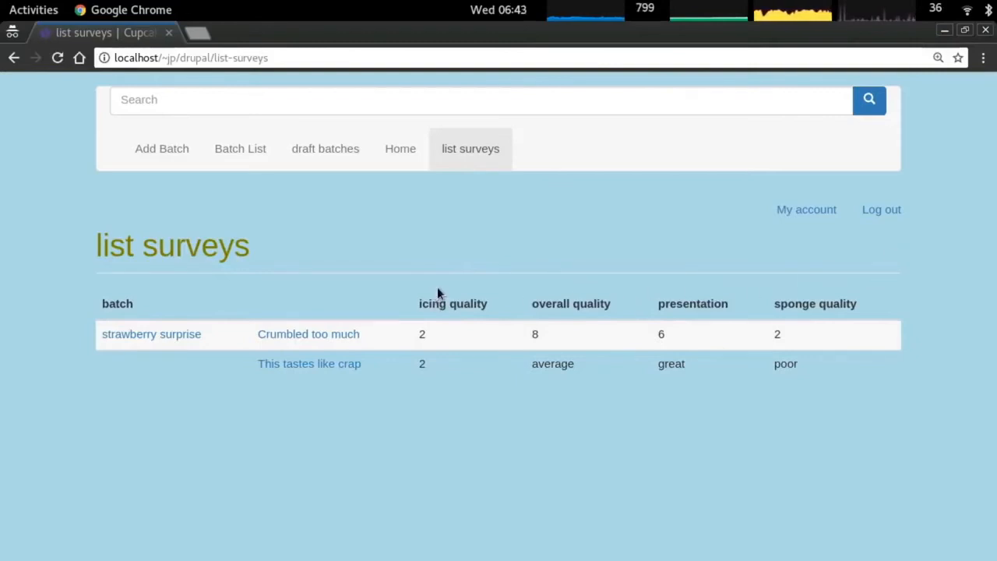
key(alt+Tab)
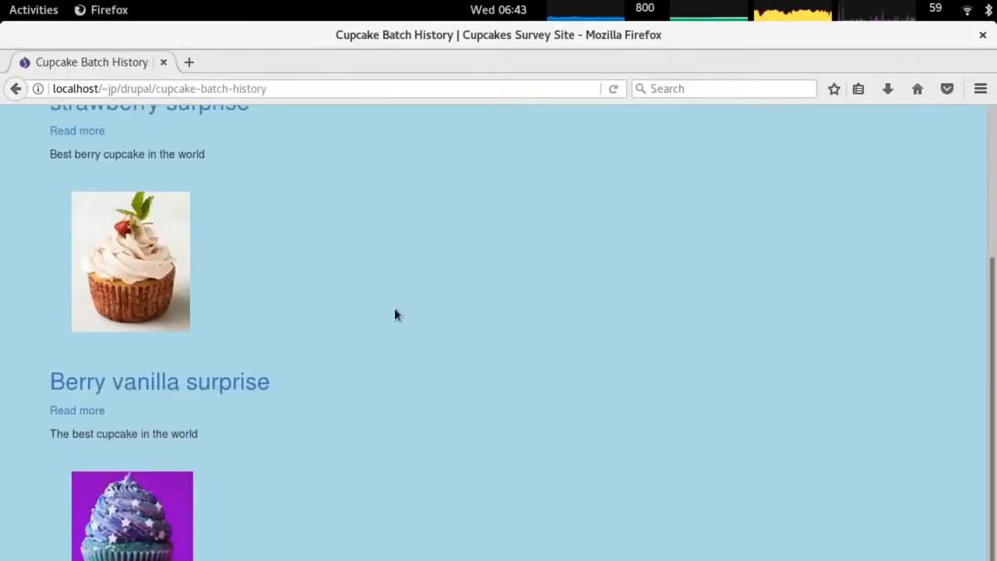
scroll(394, 314, up, 5)
click(320, 147)
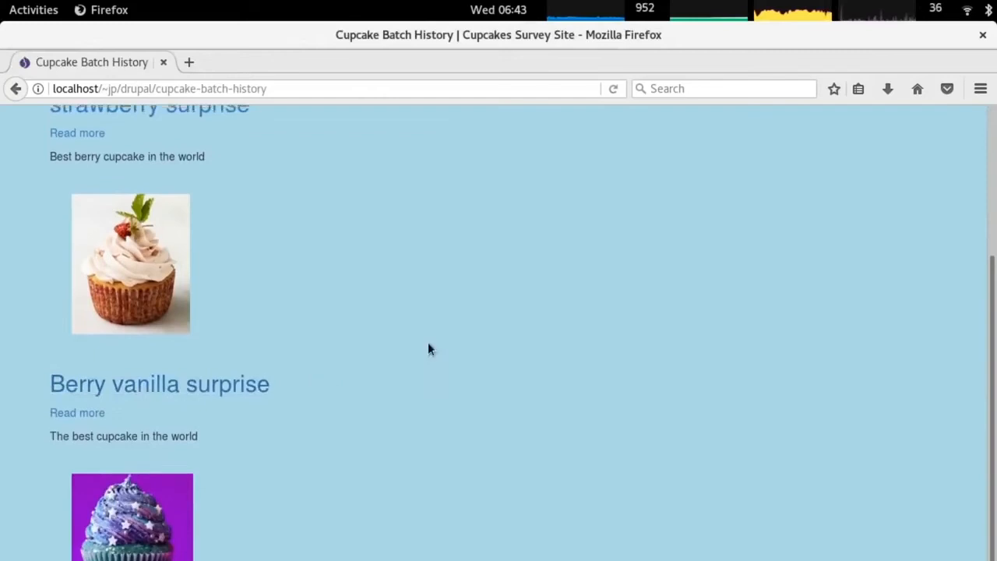
scroll(428, 348, up, 5)
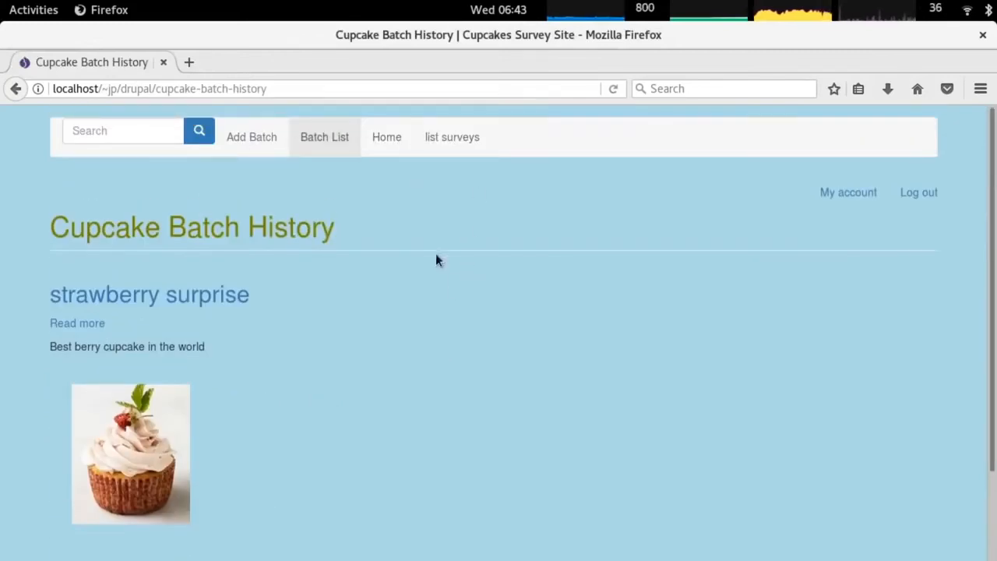
Open list surveys from the homepage as an anonymous visitor, then return to the unpublished batches view editor.
key(alt+grave)
key(F5)
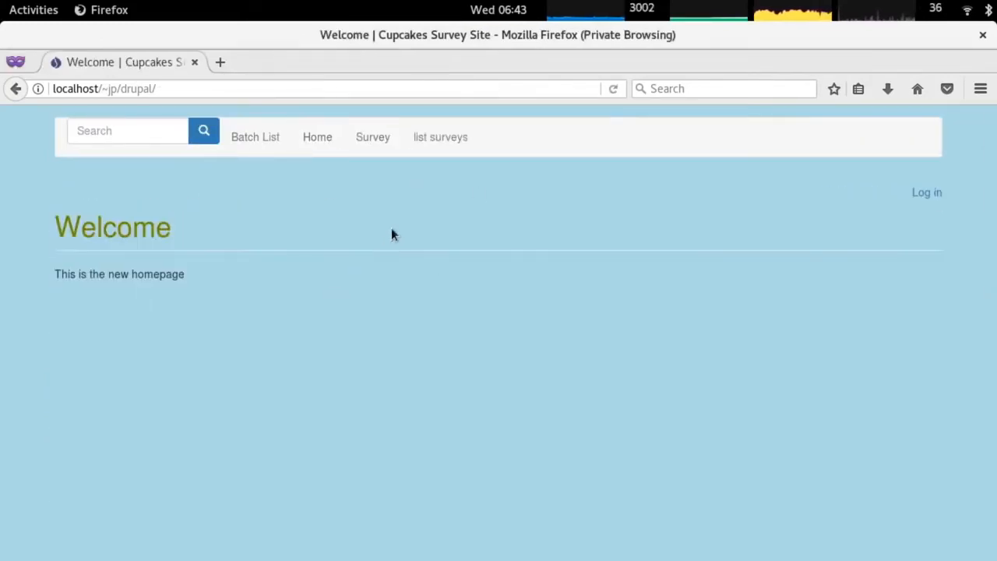
click(448, 140)
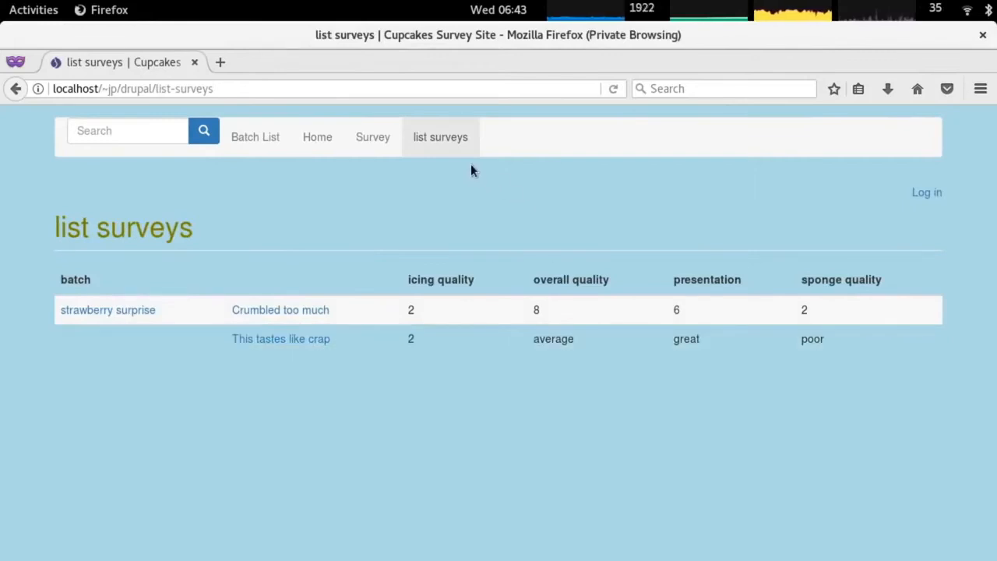
key(alt+Tab)
key(alt+Tab)
key(alt+Tab)
key(alt+Tab)
key(alt+Tab)
key(alt+grave)
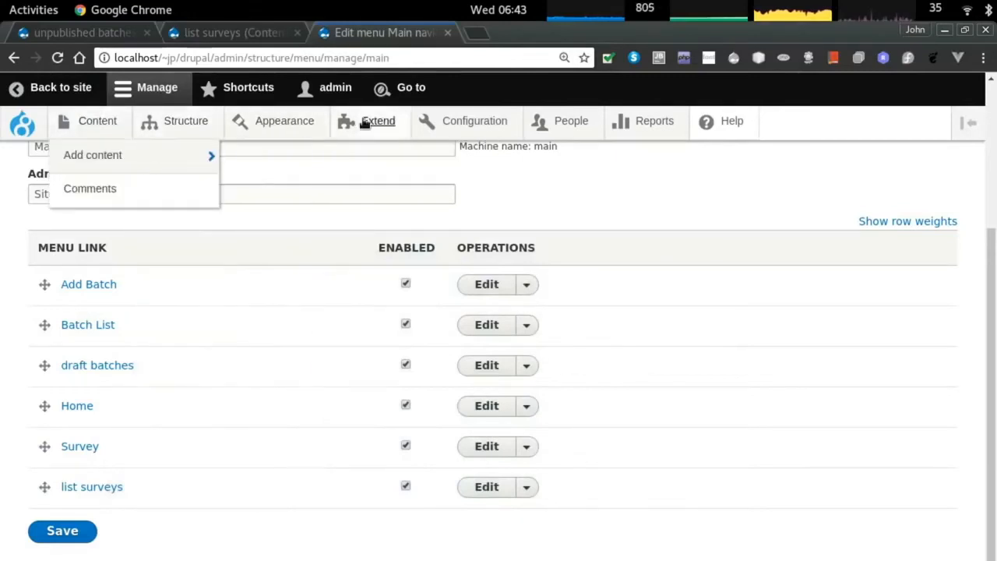
key(ctrl+1)
Switch the view page's access restriction to role-based.
scroll(445, 383, down, 2)
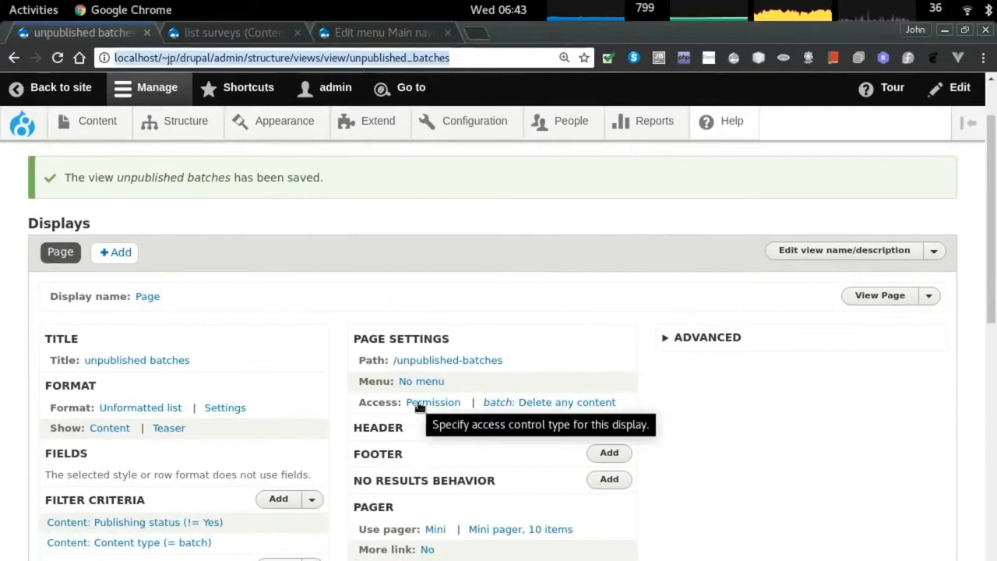
click(418, 403)
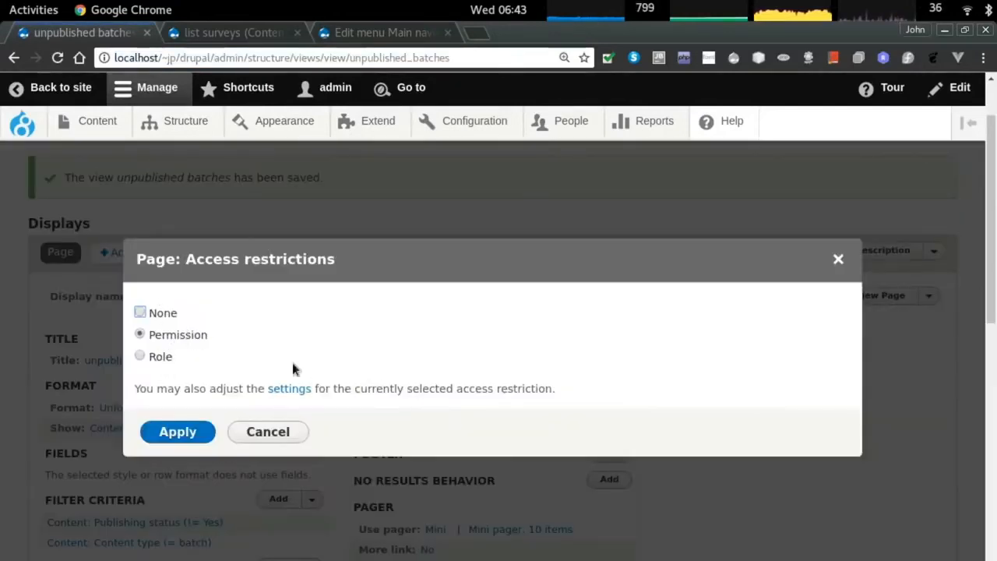
click(161, 356)
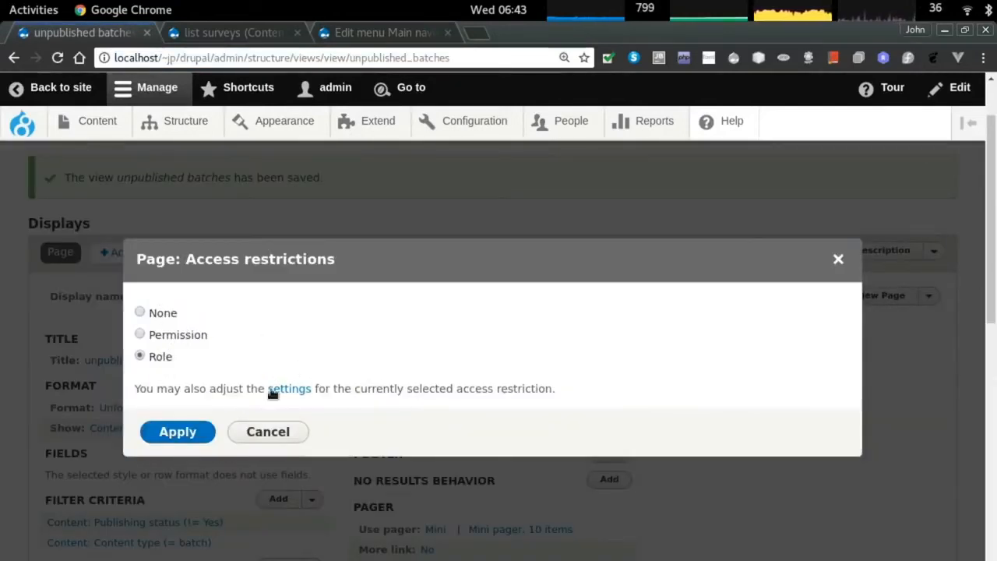
click(274, 388)
click(232, 346)
click(232, 346)
click(179, 417)
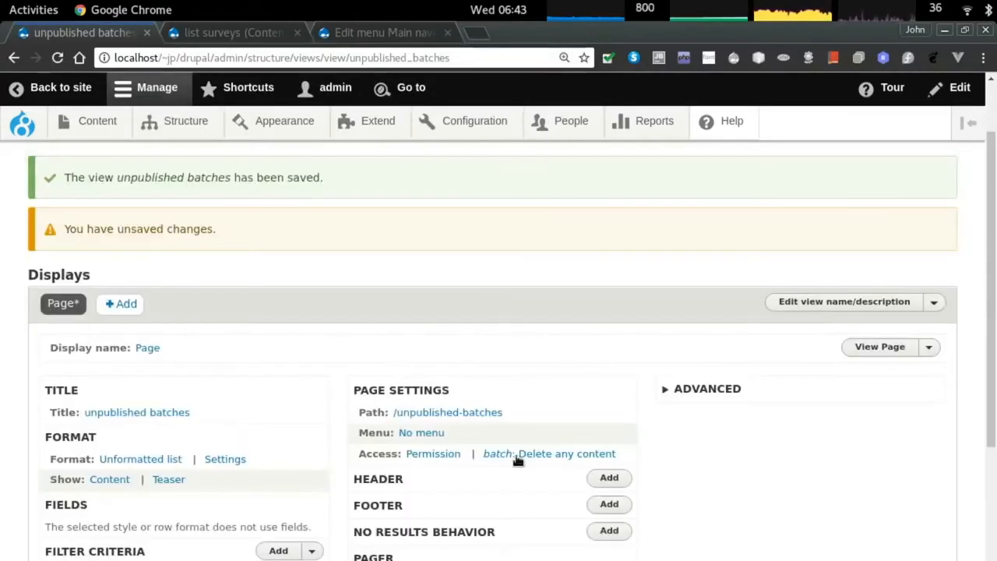
Limit page access to the chef and baker roles and save the unpublished batches view.
click(432, 453)
click(160, 359)
click(178, 431)
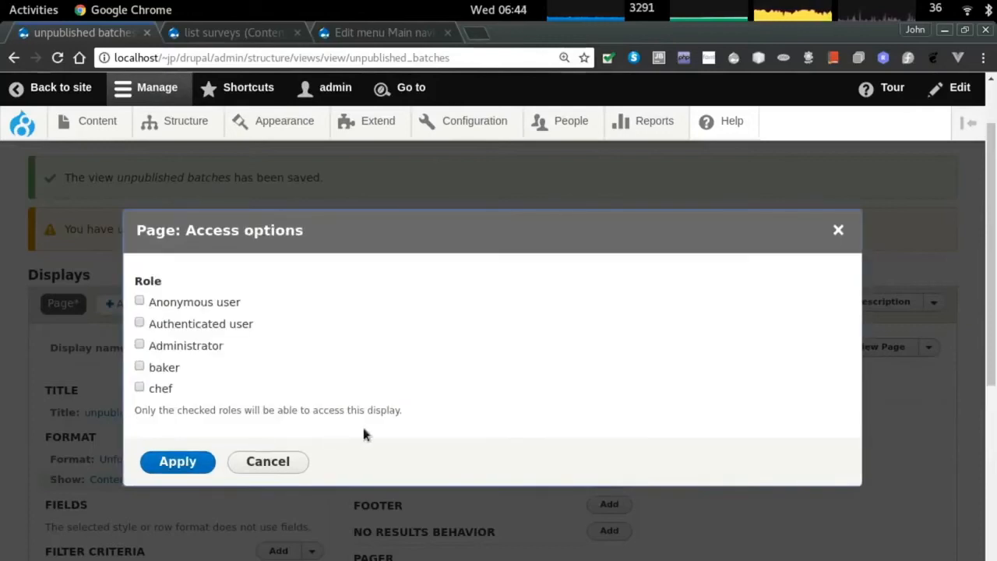
click(159, 389)
click(163, 368)
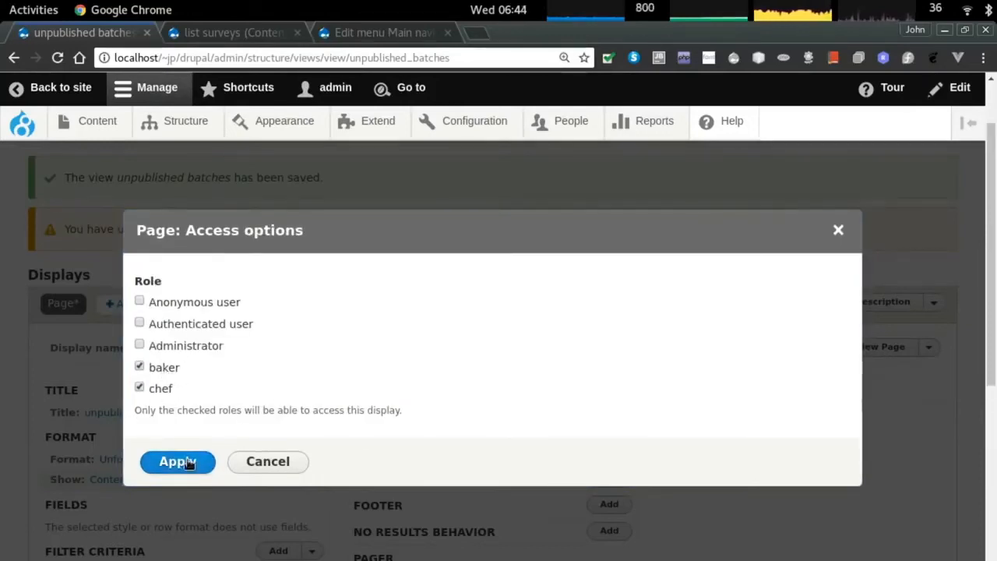
click(185, 462)
scroll(218, 370, down, 5)
click(67, 230)
Check the list surveys page in the private window as an anonymous visitor.
key(alt+Tab)
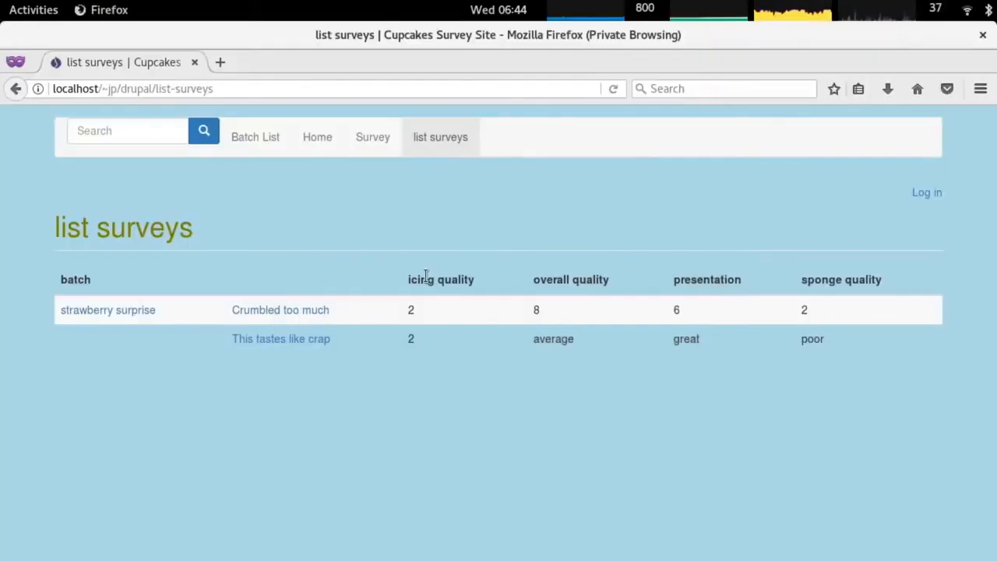
click(363, 140)
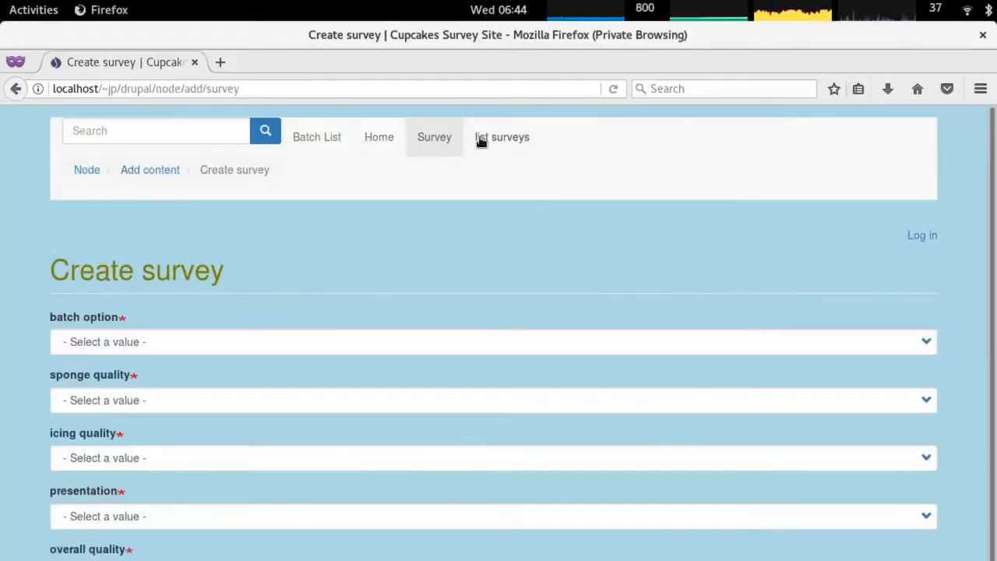
click(366, 140)
click(440, 137)
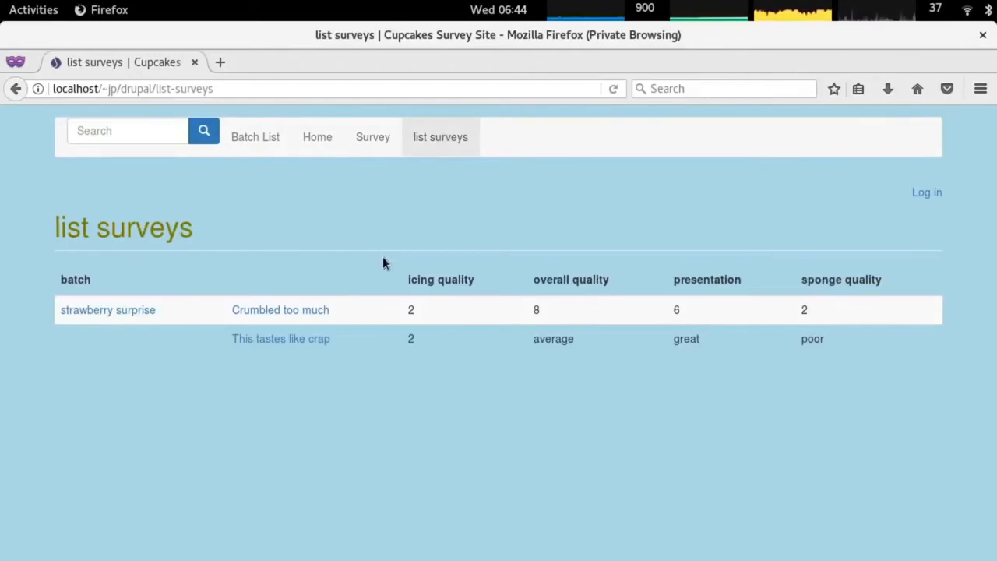
key(alt+Tab)
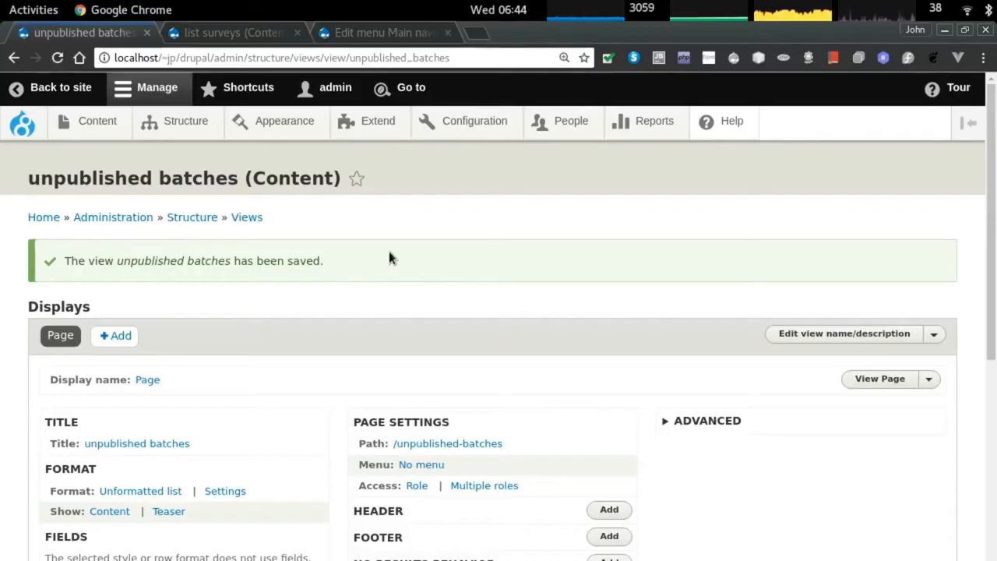
Find the list surveys view among all views and edit it.
scroll(392, 418, down, 2)
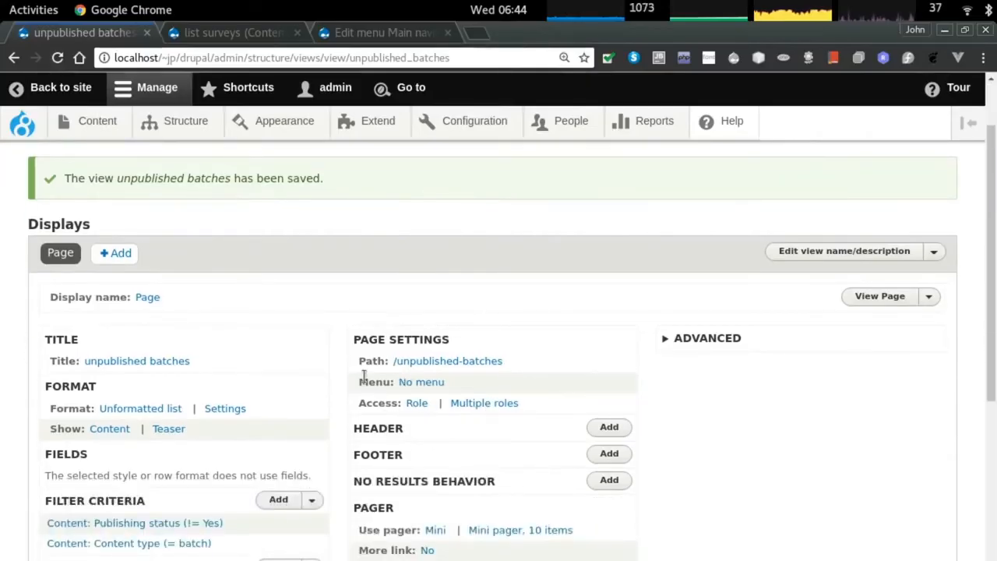
scroll(261, 395, down, 1)
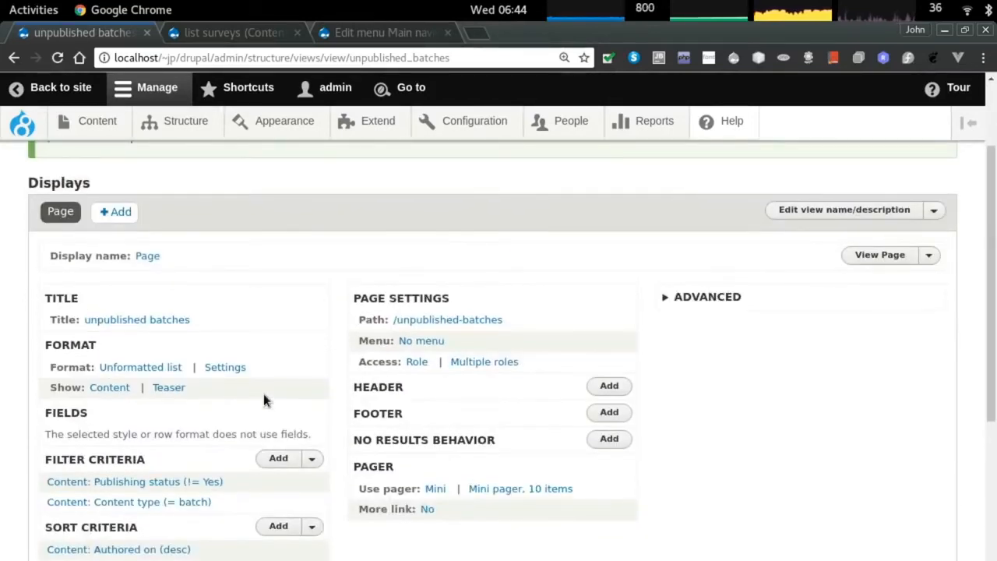
scroll(433, 373, up, 3)
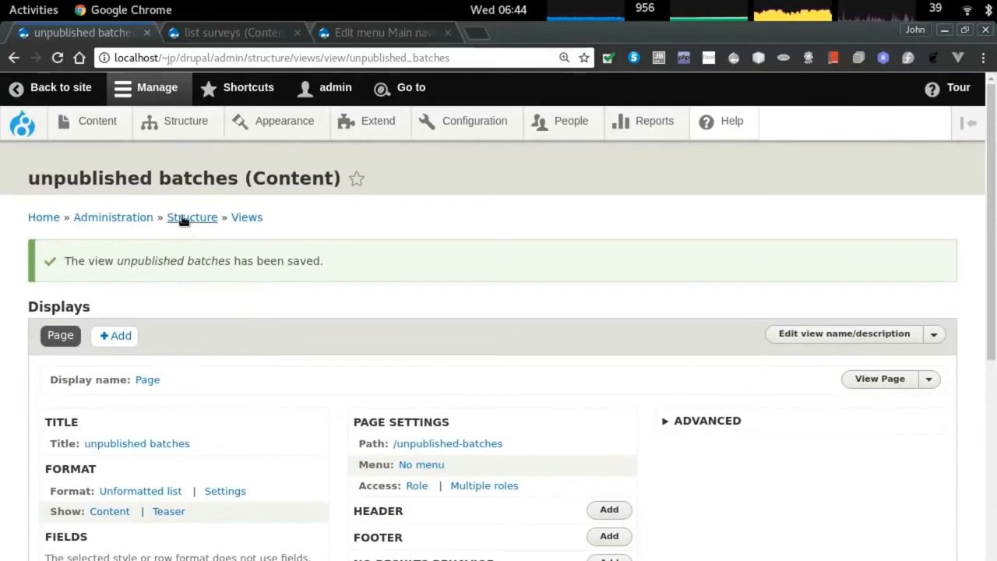
click(246, 217)
scroll(322, 316, down, 4)
key(ctrl+f)
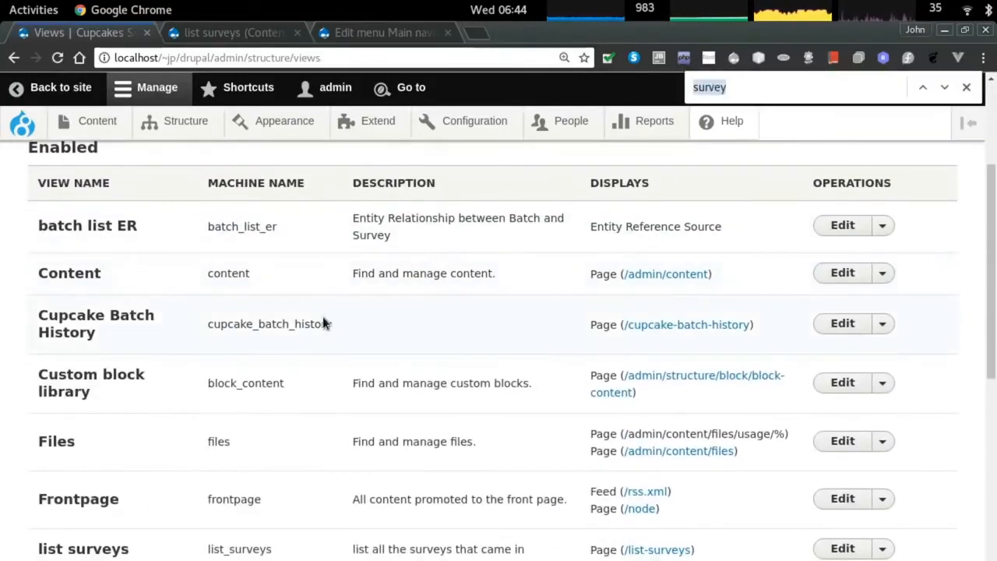
text(survey)
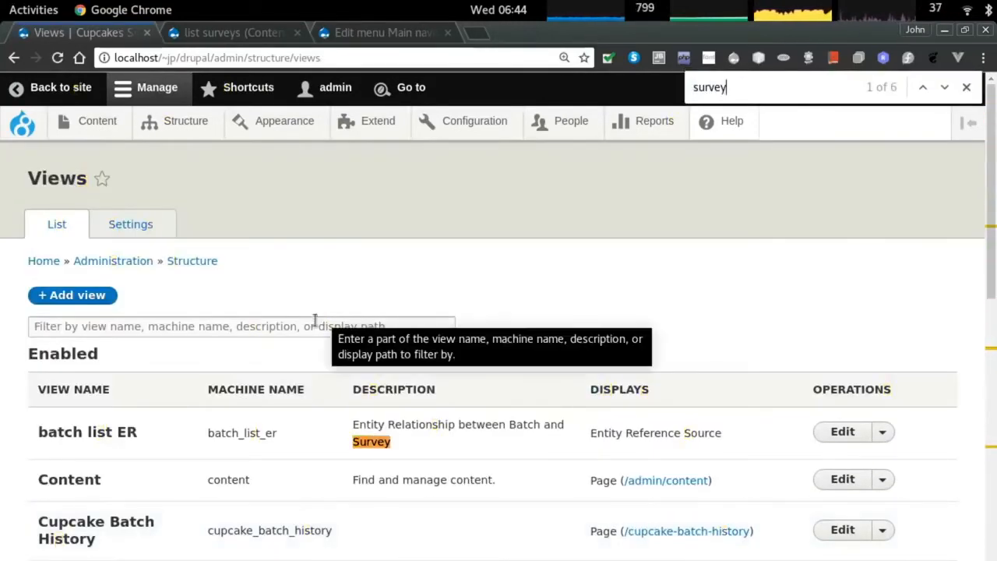
key(Return)
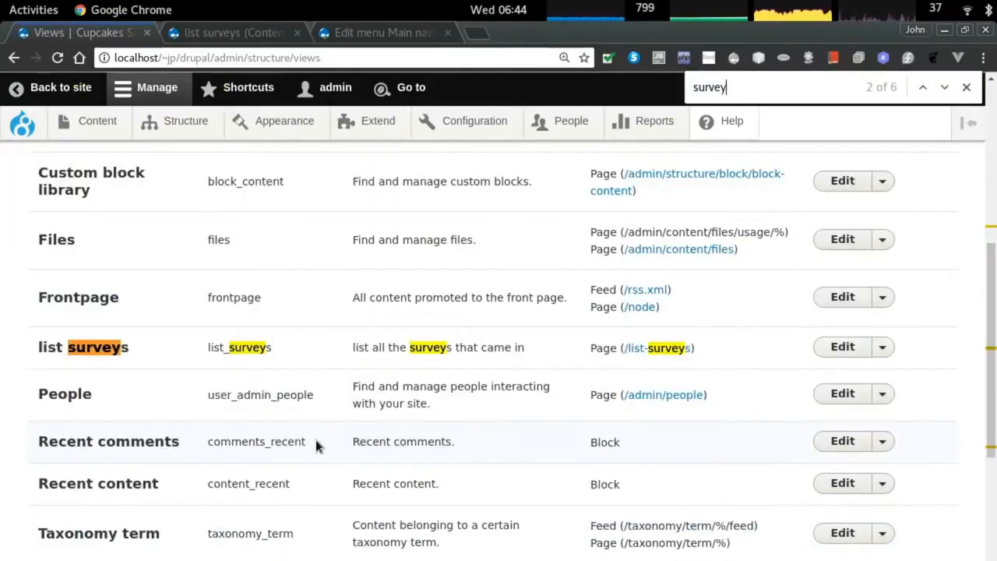
click(843, 348)
Restrict the list surveys page to the baker and chef roles and save the view.
click(429, 437)
click(152, 356)
click(178, 429)
click(163, 367)
click(160, 389)
click(178, 462)
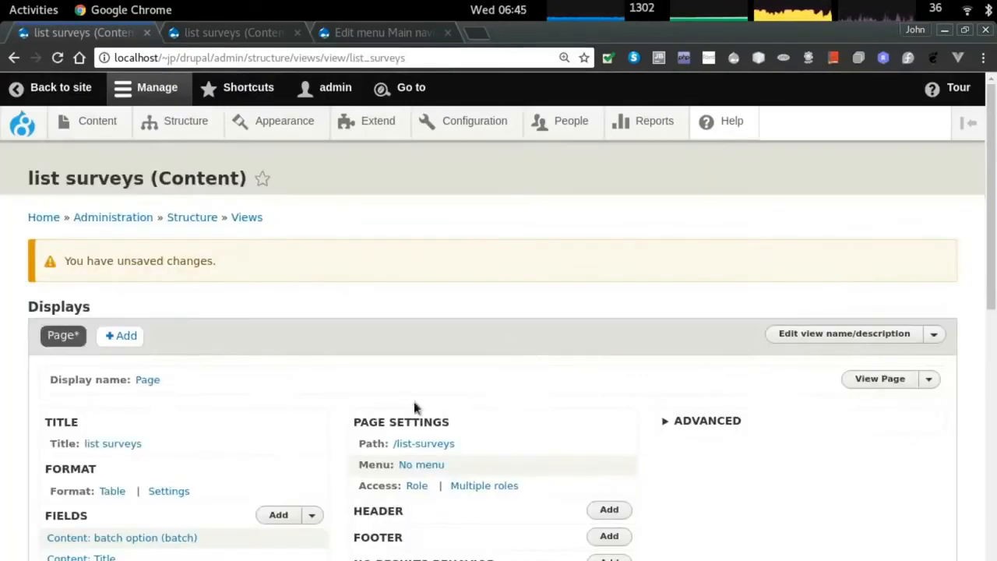
scroll(203, 446, down, 10)
click(73, 238)
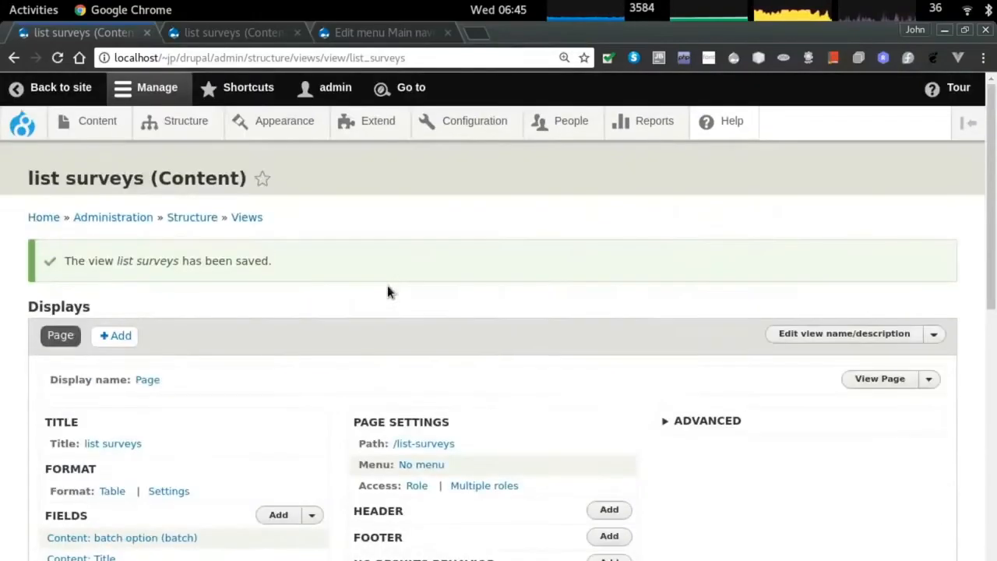
As the anonymous visitor, recheck list surveys access and browse the Batch List's batch pages.
key(alt+Tab)
key(F5)
click(387, 141)
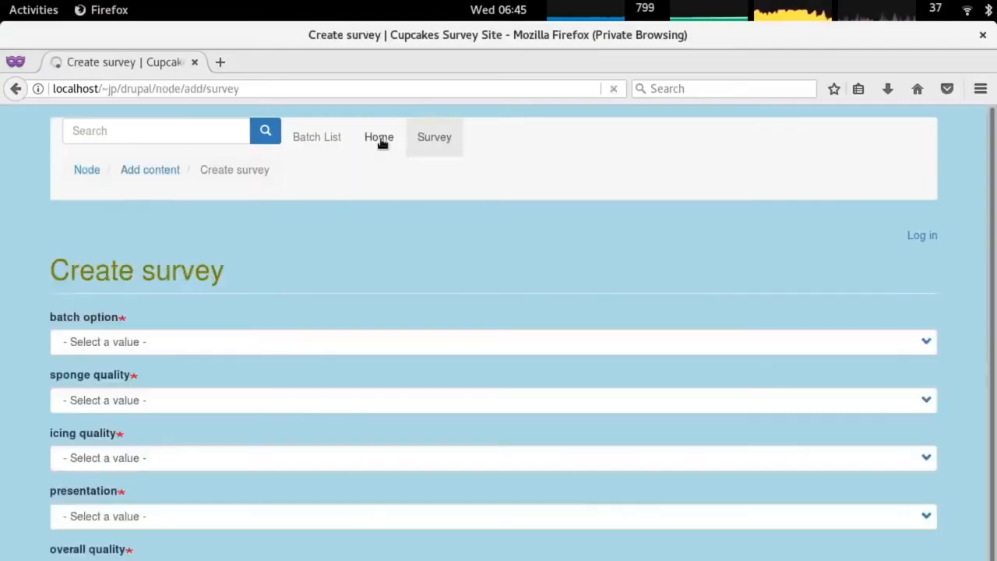
click(367, 141)
click(251, 138)
scroll(220, 305, down, 2)
click(82, 234)
click(272, 139)
click(195, 387)
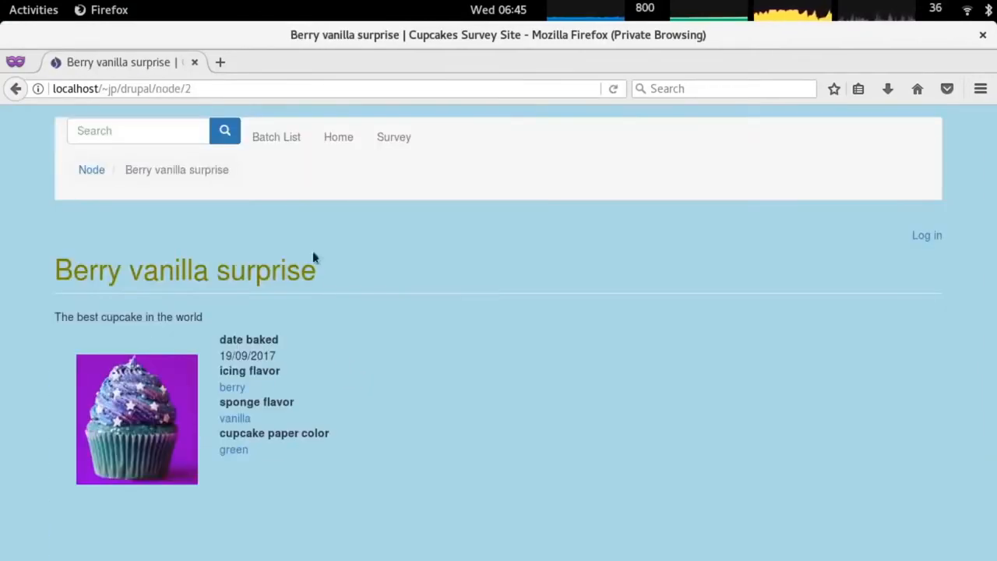
Submit a survey for Berry vanilla surprise rating sponge, icing, presentation and overall quality 9.
click(393, 137)
click(133, 339)
click(150, 415)
click(151, 400)
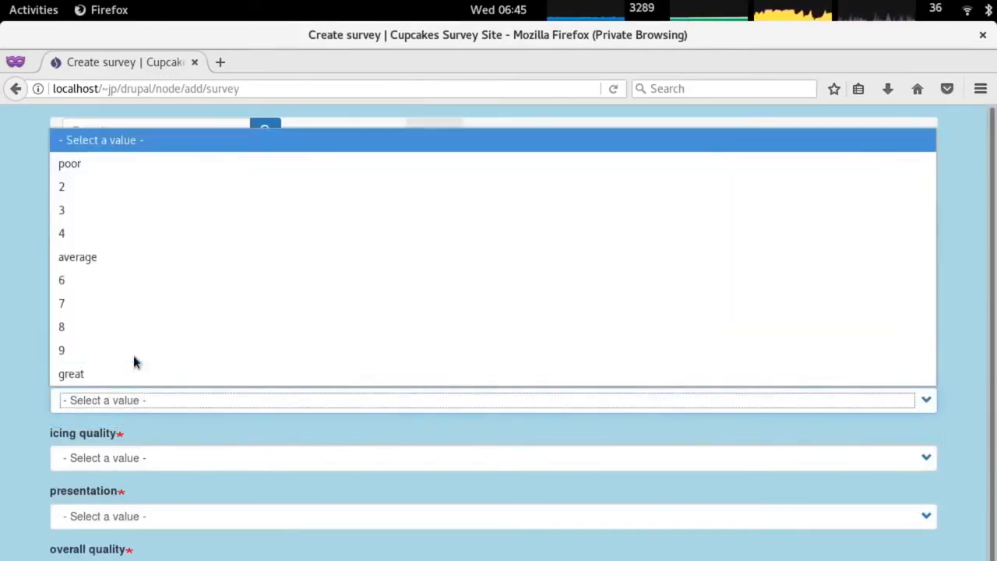
click(112, 355)
scroll(114, 389, down, 1)
click(117, 413)
click(119, 363)
click(117, 454)
click(116, 407)
click(114, 512)
click(115, 464)
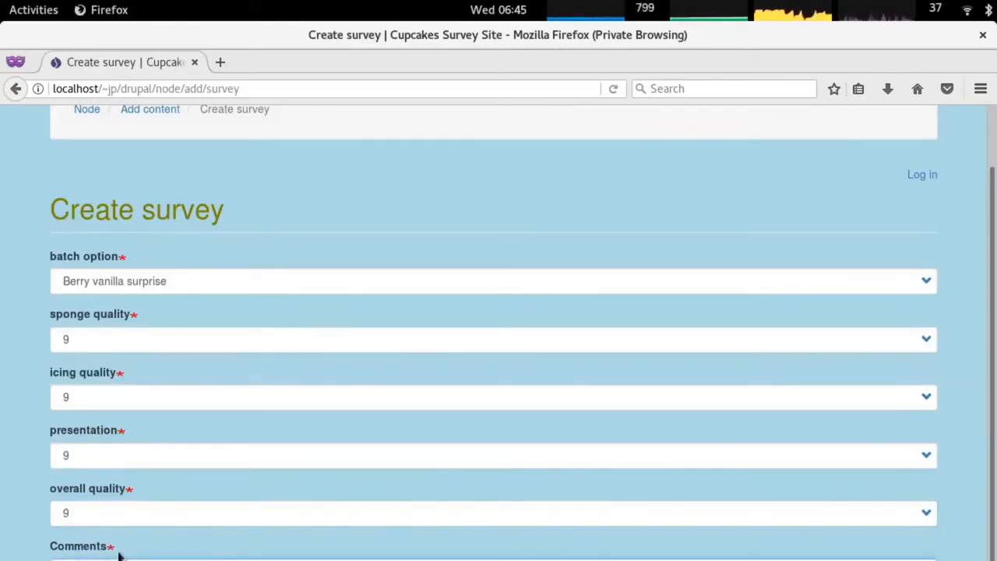
key(Return)
In the logged-in window, review list surveys, draft batches and the cupcake batch history pages.
key(alt+Tab)
key(alt+Tab)
key(alt+grave)
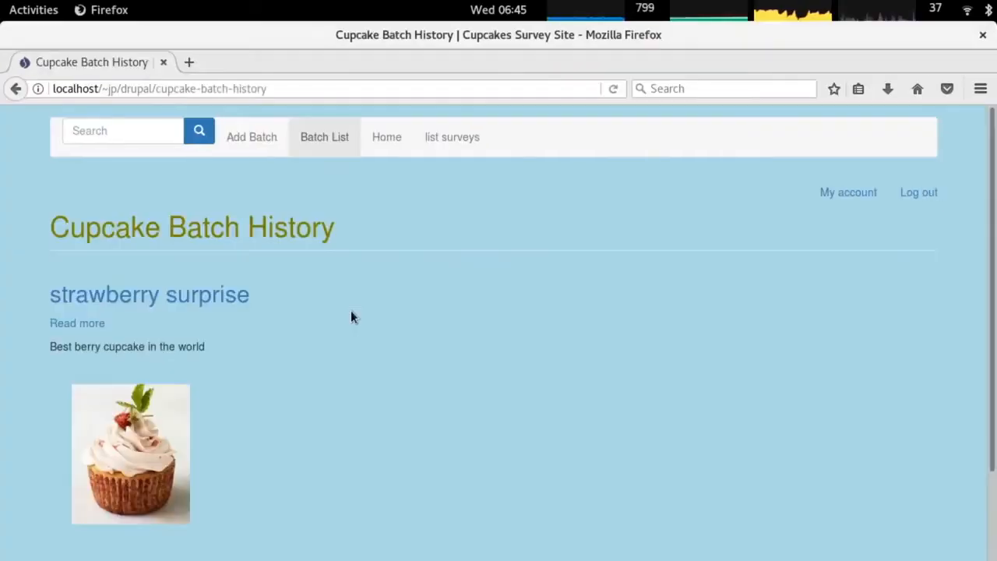
click(540, 143)
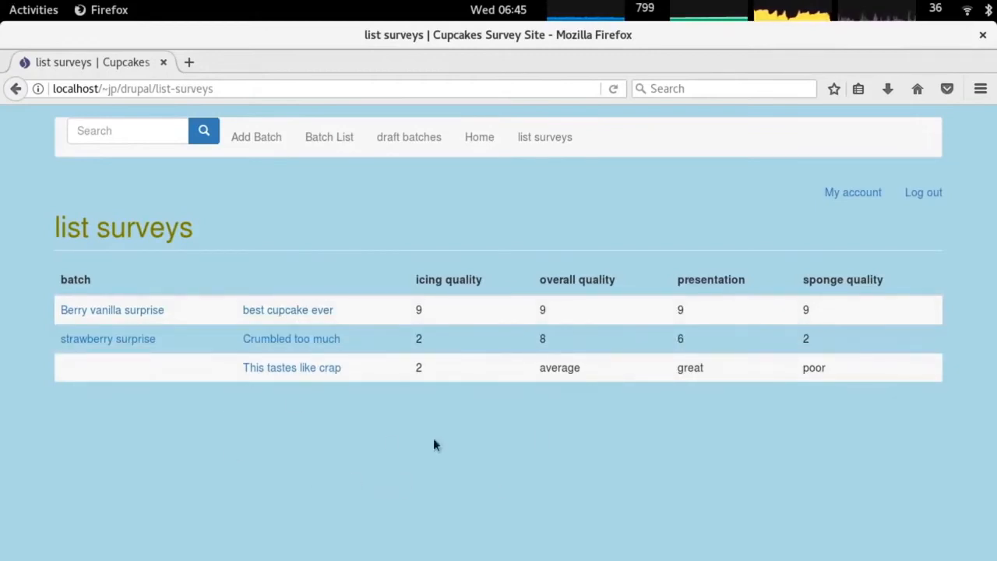
click(474, 141)
click(414, 138)
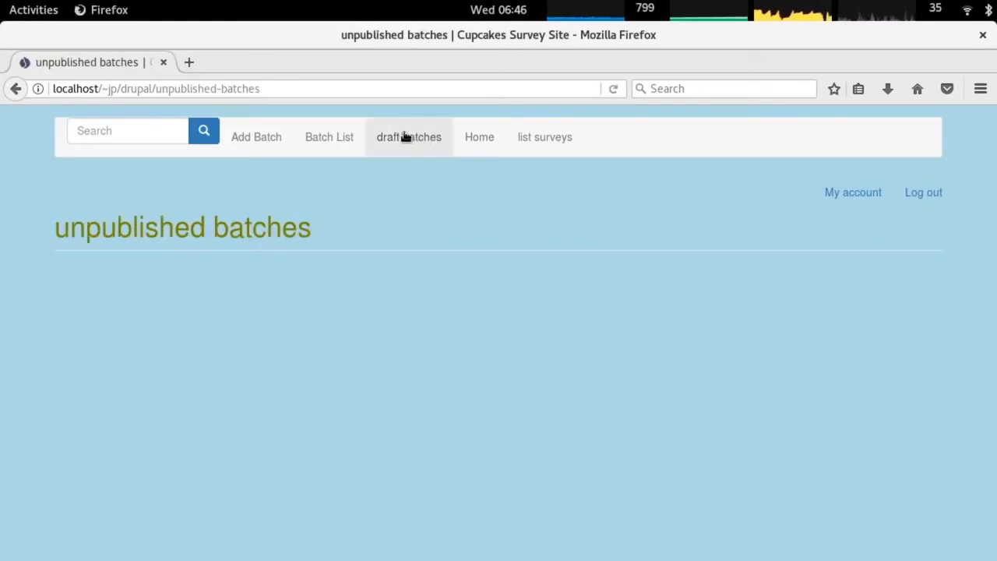
click(324, 137)
scroll(425, 315, down, 3)
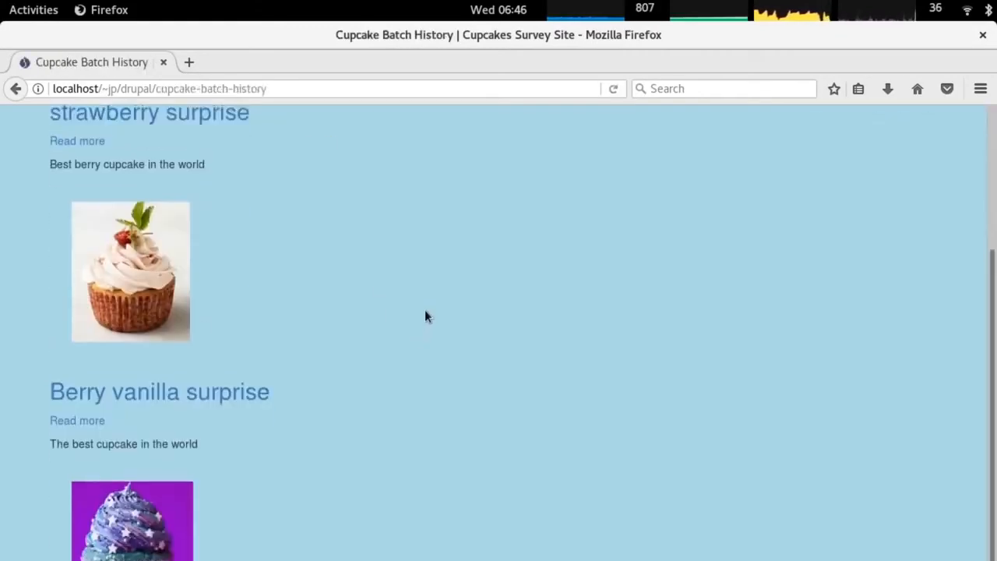
scroll(425, 316, up, 3)
click(390, 138)
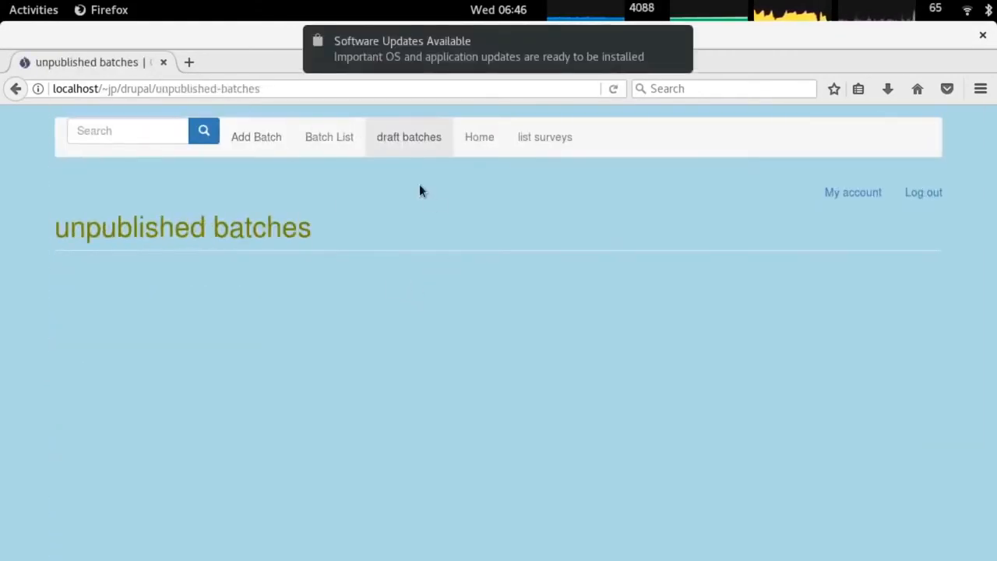
click(680, 42)
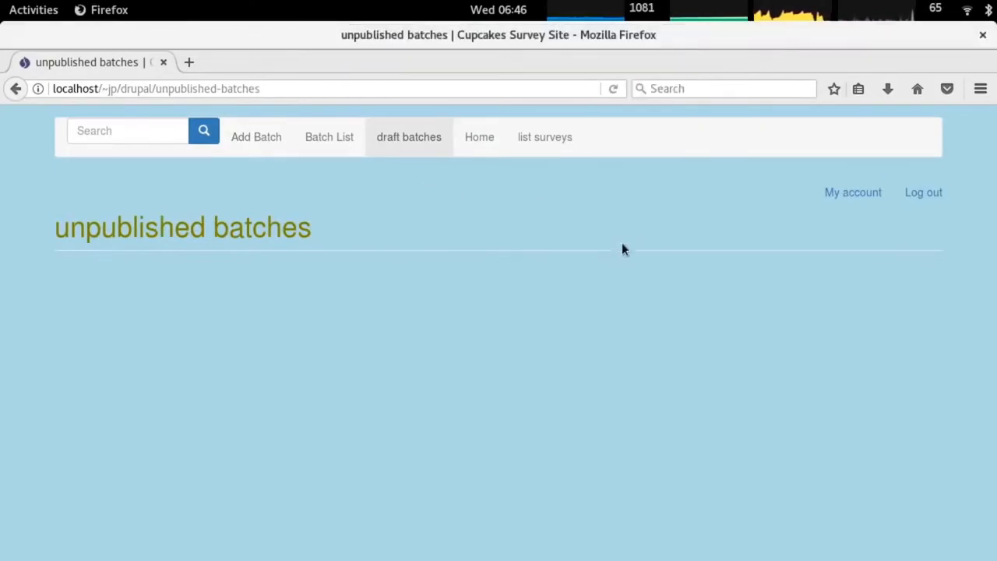
Open a blank Create batch form dated 2017-09-19 and view the baker's account page.
click(262, 138)
scroll(540, 231, down, 4)
scroll(544, 231, up, 3)
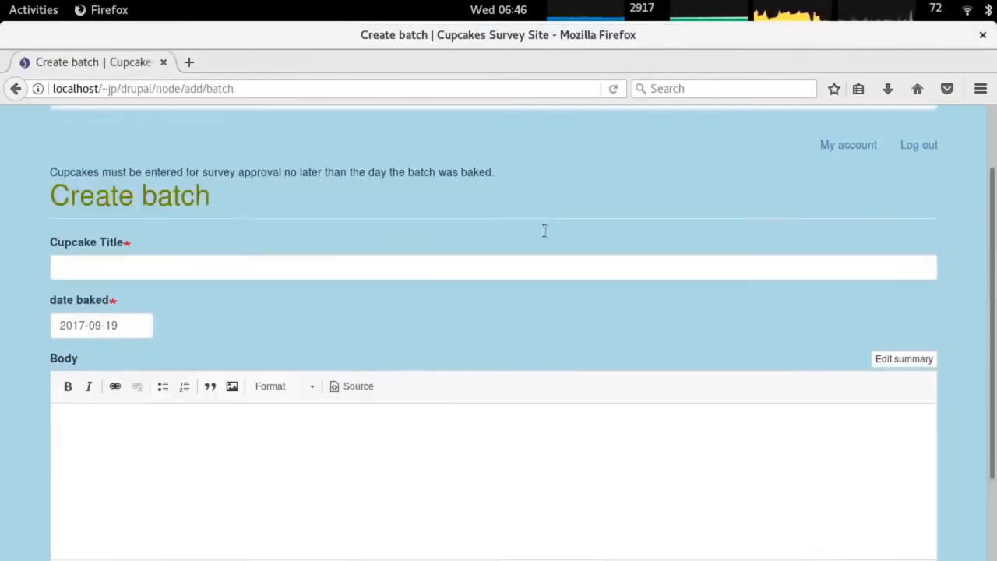
scroll(544, 230, up, 1)
click(848, 235)
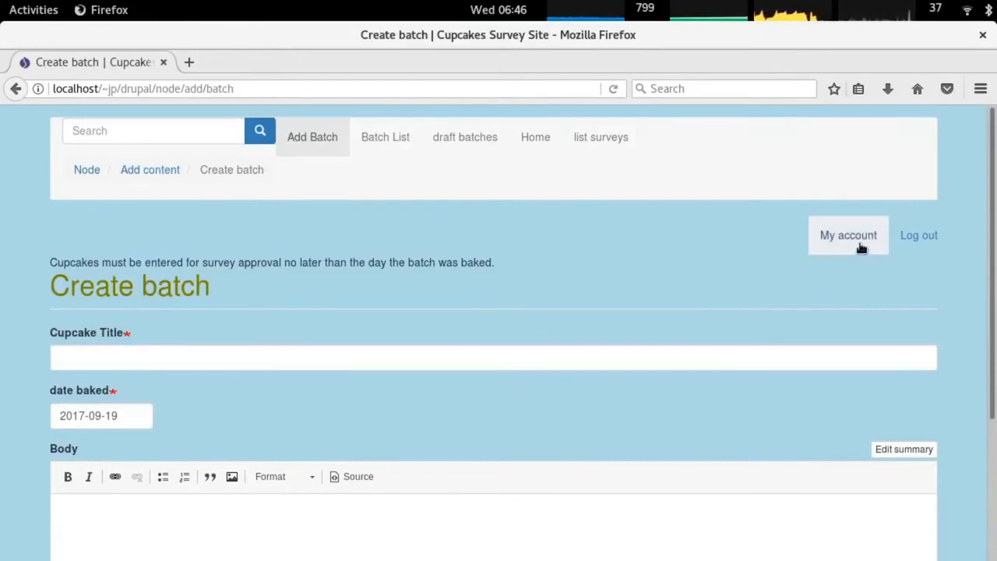
Title the new batch Moreberry Bomber and set date baked to 12 September 2017.
click(265, 140)
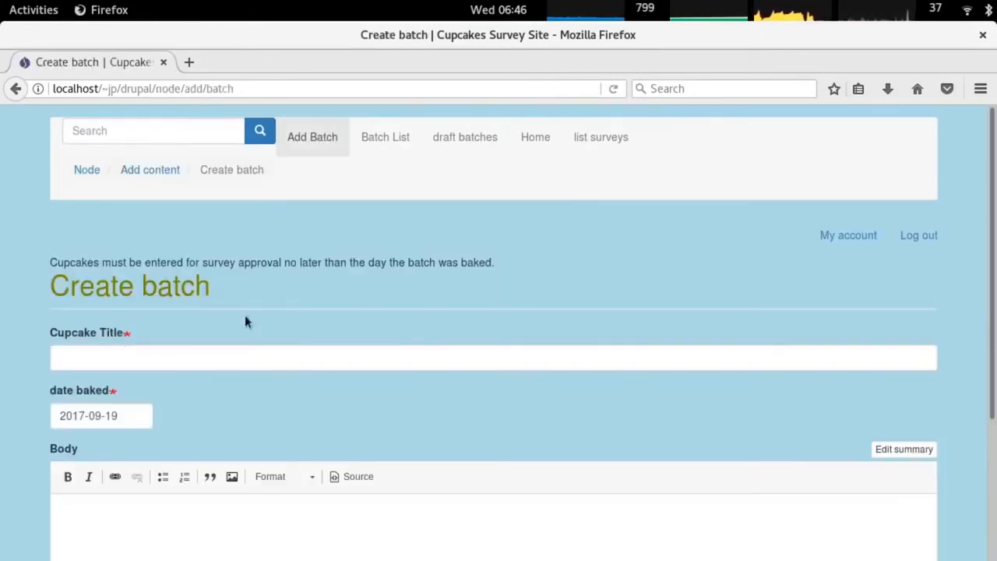
text(Moreberry Bomber)
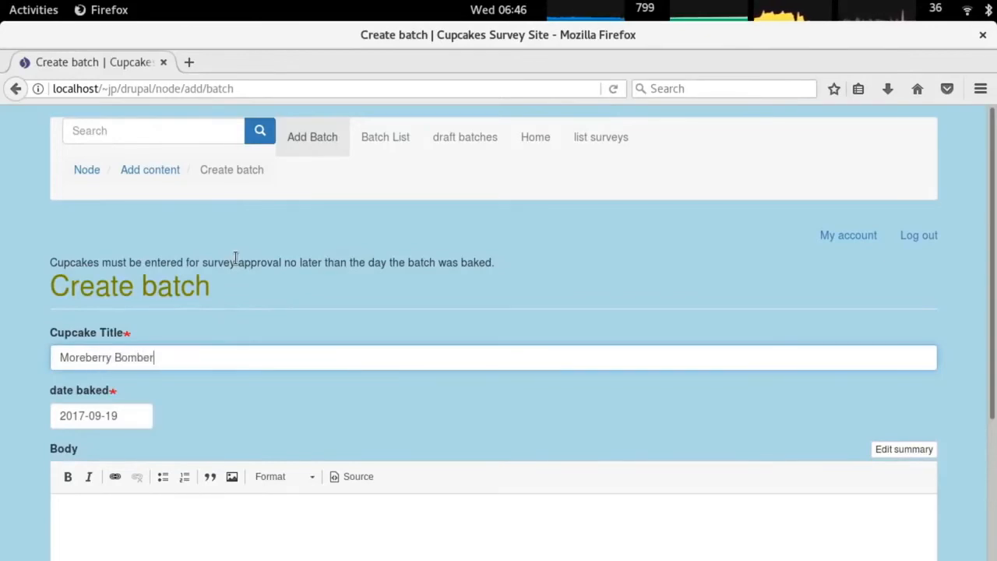
click(129, 421)
scroll(142, 519, down, 2)
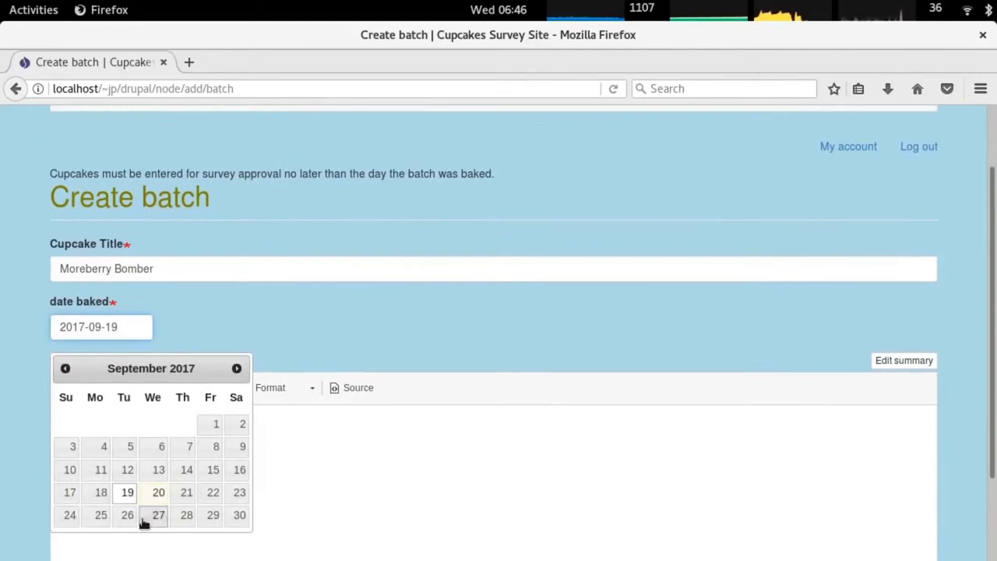
click(133, 473)
scroll(210, 452, down, 1)
click(151, 384)
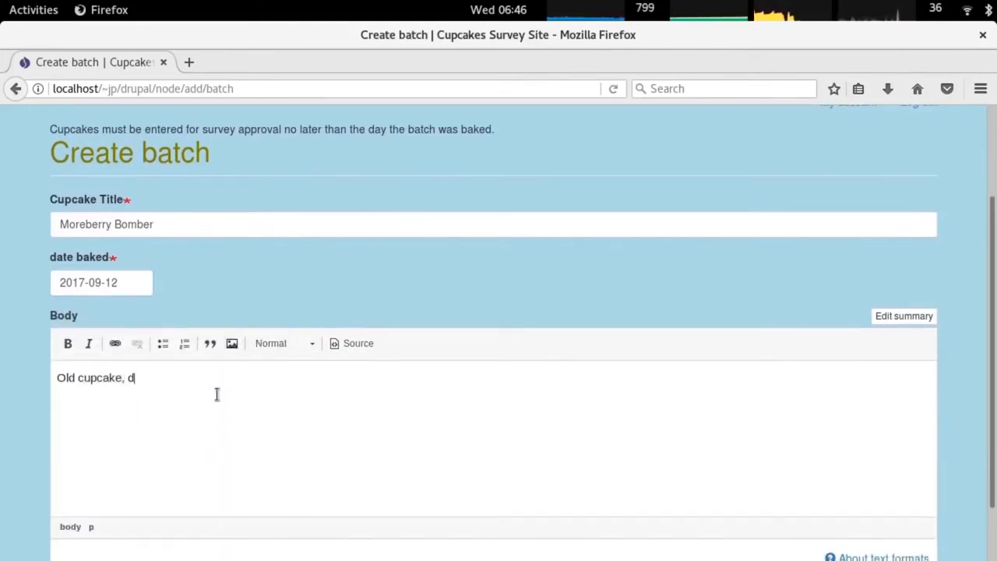
Insert strawberry_cc.png, left-aligned with alt text 'some cupcake', into the description.
click(231, 344)
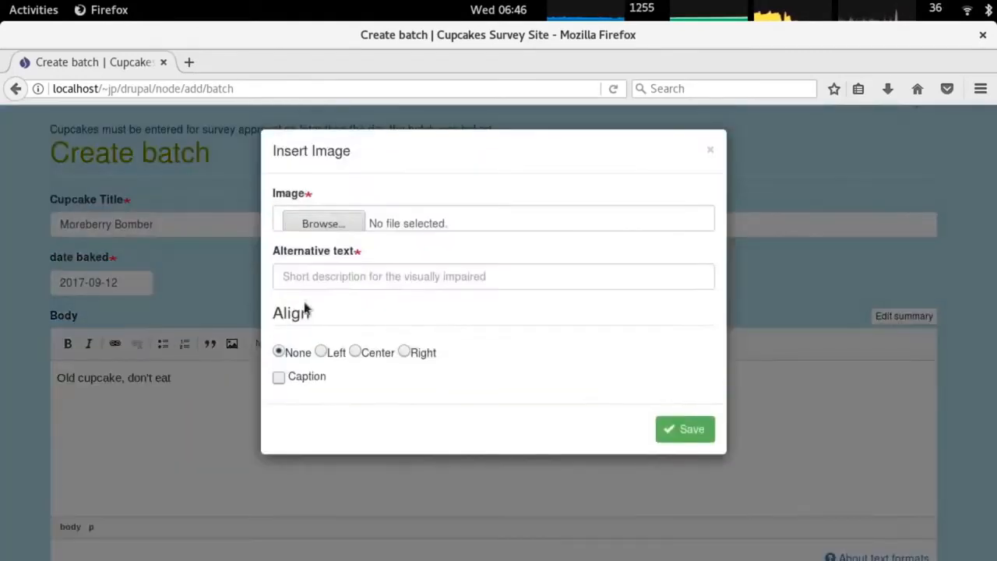
click(328, 224)
double_click(299, 145)
click(318, 300)
text(some cupcake that has mould on it n)
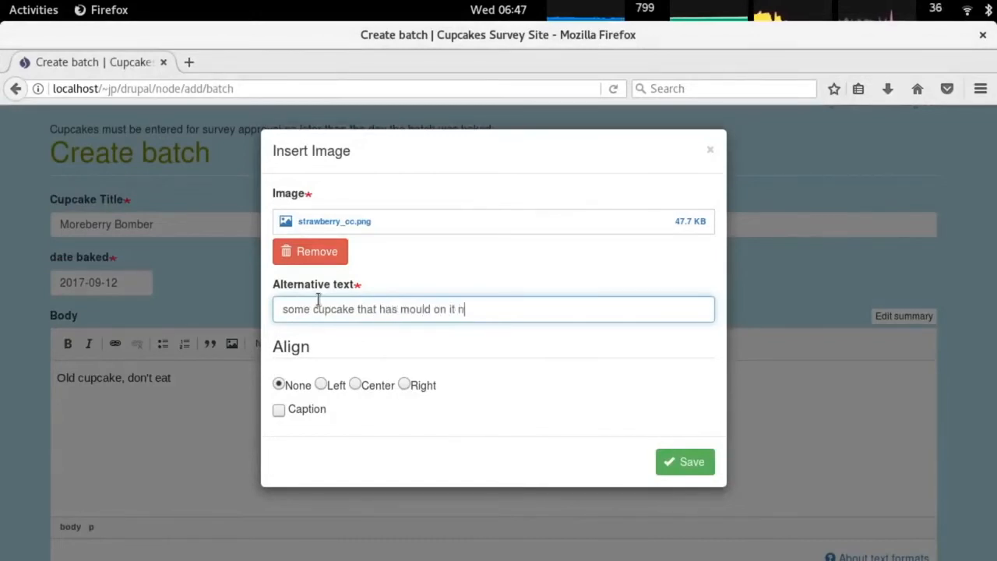
click(321, 383)
click(680, 461)
Set icing flavor to berry, sponge flavor to chocolate and paper color to pink.
scroll(228, 417, down, 4)
click(105, 457)
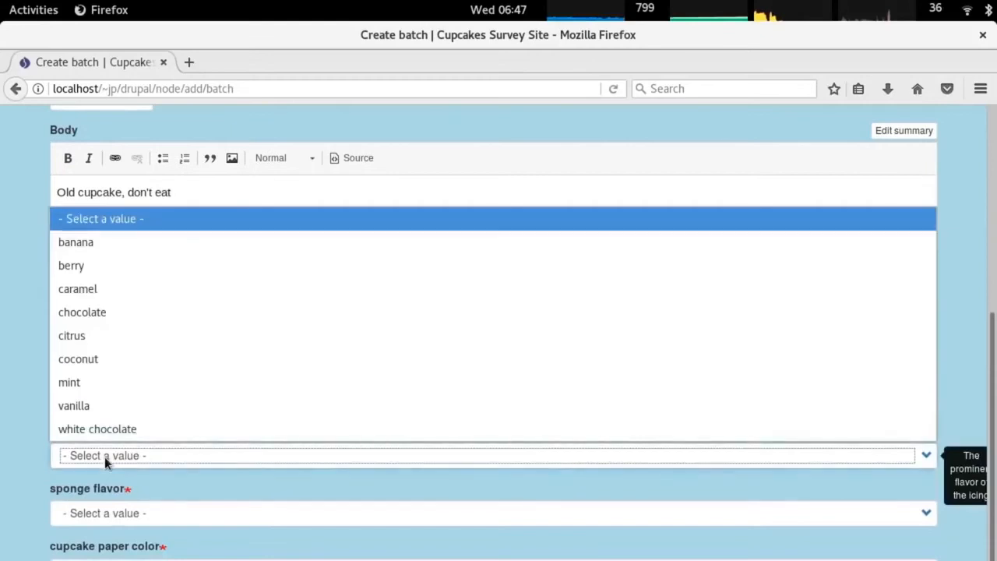
click(122, 265)
click(124, 509)
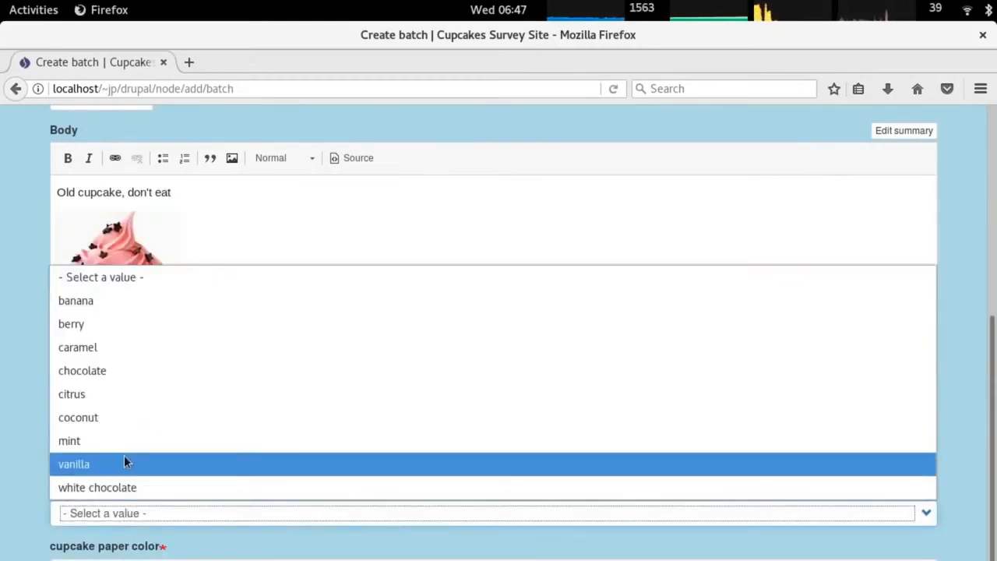
click(143, 373)
click(95, 513)
click(119, 559)
click(120, 559)
click(104, 497)
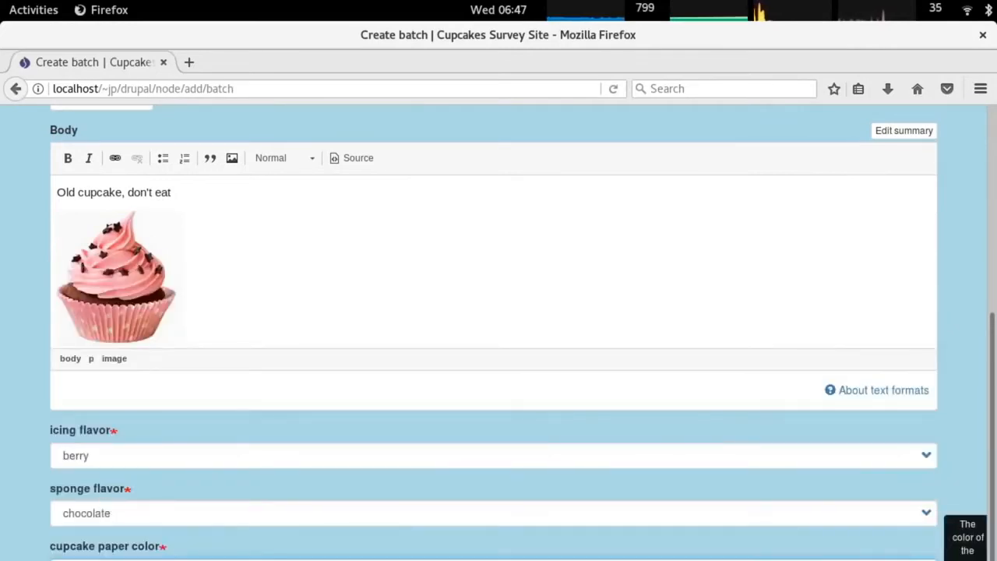
click(101, 559)
click(95, 501)
Save the Moreberry Bomber batch and view it on the unpublished batches list.
scroll(95, 501, down, 1)
click(93, 559)
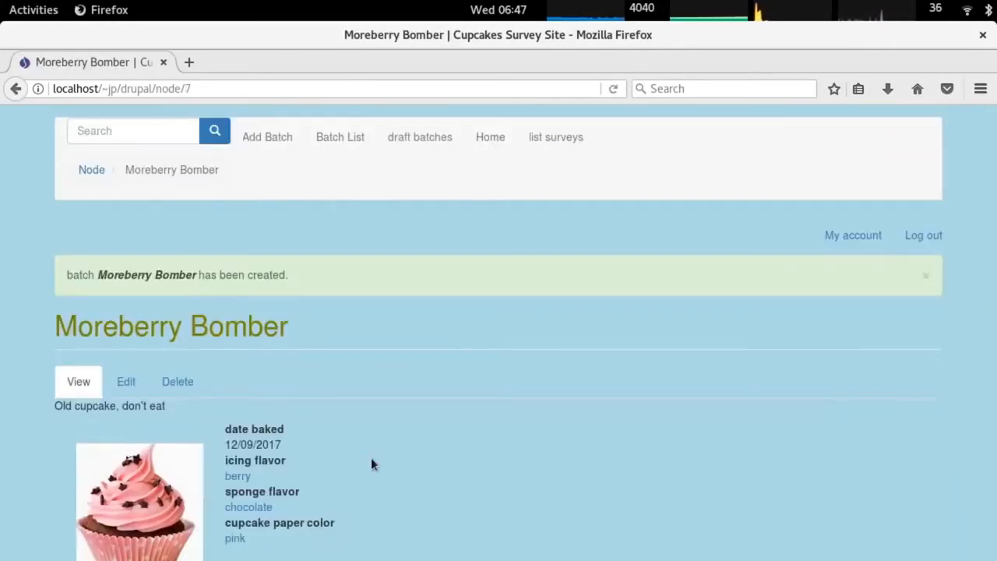
click(126, 383)
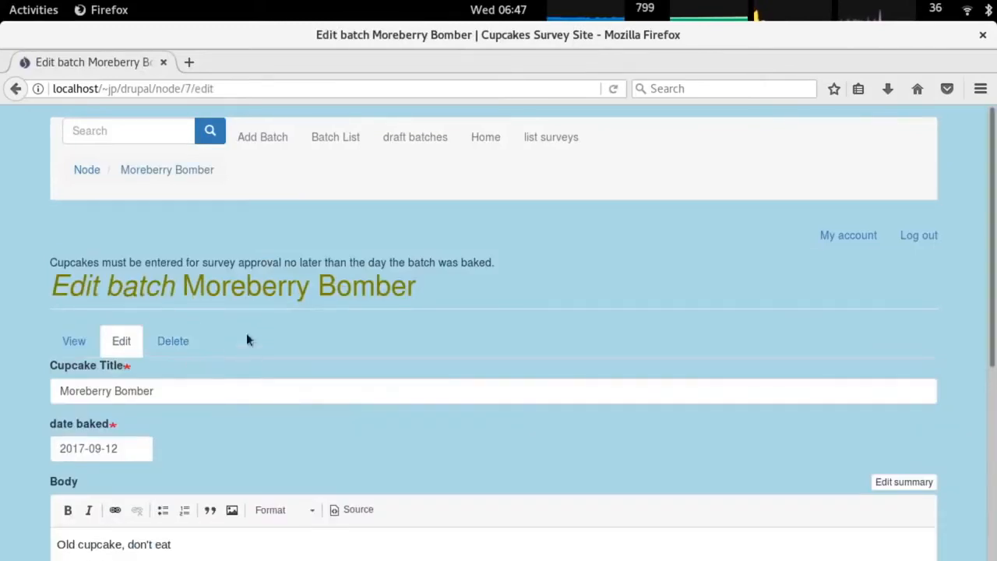
click(406, 138)
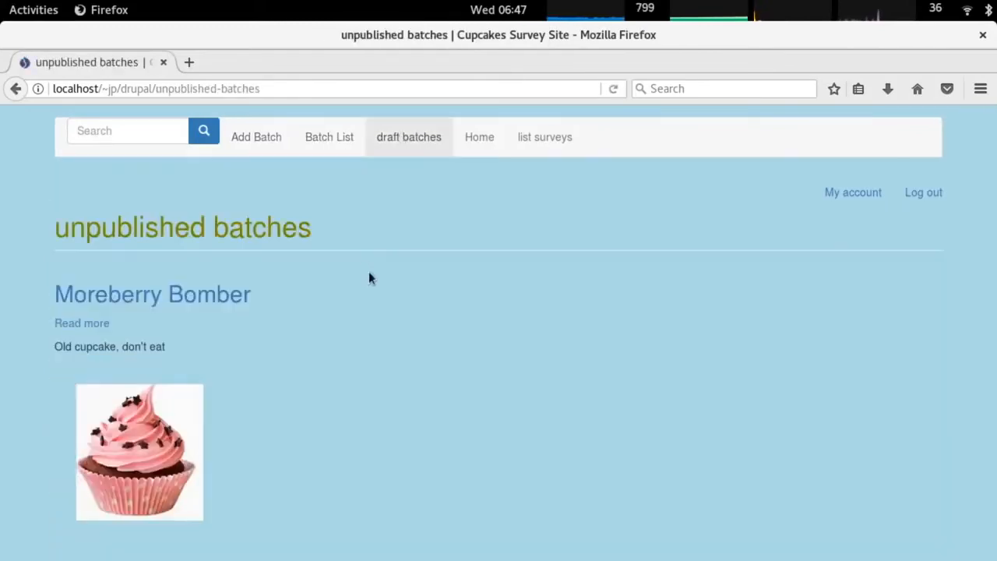
Open the Moreberry Bomber page, then as the visitor check the survey's batch choices and batch history.
click(92, 324)
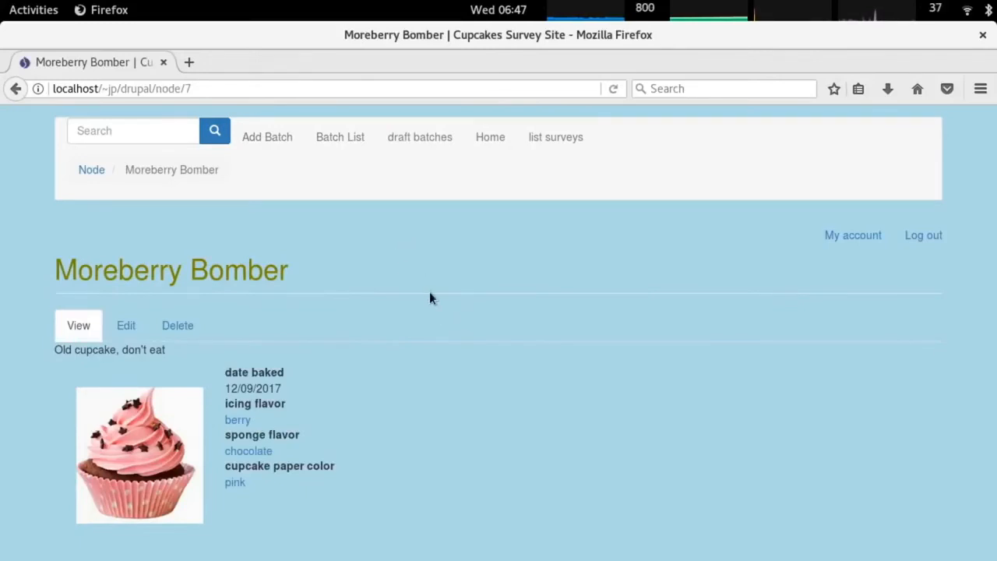
click(558, 140)
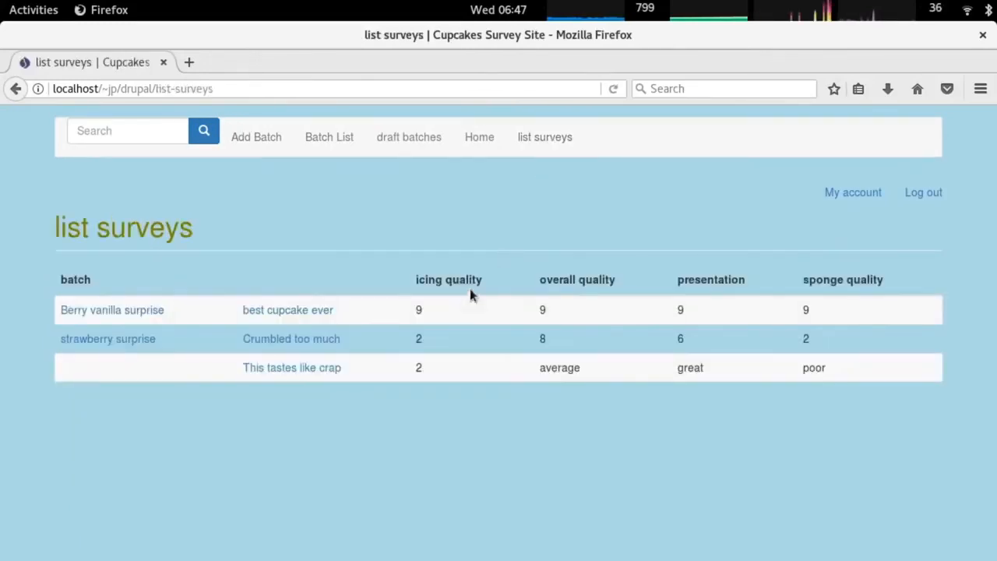
key(alt+Tab)
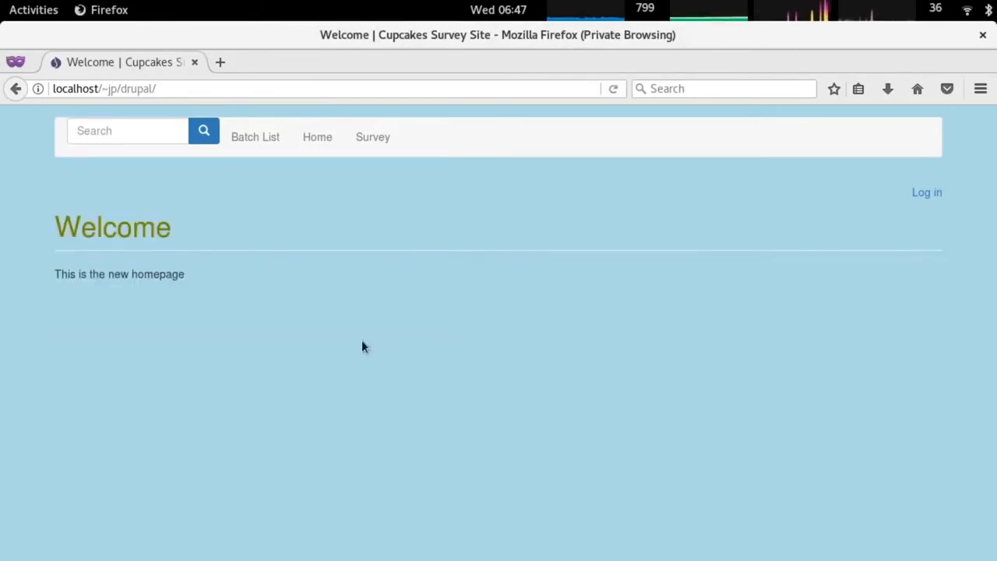
click(374, 142)
scroll(167, 280, down, 1)
click(167, 280)
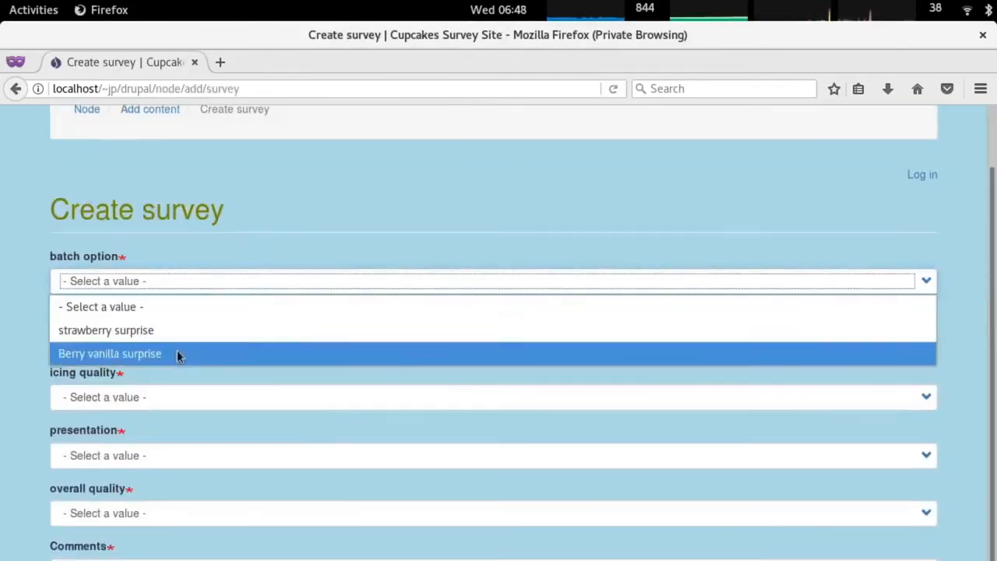
scroll(528, 225, up, 1)
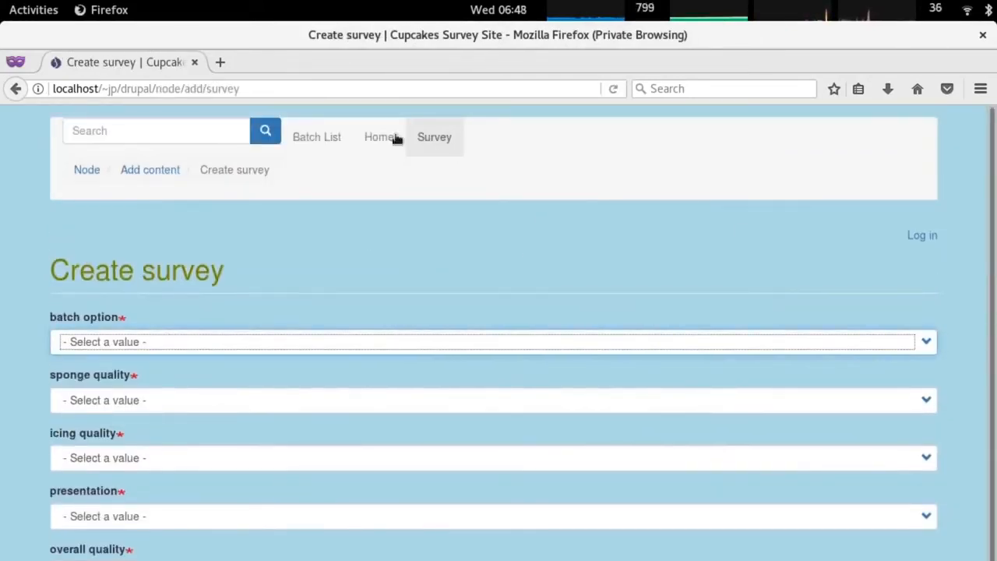
click(380, 137)
click(260, 139)
scroll(391, 280, down, 2)
scroll(413, 281, up, 2)
From the unpublished batches list, apply the Published moderation state to Moreberry Bomber.
key(alt+Tab)
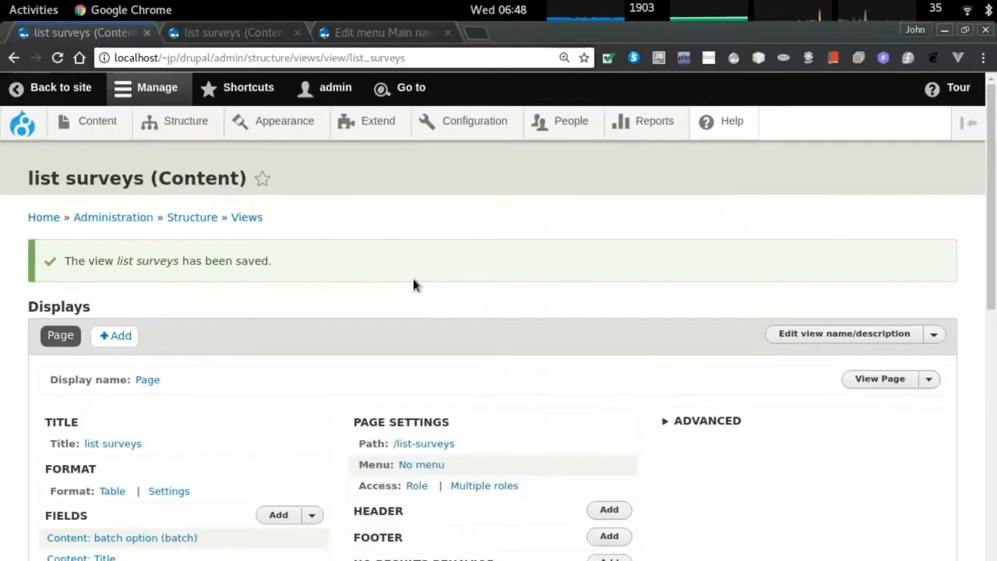
key(alt+grave)
click(325, 148)
scroll(243, 380, down, 1)
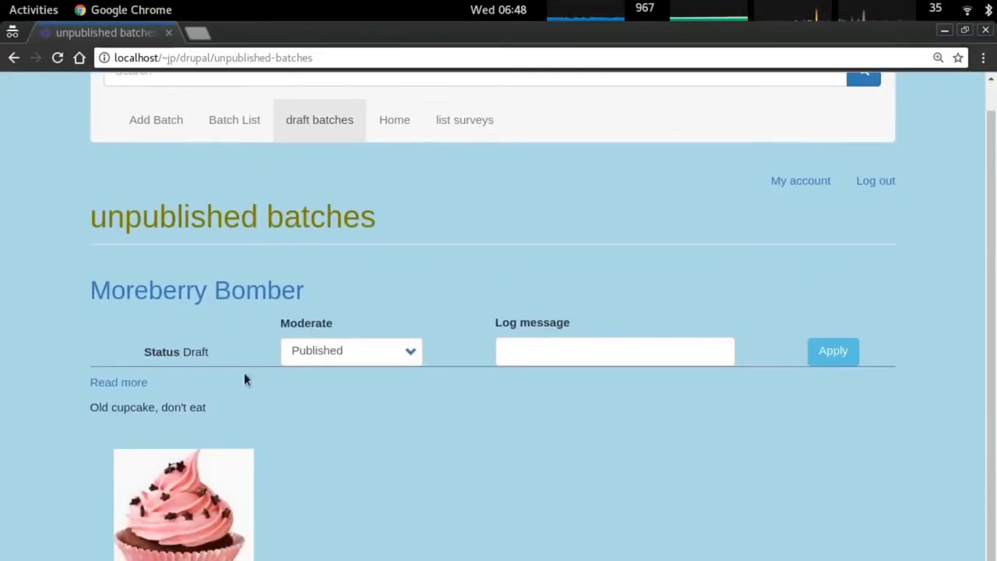
click(118, 382)
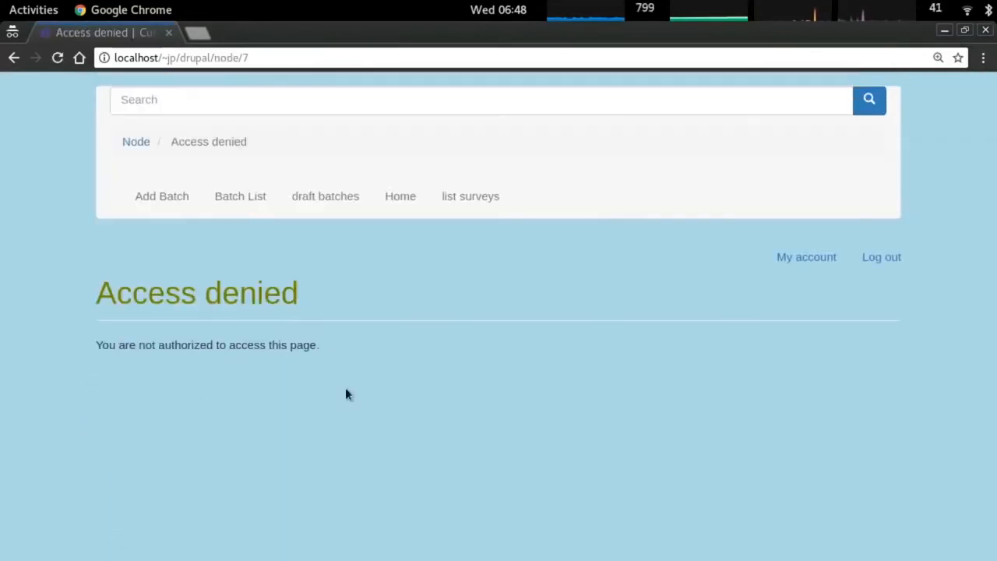
click(340, 198)
scroll(387, 416, down, 1)
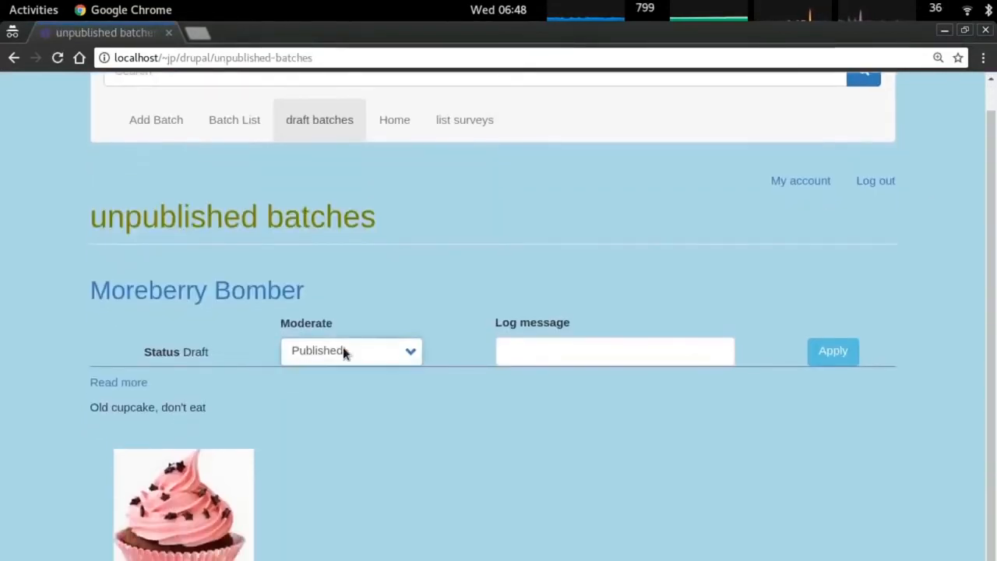
click(830, 357)
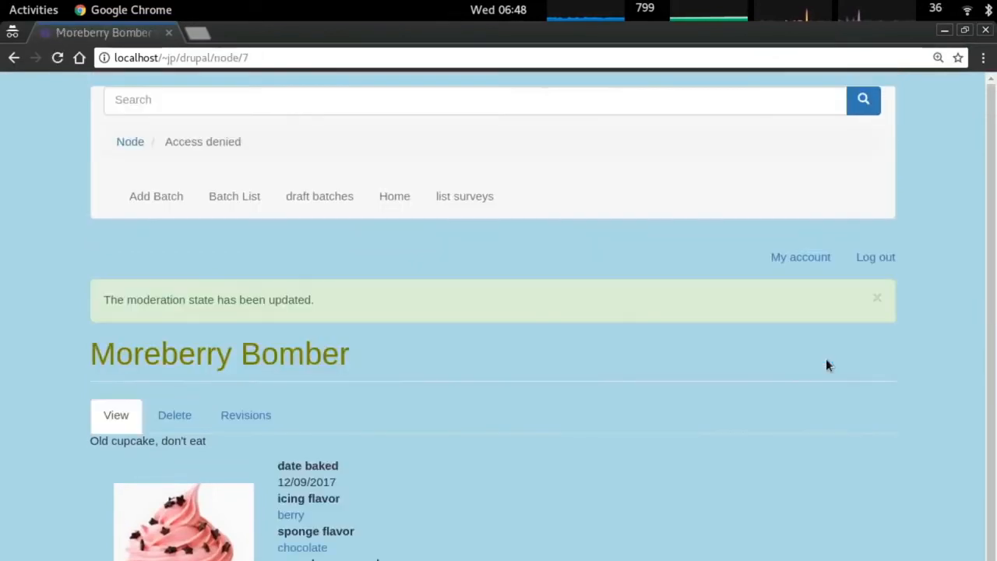
triple_click(188, 271)
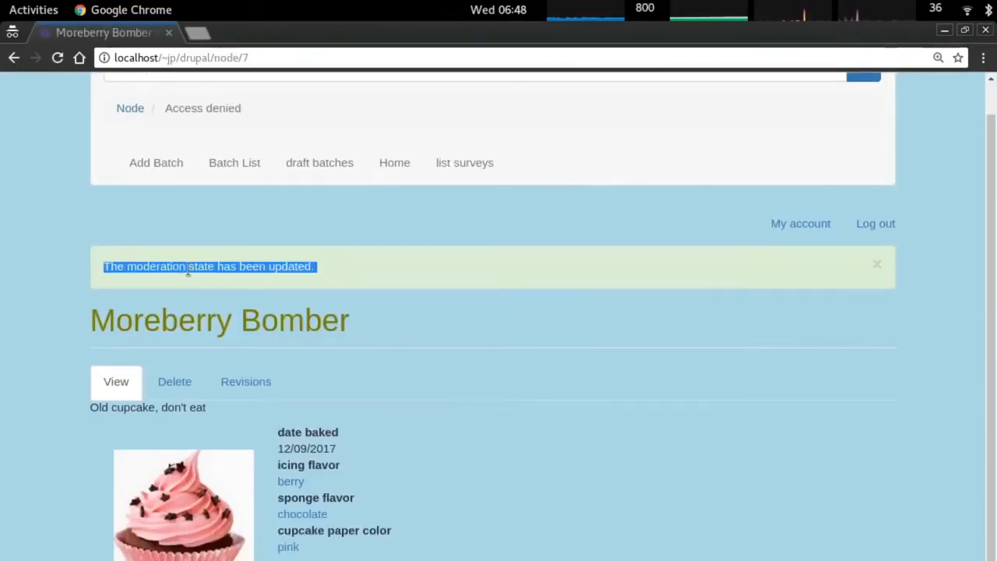
double_click(132, 271)
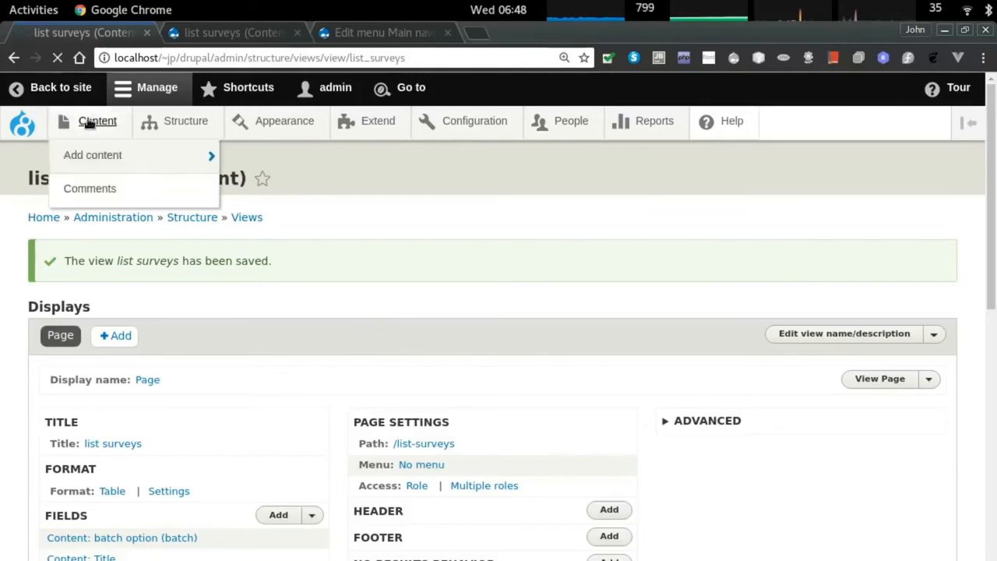
Check the admin content list and the current order of the public batch list.
click(89, 123)
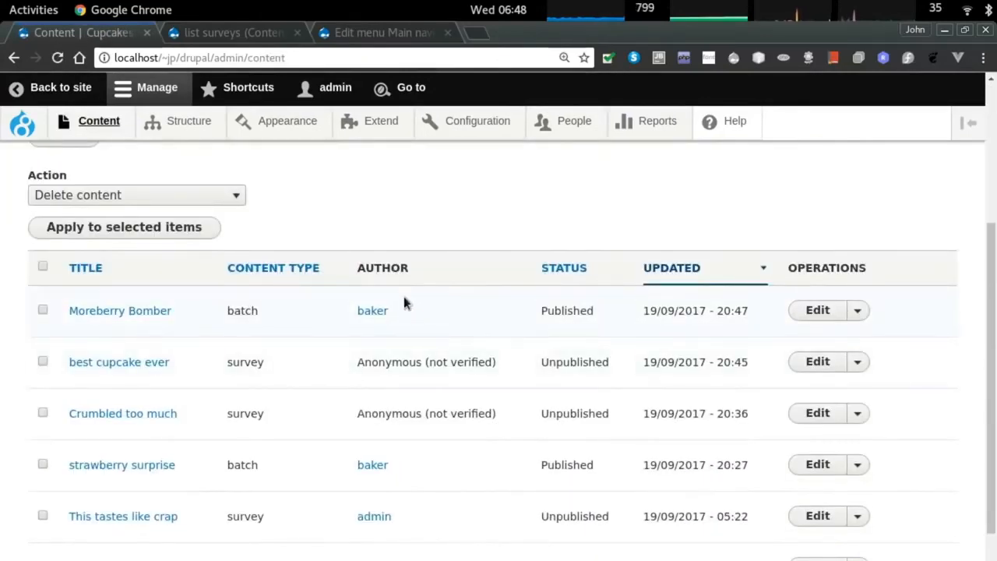
double_click(568, 311)
click(452, 335)
key(alt+Tab)
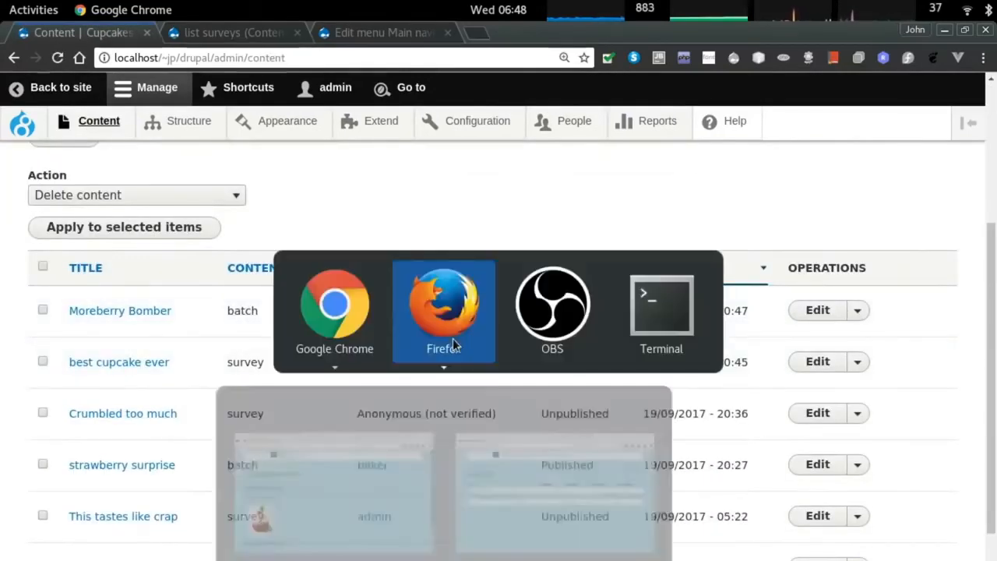
click(256, 138)
scroll(420, 362, down, 10)
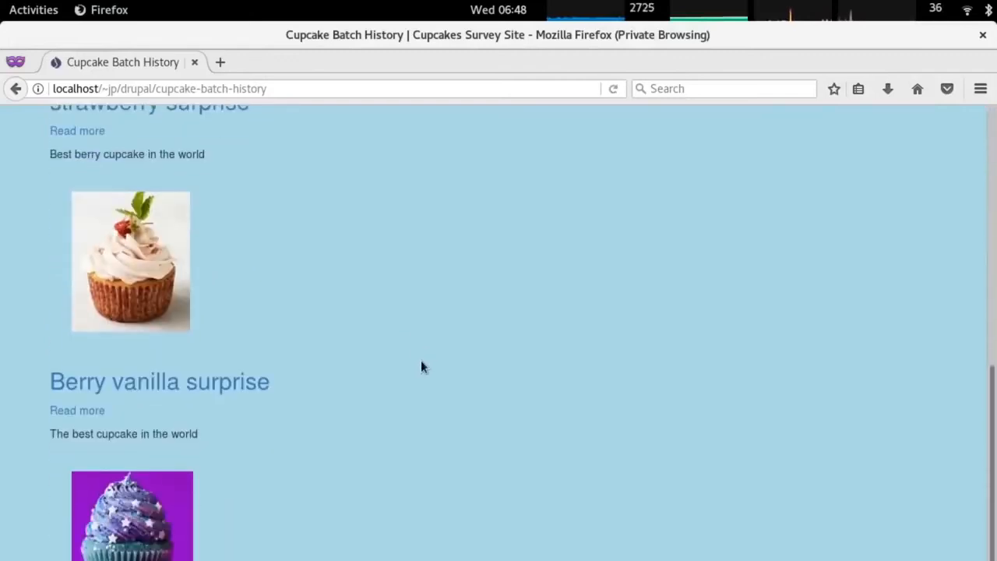
scroll(423, 361, up, 9)
triple_click(128, 274)
key(alt+Tab)
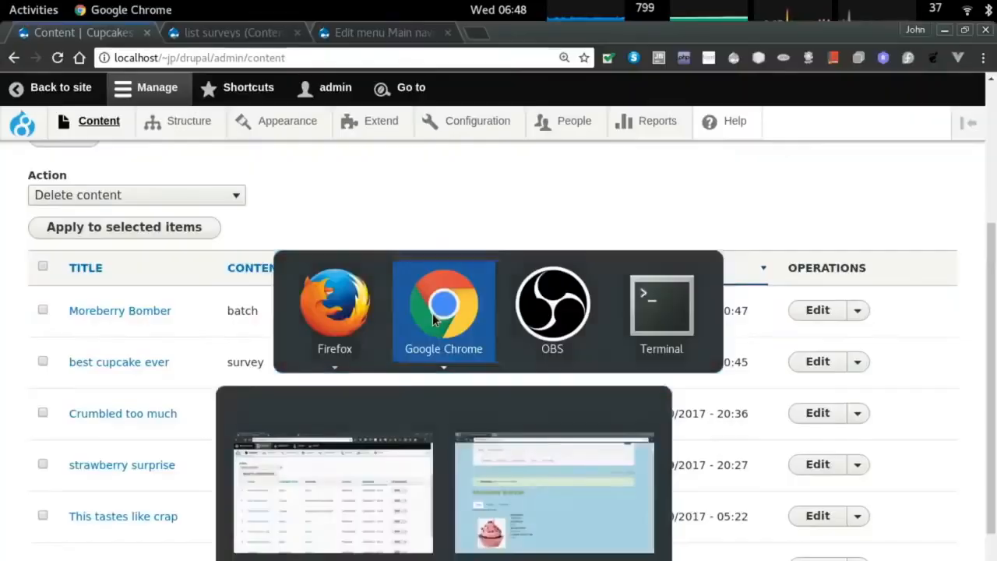
Open the Cupcake Batch History view for editing from Structure > Views.
click(181, 122)
mouse_move(291, 392)
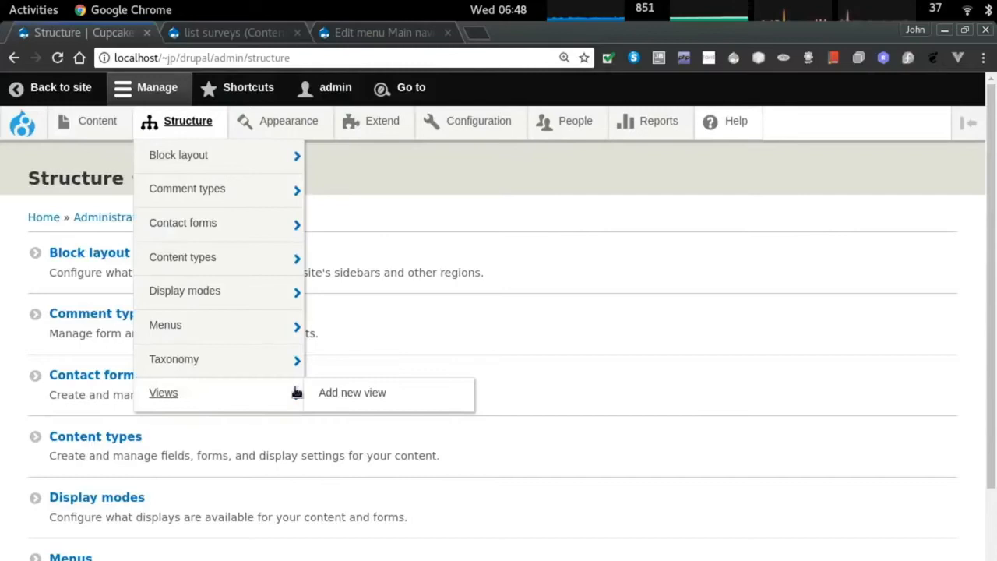
click(166, 395)
scroll(301, 339, down, 2)
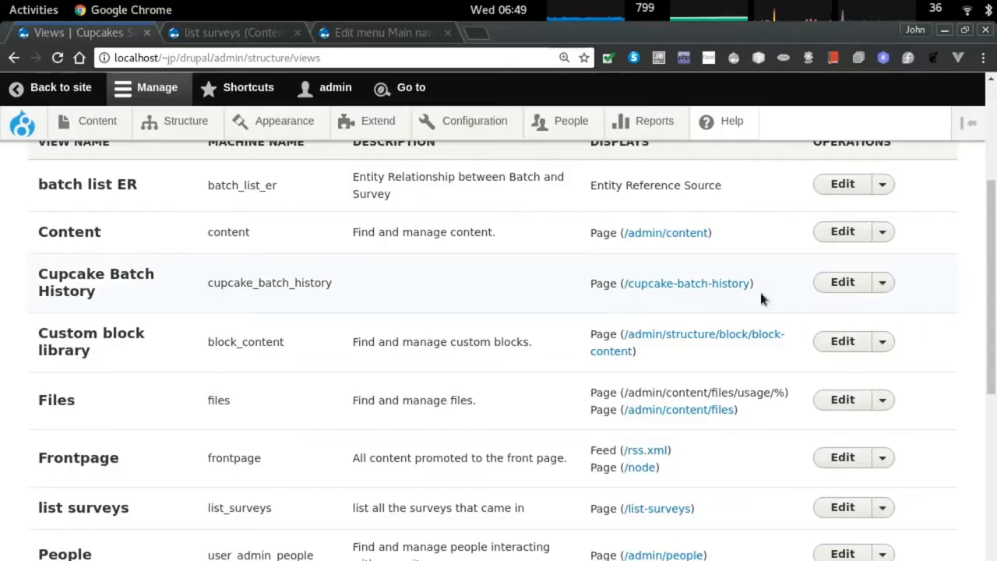
click(857, 288)
scroll(236, 399, down, 3)
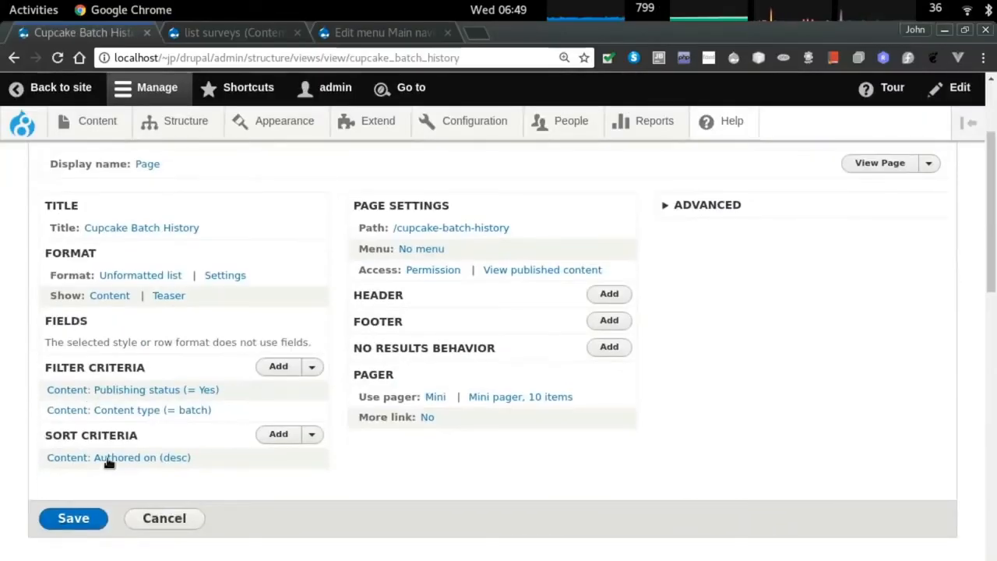
Add a date baked sort criterion to the Cupcake Batch History view.
click(175, 460)
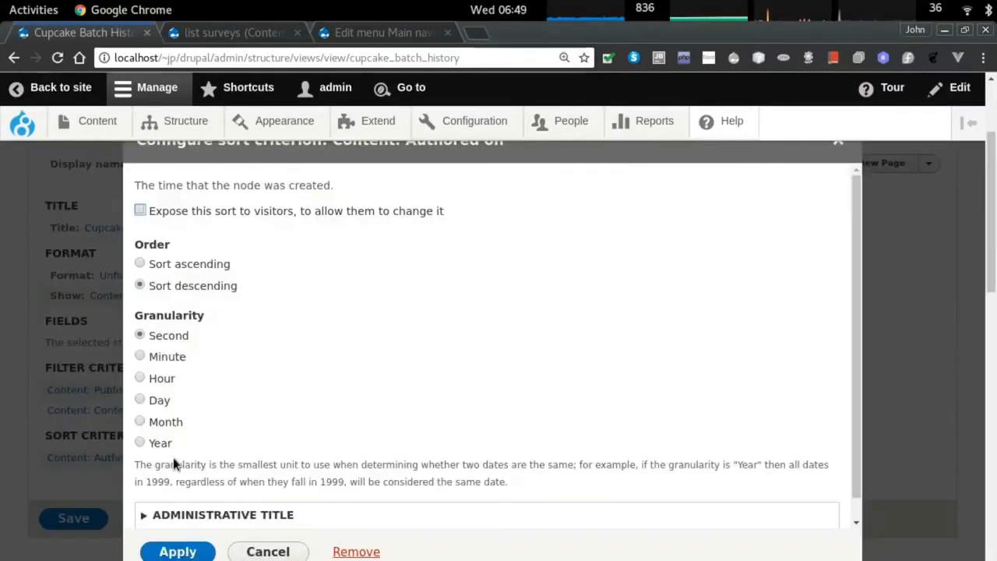
key(Escape)
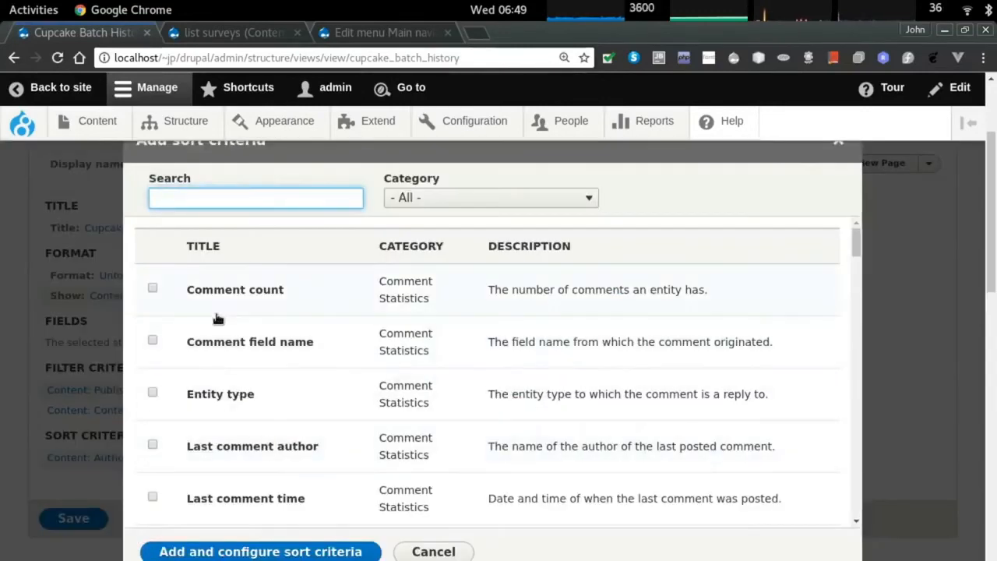
text(baked)
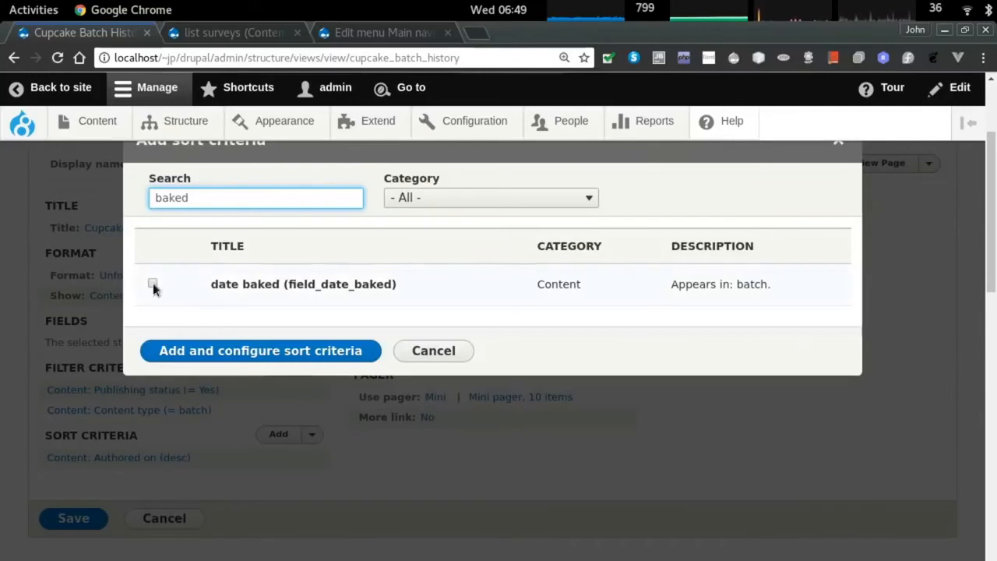
click(152, 283)
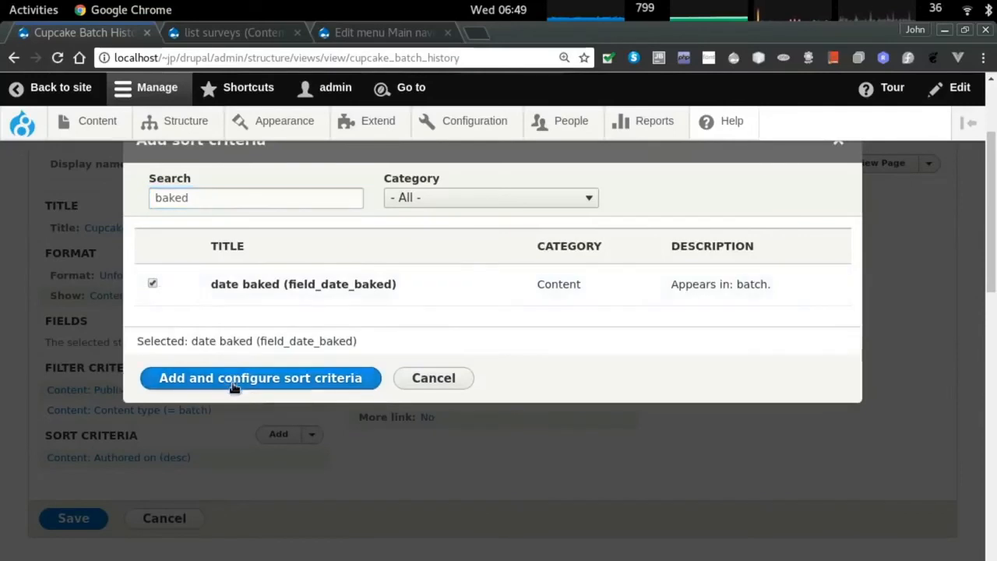
click(236, 379)
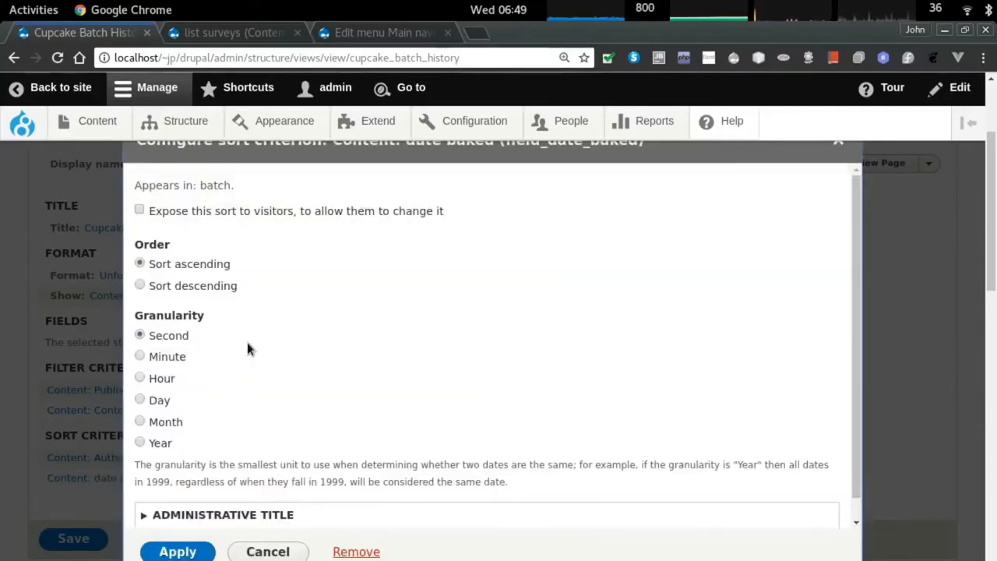
scroll(241, 337, down, 1)
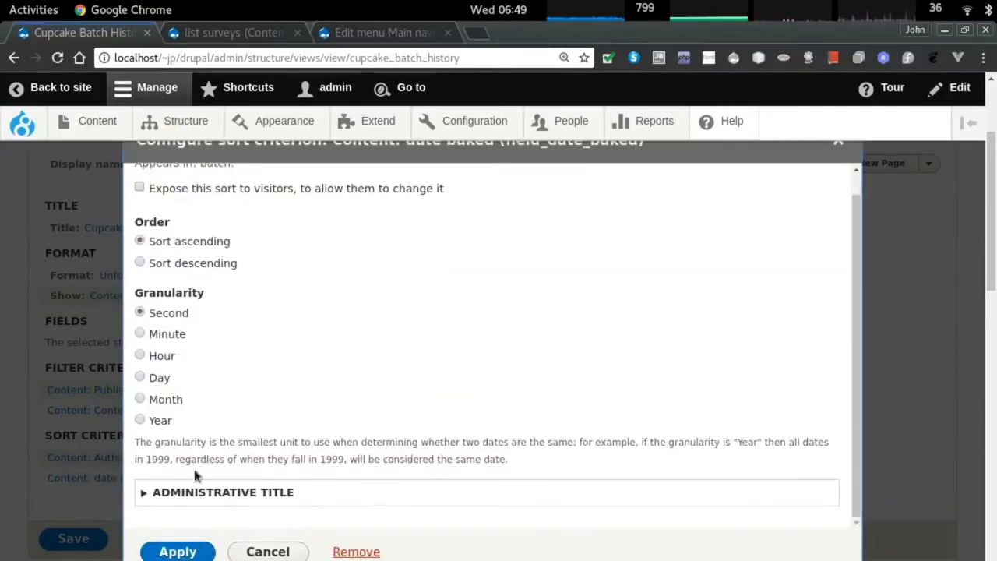
click(180, 551)
Remove the Authored on sort and check the public batch list.
click(167, 517)
click(354, 549)
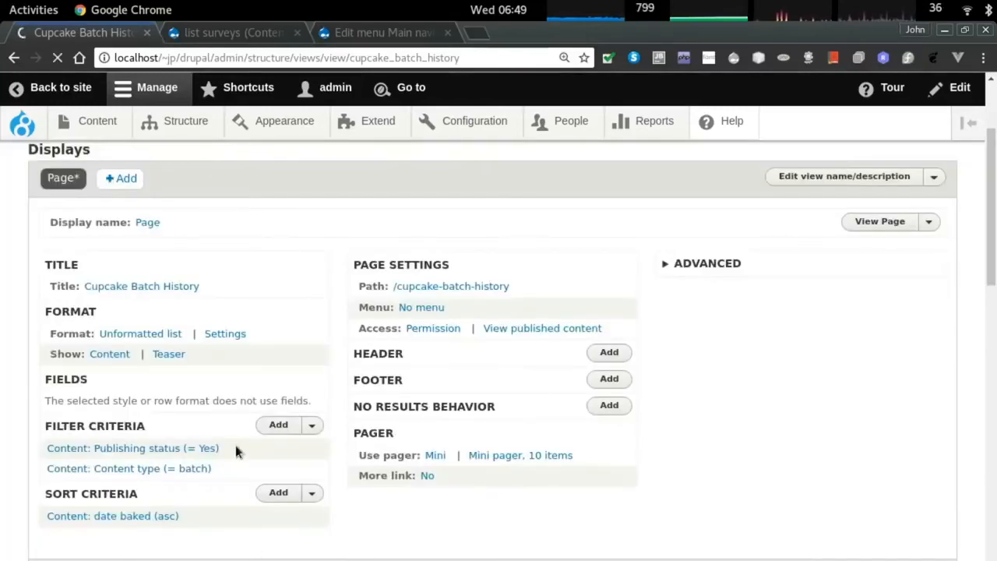
key(alt+Tab)
scroll(293, 394, down, 10)
scroll(367, 391, down, 2)
scroll(364, 394, up, 6)
scroll(363, 393, down, 5)
scroll(363, 394, up, 7)
scroll(362, 394, down, 3)
Set the date baked sort to descending (newest first) and save the view.
key(alt+Tab)
scroll(122, 507, up, 3)
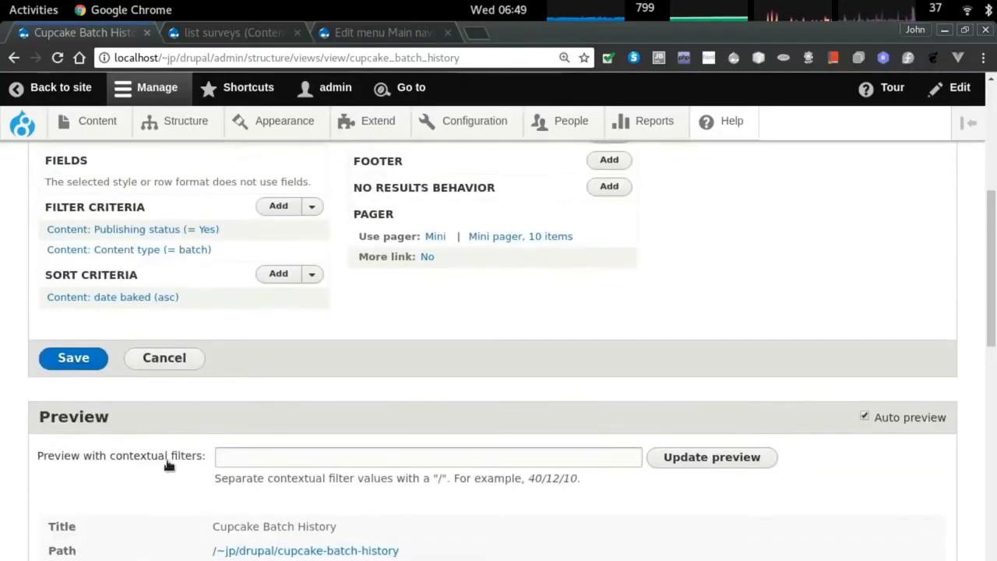
scroll(159, 444, up, 2)
click(136, 383)
click(204, 286)
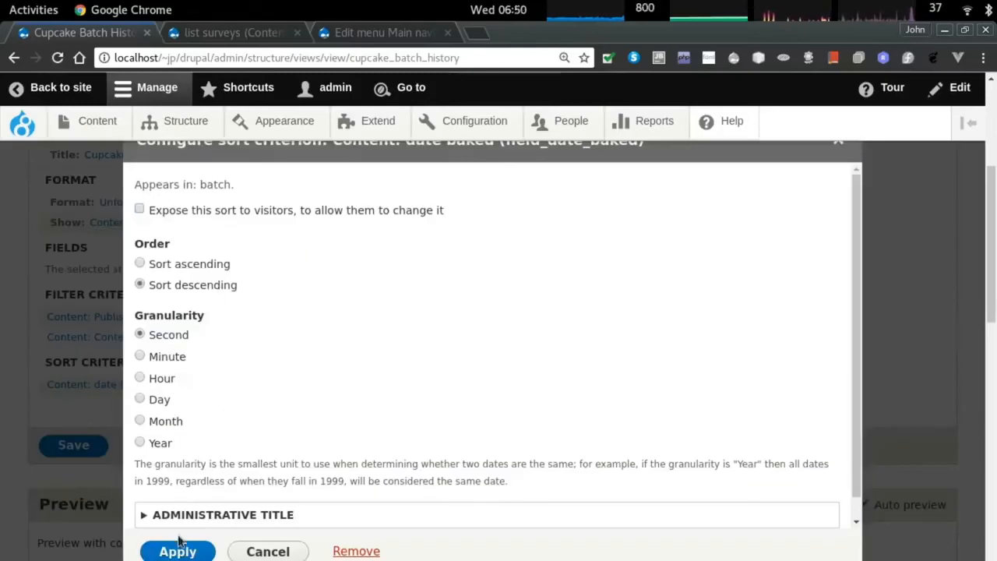
click(178, 550)
click(73, 444)
key(alt+Tab)
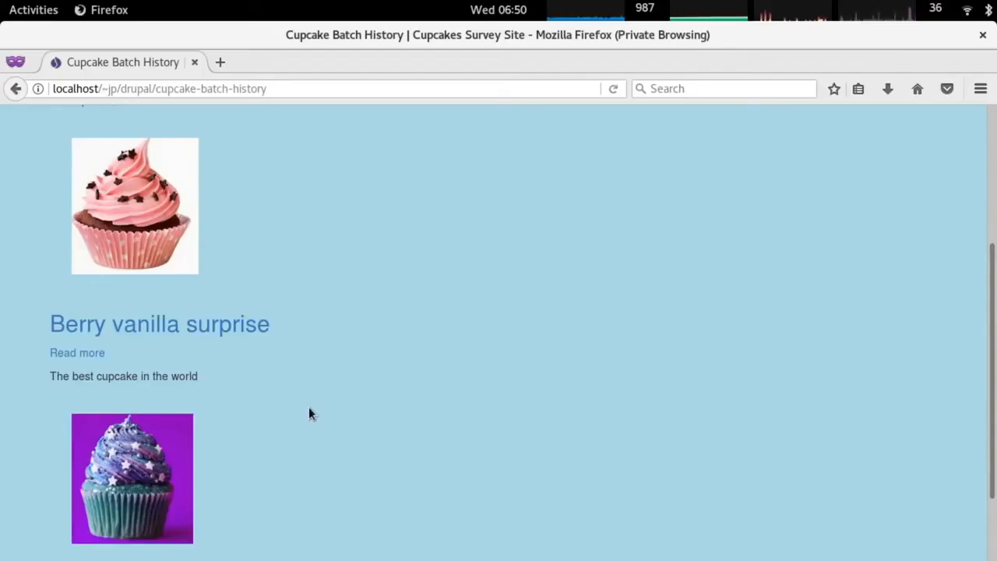
Reload the public batch history and view the strawberry surprise batch page.
key(F5)
scroll(358, 392, up, 4)
scroll(369, 390, down, 5)
scroll(369, 396, up, 8)
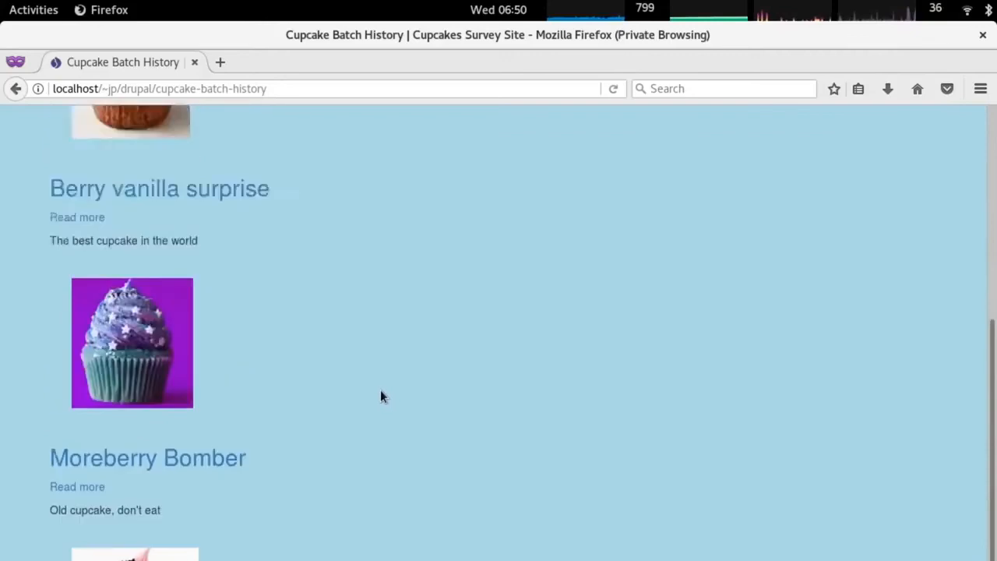
click(96, 329)
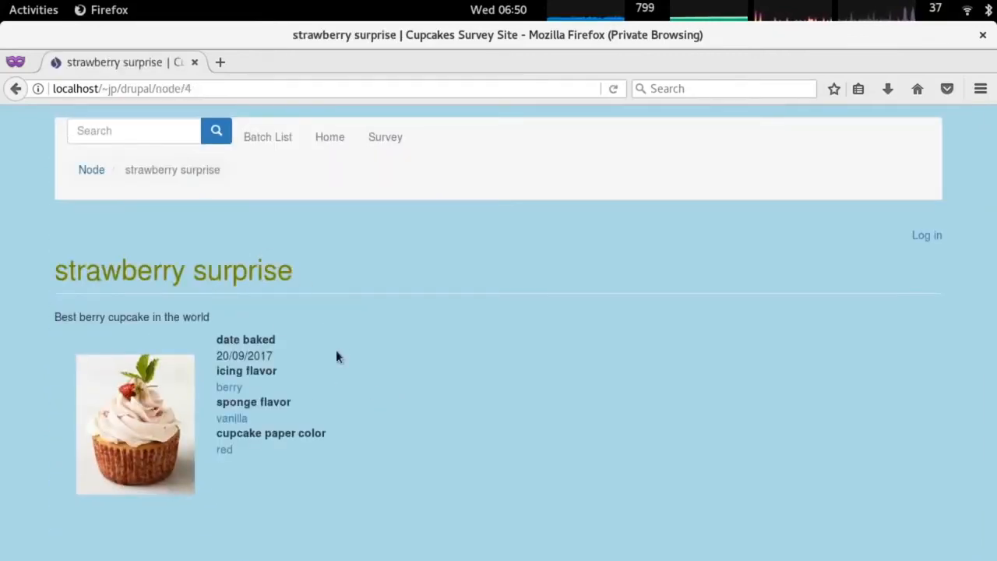
click(278, 139)
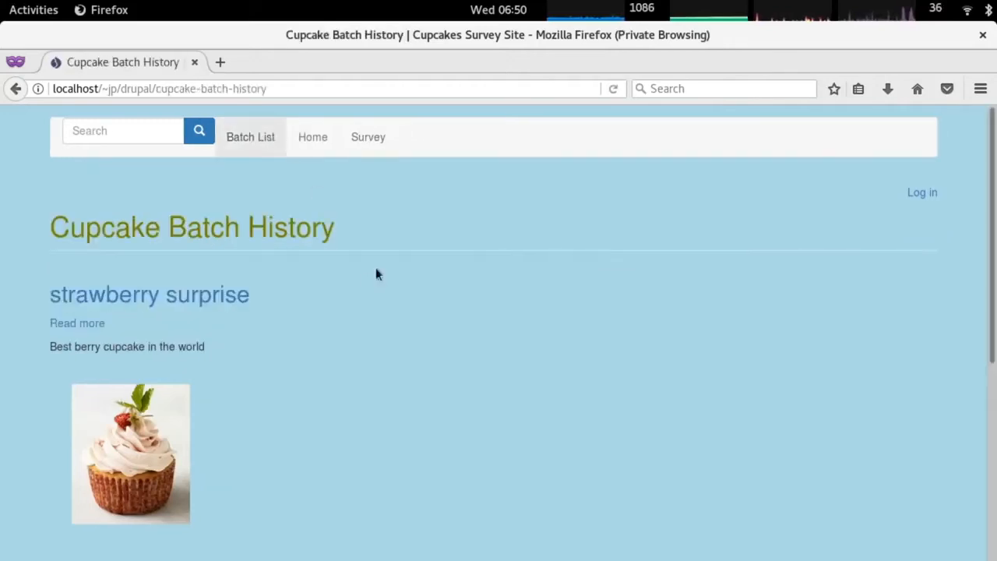
scroll(310, 392, down, 5)
scroll(134, 457, up, 1)
View the Berry vanilla surprise batch and the survey form's batch options, then return to the admin.
click(121, 160)
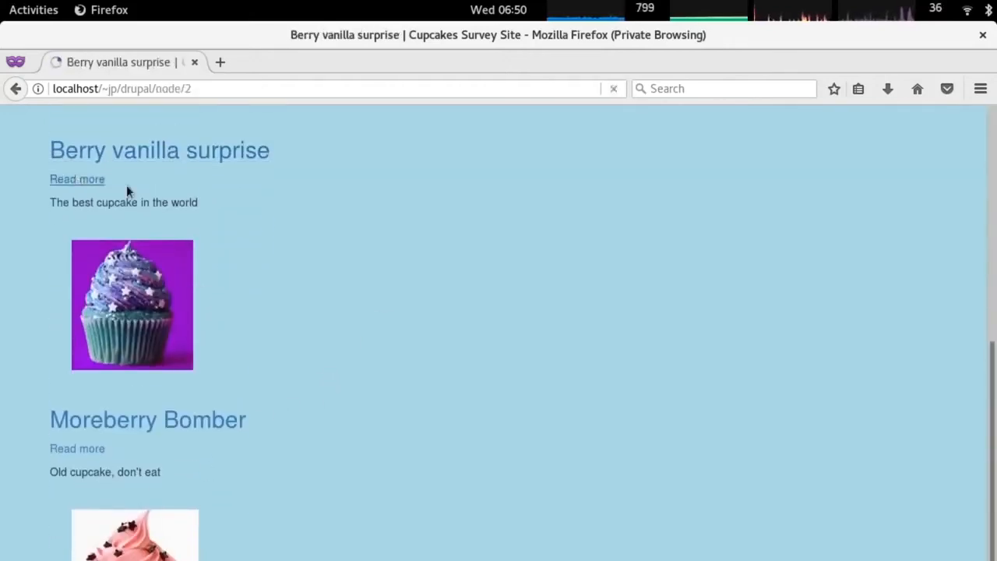
click(404, 134)
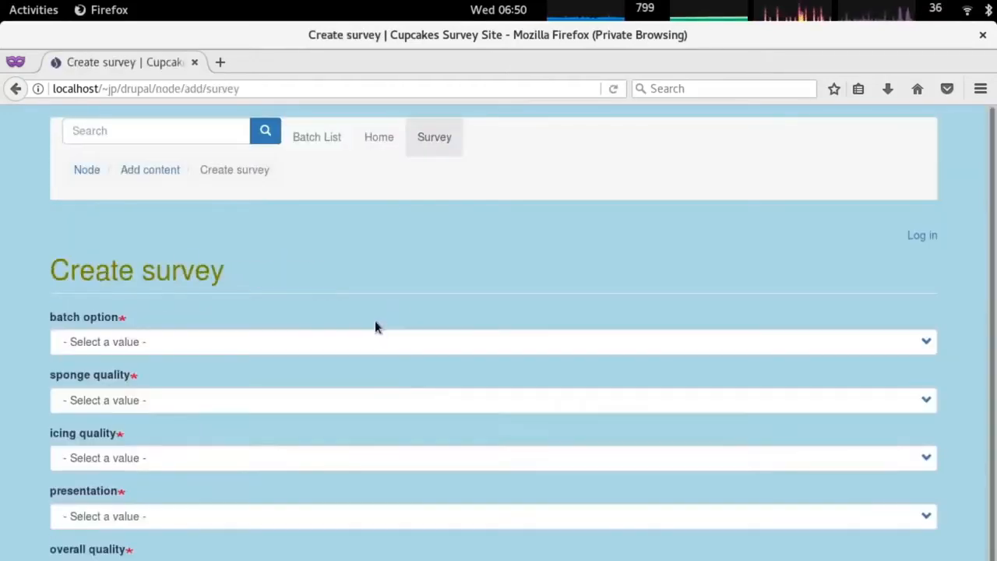
scroll(275, 392, down, 2)
click(140, 281)
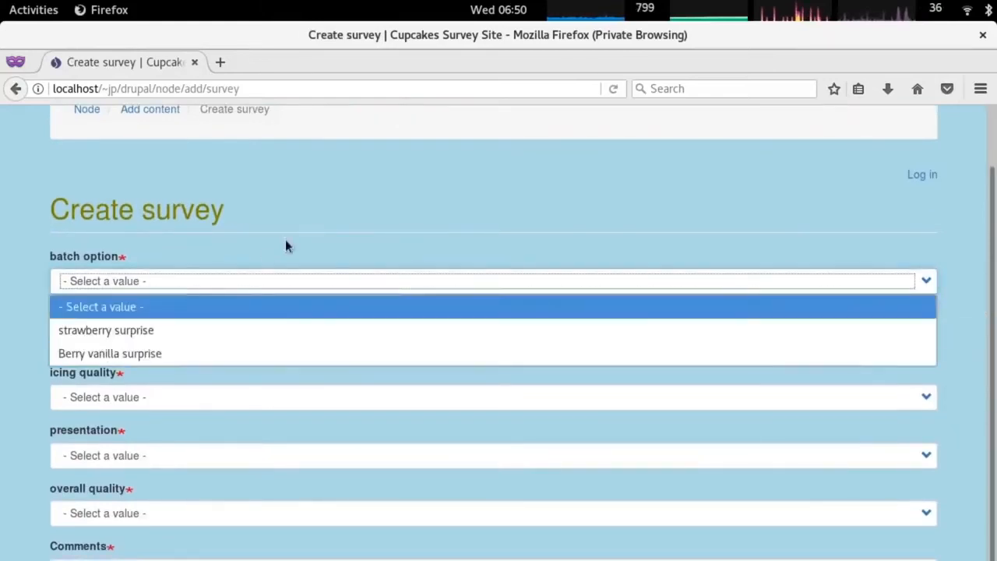
scroll(411, 251, up, 2)
scroll(596, 224, down, 2)
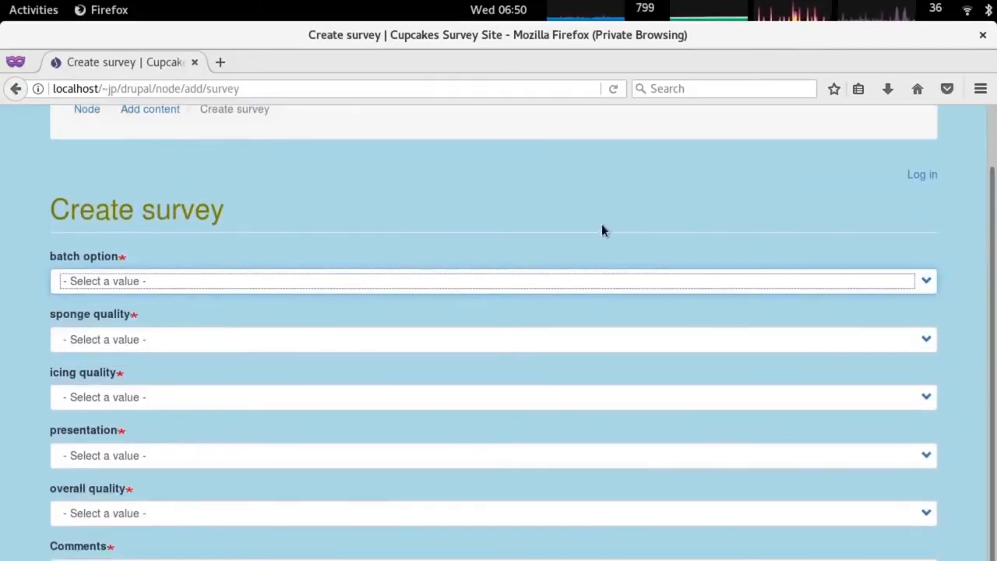
scroll(601, 223, up, 2)
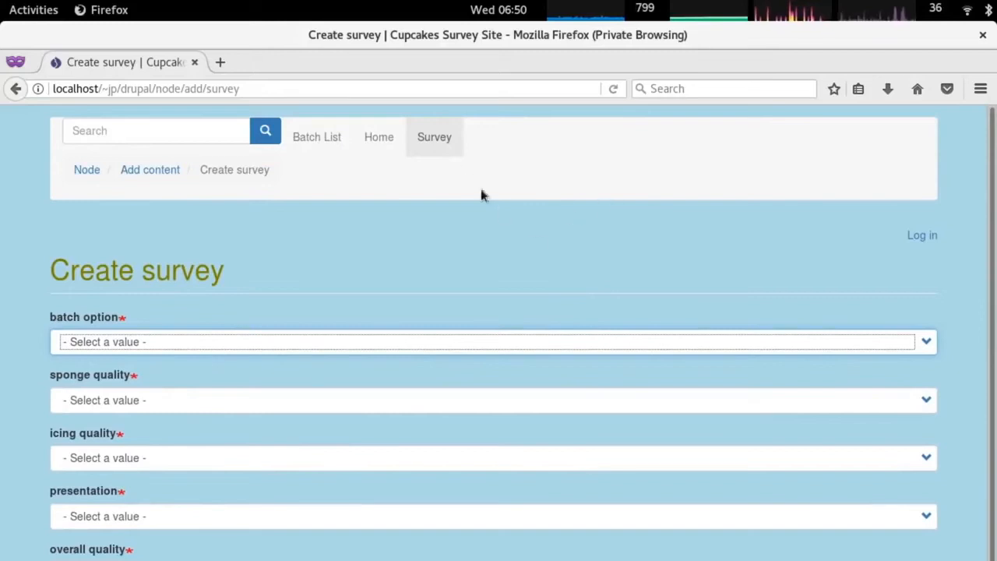
key(alt+Tab)
scroll(506, 295, down, 10)
scroll(514, 296, up, 10)
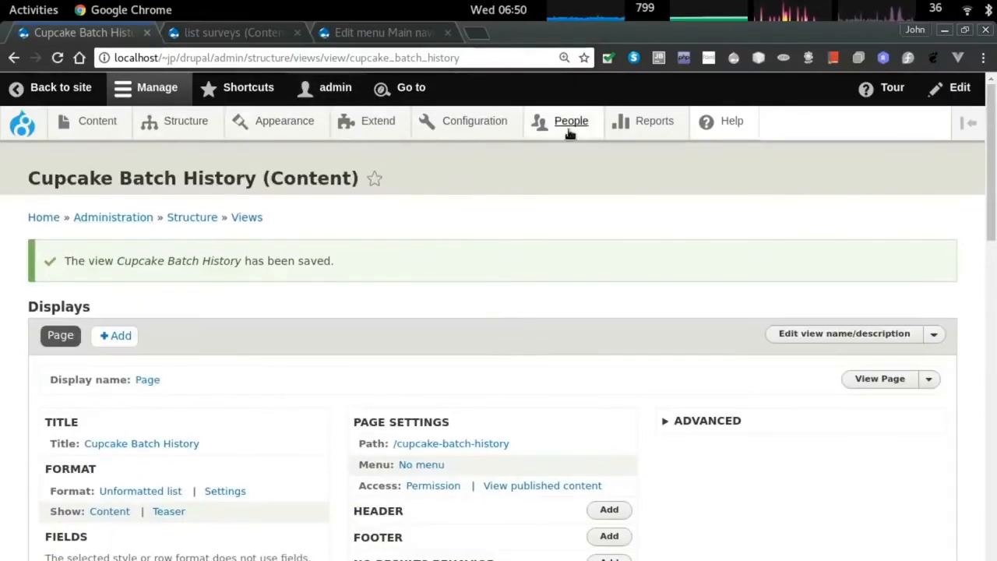
Glance at the public Create survey page's breadcrumb, then return to the Structure admin page.
click(187, 123)
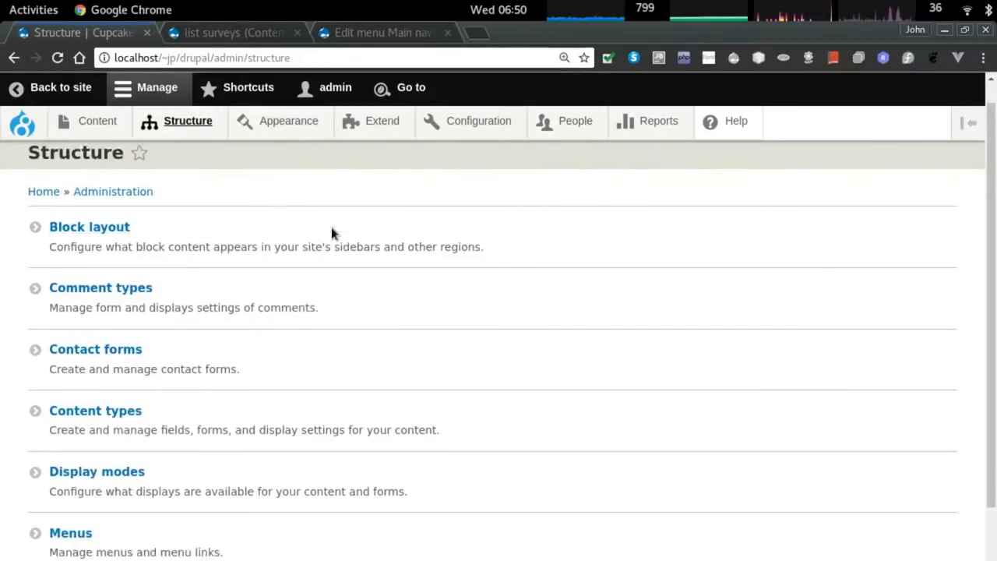
scroll(332, 232, down, 1)
scroll(332, 232, up, 1)
key(alt+Tab)
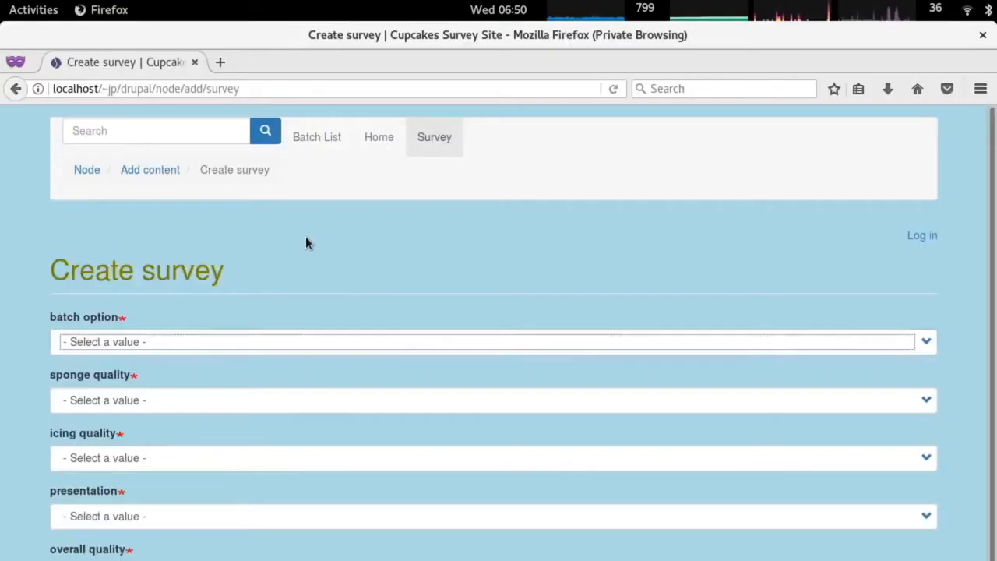
right_click(235, 172)
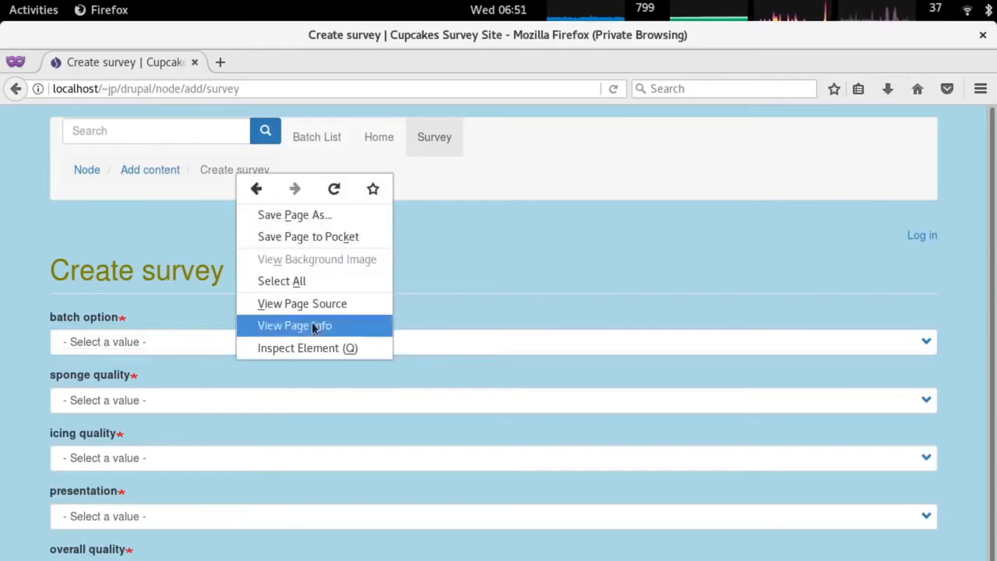
key(alt+Tab)
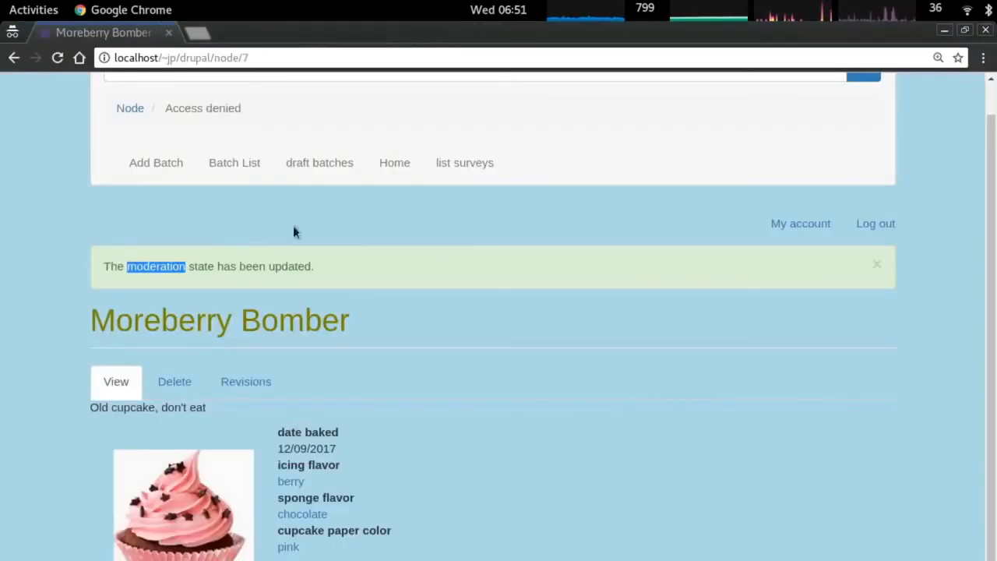
scroll(293, 225, up, 1)
key(alt+Tab)
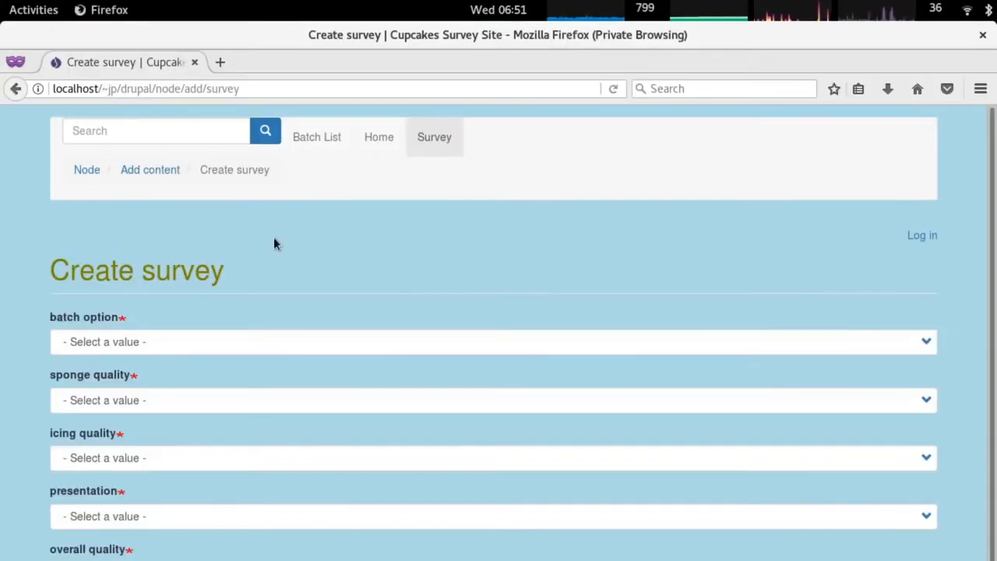
key(alt+Tab)
key(alt+grave)
Open the Main navigation menu for editing.
mouse_move(187, 125)
click(165, 325)
scroll(172, 372, down, 3)
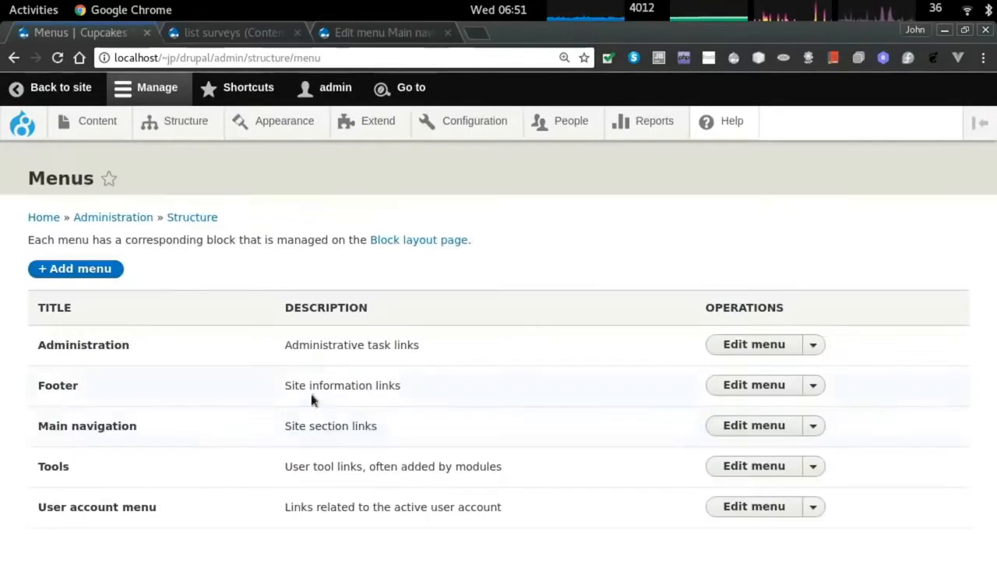
click(768, 430)
scroll(327, 421, down, 3)
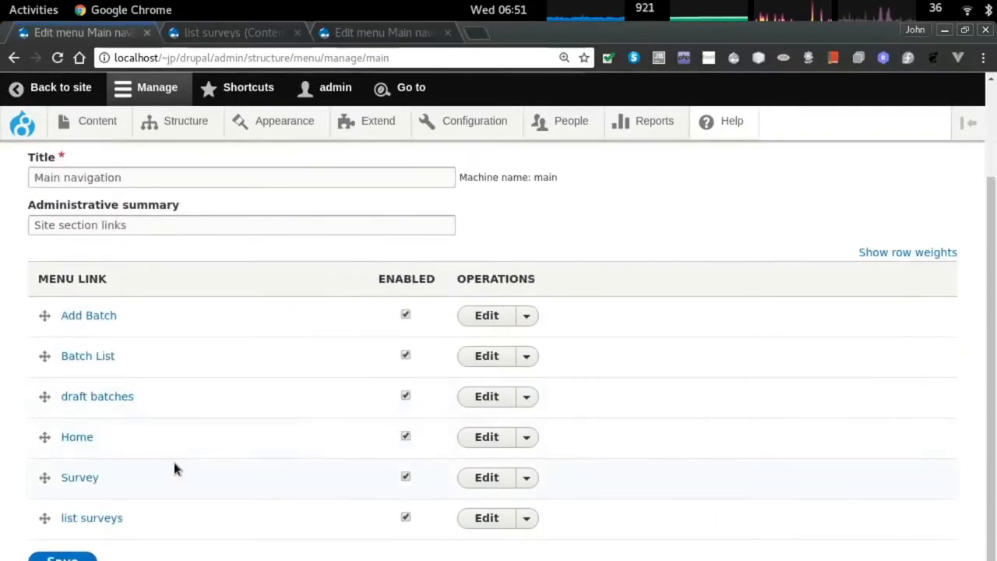
Drag Home, draft batches and list surveys to the top of the menu and save.
drag(41, 435, 41, 318)
scroll(162, 462, down, 2)
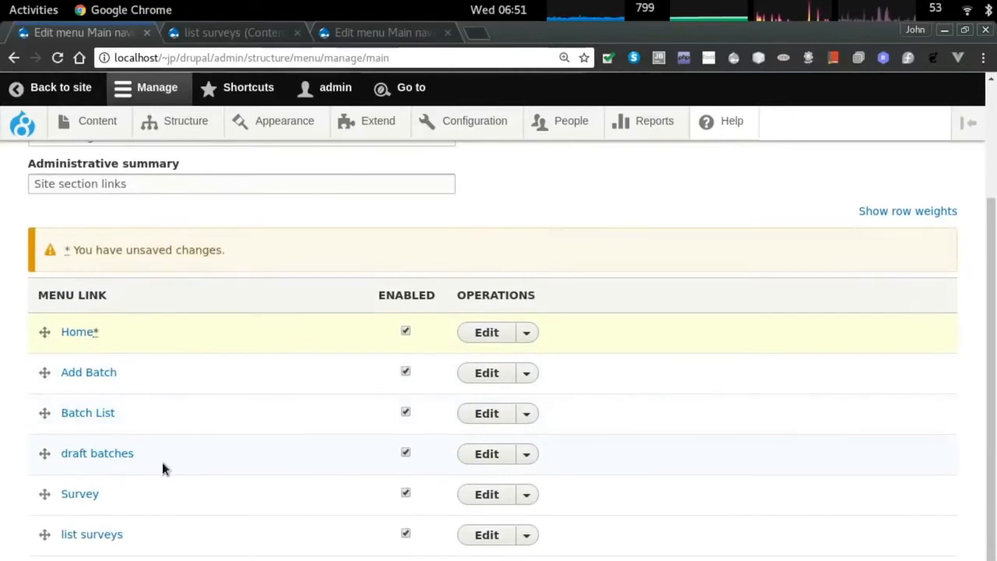
drag(45, 411, 44, 328)
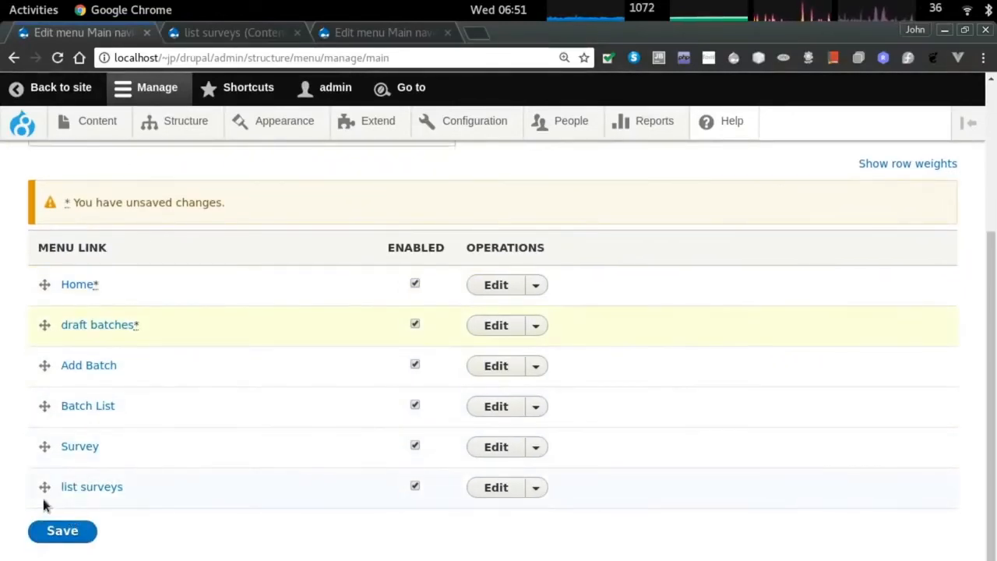
drag(45, 487, 45, 344)
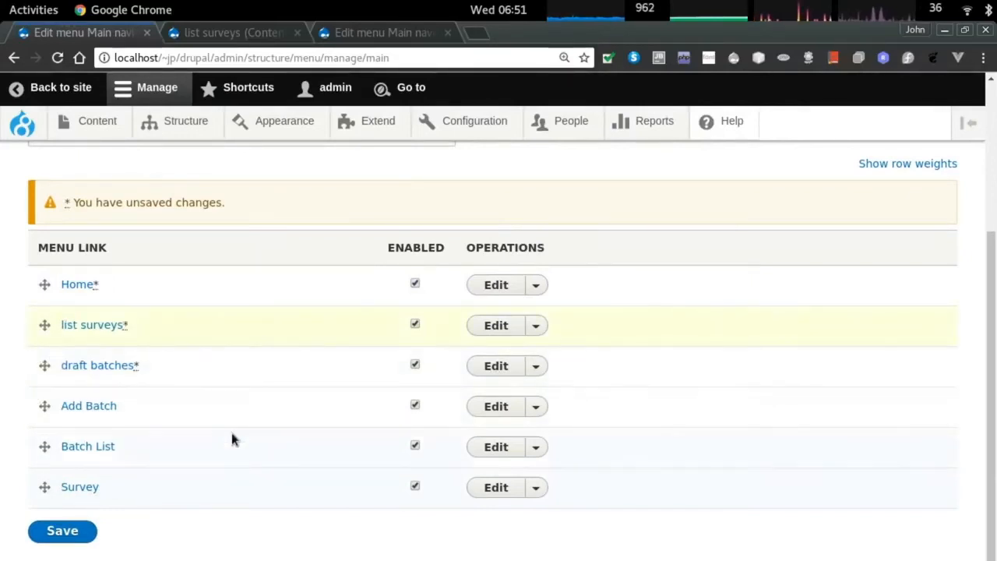
click(63, 532)
key(alt+Tab)
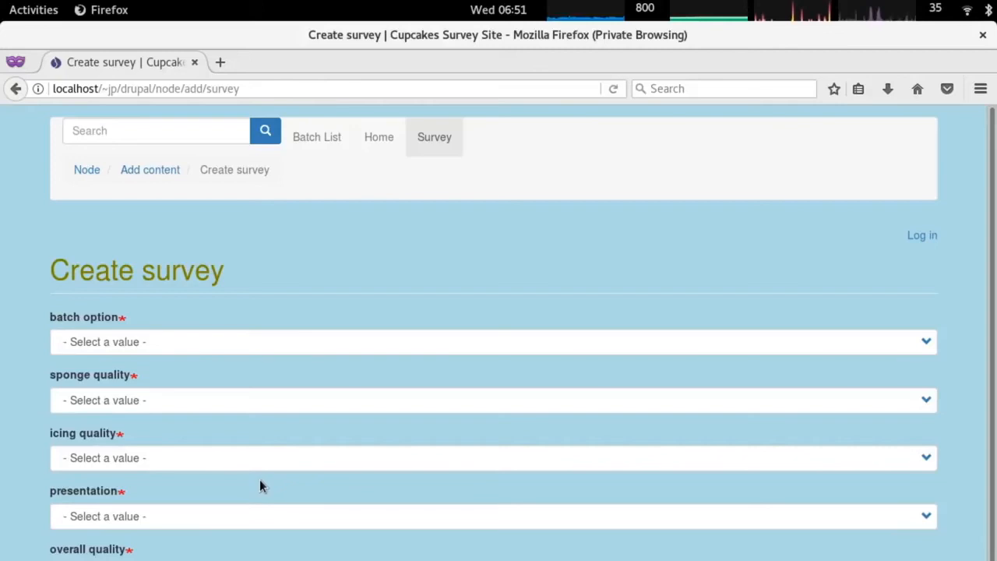
Reload the public site and visit Node, Home, Batch List and Create survey to confirm Home leads the menu.
key(F5)
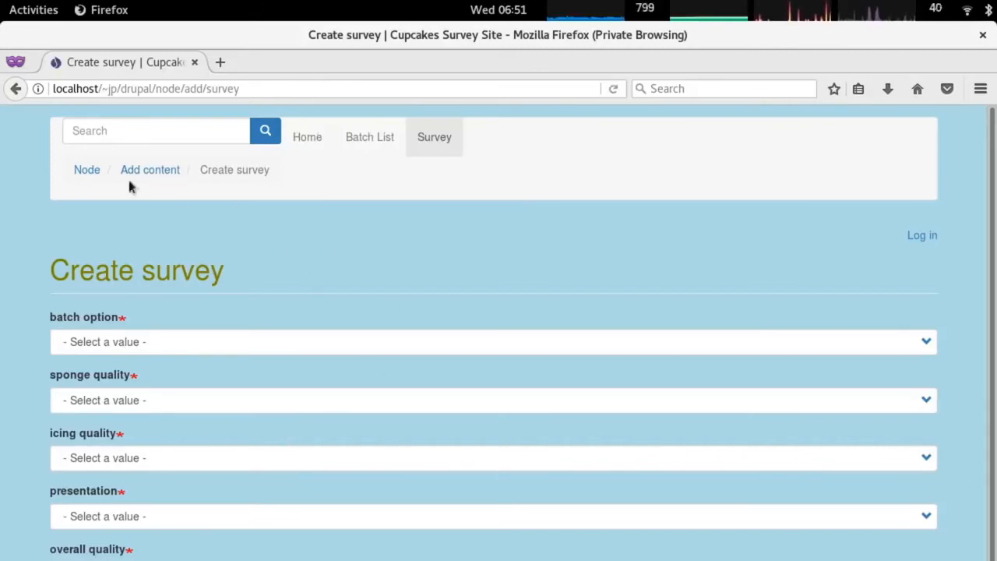
click(86, 172)
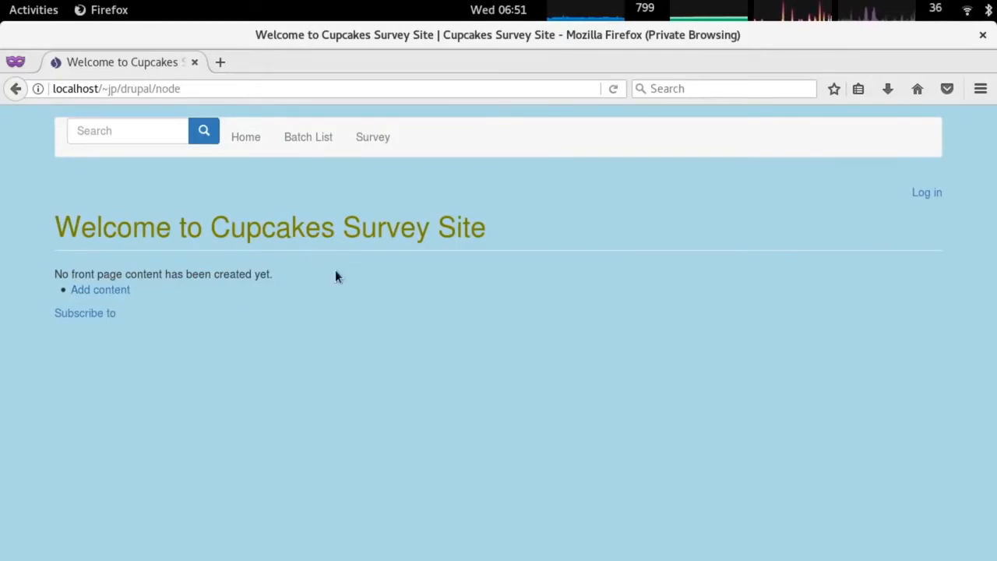
click(246, 135)
click(308, 137)
click(375, 138)
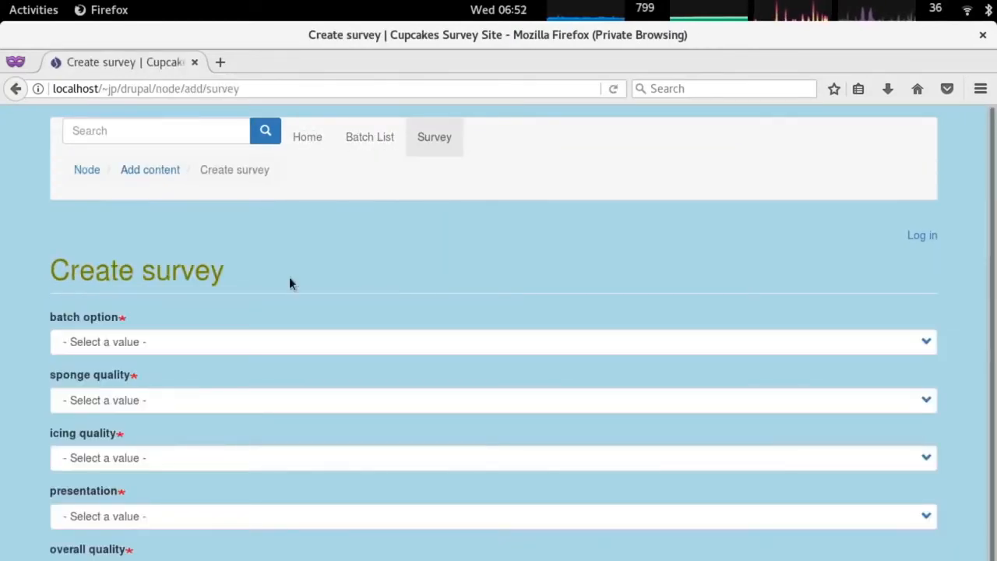
key(alt+Tab)
right_click(285, 174)
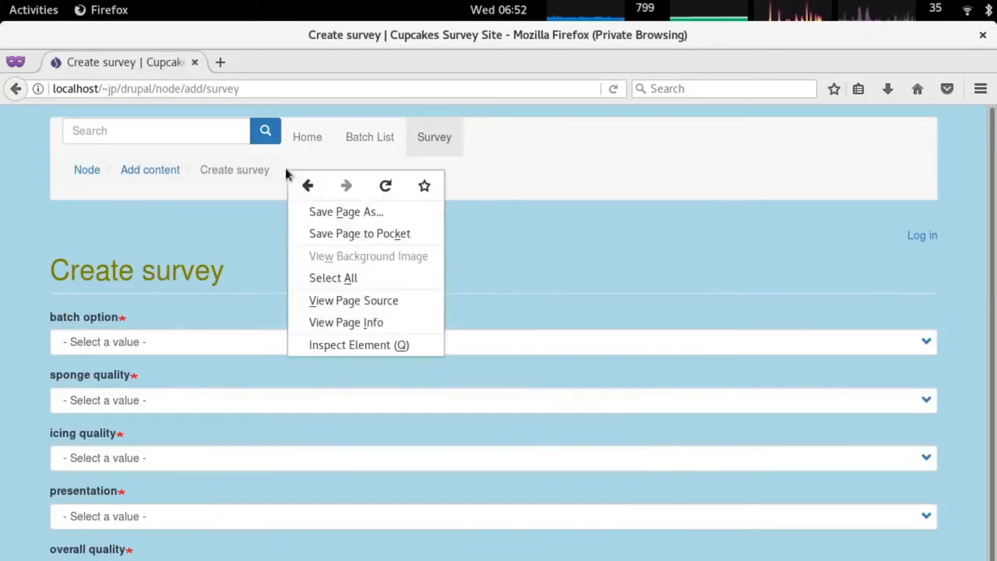
Inspect the breadcrumb markup and copy the ol.breadcrumb class name.
click(365, 346)
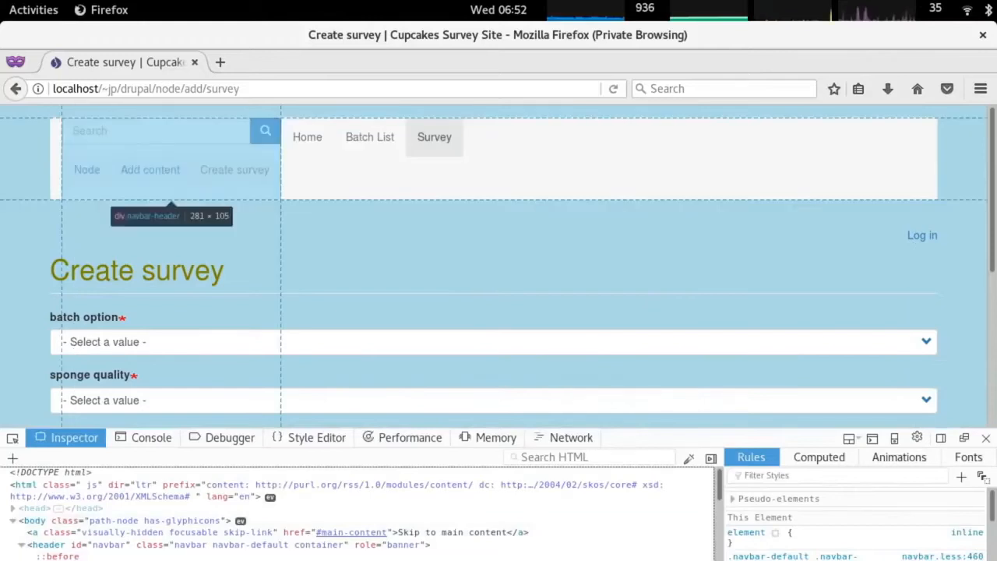
scroll(234, 558, down, 1)
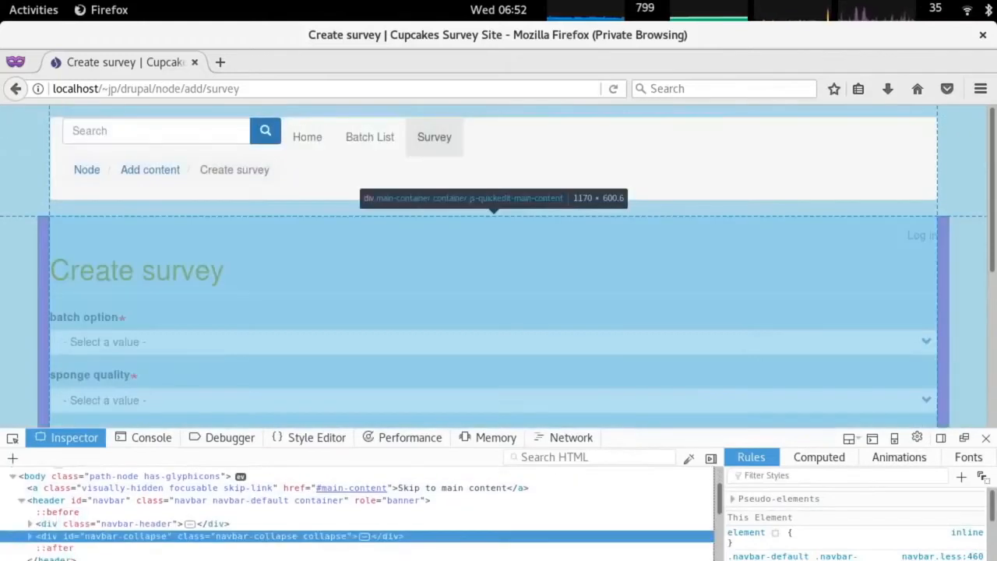
click(150, 527)
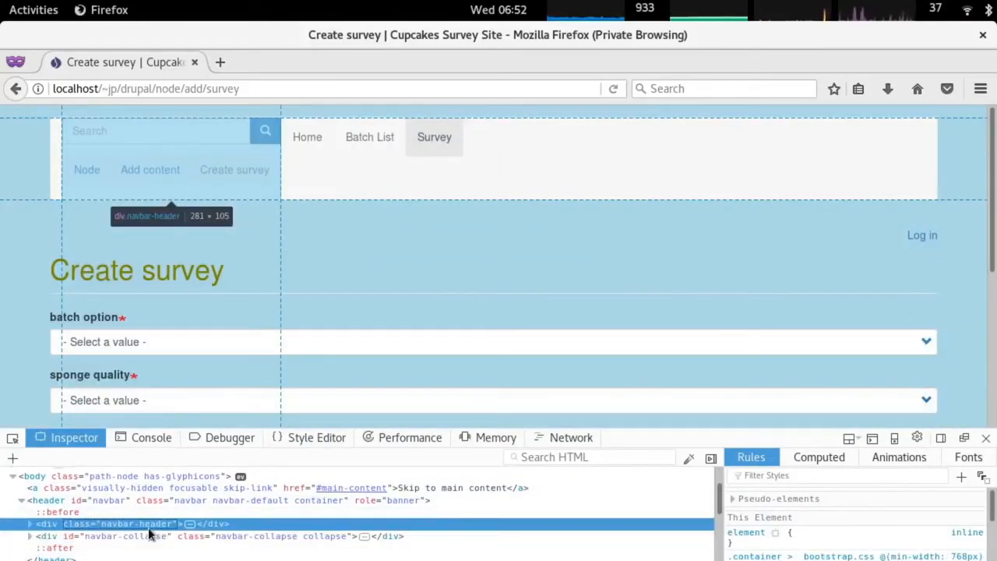
click(30, 523)
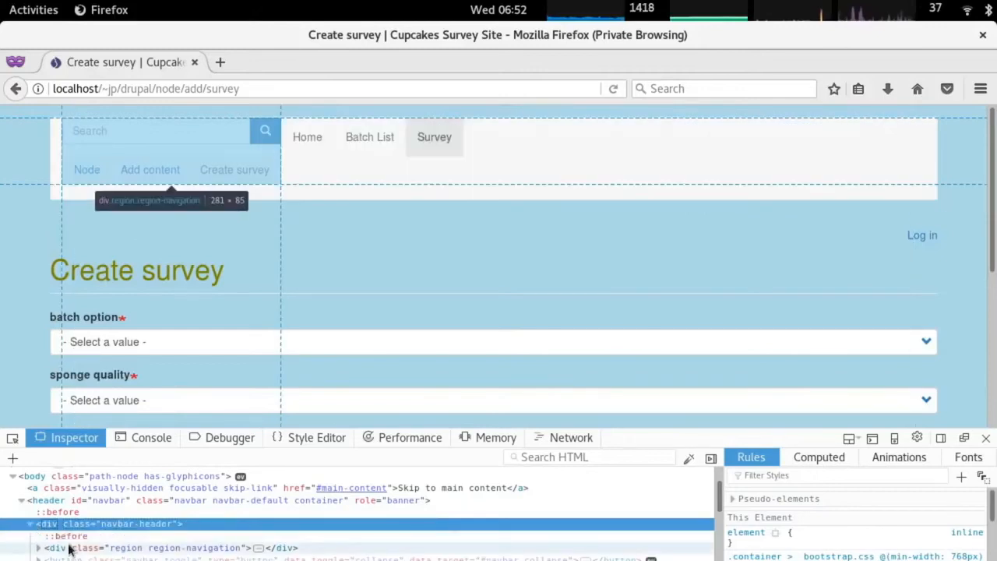
click(74, 549)
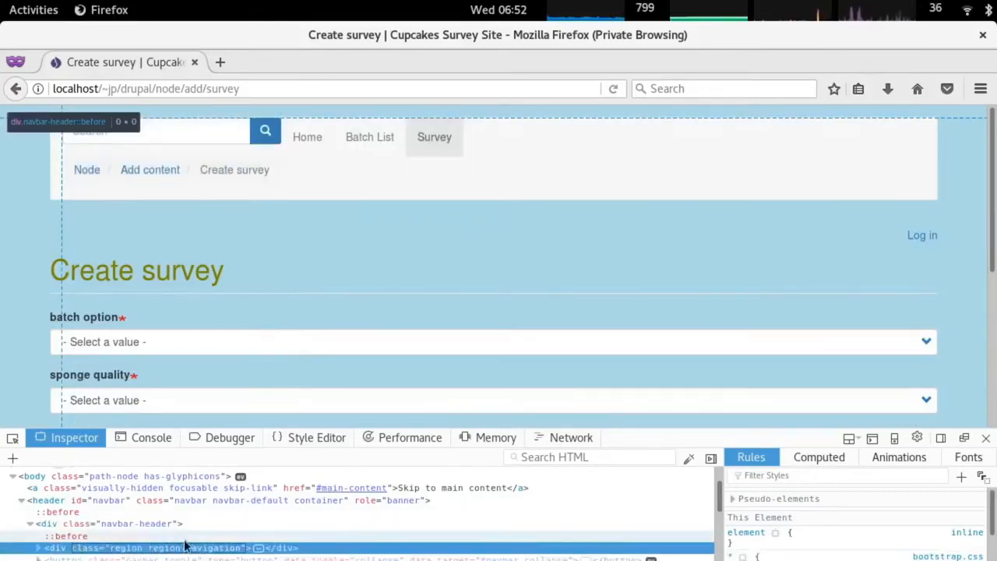
scroll(89, 527, down, 1)
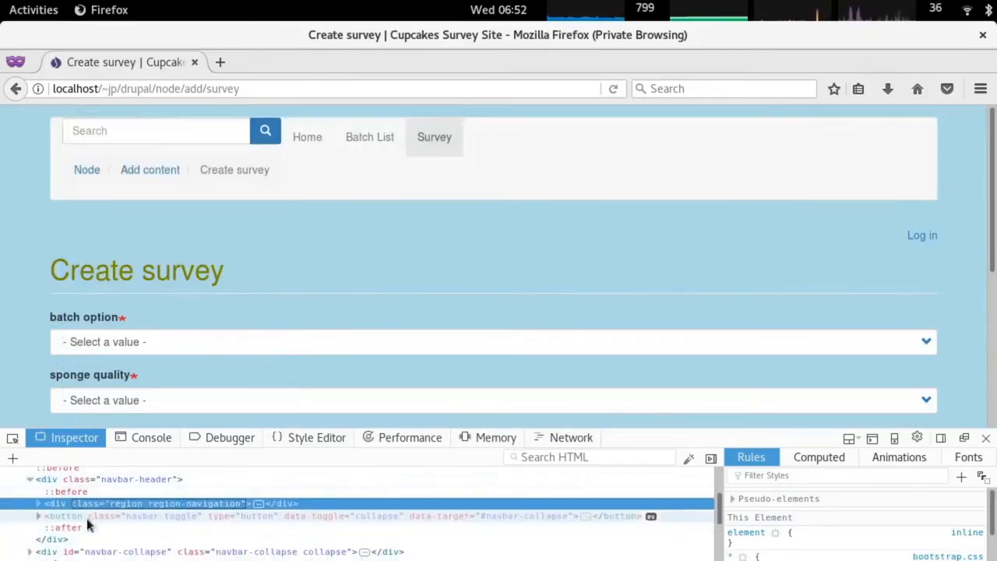
click(39, 504)
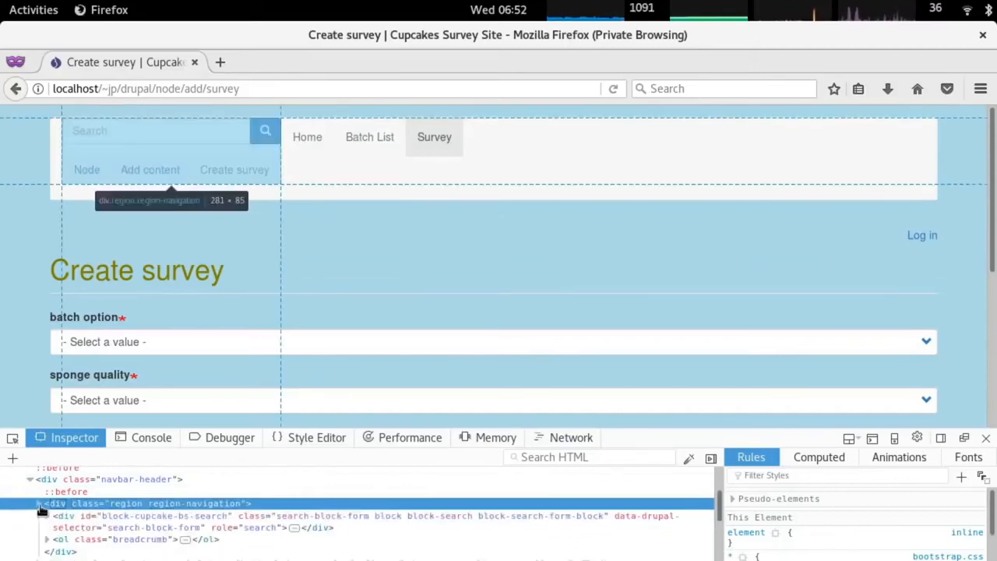
click(130, 542)
double_click(138, 540)
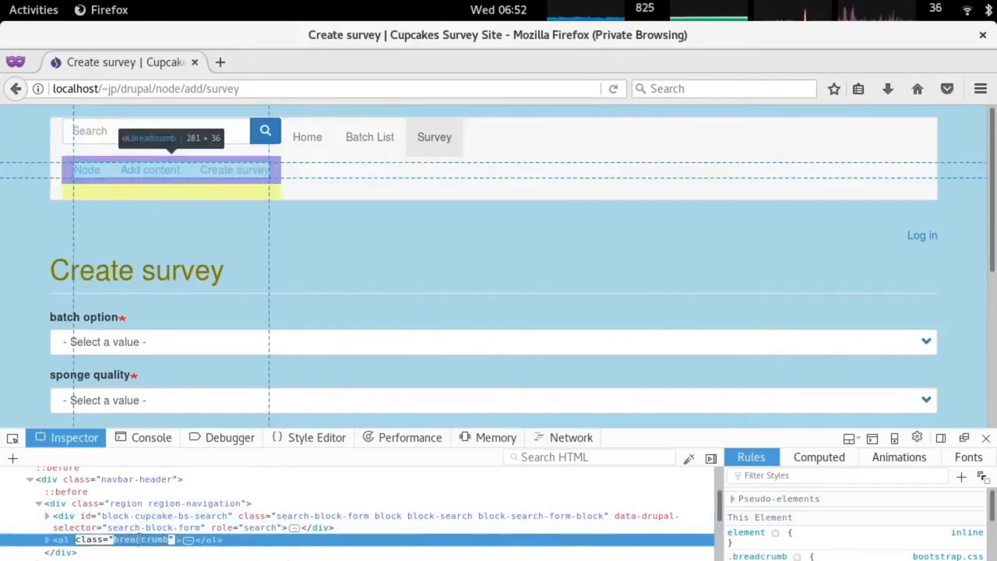
right_click(145, 539)
click(197, 460)
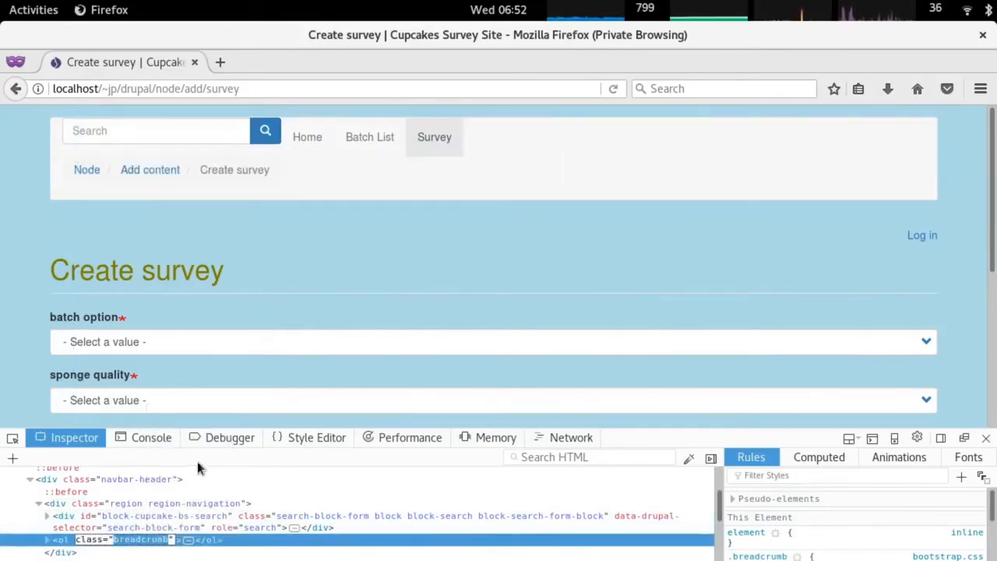
Add a .breadcrumb { background-color: lightblue; } rule to the theme CSS in vim.
key(alt+Tab)
key(alt+Tab)
key(alt+Tab)
text(o.)
right_click(210, 446)
click(276, 522)
text({)
key(Return)
text(background-color:)
key(BackSpace)
text(: lightblue;)
key(Return)
text(})
Save the stylesheet with :w and reload the Create survey page in Firefox.
key(Escape)
text(:w)
key(Return)
key(alt+Tab)
key(ctrl+r)
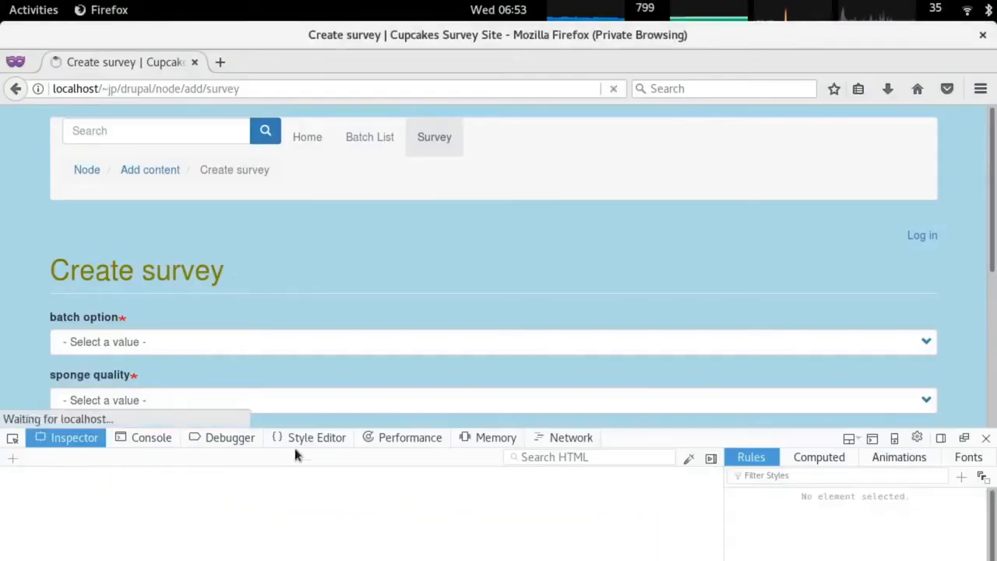
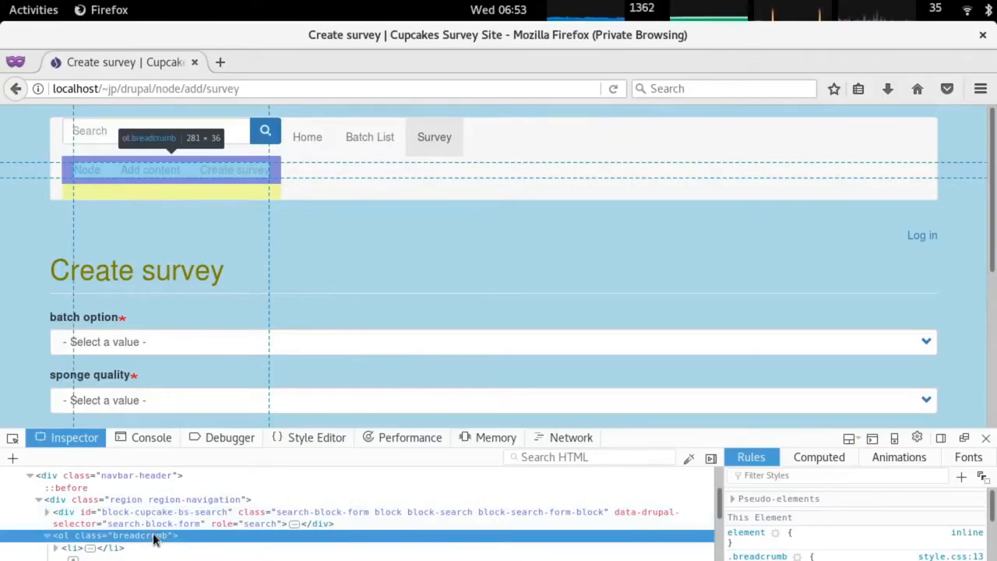
Switch from the Firefox survey page to the Drupal admin window in Chrome.
key(alt+Tab)
key(alt+Tab)
key(alt+Tab)
key(alt+Tab)
key(alt+Tab)
scroll(295, 319, up, 2)
Go to Structure > Block layout and search the page for the Breadcrumbs block.
mouse_move(192, 134)
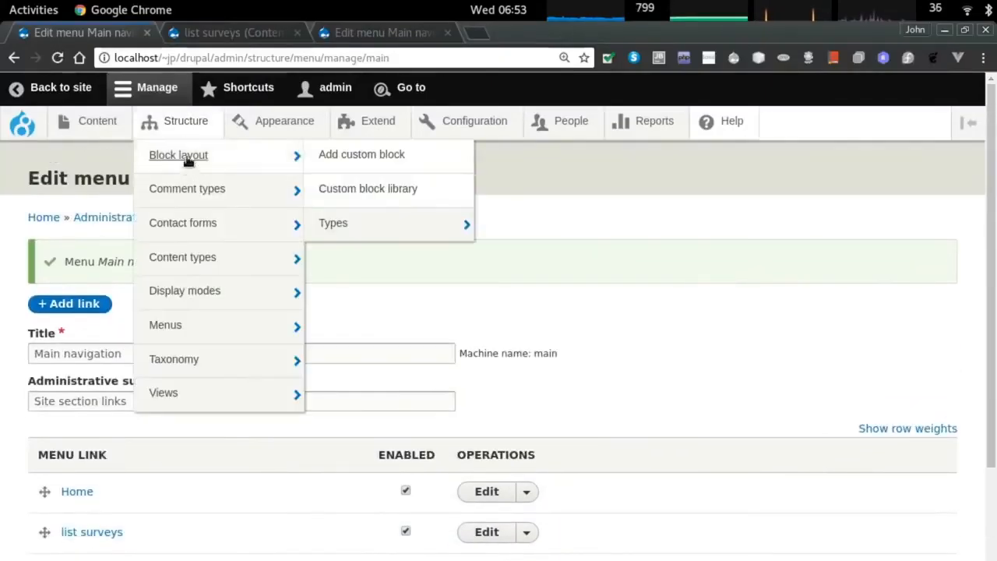
click(188, 162)
scroll(333, 329, down, 2)
scroll(333, 330, down, 2)
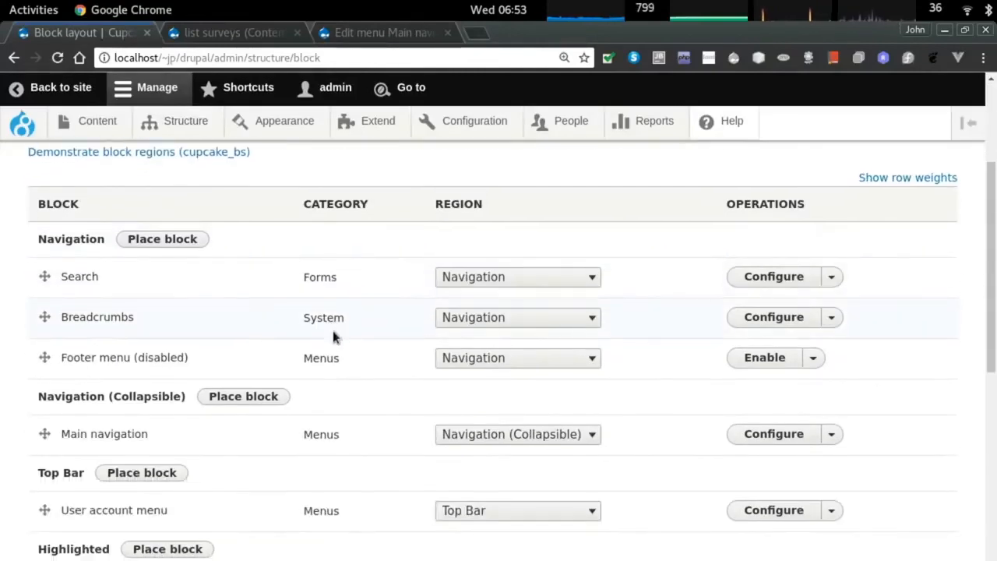
scroll(333, 337, down, 2)
key(ctrl+f)
text(bread)
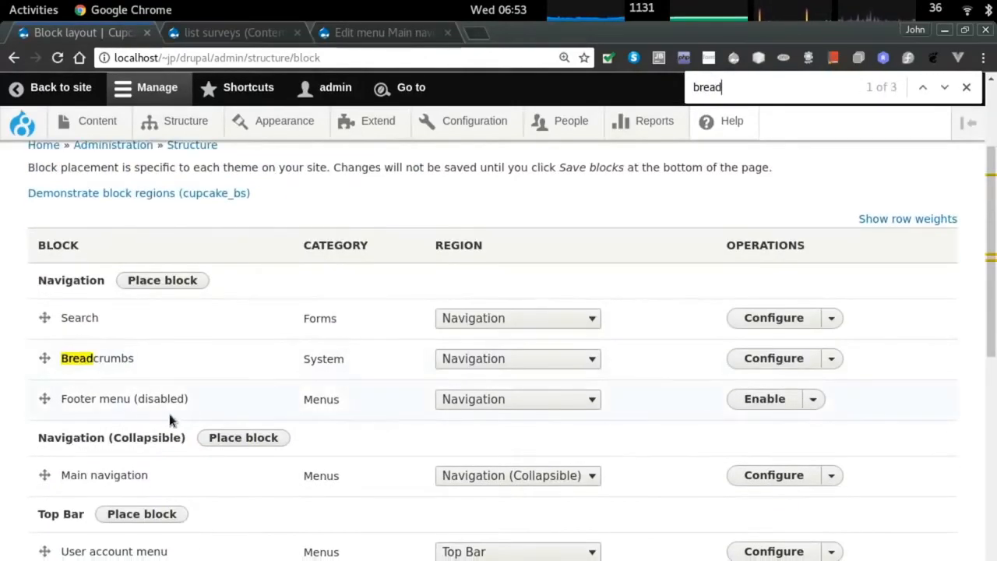
Drag the Breadcrumbs row into the Content region, save the blocks, and check Firefox.
scroll(195, 421, down, 2)
scroll(230, 425, down, 2)
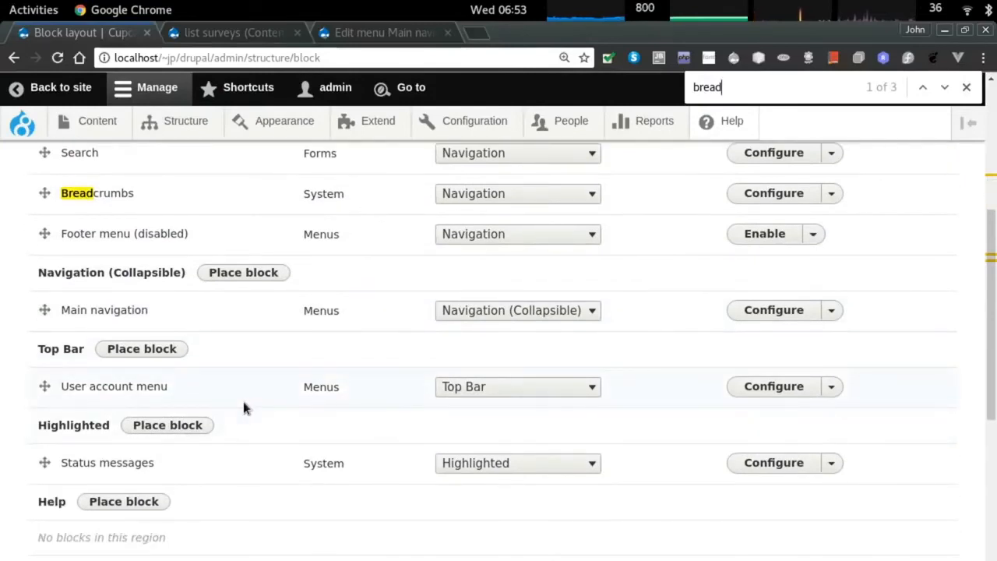
scroll(239, 403, down, 1)
scroll(239, 403, down, 1)
scroll(104, 264, up, 1)
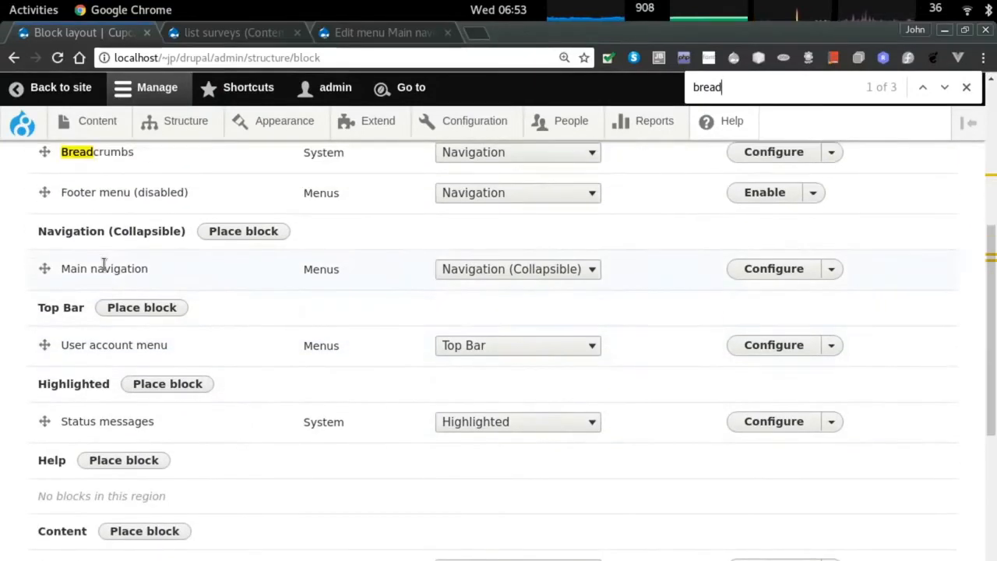
drag(47, 152, 145, 529)
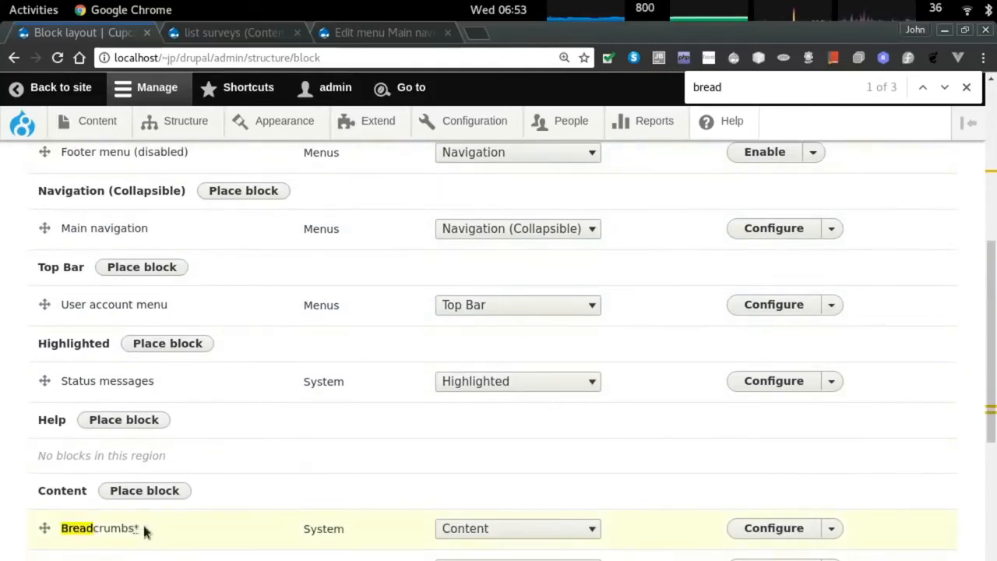
scroll(92, 537, down, 10)
click(92, 535)
key(alt+Tab)
key(alt+Tab)
key(alt+Tab)
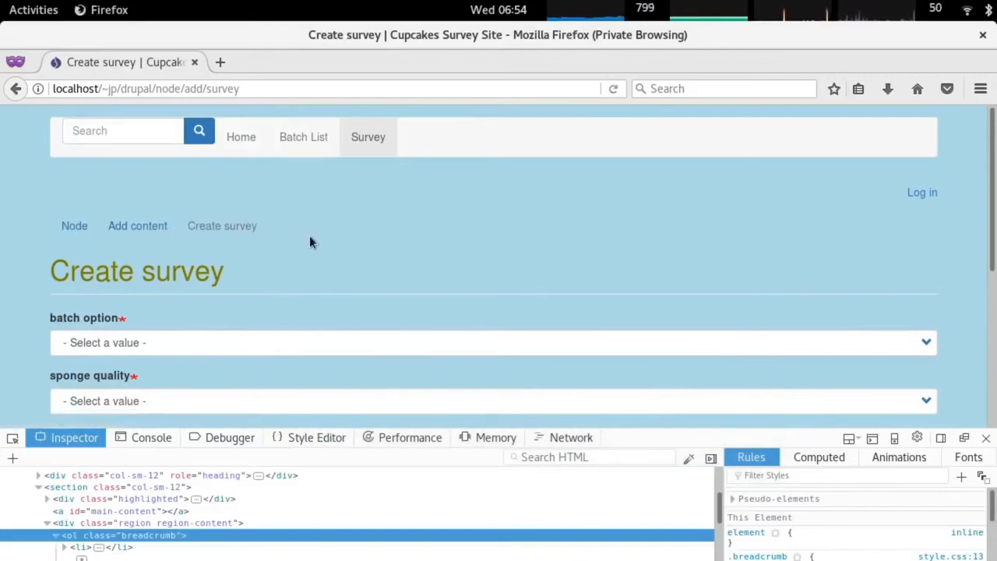
key(alt+Tab)
key(Tab)
key(alt+Tab)
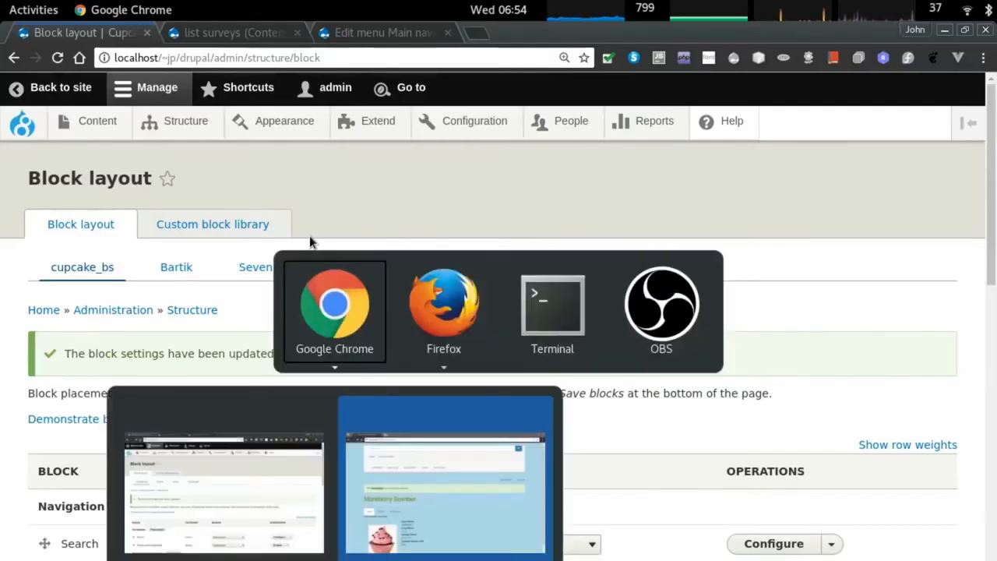
key(ctrl+shift+d)
key(Escape)
key(ctrl+space)
text(btre)
key(ctrl+a)
text(breadcr)
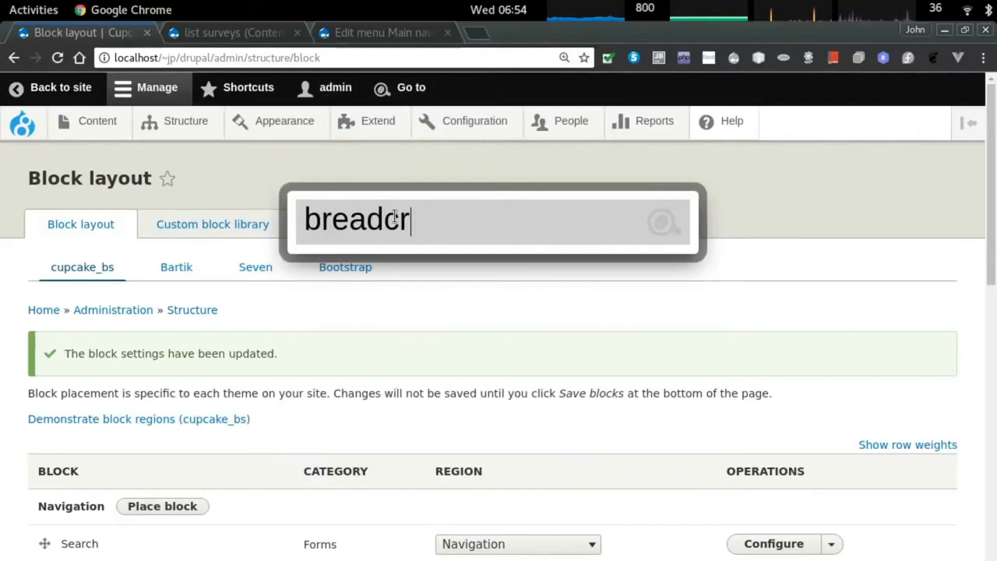
text(umb)
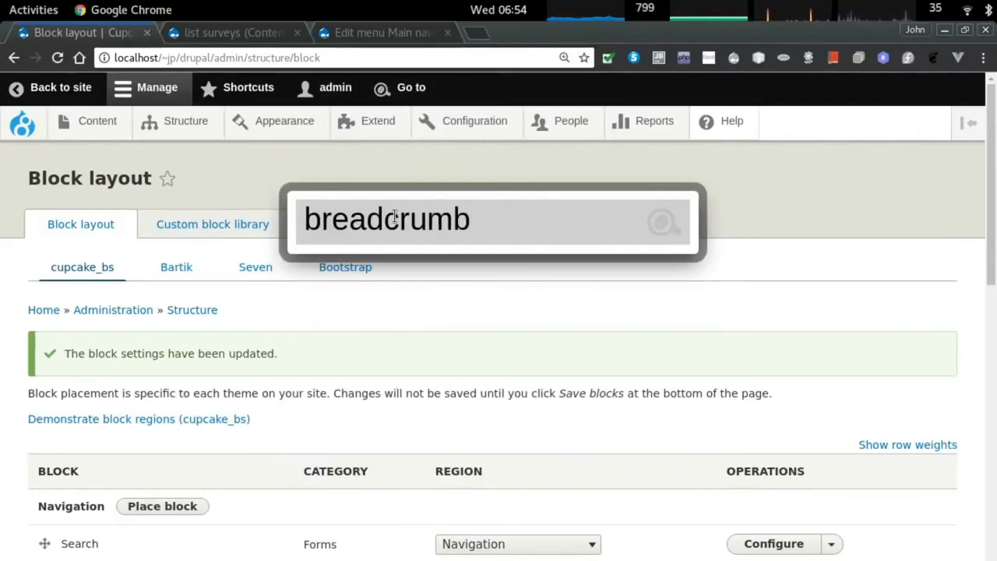
key(BackSpace)
key(BackSpace)
key(BackSpace)
key(BackSpace)
key(BackSpace)
key(BackSpace)
key(BackSpace)
key(BackSpace)
key(BackSpace)
key(BackSpace)
text(breadcrumbs)
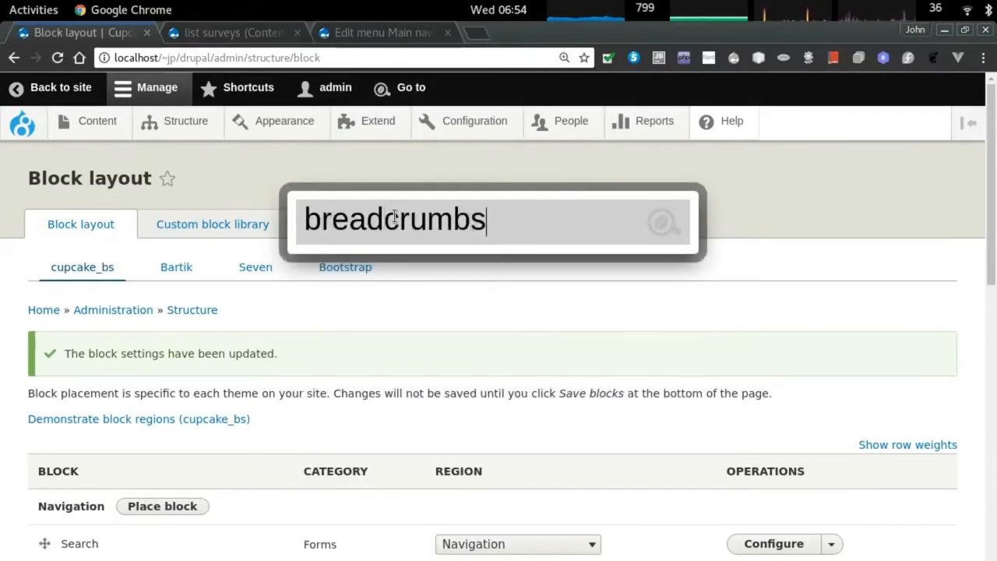
key(Return)
click(97, 129)
click(200, 127)
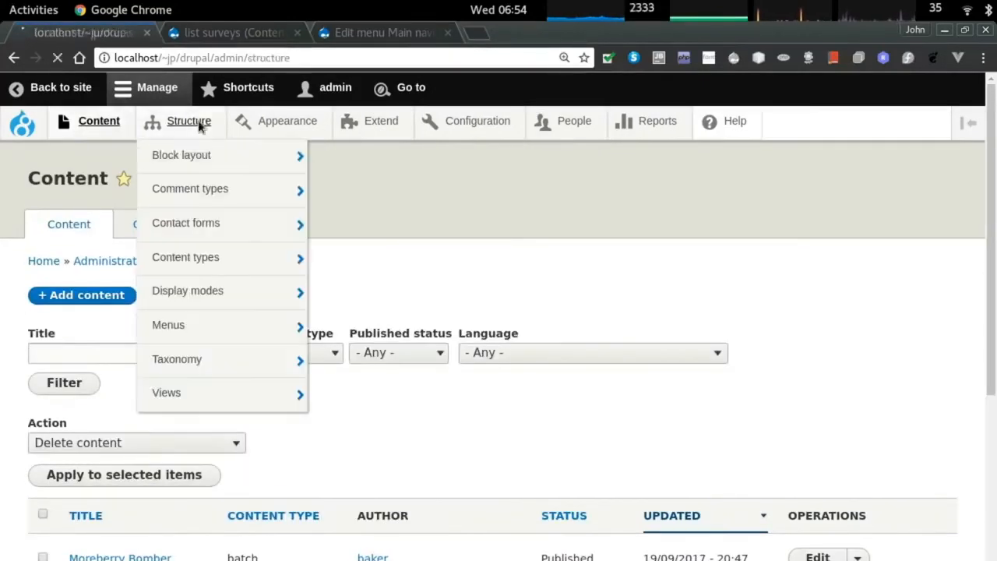
click(78, 253)
key(ctrl+f)
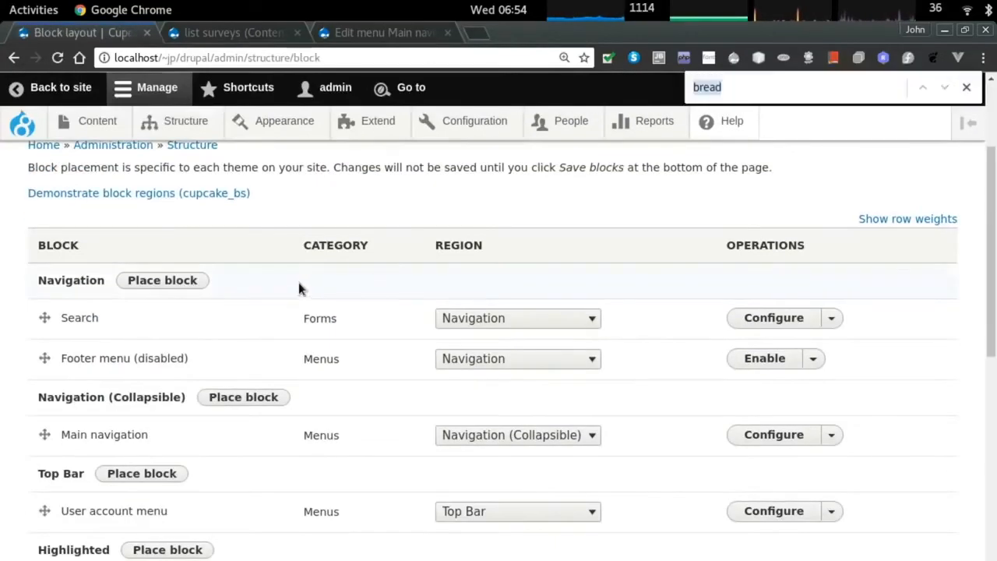
text(bread)
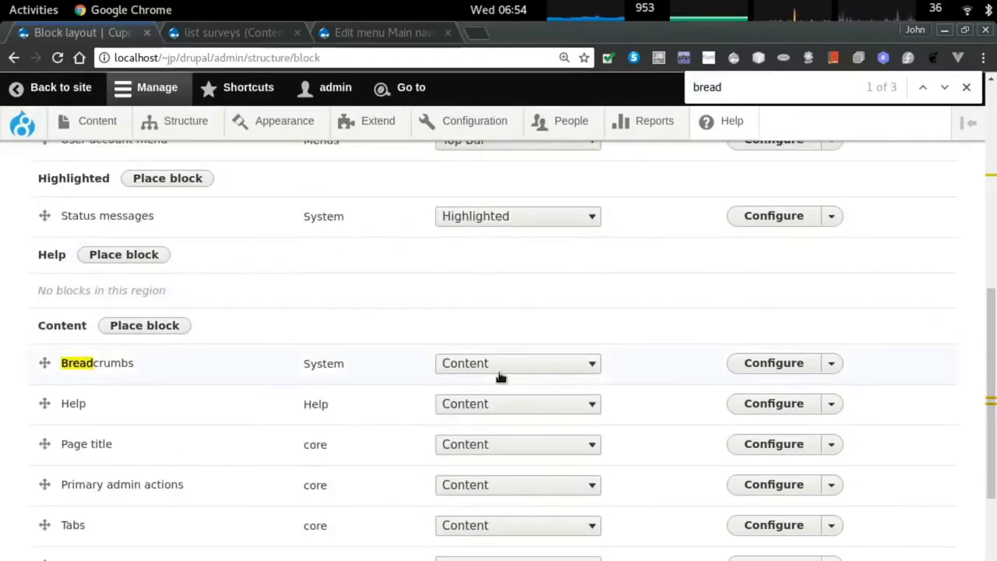
click(794, 366)
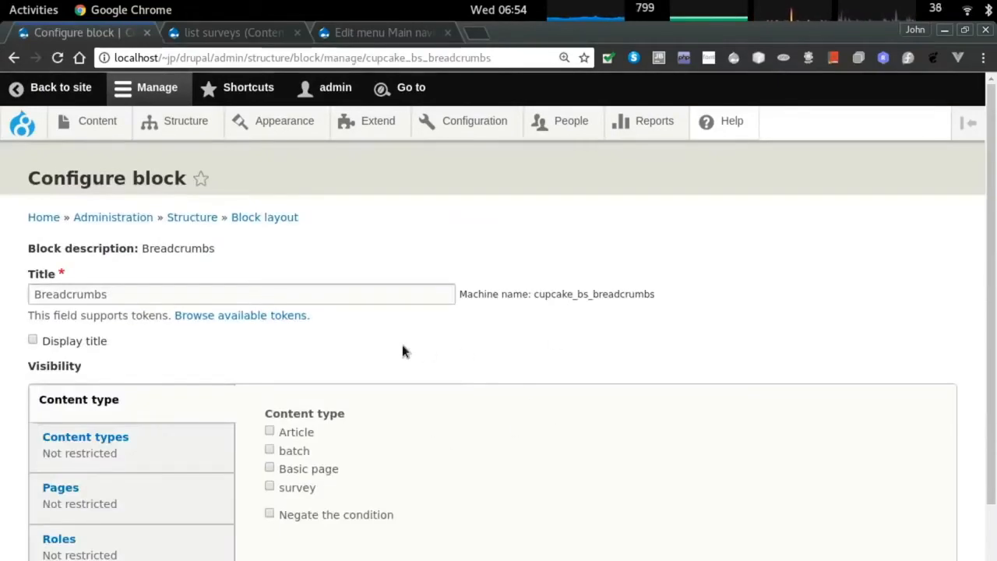
scroll(421, 363, down, 1)
scroll(218, 436, down, 2)
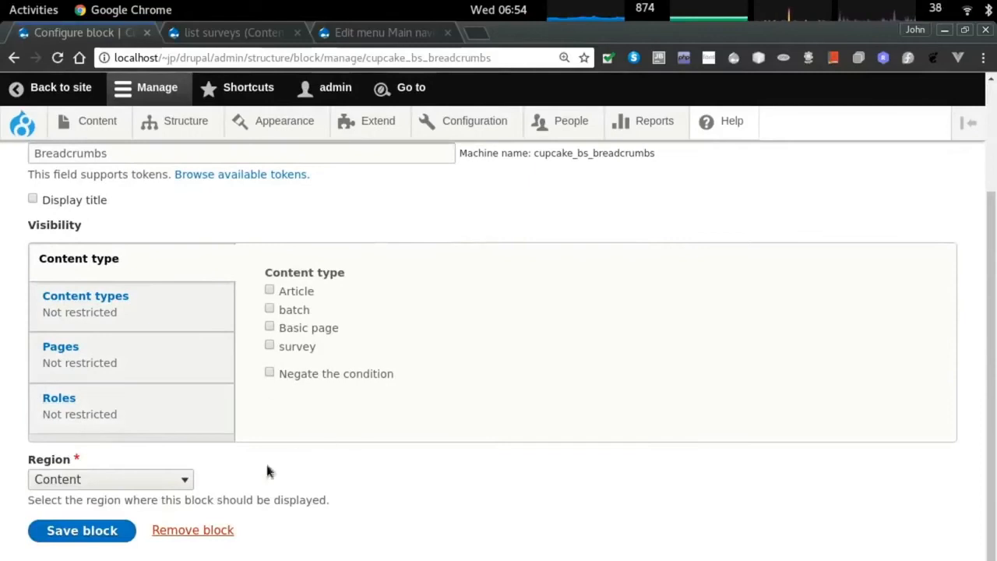
scroll(327, 463, up, 2)
click(142, 396)
click(141, 431)
click(138, 495)
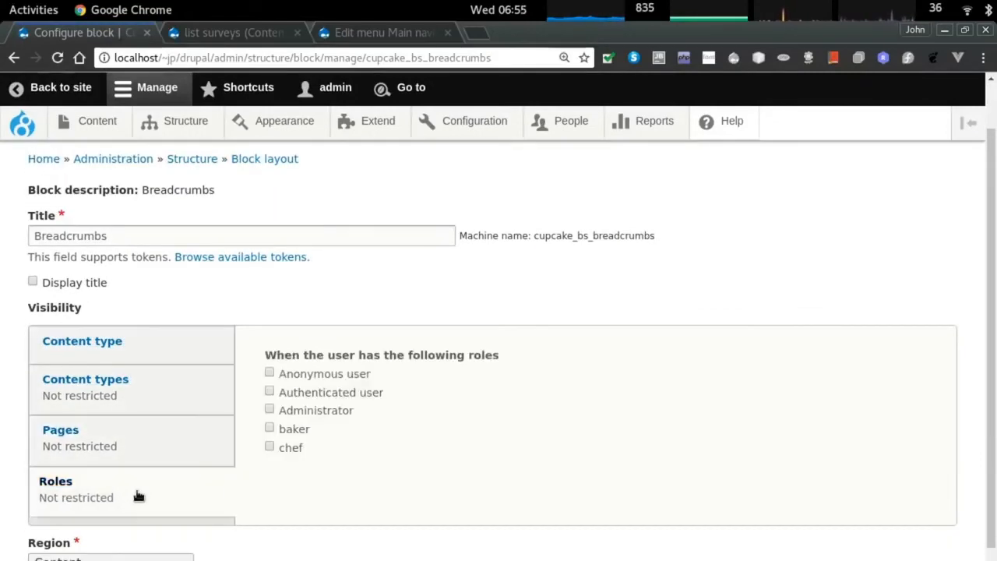
click(147, 396)
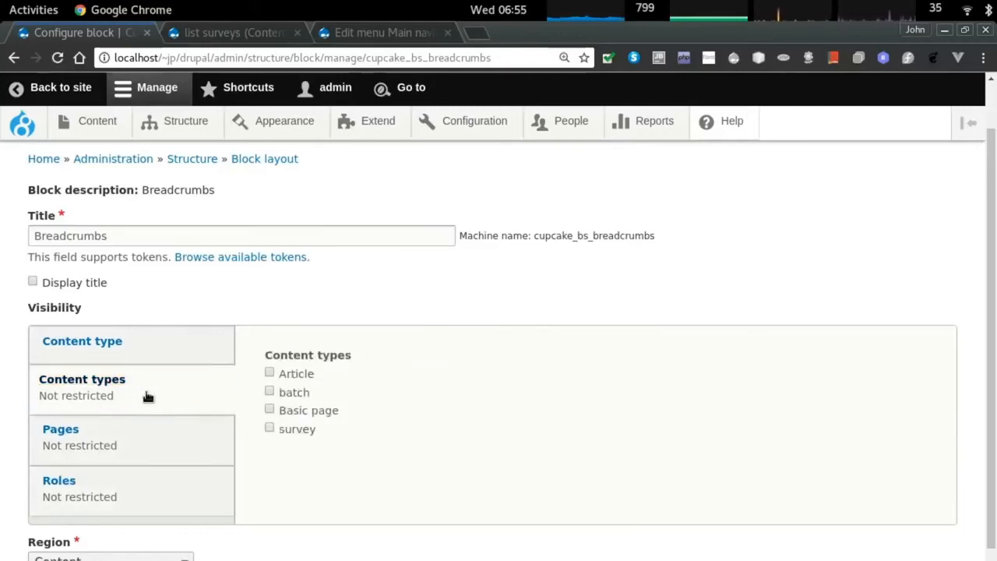
click(148, 342)
scroll(205, 350, up, 2)
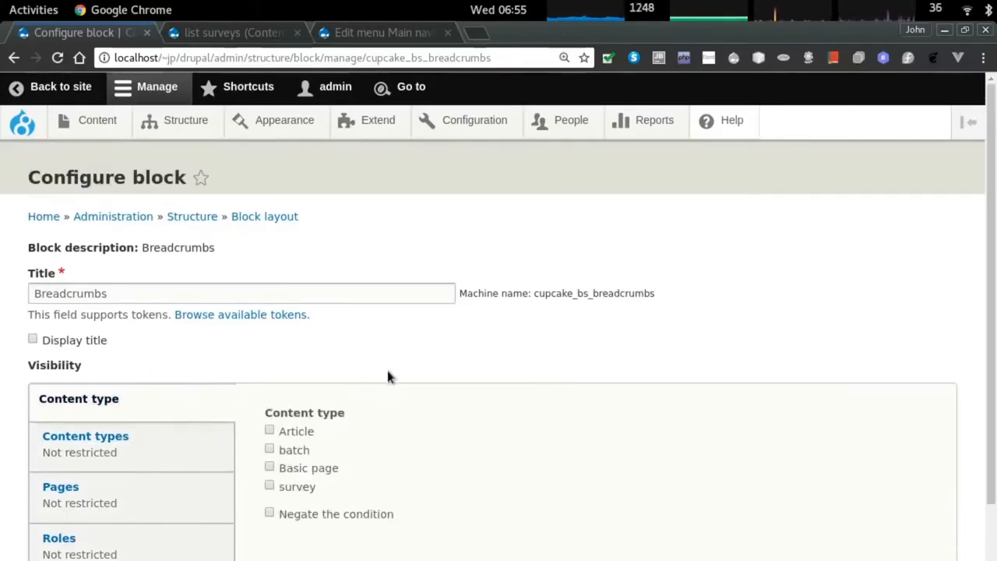
key(alt+Tab)
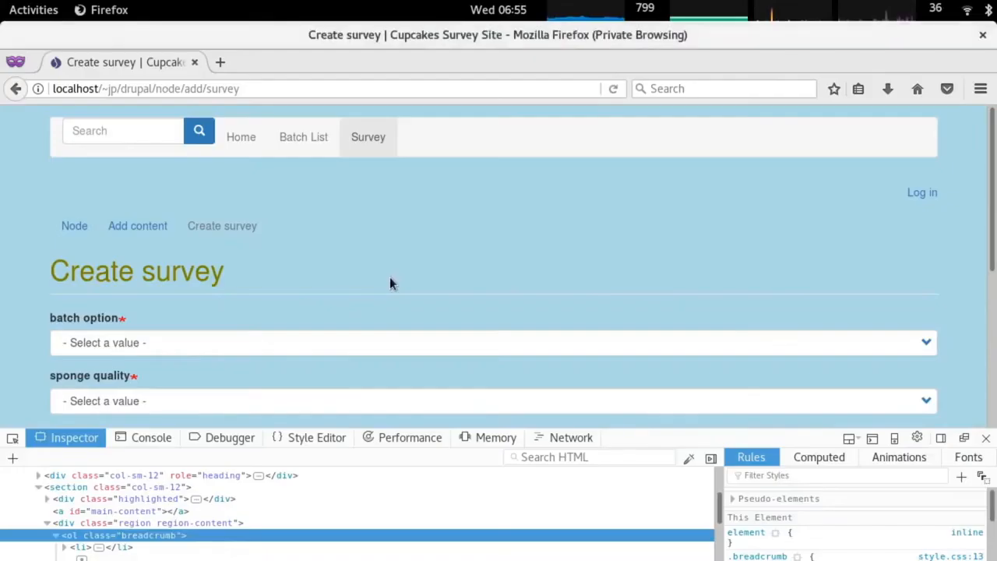
Delete the .breadcrumb rule from style.css in vim and save with :wq.
key(alt+Tab)
key(alt+Tab)
key(Tab)
key(k)
key(d)
key(k)
key(d)
key(d)
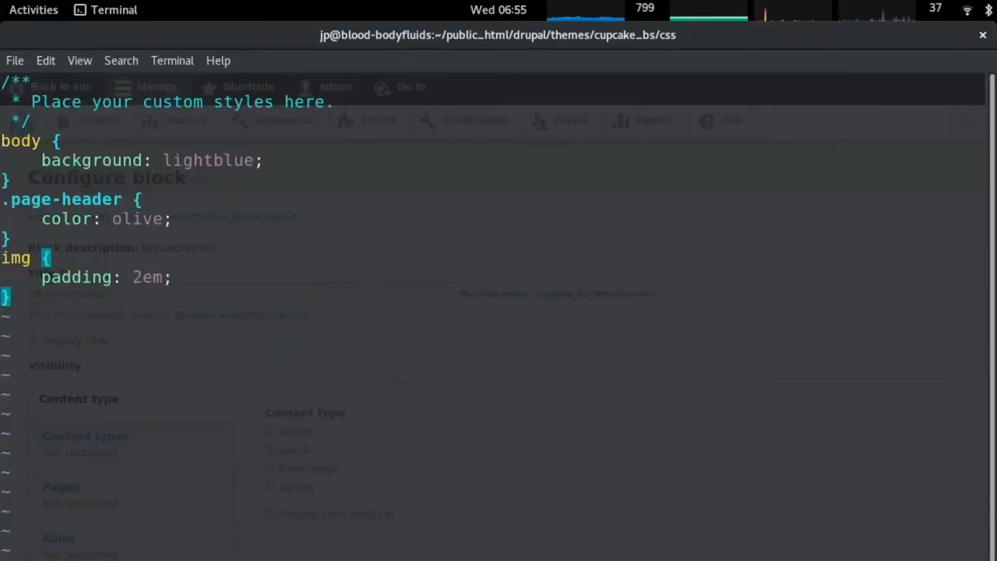
text(:wq)
key(Return)
Move up to the bootstrap theme folder and run grep -r breadcrumbs * there.
text(cd ..)
key(Return)
text(cd ..)
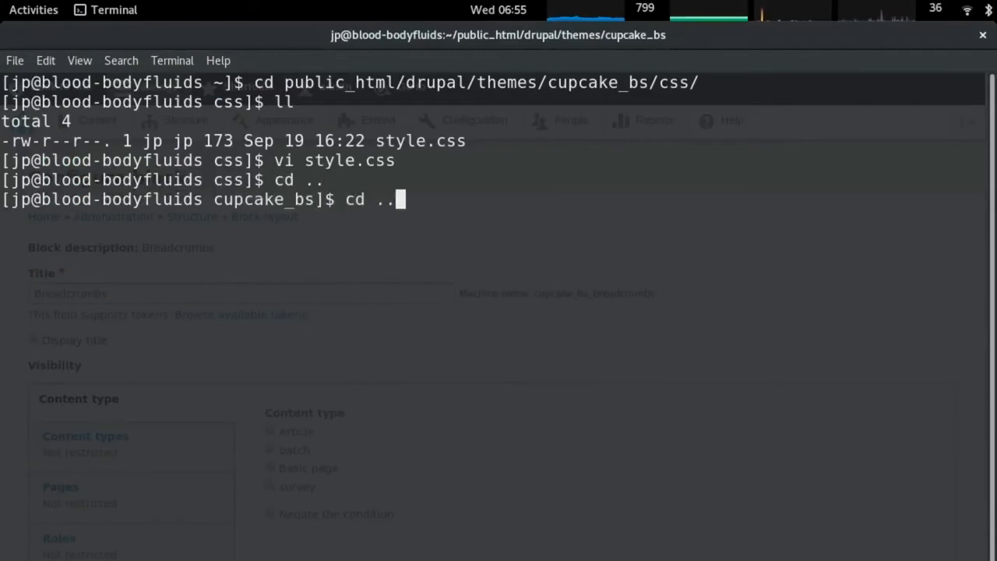
key(Return)
text(cd b)
key(Tab)
key(Return)
text(ls)
key(Return)
text(grep -r breadcrumbs )
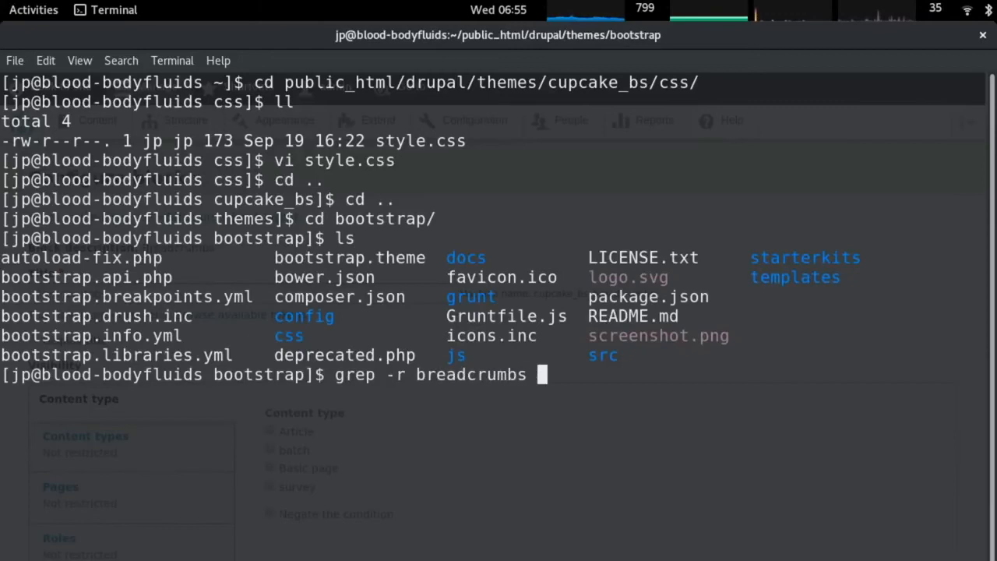
text(*)
key(Return)
Change into config/optional and open block.block.bootstrap_breadcrumbs.yml in vi.
scroll(323, 247, up, 5)
scroll(358, 269, down, 4)
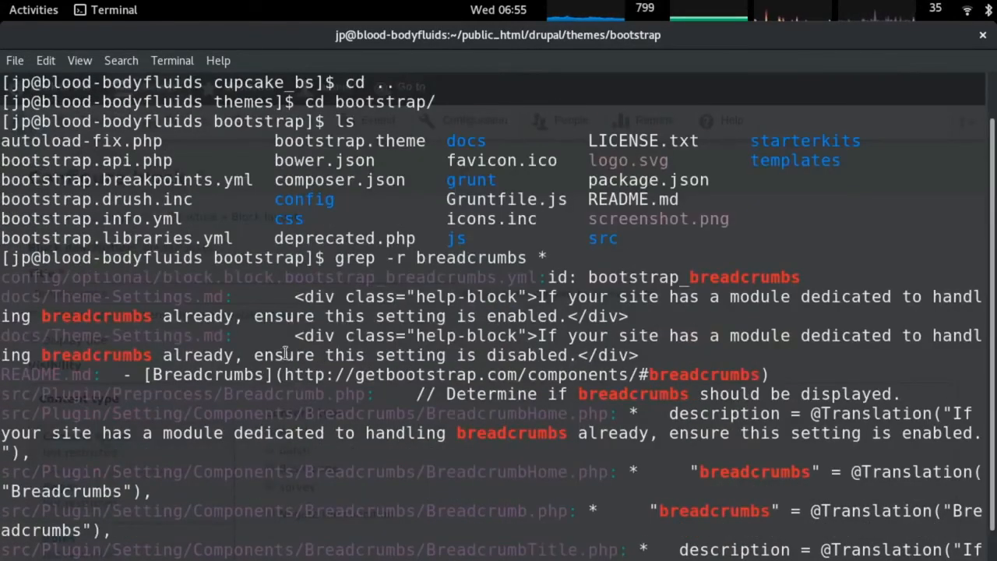
scroll(285, 353, down, 1)
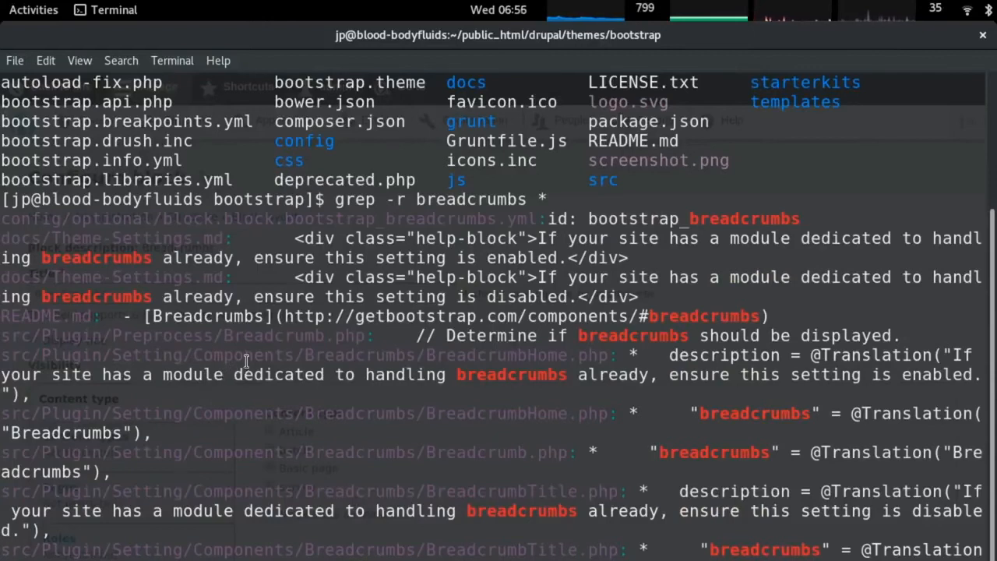
double_click(448, 219)
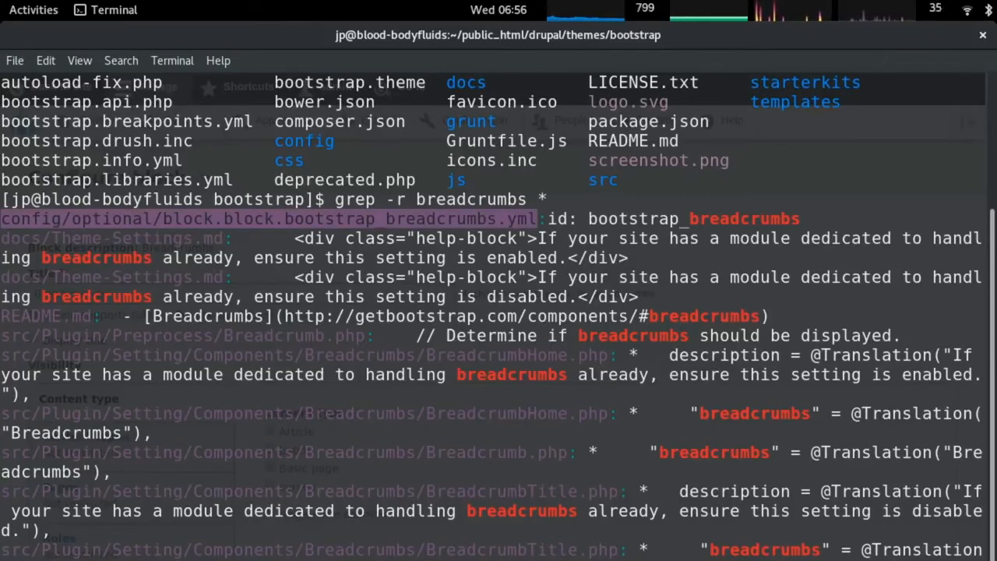
key(Return)
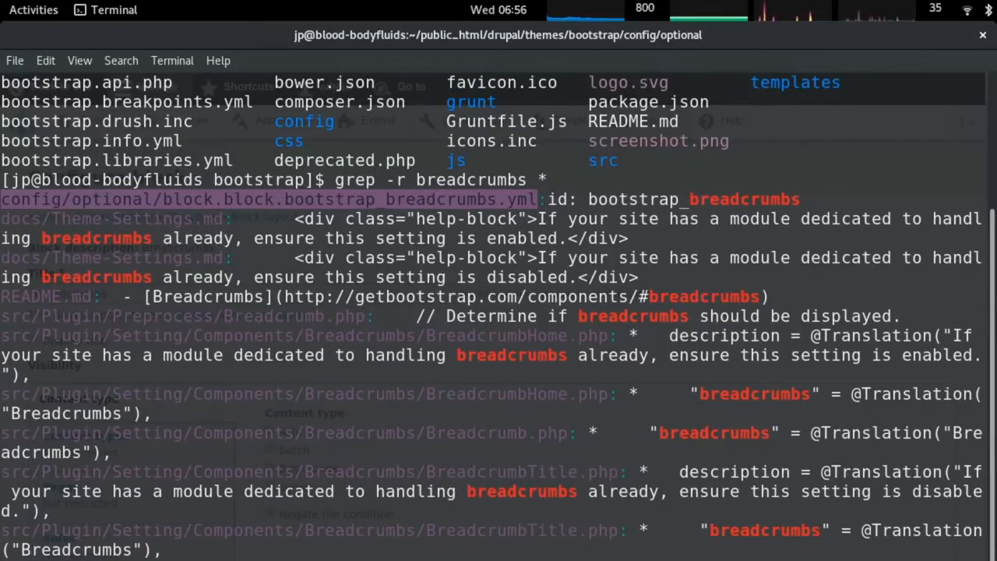
key(Return)
Review the breadcrumb block's region and label settings, then quit vi with :q.
key(Down)
key(Down)
key(Down)
key(Down)
key(Down)
key(Down)
key(Down)
key(Down)
key(Down)
key(Down)
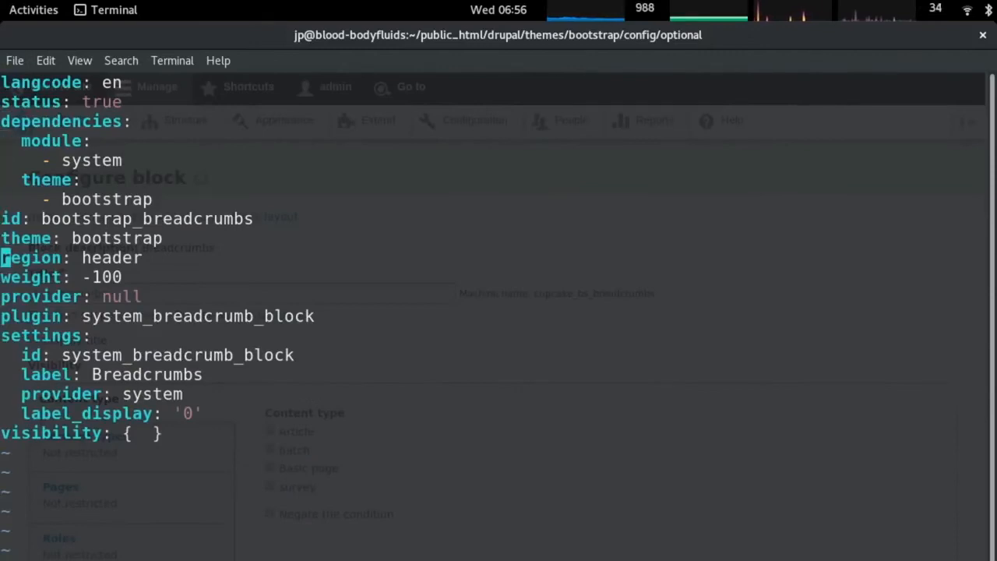
key(Down)
key(Down)
key(Down)
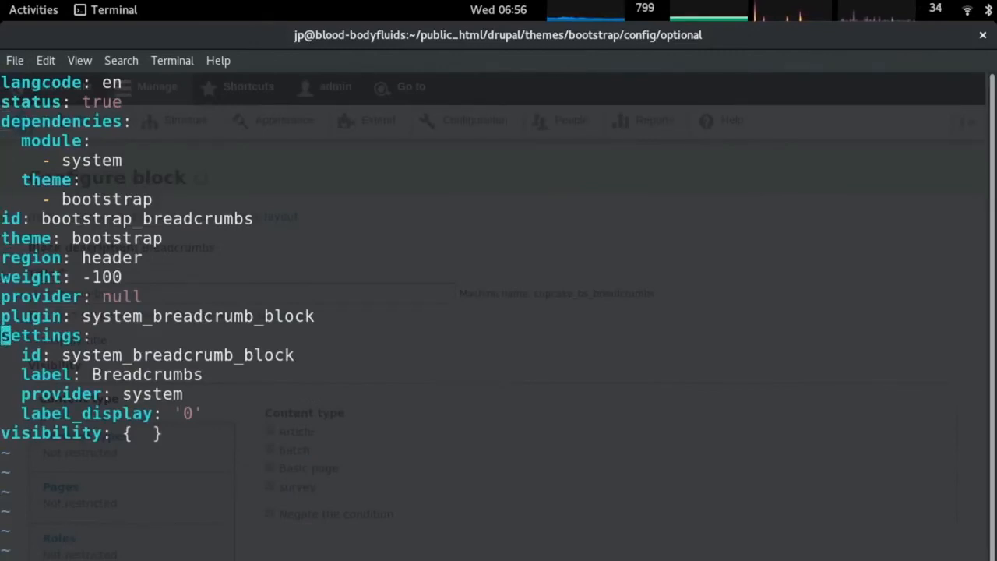
key(Down)
key(Down)
key(Down)
key(Down)
key(Up)
key(Up)
key(Up)
text(:q)
key(Return)
key(alt+Tab)
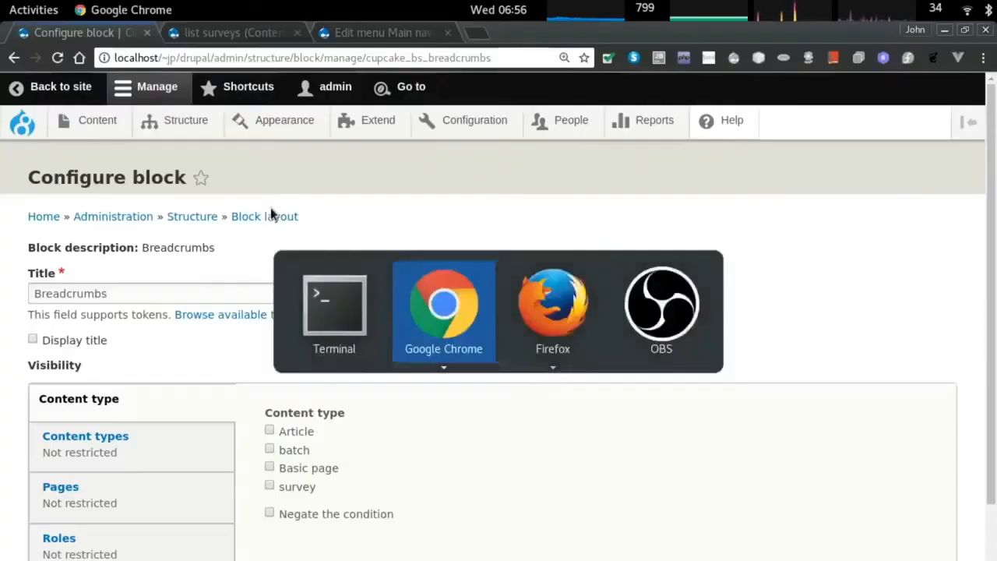
Close the leftover list surveys and Main navigation menu tabs.
key(ctrl+Tab)
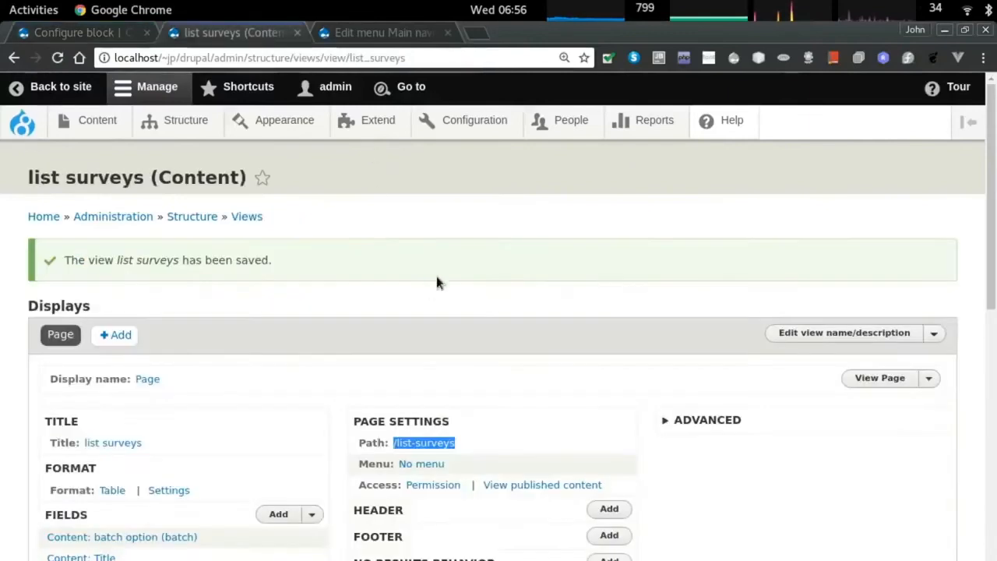
scroll(441, 261, down, 3)
key(ctrl+Tab)
key(ctrl+w)
key(ctrl+w)
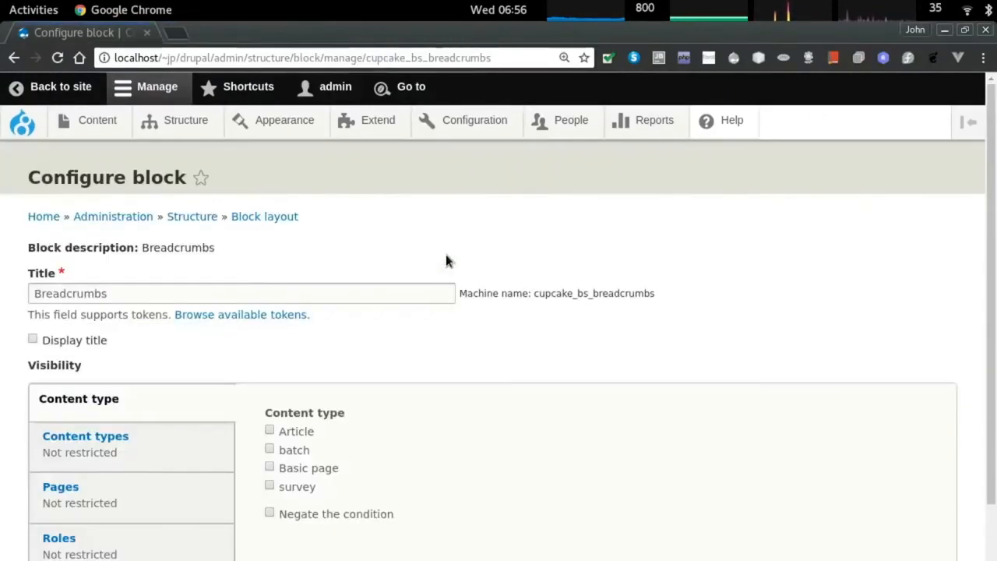
Open the Structure admin page, then bring the Chrome window with the Welcome page forward.
click(190, 219)
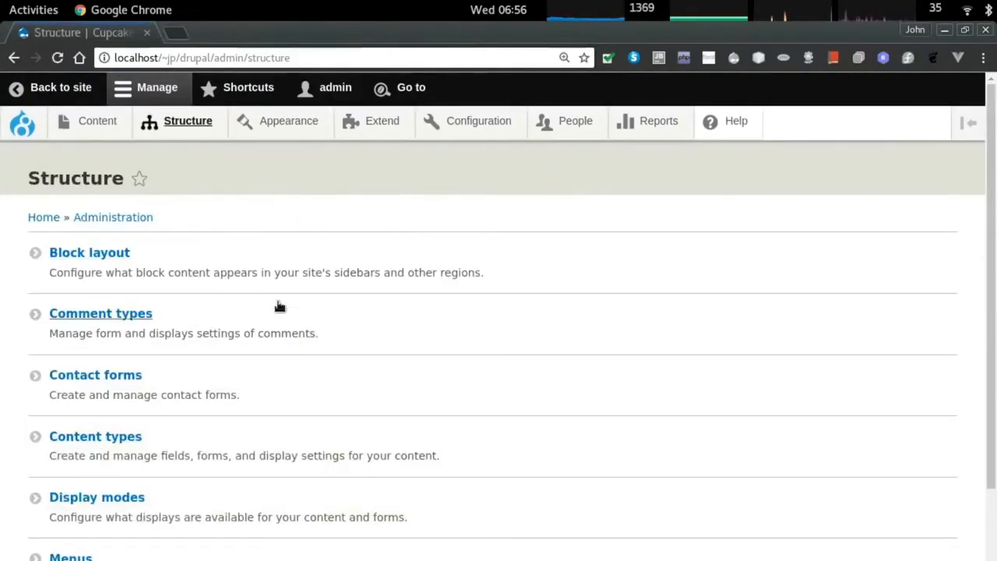
scroll(296, 296, down, 4)
scroll(301, 290, up, 5)
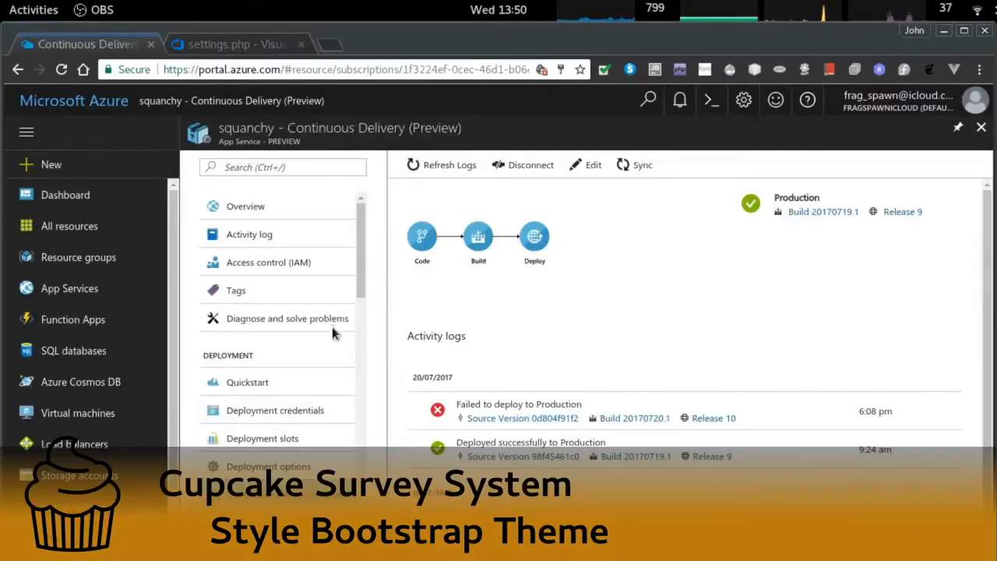
key(alt+Tab)
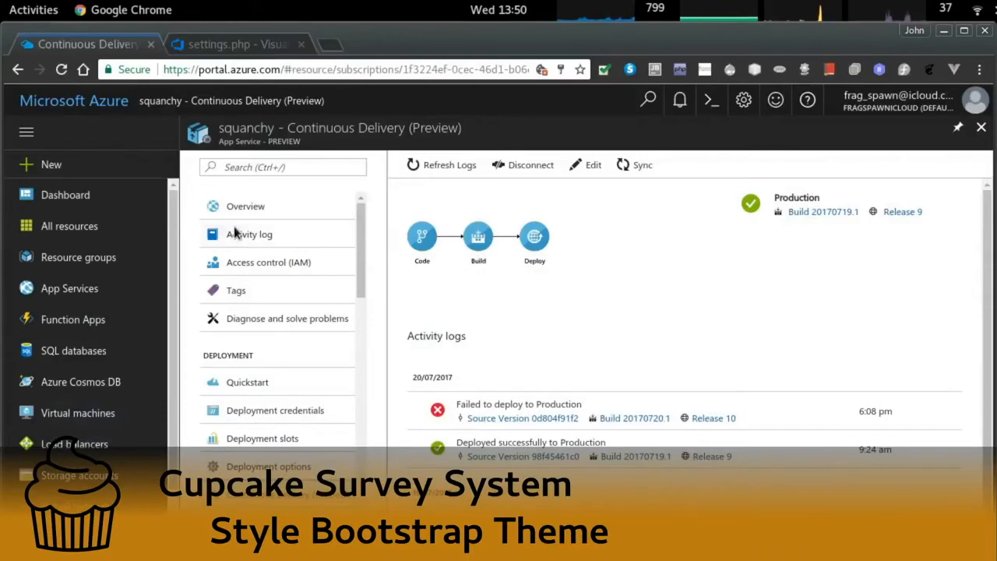
key(alt+Tab)
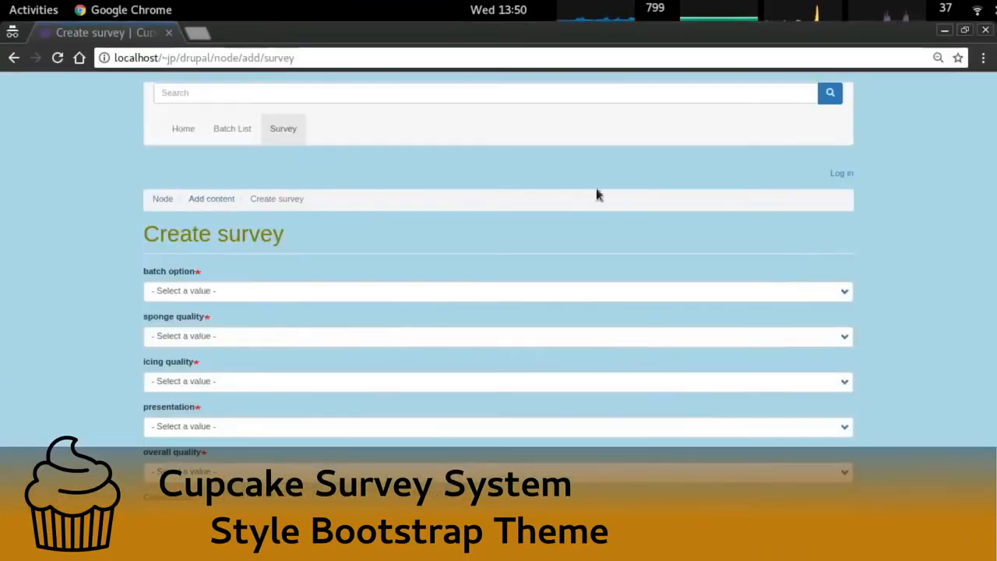
key(alt+grave)
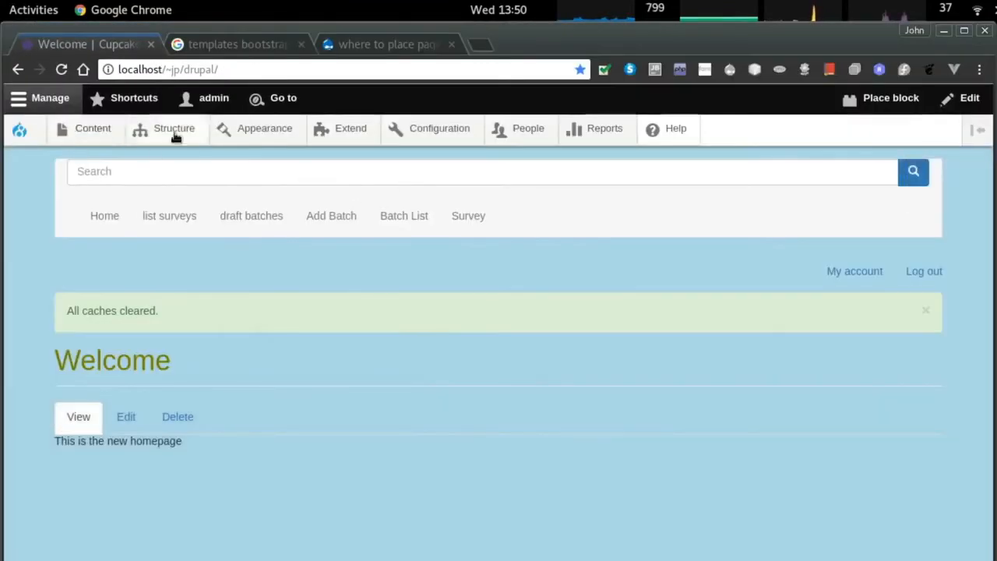
Open Configuration > Account settings and look through its options.
click(455, 130)
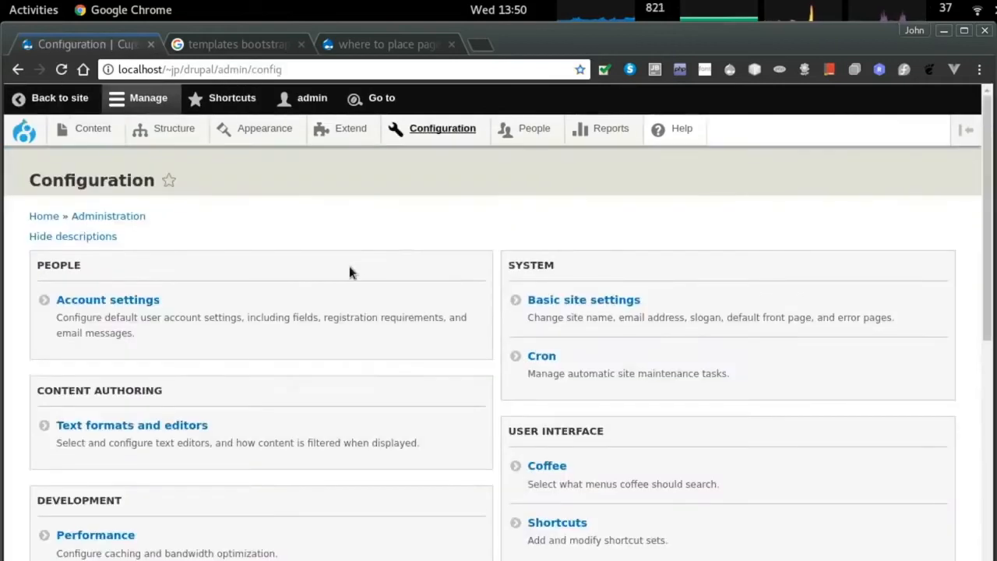
click(107, 296)
scroll(276, 331, down, 6)
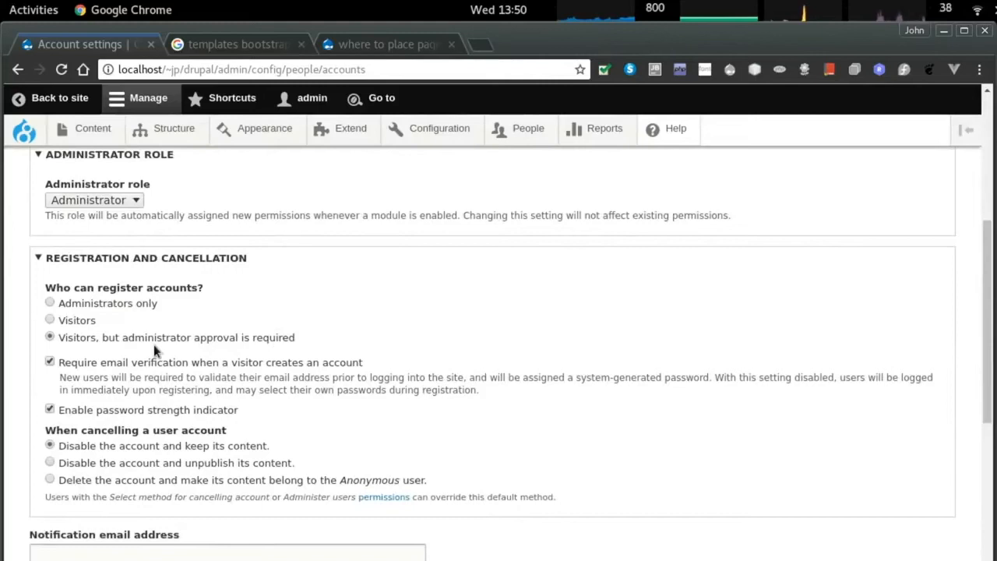
scroll(289, 311, down, 5)
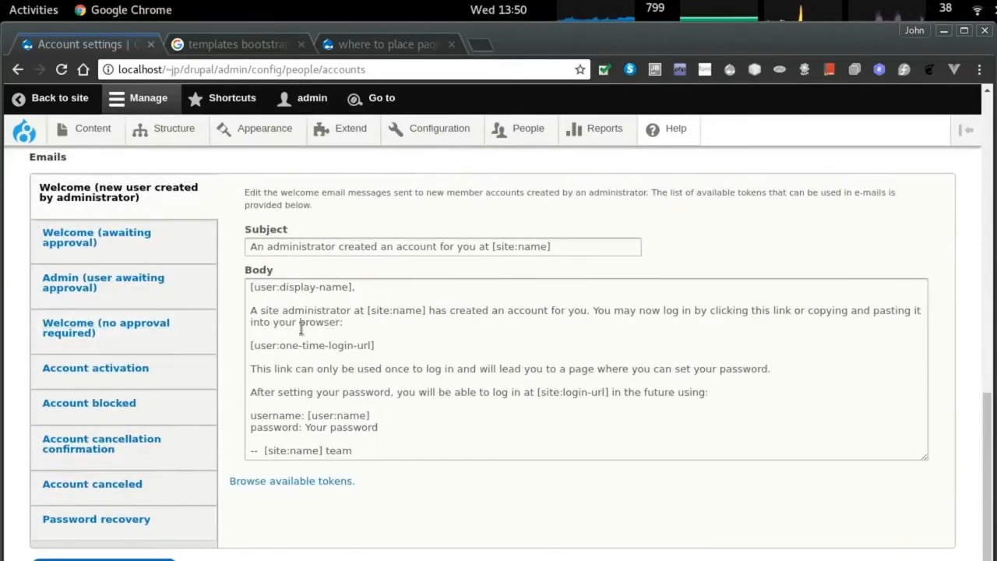
scroll(101, 343, down, 2)
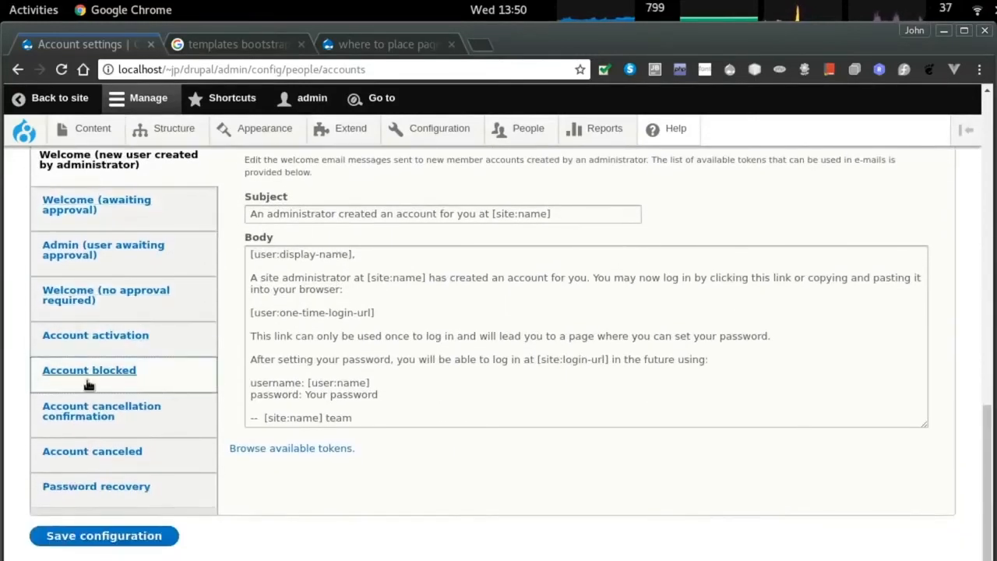
scroll(239, 489, up, 7)
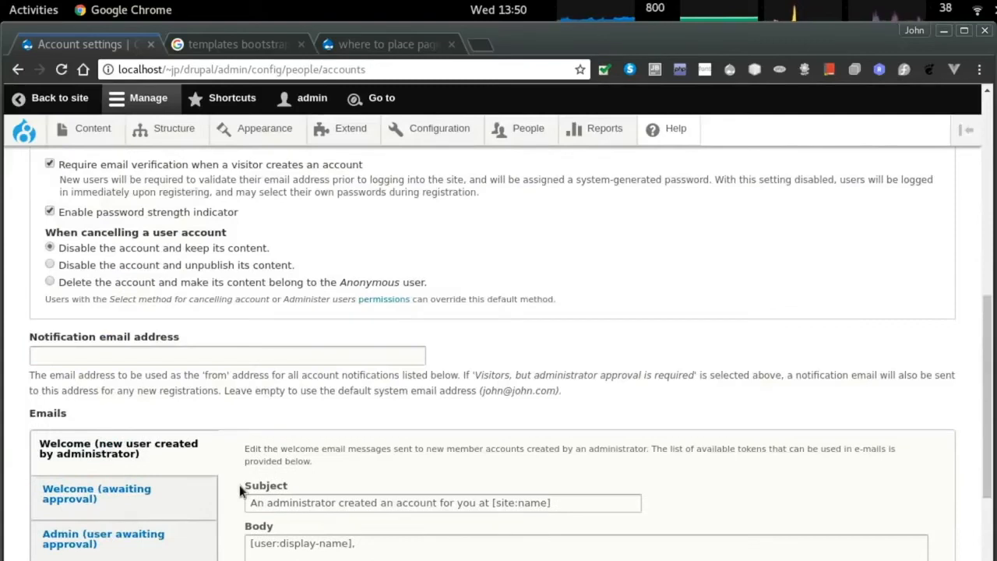
scroll(239, 488, up, 1)
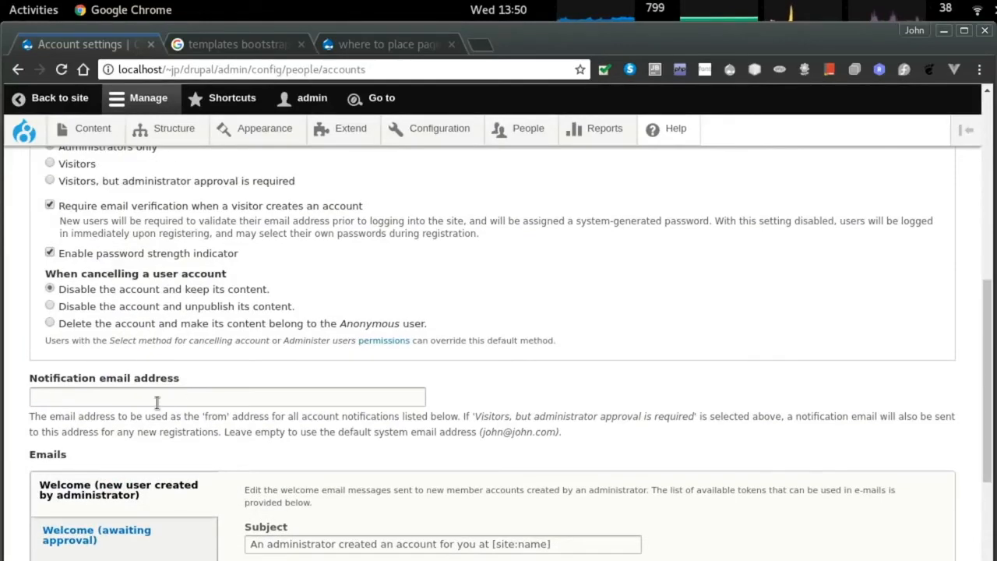
scroll(196, 408, up, 5)
scroll(200, 404, up, 2)
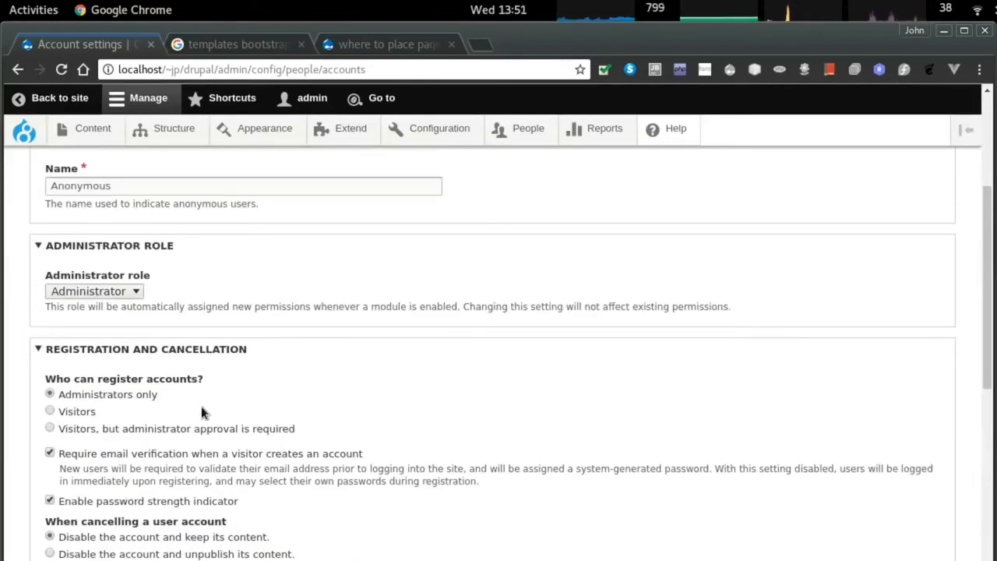
Keep Administrator as the admin role, limit registration to administrators only, and save.
click(110, 332)
click(96, 365)
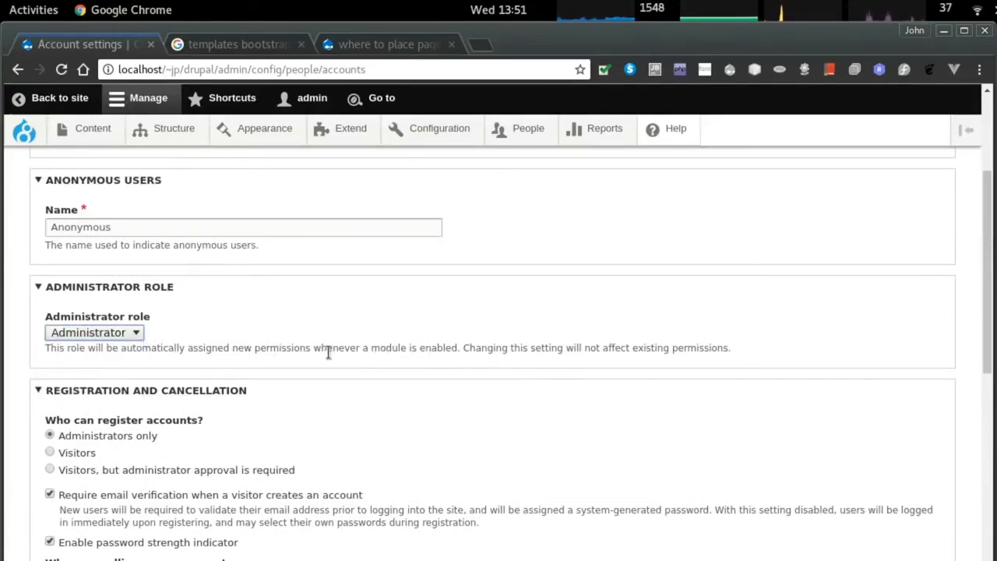
scroll(327, 353, up, 5)
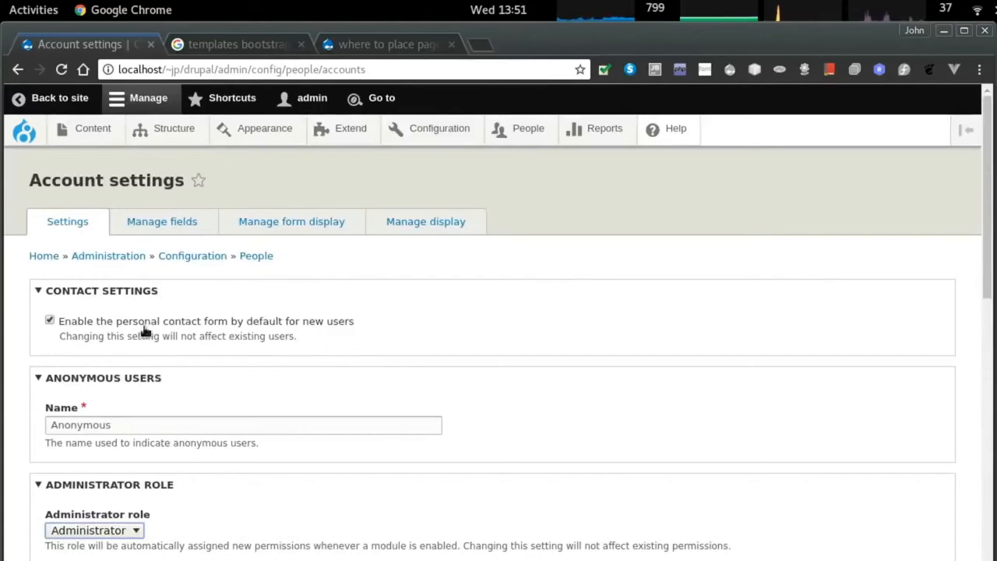
scroll(224, 338, down, 20)
click(156, 538)
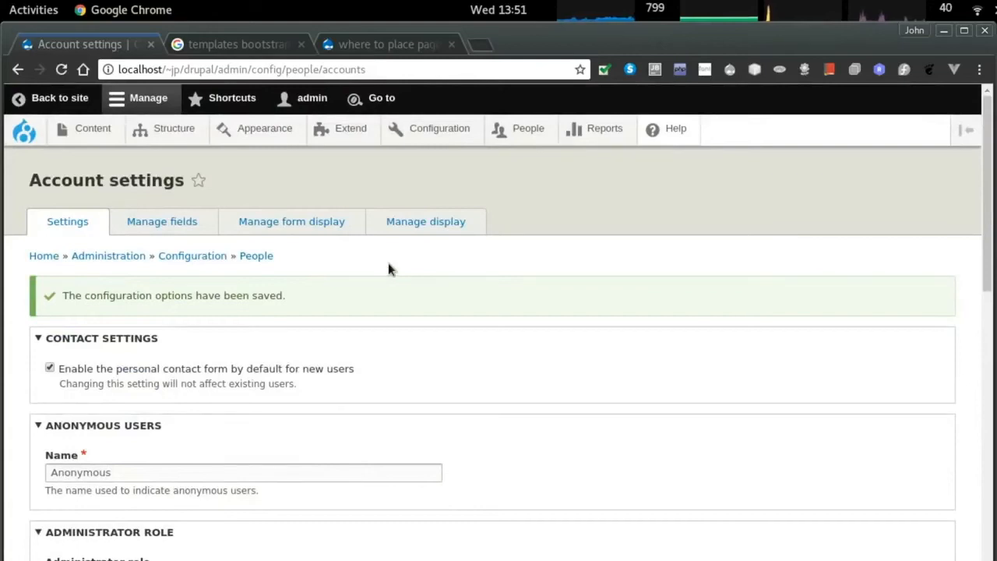
In the cupcake_bs theme settings, uncheck 'Use the favicon supplied by the theme'.
click(263, 128)
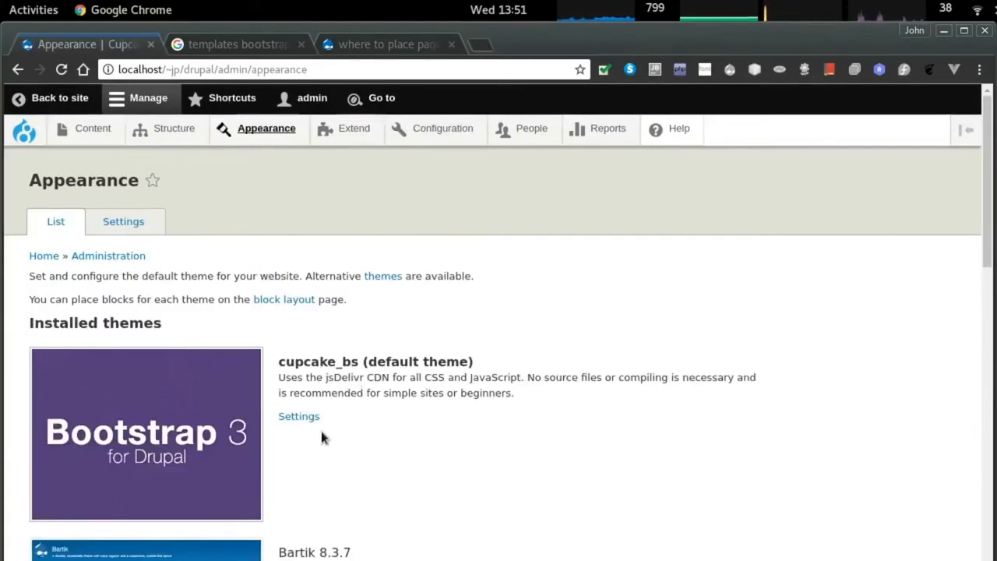
click(299, 417)
scroll(300, 409, down, 3)
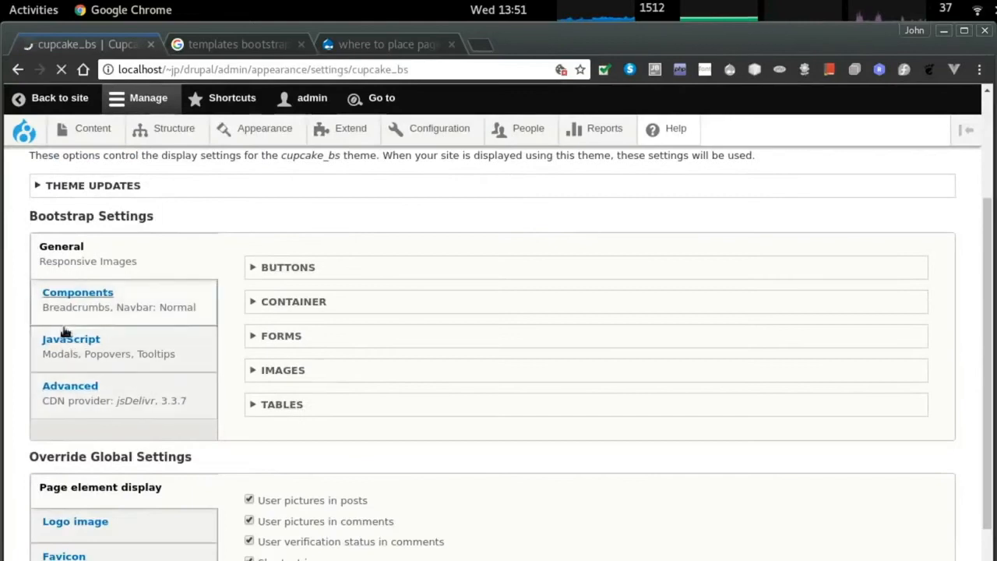
scroll(352, 342, down, 3)
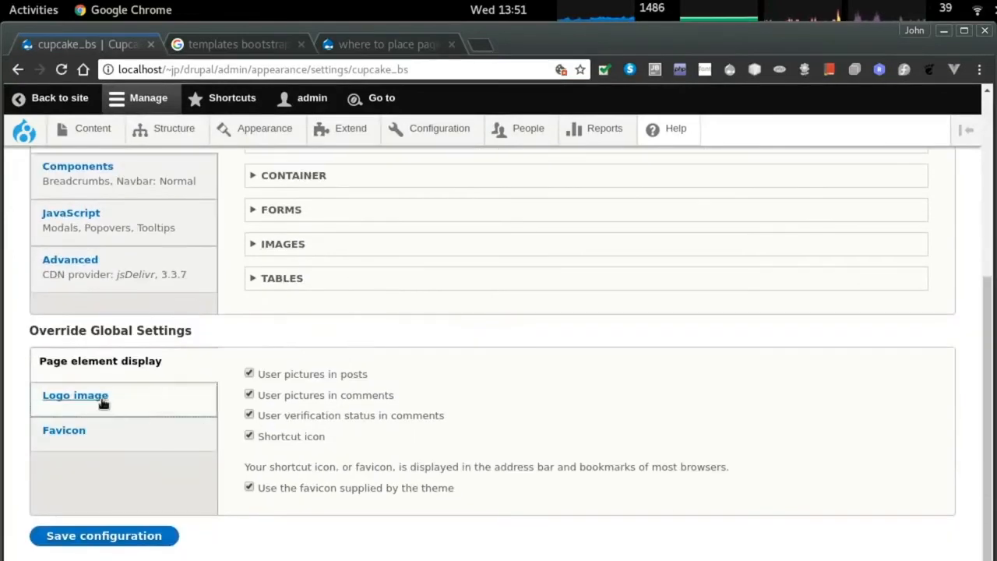
click(78, 431)
click(265, 444)
Upload favicon.ico as the favicon and cupcake.svg as a custom logo.
click(282, 467)
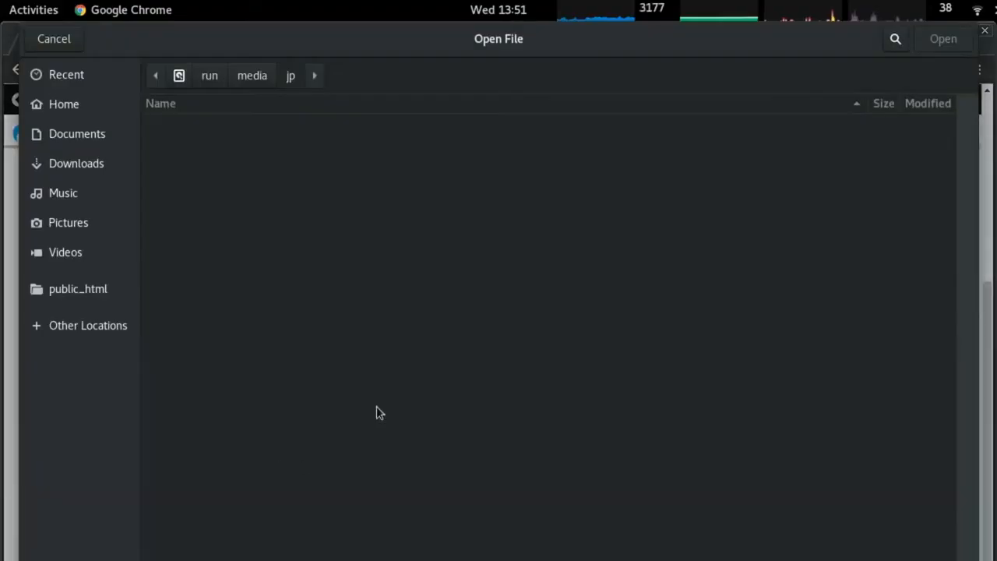
click(100, 226)
double_click(204, 165)
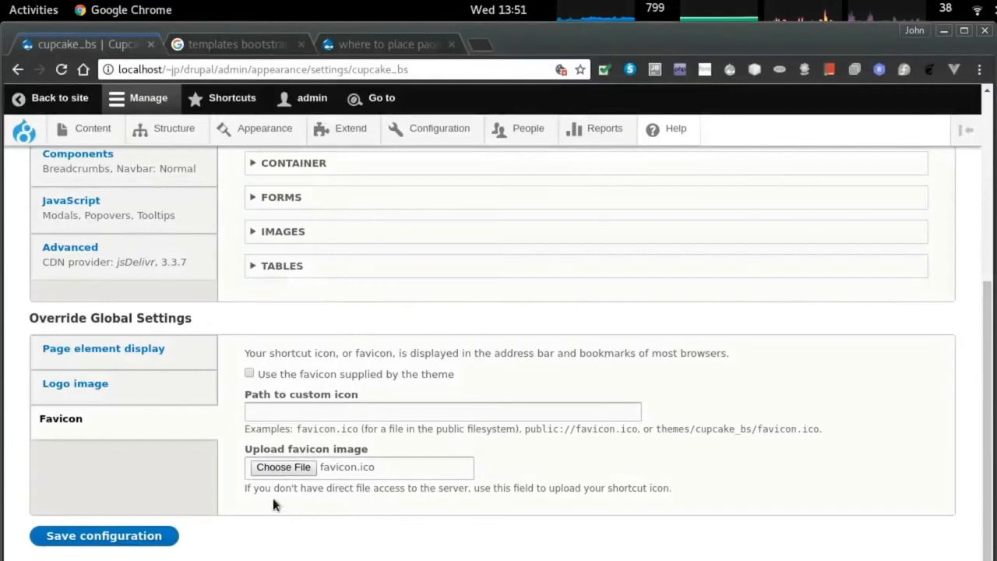
click(83, 383)
click(288, 430)
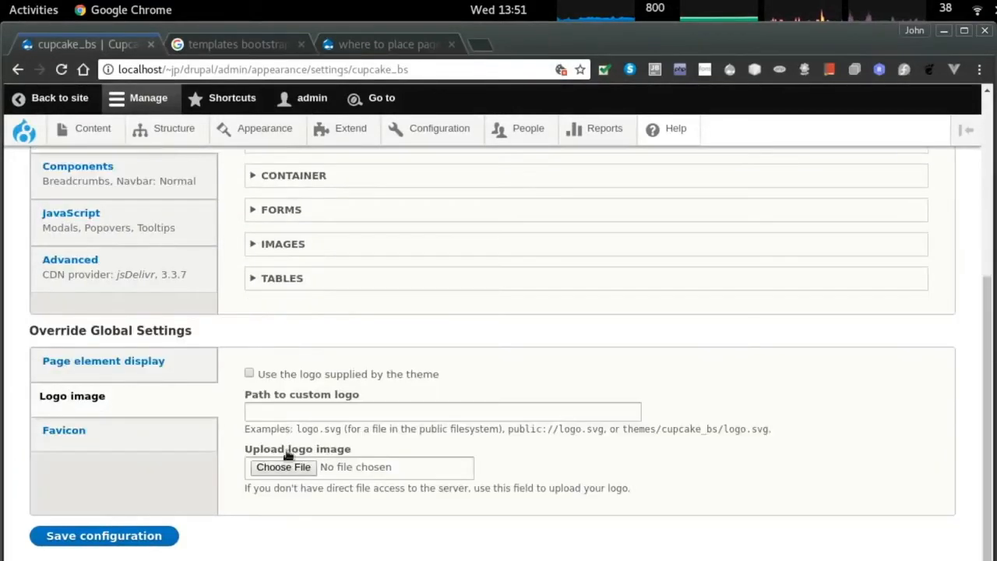
click(288, 464)
double_click(220, 187)
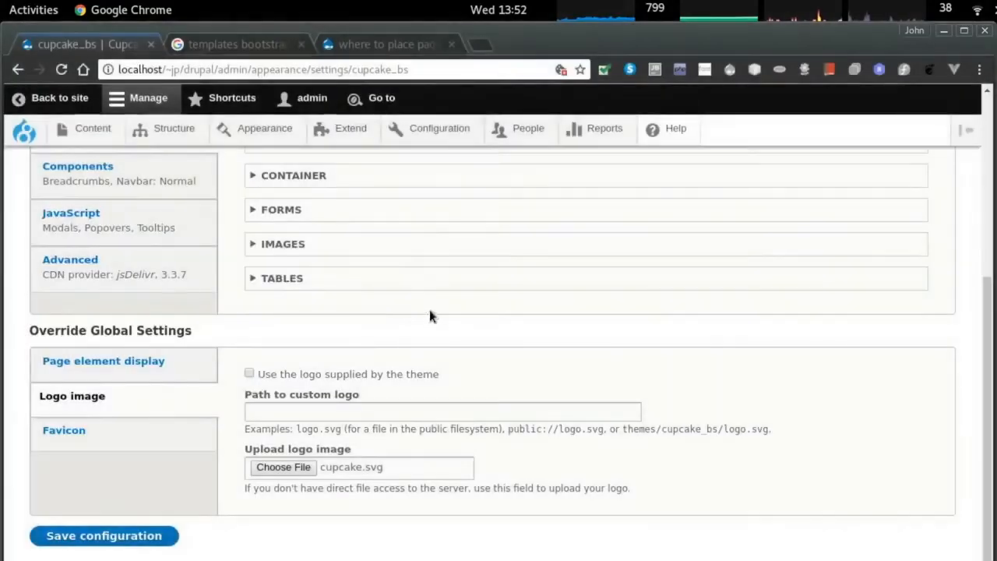
Save the settings and note the cupcake.svg rejection allowing only png, jpeg, jpg, jpe, gif.
click(93, 440)
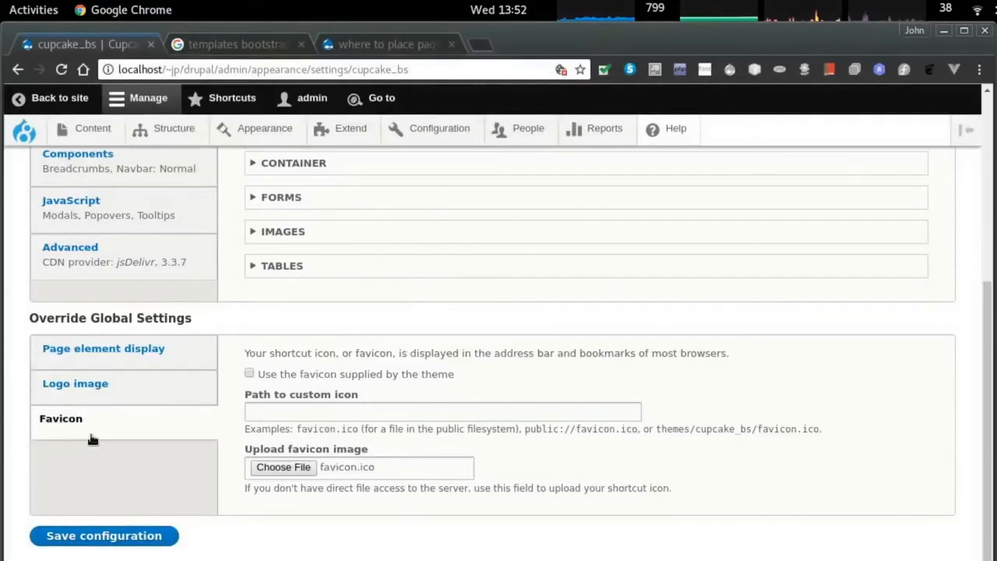
click(101, 536)
drag(175, 340, 315, 340)
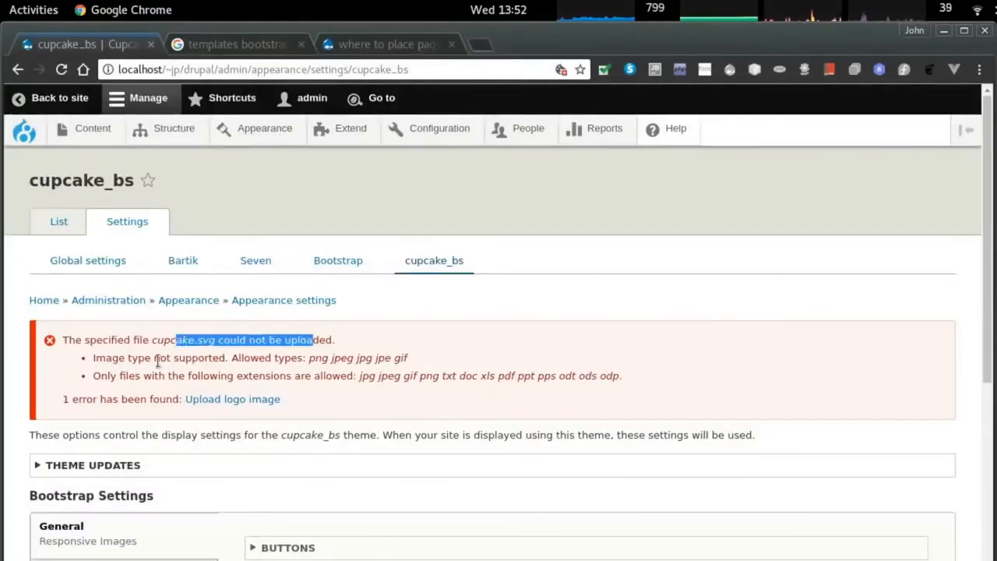
drag(158, 358, 354, 358)
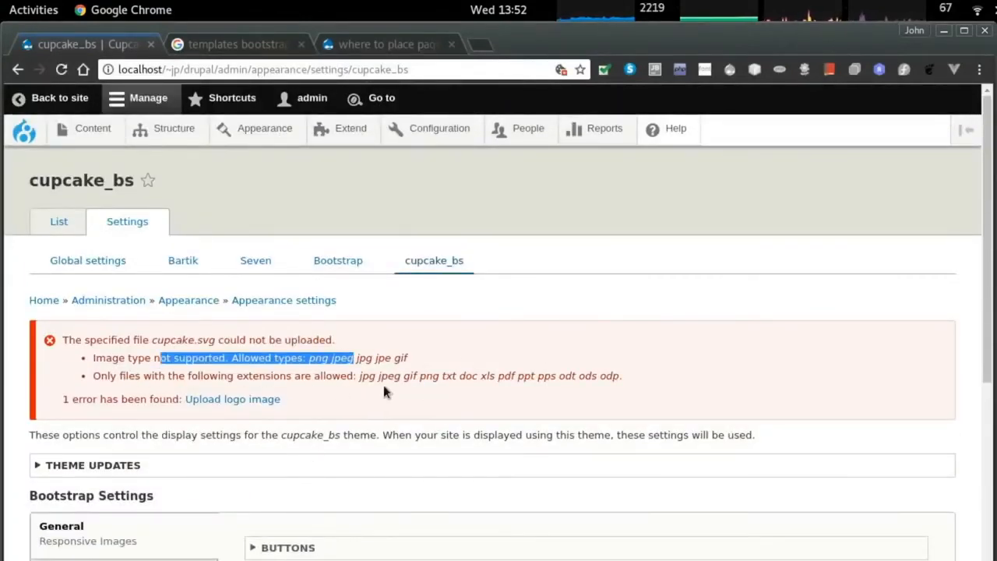
scroll(321, 437, down, 5)
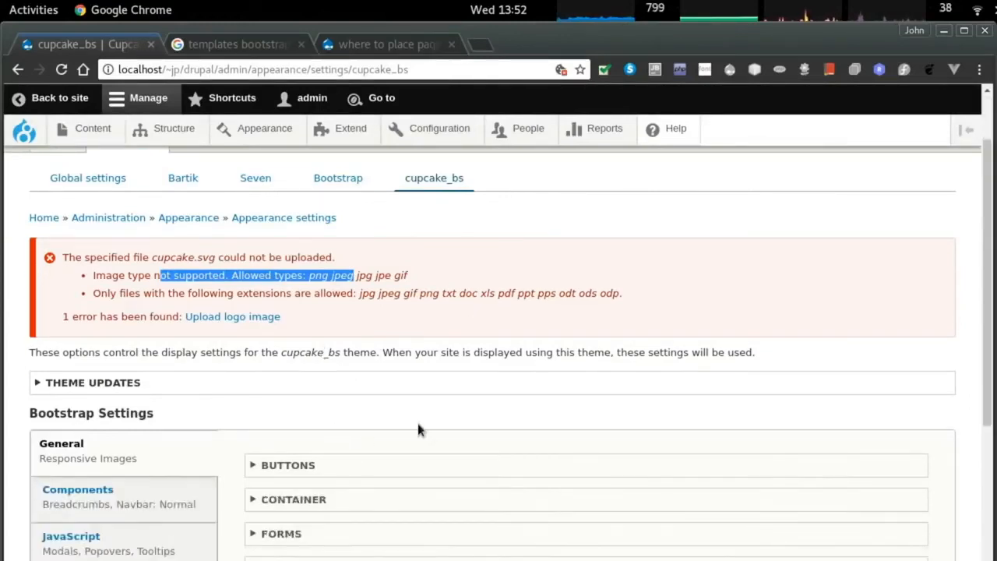
click(88, 437)
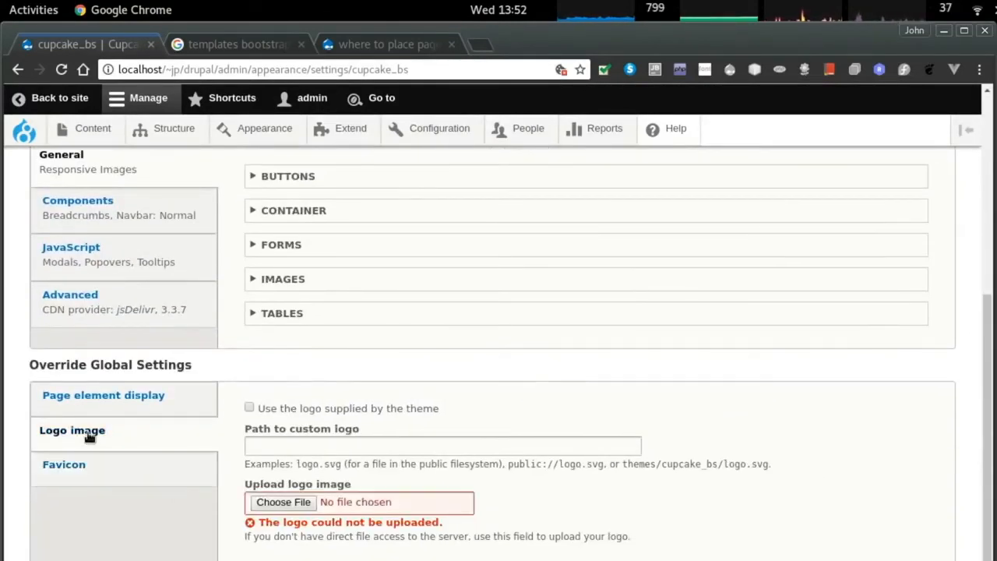
click(89, 399)
click(99, 479)
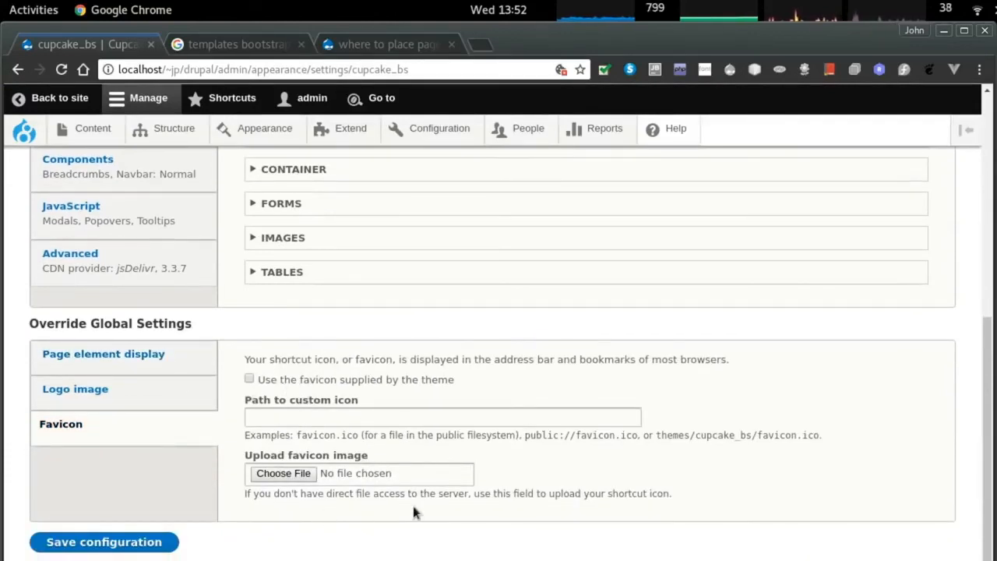
Run ll in the cupcake_bs folder to confirm favicon.ico is present, then return to Chrome.
key(alt+Tab)
key(alt+Tab)
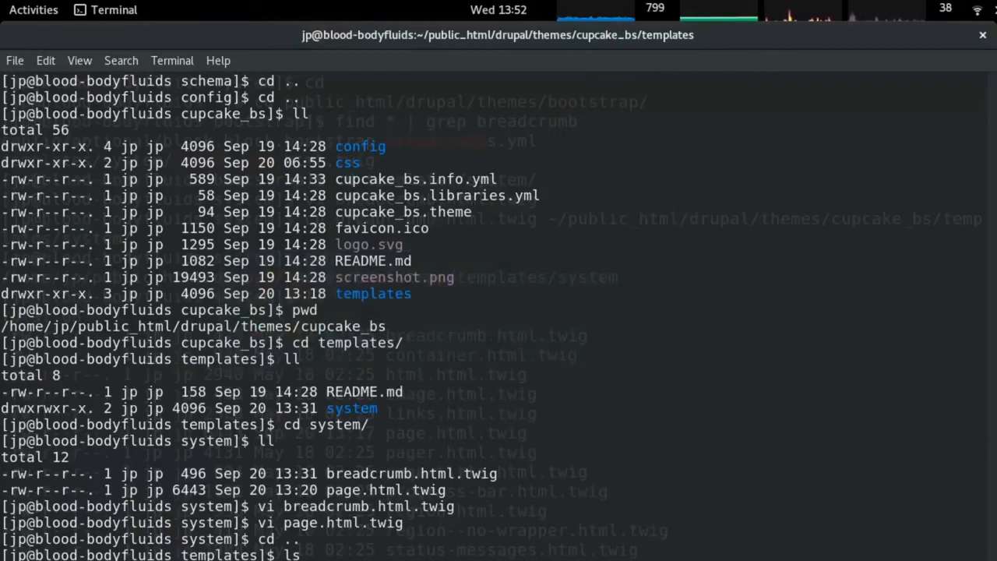
key(Return)
text(ll)
key(Return)
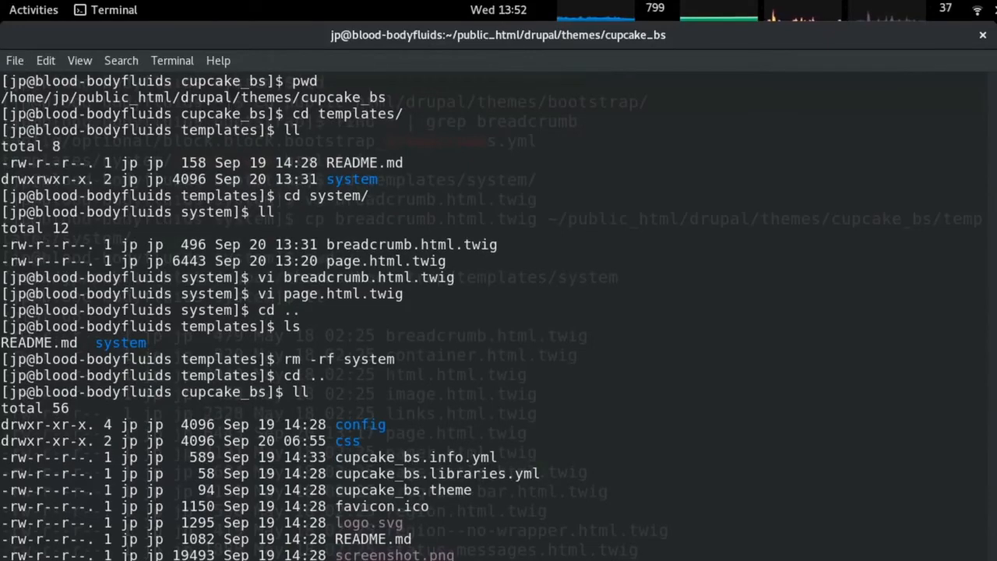
key(alt+Tab)
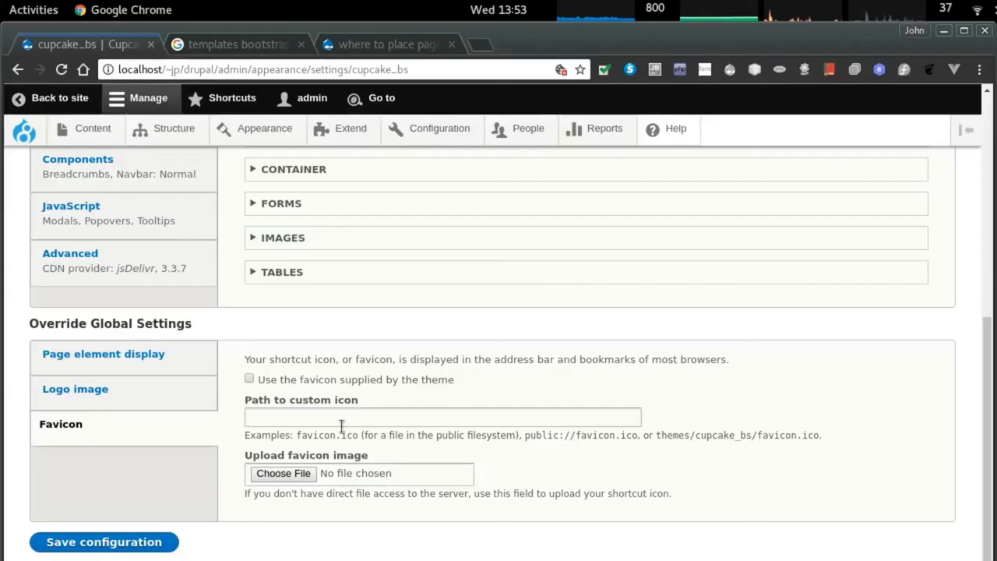
Re-enable 'Use the favicon supplied by the theme'.
click(250, 379)
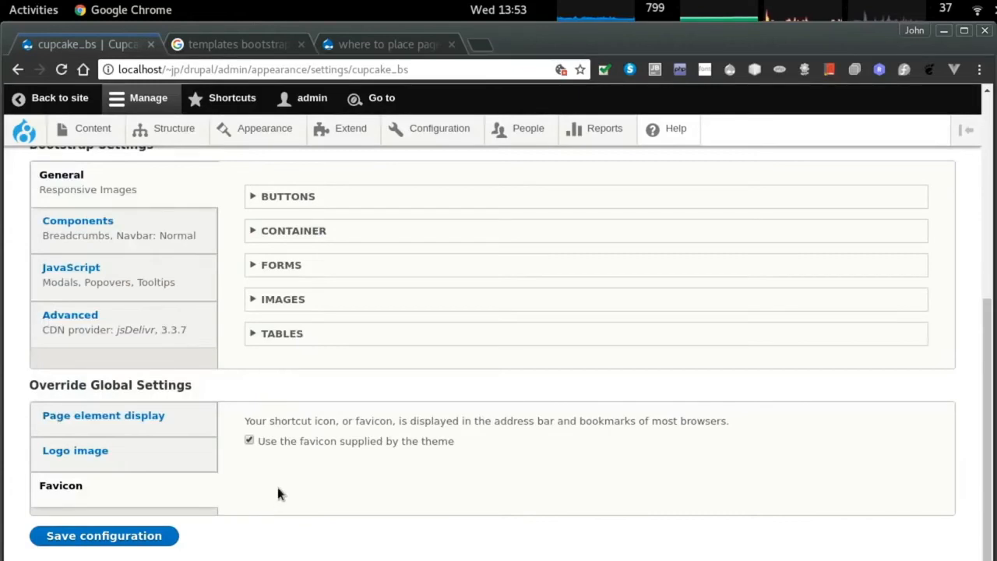
click(117, 540)
scroll(300, 463, down, 5)
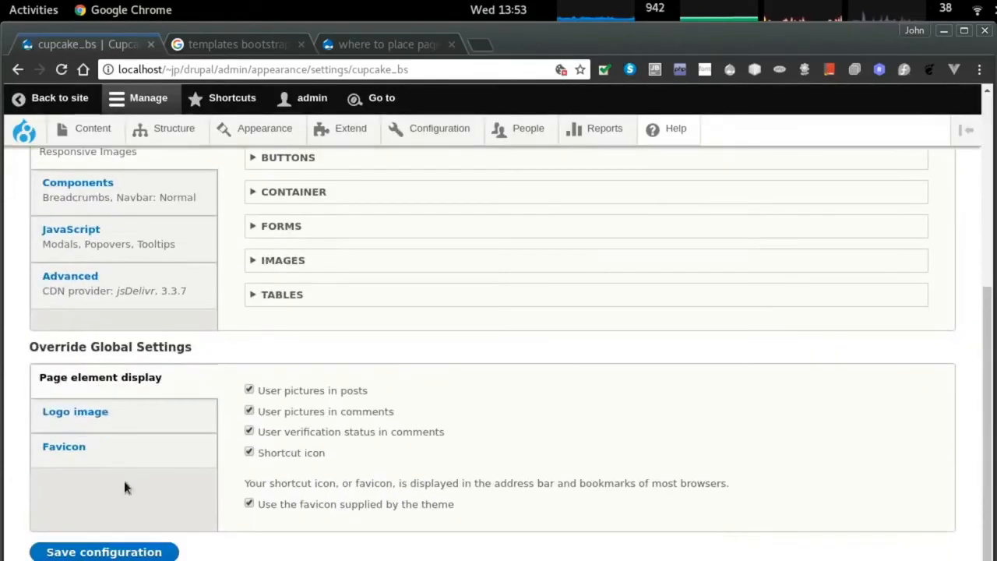
Set the custom logo path to themes/cupcake_bs/cupcake.svg, save, and flush all caches.
click(71, 413)
click(323, 428)
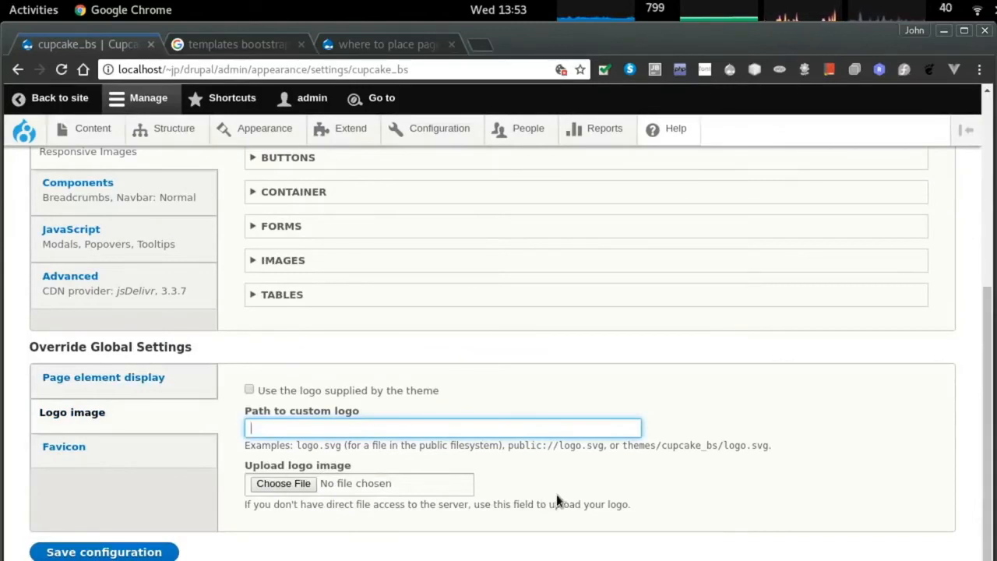
drag(623, 446, 771, 445)
key(ctrl+c)
click(500, 428)
key(ctrl+v)
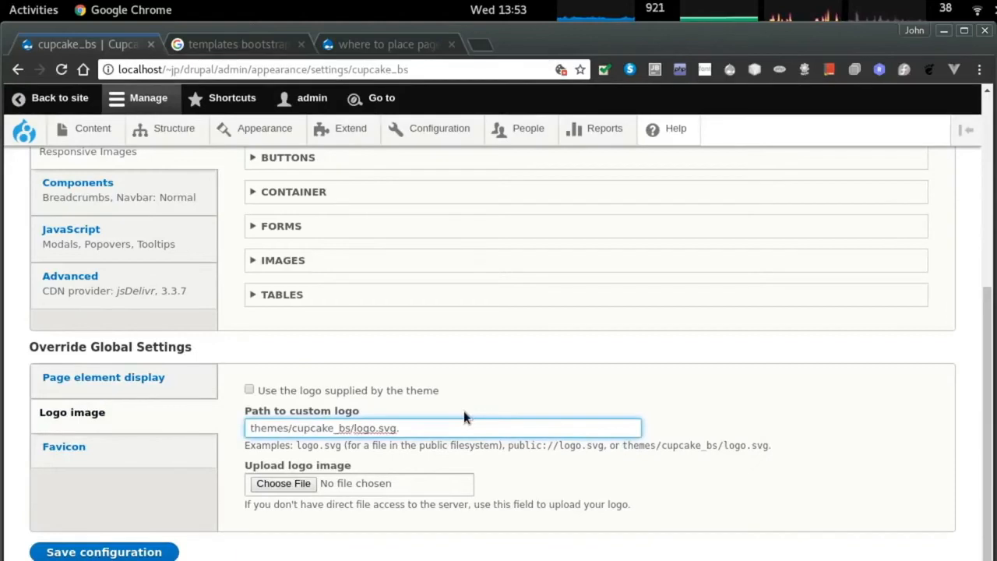
key(BackSpace)
key(BackSpace)
key(BackSpace)
key(BackSpace)
text(cupcak)
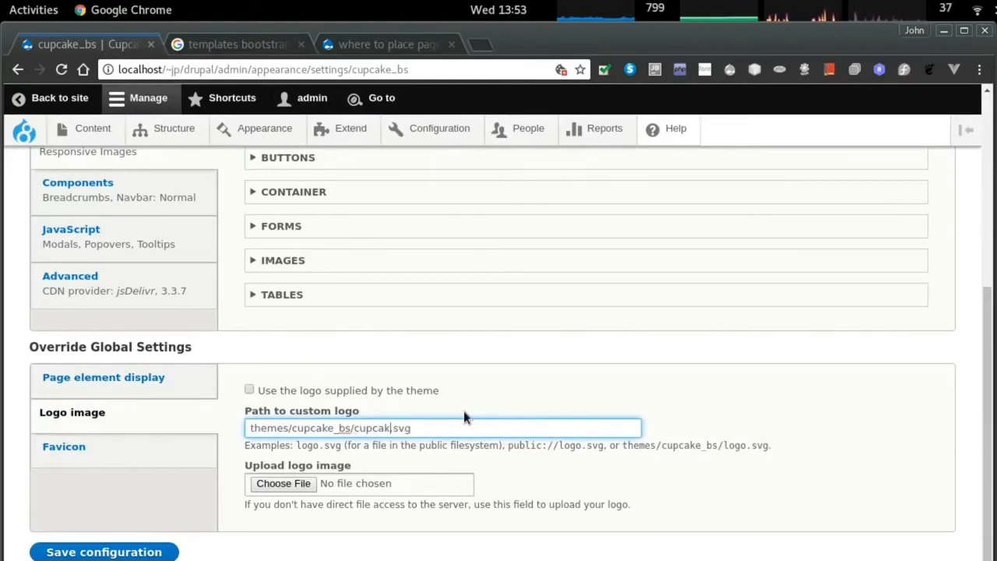
text(e)
click(136, 550)
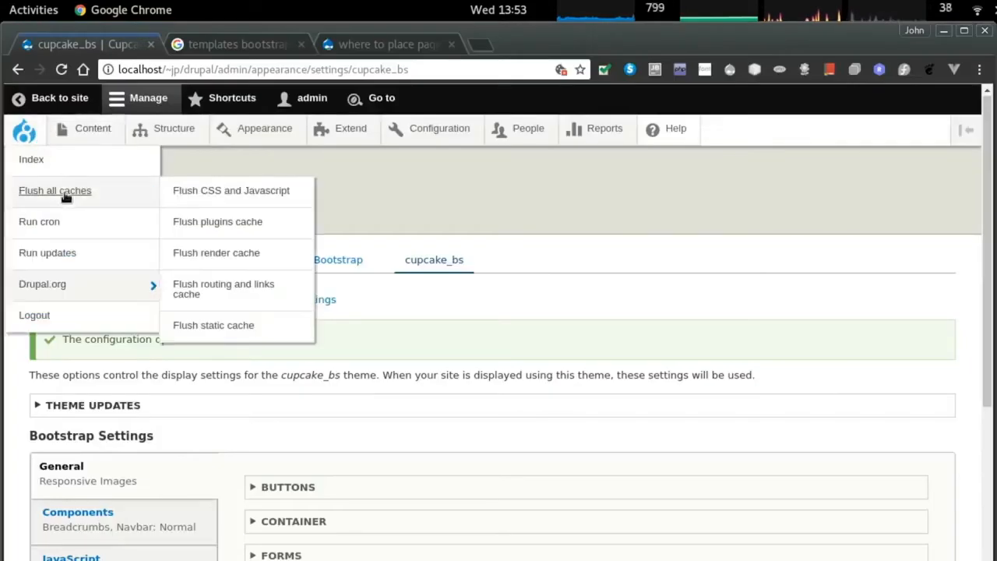
click(55, 190)
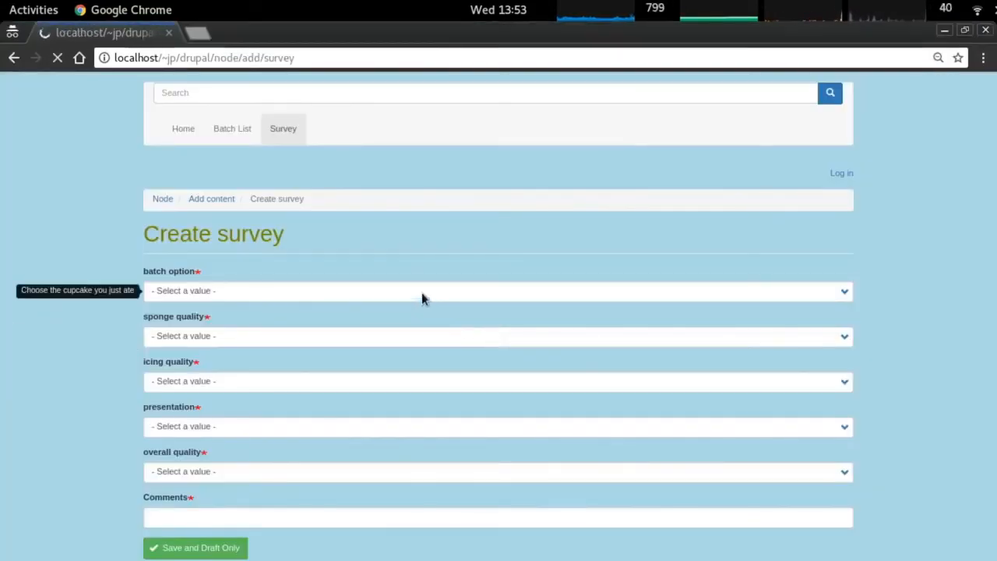
In Chrome, reload and browse Home, Create survey, Batch History and the strawberry surprise cupcake page.
click(104, 59)
click(103, 58)
click(58, 58)
click(184, 129)
click(285, 130)
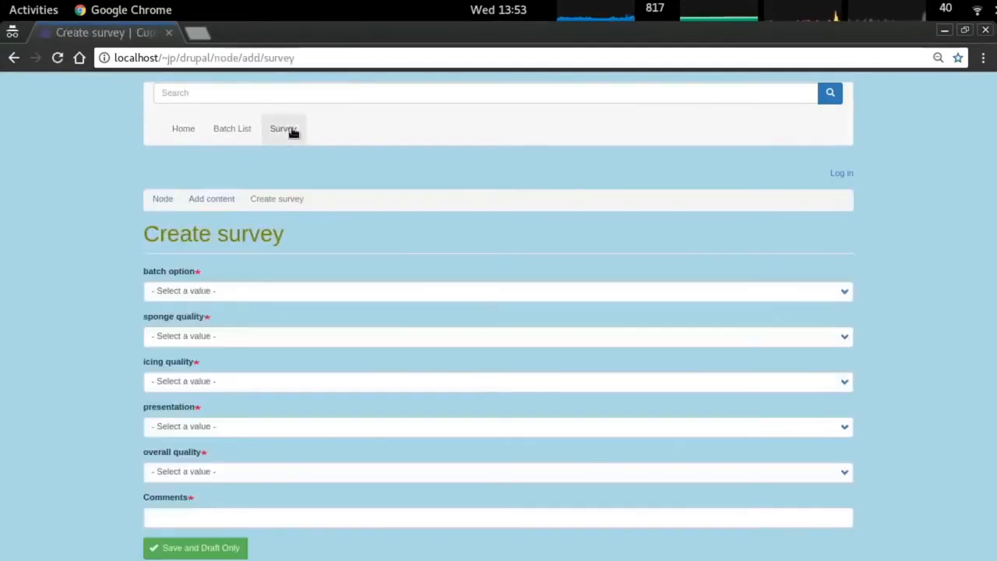
click(231, 132)
click(216, 251)
click(178, 130)
click(229, 130)
In Firefox, close the developer tools and view Home, Batch History and Create survey.
key(alt+Tab)
key(alt+Tab)
key(alt+Tab)
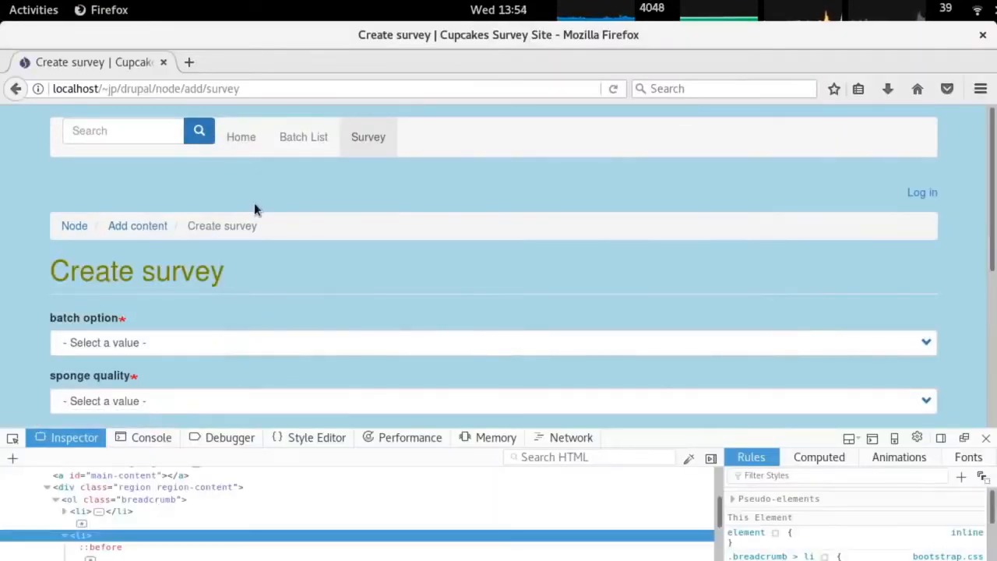
click(986, 437)
scroll(610, 359, down, 1)
scroll(600, 383, up, 1)
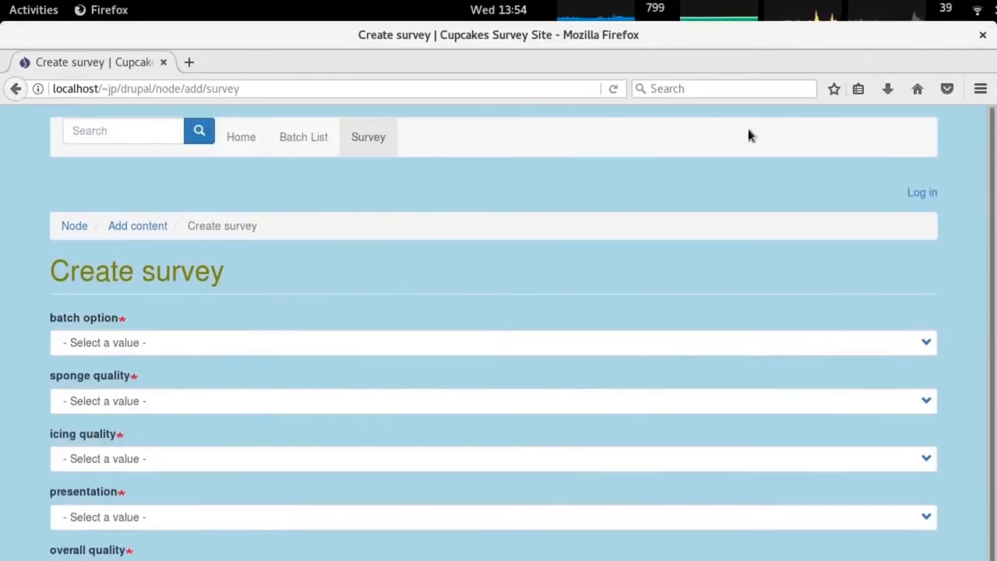
click(591, 88)
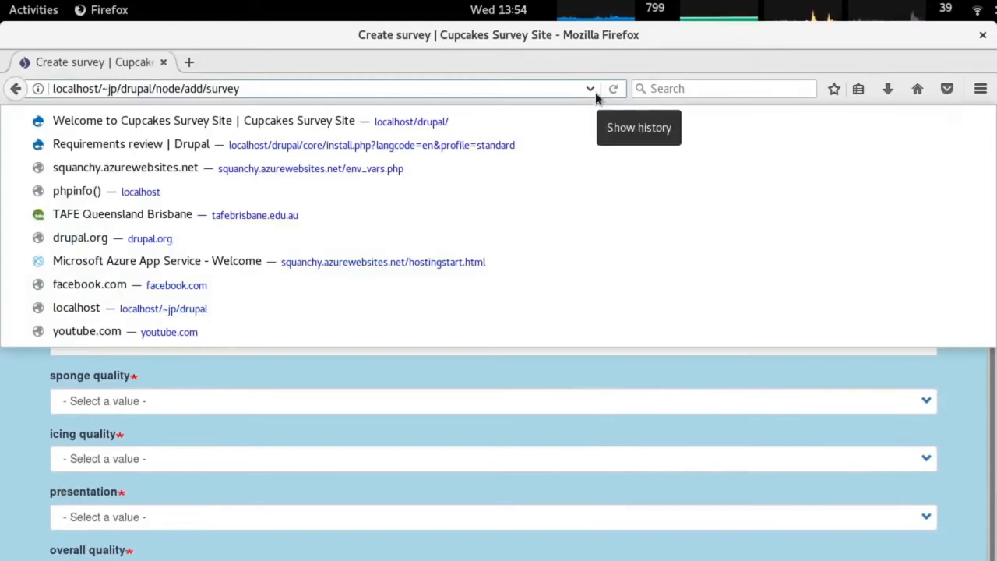
click(596, 91)
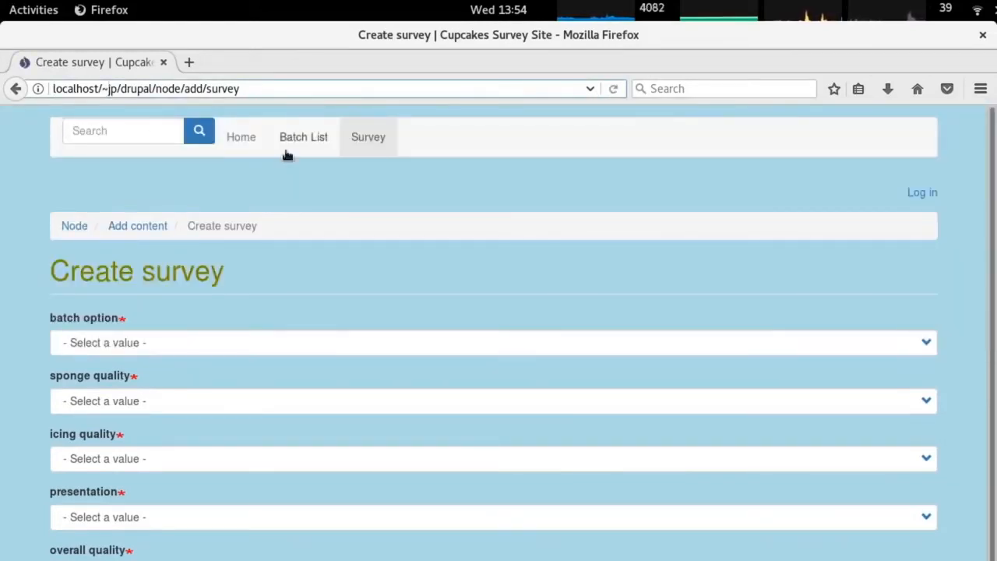
click(241, 138)
click(307, 140)
click(366, 138)
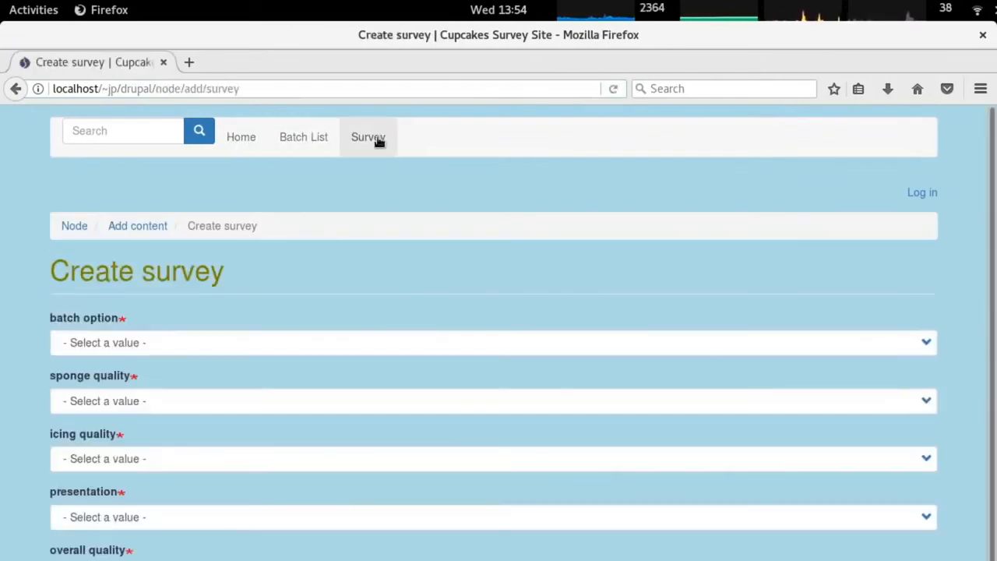
Return to the cupcake_bs theme settings window and show the Favicon settings.
key(alt+Tab)
key(alt+grave)
scroll(347, 356, down, 1)
scroll(347, 364, down, 5)
click(61, 429)
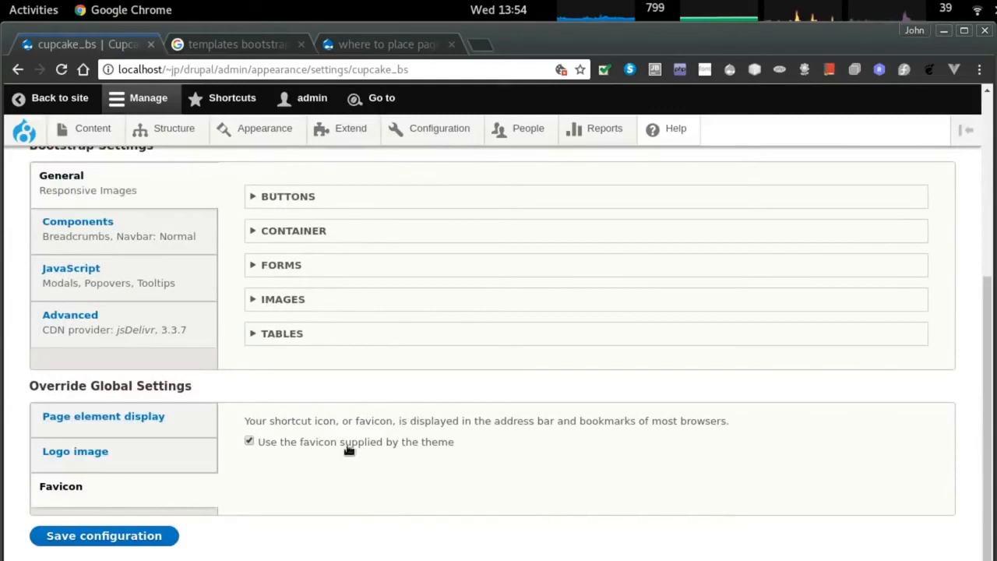
Replace the theme favicon with the custom path themes/cupcake_bs/favicon.ico and save.
click(314, 446)
scroll(314, 446, down, 1)
click(334, 425)
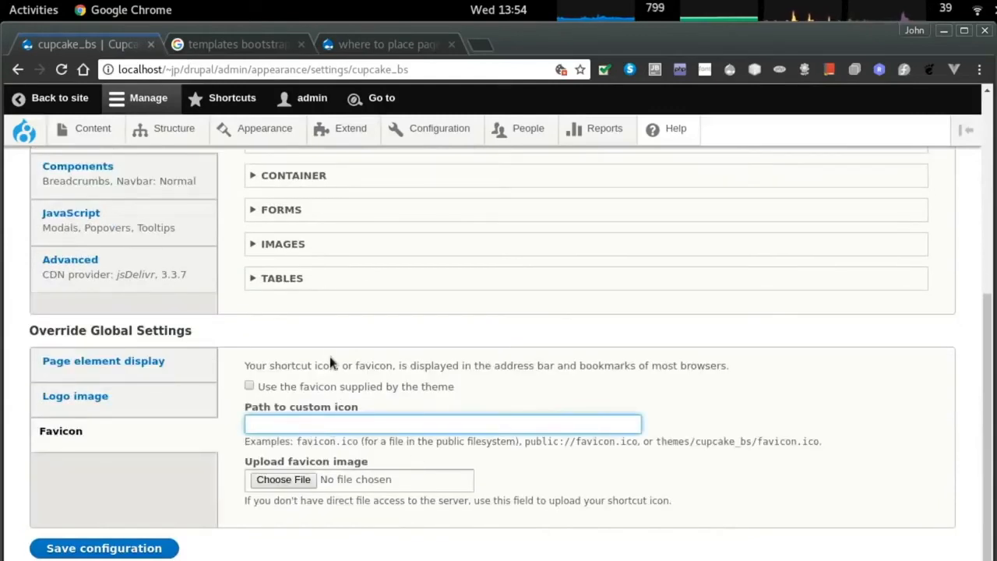
drag(661, 441, 821, 444)
mouse_move(653, 442)
mouse_down()
mouse_move(724, 442)
mouse_move(655, 462)
mouse_up()
middle_click(290, 421)
key(BackSpace)
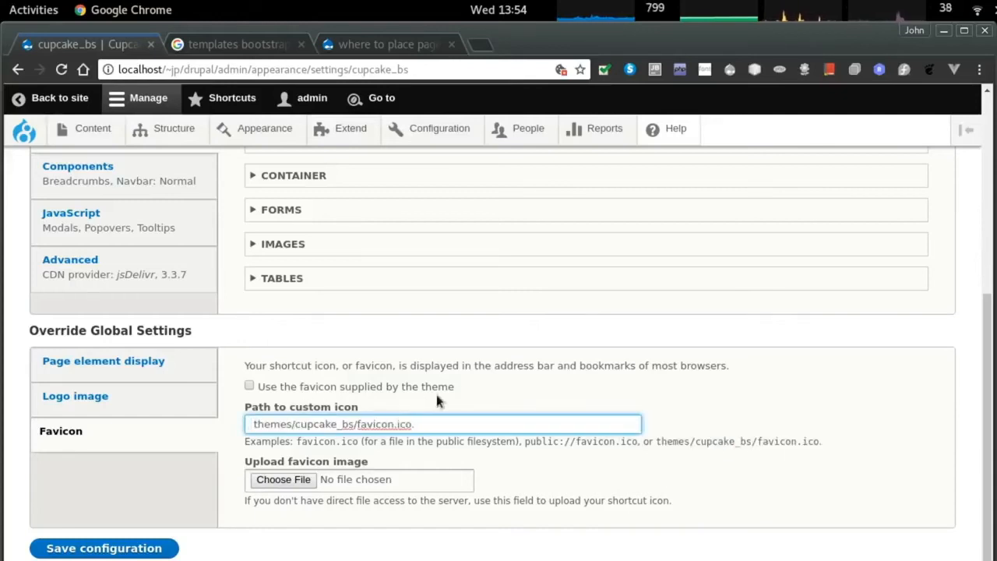
click(119, 547)
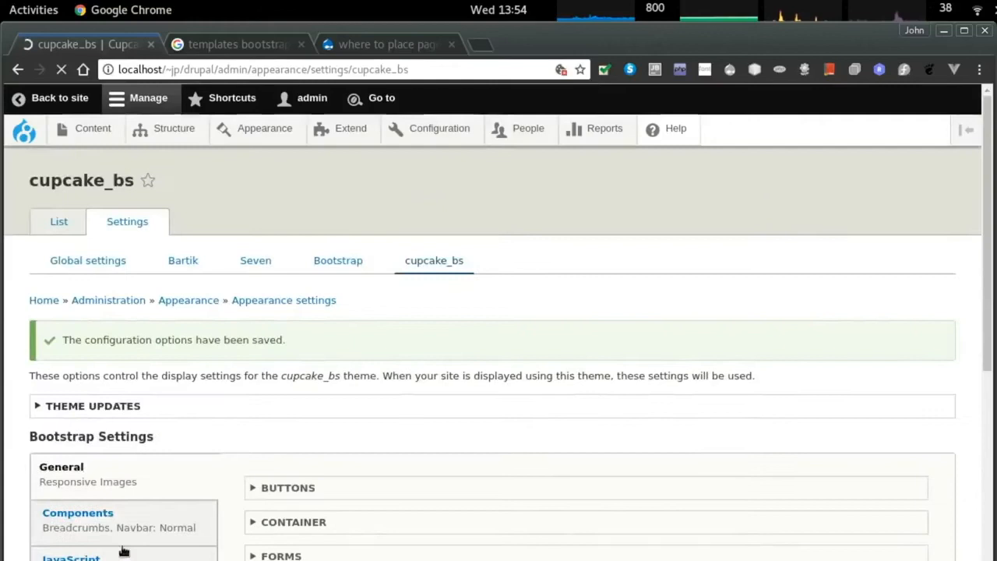
Hide user pictures in posts and comments and user verification status, then save.
scroll(124, 483, down, 5)
click(64, 364)
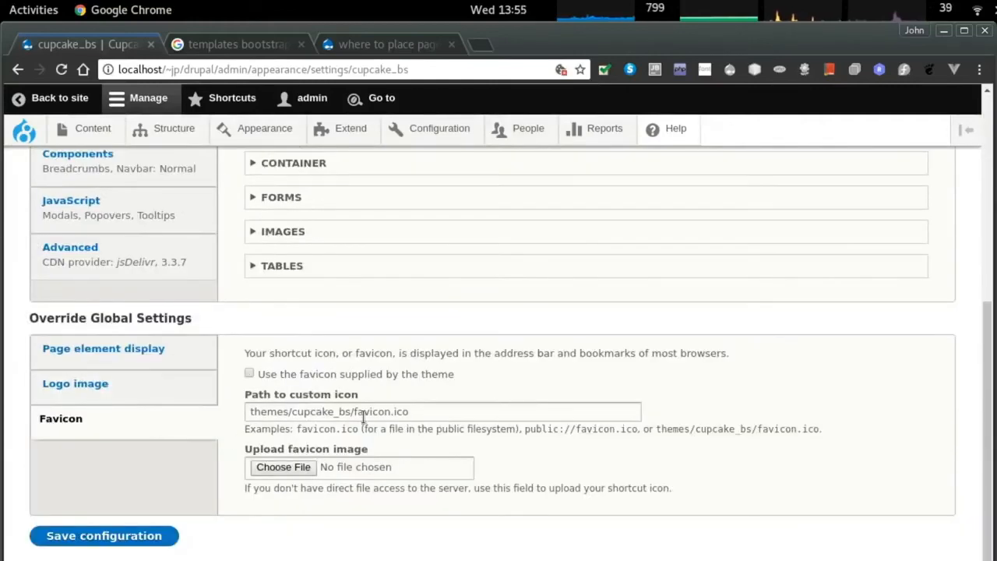
click(74, 392)
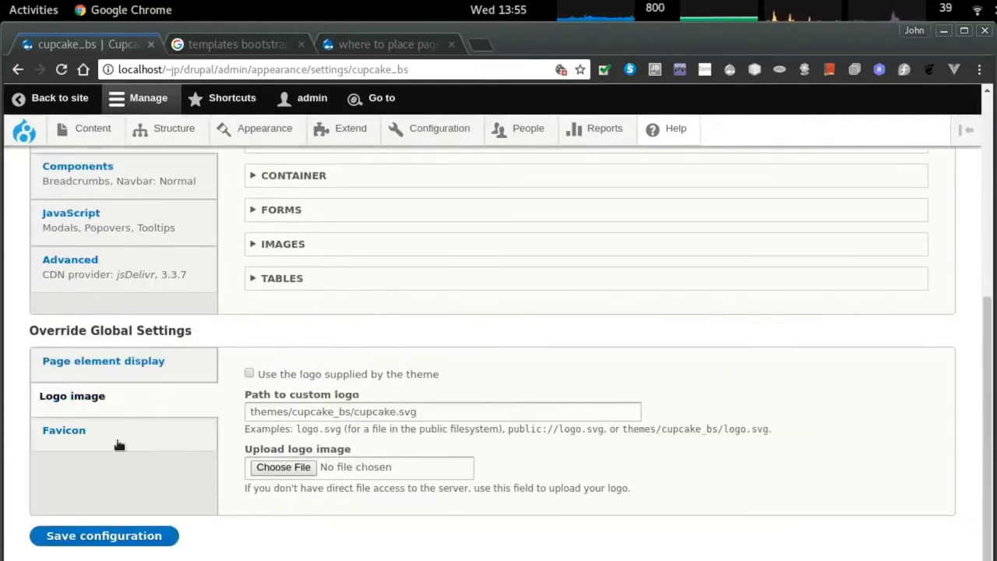
click(103, 361)
click(277, 427)
click(321, 448)
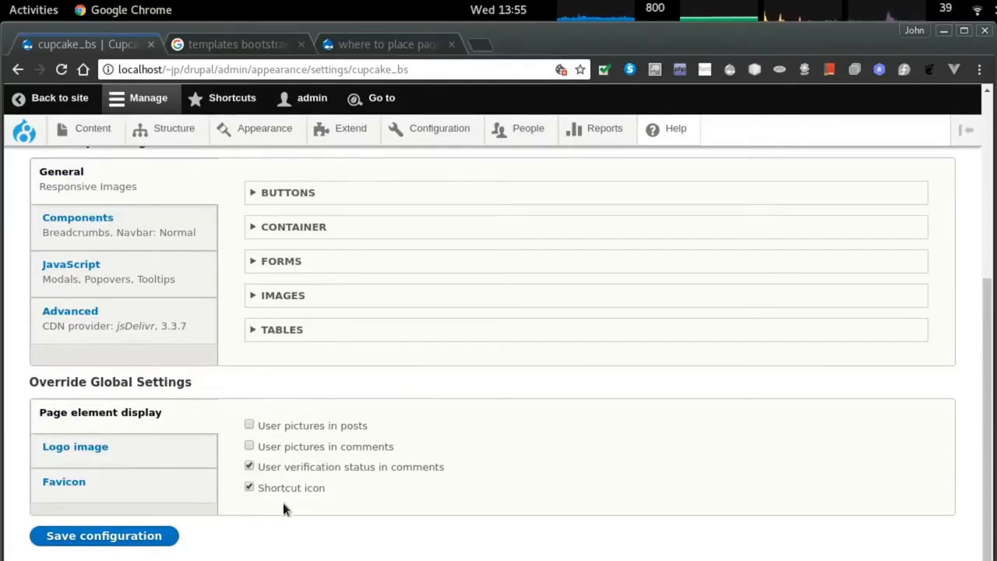
click(384, 468)
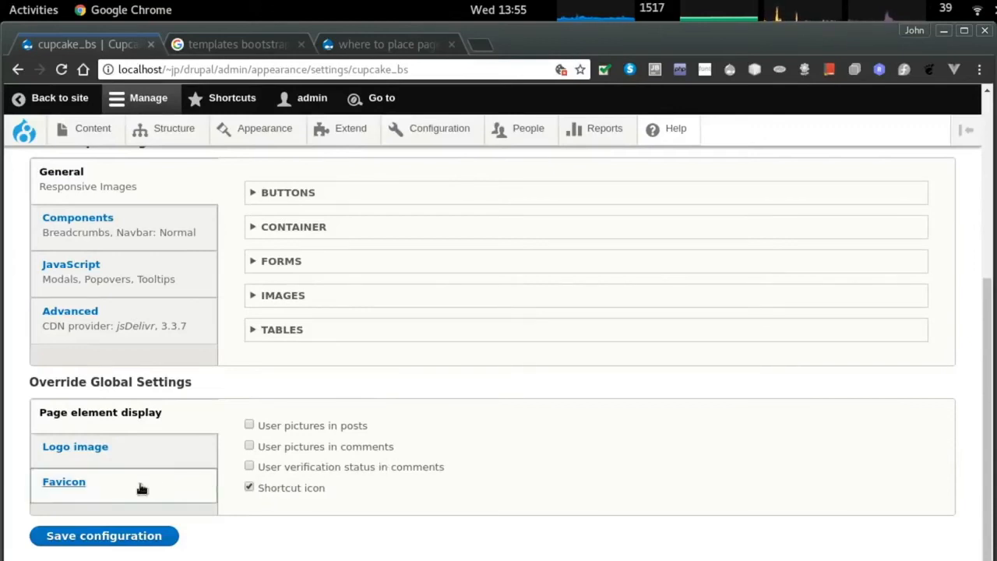
scroll(384, 437, up, 1)
scroll(384, 437, down, 1)
click(104, 534)
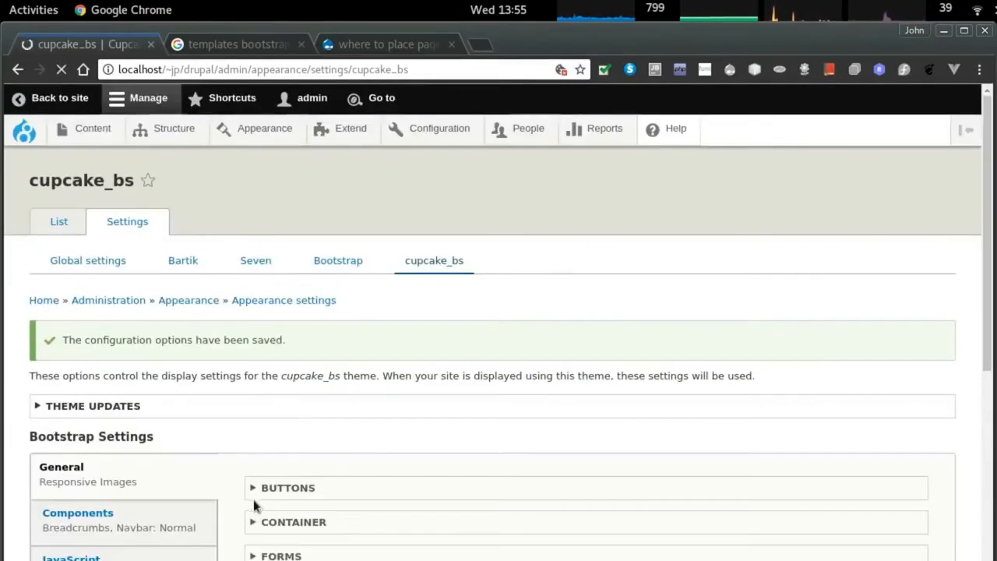
scroll(434, 401, down, 5)
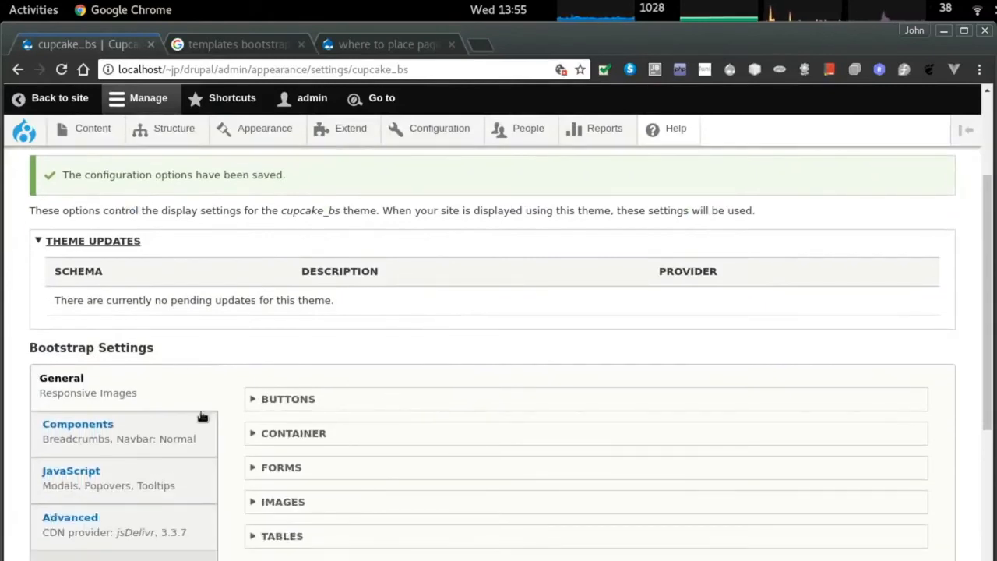
Review the Components, Breadcrumbs, JavaScript and Advanced CDN theme settings and save the configuration.
click(106, 386)
click(262, 360)
scroll(457, 378, down, 1)
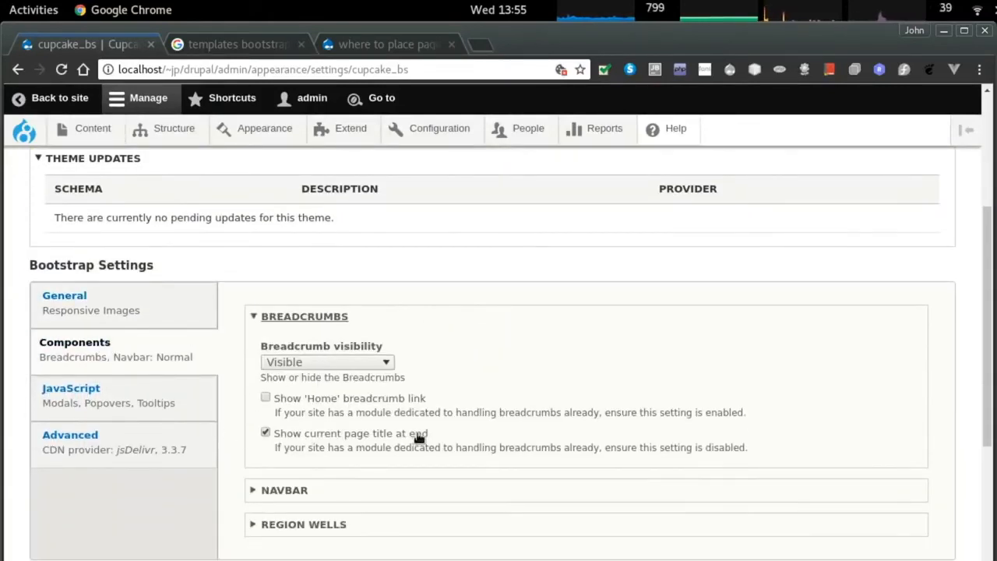
click(78, 395)
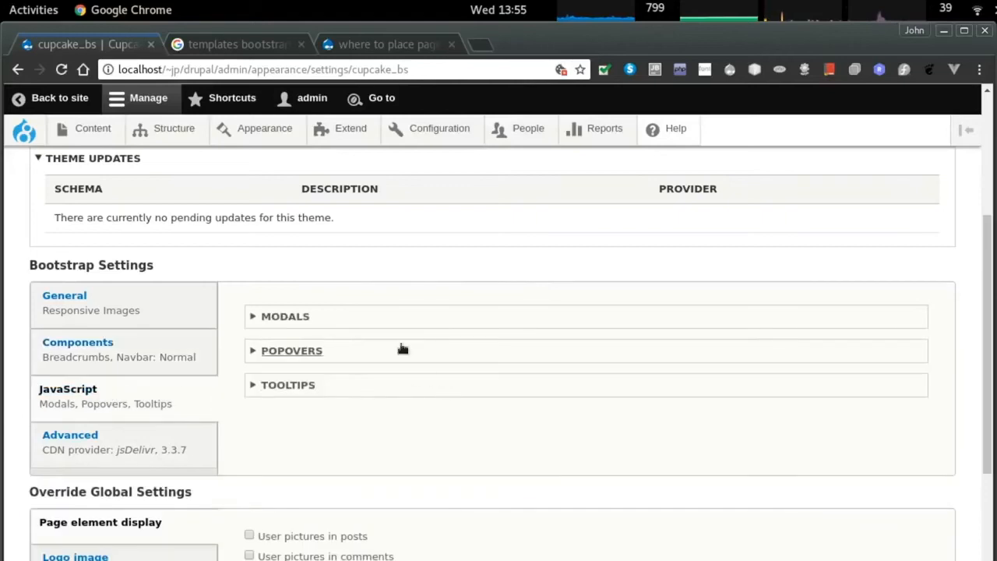
click(113, 449)
scroll(83, 434, down, 12)
click(96, 534)
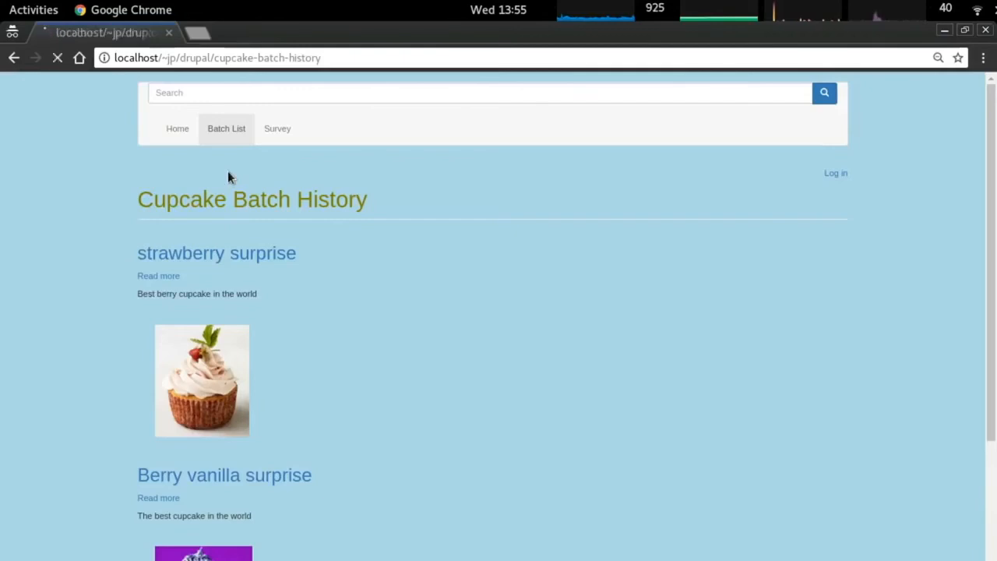
scroll(355, 279, down, 3)
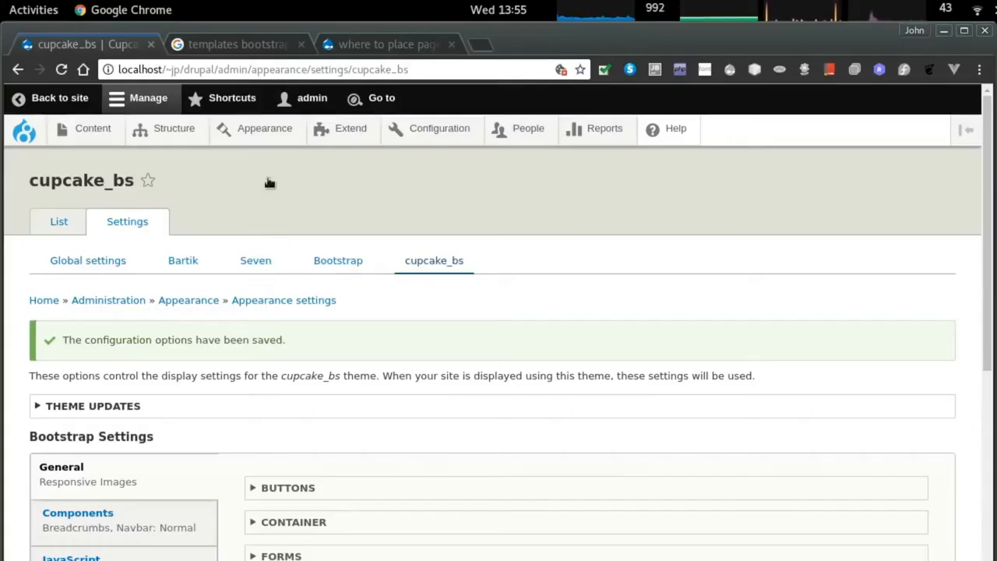
In the cupcake_bs block layout, disable the Search block and drag User account menu into Footer.
mouse_move(185, 131)
click(156, 160)
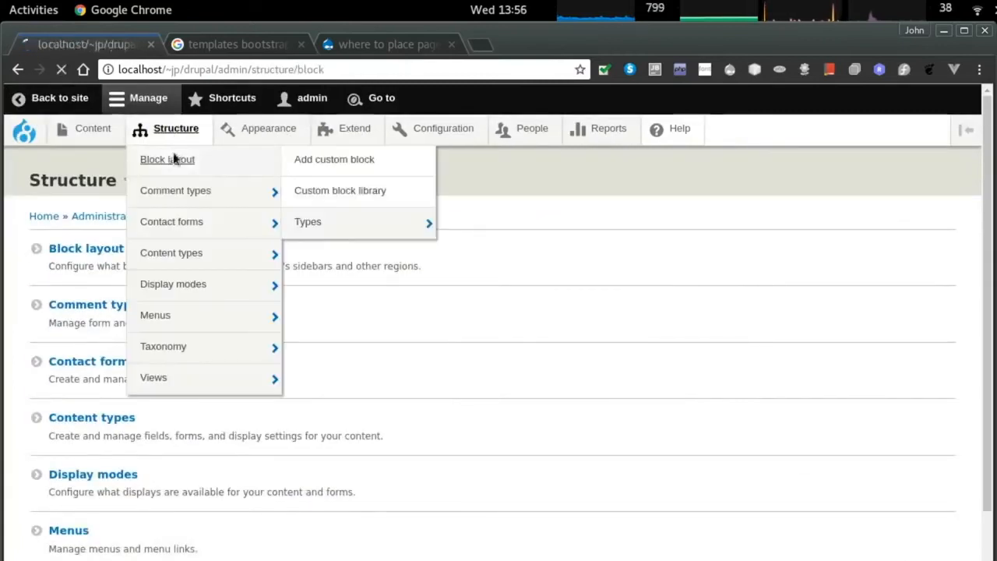
scroll(437, 258, down, 2)
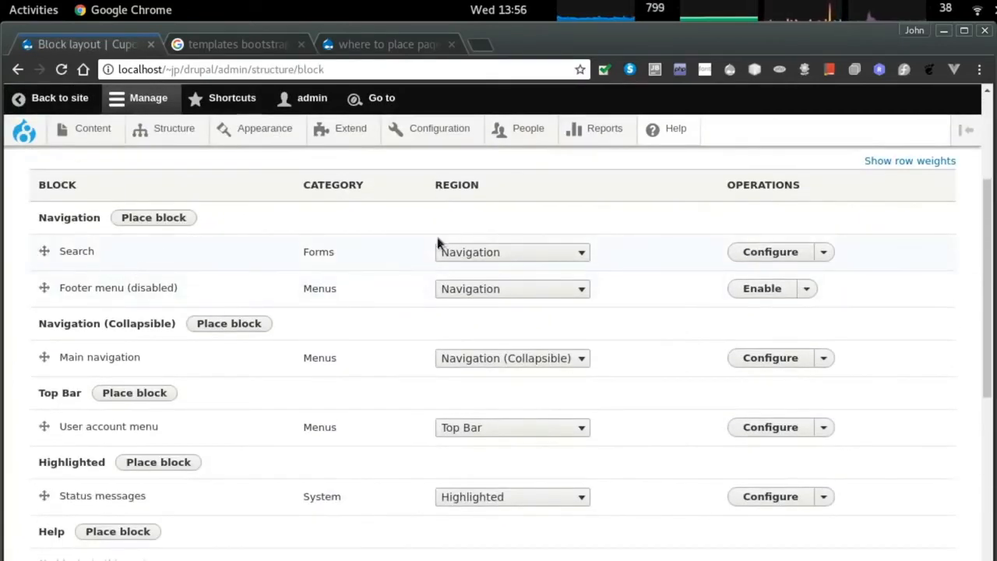
click(824, 252)
click(770, 272)
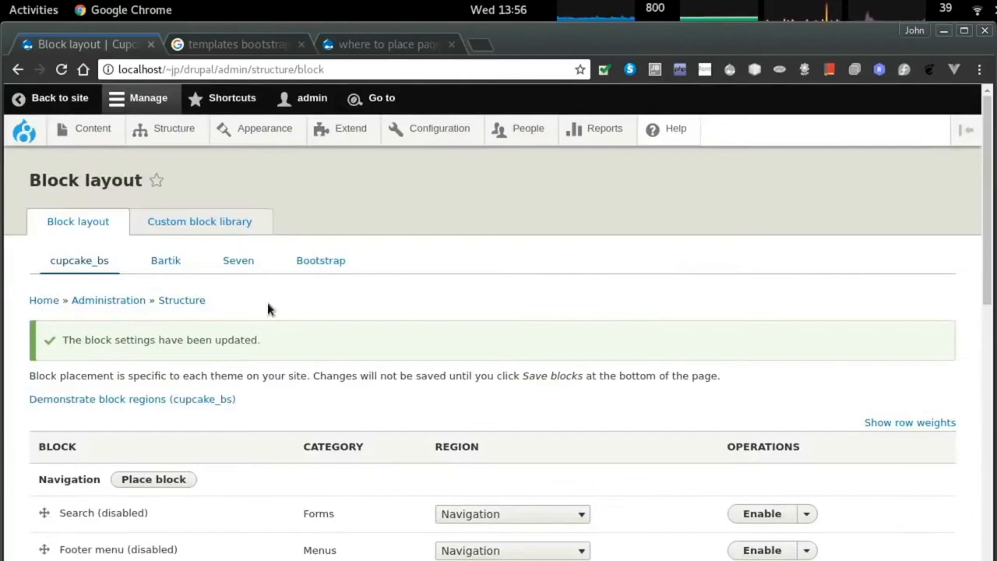
scroll(239, 328, down, 3)
scroll(239, 327, down, 2)
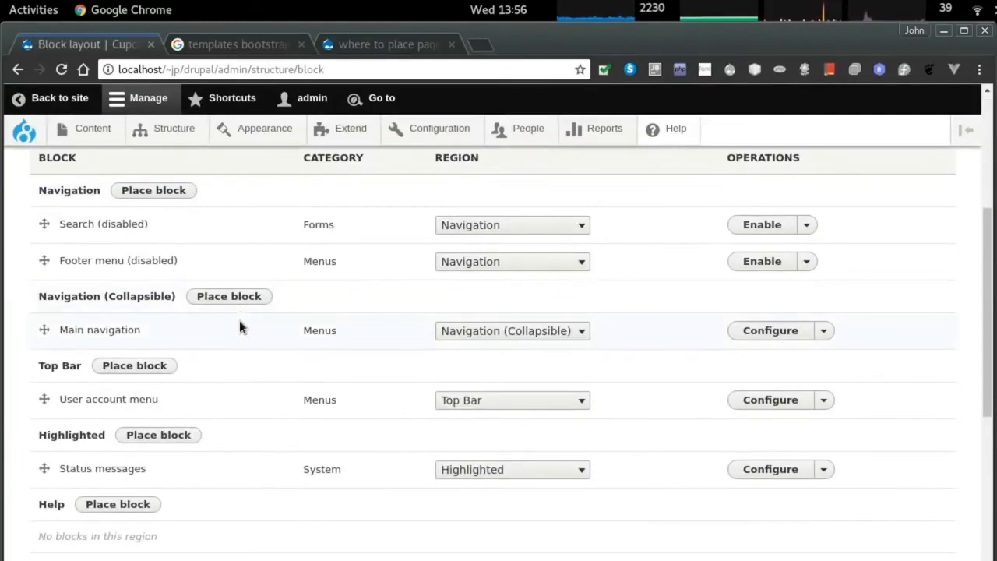
scroll(239, 327, down, 2)
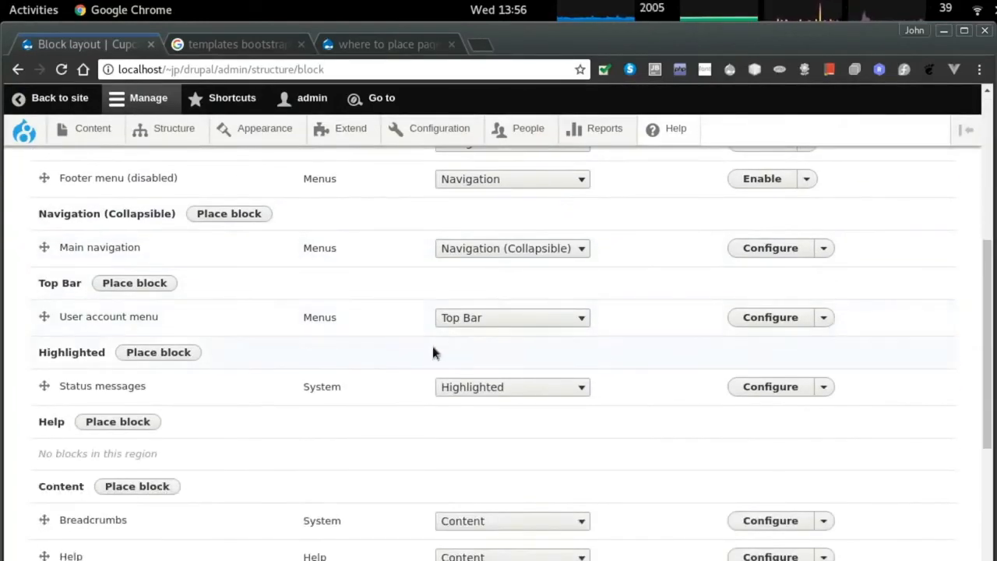
scroll(154, 356, down, 1)
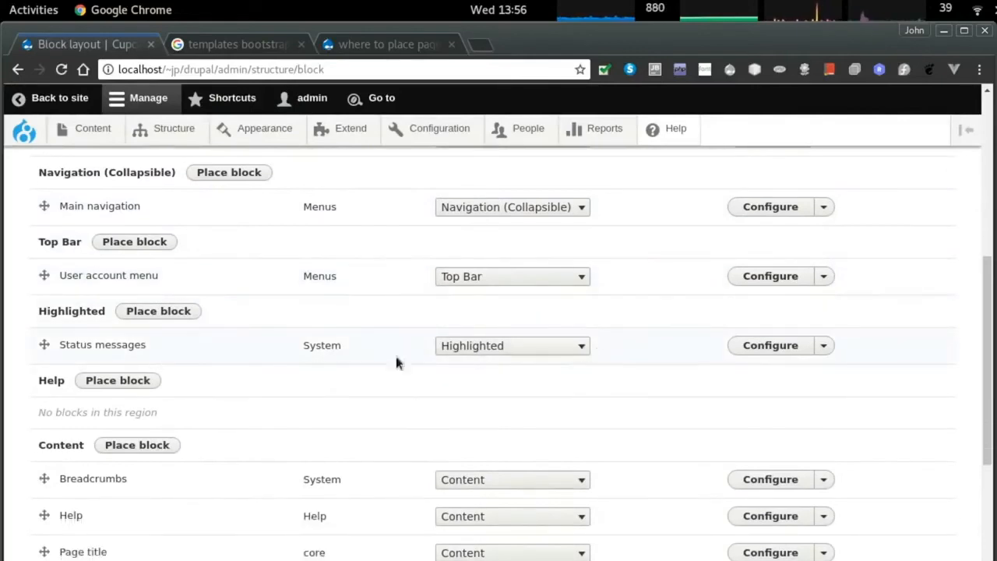
drag(45, 275, 114, 456)
Remove the Tools, Search and Footer menu blocks.
click(808, 499)
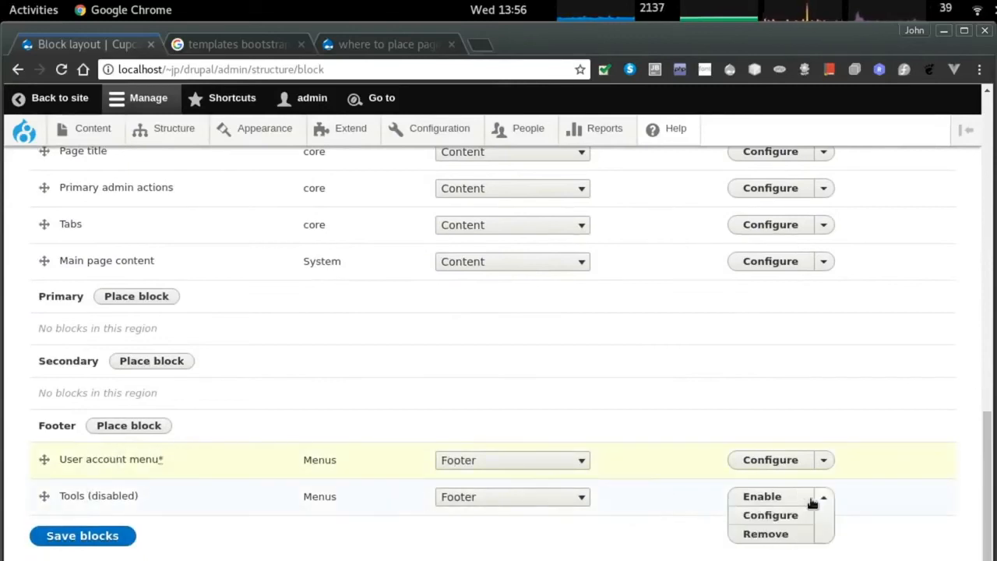
click(765, 535)
click(71, 263)
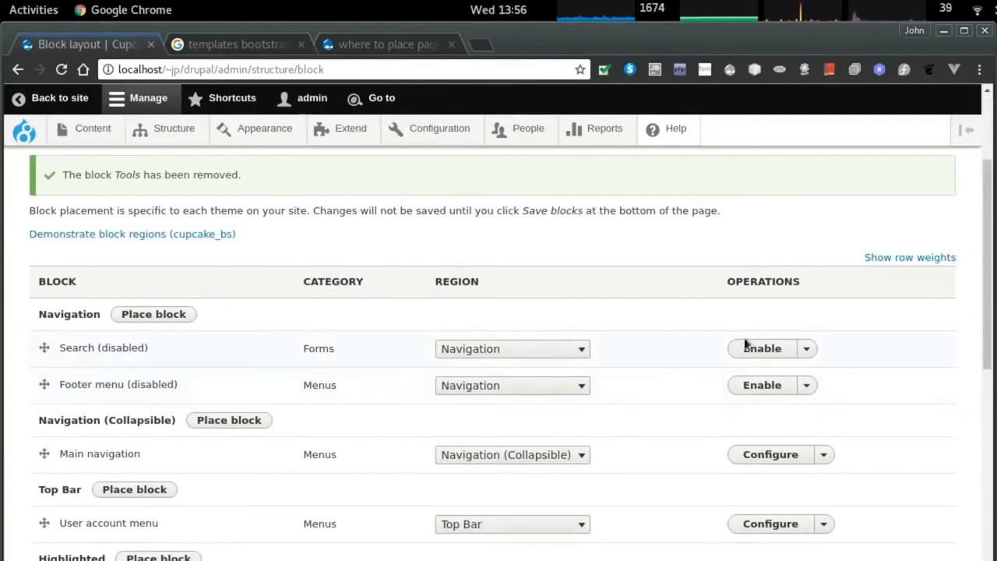
click(810, 354)
click(765, 384)
click(76, 267)
scroll(301, 359, down, 2)
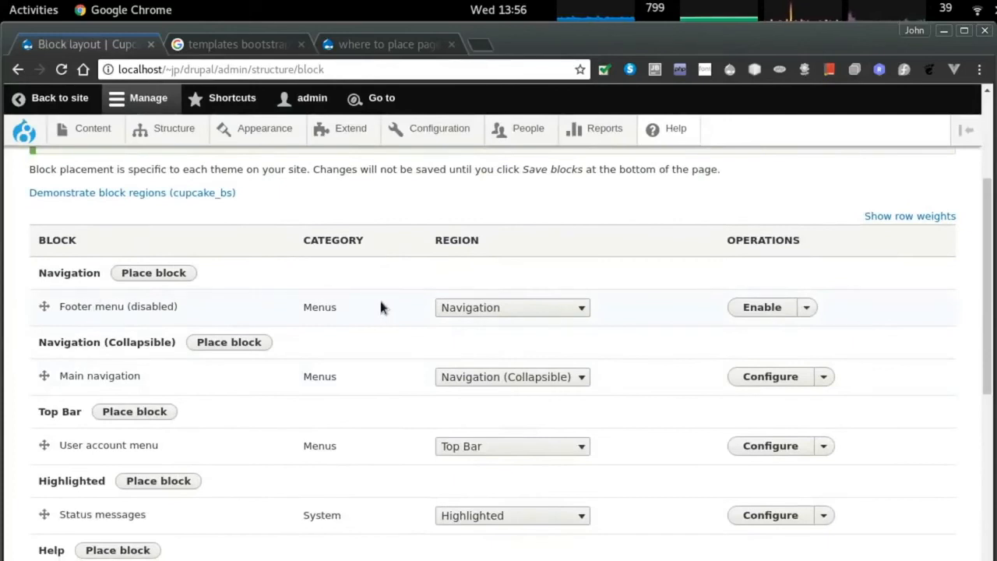
click(809, 310)
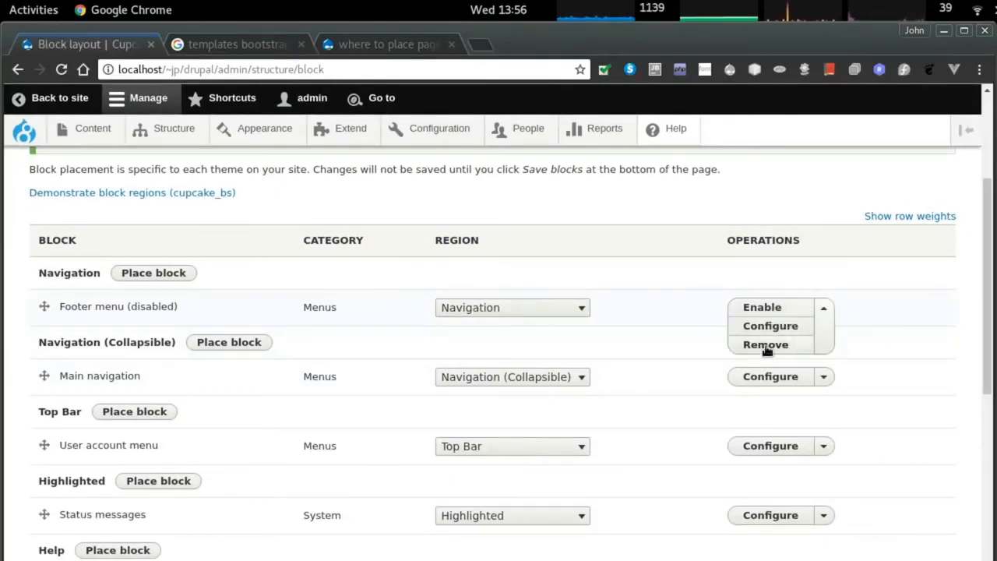
click(766, 345)
click(70, 263)
scroll(347, 320, down, 5)
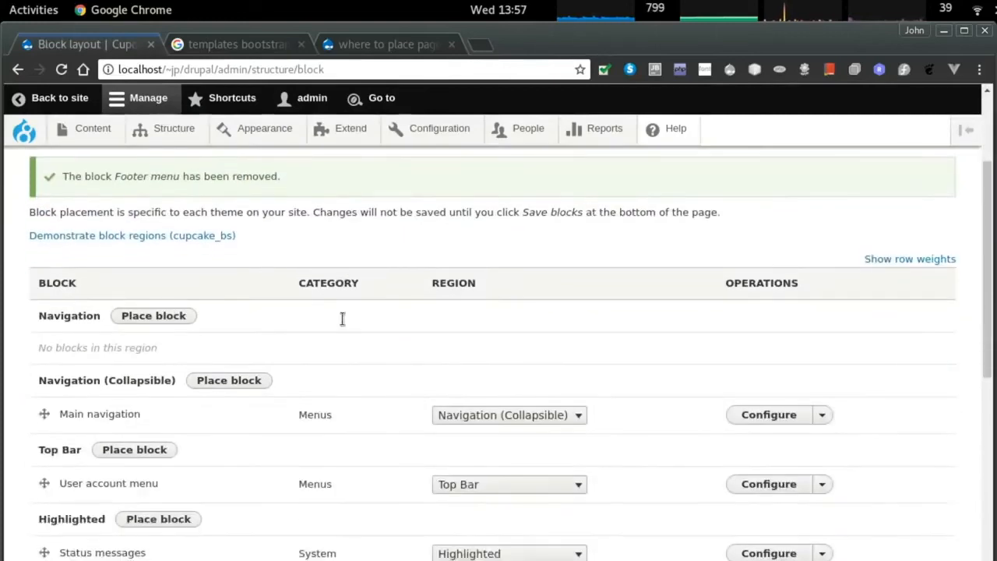
scroll(343, 319, down, 2)
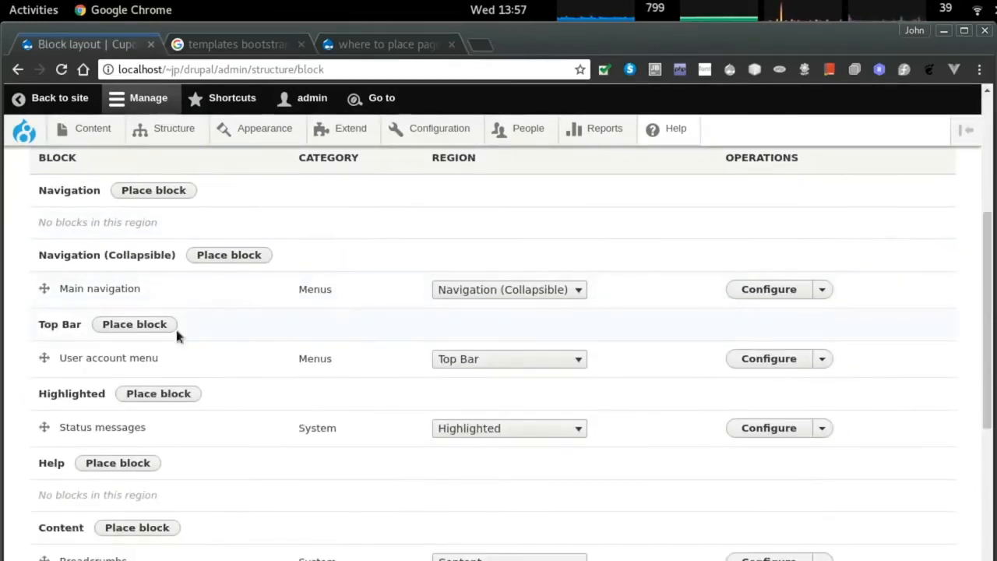
Move User account menu out of Top Bar and Breadcrumbs into Top Bar, saving the blocks.
drag(41, 358, 131, 523)
drag(41, 429, 58, 480)
click(80, 536)
scroll(212, 427, down, 3)
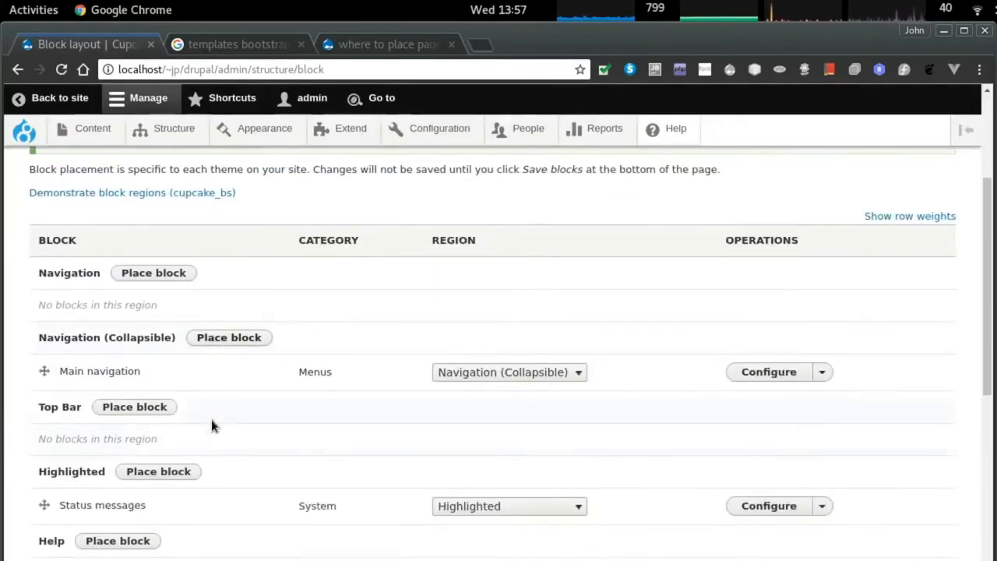
scroll(211, 424, down, 1)
scroll(238, 415, down, 3)
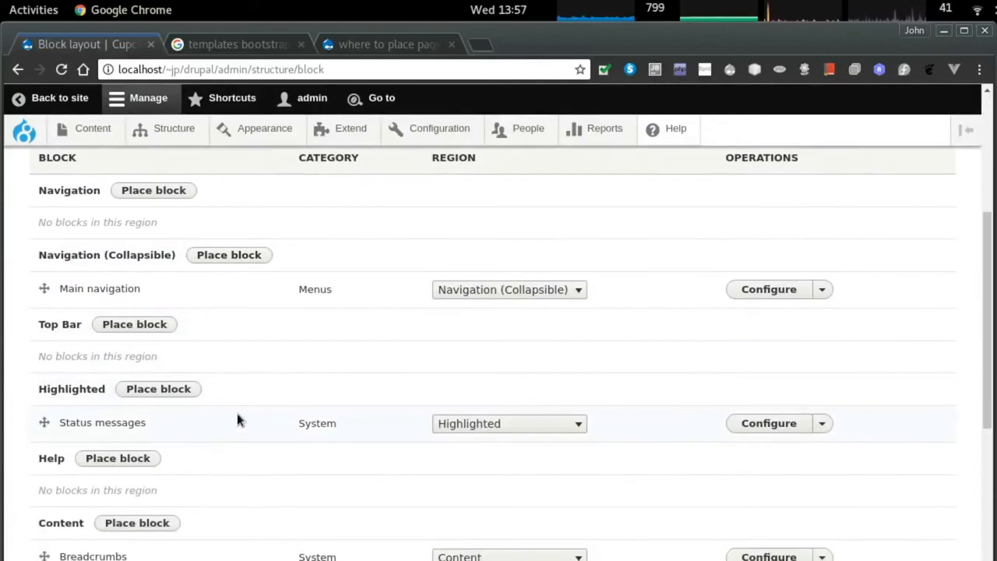
scroll(237, 413, down, 3)
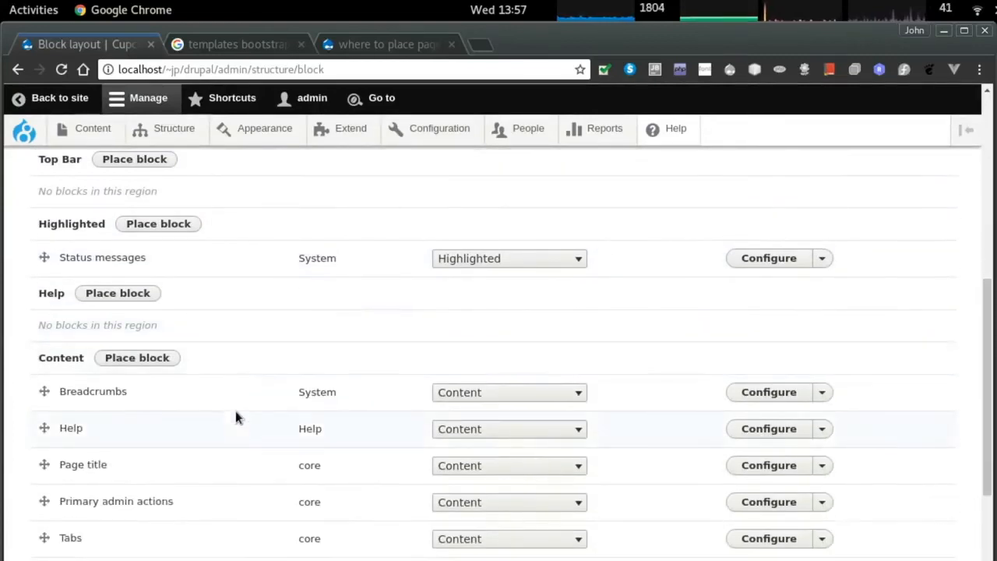
scroll(183, 421, up, 1)
scroll(175, 421, up, 1)
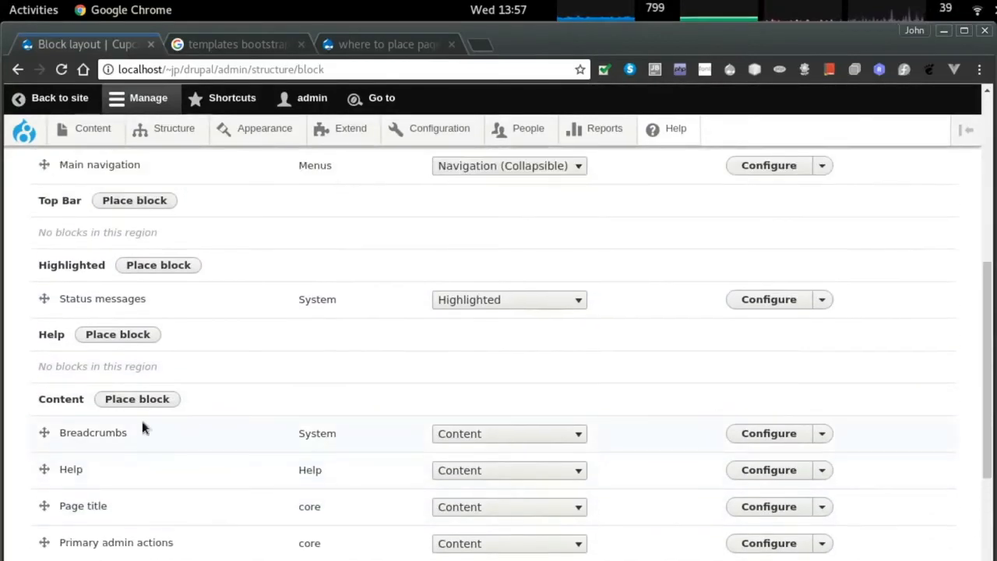
drag(45, 433, 53, 248)
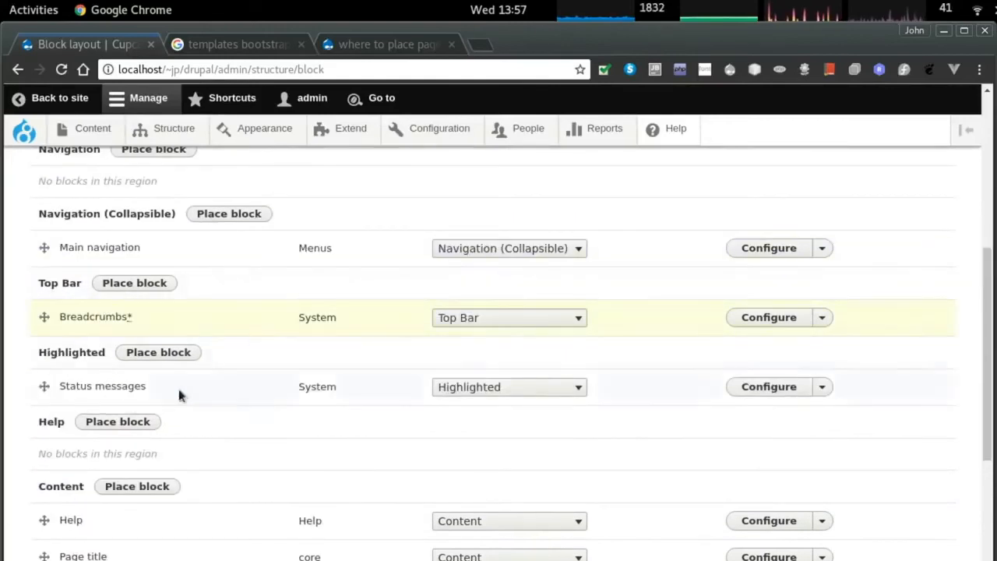
scroll(178, 390, down, 9)
click(87, 537)
key(alt+Tab)
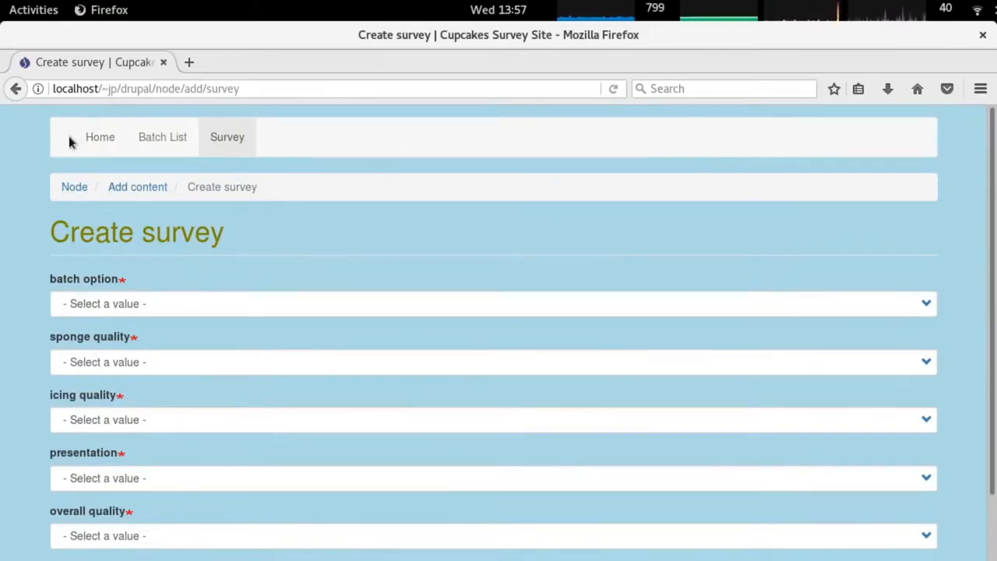
Navigate between Cupcake Batch History, the home page and the Create survey form.
click(167, 136)
click(98, 138)
click(167, 137)
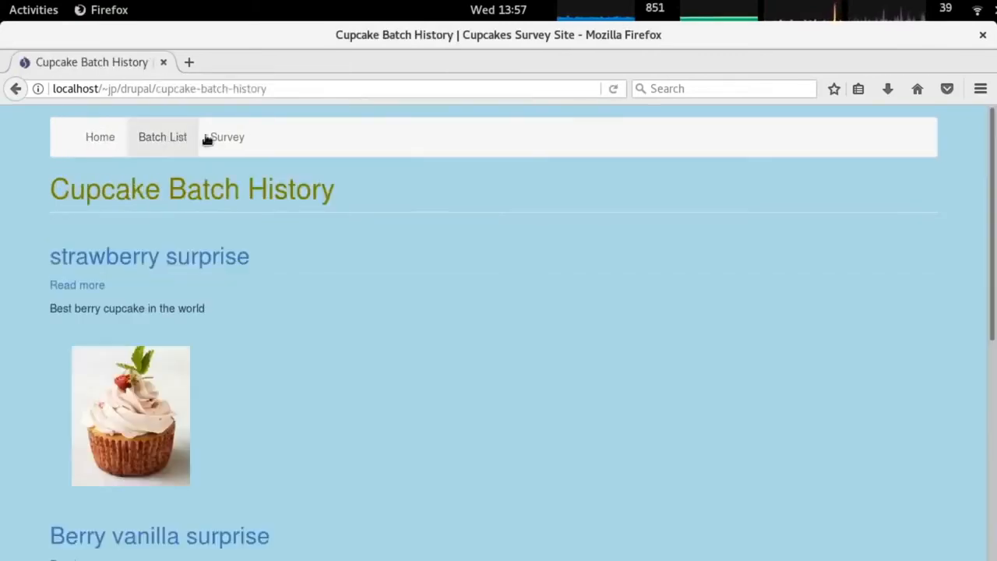
click(234, 138)
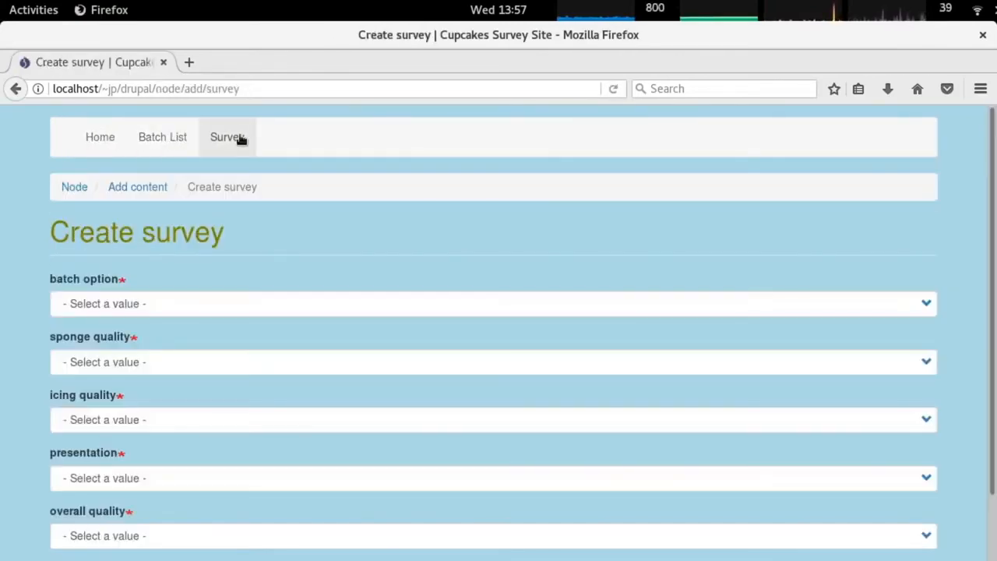
Inspect the breadcrumb's Add content and Node list items in Firefox Developer Tools.
right_click(185, 199)
click(259, 360)
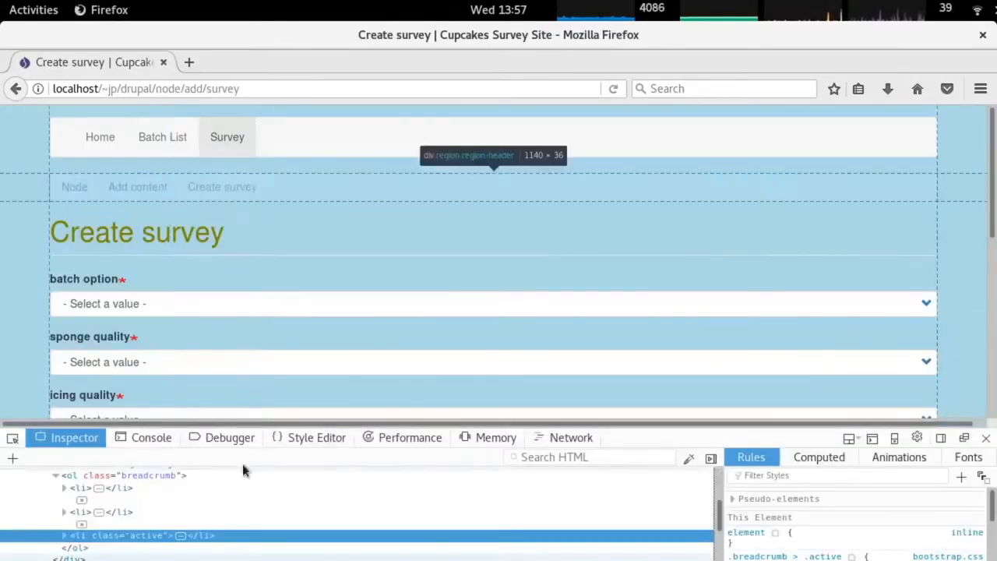
click(137, 511)
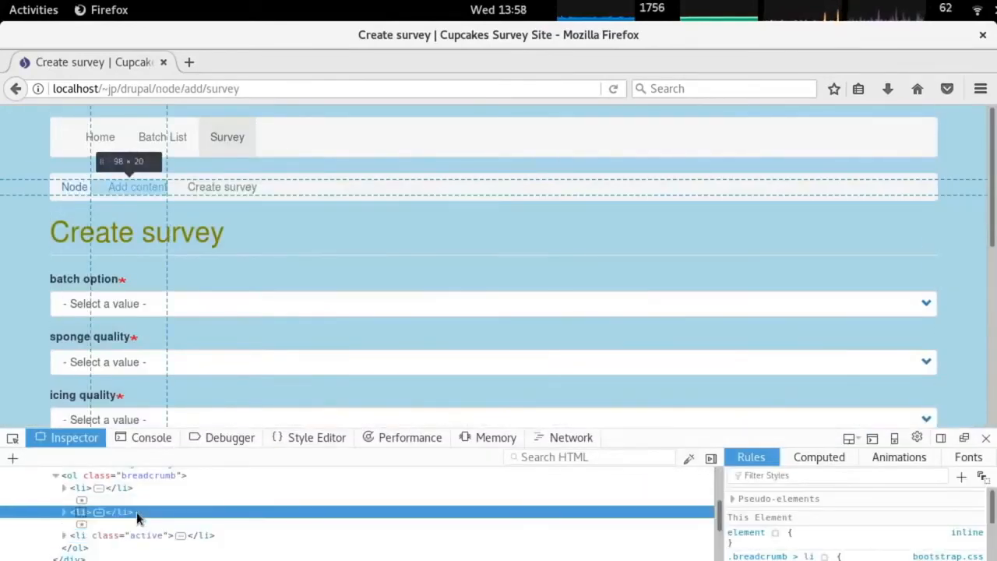
scroll(858, 540, down, 1)
scroll(834, 551, down, 5)
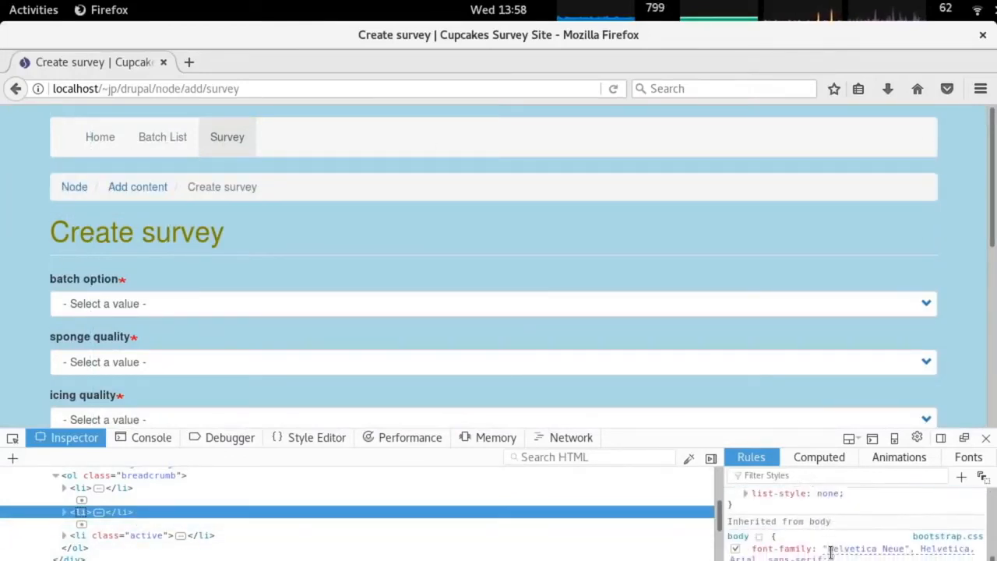
click(147, 487)
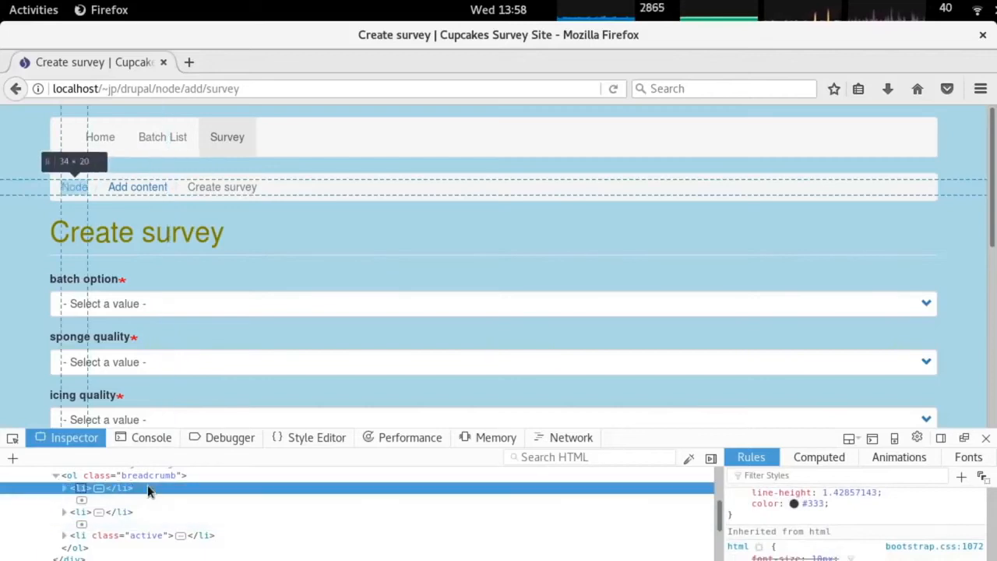
click(81, 500)
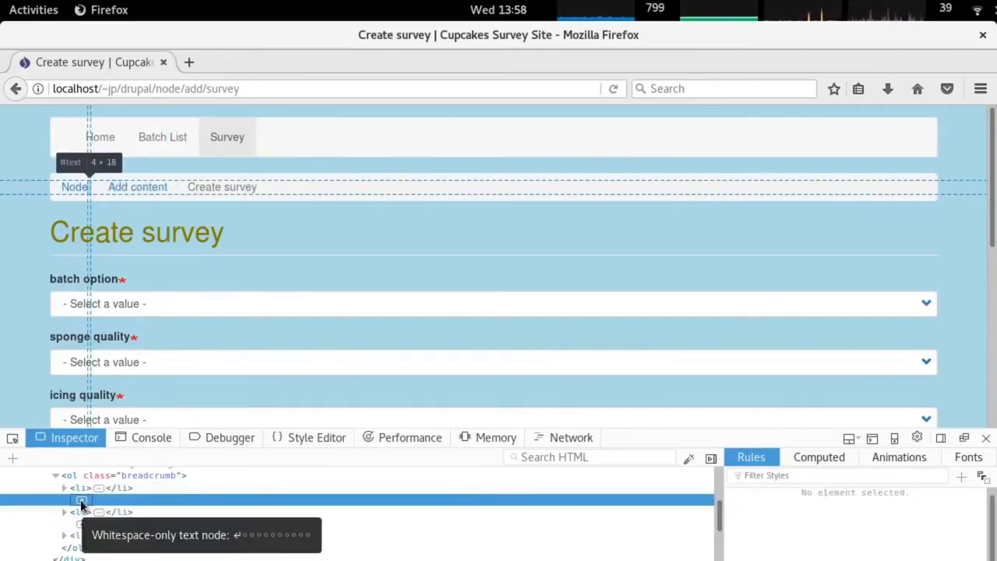
right_click(81, 502)
click(80, 505)
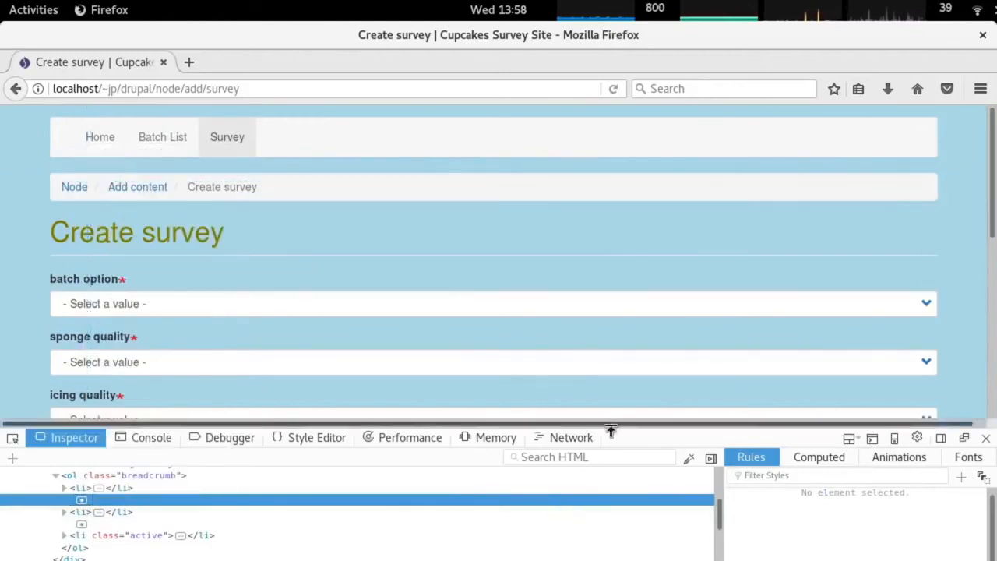
key(alt+Tab)
key(alt+Tab)
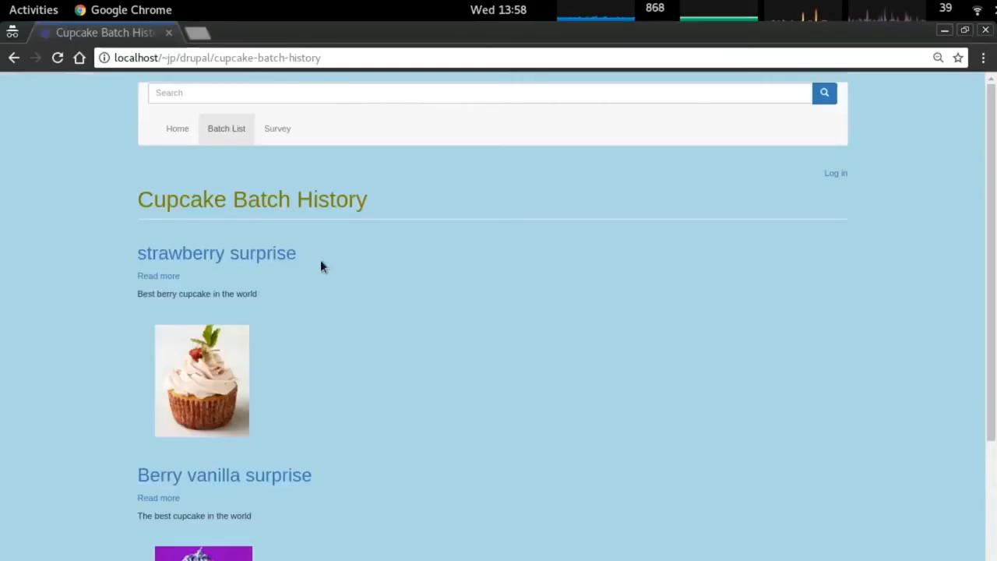
Inspect the Add content breadcrumb in Chrome and select the .breadcrumb > li + li:before selector.
scroll(267, 194, down, 2)
scroll(266, 194, up, 2)
click(285, 131)
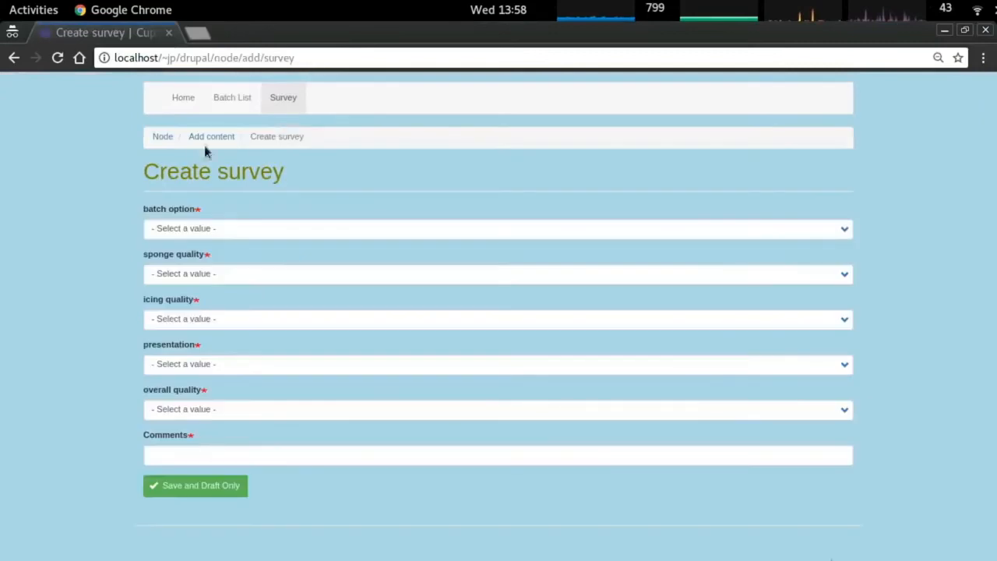
right_click(221, 137)
click(288, 276)
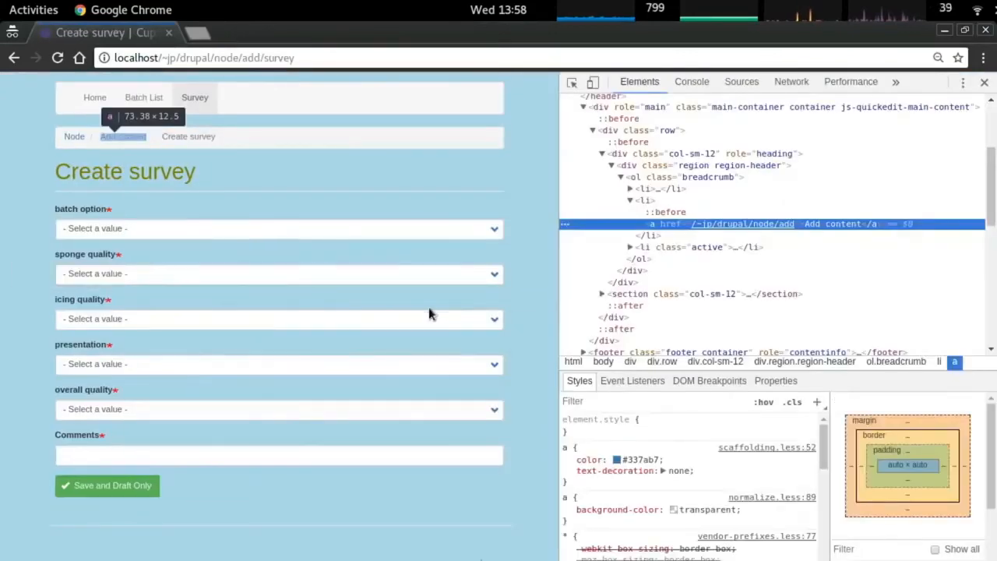
click(679, 211)
click(611, 421)
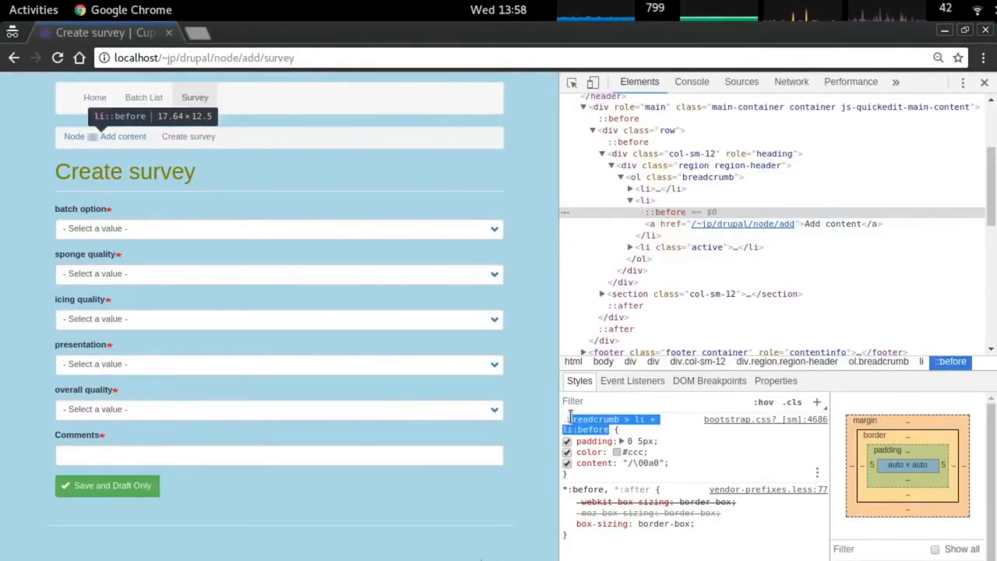
click(563, 422)
click(590, 429)
key(ctrl+c)
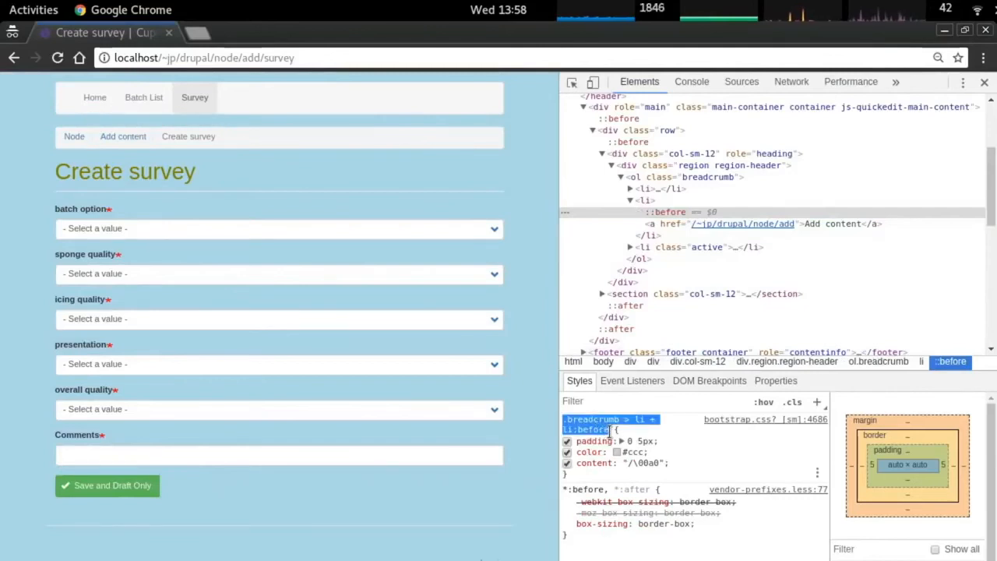
key(alt+Tab)
key(alt+Tab)
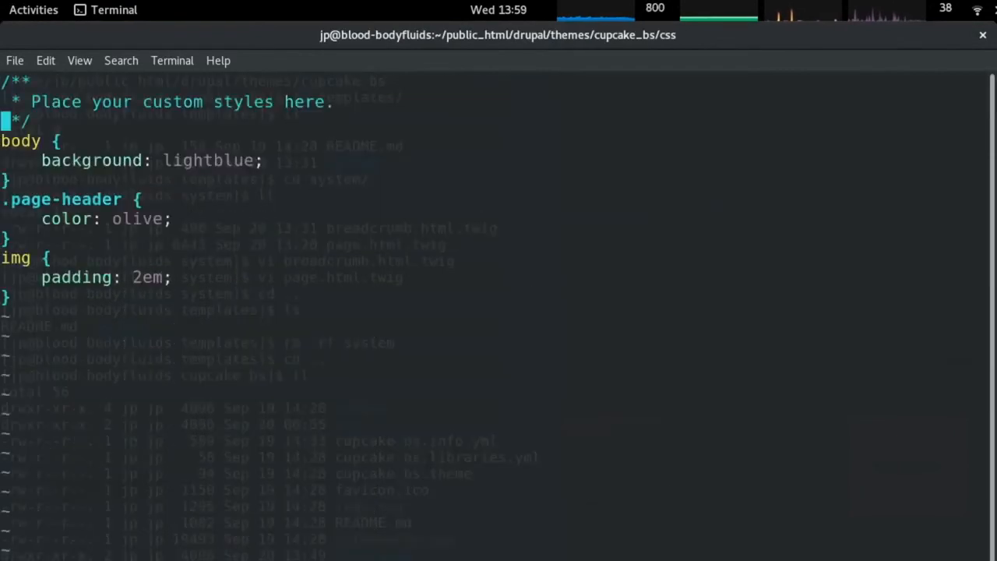
Add a breadcrumbs rule after body, reusing body's lightblue background line.
key(Down)
key(Down)
key(Down)
key(Down)
key(Down)
key(Down)
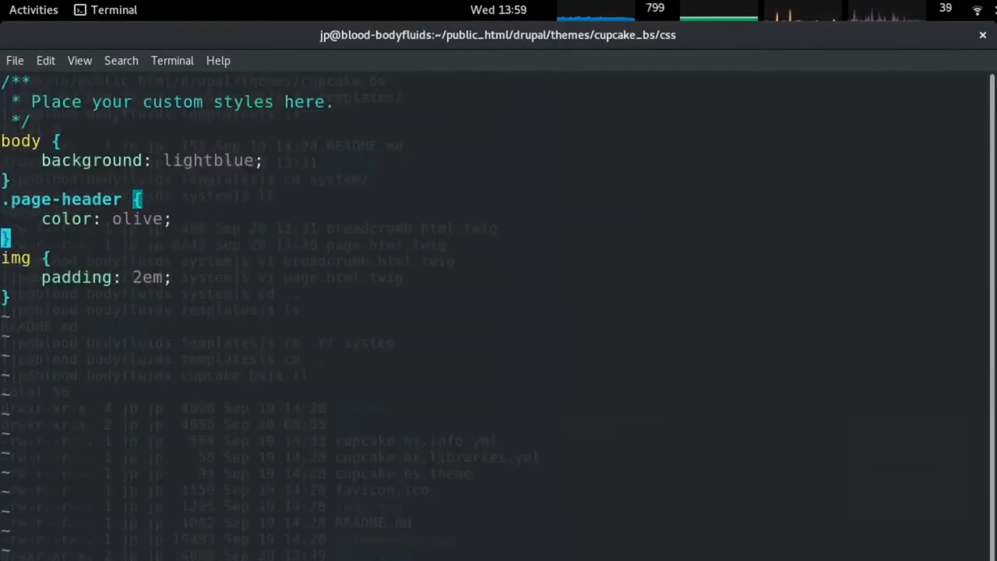
key(Up)
key(Up)
key(Up)
key(Down)
key(Down)
key(Down)
key(Up)
key(Up)
key(Up)
text(o.b)
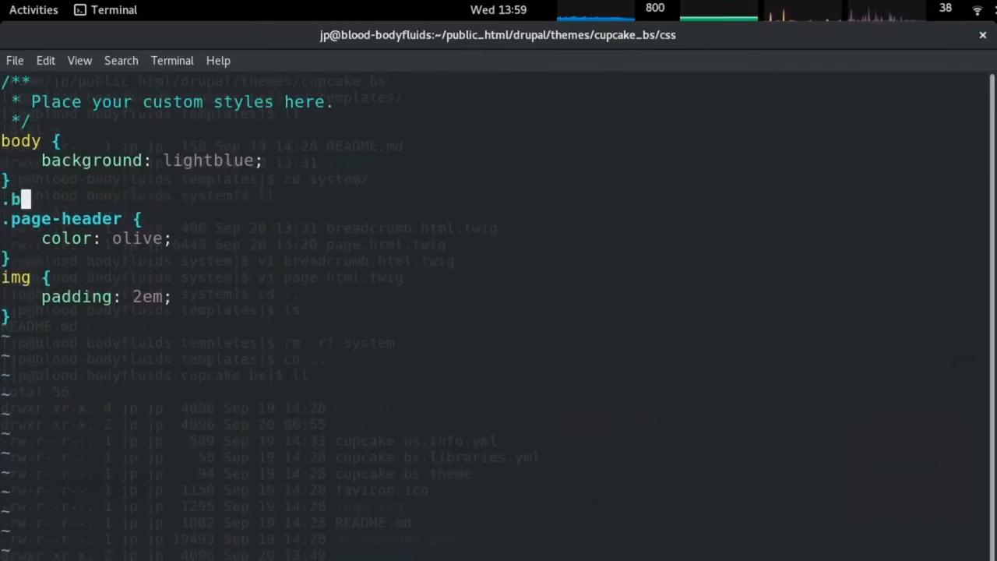
text(readcrumbs {)
key(Return)
text(})
key(Escape)
key(Up)
key(Up)
key(Up)
key(y)
key(y)
key(Down)
key(Down)
key(P)
key(Down)
key(o)
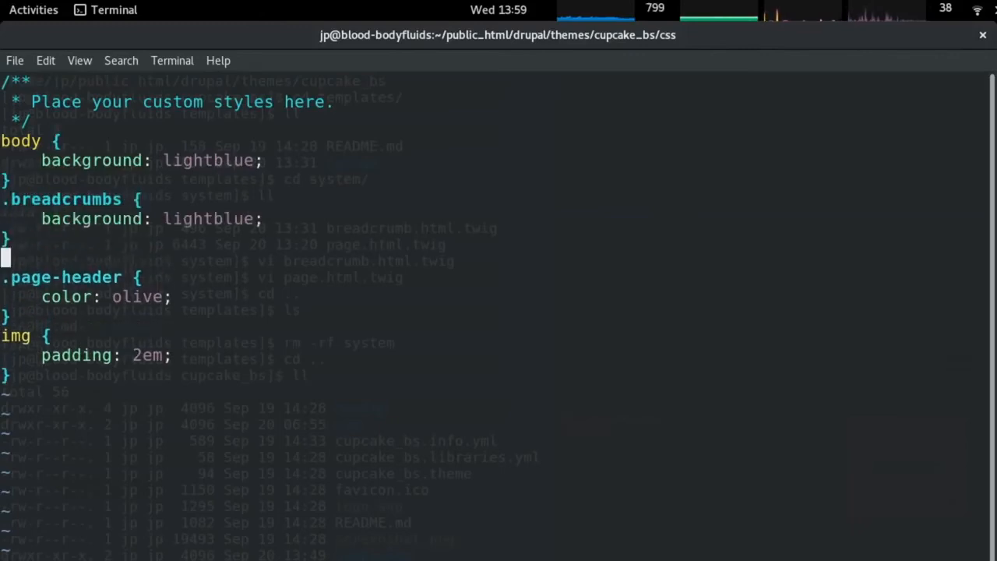
Paste the .breadcrumb > li + li:before selector with a content: '>' rule.
right_click(615, 408)
click(650, 486)
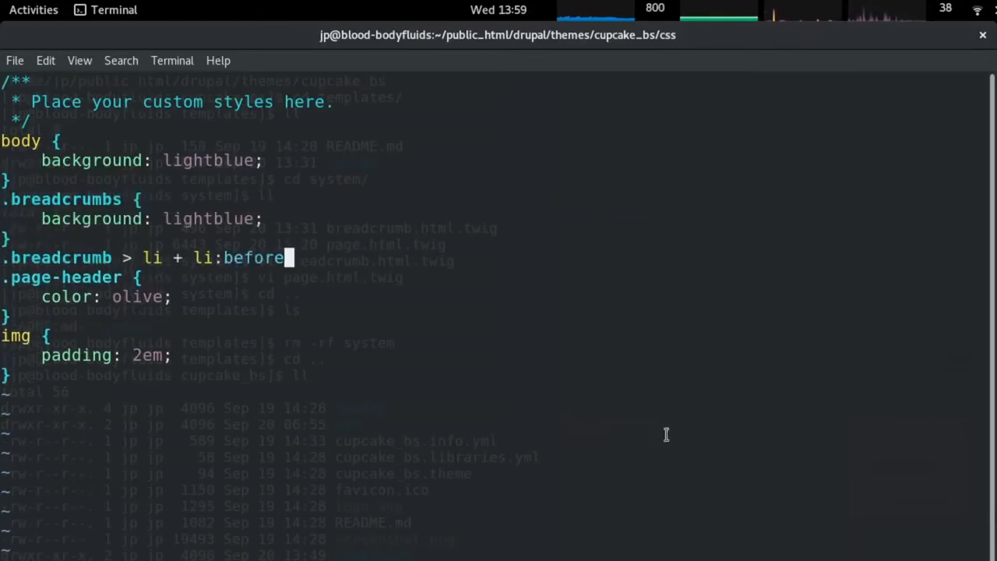
text({)
key(Return)
text(conten)
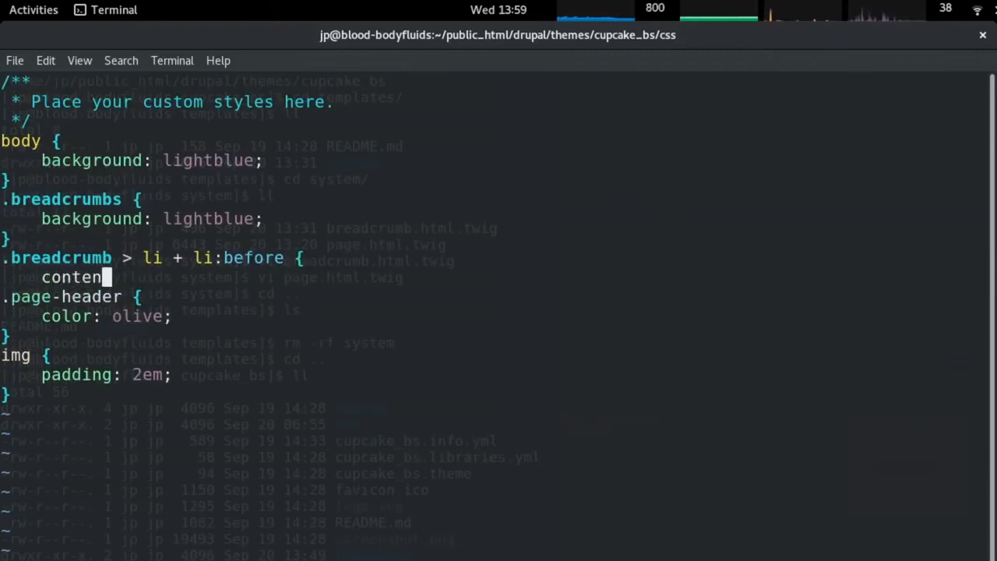
text(t : '>';)
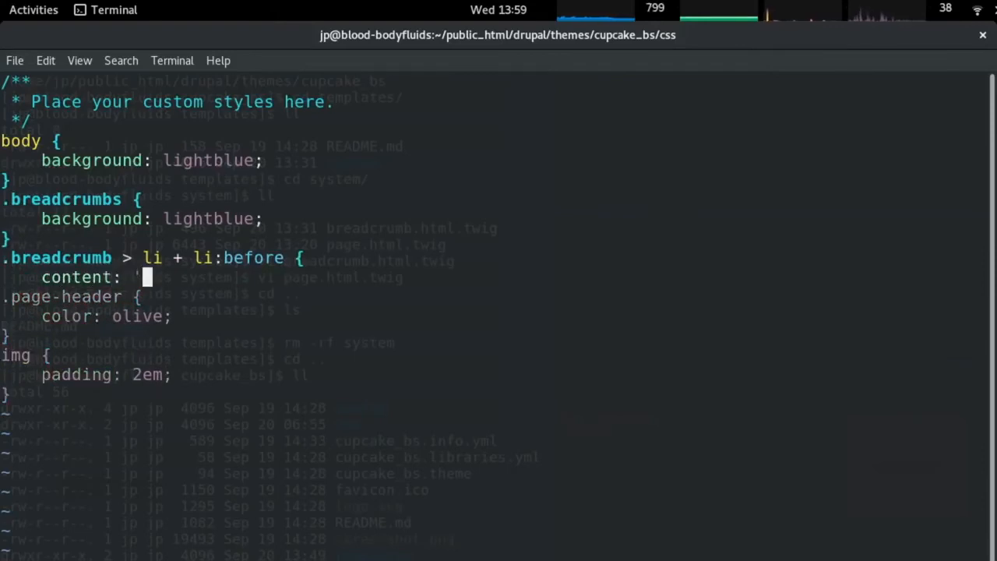
key(Return)
text(})
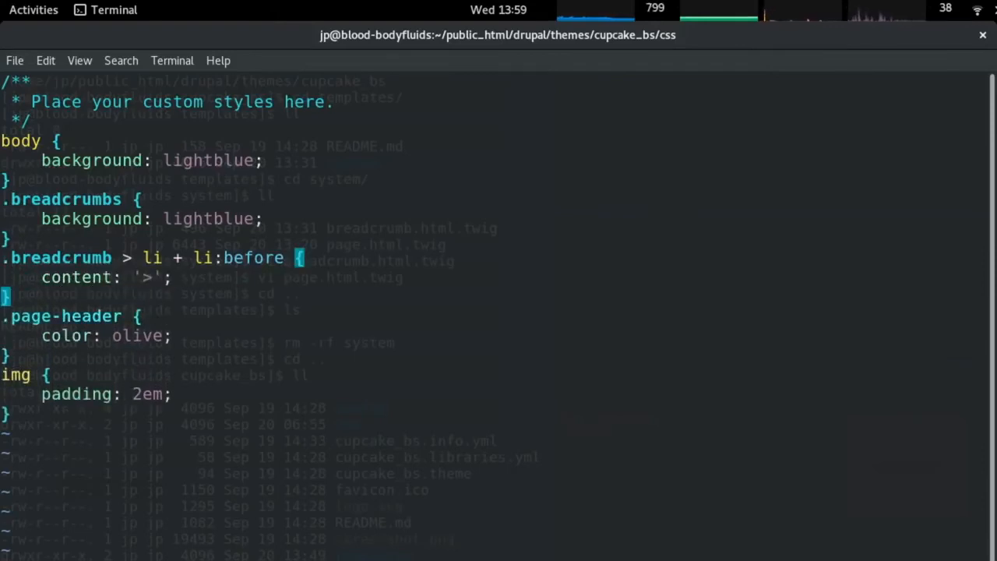
Fix the selector to .breadcrumb, change both background properties to background-color, and reload the page.
key(k)
key(k)
key(k)
key(k)
key(k)
text(exkea-color)
key(Escape)
key(j)
key(j)
key(b)
key(b)
text(i-color)
key(Escape)
key(alt+Tab)
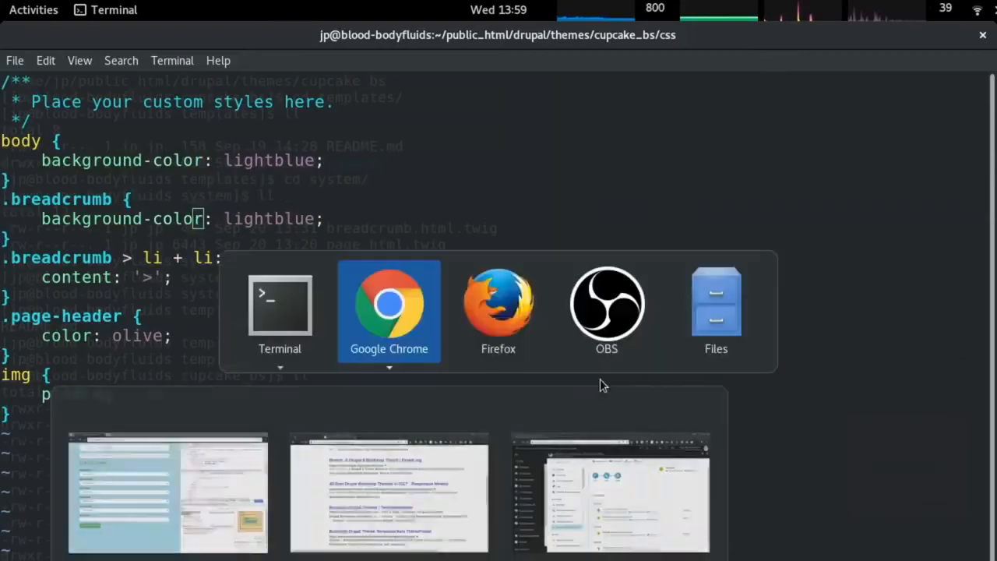
key(ctrl+r)
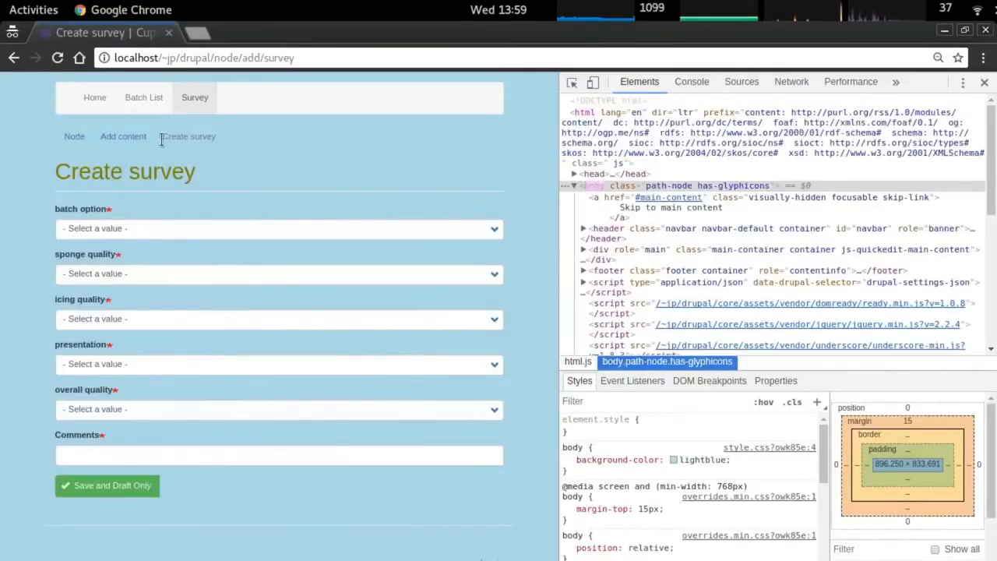
At 150% zoom, inspect the active breadcrumb's ::before separator, its #ccc colour, and Create survey.
key(ctrl+plus)
key(ctrl+plus)
key(ctrl+plus)
click(207, 178)
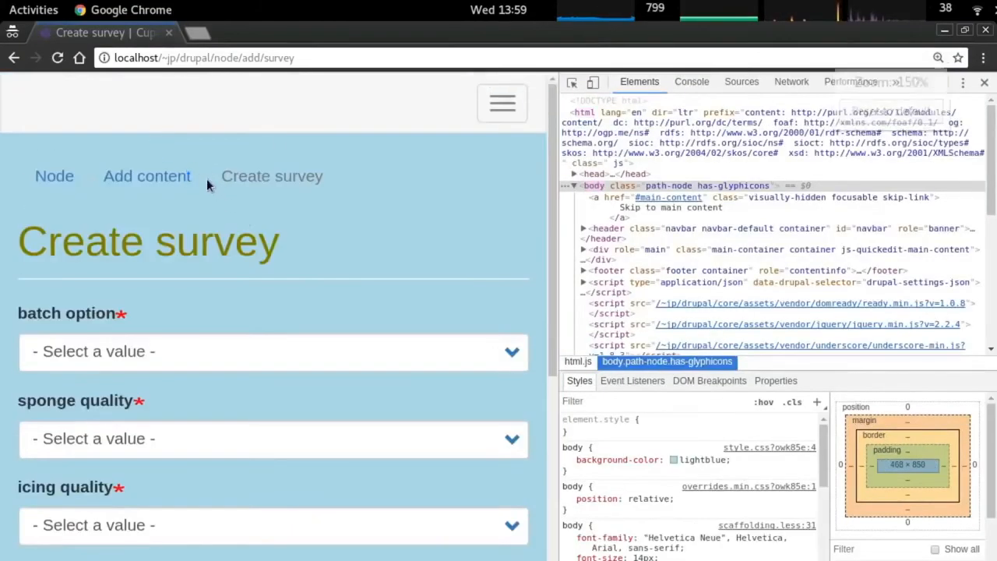
click(199, 183)
right_click(209, 177)
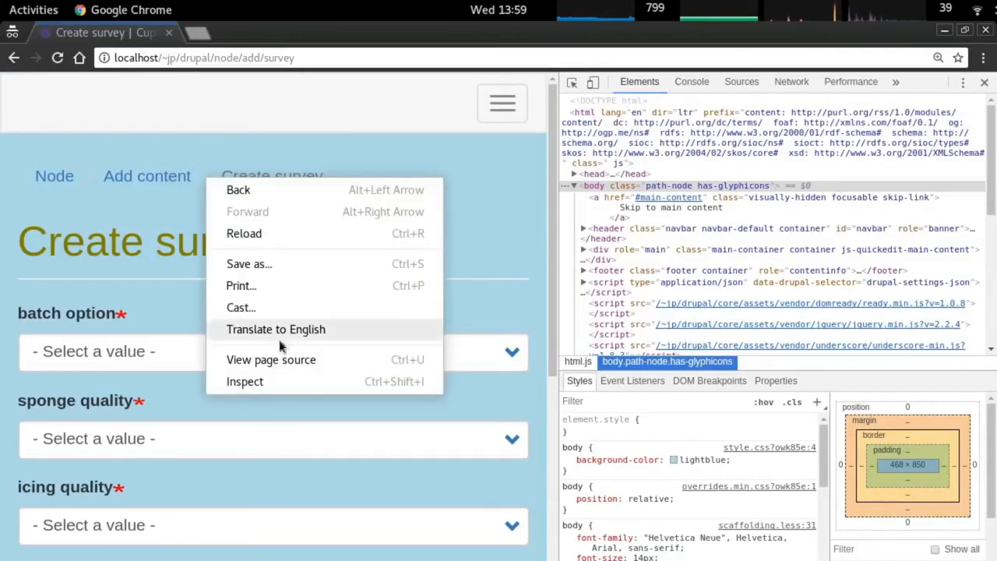
click(286, 378)
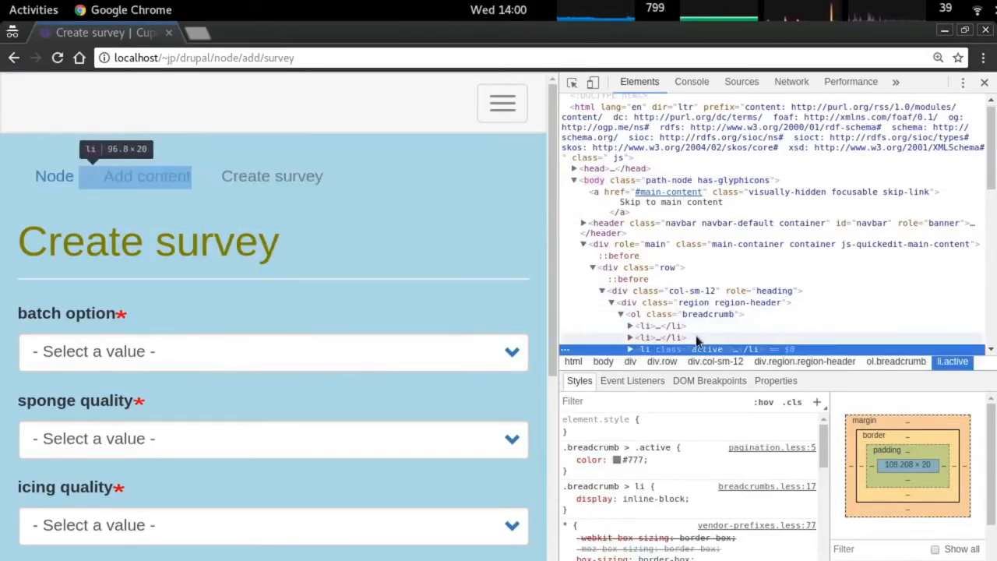
scroll(698, 340, down, 2)
click(630, 266)
click(668, 278)
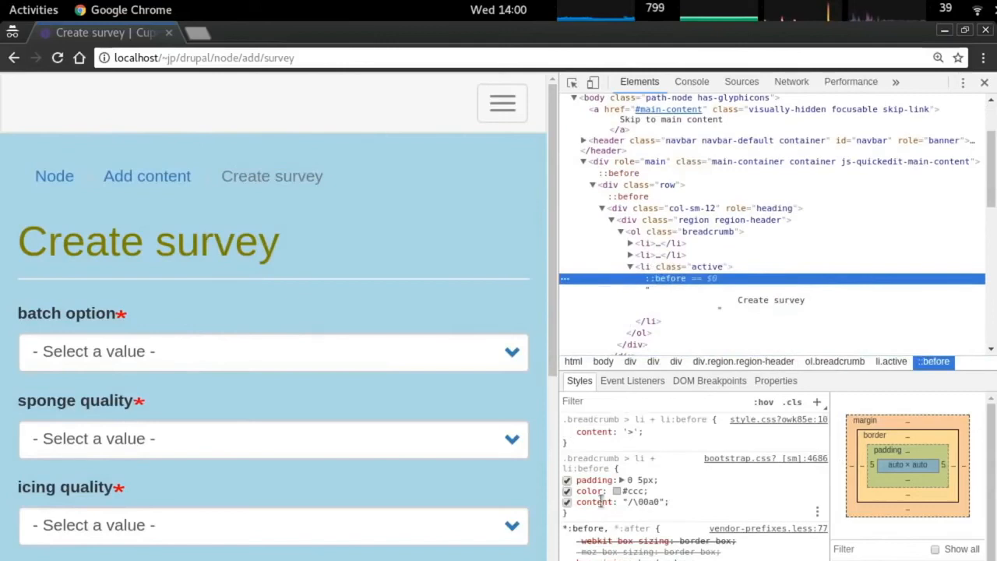
drag(581, 490, 647, 491)
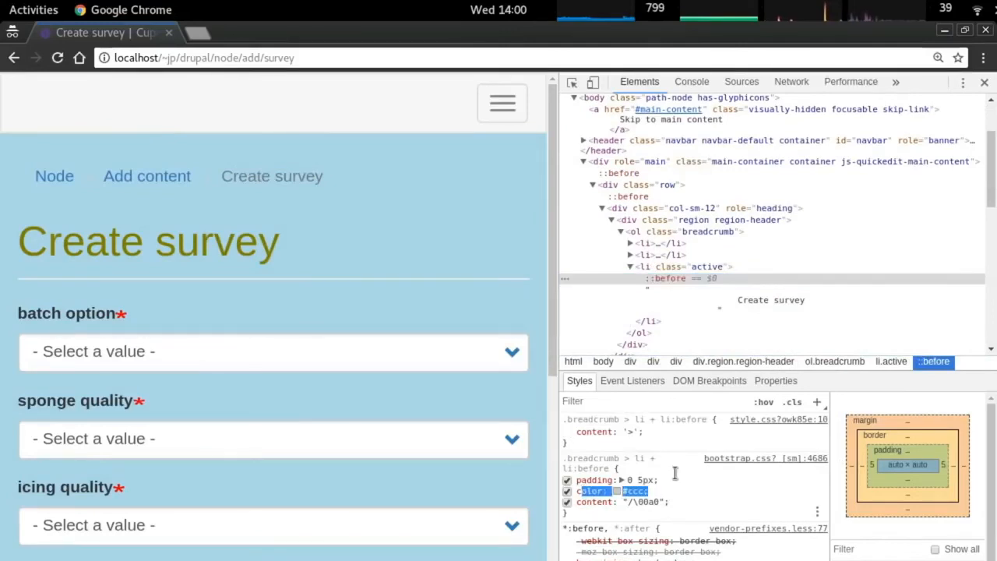
right_click(247, 175)
click(331, 384)
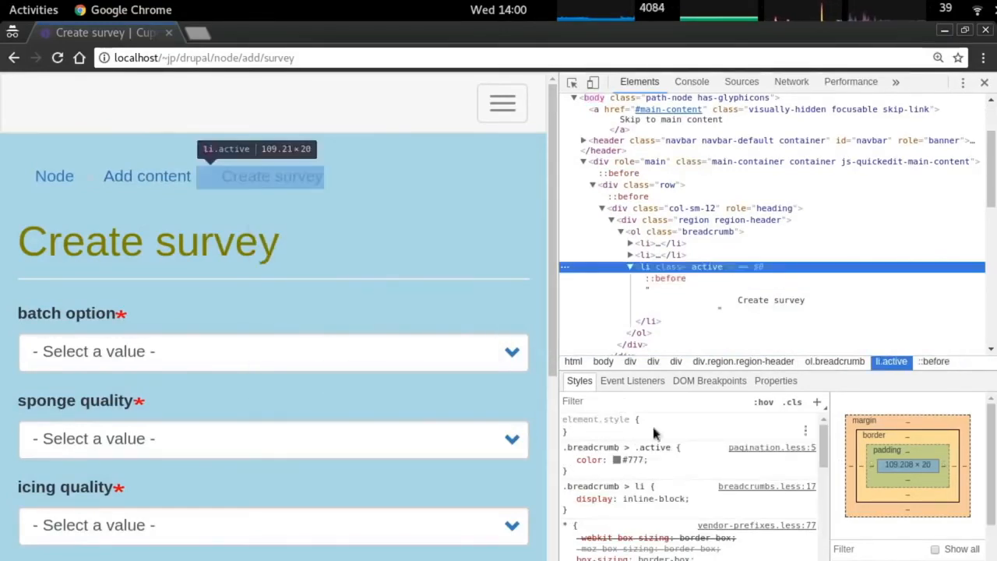
key(alt+Tab)
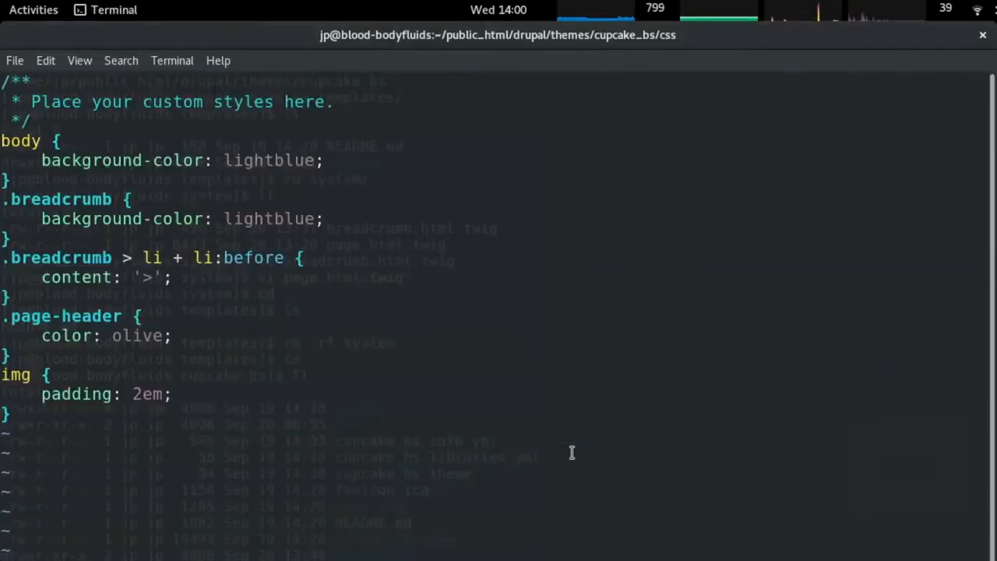
Add 'color: #777;' to the .breadcrumb > li + li:before separator rule in style.css.
text(Aco)
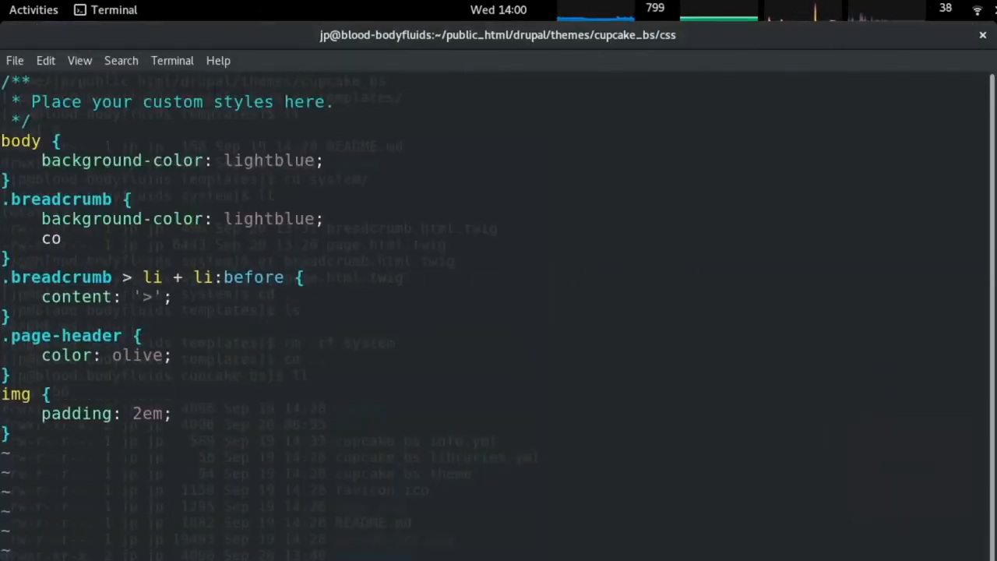
key(Escape)
key(d)
key(d)
key(j)
key(j)
key(o)
key(Tab)
text(color: #)
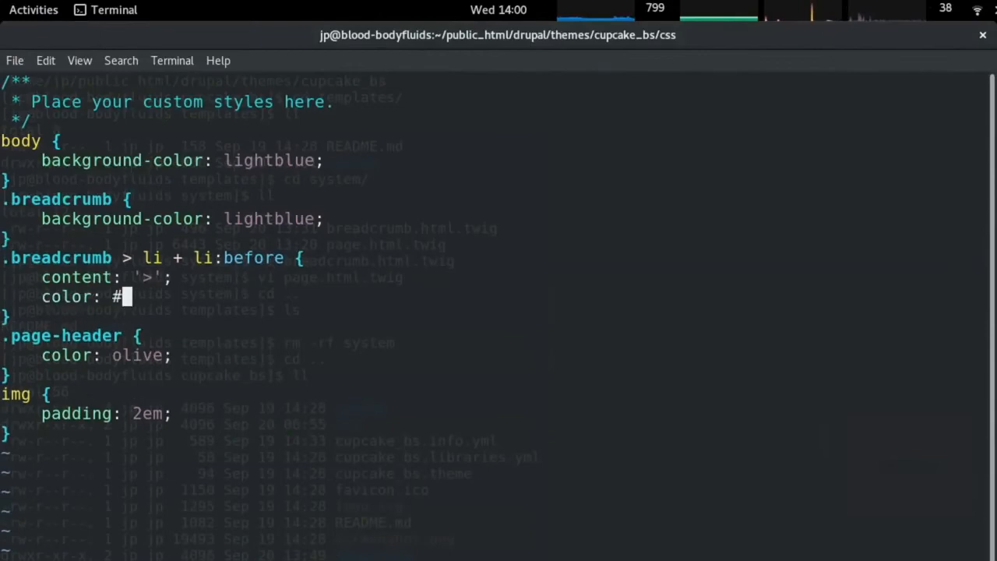
text(777;)
Save, reload the survey page to check the '>' separators, and close DevTools.
key(alt+Tab)
key(ctrl+r)
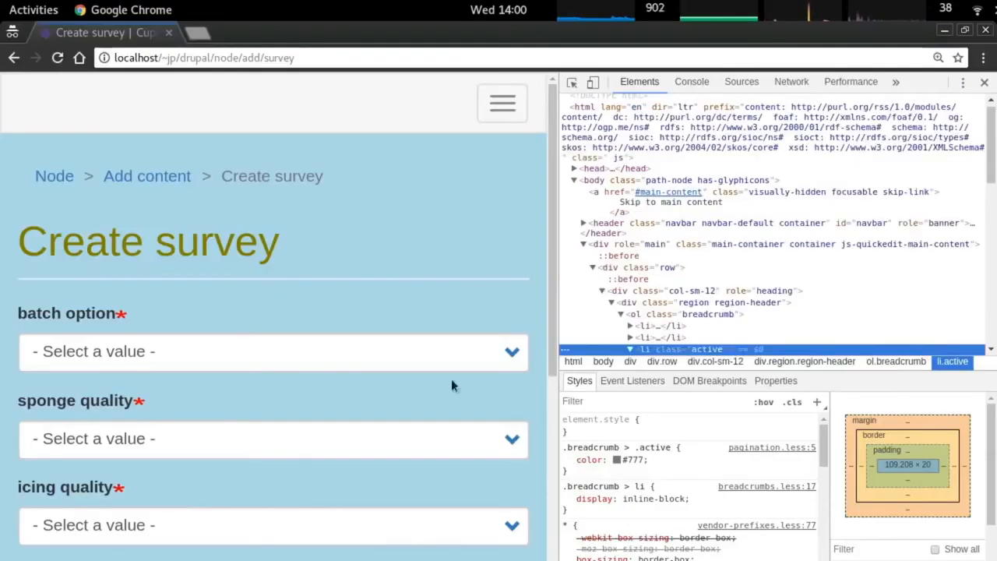
scroll(394, 290, down, 3)
scroll(394, 290, up, 3)
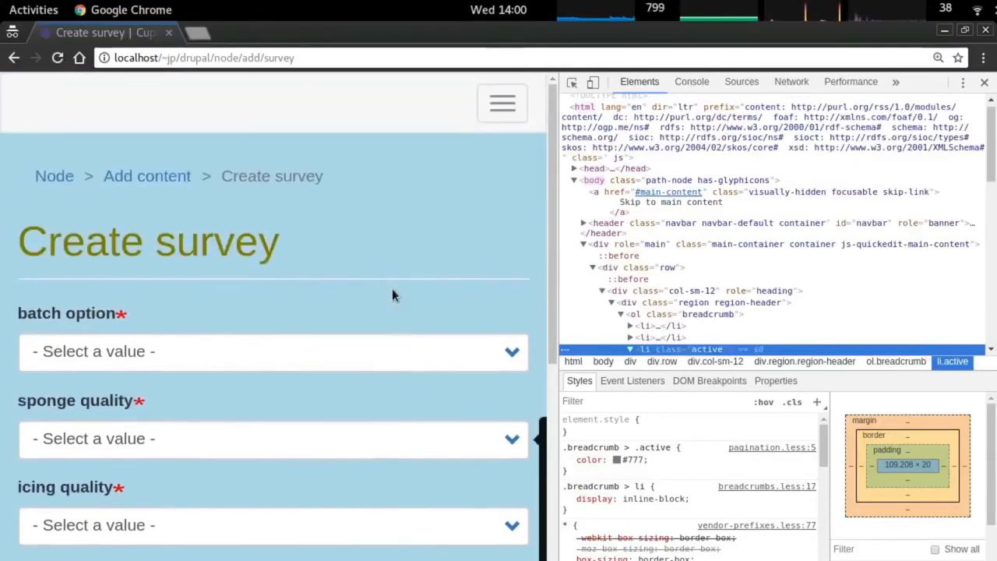
key(F12)
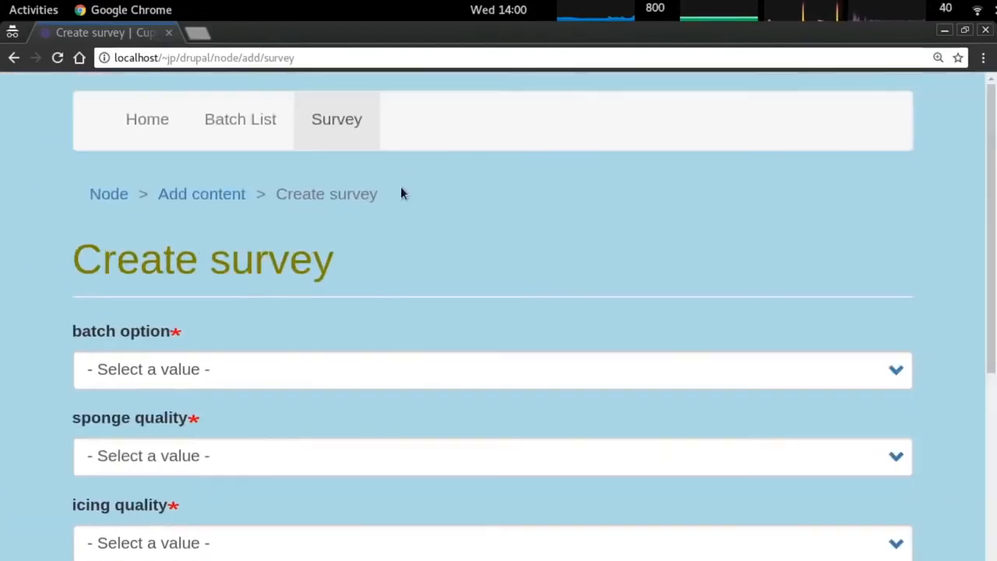
click(246, 121)
Browse the Home, Batch List and Create survey pages.
click(160, 126)
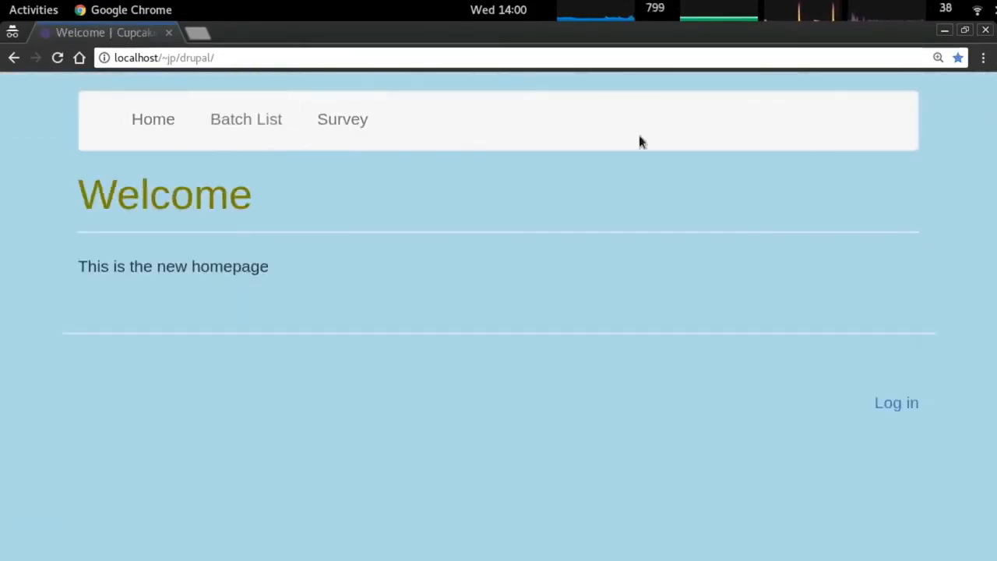
click(247, 121)
click(356, 119)
Inspect the Create survey heading and select bootstrap.css's .page-header rule.
right_click(289, 300)
key(Escape)
right_click(277, 297)
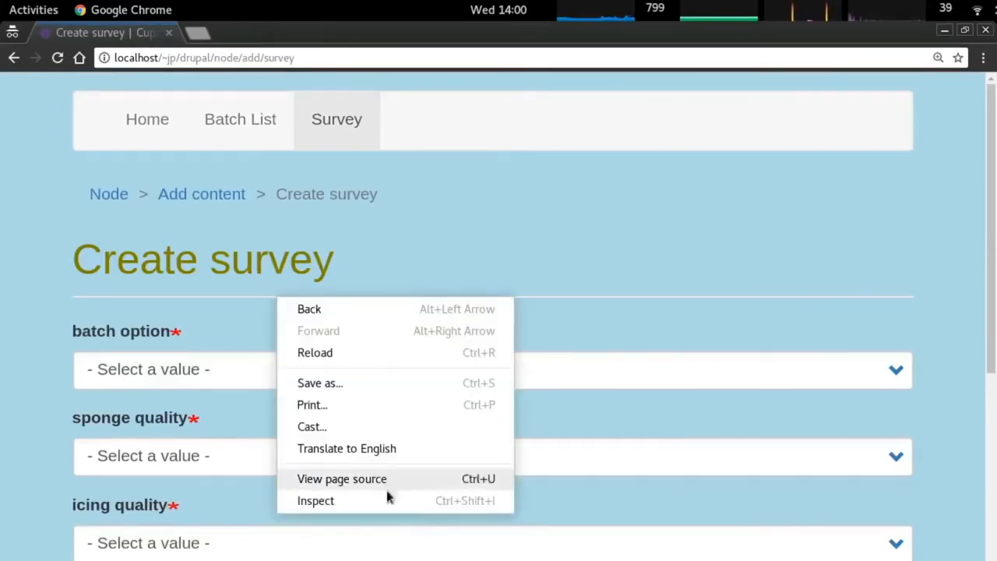
click(387, 498)
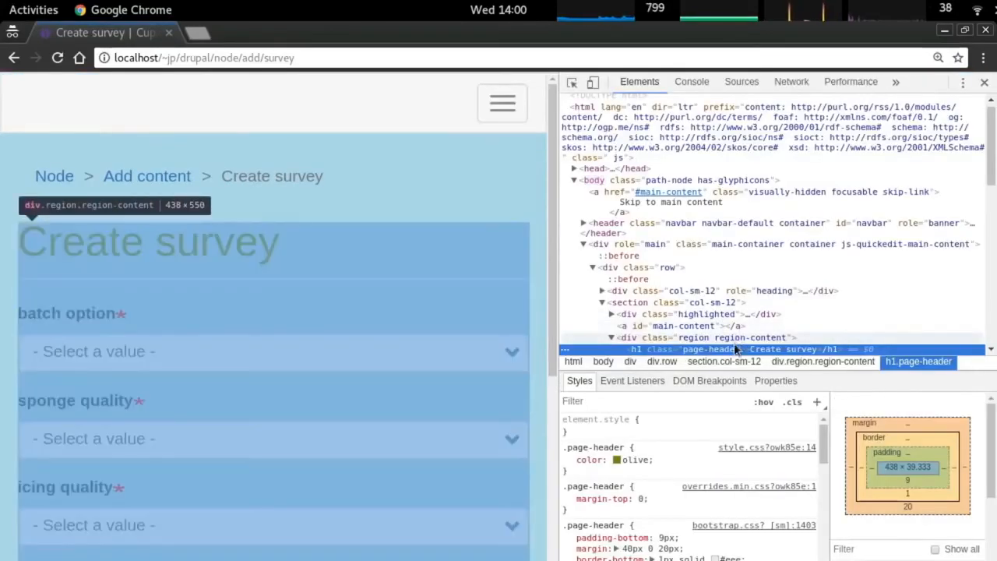
scroll(725, 322, down, 2)
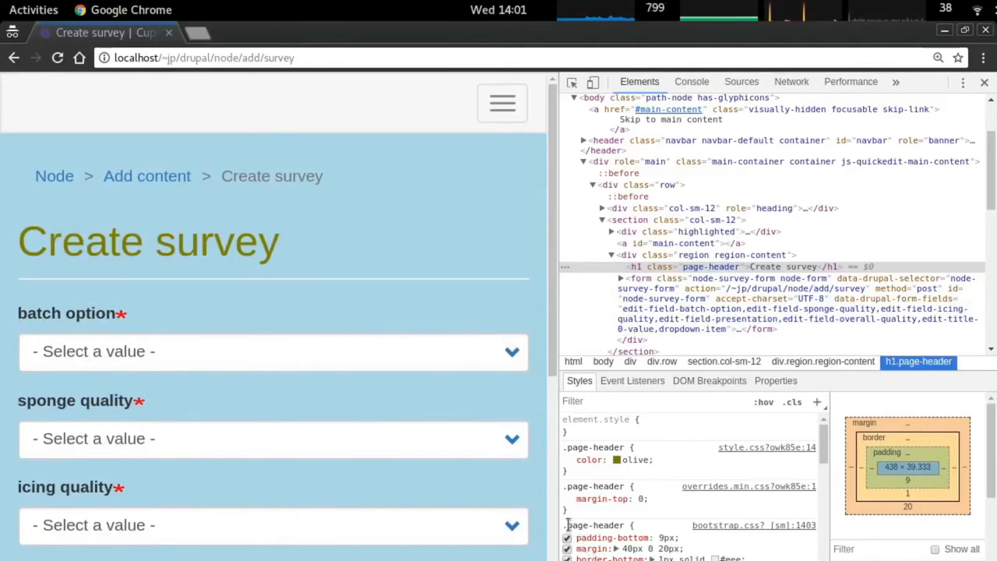
drag(564, 526, 622, 549)
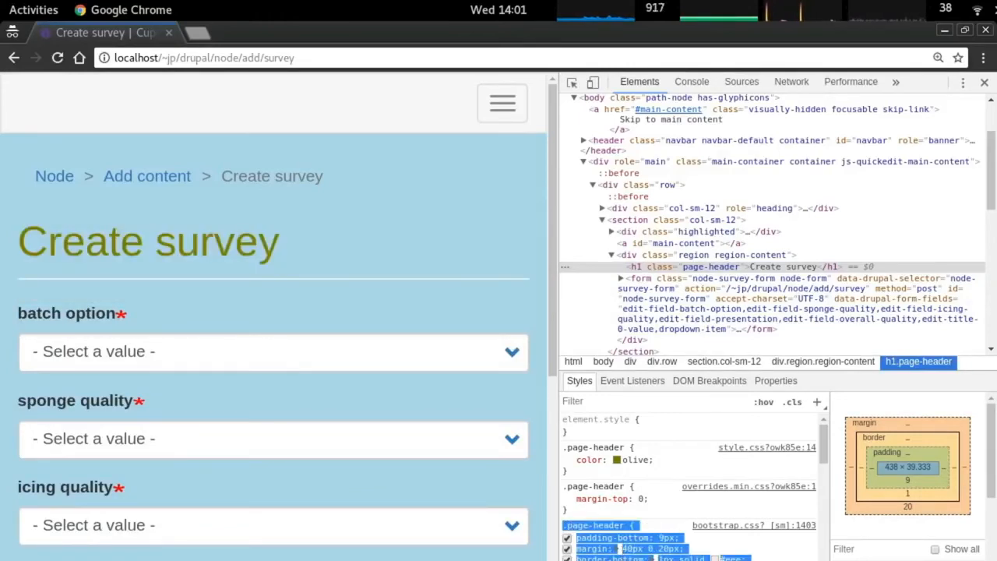
key(alt+Tab)
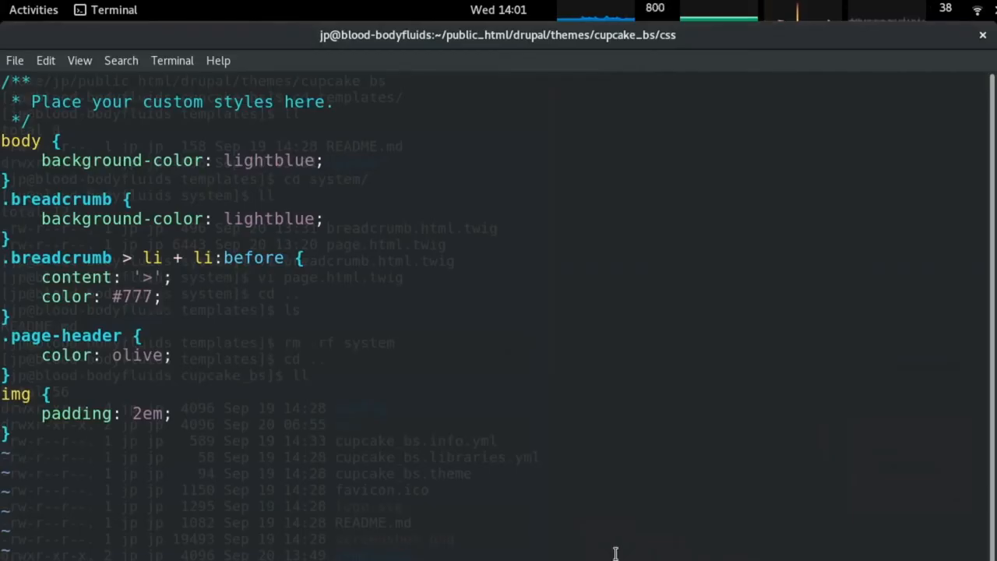
Paste the copied Bootstrap .page-header rule below the olive .page-header rule.
key(j)
key(j)
key(j)
key(j)
key(o)
key(Return)
key(Return)
key(Up)
right_click(627, 548)
click(669, 461)
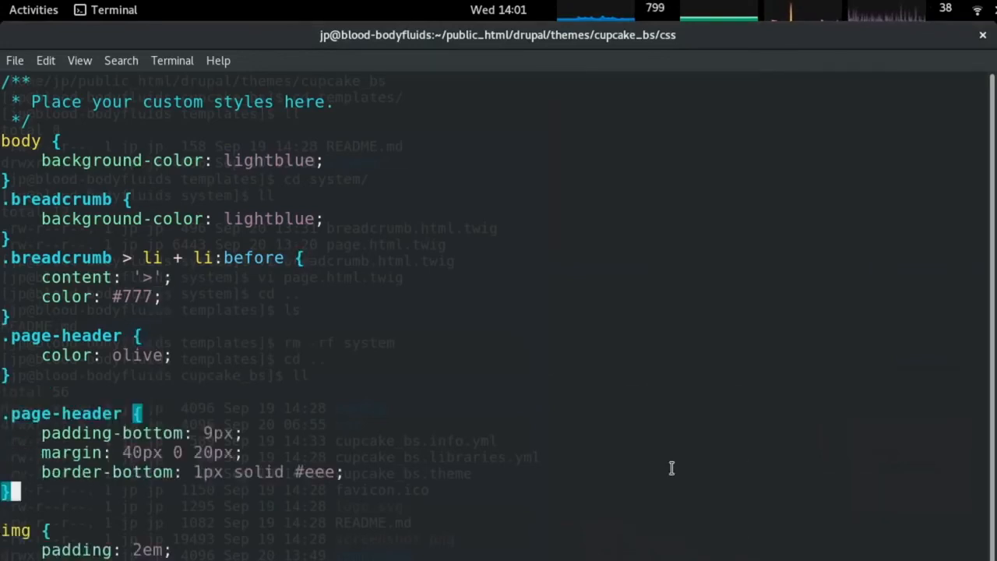
Merge the two rules, replace border-bottom with 'border: 0;', and save.
key(k)
key(k)
key(k)
key(k)
key(d)
key(d)
key(k)
key(k)
key(d)
key(d)
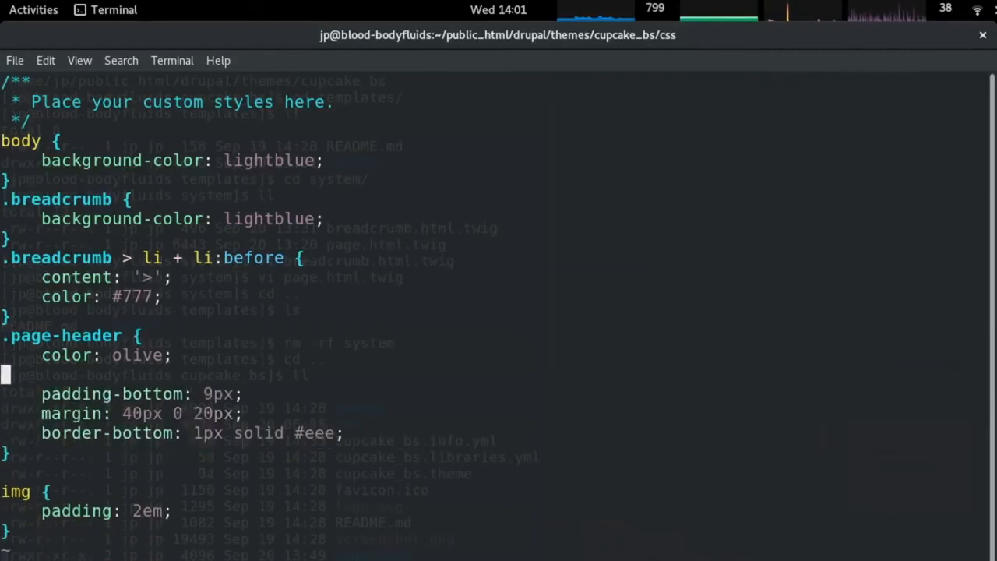
key(d)
key(d)
key(j)
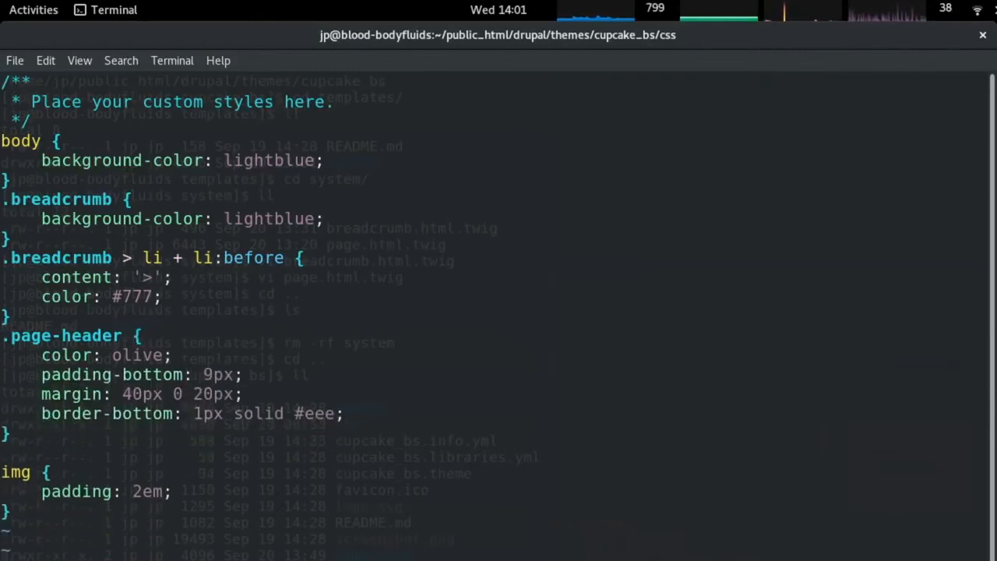
key(j)
key(d)
key(d)
text(O)
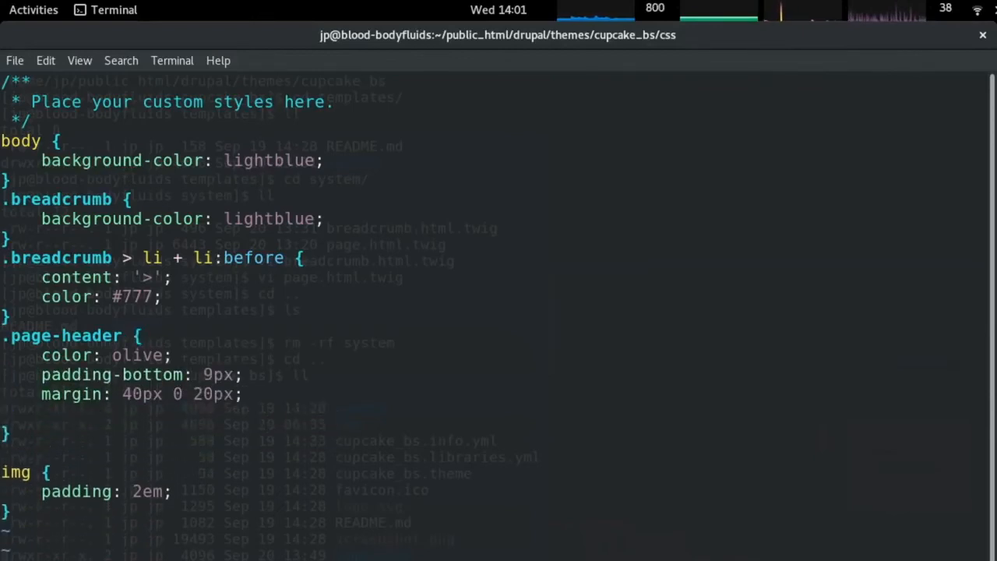
text(border)
text(: 0-)
key(Escape)
key(alt+Tab)
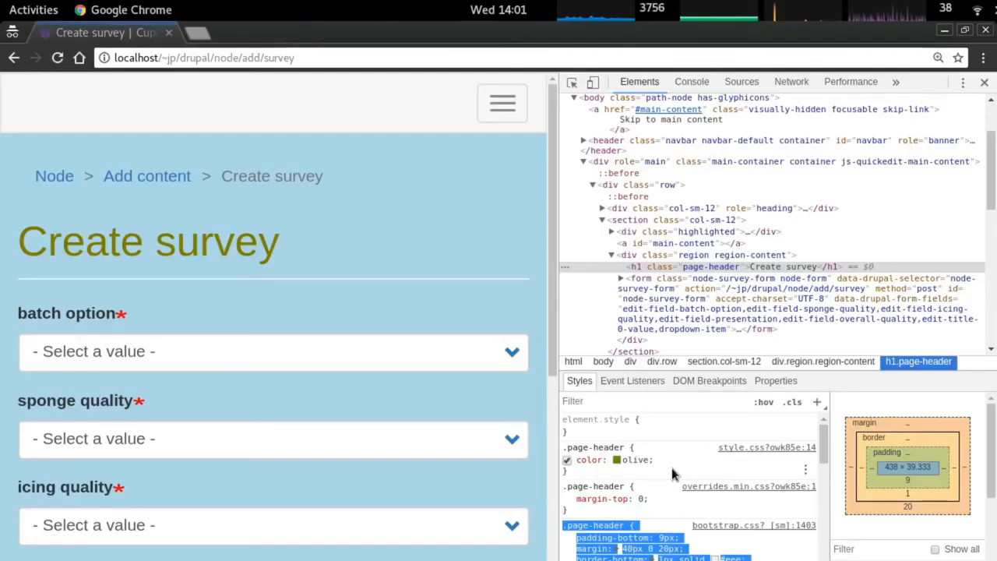
Reload the Create survey page and check the heading no longer has a bottom border.
key(ctrl+r)
double_click(86, 267)
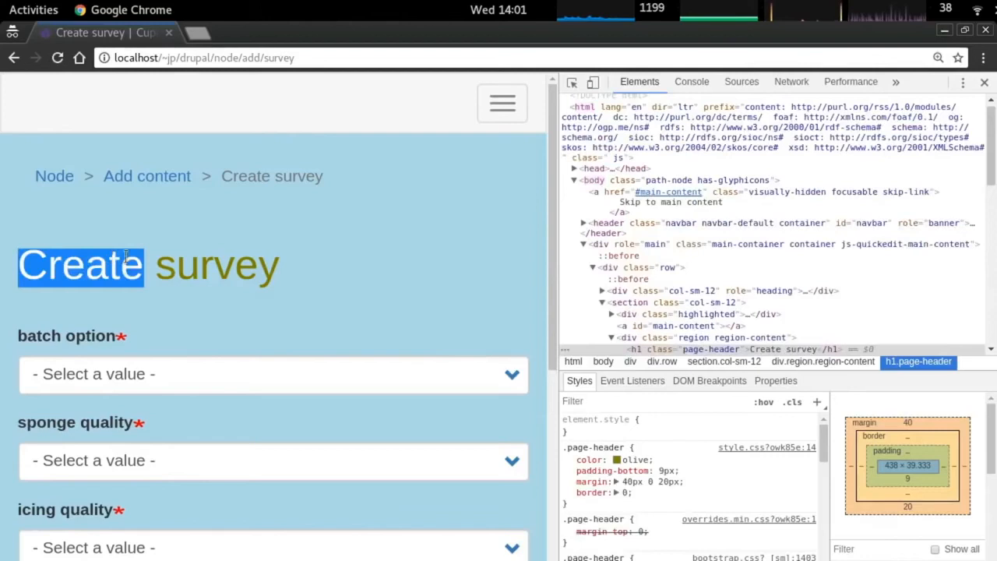
scroll(258, 268, down, 4)
scroll(260, 274, down, 4)
scroll(270, 401, up, 1)
scroll(298, 401, down, 1)
scroll(303, 410, up, 6)
Go to the Cupcake Batch History page via the menu and inspect the navbar header.
click(503, 103)
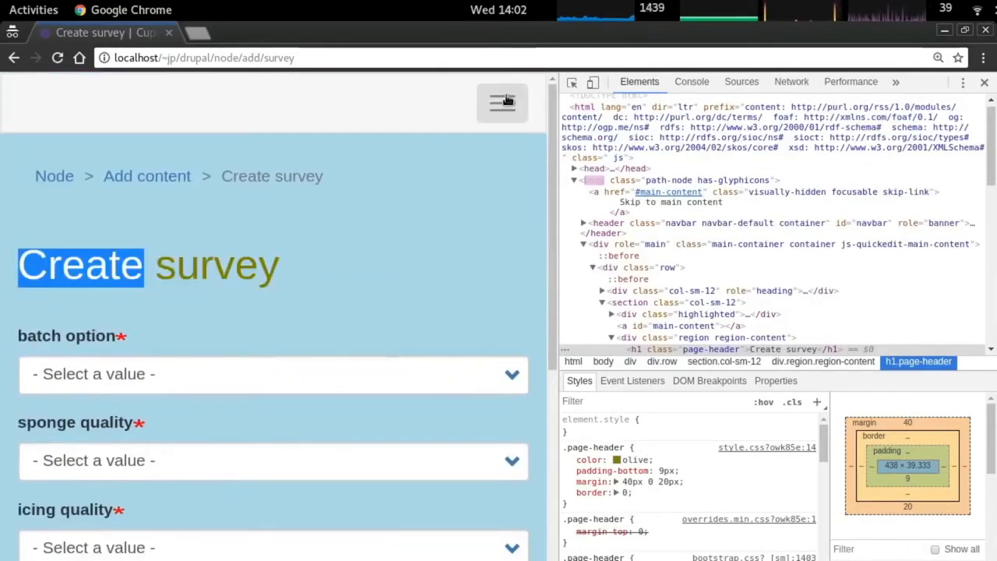
click(106, 213)
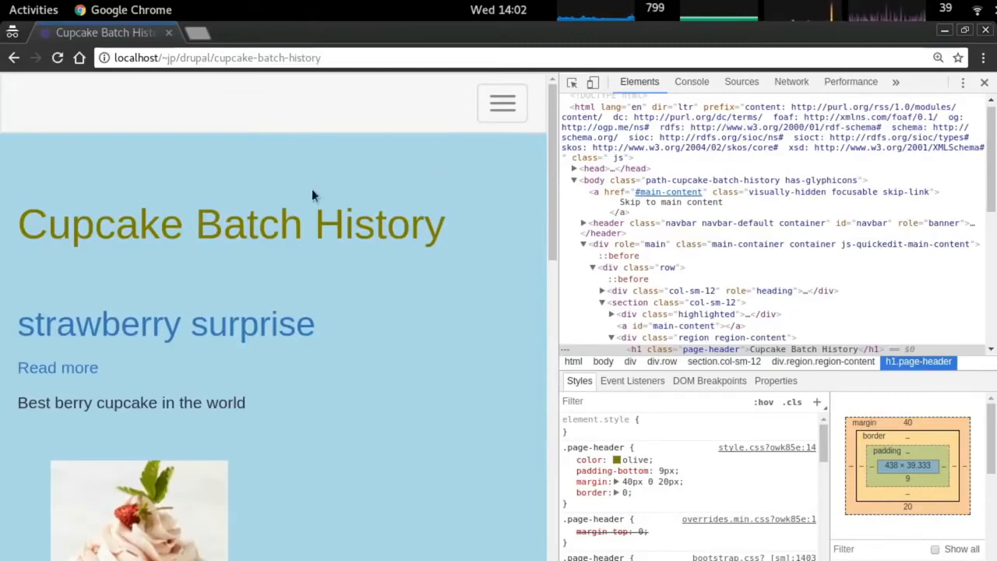
key(alt+Tab)
key(alt+Tab)
right_click(213, 107)
click(296, 310)
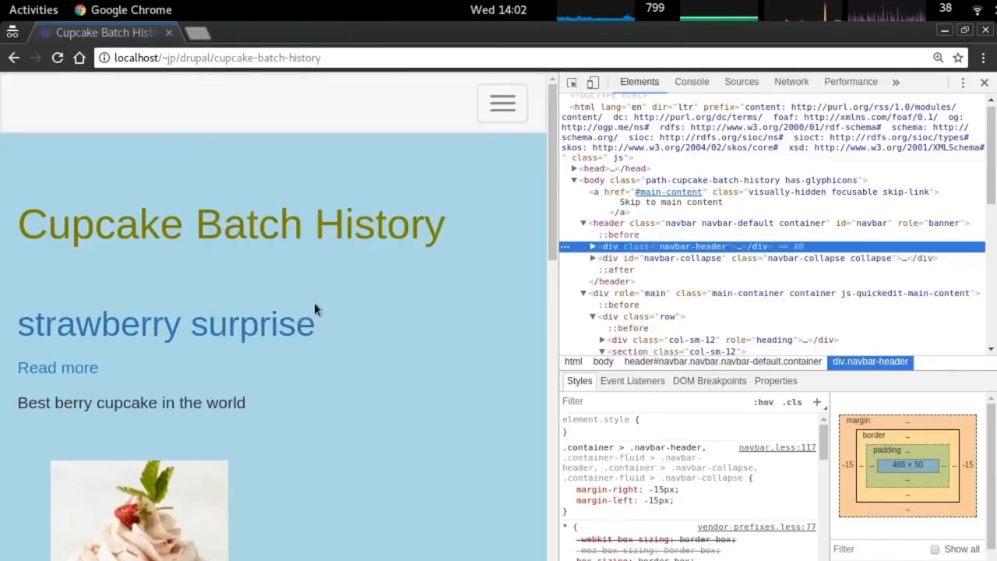
Switch to the Drupal admin tab and open the Structure page.
key(alt+Tab)
key(ctrl+Tab)
key(ctrl+shift+Tab)
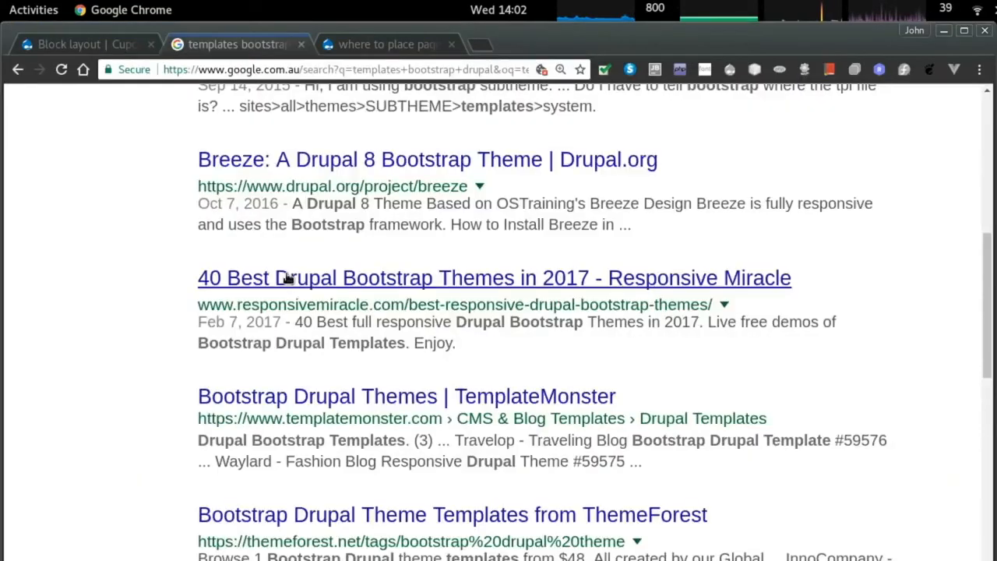
key(ctrl+shift+Tab)
click(168, 134)
Open the cupcake_bs theme's appearance settings.
mouse_move(175, 129)
mouse_move(289, 316)
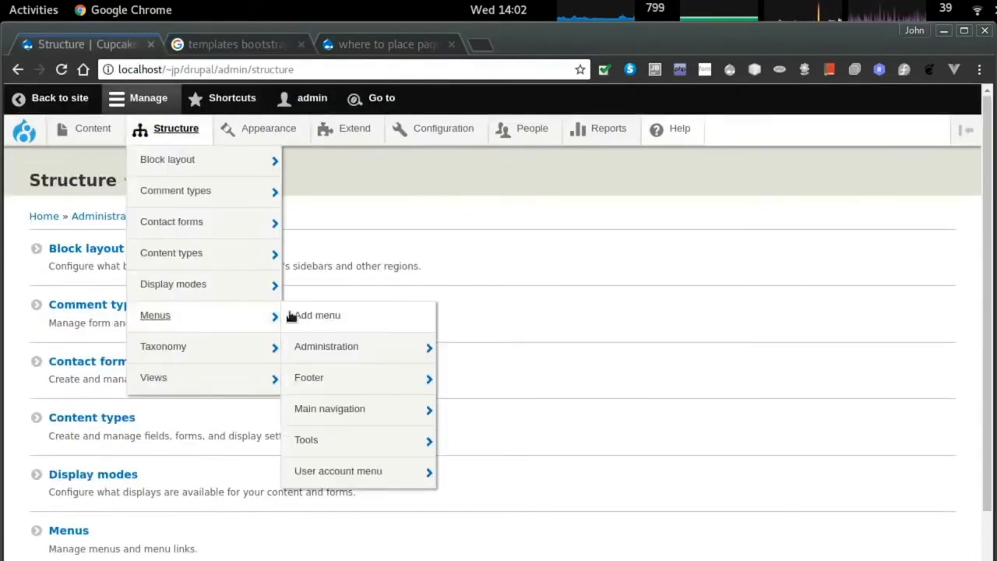
click(262, 130)
scroll(265, 338, down, 3)
scroll(176, 437, down, 3)
scroll(156, 379, up, 4)
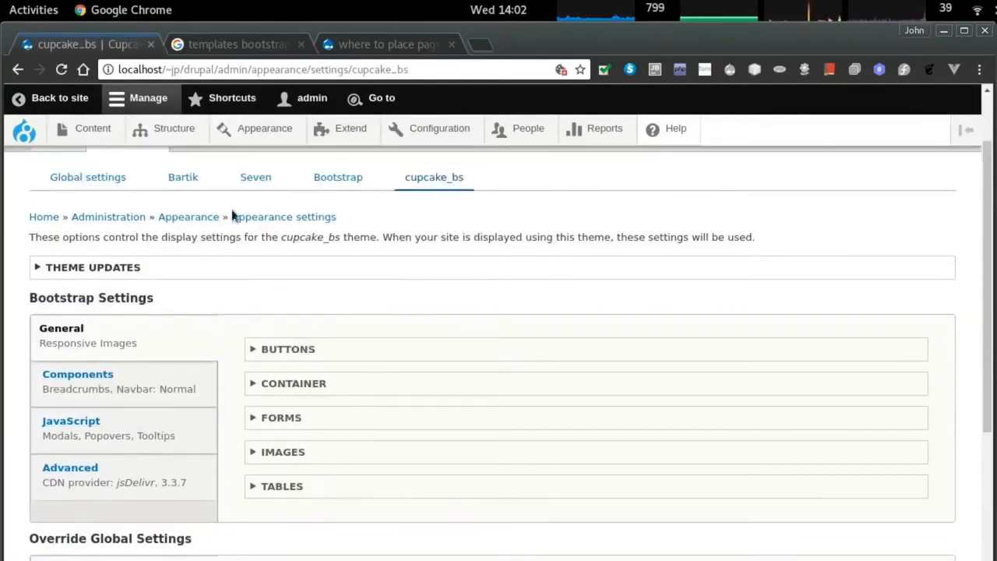
click(285, 265)
scroll(105, 335, down, 3)
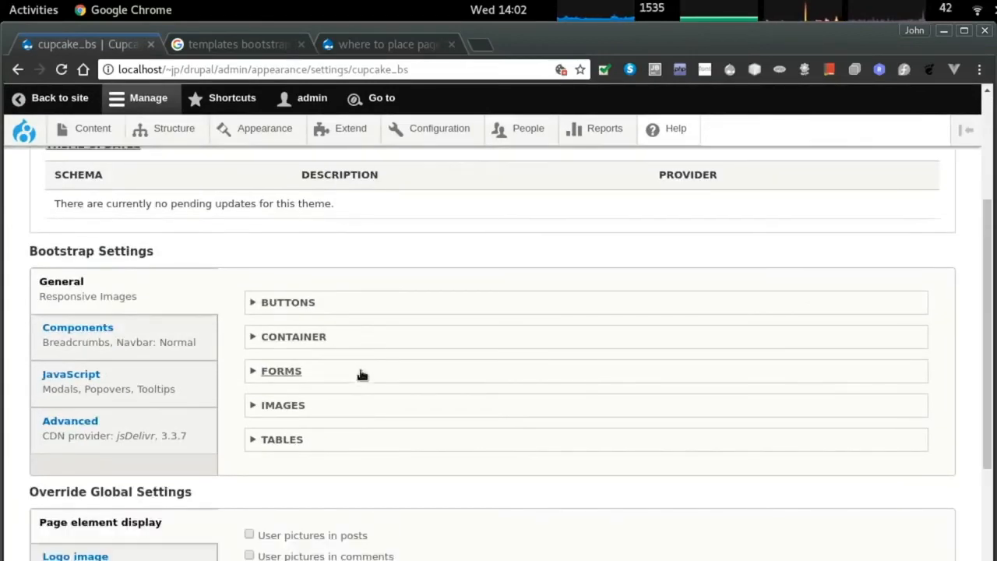
scroll(276, 419, down, 2)
Under Components > Navbar, enable 'Inverse navbar style', keep position Normal, and save configuration.
click(206, 260)
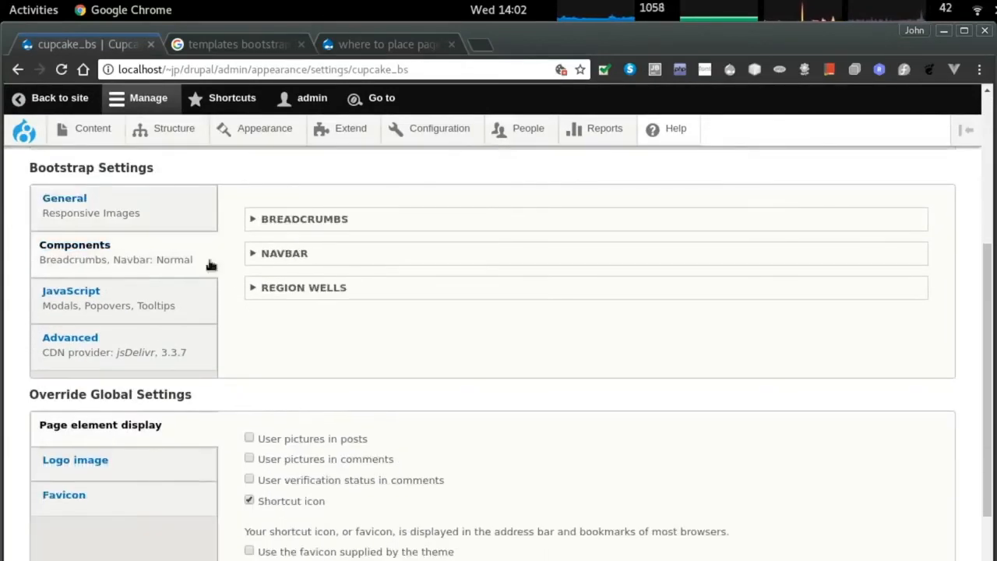
click(297, 256)
click(310, 283)
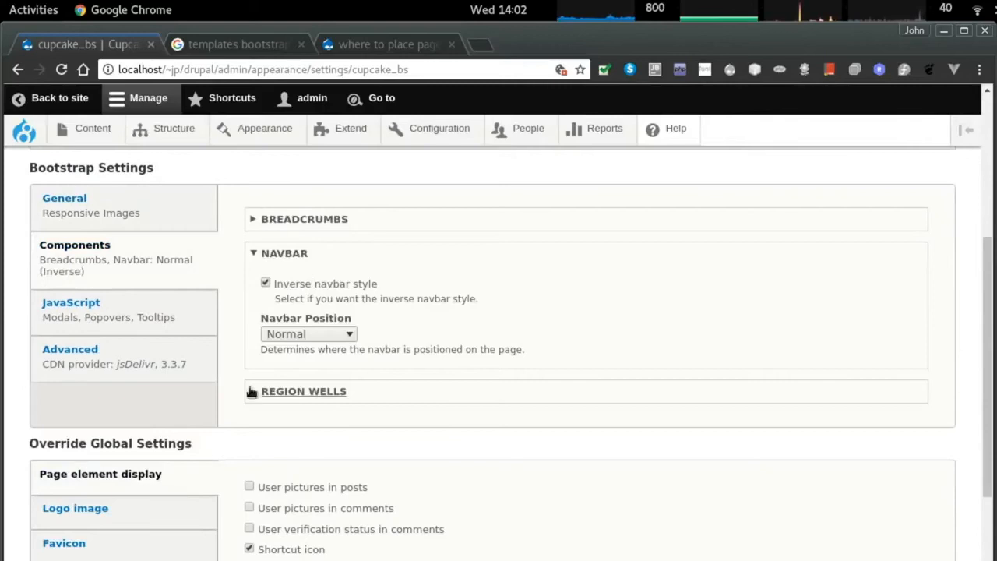
triple_click(325, 299)
click(302, 333)
click(323, 334)
click(322, 333)
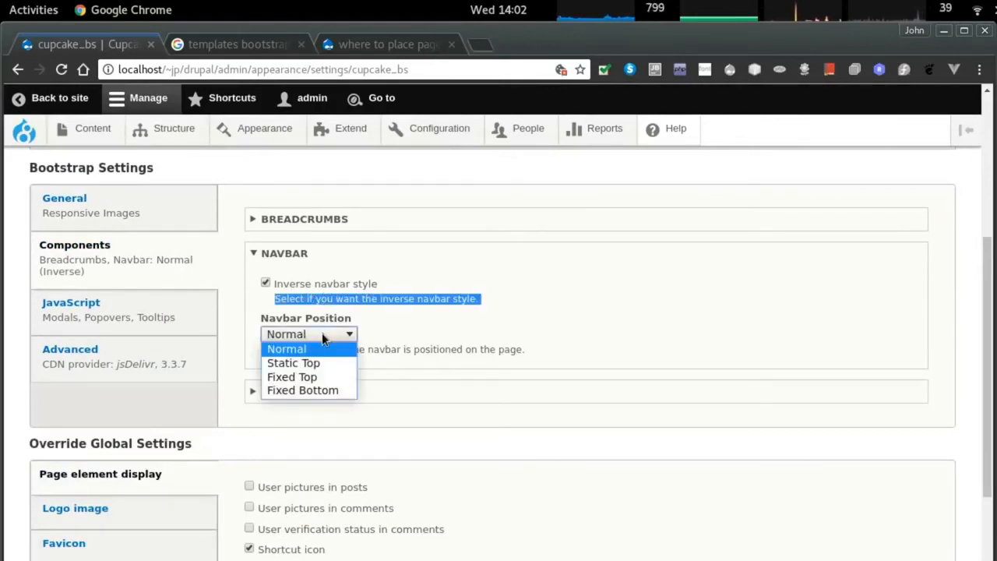
click(322, 335)
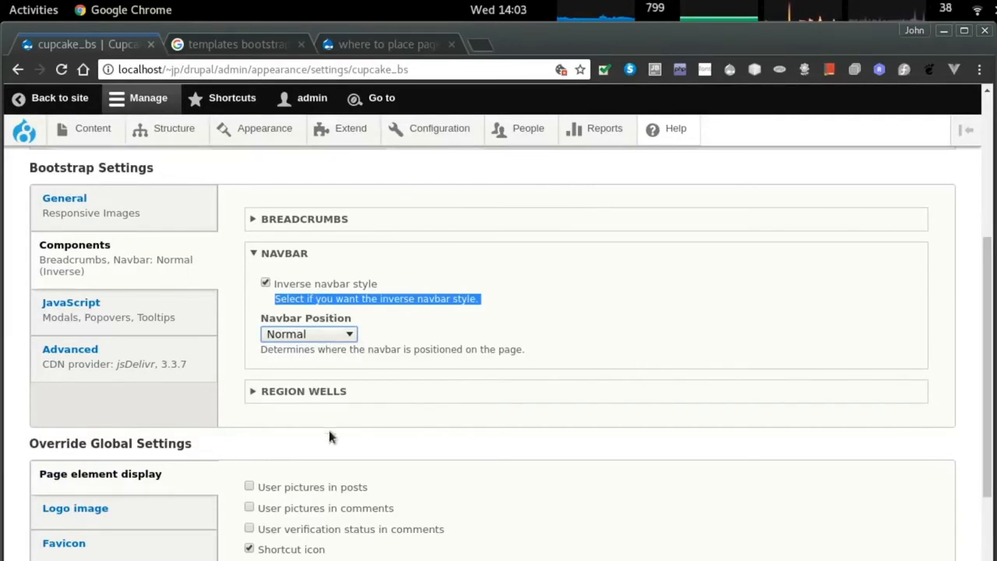
scroll(324, 336, down, 3)
click(94, 535)
key(alt+Tab)
key(alt+Tab)
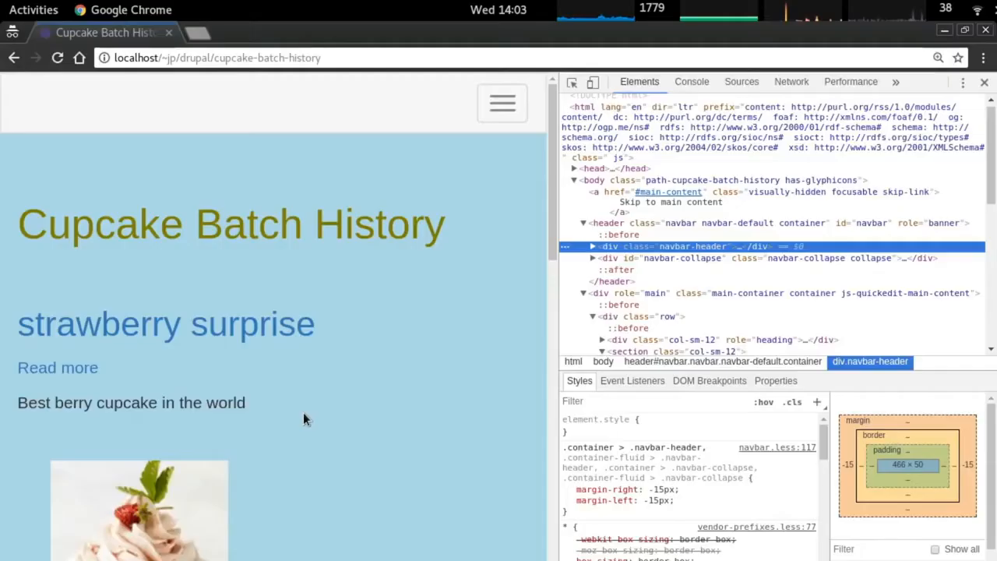
Inspect the now-dark navbar and copy '.navbar-header' from the Styles pane.
right_click(243, 95)
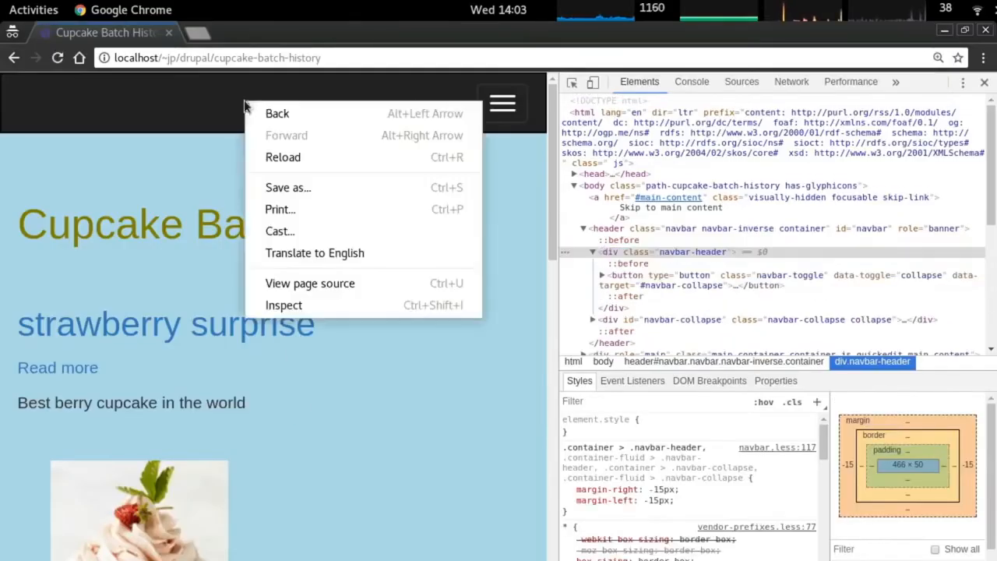
click(308, 304)
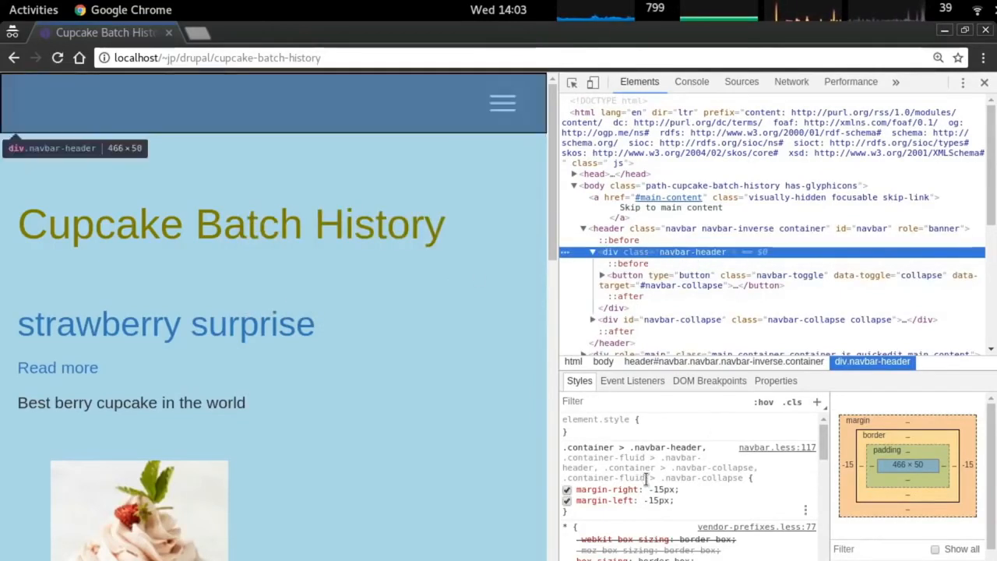
drag(631, 447, 702, 443)
key(Escape)
drag(631, 447, 700, 443)
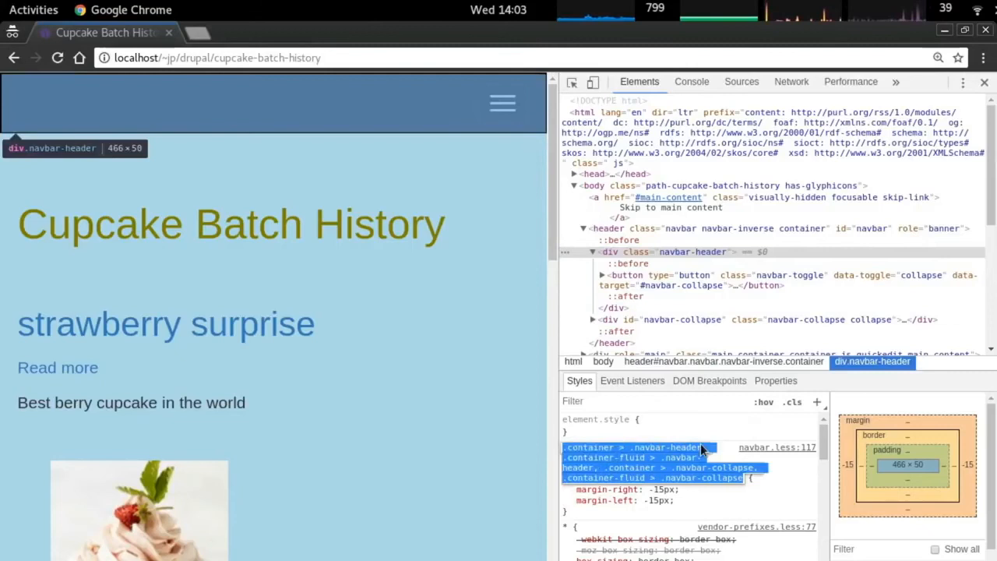
key(alt+Tab)
Start a new .navbar-header rule in style.css by pasting the class name.
text(o.)
right_click(363, 410)
click(441, 487)
Write the rule '.navbar-header { background-color: navyblue; }' and save.
key(Escape)
key(0)
key(x)
key(dollar)
text(ader {)
key(Return)
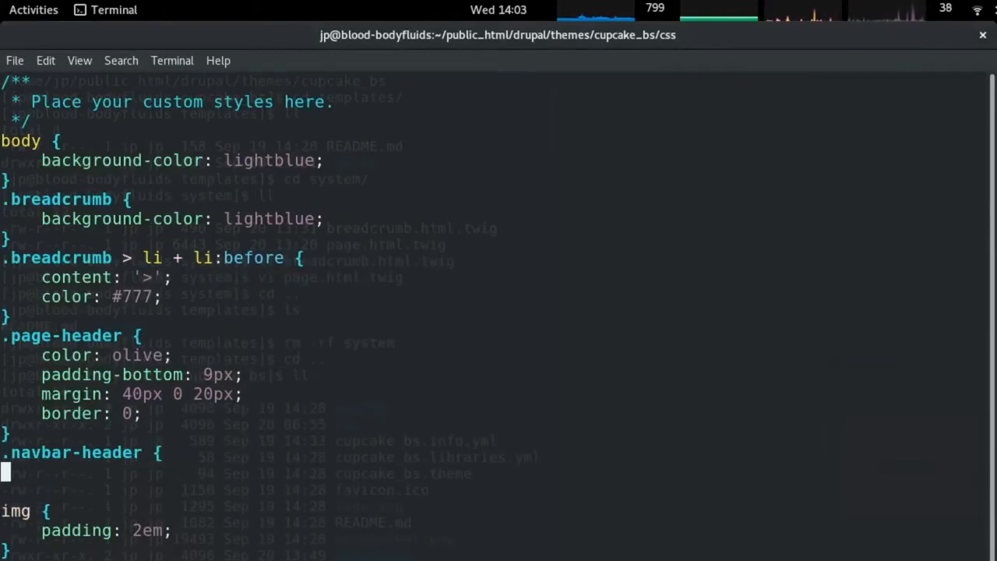
text(background-color)
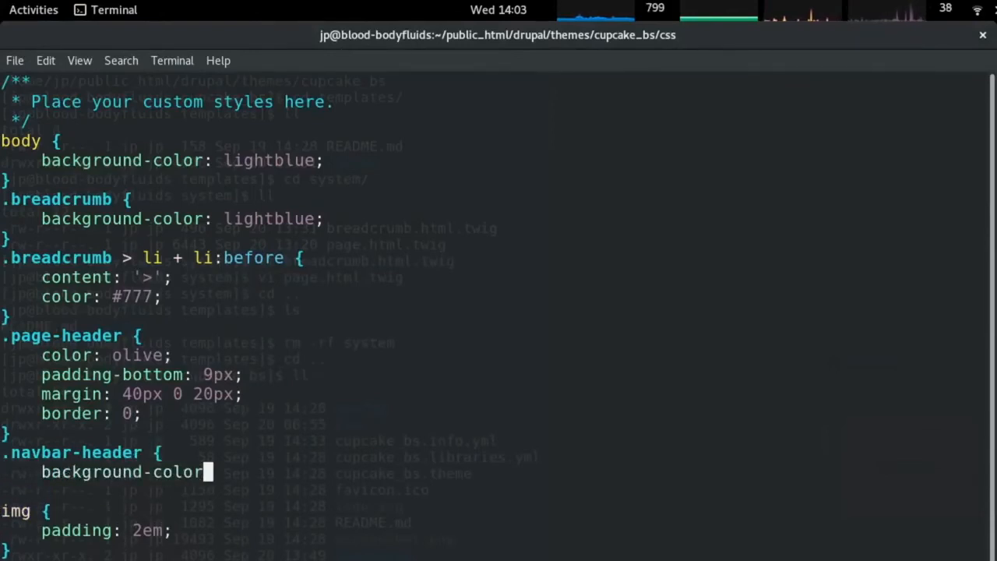
text(: navyblue;)
key(Return)
text(})
key(alt+Tab)
Search 'css color names' and find MidnightBlue on the W3Schools colours page.
key(ctrl+t)
text(css color names)
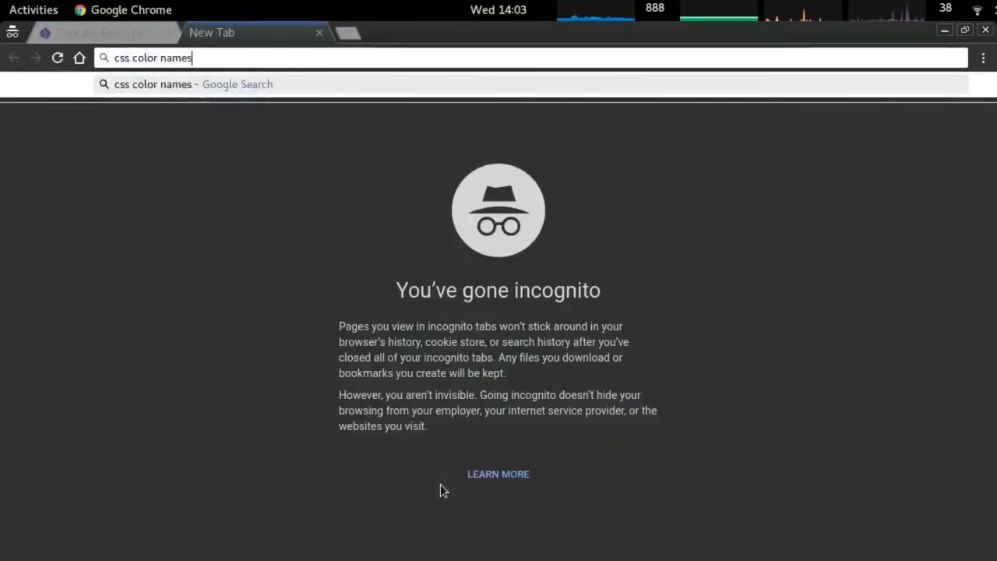
key(Return)
scroll(314, 374, down, 3)
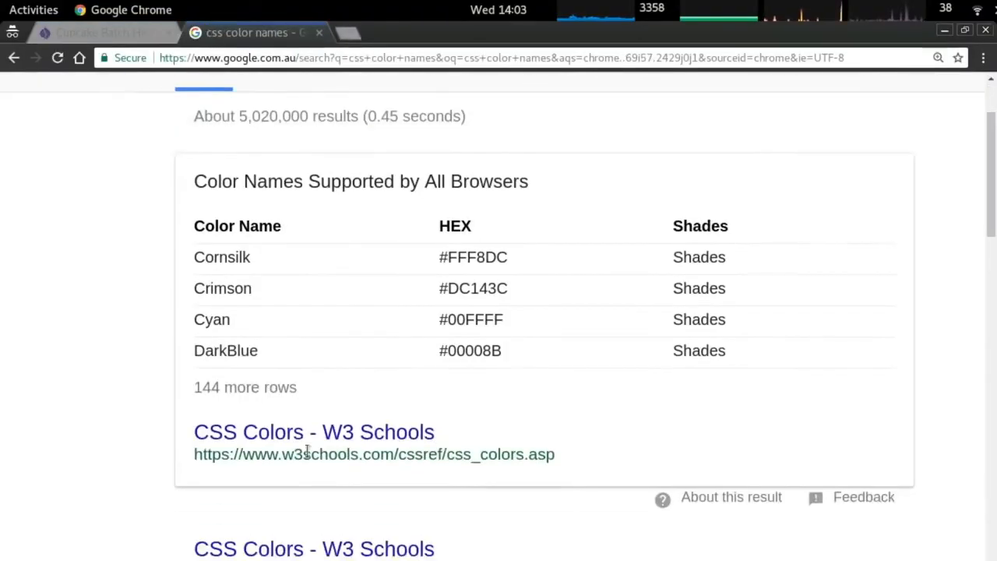
click(345, 431)
scroll(347, 416, down, 5)
scroll(350, 408, down, 4)
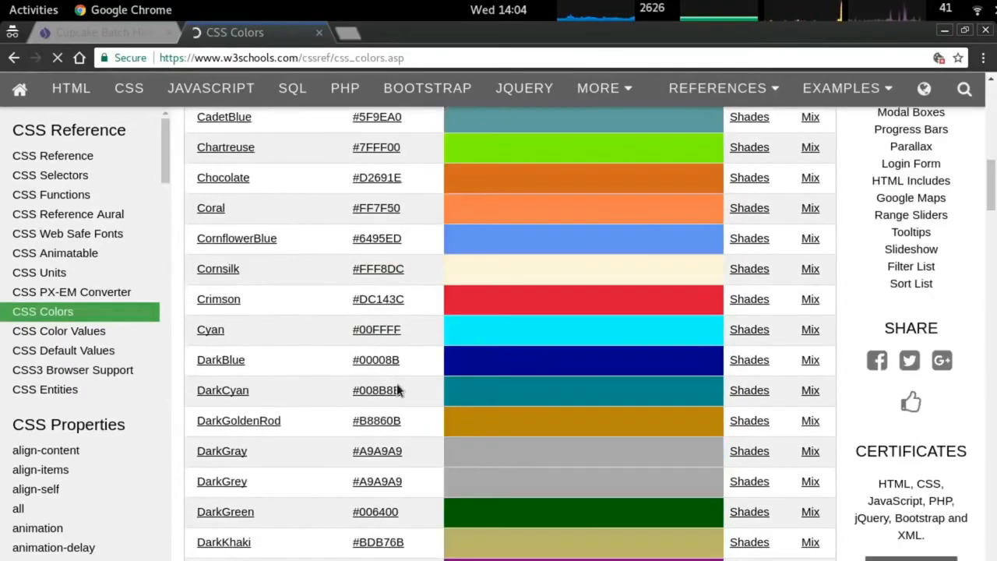
scroll(258, 351, down, 5)
scroll(428, 384, down, 20)
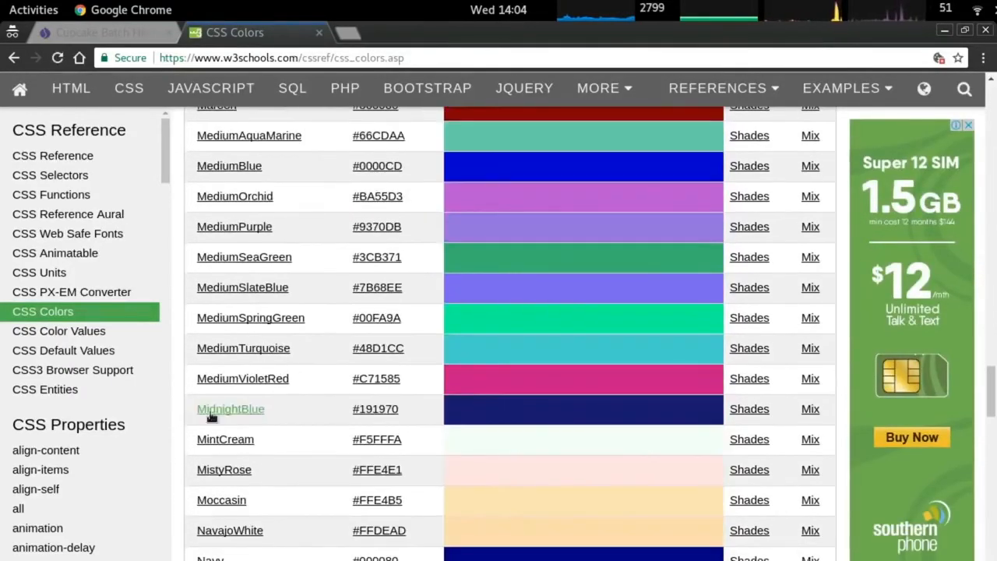
drag(290, 416, 215, 414)
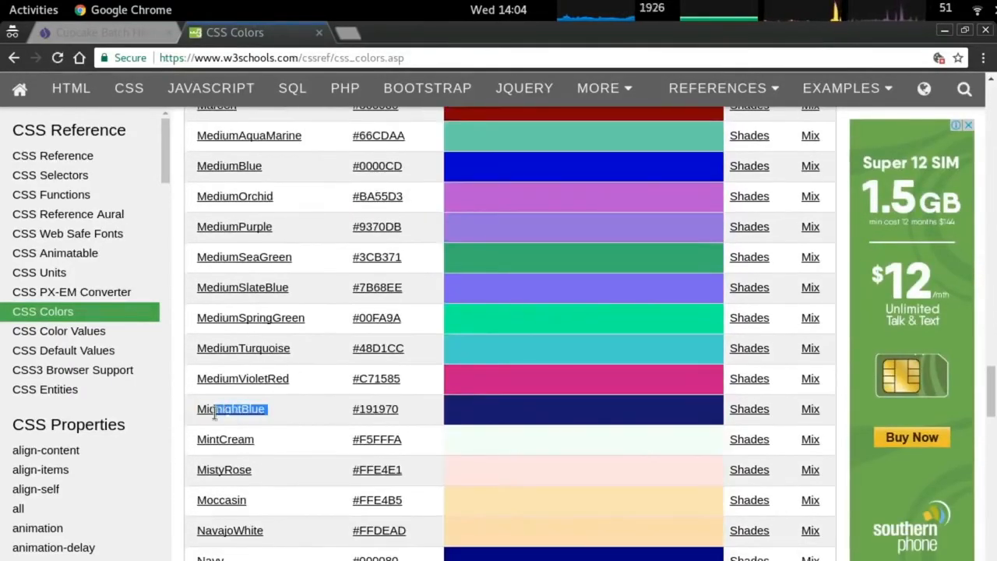
Change the background colour to midnightblue and reload the Cupcake Batch History page.
key(alt+Tab)
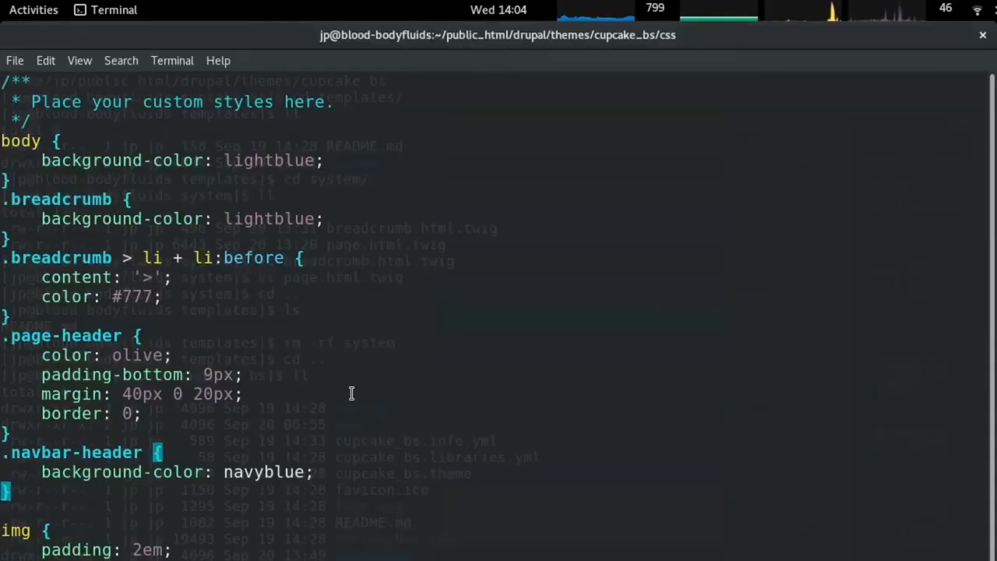
text(k$c/;)
key(Return)
text(midnightblu)
key(alt+Tab)
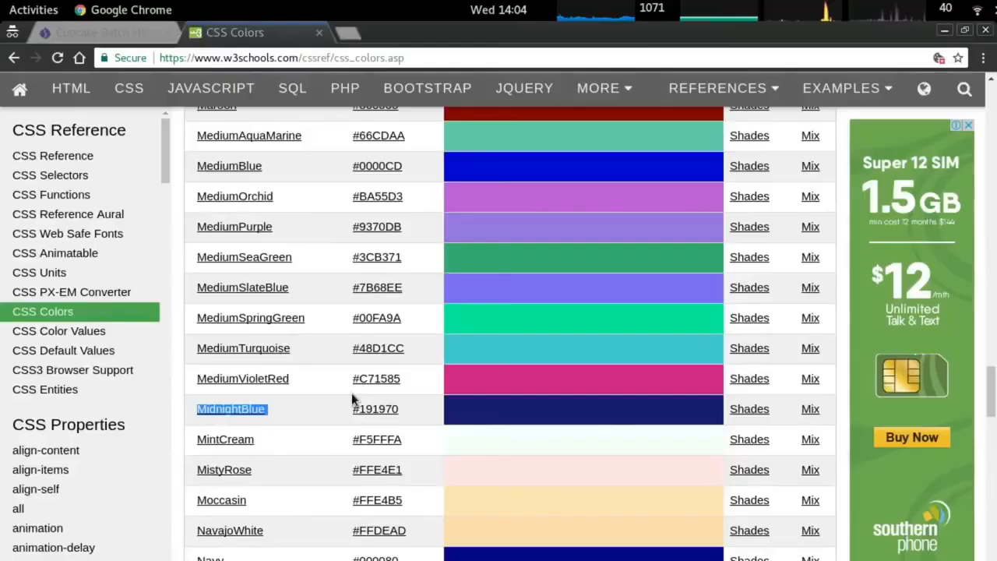
key(ctrl+Page_Up)
key(ctrl+r)
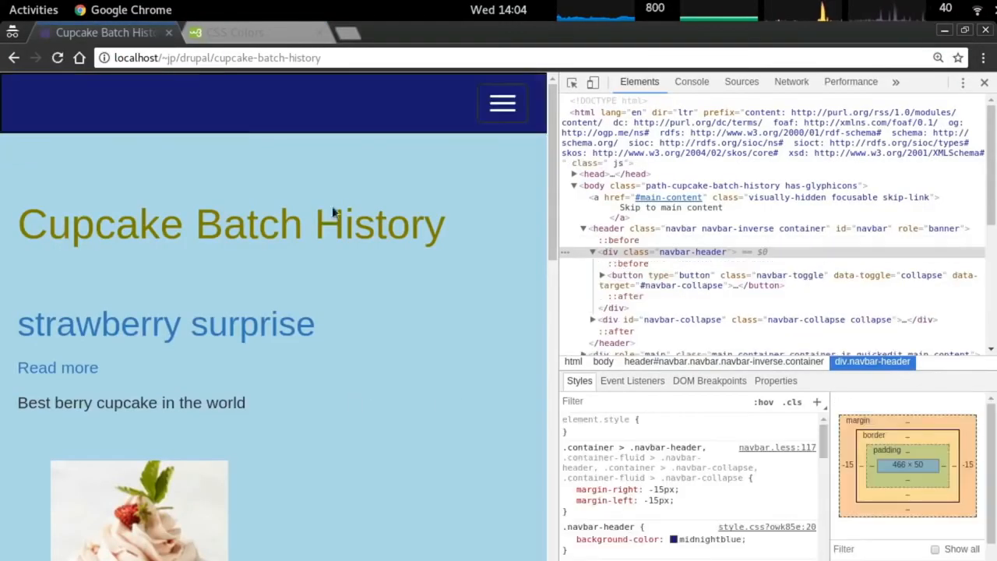
Inspect the Home menu link to find the ul.navbar-nav list element.
click(501, 109)
right_click(50, 169)
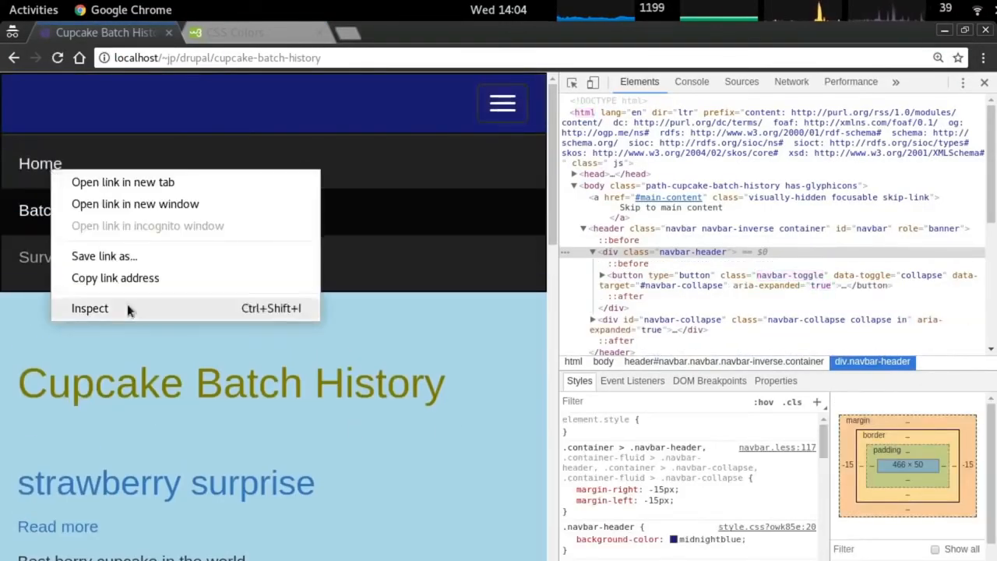
click(127, 304)
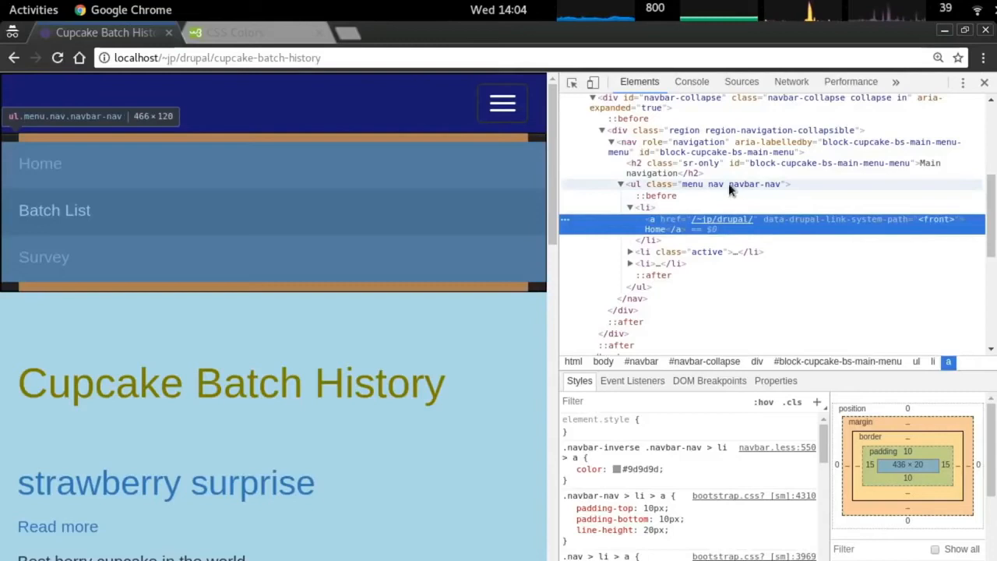
click(738, 184)
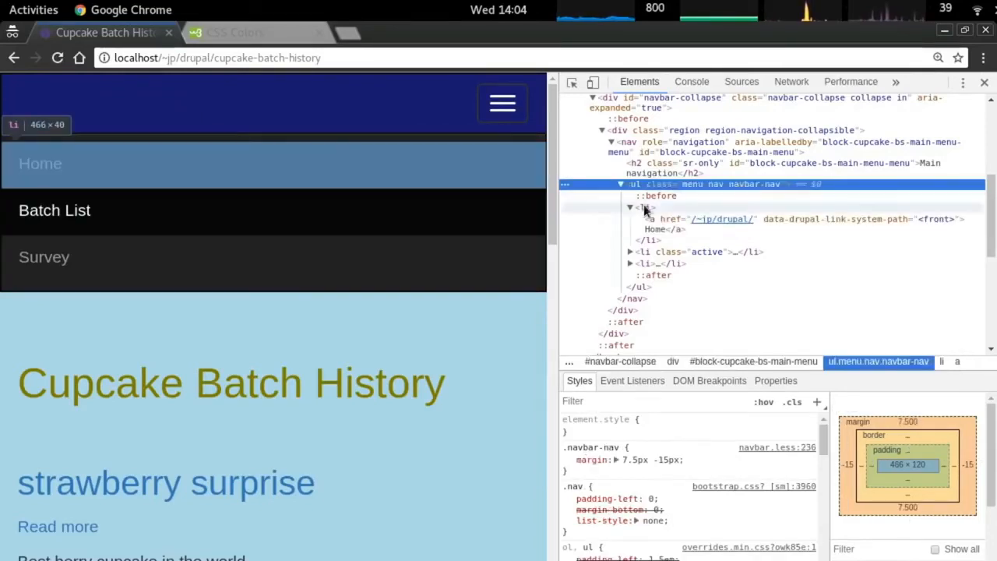
click(647, 207)
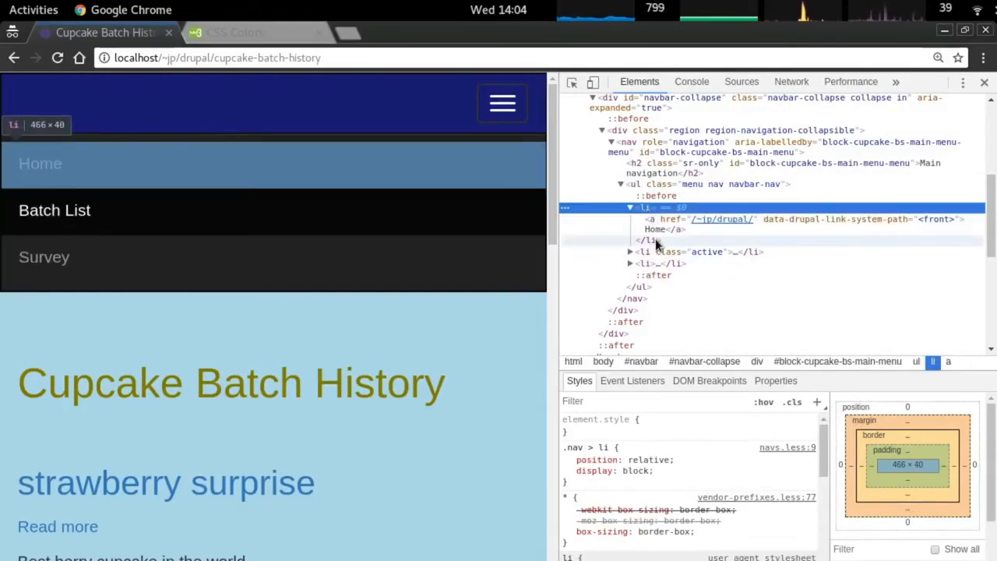
Add navbar-nav to the .navbar-header selector in style.css.
key(alt+Tab)
key(Up)
key(Up)
key(Up)
key(Down)
key(Down)
key(Down)
key(Up)
key(Left)
text(i, navbar)
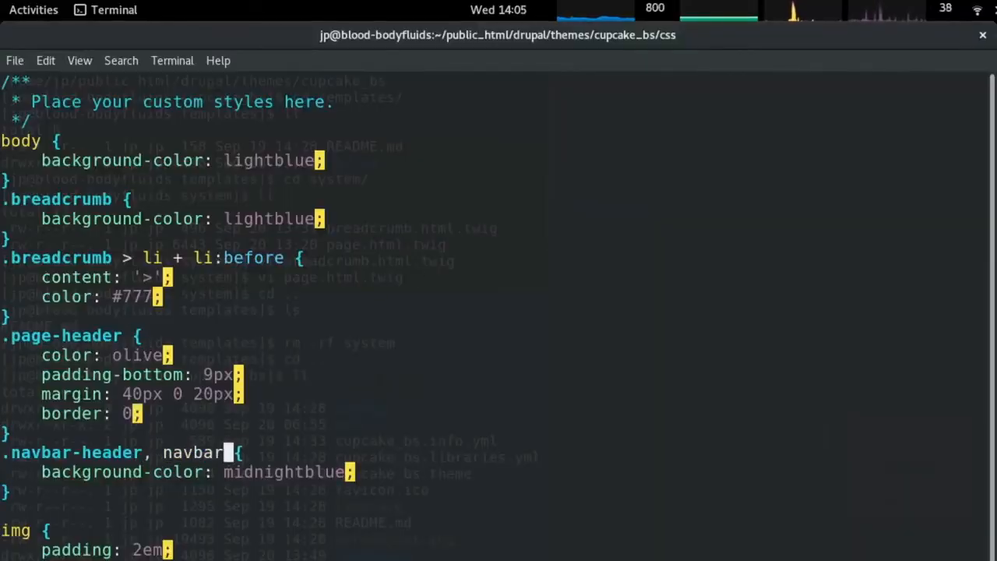
text(-nav)
key(alt+Tab)
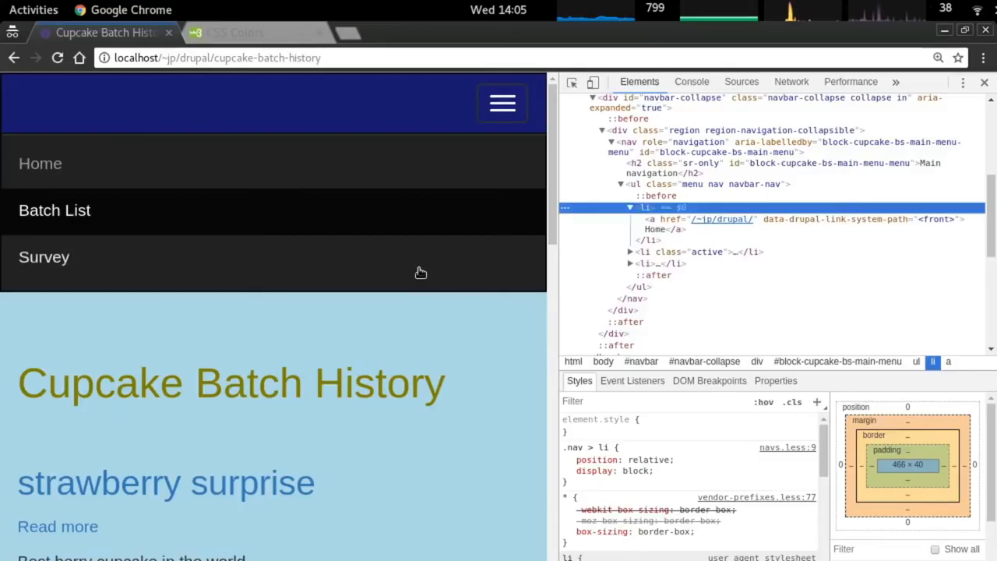
Inspect the Batch List menu item to confirm the navbar-nav class.
right_click(79, 214)
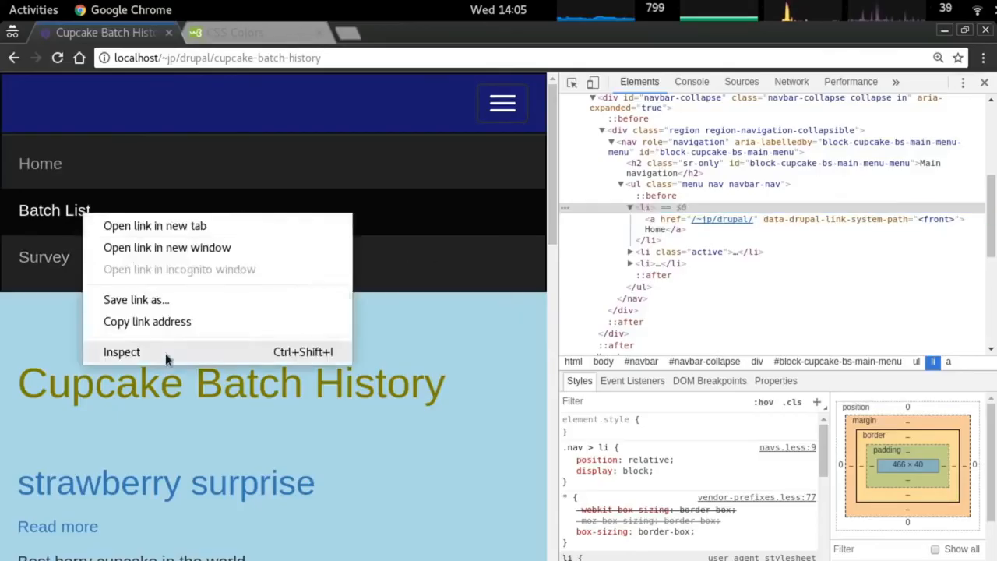
click(166, 353)
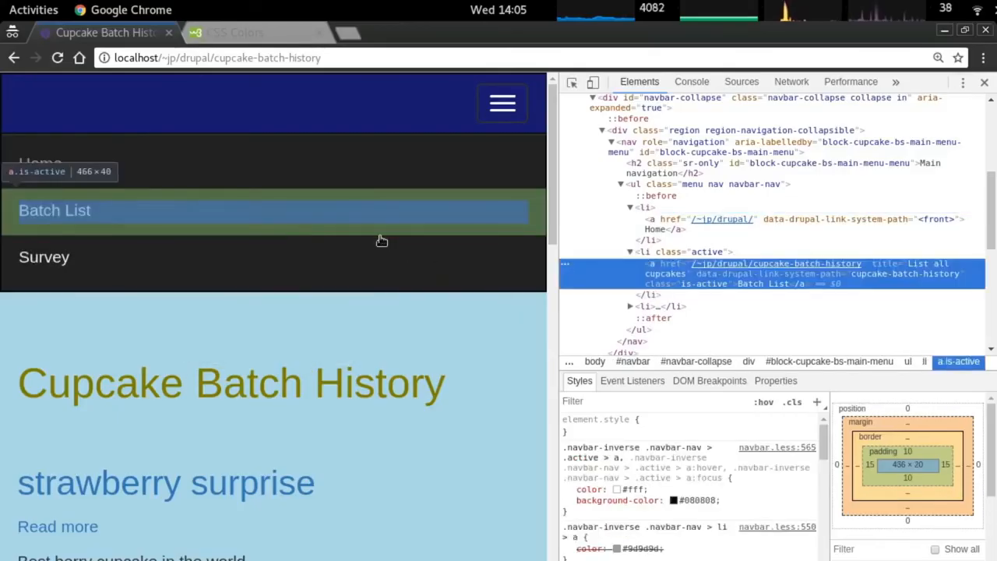
click(672, 253)
click(661, 183)
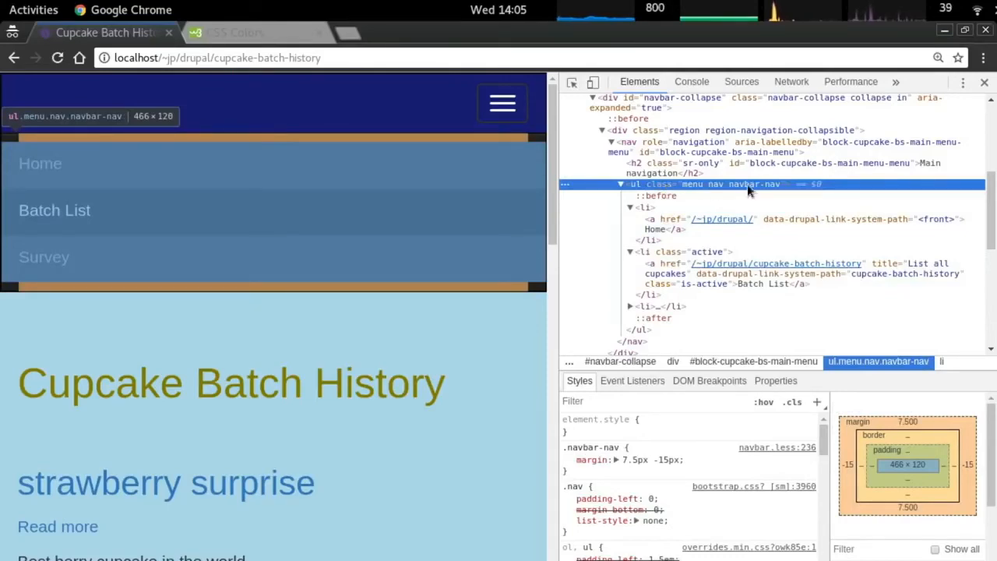
Fix the selector to '.navbar-nav', save, and reload to see the midnight-blue menu.
key(alt+Tab)
key(Escape)
key(Left)
key(Left)
key(Left)
key(Left)
key(Left)
key(Left)
key(Left)
key(Left)
key(Left)
text(i.)
key(Escape)
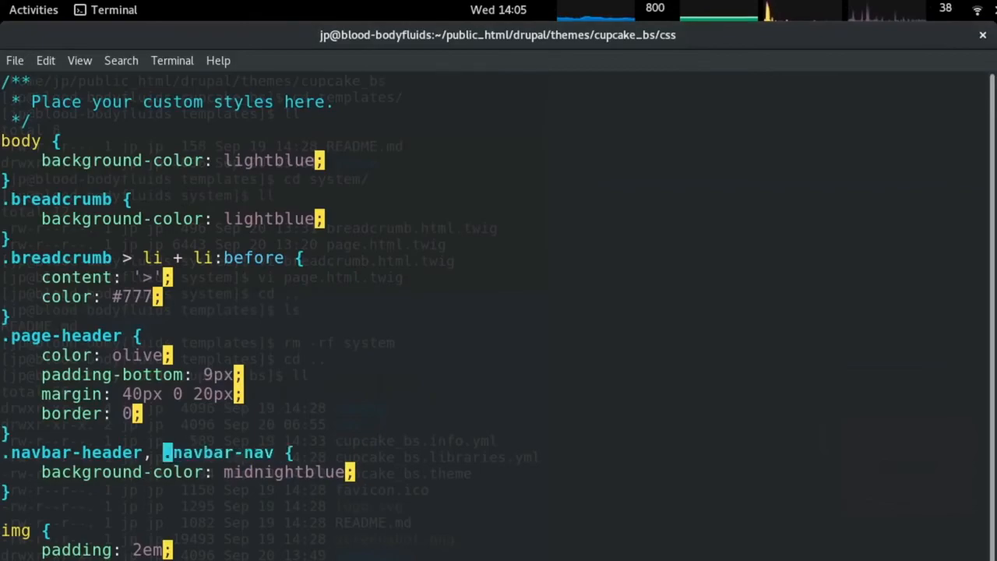
key(alt+Tab)
key(ctrl+r)
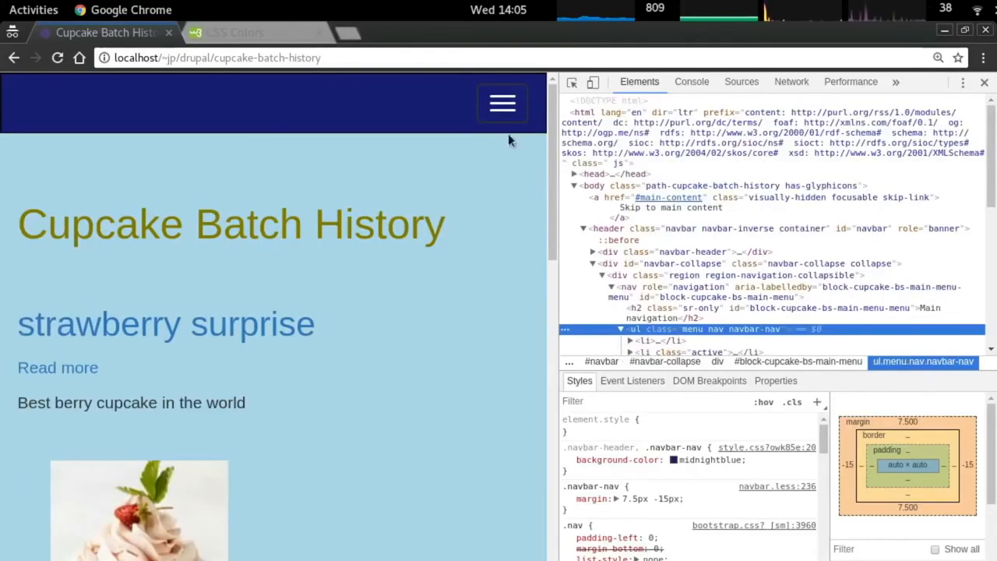
click(502, 104)
key(alt+Tab)
key(alt+Tab)
Inspect the active Batch List menu item and start an empty 'li .active' rule in style.css.
right_click(69, 208)
click(92, 350)
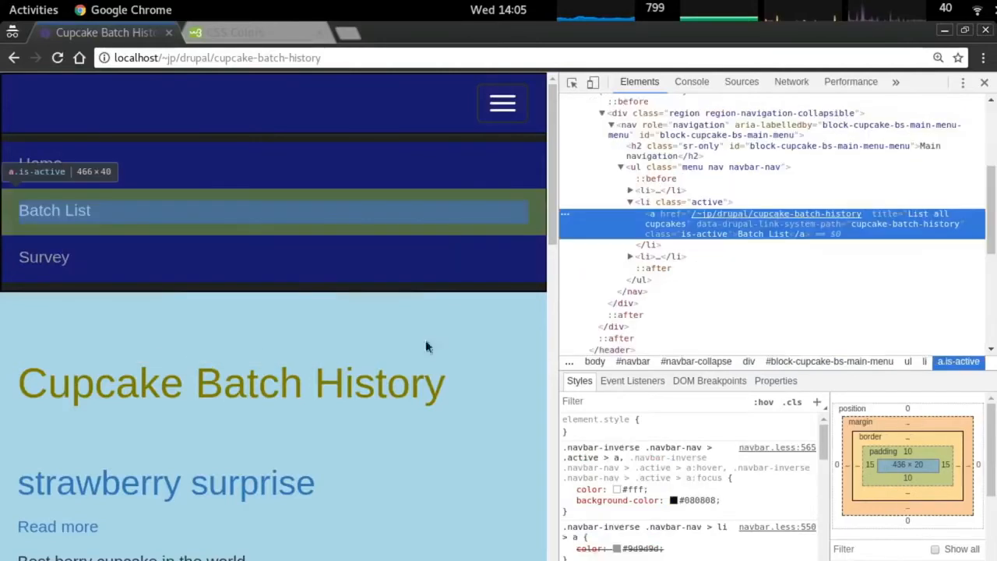
click(666, 201)
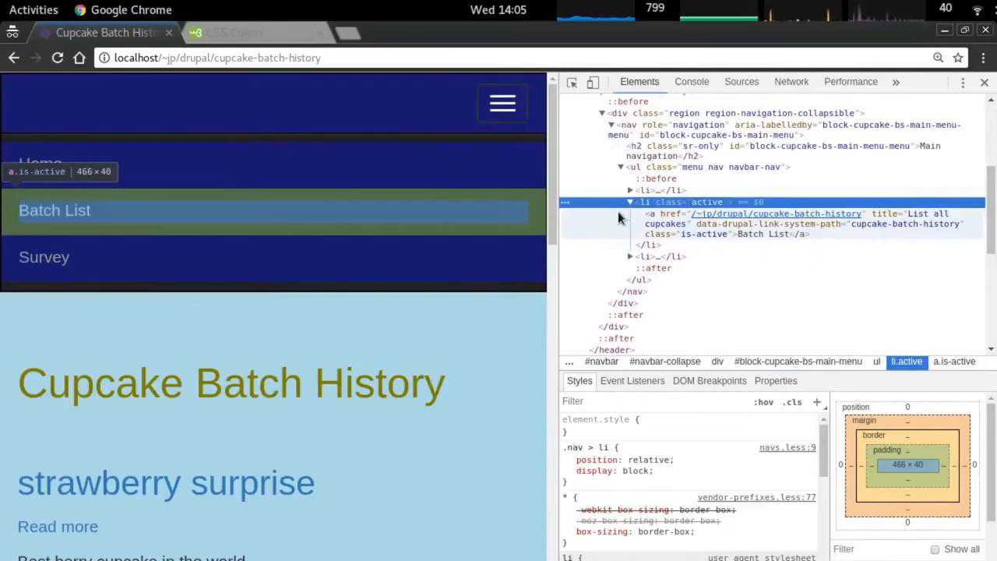
key(alt+Tab)
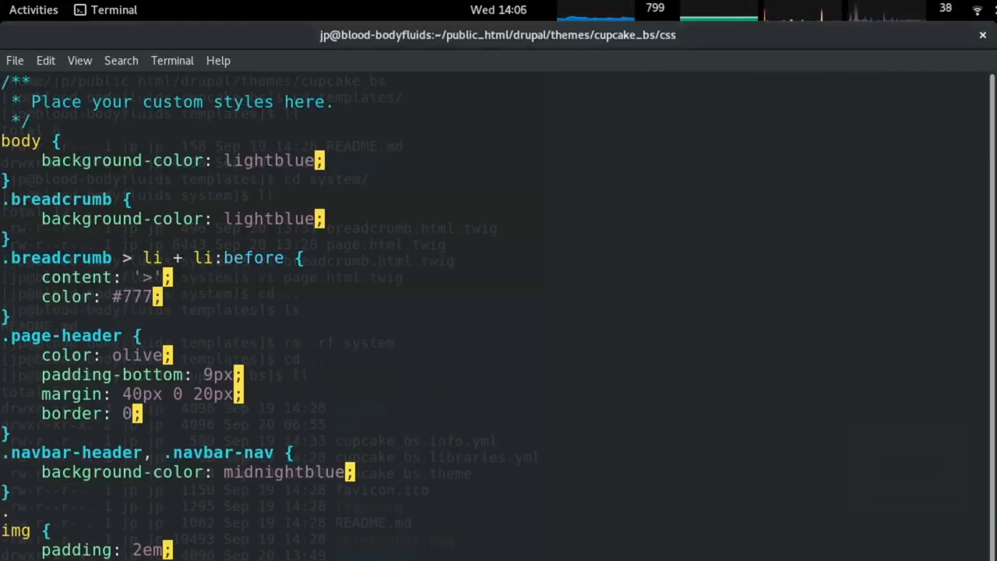
key(BackSpace)
text(li )
text(.active)
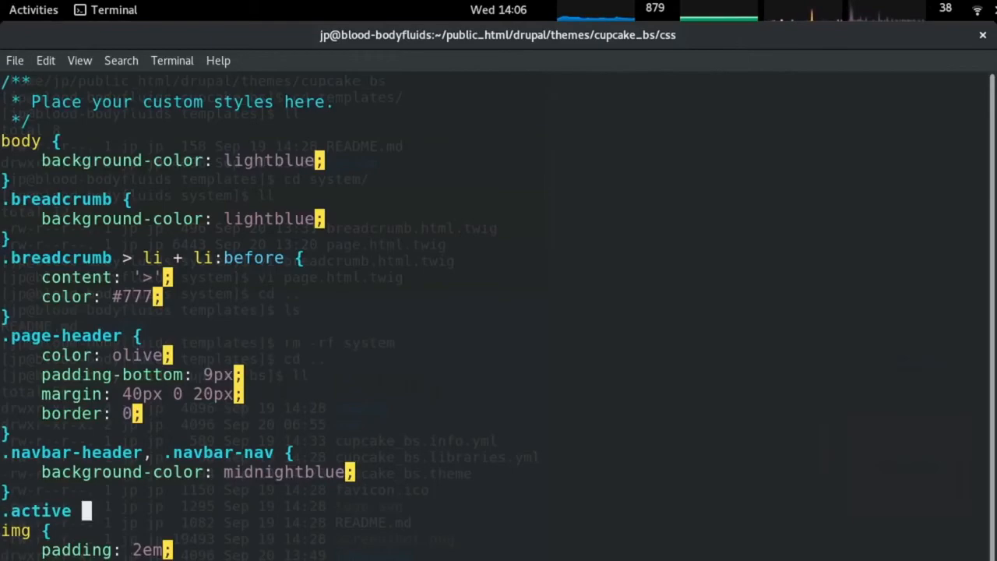
text( {)
key(Return)
text(})
key(Return)
key(Escape)
key(k)
key(k)
key(o)
Look up the Indigo colour on the CSS Colors reference page.
key(alt+Tab)
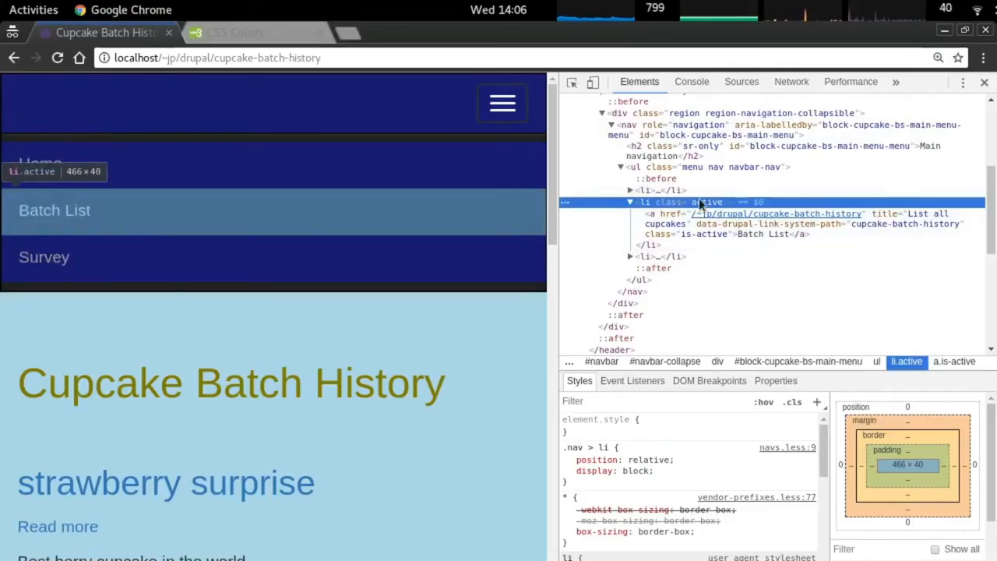
key(ctrl+Tab)
scroll(561, 239, down, 5)
scroll(559, 241, down, 15)
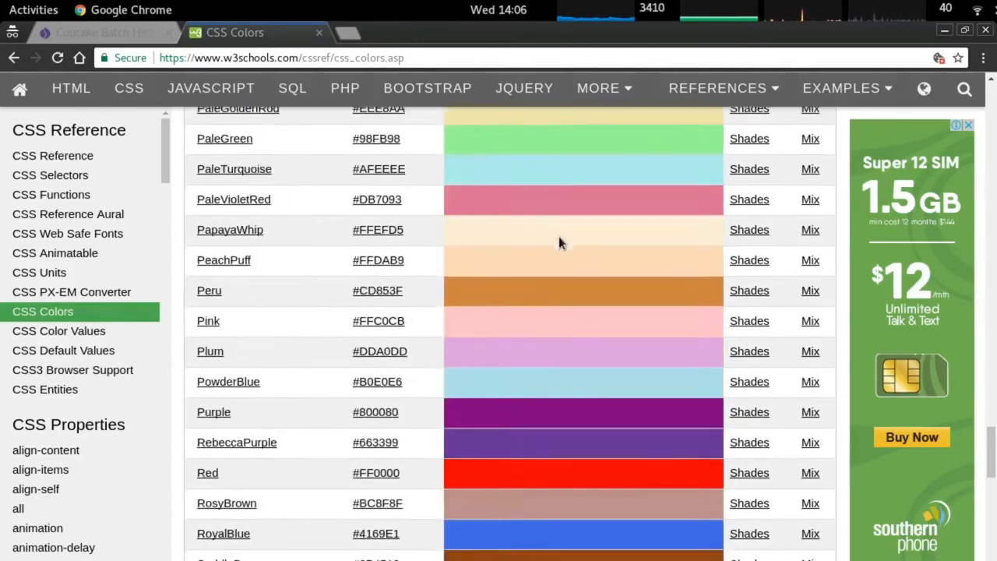
scroll(559, 232, up, 12)
scroll(559, 228, up, 20)
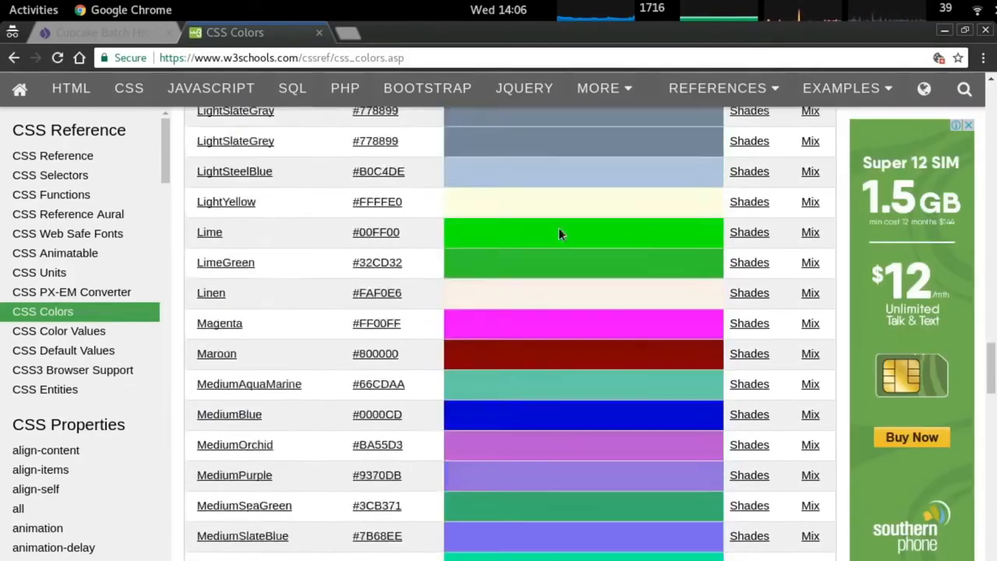
scroll(553, 231, down, 5)
scroll(549, 233, up, 4)
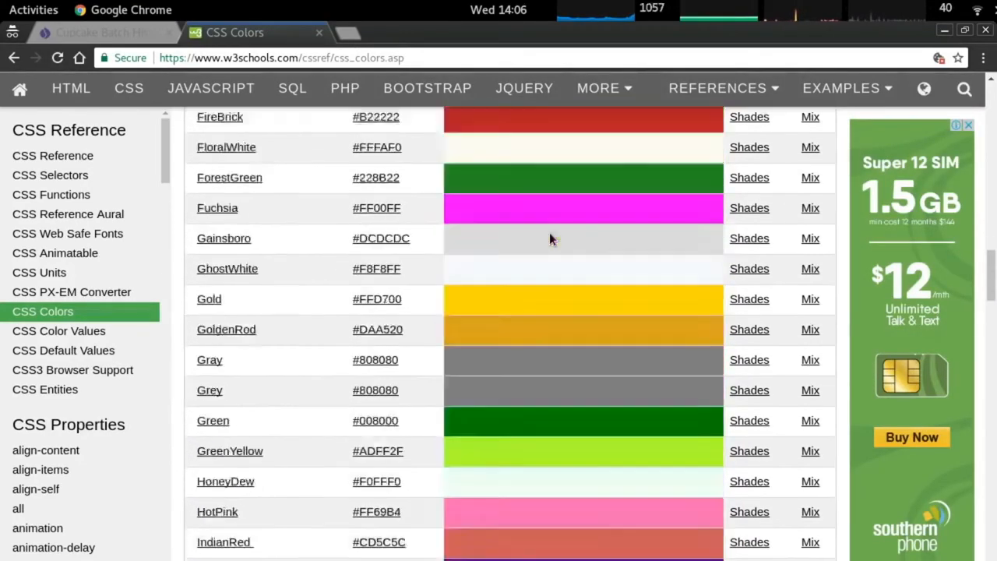
scroll(550, 234, down, 4)
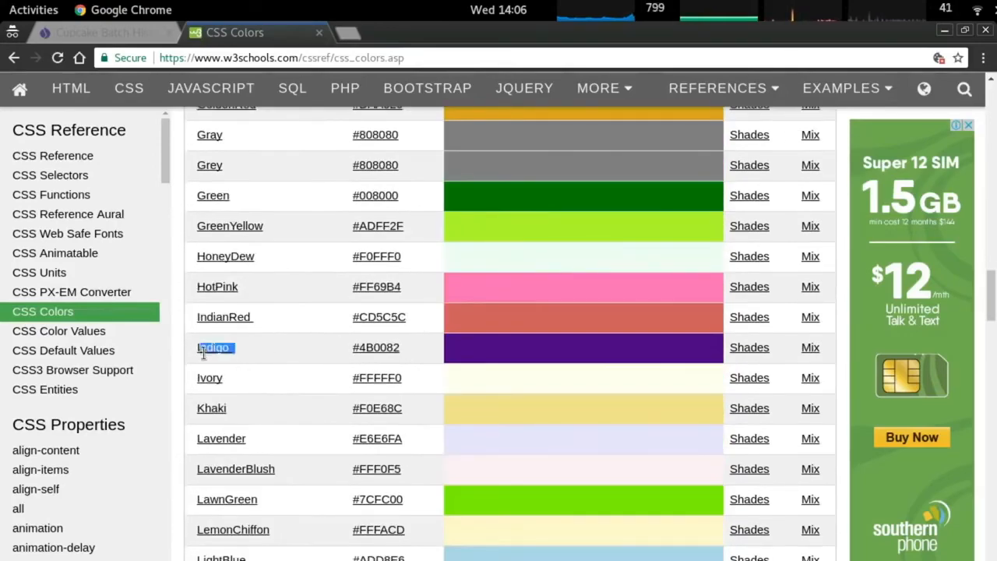
Add 'background-color: indigo;' to the .active rule and reload the Cupcake Batch History page.
key(alt+Tab)
key(BackSpace)
key(Return)
text(background)
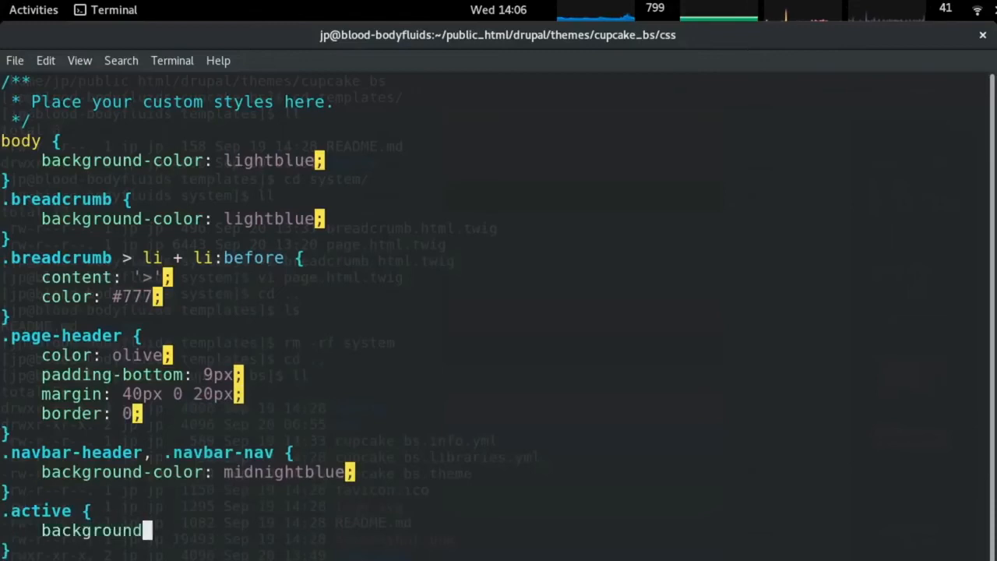
text(-color: indigo;)
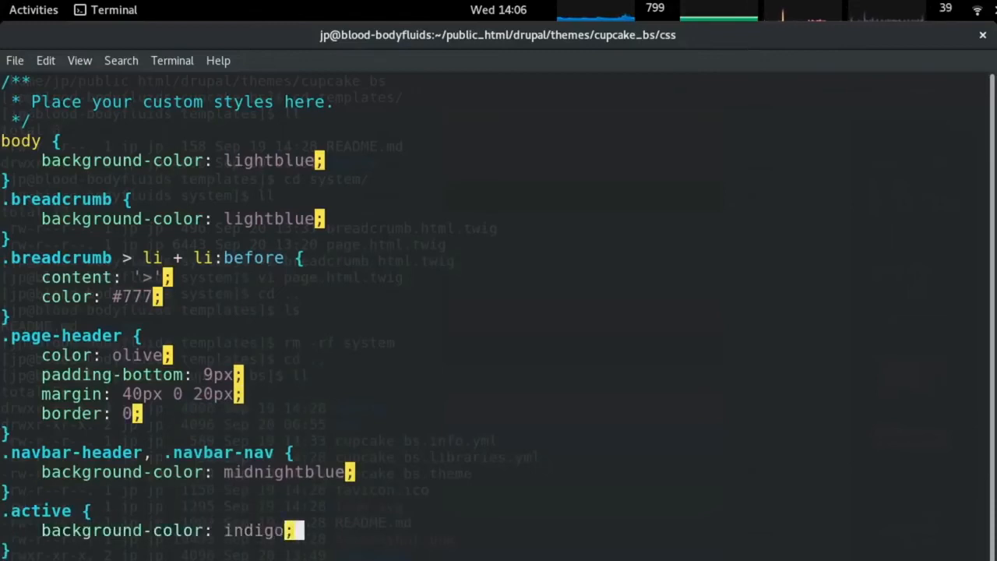
key(alt+Tab)
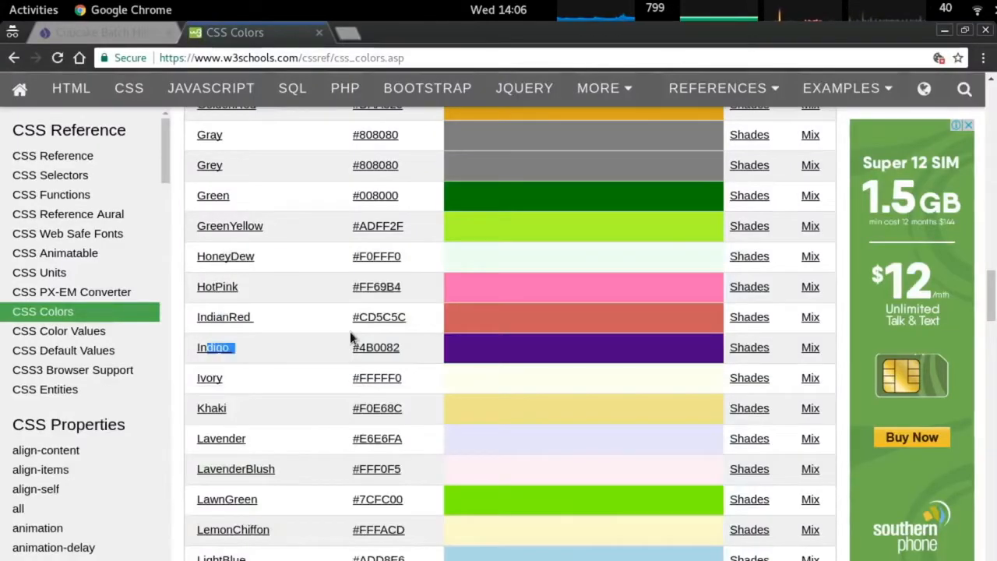
key(ctrl+Page_Up)
key(ctrl+r)
click(502, 103)
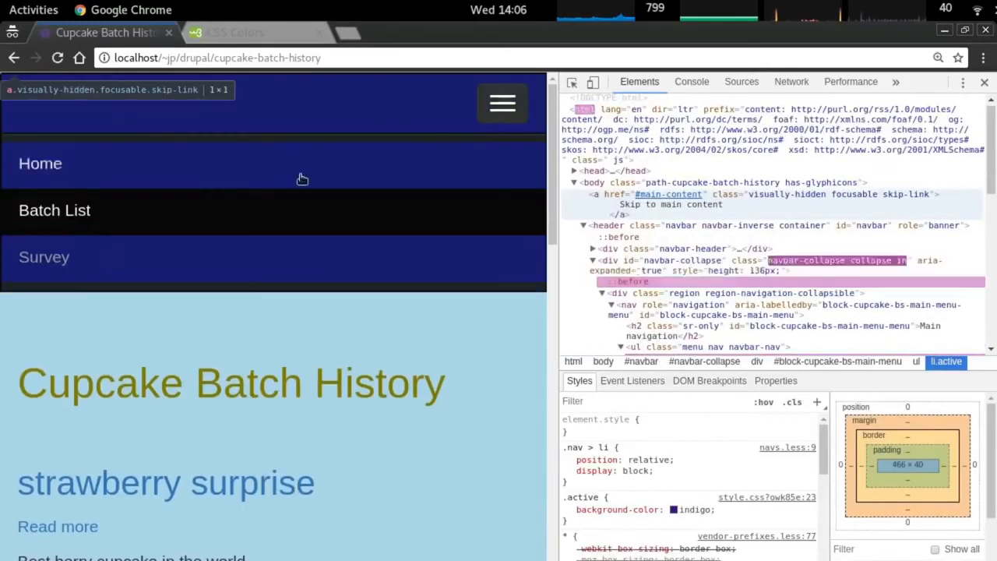
right_click(46, 215)
Inspect the Batch List link and its .nav > li selector in DevTools.
click(129, 350)
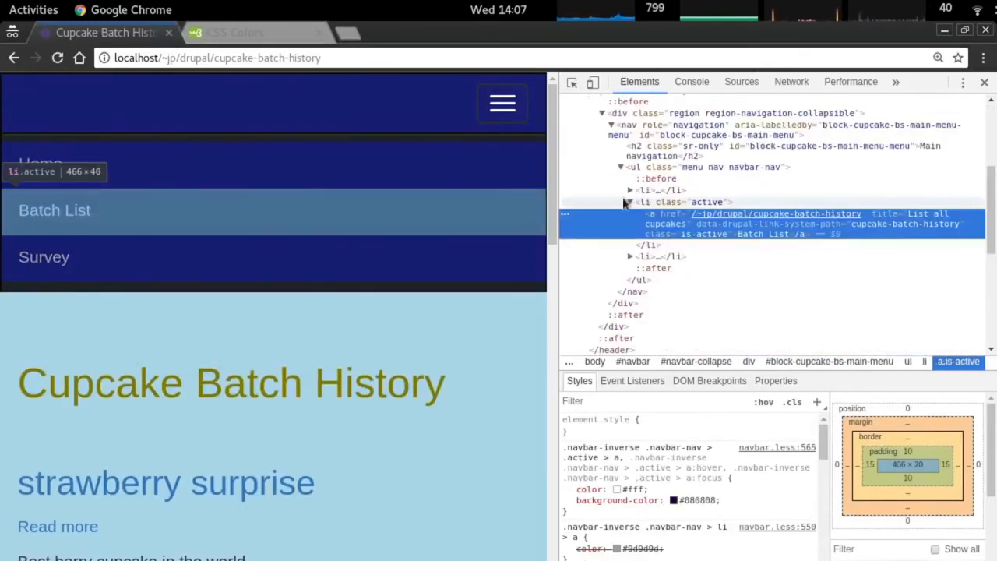
click(707, 205)
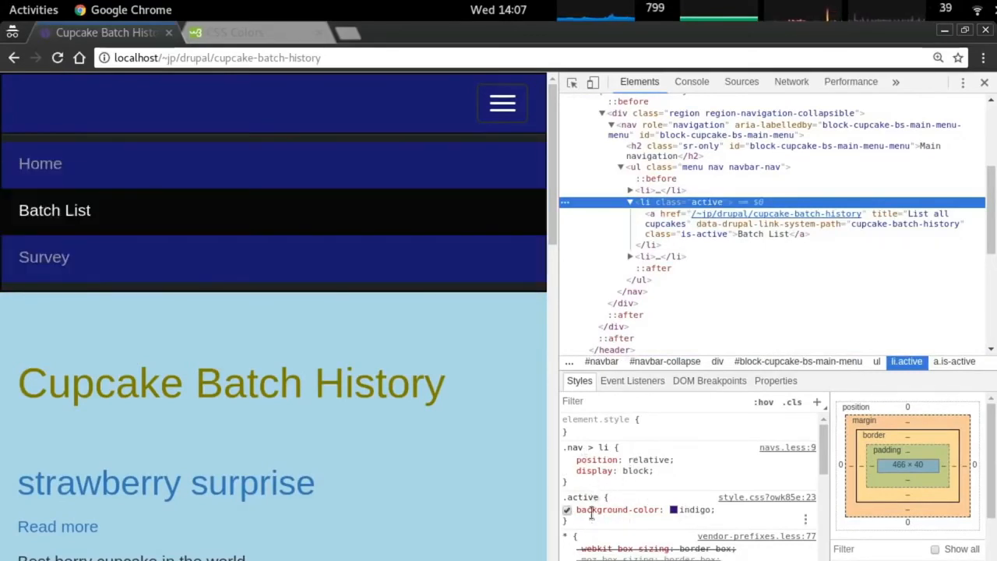
click(588, 447)
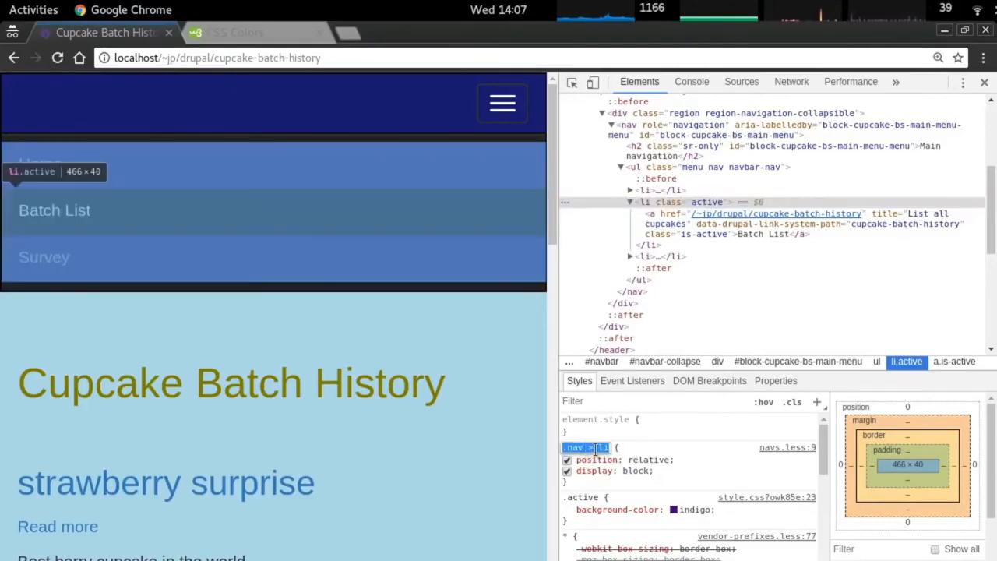
right_click(54, 209)
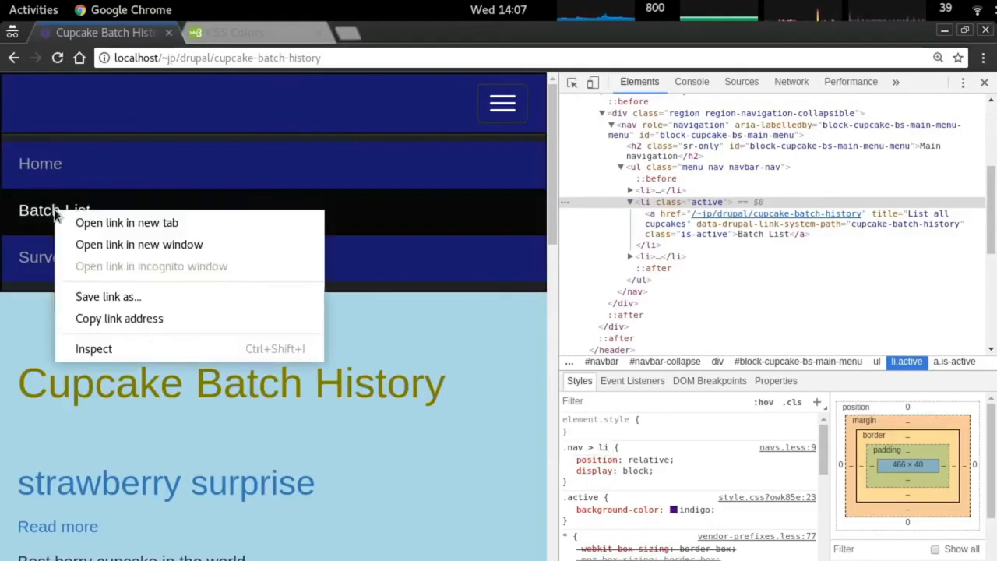
click(144, 348)
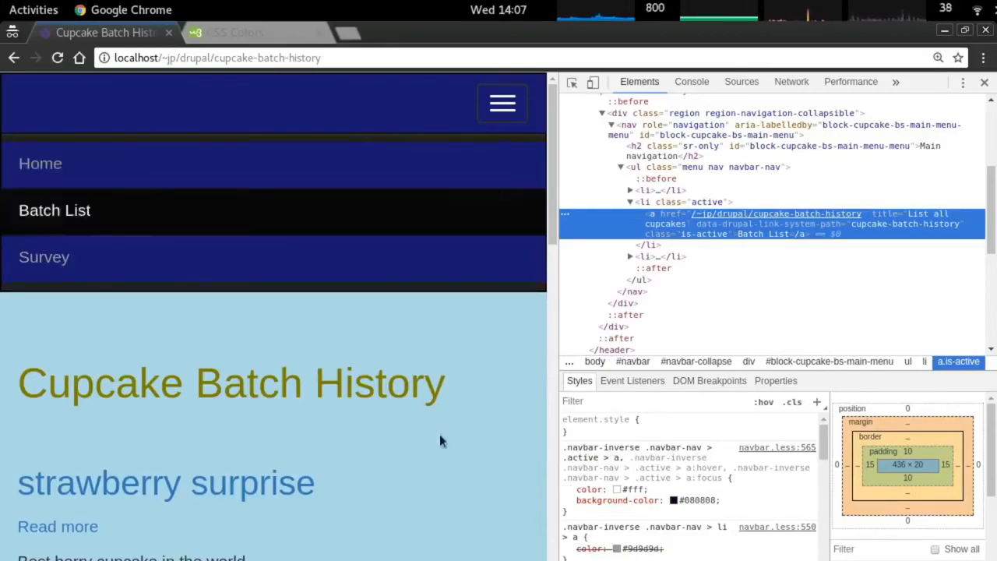
Review the .active rule in style.css, then reload and reopen the Batch List page.
key(alt+Tab)
key(Down)
key(Up)
key(Up)
key(Up)
key(Up)
key(alt+Tab)
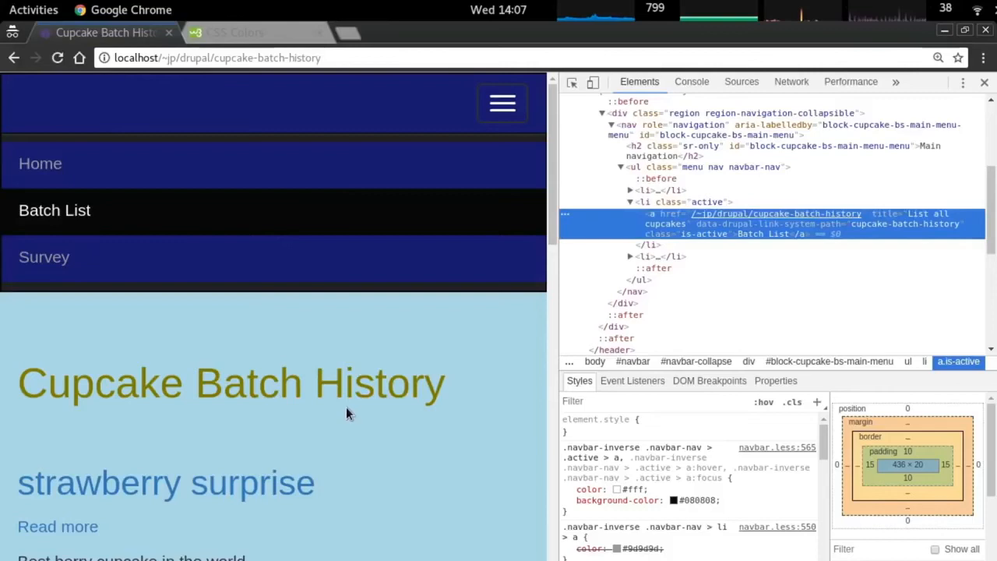
key(F5)
click(499, 104)
click(91, 214)
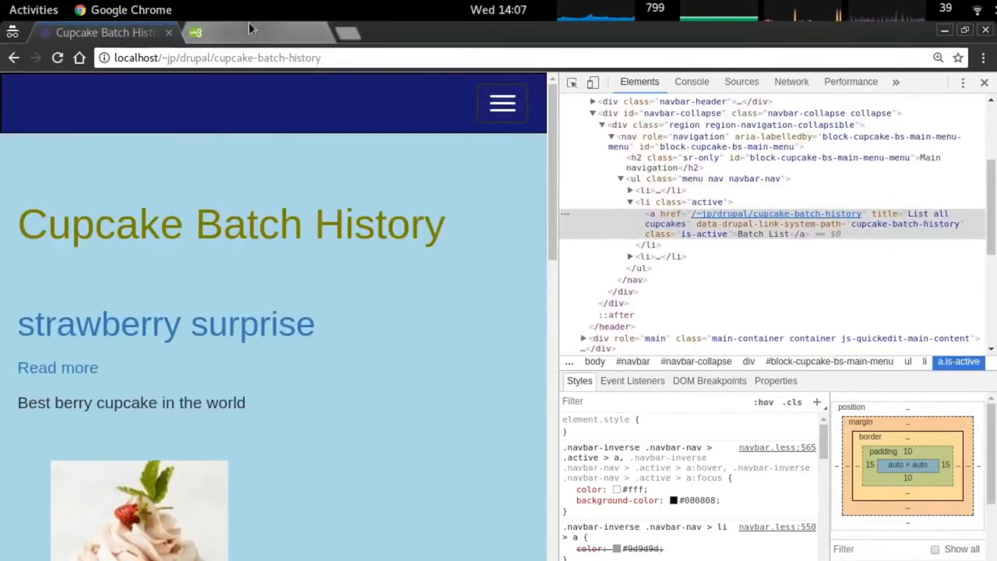
double_click(512, 109)
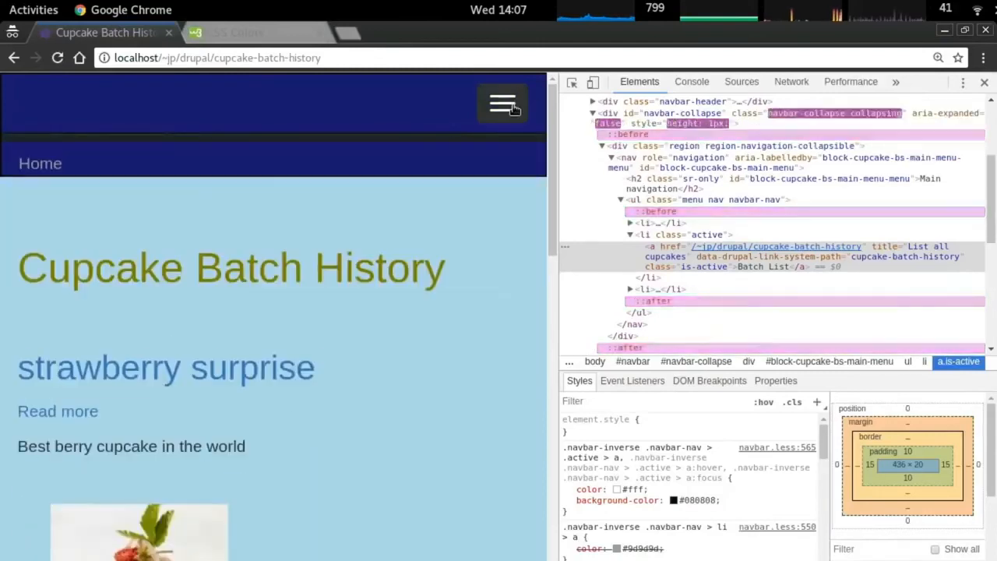
Inspect the strawberry surprise title's markup and locate the active-item rule in style.css.
right_click(193, 324)
click(298, 471)
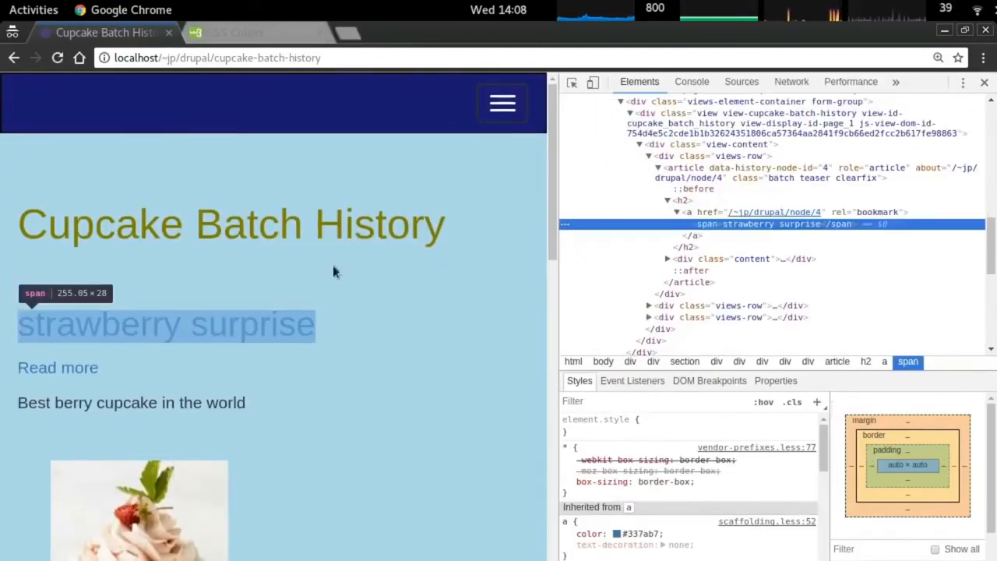
key(alt+Tab)
key(k)
key(j)
key(j)
key(j)
key(j)
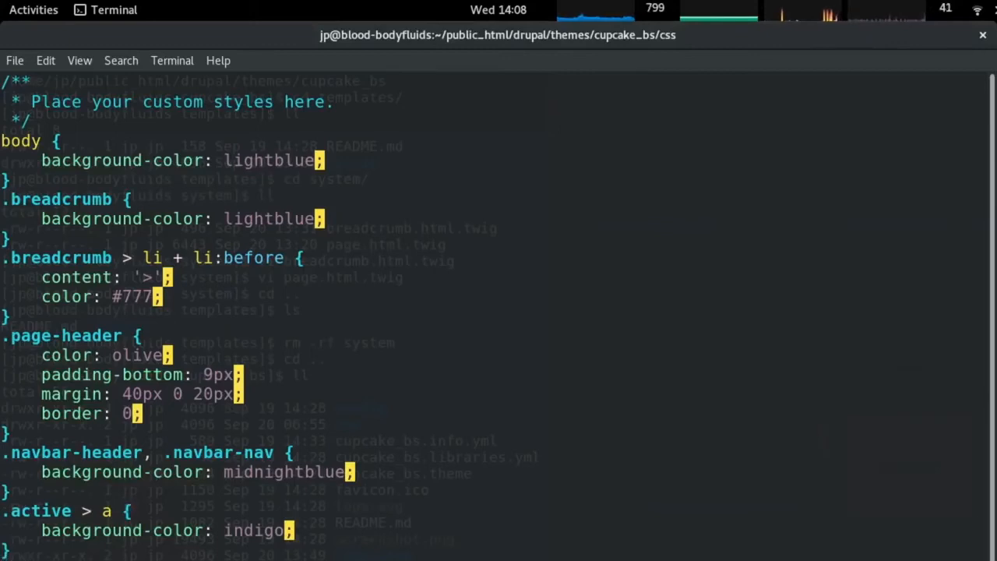
key(k)
key(k)
key(j)
key(j)
key(j)
key(j)
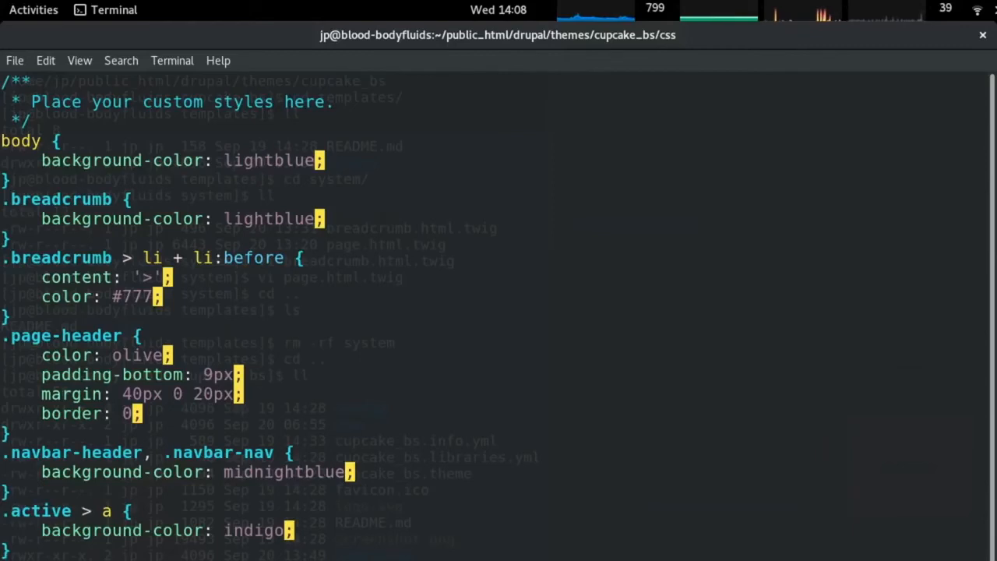
Insert a blank line before the image rule and view the midnightblue links in the browser.
key(j)
key(j)
key(j)
key(j)
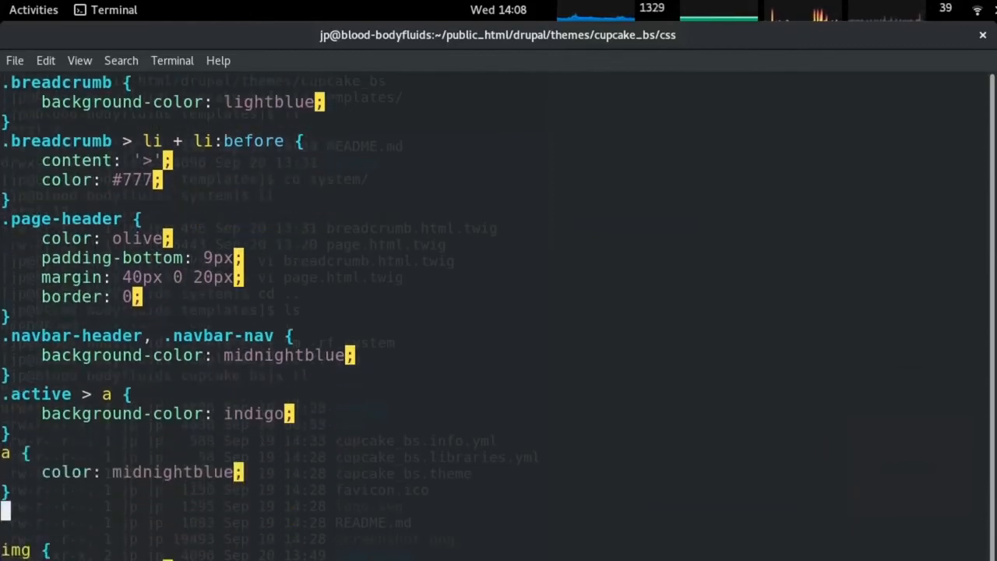
key(k)
key(o)
key(Escape)
key(k)
key(k)
key(k)
key(k)
key(k)
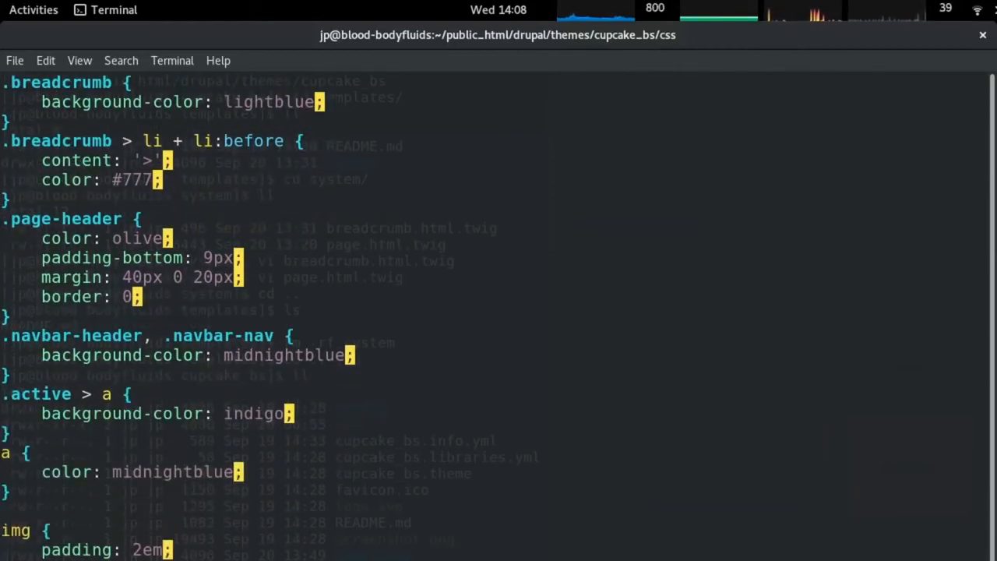
key(k)
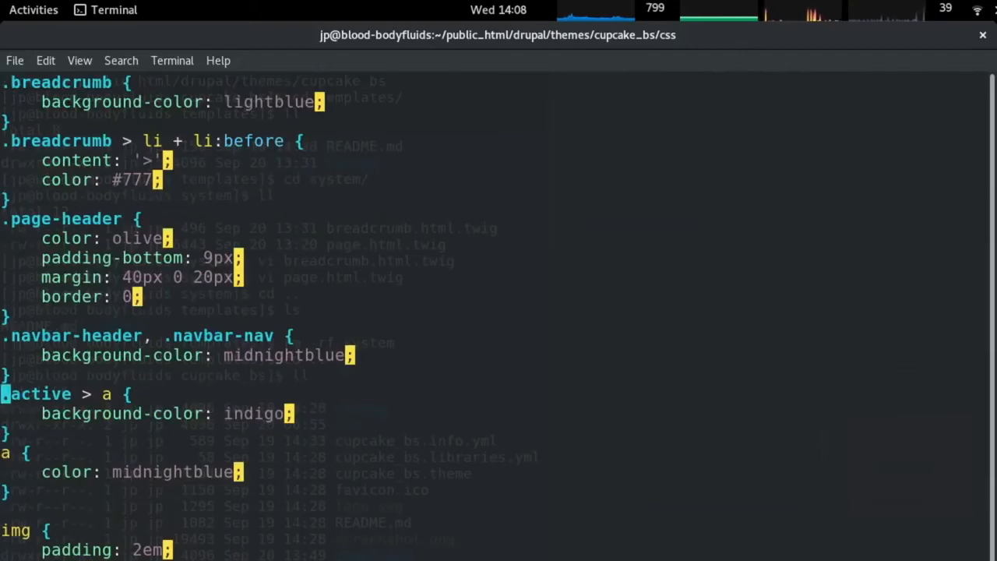
key(alt+Tab)
scroll(317, 362, down, 2)
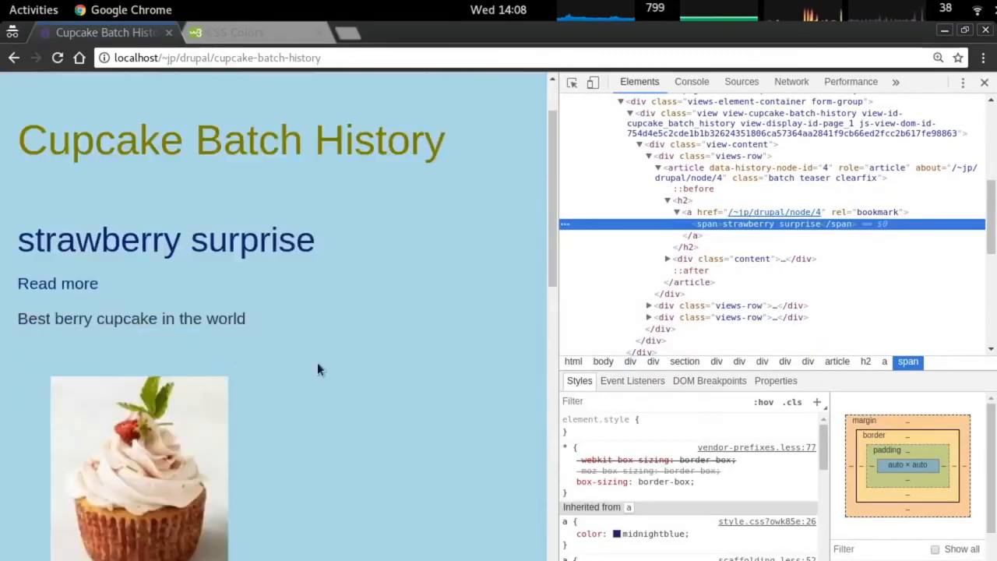
Inspect the page footer in DevTools to find its footer class name.
scroll(318, 362, down, 20)
right_click(353, 385)
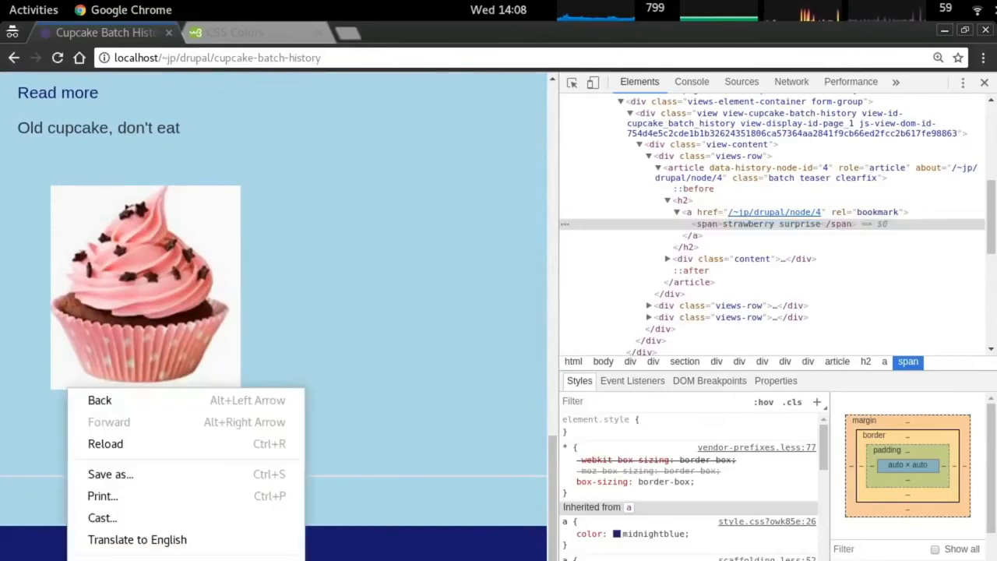
click(104, 560)
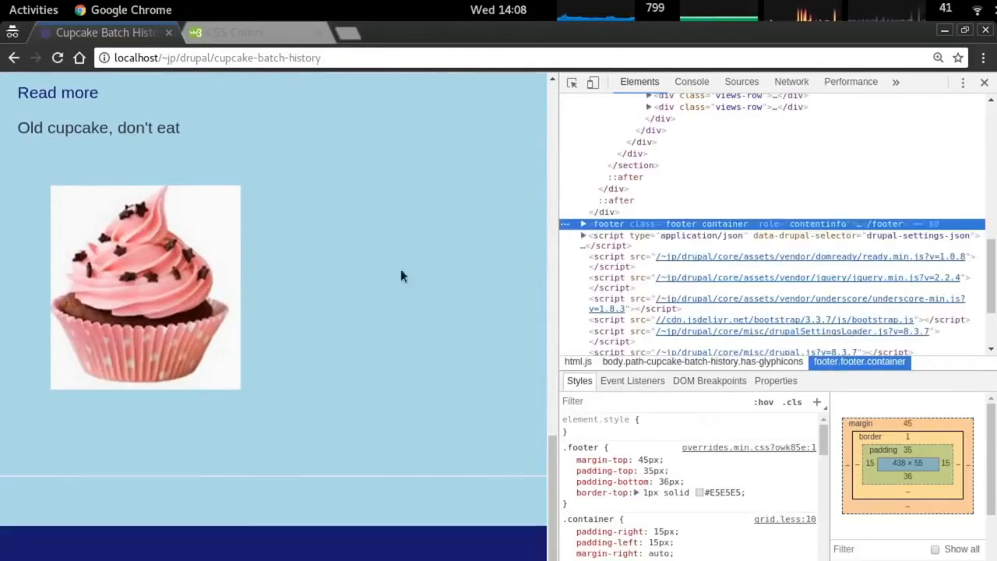
click(583, 223)
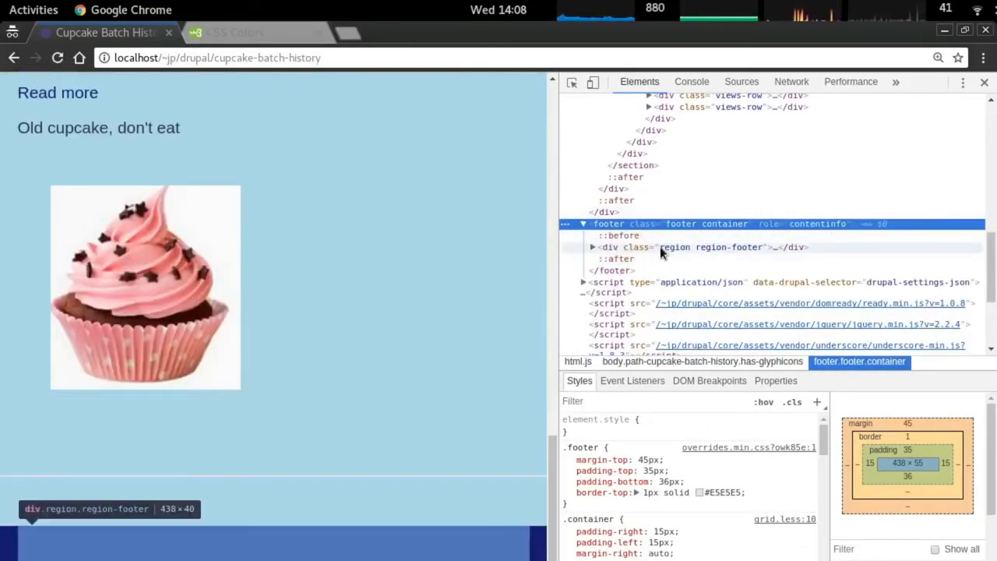
click(661, 270)
click(663, 224)
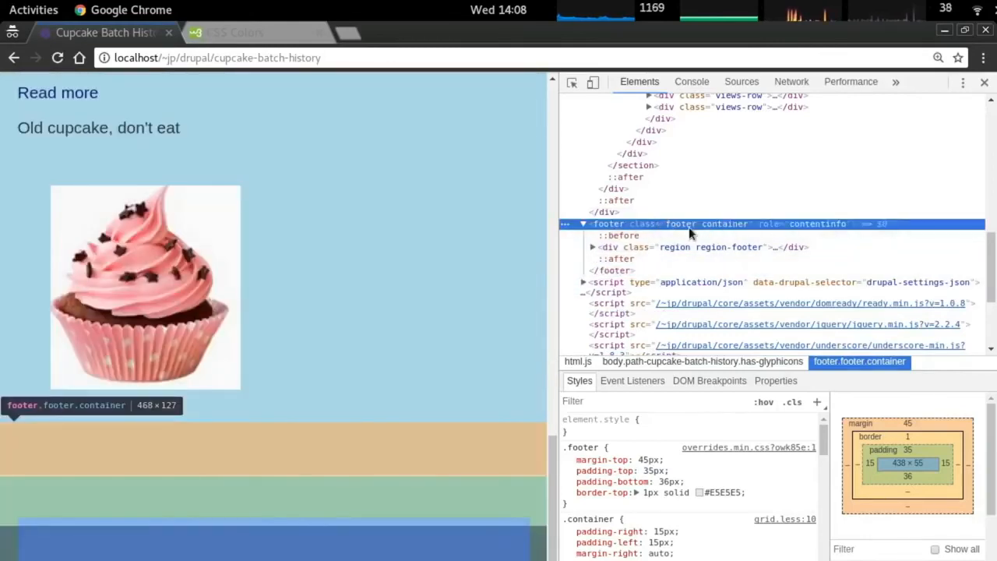
double_click(690, 226)
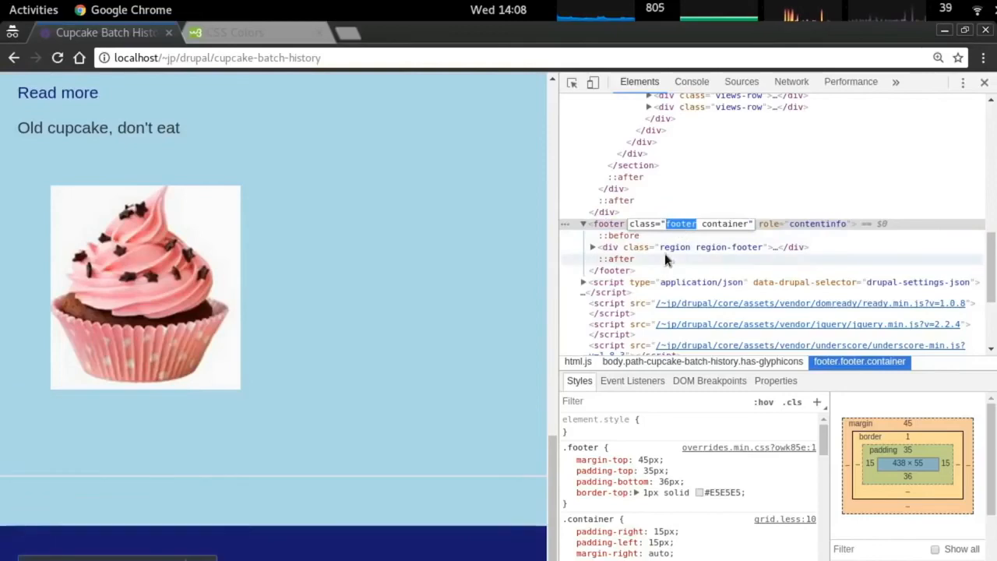
Add .footer to the midnightblue navbar selector with 'color: white;' and reload the page.
key(alt+Tab)
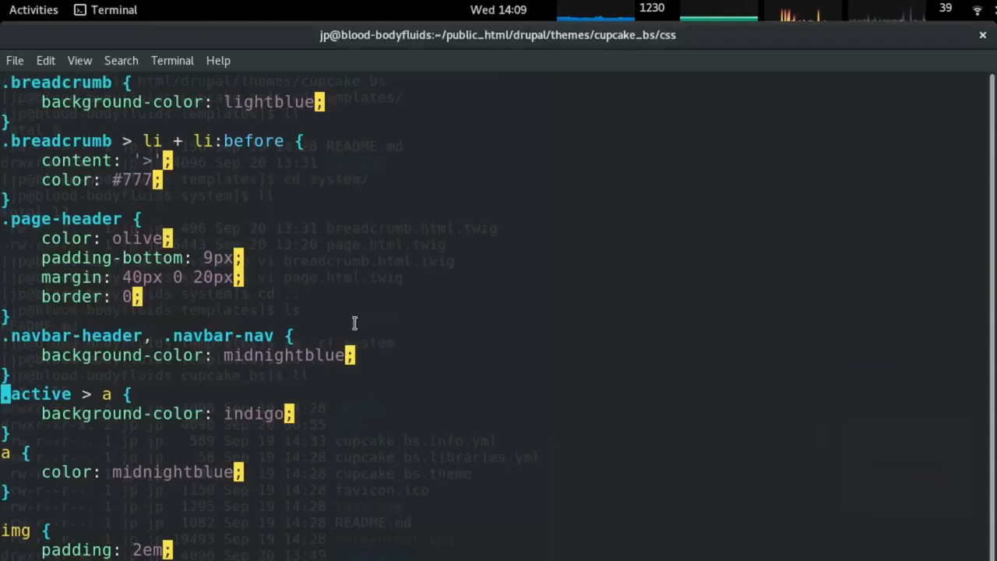
key(Up)
key(Up)
text($i.footer )
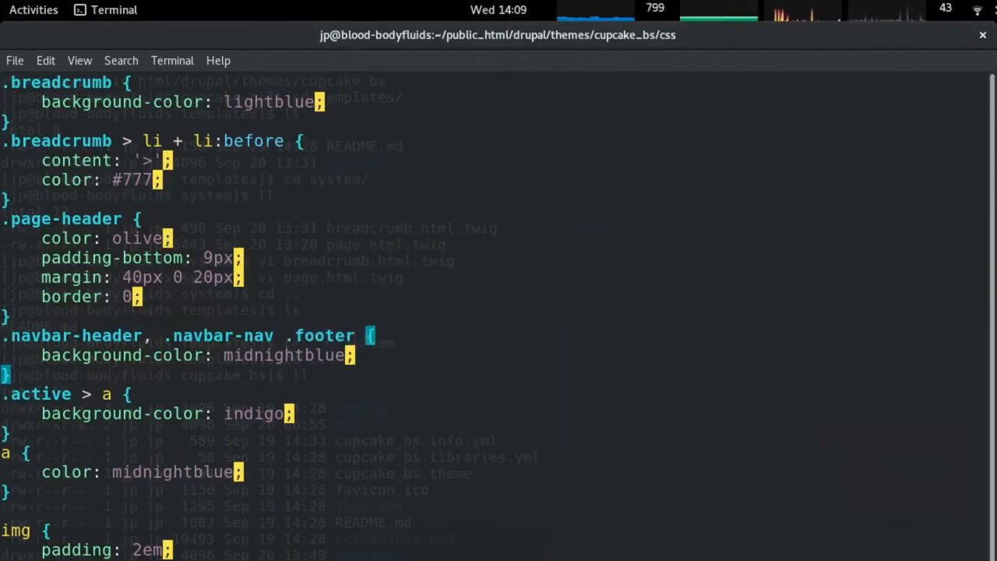
text(Ocolor: whit)
text(e;)
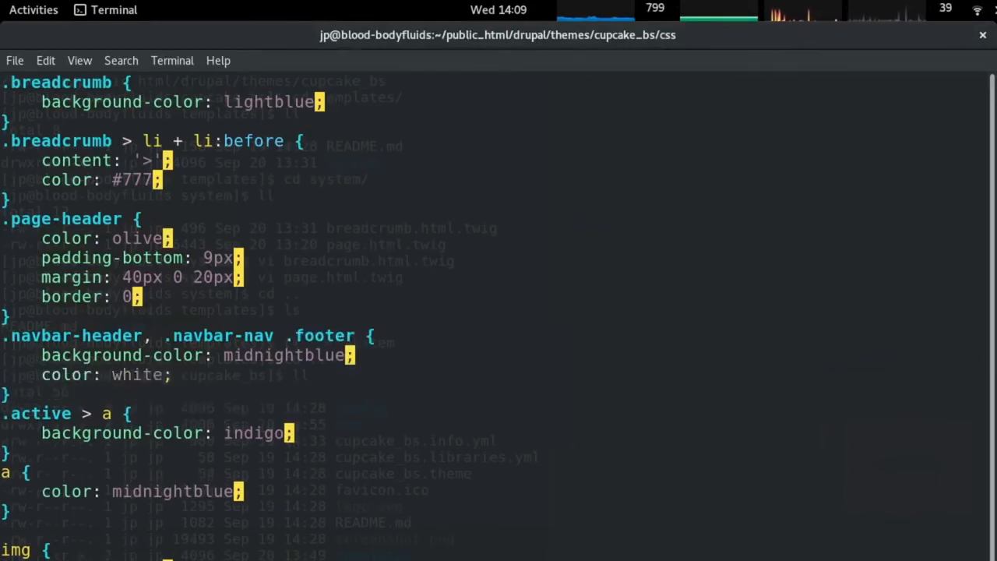
key(alt+Tab)
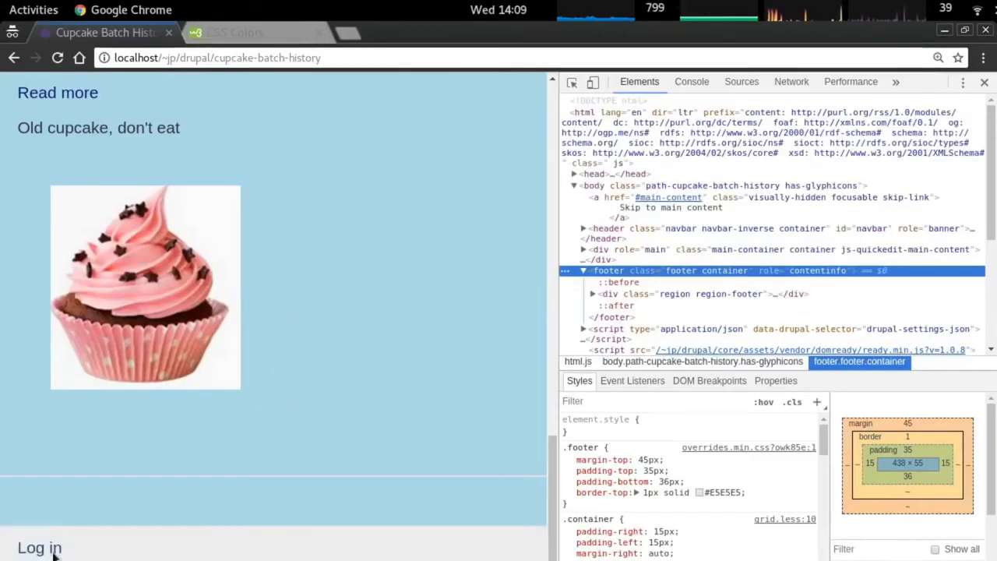
key(alt+Tab)
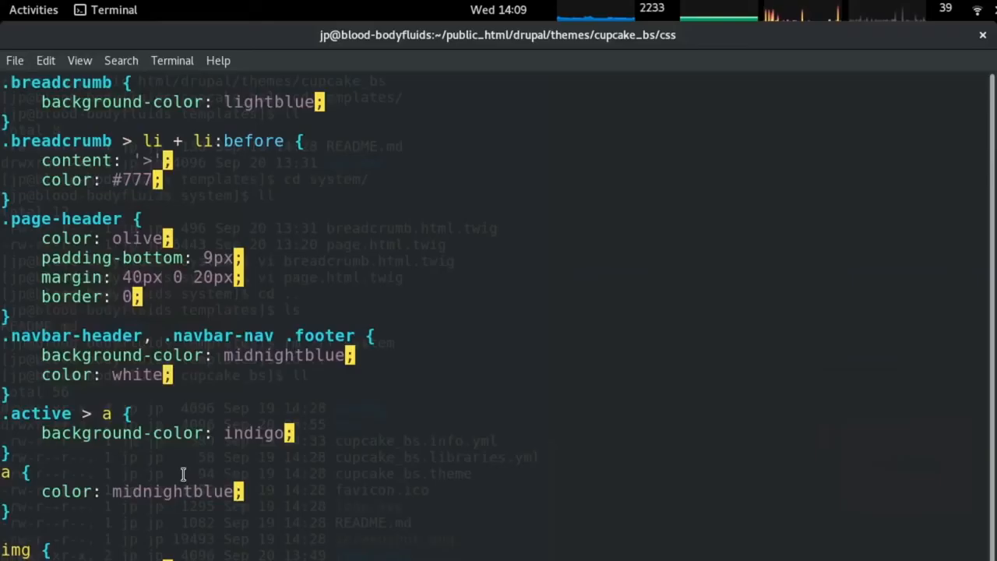
key(Up)
key(Right)
key(Right)
key(Right)
key(Right)
key(Right)
key(Right)
key(Right)
key(Right)
key(Right)
key(Right)
key(Right)
text(i,)
key(Escape)
key(alt+Tab)
key(ctrl+r)
Inspect the footer's Log in link and the Batch List menu item in DevTools.
right_click(54, 551)
click(189, 536)
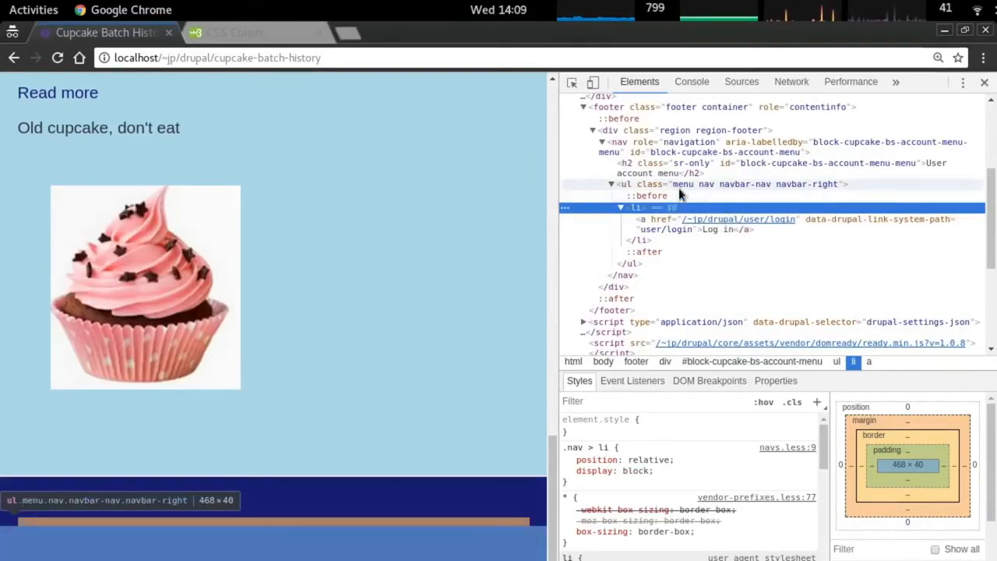
click(652, 225)
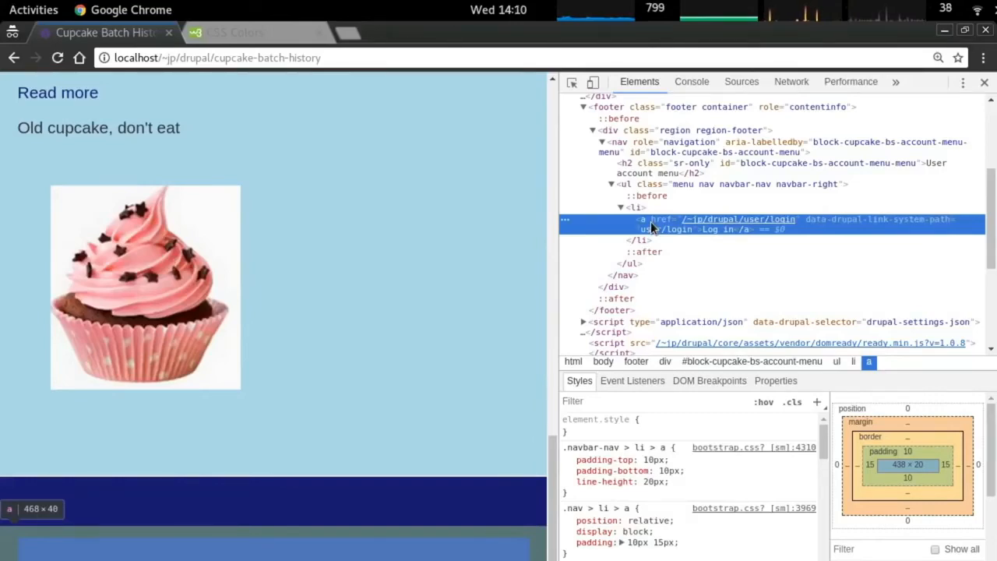
key(alt+Tab)
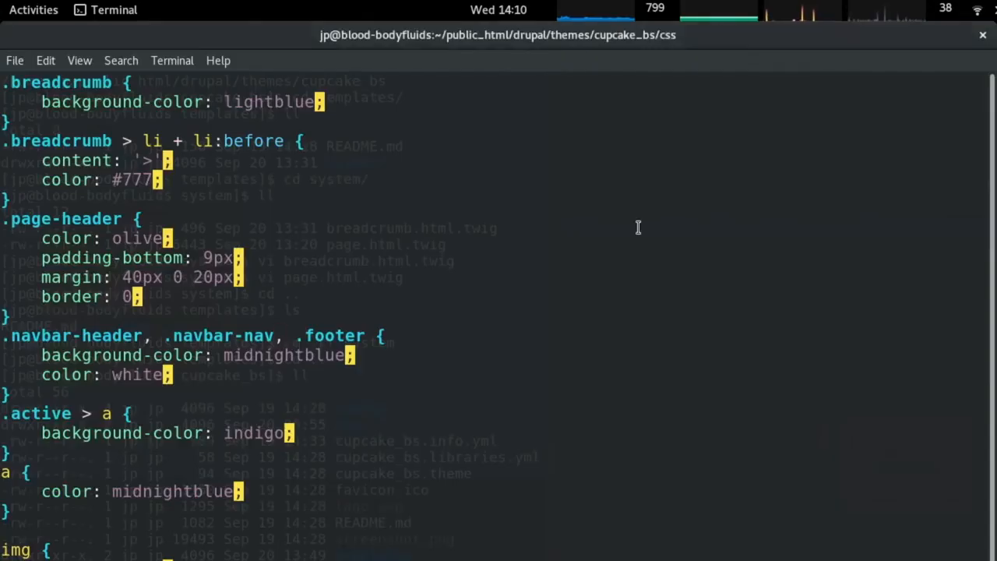
key(alt+Tab)
scroll(527, 109, up, 10)
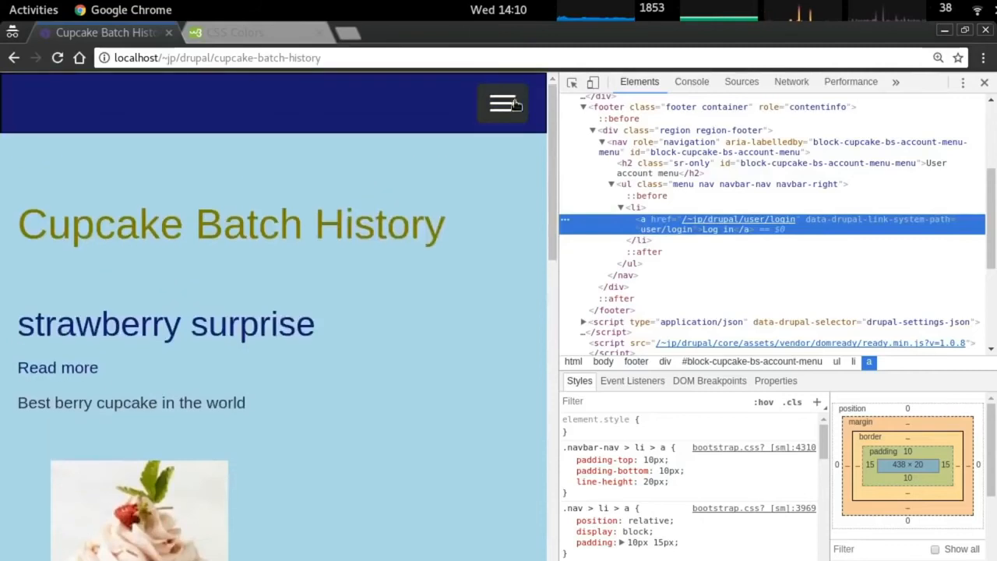
click(502, 103)
right_click(55, 206)
click(140, 342)
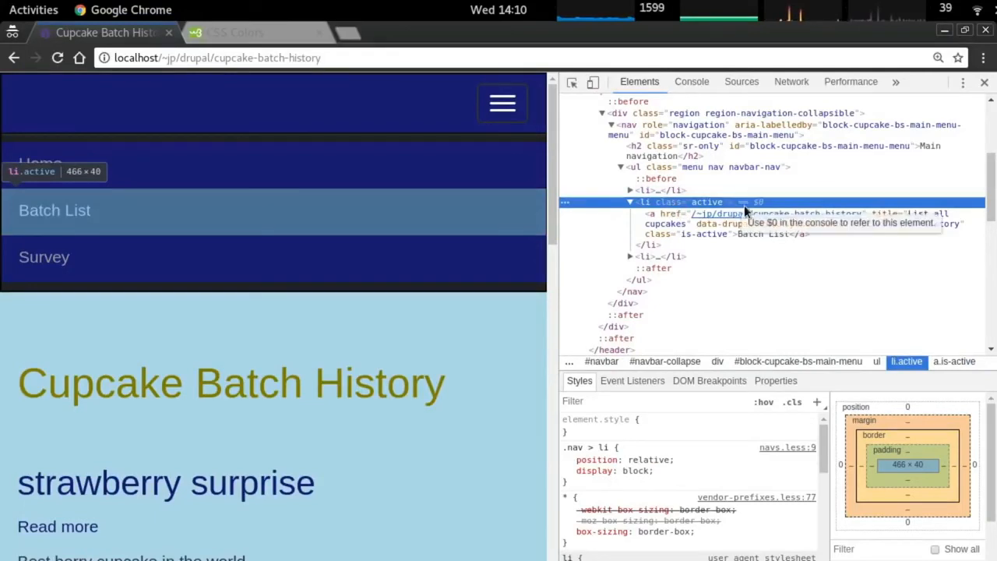
click(684, 217)
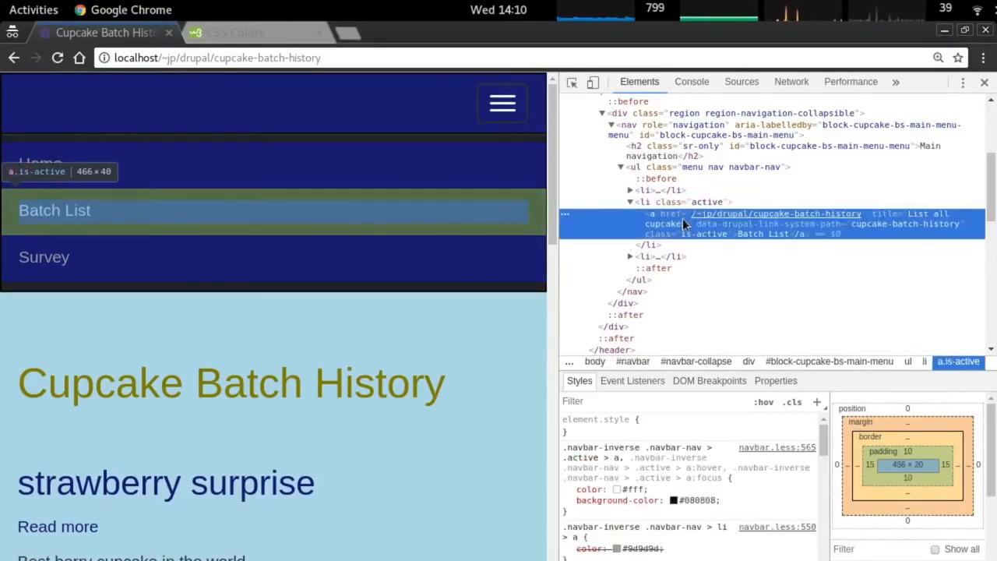
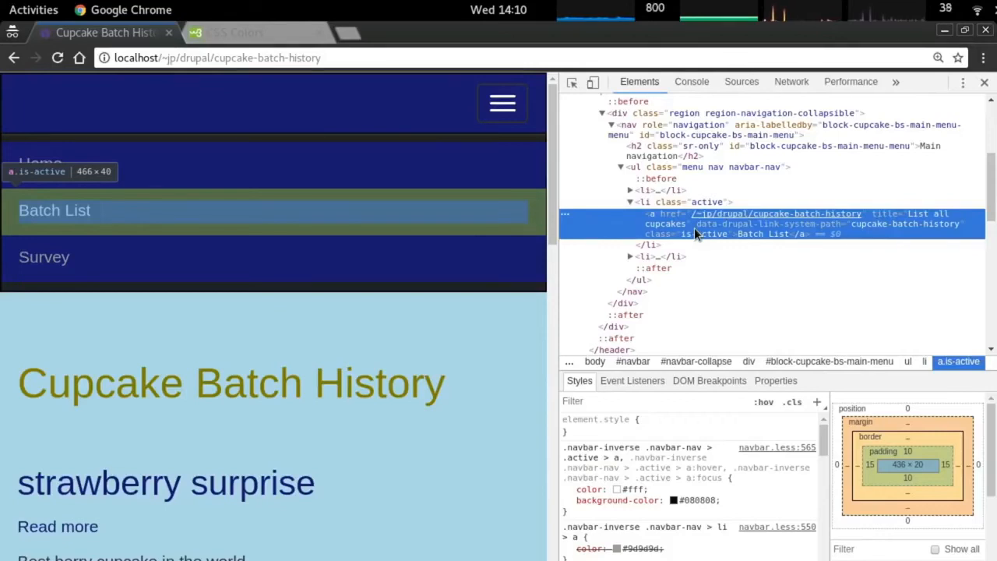
Inspect the active menu item's list element and its link in DevTools.
click(691, 203)
click(685, 218)
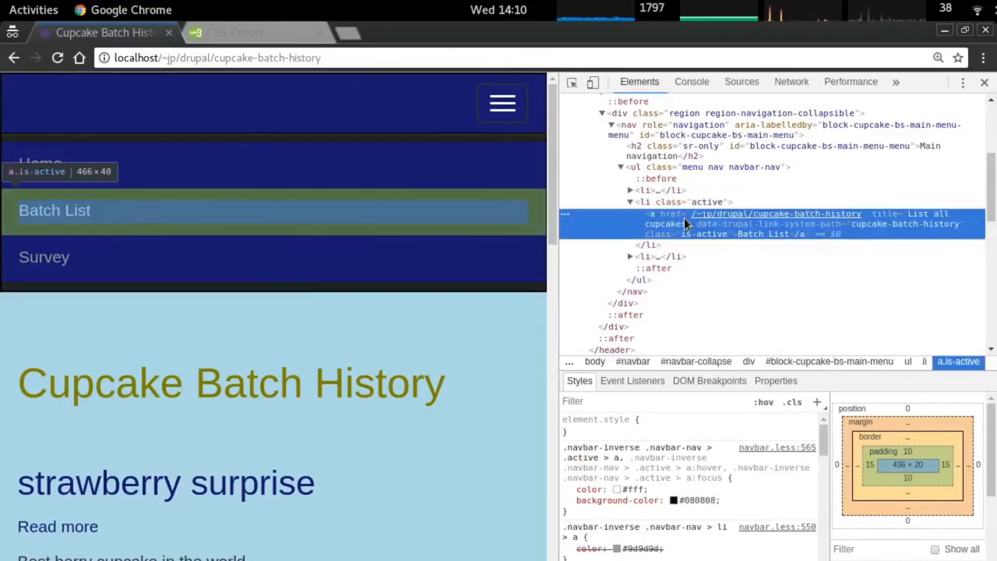
click(683, 203)
click(685, 216)
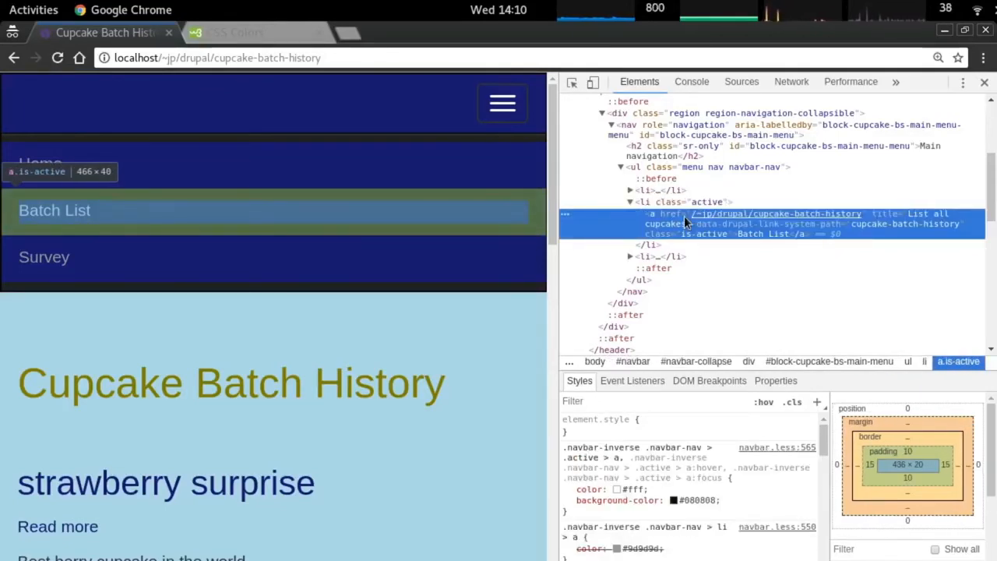
scroll(568, 451, down, 3)
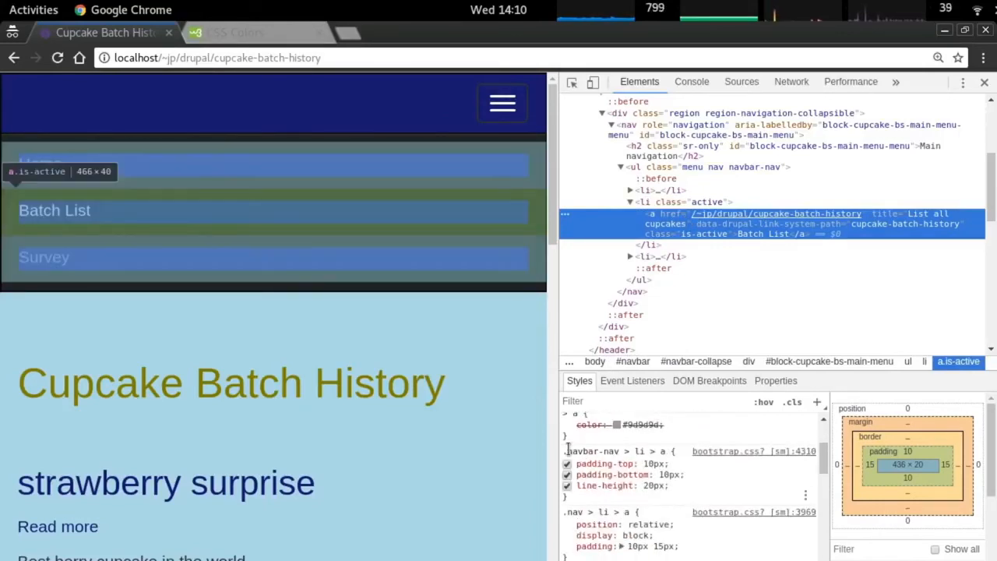
Copy the '.navbar-nav > li > a' selector from DevTools onto a new stylesheet line.
drag(565, 451, 617, 450)
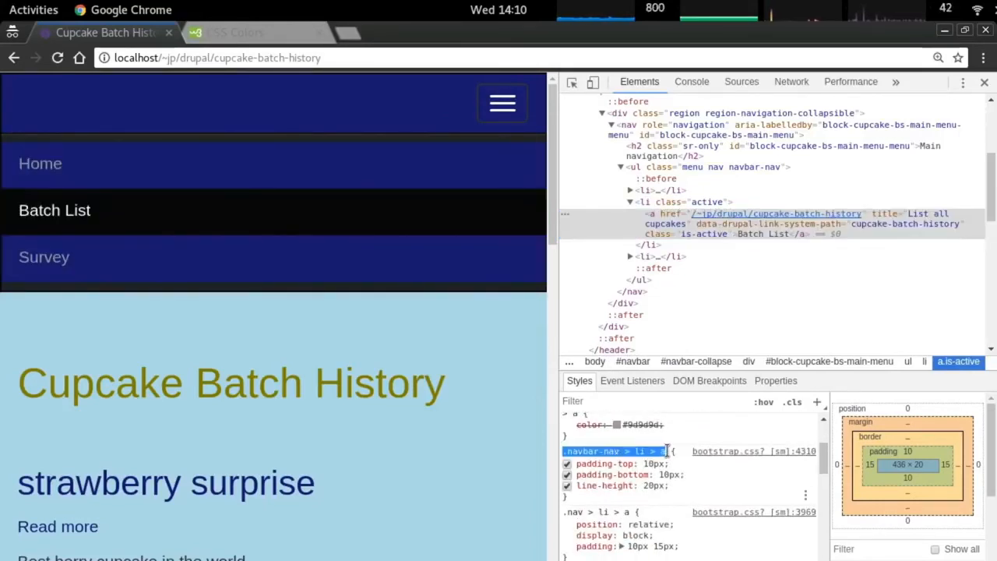
click(667, 451)
drag(564, 451, 663, 450)
key(ctrl+c)
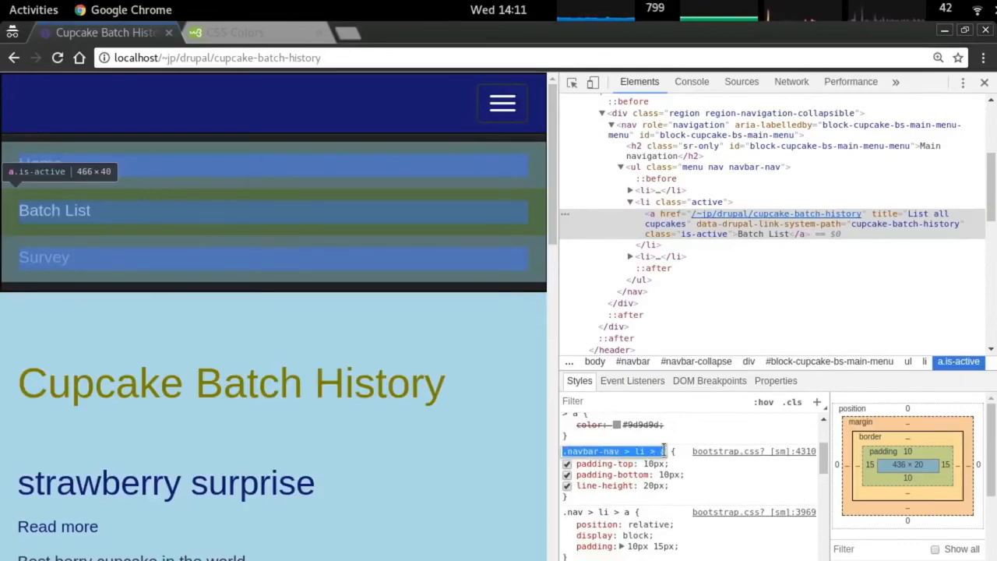
key(alt+Tab)
key(j)
key(j)
key(j)
key(o)
right_click(321, 383)
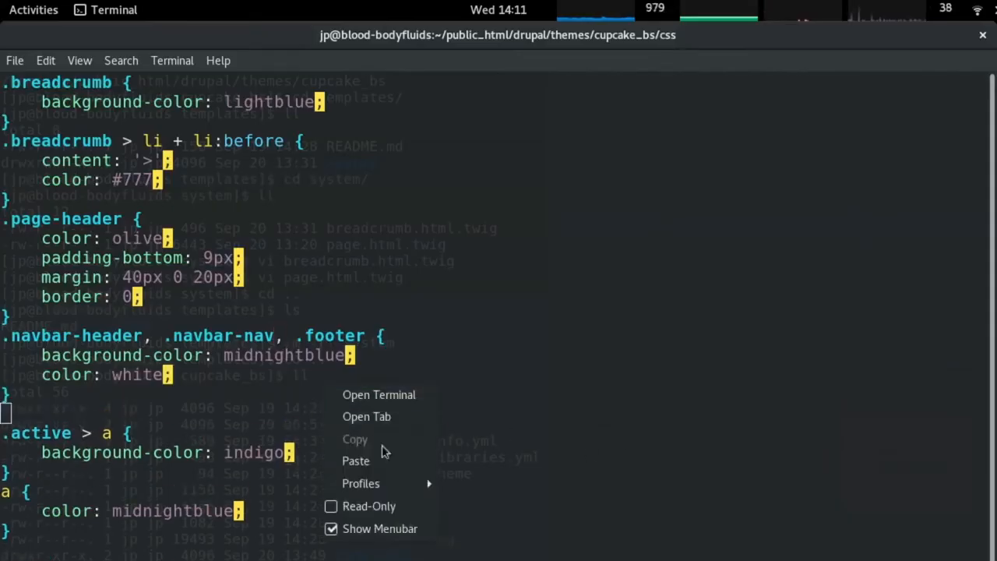
click(367, 461)
Remove the old '.active > a' selector, join the brace line, save, and reload the page.
key(Escape)
key(j)
key(0)
key(x)
key(x)
key(x)
key(x)
key(x)
key(x)
key(x)
key(x)
key(x)
key(x)
key(x)
key(x)
key(k)
key(shift+j)
text(:w)
key(Return)
key(alt+Tab)
key(F5)
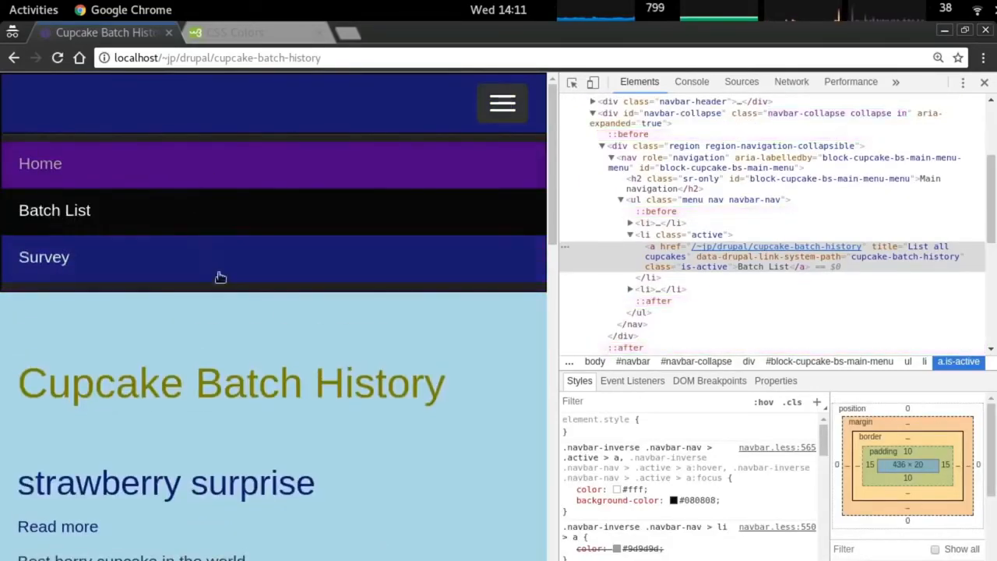
Rewrite the indigo rule's selector as '.active', save, and reload the page.
key(alt+Tab)
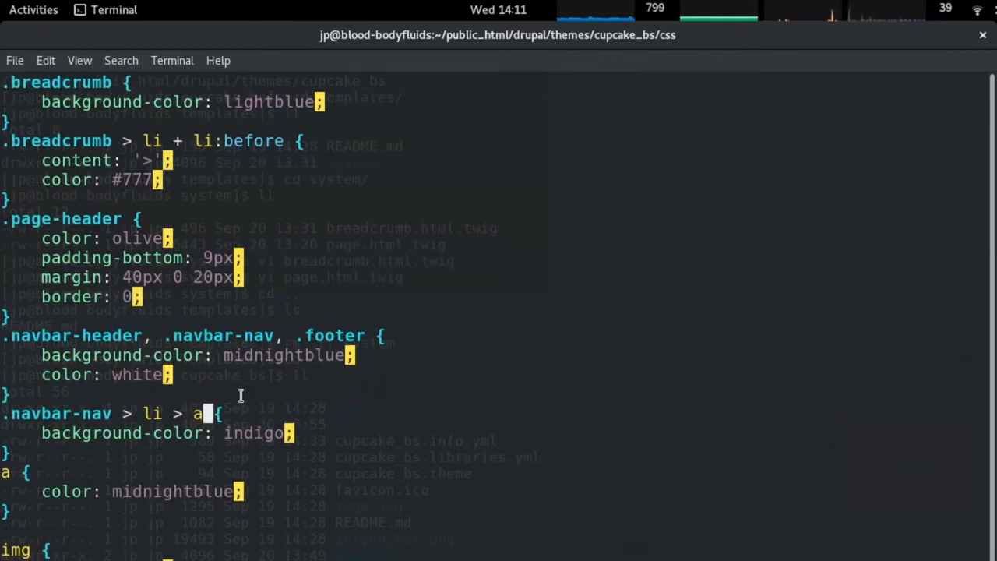
key(Home)
key(Delete)
key(Delete)
key(Delete)
key(Delete)
key(Delete)
key(Delete)
key(Delete)
key(Delete)
key(Delete)
key(Delete)
key(Delete)
key(Delete)
key(Delete)
key(Delete)
key(Delete)
key(Delete)
key(Delete)
key(Delete)
key(Delete)
key(Delete)
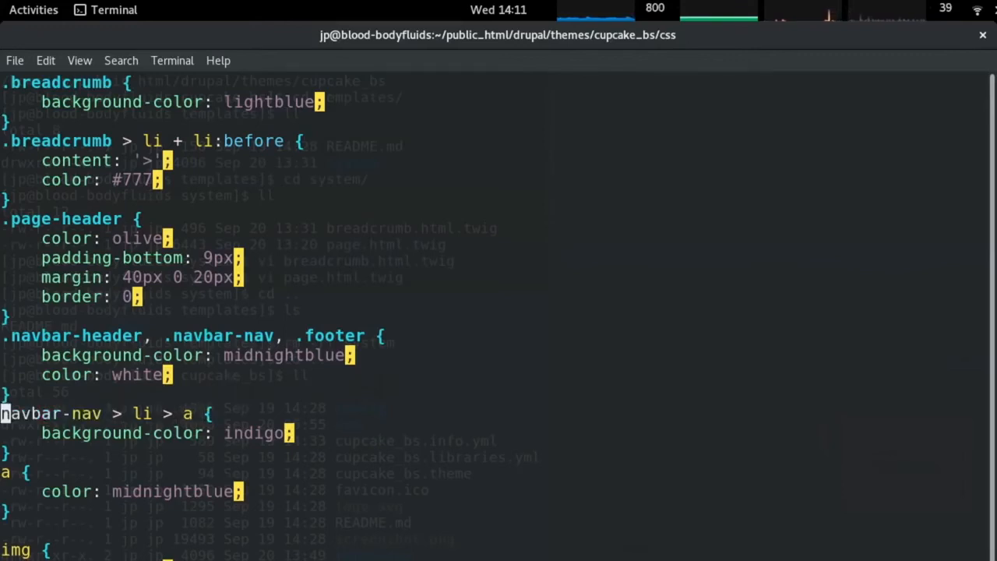
text(.active)
key(Escape)
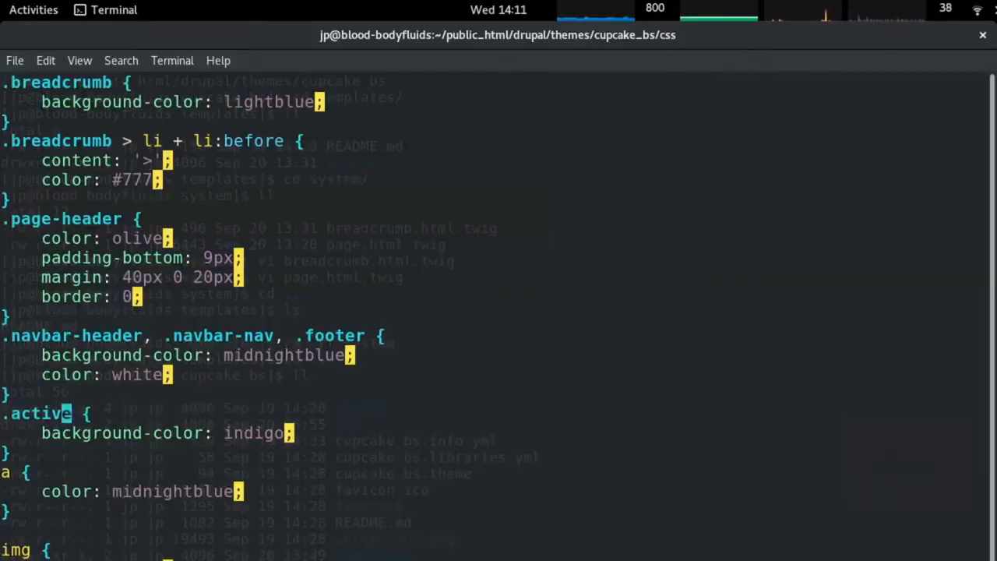
key(alt+Tab)
key(F5)
Expand the menu and inspect the Batch List link and active list item in DevTools.
click(502, 105)
right_click(106, 216)
click(213, 351)
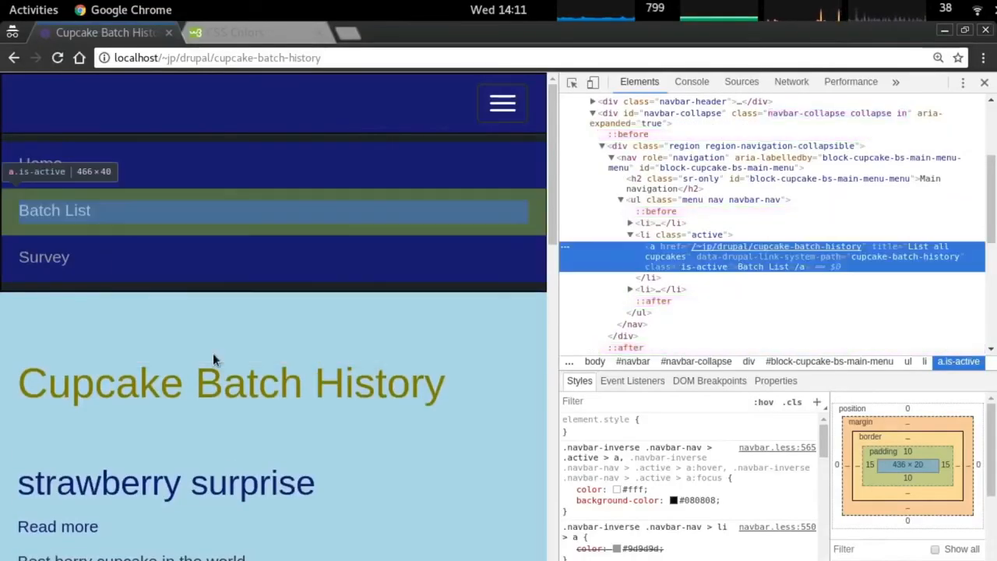
click(691, 235)
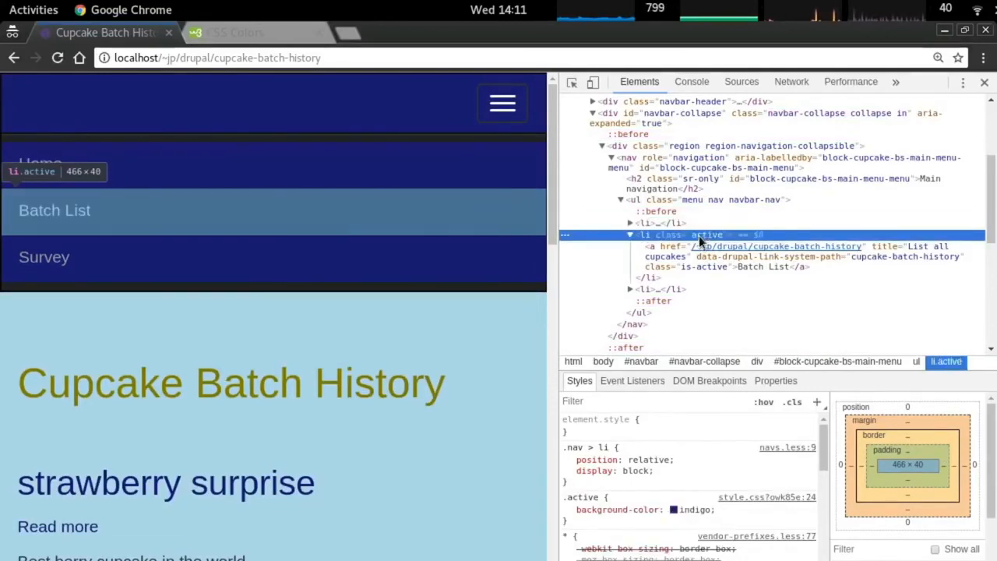
click(630, 234)
key(Up)
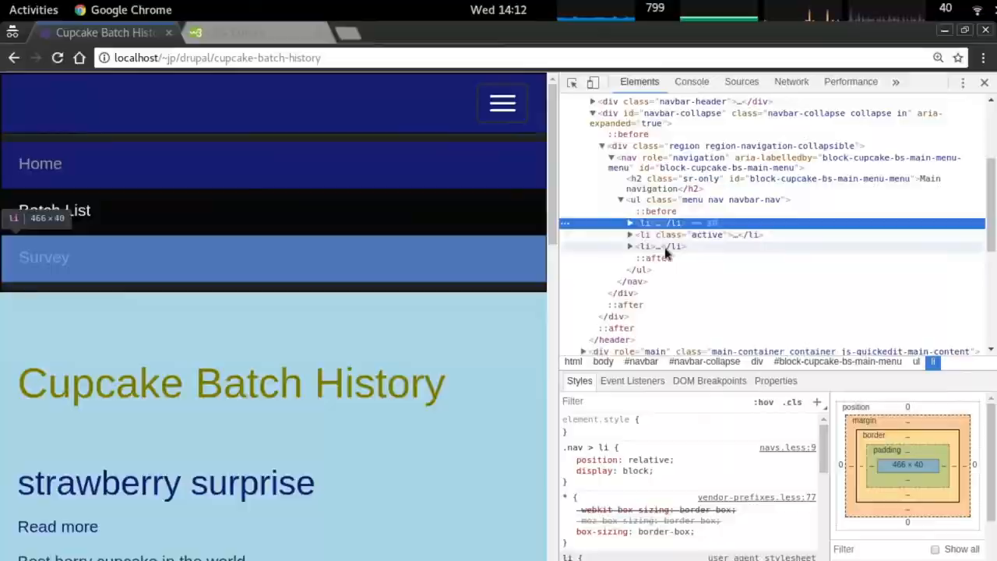
key(alt+Tab)
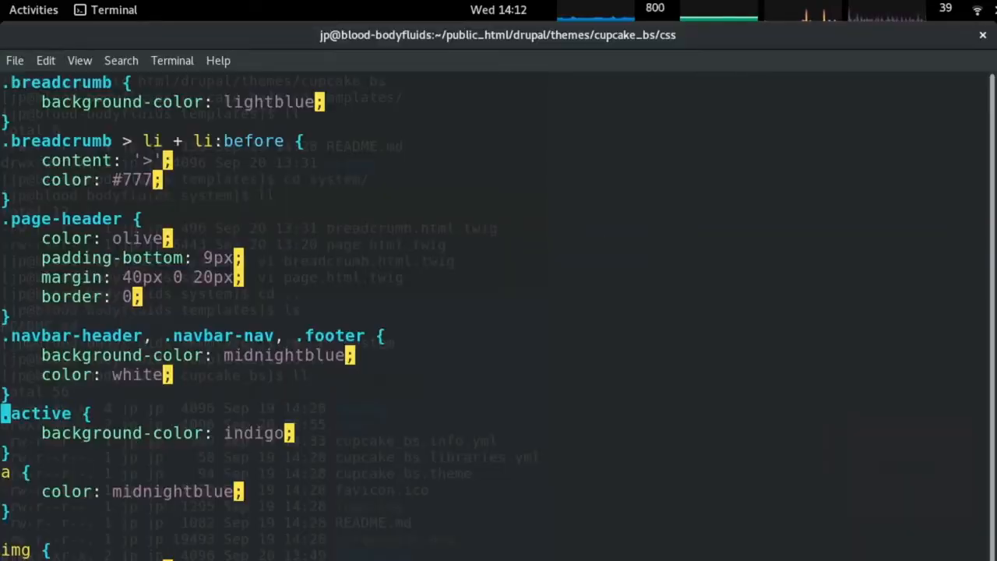
Delete '.navbar-header, ' from the midnight blue navbar rule, save, and reload the page.
key(k)
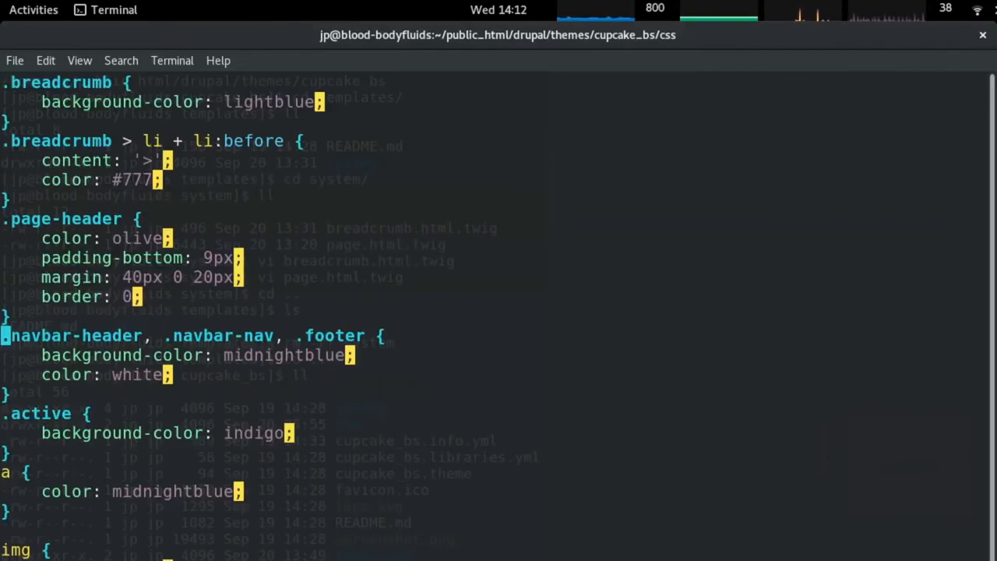
key(alt+Tab)
scroll(339, 498, down, 15)
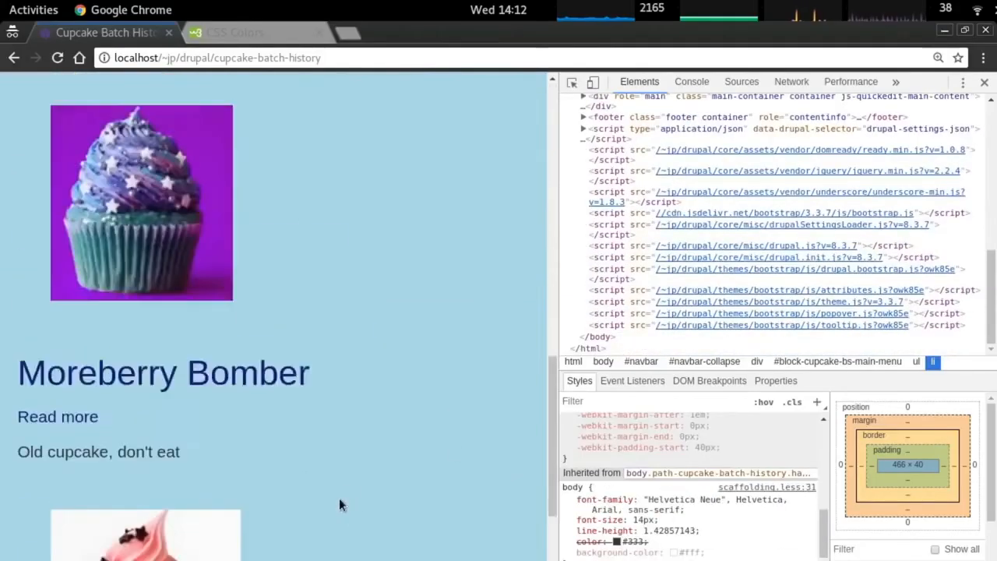
right_click(339, 498)
click(187, 551)
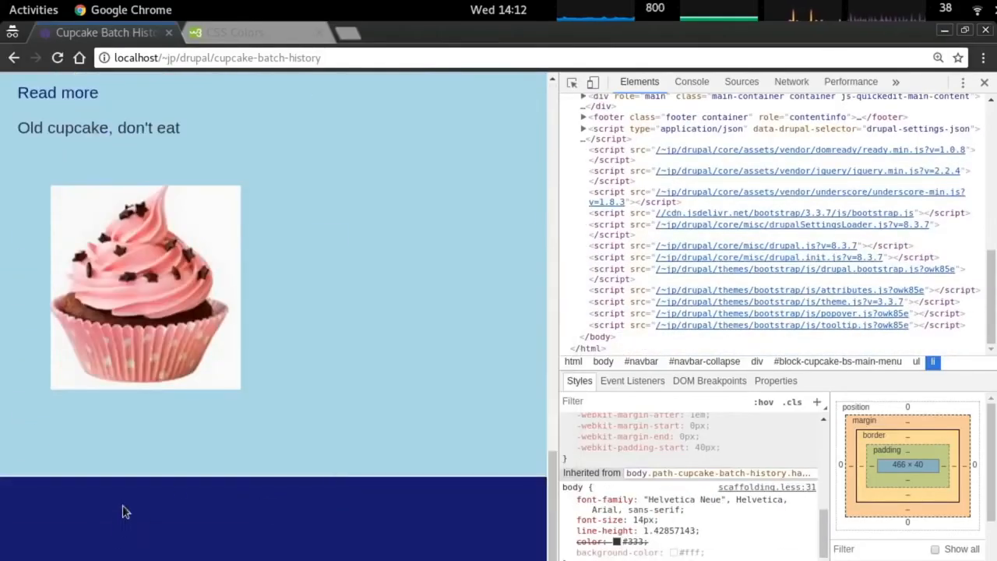
key(alt+Tab)
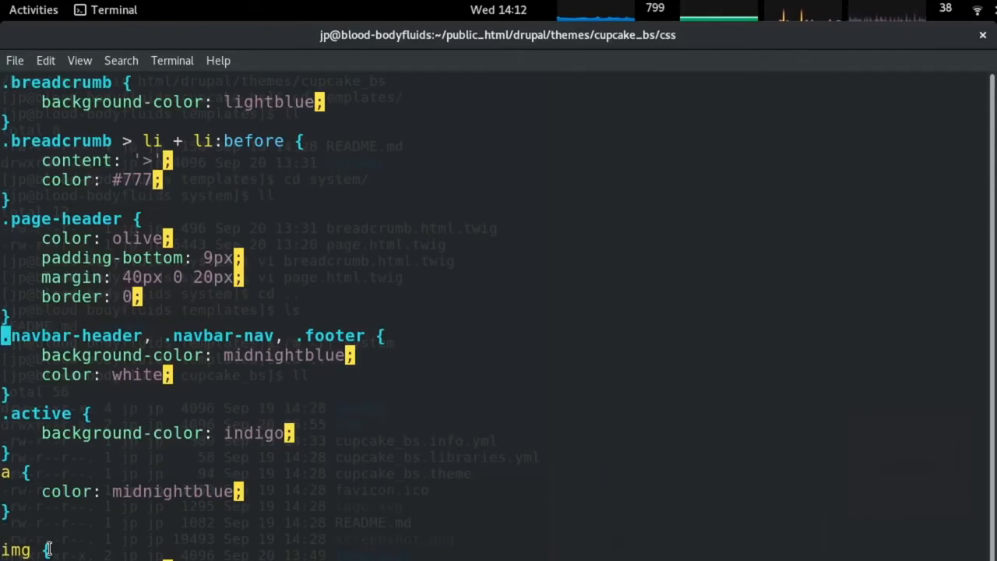
key(x)
key(x)
key(x)
key(x)
key(x)
key(x)
key(x)
key(x)
key(x)
key(x)
key(x)
key(x)
key(x)
key(x)
key(x)
key(x)
key(alt+Tab)
key(ctrl+r)
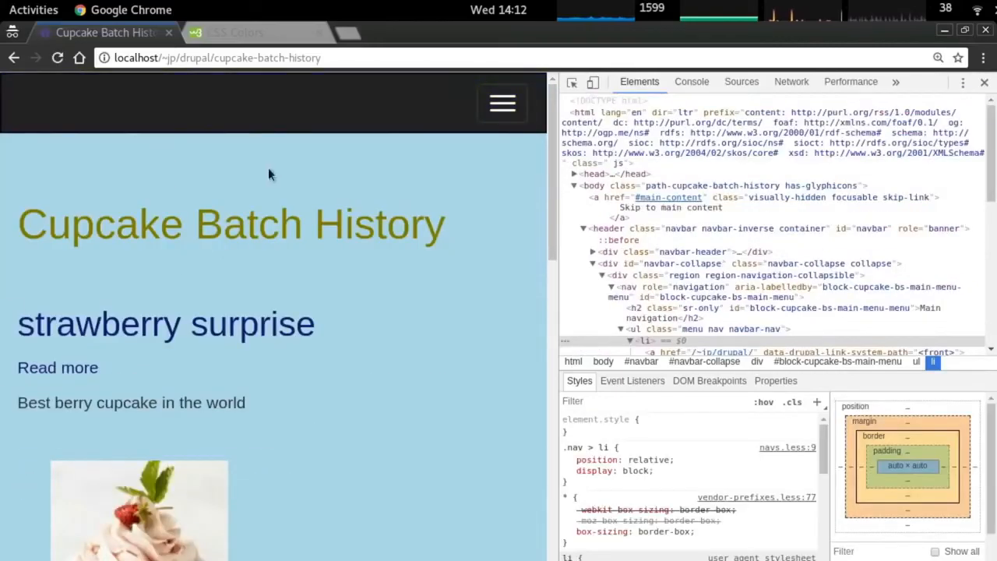
key(alt+Tab)
key(alt+Tab)
Expand the menu and inspect the page's navbar header element in DevTools.
click(508, 101)
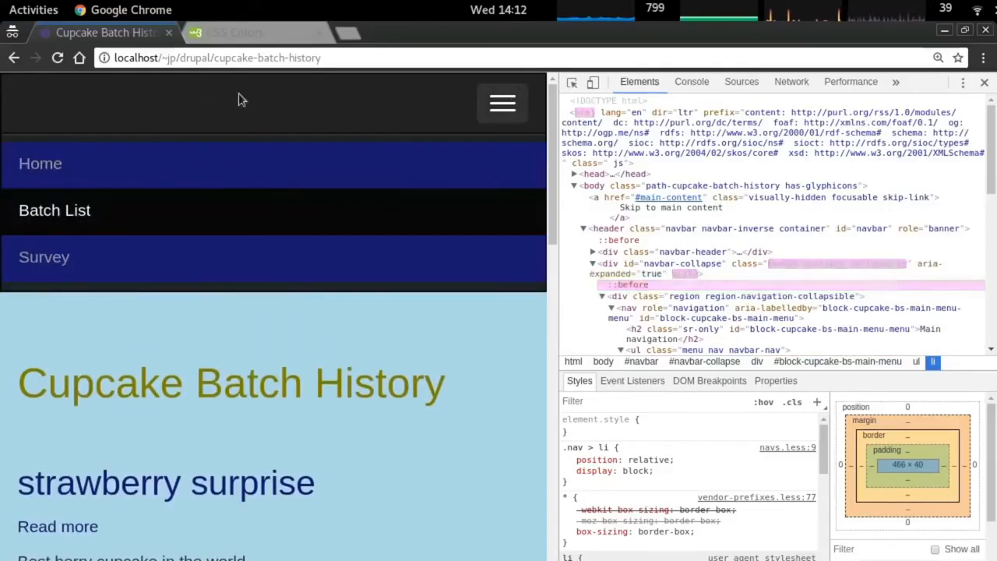
key(alt+Tab)
key(alt+Tab)
right_click(242, 102)
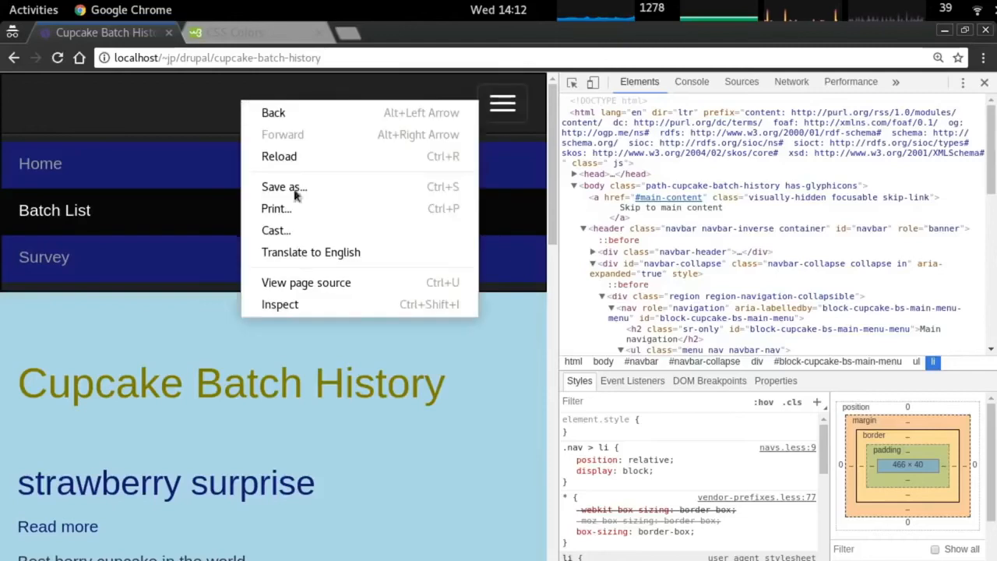
click(280, 304)
click(687, 250)
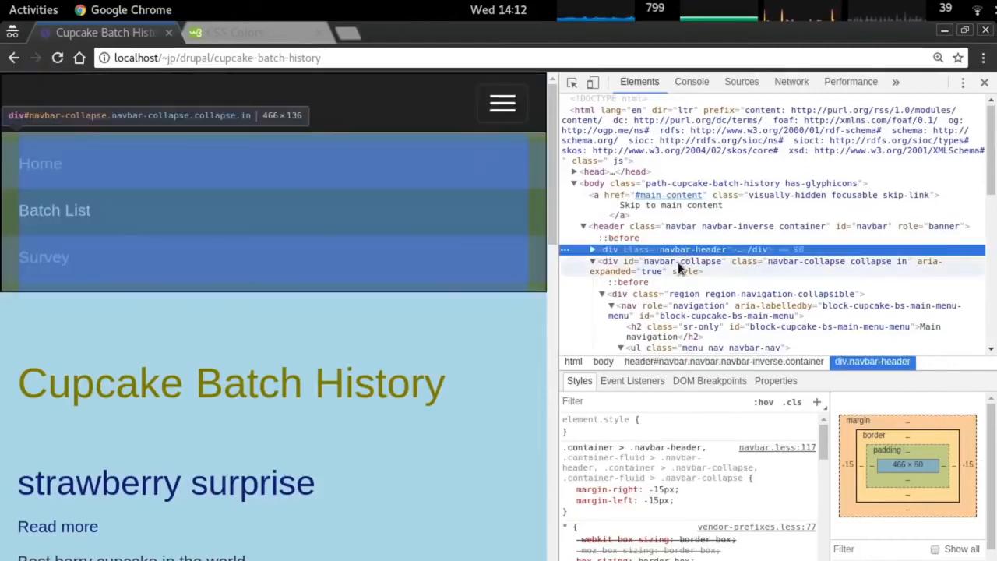
click(675, 226)
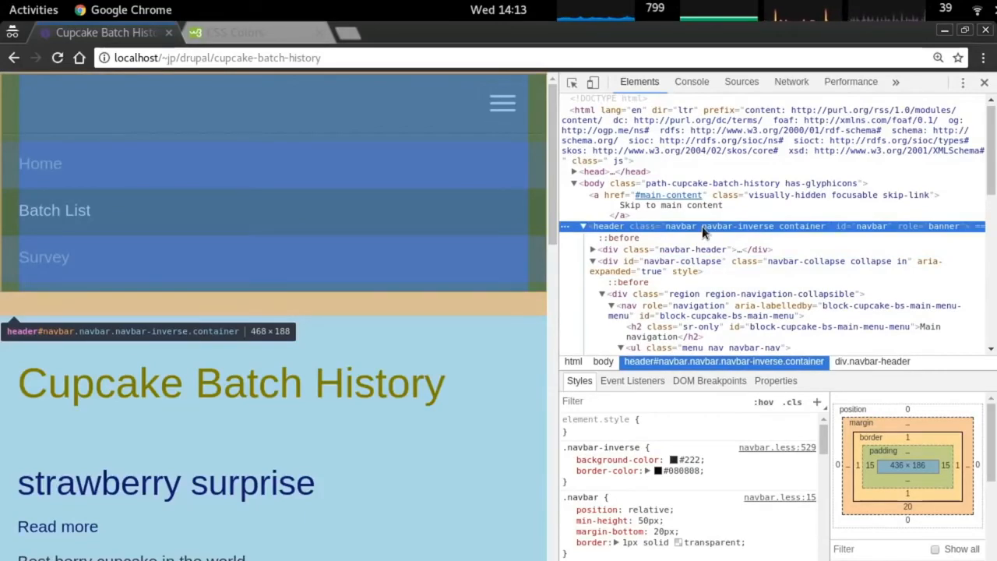
Insert '.navbar' into the midnight blue rule's selector, save, and reload.
key(alt+Tab)
text(i.navbar)
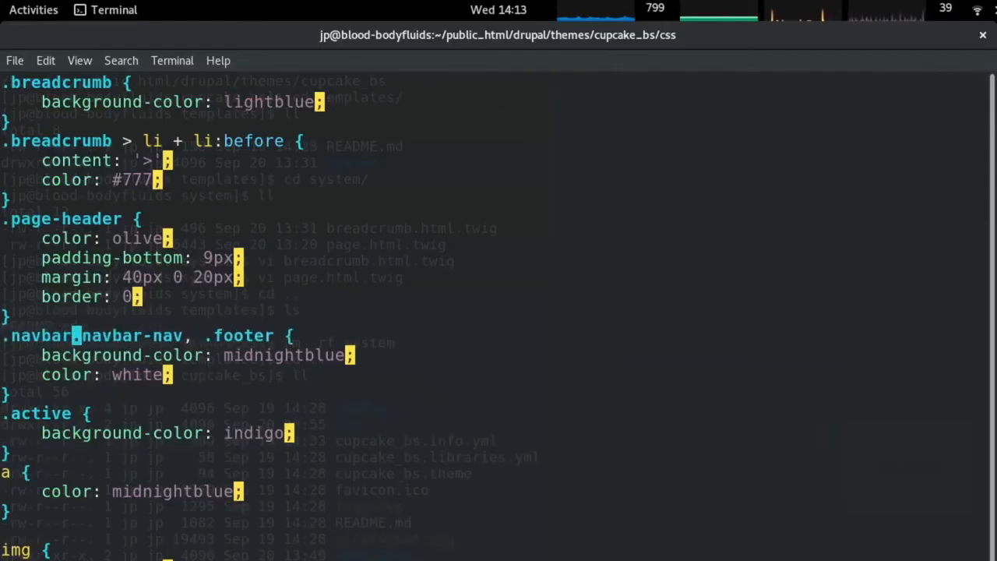
key(Escape)
key(alt+Tab)
key(ctrl+r)
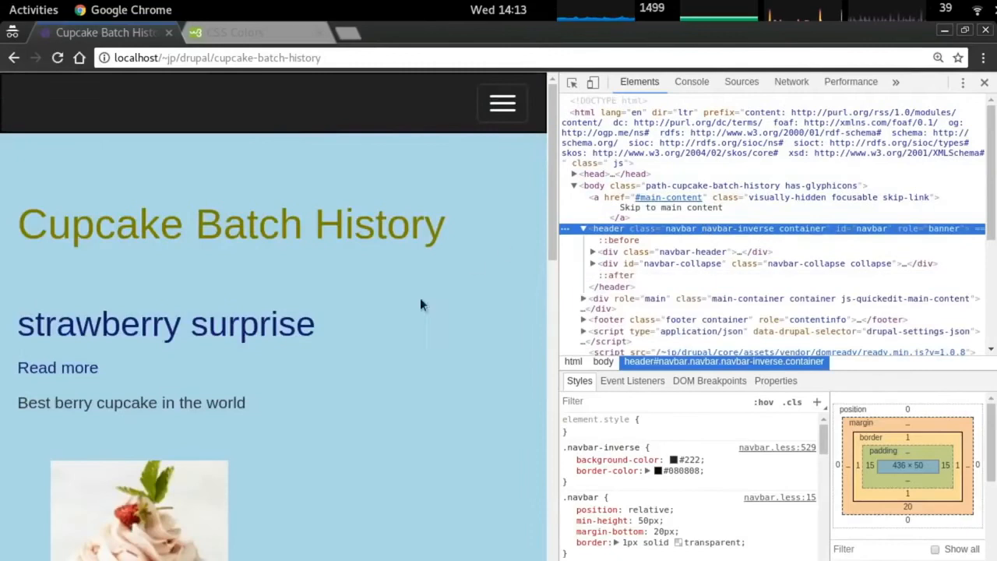
Toggle the navigation menu and re-inspect the header element's styles.
click(502, 104)
click(508, 107)
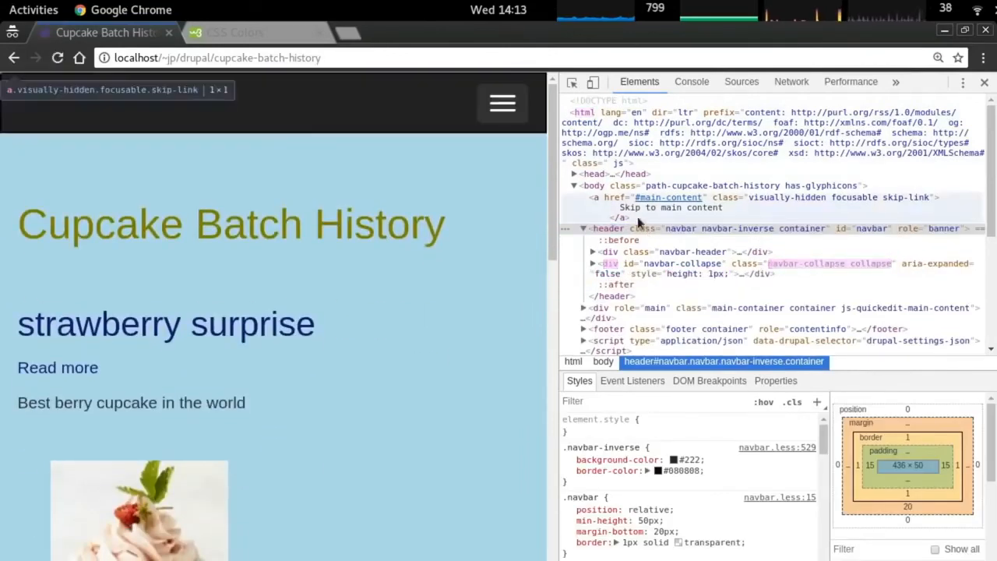
right_click(285, 102)
click(379, 306)
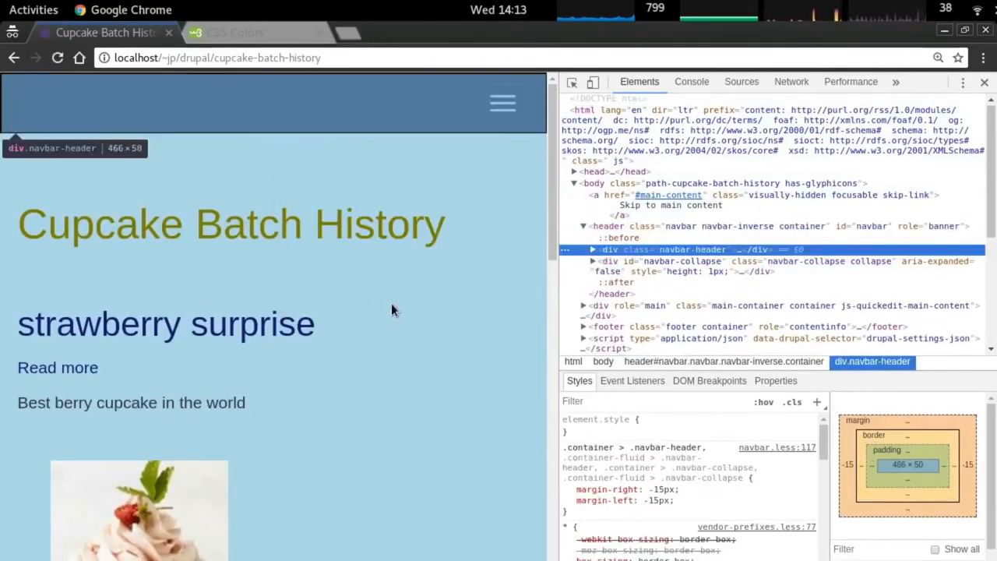
click(685, 226)
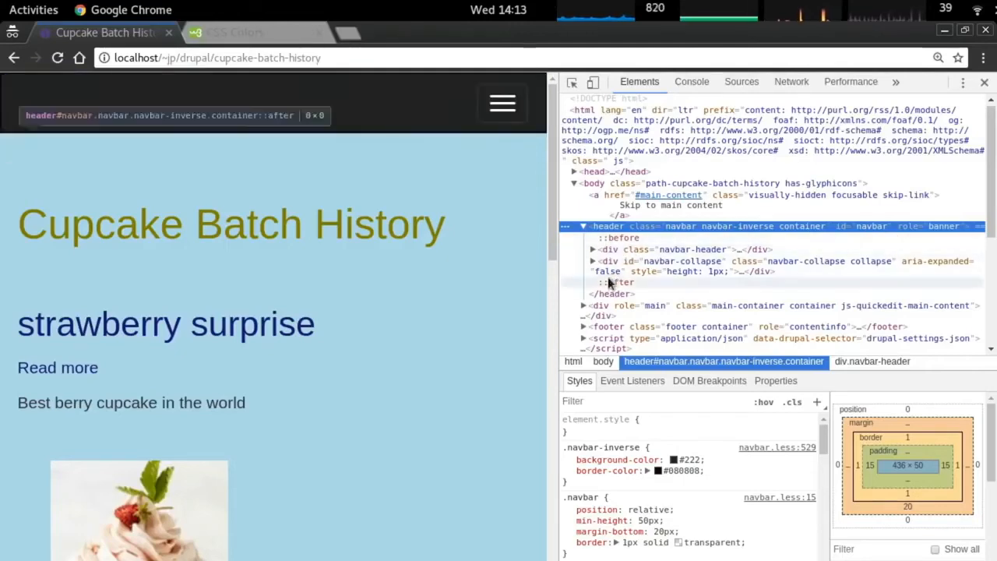
Reload the page and check the styles applied to the navbar-header element.
key(alt+Tab)
key(0)
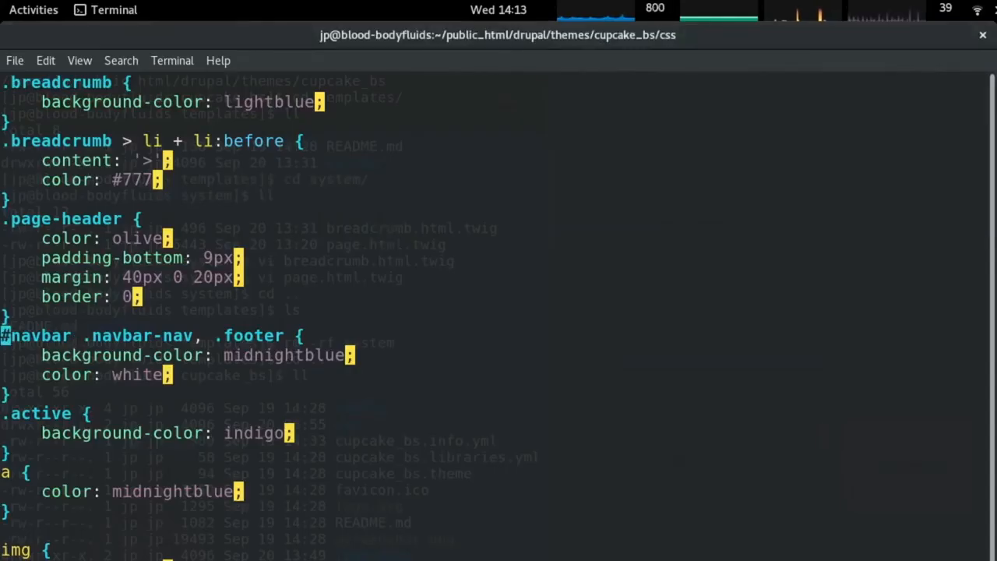
key(alt+Tab)
key(ctrl+r)
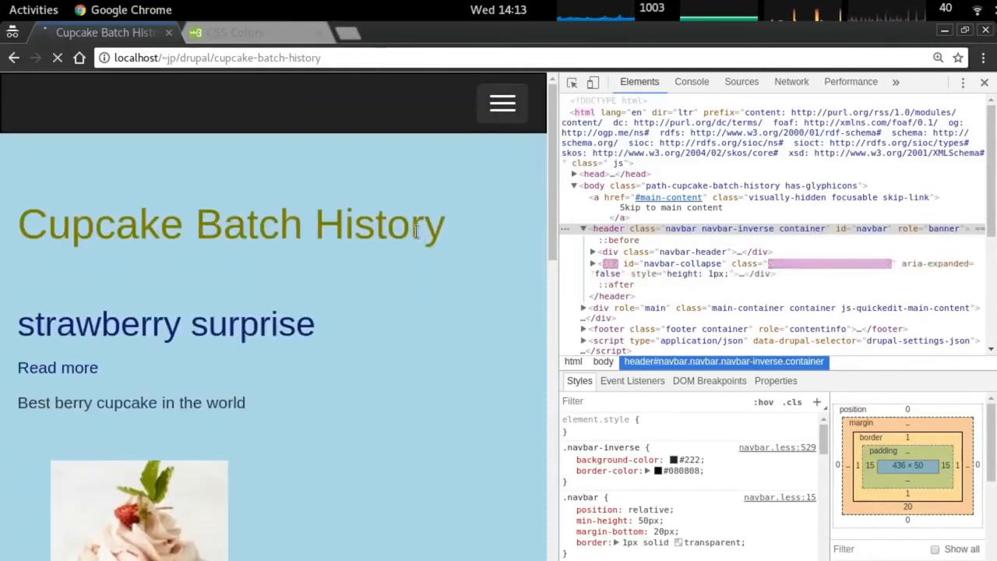
click(649, 225)
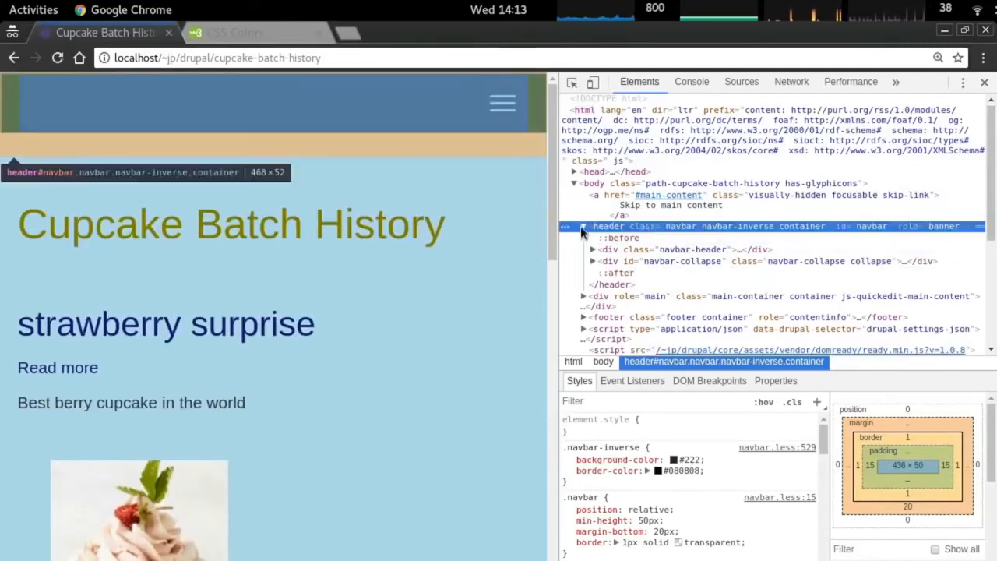
click(583, 226)
click(583, 226)
click(626, 249)
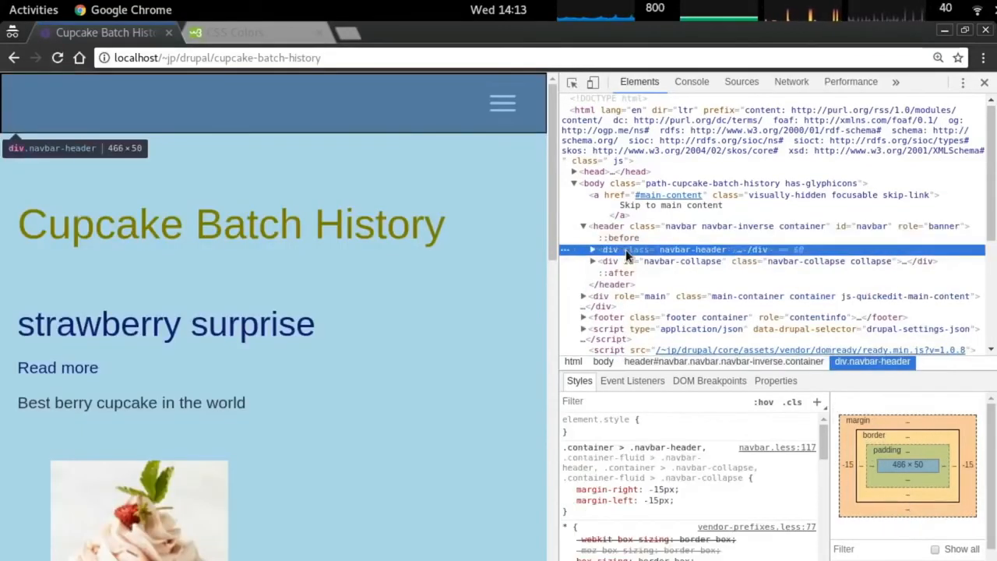
Edit the selector to add '.navbar-header' as a class and save the stylesheet.
key(alt+Tab)
key(r)
key(period)
text(ea-header)
key(alt+Tab)
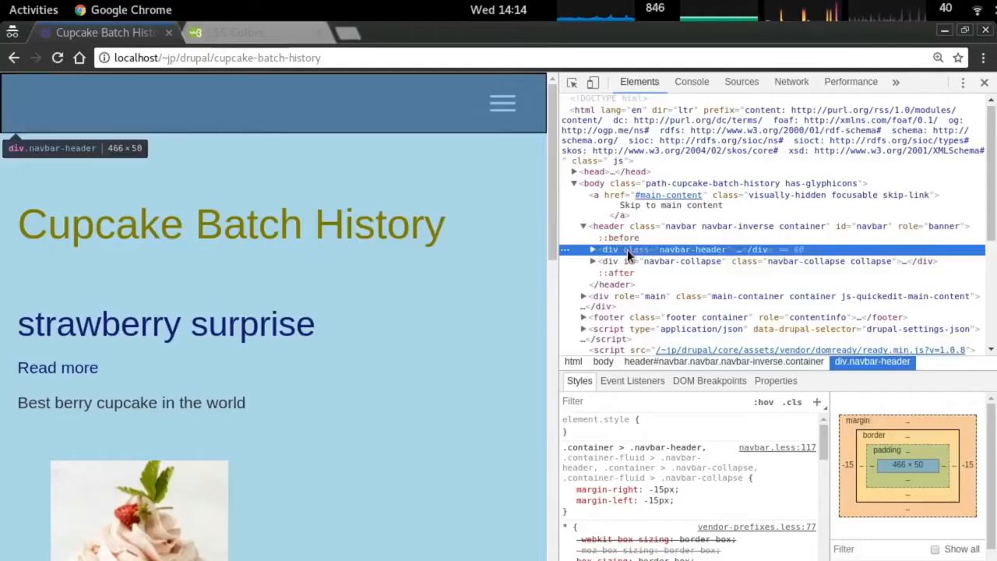
key(alt+Tab)
key(alt+Tab)
key(alt+Tab)
text(li,)
key(Escape)
key(alt+Tab)
Add '.navbar,' to the start of the selector list, save, and open the menu to check.
click(502, 104)
click(502, 104)
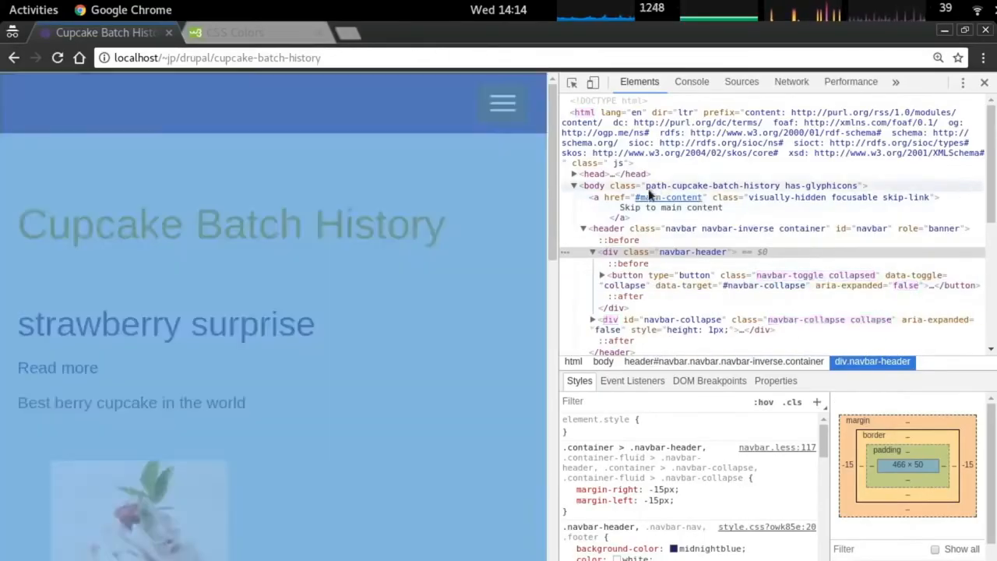
key(alt+Tab)
text(I.navbar,)
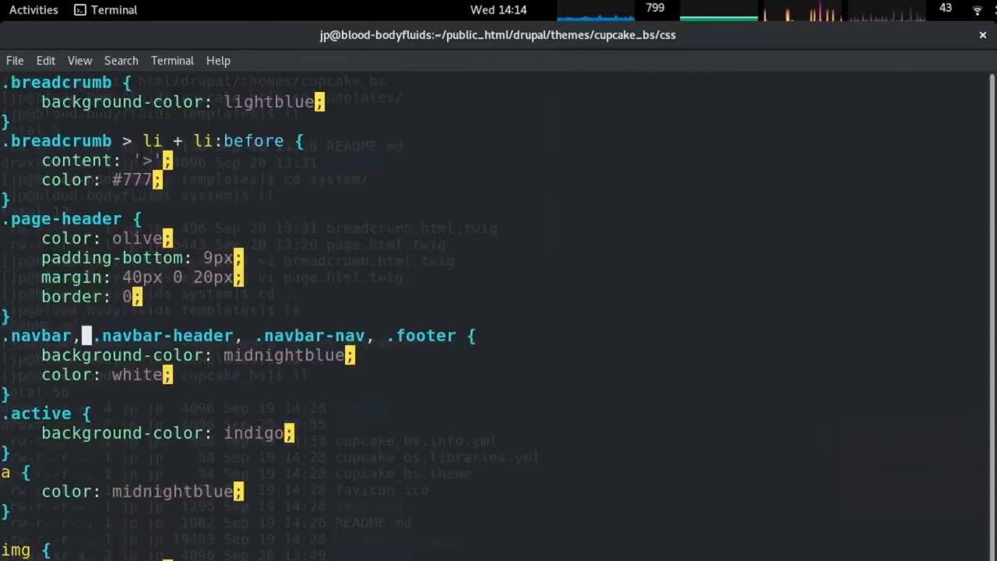
key(Escape)
key(alt+Tab)
click(514, 108)
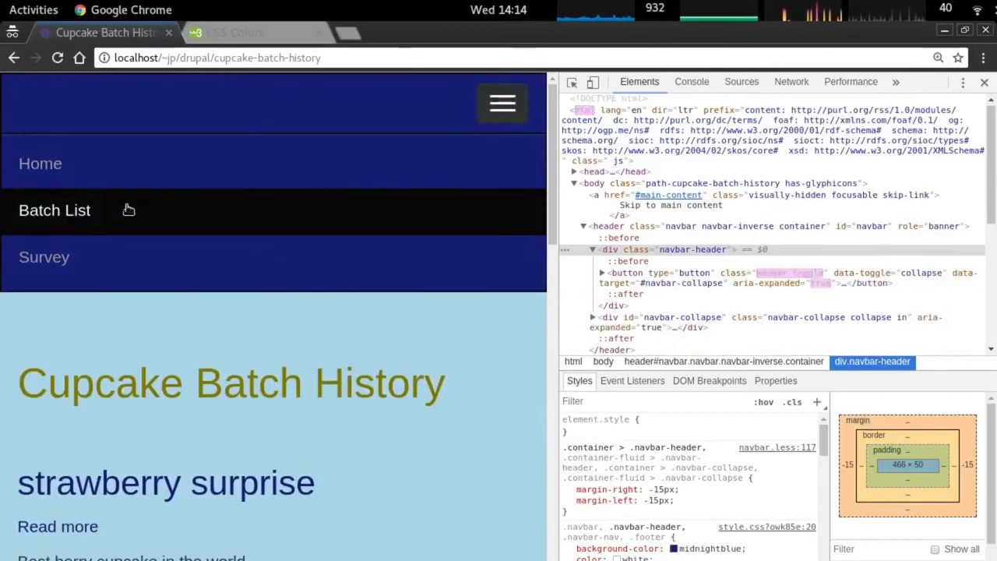
Visit Batch List, the Welcome homepage and Create survey through the collapsed menu.
click(127, 207)
click(503, 106)
click(71, 174)
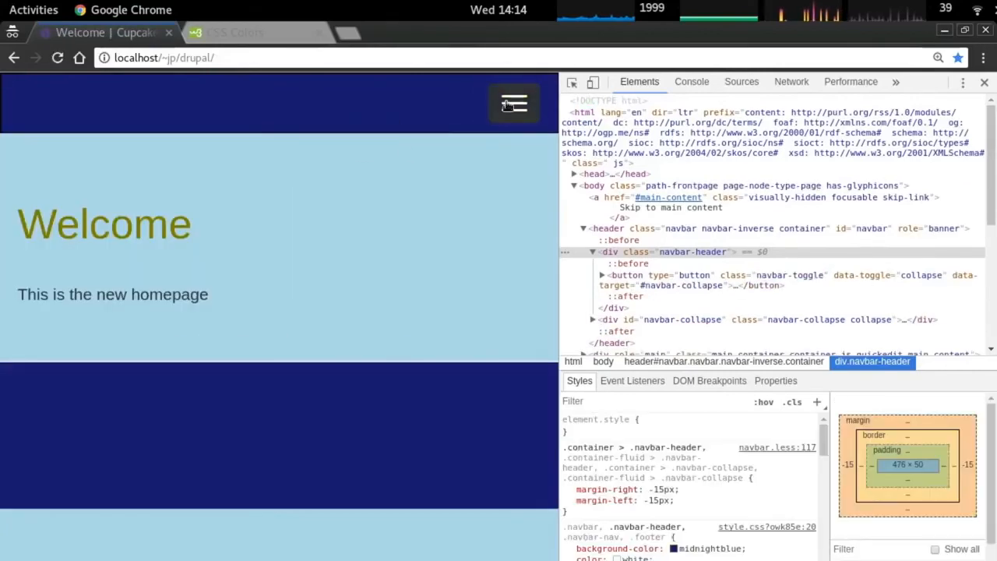
click(484, 114)
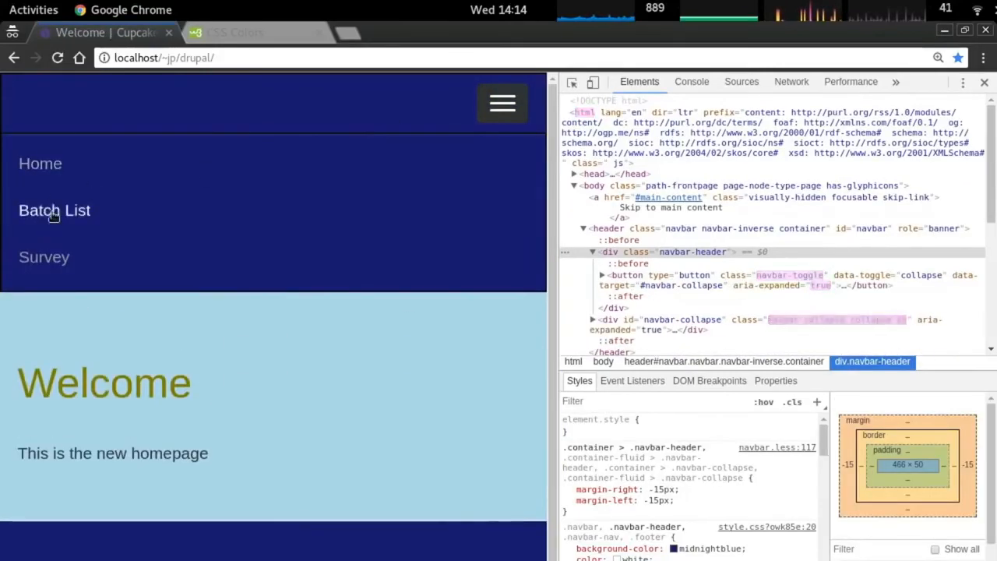
click(49, 210)
click(502, 105)
click(44, 257)
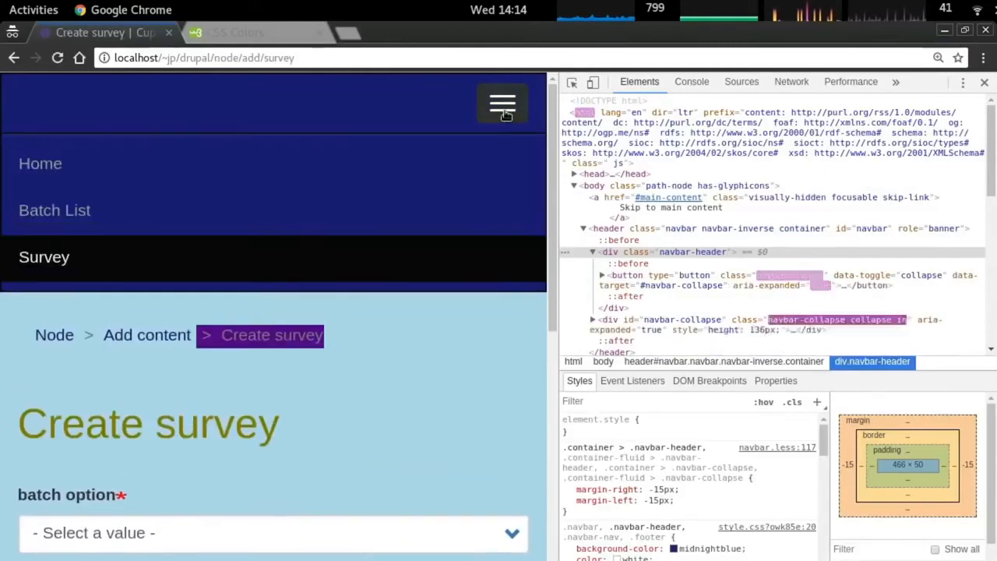
Zoom out to 80% and revisit Batch List, Welcome and Create survey in the wide layout.
key(ctrl+minus)
click(128, 101)
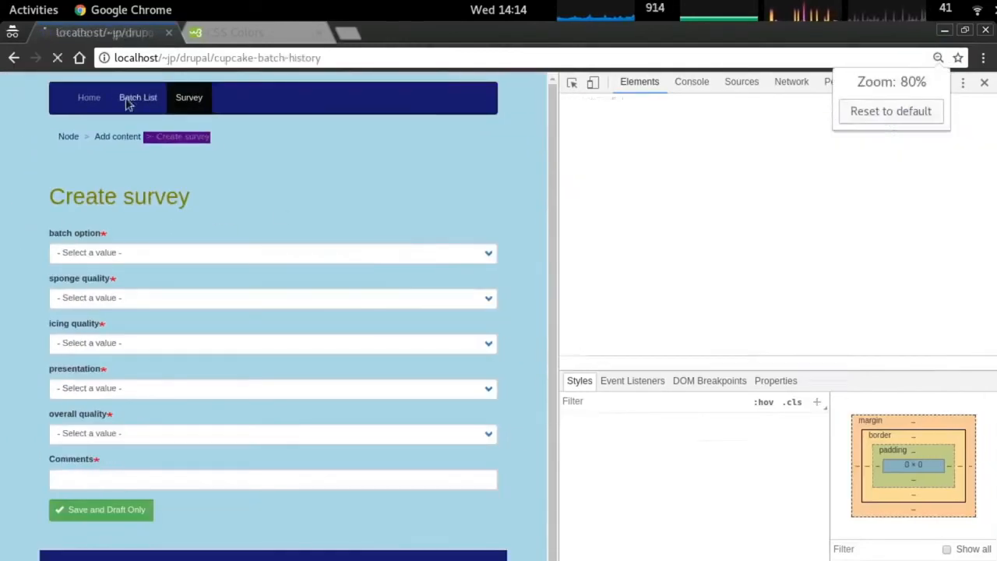
click(89, 101)
click(189, 101)
click(86, 100)
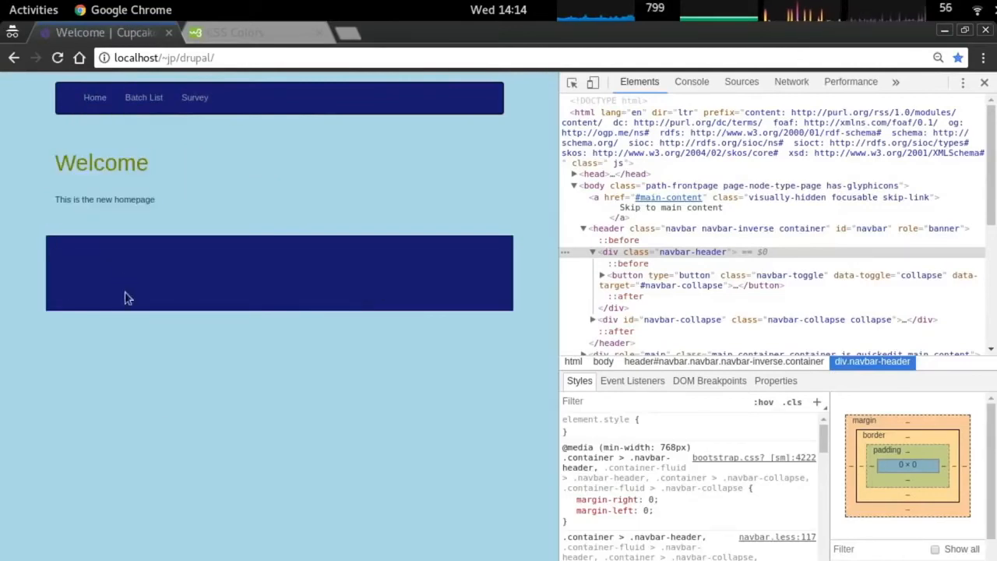
click(195, 97)
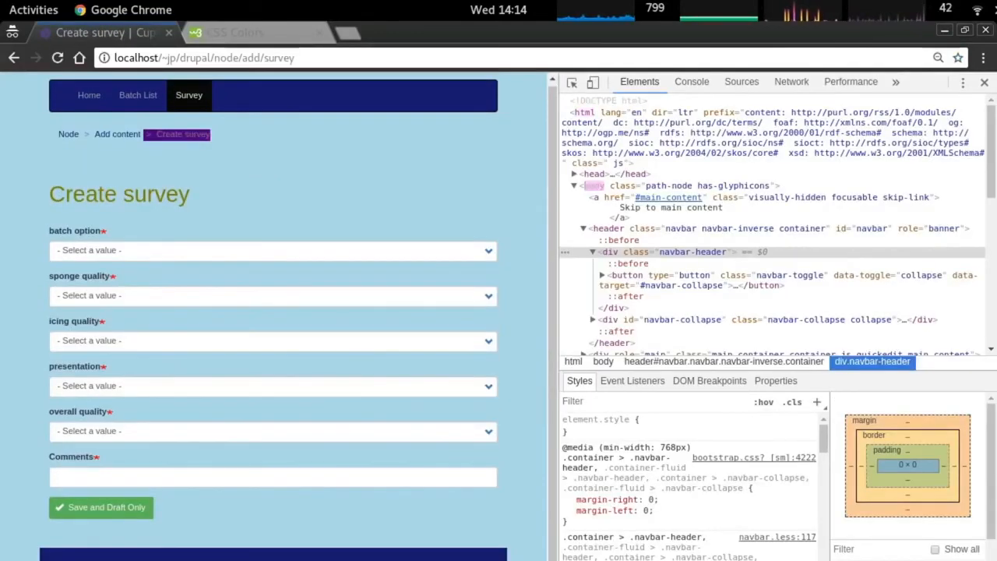
key(ctrl+a)
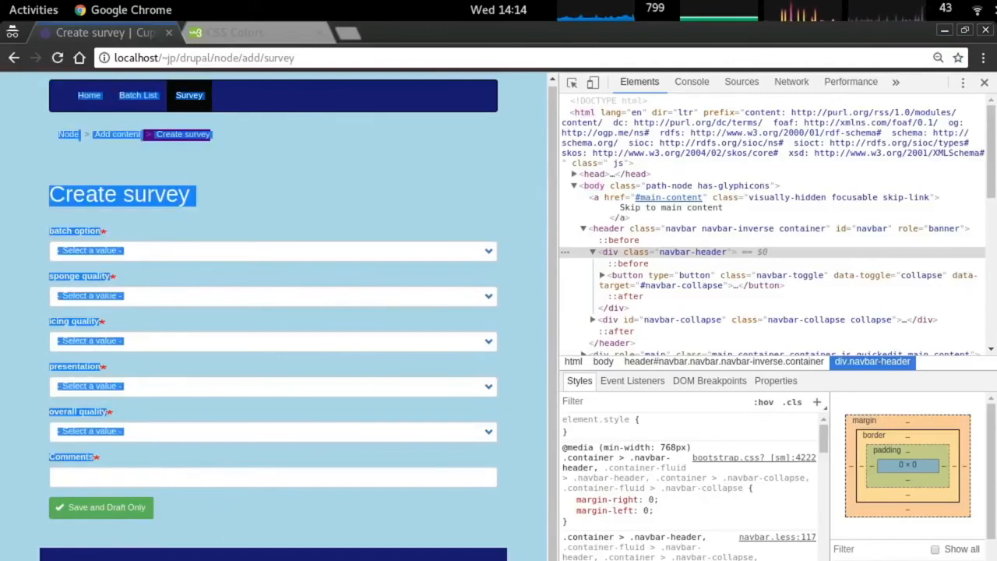
click(327, 164)
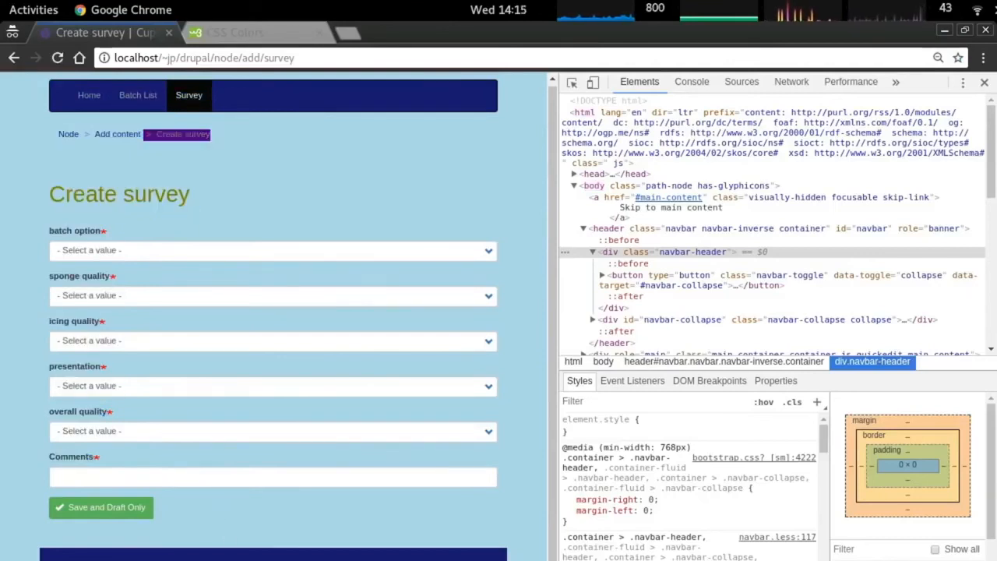
Inspect the footer's Log in link, then go back to the navbar selector in vim.
right_click(482, 560)
click(524, 560)
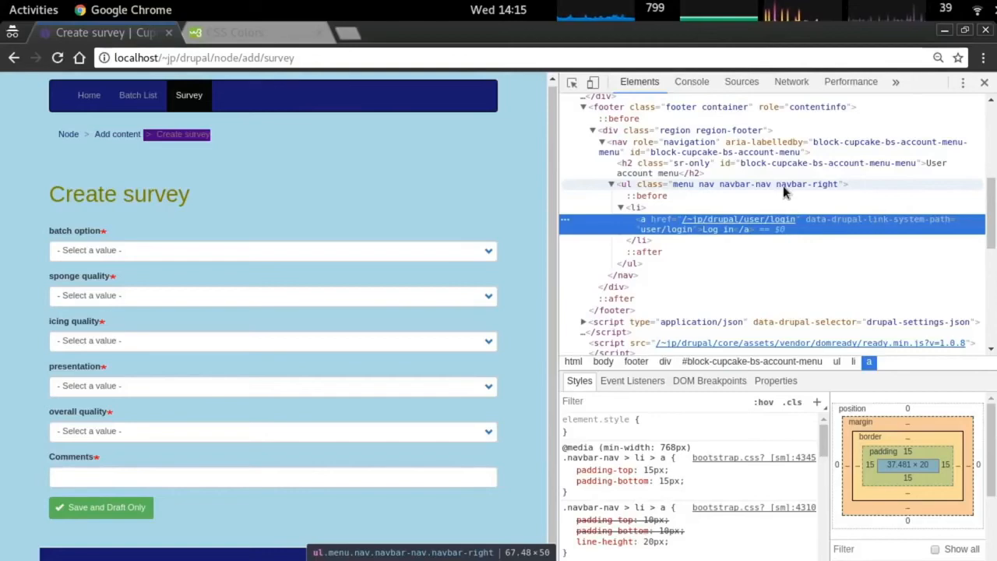
key(alt+Tab)
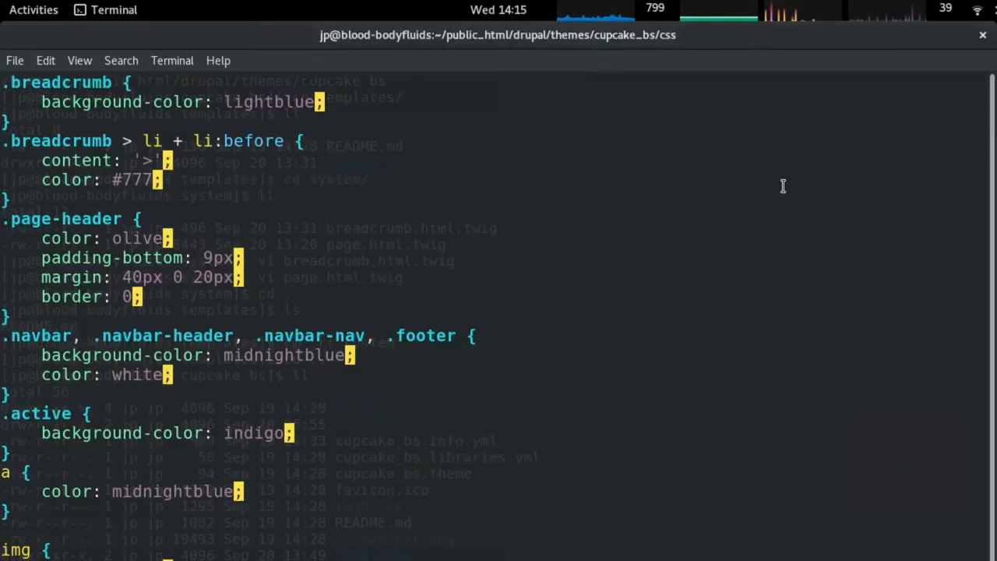
key(shift+i)
Compare the stylesheet with the browser page, then join the navbar rule onto one line.
key(BackSpace)
key(Right)
key(Right)
key(Right)
key(Right)
key(Right)
key(Right)
key(Right)
key(Right)
key(Right)
key(Right)
key(Right)
key(Right)
key(Right)
key(Right)
key(Right)
key(Right)
key(Right)
key(Right)
key(Right)
key(Right)
key(Right)
key(Right)
key(Right)
key(Right)
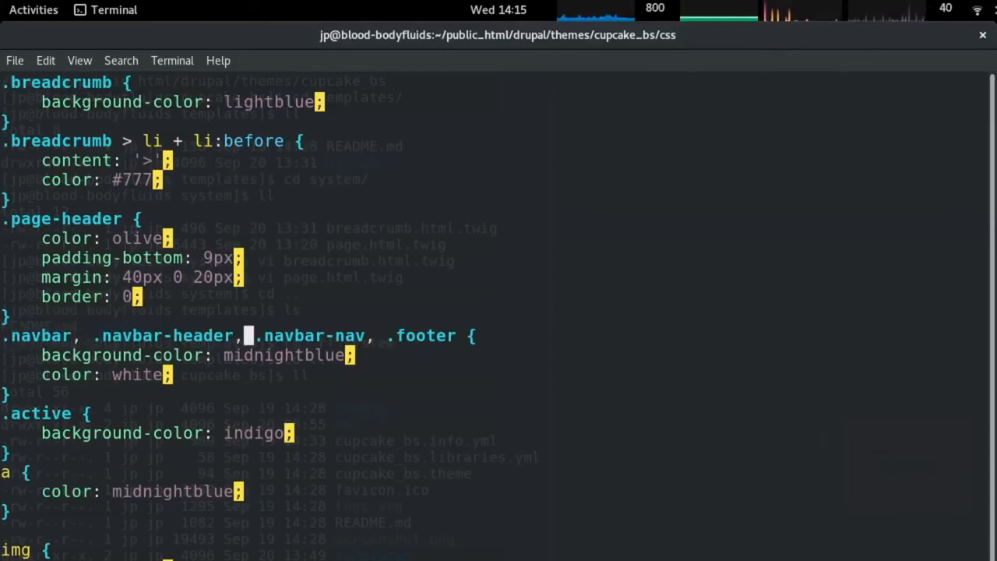
key(alt+Tab)
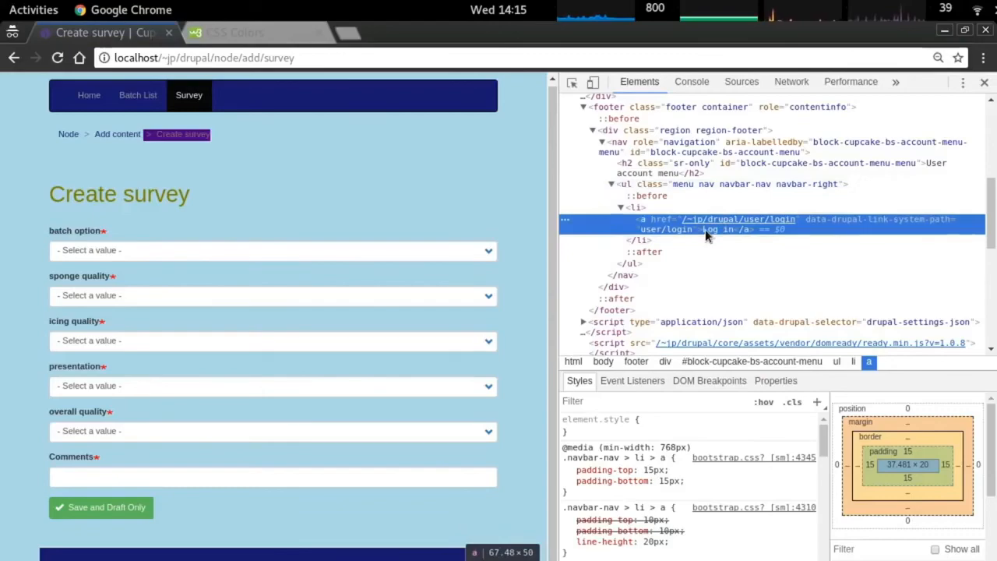
key(alt+Tab)
key(alt+Tab)
key(alt+Tab)
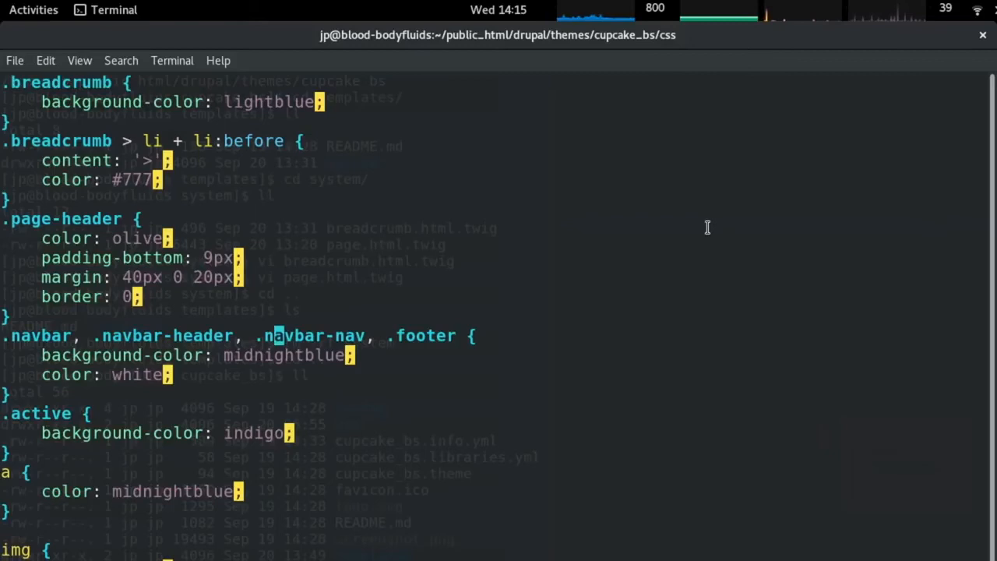
key(h)
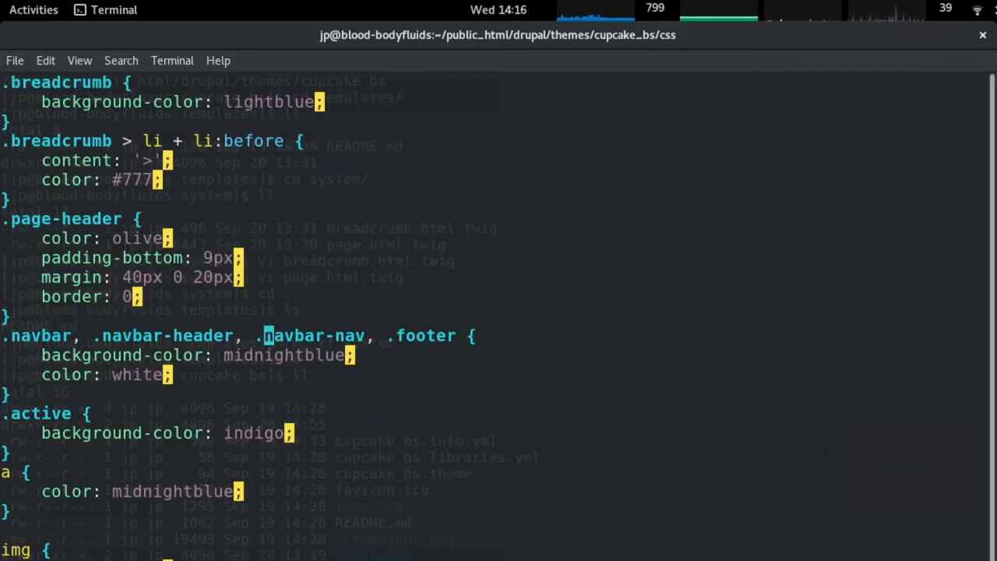
key(shift+j)
key(shift+j)
key(shift+g)
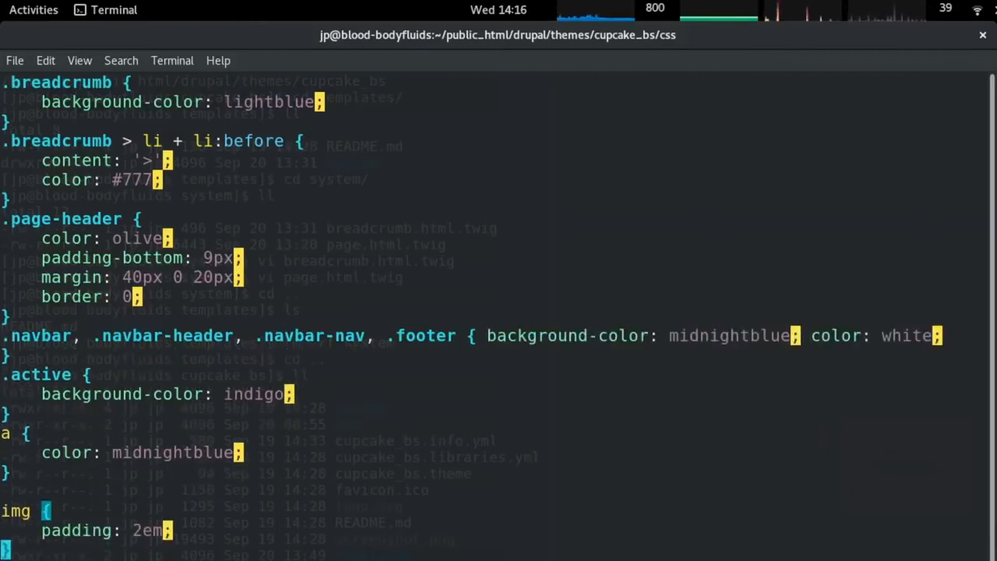
key(k)
key(k)
key(k)
key(k)
key(k)
key(k)
key(k)
key(k)
key(k)
key(k)
key(k)
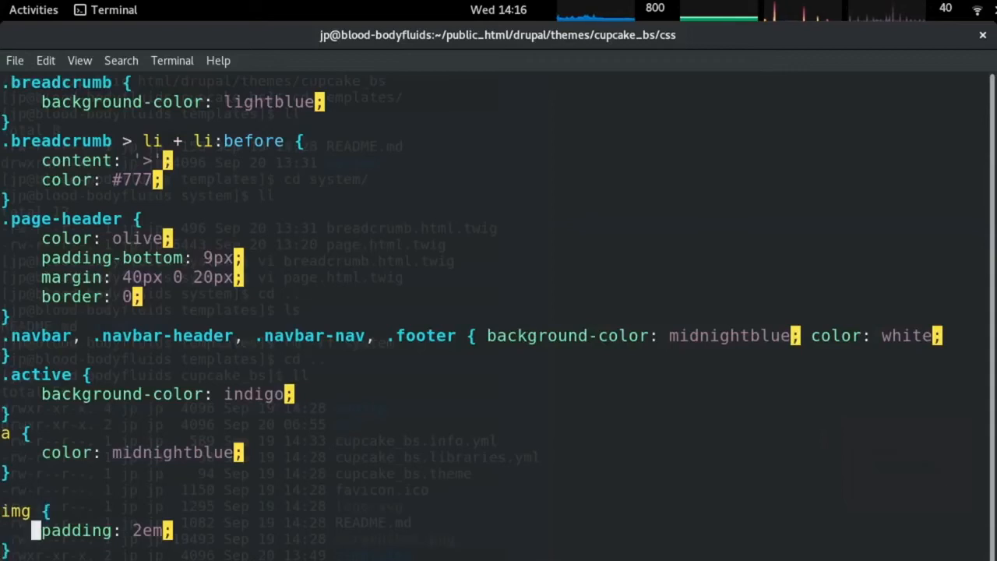
key(l)
key(l)
key(l)
key(l)
key(l)
key(l)
key(l)
key(l)
key(l)
key(l)
key(l)
key(l)
key(l)
key(l)
key(l)
key(l)
key(l)
key(l)
key(l)
key(l)
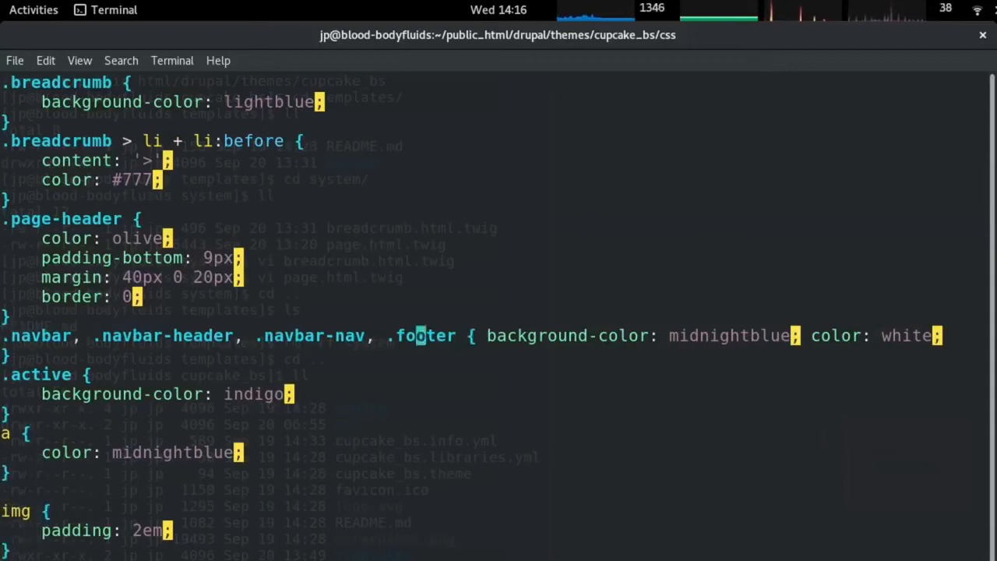
Put the navbar rule's background-color and color: white declarations back on their own indented lines.
key(shift+i)
key(Return)
key(BackSpace)
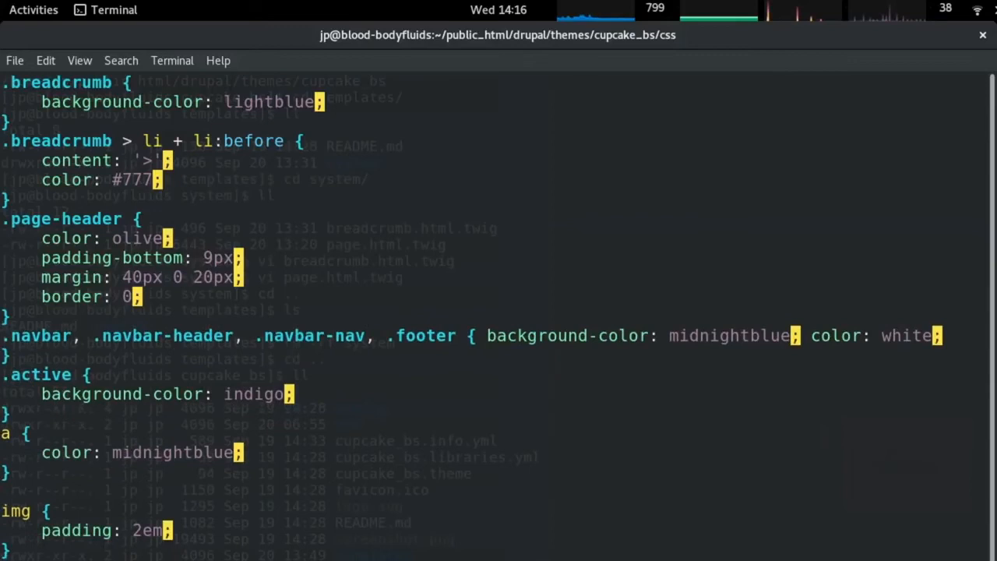
key(Down)
key(Up)
key(Right)
key(Right)
key(Right)
key(Right)
key(Right)
key(Right)
key(Right)
key(Right)
key(Right)
key(Right)
key(Right)
key(Right)
key(Right)
key(Right)
key(Right)
key(Right)
key(Right)
key(Right)
key(Right)
key(Right)
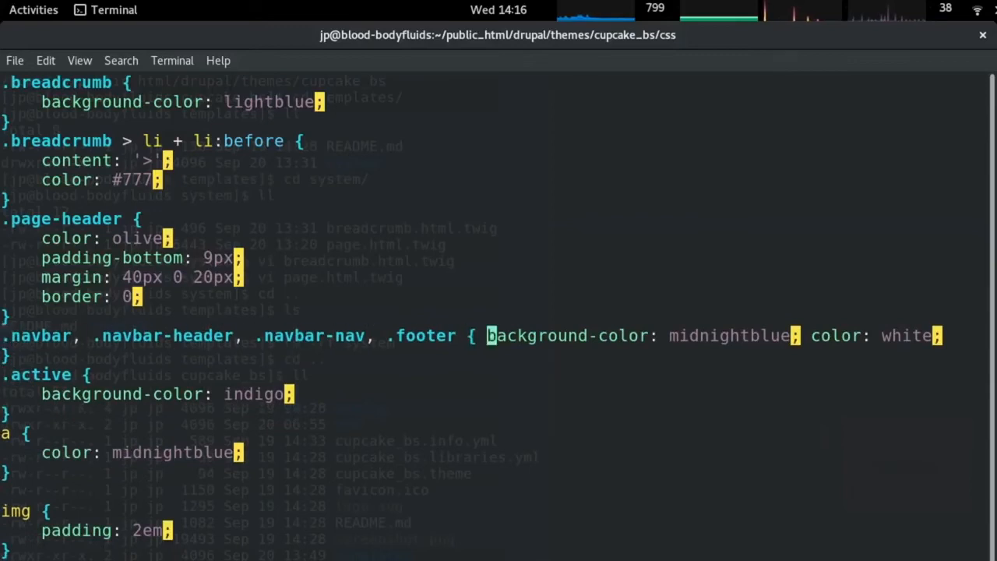
key(Return)
key(Tab)
key(Right)
key(Right)
key(Right)
key(Right)
key(Right)
key(Right)
key(Right)
key(Right)
key(Right)
key(Right)
key(Right)
key(Right)
key(Right)
key(Right)
key(Right)
key(Right)
key(Right)
key(Right)
key(Right)
key(Right)
key(Tab)
key(Return)
key(Tab)
key(Escape)
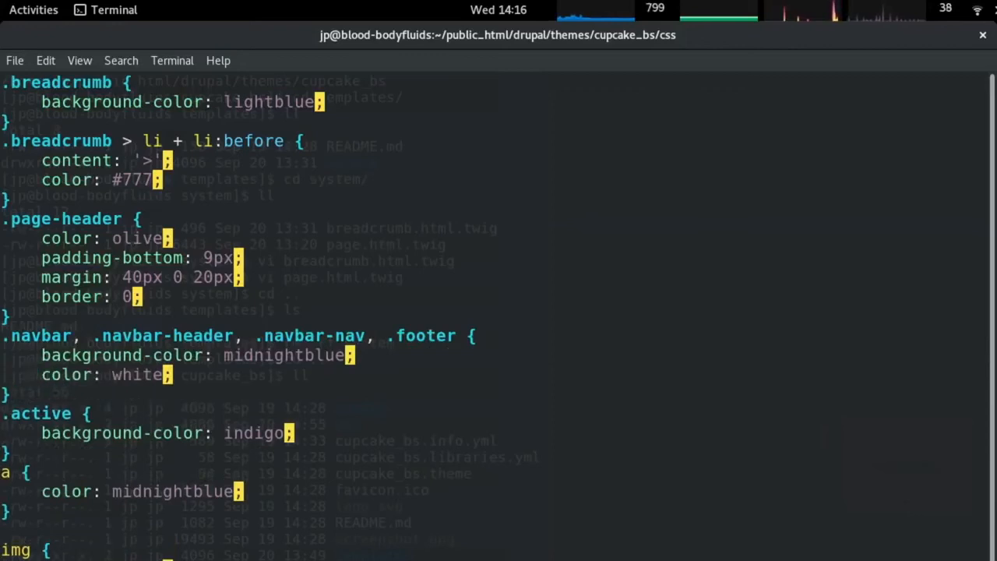
Tidy the blank lines between the .active and a rules.
key(Down)
key(Down)
key(Down)
key(Down)
key(Down)
key(Down)
key(Down)
key(Down)
key(Down)
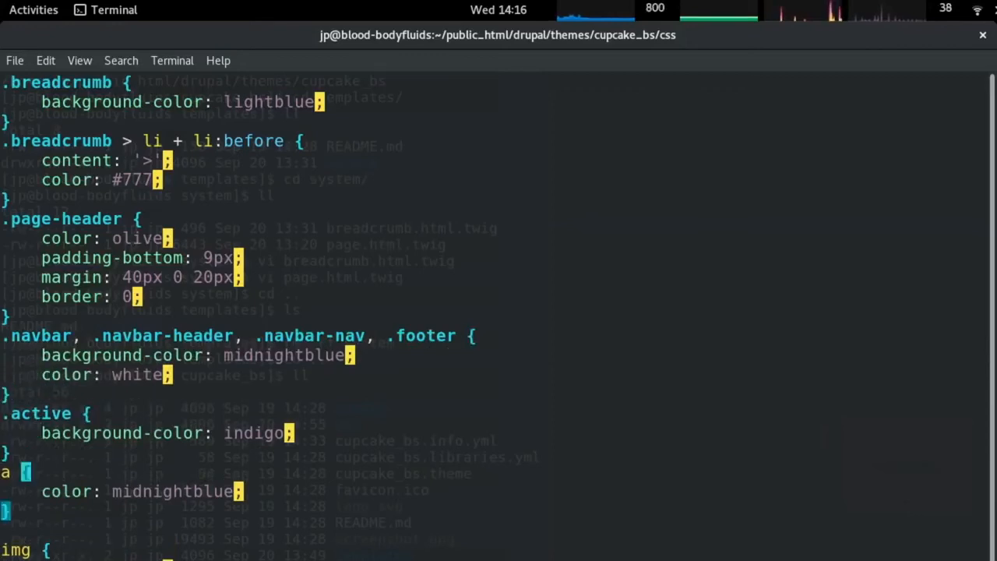
key(Up)
key(Down)
key(Up)
key(Up)
key(Up)
key(Up)
key(Up)
key(Up)
key(Down)
key(o)
key(Up)
key(Down)
key(Up)
key(Up)
key(Up)
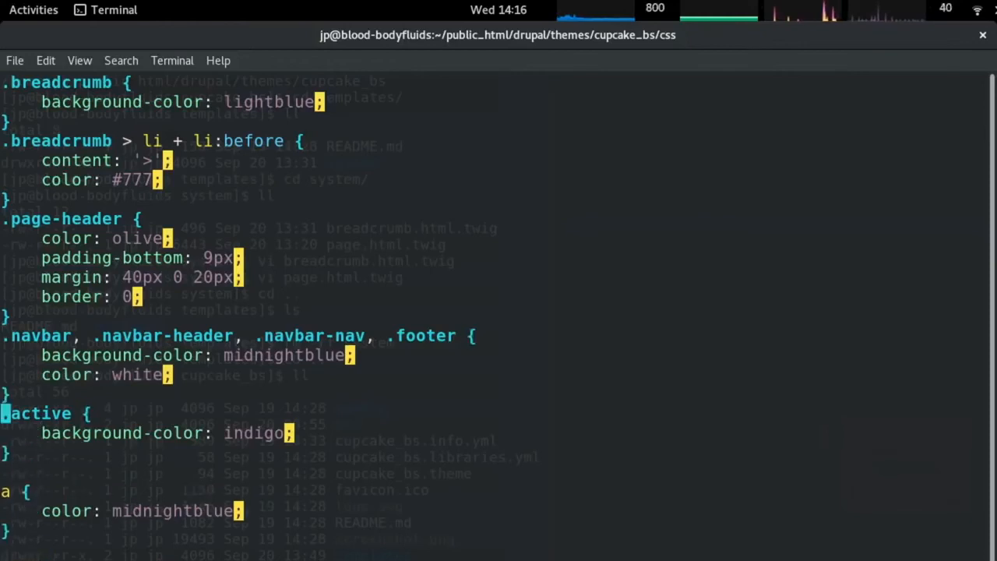
key(Down)
key(Down)
key(Down)
key(d)
key(d)
key(Down)
key(Down)
key(Down)
key(Up)
key(Up)
key(Up)
key(Up)
key(Up)
key(Up)
key(Up)
key(Up)
key(Up)
key(Up)
key(Up)
key(Up)
key(Up)
key(Up)
key(Up)
key(Up)
key(Up)
key(Up)
key(Up)
key(Up)
key(Up)
key(Down)
key(Down)
key(Down)
key(Down)
key(Up)
key(Up)
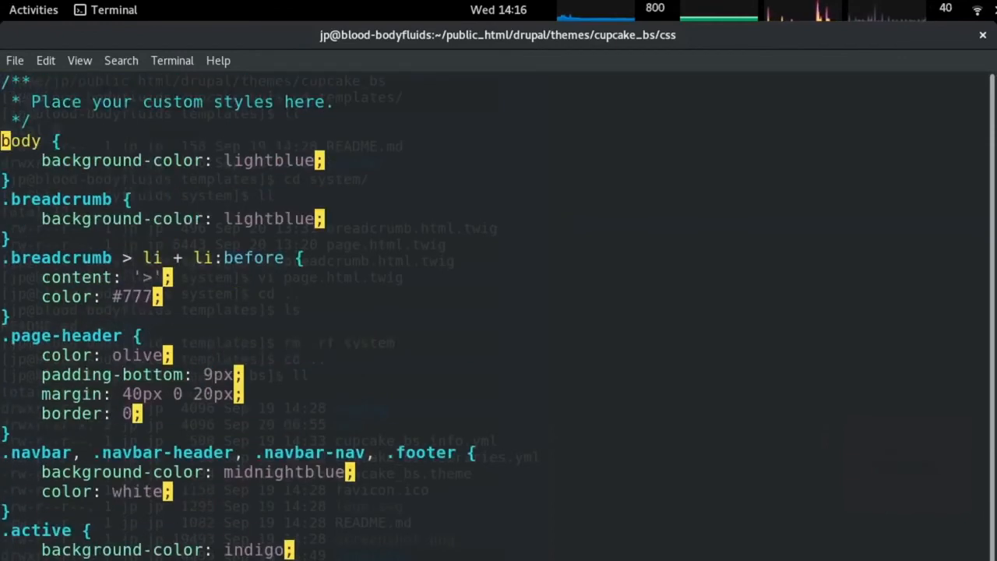
Delete the body rule from the top of the stylesheet and try pasting it lower down.
key(3)
key(d)
key(d)
key(shift+g)
key(p)
right_click(305, 351)
click(367, 432)
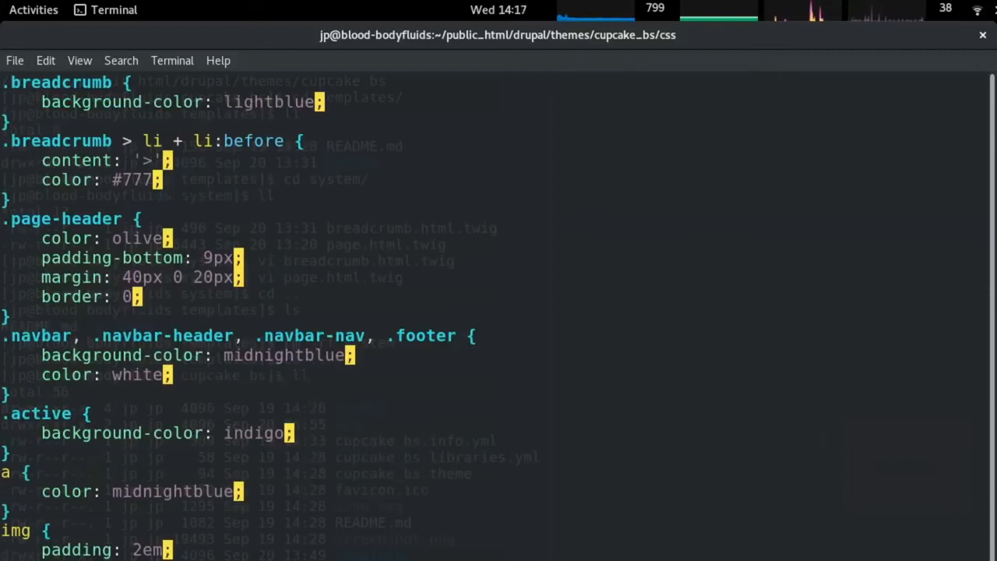
Discard the changes with :q! and reopen the stylesheet in vim.
key(Escape)
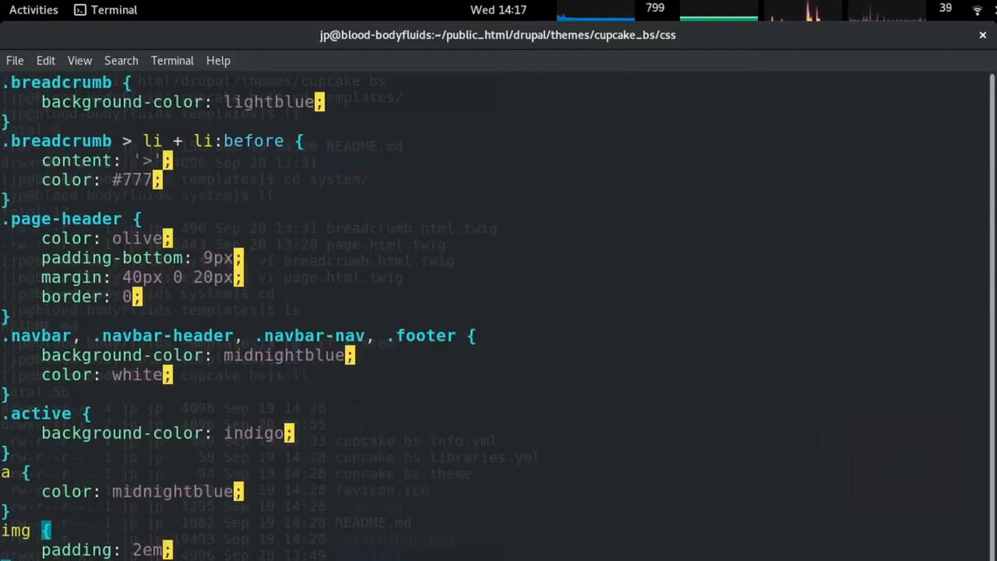
text(:q!)
key(Return)
key(Up)
key(Return)
Cut the lightblue body rule again and paste it after the img rule, removing the extra blank line.
key(g)
key(g)
key(Down)
key(Down)
key(Down)
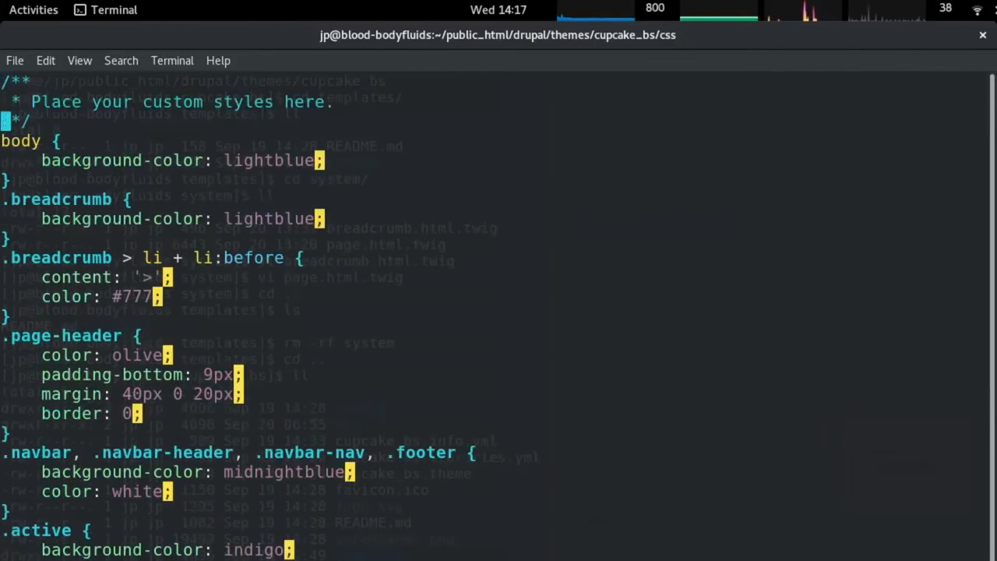
key(3)
key(d)
key(d)
key(Down)
key(Down)
key(Down)
key(Down)
key(Down)
key(Down)
key(Down)
key(Down)
key(Down)
key(Down)
key(Down)
key(Down)
key(Down)
key(Down)
key(Down)
key(Down)
key(Down)
key(Down)
key(Down)
key(Down)
key(Down)
key(Down)
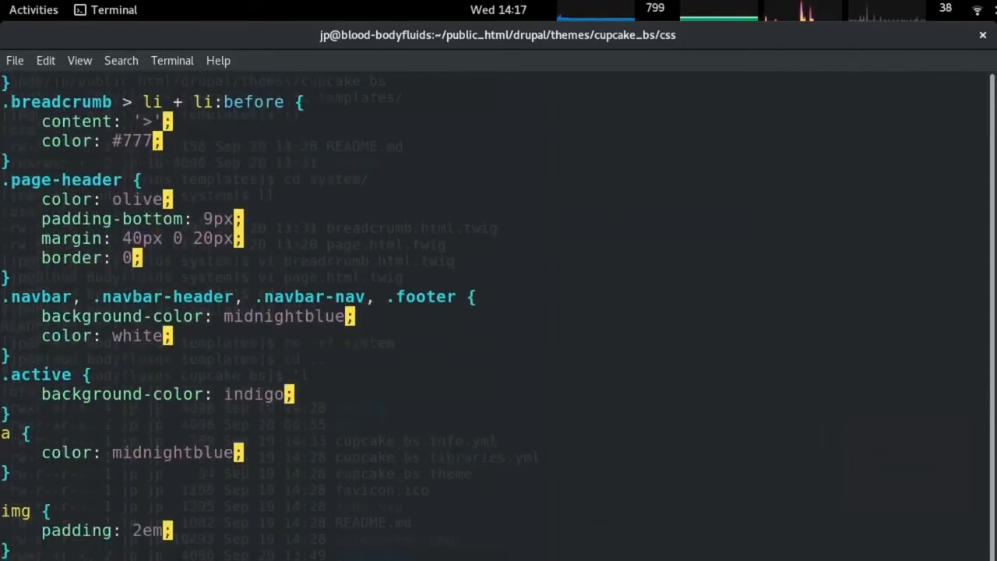
key(Down)
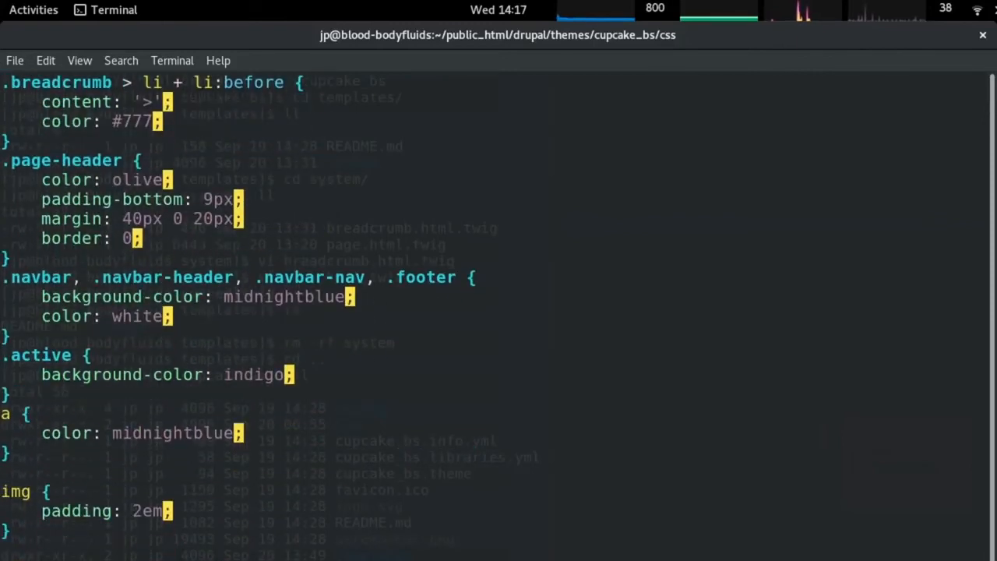
key(Up)
key(shift+p)
key(Up)
key(Up)
key(Up)
key(Up)
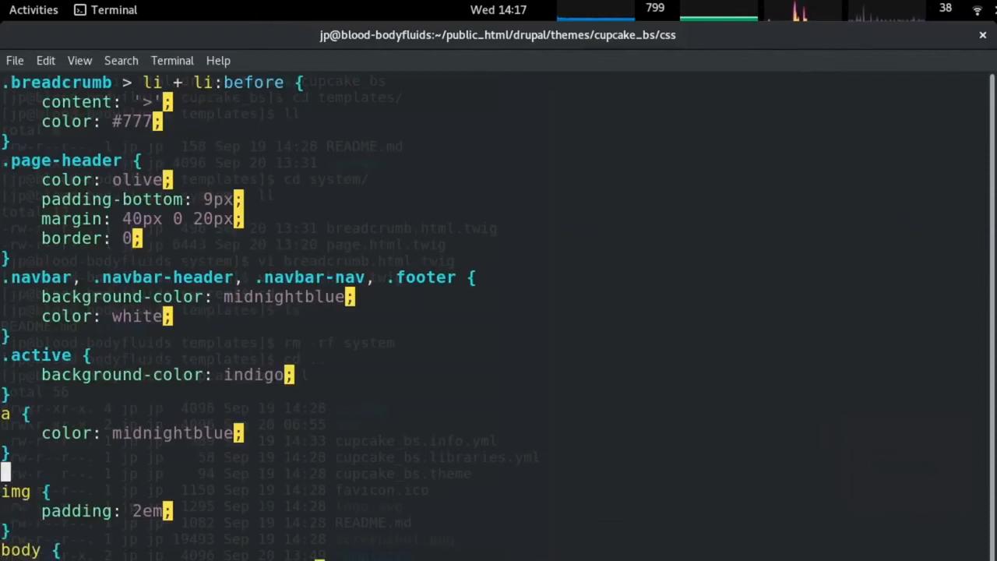
key(d)
key(d)
key(Up)
key(Up)
key(Up)
key(Up)
key(Up)
key(Up)
key(Up)
key(Up)
key(Up)
key(Up)
key(Up)
key(Up)
key(Up)
key(Up)
key(Up)
key(Up)
key(Up)
key(Up)
key(Up)
key(Up)
key(Up)
key(Up)
key(Up)
key(Up)
key(Up)
key(Up)
key(alt+Tab)
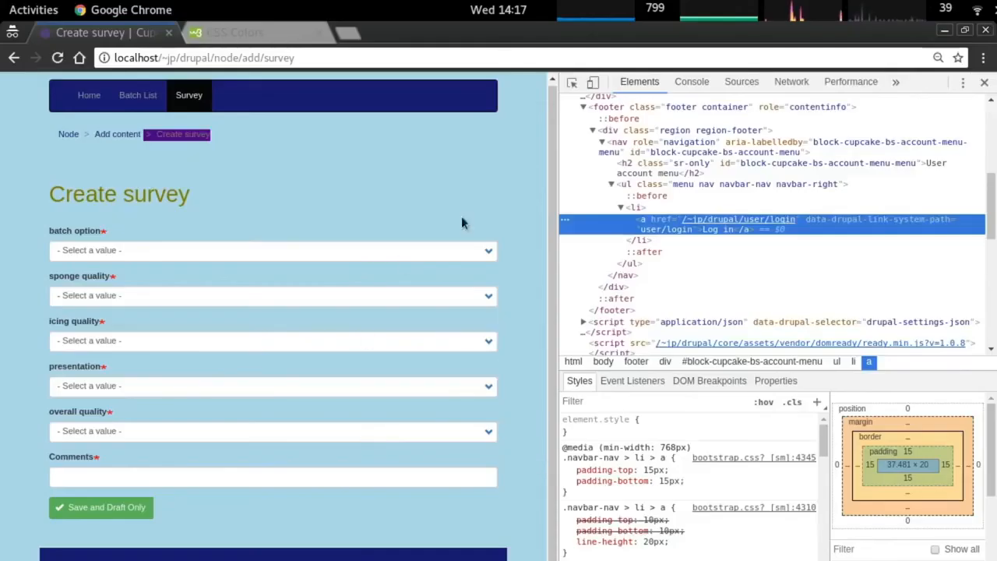
Widen DevTools and inspect the footer ul.menu list's styles.
drag(550, 171, 453, 168)
click(428, 93)
click(426, 92)
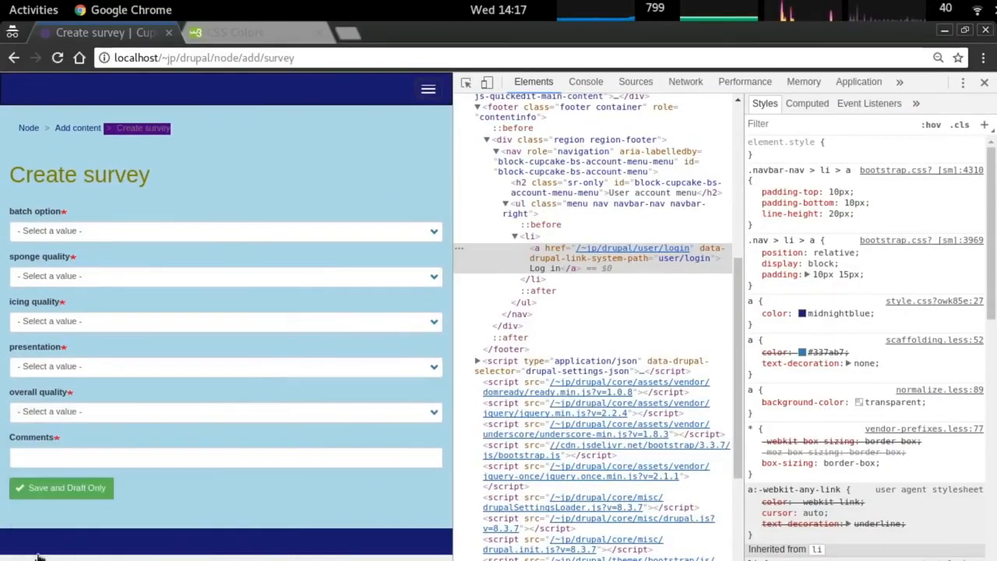
click(585, 225)
click(577, 214)
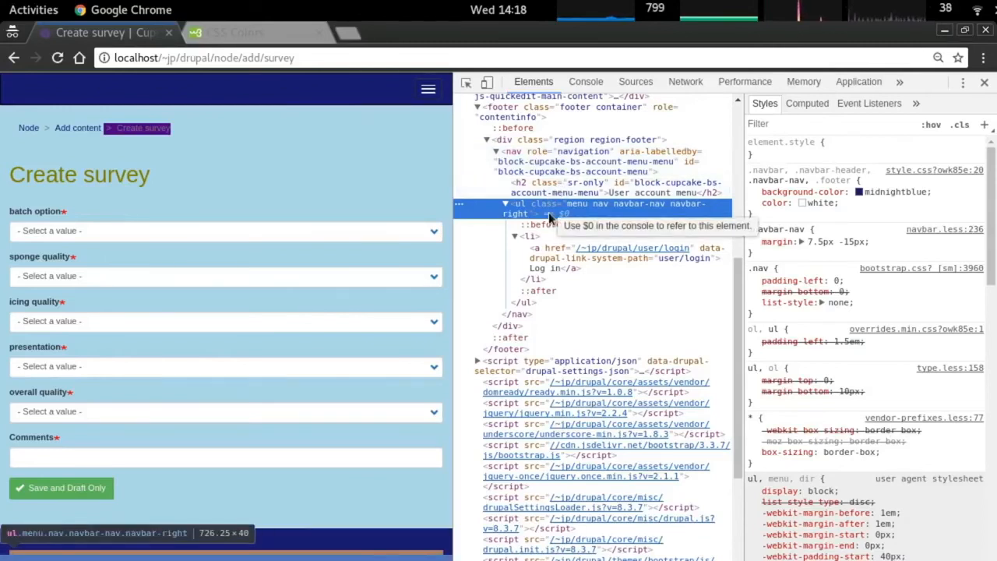
Add '.menu, ' to the midnightblue navbar rule's selector, save with :w and reload the page.
key(alt+Tab)
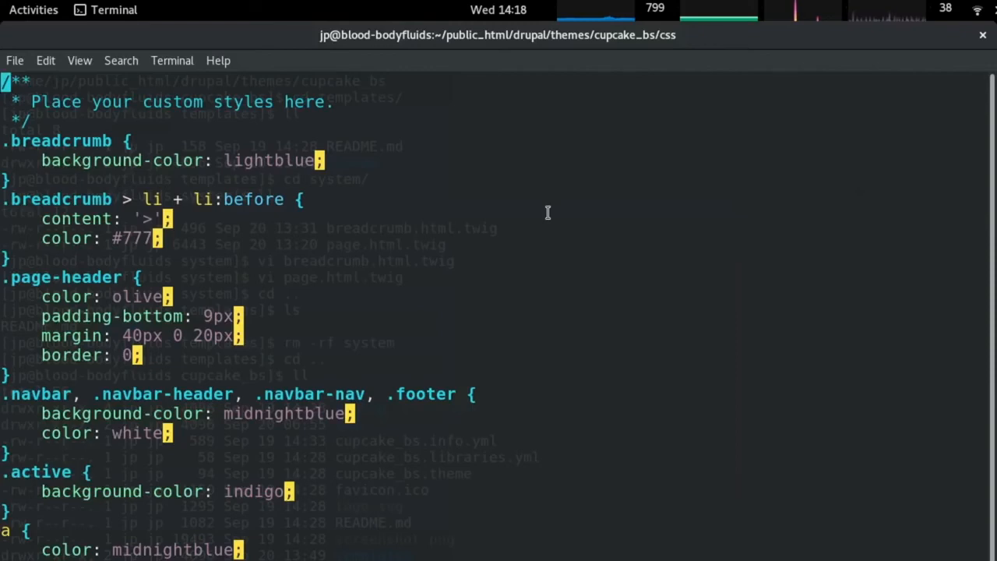
key(Down)
key(Down)
key(Down)
key(Down)
key(Down)
key(Down)
key(Down)
key(Down)
key(Down)
key(Down)
key(Down)
key(Down)
key(Down)
key(Down)
key(Down)
key(Down)
key(Down)
key(Down)
key(Up)
key(Up)
text(i.menu)
key(BackSpace)
text(,)
key(Escape)
text(:w)
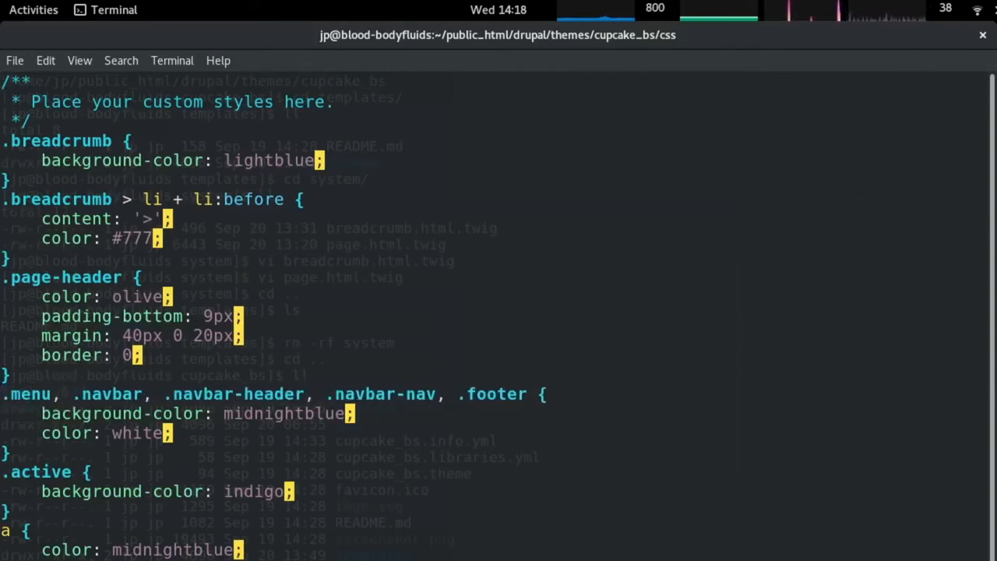
key(Return)
key(alt+Tab)
key(F5)
Inspect the footer Log in link and select its hover/focus selector to copy.
right_click(421, 558)
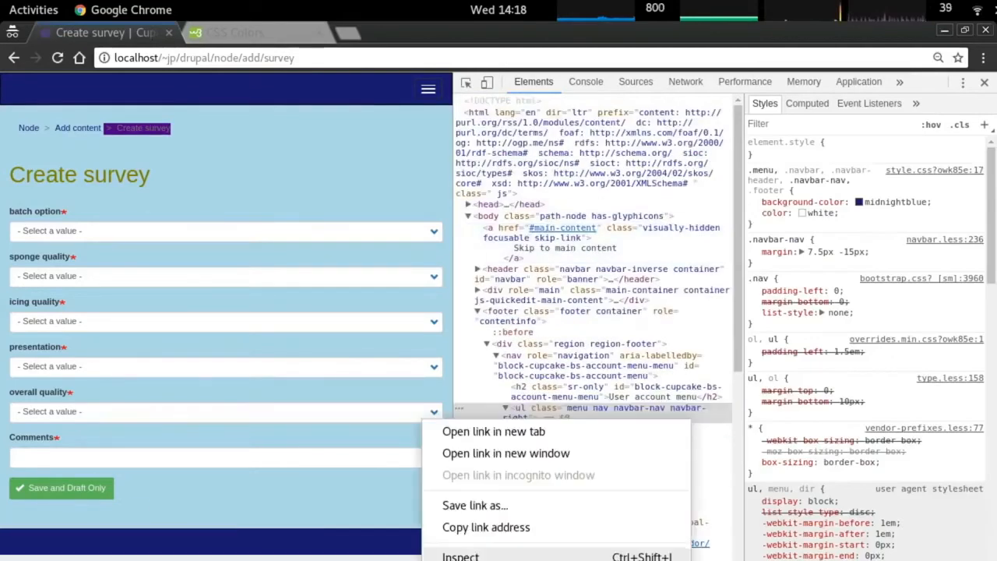
click(452, 553)
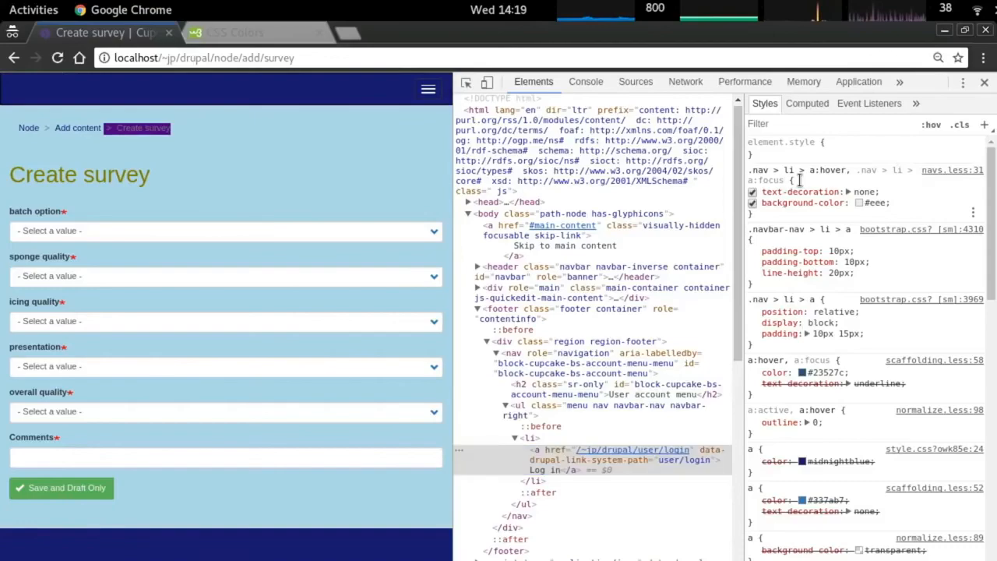
drag(795, 181, 750, 170)
key(alt+Tab)
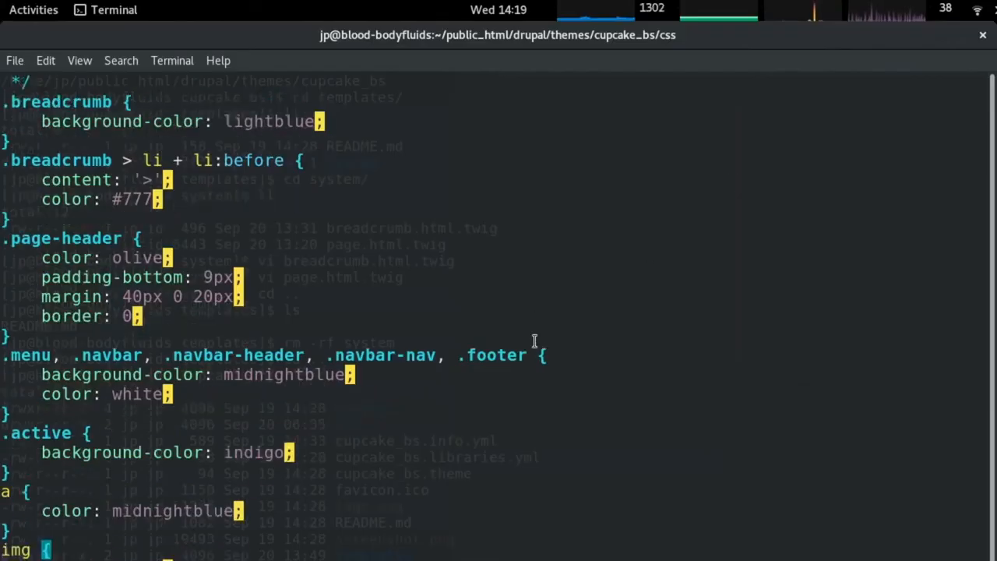
Paste the copied hover selector and duplicate it, trimming the copy into a new .nav > li rule.
right_click(540, 333)
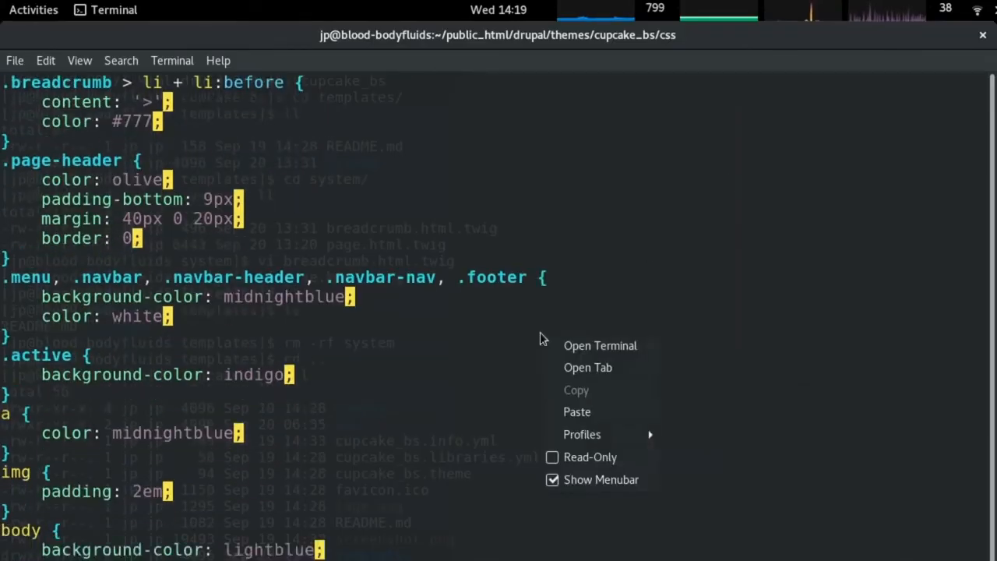
click(597, 412)
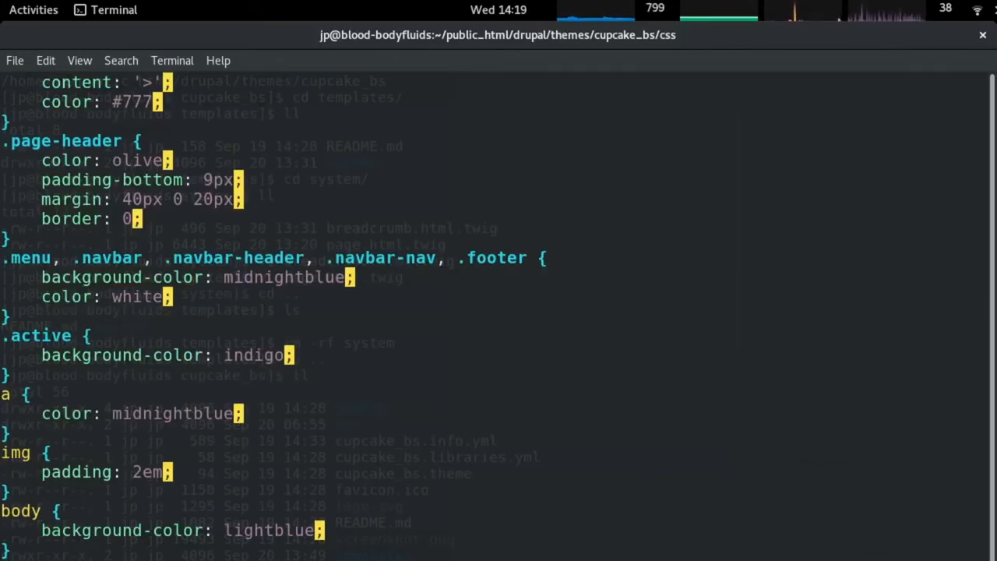
key(Down)
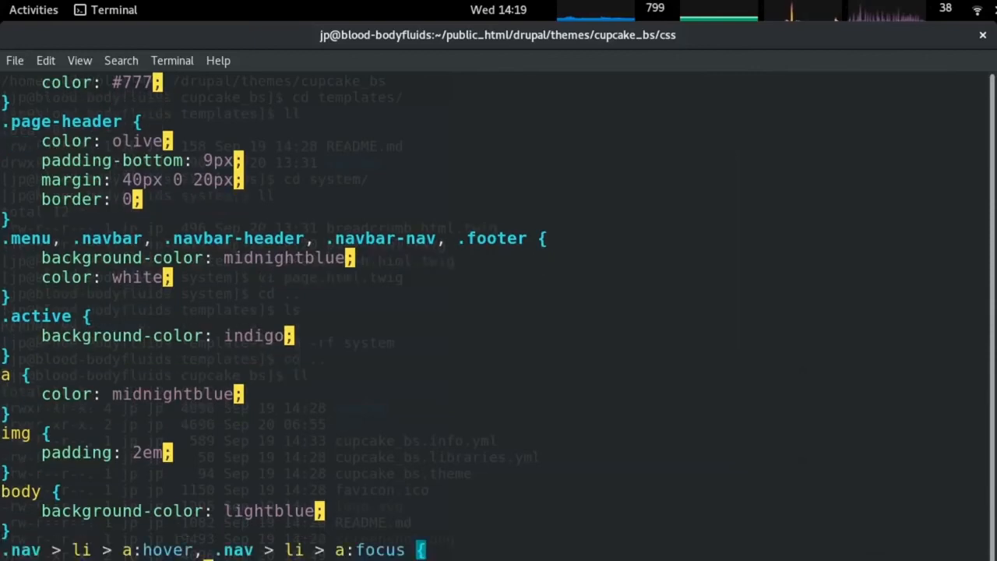
key(Down)
key(Up)
key(y)
key(y)
key(P)
key(w)
key(w)
key(w)
key(l)
key(l)
key(shift+d)
text(a {)
key(Return)
Give .nav > li the midnightblue background declaration and add background: none to the hover rule.
key(Tab)
key(Escape)
key(Up)
key(Up)
key(Up)
key(Up)
key(Up)
key(Up)
key(Up)
key(Up)
key(Up)
key(Up)
key(Up)
key(Up)
key(Up)
key(Up)
key(Up)
key(Up)
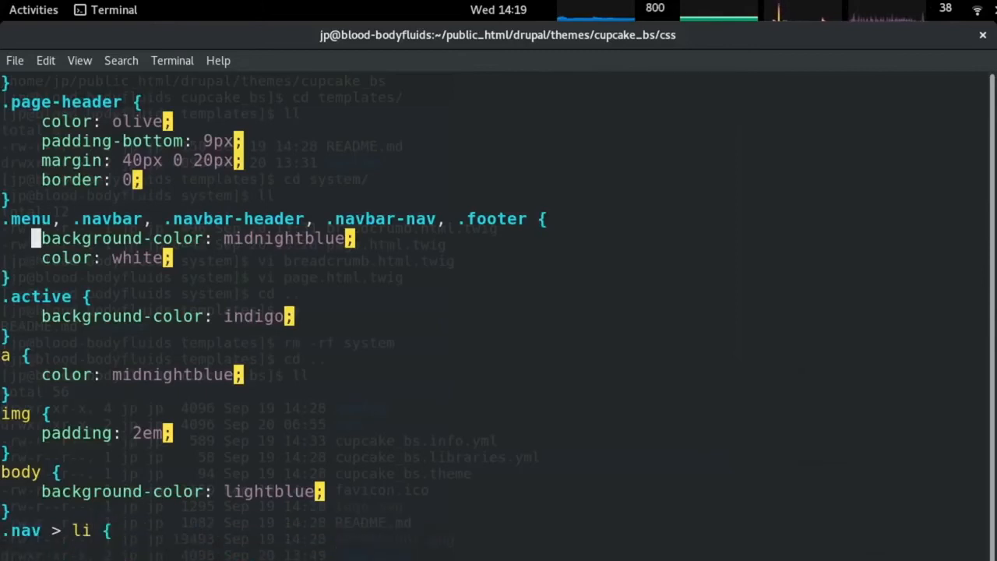
key(Down)
key(Down)
key(Up)
key(Up)
key(p)
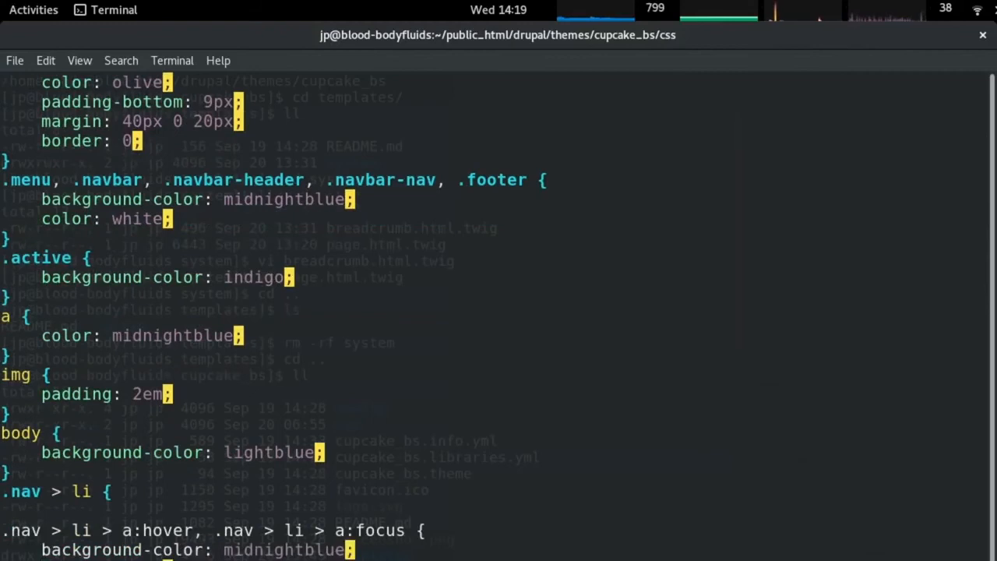
key(Up)
key(Up)
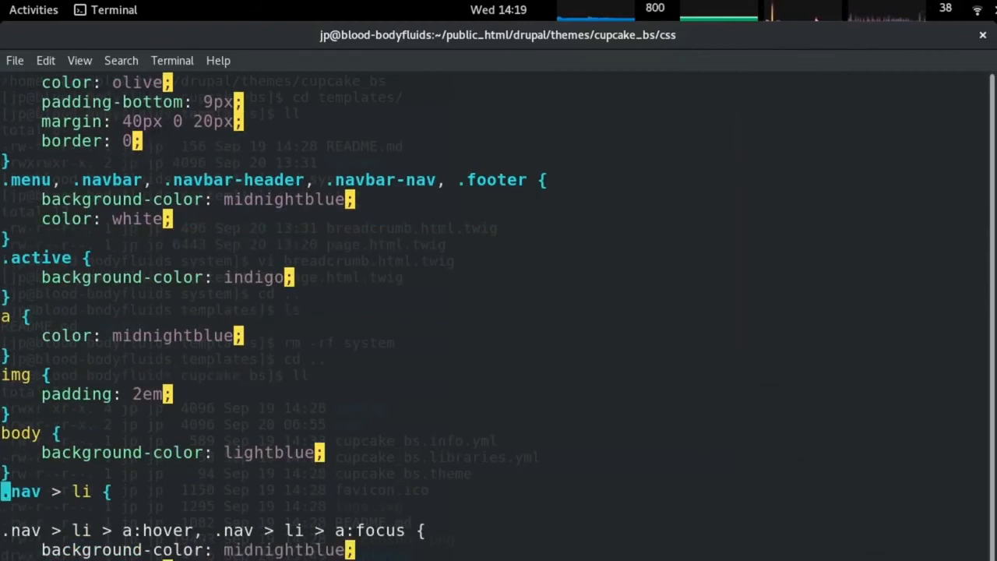
key(p)
key(Down)
key(p)
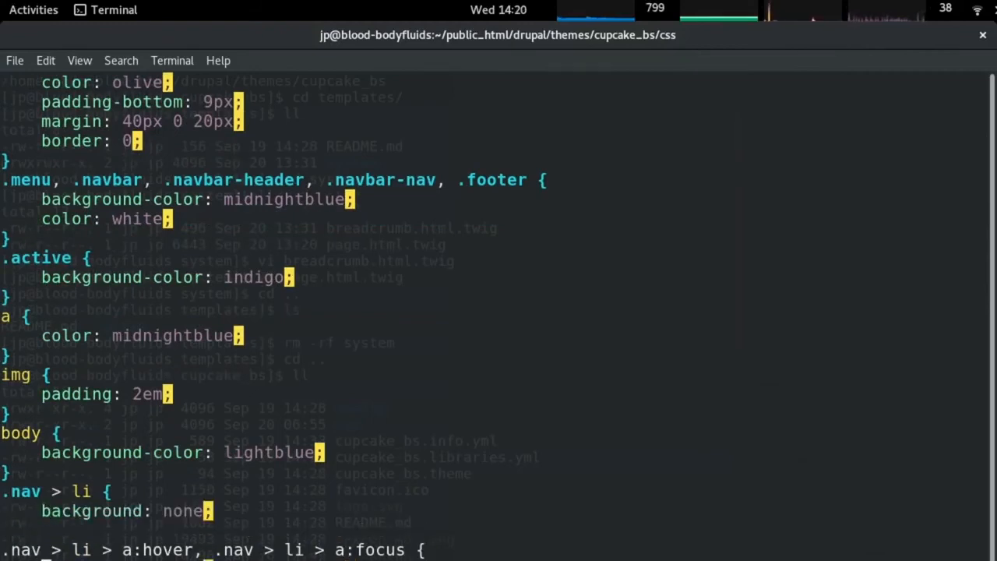
key(Down)
key(Up)
key(Up)
key(Up)
key(Up)
key(Up)
key(p)
key(Down)
key(d)
key(d)
key(Down)
key(Down)
Add white text colour, close the .nav > li rule, remove the blank line and reload Chrome.
key(Up)
key(Up)
text(po})
key(Escape)
key(Down)
key(Down)
key(Up)
key(d)
key(d)
key(Up)
key(Up)
key(Up)
key(Up)
key(Down)
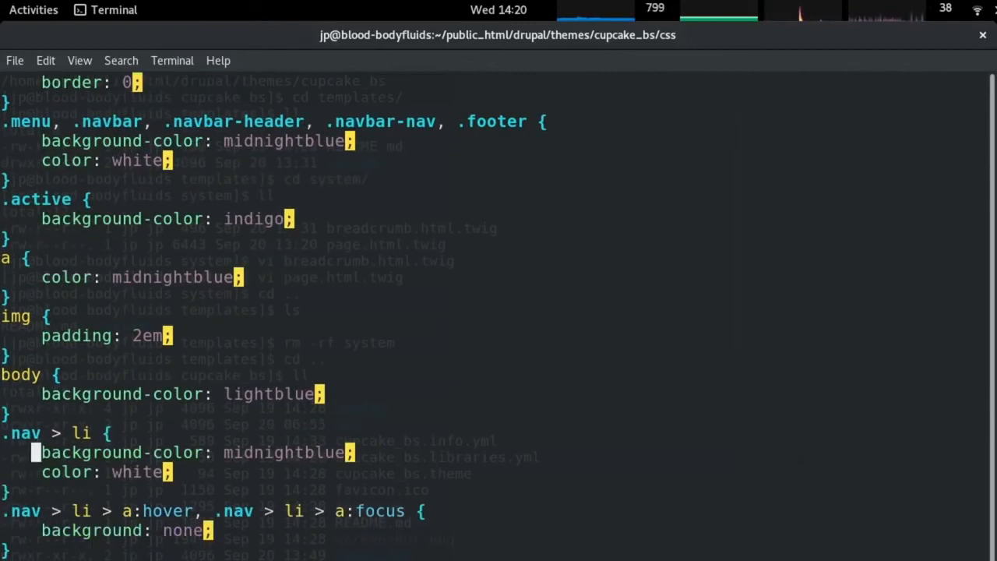
key(alt+Tab)
key(F5)
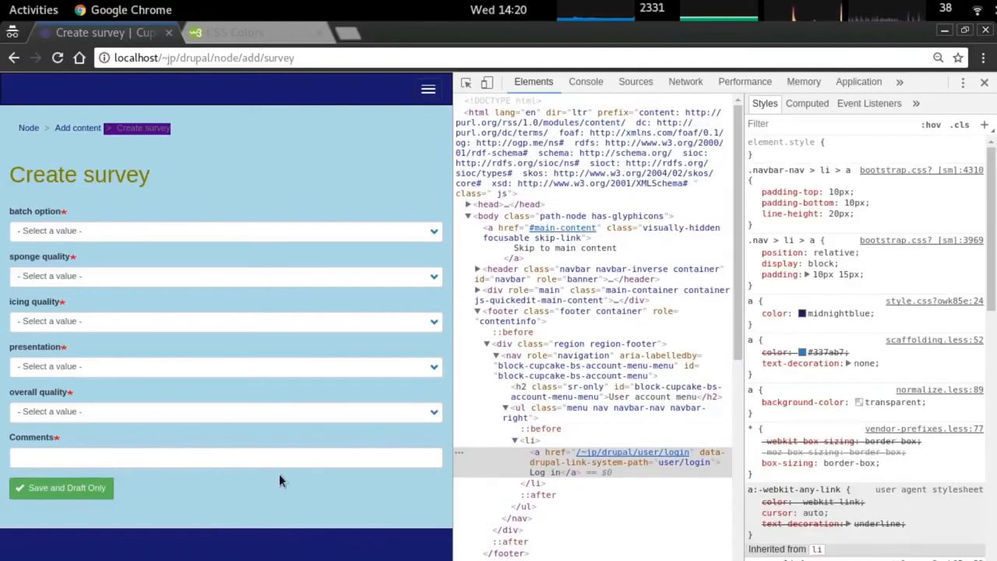
Open the Log in page and select its text to reveal the hidden nav links.
key(ctrl+a)
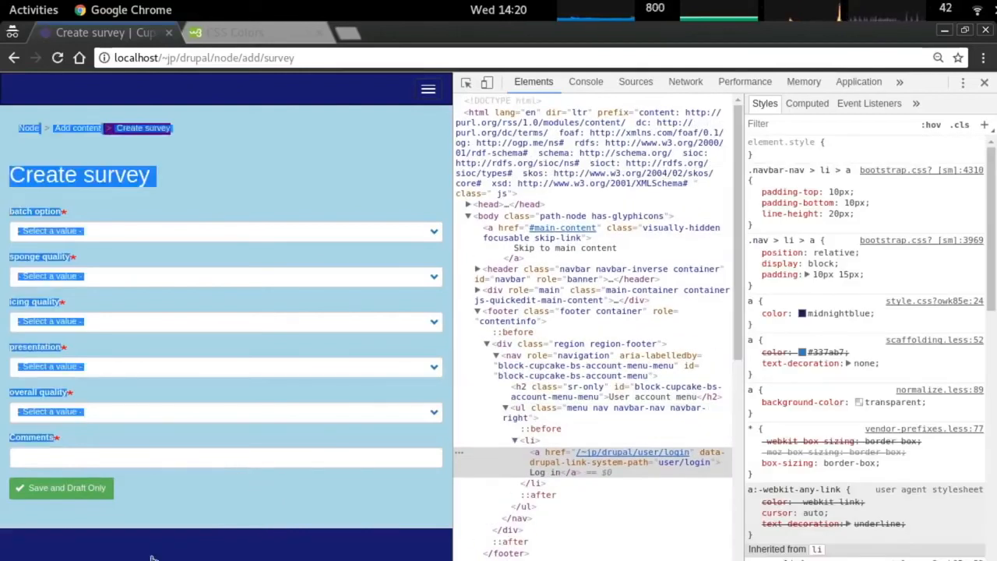
click(113, 534)
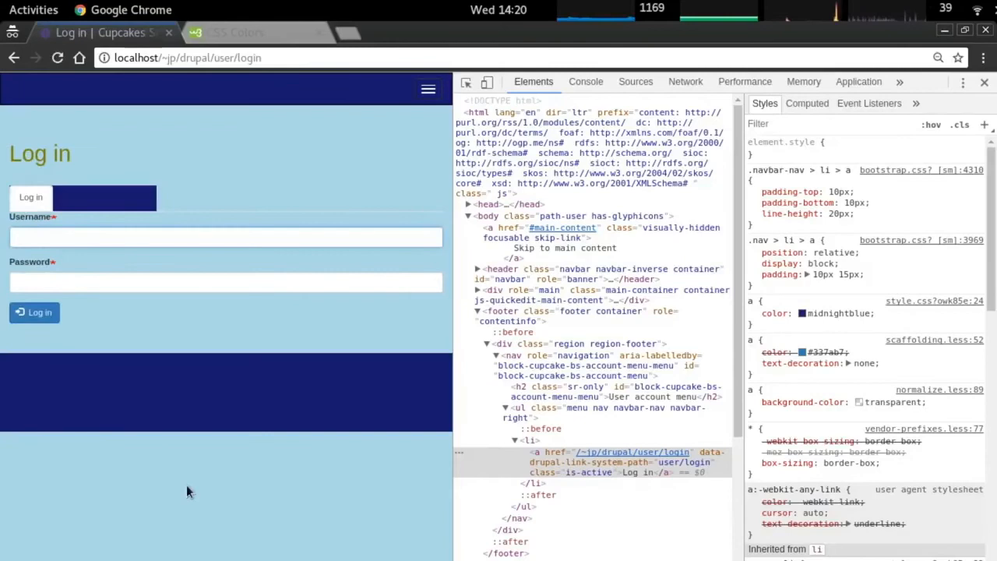
key(ctrl+a)
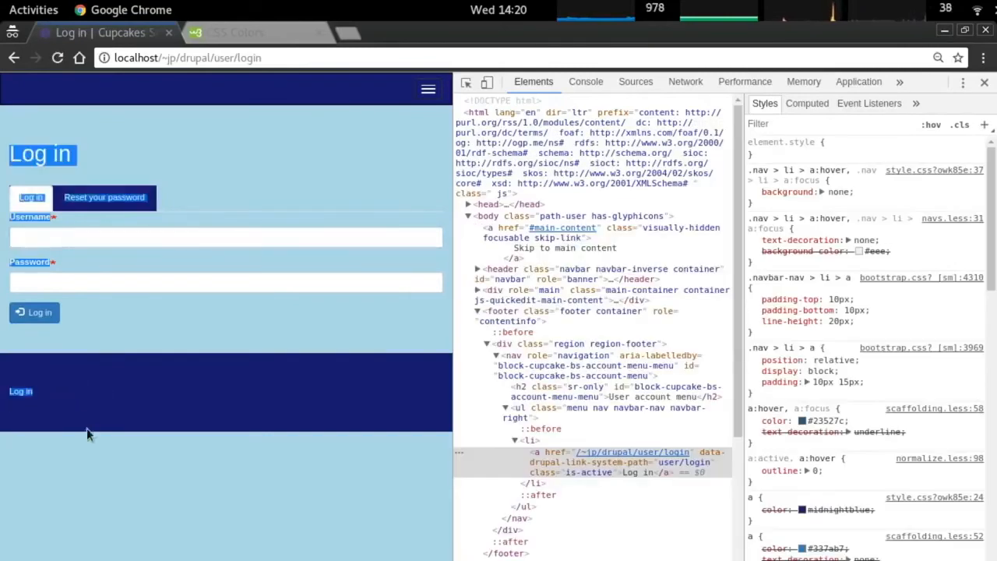
Extend the .nav > li rule to also cover .nav > li a, save, and reload the login page.
key(alt+Tab)
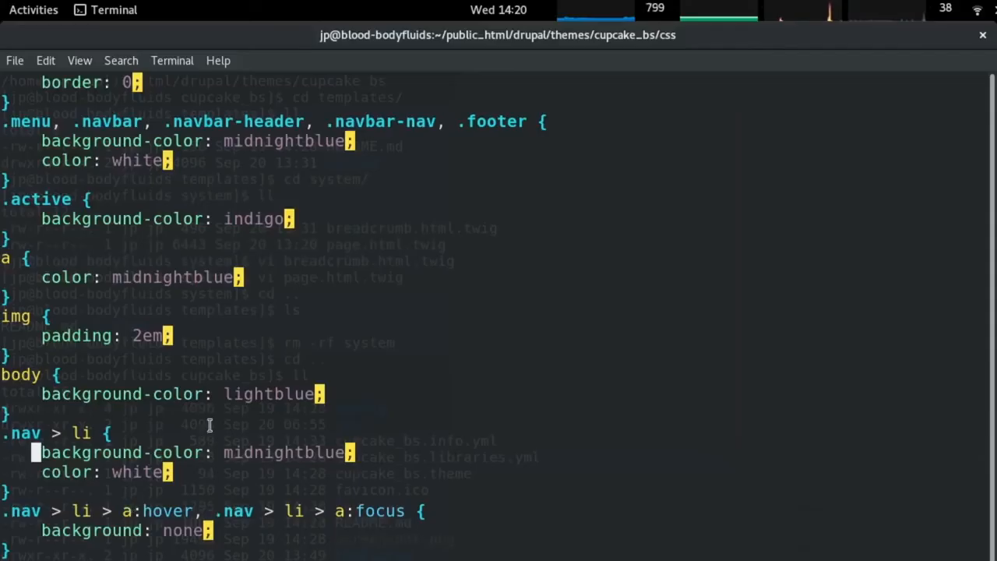
key(k)
key(0)
key(y)
key($)
key(l)
key(l)
key(l)
key(l)
key(l)
key(l)
key(l)
key(l)
key(l)
key(l)
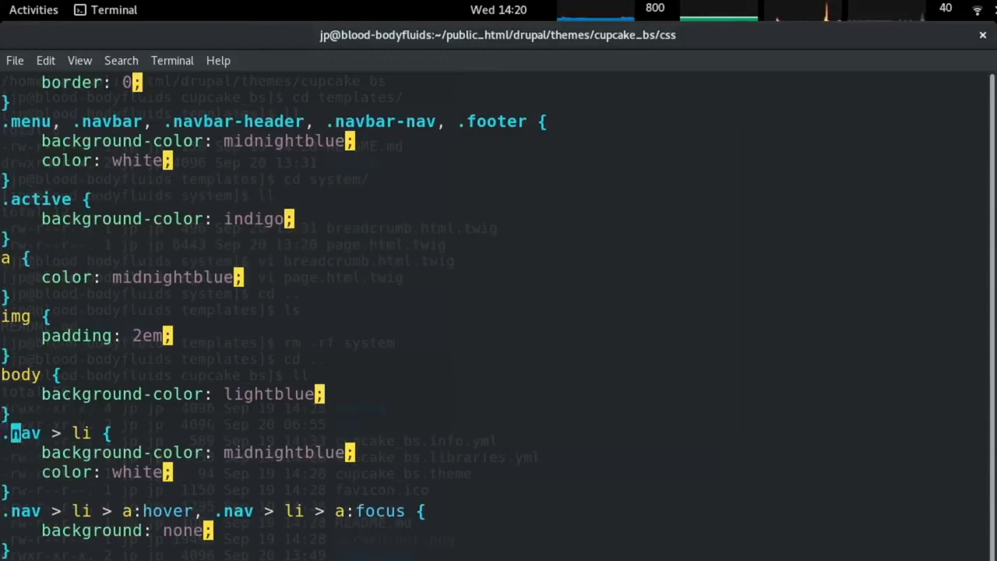
key(p)
key(b)
key(b)
key(b)
key(b)
text(xhi,)
key(Escape)
key(l)
key(l)
key(l)
key(l)
key(l)
key(l)
key(l)
key(l)
key(l)
key(l)
text(a:)
key(BackSpace)
text(a)
key(Escape)
text(:w)
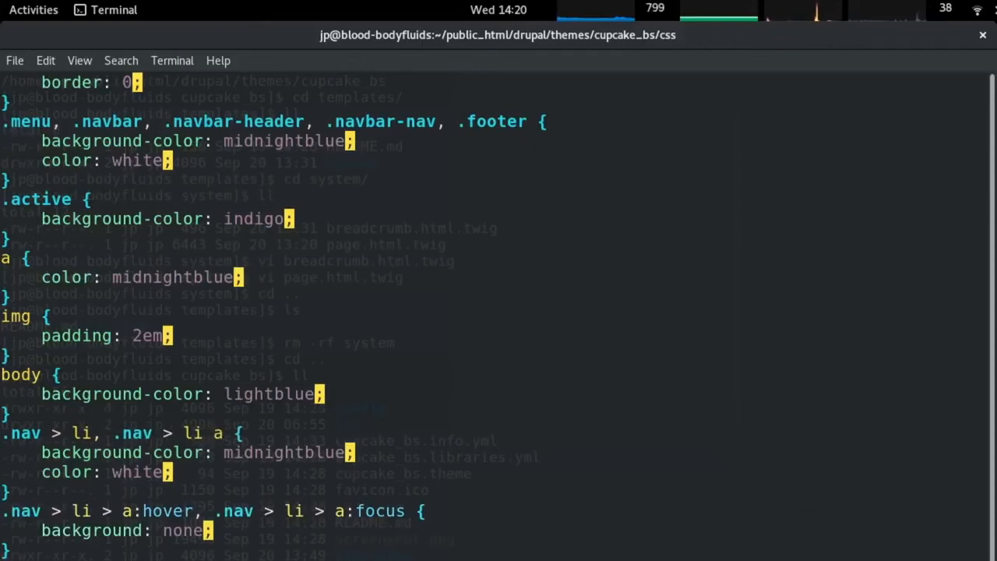
key(Return)
key(alt+Tab)
key(F5)
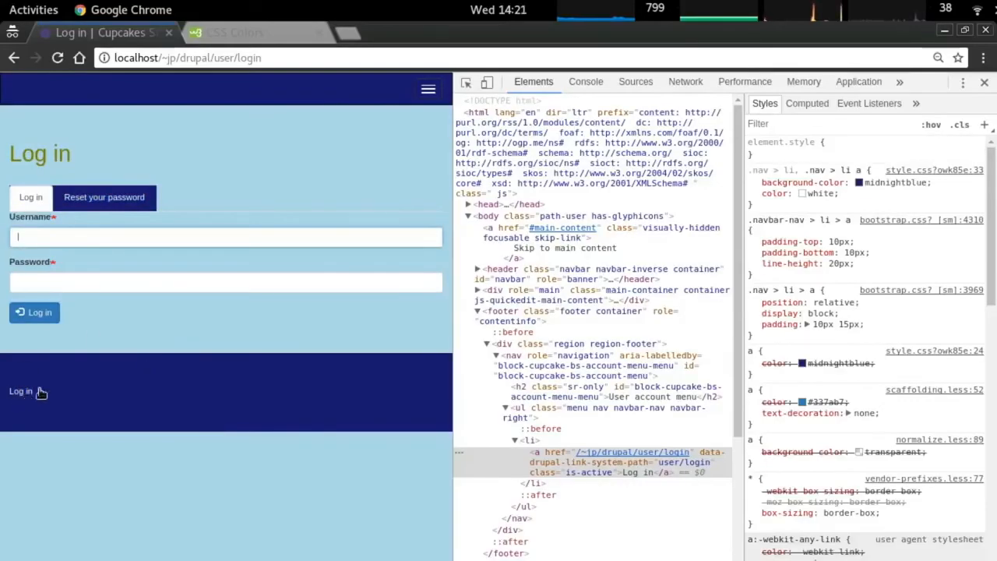
Add color: lightblue to the nav hover/focus rule, save, reload, and open the homepage from the menu.
key(alt+Tab)
key(j)
key(j)
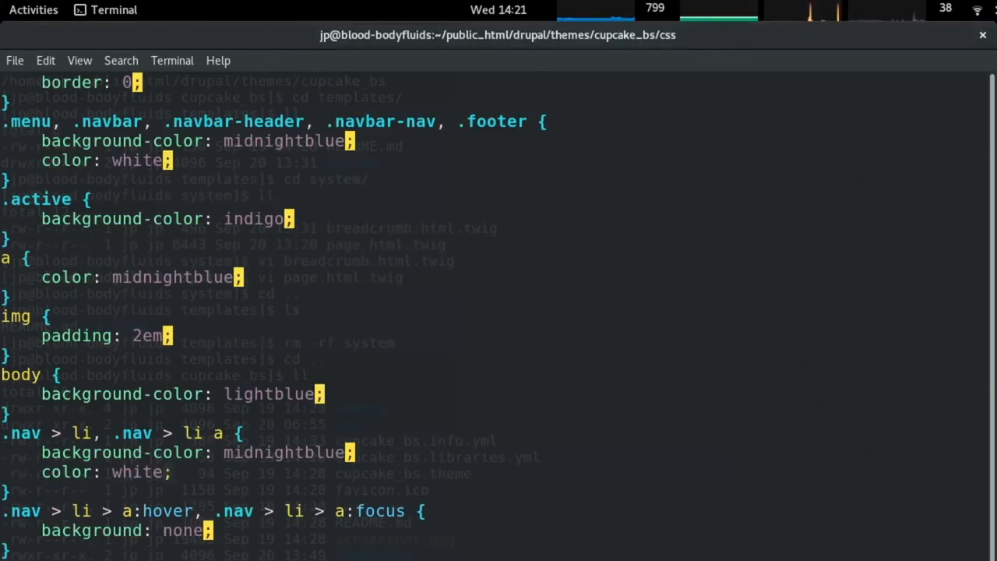
key(y)
key(y)
key(j)
key(j)
key(j)
key(p)
key(l)
key(l)
key(l)
key(w)
key(w)
text(cwlightblue)
key(Escape)
text(:w)
key(Return)
key(alt+Tab)
key(F5)
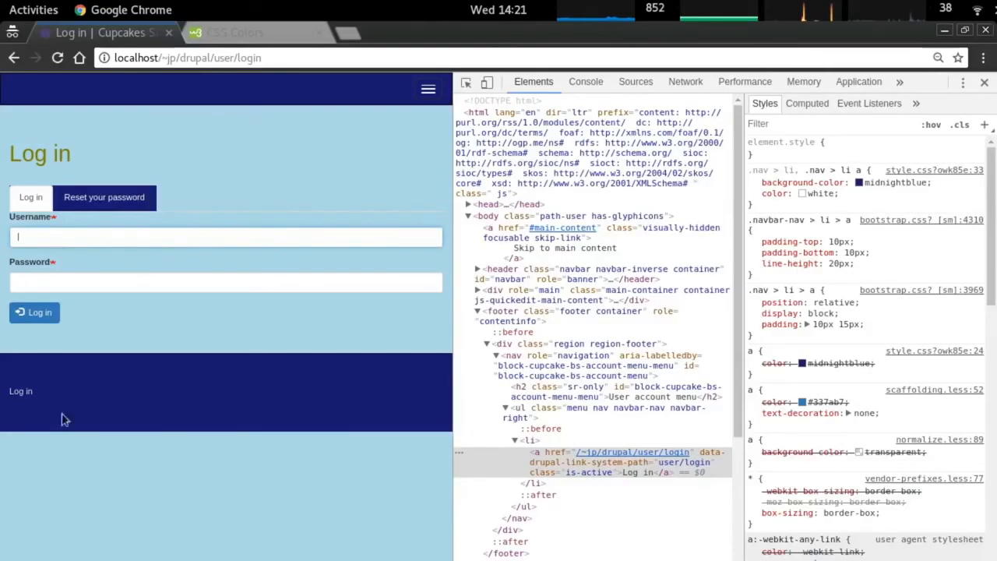
click(428, 89)
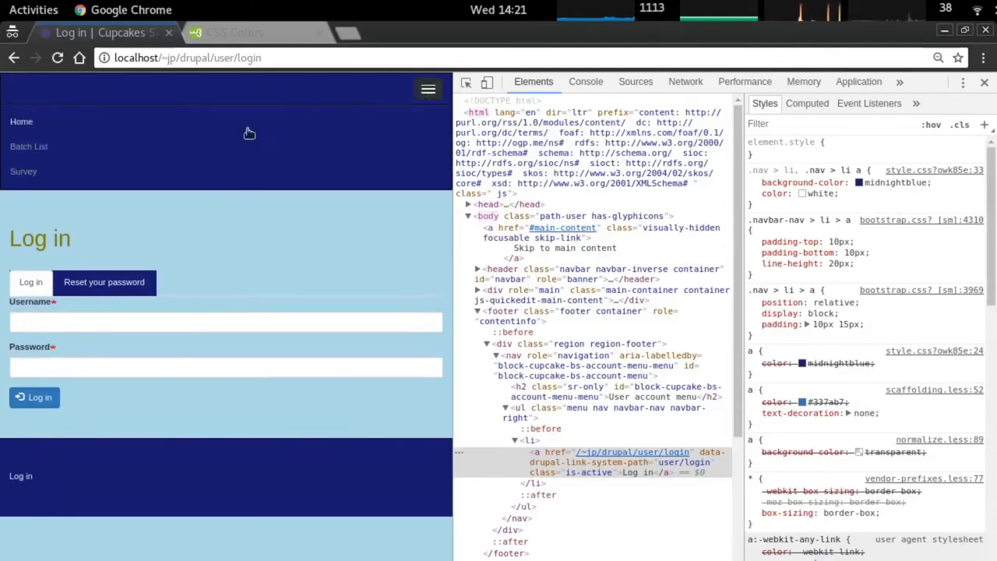
click(22, 121)
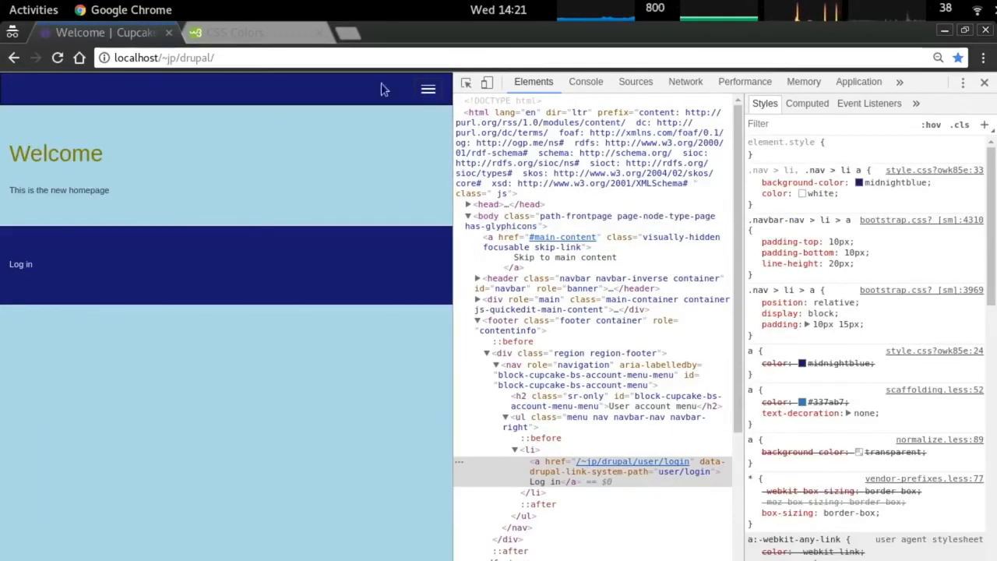
Open the Create survey form from the navigation menu and widen the page area.
click(428, 89)
click(147, 167)
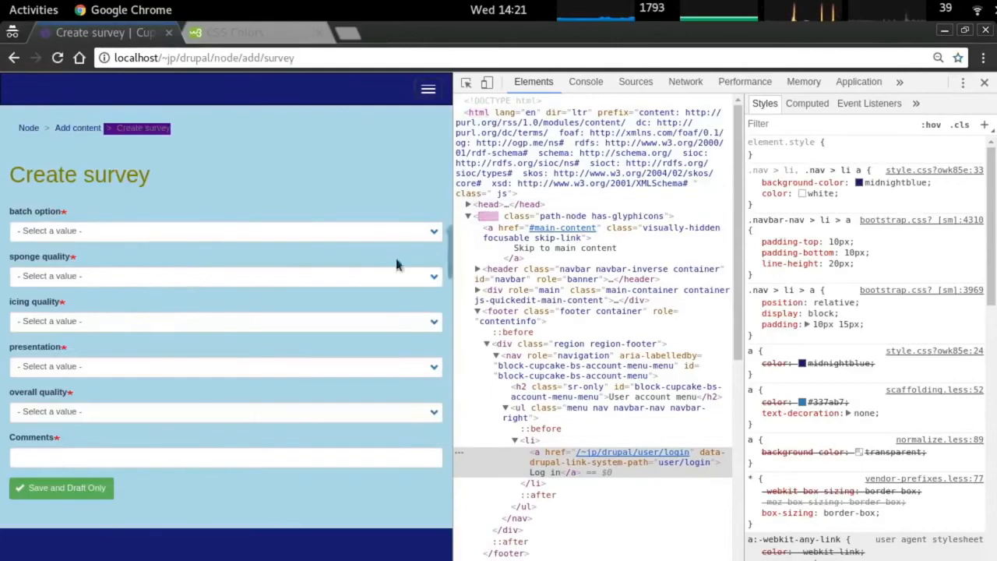
drag(452, 275, 865, 265)
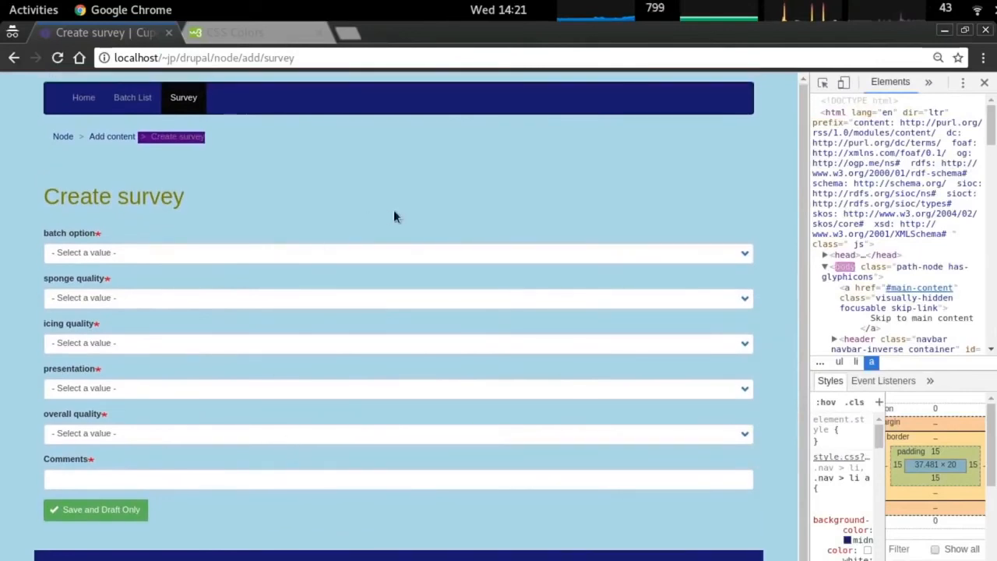
Compare the breadcrumb against the .active rule in the stylesheet, then open the Batch List page.
right_click(170, 138)
key(alt+Tab)
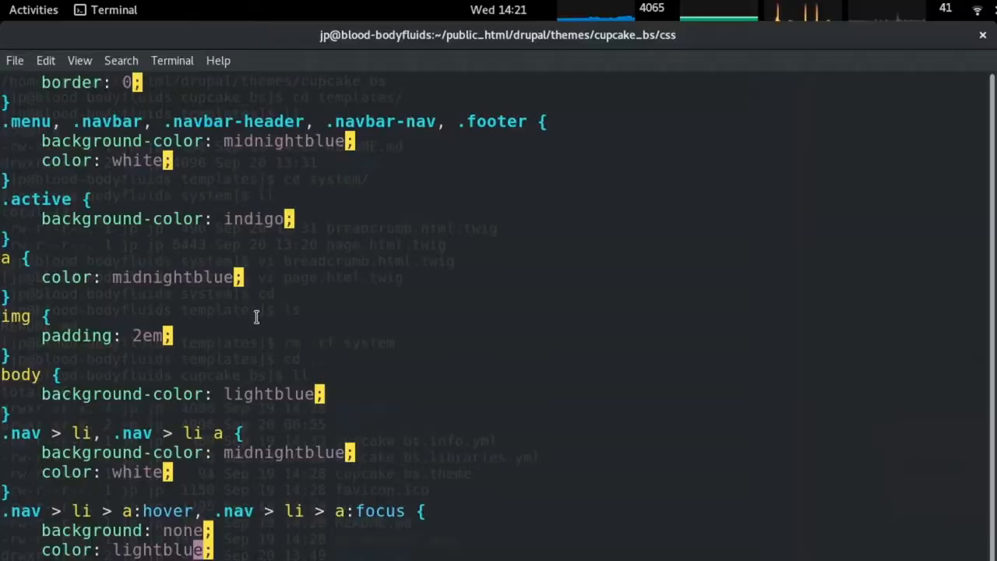
key(k)
key(k)
key(k)
key(k)
key(k)
key(k)
key(k)
key(k)
key(k)
key(k)
key(k)
key(k)
key(k)
key(k)
key(k)
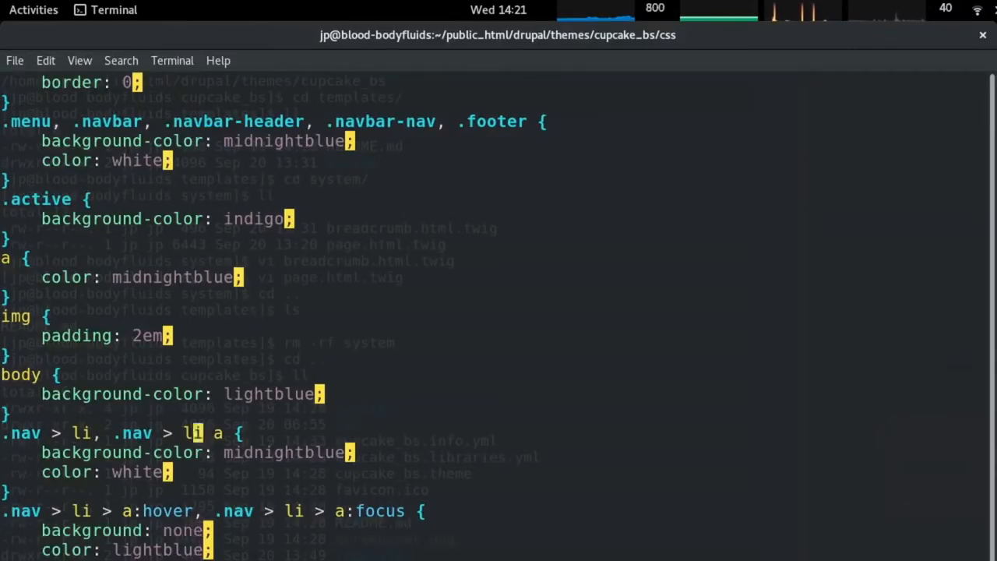
key(alt+Tab)
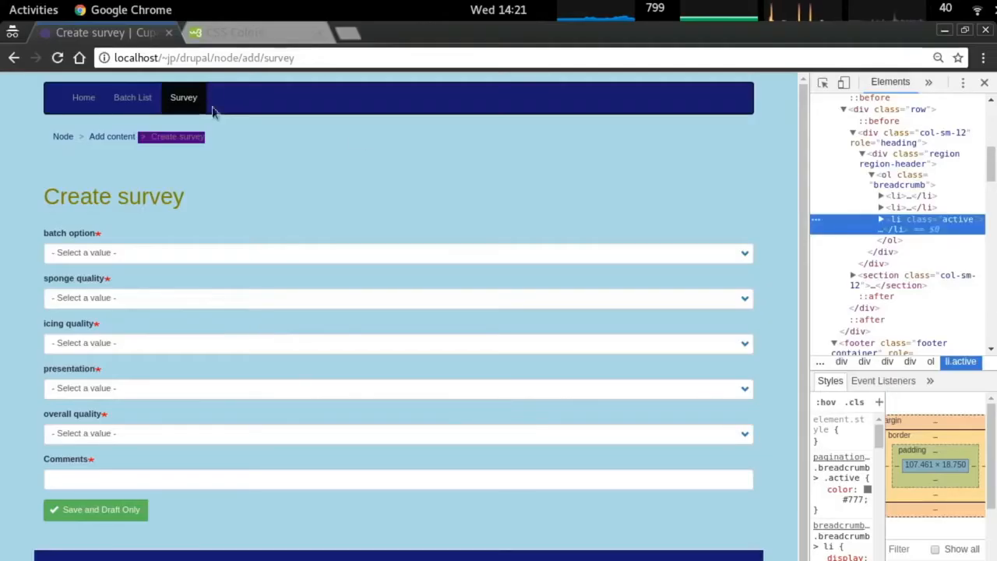
click(132, 100)
key(alt+Tab)
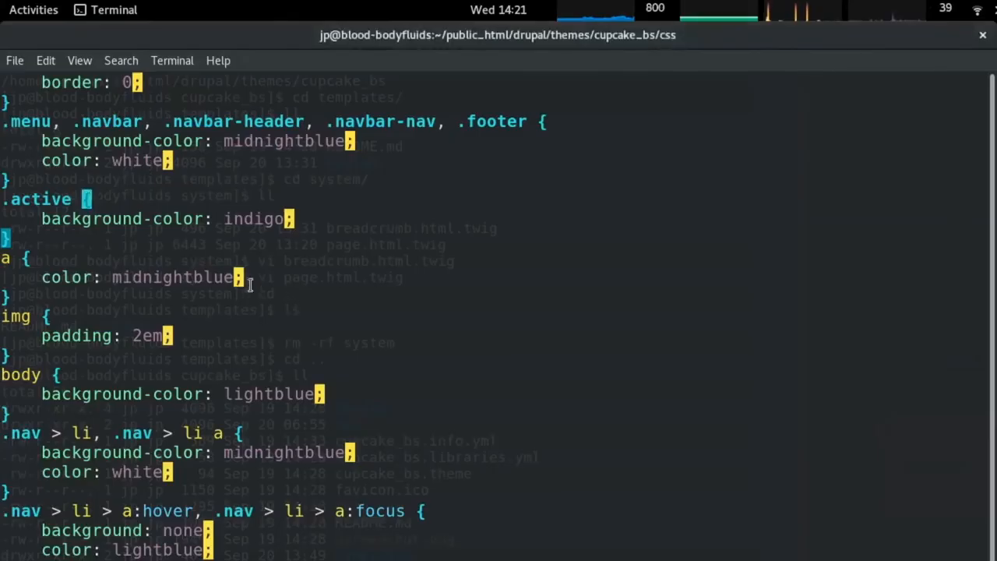
key(alt+Tab)
Inspect the Survey navbar link and Create survey breadcrumb markup and styles in DevTools.
right_click(180, 104)
click(250, 241)
drag(810, 261, 564, 253)
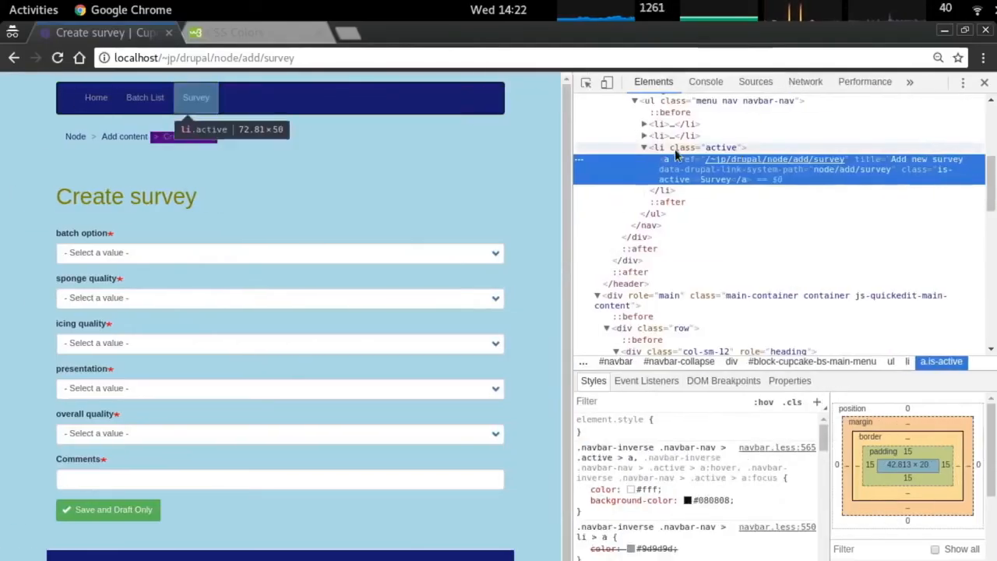
right_click(189, 137)
click(234, 343)
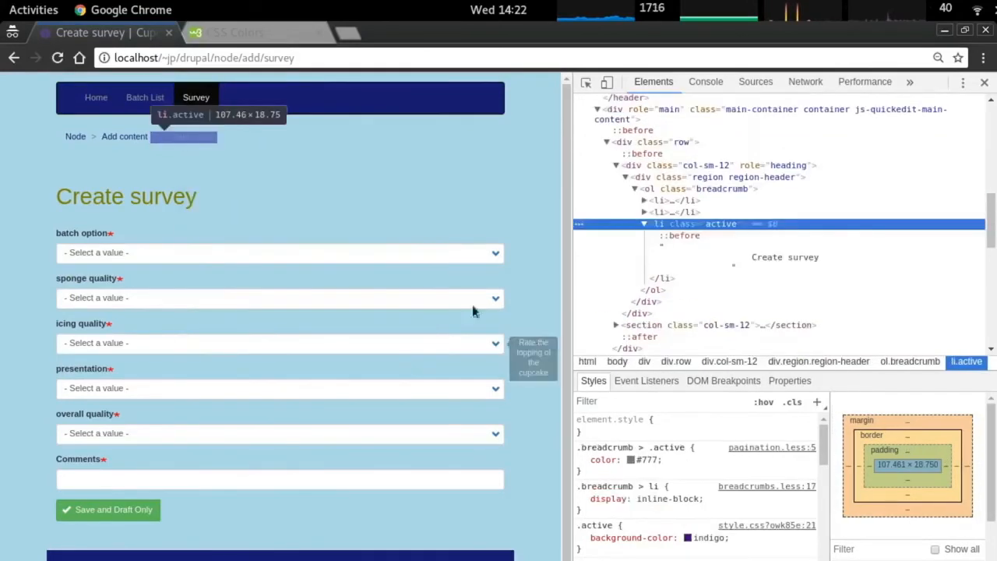
right_click(191, 97)
click(252, 237)
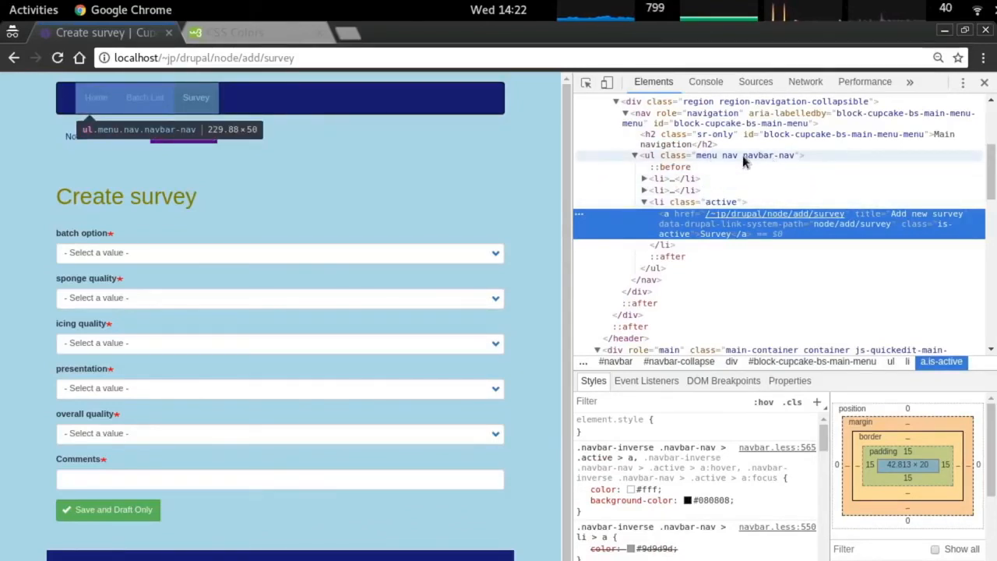
Disable the .active rule by prefixing it with 'na', then reload the Create survey page.
key(alt+Tab)
key(Up)
key(Up)
key(Up)
key(Down)
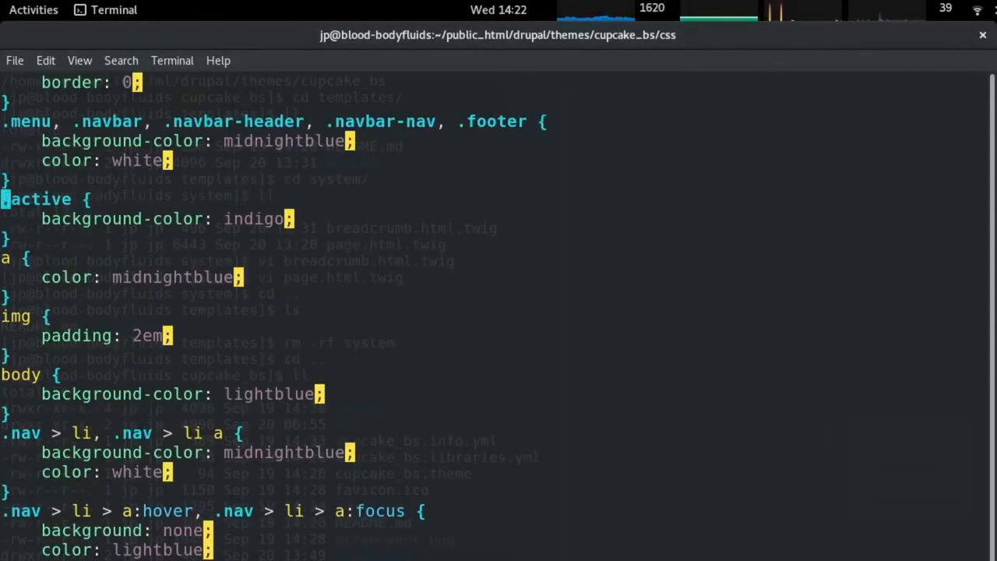
text(ina)
key(alt+Tab)
key(ctrl+r)
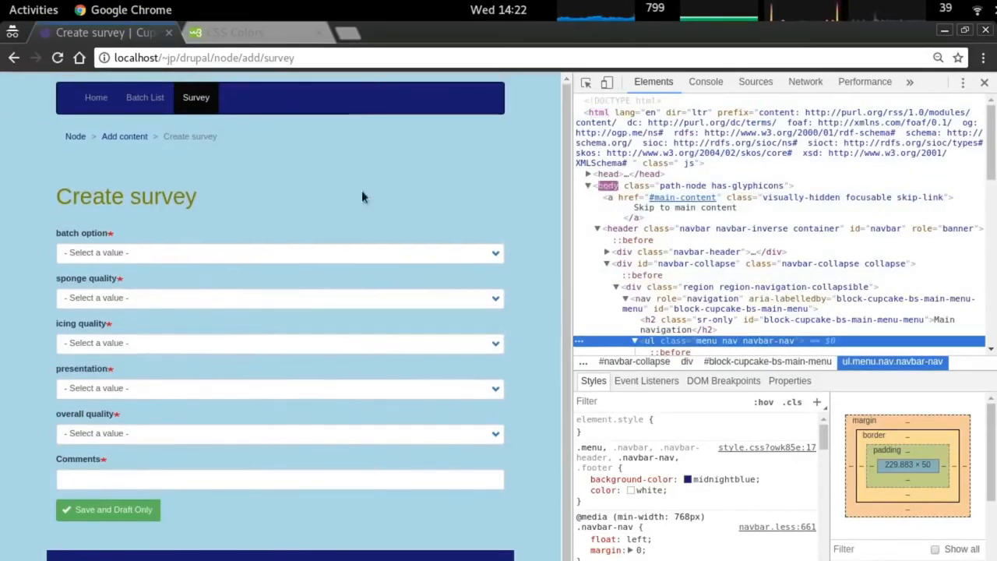
drag(569, 218, 615, 219)
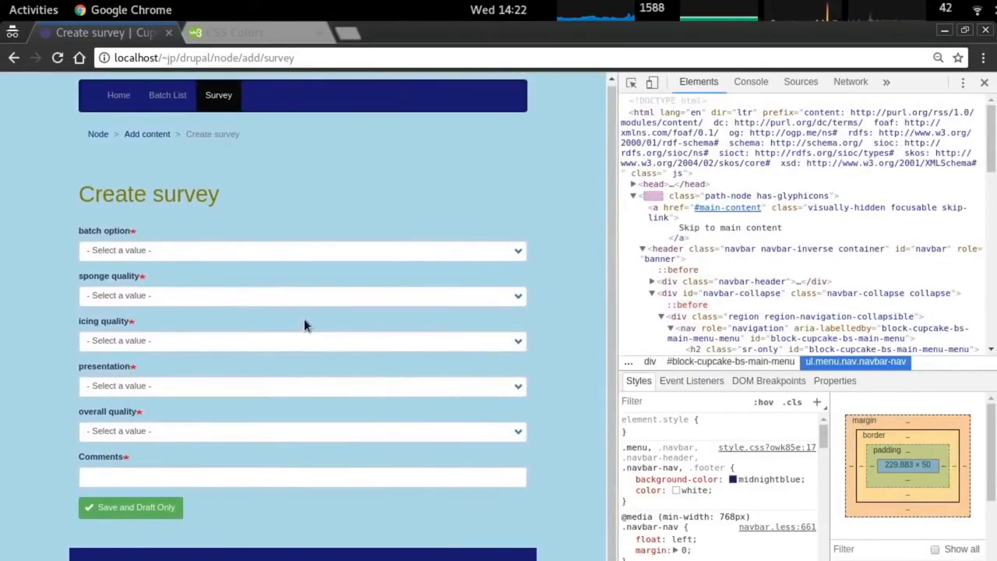
key(ctrl+Tab)
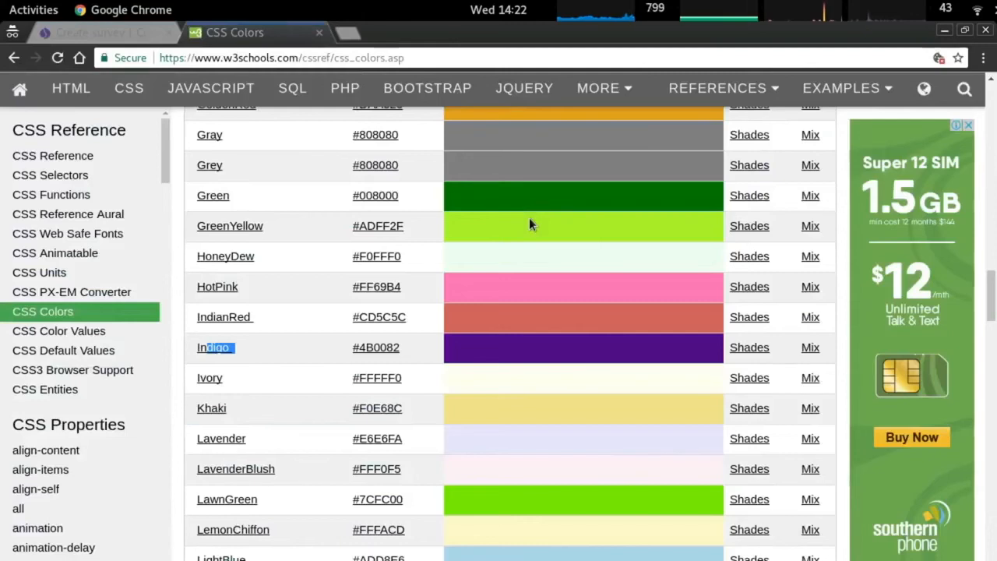
Search the web for 'bootstrap' in a new incognito tab.
key(ctrl+Tab)
key(ctrl+t)
text(boot)
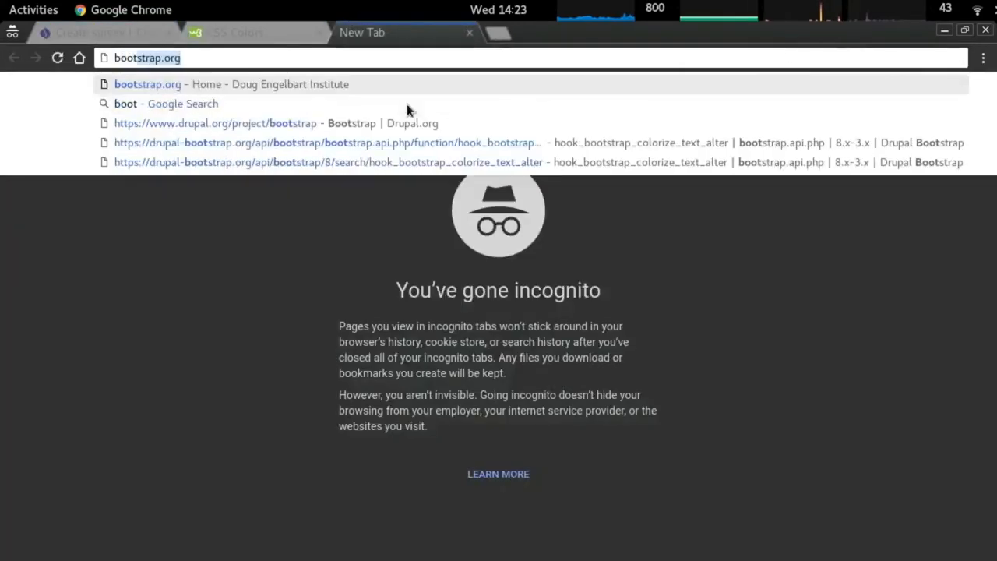
key(Return)
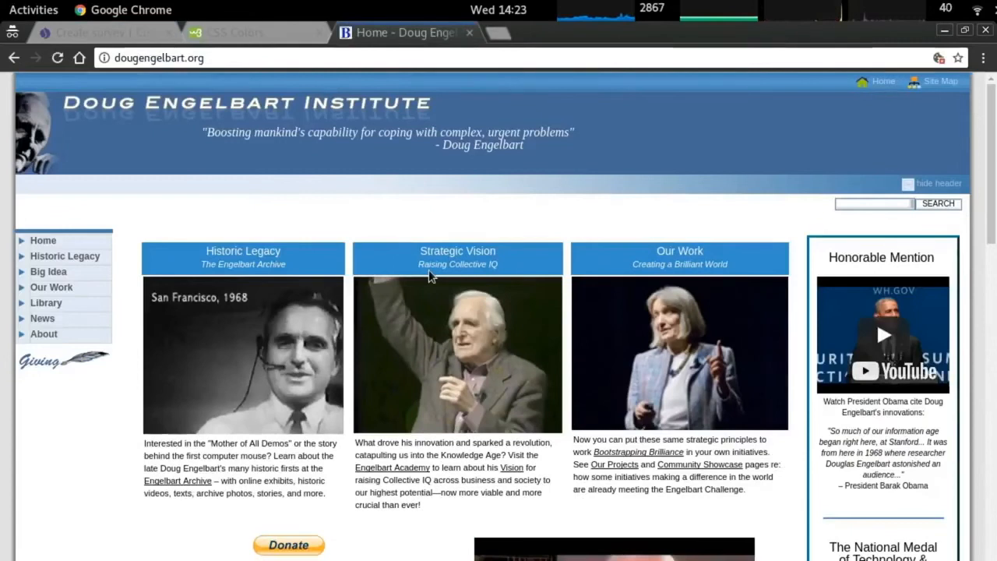
click(203, 59)
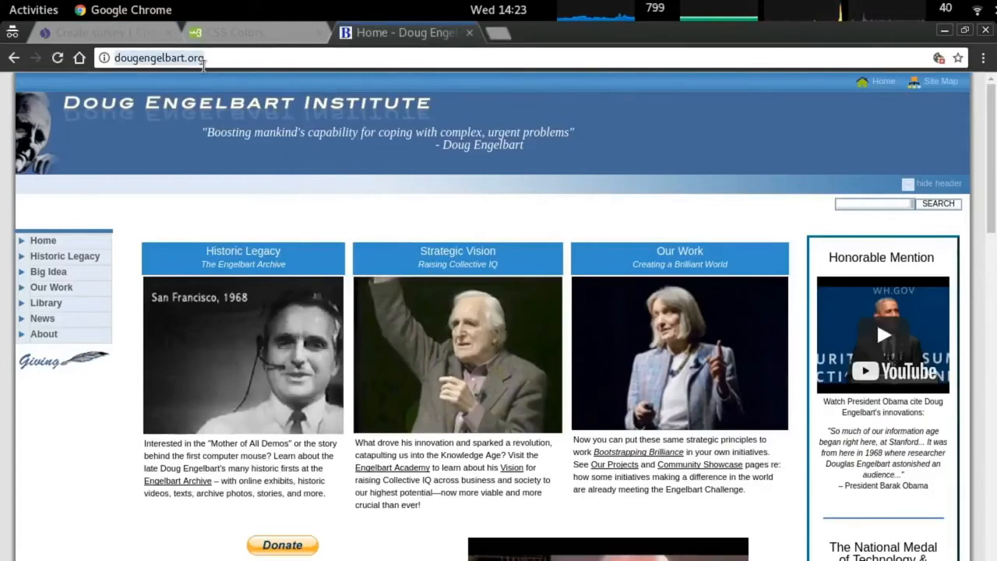
text(bootstrap)
key(Delete)
key(Return)
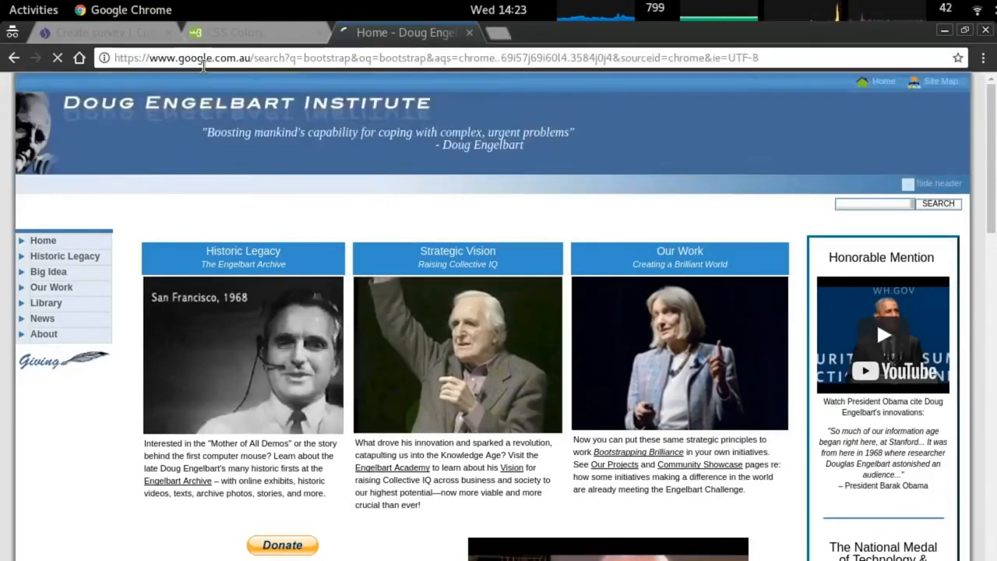
Open getbootstrap.com's Examples page and scroll through the example templates.
click(380, 296)
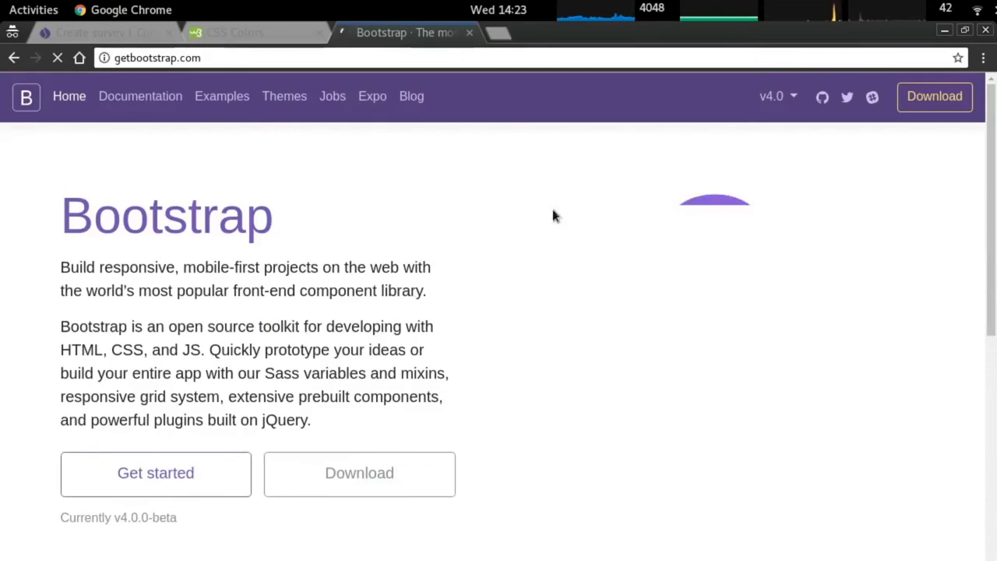
click(214, 102)
scroll(566, 257, down, 10)
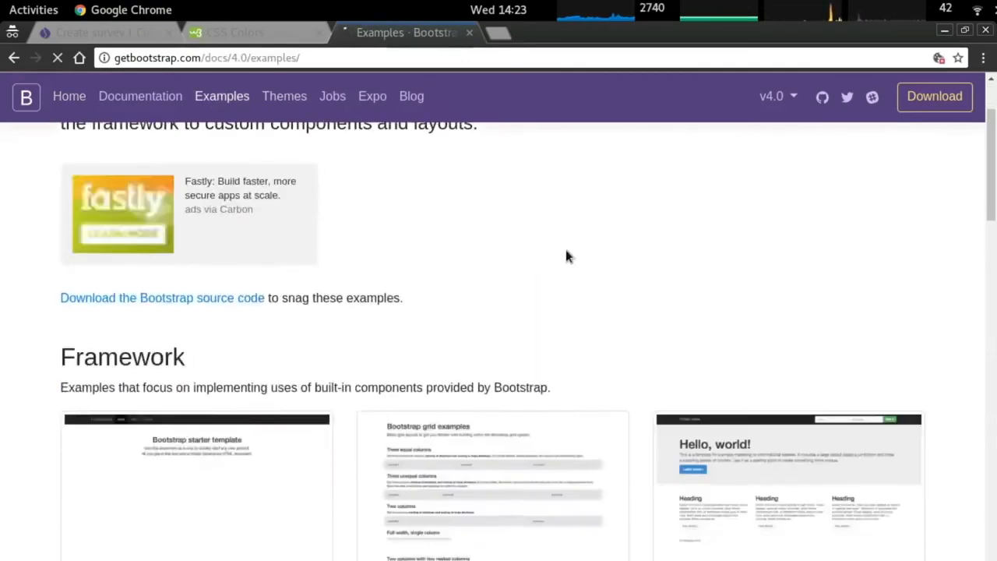
scroll(686, 285, down, 15)
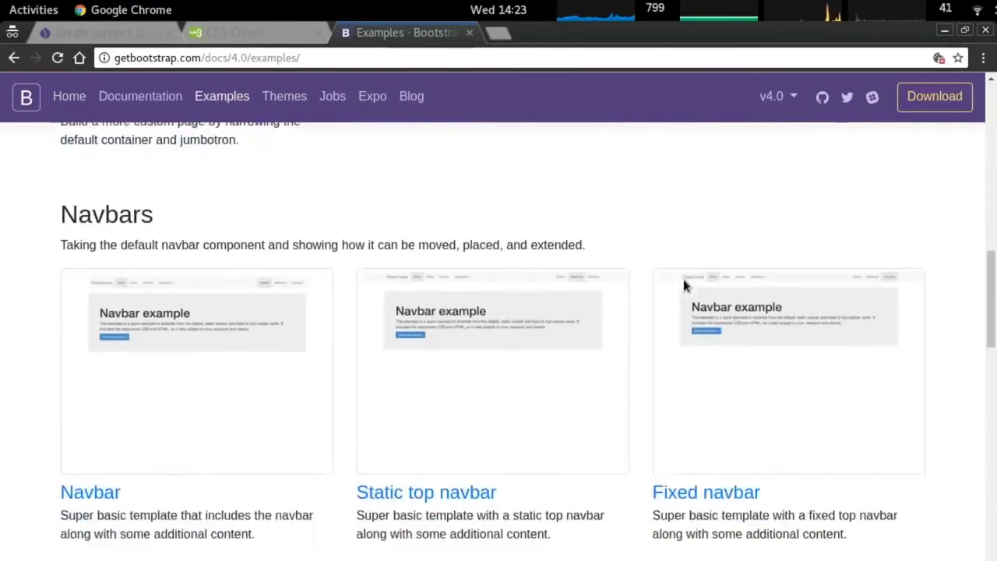
scroll(686, 279, down, 3)
scroll(686, 279, up, 10)
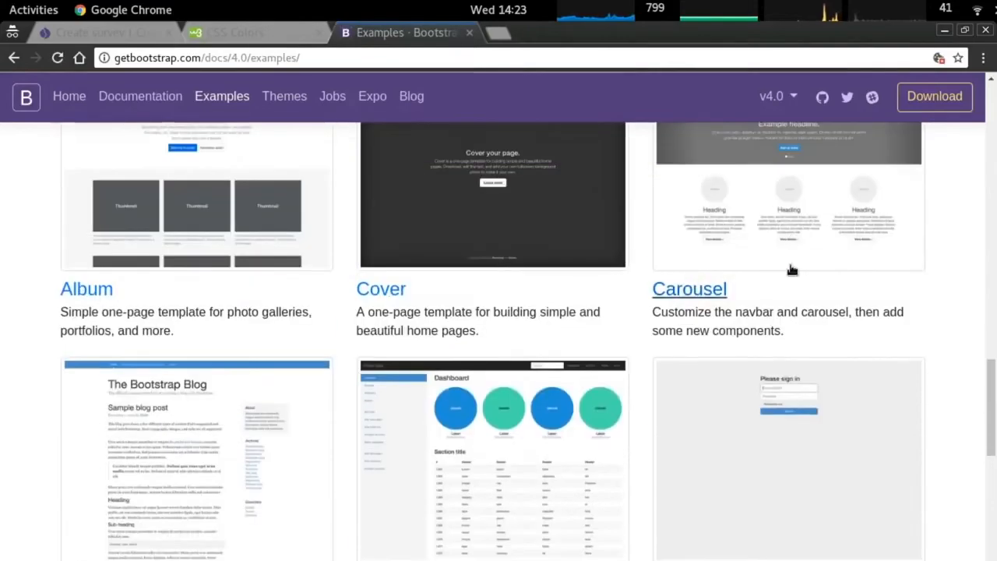
scroll(794, 267, up, 8)
key(alt+Tab)
key(alt+Tab)
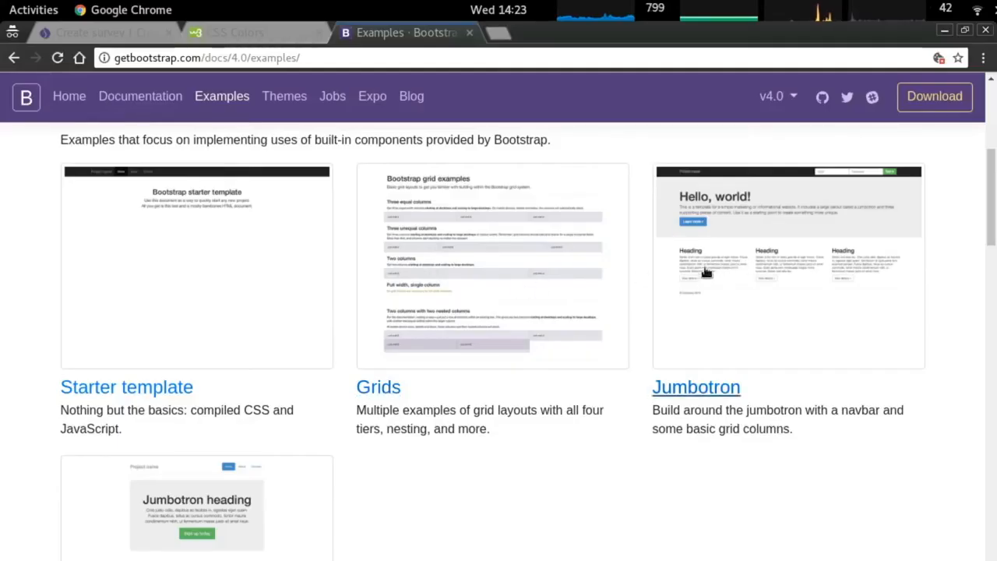
key(alt+Tab)
key(alt+Tab)
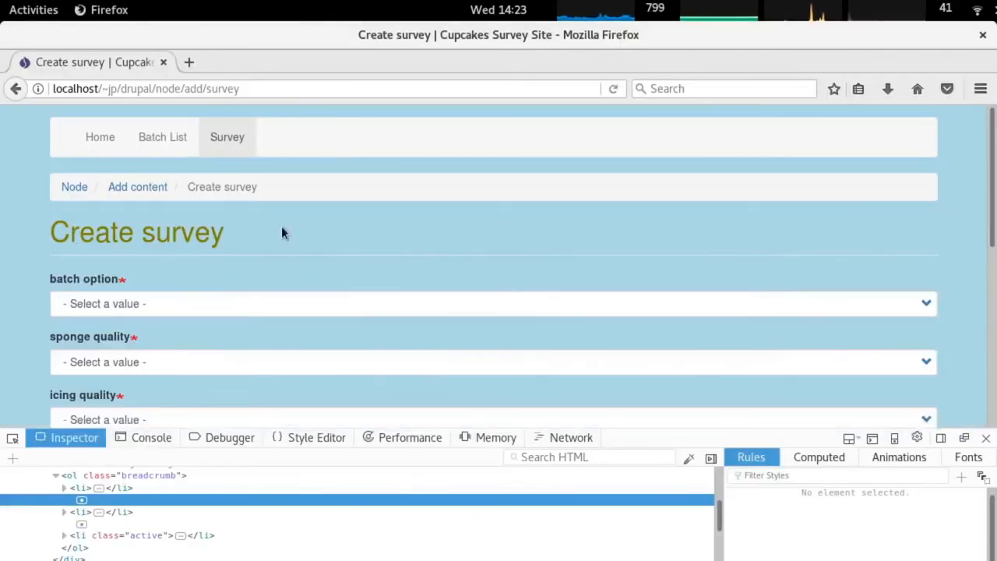
Inspect the Create survey heading's h1 and region-content div, then open Bootstrap's Jumbotron example.
key(F5)
triple_click(109, 267)
click(109, 268)
right_click(108, 267)
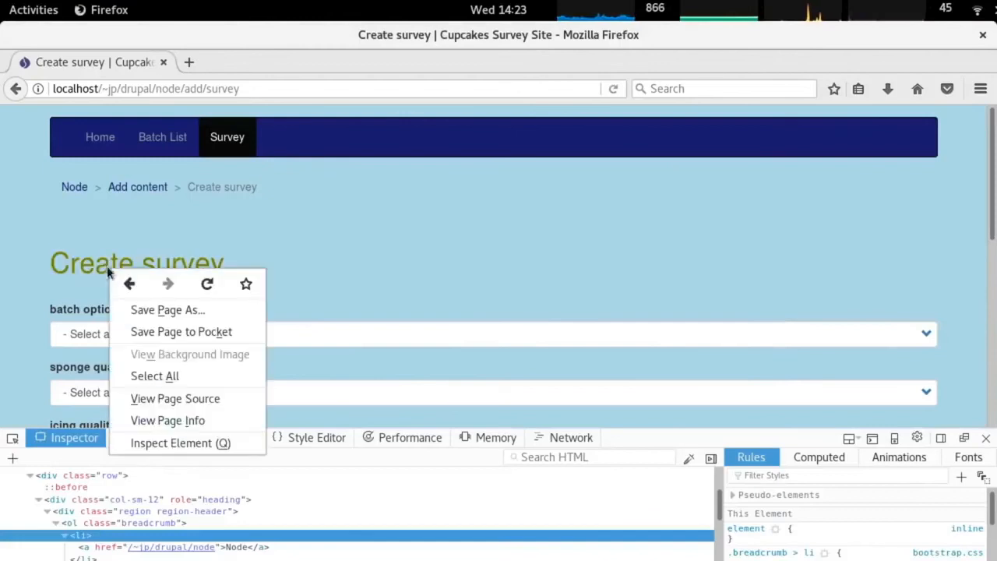
click(180, 443)
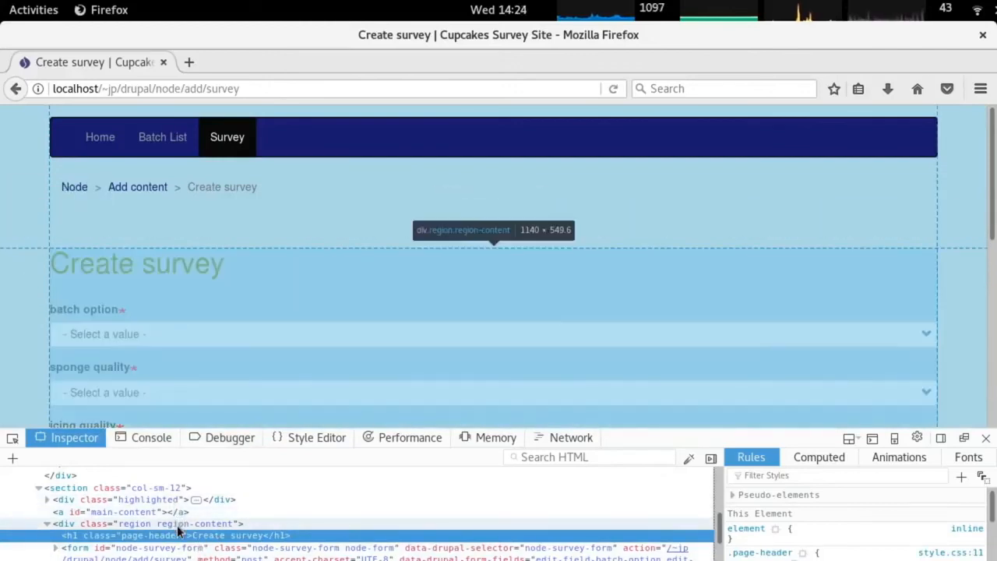
click(178, 526)
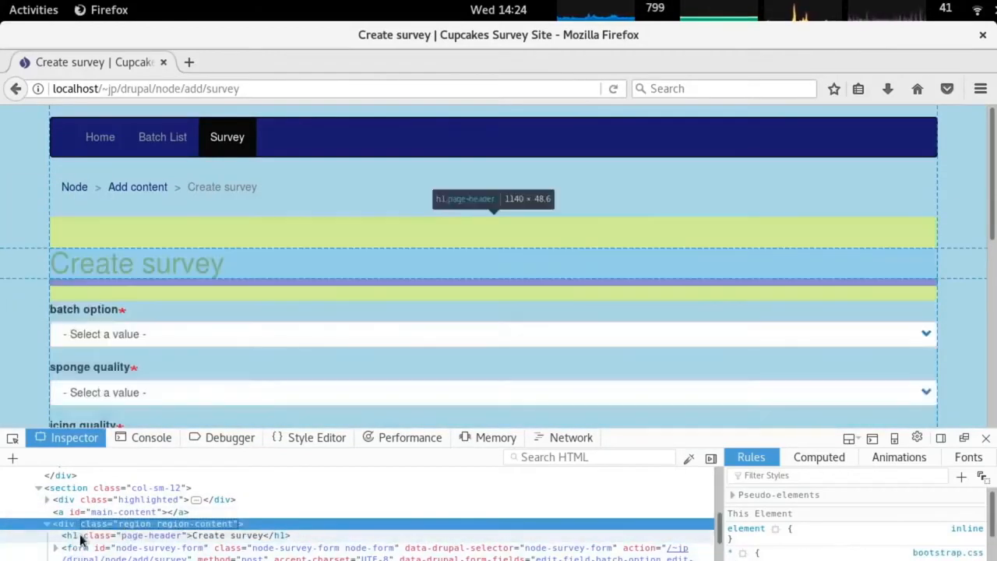
click(80, 536)
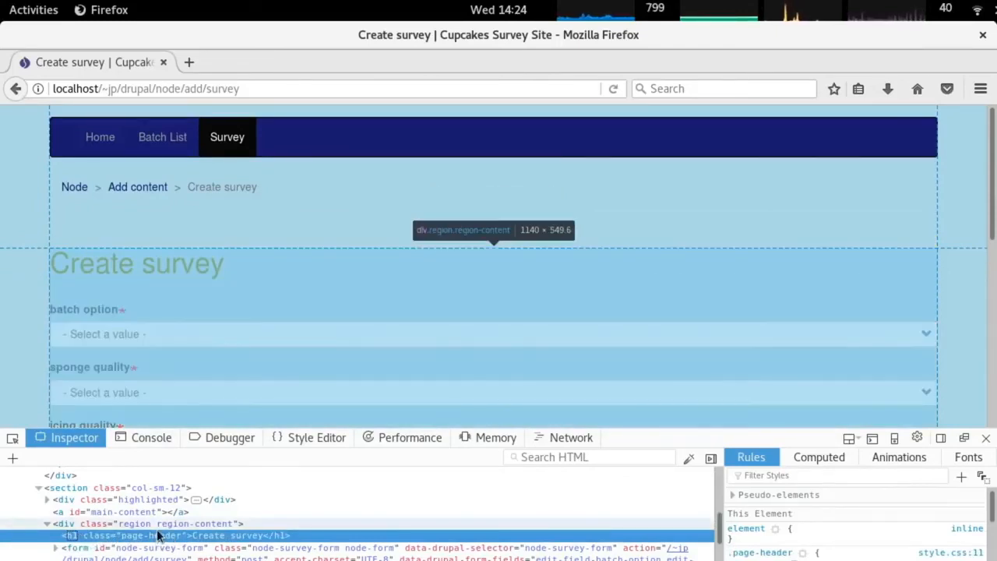
key(alt+Tab)
click(680, 401)
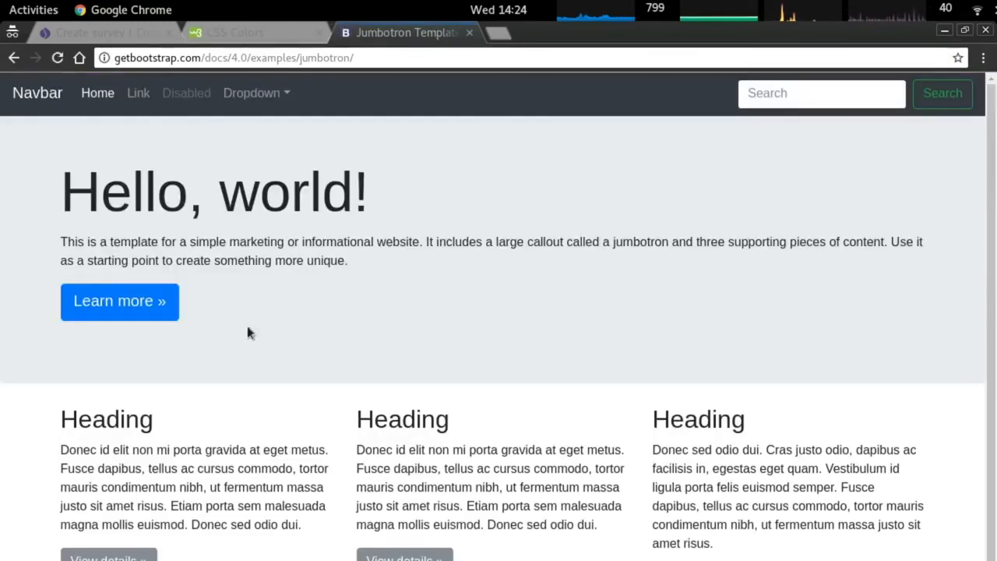
Return to the Bootstrap examples list, inspect the Album thumbnail, and open the Album example.
scroll(208, 371, down, 1)
scroll(244, 363, up, 1)
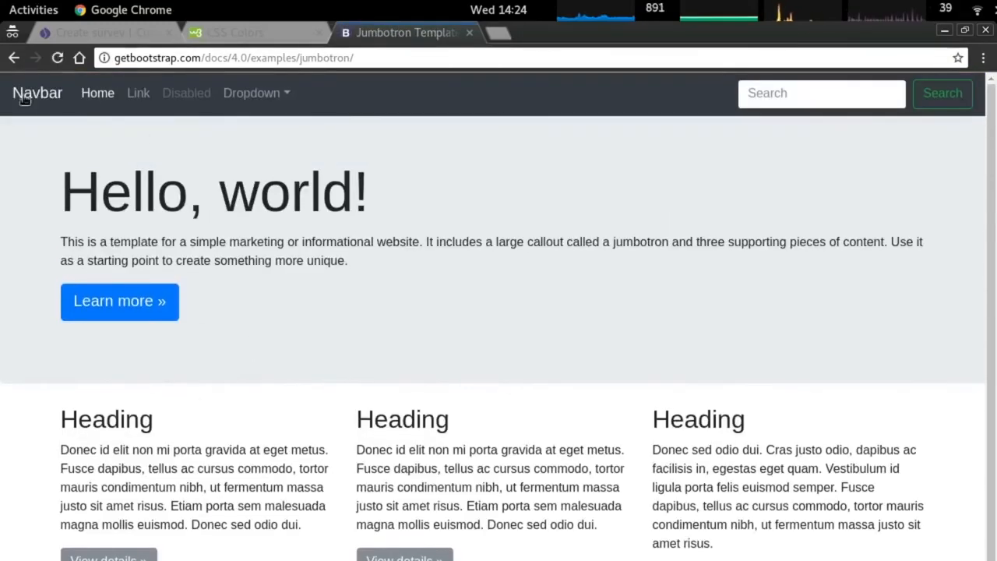
click(14, 58)
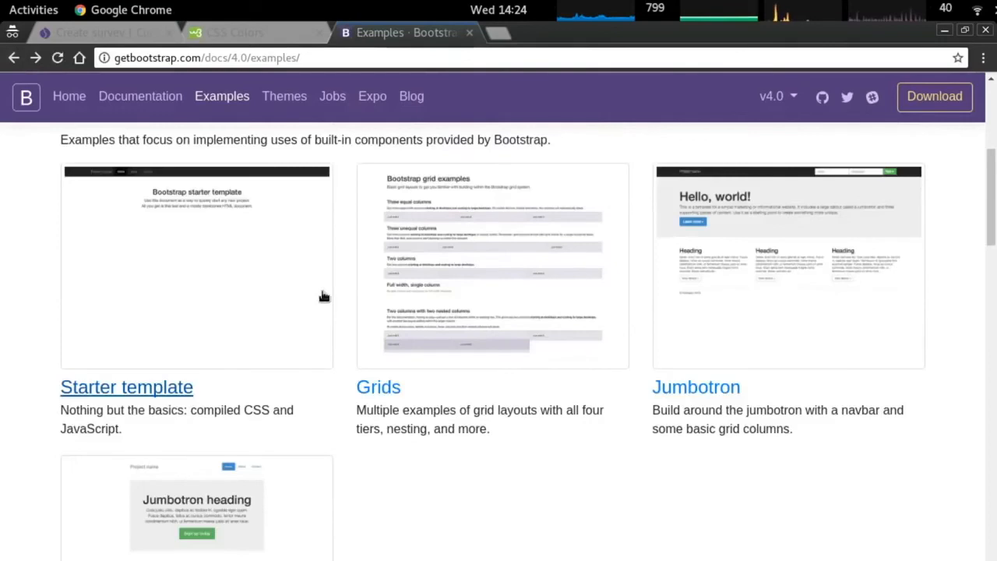
scroll(324, 296, down, 4)
scroll(326, 296, down, 12)
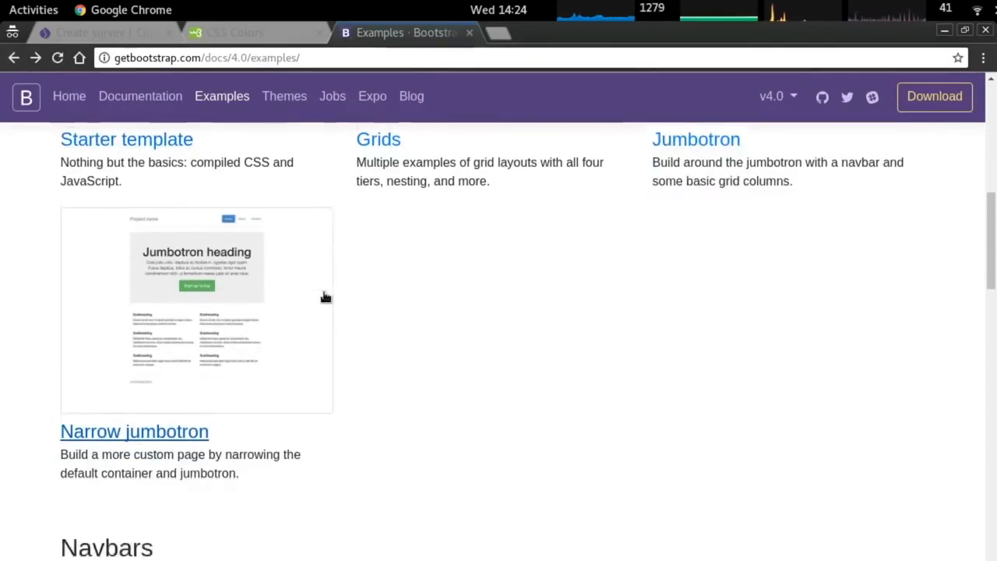
scroll(335, 293, down, 6)
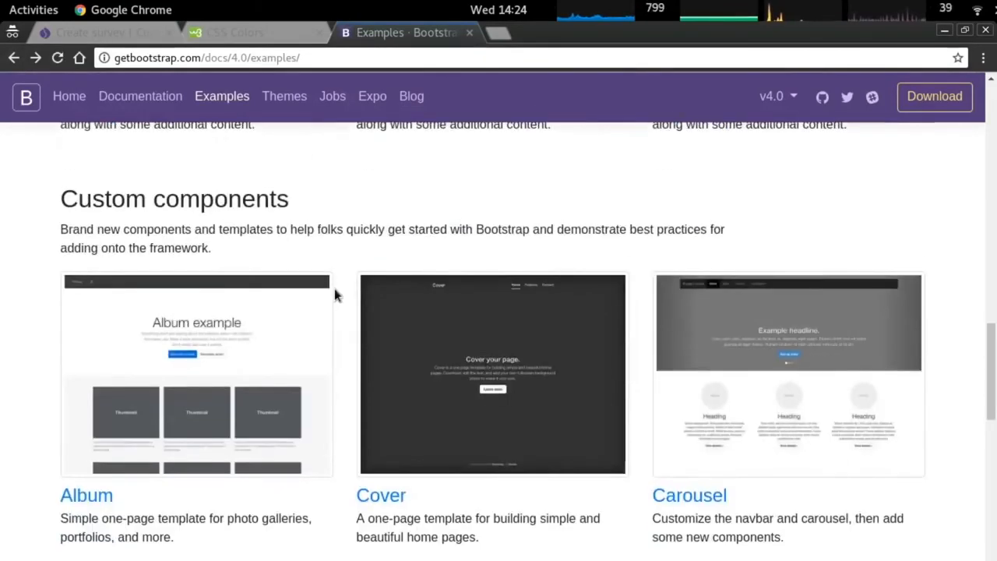
right_click(219, 328)
click(312, 491)
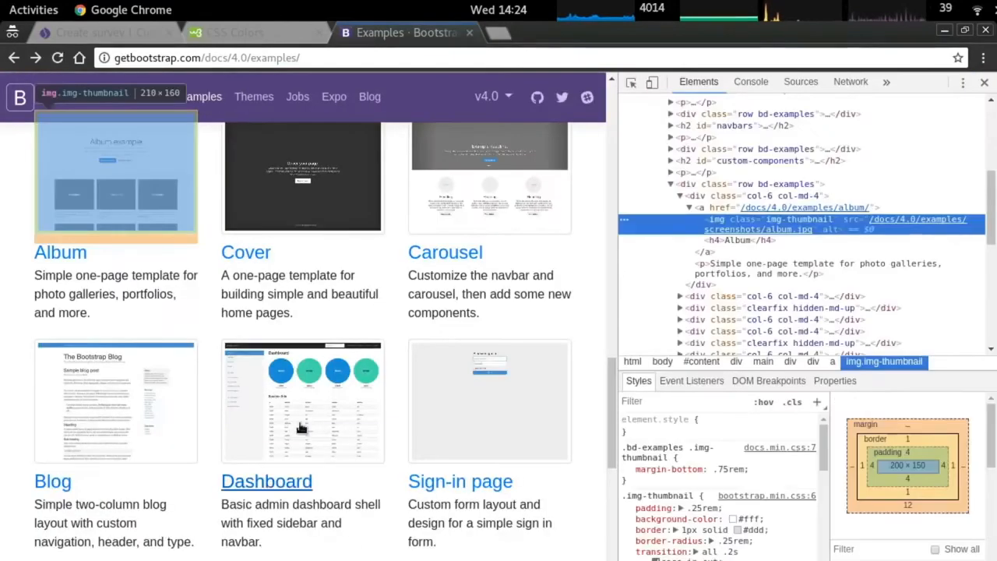
click(60, 252)
Inspect the Album page's intro paragraph, jumbotron container, navbar and heading markup.
right_click(233, 271)
click(315, 474)
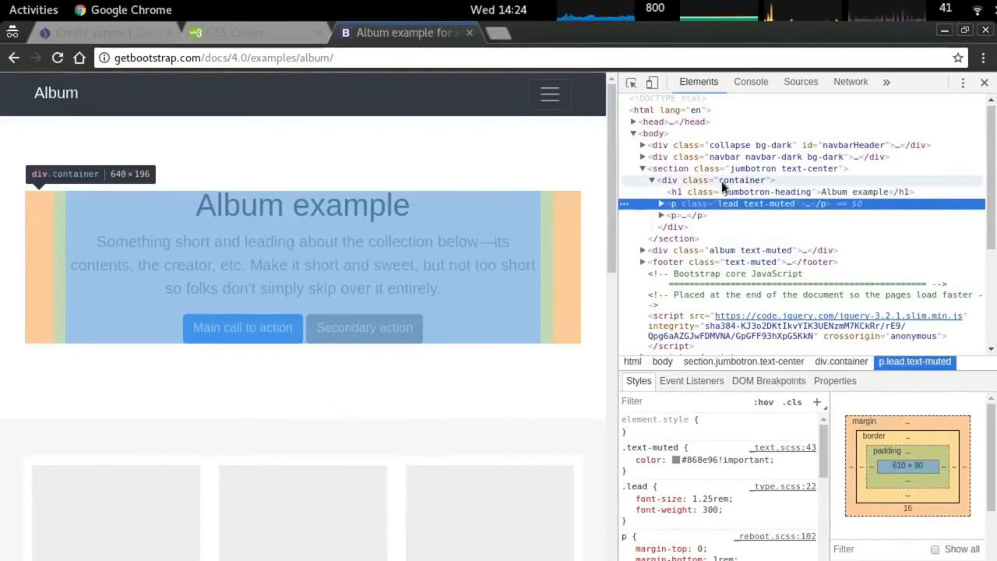
click(737, 180)
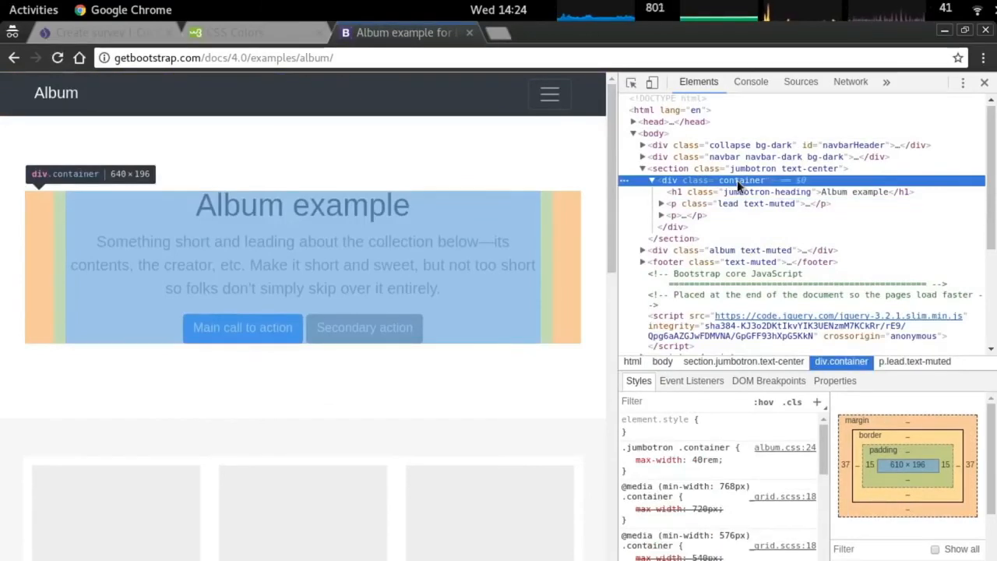
click(741, 167)
click(744, 158)
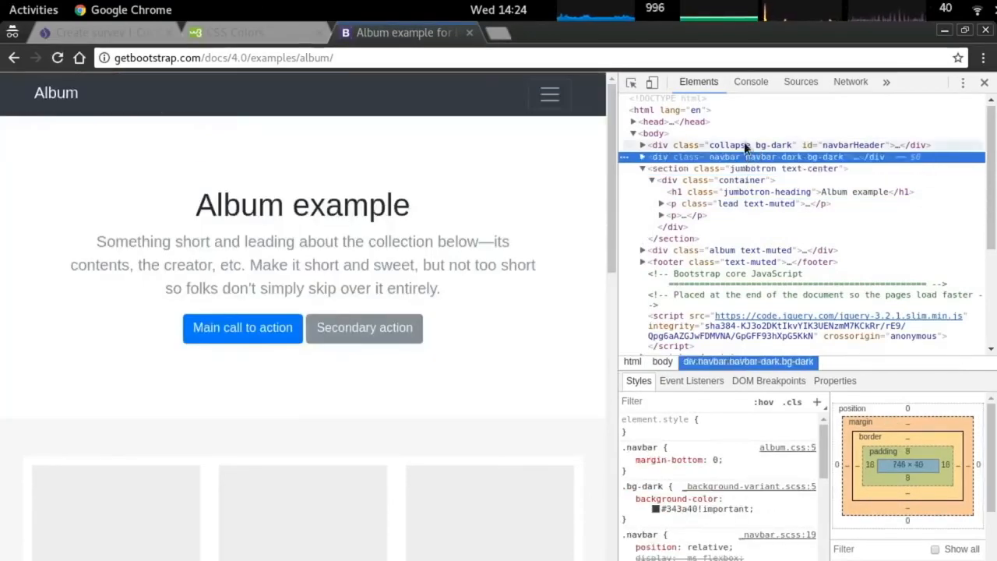
click(744, 143)
click(752, 172)
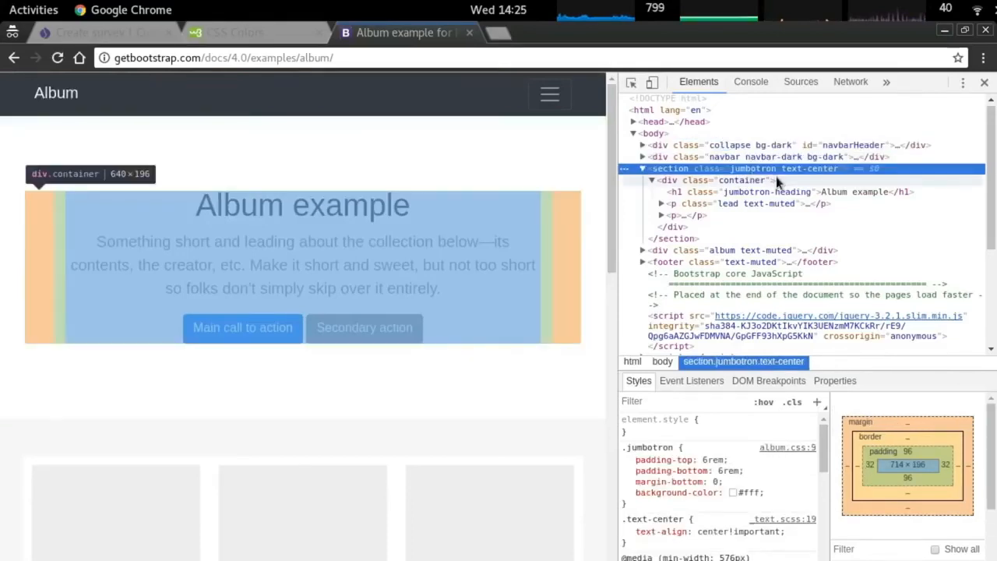
click(781, 191)
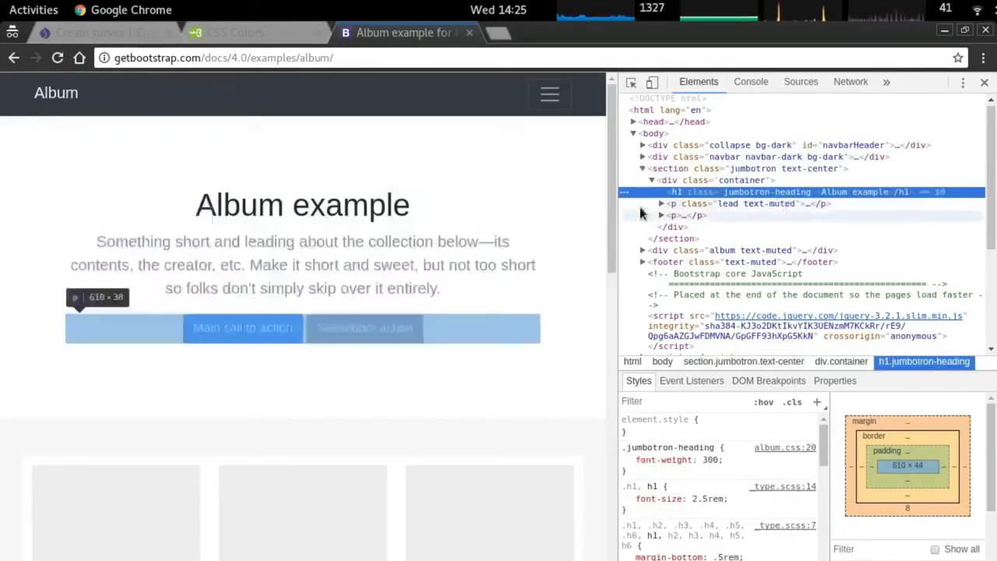
Go back to the Bootstrap examples list and scroll through the templates.
click(14, 57)
scroll(422, 343, down, 4)
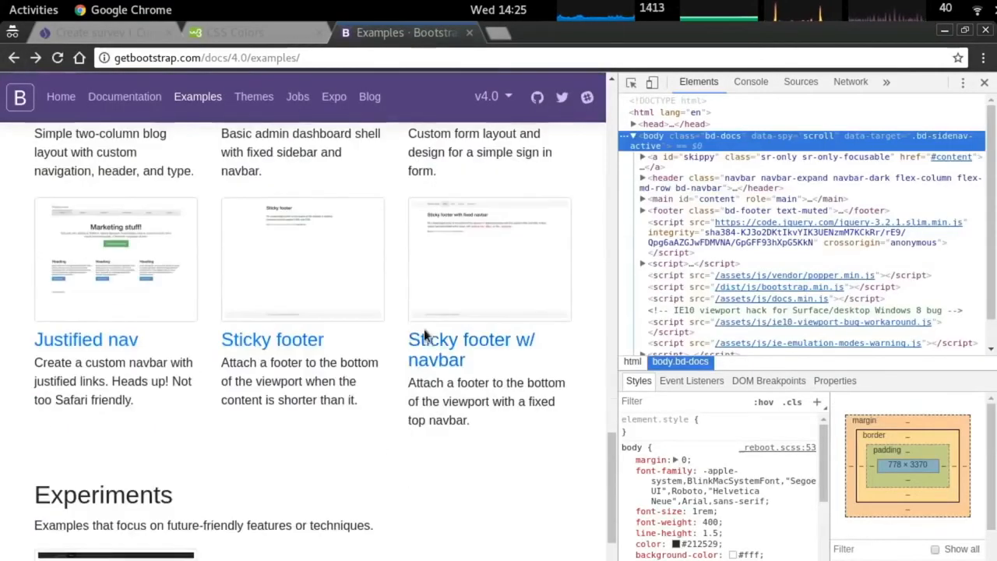
scroll(328, 331, down, 7)
scroll(328, 335, up, 7)
scroll(328, 323, up, 15)
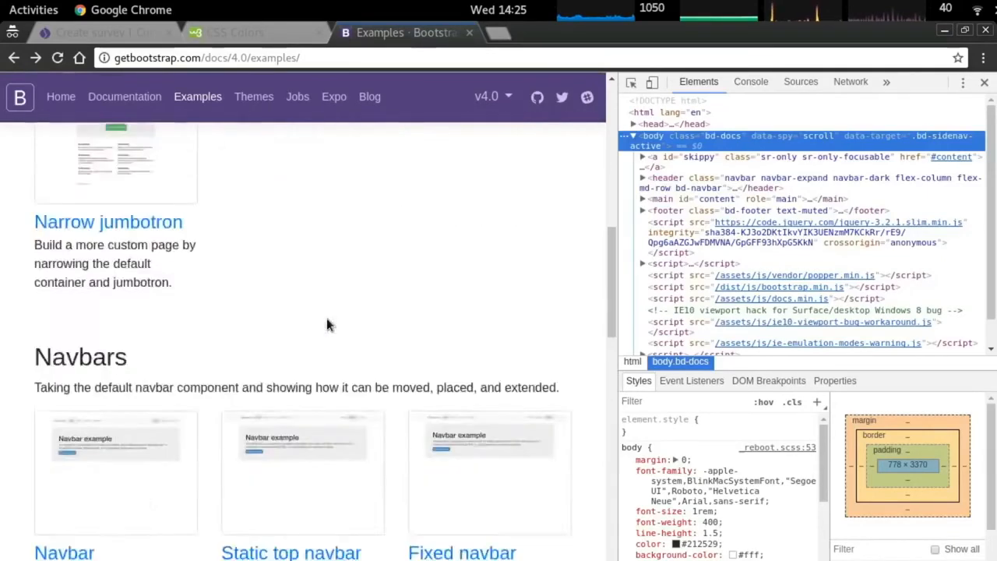
scroll(264, 450, down, 3)
scroll(269, 440, up, 4)
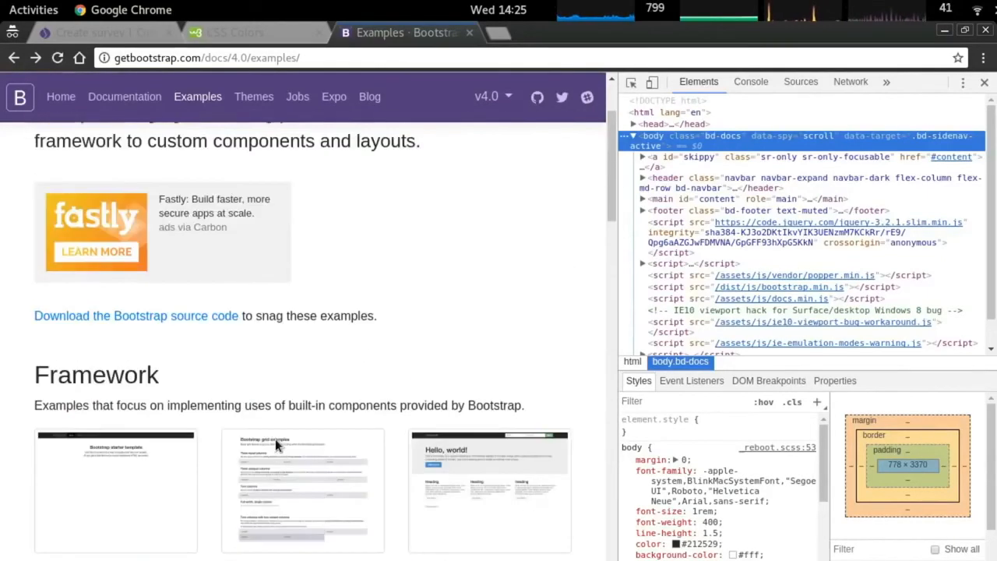
scroll(312, 439, up, 3)
Search 'bootstrap center block' in a new private tab and open the Stack Overflow question.
key(ctrl+t)
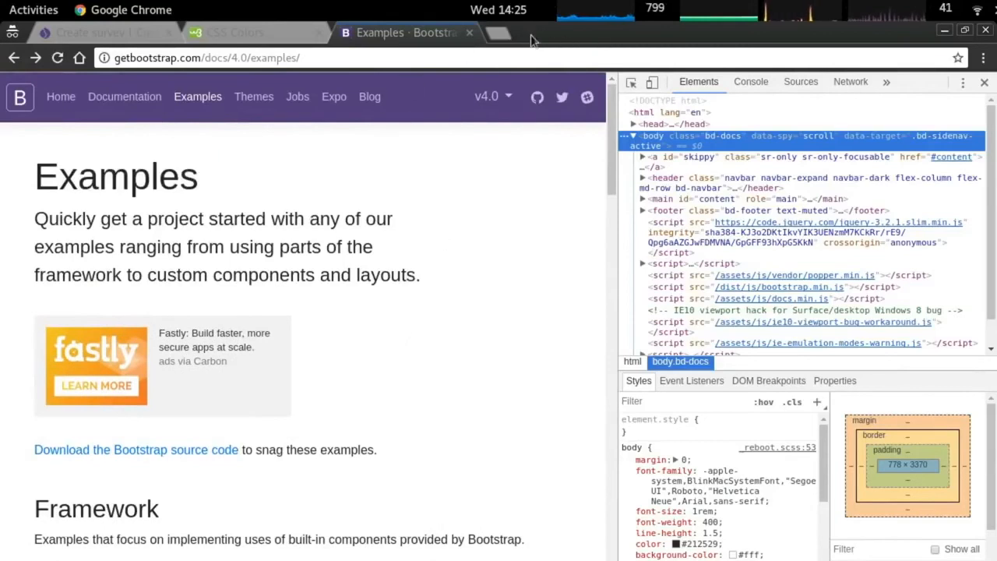
text(boot)
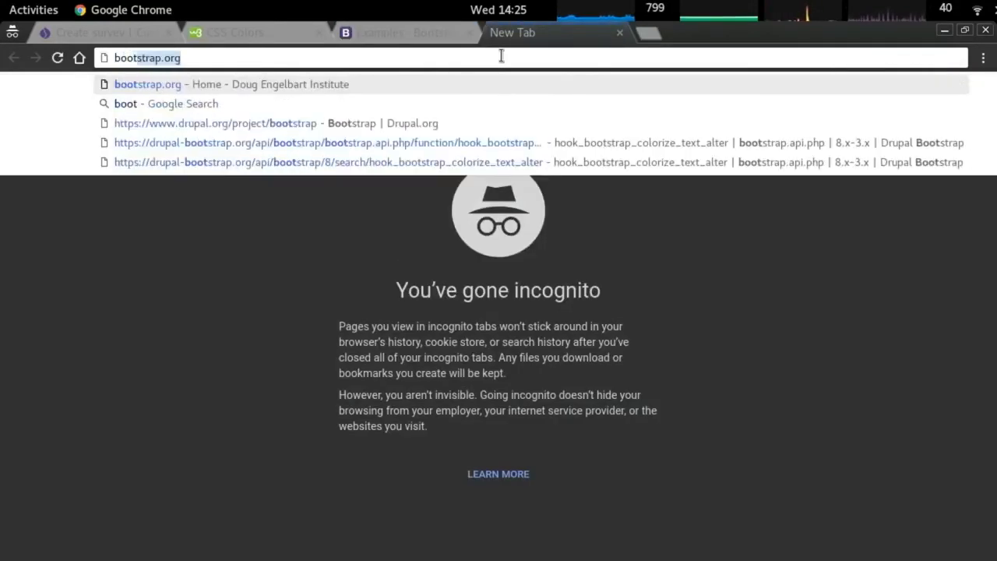
text(strap center block)
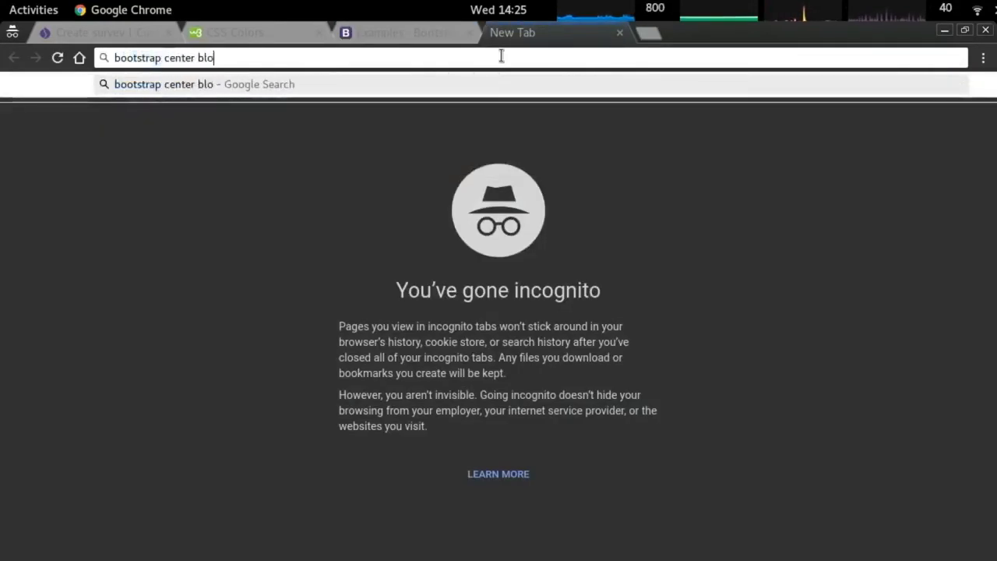
key(Return)
click(484, 292)
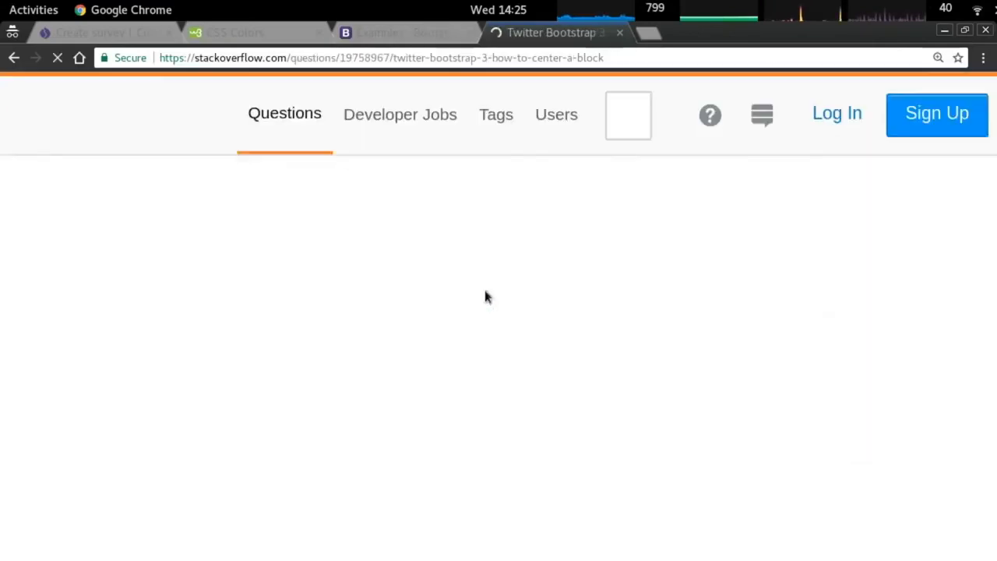
scroll(485, 300, down, 3)
scroll(485, 293, down, 5)
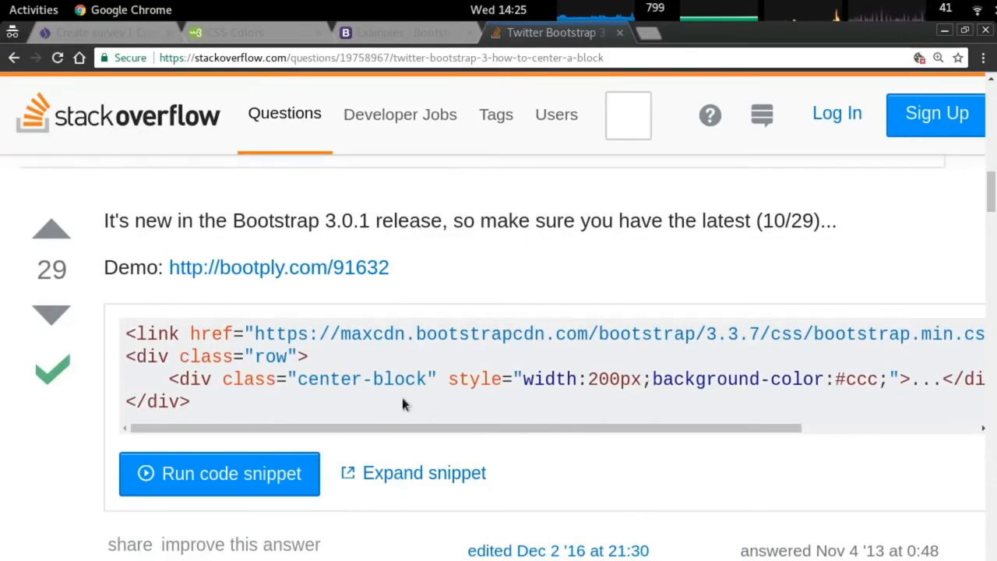
Select 'center-block col-md-4' in the answer's code block, then go back to the terminal.
scroll(398, 389, down, 8)
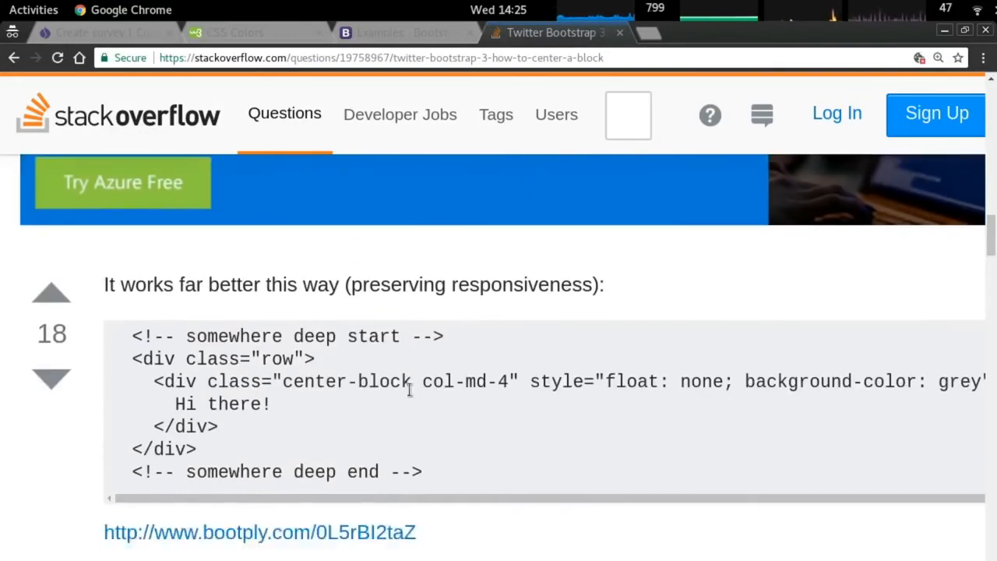
drag(284, 383, 508, 382)
key(ctrl+c)
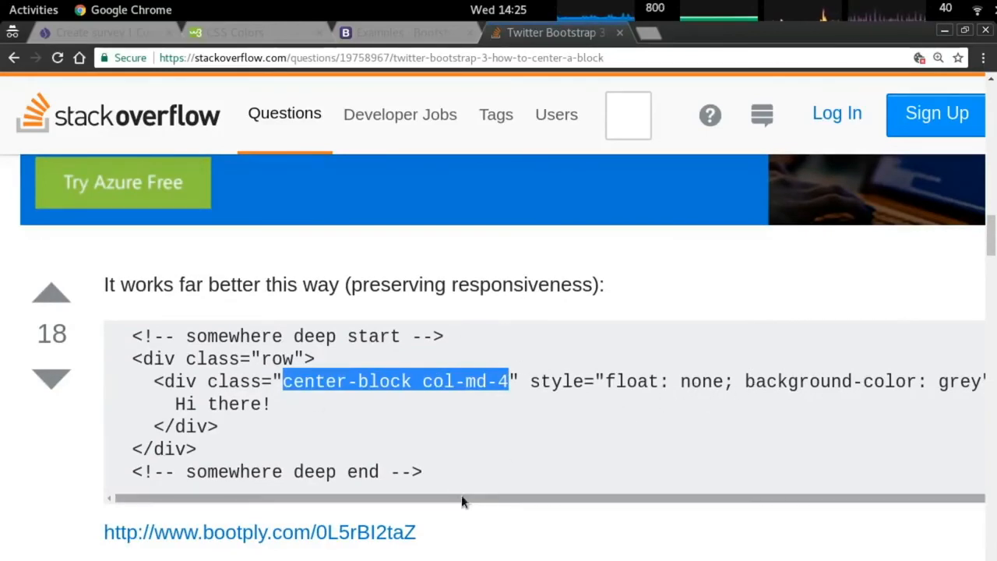
scroll(461, 499, down, 2)
key(alt+Tab)
key(alt+Tab)
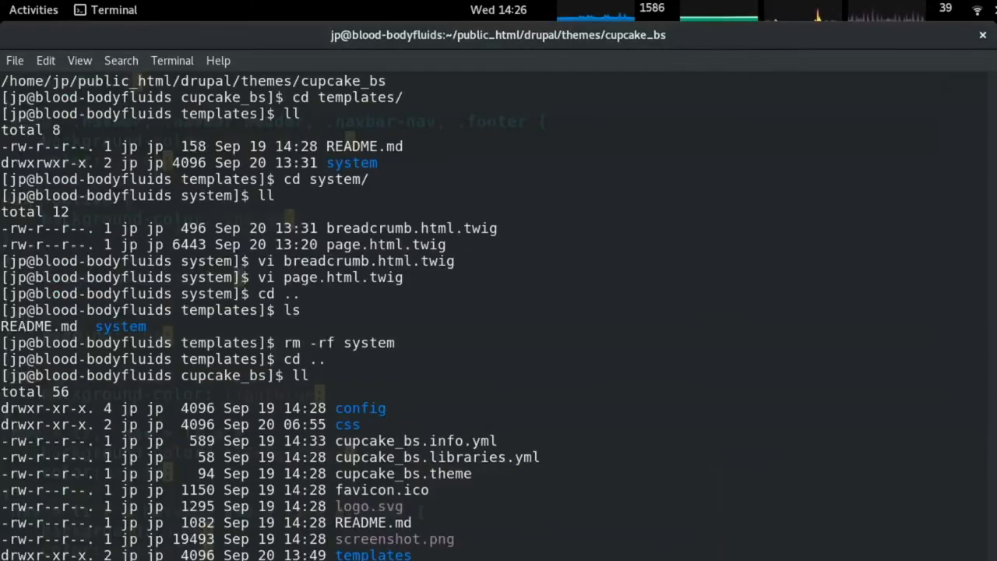
Enter the theme's templates folder, list its files and locate the page template.
scroll(499, 312, down, 5)
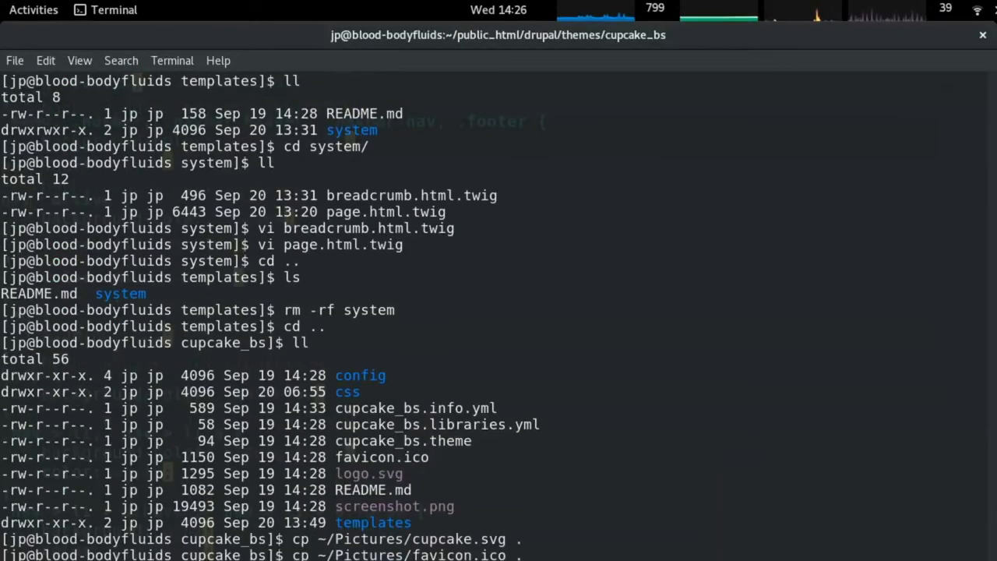
key(Return)
text(ls)
key(Return)
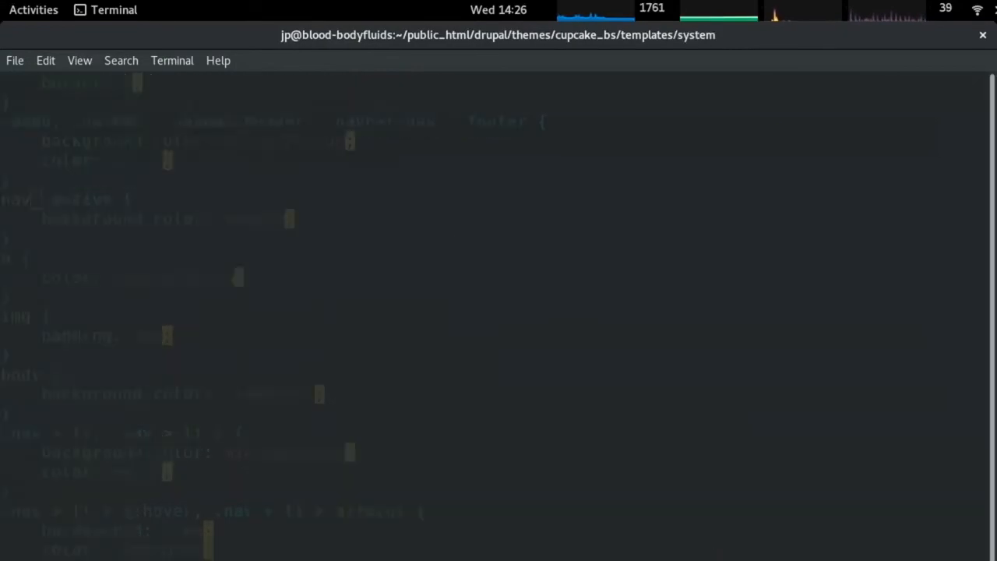
scroll(499, 311, down, 15)
scroll(499, 312, up, 16)
scroll(499, 312, up, 10)
Change the no-sidebar class 'col-sm-12' to 'center-block col-sm-6' using the Stack Overflow snippet.
key(j)
key(j)
key(j)
key(j)
key(j)
key(j)
key(j)
key(j)
key(j)
key(j)
key(j)
key(j)
key(j)
key(j)
key(j)
key(j)
key(j)
key(j)
key(j)
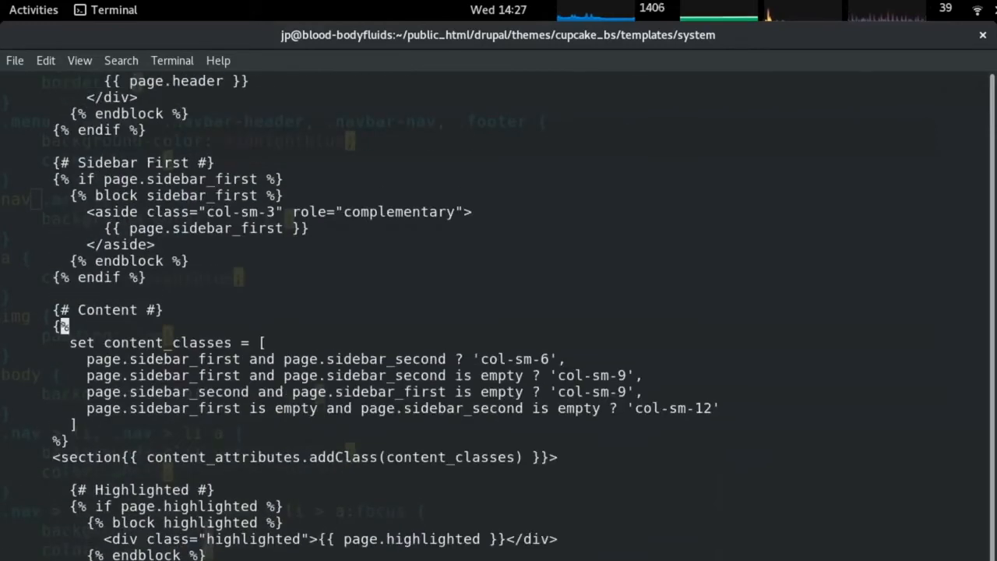
key(dollar)
key(b)
key(b)
key(b)
key(b)
key(b)
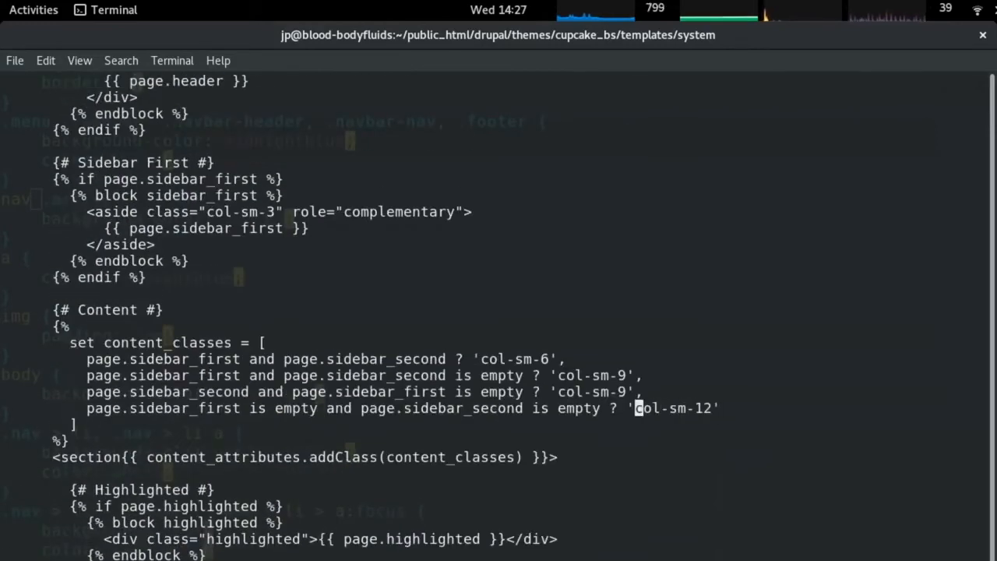
key(alt+Tab)
key(alt+Tab)
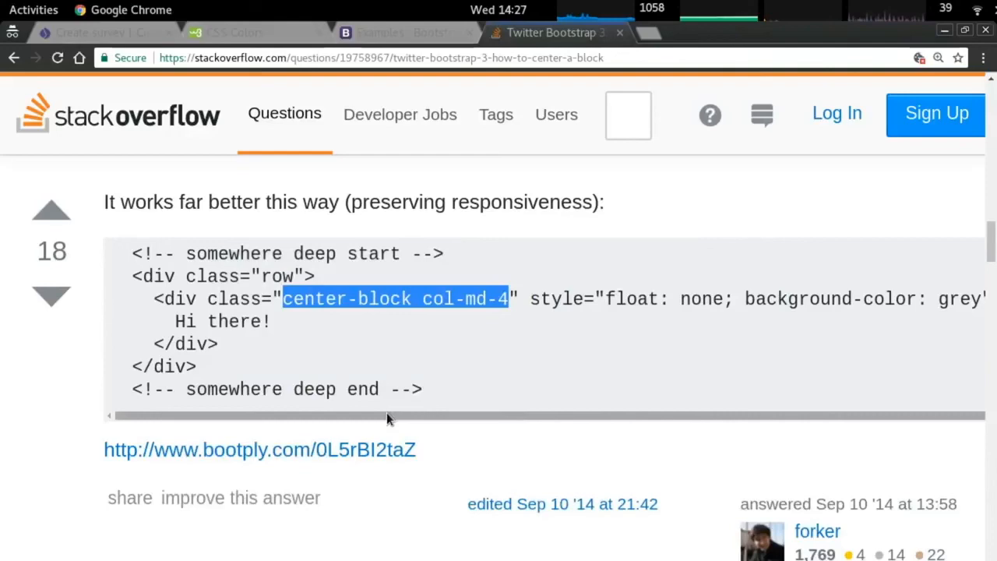
key(alt+Tab)
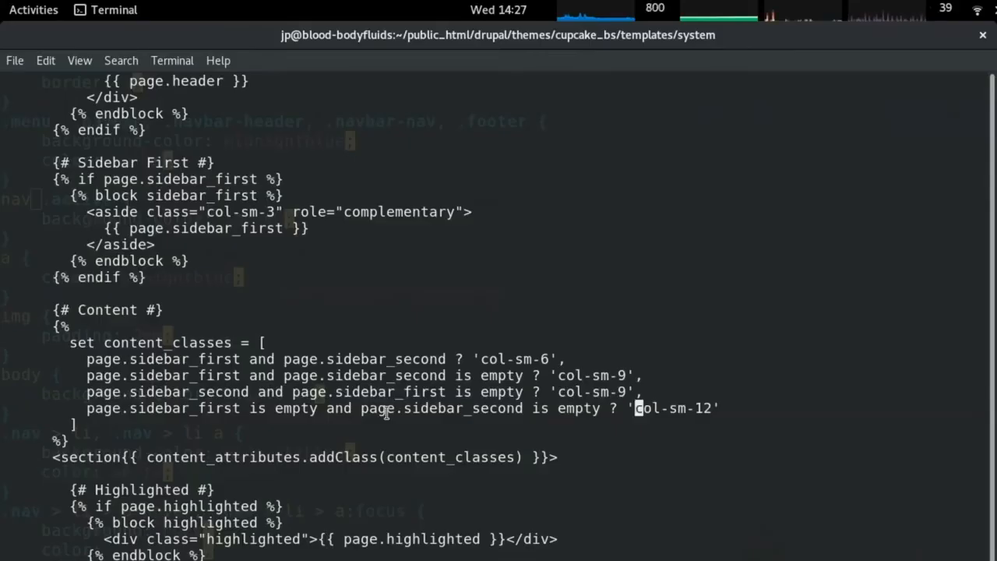
right_click(434, 402)
click(430, 383)
key(h)
key(h)
key(h)
key(x)
key(x)
key(x)
key(x)
key(x)
key(x)
key(x)
key(x)
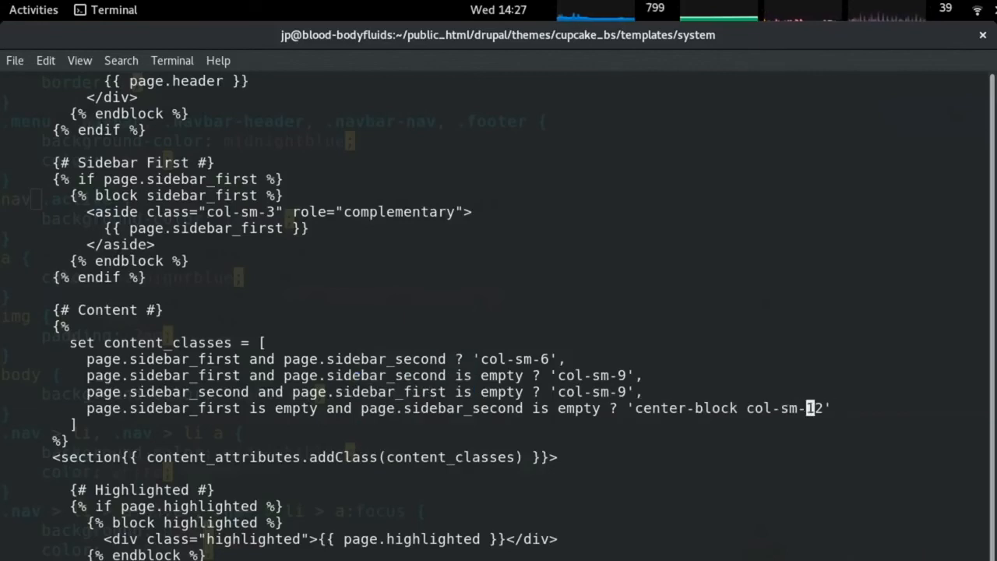
text(6)
Return to the Create survey page in the browser.
key(alt+Tab)
key(alt+Tab)
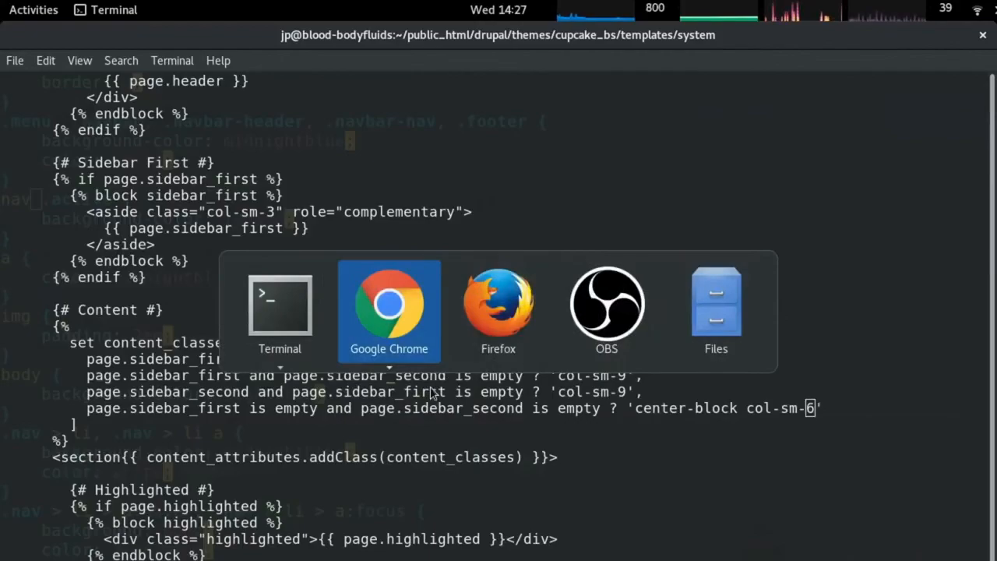
key(alt+shift+Tab)
key(ctrl+Tab)
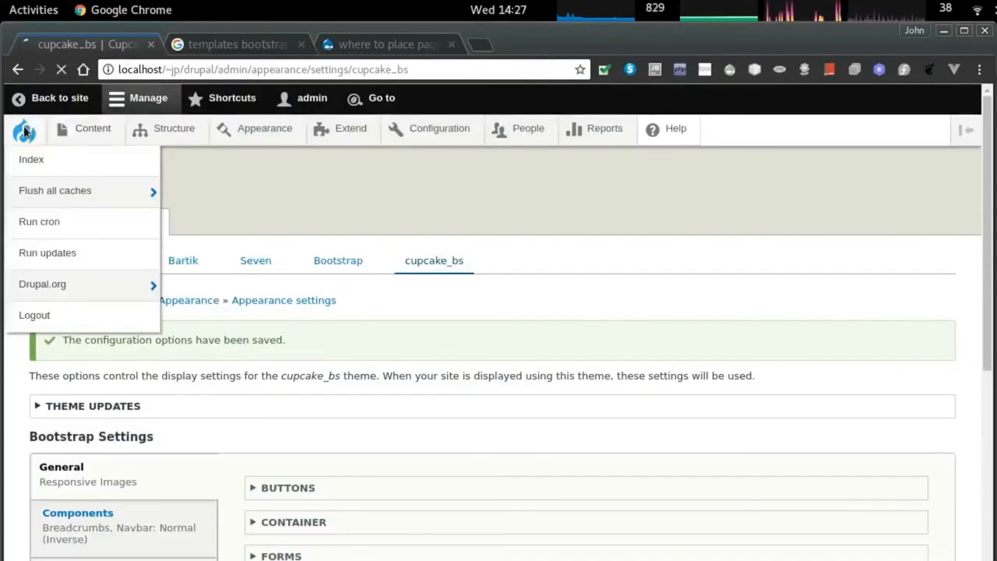
Flush all Drupal caches from the admin toolbar.
click(20, 129)
mouse_move(74, 194)
click(167, 204)
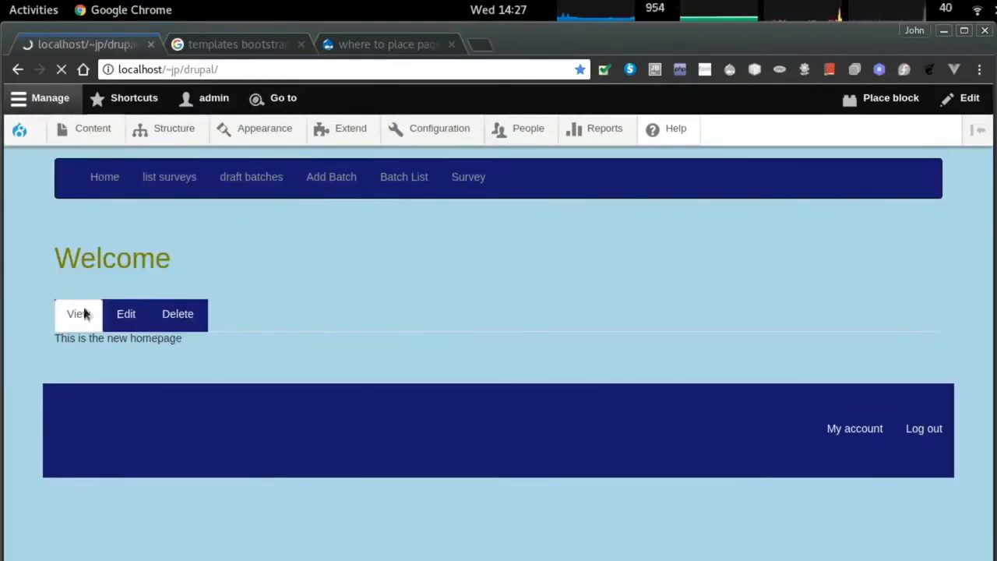
Inspect the Edit tab's nav.tabs element in DevTools, then go to the Stack Overflow answer.
right_click(123, 354)
click(203, 495)
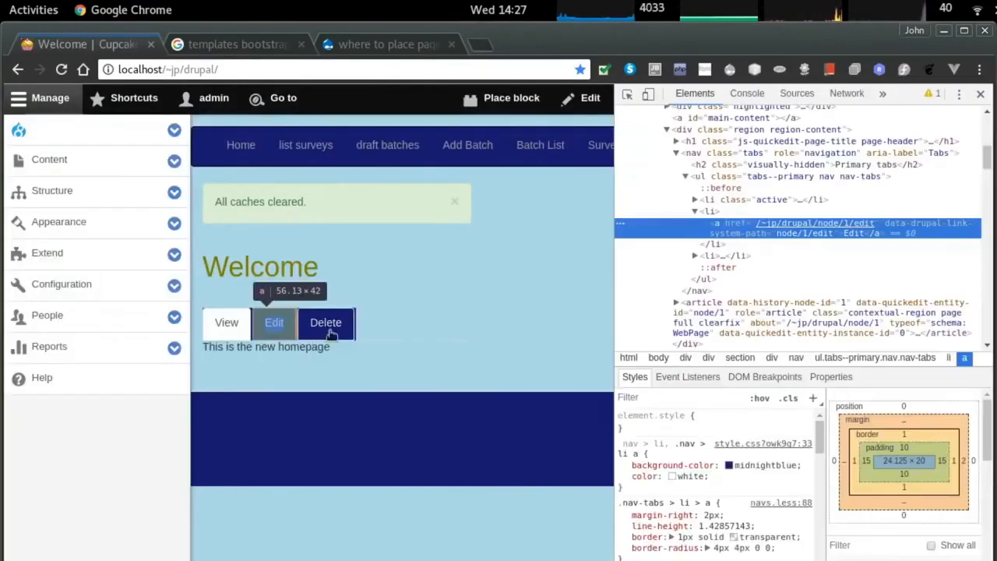
click(798, 154)
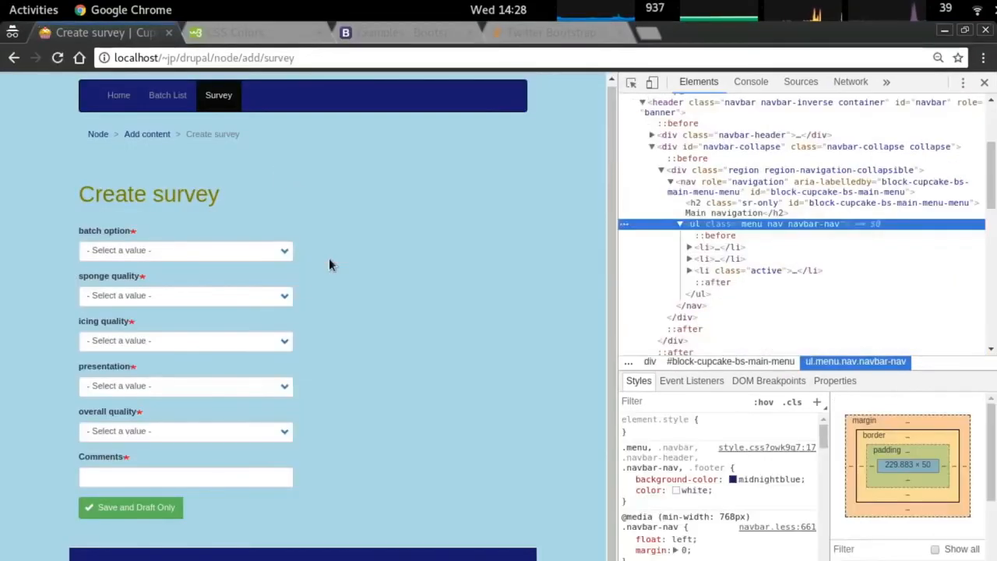
click(233, 251)
click(263, 246)
key(ctrl+Tab)
key(ctrl+Tab)
key(ctrl+Tab)
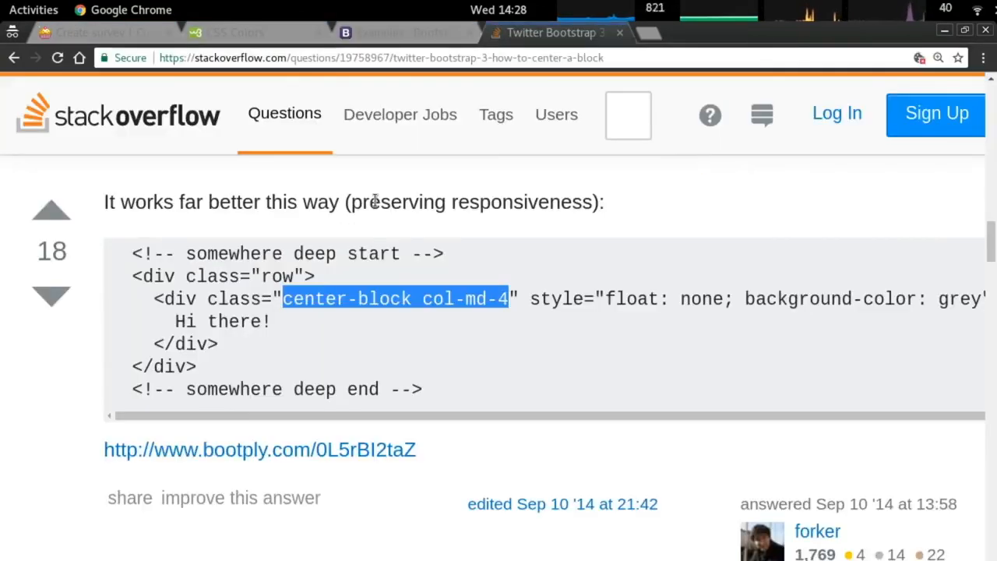
key(ctrl+minus)
key(ctrl+minus)
key(ctrl+plus)
scroll(413, 293, down, 4)
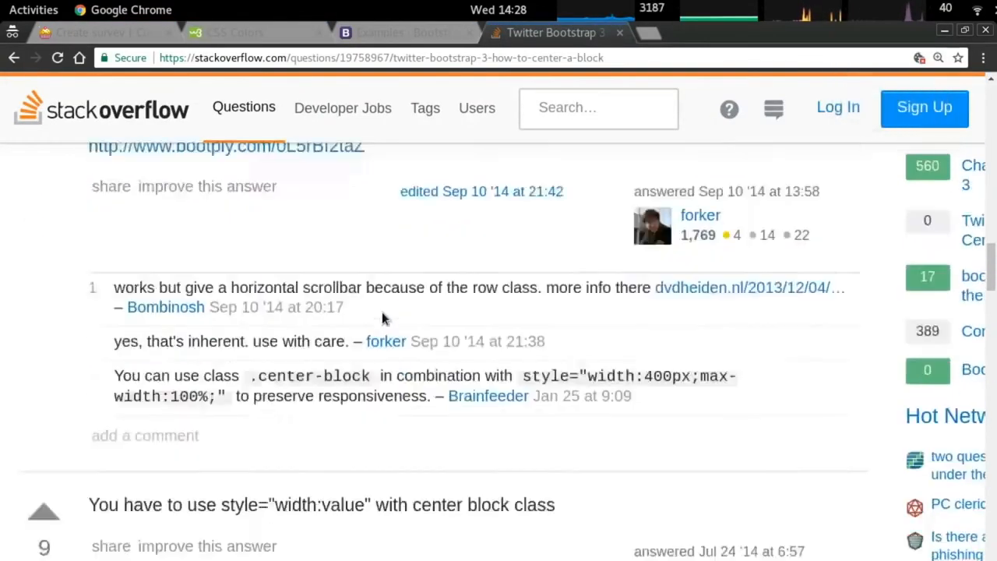
scroll(257, 267, down, 1)
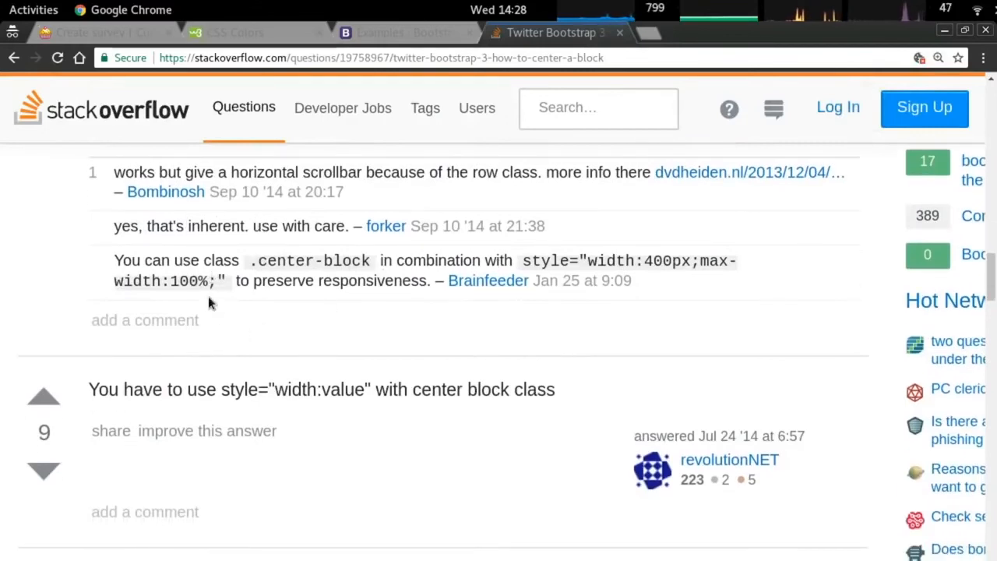
scroll(329, 293, down, 2)
scroll(545, 302, down, 6)
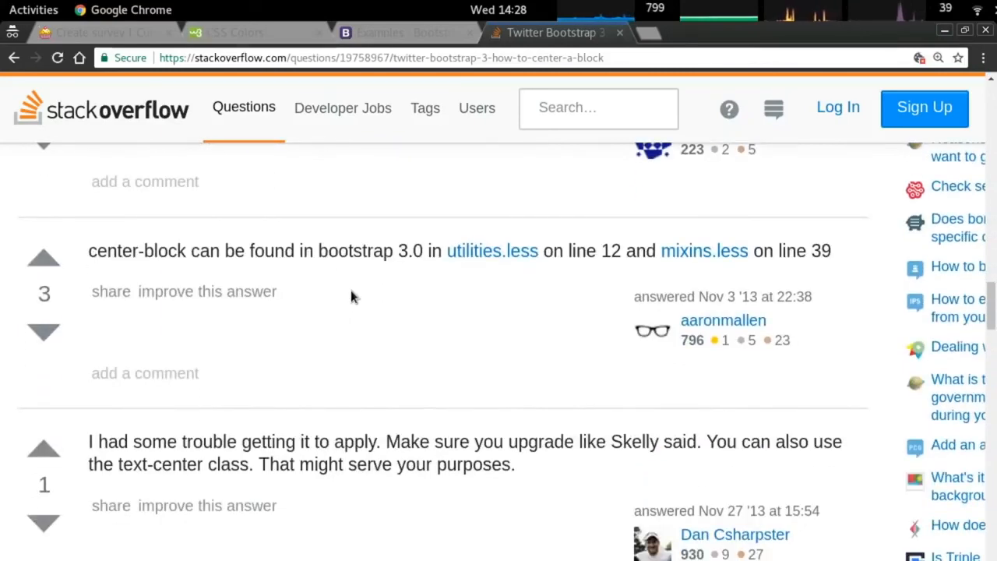
scroll(351, 296, down, 2)
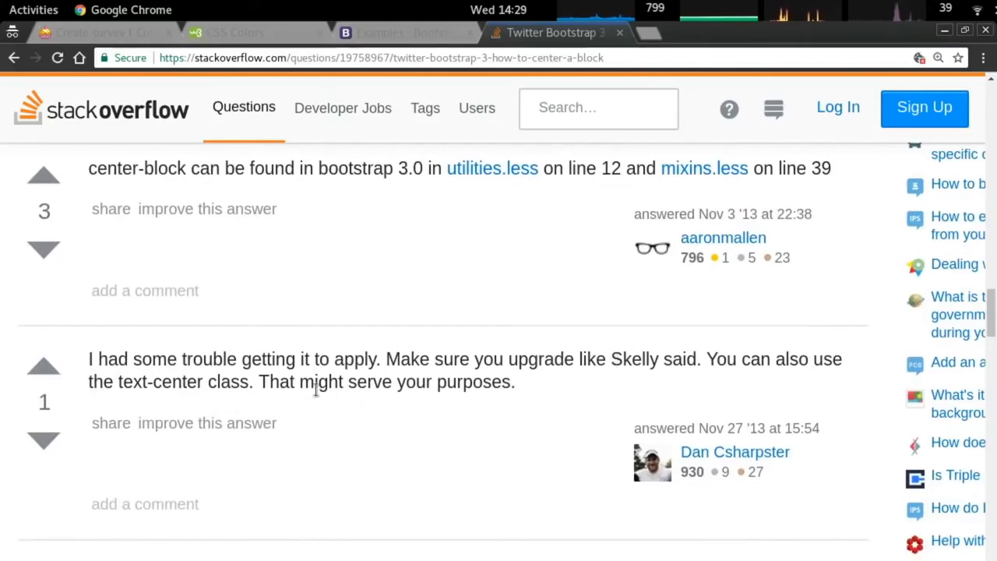
scroll(315, 390, down, 10)
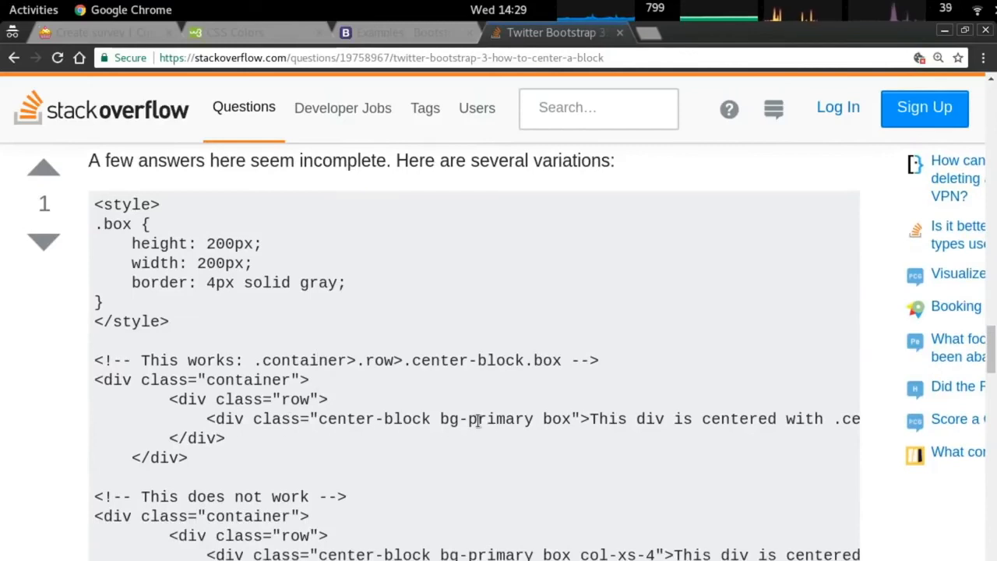
scroll(477, 425, down, 2)
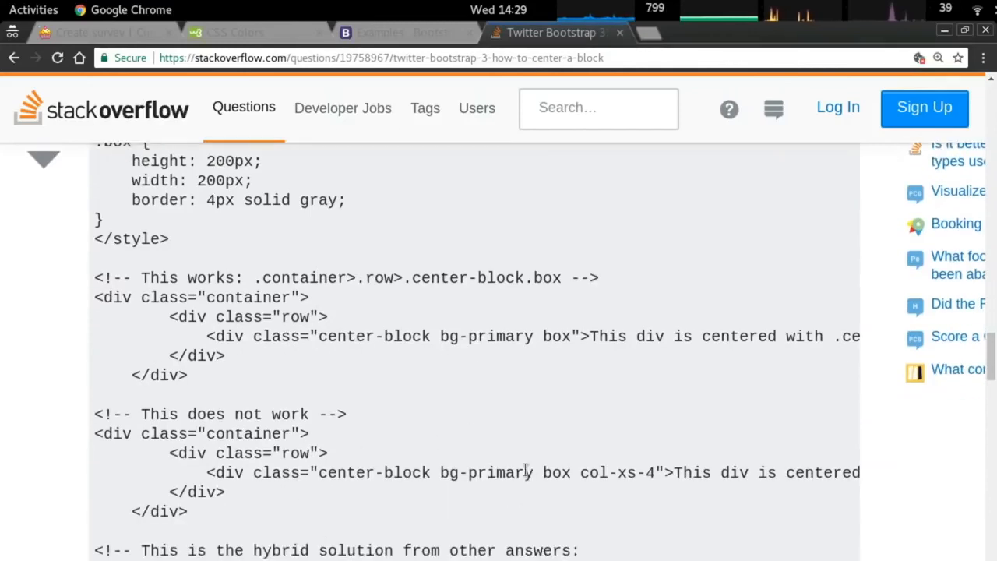
scroll(506, 472, down, 1)
scroll(581, 440, down, 2)
scroll(576, 444, down, 2)
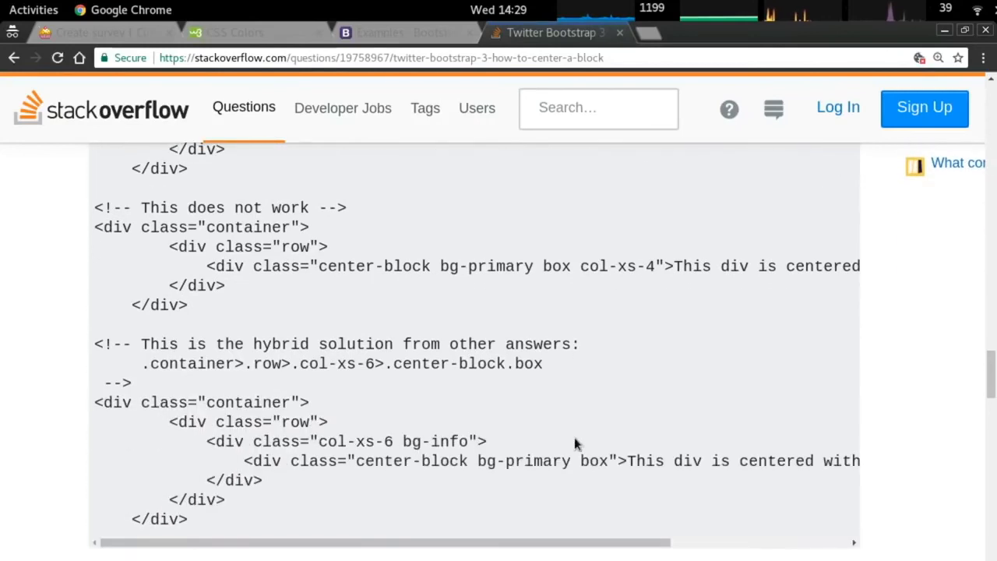
scroll(373, 440, down, 10)
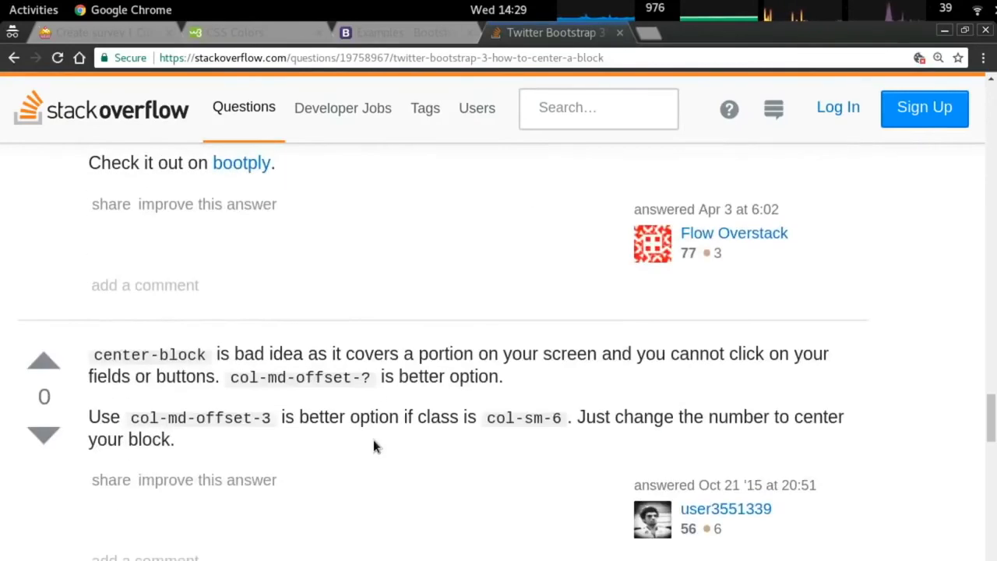
key(alt+Tab)
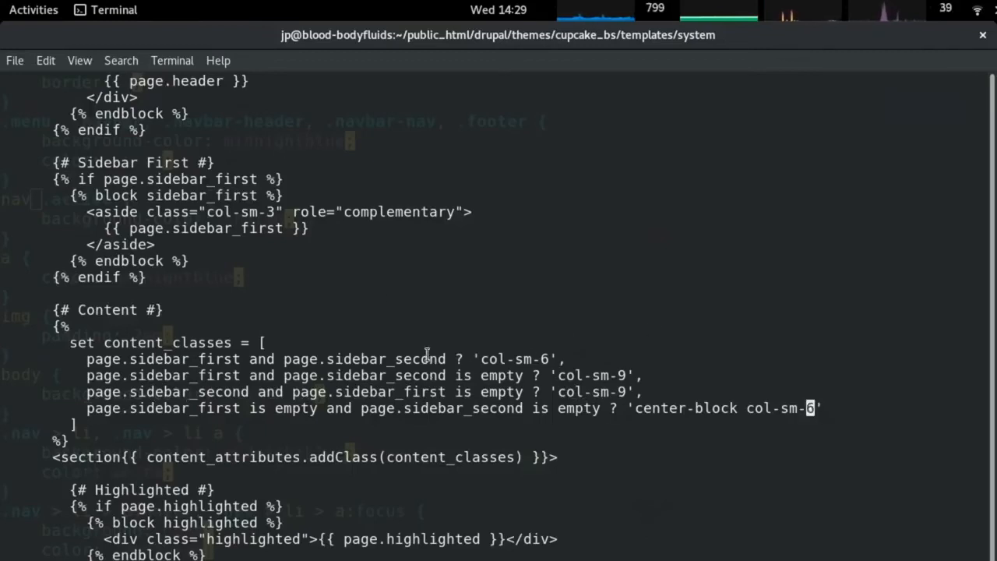
key(alt+Tab)
Search 'col-sm center', open the Stack Overflow 'Center a column' question and find 'col-sm'.
click(398, 59)
text(col-sm)
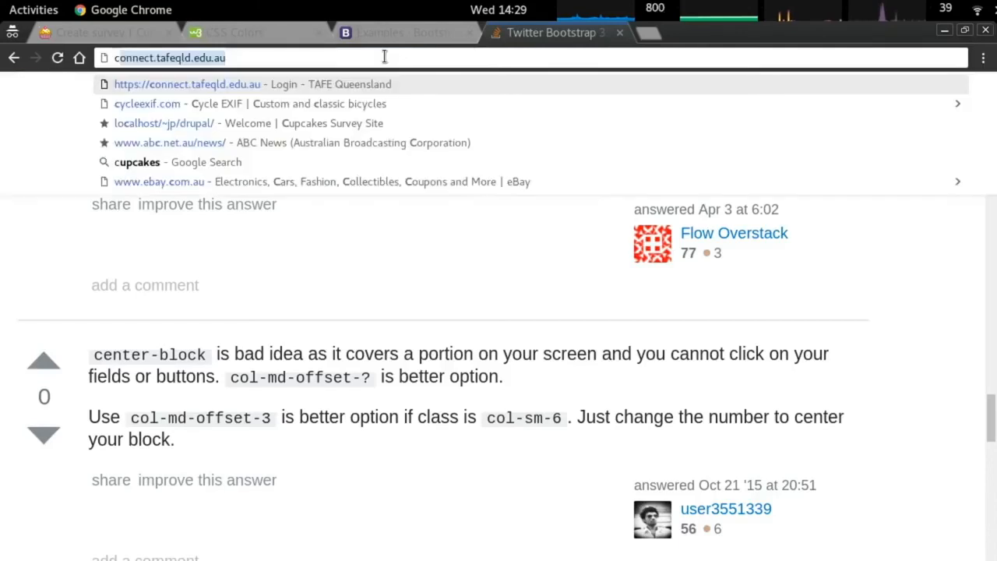
text( center)
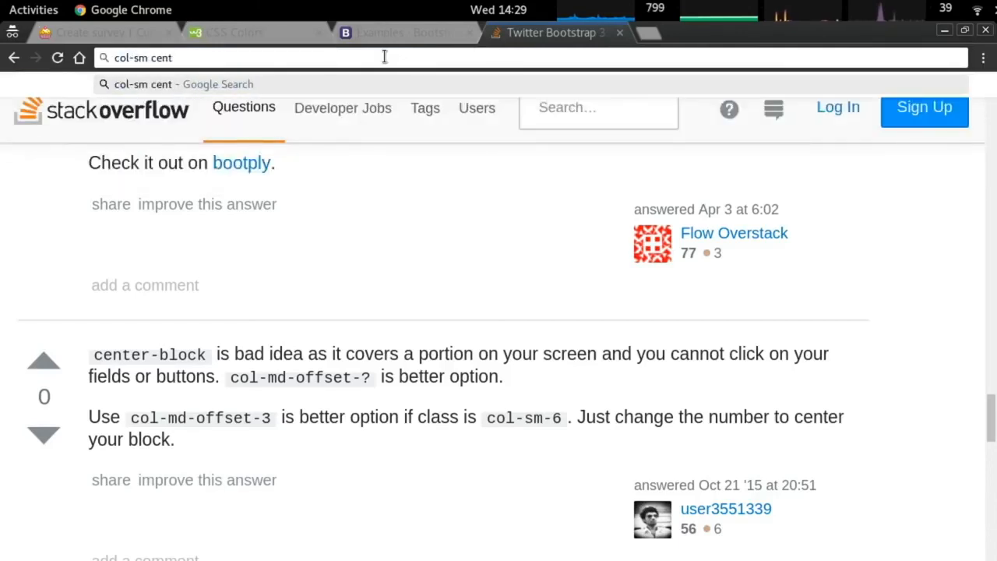
key(Return)
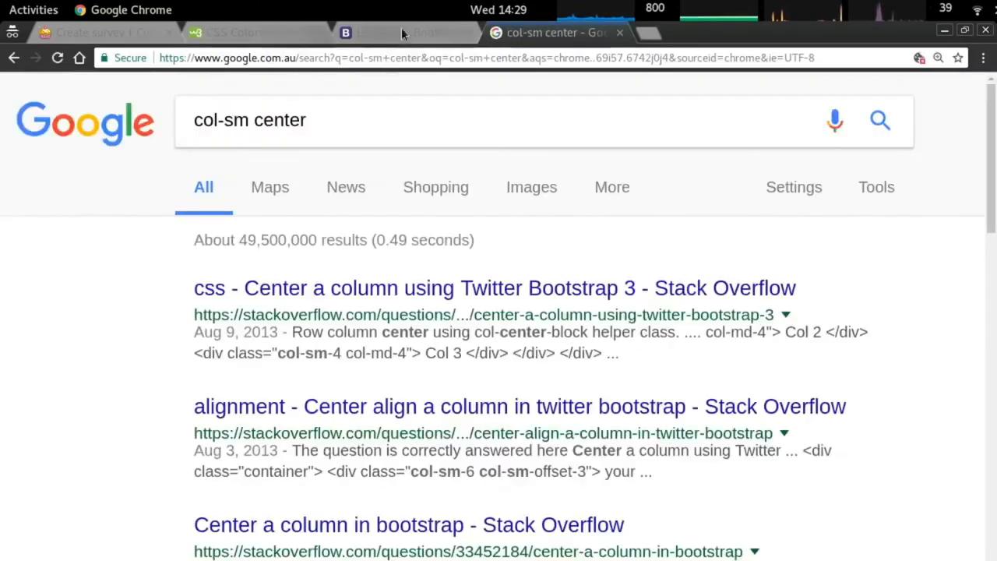
click(414, 288)
key(ctrl+f)
text(col-sm)
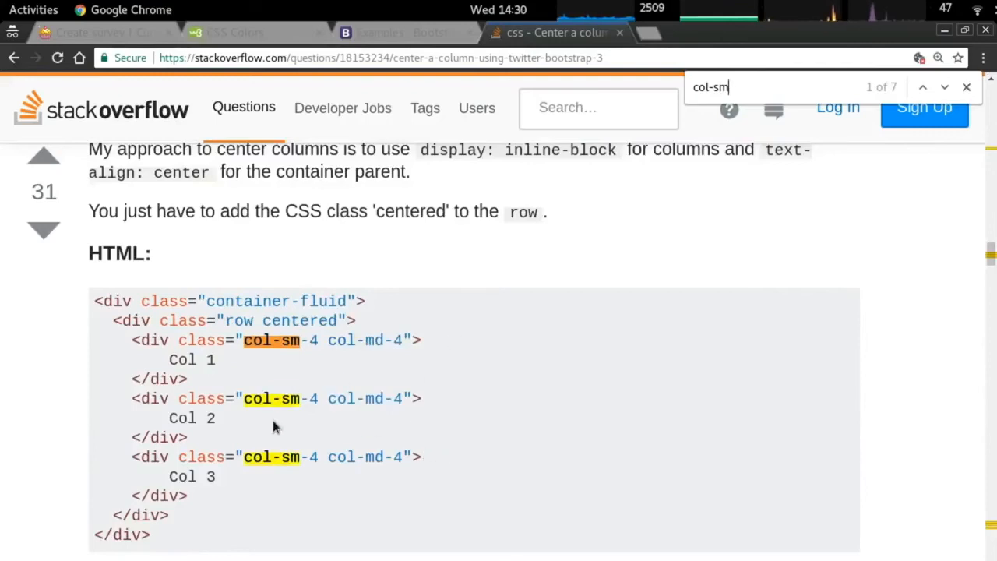
Scroll through the answers and select the class name 'centered' in the answer's code.
scroll(438, 425, down, 5)
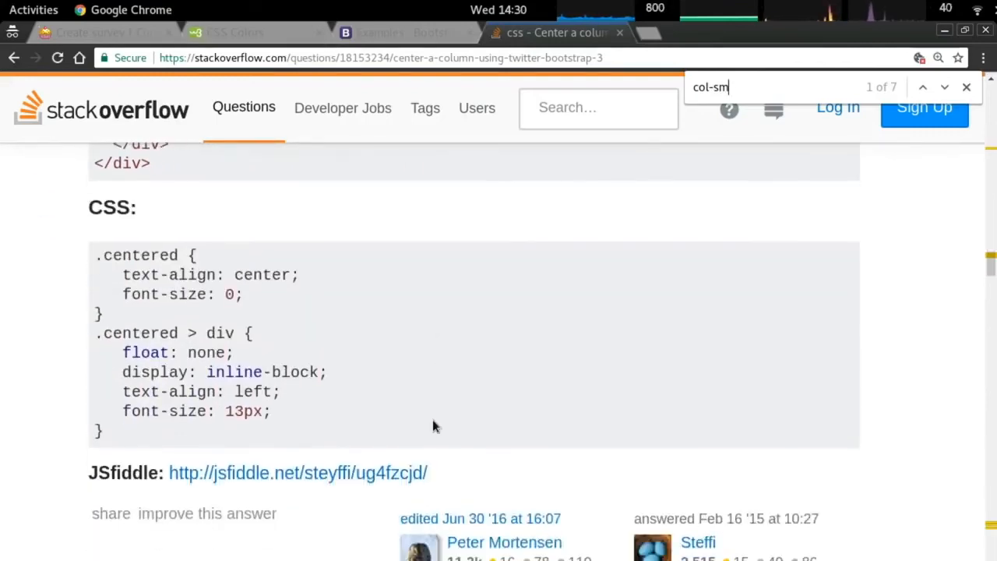
scroll(429, 421, down, 8)
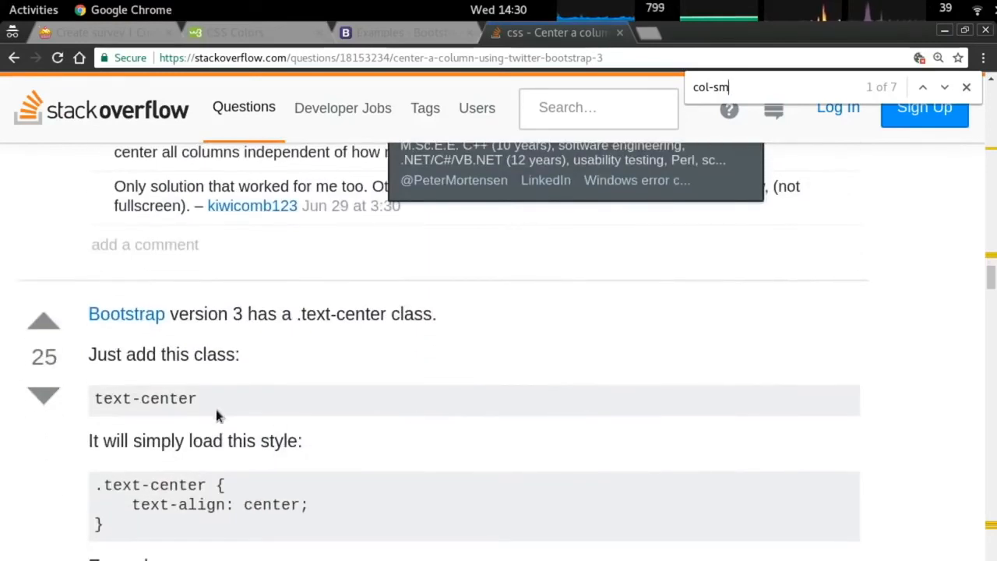
scroll(336, 409, down, 3)
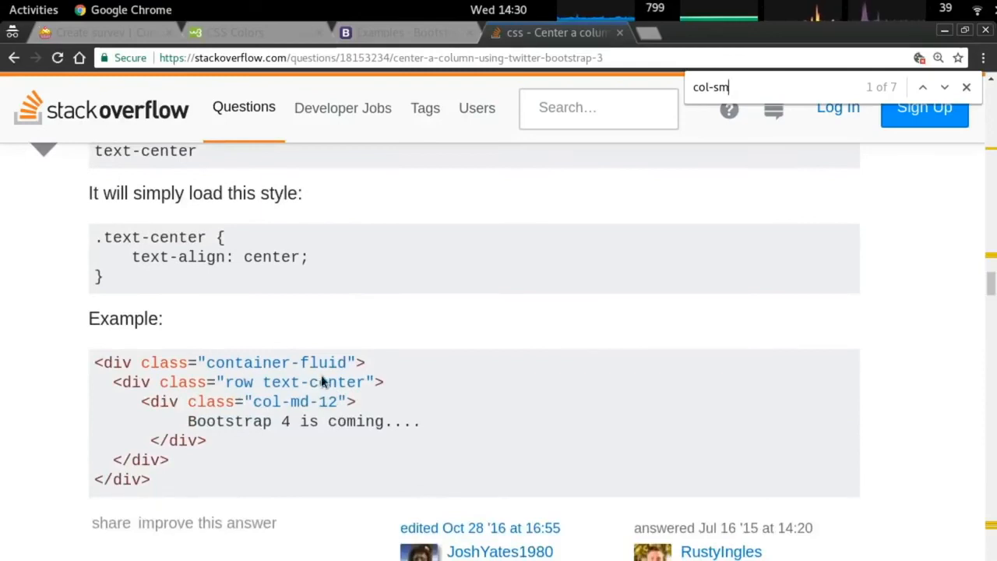
scroll(322, 382, down, 11)
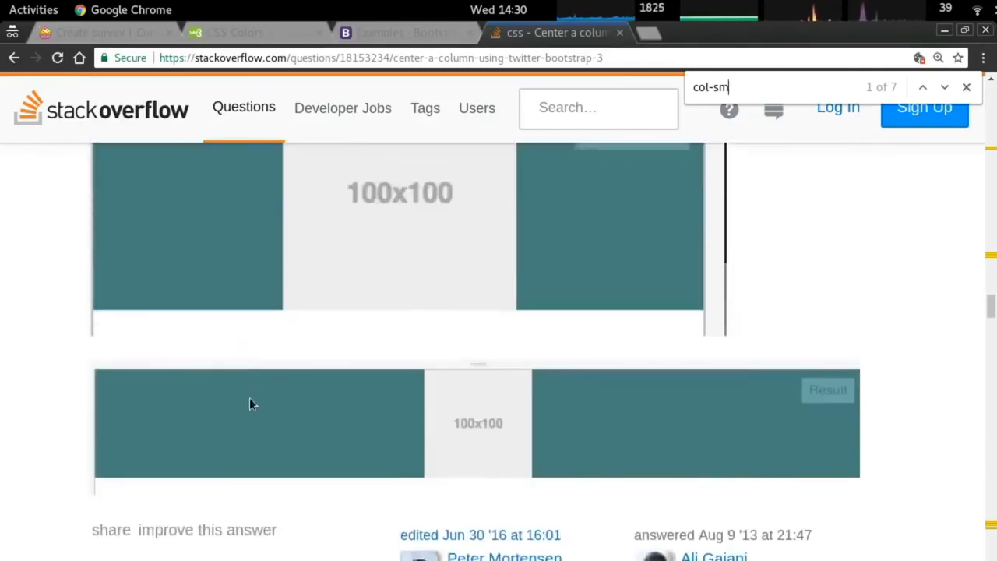
scroll(249, 404, down, 2)
scroll(257, 405, up, 2)
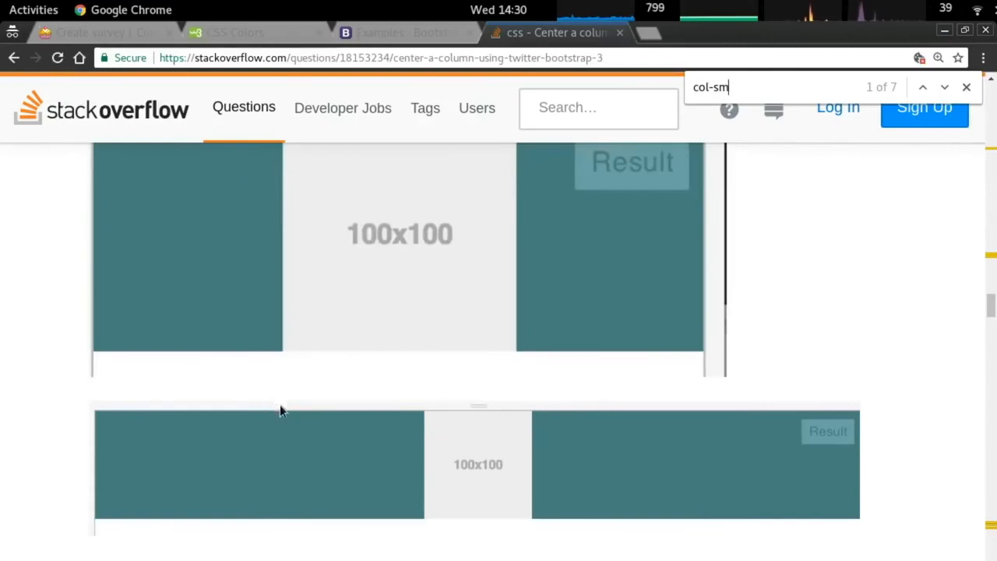
scroll(286, 405, up, 3)
scroll(286, 405, up, 1)
scroll(286, 405, down, 1)
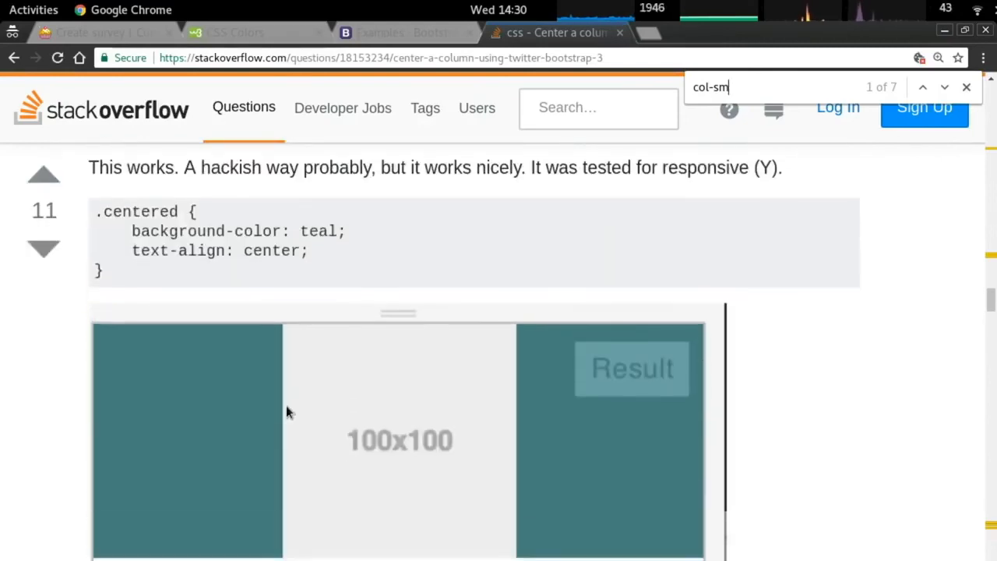
scroll(286, 413, down, 10)
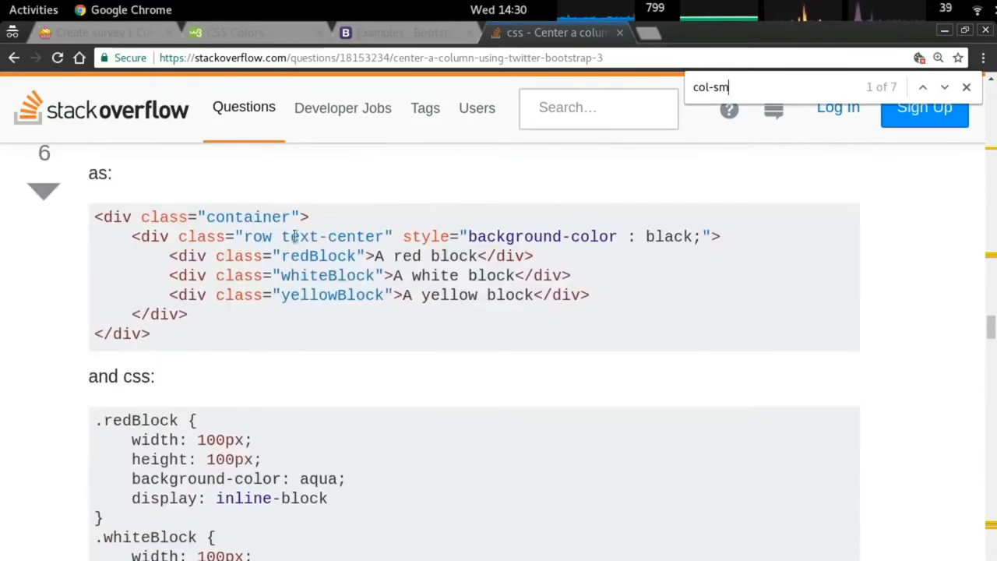
scroll(310, 276, down, 7)
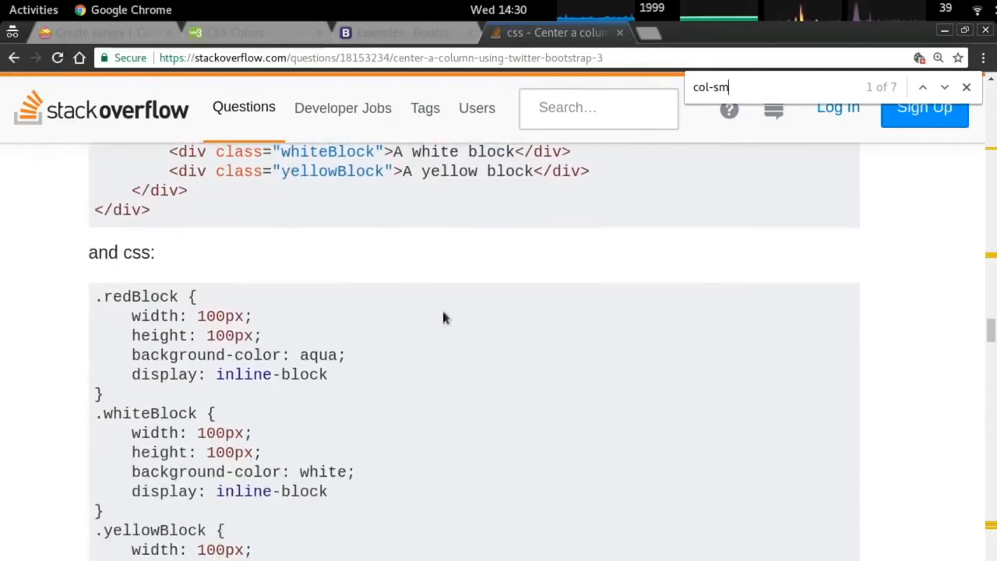
scroll(415, 358, up, 7)
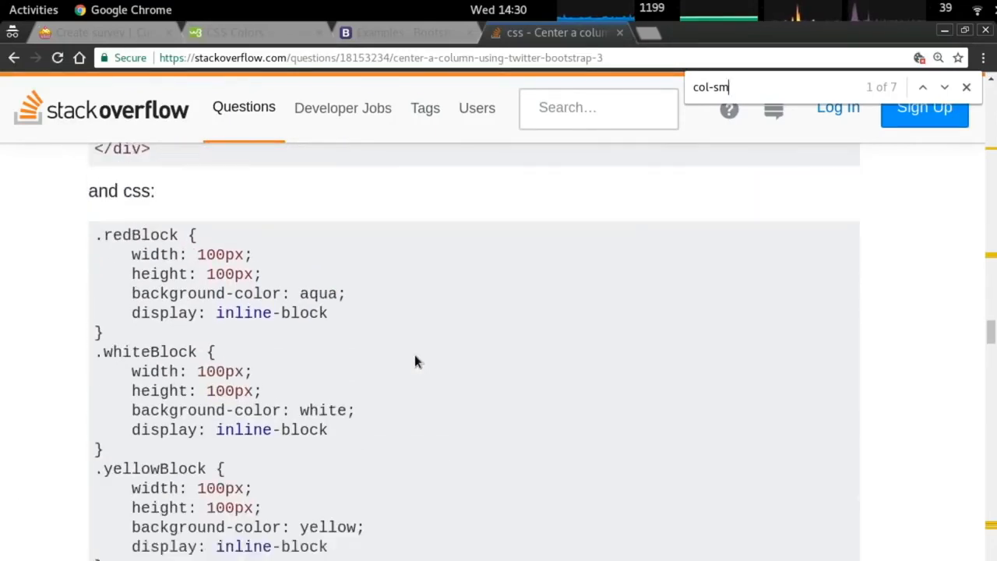
scroll(417, 354, down, 13)
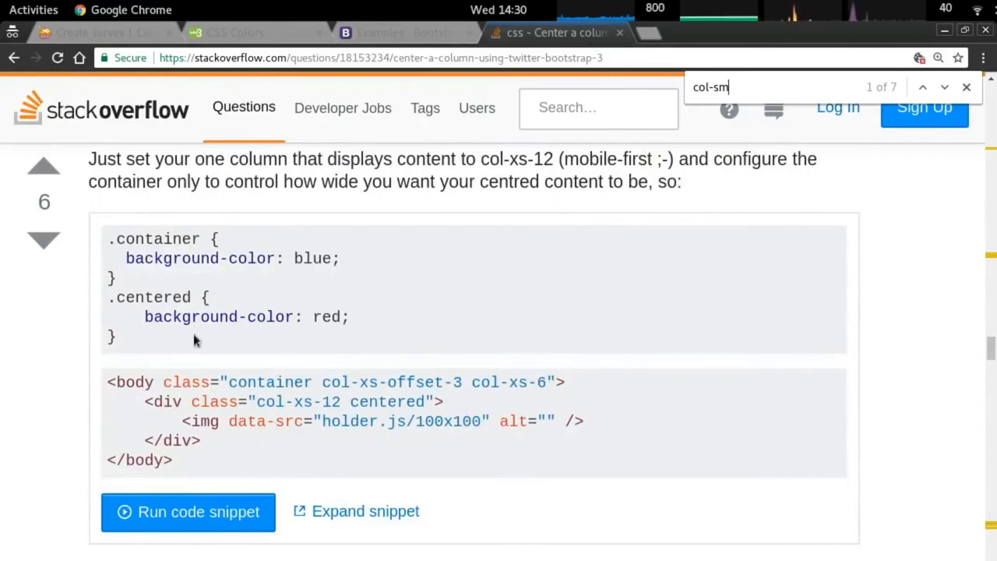
scroll(350, 362, down, 1)
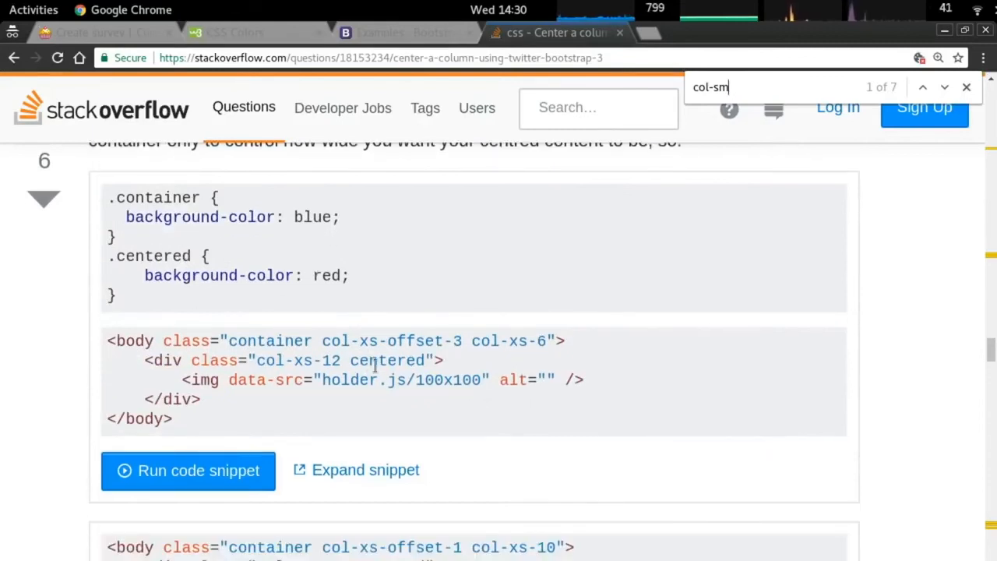
double_click(384, 358)
key(ctrl+c)
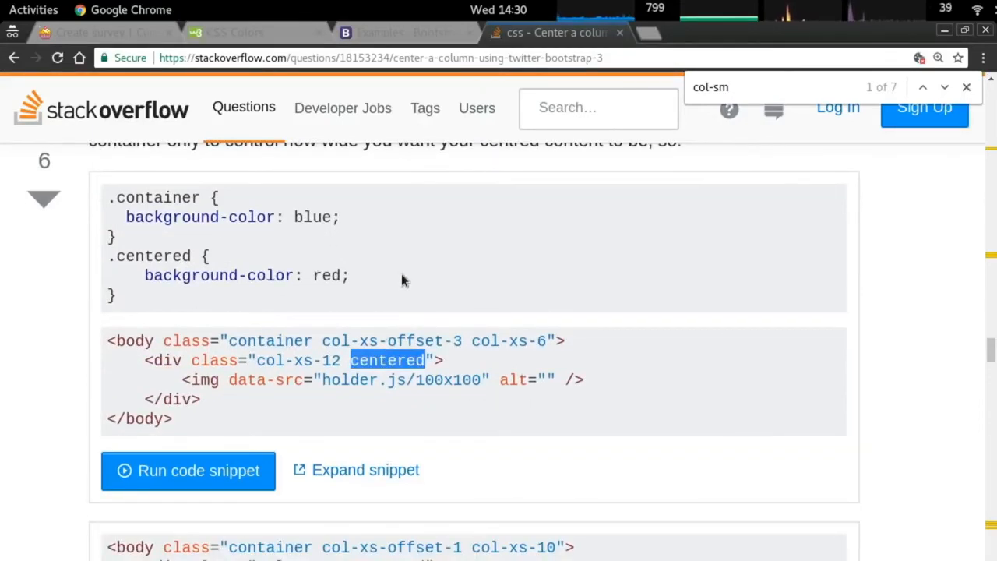
Replace center-block with 'centered' so the template class reads 'col-sm-6 centered'.
key(alt+Tab)
key(Left)
key(Left)
key(Left)
key(Left)
key(Left)
key(Left)
key(Left)
key(Left)
key(Left)
key(Left)
key(Left)
key(Left)
key(Left)
key(Left)
key(Left)
key(Left)
key(Left)
key(Left)
key(Left)
key(Delete)
key(Delete)
key(Delete)
key(Delete)
key(Delete)
key(Delete)
key(Delete)
key(Delete)
key(Delete)
key(Delete)
key(Delete)
key(Delete)
key(Delete)
key(Delete)
text(c)
key(Right)
key(Right)
key(Right)
key(Right)
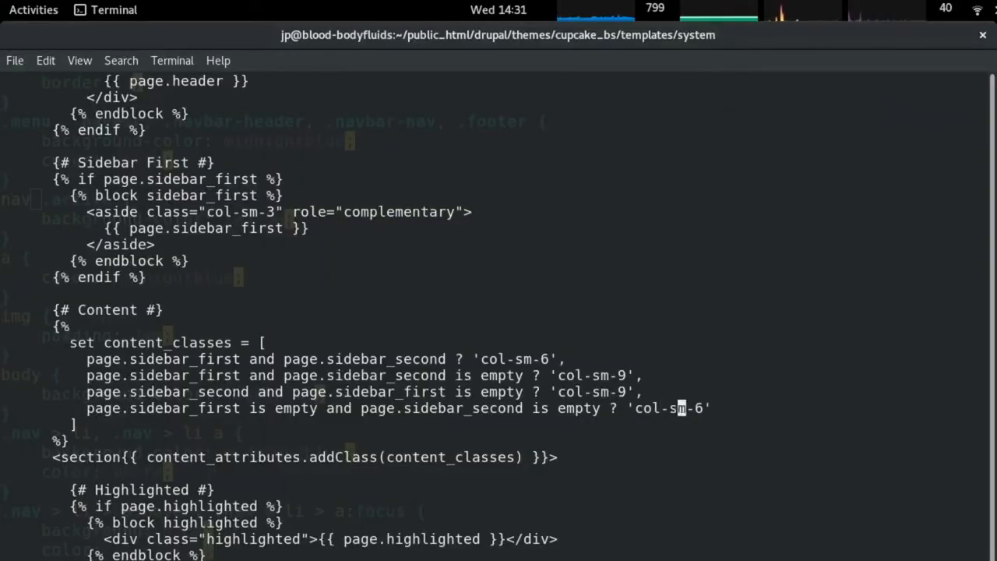
right_click(402, 211)
click(438, 288)
key(Left)
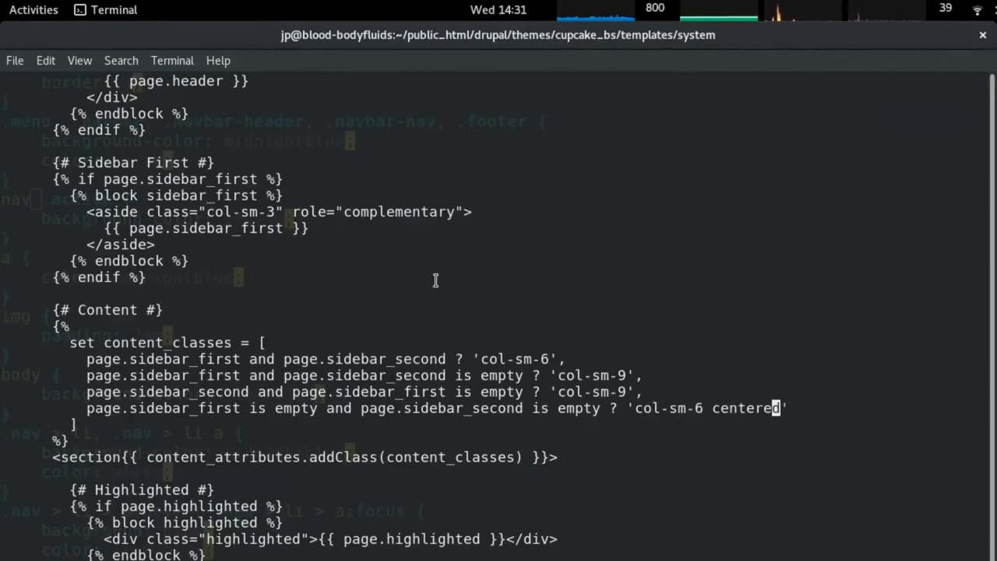
Scroll the Stack Overflow answer down to the .centered CSS rule.
key(alt+Tab)
scroll(338, 324, down, 10)
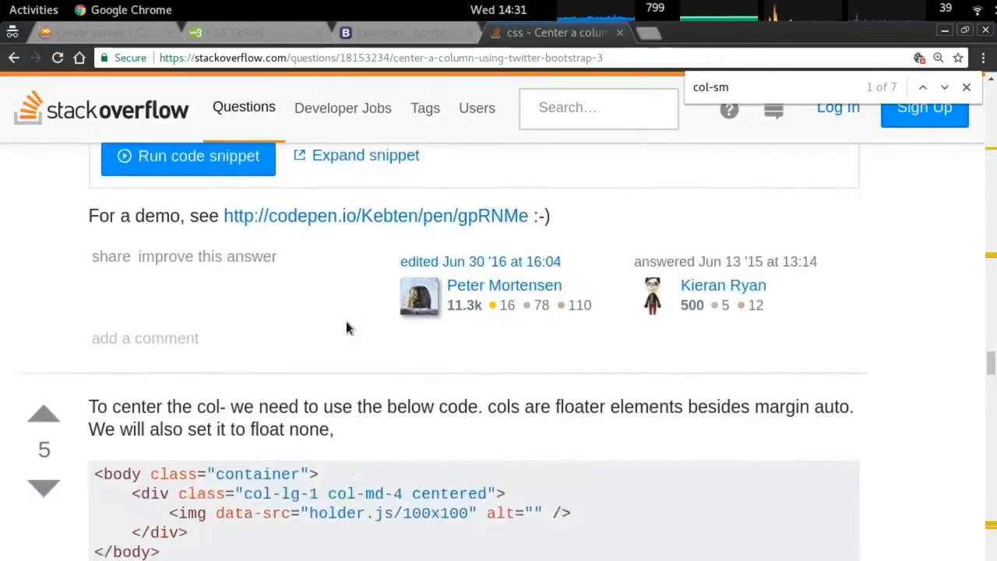
scroll(345, 257, down, 3)
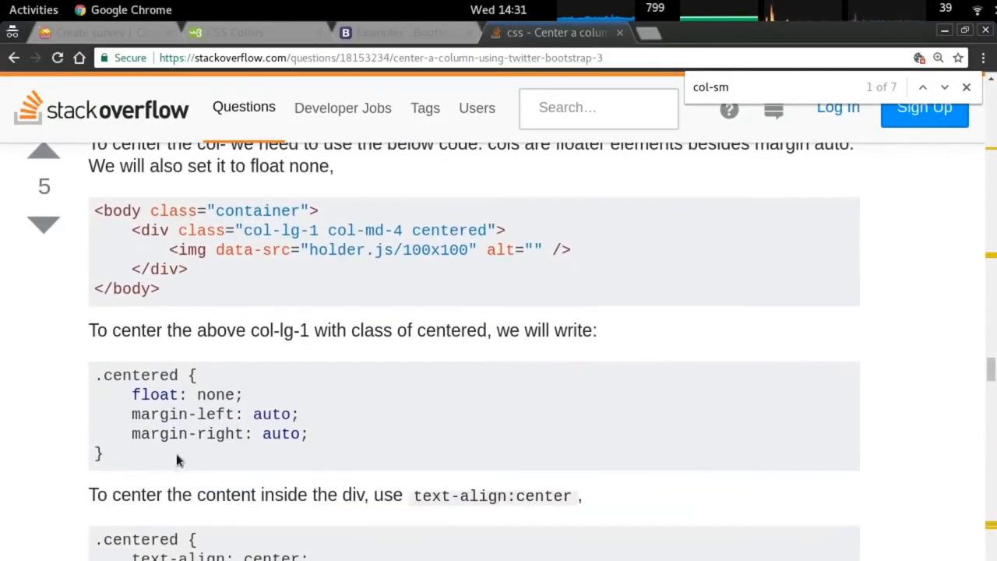
Paste the .centered rule at the end of the theme stylesheet and remove the blank line above it.
drag(159, 455, 95, 372)
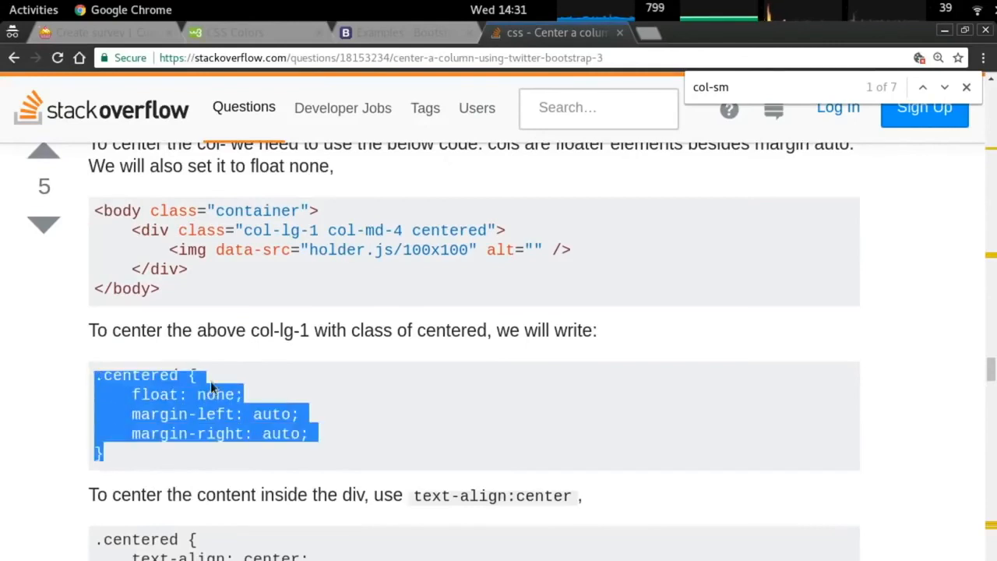
scroll(390, 407, down, 2)
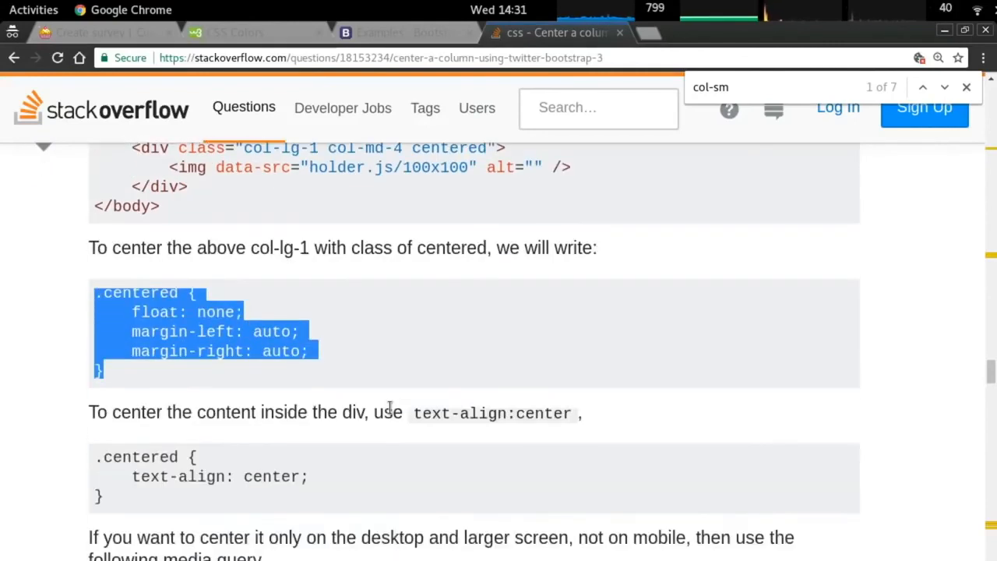
key(alt+Tab)
key(alt+Tab)
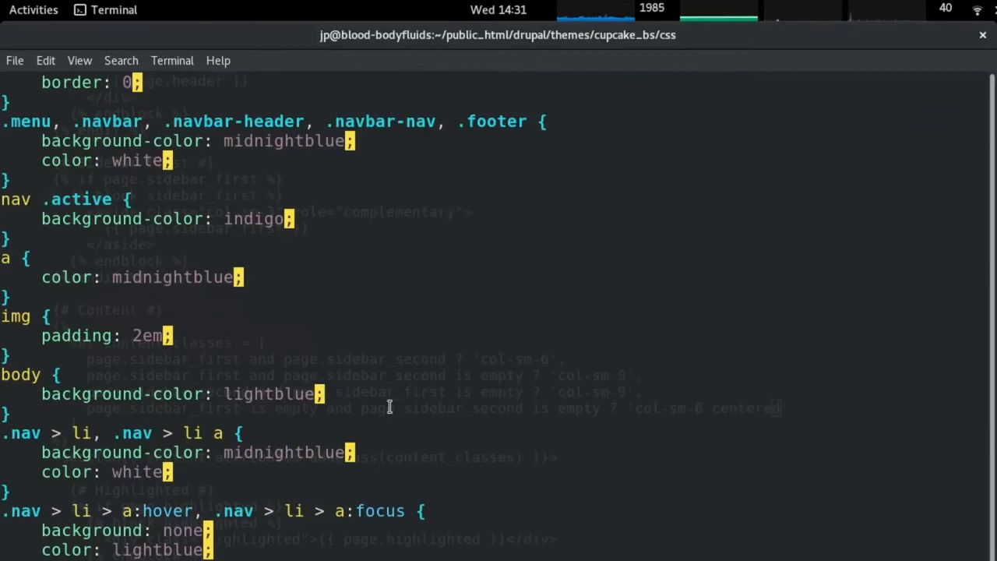
key(shift+g)
key(o)
text(.centered {     float: none;     margin-left: auto;)
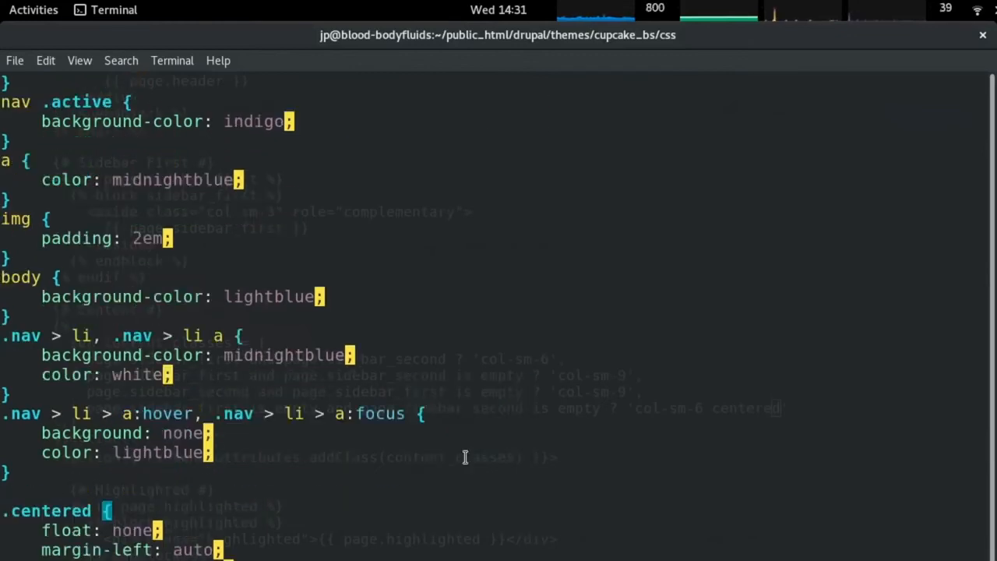
key(Up)
key(Up)
key(Up)
key(Up)
key(Up)
key(d)
key(d)
key(Down)
key(Down)
Reload the Create survey page and bring up the Drupal homepage in Chrome.
key(alt+Tab)
key(alt+Tab)
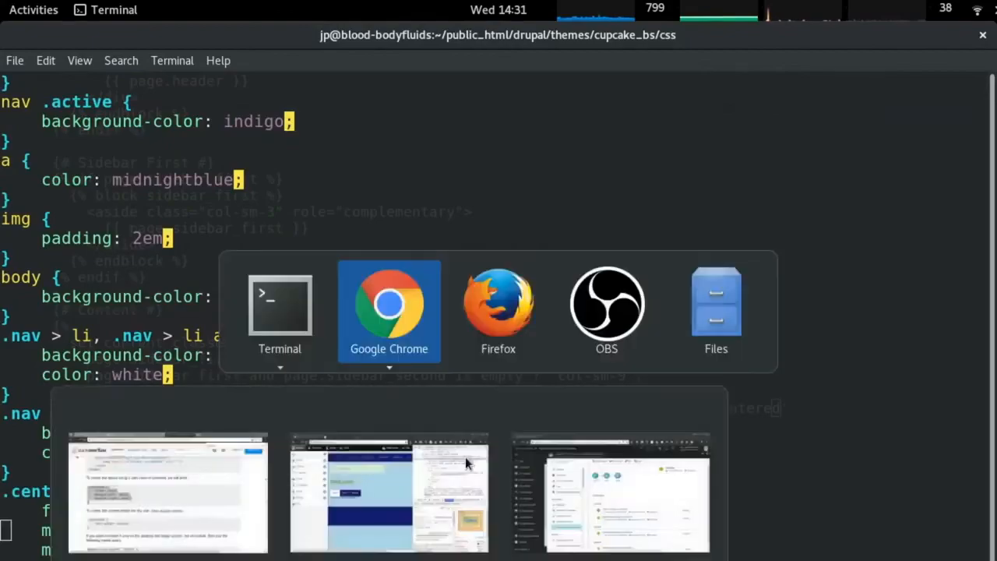
key(alt+Tab)
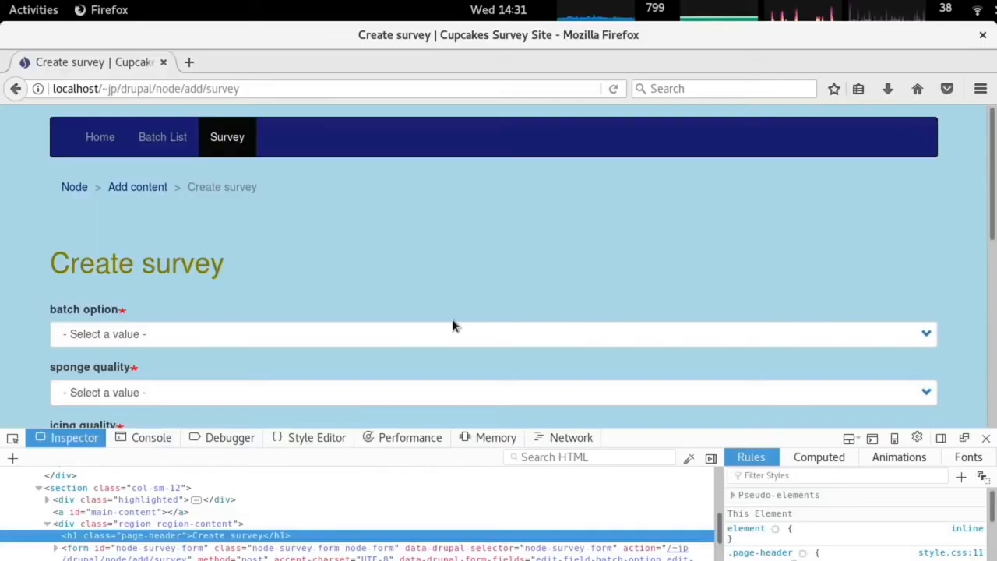
key(alt+Tab)
click(395, 239)
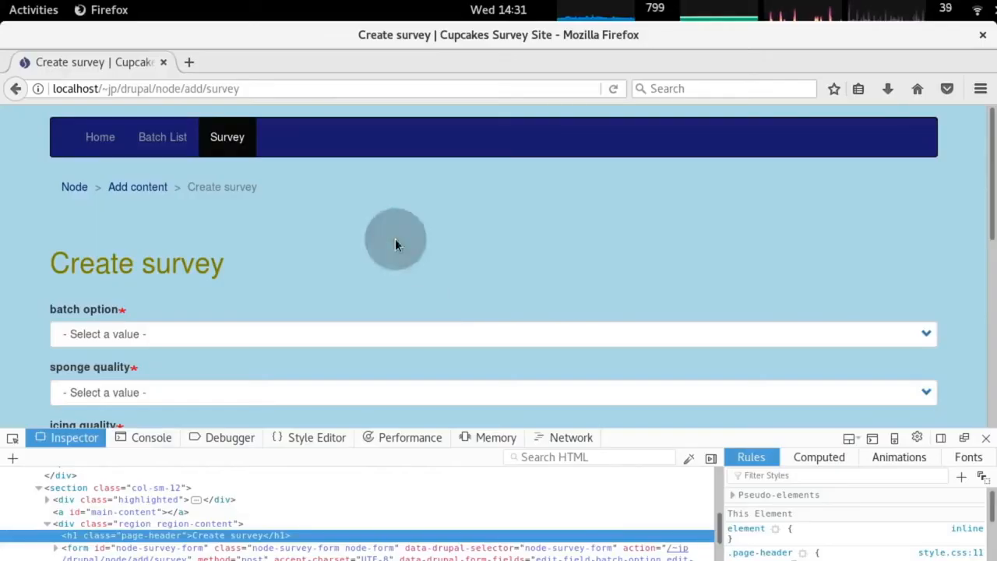
key(ctrl+r)
key(alt+Tab)
key(Tab)
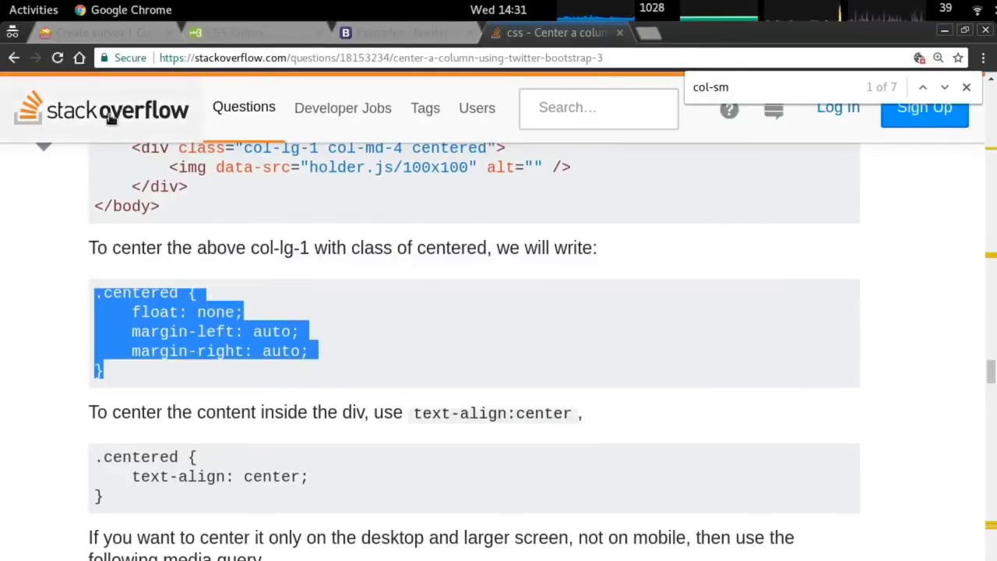
key(ctrl+Tab)
key(ctrl+Tab)
key(ctrl+Tab)
key(ctrl+Tab)
key(ctrl+Tab)
key(alt+Tab)
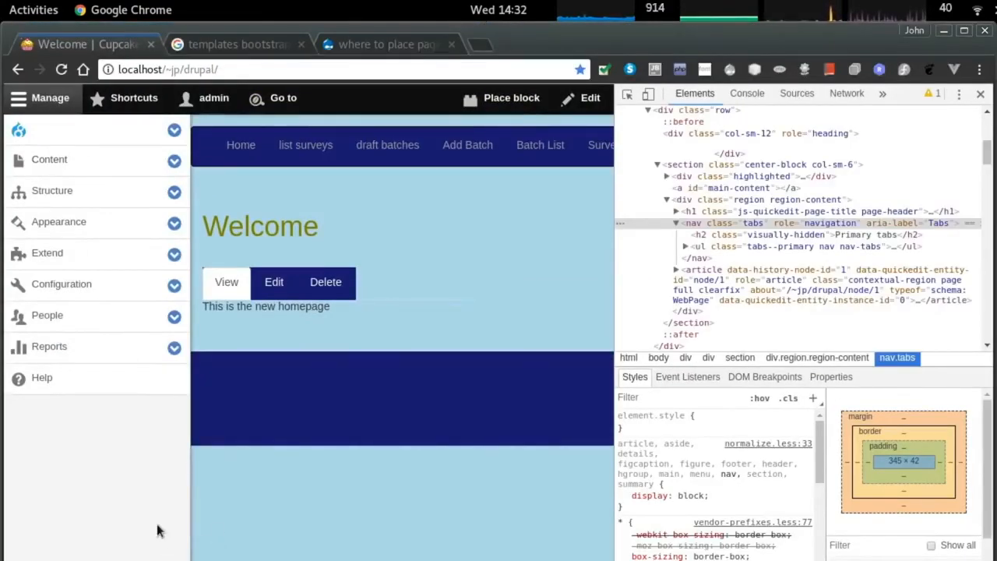
Zoom the page out to 80% and flush all Drupal caches.
key(ctrl+minus)
key(ctrl+minus)
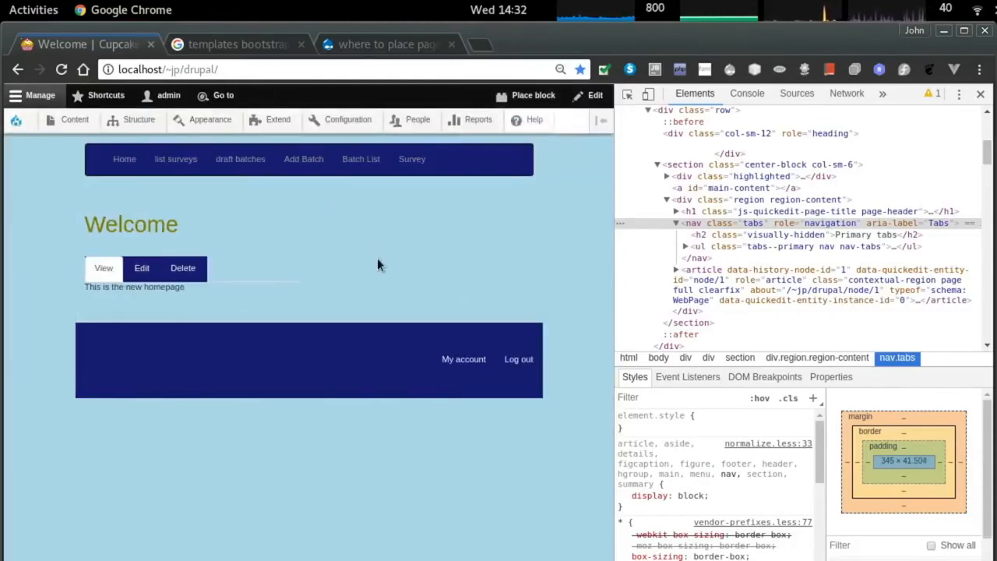
mouse_move(17, 121)
mouse_move(43, 173)
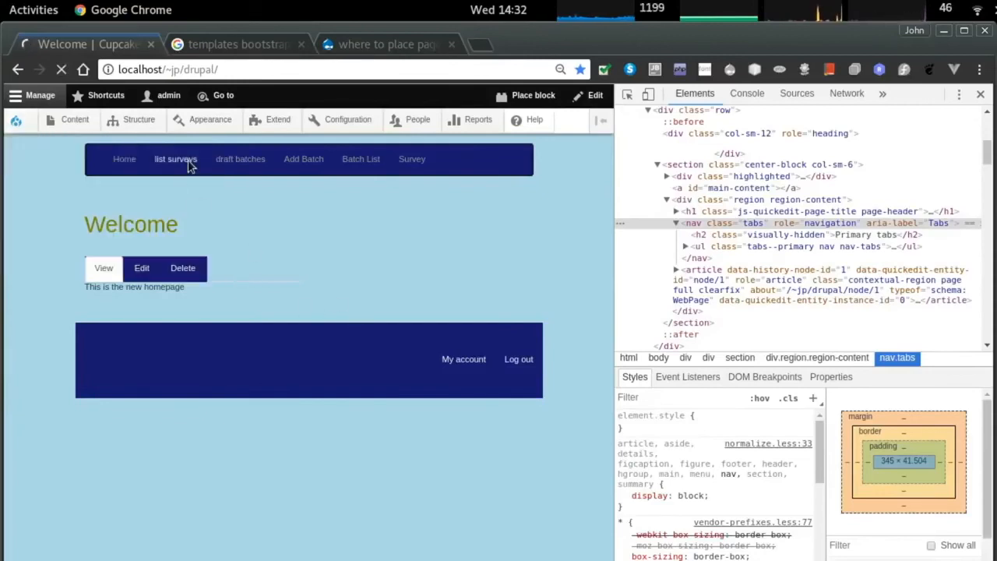
click(188, 160)
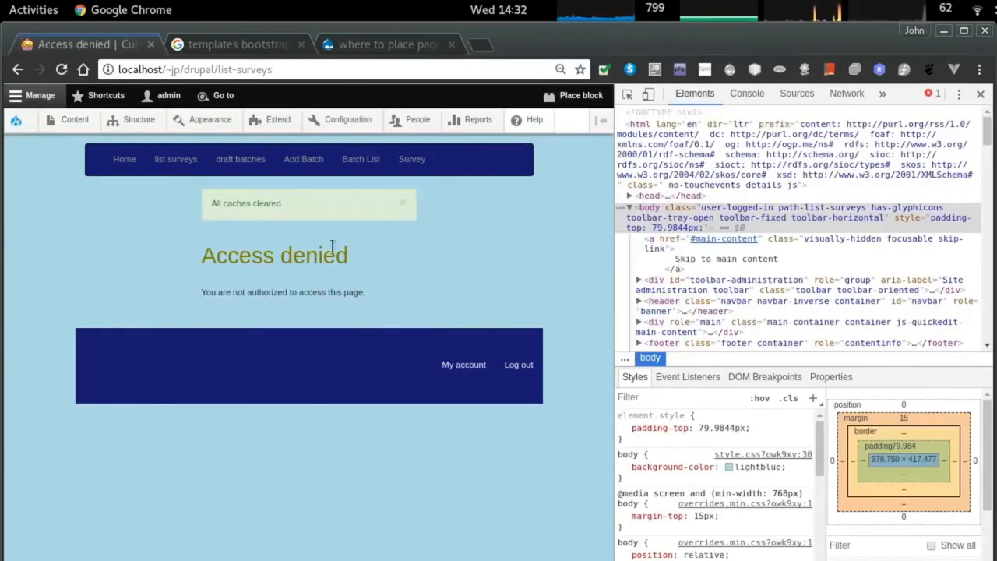
drag(615, 290, 670, 270)
Check the centered class in the page template, then reload and flush all caches again.
key(alt+Tab)
key(alt+Tab)
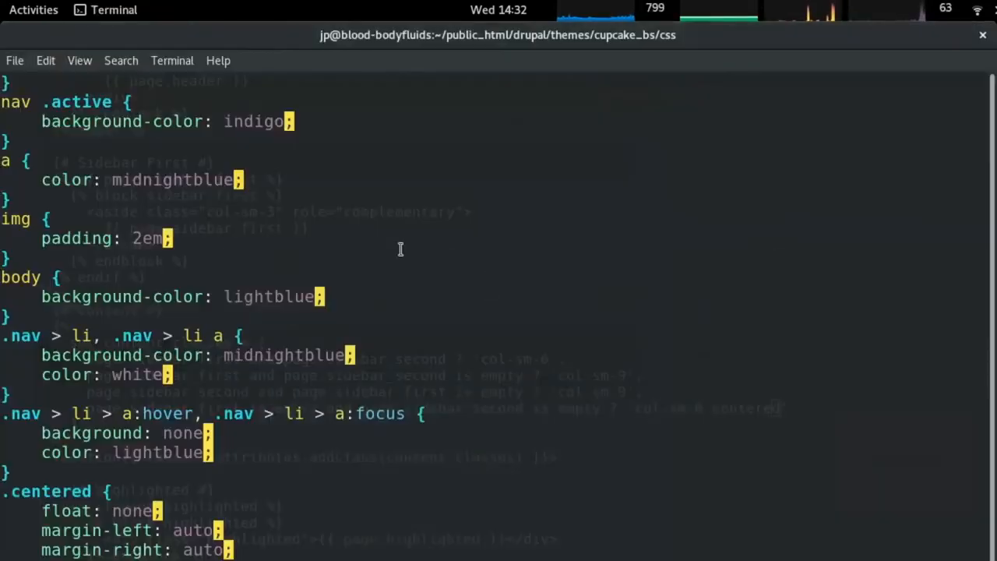
key(alt+grave)
key(Left)
key(Left)
key(Left)
key(Left)
key(Left)
key(Left)
key(Left)
key(Left)
key(Left)
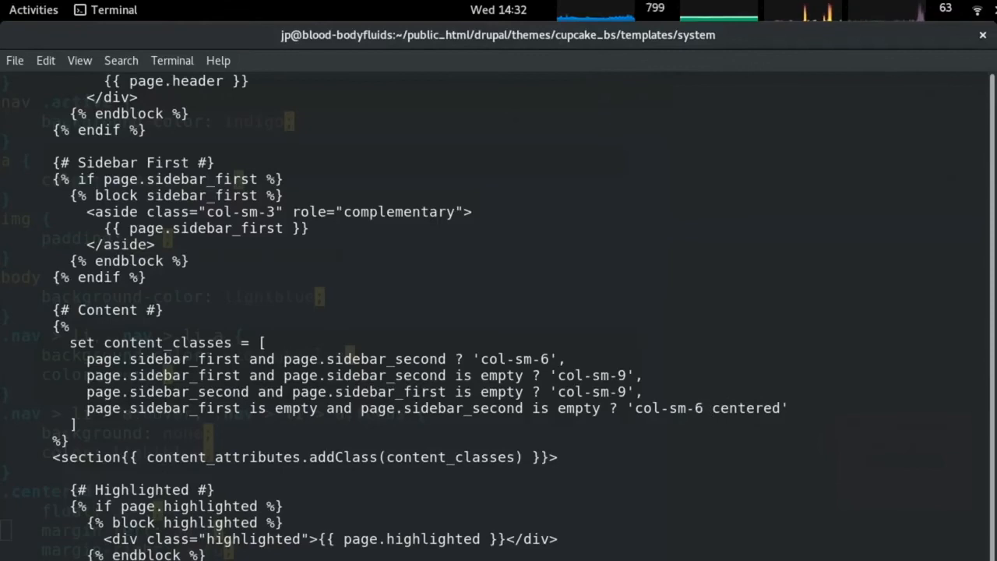
key(alt+Tab)
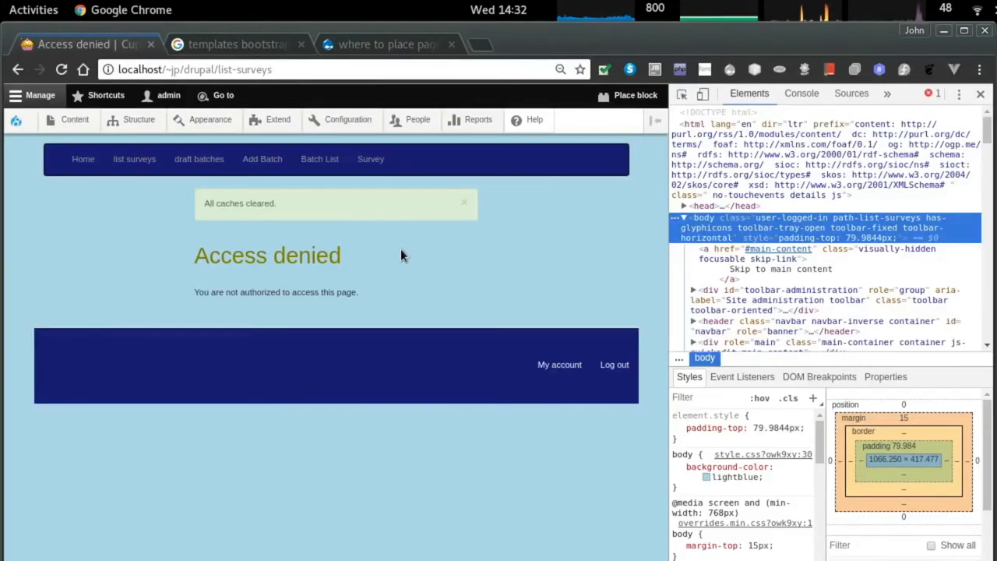
key(F5)
mouse_move(17, 121)
click(42, 169)
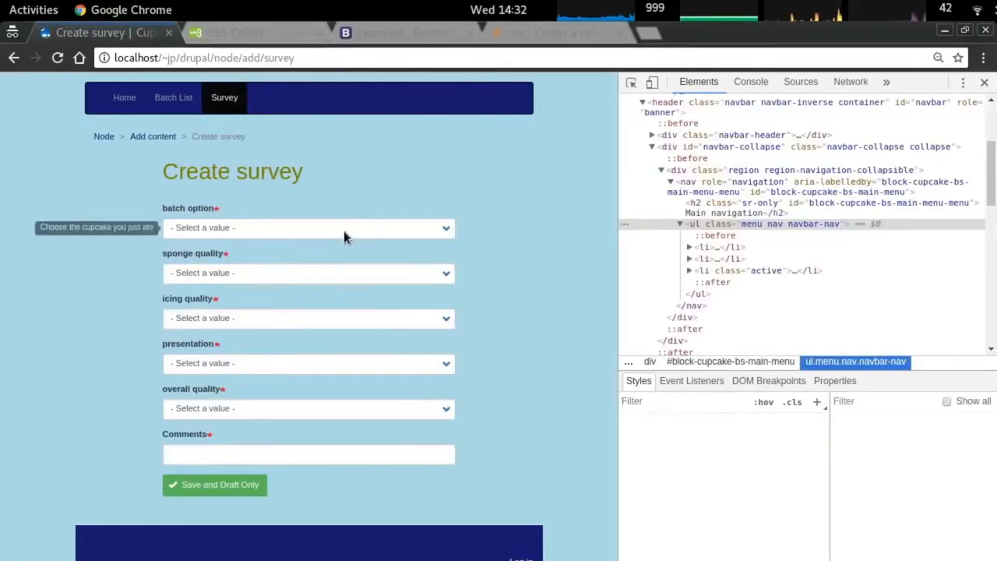
Browse the node overview, add content, batch and survey pages, then open the Log in page.
drag(612, 240, 600, 257)
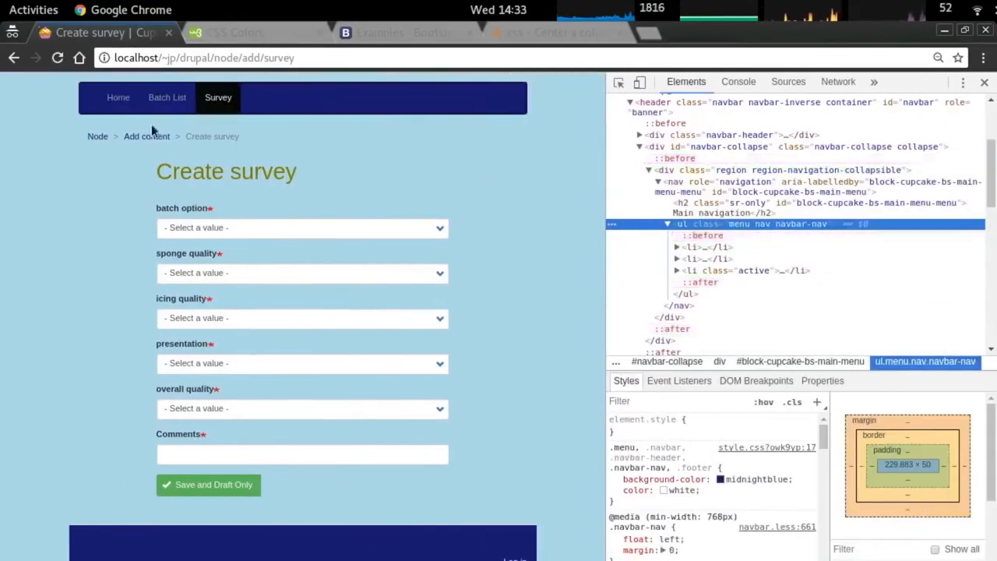
click(96, 136)
click(192, 236)
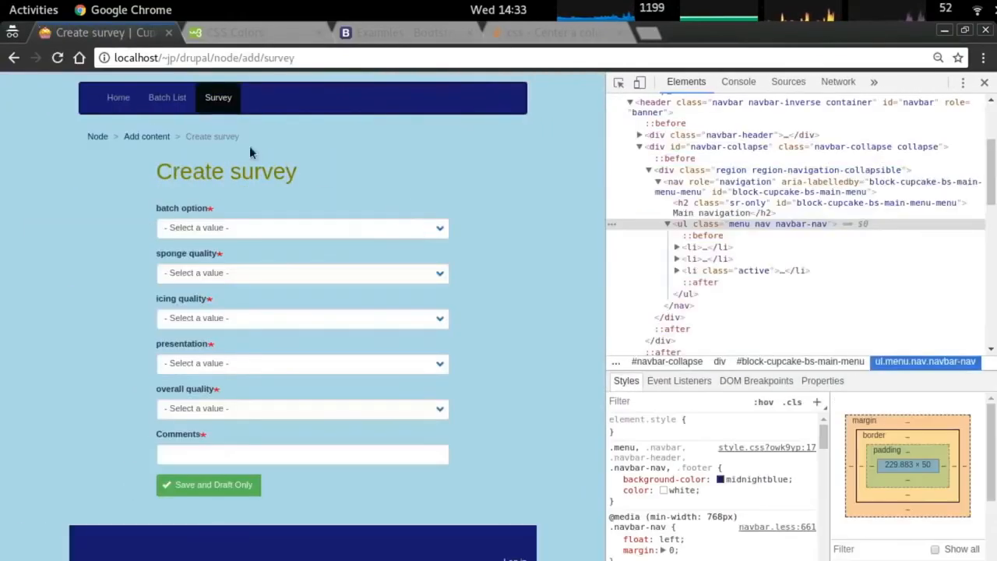
click(167, 97)
click(118, 97)
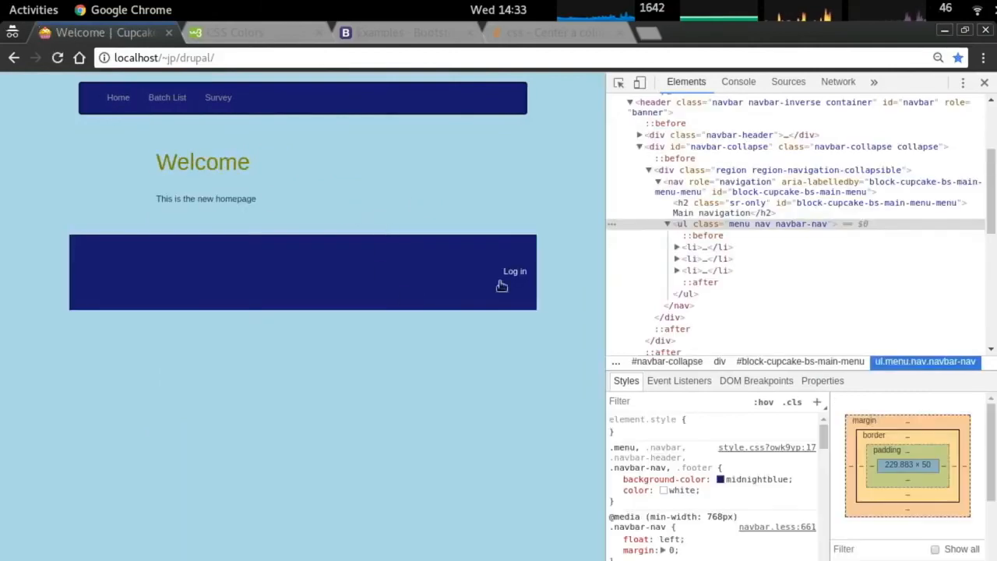
click(166, 98)
click(218, 97)
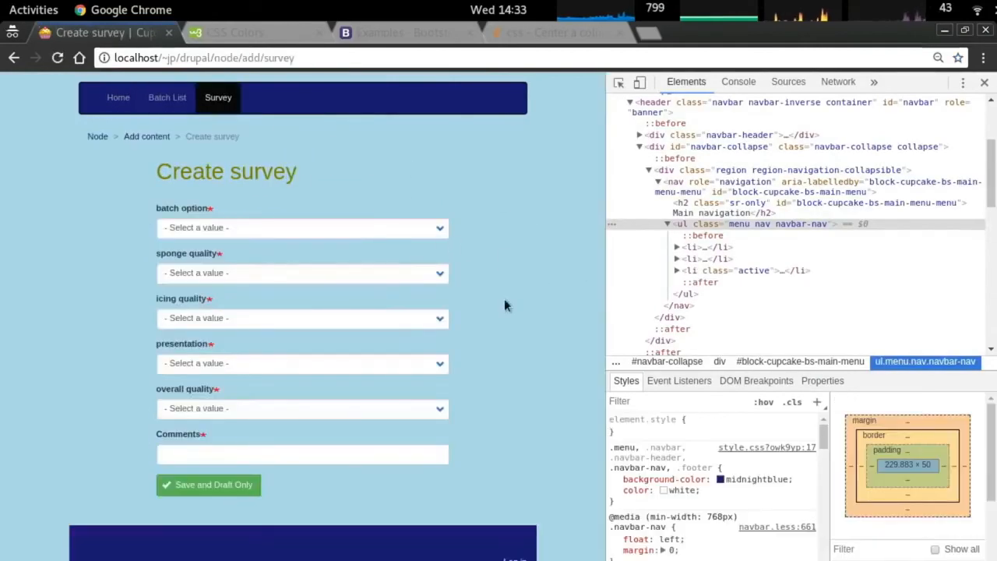
click(520, 557)
Inspect the Reset your password and Log in tabs, selecting nav.tabs and neighbouring elements in DevTools.
right_click(253, 208)
click(335, 344)
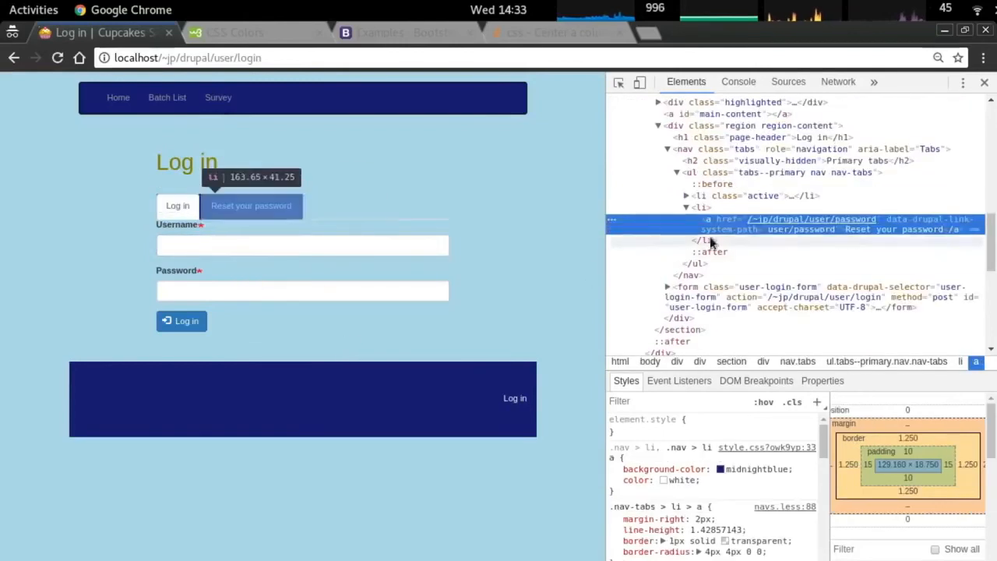
click(739, 195)
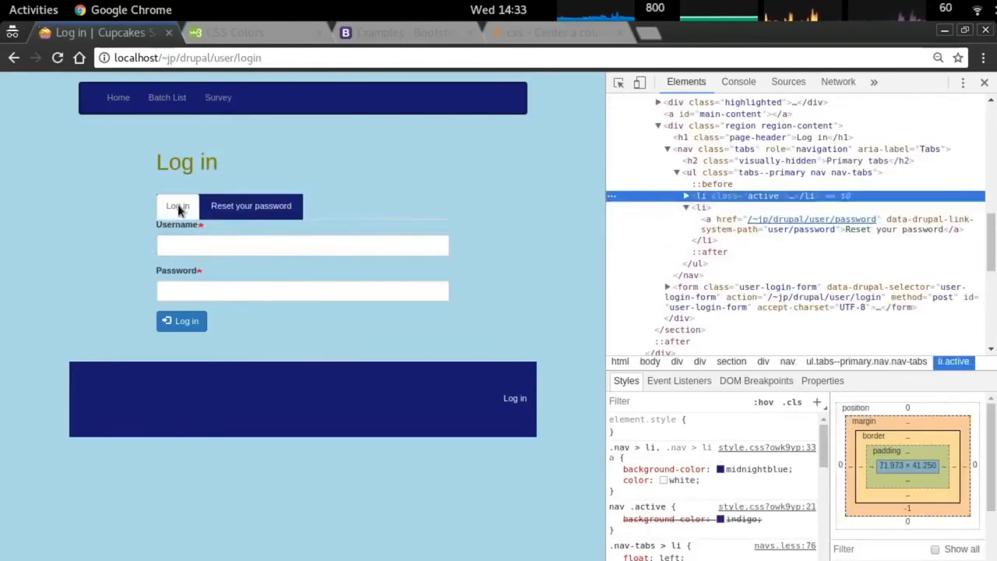
right_click(178, 210)
click(240, 345)
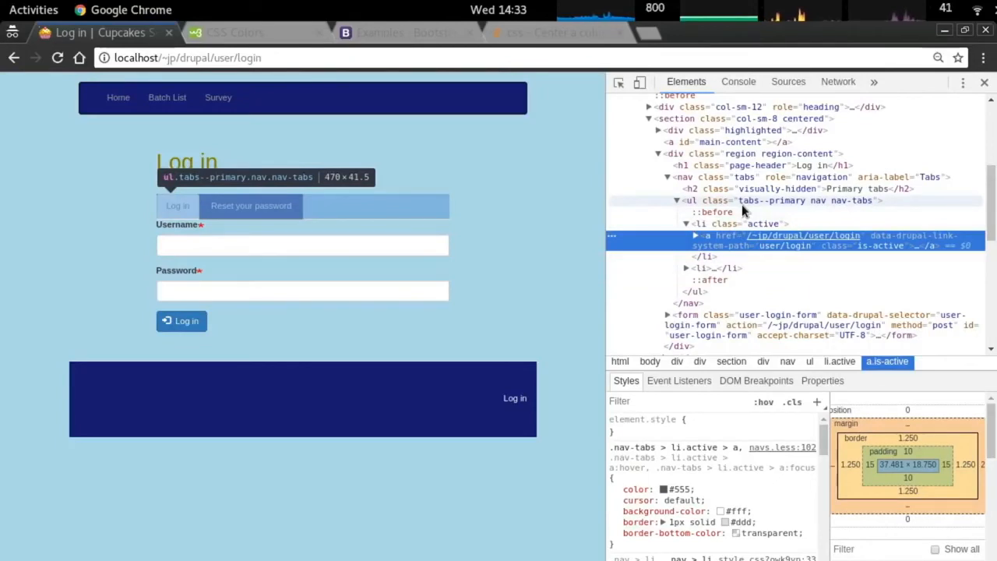
click(739, 180)
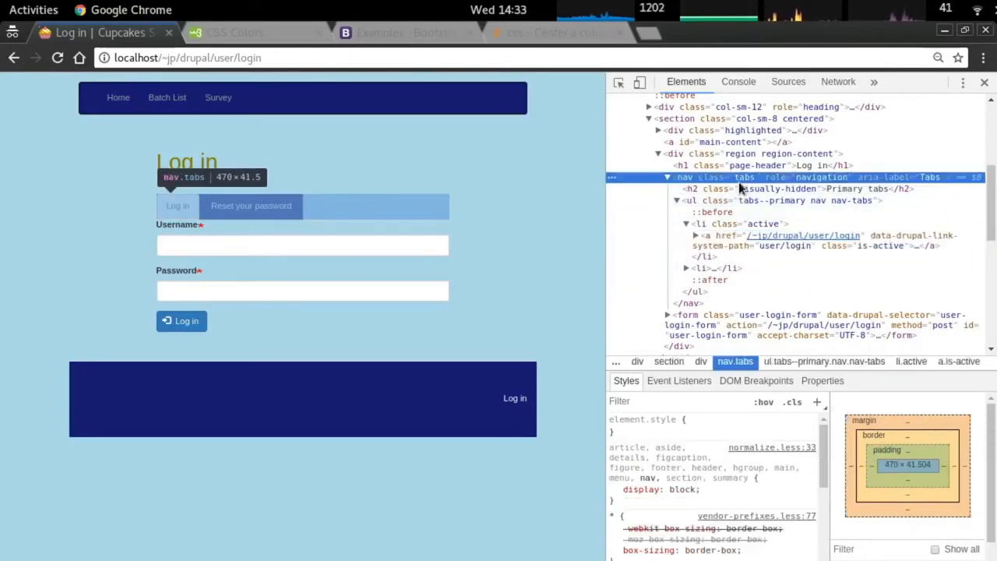
click(735, 166)
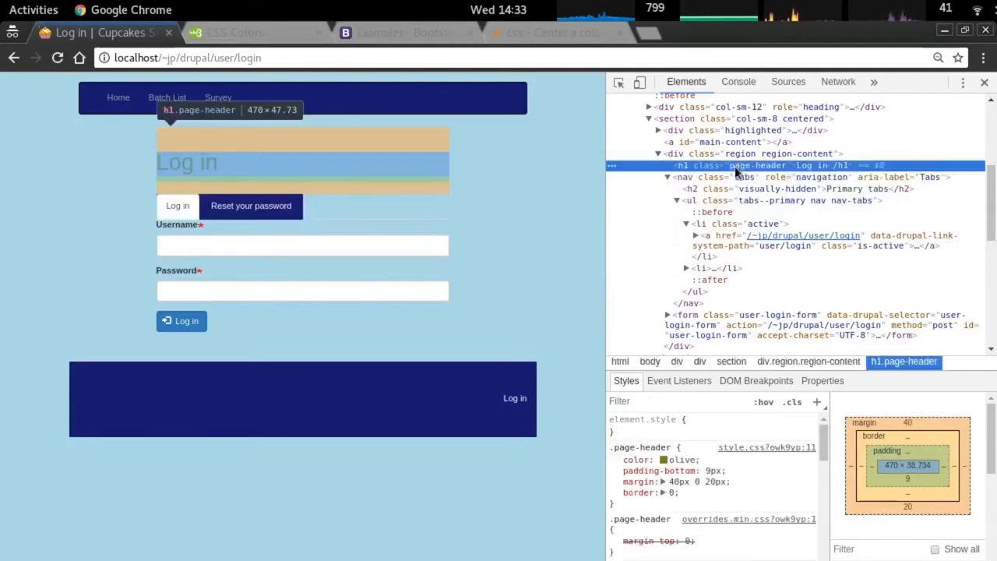
click(731, 155)
click(731, 166)
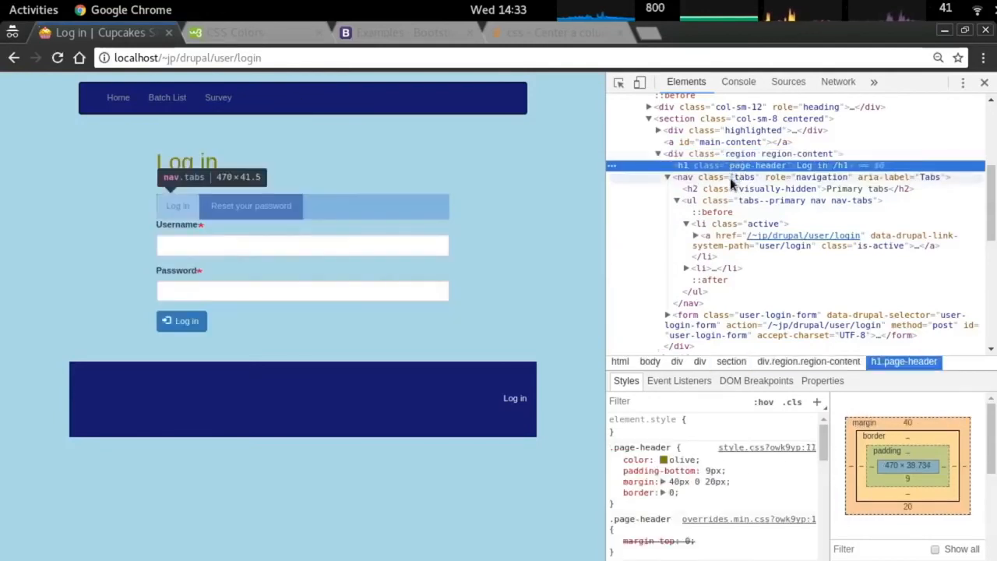
click(731, 178)
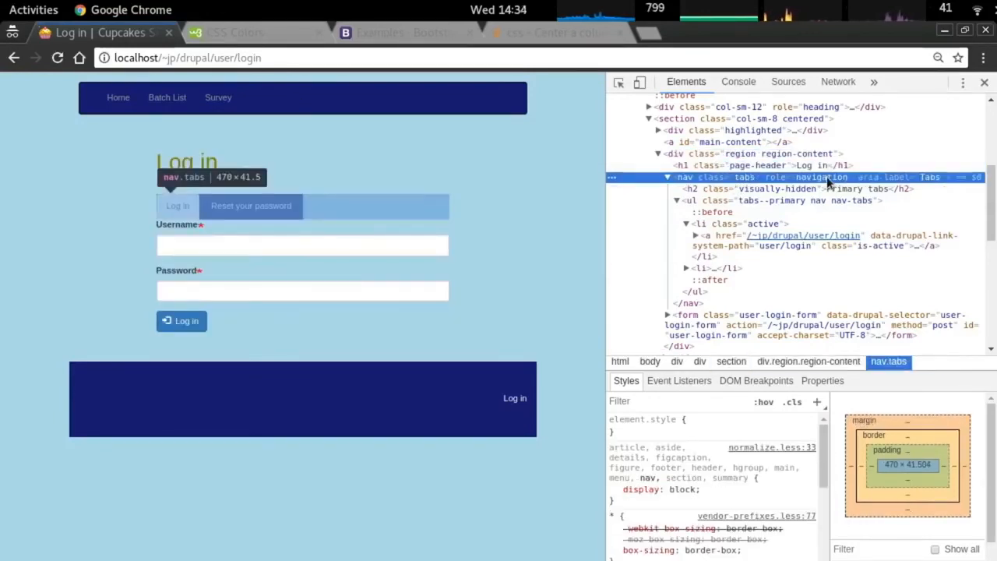
In vim, review the theme CSS rules around .breadcrumb and .page-header.
key(alt+Tab)
key(alt+grave)
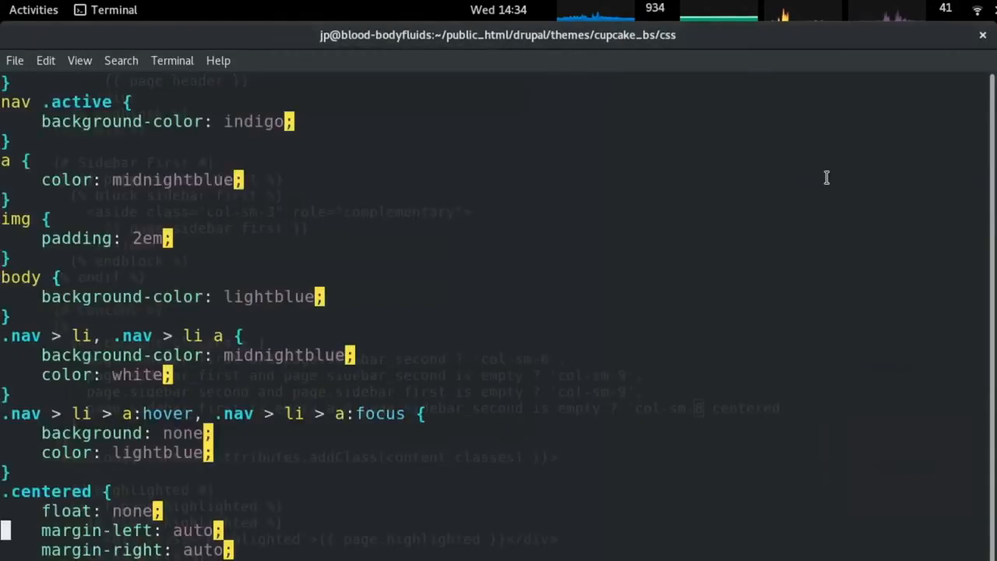
key(k)
key(k)
key(k)
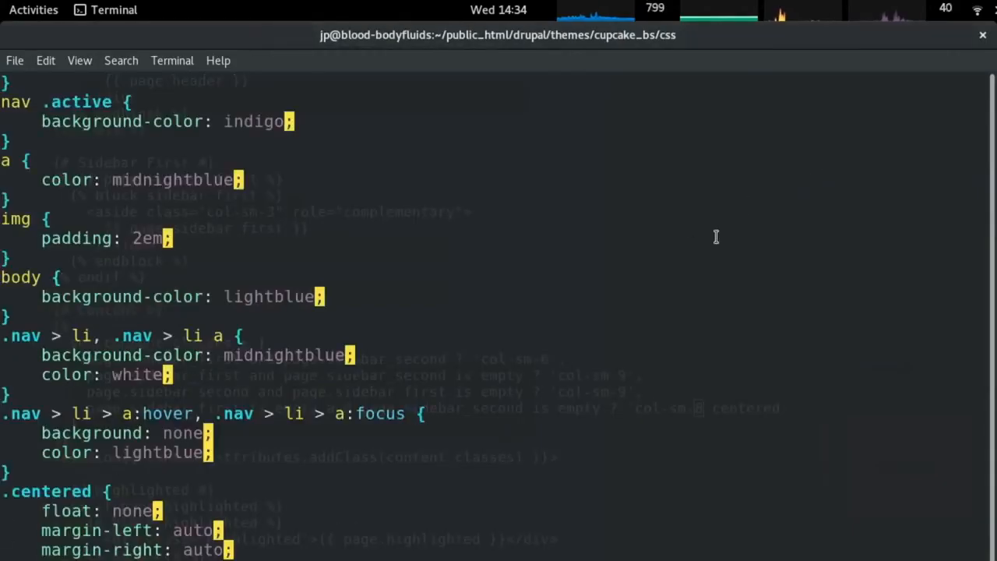
key(k)
key(k)
key(k)
key(k)
key(k)
key(k)
key(k)
key(k)
key(k)
key(k)
key(k)
key(k)
key(k)
key(k)
key(k)
key(k)
key(k)
key(k)
key(k)
key(k)
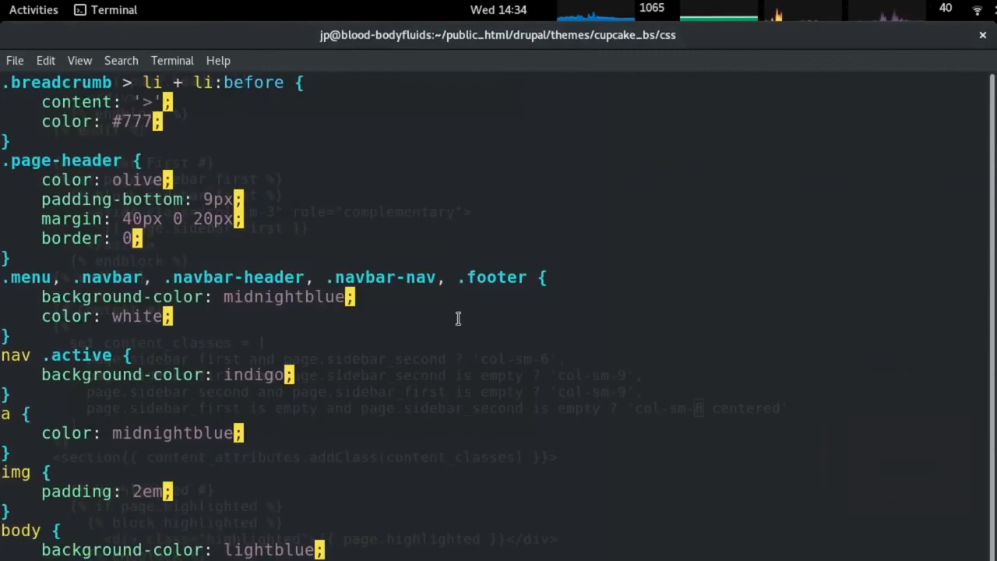
key(dollar)
key(j)
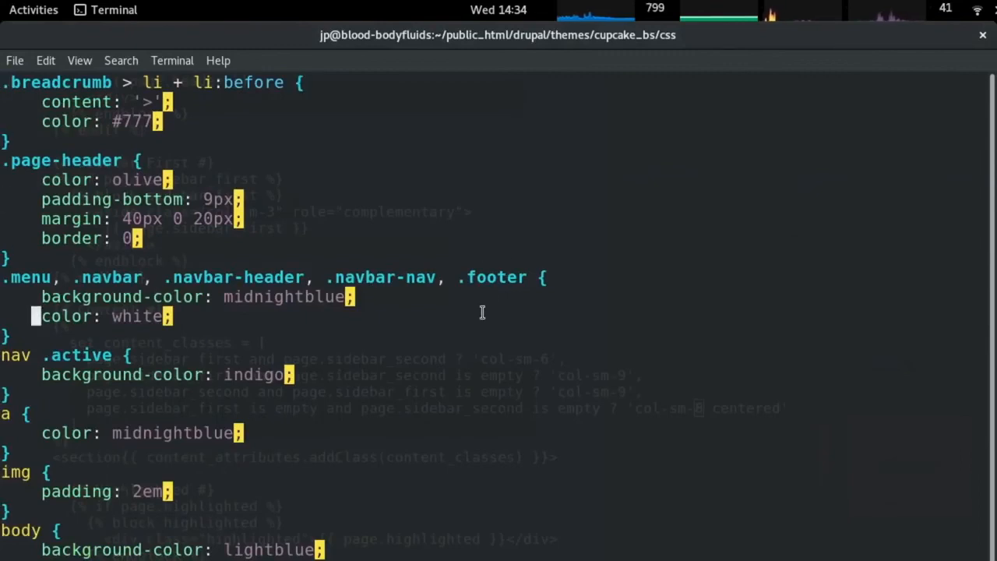
Inspect the Reset your password tab's list item in DevTools, then compare it with the CSS file.
key(alt+Tab)
right_click(267, 223)
click(312, 347)
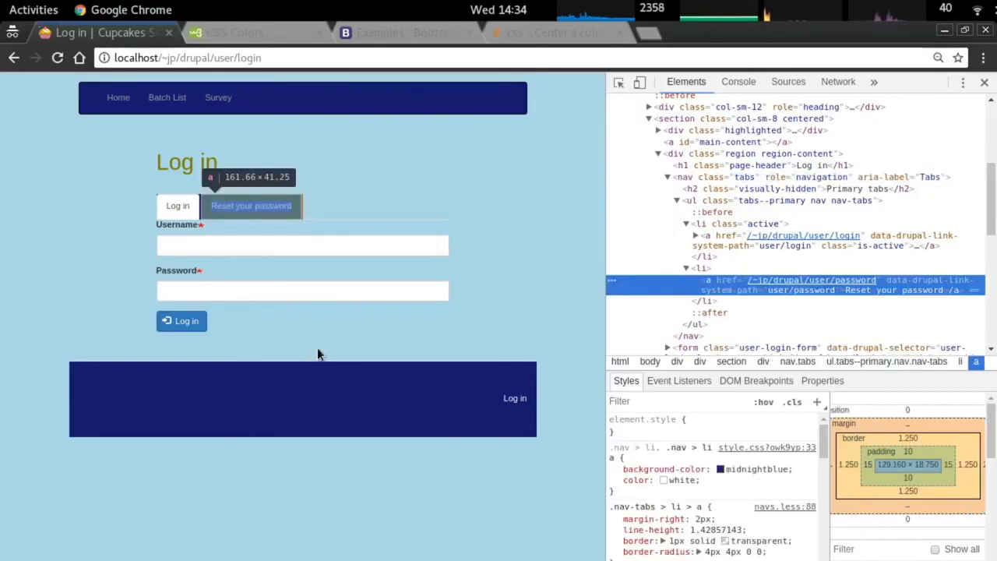
click(709, 269)
key(alt+Tab)
scroll(444, 304, down, 4)
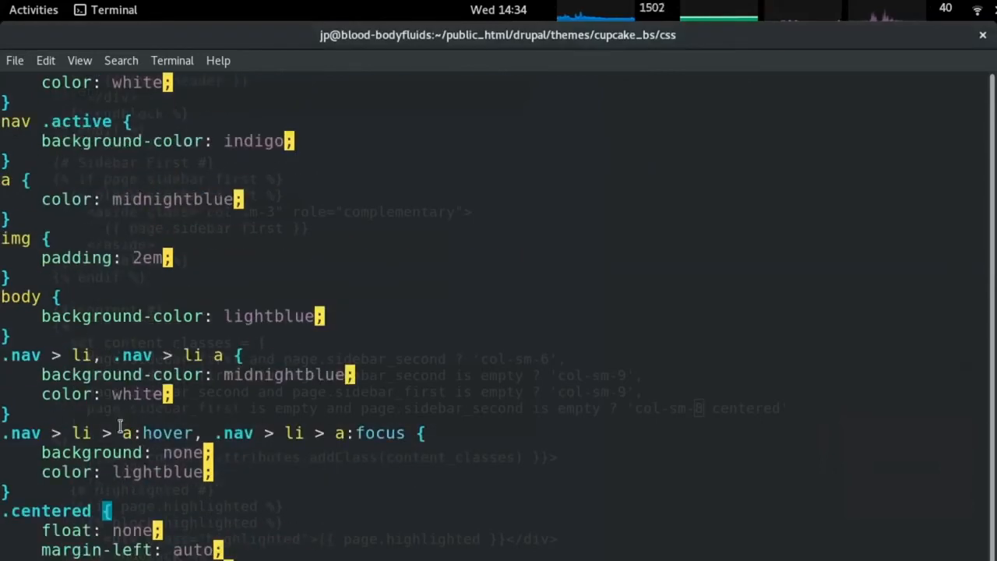
Inspect the nav.tabs element and the footer Log in link's navbar-nav menu list.
key(alt+Tab)
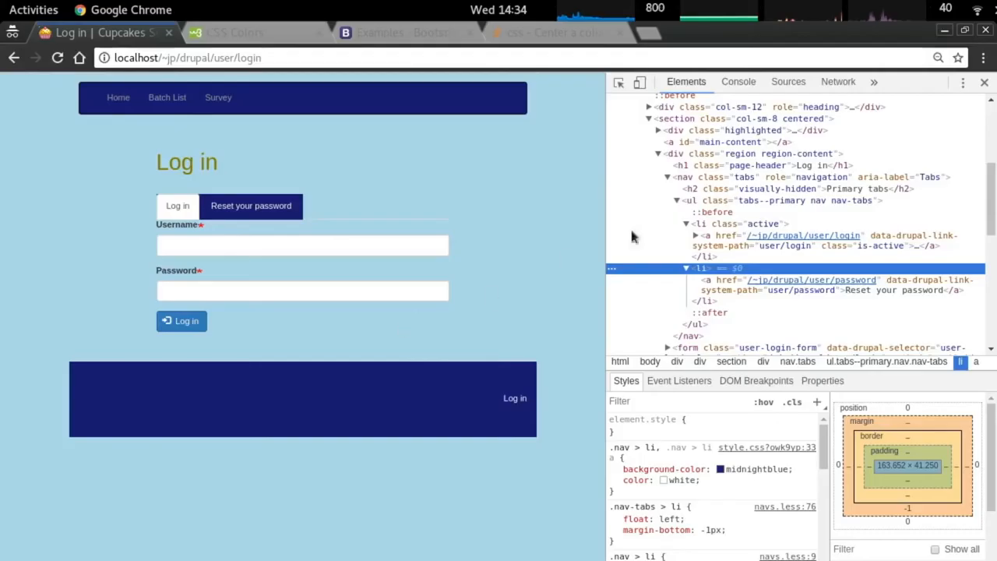
click(729, 181)
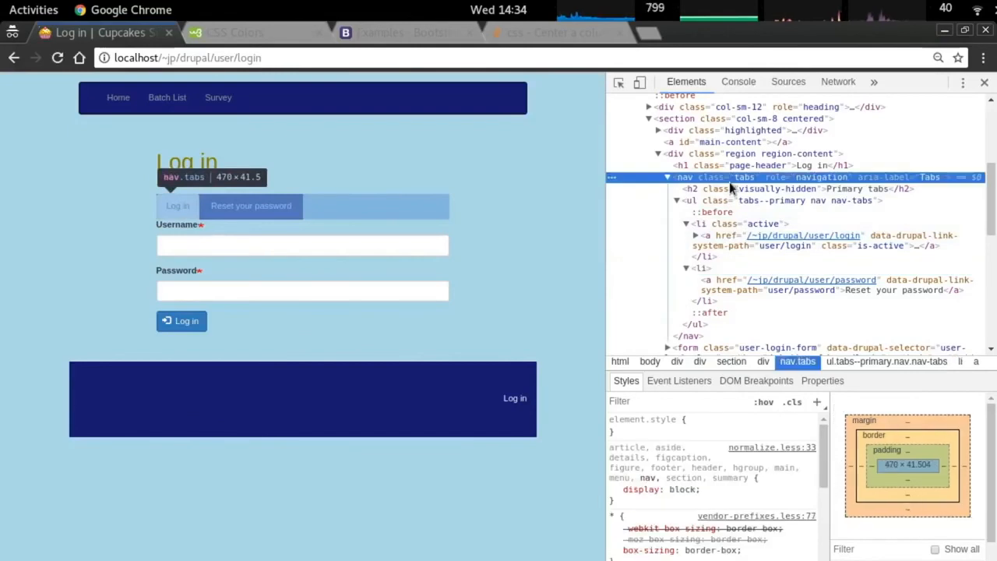
scroll(729, 184, down, 5)
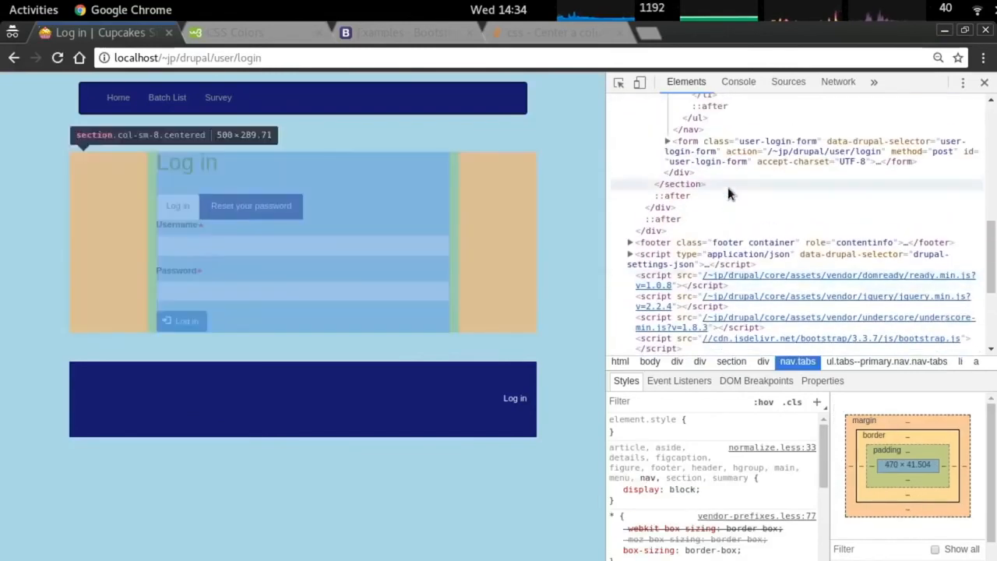
right_click(515, 397)
click(547, 538)
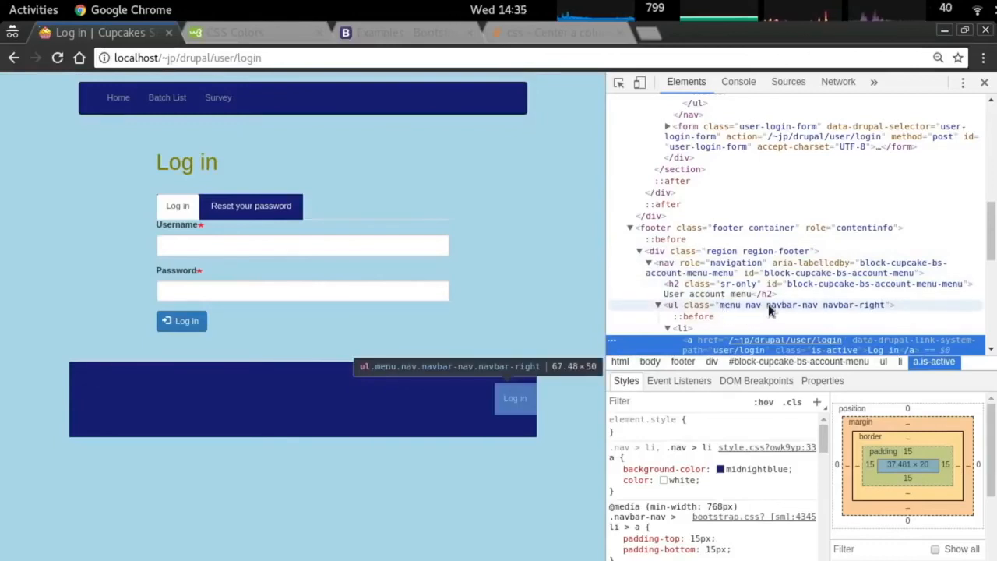
click(753, 305)
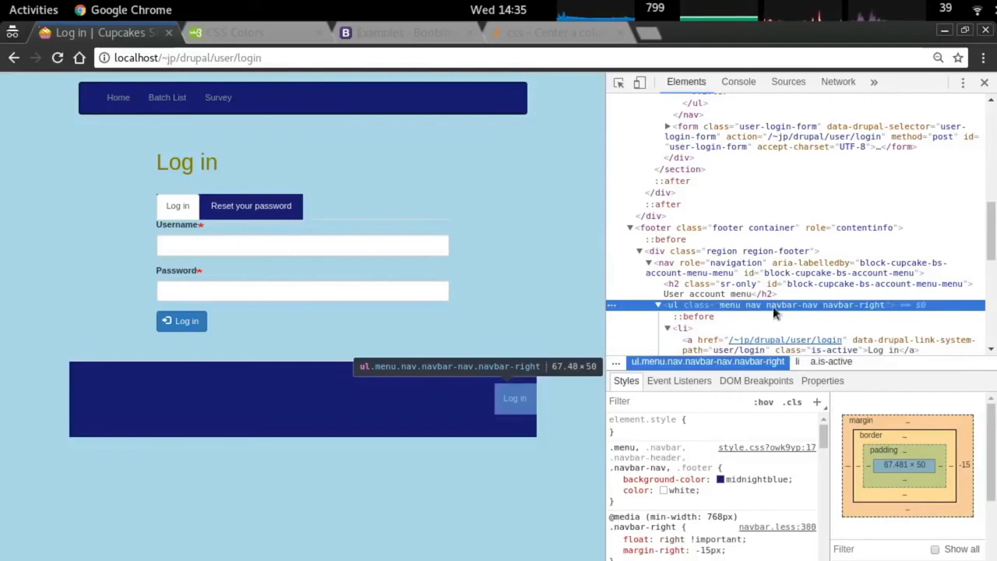
Change both .nav hover and focus selectors to .navbar-nav > li > a in the CSS.
key(alt+Tab)
key(Up)
key(Up)
key(Up)
key(Up)
key(Up)
key(Up)
key(Up)
key(Up)
key(Up)
key(Down)
key(Right)
key(Right)
key(Right)
key(Right)
text(ibar-navb)
key(BackSpace)
key(Right)
key(Right)
key(Right)
key(Right)
key(Right)
key(Right)
key(Right)
key(Right)
key(Right)
key(Right)
key(Right)
key(Right)
key(Right)
key(Right)
key(Right)
key(Right)
key(Right)
key(Right)
key(Right)
key(Right)
text(v)
key(BackSpace)
key(BackSpace)
text(bar-nav)
key(Left)
key(Left)
key(Left)
key(Left)
key(Left)
key(Left)
text(v)
Reload the login page and re-inspect the Reset your password tab's nav.tabs element.
key(alt+Tab)
key(ctrl+r)
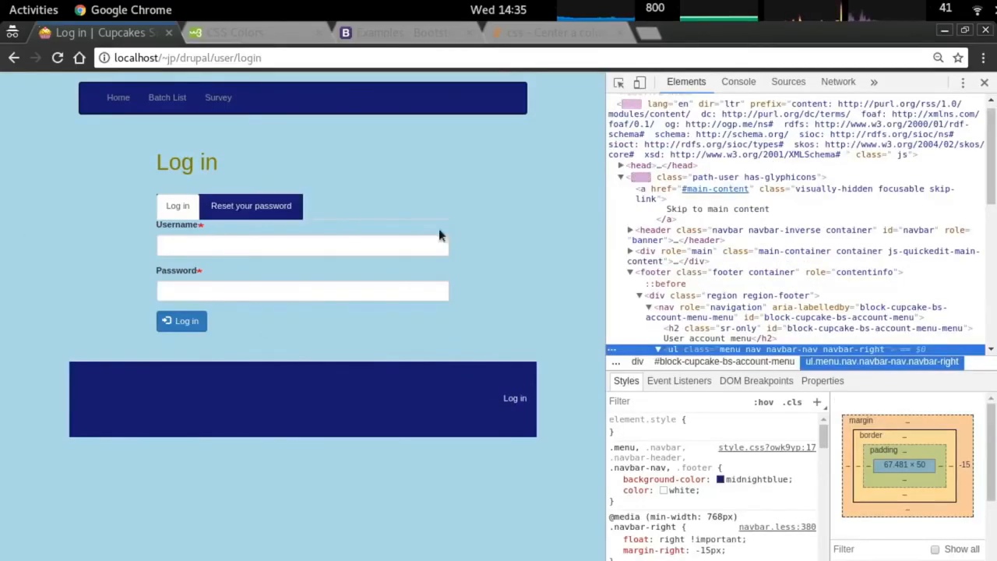
key(alt+Tab)
key(alt+Tab)
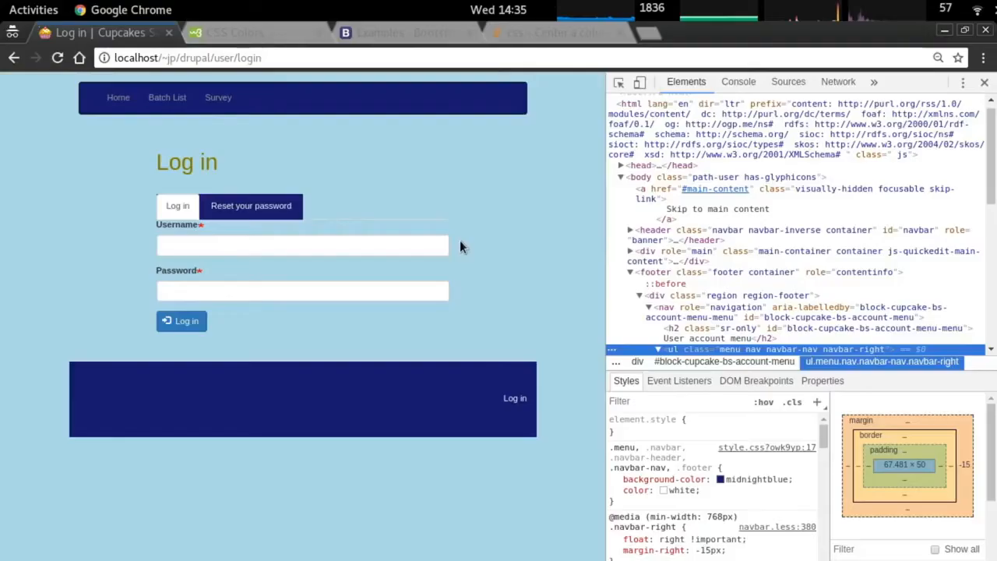
right_click(225, 198)
click(314, 336)
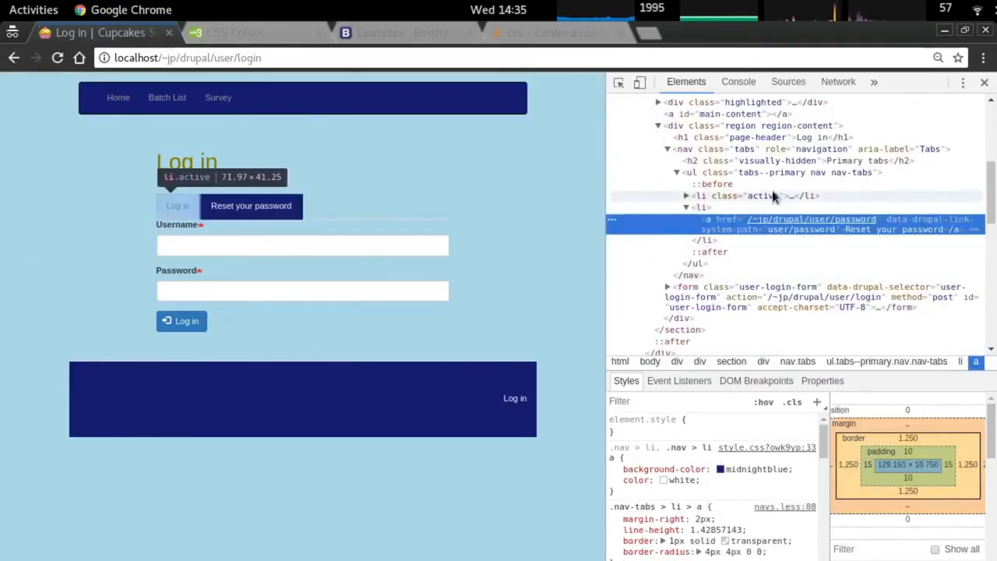
click(777, 152)
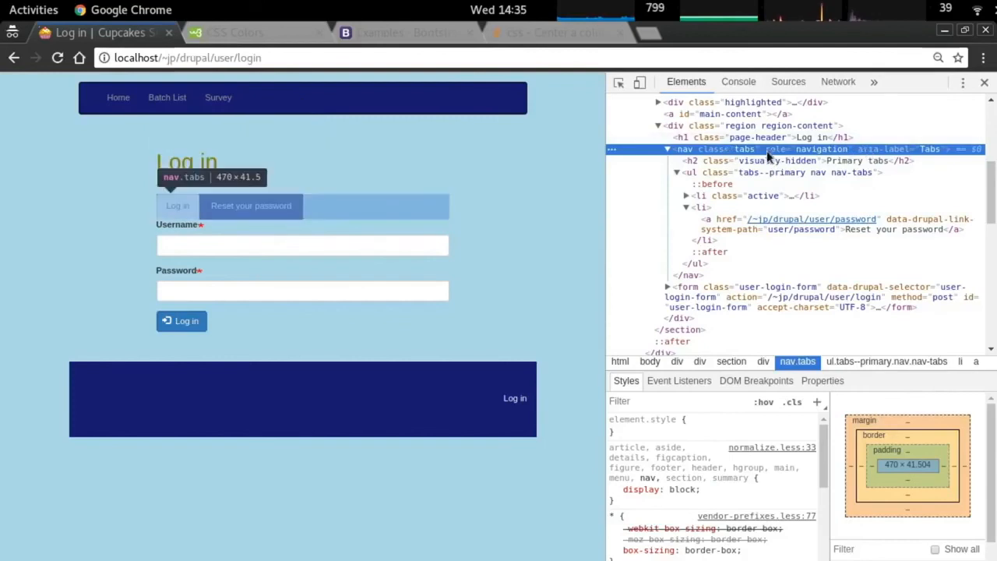
Inspect the footer Log in link, its account menu nav and the footer container in DevTools.
right_click(518, 403)
click(536, 538)
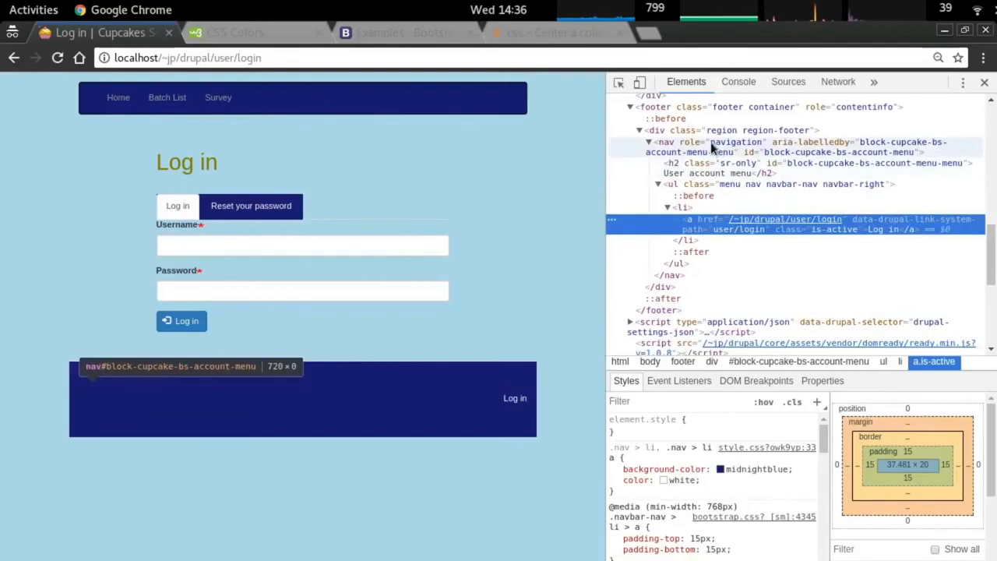
click(725, 145)
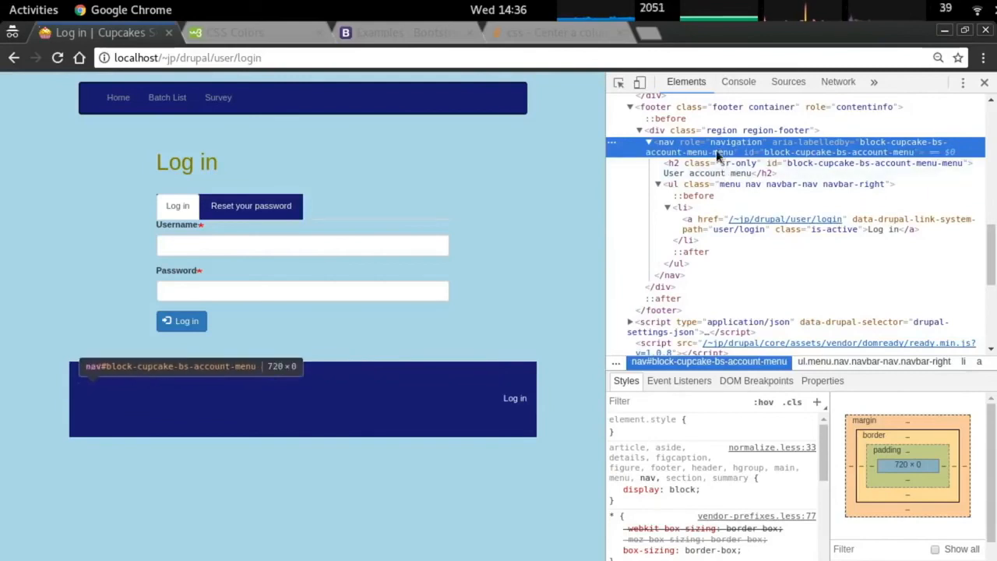
right_click(512, 400)
click(545, 539)
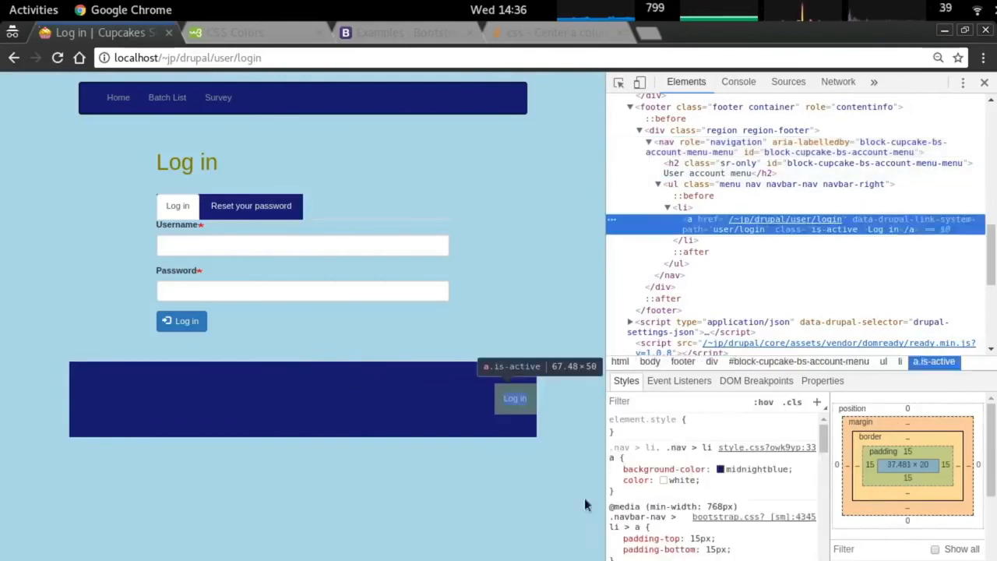
click(686, 153)
right_click(130, 382)
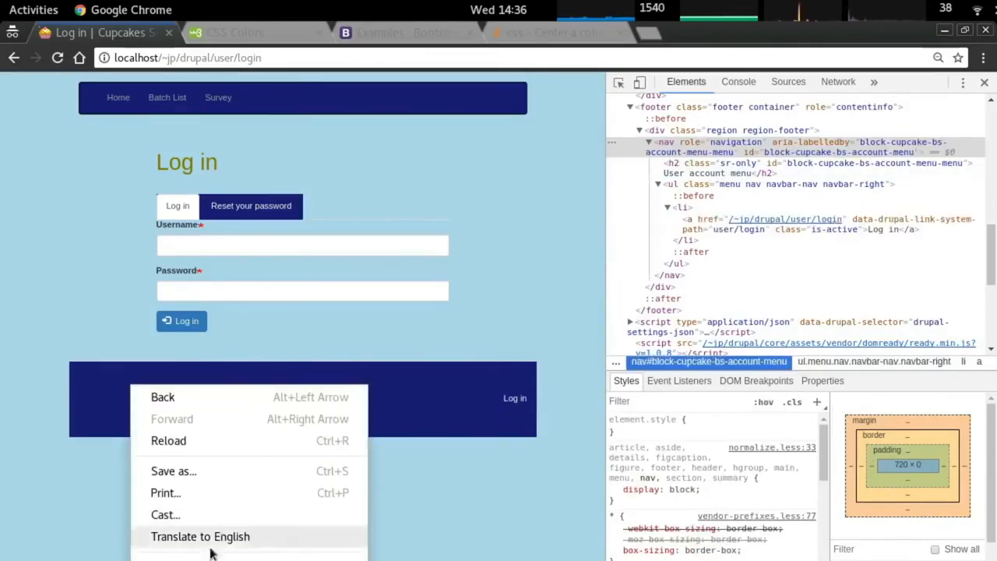
click(214, 559)
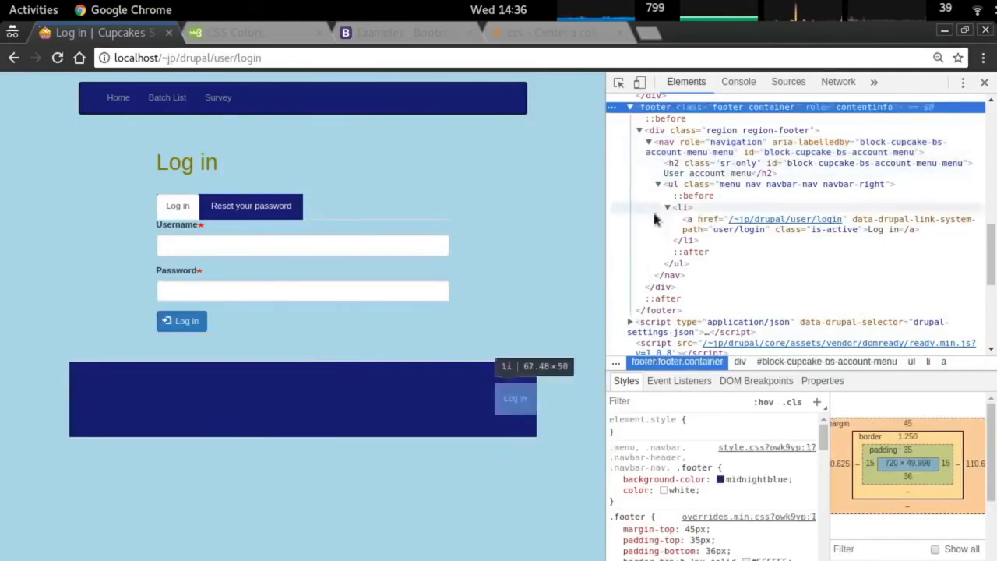
Prefix the .navbar-nav hover rule with 'footer' in the theme CSS and reload the login page.
key(alt+Tab)
text(Ifooter)
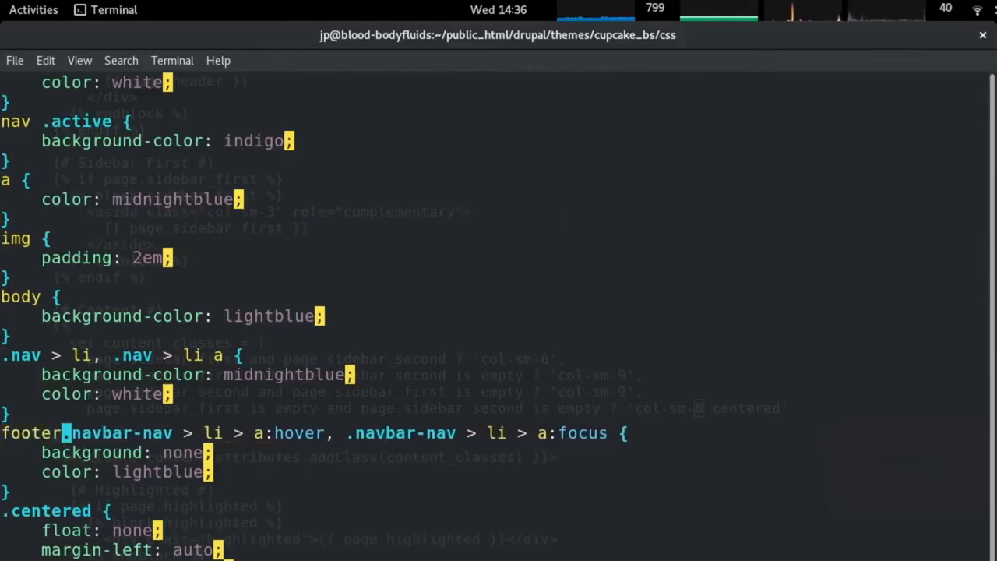
key(Escape)
key(j)
key(j)
key(j)
key(j)
key(alt+Tab)
key(ctrl+r)
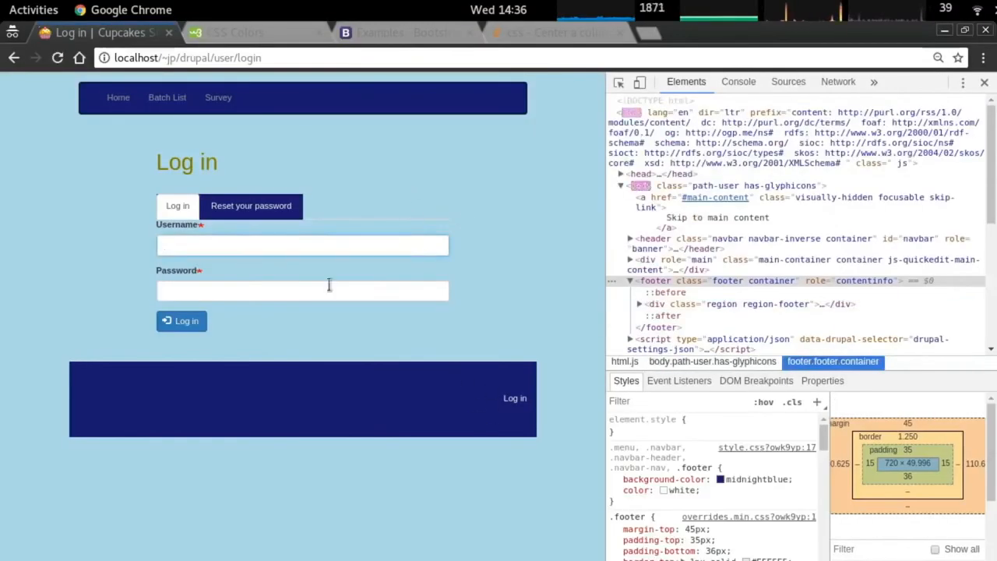
Re-inspect the footer Log in link, then open the login page in Firefox.
right_click(510, 398)
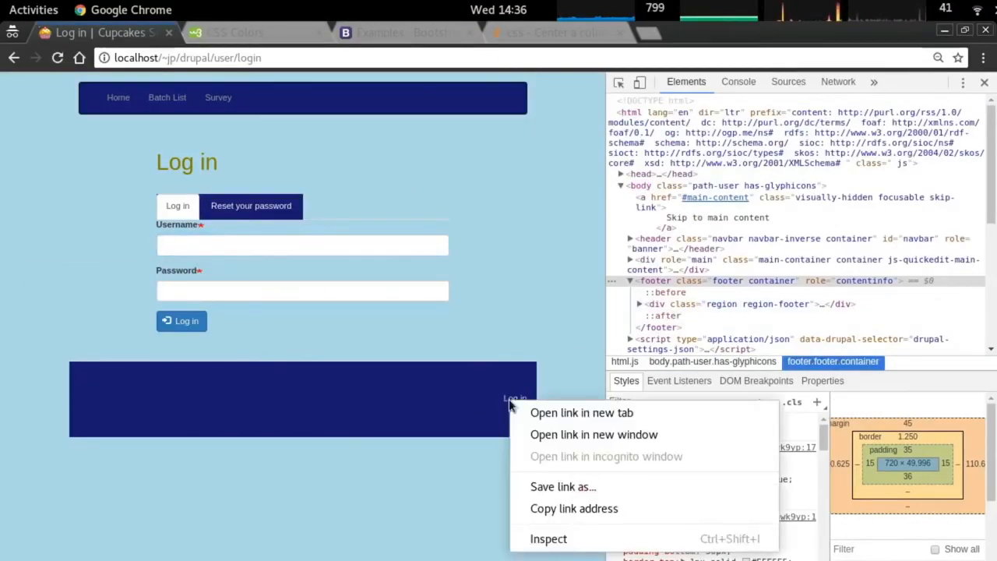
click(535, 537)
key(alt+Tab)
key(Tab)
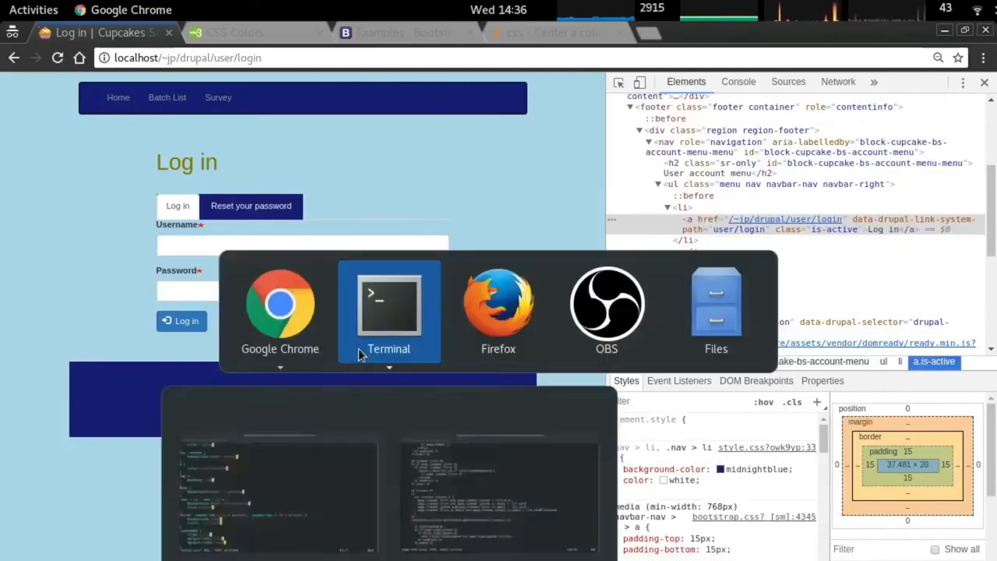
scroll(439, 374, down, 5)
click(921, 382)
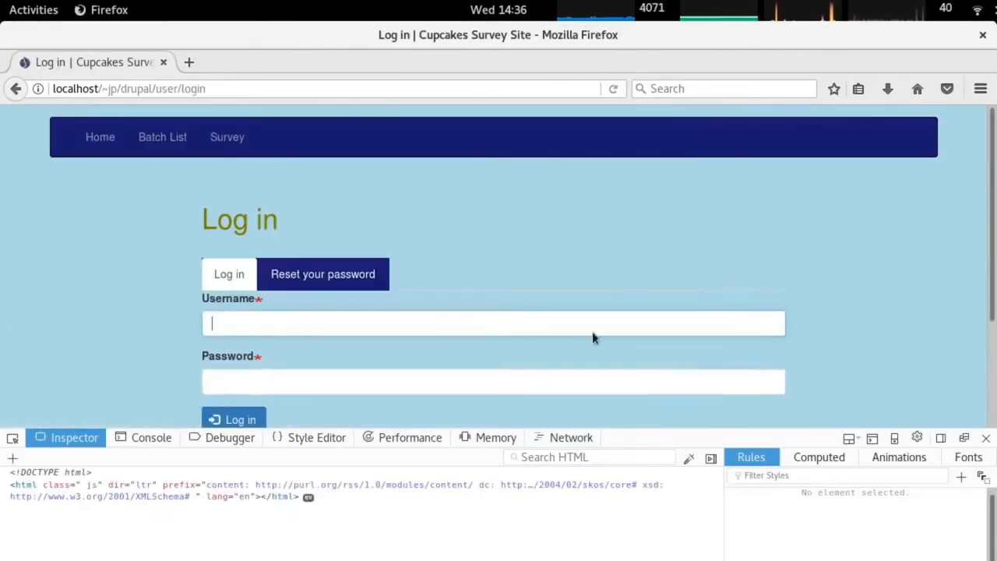
Inspect the Save and Draft Only button on the Create survey page and the login form's Log in button.
click(225, 138)
scroll(390, 280, down, 5)
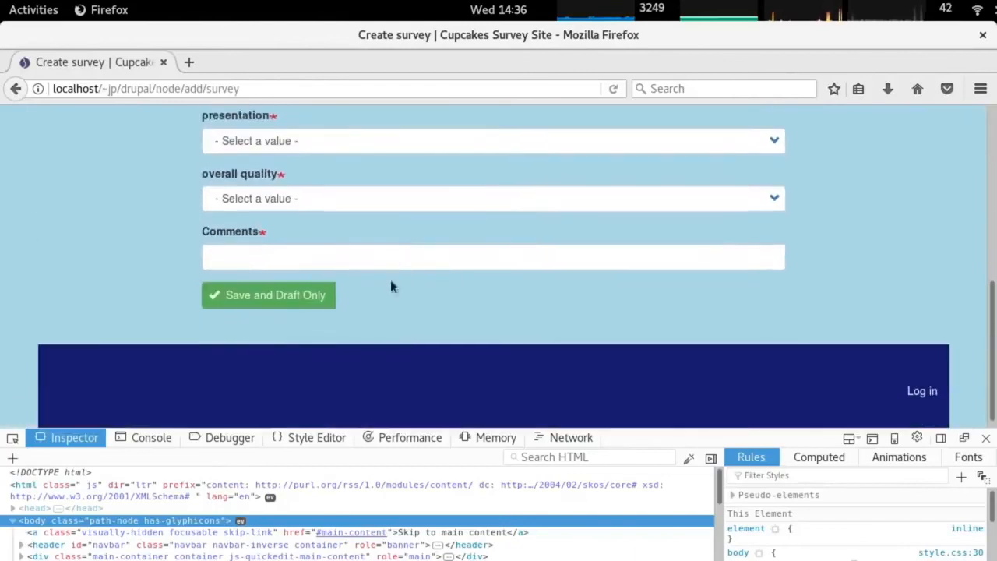
right_click(234, 302)
click(327, 475)
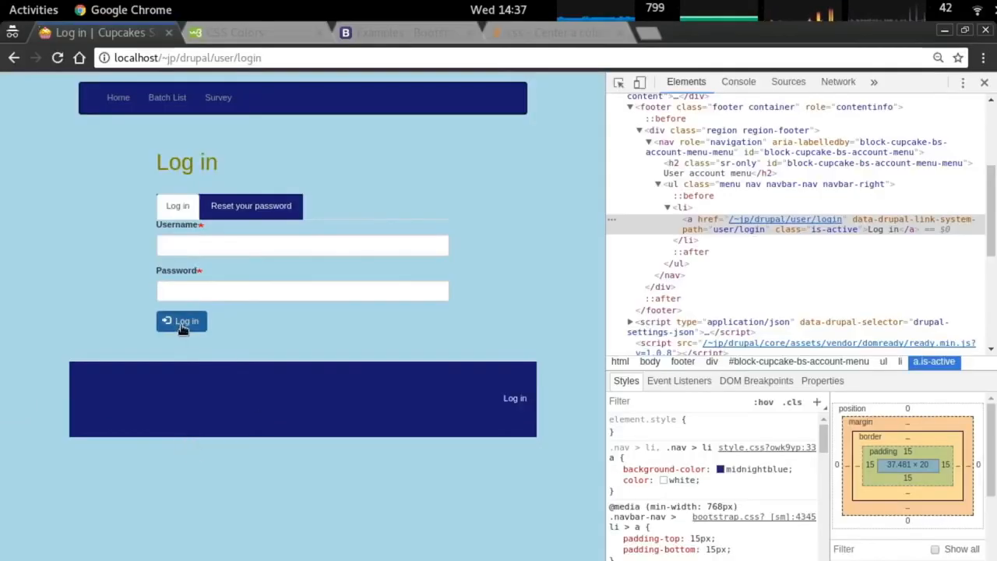
right_click(161, 336)
Inspect the login form's Log in button and find the menu rule in the theme CSS.
click(245, 543)
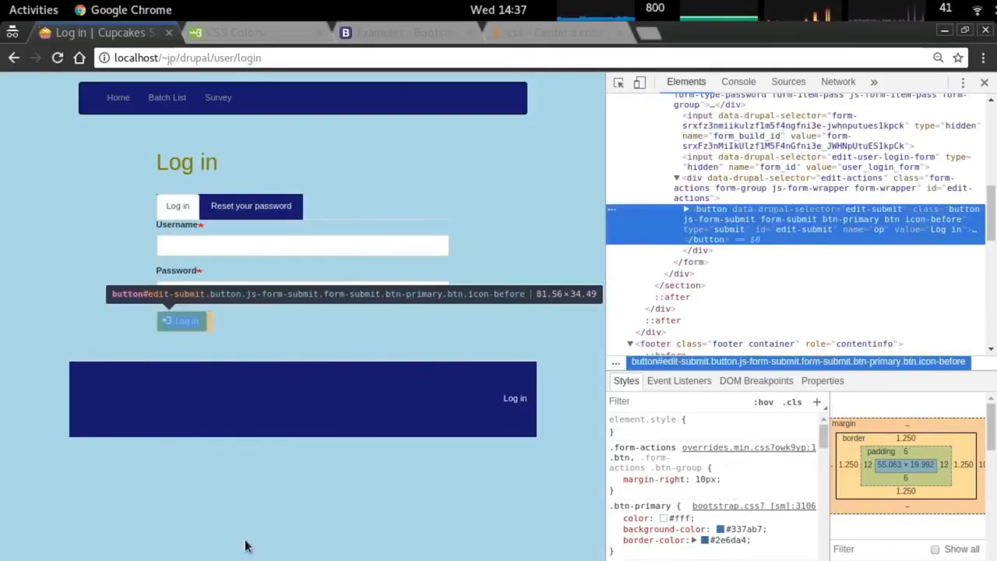
key(alt+Tab)
key(alt+Tab)
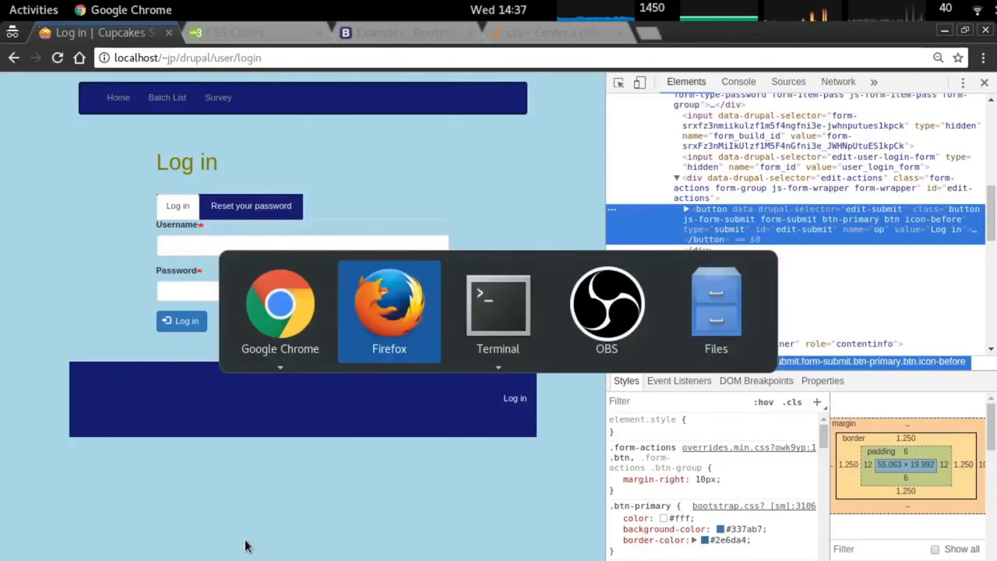
key(Down)
key(Down)
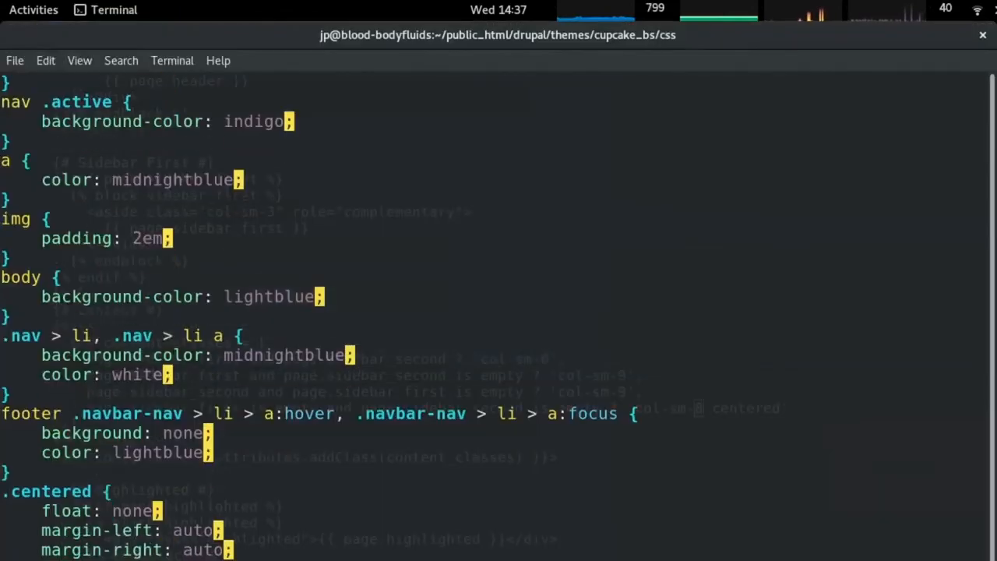
key(Down)
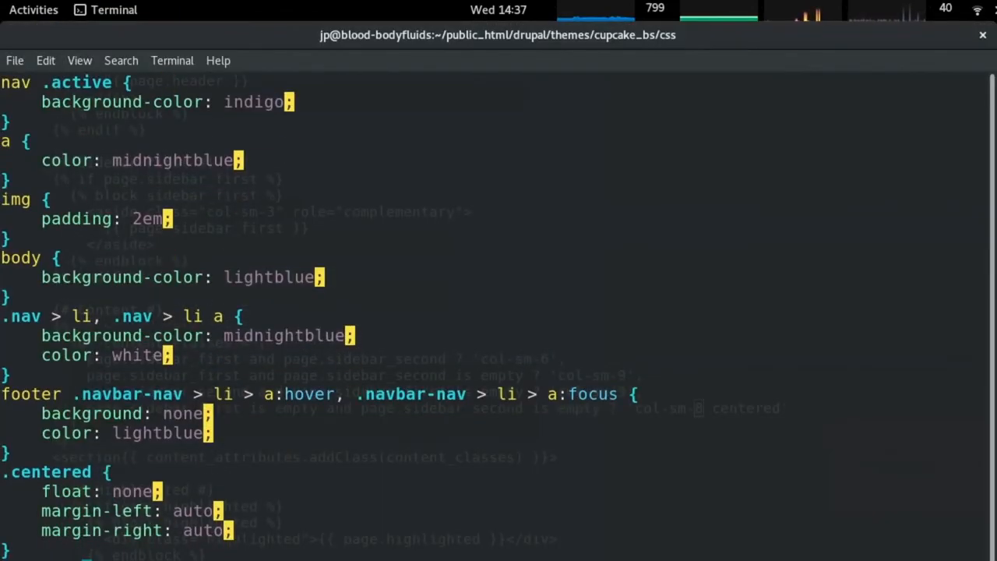
key(Up)
key(Up)
key(Up)
key(Up)
key(Up)
key(Up)
key(Up)
key(Up)
key(Up)
key(Up)
key(Up)
key(Up)
key(Up)
key(Up)
key(Up)
key(Up)
key(Up)
key(Up)
key(Up)
key(Up)
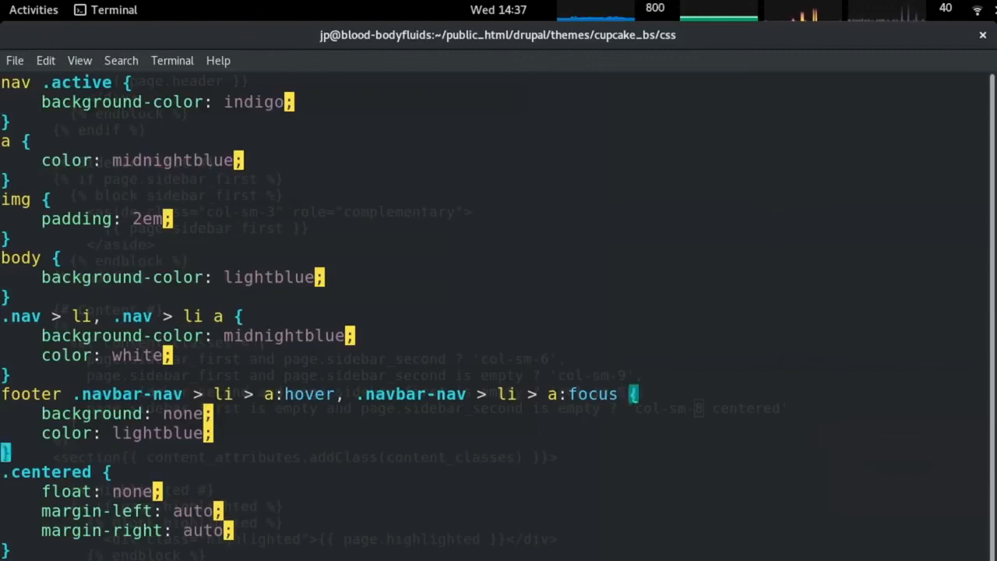
key(Down)
key(Down)
key(Down)
key(Down)
key(Down)
key(Down)
key(Down)
key(Down)
key(Down)
key(Down)
key(Down)
key(Down)
key(Down)
key(Down)
key(Down)
key(Down)
key(Up)
Append '.button' to the .menu/.navbar/.footer rule's selector.
key(shift+a)
key(Left)
text(.buut)
key(BackSpace)
key(BackSpace)
text(tton)
key(Escape)
key(0)
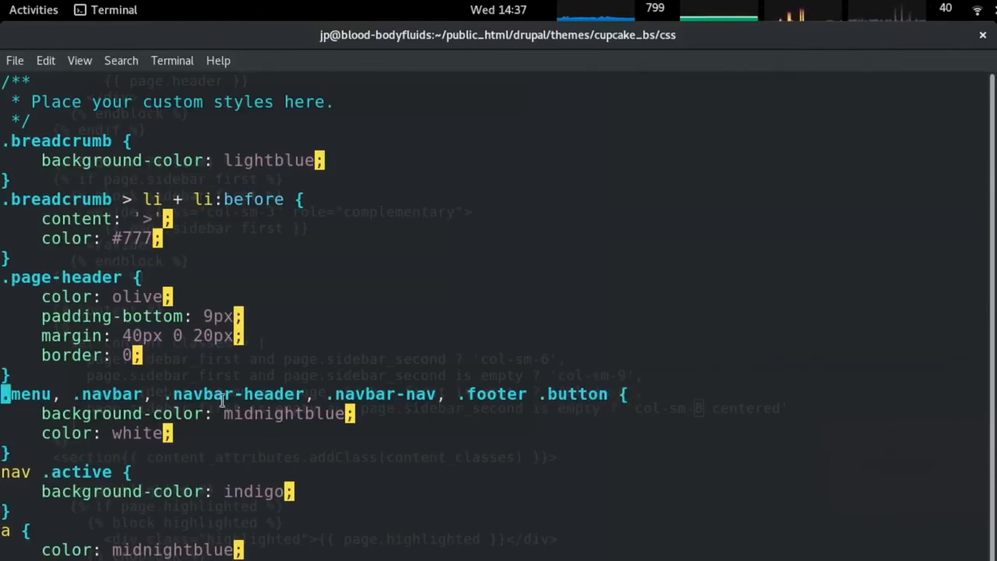
Check the login page, then delete 'footer' from the .navbar-nav hover rule's selector.
key(alt+Tab)
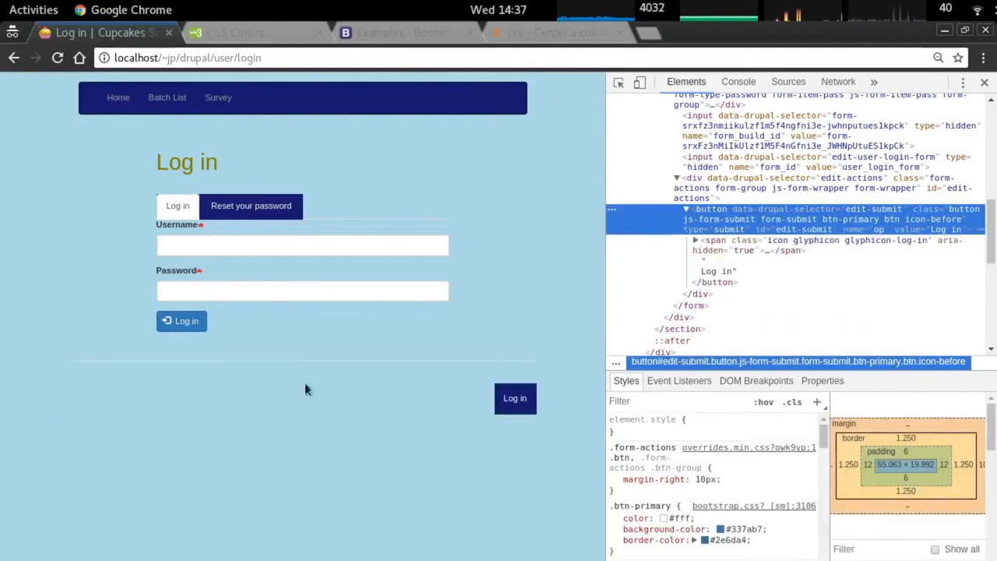
key(alt+Tab)
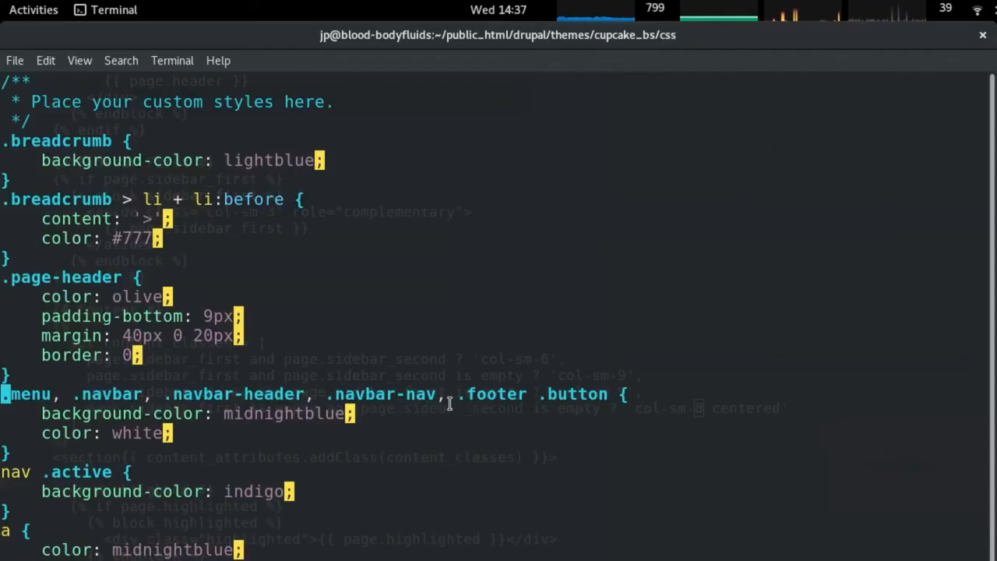
key(G)
key(k)
key(k)
key(k)
key(k)
key(d)
key(w)
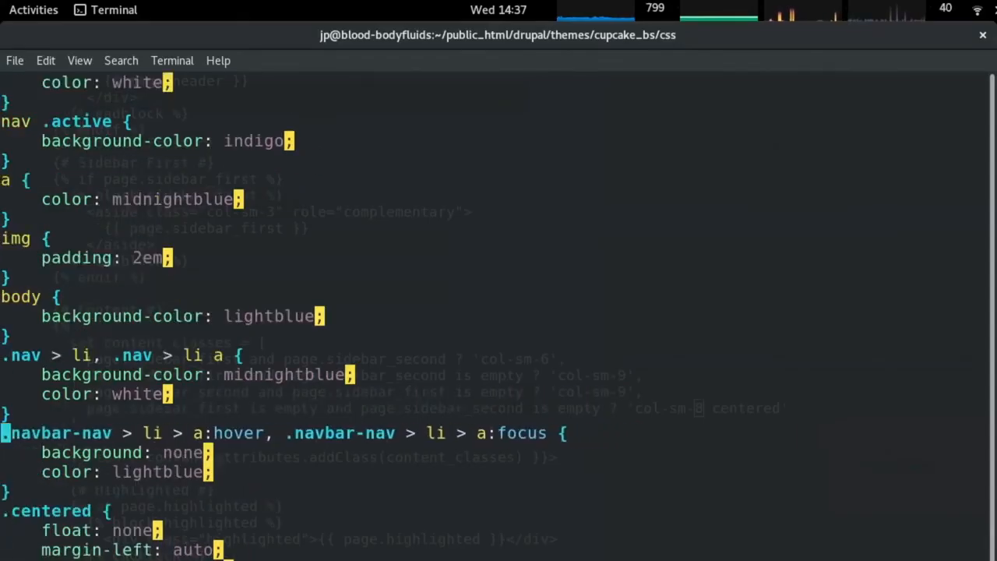
key(alt+Tab)
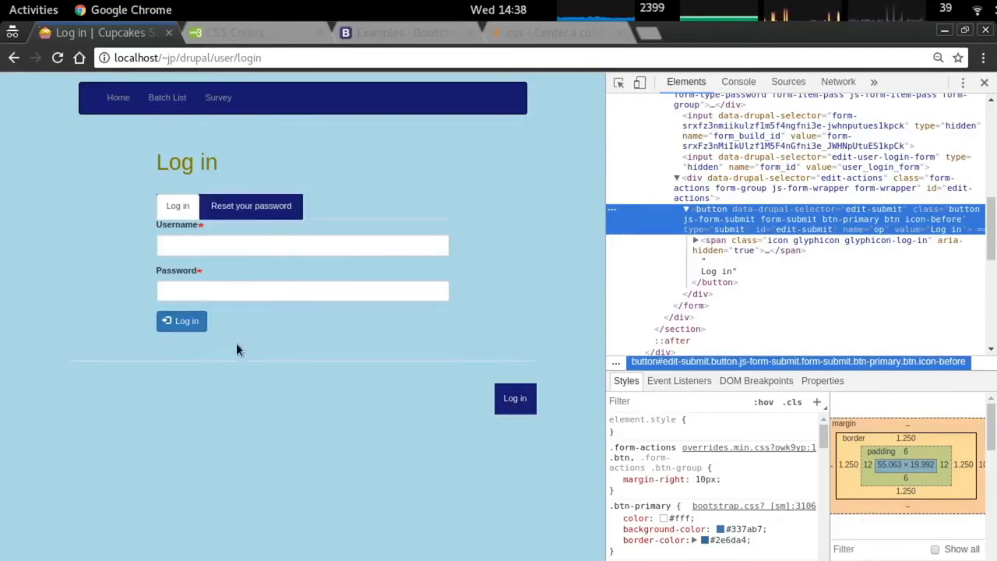
key(alt+Tab)
Insert a comma between .footer and .button in the menu rule selector.
key(g)
key(g)
scroll(303, 373, down, 5)
key(j)
key($)
key(h)
key(h)
key(h)
key(h)
key(h)
key(h)
key(h)
key(h)
key(h)
text(i,)
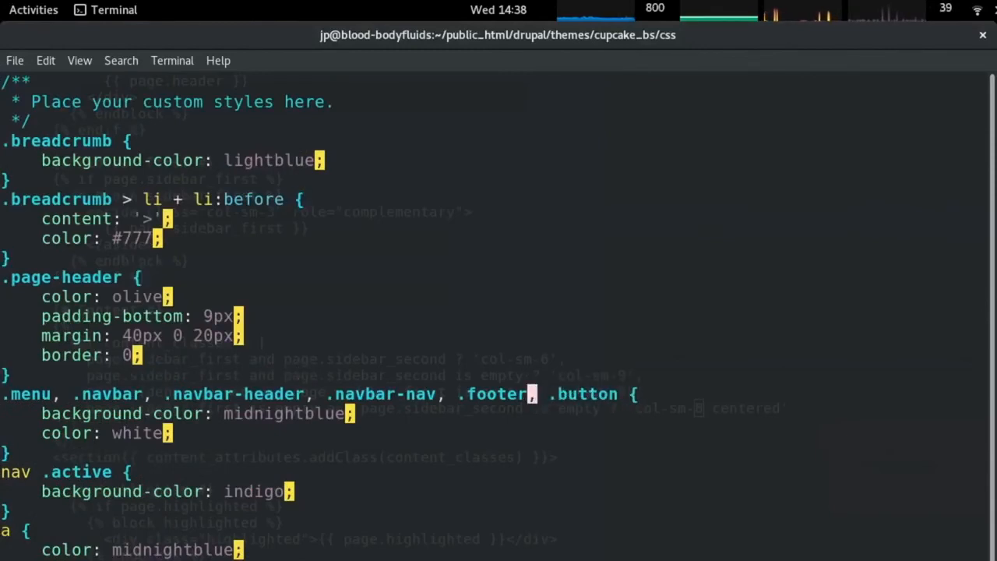
Restore 'footer' before the .navbar-nav hover rule, save with :w, and reload Chrome.
scroll(499, 316, down, 10)
scroll(499, 315, up, 3)
text(j0ifooter)
key(Escape)
text(:w)
key(Return)
key(alt+Tab)
key(F5)
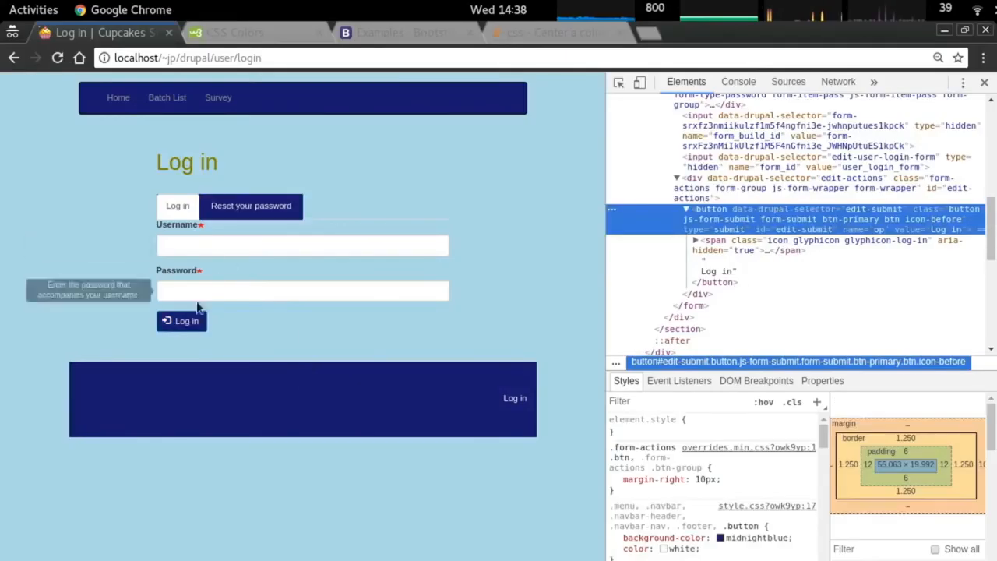
Open the Create survey page and start a new '.button:hover {' rule in the stylesheet.
click(230, 96)
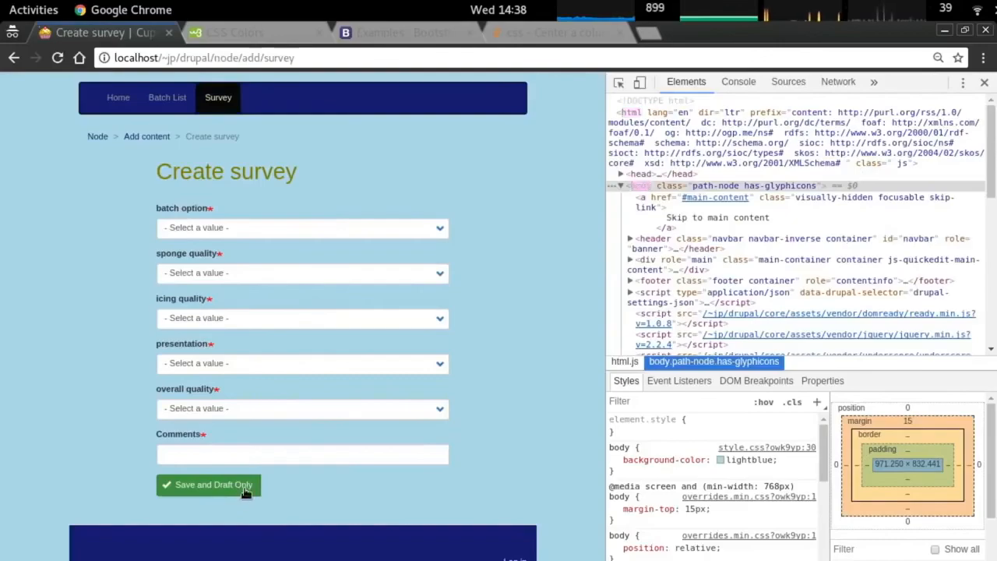
key(alt+Tab)
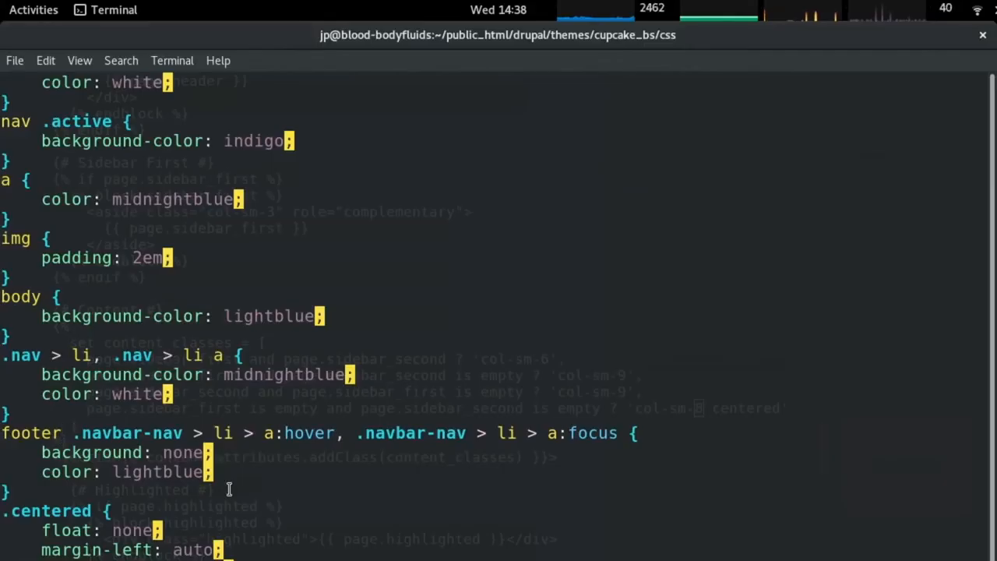
key(g)
key(g)
key(j)
key(j)
key(j)
key(j)
key(j)
key(j)
key(j)
key(j)
key(j)
key(j)
key(j)
key(j)
key(j)
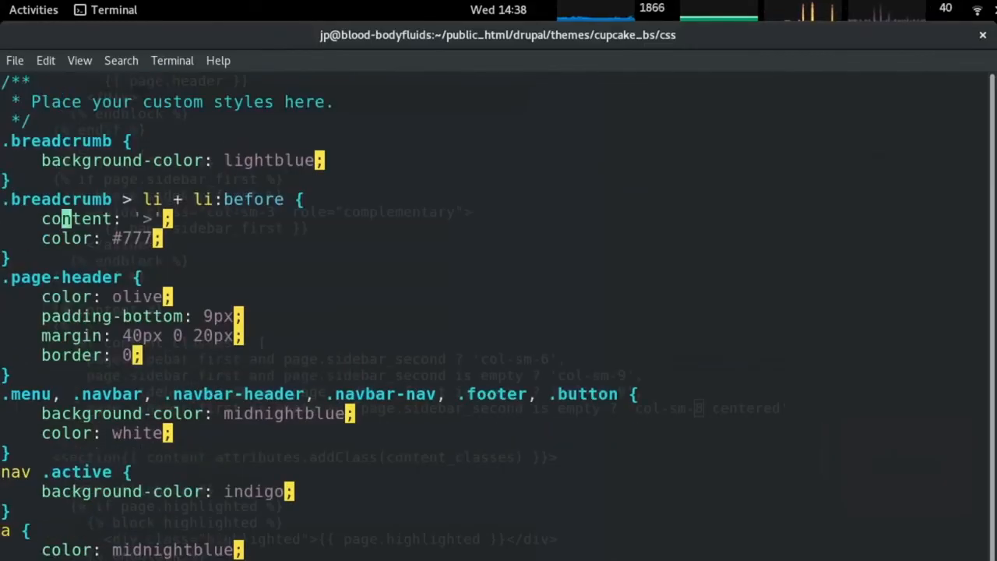
key(j)
key(j)
key(j)
key(j)
key(j)
text(jo.button)
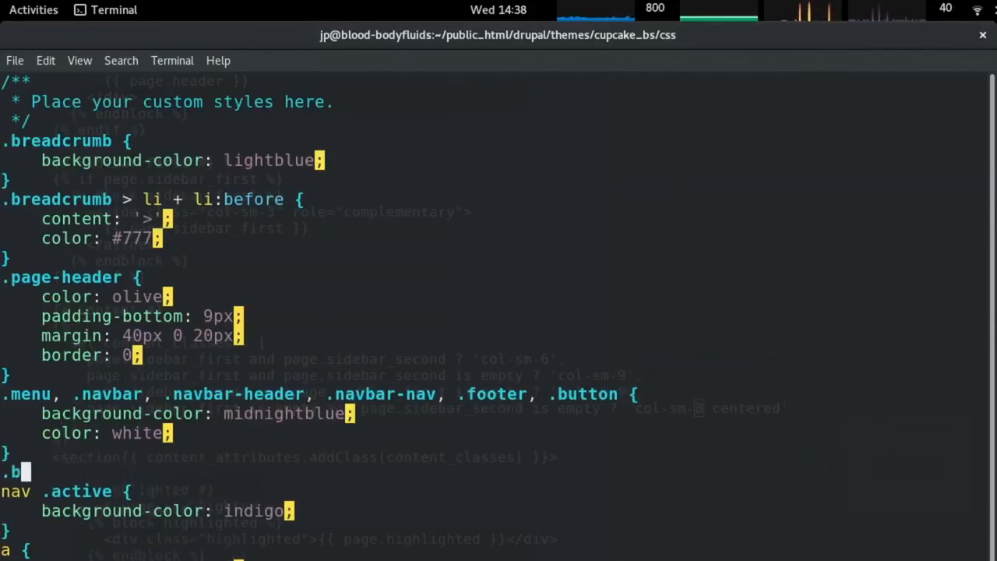
text(:hover {)
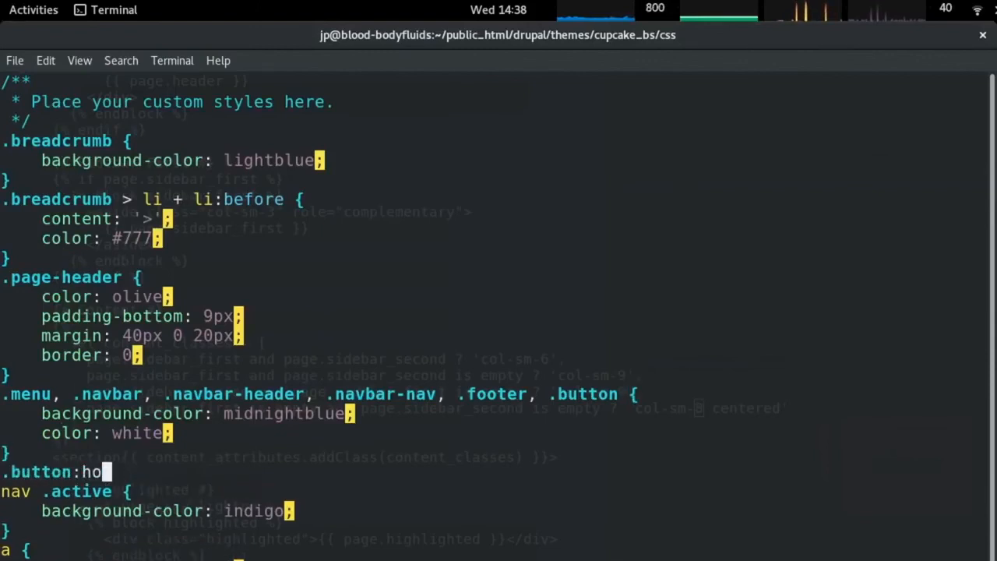
key(Return)
Join '.button:hover' into the 'nav .active' selector and remove the leftover hover lines.
key(j)
key(j)
key(k)
key(k)
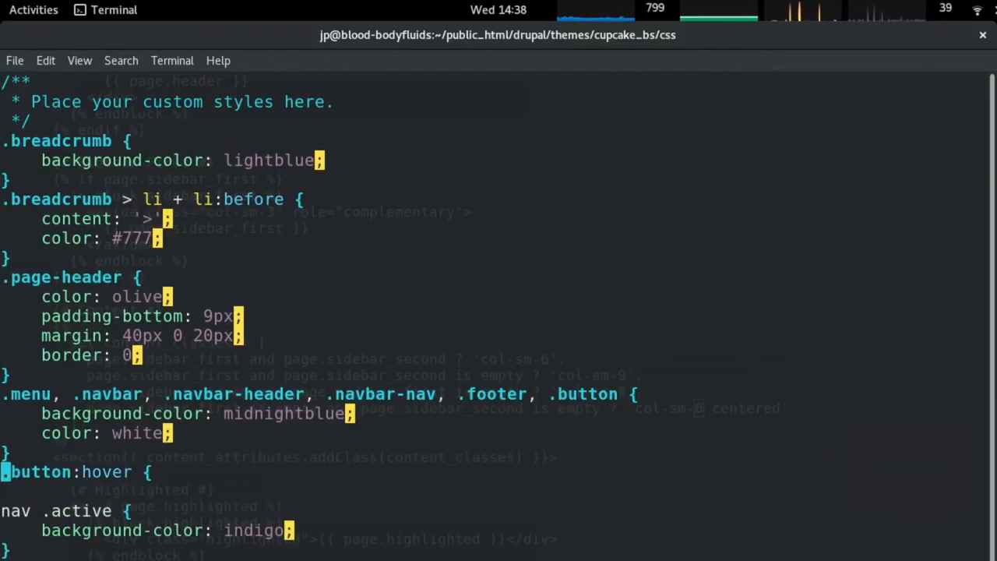
key(j)
key(j)
key($)
key(p)
key(h)
key(h)
key(h)
key(h)
key(h)
key(h)
key(h)
key(h)
key(h)
key(h)
key(h)
key(h)
key(h)
key(h)
key(h)
key(h)
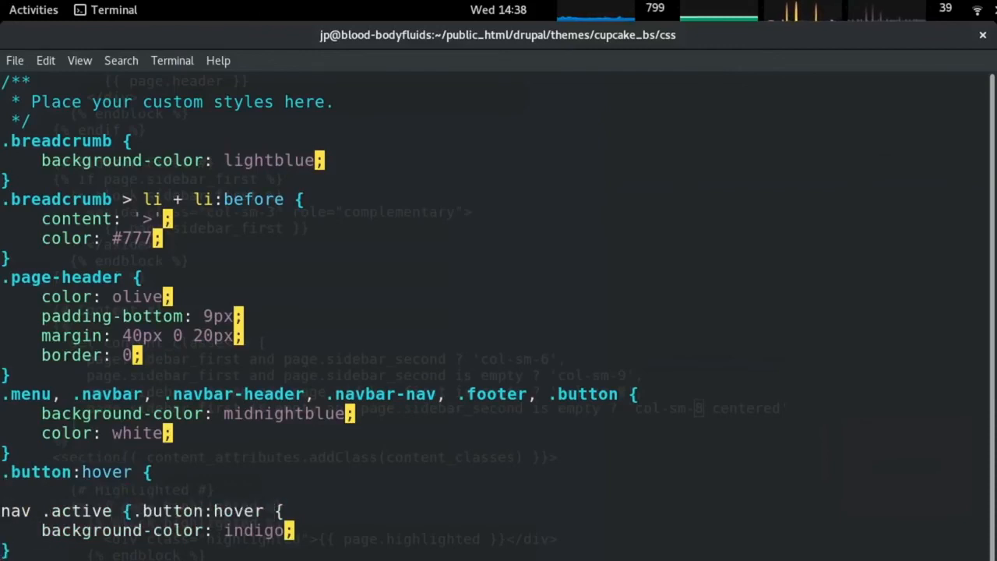
key(r)
key(comma)
key(l)
key(r)
key(space)
key(k)
key(d)
key(d)
key(d)
key(d)
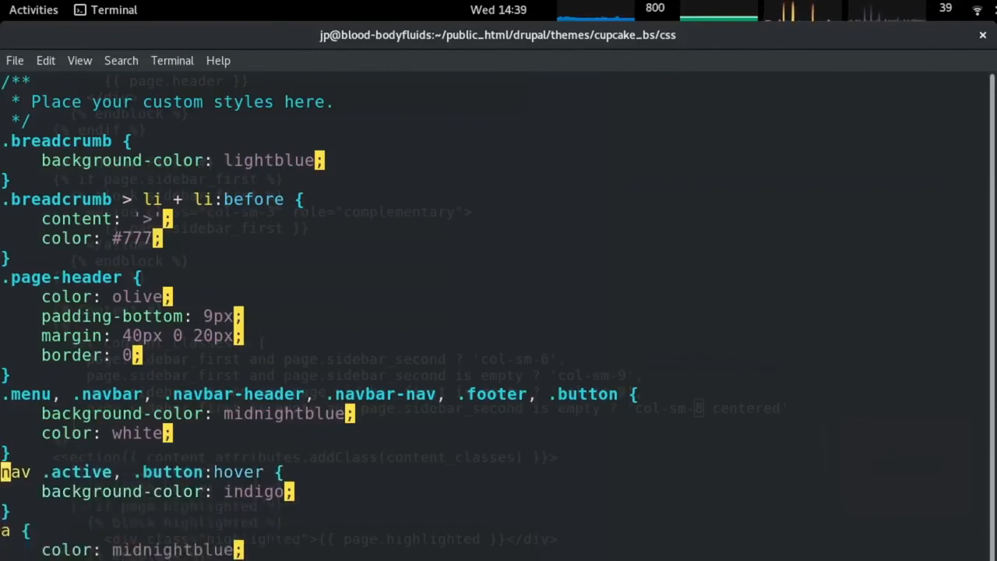
Inspect the icon span inside the Save and Draft Only button in DevTools.
key(alt+Tab)
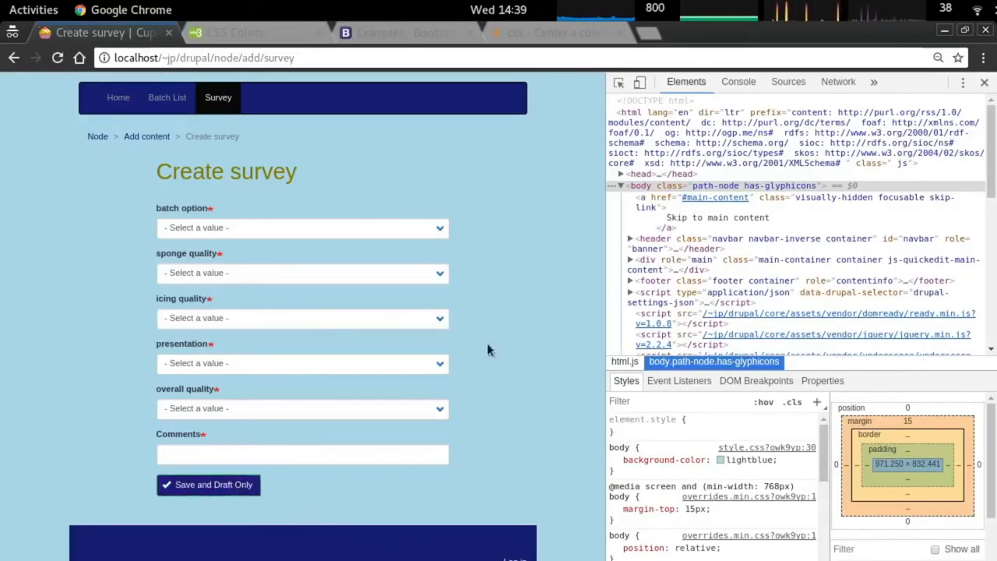
right_click(175, 495)
click(195, 472)
click(732, 250)
click(734, 221)
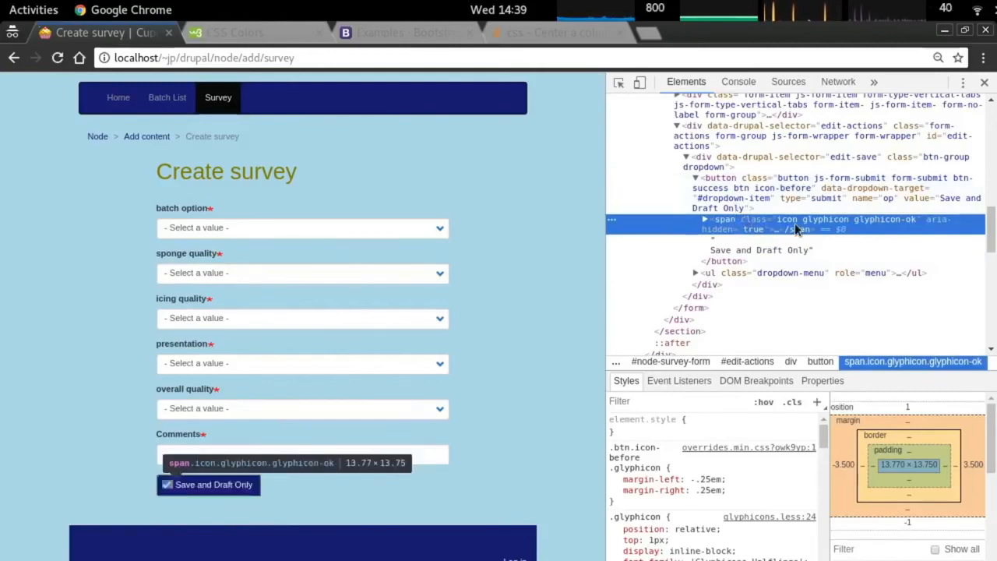
Add a '.button icon { display: none; }' rule above the active-link rule.
key(alt+Tab)
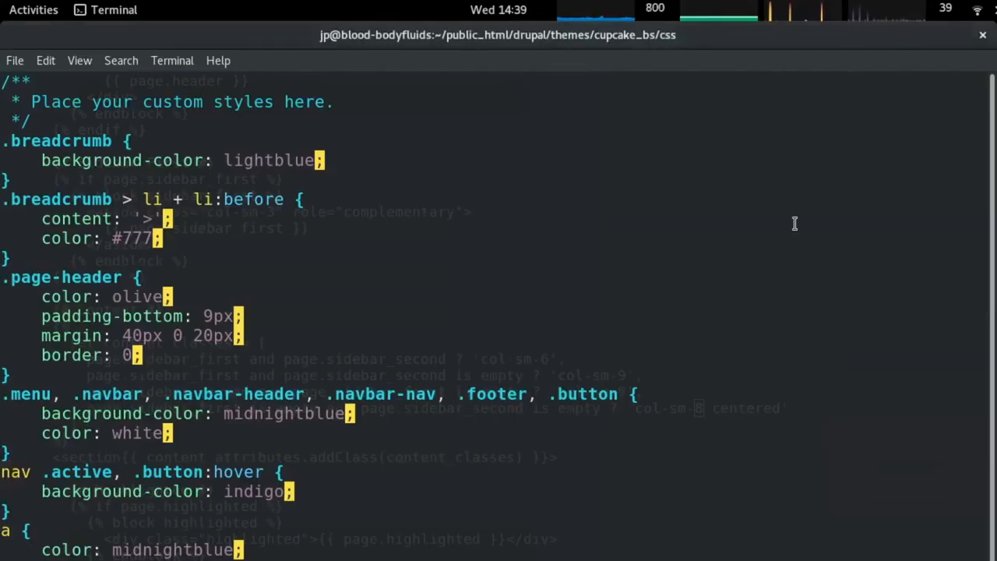
key(shift+o)
text(.but)
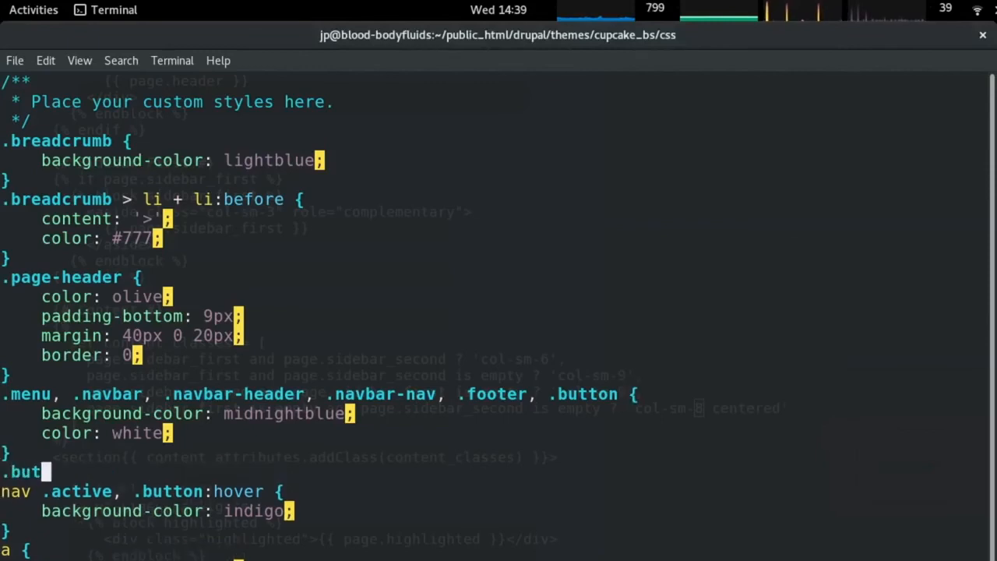
text(ton icon {)
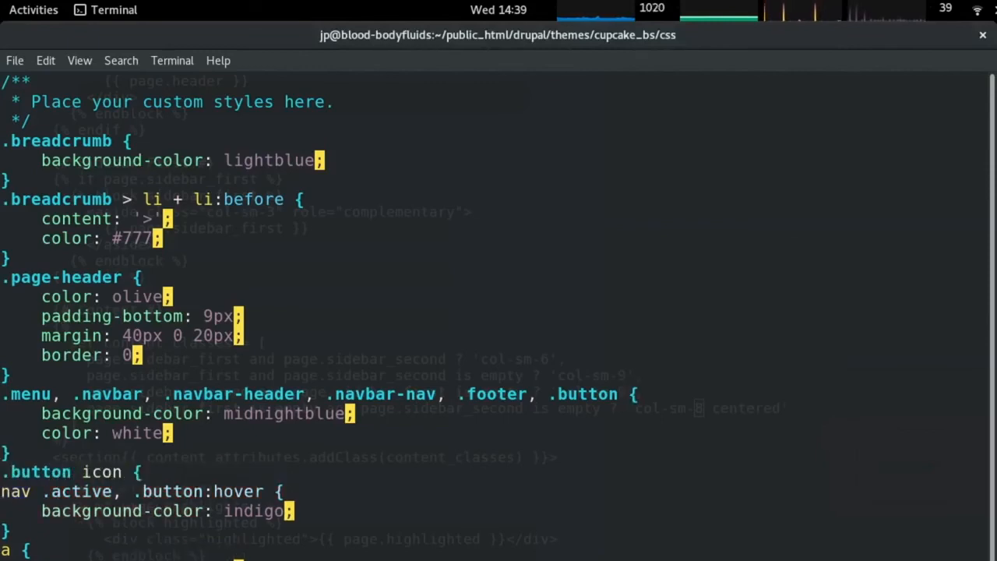
key(Return)
text(display: none;)
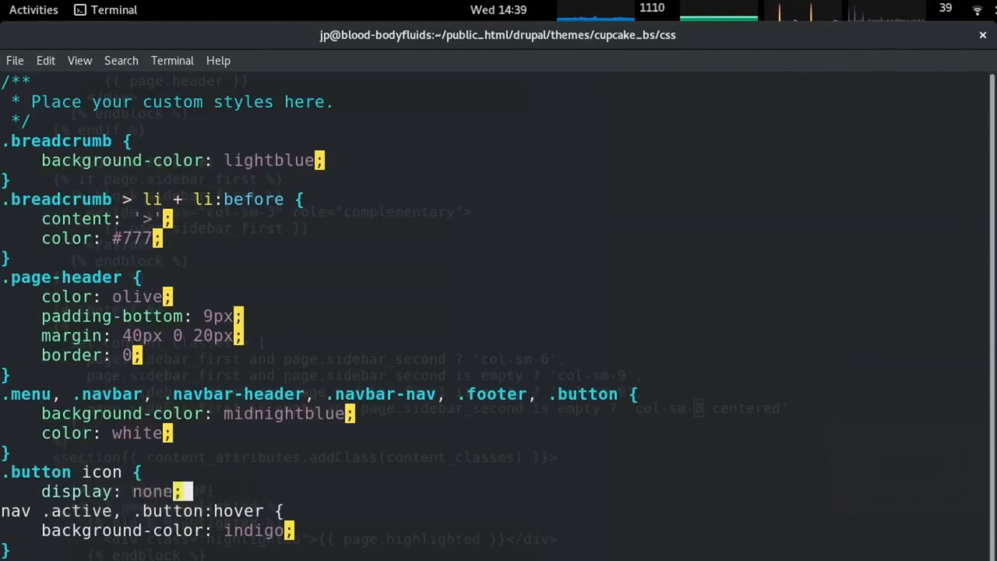
key(Return)
text(})
Correct the selector to '.button .icon', save, and reload the survey page.
key(alt+Tab)
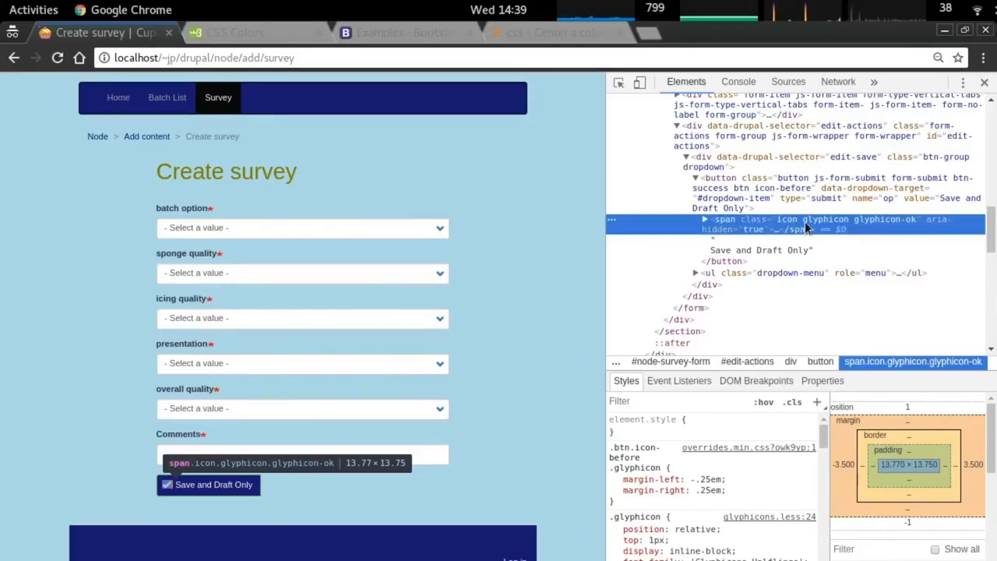
key(alt+Tab)
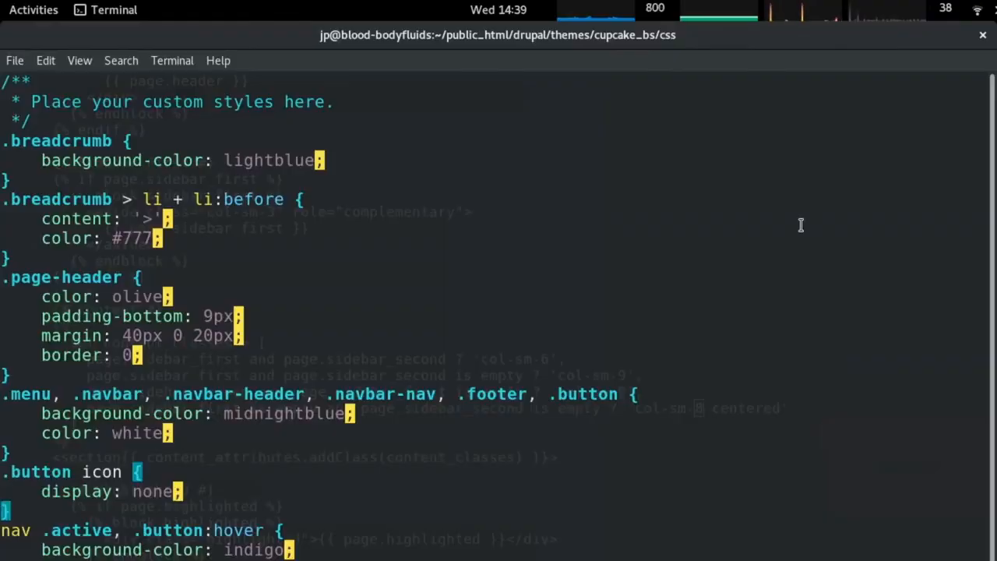
key(k)
key(k)
key(l)
key(l)
key(l)
key(l)
key(l)
key(l)
key(l)
key(l)
text(i.)
key(Escape)
key(alt+Tab)
key(ctrl+r)
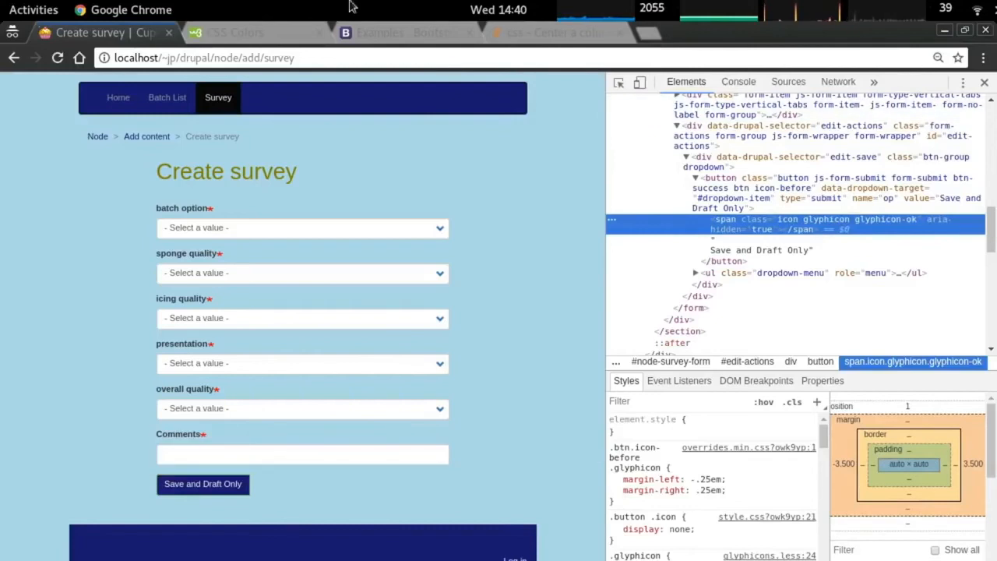
click(163, 97)
Go from Batch List to the Home page and then the Log in page.
scroll(358, 382, down, 4)
scroll(367, 382, up, 4)
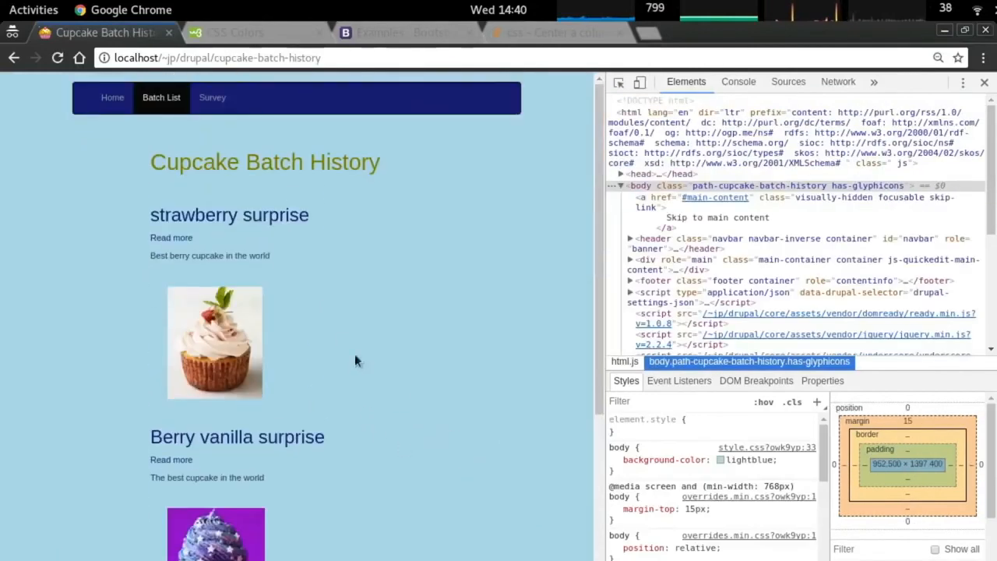
click(119, 102)
click(516, 273)
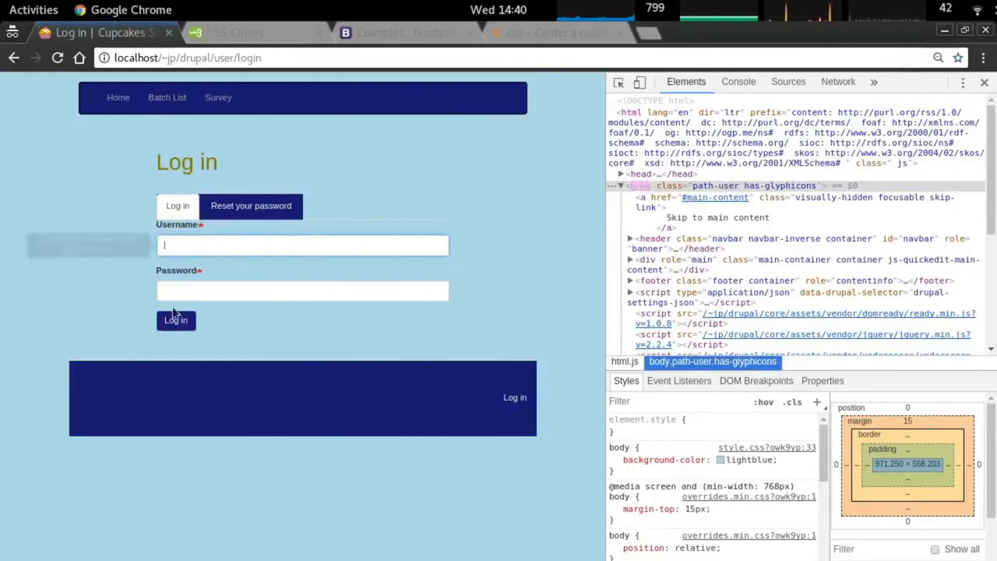
right_click(516, 401)
click(455, 254)
Review the active-link and indigo hover rules in the stylesheet against the Log in page.
key(alt+Tab)
key(Down)
key(Down)
key(Down)
key(Up)
key(Up)
key(Up)
key(Up)
key(Up)
key(Down)
key(Down)
key(Down)
key(Down)
key(Down)
key(Down)
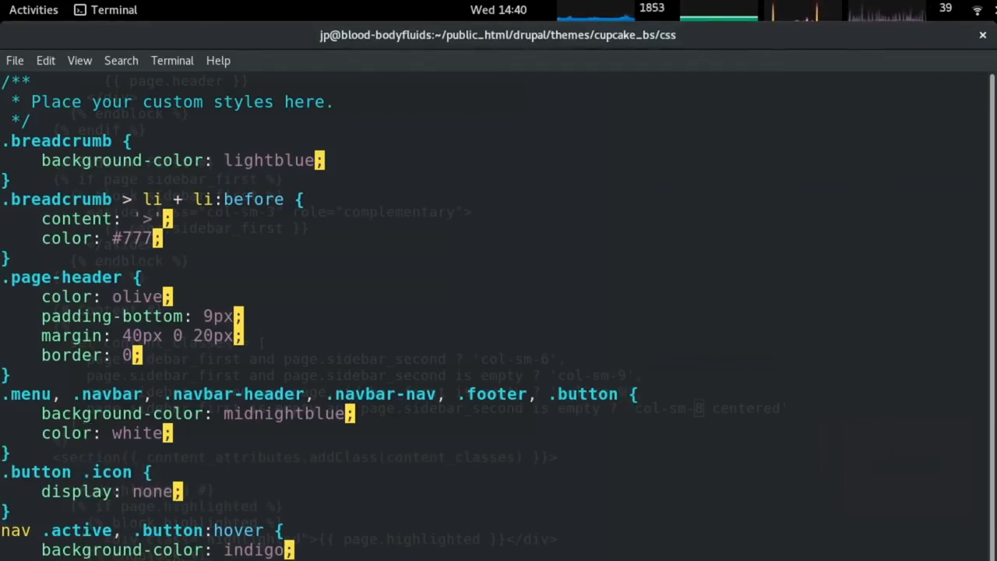
key(alt+Tab)
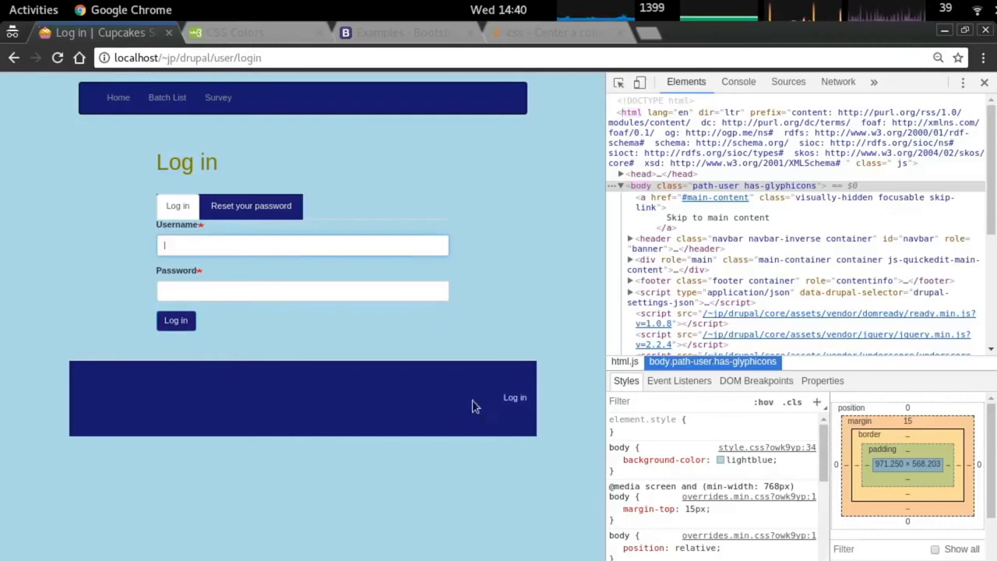
key(alt+Tab)
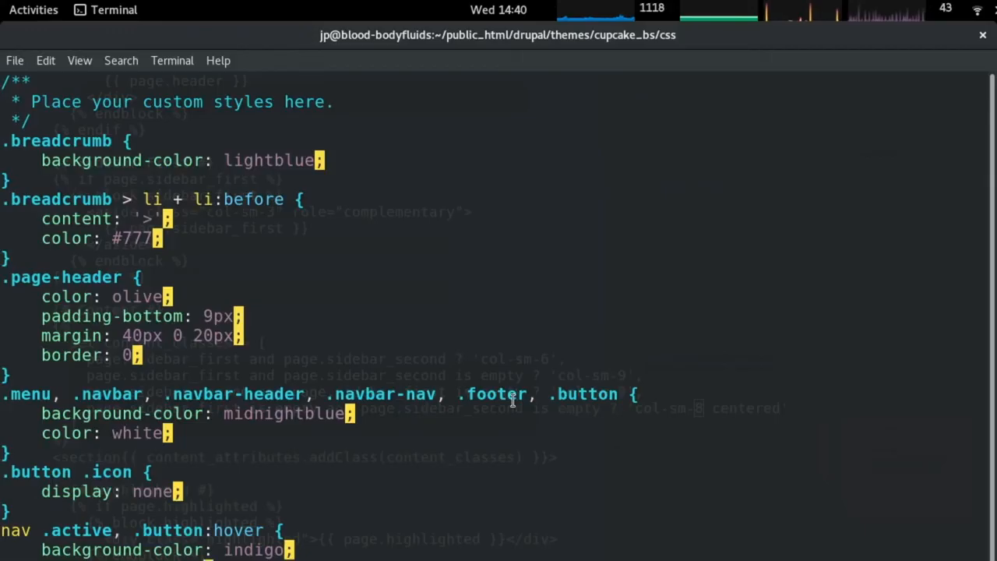
key(Down)
key(Down)
key(Down)
key(Down)
key(Down)
key(Down)
key(Down)
key(Down)
key(Down)
key(Down)
key(Down)
key(Down)
key(Down)
key(Down)
key(Down)
key(Down)
key(Down)
key(Down)
key(Down)
key(Down)
Change the footer .navbar-nav hover background from none to indigo with cw and save.
key(Up)
key(Up)
key(Up)
key(Up)
key(Up)
key(Up)
key(Up)
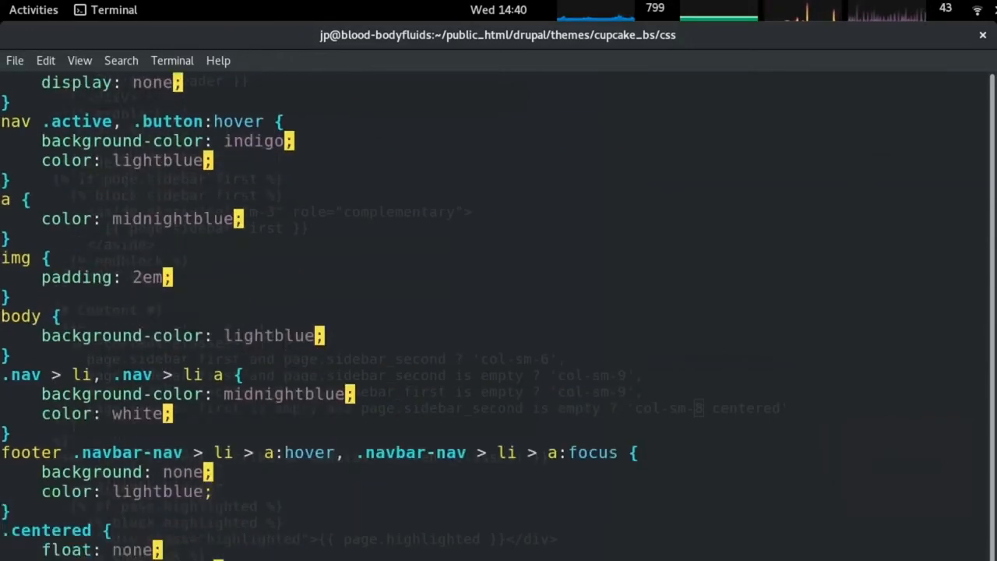
key(Down)
text(cwindigo)
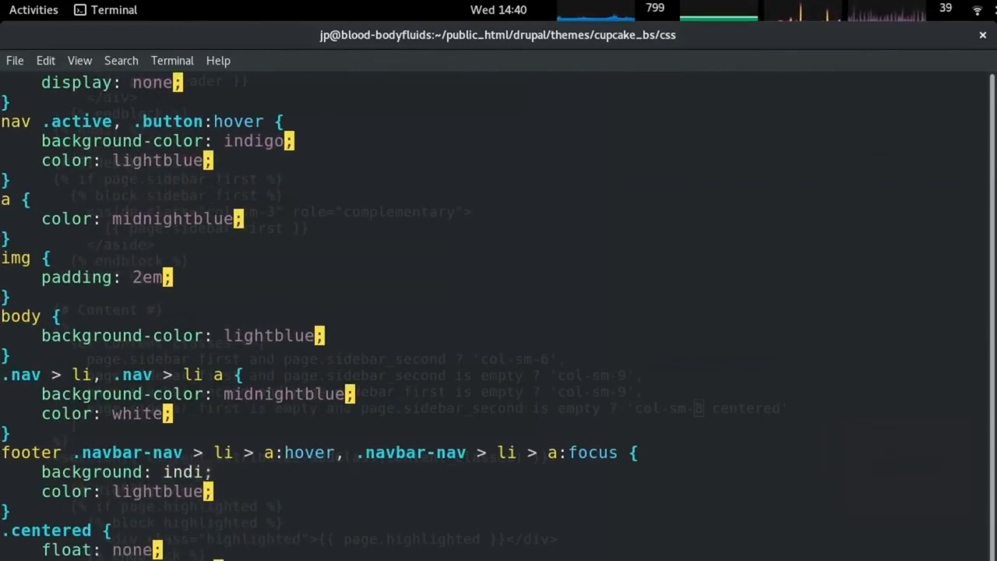
key(alt+Tab)
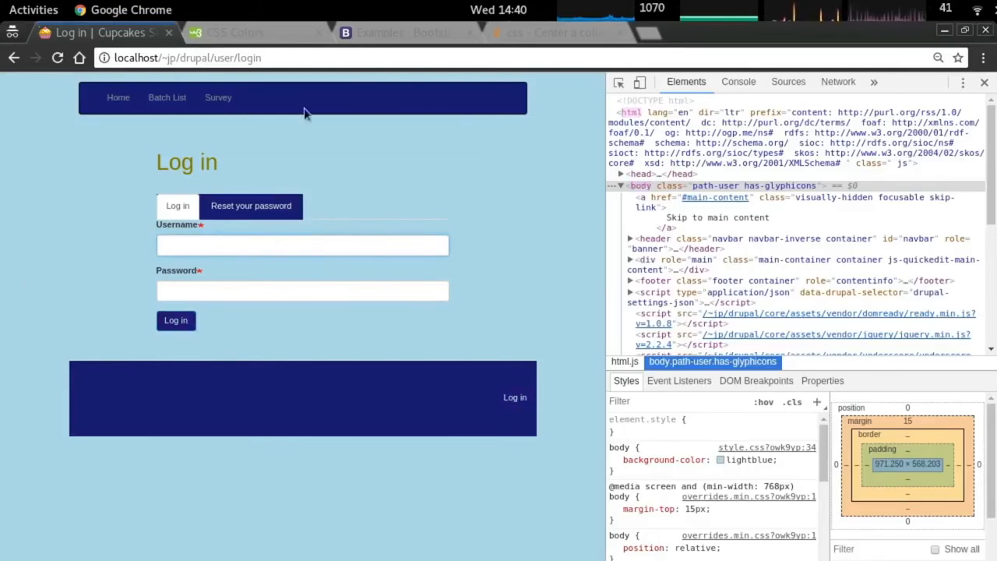
Inspect the Batch List and Home menu items, then add a blank line after the main menu rule.
right_click(168, 97)
click(225, 234)
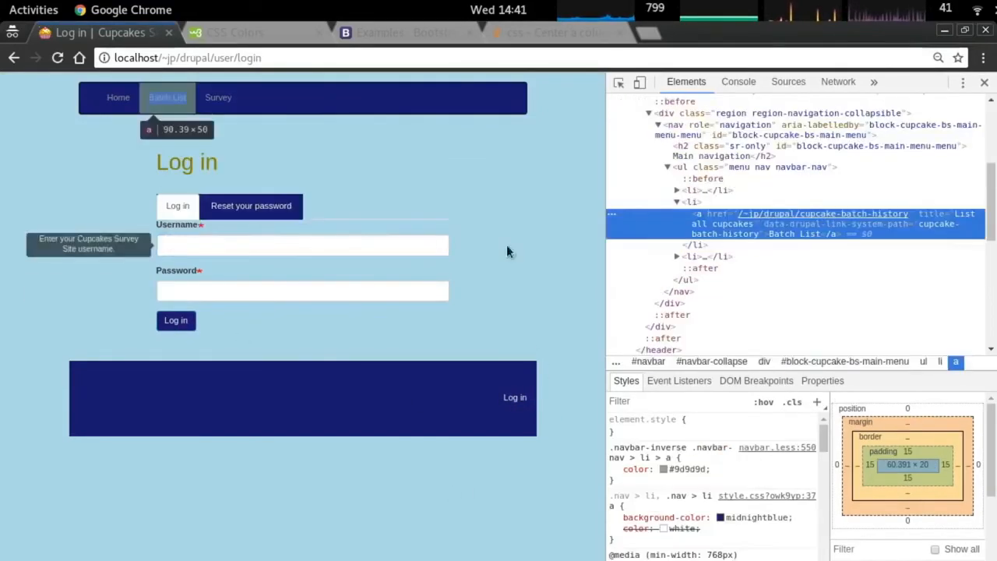
click(722, 191)
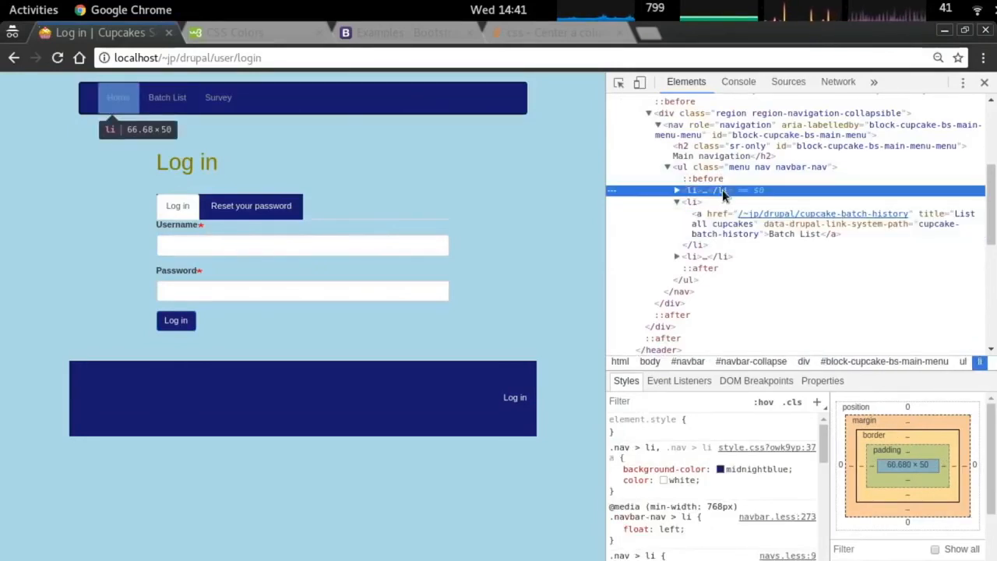
key(alt+Tab)
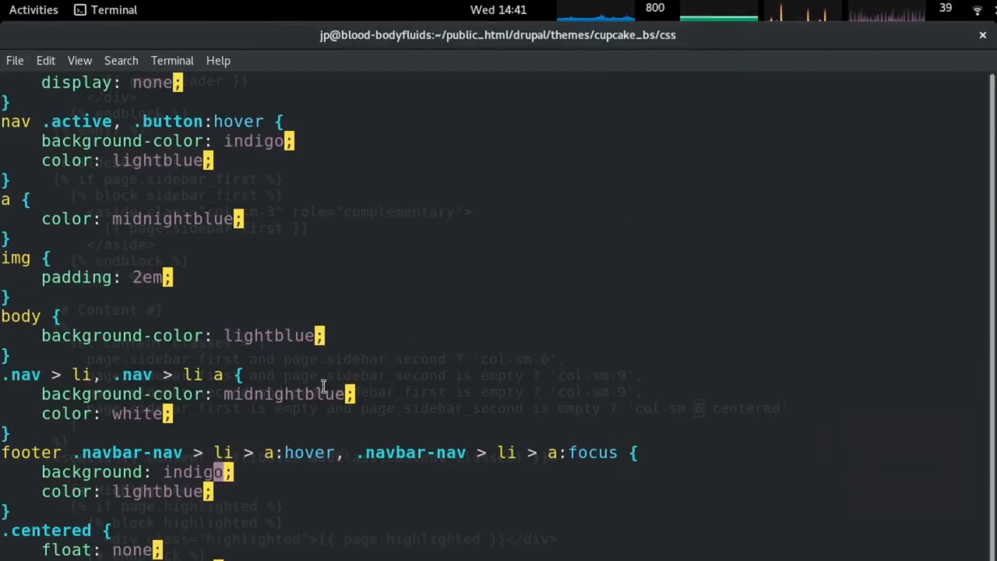
key(Up)
key(Up)
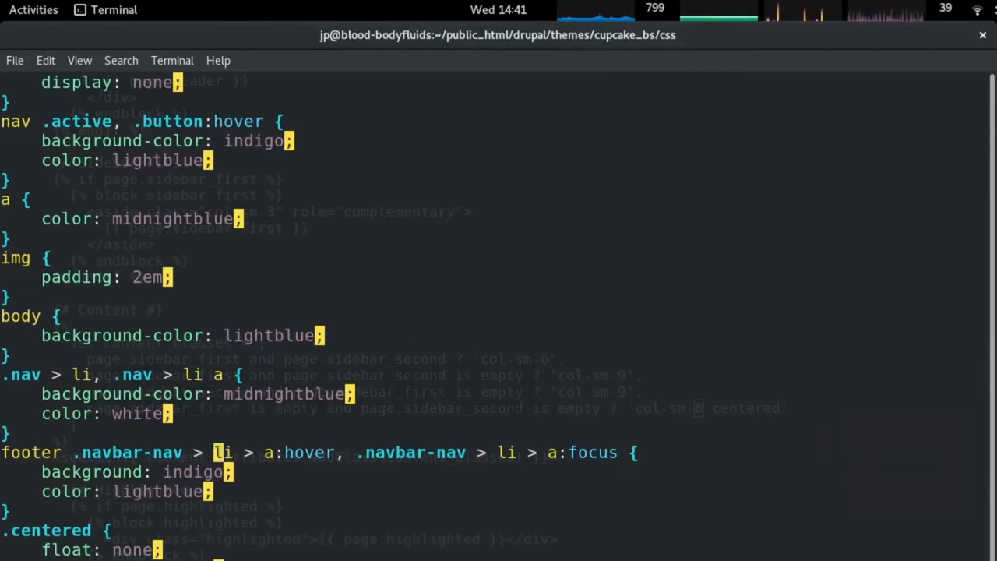
key(o)
key(Up)
key(Up)
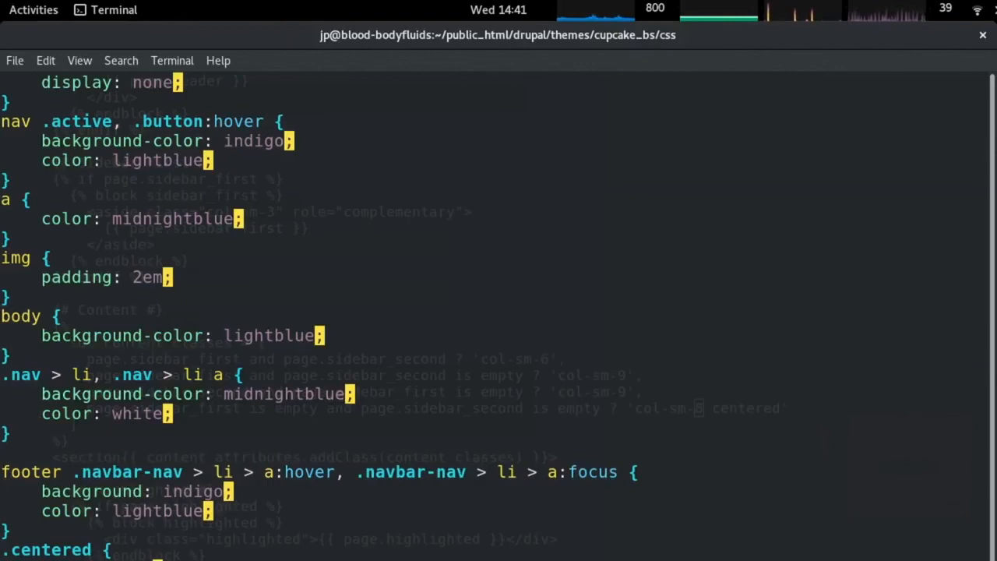
key(Up)
key(Up)
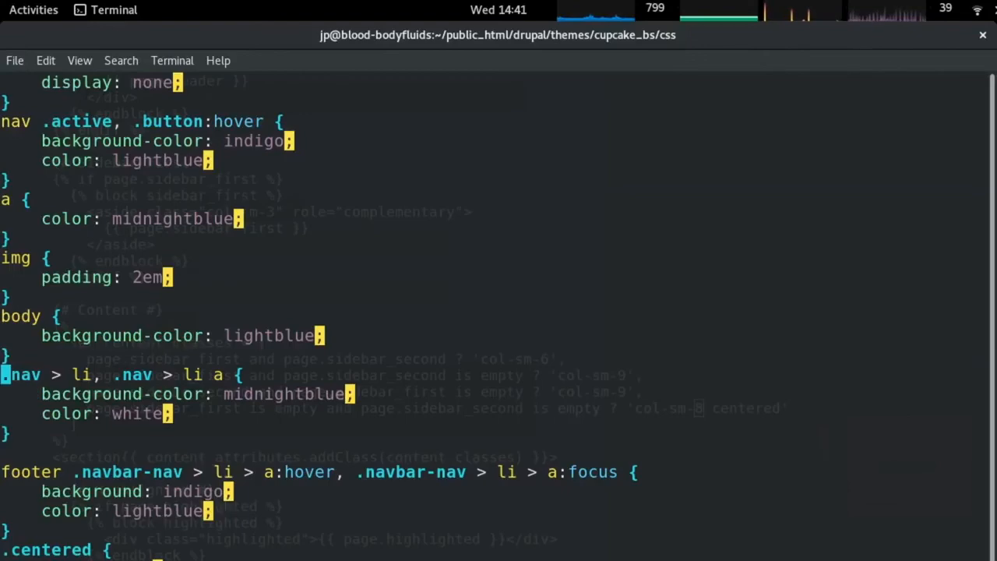
Inspect the page header navbar element in Chrome DevTools.
key(alt+Tab)
right_click(167, 97)
click(200, 296)
scroll(812, 200, up, 3)
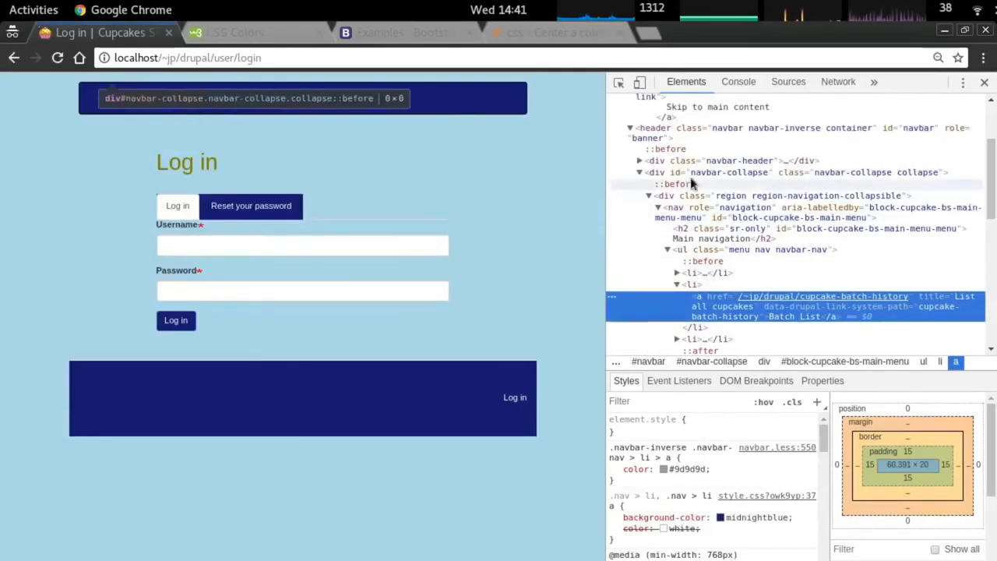
click(685, 171)
click(629, 169)
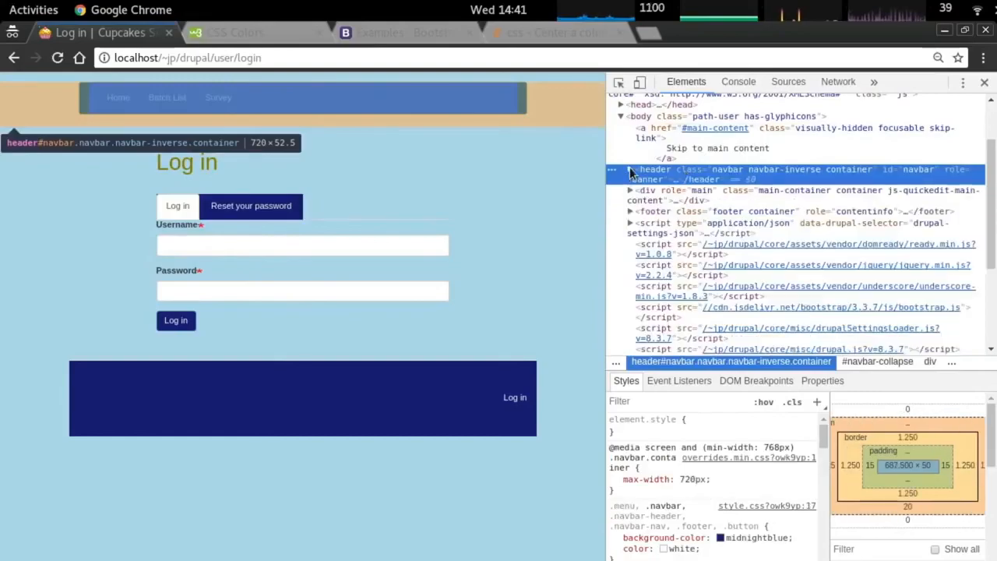
Add a new 'header nav > li:hover' rule to the stylesheet.
key(alt+Tab)
text(header )
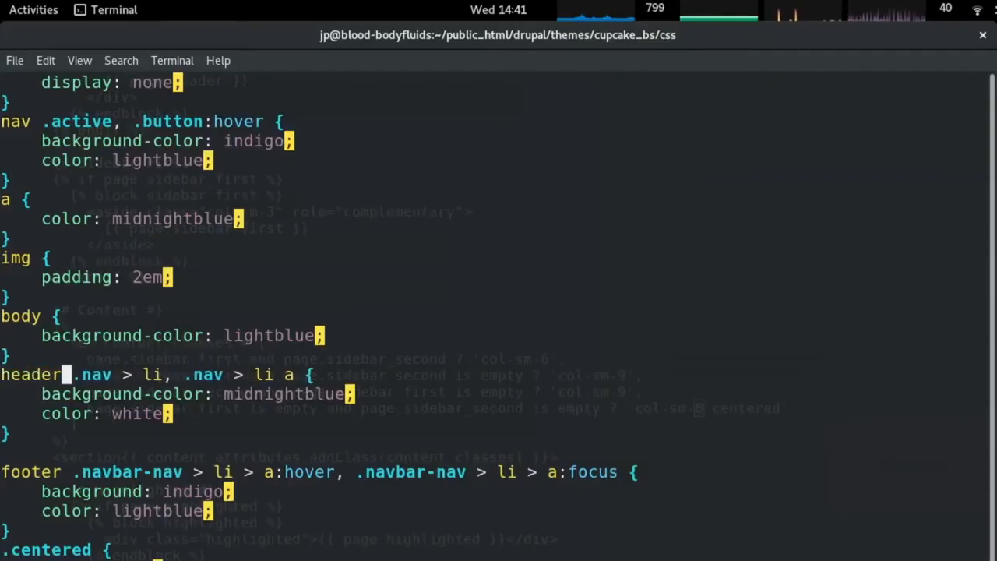
text(jpt)
key(comma)
text(av > li:hover)
key(l)
key(l)
key(l)
key(l)
key(l)
key(l)
key(l)
key(l)
key(l)
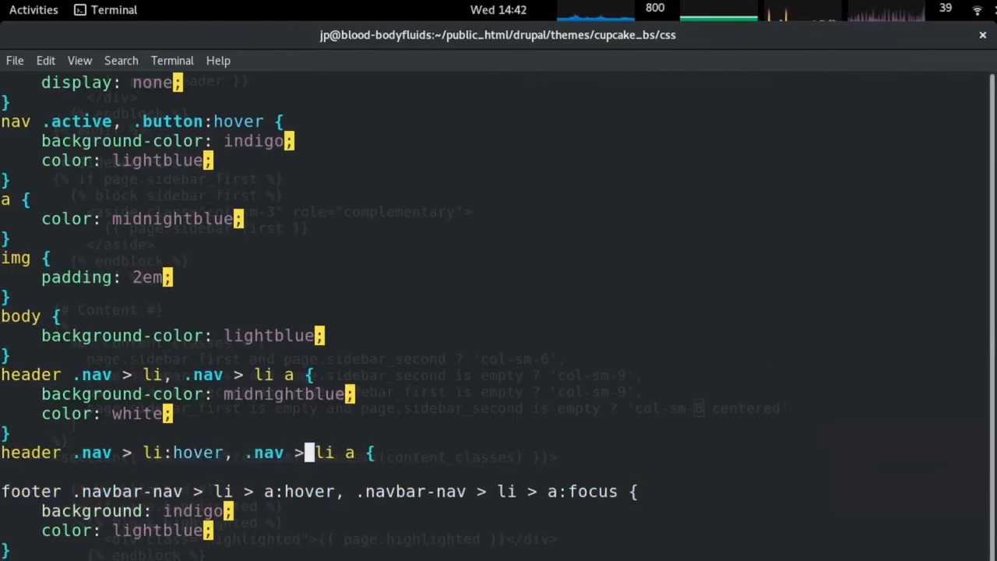
key(l)
key(l)
key(l)
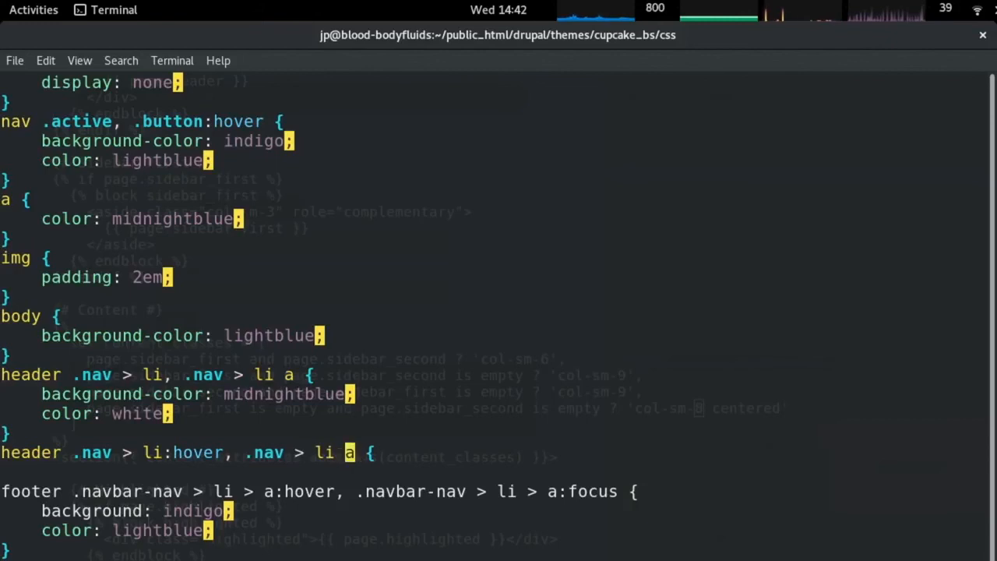
text(i:hover)
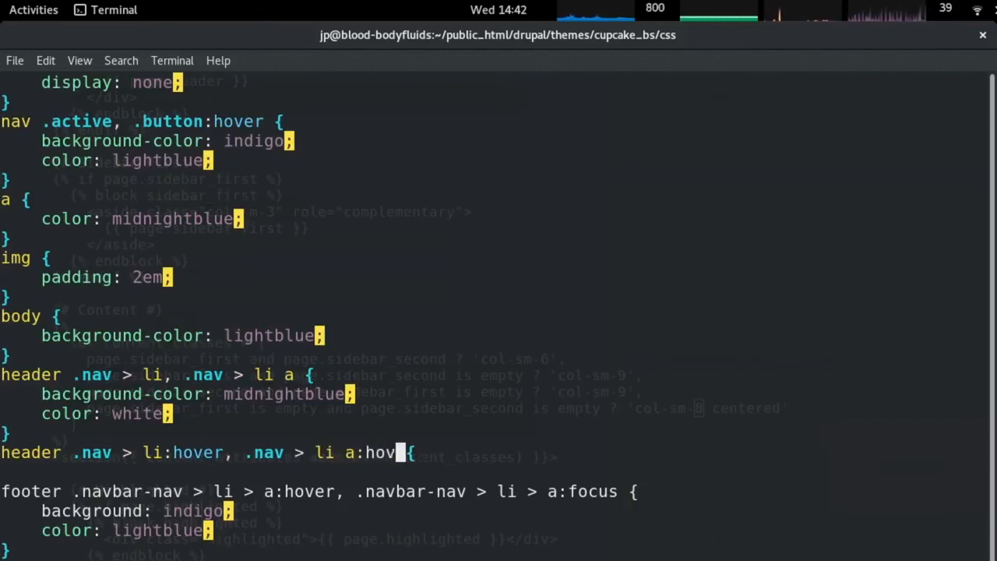
key(Escape)
text(o})
Give the hover rule a background by copying the midnightblue line and changing it to indigo.
key(Escape)
key(k)
key(k)
key(k)
key(k)
key(y)
key(y)
key(j)
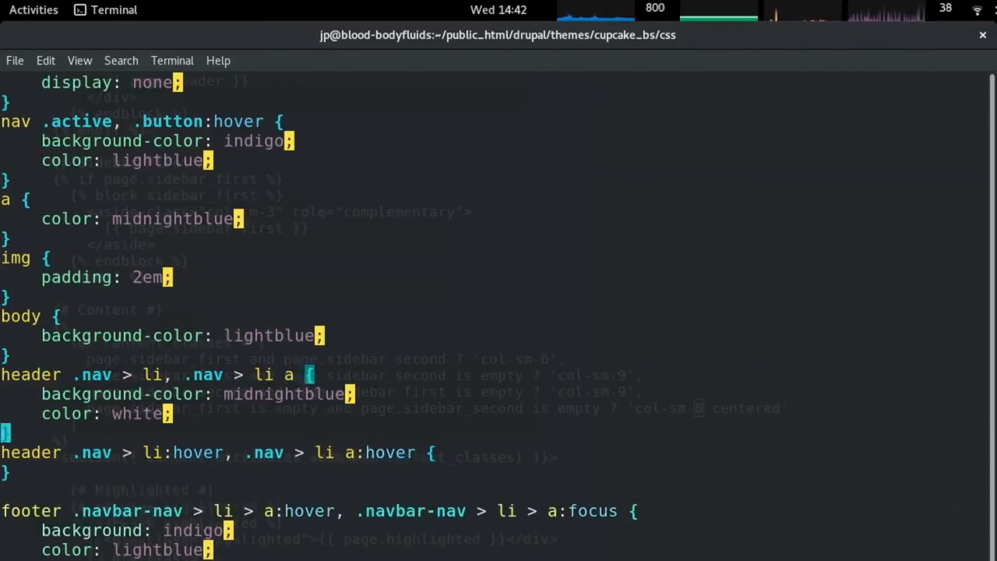
key(j)
key(p)
key($)
key(h)
text(bcw)
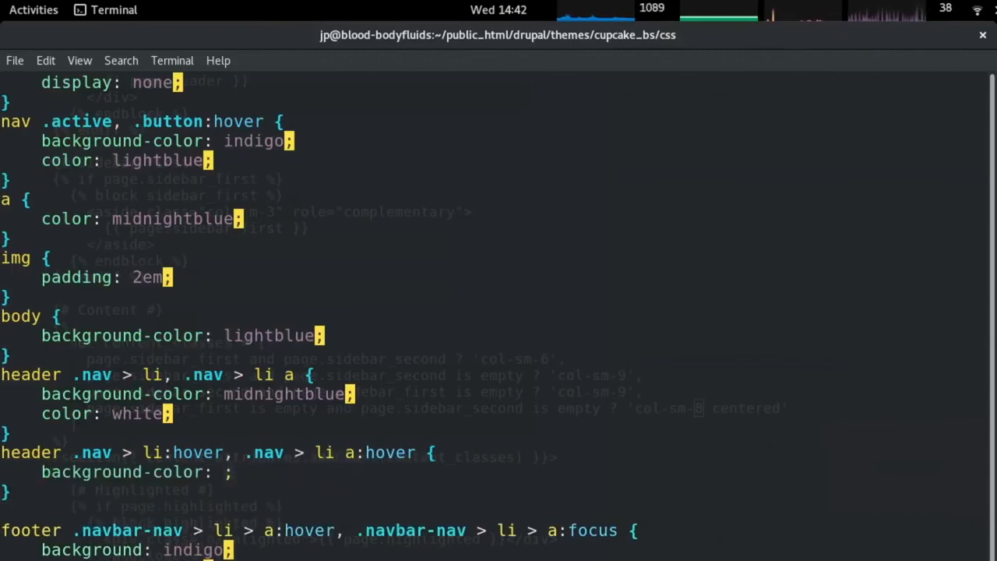
text(indigo)
text(o)
Add 'color: lightblue;' to the hover rule and remove the leftover blank line.
key(Escape)
key(j)
key(j)
key(j)
key(j)
key(j)
key(y)
key(y)
key(k)
key(k)
key(k)
key(k)
key(k)
key(k)
key(p)
key(j)
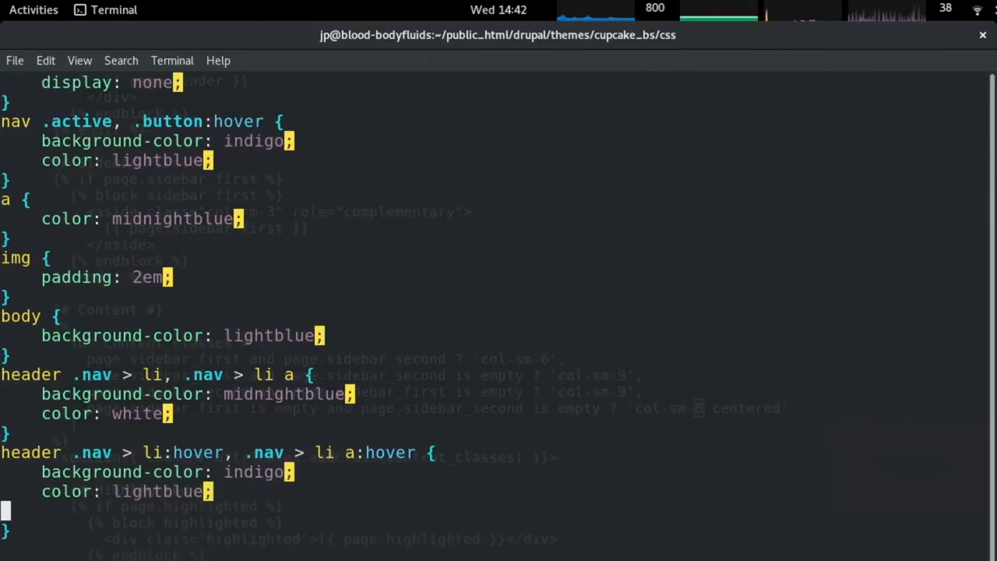
key(d)
key(d)
key(k)
key(k)
key(k)
key(k)
key(k)
key(k)
key(k)
key(k)
key(k)
key(k)
key(k)
key(k)
key(k)
key(k)
key(k)
key(k)
key(k)
key(k)
key(k)
key(k)
Reload the browser and compare the navbar with the stylesheet.
key(alt+Tab)
key(F5)
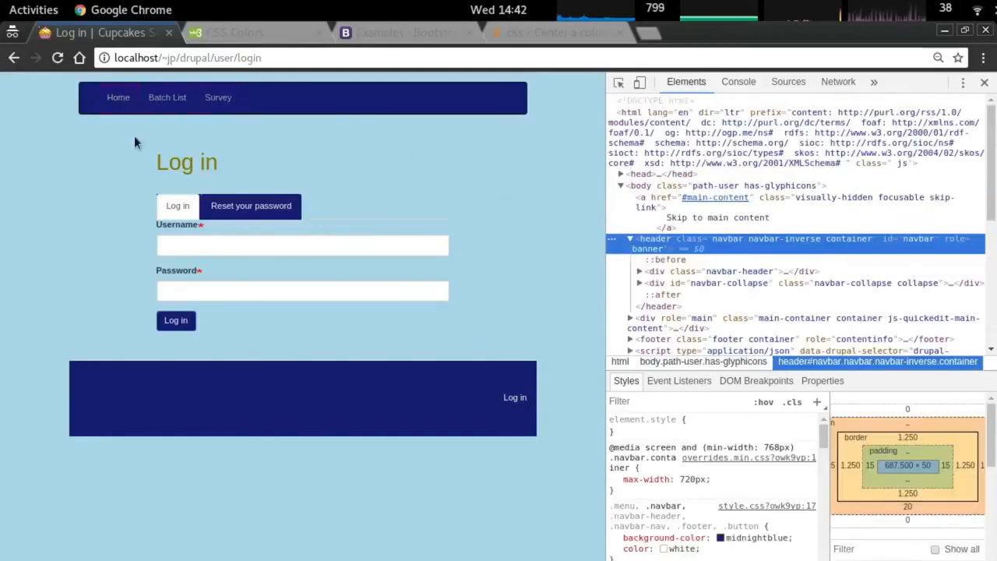
key(alt+Tab)
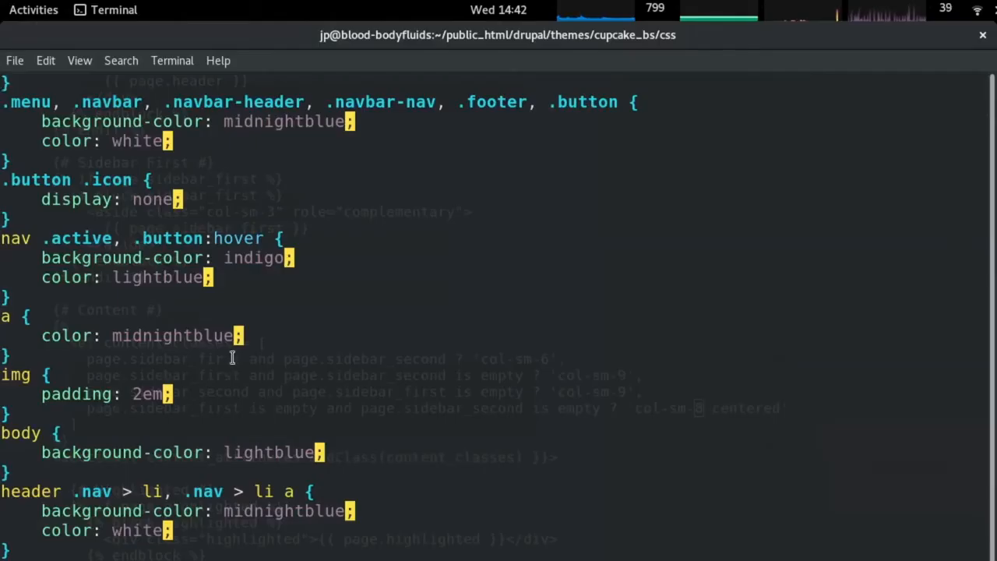
scroll(235, 355, down, 3)
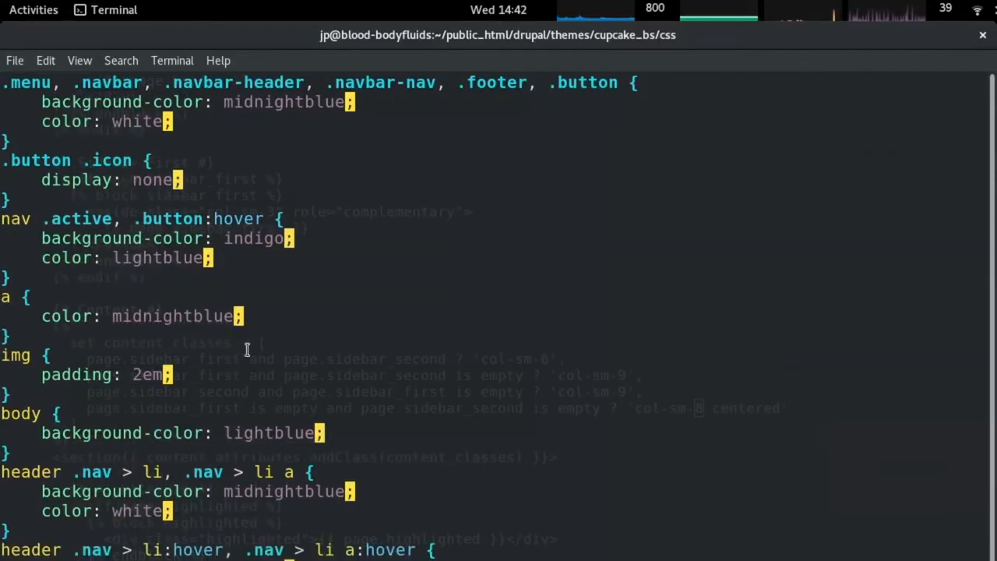
key(alt+Tab)
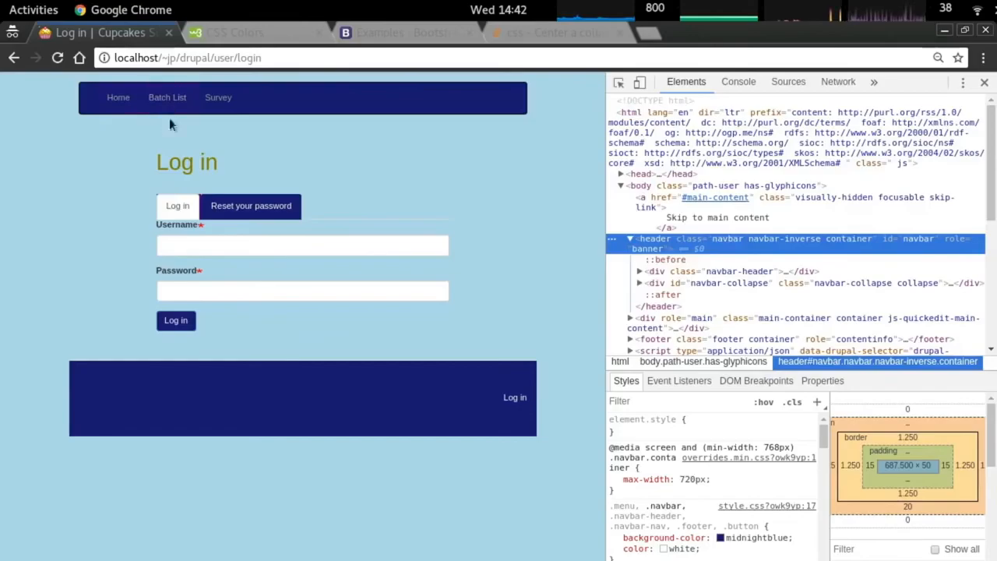
key(alt+Tab)
scroll(327, 281, down, 3)
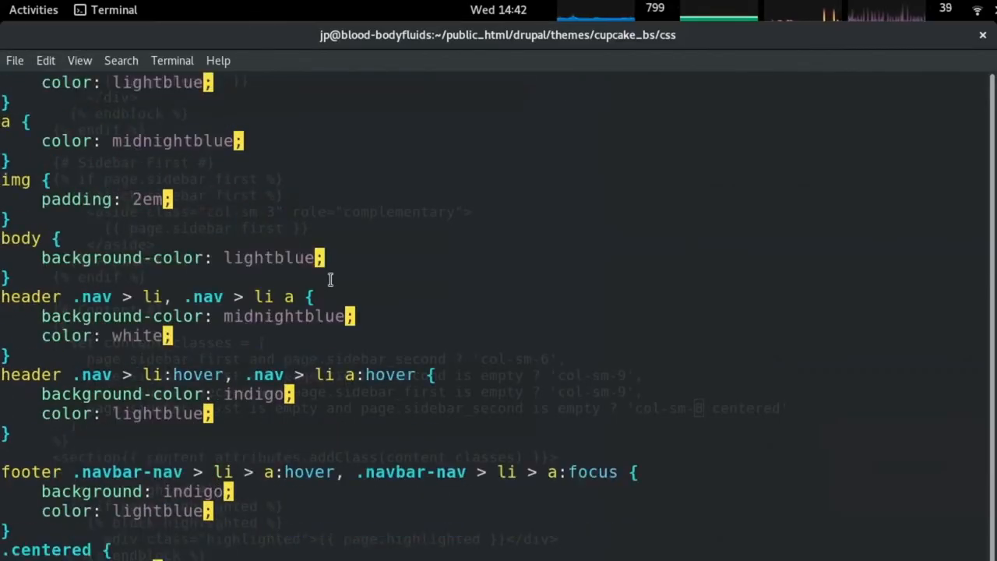
key(k)
key(k)
key(k)
key(k)
key(k)
key(k)
key(k)
key(k)
key(k)
key(k)
key(k)
key(k)
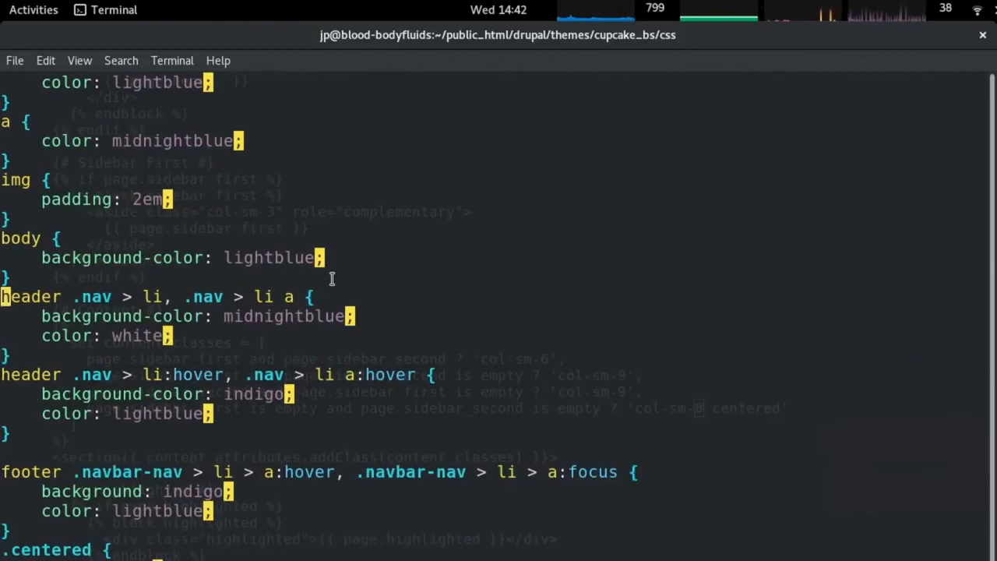
key(alt+Tab)
Scope the active-link rule to 'header nav .active', then check the Batch List, Survey and Batch History pages.
key(alt+Tab)
scroll(247, 294, up, 5)
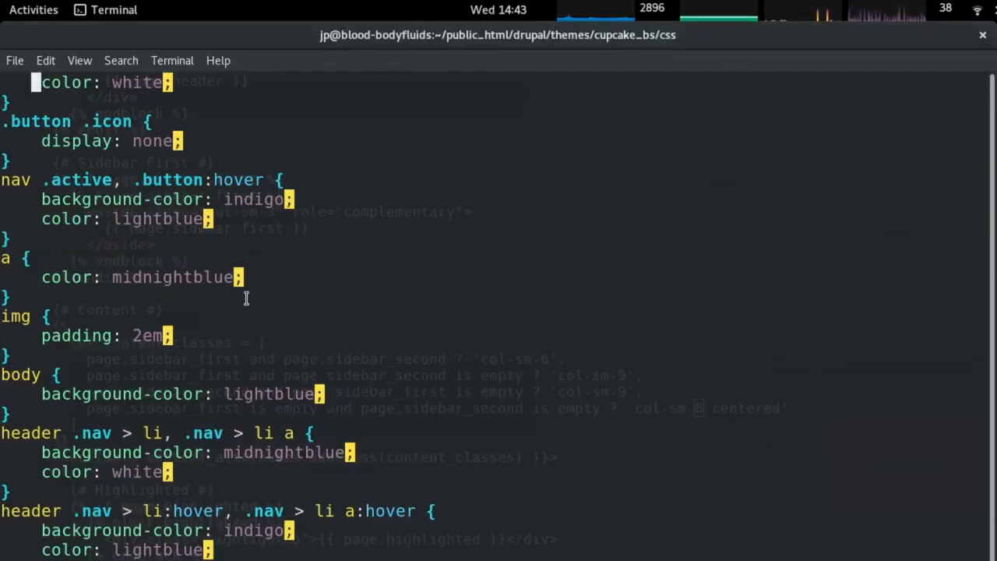
scroll(254, 291, down, 1)
key(alt+Tab)
key(alt+Tab)
text(ihead)
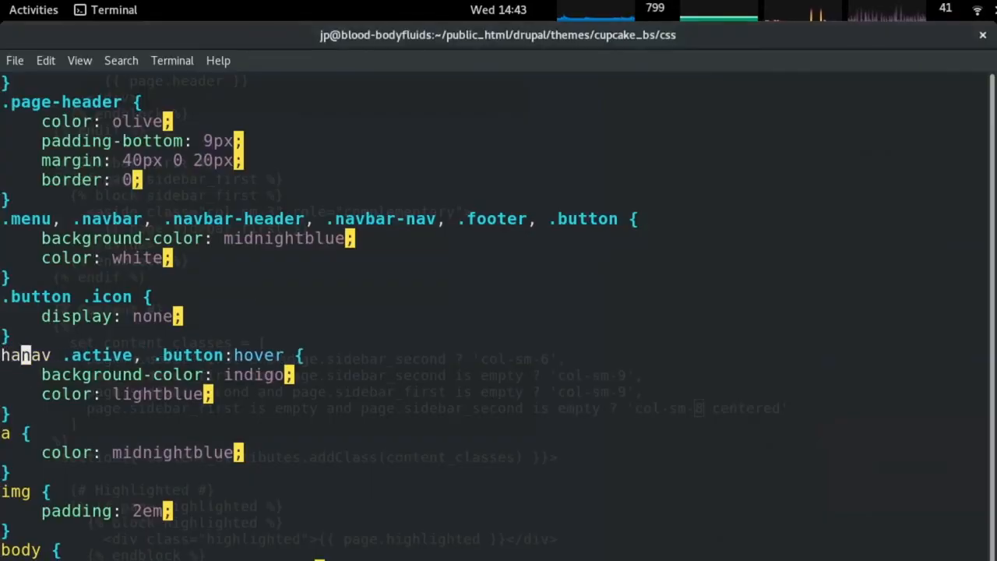
text(er)
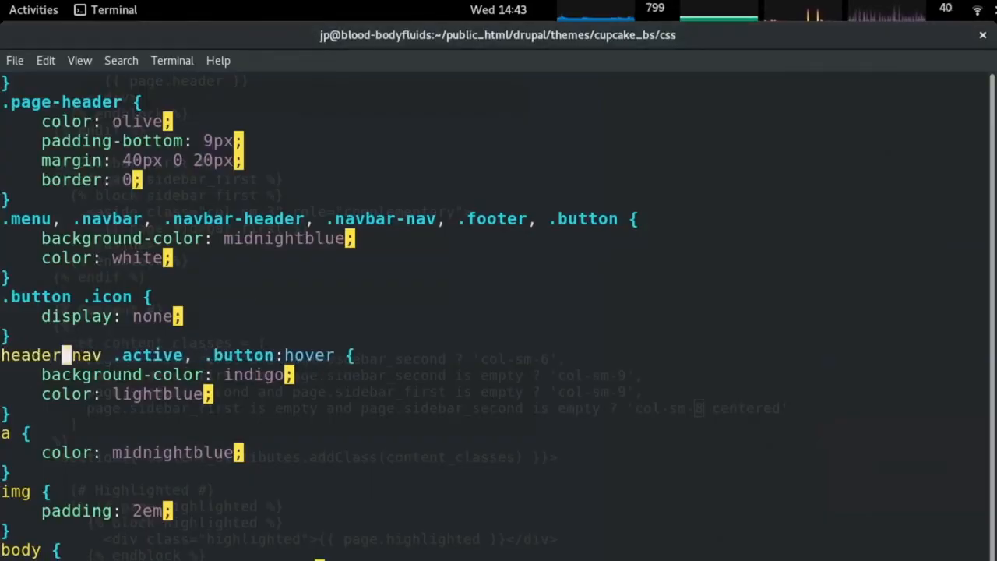
key(alt+Tab)
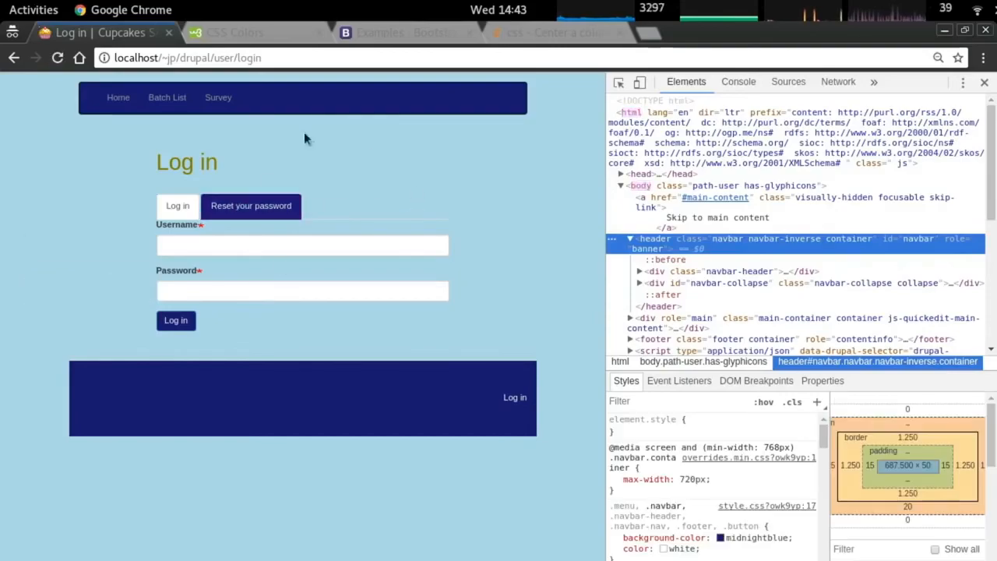
key(alt+Tab)
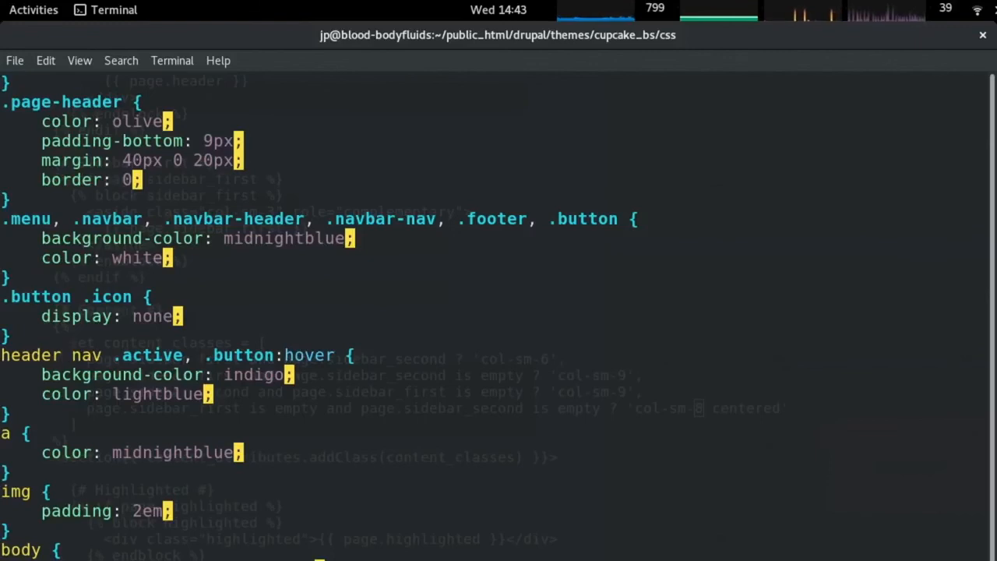
key(alt+Tab)
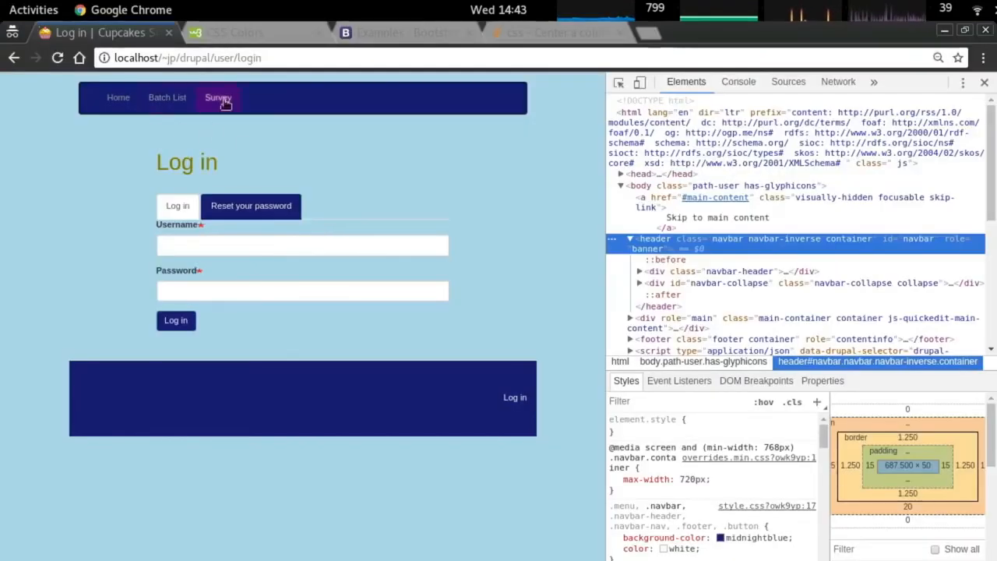
key(alt+Tab)
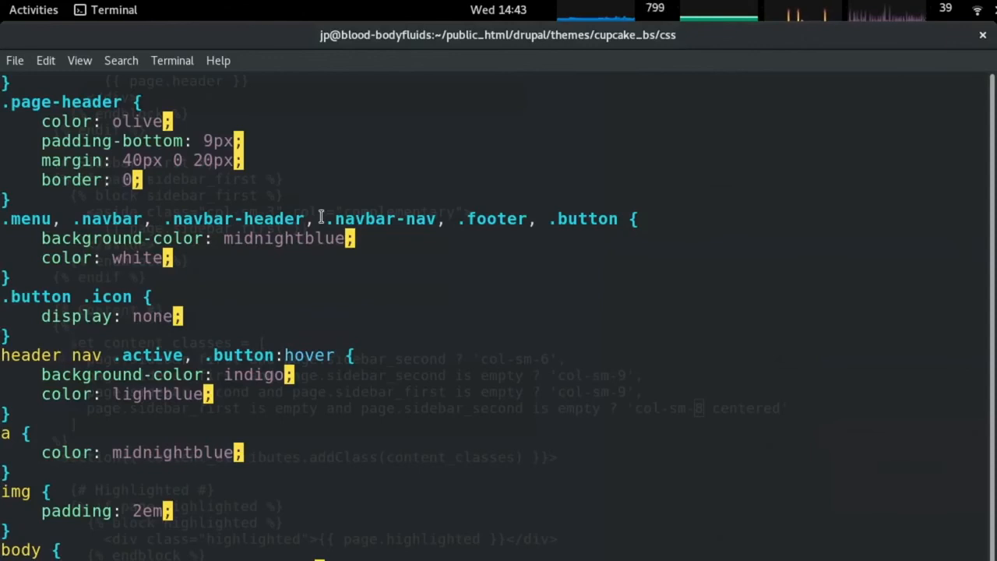
key(alt+Tab)
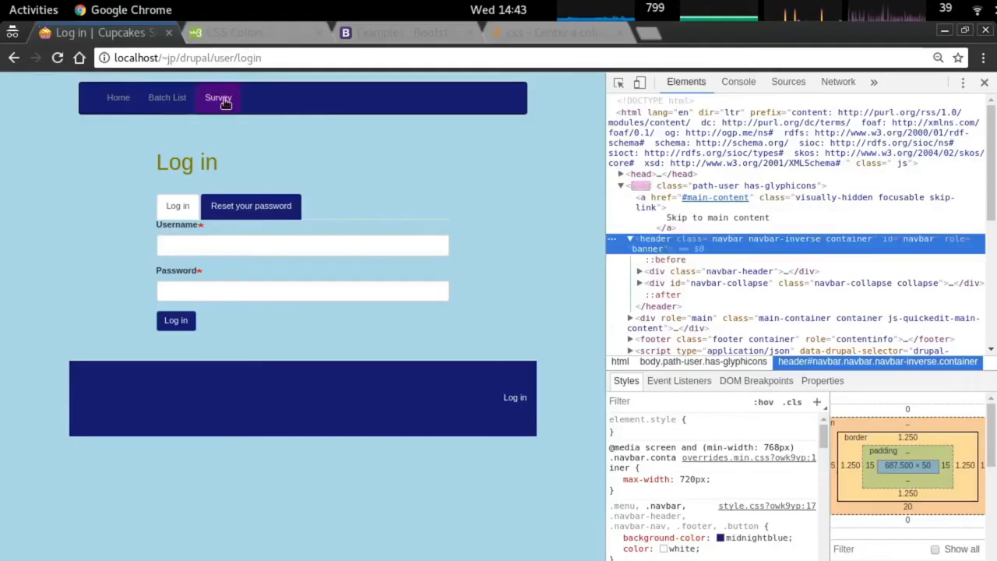
click(162, 99)
click(215, 98)
click(155, 105)
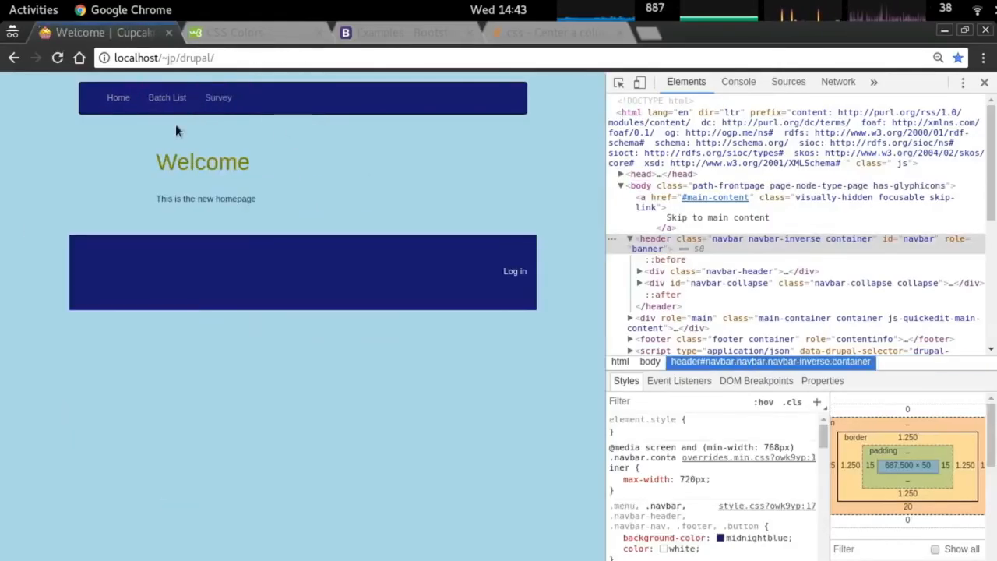
In the midnightblue rule, prefix .footer with 'footer' and .navbar-nav with 'header'.
key(alt+Tab)
scroll(355, 289, up, 1)
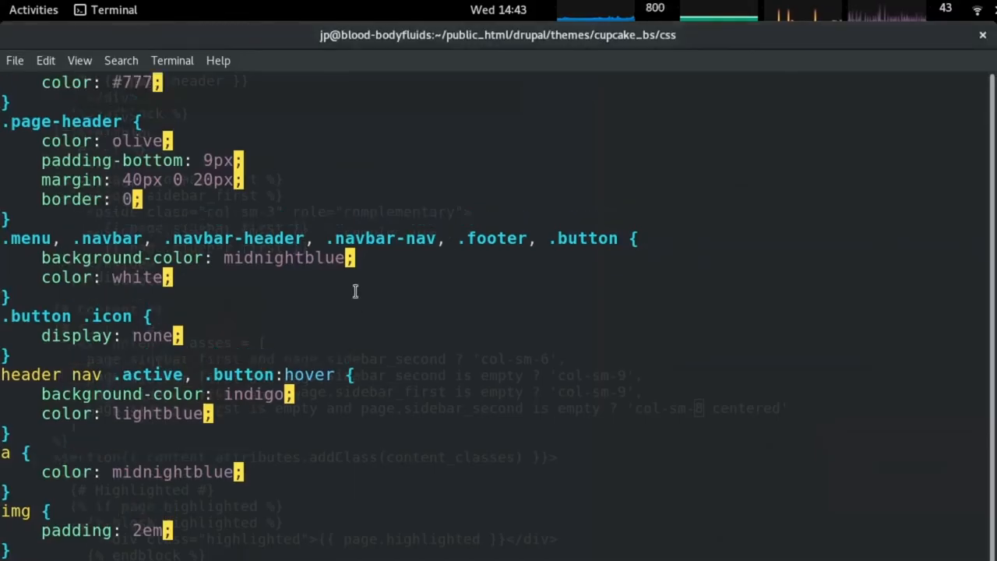
scroll(359, 296, down, 6)
scroll(364, 307, up, 2)
scroll(366, 306, up, 4)
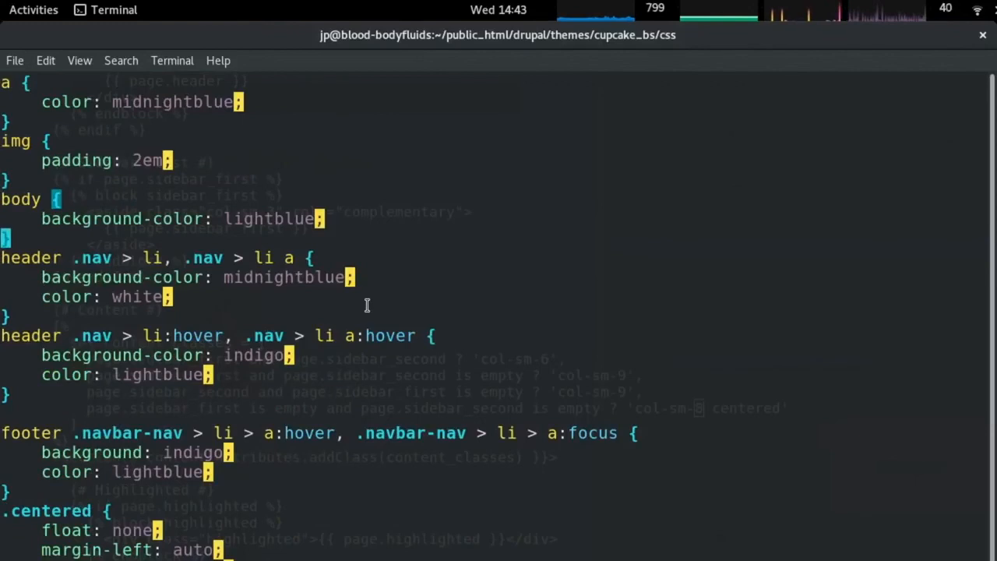
scroll(367, 306, up, 10)
scroll(369, 302, down, 8)
scroll(300, 349, down, 1)
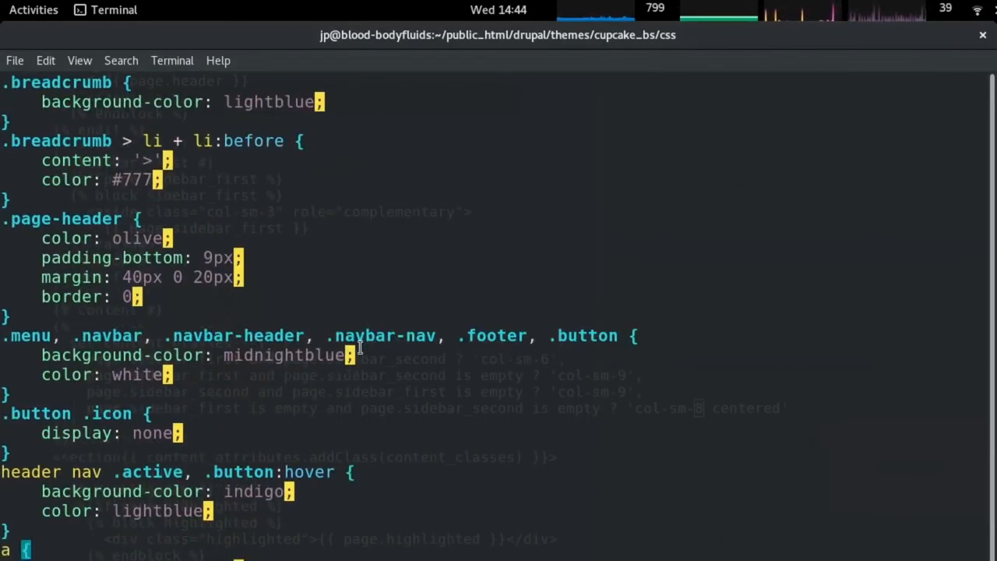
key($)
key(h)
key(h)
key(h)
key(h)
key(h)
key(h)
key(h)
key(h)
key(h)
key(h)
key(h)
key(h)
key(h)
key(h)
key(h)
key(h)
key(h)
text(ifooter)
key(Escape)
key(b)
key(b)
text(iheader)
key(Escape)
Prefix .navbar-header, .navbar and .menu with 'header'.
key(b)
key(b)
text(iheader)
key(Escape)
text(iheader)
key(Escape)
text(Iheader)
key(Escape)
Check the Cupcake Batch History, Survey and Batch List pages in the browser.
key(alt+Tab)
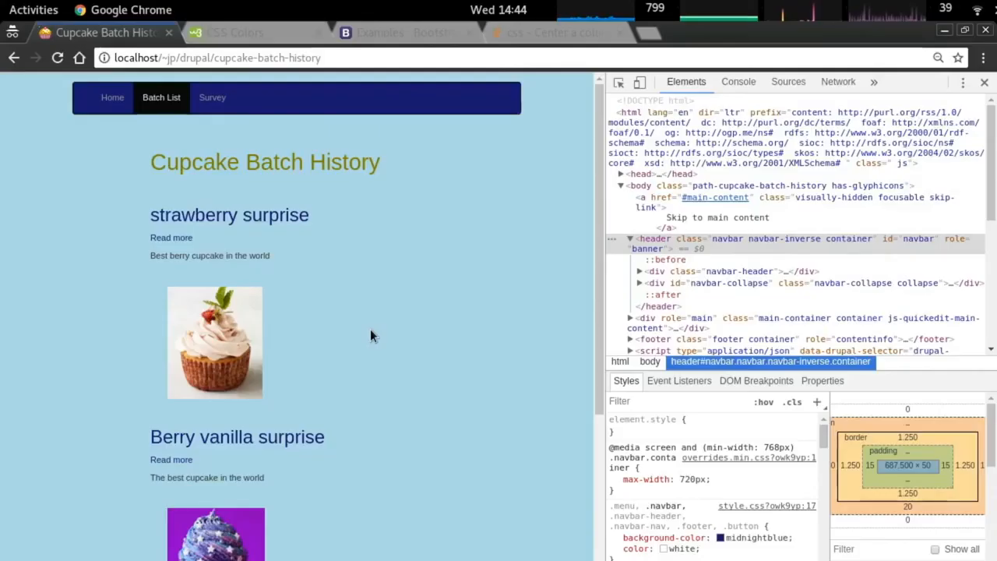
key(alt+Tab)
key(alt+Tab)
scroll(387, 332, down, 4)
scroll(387, 332, up, 4)
click(212, 100)
click(166, 100)
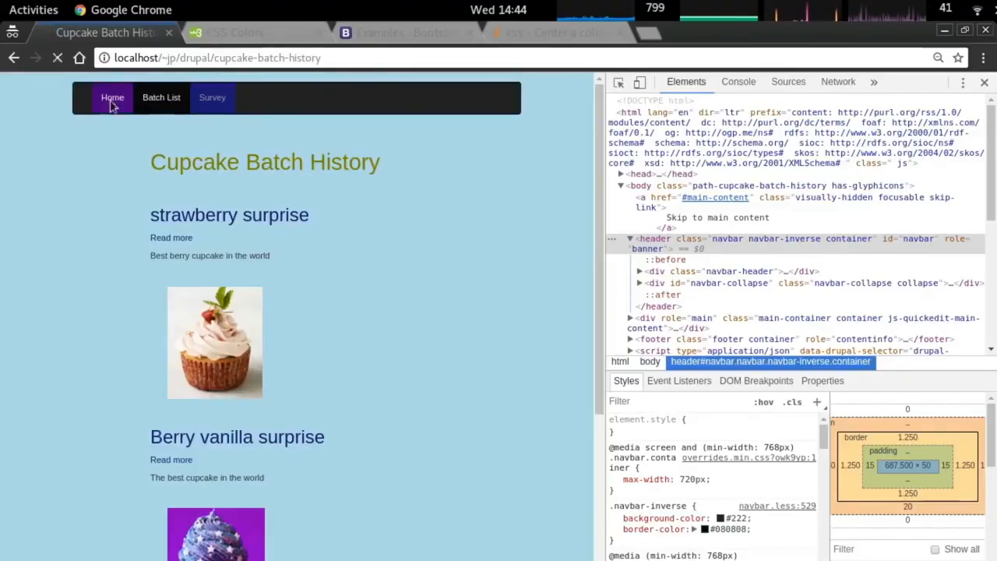
key(alt+Tab)
key(alt+Tab)
key(alt+Tab)
Browse the Batch History, Welcome, draft batches, Create batch and Create survey pages.
scroll(318, 311, up, 5)
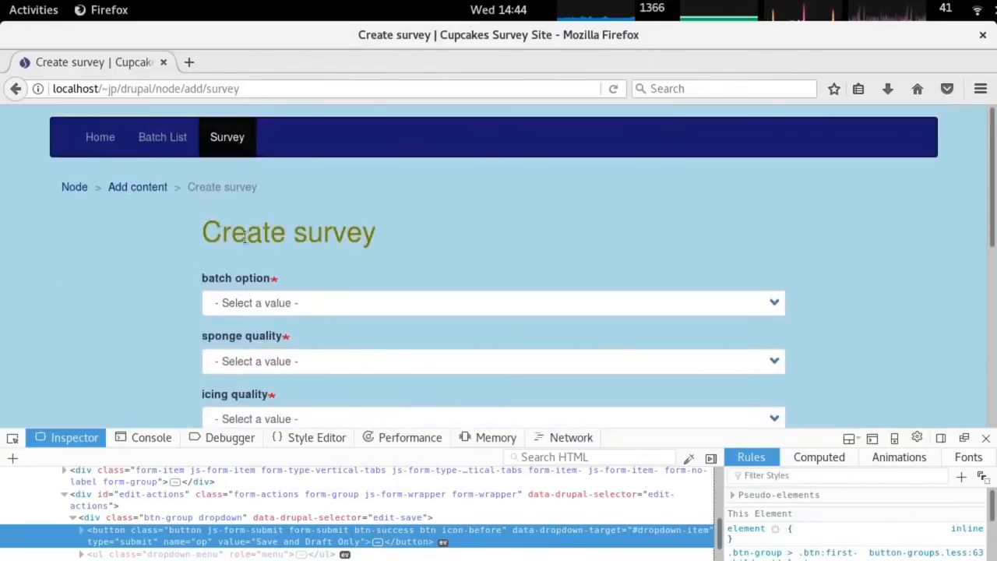
click(164, 139)
click(117, 142)
key(alt+Tab)
key(alt+Tab)
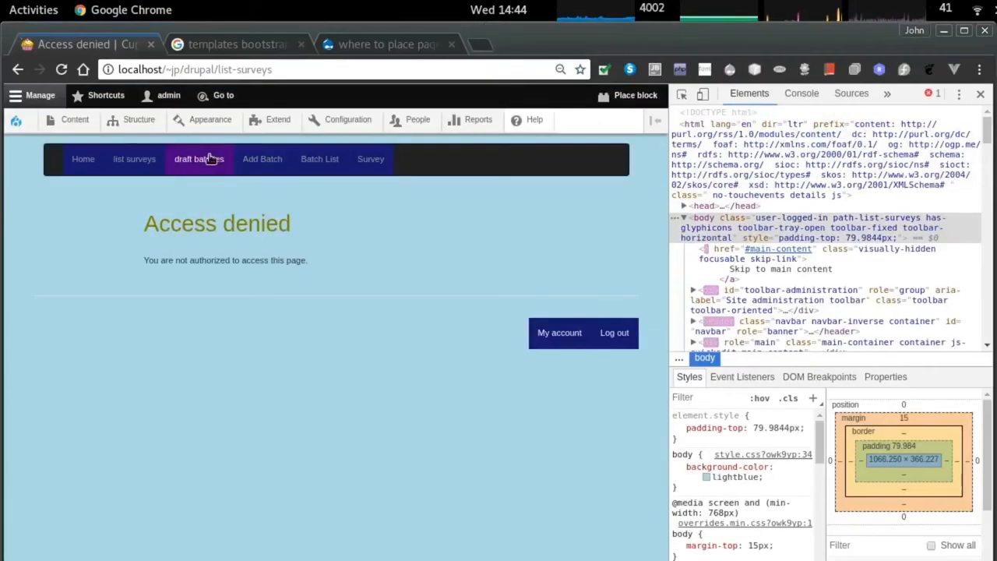
click(199, 158)
click(262, 158)
key(alt+Left)
key(alt+Left)
click(362, 165)
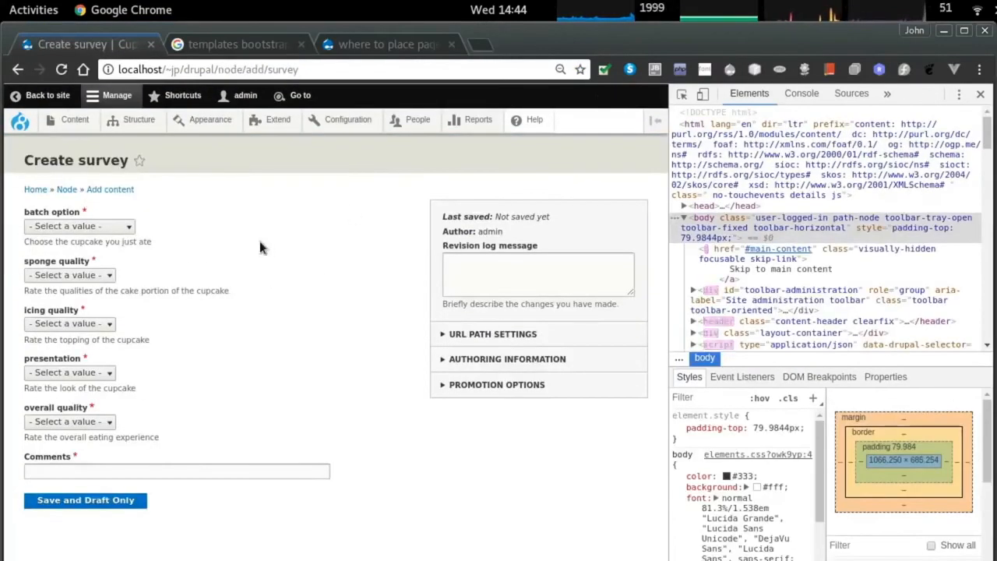
In Firefox, open Cupcake Batch History and the Moreberry Bomber batch page.
key(alt+Tab)
key(alt+Tab)
key(alt+Tab)
key(alt+Tab)
key(alt+Tab)
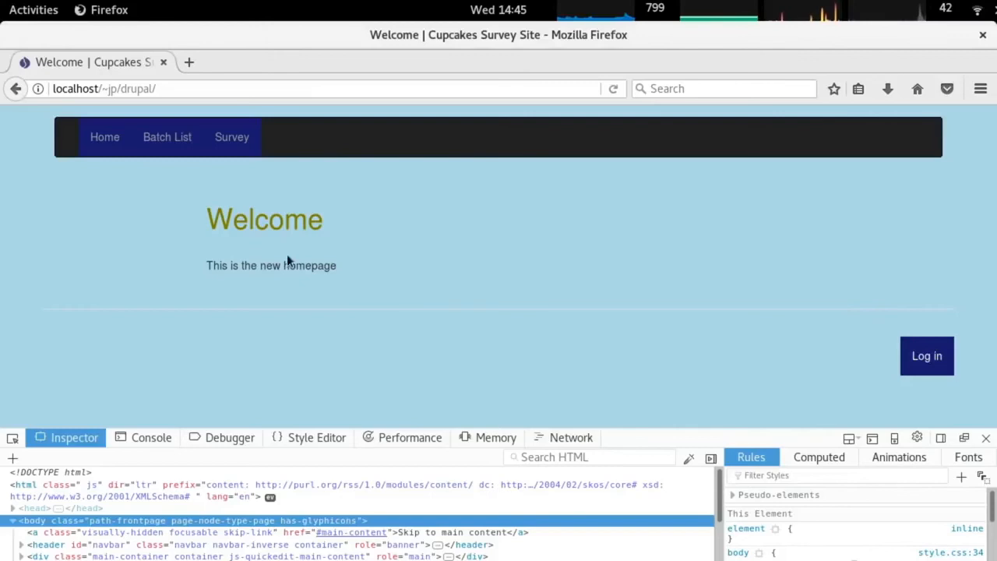
click(167, 138)
scroll(344, 314, down, 5)
scroll(351, 311, up, 2)
click(363, 307)
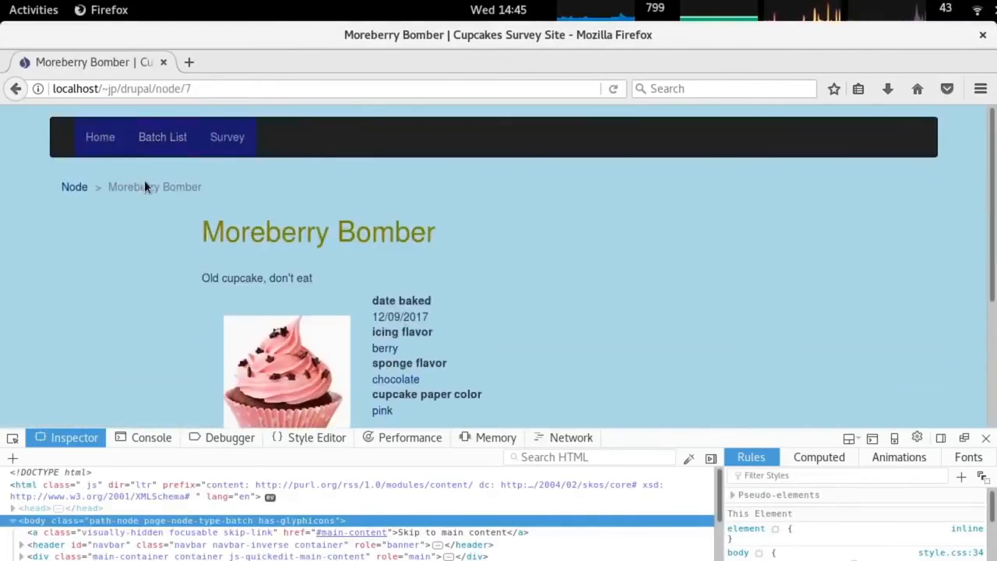
In Chrome, open Batch History, strawberry surprise, the Node listing and the Welcome page.
key(alt+Tab)
key(alt+Tab)
key(alt+Tab)
key(alt+Tab)
key(alt+Tab)
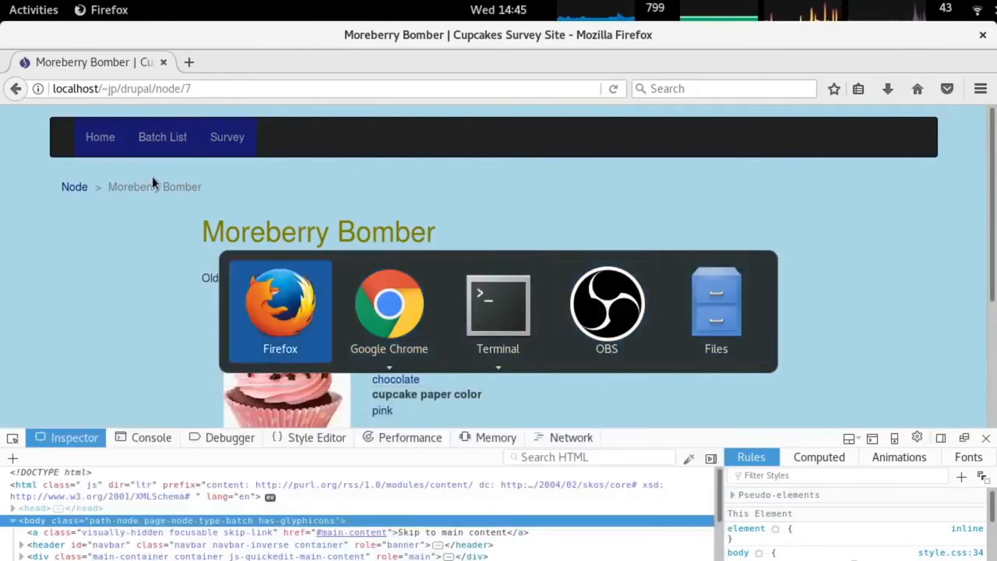
key(alt+Tab)
key(alt+Tab)
key(alt+Tab)
key(alt+Tab)
key(alt+Tab)
key(alt+Tab)
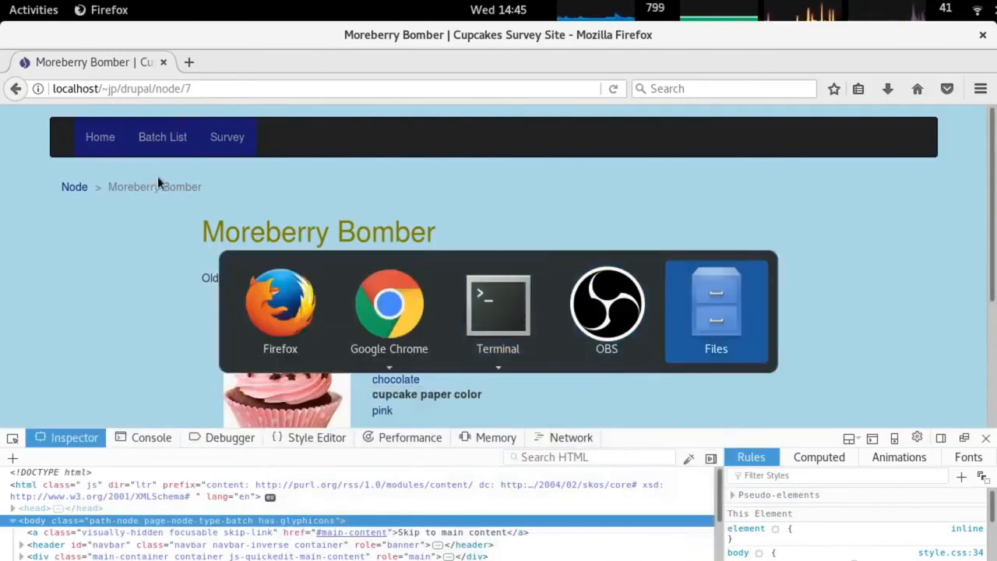
key(alt+grave)
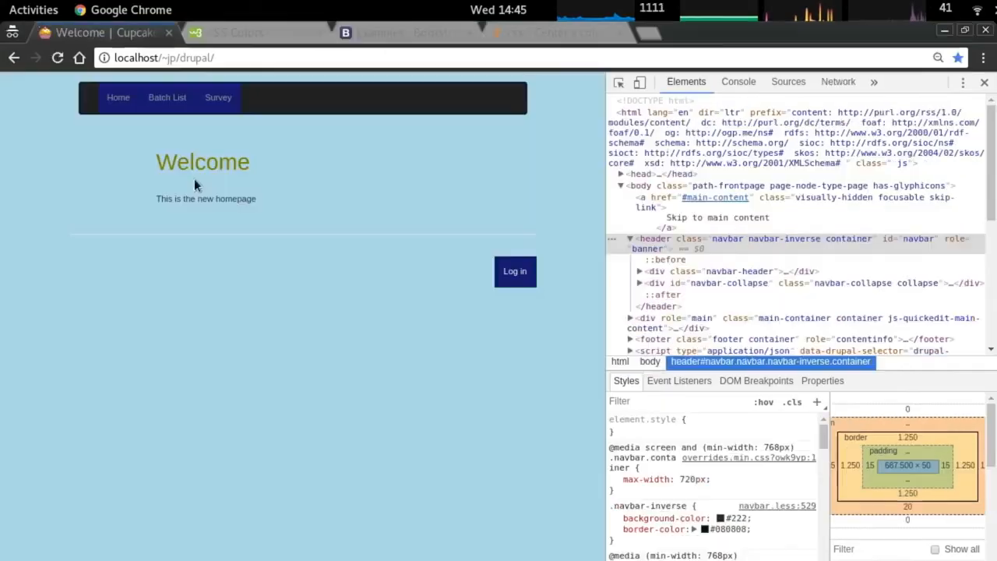
click(175, 100)
click(206, 219)
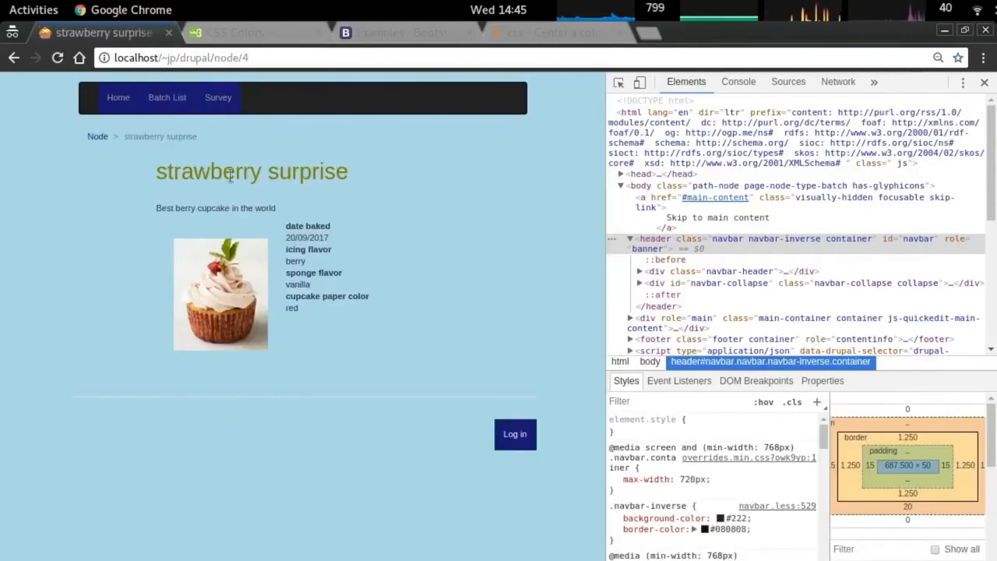
click(100, 137)
click(118, 97)
Open the login page and inspect the Log in link's element in the browser.
key(alt+Tab)
key(alt+Tab)
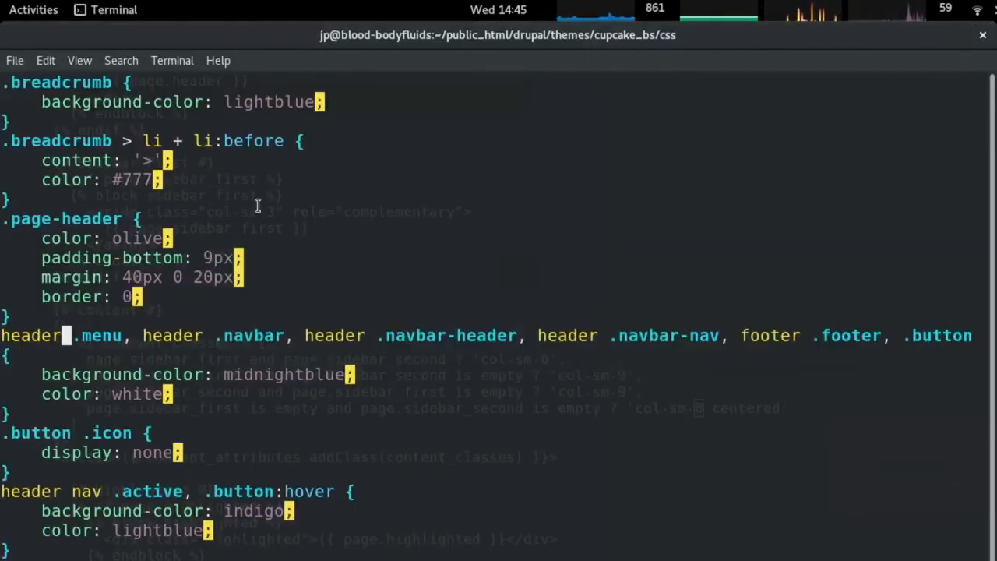
scroll(283, 213, down, 8)
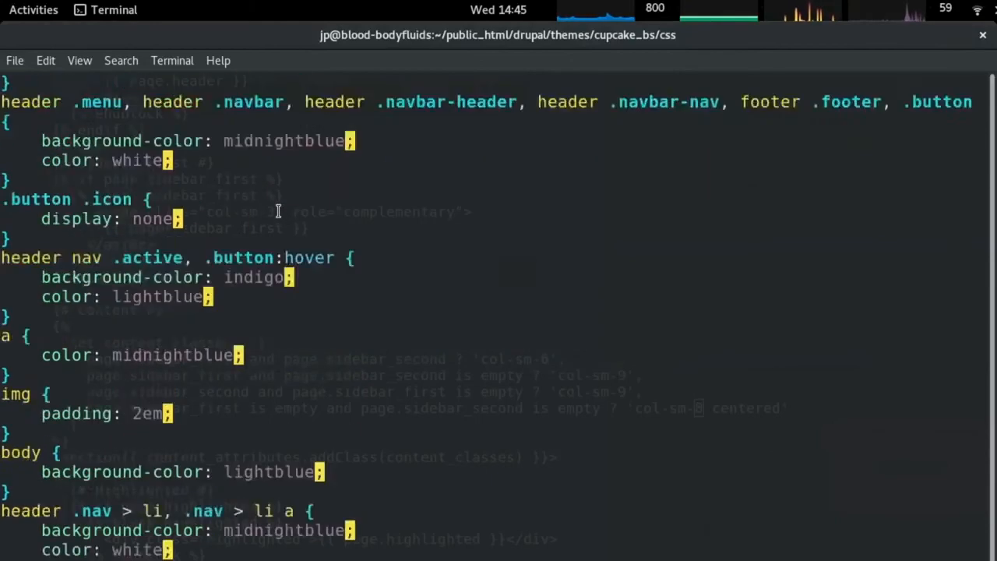
key(alt+Tab)
click(514, 272)
right_click(511, 397)
click(549, 533)
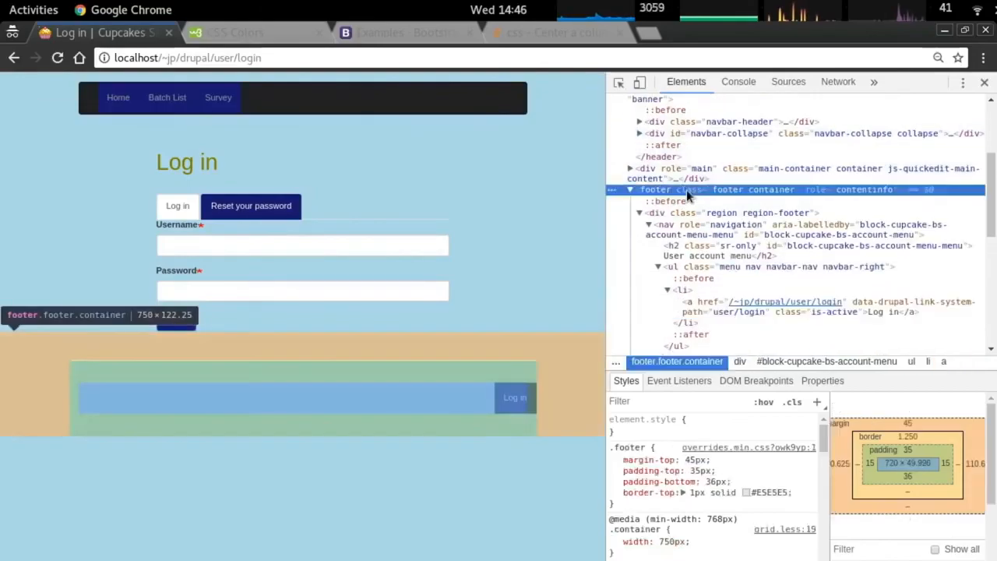
Insert a 'footer { }' rule and paste the midnightblue background and white text lines into it.
key(alt+Tab)
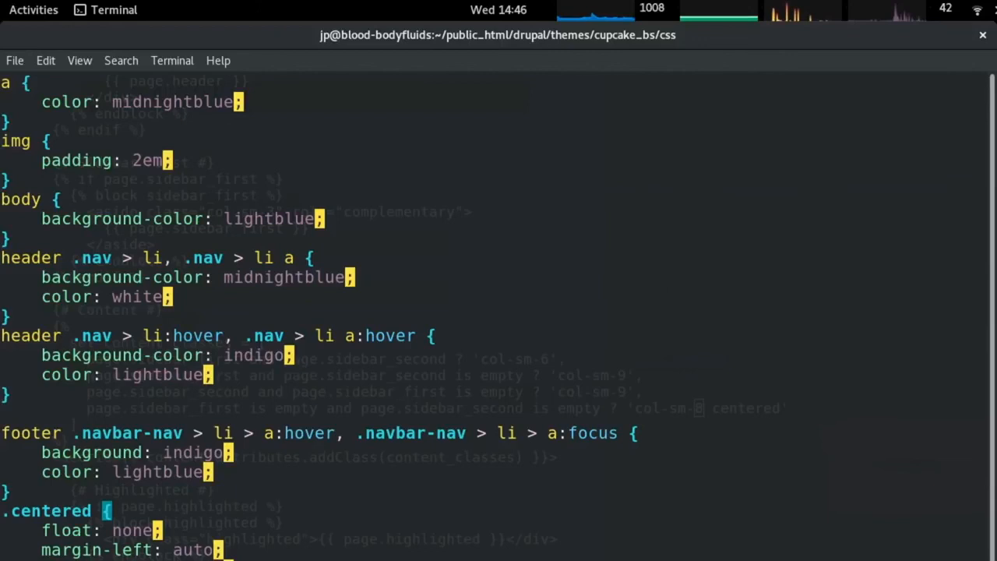
key(j)
key(j)
key(j)
text(ofooter {)
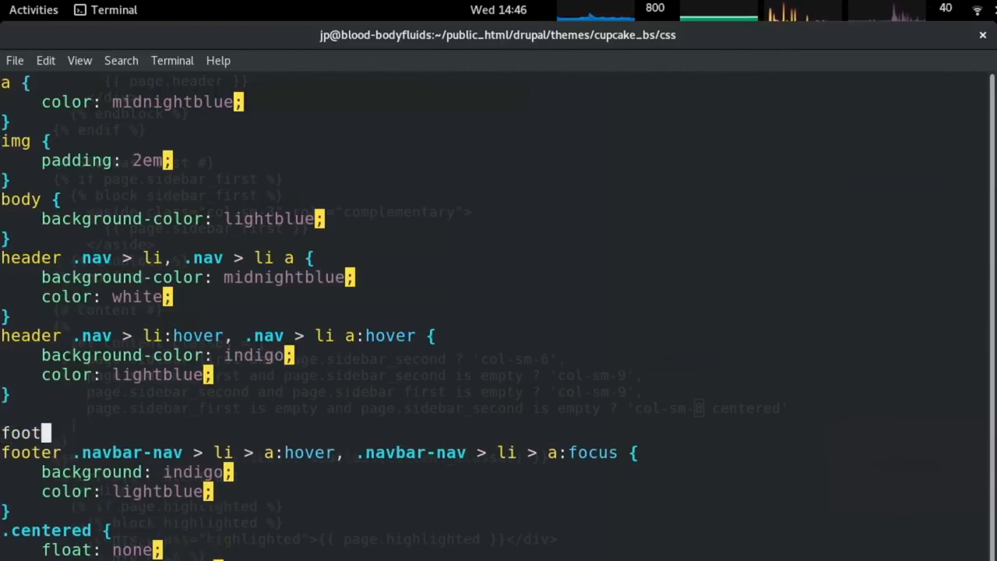
key(Return)
text(})
key(j)
key(j)
key(k)
key(k)
key(k)
key(k)
key(k)
key(k)
key(k)
key(k)
key(k)
key(k)
key(2)
key(y)
key(y)
key(j)
key(j)
key(j)
key(j)
key(j)
key(j)
key(j)
key(j)
key(p)
Preview the footer in the browser and delete the blank line above the footer rule.
key(alt+Tab)
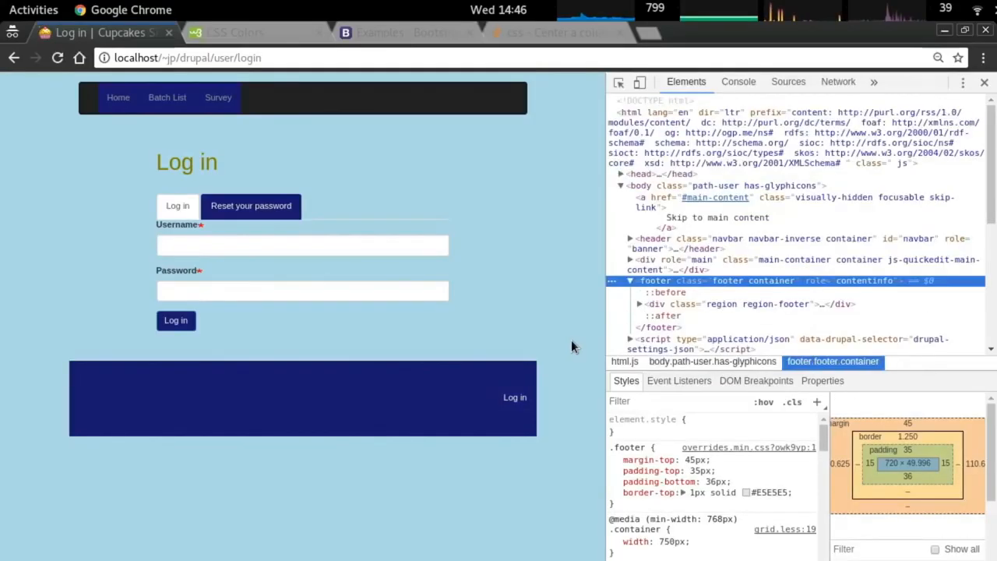
key(alt+Tab)
key(j)
key(j)
key(k)
key(k)
key(k)
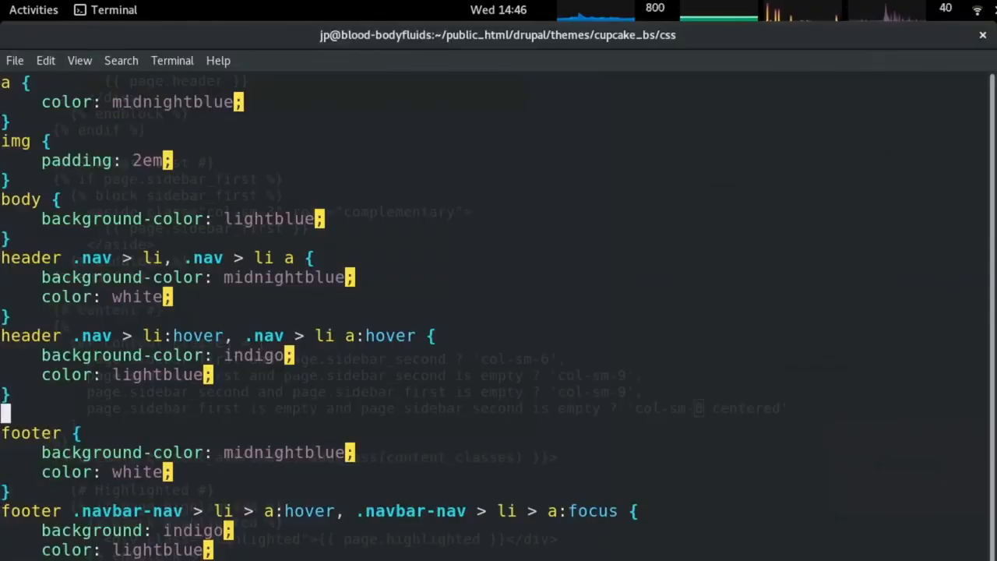
key(d)
key(d)
key(j)
key(j)
key(j)
key(j)
key(j)
key(j)
key(j)
key(j)
key(j)
key(j)
key(j)
key(j)
key(k)
key(k)
key(k)
key(k)
key(k)
key(k)
key(k)
key(k)
key(k)
key(k)
key(k)
key(k)
key(k)
key(k)
key(k)
key(k)
key(k)
key(k)
key(k)
key(k)
key(j)
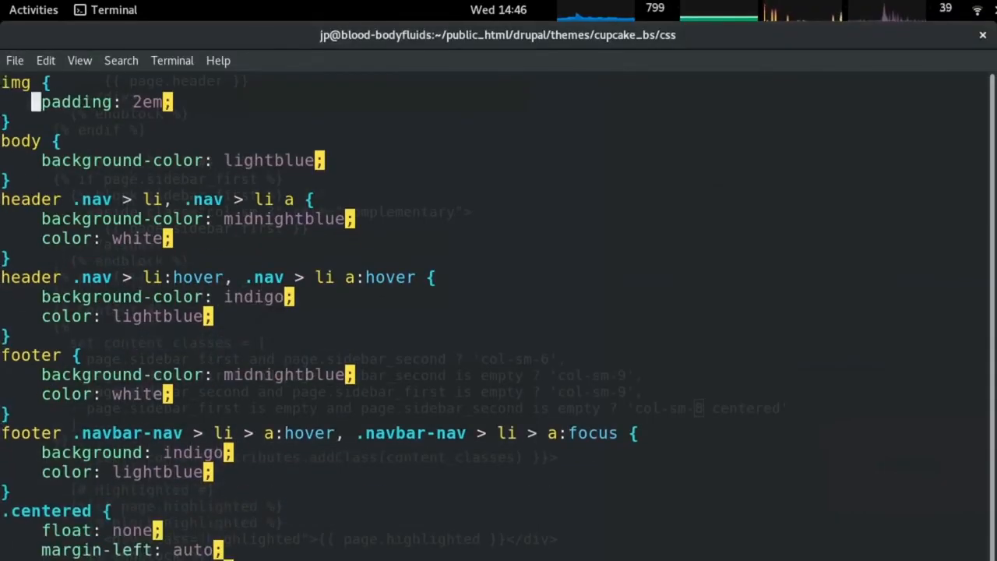
key(k)
key(k)
key(k)
key(k)
key(k)
key(k)
key(k)
key(k)
key(k)
key(k)
key(k)
key(k)
key(k)
key(k)
key(k)
key(k)
key(k)
Delete the footer, header menu, navbar and leftover -nav selectors from the header rule in Vim.
key(j)
key(j)
key(h)
key(h)
key(h)
key(h)
key(h)
key(h)
key(h)
key(h)
key(h)
key(h)
key(h)
key(h)
key(h)
key(h)
key(h)
key(h)
key(h)
key(h)
key(h)
key(h)
key(x)
key(x)
key(x)
key(x)
key(x)
key(x)
key(x)
key(x)
key(x)
key(x)
key(x)
key(x)
key(x)
key(x)
key(x)
key(x)
key(0)
key(j)
key(j)
key(j)
key(j)
key(j)
key(j)
key(k)
key(k)
key(k)
key(k)
key(k)
key(k)
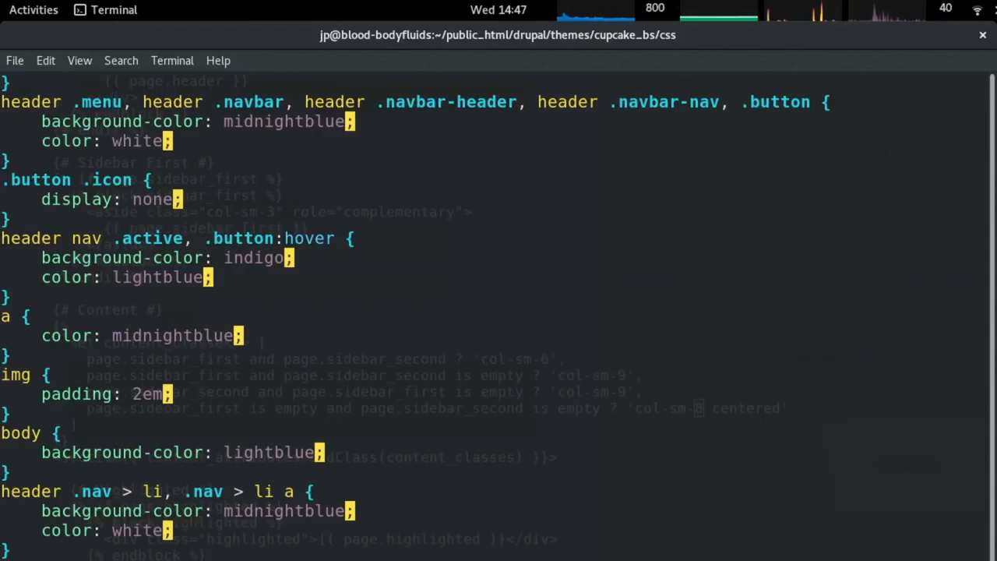
key(x)
key(x)
key(x)
key(x)
key(x)
key(x)
key(x)
key(x)
key(x)
key(x)
key(x)
key(x)
key(x)
key(x)
key(x)
key(x)
key(x)
key(x)
key(x)
key(x)
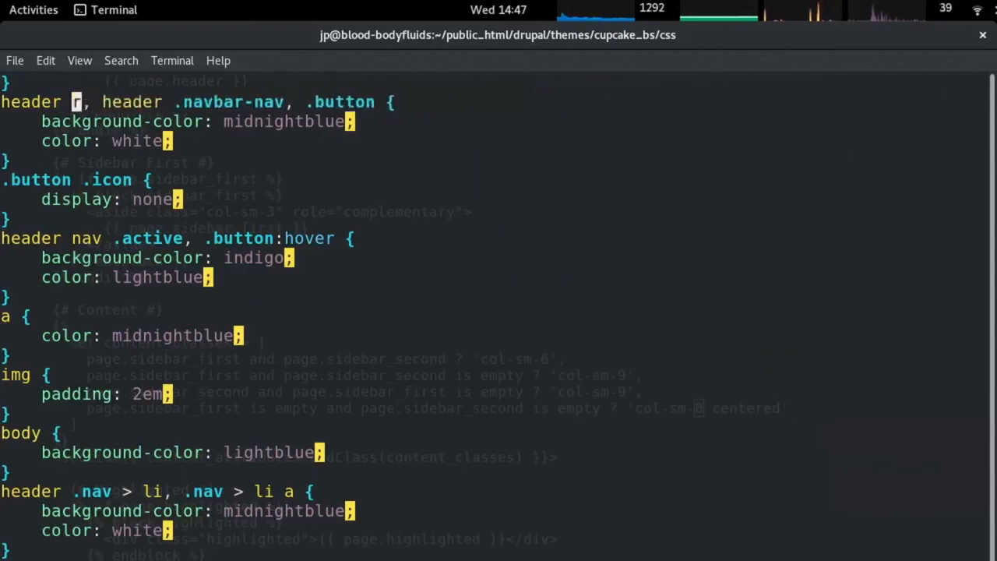
key(x)
key(x)
key(x)
key(x)
key(X)
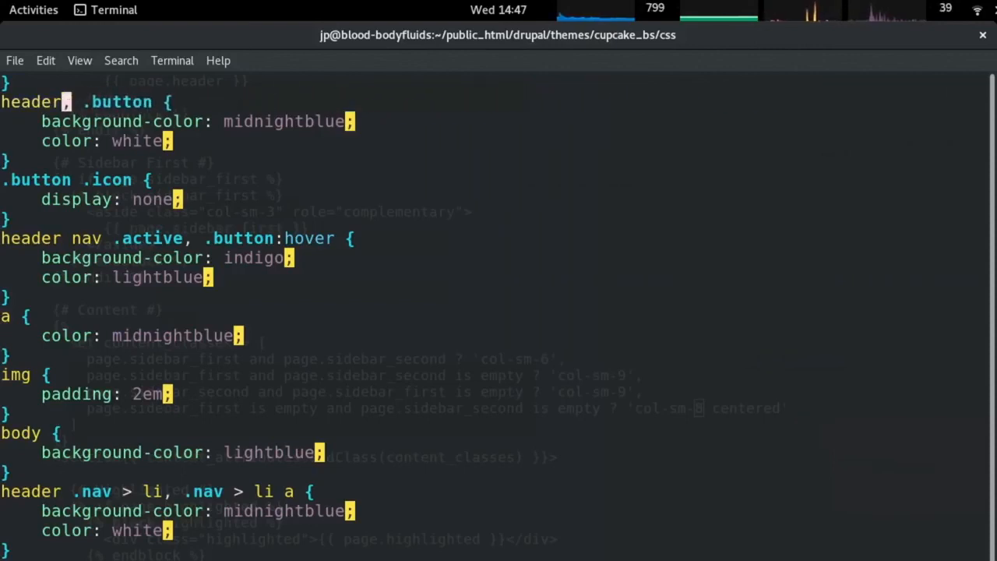
Reload the login page and inspect the header to select its navbar-inverse class name.
key(alt+Tab)
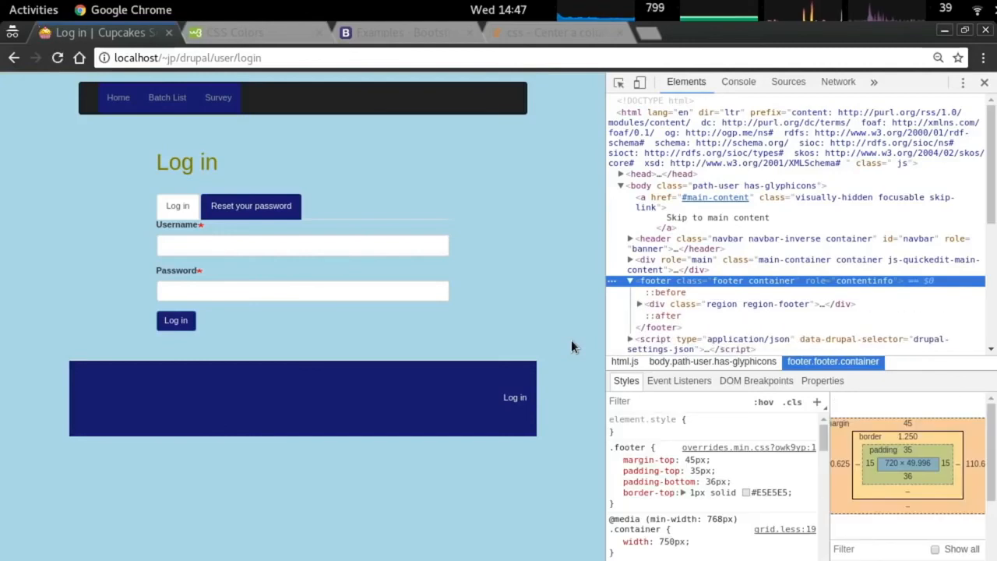
key(ctrl+r)
right_click(390, 87)
click(469, 296)
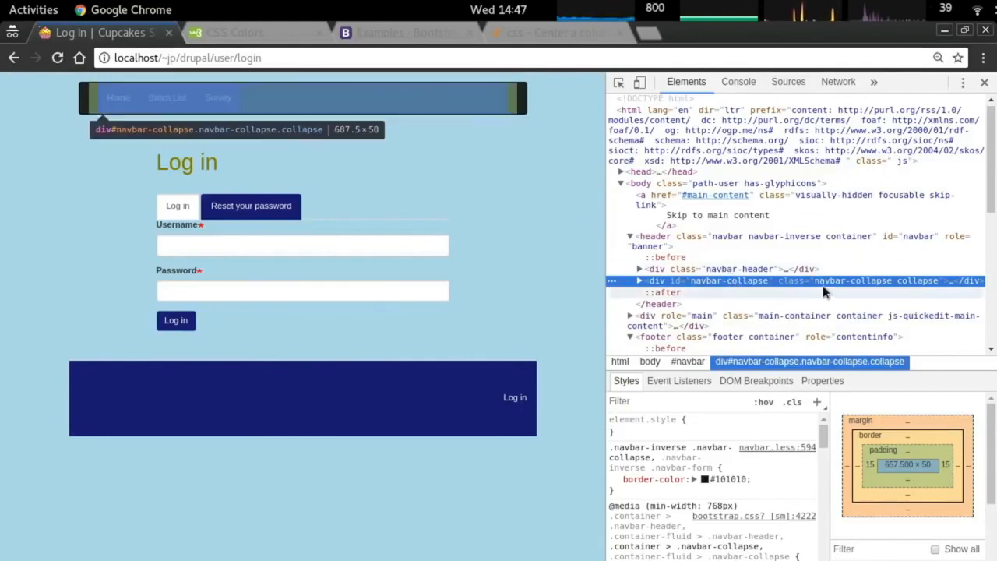
click(641, 282)
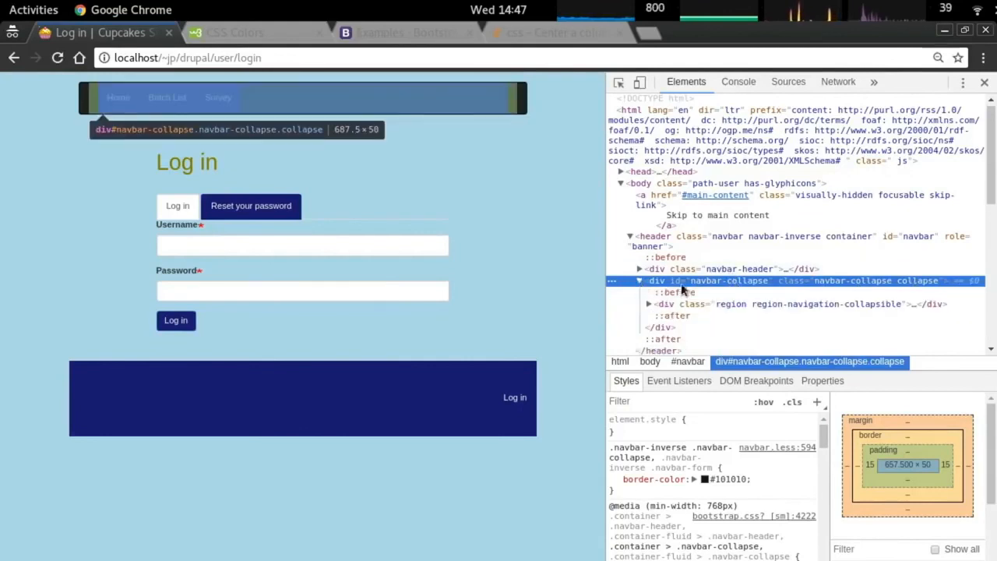
click(702, 305)
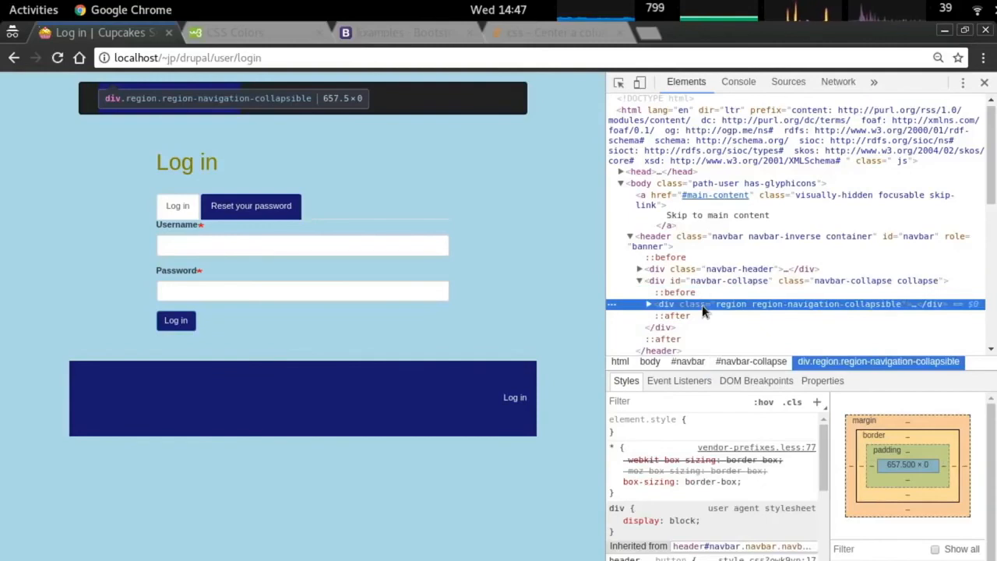
click(695, 269)
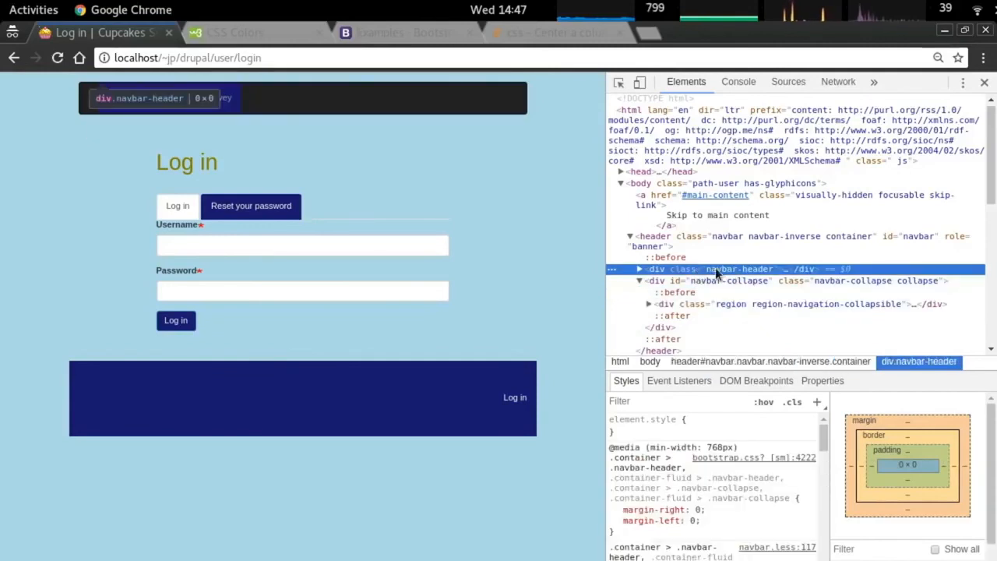
click(673, 246)
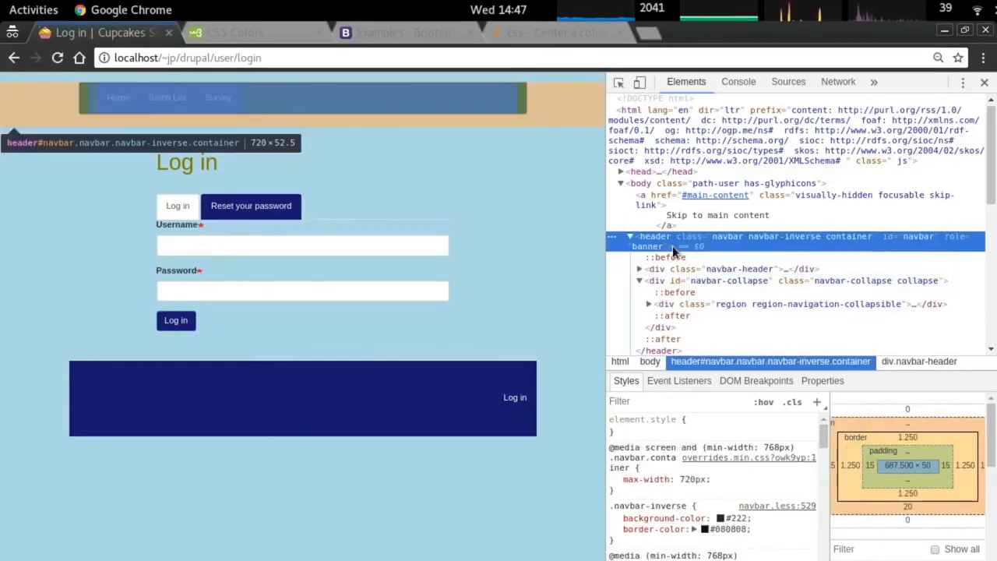
double_click(733, 238)
double_click(721, 236)
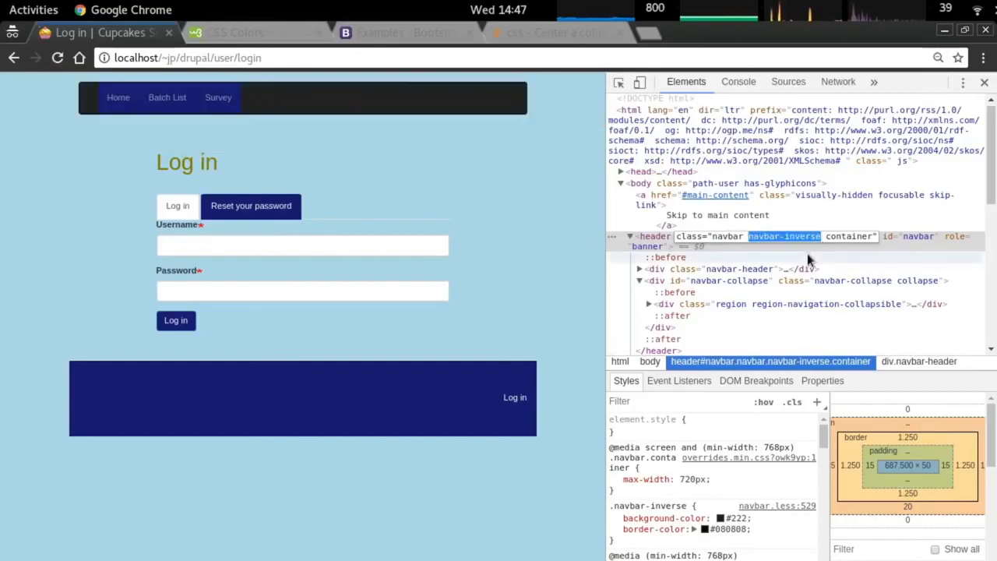
Replace the rule's header selector with the pasted navbar-inverse class.
key(alt+Tab)
scroll(306, 286, up, 4)
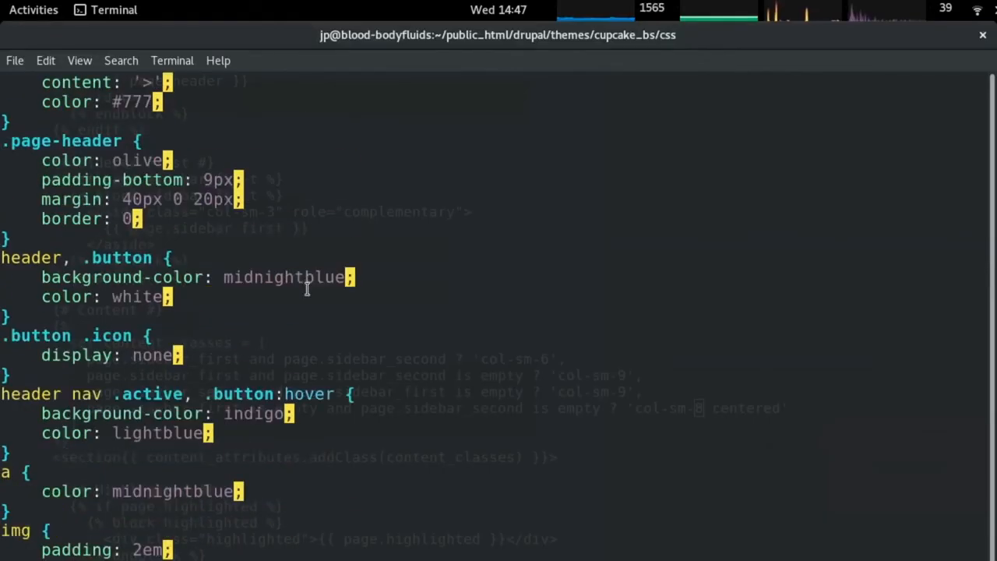
text(cw.)
right_click(393, 218)
click(442, 292)
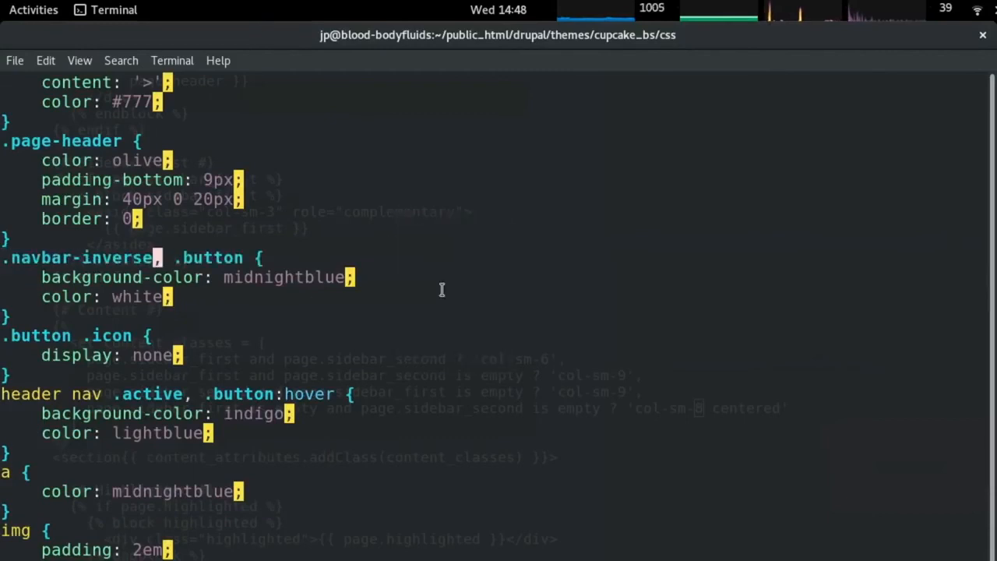
Reload the login page and inspect the Reset your password tab's list item and link.
key(alt+Tab)
key(ctrl+r)
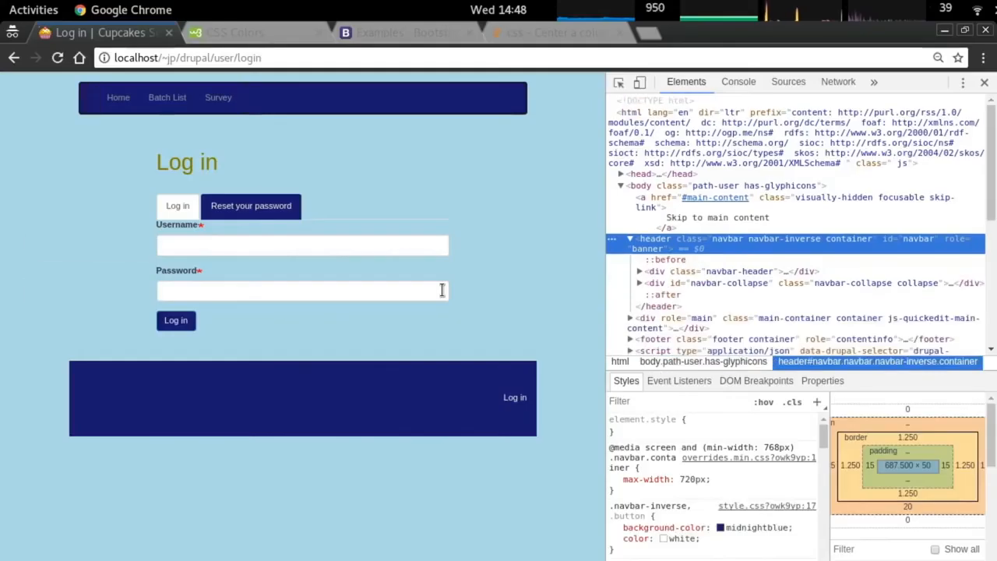
right_click(247, 200)
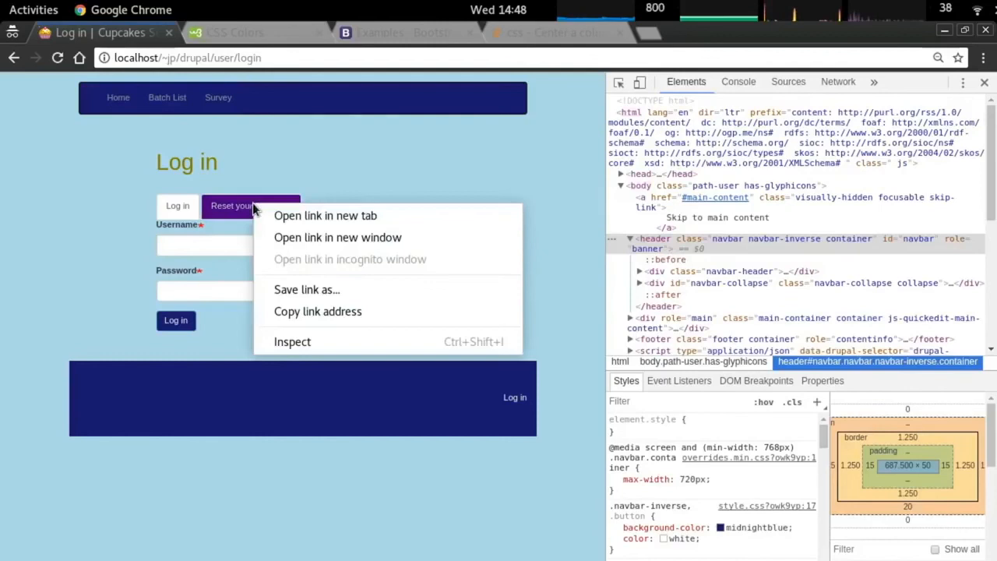
click(315, 339)
click(718, 208)
click(723, 221)
click(723, 209)
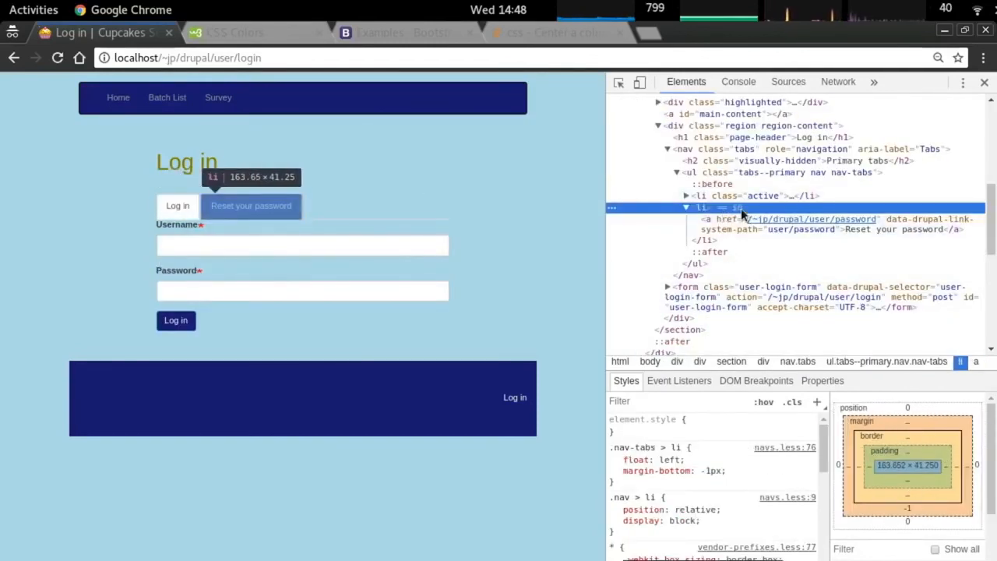
key(alt+Tab)
Insert 'header' before the second .nav in the nav item rule and save with :w.
scroll(693, 268, down, 8)
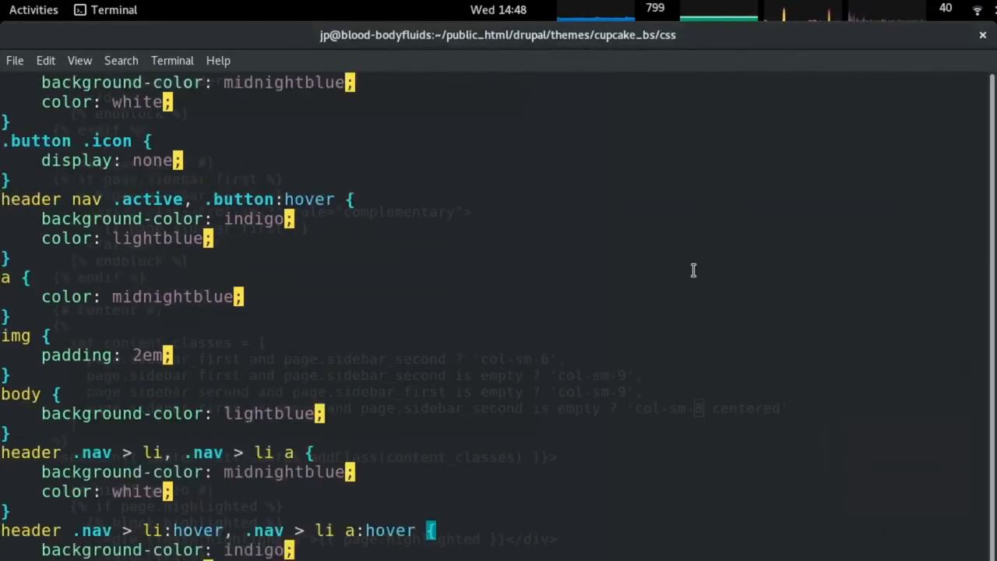
scroll(700, 265, up, 10)
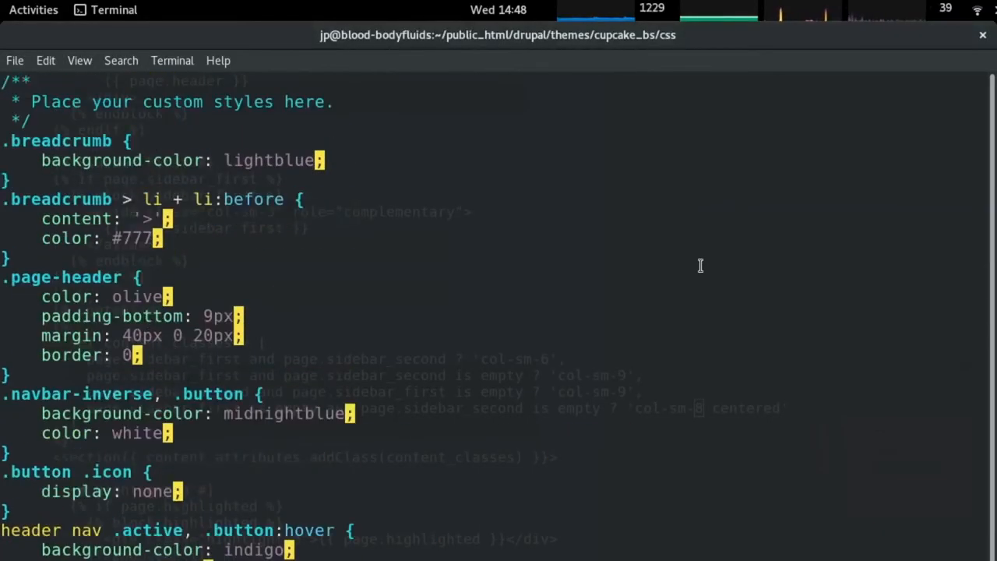
scroll(701, 265, down, 5)
scroll(701, 260, down, 2)
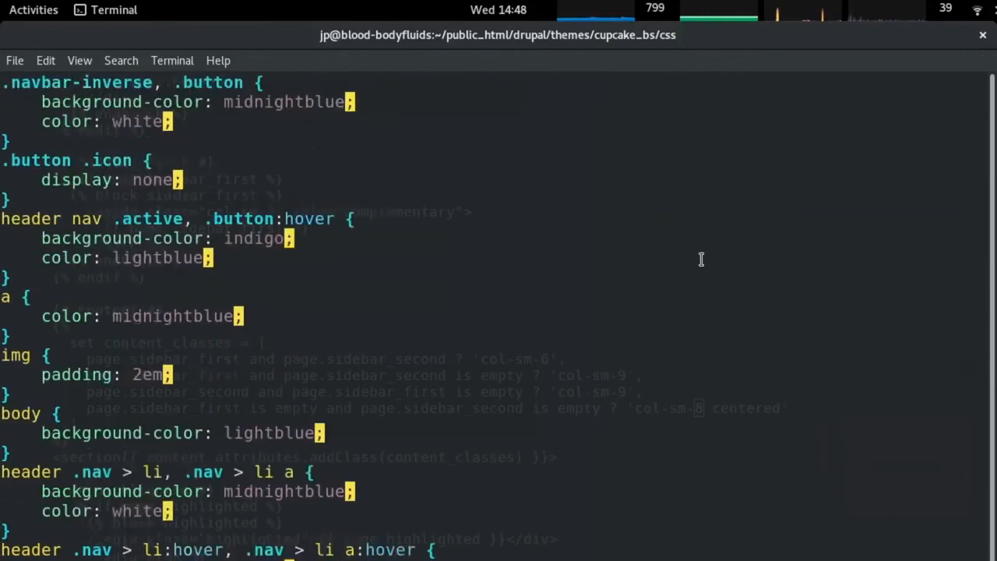
double_click(41, 412)
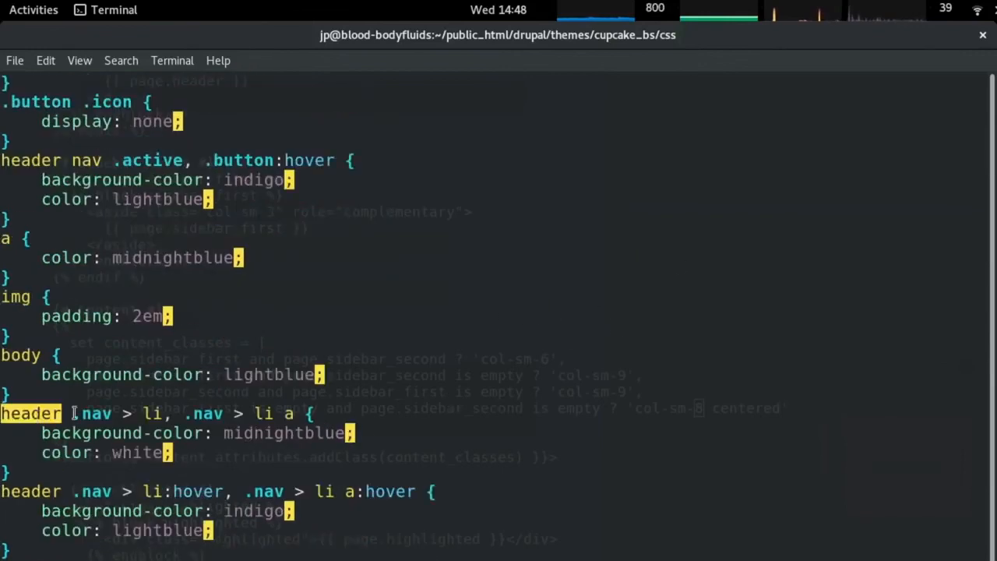
key(Up)
key(Up)
key(Up)
key(Up)
key(Up)
key(Up)
key(Up)
key(Up)
key(Up)
key(Down)
key(Left)
key(Left)
key(Left)
key(Left)
key(Left)
key(Left)
key(Left)
key(Left)
key(Left)
key(Left)
key(Left)
key(Left)
key(Left)
key(Right)
text(header)
key(Escape)
text(:w)
key(Return)
Reload the login page to check the tab styling.
key(alt+Tab)
key(F5)
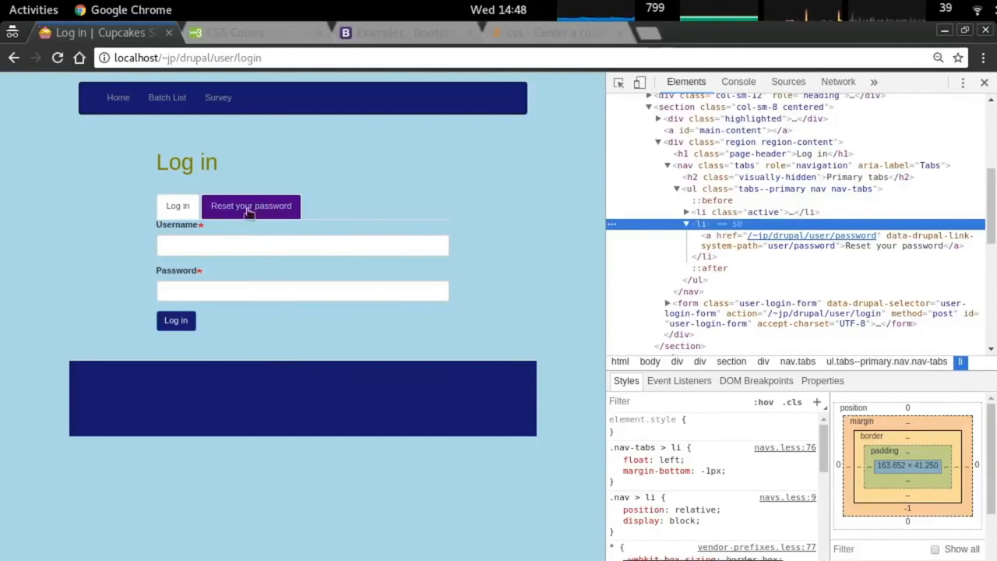
click(178, 204)
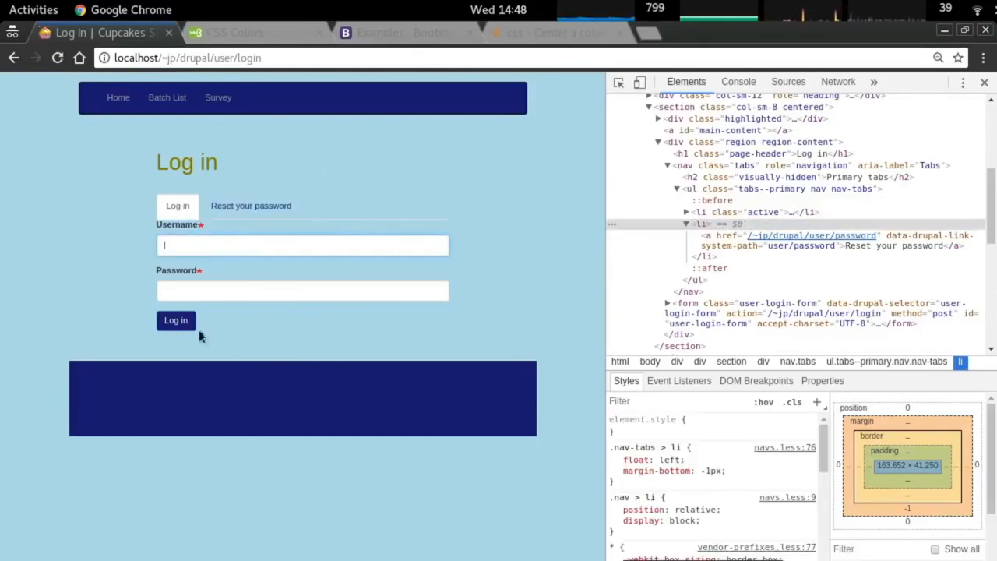
key(alt+Tab)
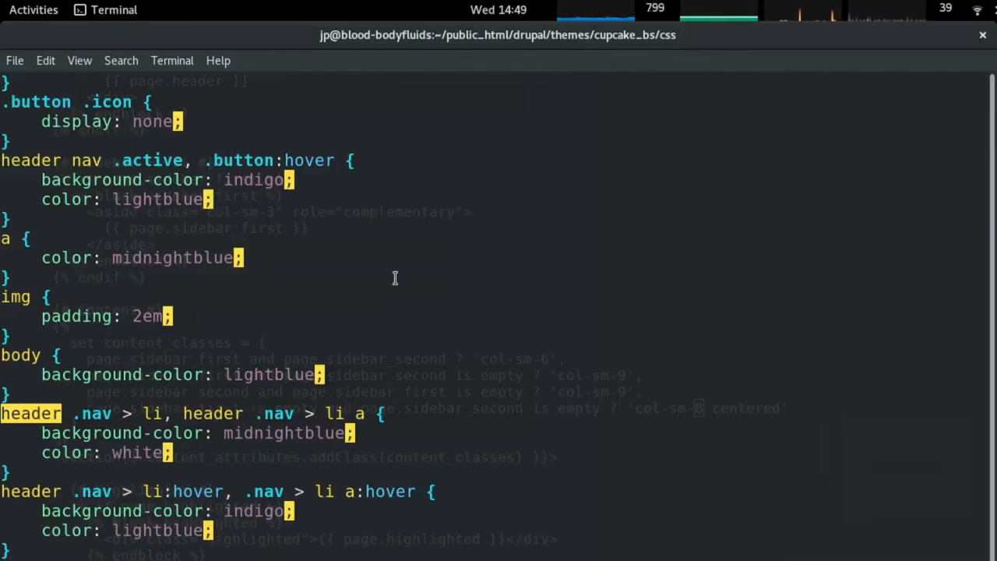
Prefix the li:hover rule's .nav with header, then reload the login page.
key(j)
key(j)
key(j)
key(j)
text(i:hover, header)
key(Escape)
key(alt+Tab)
key(ctrl+r)
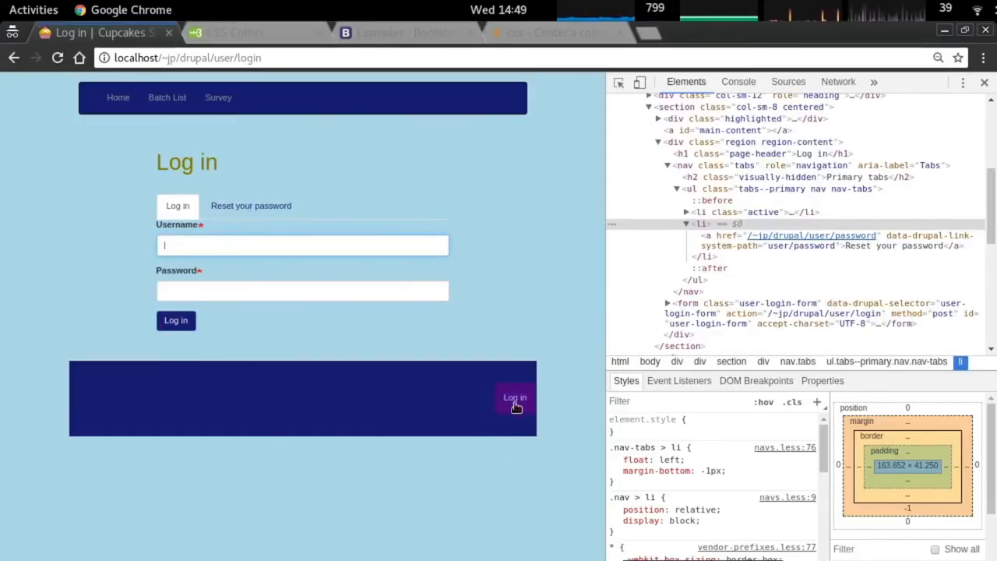
Inspect the footer Log in link and scroll down to the footer rules in the stylesheet.
right_click(516, 399)
click(569, 537)
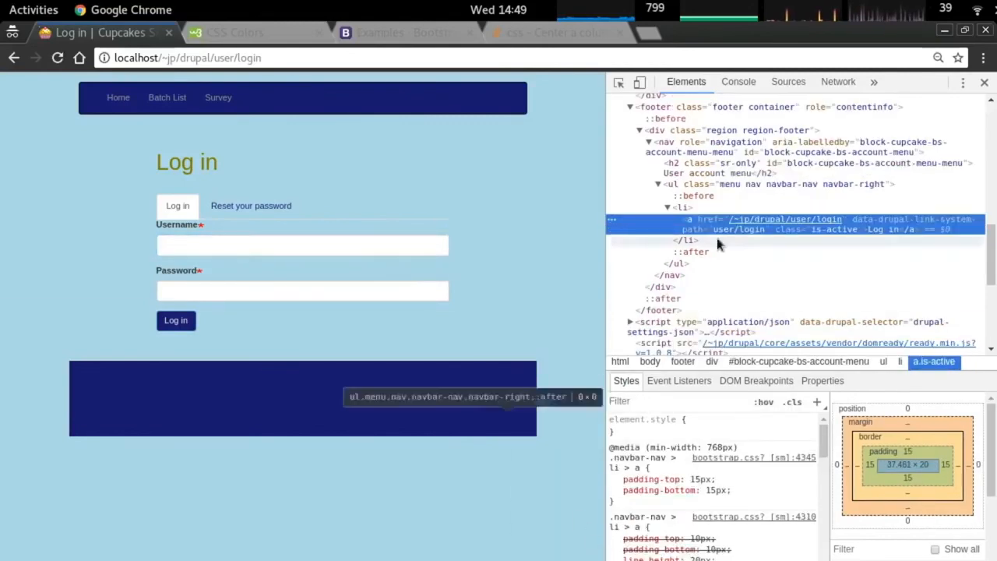
key(alt+Tab)
scroll(383, 385, down, 2)
scroll(382, 385, down, 1)
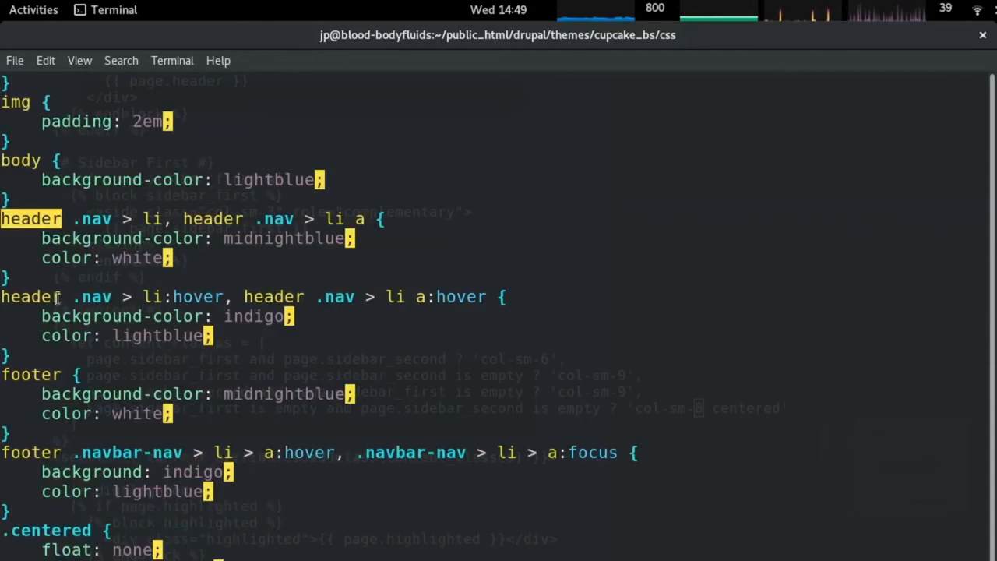
scroll(94, 420, down, 1)
Duplicate the footer hover selector as a new rule and strip its :hover and :focus states.
key(Up)
key(Up)
key(Up)
key(Down)
key(y)
key(y)
key(shift+p)
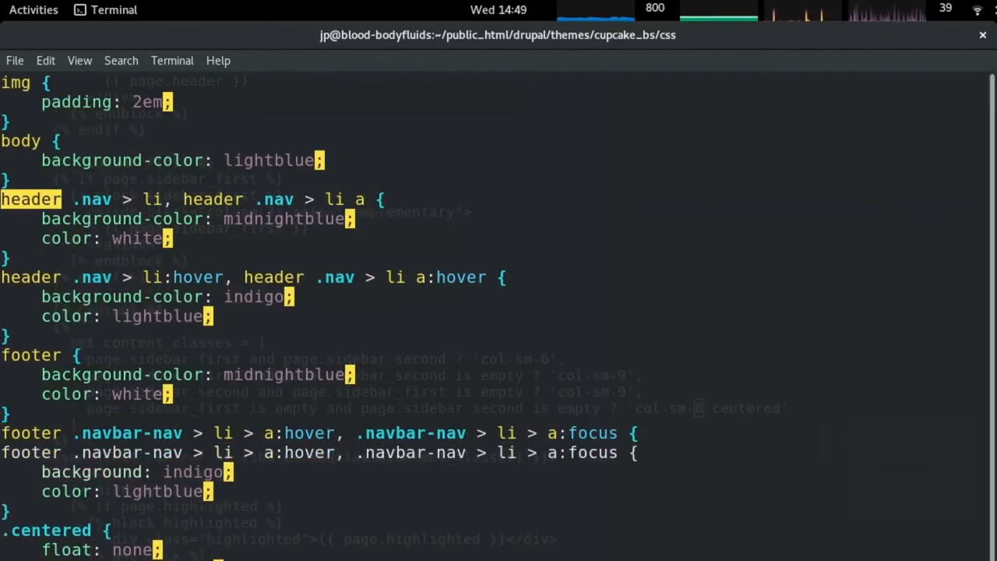
text(o})
key(Escape)
key(Up)
key(Right)
key(Right)
key(Right)
key(Right)
key(Right)
key(Right)
key(Right)
key(Right)
key(Right)
key(Right)
key(Right)
key(Right)
key(Right)
key(Right)
key(Right)
key(Right)
key(Right)
key(Right)
key(Right)
key(Right)
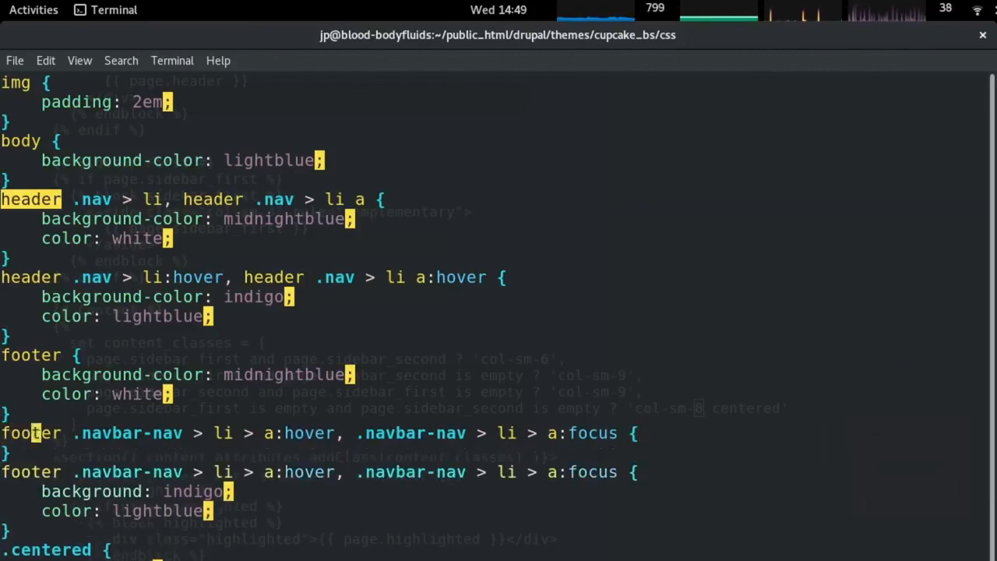
key(x)
key(x)
key(x)
key(x)
key(x)
key(x)
key(Right)
key(Right)
key(Right)
key(Right)
key(Right)
key(Right)
key(Right)
key(Right)
key(Right)
key(Right)
key(Right)
key(Right)
key(Right)
key(Right)
key(Right)
key(Right)
key(Right)
key(Right)
key(Right)
key(Right)
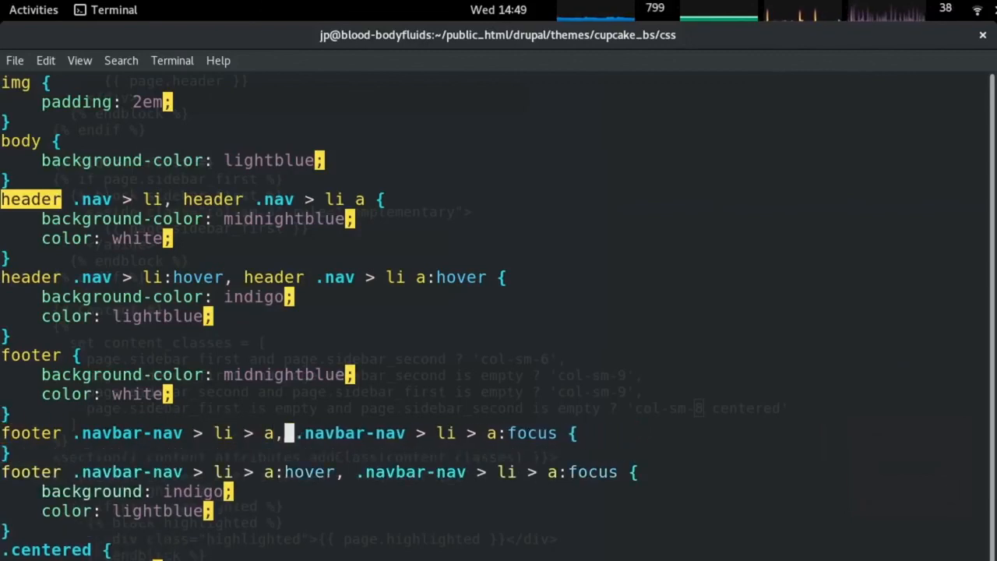
key(x)
key(x)
key(x)
key(x)
key(x)
key(x)
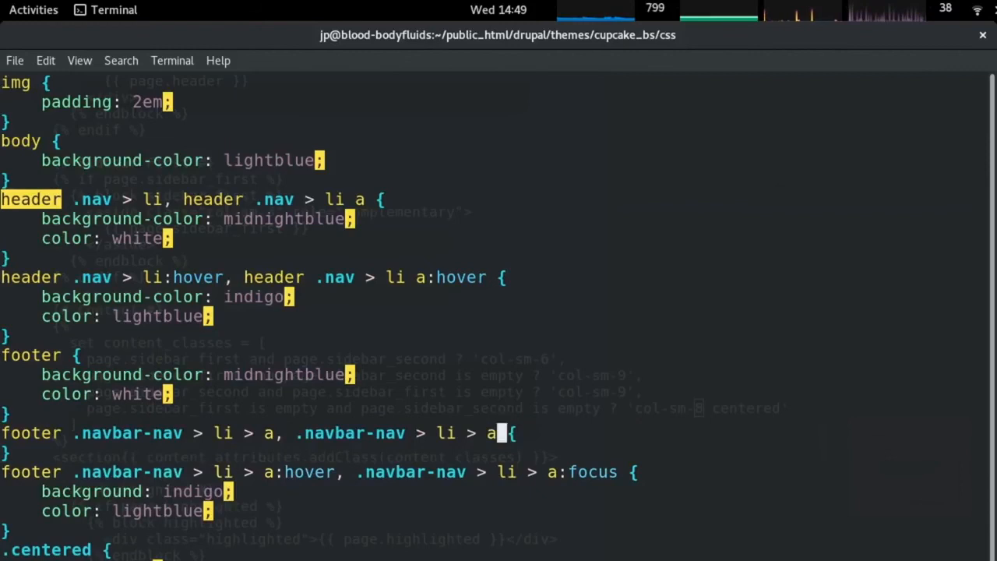
Paste the midnightblue background and white color declarations into the footer rule and save.
key(o)
key(Escape)
key(p)
key(Up)
key(d)
key(d)
text(:w)
key(Return)
Reload and browse Batch List, Survey, Moreberry Bomber, Log in and Reset password pages to check colours.
key(alt+Tab)
key(F5)
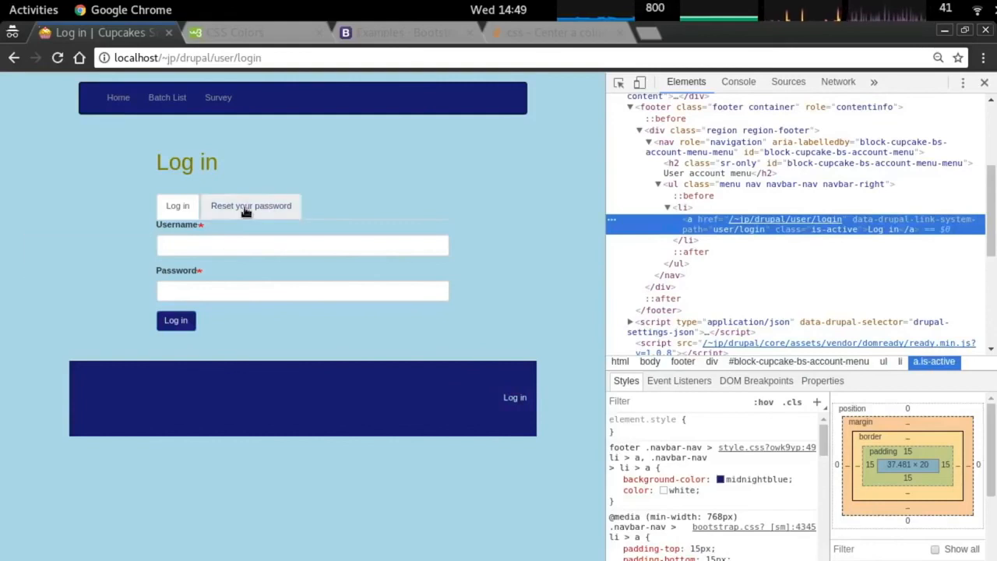
click(176, 102)
click(212, 102)
click(155, 102)
click(125, 101)
click(218, 98)
click(167, 98)
scroll(354, 416, down, 6)
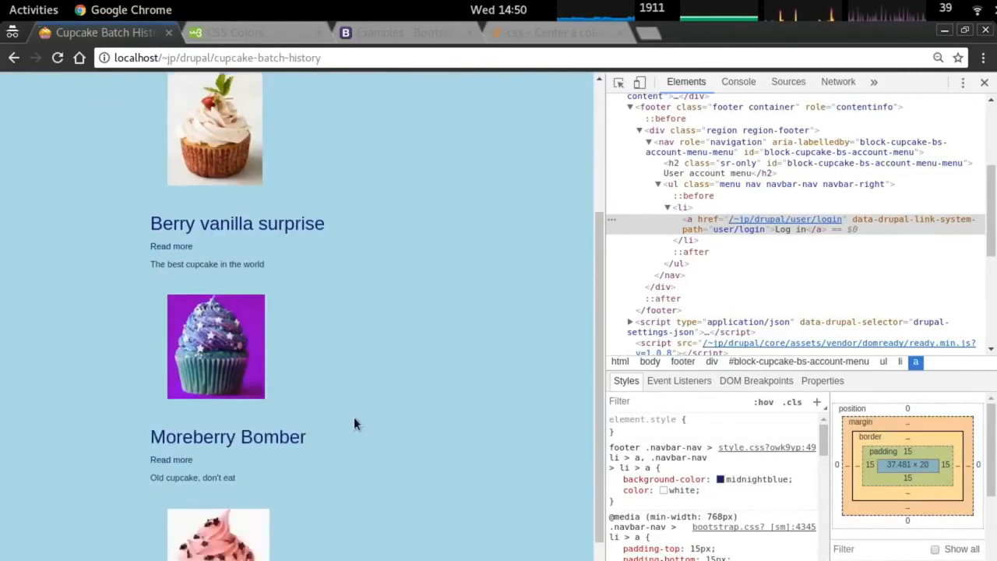
click(250, 364)
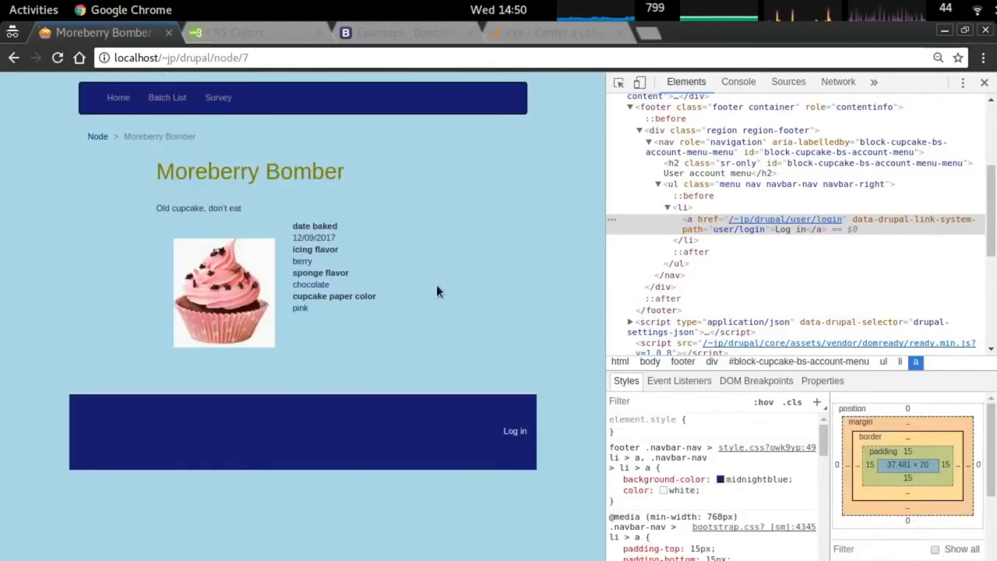
click(514, 431)
click(251, 206)
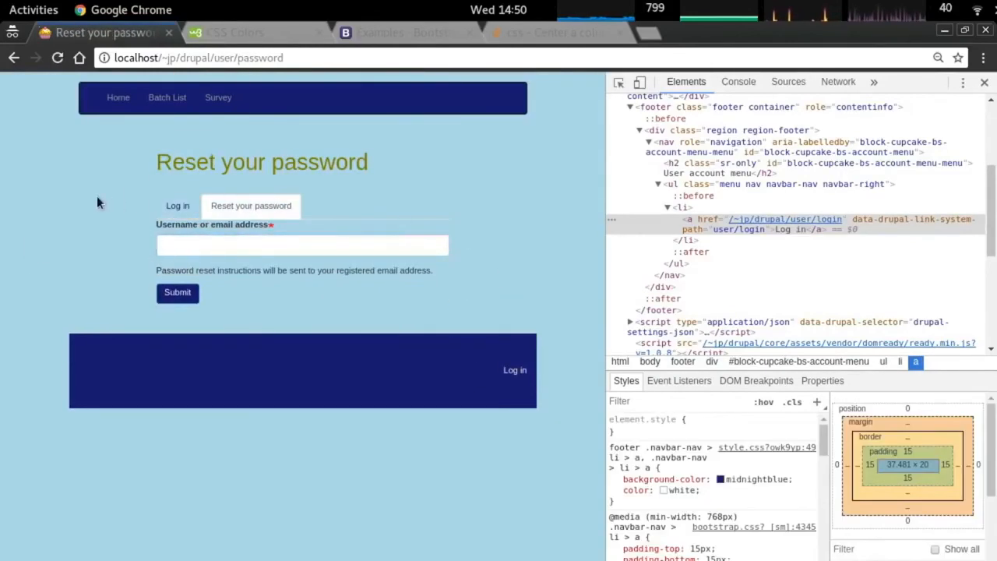
click(178, 205)
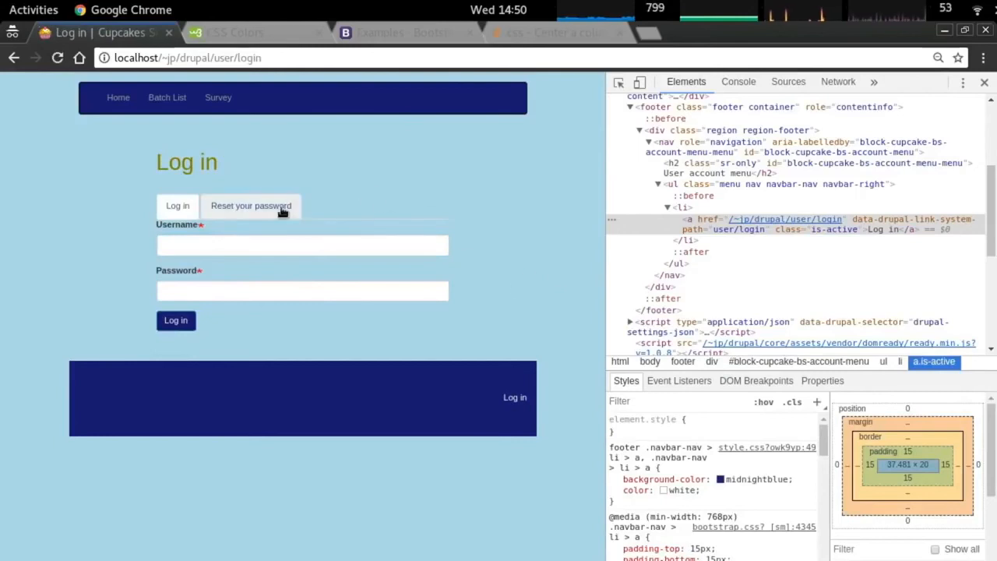
Select the SkyBlue colour name in the CSS colours reference.
key(ctrl+Tab)
scroll(411, 300, down, 10)
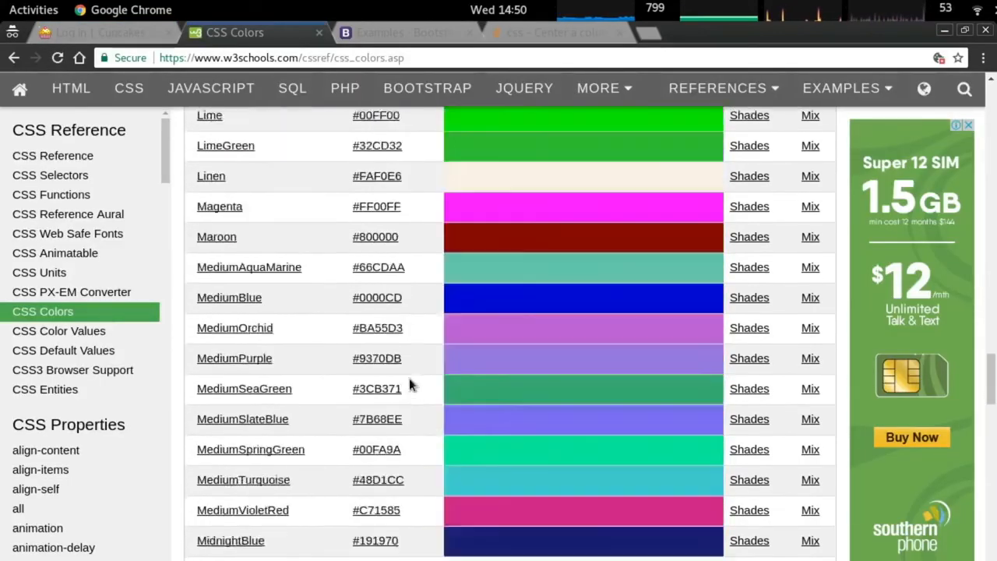
scroll(412, 381, down, 15)
drag(242, 327, 217, 327)
key(alt+Tab)
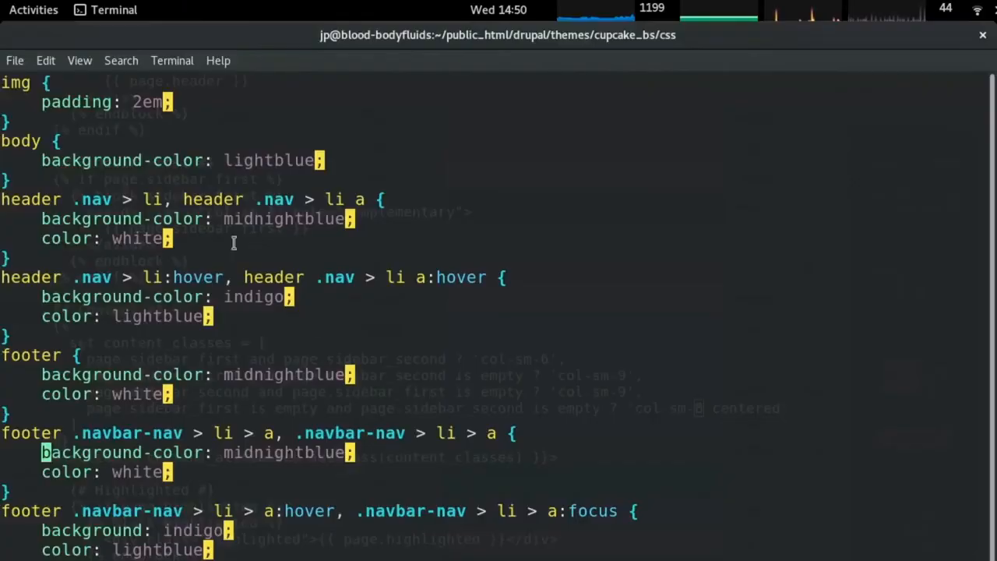
key(alt+Tab)
key(ctrl+Tab)
key(ctrl+Tab)
key(ctrl+Tab)
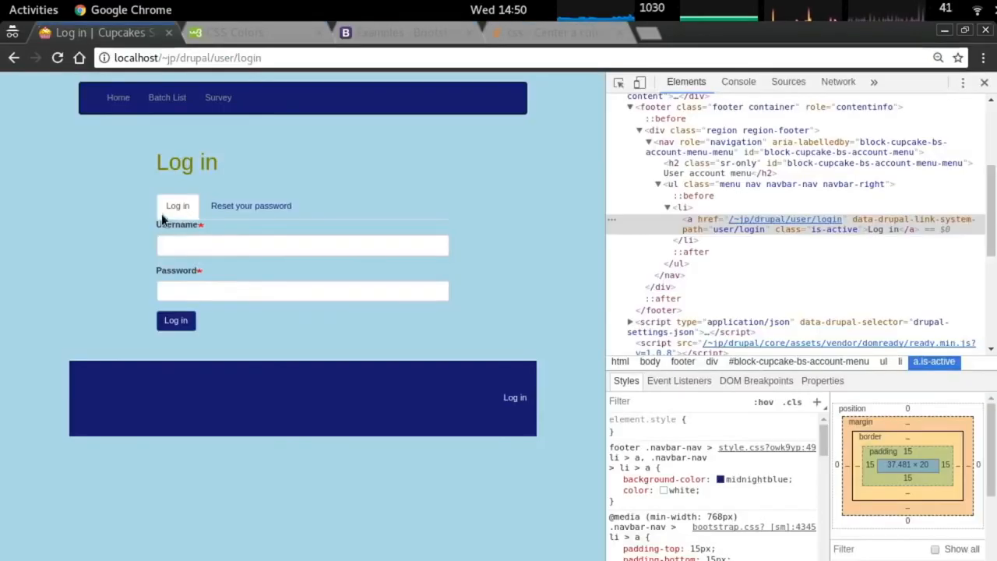
Inspect the Reset your password tab and pick out the tabs list's nav-tabs class name.
right_click(272, 217)
click(342, 356)
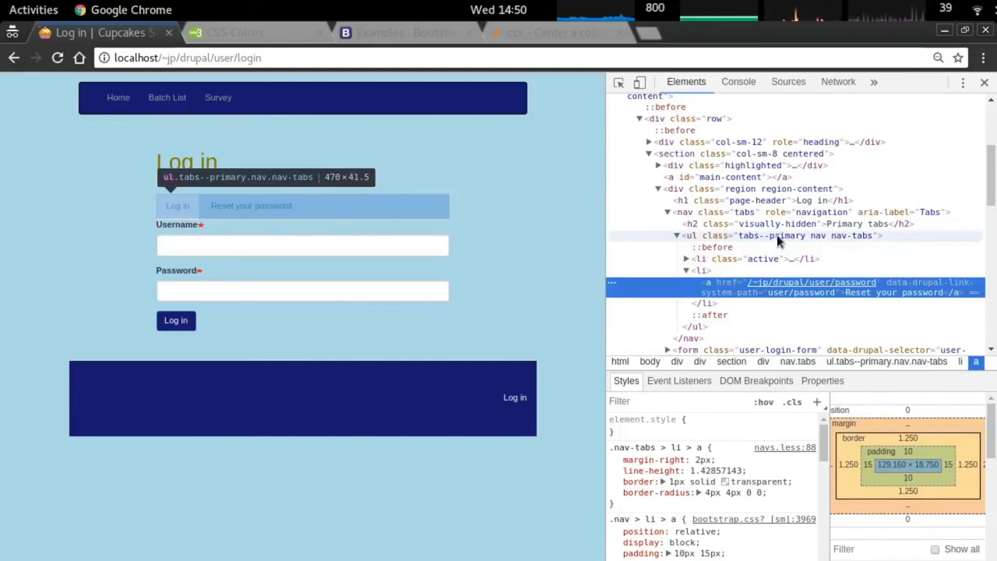
click(848, 236)
double_click(845, 235)
click(837, 238)
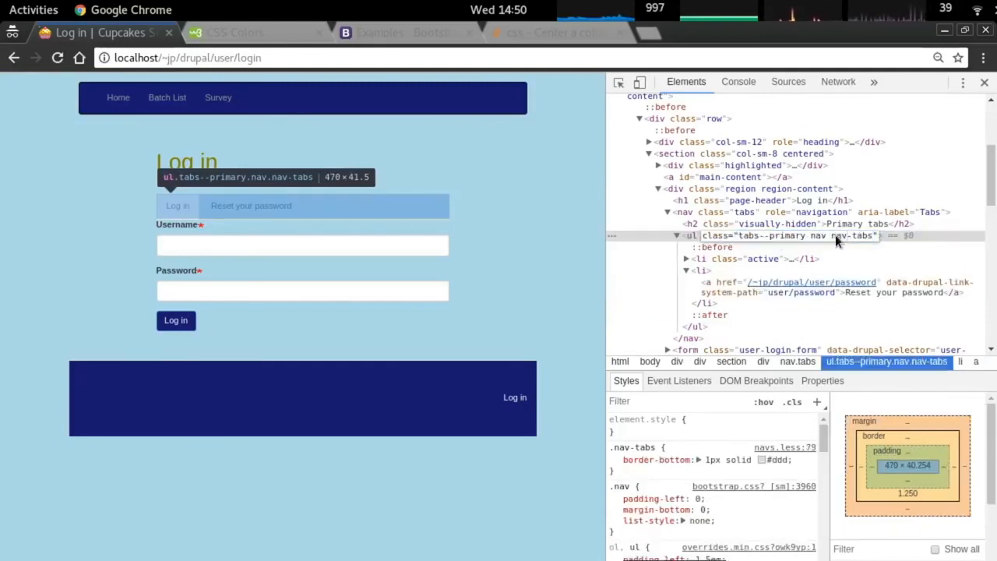
key(alt+Tab)
scroll(510, 289, down, 2)
scroll(502, 296, up, 5)
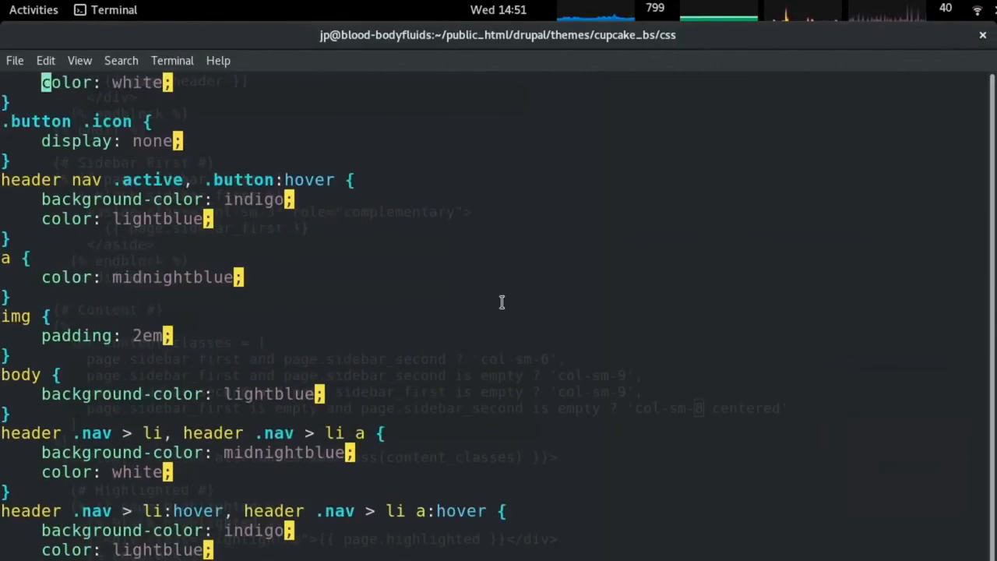
Start a new .nav-tabs rule block in the stylesheet with an empty body.
scroll(503, 305, down, 5)
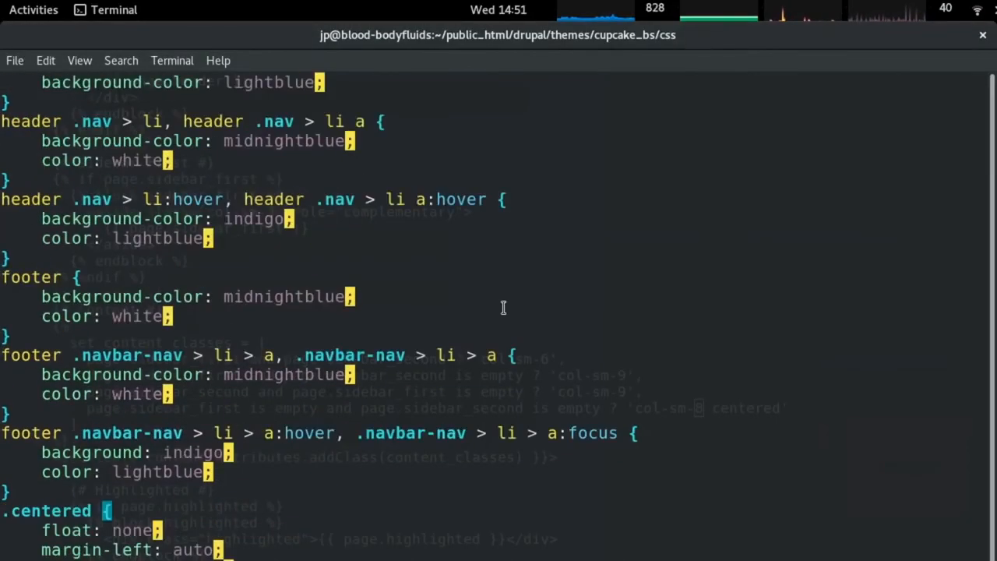
text(ko.)
right_click(502, 312)
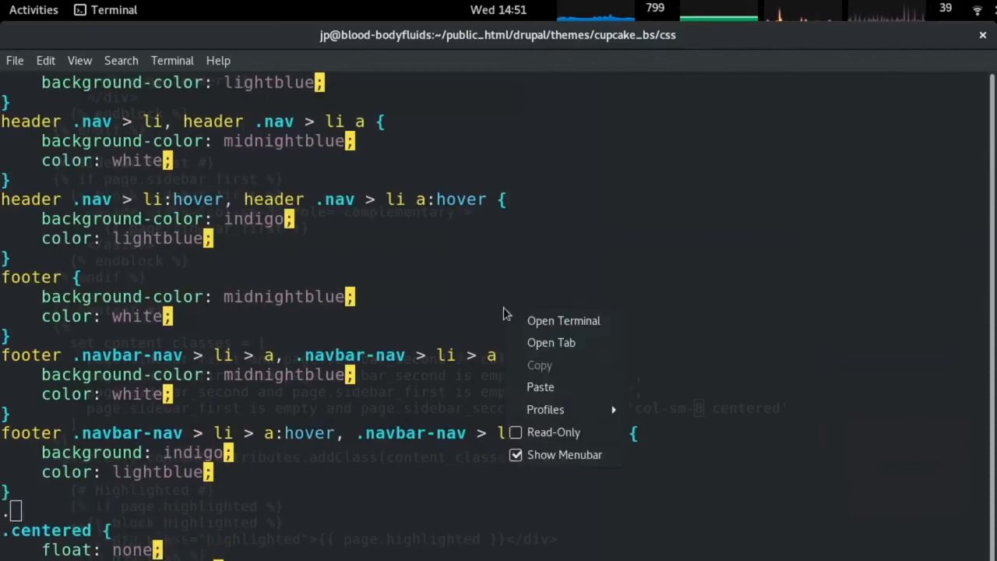
click(560, 387)
text({)
key(Return)
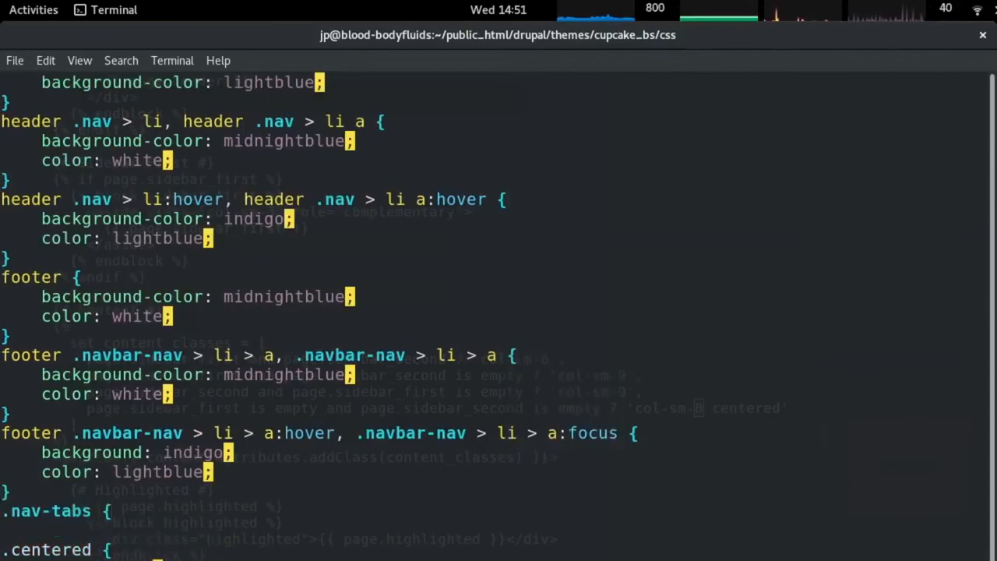
text(})
key(Escape)
key(k)
key(l)
key(l)
key(l)
key(l)
key(l)
key(l)
key(l)
key(l)
key(l)
text(i li a)
Inspect the Log in tab in Chrome DevTools to find its active list item.
key(alt+Tab)
right_click(169, 222)
click(236, 355)
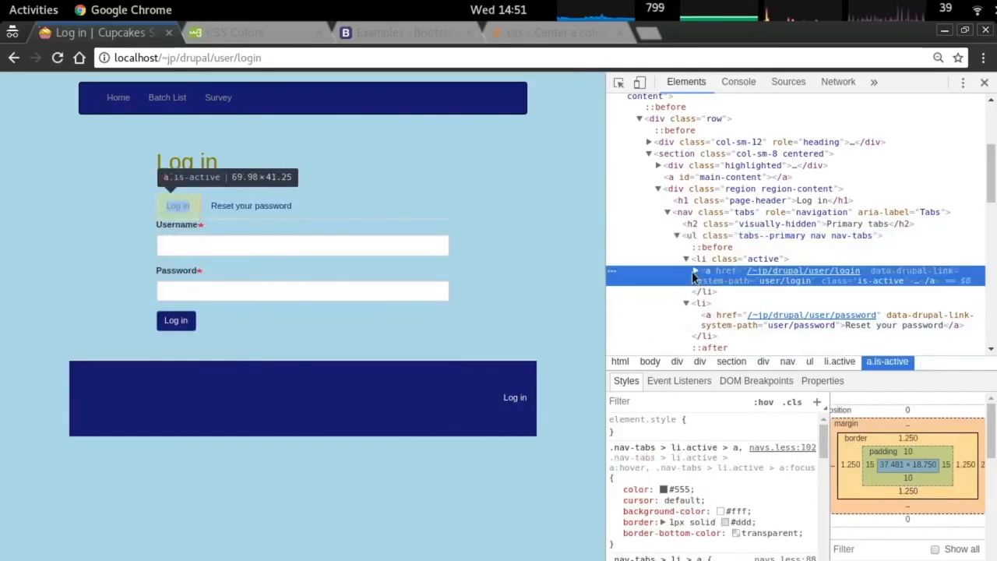
click(715, 259)
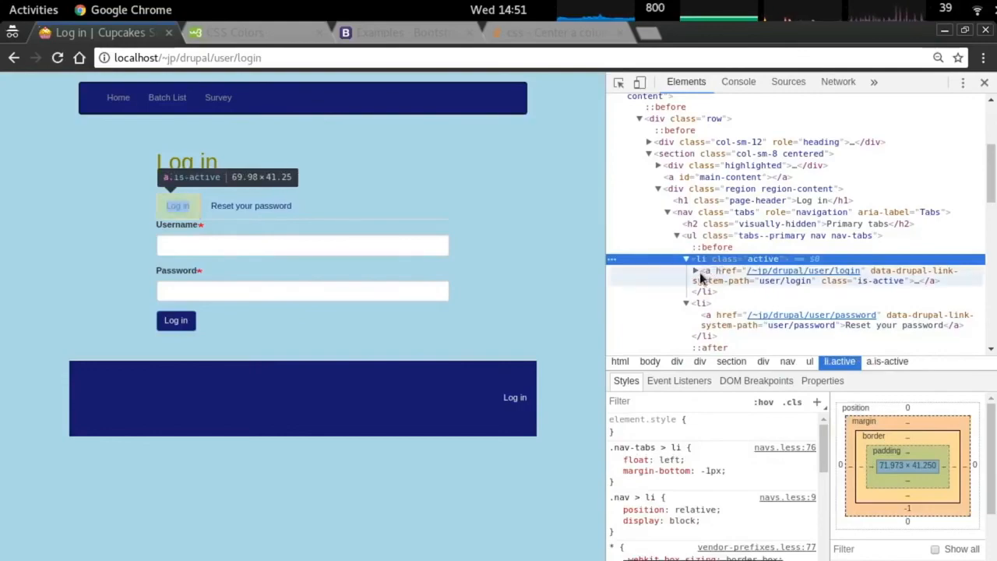
Change the rule's selector to .nav-tabs li .active and add an indented declaration line.
key(alt+Tab)
text(hh)
key(Escape)
key(h)
key(h)
key(h)
text(i .)
key(Escape)
key(l)
key(l)
text(i .active)
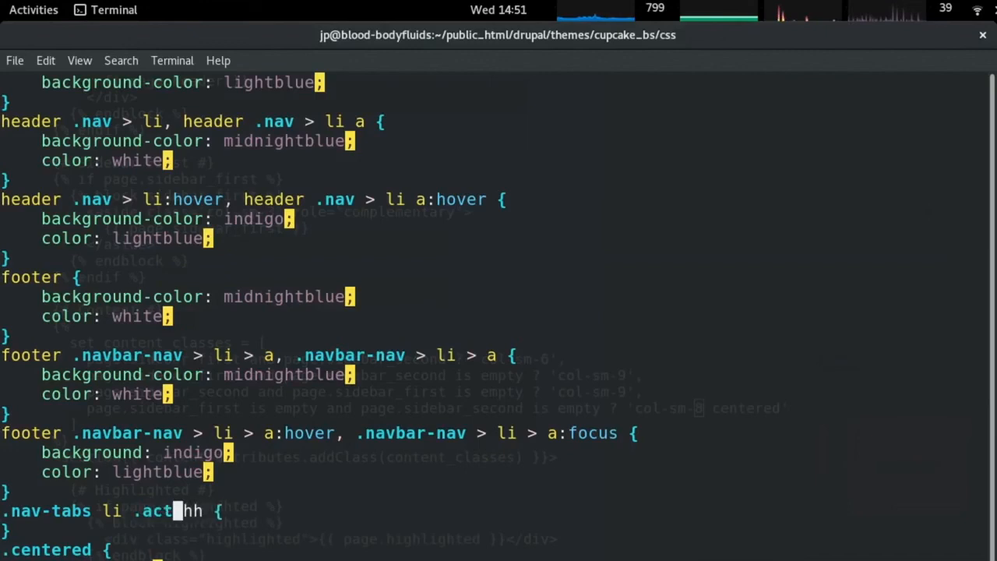
key(Delete)
key(Delete)
key(Delete)
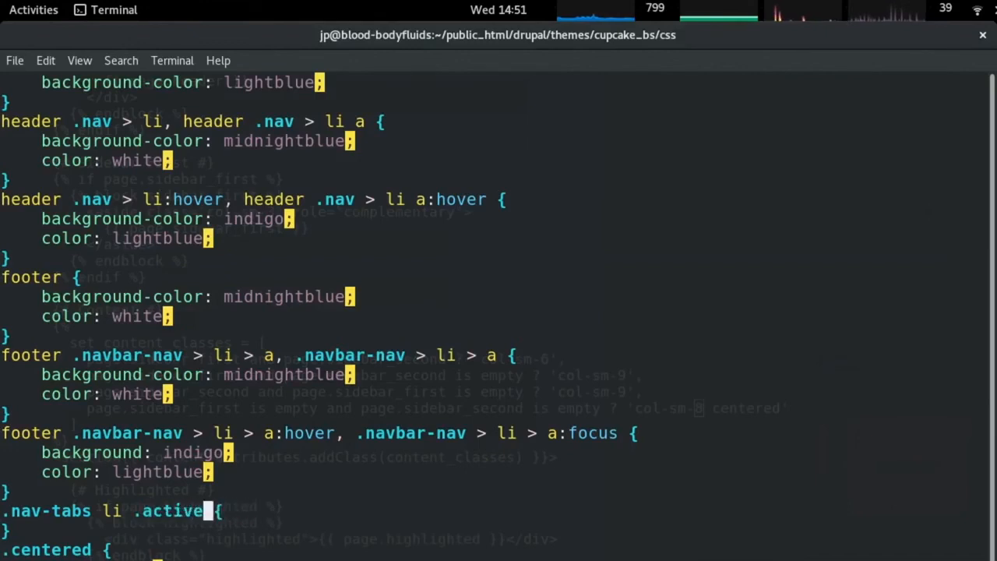
key(Escape)
key(o)
key(Tab)
Give the rule 'background: skyblue;' and reload the page in Chrome.
text(backgoru)
key(BackSpace)
key(BackSpace)
key(BackSpace)
text(round)
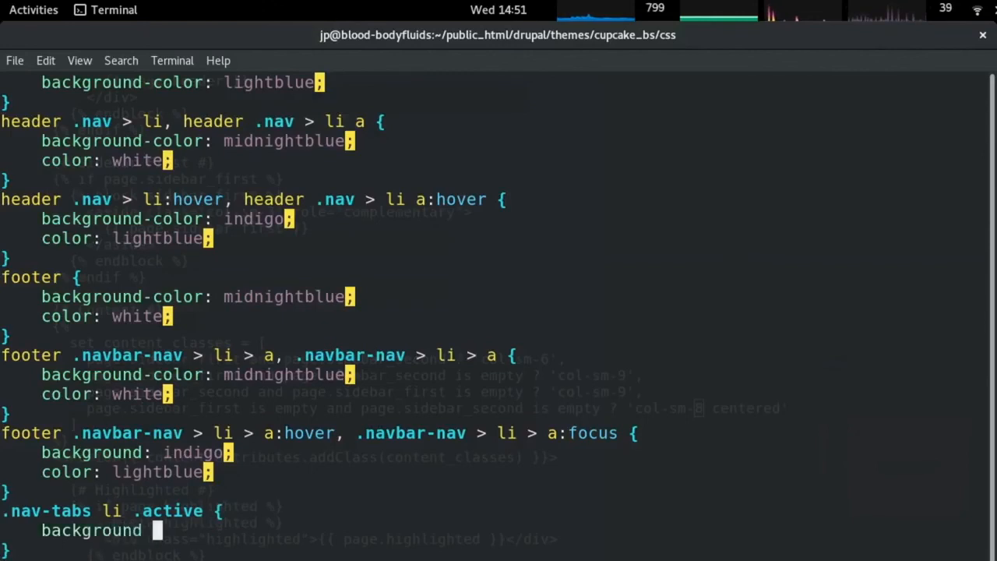
text(: skyblue;)
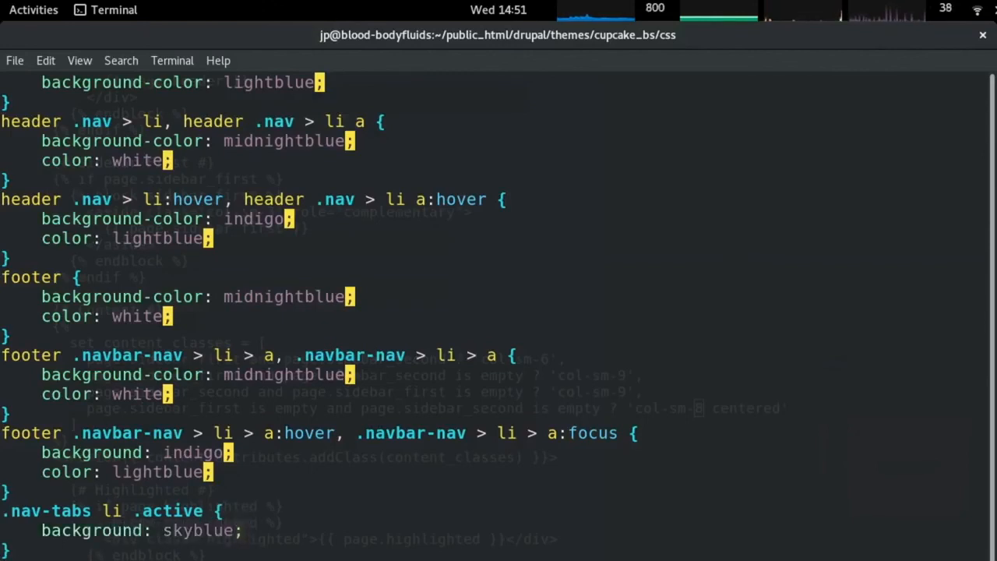
key(alt+Tab)
key(F5)
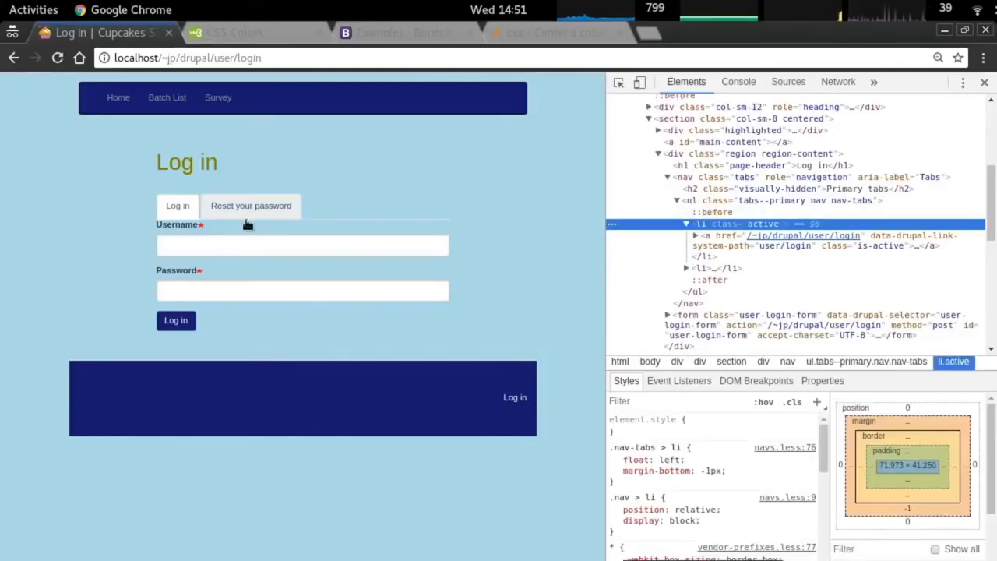
key(alt+Tab)
key(j)
key(j)
key(k)
key(k)
key(k)
key(j)
key(j)
key(j)
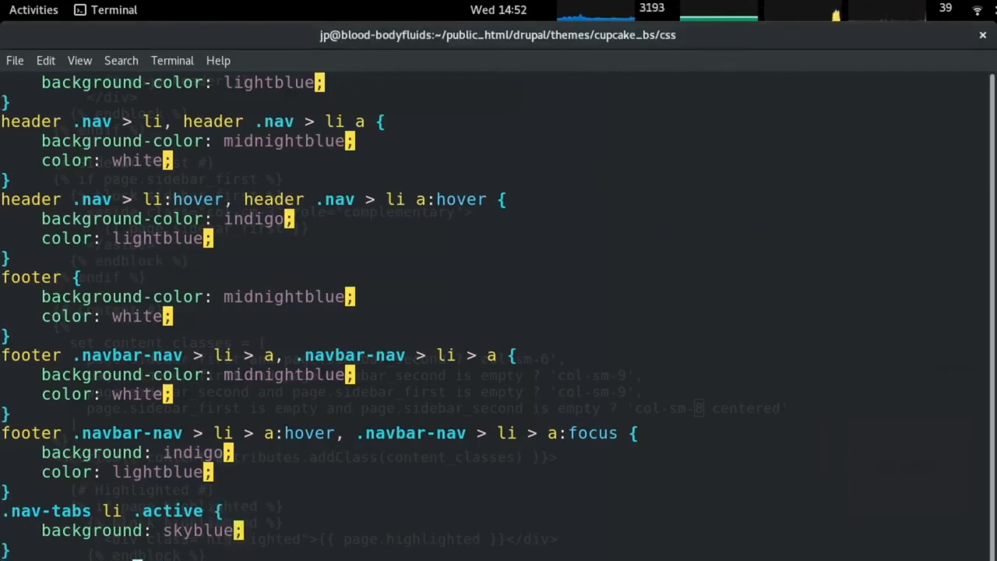
key(k)
key(k)
key(h)
key(j)
key(j)
key(j)
key(j)
Inspect the active Log in tab link and select its .nav-tabs > li.active > a selector.
key(alt+Tab)
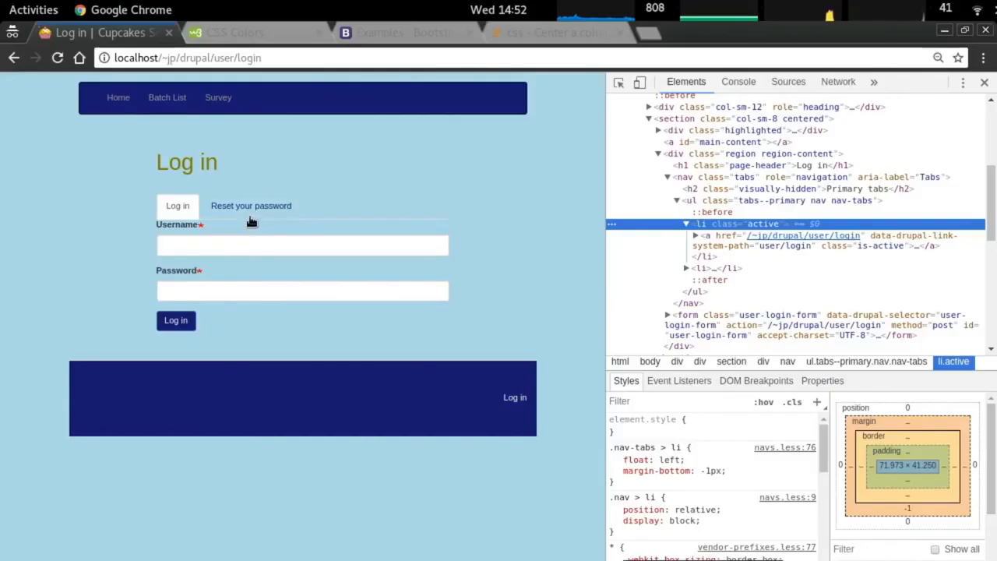
right_click(180, 215)
click(254, 356)
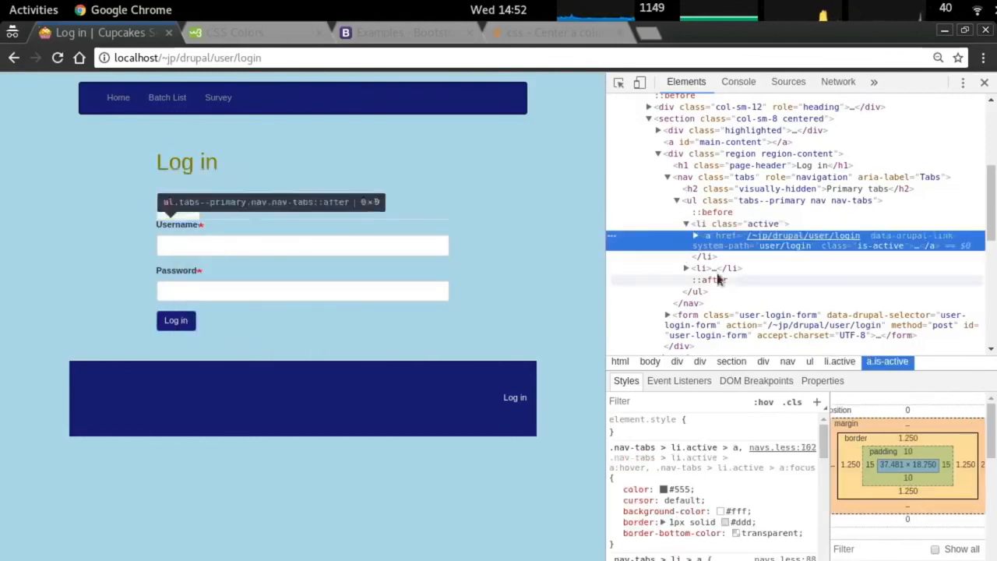
click(695, 237)
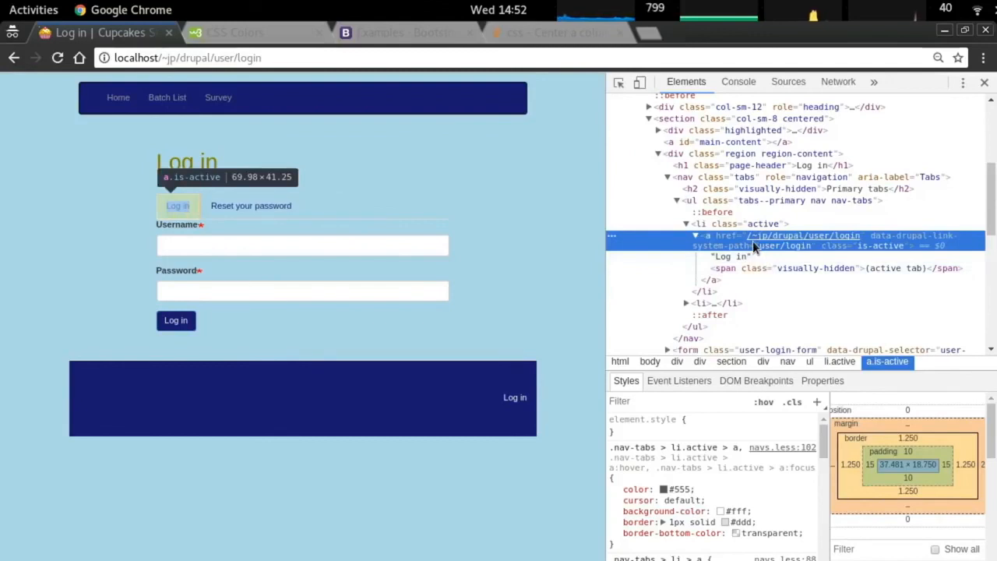
drag(740, 447, 815, 468)
Replace the old .nav-tabs li .active selector with the pasted .nav-tabs > li.active selector.
key(alt+Tab)
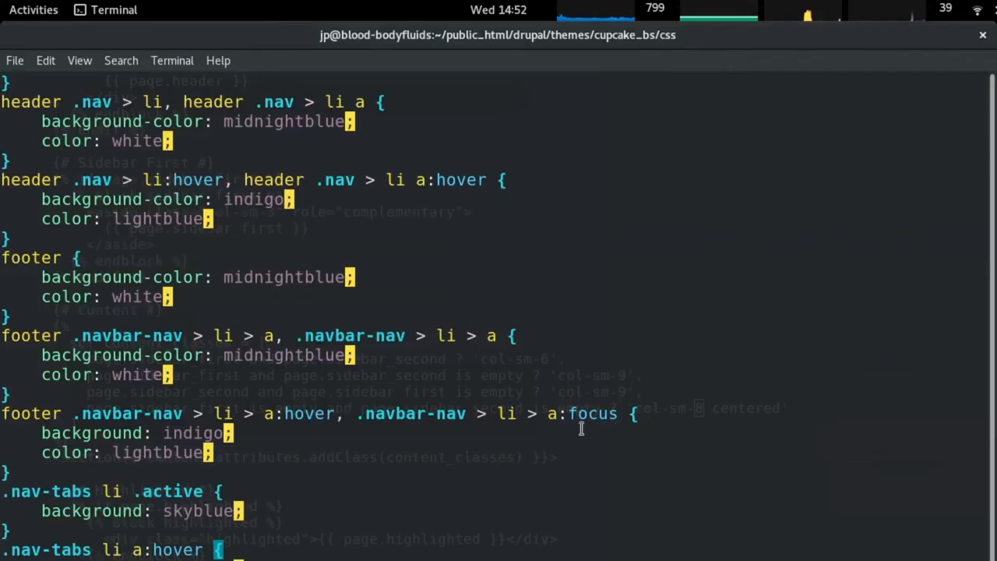
key(k)
key(O)
right_click(363, 425)
click(402, 506)
key(Escape)
key(h)
key(h)
key(D)
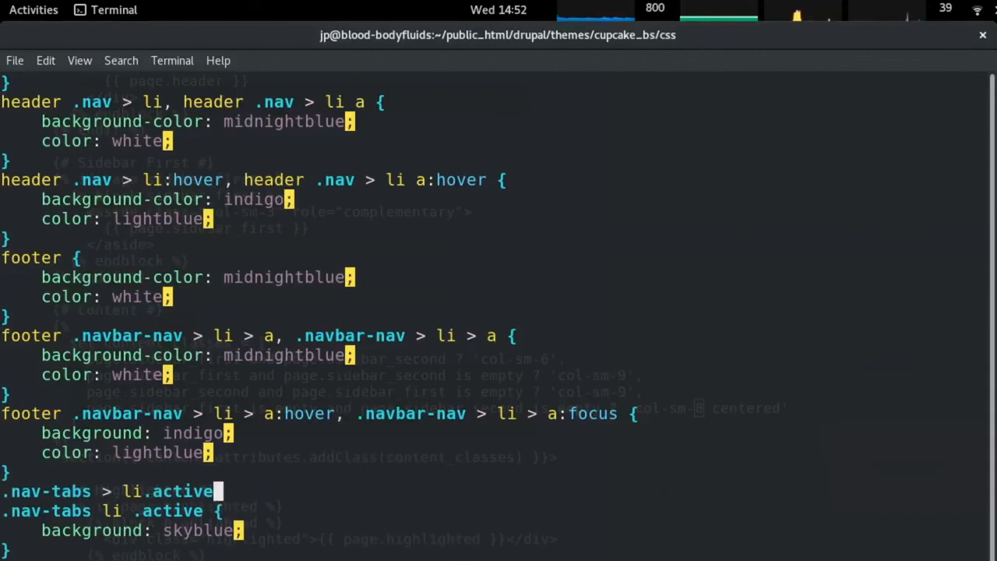
key(J)
key(x)
key(x)
key(x)
key(x)
key(x)
key(x)
key(x)
key(x)
key(x)
key(x)
key(x)
key(x)
key(x)
key(x)
key(x)
key(x)
key(x)
key(x)
key(x)
key(x)
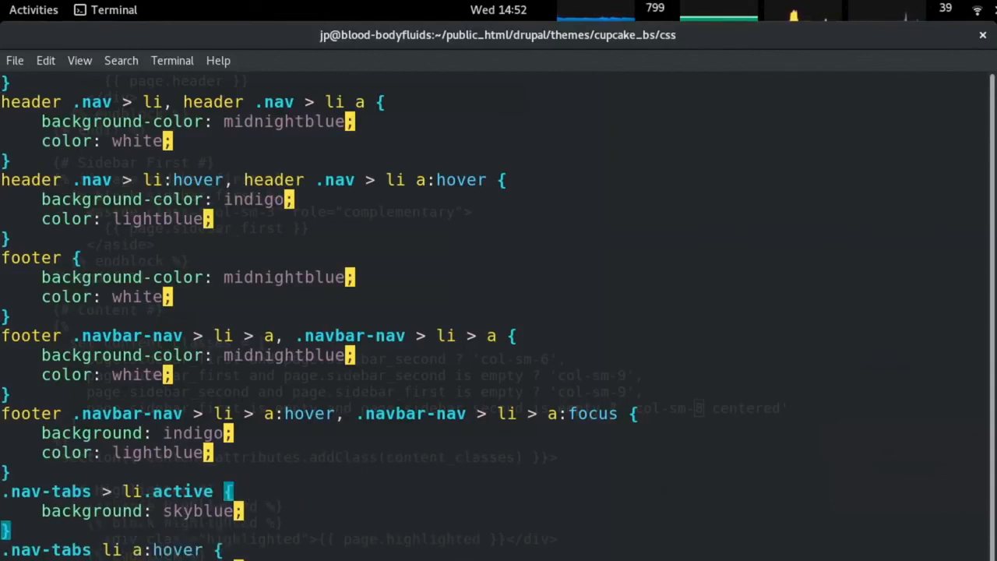
Open the Reset your password tab and inspect its active tab link in DevTools.
key(alt+Tab)
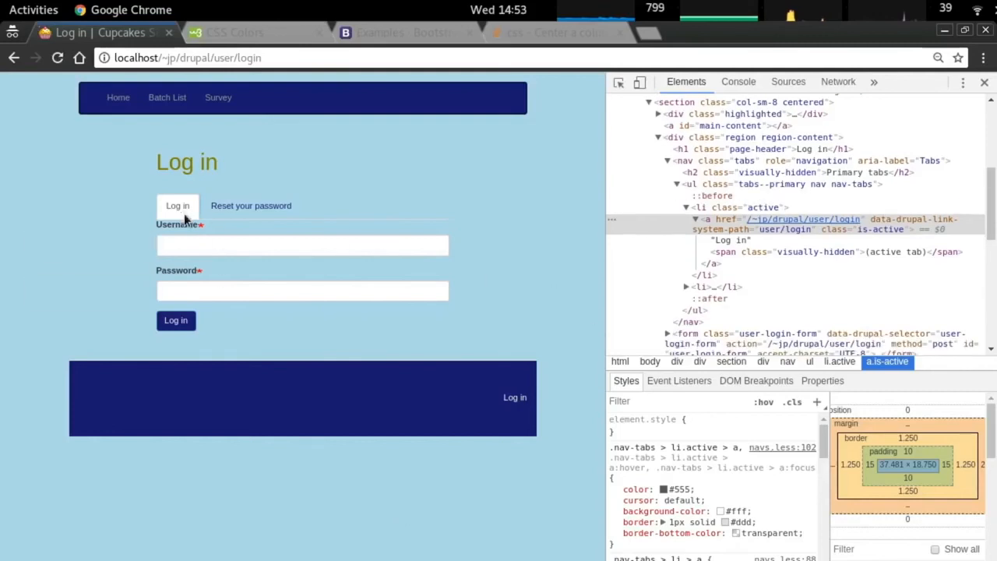
click(243, 206)
right_click(212, 209)
click(289, 351)
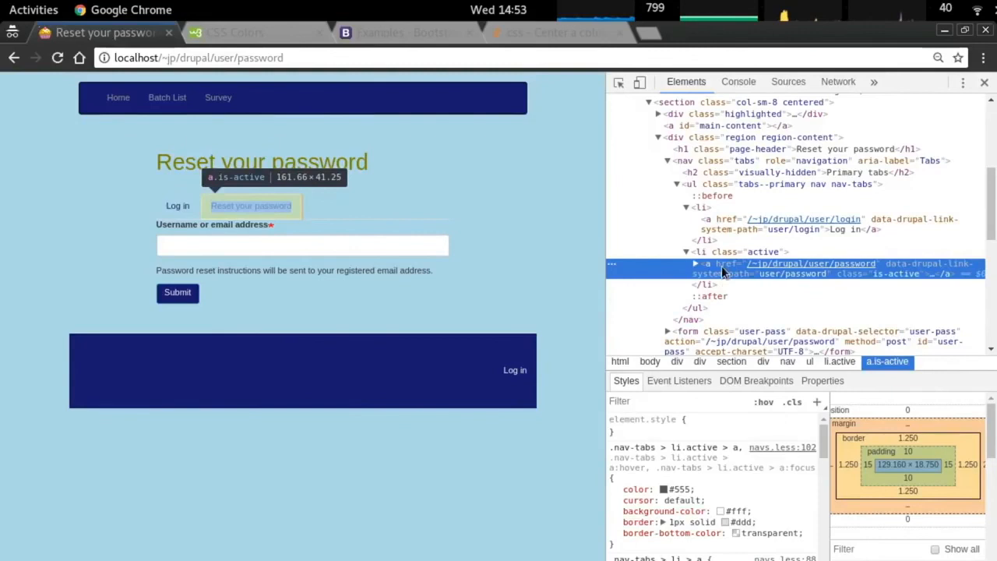
click(709, 456)
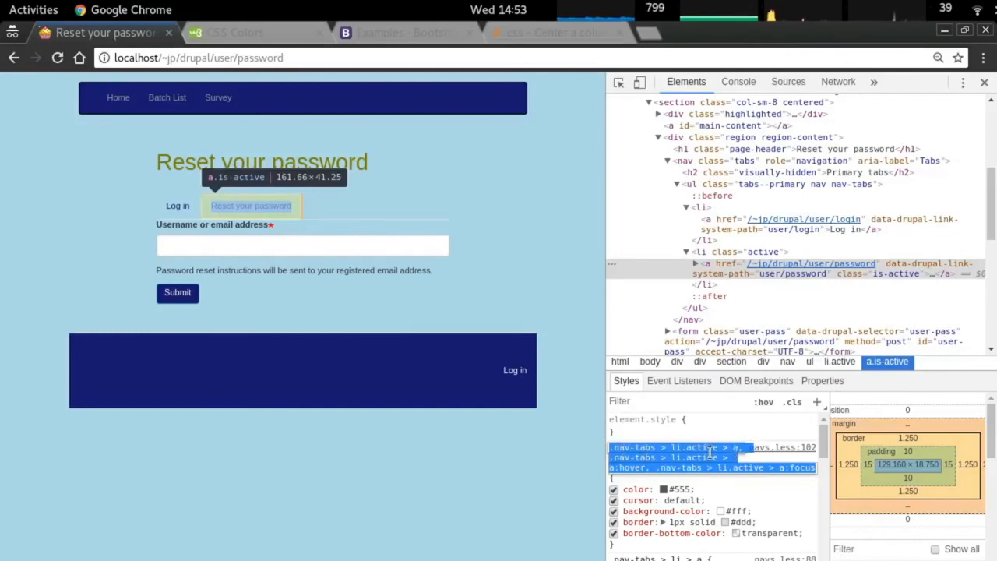
right_click(234, 212)
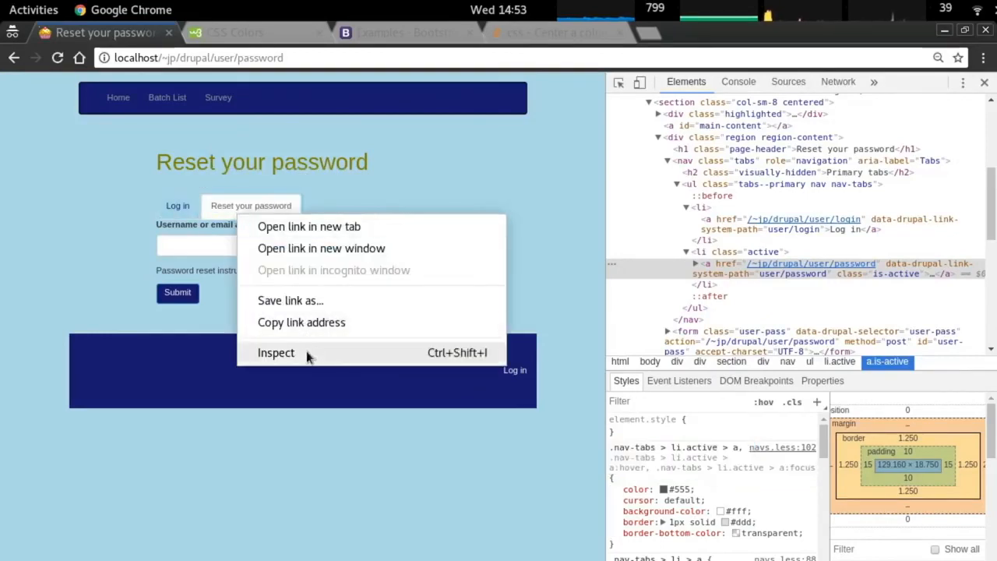
click(278, 353)
click(699, 253)
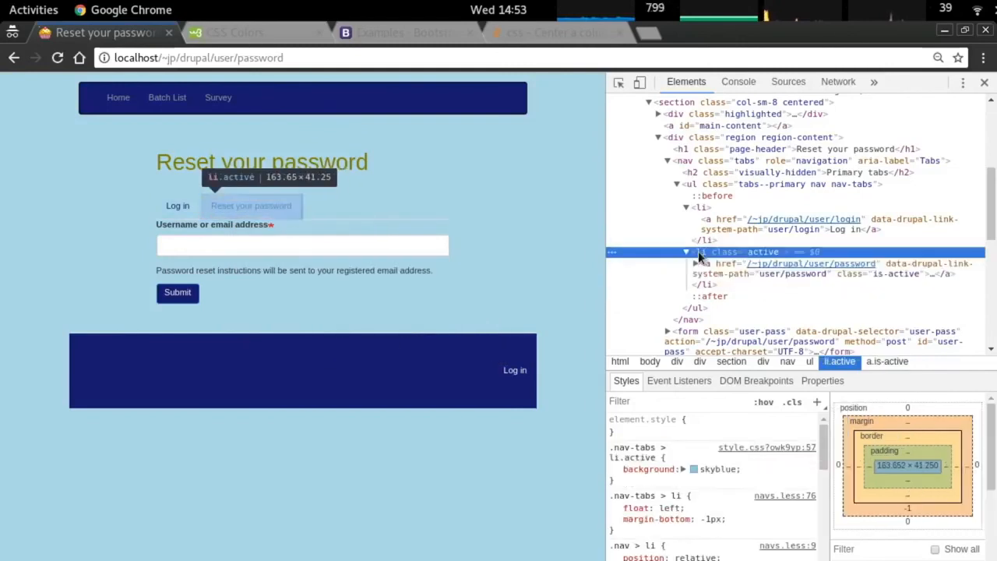
click(696, 265)
Review the active tab rule and compare the Log in and Reset your password tabs.
key(alt+Tab)
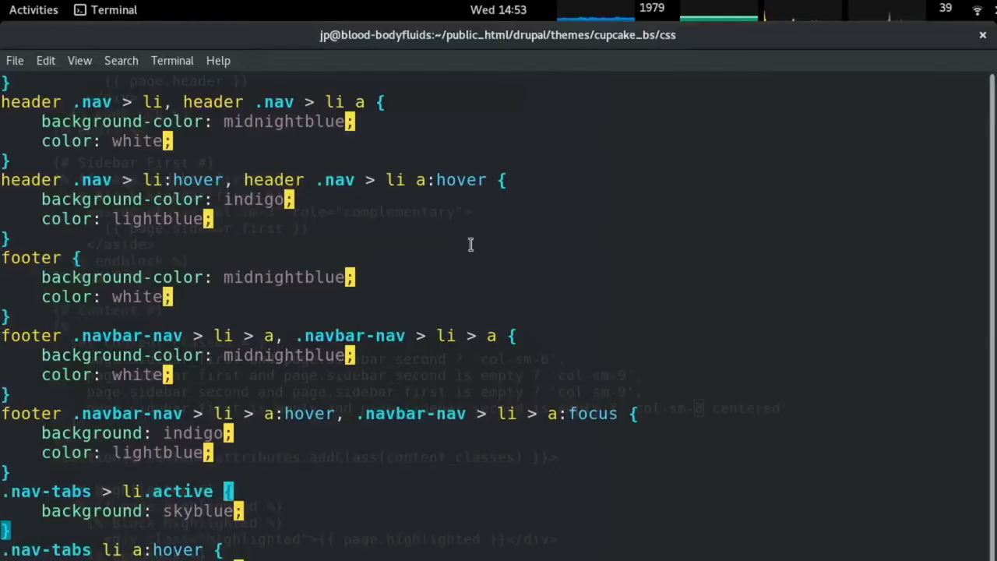
key(Up)
key(Up)
key(Down)
key(Down)
key(Down)
key(Up)
key(alt+Tab)
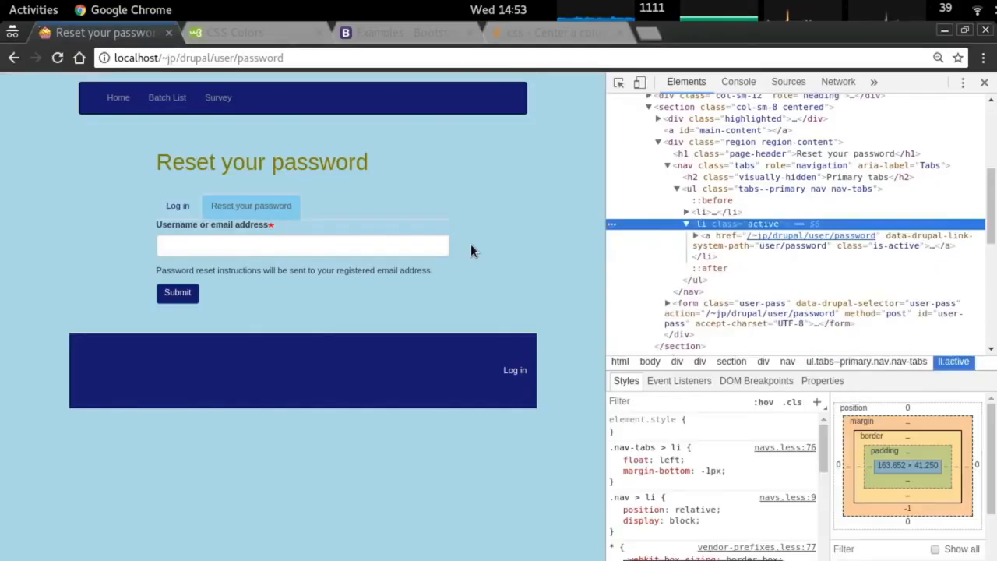
click(156, 204)
click(243, 205)
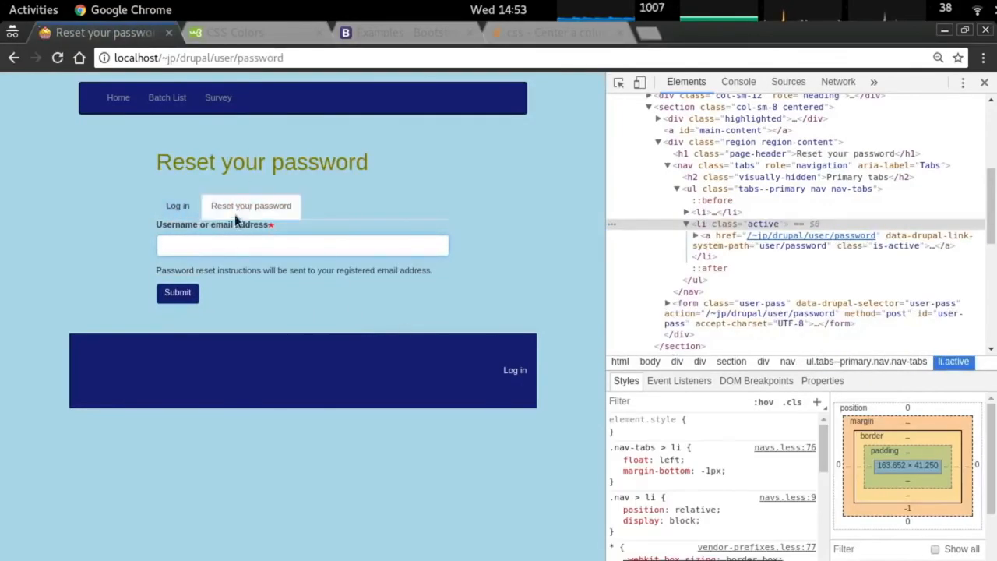
Locate the .nav-tabs li a:hover rule in the stylesheet.
key(alt+Tab)
key(j)
key(j)
key(j)
key(j)
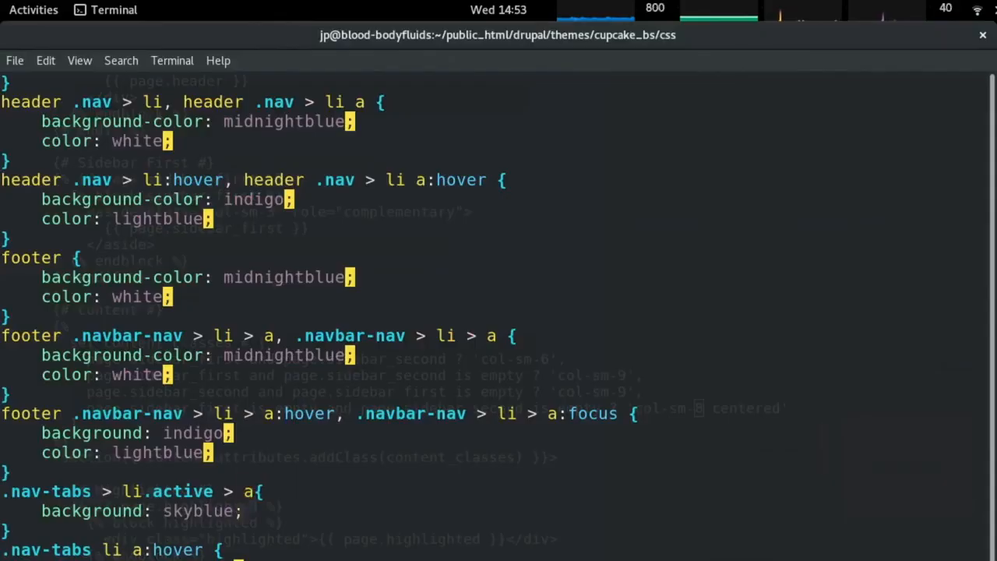
key(k)
key(k)
key(k)
key(k)
key(a)
key(Escape)
key(0)
key(numbersign)
key(k)
key(j)
key(j)
key(j)
key(j)
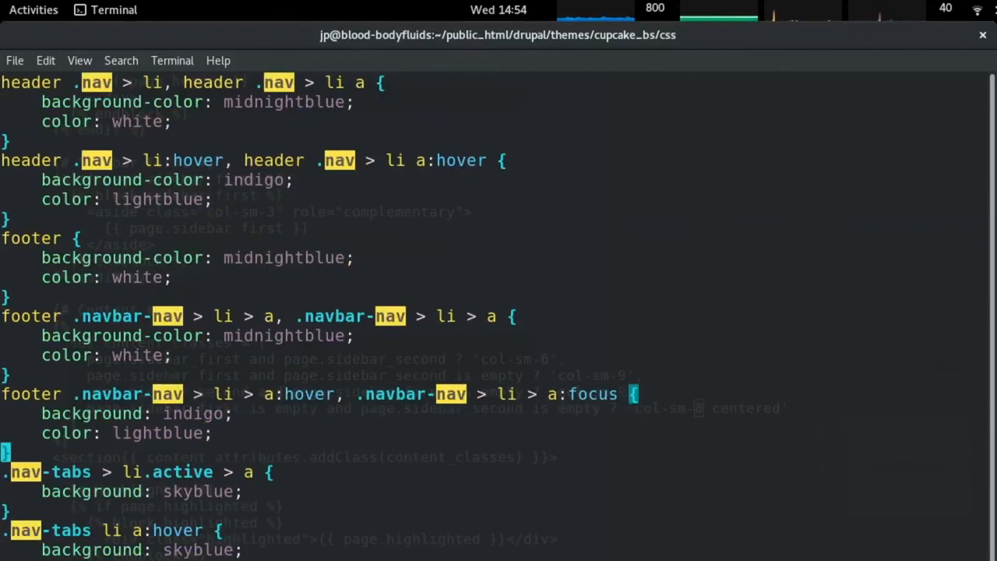
key(j)
key(j)
key(j)
key(j)
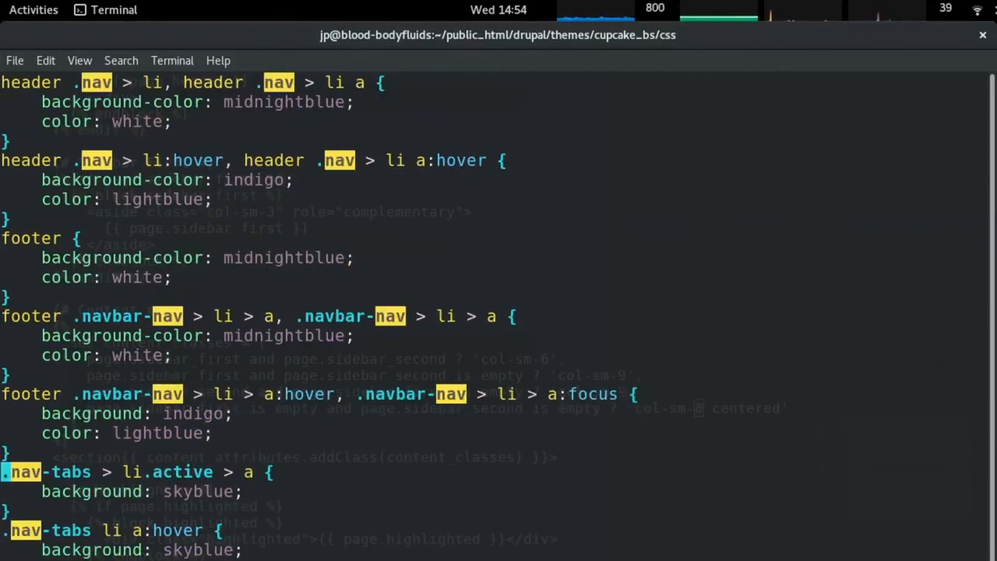
Add .nav-tabs > li.active > a:hover to the .nav-tabs li a:hover selector list.
key(o)
text(.nav-tabs > li.active > a {)
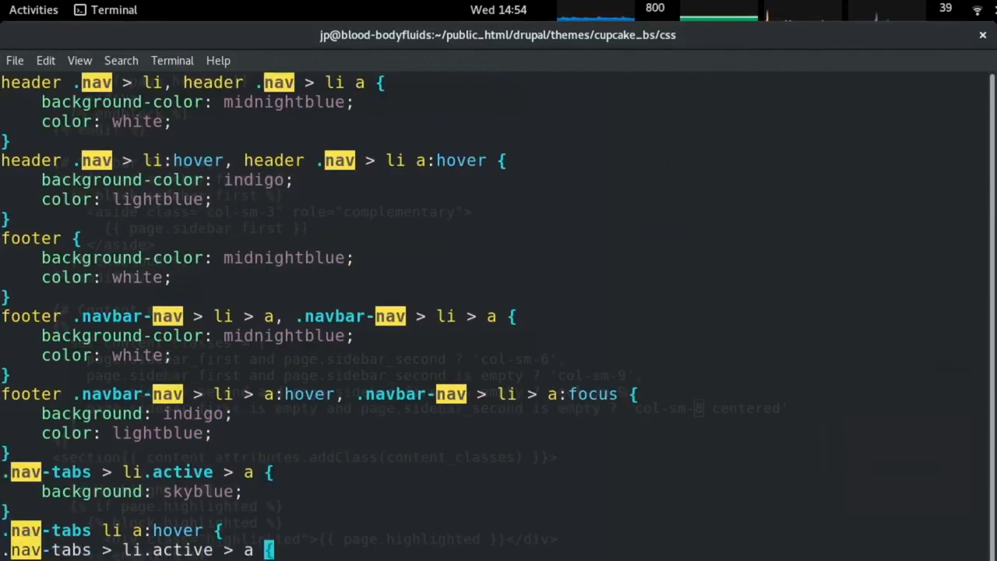
text(xJi,)
key(Escape)
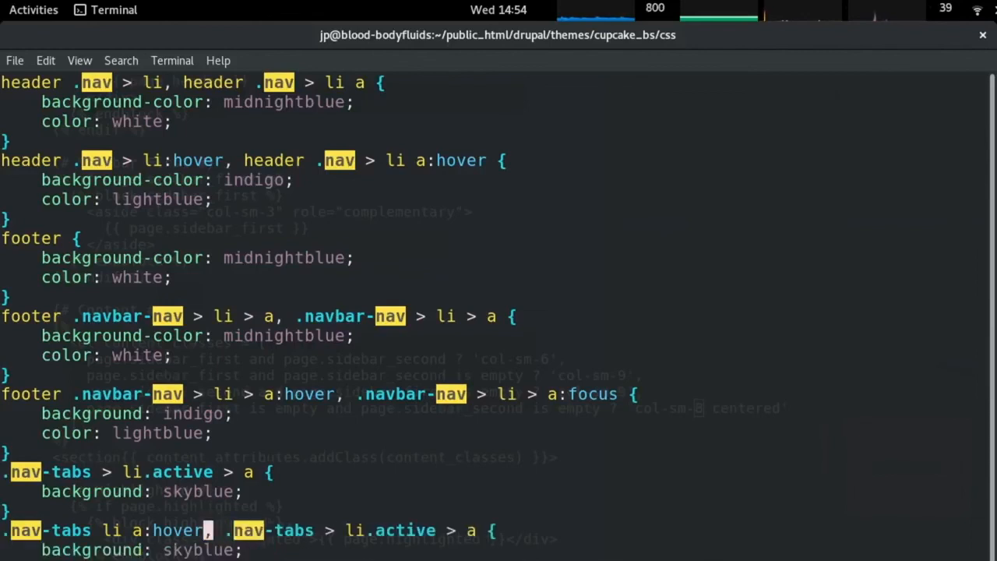
key(l)
key(l)
key(l)
key(l)
key(l)
key(l)
key(l)
key(l)
key(l)
key(l)
key(l)
key(l)
key(l)
key(l)
key(l)
key(l)
key(l)
key(l)
key(l)
key(l)
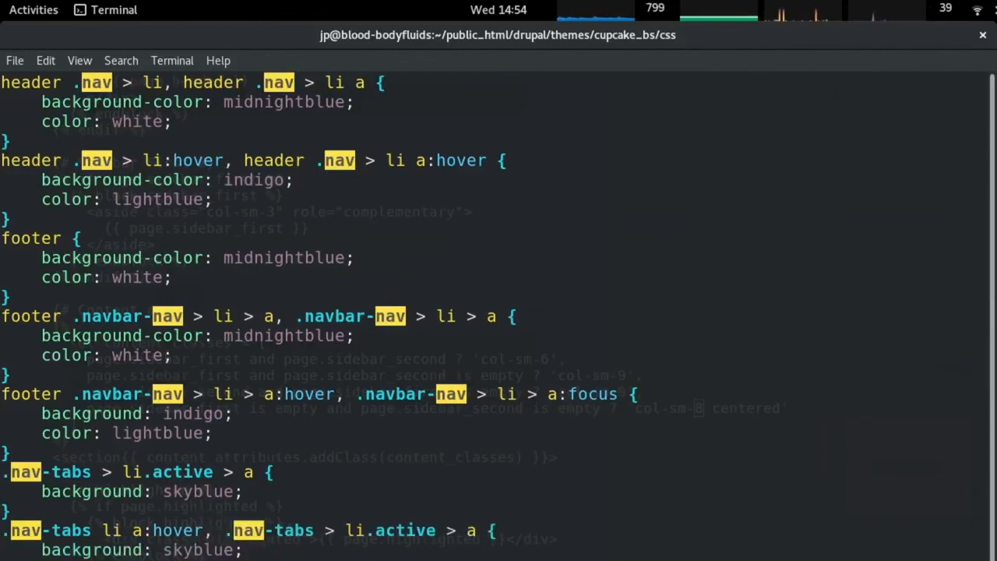
key(l)
key(l)
key(l)
key(l)
text(a:hover)
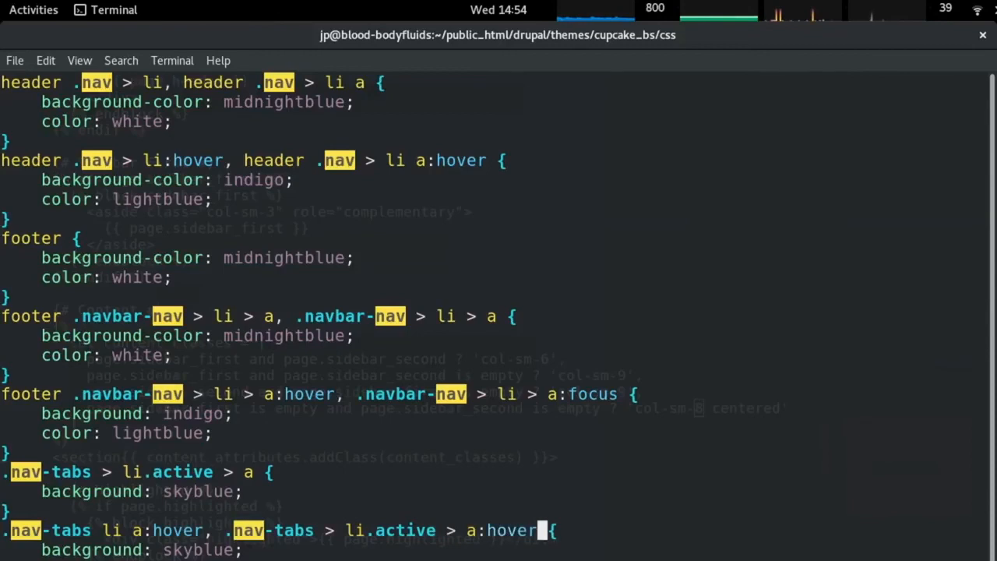
text(,)
Duplicate the selector as .nav-tabs > li.active > a:active in the same list.
key(l)
key(l)
key(l)
key(l)
key(l)
key(l)
key(l)
key(l)
key(l)
key(l)
key(l)
key(l)
key(l)
key(l)
key(l)
key(l)
key(l)
key(l)
key(l)
key(l)
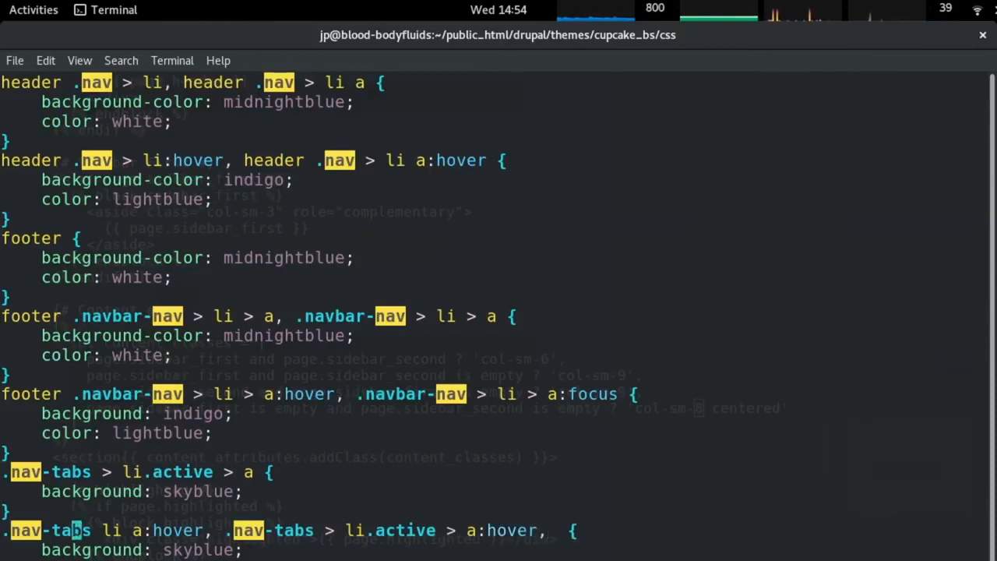
key(y)
key(shift+4)
key(shift+4)
key(h)
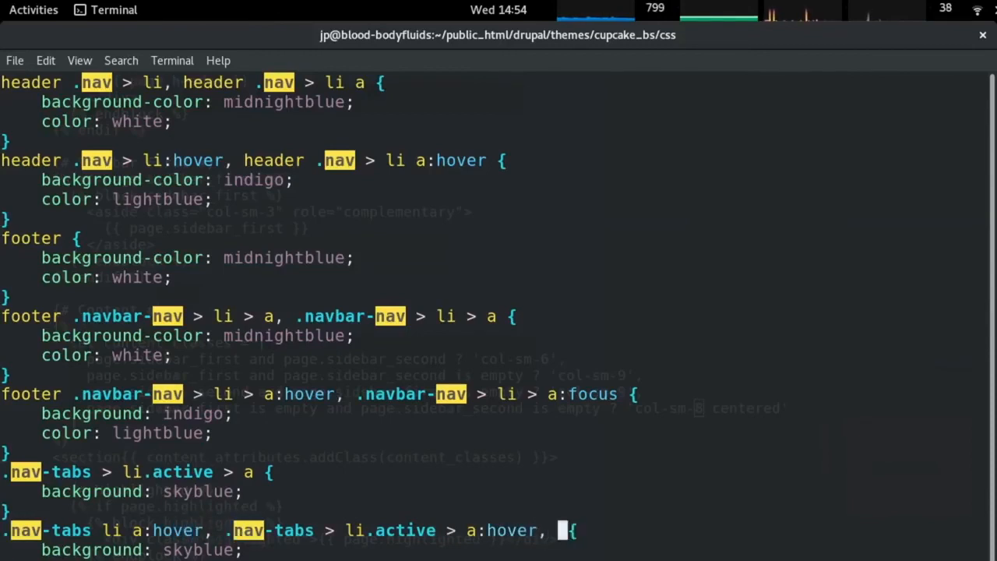
key(p)
key(h)
key(h)
key(h)
key(h)
key(h)
key(h)
key(h)
key(h)
key(x)
Tidy the stray characters and spaces in the selector list, then reload the Log in page.
key(x)
key(x)
key(x)
key(x)
key(x)
text(i.active)
key(Escape)
key(l)
key(l)
key(x)
key(b)
key(b)
key(b)
key(b)
key(b)
key(b)
key(b)
key(b)
key(b)
key(b)
key(b)
key(b)
key(h)
key(h)
key(x)
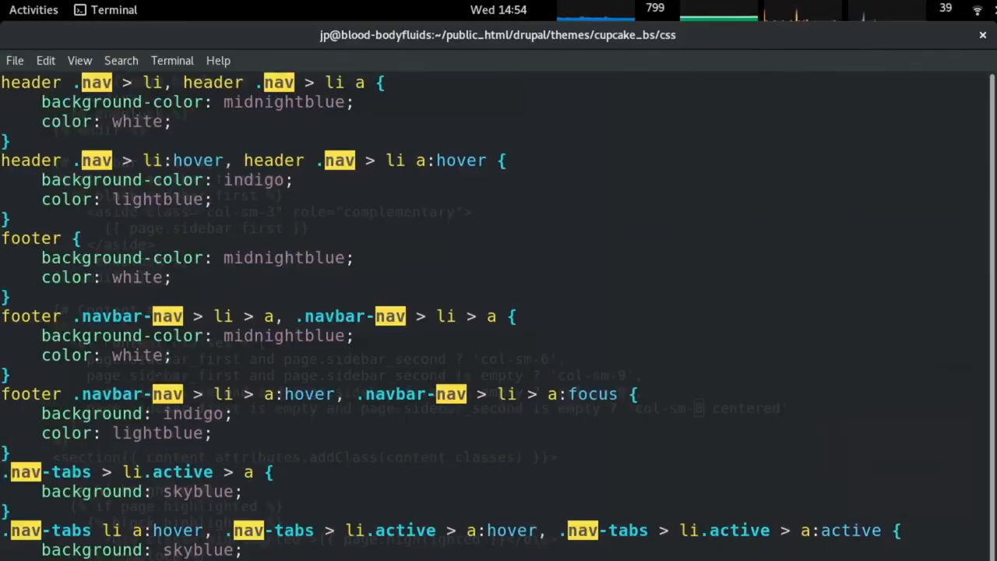
key(alt+Tab)
click(178, 206)
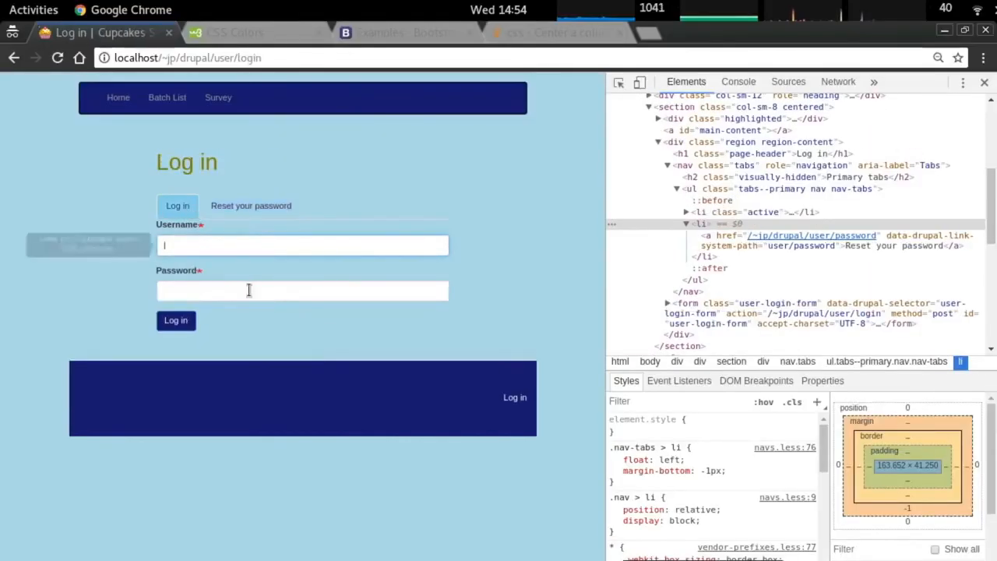
Compare the login tabs, then inspect the active Survey menu item on the Create survey page.
click(245, 212)
click(180, 212)
click(234, 218)
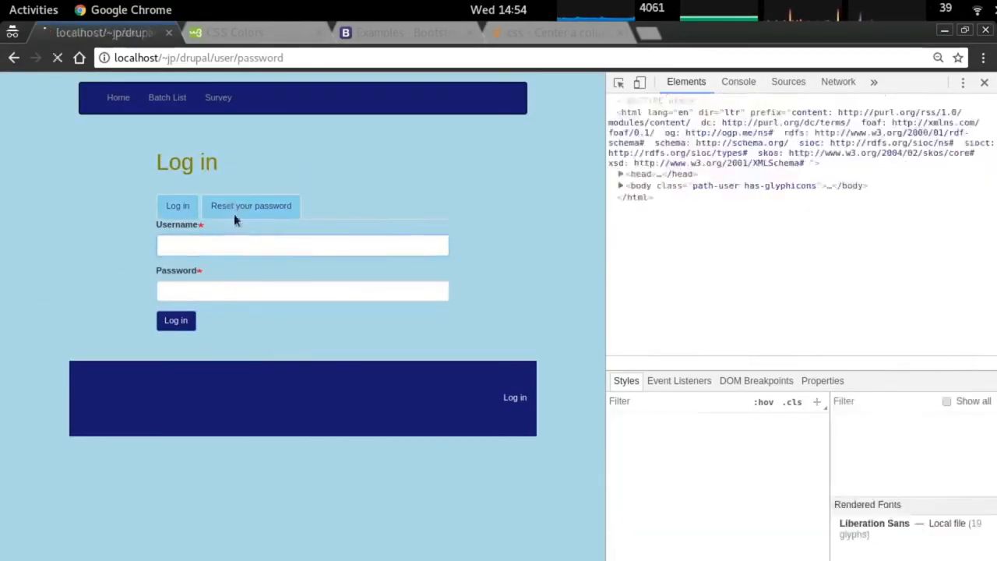
triple_click(318, 162)
click(216, 98)
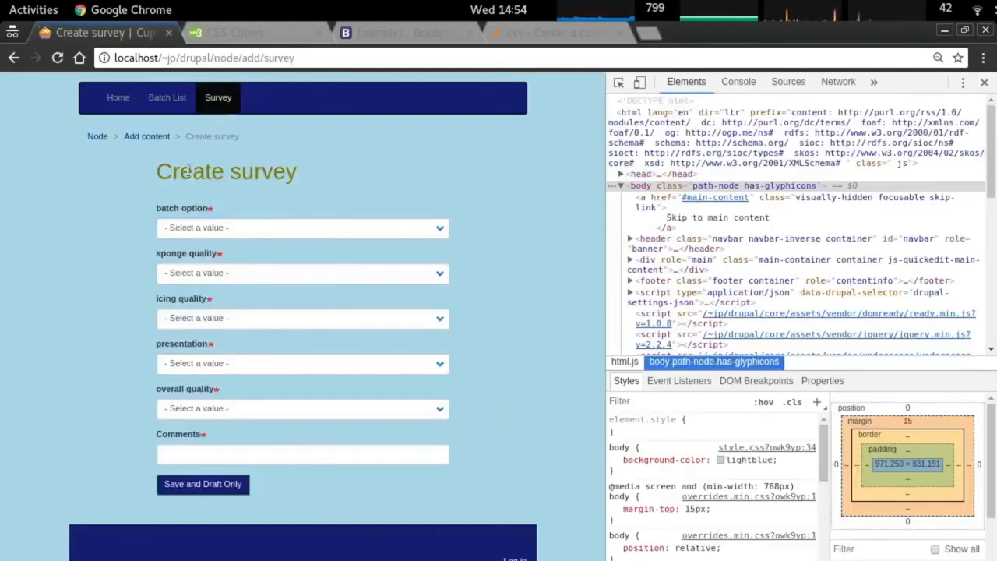
right_click(228, 113)
click(257, 249)
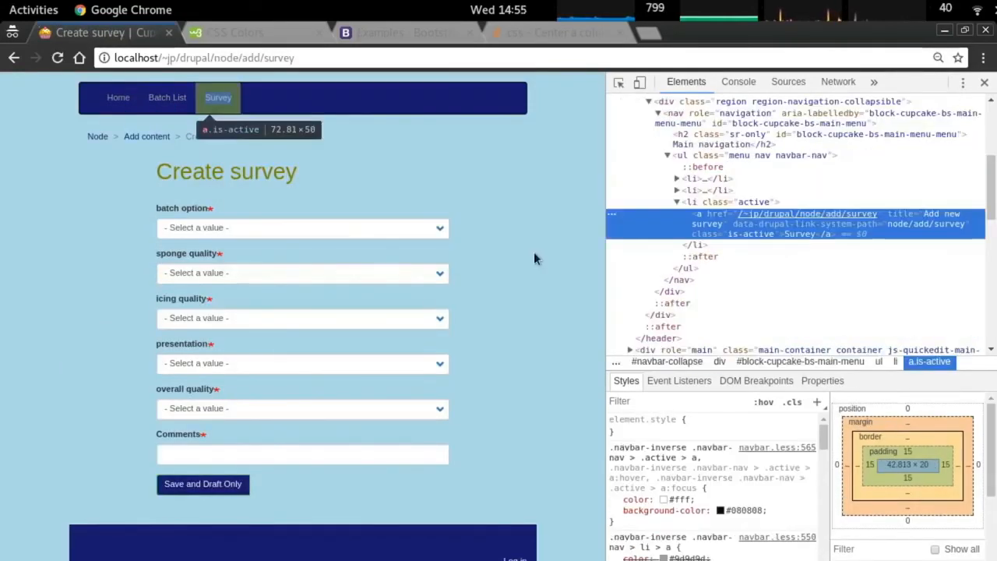
click(739, 206)
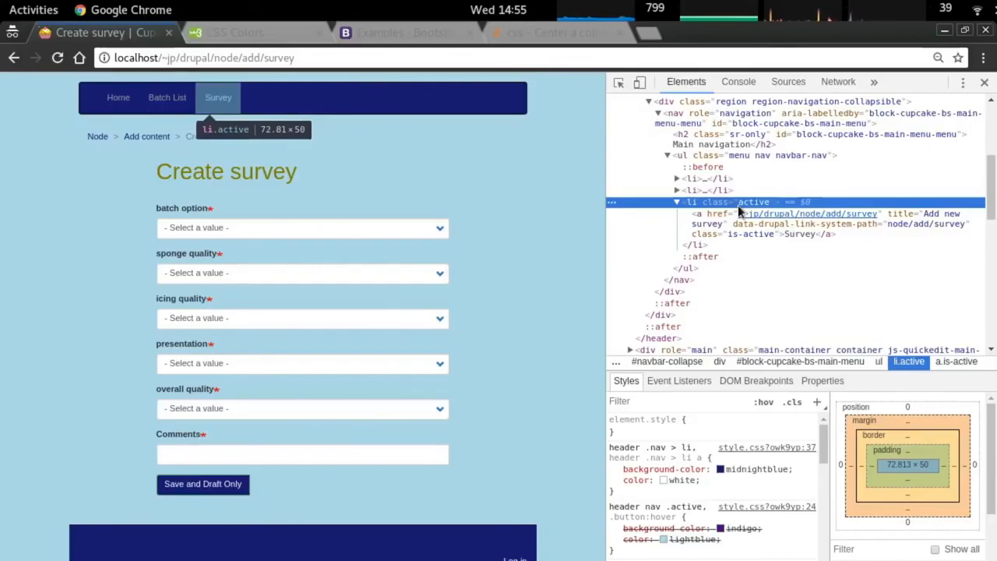
Find the header nav .active selector in the stylesheet, checking the Survey link in Chrome.
key(alt+Tab)
key(Up)
key(Up)
key(Up)
key(Up)
key(Up)
key(Up)
key(Up)
key(Up)
key(Up)
key(Up)
key(Up)
key(Up)
key(Up)
key(Up)
key(Up)
key(Up)
key(Up)
key(Up)
key(Up)
key(Up)
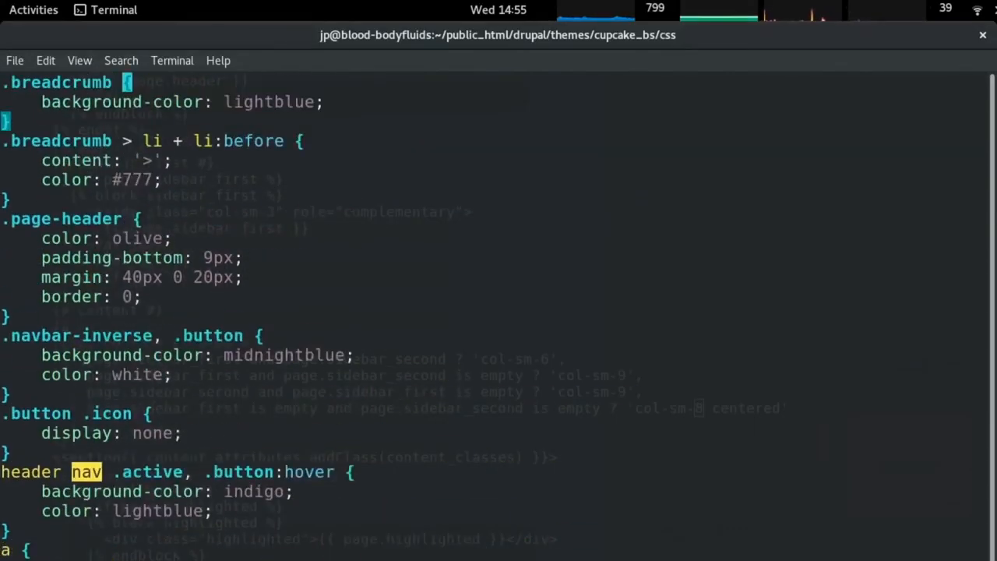
key(Down)
key(Down)
key(Down)
key(Down)
key(Down)
key(Down)
key(Down)
key(Down)
key(Down)
key(Down)
key(Down)
key(Down)
key(Down)
key(Down)
key(Down)
key(Down)
key(Down)
key(Down)
key(Down)
key(Down)
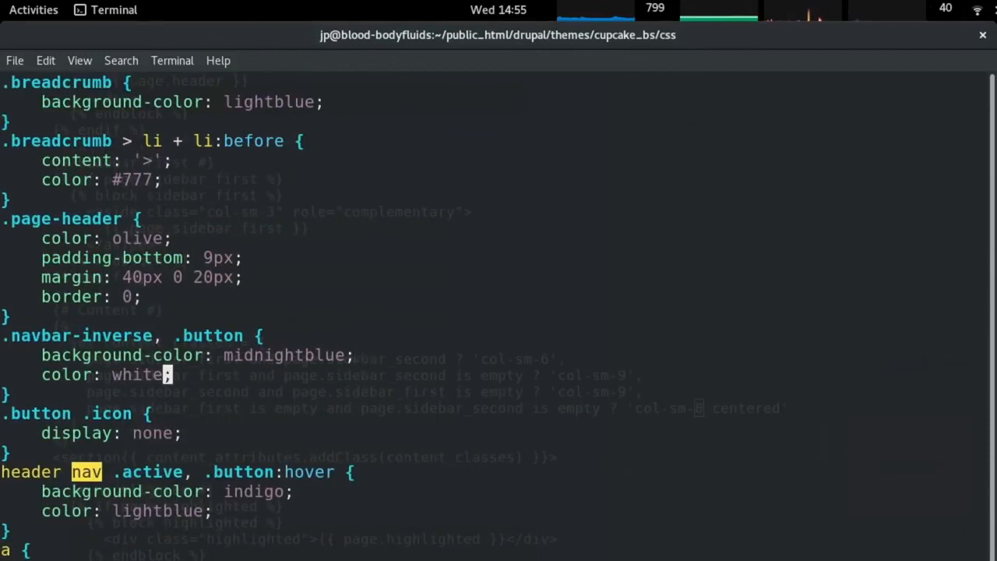
key(Left)
key(Left)
key(Left)
key(Left)
key(Left)
key(Left)
key(Left)
key(Left)
key(Left)
key(Left)
key(Left)
key(Left)
key(Left)
key(Left)
key(Left)
key(Left)
key(Left)
key(Left)
key(Left)
key(Left)
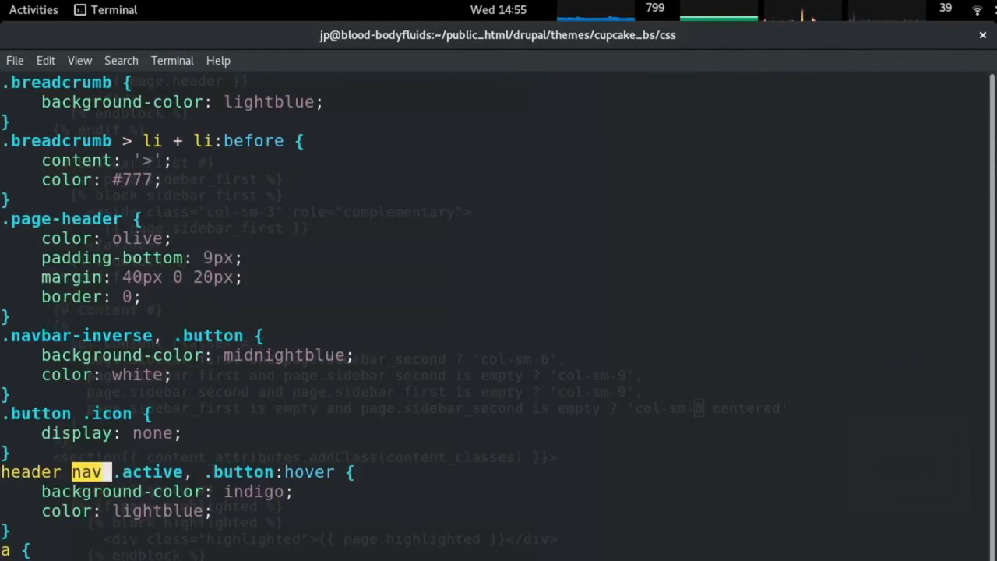
key(alt+Tab)
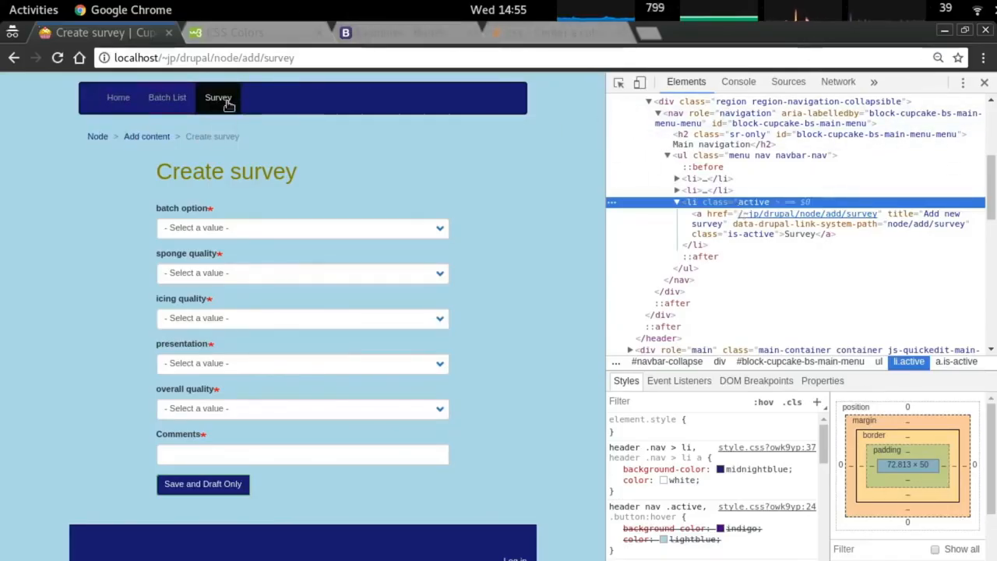
key(alt+Tab)
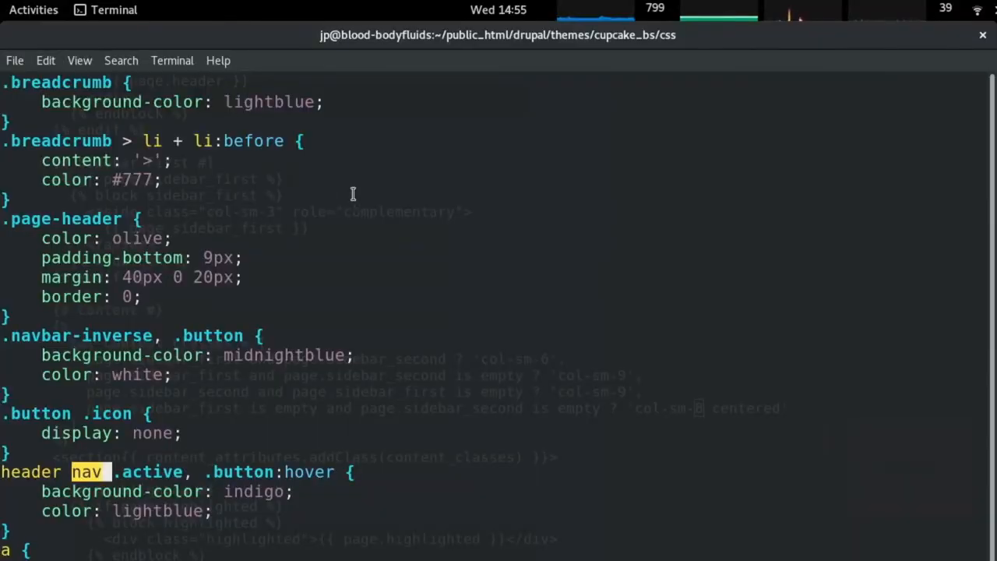
Remove the nav .active part, reducing that selector to .button:hover only.
key(x)
key(x)
key(x)
key(x)
key(x)
key(x)
key(x)
key(x)
key(x)
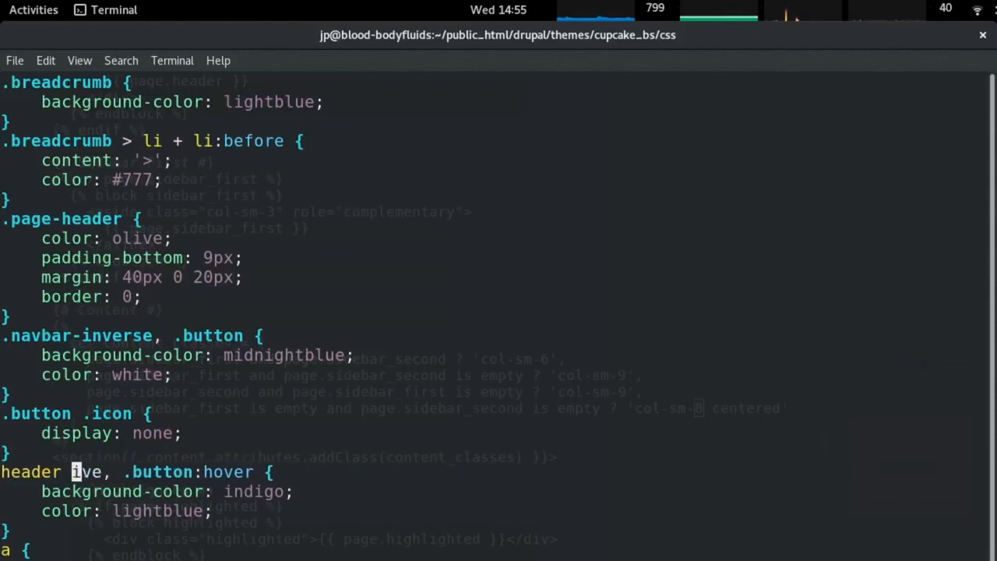
key(l)
key(x)
key(h)
key(p)
key(u)
key(h)
key(l)
key(x)
key(0)
key(x)
key(x)
key(x)
key(x)
key(x)
key(x)
key(x)
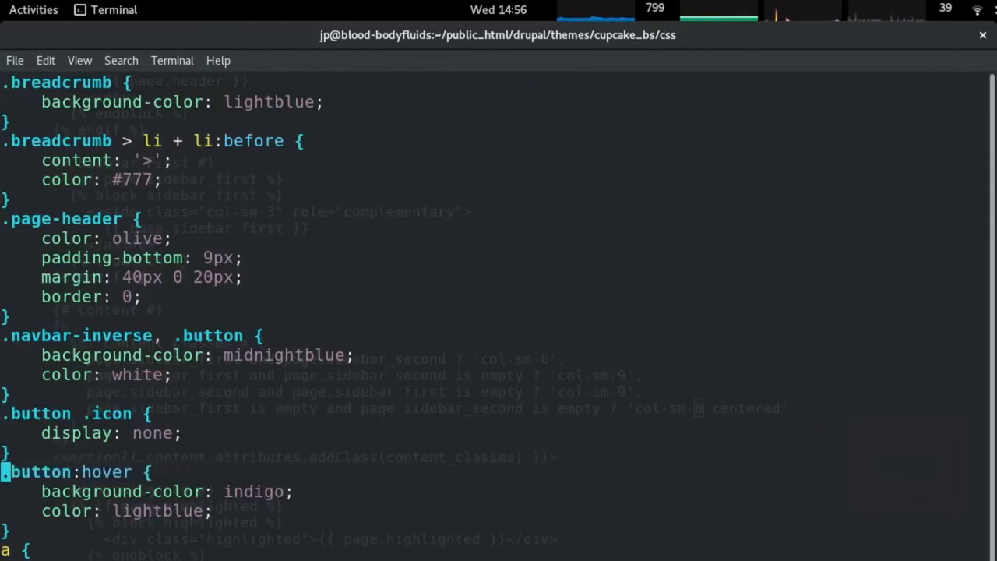
Move down to the .nav-tabs hover and active selector line and select it.
key(alt+Tab)
key(alt+Tab)
scroll(399, 351, down, 9)
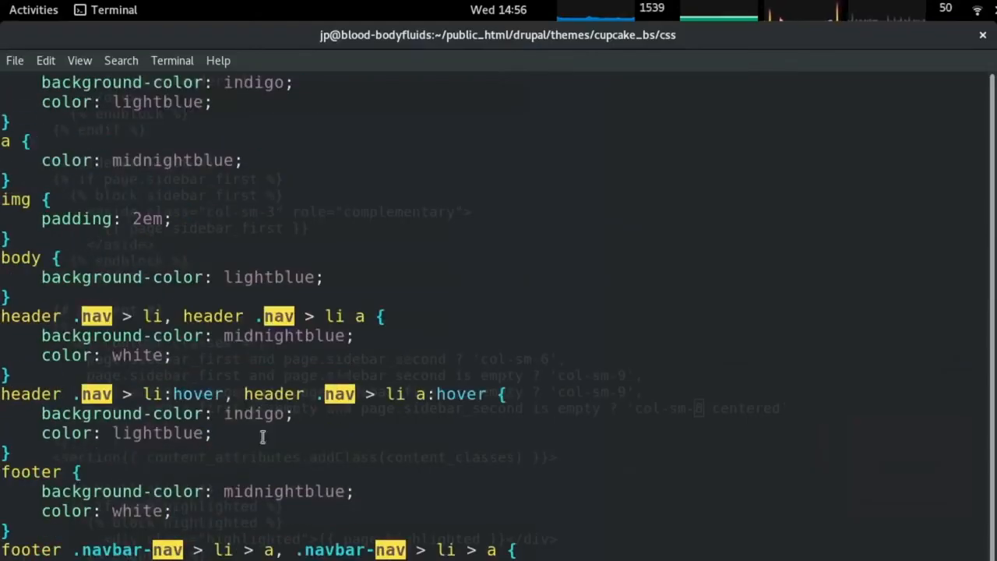
scroll(262, 437, down, 4)
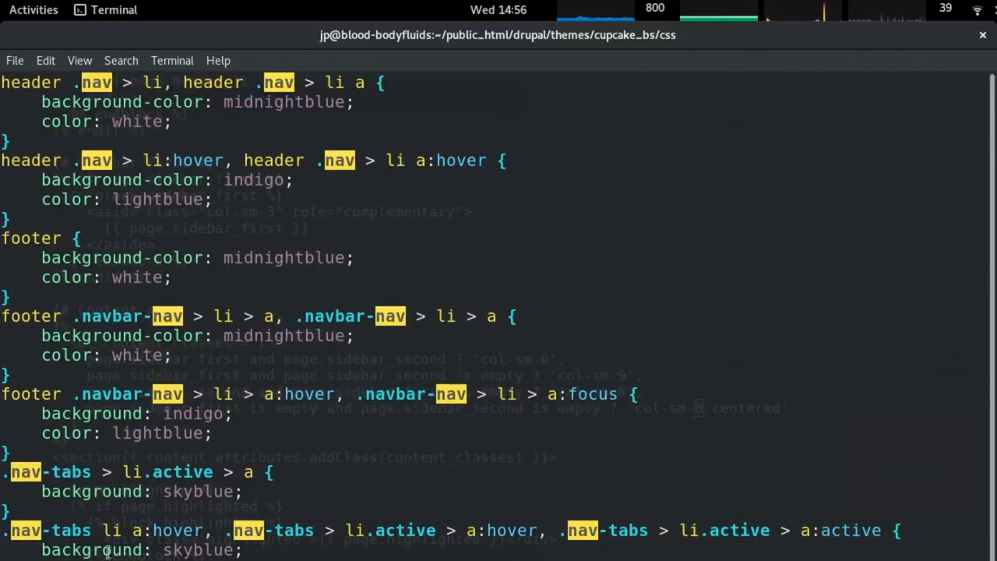
scroll(162, 550, down, 2)
scroll(166, 550, up, 3)
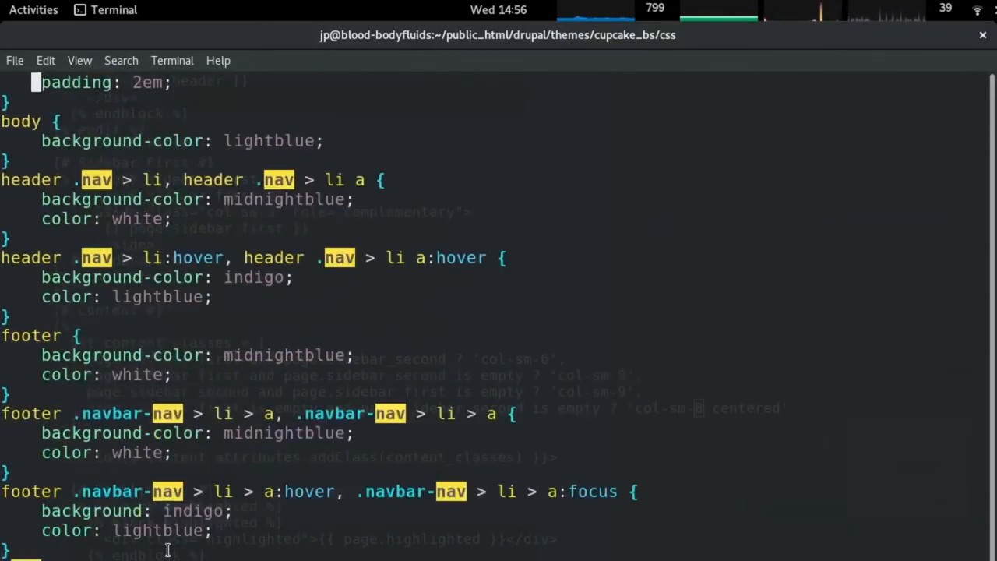
scroll(166, 550, up, 2)
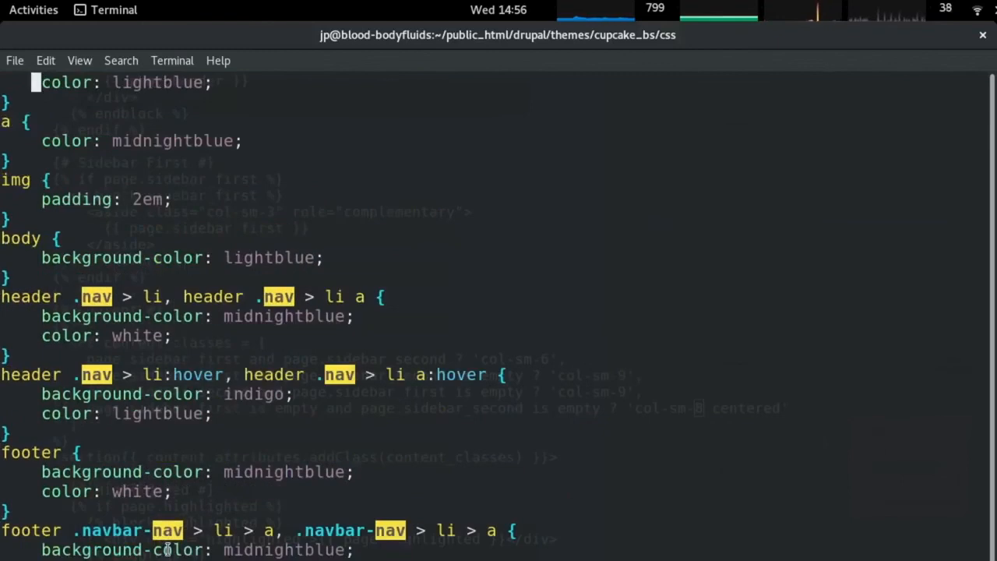
key(j)
key(j)
key(j)
key(j)
key(j)
key(j)
key(j)
key(j)
key(j)
key(j)
key(j)
key(j)
key(j)
key(j)
key(j)
key(j)
key(j)
key(j)
key(j)
key(j)
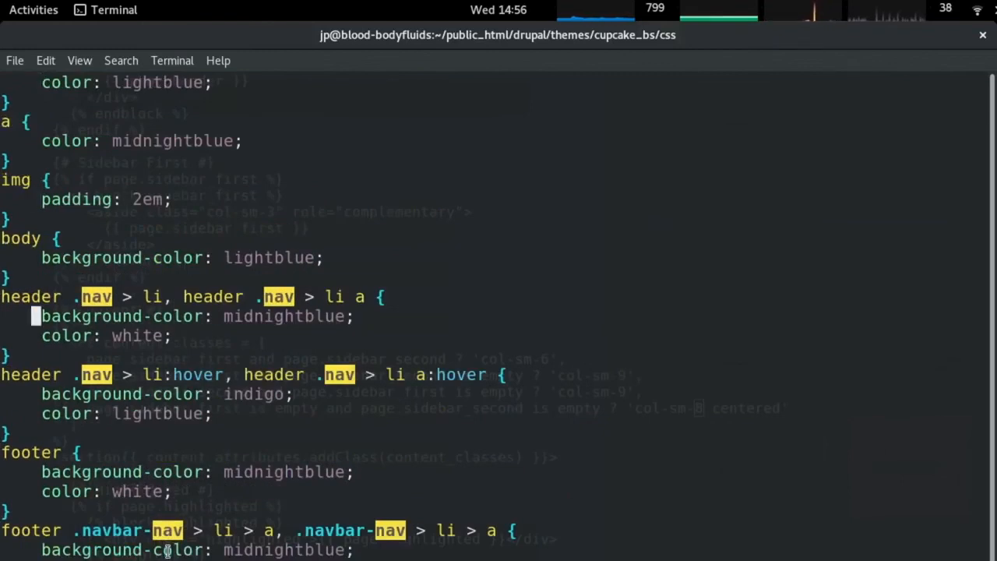
key(j)
key(j)
key(j)
key(j)
key(j)
key(j)
key(j)
key(j)
key(j)
key(j)
key(j)
key(j)
key(j)
key(j)
key(j)
key(j)
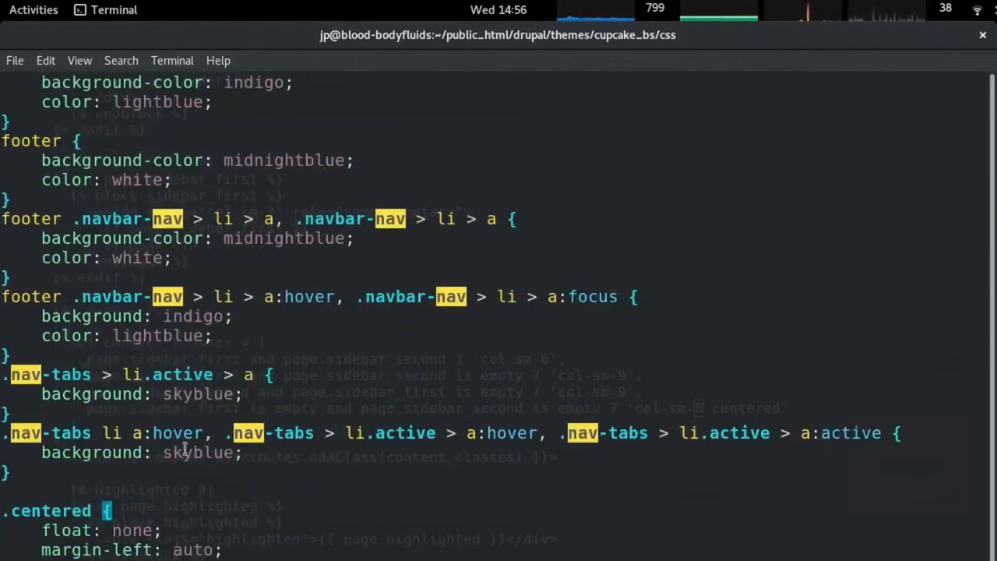
drag(291, 381, 3, 377)
click(190, 472)
Paste the .nav-tabs hover selector below the .navbar-inverse, .button rule and rename its first selectors to .navbar-inverse.
key(k)
key(k)
key(k)
key(k)
key(k)
key(k)
key(k)
key(k)
key(k)
key(k)
key(k)
key(k)
key(k)
key(k)
key(k)
key(k)
key(k)
key(k)
key(k)
key(k)
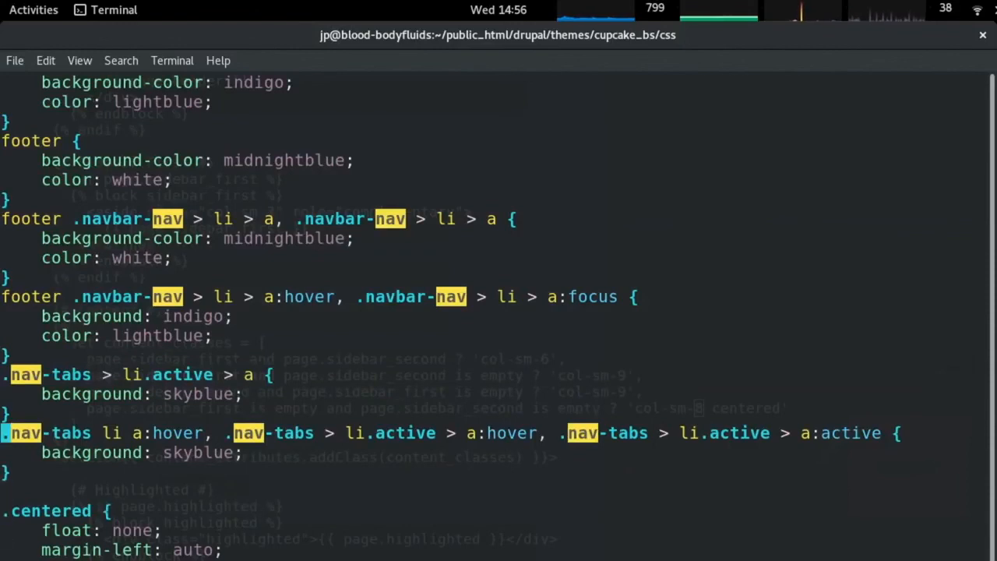
key(j)
key(j)
key(j)
key(j)
key(j)
key(j)
key(j)
key(j)
key(j)
key(j)
key(j)
key(j)
key(j)
key(j)
key(j)
key(j)
key(j)
key(j)
key(j)
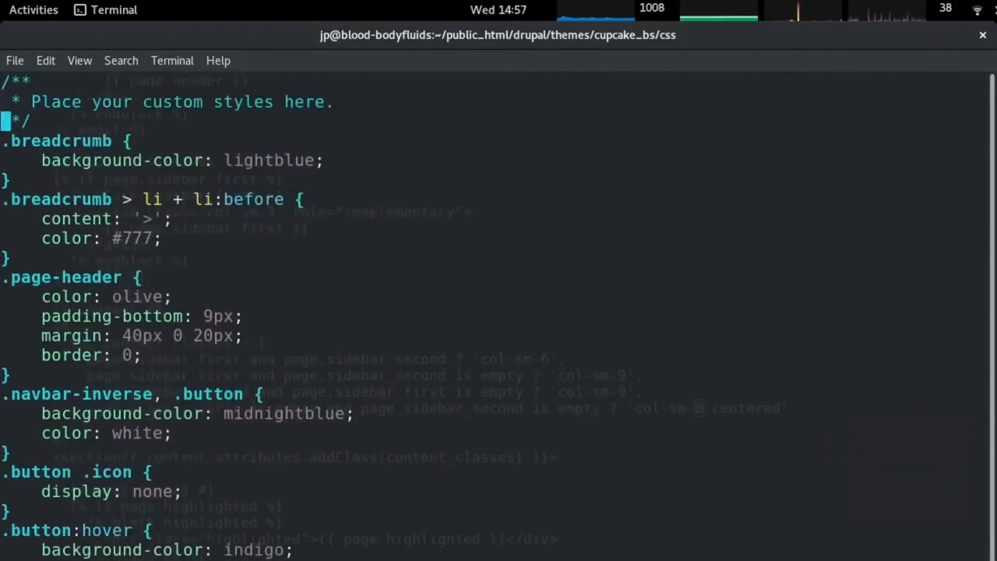
key(p)
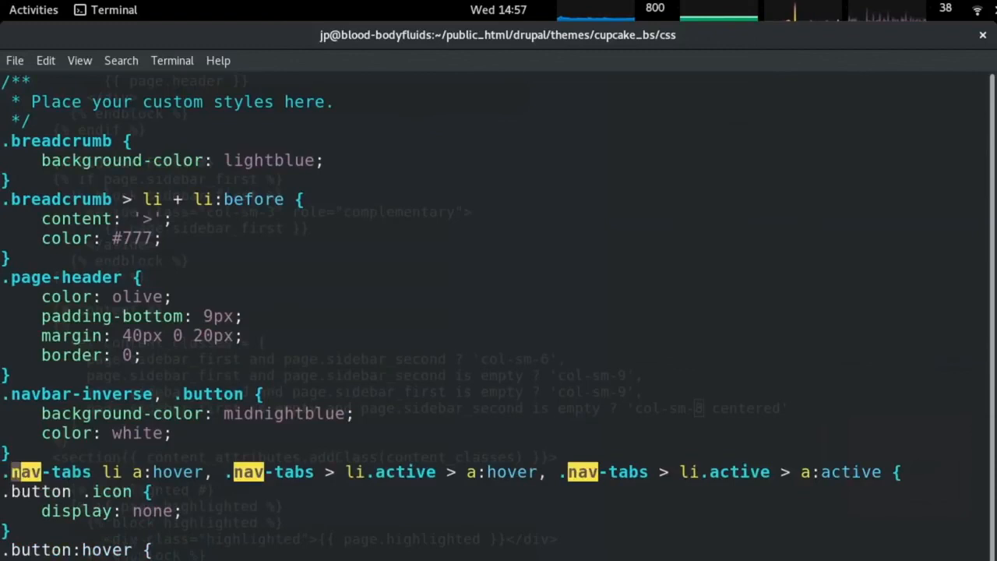
key(x)
key(x)
key(x)
key(x)
key(x)
key(x)
key(x)
key(x)
text(inavbar-inverse)
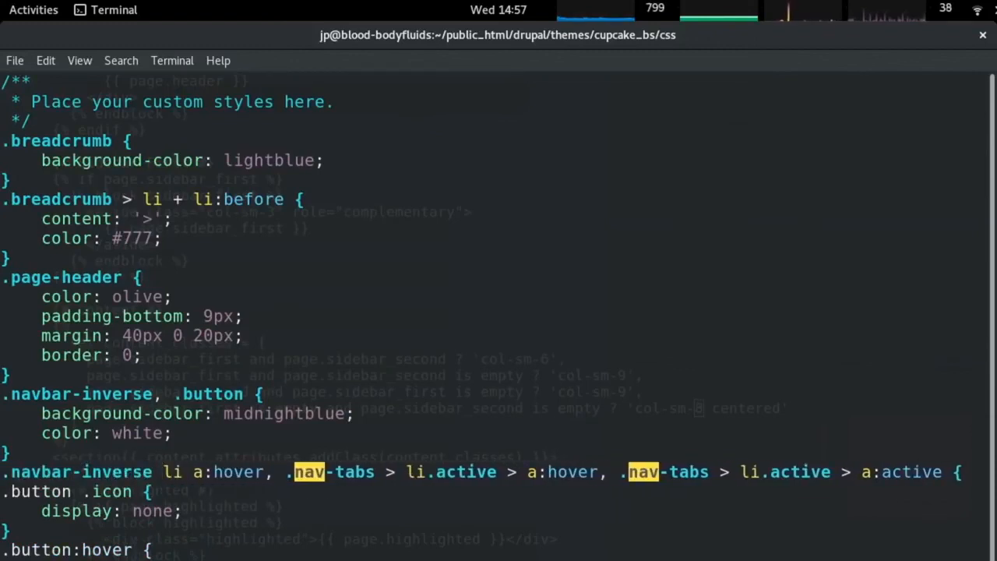
key(Right)
key(Right)
key(Right)
key(Right)
key(Right)
key(Right)
key(Right)
key(Right)
key(Right)
key(Right)
key(Right)
key(Right)
key(Right)
key(Right)
key(Right)
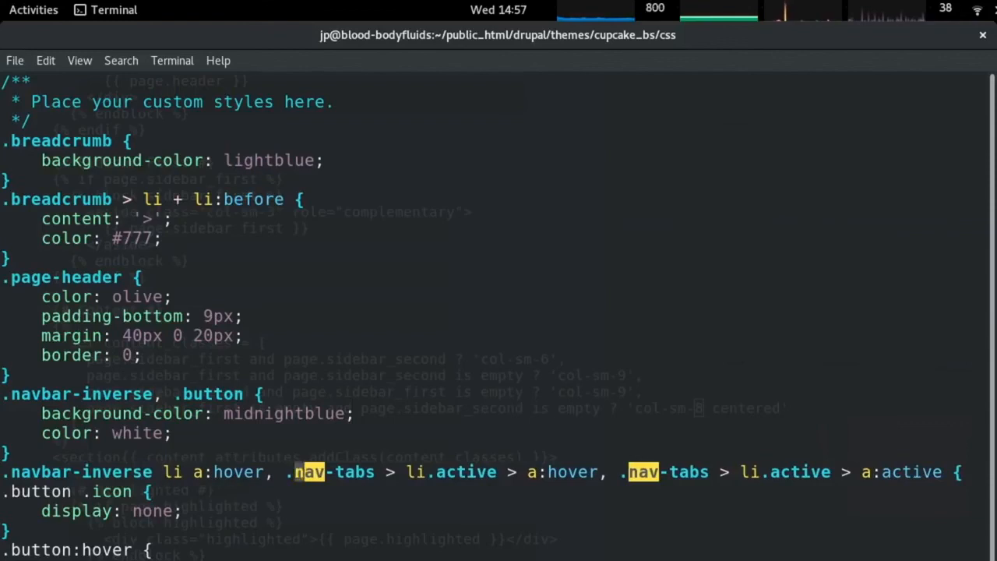
key(Return)
key(Right)
key(Delete)
key(Delete)
key(Delete)
text(navbar-inverse)
key(Delete)
key(Delete)
key(Delete)
key(Delete)
key(Delete)
Rename the last selector to .navbar-inverse and close the new rule with a brace.
key(Right)
key(Right)
key(Right)
key(Right)
key(Right)
key(Right)
key(Right)
key(Right)
key(Right)
key(Right)
key(Right)
key(Right)
key(Right)
key(Right)
key(Right)
key(Right)
key(Right)
key(Right)
key(Right)
key(Right)
key(Right)
key(Right)
key(Right)
key(Right)
key(Return)
key(Right)
key(Delete)
key(Delete)
key(Delete)
key(Delete)
key(Delete)
key(Delete)
key(Delete)
key(Delete)
text(b)
key(BackSpace)
text(navbar-inverse)
key(Escape)
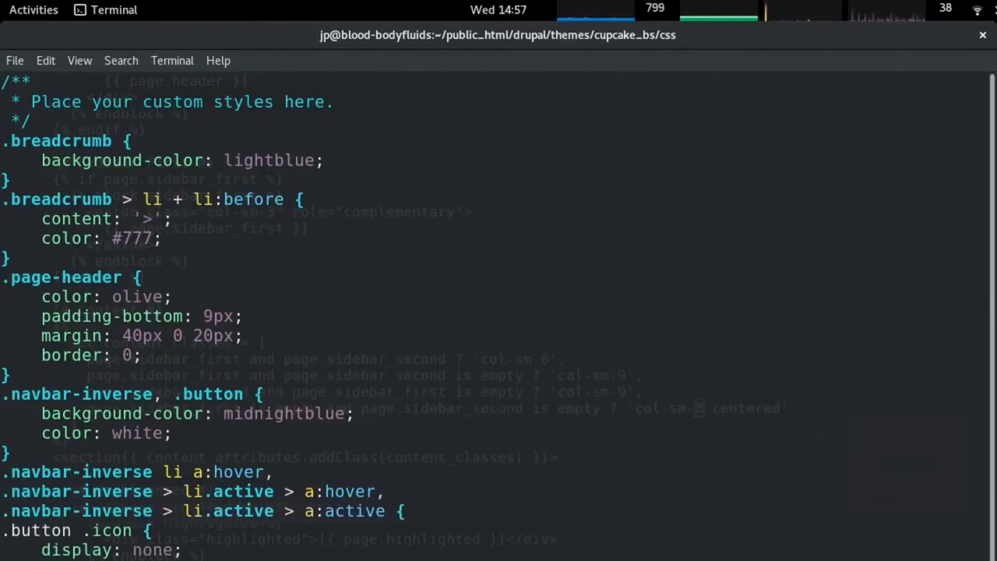
text(o})
key(Escape)
Copy the indigo background and light blue text declarations from .button:hover into the new rule.
key(Down)
key(Up)
key(Up)
key(o)
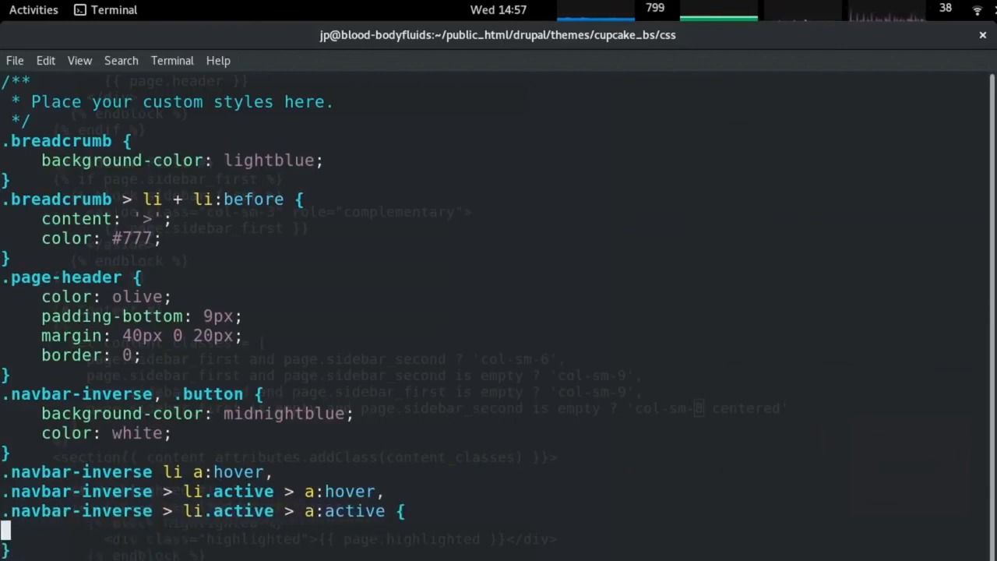
key(Up)
key(Up)
key(Up)
key(Up)
key(Up)
key(Up)
key(Up)
key(Down)
key(Down)
key(Down)
key(Down)
key(Down)
key(Down)
key(Down)
key(Down)
key(Down)
key(Down)
key(Down)
key(Down)
key(Down)
key(Down)
key(Down)
key(Down)
key(Down)
key(Down)
key(Down)
key(Down)
key(Up)
key(Up)
key(Up)
key(Up)
key(Up)
key(Up)
key(Up)
key(Up)
key(Up)
key(Up)
key(Up)
key(Up)
key(Right)
key(Right)
key(Right)
key(Up)
key(Up)
key(Up)
key(Up)
key(Up)
key(Up)
key(Up)
key(Up)
key(Up)
key(Up)
key(Up)
key(Up)
key(Up)
key(Up)
key(Up)
key(Up)
key(Up)
key(Up)
key(Up)
key(Up)
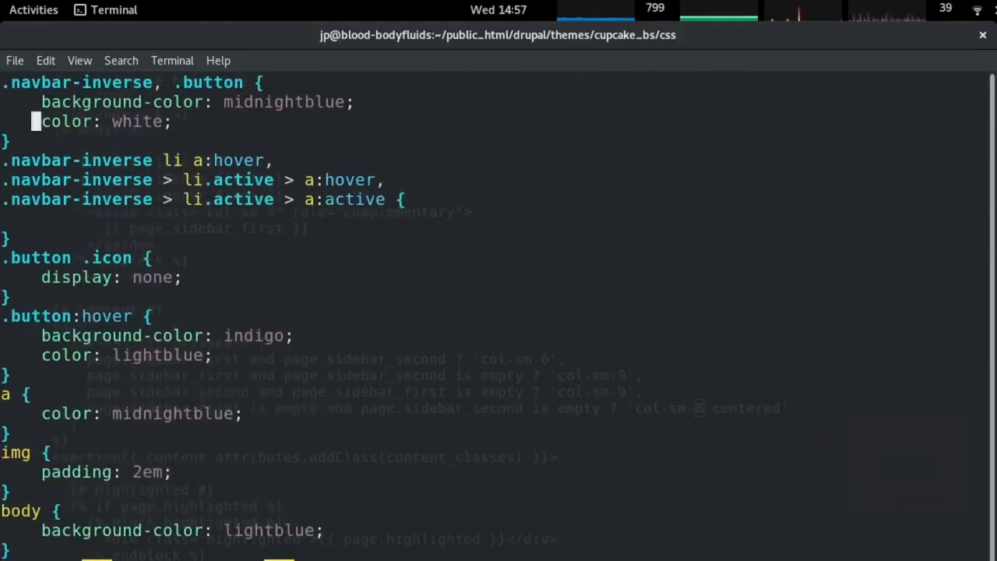
key(Down)
key(Down)
key(Down)
key(Down)
key(Down)
key(Down)
key(Down)
key(Down)
key(Down)
key(Down)
key(Down)
key(Down)
key(Down)
key(Down)
key(Down)
key(Down)
key(Down)
key(Down)
key(Down)
key(Down)
key(p)
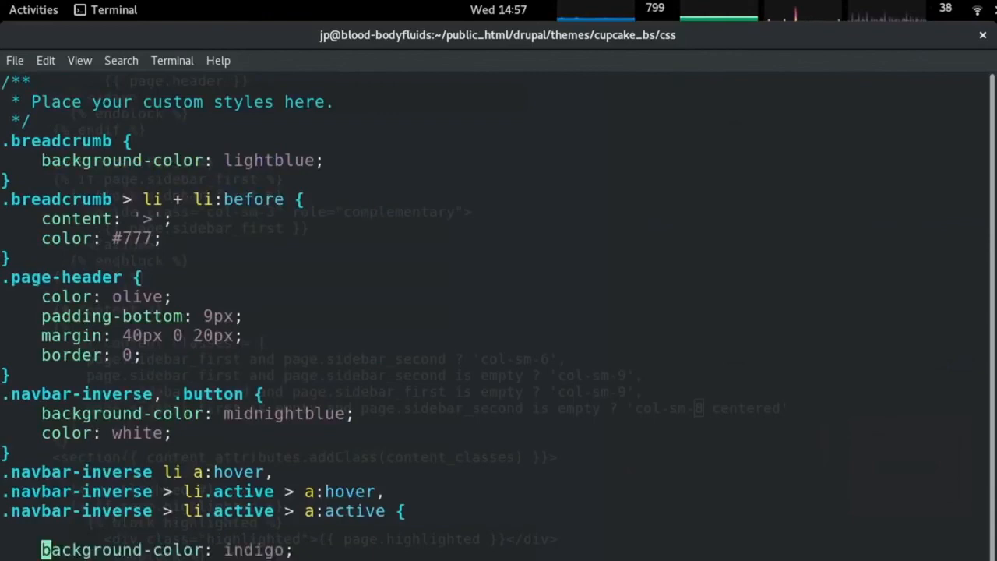
key(Up)
key(d)
key(d)
Check the menu link styling in Chrome on the Batch List and Create survey pages.
key(alt+Tab)
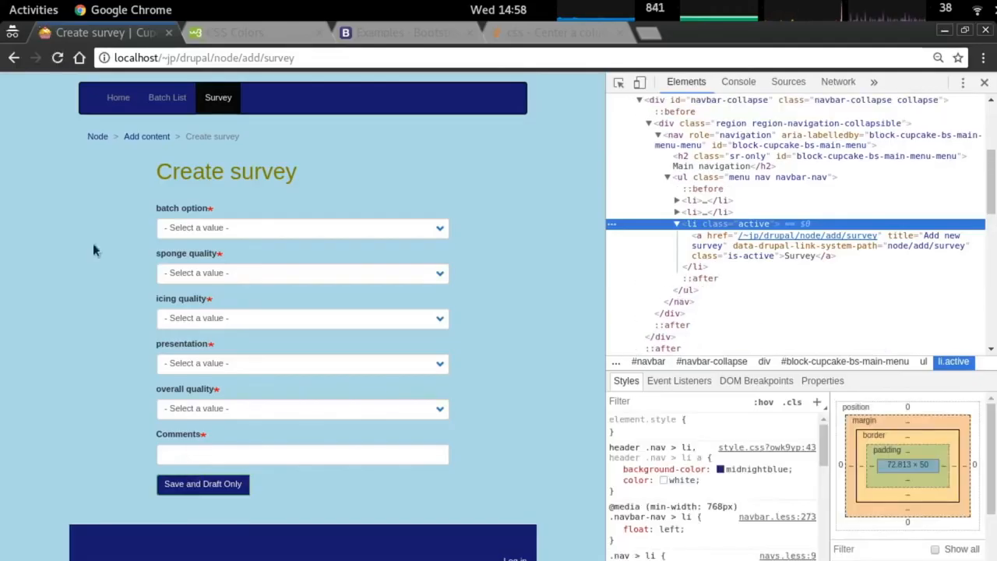
click(167, 98)
click(212, 98)
click(165, 102)
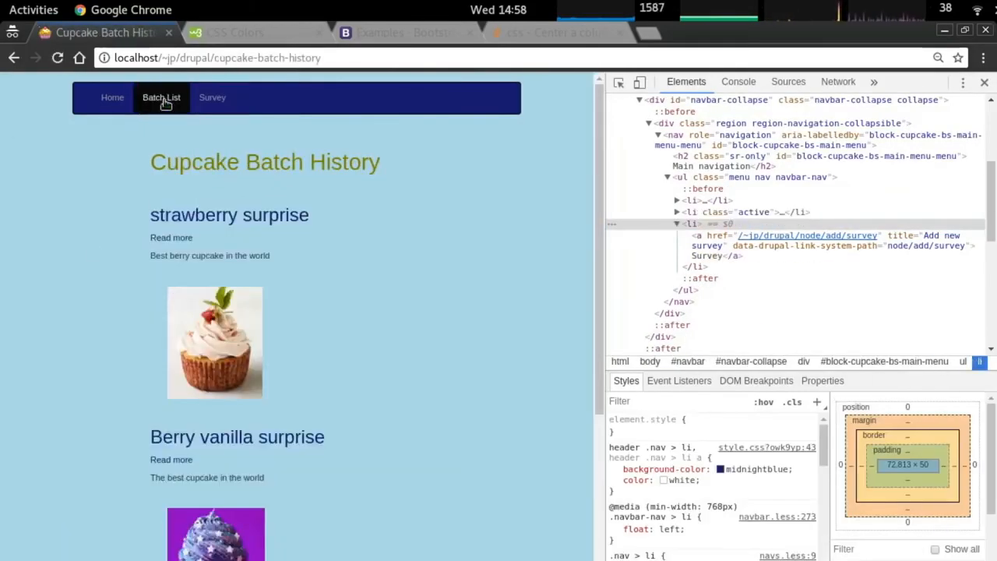
Duplicate the li a:hover and a:active selector lines above the rule.
key(alt+Tab)
scroll(187, 367, down, 2)
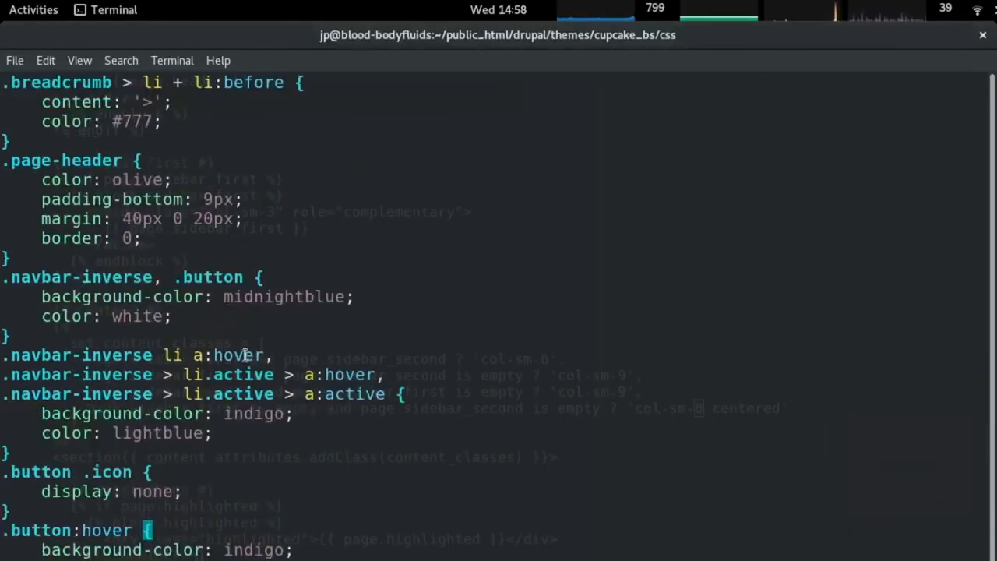
key(k)
key(k)
key(k)
key(k)
key(k)
key(k)
key(k)
key(k)
key(k)
key(k)
key(o)
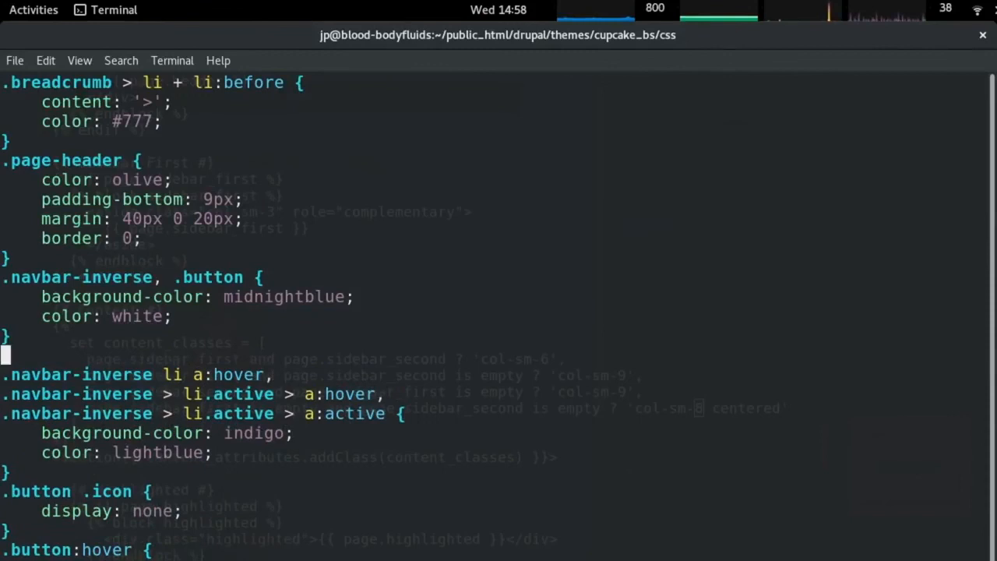
key(Escape)
key(j)
key(y)
key(y)
key(shift+p)
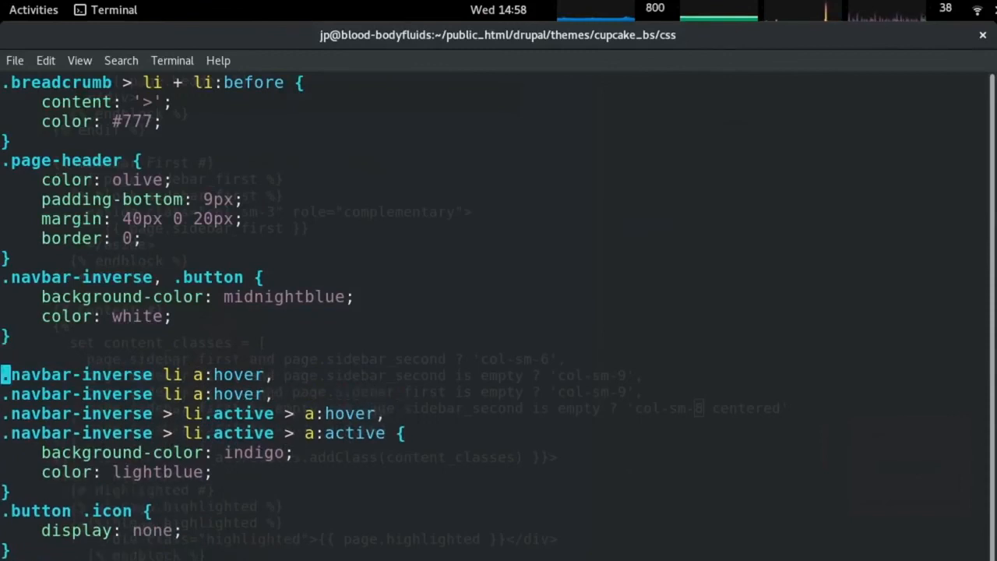
key(j)
key(j)
key(j)
key(l)
key(l)
key(l)
key(l)
key(l)
key(l)
key(l)
key(l)
key(l)
key(l)
key(l)
key(l)
key(l)
key(l)
key(l)
key(l)
key(l)
key(l)
key(l)
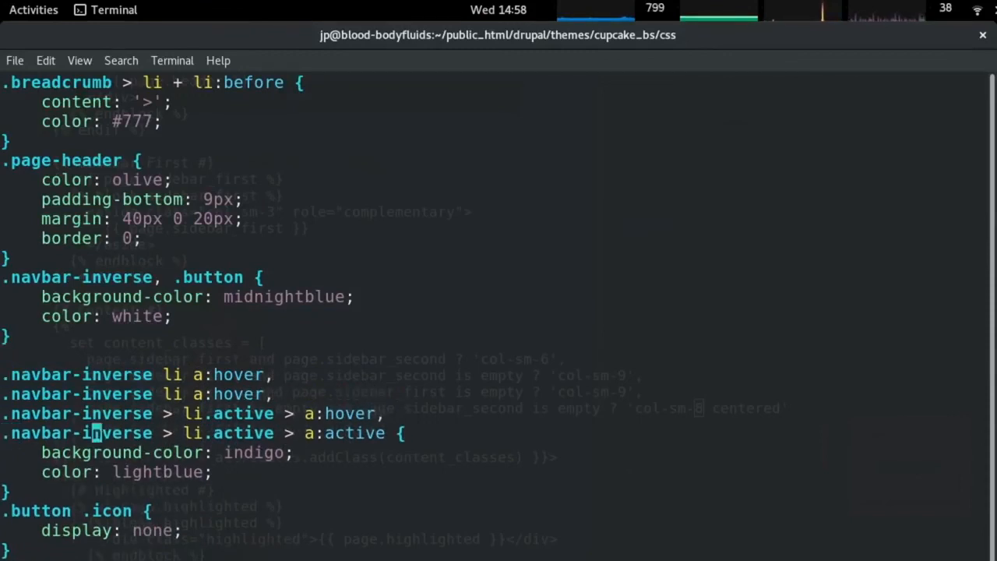
key(l)
key(l)
key(l)
key(l)
key(l)
key(l)
key(l)
key(l)
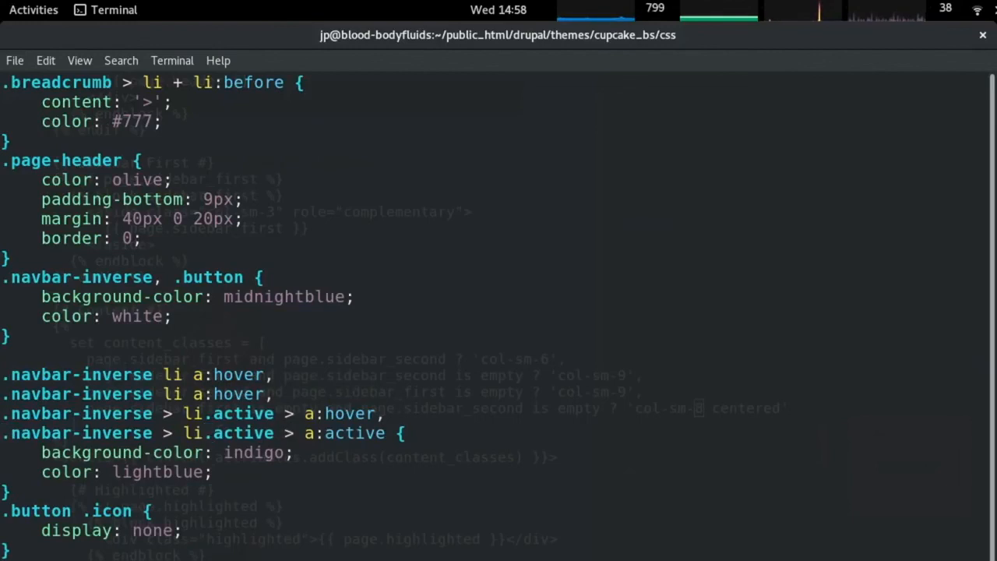
key(y)
key(y)
key(k)
key(k)
key(shift+p)
Strip :active from the copied selector, end it with a comma, and reorder the selector lines.
key(k)
key(d)
key(d)
key(l)
key(l)
key(l)
key(l)
key(l)
key(l)
key(l)
key(l)
key(l)
key(l)
key(l)
key(l)
key(l)
key(l)
key(l)
key(l)
key(l)
key(l)
key(l)
key(l)
key(l)
key(l)
key(l)
key(l)
key(l)
key(l)
key(l)
key(l)
key(l)
key(l)
key(l)
key(x)
key(x)
key(x)
key(x)
key(x)
key(x)
key(x)
key(r)
key(comma)
key(l)
key(x)
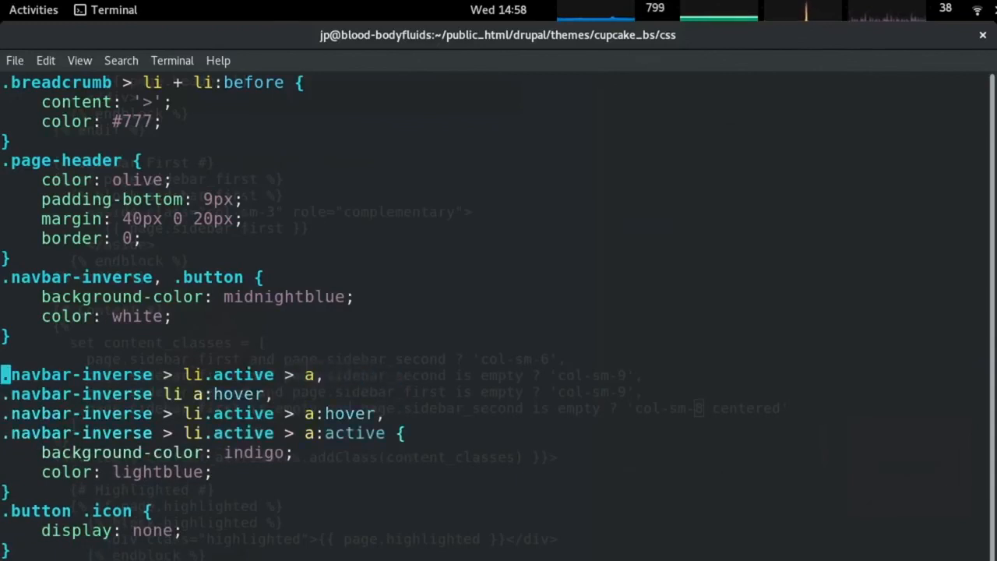
key(d)
key(d)
key(p)
key(k)
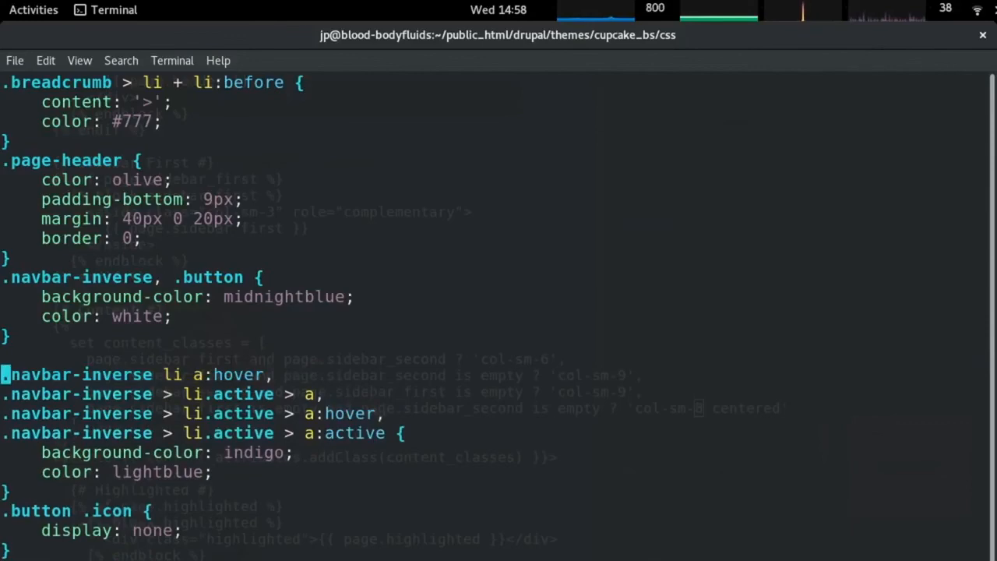
Preview the hover and active menu colours across the Create survey, Batch List and Home pages.
key(alt+Tab)
click(204, 101)
click(164, 106)
click(109, 99)
click(158, 100)
click(214, 99)
click(161, 102)
Inspect the Batch List link in DevTools, examining its active list item and navigation region.
right_click(162, 116)
click(228, 246)
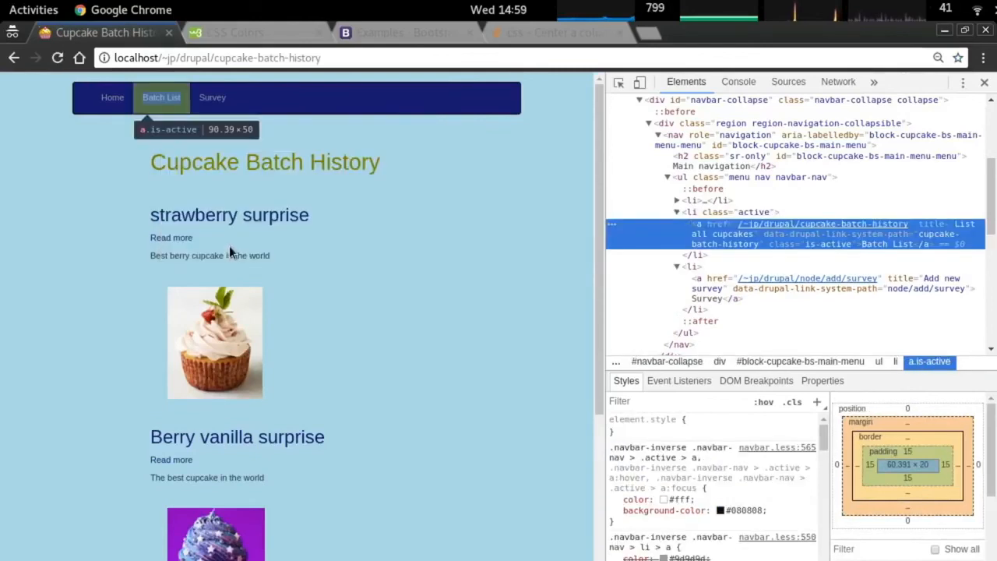
click(739, 210)
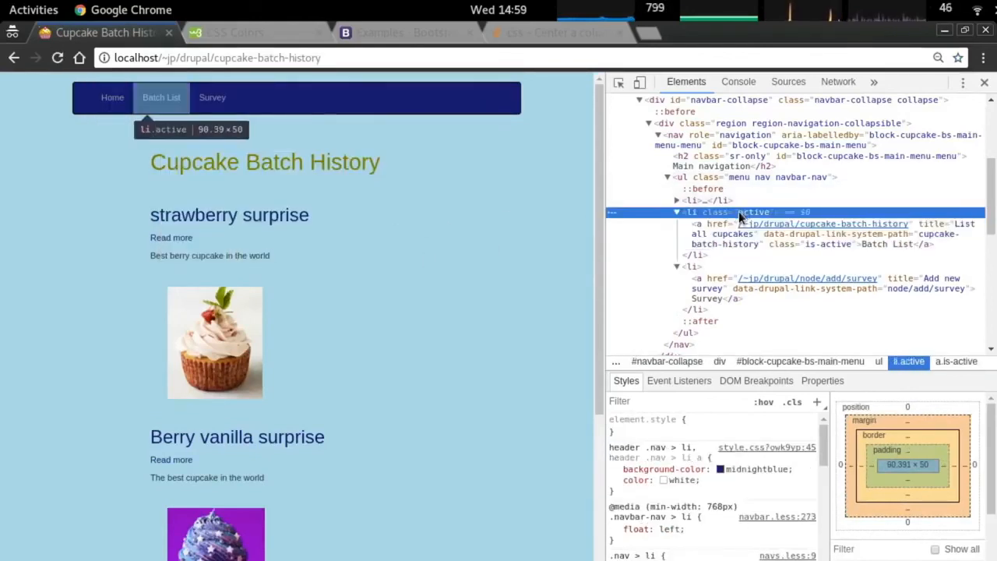
key(alt+Tab)
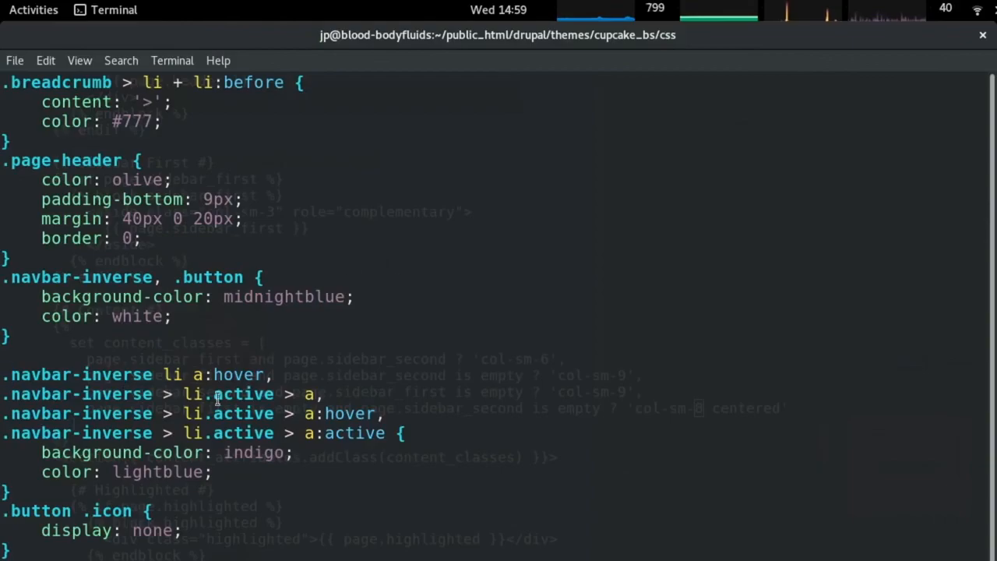
key(alt+Tab)
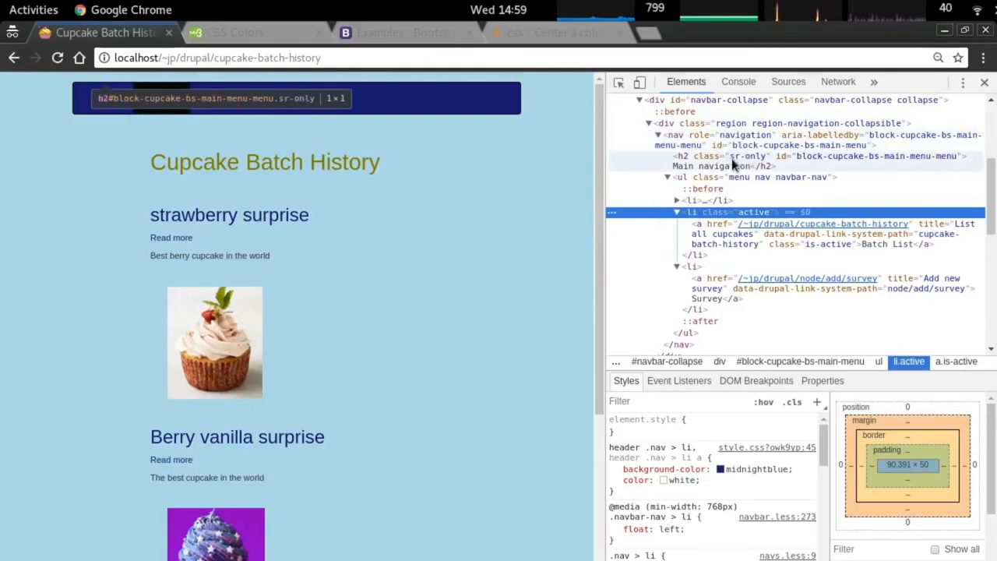
click(730, 160)
click(710, 122)
Browse the element tree from navbar-collapse down to the menu nav navbar-nav list.
scroll(740, 187, up, 3)
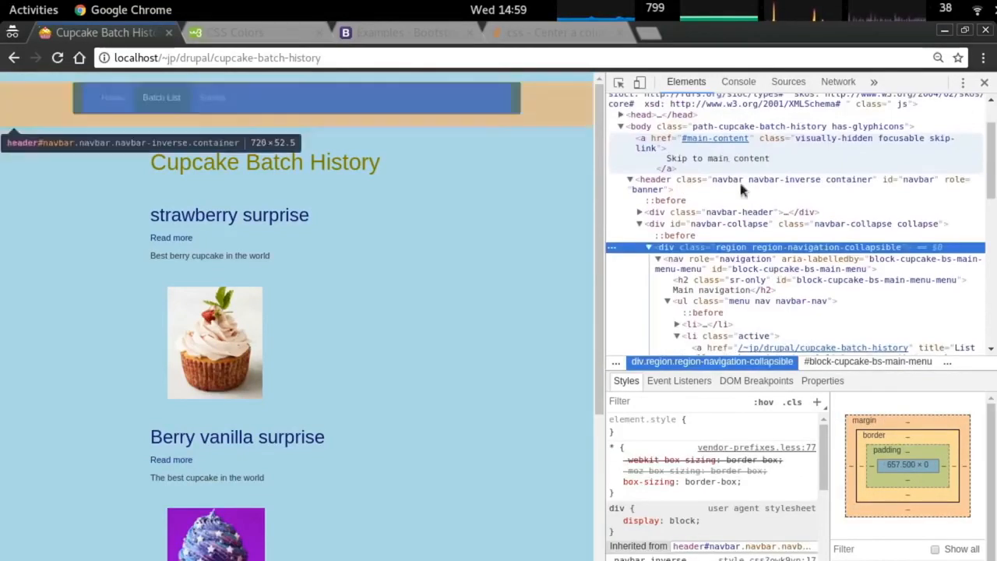
click(732, 224)
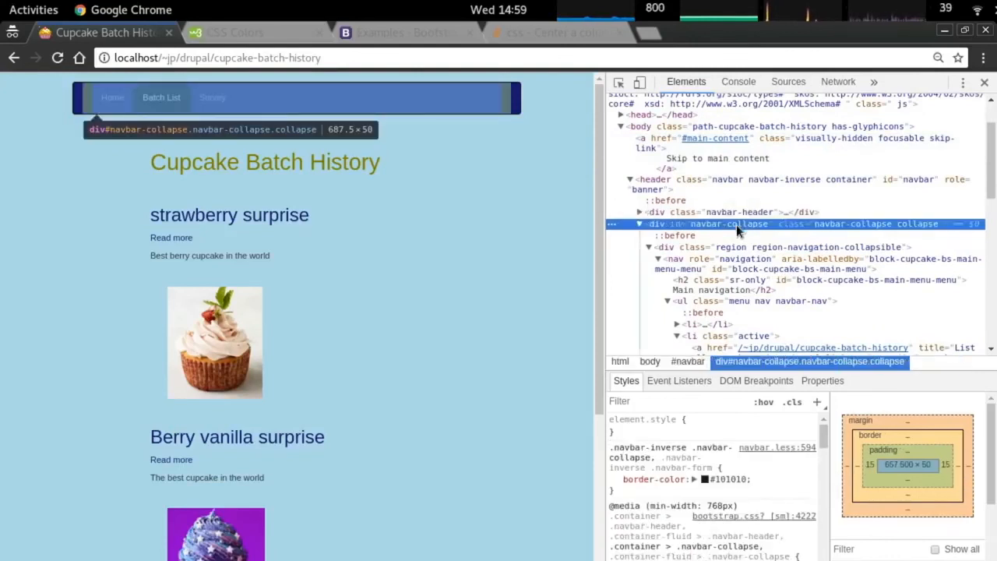
click(734, 247)
right_click(735, 247)
click(711, 257)
click(711, 257)
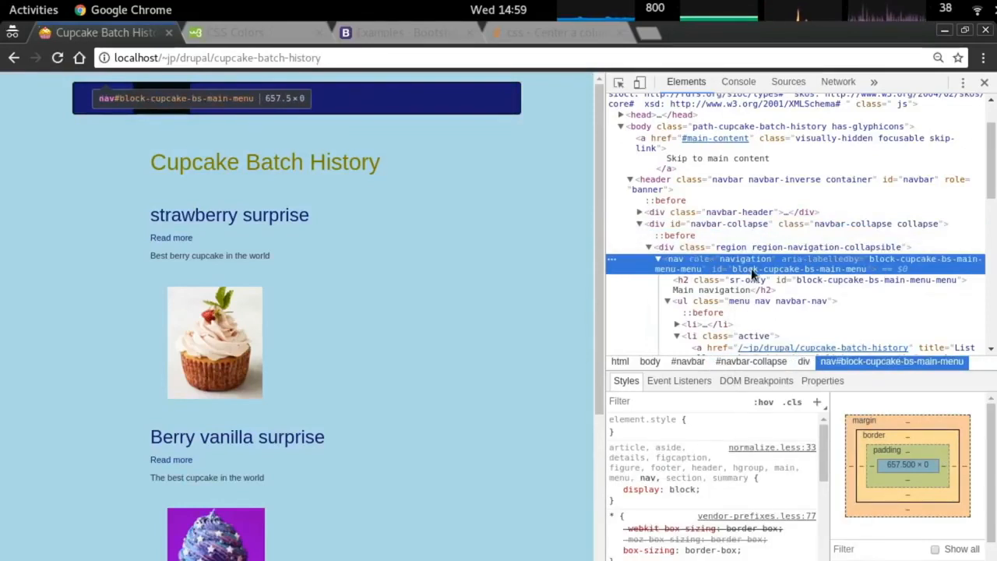
click(757, 287)
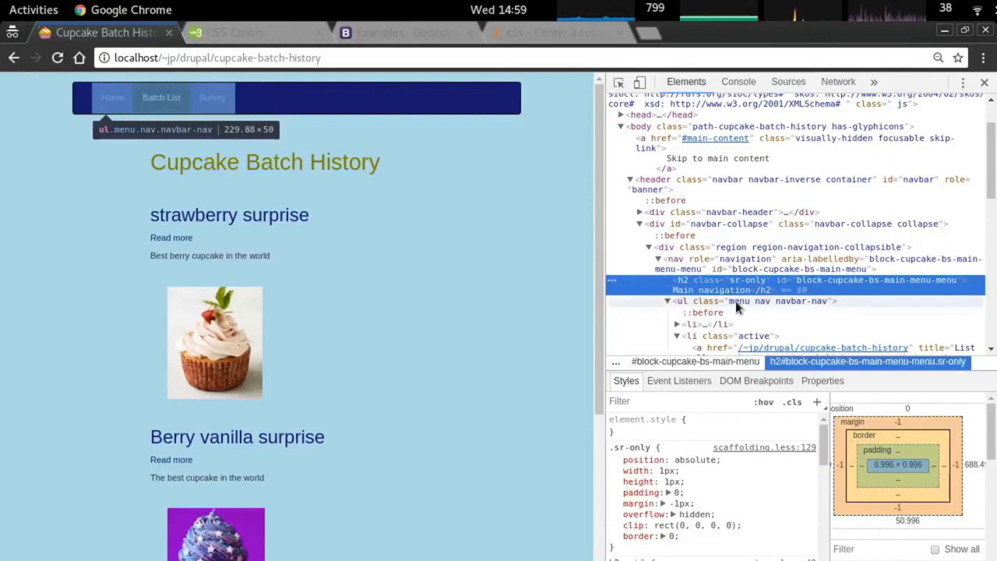
click(735, 301)
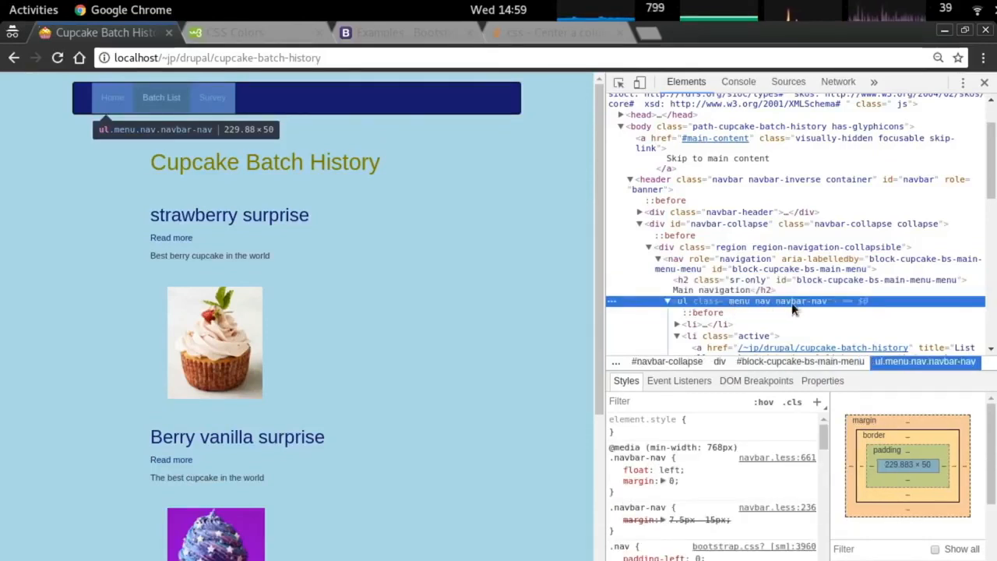
Replace 'inverse' with 'nav' in each hover and active selector, making them .navbar-nav.
key(alt+Tab)
key(Right)
key(Right)
key(Right)
key(Right)
key(Right)
key(Right)
key(Right)
key(Right)
key(x)
key(x)
key(x)
key(x)
key(x)
key(x)
key(x)
text(inav)
key(Escape)
key(Down)
key(Left)
key(Left)
key(x)
key(x)
key(x)
key(x)
key(x)
key(x)
key(x)
text(inav)
key(Escape)
key(Down)
key(Left)
key(Left)
key(x)
key(x)
key(x)
key(x)
key(x)
key(x)
key(x)
text(inav)
key(Escape)
key(Down)
key(Left)
key(Left)
key(x)
key(x)
key(x)
key(x)
key(x)
key(x)
key(x)
text(inav)
key(Escape)
Reload Chrome and check the Create survey and Batch List pages with the new CSS.
key(alt+Tab)
key(F5)
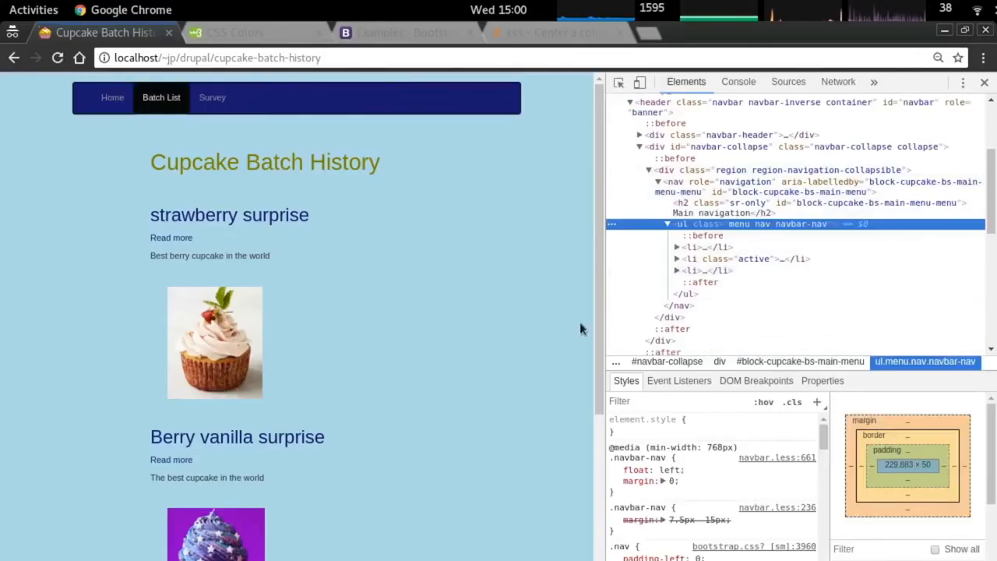
click(212, 98)
click(161, 107)
Inspect the active Batch List link and select Bootstrap's active-link selector in the Styles pane.
right_click(142, 110)
click(241, 250)
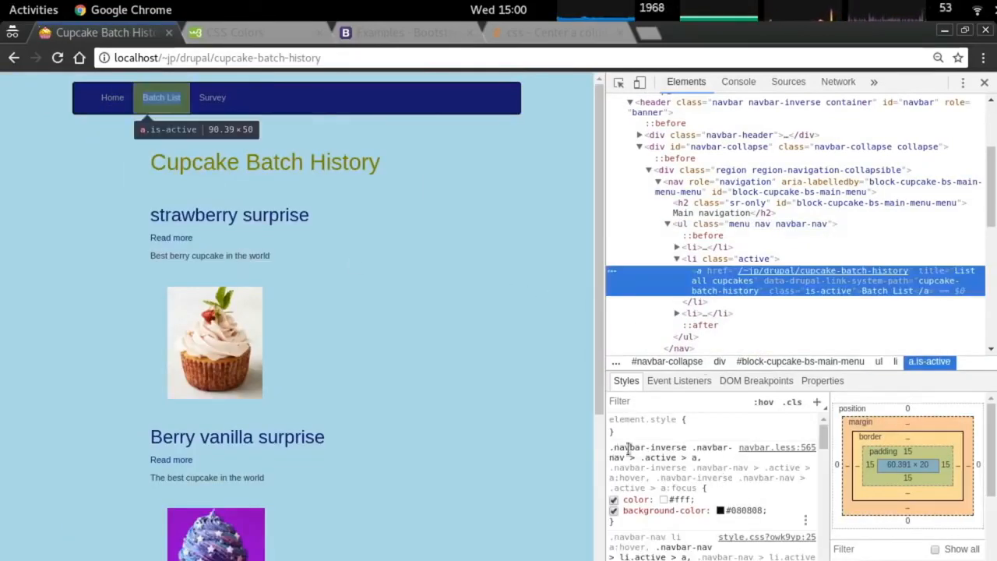
drag(697, 460, 611, 451)
key(ctrl+c)
click(698, 458)
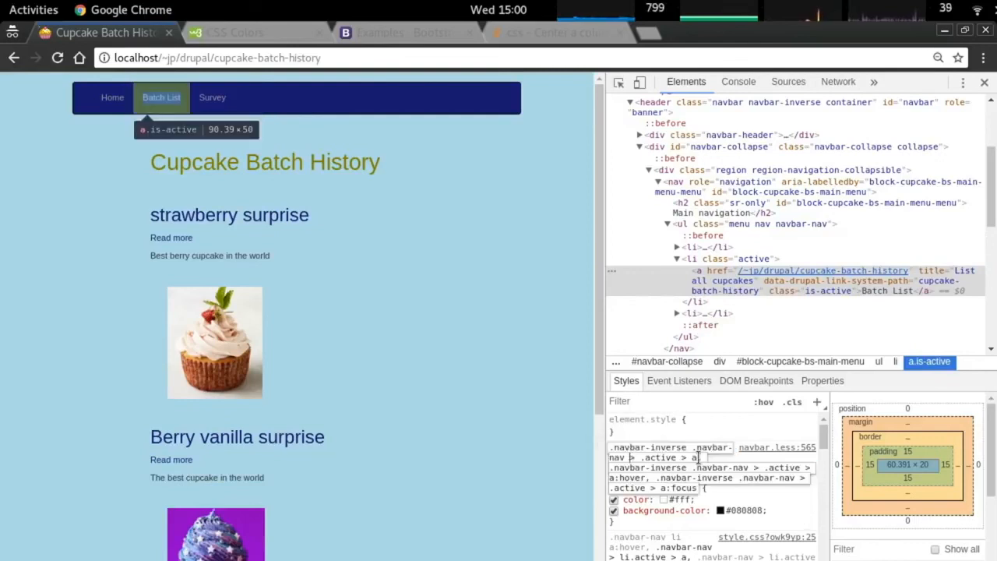
drag(697, 489, 611, 447)
key(alt+Tab)
In style.css, replace the old nav selectors with '.navbar-inverse .navbar-nav > .active > a, a:hover, a:focus {'.
key(k)
key(k)
key(k)
key(d)
key(d)
key(d)
key(d)
key(d)
key(d)
key(c)
key(c)
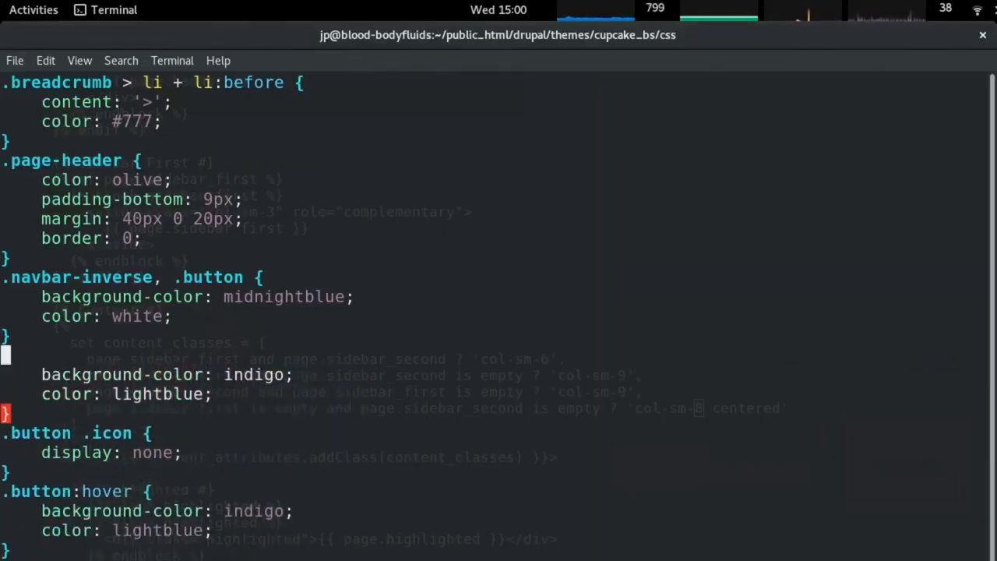
right_click(448, 376)
click(482, 450)
key(Right)
key(Right)
key(Right)
key(Right)
key(Right)
key(Right)
key(Right)
key(Right)
key(Right)
key(Right)
key(Right)
key(Right)
key(Right)
key(Right)
key(Right)
key(Right)
key(Right)
key(Right)
key(Right)
key(Right)
key(Return)
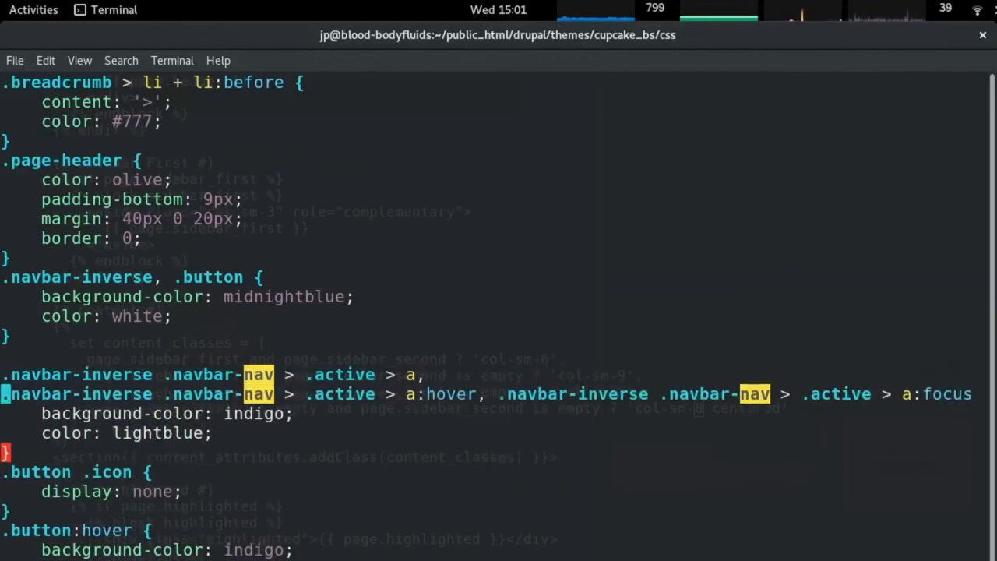
key(Right)
key(Right)
key(Right)
key(Right)
key(Right)
key(Right)
key(Right)
key(Right)
key(Right)
key(Right)
key(Right)
key(Right)
key(Right)
key(Right)
key(Right)
key(Right)
key(Right)
key(Right)
key(Right)
key(Right)
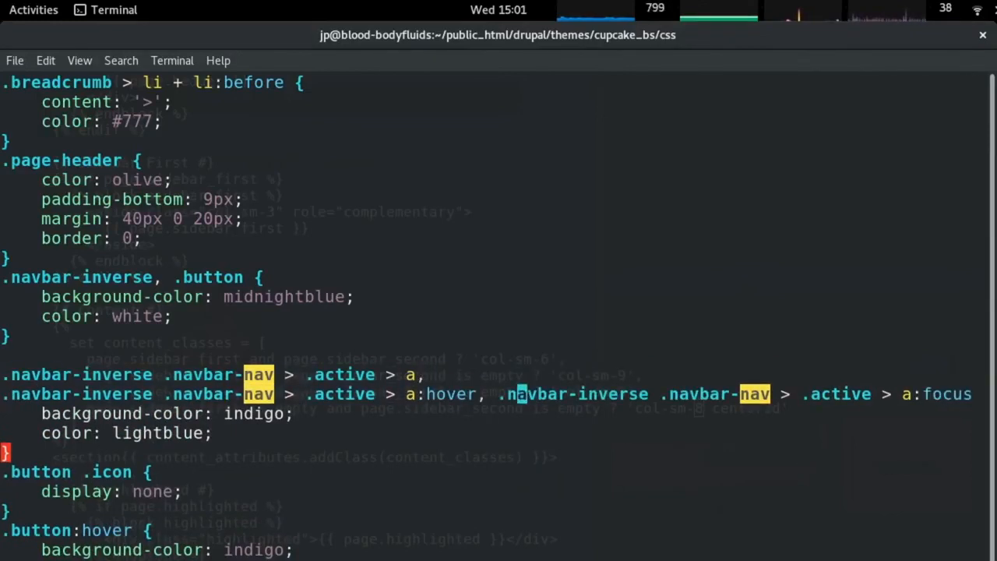
key(Left)
key(Left)
key(Return)
key(End)
text({)
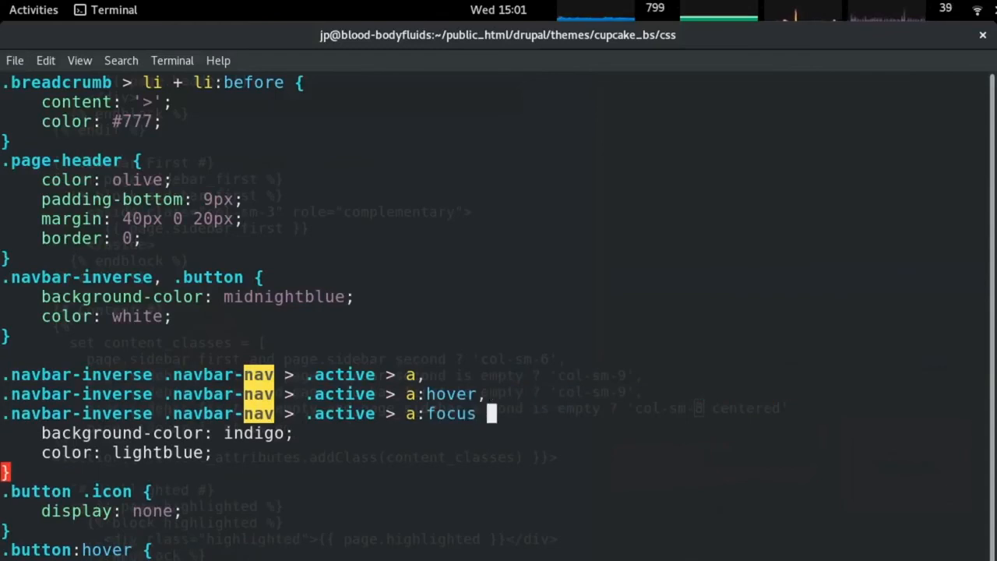
Check the navbar link colours on the survey, batch history and home pages in Chrome.
key(alt+Tab)
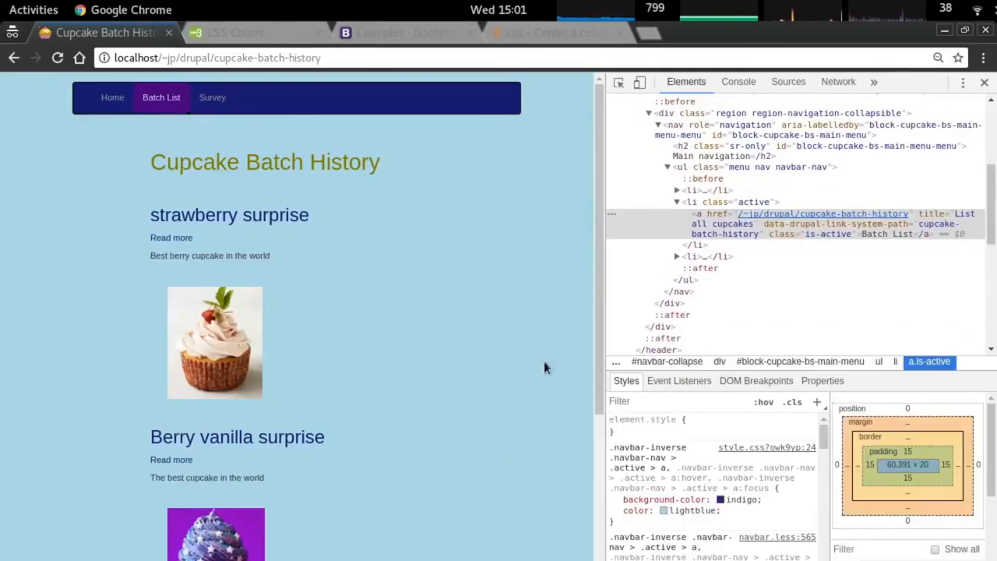
click(212, 98)
click(161, 97)
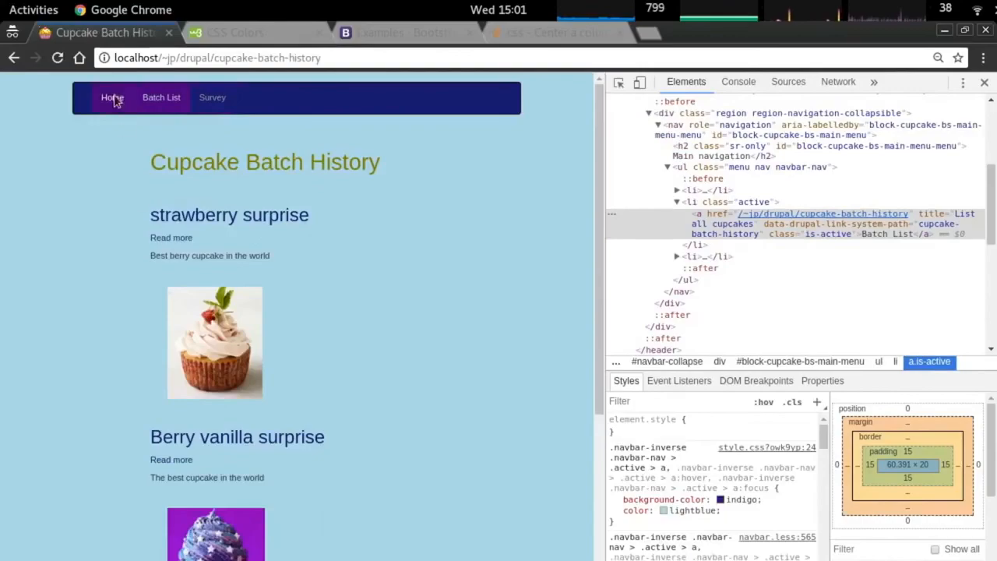
click(113, 97)
Tidy the navbar rule in style.css, removing the stray blank line.
key(alt+Tab)
scroll(195, 350, down, 1)
key(Up)
key(Up)
key(Up)
key(Up)
key(Up)
key(Up)
key(Down)
key(Down)
key(Down)
key(d)
key(d)
key(Up)
key(Up)
key(Up)
key(Up)
key(Up)
key(Up)
key(Up)
key(Up)
key(Up)
key(Up)
key(Up)
key(Up)
key(Up)
key(Up)
key(Up)
key(Up)
key(Up)
key(Up)
key(Up)
key(Up)
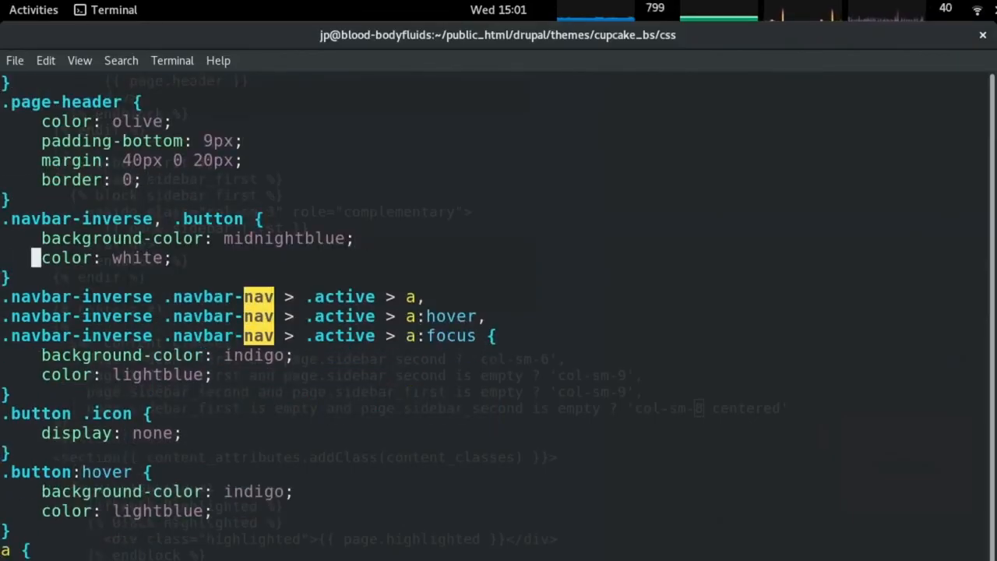
key(Down)
key(Down)
key(Down)
key(Down)
key(Down)
key(Down)
key(Down)
key(Down)
key(Down)
key(Down)
key(Down)
key(Down)
key(Down)
key(Down)
key(Down)
key(Down)
key(Down)
key(Down)
key(Down)
key(Down)
key(Down)
key(Down)
key(Down)
key(Down)
key(Down)
key(Down)
key(Down)
key(Down)
key(Down)
key(Down)
key(Down)
key(Down)
key(Down)
key(Down)
key(Down)
key(Down)
key(Down)
key(Down)
key(Down)
key(Down)
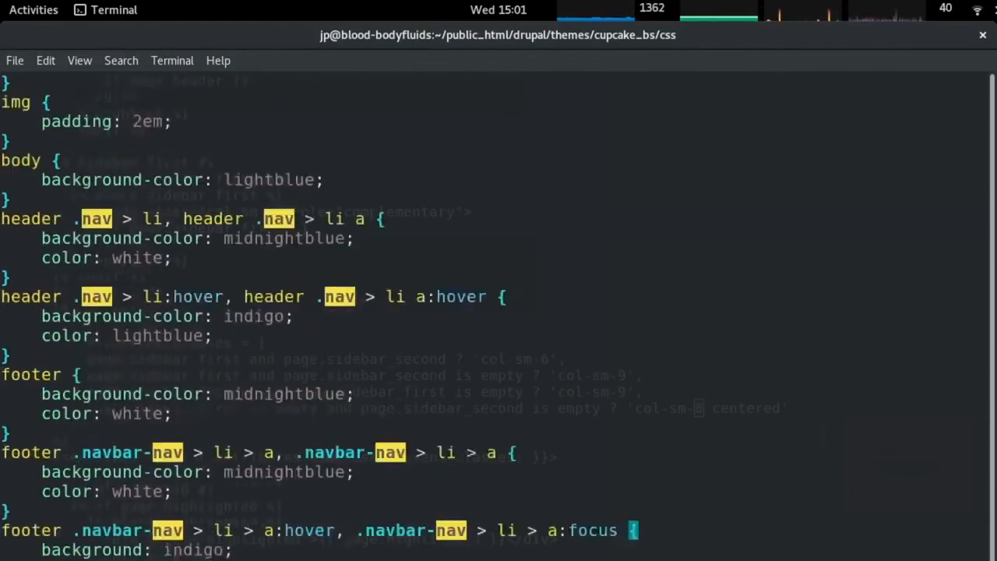
key(Up)
key(Up)
key(Up)
key(Up)
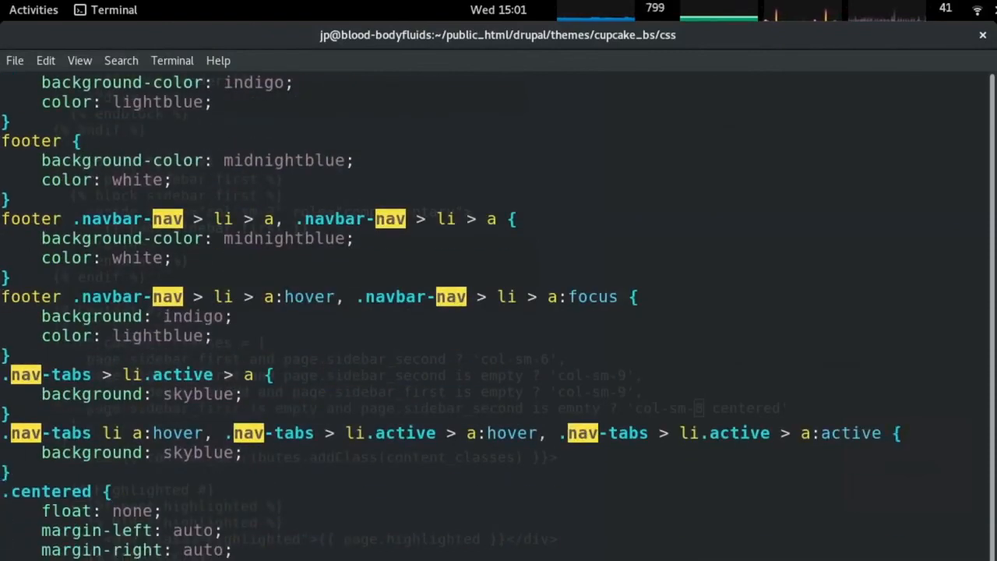
Reload Chrome to apply the new navbar styles, then close the finished tabs.
key(alt+Tab)
key(ctrl+r)
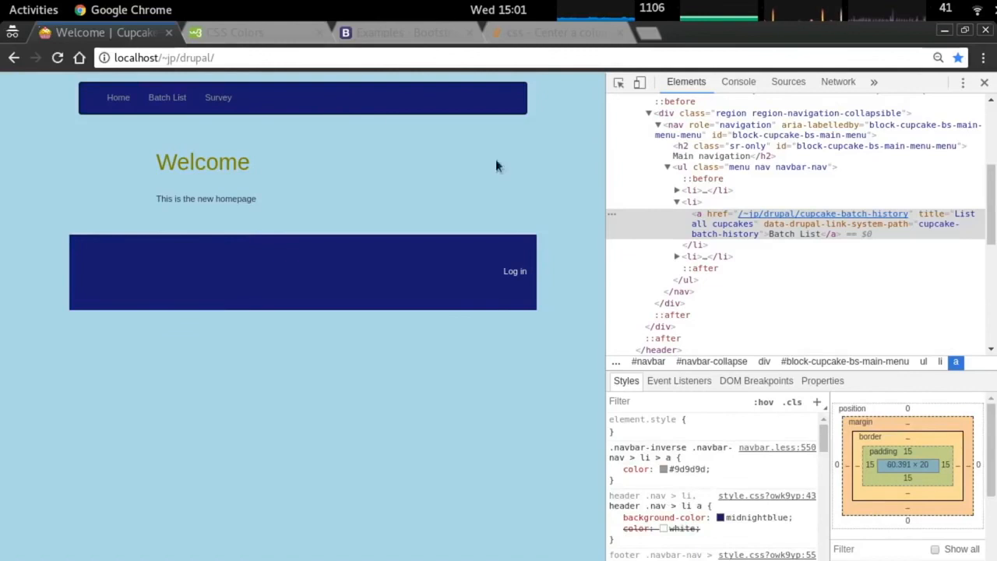
key(ctrl+w)
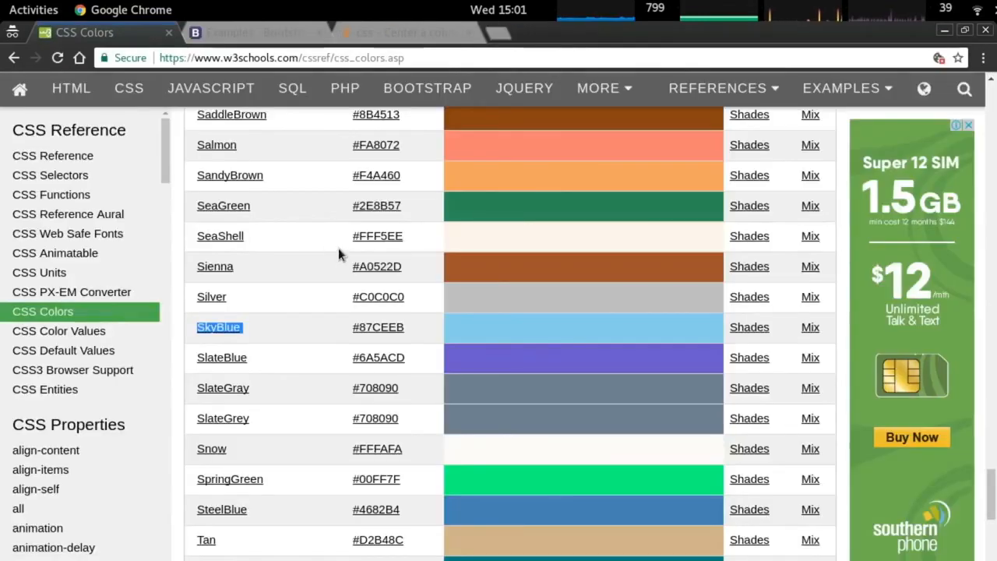
key(ctrl+w)
key(ctrl+w)
key(ctrl+w)
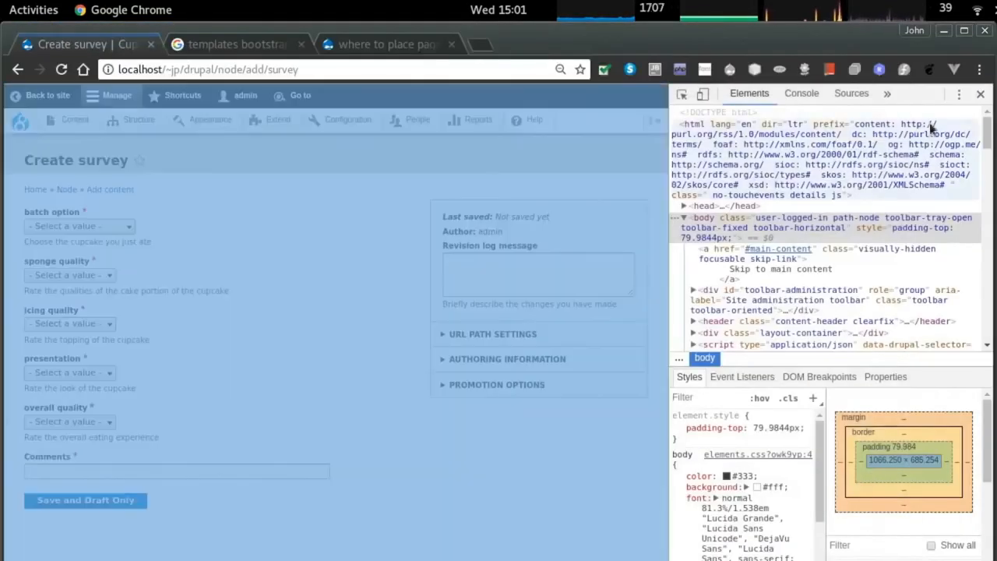
Close the developer tools panel and the leftover search tab.
key(F12)
key(ctrl+Tab)
key(ctrl+w)
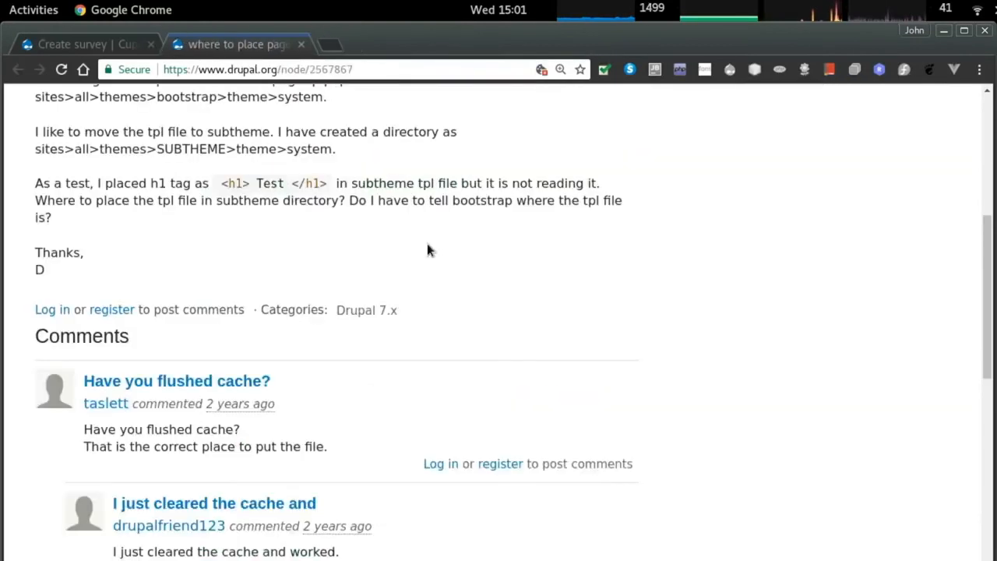
scroll(427, 243, up, 5)
key(ctrl+w)
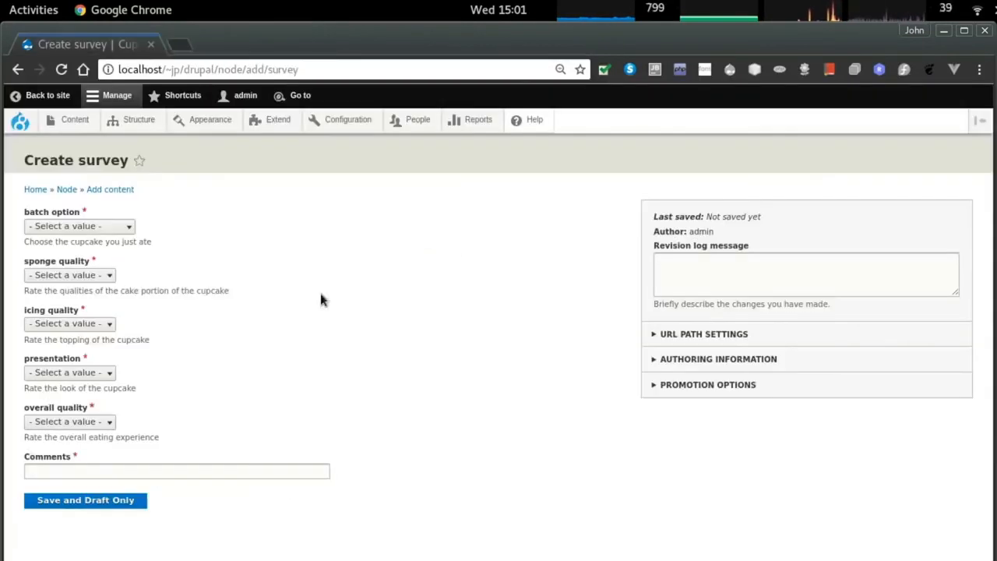
Put the Drupal site into maintenance mode and save the setting.
click(74, 119)
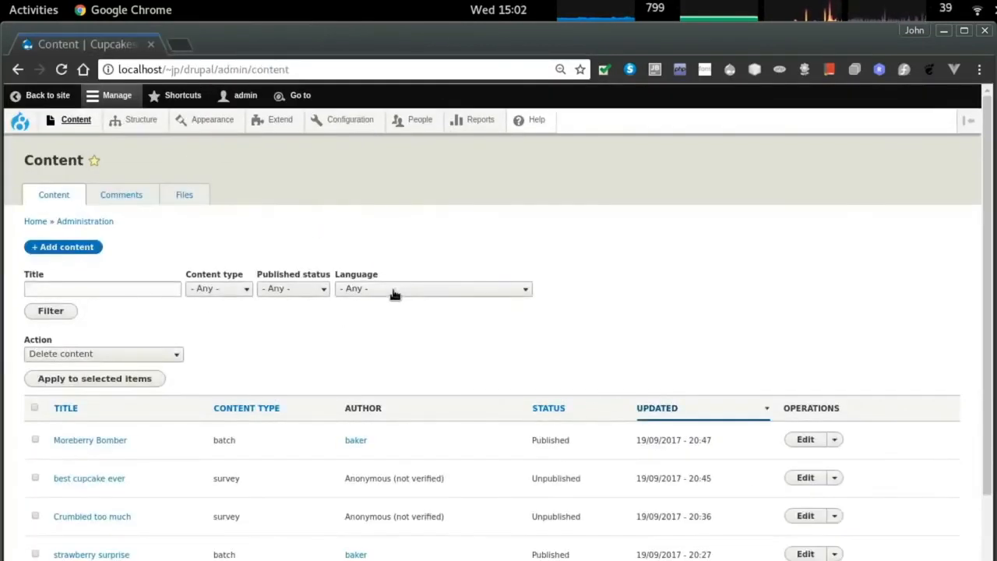
click(350, 119)
scroll(185, 392, down, 3)
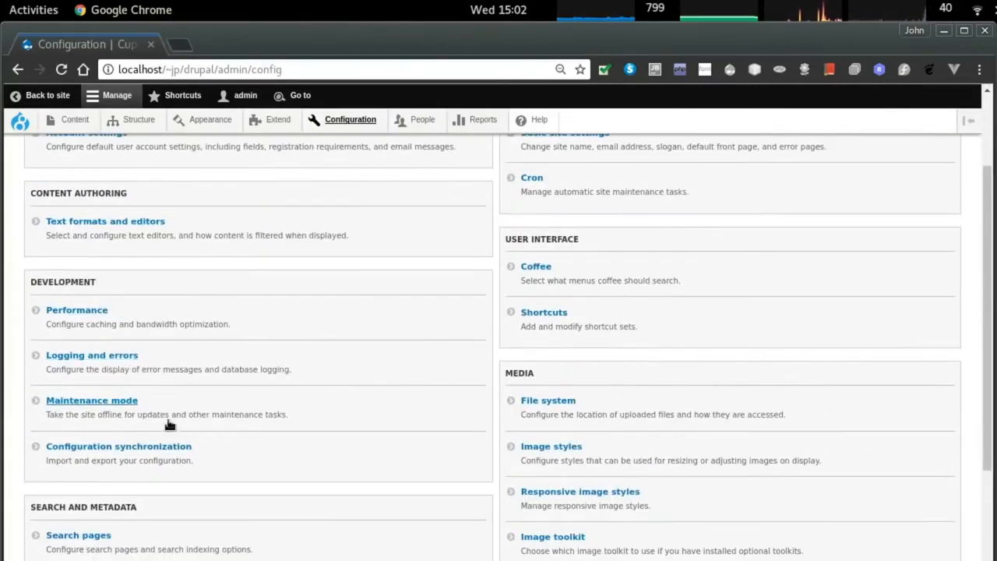
click(113, 402)
click(27, 237)
click(83, 348)
Set page cache max age to 30 min, enable CSS and JavaScript aggregation, save, and clear all caches.
click(336, 121)
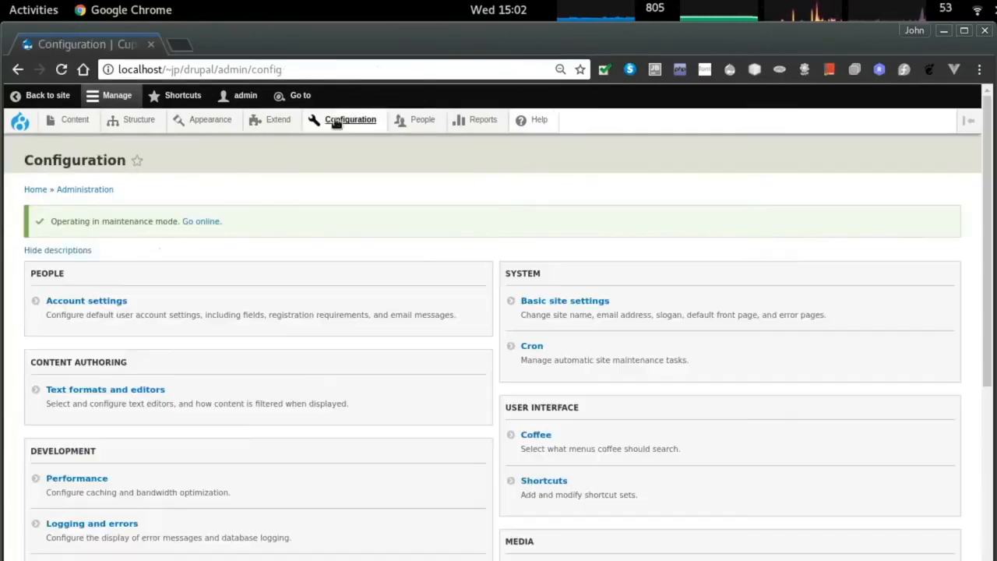
scroll(101, 401, down, 1)
click(100, 437)
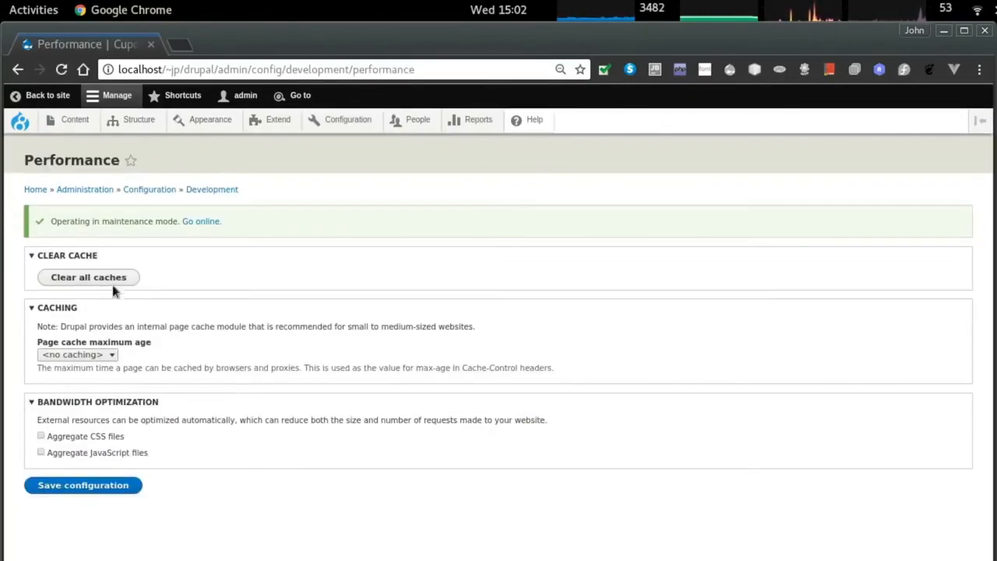
click(85, 355)
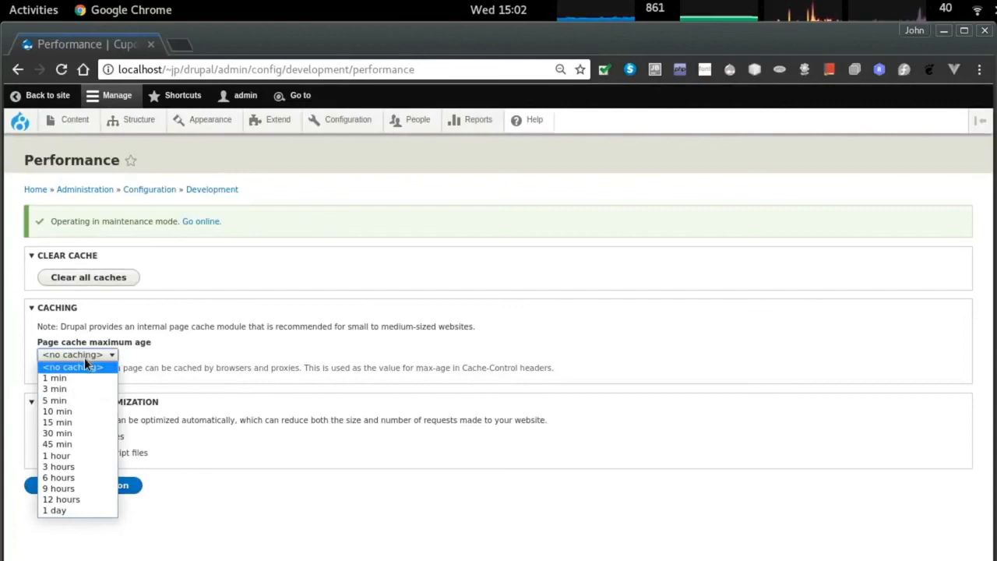
click(88, 432)
click(78, 436)
click(78, 453)
click(86, 485)
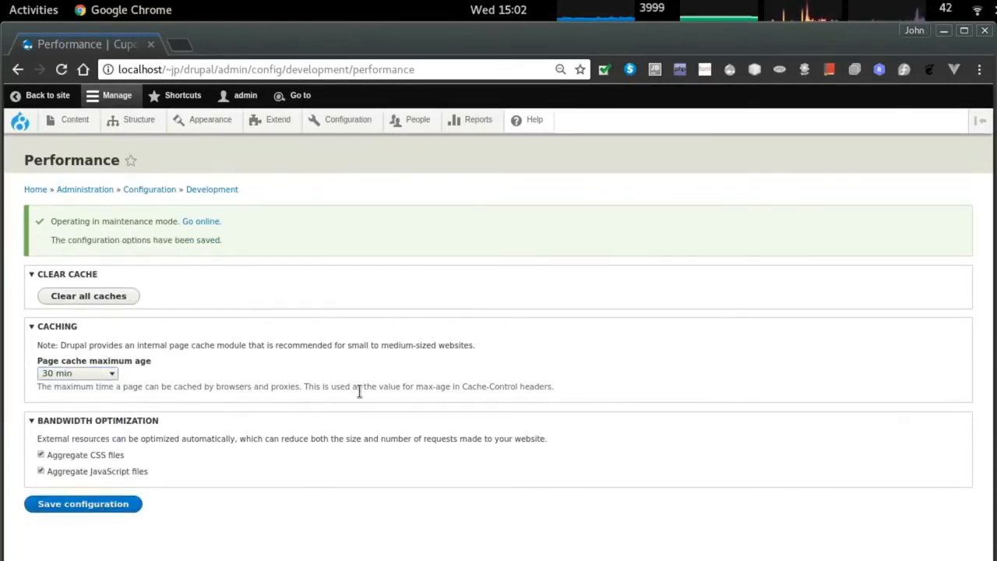
click(34, 170)
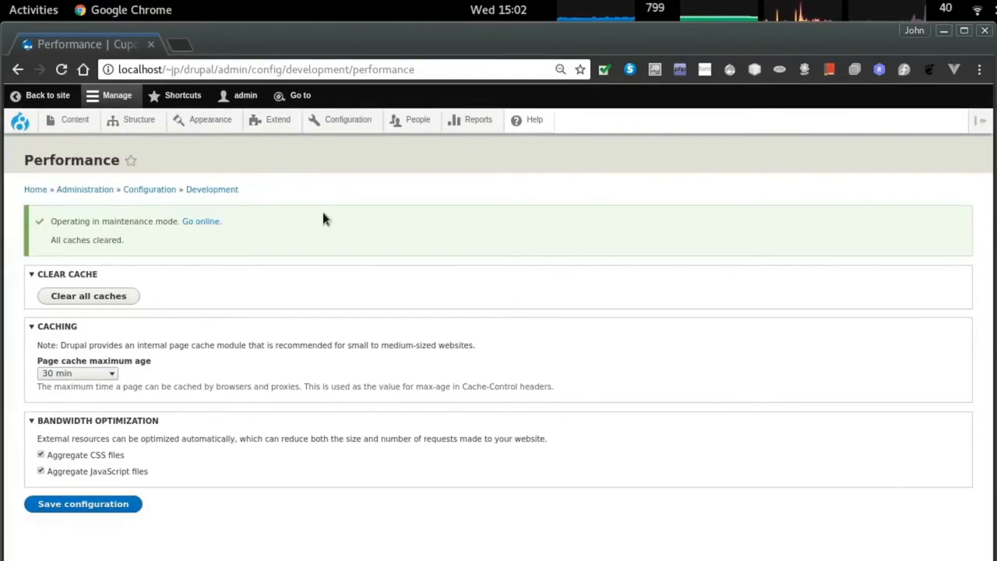
key(alt+Tab)
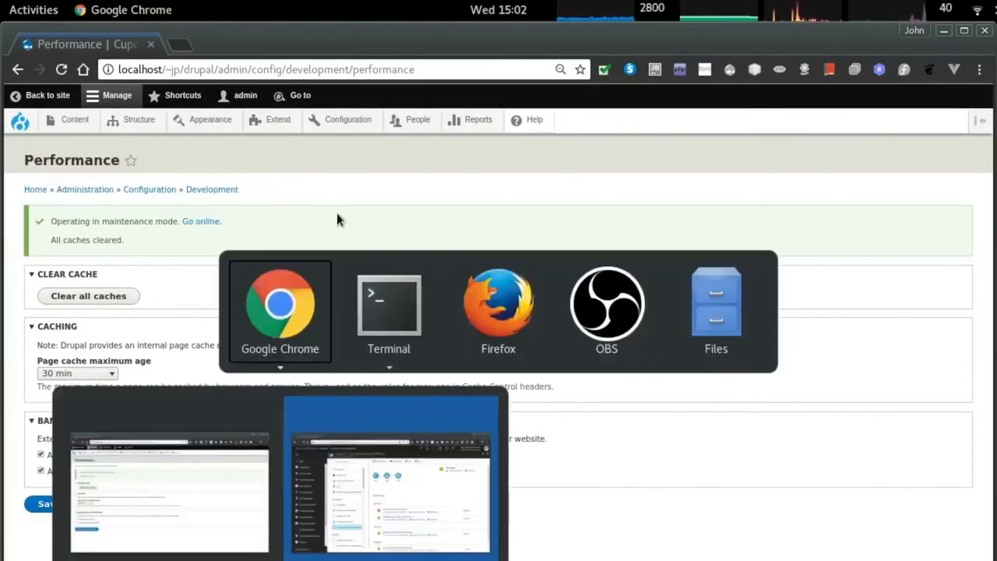
key(alt+grave)
key(alt+Tab)
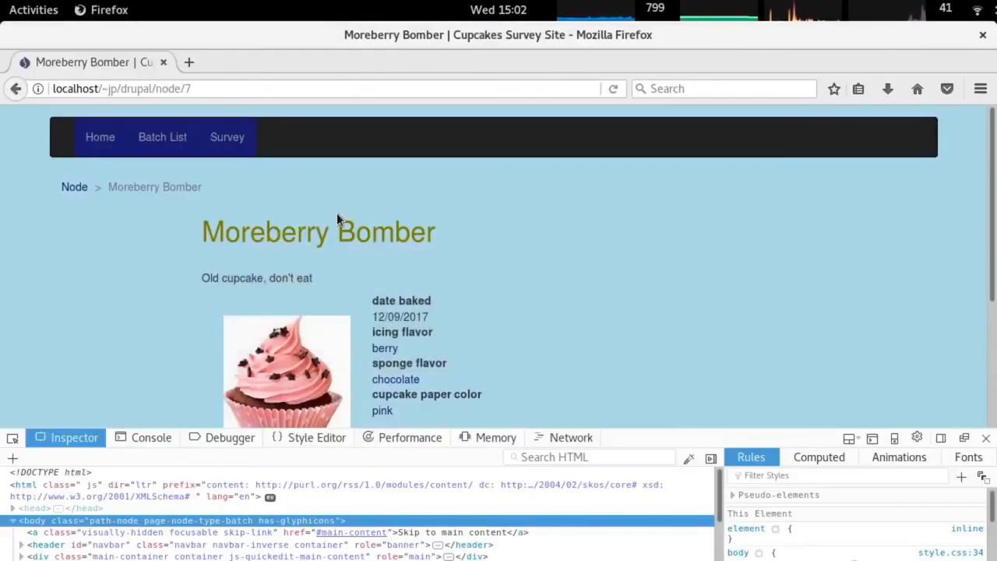
click(79, 141)
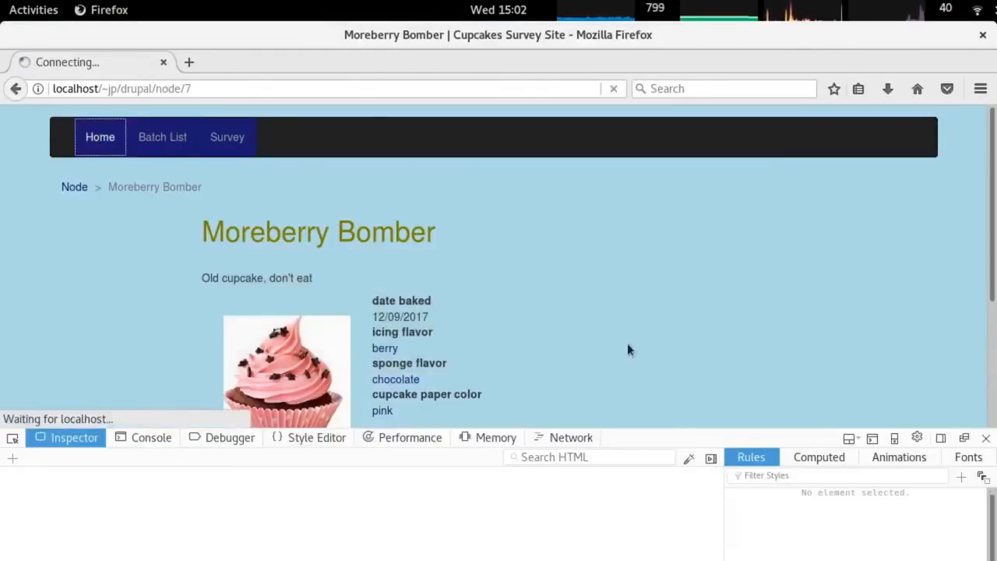
click(985, 438)
scroll(508, 308, down, 5)
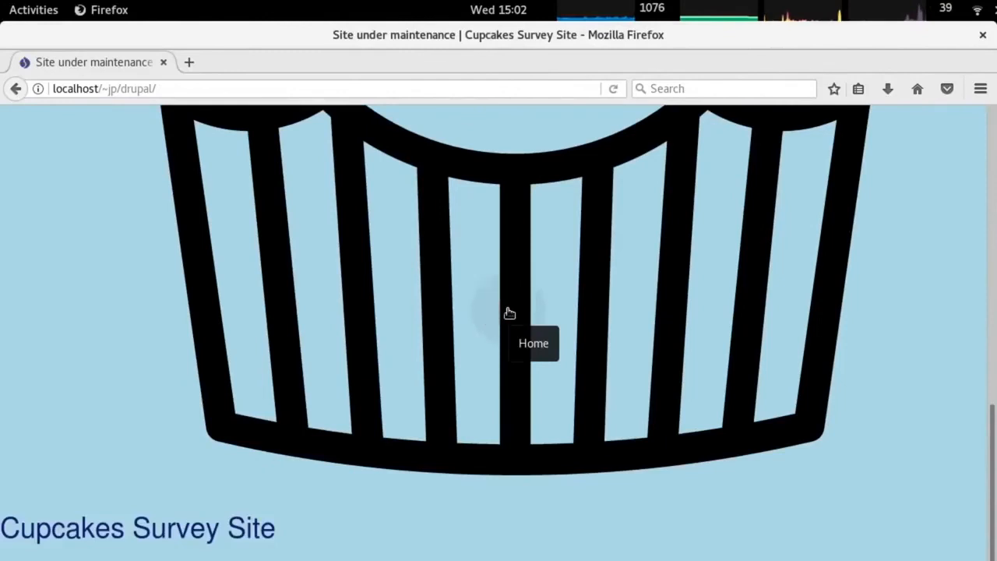
key(alt+Tab)
key(alt+Tab)
key(alt+Tab)
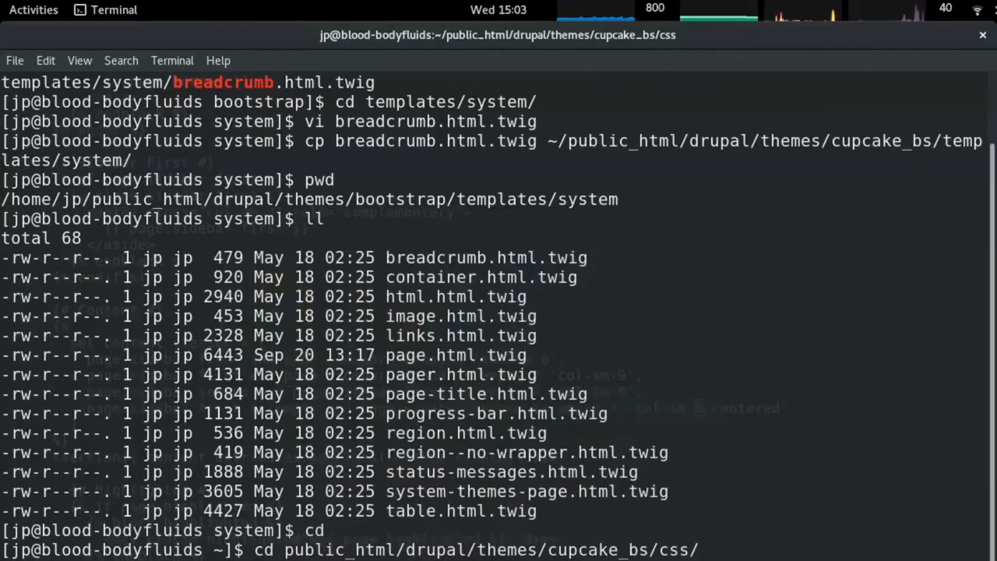
Go up with cd .. to the drupal folder and then public_html, listing each with ll.
text(cd ..)
key(Return)
text(cd ..)
key(Return)
text(cd ..)
key(Return)
text(ll)
key(Return)
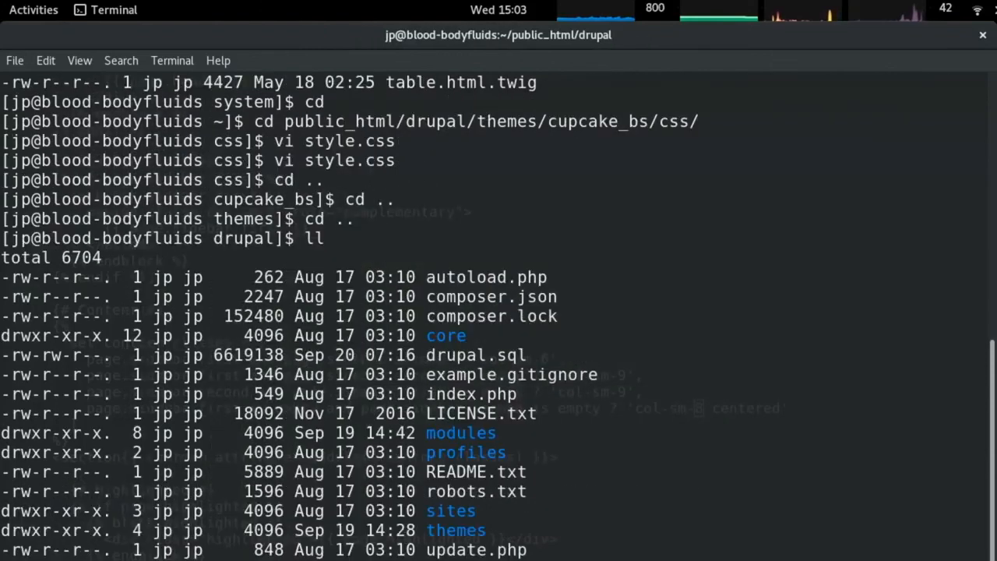
text(cd ..)
key(Return)
text(ll)
key(Return)
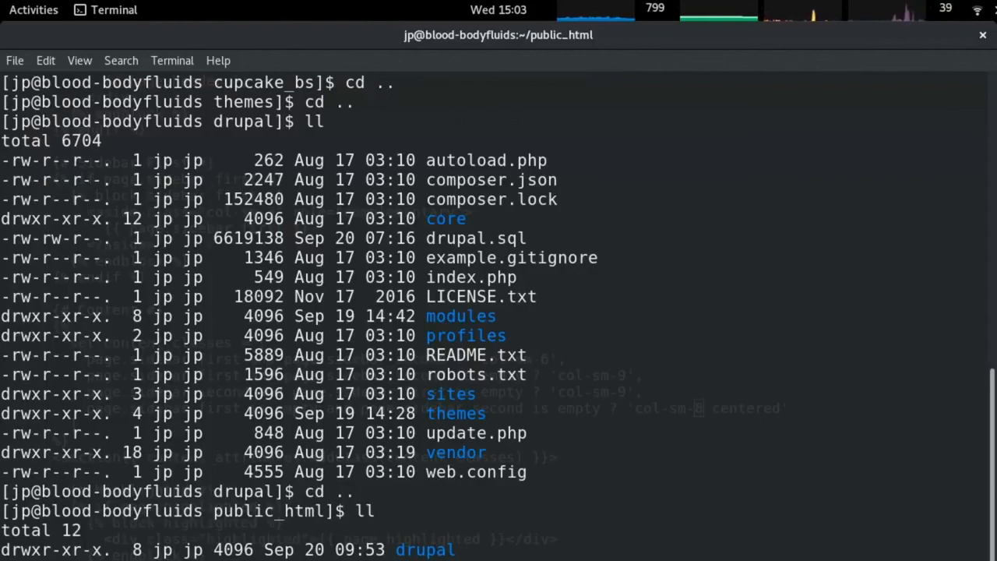
In the other terminal, close the page.html.twig editor, run pwd and ll, then go up to drupal and list it.
key(alt+Tab)
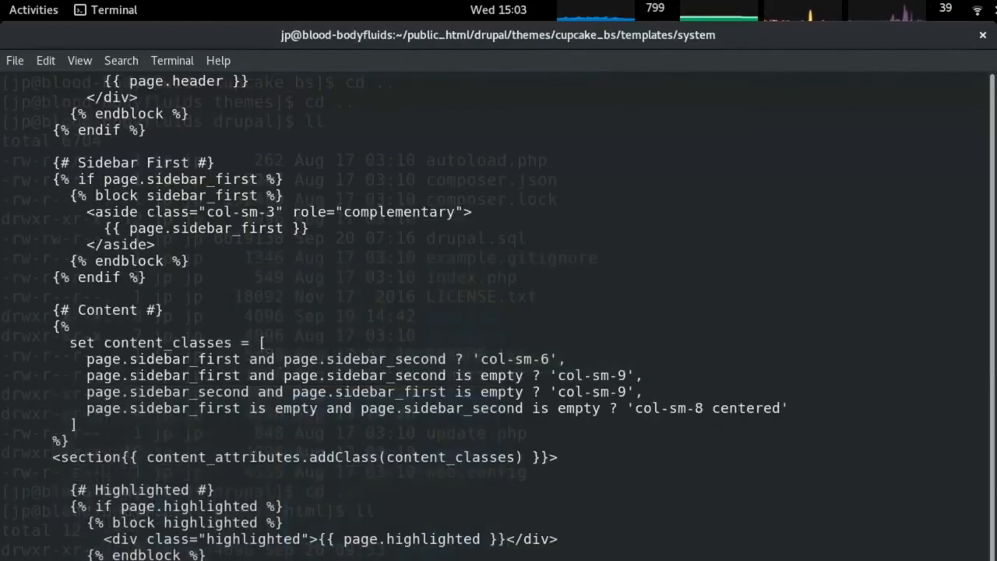
key(Return)
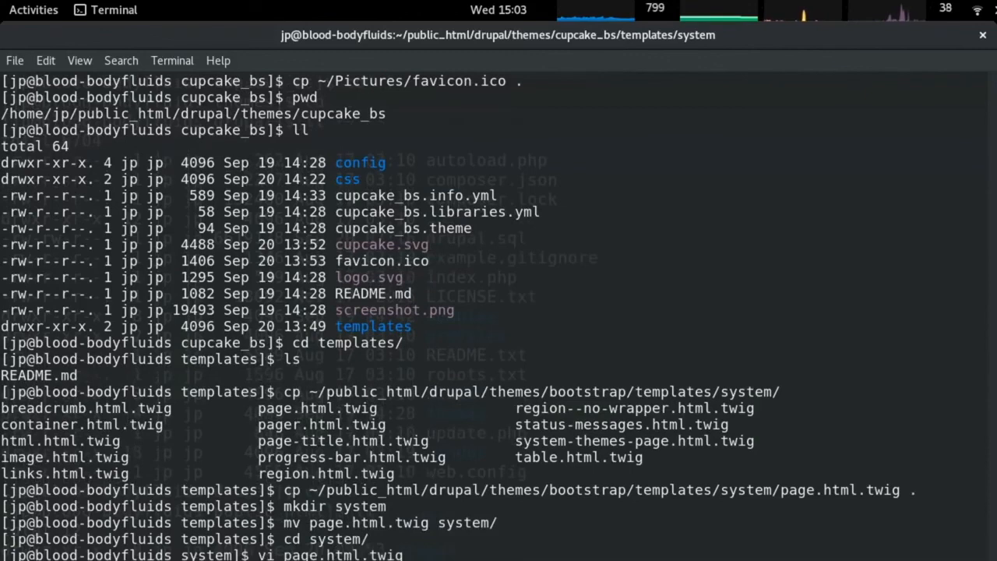
text(pwd)
key(Return)
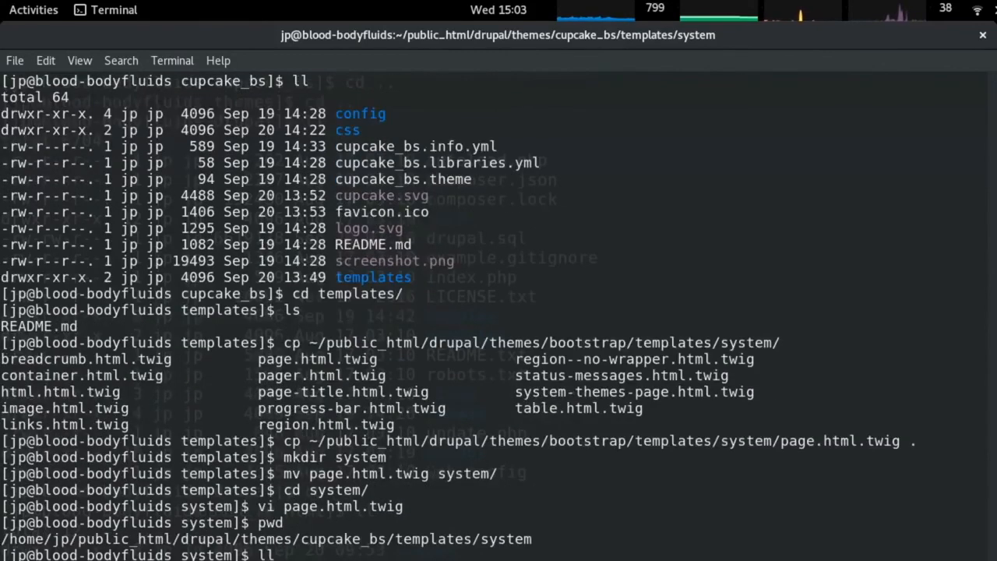
text(ll)
key(Return)
text(cd ..)
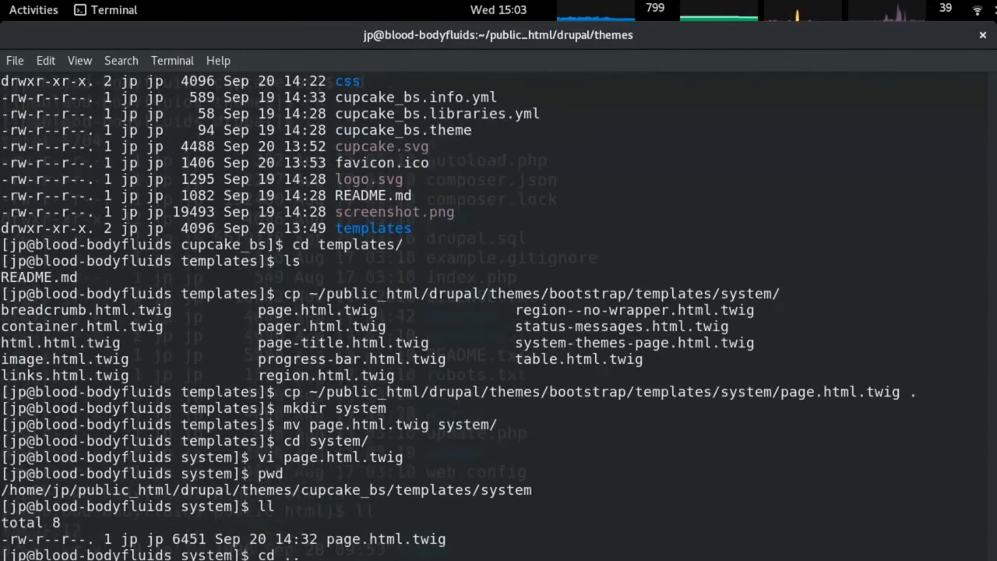
key(Up)
key(Return)
text(ll)
key(Return)
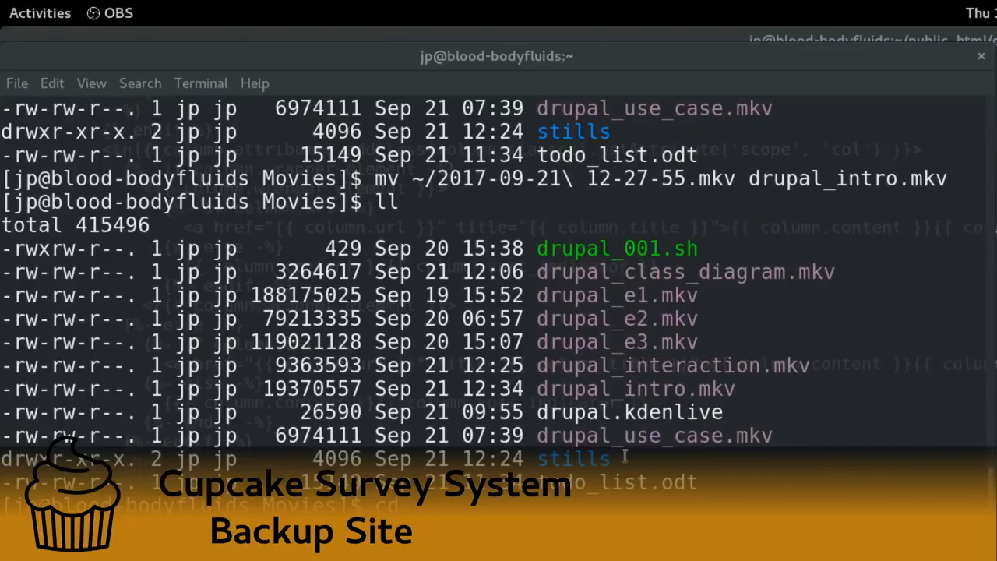
In public_html, list the contents and delete the old cupcake_drupal.tar.gz archive.
click(624, 458)
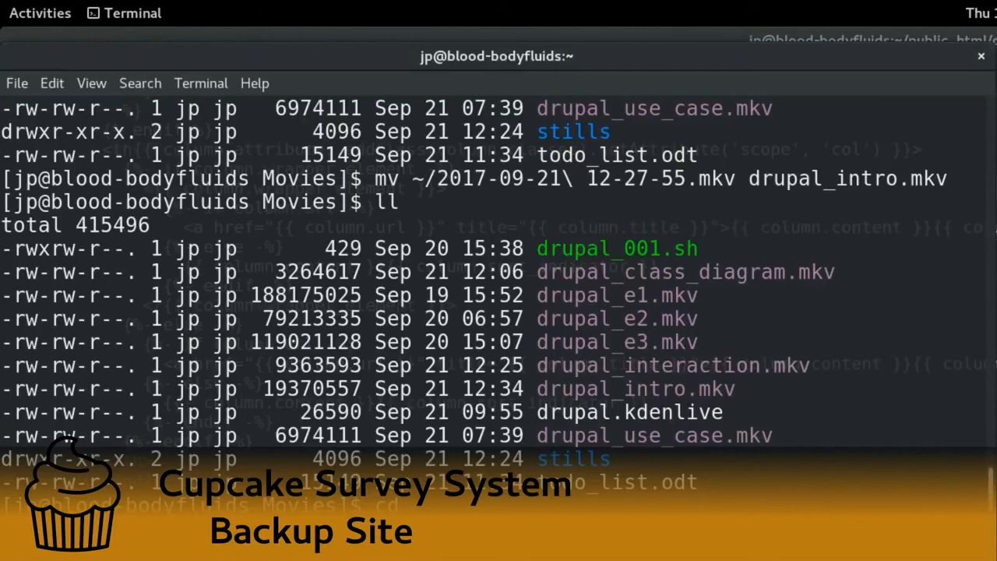
text(cd public_html/)
key(Return)
text(ll)
key(Return)
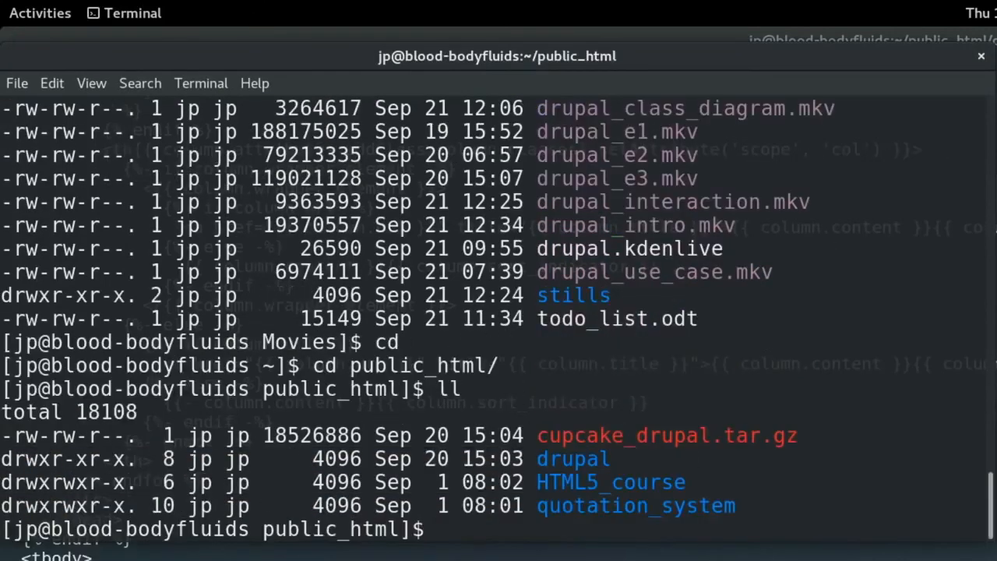
text(rm cu)
key(Tab)
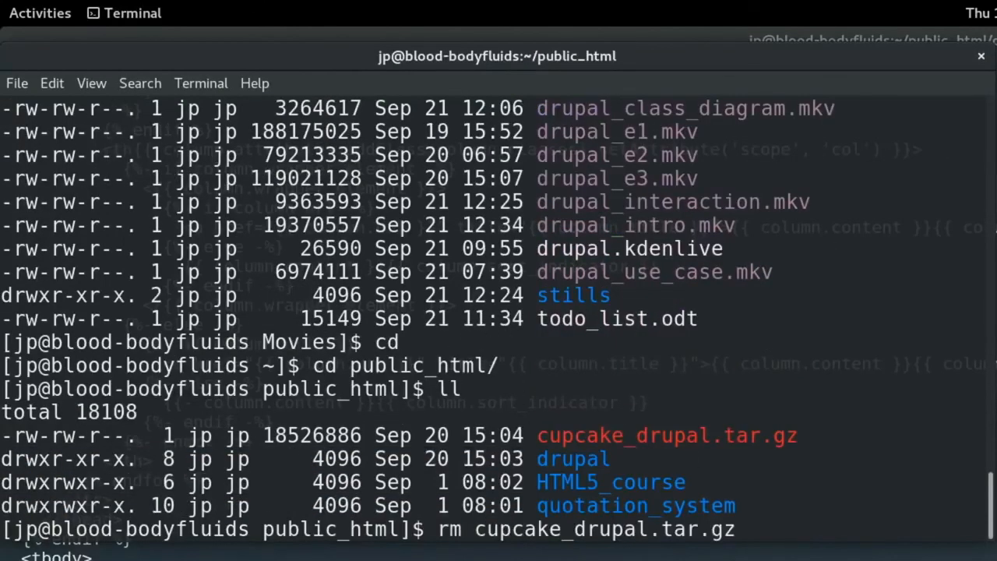
key(Return)
Enter the drupal folder, list it, and delete the old drupal.sql dump.
text(cd d)
key(Tab)
key(Return)
text(ll)
key(Return)
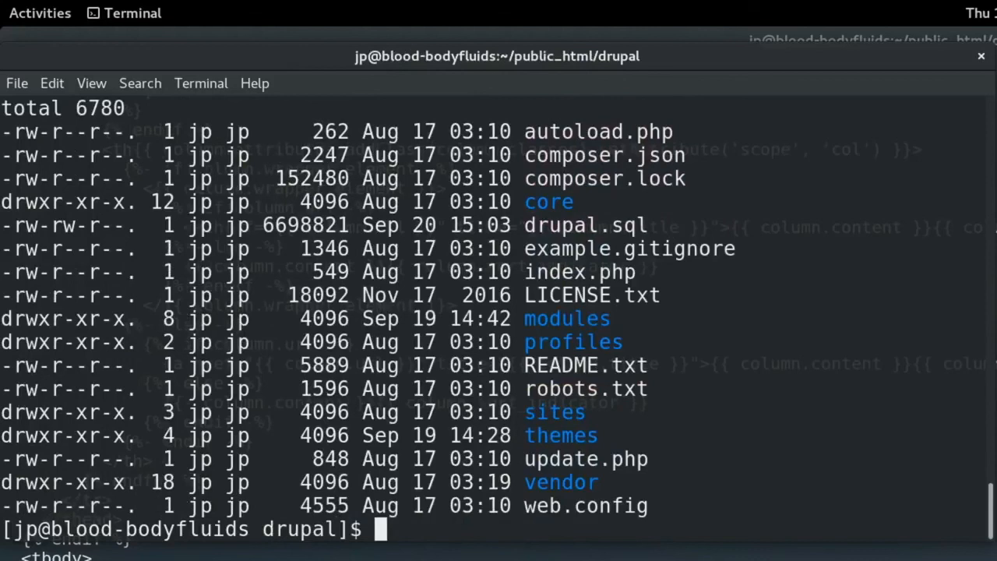
text(rm d)
key(Tab)
key(Return)
Run 'mysql -u root drupal > drupal.sql', which hangs, and stop it with Ctrl+C.
text(mysql -u ro)
text(ot dr)
text(upao)
key(BackSpace)
text(l > drupal.sql)
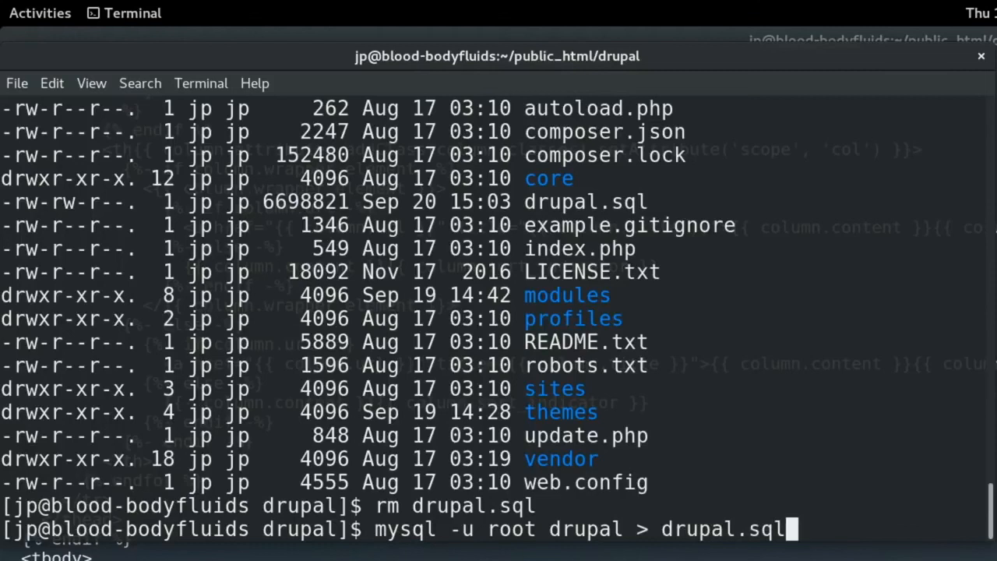
key(Return)
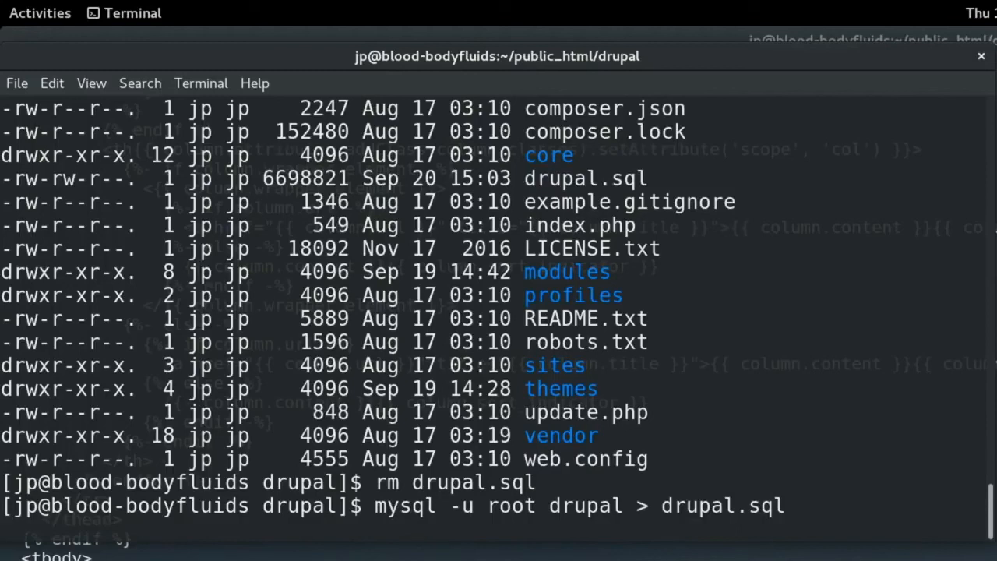
key(ctrl+c)
Try editing the recalled command into mysqldump, then discard it for a fresh prompt.
key(Up)
key(Home)
key(Right)
key(Right)
key(Right)
key(Right)
key(Right)
text(d)
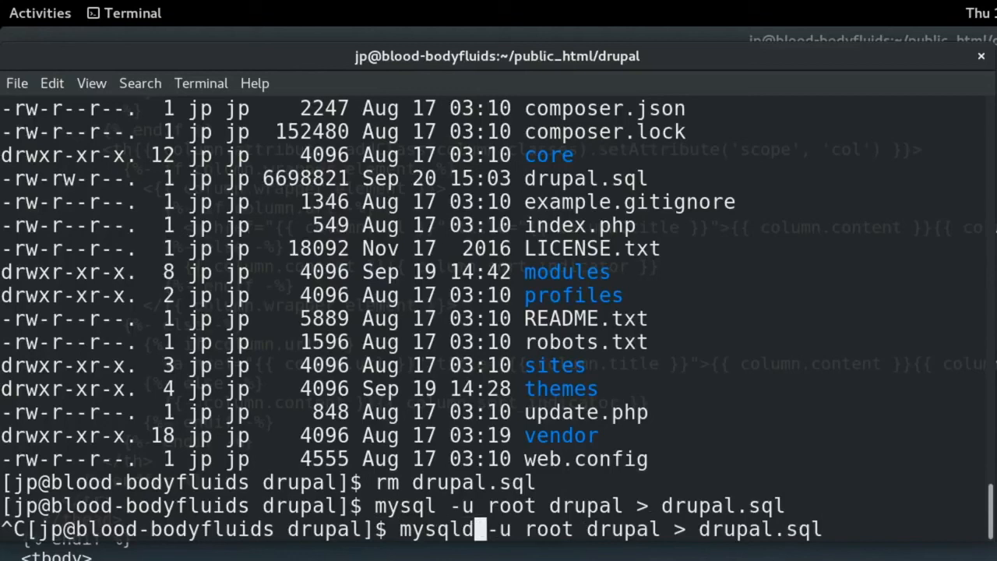
text( mp)
key(BackSpace)
key(BackSpace)
key(BackSpace)
text(m)
key(BackSpace)
key(BackSpace)
text(uuuuu)
key(BackSpace)
key(BackSpace)
key(BackSpace)
key(BackSpace)
key(BackSpace)
key(BackSpace)
key(BackSpace)
key(BackSpace)
key(BackSpace)
key(BackSpace)
key(BackSpace)
key(BackSpace)
key(BackSpace)
key(BackSpace)
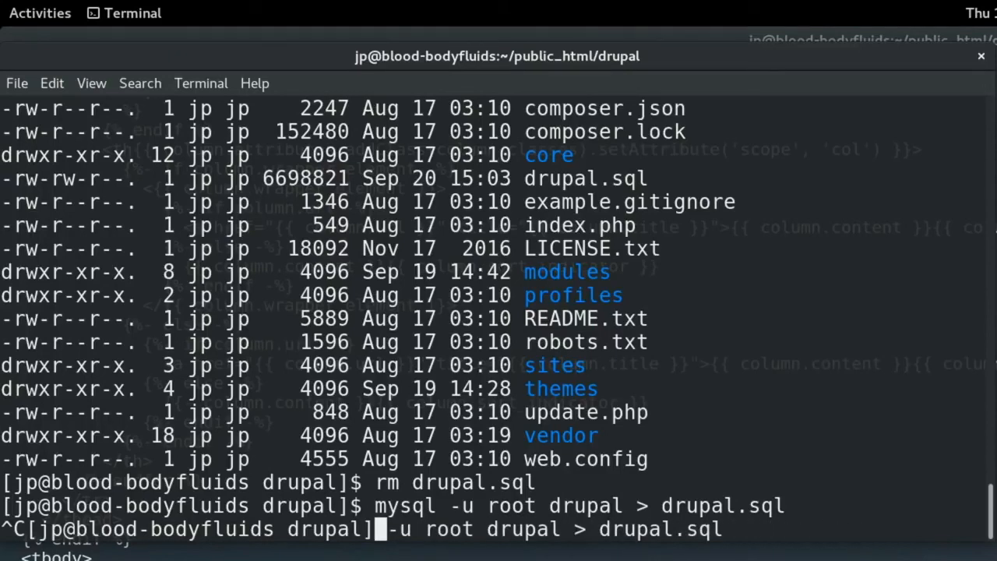
key(ctrl+k)
key(Return)
key(Return)
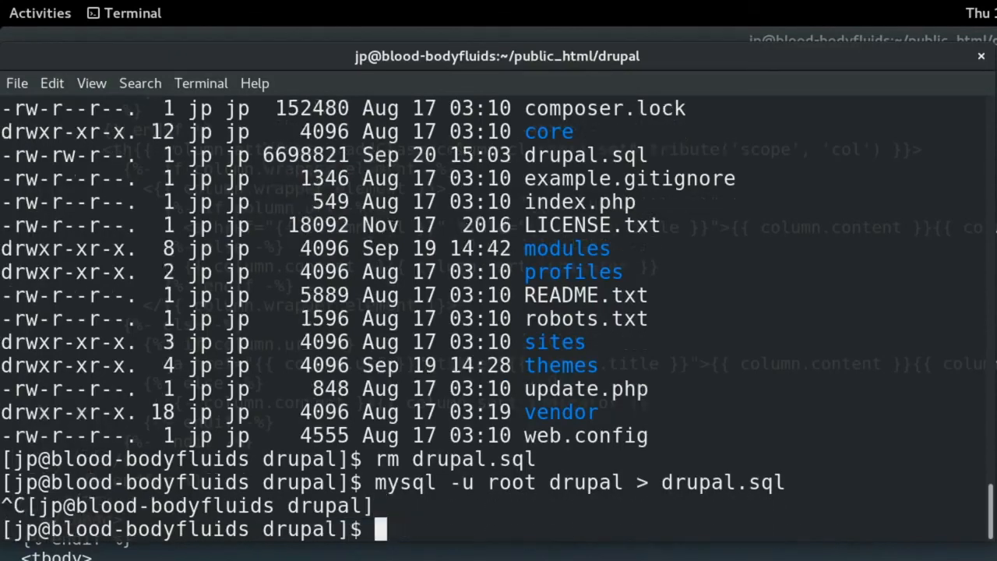
Export the database with 'mysqldump -u root drupal > drupal.sql' and page through it in less.
text(mysqldump -u ro)
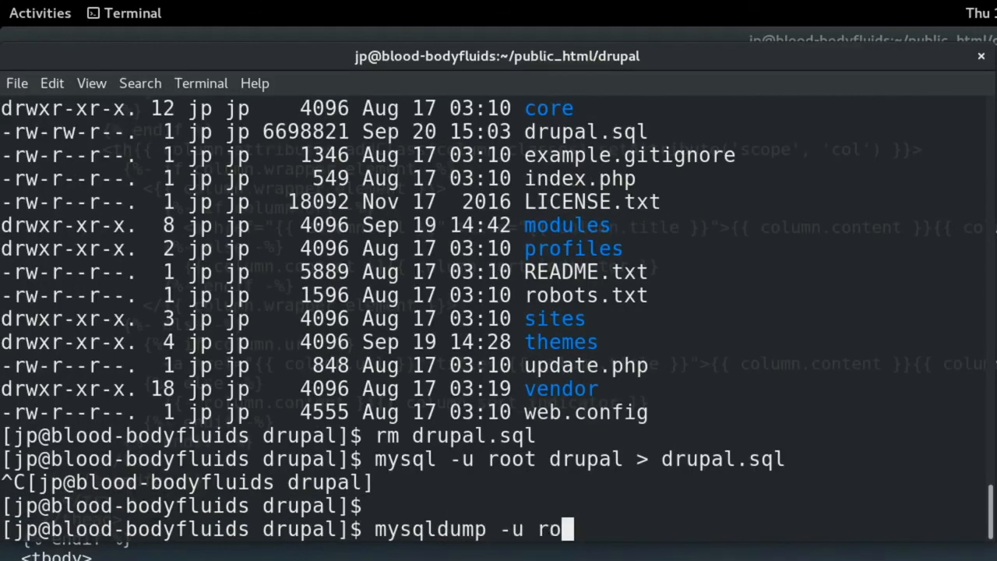
text(ot drupal)
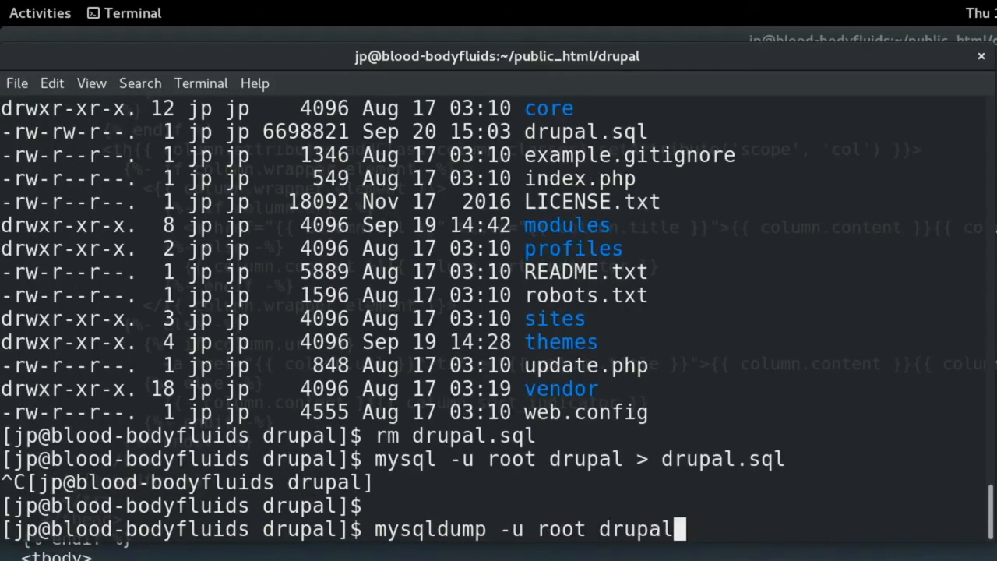
text( > drupal.sql)
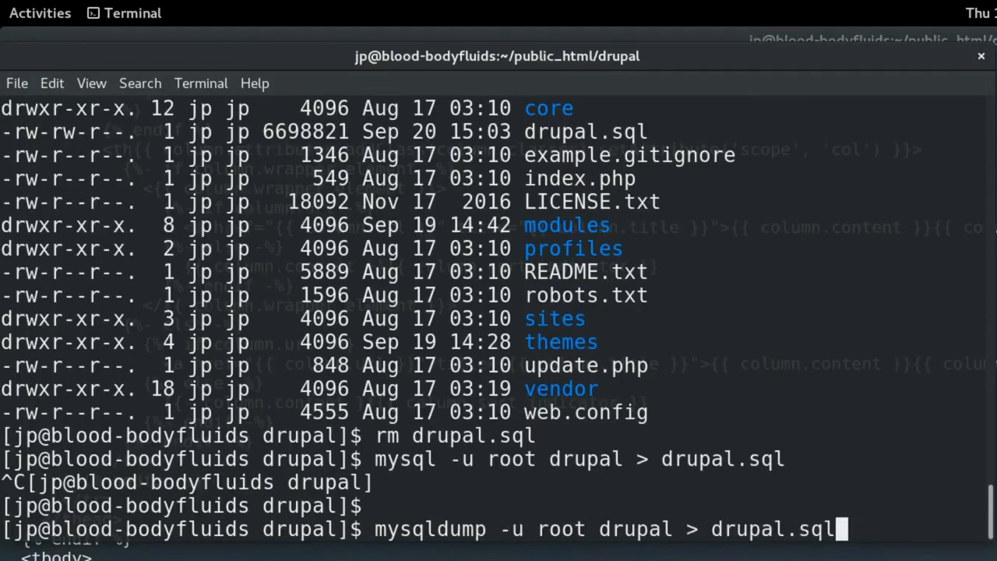
key(Return)
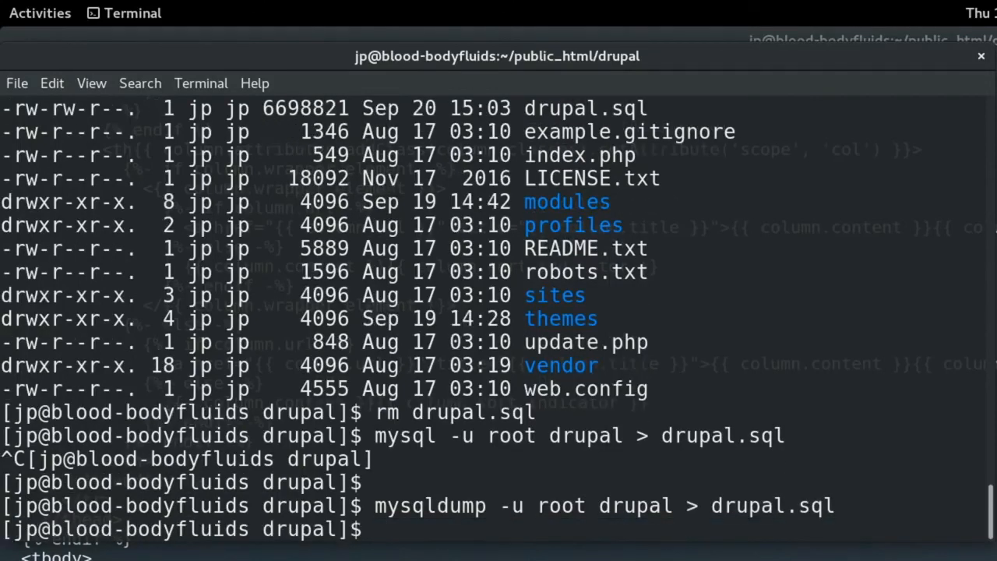
text(less dr)
key(Tab)
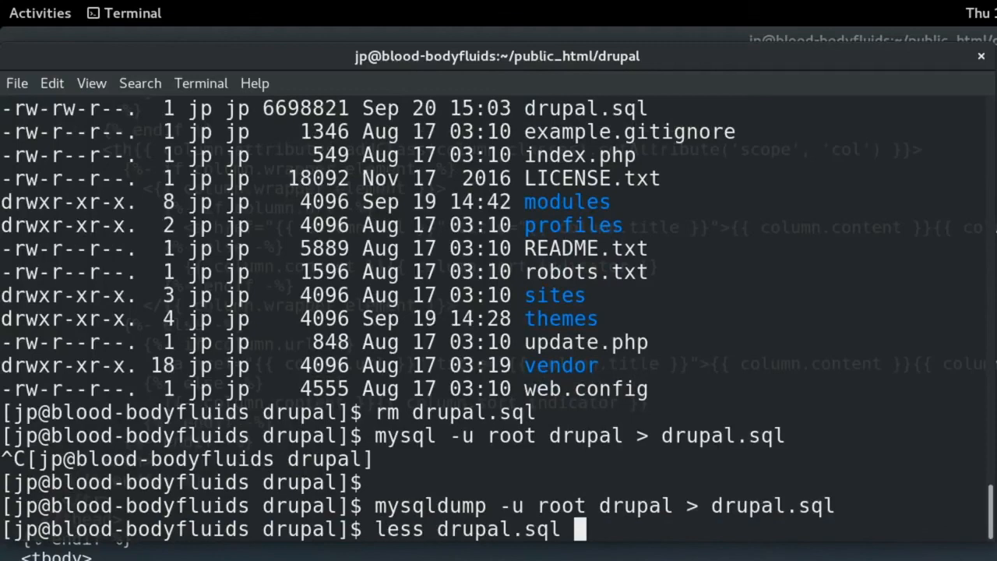
key(Return)
key(space)
key(space)
key(space)
key(space)
key(space)
key(space)
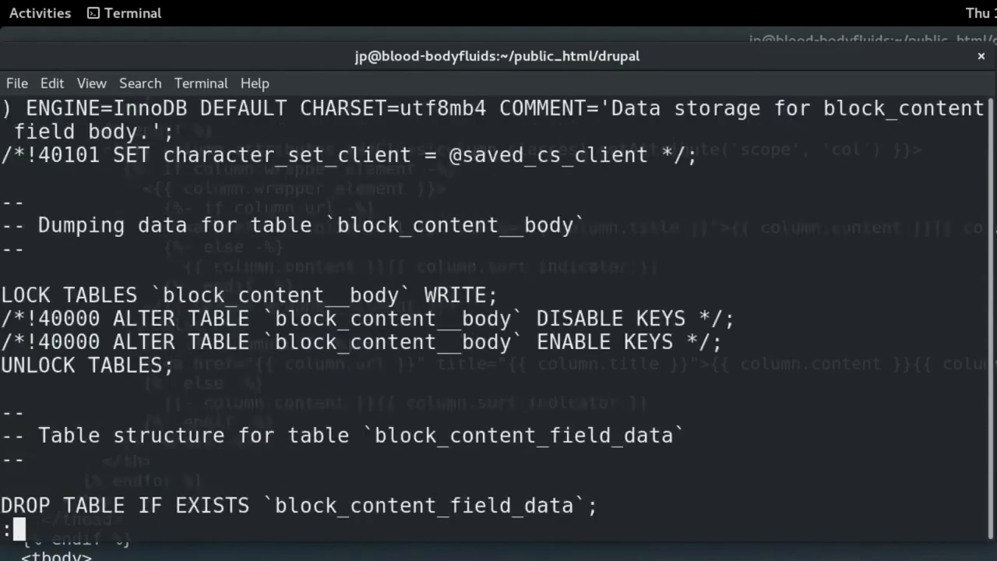
Quit less, go back up to public_html, and list its folders.
text(qcd ..)
key(Return)
text(ll)
key(Return)
Archive the drupal folder into ./cupcake_drupal.tar.gz with tar and confirm it with ll.
text(tar)
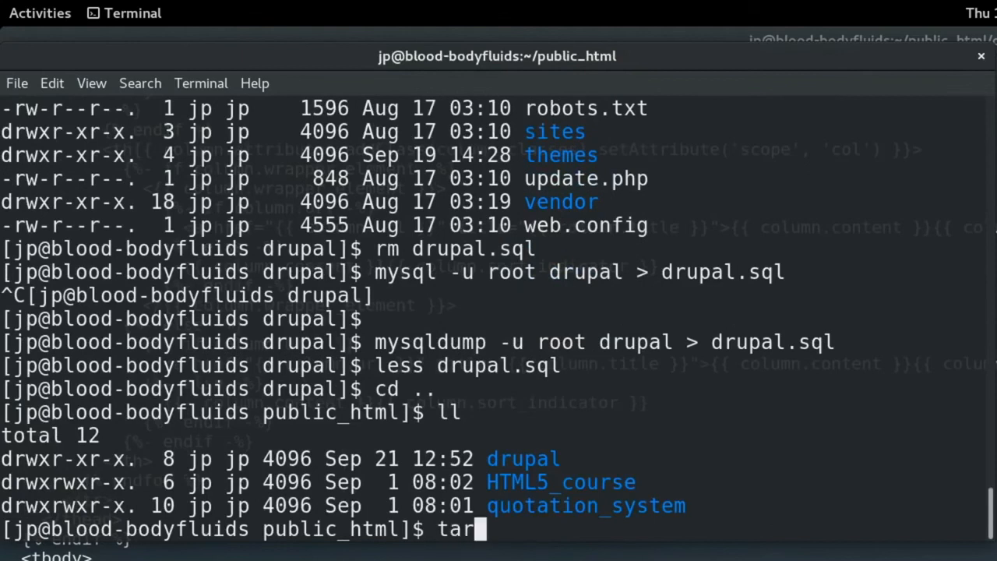
text( -zv)
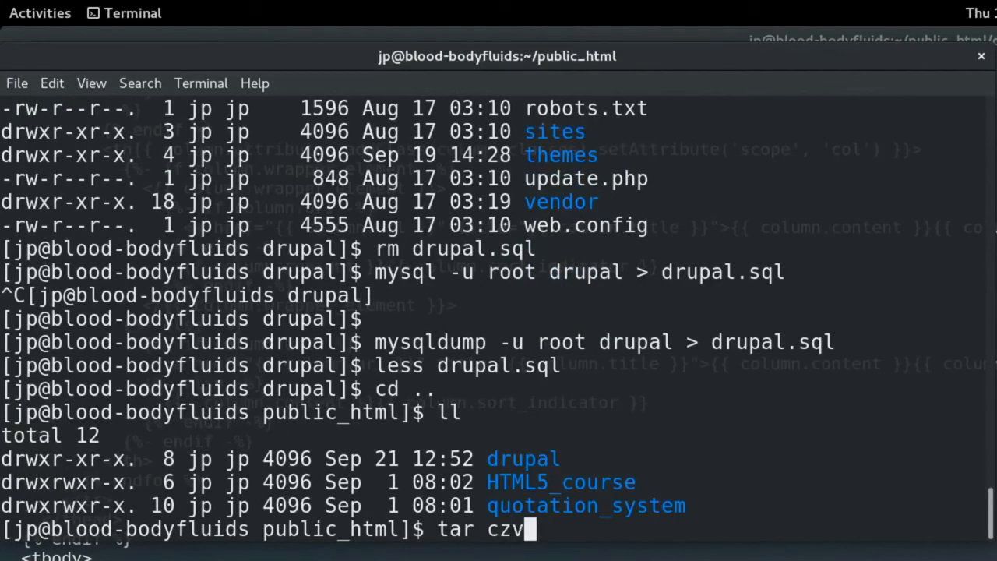
text(f ./cupcake_dr)
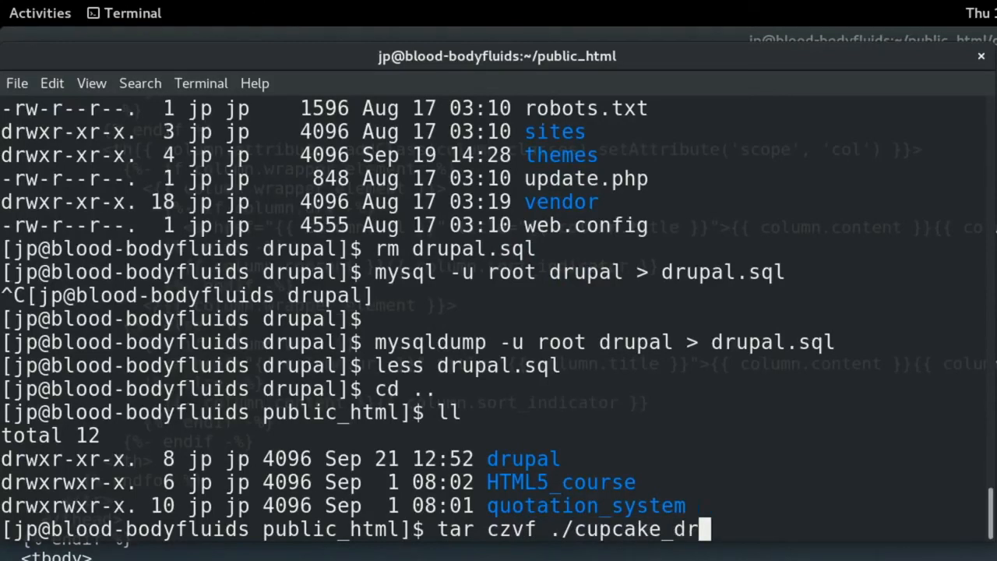
text(upal.tar)
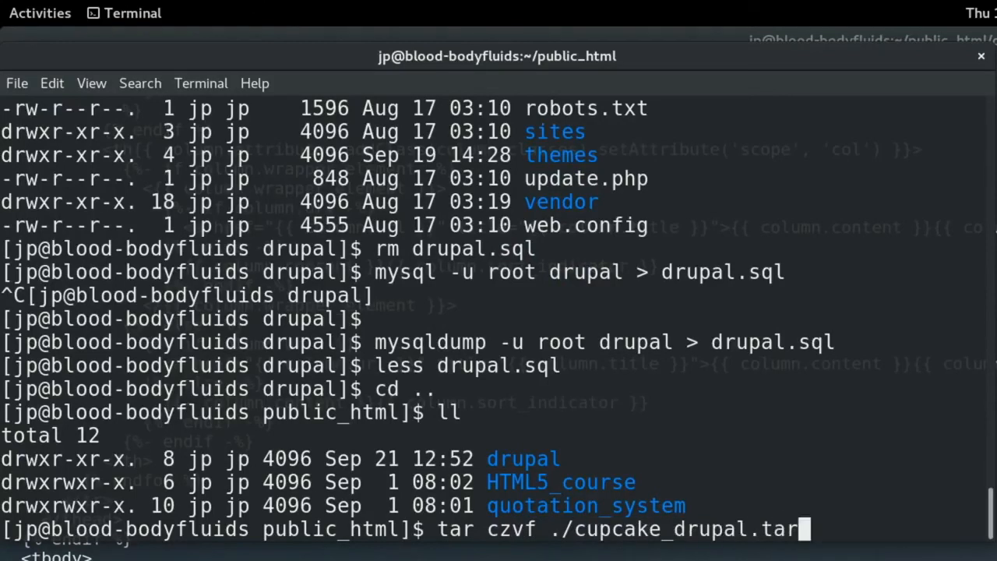
text(.gz dr)
key(Tab)
key(BackSpace)
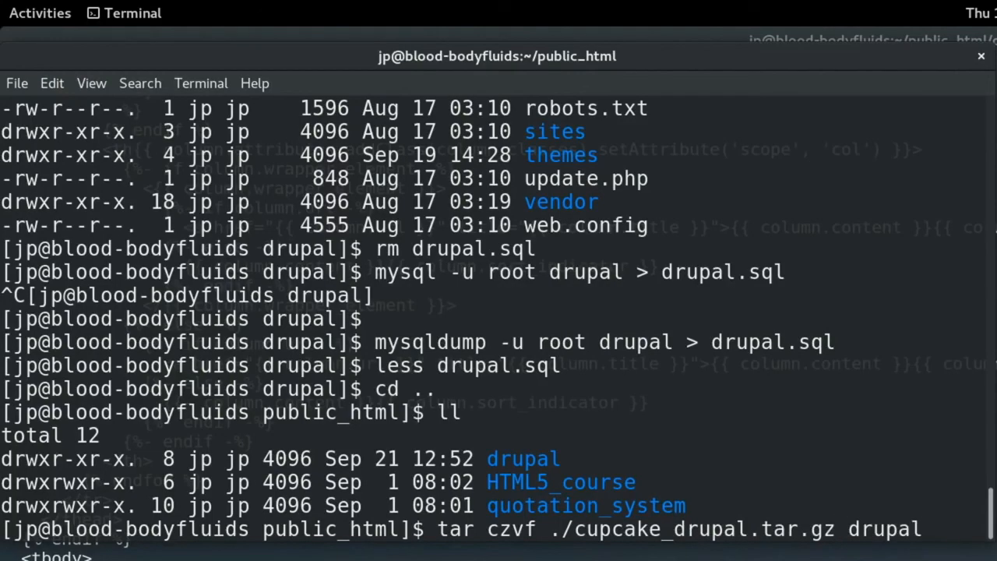
key(Return)
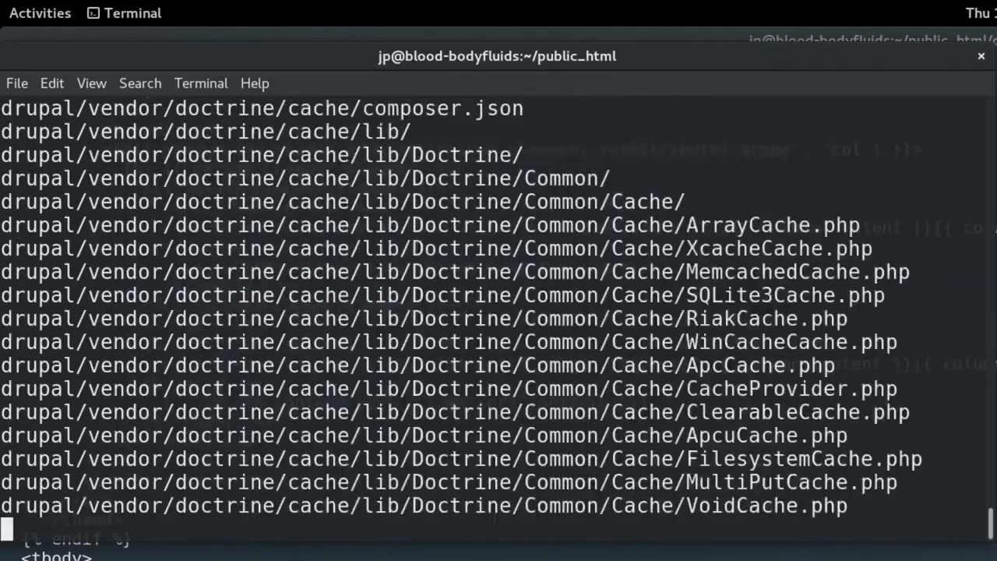
text(ll)
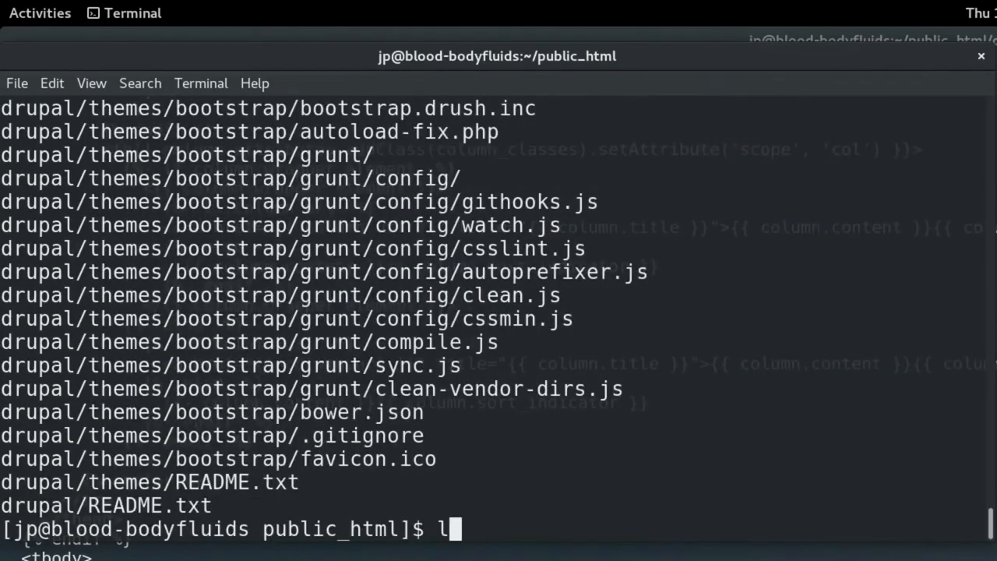
key(Return)
Move cupcake_drupal.tar.gz into ~/Movies/.
text(mv cup)
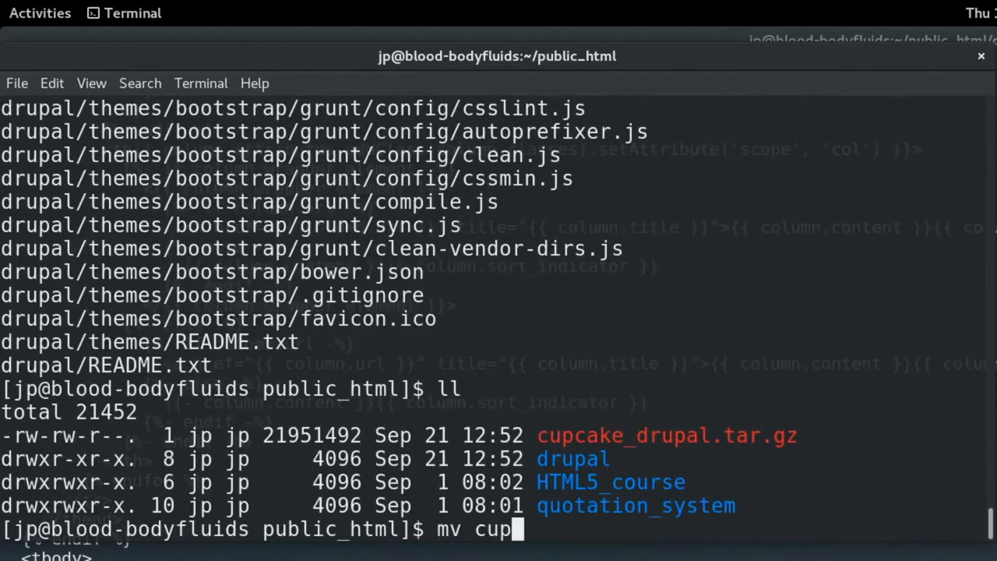
key(Tab)
text(~/Mo)
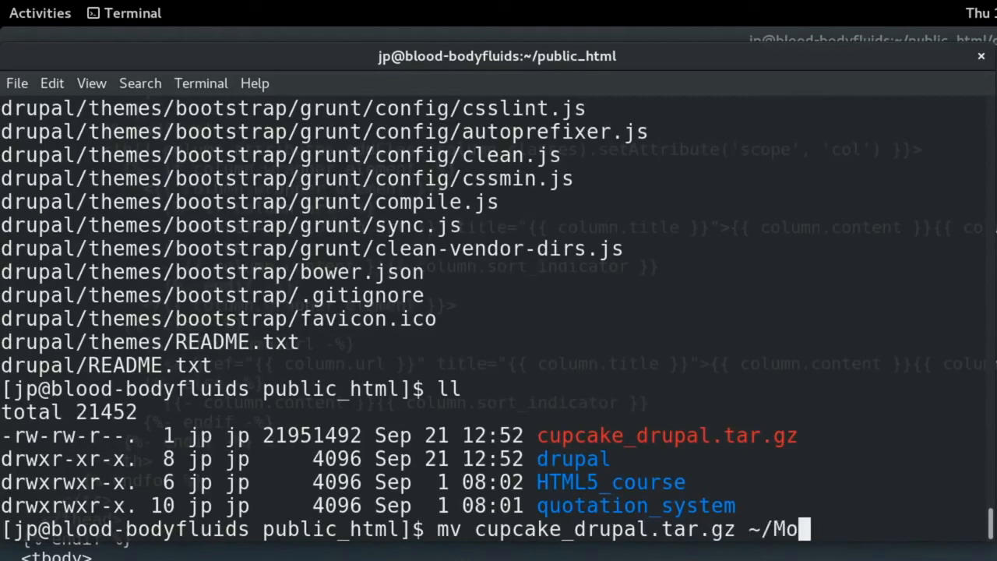
key(Tab)
key(Return)
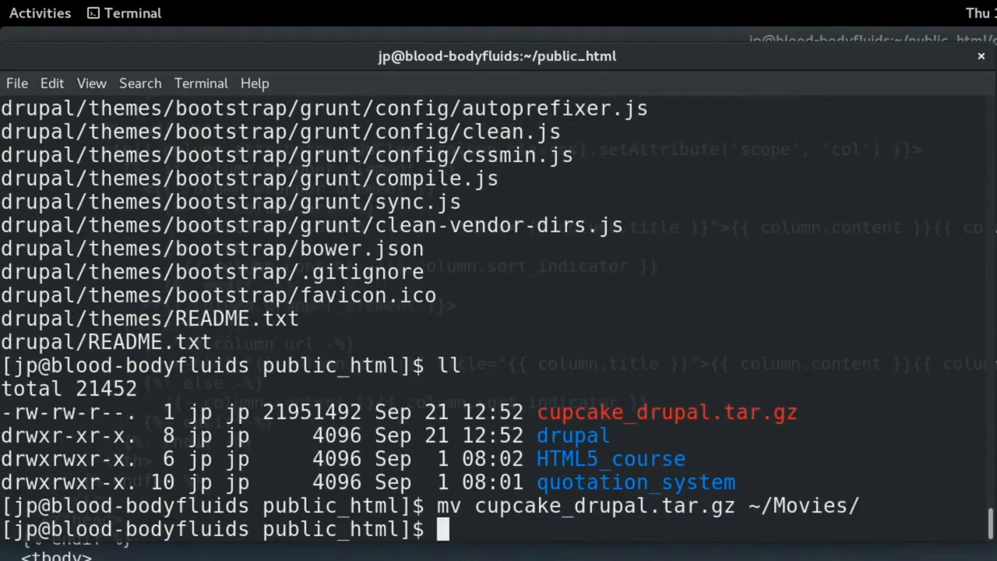